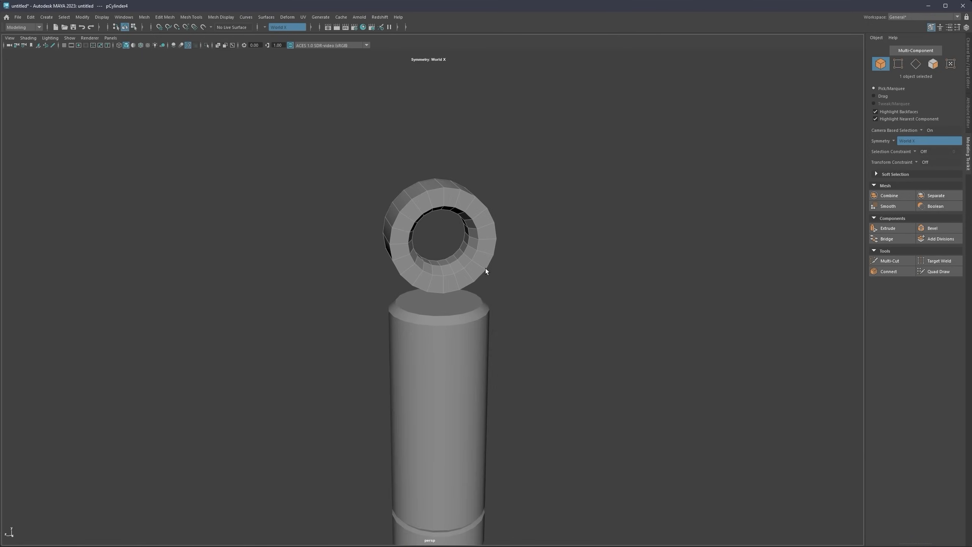
pyautogui.keyDown('alt'); pyautogui.moveTo(485, 268); pyautogui.dragTo(452, 272); pyautogui.keyUp('alt')
pyautogui.scroll(2, 446, 256)
pyautogui.keyDown('alt'); pyautogui.moveTo(406, 184); pyautogui.dragTo(436, 230, button='middle'); pyautogui.keyUp('alt')
pyautogui.moveTo(436, 231)
pyautogui.keyDown('alt'); pyautogui.mouseDown()
pyautogui.moveTo(486, 246)
pyautogui.moveTo(468, 207)
pyautogui.moveTo(477, 264)
pyautogui.moveTo(495, 211)
pyautogui.mouseUp(); pyautogui.keyUp('alt')
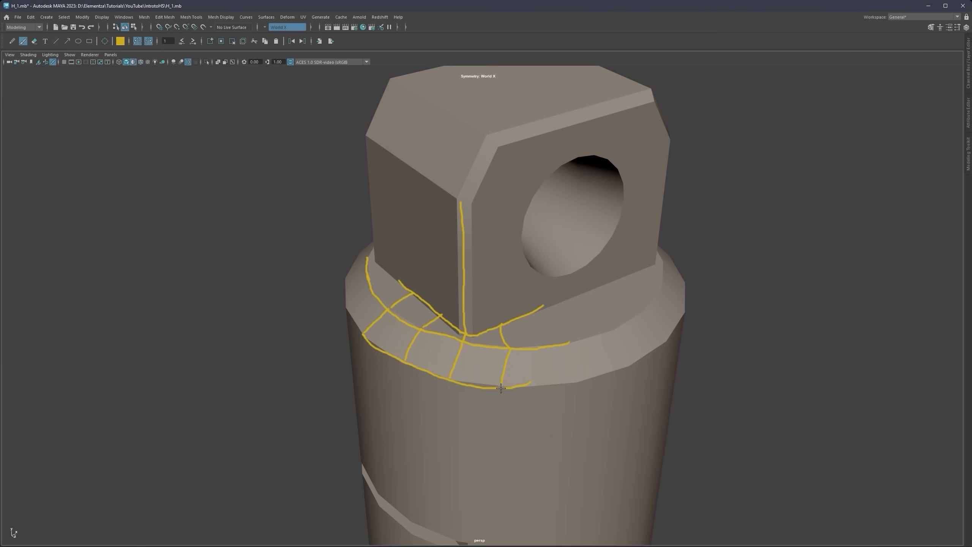
# Step: Sketch yellow edge-flow lines down the block's side faces beside its front vertical corner
pyautogui.moveTo(436, 189); pyautogui.dragTo(443, 313)
pyautogui.moveTo(419, 189); pyautogui.dragTo(413, 291)
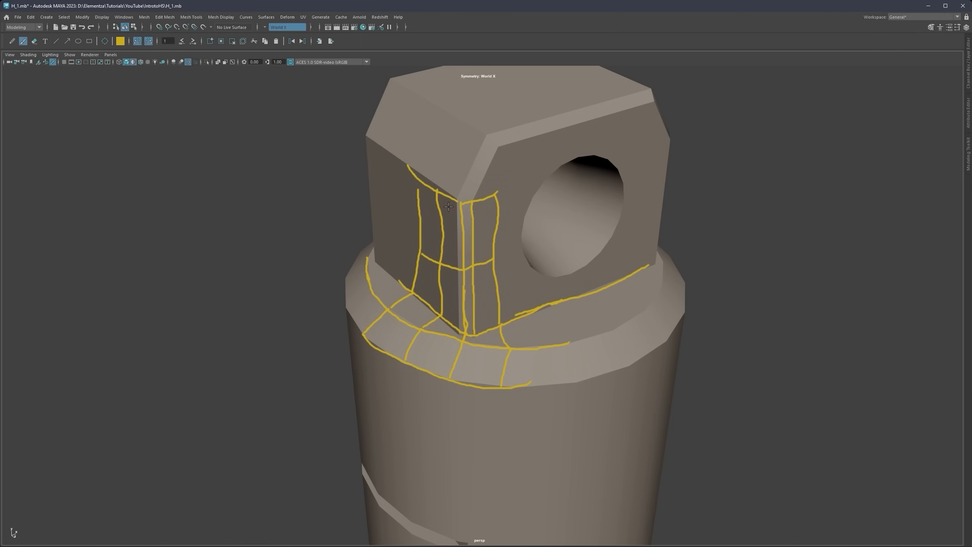
pyautogui.moveTo(455, 200); pyautogui.dragTo(457, 328)
# Step: Change the pencil color to teal and trace a line down the block's side face beside the front corner
pyautogui.click(119, 41)
pyautogui.click(130, 29)
pyautogui.moveTo(459, 188); pyautogui.dragTo(443, 249)
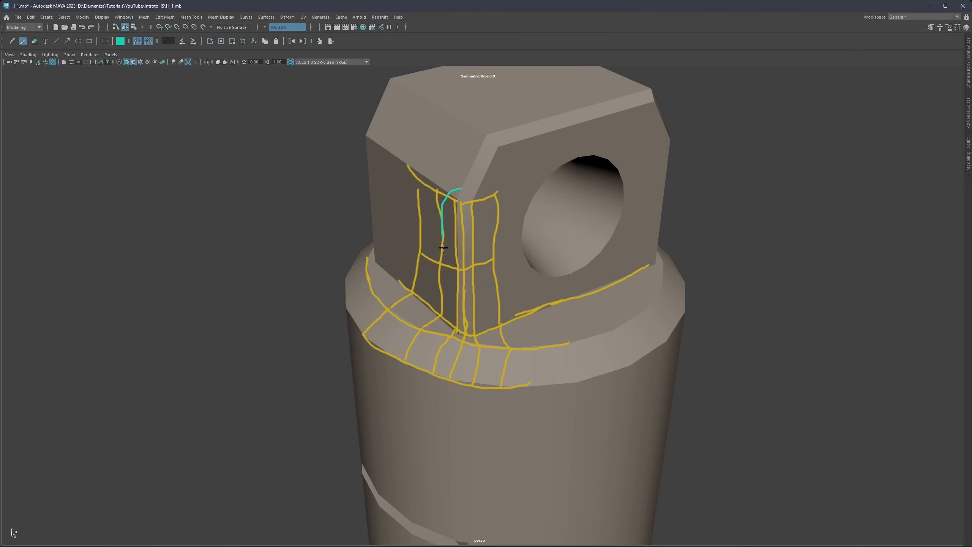
pyautogui.moveTo(444, 249); pyautogui.dragTo(446, 333)
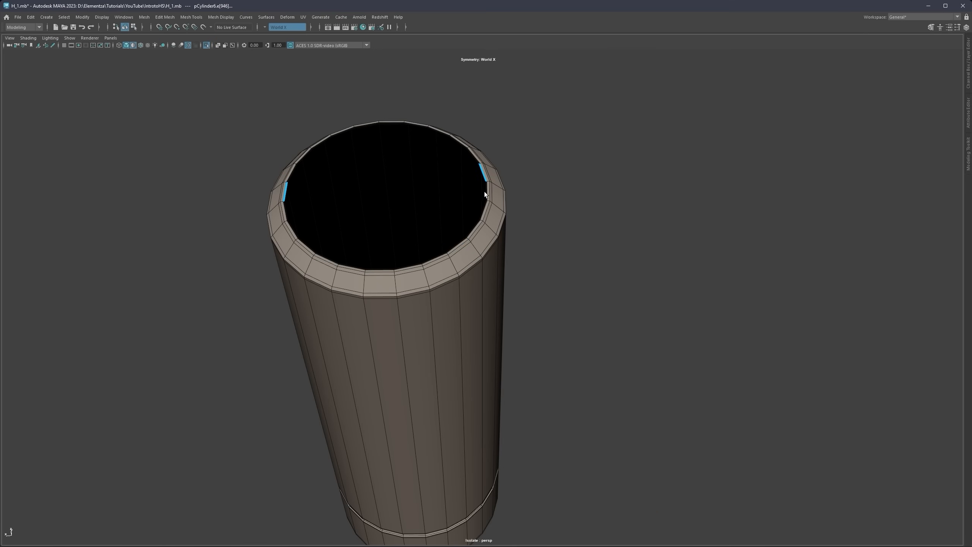
# Step: Try to bridge opposite rim edges across the cylinder's open top with the grid shown
pyautogui.keyDown('shift'); pyautogui.click(486, 192); pyautogui.keyUp('shift')
pyautogui.click(64, 46)
pyautogui.keyDown('alt'); pyautogui.moveTo(532, 264); pyautogui.dragTo(480, 297); pyautogui.keyUp('alt')
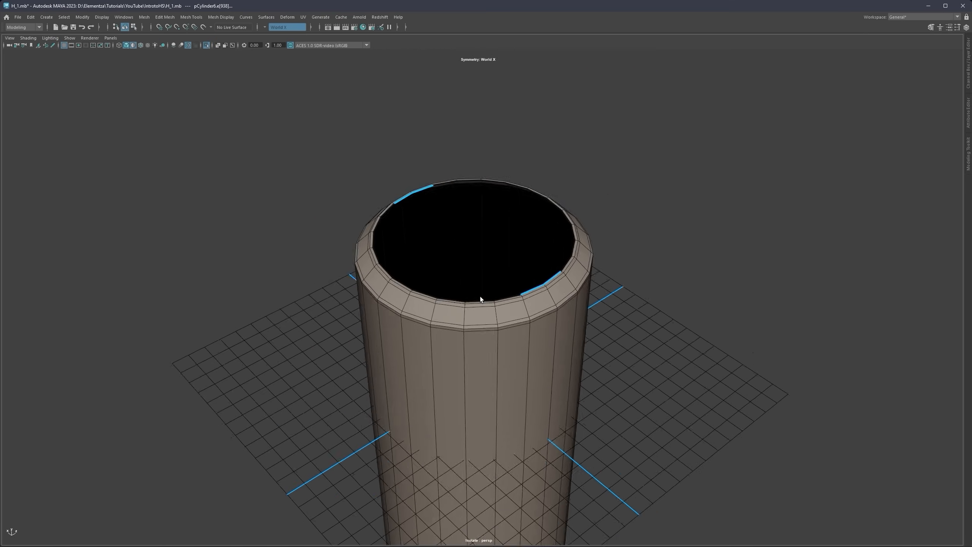
pyautogui.scroll(3, 480, 297)
pyautogui.keyDown('shift'); pyautogui.moveTo(597, 223); pyautogui.dragTo(579, 316, button='right'); pyautogui.keyUp('shift')
pyautogui.hotkey('ctrl', 'z')
pyautogui.keyDown('shift'); pyautogui.moveTo(559, 264); pyautogui.dragTo(556, 232, button='right'); pyautogui.keyUp('shift')
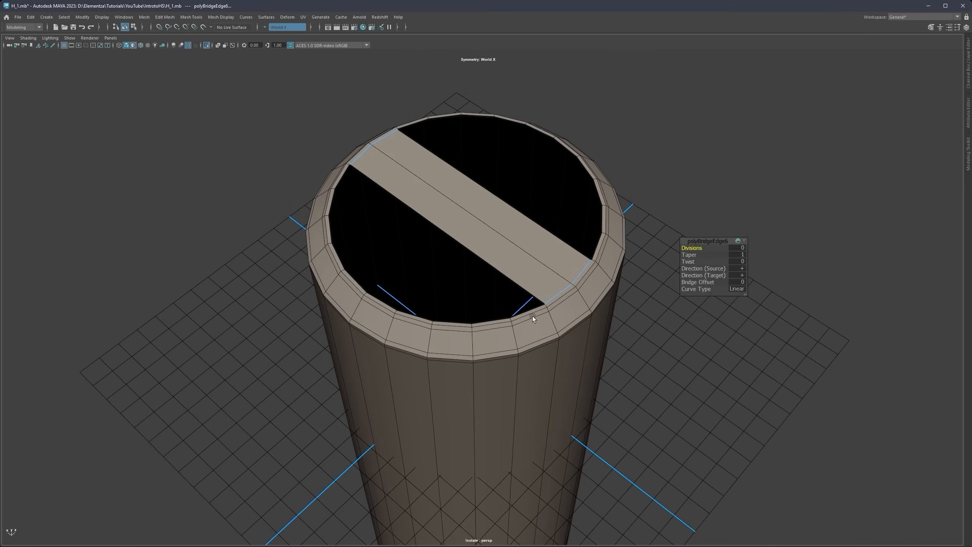
# Step: Try bridging the remaining opposite rim edges to close both sides of the cylinder's opening
pyautogui.click(531, 313)
pyautogui.press('g')
pyautogui.click(494, 319)
pyautogui.press('g')
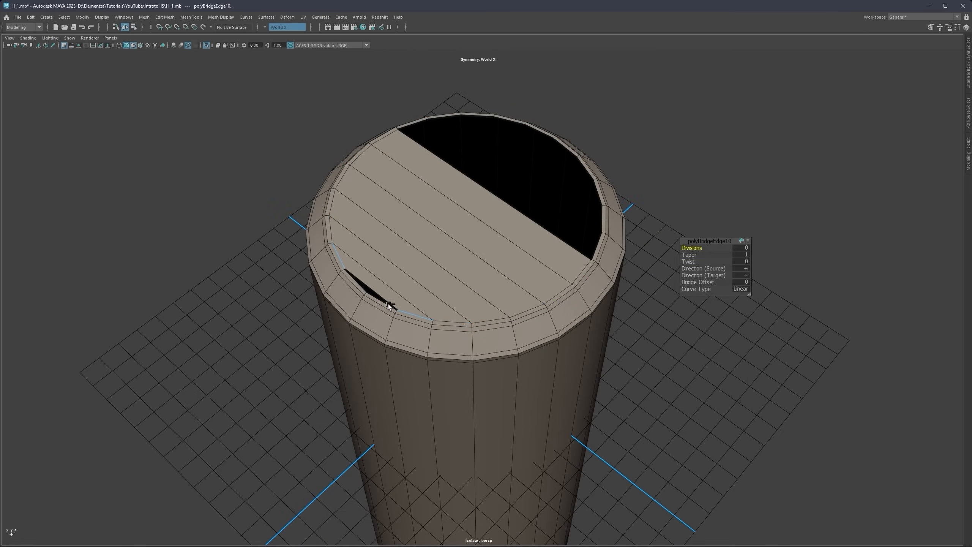
pyautogui.doubleClick(389, 305)
pyautogui.click(597, 247)
pyautogui.press('g')
pyautogui.doubleClick(588, 172)
pyautogui.press('g')
# Step: Undo the bridges made across the cylinder's open top
pyautogui.hotkey('ctrl', 'z')
pyautogui.hotkey('ctrl', 'z')
pyautogui.hotkey('ctrl', 'z')
pyautogui.hotkey('ctrl', 'z')
pyautogui.hotkey('ctrl', 'z')
pyautogui.hotkey('ctrl', 'z')
pyautogui.hotkey('ctrl', 'z')
pyautogui.hotkey('ctrl', 'z')
pyautogui.hotkey('ctrl', 'z')
pyautogui.hotkey('ctrl', 'z')
pyautogui.hotkey('ctrl', 'z')
pyautogui.hotkey('ctrl', 'z')
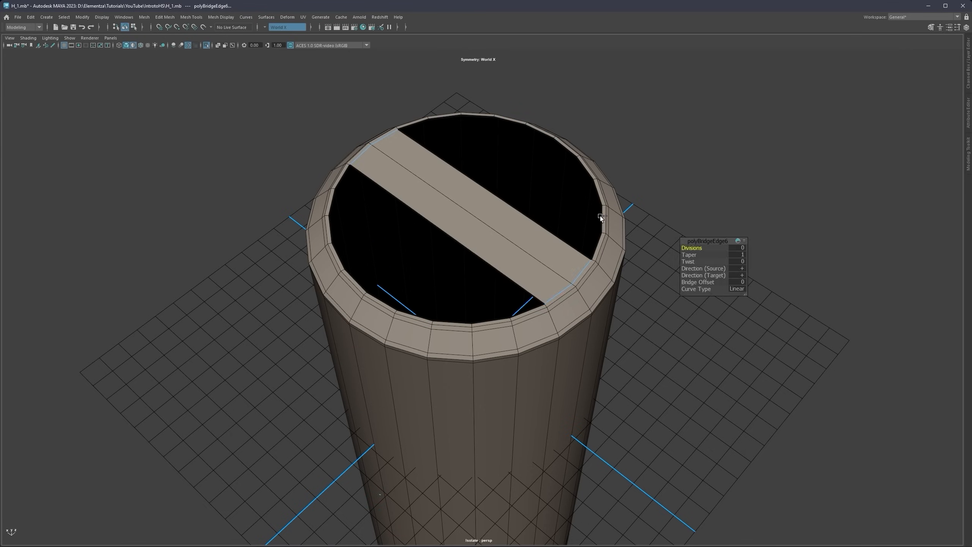
# Step: Fill the hole at the cylinder's open top from its border edge loop
pyautogui.doubleClick(600, 216)
pyautogui.keyDown('shift'); pyautogui.moveTo(567, 194); pyautogui.dragTo(568, 289, button='right'); pyautogui.keyUp('shift')
pyautogui.moveTo(466, 231); pyautogui.dragTo(502, 220, button='right')
# Step: Try connecting pairs of opposite rim vertices across the filled cap, and undo the connections
pyautogui.keyDown('shift'); pyautogui.moveTo(541, 232); pyautogui.dragTo(493, 234, button='right'); pyautogui.keyUp('shift')
pyautogui.keyDown('alt'); pyautogui.moveTo(494, 238); pyautogui.dragTo(536, 247); pyautogui.keyUp('alt')
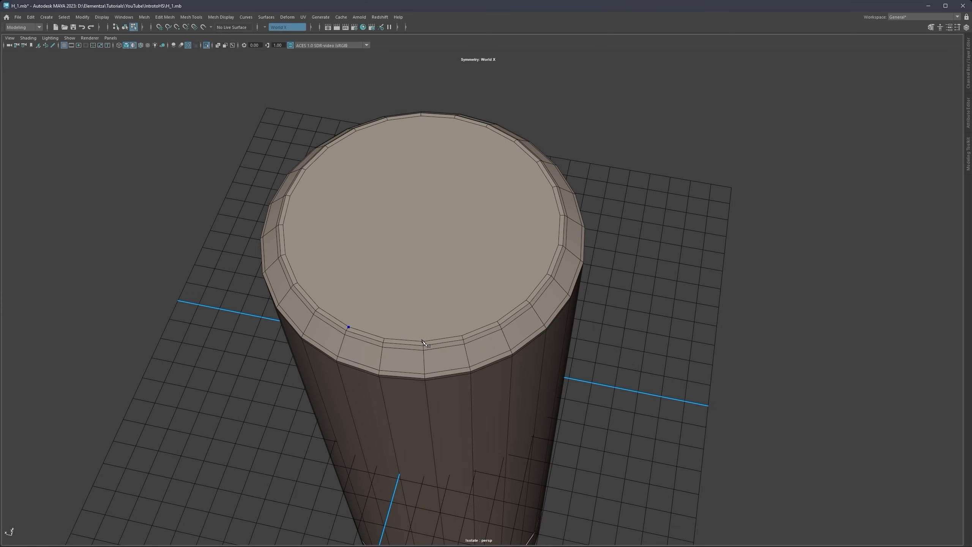
pyautogui.click(385, 338)
pyautogui.press('q')
pyautogui.moveTo(449, 146); pyautogui.dragTo(445, 188, button='right')
pyautogui.click(384, 338)
pyautogui.keyDown('shift'); pyautogui.click(455, 118); pyautogui.keyUp('shift')
pyautogui.press('g')
pyautogui.hotkey('ctrl', 'z')
pyautogui.hotkey('ctrl', 'z')
pyautogui.hotkey('ctrl', 'z')
pyautogui.hotkey('ctrl', 'z')
pyautogui.hotkey('ctrl', 'z')
pyautogui.hotkey('ctrl', 'z')
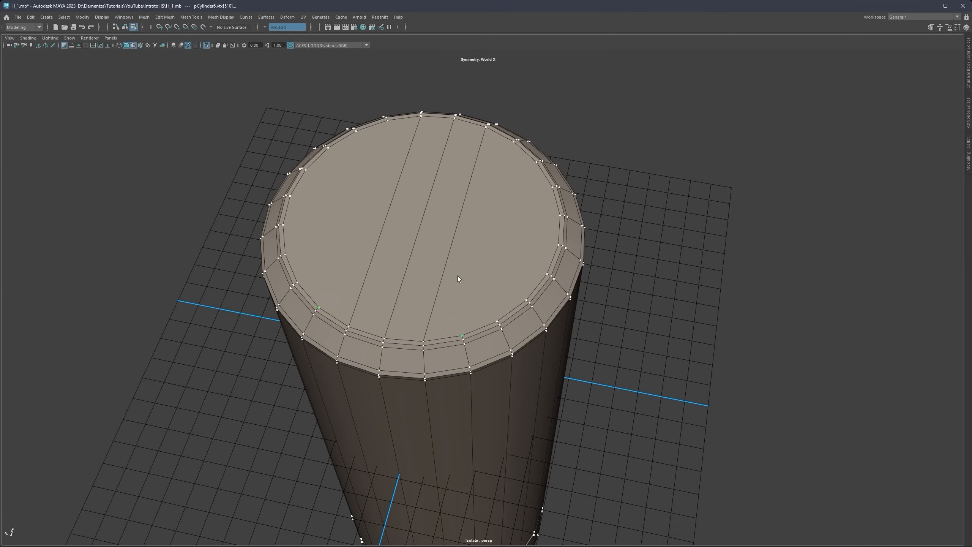
# Step: Divide the cap into quarters with two crossing edges between opposite rim vertices
pyautogui.click(558, 245)
pyautogui.press('g')
pyautogui.press('y')
pyautogui.click(384, 338)
pyautogui.click(455, 117)
pyautogui.rightClick(454, 118)
# Step: Cut a series of parallel edges across the cap with Multi-Cut, joining the opposite rim vertices in one direction
pyautogui.click(283, 225)
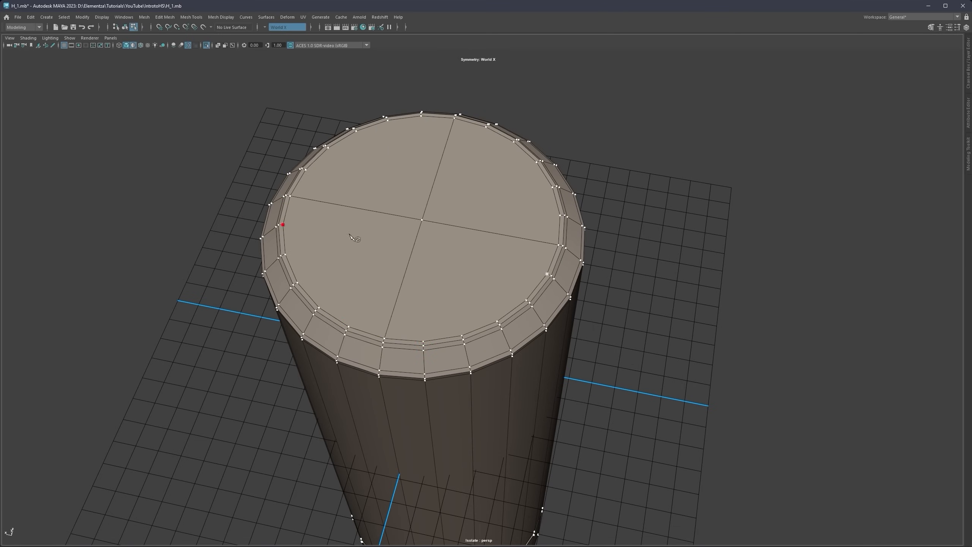
pyautogui.click(414, 249)
pyautogui.rightClick(415, 249)
pyautogui.keyDown('alt'); pyautogui.moveTo(414, 248); pyautogui.dragTo(447, 266); pyautogui.keyUp('alt')
pyautogui.click(300, 274)
pyautogui.click(421, 253)
pyautogui.rightClick(421, 253)
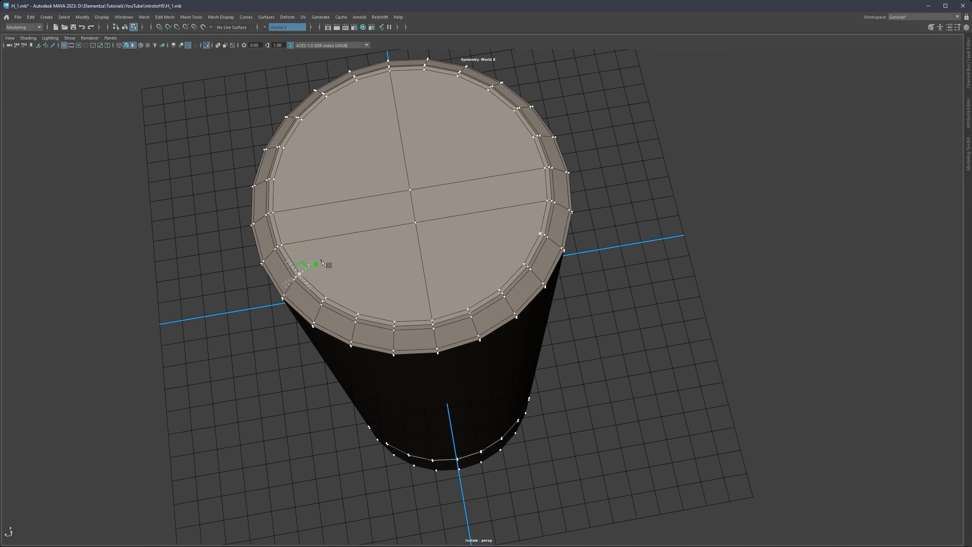
pyautogui.click(326, 297)
pyautogui.click(427, 281)
pyautogui.rightClick(427, 281)
pyautogui.click(357, 314)
pyautogui.click(429, 302)
pyautogui.rightClick(430, 302)
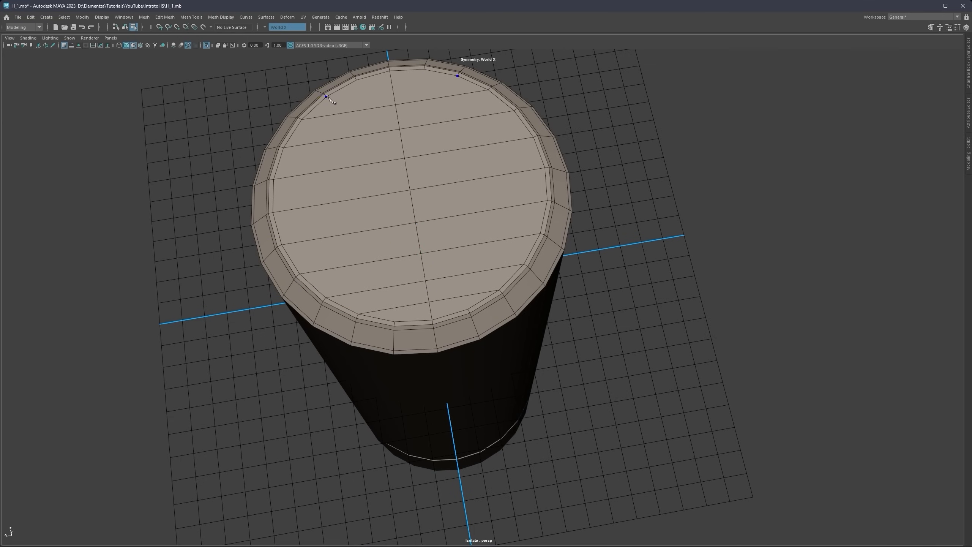
# Step: Cut the perpendicular edges between the remaining opposite rim vertices to complete a quad grid on the cap
pyautogui.click(394, 322)
pyautogui.rightClick(394, 321)
pyautogui.click(357, 314)
pyautogui.click(327, 97)
pyautogui.rightClick(327, 97)
pyautogui.click(301, 120)
pyautogui.click(326, 298)
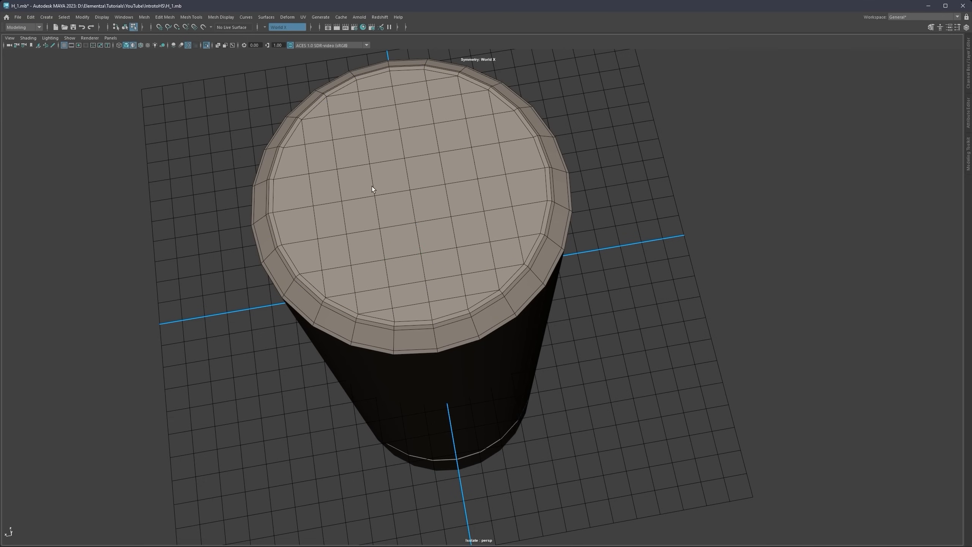
pyautogui.keyDown('alt'); pyautogui.moveTo(372, 186); pyautogui.dragTo(395, 209); pyautogui.keyUp('alt')
pyautogui.keyDown('alt'); pyautogui.moveTo(395, 208); pyautogui.dragTo(432, 253, button='right'); pyautogui.keyUp('alt')
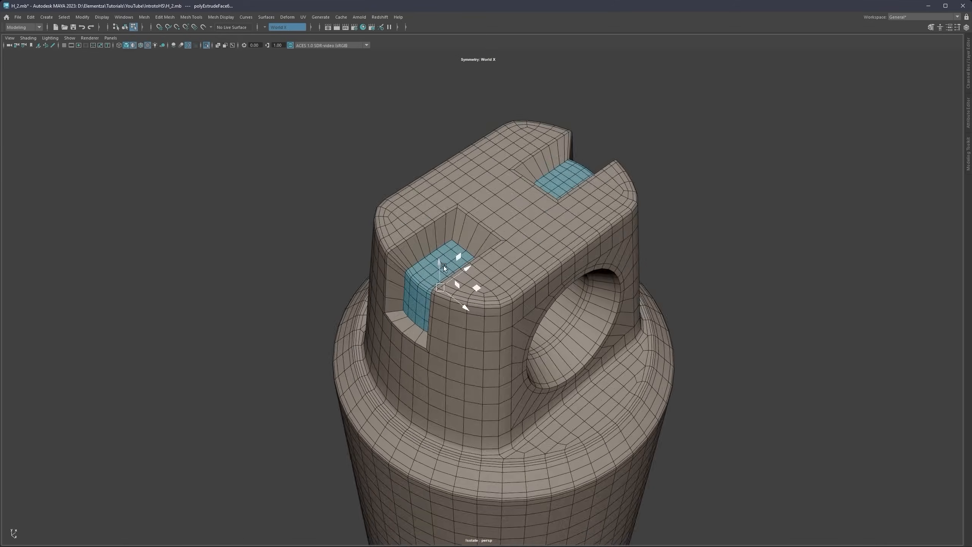
# Step: Adjust the extruded faces inside the tapered block's notches and extrude them once more
pyautogui.moveTo(443, 266)
pyautogui.keyDown('alt'); pyautogui.mouseDown()
pyautogui.moveTo(414, 234)
pyautogui.moveTo(461, 266)
pyautogui.mouseUp(); pyautogui.keyUp('alt')
pyautogui.moveTo(435, 239); pyautogui.dragTo(435, 229)
pyautogui.keyDown('alt'); pyautogui.moveTo(435, 229); pyautogui.dragTo(530, 226); pyautogui.keyUp('alt')
pyautogui.keyDown('alt'); pyautogui.moveTo(497, 199); pyautogui.dragTo(536, 176, button='right'); pyautogui.keyUp('alt')
pyautogui.hotkey('ctrl', 'e')
pyautogui.keyDown('alt'); pyautogui.moveTo(535, 176); pyautogui.dragTo(532, 217); pyautogui.keyUp('alt')
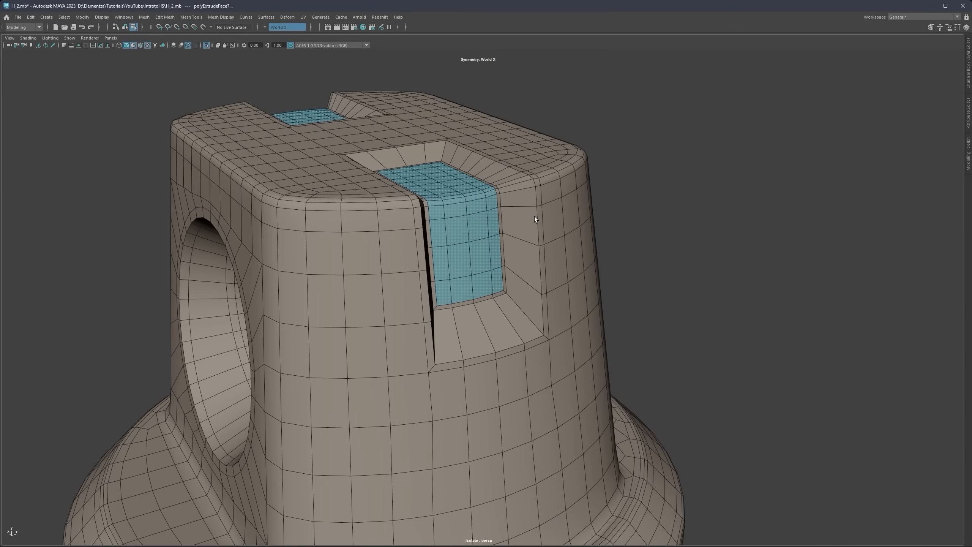
# Step: Insert support edge loops on the notch walls and preview the block smoothed
pyautogui.keyDown('ctrl'); pyautogui.click(504, 206); pyautogui.keyUp('ctrl')
pyautogui.keyDown('ctrl'); pyautogui.click(536, 179); pyautogui.keyUp('ctrl')
pyautogui.moveTo(604, 211)
pyautogui.keyDown('alt'); pyautogui.mouseDown(button='right')
pyautogui.moveTo(576, 230)
pyautogui.moveTo(602, 220)
pyautogui.mouseUp(button='right'); pyautogui.keyUp('alt')
pyautogui.press('3')
pyautogui.keyDown('alt'); pyautogui.moveTo(594, 226); pyautogui.dragTo(437, 200); pyautogui.keyUp('alt')
pyautogui.scroll(-5, 529, 321)
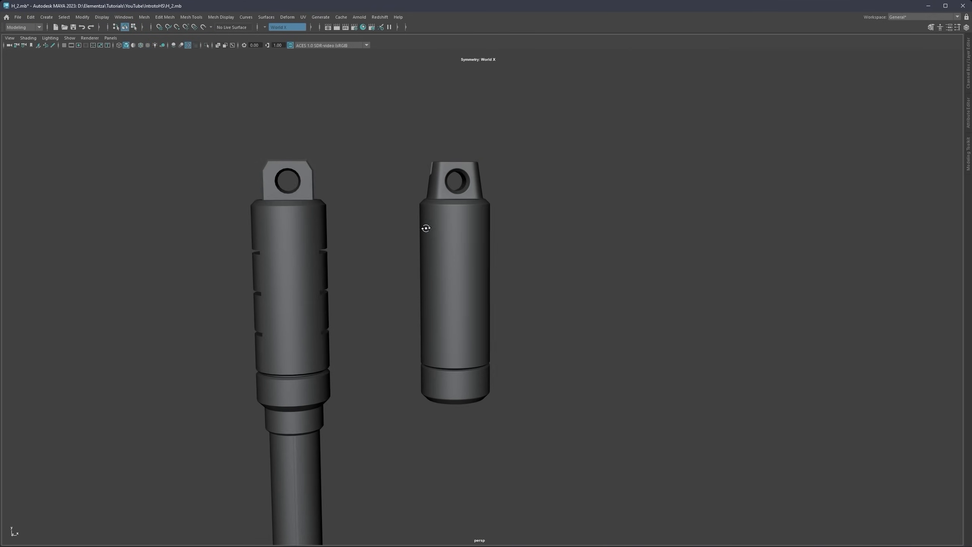
# Step: Isolate the shorter handle with the tapered top block for edge selection
pyautogui.scroll(5, 425, 228)
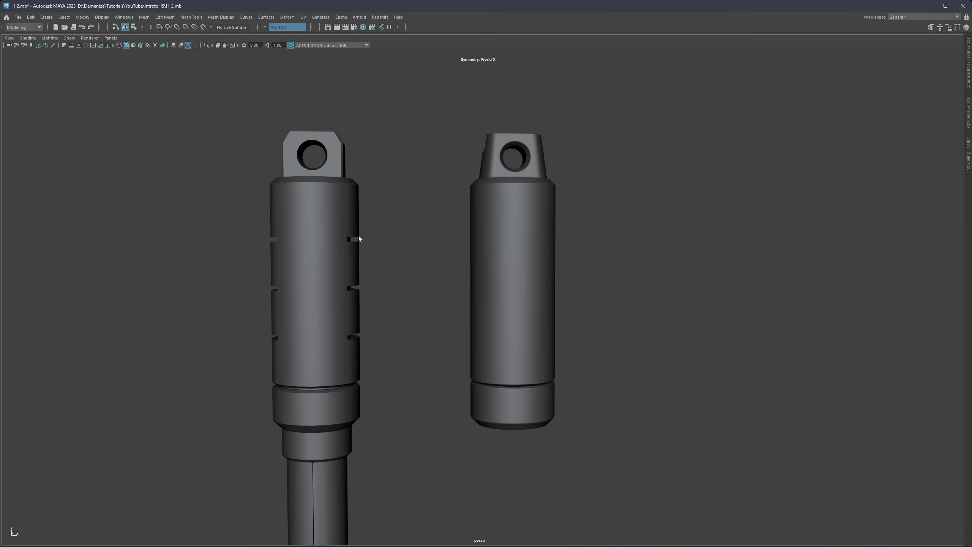
pyautogui.moveTo(469, 213); pyautogui.dragTo(508, 224, button='right')
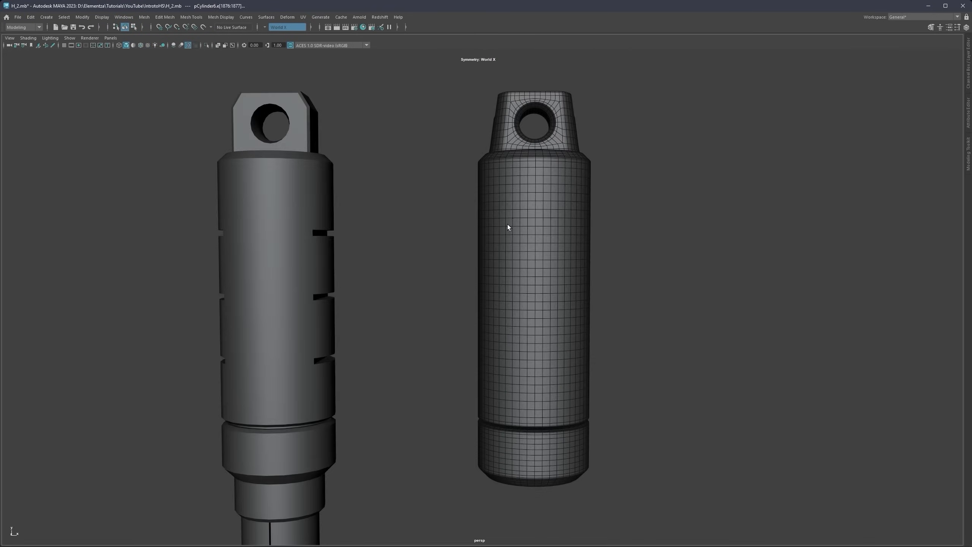
pyautogui.click(497, 231)
pyautogui.hotkey('ctrl', '1')
pyautogui.keyDown('alt'); pyautogui.moveTo(502, 232); pyautogui.dragTo(371, 206); pyautogui.keyUp('alt')
# Step: Select the vertical center edge loop of the handle's upper body and detach the mesh along it
pyautogui.keyDown('shift'); pyautogui.doubleClick(370, 206); pyautogui.keyUp('shift')
pyautogui.keyDown('alt'); pyautogui.moveTo(463, 209); pyautogui.dragTo(440, 195, button='right'); pyautogui.keyUp('alt')
pyautogui.doubleClick(447, 207)
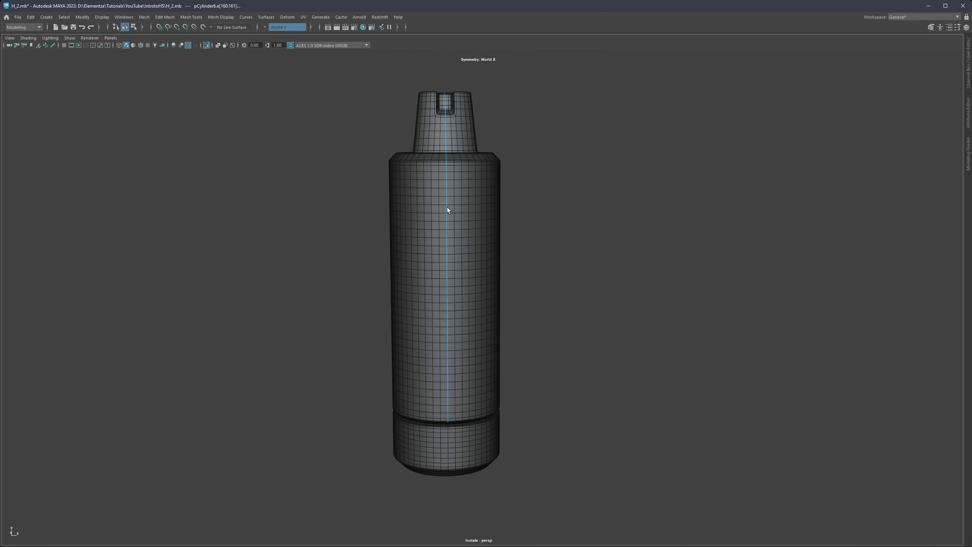
pyautogui.keyDown('alt'); pyautogui.moveTo(447, 207); pyautogui.dragTo(506, 177); pyautogui.keyUp('alt')
pyautogui.keyDown('shift'); pyautogui.moveTo(506, 177); pyautogui.dragTo(507, 294, button='right'); pyautogui.keyUp('shift')
pyautogui.keyDown('alt'); pyautogui.moveTo(534, 220); pyautogui.dragTo(505, 213); pyautogui.keyUp('alt')
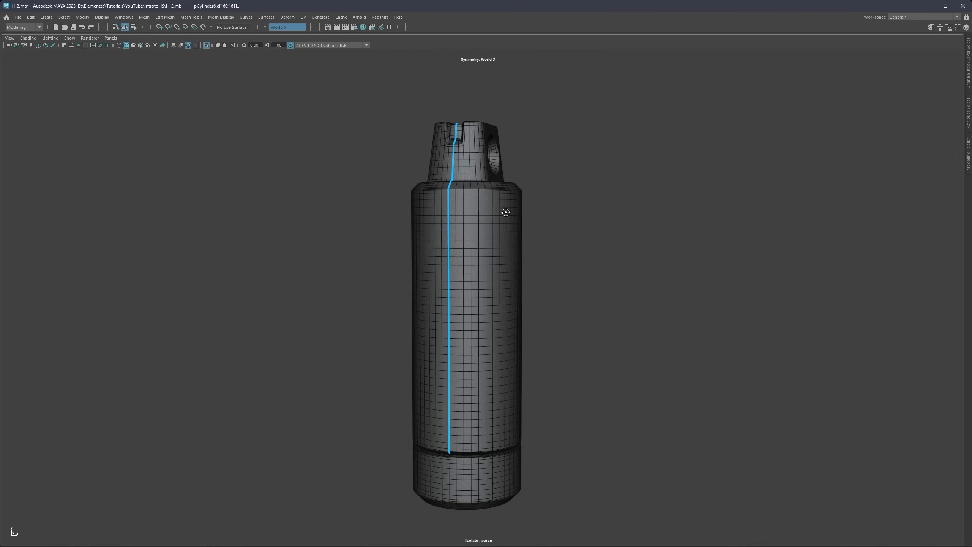
# Step: Select one detached half of the handle's upper body and delete it
pyautogui.moveTo(495, 215); pyautogui.dragTo(494, 234, button='right')
pyautogui.doubleClick(471, 213)
pyautogui.keyDown('alt'); pyautogui.moveTo(471, 213); pyautogui.dragTo(416, 229); pyautogui.keyUp('alt')
pyautogui.keyDown('alt'); pyautogui.moveTo(415, 229); pyautogui.dragTo(505, 230, button='right'); pyautogui.keyUp('alt')
pyautogui.moveTo(482, 197); pyautogui.dragTo(494, 296, button='right')
pyautogui.doubleClick(482, 187)
pyautogui.moveTo(499, 190); pyautogui.dragTo(499, 211, button='right')
pyautogui.doubleClick(484, 198)
pyautogui.keyDown('alt'); pyautogui.moveTo(484, 198); pyautogui.dragTo(429, 199, button='right'); pyautogui.keyUp('alt')
pyautogui.keyDown('alt'); pyautogui.moveTo(429, 199); pyautogui.dragTo(520, 205); pyautogui.keyUp('alt')
pyautogui.press('Delete')
# Step: Select all faces of the remaining upper-body half and extract them from the bottom ring as a separate mesh
pyautogui.moveTo(380, 228)
pyautogui.keyDown('alt'); pyautogui.mouseDown()
pyautogui.moveTo(428, 228)
pyautogui.moveTo(403, 236)
pyautogui.moveTo(373, 218)
pyautogui.mouseUp(); pyautogui.keyUp('alt')
pyautogui.click(429, 234)
pyautogui.keyDown('alt'); pyautogui.moveTo(373, 218); pyautogui.dragTo(377, 180, button='middle'); pyautogui.keyUp('alt')
pyautogui.keyDown('alt'); pyautogui.moveTo(377, 199); pyautogui.dragTo(412, 228); pyautogui.keyUp('alt')
pyautogui.keyDown('alt'); pyautogui.moveTo(413, 228); pyautogui.dragTo(398, 275, button='right'); pyautogui.keyUp('alt')
pyautogui.moveTo(400, 292); pyautogui.dragTo(414, 281, button='right')
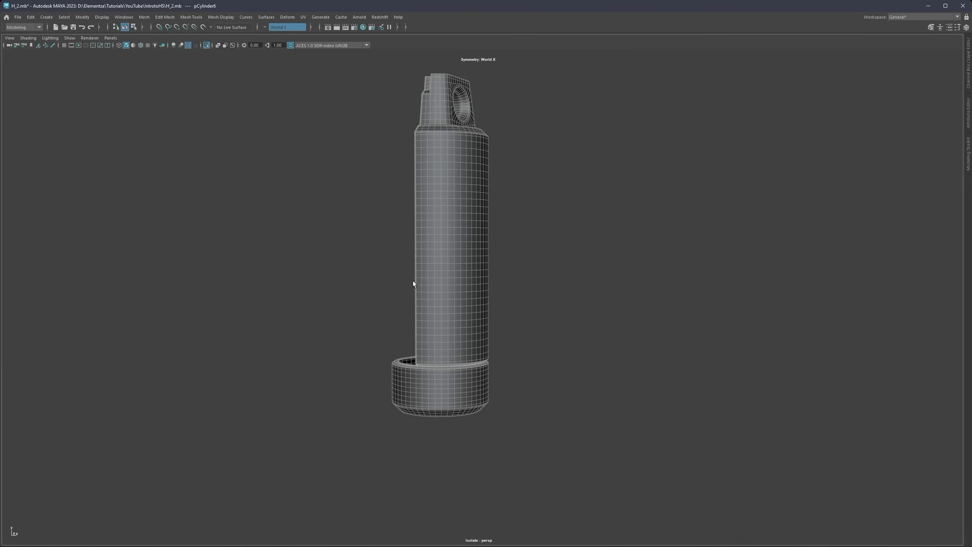
pyautogui.keyDown('alt'); pyautogui.moveTo(433, 232); pyautogui.dragTo(447, 237, button='middle'); pyautogui.keyUp('alt')
pyautogui.moveTo(447, 238); pyautogui.dragTo(447, 261, button='right')
pyautogui.doubleClick(446, 245)
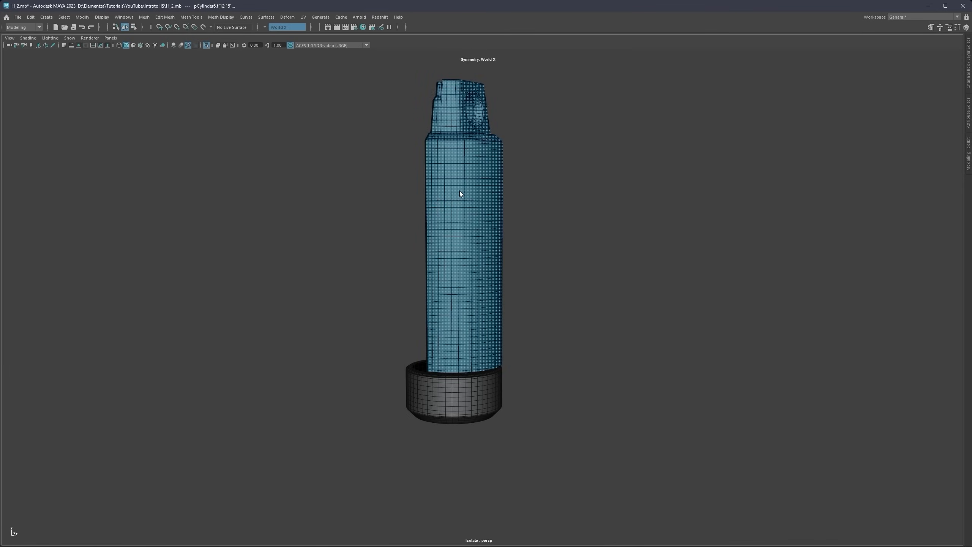
pyautogui.keyDown('shift'); pyautogui.moveTo(459, 193); pyautogui.dragTo(451, 314, button='right'); pyautogui.keyUp('shift')
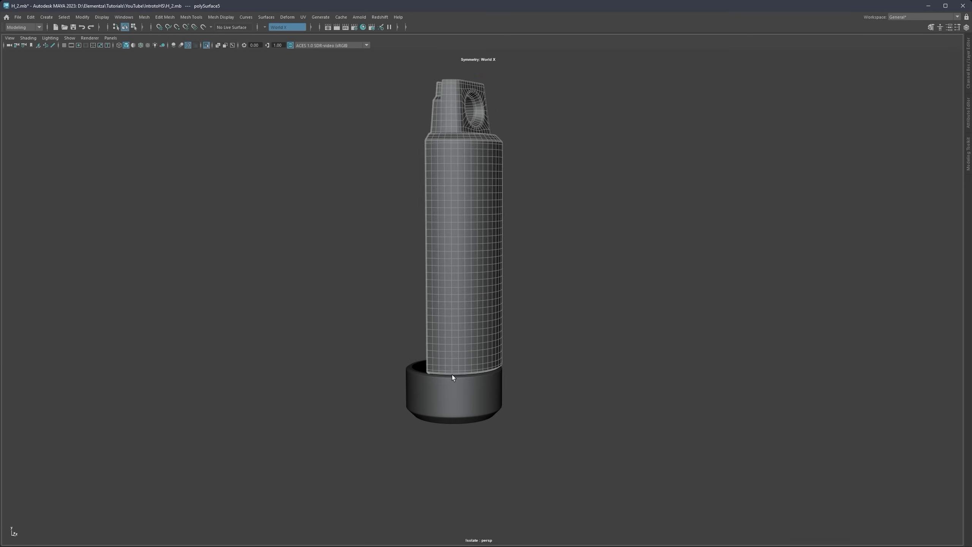
# Step: Show the hidden reference handle again and select three horizontal face bands on the upper body matching its slots
pyautogui.keyDown('alt'); pyautogui.moveTo(459, 260); pyautogui.dragTo(442, 250); pyautogui.keyUp('alt')
pyautogui.hotkey('ctrl', '1')
pyautogui.moveTo(442, 250); pyautogui.dragTo(441, 274, button='right')
pyautogui.keyDown('alt'); pyautogui.moveTo(413, 230); pyautogui.dragTo(431, 241, button='right'); pyautogui.keyUp('alt')
pyautogui.click(451, 238)
pyautogui.keyDown('alt'); pyautogui.moveTo(431, 240); pyautogui.dragTo(441, 258); pyautogui.keyUp('alt')
pyautogui.keyDown('shift'); pyautogui.doubleClick(421, 237); pyautogui.keyUp('shift')
pyautogui.keyDown('shift'); pyautogui.click(454, 256); pyautogui.keyUp('shift')
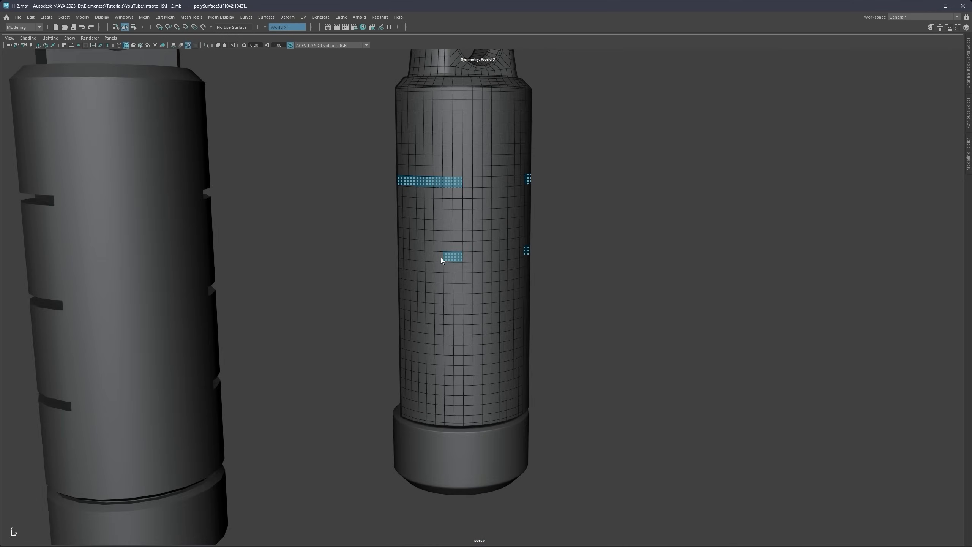
pyautogui.keyDown('shift'); pyautogui.doubleClick(440, 258); pyautogui.keyUp('shift')
pyautogui.keyDown('alt'); pyautogui.moveTo(441, 257); pyautogui.dragTo(429, 251, button='right'); pyautogui.keyUp('alt')
pyautogui.keyDown('alt'); pyautogui.moveTo(444, 253); pyautogui.dragTo(456, 259); pyautogui.keyUp('alt')
pyautogui.keyDown('shift'); pyautogui.doubleClick(454, 300); pyautogui.keyUp('shift')
# Step: Extrude the three selected face bands with an offset of 0.095 and delete the inner faces
pyautogui.keyDown('alt'); pyautogui.moveTo(454, 301); pyautogui.dragTo(430, 299); pyautogui.keyUp('alt')
pyautogui.keyDown('alt'); pyautogui.moveTo(431, 299); pyautogui.dragTo(417, 295, button='right'); pyautogui.keyUp('alt')
pyautogui.keyDown('alt'); pyautogui.moveTo(417, 295); pyautogui.dragTo(440, 265); pyautogui.keyUp('alt')
pyautogui.keyDown('alt'); pyautogui.moveTo(440, 264); pyautogui.dragTo(467, 164, button='right'); pyautogui.keyUp('alt')
pyautogui.moveTo(690, 262); pyautogui.dragTo(727, 265)
pyautogui.keyDown('alt'); pyautogui.moveTo(454, 209); pyautogui.dragTo(470, 206); pyautogui.keyUp('alt')
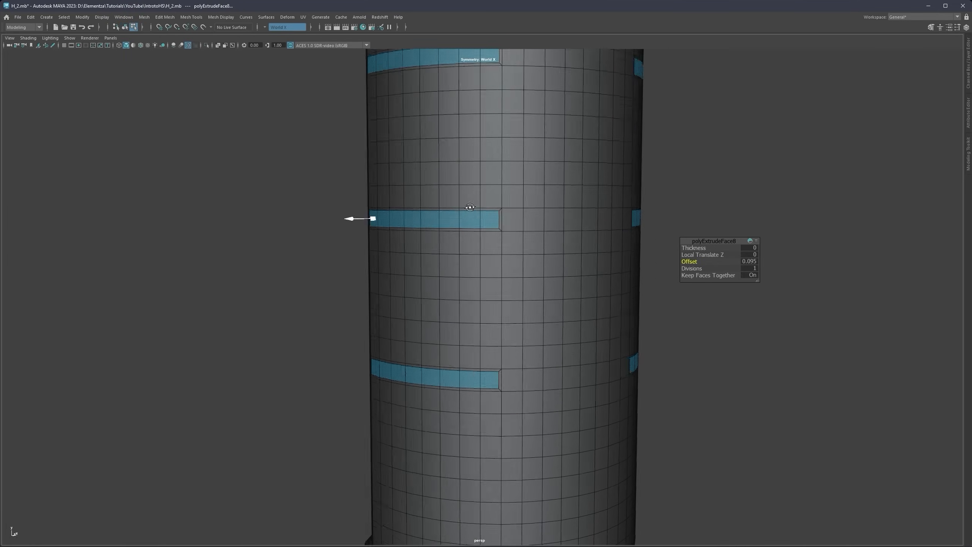
pyautogui.keyDown('alt'); pyautogui.moveTo(470, 206); pyautogui.dragTo(497, 197, button='right'); pyautogui.keyUp('alt')
pyautogui.press('Delete')
pyautogui.keyDown('alt'); pyautogui.moveTo(497, 198); pyautogui.dragTo(428, 255); pyautogui.keyUp('alt')
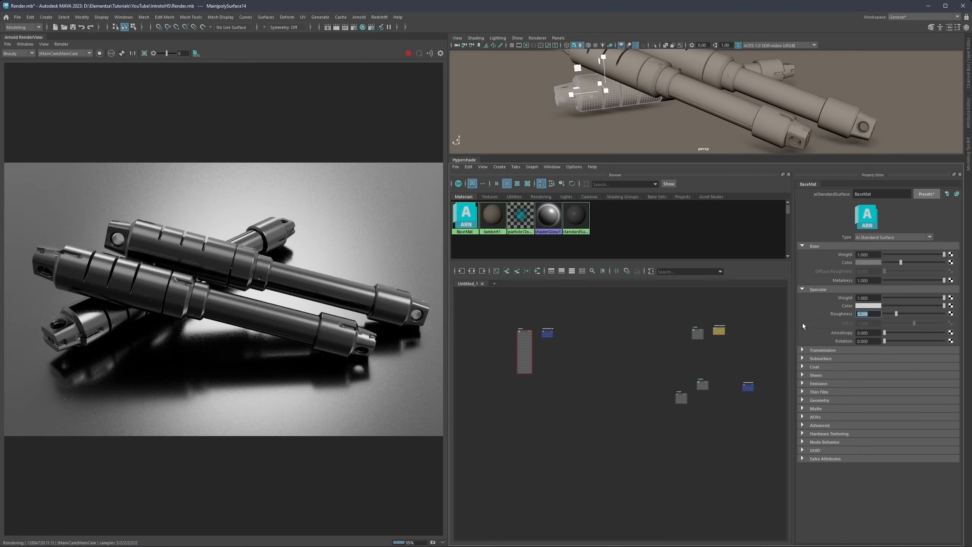
# Step: Try specular roughness values of 0.1 and 0.15 on the BaseMat material
pyautogui.write('0')
pyautogui.press('Return')
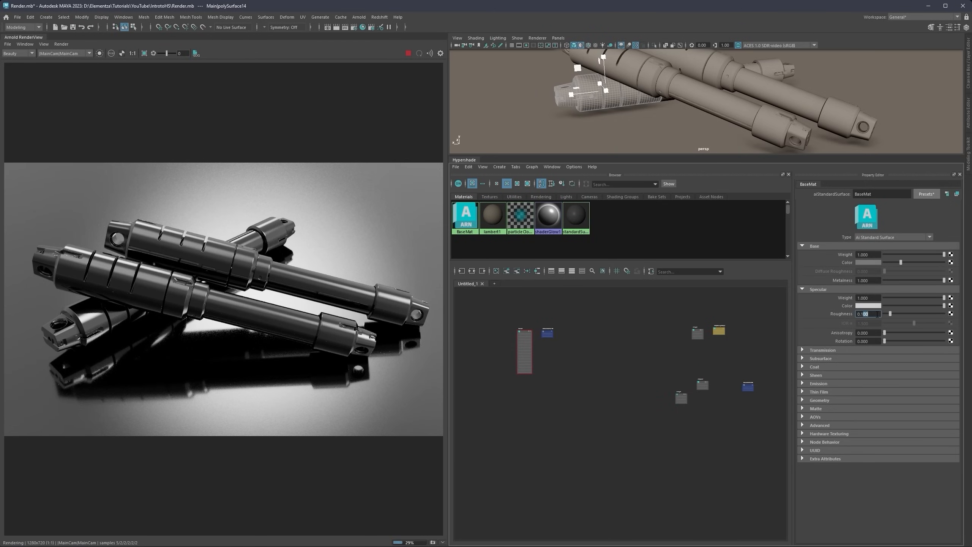
pyautogui.write('5')
pyautogui.press('Return')
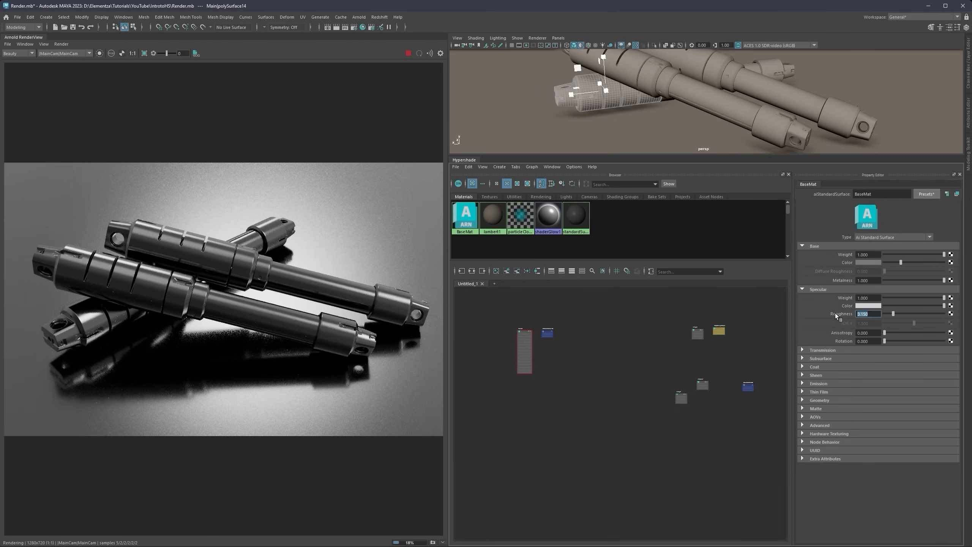
# Step: Set BaseMat's specular roughness to 0.45 and its base color value to 0.1
pyautogui.write('0.45')
pyautogui.press('Return')
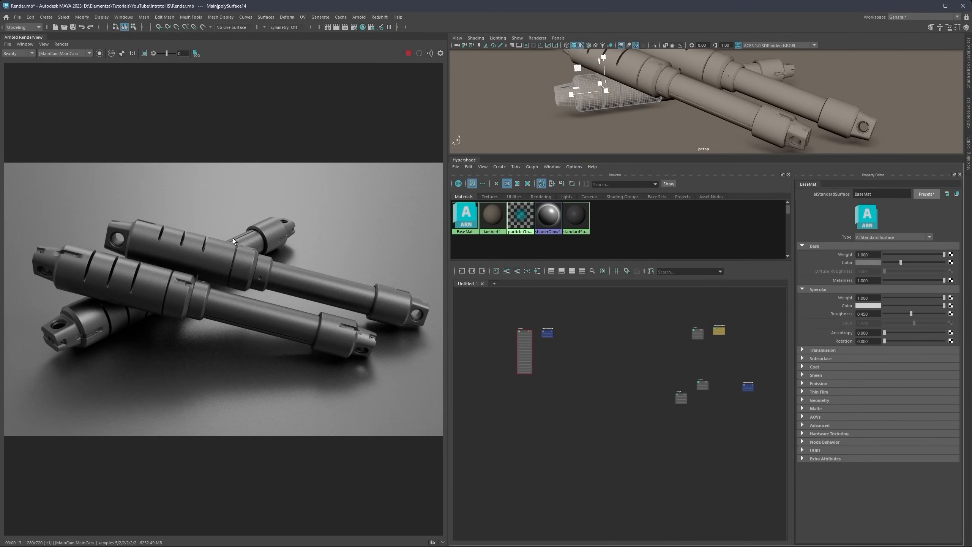
pyautogui.click(874, 264)
pyautogui.moveTo(806, 301); pyautogui.dragTo(833, 301)
pyautogui.write('0.1')
pyautogui.press('Return')
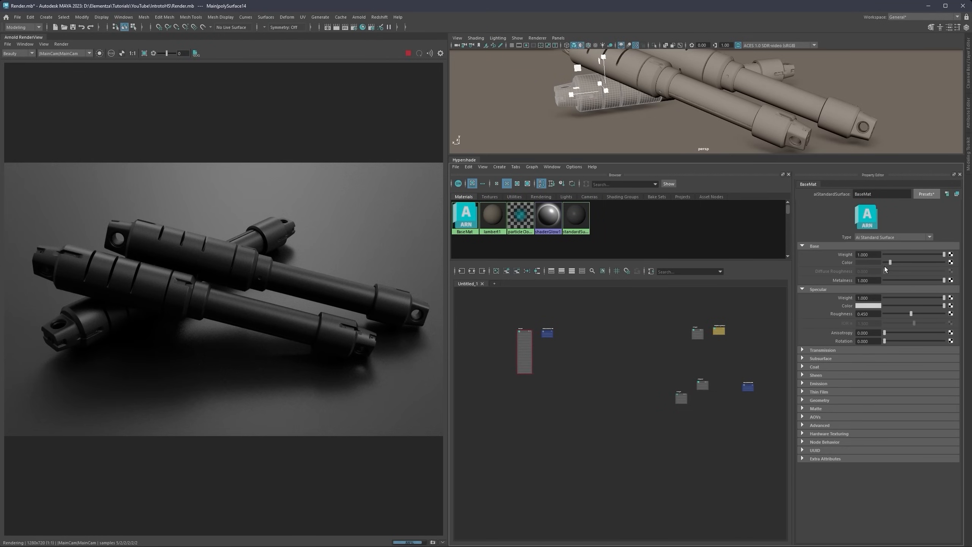
# Step: Set BaseMat's base color value to 0.2 and enlarge the perspective viewport above the material editor
pyautogui.click(867, 264)
pyautogui.click(874, 263)
pyautogui.moveTo(805, 297); pyautogui.dragTo(821, 300)
pyautogui.write('0.8')
pyautogui.press('Return')
pyautogui.click(866, 264)
pyautogui.write('0.2')
pyautogui.press('Return')
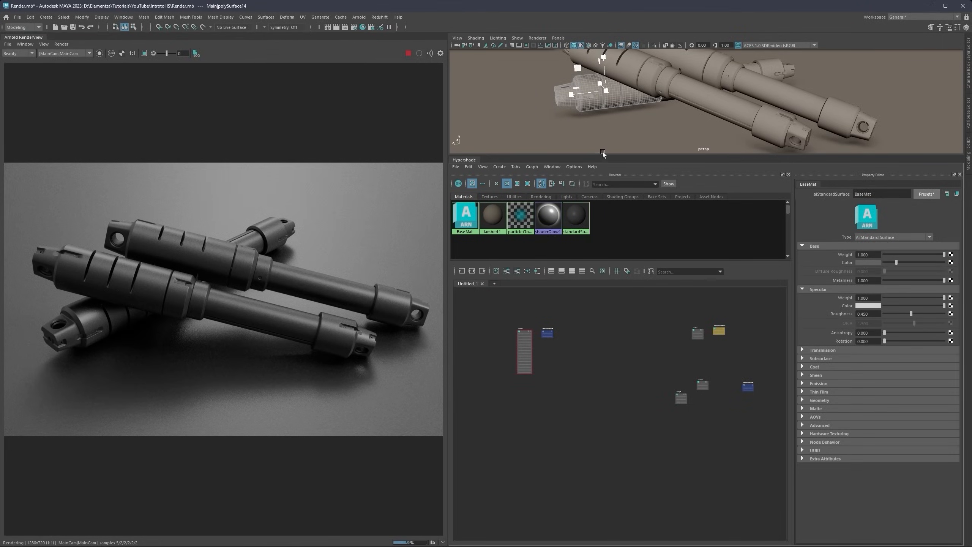
pyautogui.moveTo(603, 152); pyautogui.dragTo(603, 285)
pyautogui.press('a')
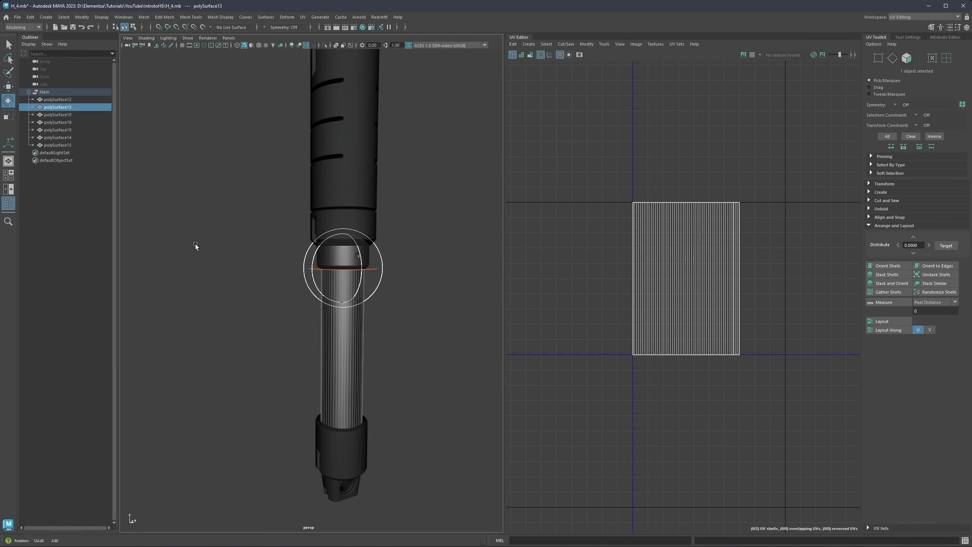
# Step: Project planar UVs onto the handle's narrow tube section and isolate it in the viewport
pyautogui.click(367, 306)
pyautogui.click(359, 306)
pyautogui.press('q')
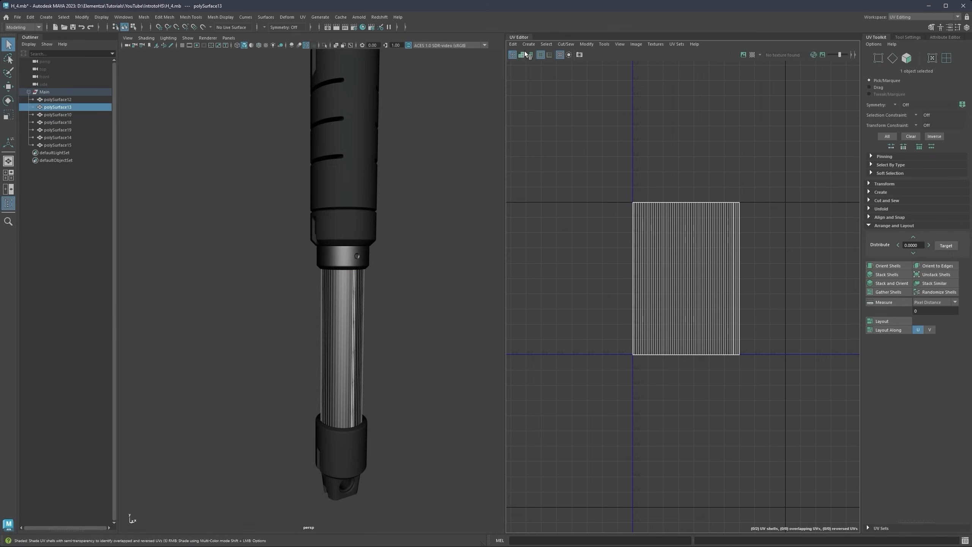
pyautogui.click(528, 44)
pyautogui.click(545, 104)
pyautogui.click(536, 161)
pyautogui.click(357, 304)
pyautogui.keyDown('alt'); pyautogui.moveTo(356, 305); pyautogui.dragTo(324, 320); pyautogui.keyUp('alt')
pyautogui.hotkey('ctrl', '1')
# Step: Select one lengthwise edge of the isolated tube and cut its UVs there to form a seam
pyautogui.moveTo(384, 280); pyautogui.dragTo(385, 250, button='right')
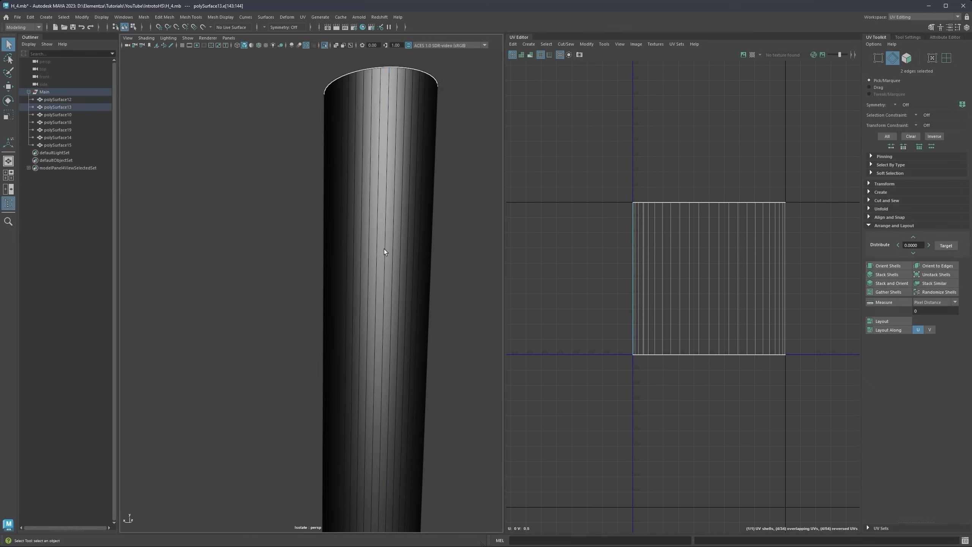
pyautogui.keyDown('alt'); pyautogui.moveTo(384, 250); pyautogui.dragTo(373, 295); pyautogui.keyUp('alt')
pyautogui.scroll(5, 341, 234)
pyautogui.click(341, 234)
pyautogui.keyDown('alt'); pyautogui.moveTo(341, 234); pyautogui.dragTo(330, 188); pyautogui.keyUp('alt')
pyautogui.click(874, 225)
pyautogui.click(877, 200)
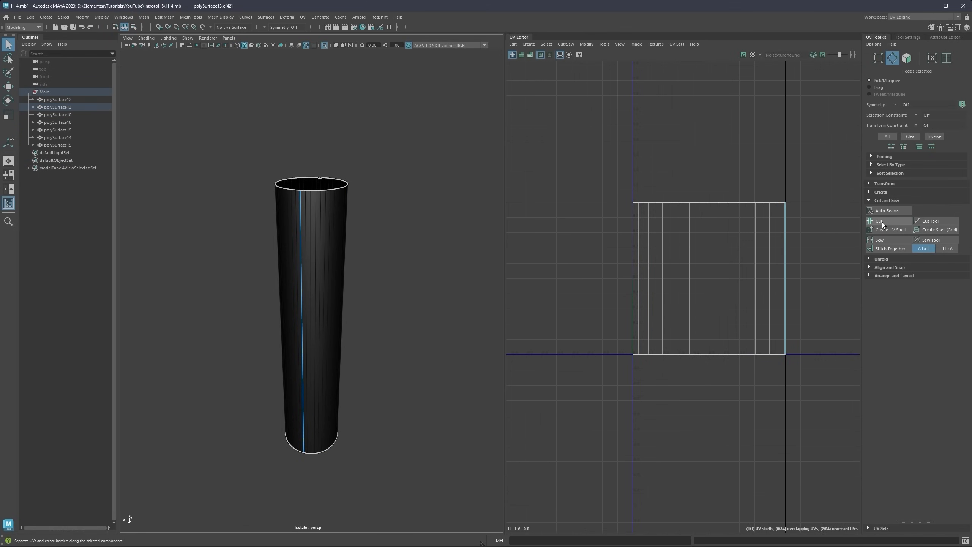
pyautogui.click(882, 221)
# Step: Unfold the tube's UV shell, orient it upright and lay it out within the UV tile
pyautogui.moveTo(703, 239); pyautogui.dragTo(682, 217, button='right')
pyautogui.click(683, 218)
pyautogui.click(881, 259)
pyautogui.click(882, 279)
pyautogui.keyDown('alt'); pyautogui.moveTo(360, 237); pyautogui.dragTo(237, 191); pyautogui.keyUp('alt')
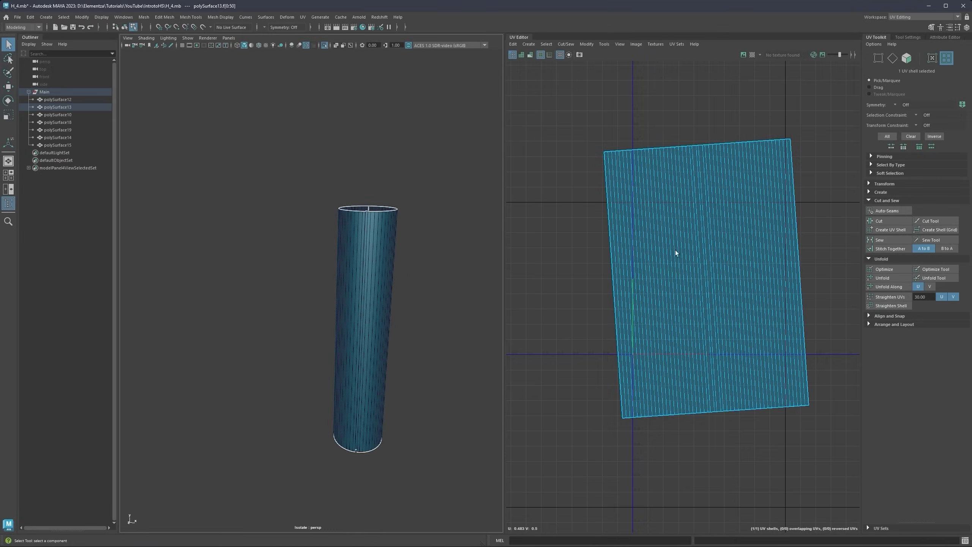
pyautogui.click(873, 325)
pyautogui.click(881, 365)
pyautogui.click(877, 419)
pyautogui.click(440, 264)
# Step: Leave isolation and turn on the checker map to examine the tube's UVs on the whole handle
pyautogui.hotkey('ctrl', '1')
pyautogui.keyDown('alt'); pyautogui.moveTo(432, 260); pyautogui.dragTo(482, 241, button='right'); pyautogui.keyUp('alt')
pyautogui.click(752, 55)
pyautogui.keyDown('alt'); pyautogui.moveTo(302, 230); pyautogui.dragTo(334, 195, button='right'); pyautogui.keyUp('alt')
pyautogui.keyDown('alt'); pyautogui.moveTo(334, 194); pyautogui.dragTo(613, 282); pyautogui.keyUp('alt')
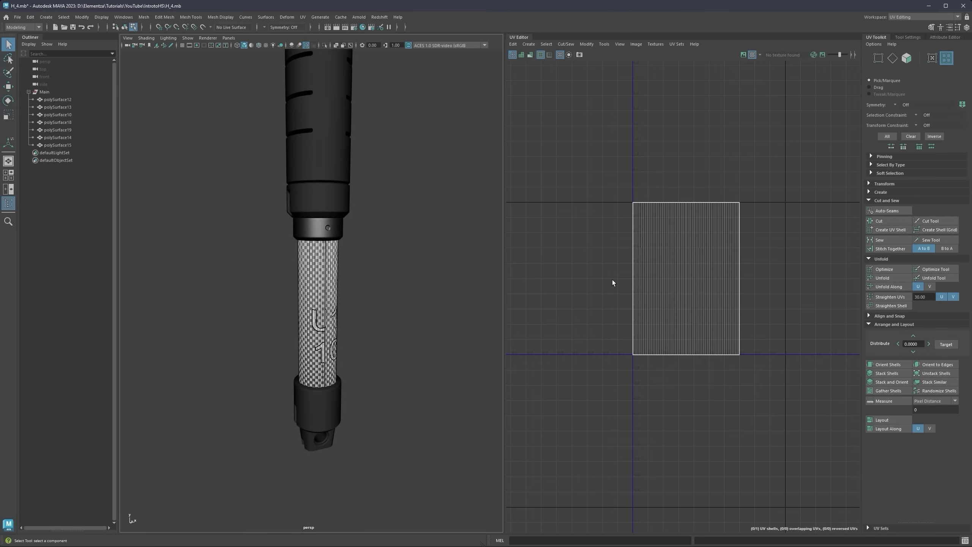
pyautogui.keyDown('alt'); pyautogui.moveTo(337, 147); pyautogui.dragTo(336, 221, button='middle'); pyautogui.keyUp('alt')
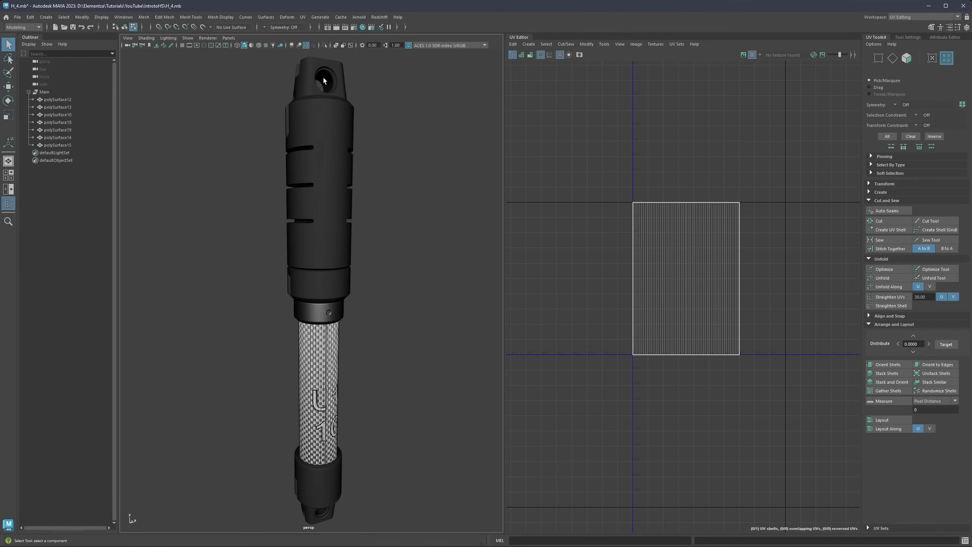
# Step: Project planar UVs onto the round hole insert in the handle's lower end piece and isolate it
pyautogui.click(319, 416)
pyautogui.keyDown('alt'); pyautogui.moveTo(317, 448); pyautogui.dragTo(310, 330, button='middle'); pyautogui.keyUp('alt')
pyautogui.moveTo(318, 328); pyautogui.dragTo(344, 308, button='right')
pyautogui.keyDown('alt'); pyautogui.moveTo(291, 356); pyautogui.dragTo(321, 378, button='right'); pyautogui.keyUp('alt')
pyautogui.click(322, 377)
pyautogui.click(318, 431)
pyautogui.keyDown('alt'); pyautogui.moveTo(319, 432); pyautogui.dragTo(331, 362, button='right'); pyautogui.keyUp('alt')
pyautogui.click(513, 44)
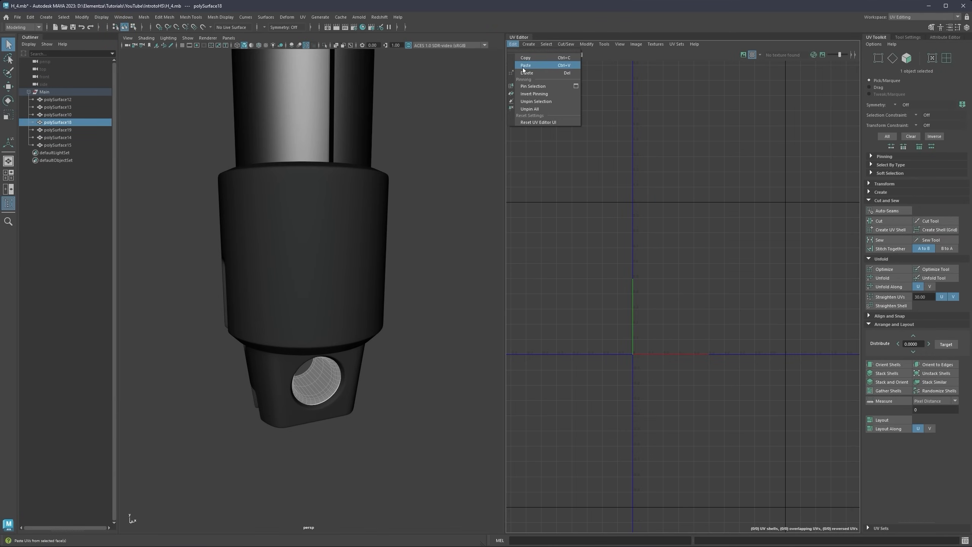
pyautogui.moveTo(529, 45)
pyautogui.click(544, 105)
pyautogui.keyDown('alt'); pyautogui.moveTo(386, 350); pyautogui.dragTo(395, 332); pyautogui.keyUp('alt')
pyautogui.rightClick(431, 309)
pyautogui.keyDown('alt'); pyautogui.moveTo(395, 332); pyautogui.dragTo(468, 298, button='right'); pyautogui.keyUp('alt')
pyautogui.hotkey('ctrl', '1')
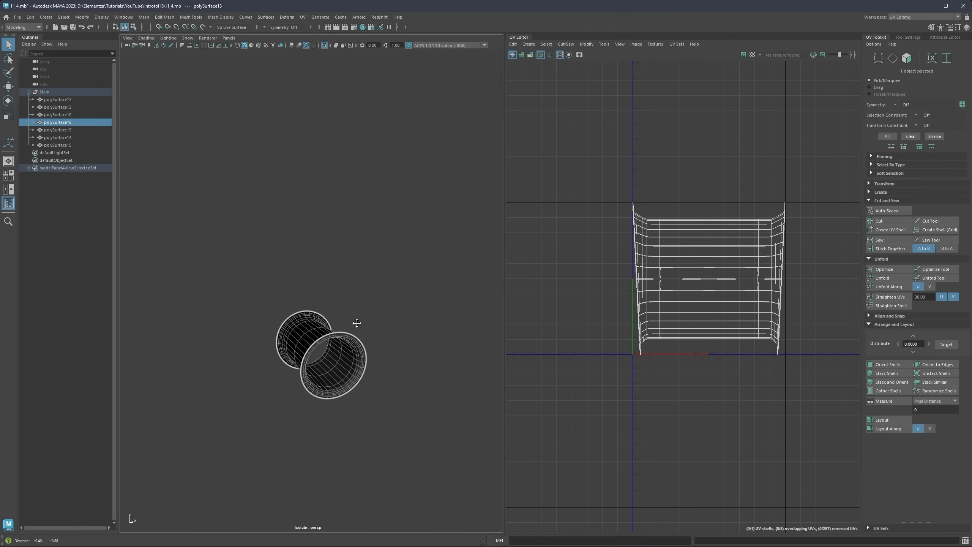
# Step: Select a lengthwise edge line inside the hole insert as its seam and unfold the insert's UVs
pyautogui.keyDown('alt'); pyautogui.moveTo(358, 324); pyautogui.dragTo(338, 335); pyautogui.keyUp('alt')
pyautogui.keyDown('alt'); pyautogui.moveTo(339, 335); pyautogui.dragTo(329, 383, button='right'); pyautogui.keyUp('alt')
pyautogui.keyDown('alt'); pyautogui.moveTo(330, 383); pyautogui.dragTo(299, 290, button='middle'); pyautogui.keyUp('alt')
pyautogui.moveTo(300, 290); pyautogui.dragTo(299, 270, button='right')
pyautogui.doubleClick(299, 276)
pyautogui.keyDown('alt'); pyautogui.moveTo(299, 276); pyautogui.dragTo(312, 272); pyautogui.keyUp('alt')
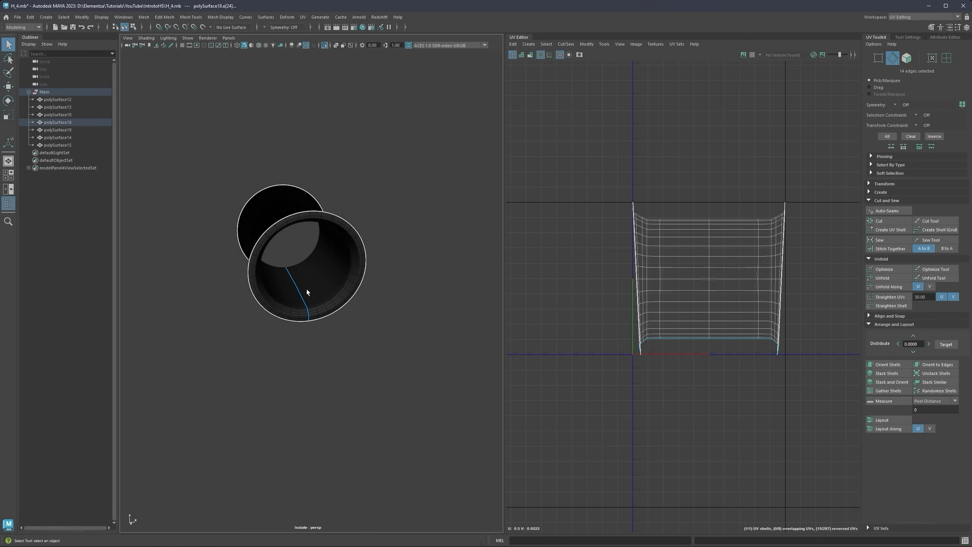
pyautogui.hotkey('ctrl', '1')
pyautogui.click(876, 259)
pyautogui.click(877, 276)
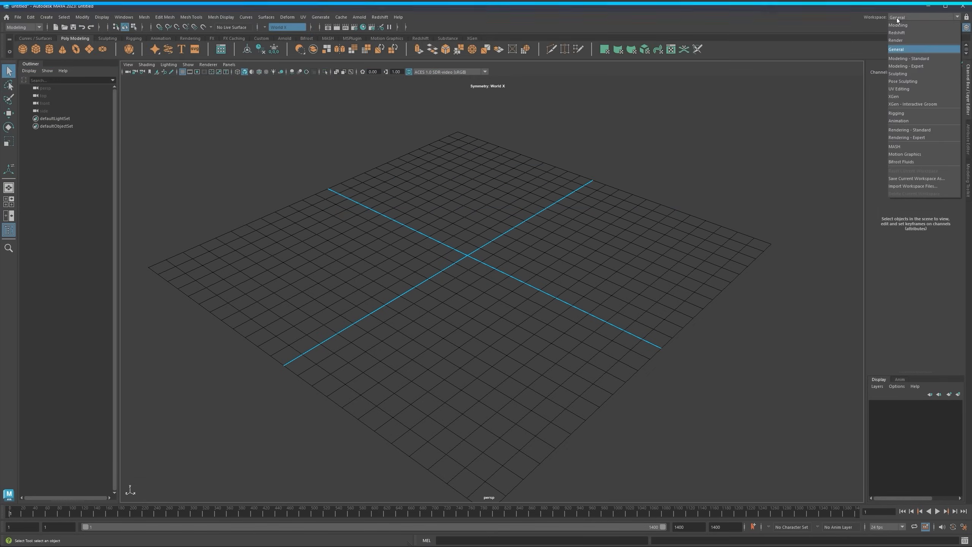
# Step: Choose the General workspace in the empty scene and detach the UI Elements list as a floating window
pyautogui.click(903, 49)
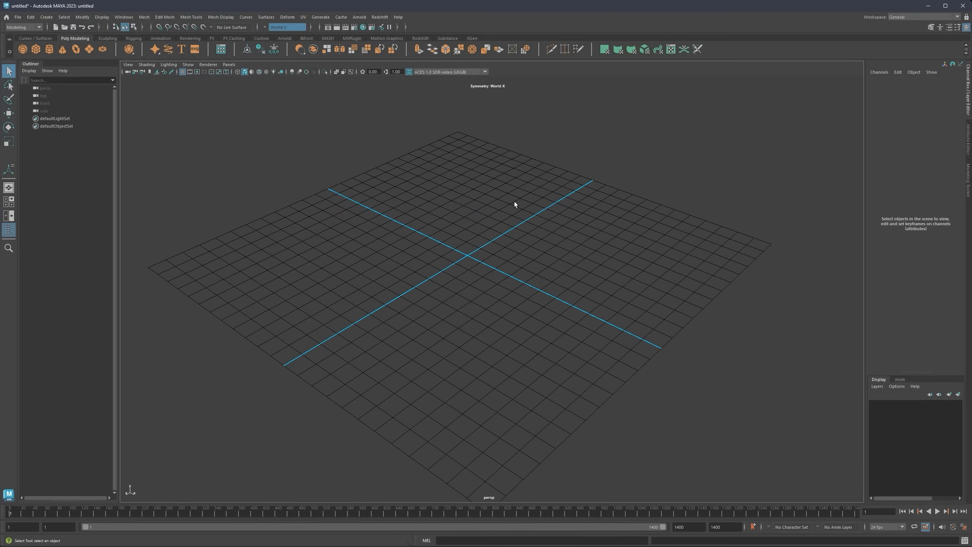
pyautogui.scroll(-5, 514, 202)
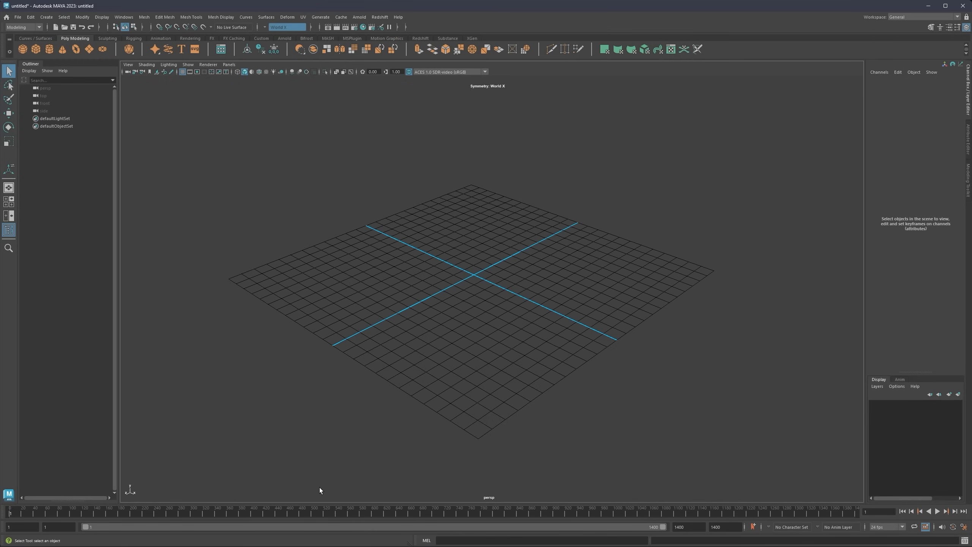
pyautogui.click(131, 18)
pyautogui.moveTo(138, 93)
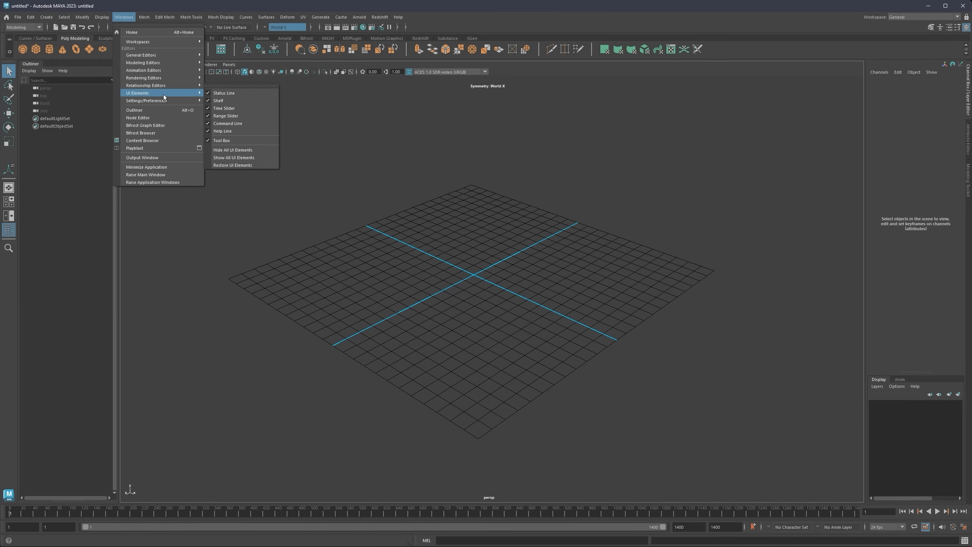
pyautogui.click(242, 85)
pyautogui.moveTo(244, 79); pyautogui.dragTo(466, 111)
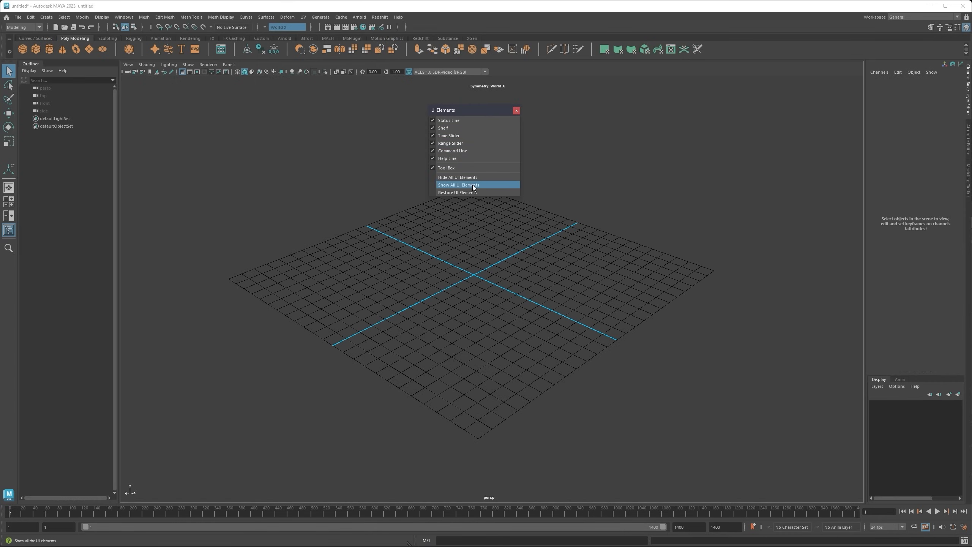
# Step: Hide the Tool Box and the Help Line, and close the floating UI Elements list
pyautogui.click(433, 168)
pyautogui.click(433, 168)
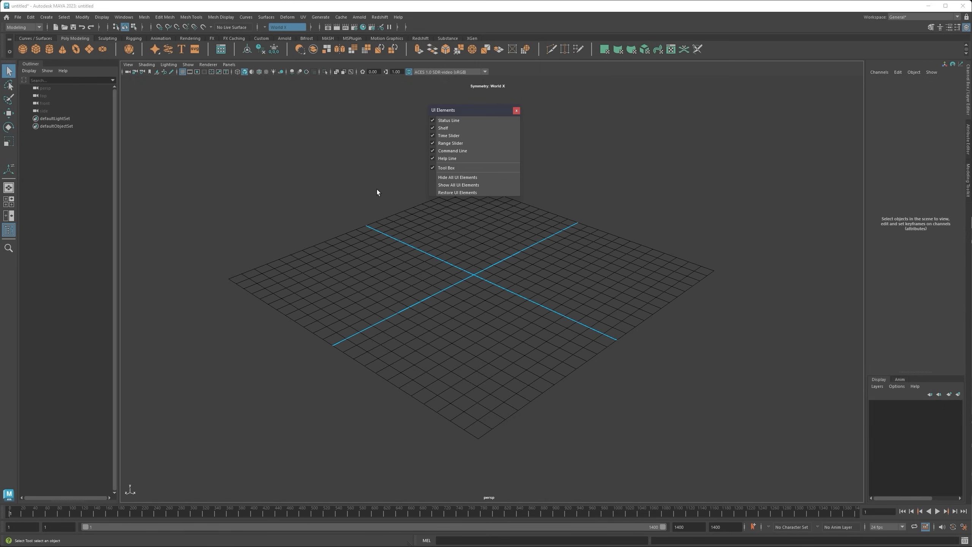
pyautogui.click(432, 168)
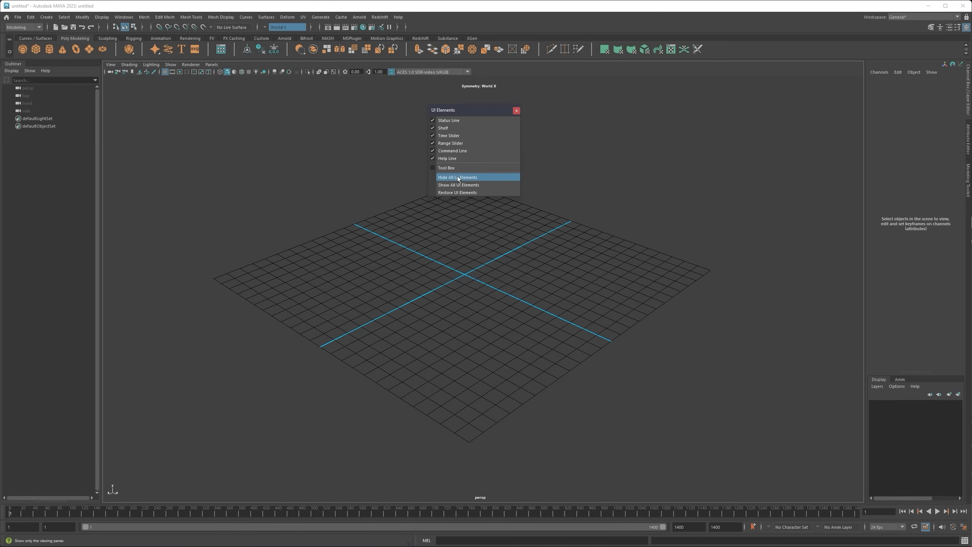
pyautogui.click(432, 167)
pyautogui.click(437, 169)
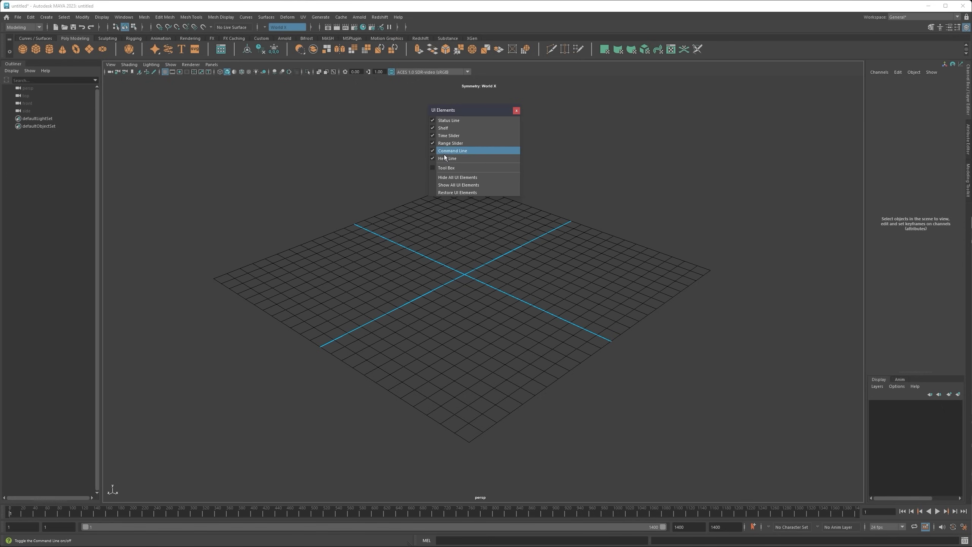
pyautogui.click(433, 158)
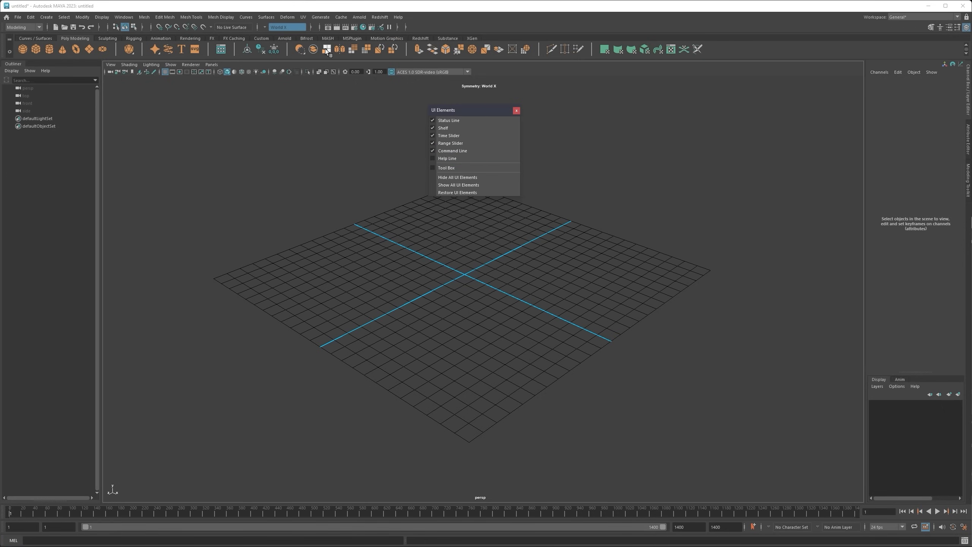
pyautogui.moveTo(477, 114); pyautogui.dragTo(513, 115)
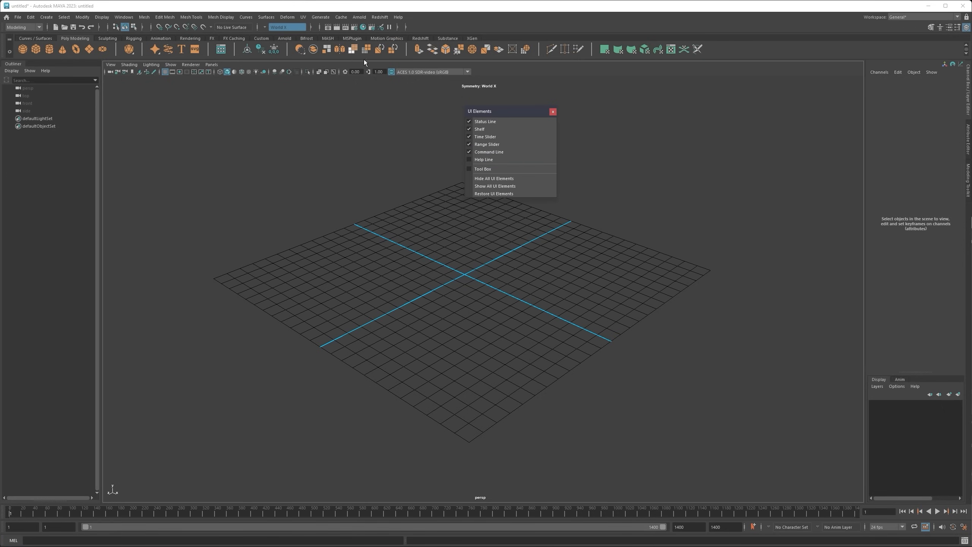
pyautogui.click(553, 111)
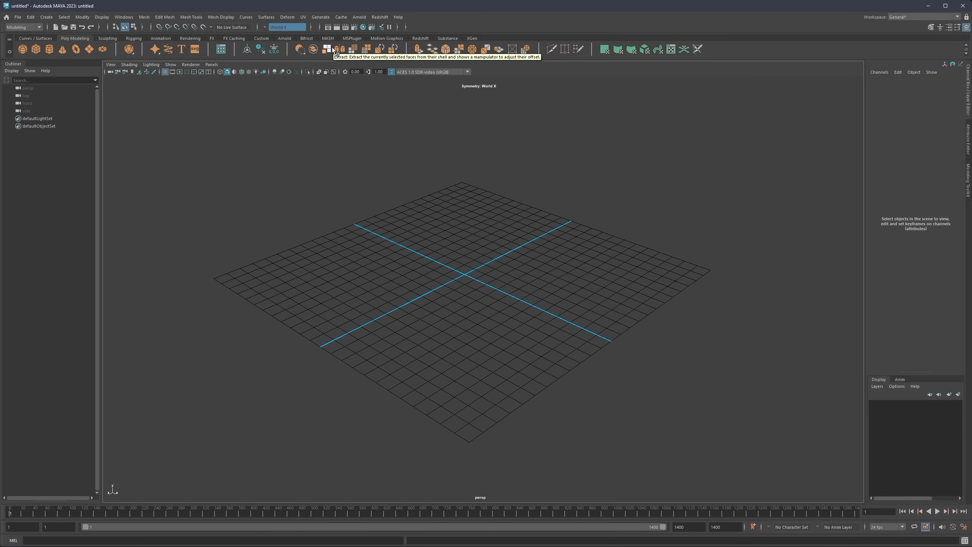
# Step: Detach the UI Elements list again and hide the Command Line, Range Slider and Time Slider
pyautogui.click(124, 17)
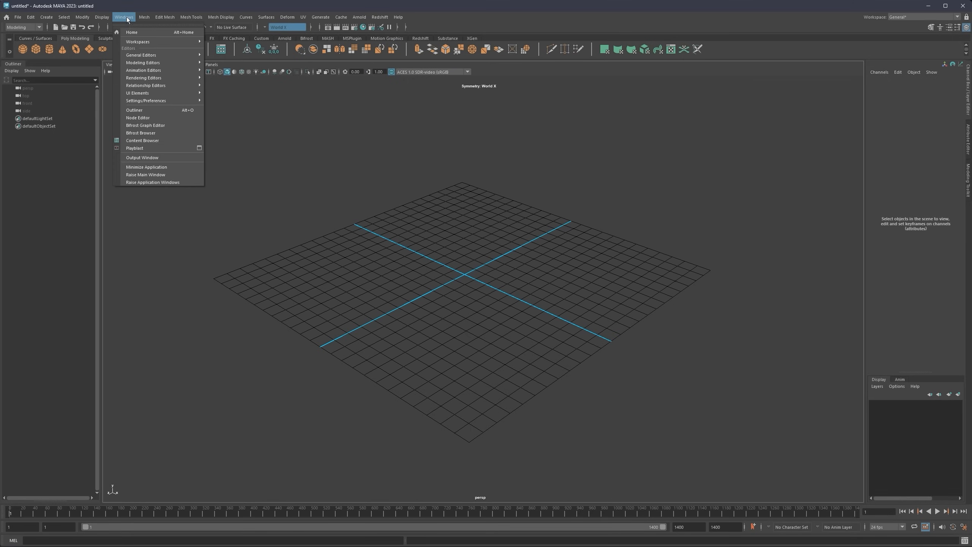
pyautogui.moveTo(150, 101)
pyautogui.moveTo(182, 92)
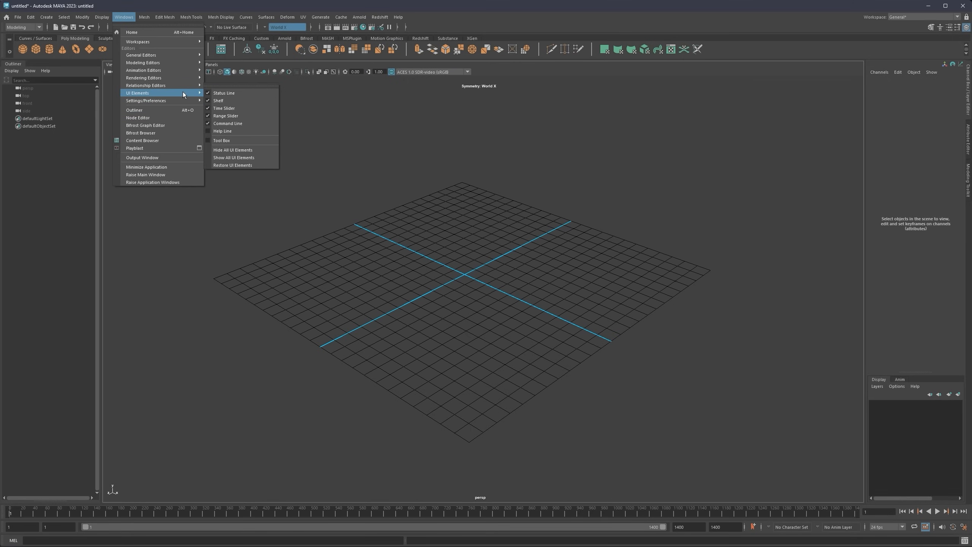
pyautogui.click(229, 85)
pyautogui.moveTo(245, 77); pyautogui.dragTo(491, 108)
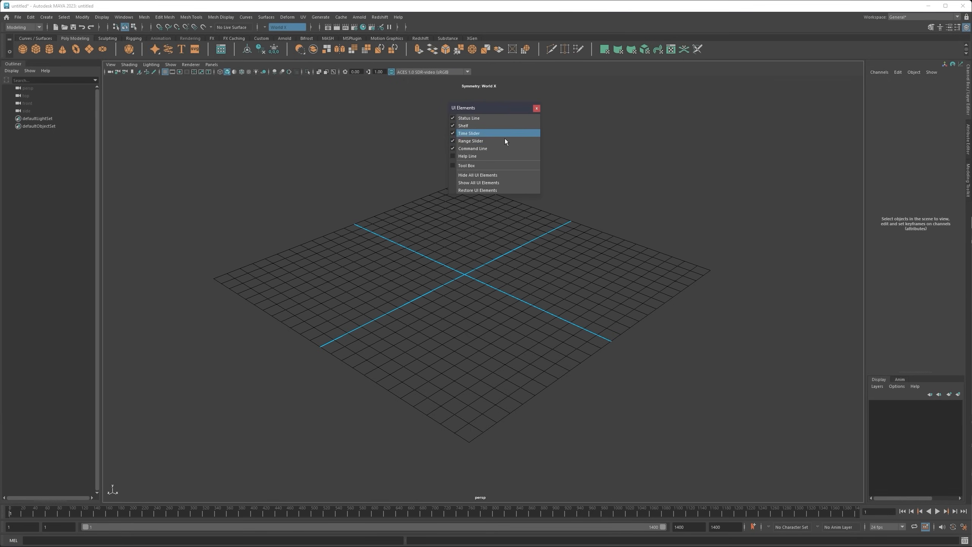
pyautogui.click(452, 148)
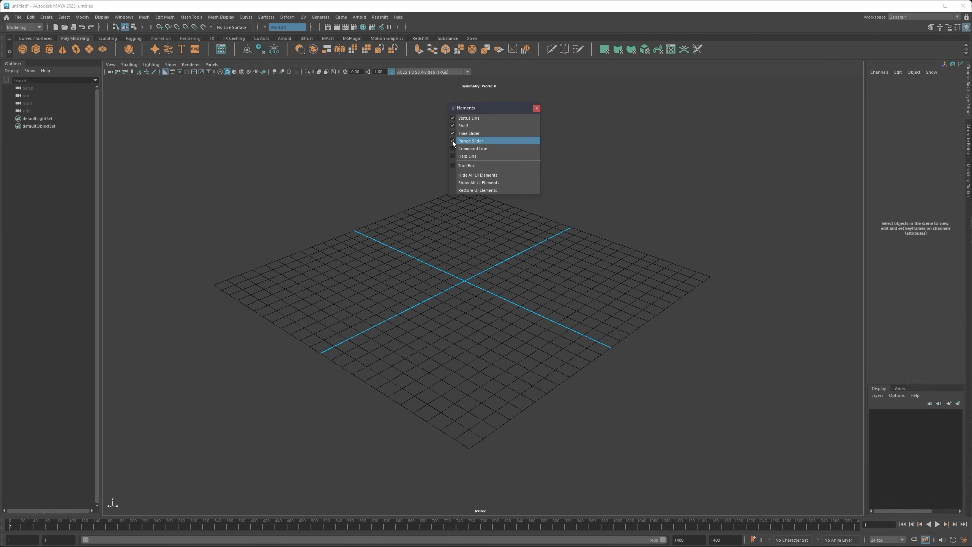
pyautogui.click(453, 141)
pyautogui.click(453, 133)
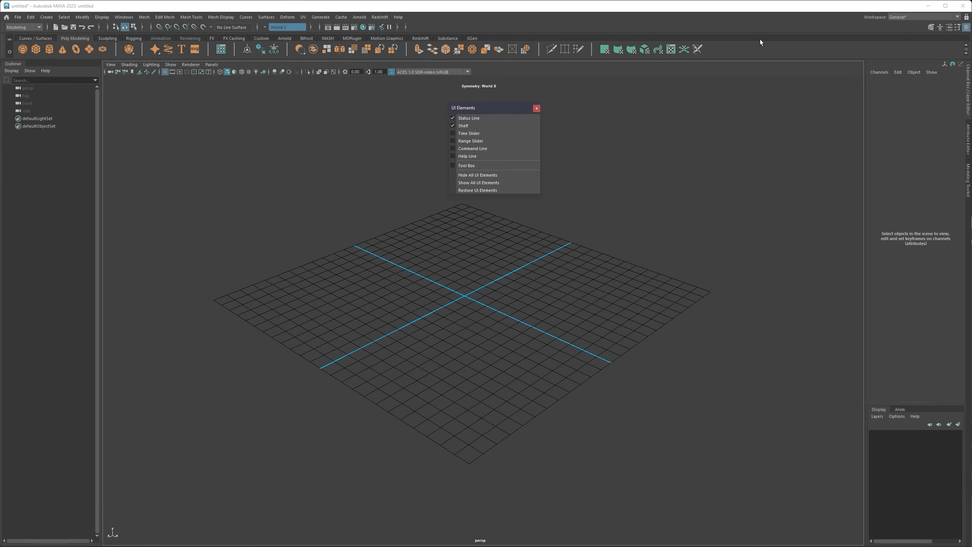
# Step: Hide the Shelf while keeping the Status Line shown, and close the floating UI Elements list
pyautogui.click(452, 126)
pyautogui.click(453, 125)
pyautogui.click(454, 125)
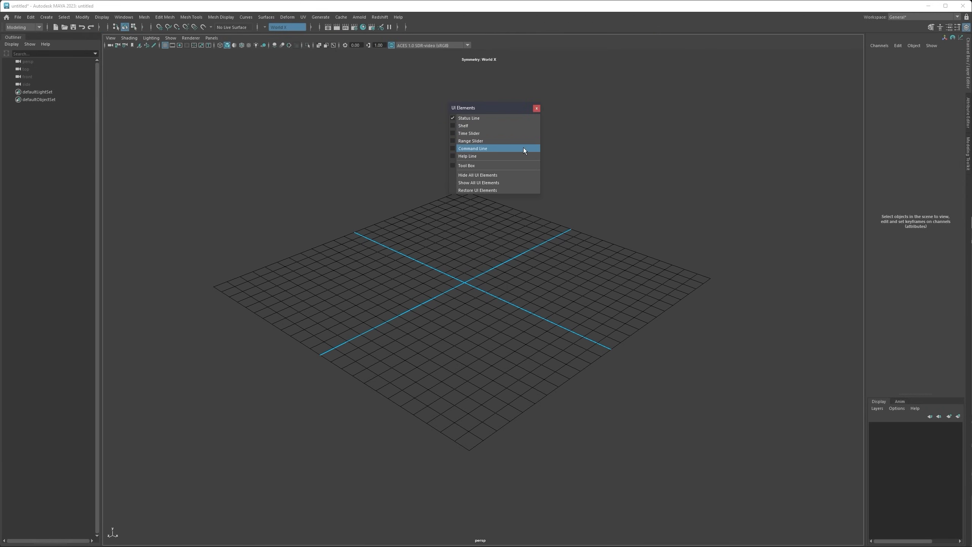
pyautogui.click(454, 117)
pyautogui.click(454, 117)
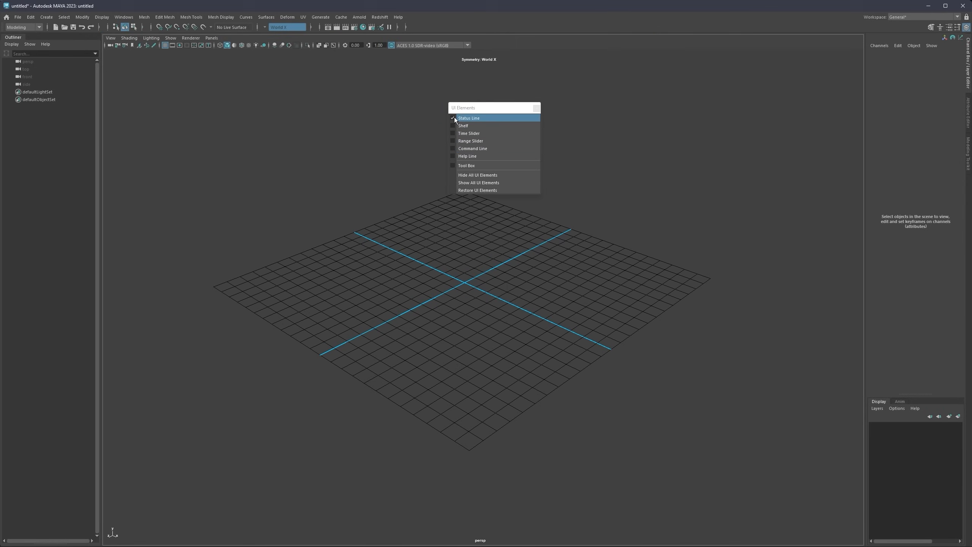
pyautogui.click(536, 109)
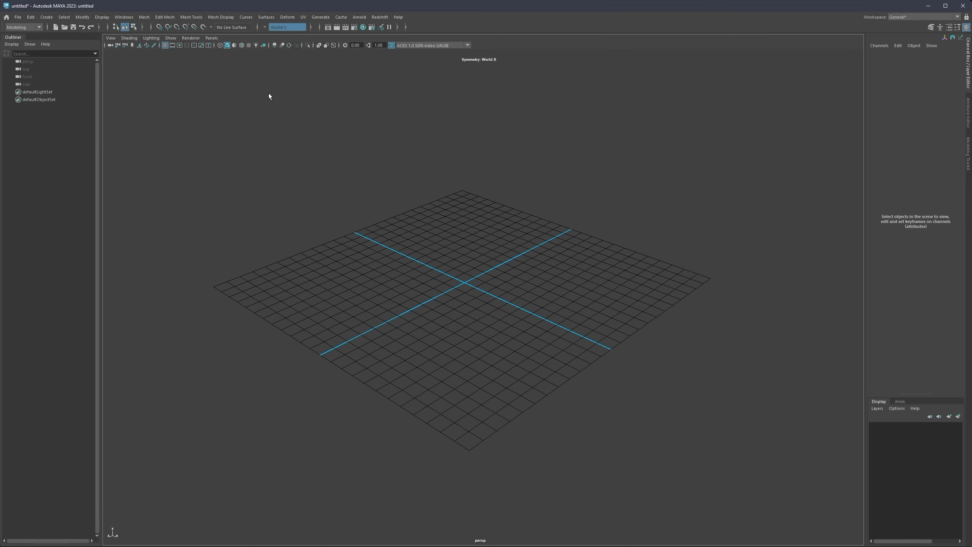
# Step: Undock the Outliner from the main window and close it
pyautogui.moveTo(13, 37); pyautogui.dragTo(274, 66)
pyautogui.click(340, 65)
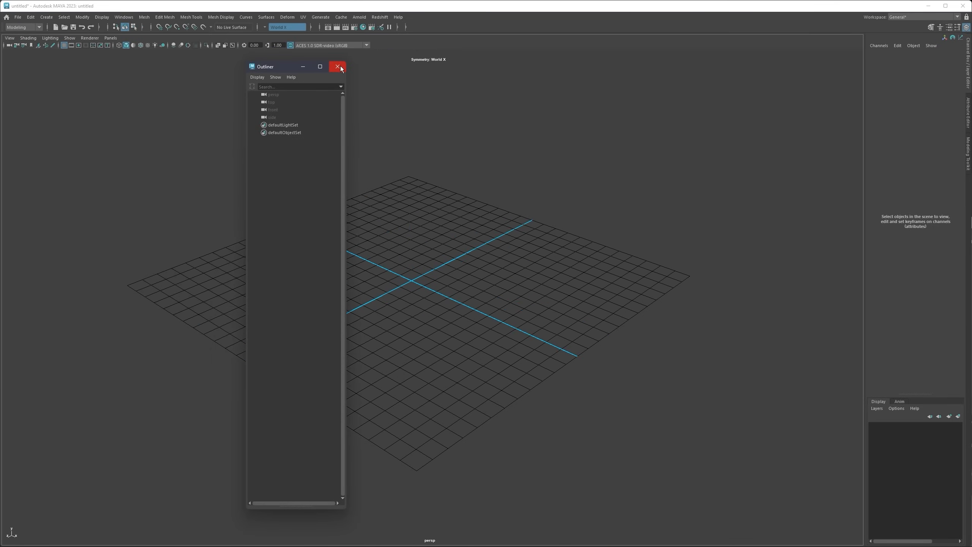
pyautogui.moveTo(290, 62); pyautogui.dragTo(322, 128)
pyautogui.click(335, 133)
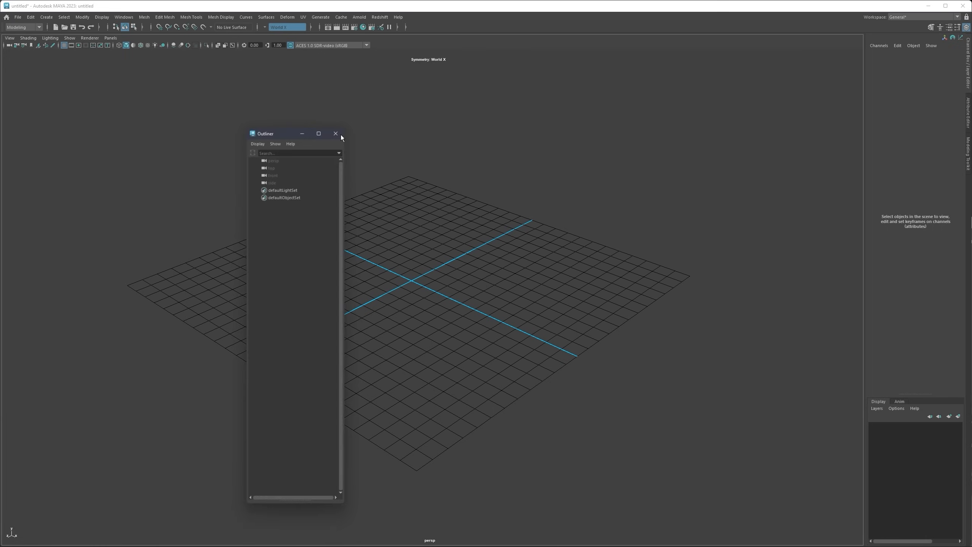
pyautogui.moveTo(313, 136); pyautogui.dragTo(428, 92)
pyautogui.click(463, 92)
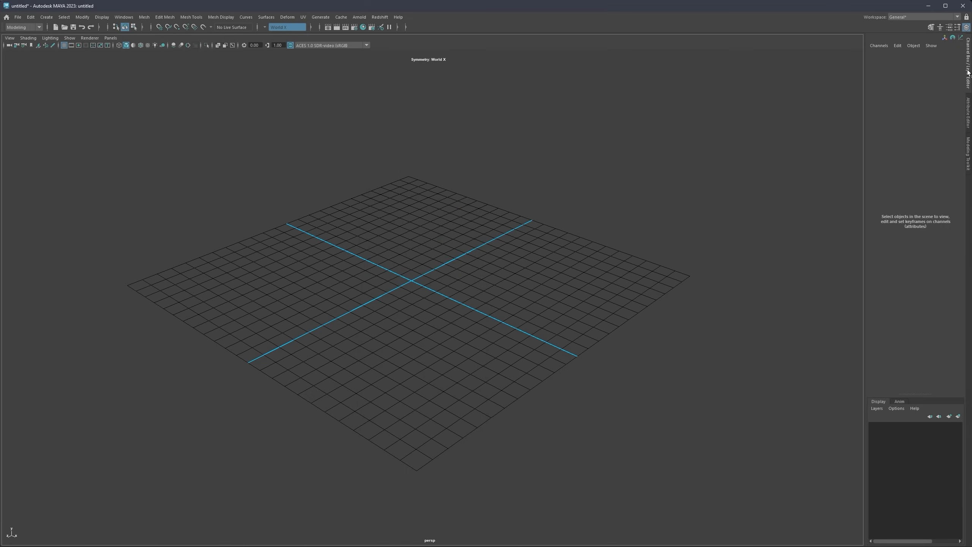
pyautogui.click(900, 18)
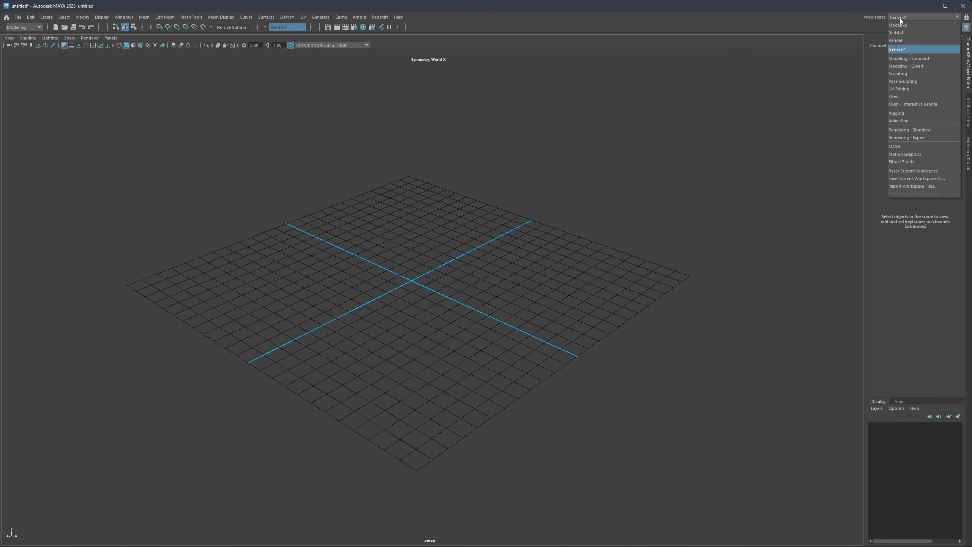
pyautogui.click(898, 178)
pyautogui.moveTo(480, 260); pyautogui.dragTo(519, 193)
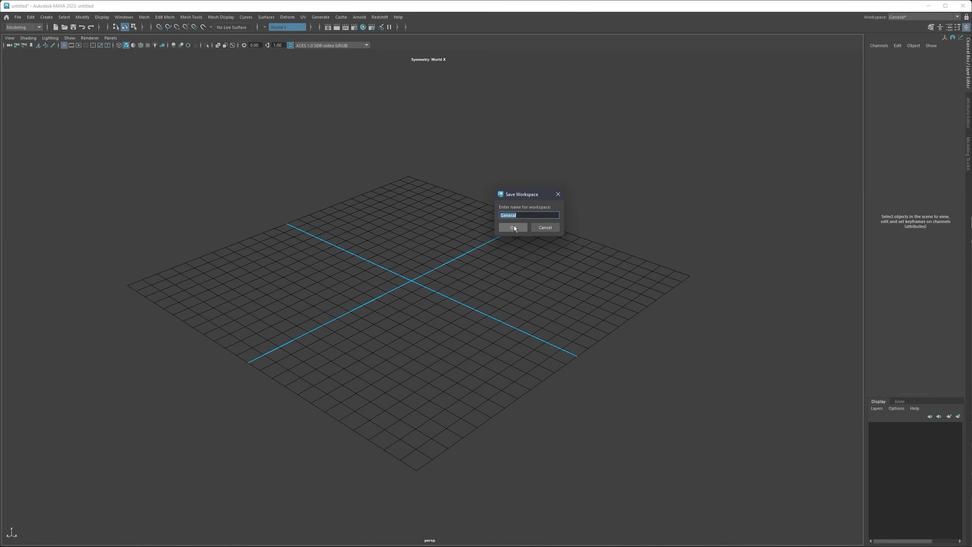
pyautogui.click(544, 227)
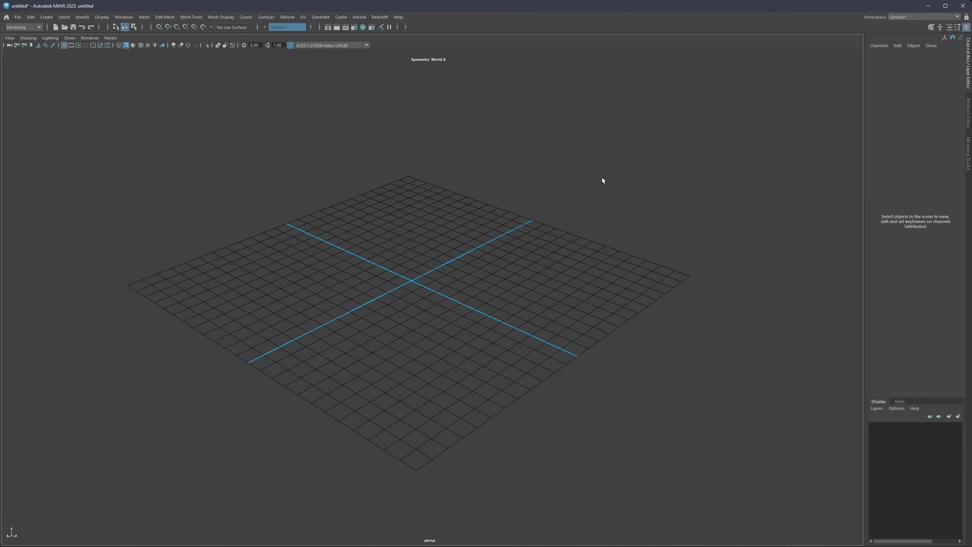
# Step: Collapse the Channel Box / Layer Editor so the viewport fills the workspace
pyautogui.click(969, 63)
pyautogui.keyDown('alt'); pyautogui.moveTo(415, 245); pyautogui.dragTo(409, 243, button='middle'); pyautogui.keyUp('alt')
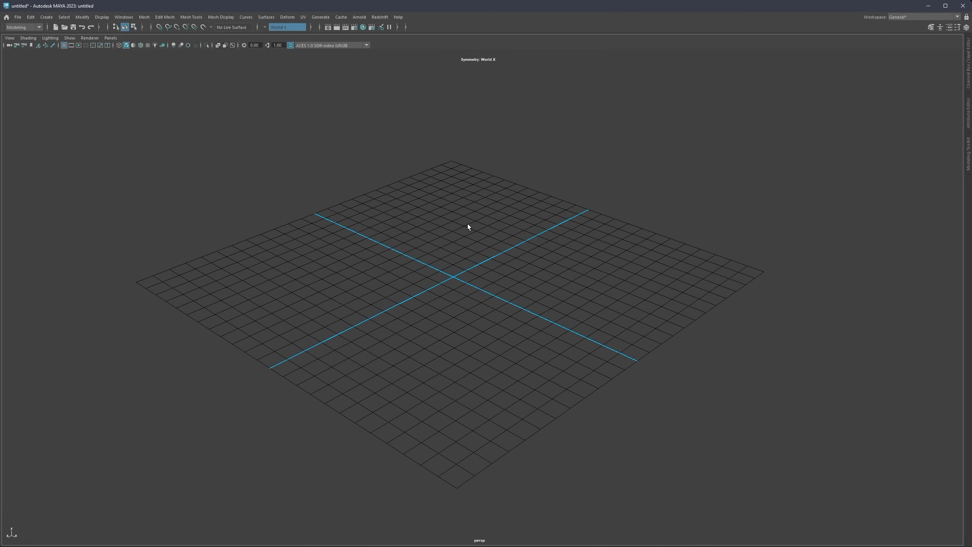
pyautogui.keyDown('alt'); pyautogui.moveTo(466, 217); pyautogui.dragTo(472, 234, button='middle'); pyautogui.keyUp('alt')
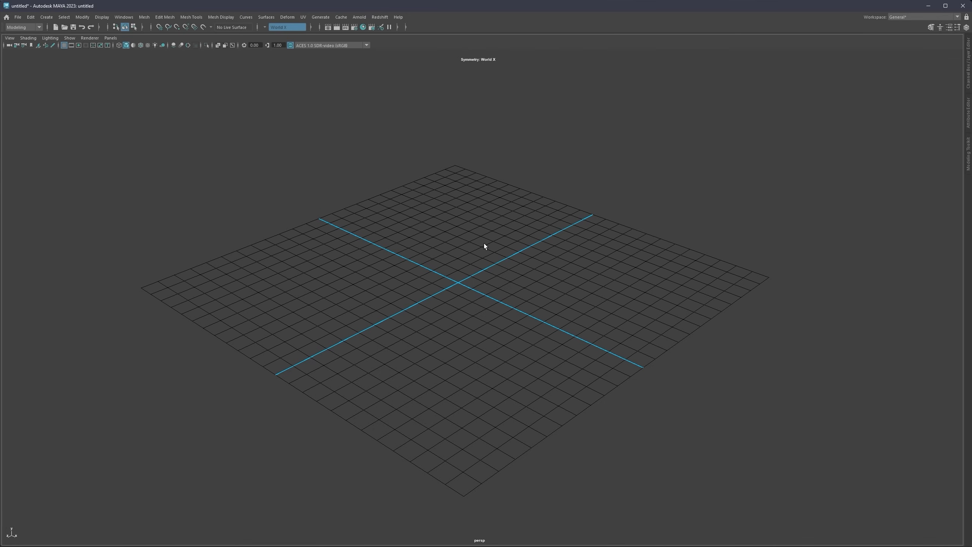
pyautogui.keyDown('alt'); pyautogui.moveTo(449, 262); pyautogui.dragTo(464, 247); pyautogui.keyUp('alt')
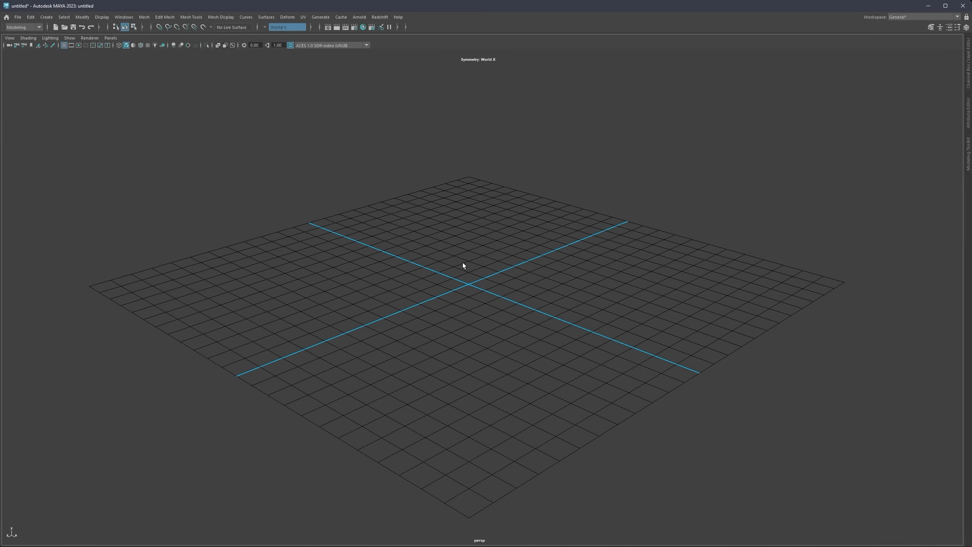
pyautogui.keyDown('alt'); pyautogui.moveTo(463, 264); pyautogui.dragTo(471, 241); pyautogui.keyUp('alt')
pyautogui.keyDown('alt'); pyautogui.moveTo(471, 241); pyautogui.dragTo(484, 249, button='middle'); pyautogui.keyUp('alt')
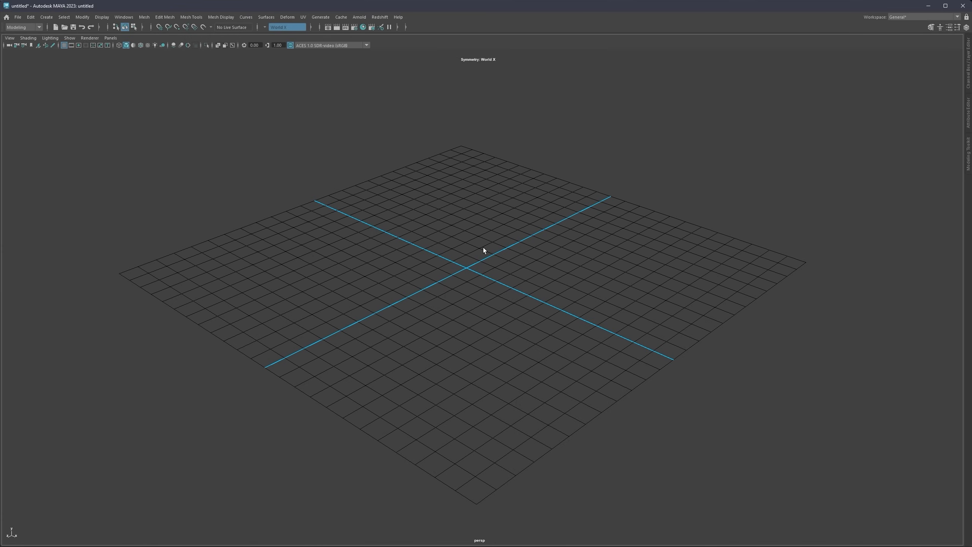
pyautogui.keyDown('alt'); pyautogui.moveTo(463, 246); pyautogui.dragTo(471, 269, button='middle'); pyautogui.keyUp('alt')
pyautogui.scroll(2, 462, 257)
pyautogui.moveTo(471, 269)
pyautogui.keyDown('alt'); pyautogui.mouseDown()
pyautogui.moveTo(467, 261)
pyautogui.moveTo(470, 269)
pyautogui.mouseUp(); pyautogui.keyUp('alt')
pyautogui.scroll(-1, 474, 273)
pyautogui.keyDown('alt'); pyautogui.moveTo(474, 273); pyautogui.dragTo(467, 250, button='middle'); pyautogui.keyUp('alt')
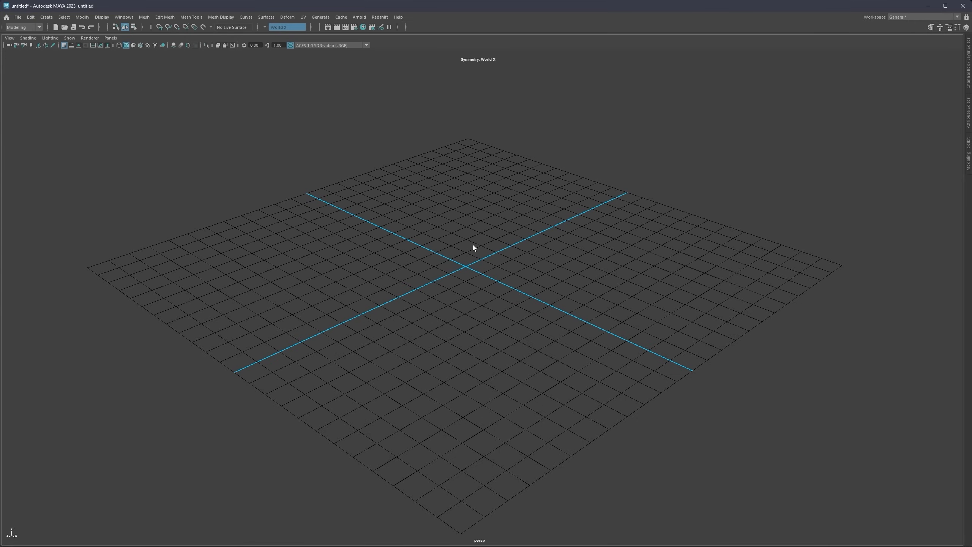
pyautogui.keyDown('alt'); pyautogui.moveTo(468, 244); pyautogui.dragTo(468, 236, button='middle'); pyautogui.keyUp('alt')
# Step: Create a polygon cylinder with radius 1, height 2, 20 axis divisions and the Y axis, and close its options
pyautogui.keyDown('shift'); pyautogui.rightClick(461, 221); pyautogui.keyUp('shift')
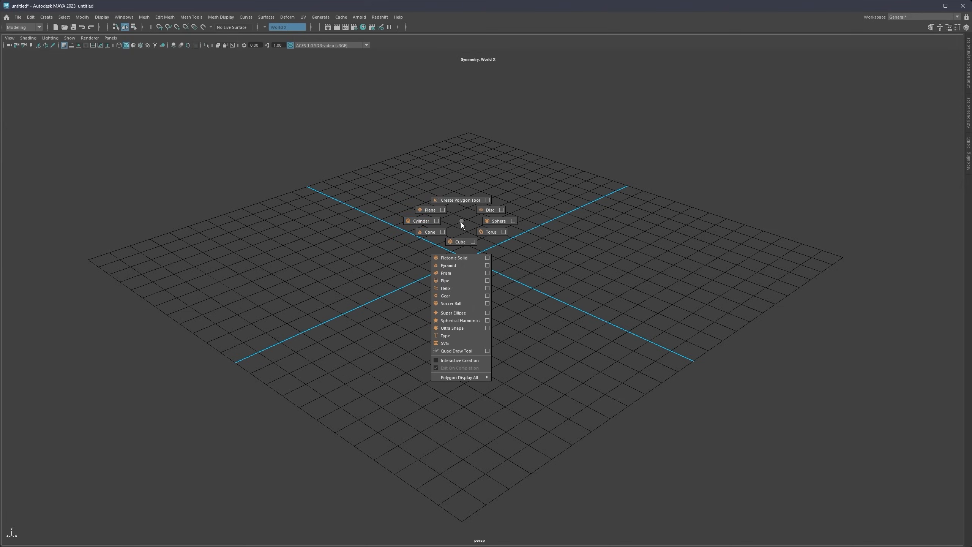
pyautogui.keyDown('alt'); pyautogui.moveTo(463, 219); pyautogui.dragTo(481, 240, button='middle'); pyautogui.keyUp('alt')
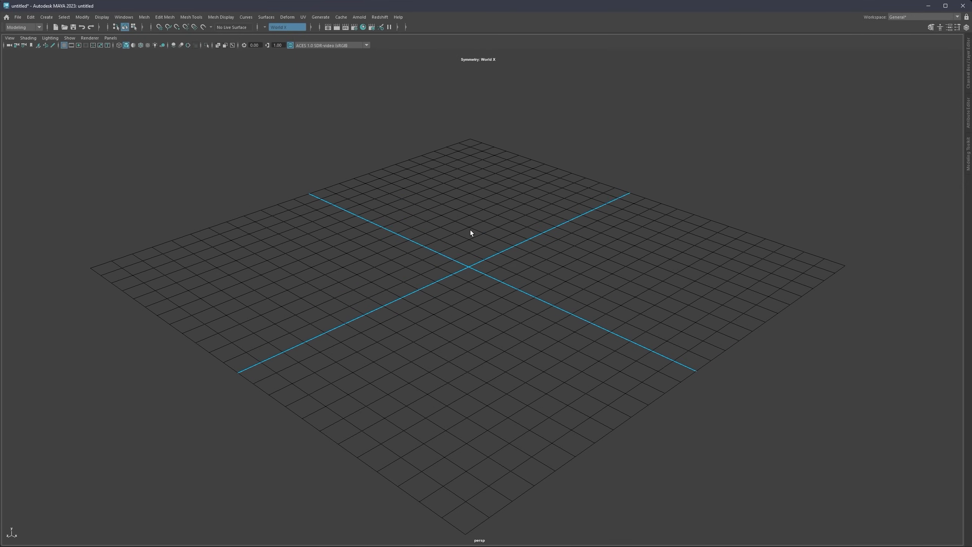
pyautogui.keyDown('alt'); pyautogui.moveTo(497, 226); pyautogui.dragTo(490, 215, button='middle'); pyautogui.keyUp('alt')
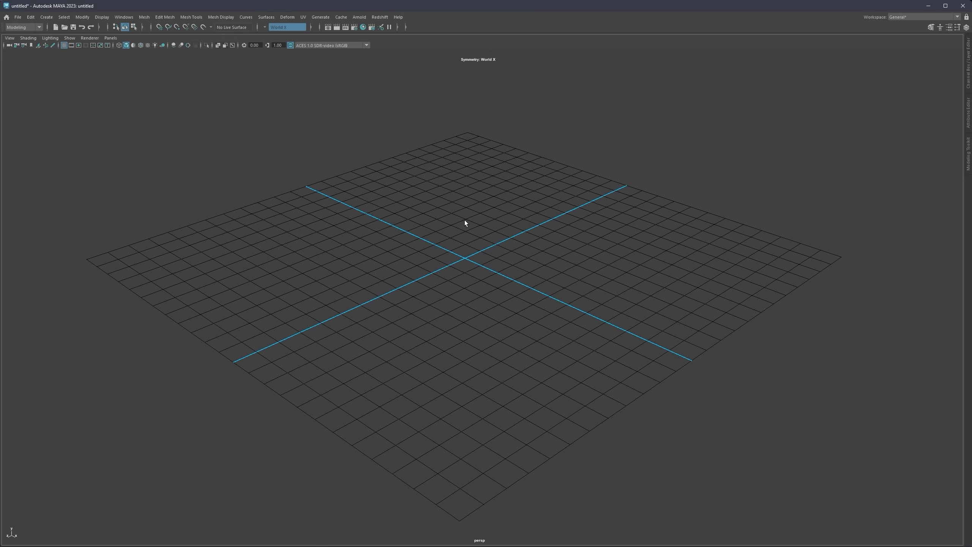
pyautogui.keyDown('shift'); pyautogui.moveTo(459, 213); pyautogui.dragTo(433, 215, button='right'); pyautogui.keyUp('shift')
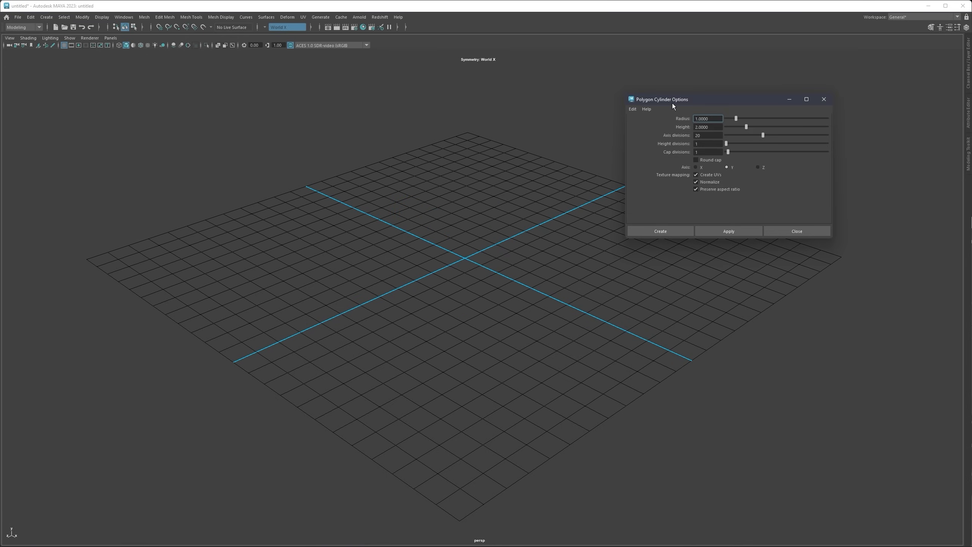
pyautogui.moveTo(673, 103); pyautogui.dragTo(531, 141)
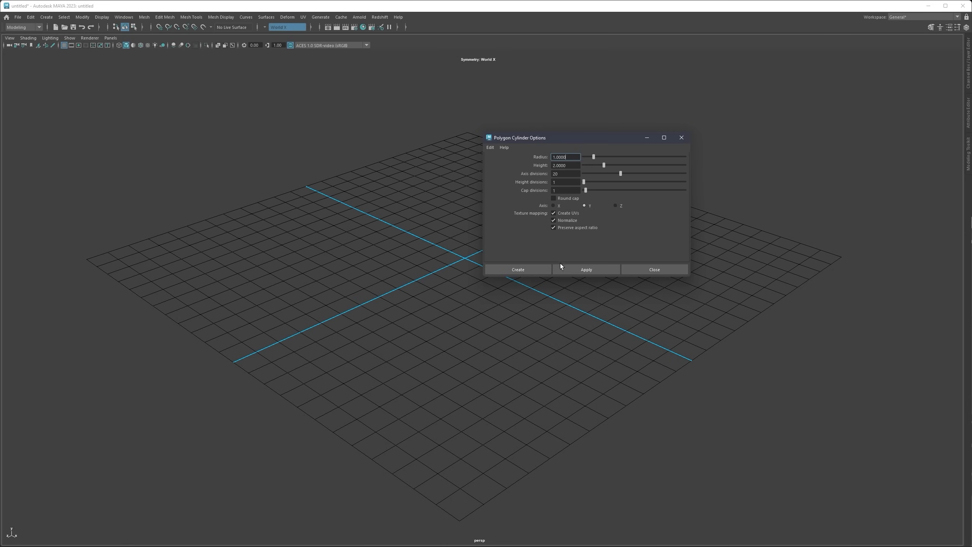
pyautogui.click(578, 269)
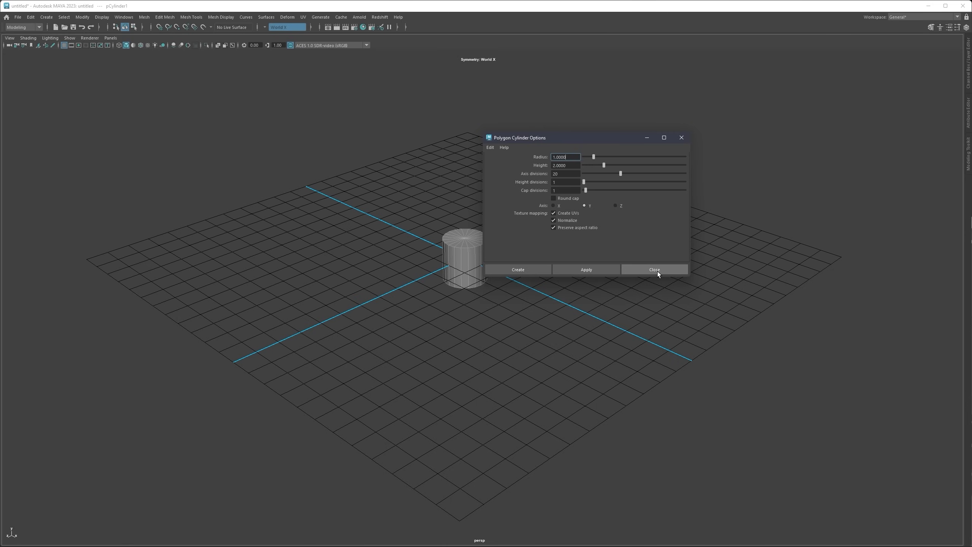
pyautogui.click(656, 270)
# Step: Scale the cylinder up uniformly to several times its size and turn on multisample anti-aliasing in the viewport
pyautogui.moveTo(471, 259); pyautogui.dragTo(662, 238)
pyautogui.scroll(-3, 478, 242)
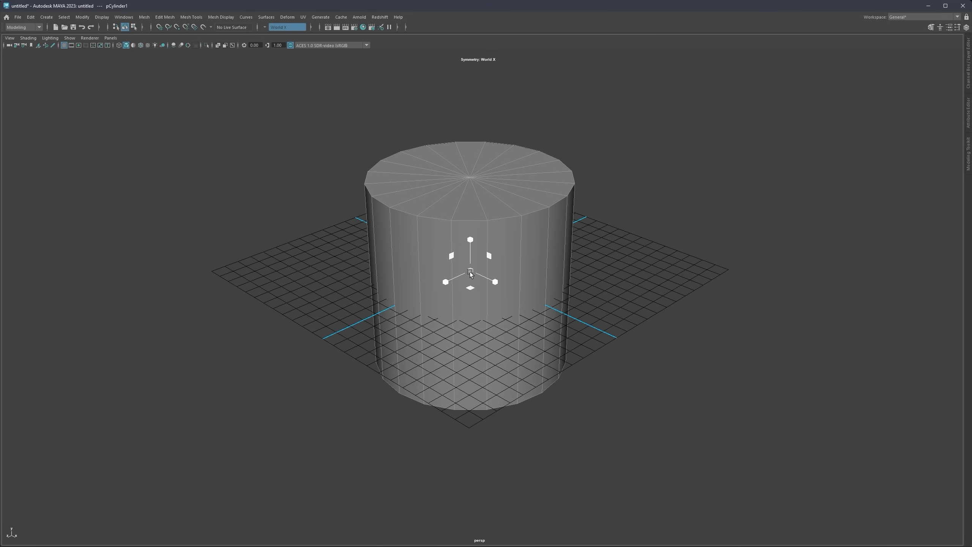
pyautogui.moveTo(471, 271); pyautogui.dragTo(451, 272)
pyautogui.keyDown('alt'); pyautogui.moveTo(480, 225); pyautogui.dragTo(448, 226, button='middle'); pyautogui.keyUp('alt')
pyautogui.click(188, 45)
pyautogui.keyDown('alt'); pyautogui.moveTo(447, 226); pyautogui.dragTo(458, 236); pyautogui.keyUp('alt')
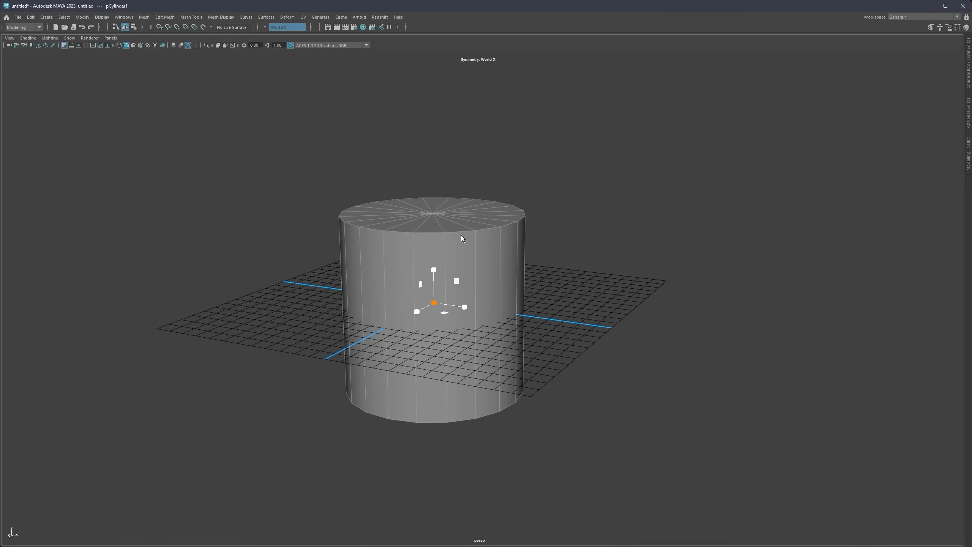
pyautogui.moveTo(461, 235); pyautogui.dragTo(462, 215, button='right')
pyautogui.doubleClick(459, 232)
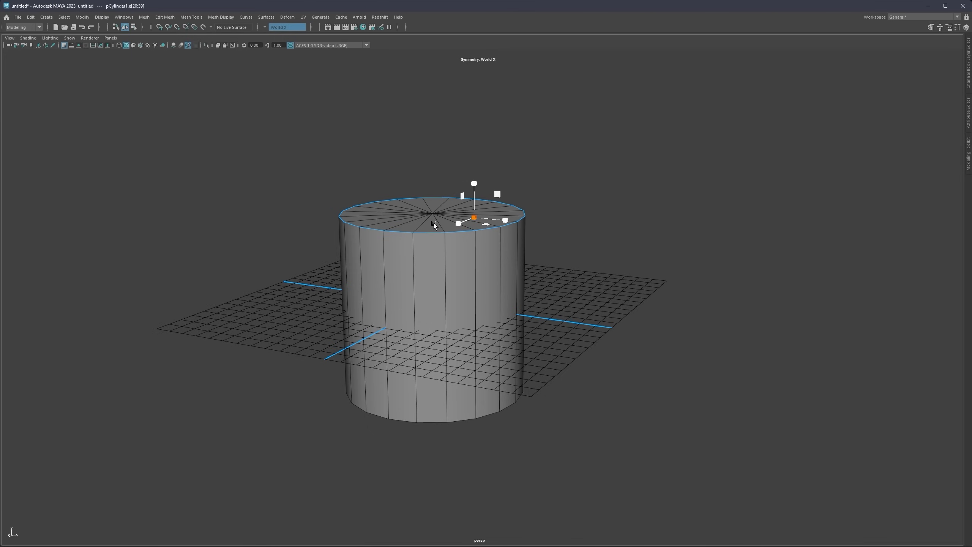
pyautogui.moveTo(458, 238)
pyautogui.keyDown('alt'); pyautogui.mouseDown()
pyautogui.moveTo(450, 231)
pyautogui.moveTo(466, 230)
pyautogui.mouseUp(); pyautogui.keyUp('alt')
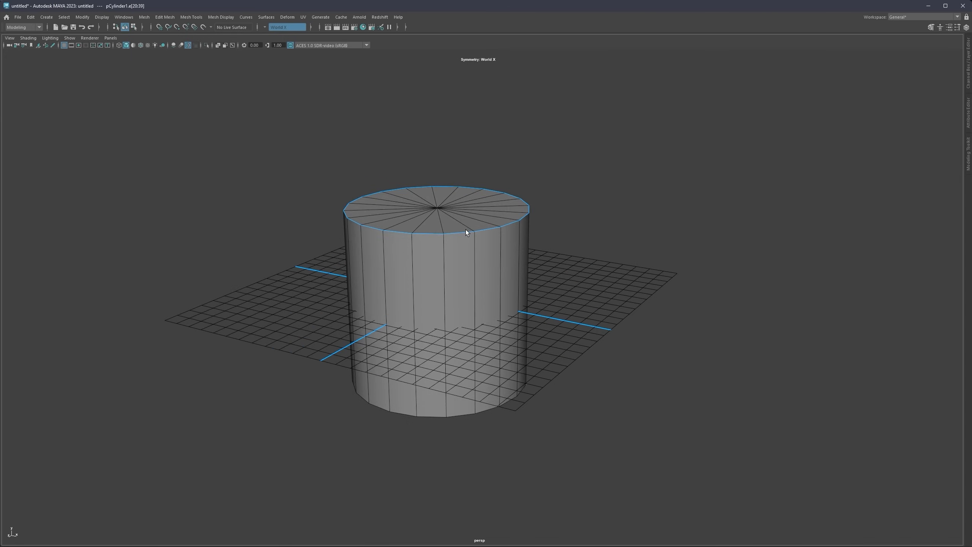
pyautogui.keyDown('alt'); pyautogui.moveTo(466, 231); pyautogui.dragTo(468, 235, button='middle'); pyautogui.keyUp('alt')
pyautogui.keyDown('alt'); pyautogui.moveTo(468, 235); pyautogui.dragTo(459, 251, button='right'); pyautogui.keyUp('alt')
pyautogui.press('F8')
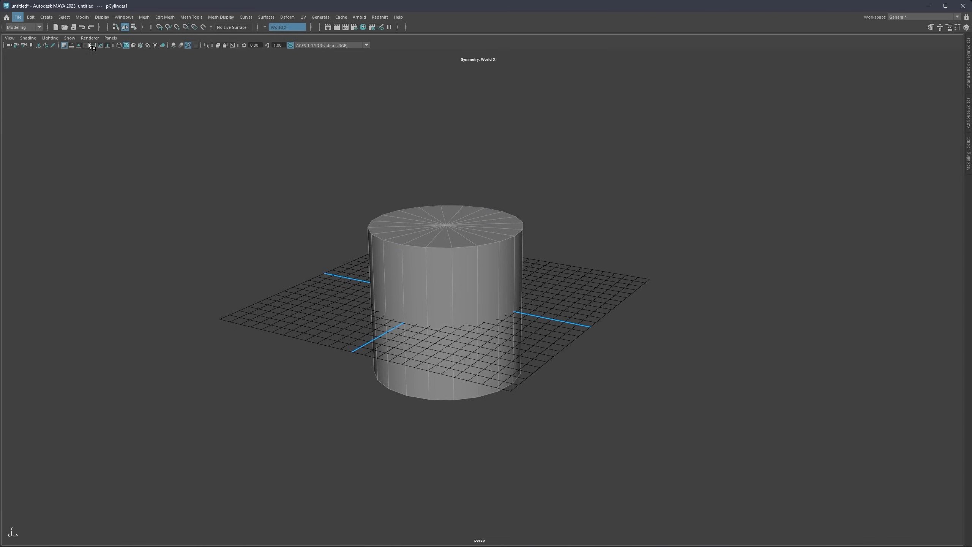
# Step: Hide the viewport grid so that only the cylinder is shown
pyautogui.click(66, 45)
pyautogui.moveTo(366, 227)
pyautogui.keyDown('alt'); pyautogui.mouseDown(button='middle')
pyautogui.moveTo(358, 207)
pyautogui.moveTo(364, 219)
pyautogui.mouseUp(button='middle'); pyautogui.keyUp('alt')
pyautogui.keyDown('alt'); pyautogui.moveTo(364, 219); pyautogui.dragTo(368, 227, button='right'); pyautogui.keyUp('alt')
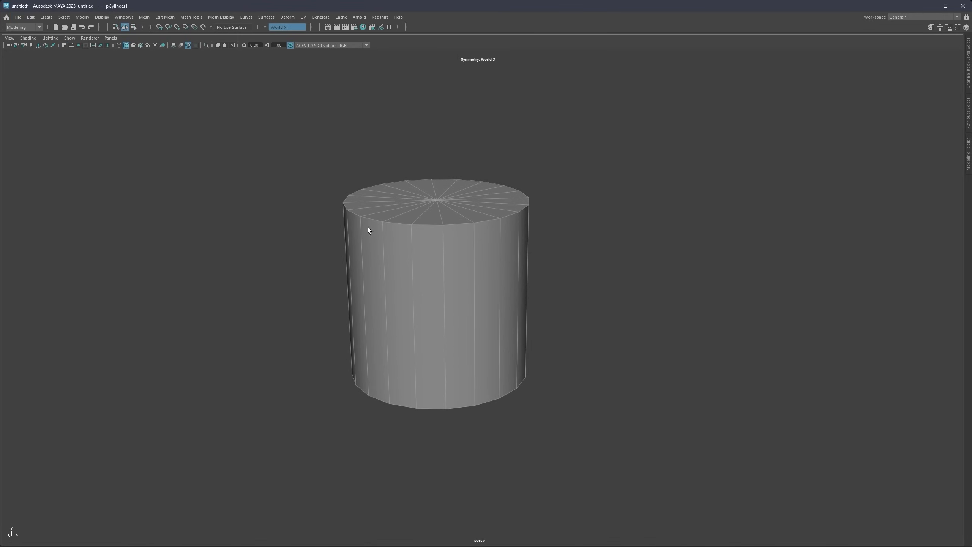
# Step: Select the edge loop around the cylinder's upper rim and bevel it
pyautogui.keyDown('alt'); pyautogui.moveTo(458, 233); pyautogui.dragTo(468, 236, button='right'); pyautogui.keyUp('alt')
pyautogui.keyDown('alt'); pyautogui.moveTo(468, 237); pyautogui.dragTo(459, 233); pyautogui.keyUp('alt')
pyautogui.keyDown('alt'); pyautogui.moveTo(485, 221); pyautogui.dragTo(470, 242, button='middle'); pyautogui.keyUp('alt')
pyautogui.rightClick(471, 243)
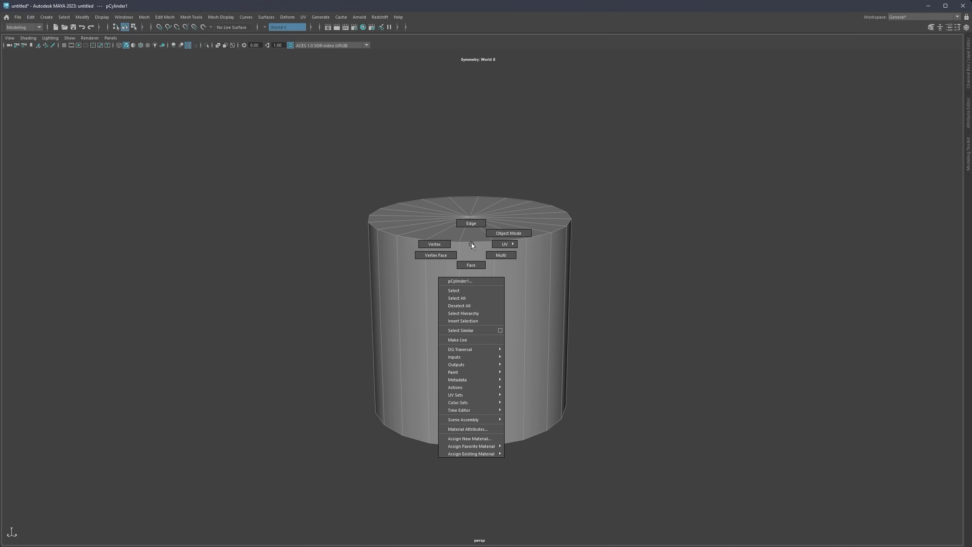
pyautogui.click(472, 223)
pyautogui.doubleClick(475, 240)
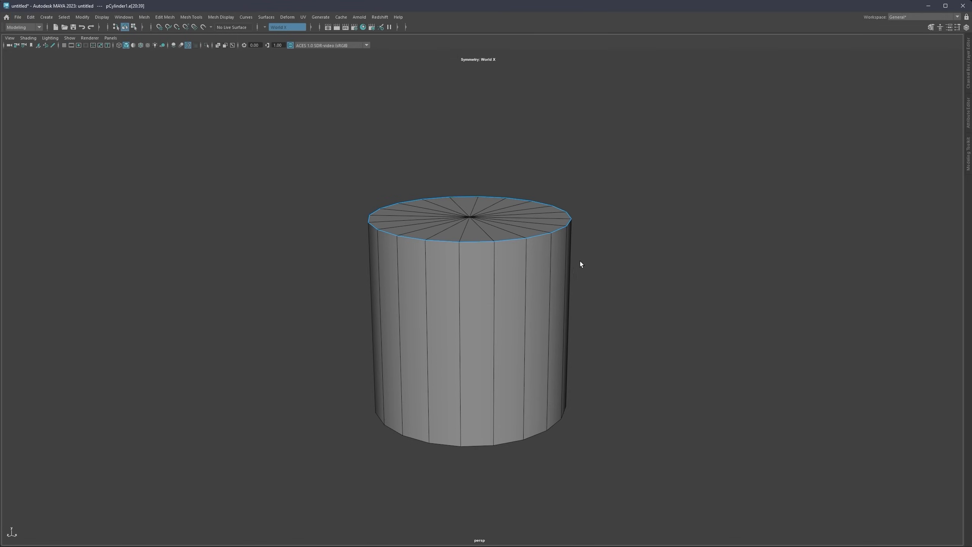
pyautogui.keyDown('shift'); pyautogui.moveTo(463, 213); pyautogui.dragTo(690, 338, button='right'); pyautogui.keyUp('shift')
pyautogui.keyDown('shift'); pyautogui.moveTo(477, 213); pyautogui.dragTo(505, 217, button='right'); pyautogui.keyUp('shift')
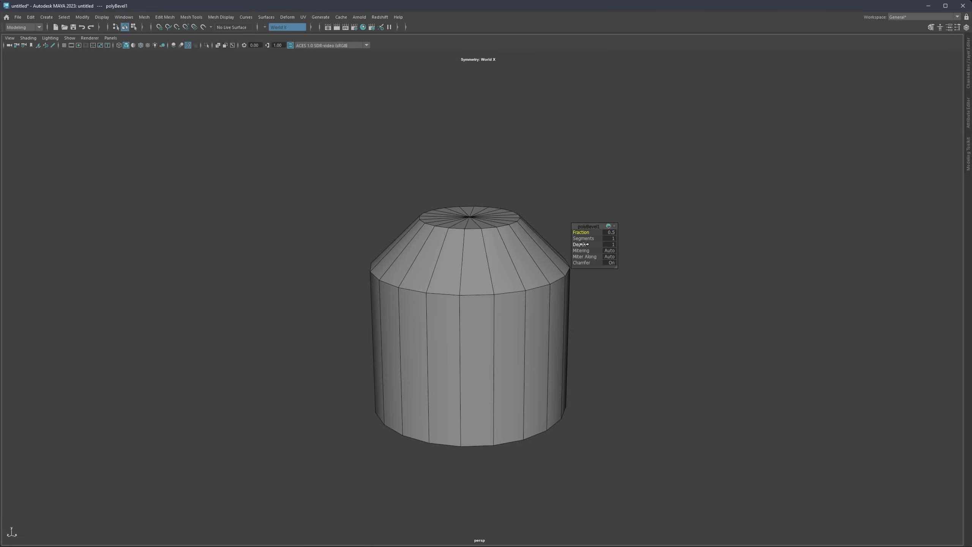
# Step: Enlarge the bevel's in-view editor and lower the Fraction for a narrower chamfer on the upper rim
pyautogui.moveTo(618, 268); pyautogui.dragTo(662, 315)
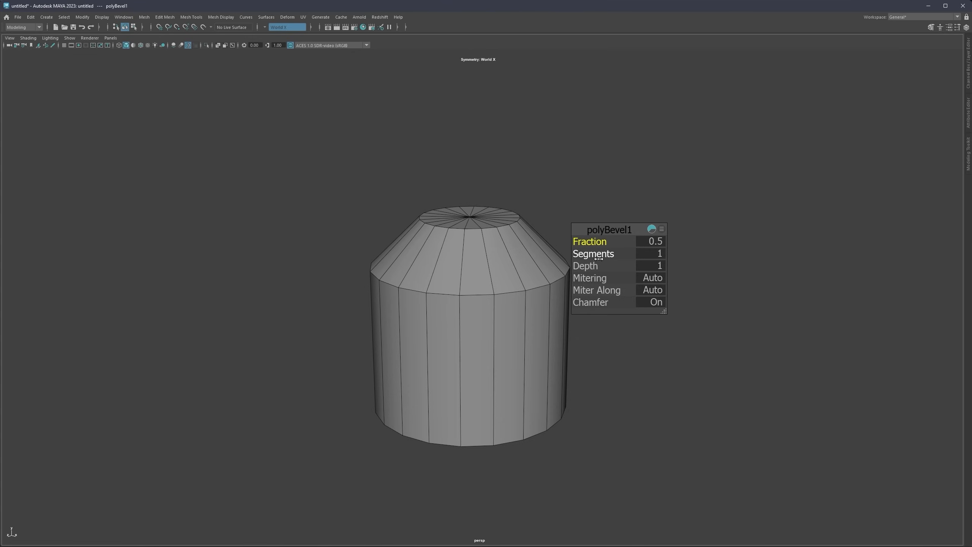
pyautogui.moveTo(592, 241); pyautogui.dragTo(644, 238)
pyautogui.moveTo(597, 239); pyautogui.dragTo(508, 218)
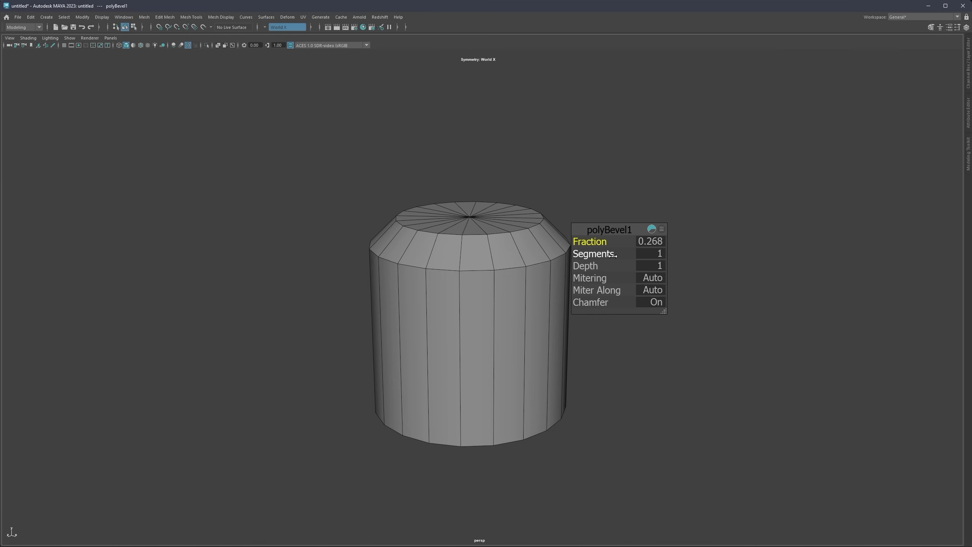
pyautogui.moveTo(593, 242); pyautogui.dragTo(473, 243)
# Step: Switch the cylinder to face mode and select all faces of its bottom cap
pyautogui.rightClick(474, 243)
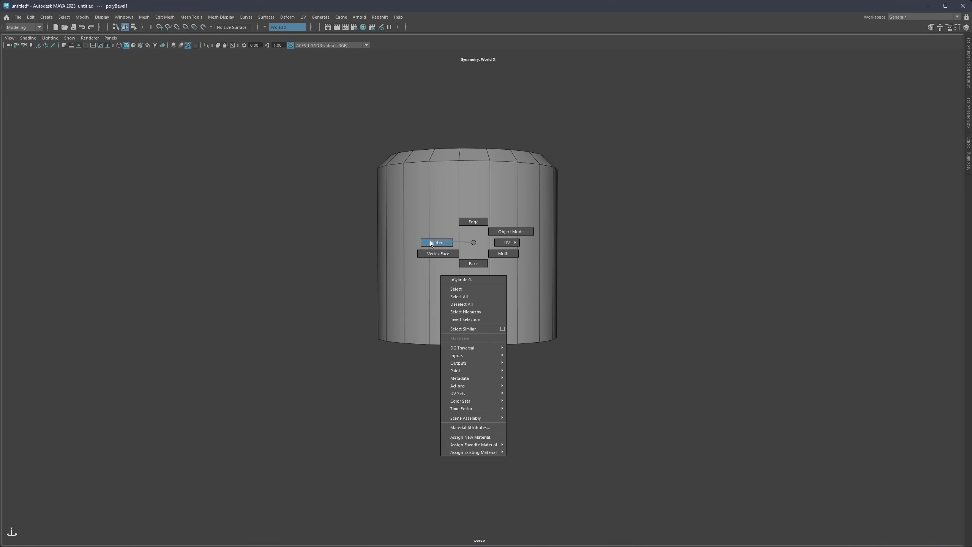
pyautogui.moveTo(460, 231); pyautogui.dragTo(475, 263, button='right')
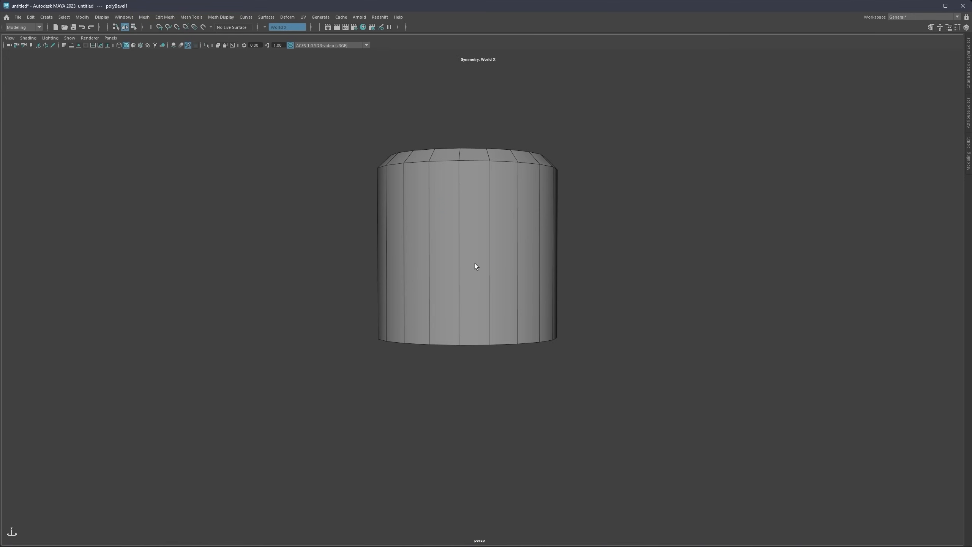
pyautogui.keyDown('alt'); pyautogui.moveTo(484, 294); pyautogui.dragTo(488, 244, button='middle'); pyautogui.keyUp('alt')
pyautogui.keyDown('alt'); pyautogui.moveTo(488, 245); pyautogui.dragTo(478, 227); pyautogui.keyUp('alt')
pyautogui.moveTo(467, 337); pyautogui.dragTo(474, 248)
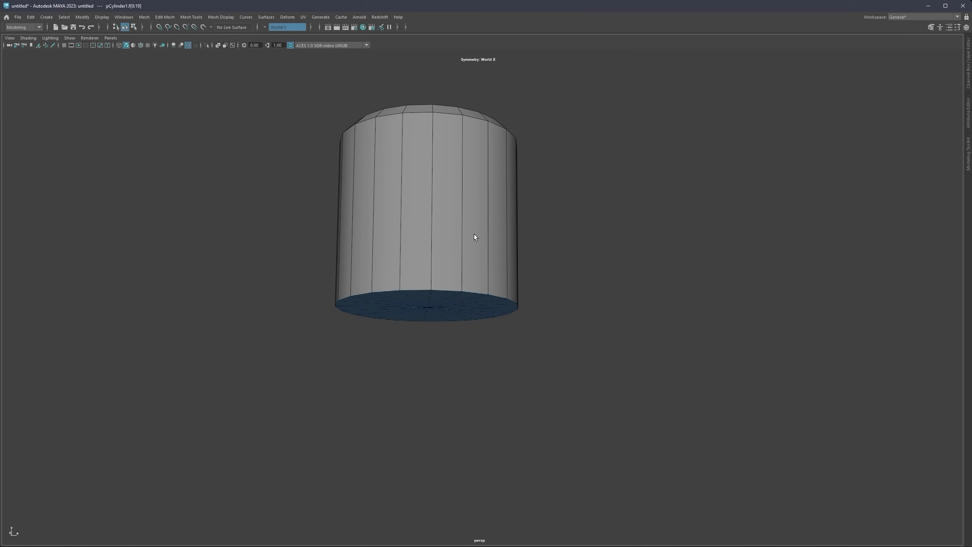
pyautogui.keyDown('alt'); pyautogui.moveTo(438, 308); pyautogui.dragTo(478, 310); pyautogui.keyUp('alt')
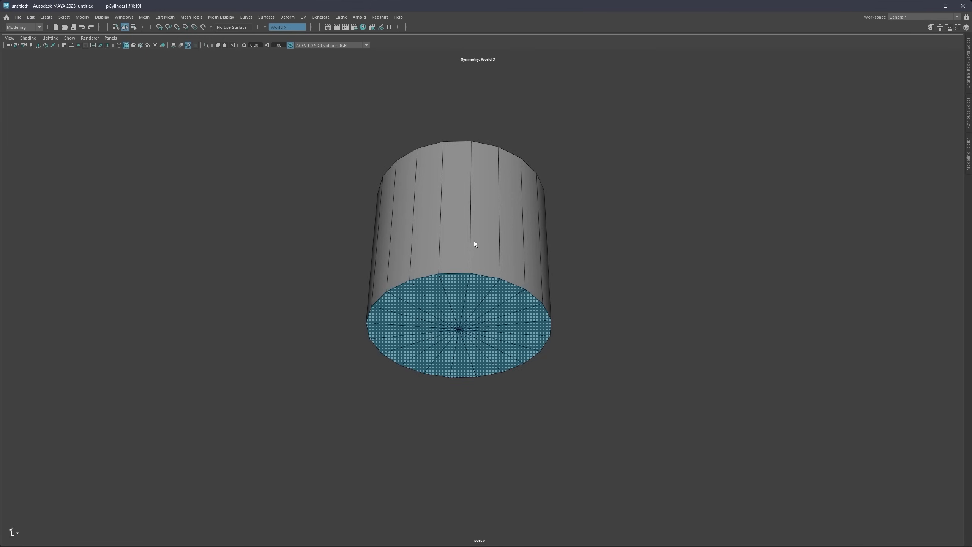
# Step: Turn on Camera Based Selection and marquee-select the bottom cap together with the visible side faces
pyautogui.moveTo(474, 242); pyautogui.dragTo(475, 241, button='right')
pyautogui.moveTo(474, 240)
pyautogui.mouseDown()
pyautogui.moveTo(474, 263)
pyautogui.moveTo(438, 267)
pyautogui.mouseUp()
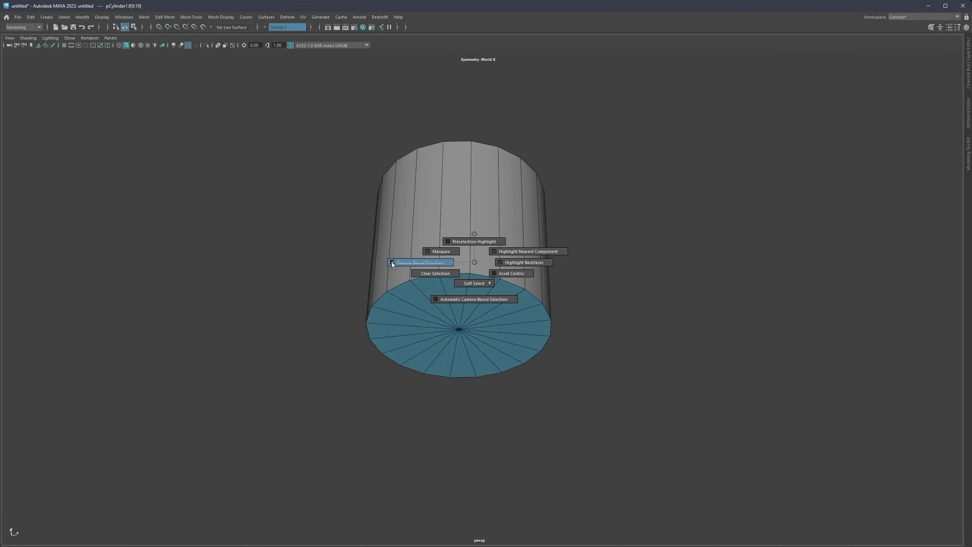
pyautogui.moveTo(392, 263); pyautogui.dragTo(441, 264)
pyautogui.click(567, 332)
pyautogui.moveTo(448, 331); pyautogui.dragTo(622, 303)
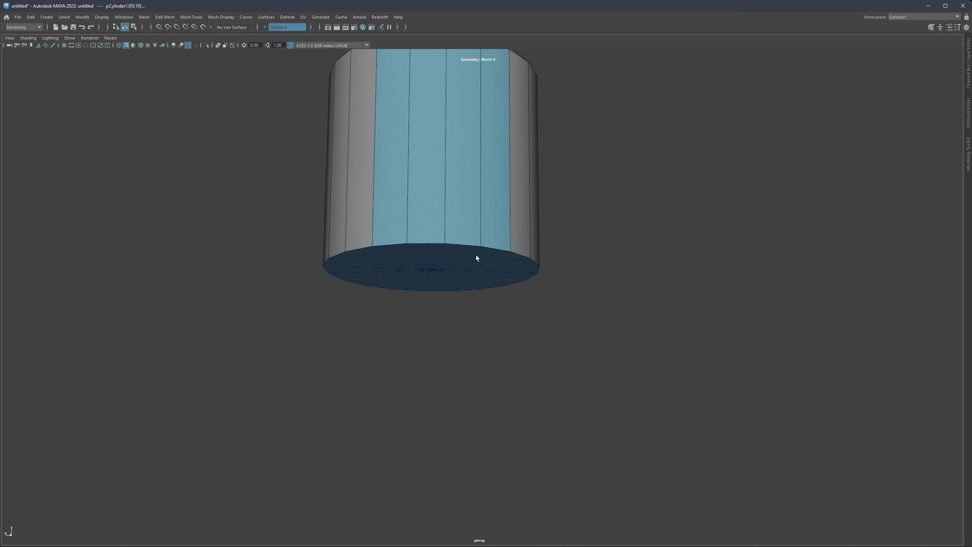
pyautogui.keyDown('alt'); pyautogui.moveTo(476, 256); pyautogui.dragTo(458, 221, button='right'); pyautogui.keyUp('alt')
pyautogui.keyDown('alt'); pyautogui.moveTo(458, 221); pyautogui.dragTo(451, 262, button='middle'); pyautogui.keyUp('alt')
pyautogui.keyDown('alt'); pyautogui.moveTo(463, 266); pyautogui.dragTo(410, 238); pyautogui.keyUp('alt')
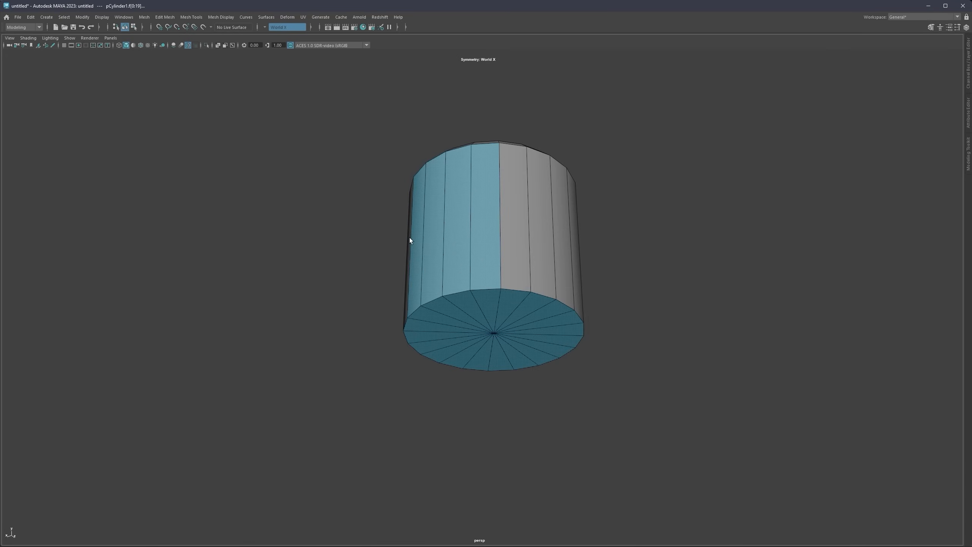
# Step: Open the Modeling Toolkit to view the Camera Based Selection setting
pyautogui.click(487, 226)
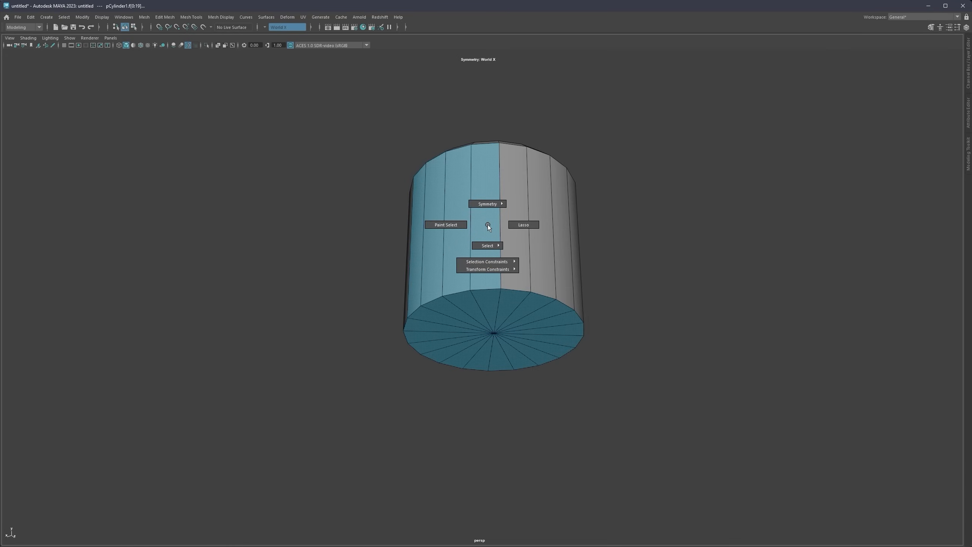
pyautogui.moveTo(488, 226); pyautogui.dragTo(417, 243)
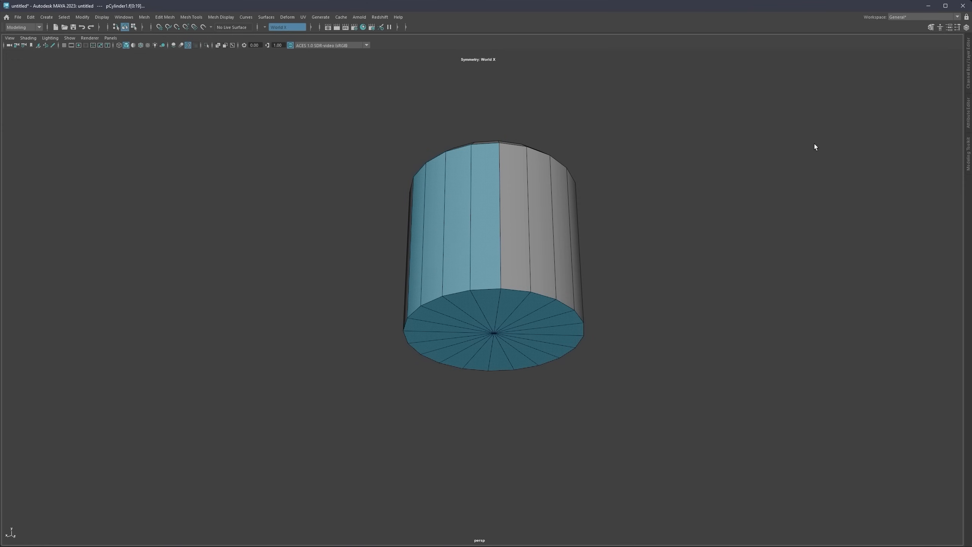
pyautogui.click(969, 151)
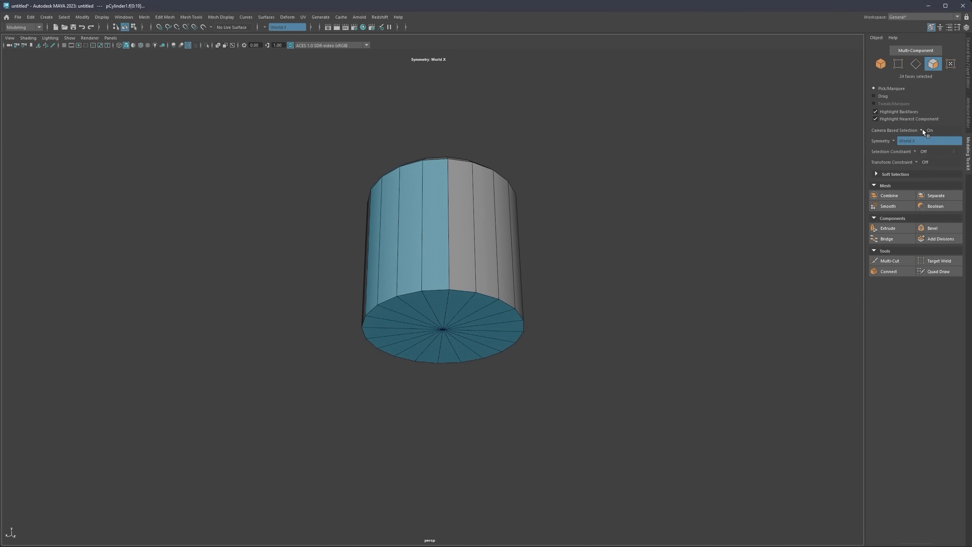
# Step: Reselect the cylinder's bottom cap faces and move them down to about Y -23 to lengthen the cylinder
pyautogui.click(535, 257)
pyautogui.doubleClick(455, 323)
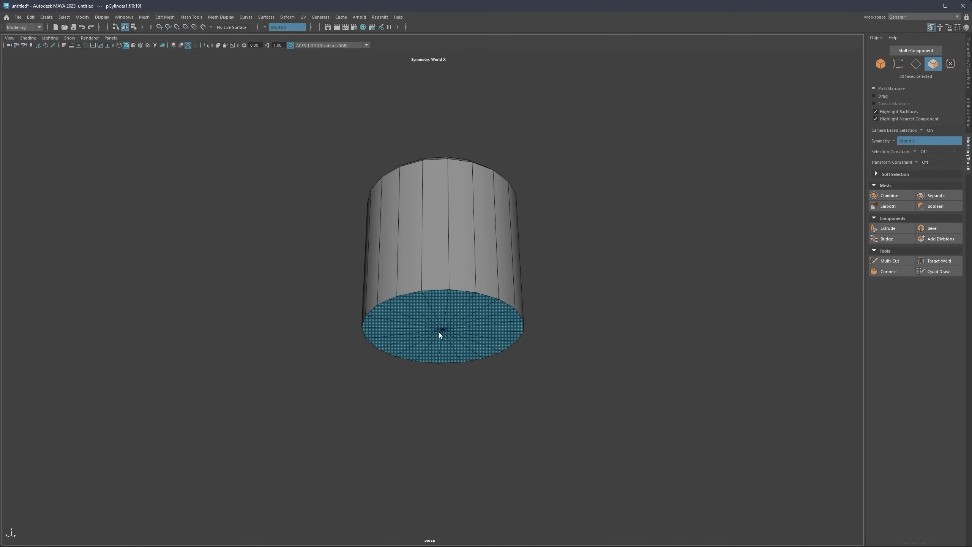
pyautogui.keyDown('alt'); pyautogui.moveTo(439, 333); pyautogui.dragTo(486, 354); pyautogui.keyUp('alt')
pyautogui.press('w')
pyautogui.scroll(-5, 494, 312)
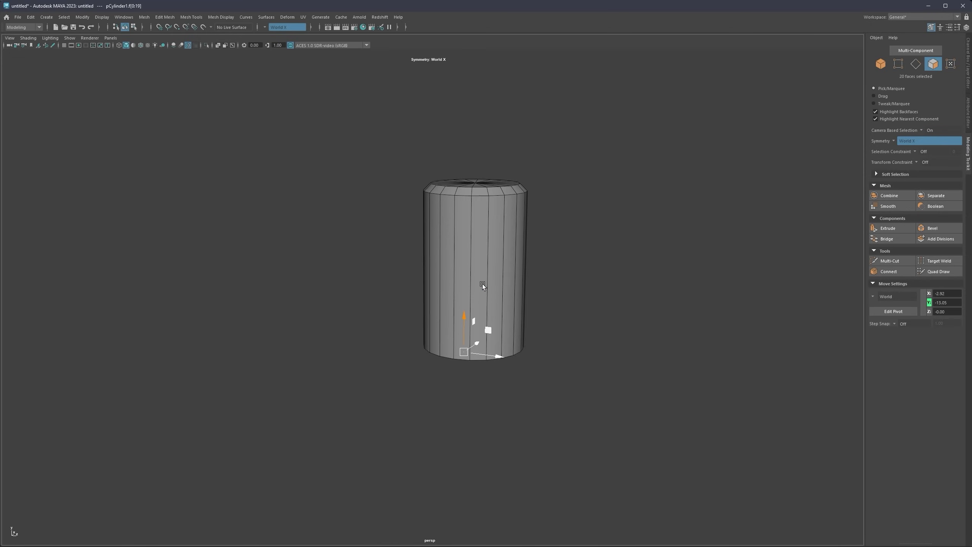
pyautogui.keyDown('alt'); pyautogui.moveTo(482, 284); pyautogui.dragTo(434, 257, button='middle'); pyautogui.keyUp('alt')
pyautogui.keyDown('alt'); pyautogui.moveTo(434, 257); pyautogui.dragTo(444, 364); pyautogui.keyUp('alt')
pyautogui.scroll(-2, 463, 308)
pyautogui.keyDown('alt'); pyautogui.moveTo(464, 308); pyautogui.dragTo(461, 295, button='middle'); pyautogui.keyUp('alt')
pyautogui.keyDown('alt'); pyautogui.moveTo(461, 295); pyautogui.dragTo(444, 313); pyautogui.keyUp('alt')
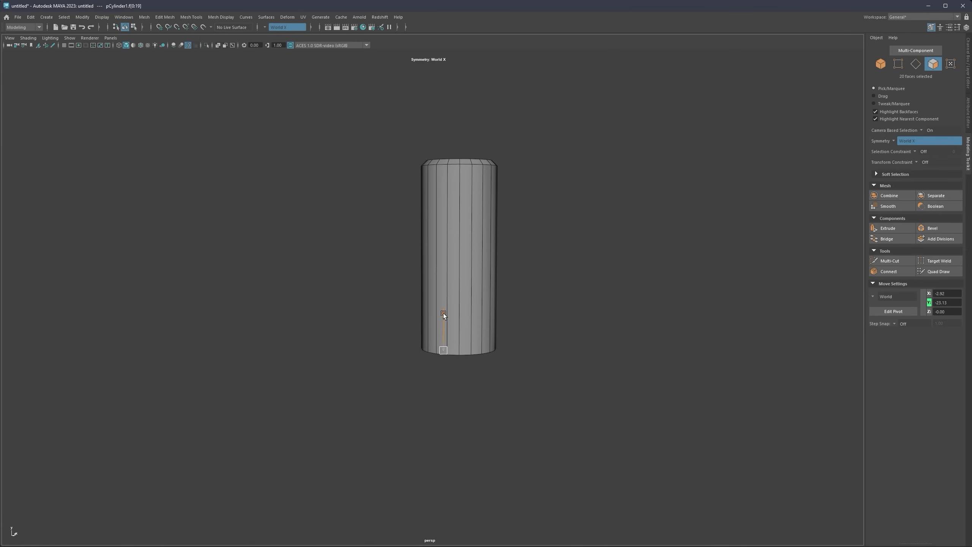
# Step: Switch to edge mode, select the edge loop around the bottom rim and bevel it
pyautogui.moveTo(456, 287); pyautogui.dragTo(452, 264, button='right')
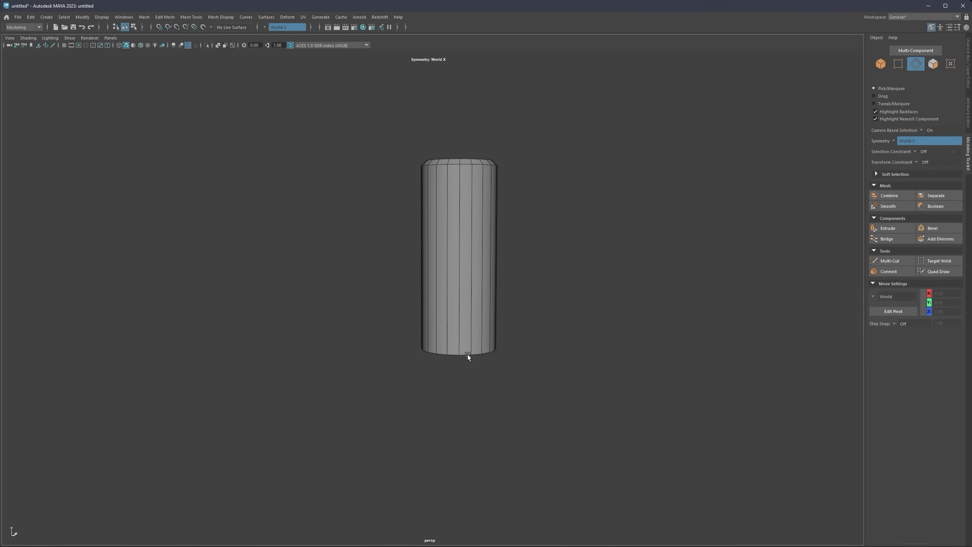
pyautogui.doubleClick(467, 354)
pyautogui.keyDown('shift'); pyautogui.rightClick(485, 303); pyautogui.keyUp('shift')
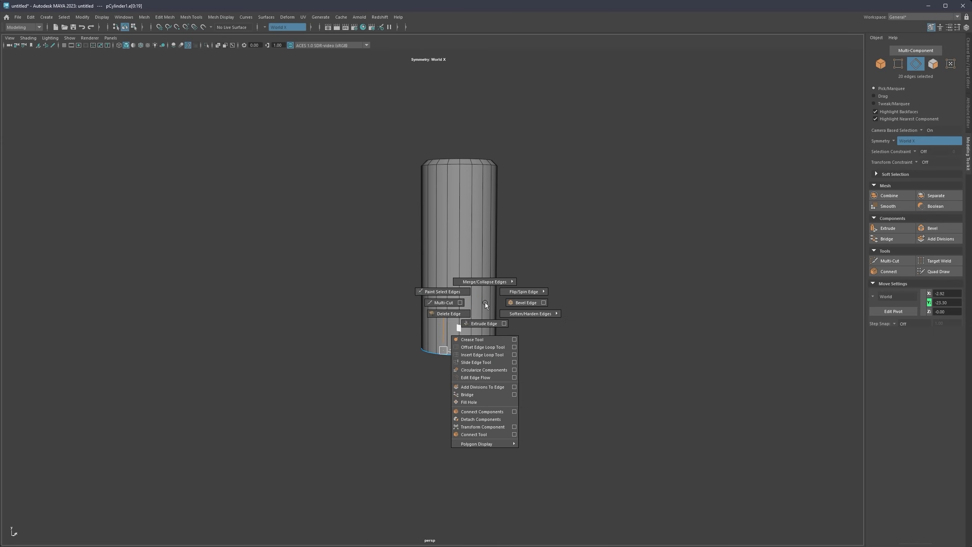
pyautogui.click(513, 303)
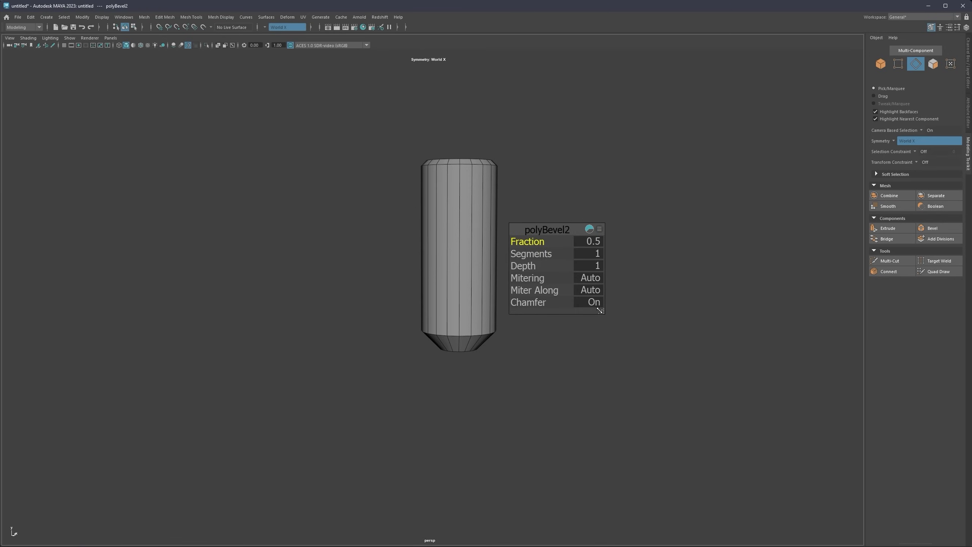
# Step: Shrink the bevel's in-view editor and lower its Fraction for a narrower bottom chamfer, finishing in object mode
pyautogui.moveTo(600, 310); pyautogui.dragTo(585, 275)
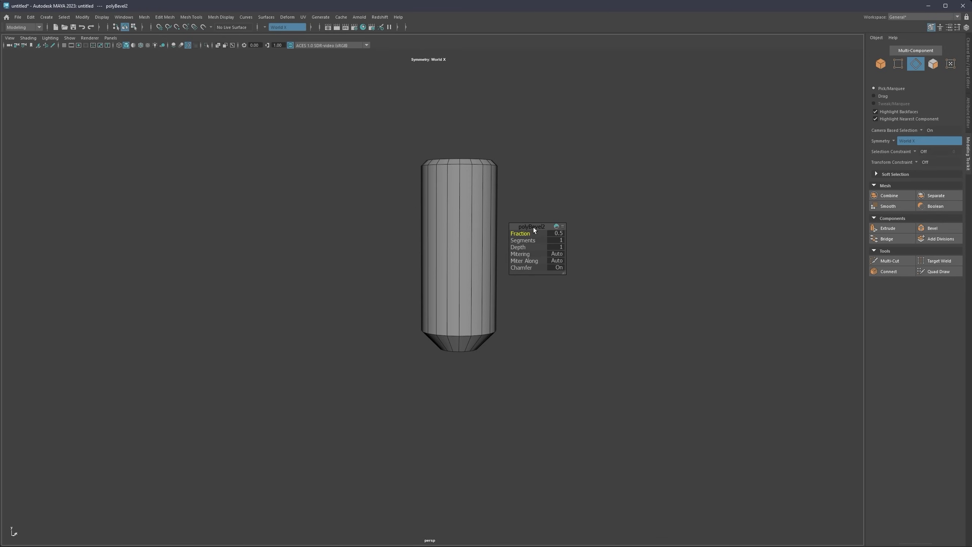
pyautogui.moveTo(535, 229); pyautogui.dragTo(507, 240)
pyautogui.rightClick(526, 241)
pyautogui.click(560, 233)
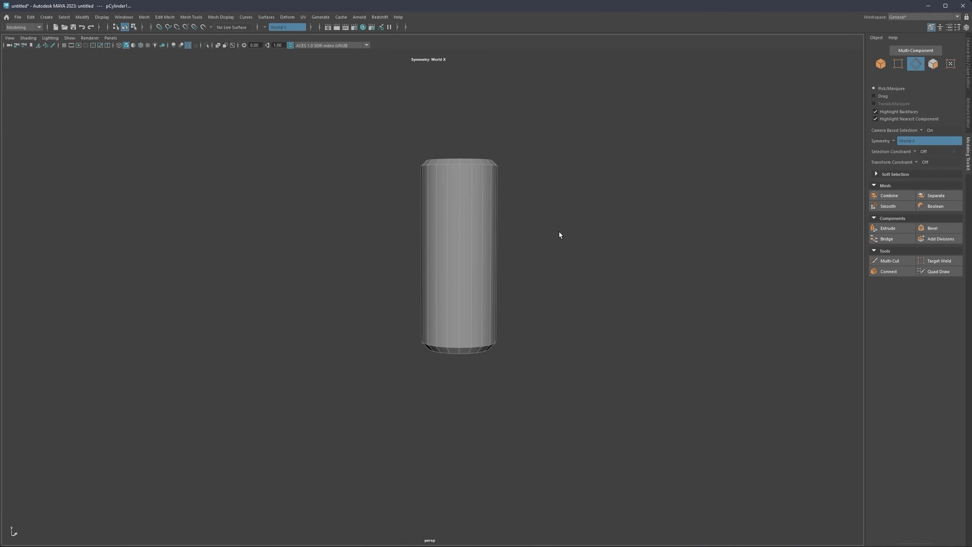
# Step: Duplicate the cylinder straight down along Y, placing the copy below the original at about Y -33
pyautogui.keyDown('alt'); pyautogui.moveTo(469, 279); pyautogui.dragTo(488, 257, button='middle'); pyautogui.keyUp('alt')
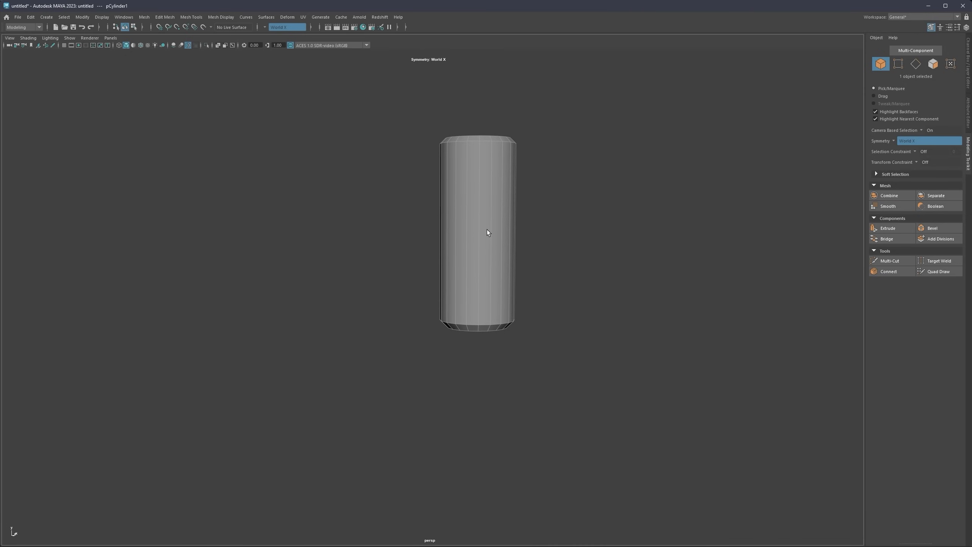
pyautogui.press('w')
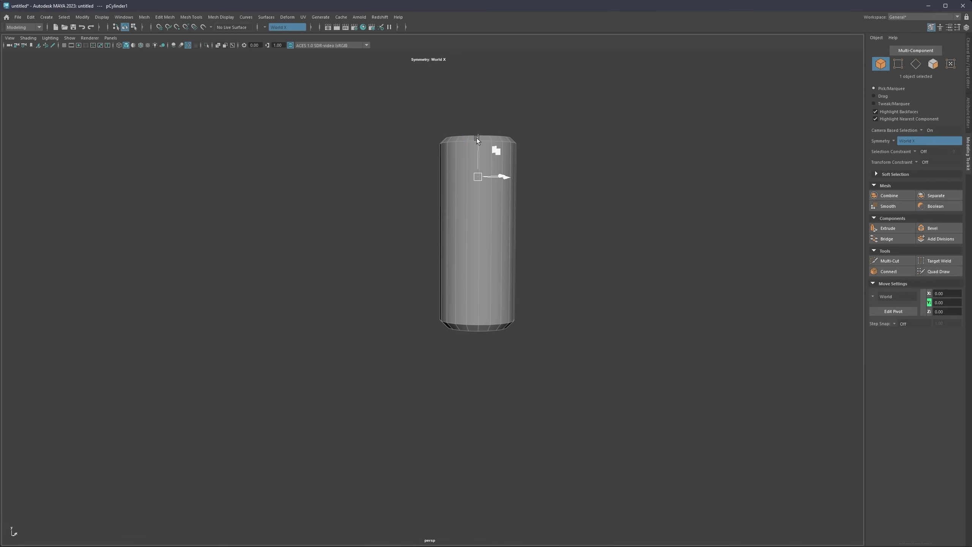
pyautogui.keyDown('shift'); pyautogui.moveTo(477, 139); pyautogui.dragTo(480, 351); pyautogui.keyUp('shift')
pyautogui.keyDown('alt'); pyautogui.moveTo(502, 372); pyautogui.dragTo(497, 264, button='middle'); pyautogui.keyUp('alt')
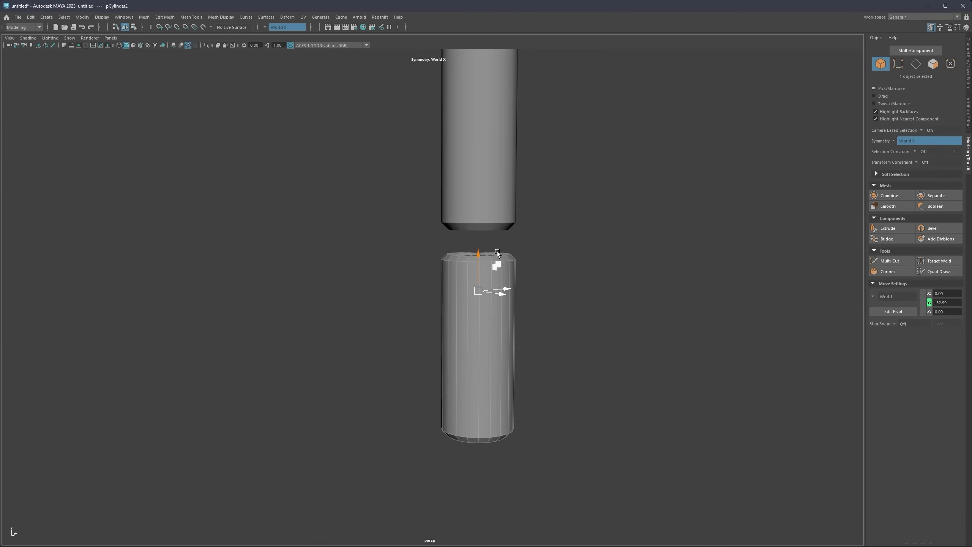
# Step: Switch the lower cylinder to face mode with its top cap in view
pyautogui.rightClick(498, 247)
pyautogui.click(497, 268)
pyautogui.scroll(3, 508, 247)
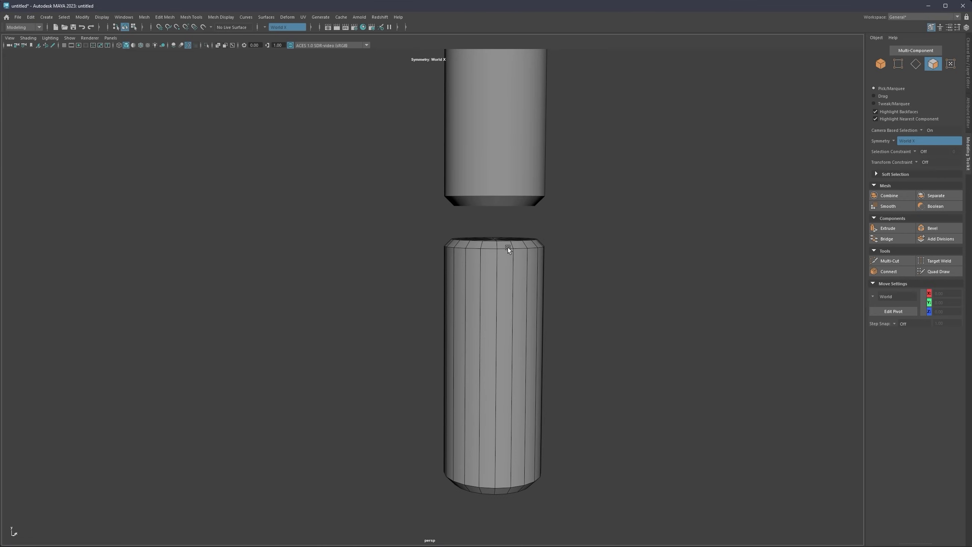
pyautogui.keyDown('alt'); pyautogui.moveTo(507, 246); pyautogui.dragTo(500, 251); pyautogui.keyUp('alt')
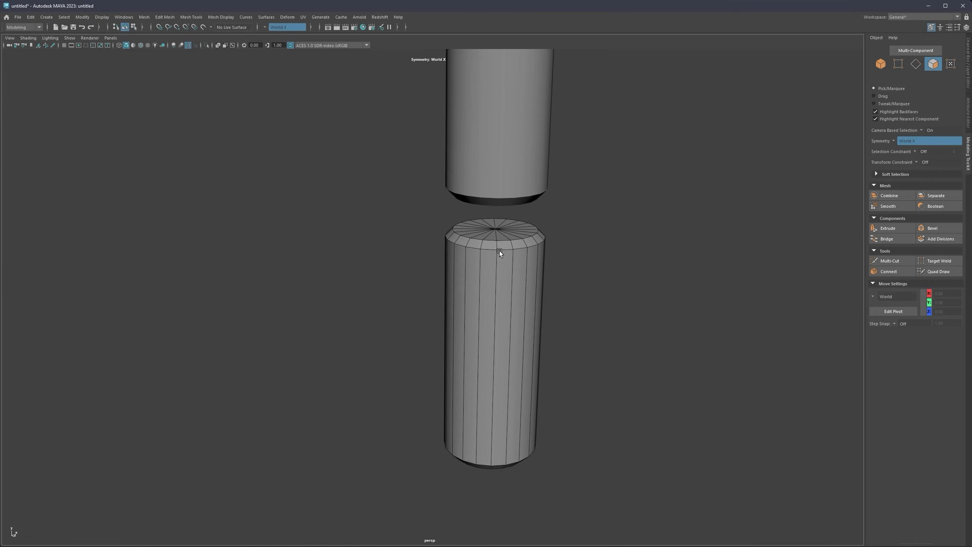
pyautogui.keyDown('alt'); pyautogui.moveTo(512, 296); pyautogui.dragTo(486, 226, button='middle'); pyautogui.keyUp('alt')
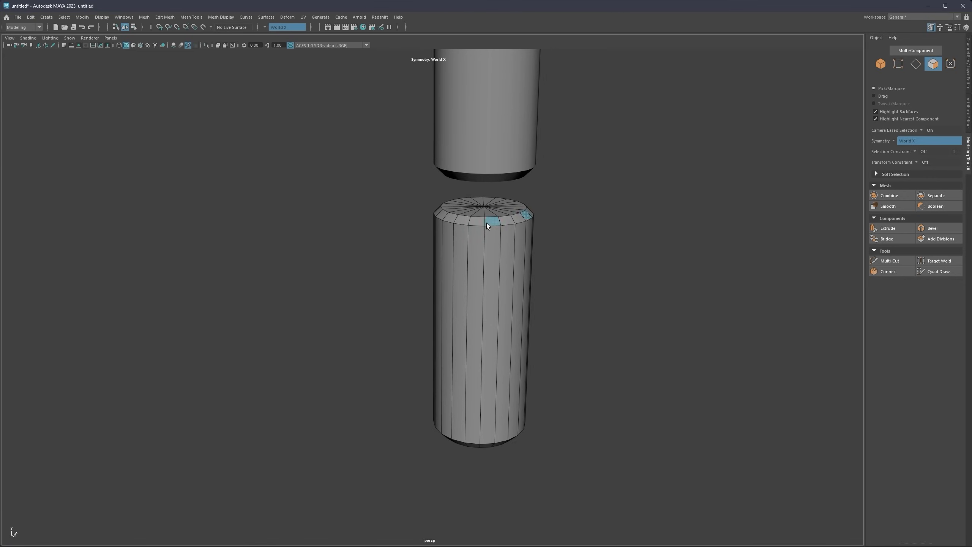
# Step: Select the full face loop of the lower cylinder's upper chamfer, delete it and undo the deletion
pyautogui.click(487, 223)
pyautogui.doubleClick(527, 219)
pyautogui.click(486, 221)
pyautogui.doubleClick(493, 221)
pyautogui.keyDown('alt'); pyautogui.moveTo(508, 208); pyautogui.dragTo(504, 222, button='middle'); pyautogui.keyUp('alt')
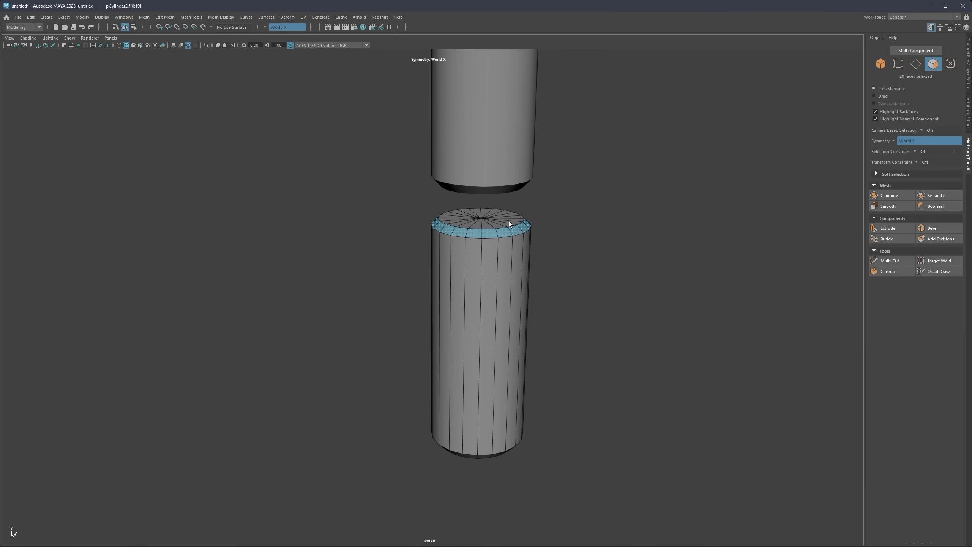
pyautogui.press('Delete')
pyautogui.hotkey('ctrl', 'z')
# Step: Select the lower cylinder's loop of side faces, invert the selection and delete the caps and chamfers
pyautogui.click(488, 277)
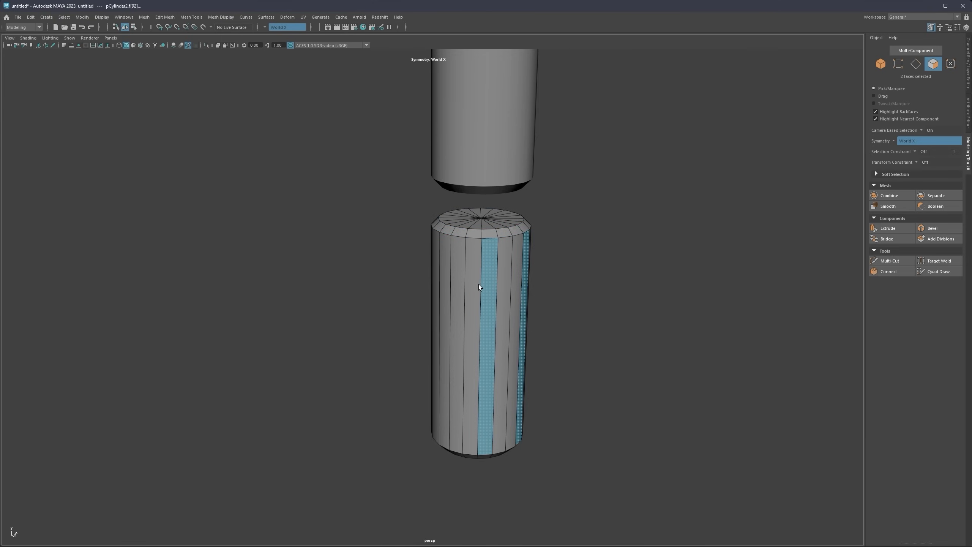
pyautogui.doubleClick(476, 286)
pyautogui.click(484, 286)
pyautogui.doubleClick(477, 295)
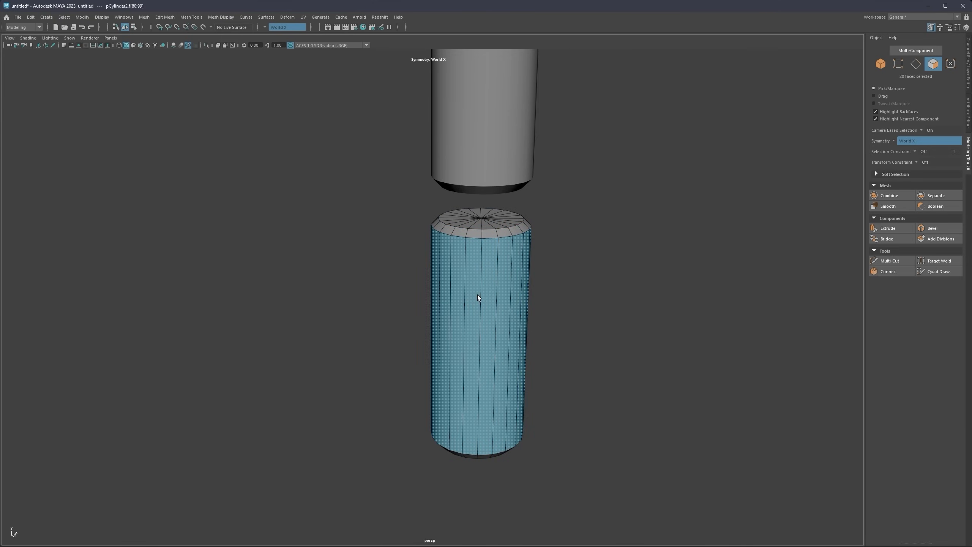
pyautogui.rightClick(505, 254)
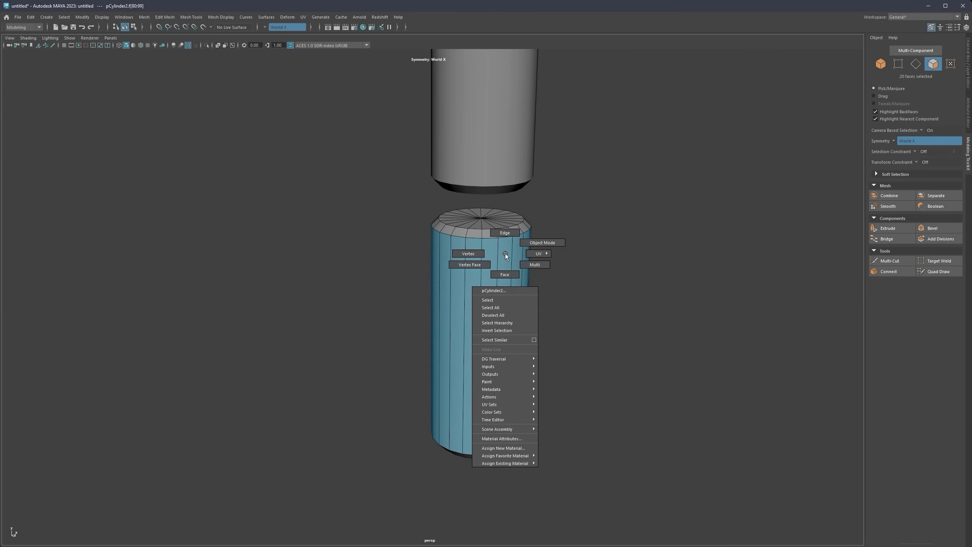
pyautogui.click(500, 330)
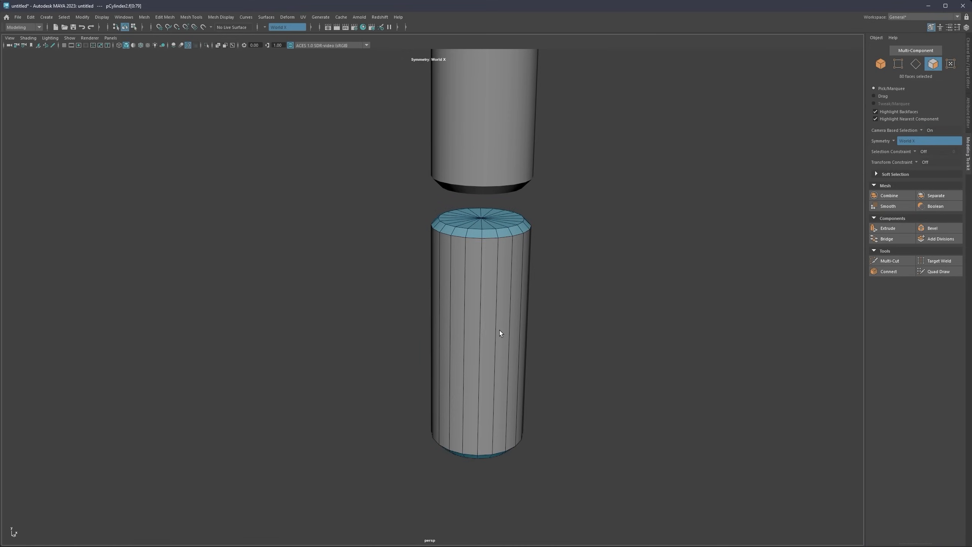
pyautogui.press('Delete')
pyautogui.keyDown('alt'); pyautogui.moveTo(480, 330); pyautogui.dragTo(458, 259, button='middle'); pyautogui.keyUp('alt')
pyautogui.keyDown('alt'); pyautogui.moveTo(458, 260); pyautogui.dragTo(481, 248); pyautogui.keyUp('alt')
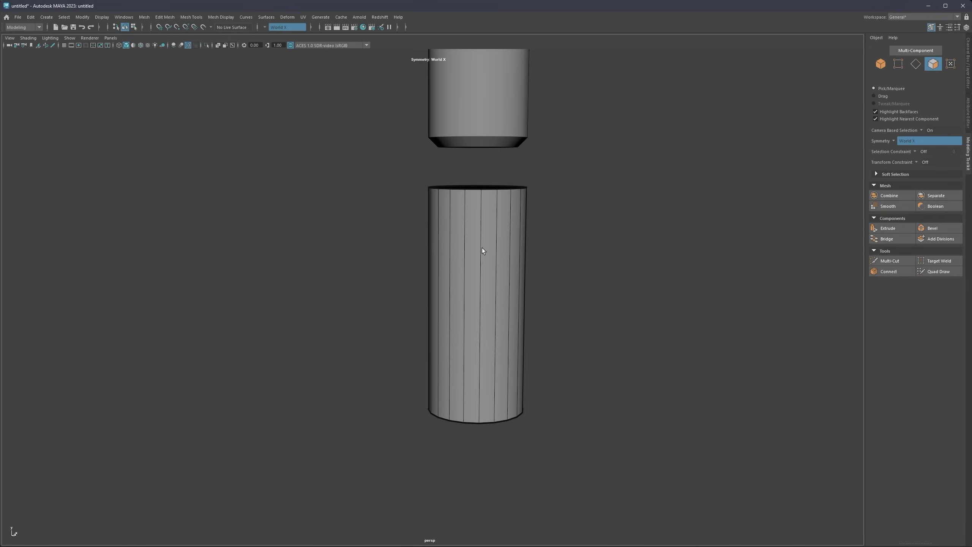
# Step: Return the open tube to object mode and activate the Move tool on it
pyautogui.moveTo(481, 248); pyautogui.dragTo(493, 239, button='right')
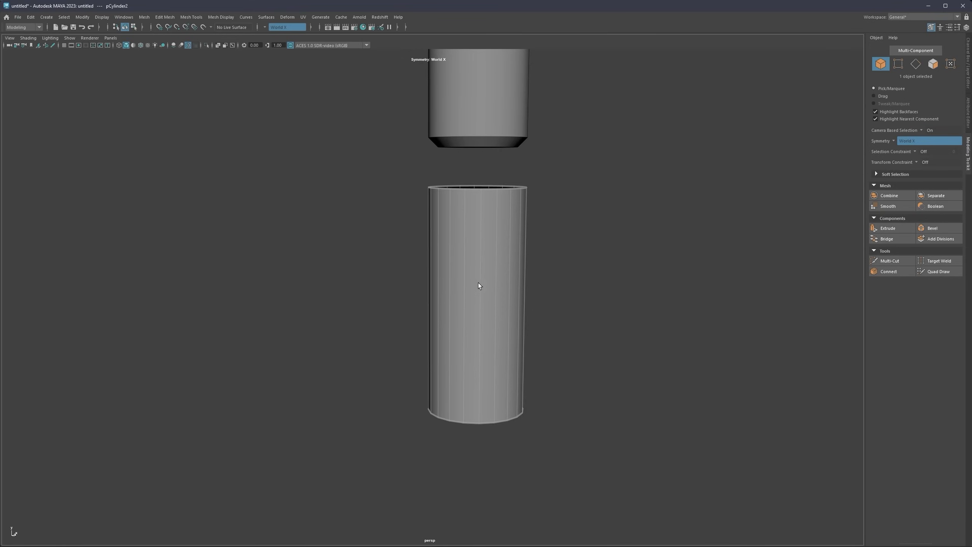
pyautogui.scroll(-6, 478, 283)
pyautogui.press('w')
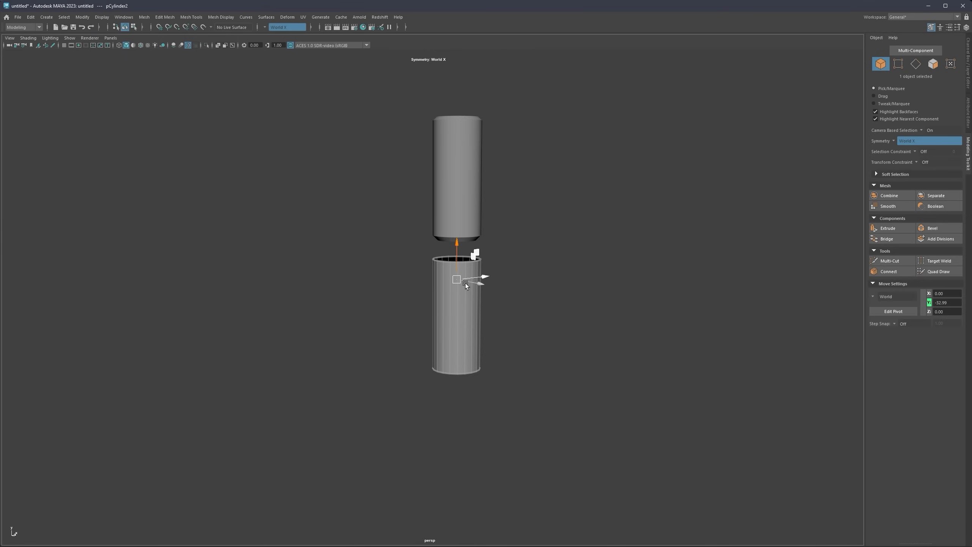
pyautogui.scroll(5, 467, 291)
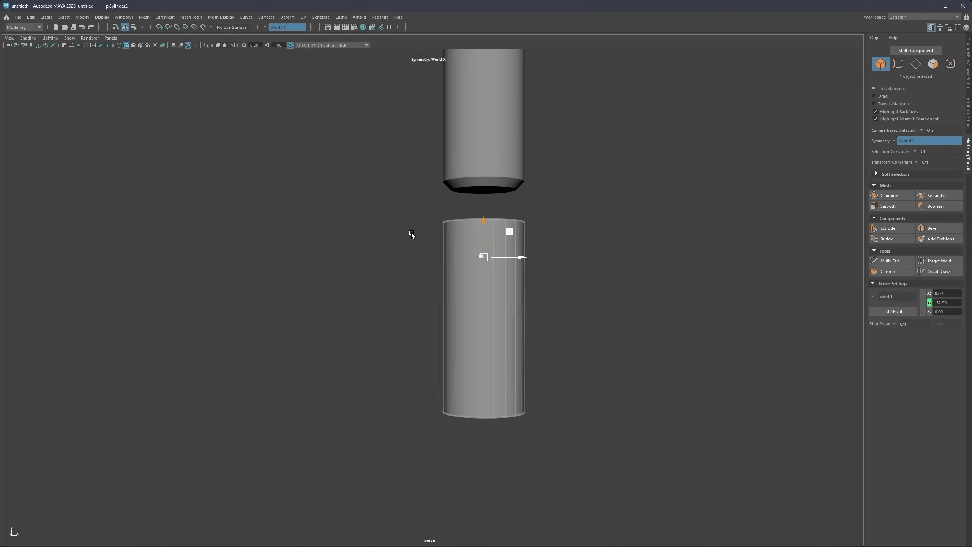
pyautogui.keyDown('alt'); pyautogui.moveTo(473, 250); pyautogui.dragTo(447, 251, button='middle'); pyautogui.keyUp('alt')
pyautogui.keyDown('alt'); pyautogui.moveTo(448, 252); pyautogui.dragTo(505, 256); pyautogui.keyUp('alt')
pyautogui.keyDown('alt'); pyautogui.moveTo(445, 270); pyautogui.dragTo(451, 252, button='middle'); pyautogui.keyUp('alt')
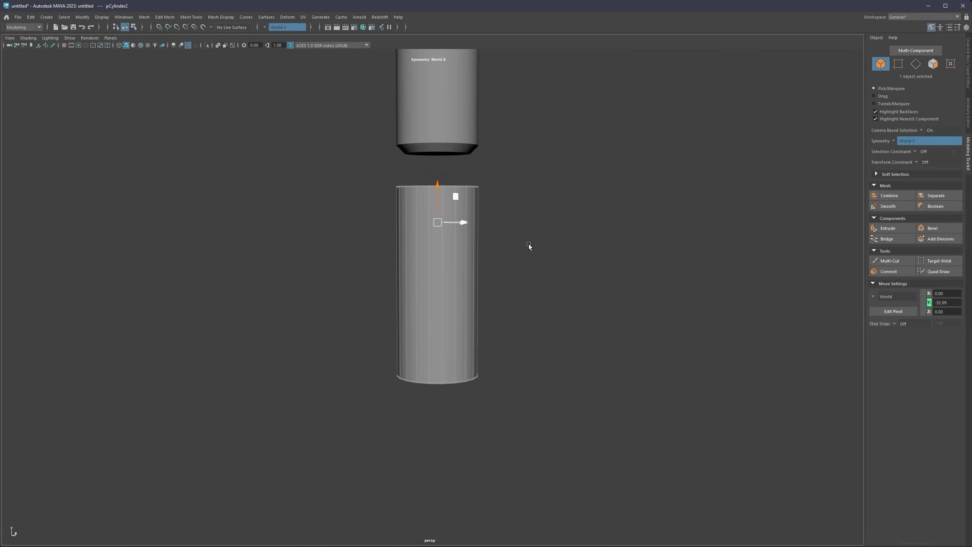
pyautogui.press('d')
pyautogui.click(560, 202)
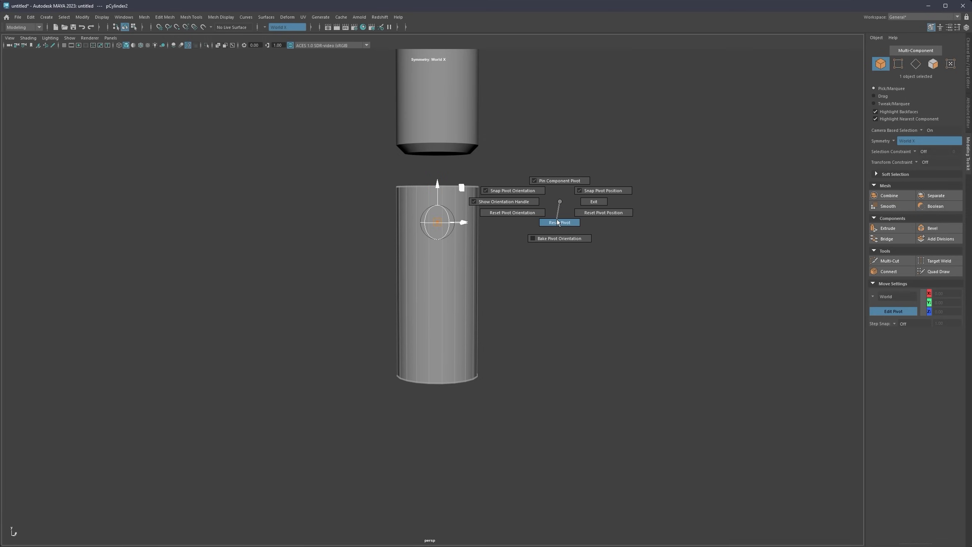
pyautogui.moveTo(557, 222); pyautogui.dragTo(560, 202)
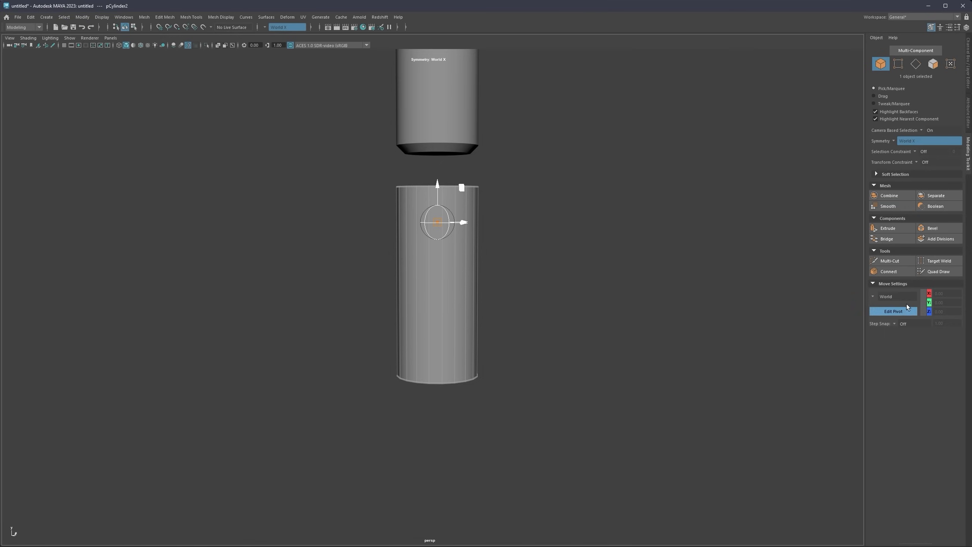
pyautogui.click(890, 310)
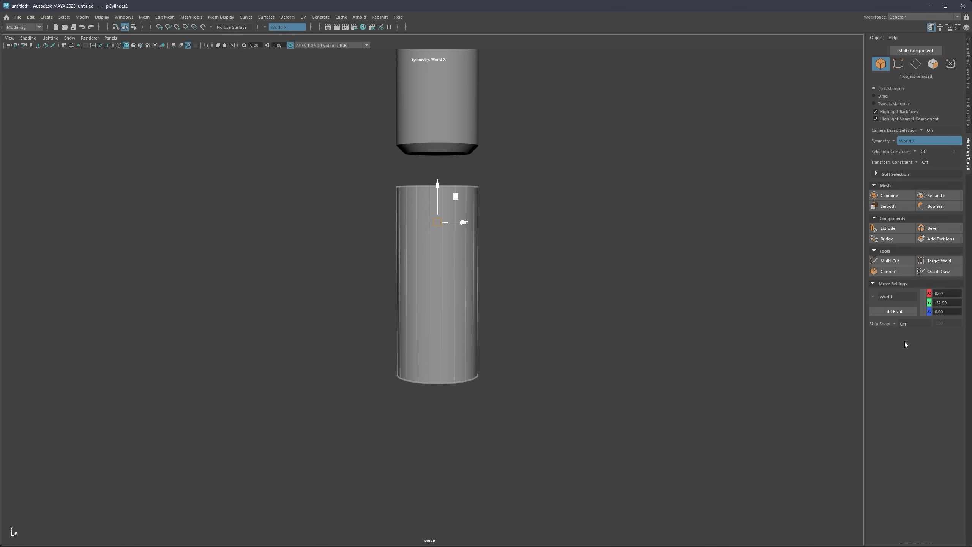
# Step: Reset the tube's pivot to its centre and leave pivot editing
pyautogui.press('d')
pyautogui.moveTo(563, 196); pyautogui.dragTo(557, 218)
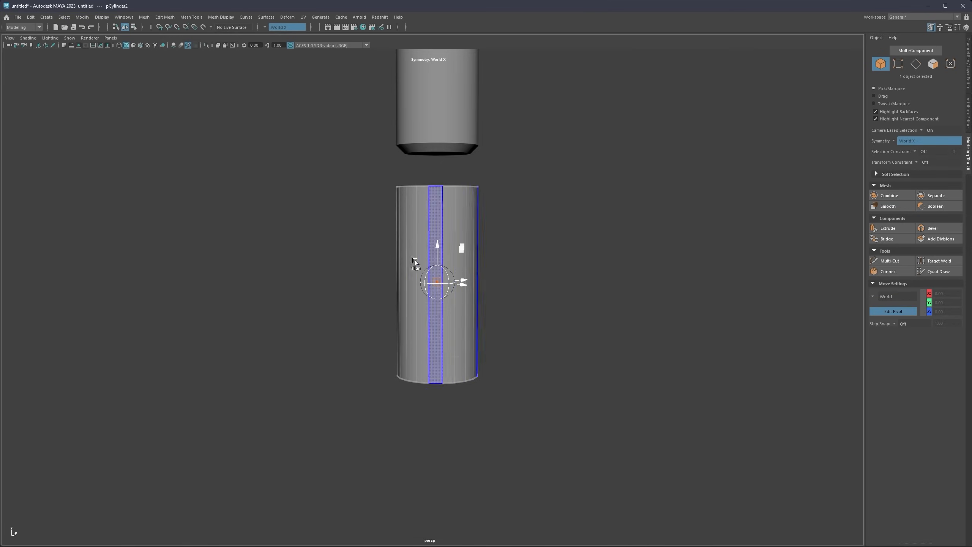
pyautogui.press('d')
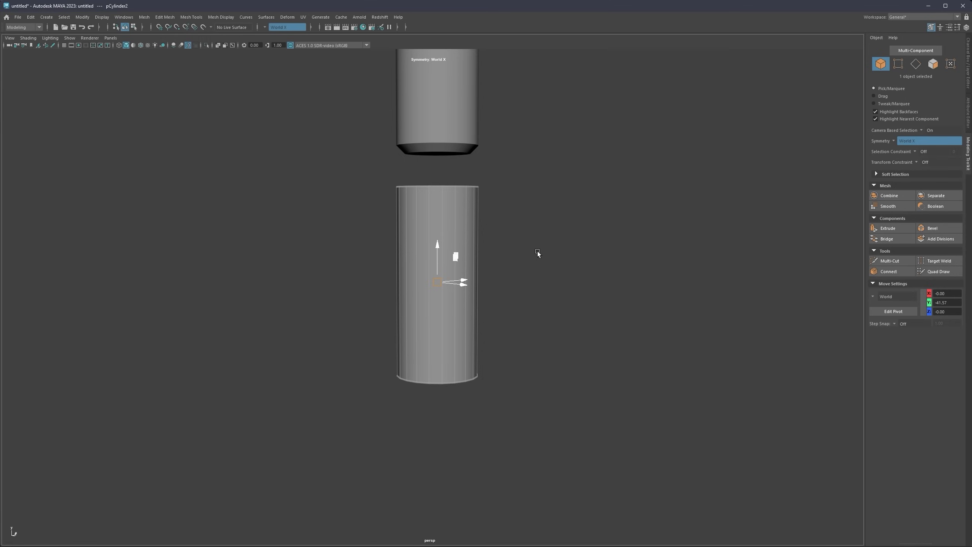
# Step: Scale the tube uniformly to about 4.15 and move it up to about Y -32.4, against the upper cylinder's bottom
pyautogui.keyDown('alt'); pyautogui.moveTo(458, 248); pyautogui.dragTo(439, 260, button='middle'); pyautogui.keyUp('alt')
pyautogui.keyDown('alt'); pyautogui.moveTo(430, 244); pyautogui.dragTo(413, 242); pyautogui.keyUp('alt')
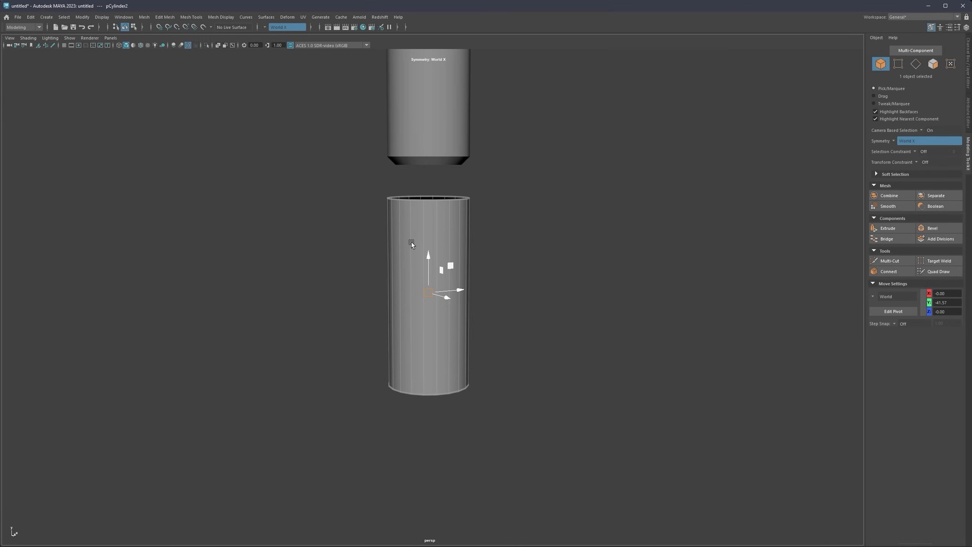
pyautogui.press('r')
pyautogui.moveTo(422, 293); pyautogui.dragTo(427, 196)
pyautogui.press('w')
pyautogui.keyDown('alt'); pyautogui.moveTo(427, 196); pyautogui.dragTo(441, 240, button='middle'); pyautogui.keyUp('alt')
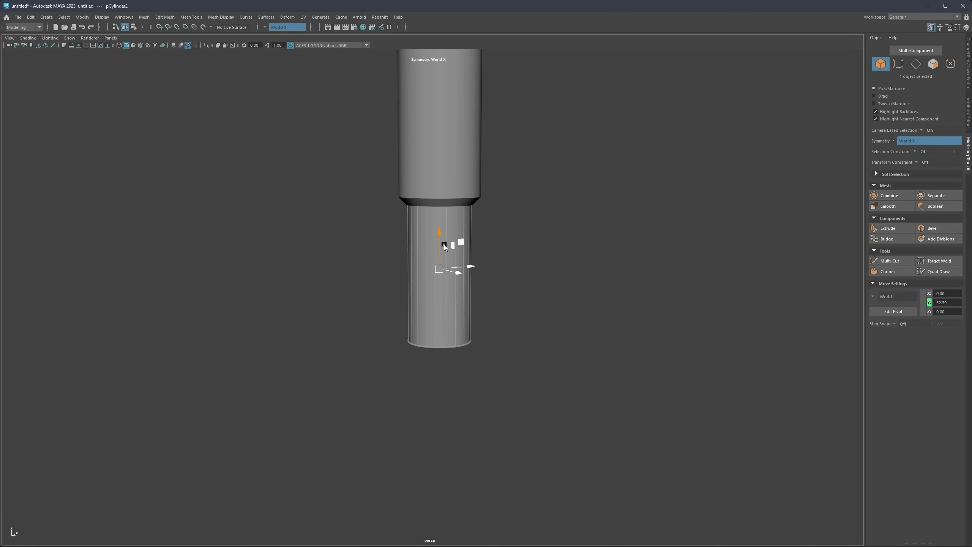
# Step: Fine-tune the tube's uniform scale and place it at about Y -33.4 under the upper cylinder
pyautogui.press('r')
pyautogui.keyDown('alt'); pyautogui.moveTo(433, 269); pyautogui.dragTo(435, 242); pyautogui.keyUp('alt')
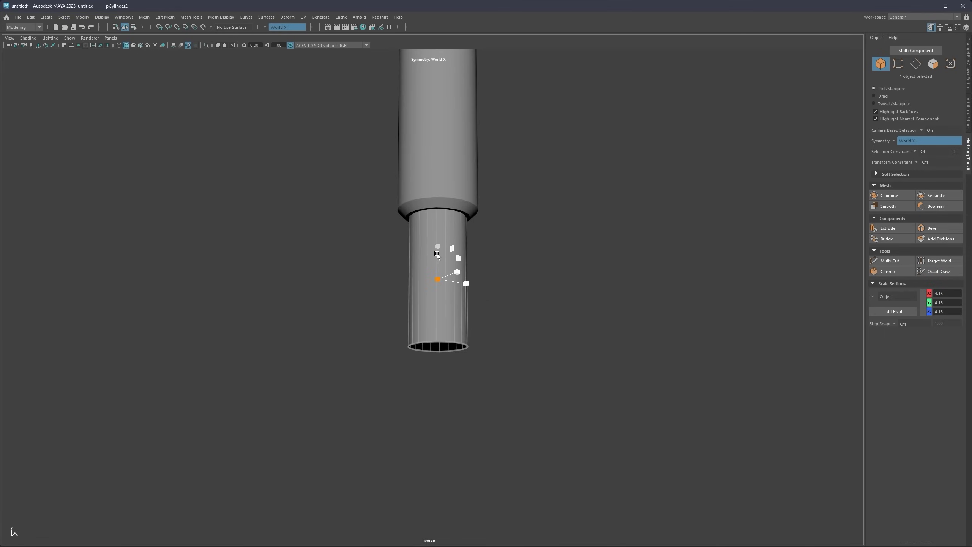
pyautogui.moveTo(439, 279); pyautogui.dragTo(419, 272)
pyautogui.press('w')
# Step: Switch the tube to vertex mode and move its bottom ring of vertices down to about Y -59.5 to lengthen it
pyautogui.rightClick(418, 273)
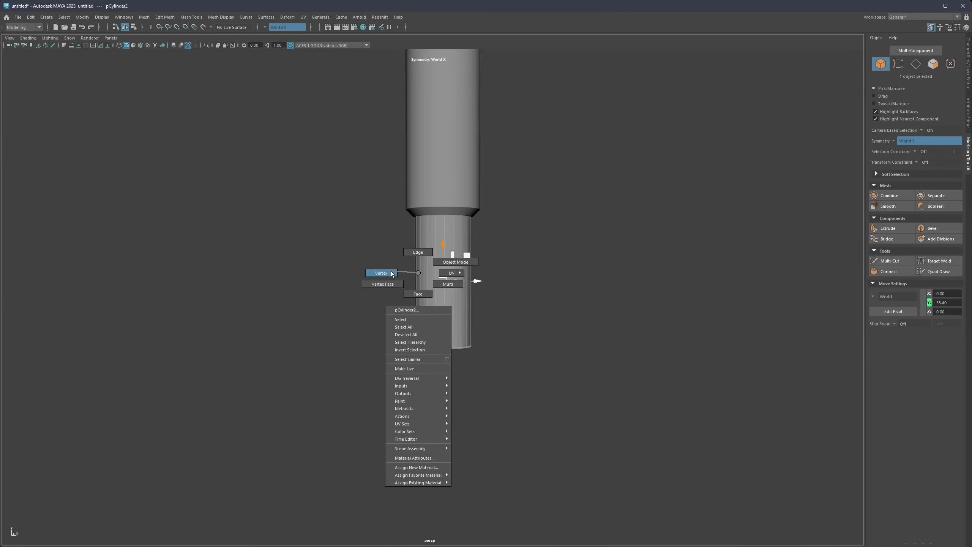
pyautogui.click(381, 273)
pyautogui.keyDown('alt'); pyautogui.moveTo(455, 320); pyautogui.dragTo(395, 385); pyautogui.keyUp('alt')
pyautogui.moveTo(429, 324)
pyautogui.mouseDown()
pyautogui.moveTo(424, 395)
pyautogui.moveTo(434, 301)
pyautogui.moveTo(444, 316)
pyautogui.mouseUp()
pyautogui.scroll(-2, 448, 306)
pyautogui.moveTo(433, 360)
pyautogui.mouseDown()
pyautogui.moveTo(429, 353)
pyautogui.moveTo(431, 369)
pyautogui.mouseUp()
pyautogui.keyDown('alt'); pyautogui.moveTo(456, 304); pyautogui.dragTo(444, 277, button='middle'); pyautogui.keyUp('alt')
# Step: Return the tube to object mode, deselect it and select the upper cylinder
pyautogui.rightClick(433, 267)
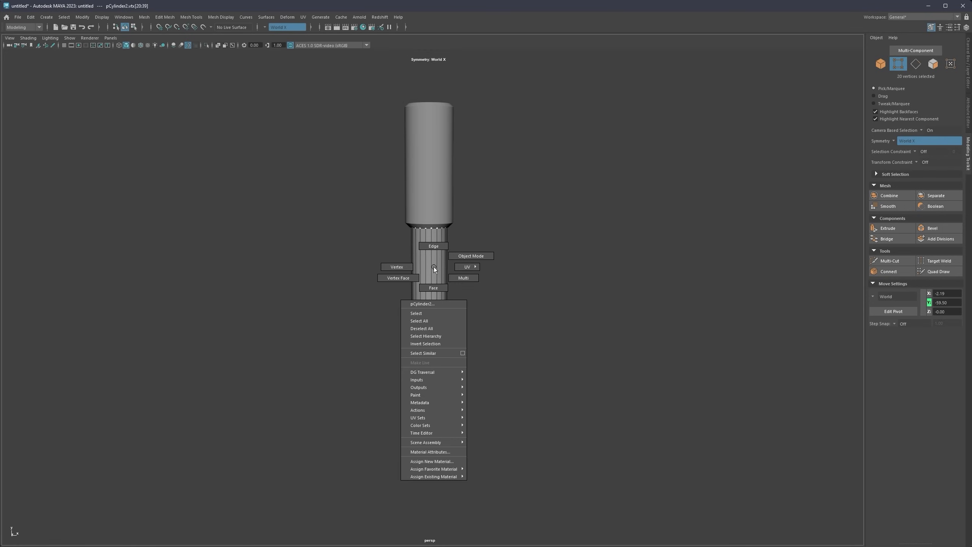
pyautogui.click(469, 256)
pyautogui.click(501, 260)
pyautogui.keyDown('alt'); pyautogui.moveTo(433, 251); pyautogui.dragTo(436, 286, button='middle'); pyautogui.keyUp('alt')
pyautogui.click(433, 173)
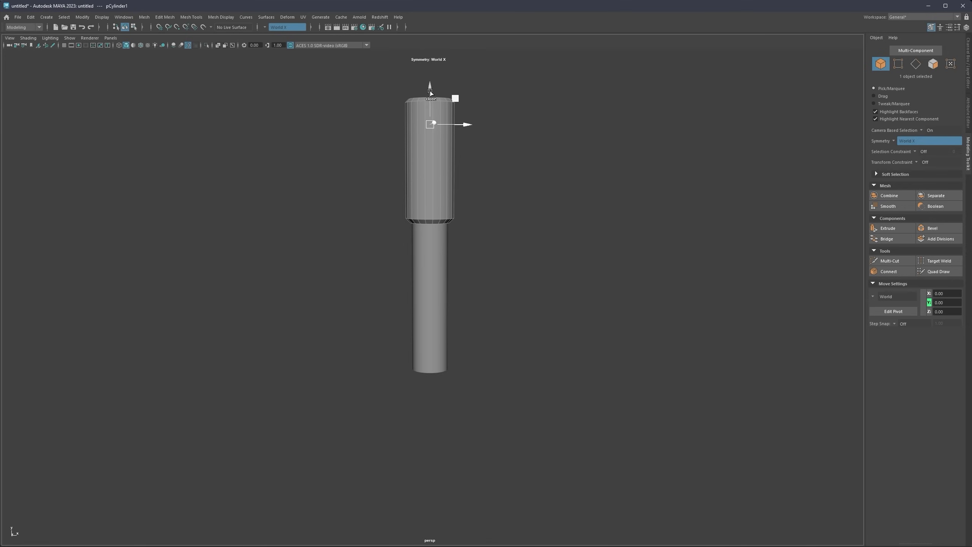
# Step: Duplicate the upper cylinder straight down along Y and place the copy against the tube's lower end
pyautogui.moveTo(431, 96)
pyautogui.keyDown('shift'); pyautogui.mouseDown()
pyautogui.moveTo(415, 296)
pyautogui.moveTo(432, 382)
pyautogui.mouseUp(); pyautogui.keyUp('shift')
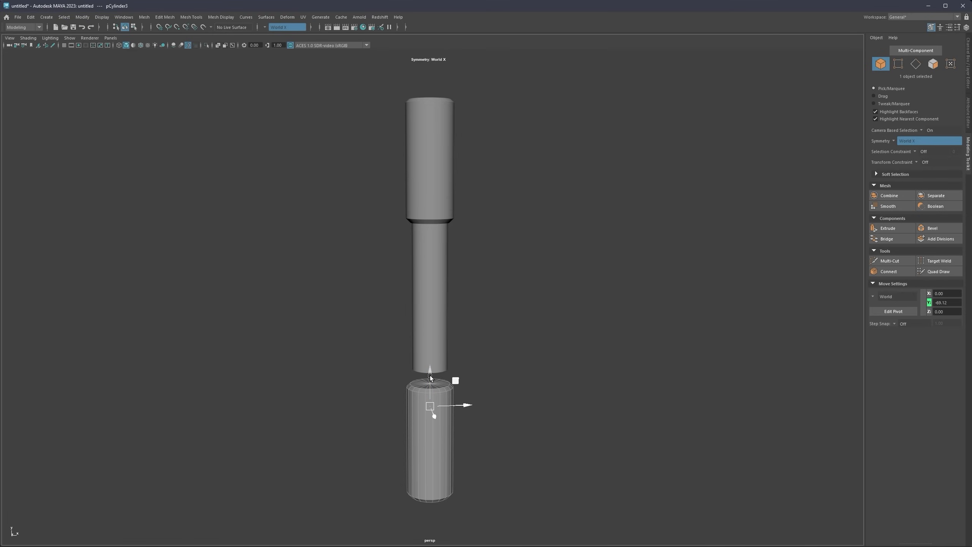
pyautogui.moveTo(430, 376); pyautogui.dragTo(431, 355)
pyautogui.keyDown('alt'); pyautogui.moveTo(431, 354); pyautogui.dragTo(440, 269, button='middle'); pyautogui.keyUp('alt')
pyautogui.scroll(5, 448, 286)
# Step: Switch the lower cylinder to vertex mode, turn off camera-based selection and select all its bottom vertices, including the bevel ring
pyautogui.moveTo(427, 263)
pyautogui.keyDown('alt'); pyautogui.mouseDown()
pyautogui.moveTo(459, 268)
pyautogui.moveTo(437, 252)
pyautogui.mouseUp(); pyautogui.keyUp('alt')
pyautogui.keyDown('alt'); pyautogui.moveTo(440, 298); pyautogui.dragTo(445, 241, button='middle'); pyautogui.keyUp('alt')
pyautogui.moveTo(444, 255); pyautogui.dragTo(417, 254, button='right')
pyautogui.moveTo(473, 302)
pyautogui.keyDown('alt'); pyautogui.mouseDown()
pyautogui.moveTo(462, 269)
pyautogui.moveTo(471, 283)
pyautogui.mouseUp(); pyautogui.keyUp('alt')
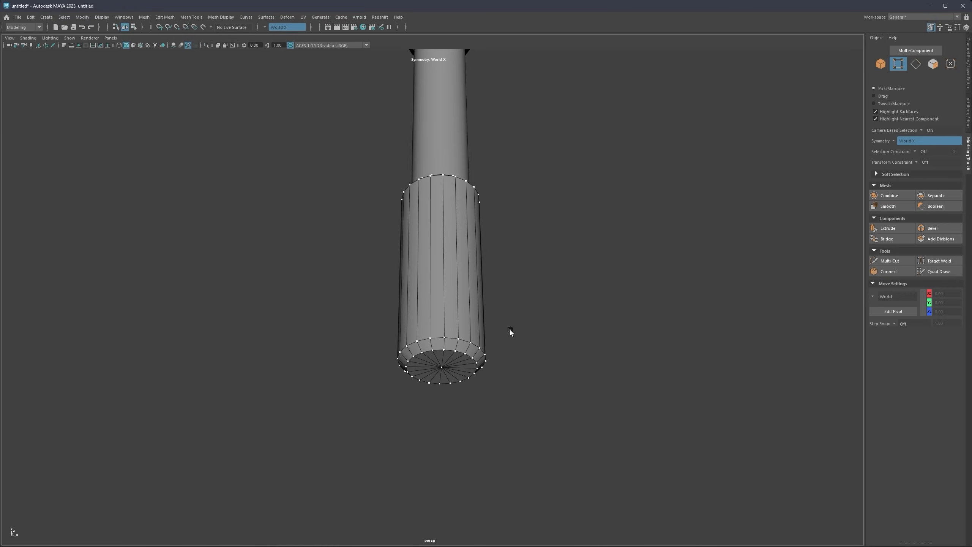
pyautogui.moveTo(514, 326); pyautogui.dragTo(390, 391)
pyautogui.keyDown('alt'); pyautogui.moveTo(429, 325); pyautogui.dragTo(555, 330); pyautogui.keyUp('alt')
pyautogui.scroll(3, 400, 305)
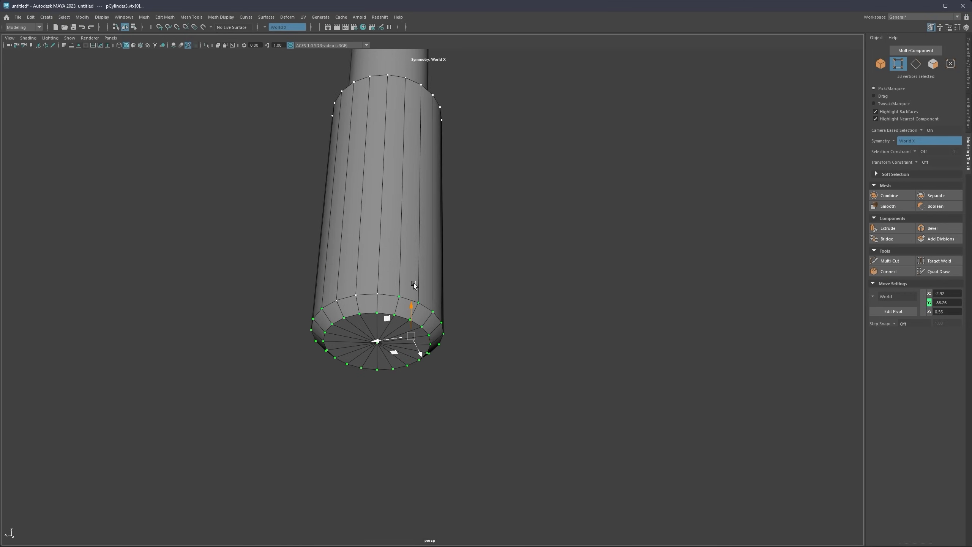
pyautogui.keyDown('alt'); pyautogui.moveTo(417, 272); pyautogui.dragTo(472, 267); pyautogui.keyUp('alt')
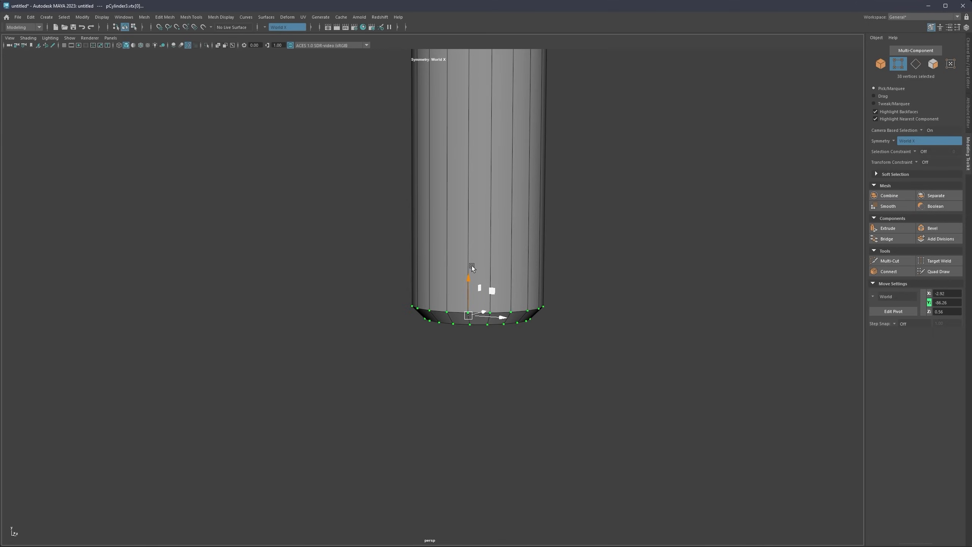
pyautogui.rightClick(492, 240)
pyautogui.keyDown('ctrl'); pyautogui.keyDown('shift'); pyautogui.moveTo(492, 240); pyautogui.dragTo(471, 260, button='right'); pyautogui.keyUp('shift'); pyautogui.keyUp('ctrl')
pyautogui.moveTo(599, 260); pyautogui.dragTo(355, 351)
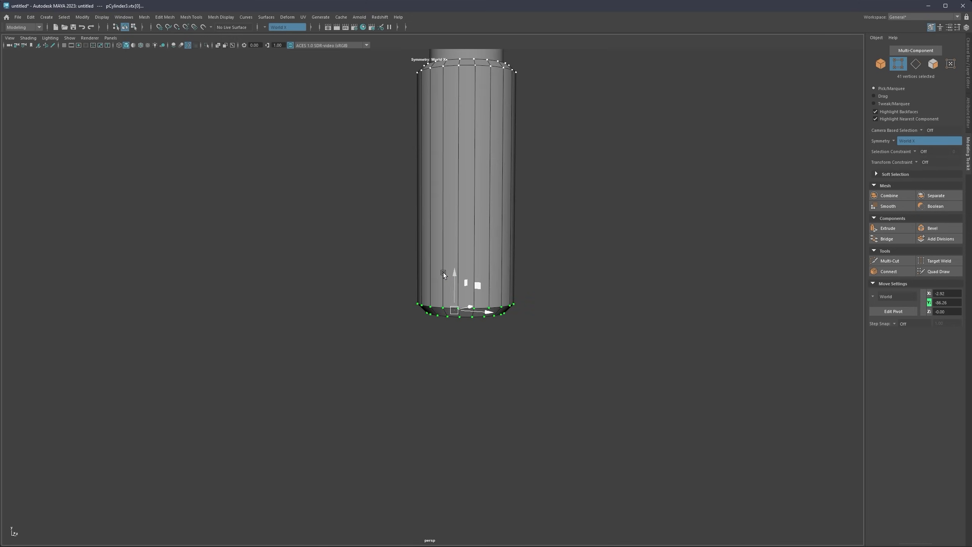
# Step: Shorten the lower cylinder by moving its bottom vertices up to about Y -69.3, and return it to object mode
pyautogui.keyDown('alt'); pyautogui.moveTo(443, 271); pyautogui.dragTo(479, 145); pyautogui.keyUp('alt')
pyautogui.keyDown('alt'); pyautogui.moveTo(479, 145); pyautogui.dragTo(436, 315, button='middle'); pyautogui.keyUp('alt')
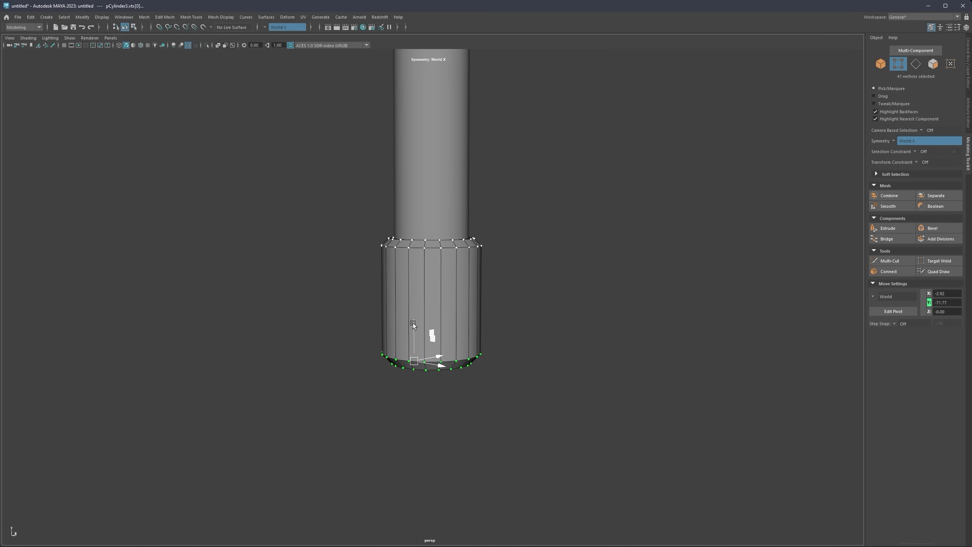
pyautogui.moveTo(414, 323); pyautogui.dragTo(418, 301)
pyautogui.scroll(-4, 426, 293)
pyautogui.keyDown('alt'); pyautogui.moveTo(432, 223); pyautogui.dragTo(406, 315, button='middle'); pyautogui.keyUp('alt')
pyautogui.scroll(-3, 433, 319)
pyautogui.keyDown('alt'); pyautogui.moveTo(406, 315); pyautogui.dragTo(415, 304); pyautogui.keyUp('alt')
pyautogui.scroll(4, 414, 343)
pyautogui.keyDown('alt'); pyautogui.moveTo(413, 344); pyautogui.dragTo(438, 294, button='middle'); pyautogui.keyUp('alt')
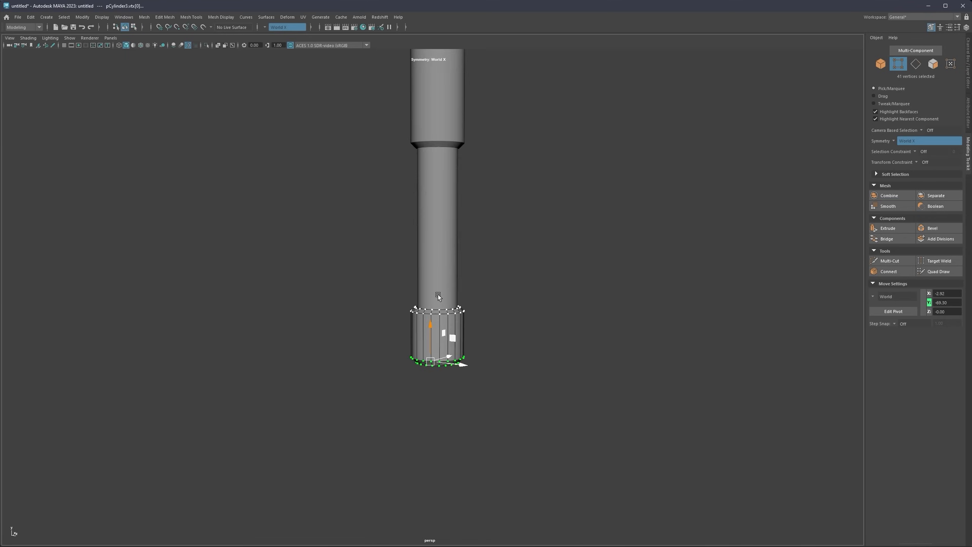
pyautogui.scroll(4, 442, 325)
pyautogui.keyDown('alt'); pyautogui.moveTo(436, 336); pyautogui.dragTo(445, 306, button='middle'); pyautogui.keyUp('alt')
pyautogui.scroll(-2, 452, 313)
pyautogui.rightClick(459, 320)
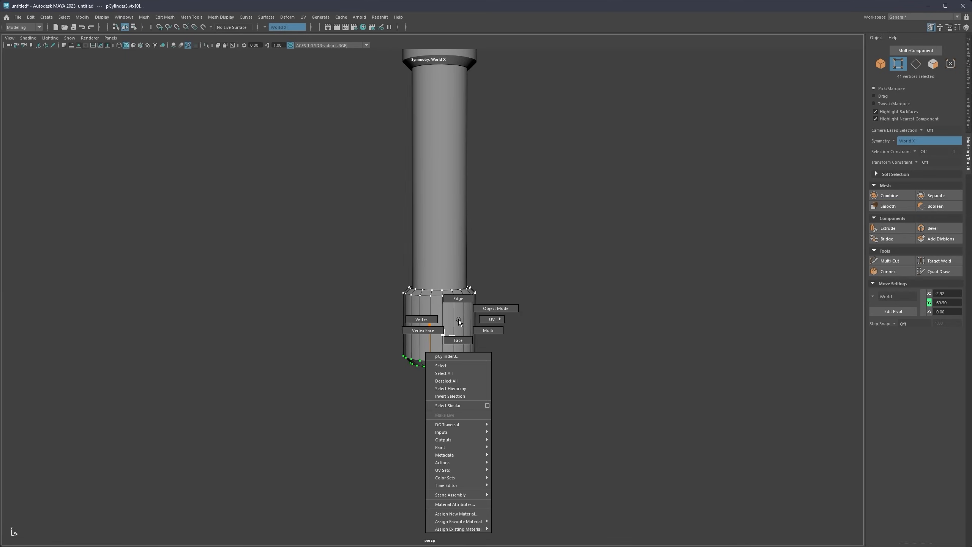
pyautogui.click(495, 308)
pyautogui.scroll(-3, 459, 276)
pyautogui.keyDown('alt'); pyautogui.moveTo(427, 248); pyautogui.dragTo(398, 286, button='middle'); pyautogui.keyUp('alt')
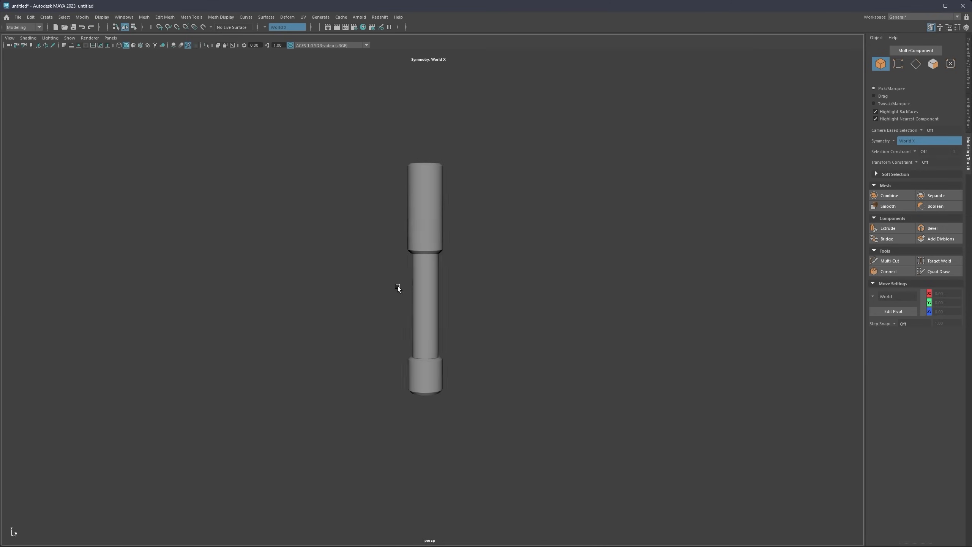
pyautogui.moveTo(398, 285)
pyautogui.keyDown('alt'); pyautogui.mouseDown()
pyautogui.moveTo(376, 288)
pyautogui.moveTo(433, 284)
pyautogui.moveTo(404, 286)
pyautogui.mouseUp(); pyautogui.keyUp('alt')
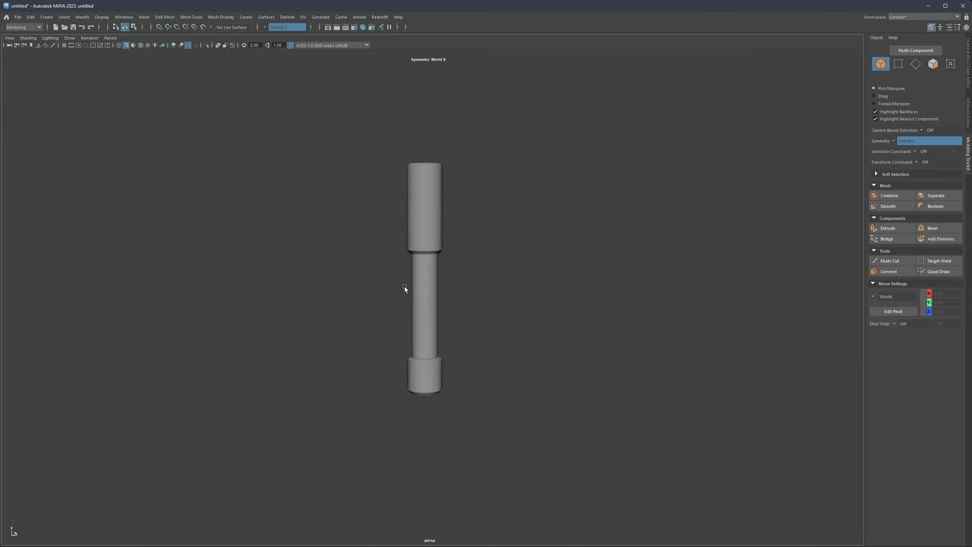
# Step: Move the lower cylinder further down and extend the tube's bottom vertices to about Y -64.5 to meet it, finishing in object mode
pyautogui.click(437, 360)
pyautogui.moveTo(425, 347); pyautogui.dragTo(421, 366)
pyautogui.moveTo(427, 303); pyautogui.dragTo(385, 303, button='right')
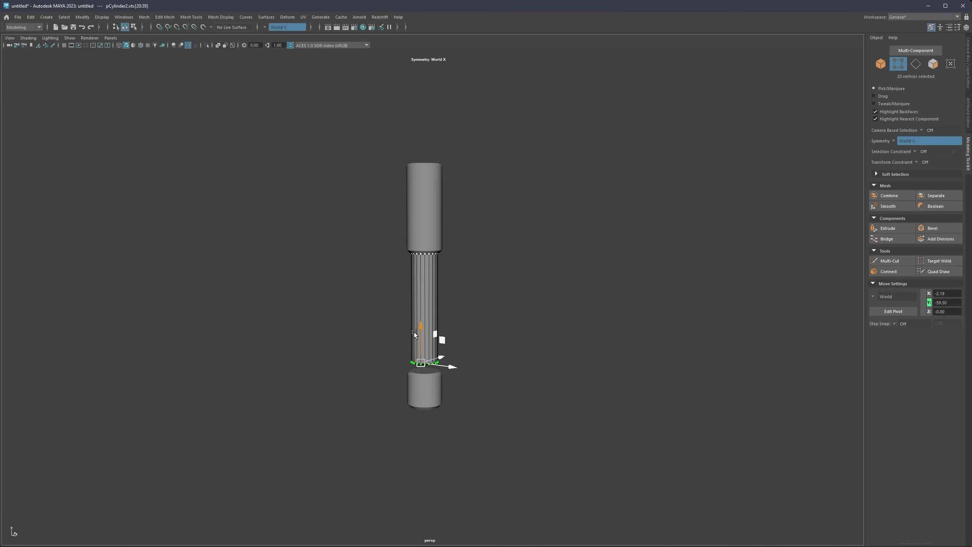
pyautogui.moveTo(420, 341); pyautogui.dragTo(421, 344)
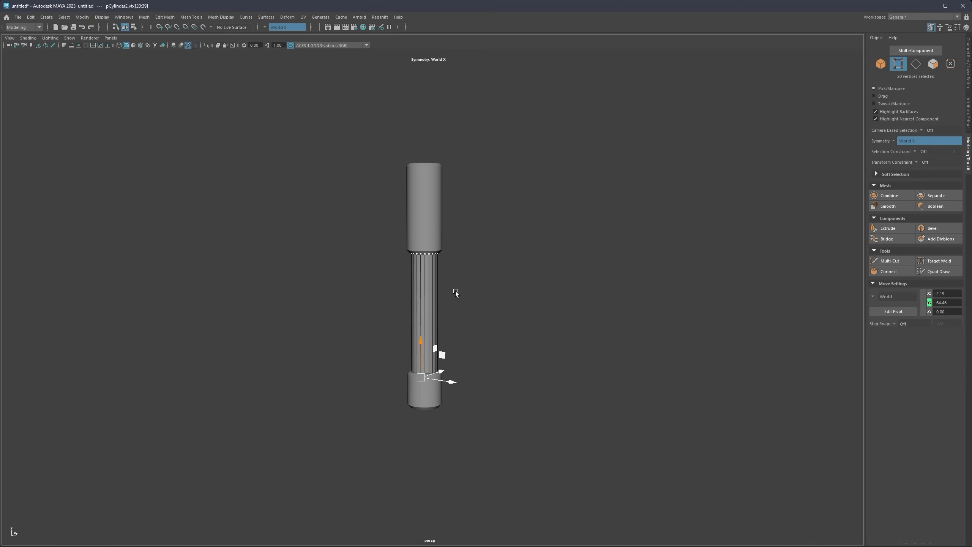
pyautogui.moveTo(455, 291); pyautogui.dragTo(473, 280, button='right')
pyautogui.press('f')
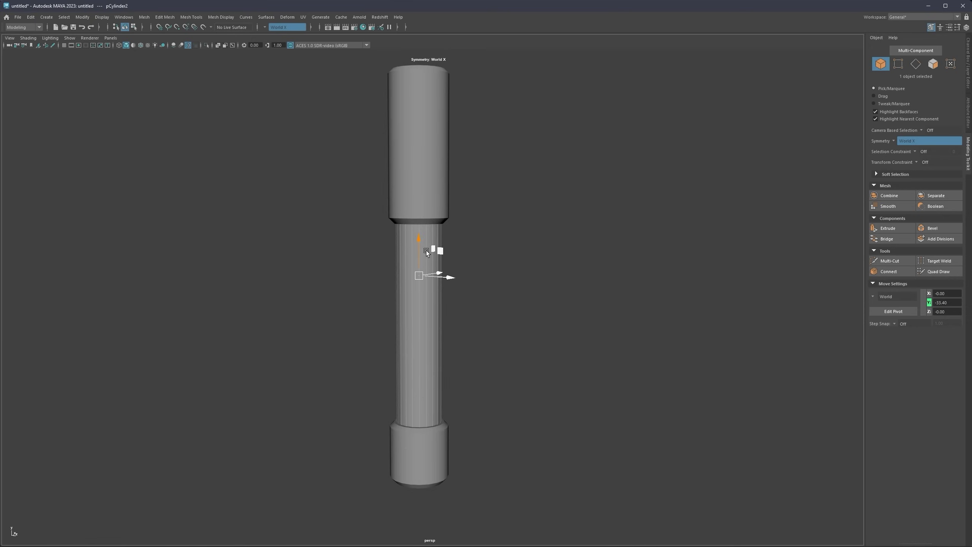
# Step: Insert an edge loop around the tube with Multi-Cut, a short distance below the upper cylinder
pyautogui.scroll(1, 426, 251)
pyautogui.keyDown('alt'); pyautogui.moveTo(426, 251); pyautogui.dragTo(433, 297, button='middle'); pyautogui.keyUp('alt')
pyautogui.keyDown('alt'); pyautogui.moveTo(404, 283); pyautogui.dragTo(414, 273); pyautogui.keyUp('alt')
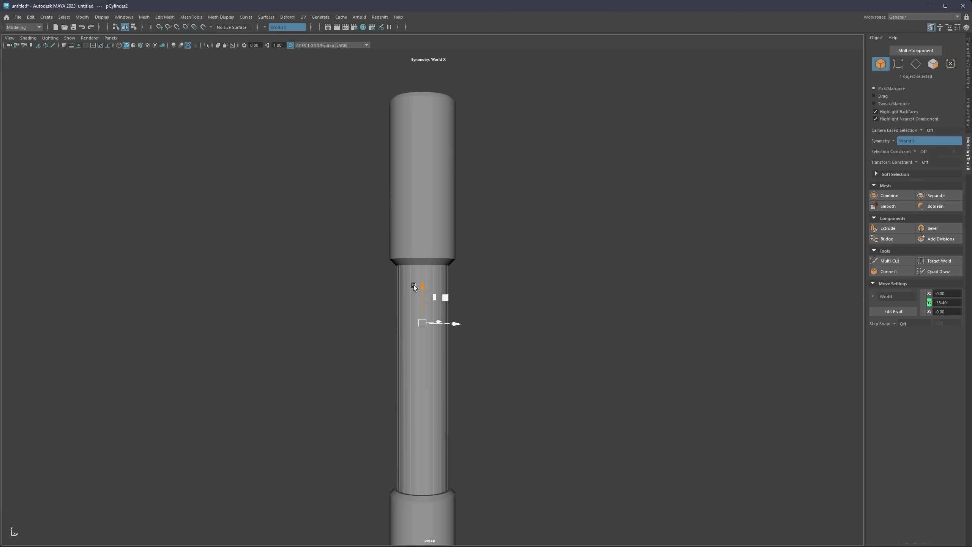
pyautogui.scroll(3, 409, 290)
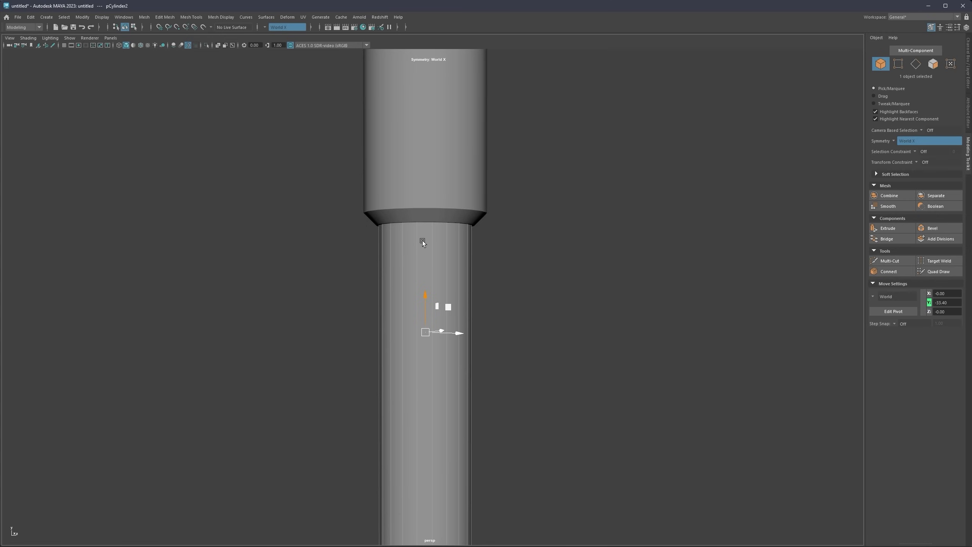
pyautogui.keyDown('alt'); pyautogui.moveTo(435, 246); pyautogui.dragTo(457, 254); pyautogui.keyUp('alt')
pyautogui.rightClick(460, 258)
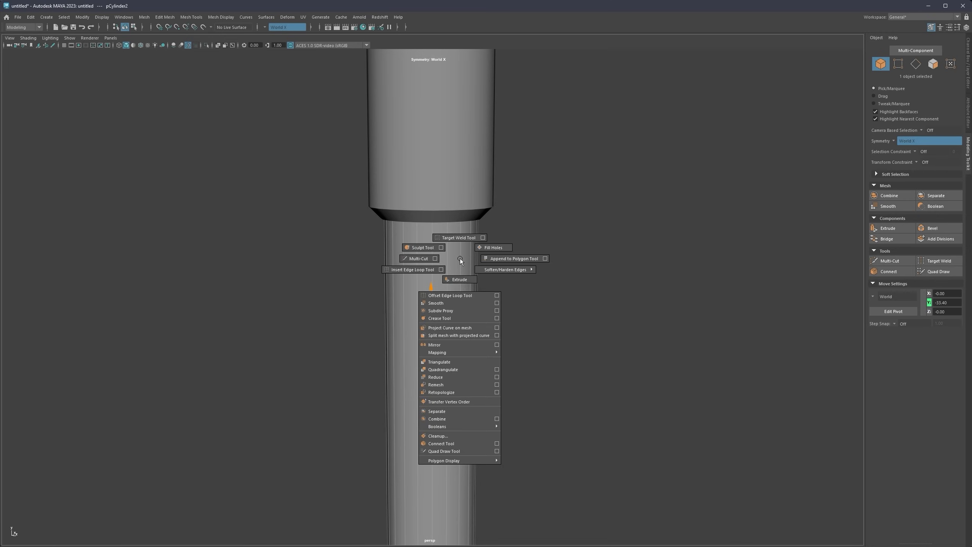
pyautogui.moveTo(460, 259); pyautogui.dragTo(499, 248, button='right')
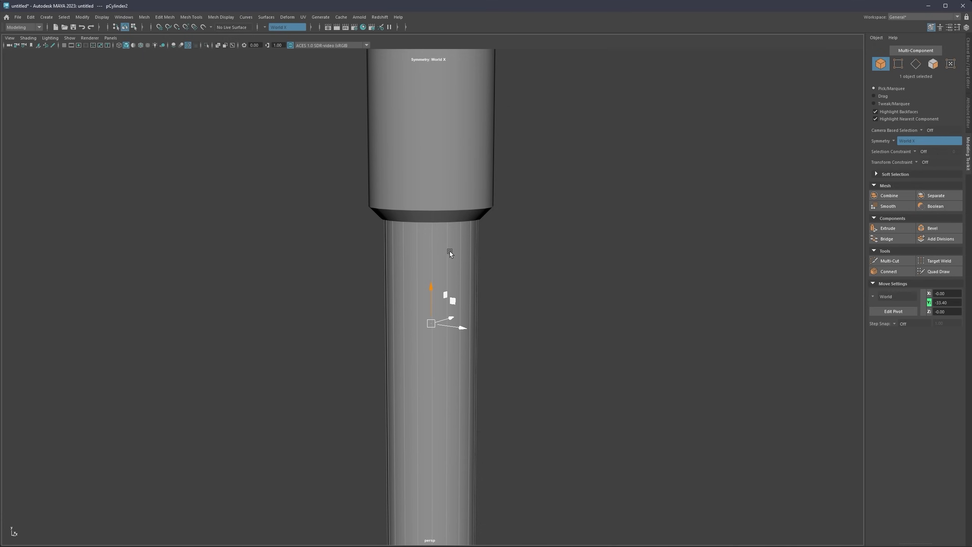
pyautogui.keyDown('shift'); pyautogui.rightClick(449, 252); pyautogui.keyUp('shift')
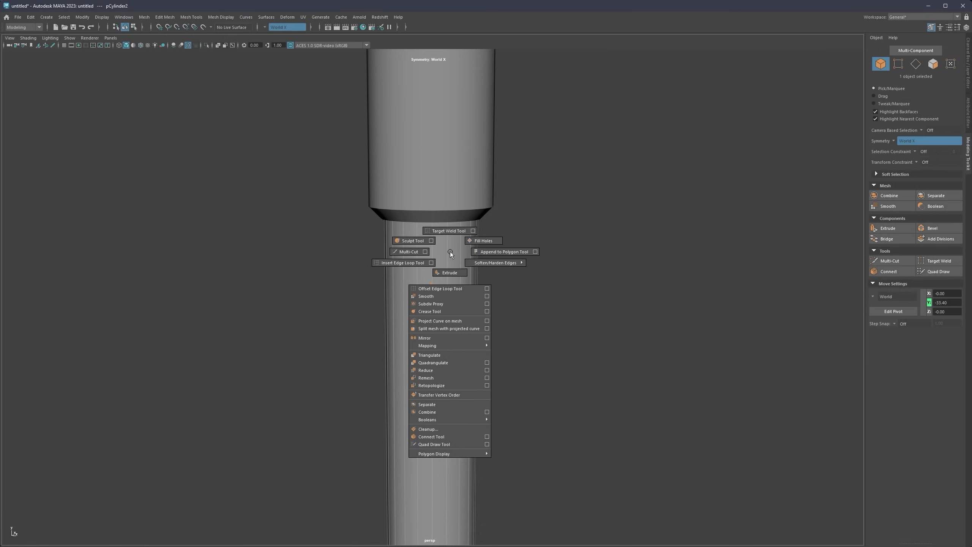
pyautogui.click(404, 252)
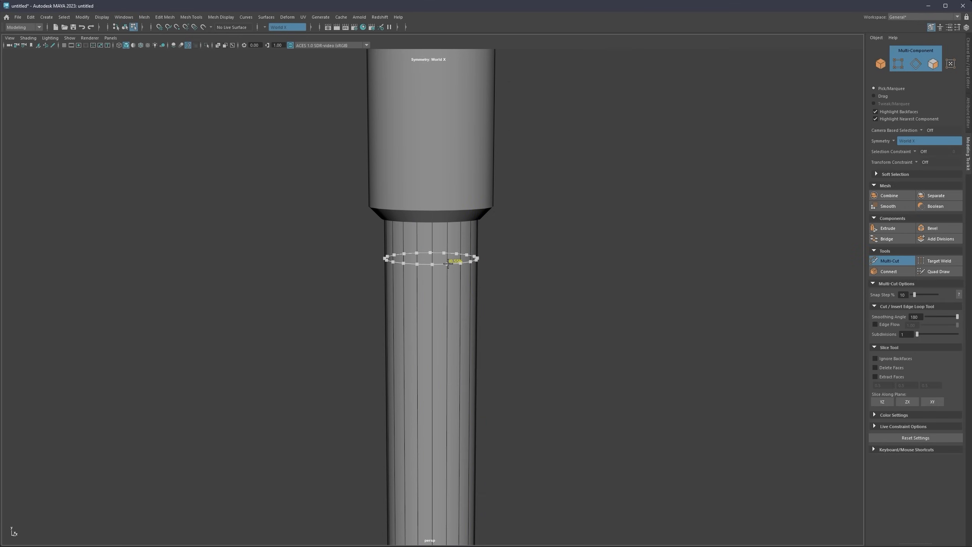
pyautogui.keyDown('ctrl'); pyautogui.click(448, 263); pyautogui.keyUp('ctrl')
pyautogui.press('q')
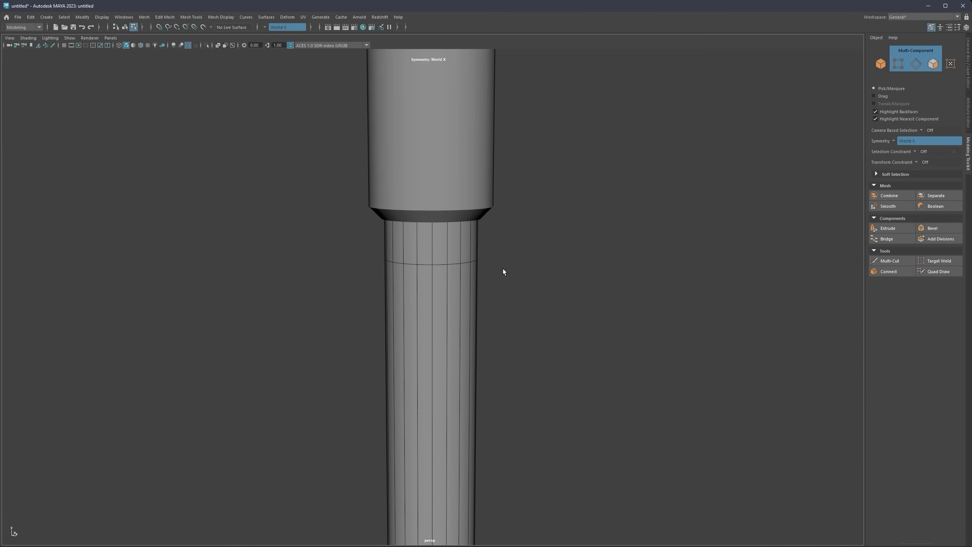
pyautogui.keyDown('alt'); pyautogui.moveTo(444, 256); pyautogui.dragTo(434, 243); pyautogui.keyUp('alt')
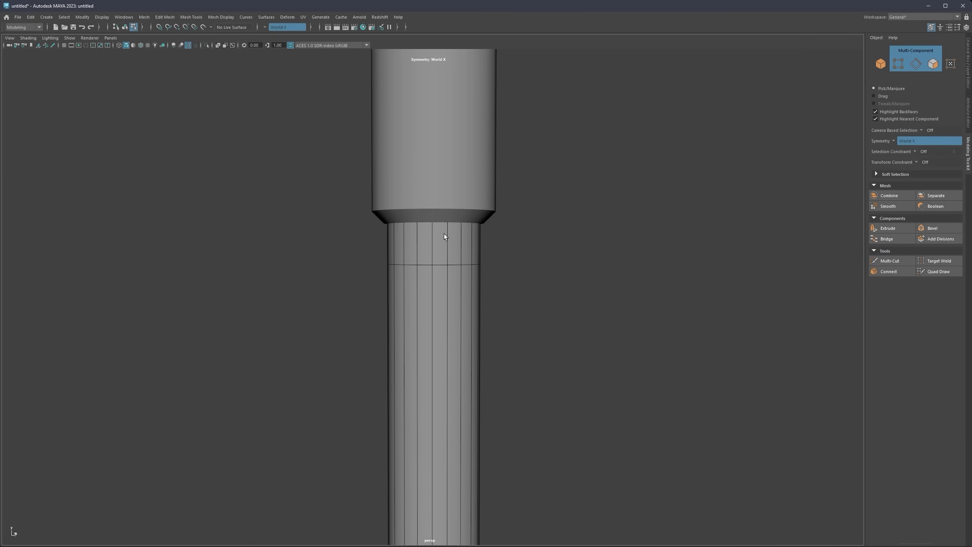
# Step: Switch the tube to face mode and select the full ring of faces above the new edge loop
pyautogui.moveTo(445, 233); pyautogui.dragTo(441, 249, button='right')
pyautogui.click(442, 249)
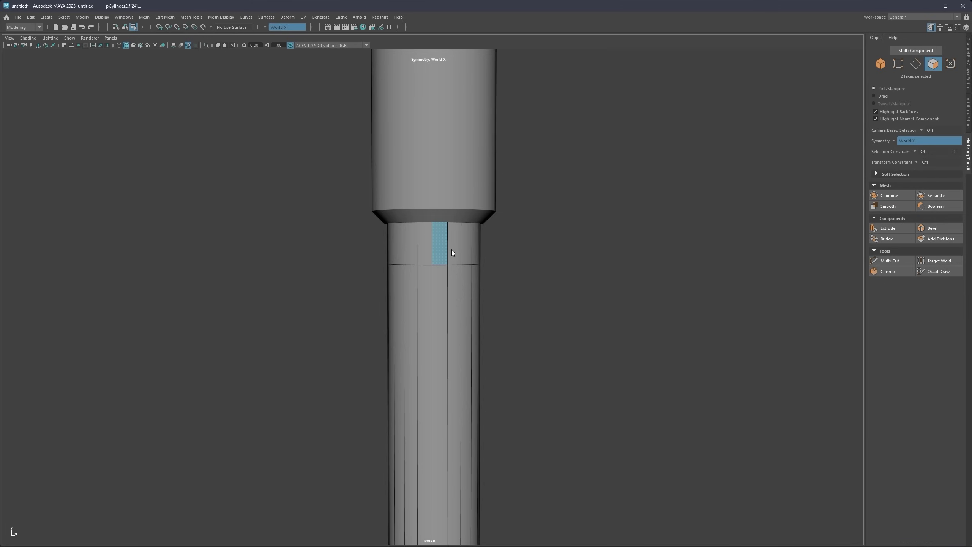
pyautogui.keyDown('shift'); pyautogui.doubleClick(453, 249); pyautogui.keyUp('shift')
pyautogui.keyDown('alt'); pyautogui.moveTo(458, 269); pyautogui.dragTo(438, 252); pyautogui.keyUp('alt')
# Step: Duplicate the selected ring of faces, adjust its offset slightly and select the separate band in object mode
pyautogui.keyDown('shift'); pyautogui.moveTo(449, 249); pyautogui.dragTo(448, 386, button='right'); pyautogui.keyUp('shift')
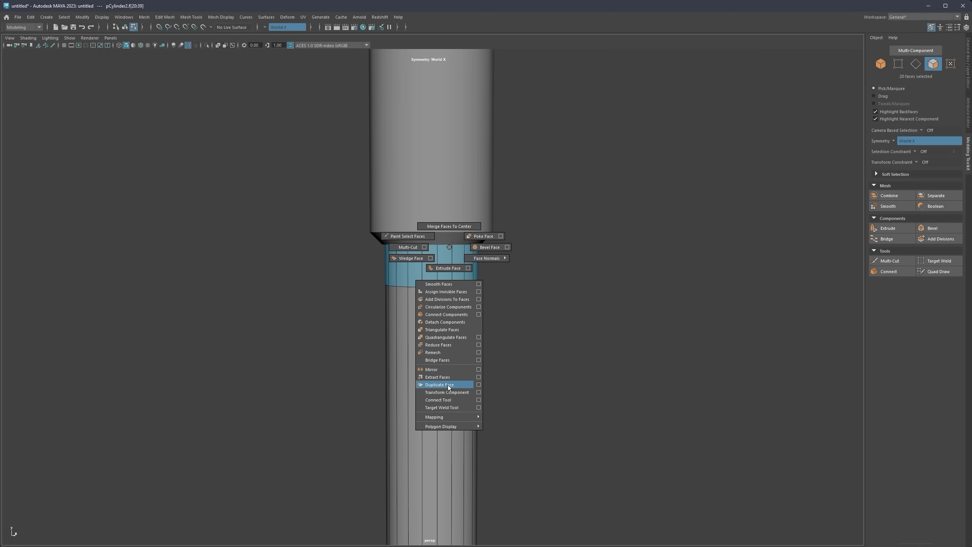
pyautogui.keyDown('shift'); pyautogui.moveTo(445, 384); pyautogui.dragTo(445, 384, button='right'); pyautogui.keyUp('shift')
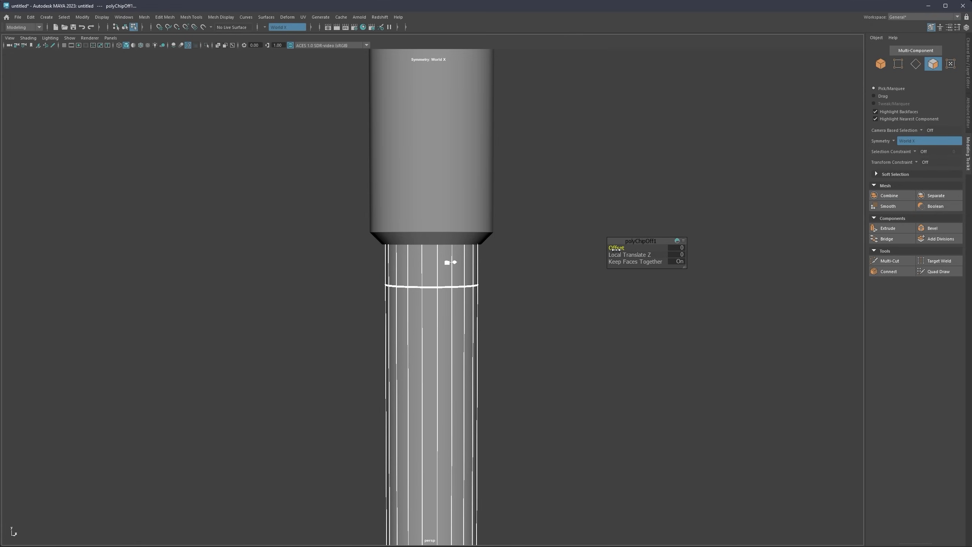
pyautogui.moveTo(615, 248); pyautogui.dragTo(637, 254)
pyautogui.click(556, 240)
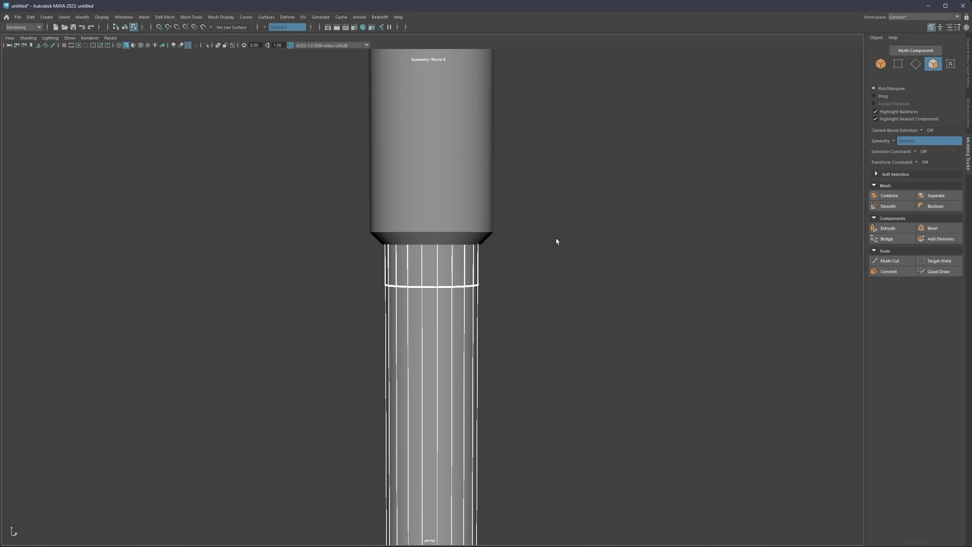
pyautogui.moveTo(554, 210); pyautogui.dragTo(581, 199, button='right')
pyautogui.click(450, 261)
pyautogui.keyDown('alt'); pyautogui.moveTo(449, 262); pyautogui.dragTo(429, 311); pyautogui.keyUp('alt')
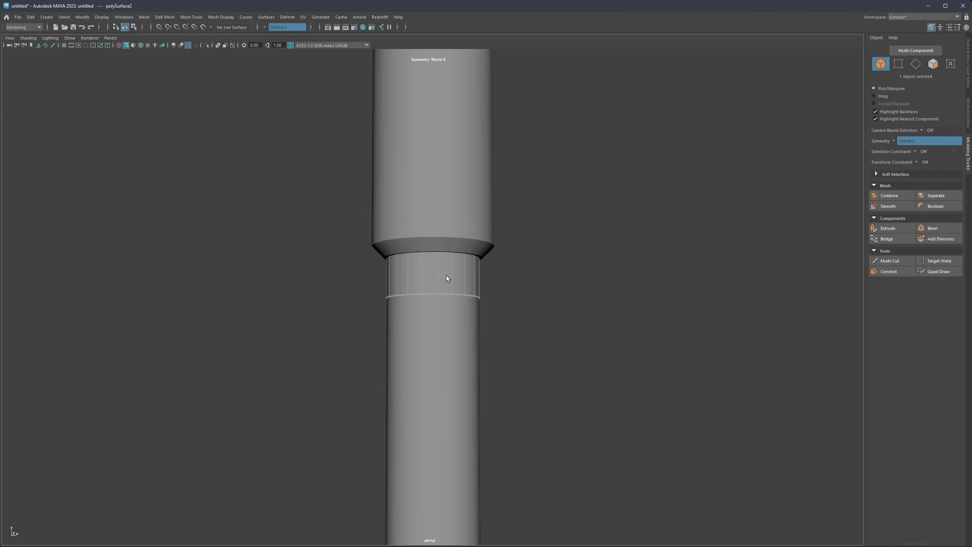
# Step: Extrude the duplicated band outward with a thickness of about 0.776 to form a collar
pyautogui.scroll(3, 447, 275)
pyautogui.moveTo(443, 279)
pyautogui.keyDown('alt'); pyautogui.mouseDown()
pyautogui.moveTo(436, 291)
pyautogui.moveTo(450, 279)
pyautogui.mouseUp(); pyautogui.keyUp('alt')
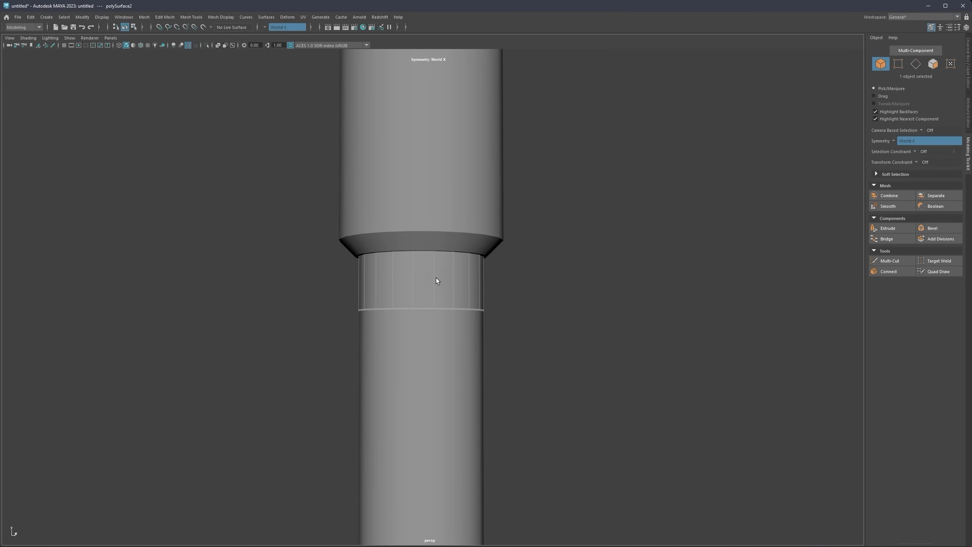
pyautogui.keyDown('alt'); pyautogui.moveTo(437, 281); pyautogui.dragTo(463, 276, button='middle'); pyautogui.keyUp('alt')
pyautogui.keyDown('shift'); pyautogui.rightClick(470, 264); pyautogui.keyUp('shift')
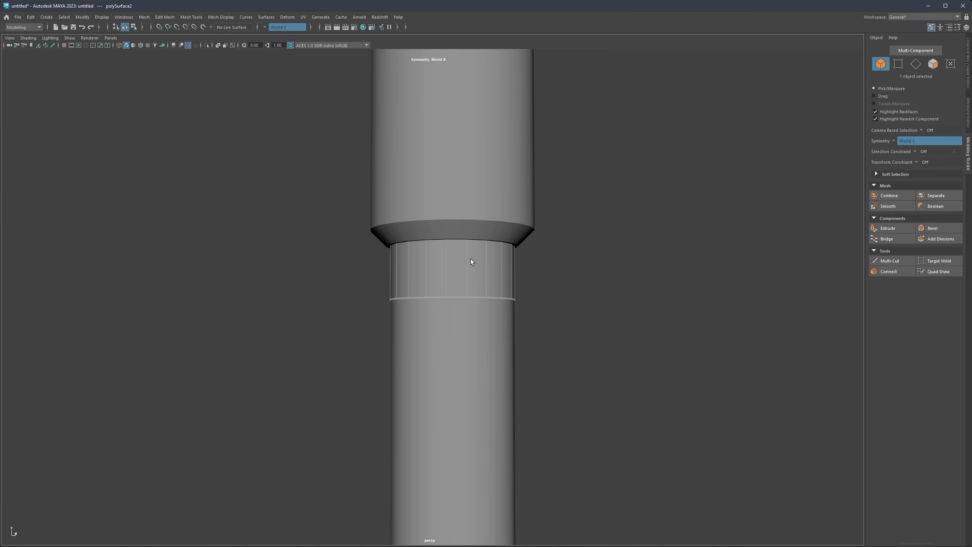
pyautogui.keyDown('shift'); pyautogui.moveTo(467, 258); pyautogui.dragTo(465, 275, button='right'); pyautogui.keyUp('shift')
pyautogui.moveTo(627, 249); pyautogui.dragTo(798, 243)
pyautogui.keyDown('alt'); pyautogui.moveTo(465, 280); pyautogui.dragTo(438, 270); pyautogui.keyUp('alt')
pyautogui.moveTo(621, 248); pyautogui.dragTo(734, 239)
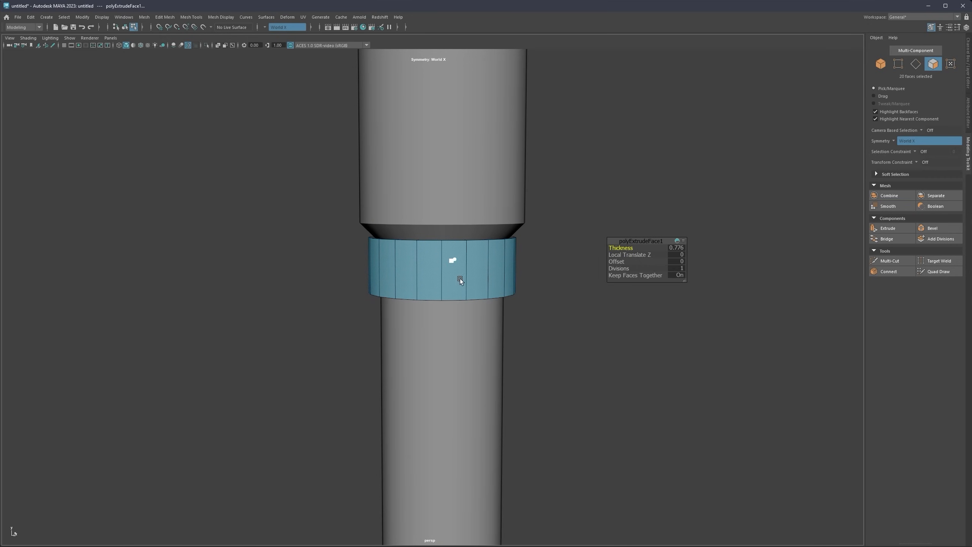
# Step: Select the ring of faces on the collar's underside and move it down to about Y -27.7
pyautogui.keyDown('alt'); pyautogui.moveTo(460, 278); pyautogui.dragTo(450, 217); pyautogui.keyUp('alt')
pyautogui.scroll(5, 456, 265)
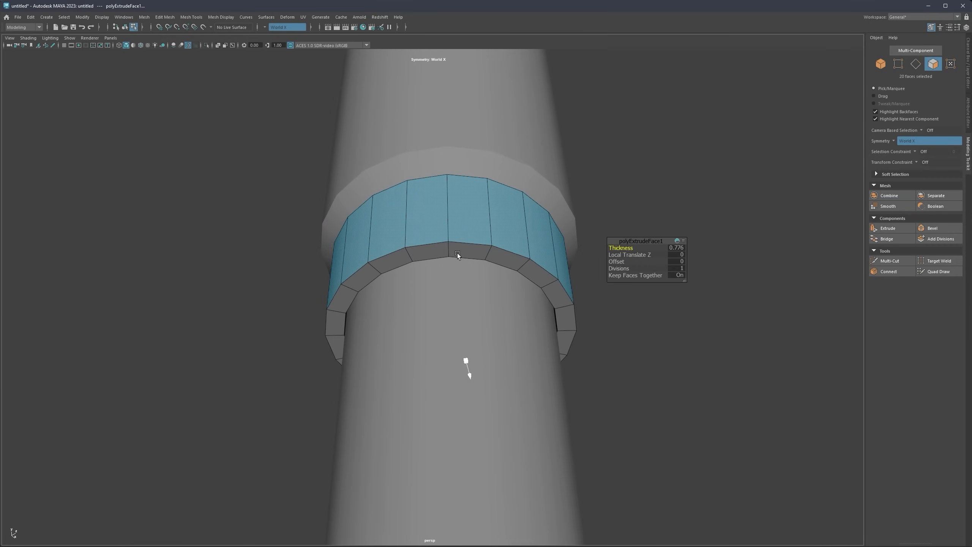
pyautogui.rightClick(479, 230)
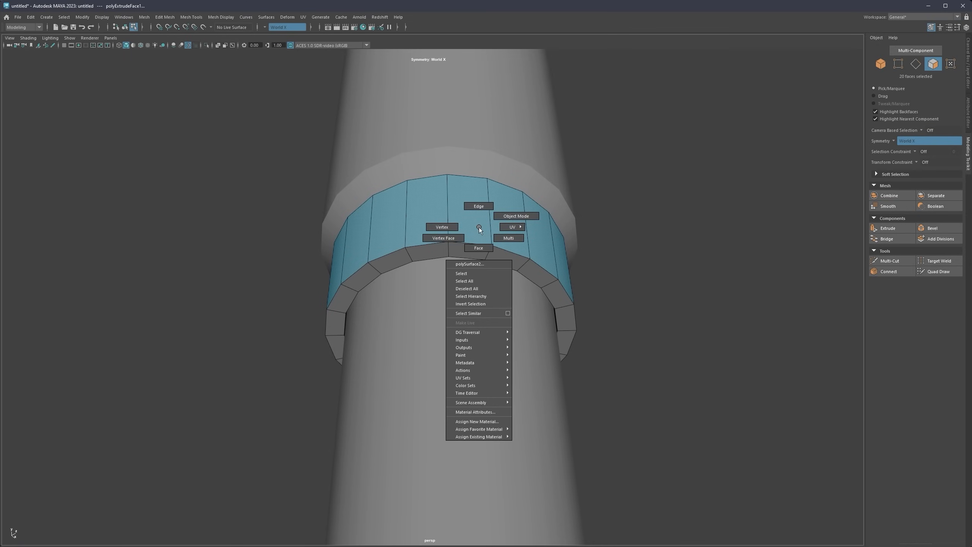
pyautogui.click(474, 246)
pyautogui.click(461, 251)
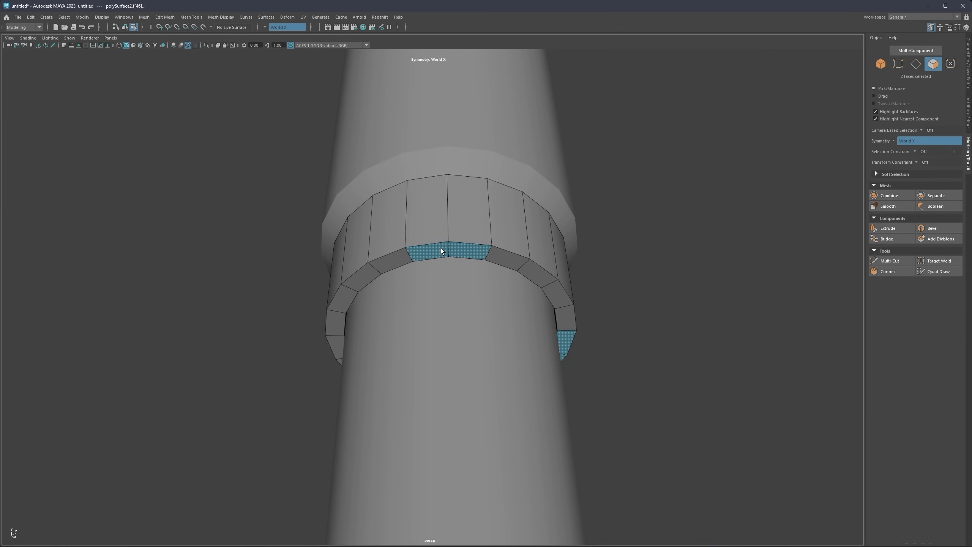
pyautogui.doubleClick(442, 251)
pyautogui.scroll(-3, 451, 253)
pyautogui.press('w')
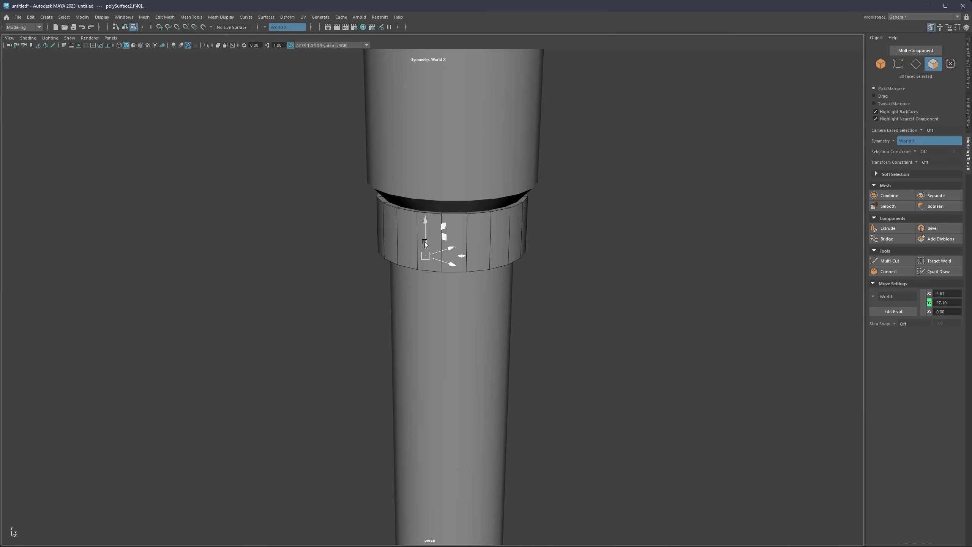
pyautogui.keyDown('alt'); pyautogui.moveTo(425, 241); pyautogui.dragTo(423, 242); pyautogui.keyUp('alt')
pyautogui.keyDown('alt'); pyautogui.moveTo(424, 242); pyautogui.dragTo(449, 257, button='right'); pyautogui.keyUp('alt')
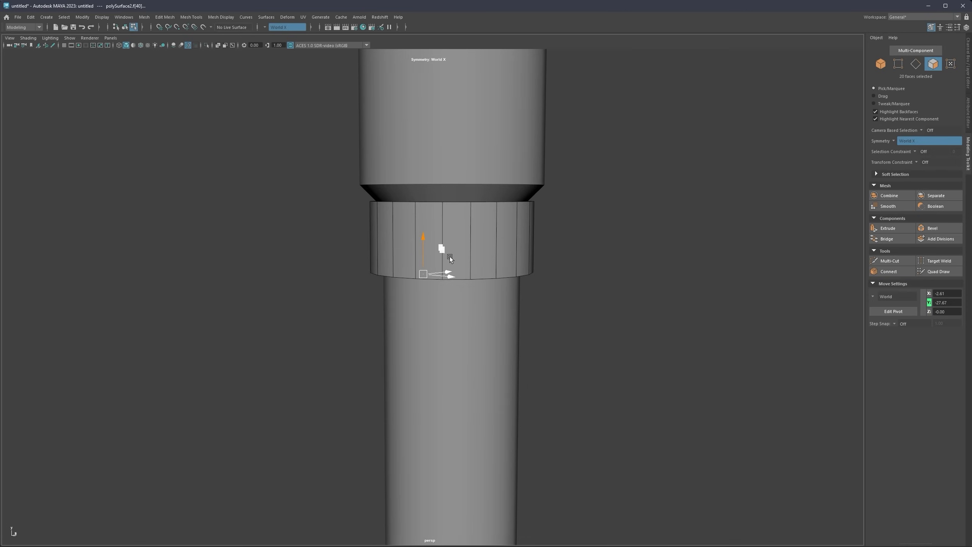
pyautogui.keyDown('alt'); pyautogui.moveTo(450, 257); pyautogui.dragTo(446, 250); pyautogui.keyUp('alt')
# Step: Switch the collar to edge mode and bevel its lower outer edge loop with a fraction of 0.5
pyautogui.moveTo(460, 249); pyautogui.dragTo(459, 270, button='right')
pyautogui.keyDown('alt'); pyautogui.moveTo(462, 263); pyautogui.dragTo(459, 247); pyautogui.keyUp('alt')
pyautogui.moveTo(468, 263); pyautogui.dragTo(509, 253, button='right')
pyautogui.doubleClick(464, 270)
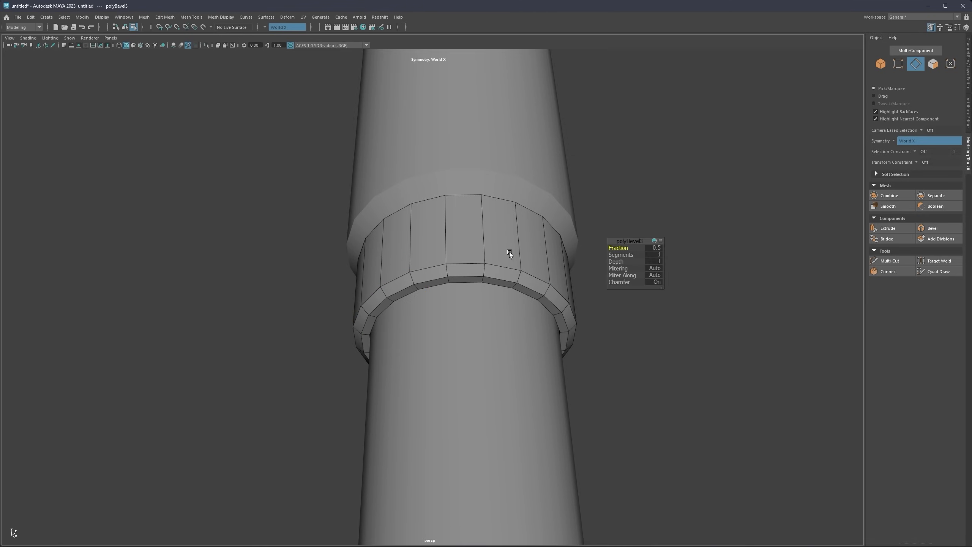
# Step: Increase the collar's bevel fraction to about 0.652 and return the collar to object mode
pyautogui.moveTo(617, 248); pyautogui.dragTo(676, 249)
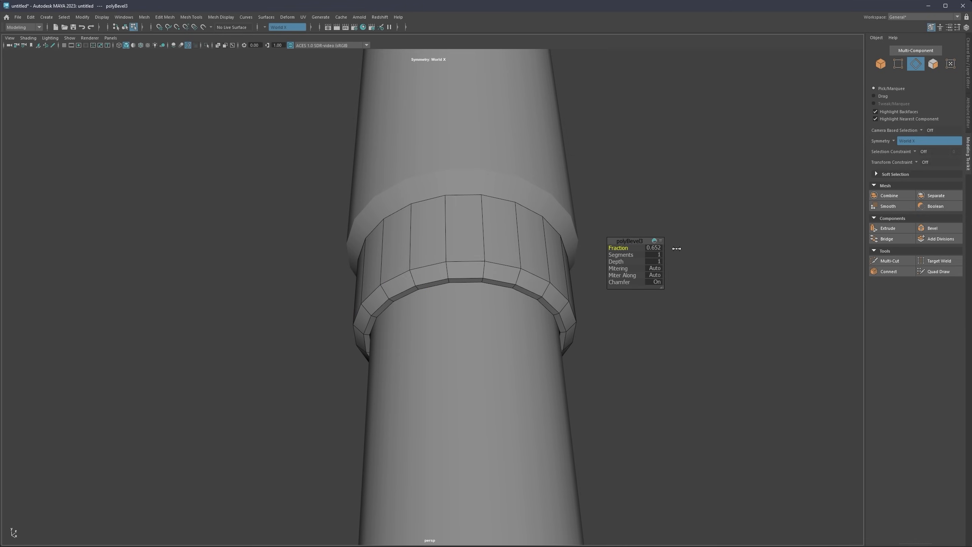
pyautogui.keyDown('alt'); pyautogui.moveTo(495, 264); pyautogui.dragTo(445, 244, button='right'); pyautogui.keyUp('alt')
pyautogui.moveTo(445, 245)
pyautogui.keyDown('alt'); pyautogui.mouseDown()
pyautogui.moveTo(441, 281)
pyautogui.moveTo(431, 238)
pyautogui.mouseUp(); pyautogui.keyUp('alt')
pyautogui.moveTo(430, 248); pyautogui.dragTo(466, 236, button='right')
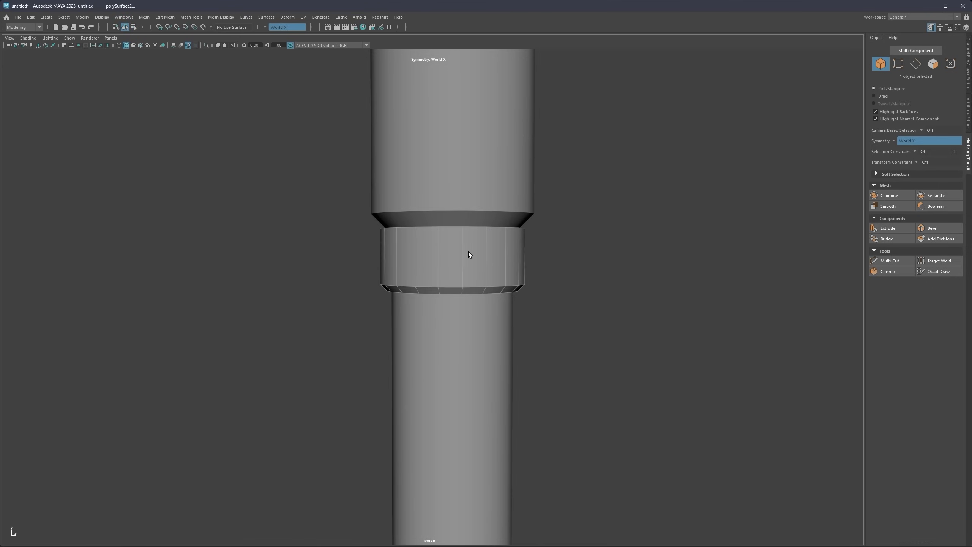
pyautogui.keyDown('alt'); pyautogui.moveTo(448, 270); pyautogui.dragTo(449, 323, button='middle'); pyautogui.keyUp('alt')
pyautogui.scroll(-5, 446, 289)
pyautogui.scroll(2, 445, 275)
pyautogui.scroll(3, 445, 275)
pyautogui.scroll(-2, 448, 324)
pyautogui.scroll(5, 447, 319)
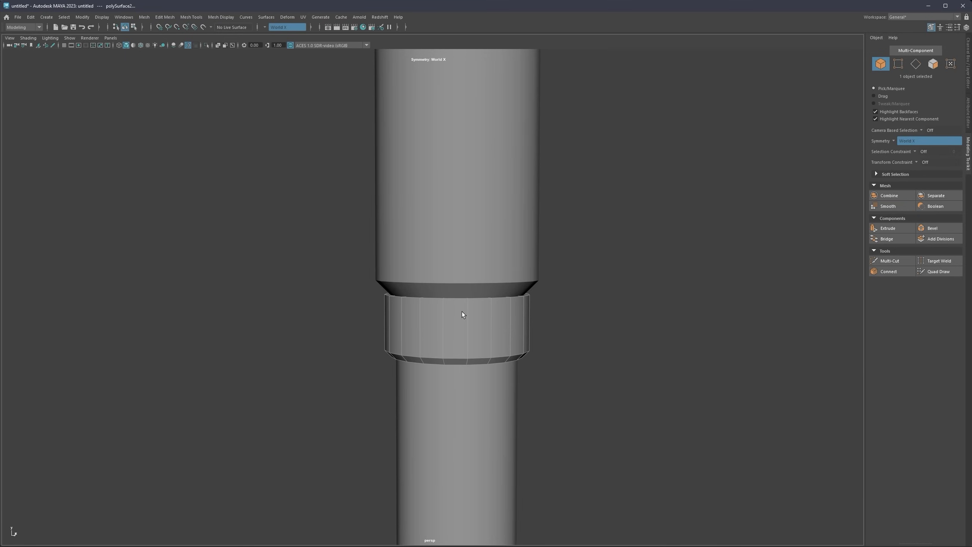
pyautogui.keyDown('alt'); pyautogui.moveTo(419, 308); pyautogui.dragTo(421, 292); pyautogui.keyUp('alt')
# Step: Isolate the collar together with the upper cylinder and frame both in the view
pyautogui.keyDown('shift'); pyautogui.click(436, 262); pyautogui.keyUp('shift')
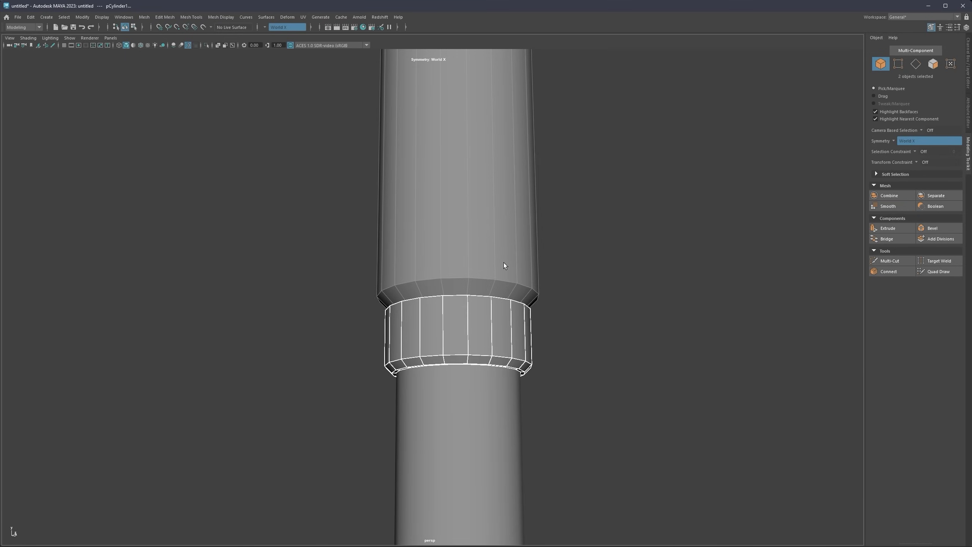
pyautogui.click(547, 303)
pyautogui.click(471, 324)
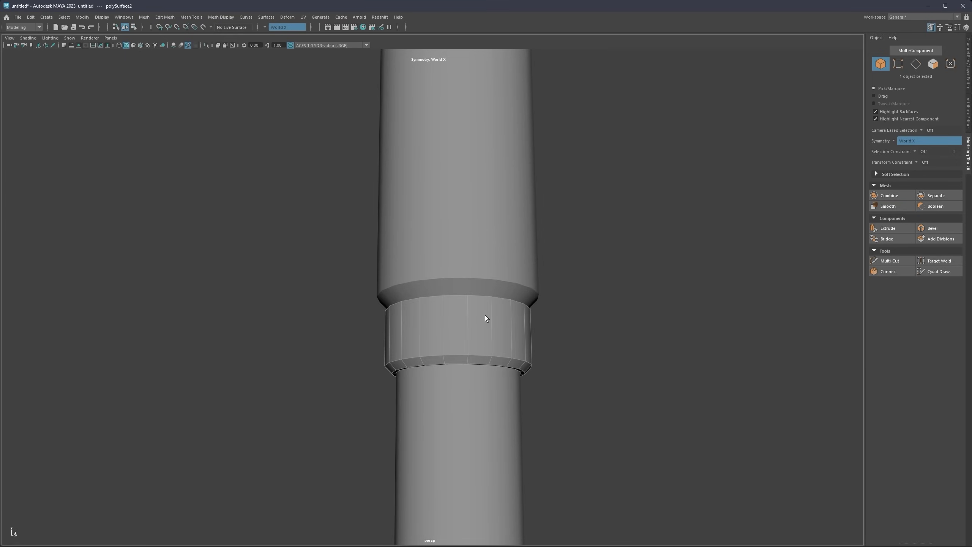
pyautogui.keyDown('shift'); pyautogui.click(476, 260); pyautogui.keyUp('shift')
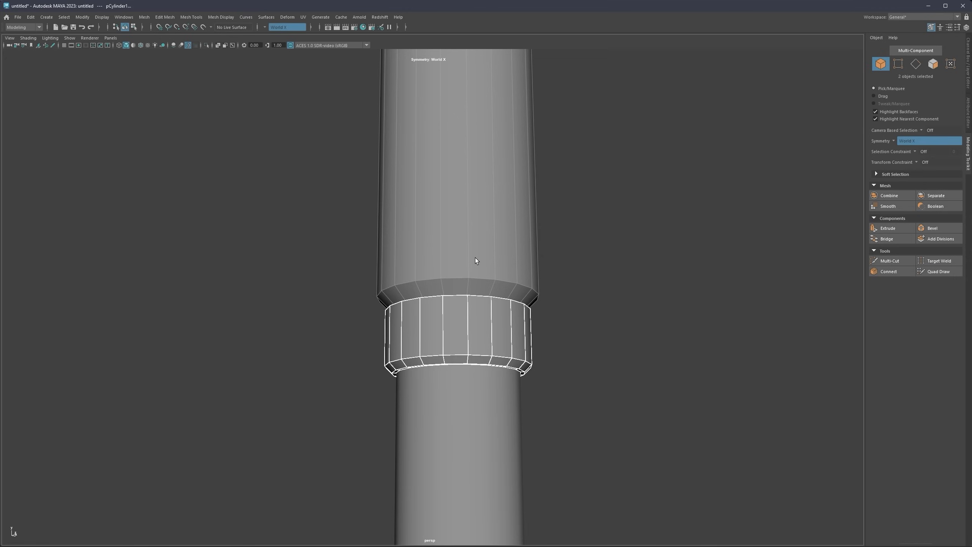
pyautogui.hotkey('ctrl', '1')
pyautogui.press('f')
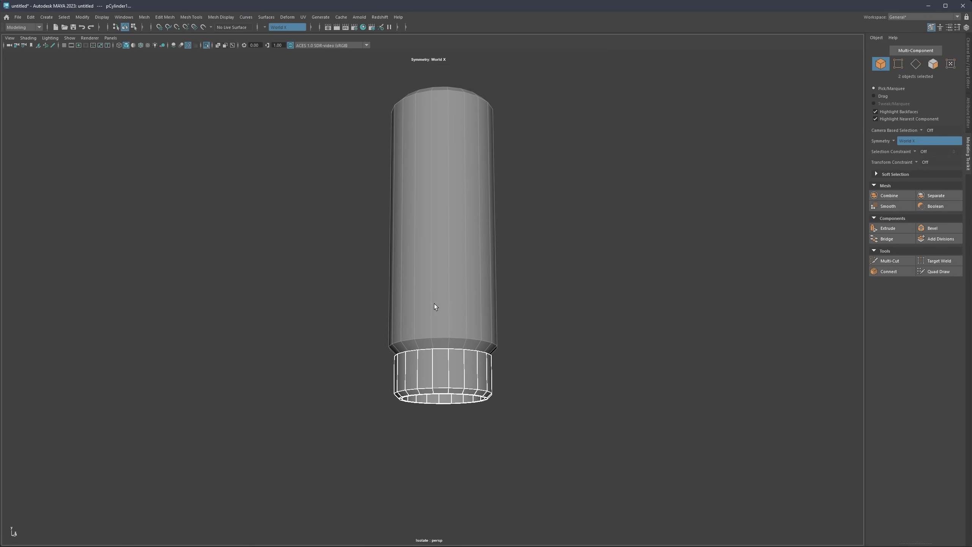
# Step: Isolate the upper cylinder alone, restore the full scene, and toggle isolation again with the collar added to the selection
pyautogui.click(447, 299)
pyautogui.hotkey('ctrl', '1')
pyautogui.hotkey('ctrl', '1')
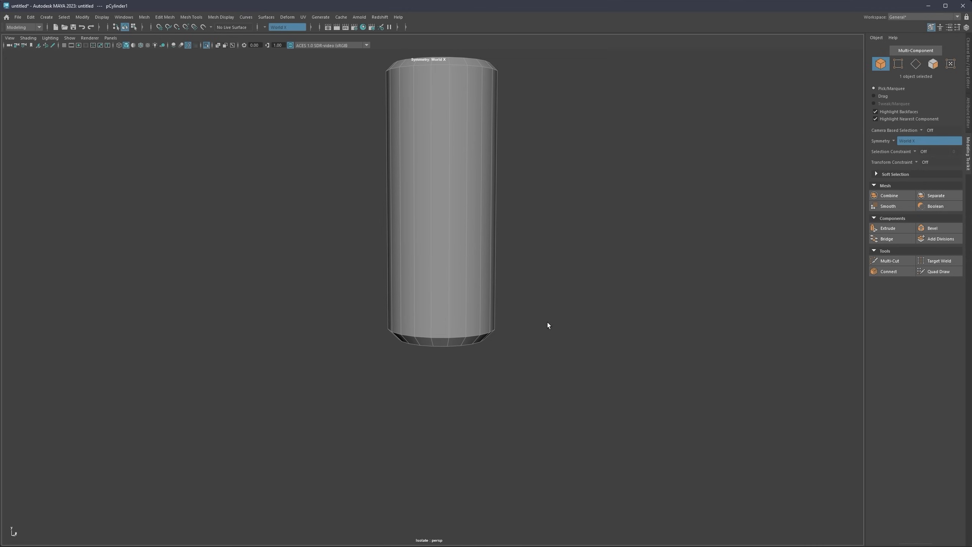
pyautogui.hotkey('ctrl', '1')
pyautogui.keyDown('shift'); pyautogui.click(456, 360); pyautogui.keyUp('shift')
pyautogui.hotkey('ctrl', '1')
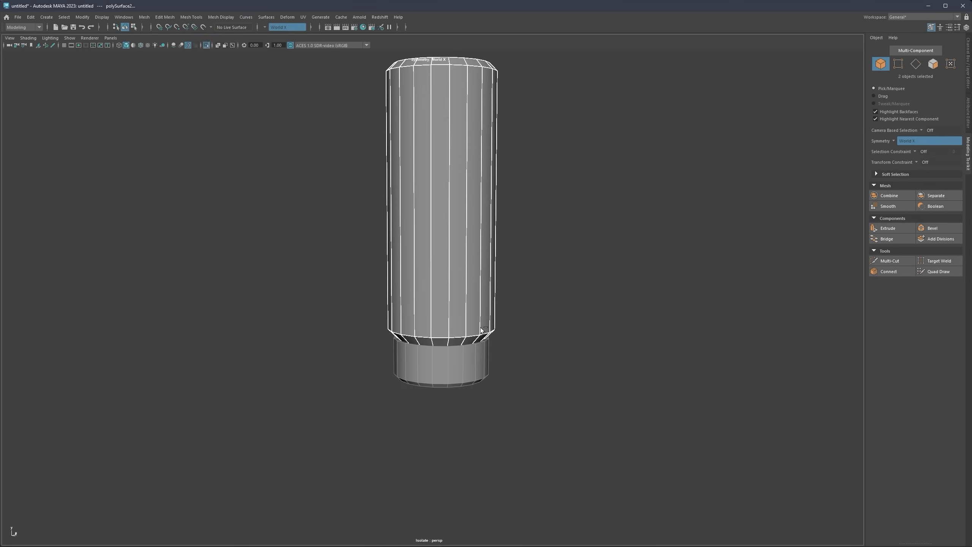
pyautogui.hotkey('ctrl', '1')
# Step: Select a long side face on the upper cylinder in face mode and toggle isolation of it on and off
pyautogui.moveTo(451, 275); pyautogui.dragTo(451, 299, button='right')
pyautogui.click(454, 299)
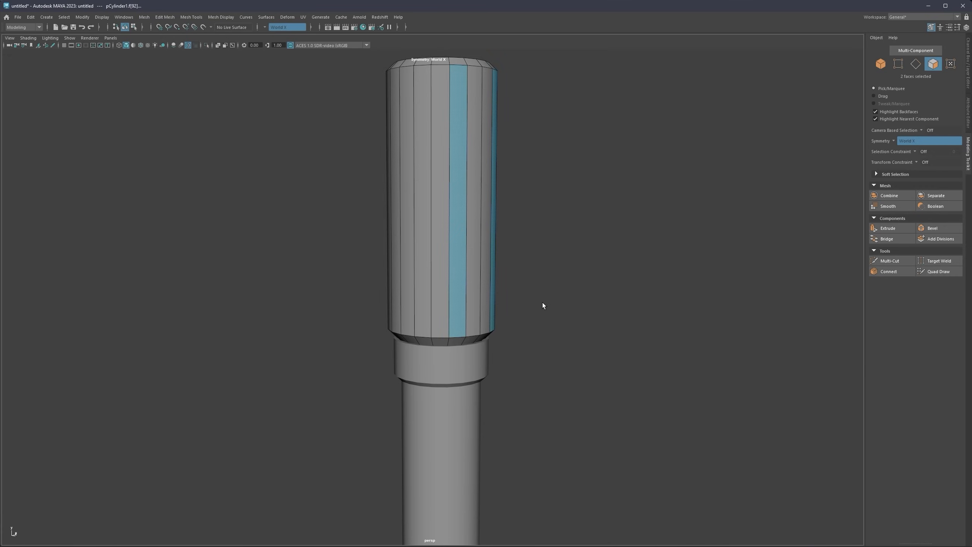
pyautogui.hotkey('ctrl', '1')
pyautogui.hotkey('ctrl', '1')
# Step: Return to object mode, isolate the collar with the upper cylinder, and select only the collar
pyautogui.keyDown('alt'); pyautogui.moveTo(475, 362); pyautogui.dragTo(472, 296, button='middle'); pyautogui.keyUp('alt')
pyautogui.moveTo(456, 296); pyautogui.dragTo(474, 283, button='right')
pyautogui.click(460, 290)
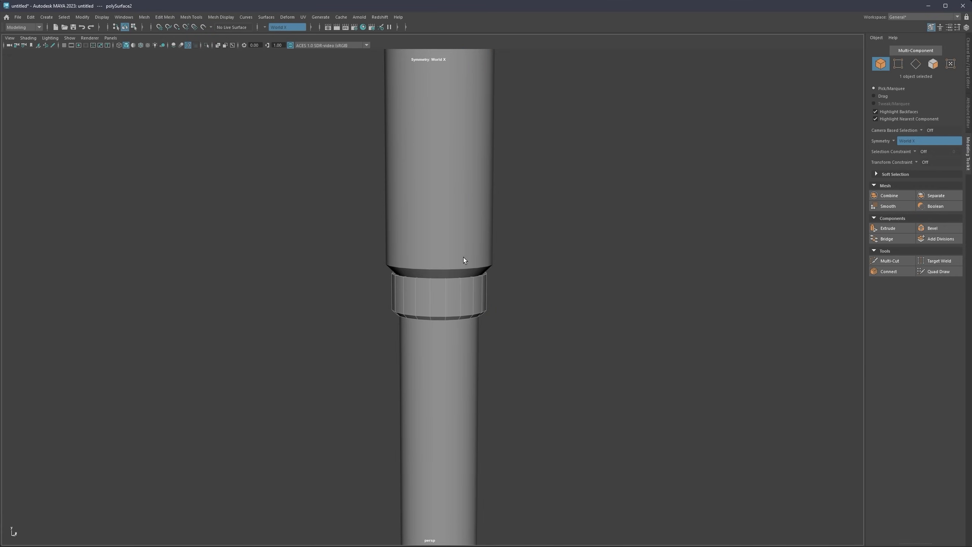
pyautogui.keyDown('shift'); pyautogui.click(463, 257); pyautogui.keyUp('shift')
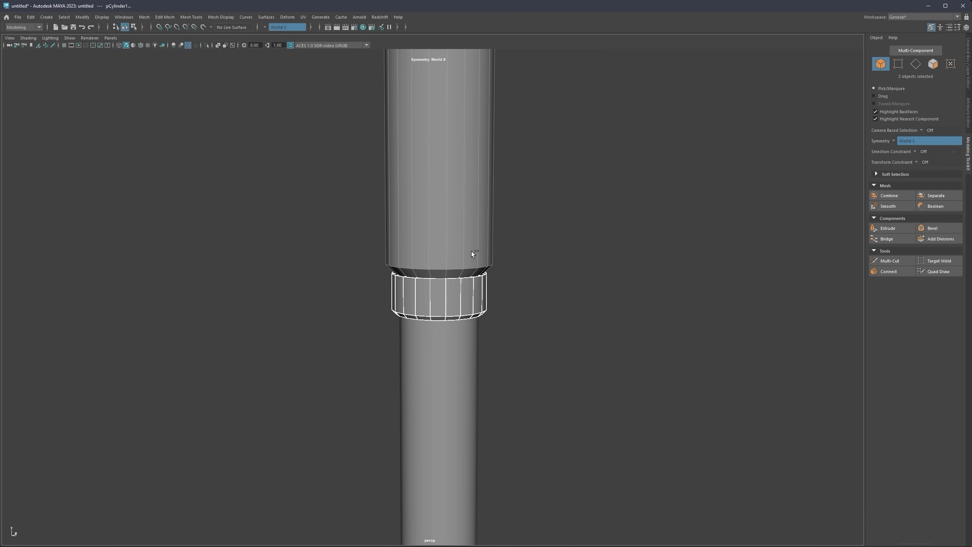
pyautogui.hotkey('ctrl', '1')
pyautogui.keyDown('alt'); pyautogui.moveTo(468, 255); pyautogui.dragTo(448, 292, button='right'); pyautogui.keyUp('alt')
pyautogui.click(445, 300)
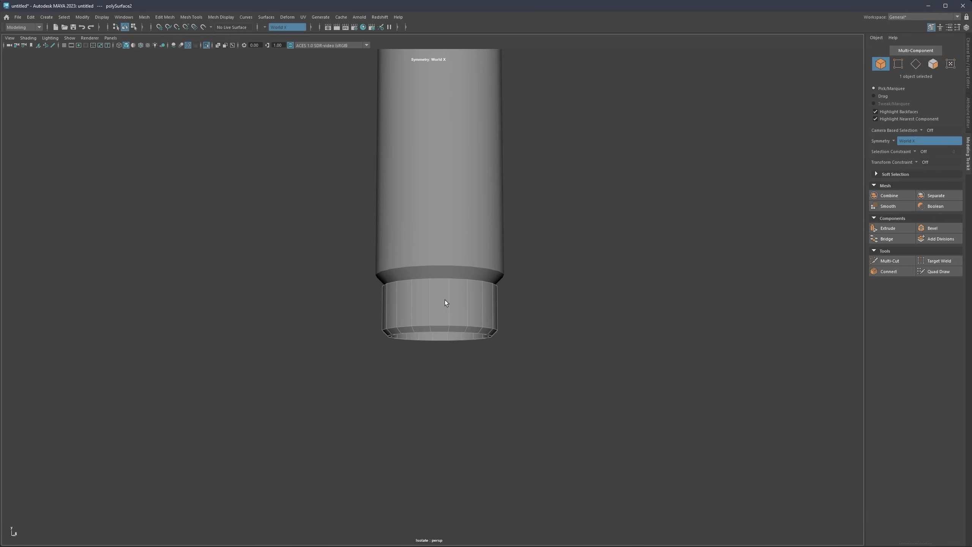
# Step: Scale the collar down uniformly and move it up to about Y -26.70 under the upper cylinder, ending the isolation
pyautogui.press('w')
pyautogui.moveTo(439, 298); pyautogui.dragTo(430, 332)
pyautogui.press('r')
pyautogui.press('w')
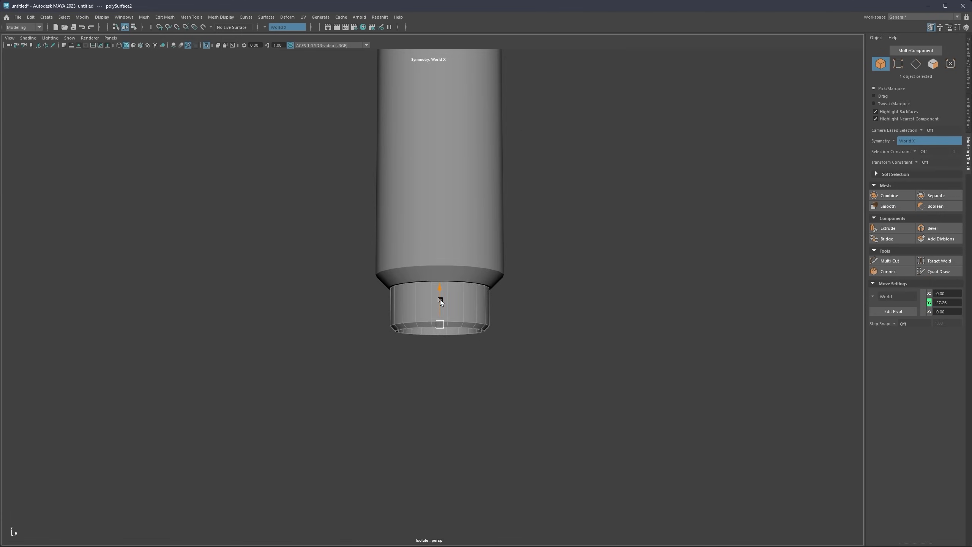
pyautogui.scroll(2, 439, 302)
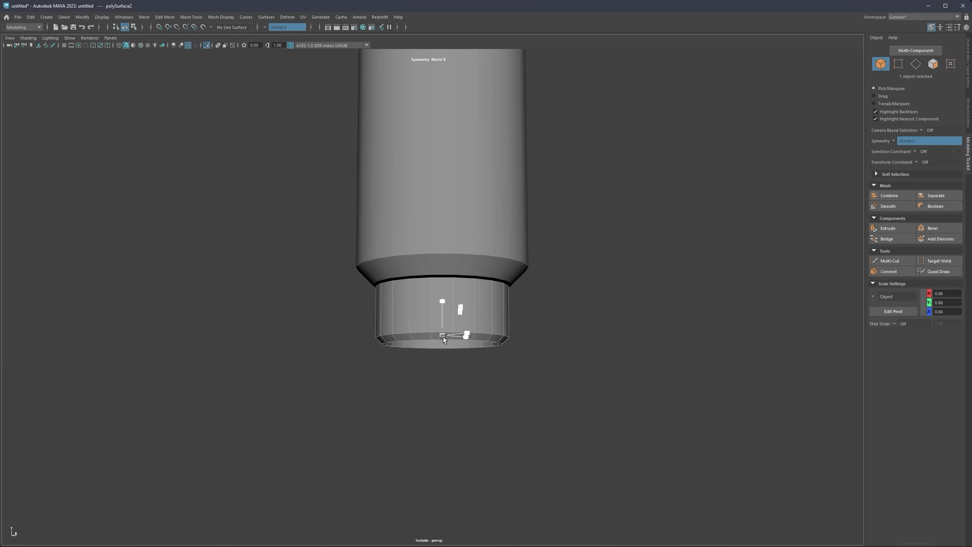
pyautogui.moveTo(439, 317)
pyautogui.mouseDown()
pyautogui.moveTo(443, 334)
pyautogui.moveTo(442, 316)
pyautogui.mouseUp()
pyautogui.press('r')
pyautogui.press('w')
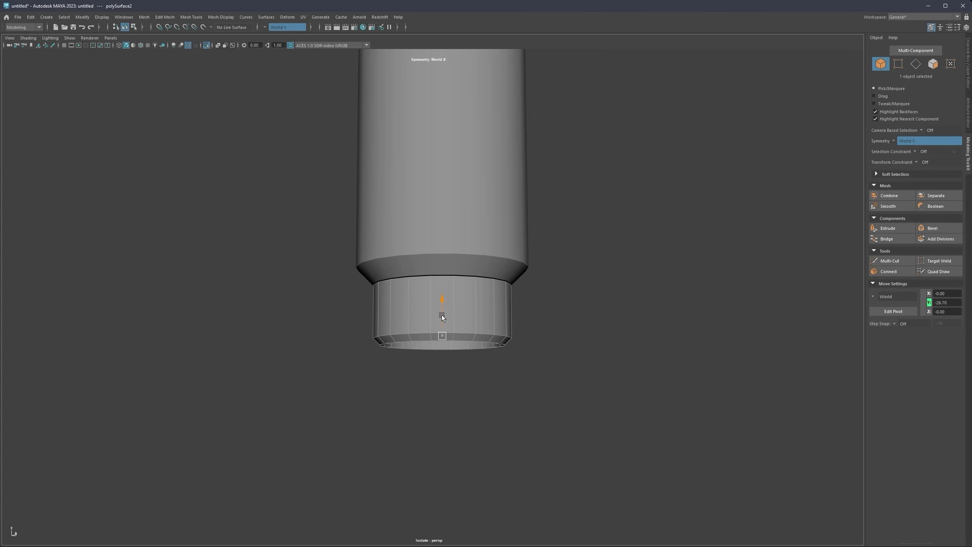
pyautogui.scroll(-6, 433, 278)
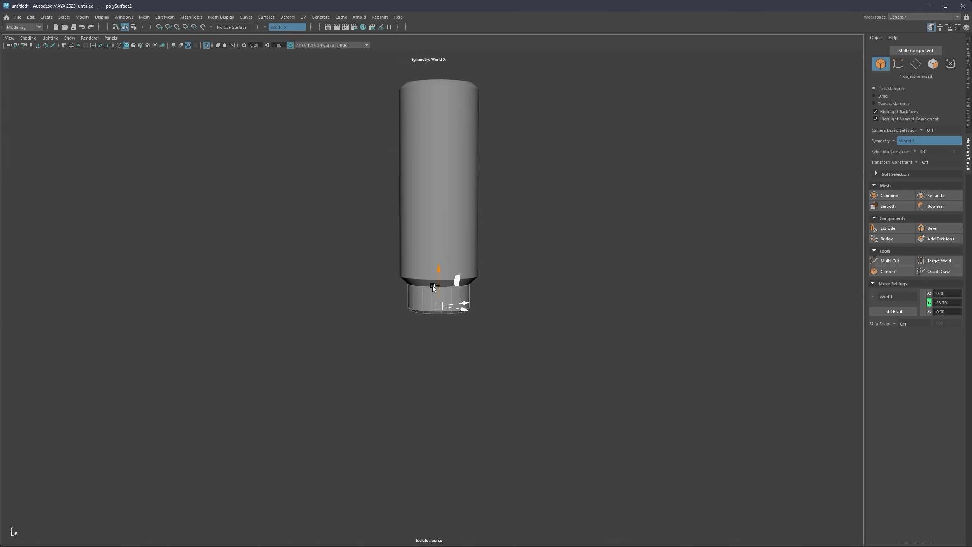
pyautogui.hotkey('ctrl', '1')
# Step: Scale the long middle cylinder down uniformly to about 0.82 and deselect it
pyautogui.keyDown('alt'); pyautogui.moveTo(450, 333); pyautogui.dragTo(451, 280, button='middle'); pyautogui.keyUp('alt')
pyautogui.click(442, 278)
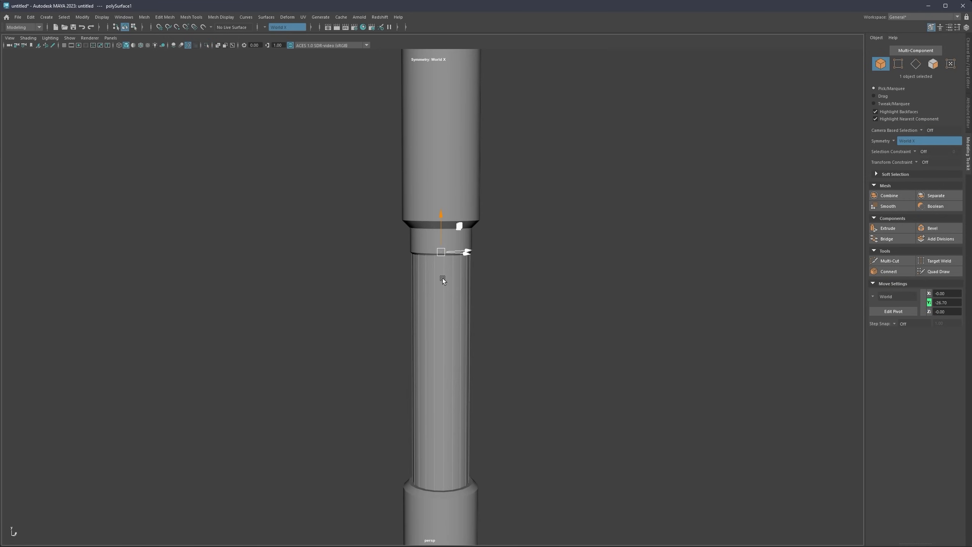
pyautogui.press('r')
pyautogui.moveTo(442, 256); pyautogui.dragTo(446, 312)
pyautogui.scroll(-4, 447, 313)
pyautogui.scroll(-3, 446, 312)
pyautogui.moveTo(436, 258); pyautogui.dragTo(436, 255)
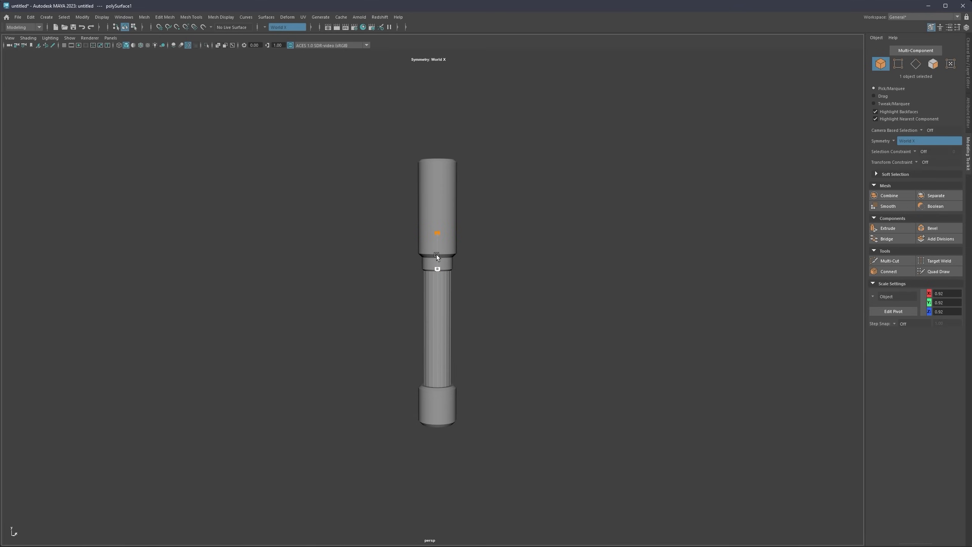
pyautogui.click(487, 290)
# Step: Scale the bottom cylinder down to suit the thinner middle cylinder, adjust its height, and deselect it
pyautogui.moveTo(443, 295)
pyautogui.keyDown('alt'); pyautogui.mouseDown()
pyautogui.moveTo(480, 285)
pyautogui.moveTo(420, 287)
pyautogui.moveTo(459, 294)
pyautogui.moveTo(434, 282)
pyautogui.moveTo(415, 310)
pyautogui.moveTo(420, 355)
pyautogui.moveTo(460, 298)
pyautogui.mouseUp(); pyautogui.keyUp('alt')
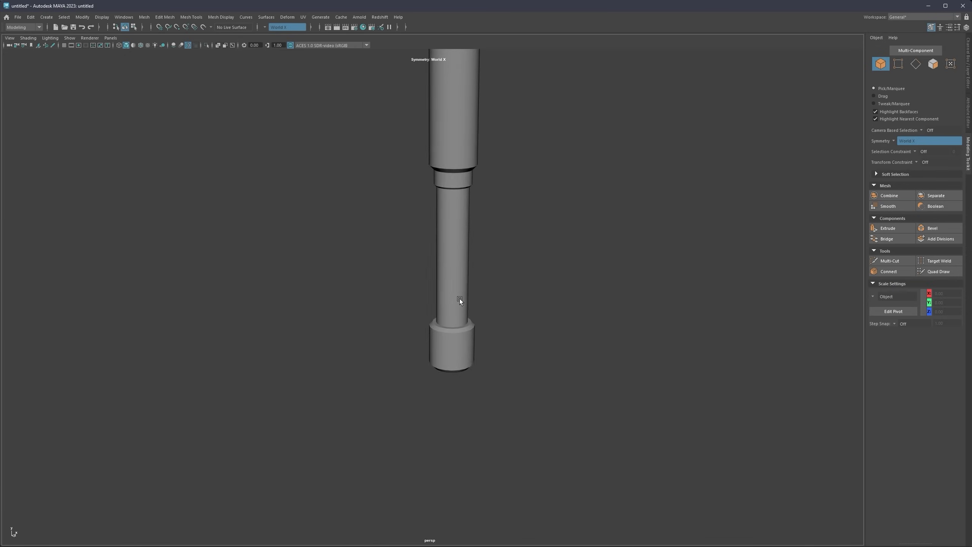
pyautogui.scroll(6, 461, 298)
pyautogui.click(473, 343)
pyautogui.moveTo(480, 360); pyautogui.dragTo(480, 326)
pyautogui.press('w')
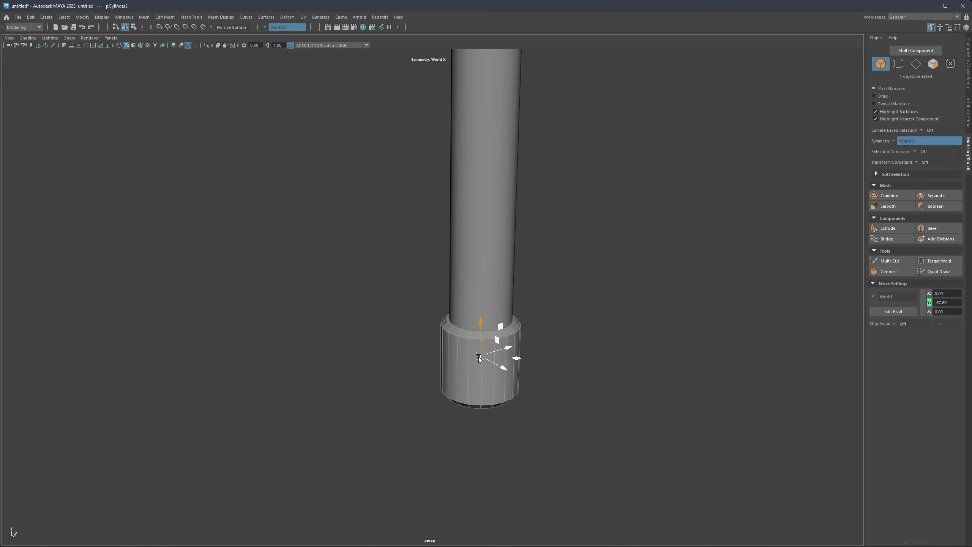
pyautogui.click(479, 357)
pyautogui.press('r')
pyautogui.moveTo(480, 357); pyautogui.dragTo(460, 317)
pyautogui.press('w')
pyautogui.press('r')
pyautogui.press('w')
pyautogui.scroll(-3, 480, 331)
pyautogui.scroll(-4, 461, 306)
pyautogui.keyDown('alt'); pyautogui.moveTo(464, 287); pyautogui.dragTo(464, 341, button='middle'); pyautogui.keyUp('alt')
pyautogui.moveTo(449, 306)
pyautogui.keyDown('alt'); pyautogui.mouseDown()
pyautogui.moveTo(483, 318)
pyautogui.moveTo(405, 298)
pyautogui.moveTo(423, 303)
pyautogui.moveTo(436, 290)
pyautogui.moveTo(403, 281)
pyautogui.moveTo(422, 278)
pyautogui.mouseUp(); pyautogui.keyUp('alt')
pyautogui.click(479, 312)
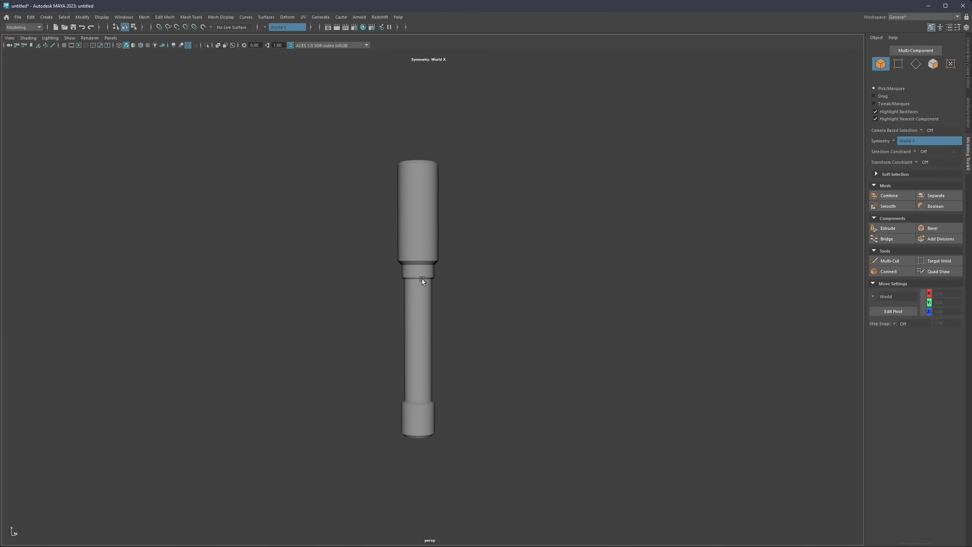
# Step: Insert an edge loop around the lower part of the upper cylinder with the Multi-Cut tool
pyautogui.keyDown('alt'); pyautogui.moveTo(424, 241); pyautogui.dragTo(423, 281, button='middle'); pyautogui.keyUp('alt')
pyautogui.scroll(4, 422, 281)
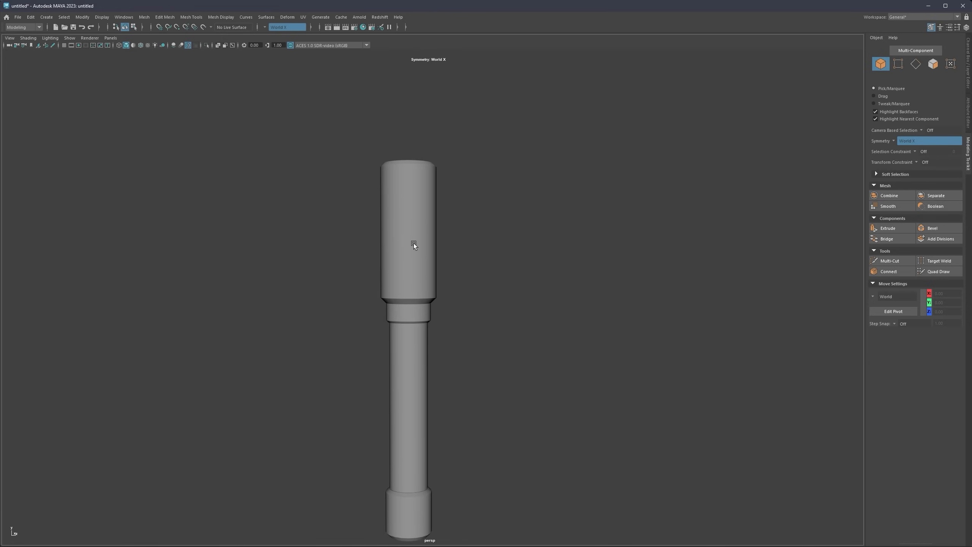
pyautogui.keyDown('alt'); pyautogui.moveTo(417, 207); pyautogui.dragTo(441, 240, button='middle'); pyautogui.keyUp('alt')
pyautogui.keyDown('alt'); pyautogui.moveTo(441, 239); pyautogui.dragTo(413, 241); pyautogui.keyUp('alt')
pyautogui.scroll(4, 446, 303)
pyautogui.keyDown('alt'); pyautogui.moveTo(447, 303); pyautogui.dragTo(421, 280, button='middle'); pyautogui.keyUp('alt')
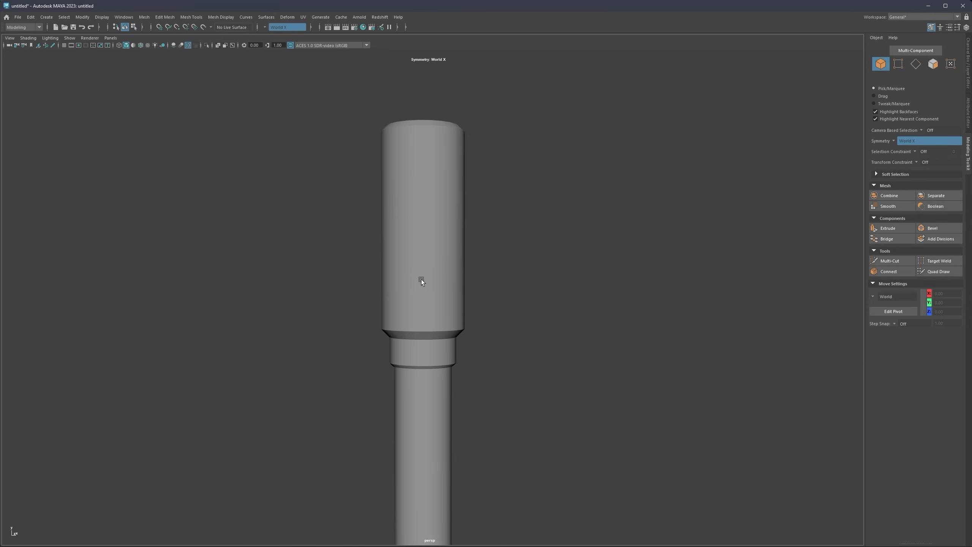
pyautogui.click(422, 280)
pyautogui.moveTo(428, 283)
pyautogui.keyDown('alt'); pyautogui.mouseDown()
pyautogui.moveTo(405, 283)
pyautogui.moveTo(428, 284)
pyautogui.mouseUp(); pyautogui.keyUp('alt')
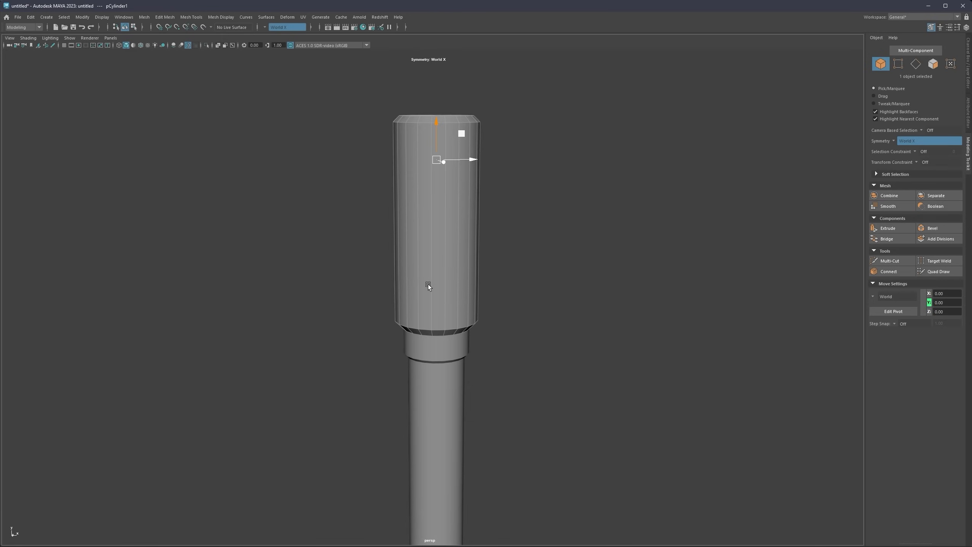
pyautogui.hotkey('ctrl', 'shift', 'x')
pyautogui.press('q')
pyautogui.moveTo(429, 264); pyautogui.dragTo(412, 244, button='right')
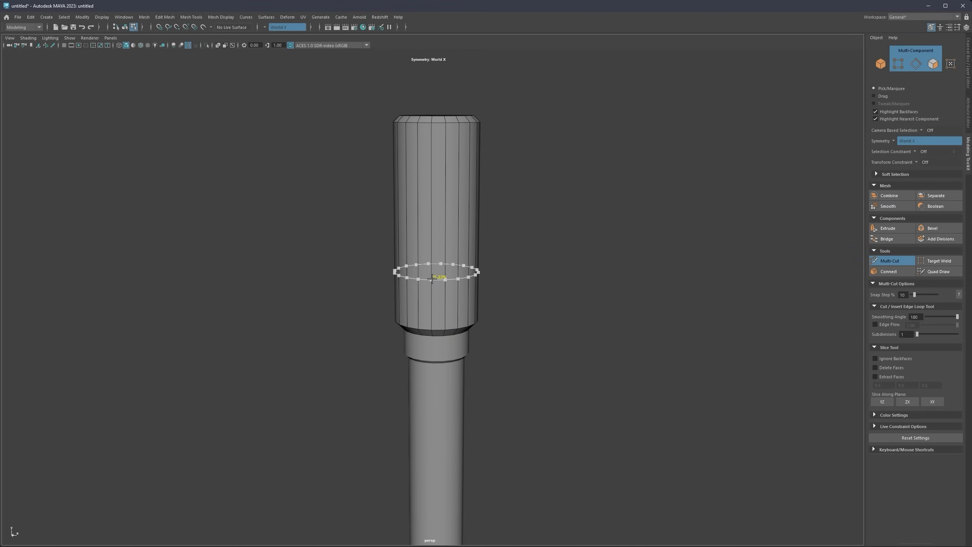
pyautogui.click(432, 278)
pyautogui.scroll(-4, 540, 288)
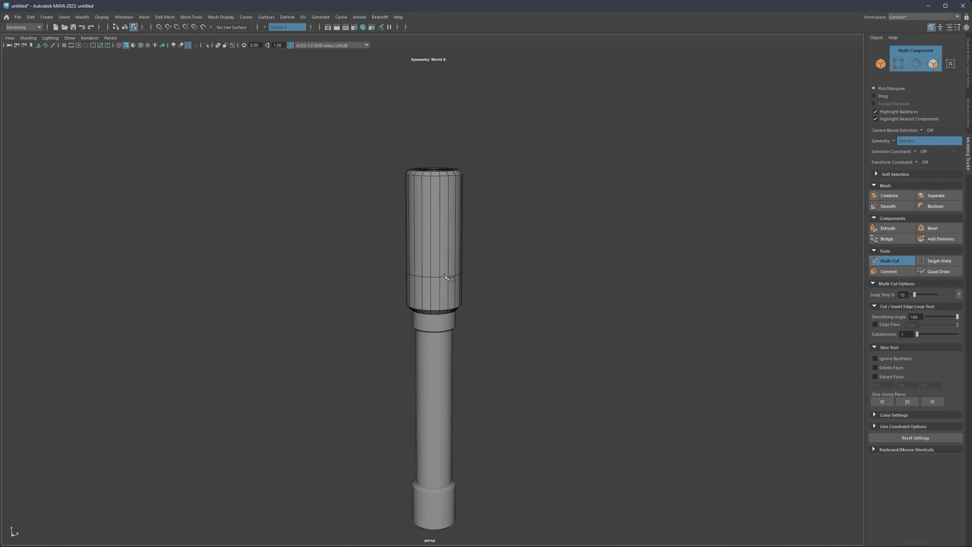
# Step: Select the inserted edge loop on the upper cylinder and bevel it with a fraction of about 0.062
pyautogui.scroll(3, 430, 251)
pyautogui.press('q')
pyautogui.rightClick(436, 243)
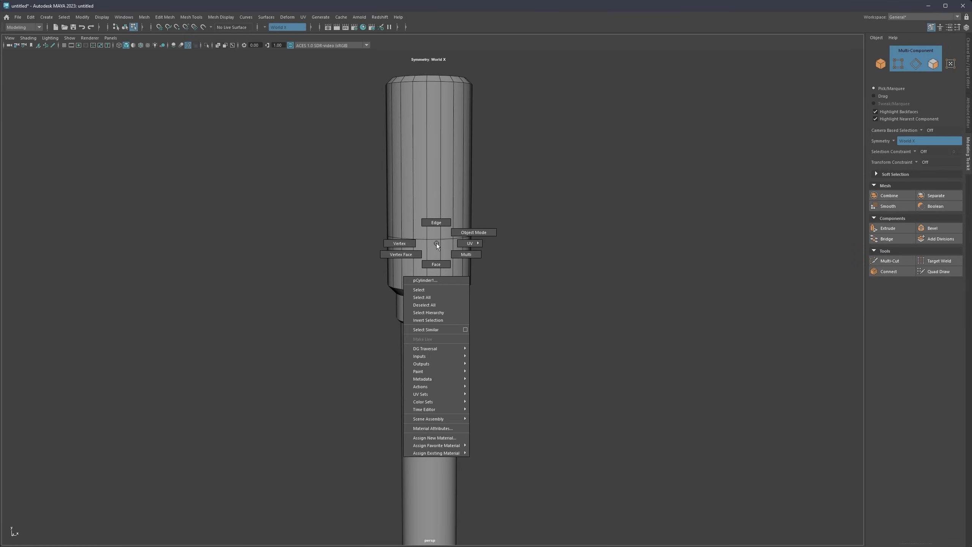
pyautogui.click(436, 222)
pyautogui.click(447, 232)
pyautogui.scroll(1, 442, 274)
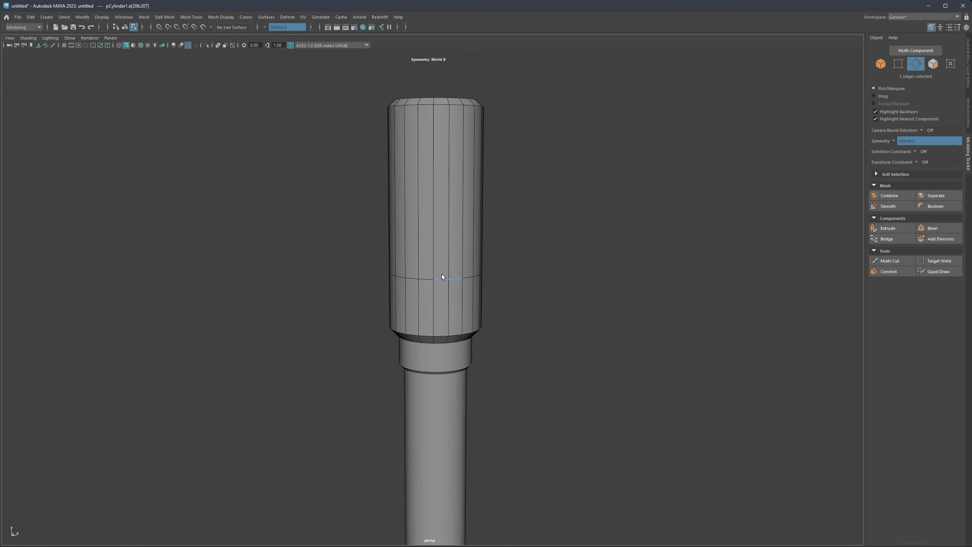
pyautogui.doubleClick(444, 275)
pyautogui.scroll(2, 444, 275)
pyautogui.rightClick(467, 242)
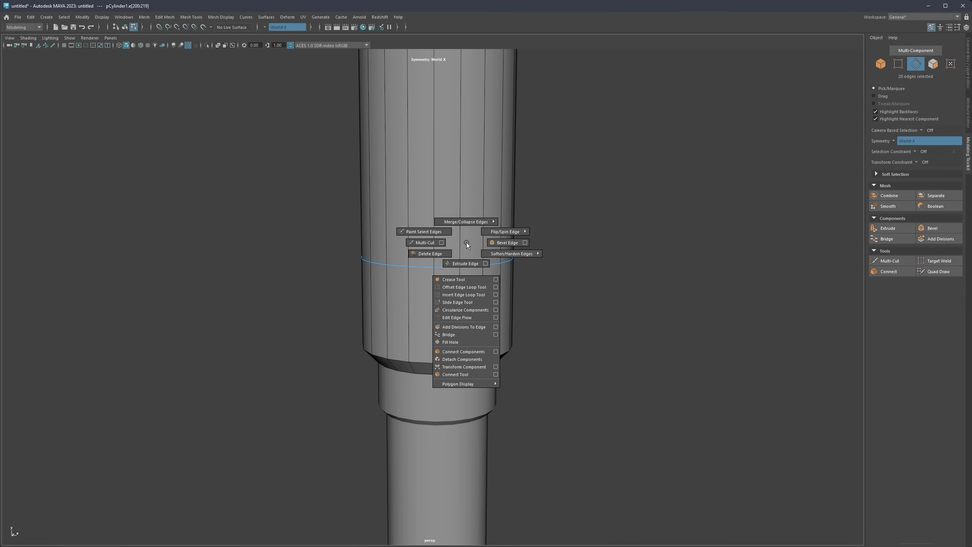
pyautogui.click(492, 242)
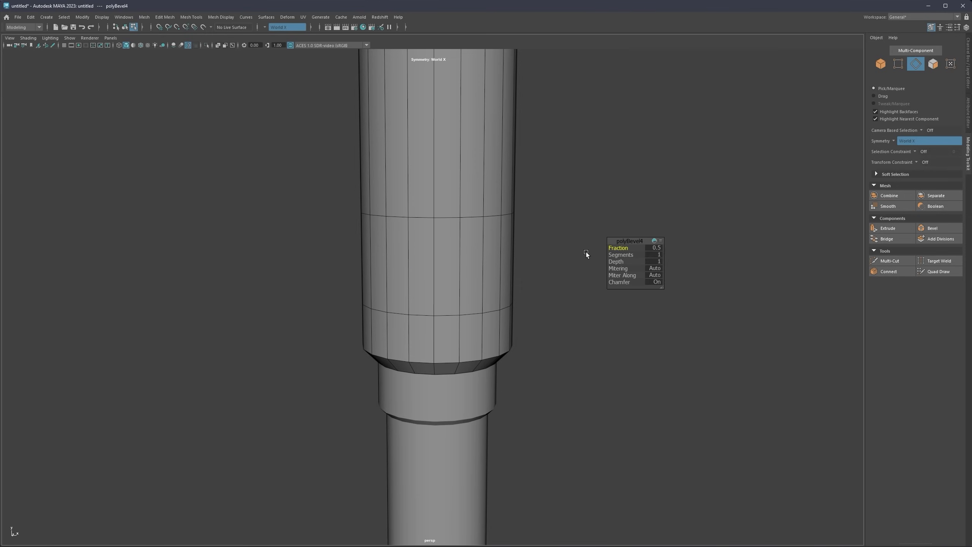
pyautogui.moveTo(613, 247); pyautogui.dragTo(452, 248)
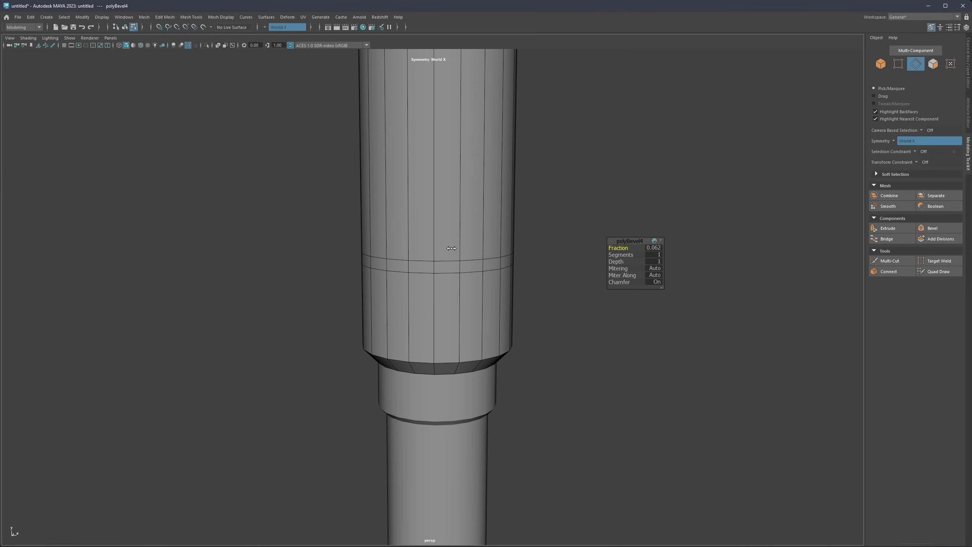
# Step: Select the narrow ring of faces between the beveled edges and extrude it with an offset of about 0.313
pyautogui.moveTo(449, 230); pyautogui.dragTo(450, 248, button='right')
pyautogui.click(453, 266)
pyautogui.doubleClick(431, 266)
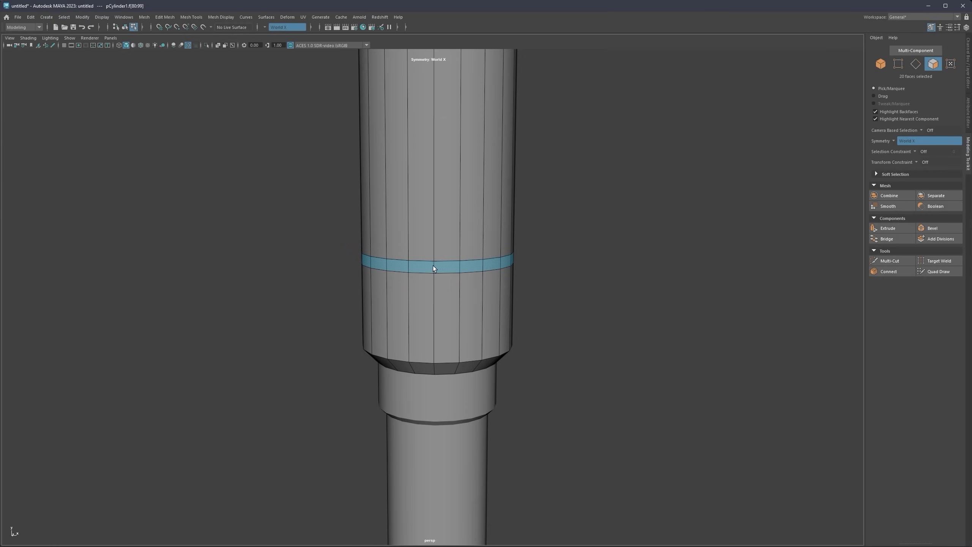
pyautogui.scroll(2, 433, 266)
pyautogui.keyDown('shift'); pyautogui.moveTo(463, 252); pyautogui.dragTo(454, 271, button='right'); pyautogui.keyUp('shift')
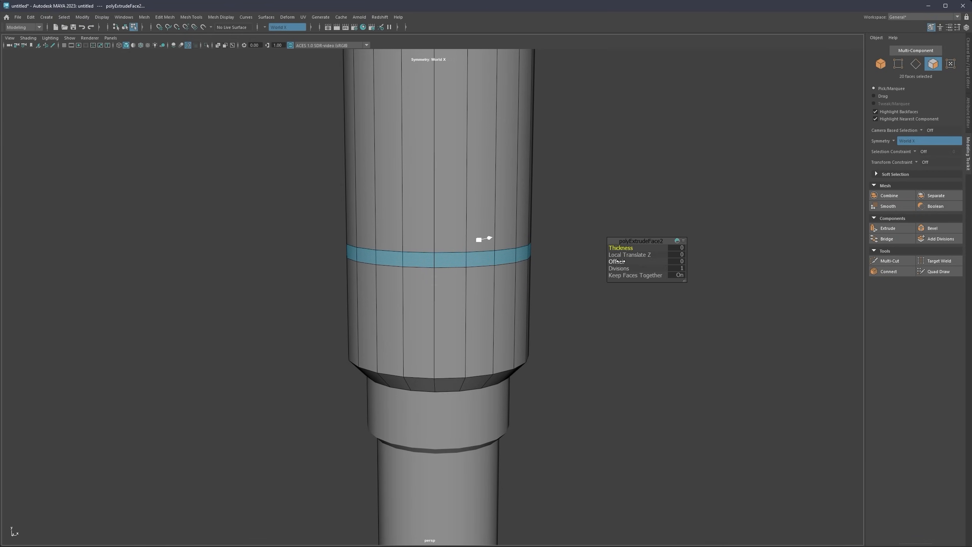
pyautogui.moveTo(617, 262); pyautogui.dragTo(723, 262)
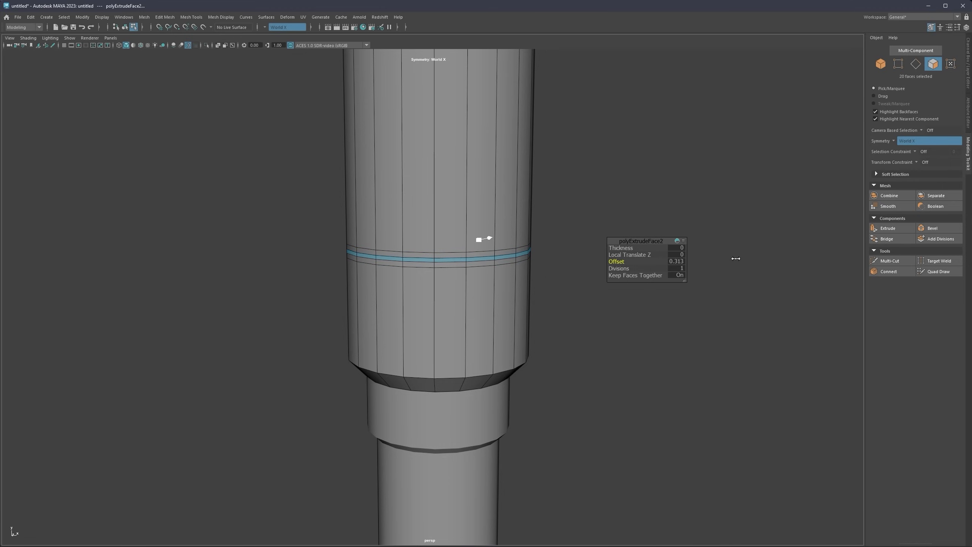
# Step: Push the extruded ring of faces into the upper cylinder with a thickness of about -0.452 and an offset of about 0.316
pyautogui.moveTo(559, 249); pyautogui.dragTo(460, 253)
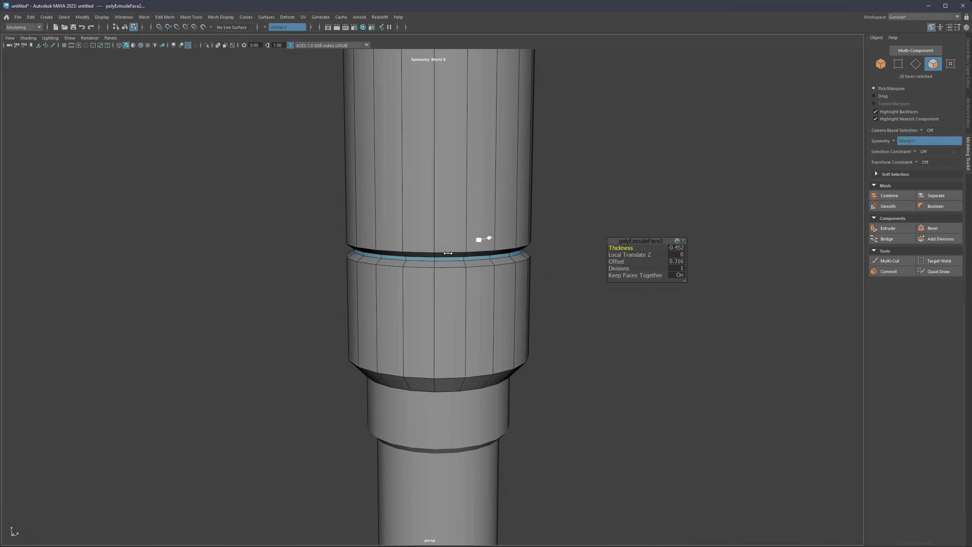
pyautogui.scroll(2, 545, 265)
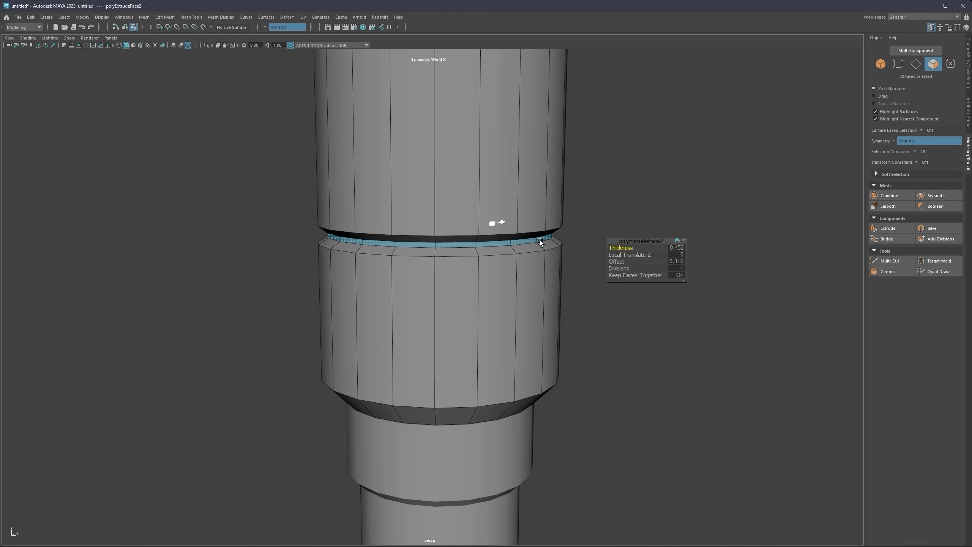
pyautogui.press('q')
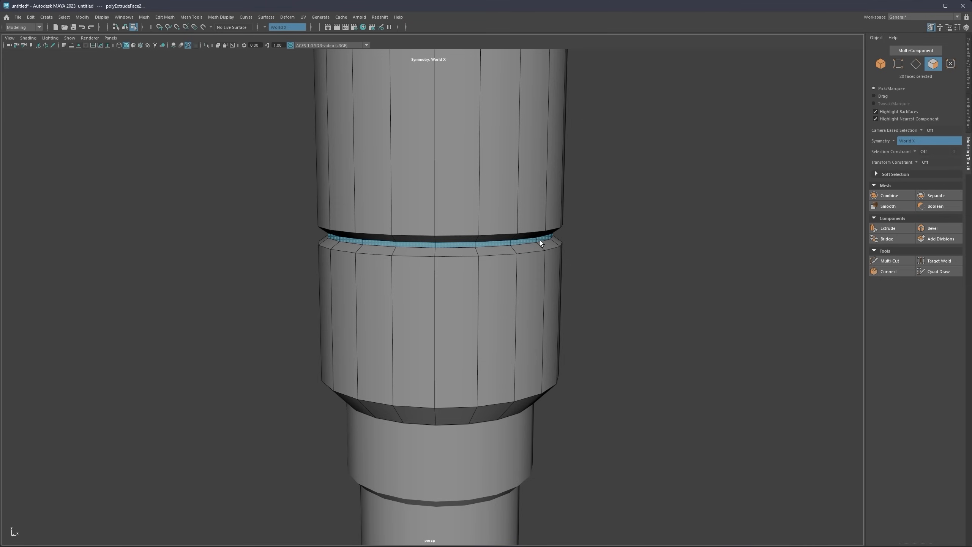
# Step: Extrude the ring faces inward again with a thickness of about -0.406 to deepen the groove, and return to object mode
pyautogui.keyDown('shift'); pyautogui.rightClick(577, 213); pyautogui.keyUp('shift')
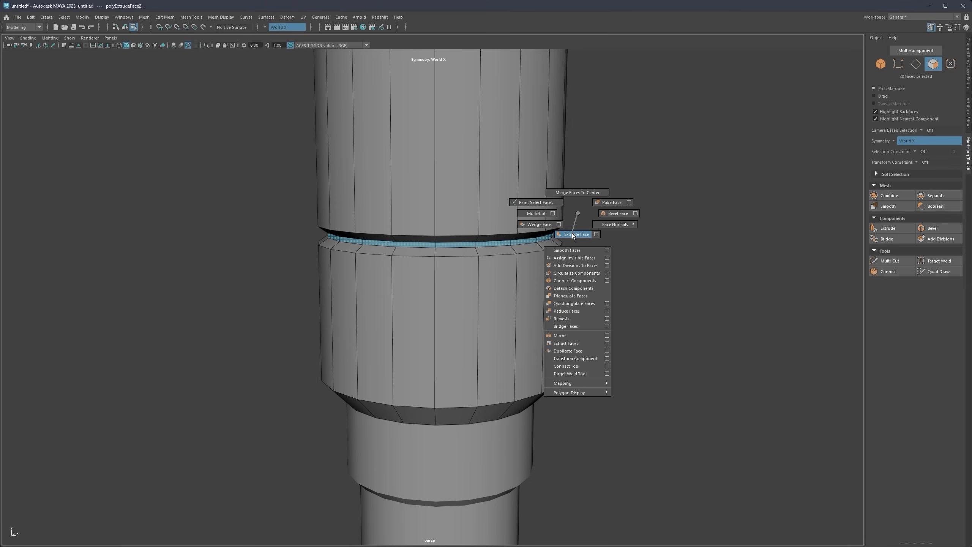
pyautogui.click(572, 235)
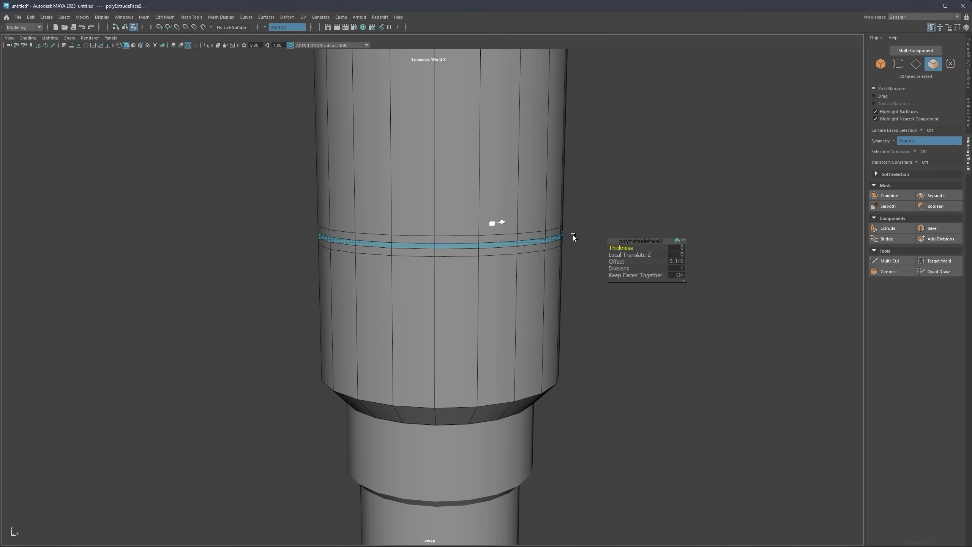
pyautogui.moveTo(609, 248); pyautogui.dragTo(456, 247)
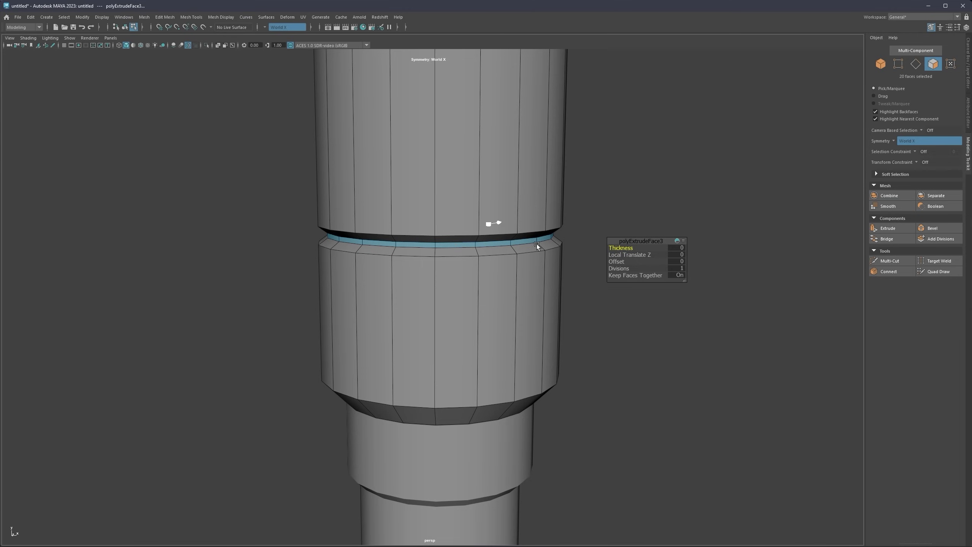
pyautogui.moveTo(599, 248); pyautogui.dragTo(465, 246)
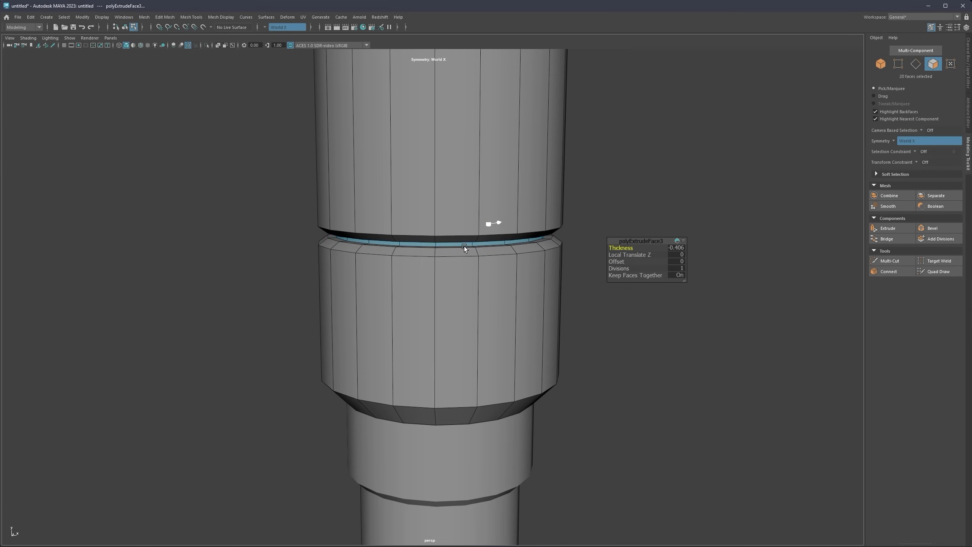
pyautogui.scroll(-10, 464, 246)
pyautogui.moveTo(511, 226); pyautogui.dragTo(551, 211, button='right')
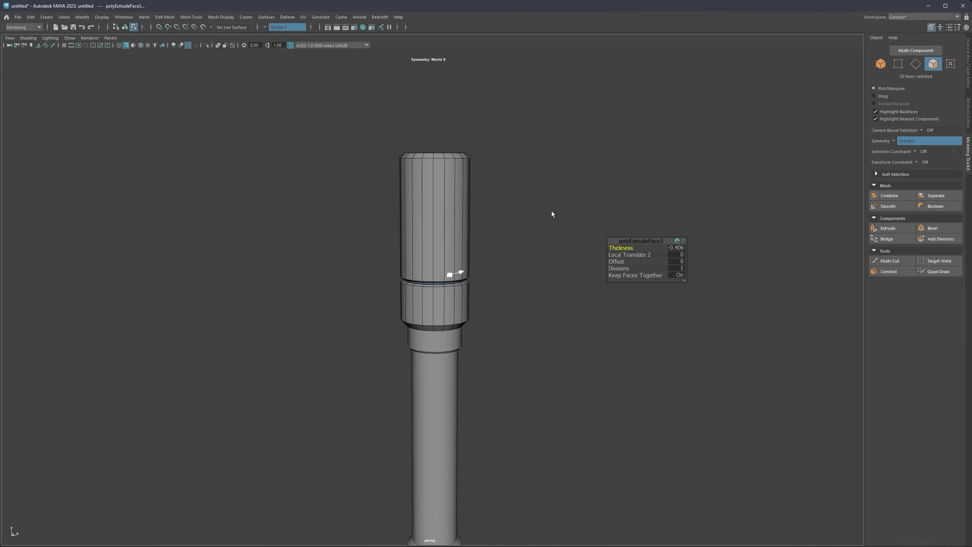
pyautogui.keyDown('alt'); pyautogui.moveTo(497, 230); pyautogui.dragTo(451, 223); pyautogui.keyUp('alt')
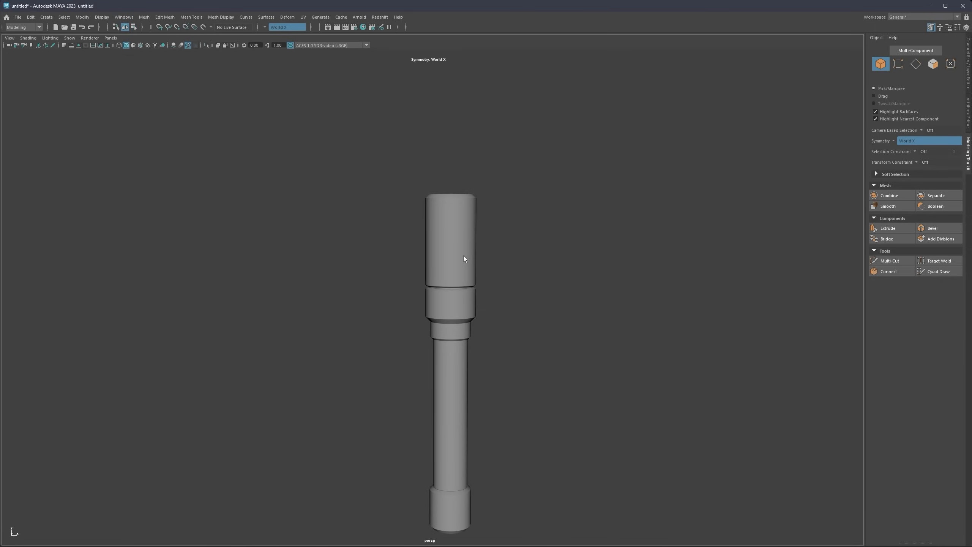
# Step: Select the groove's vertices on the upper cylinder and move them down closer to the lower bevel
pyautogui.click(457, 239)
pyautogui.moveTo(457, 236); pyautogui.dragTo(429, 234, button='right')
pyautogui.keyDown('shift'); pyautogui.rightClick(494, 243); pyautogui.keyUp('shift')
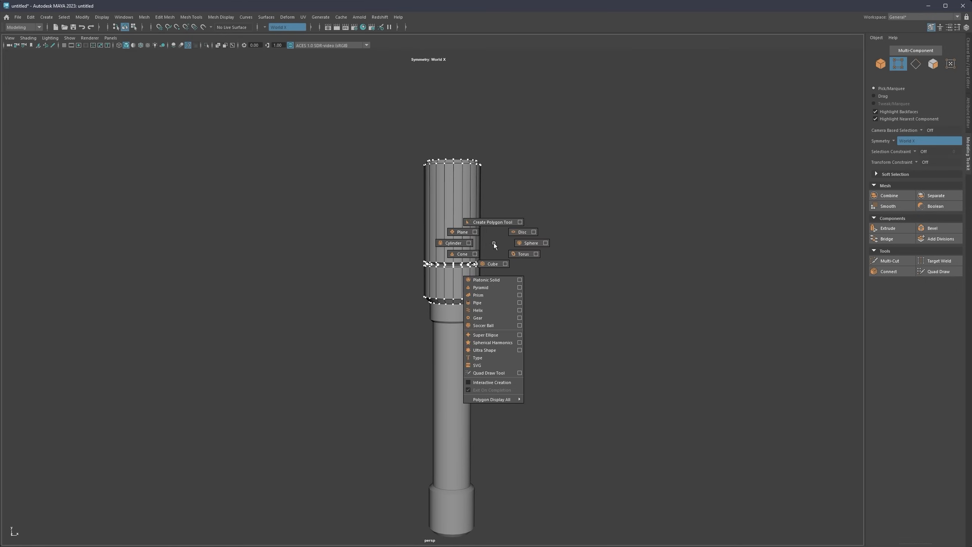
pyautogui.keyDown('ctrl'); pyautogui.keyDown('shift'); pyautogui.rightClick(493, 243); pyautogui.keyUp('shift'); pyautogui.keyUp('ctrl')
pyautogui.moveTo(493, 267)
pyautogui.keyDown('ctrl'); pyautogui.keyDown('shift'); pyautogui.mouseDown(button='right')
pyautogui.moveTo(471, 269)
pyautogui.moveTo(494, 267)
pyautogui.mouseUp(button='right'); pyautogui.keyUp('shift'); pyautogui.keyUp('ctrl')
pyautogui.moveTo(416, 270); pyautogui.dragTo(395, 279)
pyautogui.press('w')
pyautogui.moveTo(438, 232); pyautogui.dragTo(439, 246)
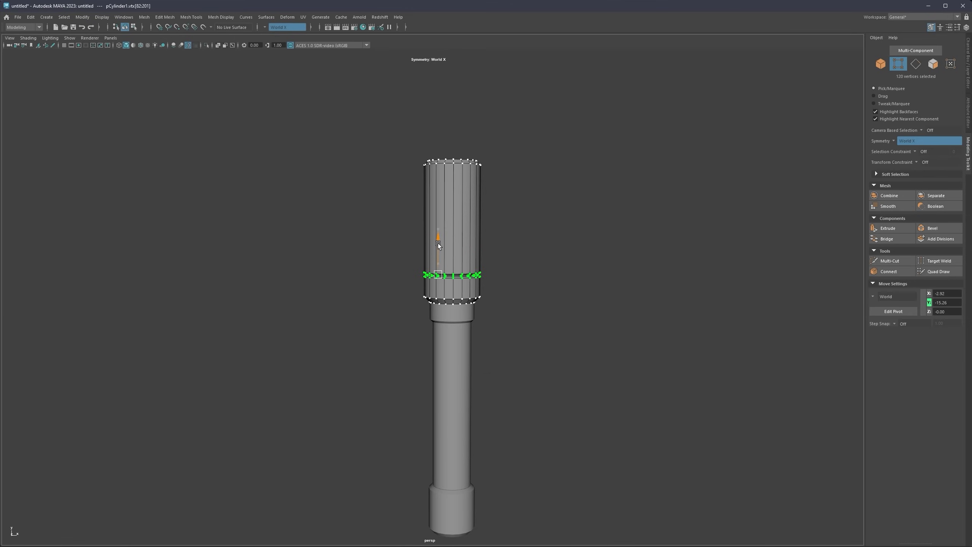
# Step: Move the upper cylinder's top vertices up to lengthen it, and return to object mode
pyautogui.moveTo(536, 122); pyautogui.dragTo(374, 193)
pyautogui.moveTo(439, 140); pyautogui.dragTo(441, 124)
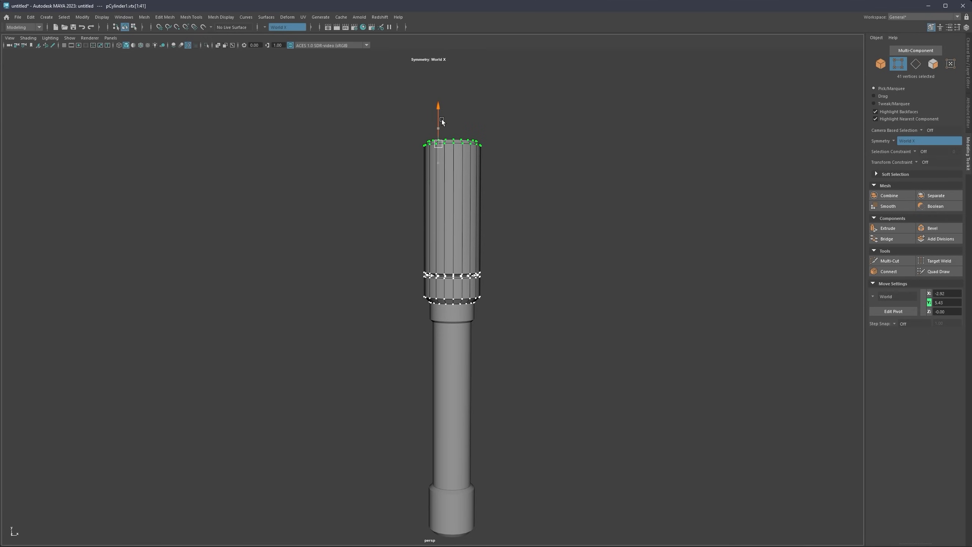
pyautogui.moveTo(540, 141); pyautogui.dragTo(583, 131, button='right')
pyautogui.click(584, 130)
# Step: Examine the proportions of the stacked cylinders and the beveled top end from several angles
pyautogui.scroll(-1, 488, 252)
pyautogui.scroll(-1, 488, 252)
pyautogui.keyDown('alt'); pyautogui.moveTo(464, 297); pyautogui.dragTo(442, 274, button='middle'); pyautogui.keyUp('alt')
pyautogui.keyDown('alt'); pyautogui.moveTo(442, 256); pyautogui.dragTo(401, 250); pyautogui.keyUp('alt')
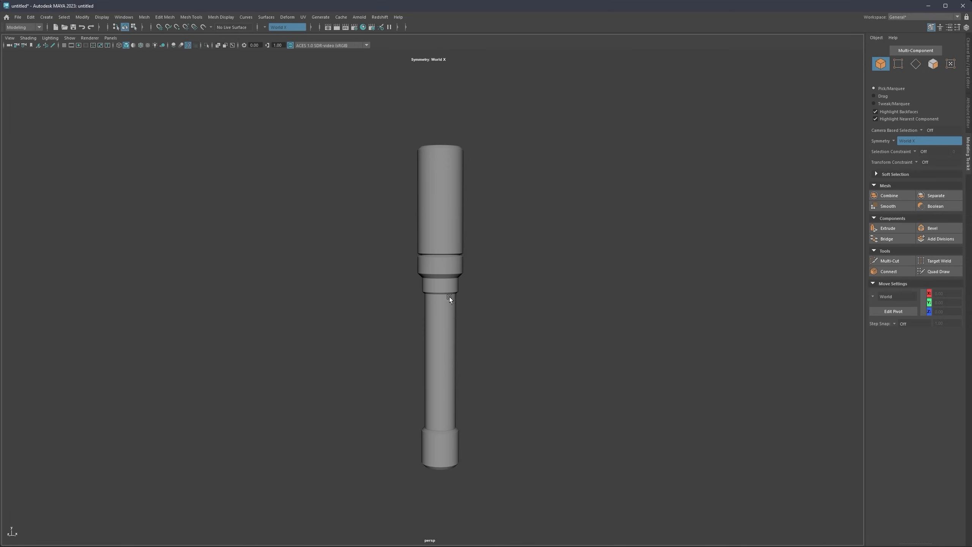
pyautogui.moveTo(449, 296)
pyautogui.keyDown('alt'); pyautogui.mouseDown()
pyautogui.moveTo(406, 242)
pyautogui.moveTo(406, 265)
pyautogui.moveTo(390, 264)
pyautogui.moveTo(415, 260)
pyautogui.mouseUp(); pyautogui.keyUp('alt')
pyautogui.keyDown('alt'); pyautogui.moveTo(454, 207); pyautogui.dragTo(441, 234, button='middle'); pyautogui.keyUp('alt')
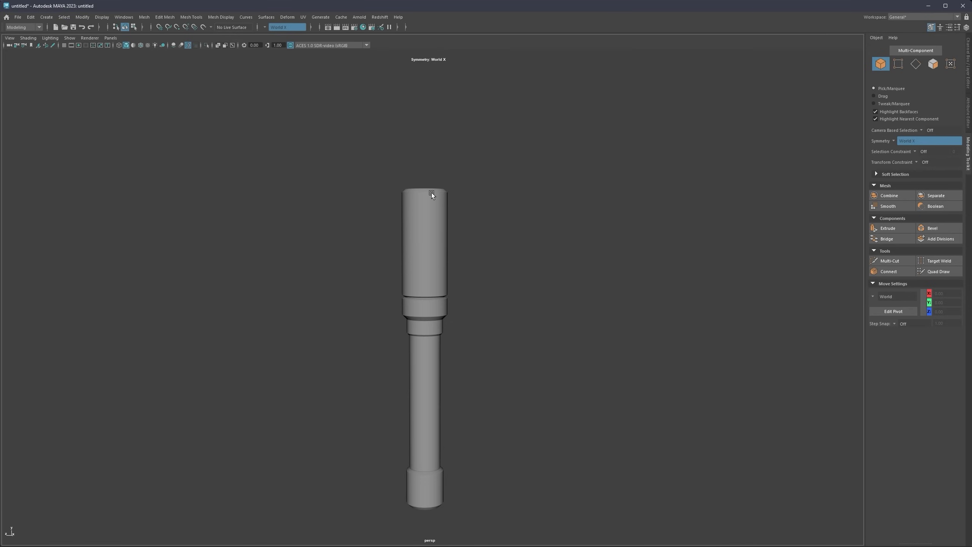
pyautogui.keyDown('alt'); pyautogui.moveTo(430, 180); pyautogui.dragTo(430, 184); pyautogui.keyUp('alt')
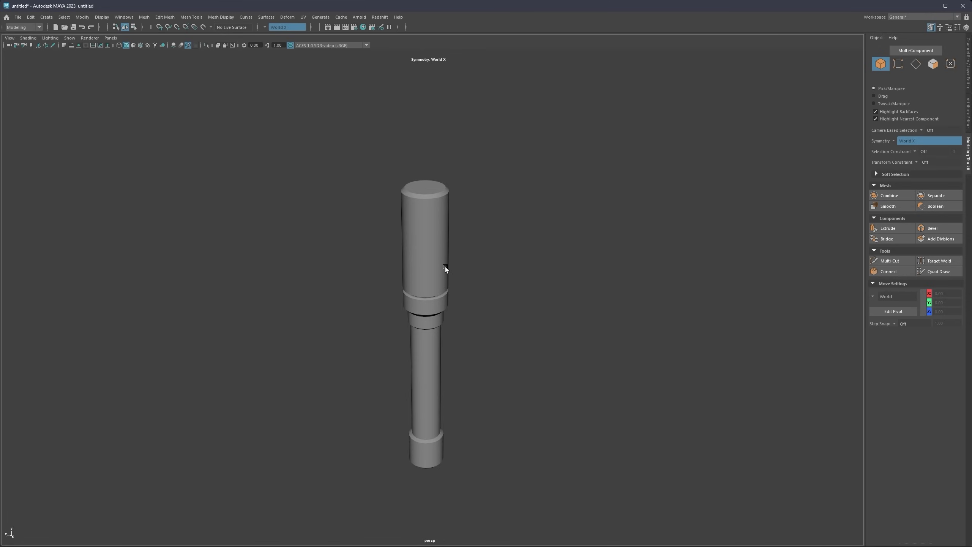
pyautogui.scroll(5, 445, 267)
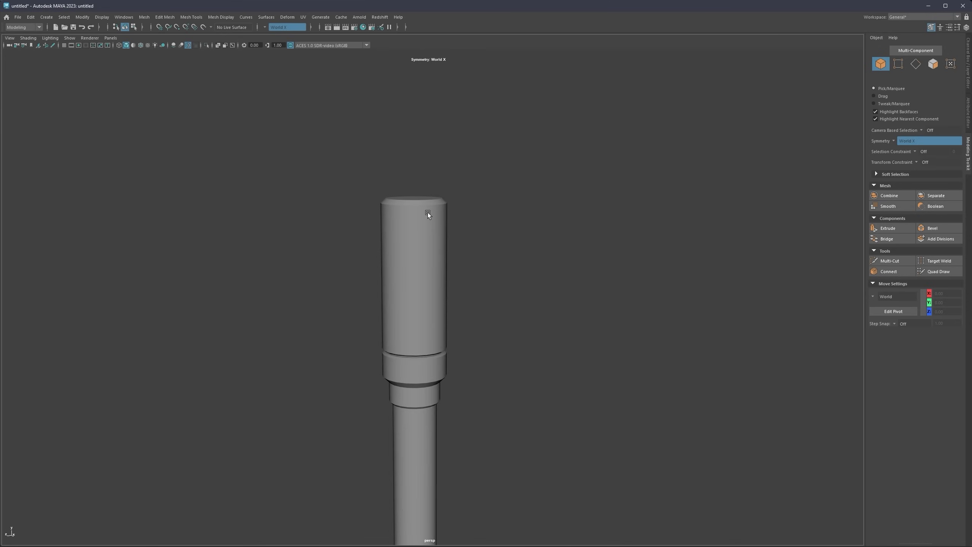
pyautogui.scroll(5, 428, 213)
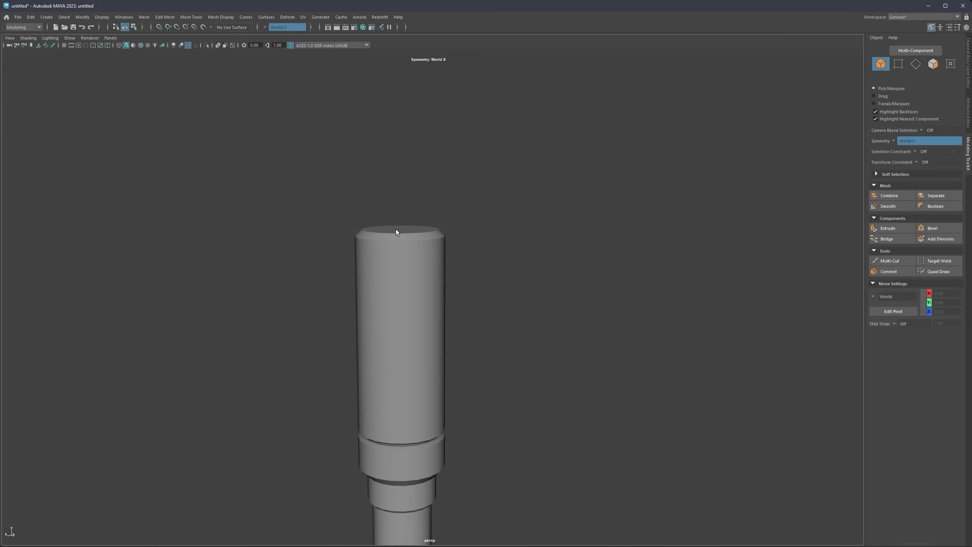
pyautogui.keyDown('alt'); pyautogui.moveTo(395, 229); pyautogui.dragTo(373, 237); pyautogui.keyUp('alt')
pyautogui.scroll(3, 379, 239)
pyautogui.keyDown('alt'); pyautogui.moveTo(380, 240); pyautogui.dragTo(388, 251, button='middle'); pyautogui.keyUp('alt')
pyautogui.keyDown('alt'); pyautogui.moveTo(389, 251); pyautogui.dragTo(378, 232); pyautogui.keyUp('alt')
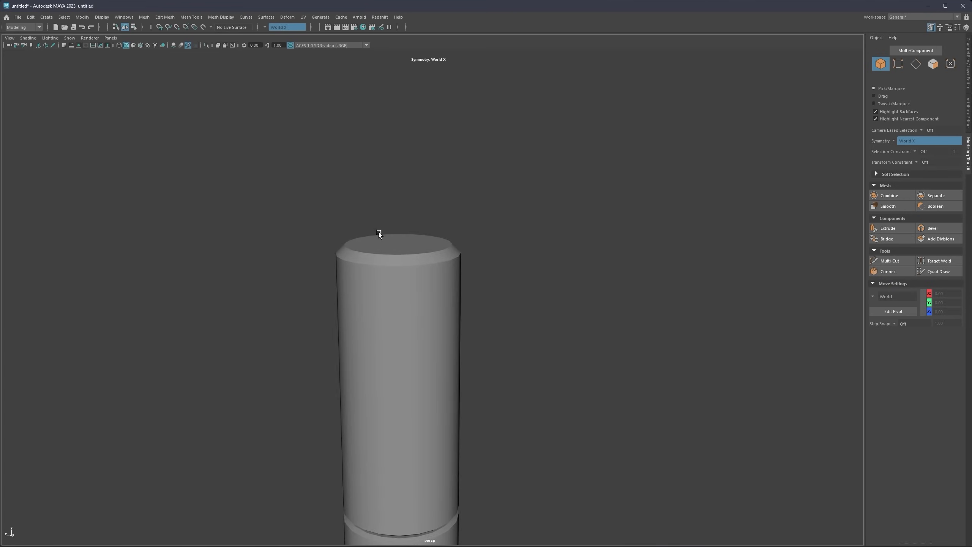
pyautogui.scroll(-3, 428, 304)
pyautogui.keyDown('alt'); pyautogui.moveTo(425, 301); pyautogui.dragTo(431, 239, button='middle'); pyautogui.keyUp('alt')
pyautogui.scroll(-3, 435, 241)
pyautogui.scroll(1, 416, 211)
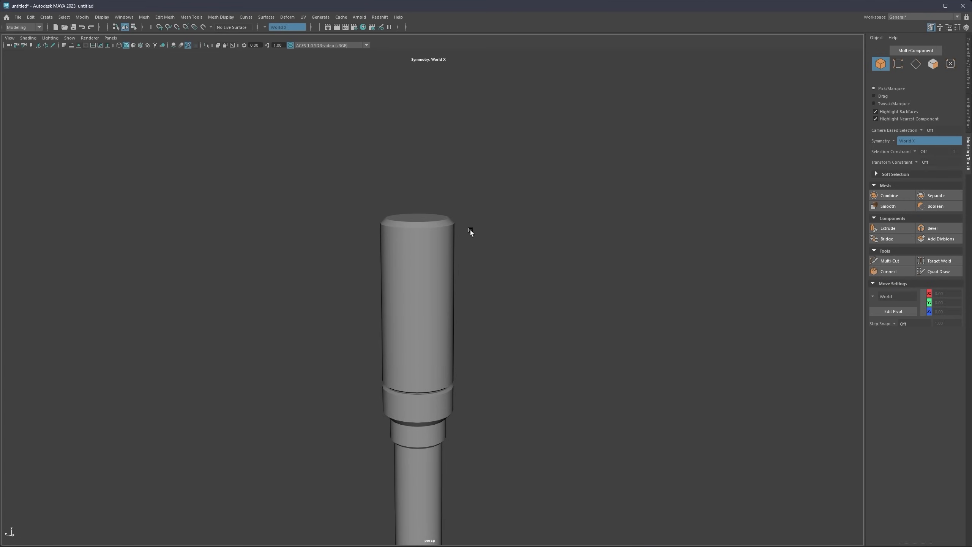
# Step: Create a polygon cylinder, raise it to the top of the upper cylinder, and scale it uniformly to about 5.96
pyautogui.keyDown('shift'); pyautogui.moveTo(530, 197); pyautogui.dragTo(494, 198, button='right'); pyautogui.keyUp('shift')
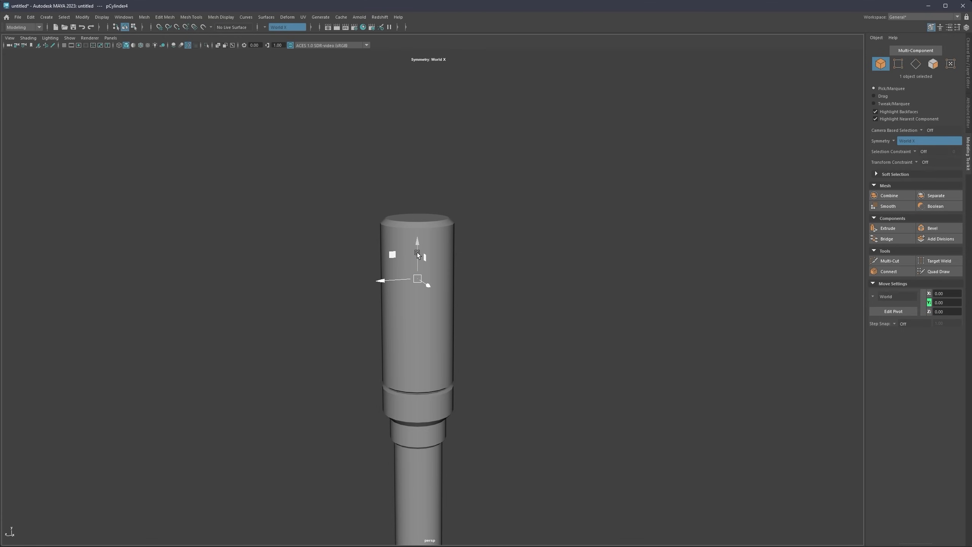
pyautogui.moveTo(417, 253); pyautogui.dragTo(473, 188)
pyautogui.press('r')
pyautogui.scroll(3, 434, 272)
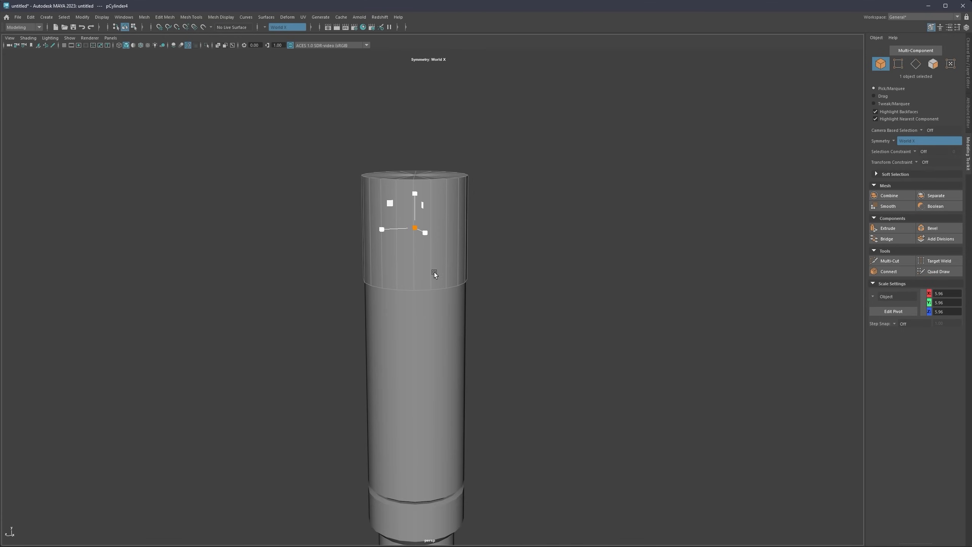
# Step: Rotate the new cylinder onto its side, flatten it into a disc, and raise it above the upper cylinder to a Y of about 17.50
pyautogui.press('e')
pyautogui.moveTo(426, 213); pyautogui.dragTo(307, 234)
pyautogui.press('r')
pyautogui.press('w')
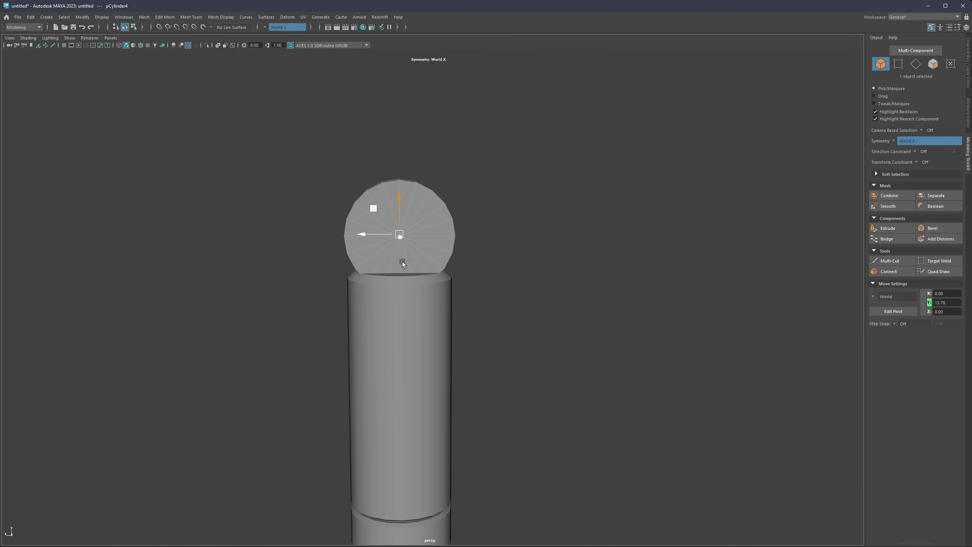
pyautogui.moveTo(402, 223)
pyautogui.mouseDown()
pyautogui.moveTo(401, 179)
pyautogui.moveTo(400, 212)
pyautogui.moveTo(449, 210)
pyautogui.moveTo(408, 209)
pyautogui.moveTo(408, 226)
pyautogui.mouseUp()
pyautogui.scroll(3, 408, 226)
pyautogui.keyDown('alt'); pyautogui.moveTo(407, 226); pyautogui.dragTo(457, 262, button='middle'); pyautogui.keyUp('alt')
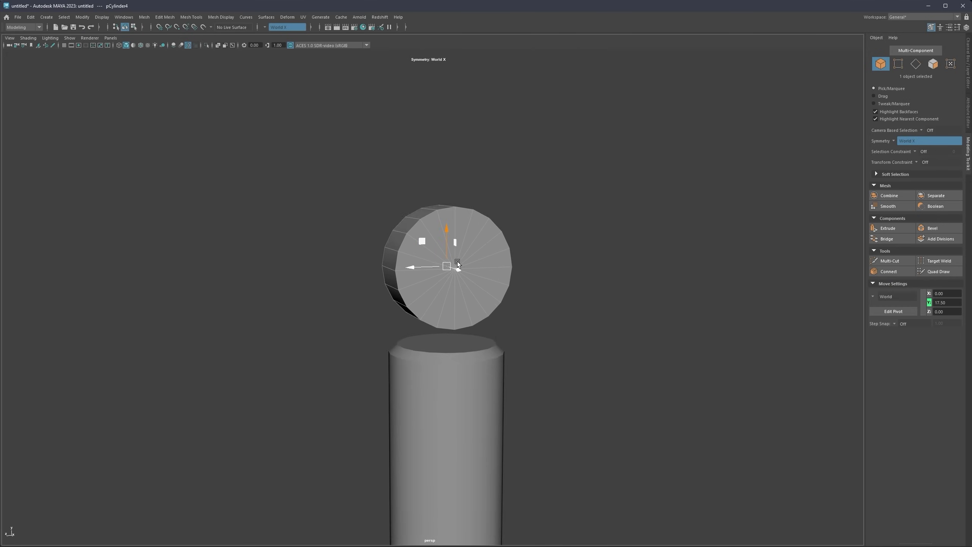
# Step: Select all the faces on both flat ends of the disc
pyautogui.scroll(4, 457, 253)
pyautogui.moveTo(458, 253); pyautogui.dragTo(438, 245, button='right')
pyautogui.moveTo(472, 250); pyautogui.dragTo(446, 247)
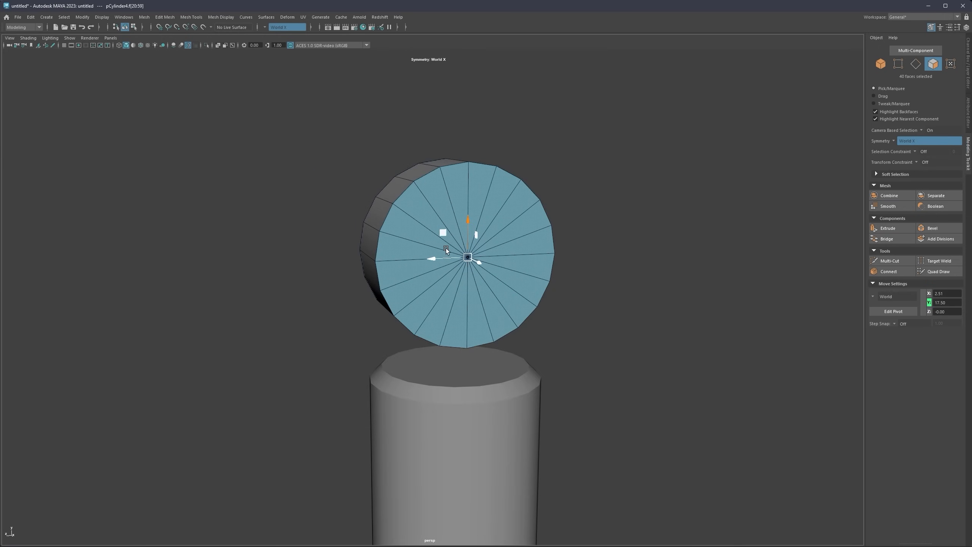
# Step: Try to inset the selected end faces of the disc with Extrude, using an offset of about 0.629
pyautogui.keyDown('alt'); pyautogui.moveTo(446, 247); pyautogui.dragTo(451, 256, button='right'); pyautogui.keyUp('alt')
pyautogui.hotkey('ctrl', 'e')
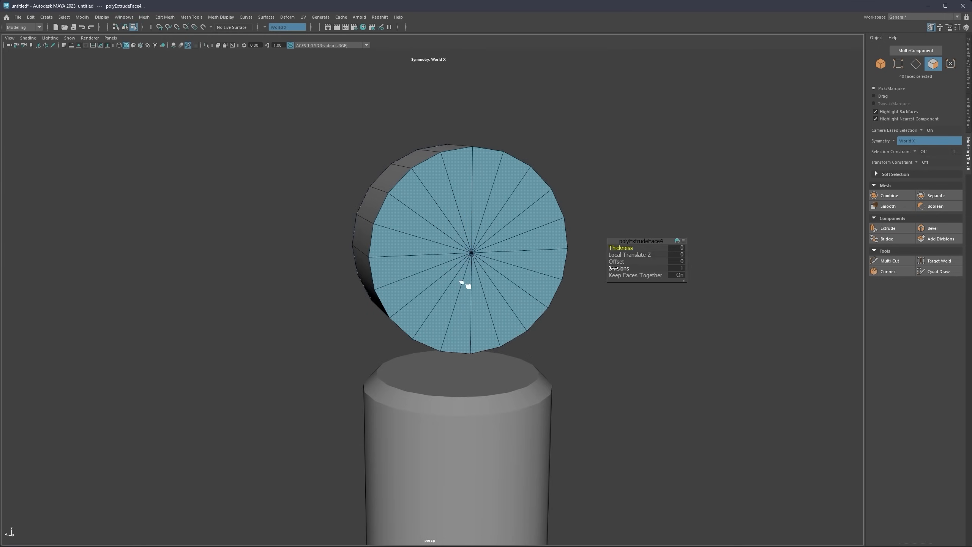
pyautogui.hotkey('ctrl', 'z')
pyautogui.keyDown('shift'); pyautogui.rightClick(504, 233); pyautogui.keyUp('shift')
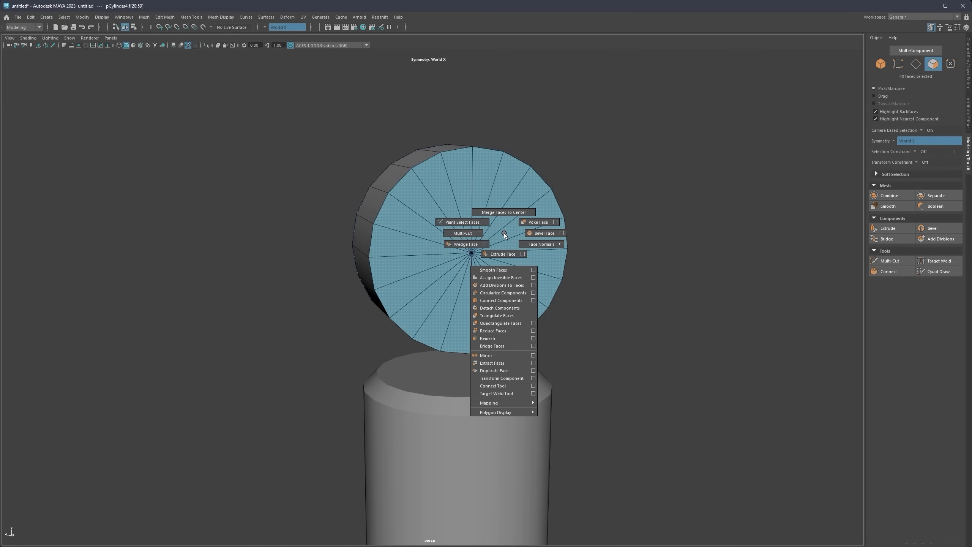
pyautogui.click(495, 254)
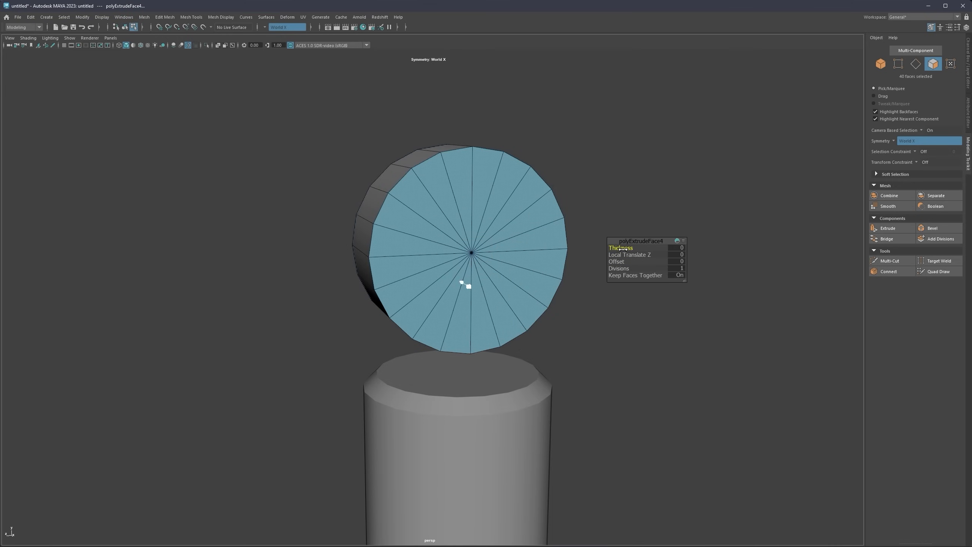
pyautogui.moveTo(621, 248); pyautogui.dragTo(688, 282)
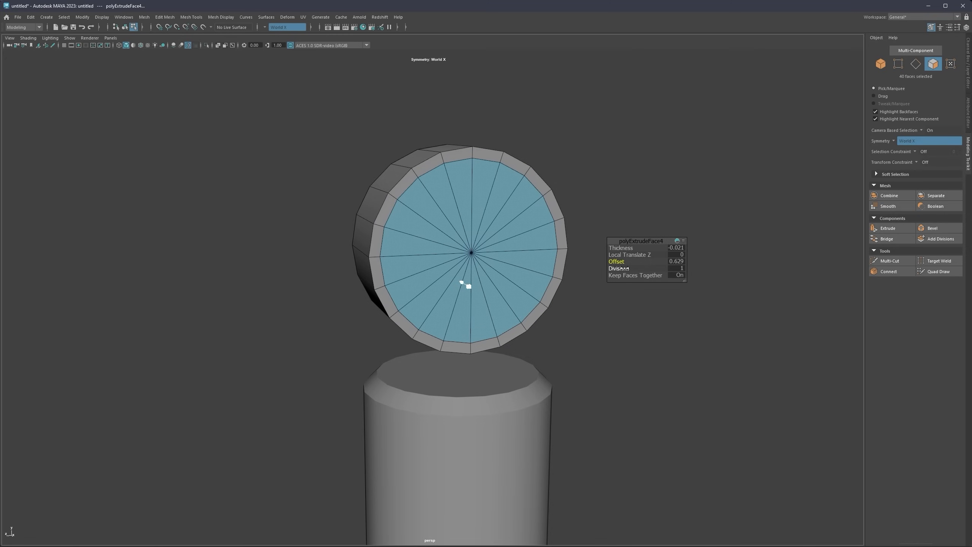
pyautogui.hotkey('ctrl', 'z')
pyautogui.press('q')
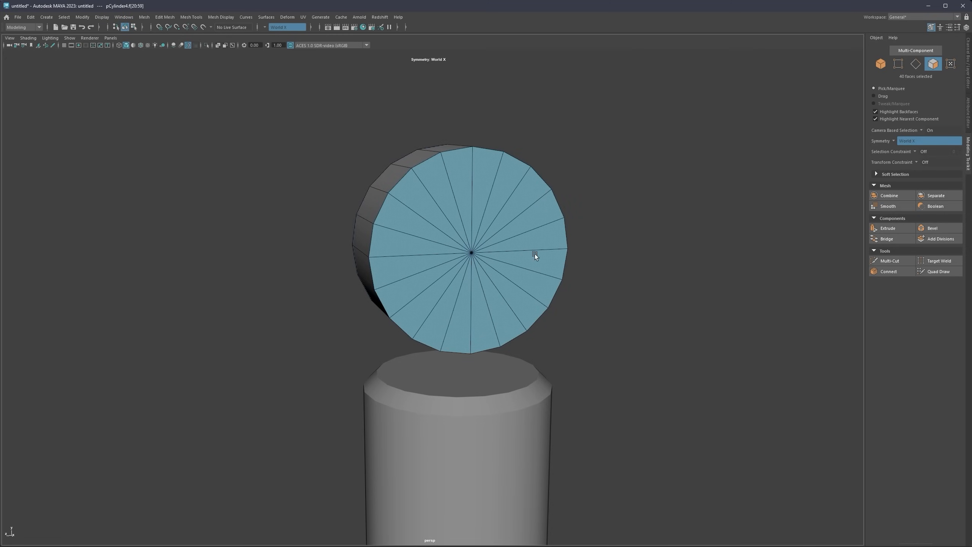
# Step: Extrude the disc's selected end faces by scaling them uniformly inward, leaving a wide rim around them
pyautogui.press('r')
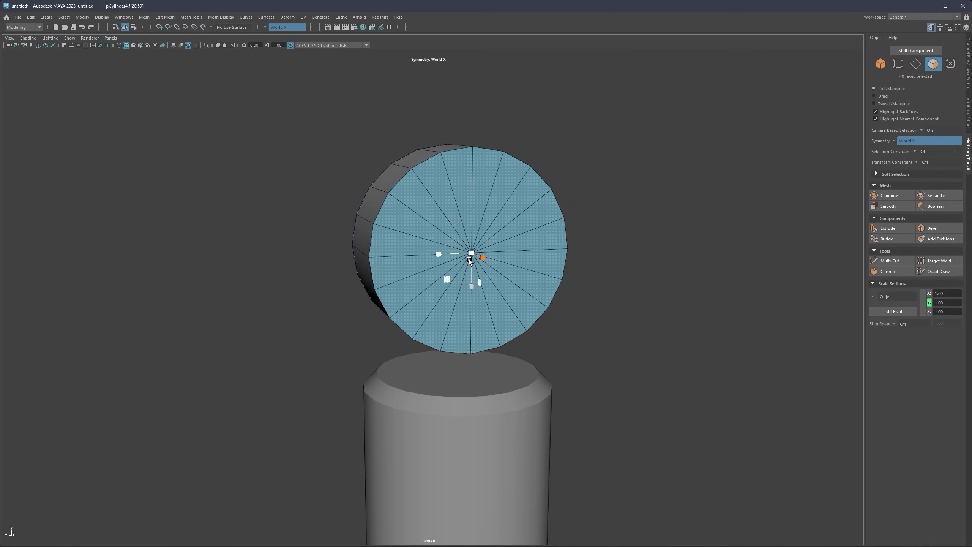
pyautogui.keyDown('alt'); pyautogui.moveTo(476, 251); pyautogui.dragTo(446, 278); pyautogui.keyUp('alt')
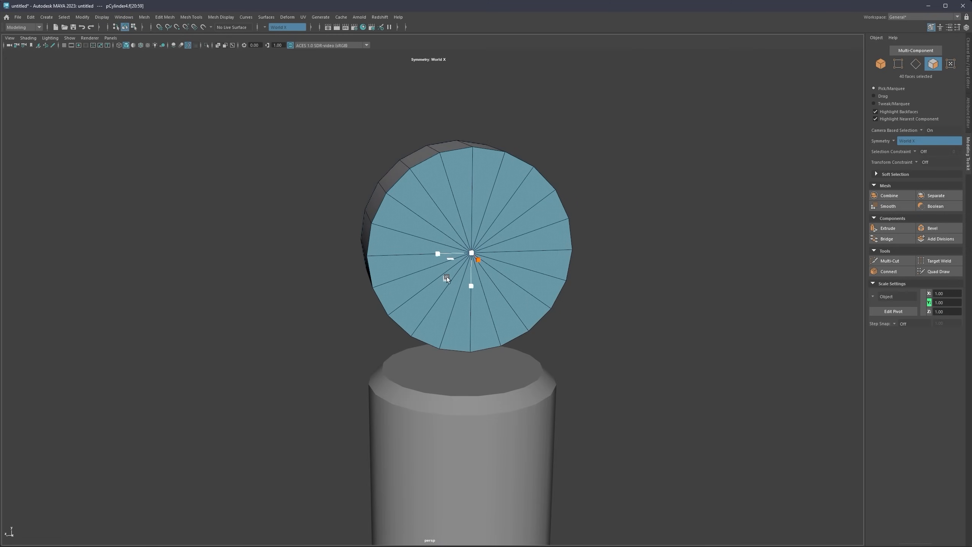
pyautogui.scroll(3, 448, 279)
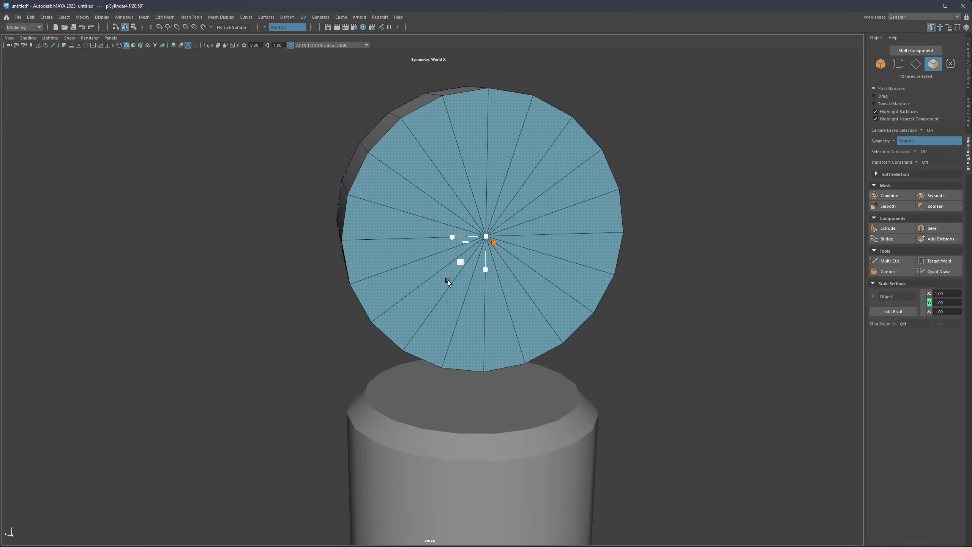
pyautogui.keyDown('alt'); pyautogui.moveTo(448, 280); pyautogui.dragTo(495, 236); pyautogui.keyUp('alt')
pyautogui.press('w')
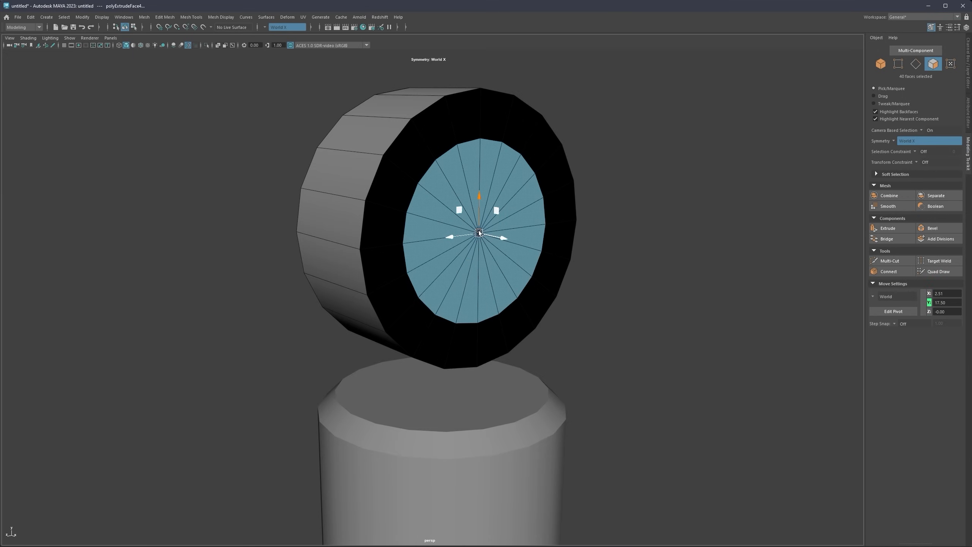
pyautogui.press('r')
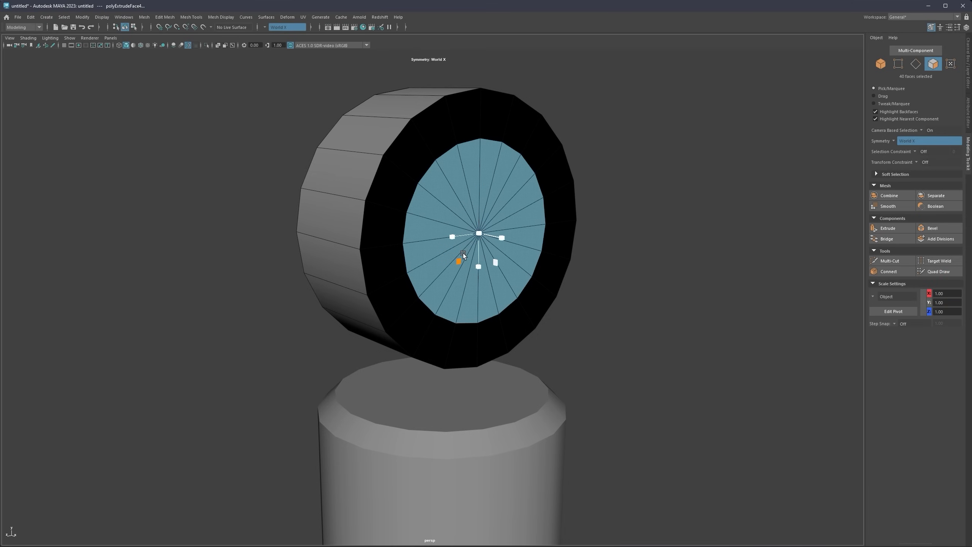
# Step: Extrude the inset faces into the disc from both sides and delete them to open a hole through it
pyautogui.keyDown('alt'); pyautogui.moveTo(464, 257); pyautogui.dragTo(493, 225); pyautogui.keyUp('alt')
pyautogui.press('w')
pyautogui.press('Delete')
# Step: Try to bridge the two open border edge loops inside the ring's hole and correct the bridge with Twist
pyautogui.keyDown('alt'); pyautogui.moveTo(551, 214); pyautogui.dragTo(526, 217); pyautogui.keyUp('alt')
pyautogui.moveTo(526, 217); pyautogui.dragTo(526, 199, button='right')
pyautogui.click(523, 204)
pyautogui.doubleClick(523, 205)
pyautogui.keyDown('alt'); pyautogui.moveTo(522, 205); pyautogui.dragTo(484, 249); pyautogui.keyUp('alt')
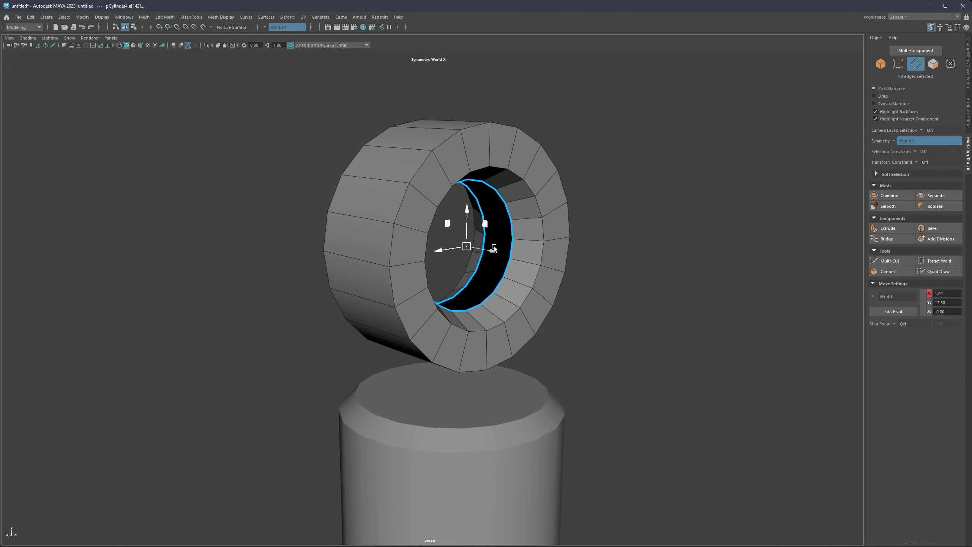
pyautogui.scroll(2, 515, 232)
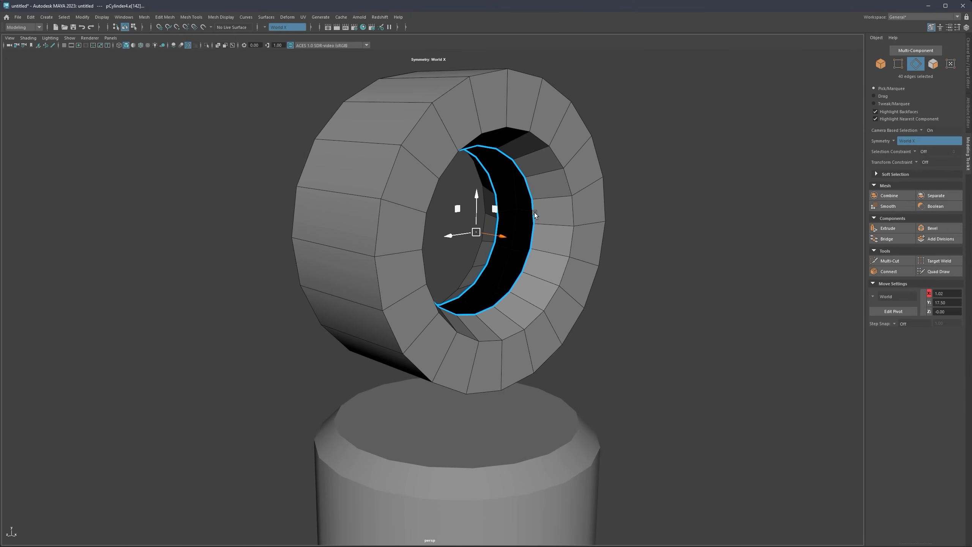
pyautogui.keyDown('shift'); pyautogui.rightClick(552, 193); pyautogui.keyUp('shift')
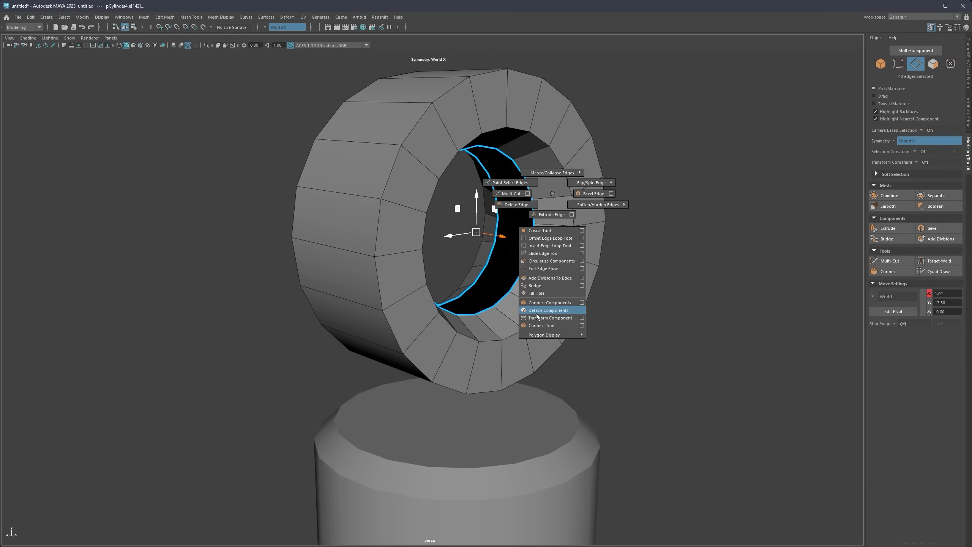
pyautogui.click(536, 286)
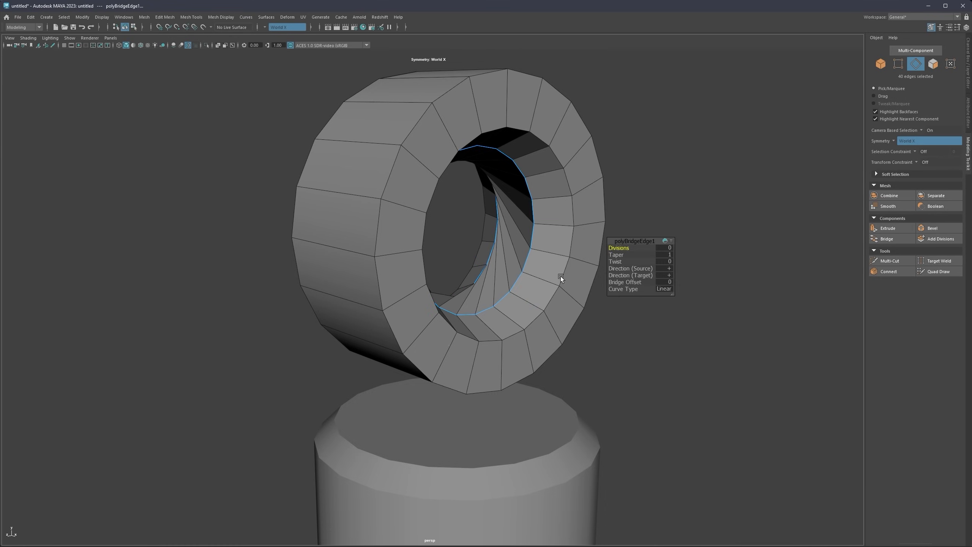
pyautogui.keyDown('alt'); pyautogui.moveTo(511, 221); pyautogui.dragTo(463, 230); pyautogui.keyUp('alt')
pyautogui.moveTo(615, 259); pyautogui.dragTo(640, 261)
pyautogui.moveTo(471, 255)
pyautogui.keyDown('alt'); pyautogui.mouseDown()
pyautogui.moveTo(423, 257)
pyautogui.moveTo(453, 253)
pyautogui.mouseUp(); pyautogui.keyUp('alt')
pyautogui.hotkey('ctrl', 'z')
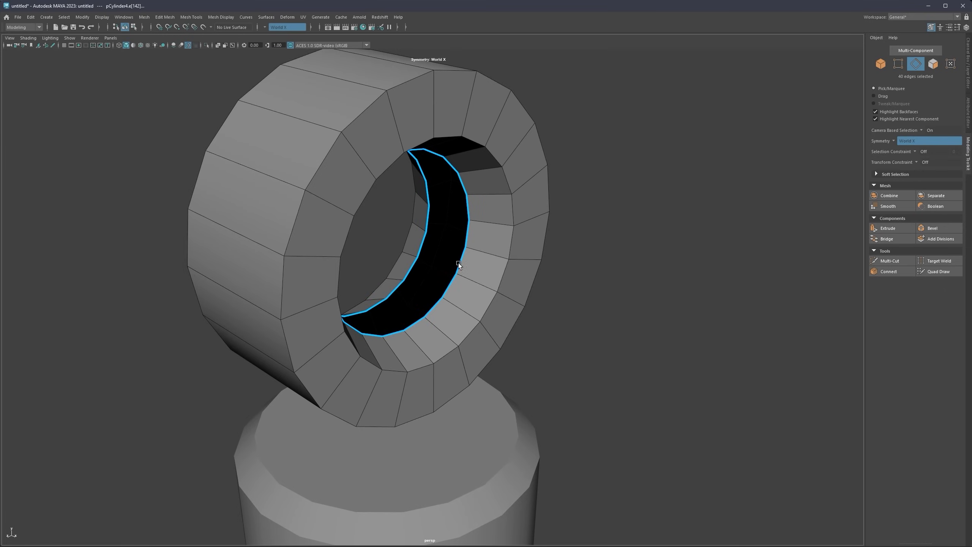
# Step: Bridge one facing pair of border edges inside the hole, and bridge the remaining border edges to close the ring's inner wall
pyautogui.click(460, 262)
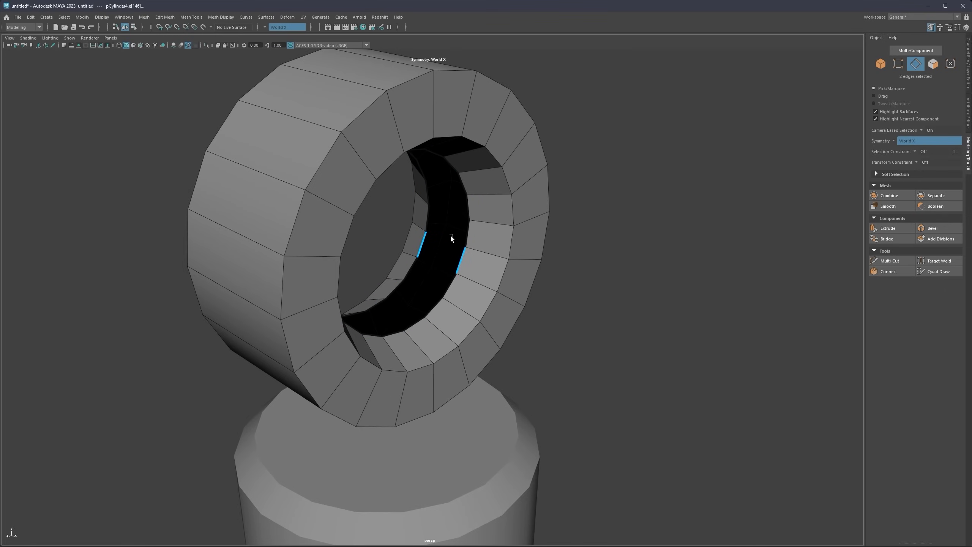
pyautogui.keyDown('shift'); pyautogui.moveTo(495, 230); pyautogui.dragTo(479, 322, button='right'); pyautogui.keyUp('shift')
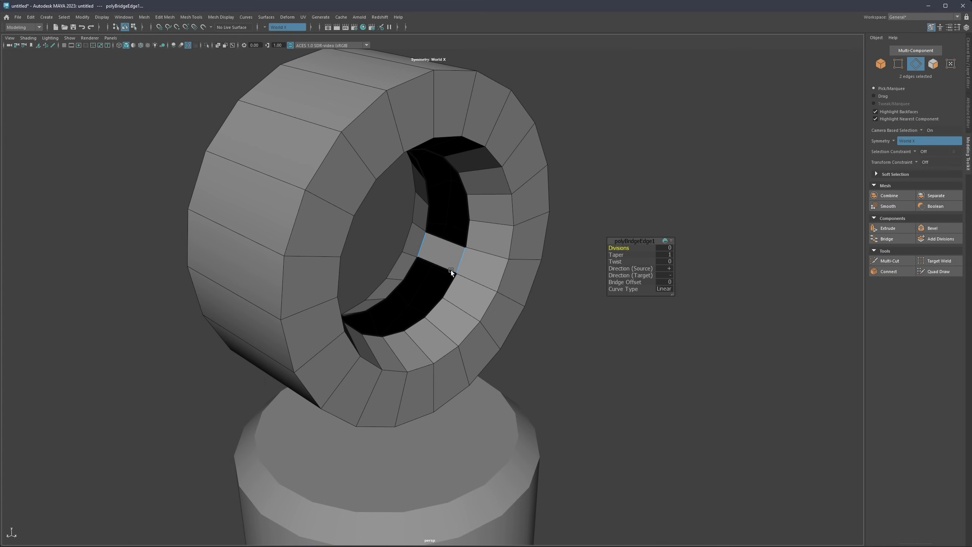
pyautogui.doubleClick(451, 271)
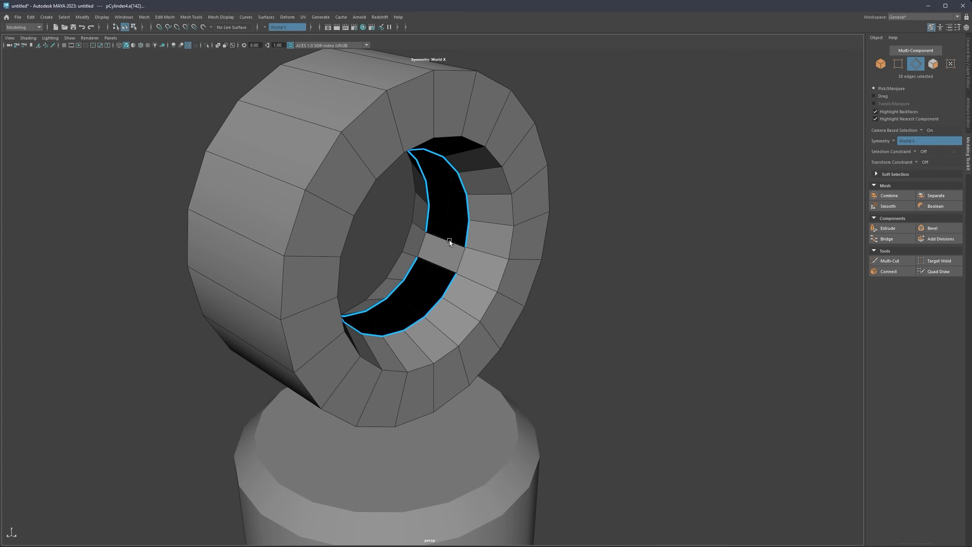
pyautogui.keyDown('alt'); pyautogui.moveTo(452, 249); pyautogui.dragTo(525, 219); pyautogui.keyUp('alt')
pyautogui.scroll(4, 486, 249)
pyautogui.keyDown('shift'); pyautogui.rightClick(525, 219); pyautogui.keyUp('shift')
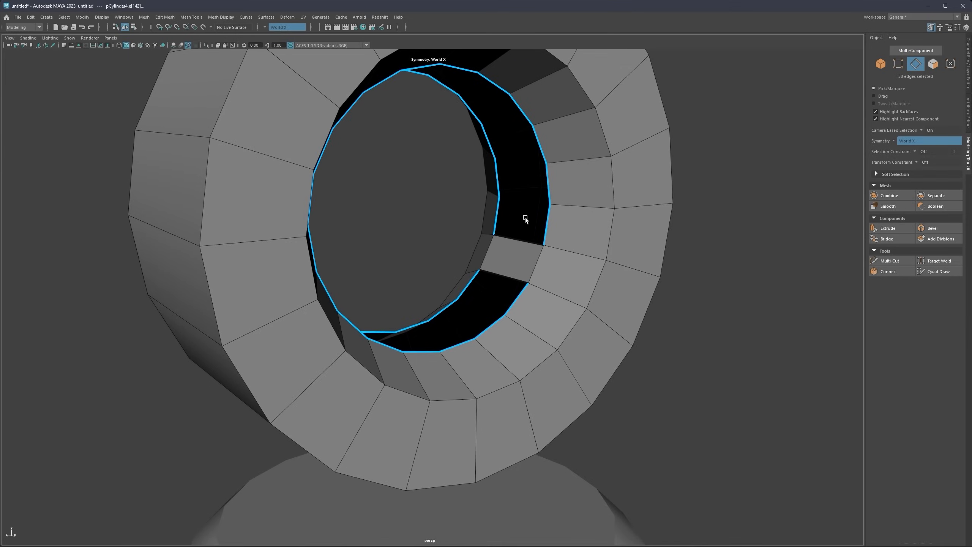
pyautogui.keyDown('shift'); pyautogui.moveTo(544, 225); pyautogui.dragTo(541, 241, button='right'); pyautogui.keyUp('shift')
pyautogui.scroll(-2, 505, 284)
pyautogui.scroll(-2, 504, 284)
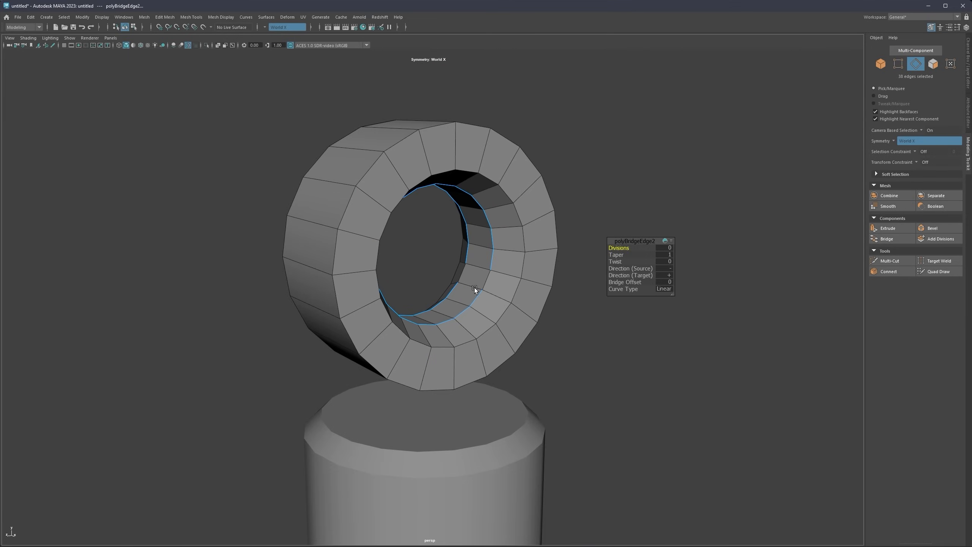
pyautogui.keyDown('alt'); pyautogui.moveTo(474, 287); pyautogui.dragTo(454, 266); pyautogui.keyUp('alt')
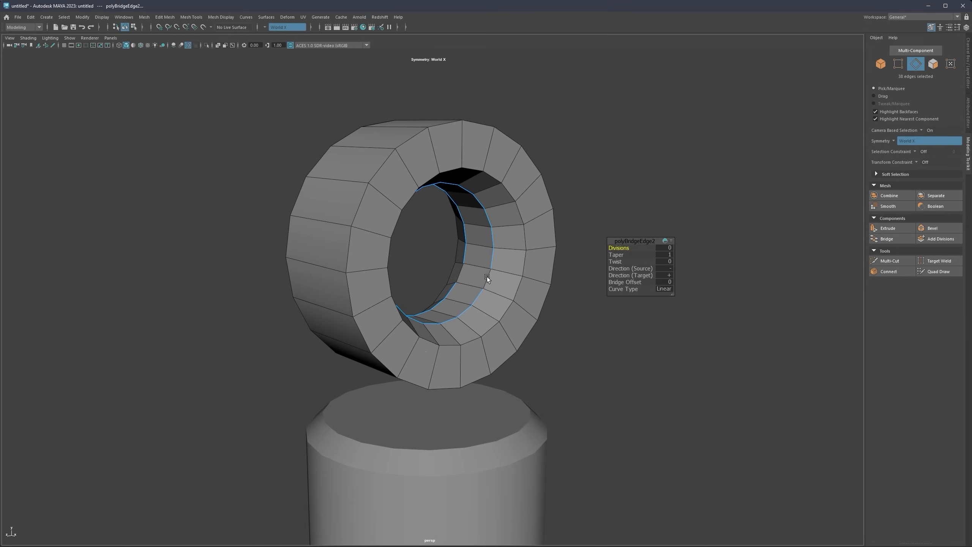
# Step: Return the ring to object mode, deselect it and examine the shading inside its hole
pyautogui.press('q')
pyautogui.scroll(-3, 494, 284)
pyautogui.keyDown('alt'); pyautogui.moveTo(494, 291); pyautogui.dragTo(495, 263, button='middle'); pyautogui.keyUp('alt')
pyautogui.keyDown('alt'); pyautogui.moveTo(495, 263); pyautogui.dragTo(538, 248); pyautogui.keyUp('alt')
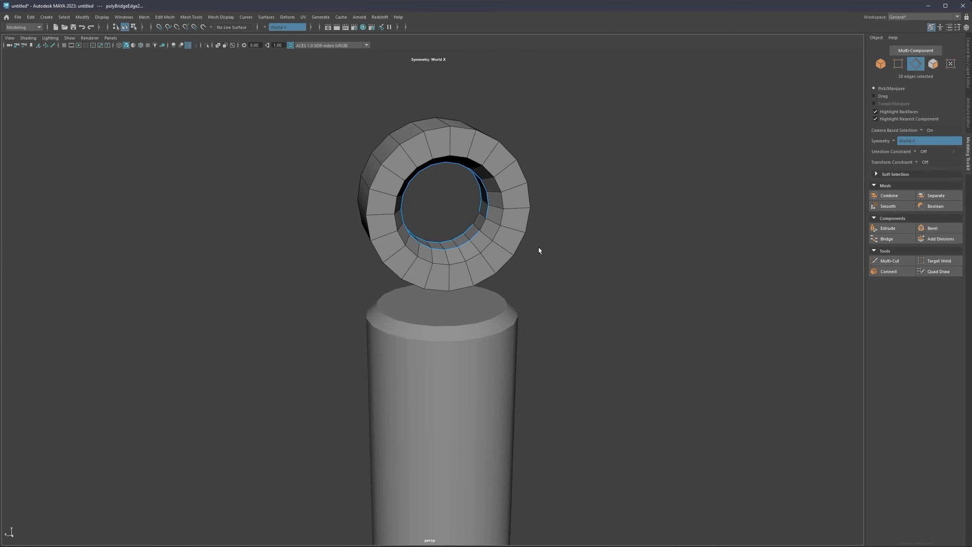
pyautogui.moveTo(539, 248); pyautogui.dragTo(572, 230, button='right')
pyautogui.scroll(-3, 463, 266)
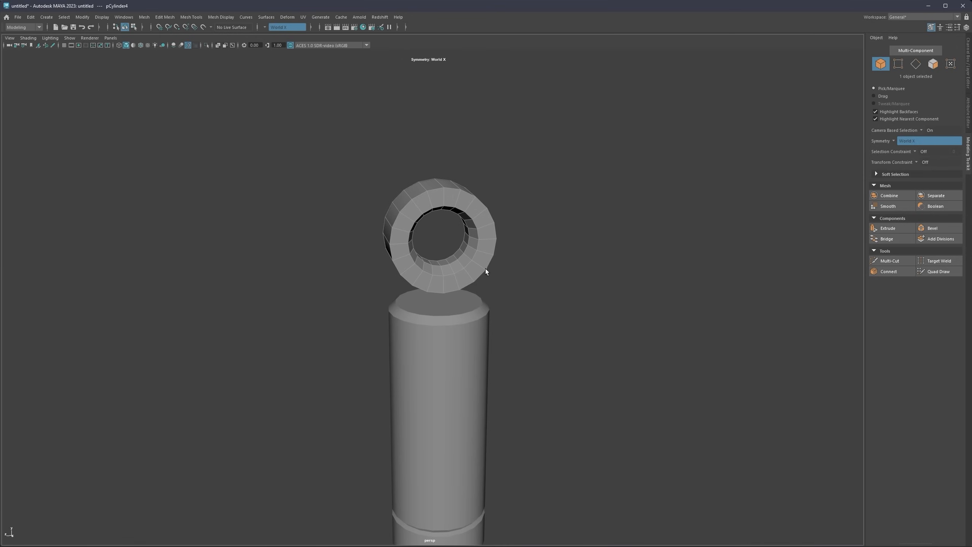
pyautogui.keyDown('alt'); pyautogui.moveTo(486, 269); pyautogui.dragTo(453, 274); pyautogui.keyUp('alt')
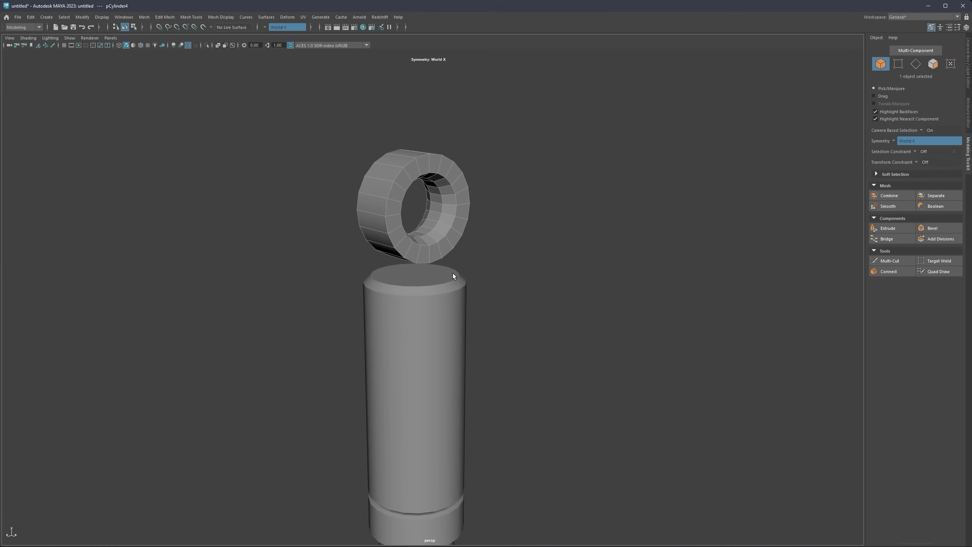
pyautogui.keyDown('alt'); pyautogui.moveTo(453, 274); pyautogui.dragTo(490, 278, button='right'); pyautogui.keyUp('alt')
pyautogui.keyDown('alt'); pyautogui.moveTo(420, 191); pyautogui.dragTo(448, 241, button='middle'); pyautogui.keyUp('alt')
pyautogui.moveTo(448, 242)
pyautogui.keyDown('alt'); pyautogui.mouseDown()
pyautogui.moveTo(429, 224)
pyautogui.moveTo(446, 237)
pyautogui.mouseUp(); pyautogui.keyUp('alt')
pyautogui.click(537, 232)
pyautogui.keyDown('alt'); pyautogui.moveTo(473, 264); pyautogui.dragTo(501, 202, button='right'); pyautogui.keyUp('alt')
pyautogui.keyDown('alt'); pyautogui.moveTo(501, 202); pyautogui.dragTo(443, 284, button='middle'); pyautogui.keyUp('alt')
pyautogui.keyDown('alt'); pyautogui.moveTo(444, 284); pyautogui.dragTo(477, 248, button='right'); pyautogui.keyUp('alt')
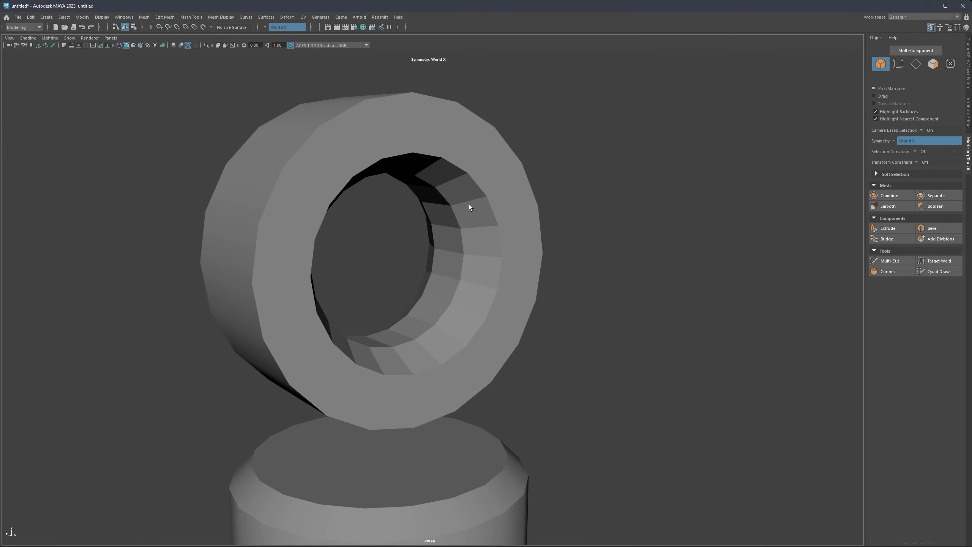
pyautogui.moveTo(469, 203)
pyautogui.keyDown('alt'); pyautogui.mouseDown()
pyautogui.moveTo(446, 179)
pyautogui.moveTo(468, 209)
pyautogui.mouseUp(); pyautogui.keyUp('alt')
pyautogui.keyDown('alt'); pyautogui.moveTo(470, 291); pyautogui.dragTo(482, 257, button='middle'); pyautogui.keyUp('alt')
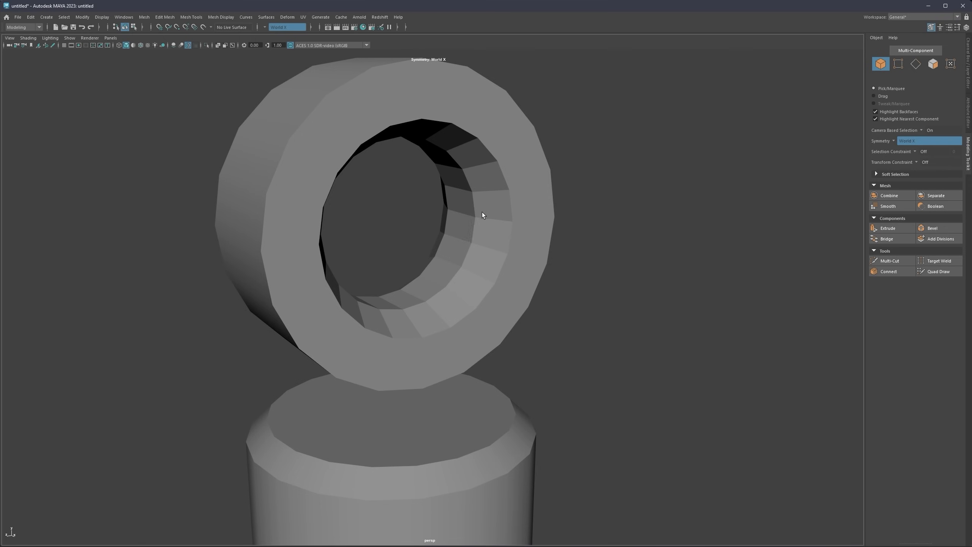
# Step: Apply Soften/Harden to the ring's edges to smooth the faceted shading of the hole's inner wall
pyautogui.click(541, 216)
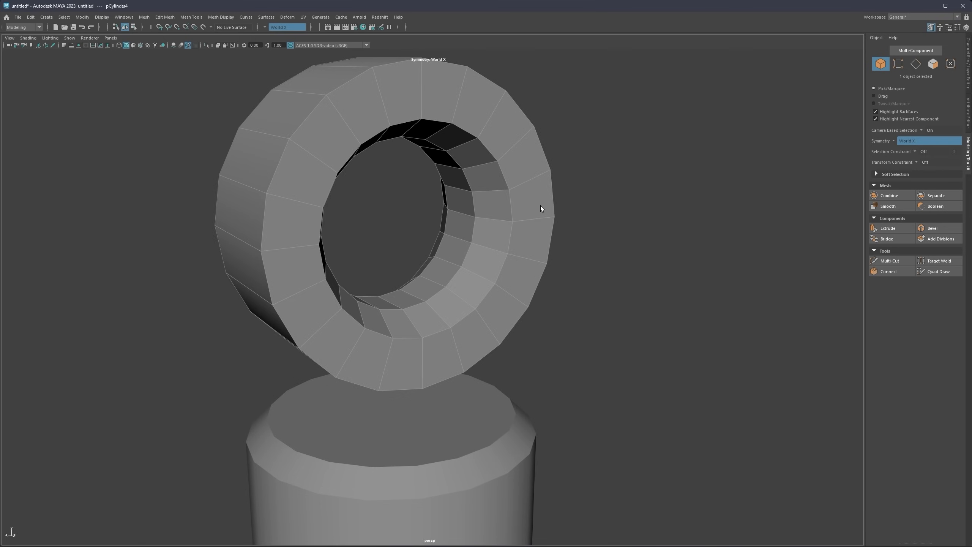
pyautogui.moveTo(524, 188); pyautogui.dragTo(553, 177, button='right')
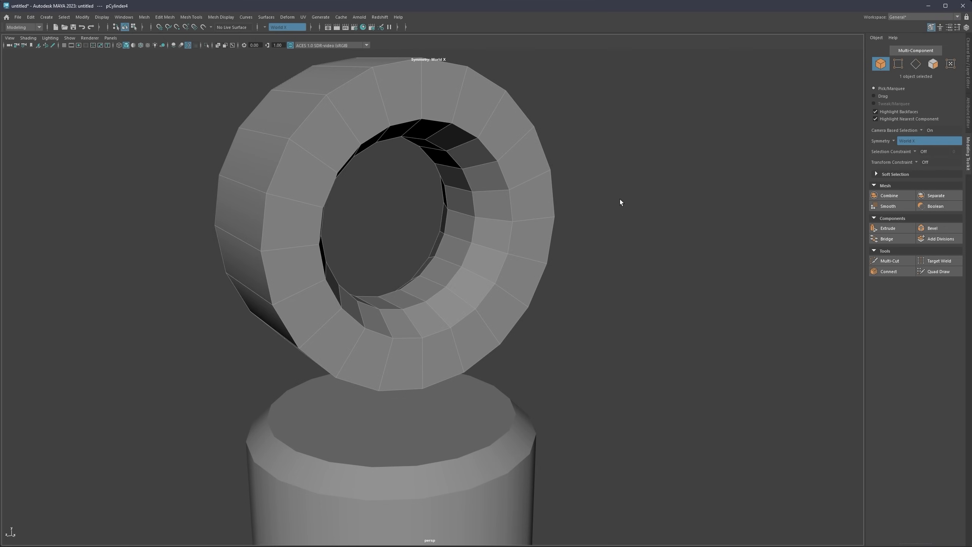
pyautogui.keyDown('shift'); pyautogui.rightClick(544, 201); pyautogui.keyUp('shift')
pyautogui.keyDown('shift'); pyautogui.moveTo(544, 200); pyautogui.dragTo(611, 221, button='right'); pyautogui.keyUp('shift')
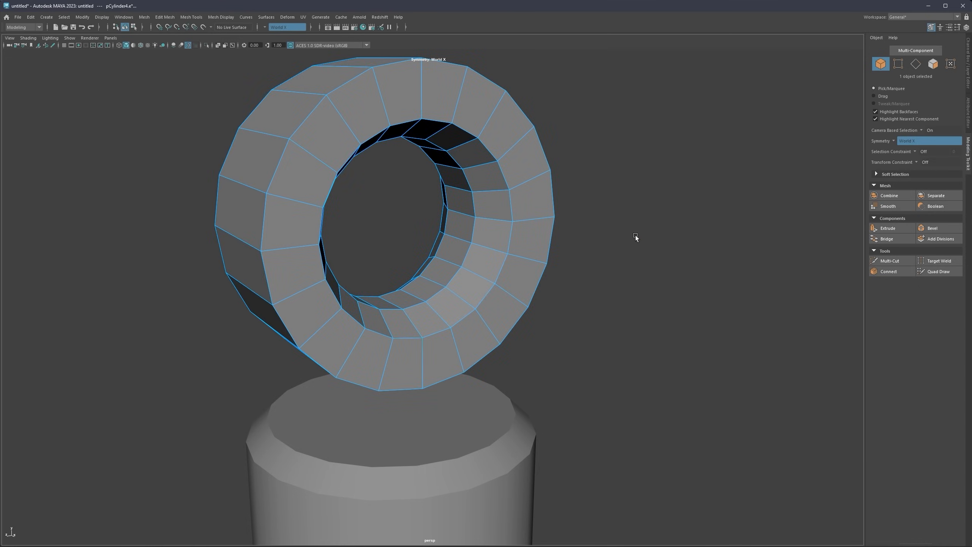
pyautogui.click(635, 235)
pyautogui.keyDown('alt'); pyautogui.moveTo(492, 237); pyautogui.dragTo(453, 201, button='right'); pyautogui.keyUp('alt')
pyautogui.moveTo(453, 200)
pyautogui.keyDown('alt'); pyautogui.mouseDown()
pyautogui.moveTo(398, 189)
pyautogui.moveTo(399, 201)
pyautogui.moveTo(449, 199)
pyautogui.mouseUp(); pyautogui.keyUp('alt')
pyautogui.click(515, 205)
pyautogui.keyDown('shift'); pyautogui.moveTo(494, 193); pyautogui.dragTo(564, 206, button='right'); pyautogui.keyUp('shift')
pyautogui.click(582, 217)
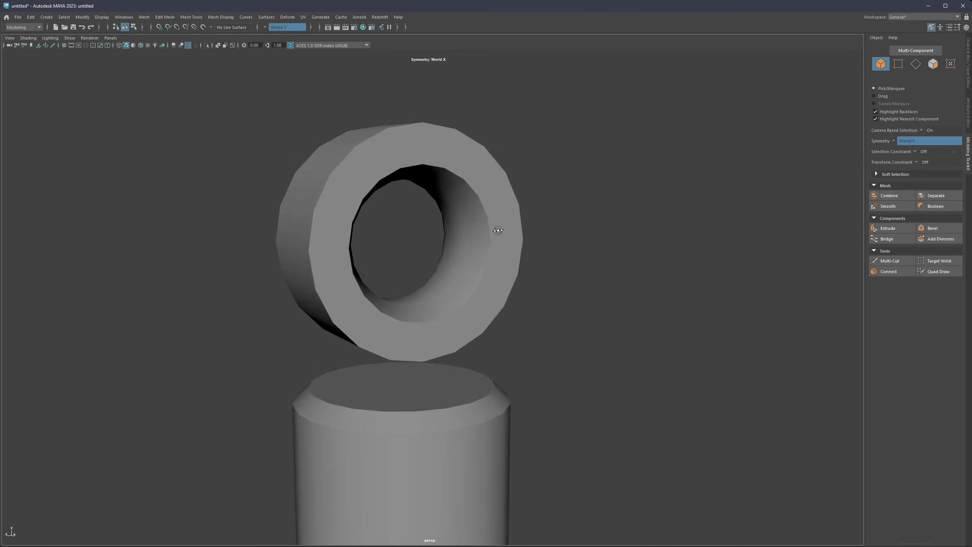
pyautogui.moveTo(497, 228)
pyautogui.keyDown('alt'); pyautogui.mouseDown()
pyautogui.moveTo(460, 226)
pyautogui.moveTo(497, 232)
pyautogui.mouseUp(); pyautogui.keyUp('alt')
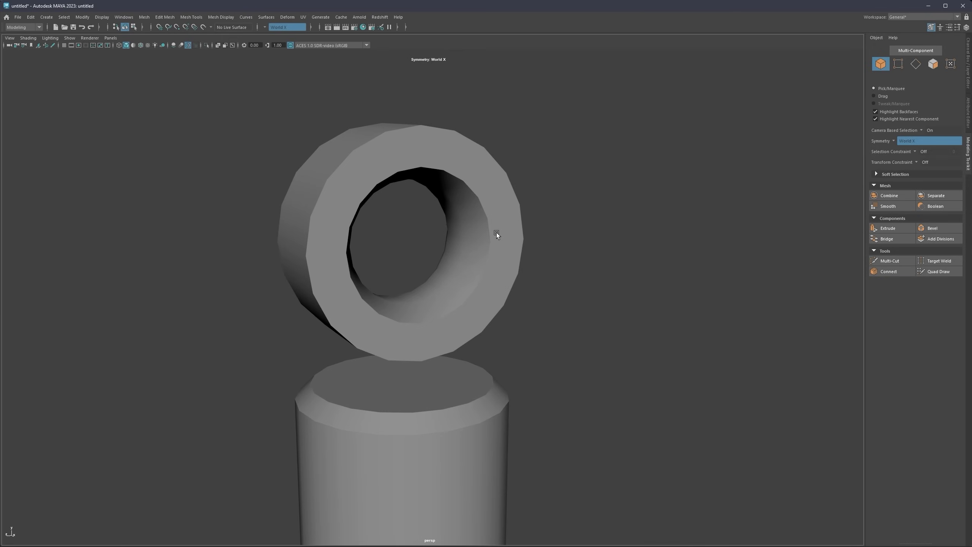
pyautogui.keyDown('shift'); pyautogui.rightClick(504, 223); pyautogui.keyUp('shift')
pyautogui.click(492, 238)
pyautogui.keyDown('shift'); pyautogui.rightClick(515, 231); pyautogui.keyUp('shift')
pyautogui.keyDown('shift'); pyautogui.moveTo(515, 231); pyautogui.dragTo(548, 244, button='right'); pyautogui.keyUp('shift')
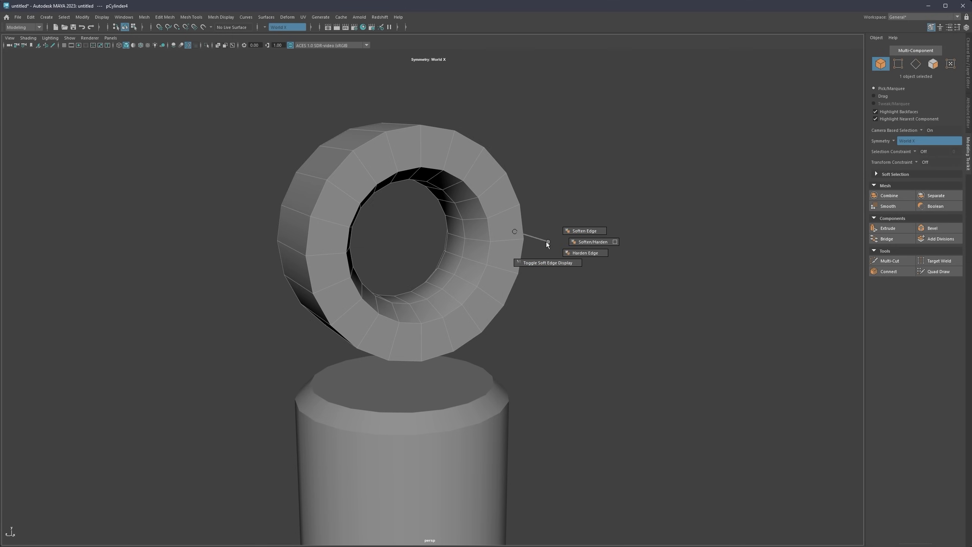
pyautogui.keyDown('shift'); pyautogui.moveTo(547, 242); pyautogui.dragTo(515, 231, button='right'); pyautogui.keyUp('shift')
# Step: Try to select the outer wall faces around the ring's lower half in face mode
pyautogui.keyDown('alt'); pyautogui.moveTo(453, 286); pyautogui.dragTo(476, 267, button='right'); pyautogui.keyUp('alt')
pyautogui.keyDown('alt'); pyautogui.moveTo(400, 265); pyautogui.dragTo(377, 226); pyautogui.keyUp('alt')
pyautogui.press('r')
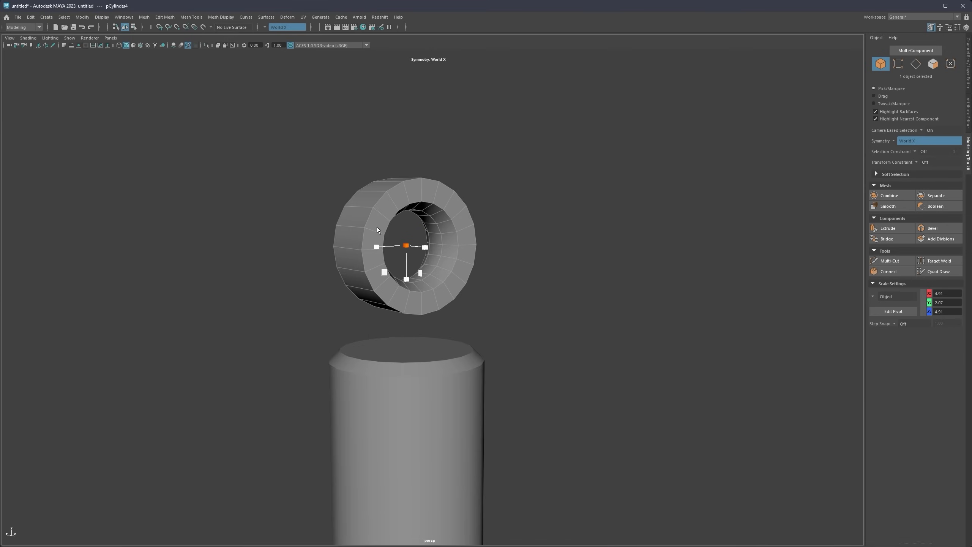
pyautogui.moveTo(377, 226); pyautogui.dragTo(379, 248, button='right')
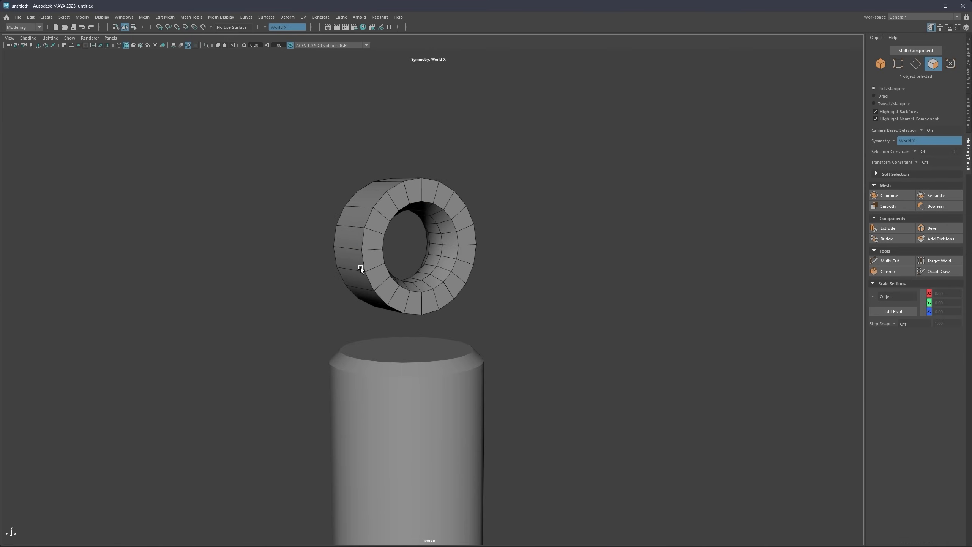
pyautogui.scroll(3, 356, 274)
pyautogui.keyDown('alt'); pyautogui.moveTo(316, 251); pyautogui.dragTo(336, 269); pyautogui.keyUp('alt')
pyautogui.click(311, 252)
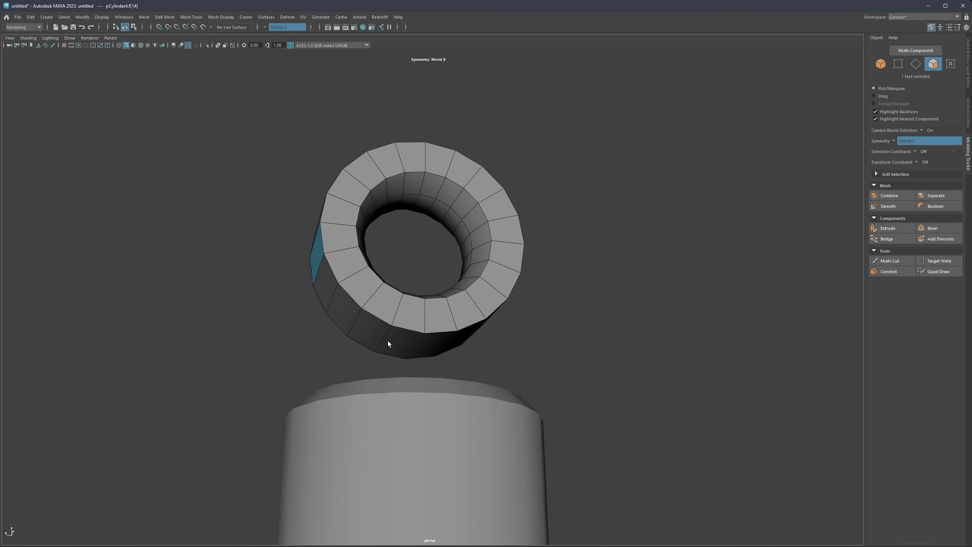
pyautogui.keyDown('shift'); pyautogui.doubleClick(425, 347); pyautogui.keyUp('shift')
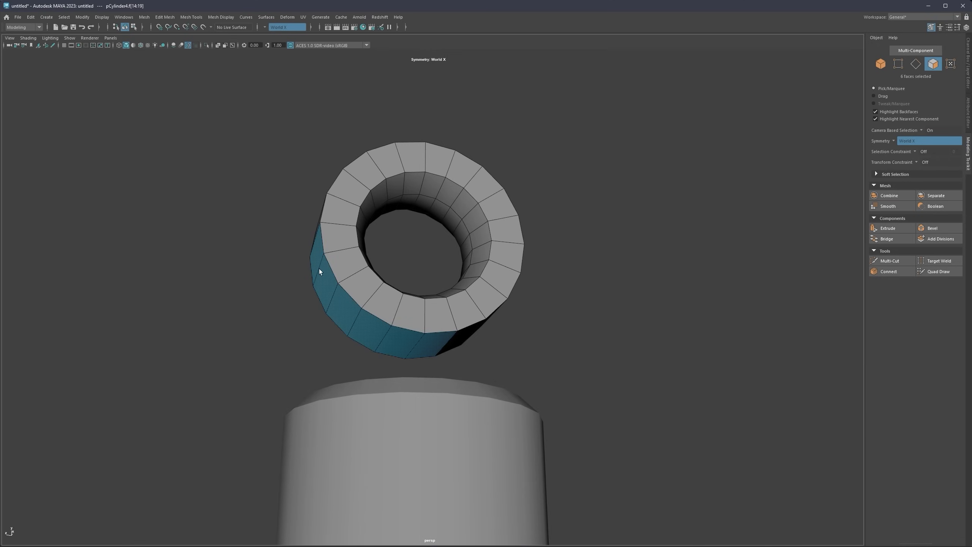
pyautogui.keyDown('alt'); pyautogui.moveTo(370, 260); pyautogui.dragTo(413, 303); pyautogui.keyUp('alt')
pyautogui.scroll(-5, 414, 305)
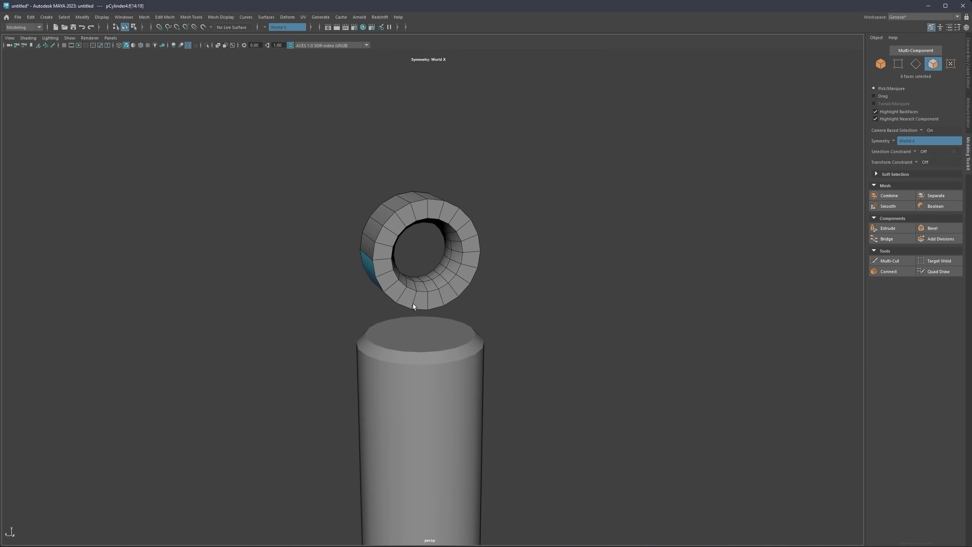
# Step: Rotate the whole ring a quarter turn about the vertical axis to align its left and right halves with World X symmetry
pyautogui.keyDown('alt'); pyautogui.moveTo(436, 351); pyautogui.dragTo(460, 278); pyautogui.keyUp('alt')
pyautogui.moveTo(457, 275); pyautogui.dragTo(487, 227, button='right')
pyautogui.press('e')
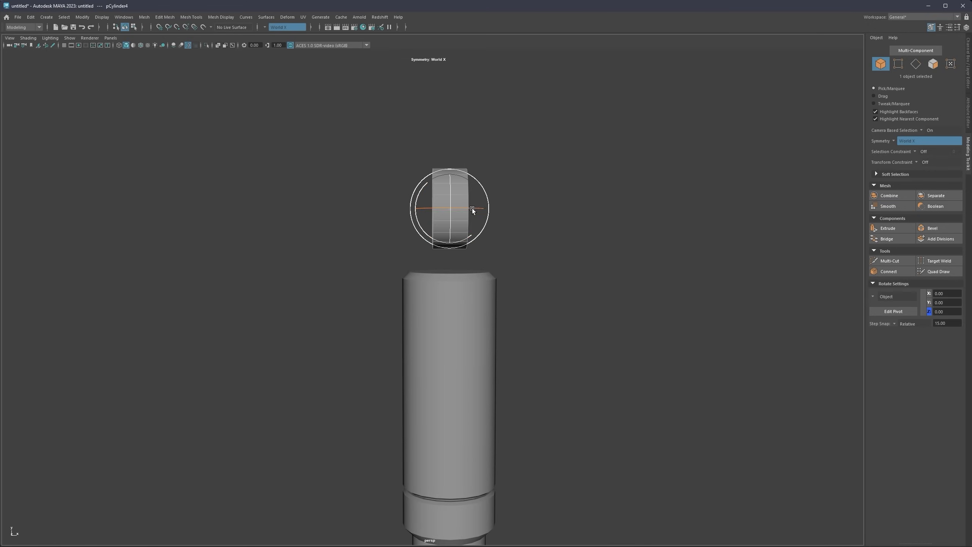
pyautogui.moveTo(473, 209); pyautogui.dragTo(427, 210)
pyautogui.scroll(5, 433, 256)
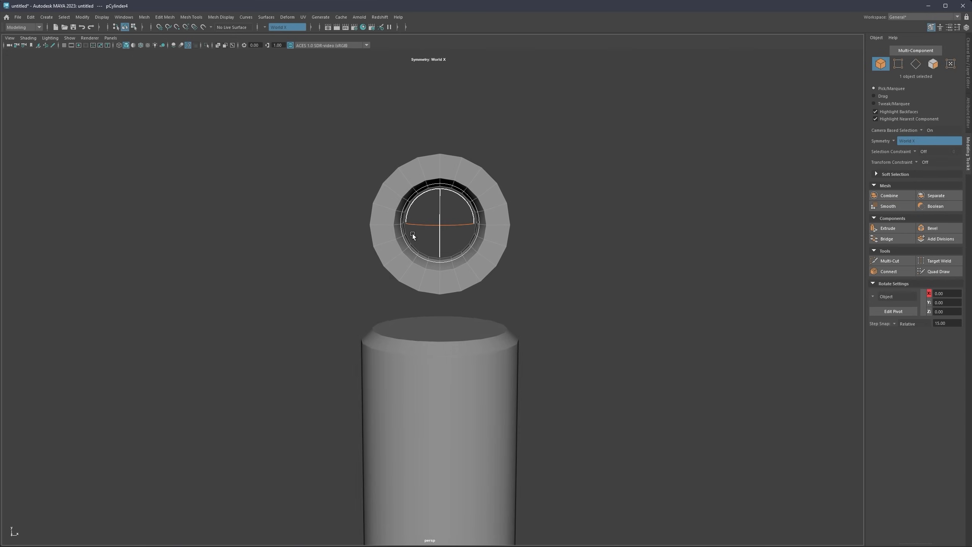
pyautogui.scroll(-3, 436, 286)
pyautogui.keyDown('alt'); pyautogui.moveTo(437, 286); pyautogui.dragTo(463, 178, button='middle'); pyautogui.keyUp('alt')
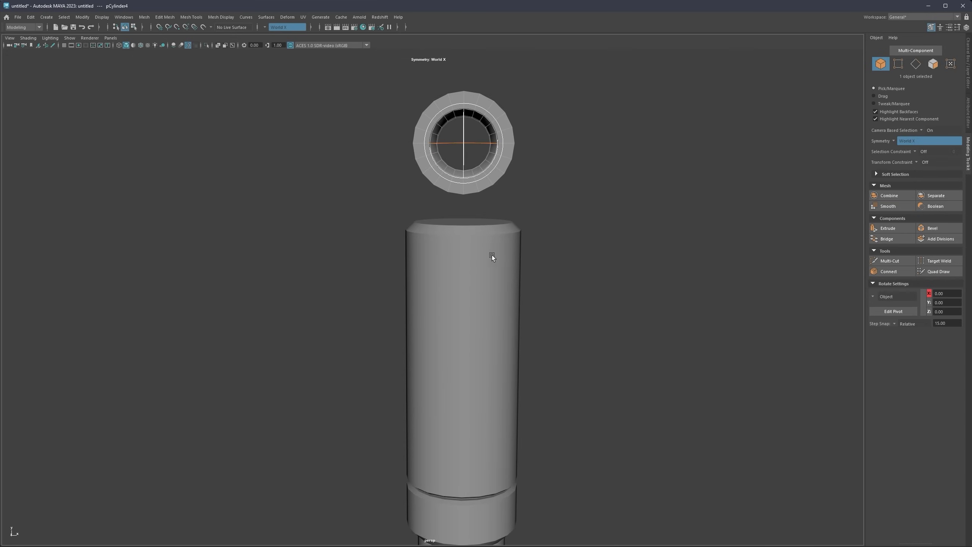
# Step: Select the outer wall faces around the ring's lower half, using World X symmetry, and activate the Move tool
pyautogui.keyDown('alt'); pyautogui.moveTo(492, 256); pyautogui.dragTo(449, 266); pyautogui.keyUp('alt')
pyautogui.moveTo(438, 255); pyautogui.dragTo(418, 287, button='right')
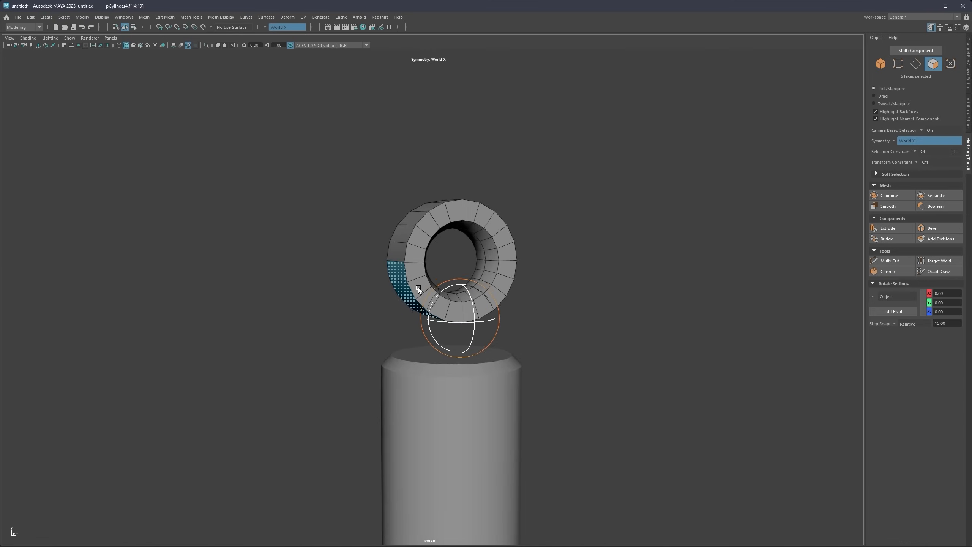
pyautogui.scroll(3, 418, 288)
pyautogui.click(387, 266)
pyautogui.keyDown('alt'); pyautogui.moveTo(443, 264); pyautogui.dragTo(399, 256); pyautogui.keyUp('alt')
pyautogui.press('w')
pyautogui.press('q')
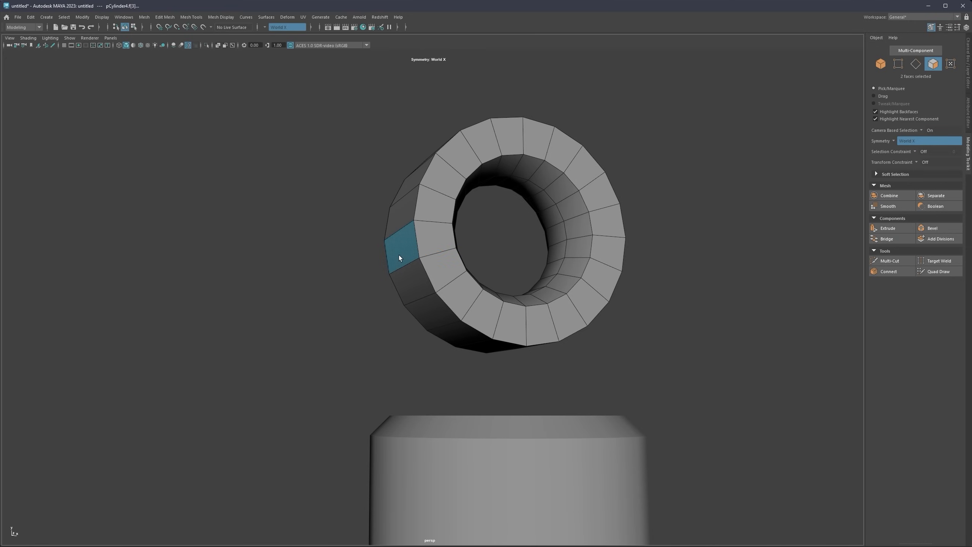
pyautogui.keyDown('alt'); pyautogui.moveTo(491, 330); pyautogui.dragTo(440, 291); pyautogui.keyUp('alt')
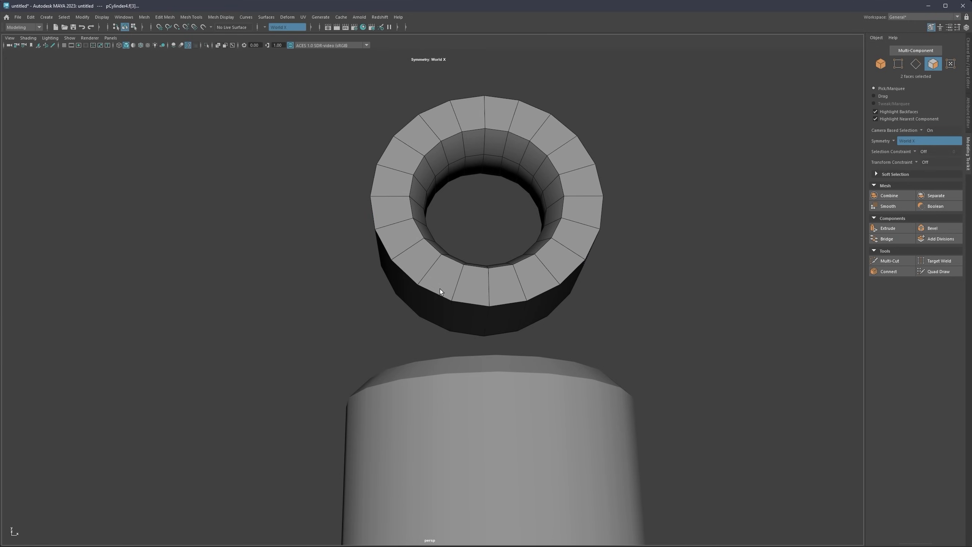
pyautogui.keyDown('shift'); pyautogui.doubleClick(476, 317); pyautogui.keyUp('shift')
pyautogui.keyDown('alt'); pyautogui.moveTo(569, 336); pyautogui.dragTo(439, 316); pyautogui.keyUp('alt')
pyautogui.click(390, 247)
pyautogui.keyDown('shift'); pyautogui.doubleClick(460, 322); pyautogui.keyUp('shift')
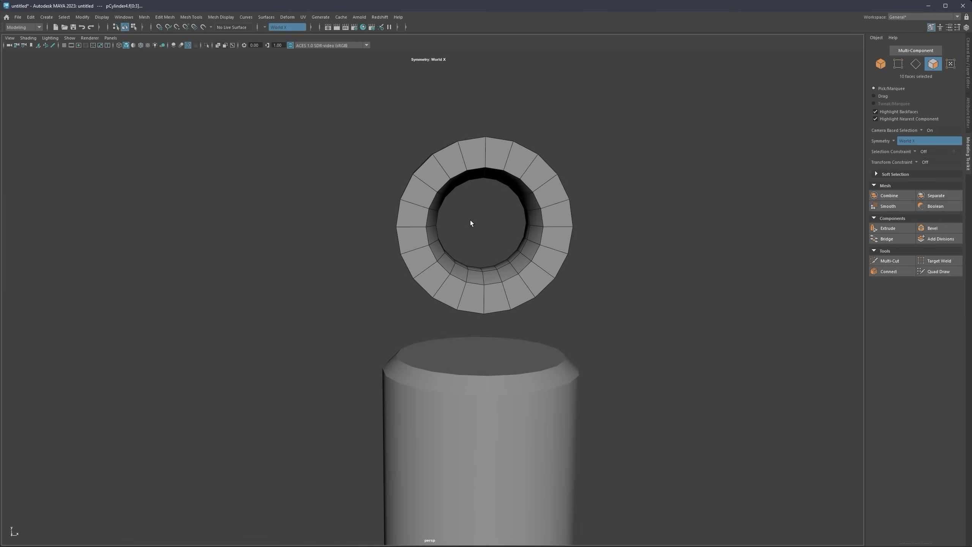
pyautogui.press('w')
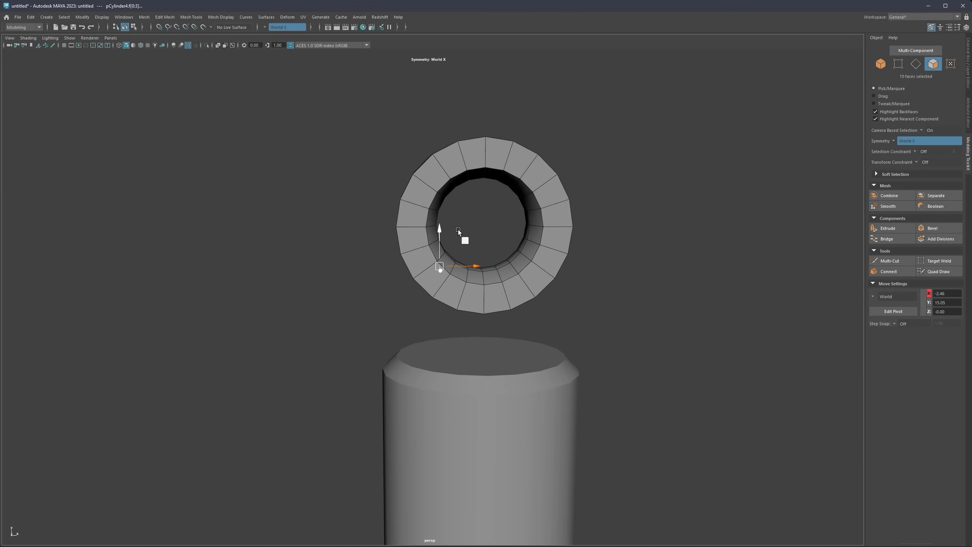
# Step: Extrude the ring's selected lower faces downward, flatten them vertically and lower the flat base into the cylinder's top at about Y 9.34
pyautogui.keyDown('shift'); pyautogui.moveTo(439, 229); pyautogui.dragTo(440, 280); pyautogui.keyUp('shift')
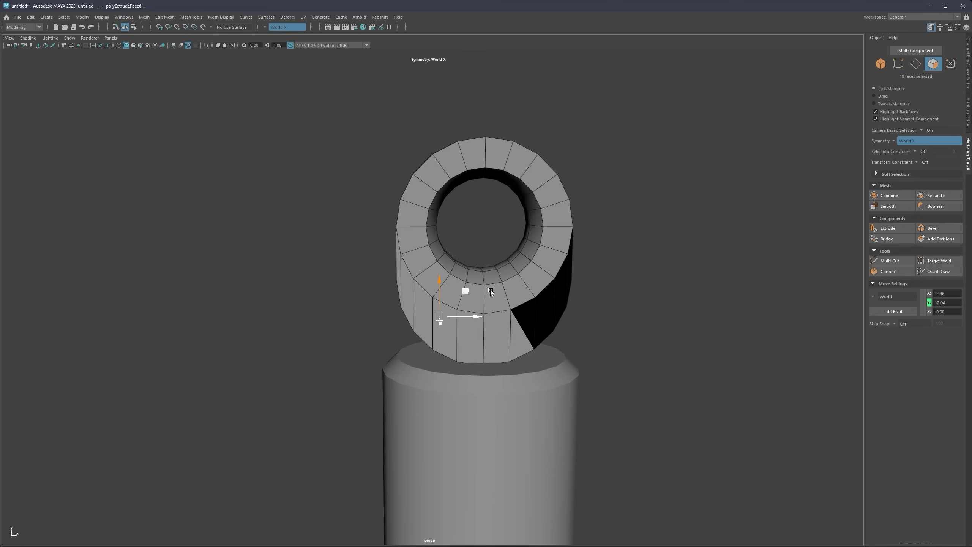
pyautogui.press('r')
pyautogui.moveTo(440, 351); pyautogui.dragTo(457, 271)
pyautogui.press('w')
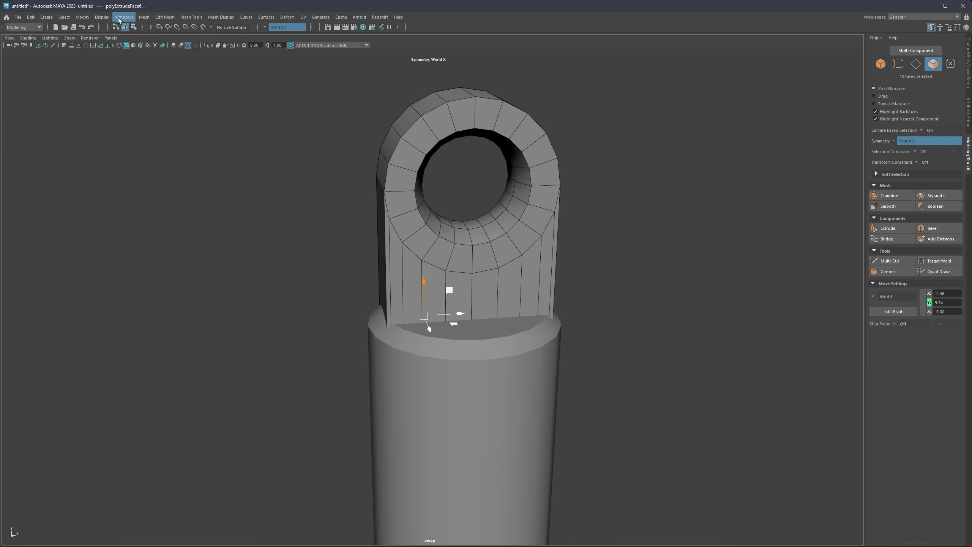
# Step: Display the Tool Box among Maya's UI elements
pyautogui.click(102, 18)
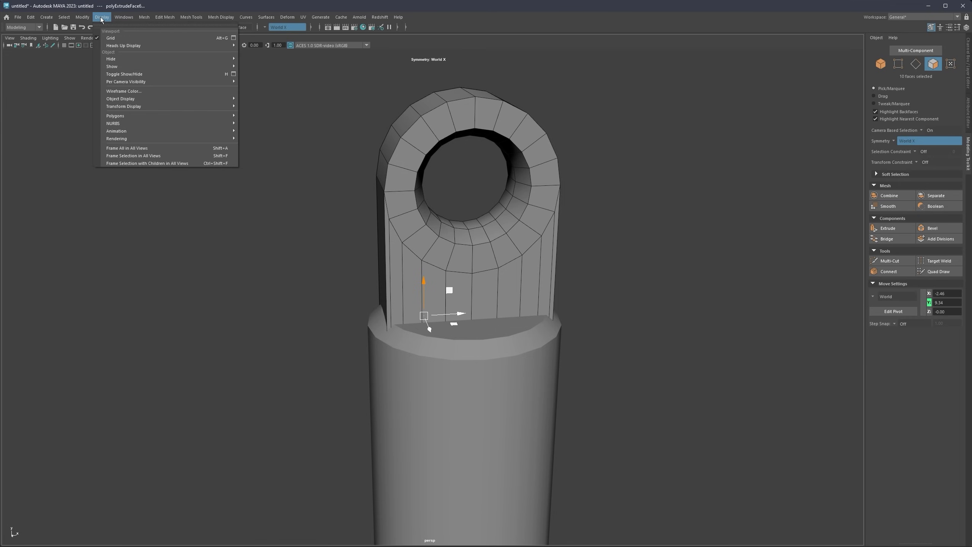
pyautogui.moveTo(124, 17)
pyautogui.moveTo(161, 93)
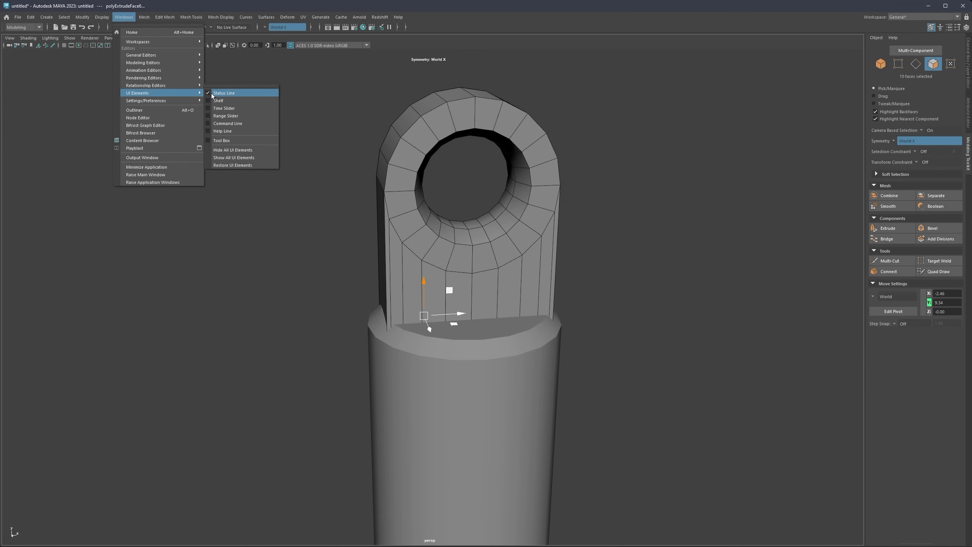
pyautogui.click(217, 141)
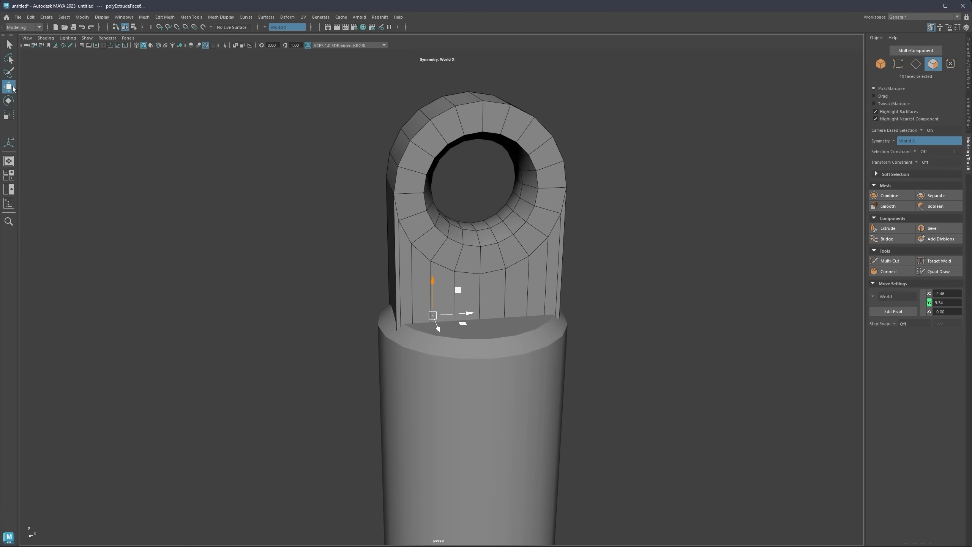
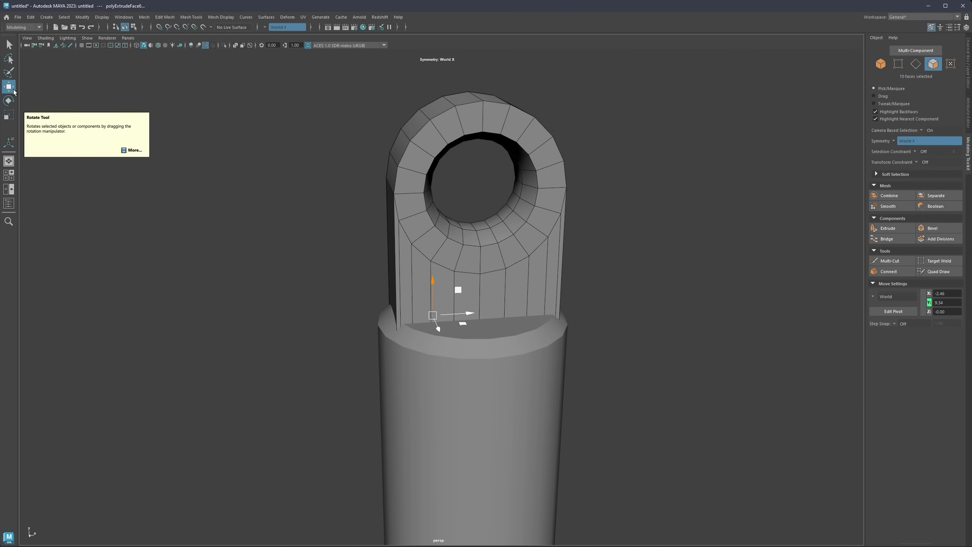
# Step: Hide the Tool Box again
pyautogui.click(123, 17)
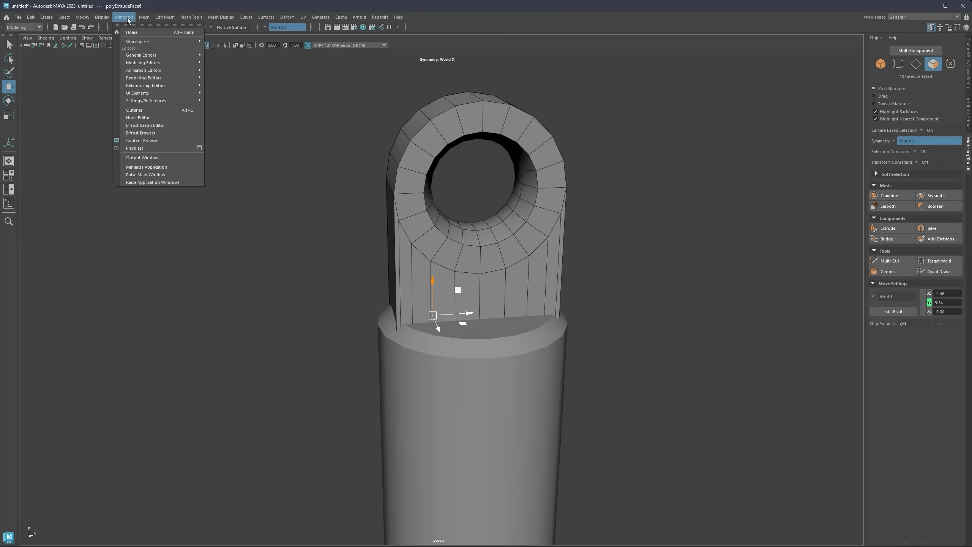
pyautogui.moveTo(134, 94)
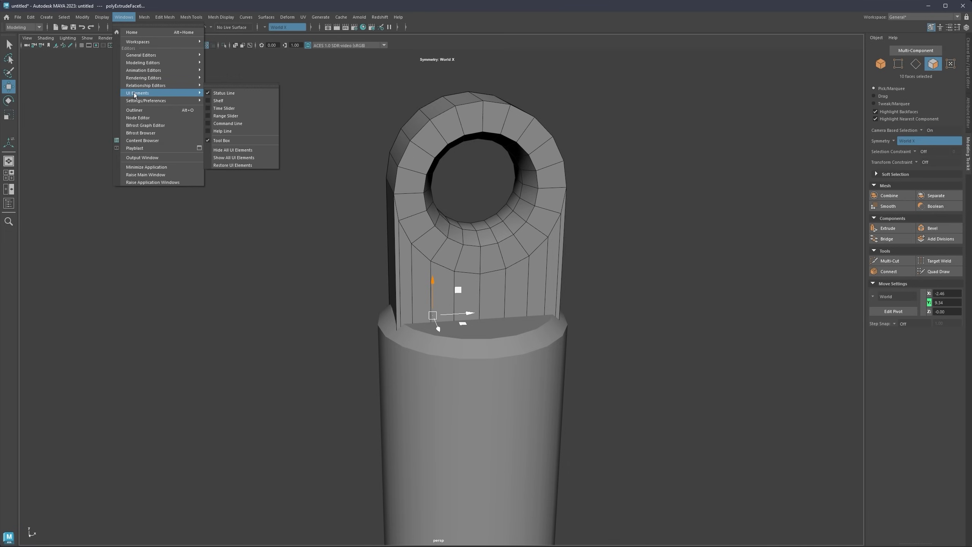
pyautogui.click(222, 140)
pyautogui.scroll(3, 427, 222)
pyautogui.scroll(-4, 425, 244)
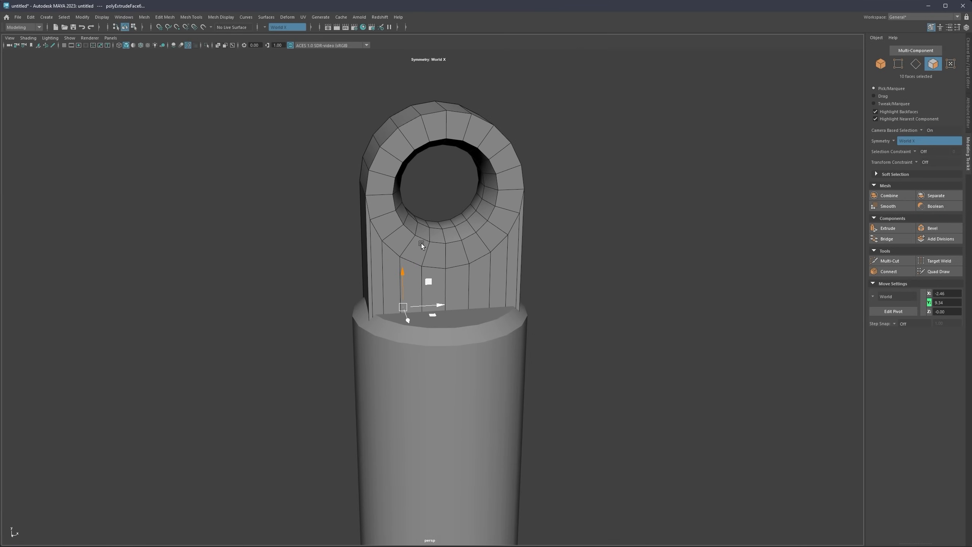
# Step: Return the ring bracket to object mode and scale it down so it is narrower than the cylinder's top
pyautogui.moveTo(474, 225); pyautogui.dragTo(527, 212, button='right')
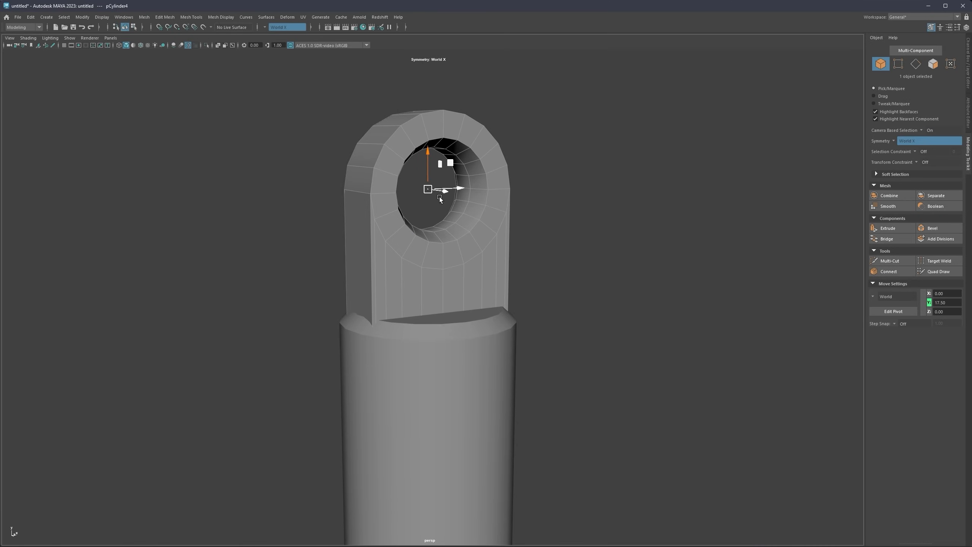
pyautogui.press('r')
pyautogui.moveTo(425, 192); pyautogui.dragTo(428, 213)
pyautogui.press('w')
pyautogui.scroll(7, 433, 266)
pyautogui.scroll(-2, 398, 268)
pyautogui.keyDown('alt'); pyautogui.moveTo(396, 266); pyautogui.dragTo(488, 198); pyautogui.keyUp('alt')
pyautogui.press('r')
pyautogui.moveTo(396, 195); pyautogui.dragTo(421, 198)
pyautogui.scroll(-5, 404, 222)
pyautogui.moveTo(391, 234); pyautogui.dragTo(345, 214)
# Step: Deselect the ring bracket and examine its proportions against the whole stacked assembly from several angles
pyautogui.scroll(4, 471, 278)
pyautogui.keyDown('alt'); pyautogui.moveTo(471, 278); pyautogui.dragTo(445, 261, button='middle'); pyautogui.keyUp('alt')
pyautogui.keyDown('alt'); pyautogui.moveTo(388, 272); pyautogui.dragTo(373, 230); pyautogui.keyUp('alt')
pyautogui.keyDown('alt'); pyautogui.moveTo(392, 297); pyautogui.dragTo(378, 210); pyautogui.keyUp('alt')
pyautogui.scroll(-3, 452, 215)
pyautogui.scroll(-3, 489, 316)
pyautogui.keyDown('alt'); pyautogui.moveTo(488, 317); pyautogui.dragTo(455, 198, button='middle'); pyautogui.keyUp('alt')
pyautogui.click(514, 193)
pyautogui.scroll(-1, 454, 219)
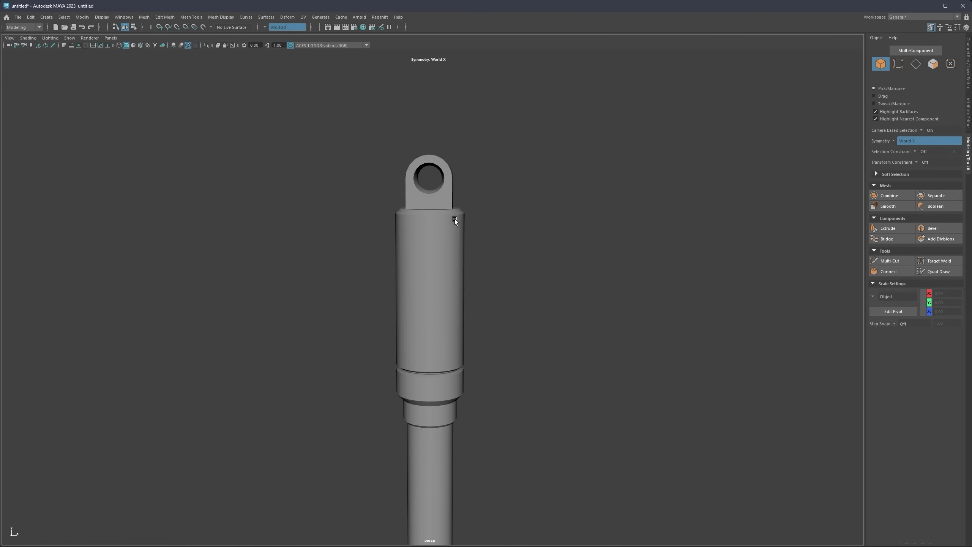
pyautogui.keyDown('alt'); pyautogui.moveTo(454, 219); pyautogui.dragTo(435, 230); pyautogui.keyUp('alt')
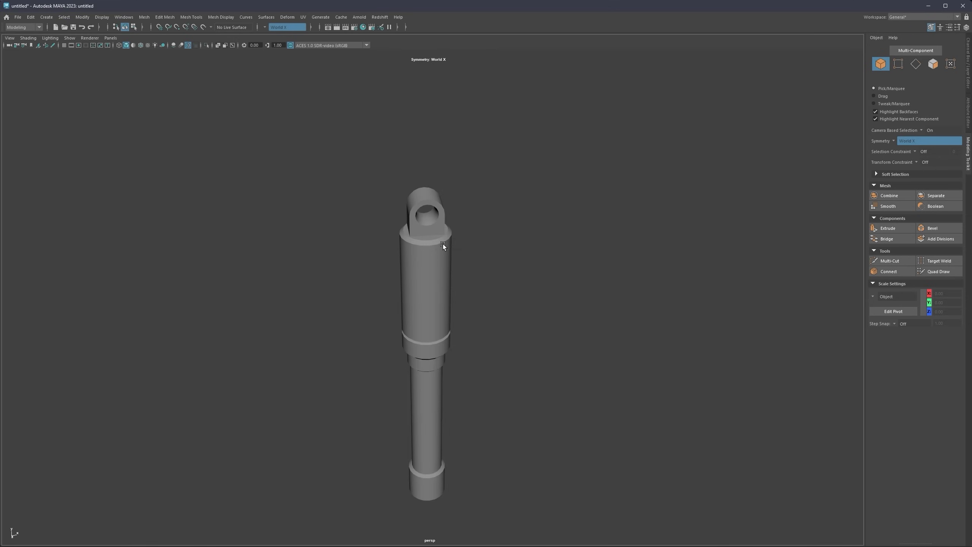
# Step: Move the ring bracket slightly down into the cylinder's top, deselect it and check the full model
pyautogui.keyDown('alt'); pyautogui.moveTo(443, 249); pyautogui.dragTo(427, 239, button='middle'); pyautogui.keyUp('alt')
pyautogui.keyDown('alt'); pyautogui.moveTo(427, 240); pyautogui.dragTo(418, 184); pyautogui.keyUp('alt')
pyautogui.click(418, 183)
pyautogui.scroll(5, 425, 182)
pyautogui.press('w')
pyautogui.keyDown('alt'); pyautogui.moveTo(406, 151); pyautogui.dragTo(402, 254, button='middle'); pyautogui.keyUp('alt')
pyautogui.scroll(2, 401, 245)
pyautogui.moveTo(397, 172); pyautogui.dragTo(397, 177)
pyautogui.click(478, 192)
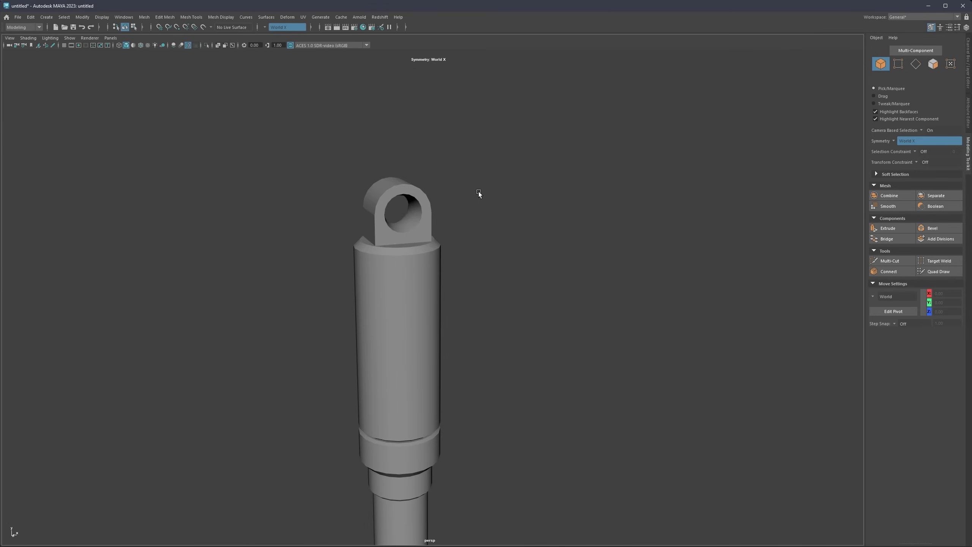
pyautogui.scroll(-5, 430, 280)
pyautogui.keyDown('alt'); pyautogui.moveTo(430, 280); pyautogui.dragTo(416, 242, button='middle'); pyautogui.keyUp('alt')
pyautogui.moveTo(416, 243)
pyautogui.keyDown('alt'); pyautogui.mouseDown()
pyautogui.moveTo(392, 231)
pyautogui.moveTo(441, 202)
pyautogui.mouseUp(); pyautogui.keyUp('alt')
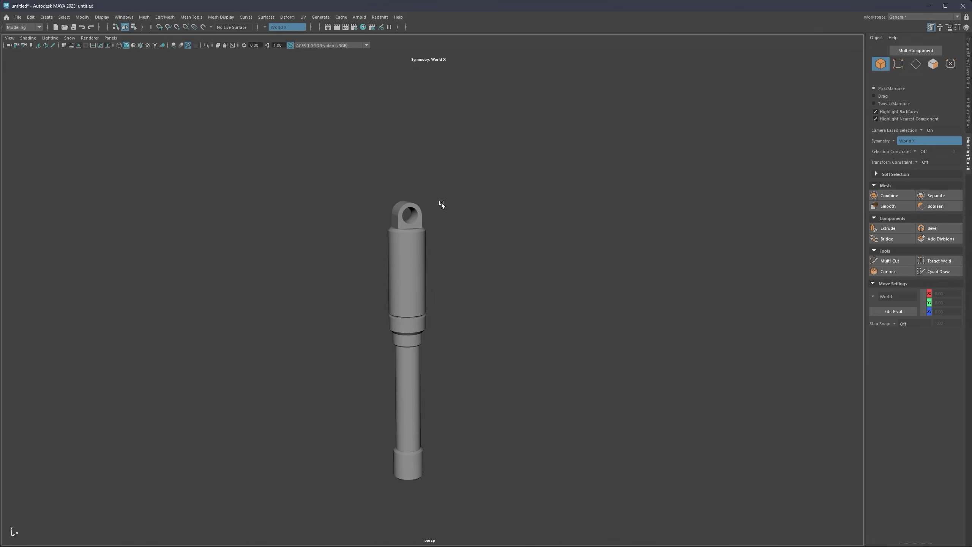
pyautogui.keyDown('alt'); pyautogui.moveTo(431, 302); pyautogui.dragTo(444, 271, button='middle'); pyautogui.keyUp('alt')
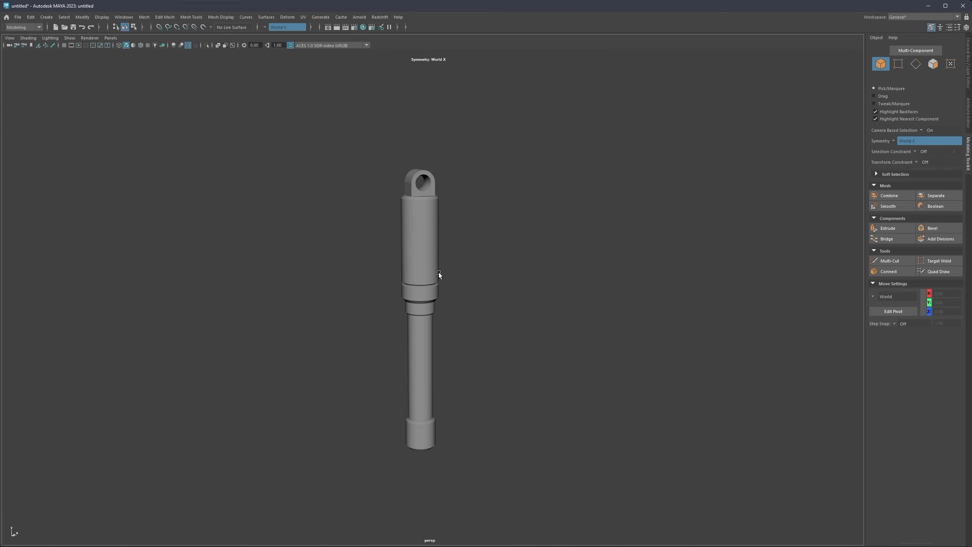
# Step: Open the Outliner and place its window beside the model
pyautogui.press('alt')
pyautogui.hotkey('alt', 'o')
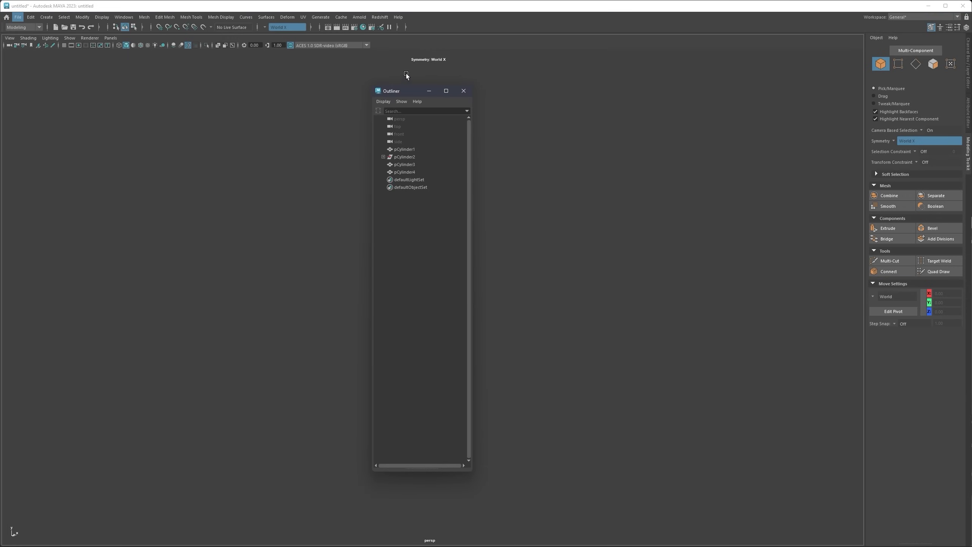
pyautogui.click(464, 91)
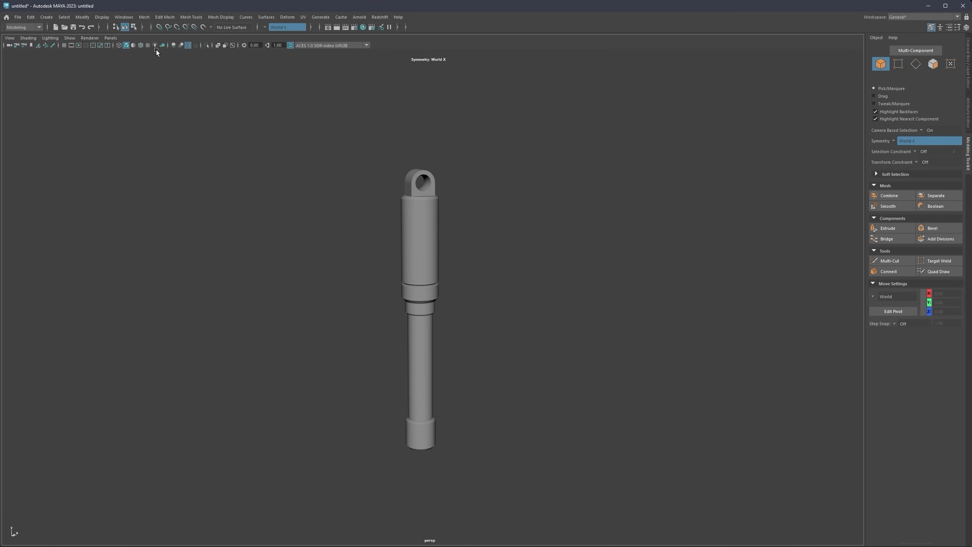
pyautogui.click(124, 17)
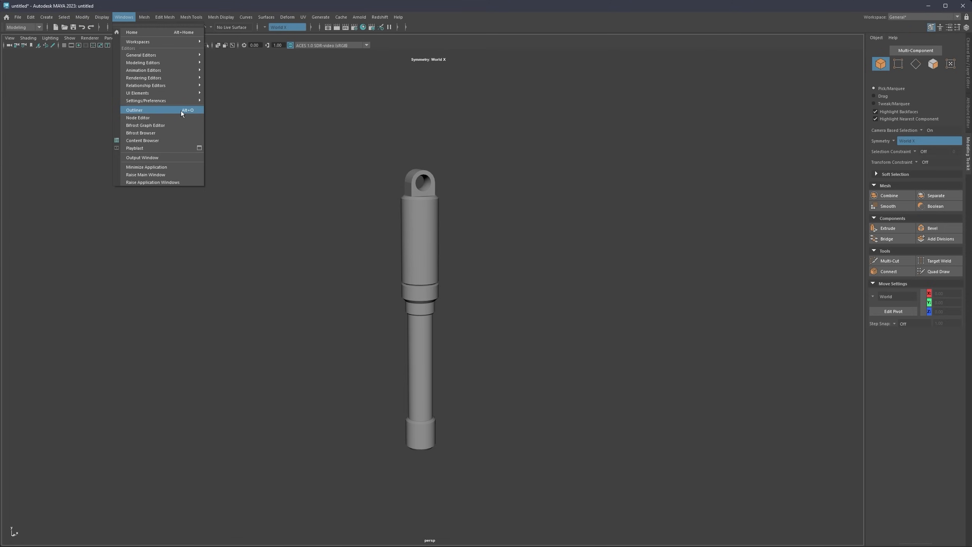
pyautogui.click(269, 122)
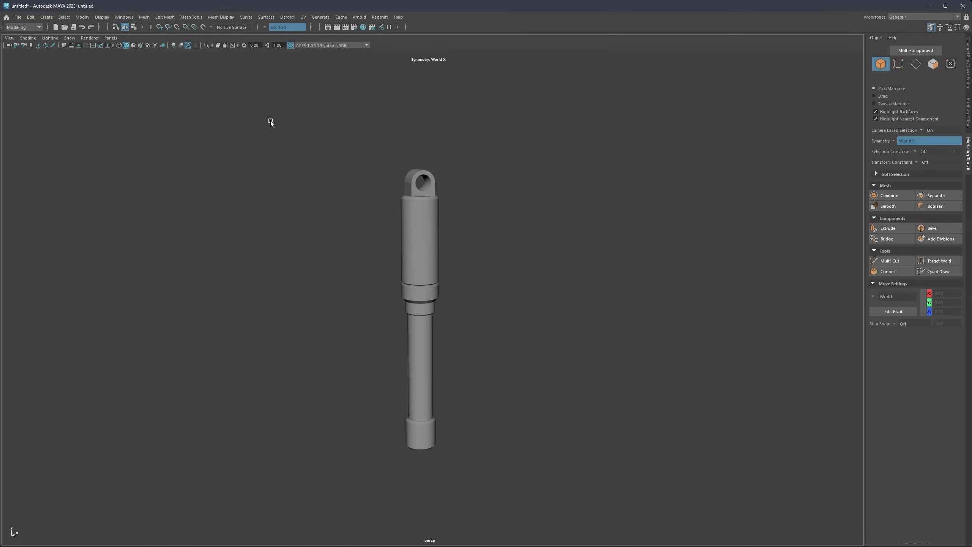
pyautogui.moveTo(423, 93); pyautogui.dragTo(237, 84)
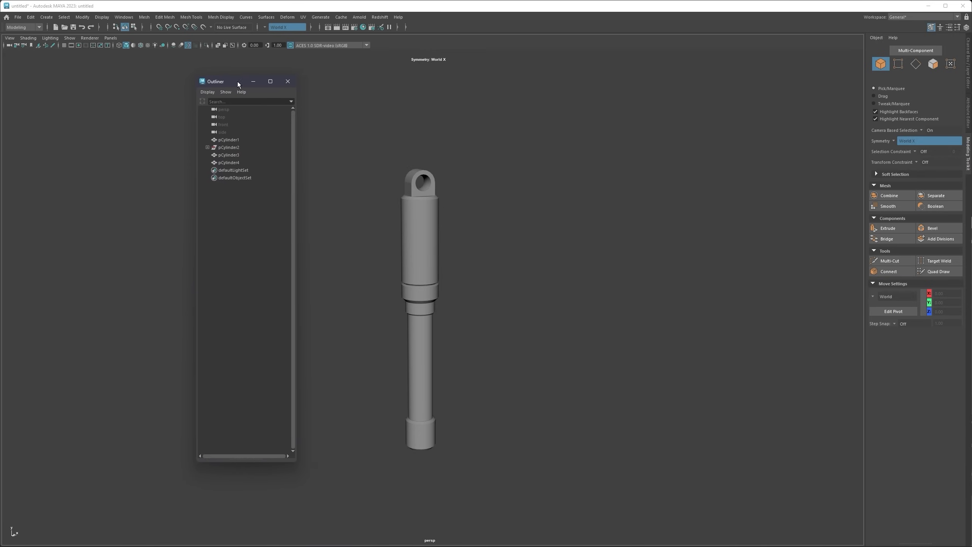
# Step: Move polySurface1 and polySurface2 out of the pCylinder2 group to the top level of the Outliner
pyautogui.click(207, 147)
pyautogui.click(232, 154)
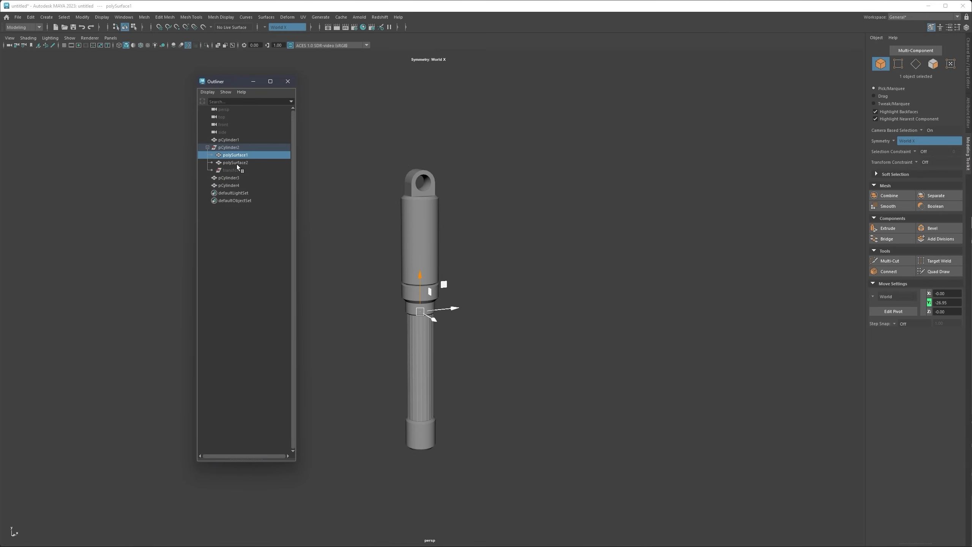
pyautogui.keyDown('shift'); pyautogui.click(237, 163); pyautogui.keyUp('shift')
pyautogui.moveTo(243, 169); pyautogui.dragTo(252, 277, button='middle')
# Step: Delete the construction history of polySurface2 to clear the leftover pCylinder2 group
pyautogui.click(249, 185)
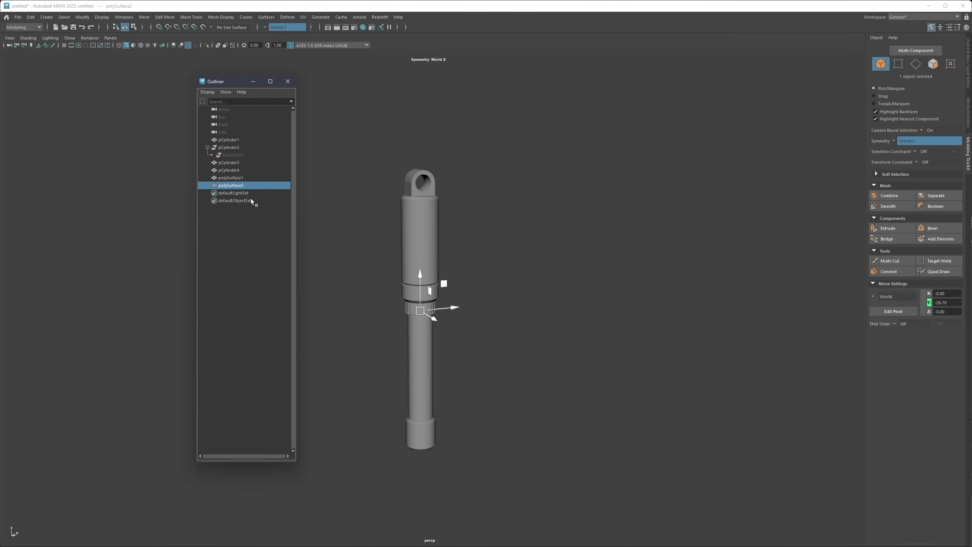
pyautogui.click(30, 16)
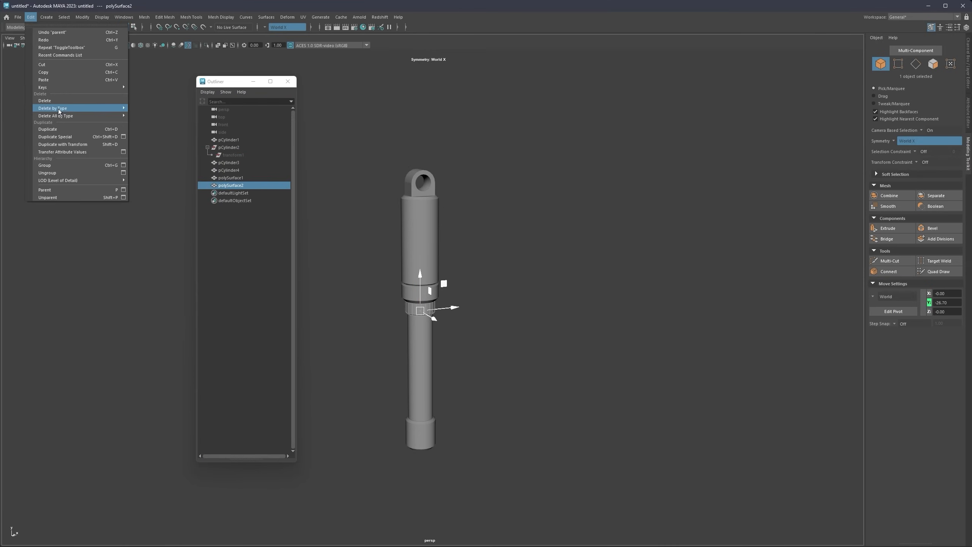
pyautogui.moveTo(61, 108)
pyautogui.click(144, 110)
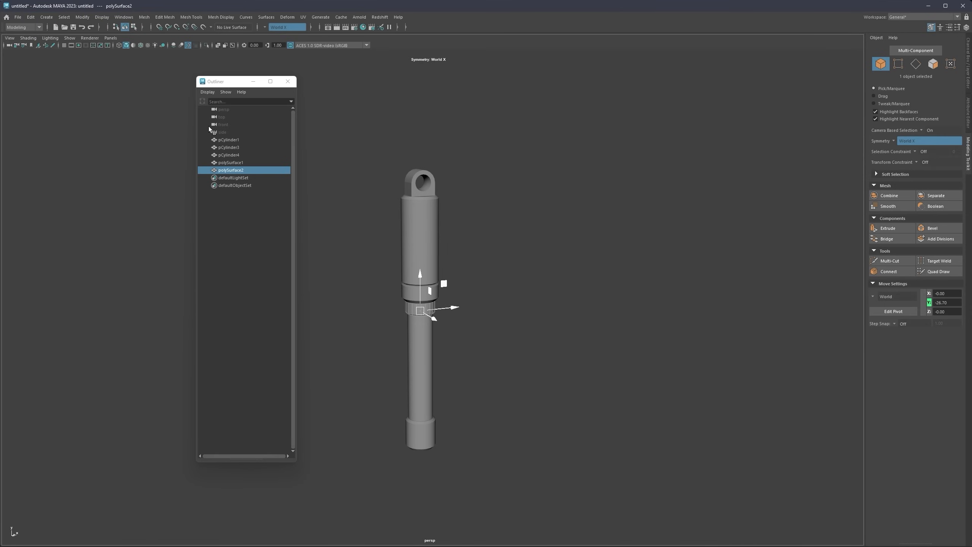
# Step: Select all five meshes from pCylinder1 through polySurface2 in the Outliner and group them
pyautogui.click(237, 163)
pyautogui.click(235, 155)
pyautogui.click(235, 148)
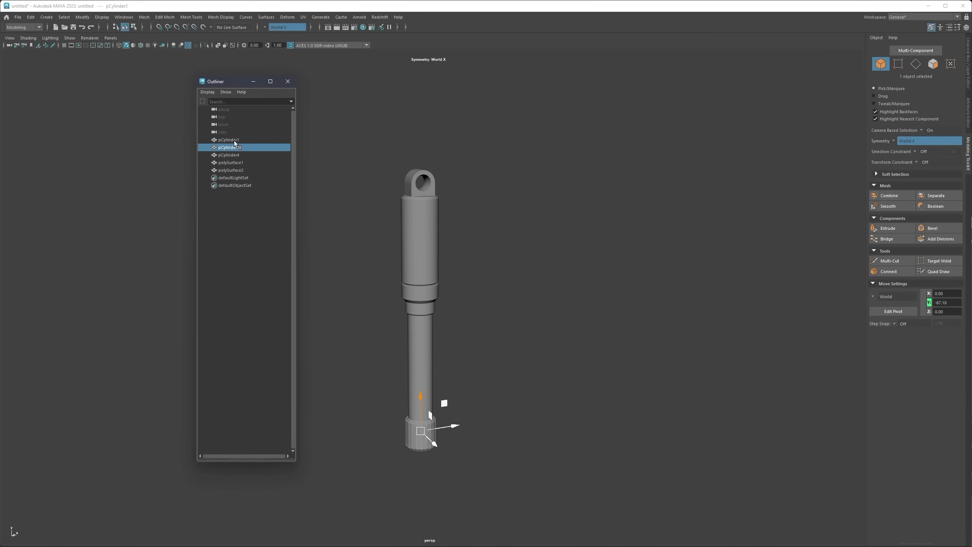
pyautogui.click(234, 140)
pyautogui.keyDown('shift'); pyautogui.click(236, 169); pyautogui.keyUp('shift')
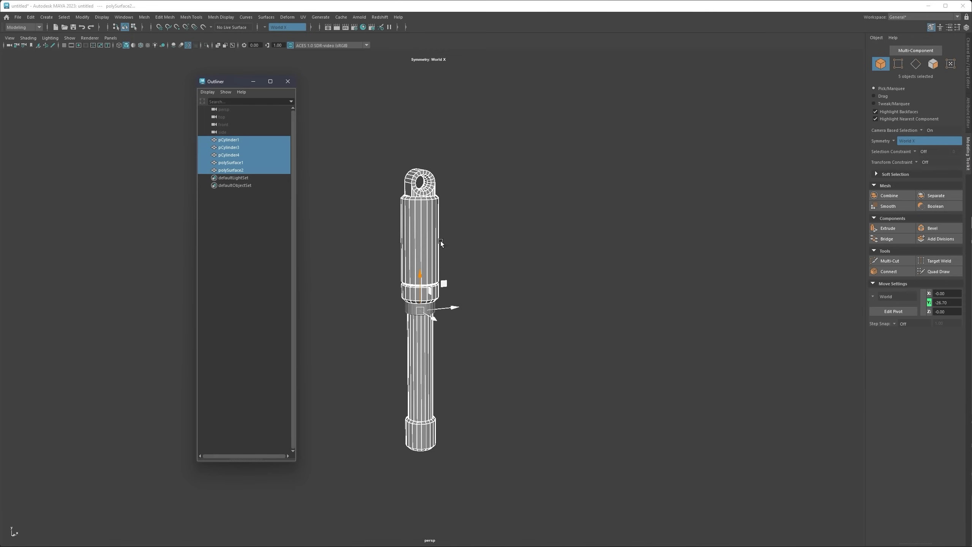
pyautogui.keyDown('alt'); pyautogui.moveTo(440, 243); pyautogui.dragTo(483, 216, button='middle'); pyautogui.keyUp('alt')
pyautogui.scroll(3, 483, 216)
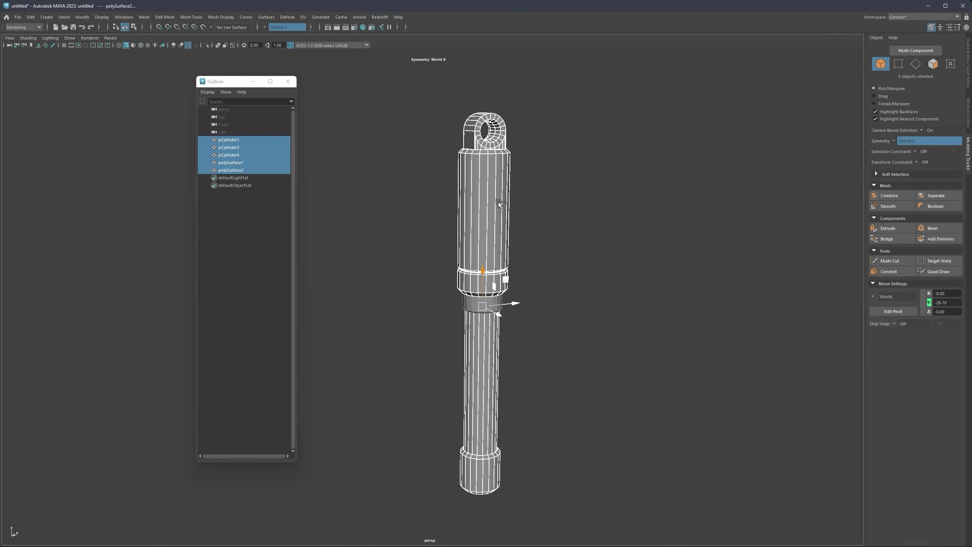
pyautogui.hotkey('ctrl', 'g')
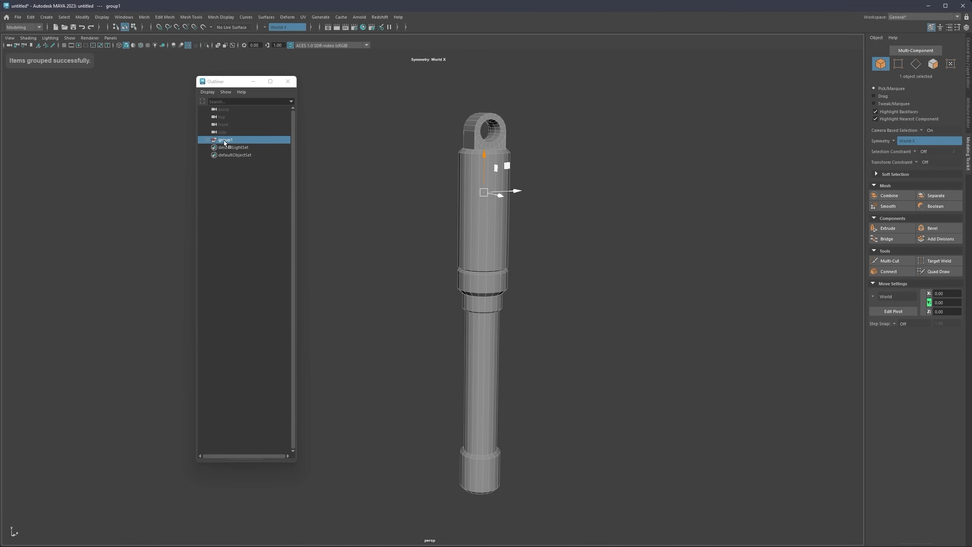
# Step: Duplicate the grouped model by moving a copy sideways to about X -45
pyautogui.keyDown('alt'); pyautogui.moveTo(512, 199); pyautogui.dragTo(485, 187); pyautogui.keyUp('alt')
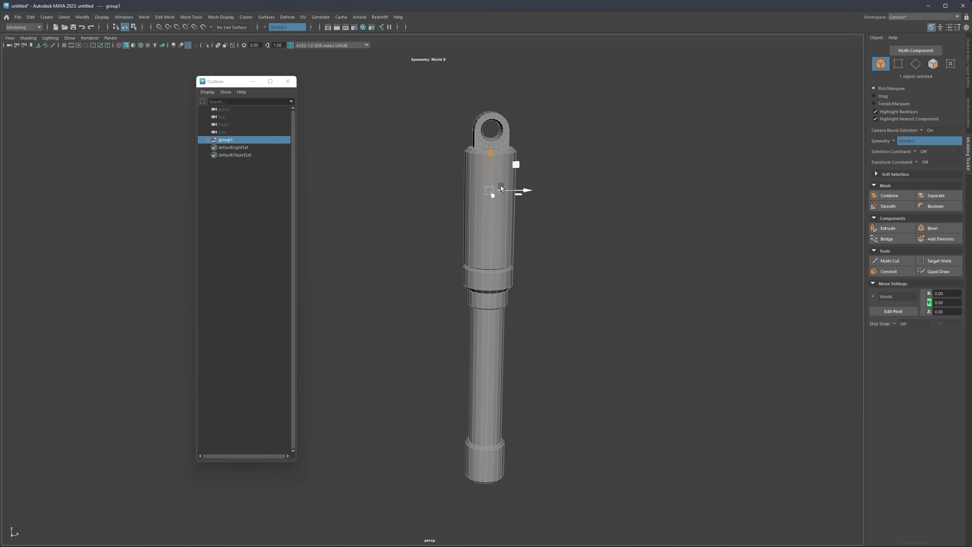
pyautogui.keyDown('alt'); pyautogui.moveTo(505, 188); pyautogui.dragTo(492, 190, button='middle'); pyautogui.keyUp('alt')
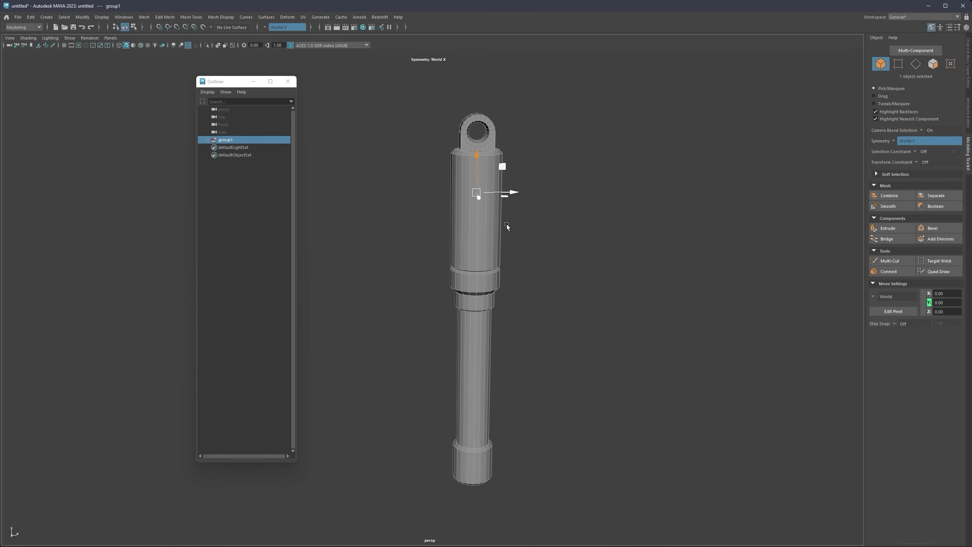
pyautogui.keyDown('alt'); pyautogui.moveTo(516, 195); pyautogui.dragTo(492, 204, button='right'); pyautogui.keyUp('alt')
pyautogui.keyDown('alt'); pyautogui.moveTo(493, 204); pyautogui.dragTo(530, 198, button='middle'); pyautogui.keyUp('alt')
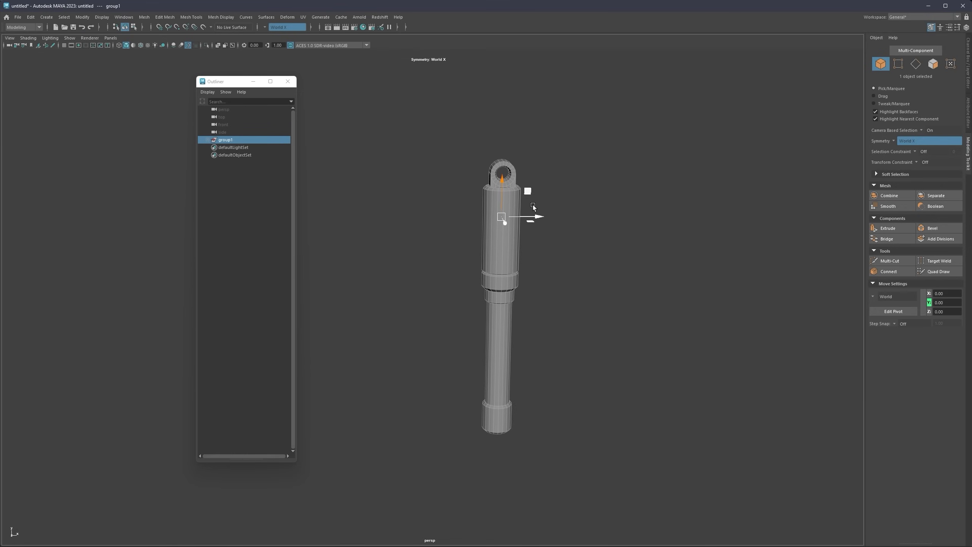
pyautogui.keyDown('shift'); pyautogui.moveTo(534, 216); pyautogui.dragTo(395, 214); pyautogui.keyUp('shift')
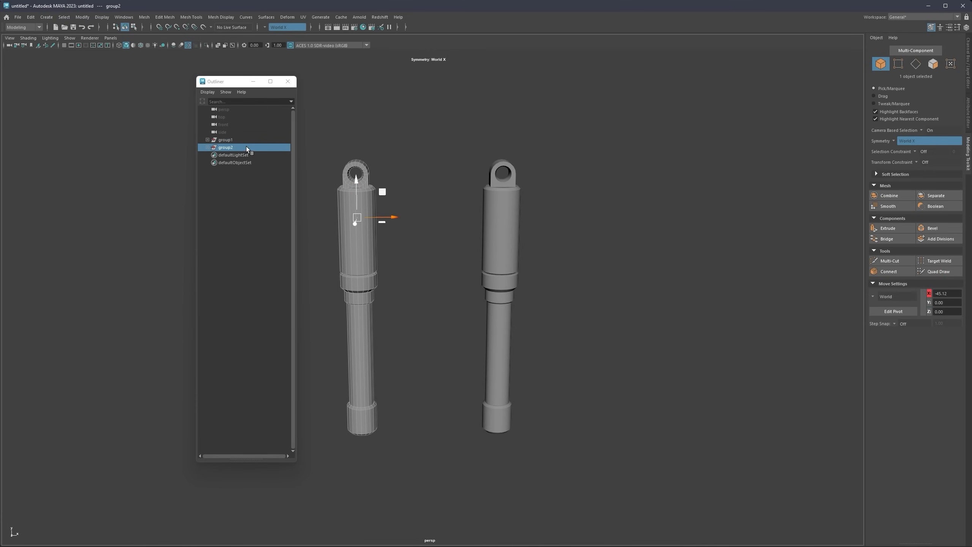
# Step: Rename the duplicated group as Test1 in the Outliner
pyautogui.doubleClick(229, 148)
pyautogui.write('Tes')
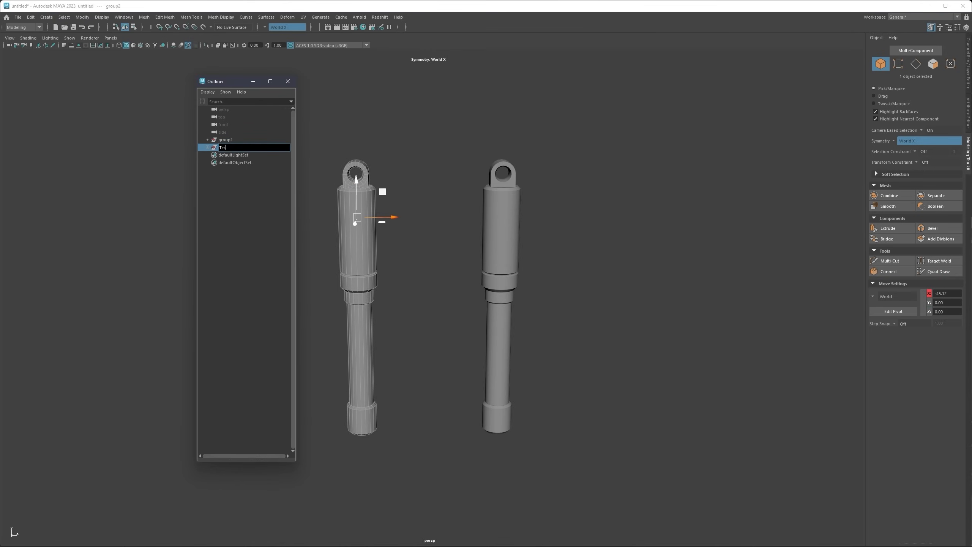
pyautogui.write('t1')
pyautogui.press('Return')
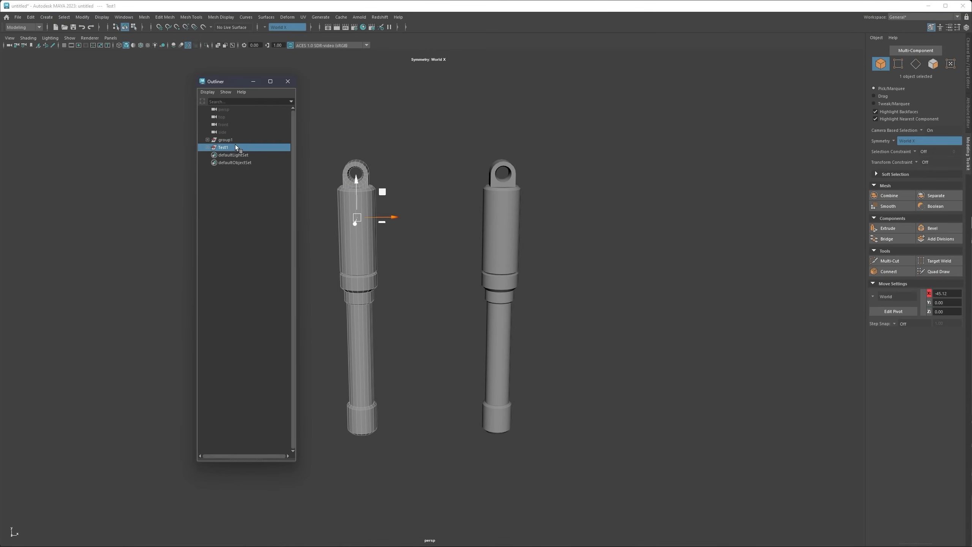
# Step: Rename the original group1 as Test2 in the Outliner and close the Outliner
pyautogui.click(226, 141)
pyautogui.doubleClick(230, 140)
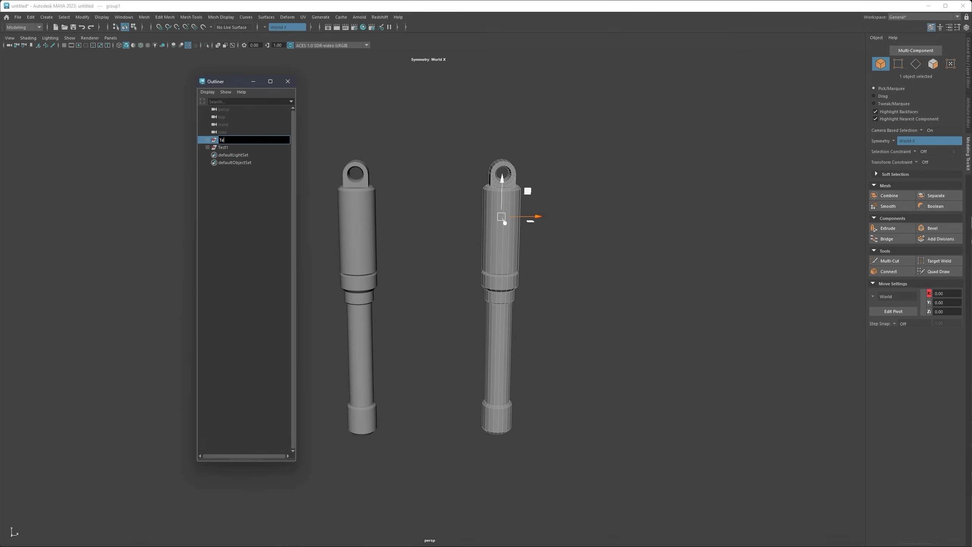
pyautogui.write('Test2')
pyautogui.press('Return')
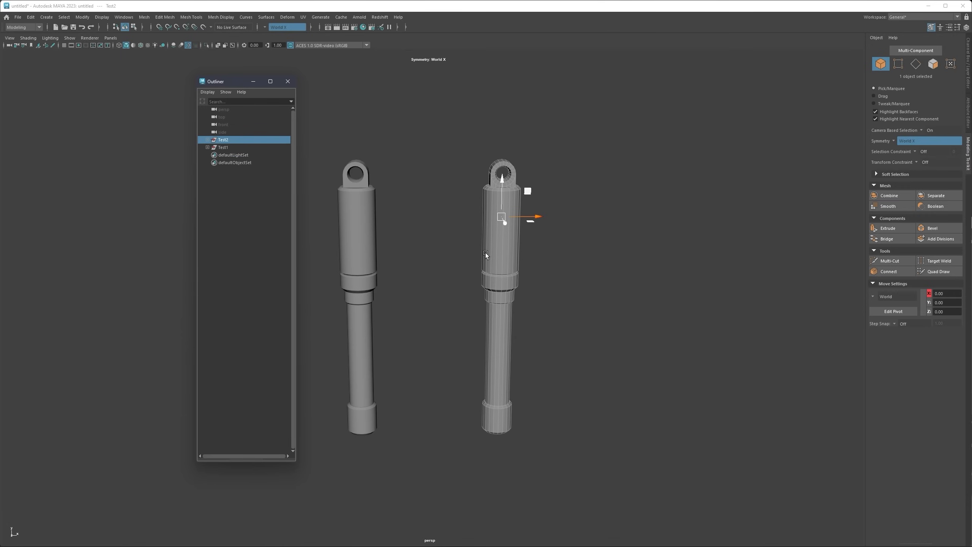
pyautogui.click(288, 82)
# Step: Try removing the ring bracket from the top of Test2, and undo the deletion
pyautogui.keyDown('alt'); pyautogui.moveTo(519, 190); pyautogui.dragTo(503, 206, button='middle'); pyautogui.keyUp('alt')
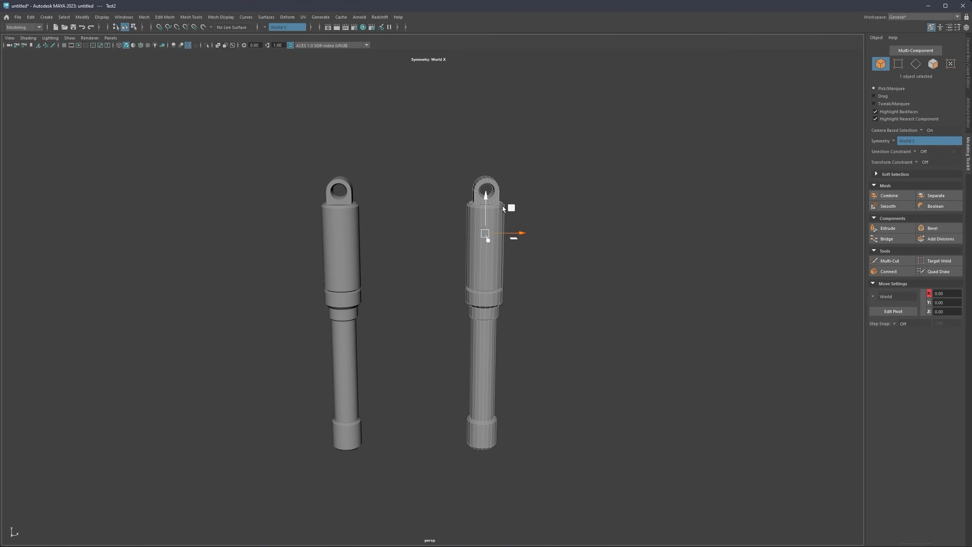
pyautogui.keyDown('alt'); pyautogui.moveTo(502, 206); pyautogui.dragTo(527, 136, button='right'); pyautogui.keyUp('alt')
pyautogui.keyDown('alt'); pyautogui.moveTo(528, 136); pyautogui.dragTo(478, 239, button='middle'); pyautogui.keyUp('alt')
pyautogui.click(463, 209)
pyautogui.keyDown('alt'); pyautogui.moveTo(467, 238); pyautogui.dragTo(460, 221); pyautogui.keyUp('alt')
pyautogui.keyDown('alt'); pyautogui.moveTo(463, 255); pyautogui.dragTo(441, 219, button='middle'); pyautogui.keyUp('alt')
pyautogui.press('Delete')
pyautogui.keyDown('alt'); pyautogui.moveTo(441, 219); pyautogui.dragTo(307, 212); pyautogui.keyUp('alt')
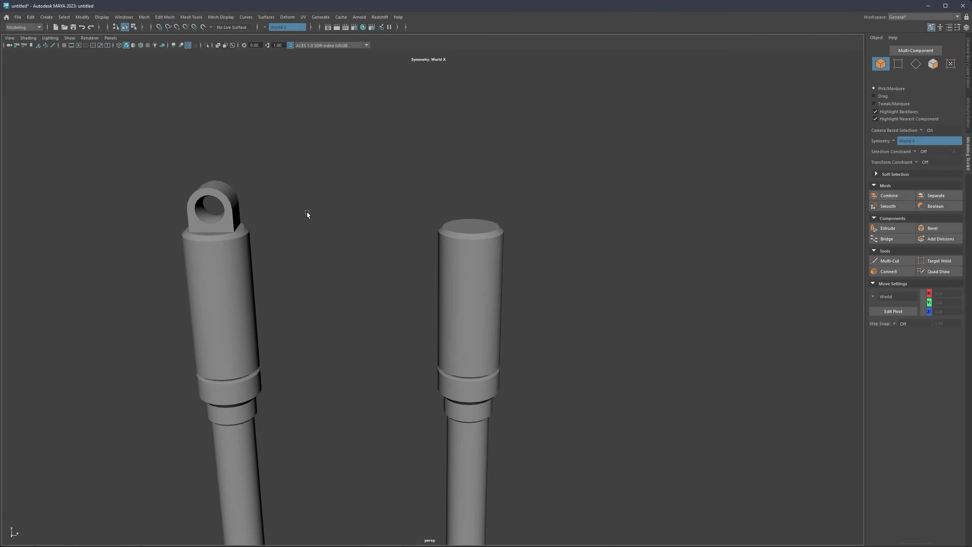
pyautogui.keyDown('alt'); pyautogui.moveTo(224, 219); pyautogui.dragTo(253, 215, button='middle'); pyautogui.keyUp('alt')
pyautogui.keyDown('alt'); pyautogui.moveTo(517, 215); pyautogui.dragTo(483, 236, button='middle'); pyautogui.keyUp('alt')
pyautogui.keyDown('alt'); pyautogui.moveTo(482, 236); pyautogui.dragTo(520, 192, button='right'); pyautogui.keyUp('alt')
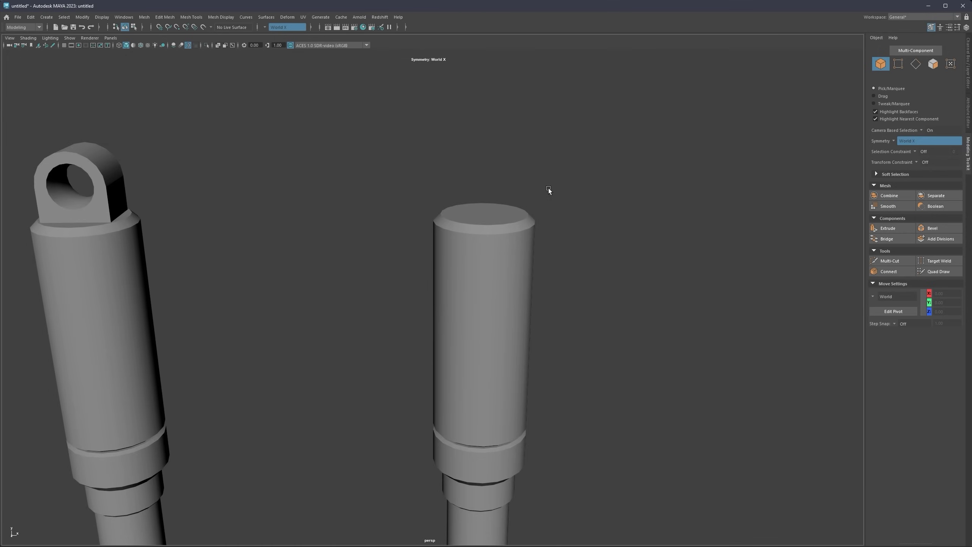
pyautogui.keyDown('alt'); pyautogui.moveTo(485, 227); pyautogui.dragTo(481, 249, button='right'); pyautogui.keyUp('alt')
pyautogui.keyDown('alt'); pyautogui.moveTo(481, 249); pyautogui.dragTo(374, 261); pyautogui.keyUp('alt')
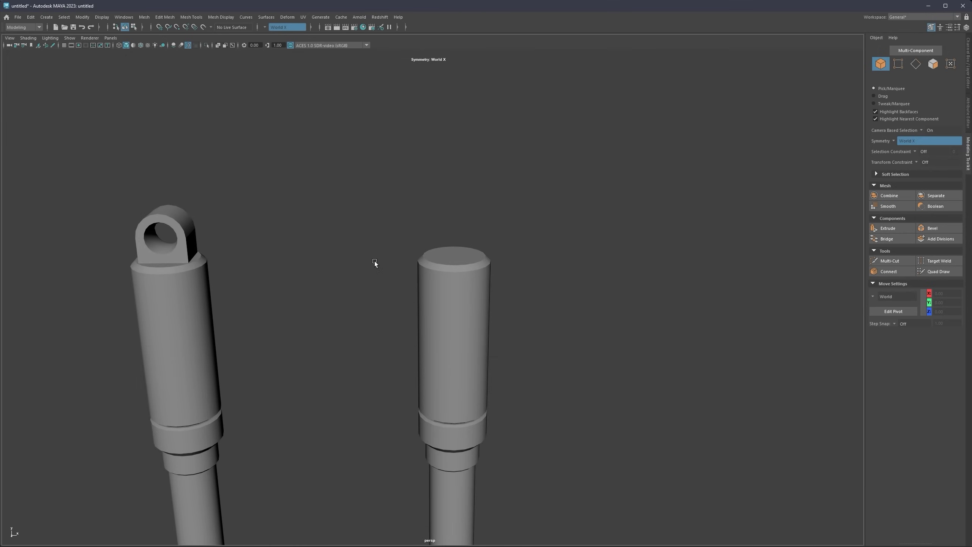
pyautogui.hotkey('ctrl', 'z')
# Step: Select the curved outer faces over the top of Test2's ring bracket and scale them vertically into a flat top
pyautogui.keyDown('alt'); pyautogui.moveTo(465, 258); pyautogui.dragTo(517, 245, button='right'); pyautogui.keyUp('alt')
pyautogui.keyDown('alt'); pyautogui.moveTo(478, 222); pyautogui.dragTo(447, 293, button='middle'); pyautogui.keyUp('alt')
pyautogui.keyDown('alt'); pyautogui.moveTo(390, 276); pyautogui.dragTo(431, 256, button='right'); pyautogui.keyUp('alt')
pyautogui.press('q')
pyautogui.keyDown('alt'); pyautogui.moveTo(356, 255); pyautogui.dragTo(335, 244); pyautogui.keyUp('alt')
pyautogui.moveTo(331, 243); pyautogui.dragTo(331, 261, button='right')
pyautogui.click(331, 261)
pyautogui.keyDown('alt'); pyautogui.moveTo(428, 221); pyautogui.dragTo(400, 221); pyautogui.keyUp('alt')
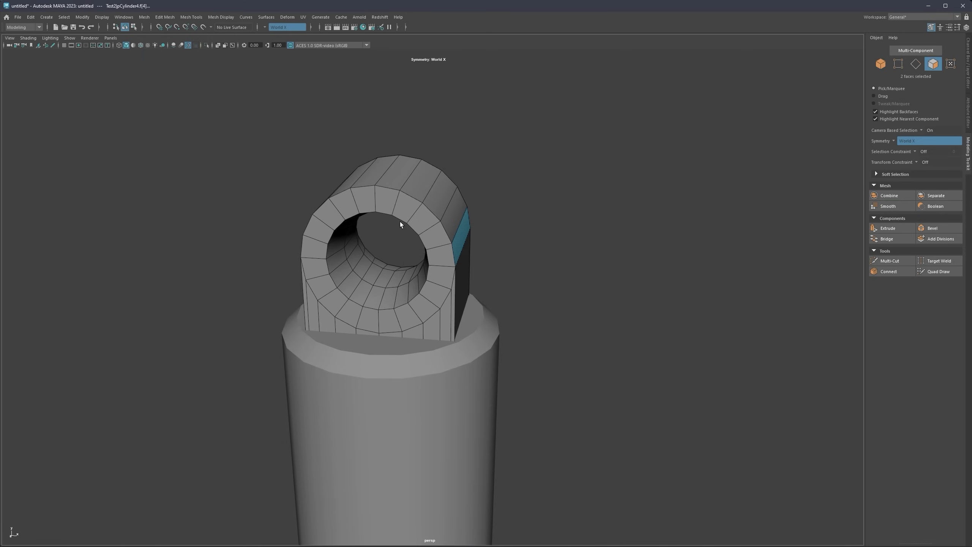
pyautogui.doubleClick(395, 177)
pyautogui.keyDown('alt'); pyautogui.moveTo(395, 175); pyautogui.dragTo(373, 201); pyautogui.keyUp('alt')
pyautogui.press('w')
pyautogui.press('r')
pyautogui.moveTo(372, 254); pyautogui.dragTo(371, 215)
# Step: Widen Test2's bracket by moving its side faces outward symmetrically to about X 5.11
pyautogui.scroll(-2, 413, 251)
pyautogui.keyDown('alt'); pyautogui.moveTo(414, 252); pyautogui.dragTo(511, 293); pyautogui.keyUp('alt')
pyautogui.scroll(2, 394, 260)
pyautogui.press('q')
pyautogui.click(456, 259)
pyautogui.keyDown('shift'); pyautogui.click(454, 300); pyautogui.keyUp('shift')
pyautogui.press('w')
pyautogui.scroll(2, 490, 298)
pyautogui.moveTo(447, 268)
pyautogui.keyDown('alt'); pyautogui.mouseDown()
pyautogui.moveTo(404, 285)
pyautogui.moveTo(439, 276)
pyautogui.mouseUp(); pyautogui.keyUp('alt')
# Step: Scale the whole bracket down uniformly to about 2.99 in X, 2.26 in Y and 2.99 in Z
pyautogui.moveTo(529, 213); pyautogui.dragTo(549, 205, button='right')
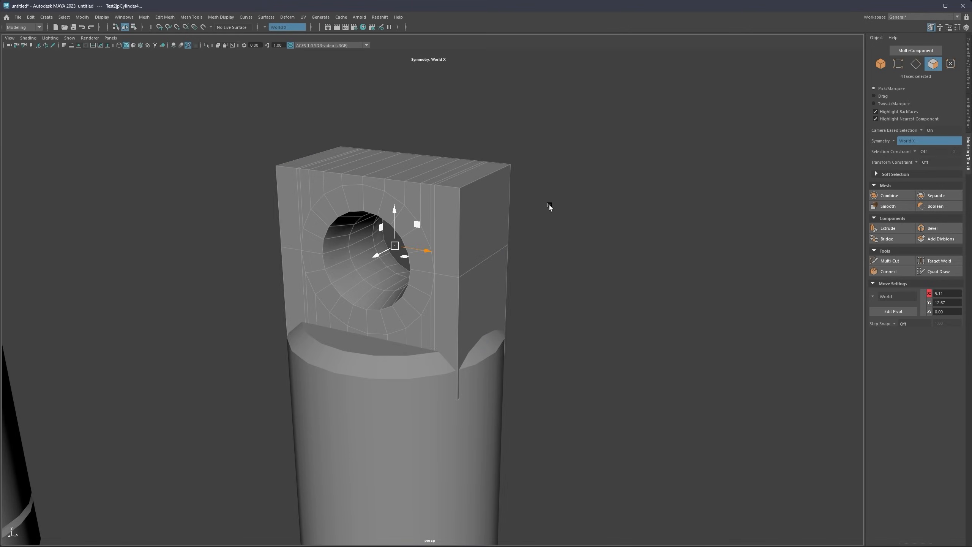
pyautogui.press('r')
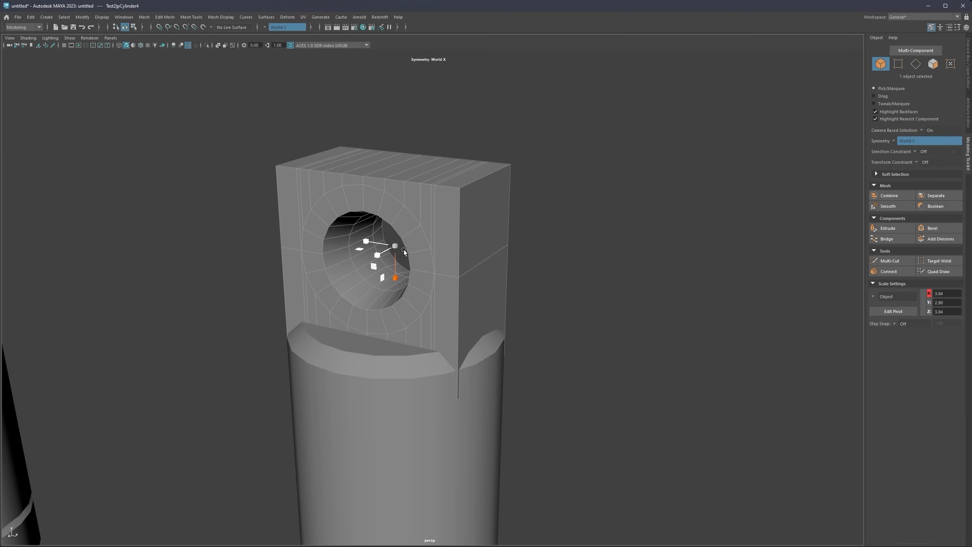
pyautogui.scroll(-5, 404, 249)
pyautogui.scroll(-6, 367, 253)
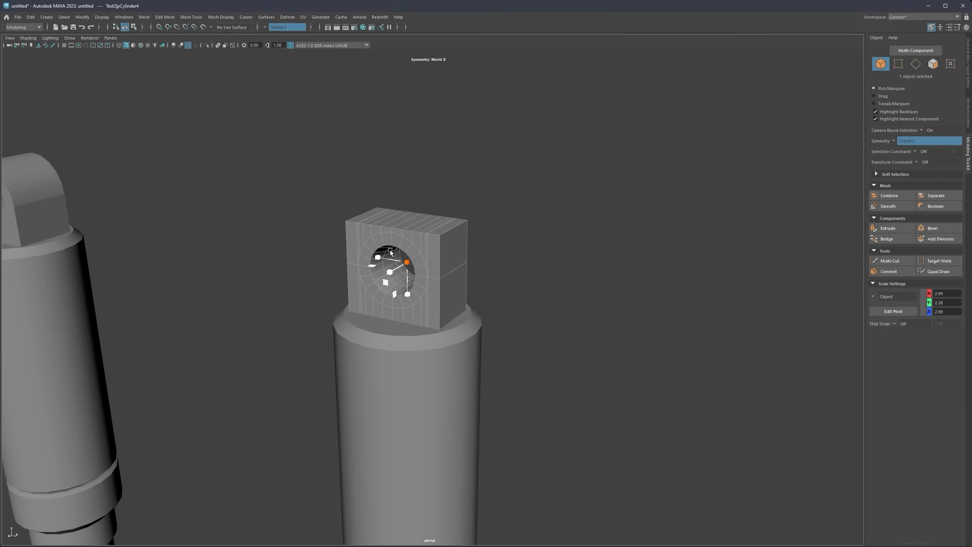
# Step: Move the bracket's two outer top edges down symmetrically to cut angled upper corners, and return to object mode
pyautogui.keyDown('alt'); pyautogui.moveTo(373, 248); pyautogui.dragTo(475, 207); pyautogui.keyUp('alt')
pyautogui.scroll(4, 420, 212)
pyautogui.moveTo(400, 172); pyautogui.dragTo(382, 148, button='right')
pyautogui.press('w')
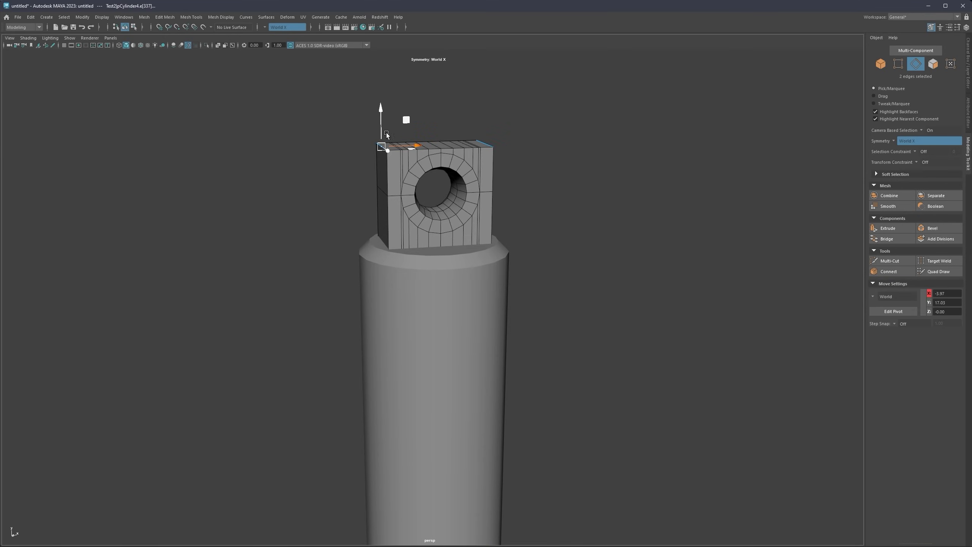
pyautogui.moveTo(381, 119); pyautogui.dragTo(387, 143)
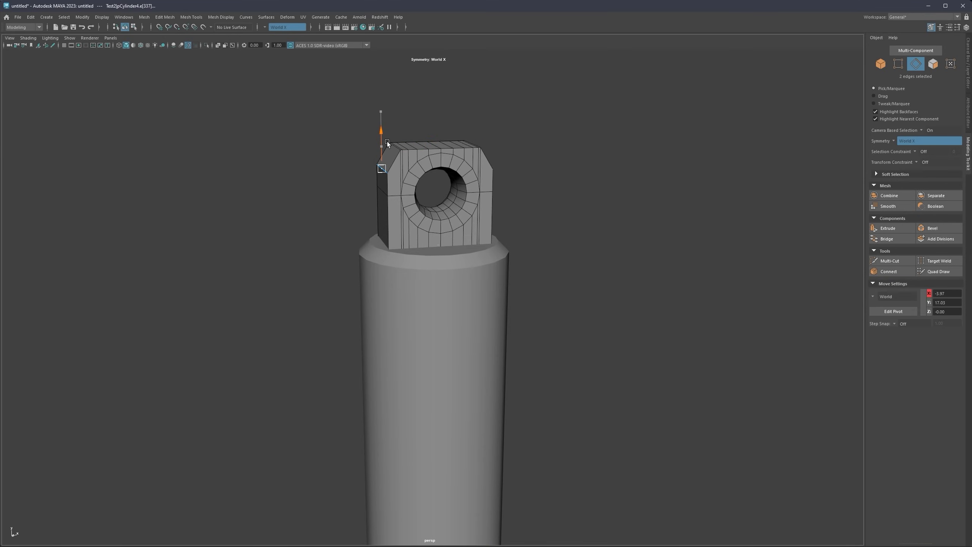
pyautogui.moveTo(488, 210); pyautogui.dragTo(548, 188, button='right')
pyautogui.scroll(-5, 455, 263)
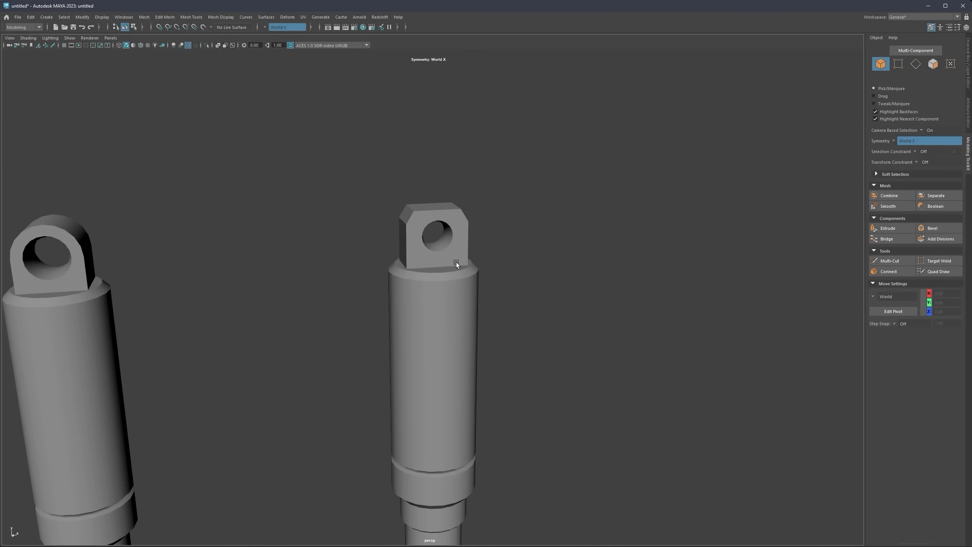
# Step: Lower the bracket onto the top of Test2's upper cylinder, to about Y 12.68
pyautogui.click(438, 251)
pyautogui.moveTo(437, 207); pyautogui.dragTo(439, 215)
pyautogui.scroll(-4, 444, 249)
pyautogui.keyDown('alt'); pyautogui.moveTo(483, 266); pyautogui.dragTo(502, 201, button='middle'); pyautogui.keyUp('alt')
pyautogui.click(507, 222)
# Step: Compare the reshaped bracket on Test2 with the ring bracket on Test1
pyautogui.keyDown('alt'); pyautogui.moveTo(431, 222); pyautogui.dragTo(465, 191, button='middle'); pyautogui.keyUp('alt')
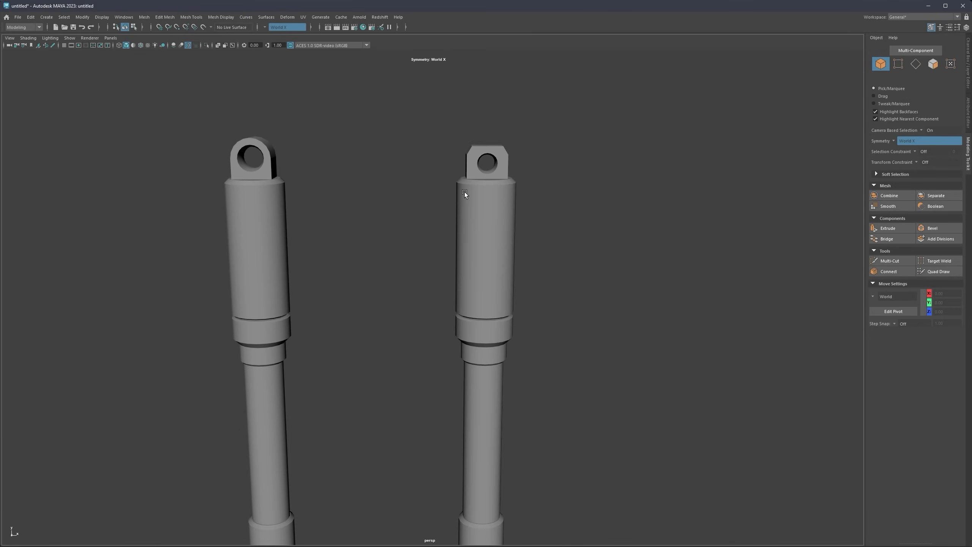
pyautogui.keyDown('alt'); pyautogui.moveTo(465, 192); pyautogui.dragTo(475, 184); pyautogui.keyUp('alt')
pyautogui.scroll(-3, 476, 188)
pyautogui.keyDown('alt'); pyautogui.moveTo(484, 226); pyautogui.dragTo(486, 208, button='middle'); pyautogui.keyUp('alt')
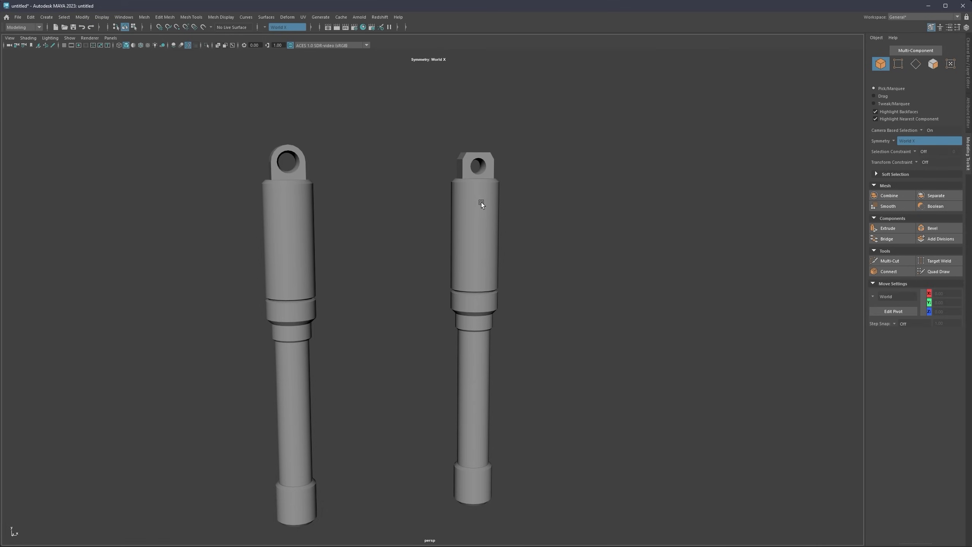
pyautogui.keyDown('alt'); pyautogui.moveTo(481, 202); pyautogui.dragTo(466, 202); pyautogui.keyUp('alt')
pyautogui.keyDown('alt'); pyautogui.moveTo(477, 166); pyautogui.dragTo(477, 179, button='middle'); pyautogui.keyUp('alt')
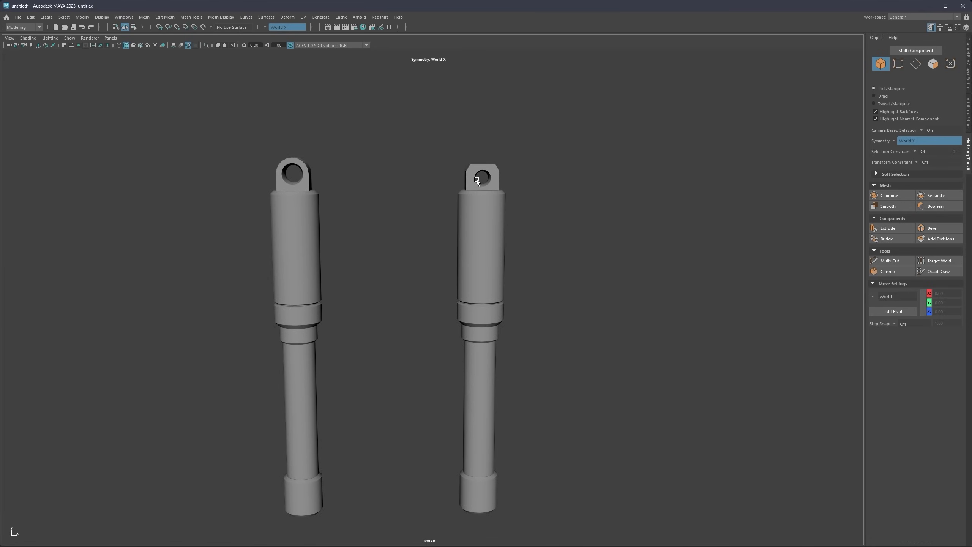
pyautogui.keyDown('alt'); pyautogui.moveTo(477, 179); pyautogui.dragTo(500, 189); pyautogui.keyUp('alt')
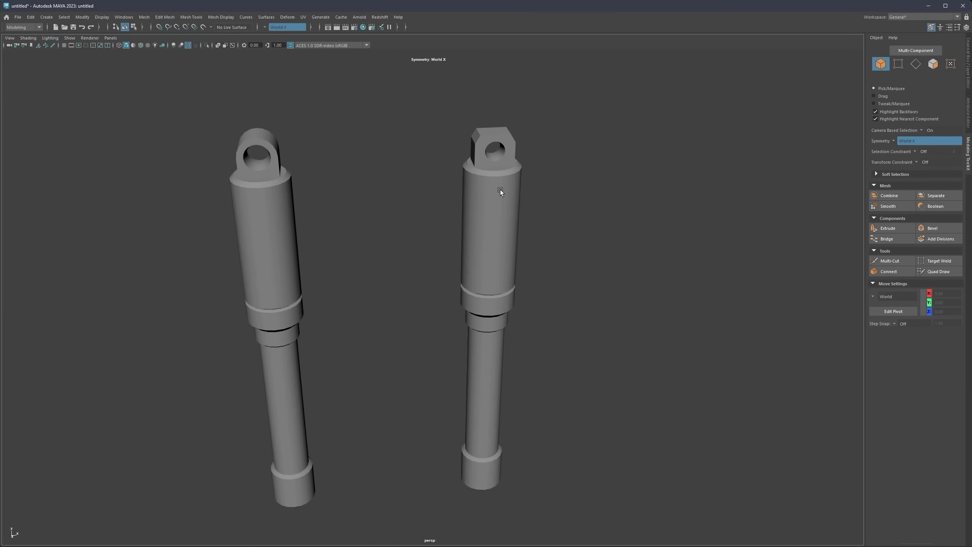
# Step: Select the outline edges around both the front and back of Test2's bracket, including the vertical sides
pyautogui.scroll(10, 455, 262)
pyautogui.scroll(4, 440, 261)
pyautogui.moveTo(455, 239)
pyautogui.keyDown('alt'); pyautogui.mouseDown()
pyautogui.moveTo(389, 225)
pyautogui.moveTo(461, 233)
pyautogui.mouseUp(); pyautogui.keyUp('alt')
pyautogui.keyDown('alt'); pyautogui.moveTo(413, 212); pyautogui.dragTo(382, 269); pyautogui.keyUp('alt')
pyautogui.click(395, 266)
pyautogui.scroll(4, 395, 266)
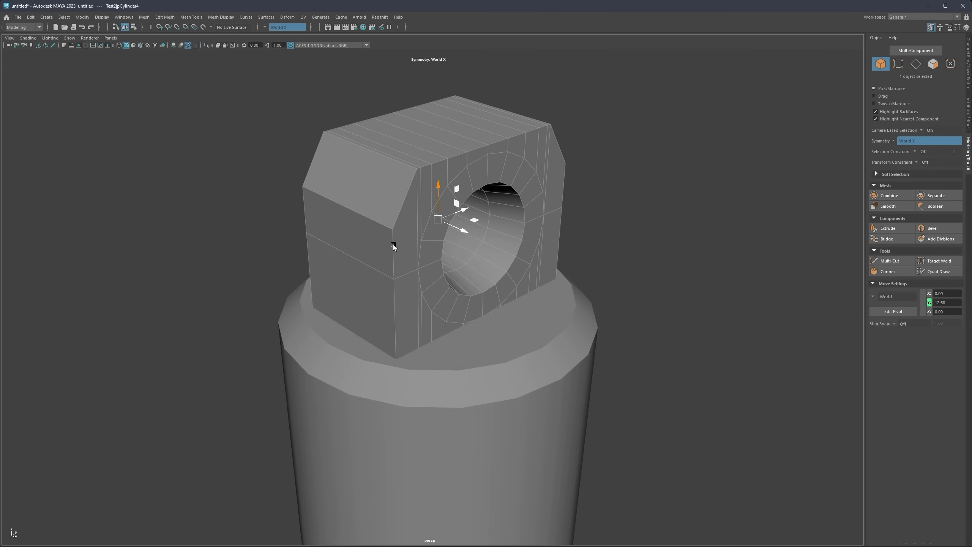
pyautogui.moveTo(394, 245); pyautogui.dragTo(399, 215, button='right')
pyautogui.click(398, 215)
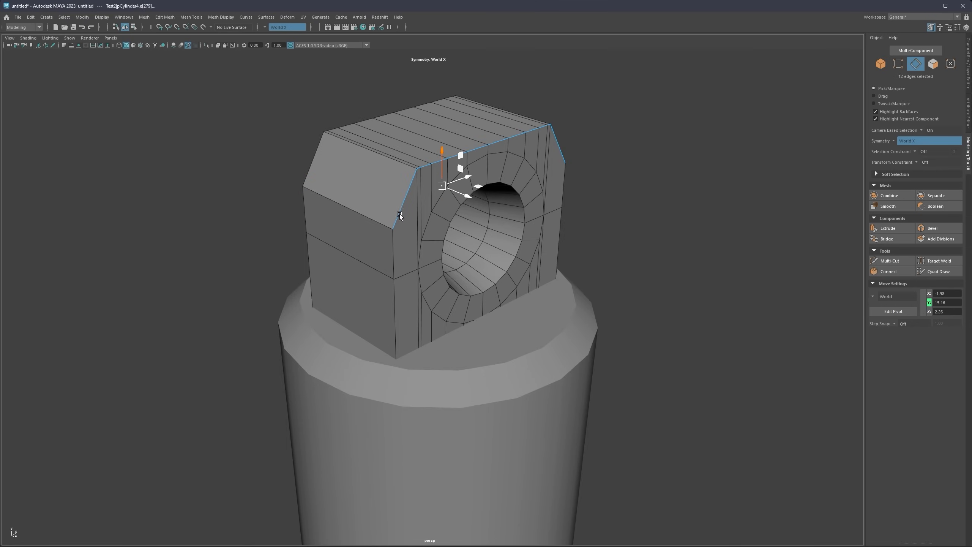
pyautogui.keyDown('shift'); pyautogui.doubleClick(392, 250); pyautogui.keyUp('shift')
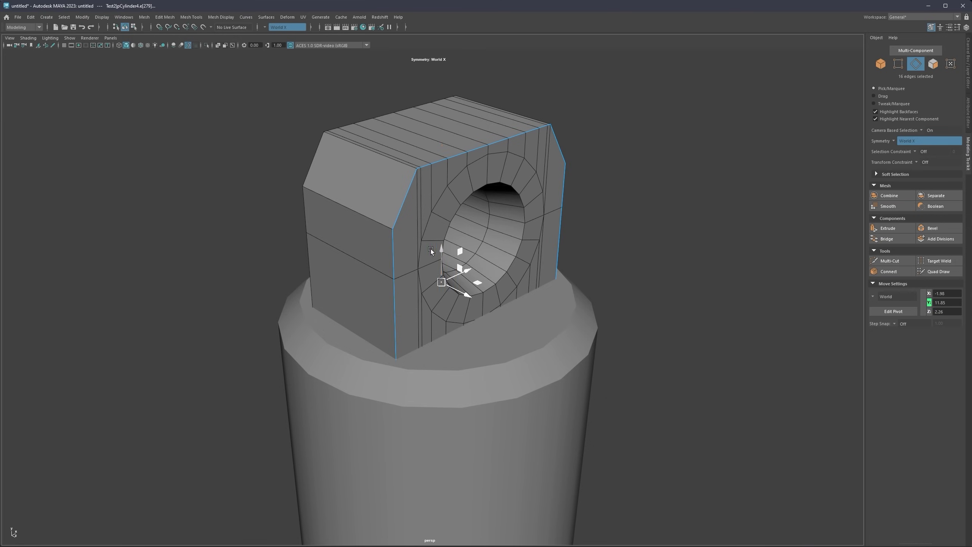
pyautogui.keyDown('alt'); pyautogui.moveTo(431, 249); pyautogui.dragTo(437, 209); pyautogui.keyUp('alt')
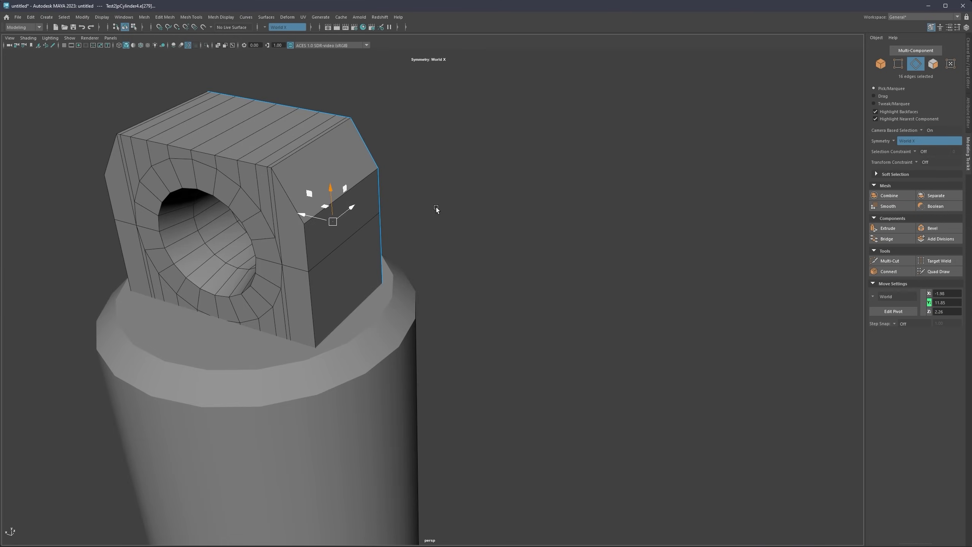
pyautogui.keyDown('shift'); pyautogui.doubleClick(287, 194); pyautogui.keyUp('shift')
pyautogui.keyDown('alt'); pyautogui.moveTo(287, 195); pyautogui.dragTo(228, 210); pyautogui.keyUp('alt')
# Step: Bevel the selected bracket edges, increase the bevel fraction for wider chamfers, and return to object mode
pyautogui.keyDown('shift'); pyautogui.rightClick(468, 192); pyautogui.keyUp('shift')
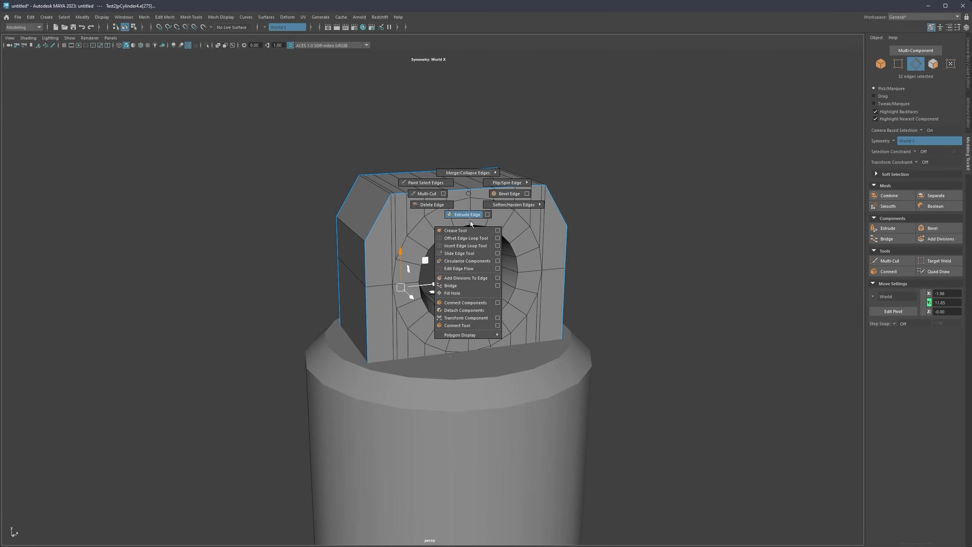
pyautogui.moveTo(501, 203)
pyautogui.click(500, 197)
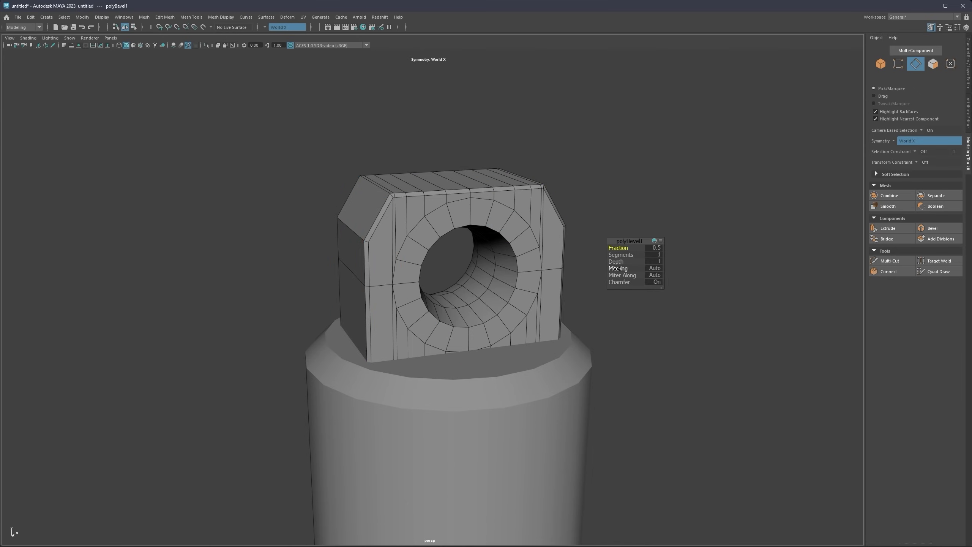
pyautogui.keyDown('alt'); pyautogui.moveTo(448, 223); pyautogui.dragTo(489, 240); pyautogui.keyUp('alt')
pyautogui.moveTo(621, 249); pyautogui.dragTo(842, 252)
pyautogui.keyDown('alt'); pyautogui.moveTo(493, 207); pyautogui.dragTo(440, 227); pyautogui.keyUp('alt')
pyautogui.moveTo(459, 183); pyautogui.dragTo(487, 174, button='right')
pyautogui.click(338, 167)
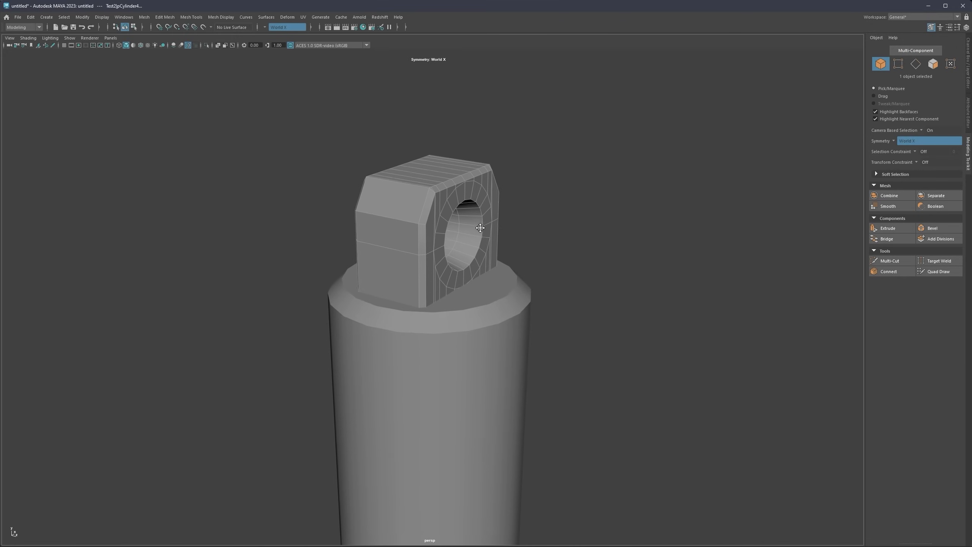
# Step: Examine the bevelled bracket up close and both full models side by side
pyautogui.keyDown('alt'); pyautogui.moveTo(339, 168); pyautogui.dragTo(438, 247); pyautogui.keyUp('alt')
pyautogui.scroll(8, 401, 298)
pyautogui.keyDown('alt'); pyautogui.moveTo(383, 311); pyautogui.dragTo(428, 293); pyautogui.keyUp('alt')
pyautogui.scroll(-4, 414, 298)
pyautogui.scroll(-3, 427, 294)
pyautogui.keyDown('alt'); pyautogui.moveTo(428, 293); pyautogui.dragTo(461, 255, button='middle'); pyautogui.keyUp('alt')
pyautogui.scroll(-10, 461, 256)
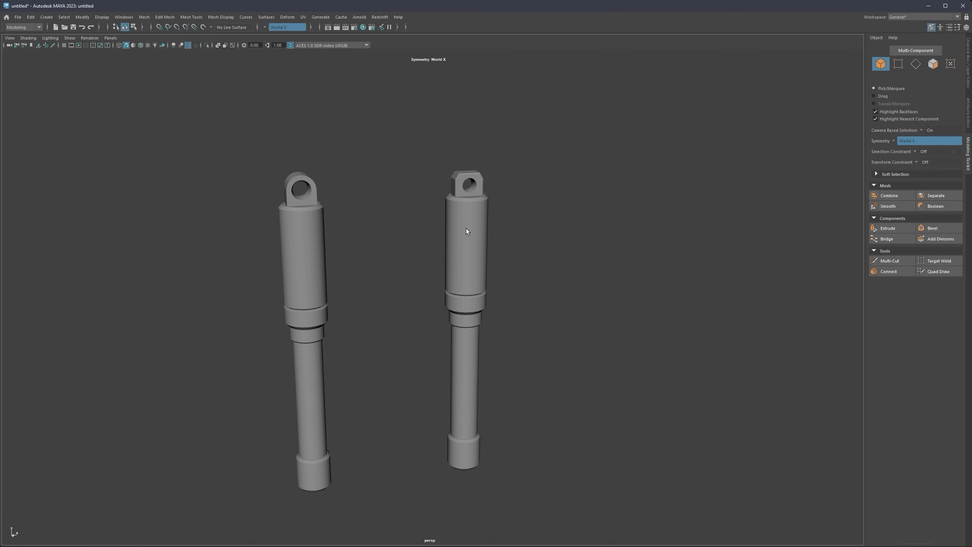
pyautogui.keyDown('alt'); pyautogui.moveTo(451, 230); pyautogui.dragTo(519, 171); pyautogui.keyUp('alt')
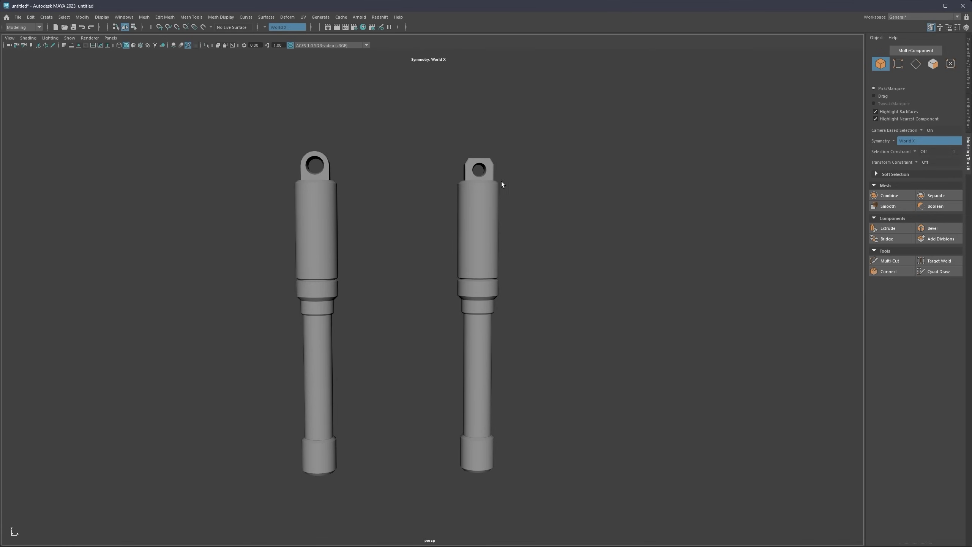
# Step: Try raising the collar's upper vertex rings on Test1's upper cylinder to just below the cylinder's top
pyautogui.click(320, 270)
pyautogui.moveTo(325, 256); pyautogui.dragTo(278, 255, button='right')
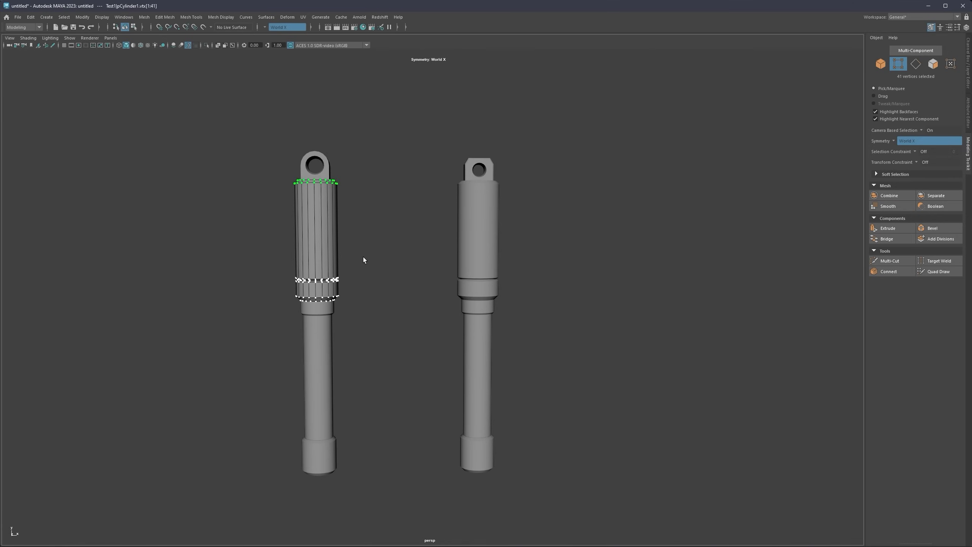
pyautogui.moveTo(367, 255); pyautogui.dragTo(269, 295)
pyautogui.press('w')
pyautogui.moveTo(322, 240); pyautogui.dragTo(323, 169)
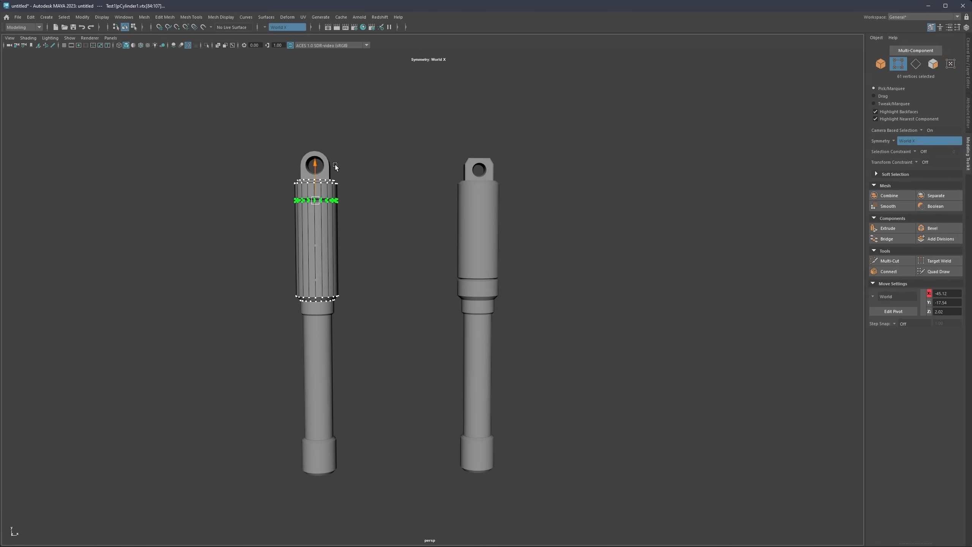
pyautogui.moveTo(337, 180); pyautogui.dragTo(384, 166, button='right')
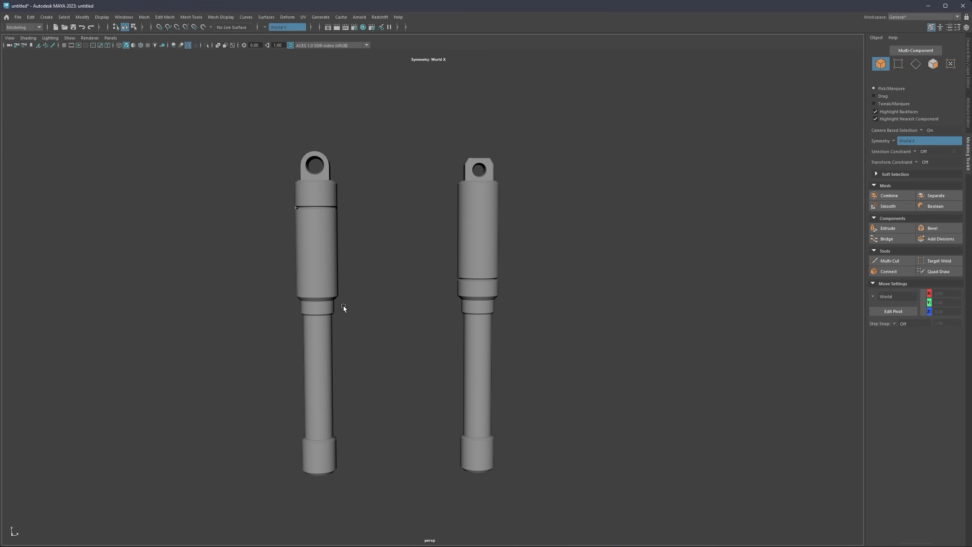
# Step: Undo the vertex move and vertex selection on Test1's upper cylinder
pyautogui.hotkey('ctrl', 'z')
pyautogui.hotkey('ctrl', 'z')
pyautogui.hotkey('ctrl', 'z')
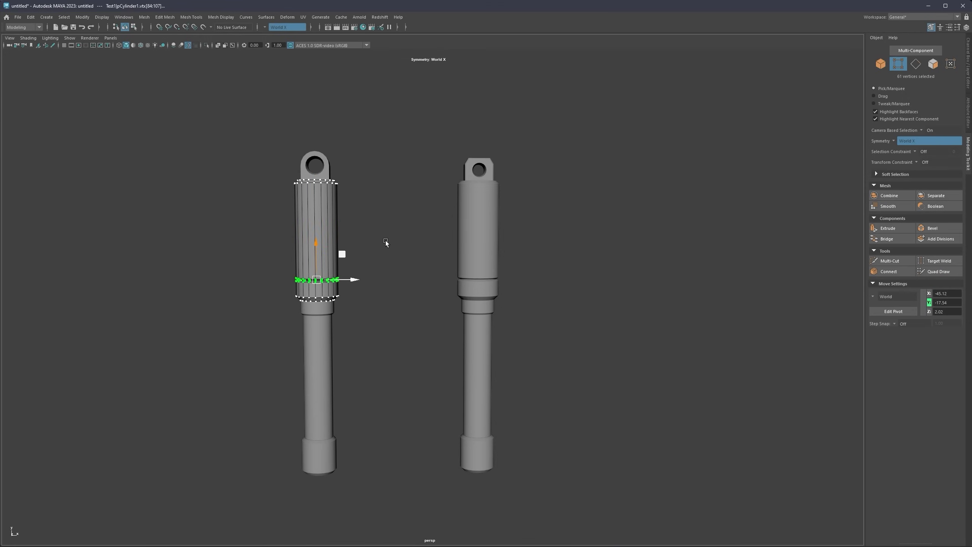
pyautogui.hotkey('ctrl', 'z')
pyautogui.hotkey('ctrl', 'z')
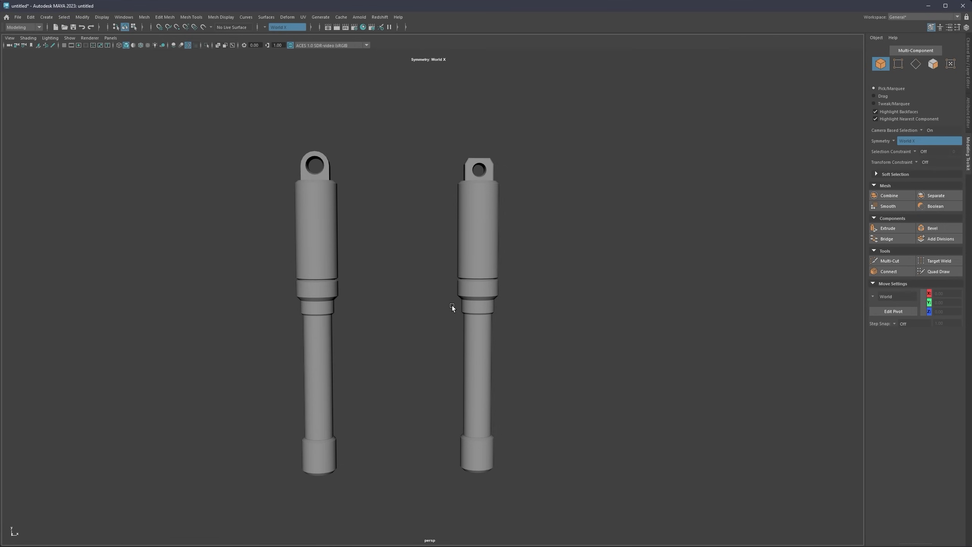
# Step: Try duplicating Test2's bracket by moving a copy below the base to about Y -78, and undo it
pyautogui.click(490, 167)
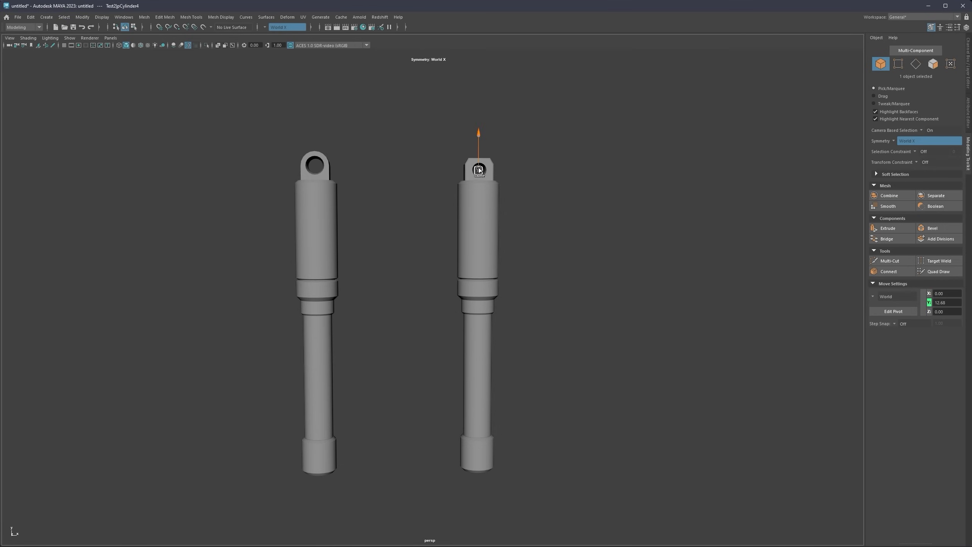
pyautogui.moveTo(479, 170)
pyautogui.keyDown('shift'); pyautogui.mouseDown()
pyautogui.moveTo(474, 449)
pyautogui.moveTo(489, 467)
pyautogui.mouseUp(); pyautogui.keyUp('shift')
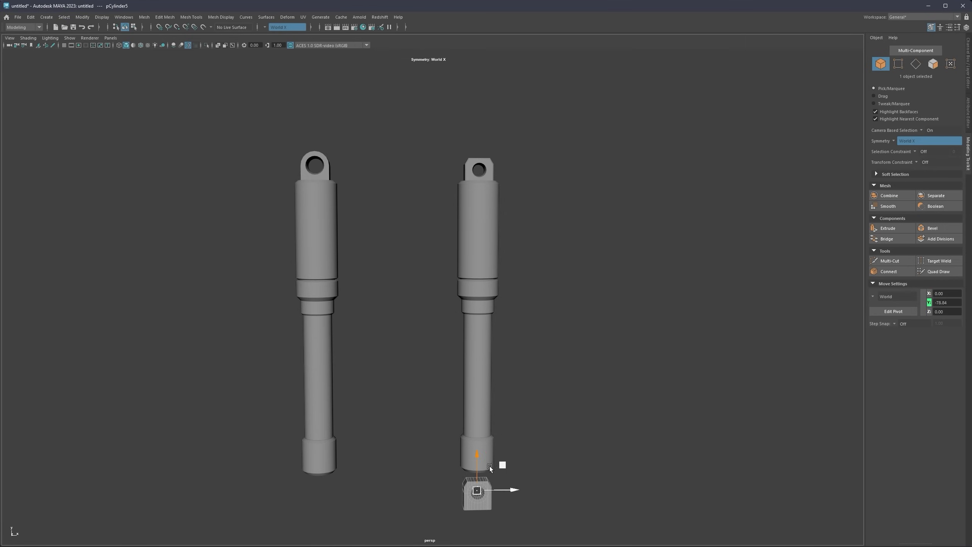
pyautogui.keyDown('alt'); pyautogui.moveTo(490, 466); pyautogui.dragTo(456, 309, button='middle'); pyautogui.keyUp('alt')
pyautogui.scroll(3, 456, 314)
pyautogui.hotkey('ctrl', 'z')
# Step: Duplicate Test2's bracket down to the underside of the base and rotate the copy upside down
pyautogui.keyDown('alt'); pyautogui.moveTo(447, 191); pyautogui.dragTo(459, 363, button='middle'); pyautogui.keyUp('alt')
pyautogui.scroll(1, 459, 363)
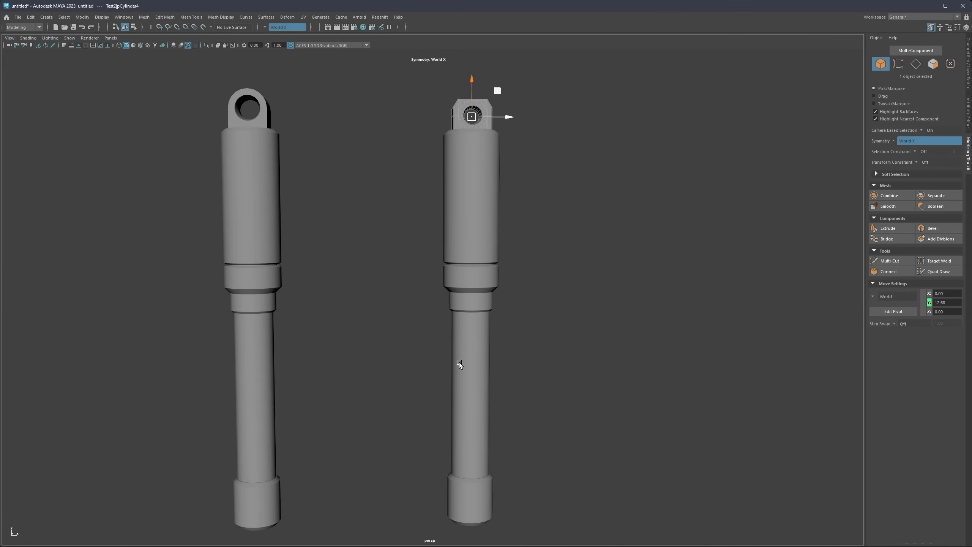
pyautogui.keyDown('shift'); pyautogui.moveTo(473, 87); pyautogui.dragTo(488, 487); pyautogui.keyUp('shift')
pyautogui.keyDown('alt'); pyautogui.moveTo(487, 487); pyautogui.dragTo(479, 298, button='middle'); pyautogui.keyUp('alt')
pyautogui.moveTo(479, 298)
pyautogui.mouseDown()
pyautogui.moveTo(475, 339)
pyautogui.moveTo(506, 432)
pyautogui.moveTo(458, 456)
pyautogui.moveTo(446, 419)
pyautogui.moveTo(460, 482)
pyautogui.moveTo(464, 473)
pyautogui.mouseUp()
pyautogui.press('e')
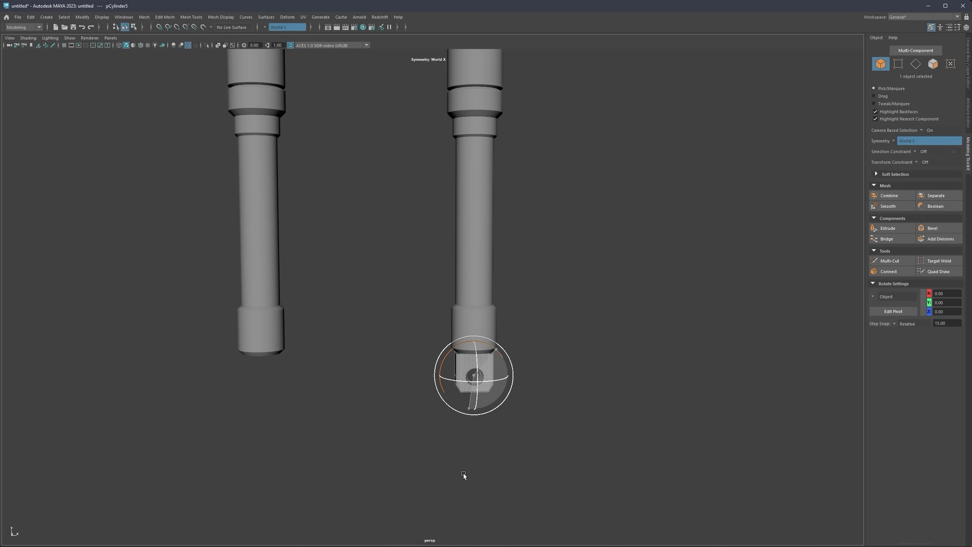
# Step: Raise the upside-down bracket copy to about Y -76.02 and scale it down to X 2.99, Y 2.26, Z 2.99 beneath Test2's base
pyautogui.hotkey('ctrl', 'z')
pyautogui.press('w')
pyautogui.press('r')
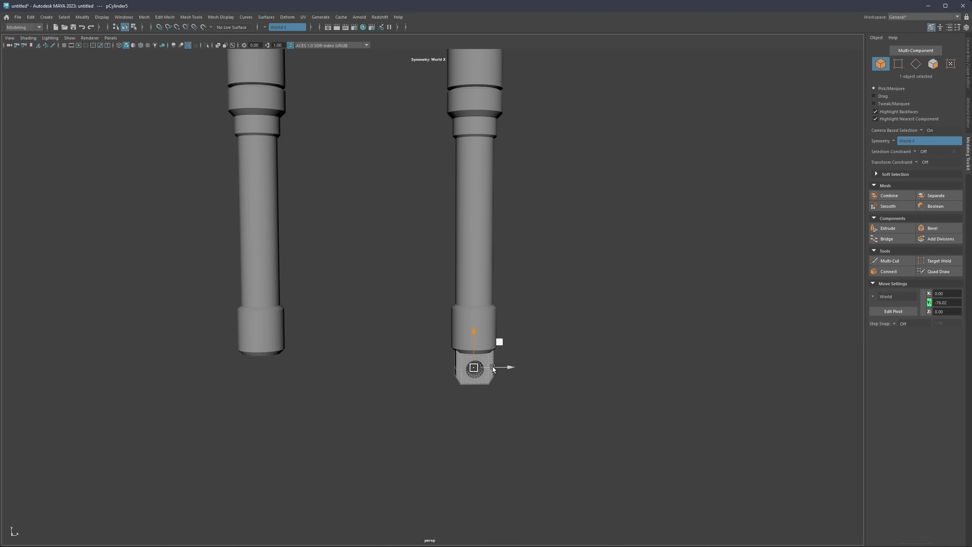
pyautogui.scroll(5, 466, 333)
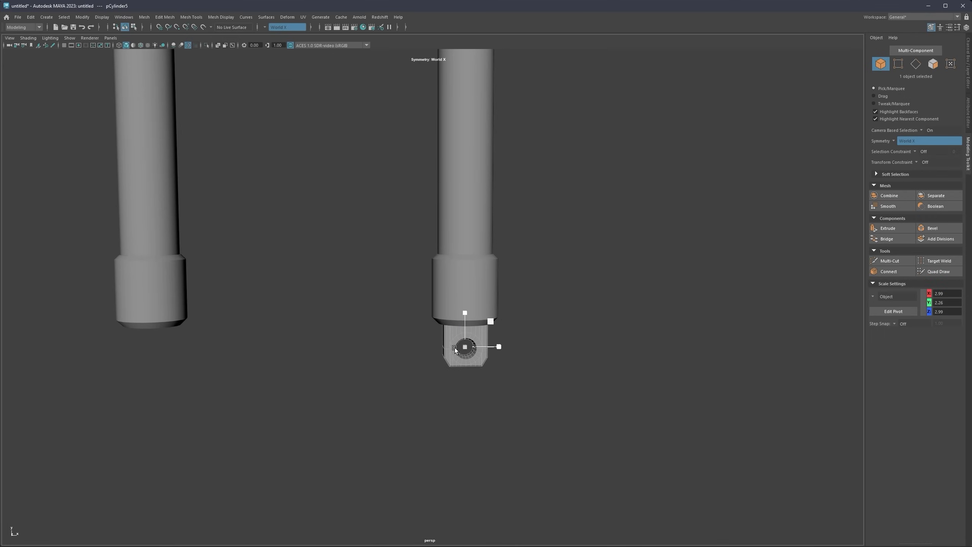
pyautogui.keyDown('alt'); pyautogui.moveTo(454, 348); pyautogui.dragTo(465, 318); pyautogui.keyUp('alt')
pyautogui.press('w')
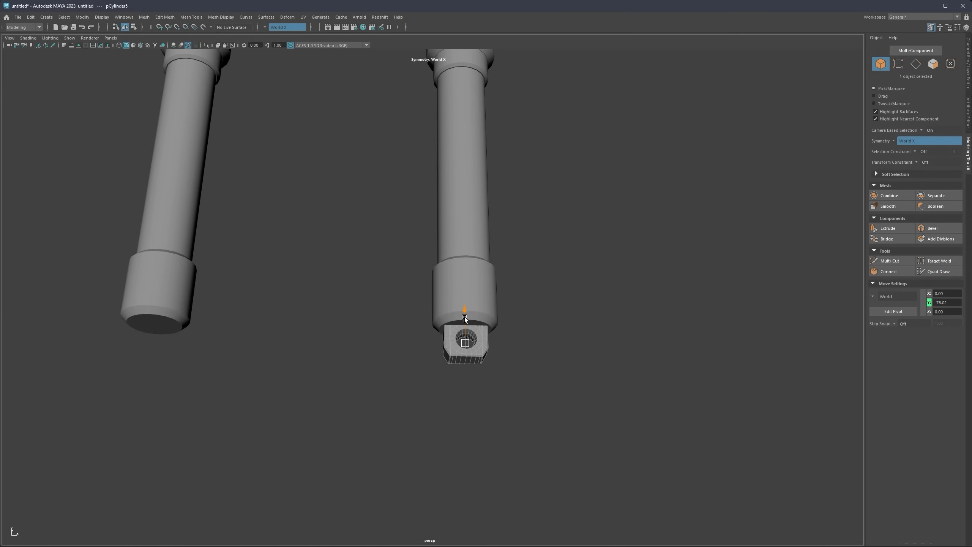
pyautogui.click(520, 307)
pyautogui.scroll(-5, 475, 282)
pyautogui.keyDown('alt'); pyautogui.moveTo(476, 281); pyautogui.dragTo(460, 373, button='middle'); pyautogui.keyUp('alt')
pyautogui.moveTo(458, 268)
pyautogui.keyDown('alt'); pyautogui.mouseDown()
pyautogui.moveTo(445, 302)
pyautogui.moveTo(441, 271)
pyautogui.moveTo(458, 267)
pyautogui.moveTo(440, 265)
pyautogui.moveTo(458, 262)
pyautogui.mouseUp(); pyautogui.keyUp('alt')
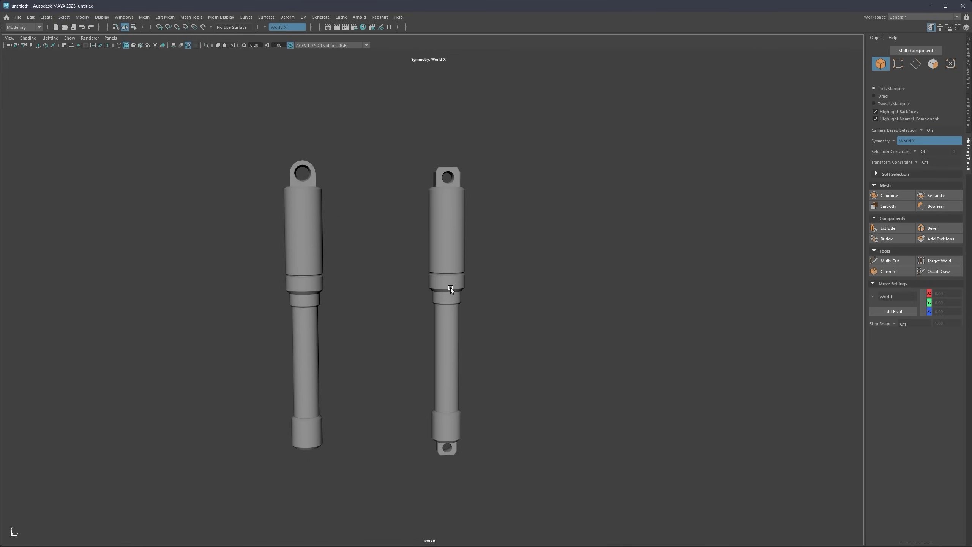
# Step: Try extruding two adjacent front faces of Test2's lower cylinder with an inward offset to make a narrow vertical strip
pyautogui.scroll(4, 450, 287)
pyautogui.keyDown('alt'); pyautogui.moveTo(445, 330); pyautogui.dragTo(437, 271, button='middle'); pyautogui.keyUp('alt')
pyautogui.click(439, 272)
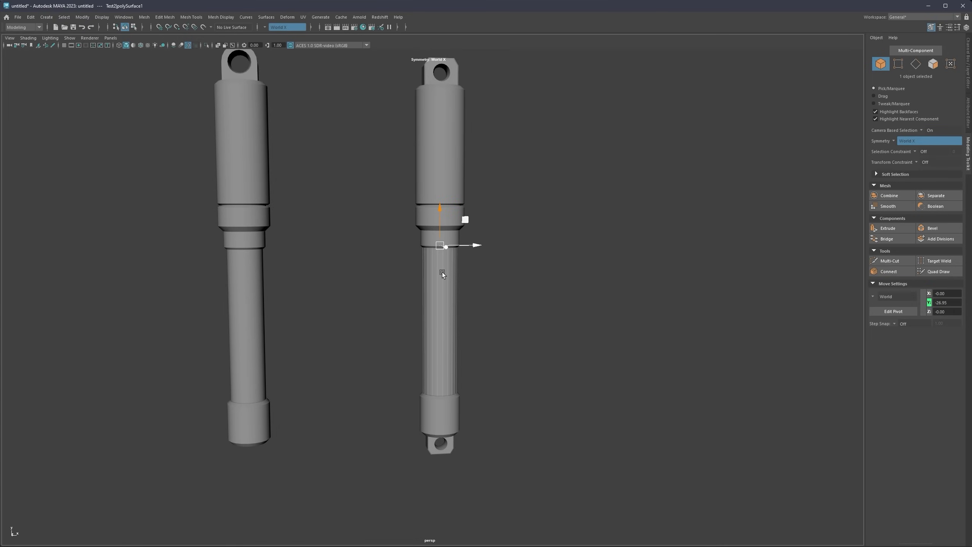
pyautogui.scroll(5, 441, 276)
pyautogui.moveTo(441, 254); pyautogui.dragTo(441, 270, button='right')
pyautogui.click(447, 270)
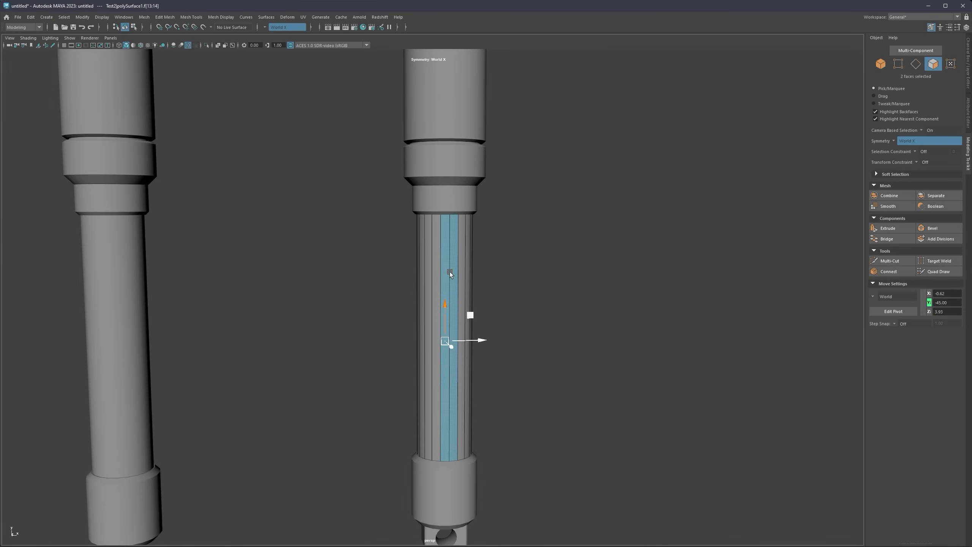
pyautogui.keyDown('alt'); pyautogui.moveTo(470, 277); pyautogui.dragTo(442, 250, button='middle'); pyautogui.keyUp('alt')
pyautogui.keyDown('alt'); pyautogui.moveTo(424, 248); pyautogui.dragTo(420, 251); pyautogui.keyUp('alt')
pyautogui.hotkey('ctrl', 'e')
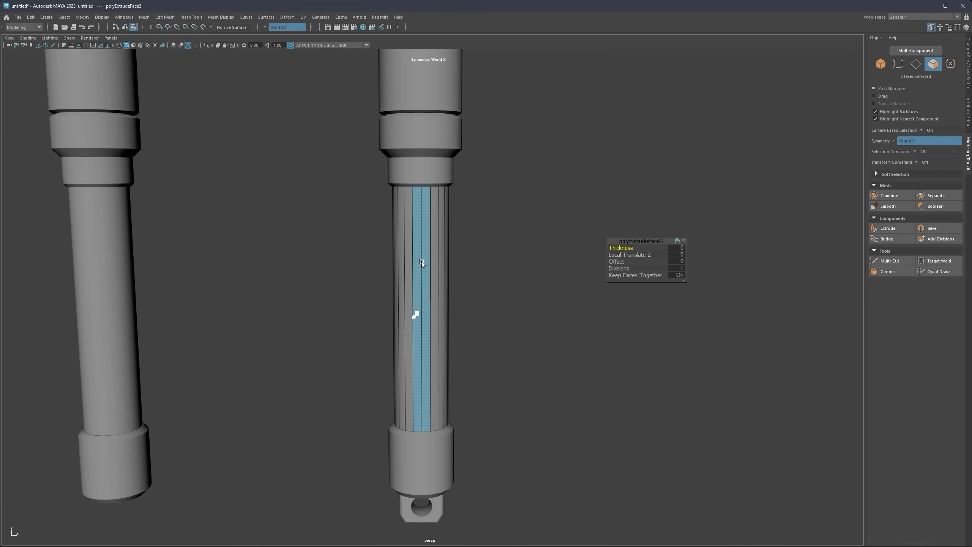
pyautogui.keyDown('shift'); pyautogui.moveTo(536, 230); pyautogui.dragTo(530, 253, button='right'); pyautogui.keyUp('shift')
pyautogui.keyDown('shift'); pyautogui.moveTo(520, 251); pyautogui.dragTo(521, 252, button='right'); pyautogui.keyUp('shift')
pyautogui.moveTo(617, 261); pyautogui.dragTo(920, 266)
pyautogui.press('w')
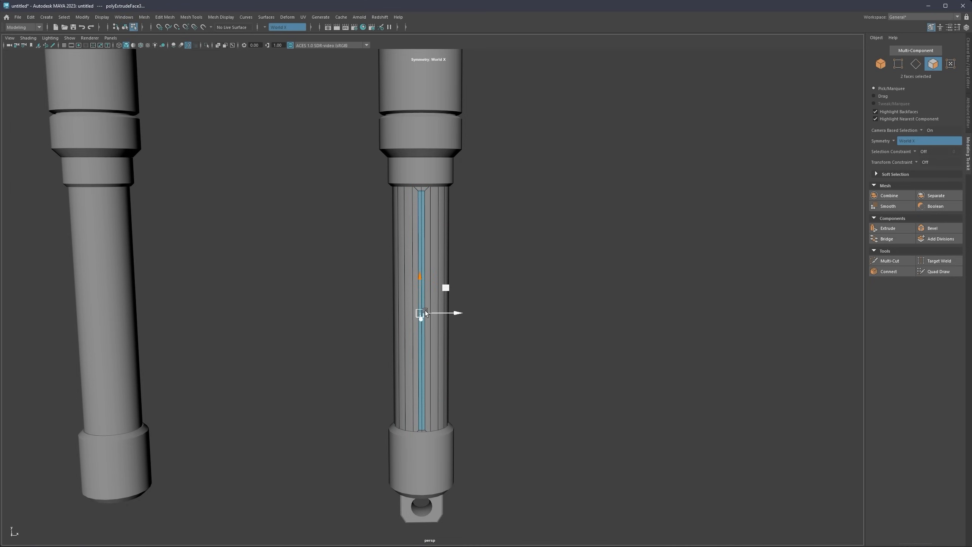
# Step: Try centring the pivot of Test2's lower cylinder and stretching it to a Y scale of about 4.99, and undo it
pyautogui.keyDown('alt'); pyautogui.moveTo(426, 311); pyautogui.dragTo(426, 319); pyautogui.keyUp('alt')
pyautogui.moveTo(464, 257); pyautogui.dragTo(505, 246, button='right')
pyautogui.keyDown('alt'); pyautogui.moveTo(430, 230); pyautogui.dragTo(415, 197); pyautogui.keyUp('alt')
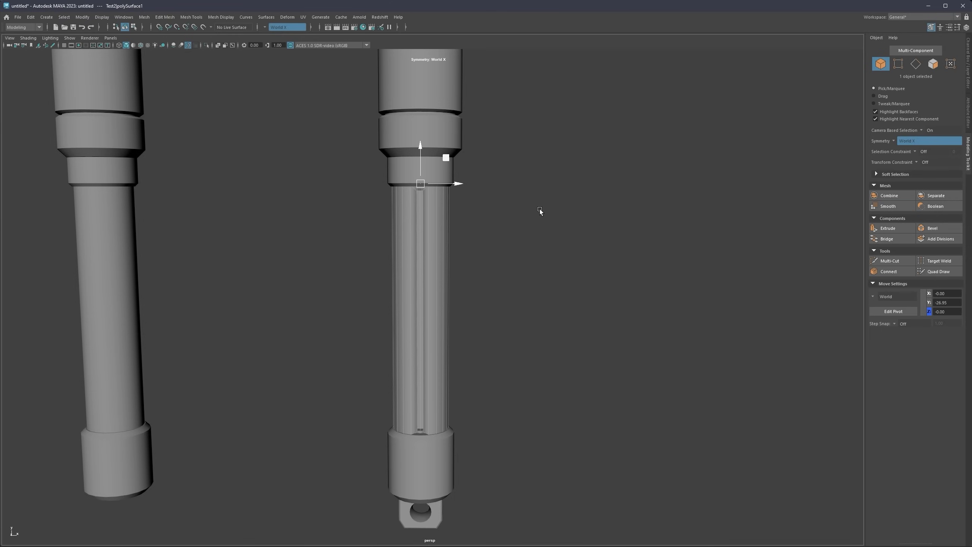
pyautogui.press('d')
pyautogui.moveTo(540, 210); pyautogui.dragTo(535, 231, button='right')
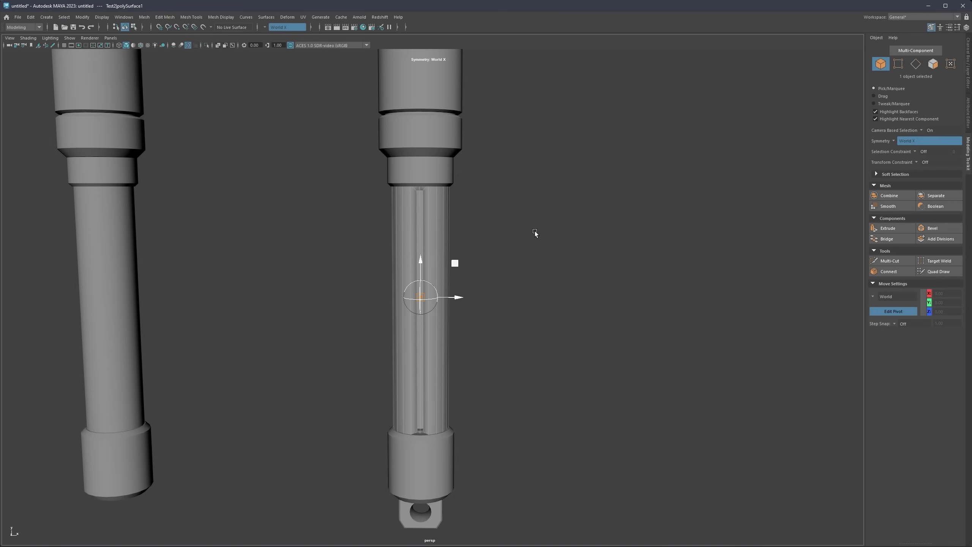
pyautogui.press('d')
pyautogui.press('r')
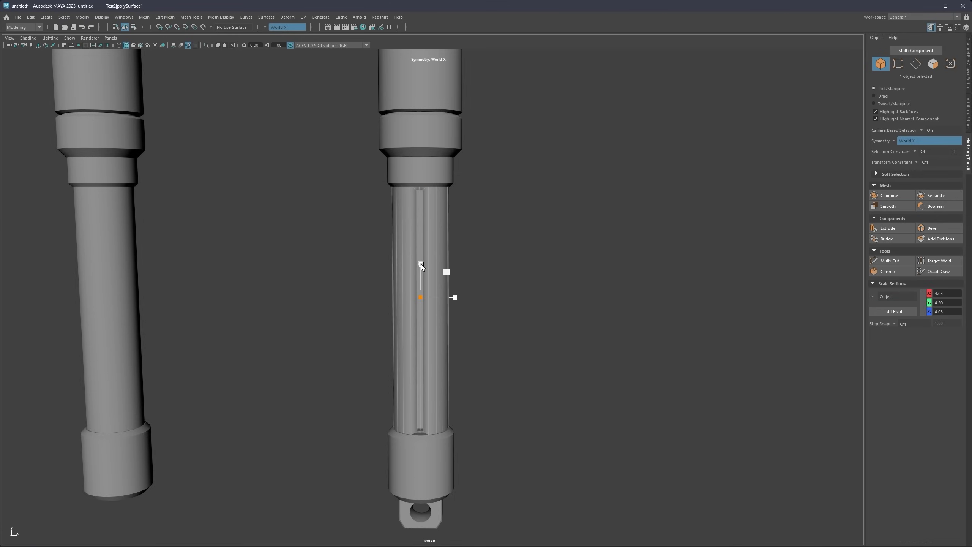
pyautogui.moveTo(421, 265); pyautogui.dragTo(421, 257)
pyautogui.moveTo(489, 228); pyautogui.dragTo(429, 247, button='right')
pyautogui.click(523, 215)
pyautogui.keyDown('alt'); pyautogui.moveTo(429, 247); pyautogui.dragTo(424, 266); pyautogui.keyUp('alt')
pyautogui.click(425, 264)
pyautogui.scroll(3, 439, 251)
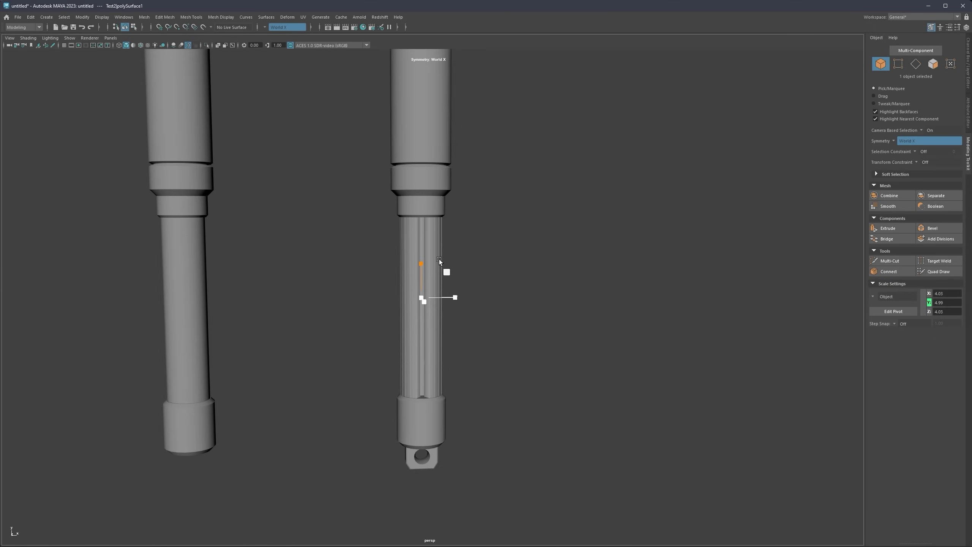
pyautogui.hotkey('ctrl', 'z')
pyautogui.press('F11')
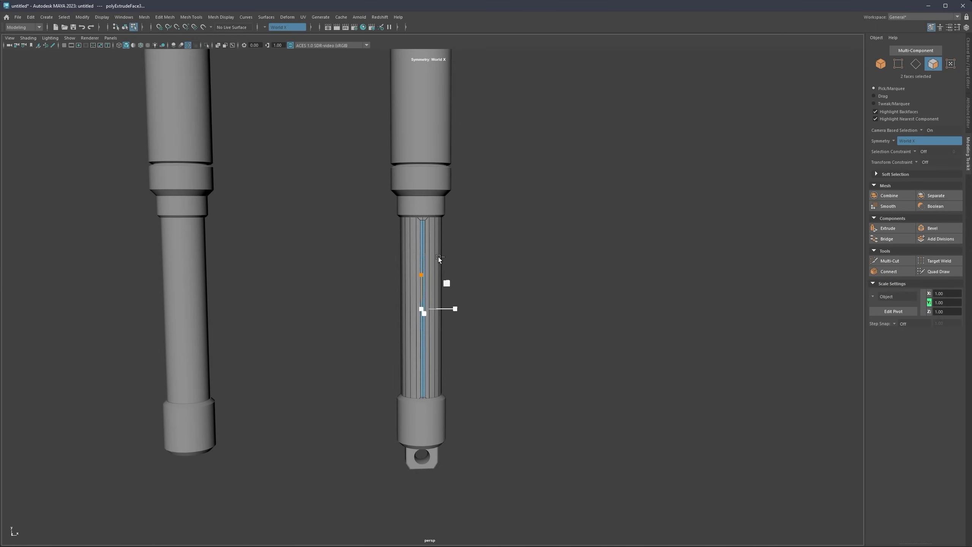
# Step: Bevel the front vertical edge of Test2's lower cylinder with a fraction of about 0.156
pyautogui.scroll(3, 438, 257)
pyautogui.keyDown('ctrl'); pyautogui.moveTo(417, 250); pyautogui.dragTo(415, 232, button='right'); pyautogui.keyUp('ctrl')
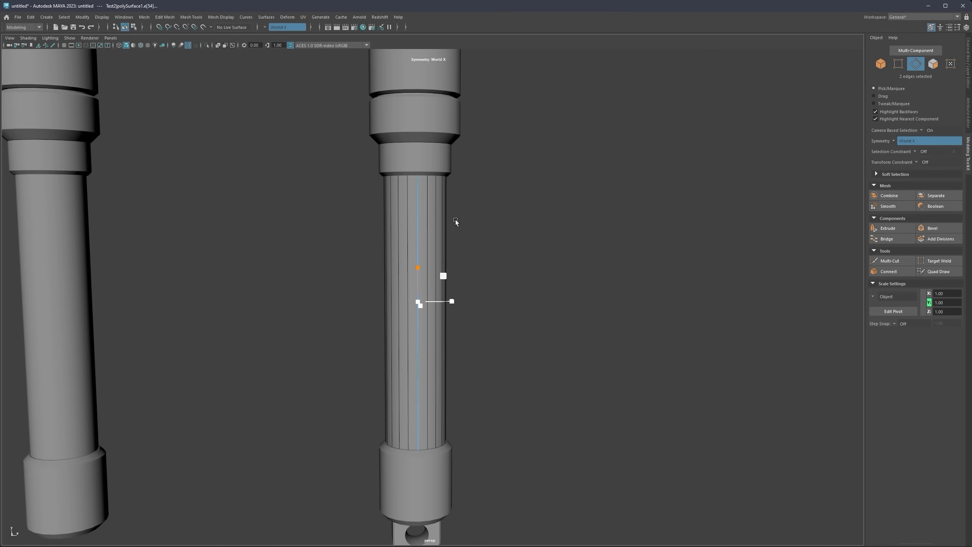
pyautogui.keyDown('shift'); pyautogui.rightClick(470, 216); pyautogui.keyUp('shift')
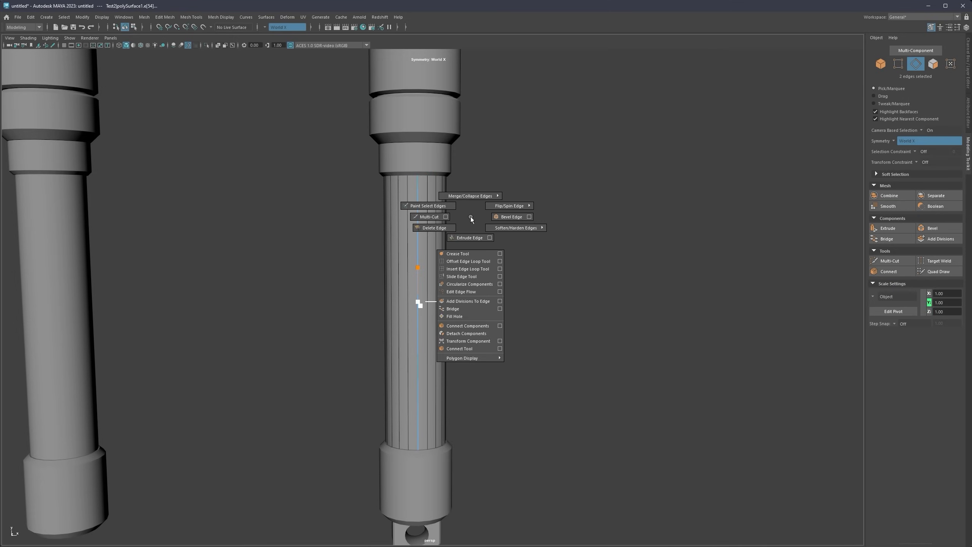
pyautogui.keyDown('shift'); pyautogui.moveTo(470, 217); pyautogui.dragTo(498, 218, button='right'); pyautogui.keyUp('shift')
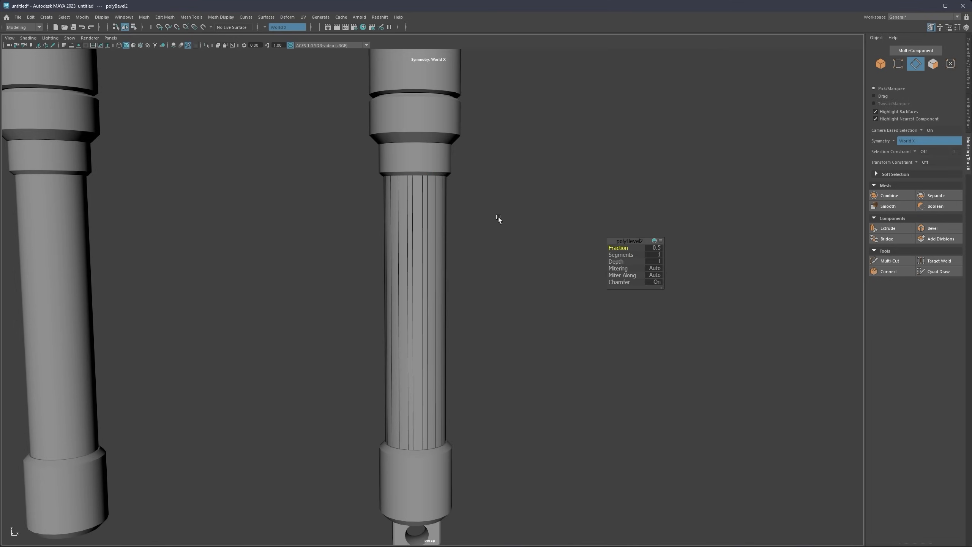
pyautogui.moveTo(620, 248); pyautogui.dragTo(488, 243)
# Step: Extrude the narrow bevelled face inward to form a thin vertical groove along Test2's lower cylinder, and return to object selection
pyautogui.rightClick(506, 206)
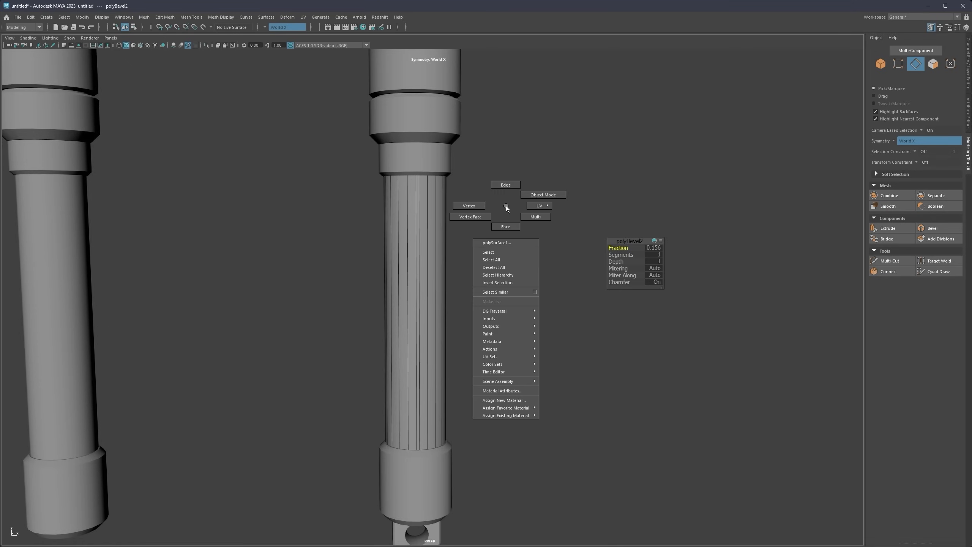
pyautogui.click(503, 226)
pyautogui.click(419, 258)
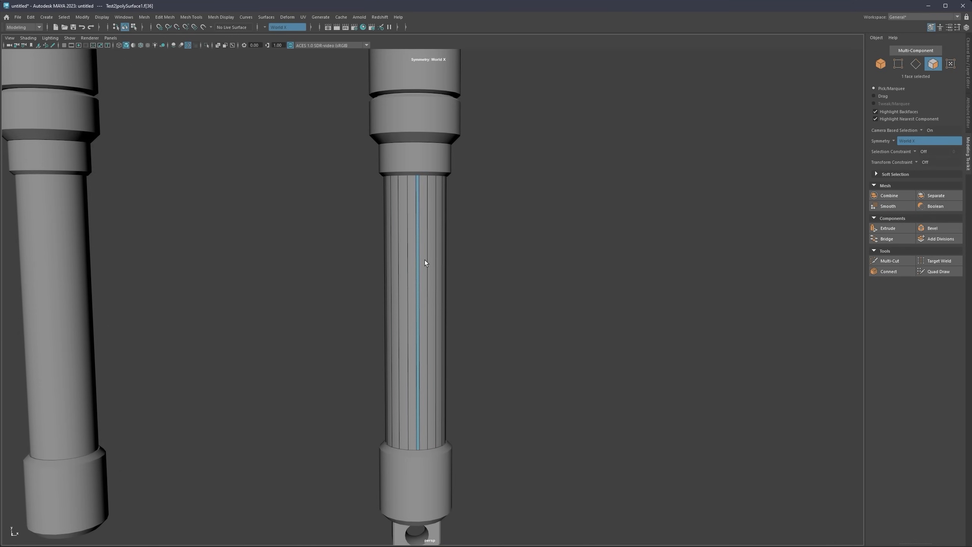
pyautogui.scroll(2, 426, 260)
pyautogui.keyDown('shift'); pyautogui.rightClick(466, 221); pyautogui.keyUp('shift')
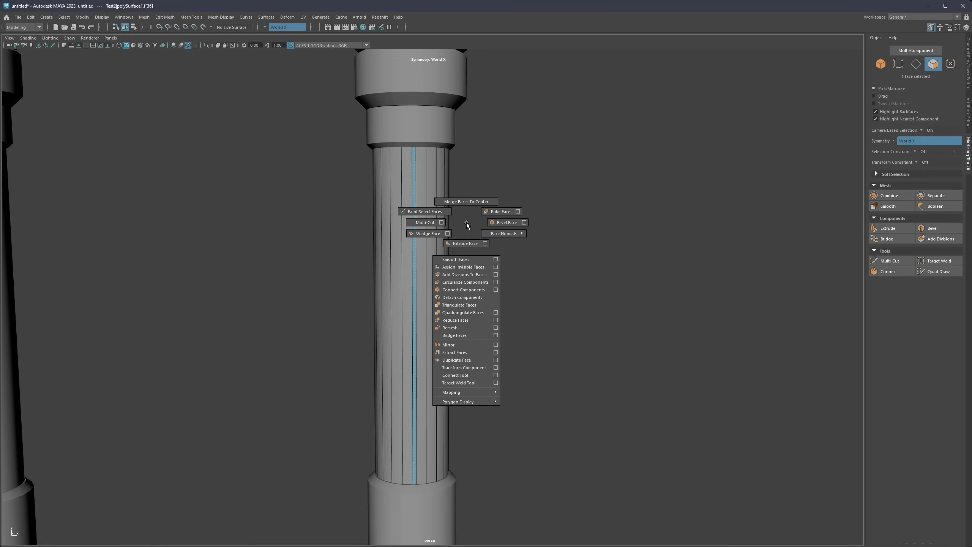
pyautogui.click(465, 243)
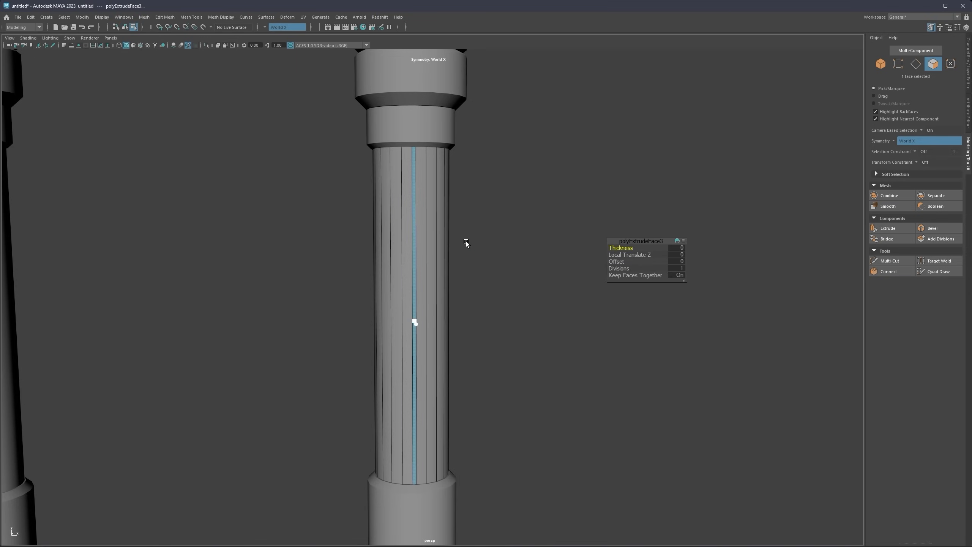
pyautogui.moveTo(610, 249); pyautogui.dragTo(506, 228)
pyautogui.rightClick(506, 226)
pyautogui.press('q')
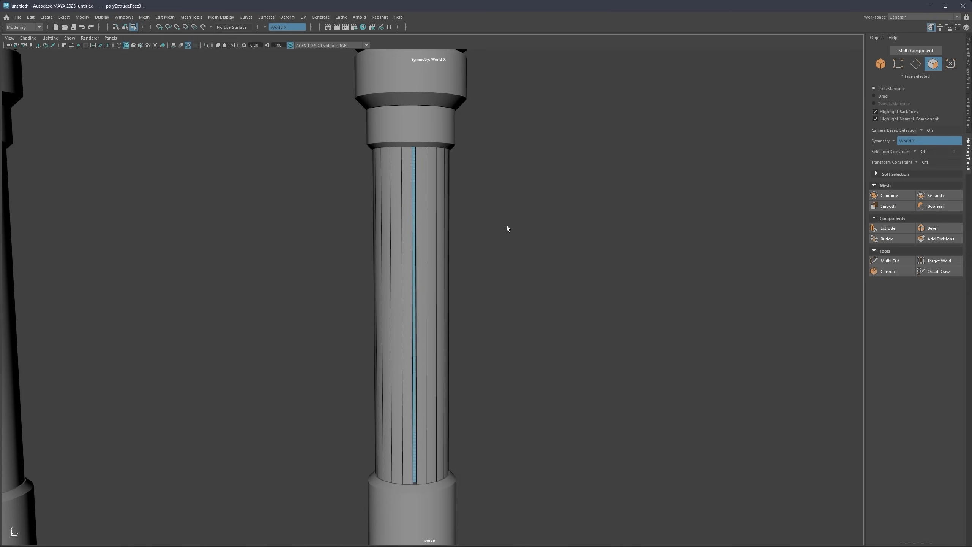
pyautogui.scroll(-2, 507, 235)
pyautogui.scroll(-3, 506, 240)
pyautogui.moveTo(503, 246); pyautogui.dragTo(534, 235, button='right')
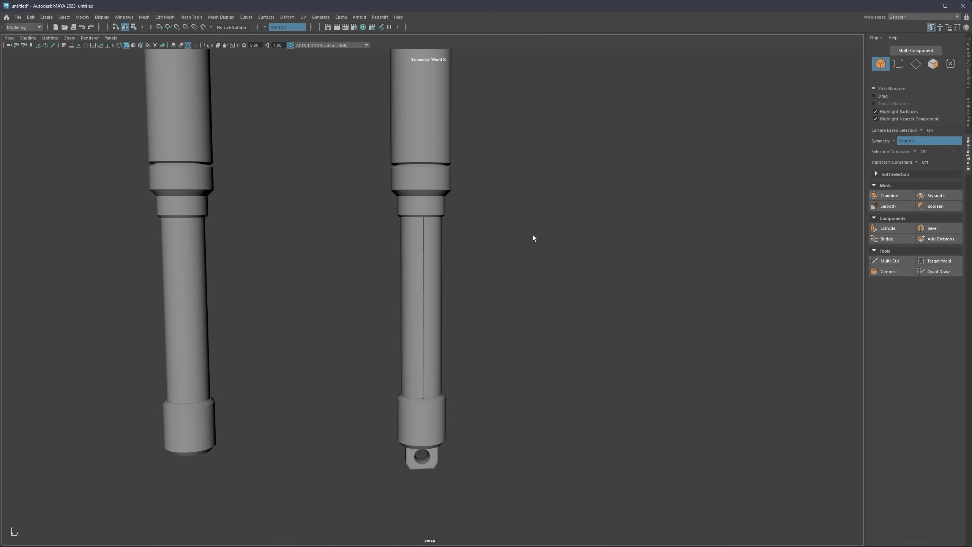
pyautogui.keyDown('alt'); pyautogui.moveTo(534, 235); pyautogui.dragTo(394, 223); pyautogui.keyUp('alt')
pyautogui.scroll(3, 436, 284)
pyautogui.scroll(-3, 424, 237)
pyautogui.scroll(3, 393, 224)
pyautogui.keyDown('alt'); pyautogui.moveTo(394, 223); pyautogui.dragTo(471, 209, button='middle'); pyautogui.keyUp('alt')
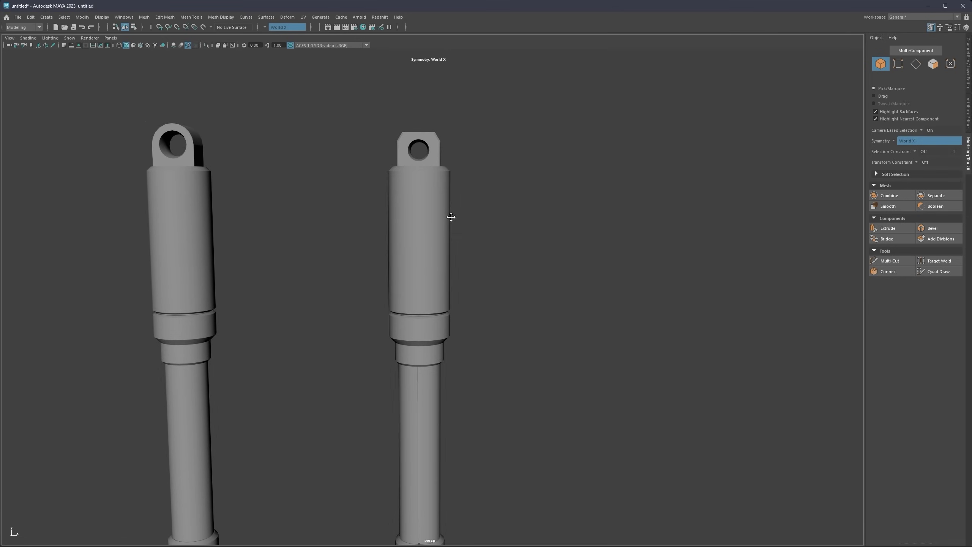
pyautogui.keyDown('shift'); pyautogui.rightClick(527, 181); pyautogui.keyUp('shift')
pyautogui.click(524, 200)
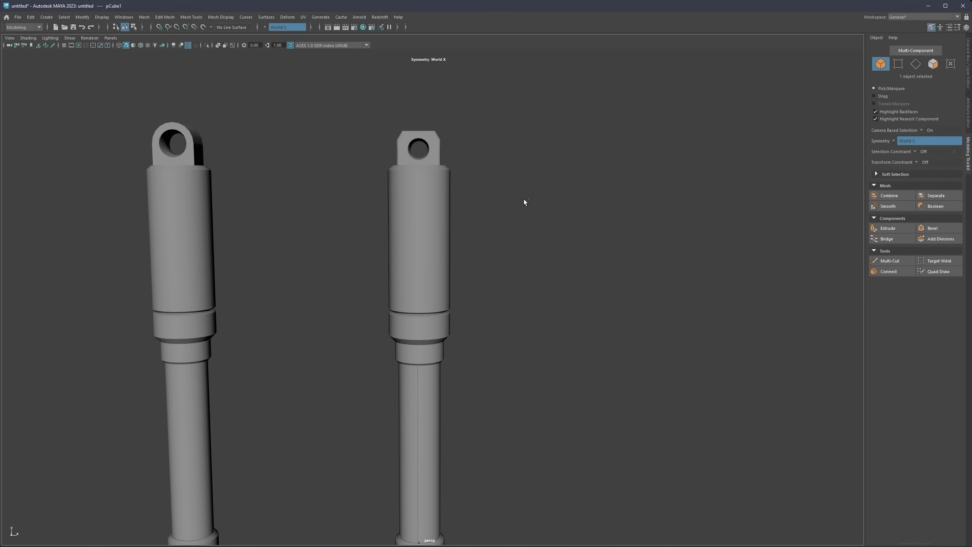
pyautogui.hotkey('ctrl', 'z')
# Step: Create a polygon cube, isolate it with the grid shown to locate it, and bring the other parts back into view
pyautogui.scroll(-3, 509, 211)
pyautogui.keyDown('shift'); pyautogui.rightClick(512, 213); pyautogui.keyUp('shift')
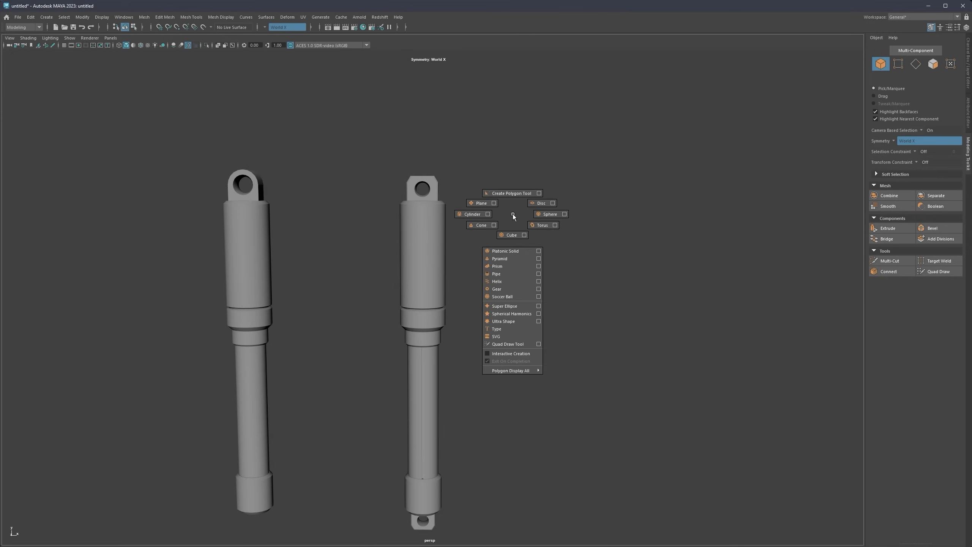
pyautogui.click(510, 234)
pyautogui.scroll(-5, 450, 344)
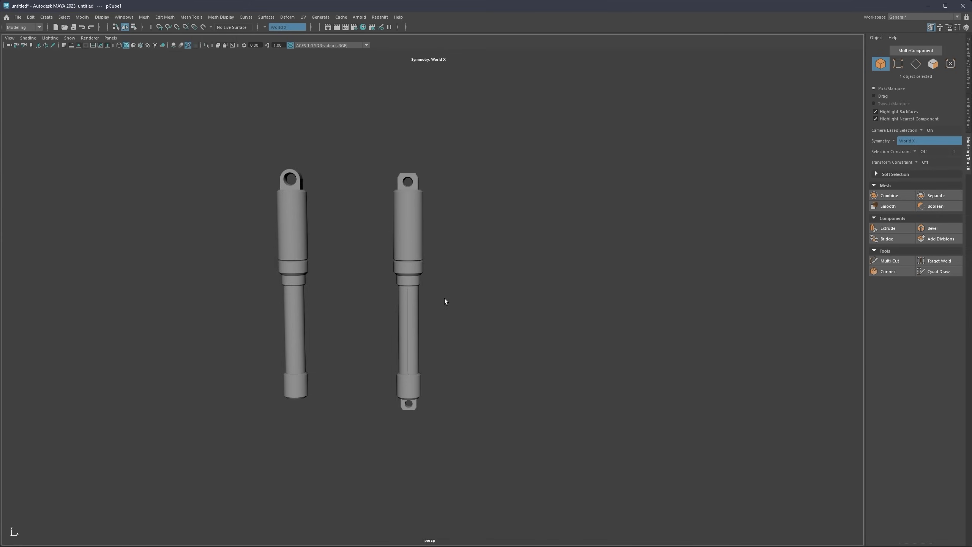
pyautogui.hotkey('ctrl', '1')
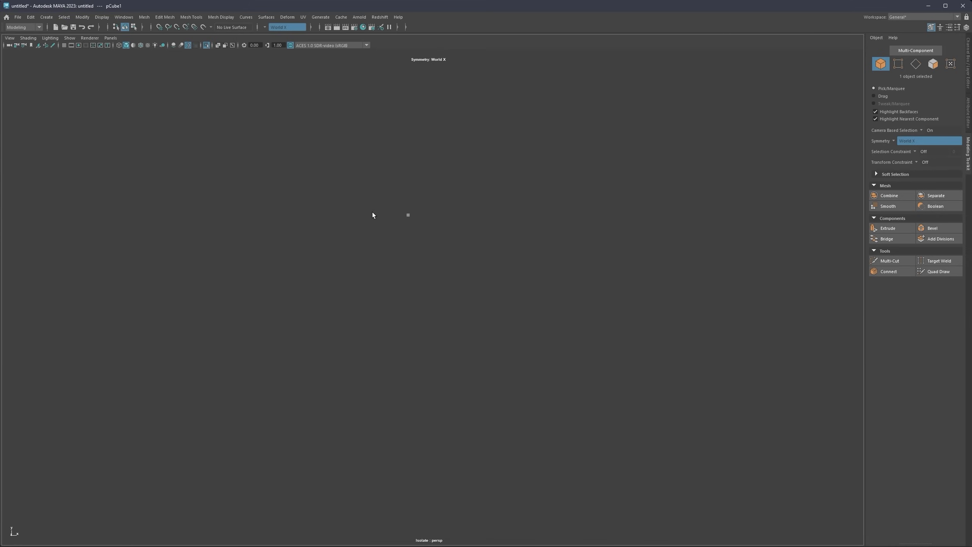
pyautogui.click(67, 45)
pyautogui.keyDown('alt'); pyautogui.moveTo(423, 274); pyautogui.dragTo(460, 257); pyautogui.keyUp('alt')
pyautogui.hotkey('ctrl', '1')
pyautogui.scroll(-8, 447, 287)
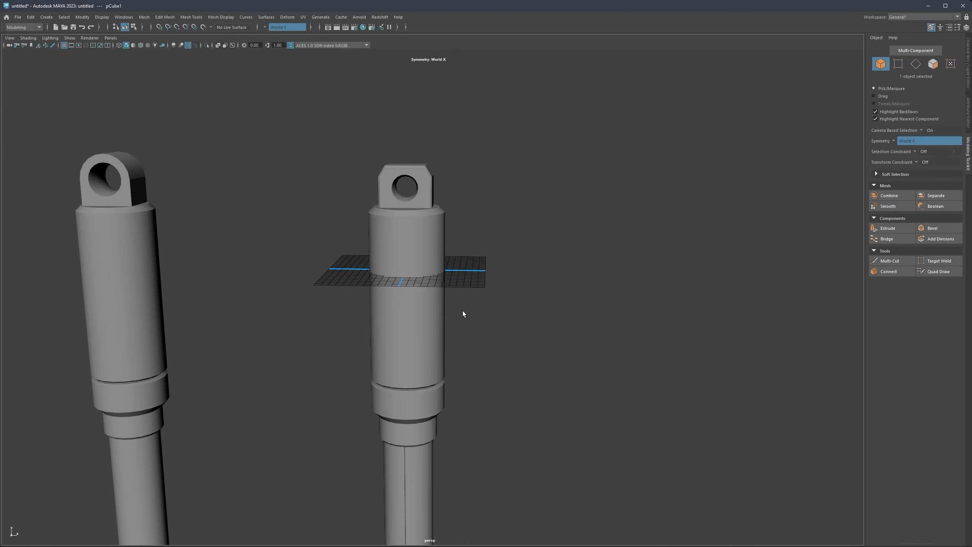
# Step: Move the cube out along X beside Test2's upper cylinder, scale it uniformly to about 10.46, and hide the grid
pyautogui.keyDown('alt'); pyautogui.moveTo(464, 312); pyautogui.dragTo(502, 255, button='middle'); pyautogui.keyUp('alt')
pyautogui.press('w')
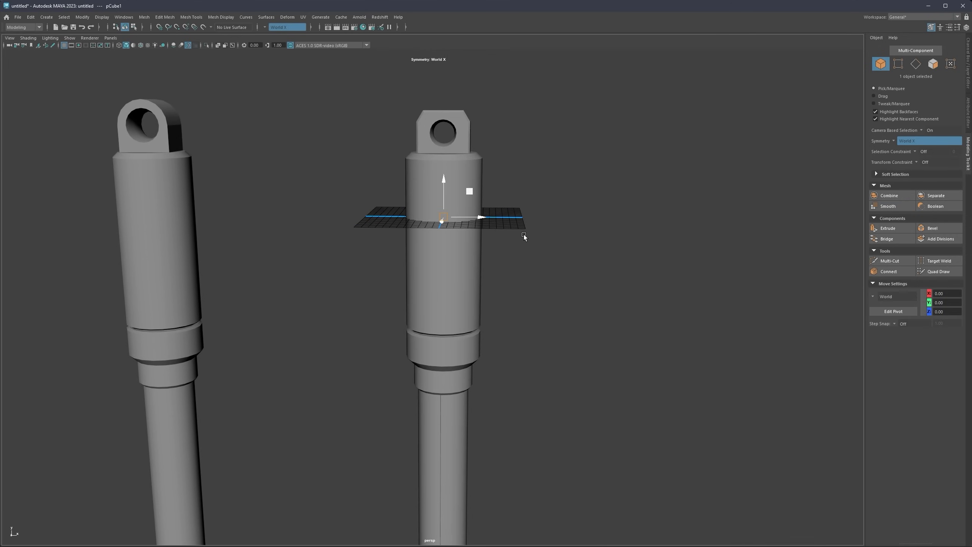
pyautogui.moveTo(482, 216); pyautogui.dragTo(449, 181)
pyautogui.press('r')
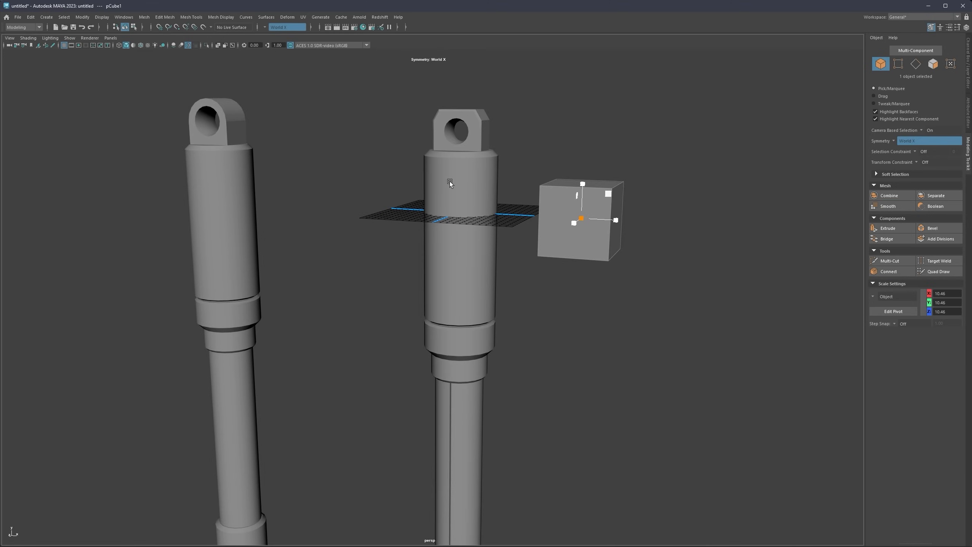
pyautogui.click(65, 46)
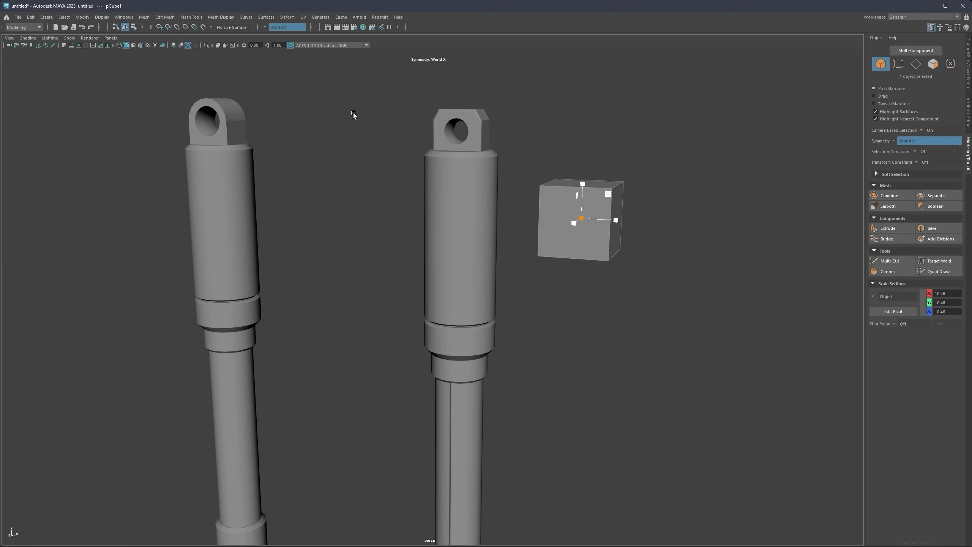
# Step: Flatten the cube into a thin plate and position it at about X 9.71, Y 1.74 so it cuts into Test2's upper cylinder
pyautogui.moveTo(581, 185); pyautogui.dragTo(444, 203)
pyautogui.press('w')
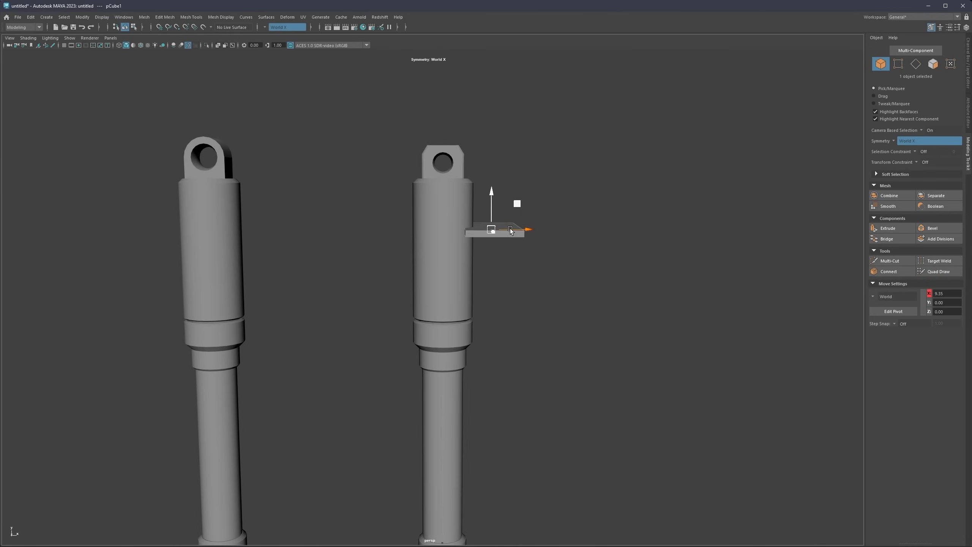
pyautogui.moveTo(523, 230); pyautogui.dragTo(443, 226)
pyautogui.press('r')
pyautogui.moveTo(469, 174); pyautogui.dragTo(463, 226)
pyautogui.scroll(3, 443, 199)
pyautogui.press('q')
pyautogui.scroll(-3, 434, 214)
pyautogui.press('w')
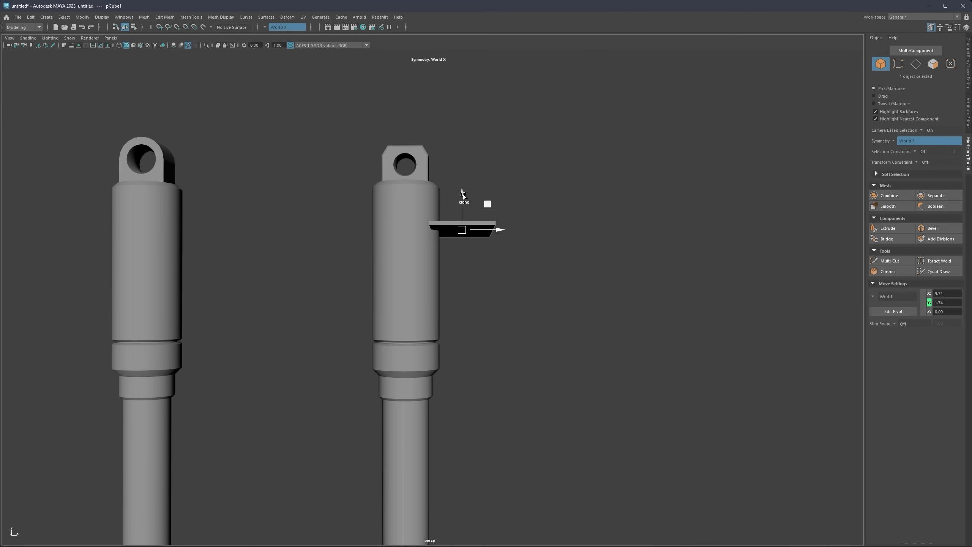
# Step: Duplicate the plate down to about Y -1.34 and repeat the duplication once at the same spacing
pyautogui.keyDown('shift'); pyautogui.moveTo(463, 194); pyautogui.dragTo(461, 211); pyautogui.keyUp('shift')
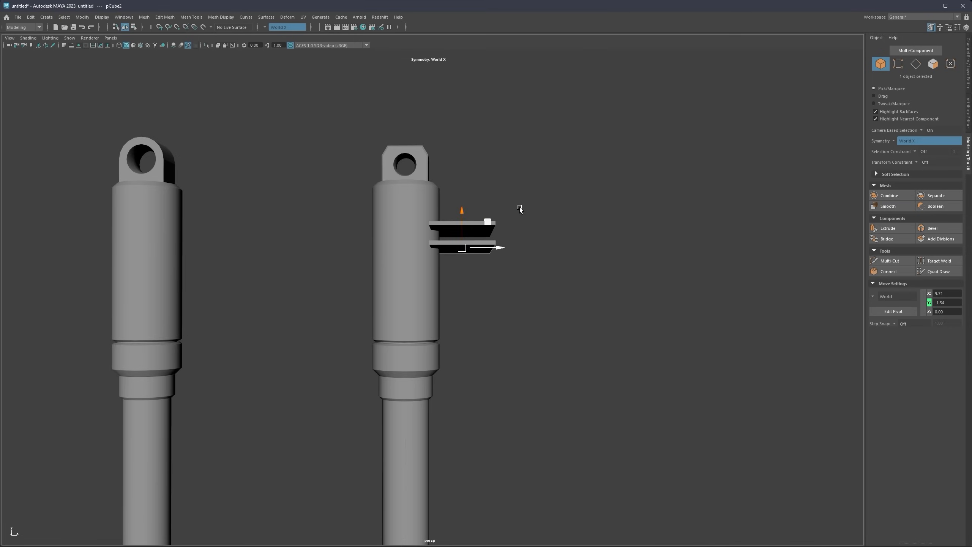
pyautogui.hotkey('shift', 'd')
pyautogui.keyDown('alt'); pyautogui.moveTo(519, 207); pyautogui.dragTo(468, 254); pyautogui.keyUp('alt')
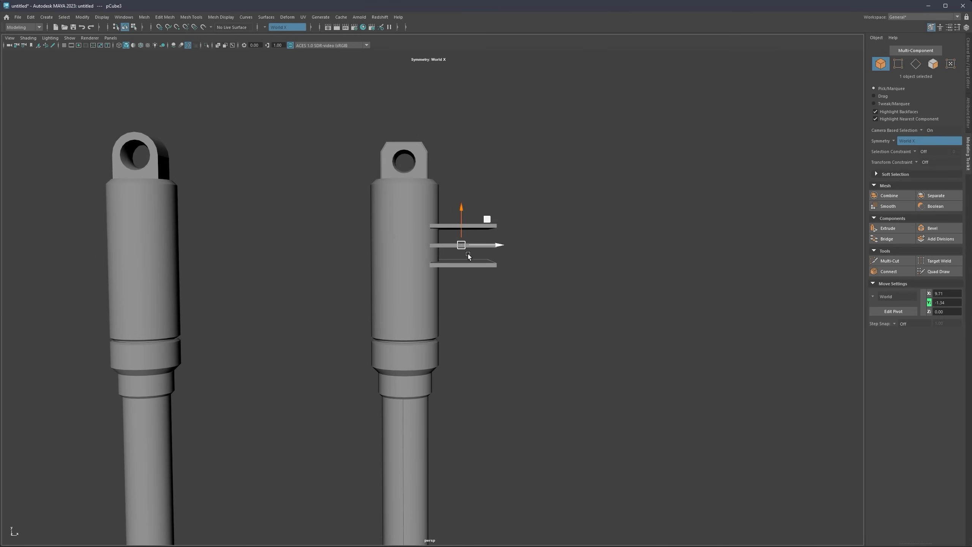
# Step: Undo the two plate duplicates, then duplicate the top plate down to about Y -4.67 and repeat the duplication once at that wider spacing
pyautogui.hotkey('ctrl', 'z')
pyautogui.hotkey('ctrl', 'z')
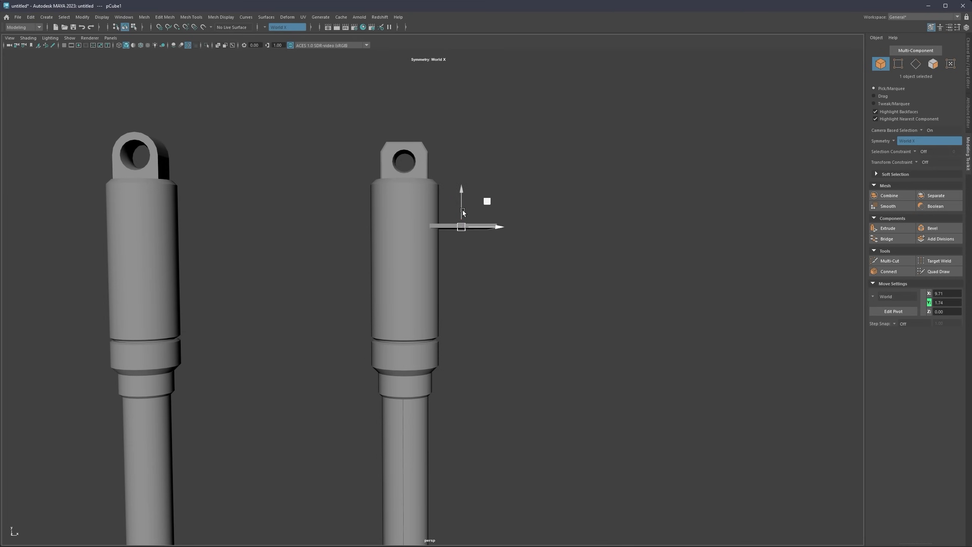
pyautogui.keyDown('shift'); pyautogui.moveTo(463, 225); pyautogui.dragTo(463, 231); pyautogui.keyUp('shift')
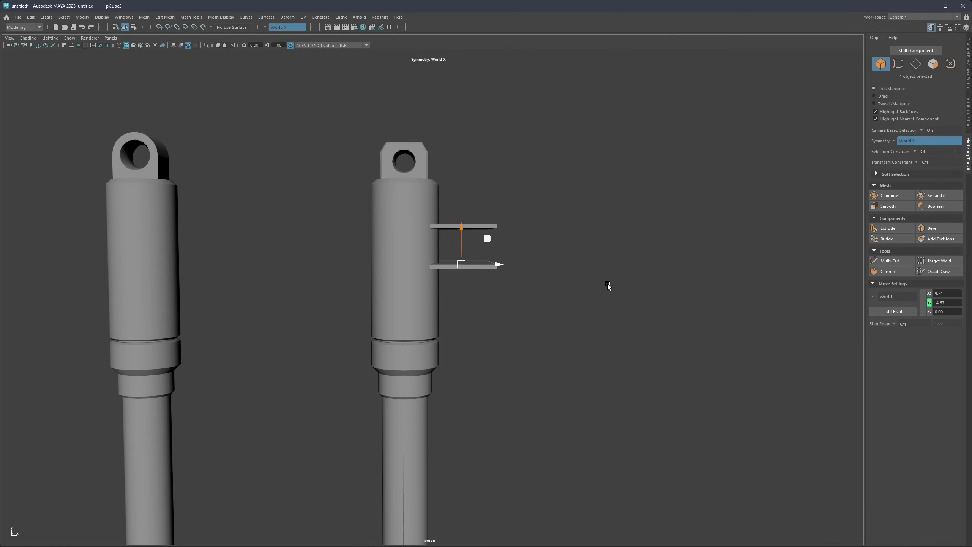
pyautogui.hotkey('shift', 'd')
pyautogui.keyDown('alt'); pyautogui.moveTo(478, 260); pyautogui.dragTo(437, 247); pyautogui.keyUp('alt')
pyautogui.press('q')
pyautogui.keyDown('alt'); pyautogui.moveTo(510, 232); pyautogui.dragTo(481, 230); pyautogui.keyUp('alt')
pyautogui.keyDown('alt'); pyautogui.moveTo(375, 229); pyautogui.dragTo(363, 214); pyautogui.keyUp('alt')
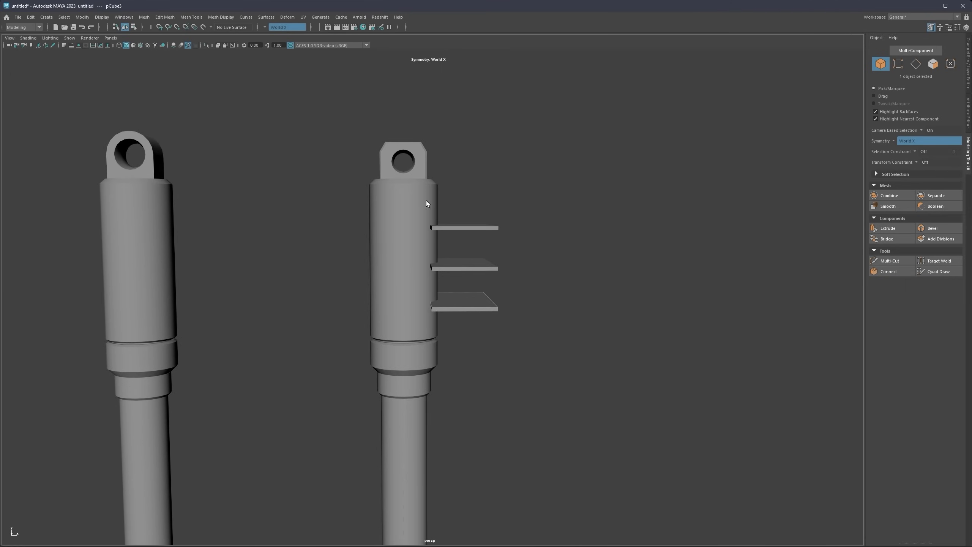
# Step: Show the grid and mirror the top plate across the world X axis to the opposite side of Test2's upper cylinder
pyautogui.click(63, 45)
pyautogui.keyDown('alt'); pyautogui.moveTo(363, 204); pyautogui.dragTo(464, 244); pyautogui.keyUp('alt')
pyautogui.click(467, 242)
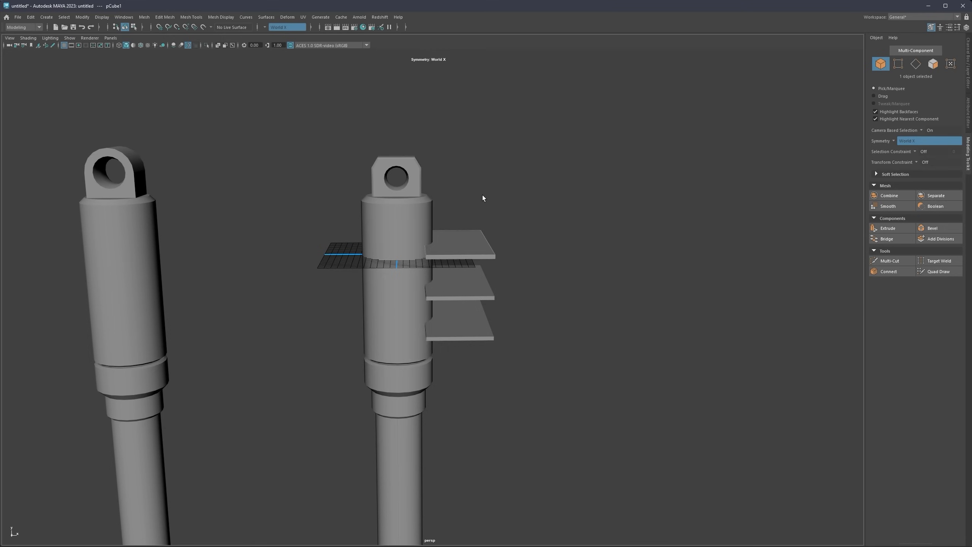
pyautogui.moveTo(482, 198); pyautogui.dragTo(472, 284, button='right')
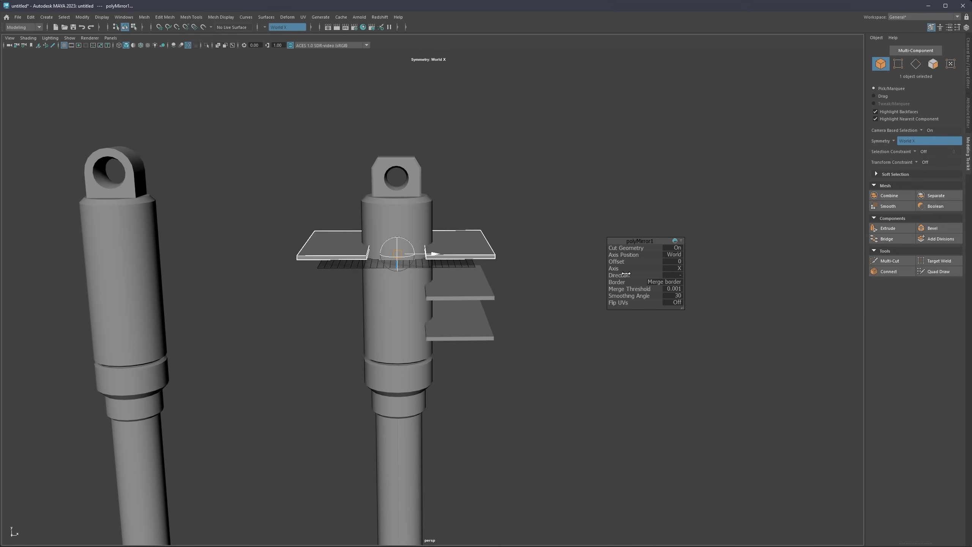
pyautogui.press('q')
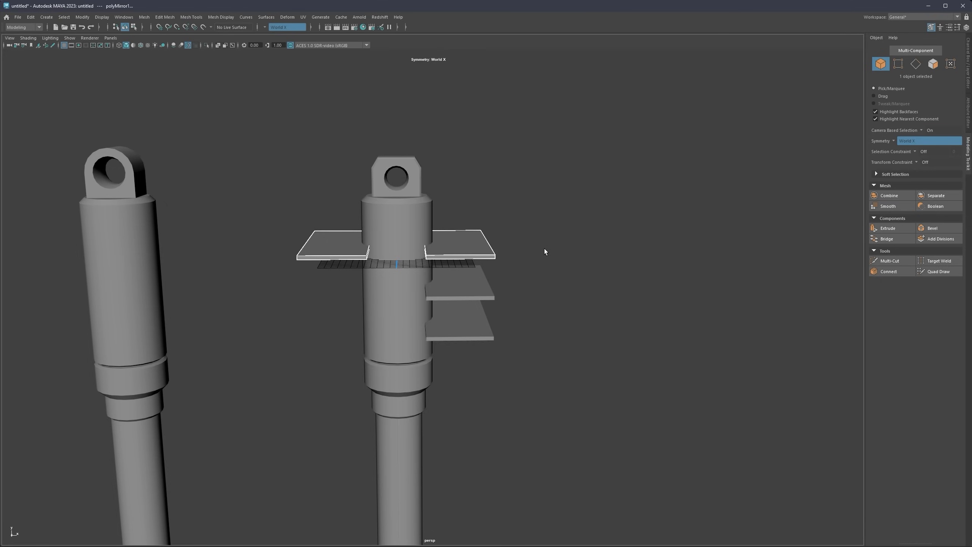
# Step: Repeat the world X mirror on the middle plate and on the bottom plate
pyautogui.click(478, 285)
pyautogui.press('g')
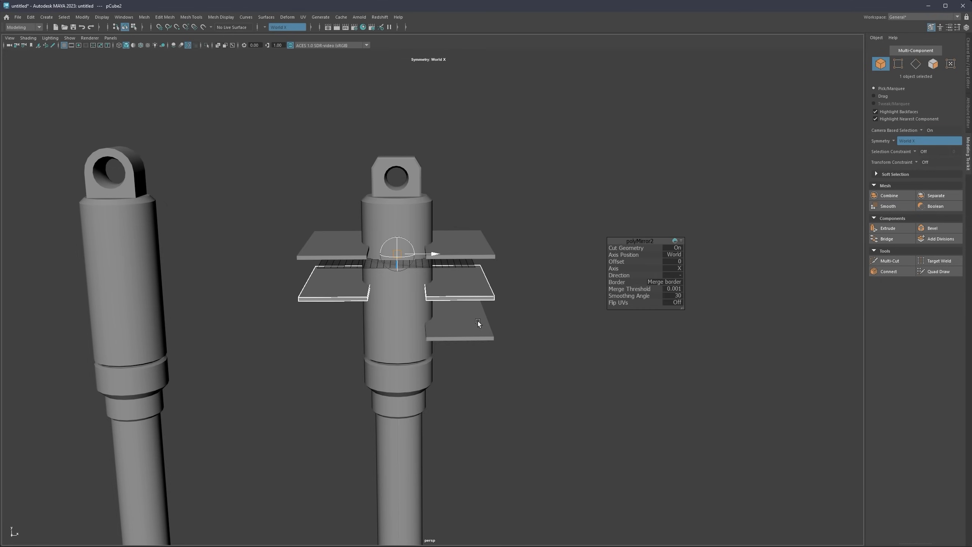
pyautogui.click(477, 321)
pyautogui.press('g')
pyautogui.click(539, 339)
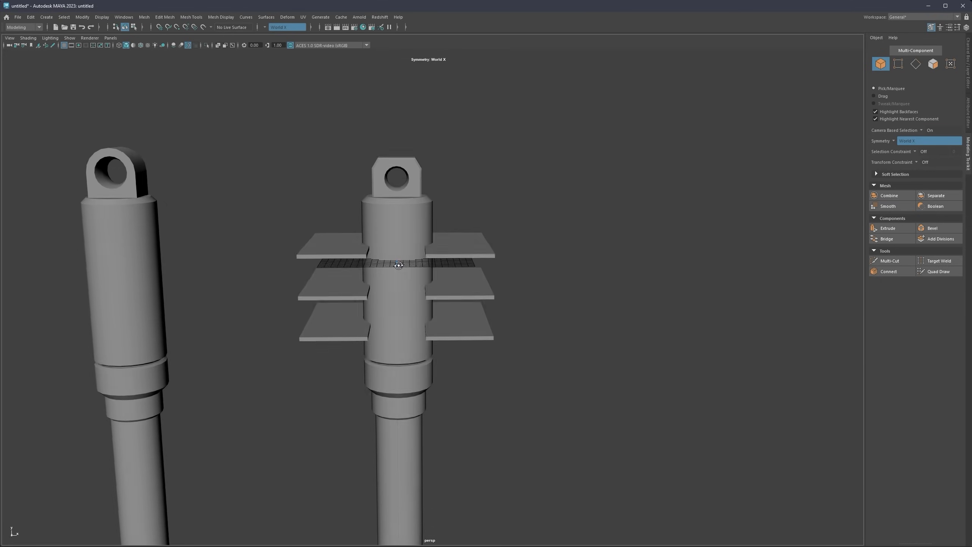
pyautogui.moveTo(418, 265)
pyautogui.keyDown('alt'); pyautogui.mouseDown()
pyautogui.moveTo(360, 255)
pyautogui.moveTo(418, 264)
pyautogui.mouseUp(); pyautogui.keyUp('alt')
# Step: Undo the mirroring of all three plates
pyautogui.hotkey('ctrl', 'z')
pyautogui.hotkey('ctrl', 'z')
pyautogui.hotkey('ctrl', 'z')
pyautogui.hotkey('ctrl', 'z')
pyautogui.hotkey('ctrl', 'z')
pyautogui.hotkey('ctrl', 'z')
pyautogui.hotkey('ctrl', 'z')
pyautogui.hotkey('ctrl', 'z')
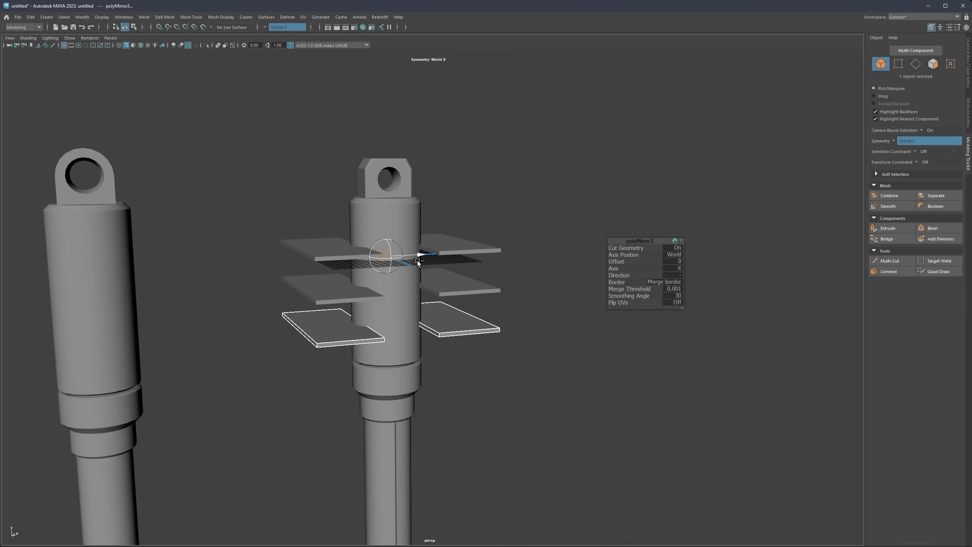
# Step: Select the three plates beside Test2's upper cylinder and combine them into a single mesh
pyautogui.keyDown('alt'); pyautogui.moveTo(470, 246); pyautogui.dragTo(453, 349); pyautogui.keyUp('alt')
pyautogui.press('q')
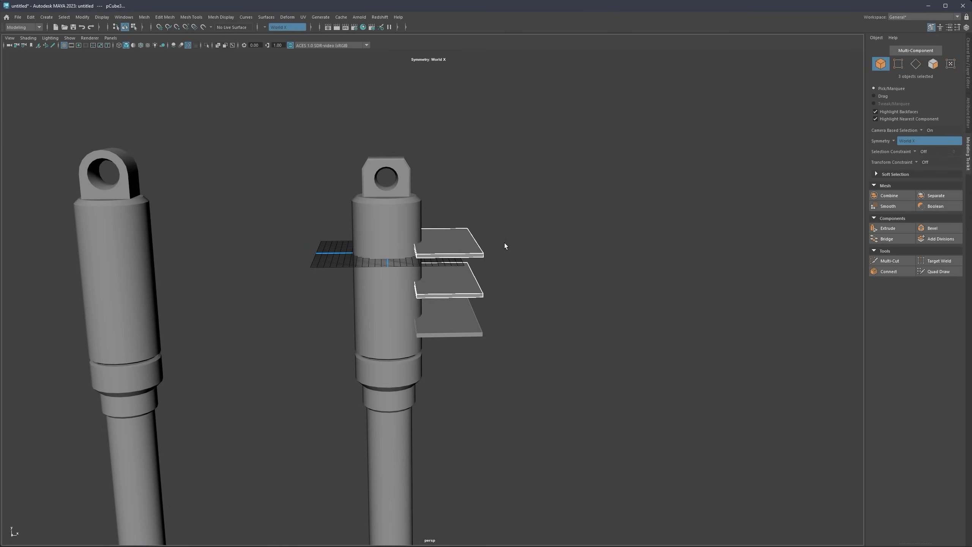
pyautogui.keyDown('shift'); pyautogui.rightClick(500, 206); pyautogui.keyUp('shift')
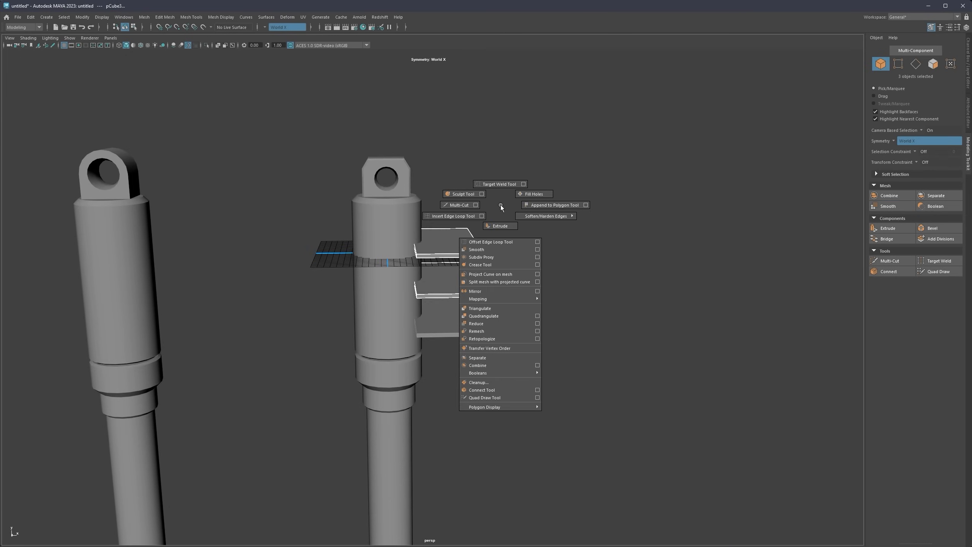
pyautogui.keyDown('shift'); pyautogui.moveTo(500, 206); pyautogui.dragTo(490, 364, button='right'); pyautogui.keyUp('shift')
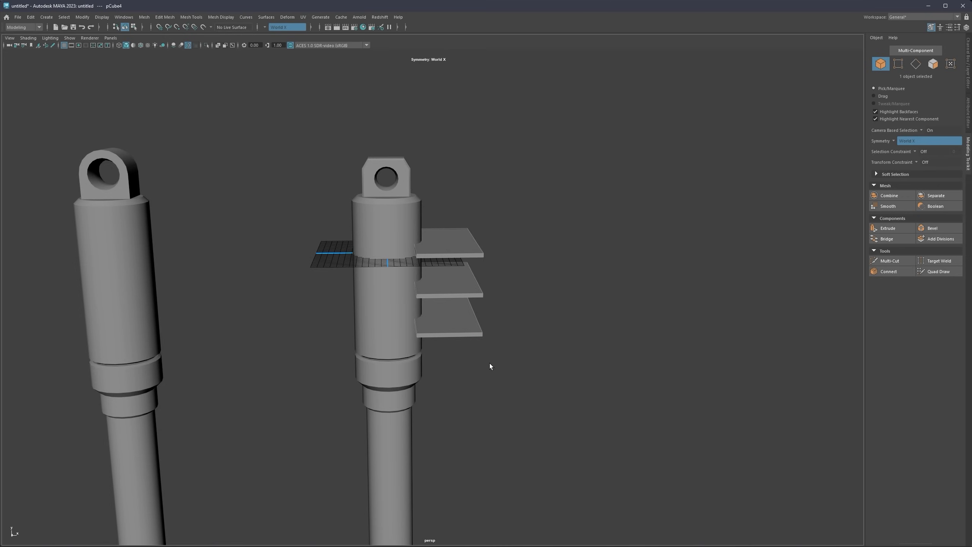
# Step: Open the Mirror options for the three plates beside the cylinder and reset them to default settings
pyautogui.keyDown('alt'); pyautogui.moveTo(468, 278); pyautogui.dragTo(442, 243); pyautogui.keyUp('alt')
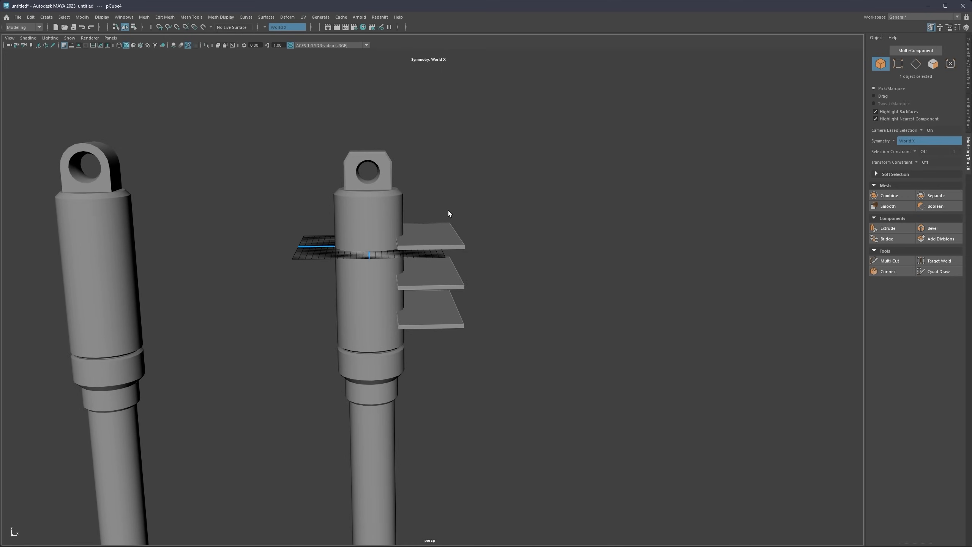
pyautogui.keyDown('shift'); pyautogui.moveTo(488, 189); pyautogui.dragTo(481, 277, button='right'); pyautogui.keyUp('shift')
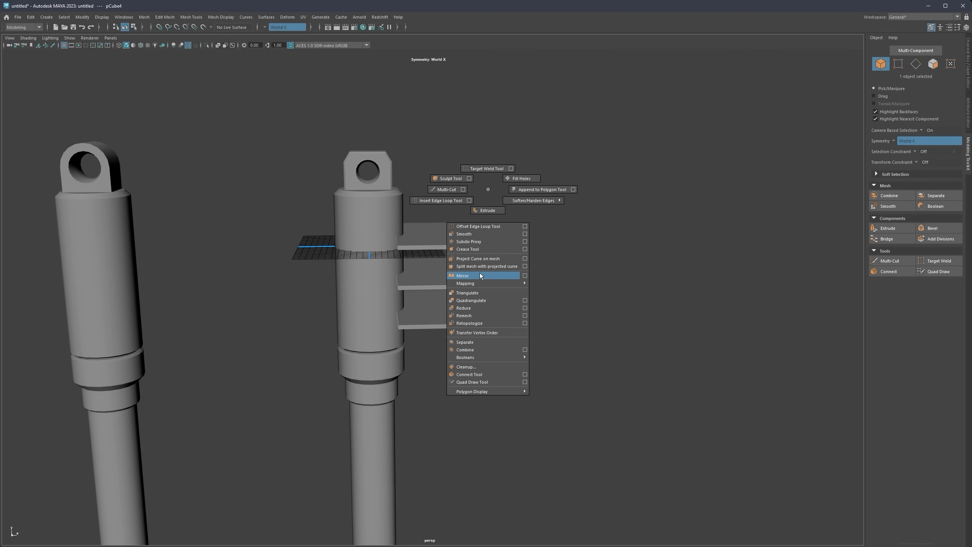
pyautogui.keyDown('shift'); pyautogui.moveTo(481, 277); pyautogui.dragTo(525, 275, button='right'); pyautogui.keyUp('shift')
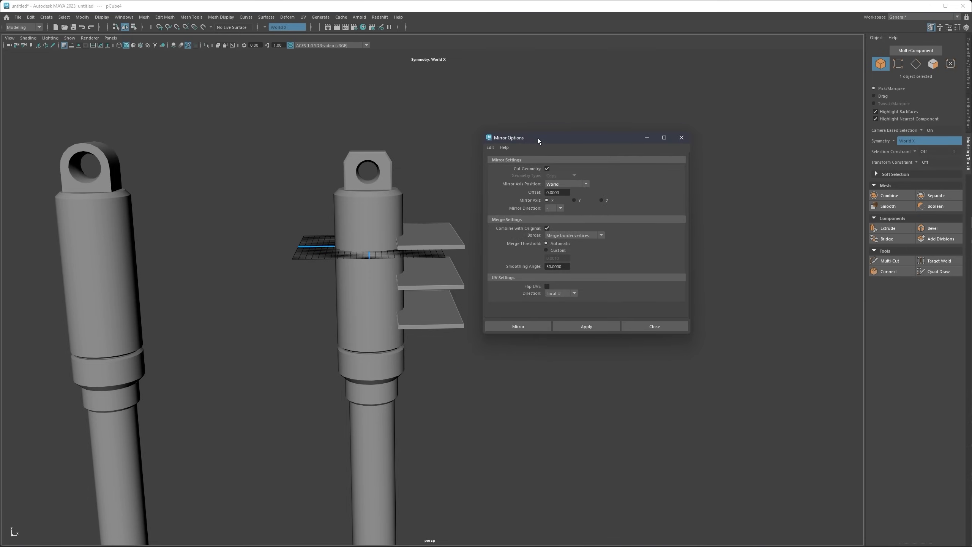
pyautogui.keyDown('alt'); pyautogui.moveTo(402, 195); pyautogui.dragTo(437, 169); pyautogui.keyUp('alt')
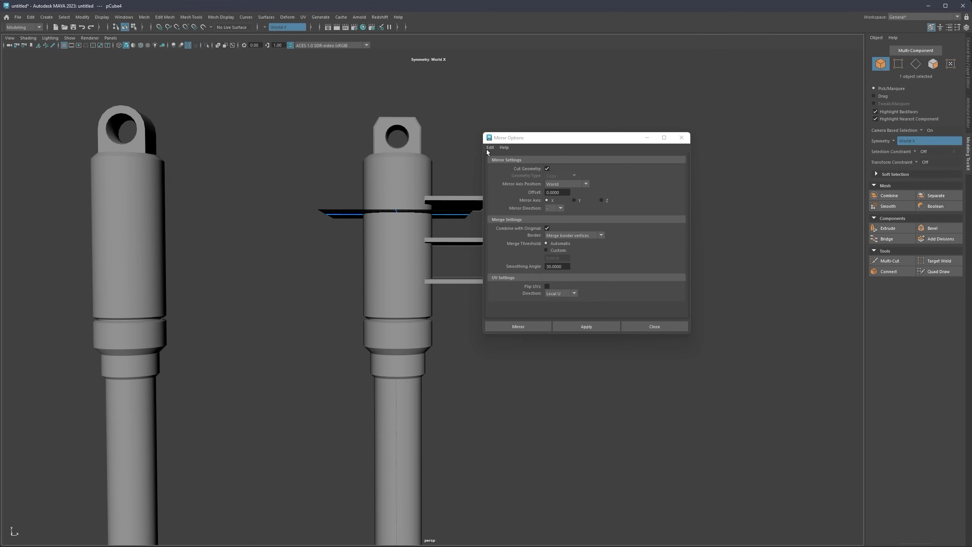
pyautogui.click(488, 148)
pyautogui.click(499, 164)
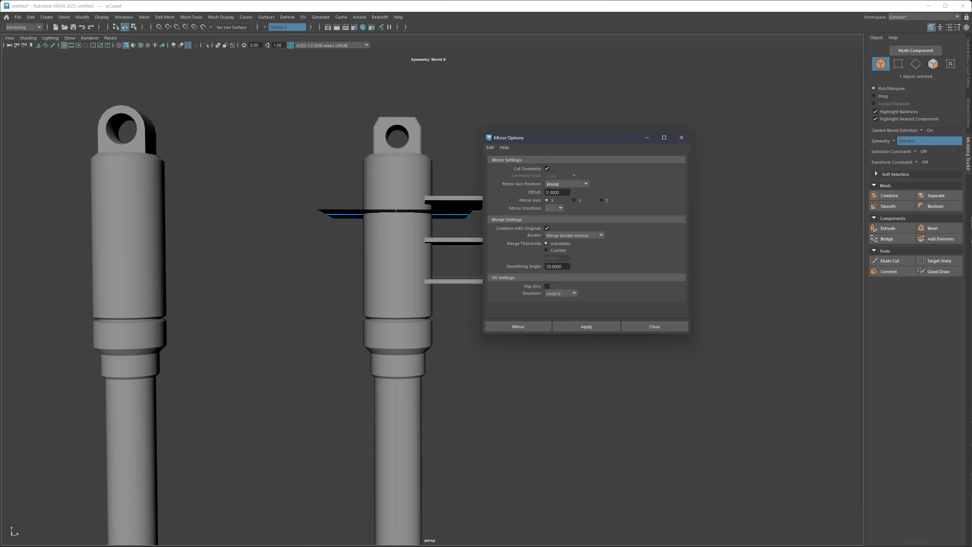
# Step: Try mirroring the three plates across the world X axis while toggling the Cut Geometry option
pyautogui.click(547, 168)
pyautogui.click(582, 323)
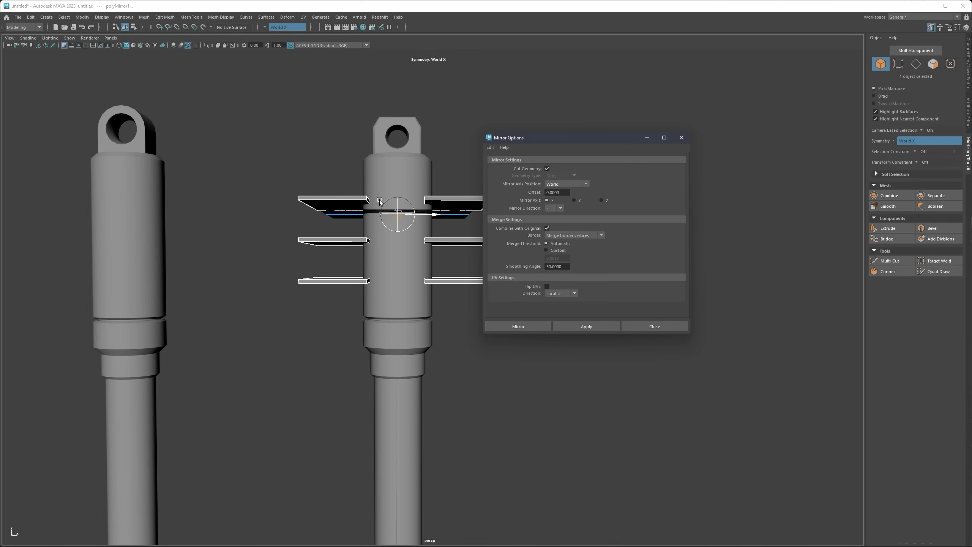
pyautogui.keyDown('alt'); pyautogui.moveTo(381, 202); pyautogui.dragTo(381, 202); pyautogui.keyUp('alt')
pyautogui.hotkey('ctrl', 'z')
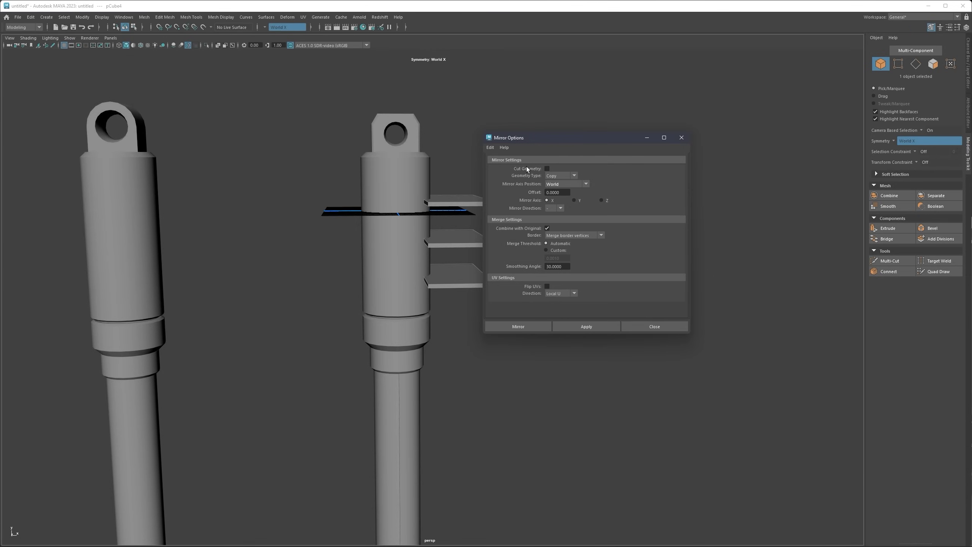
pyautogui.click(546, 168)
pyautogui.keyDown('alt'); pyautogui.moveTo(395, 200); pyautogui.dragTo(391, 204); pyautogui.keyUp('alt')
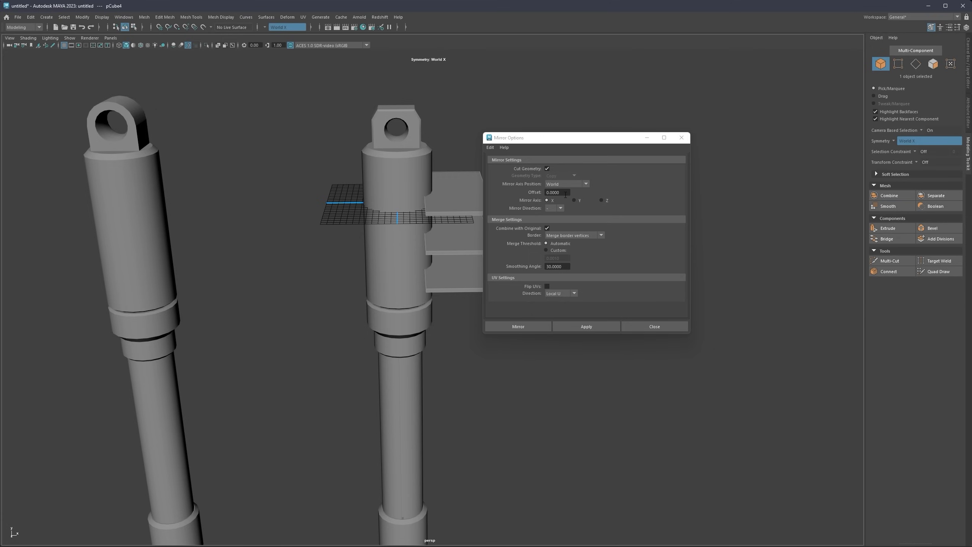
# Step: Mirror the three plates across world X with Cut Geometry and Combine with Original enabled, and check the result in isolation
pyautogui.moveTo(532, 139); pyautogui.dragTo(571, 130)
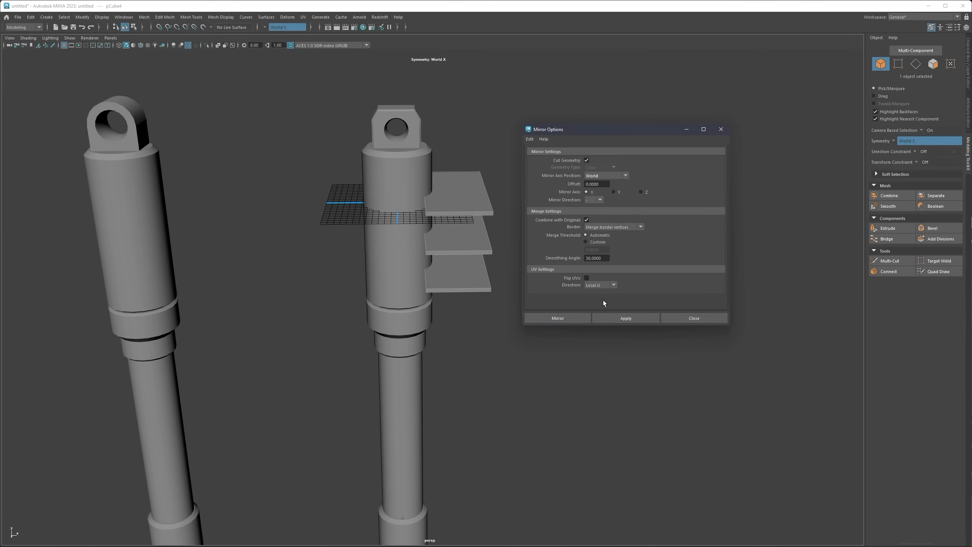
pyautogui.moveTo(610, 132); pyautogui.dragTo(609, 123)
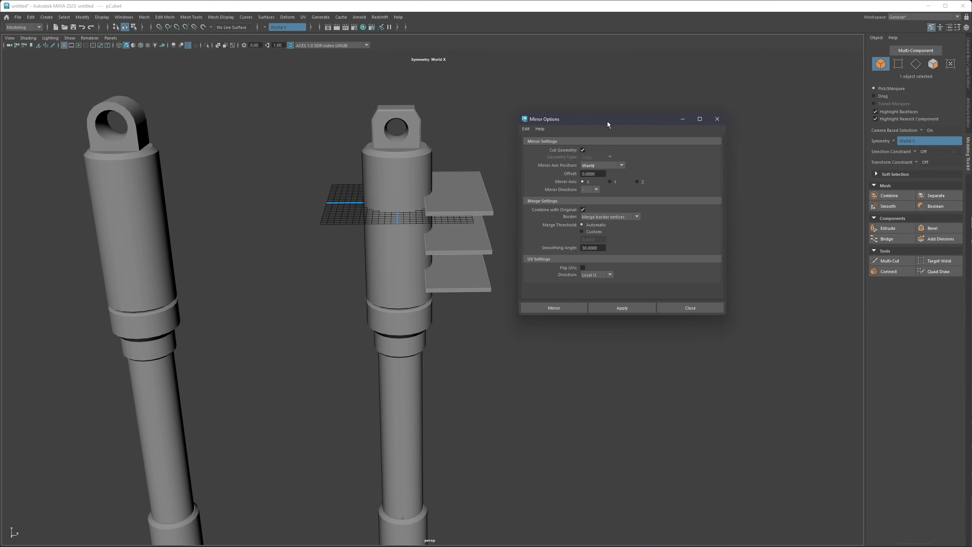
pyautogui.click(554, 307)
pyautogui.press('q')
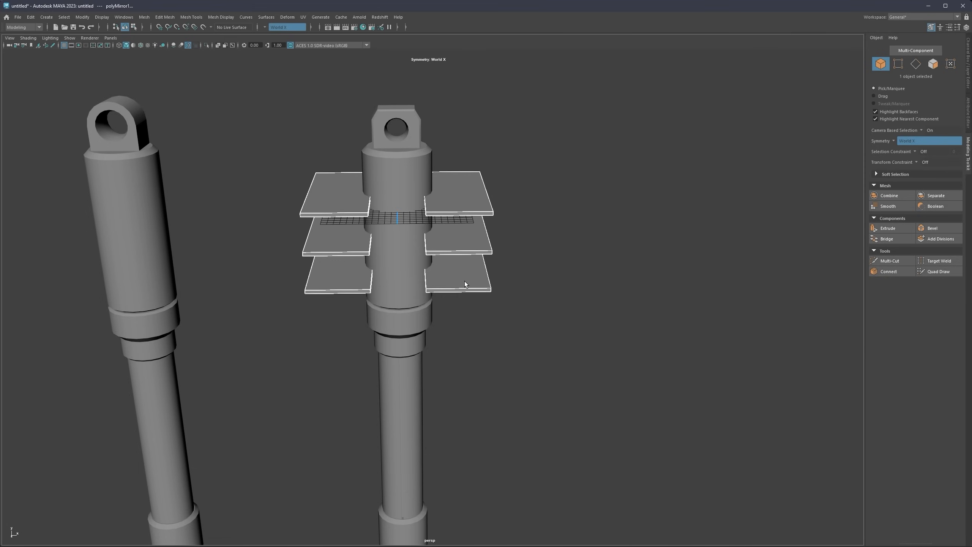
pyautogui.keyDown('alt'); pyautogui.moveTo(415, 201); pyautogui.dragTo(434, 233, button='middle'); pyautogui.keyUp('alt')
pyautogui.keyDown('alt'); pyautogui.moveTo(434, 233); pyautogui.dragTo(518, 256); pyautogui.keyUp('alt')
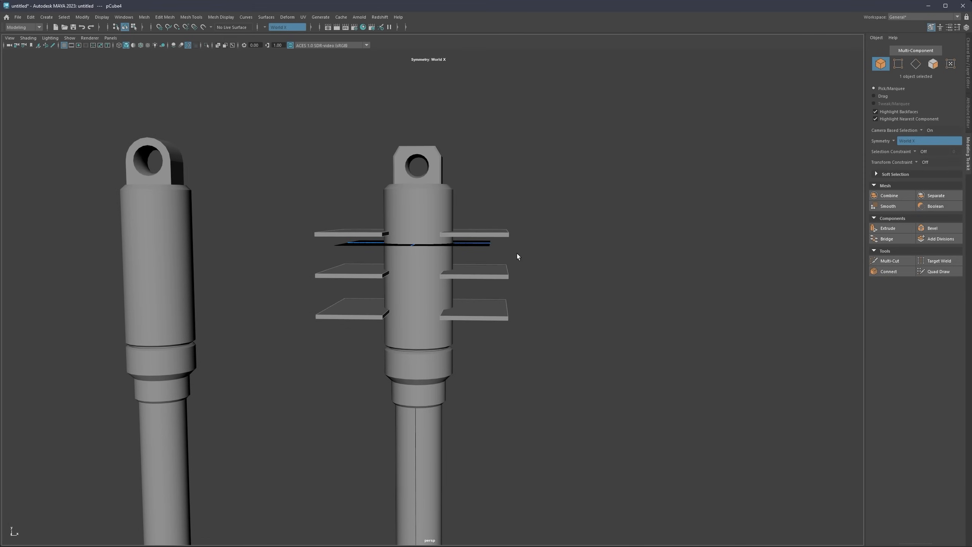
pyautogui.keyDown('alt'); pyautogui.moveTo(413, 223); pyautogui.dragTo(427, 205); pyautogui.keyUp('alt')
pyautogui.hotkey('ctrl', '1')
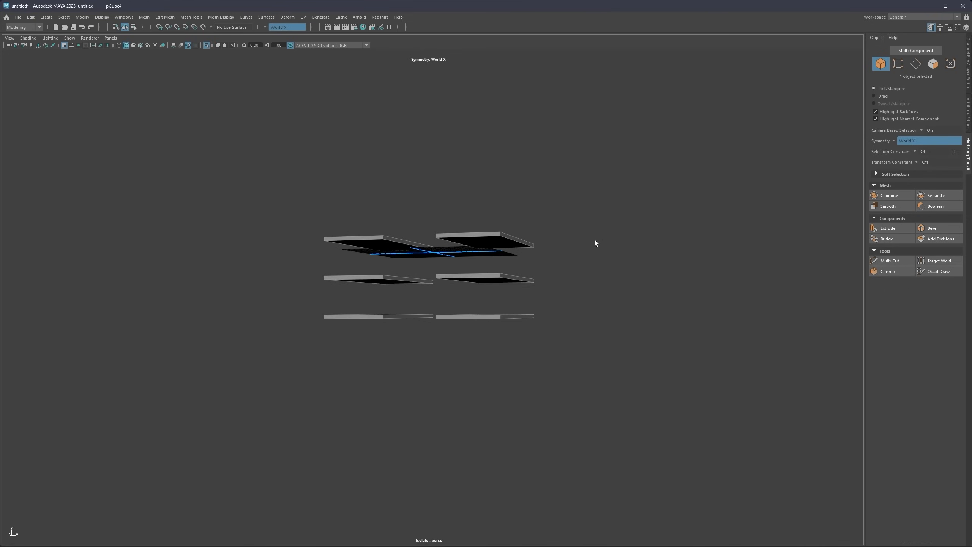
pyautogui.hotkey('ctrl', '1')
# Step: Subtract the mirrored plates from the upper cylinder with a Boolean Difference (A - B) to cut three slots on each side
pyautogui.moveTo(453, 222)
pyautogui.keyDown('alt'); pyautogui.mouseDown()
pyautogui.moveTo(477, 233)
pyautogui.moveTo(459, 230)
pyautogui.mouseUp(); pyautogui.keyUp('alt')
pyautogui.click(442, 226)
pyautogui.scroll(3, 419, 231)
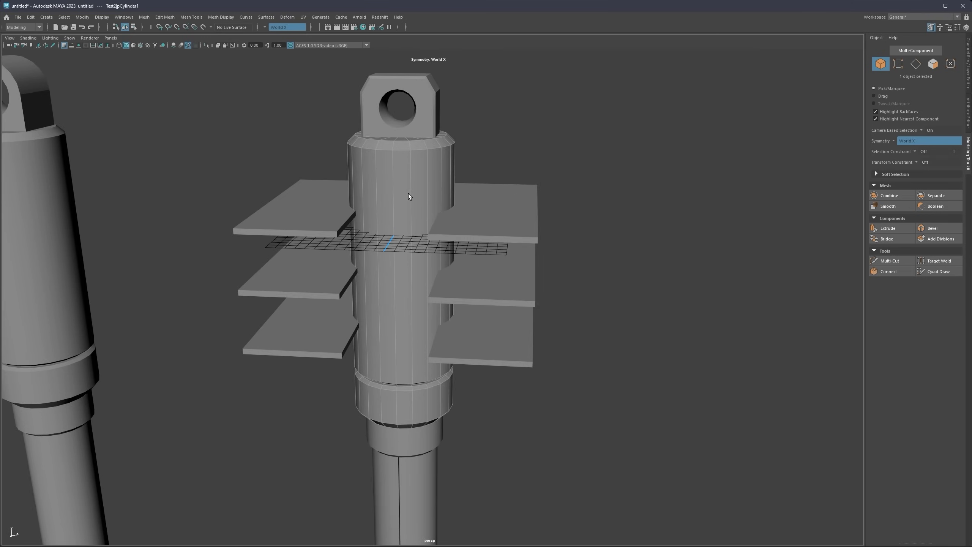
pyautogui.keyDown('shift'); pyautogui.click(512, 207); pyautogui.keyUp('shift')
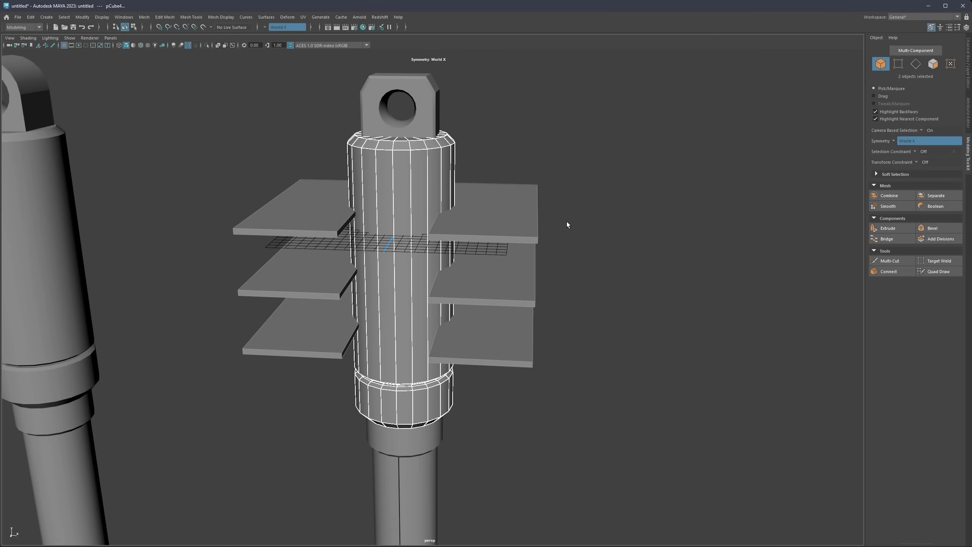
pyautogui.rightClick(547, 165)
pyautogui.keyDown('shift'); pyautogui.rightClick(489, 198); pyautogui.keyUp('shift')
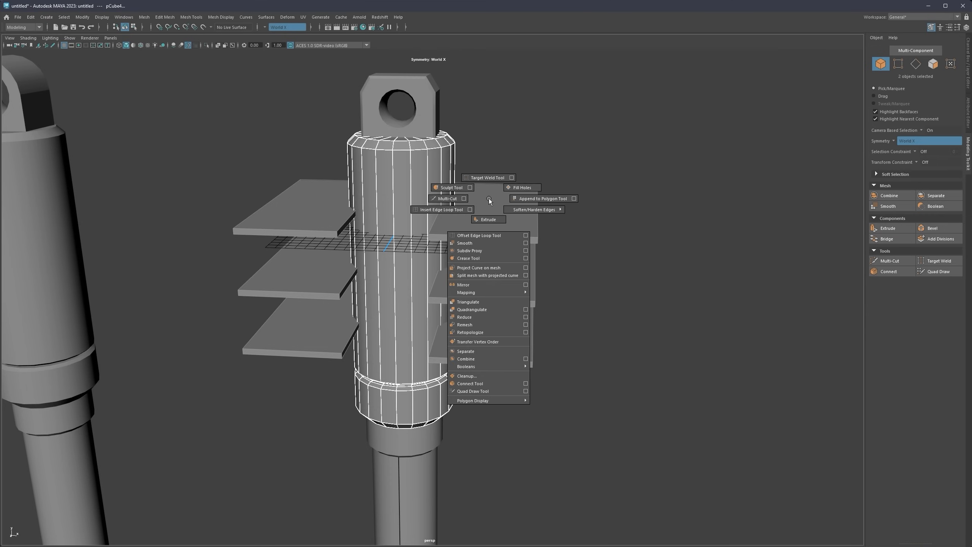
pyautogui.moveTo(495, 366)
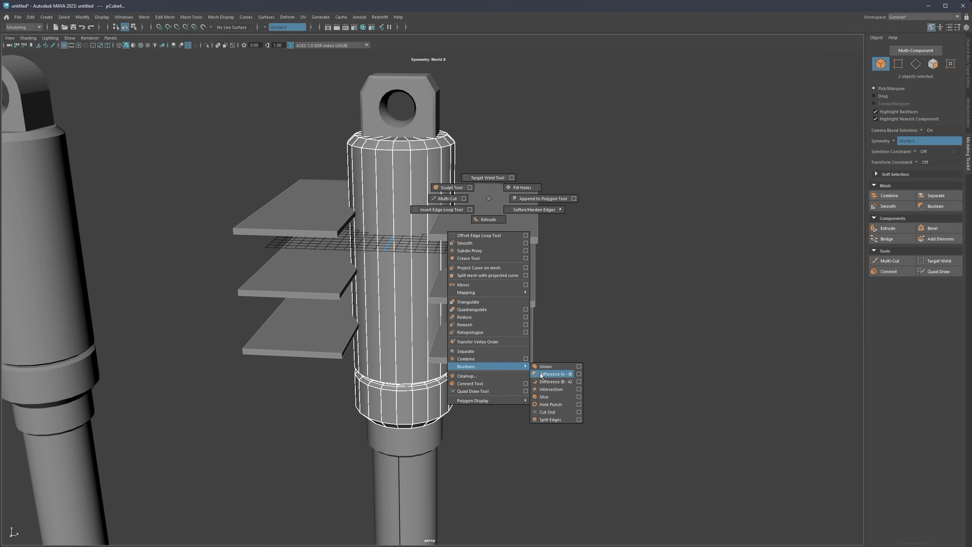
pyautogui.click(561, 375)
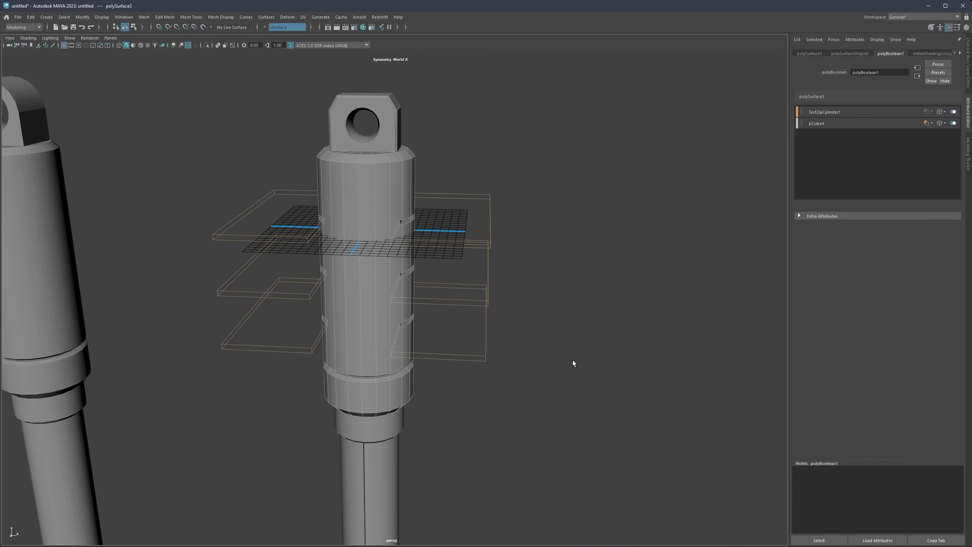
pyautogui.keyDown('alt'); pyautogui.moveTo(407, 218); pyautogui.dragTo(438, 188); pyautogui.keyUp('alt')
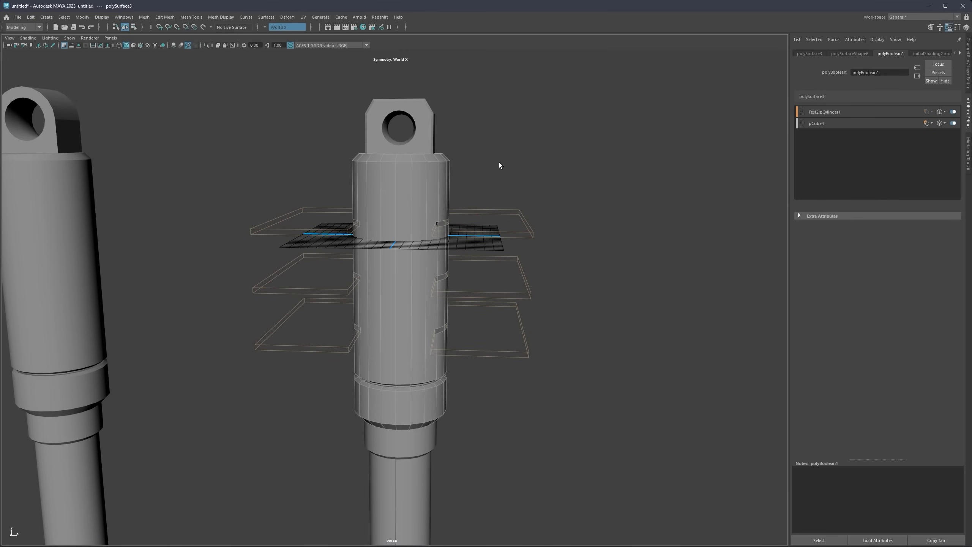
# Step: Delete all construction history in the scene, hide the Attribute Editor and clear the selection
pyautogui.click(32, 18)
pyautogui.moveTo(63, 118)
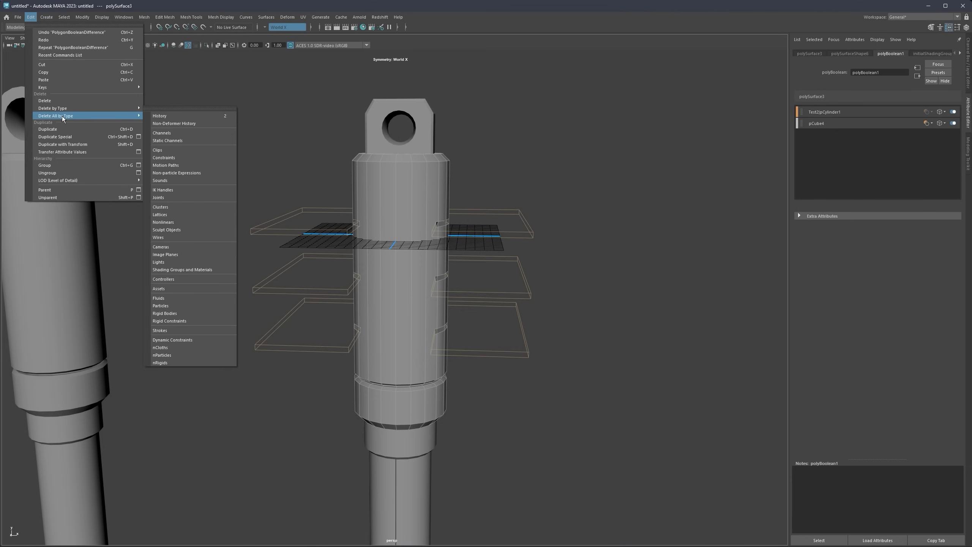
pyautogui.click(176, 116)
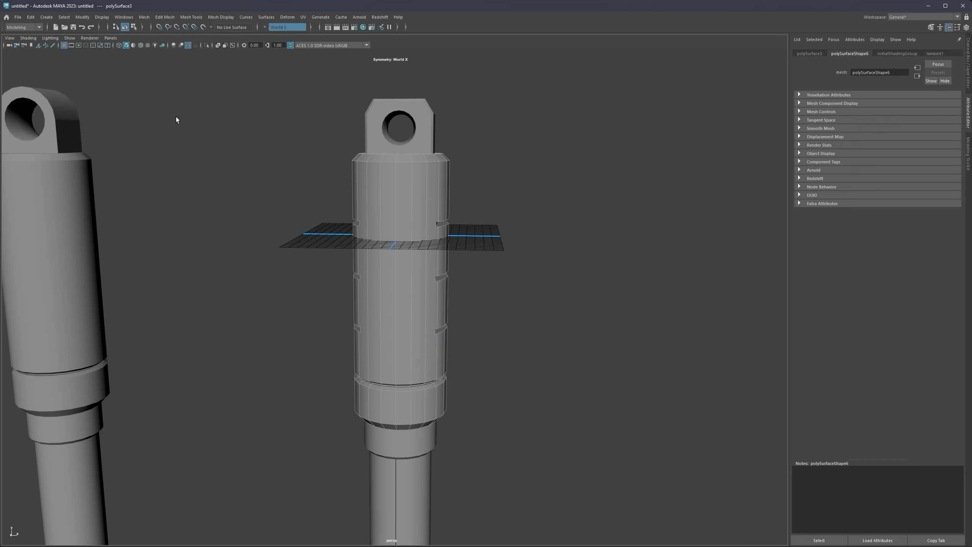
pyautogui.click(968, 115)
pyautogui.scroll(-3, 533, 189)
pyautogui.keyDown('alt'); pyautogui.moveTo(465, 195); pyautogui.dragTo(448, 197); pyautogui.keyUp('alt')
pyautogui.moveTo(575, 181); pyautogui.dragTo(606, 171, button='right')
pyautogui.click(606, 171)
pyautogui.scroll(-3, 606, 172)
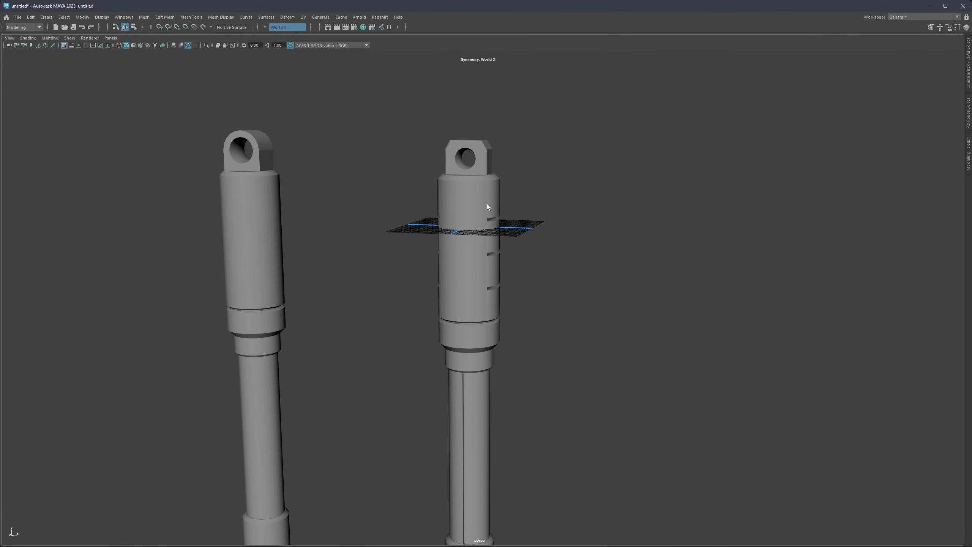
# Step: Hide the viewport grid for a clear view of both piston models
pyautogui.click(66, 45)
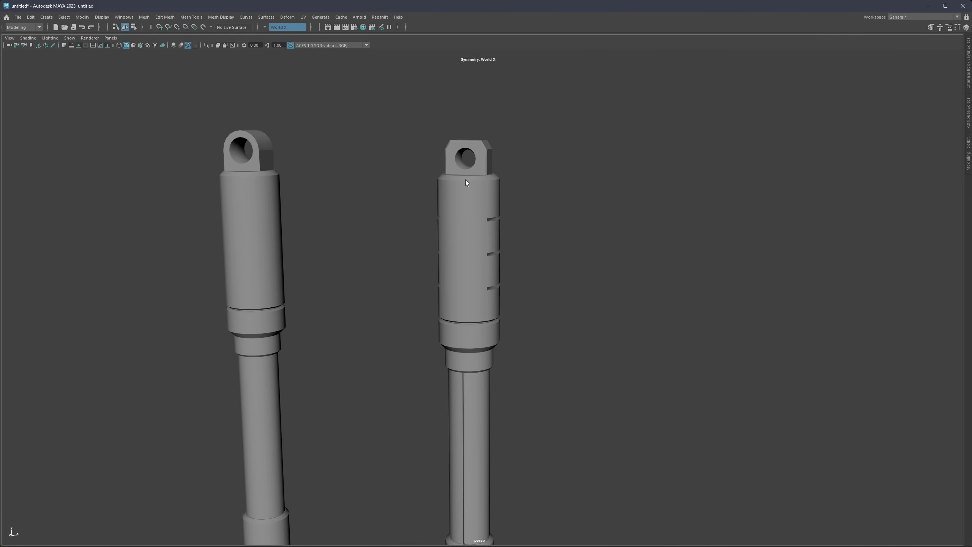
pyautogui.moveTo(465, 179)
pyautogui.keyDown('alt'); pyautogui.mouseDown()
pyautogui.moveTo(491, 163)
pyautogui.moveTo(517, 163)
pyautogui.moveTo(434, 163)
pyautogui.moveTo(500, 171)
pyautogui.moveTo(477, 186)
pyautogui.mouseUp(); pyautogui.keyUp('alt')
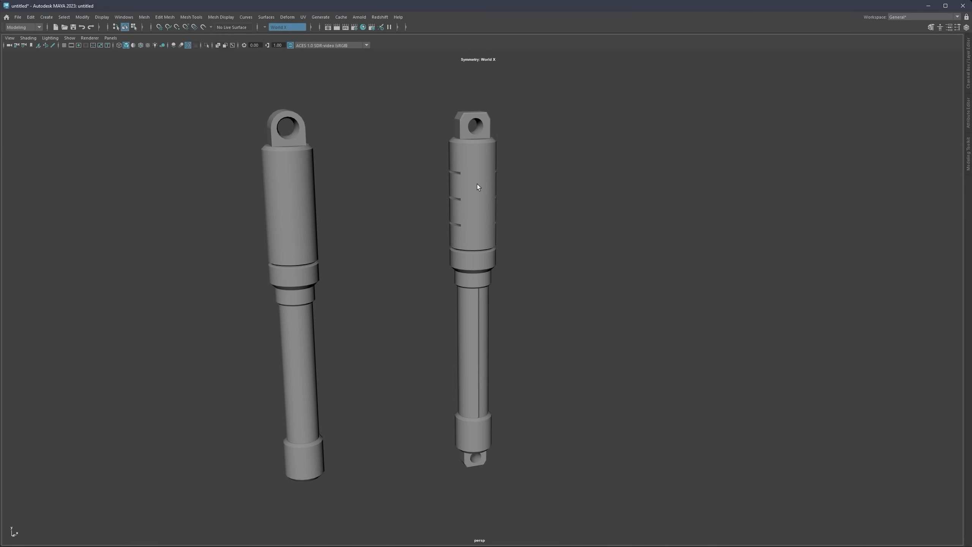
pyautogui.keyDown('alt'); pyautogui.moveTo(477, 184); pyautogui.dragTo(455, 189); pyautogui.keyUp('alt')
pyautogui.keyDown('alt'); pyautogui.moveTo(434, 215); pyautogui.dragTo(476, 177, button='middle'); pyautogui.keyUp('alt')
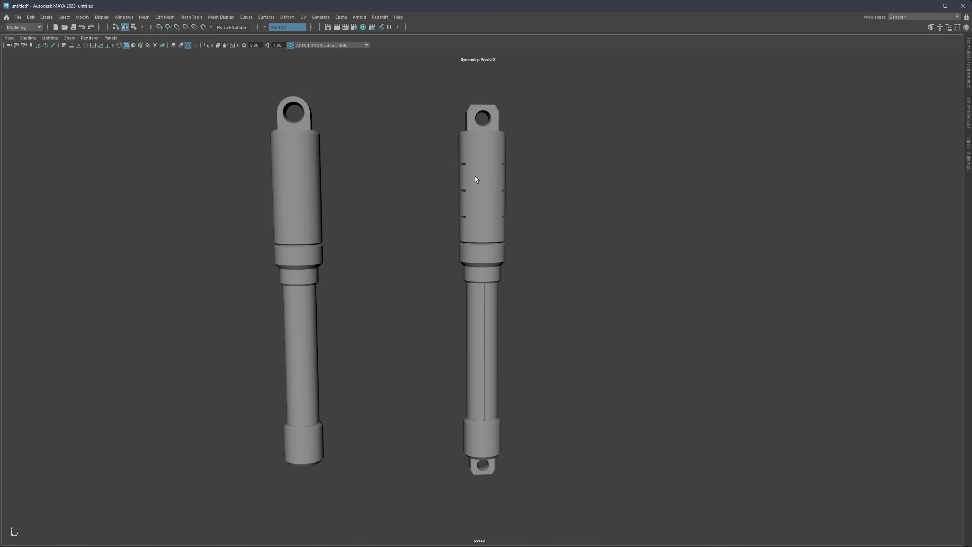
pyautogui.keyDown('alt'); pyautogui.moveTo(476, 176); pyautogui.dragTo(524, 187); pyautogui.keyUp('alt')
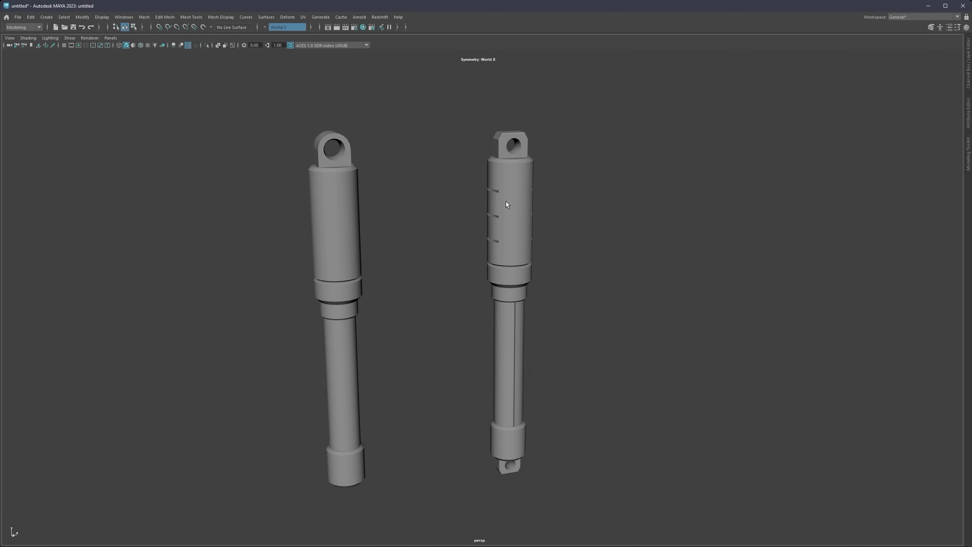
# Step: Examine the chamfered eyelet and the slotted upper cylinder up close, and compare the full model with the unslotted one
pyautogui.keyDown('alt'); pyautogui.moveTo(504, 198); pyautogui.dragTo(437, 283, button='middle'); pyautogui.keyUp('alt')
pyautogui.scroll(7, 437, 282)
pyautogui.scroll(2, 402, 237)
pyautogui.keyDown('alt'); pyautogui.moveTo(373, 236); pyautogui.dragTo(474, 290, button='middle'); pyautogui.keyUp('alt')
pyautogui.scroll(3, 474, 290)
pyautogui.keyDown('alt'); pyautogui.moveTo(398, 239); pyautogui.dragTo(416, 277); pyautogui.keyUp('alt')
pyautogui.scroll(1, 416, 277)
pyautogui.click(402, 266)
pyautogui.click(387, 251)
pyautogui.click(407, 283)
pyautogui.click(429, 240)
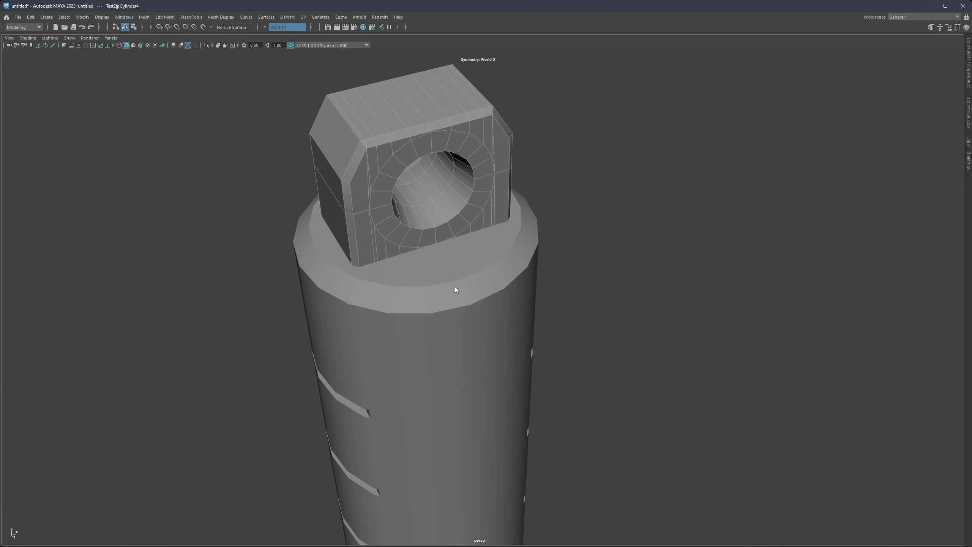
pyautogui.keyDown('alt'); pyautogui.moveTo(383, 279); pyautogui.dragTo(443, 297, button='middle'); pyautogui.keyUp('alt')
pyautogui.click(424, 300)
pyautogui.scroll(3, 425, 300)
pyautogui.keyDown('alt'); pyautogui.moveTo(425, 301); pyautogui.dragTo(451, 271); pyautogui.keyUp('alt')
pyautogui.scroll(-2, 519, 324)
pyautogui.keyDown('alt'); pyautogui.moveTo(497, 326); pyautogui.dragTo(485, 267, button='middle'); pyautogui.keyUp('alt')
pyautogui.scroll(-3, 473, 336)
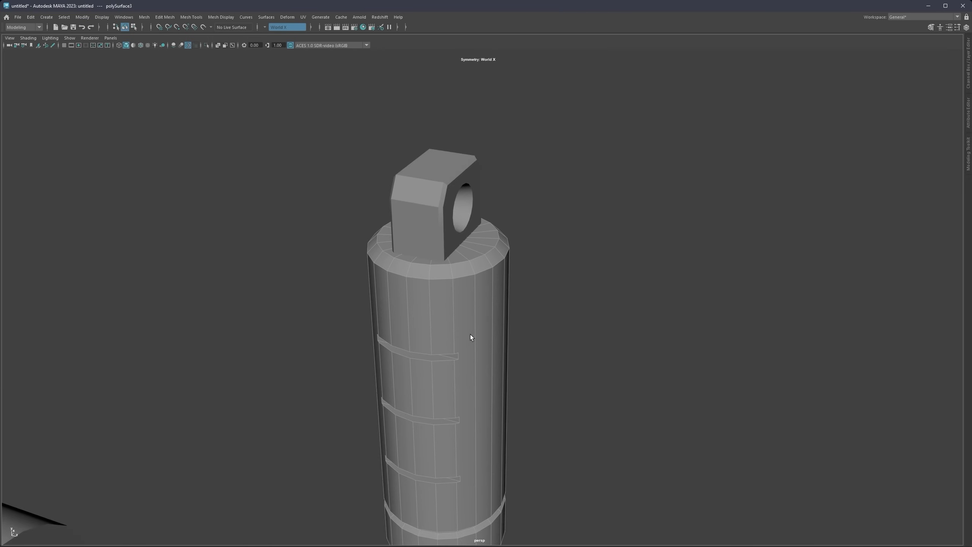
pyautogui.keyDown('alt'); pyautogui.moveTo(473, 336); pyautogui.dragTo(467, 267); pyautogui.keyUp('alt')
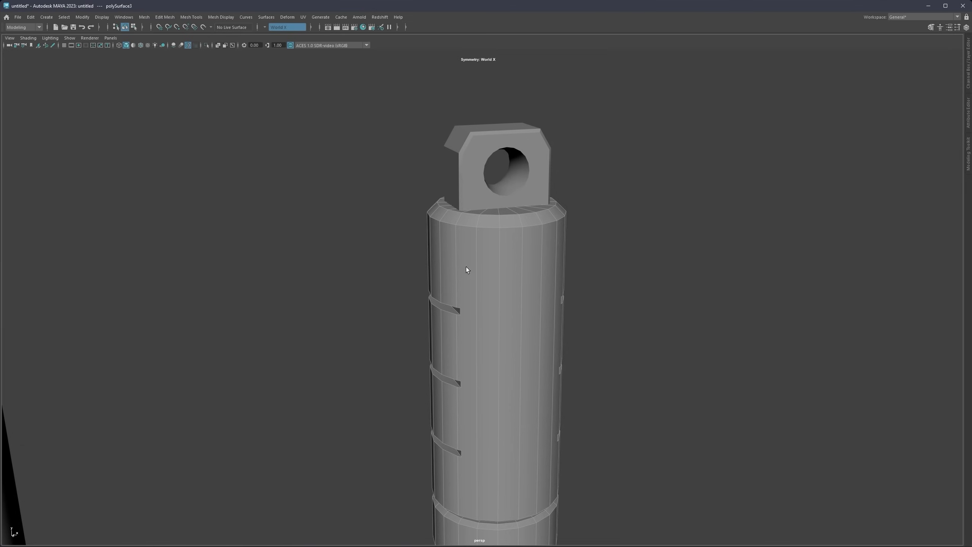
pyautogui.scroll(-3, 467, 268)
pyautogui.keyDown('alt'); pyautogui.moveTo(495, 326); pyautogui.dragTo(472, 244, button='middle'); pyautogui.keyUp('alt')
pyautogui.scroll(-3, 466, 268)
pyautogui.scroll(-3, 465, 270)
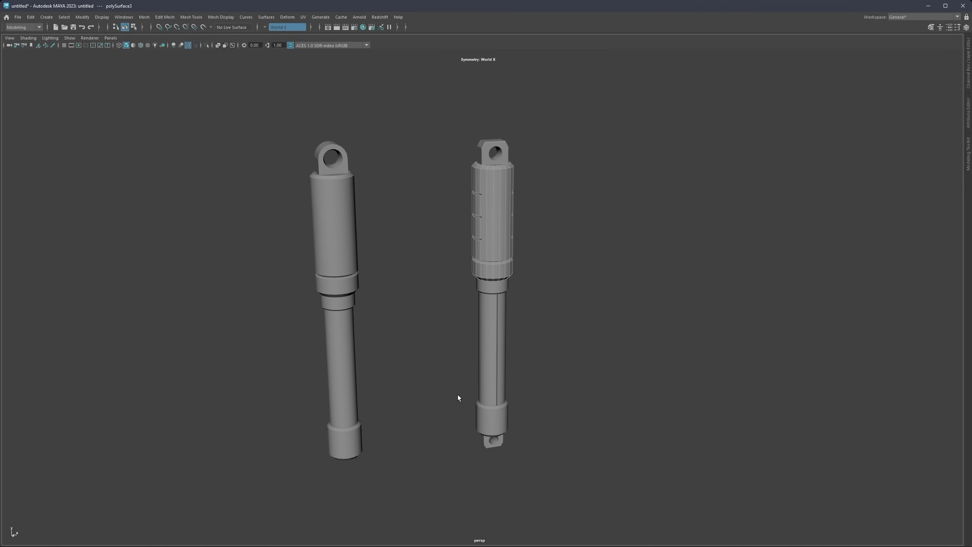
pyautogui.keyDown('alt'); pyautogui.moveTo(387, 273); pyautogui.dragTo(386, 246); pyautogui.keyUp('alt')
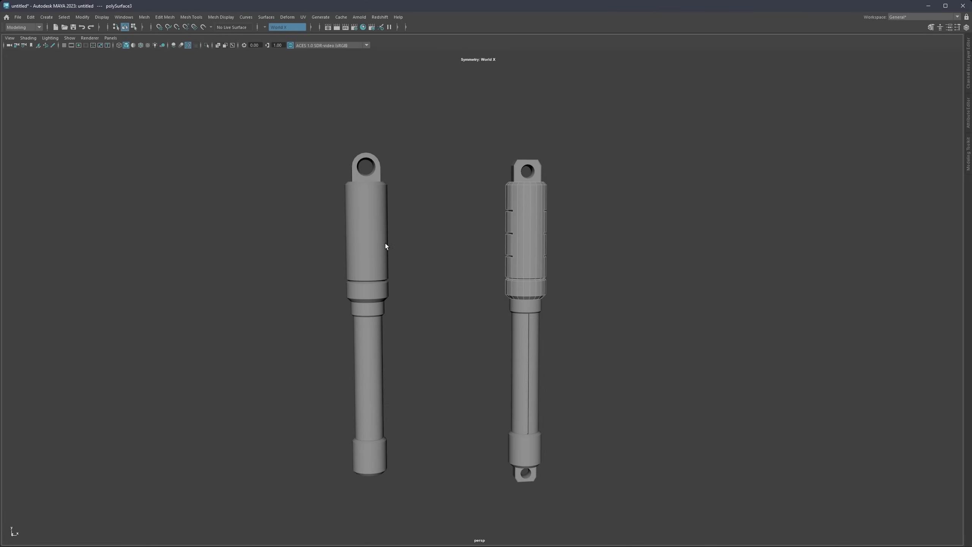
pyautogui.keyDown('alt'); pyautogui.moveTo(484, 309); pyautogui.dragTo(459, 278, button='middle'); pyautogui.keyUp('alt')
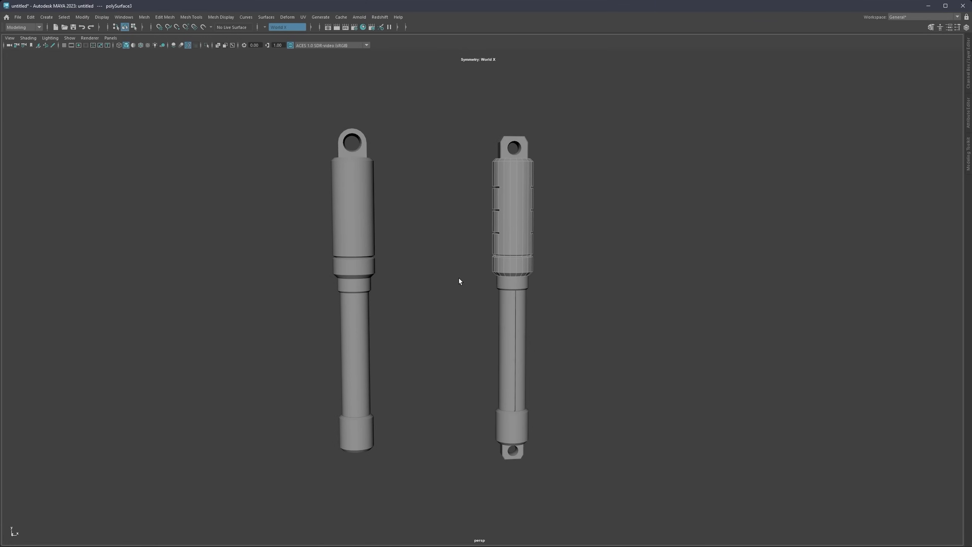
pyautogui.moveTo(384, 123); pyautogui.dragTo(294, 475)
pyautogui.click(389, 216)
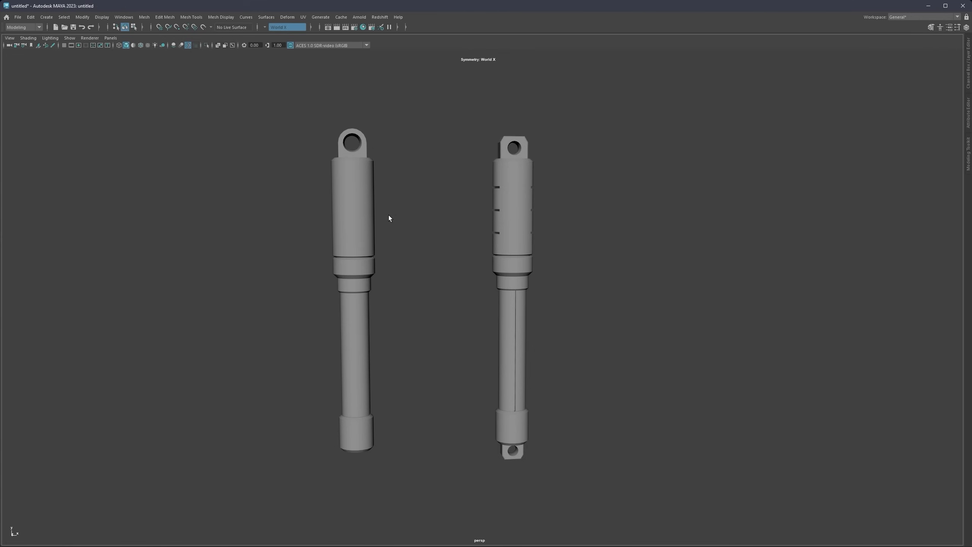
pyautogui.moveTo(391, 108); pyautogui.dragTo(299, 449)
pyautogui.click(403, 263)
pyautogui.keyDown('ctrl'); pyautogui.keyDown('shift'); pyautogui.moveTo(416, 149); pyautogui.dragTo(392, 170, button='right'); pyautogui.keyUp('shift'); pyautogui.keyUp('ctrl')
pyautogui.moveTo(401, 153)
pyautogui.keyDown('ctrl'); pyautogui.keyDown('shift'); pyautogui.mouseDown(button='right')
pyautogui.moveTo(402, 184)
pyautogui.moveTo(372, 183)
pyautogui.moveTo(401, 183)
pyautogui.mouseUp(button='right'); pyautogui.keyUp('shift'); pyautogui.keyUp('ctrl')
# Step: Put all parts of the simpler, unslotted piston into a new display layer
pyautogui.moveTo(433, 109); pyautogui.dragTo(287, 478)
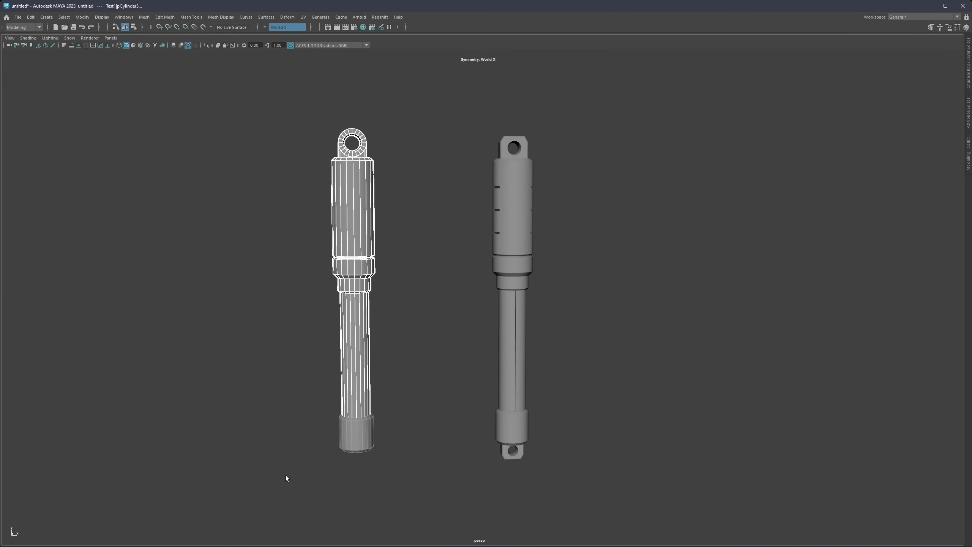
pyautogui.click(971, 81)
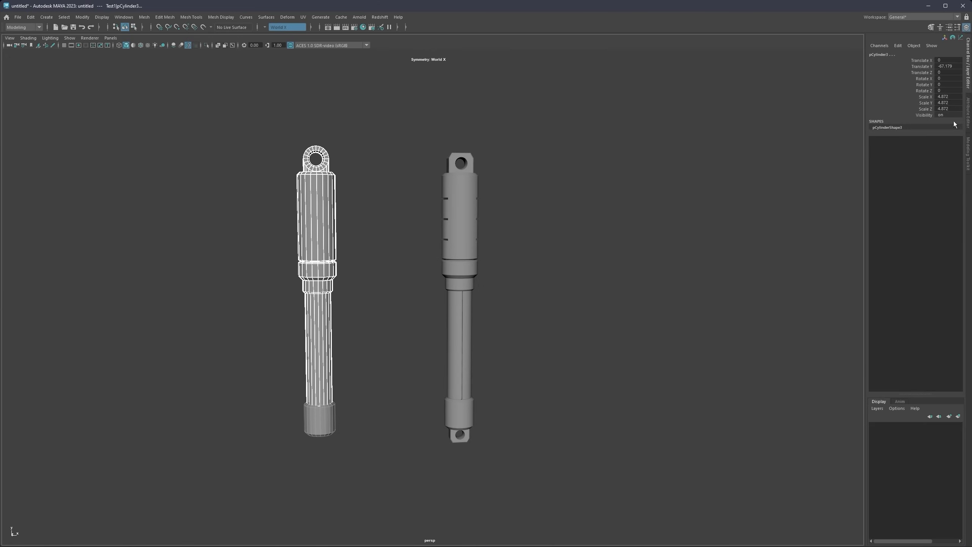
pyautogui.click(958, 417)
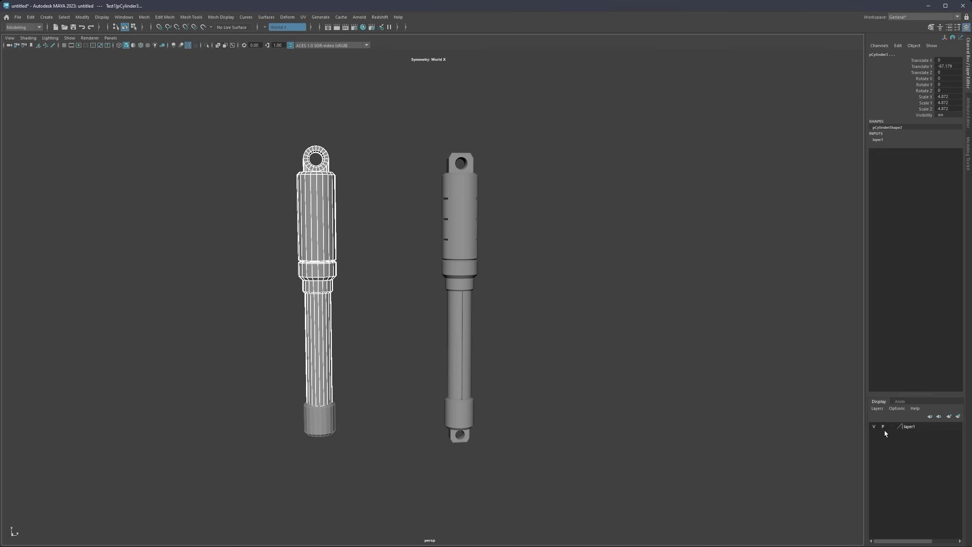
# Step: Switch the new display layer's visibility off and on repeatedly to check that it controls the simpler piston
pyautogui.click(875, 427)
pyautogui.click(875, 427)
pyautogui.click(875, 427)
pyautogui.click(875, 426)
pyautogui.click(875, 426)
pyautogui.click(875, 426)
# Step: Rename the new display layer to Backup and save the layer settings
pyautogui.doubleClick(911, 427)
pyautogui.doubleClick(307, 200)
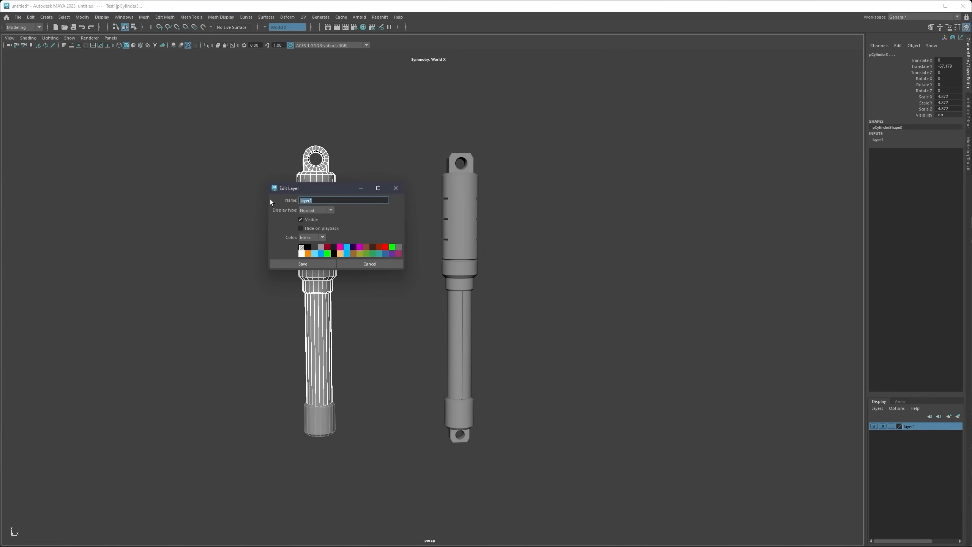
pyautogui.write('BA')
pyautogui.press('Left')
pyautogui.press('Left')
pyautogui.press('Left')
pyautogui.press('Left')
pyautogui.press('BackSpace')
pyautogui.write('a')
pyautogui.click(316, 264)
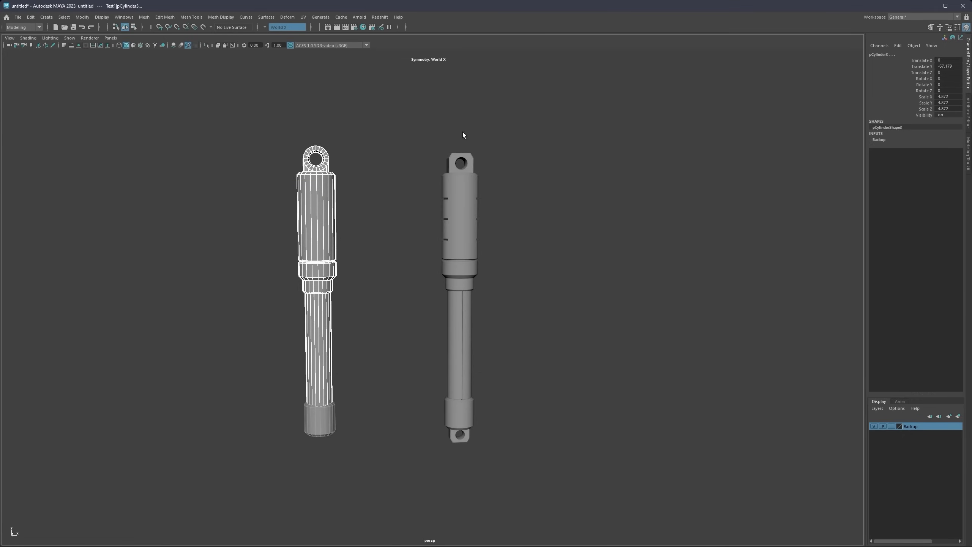
# Step: Save the scene as H_1.mb
pyautogui.keyDown('alt'); pyautogui.moveTo(465, 225); pyautogui.dragTo(508, 173); pyautogui.keyUp('alt')
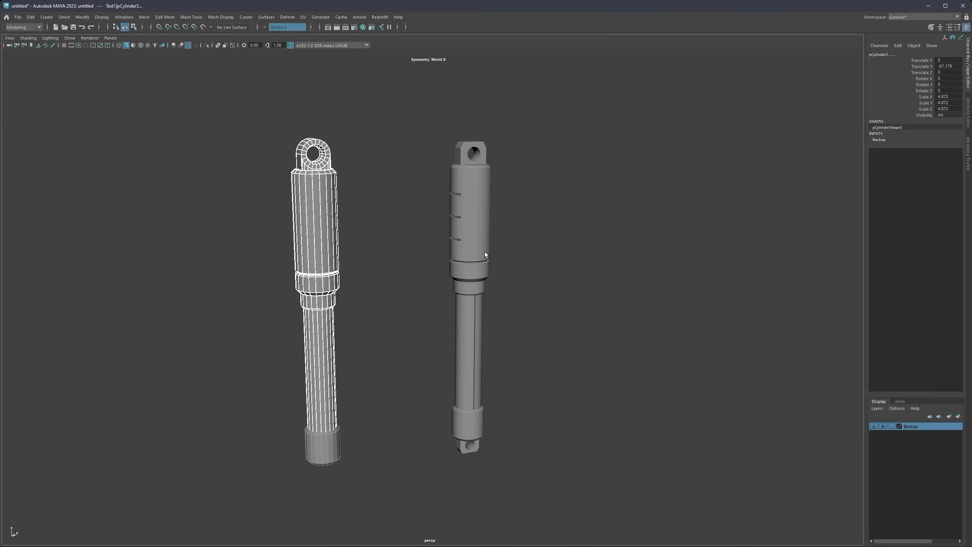
pyautogui.click(18, 17)
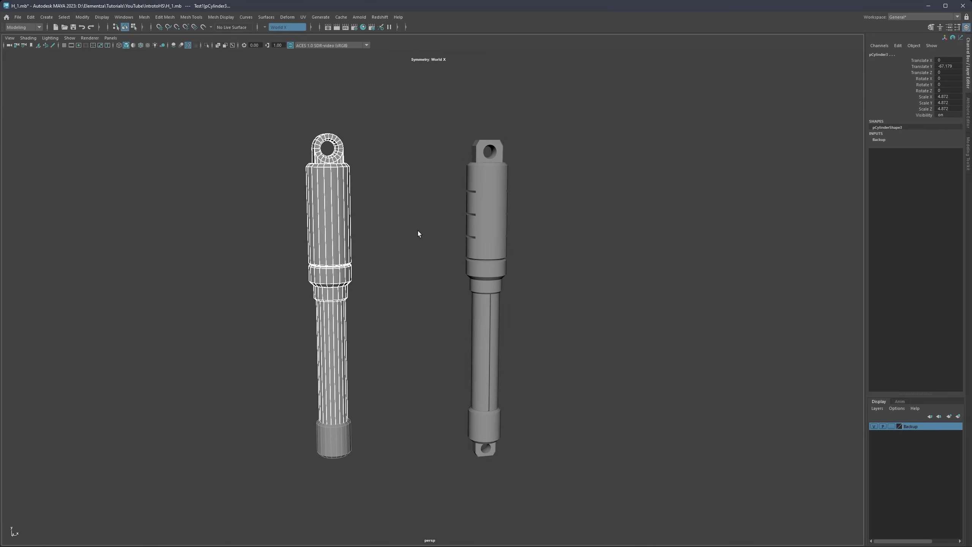
# Step: Hide the Backup layer so only the slotted piston is displayed, and collapse the Channel Box
pyautogui.moveTo(418, 231)
pyautogui.keyDown('alt'); pyautogui.mouseDown(button='middle')
pyautogui.moveTo(391, 212)
pyautogui.moveTo(409, 220)
pyautogui.mouseUp(button='middle'); pyautogui.keyUp('alt')
pyautogui.scroll(1, 401, 221)
pyautogui.moveTo(400, 217)
pyautogui.keyDown('alt'); pyautogui.mouseDown()
pyautogui.moveTo(386, 213)
pyautogui.moveTo(395, 211)
pyautogui.mouseUp(); pyautogui.keyUp('alt')
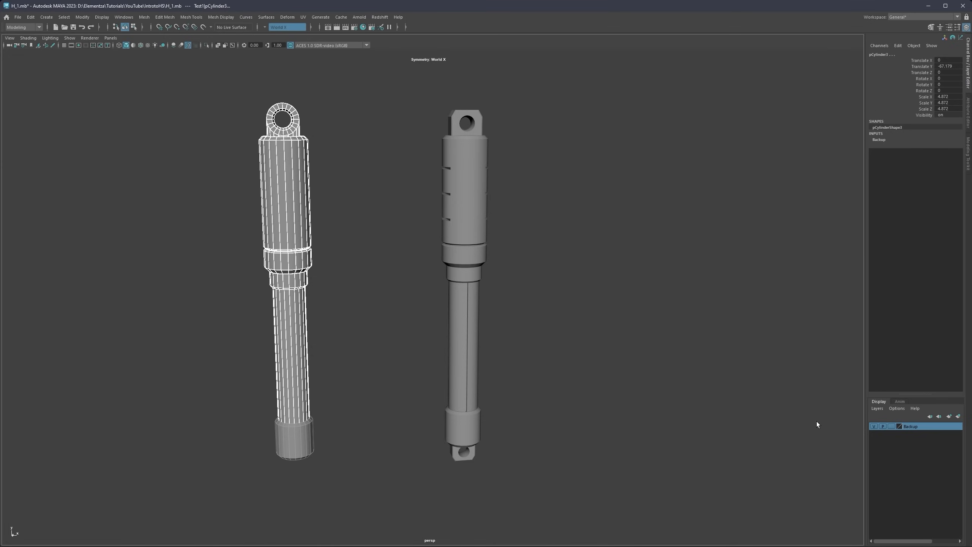
pyautogui.click(873, 425)
pyautogui.keyDown('alt'); pyautogui.moveTo(558, 243); pyautogui.dragTo(402, 234); pyautogui.keyUp('alt')
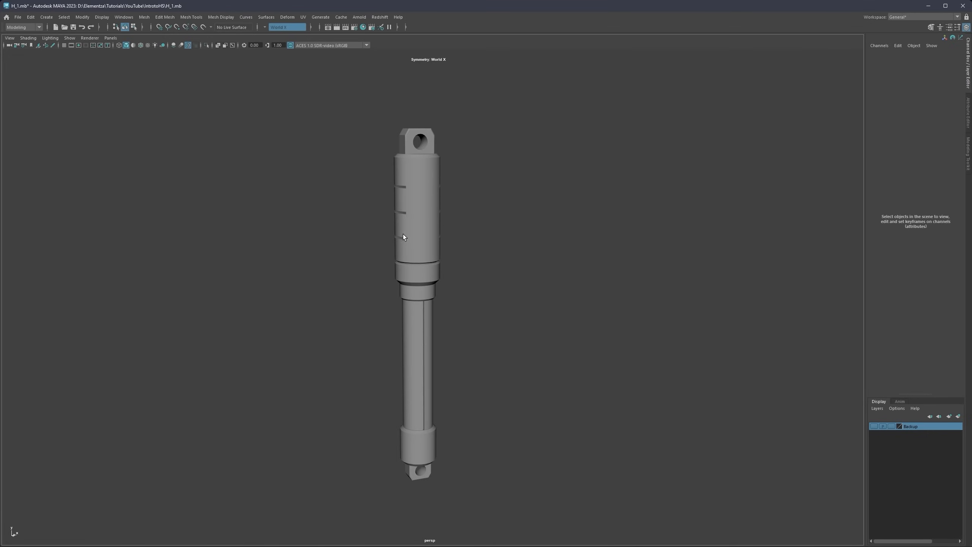
pyautogui.click(969, 78)
# Step: Examine the slotted piston's upper cylinder and the collar beneath it
pyautogui.keyDown('alt'); pyautogui.moveTo(517, 194); pyautogui.dragTo(514, 194); pyautogui.keyUp('alt')
pyautogui.keyDown('alt'); pyautogui.moveTo(514, 194); pyautogui.dragTo(473, 245, button='middle'); pyautogui.keyUp('alt')
pyautogui.scroll(3, 430, 187)
pyautogui.keyDown('alt'); pyautogui.moveTo(400, 167); pyautogui.dragTo(456, 182, button='middle'); pyautogui.keyUp('alt')
pyautogui.click(483, 210)
pyautogui.press('f')
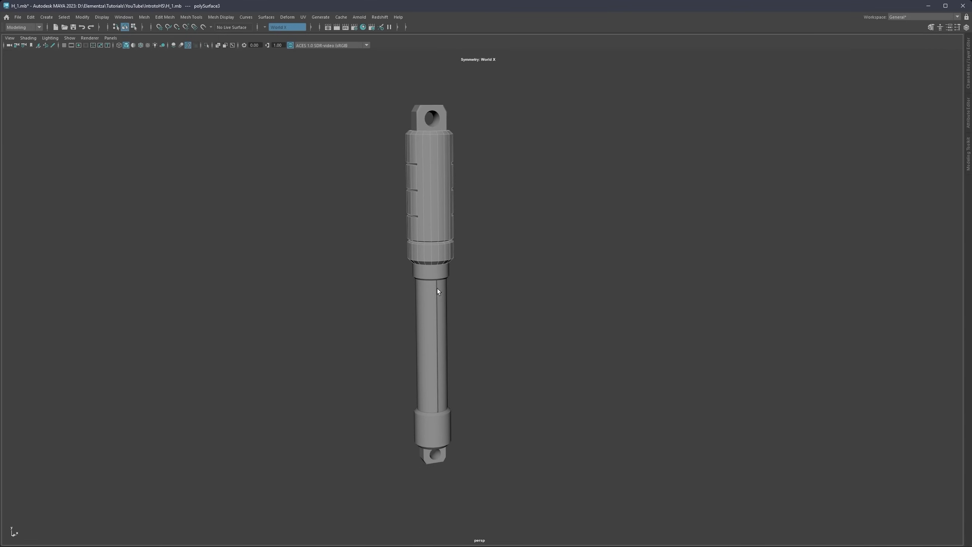
pyautogui.click(431, 277)
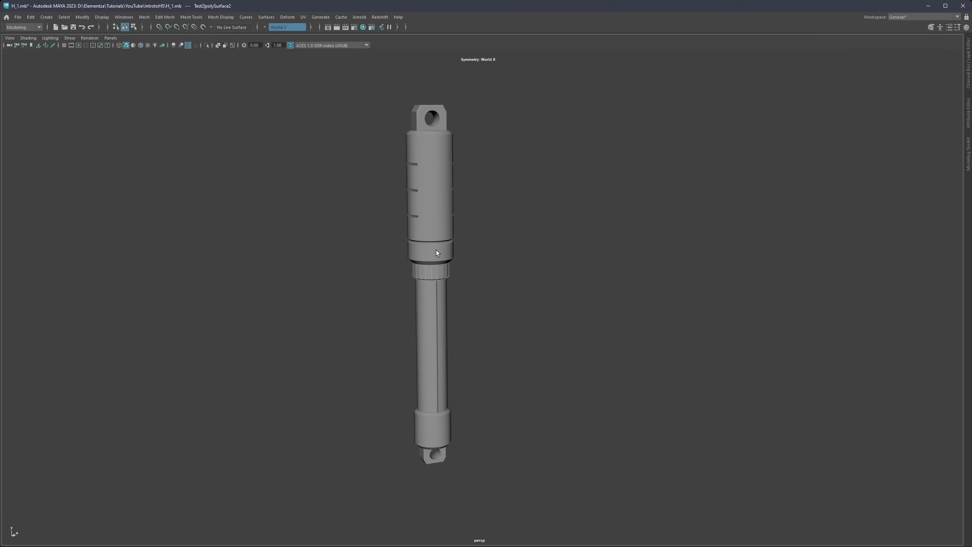
pyautogui.keyDown('alt'); pyautogui.moveTo(433, 138); pyautogui.dragTo(449, 144, button='middle'); pyautogui.keyUp('alt')
pyautogui.keyDown('alt'); pyautogui.moveTo(461, 195); pyautogui.dragTo(472, 186, button='middle'); pyautogui.keyUp('alt')
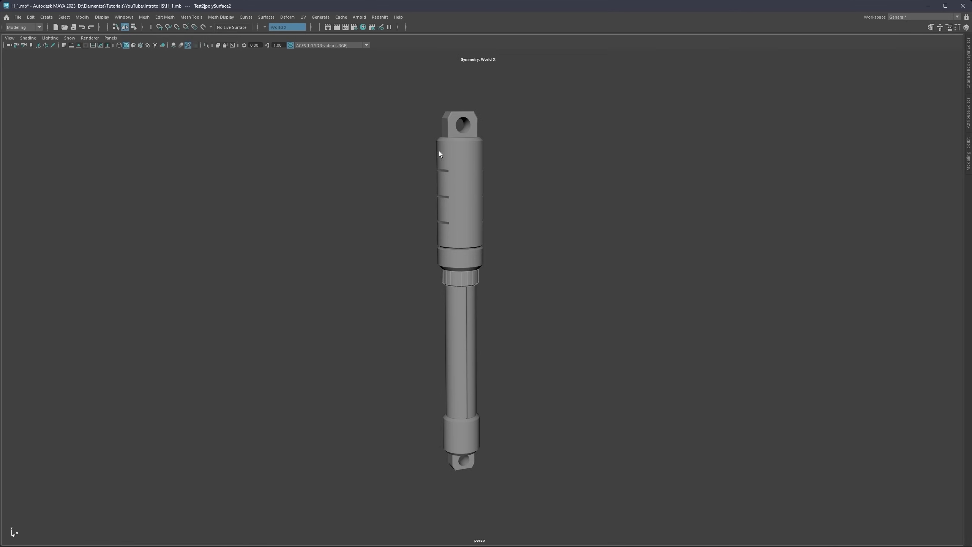
# Step: Assign the existing lambert1 material to the slotted piston
pyautogui.moveTo(510, 98); pyautogui.dragTo(418, 381)
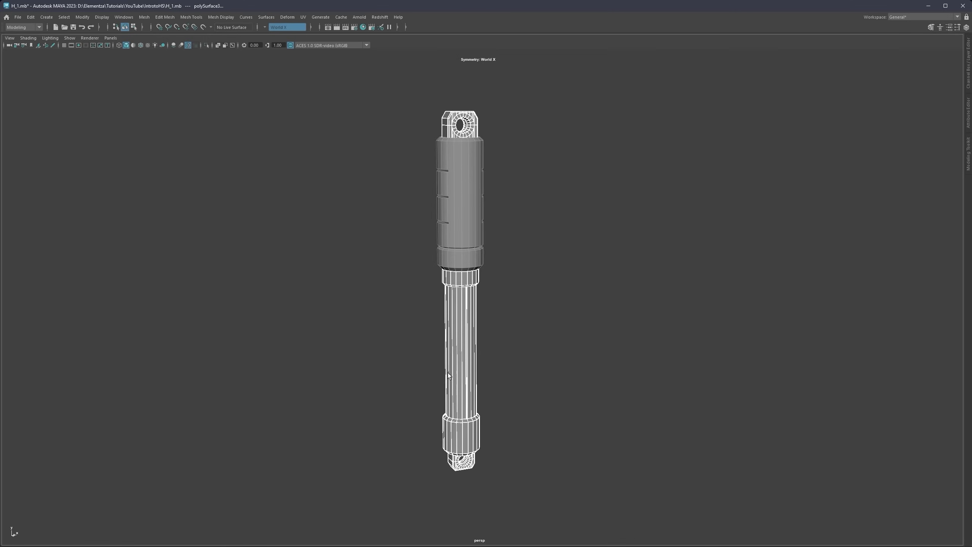
pyautogui.rightClick(459, 187)
pyautogui.moveTo(474, 393)
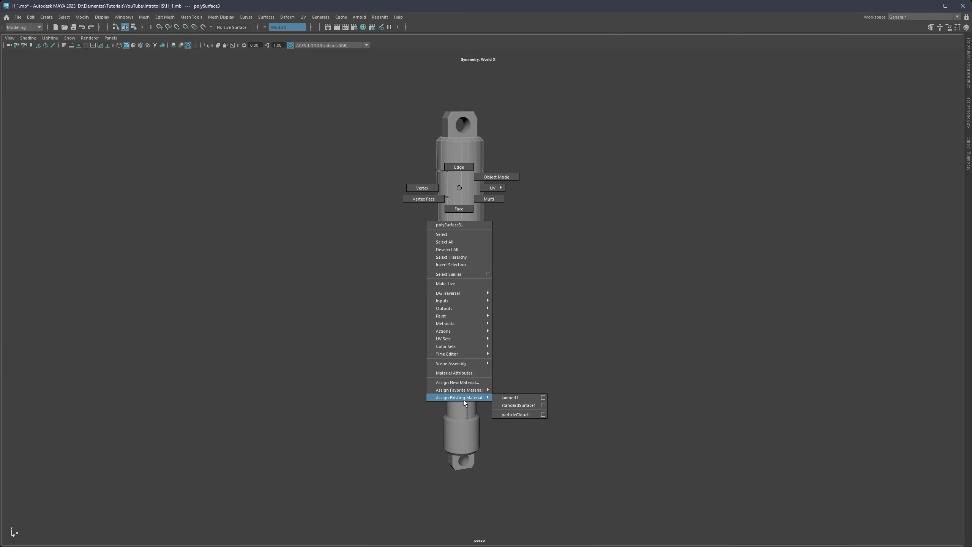
pyautogui.click(514, 398)
# Step: Tint the lambert1 material's colour a warm grey-beige with saturation about 0.115 and value about 0.671, and clear the selection
pyautogui.rightClick(470, 181)
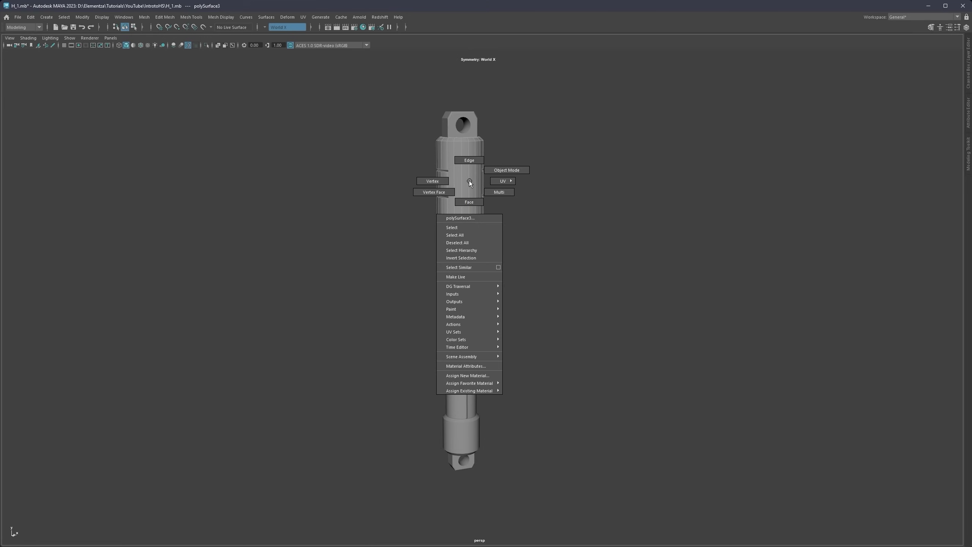
pyautogui.moveTo(460, 385)
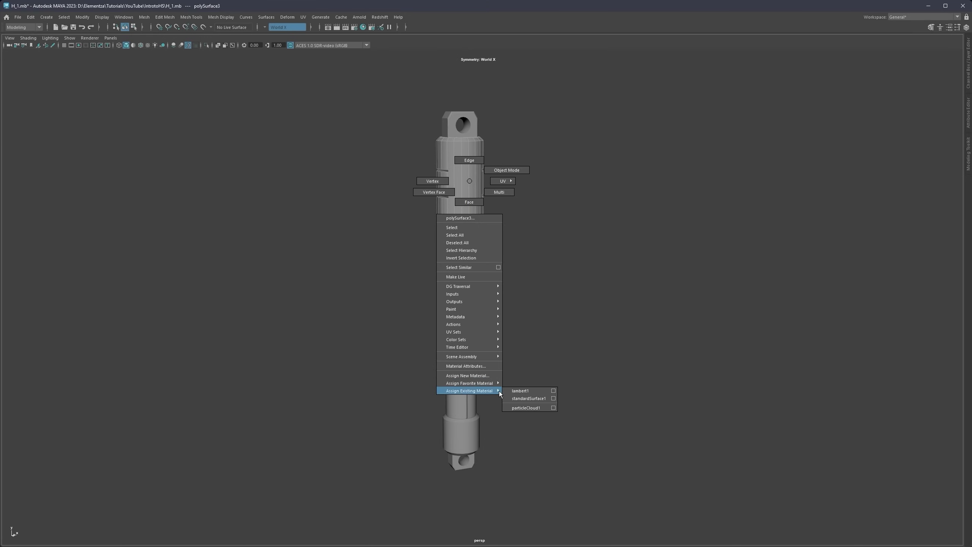
pyautogui.click(554, 391)
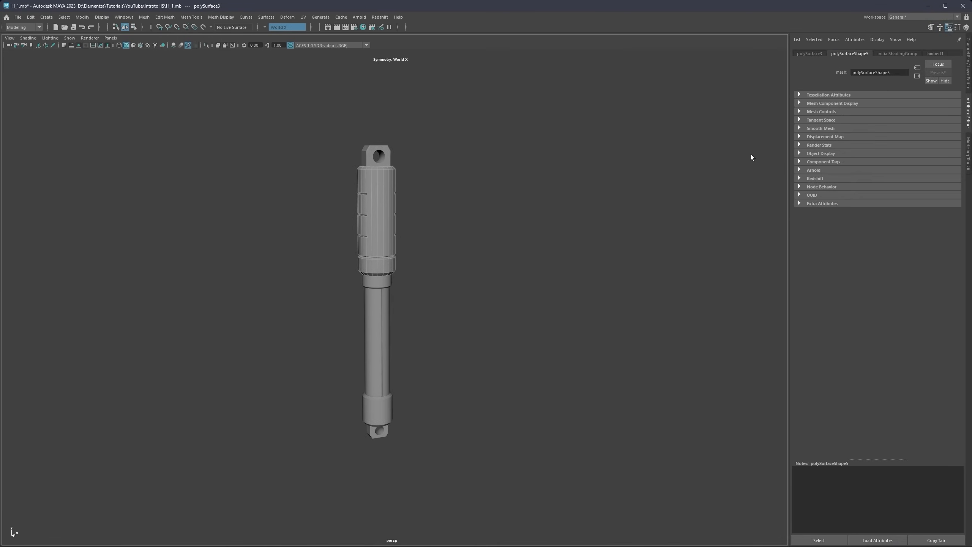
pyautogui.click(933, 54)
pyautogui.click(860, 140)
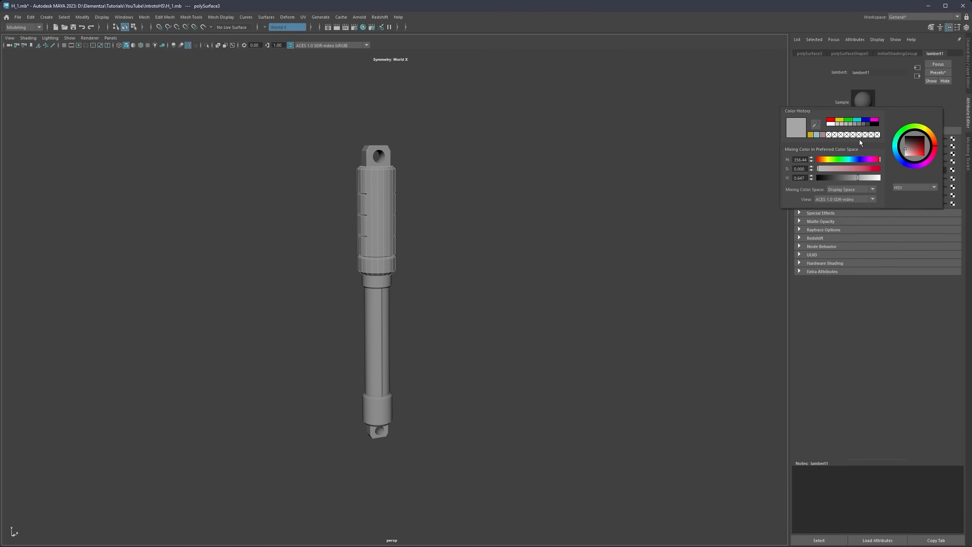
pyautogui.click(825, 160)
pyautogui.click(846, 169)
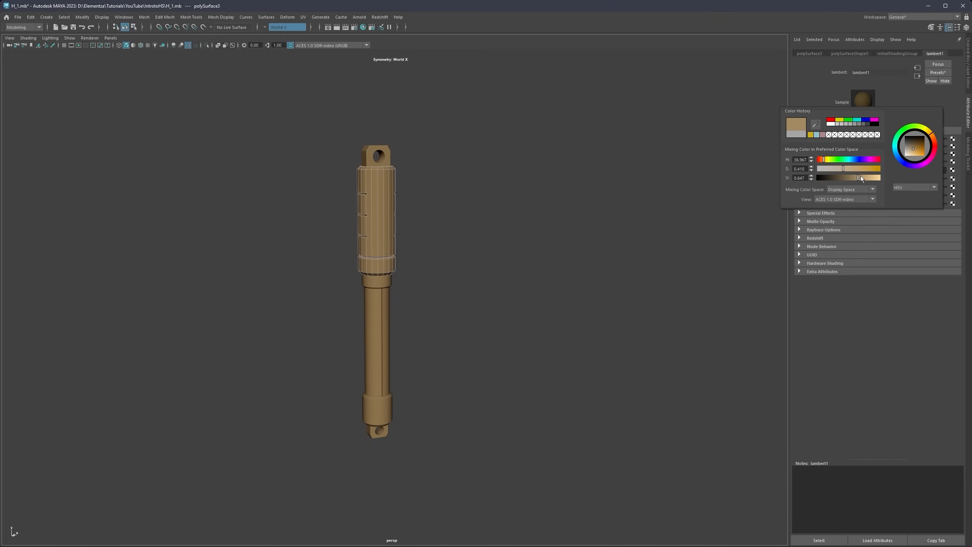
pyautogui.click(873, 177)
pyautogui.moveTo(849, 169)
pyautogui.mouseDown()
pyautogui.moveTo(831, 168)
pyautogui.moveTo(857, 177)
pyautogui.moveTo(826, 168)
pyautogui.moveTo(868, 177)
pyautogui.moveTo(858, 177)
pyautogui.mouseUp()
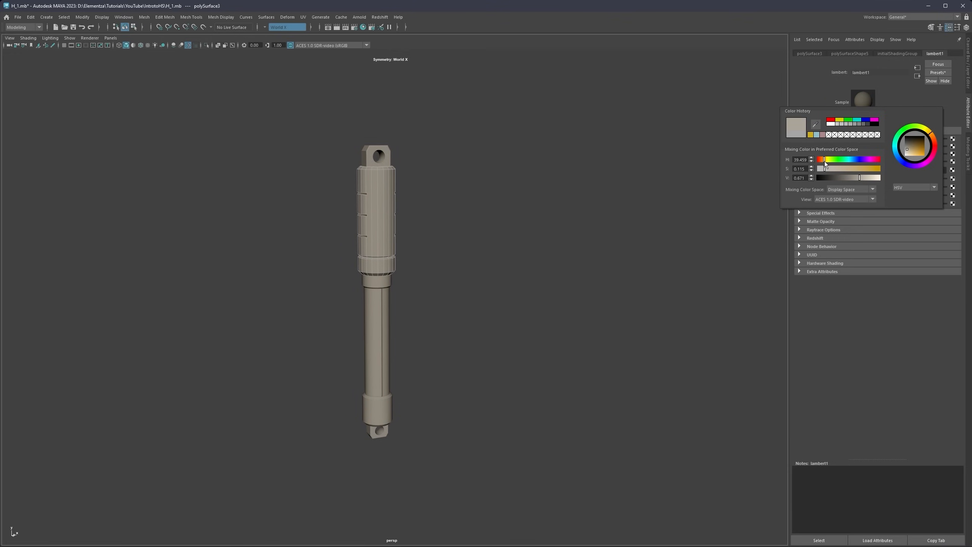
pyautogui.moveTo(825, 161); pyautogui.dragTo(824, 160)
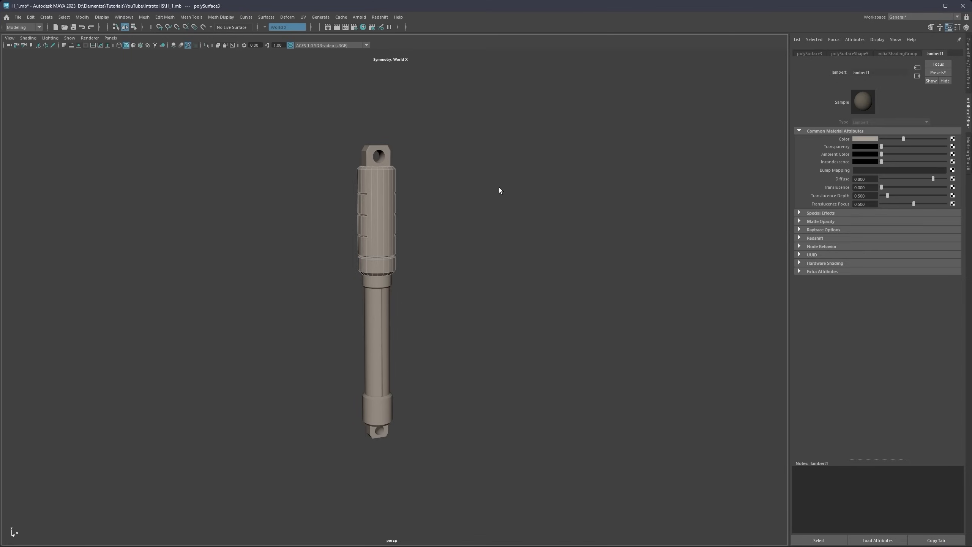
pyautogui.click(466, 179)
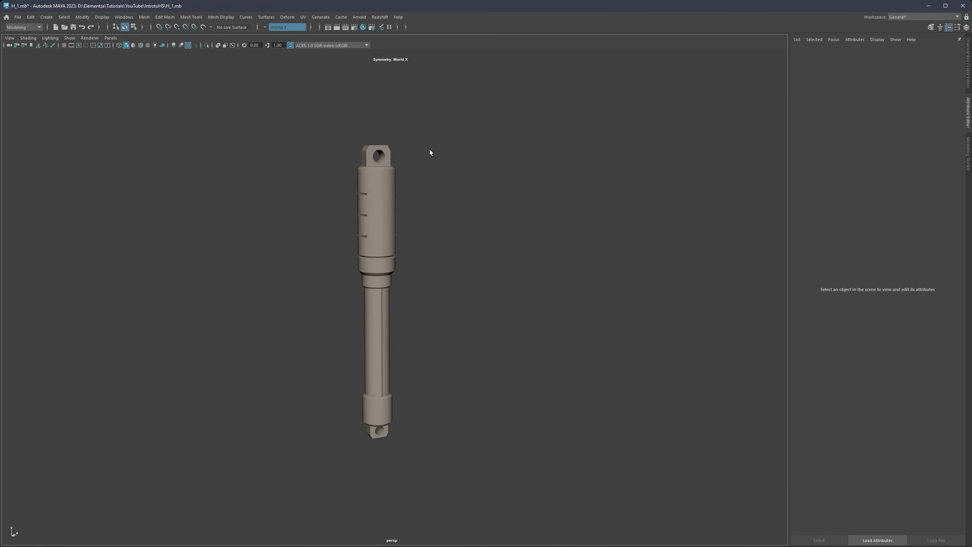
# Step: Assign a new Blinn material to all parts of the slotted piston and select the material node
pyautogui.moveTo(464, 103); pyautogui.dragTo(304, 462)
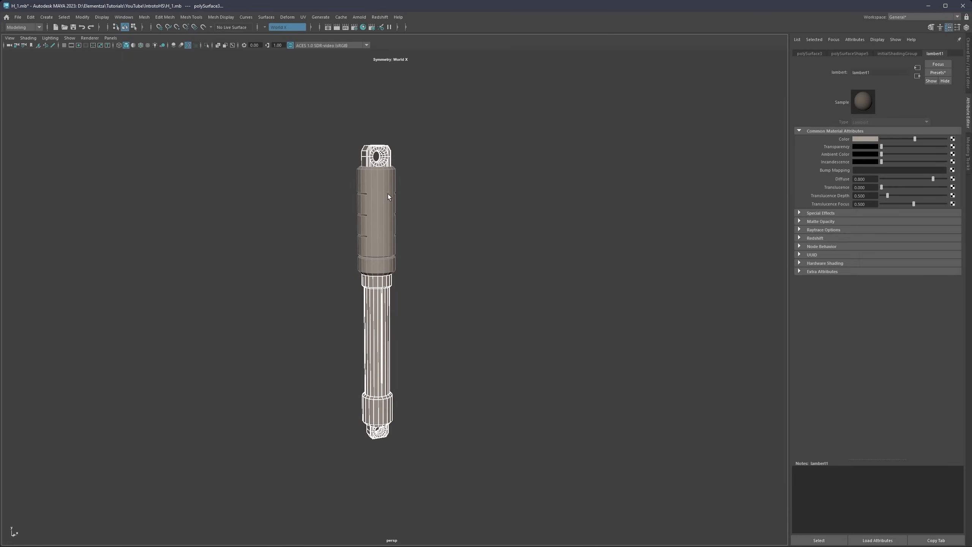
pyautogui.keyDown('alt'); pyautogui.moveTo(376, 195); pyautogui.dragTo(386, 192, button='middle'); pyautogui.keyUp('alt')
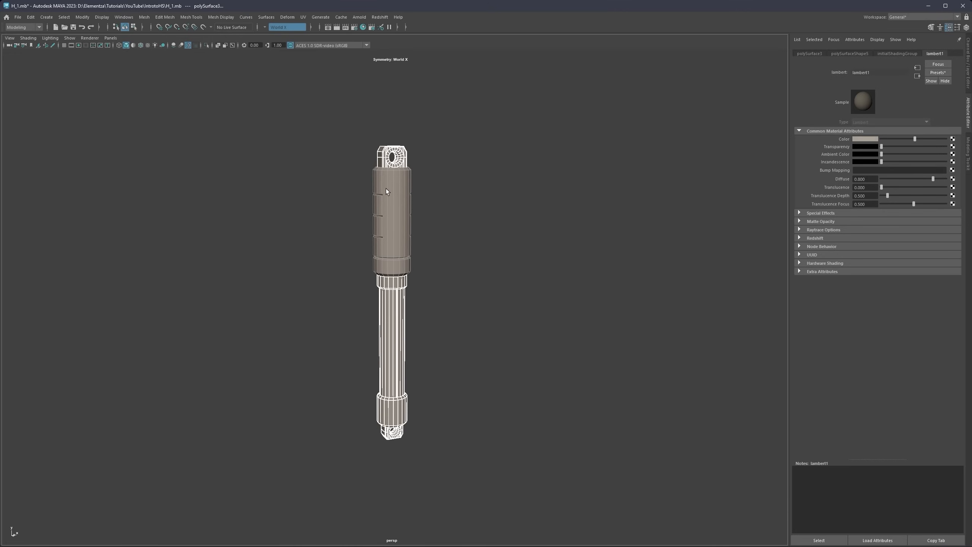
pyautogui.moveTo(389, 186); pyautogui.dragTo(440, 397, button='right')
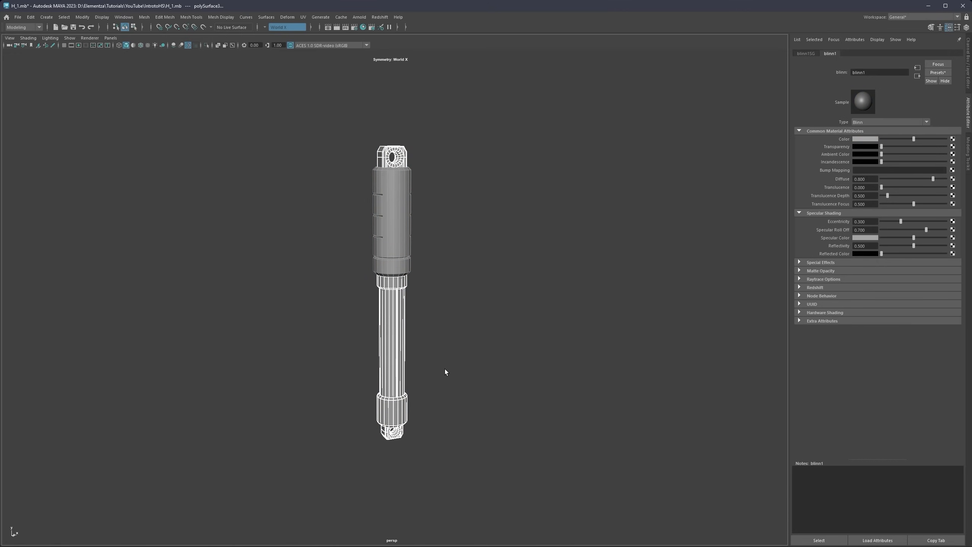
pyautogui.click(818, 540)
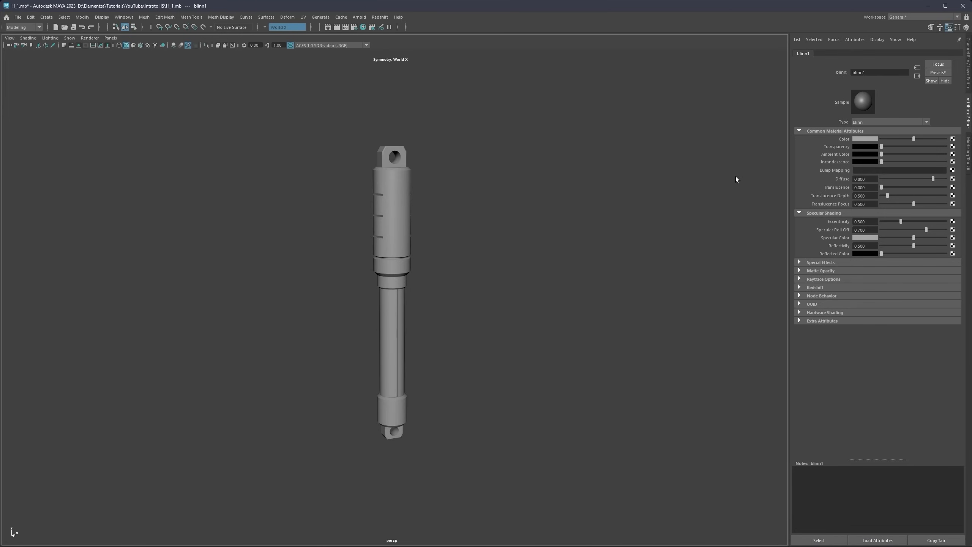
# Step: Toggle the viewport's default material display repeatedly to compare the beige lambert1 shading with the grey Blinn on the piston
pyautogui.moveTo(407, 182)
pyautogui.keyDown('alt'); pyautogui.mouseDown()
pyautogui.moveTo(400, 173)
pyautogui.moveTo(397, 188)
pyautogui.moveTo(465, 170)
pyautogui.moveTo(434, 184)
pyautogui.moveTo(424, 176)
pyautogui.mouseUp(); pyautogui.keyUp('alt')
pyautogui.scroll(3, 398, 188)
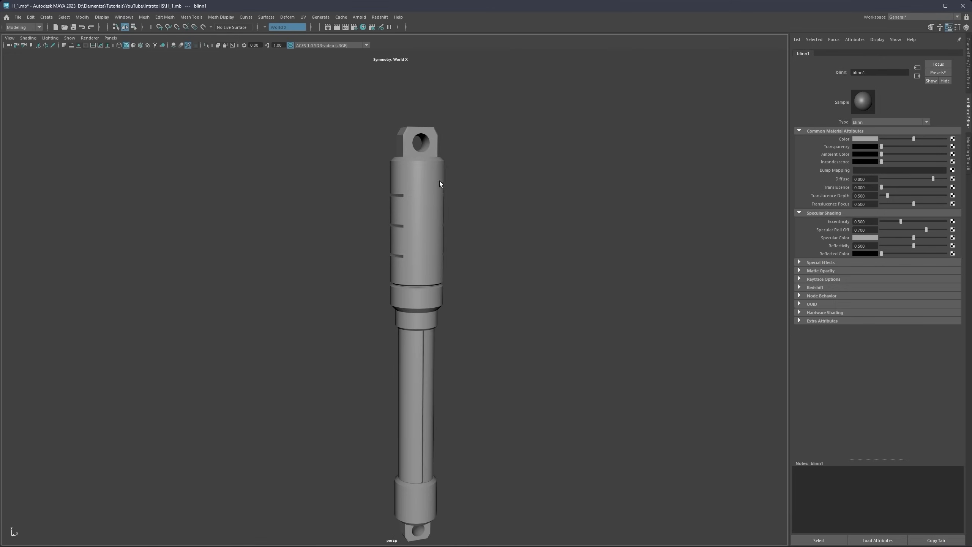
pyautogui.keyDown('alt'); pyautogui.moveTo(439, 181); pyautogui.dragTo(424, 170, button='middle'); pyautogui.keyUp('alt')
pyautogui.click(134, 48)
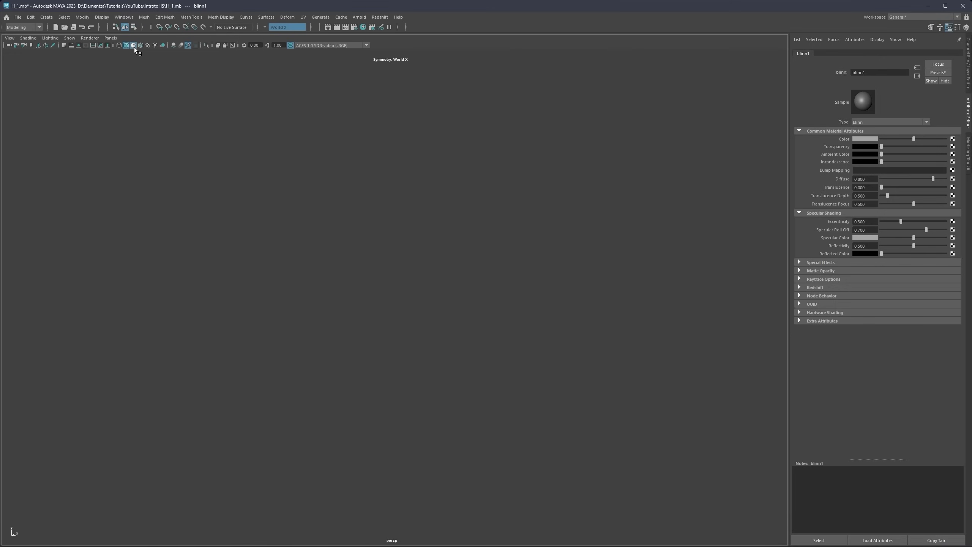
pyautogui.click(133, 48)
pyautogui.click(134, 47)
pyautogui.click(134, 48)
pyautogui.click(134, 47)
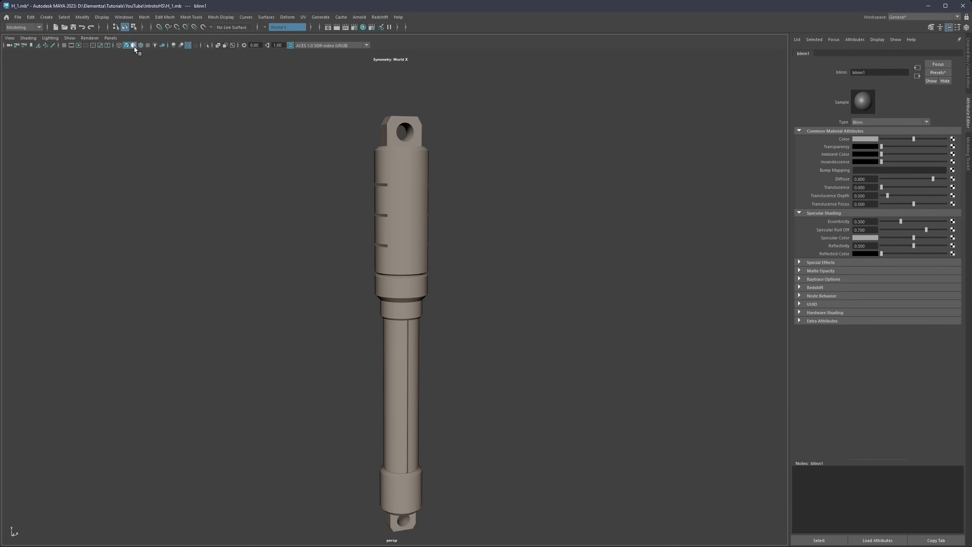
pyautogui.click(133, 47)
# Step: Toggle wireframe-on-shaded display in the viewport to compare the piston with and without its edges
pyautogui.click(141, 45)
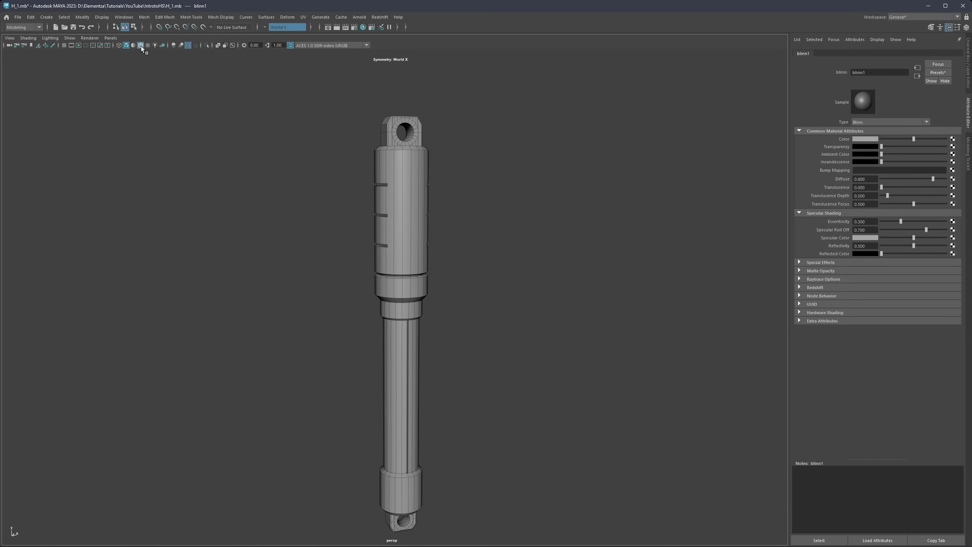
pyautogui.click(141, 45)
pyautogui.click(141, 45)
pyautogui.click(141, 46)
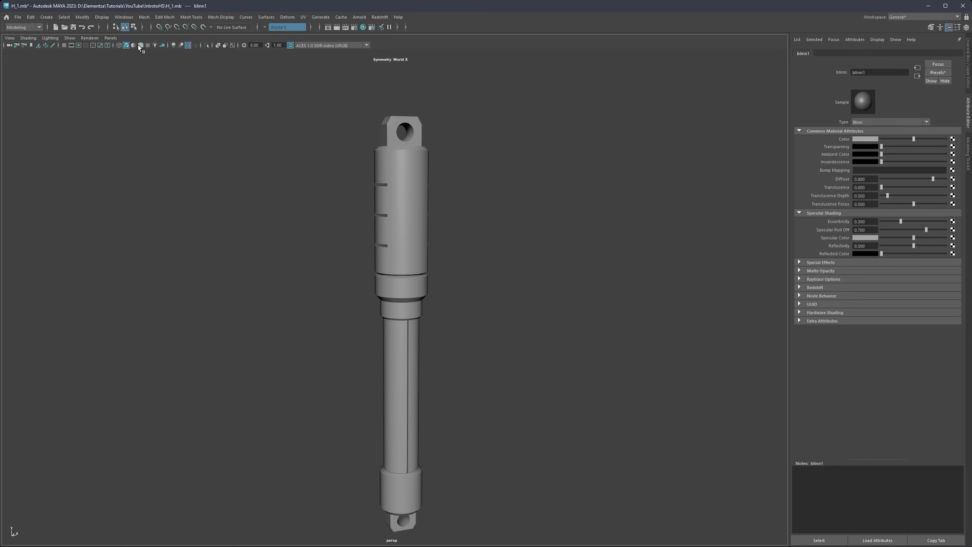
pyautogui.click(138, 45)
pyautogui.click(138, 44)
pyautogui.click(138, 44)
pyautogui.click(138, 45)
pyautogui.click(138, 44)
pyautogui.click(139, 45)
# Step: Alternate the wireframe-on-shaded and default material displays, leaving the piston shaded with the default material and no wireframe
pyautogui.hotkey('alt', '6')
pyautogui.hotkey('alt', '5')
pyautogui.hotkey('alt', '5')
pyautogui.hotkey('alt', '6')
pyautogui.hotkey('alt', '6')
pyautogui.hotkey('alt', '6')
pyautogui.hotkey('alt', '5')
pyautogui.hotkey('alt', '5')
pyautogui.hotkey('alt', '6')
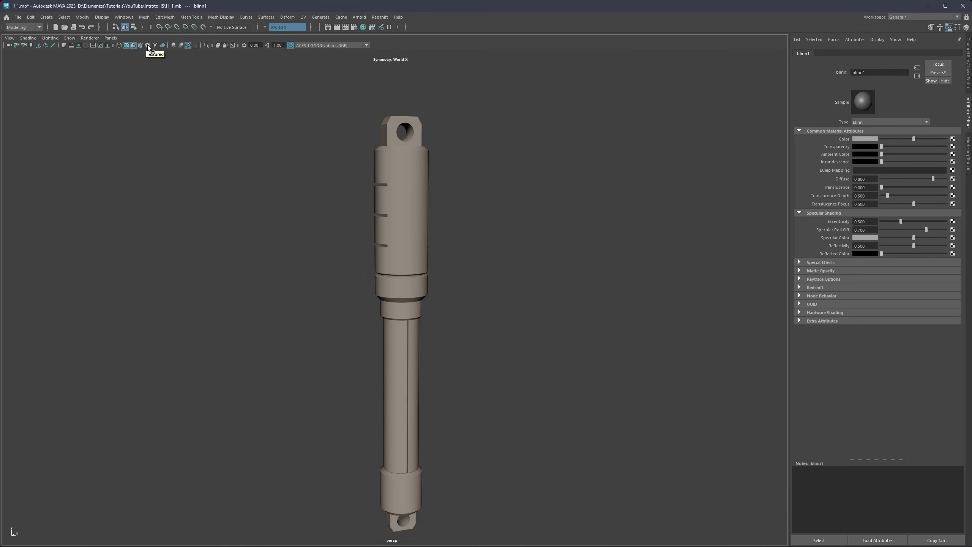
# Step: Open the Hotkey Editor and search the application commands for "use de" to look up the default material toggle's shortcut
pyautogui.click(127, 17)
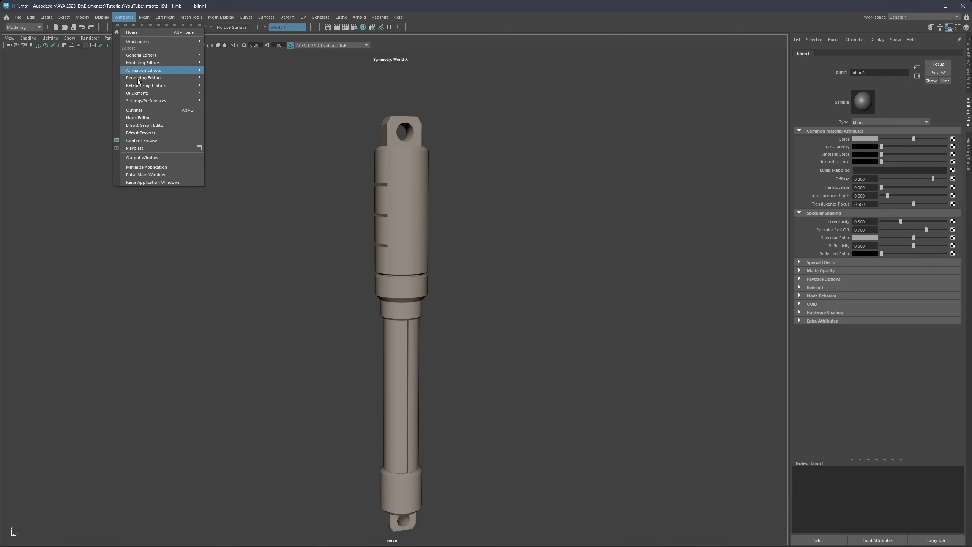
pyautogui.moveTo(147, 100)
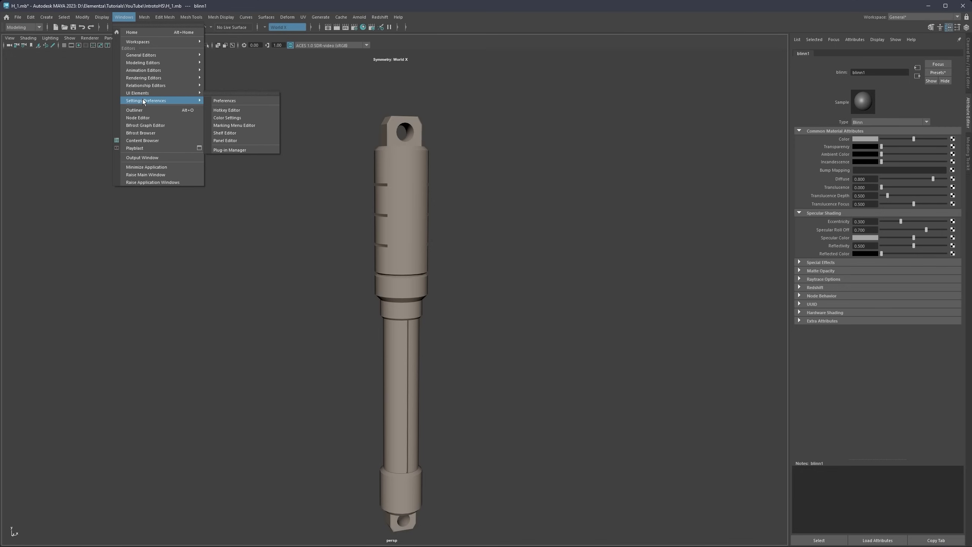
pyautogui.click(229, 110)
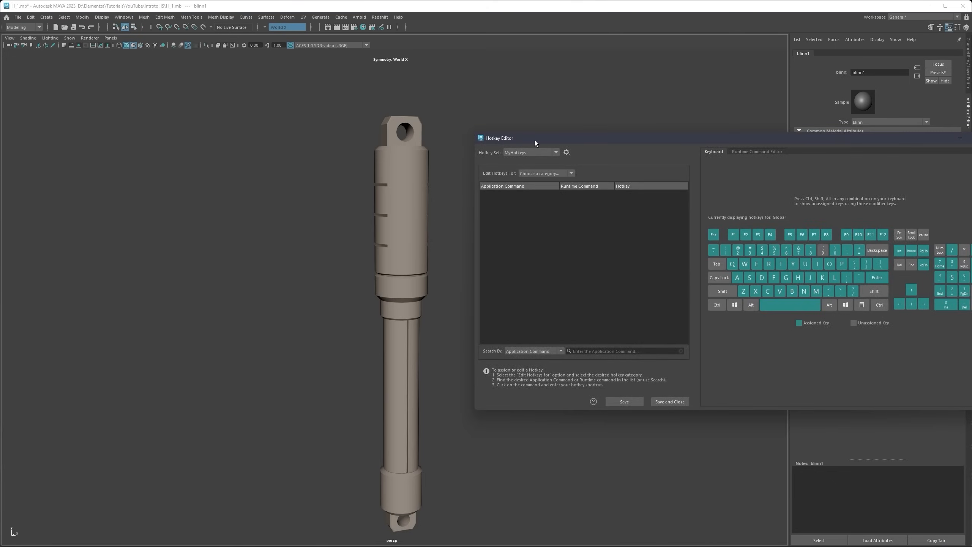
pyautogui.doubleClick(535, 140)
pyautogui.doubleClick(549, 3)
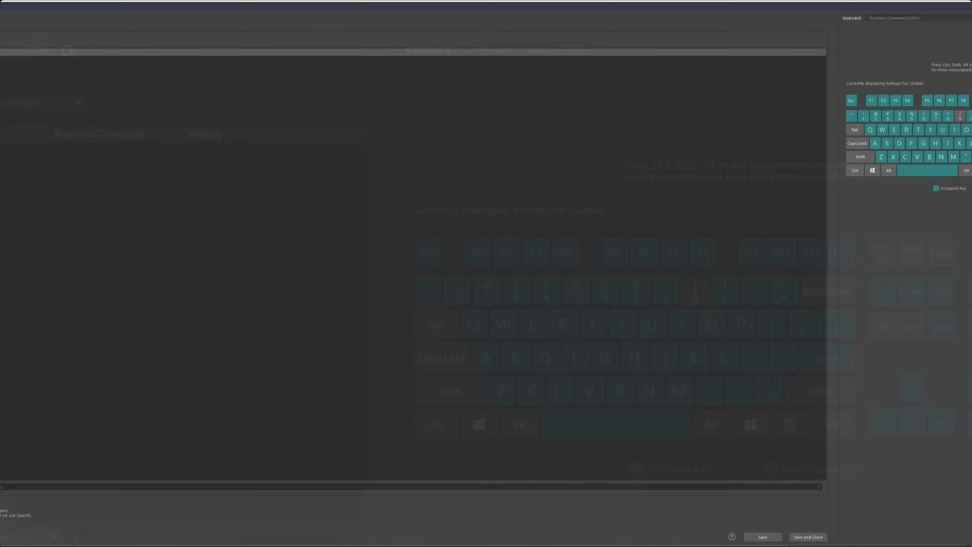
pyautogui.moveTo(569, 138); pyautogui.dragTo(354, 98)
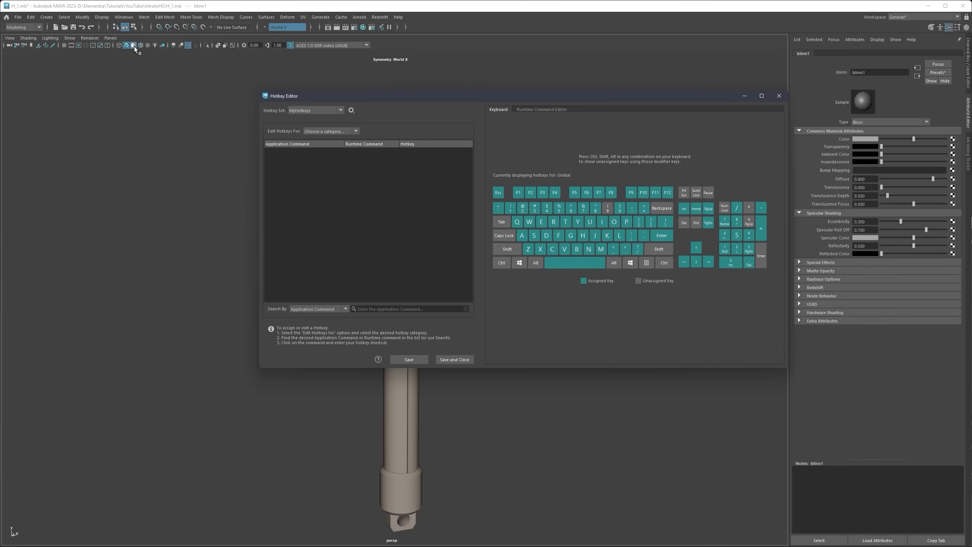
pyautogui.click(387, 309)
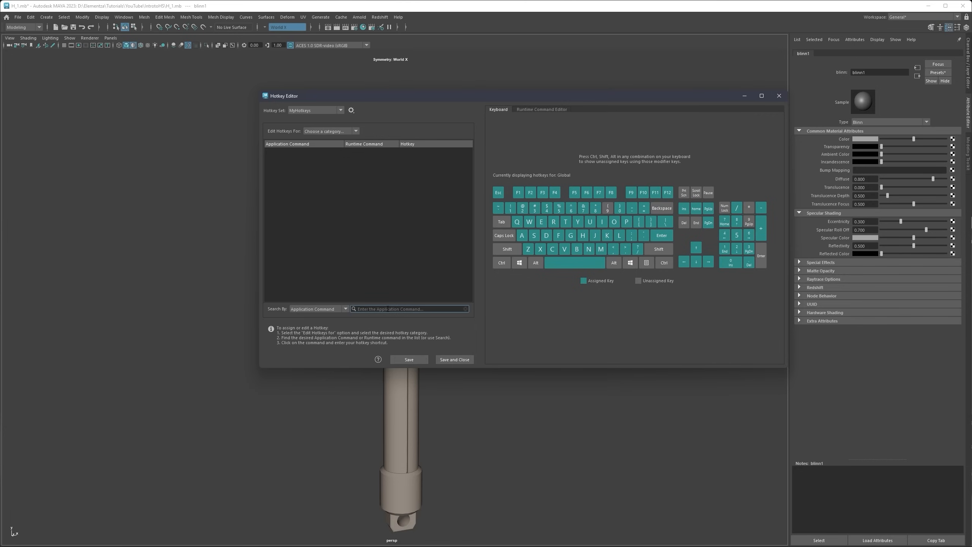
pyautogui.write('us')
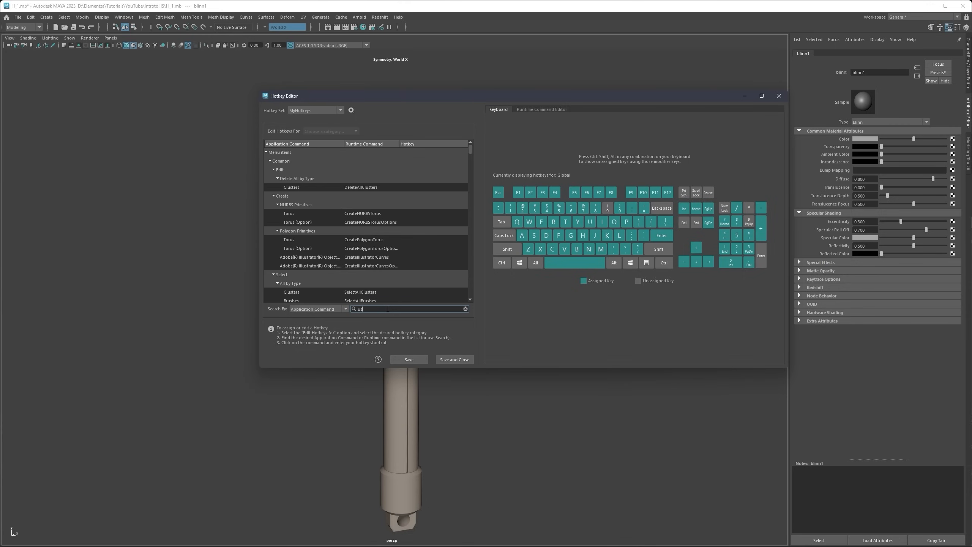
pyautogui.write('e de')
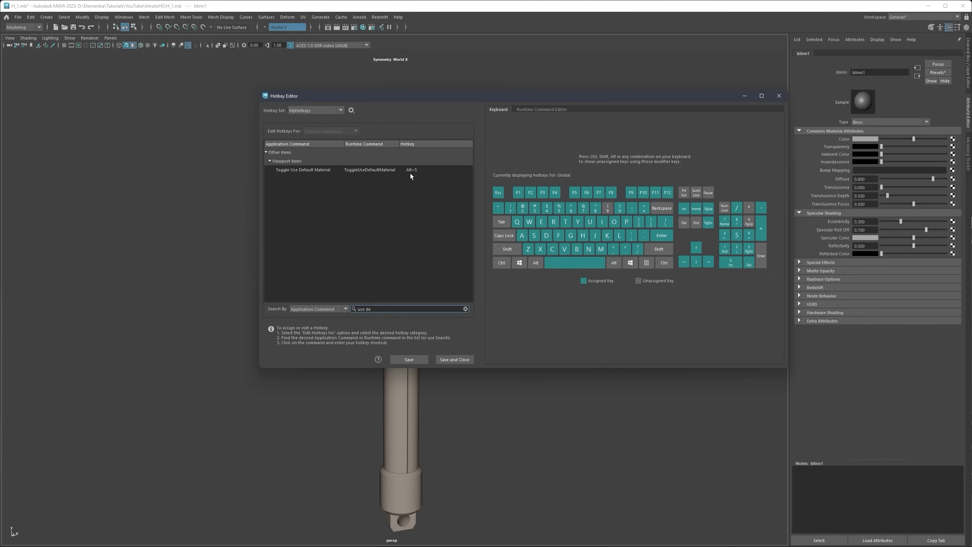
# Step: Search the application commands for "wireframe o", inspect the Toggle Wireframe On Shaded hotkey, and close the Hotkey Editor without changes
pyautogui.moveTo(372, 310); pyautogui.dragTo(349, 310)
pyautogui.write('wirefr')
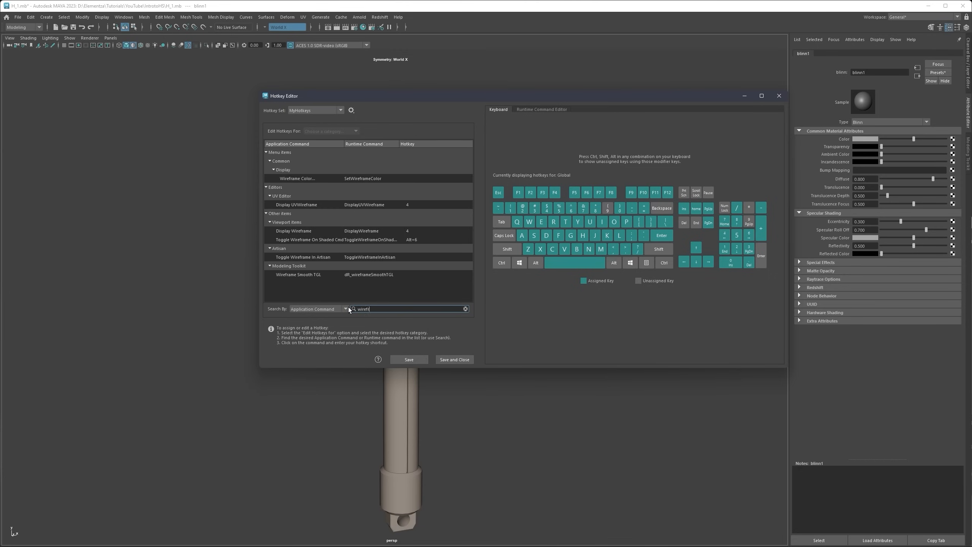
pyautogui.write('ame o')
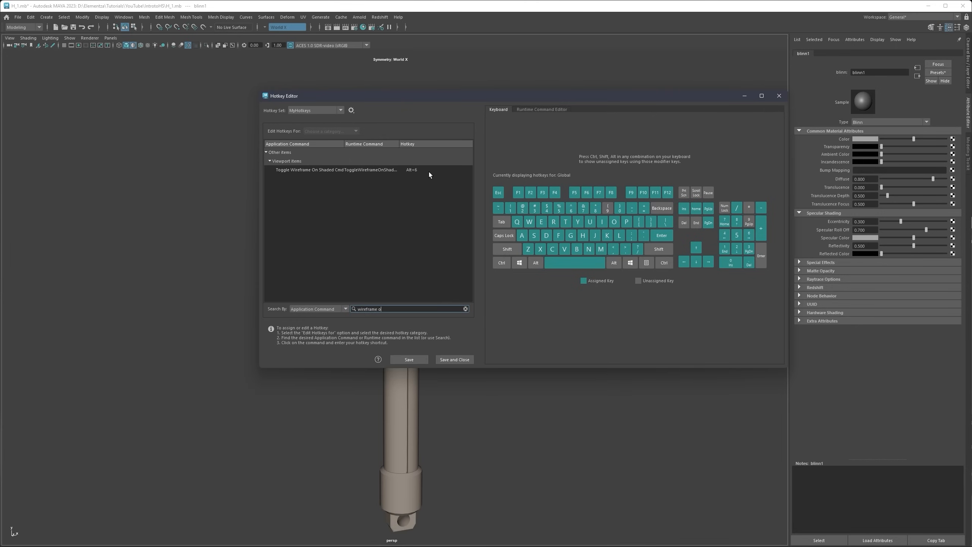
pyautogui.click(408, 172)
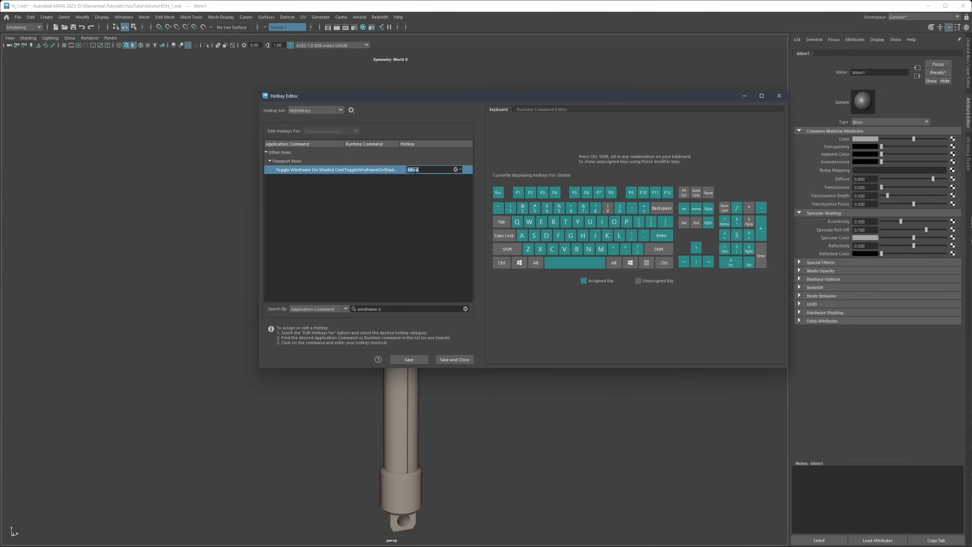
pyautogui.click(377, 170)
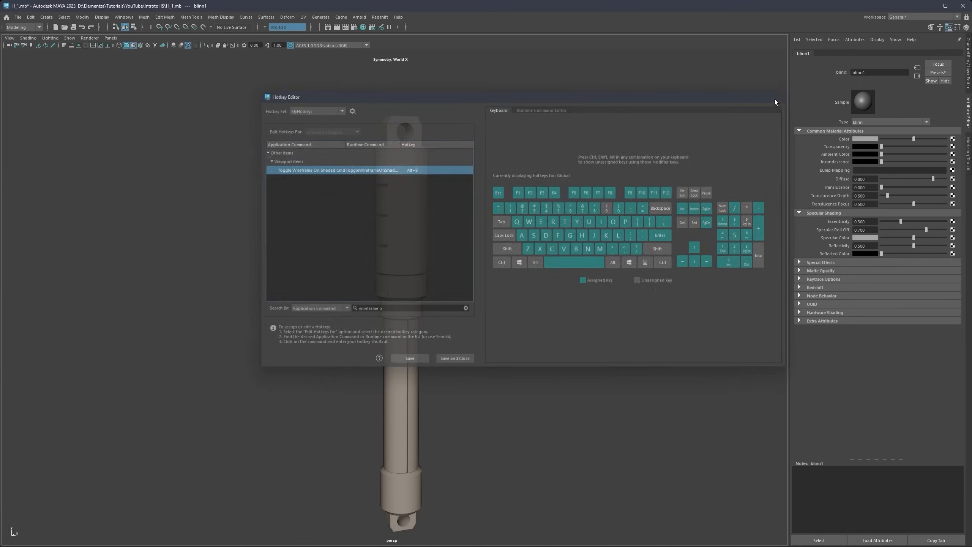
pyautogui.click(778, 96)
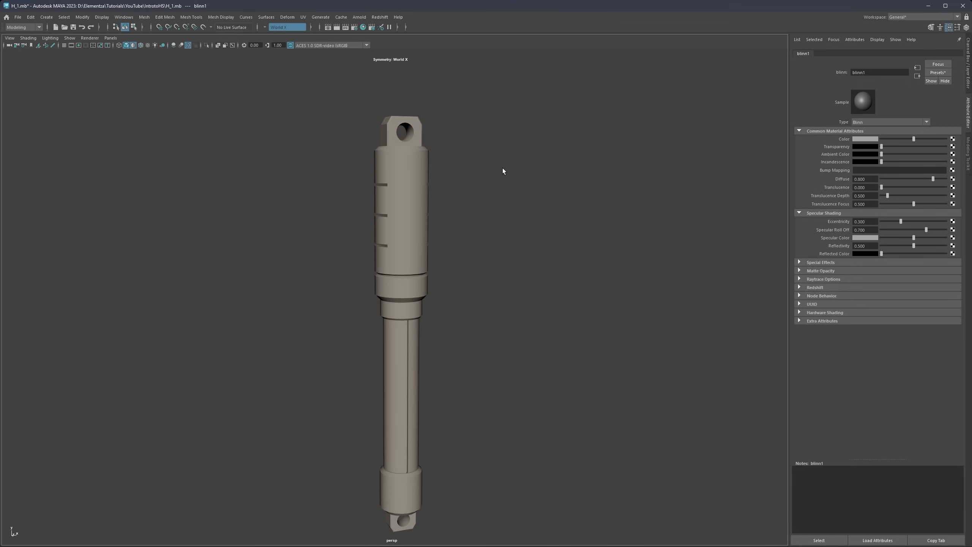
# Step: Switch the wireframe-on-shaded and default material displays on and off to compare the piston, ending with default material and no wireframe
pyautogui.hotkey('alt', '6')
pyautogui.hotkey('alt', '6')
pyautogui.hotkey('alt', '6')
pyautogui.hotkey('alt', '5')
pyautogui.hotkey('alt', '6')
pyautogui.hotkey('alt', '5')
pyautogui.hotkey('alt', '5')
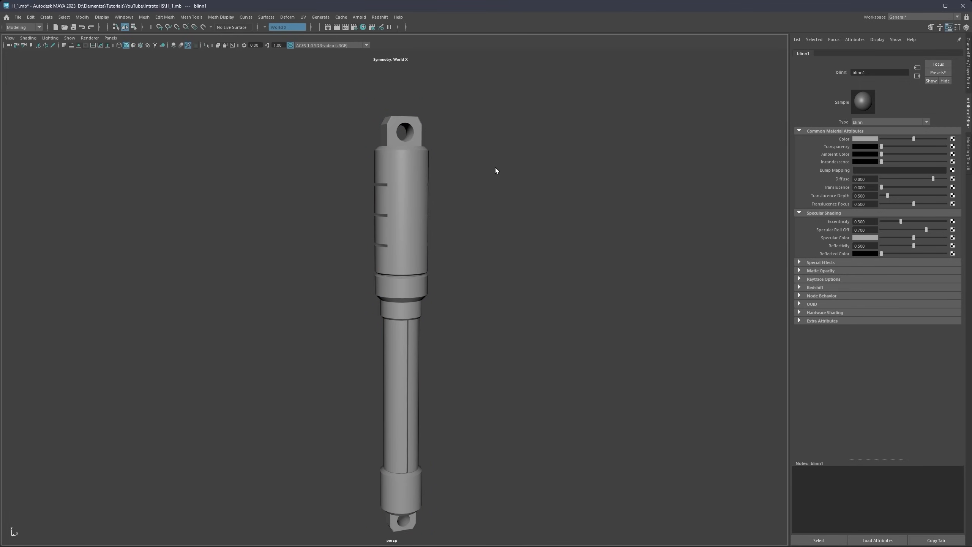
pyautogui.hotkey('alt', '6')
pyautogui.hotkey('alt', '5')
pyautogui.hotkey('alt', '6')
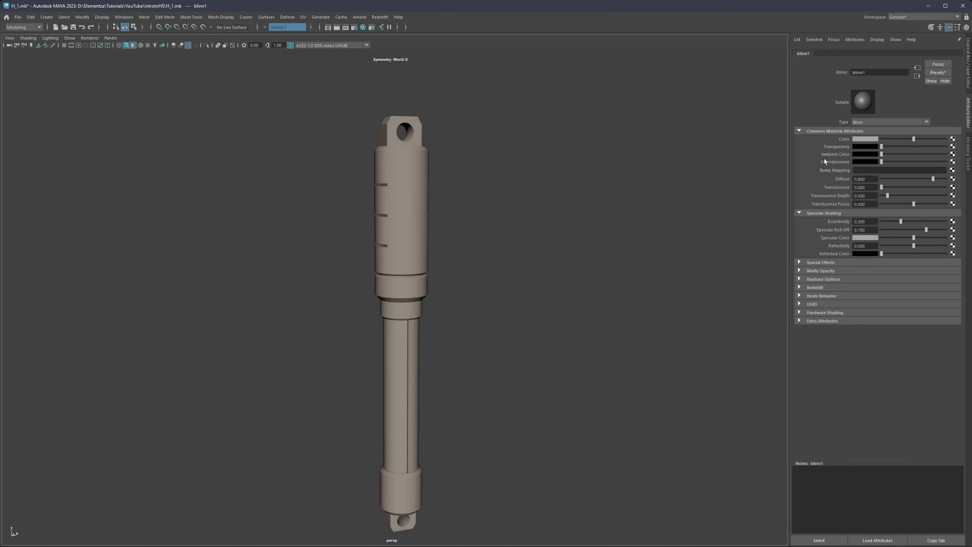
# Step: Collapse the Attribute Editor and open the Outliner beside the piston
pyautogui.click(968, 117)
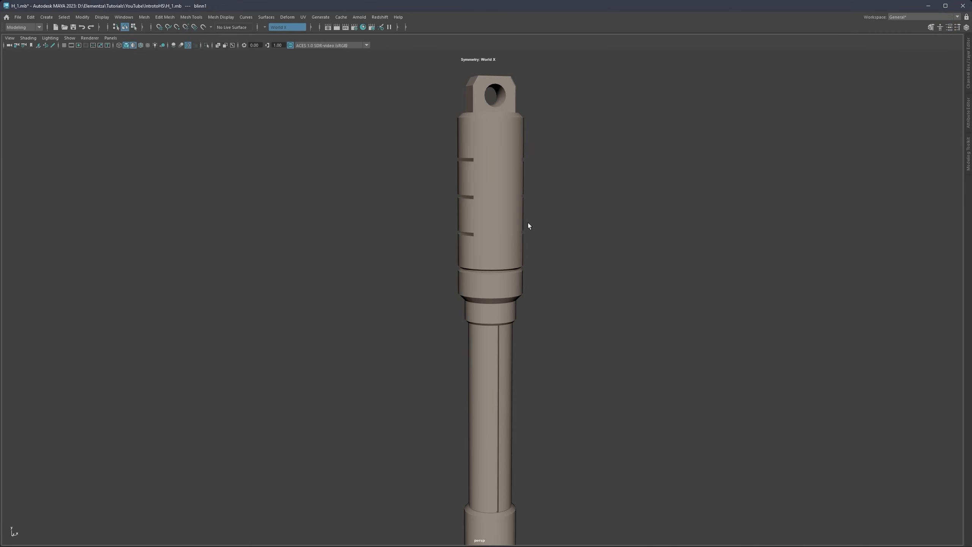
pyautogui.keyDown('alt'); pyautogui.moveTo(528, 222); pyautogui.dragTo(385, 249, button='middle'); pyautogui.keyUp('alt')
pyautogui.keyDown('alt'); pyautogui.moveTo(385, 249); pyautogui.dragTo(396, 226, button='right'); pyautogui.keyUp('alt')
pyautogui.keyDown('alt'); pyautogui.moveTo(397, 216); pyautogui.dragTo(408, 189, button='middle'); pyautogui.keyUp('alt')
pyautogui.keyDown('alt'); pyautogui.moveTo(407, 189); pyautogui.dragTo(409, 193); pyautogui.keyUp('alt')
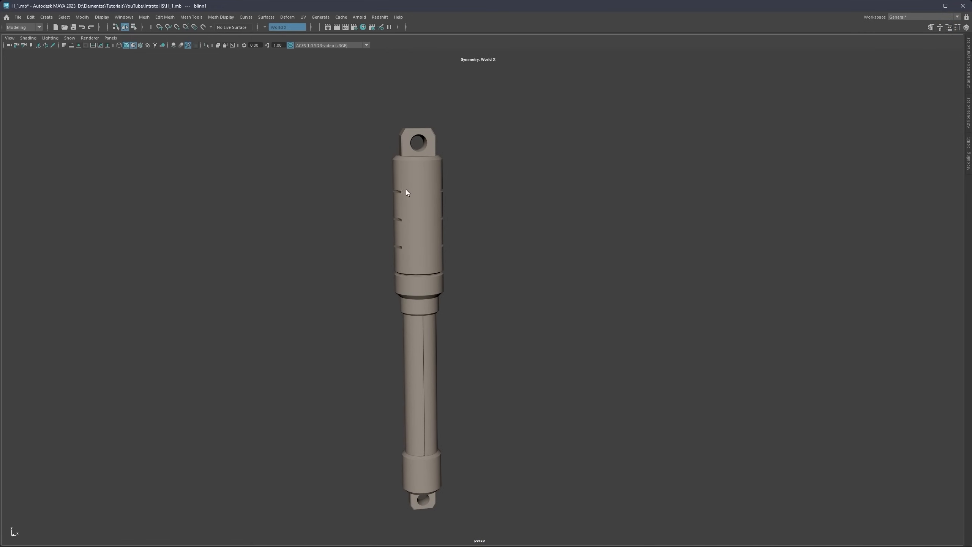
pyautogui.keyDown('alt'); pyautogui.moveTo(409, 193); pyautogui.dragTo(442, 186, button='middle'); pyautogui.keyUp('alt')
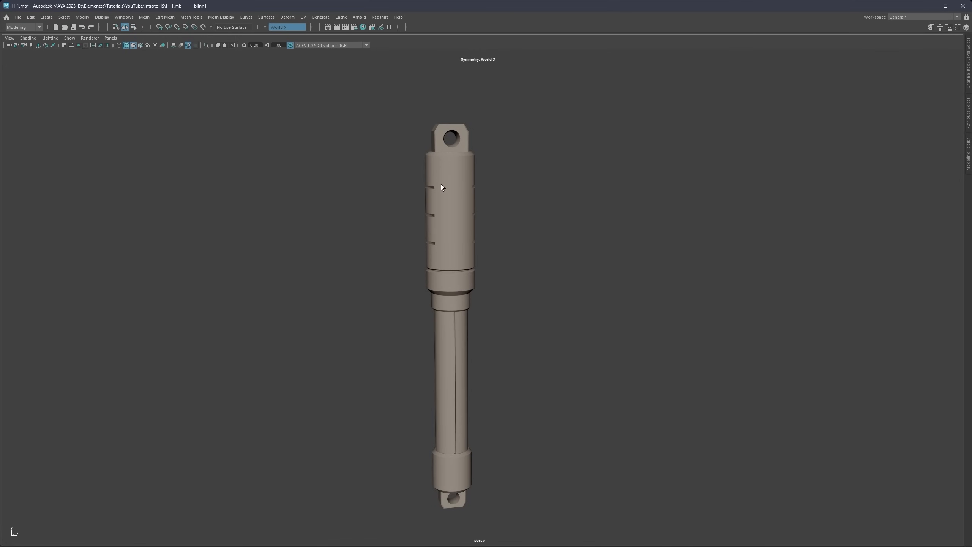
pyautogui.hotkey('shift', 'o')
pyautogui.click(133, 18)
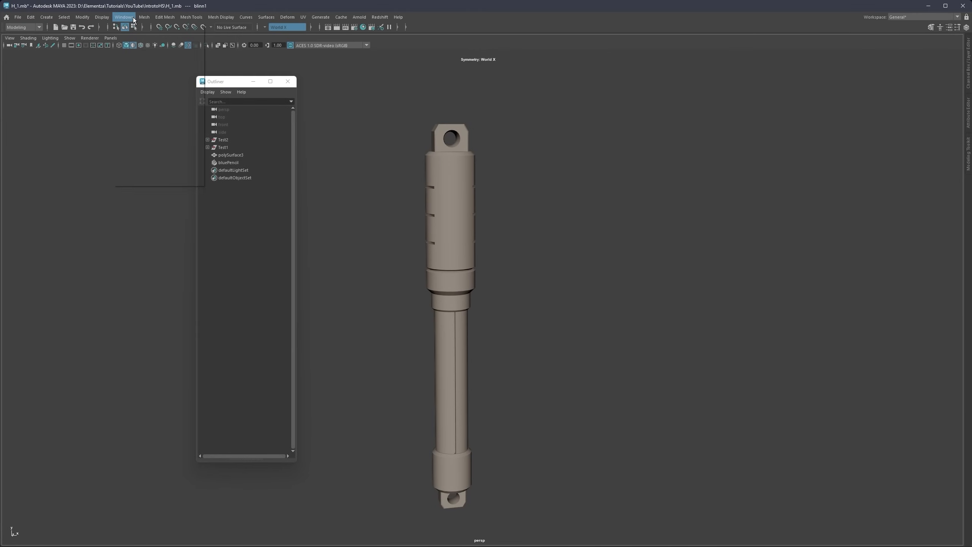
pyautogui.click(231, 84)
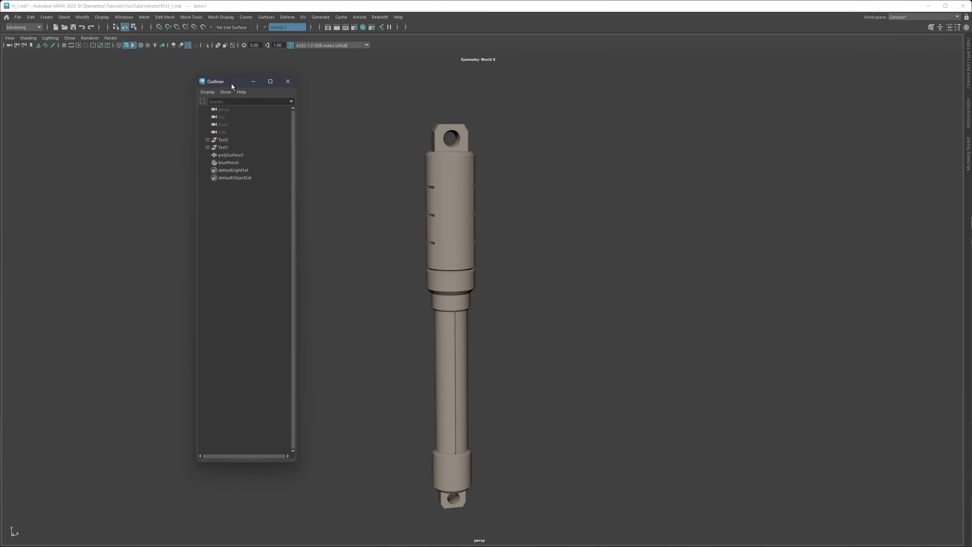
pyautogui.moveTo(232, 85); pyautogui.dragTo(233, 85)
# Step: Parent the loose polySurface3 cylinder body into the Test2 group in the Outliner
pyautogui.click(226, 141)
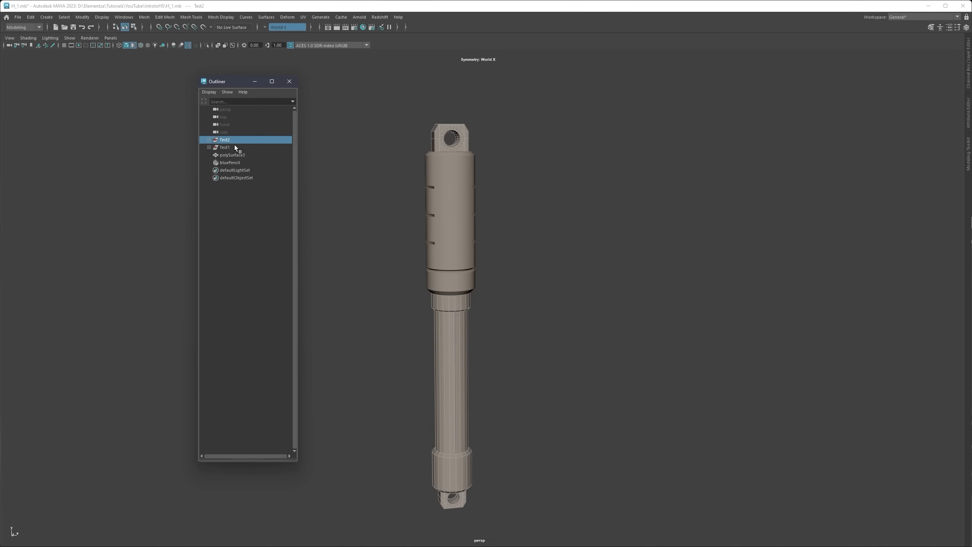
pyautogui.click(234, 155)
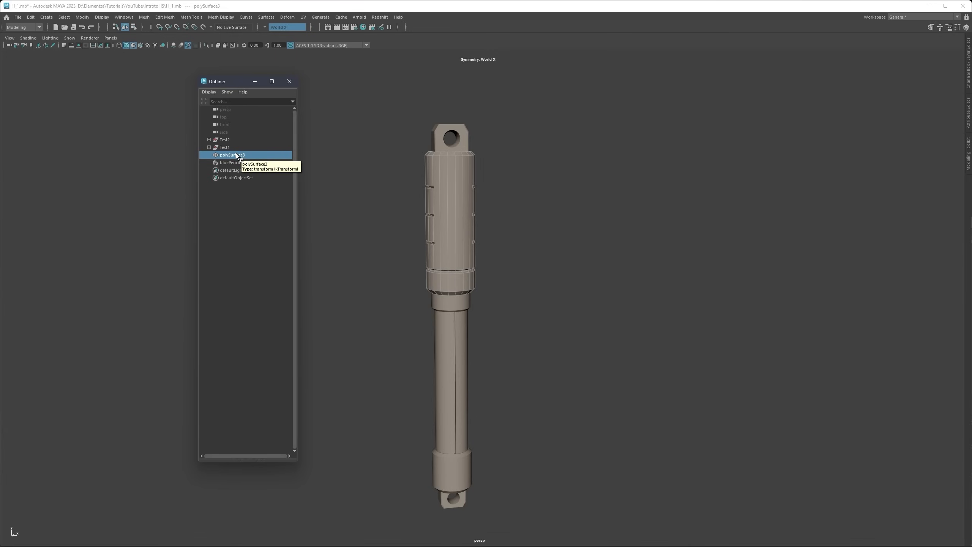
pyautogui.moveTo(237, 154); pyautogui.dragTo(221, 141, button='middle')
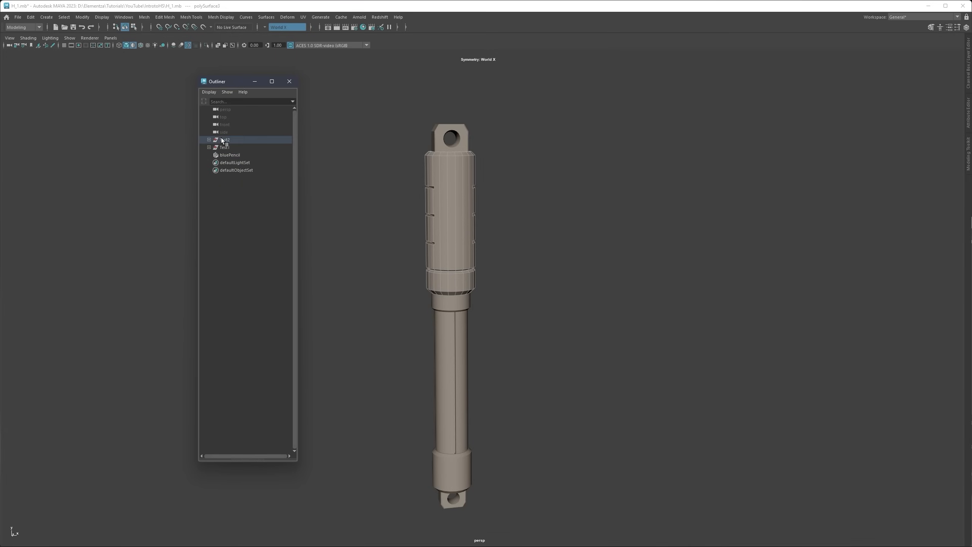
# Step: Duplicate the whole Test2 piston group and move the copy sideways along X, clear of the original
pyautogui.click(221, 140)
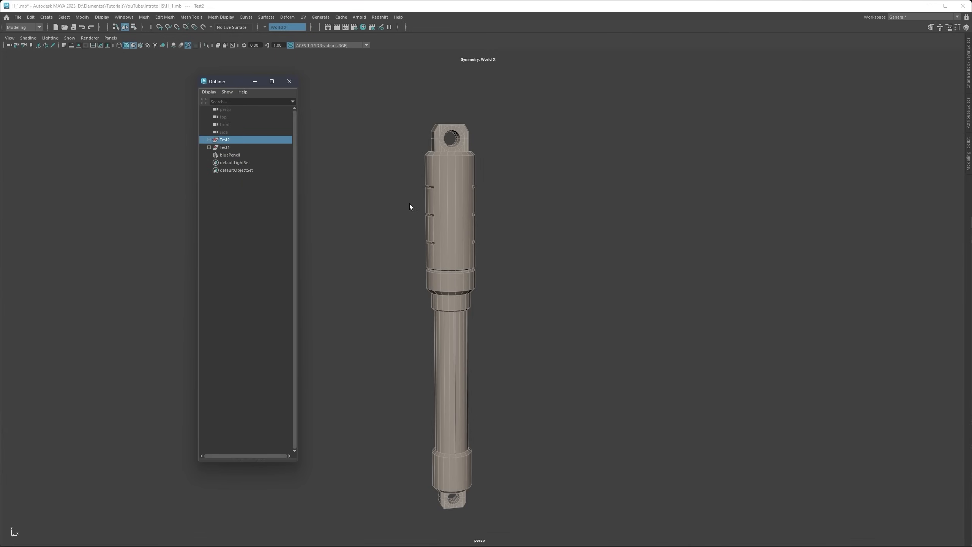
pyautogui.click(451, 221)
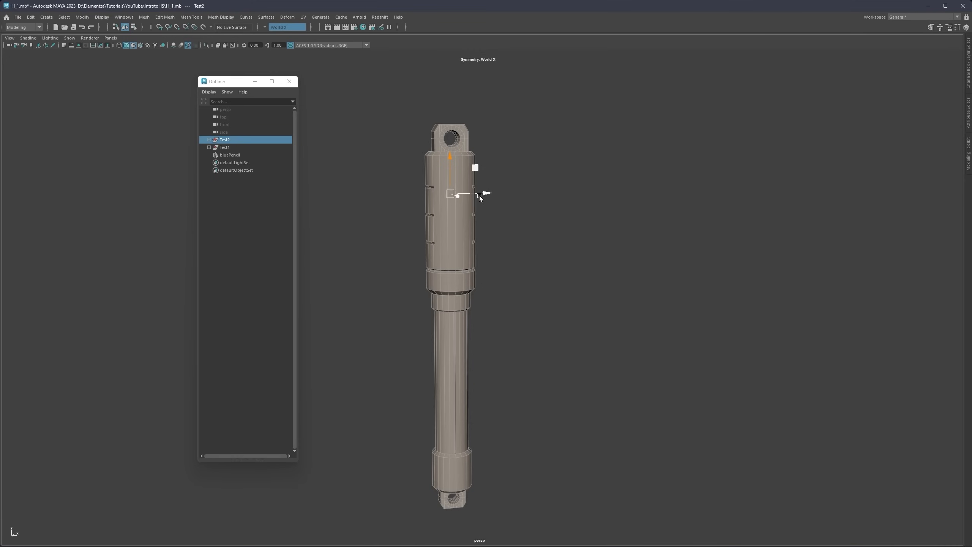
pyautogui.moveTo(487, 197)
pyautogui.mouseDown()
pyautogui.moveTo(585, 187)
pyautogui.moveTo(376, 185)
pyautogui.moveTo(387, 181)
pyautogui.mouseUp()
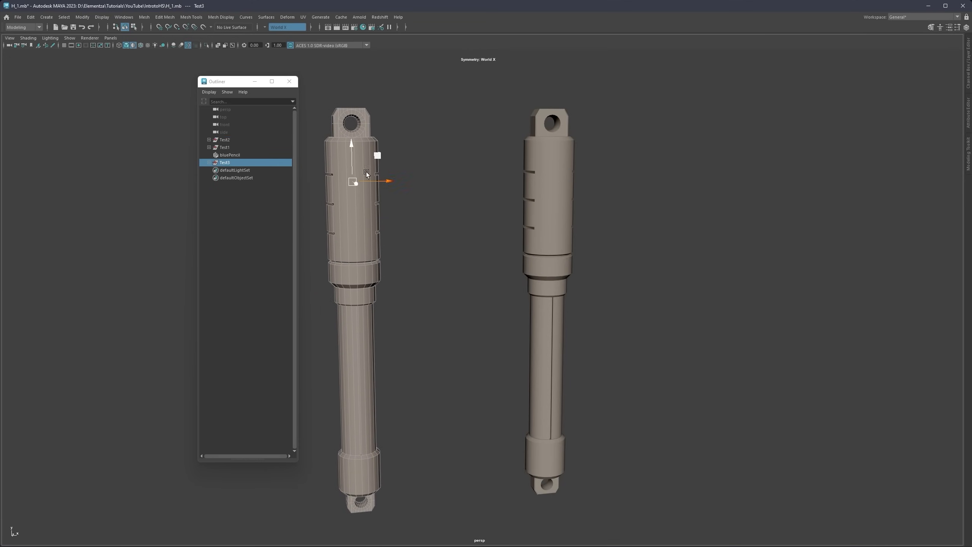
# Step: Rename the original piston group Test2 to Main and the duplicated group Test3 to Test2
pyautogui.click(226, 141)
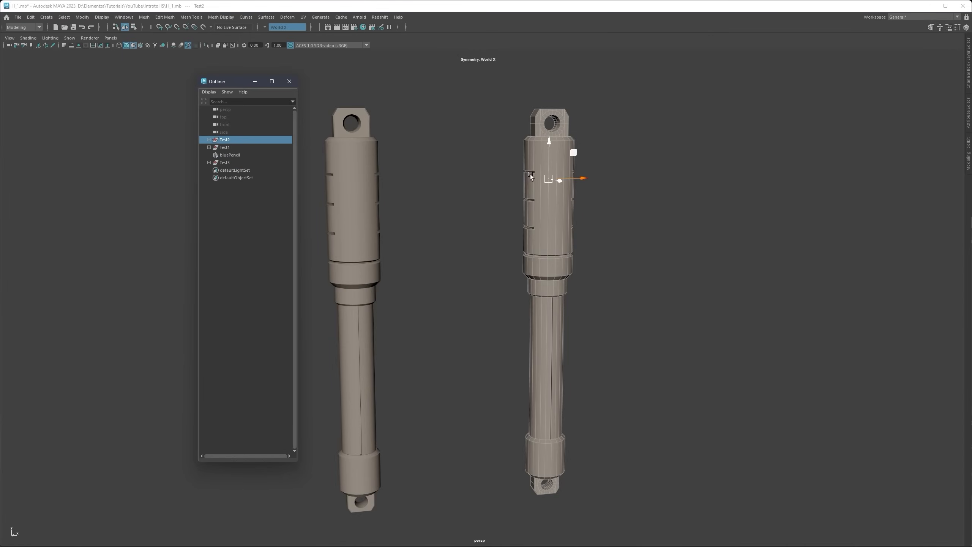
pyautogui.doubleClick(230, 140)
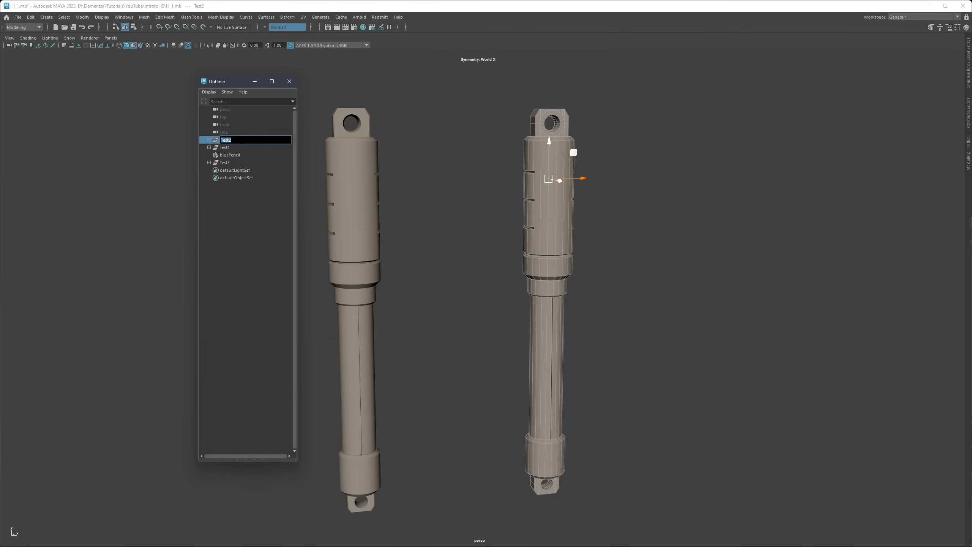
pyautogui.press('Return')
pyautogui.click(228, 161)
pyautogui.doubleClick(229, 161)
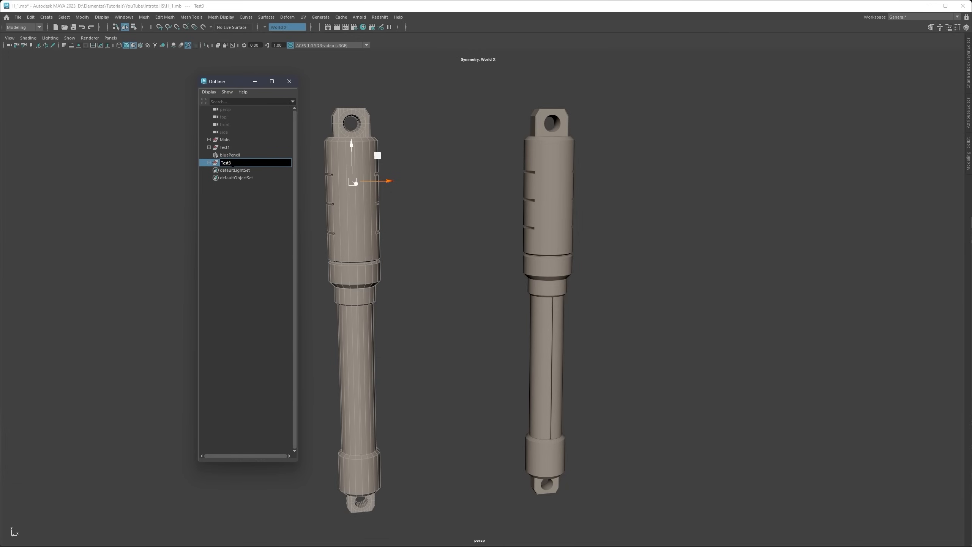
pyautogui.press('Return')
# Step: Delete the bluePencil node from the scene, select the Main group to check it, and close the Outliner
pyautogui.click(226, 147)
pyautogui.click(231, 154)
pyautogui.press('Delete')
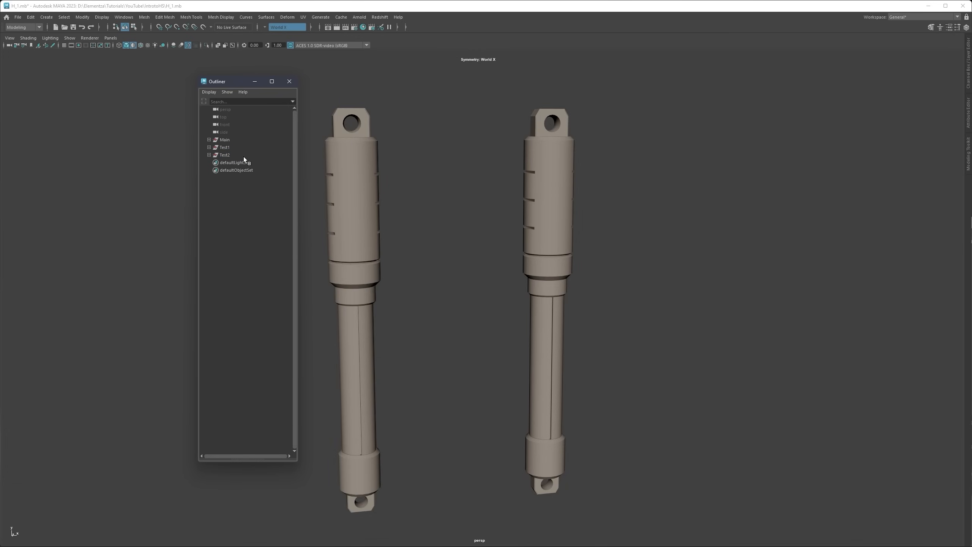
pyautogui.click(230, 141)
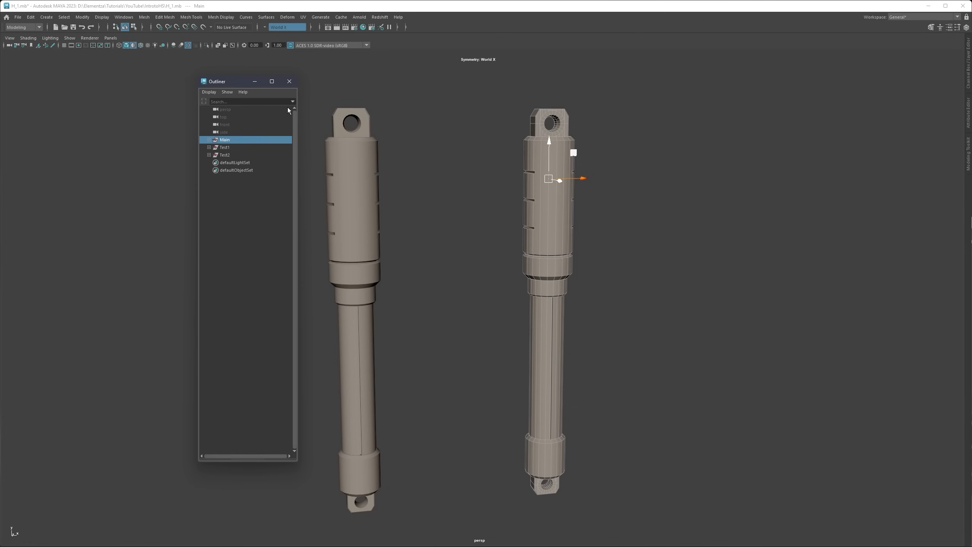
pyautogui.click(291, 84)
# Step: Select all parts of the duplicated piston in the Test2 group and hide them, keeping the Main piston in view
pyautogui.keyDown('alt'); pyautogui.moveTo(409, 166); pyautogui.dragTo(334, 147); pyautogui.keyUp('alt')
pyautogui.click(334, 146)
pyautogui.click(361, 128)
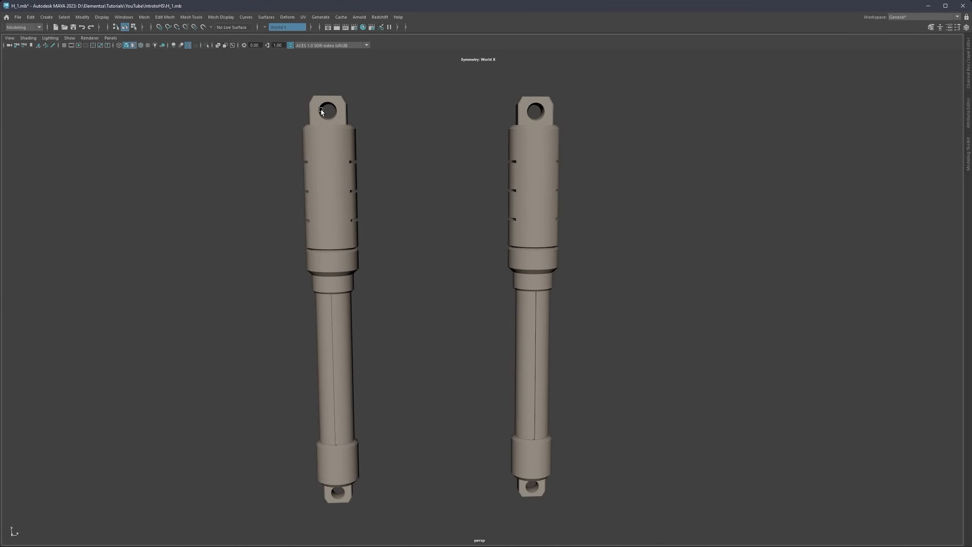
pyautogui.scroll(-2, 346, 157)
pyautogui.keyDown('alt'); pyautogui.moveTo(440, 156); pyautogui.dragTo(348, 124); pyautogui.keyUp('alt')
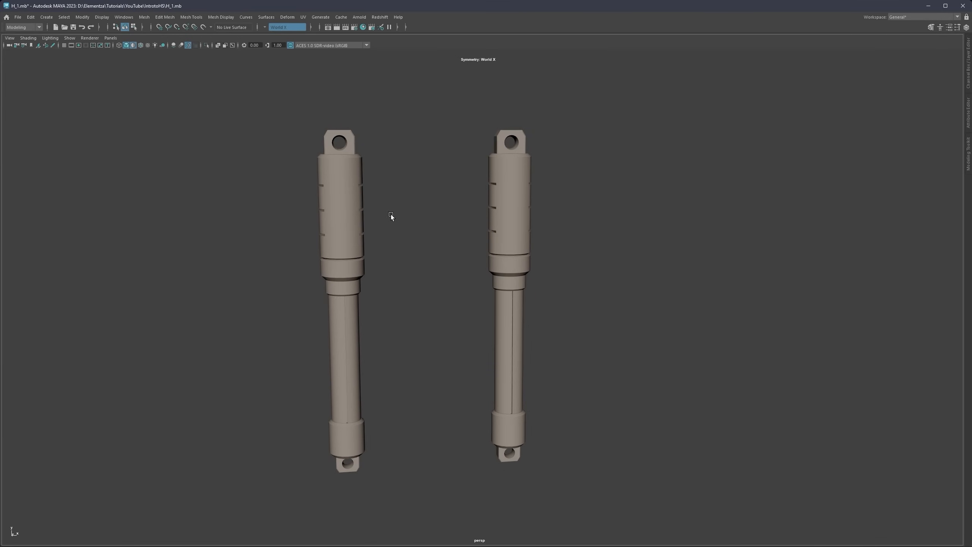
pyautogui.keyDown('alt'); pyautogui.moveTo(390, 216); pyautogui.dragTo(369, 192); pyautogui.keyUp('alt')
pyautogui.moveTo(398, 100); pyautogui.dragTo(261, 493)
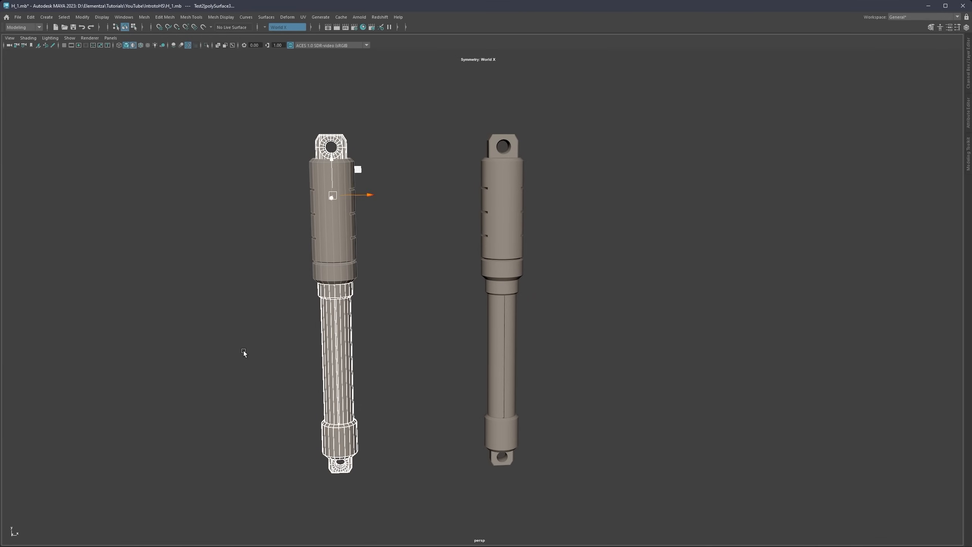
pyautogui.hotkey('ctrl', 'h')
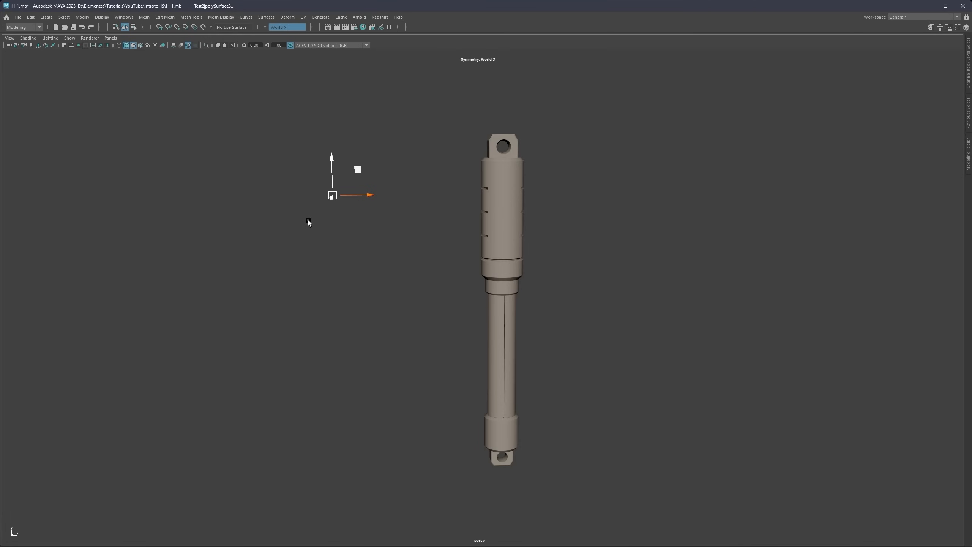
# Step: Show the hidden piston copy again, select all its parts and compare it with the Main piston
pyautogui.hotkey('shift', 'h')
pyautogui.keyDown('alt'); pyautogui.moveTo(548, 198); pyautogui.dragTo(527, 199, button='middle'); pyautogui.keyUp('alt')
pyautogui.keyDown('alt'); pyautogui.moveTo(528, 200); pyautogui.dragTo(454, 156); pyautogui.keyUp('alt')
pyautogui.click(529, 201)
pyautogui.moveTo(372, 89); pyautogui.dragTo(272, 370)
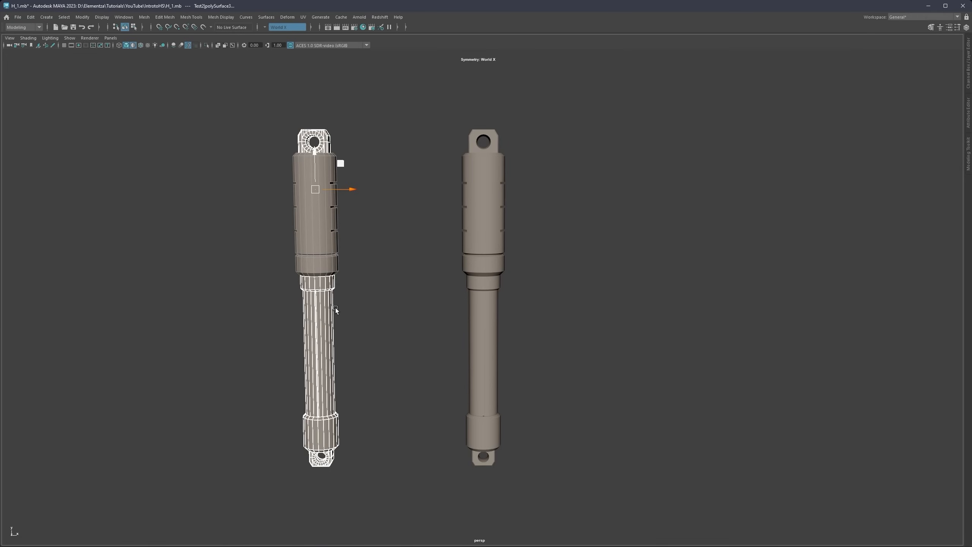
pyautogui.keyDown('alt'); pyautogui.moveTo(346, 189); pyautogui.dragTo(512, 212); pyautogui.keyUp('alt')
pyautogui.scroll(4, 506, 203)
pyautogui.keyDown('alt'); pyautogui.moveTo(528, 192); pyautogui.dragTo(488, 285, button='middle'); pyautogui.keyUp('alt')
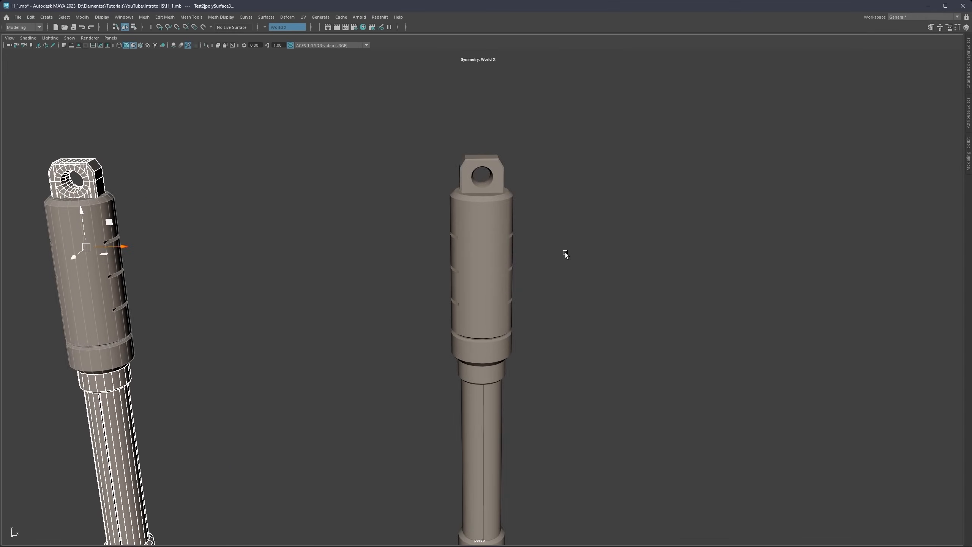
# Step: Select every part of the duplicate piston and hide it, leaving only the Main piston in view
pyautogui.click(565, 252)
pyautogui.scroll(3, 461, 199)
pyautogui.keyDown('alt'); pyautogui.moveTo(478, 198); pyautogui.dragTo(473, 281, button='middle'); pyautogui.keyUp('alt')
pyautogui.scroll(-5, 372, 283)
pyautogui.moveTo(393, 86); pyautogui.dragTo(161, 511)
pyautogui.press('h')
pyautogui.click(640, 225)
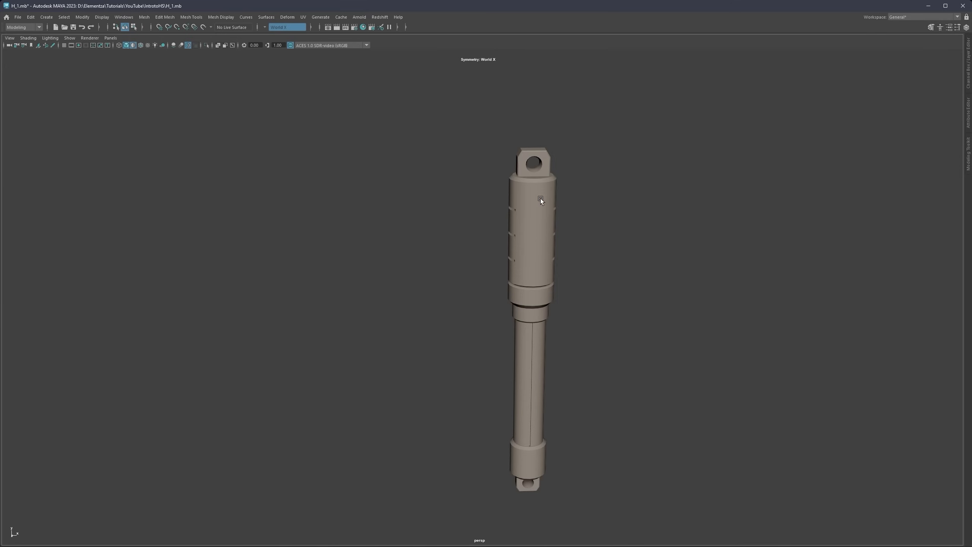
# Step: Examine the Main piston's upper lug and the slotted cylinder below it from the front and at an angle
pyautogui.keyDown('alt'); pyautogui.moveTo(538, 207); pyautogui.dragTo(493, 282, button='middle'); pyautogui.keyUp('alt')
pyautogui.scroll(4, 494, 282)
pyautogui.keyDown('alt'); pyautogui.moveTo(523, 226); pyautogui.dragTo(457, 266, button='middle'); pyautogui.keyUp('alt')
pyautogui.scroll(4, 451, 259)
pyautogui.keyDown('alt'); pyautogui.moveTo(408, 213); pyautogui.dragTo(464, 218, button='middle'); pyautogui.keyUp('alt')
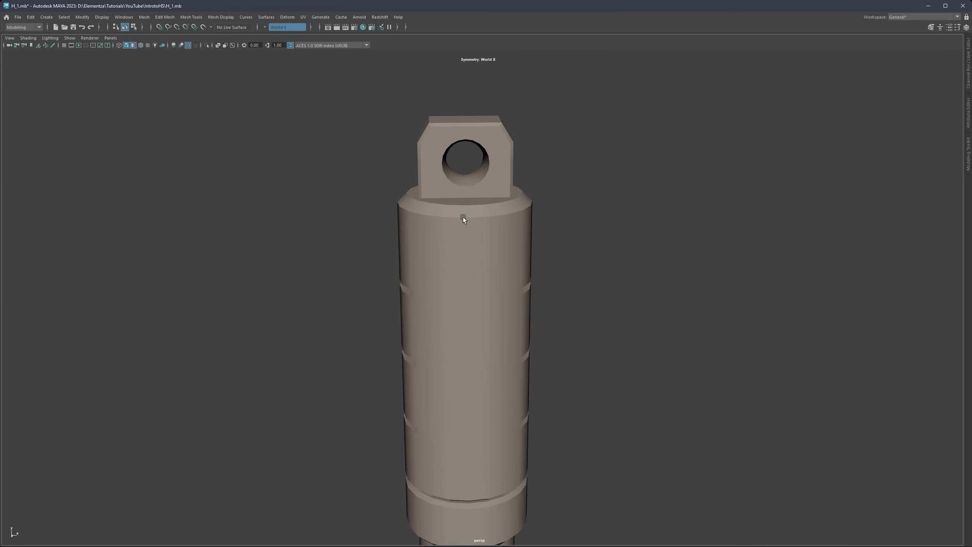
pyautogui.keyDown('alt'); pyautogui.moveTo(463, 217); pyautogui.dragTo(500, 220); pyautogui.keyUp('alt')
pyautogui.keyDown('alt'); pyautogui.moveTo(409, 221); pyautogui.dragTo(472, 229, button='middle'); pyautogui.keyUp('alt')
pyautogui.keyDown('alt'); pyautogui.moveTo(472, 229); pyautogui.dragTo(450, 242); pyautogui.keyUp('alt')
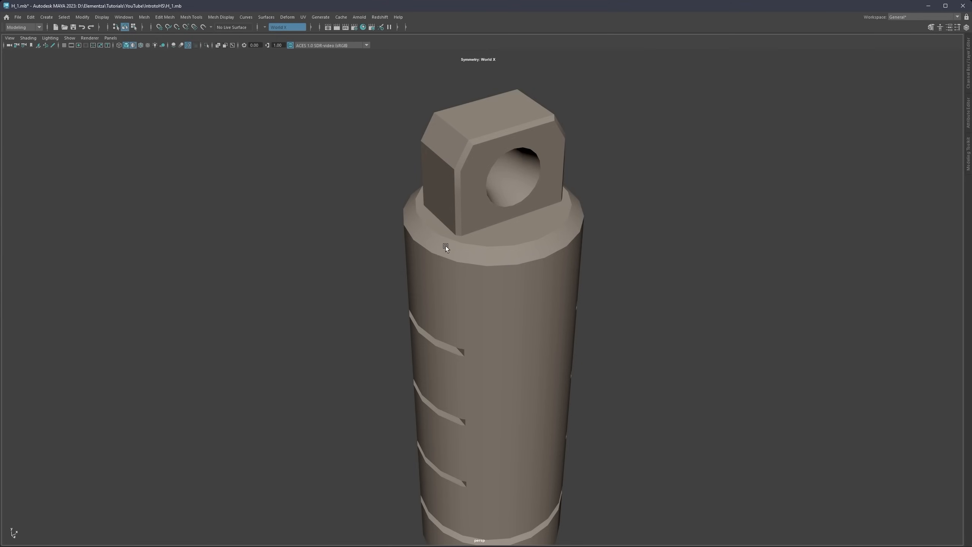
pyautogui.moveTo(478, 235)
pyautogui.keyDown('alt'); pyautogui.mouseDown(button='middle')
pyautogui.moveTo(467, 239)
pyautogui.moveTo(469, 223)
pyautogui.mouseUp(button='middle'); pyautogui.keyUp('alt')
pyautogui.scroll(-3, 473, 212)
pyautogui.keyDown('alt'); pyautogui.moveTo(511, 306); pyautogui.dragTo(497, 230, button='middle'); pyautogui.keyUp('alt')
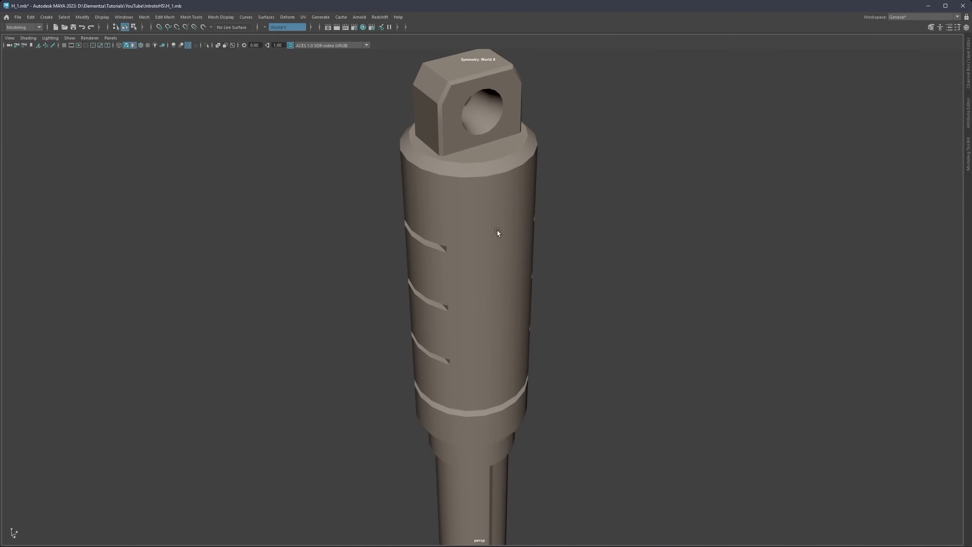
# Step: Examine closely the lug's chamfered corner edges and the seam where its base meets the cylinder's top face
pyautogui.keyDown('alt'); pyautogui.moveTo(457, 187); pyautogui.dragTo(456, 248, button='middle'); pyautogui.keyUp('alt')
pyautogui.keyDown('alt'); pyautogui.moveTo(456, 249); pyautogui.dragTo(442, 278); pyautogui.keyUp('alt')
pyautogui.scroll(3, 441, 280)
pyautogui.scroll(3, 464, 278)
pyautogui.keyDown('alt'); pyautogui.moveTo(427, 279); pyautogui.dragTo(464, 299, button='middle'); pyautogui.keyUp('alt')
pyautogui.keyDown('alt'); pyautogui.moveTo(463, 298); pyautogui.dragTo(442, 304); pyautogui.keyUp('alt')
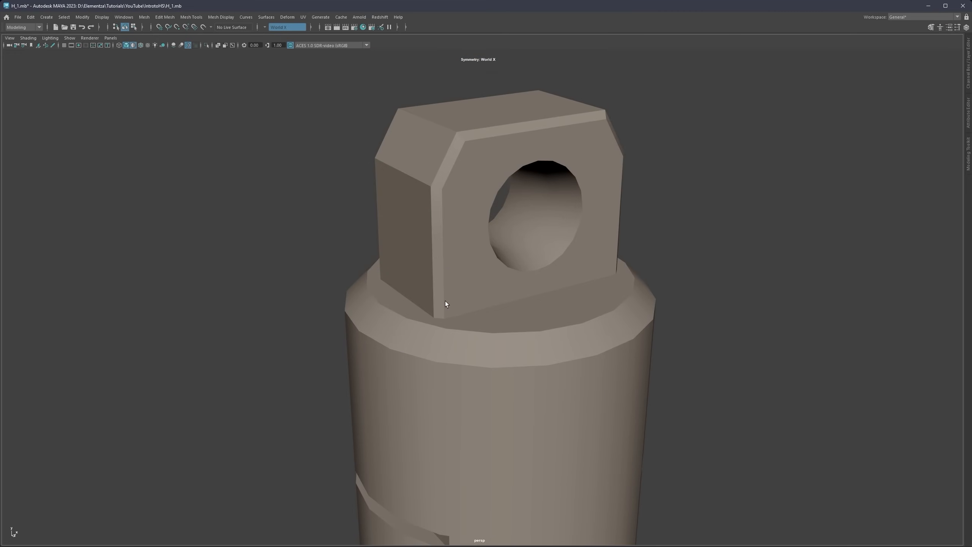
pyautogui.scroll(3, 445, 301)
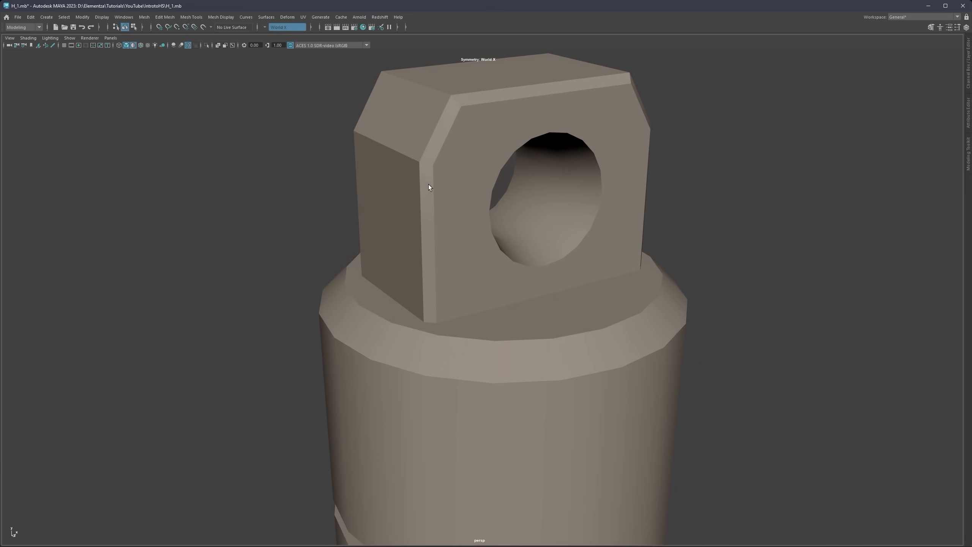
pyautogui.keyDown('alt'); pyautogui.moveTo(429, 183); pyautogui.dragTo(420, 154); pyautogui.keyUp('alt')
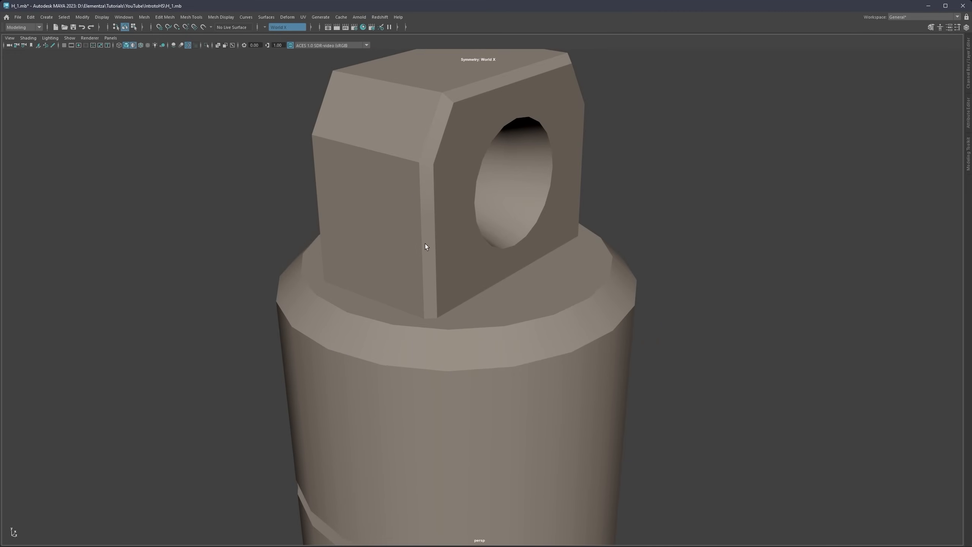
pyautogui.scroll(-3, 426, 244)
pyautogui.keyDown('alt'); pyautogui.moveTo(421, 290); pyautogui.dragTo(440, 324); pyautogui.keyUp('alt')
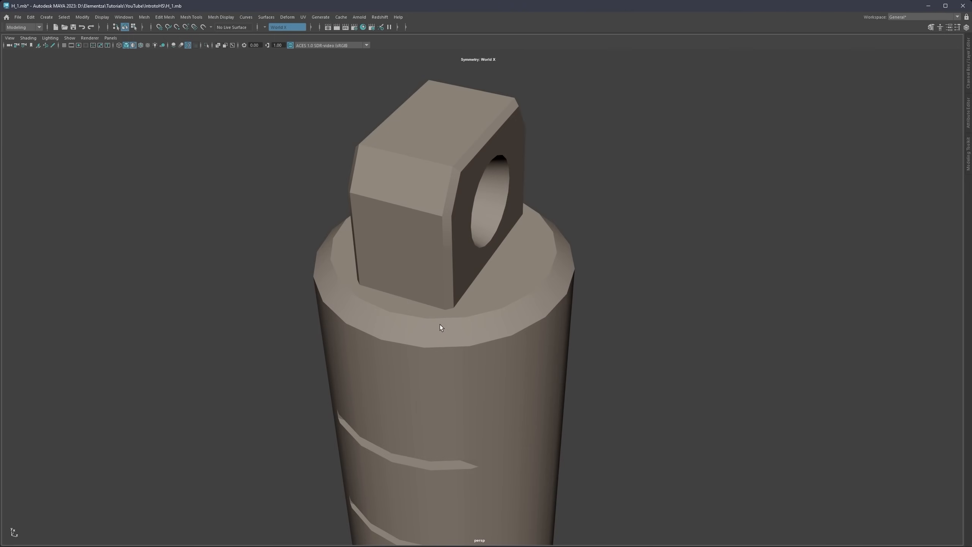
# Step: Select the slotted cylinder and turn on wireframe on shaded to show the mesh edges on all parts
pyautogui.click(440, 324)
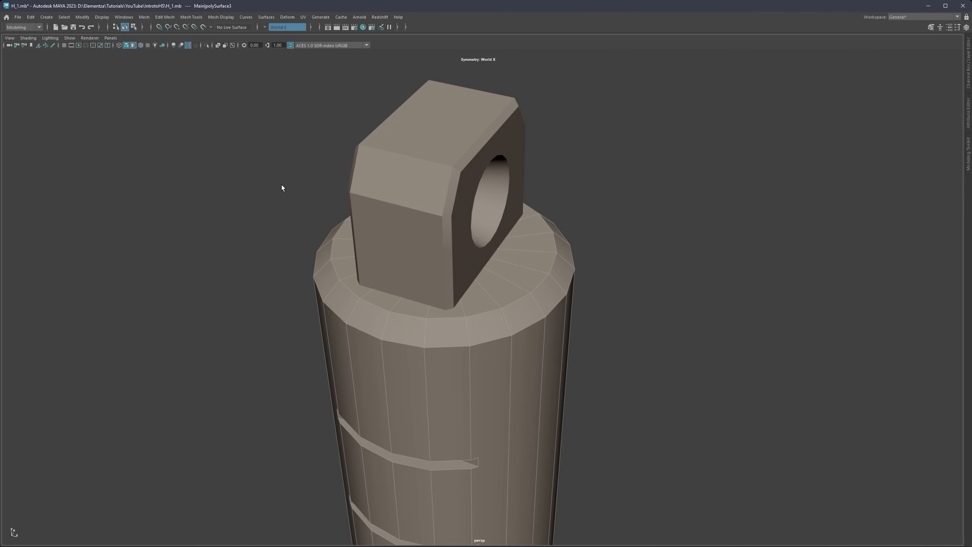
pyautogui.click(141, 45)
pyautogui.keyDown('alt'); pyautogui.moveTo(425, 317); pyautogui.dragTo(446, 304); pyautogui.keyUp('alt')
pyautogui.scroll(3, 448, 308)
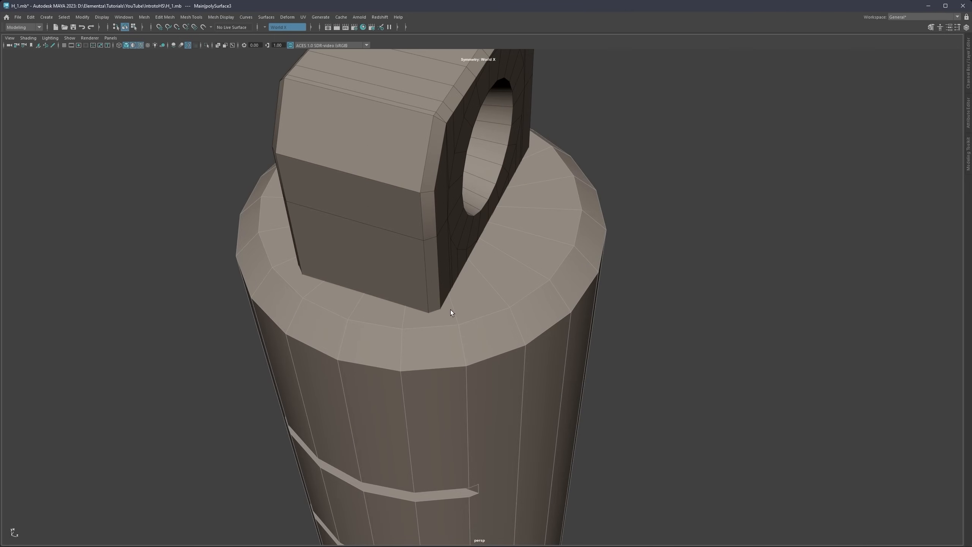
pyautogui.scroll(-4, 430, 309)
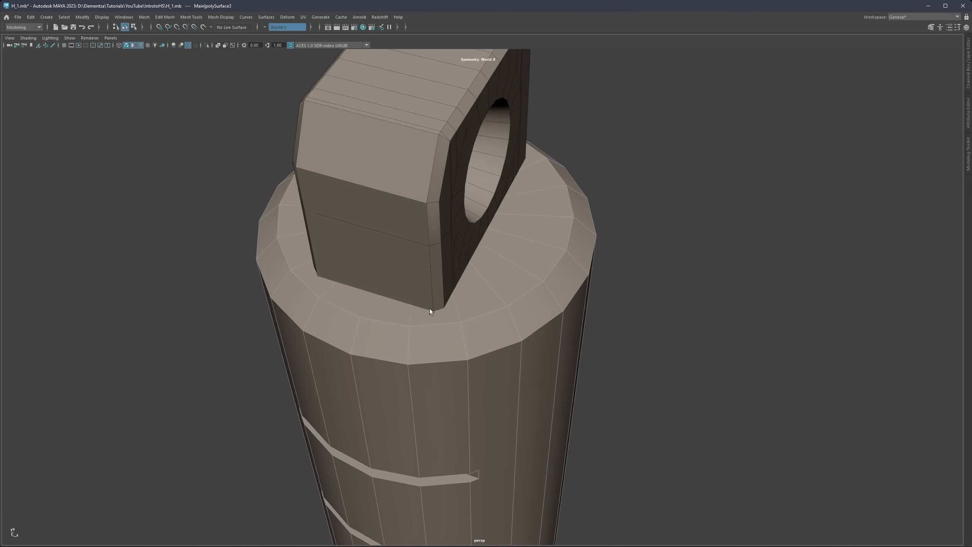
pyautogui.keyDown('alt'); pyautogui.moveTo(440, 272); pyautogui.dragTo(421, 256); pyautogui.keyUp('alt')
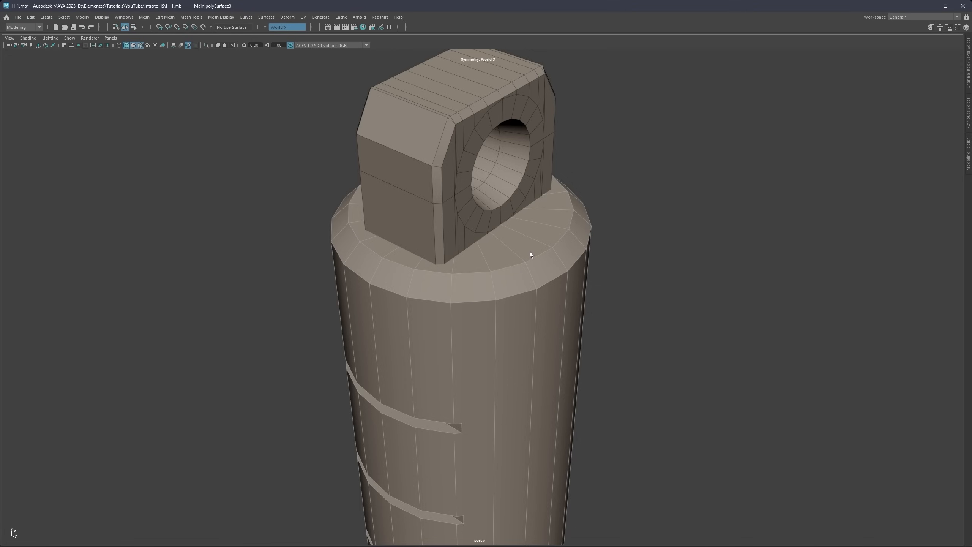
# Step: Examine how the edges at the lug's base line up with the radial edges of the cylinder's top cap
pyautogui.keyDown('alt'); pyautogui.moveTo(466, 274); pyautogui.dragTo(415, 285, button='right'); pyautogui.keyUp('alt')
pyautogui.keyDown('alt'); pyautogui.moveTo(508, 378); pyautogui.dragTo(481, 377, button='middle'); pyautogui.keyUp('alt')
pyautogui.scroll(4, 454, 335)
pyautogui.scroll(3, 428, 275)
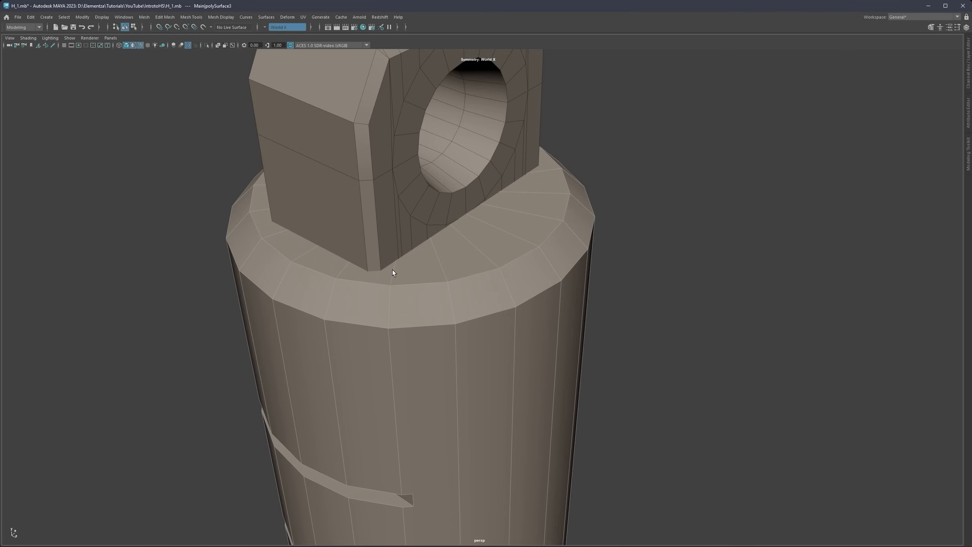
pyautogui.scroll(-3, 383, 262)
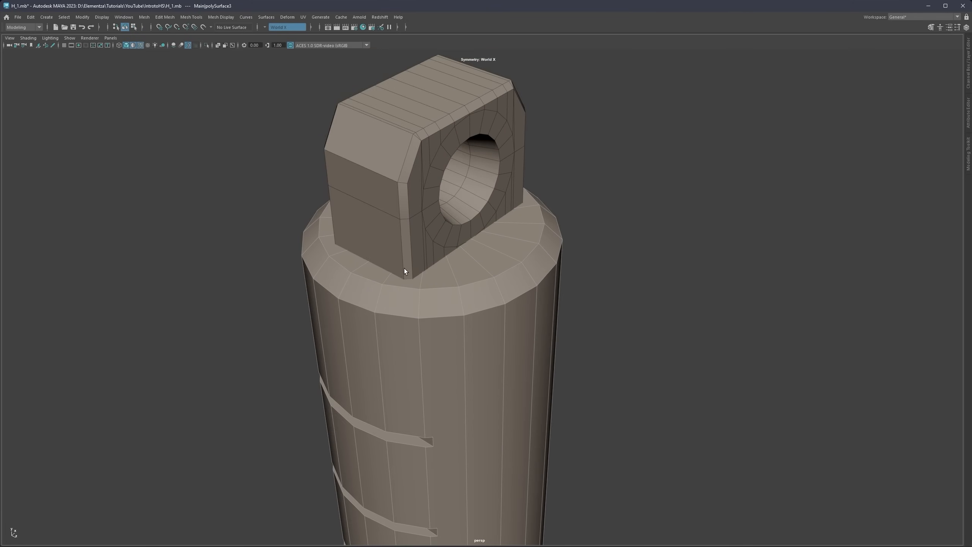
pyautogui.keyDown('alt'); pyautogui.moveTo(411, 251); pyautogui.dragTo(376, 223); pyautogui.keyUp('alt')
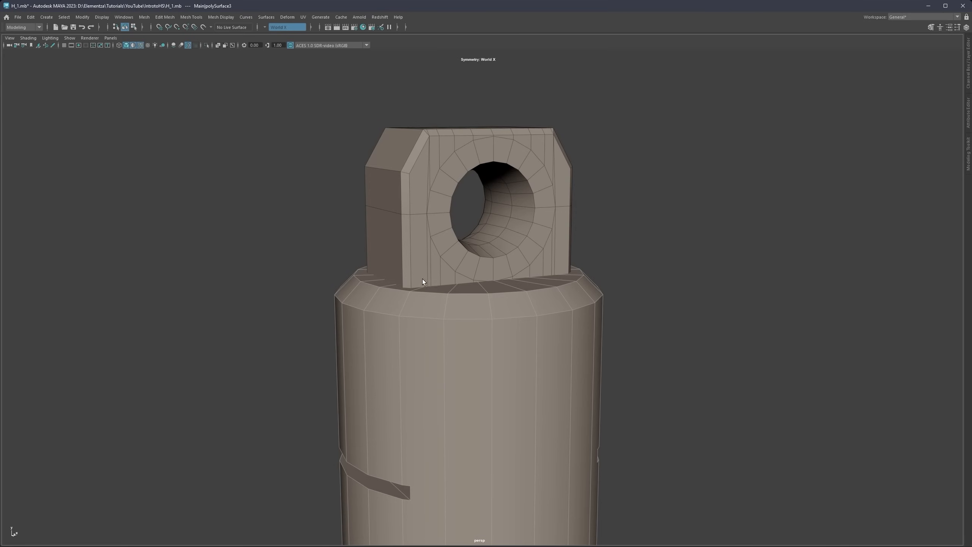
pyautogui.click(411, 159)
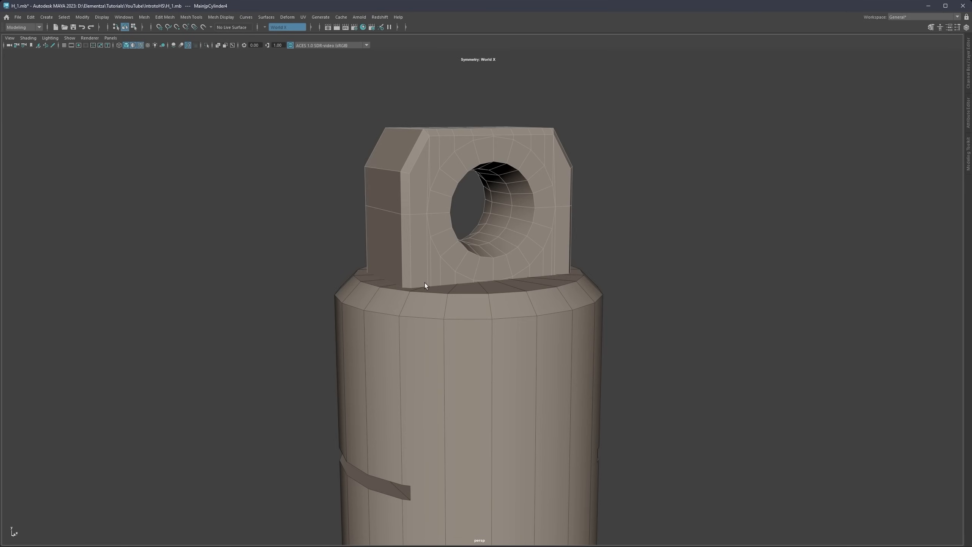
pyautogui.scroll(-2, 424, 283)
# Step: Isolate the slotted cylinder and delete all the triangular faces around the centre vertex of its top cap
pyautogui.keyDown('alt'); pyautogui.moveTo(433, 289); pyautogui.dragTo(445, 303); pyautogui.keyUp('alt')
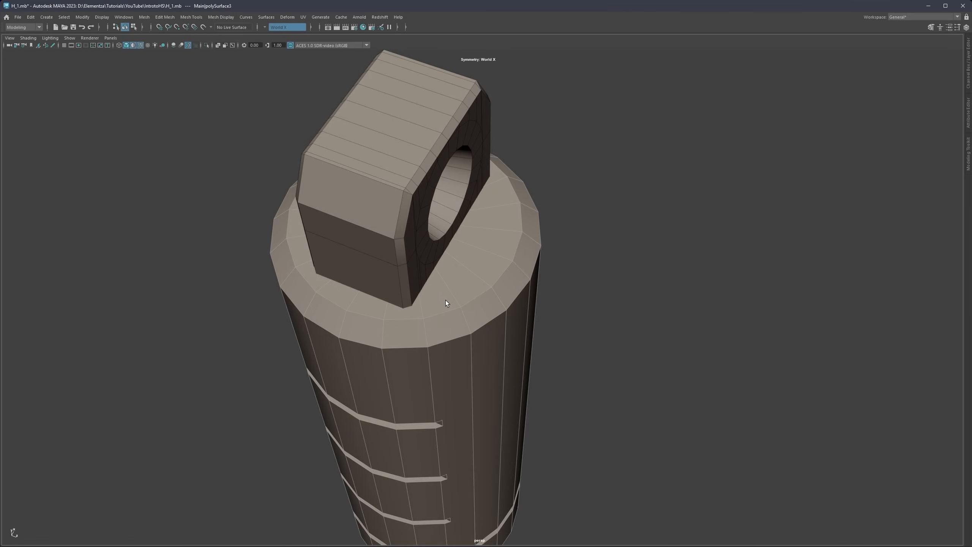
pyautogui.hotkey('ctrl', '1')
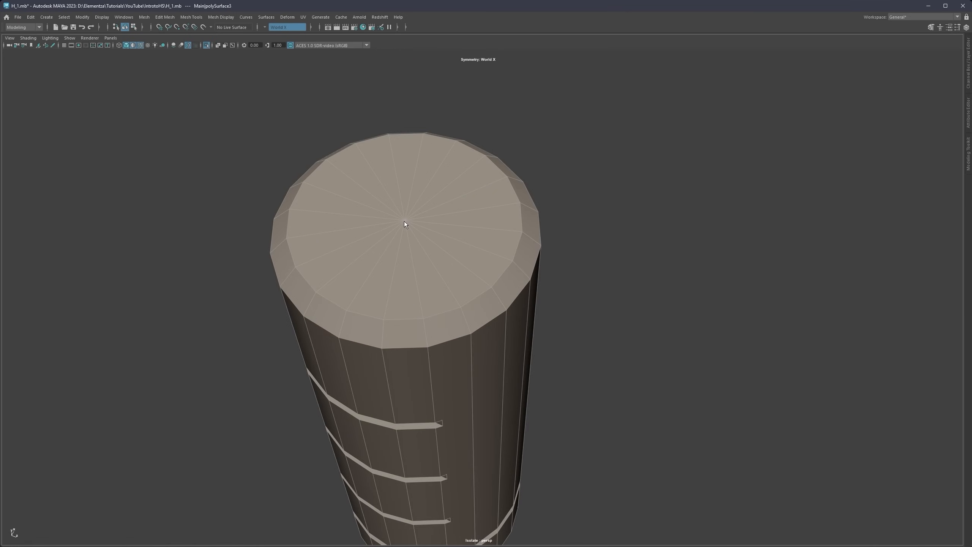
pyautogui.moveTo(404, 221); pyautogui.dragTo(402, 239, button='right')
pyautogui.moveTo(397, 225); pyautogui.dragTo(402, 233)
pyautogui.keyDown('ctrl'); pyautogui.keyDown('shift'); pyautogui.moveTo(405, 206); pyautogui.dragTo(369, 227, button='right'); pyautogui.keyUp('shift'); pyautogui.keyUp('ctrl')
pyautogui.moveTo(414, 211); pyautogui.dragTo(430, 241)
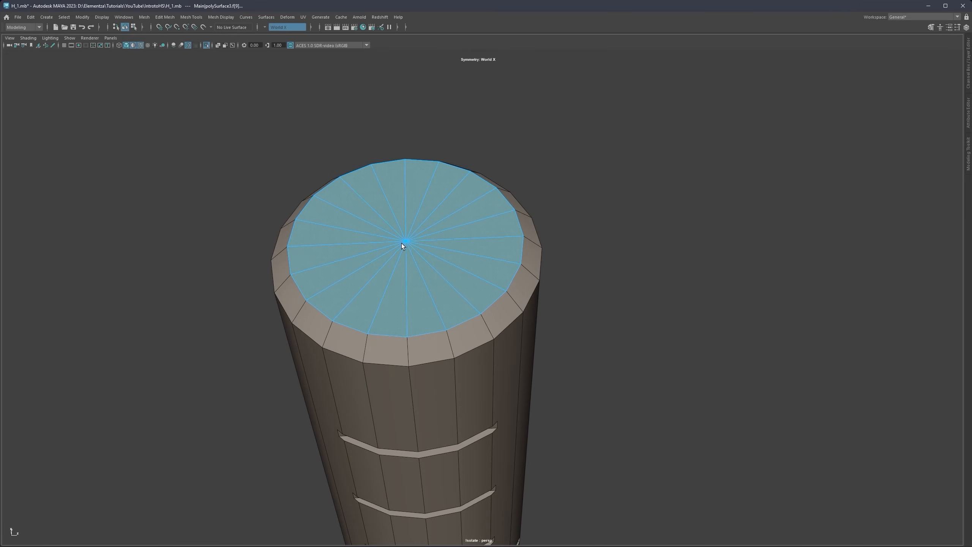
pyautogui.press('Delete')
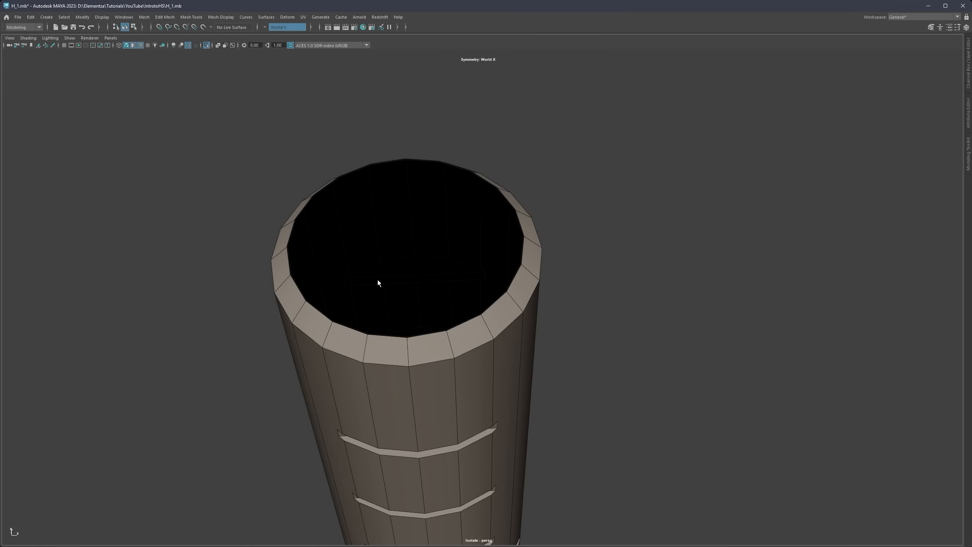
# Step: Bridge two adjacent front edges of the open top rim to the matching edges on the opposite side
pyautogui.moveTo(377, 280); pyautogui.dragTo(377, 259, button='right')
pyautogui.click(386, 335)
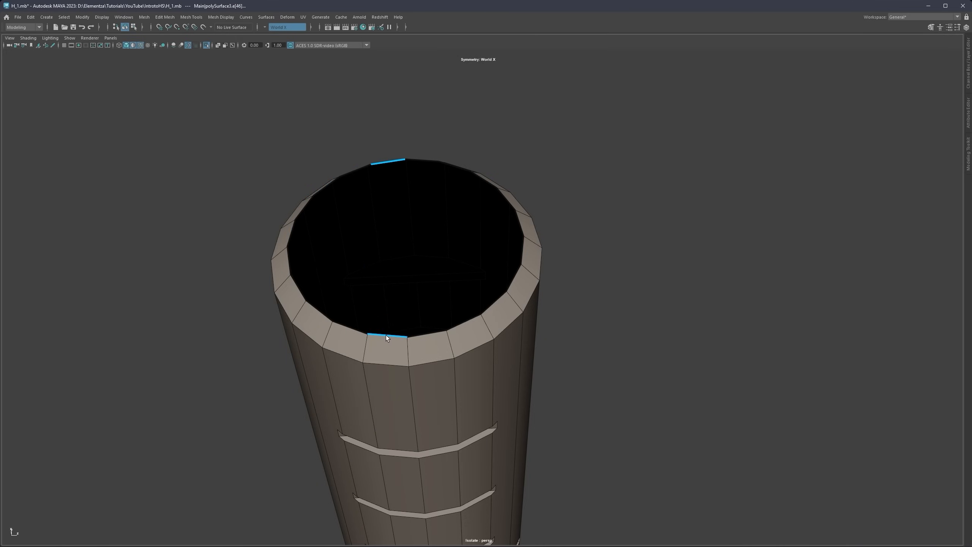
pyautogui.keyDown('alt'); pyautogui.moveTo(401, 296); pyautogui.dragTo(401, 302); pyautogui.keyUp('alt')
pyautogui.click(397, 379)
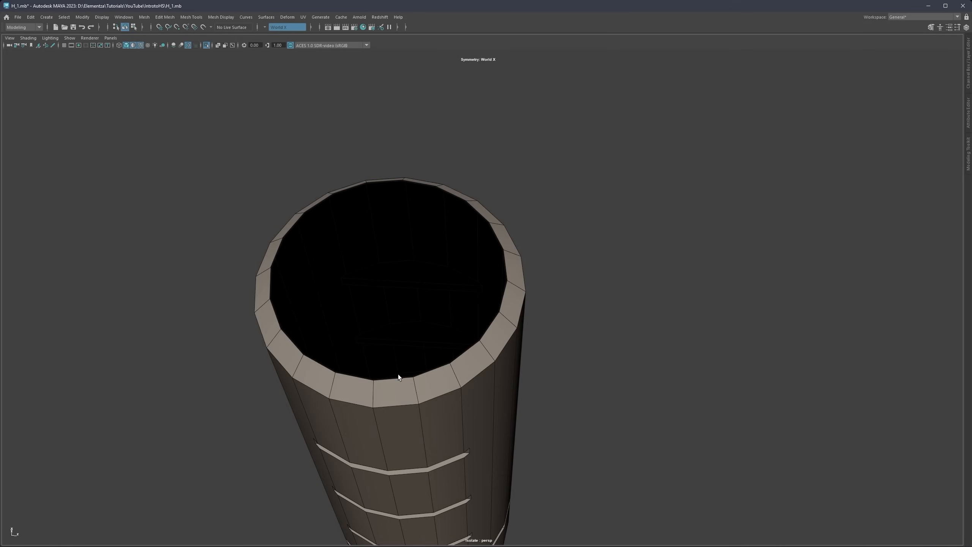
pyautogui.click(397, 377)
pyautogui.keyDown('shift'); pyautogui.click(362, 377); pyautogui.keyUp('shift')
pyautogui.keyDown('shift'); pyautogui.rightClick(412, 286); pyautogui.keyUp('shift')
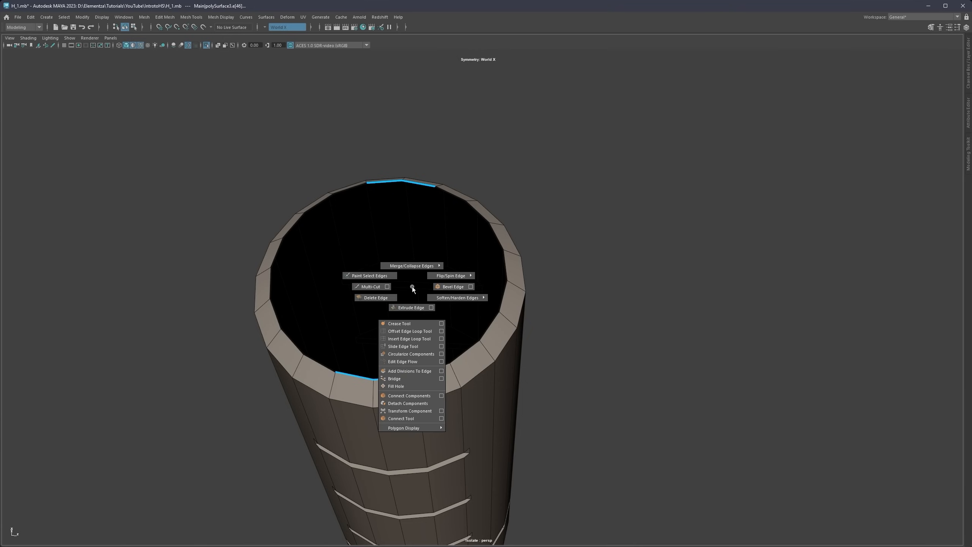
pyautogui.click(406, 378)
# Step: Bridge two more opposite rim edge pairs on each side of the middle strips, extending the cap outward
pyautogui.click(423, 373)
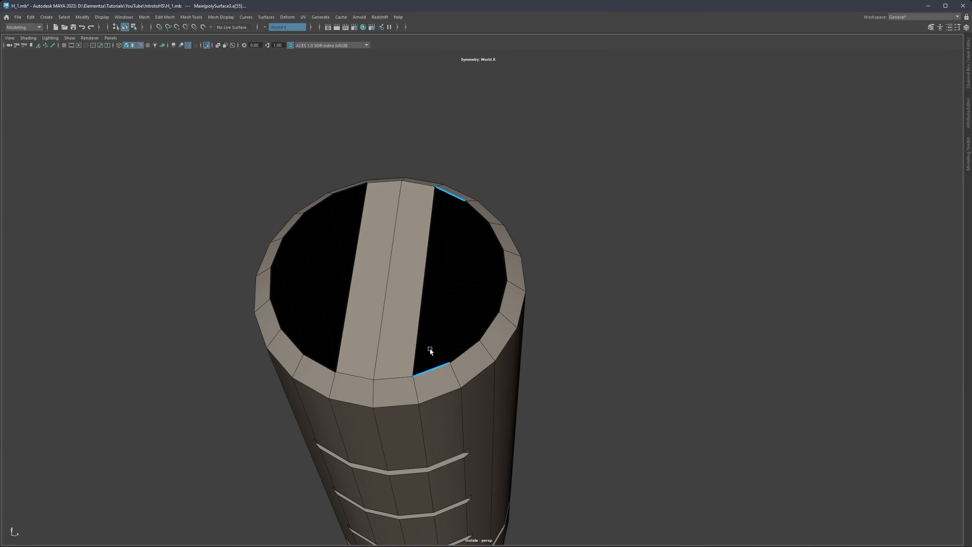
pyautogui.press('g')
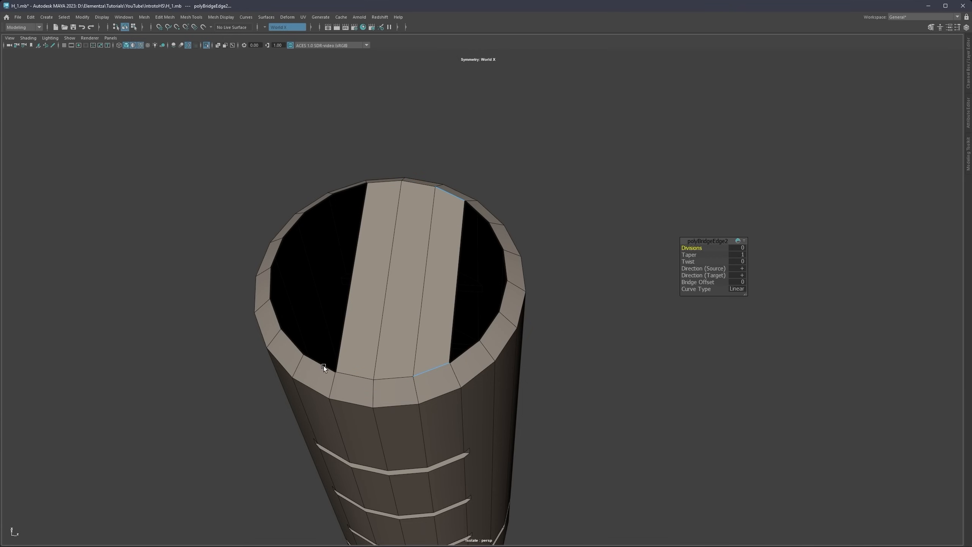
pyautogui.click(324, 366)
pyautogui.press('g')
pyautogui.click(291, 340)
pyautogui.press('g')
pyautogui.click(464, 351)
pyautogui.press('g')
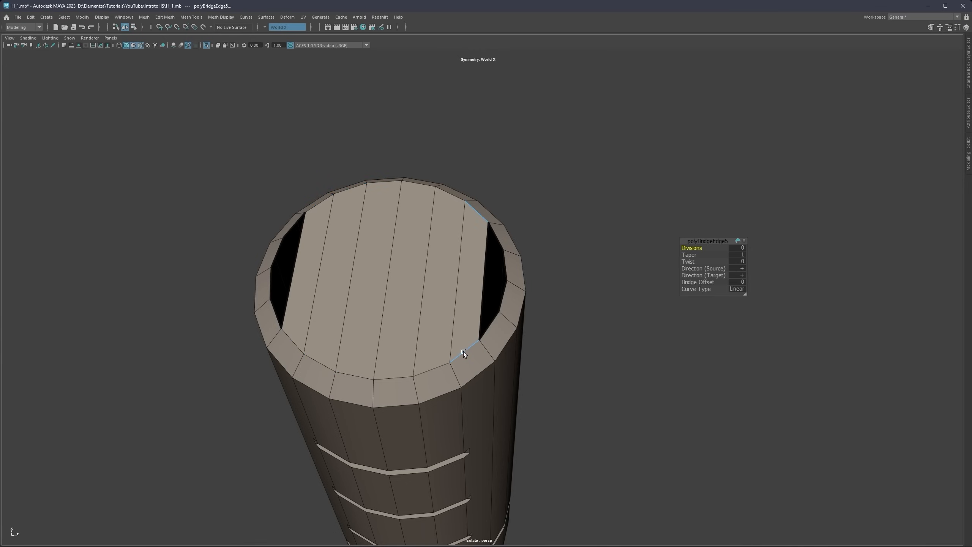
# Step: Fill the two remaining crescent-shaped holes at the sides of the cylinder's top cap
pyautogui.doubleClick(503, 293)
pyautogui.keyDown('shift'); pyautogui.moveTo(502, 293); pyautogui.dragTo(492, 304, button='right'); pyautogui.keyUp('shift')
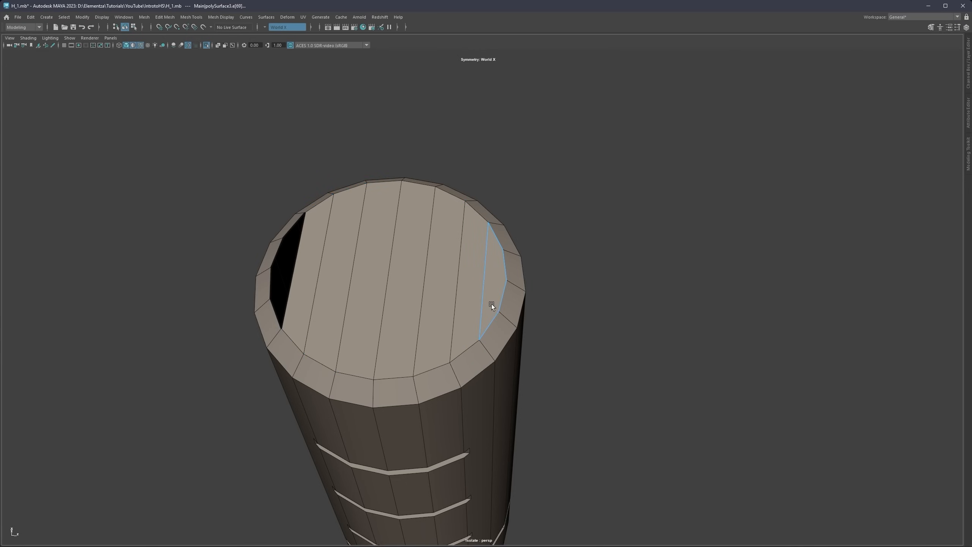
pyautogui.doubleClick(275, 319)
pyautogui.keyDown('shift'); pyautogui.moveTo(275, 319); pyautogui.dragTo(264, 330, button='right'); pyautogui.keyUp('shift')
pyautogui.click(611, 234)
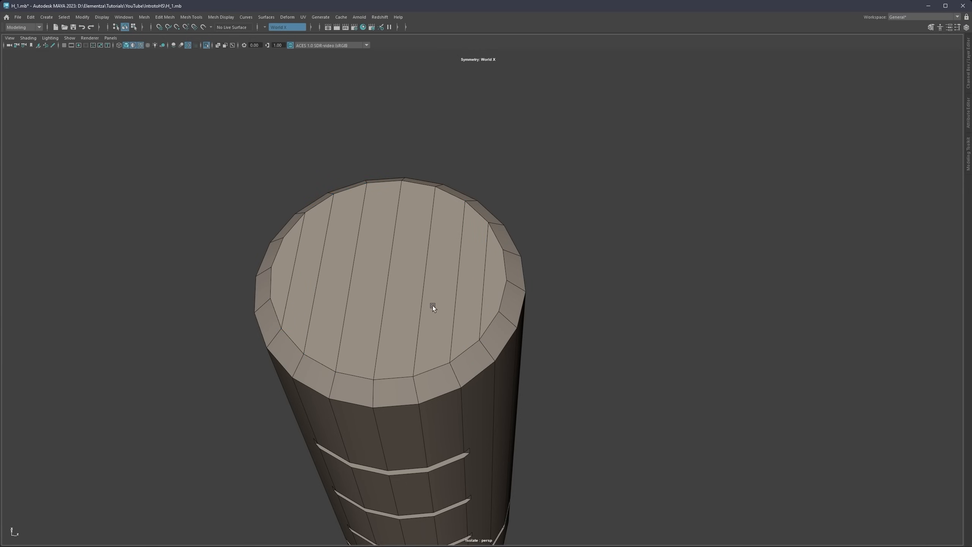
# Step: Turn off isolation and examine how the lug's base sits against the parallel strips of the rebuilt cap
pyautogui.keyDown('alt'); pyautogui.moveTo(433, 306); pyautogui.dragTo(391, 266); pyautogui.keyUp('alt')
pyautogui.hotkey('ctrl', '1')
pyautogui.scroll(5, 414, 287)
pyautogui.keyDown('alt'); pyautogui.moveTo(391, 287); pyautogui.dragTo(423, 293, button='middle'); pyautogui.keyUp('alt')
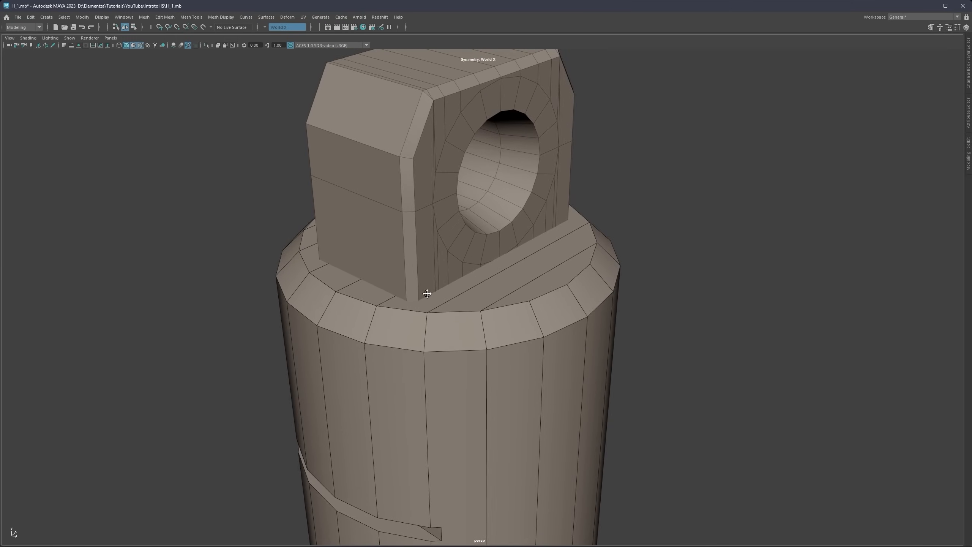
pyautogui.keyDown('alt'); pyautogui.moveTo(404, 283); pyautogui.dragTo(379, 298); pyautogui.keyUp('alt')
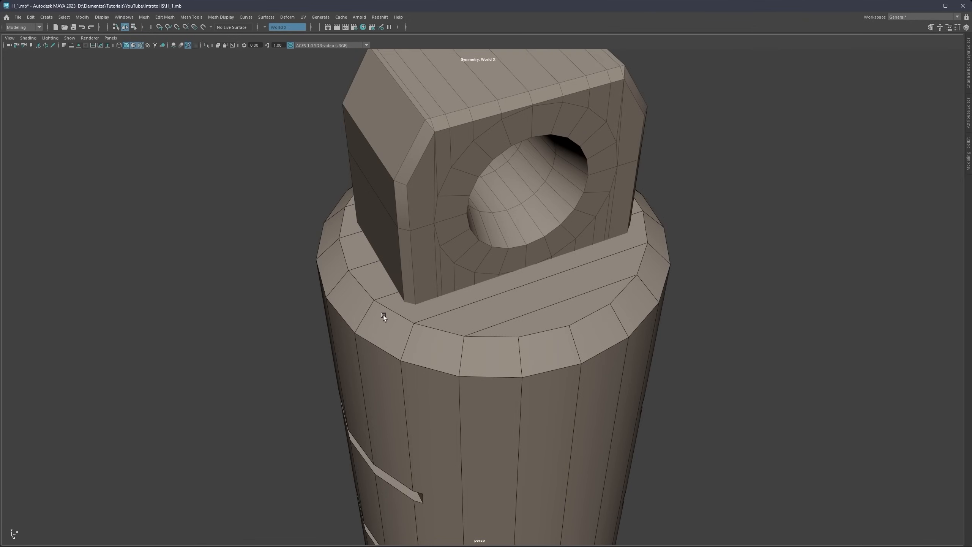
pyautogui.keyDown('alt'); pyautogui.moveTo(383, 315); pyautogui.dragTo(455, 187); pyautogui.keyUp('alt')
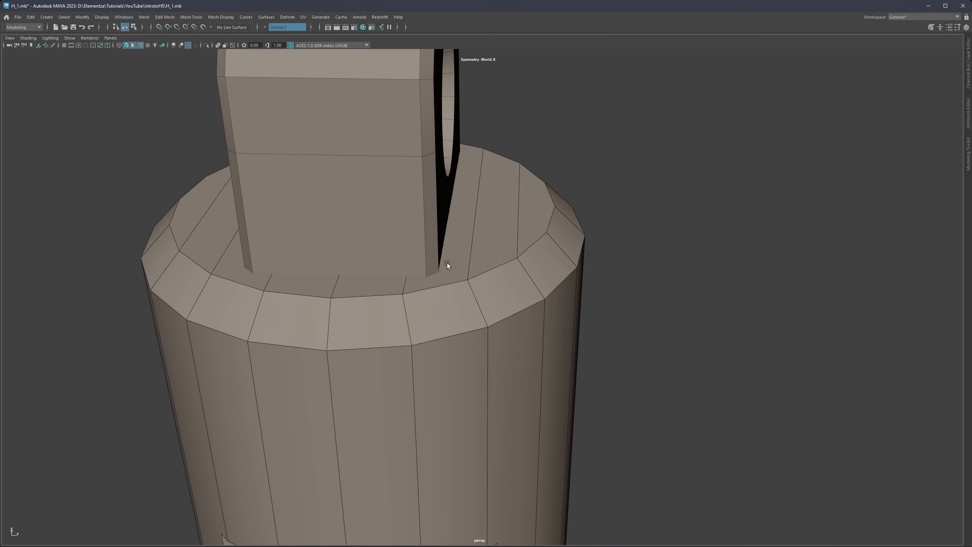
pyautogui.scroll(-3, 440, 280)
pyautogui.keyDown('alt'); pyautogui.moveTo(444, 301); pyautogui.dragTo(443, 264, button='middle'); pyautogui.keyUp('alt')
pyautogui.scroll(-2, 444, 264)
pyautogui.keyDown('alt'); pyautogui.moveTo(444, 264); pyautogui.dragTo(393, 264); pyautogui.keyUp('alt')
pyautogui.keyDown('alt'); pyautogui.moveTo(471, 260); pyautogui.dragTo(447, 310); pyautogui.keyUp('alt')
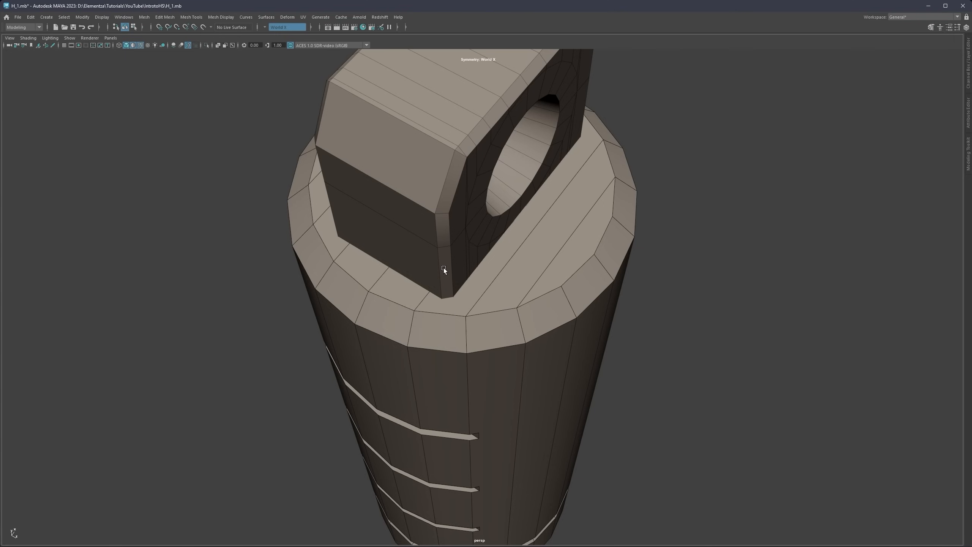
# Step: Check the cap's rim vertices beside the lug, return to object mode and isolate the slotted cylinder
pyautogui.moveTo(443, 268); pyautogui.dragTo(477, 264, button='right')
pyautogui.click(467, 315)
pyautogui.click(313, 224)
pyautogui.rightClick(319, 227)
pyautogui.keyDown('alt'); pyautogui.moveTo(376, 272); pyautogui.dragTo(365, 255); pyautogui.keyUp('alt')
pyautogui.press('F8')
pyautogui.hotkey('ctrl', '1')
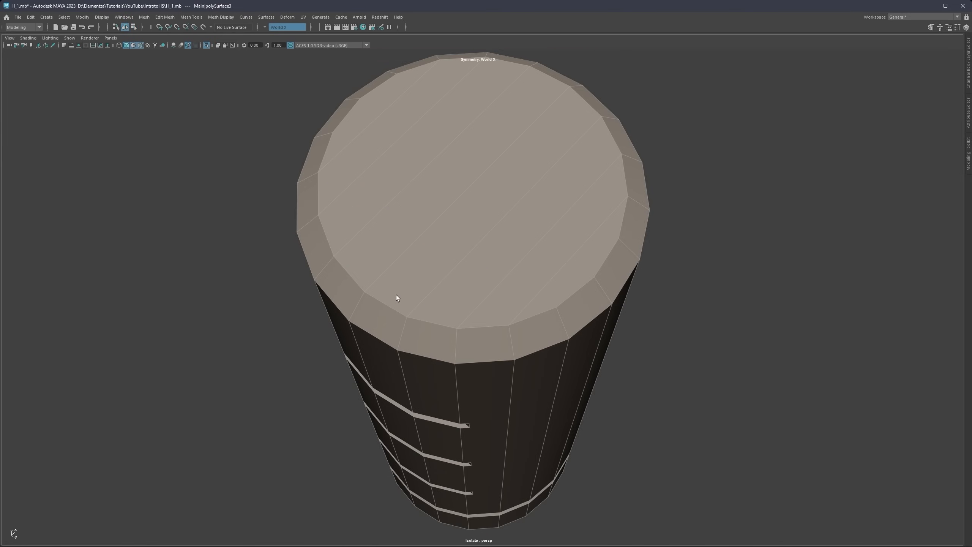
# Step: Try cutting a mirrored line across the cap's parallel strips between two inner rim vertices near the strip ends, and undo each attempt
pyautogui.press('F11')
pyautogui.click(393, 282)
pyautogui.keyDown('alt'); pyautogui.moveTo(394, 282); pyautogui.dragTo(352, 321); pyautogui.keyUp('alt')
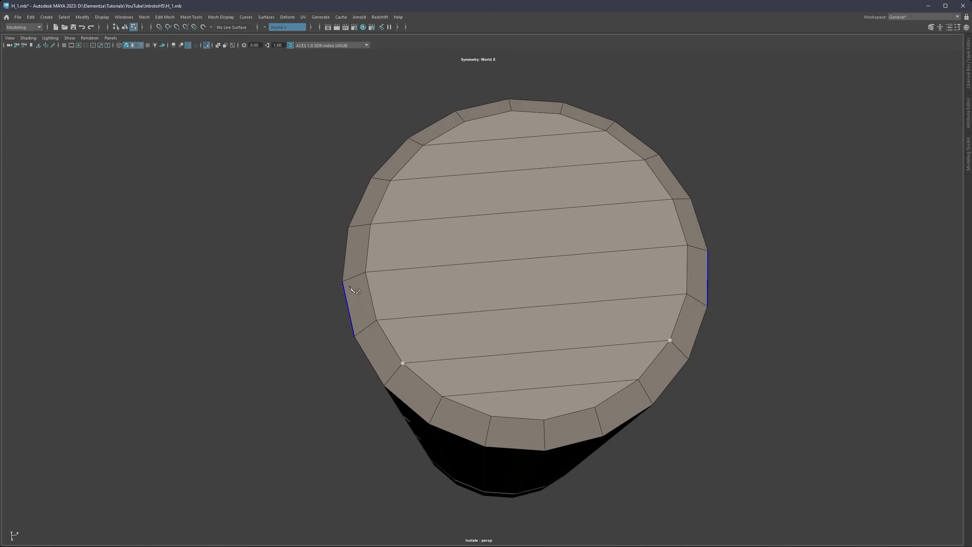
pyautogui.click(391, 181)
pyautogui.rightClick(412, 183)
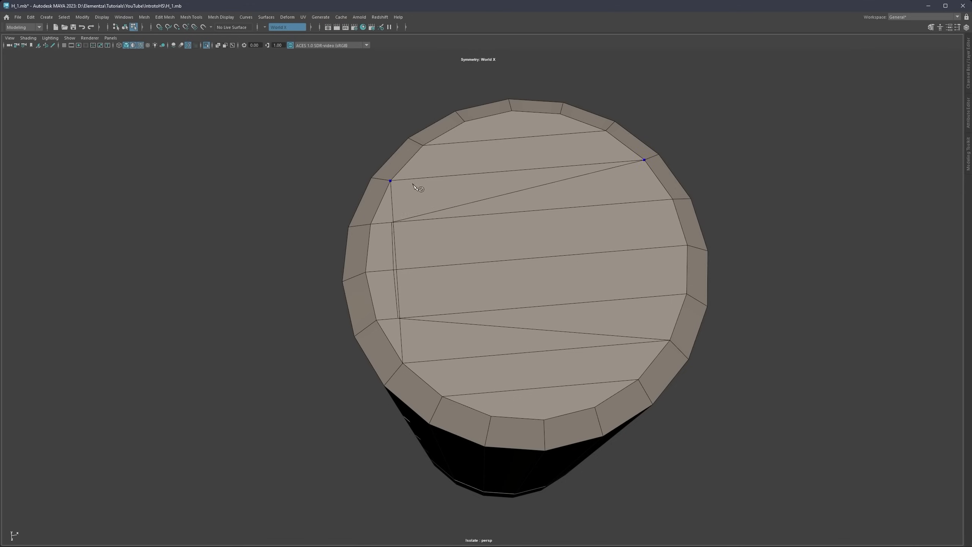
pyautogui.hotkey('ctrl', 'z')
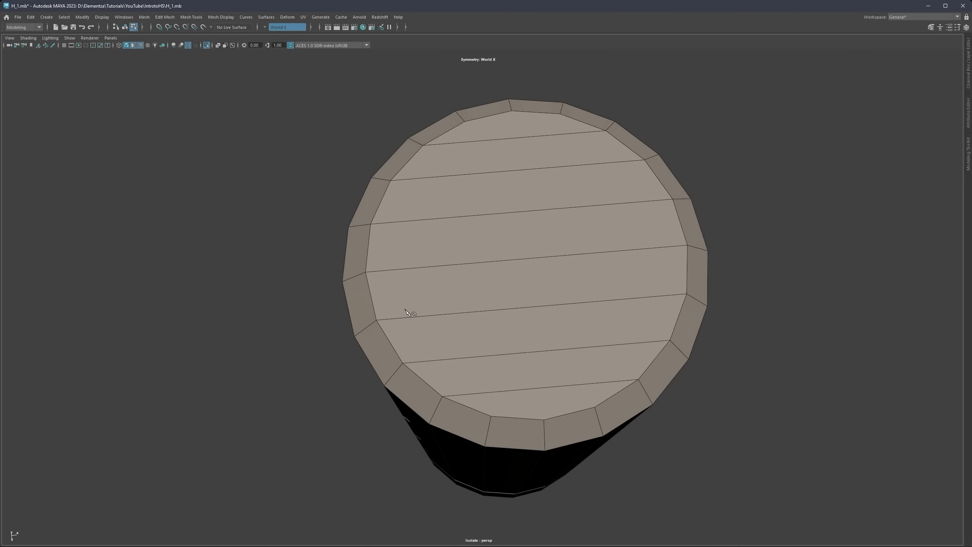
pyautogui.click(403, 362)
pyautogui.click(391, 181)
pyautogui.rightClick(415, 184)
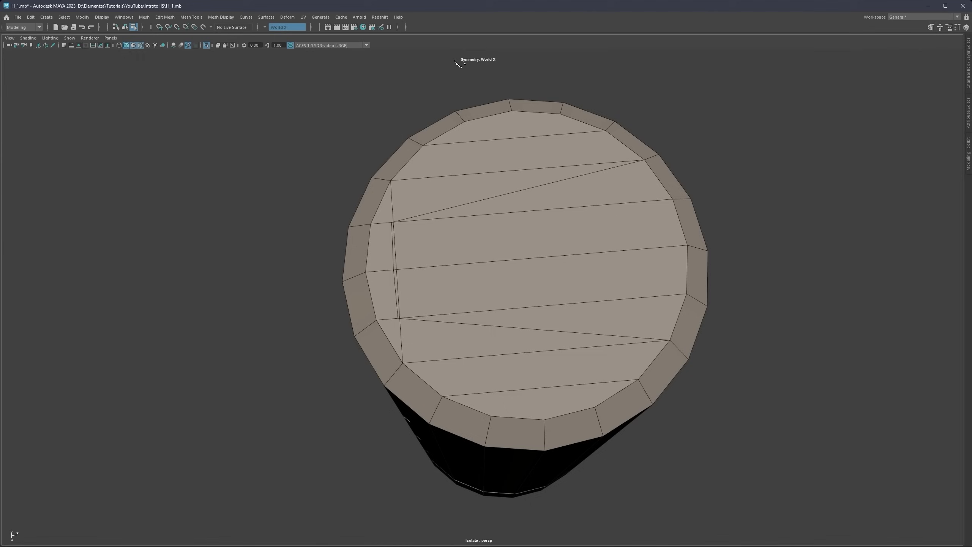
pyautogui.hotkey('ctrl', 'z')
# Step: Cut an edge line through the middle of the cap's parallel strips, connecting the two opposite inner rim vertices
pyautogui.click(513, 111)
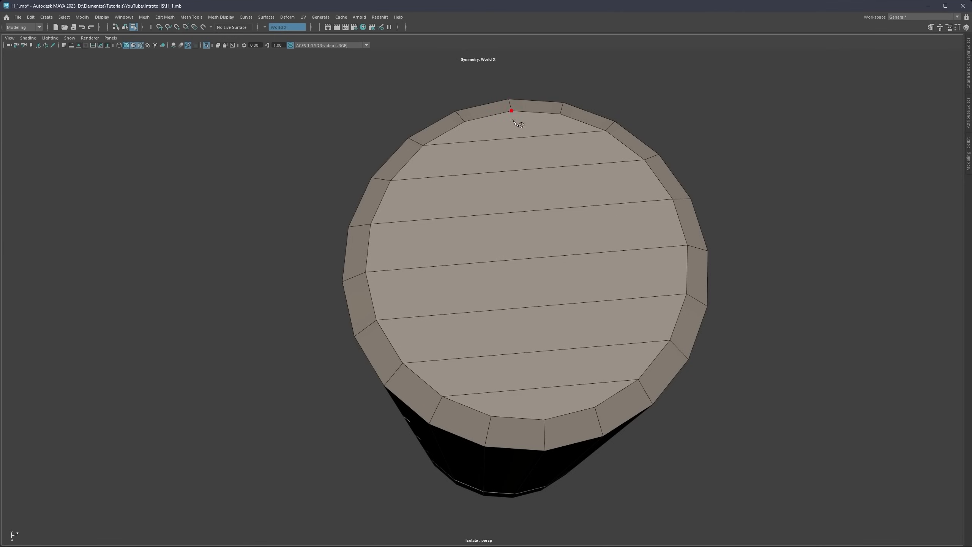
pyautogui.click(544, 420)
pyautogui.rightClick(547, 423)
# Step: Cut mirrored edge lines between inner rim vertices near both ends of the strips, turn off isolation and return to object mode
pyautogui.click(402, 363)
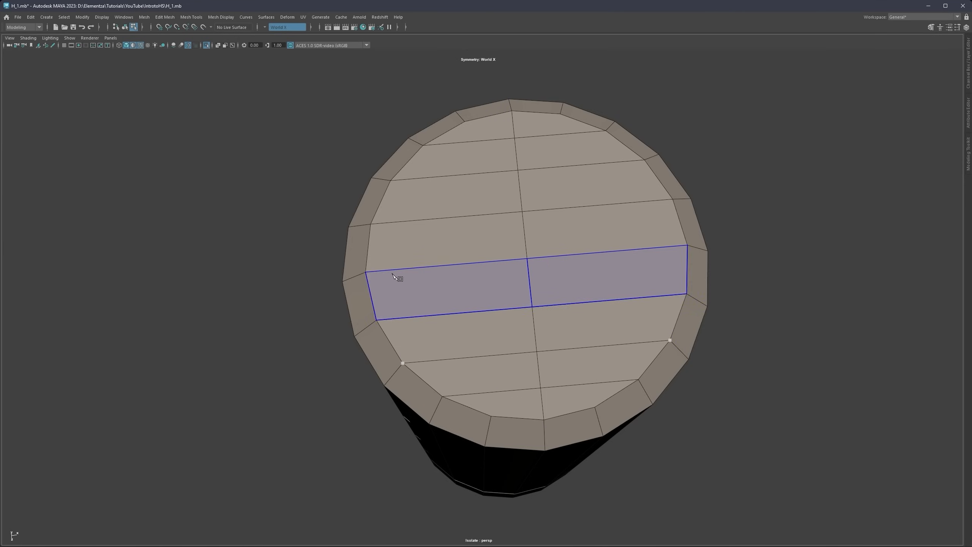
pyautogui.click(390, 181)
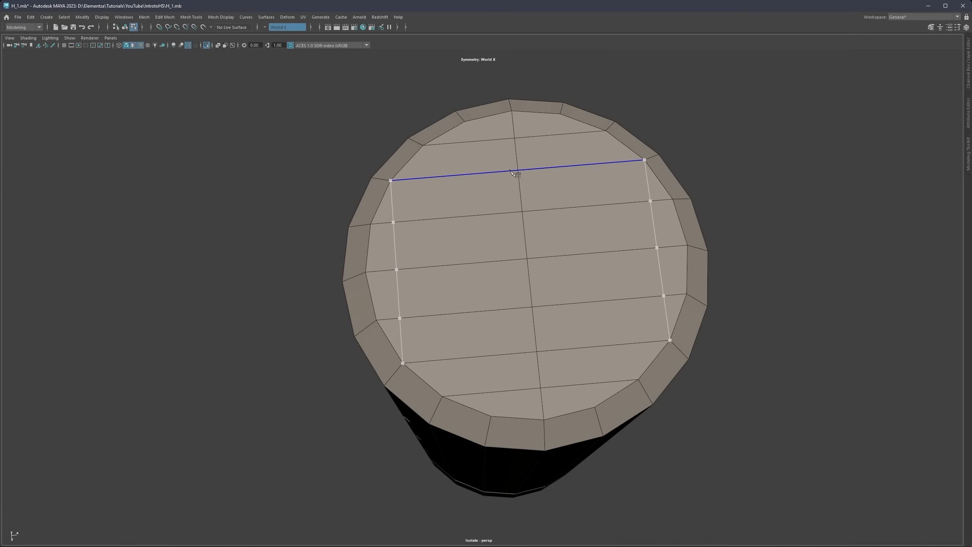
pyautogui.rightClick(452, 169)
pyautogui.keyDown('alt'); pyautogui.moveTo(494, 256); pyautogui.dragTo(422, 227); pyautogui.keyUp('alt')
pyautogui.hotkey('ctrl', '1')
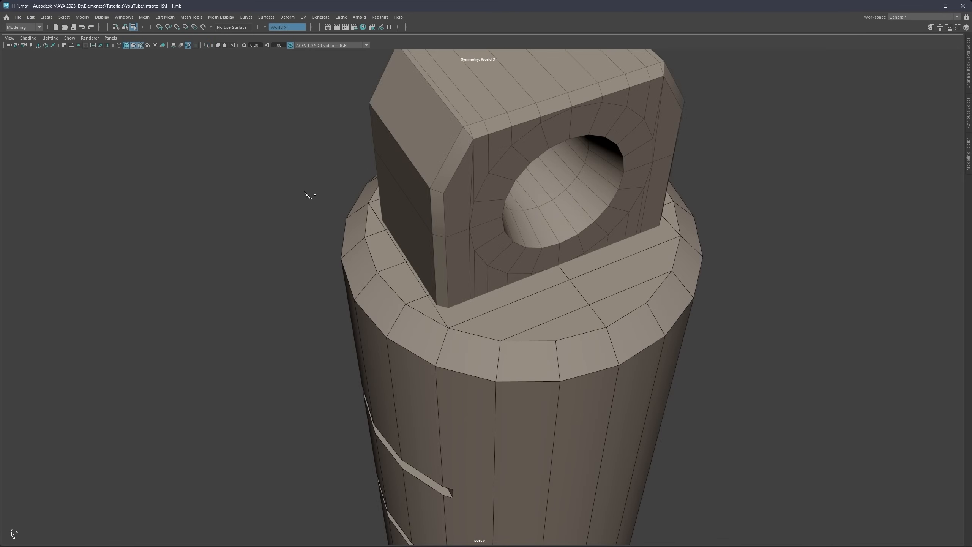
pyautogui.moveTo(309, 184); pyautogui.dragTo(339, 169, button='right')
# Step: Select the upper lug and examine how its bevelled base corner lines up with the cap's new edges and rim vertices
pyautogui.keyDown('alt'); pyautogui.moveTo(437, 285); pyautogui.dragTo(525, 269); pyautogui.keyUp('alt')
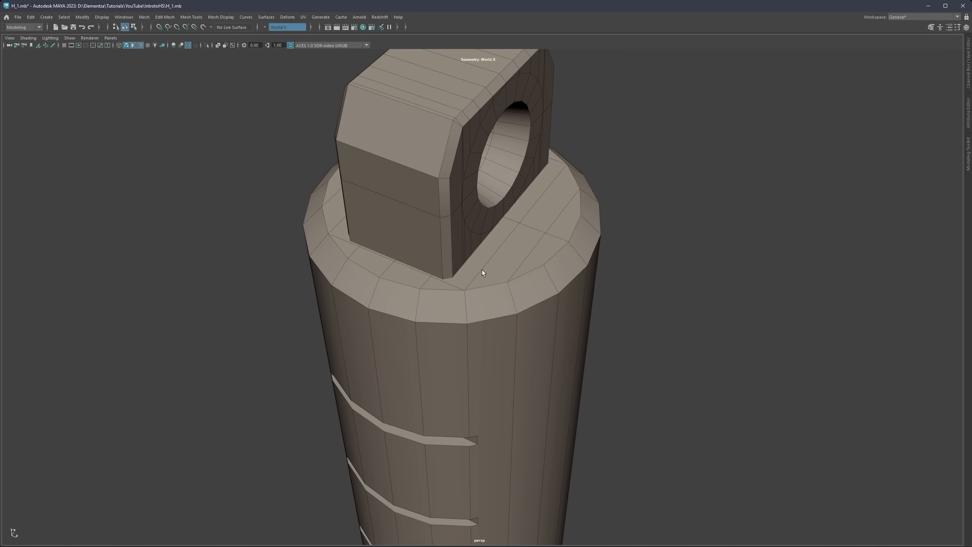
pyautogui.click(438, 228)
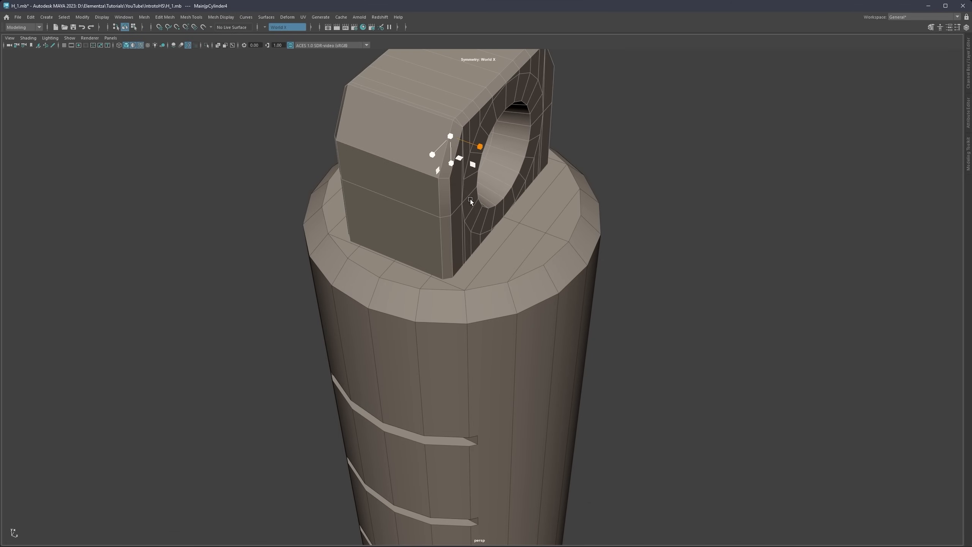
pyautogui.moveTo(483, 151); pyautogui.dragTo(445, 263)
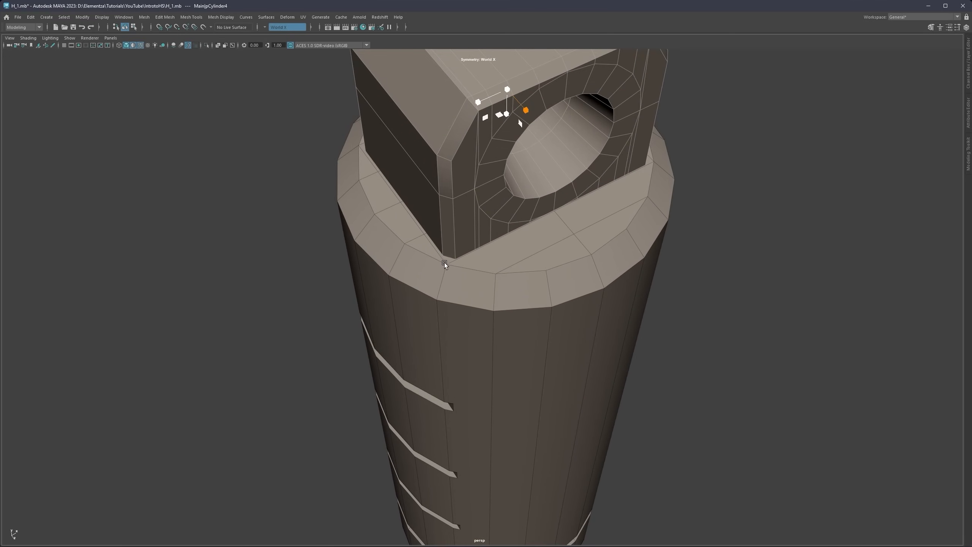
pyautogui.keyDown('alt'); pyautogui.moveTo(444, 263); pyautogui.dragTo(471, 249, button='right'); pyautogui.keyUp('alt')
pyautogui.keyDown('alt'); pyautogui.moveTo(471, 249); pyautogui.dragTo(445, 251); pyautogui.keyUp('alt')
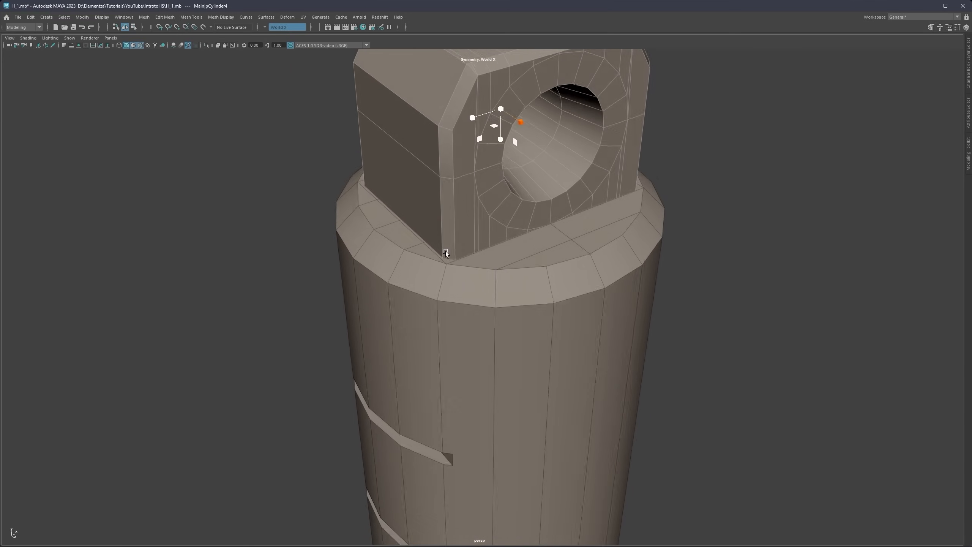
pyautogui.keyDown('alt'); pyautogui.moveTo(445, 252); pyautogui.dragTo(430, 262, button='right'); pyautogui.keyUp('alt')
pyautogui.keyDown('alt'); pyautogui.moveTo(430, 263); pyautogui.dragTo(413, 235); pyautogui.keyUp('alt')
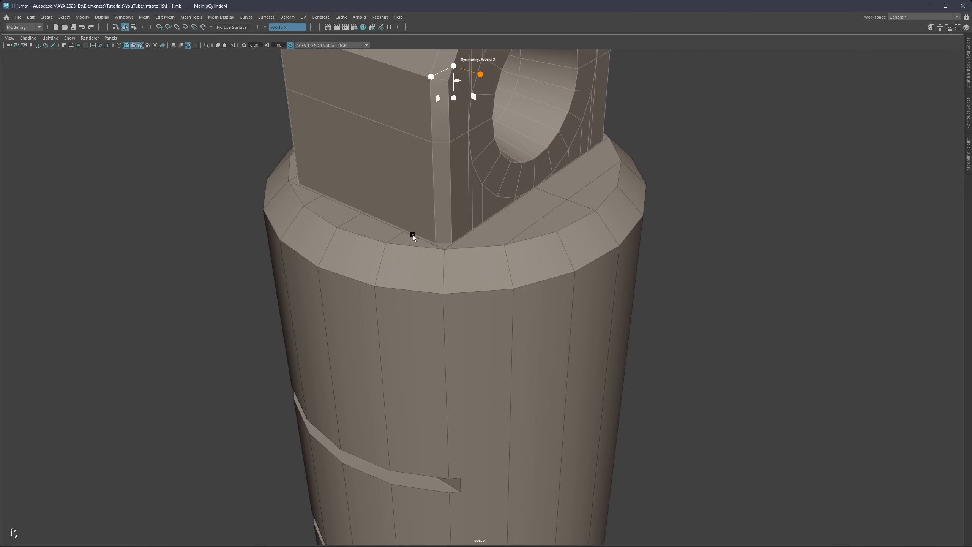
pyautogui.keyDown('alt'); pyautogui.moveTo(413, 235); pyautogui.dragTo(438, 257, button='right'); pyautogui.keyUp('alt')
pyautogui.keyDown('alt'); pyautogui.moveTo(438, 257); pyautogui.dragTo(433, 284); pyautogui.keyUp('alt')
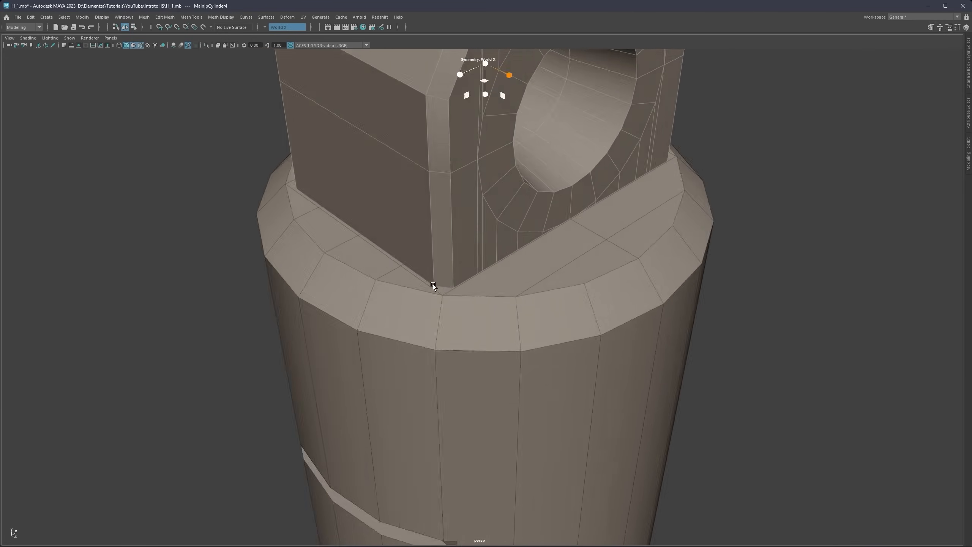
pyautogui.keyDown('alt'); pyautogui.moveTo(433, 284); pyautogui.dragTo(453, 290, button='right'); pyautogui.keyUp('alt')
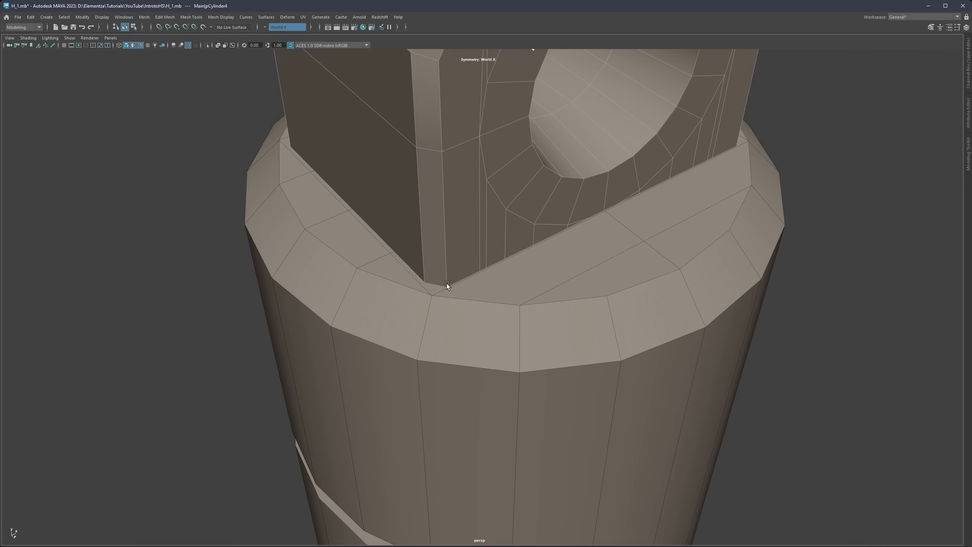
pyautogui.keyDown('alt'); pyautogui.moveTo(448, 284); pyautogui.dragTo(448, 288); pyautogui.keyUp('alt')
pyautogui.keyDown('alt'); pyautogui.moveTo(448, 288); pyautogui.dragTo(436, 291, button='middle'); pyautogui.keyUp('alt')
pyautogui.keyDown('alt'); pyautogui.moveTo(436, 292); pyautogui.dragTo(430, 290, button='right'); pyautogui.keyUp('alt')
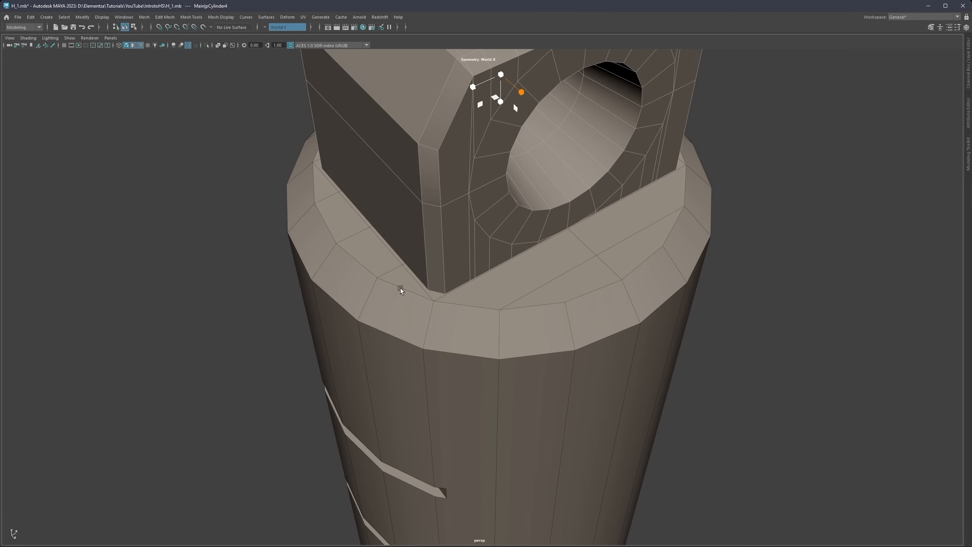
pyautogui.keyDown('alt'); pyautogui.moveTo(444, 291); pyautogui.dragTo(465, 317, button='right'); pyautogui.keyUp('alt')
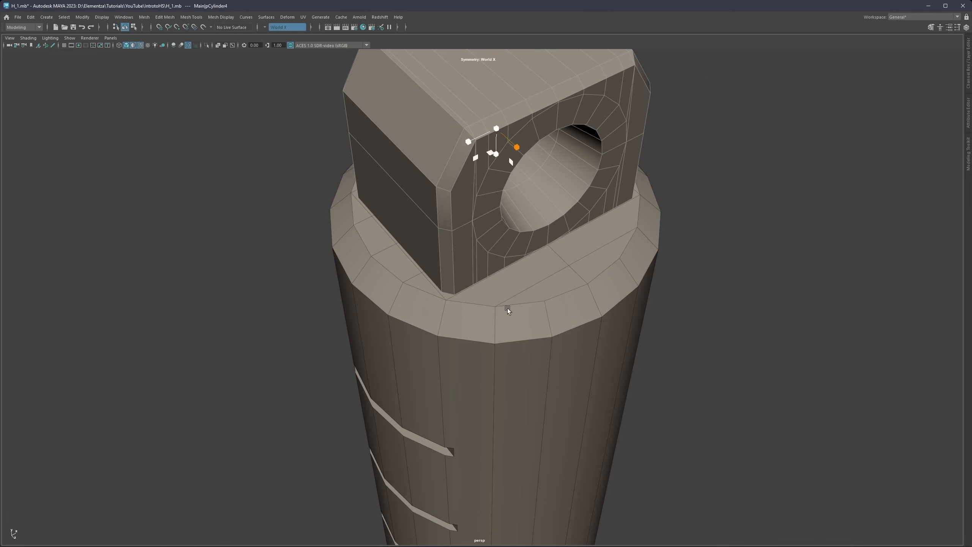
pyautogui.keyDown('alt'); pyautogui.moveTo(406, 292); pyautogui.dragTo(428, 252); pyautogui.keyUp('alt')
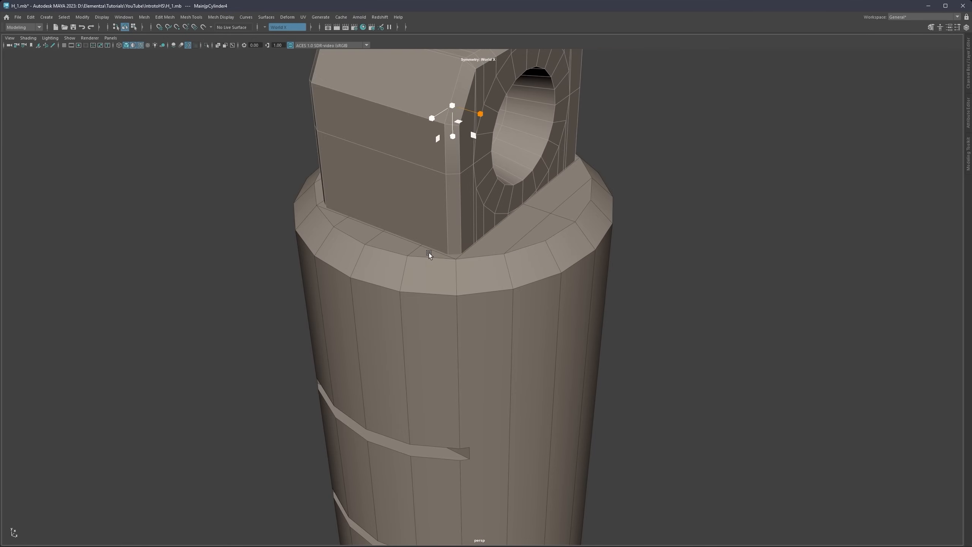
# Step: Try smoothing the slotted cylinder with 1 division to inspect the cap under the lug, and undo it
pyautogui.moveTo(455, 275); pyautogui.dragTo(473, 309, button='right')
pyautogui.hotkey('ctrl', 'z')
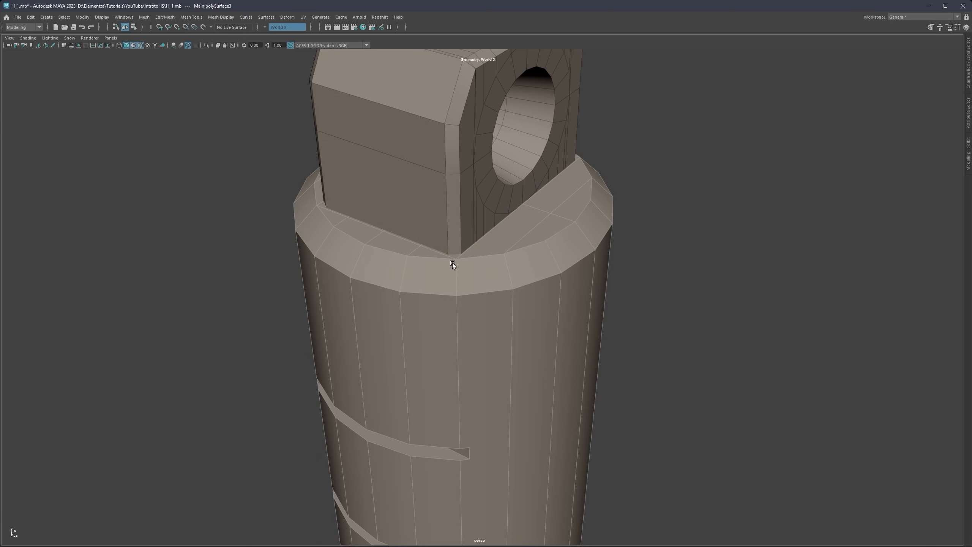
pyautogui.keyDown('shift'); pyautogui.moveTo(453, 264); pyautogui.dragTo(443, 308, button='right'); pyautogui.keyUp('shift')
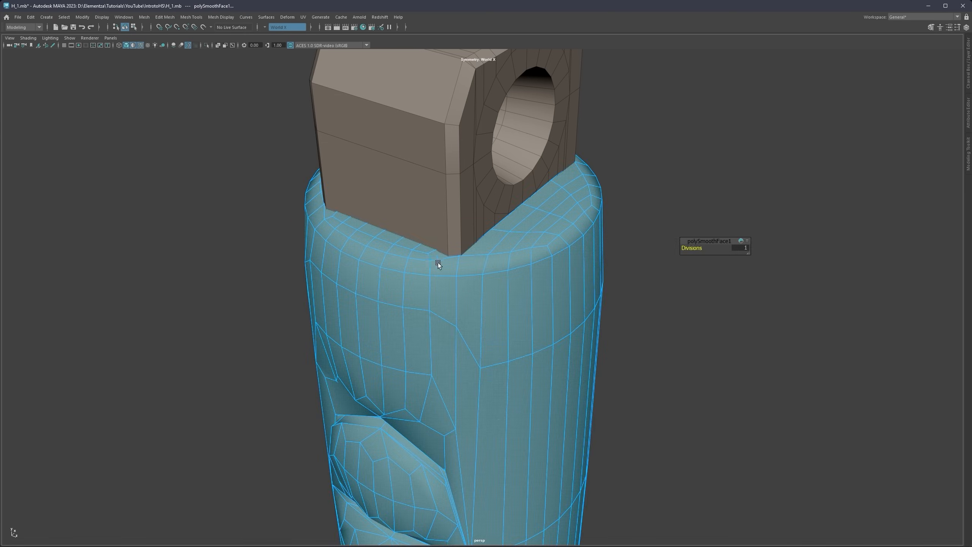
pyautogui.keyDown('alt'); pyautogui.moveTo(437, 263); pyautogui.dragTo(419, 268); pyautogui.keyUp('alt')
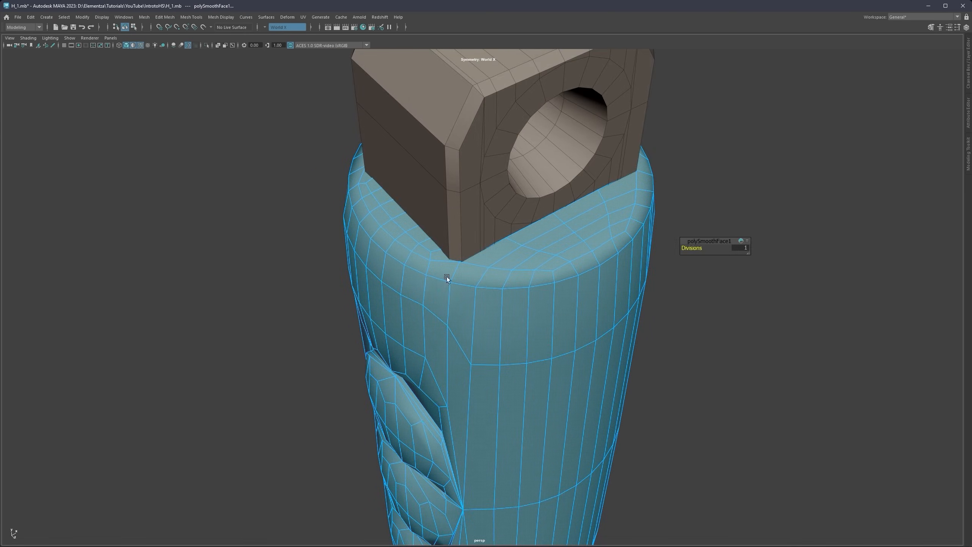
pyautogui.hotkey('ctrl', 'z')
# Step: Examine the lug's faces and corner edges above the cylinder rim from several angles and clear the cylinder selection
pyautogui.keyDown('alt'); pyautogui.moveTo(465, 270); pyautogui.dragTo(451, 163); pyautogui.keyUp('alt')
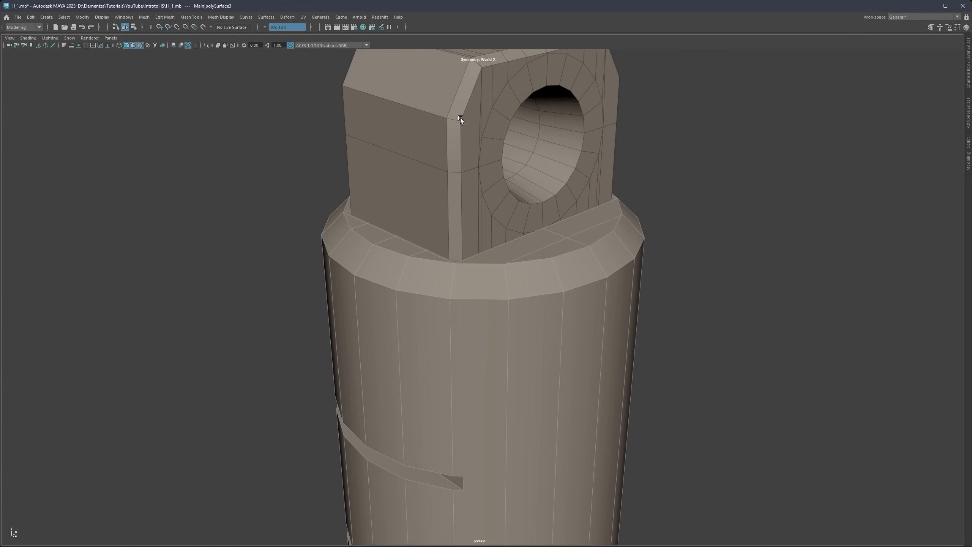
pyautogui.keyDown('alt'); pyautogui.moveTo(460, 118); pyautogui.dragTo(469, 232); pyautogui.keyUp('alt')
pyautogui.scroll(3, 465, 181)
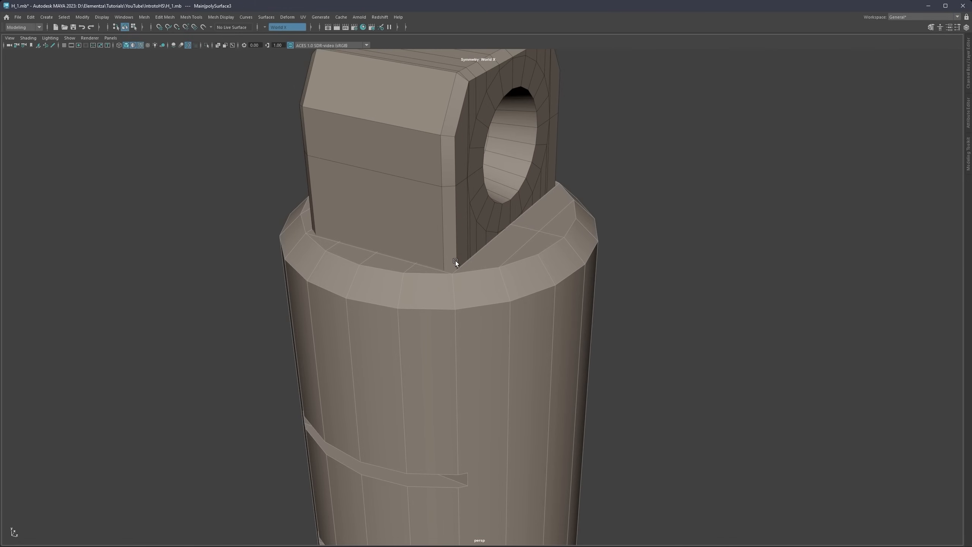
pyautogui.keyDown('alt'); pyautogui.moveTo(455, 94); pyautogui.dragTo(451, 143); pyautogui.keyUp('alt')
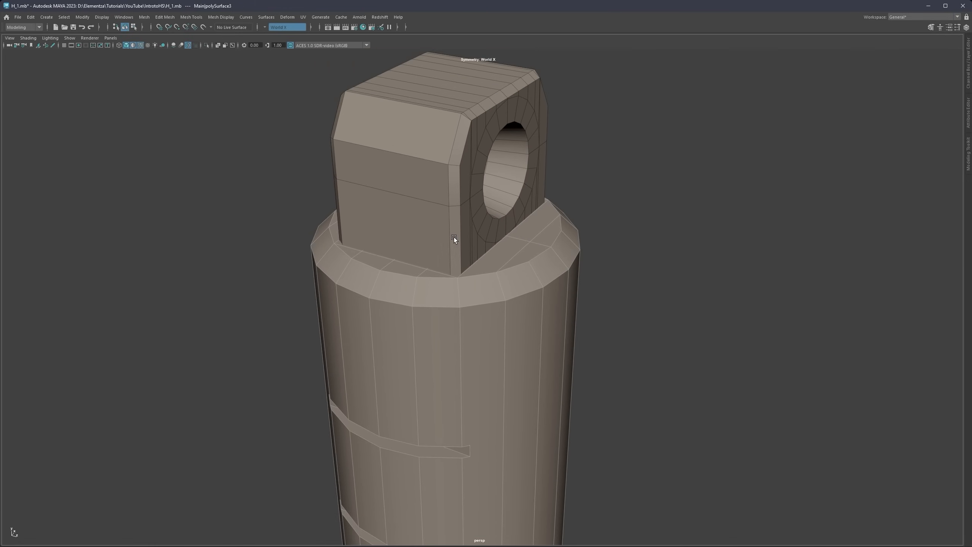
pyautogui.keyDown('alt'); pyautogui.moveTo(455, 237); pyautogui.dragTo(431, 282); pyautogui.keyUp('alt')
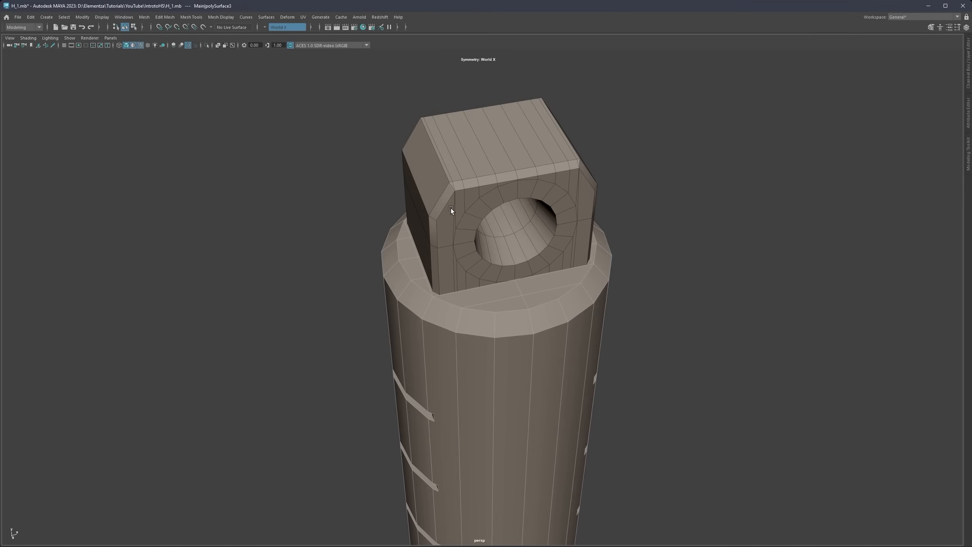
pyautogui.scroll(-3, 451, 209)
pyautogui.moveTo(449, 233)
pyautogui.keyDown('alt'); pyautogui.mouseDown()
pyautogui.moveTo(449, 251)
pyautogui.moveTo(451, 235)
pyautogui.mouseUp(); pyautogui.keyUp('alt')
pyautogui.scroll(-9, 460, 285)
pyautogui.rightClick(552, 247)
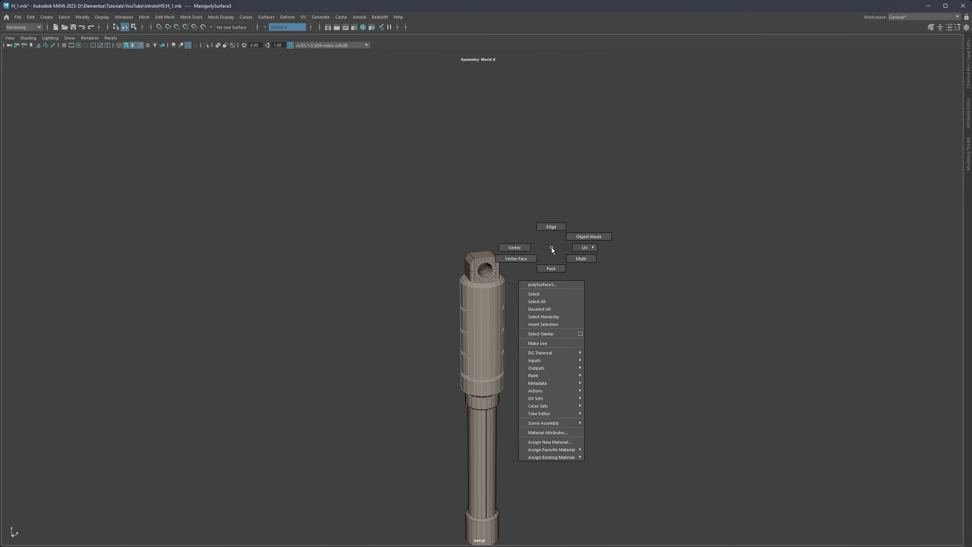
# Step: Check the whole piston, then inspect the junction between the lug's base corner and the cap up close
pyautogui.keyDown('alt'); pyautogui.moveTo(586, 238); pyautogui.dragTo(437, 216); pyautogui.keyUp('alt')
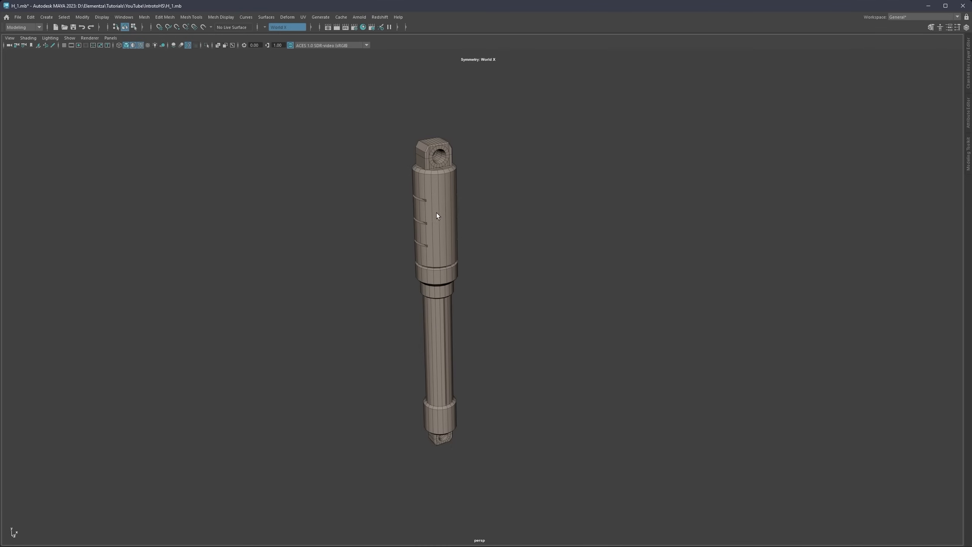
pyautogui.keyDown('alt'); pyautogui.moveTo(437, 216); pyautogui.dragTo(456, 291, button='middle'); pyautogui.keyUp('alt')
pyautogui.scroll(6, 454, 330)
pyautogui.keyDown('alt'); pyautogui.moveTo(418, 212); pyautogui.dragTo(457, 293, button='middle'); pyautogui.keyUp('alt')
pyautogui.scroll(6, 457, 293)
pyautogui.keyDown('alt'); pyautogui.moveTo(416, 236); pyautogui.dragTo(463, 304, button='middle'); pyautogui.keyUp('alt')
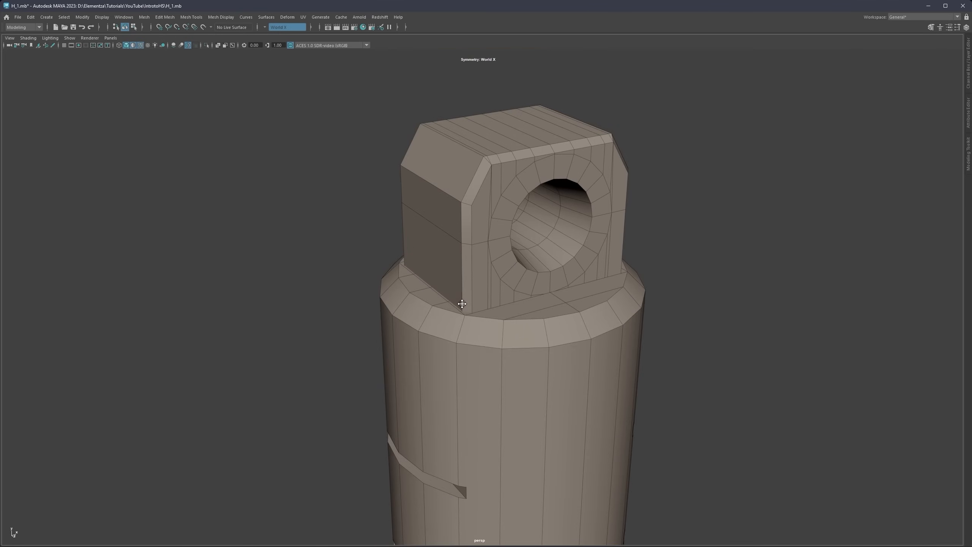
pyautogui.keyDown('alt'); pyautogui.moveTo(452, 305); pyautogui.dragTo(470, 330); pyautogui.keyUp('alt')
pyautogui.scroll(4, 470, 329)
pyautogui.keyDown('alt'); pyautogui.moveTo(470, 322); pyautogui.dragTo(460, 298, button='middle'); pyautogui.keyUp('alt')
pyautogui.keyDown('alt'); pyautogui.moveTo(460, 298); pyautogui.dragTo(447, 296); pyautogui.keyUp('alt')
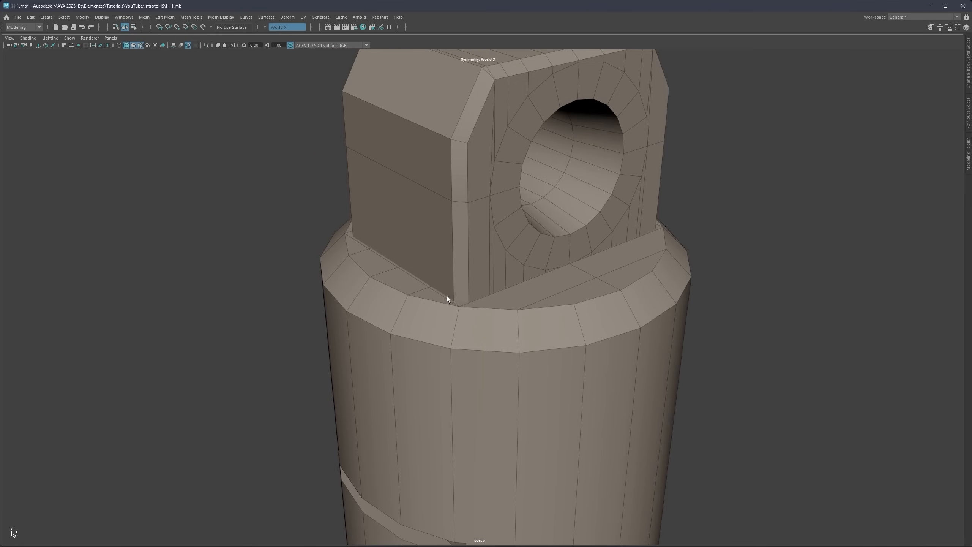
pyautogui.scroll(-2, 447, 296)
# Step: Hide the wireframe overlay on the shaded model, keep its original material display and frame the lug and cylinder top
pyautogui.click(135, 46)
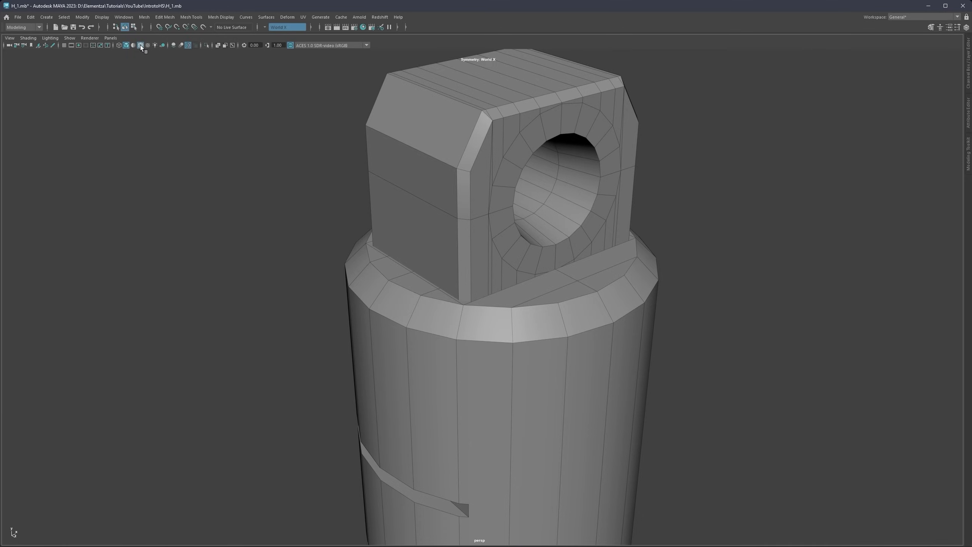
pyautogui.click(141, 45)
pyautogui.click(136, 45)
pyautogui.moveTo(522, 269)
pyautogui.keyDown('alt'); pyautogui.mouseDown(button='middle')
pyautogui.moveTo(512, 265)
pyautogui.moveTo(530, 307)
pyautogui.moveTo(496, 287)
pyautogui.moveTo(501, 298)
pyautogui.mouseUp(button='middle'); pyautogui.keyUp('alt')
pyautogui.scroll(-1, 510, 303)
pyautogui.scroll(2, 496, 288)
pyautogui.keyDown('alt'); pyautogui.moveTo(501, 298); pyautogui.dragTo(443, 278); pyautogui.keyUp('alt')
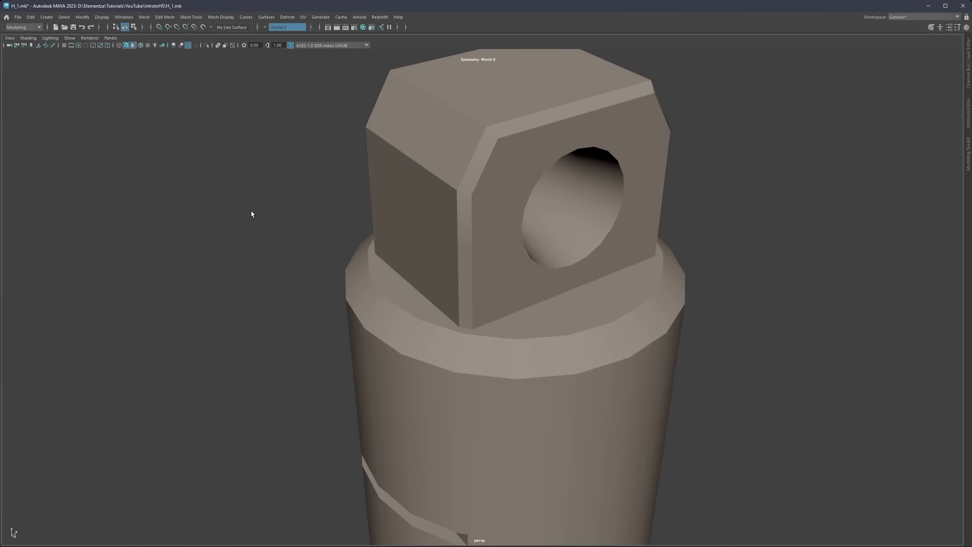
# Step: Turn on Blue Pencil and sketch yellow guide lines along the cap's inner and outer rims, the lug's base and its vertical corner
pyautogui.click(54, 46)
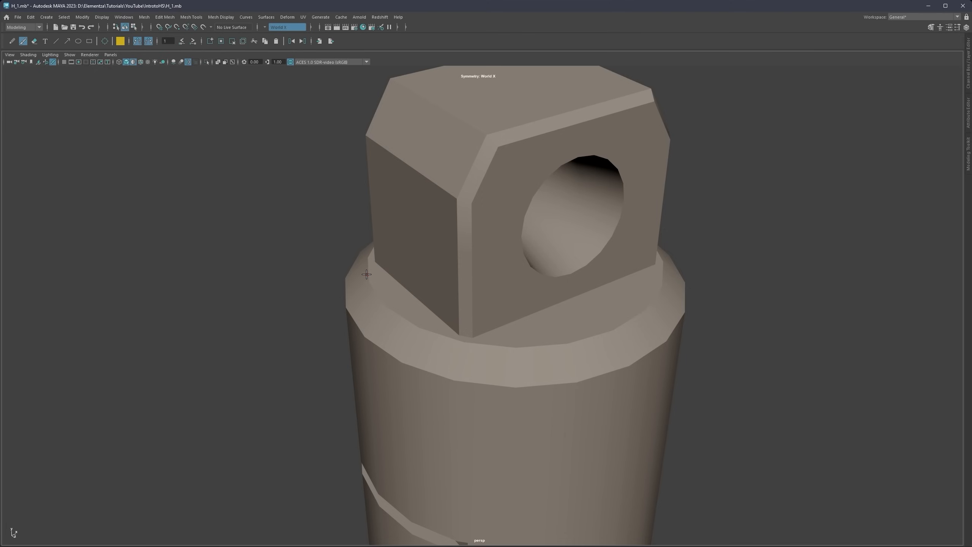
pyautogui.moveTo(367, 279)
pyautogui.mouseDown()
pyautogui.moveTo(400, 321)
pyautogui.moveTo(436, 334)
pyautogui.moveTo(477, 346)
pyautogui.moveTo(570, 342)
pyautogui.mouseUp()
pyautogui.moveTo(367, 259); pyautogui.dragTo(384, 299)
pyautogui.moveTo(460, 332)
pyautogui.mouseDown()
pyautogui.moveTo(502, 323)
pyautogui.moveTo(464, 289)
pyautogui.moveTo(460, 202)
pyautogui.mouseUp()
pyautogui.moveTo(501, 324); pyautogui.dragTo(544, 306)
pyautogui.moveTo(458, 332)
pyautogui.mouseDown()
pyautogui.moveTo(400, 280)
pyautogui.moveTo(370, 327)
pyautogui.moveTo(385, 351)
pyautogui.moveTo(428, 374)
pyautogui.moveTo(507, 389)
pyautogui.moveTo(531, 381)
pyautogui.mouseUp()
pyautogui.moveTo(466, 336); pyautogui.dragTo(451, 377)
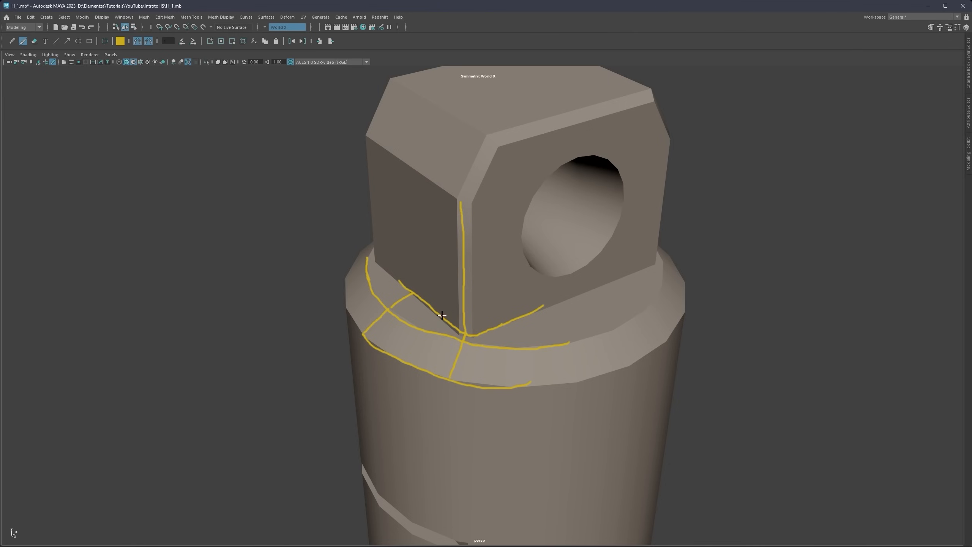
# Step: Sketch more connecting lines across the cap's rim and continue them up the lug's two side faces to illustrate the edge flow
pyautogui.moveTo(442, 315); pyautogui.dragTo(405, 361)
pyautogui.moveTo(500, 324)
pyautogui.mouseDown()
pyautogui.moveTo(510, 349)
pyautogui.moveTo(501, 386)
pyautogui.mouseUp()
pyautogui.moveTo(499, 323)
pyautogui.mouseDown()
pyautogui.moveTo(497, 202)
pyautogui.moveTo(462, 202)
pyautogui.moveTo(407, 164)
pyautogui.mouseUp()
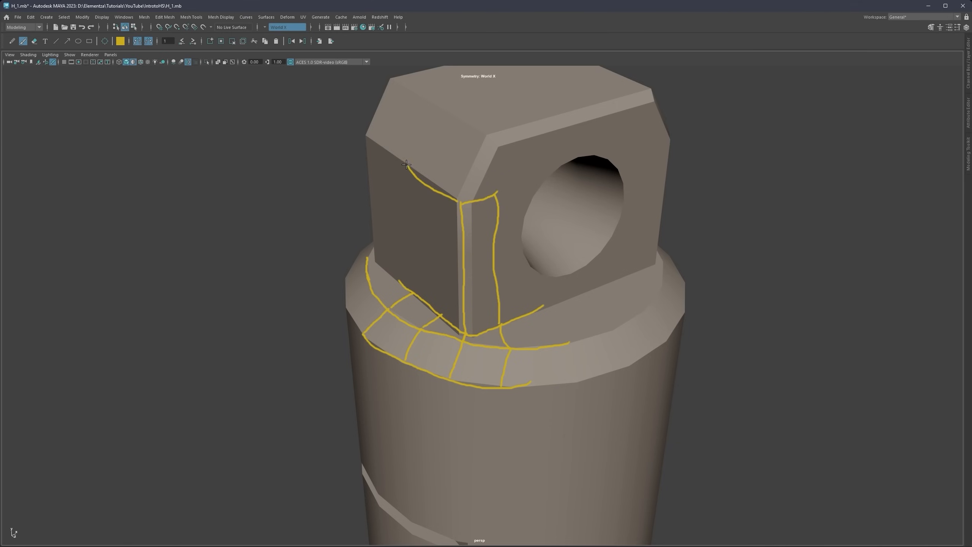
pyautogui.moveTo(442, 314); pyautogui.dragTo(437, 189)
pyautogui.moveTo(412, 292); pyautogui.dragTo(418, 189)
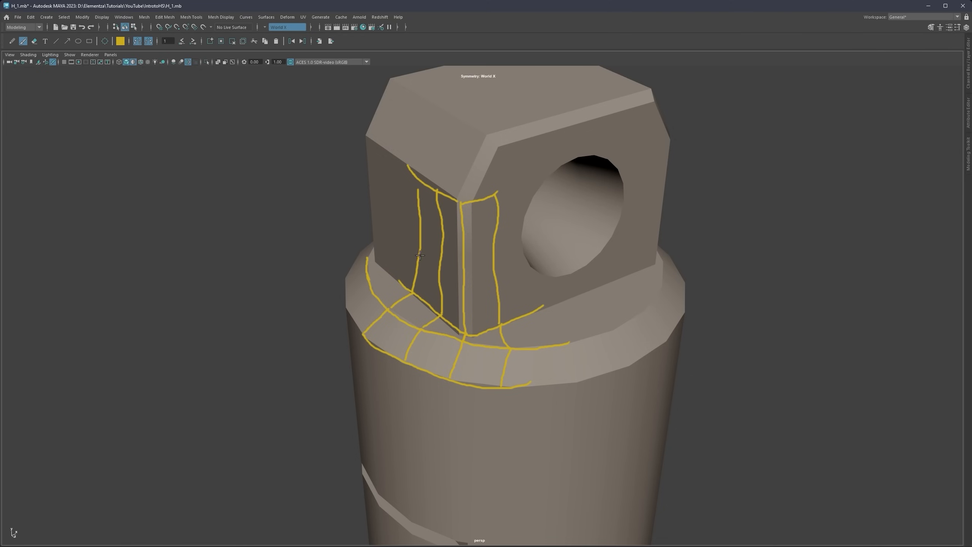
# Step: Sketch a crossing line around the lug's corner on both side faces and retrace the lug's base edge beside the hole
pyautogui.moveTo(420, 253)
pyautogui.mouseDown()
pyautogui.moveTo(464, 271)
pyautogui.moveTo(493, 259)
pyautogui.mouseUp()
pyautogui.moveTo(551, 305); pyautogui.dragTo(648, 264)
pyautogui.moveTo(563, 300); pyautogui.dragTo(516, 316)
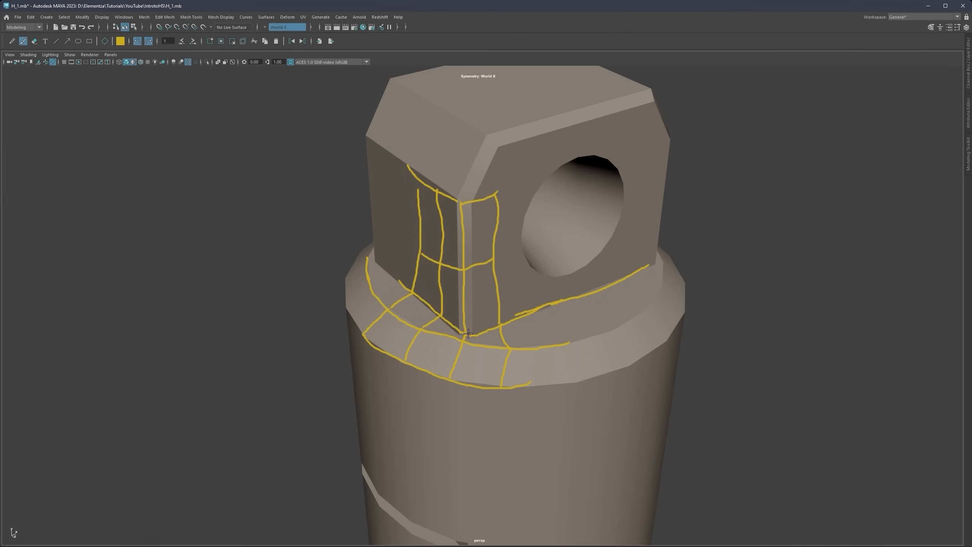
# Step: Sketch supporting lines on both sides of the lug's vertical corner and continue them down across the cap's rim
pyautogui.moveTo(467, 326); pyautogui.dragTo(465, 289)
pyautogui.moveTo(473, 202); pyautogui.dragTo(476, 328)
pyautogui.moveTo(455, 200); pyautogui.dragTo(456, 333)
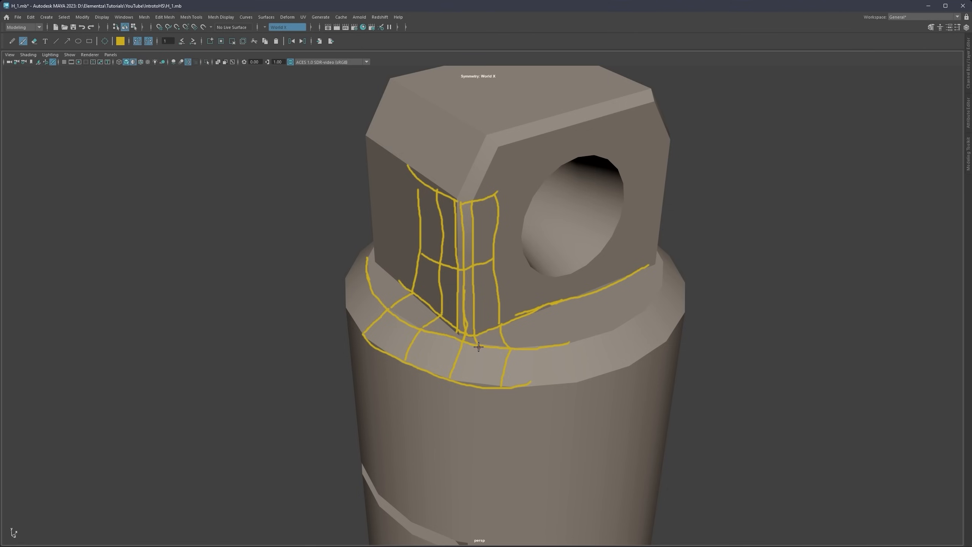
pyautogui.moveTo(480, 347); pyautogui.dragTo(473, 385)
pyautogui.moveTo(448, 338); pyautogui.dragTo(433, 372)
# Step: Switch the pencil colour to teal, circle the lug's corner lines and mark the line spacing along the cap's rim
pyautogui.click(120, 41)
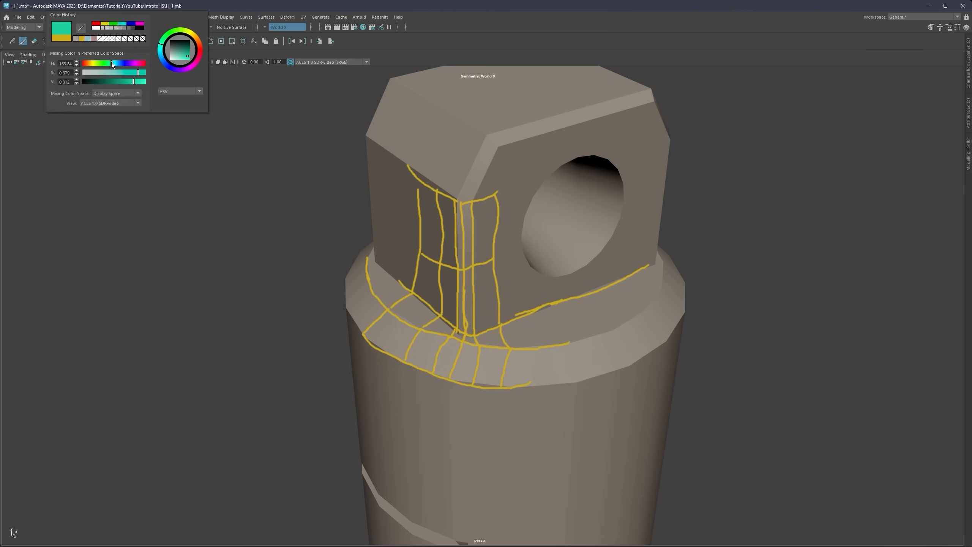
pyautogui.moveTo(443, 205)
pyautogui.mouseDown()
pyautogui.moveTo(440, 331)
pyautogui.moveTo(462, 344)
pyautogui.moveTo(481, 314)
pyautogui.moveTo(486, 239)
pyautogui.moveTo(475, 189)
pyautogui.mouseUp()
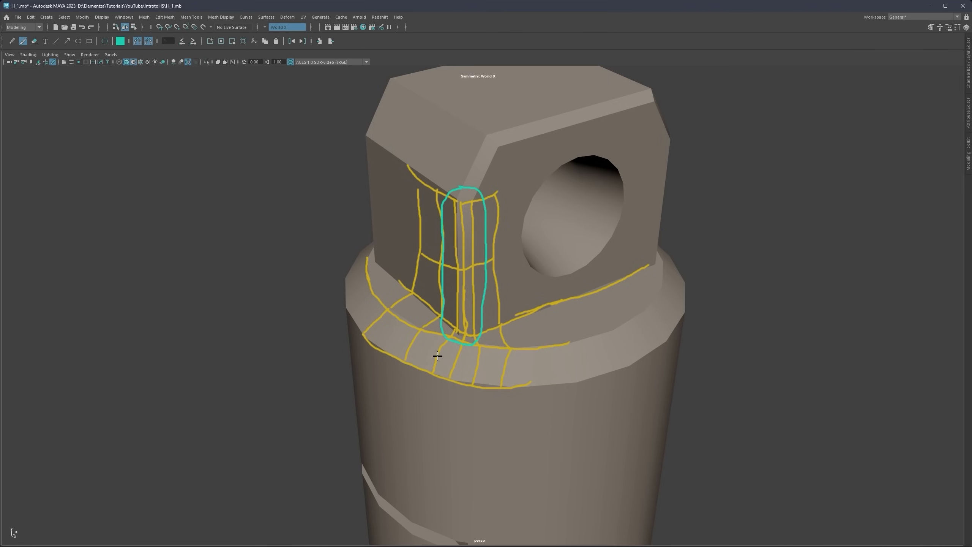
pyautogui.moveTo(437, 356); pyautogui.dragTo(454, 360)
pyautogui.moveTo(464, 362); pyautogui.dragTo(477, 363)
pyautogui.moveTo(480, 364); pyautogui.dragTo(572, 362)
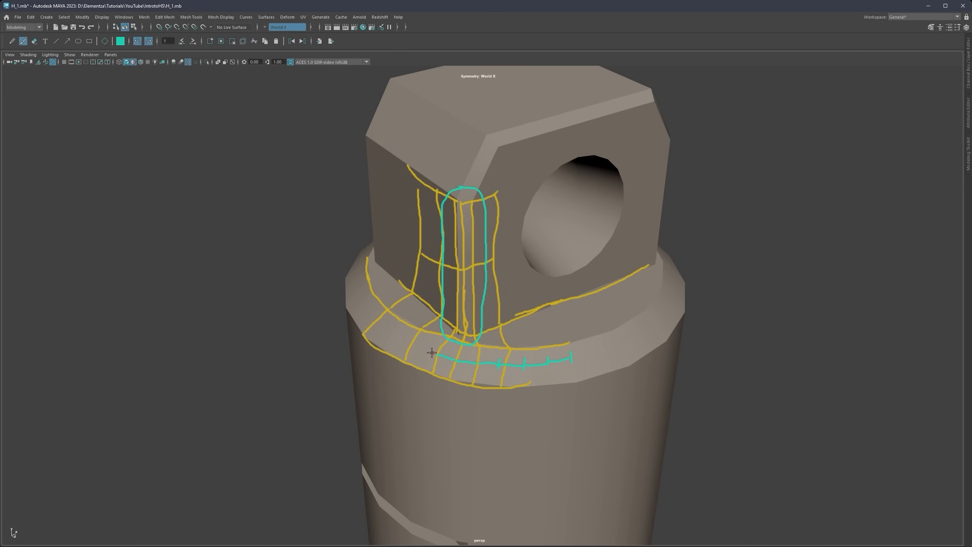
pyautogui.moveTo(439, 356); pyautogui.dragTo(415, 354)
# Step: Close Blue Pencil, isolate the bevelled open cylinder and compare its smooth preview with the unsmoothed display
pyautogui.keyDown('shift'); pyautogui.moveTo(261, 168); pyautogui.dragTo(221, 169, button='right'); pyautogui.keyUp('shift')
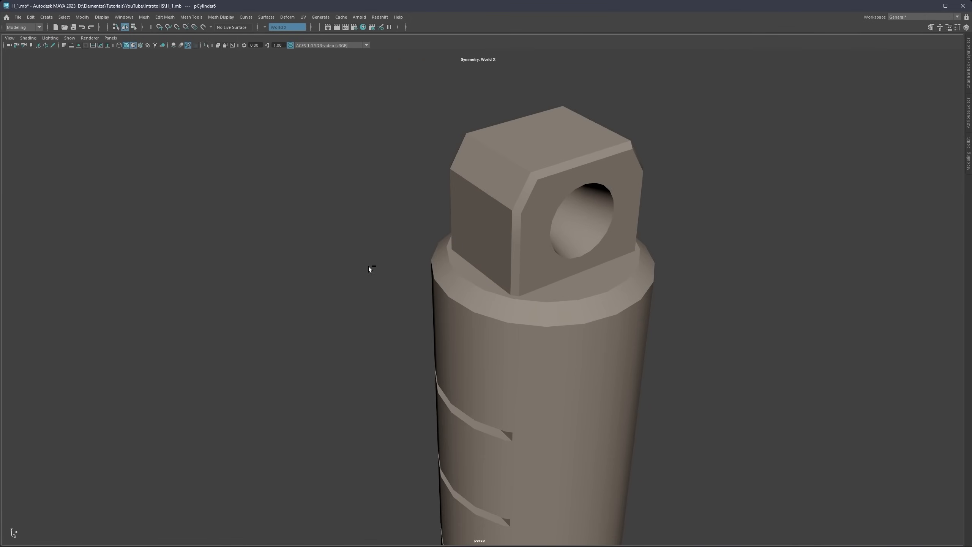
pyautogui.hotkey('ctrl', '1')
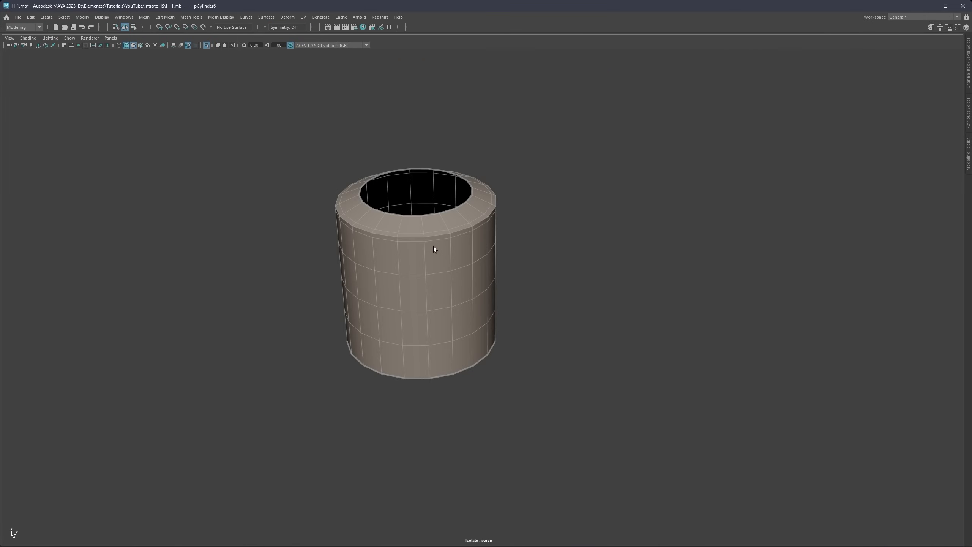
pyautogui.keyDown('alt'); pyautogui.moveTo(434, 247); pyautogui.dragTo(447, 259, button='middle'); pyautogui.keyUp('alt')
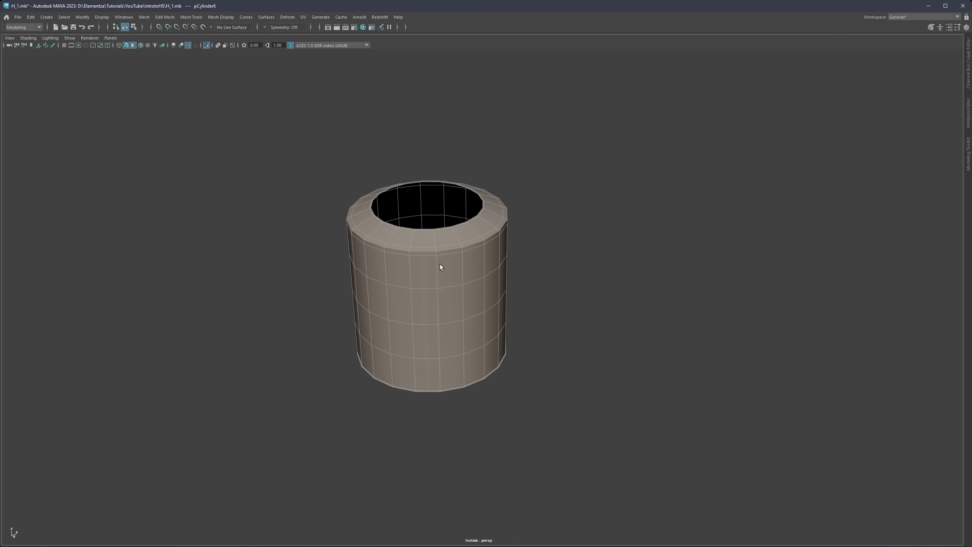
pyautogui.press('3')
pyautogui.click(533, 250)
pyautogui.click(449, 263)
pyautogui.press('1')
# Step: Duplicate the open cylinder beside the original and apply Smooth with 1 division to the copy
pyautogui.press('w')
pyautogui.keyDown('shift'); pyautogui.moveTo(456, 276); pyautogui.dragTo(639, 235); pyautogui.keyUp('shift')
pyautogui.keyDown('shift'); pyautogui.moveTo(605, 215); pyautogui.dragTo(625, 257, button='right'); pyautogui.keyUp('shift')
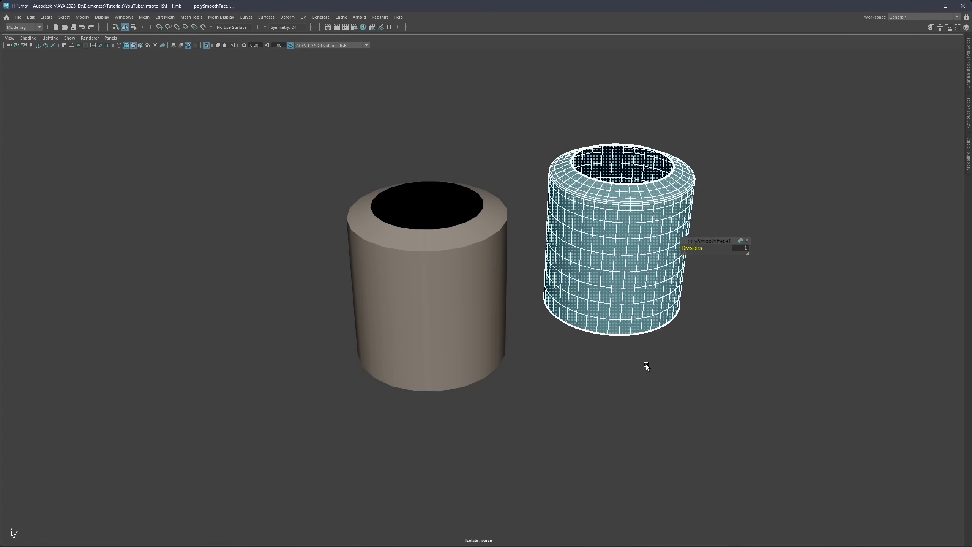
# Step: Compare the wireframe density of the smoothed copy with the original cylinder in smooth preview
pyautogui.click(645, 364)
pyautogui.click(628, 268)
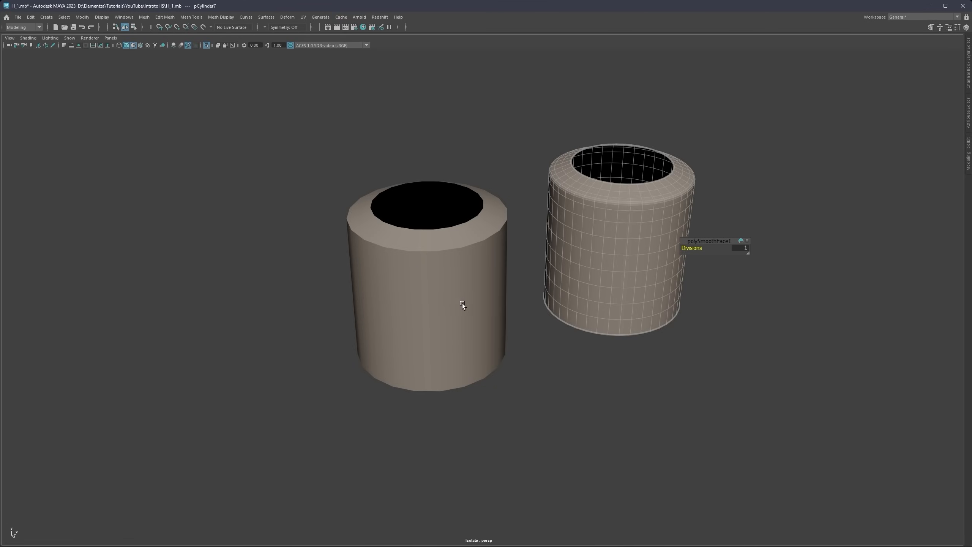
pyautogui.click(452, 301)
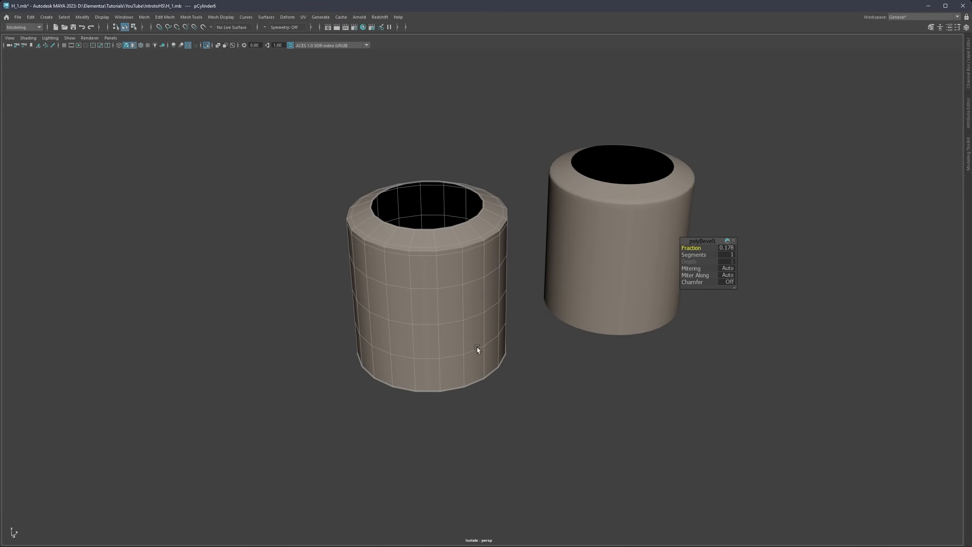
pyautogui.click(325, 260)
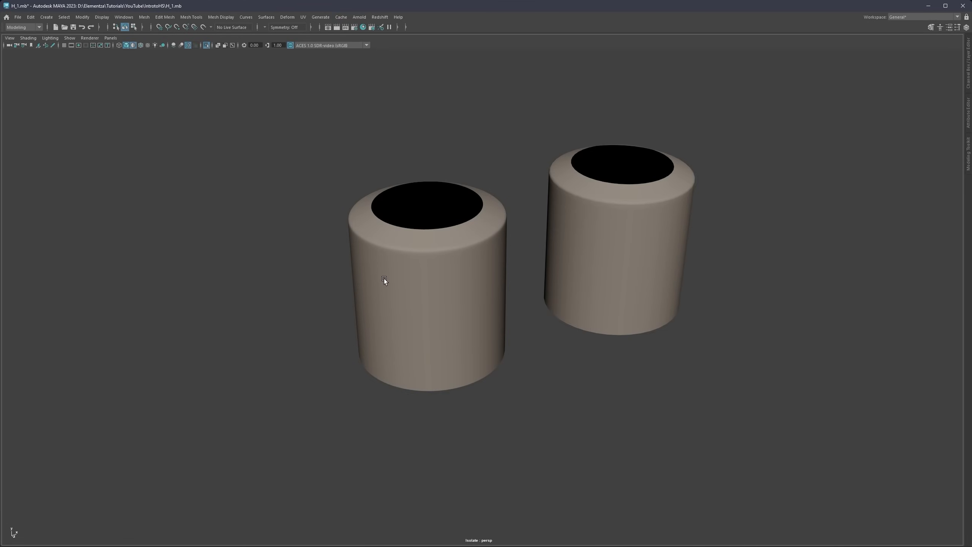
pyautogui.click(395, 277)
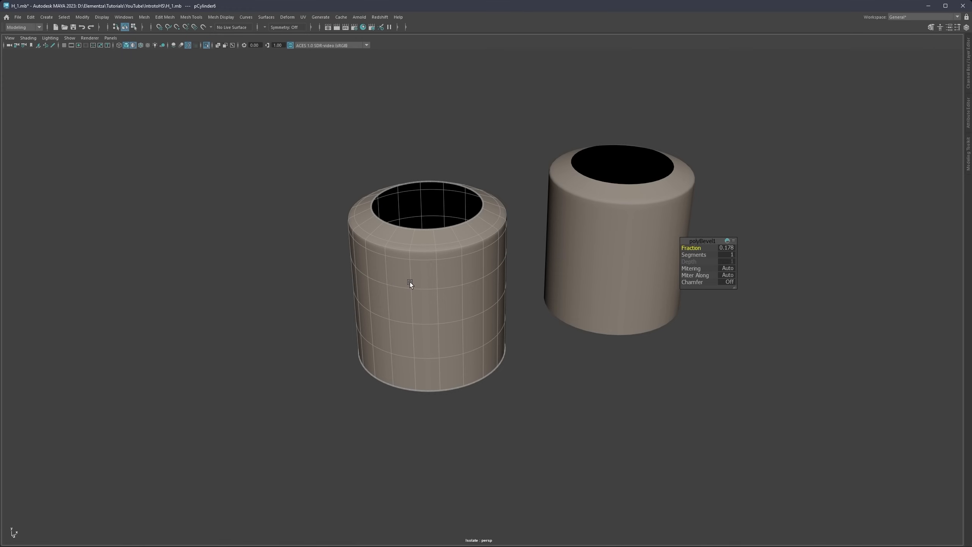
pyautogui.click(588, 231)
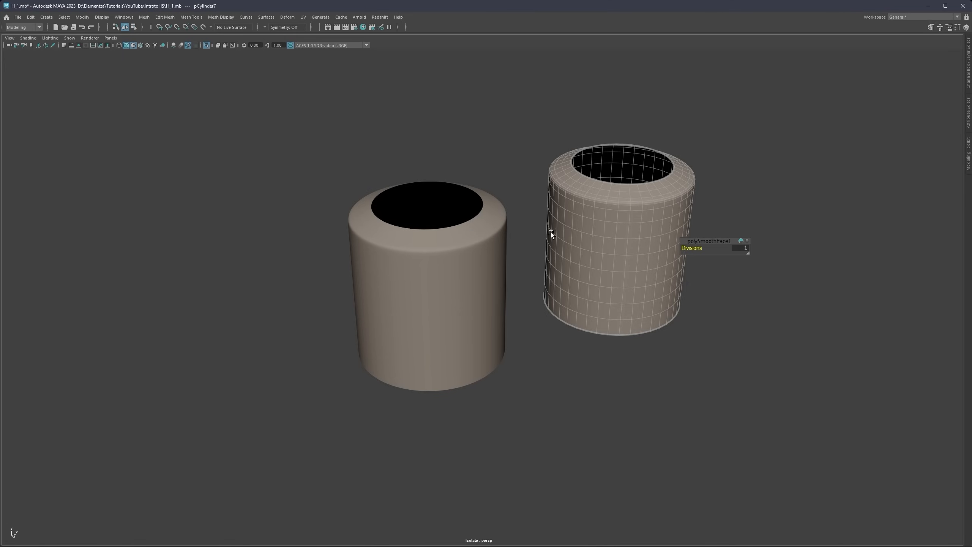
pyautogui.keyDown('shift'); pyautogui.click(458, 254); pyautogui.keyUp('shift')
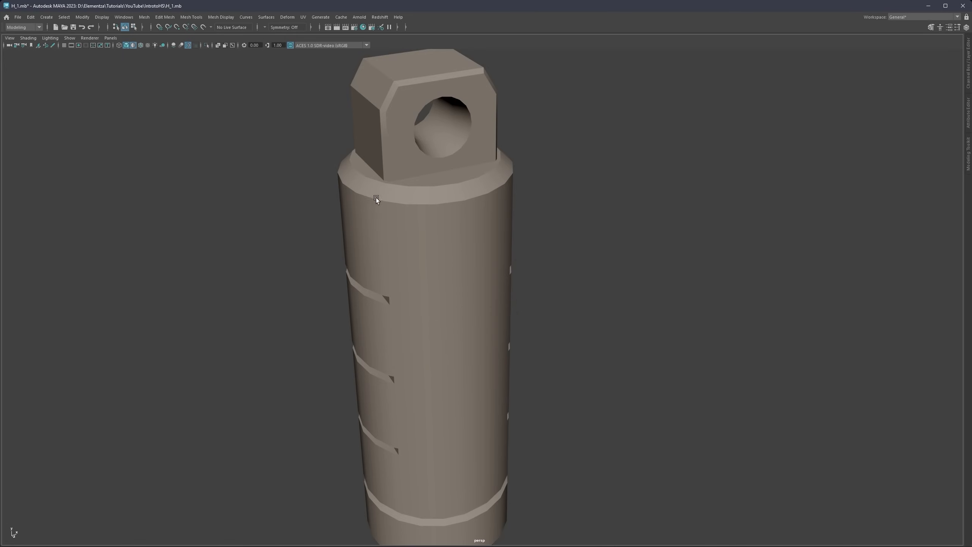
# Step: Duplicate the ring of sloped faces around the Main cylinder's top as a separate piece with a slight local Z offset
pyautogui.keyDown('alt'); pyautogui.moveTo(375, 195); pyautogui.dragTo(415, 351, button='right'); pyautogui.keyUp('alt')
pyautogui.keyDown('alt'); pyautogui.moveTo(352, 266); pyautogui.dragTo(372, 268); pyautogui.keyUp('alt')
pyautogui.keyDown('alt'); pyautogui.moveTo(371, 269); pyautogui.dragTo(413, 291, button='middle'); pyautogui.keyUp('alt')
pyautogui.keyDown('alt'); pyautogui.moveTo(412, 291); pyautogui.dragTo(400, 319, button='right'); pyautogui.keyUp('alt')
pyautogui.click(419, 300)
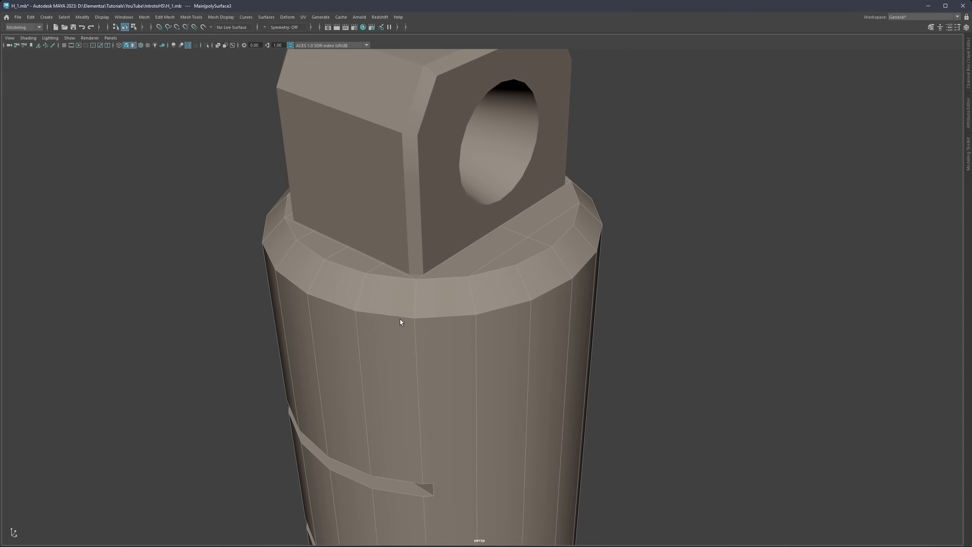
pyautogui.click(411, 306)
pyautogui.keyDown('shift'); pyautogui.doubleClick(431, 306); pyautogui.keyUp('shift')
pyautogui.keyDown('shift'); pyautogui.rightClick(468, 287); pyautogui.keyUp('shift')
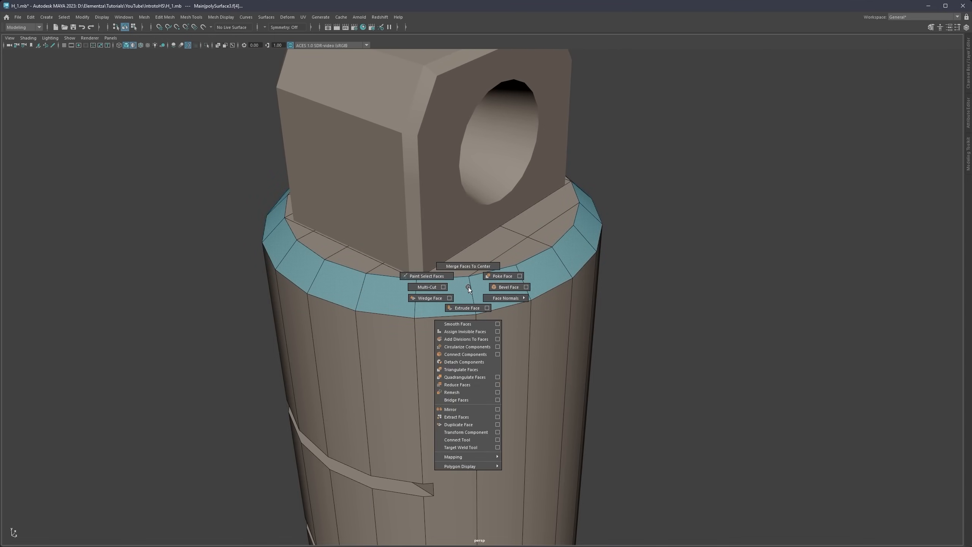
pyautogui.click(468, 424)
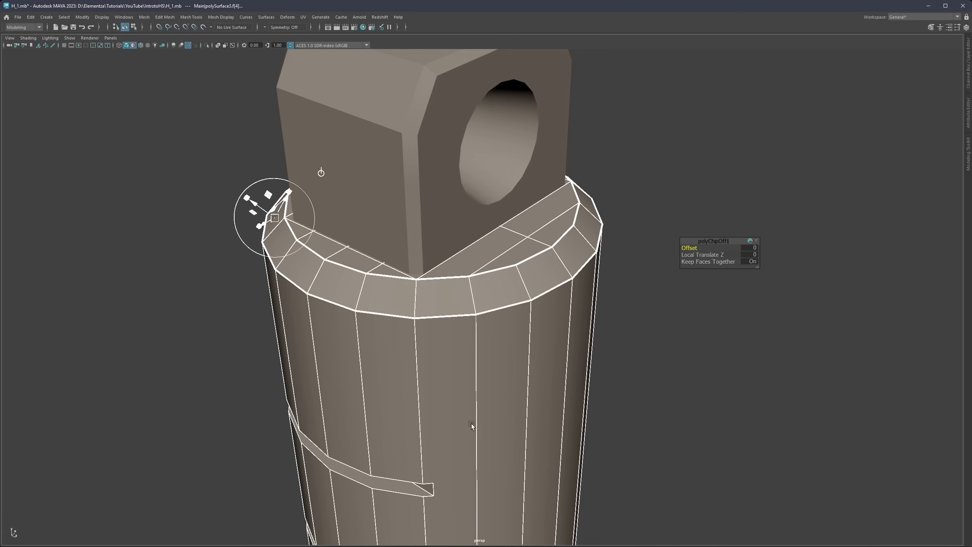
pyautogui.moveTo(703, 256); pyautogui.dragTo(709, 256)
pyautogui.click(635, 313)
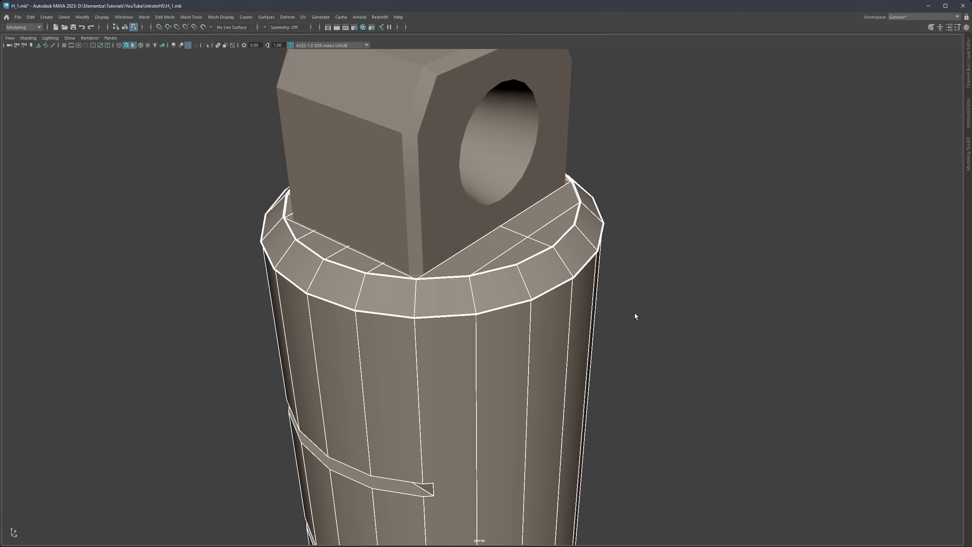
# Step: Isolate the duplicated ring and extrude its inner border edges inward by scaling them uniformly
pyautogui.moveTo(635, 313); pyautogui.dragTo(653, 302, button='right')
pyautogui.click(520, 270)
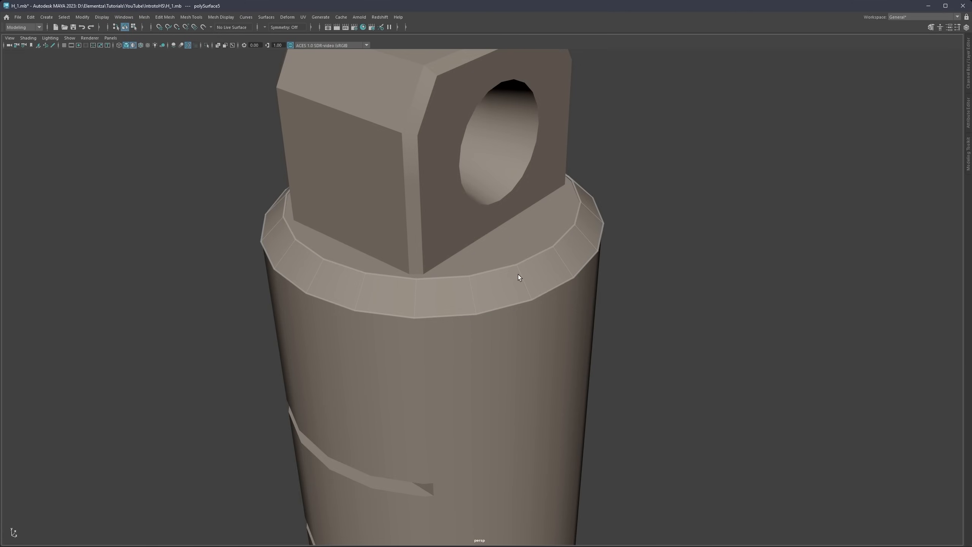
pyautogui.hotkey('ctrl', '1')
pyautogui.moveTo(518, 276); pyautogui.dragTo(515, 247, button='right')
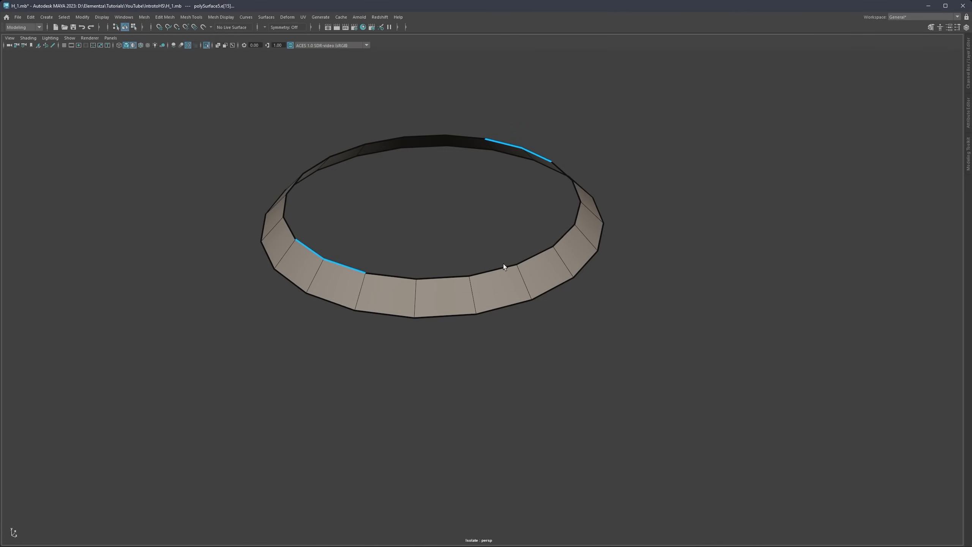
pyautogui.doubleClick(502, 268)
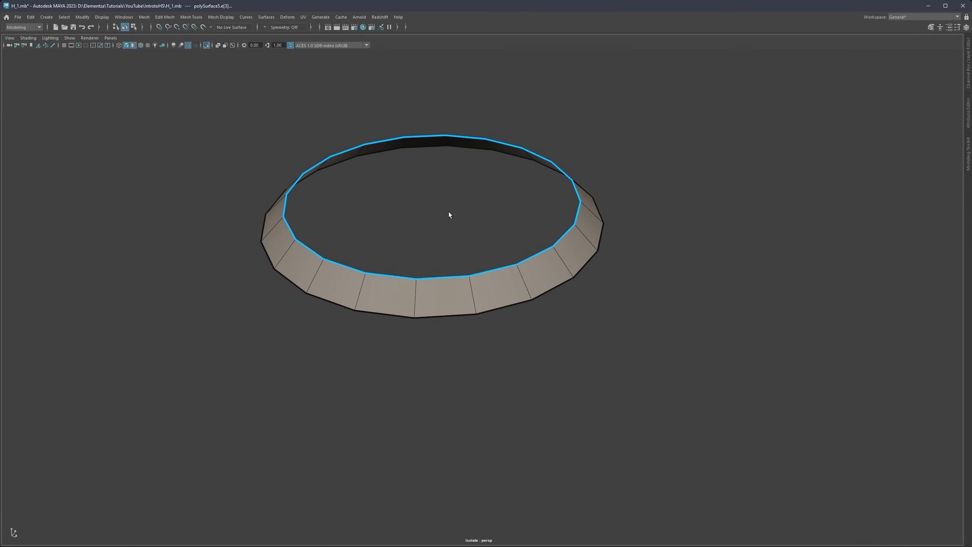
pyautogui.hotkey('ctrl', 'e')
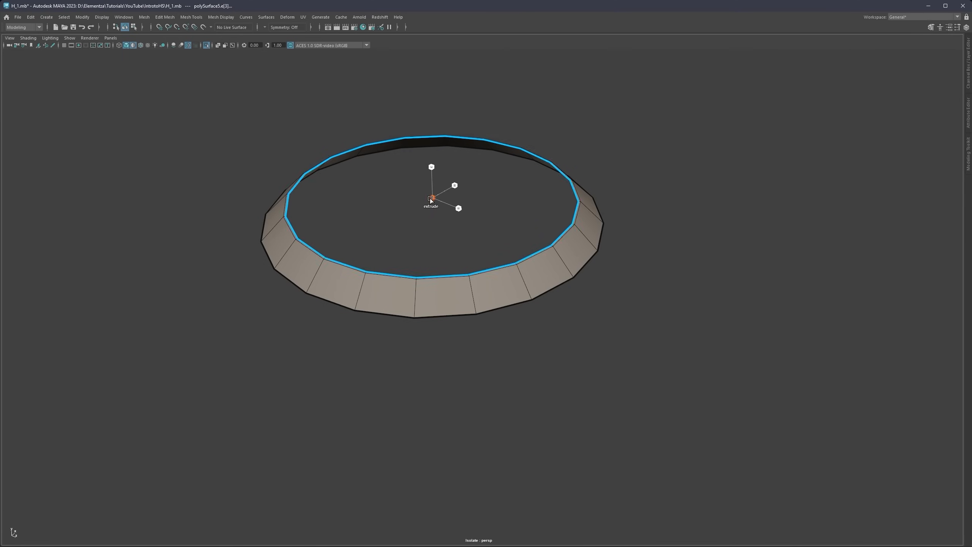
pyautogui.moveTo(430, 200); pyautogui.dragTo(377, 209)
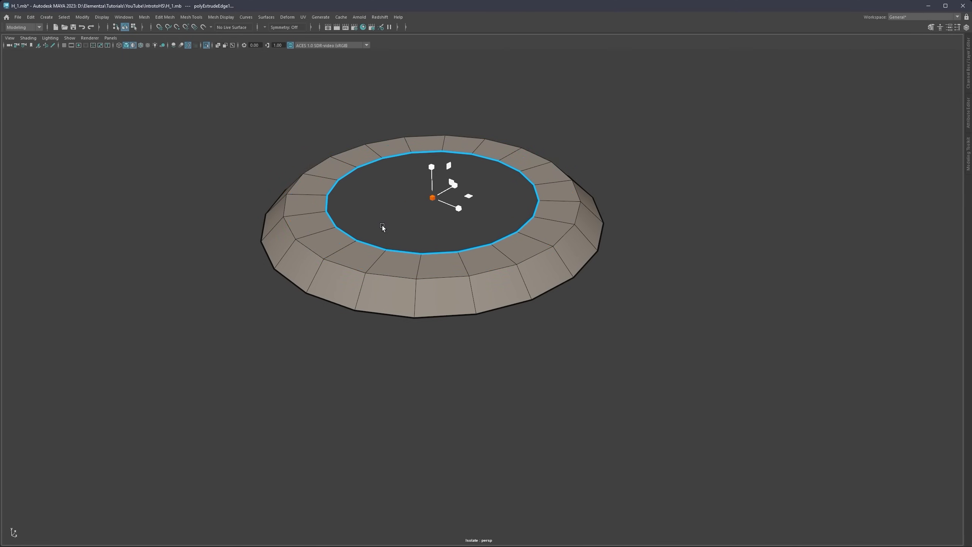
# Step: Bevel the ring's edge loop between the flat and sloped faces with Chamfer off and Fraction 0.169
pyautogui.doubleClick(399, 276)
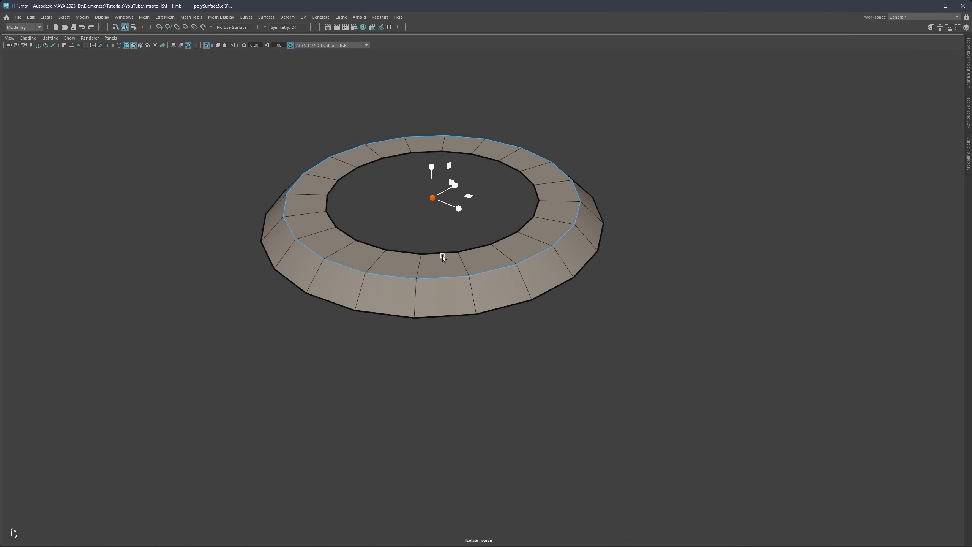
pyautogui.keyDown('shift'); pyautogui.moveTo(444, 254); pyautogui.dragTo(491, 255, button='right'); pyautogui.keyUp('shift')
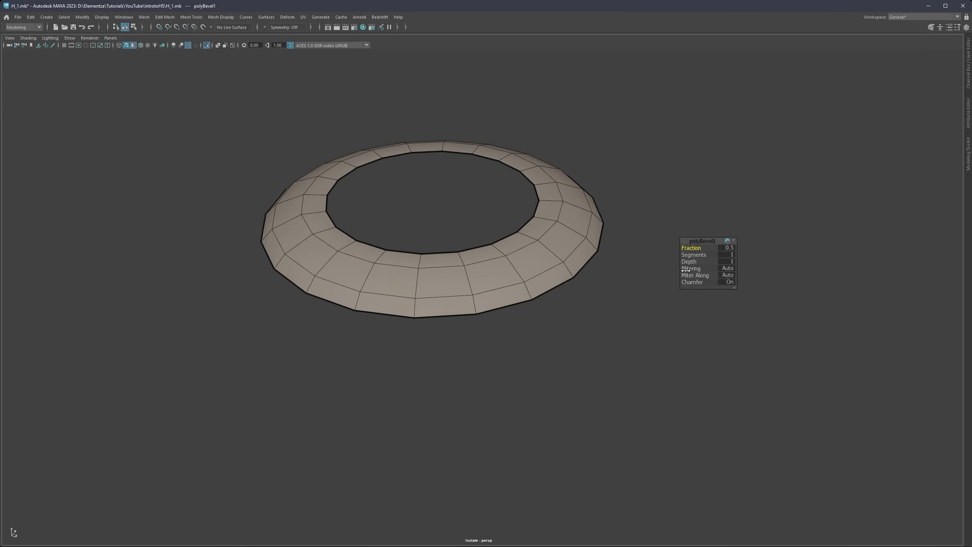
pyautogui.click(721, 283)
pyautogui.moveTo(691, 247); pyautogui.dragTo(571, 260)
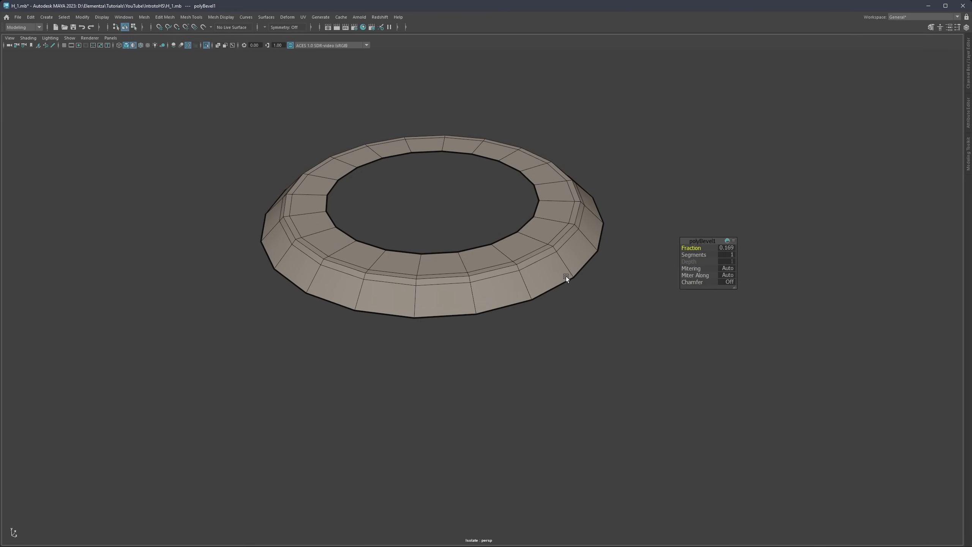
# Step: Preview the ring smoothed, bring back the rest of the piston and apply Smooth to the ring's mesh
pyautogui.press('3')
pyautogui.moveTo(579, 300); pyautogui.dragTo(608, 285, button='right')
pyautogui.click(609, 286)
pyautogui.click(546, 283)
pyautogui.hotkey('ctrl', '1')
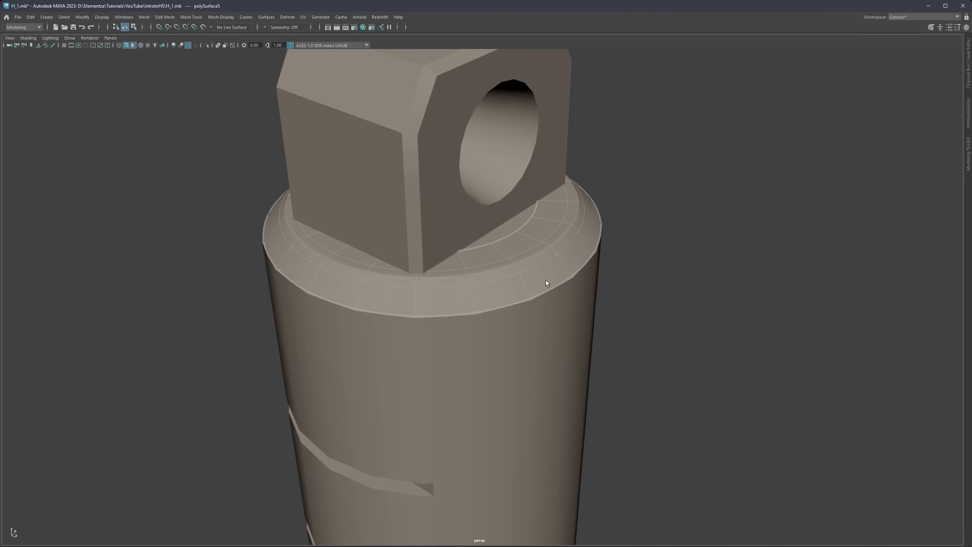
pyautogui.keyDown('shift'); pyautogui.moveTo(514, 267); pyautogui.dragTo(502, 306, button='right'); pyautogui.keyUp('shift')
pyautogui.press('q')
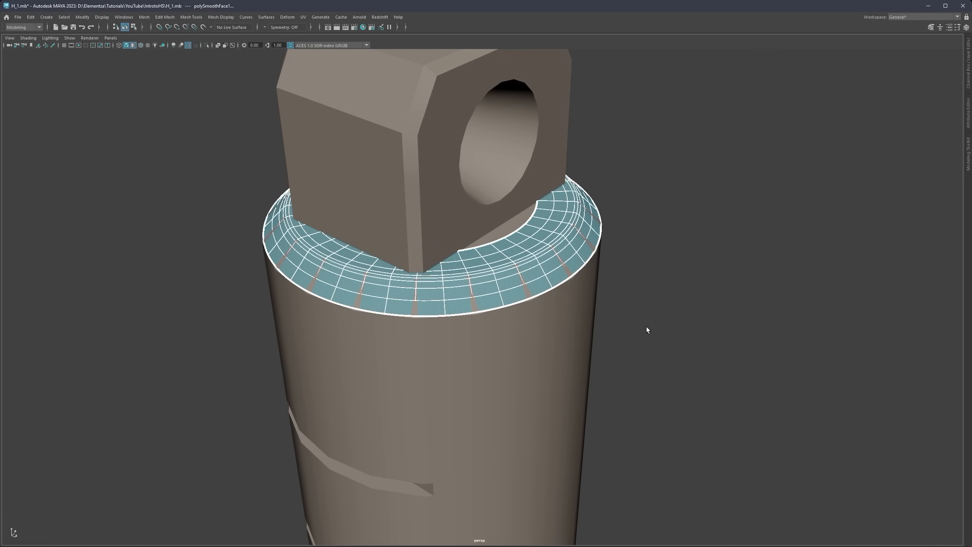
# Step: Centre the smoothed ring's pivot and raise the ring slightly above the cylinder's cap
pyautogui.click(670, 312)
pyautogui.click(462, 281)
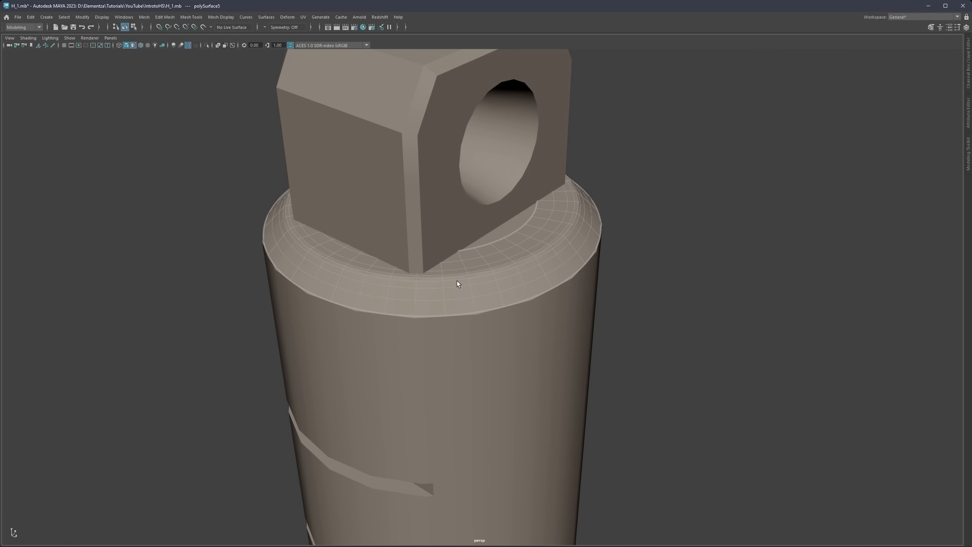
pyautogui.press('w')
pyautogui.press('d')
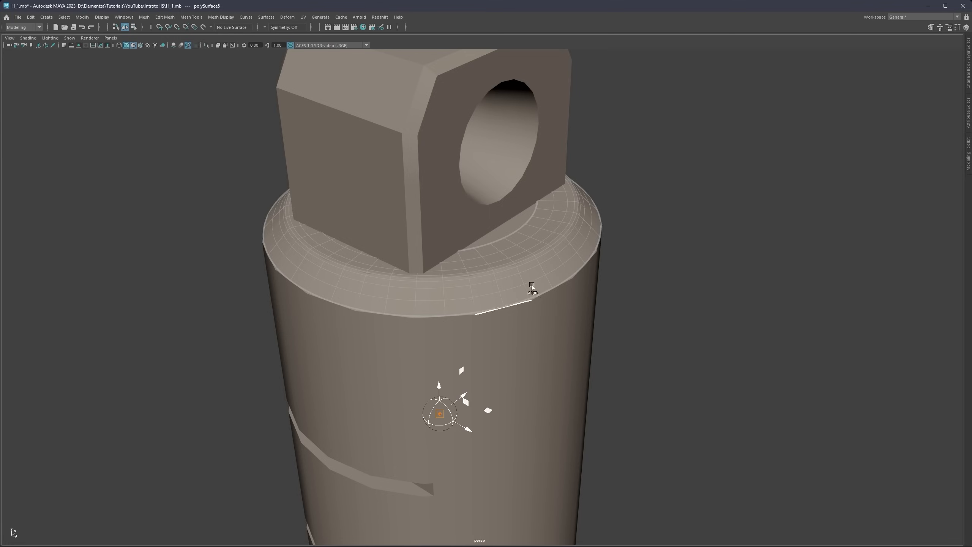
pyautogui.moveTo(640, 255); pyautogui.dragTo(640, 279, button='right')
pyautogui.moveTo(429, 186); pyautogui.dragTo(429, 182)
# Step: Examine how the smoothed ring's edges line up with the lug's base corner
pyautogui.scroll(1, 432, 280)
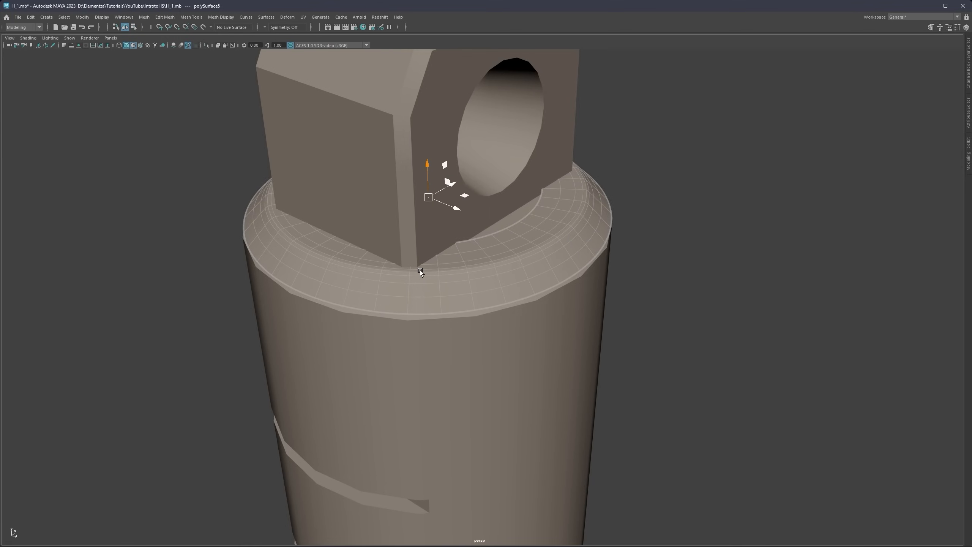
pyautogui.keyDown('alt'); pyautogui.moveTo(420, 270); pyautogui.dragTo(441, 285, button='middle'); pyautogui.keyUp('alt')
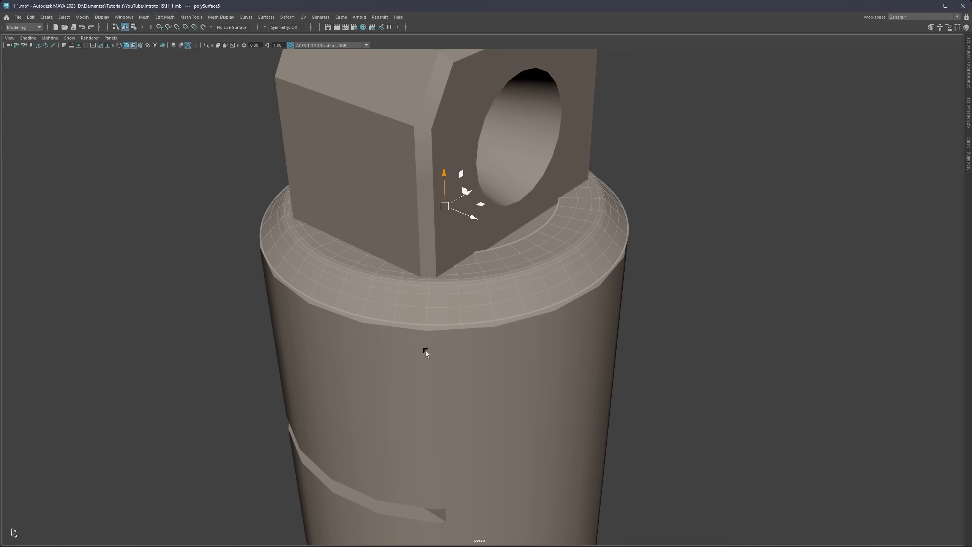
pyautogui.click(425, 351)
pyautogui.click(439, 295)
pyautogui.scroll(4, 439, 294)
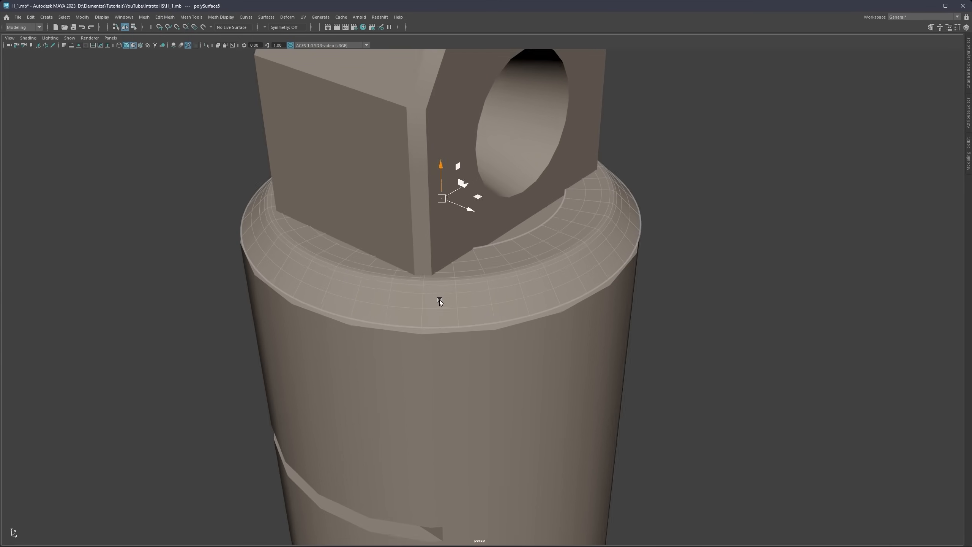
pyautogui.keyDown('alt'); pyautogui.moveTo(420, 257); pyautogui.dragTo(411, 262); pyautogui.keyUp('alt')
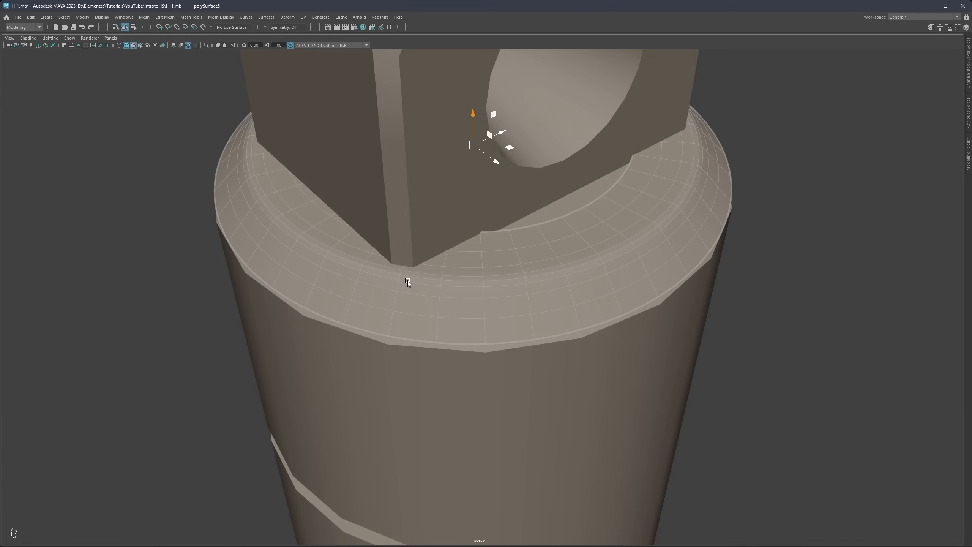
# Step: Examine the smoothed ring's fit between the lug and the slotted cylinder from several angles and distances
pyautogui.moveTo(407, 280)
pyautogui.keyDown('alt'); pyautogui.mouseDown()
pyautogui.moveTo(405, 262)
pyautogui.moveTo(417, 281)
pyautogui.mouseUp(); pyautogui.keyUp('alt')
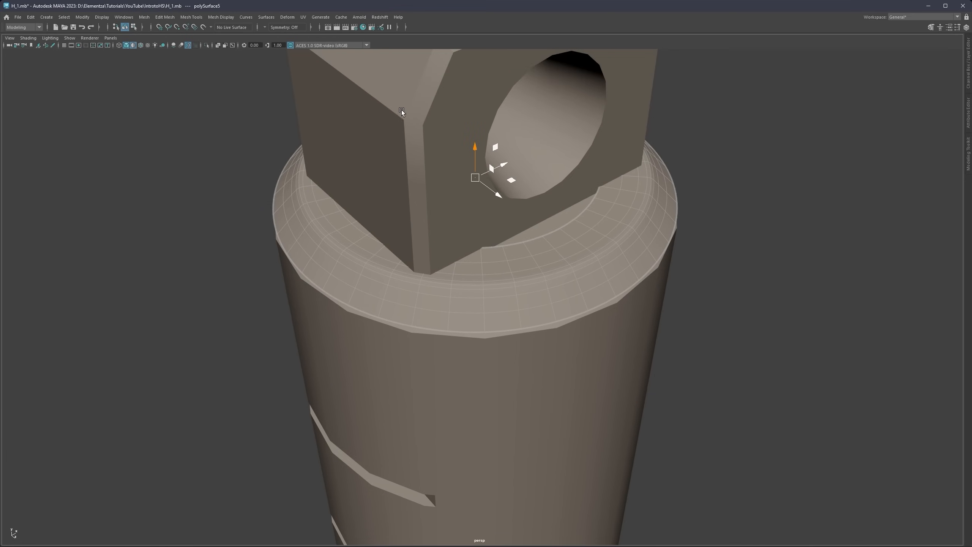
pyautogui.keyDown('alt'); pyautogui.moveTo(421, 264); pyautogui.dragTo(419, 276); pyautogui.keyUp('alt')
pyautogui.keyDown('alt'); pyautogui.moveTo(434, 158); pyautogui.dragTo(429, 144); pyautogui.keyUp('alt')
pyautogui.keyDown('alt'); pyautogui.moveTo(428, 144); pyautogui.dragTo(427, 203, button='middle'); pyautogui.keyUp('alt')
pyautogui.keyDown('alt'); pyautogui.moveTo(427, 204); pyautogui.dragTo(442, 194); pyautogui.keyUp('alt')
pyautogui.keyDown('alt'); pyautogui.moveTo(442, 194); pyautogui.dragTo(429, 193, button='right'); pyautogui.keyUp('alt')
pyautogui.keyDown('alt'); pyautogui.moveTo(428, 194); pyautogui.dragTo(429, 179, button='middle'); pyautogui.keyUp('alt')
pyautogui.keyDown('alt'); pyautogui.moveTo(452, 306); pyautogui.dragTo(426, 182, button='middle'); pyautogui.keyUp('alt')
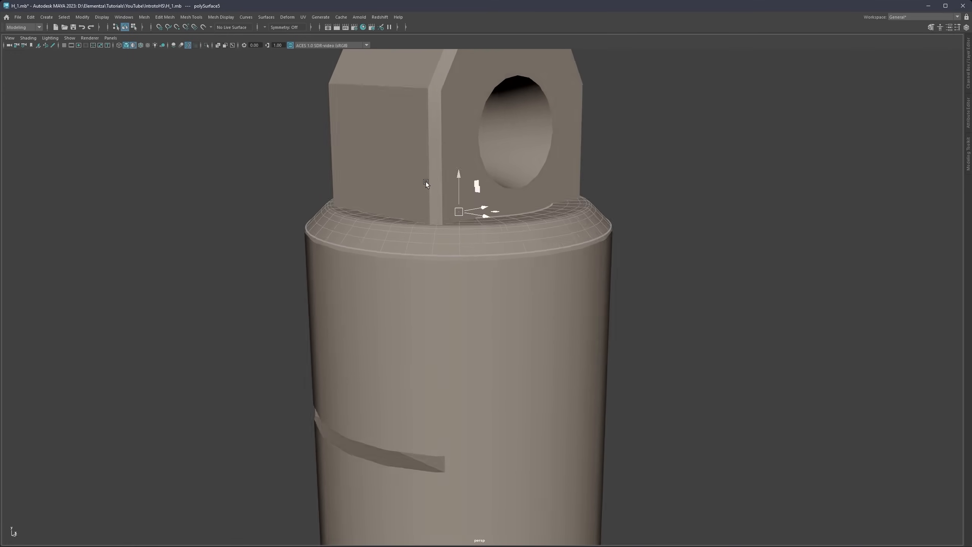
pyautogui.keyDown('alt'); pyautogui.moveTo(425, 181); pyautogui.dragTo(356, 153); pyautogui.keyUp('alt')
pyautogui.keyDown('alt'); pyautogui.moveTo(356, 153); pyautogui.dragTo(397, 183, button='middle'); pyautogui.keyUp('alt')
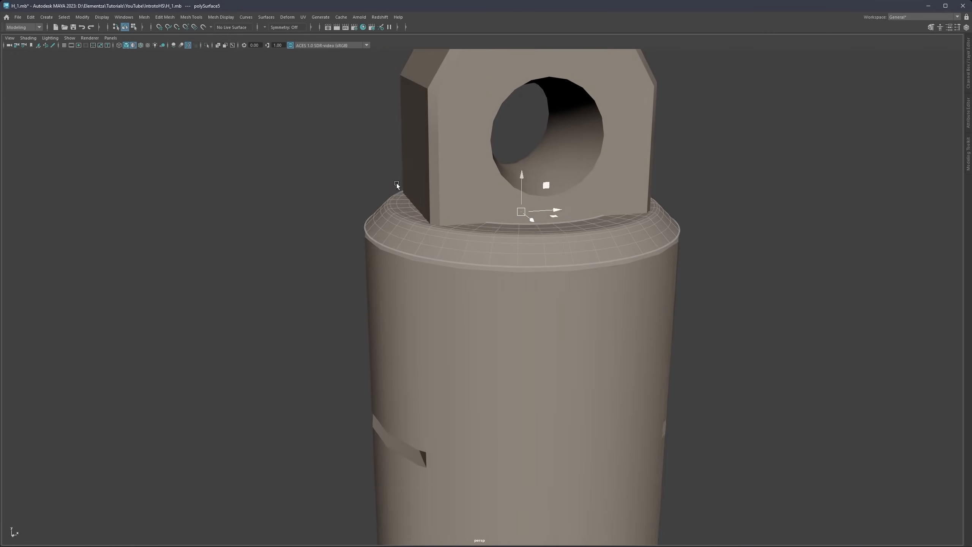
pyautogui.keyDown('alt'); pyautogui.moveTo(597, 273); pyautogui.dragTo(570, 268, button='right'); pyautogui.keyUp('alt')
pyautogui.keyDown('alt'); pyautogui.moveTo(548, 262); pyautogui.dragTo(489, 236, button='middle'); pyautogui.keyUp('alt')
pyautogui.moveTo(417, 213)
pyautogui.keyDown('alt'); pyautogui.mouseDown()
pyautogui.moveTo(434, 216)
pyautogui.moveTo(424, 216)
pyautogui.mouseUp(); pyautogui.keyUp('alt')
pyautogui.keyDown('alt'); pyautogui.moveTo(475, 232); pyautogui.dragTo(446, 265, button='right'); pyautogui.keyUp('alt')
pyautogui.keyDown('alt'); pyautogui.moveTo(446, 265); pyautogui.dragTo(433, 212, button='middle'); pyautogui.keyUp('alt')
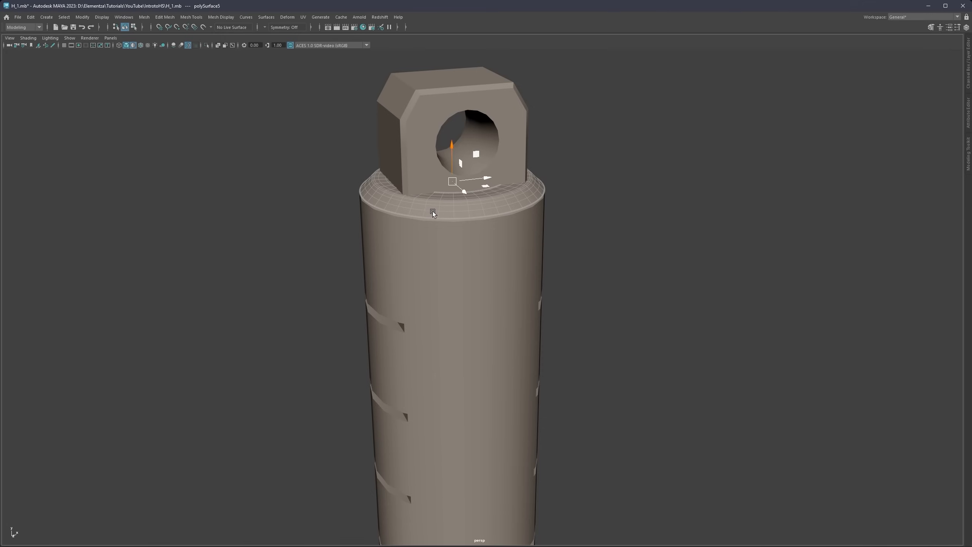
# Step: Isolate the ring and extrude its outer lower edge loop downward into a cylinder wall
pyautogui.hotkey('ctrl', '1')
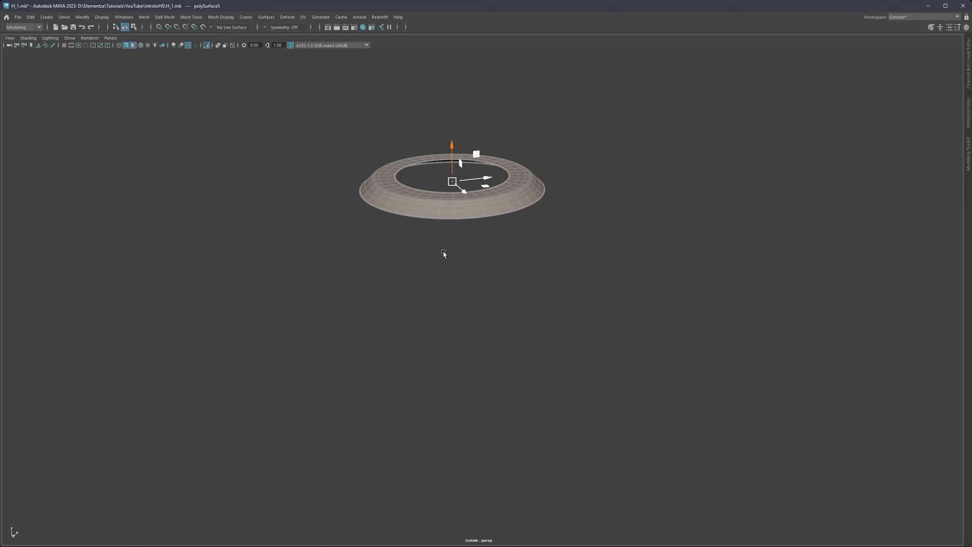
pyautogui.hotkey('ctrl', '1')
pyautogui.hotkey('ctrl', '1')
pyautogui.moveTo(436, 219); pyautogui.dragTo(430, 212, button='right')
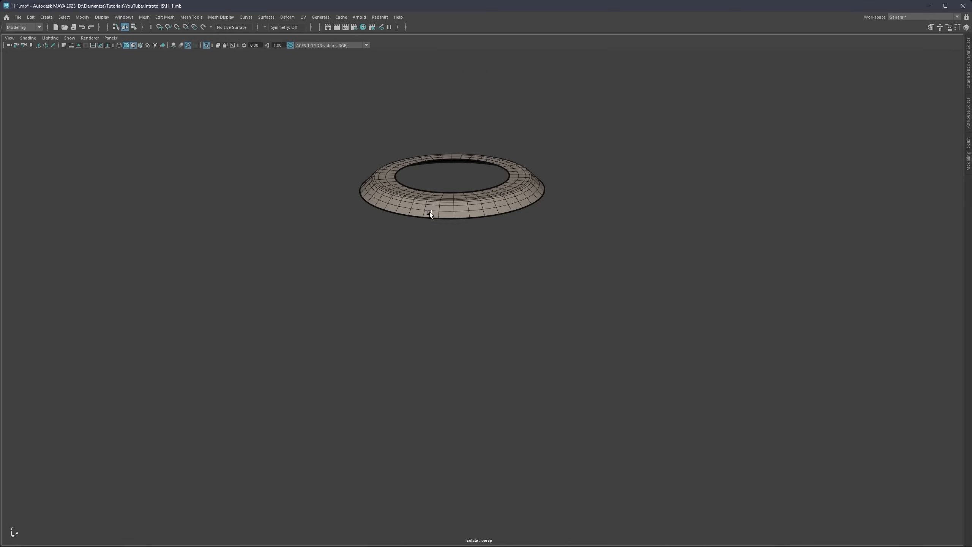
pyautogui.doubleClick(428, 219)
pyautogui.hotkey('ctrl', 'e')
pyautogui.moveTo(453, 156); pyautogui.dragTo(454, 347)
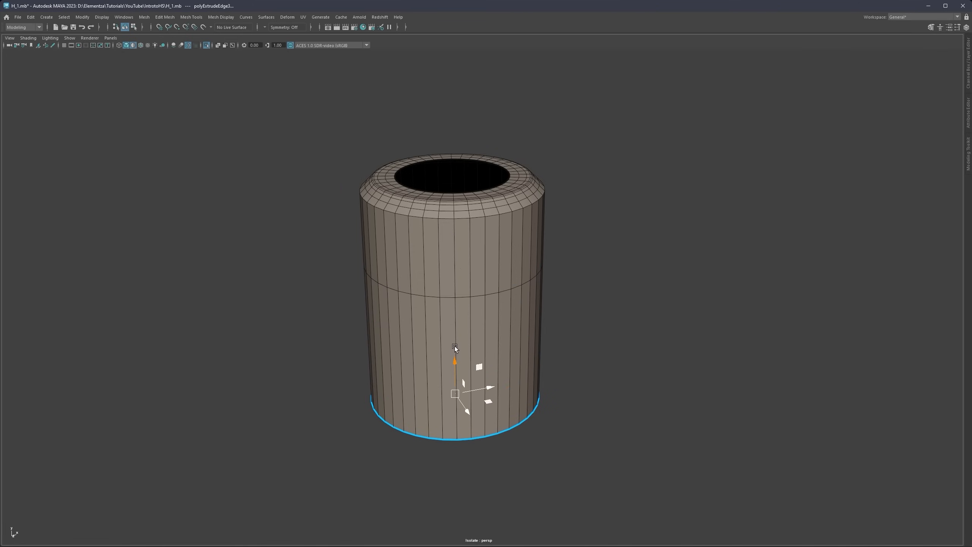
# Step: Try lengthening the extruded wall, undo the wall extrusions and bring the rest of the piston back into view
pyautogui.hotkey('ctrl', '1')
pyautogui.scroll(-4, 451, 322)
pyautogui.keyDown('alt'); pyautogui.moveTo(457, 330); pyautogui.dragTo(465, 296, button='middle'); pyautogui.keyUp('alt')
pyautogui.moveTo(465, 297); pyautogui.dragTo(464, 441)
pyautogui.hotkey('ctrl', 'z')
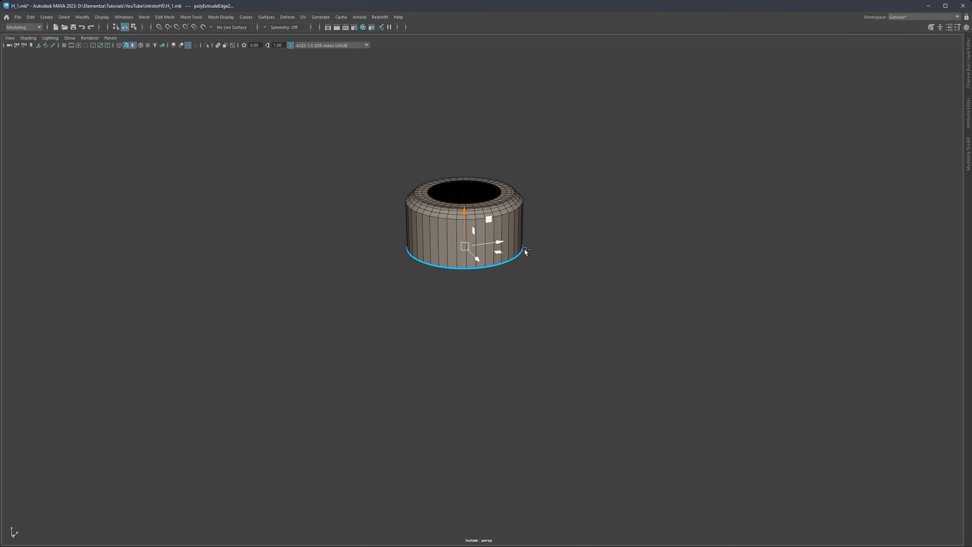
pyautogui.hotkey('ctrl', '1')
pyautogui.click(572, 210)
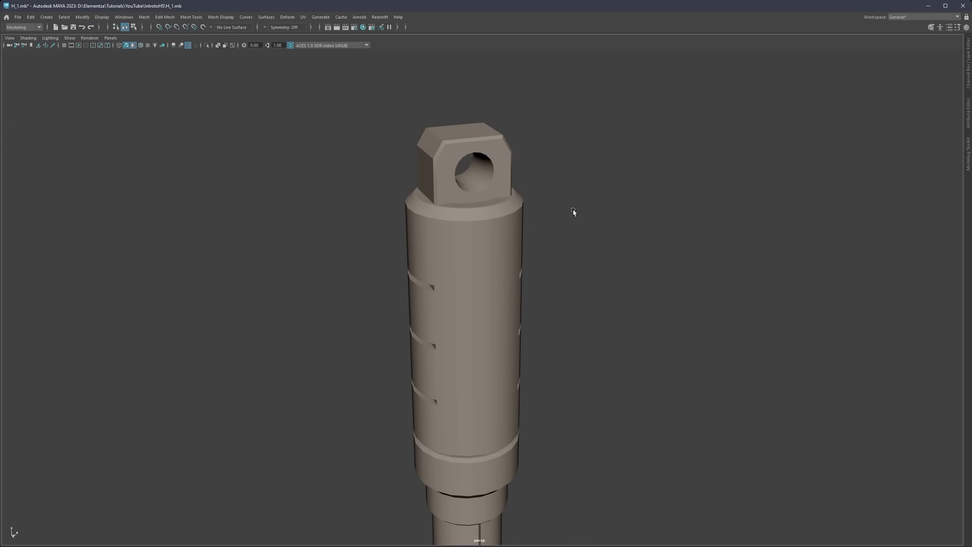
# Step: Select the smoothed ring on the Main cylinder's cap and delete it
pyautogui.press('3')
pyautogui.scroll(3, 511, 205)
pyautogui.click(483, 180)
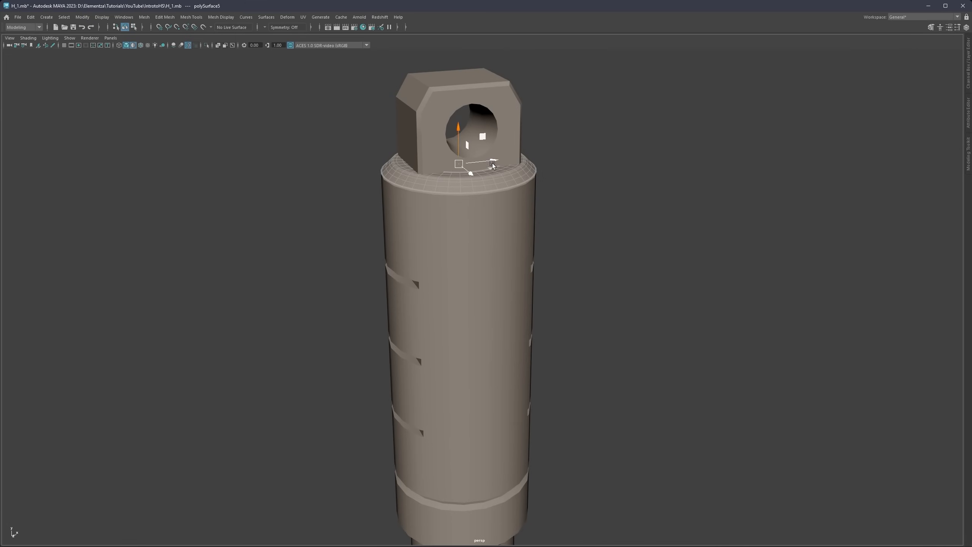
pyautogui.keyDown('alt'); pyautogui.moveTo(486, 177); pyautogui.dragTo(517, 232, button='middle'); pyautogui.keyUp('alt')
pyautogui.scroll(3, 517, 233)
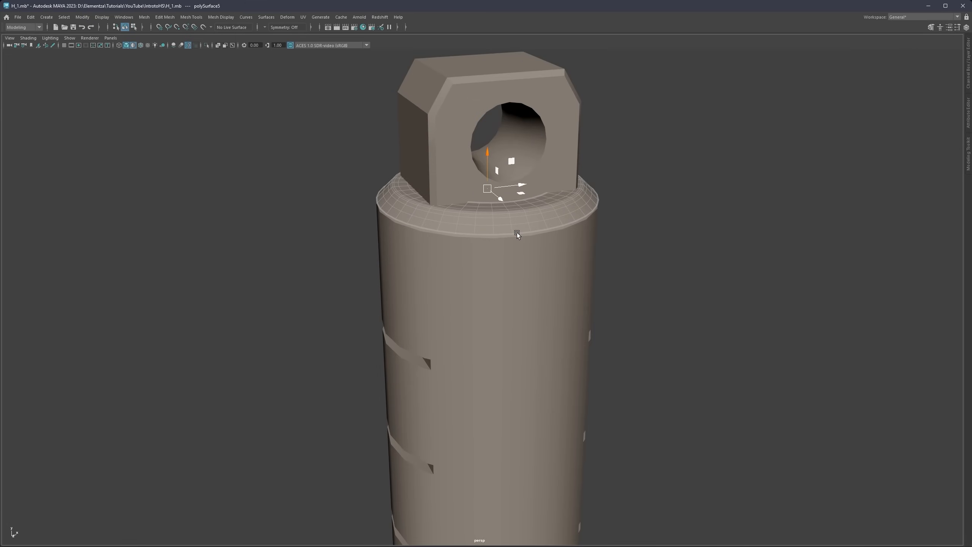
pyautogui.press('Delete')
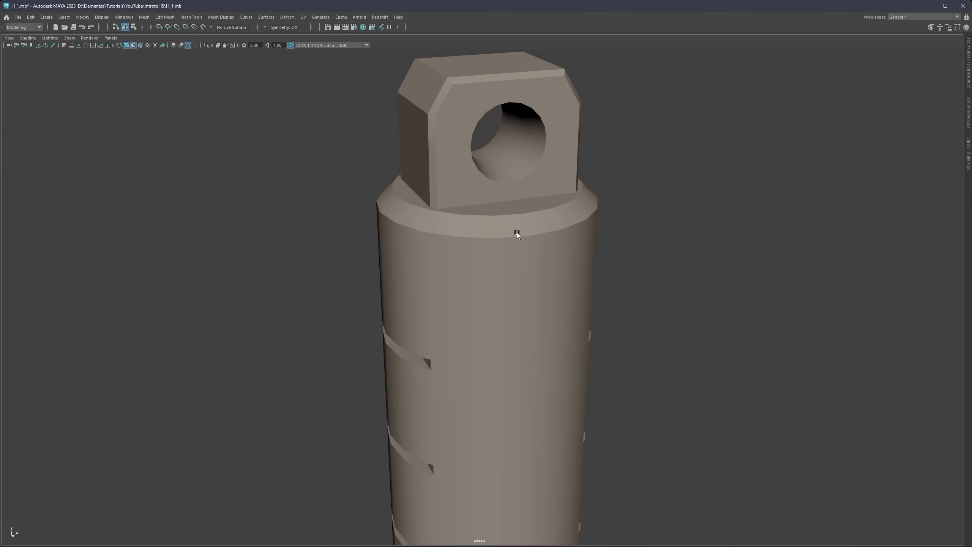
# Step: Review the whole piston with its original cap, from the upper lug down to the lower lug
pyautogui.scroll(-5, 525, 275)
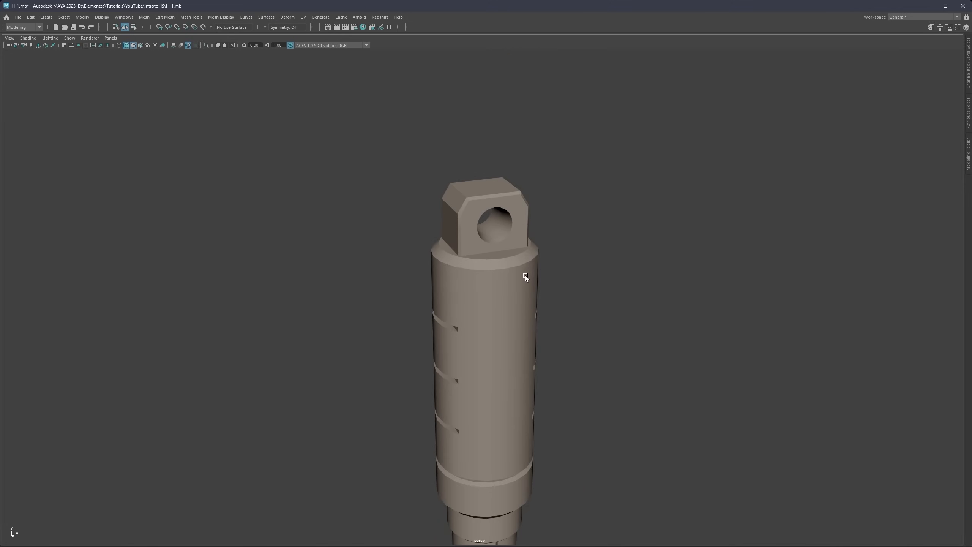
pyautogui.keyDown('alt'); pyautogui.moveTo(515, 314); pyautogui.dragTo(476, 222, button='middle'); pyautogui.keyUp('alt')
pyautogui.scroll(-3, 476, 226)
pyautogui.hotkey('ctrl', '1')
pyautogui.hotkey('ctrl', '1')
pyautogui.moveTo(476, 246)
pyautogui.keyDown('alt'); pyautogui.mouseDown()
pyautogui.moveTo(463, 228)
pyautogui.moveTo(471, 247)
pyautogui.mouseUp(); pyautogui.keyUp('alt')
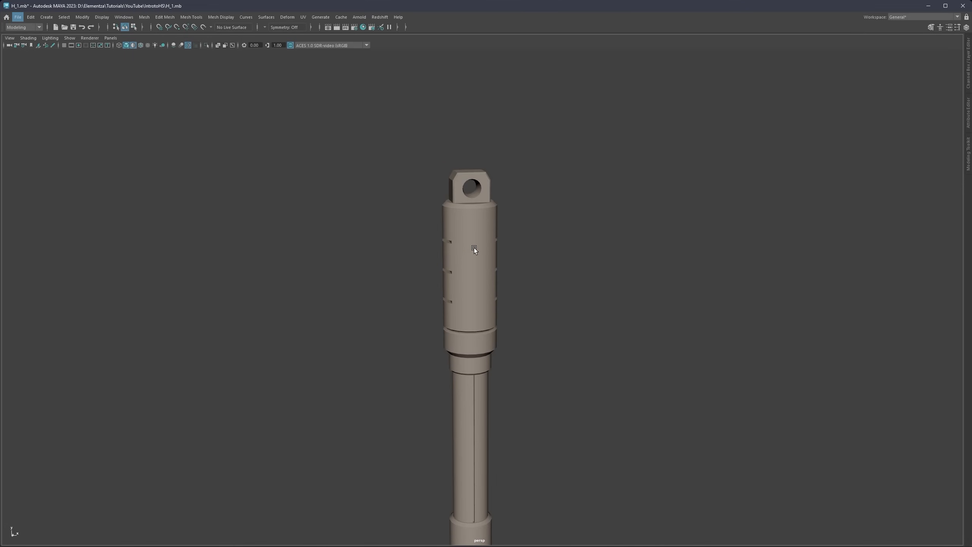
pyautogui.click(63, 47)
pyautogui.keyDown('alt'); pyautogui.moveTo(481, 213); pyautogui.dragTo(477, 196, button='middle'); pyautogui.keyUp('alt')
pyautogui.keyDown('alt'); pyautogui.moveTo(463, 189); pyautogui.dragTo(501, 232); pyautogui.keyUp('alt')
pyautogui.keyDown('alt'); pyautogui.moveTo(501, 232); pyautogui.dragTo(503, 216, button='middle'); pyautogui.keyUp('alt')
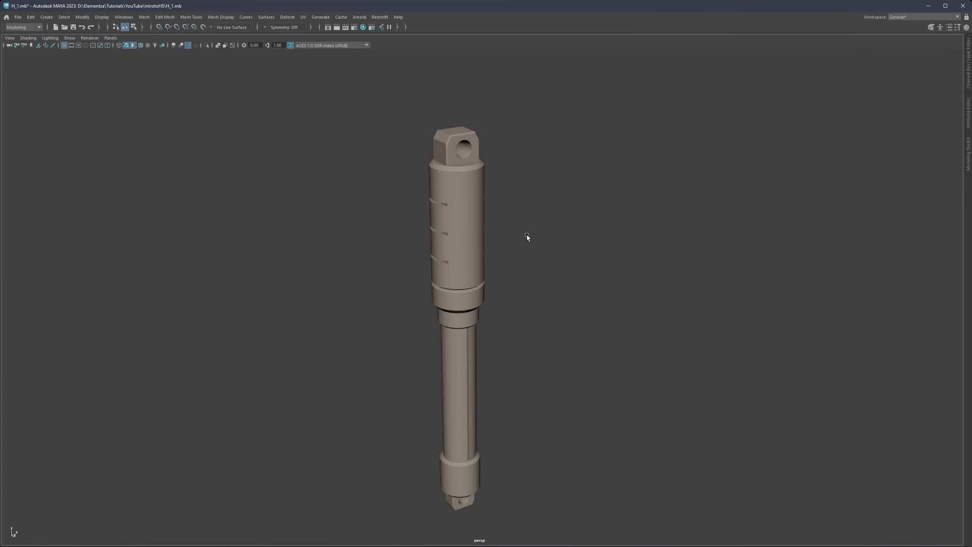
pyautogui.keyDown('alt'); pyautogui.moveTo(475, 222); pyautogui.dragTo(452, 212); pyautogui.keyUp('alt')
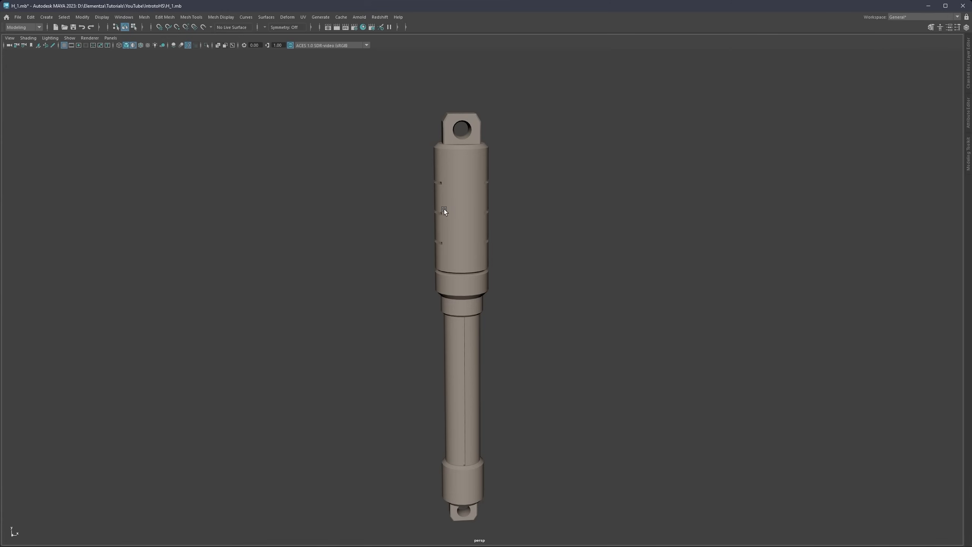
# Step: Examine the cap and the ends of the slots cut into the Main cylinder up close
pyautogui.scroll(4, 448, 230)
pyautogui.keyDown('alt'); pyautogui.moveTo(453, 234); pyautogui.dragTo(488, 233); pyautogui.keyUp('alt')
pyautogui.scroll(5, 444, 245)
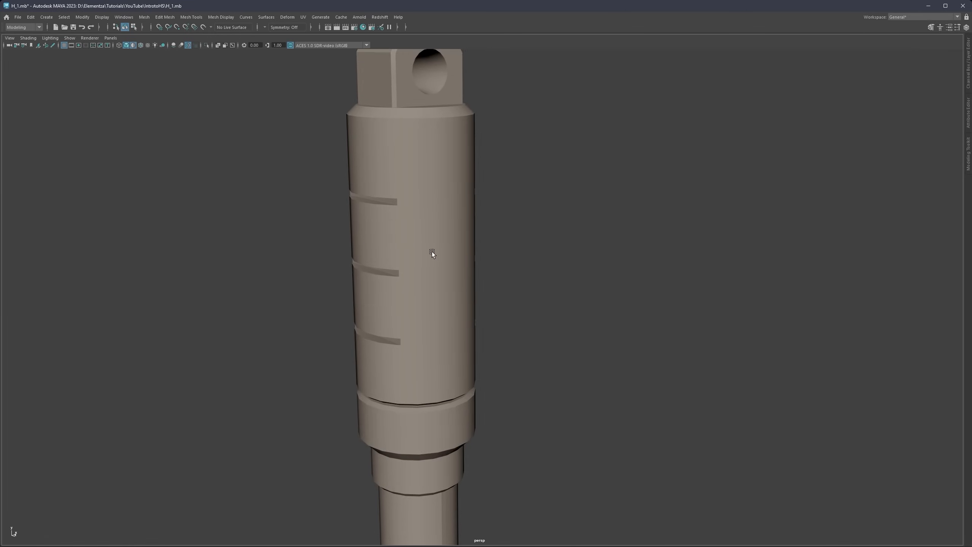
pyautogui.keyDown('alt'); pyautogui.moveTo(423, 230); pyautogui.dragTo(441, 286); pyautogui.keyUp('alt')
pyautogui.keyDown('alt'); pyautogui.moveTo(441, 286); pyautogui.dragTo(450, 333, button='middle'); pyautogui.keyUp('alt')
pyautogui.scroll(4, 403, 227)
pyautogui.keyDown('alt'); pyautogui.moveTo(408, 190); pyautogui.dragTo(453, 220, button='middle'); pyautogui.keyUp('alt')
pyautogui.keyDown('alt'); pyautogui.moveTo(452, 220); pyautogui.dragTo(431, 207); pyautogui.keyUp('alt')
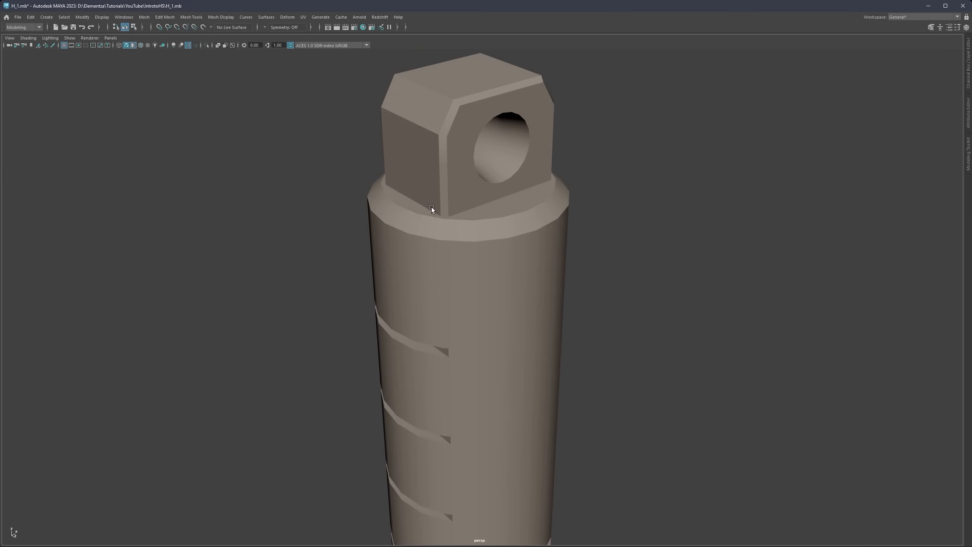
pyautogui.keyDown('alt'); pyautogui.moveTo(445, 337); pyautogui.dragTo(416, 282, button='middle'); pyautogui.keyUp('alt')
pyautogui.keyDown('alt'); pyautogui.moveTo(416, 282); pyautogui.dragTo(436, 284); pyautogui.keyUp('alt')
pyautogui.keyDown('alt'); pyautogui.moveTo(436, 284); pyautogui.dragTo(430, 255, button='middle'); pyautogui.keyUp('alt')
pyautogui.keyDown('alt'); pyautogui.moveTo(408, 254); pyautogui.dragTo(439, 247); pyautogui.keyUp('alt')
pyautogui.scroll(4, 413, 243)
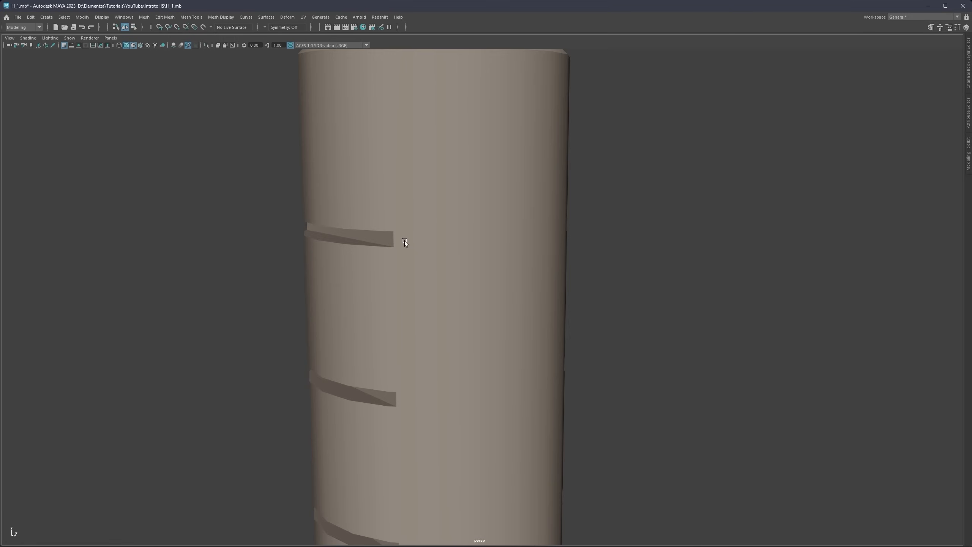
pyautogui.keyDown('alt'); pyautogui.moveTo(404, 240); pyautogui.dragTo(431, 252, button='middle'); pyautogui.keyUp('alt')
pyautogui.scroll(3, 419, 235)
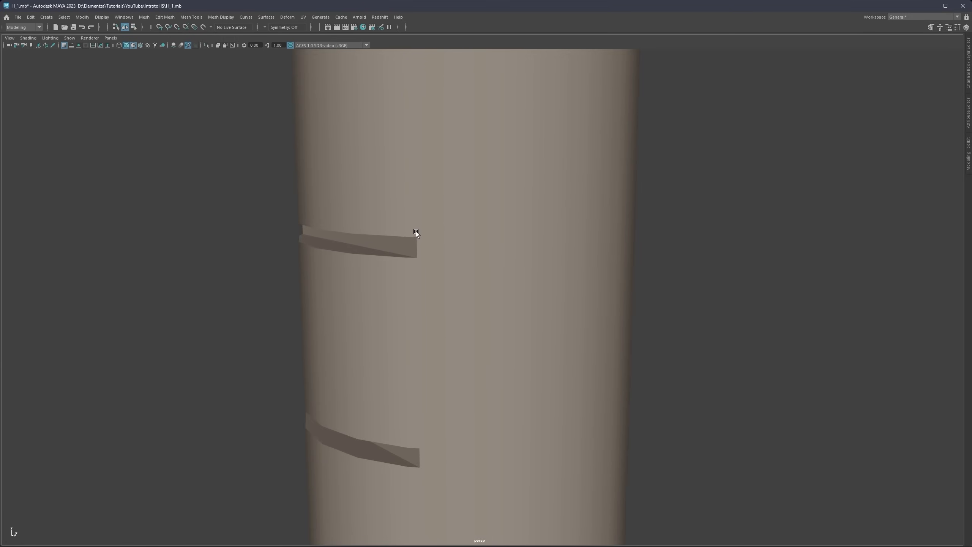
pyautogui.keyDown('alt'); pyautogui.moveTo(416, 231); pyautogui.dragTo(427, 256); pyautogui.keyUp('alt')
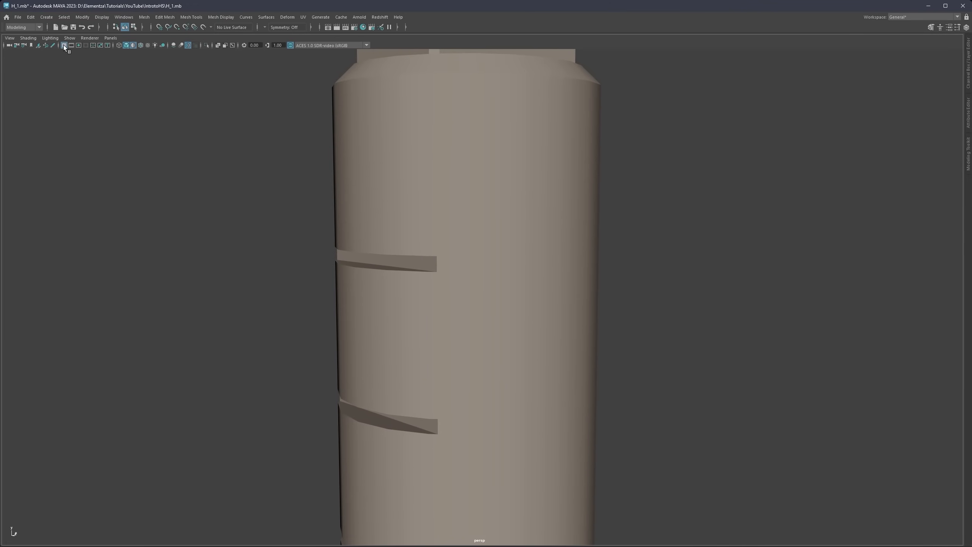
# Step: Turn on Blue Pencil, choose yellow and trace the outline of a slot's end on the Main cylinder
pyautogui.click(53, 45)
pyautogui.scroll(3, 389, 257)
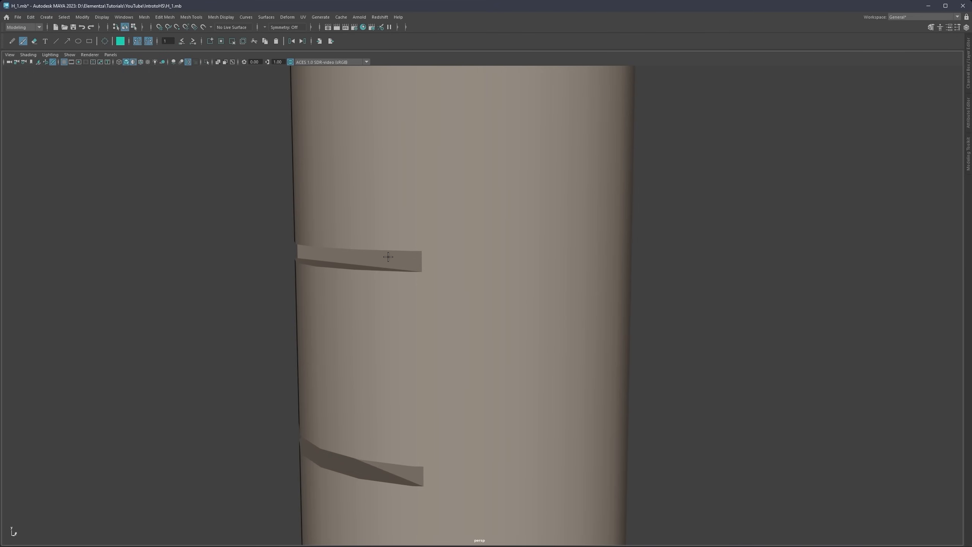
pyautogui.click(120, 41)
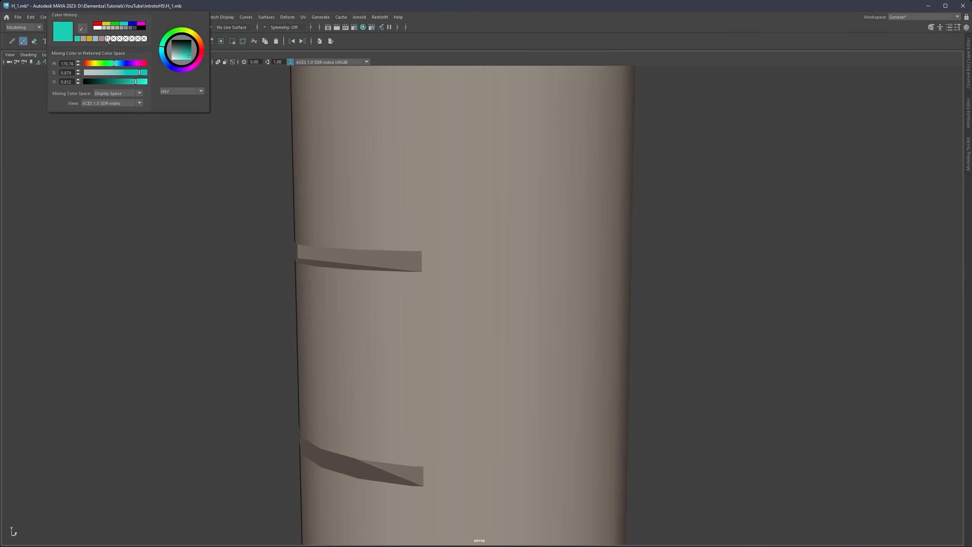
pyautogui.click(90, 38)
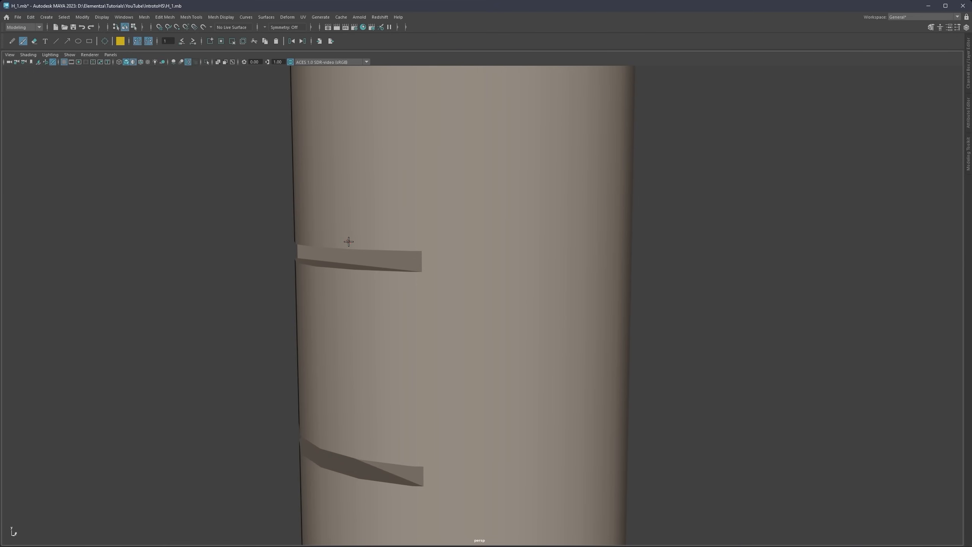
pyautogui.moveTo(320, 245)
pyautogui.mouseDown()
pyautogui.moveTo(417, 251)
pyautogui.moveTo(368, 273)
pyautogui.moveTo(315, 268)
pyautogui.mouseUp()
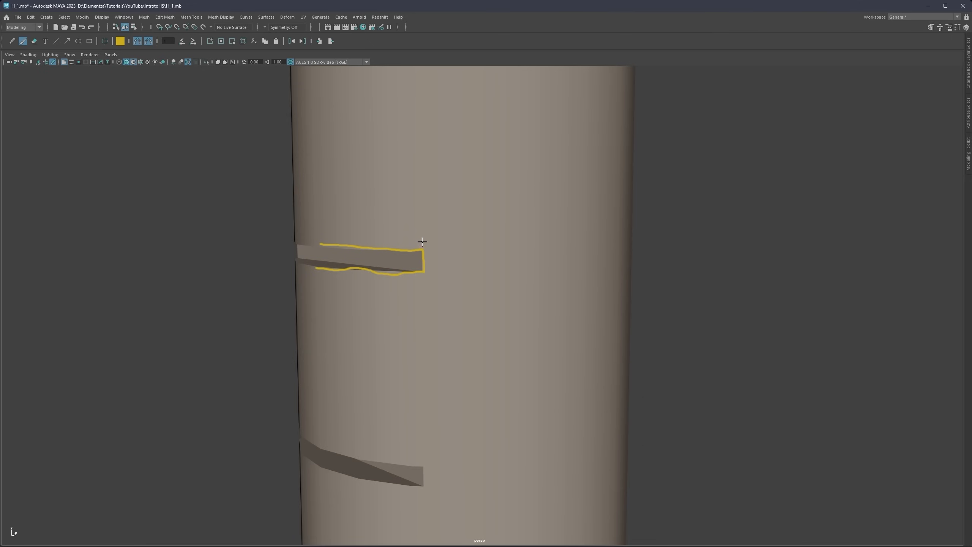
# Step: Sketch edge lines continuing from the slot's corners, with vertical lines on both sides of its end
pyautogui.moveTo(423, 245); pyautogui.dragTo(420, 193)
pyautogui.moveTo(426, 269); pyautogui.dragTo(428, 348)
pyautogui.moveTo(423, 248); pyautogui.dragTo(471, 250)
pyautogui.moveTo(425, 271); pyautogui.dragTo(470, 271)
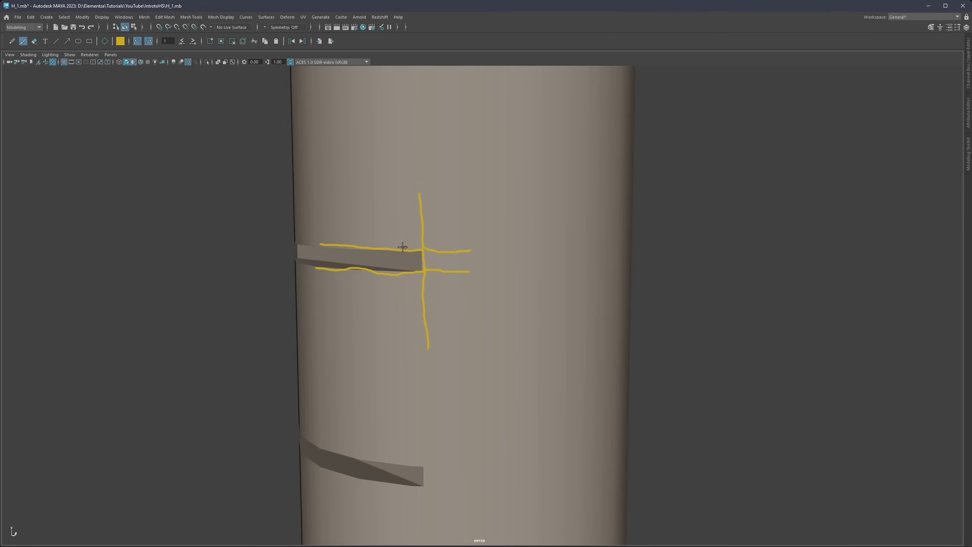
pyautogui.moveTo(374, 247); pyautogui.dragTo(369, 192)
pyautogui.moveTo(372, 273); pyautogui.dragTo(375, 332)
pyautogui.moveTo(477, 247); pyautogui.dragTo(478, 188)
pyautogui.moveTo(477, 250); pyautogui.dragTo(482, 340)
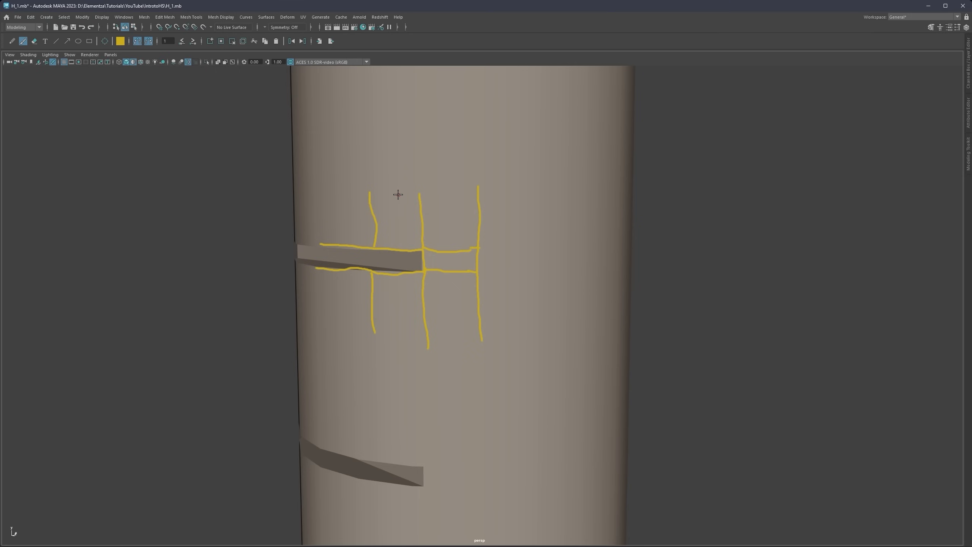
# Step: Sketch two vertical support lines flanking the slot's end and one horizontal line above and one below the slot
pyautogui.moveTo(397, 193); pyautogui.dragTo(400, 336)
pyautogui.moveTo(446, 189); pyautogui.dragTo(447, 313)
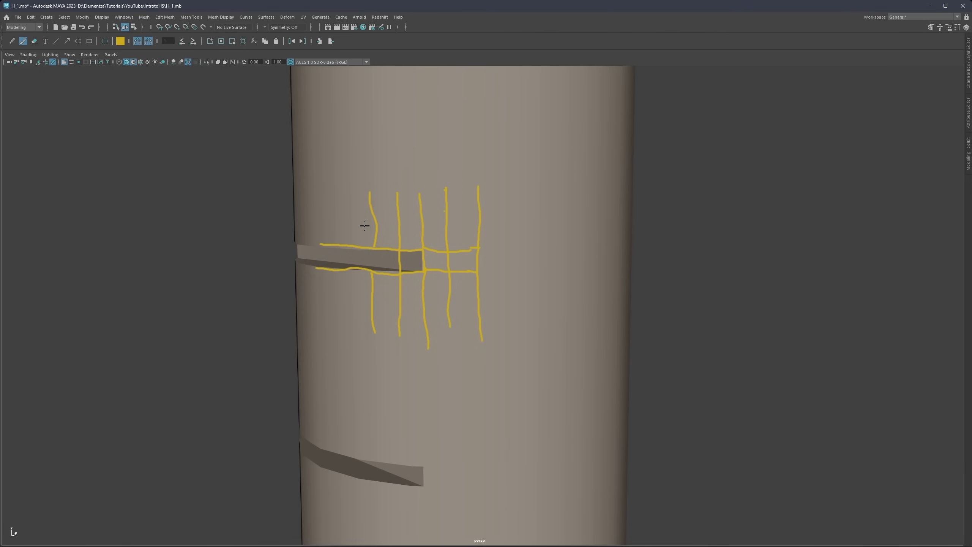
pyautogui.moveTo(364, 225); pyautogui.dragTo(478, 228)
pyautogui.moveTo(369, 299); pyautogui.dragTo(495, 303)
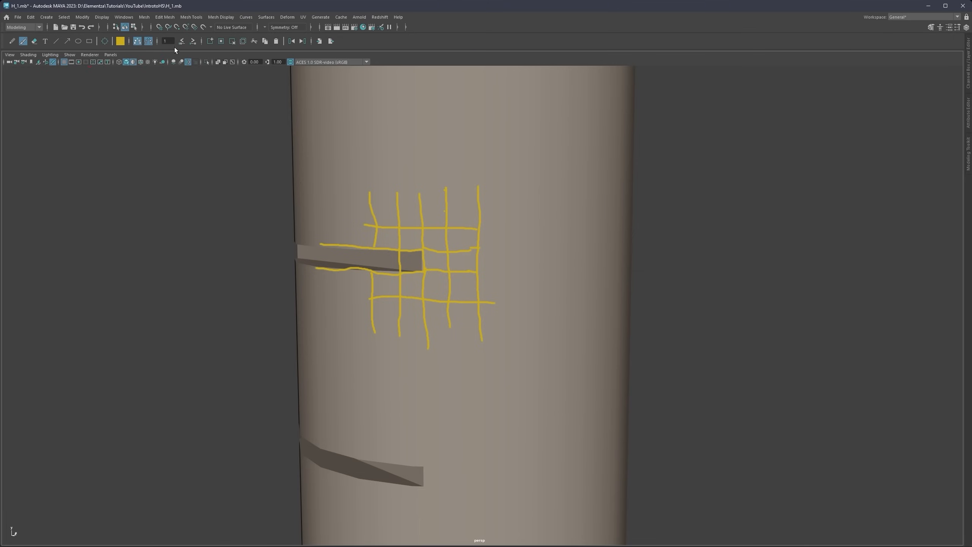
# Step: Clear the yellow topology sketch, close Blue Pencil and make sure the drawing stays removed
pyautogui.click(242, 42)
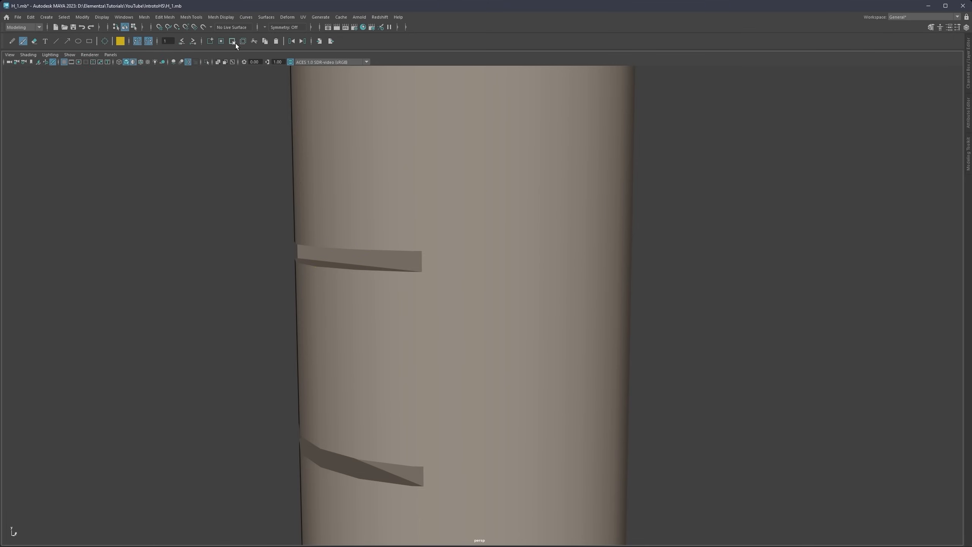
pyautogui.click(53, 62)
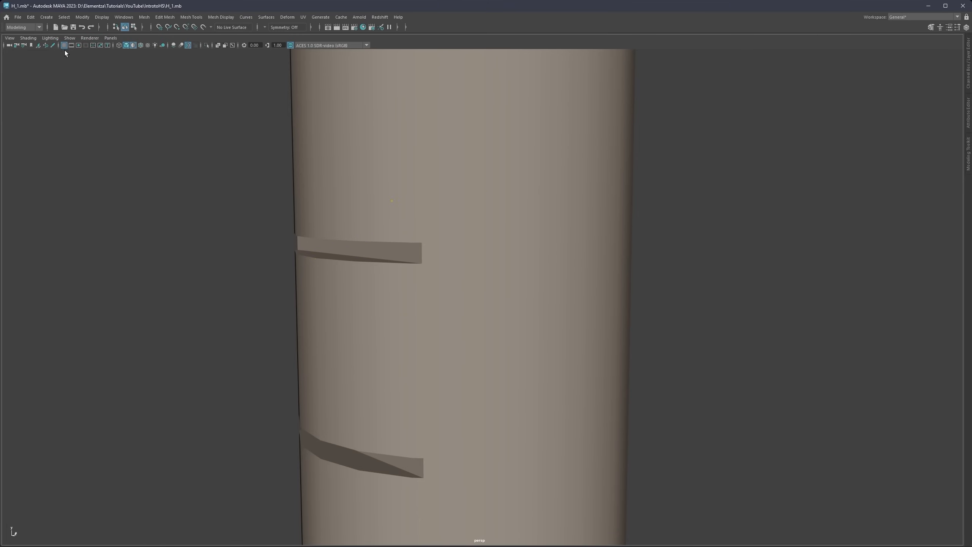
pyautogui.hotkey('ctrl', 'z')
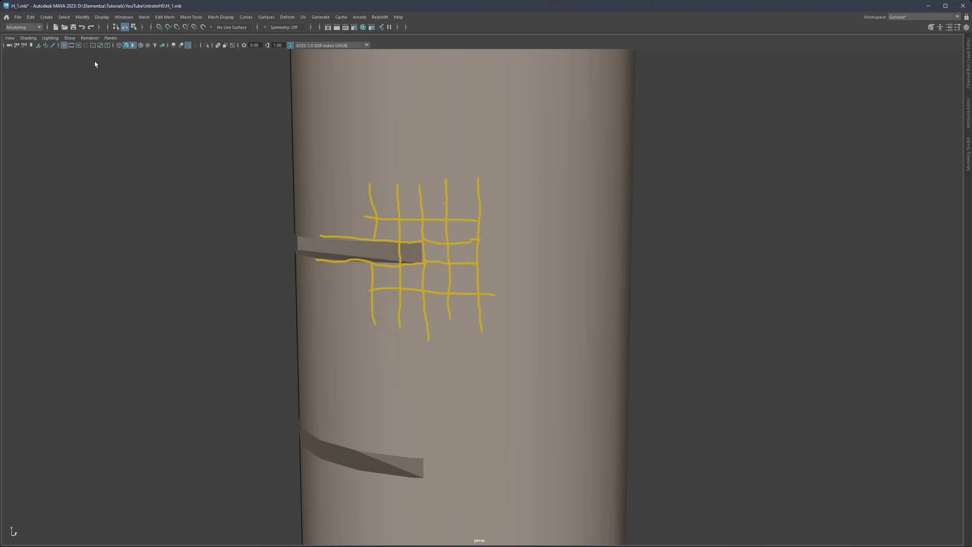
pyautogui.hotkey('ctrl', 'y')
# Step: Look over the full piston again, following the slotted cylinder, collars and rod down to the lower lug
pyautogui.scroll(-5, 453, 222)
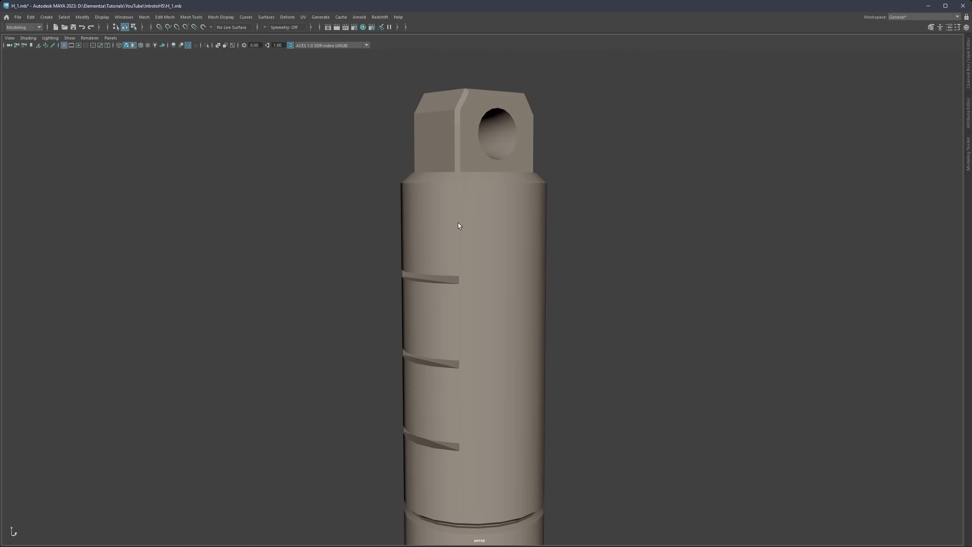
pyautogui.keyDown('alt'); pyautogui.moveTo(458, 223); pyautogui.dragTo(451, 246, button='middle'); pyautogui.keyUp('alt')
pyautogui.scroll(-1, 468, 264)
pyautogui.scroll(-1, 468, 268)
pyautogui.keyDown('alt'); pyautogui.moveTo(466, 313); pyautogui.dragTo(455, 215, button='middle'); pyautogui.keyUp('alt')
pyautogui.scroll(-2, 466, 274)
pyautogui.keyDown('alt'); pyautogui.moveTo(471, 295); pyautogui.dragTo(447, 185, button='middle'); pyautogui.keyUp('alt')
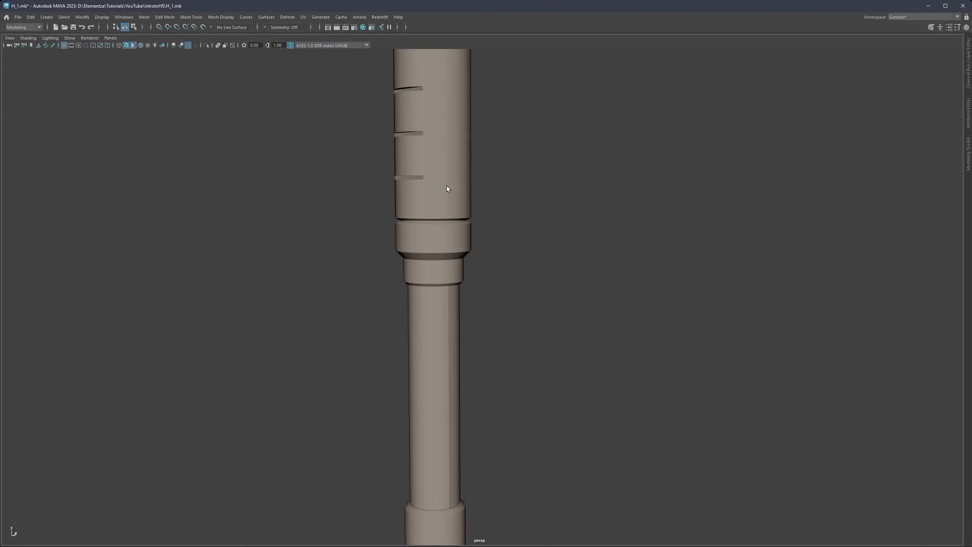
pyautogui.scroll(-2, 451, 229)
pyautogui.keyDown('alt'); pyautogui.moveTo(456, 278); pyautogui.dragTo(446, 242, button='middle'); pyautogui.keyUp('alt')
pyautogui.keyDown('alt'); pyautogui.moveTo(433, 163); pyautogui.dragTo(439, 232, button='middle'); pyautogui.keyUp('alt')
pyautogui.keyDown('alt'); pyautogui.moveTo(439, 232); pyautogui.dragTo(417, 233); pyautogui.keyUp('alt')
pyautogui.keyDown('alt'); pyautogui.moveTo(455, 172); pyautogui.dragTo(475, 191); pyautogui.keyUp('alt')
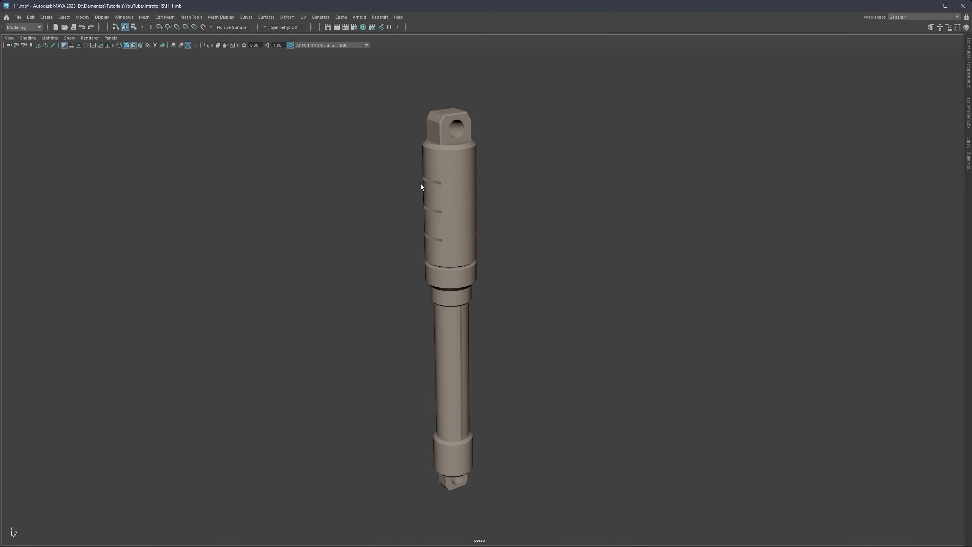
# Step: Examine the piston's upper lug, slotted barrel and collars up close and from farther away
pyautogui.keyDown('alt'); pyautogui.moveTo(430, 173); pyautogui.dragTo(443, 233, button='middle'); pyautogui.keyUp('alt')
pyautogui.scroll(4, 443, 226)
pyautogui.keyDown('alt'); pyautogui.moveTo(441, 195); pyautogui.dragTo(472, 248, button='middle'); pyautogui.keyUp('alt')
pyautogui.scroll(3, 435, 242)
pyautogui.scroll(-2, 436, 245)
pyautogui.scroll(-1, 474, 284)
pyautogui.scroll(-2, 474, 289)
pyautogui.keyDown('alt'); pyautogui.moveTo(471, 306); pyautogui.dragTo(458, 227, button='middle'); pyautogui.keyUp('alt')
pyautogui.keyDown('alt'); pyautogui.moveTo(458, 226); pyautogui.dragTo(425, 209); pyautogui.keyUp('alt')
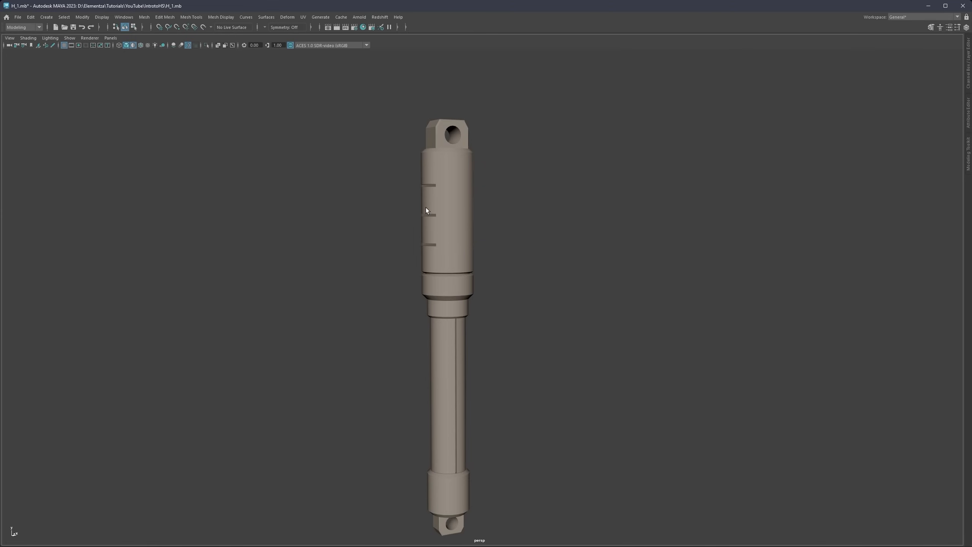
pyautogui.keyDown('alt'); pyautogui.moveTo(425, 208); pyautogui.dragTo(458, 190, button='right'); pyautogui.keyUp('alt')
pyautogui.keyDown('alt'); pyautogui.moveTo(417, 163); pyautogui.dragTo(444, 266, button='middle'); pyautogui.keyUp('alt')
pyautogui.keyDown('alt'); pyautogui.moveTo(421, 213); pyautogui.dragTo(430, 209, button='right'); pyautogui.keyUp('alt')
pyautogui.moveTo(430, 208)
pyautogui.keyDown('alt'); pyautogui.mouseDown()
pyautogui.moveTo(463, 209)
pyautogui.moveTo(420, 209)
pyautogui.moveTo(433, 213)
pyautogui.mouseUp(); pyautogui.keyUp('alt')
pyautogui.keyDown('alt'); pyautogui.moveTo(482, 233); pyautogui.dragTo(465, 242, button='right'); pyautogui.keyUp('alt')
pyautogui.keyDown('alt'); pyautogui.moveTo(465, 243); pyautogui.dragTo(451, 214, button='middle'); pyautogui.keyUp('alt')
pyautogui.keyDown('alt'); pyautogui.moveTo(477, 230); pyautogui.dragTo(456, 241, button='right'); pyautogui.keyUp('alt')
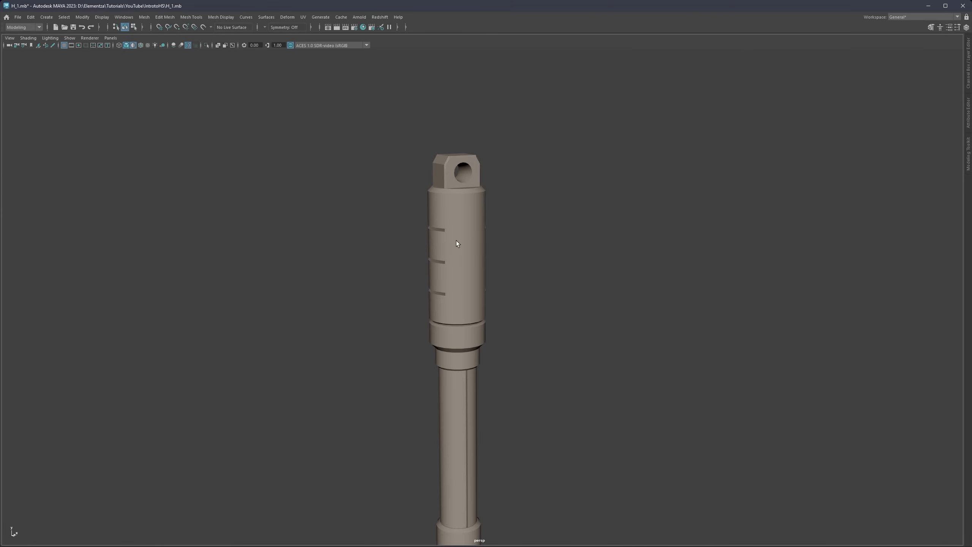
pyautogui.keyDown('alt'); pyautogui.moveTo(456, 241); pyautogui.dragTo(461, 212, button='middle'); pyautogui.keyUp('alt')
pyautogui.keyDown('alt'); pyautogui.moveTo(466, 212); pyautogui.dragTo(456, 216, button='right'); pyautogui.keyUp('alt')
pyautogui.keyDown('alt'); pyautogui.moveTo(456, 217); pyautogui.dragTo(451, 212, button='middle'); pyautogui.keyUp('alt')
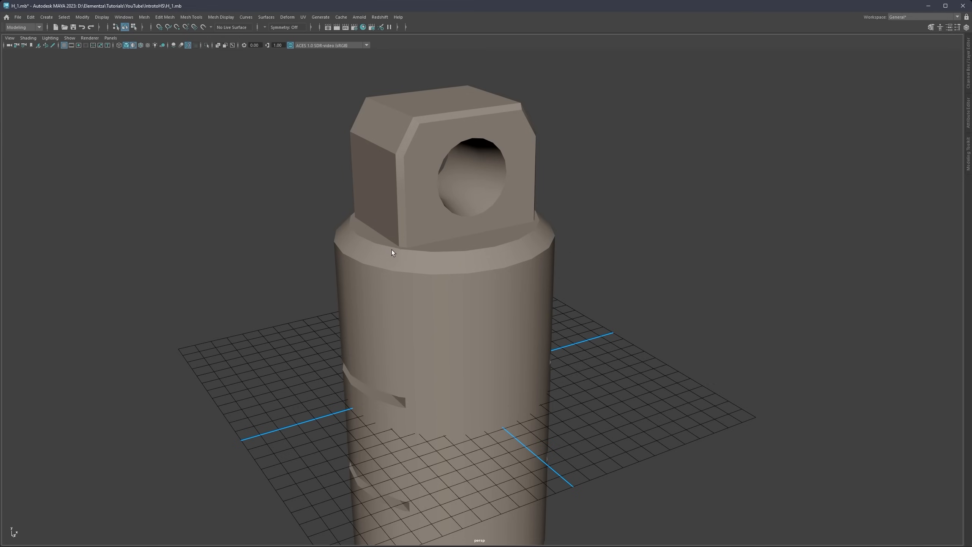
# Step: Create a polygon cylinder with 24 axis divisions
pyautogui.keyDown('shift'); pyautogui.rightClick(604, 185); pyautogui.keyUp('shift')
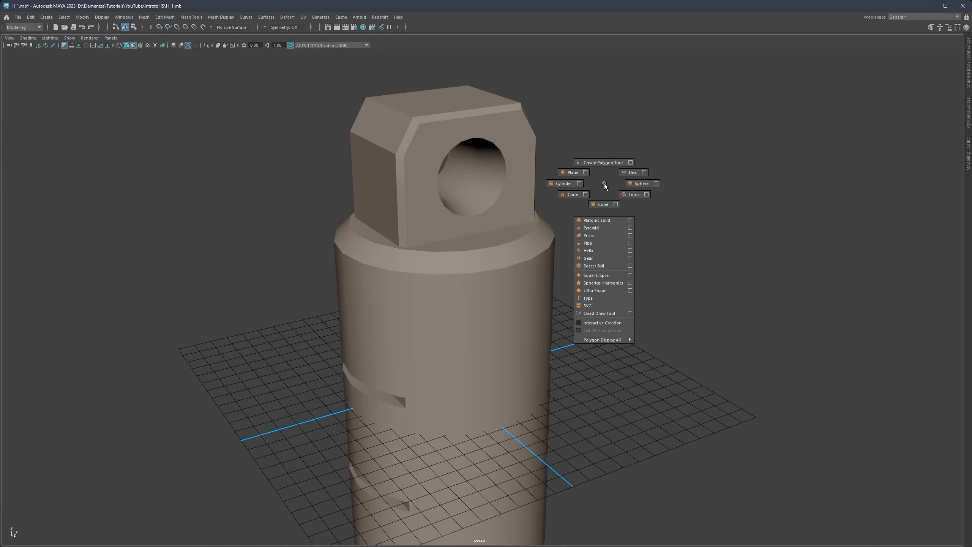
pyautogui.click(581, 184)
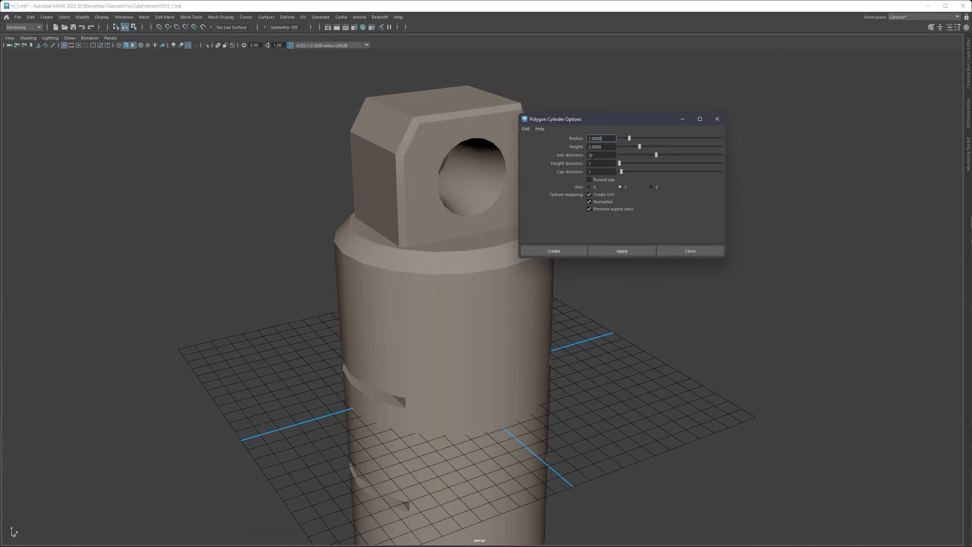
pyautogui.doubleClick(591, 155)
pyautogui.click(620, 252)
pyautogui.click(695, 253)
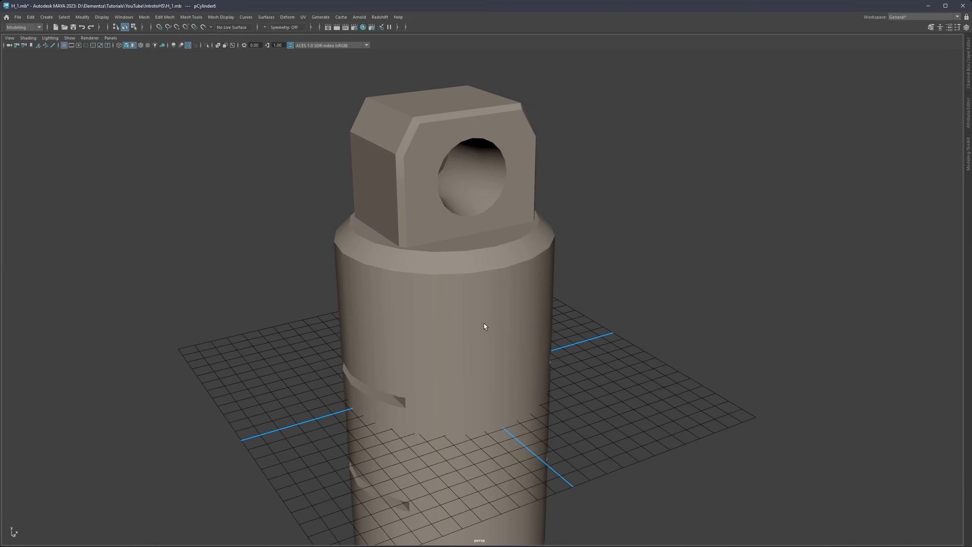
# Step: Scale the new cylinder uniformly to the main barrel's diameter and raise it to the barrel's upper end
pyautogui.press('w')
pyautogui.scroll(-6, 483, 314)
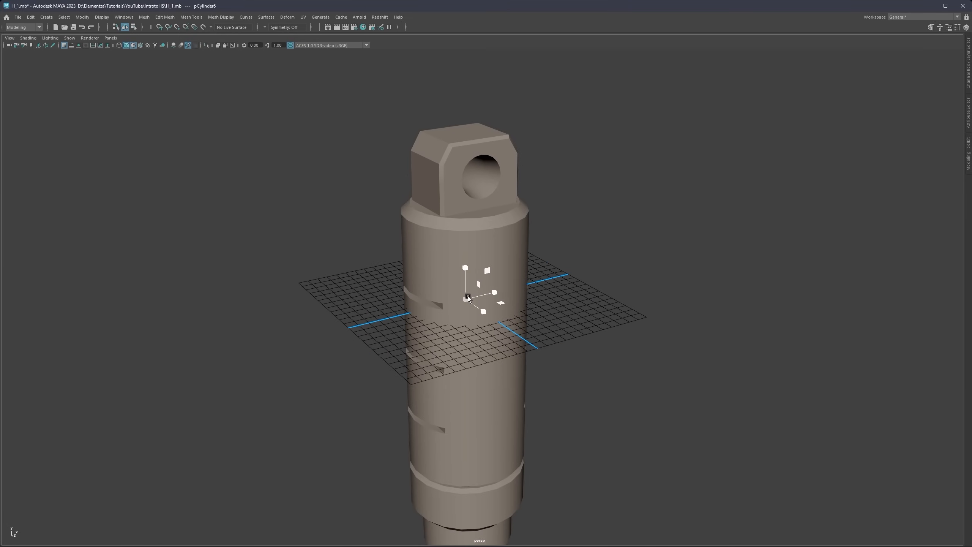
pyautogui.moveTo(468, 297); pyautogui.dragTo(557, 291)
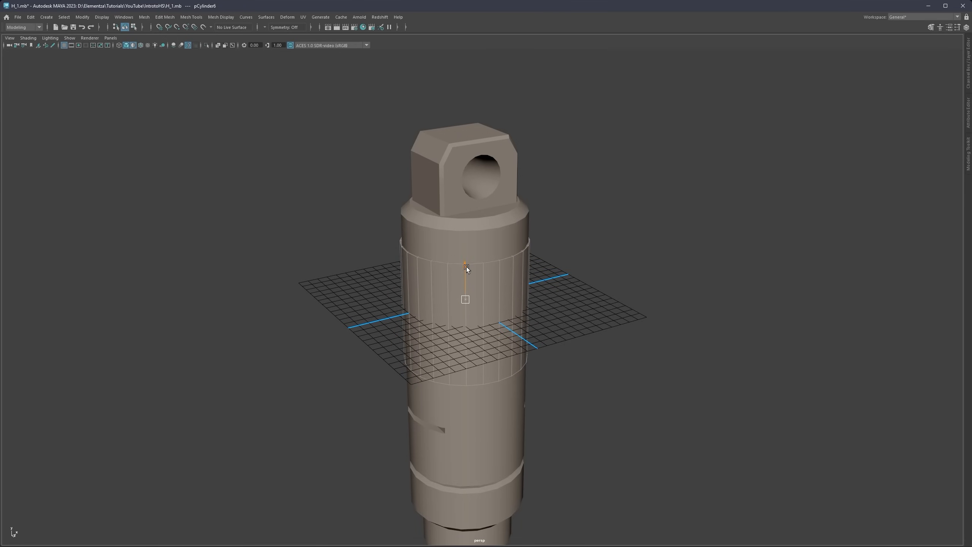
pyautogui.press('w')
pyautogui.moveTo(467, 267); pyautogui.dragTo(467, 232)
# Step: Isolate the new cylinder and delete all of its top cap faces
pyautogui.hotkey('ctrl', '1')
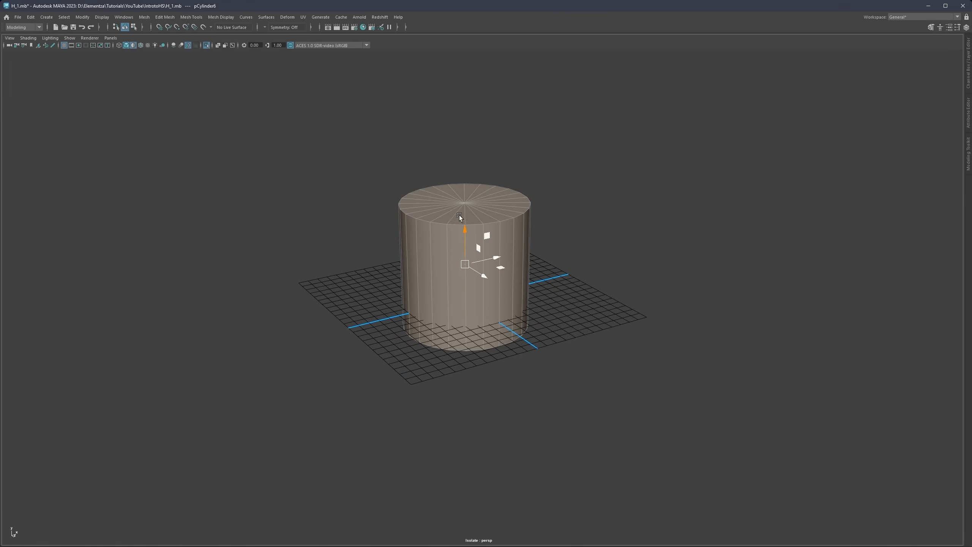
pyautogui.keyDown('alt'); pyautogui.moveTo(459, 215); pyautogui.dragTo(453, 311, button='middle'); pyautogui.keyUp('alt')
pyautogui.moveTo(458, 303); pyautogui.dragTo(458, 322, button='right')
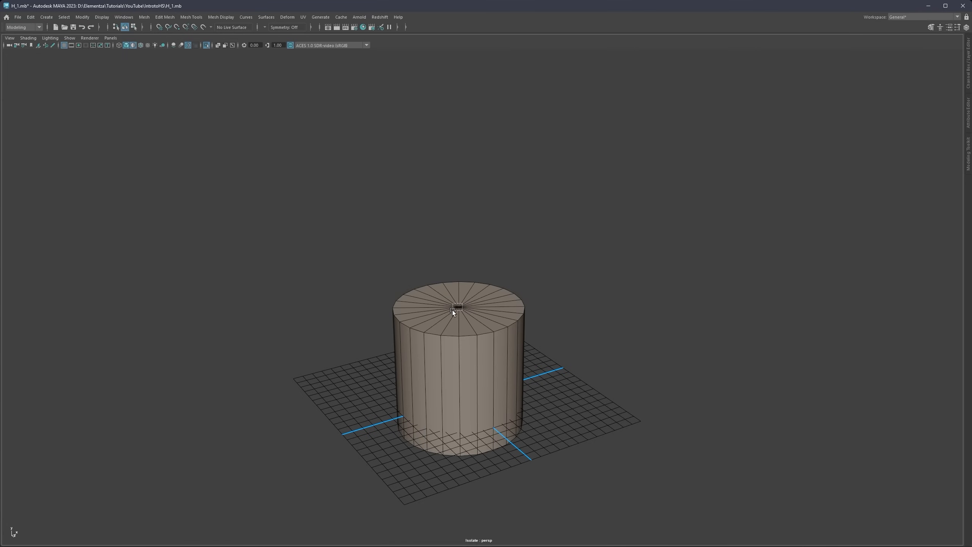
pyautogui.doubleClick(453, 311)
pyautogui.press('Delete')
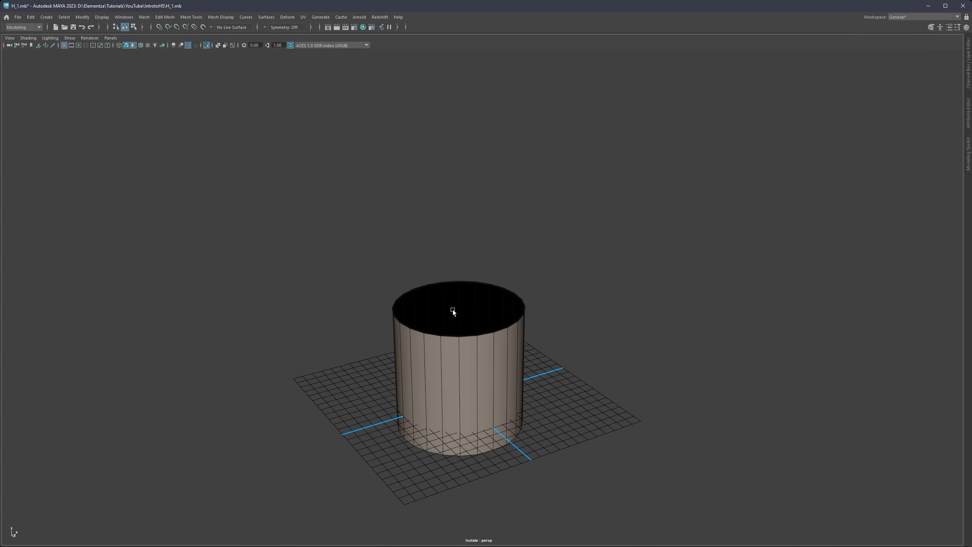
# Step: Try extruding the open top border edges inward and upward into a sloped shoulder, and bring back the piston for comparison
pyautogui.doubleClick(449, 335)
pyautogui.moveTo(450, 329); pyautogui.dragTo(450, 309, button='right')
pyautogui.doubleClick(450, 336)
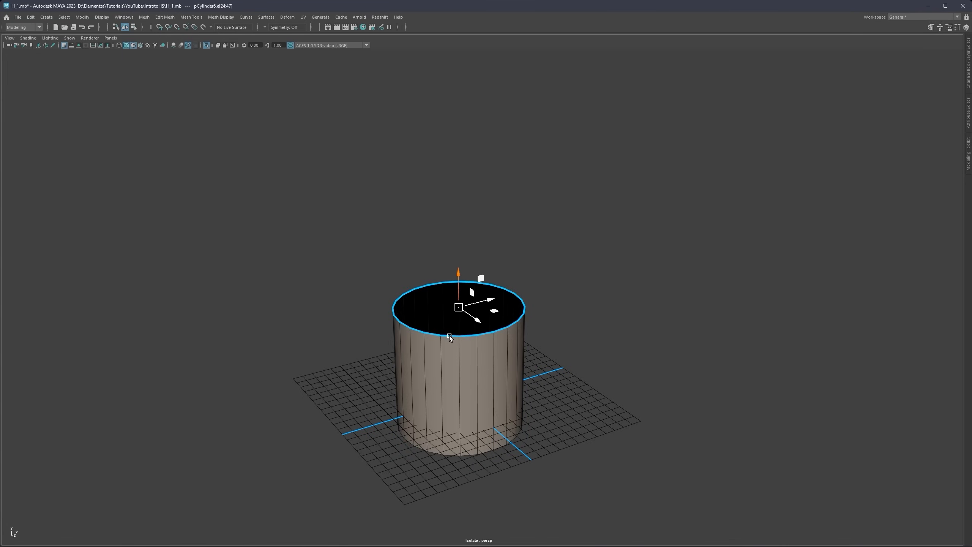
pyautogui.press('r')
pyautogui.hotkey('ctrl', 'e')
pyautogui.moveTo(459, 308)
pyautogui.mouseDown()
pyautogui.moveTo(459, 276)
pyautogui.moveTo(448, 303)
pyautogui.mouseUp()
pyautogui.hotkey('ctrl', '1')
pyautogui.scroll(3, 460, 337)
# Step: Try a narrow support bevel with Chamfer off on the edge loop where the shoulder meets the cylinder wall
pyautogui.doubleClick(455, 354)
pyautogui.keyDown('alt'); pyautogui.moveTo(532, 336); pyautogui.dragTo(520, 280, button='middle'); pyautogui.keyUp('alt')
pyautogui.scroll(1, 519, 282)
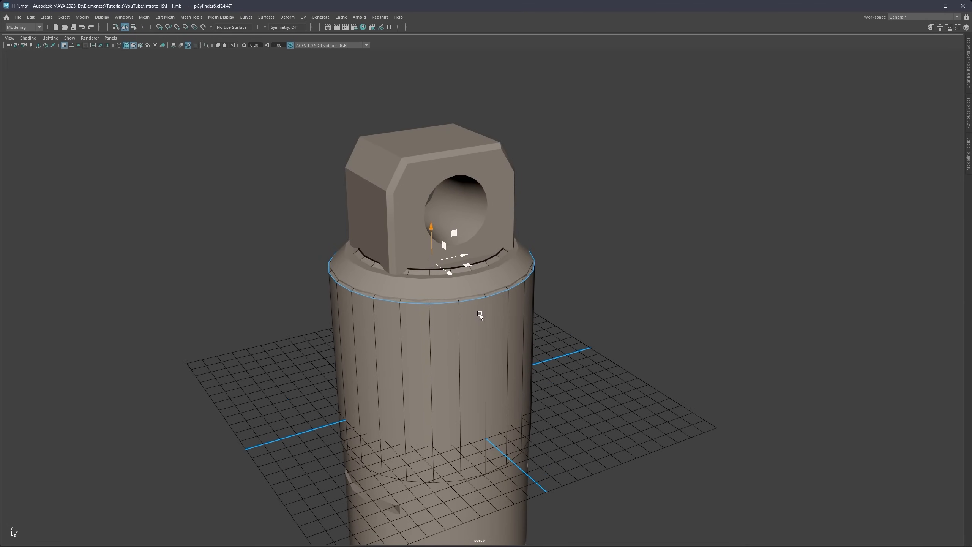
pyautogui.hotkey('ctrl', 'b')
pyautogui.click(698, 283)
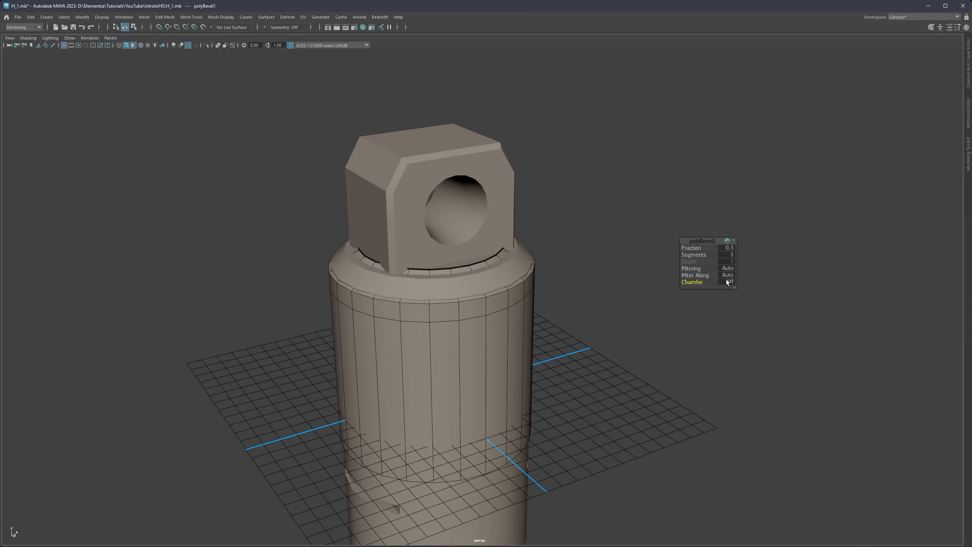
pyautogui.moveTo(691, 248); pyautogui.dragTo(560, 264)
pyautogui.press('q')
pyautogui.moveTo(544, 245); pyautogui.dragTo(579, 233, button='right')
# Step: Try smoothing the isolated test cylinder, with the rest of the piston shown again for comparison
pyautogui.scroll(3, 458, 304)
pyautogui.hotkey('ctrl', '1')
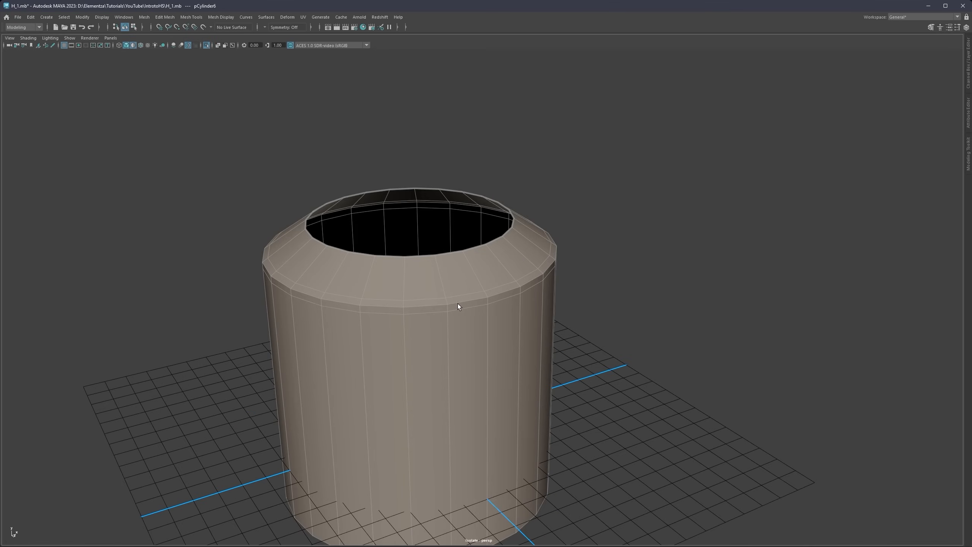
pyautogui.keyDown('alt'); pyautogui.moveTo(409, 306); pyautogui.dragTo(447, 285, button='middle'); pyautogui.keyUp('alt')
pyautogui.scroll(1, 444, 278)
pyautogui.moveTo(455, 267); pyautogui.dragTo(501, 286, button='right')
pyautogui.click(609, 196)
pyautogui.hotkey('ctrl', '1')
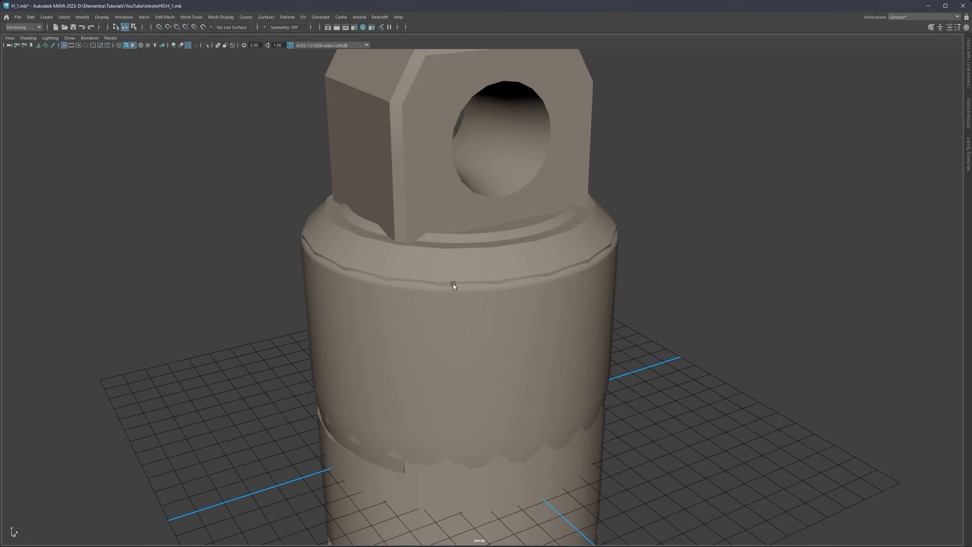
# Step: Inspect the smoothed cylinder's density and its opening border where it meets the lug, in context and isolated
pyautogui.click(453, 284)
pyautogui.press('w')
pyautogui.keyDown('alt'); pyautogui.moveTo(390, 256); pyautogui.dragTo(414, 263); pyautogui.keyUp('alt')
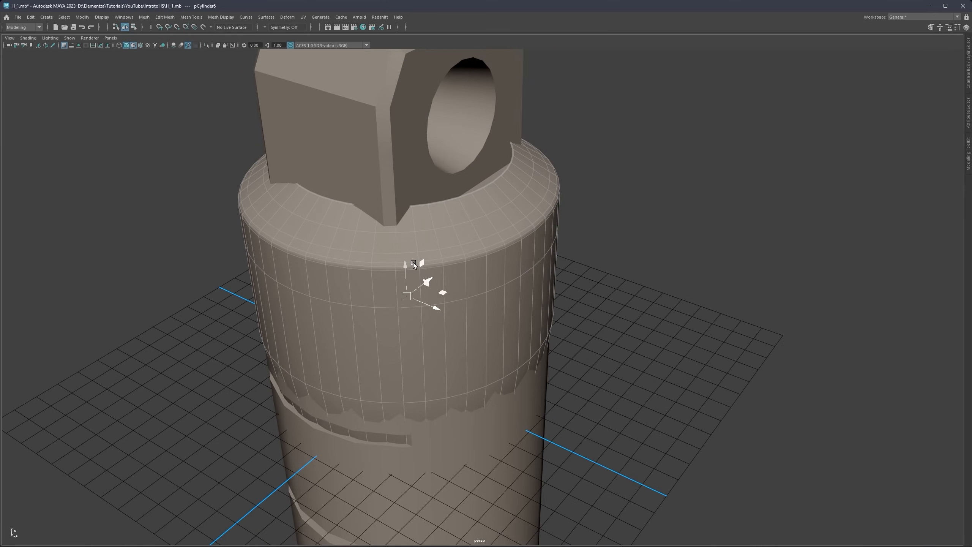
pyautogui.keyDown('alt'); pyautogui.moveTo(401, 240); pyautogui.dragTo(383, 254, button='right'); pyautogui.keyUp('alt')
pyautogui.keyDown('alt'); pyautogui.moveTo(383, 255); pyautogui.dragTo(434, 298, button='middle'); pyautogui.keyUp('alt')
pyautogui.keyDown('alt'); pyautogui.moveTo(434, 297); pyautogui.dragTo(412, 260); pyautogui.keyUp('alt')
pyautogui.moveTo(412, 261)
pyautogui.keyDown('alt'); pyautogui.mouseDown(button='right')
pyautogui.moveTo(443, 284)
pyautogui.moveTo(430, 262)
pyautogui.mouseUp(button='right'); pyautogui.keyUp('alt')
pyautogui.keyDown('alt'); pyautogui.moveTo(431, 262); pyautogui.dragTo(466, 319); pyautogui.keyUp('alt')
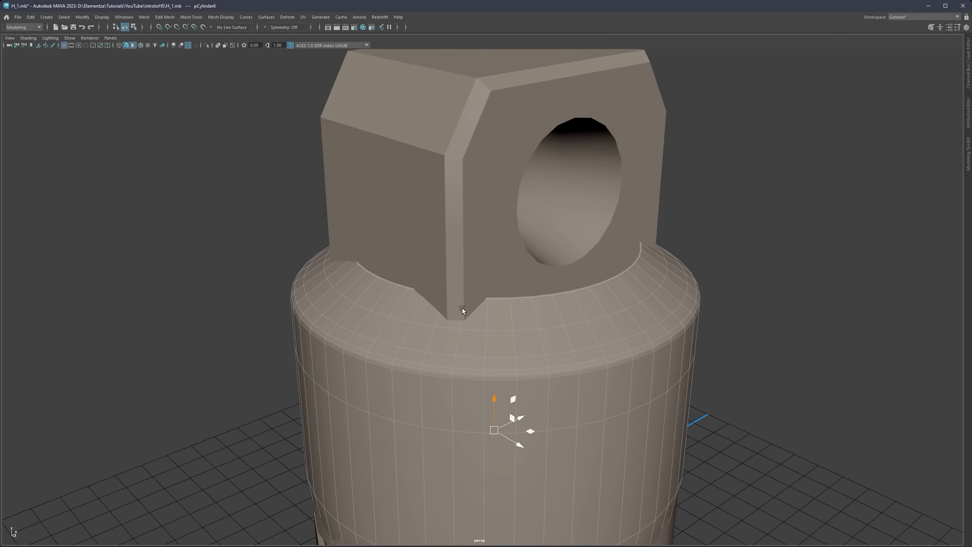
pyautogui.moveTo(493, 319); pyautogui.dragTo(494, 308, button='right')
pyautogui.doubleClick(500, 298)
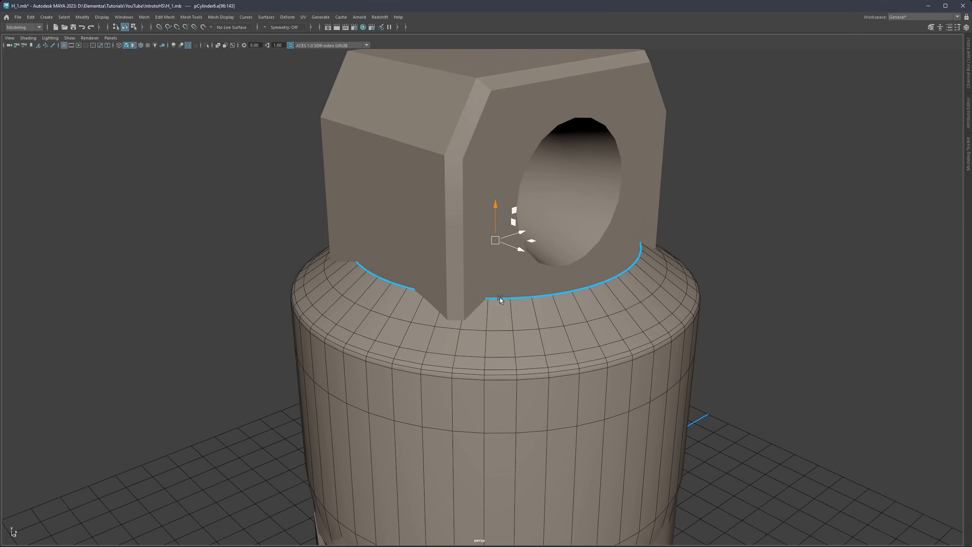
pyautogui.moveTo(461, 301)
pyautogui.keyDown('alt'); pyautogui.mouseDown()
pyautogui.moveTo(514, 294)
pyautogui.moveTo(464, 301)
pyautogui.moveTo(478, 304)
pyautogui.mouseUp(); pyautogui.keyUp('alt')
pyautogui.press('F8')
pyautogui.hotkey('ctrl', '1')
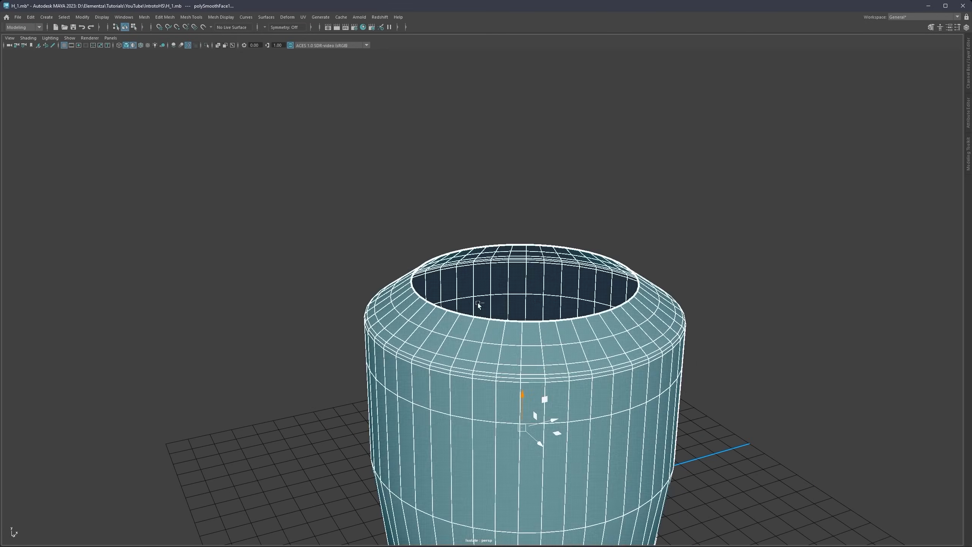
# Step: Undo the smoothing, bevel and shoulder extrusion on the new cylinder and return it to object mode
pyautogui.hotkey('ctrl', '1')
pyautogui.keyDown('alt'); pyautogui.moveTo(570, 392); pyautogui.dragTo(514, 330); pyautogui.keyUp('alt')
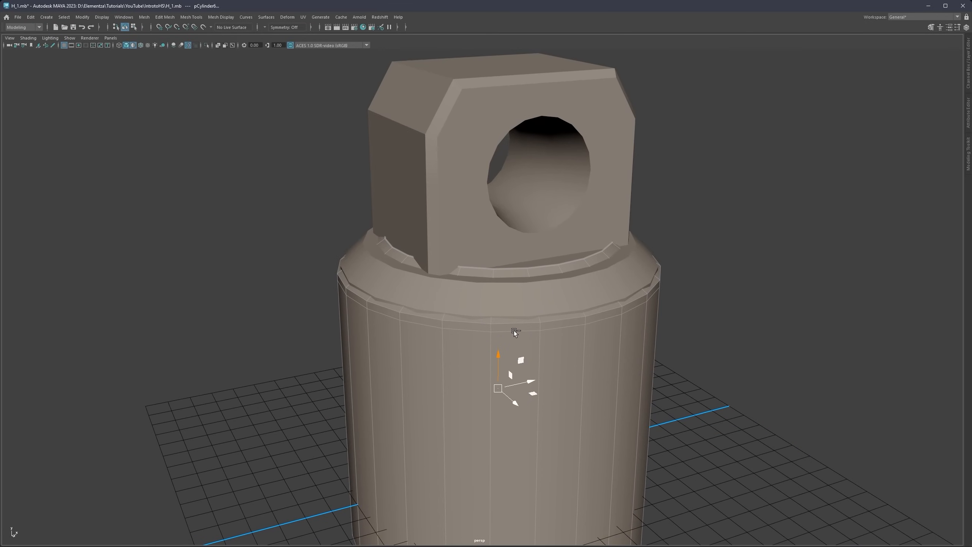
pyautogui.hotkey('ctrl', 'b')
pyautogui.hotkey('ctrl', 'z')
pyautogui.hotkey('ctrl', '1')
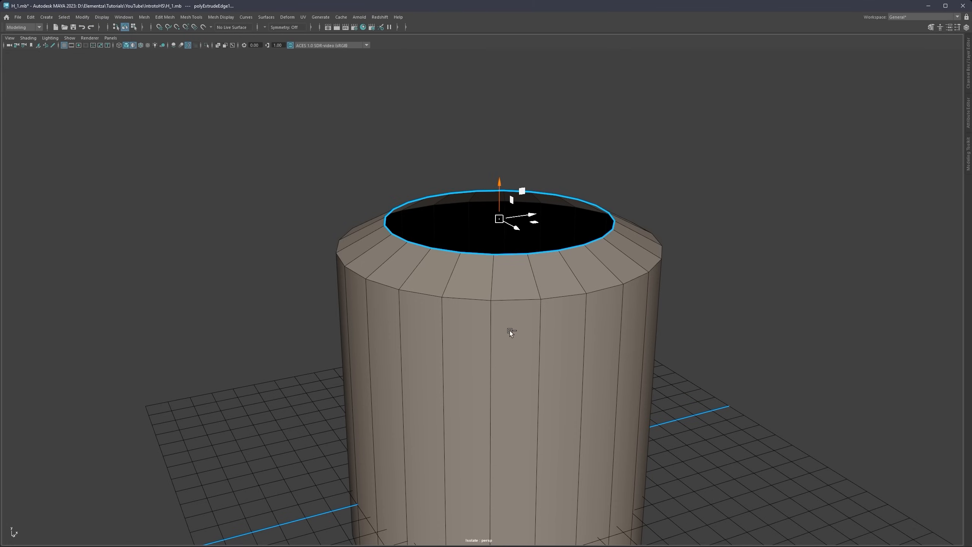
pyautogui.scroll(-3, 509, 330)
pyautogui.keyDown('alt'); pyautogui.moveTo(541, 363); pyautogui.dragTo(471, 284, button='middle'); pyautogui.keyUp('alt')
pyautogui.keyDown('alt'); pyautogui.moveTo(471, 284); pyautogui.dragTo(456, 282); pyautogui.keyUp('alt')
pyautogui.moveTo(457, 288); pyautogui.dragTo(482, 275, button='right')
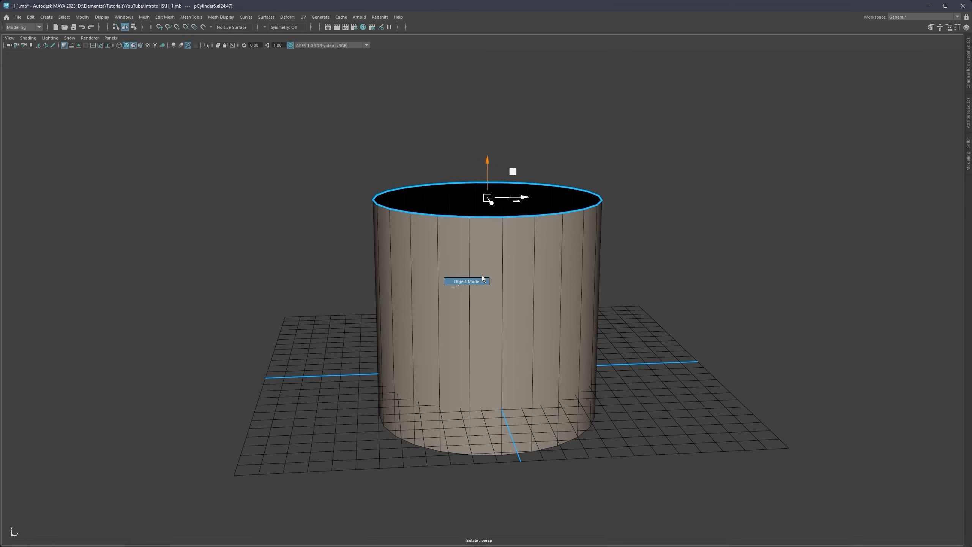
# Step: Show the whole piston again and move the open-topped cylinder straight up until it clears the lug
pyautogui.hotkey('ctrl', '1')
pyautogui.keyDown('alt'); pyautogui.moveTo(482, 276); pyautogui.dragTo(454, 261); pyautogui.keyUp('alt')
pyautogui.press('r')
pyautogui.press('w')
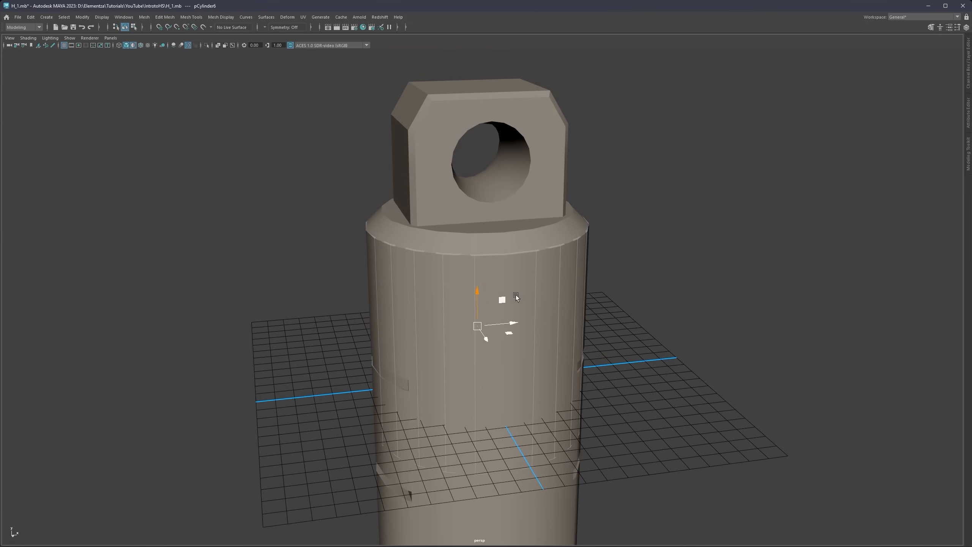
pyautogui.keyDown('alt'); pyautogui.moveTo(516, 295); pyautogui.dragTo(467, 255, button='right'); pyautogui.keyUp('alt')
pyautogui.scroll(-2, 470, 268)
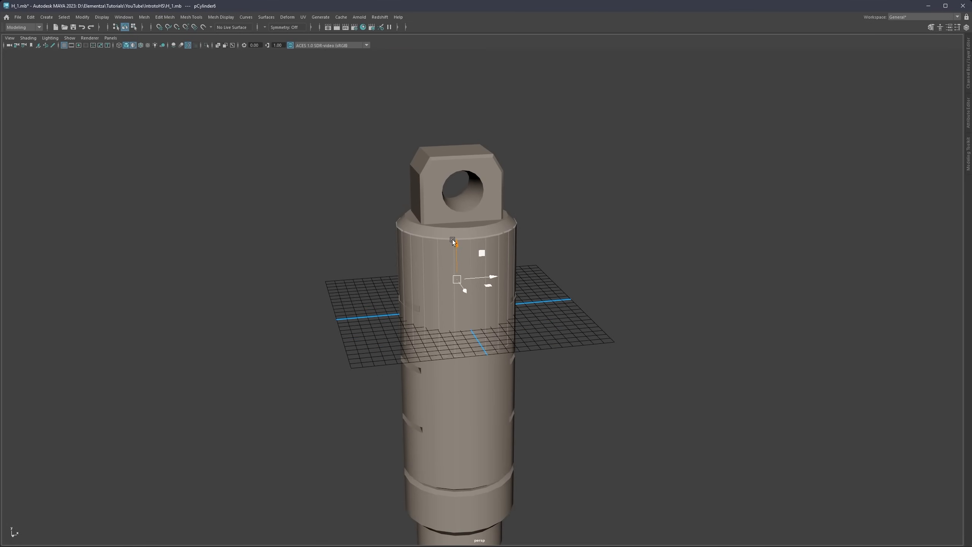
pyautogui.keyDown('alt'); pyautogui.moveTo(478, 275); pyautogui.dragTo(444, 92); pyautogui.keyUp('alt')
pyautogui.scroll(-4, 446, 247)
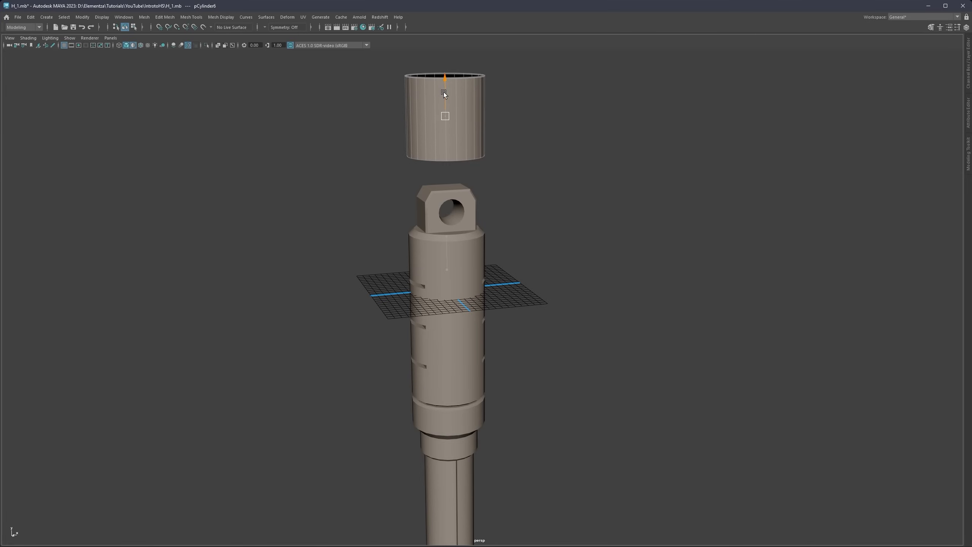
# Step: Delete all parts of the piston below the open-topped cylinder
pyautogui.scroll(-3, 494, 267)
pyautogui.keyDown('alt'); pyautogui.moveTo(494, 267); pyautogui.dragTo(478, 213, button='middle'); pyautogui.keyUp('alt')
pyautogui.moveTo(514, 158); pyautogui.dragTo(397, 520)
pyautogui.press('Delete')
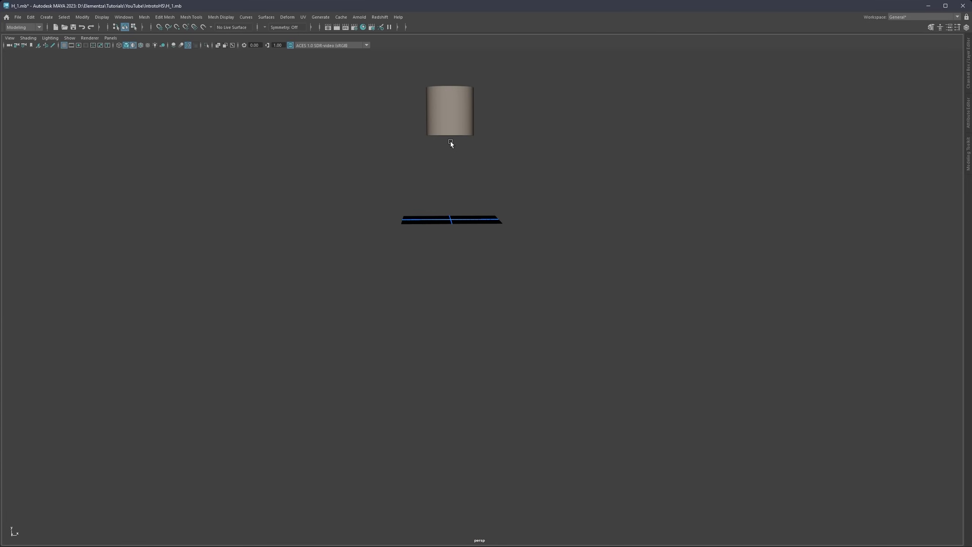
# Step: Move the open-topped cylinder back down to the grid at the scene's centre
pyautogui.click(453, 125)
pyautogui.moveTo(451, 92); pyautogui.dragTo(457, 199)
pyautogui.scroll(4, 458, 199)
pyautogui.keyDown('alt'); pyautogui.moveTo(441, 183); pyautogui.dragTo(462, 256, button='middle'); pyautogui.keyUp('alt')
pyautogui.scroll(3, 456, 240)
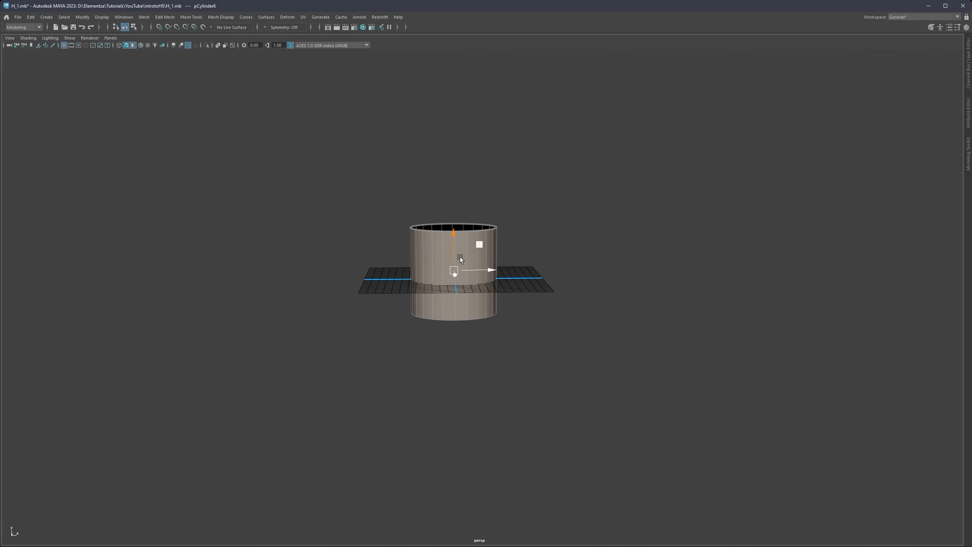
# Step: Unhide the backup piston and select all of its parts, toggling their visibility off and on
pyautogui.scroll(-4, 431, 238)
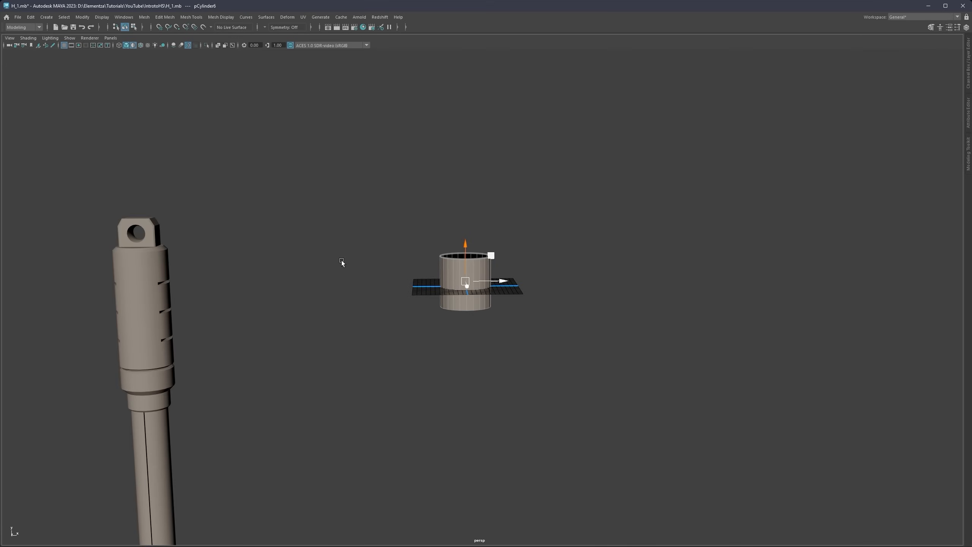
pyautogui.keyDown('alt'); pyautogui.moveTo(311, 268); pyautogui.dragTo(486, 194, button='middle'); pyautogui.keyUp('alt')
pyautogui.moveTo(429, 86); pyautogui.dragTo(254, 540)
pyautogui.scroll(-3, 360, 325)
pyautogui.keyDown('alt'); pyautogui.moveTo(373, 302); pyautogui.dragTo(420, 270, button='middle'); pyautogui.keyUp('alt')
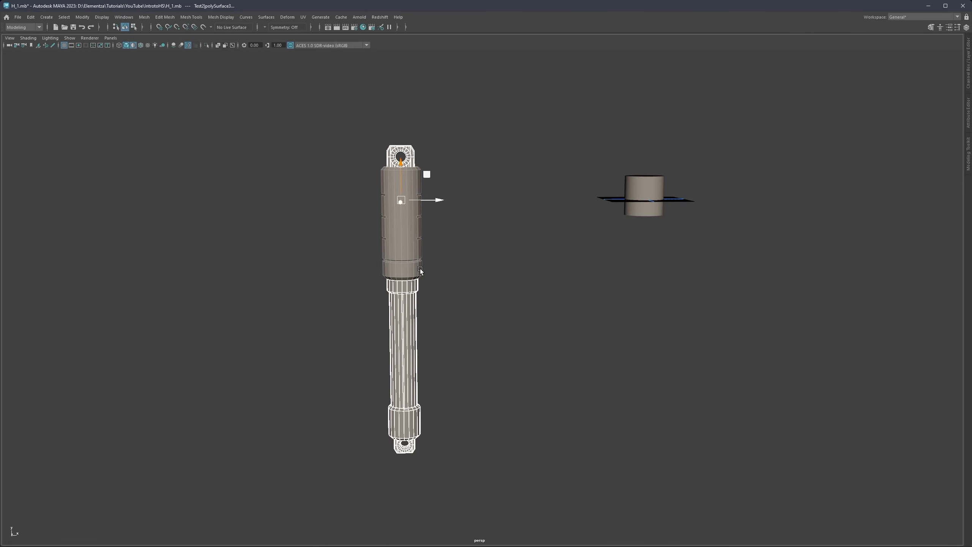
pyautogui.hotkey('ctrl', 'h')
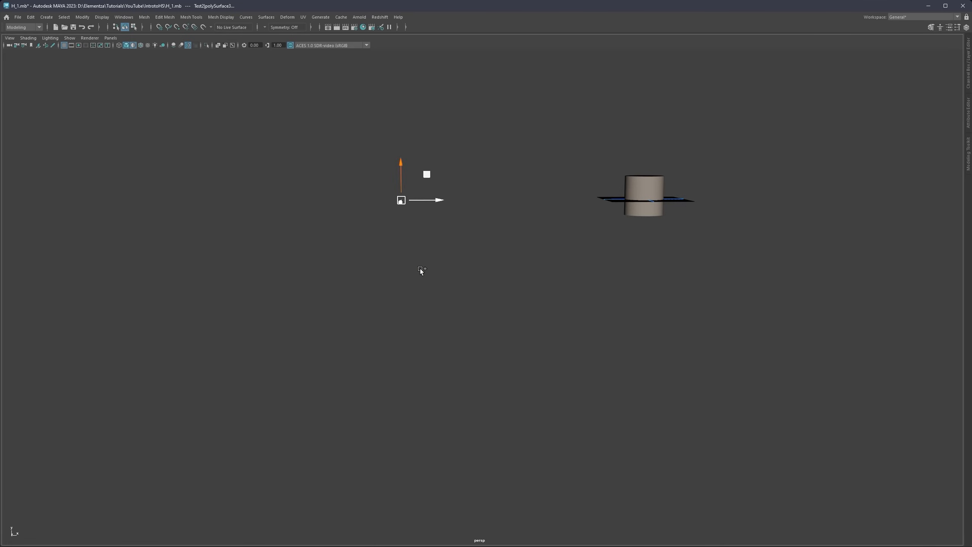
pyautogui.hotkey('shift', 'h')
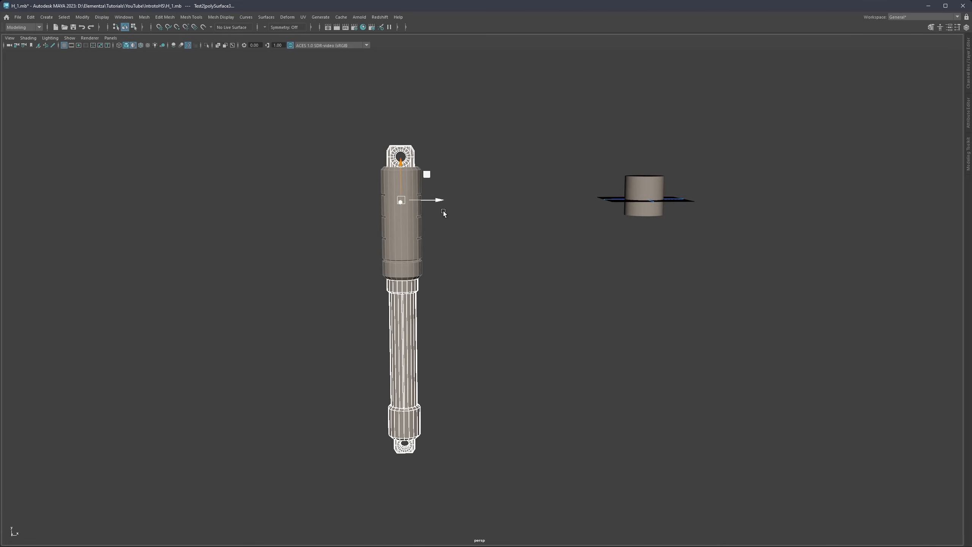
# Step: Move the backup piston sideways so it stands close beside the open-topped cylinder as a reference
pyautogui.moveTo(440, 200); pyautogui.dragTo(606, 199)
pyautogui.keyDown('alt'); pyautogui.moveTo(607, 199); pyautogui.dragTo(440, 218, button='middle'); pyautogui.keyUp('alt')
pyautogui.keyDown('alt'); pyautogui.moveTo(440, 219); pyautogui.dragTo(489, 203, button='right'); pyautogui.keyUp('alt')
pyautogui.keyDown('alt'); pyautogui.moveTo(489, 203); pyautogui.dragTo(441, 245, button='middle'); pyautogui.keyUp('alt')
pyautogui.moveTo(439, 236); pyautogui.dragTo(418, 235)
# Step: Select the open-topped cylinder, show it beside the reference piston in the front view without the grid, and switch to vertex editing
pyautogui.click(512, 208)
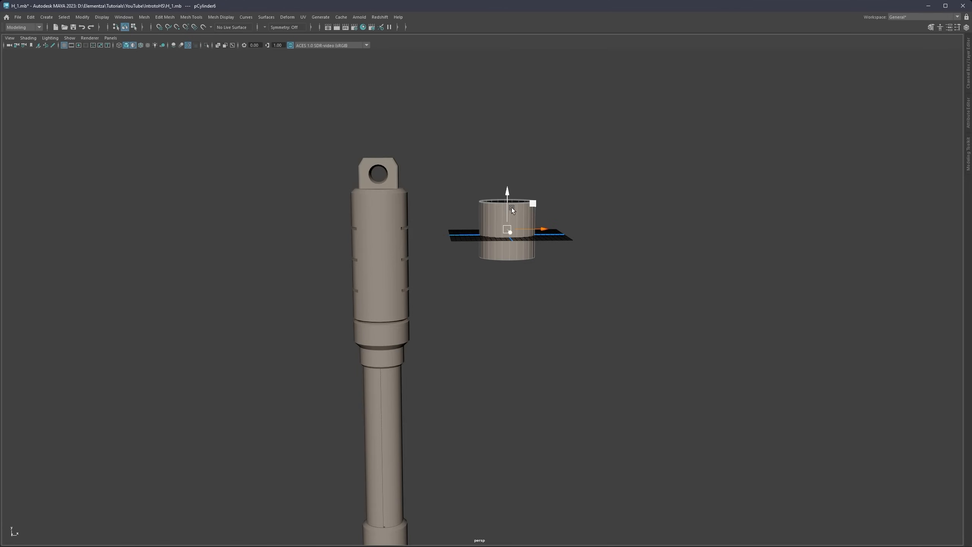
pyautogui.keyDown('alt'); pyautogui.moveTo(414, 213); pyautogui.dragTo(491, 228, button='middle'); pyautogui.keyUp('alt')
pyautogui.keyDown('alt'); pyautogui.moveTo(490, 225); pyautogui.dragTo(490, 222); pyautogui.keyUp('alt')
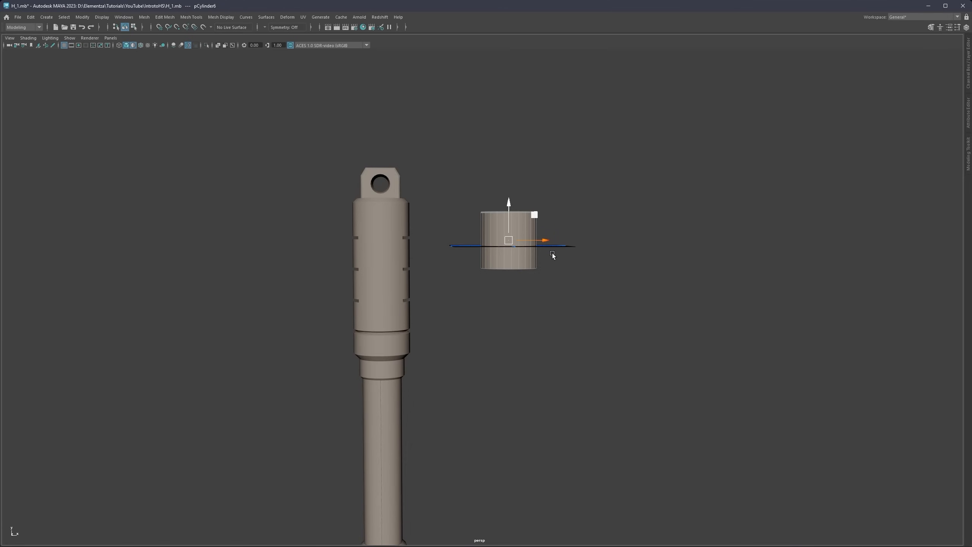
pyautogui.press('space')
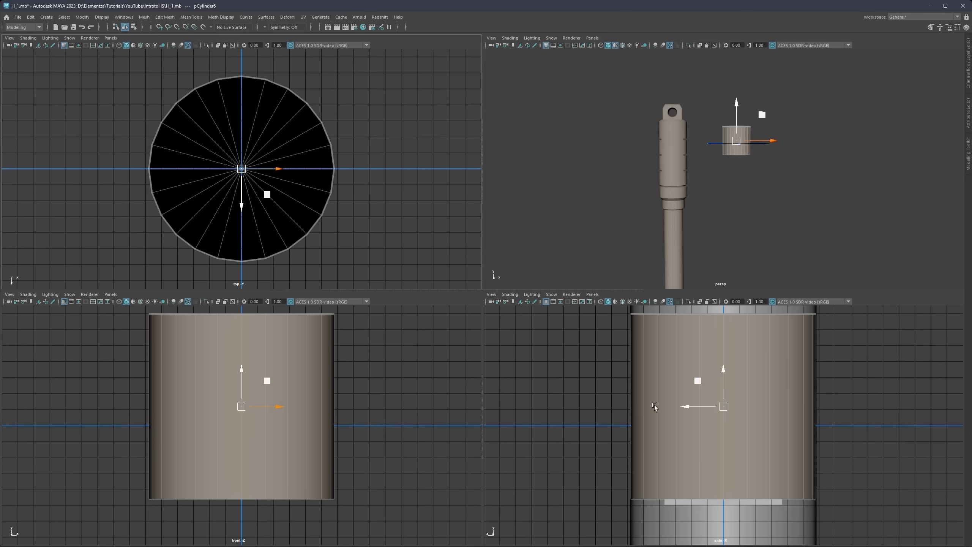
pyautogui.scroll(-5, 666, 400)
pyautogui.scroll(-3, 357, 384)
pyautogui.scroll(-3, 357, 384)
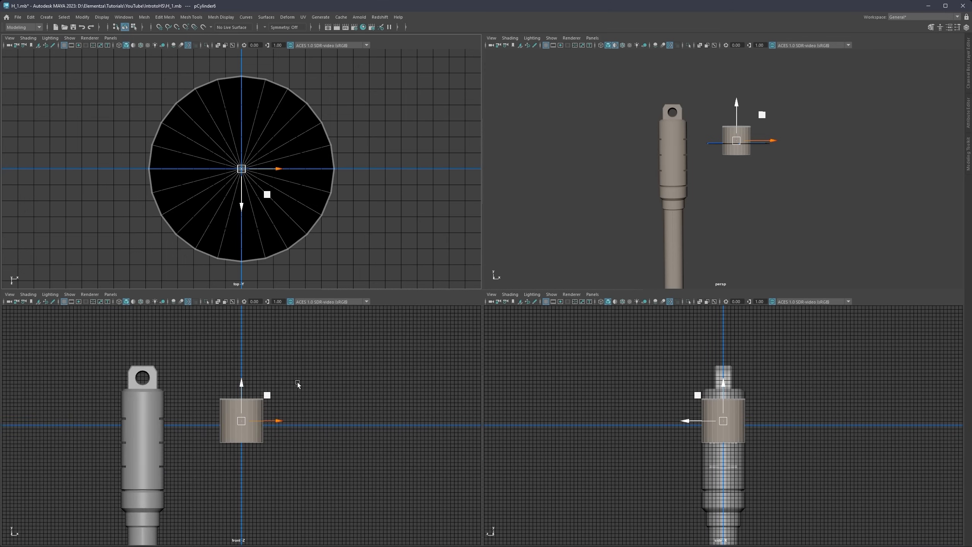
pyautogui.press('space')
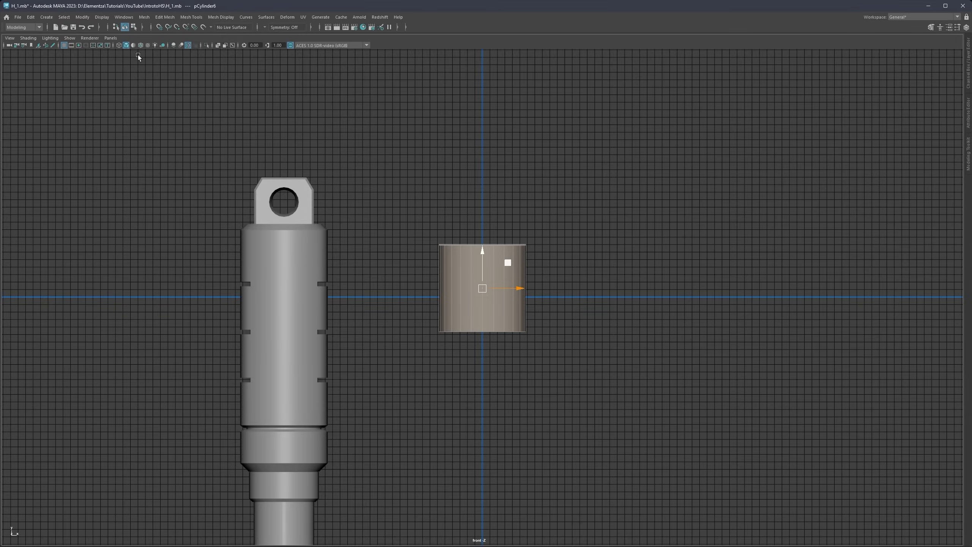
pyautogui.click(64, 47)
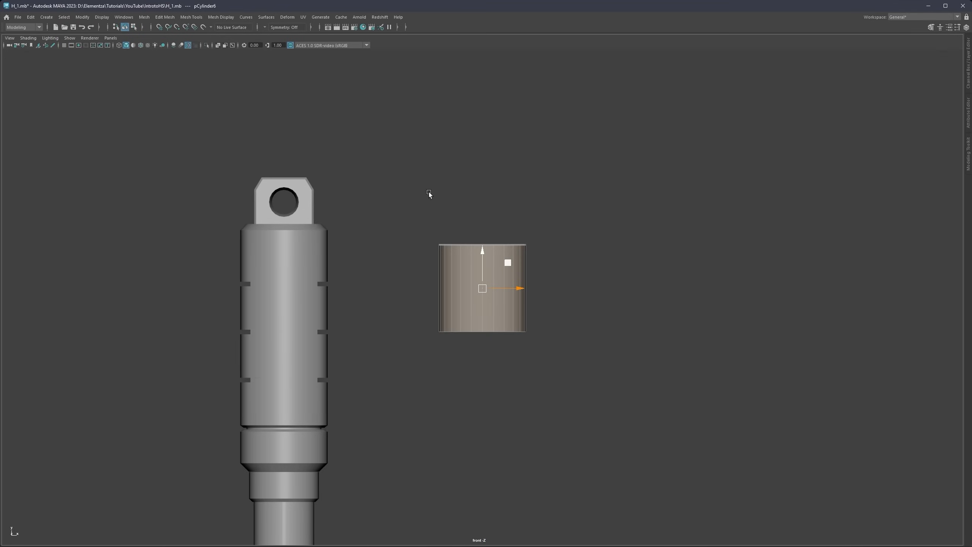
pyautogui.keyDown('alt'); pyautogui.moveTo(433, 226); pyautogui.dragTo(475, 218, button='middle'); pyautogui.keyUp('alt')
pyautogui.scroll(3, 468, 226)
pyautogui.keyDown('alt'); pyautogui.moveTo(411, 224); pyautogui.dragTo(449, 211, button='middle'); pyautogui.keyUp('alt')
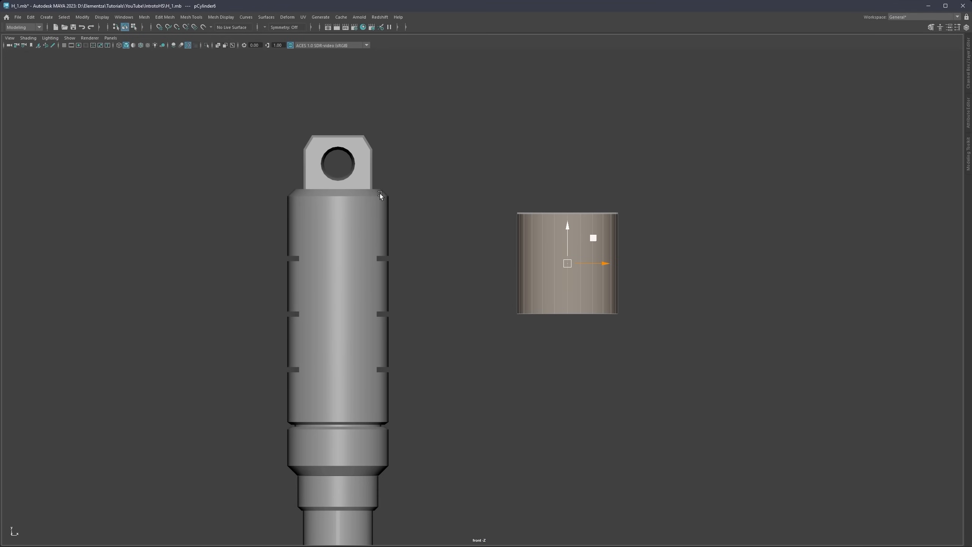
pyautogui.moveTo(545, 206); pyautogui.dragTo(516, 206, button='right')
pyautogui.moveTo(549, 167); pyautogui.dragTo(505, 191)
pyautogui.moveTo(695, 157); pyautogui.dragTo(475, 229)
pyautogui.moveTo(566, 181); pyautogui.dragTo(497, 198)
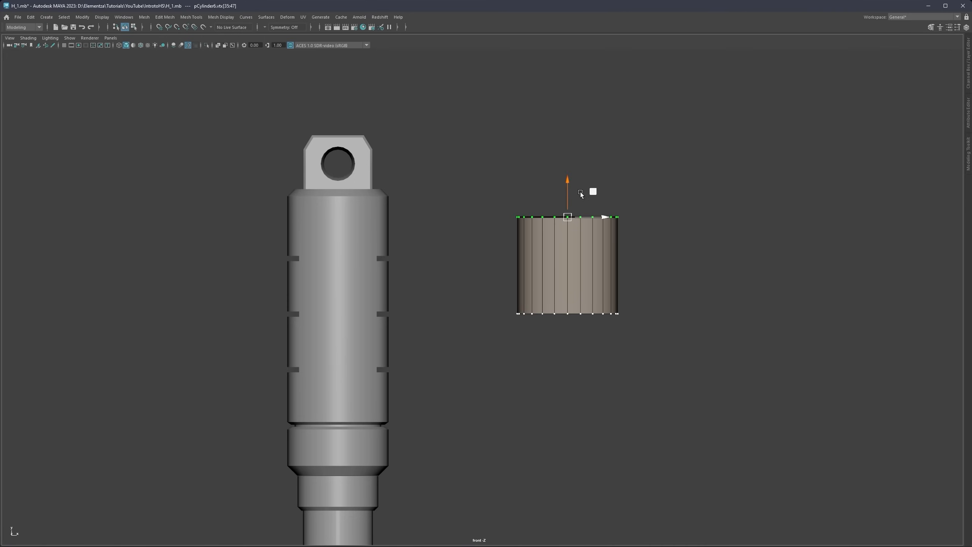
pyautogui.moveTo(568, 181); pyautogui.dragTo(576, 213)
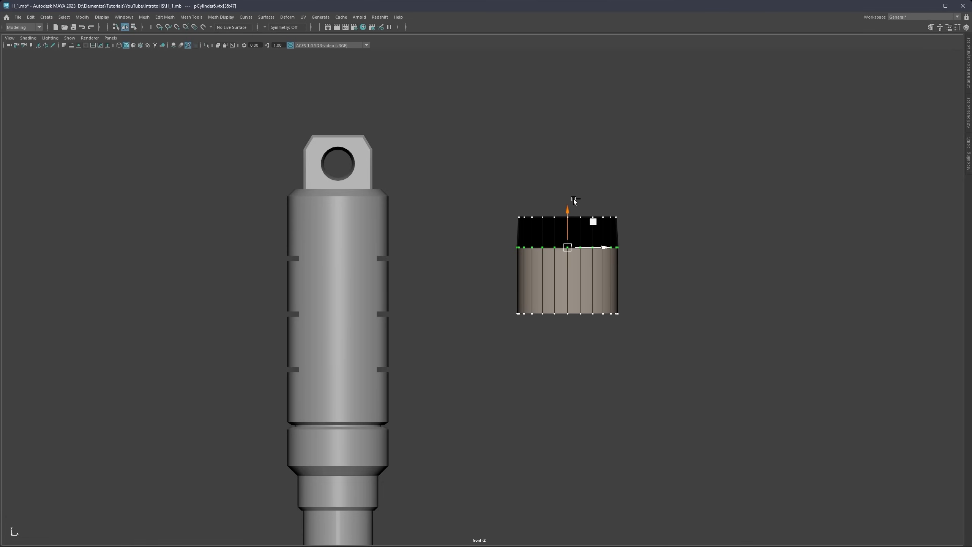
pyautogui.hotkey('ctrl', 'z')
# Step: Raise the cylinder's complete top ring of vertices, snapping it to the lower edge of the chamfer on the reference body
pyautogui.moveTo(549, 176); pyautogui.dragTo(500, 210)
pyautogui.moveTo(685, 166); pyautogui.dragTo(475, 252)
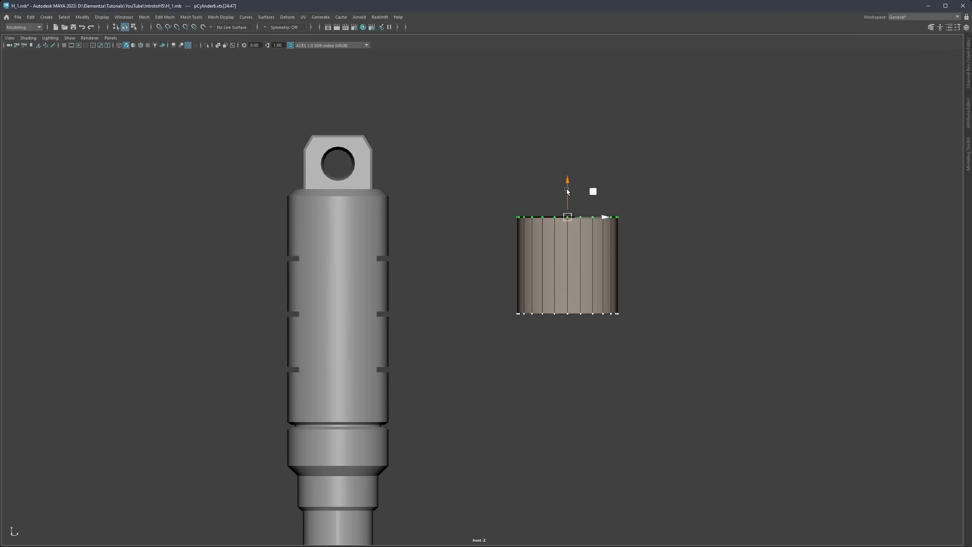
pyautogui.press('v')
pyautogui.moveTo(569, 190); pyautogui.dragTo(392, 198)
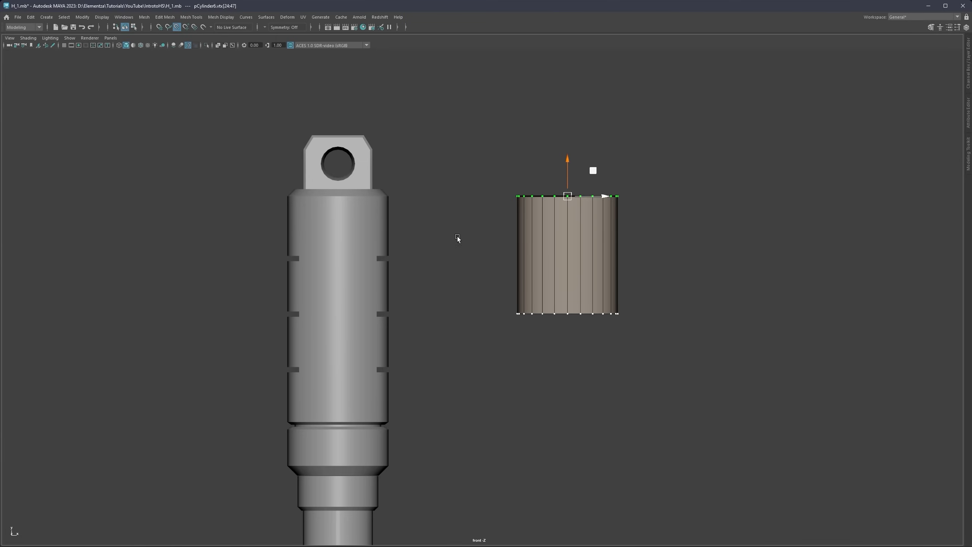
# Step: Lower the cylinder's bottom ring of vertices, snapping it to the bottom edge of the reference's wide collar, just above its taper
pyautogui.moveTo(694, 285); pyautogui.dragTo(430, 334)
pyautogui.moveTo(673, 259); pyautogui.dragTo(435, 346)
pyautogui.press('v')
pyautogui.moveTo(569, 281); pyautogui.dragTo(389, 461)
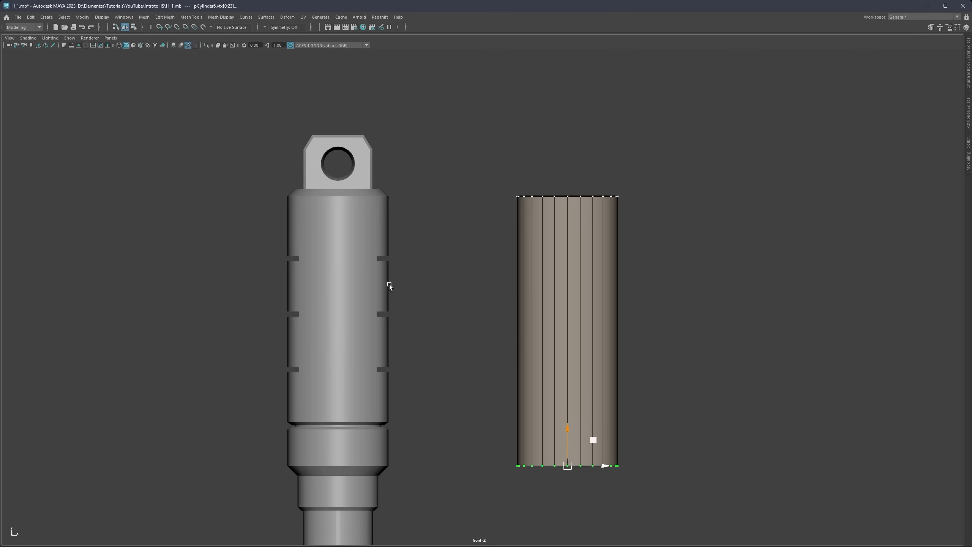
# Step: Return to the perspective view and select the full border edge loop around the cylinder's open top
pyautogui.press('space')
pyautogui.press('space')
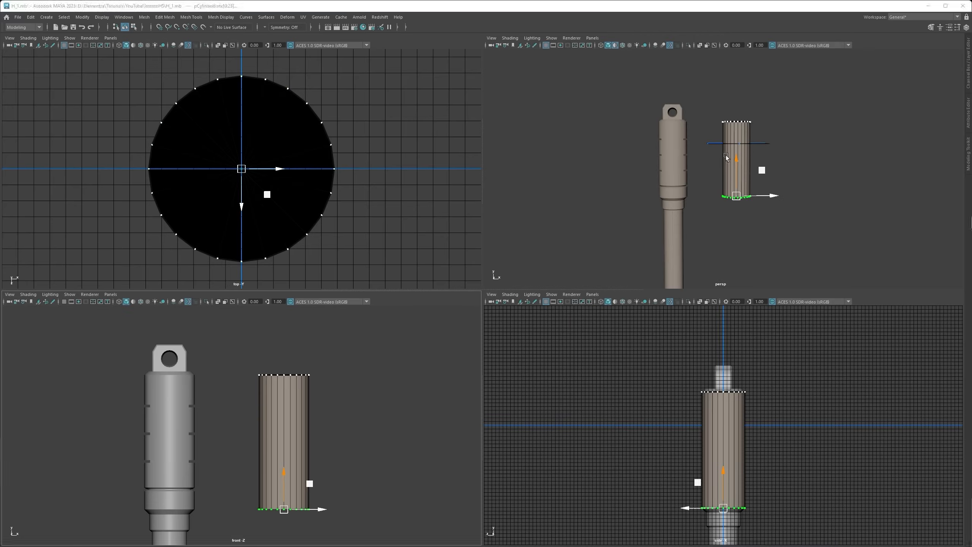
pyautogui.press('space')
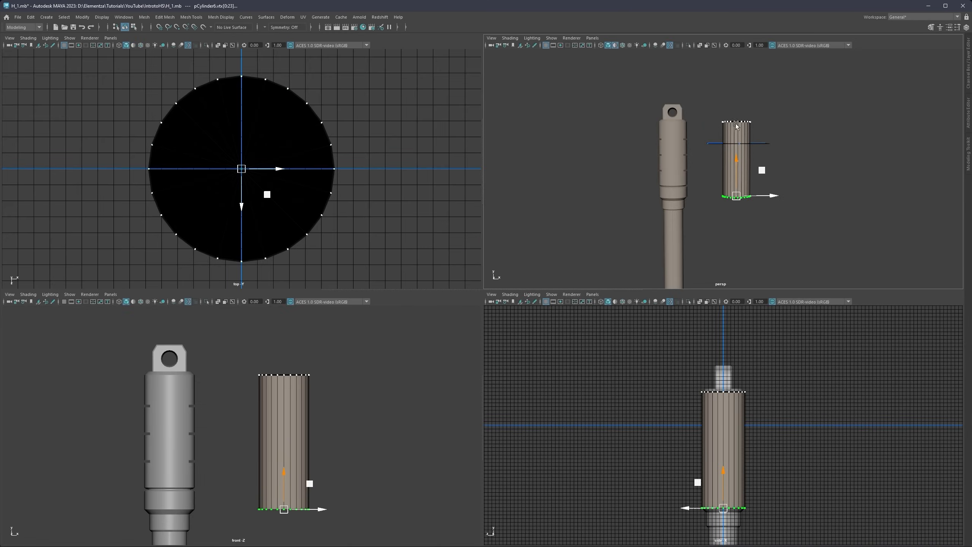
pyautogui.press('space')
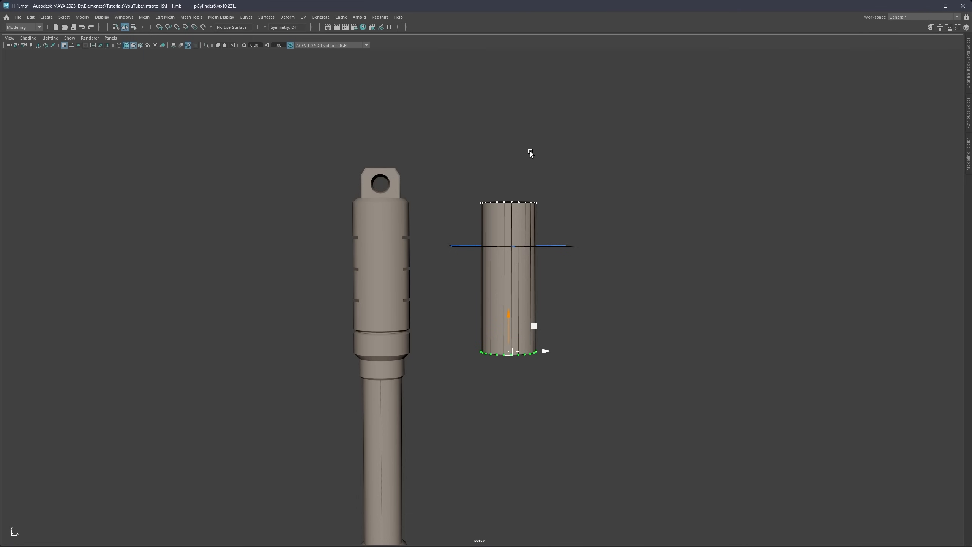
pyautogui.scroll(5, 545, 269)
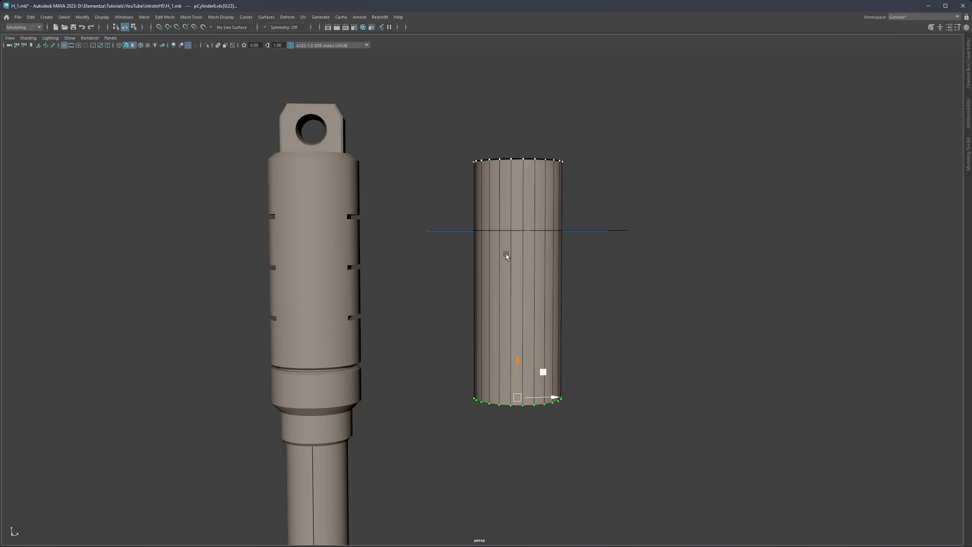
pyautogui.keyDown('alt'); pyautogui.moveTo(506, 254); pyautogui.dragTo(501, 220); pyautogui.keyUp('alt')
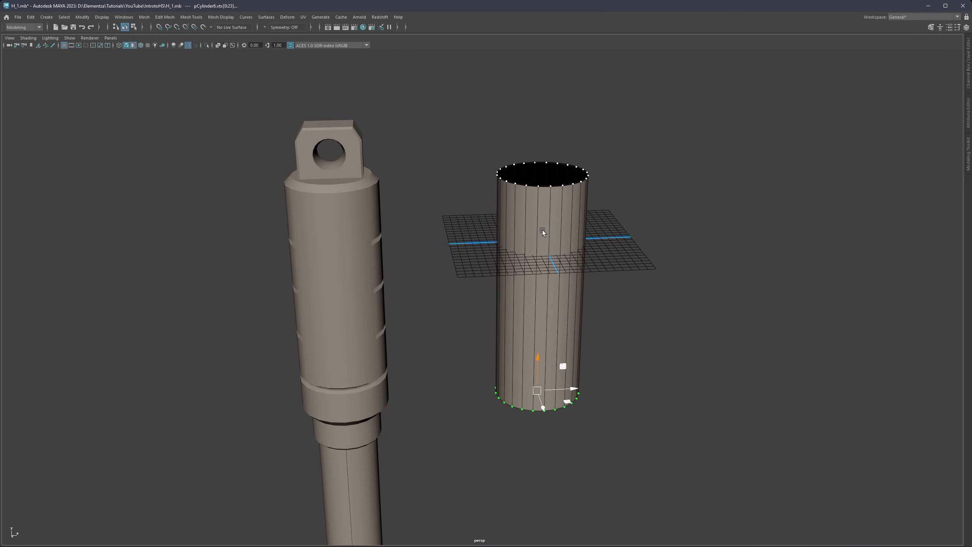
pyautogui.press('q')
pyautogui.keyDown('alt'); pyautogui.moveTo(524, 207); pyautogui.dragTo(500, 275, button='middle'); pyautogui.keyUp('alt')
pyautogui.scroll(2, 500, 275)
pyautogui.scroll(3, 500, 275)
pyautogui.moveTo(519, 230); pyautogui.dragTo(517, 204, button='right')
pyautogui.doubleClick(535, 217)
pyautogui.keyDown('alt'); pyautogui.moveTo(539, 223); pyautogui.dragTo(502, 262, button='middle'); pyautogui.keyUp('alt')
pyautogui.click(507, 253)
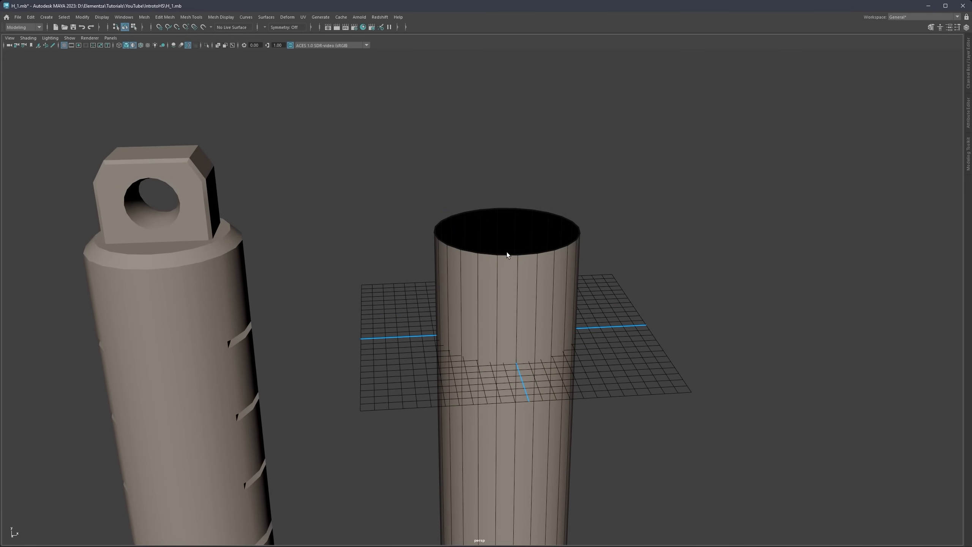
pyautogui.doubleClick(507, 254)
pyautogui.keyDown('alt'); pyautogui.moveTo(514, 232); pyautogui.dragTo(489, 225); pyautogui.keyUp('alt')
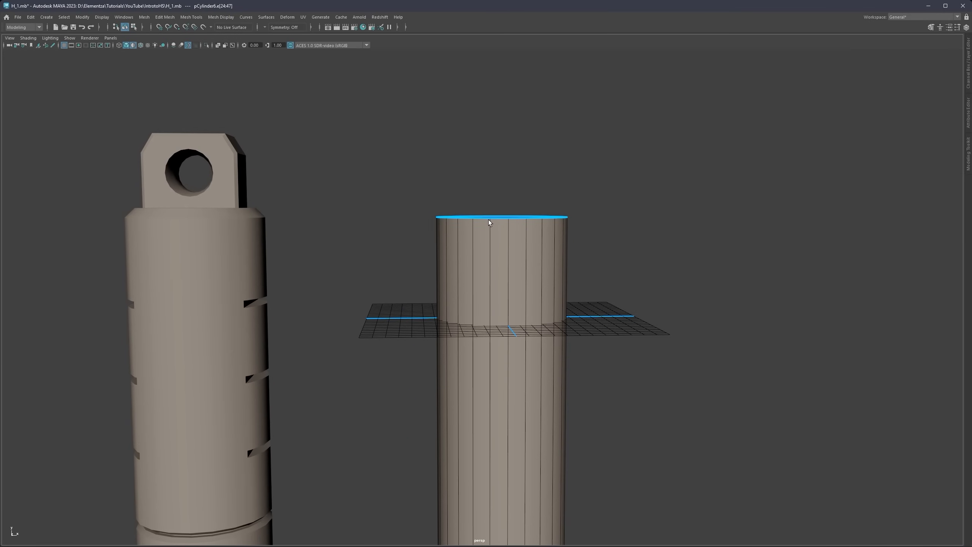
# Step: In the front view, raise the cylinder's top vertices by snapping them to the upper edge of the reference body's chamfer
pyautogui.press('space')
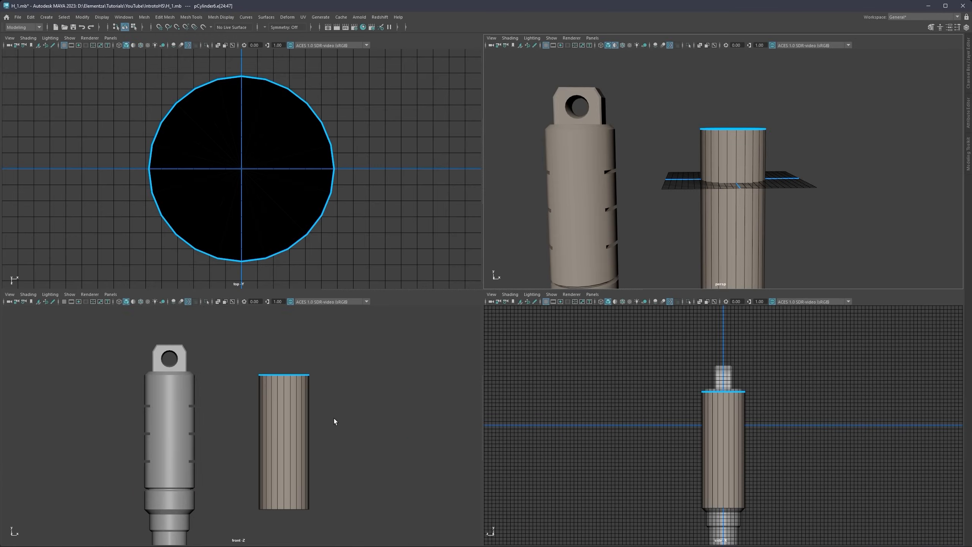
pyautogui.press('space')
pyautogui.moveTo(509, 185); pyautogui.dragTo(509, 179, button='right')
pyautogui.moveTo(655, 177); pyautogui.dragTo(497, 209)
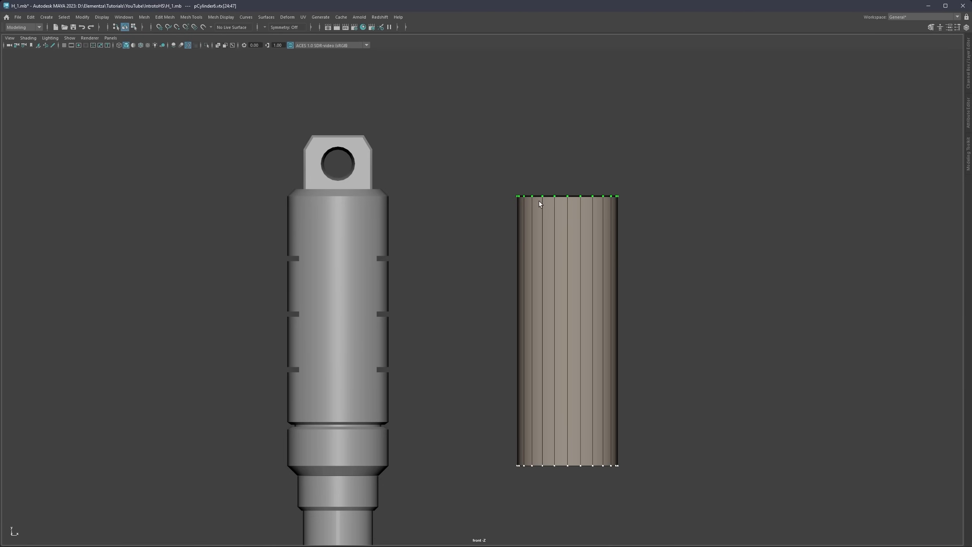
pyautogui.press('w')
pyautogui.press('v')
pyautogui.moveTo(567, 170); pyautogui.dragTo(379, 190)
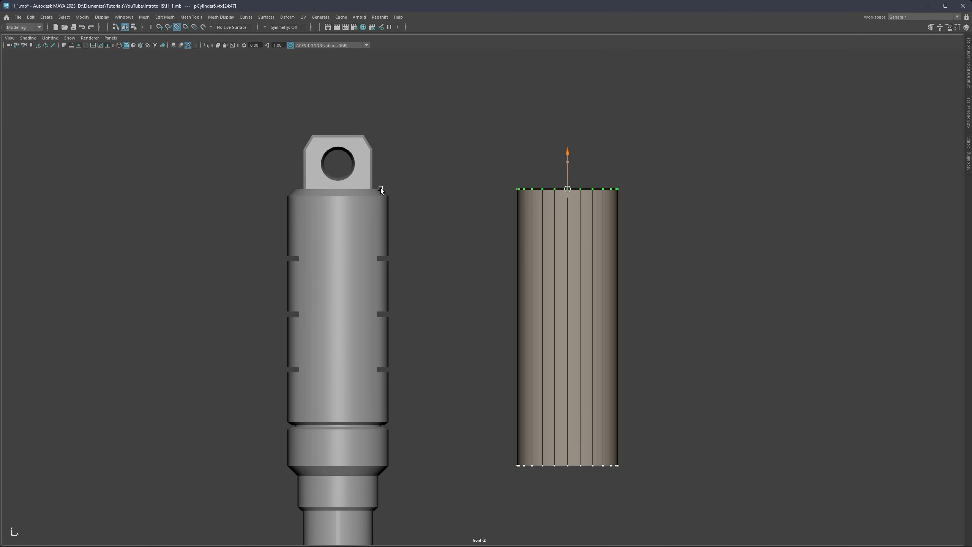
pyautogui.moveTo(380, 188); pyautogui.dragTo(382, 186)
# Step: Close the cylinder's open top by extruding its border edges inward in perspective and merging the inner ring into one centre vertex
pyautogui.press('space')
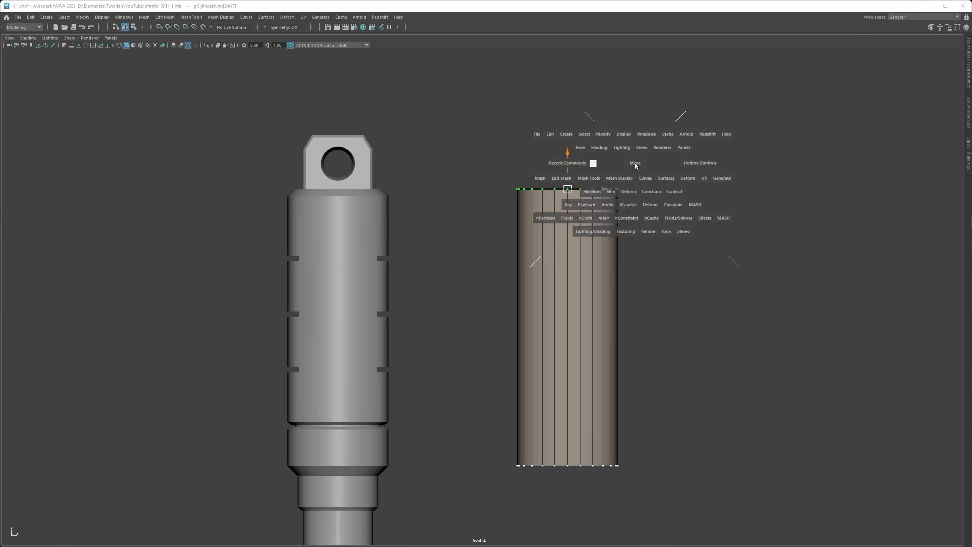
pyautogui.press('space')
pyautogui.keyDown('alt'); pyautogui.moveTo(489, 228); pyautogui.dragTo(490, 296); pyautogui.keyUp('alt')
pyautogui.keyDown('alt'); pyautogui.moveTo(536, 292); pyautogui.dragTo(582, 201, button='middle'); pyautogui.keyUp('alt')
pyautogui.rightClick(582, 201)
pyautogui.click(582, 179)
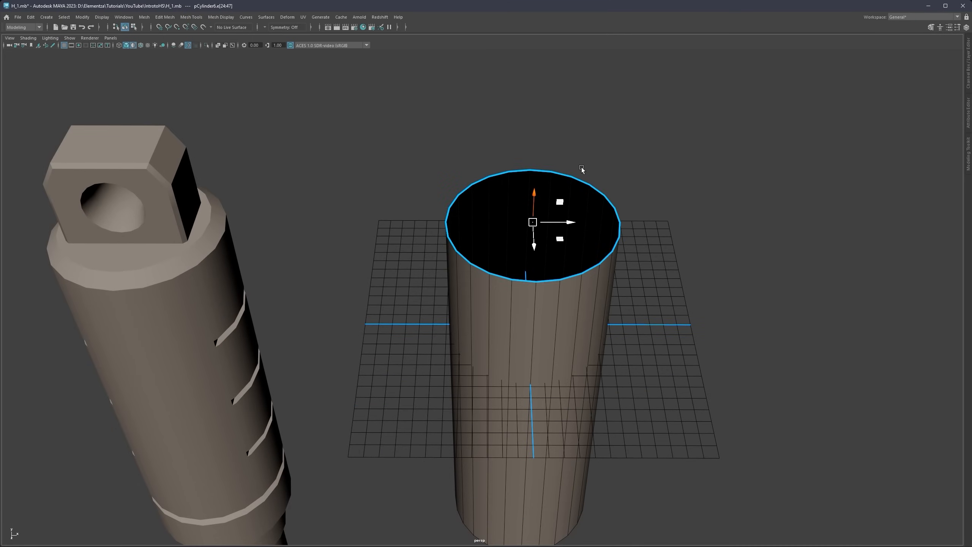
pyautogui.scroll(2, 591, 213)
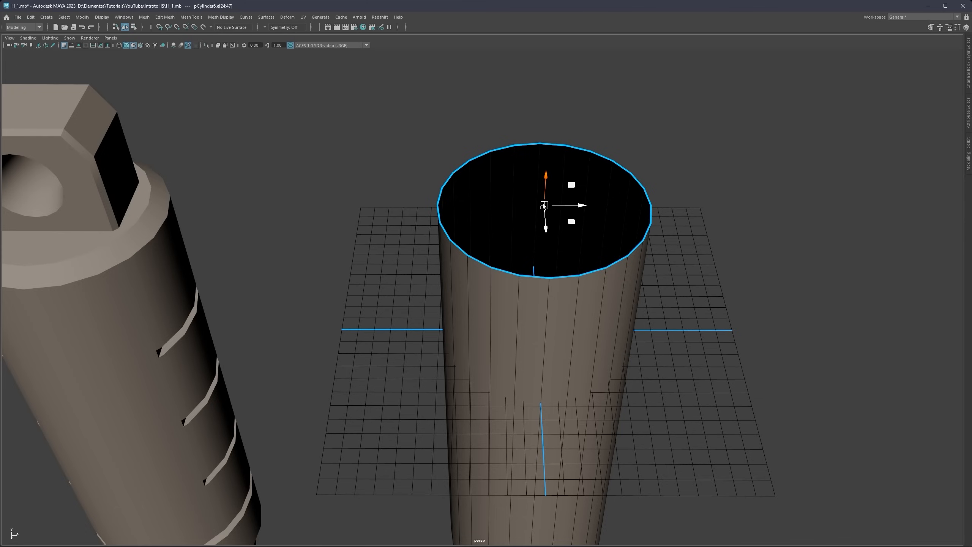
pyautogui.press('r')
pyautogui.keyDown('shift'); pyautogui.moveTo(545, 207); pyautogui.dragTo(487, 208); pyautogui.keyUp('shift')
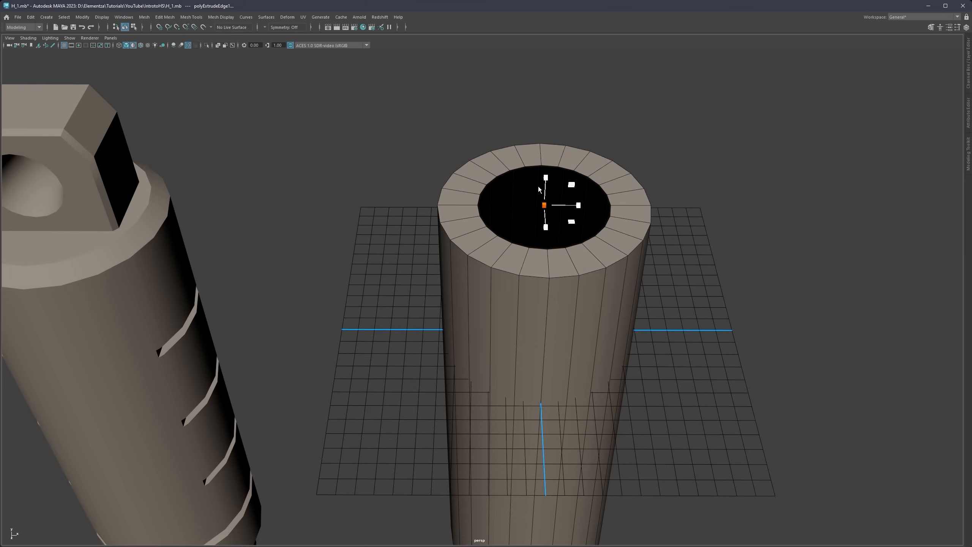
pyautogui.moveTo(538, 187); pyautogui.dragTo(539, 161, button='right')
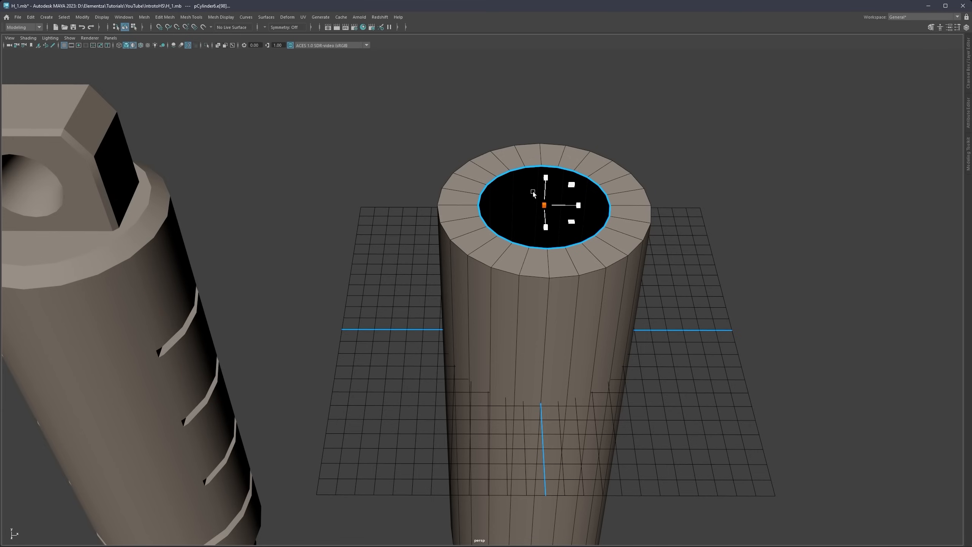
pyautogui.moveTo(532, 184); pyautogui.dragTo(524, 144, button='right')
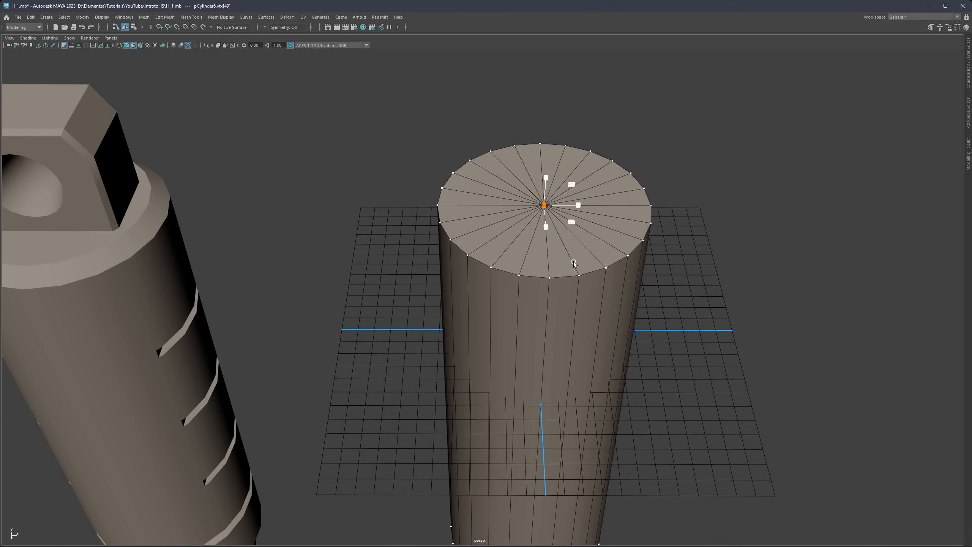
# Step: Bevel the cylinder's top outer edge loop with a fraction of 0.136 and one segment to match the reference chamfer
pyautogui.keyDown('alt'); pyautogui.moveTo(537, 272); pyautogui.dragTo(536, 225); pyautogui.keyUp('alt')
pyautogui.keyDown('alt'); pyautogui.moveTo(532, 254); pyautogui.dragTo(545, 213, button='middle'); pyautogui.keyUp('alt')
pyautogui.moveTo(545, 213); pyautogui.dragTo(600, 194, button='right')
pyautogui.doubleClick(547, 210)
pyautogui.moveTo(605, 246); pyautogui.dragTo(560, 237, button='middle')
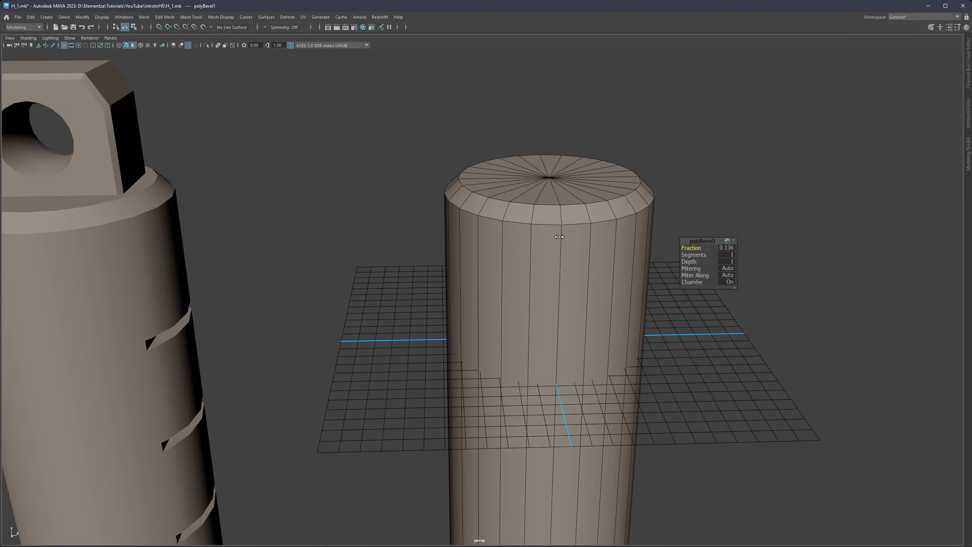
pyautogui.scroll(-4, 548, 256)
pyautogui.keyDown('alt'); pyautogui.moveTo(544, 340); pyautogui.dragTo(525, 245, button='middle'); pyautogui.keyUp('alt')
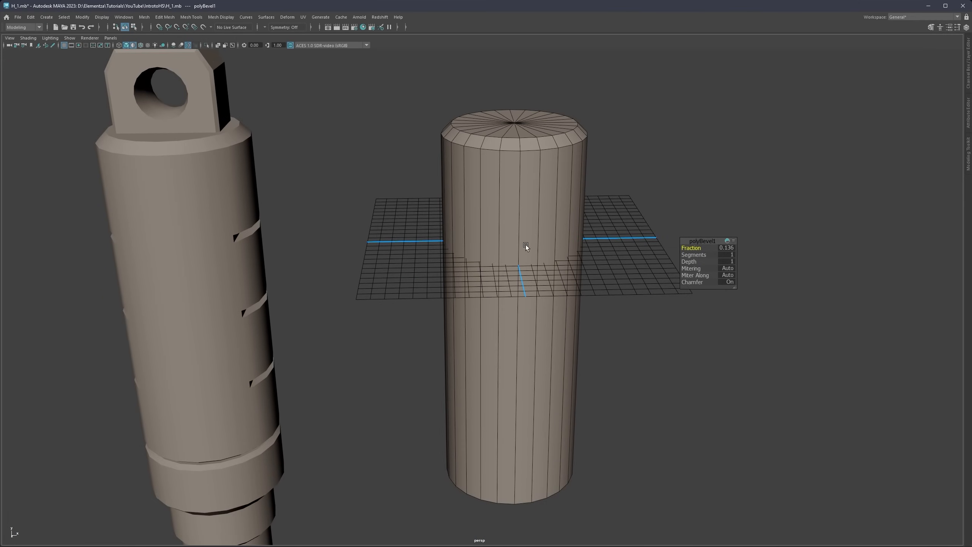
pyautogui.press('q')
# Step: Insert an edge loop with Multi-Cut about a fifth of the way up the cylinder, for the groove above the reference's collar
pyautogui.keyDown('alt'); pyautogui.moveTo(535, 314); pyautogui.dragTo(516, 290); pyautogui.keyUp('alt')
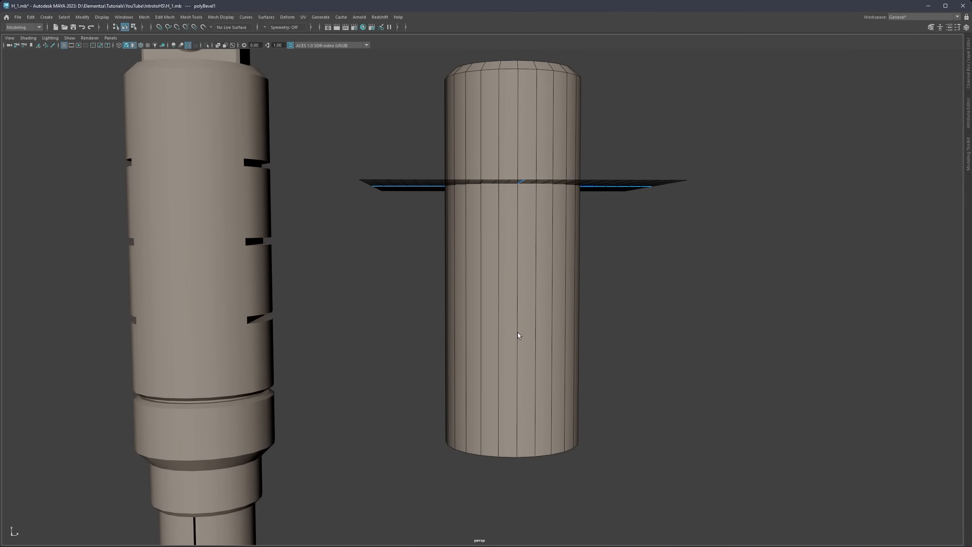
pyautogui.keyDown('alt'); pyautogui.moveTo(518, 333); pyautogui.dragTo(530, 299); pyautogui.keyUp('alt')
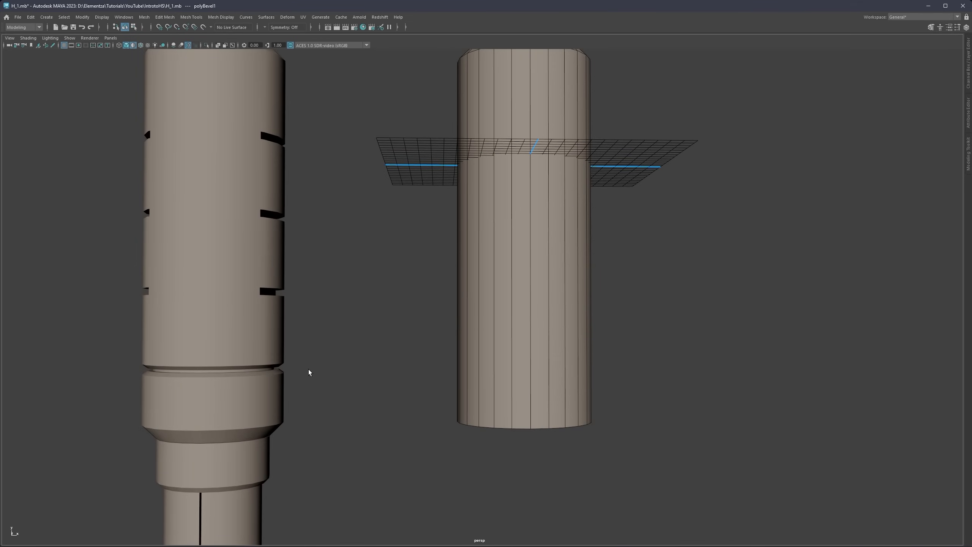
pyautogui.keyDown('alt'); pyautogui.moveTo(309, 373); pyautogui.dragTo(435, 310); pyautogui.keyUp('alt')
pyautogui.rightClick(550, 282)
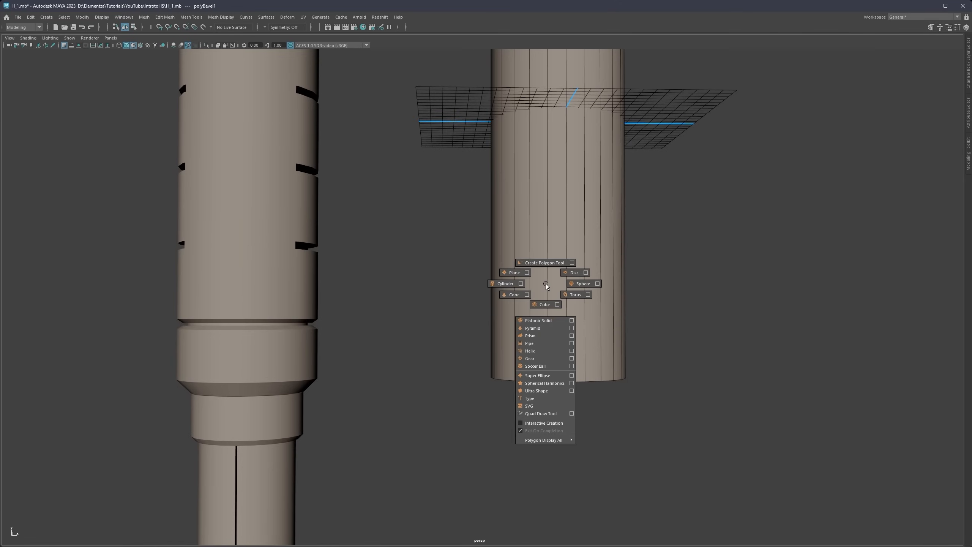
pyautogui.moveTo(550, 282); pyautogui.dragTo(528, 265, button='right')
pyautogui.keyDown('shift'); pyautogui.rightClick(569, 267); pyautogui.keyUp('shift')
pyautogui.press('ctrl')
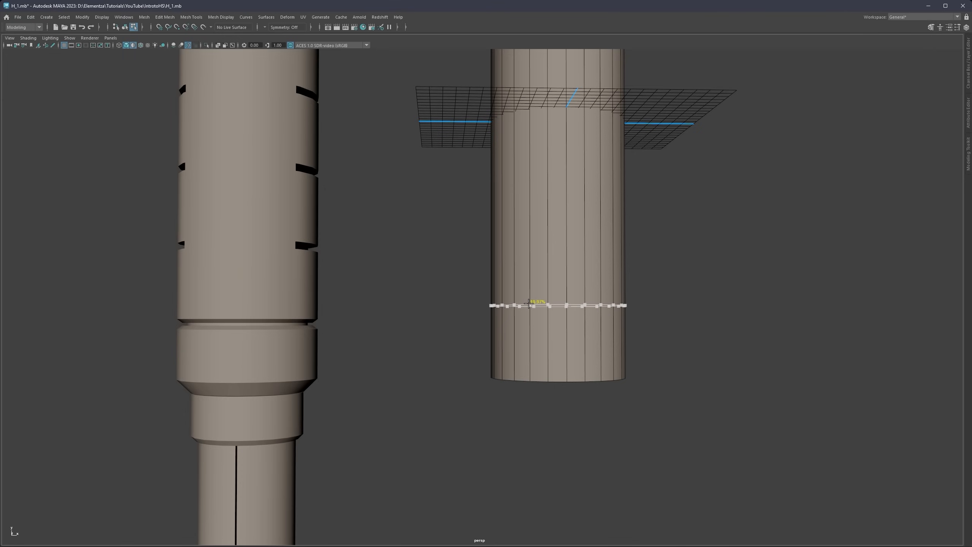
pyautogui.keyDown('ctrl'); pyautogui.click(529, 303); pyautogui.keyUp('ctrl')
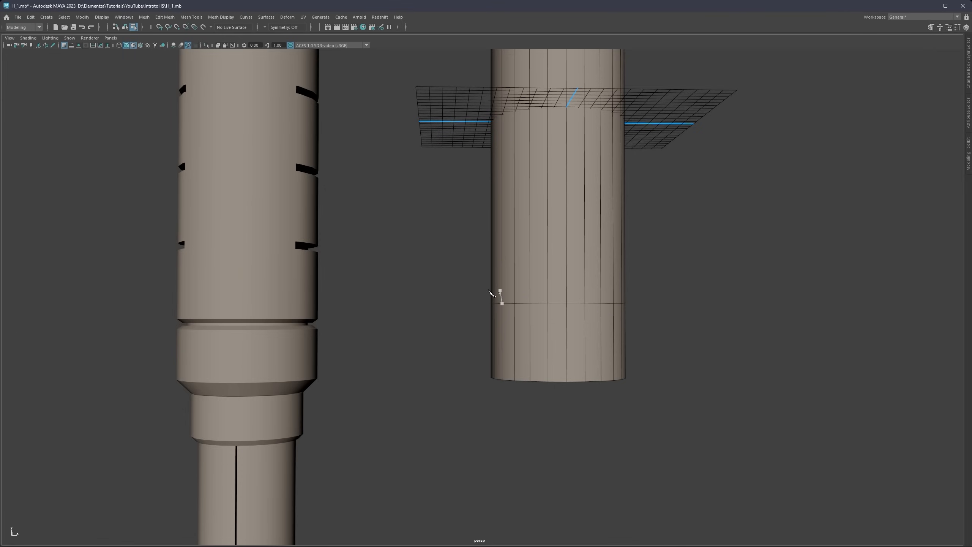
# Step: In the front view, snap the cylinder's lower edge loop vertically to the height of the groove on the reference body
pyautogui.press('space')
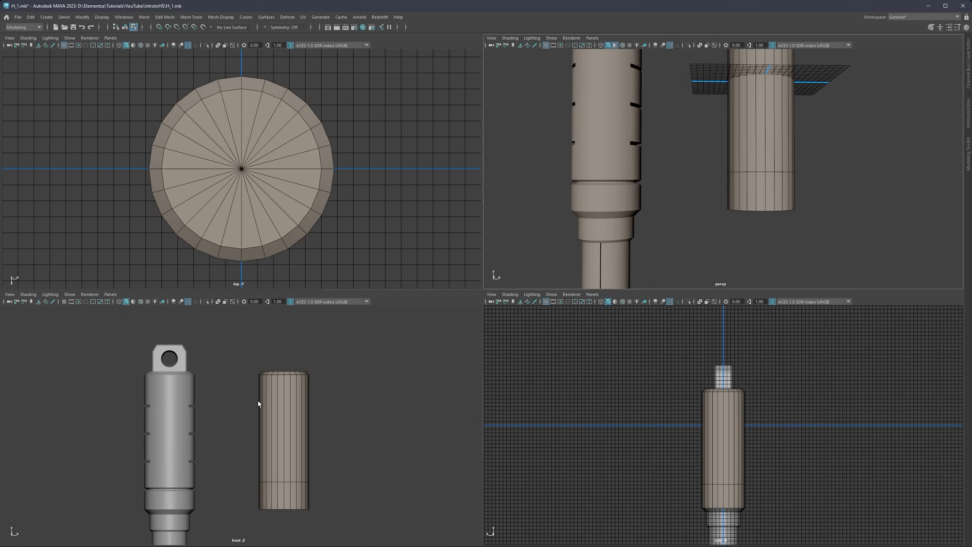
pyautogui.press('space')
pyautogui.scroll(5, 468, 382)
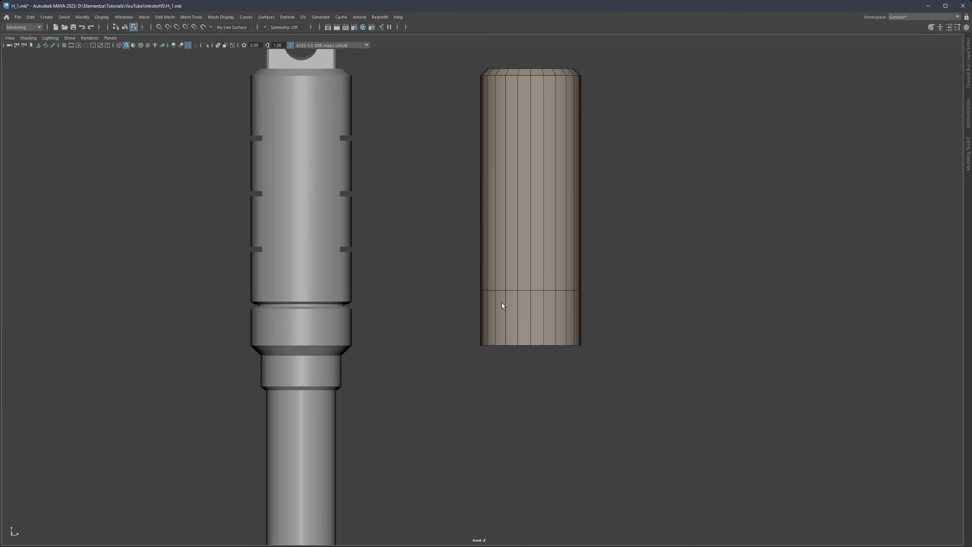
pyautogui.moveTo(503, 303); pyautogui.dragTo(507, 285, button='right')
pyautogui.doubleClick(509, 290)
pyautogui.press('w')
pyautogui.press('v')
pyautogui.moveTo(528, 259); pyautogui.dragTo(318, 305)
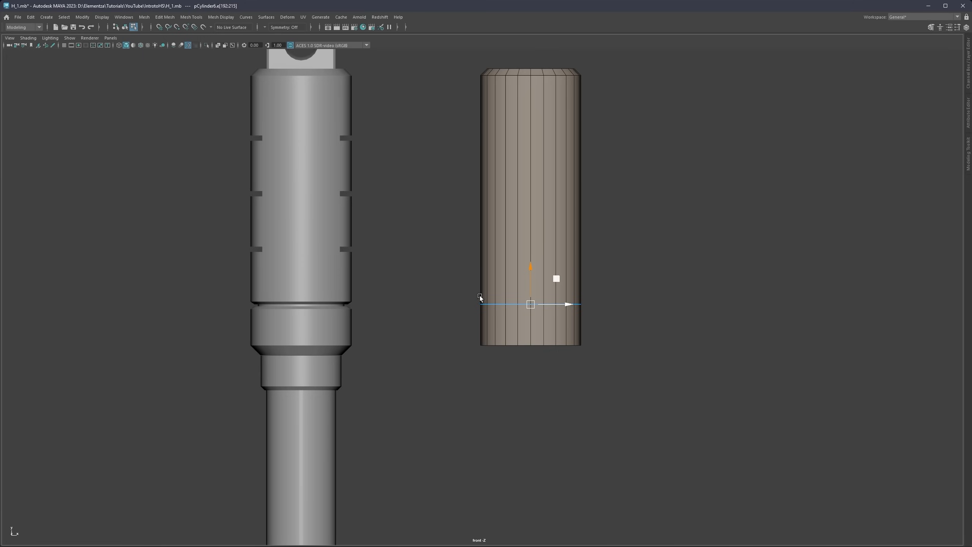
# Step: Bevel the lower edge loop with a fraction of 0.053 and one segment to set the groove's width
pyautogui.press('space')
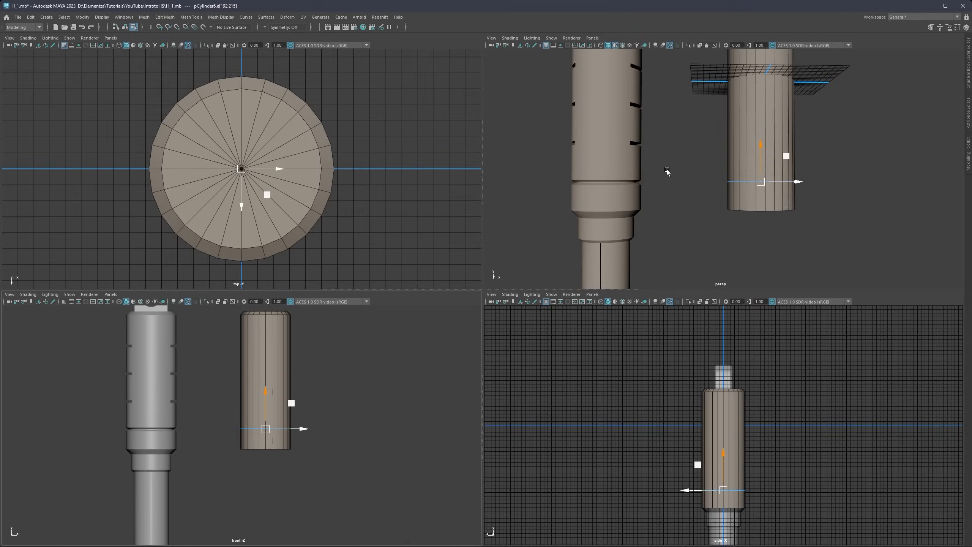
pyautogui.press('space')
pyautogui.scroll(2, 569, 348)
pyautogui.keyDown('alt'); pyautogui.moveTo(569, 348); pyautogui.dragTo(538, 331, button='middle'); pyautogui.keyUp('alt')
pyautogui.scroll(1, 538, 331)
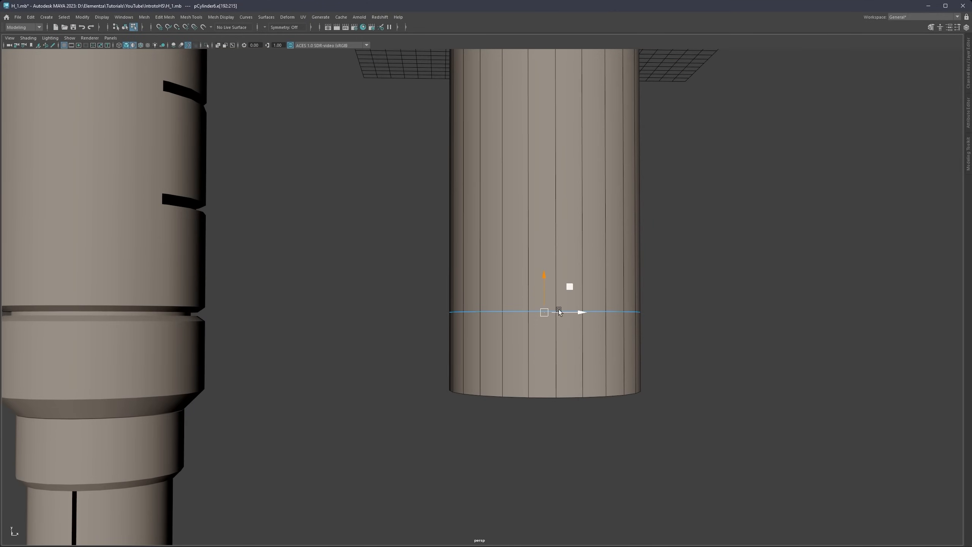
pyautogui.keyDown('shift'); pyautogui.moveTo(576, 241); pyautogui.dragTo(600, 240, button='right'); pyautogui.keyUp('shift')
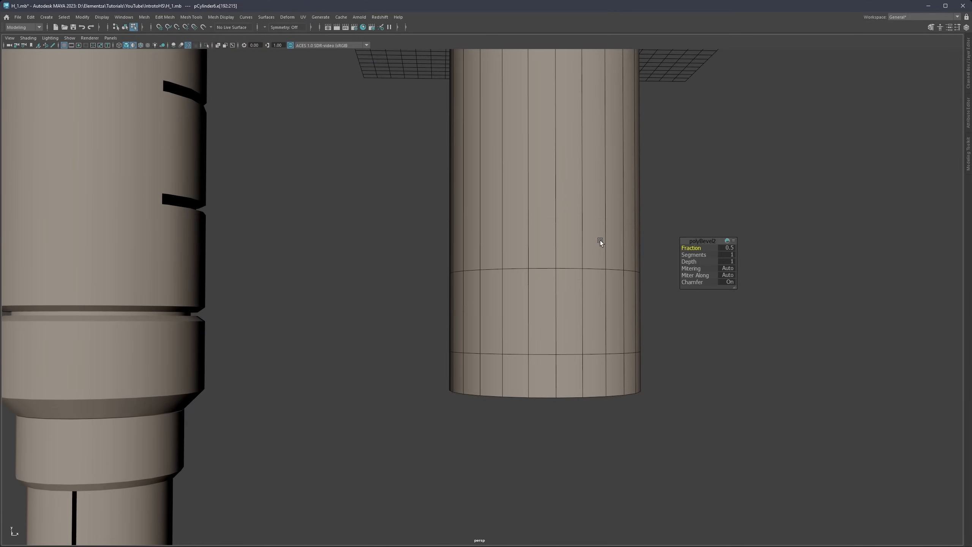
pyautogui.moveTo(687, 247); pyautogui.dragTo(521, 256)
pyautogui.scroll(3, 582, 300)
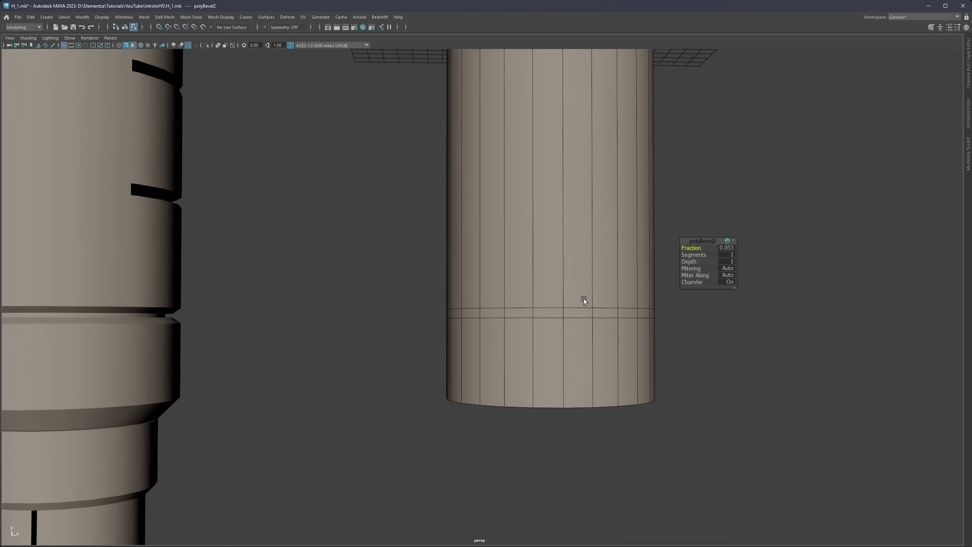
# Step: Extrude the narrow face ring between the two bevelled loops inward with a thickness of -0.277 and a small offset to taper the groove
pyautogui.keyDown('alt'); pyautogui.moveTo(577, 305); pyautogui.dragTo(540, 261, button='middle'); pyautogui.keyUp('alt')
pyautogui.moveTo(539, 260); pyautogui.dragTo(538, 281, button='right')
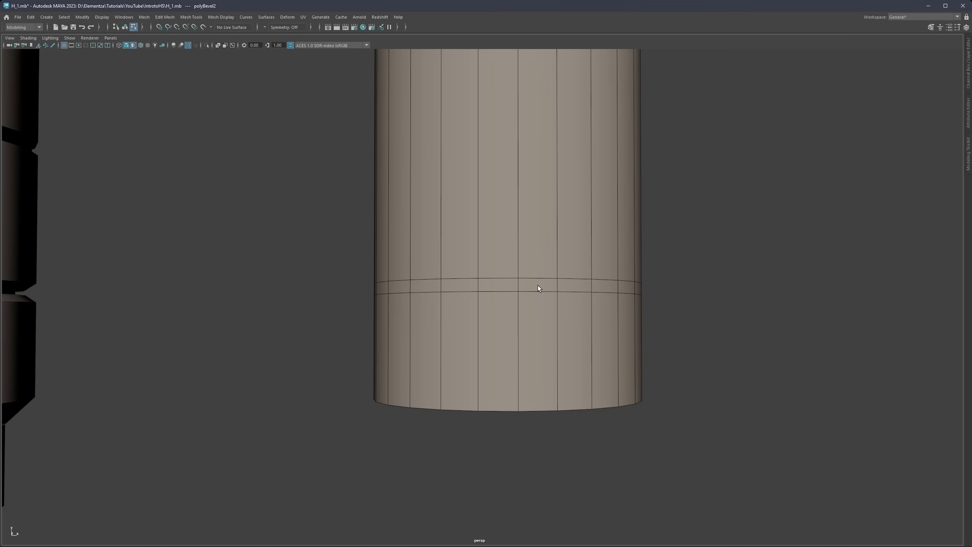
pyautogui.keyDown('shift'); pyautogui.doubleClick(563, 285); pyautogui.keyUp('shift')
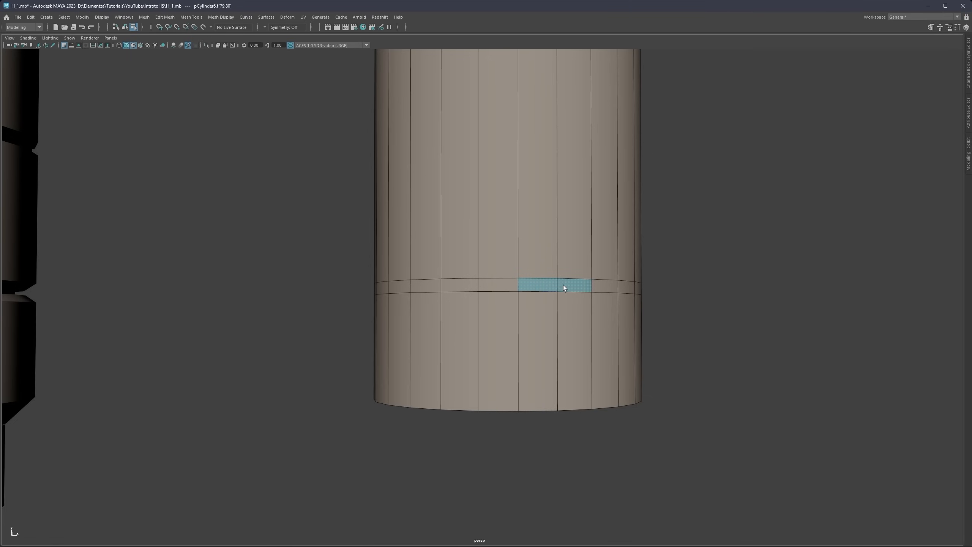
pyautogui.keyDown('alt'); pyautogui.moveTo(473, 232); pyautogui.dragTo(503, 287); pyautogui.keyUp('alt')
pyautogui.scroll(3, 488, 284)
pyautogui.keyDown('shift'); pyautogui.moveTo(512, 238); pyautogui.dragTo(505, 259, button='right'); pyautogui.keyUp('shift')
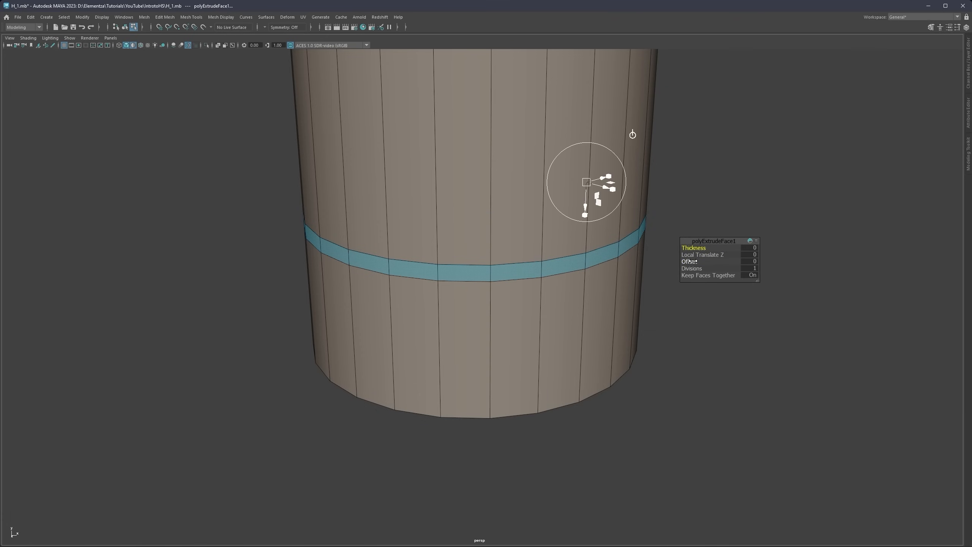
pyautogui.moveTo(691, 262); pyautogui.dragTo(767, 262)
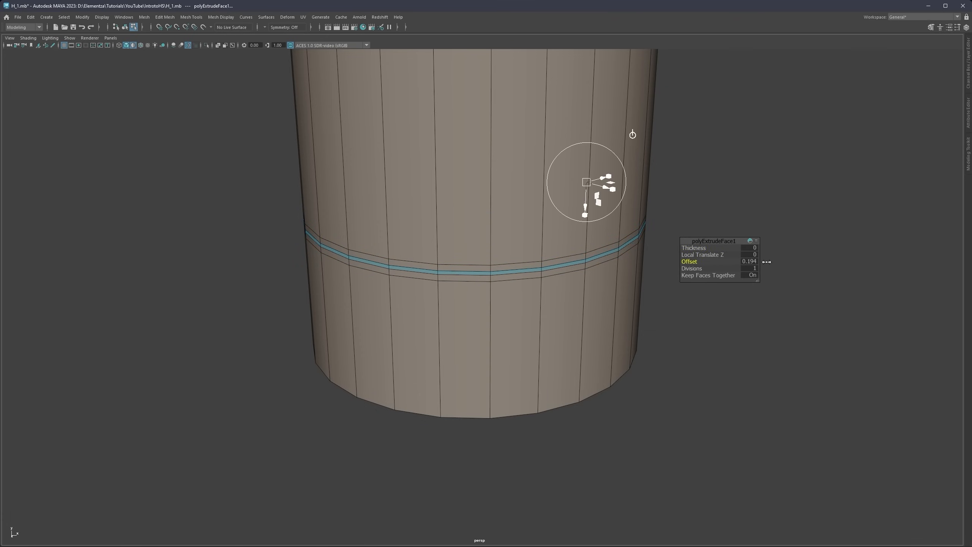
pyautogui.moveTo(702, 250); pyautogui.dragTo(596, 247)
pyautogui.keyDown('alt'); pyautogui.moveTo(542, 283); pyautogui.dragTo(516, 285, button='middle'); pyautogui.keyUp('alt')
pyautogui.keyDown('alt'); pyautogui.moveTo(516, 285); pyautogui.dragTo(521, 258); pyautogui.keyUp('alt')
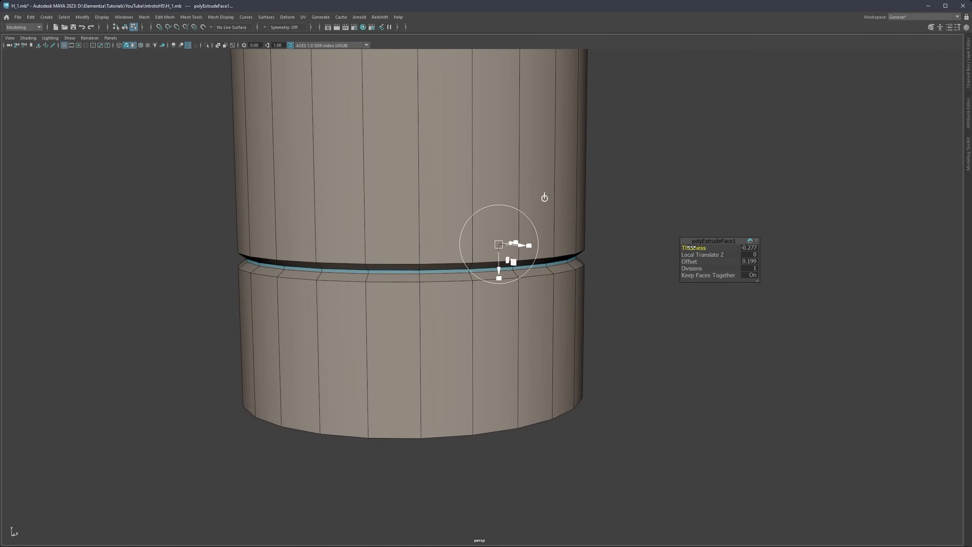
pyautogui.moveTo(688, 261); pyautogui.dragTo(484, 238)
# Step: Extrude the groove's innermost face ring again with a thickness of -0.408 to deepen the groove
pyautogui.hotkey('ctrl', 'e')
pyautogui.scroll(4, 491, 259)
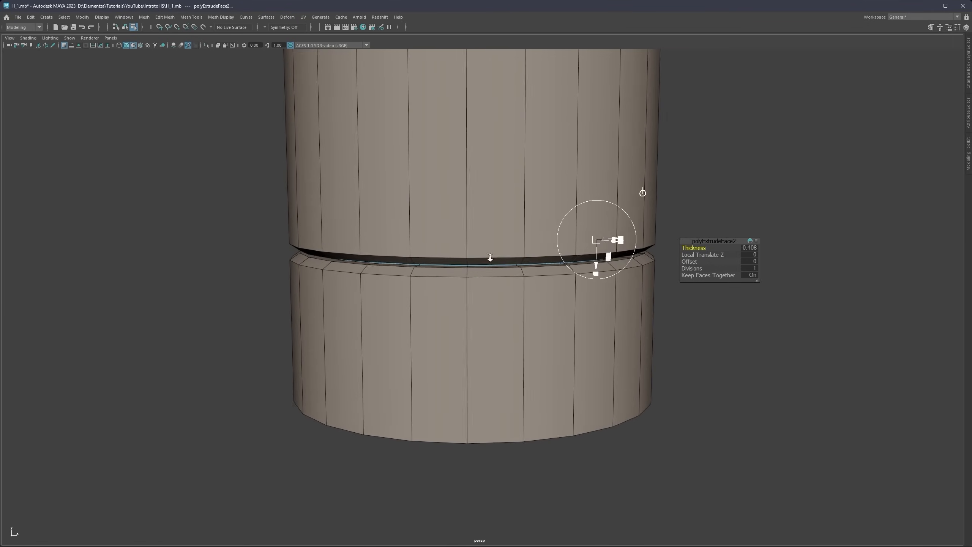
pyautogui.keyDown('alt'); pyautogui.moveTo(495, 265); pyautogui.dragTo(478, 282, button='middle'); pyautogui.keyUp('alt')
pyautogui.scroll(2, 479, 283)
pyautogui.keyDown('alt'); pyautogui.moveTo(477, 272); pyautogui.dragTo(495, 257); pyautogui.keyUp('alt')
pyautogui.scroll(2, 510, 277)
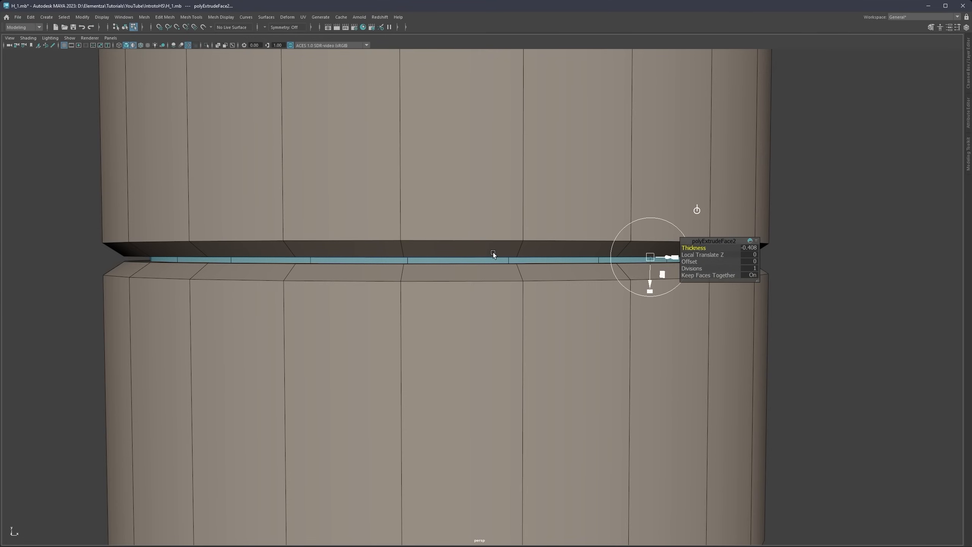
# Step: Delete the innermost face ring at the bottom of the groove
pyautogui.press('Delete')
pyautogui.hotkey('ctrl', 'z')
pyautogui.keyDown('alt'); pyautogui.moveTo(487, 231); pyautogui.dragTo(500, 244); pyautogui.keyUp('alt')
pyautogui.scroll(-7, 494, 267)
pyautogui.scroll(-5, 480, 279)
pyautogui.keyDown('alt'); pyautogui.moveTo(479, 279); pyautogui.dragTo(441, 255); pyautogui.keyUp('alt')
pyautogui.press('Delete')
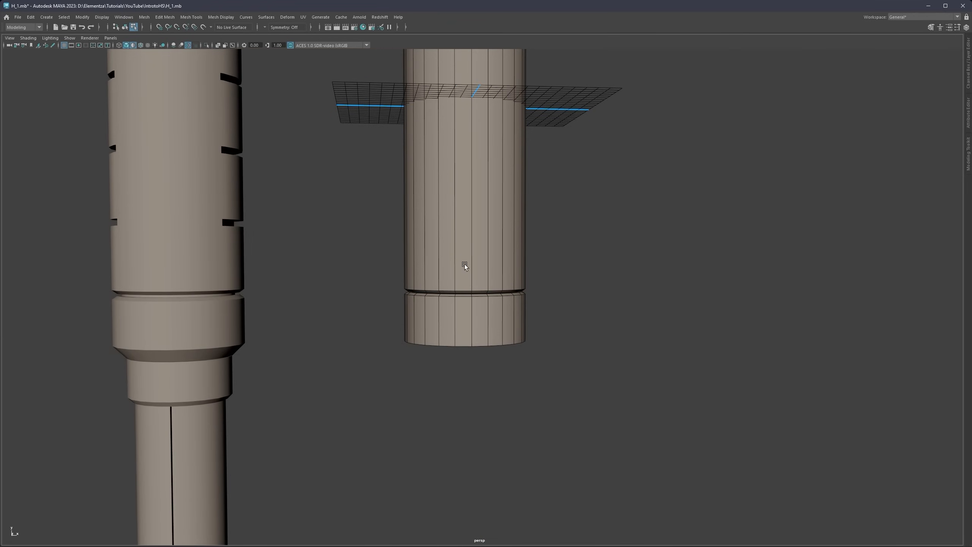
# Step: Bevel the groove's upper and lower edge loops, outer and inner, with a fraction of 0.5, one segment and Chamfer off
pyautogui.scroll(10, 463, 270)
pyautogui.moveTo(454, 264)
pyautogui.keyDown('alt'); pyautogui.mouseDown()
pyautogui.moveTo(449, 274)
pyautogui.moveTo(442, 257)
pyautogui.moveTo(445, 267)
pyautogui.mouseUp(); pyautogui.keyUp('alt')
pyautogui.scroll(-3, 488, 251)
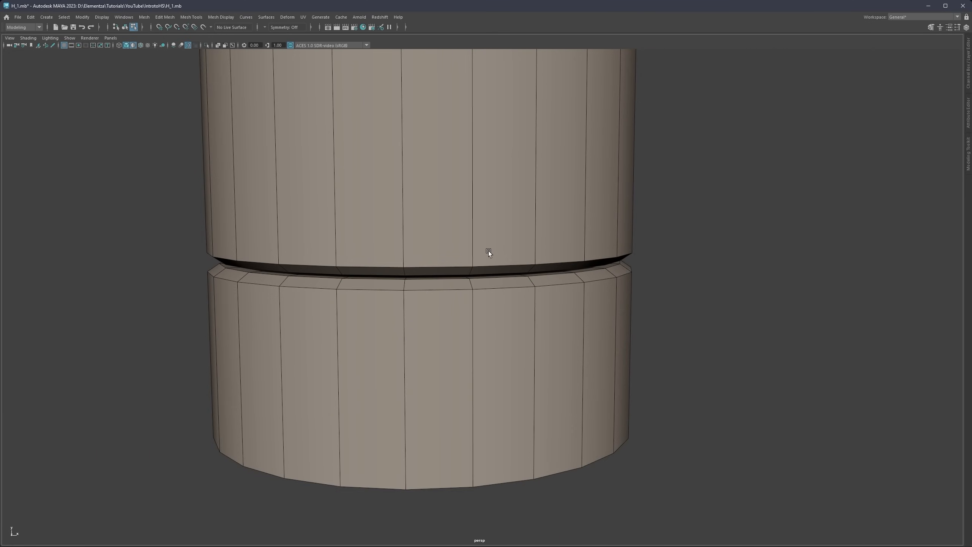
pyautogui.moveTo(489, 251); pyautogui.dragTo(486, 228, button='right')
pyautogui.scroll(2, 495, 260)
pyautogui.moveTo(495, 262)
pyautogui.keyDown('alt'); pyautogui.mouseDown()
pyautogui.moveTo(486, 226)
pyautogui.moveTo(490, 254)
pyautogui.mouseUp(); pyautogui.keyUp('alt')
pyautogui.doubleClick(491, 253)
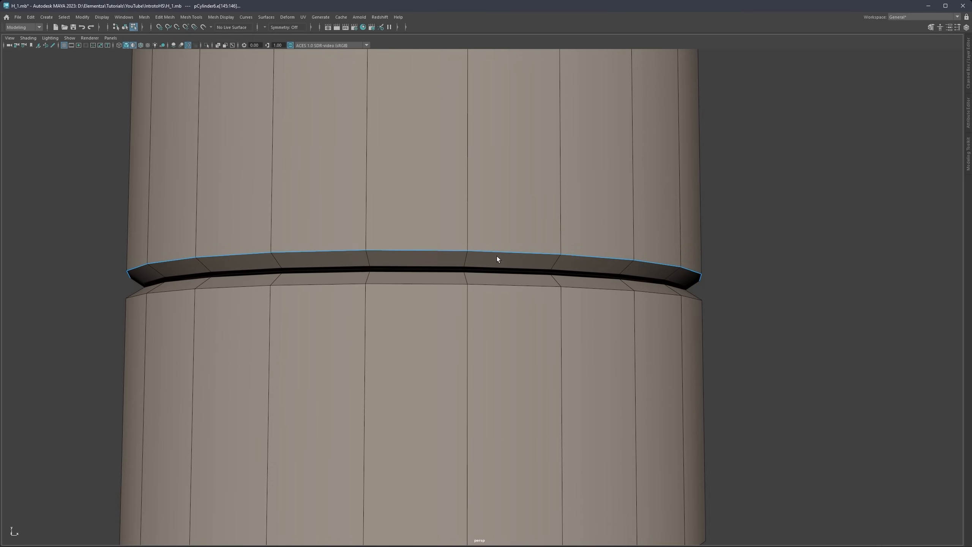
pyautogui.scroll(2, 509, 269)
pyautogui.keyDown('alt'); pyautogui.moveTo(550, 276); pyautogui.dragTo(521, 273); pyautogui.keyUp('alt')
pyautogui.keyDown('shift'); pyautogui.doubleClick(519, 268); pyautogui.keyUp('shift')
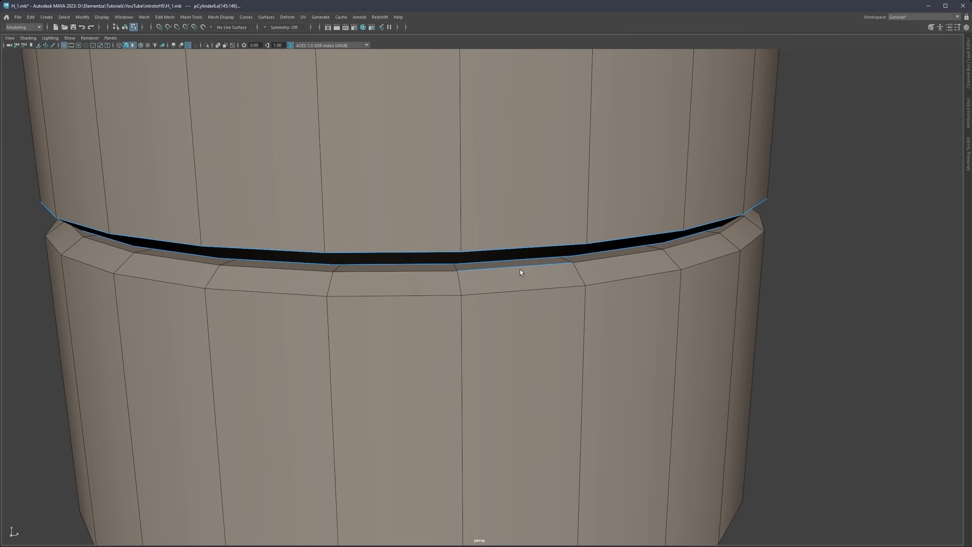
pyautogui.keyDown('shift'); pyautogui.doubleClick(516, 290); pyautogui.keyUp('shift')
pyautogui.scroll(-4, 518, 279)
pyautogui.scroll(-3, 517, 278)
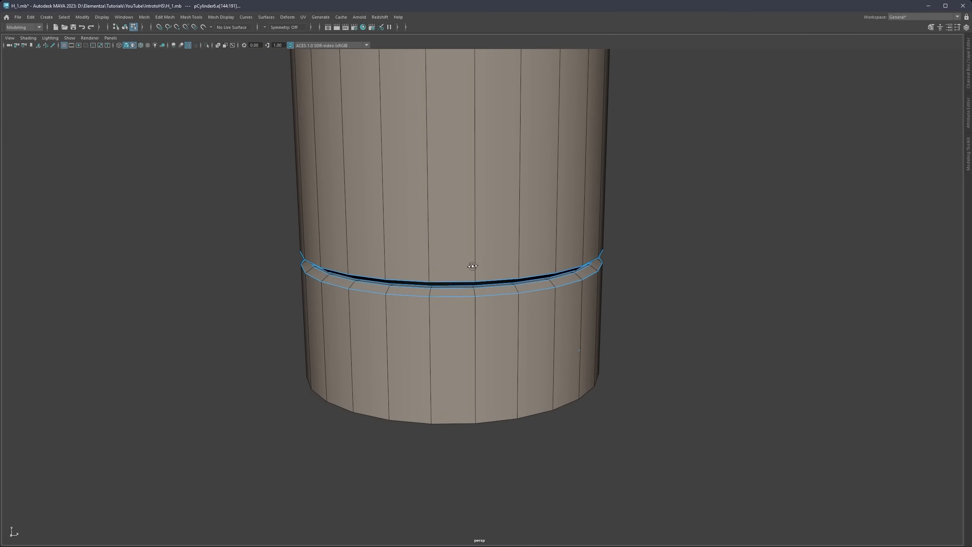
pyautogui.keyDown('alt'); pyautogui.moveTo(471, 267); pyautogui.dragTo(400, 303); pyautogui.keyUp('alt')
pyautogui.keyDown('alt'); pyautogui.moveTo(400, 303); pyautogui.dragTo(518, 246, button='middle'); pyautogui.keyUp('alt')
pyautogui.keyDown('shift'); pyautogui.rightClick(531, 230); pyautogui.keyUp('shift')
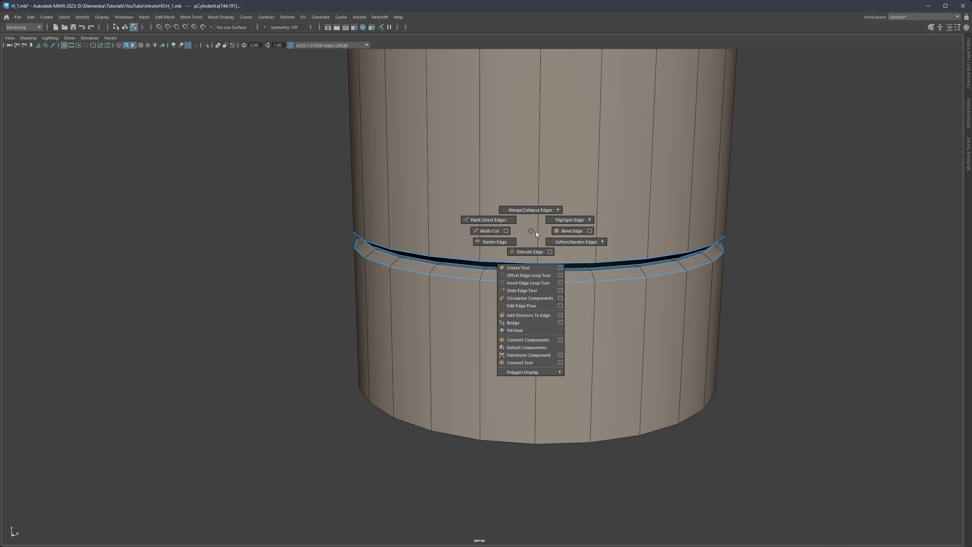
pyautogui.click(557, 231)
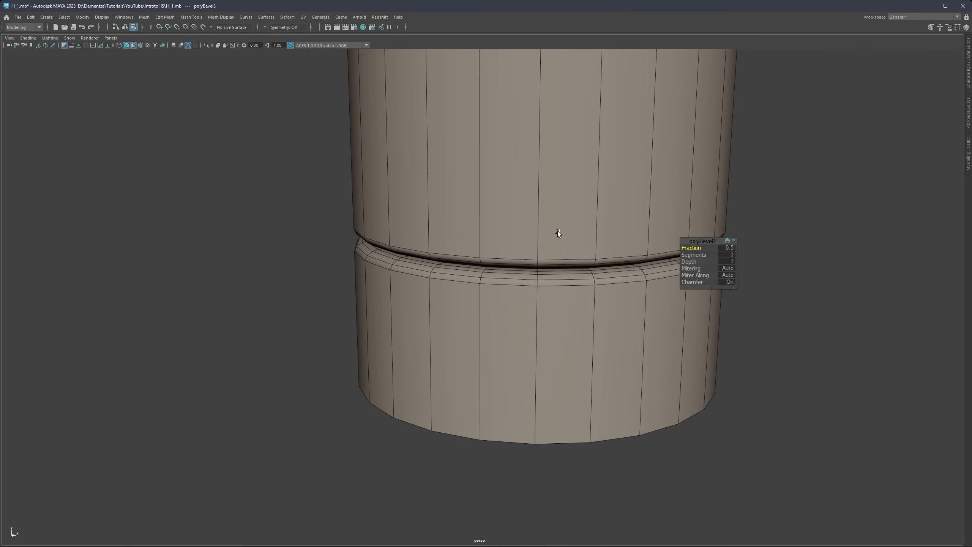
pyautogui.click(730, 282)
pyautogui.scroll(5, 464, 285)
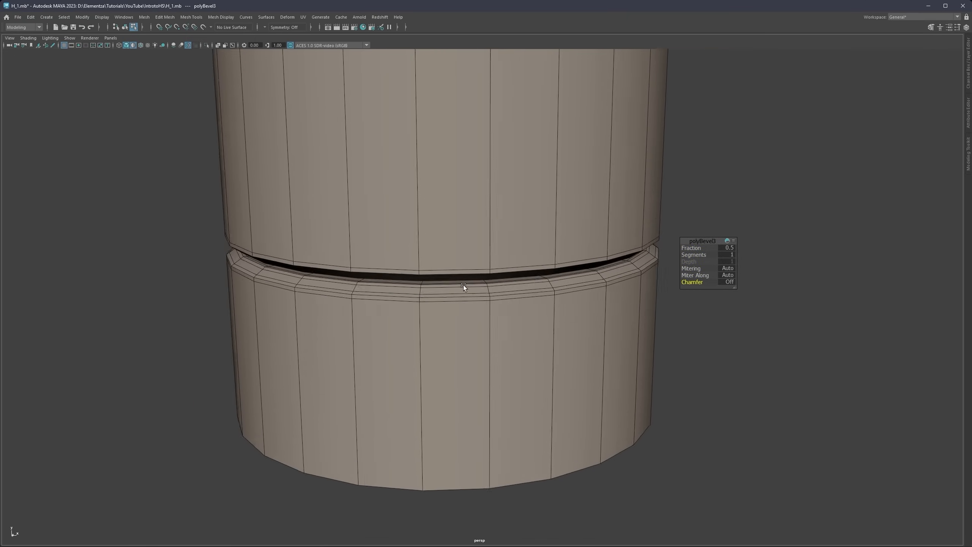
pyautogui.keyDown('alt'); pyautogui.moveTo(473, 286); pyautogui.dragTo(478, 315); pyautogui.keyUp('alt')
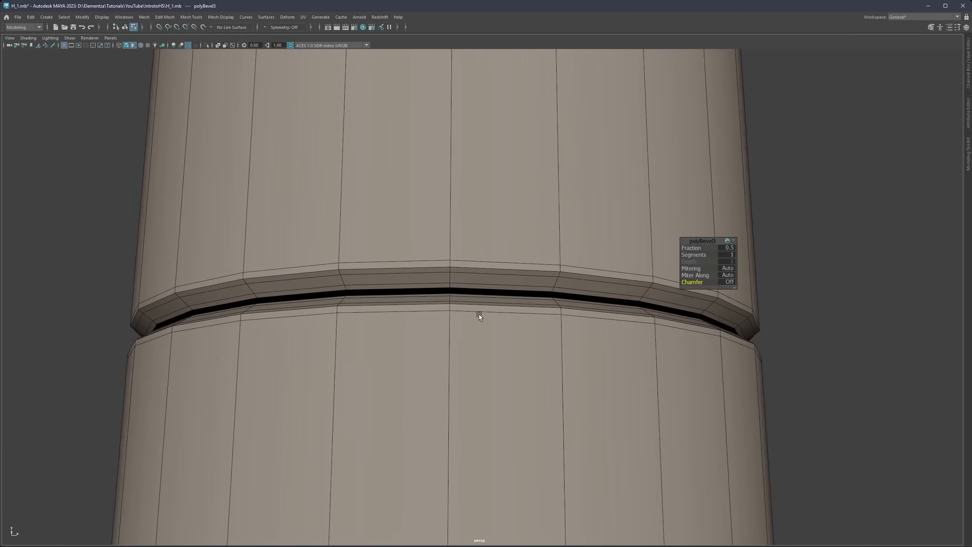
# Step: Check the whole cylinder in smooth mesh preview and return it to the unsmoothed display
pyautogui.scroll(-5, 479, 315)
pyautogui.scroll(-3, 483, 302)
pyautogui.keyDown('alt'); pyautogui.moveTo(492, 282); pyautogui.dragTo(507, 263); pyautogui.keyUp('alt')
pyautogui.scroll(-6, 508, 263)
pyautogui.keyDown('alt'); pyautogui.moveTo(477, 312); pyautogui.dragTo(465, 234); pyautogui.keyUp('alt')
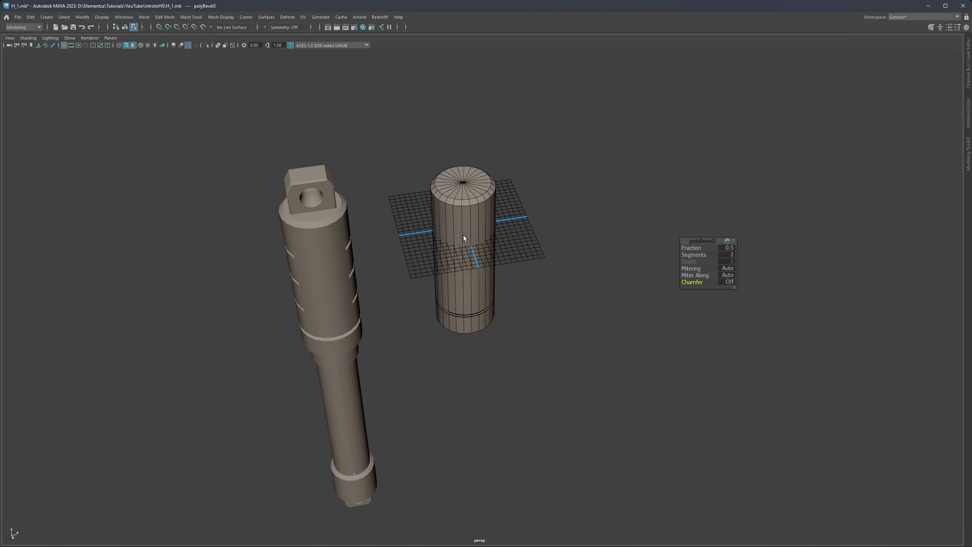
pyautogui.press('3')
pyautogui.press('1')
pyautogui.press('3')
pyautogui.keyDown('alt'); pyautogui.moveTo(459, 231); pyautogui.dragTo(449, 197); pyautogui.keyUp('alt')
pyautogui.press('1')
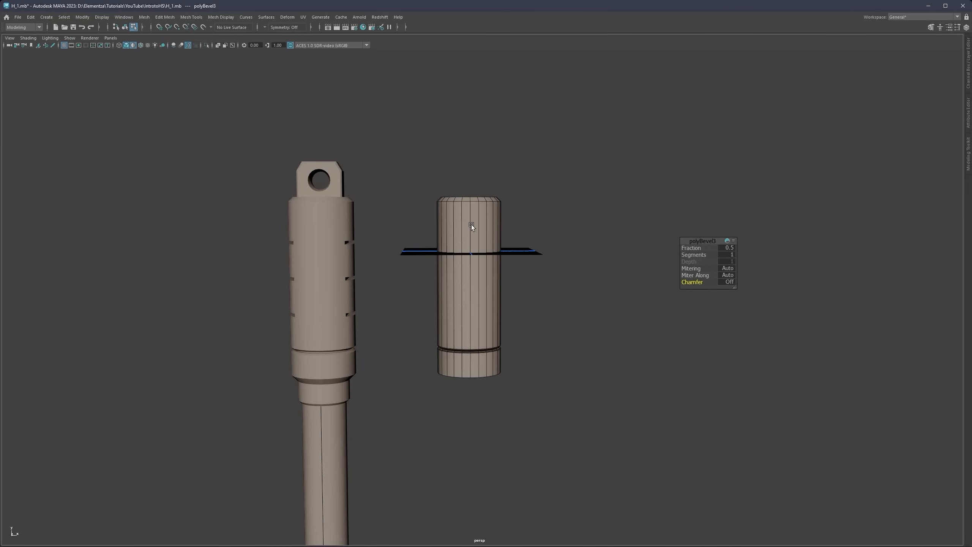
# Step: Compare the cylinder's lower end with the reference's collar and stepped sections in perspective
pyautogui.keyDown('alt'); pyautogui.moveTo(471, 225); pyautogui.dragTo(478, 263, button='middle'); pyautogui.keyUp('alt')
pyautogui.keyDown('alt'); pyautogui.moveTo(480, 195); pyautogui.dragTo(481, 230); pyautogui.keyUp('alt')
pyautogui.keyDown('alt'); pyautogui.moveTo(482, 229); pyautogui.dragTo(482, 364, button='right'); pyautogui.keyUp('alt')
pyautogui.keyDown('alt'); pyautogui.moveTo(482, 363); pyautogui.dragTo(505, 245, button='middle'); pyautogui.keyUp('alt')
pyautogui.keyDown('alt'); pyautogui.moveTo(506, 245); pyautogui.dragTo(504, 305, button='right'); pyautogui.keyUp('alt')
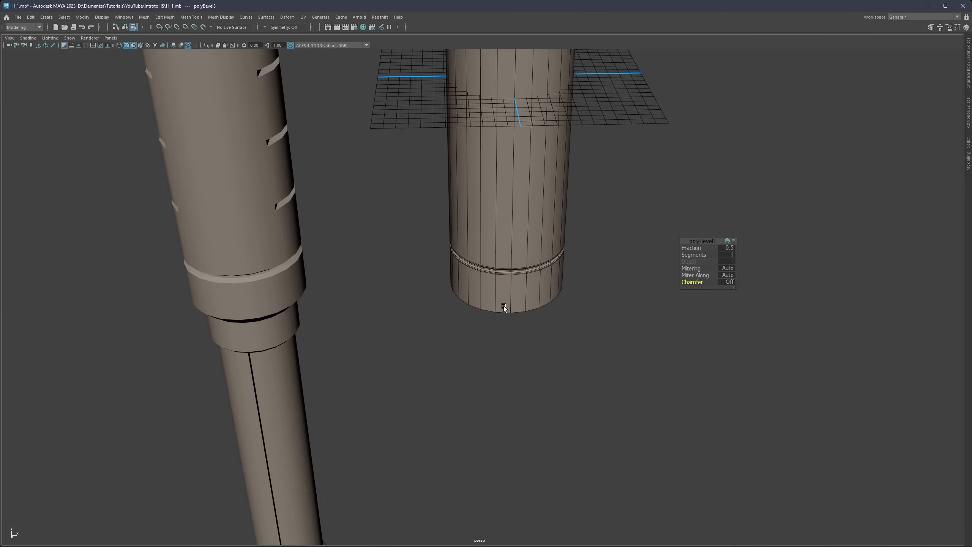
pyautogui.keyDown('alt'); pyautogui.moveTo(503, 306); pyautogui.dragTo(473, 301, button='middle'); pyautogui.keyUp('alt')
pyautogui.keyDown('alt'); pyautogui.moveTo(474, 302); pyautogui.dragTo(464, 270); pyautogui.keyUp('alt')
pyautogui.keyDown('alt'); pyautogui.moveTo(464, 270); pyautogui.dragTo(480, 296, button='right'); pyautogui.keyUp('alt')
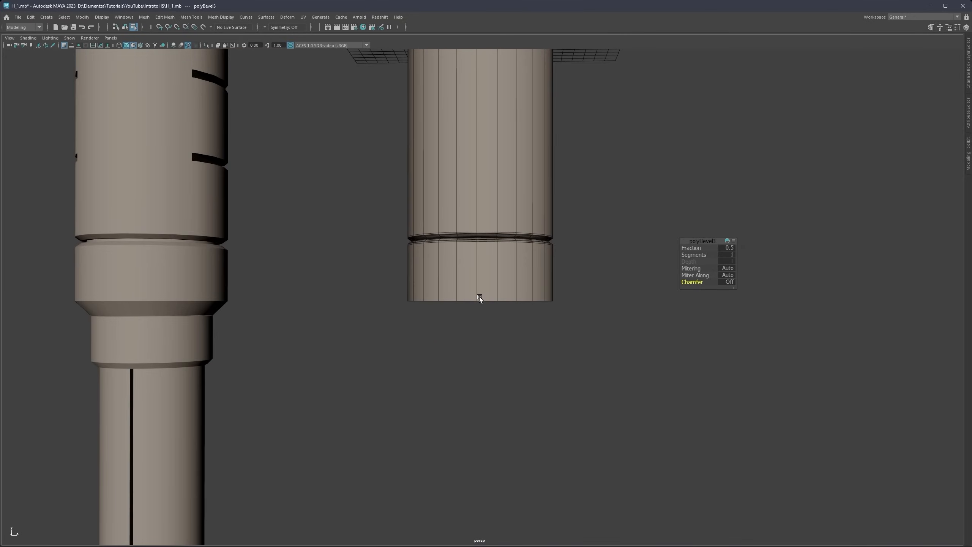
pyautogui.keyDown('alt'); pyautogui.moveTo(480, 296); pyautogui.dragTo(479, 278, button='middle'); pyautogui.keyUp('alt')
pyautogui.keyDown('alt'); pyautogui.moveTo(480, 279); pyautogui.dragTo(498, 267, button='right'); pyautogui.keyUp('alt')
pyautogui.press('q')
pyautogui.keyDown('alt'); pyautogui.moveTo(498, 249); pyautogui.dragTo(519, 280, button='middle'); pyautogui.keyUp('alt')
pyautogui.keyDown('alt'); pyautogui.moveTo(520, 280); pyautogui.dragTo(490, 285, button='right'); pyautogui.keyUp('alt')
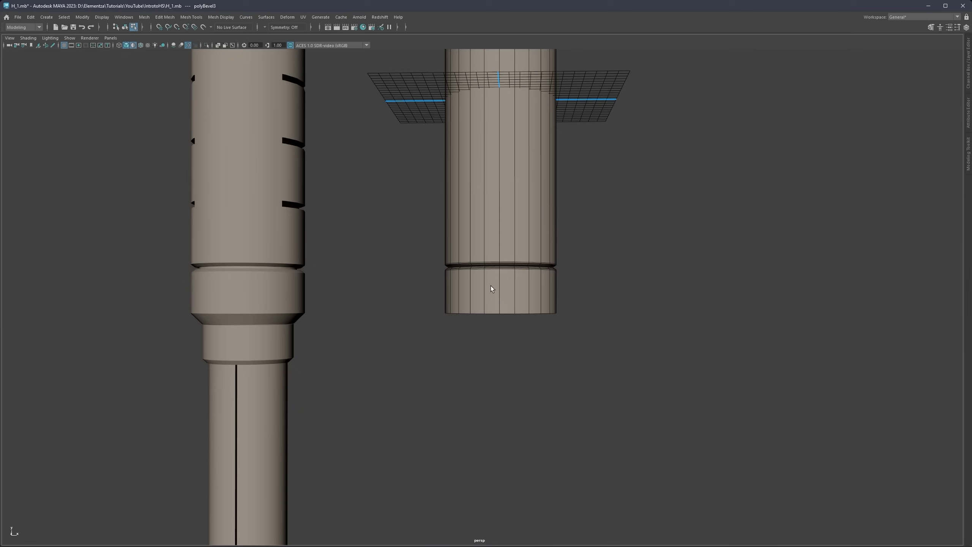
# Step: In the front view, lower the cylinder's bottom vertices by snapping them to the lower edge of the reference collar's chamfer
pyautogui.press('space')
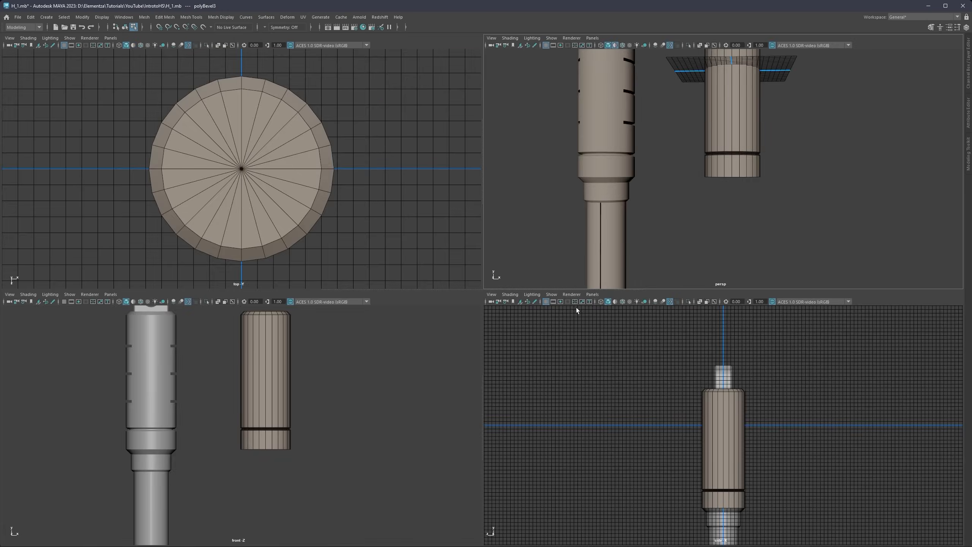
pyautogui.press('space')
pyautogui.scroll(3, 534, 335)
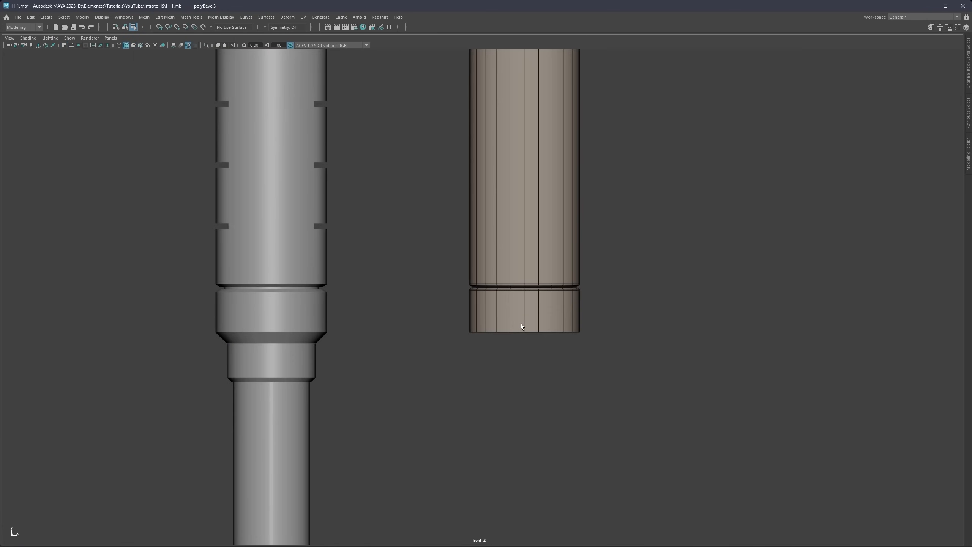
pyautogui.moveTo(521, 323); pyautogui.dragTo(484, 322, button='right')
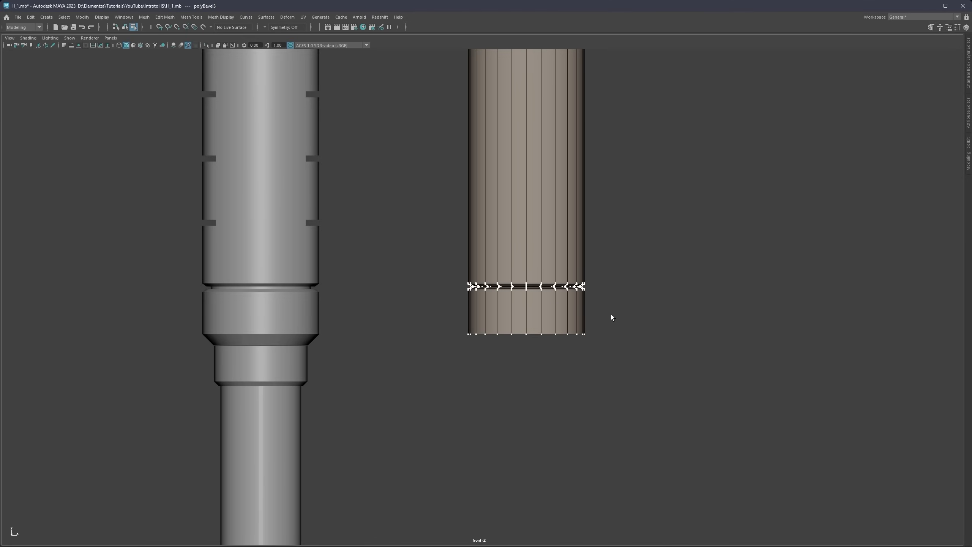
pyautogui.moveTo(547, 321)
pyautogui.mouseDown()
pyautogui.moveTo(505, 322)
pyautogui.moveTo(547, 318)
pyautogui.mouseUp()
pyautogui.moveTo(638, 313); pyautogui.dragTo(425, 354)
pyautogui.press('w')
pyautogui.moveTo(525, 306); pyautogui.dragTo(305, 344)
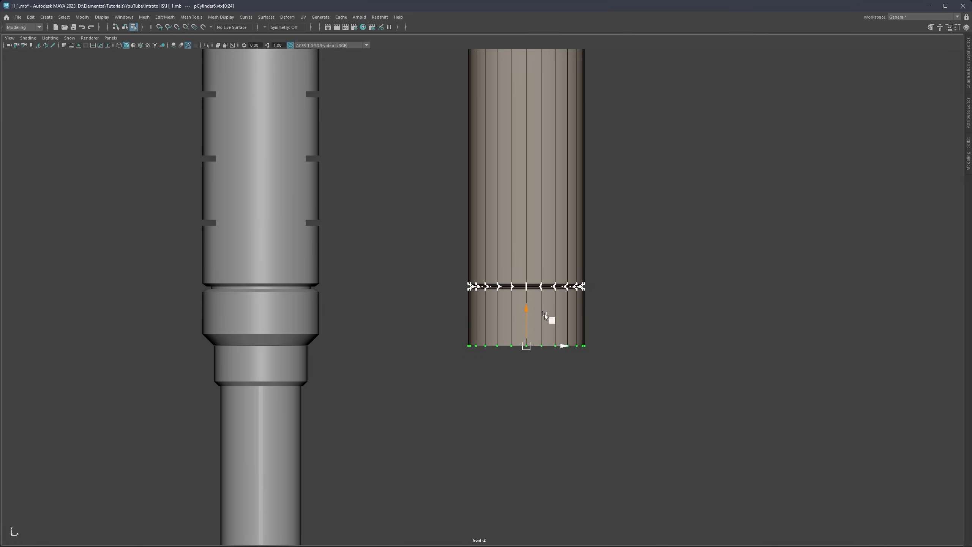
# Step: Bevel the cylinder's bottom edge loop in perspective with a fraction of about 0.16 to match the reference collar's chamfer
pyautogui.press('space')
pyautogui.press('space')
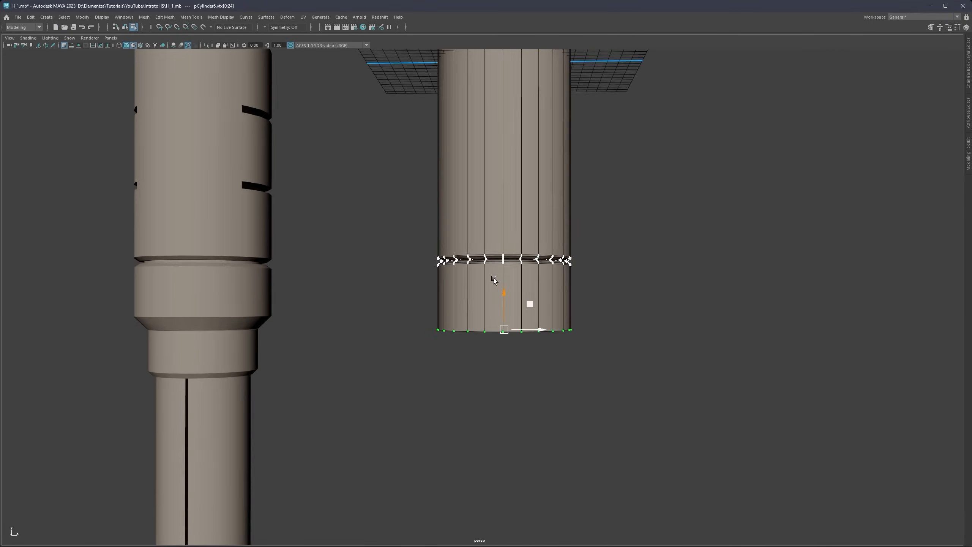
pyautogui.rightClick(501, 284)
pyautogui.moveTo(492, 275); pyautogui.dragTo(499, 263, button='right')
pyautogui.scroll(3, 521, 340)
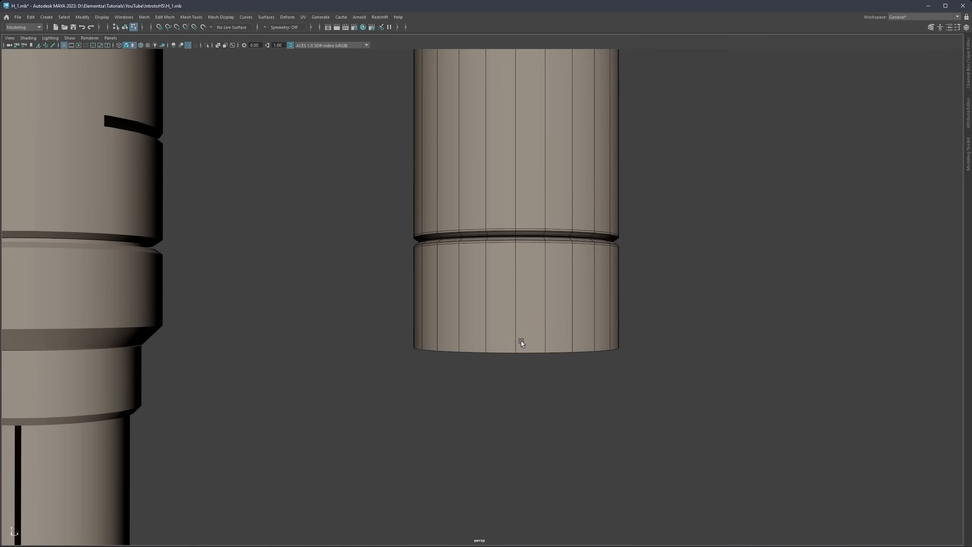
pyautogui.keyDown('alt'); pyautogui.moveTo(521, 340); pyautogui.dragTo(524, 316); pyautogui.keyUp('alt')
pyautogui.doubleClick(529, 350)
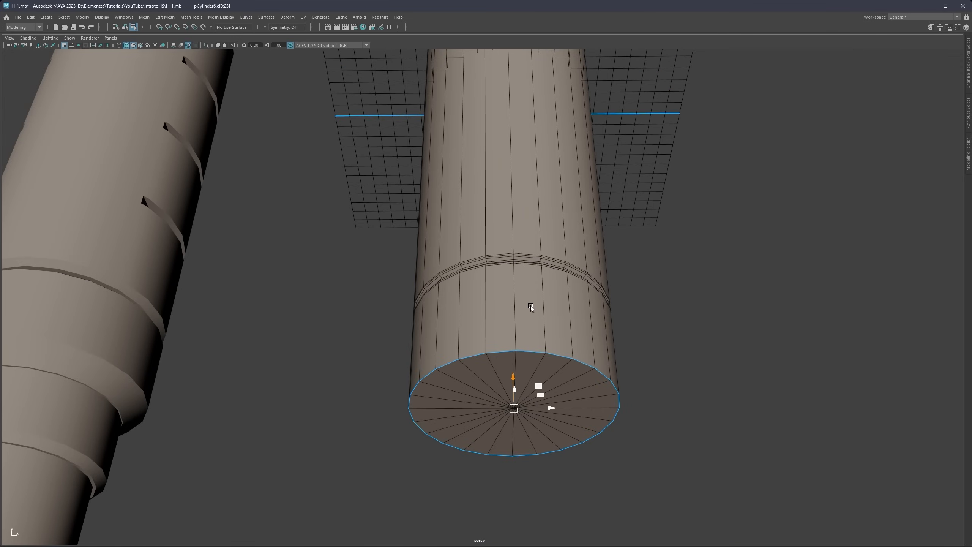
pyautogui.hotkey('ctrl', 'b')
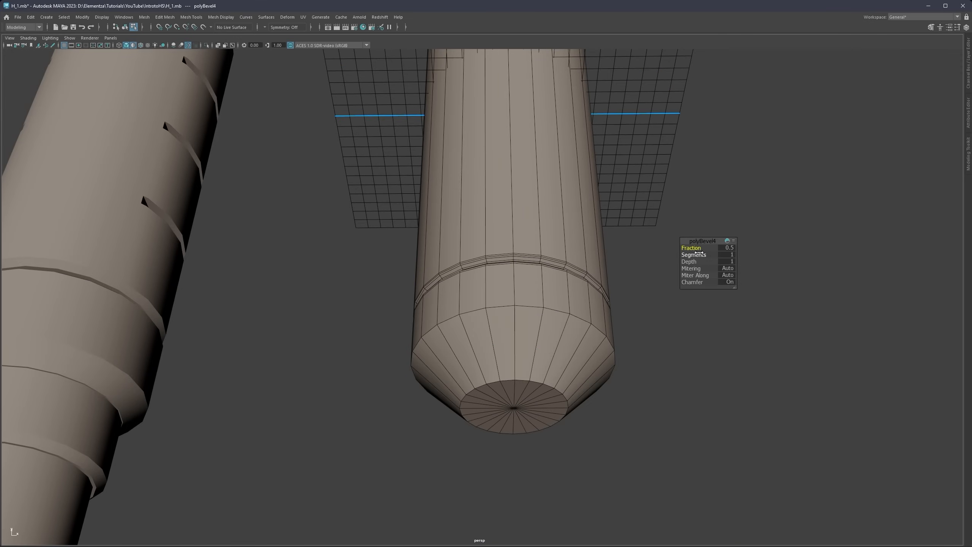
pyautogui.moveTo(691, 248); pyautogui.dragTo(564, 269)
pyautogui.scroll(-2, 508, 297)
pyautogui.keyDown('alt'); pyautogui.moveTo(508, 297); pyautogui.dragTo(476, 309); pyautogui.keyUp('alt')
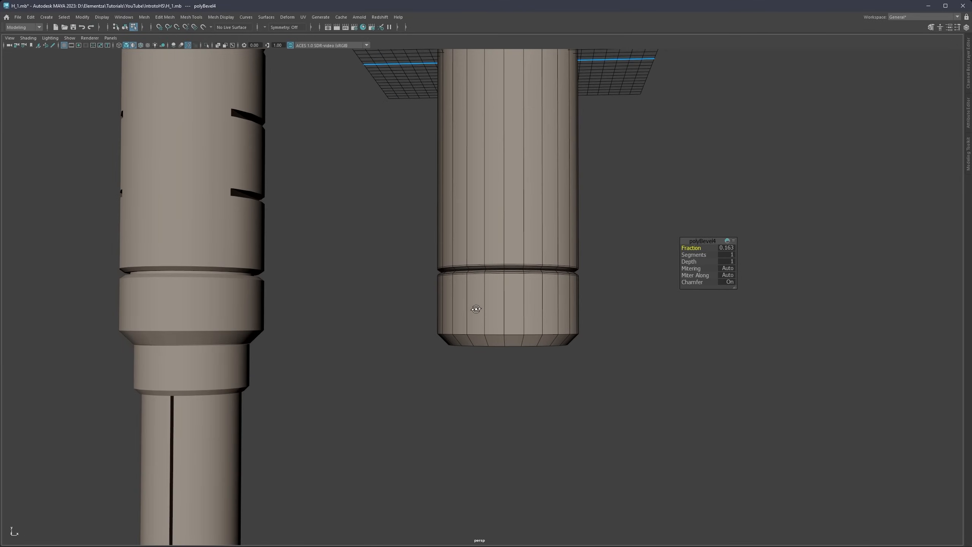
pyautogui.moveTo(692, 248); pyautogui.dragTo(697, 249)
pyautogui.scroll(2, 521, 341)
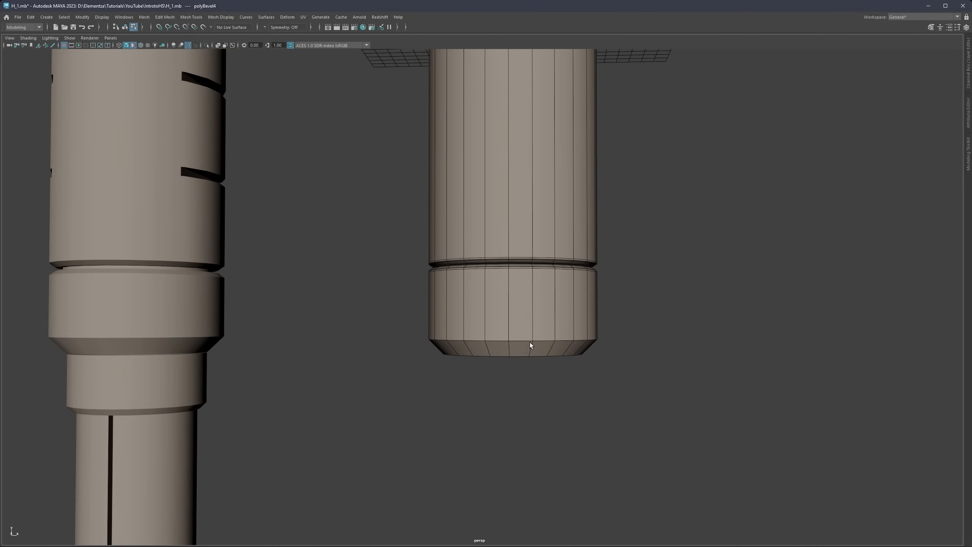
# Step: Bevel the upper and lower edge loops of the cylinder's bottom chamfer with a fraction of about 0.28, one segment and Chamfer off
pyautogui.moveTo(530, 342)
pyautogui.mouseDown(button='right')
pyautogui.moveTo(529, 312)
pyautogui.moveTo(536, 345)
pyautogui.mouseUp(button='right')
pyautogui.keyDown('alt'); pyautogui.moveTo(536, 345); pyautogui.dragTo(518, 266, button='middle'); pyautogui.keyUp('alt')
pyautogui.scroll(1, 511, 262)
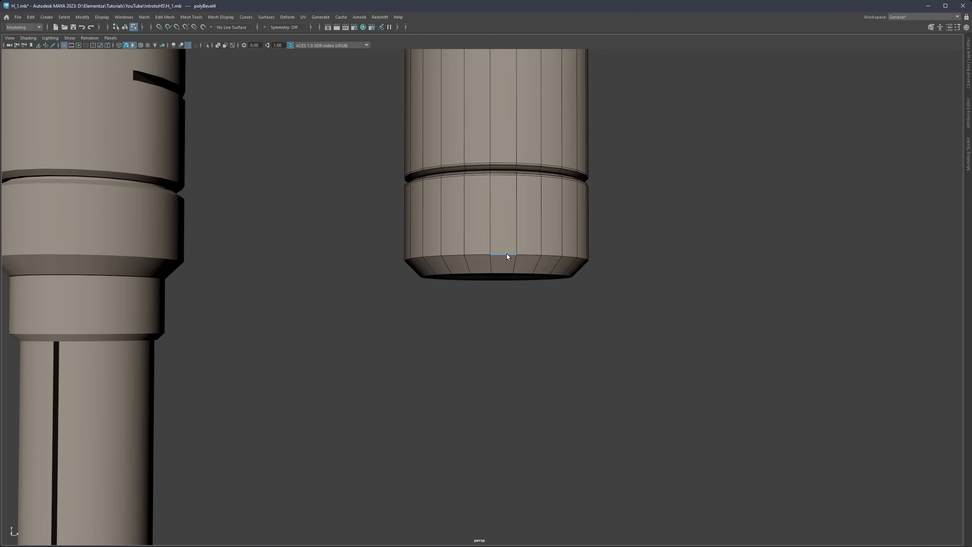
pyautogui.doubleClick(507, 255)
pyautogui.keyDown('alt'); pyautogui.moveTo(507, 255); pyautogui.dragTo(504, 240); pyautogui.keyUp('alt')
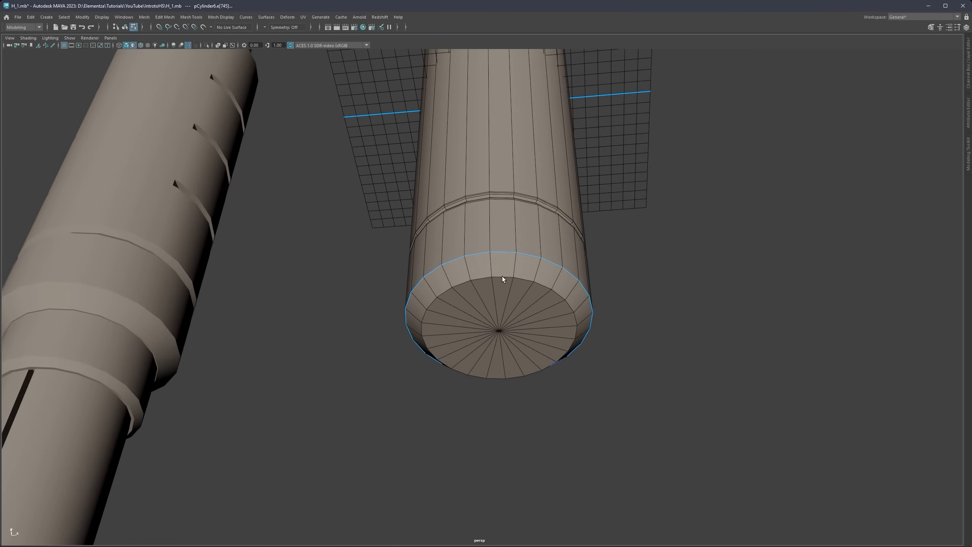
pyautogui.keyDown('shift'); pyautogui.doubleClick(502, 277); pyautogui.keyUp('shift')
pyautogui.scroll(1, 546, 281)
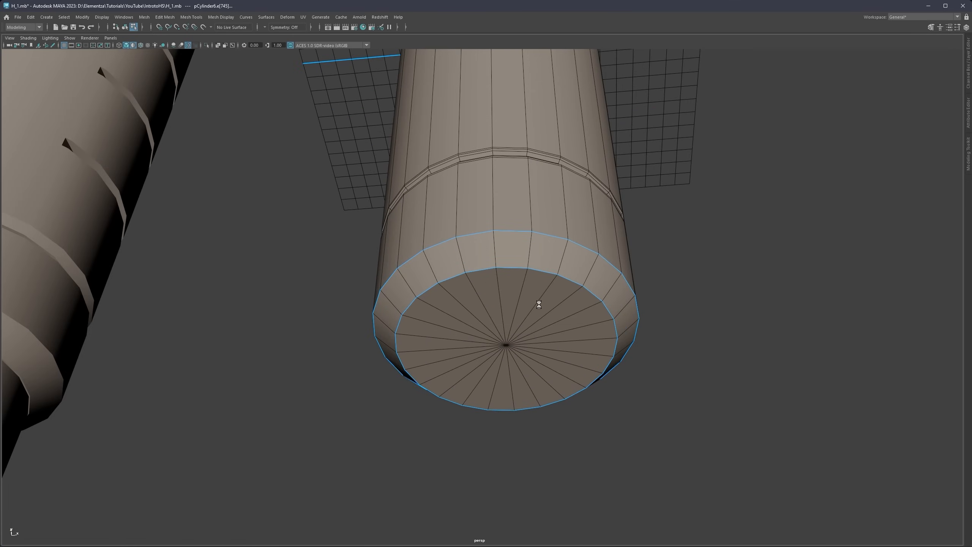
pyautogui.hotkey('ctrl', 'b')
pyautogui.click(730, 282)
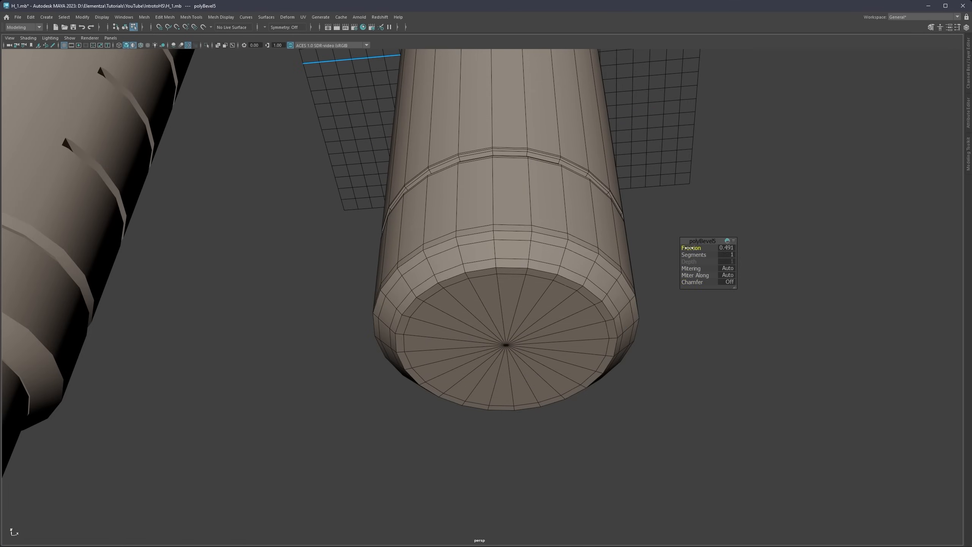
pyautogui.moveTo(693, 248); pyautogui.dragTo(605, 243)
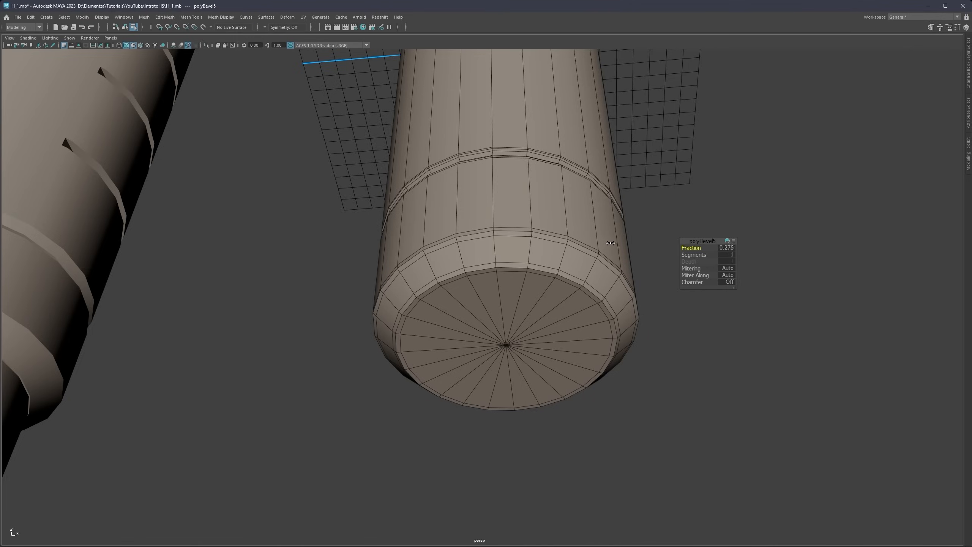
pyautogui.scroll(-3, 507, 219)
pyautogui.keyDown('alt'); pyautogui.moveTo(498, 220); pyautogui.dragTo(511, 249); pyautogui.keyUp('alt')
pyautogui.scroll(-5, 514, 256)
pyautogui.press('q')
# Step: Look up the shortcuts assigned to the bevel and extrude commands in the Hotkey Editor, then close it
pyautogui.keyDown('alt'); pyautogui.moveTo(482, 195); pyautogui.dragTo(515, 283, button='middle'); pyautogui.keyUp('alt')
pyautogui.keyDown('alt'); pyautogui.moveTo(485, 234); pyautogui.dragTo(482, 227); pyautogui.keyUp('alt')
pyautogui.keyDown('alt'); pyautogui.moveTo(266, 116); pyautogui.dragTo(298, 134, button='middle'); pyautogui.keyUp('alt')
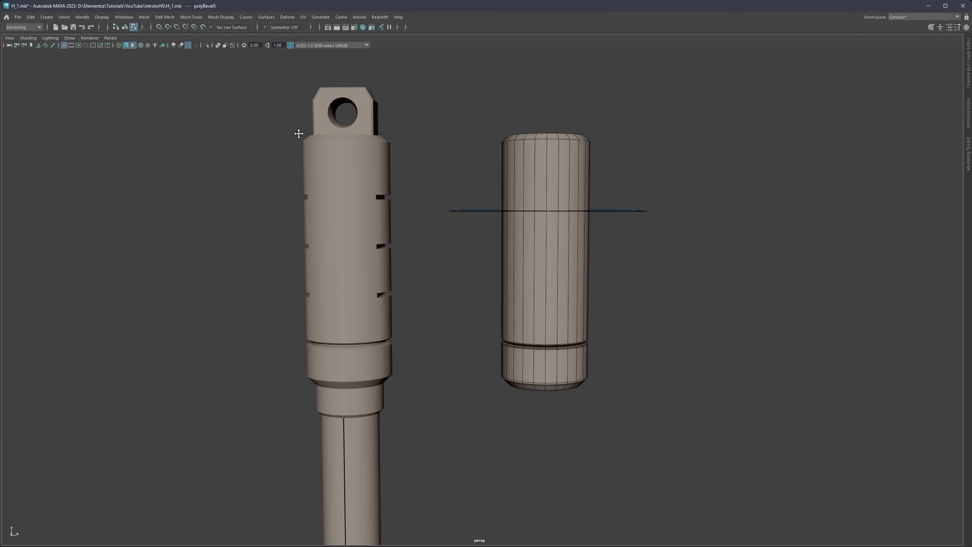
pyautogui.click(124, 16)
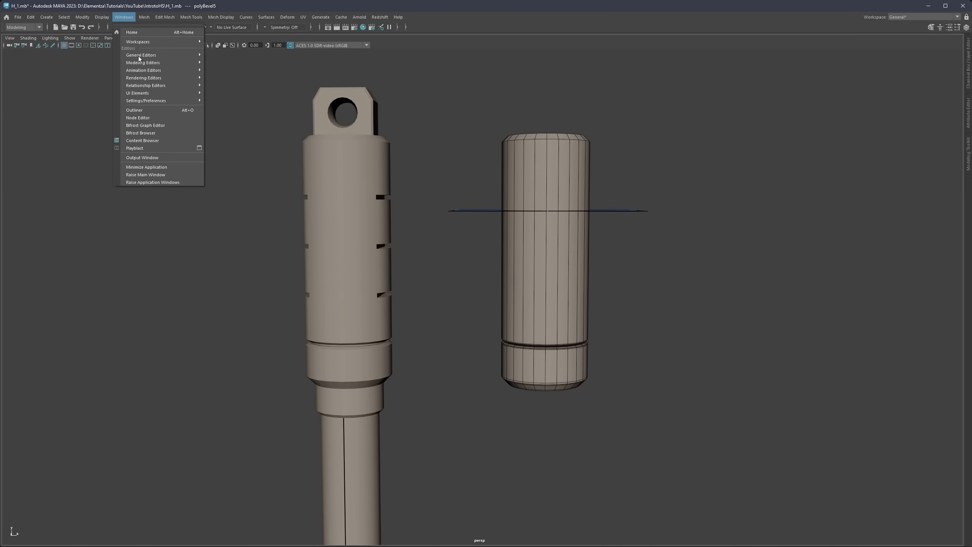
pyautogui.moveTo(148, 101)
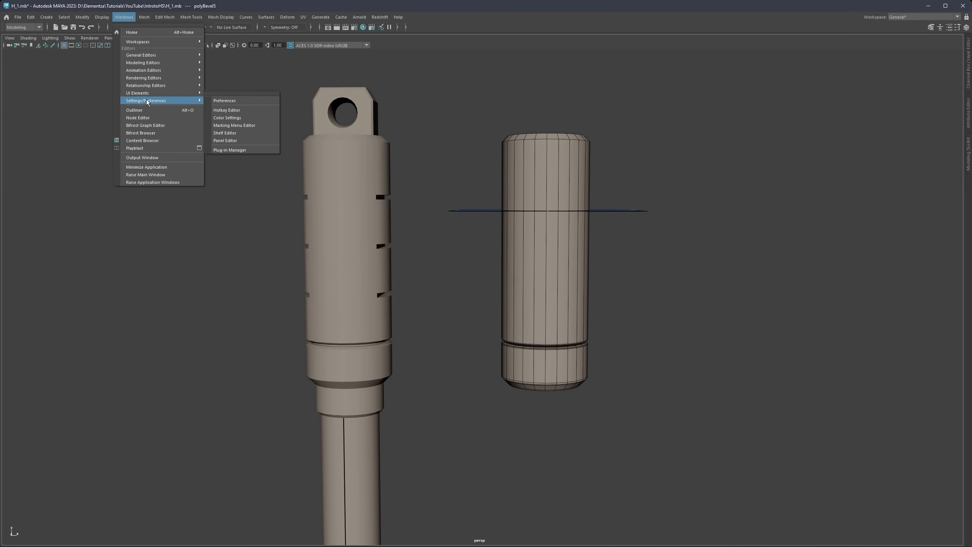
pyautogui.click(222, 111)
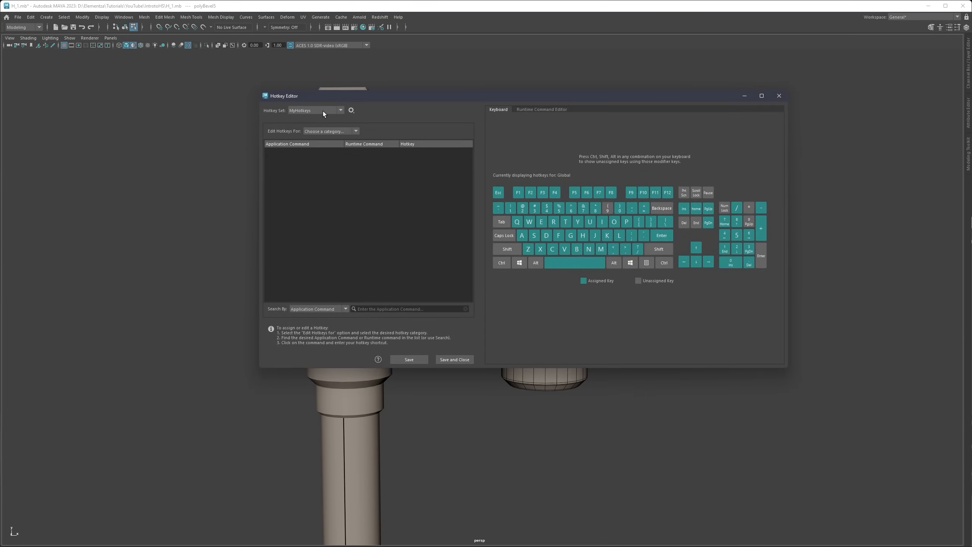
pyautogui.click(374, 310)
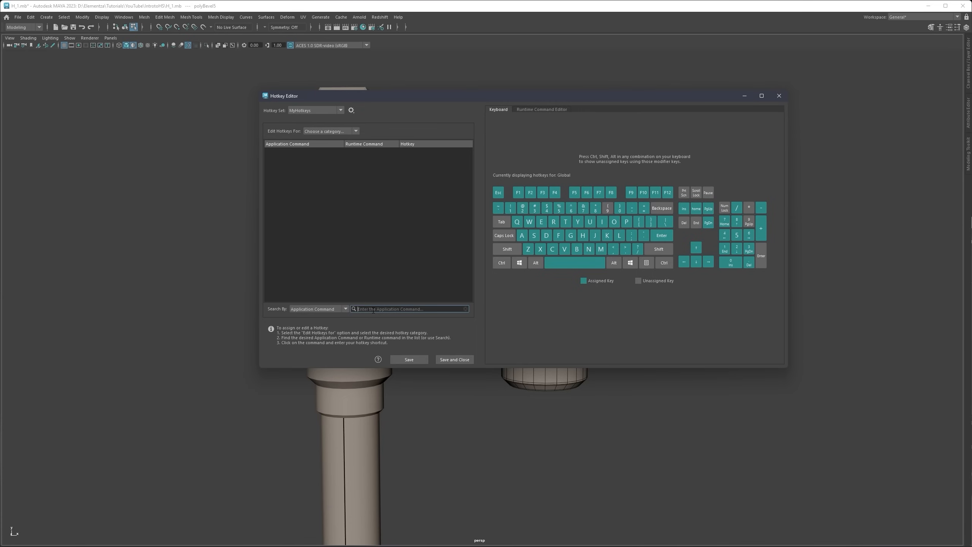
pyautogui.write('bevel')
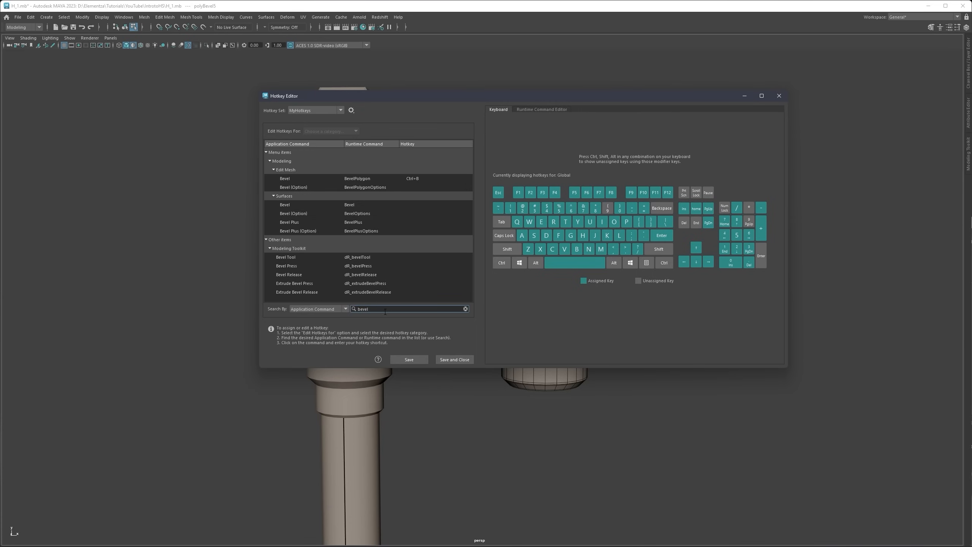
pyautogui.write('extrude')
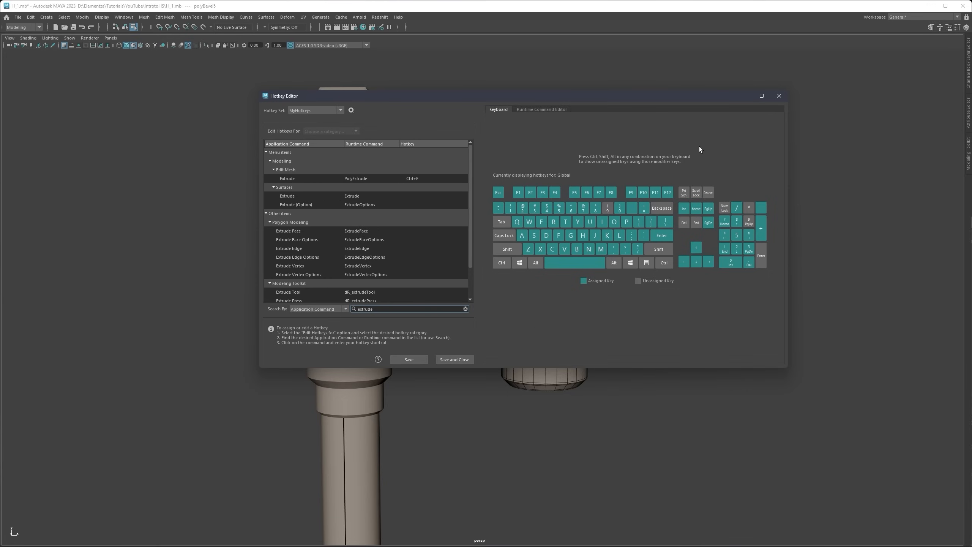
pyautogui.click(779, 97)
# Step: Bevel both edge loops of the cylinder's top chamfer with a fraction of about 0.28, one segment and Chamfer off
pyautogui.scroll(5, 538, 297)
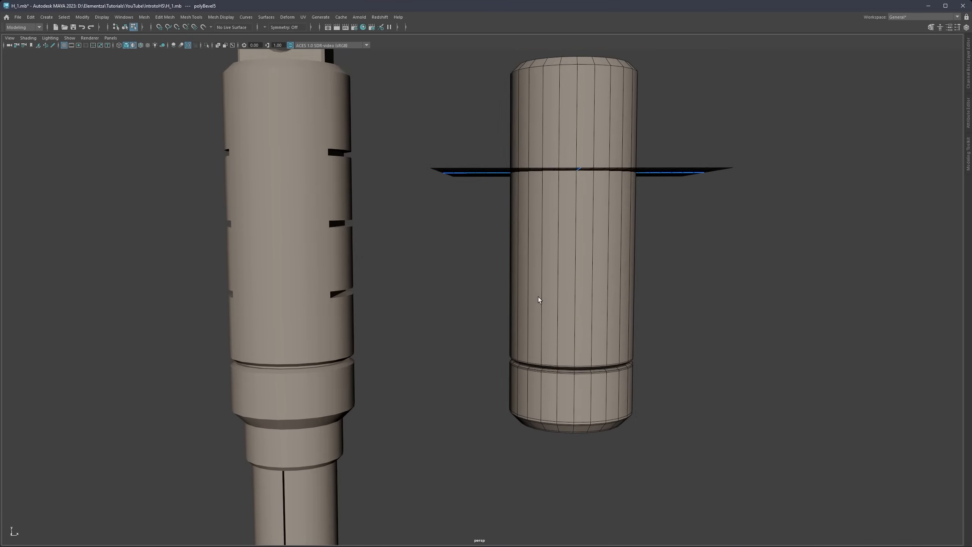
pyautogui.keyDown('alt'); pyautogui.moveTo(511, 257); pyautogui.dragTo(530, 270); pyautogui.keyUp('alt')
pyautogui.scroll(2, 530, 271)
pyautogui.moveTo(531, 271); pyautogui.dragTo(533, 243, button='right')
pyautogui.doubleClick(531, 254)
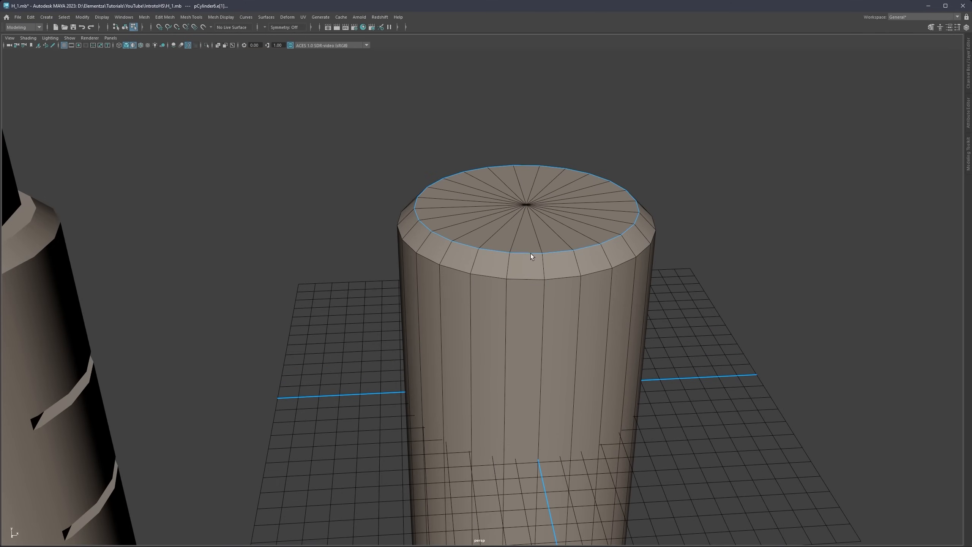
pyautogui.keyDown('shift'); pyautogui.doubleClick(529, 279); pyautogui.keyUp('shift')
pyautogui.keyDown('alt'); pyautogui.moveTo(521, 275); pyautogui.dragTo(511, 242); pyautogui.keyUp('alt')
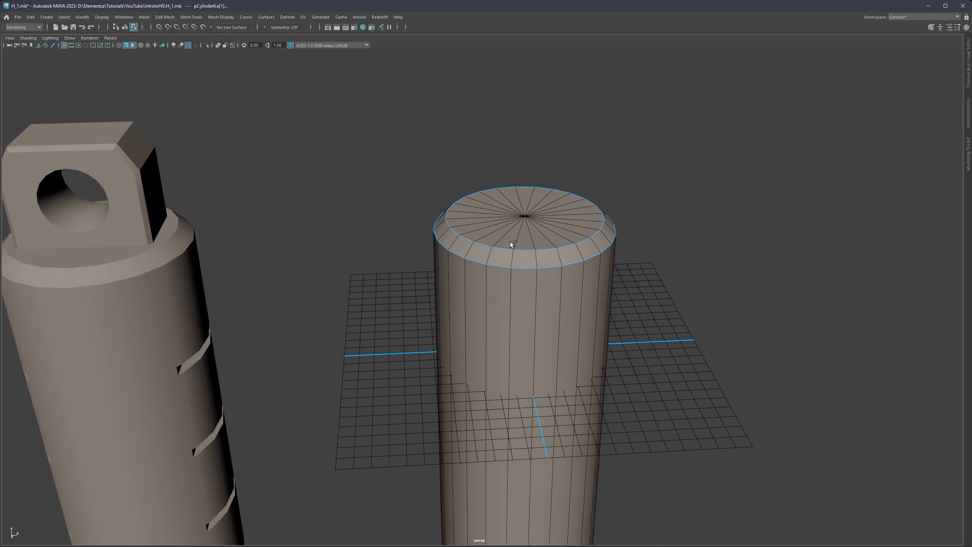
pyautogui.hotkey('ctrl', 'b')
pyautogui.click(730, 283)
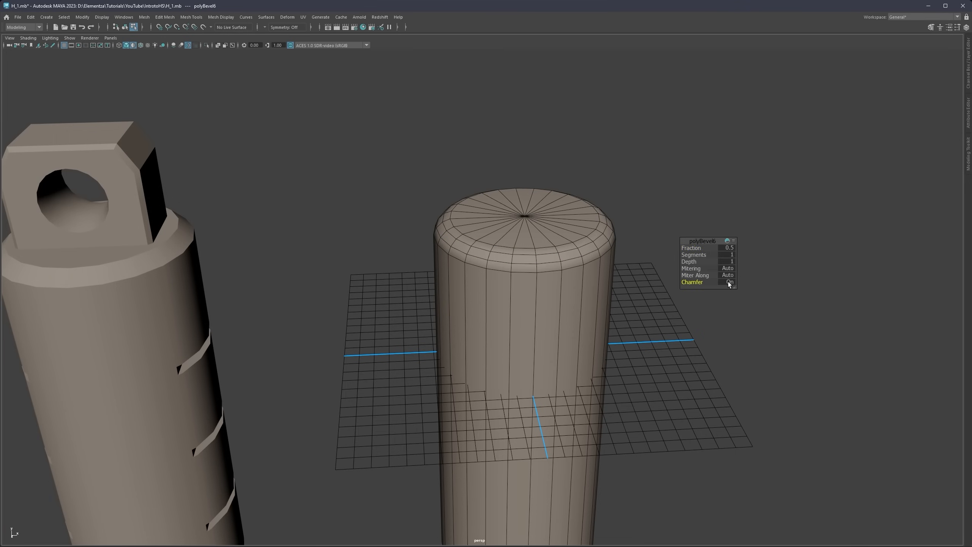
pyautogui.scroll(4, 547, 252)
pyautogui.keyDown('alt'); pyautogui.moveTo(530, 221); pyautogui.dragTo(473, 231, button='middle'); pyautogui.keyUp('alt')
pyautogui.scroll(3, 473, 231)
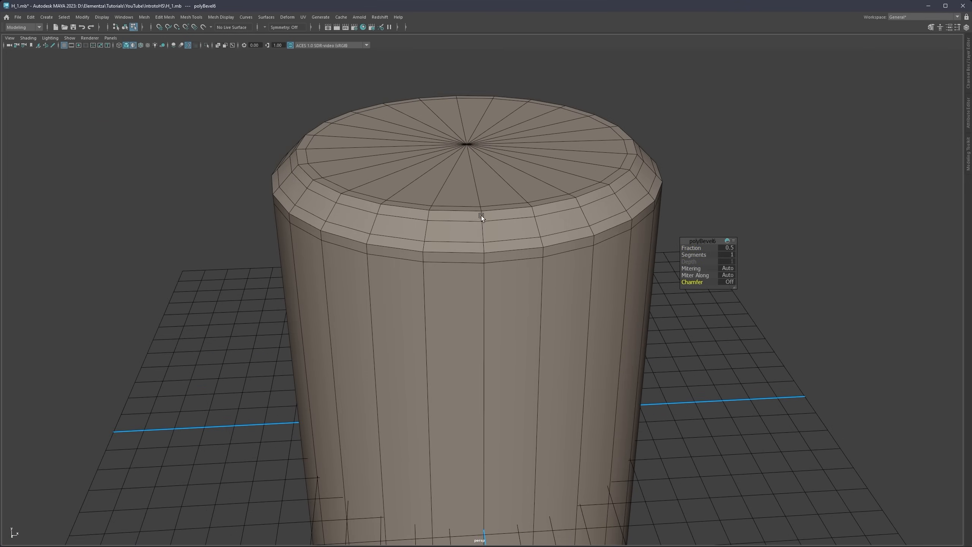
pyautogui.moveTo(686, 248); pyautogui.dragTo(603, 246)
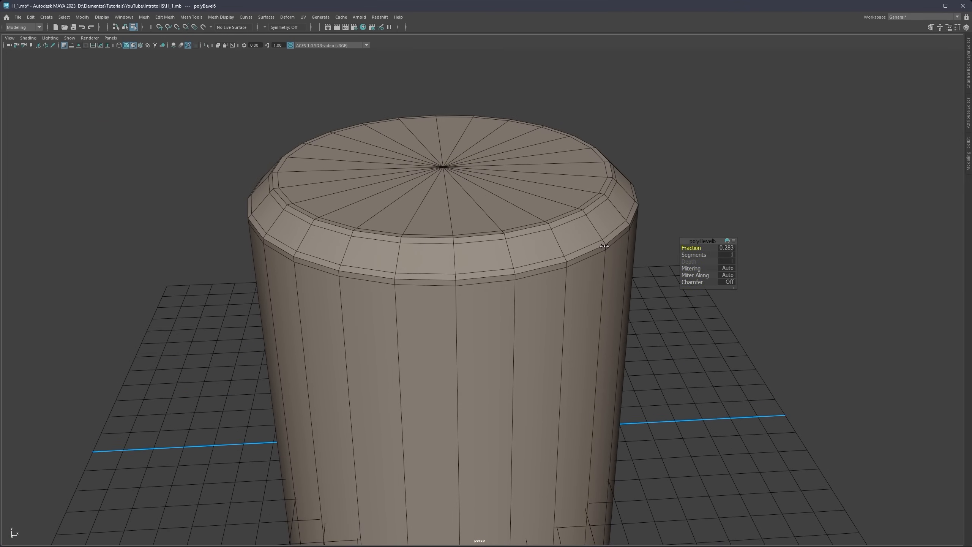
pyautogui.scroll(-8, 481, 244)
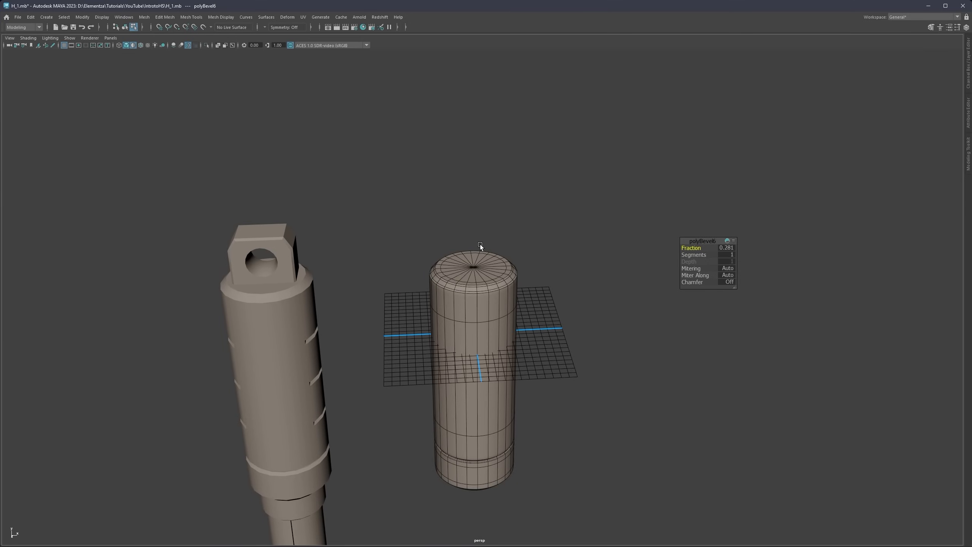
# Step: Return to object mode, select the new cylinder and hide the viewport grid
pyautogui.keyDown('alt'); pyautogui.moveTo(505, 271); pyautogui.dragTo(531, 171); pyautogui.keyUp('alt')
pyautogui.moveTo(530, 171); pyautogui.dragTo(559, 160, button='right')
pyautogui.keyDown('alt'); pyautogui.moveTo(559, 160); pyautogui.dragTo(544, 193); pyautogui.keyUp('alt')
pyautogui.click(544, 193)
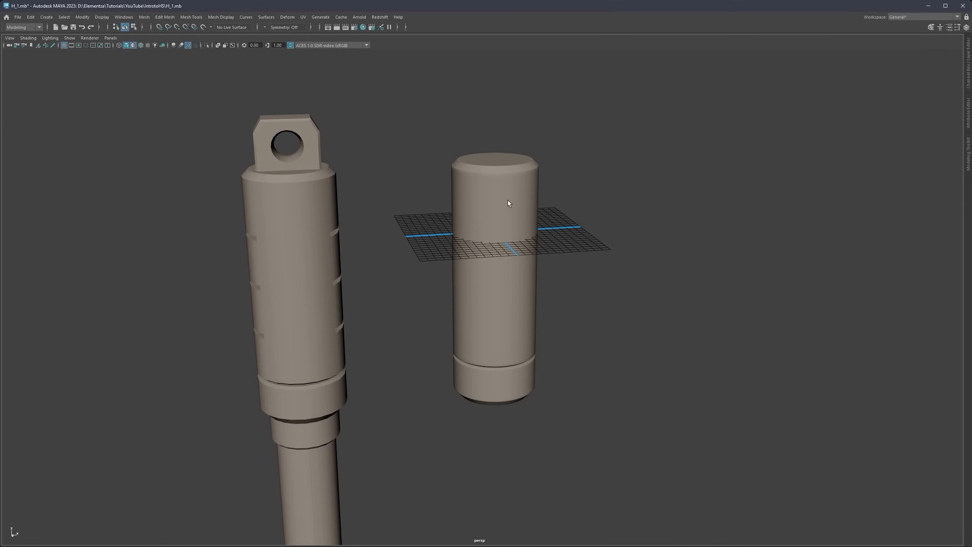
pyautogui.click(507, 201)
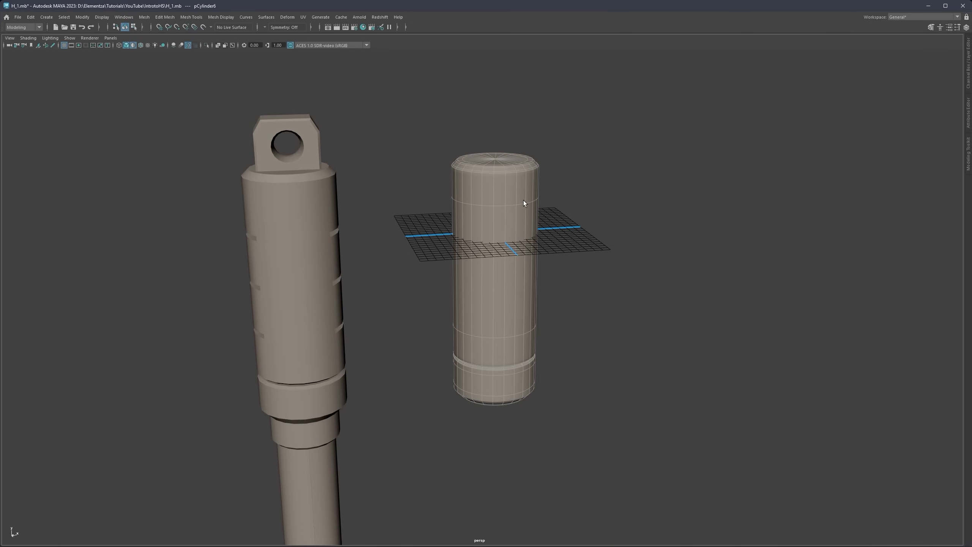
pyautogui.click(65, 45)
pyautogui.keyDown('alt'); pyautogui.moveTo(565, 216); pyautogui.dragTo(518, 200); pyautogui.keyUp('alt')
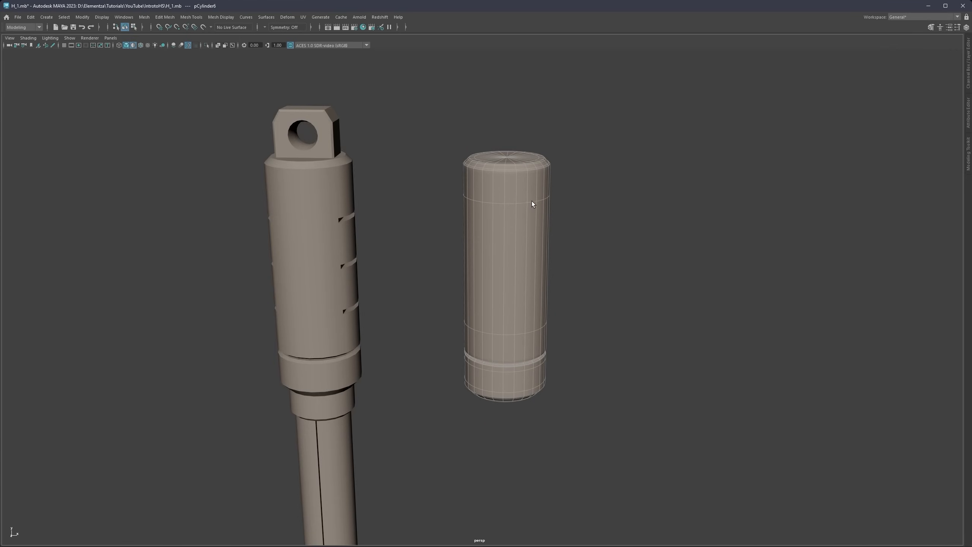
# Step: Inspect the cylinder beside the reference piston without its wireframe, and display it in smooth mesh preview
pyautogui.click(575, 197)
pyautogui.keyDown('alt'); pyautogui.moveTo(575, 198); pyautogui.dragTo(501, 224); pyautogui.keyUp('alt')
pyautogui.scroll(3, 532, 381)
pyautogui.keyDown('alt'); pyautogui.moveTo(533, 381); pyautogui.dragTo(444, 274); pyautogui.keyUp('alt')
pyautogui.keyDown('alt'); pyautogui.moveTo(440, 337); pyautogui.dragTo(473, 273); pyautogui.keyUp('alt')
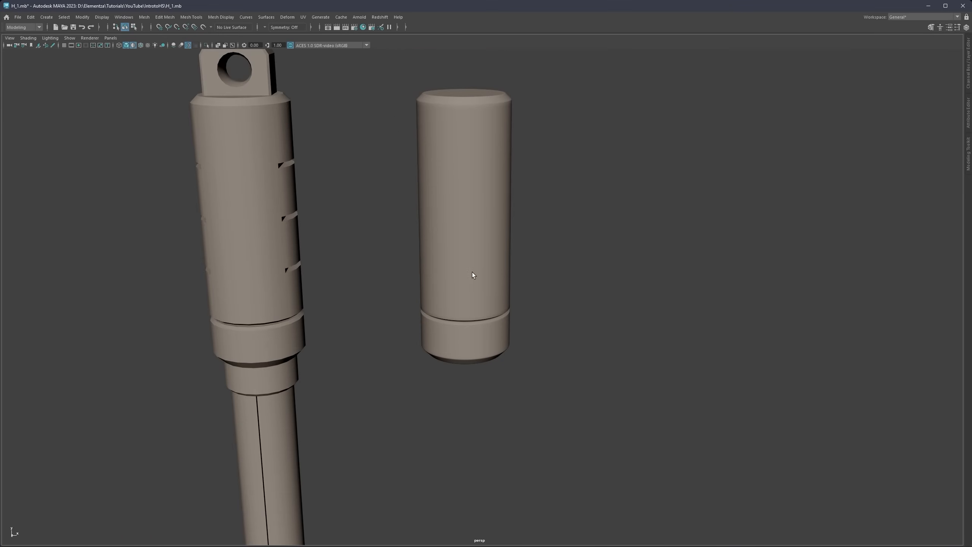
pyautogui.click(499, 182)
pyautogui.keyDown('alt'); pyautogui.moveTo(472, 185); pyautogui.dragTo(488, 215, button='middle'); pyautogui.keyUp('alt')
pyautogui.press('3')
pyautogui.keyDown('alt'); pyautogui.moveTo(487, 214); pyautogui.dragTo(491, 200); pyautogui.keyUp('alt')
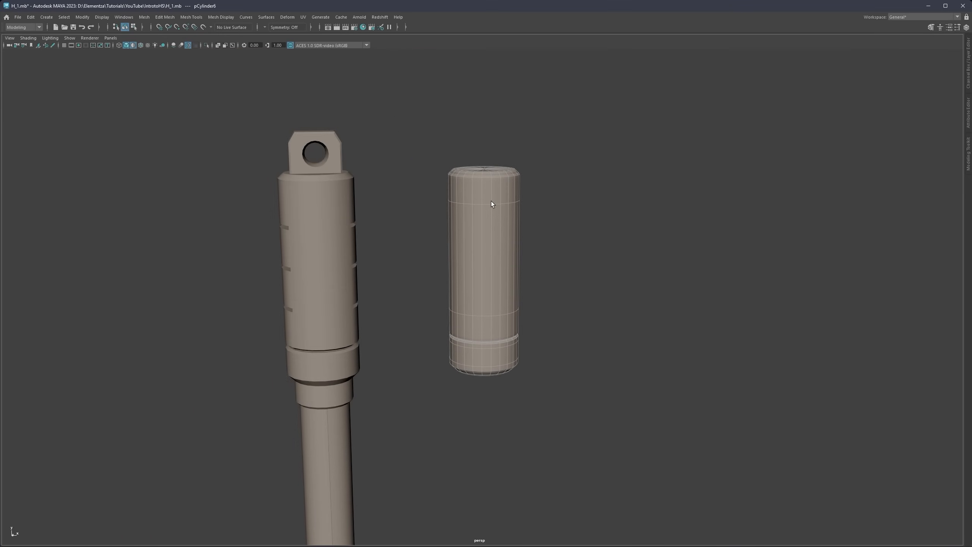
# Step: Turn off the default material display and assign the existing blinn1 material to the cylinder
pyautogui.click(135, 45)
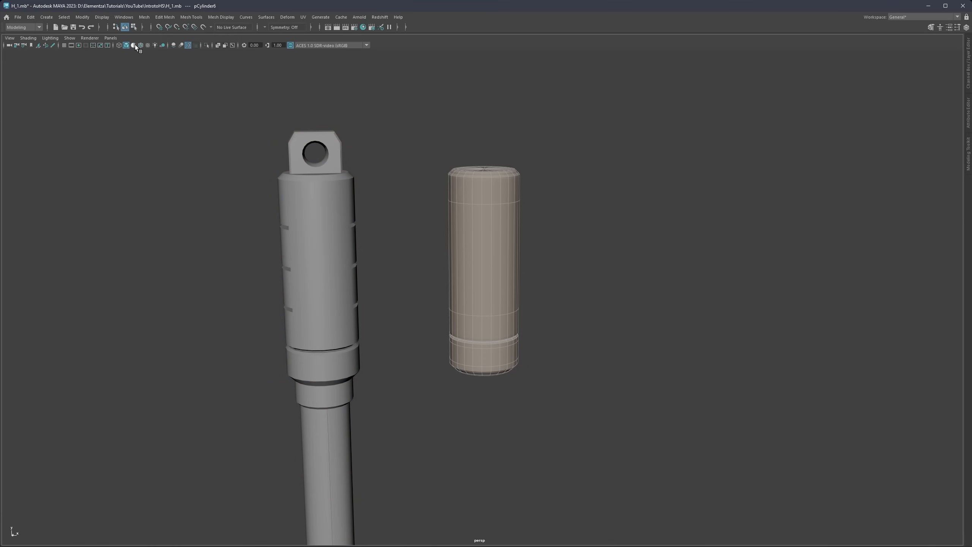
pyautogui.moveTo(484, 186); pyautogui.dragTo(530, 396, button='right')
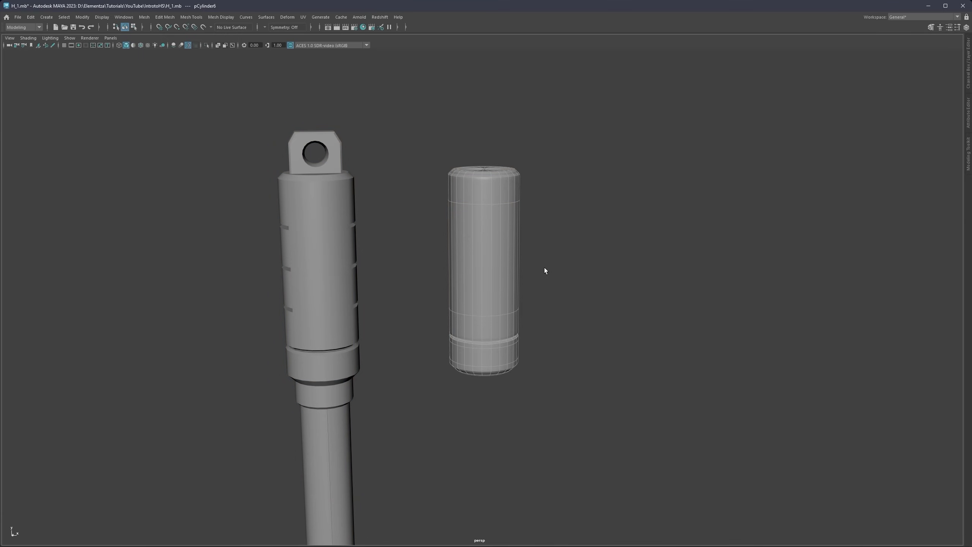
pyautogui.keyDown('alt'); pyautogui.moveTo(491, 245); pyautogui.dragTo(476, 225); pyautogui.keyUp('alt')
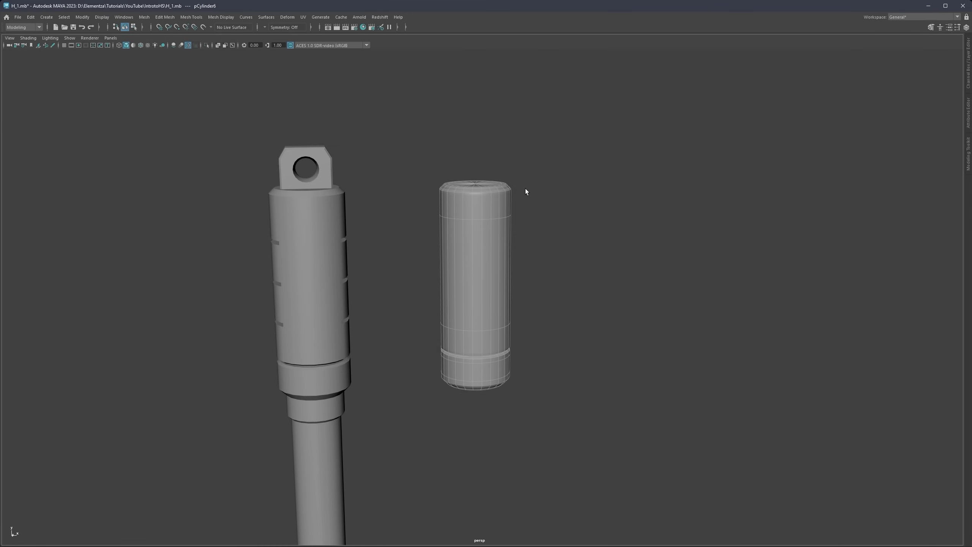
# Step: Review the new cylinder's accumulated history nodes and delete all construction history in the scene
pyautogui.click(969, 115)
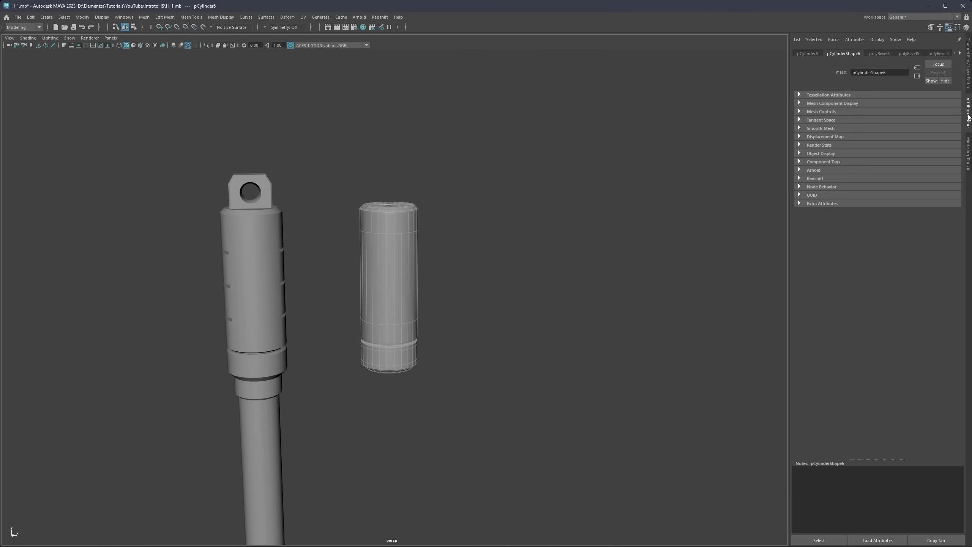
pyautogui.click(31, 17)
pyautogui.moveTo(52, 117)
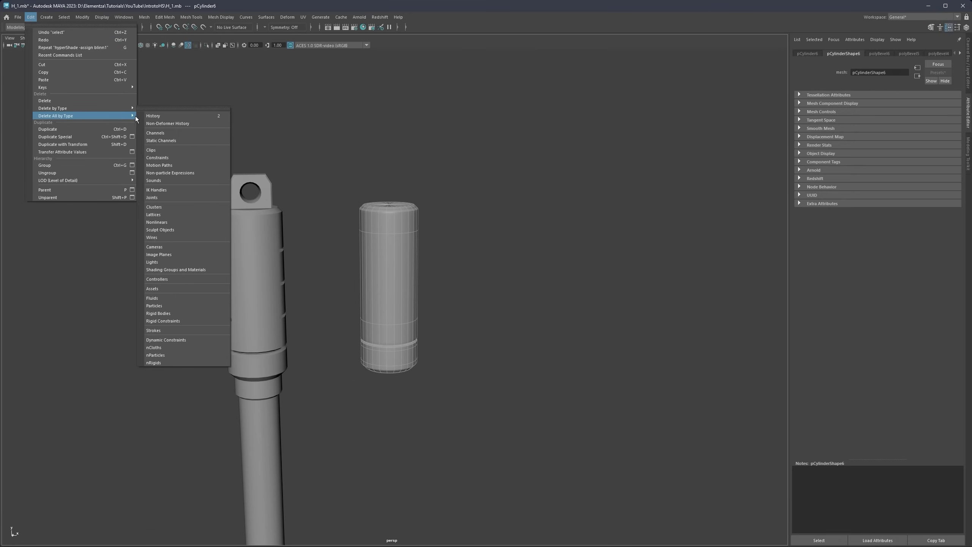
pyautogui.click(961, 54)
pyautogui.click(961, 53)
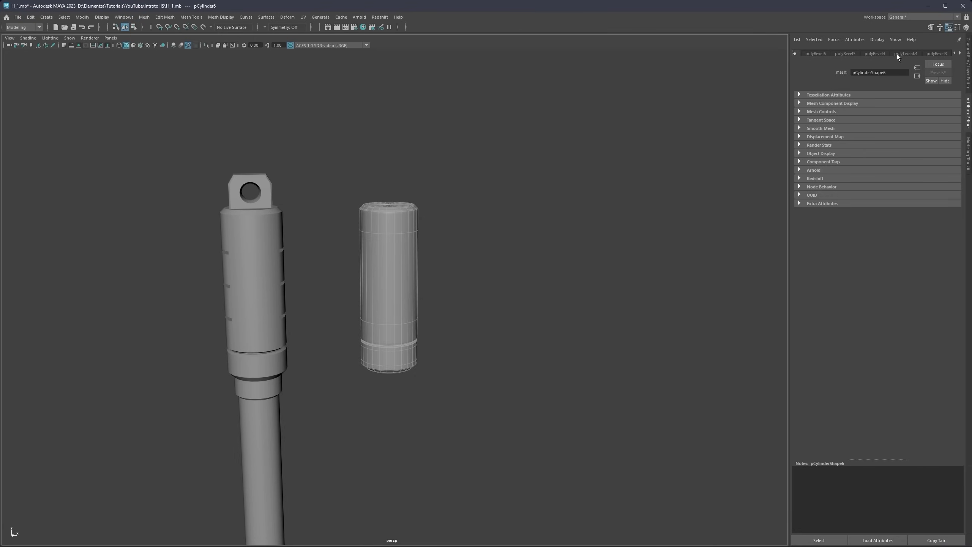
pyautogui.click(31, 16)
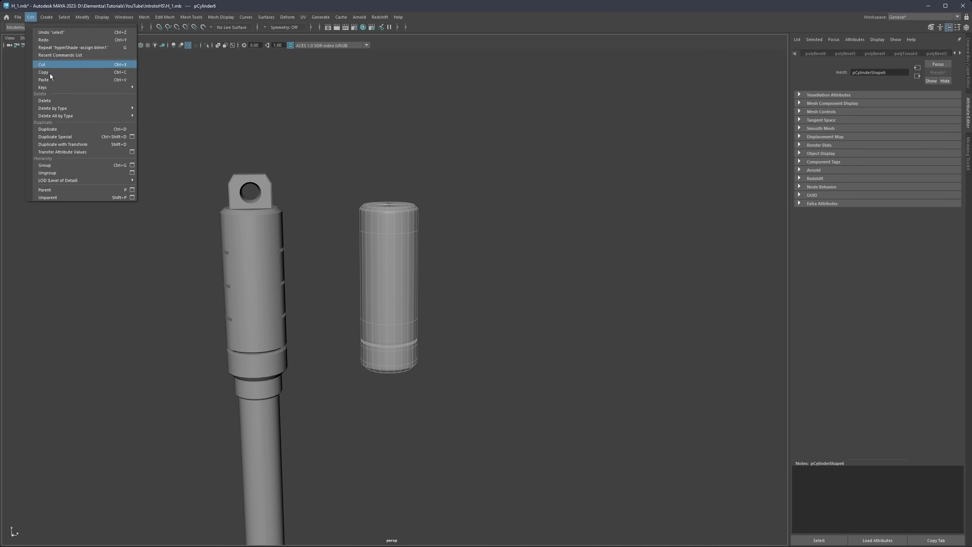
pyautogui.moveTo(64, 117)
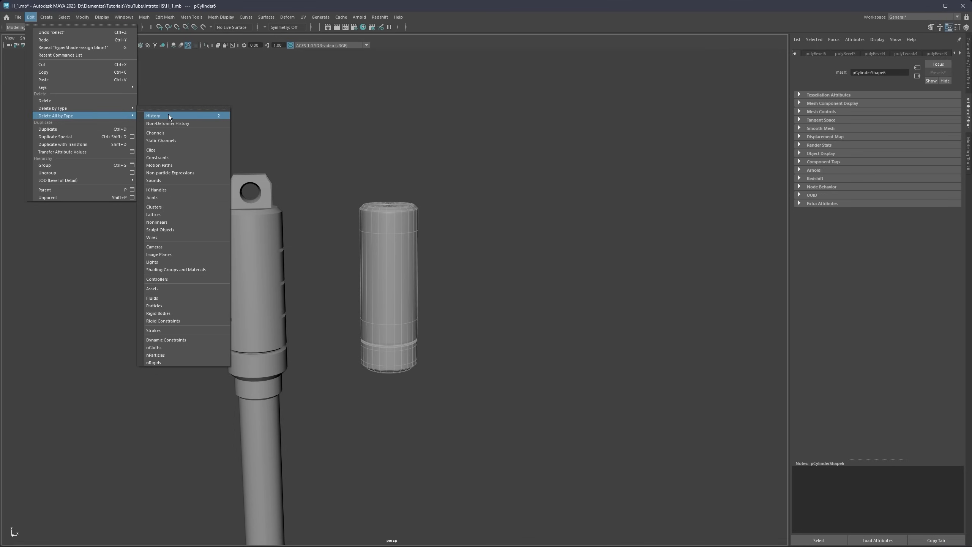
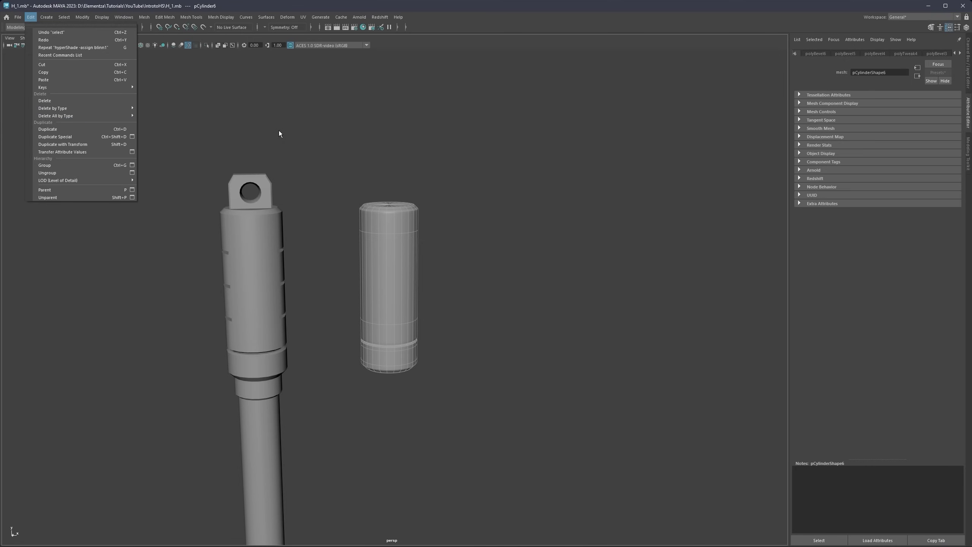
pyautogui.moveTo(124, 116)
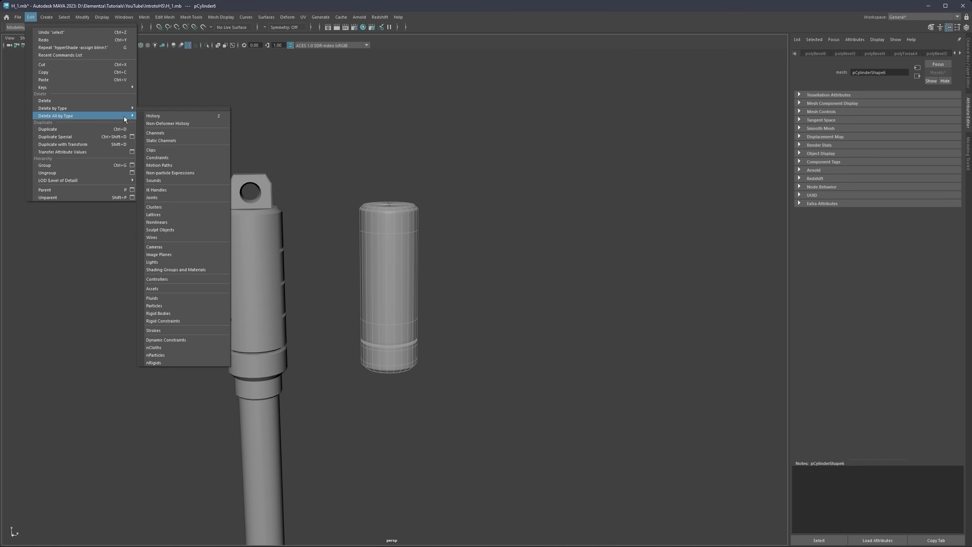
pyautogui.click(167, 116)
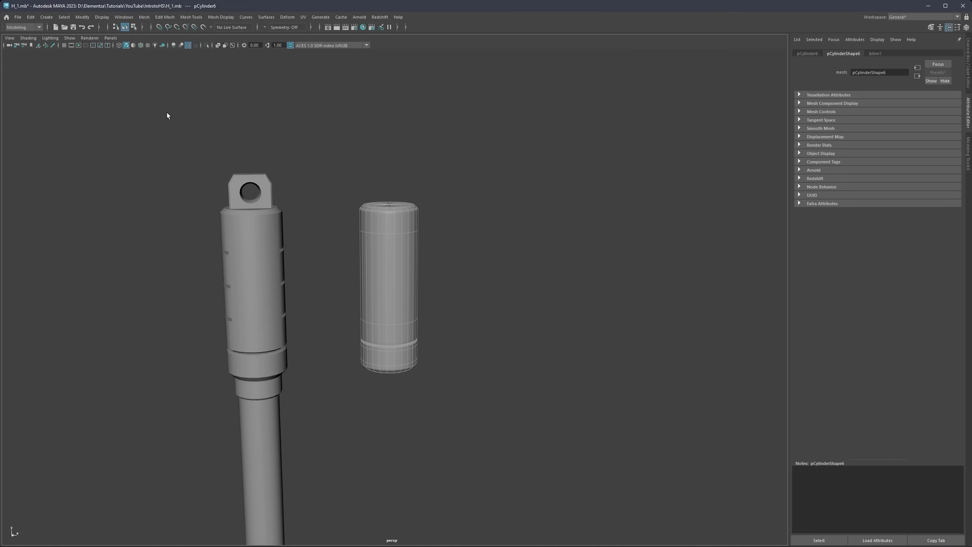
pyautogui.scroll(3, 401, 215)
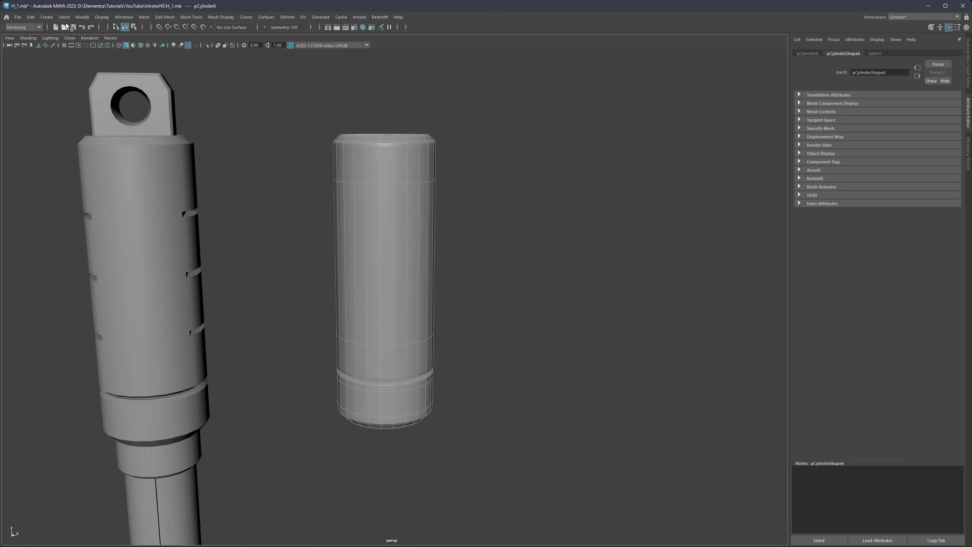
pyautogui.click(31, 17)
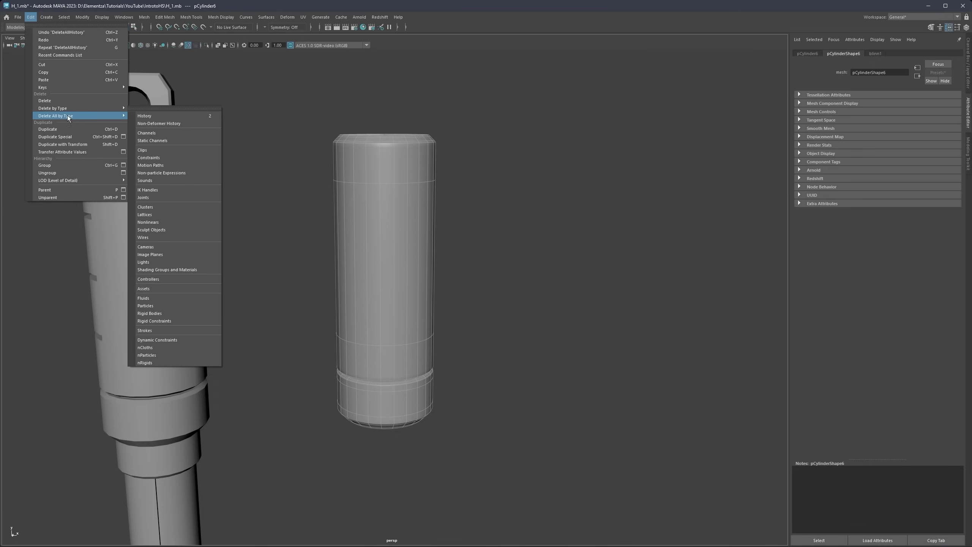
pyautogui.click(339, 110)
pyautogui.click(398, 187)
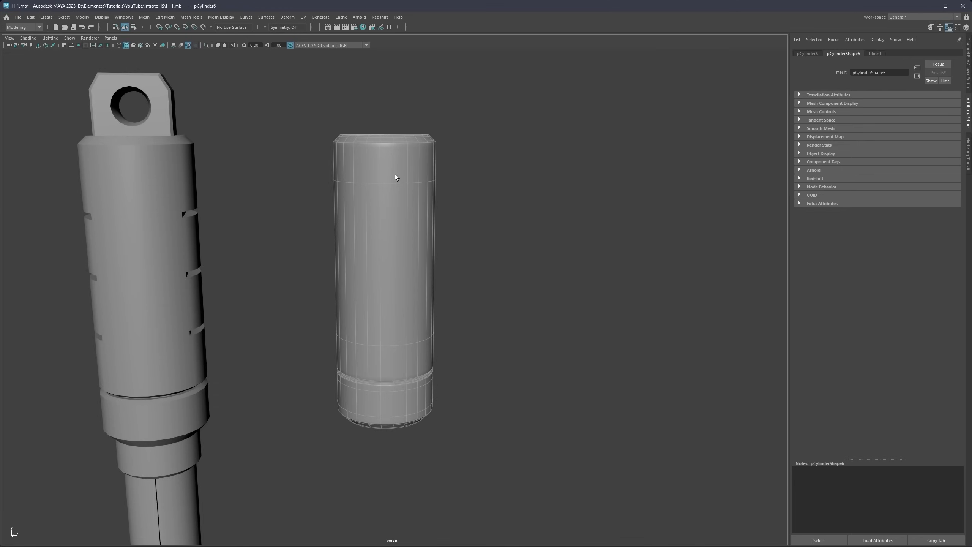
# Step: Select the cylinder's blinn1 material and change its color to a dark grey with a slight green tint
pyautogui.keyDown('alt'); pyautogui.moveTo(395, 174); pyautogui.dragTo(509, 152); pyautogui.keyUp('alt')
pyautogui.click(876, 54)
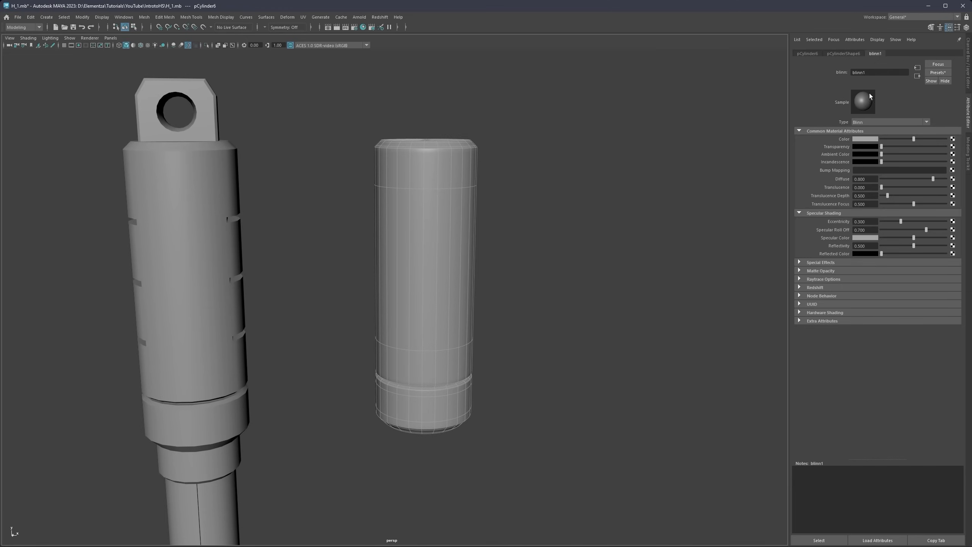
pyautogui.click(819, 540)
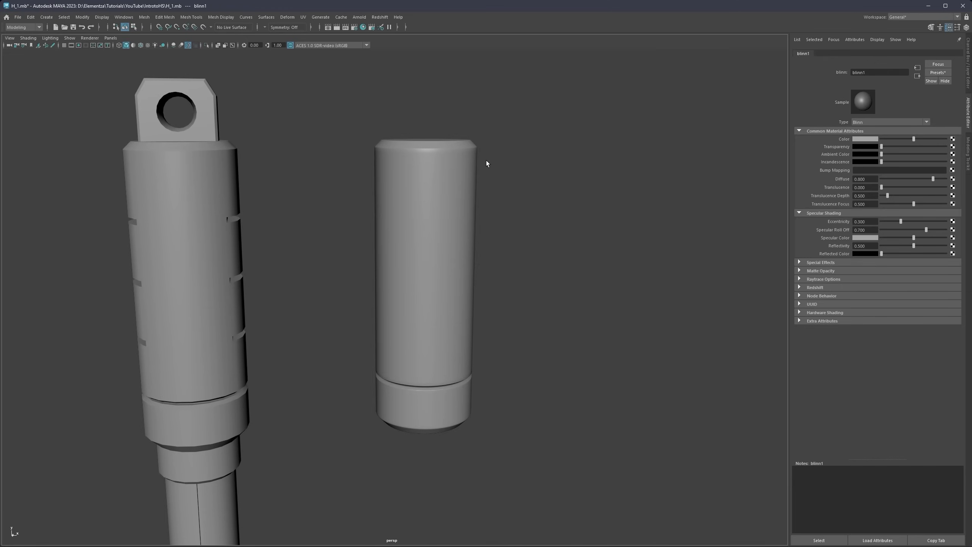
pyautogui.keyDown('alt'); pyautogui.moveTo(486, 161); pyautogui.dragTo(515, 158, button='middle'); pyautogui.keyUp('alt')
pyautogui.click(894, 138)
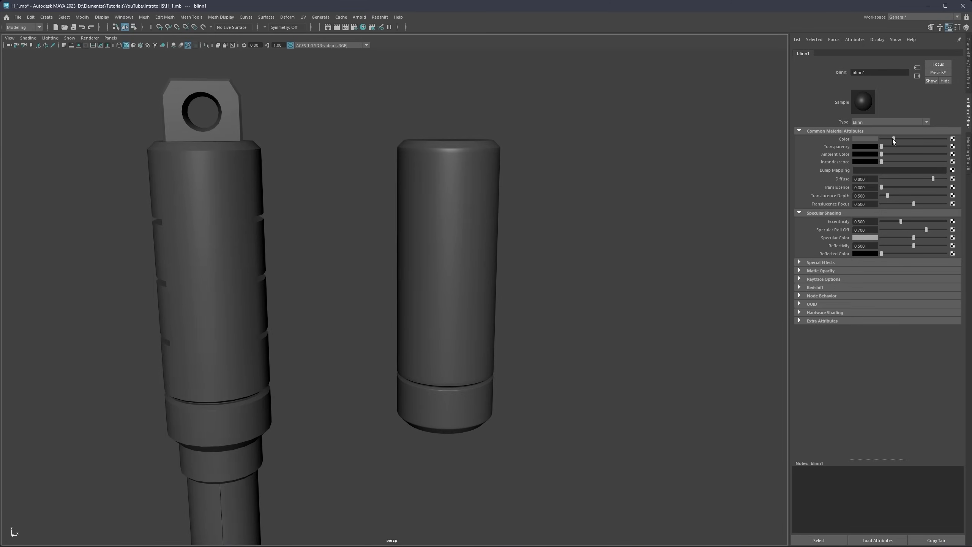
pyautogui.click(867, 138)
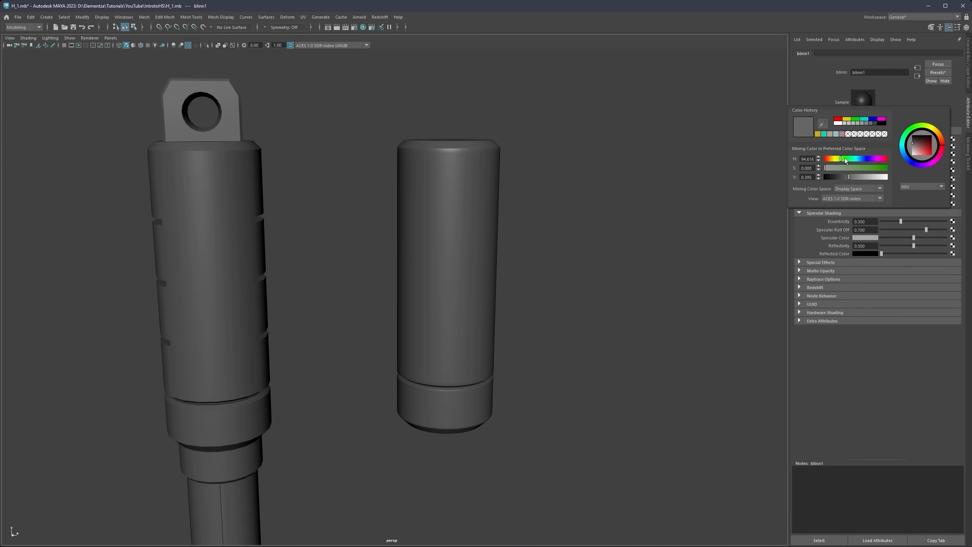
pyautogui.moveTo(840, 166)
pyautogui.mouseDown()
pyautogui.moveTo(830, 168)
pyautogui.moveTo(849, 176)
pyautogui.mouseUp()
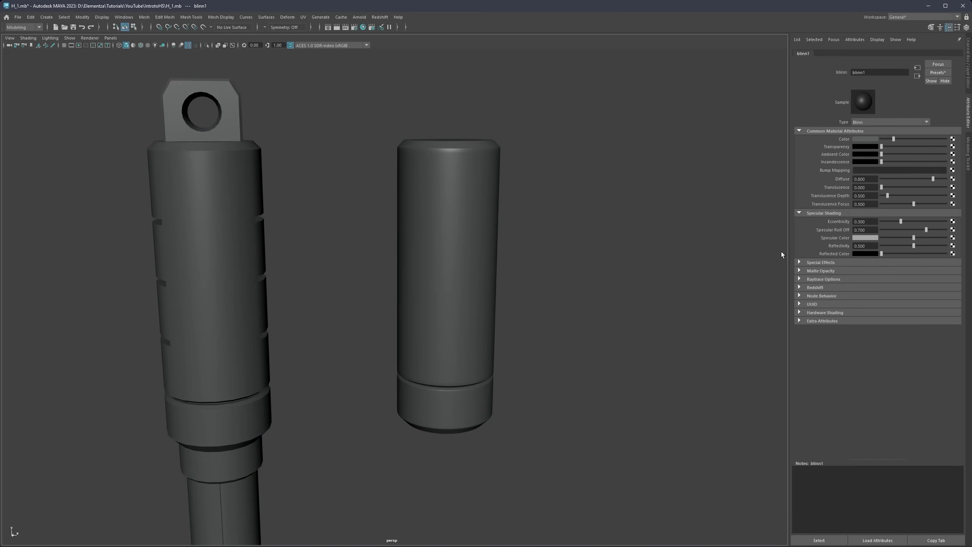
# Step: Set the blinn1 material's eccentricity to about 0.577 and its specular roll off to about 0.750
pyautogui.moveTo(908, 221)
pyautogui.mouseDown()
pyautogui.moveTo(900, 229)
pyautogui.moveTo(928, 229)
pyautogui.moveTo(905, 219)
pyautogui.moveTo(918, 219)
pyautogui.mouseUp()
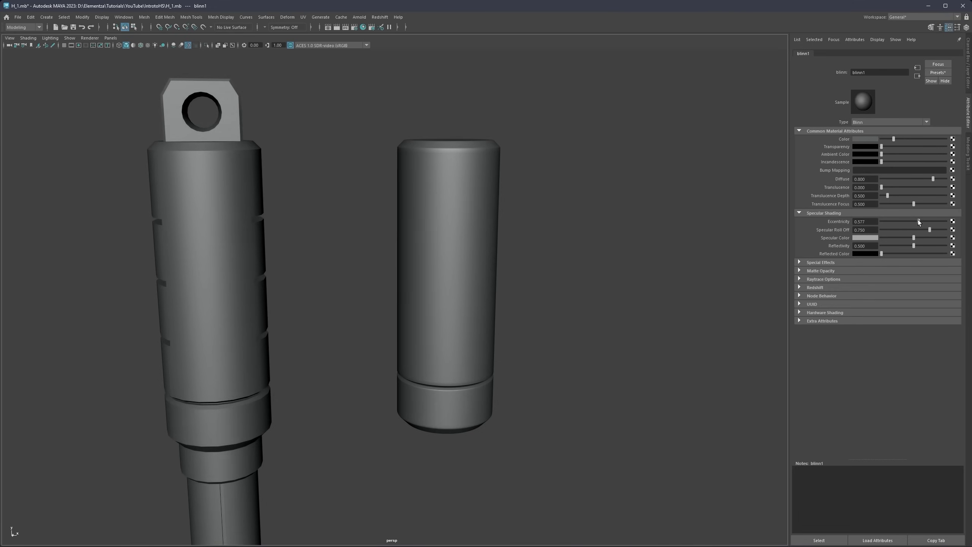
# Step: Apply the first listed attribute preset to blinn1, brighten its color and specular color slightly, and set Specular Roll Off to 0.476
pyautogui.click(864, 139)
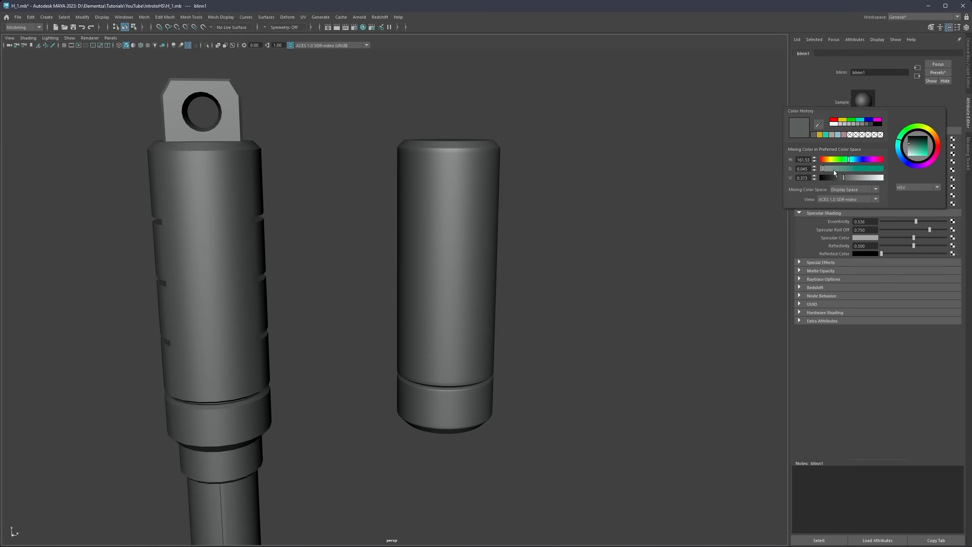
pyautogui.moveTo(842, 177); pyautogui.dragTo(848, 178)
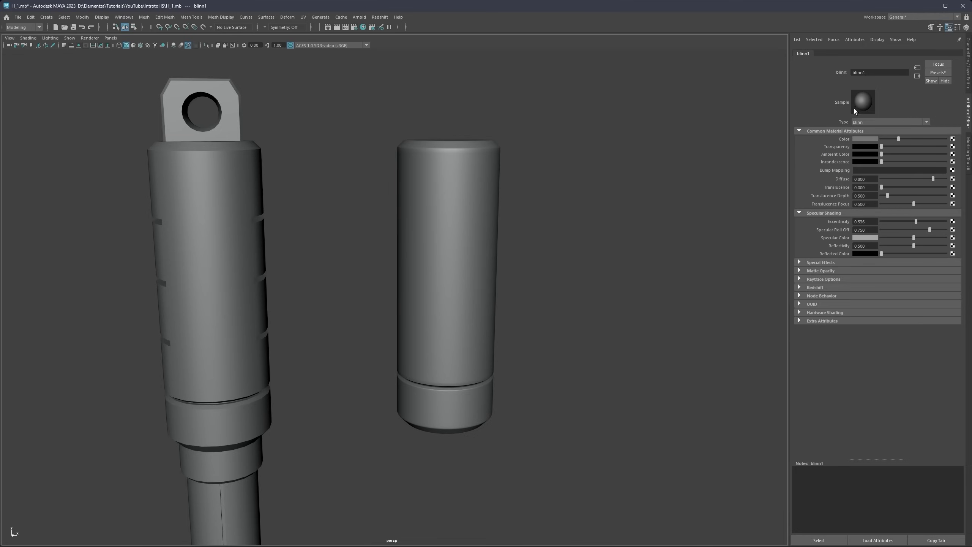
pyautogui.click(936, 72)
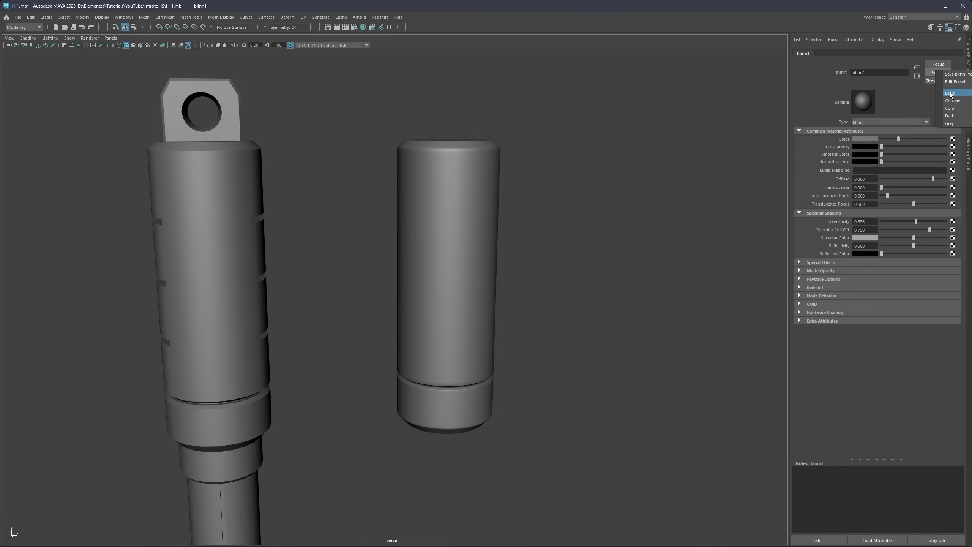
pyautogui.click(968, 93)
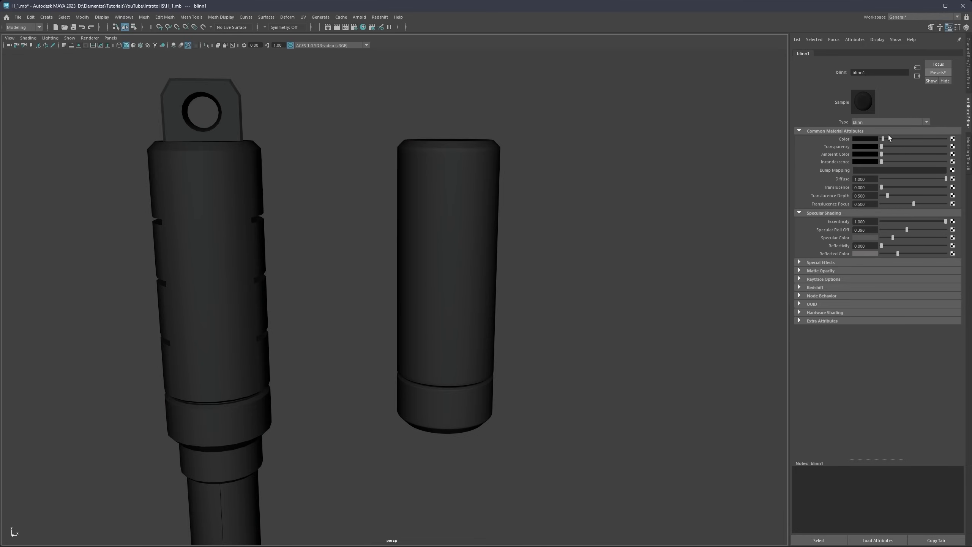
pyautogui.moveTo(886, 139); pyautogui.dragTo(889, 137)
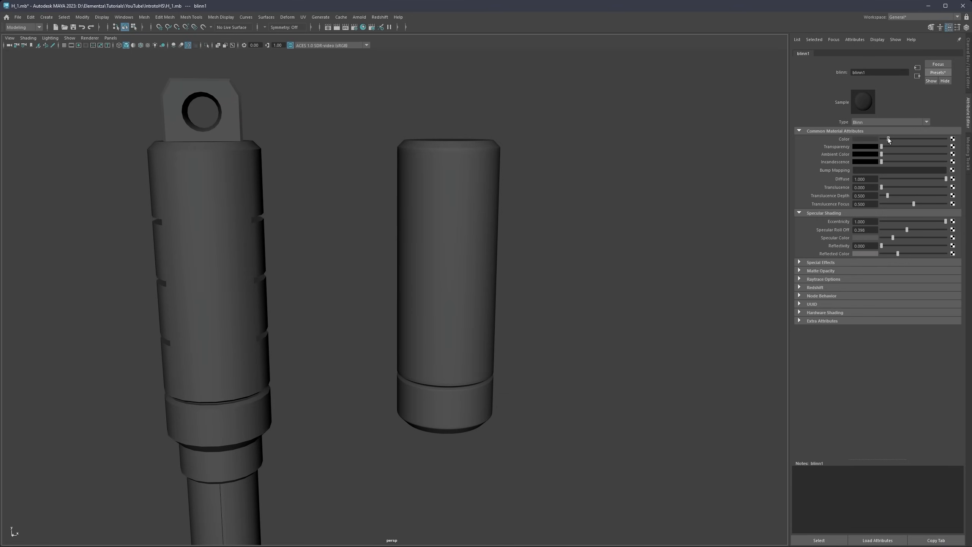
pyautogui.moveTo(893, 237); pyautogui.dragTo(897, 237)
# Step: Examine the slotted handle and the separate cylinder from several angles to judge the material's shading
pyautogui.keyDown('alt'); pyautogui.moveTo(452, 194); pyautogui.dragTo(488, 122, button='middle'); pyautogui.keyUp('alt')
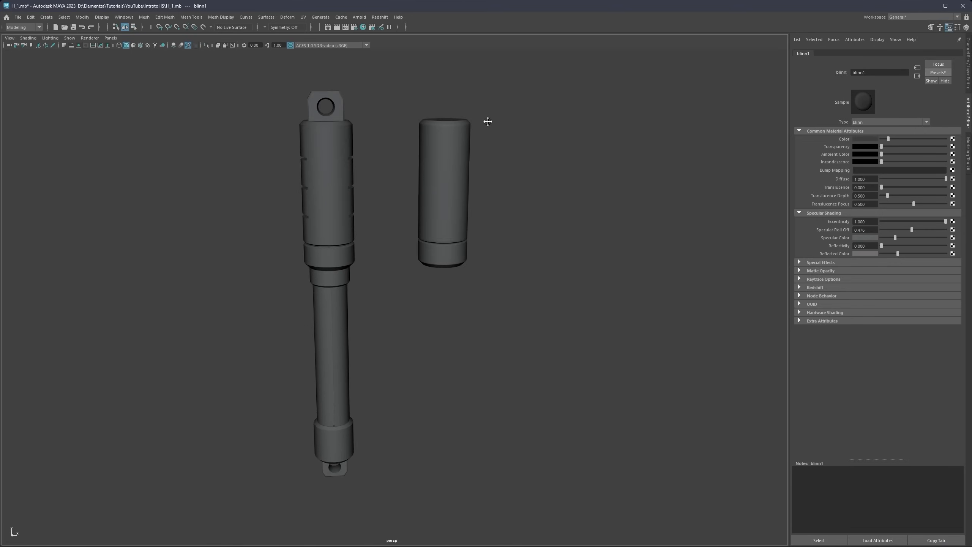
pyautogui.scroll(3, 459, 132)
pyautogui.keyDown('alt'); pyautogui.moveTo(438, 144); pyautogui.dragTo(439, 223, button='middle'); pyautogui.keyUp('alt')
pyautogui.scroll(-3, 444, 185)
pyautogui.keyDown('alt'); pyautogui.moveTo(444, 185); pyautogui.dragTo(445, 159); pyautogui.keyUp('alt')
pyautogui.keyDown('alt'); pyautogui.moveTo(472, 181); pyautogui.dragTo(481, 260, button='middle'); pyautogui.keyUp('alt')
pyautogui.scroll(4, 457, 212)
pyautogui.keyDown('alt'); pyautogui.moveTo(517, 230); pyautogui.dragTo(488, 227); pyautogui.keyUp('alt')
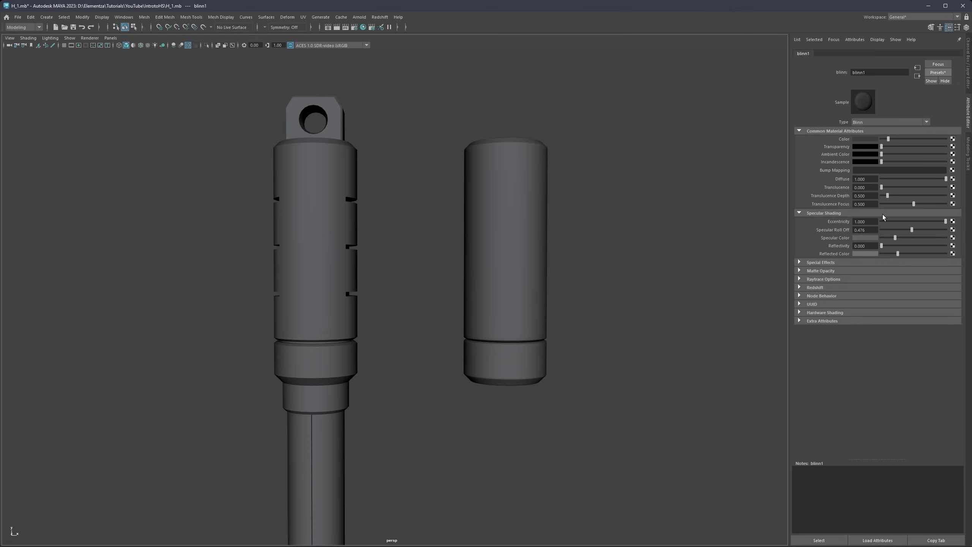
pyautogui.click(969, 117)
pyautogui.keyDown('alt'); pyautogui.moveTo(634, 199); pyautogui.dragTo(502, 179, button='middle'); pyautogui.keyUp('alt')
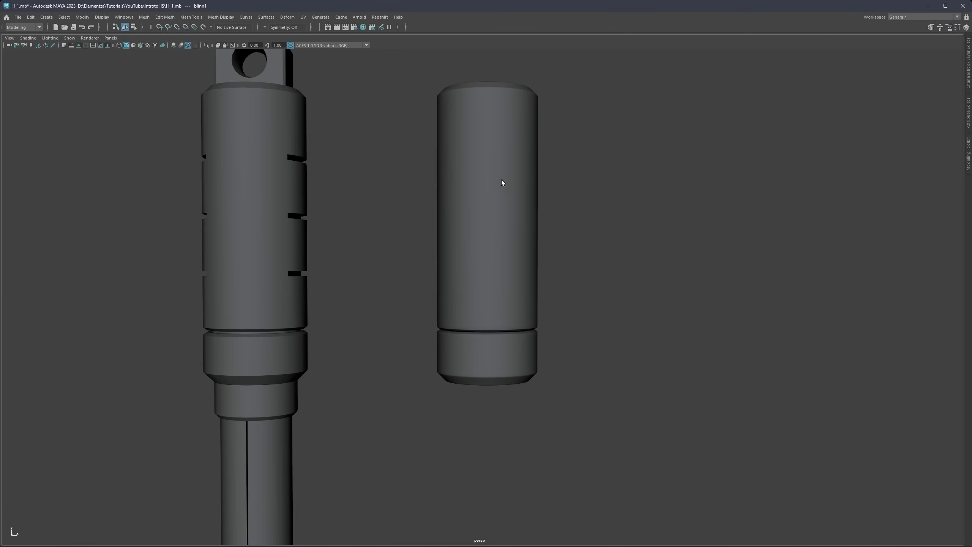
pyautogui.scroll(-3, 494, 177)
pyautogui.keyDown('alt'); pyautogui.moveTo(473, 159); pyautogui.dragTo(461, 170); pyautogui.keyUp('alt')
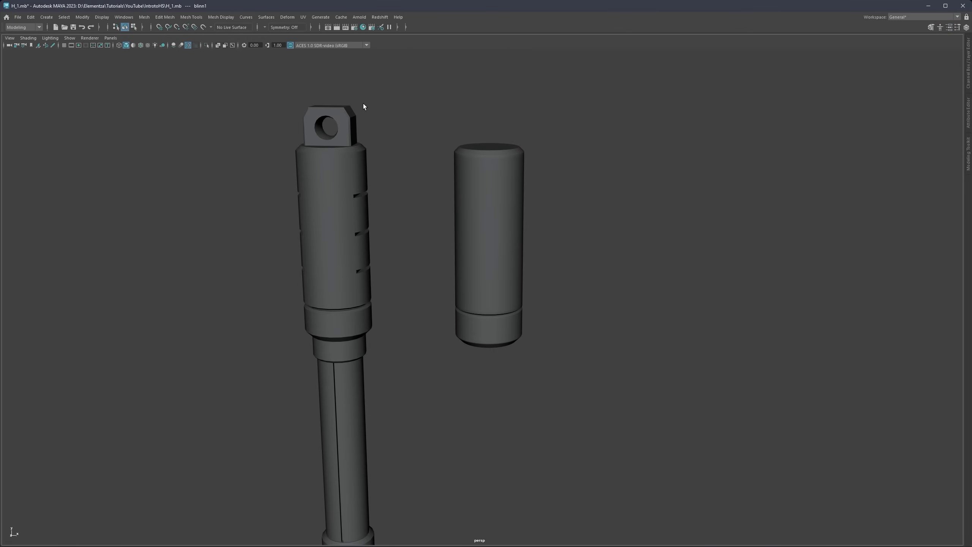
pyautogui.click(133, 48)
pyautogui.click(133, 47)
pyautogui.click(133, 47)
pyautogui.click(133, 47)
pyautogui.moveTo(521, 155)
pyautogui.keyDown('alt'); pyautogui.mouseDown()
pyautogui.moveTo(521, 183)
pyautogui.moveTo(523, 158)
pyautogui.mouseUp(); pyautogui.keyUp('alt')
# Step: Set the cylinder's blinn1 material to an Eccentricity of 0.655 and a Specular Roll Off of 1.000
pyautogui.click(497, 180)
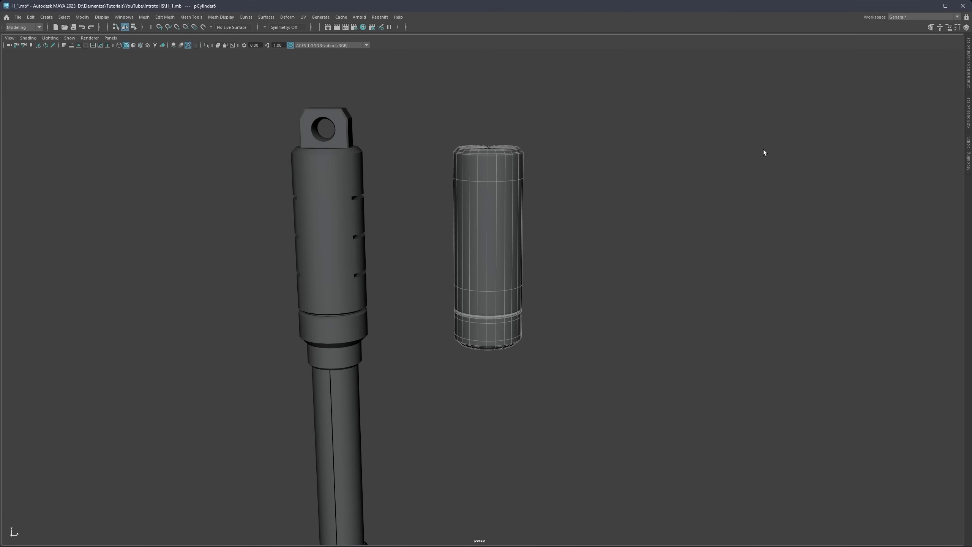
pyautogui.click(965, 118)
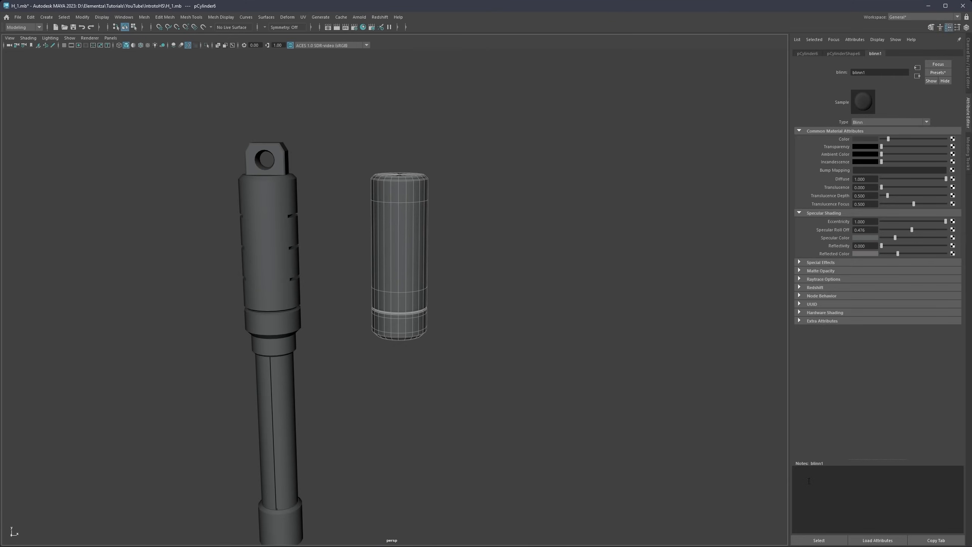
pyautogui.click(819, 540)
pyautogui.moveTo(913, 229)
pyautogui.mouseDown()
pyautogui.moveTo(930, 229)
pyautogui.moveTo(910, 219)
pyautogui.moveTo(958, 229)
pyautogui.moveTo(910, 219)
pyautogui.moveTo(923, 220)
pyautogui.mouseUp()
# Step: Inspect the adjusted highlights on both models up close, from a distance and in the enlarged viewport
pyautogui.scroll(3, 431, 180)
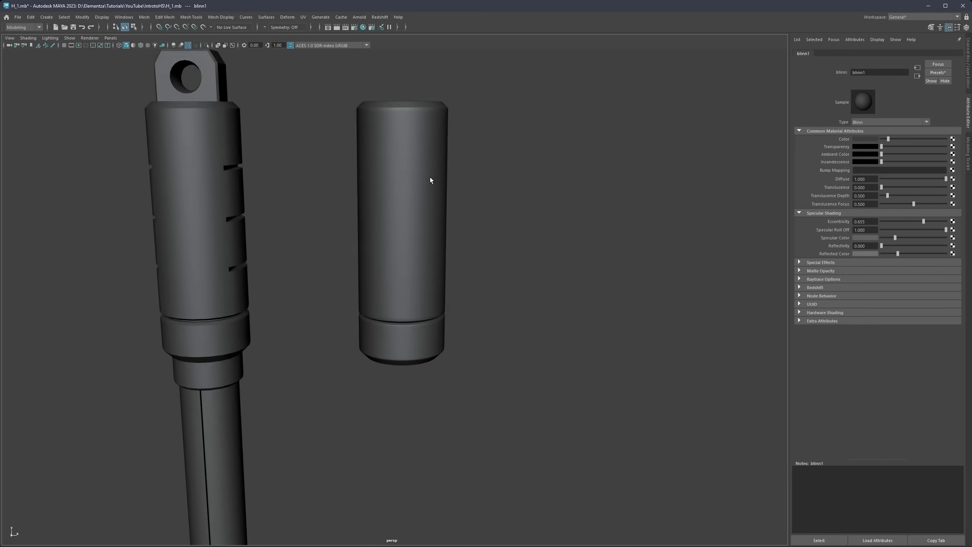
pyautogui.scroll(1, 431, 180)
pyautogui.keyDown('alt'); pyautogui.moveTo(430, 180); pyautogui.dragTo(447, 236, button='middle'); pyautogui.keyUp('alt')
pyautogui.moveTo(447, 236)
pyautogui.keyDown('alt'); pyautogui.mouseDown()
pyautogui.moveTo(431, 169)
pyautogui.moveTo(434, 200)
pyautogui.moveTo(459, 231)
pyautogui.mouseUp(); pyautogui.keyUp('alt')
pyautogui.scroll(-4, 458, 232)
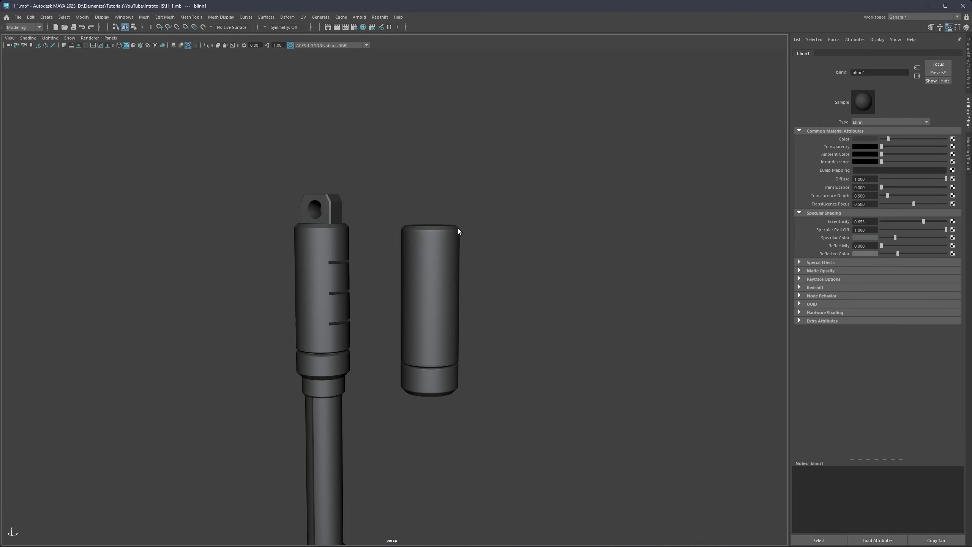
pyautogui.keyDown('alt'); pyautogui.moveTo(459, 232); pyautogui.dragTo(427, 186, button='middle'); pyautogui.keyUp('alt')
pyautogui.moveTo(415, 197)
pyautogui.keyDown('alt'); pyautogui.mouseDown()
pyautogui.moveTo(399, 191)
pyautogui.moveTo(423, 214)
pyautogui.mouseUp(); pyautogui.keyUp('alt')
pyautogui.keyDown('alt'); pyautogui.moveTo(390, 197); pyautogui.dragTo(415, 183, button='middle'); pyautogui.keyUp('alt')
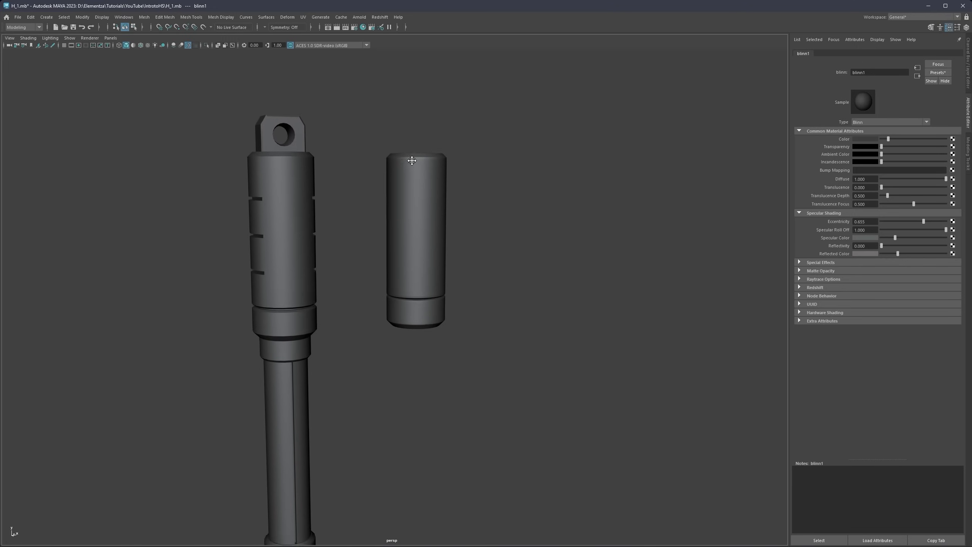
pyautogui.moveTo(415, 183)
pyautogui.keyDown('alt'); pyautogui.mouseDown()
pyautogui.moveTo(387, 200)
pyautogui.moveTo(403, 188)
pyautogui.mouseUp(); pyautogui.keyUp('alt')
pyautogui.scroll(1, 408, 205)
pyautogui.keyDown('alt'); pyautogui.moveTo(408, 207); pyautogui.dragTo(441, 179, button='middle'); pyautogui.keyUp('alt')
pyautogui.keyDown('alt'); pyautogui.moveTo(441, 179); pyautogui.dragTo(481, 217); pyautogui.keyUp('alt')
pyautogui.keyDown('alt'); pyautogui.moveTo(481, 217); pyautogui.dragTo(479, 171, button='middle'); pyautogui.keyUp('alt')
pyautogui.scroll(-2, 472, 192)
pyautogui.scroll(2, 478, 203)
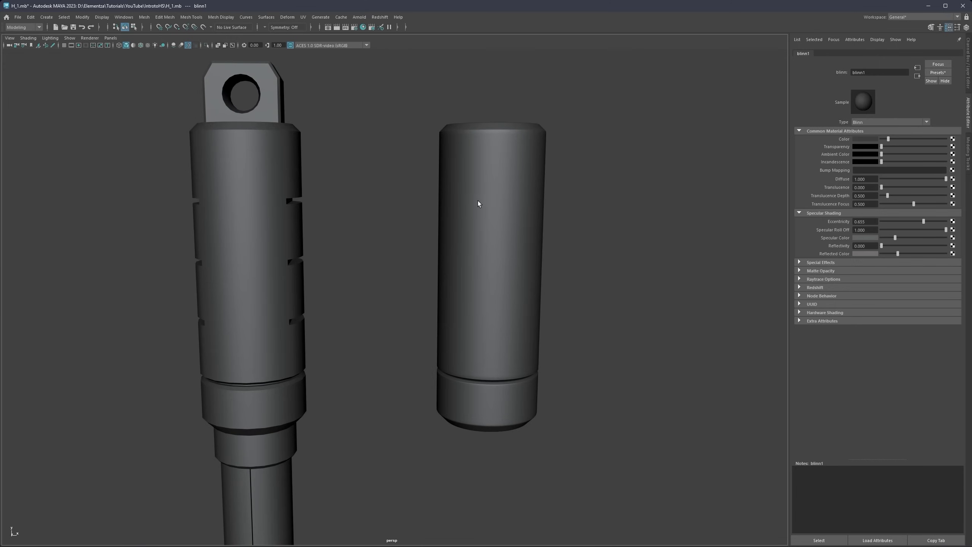
pyautogui.click(969, 119)
pyautogui.keyDown('alt'); pyautogui.moveTo(384, 58); pyautogui.dragTo(296, 116, button='middle'); pyautogui.keyUp('alt')
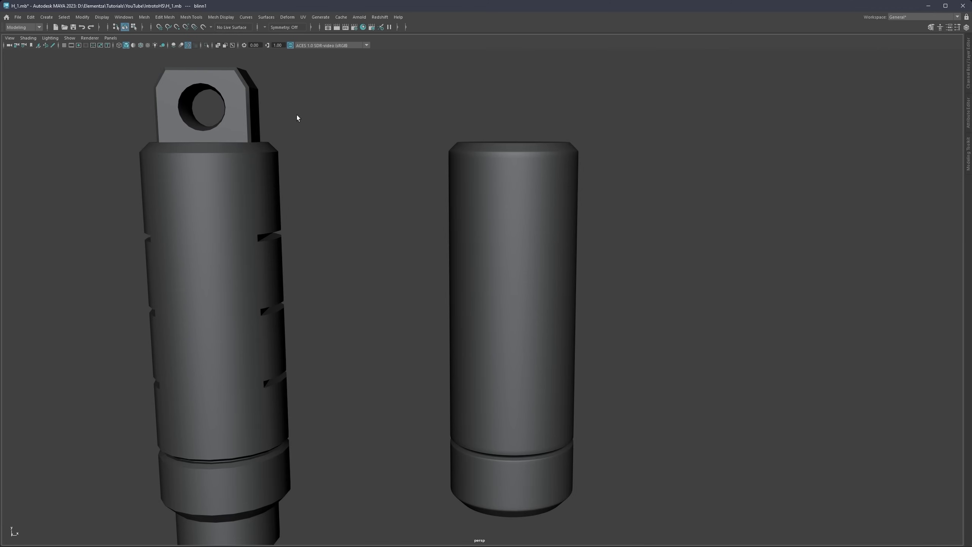
# Step: Compare the plain shaded and textured displays on both models, leaving the viewport in textured mode
pyautogui.press('6')
pyautogui.press('5')
pyautogui.press('6')
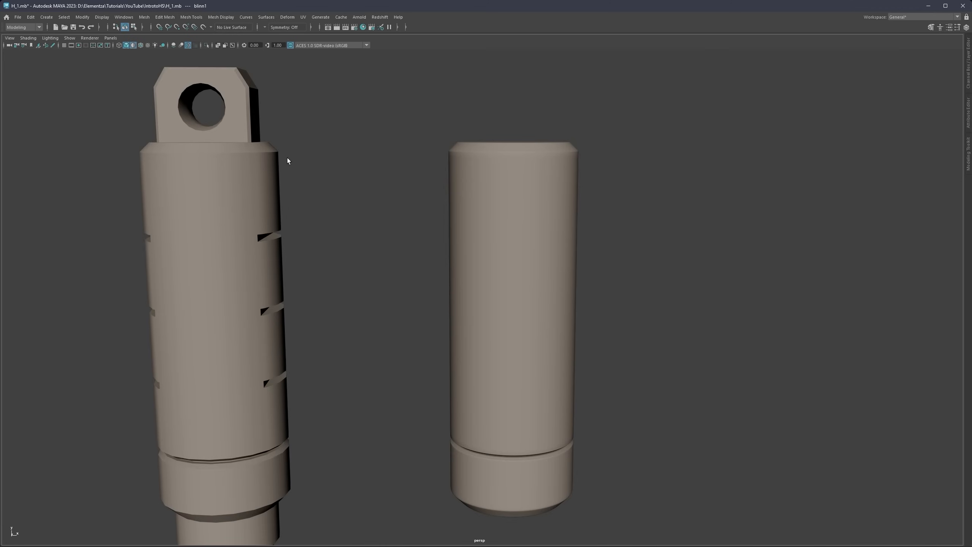
pyautogui.press('5')
pyautogui.press('6')
pyautogui.moveTo(518, 172)
pyautogui.keyDown('alt'); pyautogui.mouseDown()
pyautogui.moveTo(482, 191)
pyautogui.moveTo(508, 198)
pyautogui.moveTo(498, 215)
pyautogui.moveTo(513, 212)
pyautogui.moveTo(516, 200)
pyautogui.moveTo(477, 174)
pyautogui.moveTo(462, 196)
pyautogui.moveTo(487, 226)
pyautogui.mouseUp(); pyautogui.keyUp('alt')
pyautogui.press('5')
pyautogui.press('6')
# Step: Isolate the separate plain cylinder in the viewport
pyautogui.click(510, 183)
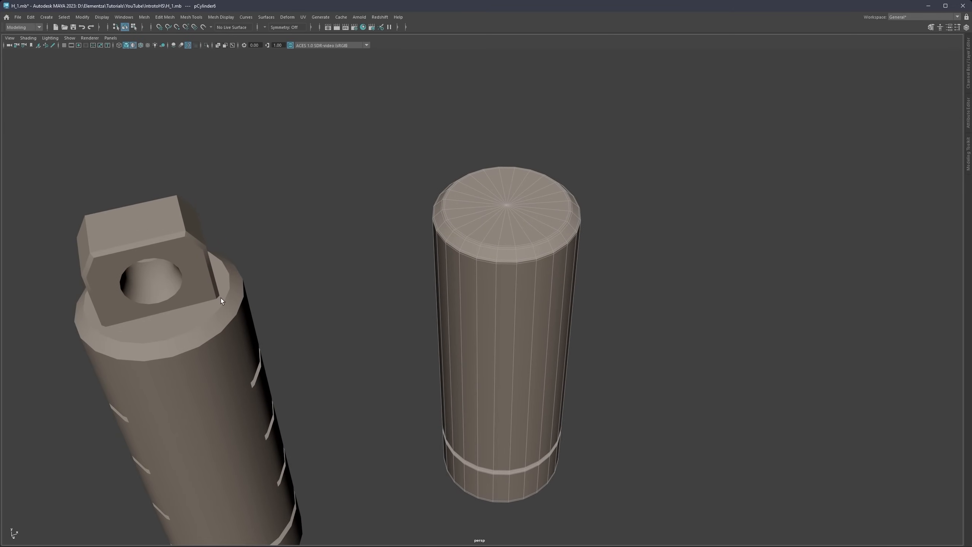
pyautogui.keyDown('alt'); pyautogui.moveTo(487, 230); pyautogui.dragTo(475, 244, button='middle'); pyautogui.keyUp('alt')
pyautogui.keyDown('alt'); pyautogui.moveTo(476, 245); pyautogui.dragTo(456, 235); pyautogui.keyUp('alt')
pyautogui.scroll(4, 458, 234)
pyautogui.keyDown('alt'); pyautogui.moveTo(457, 234); pyautogui.dragTo(451, 234, button='middle'); pyautogui.keyUp('alt')
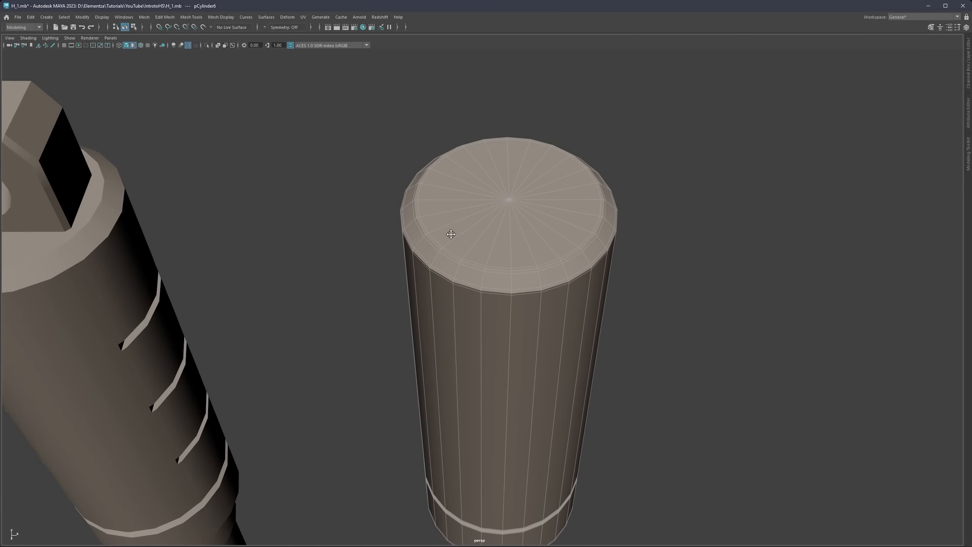
pyautogui.keyDown('alt'); pyautogui.moveTo(451, 234); pyautogui.dragTo(516, 225); pyautogui.keyUp('alt')
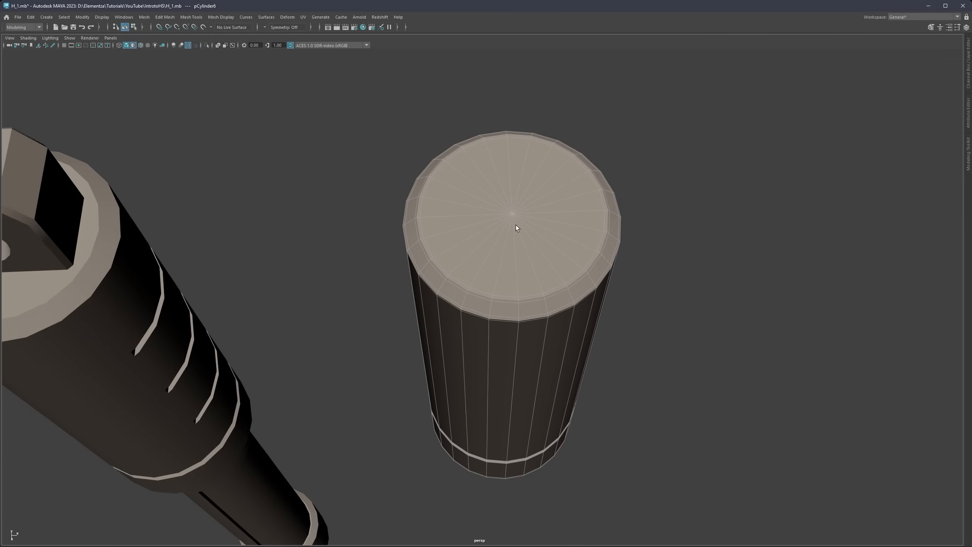
pyautogui.hotkey('ctrl', '1')
# Step: Delete the cap faces on the cylinder's upper end in face mode
pyautogui.keyDown('alt'); pyautogui.moveTo(530, 264); pyautogui.dragTo(387, 271); pyautogui.keyUp('alt')
pyautogui.rightClick(472, 226)
pyautogui.click(471, 246)
pyautogui.scroll(3, 500, 253)
pyautogui.scroll(-2, 500, 243)
pyautogui.press('q')
pyautogui.click(508, 213)
pyautogui.click(531, 197)
pyautogui.click(475, 243)
pyautogui.press('Delete')
# Step: Turn on World X symmetry for component selection on the open cylinder
pyautogui.doubleClick(411, 285)
pyautogui.hotkey('ctrl', 'z')
pyautogui.click(400, 272)
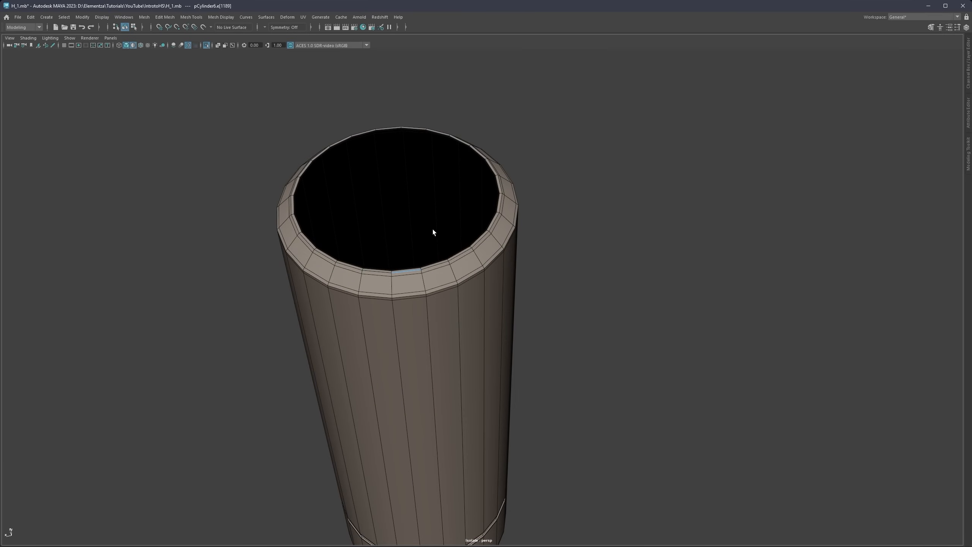
pyautogui.keyDown('ctrl'); pyautogui.keyDown('shift'); pyautogui.moveTo(432, 230); pyautogui.dragTo(491, 186, button='right'); pyautogui.keyUp('shift'); pyautogui.keyUp('ctrl')
pyautogui.keyDown('alt'); pyautogui.moveTo(502, 180); pyautogui.dragTo(491, 180); pyautogui.keyUp('alt')
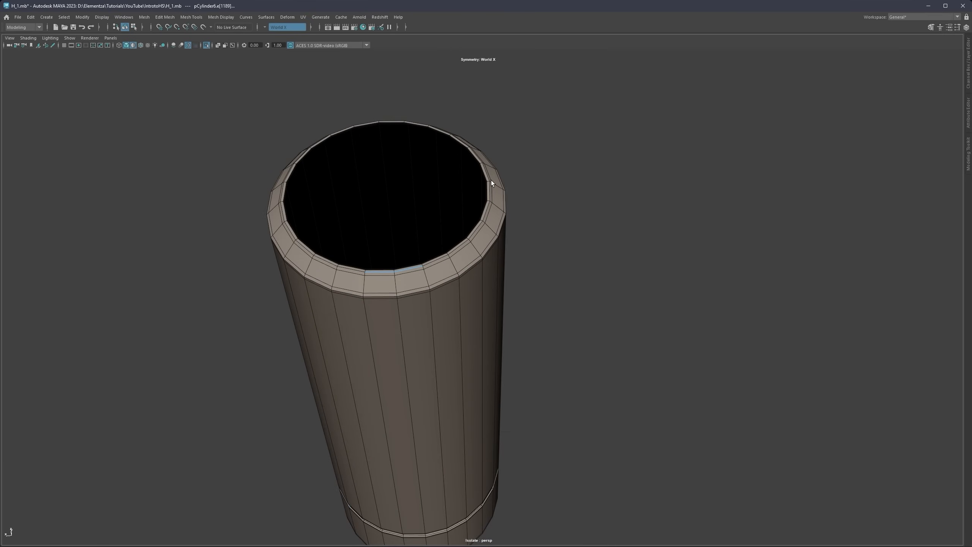
pyautogui.keyDown('ctrl'); pyautogui.keyDown('shift'); pyautogui.moveTo(492, 181); pyautogui.dragTo(490, 155, button='right'); pyautogui.keyUp('shift'); pyautogui.keyUp('ctrl')
# Step: Select two adjacent inner rim edges with their mirrored counterparts and show the viewport grid
pyautogui.click(379, 268)
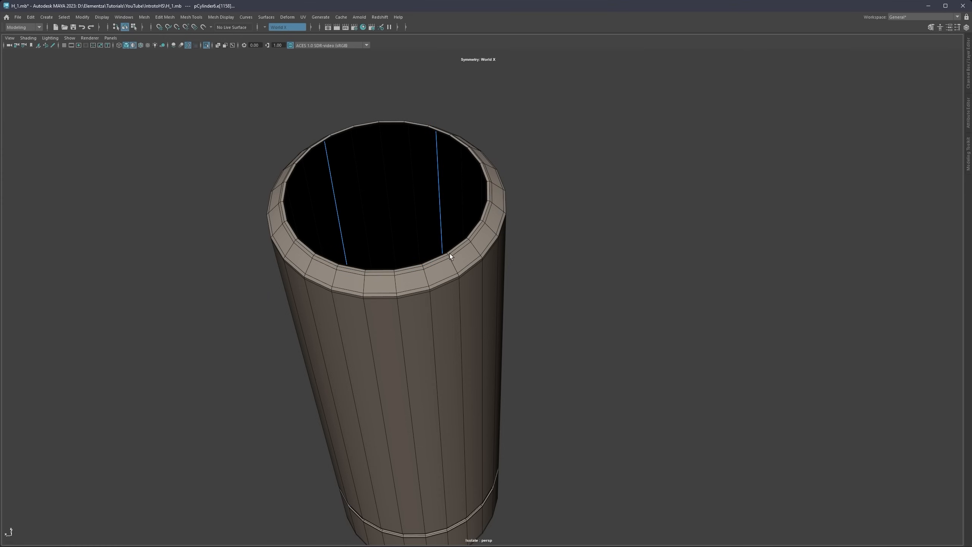
pyautogui.click(487, 182)
pyautogui.click(483, 176)
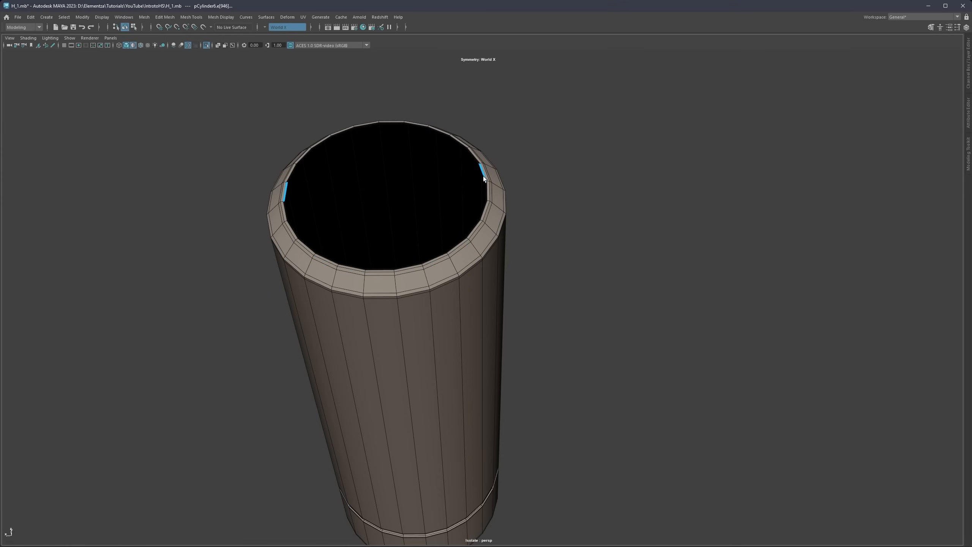
pyautogui.keyDown('shift'); pyautogui.click(484, 193); pyautogui.keyUp('shift')
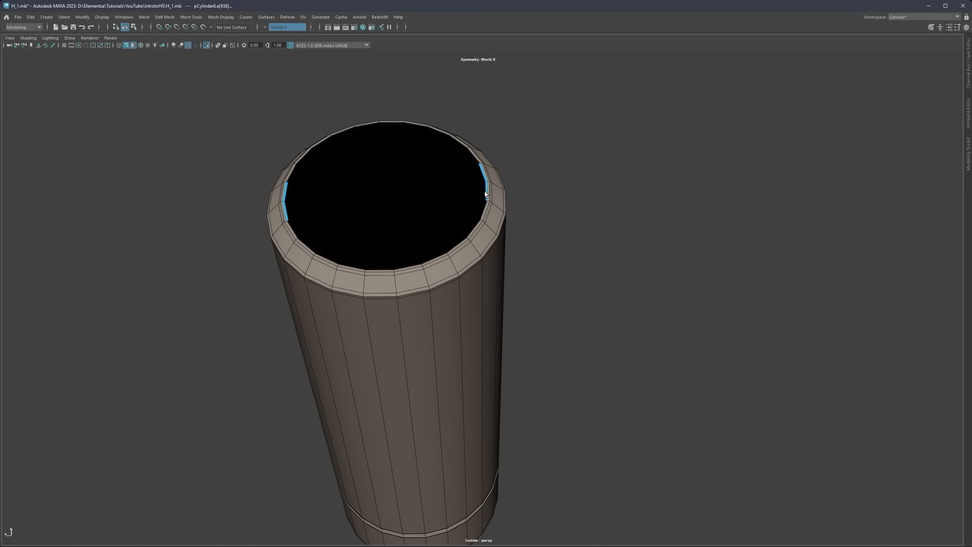
pyautogui.click(64, 45)
pyautogui.moveTo(442, 243)
pyautogui.keyDown('alt'); pyautogui.mouseDown()
pyautogui.moveTo(471, 272)
pyautogui.moveTo(436, 273)
pyautogui.moveTo(464, 276)
pyautogui.moveTo(470, 236)
pyautogui.mouseUp(); pyautogui.keyUp('alt')
pyautogui.keyDown('alt'); pyautogui.moveTo(462, 278); pyautogui.dragTo(468, 226); pyautogui.keyUp('alt')
pyautogui.keyDown('alt'); pyautogui.moveTo(471, 245); pyautogui.dragTo(500, 427, button='middle'); pyautogui.keyUp('alt')
pyautogui.scroll(4, 511, 283)
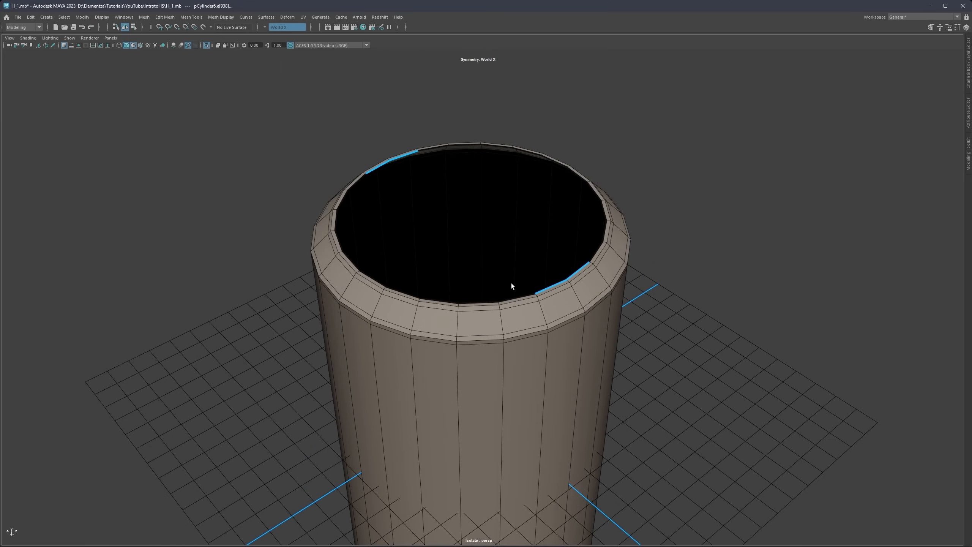
# Step: Try bridging the selected rim edges across the opening, and try Fill Hole on the whole rim loop
pyautogui.keyDown('shift'); pyautogui.moveTo(596, 223); pyautogui.dragTo(582, 315, button='right'); pyautogui.keyUp('shift')
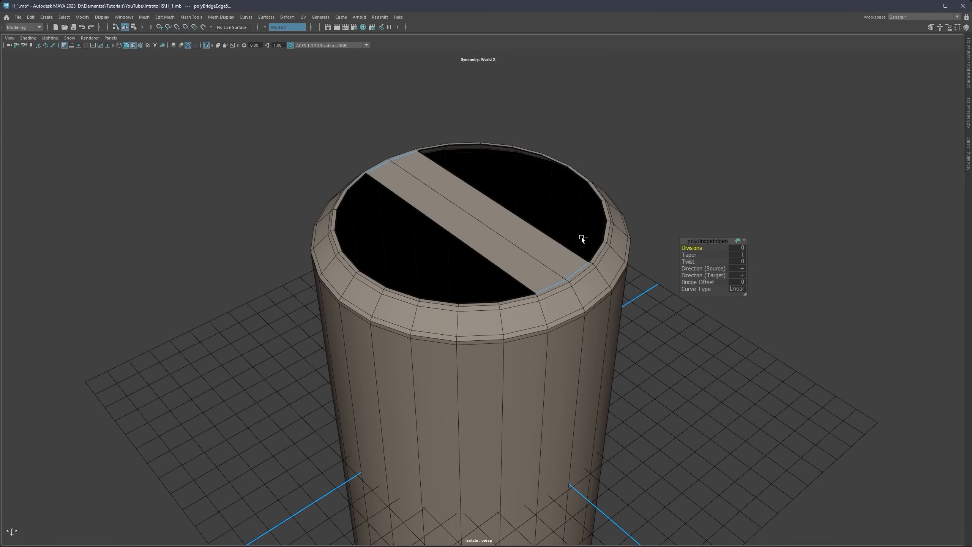
pyautogui.hotkey('ctrl', 'z')
pyautogui.doubleClick(545, 286)
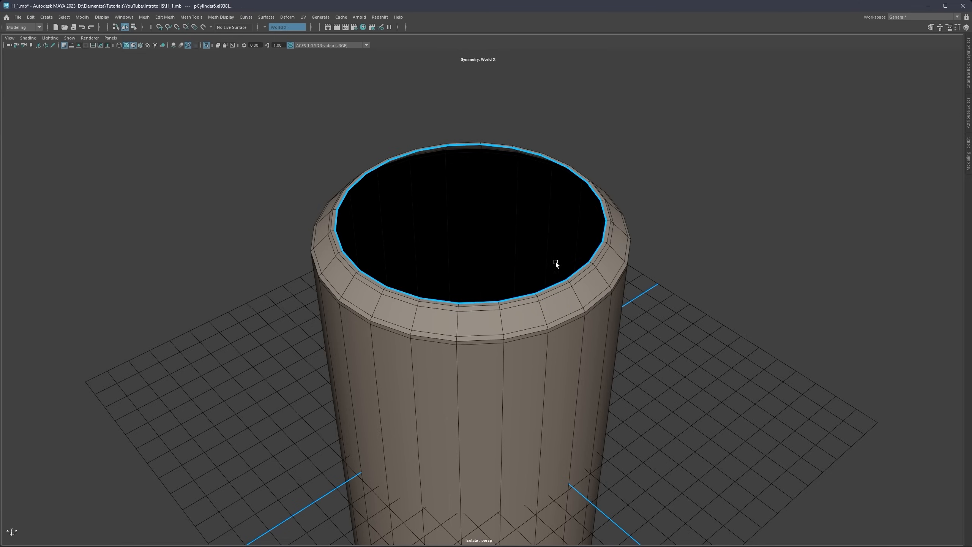
pyautogui.keyDown('shift'); pyautogui.rightClick(557, 219); pyautogui.keyUp('shift')
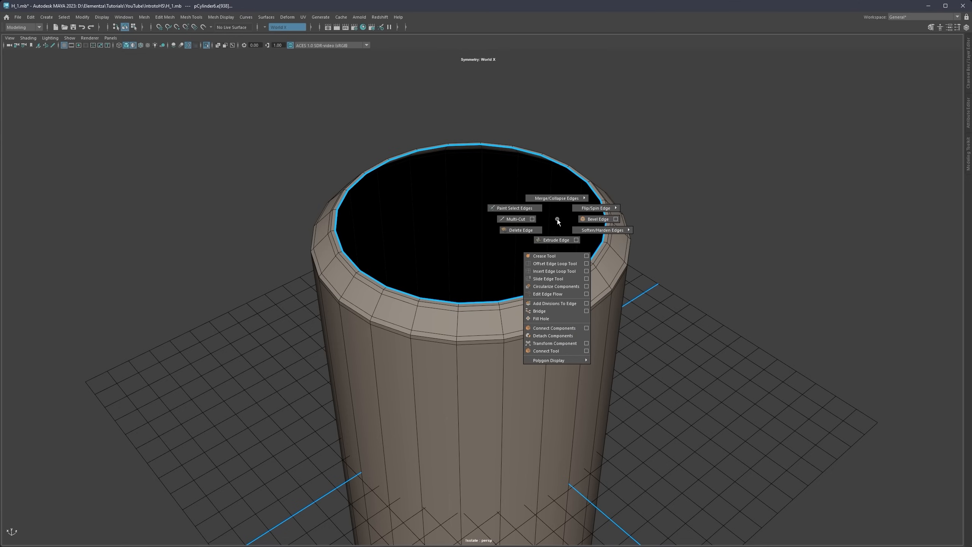
pyautogui.click(548, 319)
pyautogui.keyDown('alt'); pyautogui.moveTo(497, 241); pyautogui.dragTo(520, 251); pyautogui.keyUp('alt')
pyautogui.hotkey('ctrl', 'z')
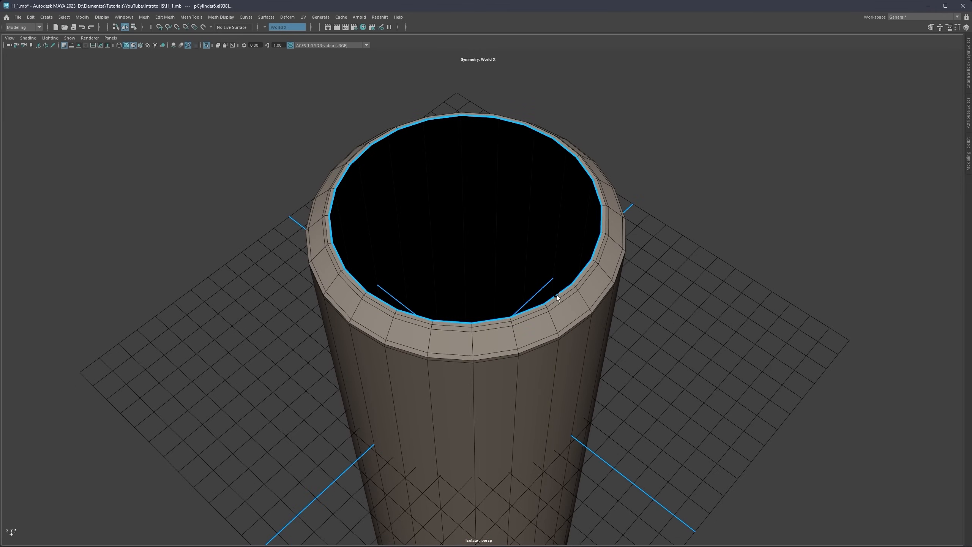
# Step: Bridge two adjacent inner rim edges to their mirrored counterparts, forming a strip across the middle of the opening
pyautogui.click(557, 295)
pyautogui.keyDown('shift'); pyautogui.click(579, 275); pyautogui.keyUp('shift')
pyautogui.keyDown('shift'); pyautogui.moveTo(585, 266); pyautogui.dragTo(571, 360, button='right'); pyautogui.keyUp('shift')
# Step: Bridge the successive mirrored rim edges on the near side of the strip and fill the remaining sliver
pyautogui.click(530, 312)
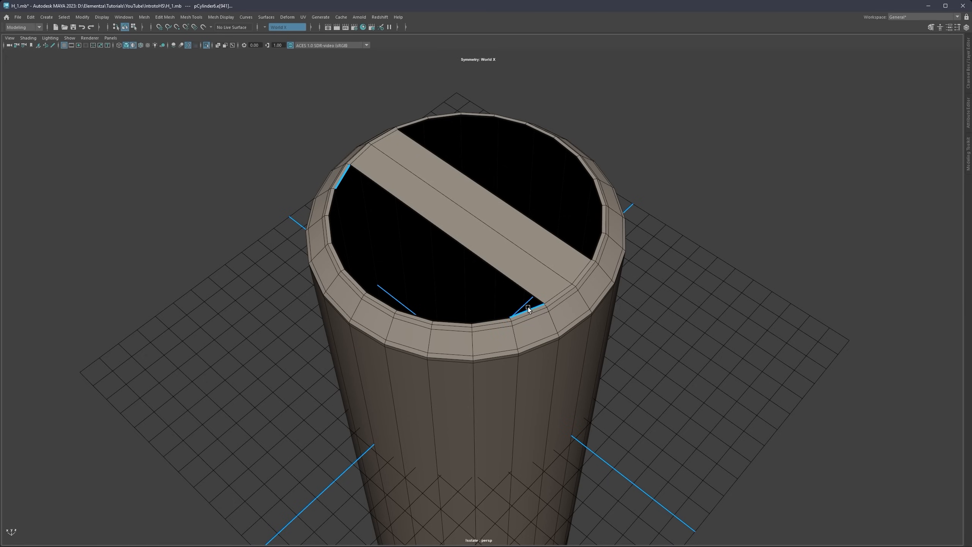
pyautogui.press('g')
pyautogui.click(492, 320)
pyautogui.press('g')
pyautogui.click(465, 322)
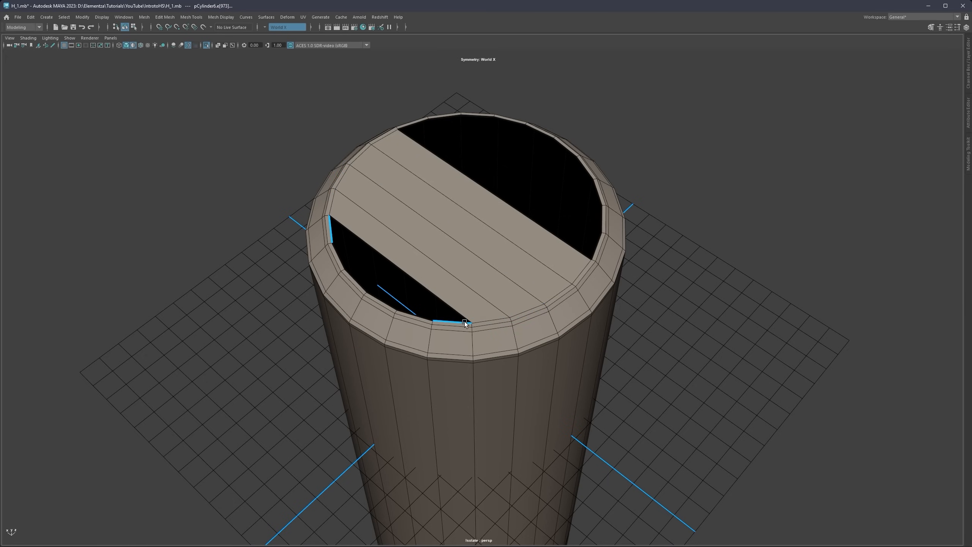
pyautogui.press('g')
pyautogui.click(417, 316)
pyautogui.press('g')
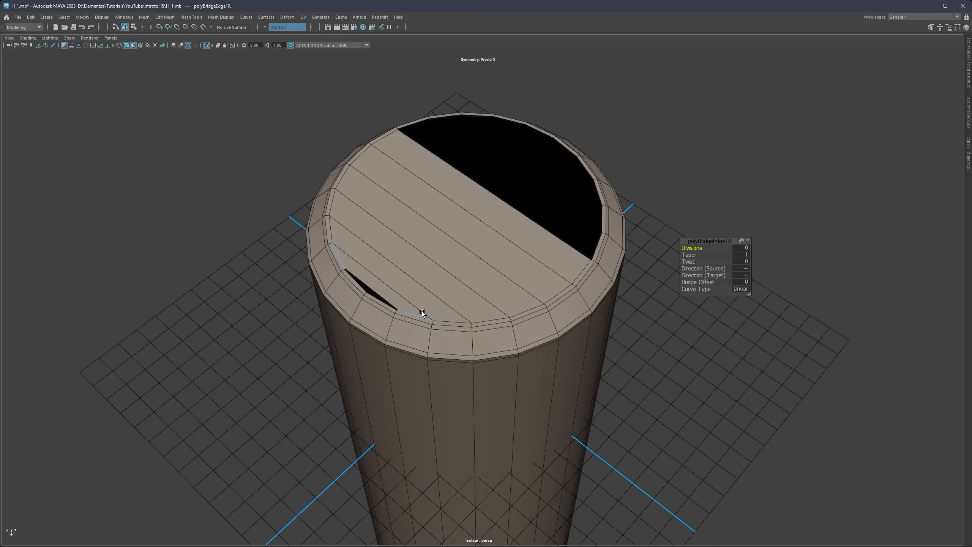
pyautogui.doubleClick(388, 304)
pyautogui.keyDown('shift'); pyautogui.moveTo(403, 309); pyautogui.dragTo(412, 308, button='right'); pyautogui.keyUp('shift')
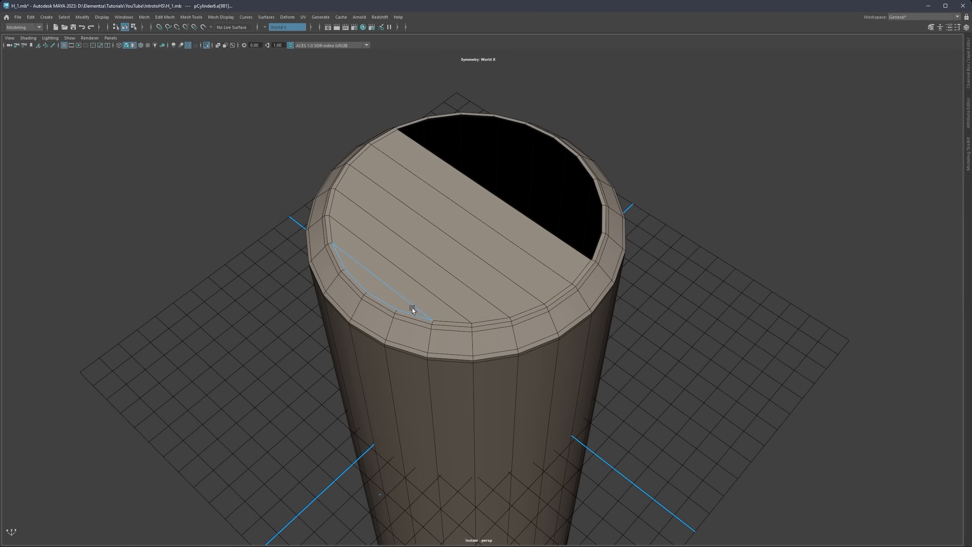
# Step: Bridge the successive mirrored rim edges on the far side of the cap and fill the remaining sliver
pyautogui.click(603, 253)
pyautogui.press('g')
pyautogui.click(602, 223)
pyautogui.press('g')
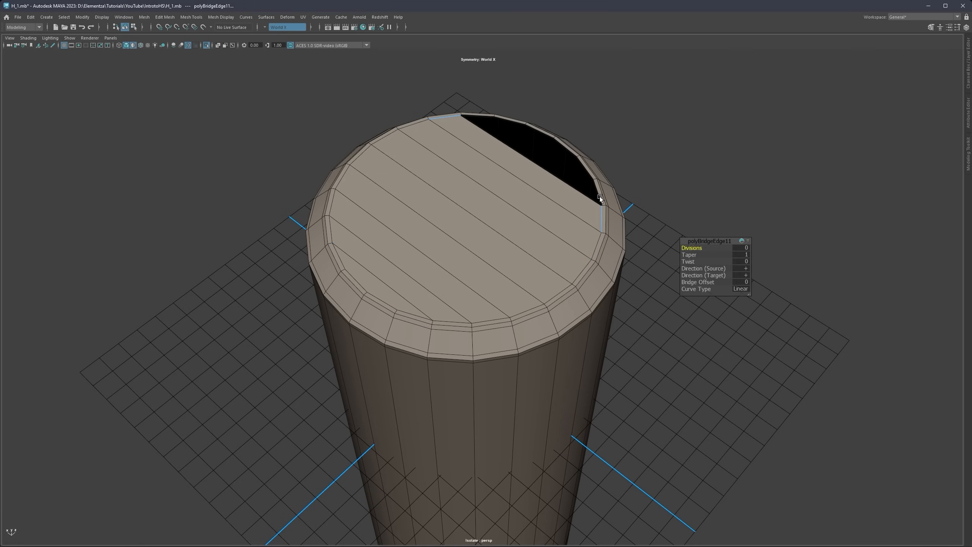
pyautogui.click(600, 196)
pyautogui.press('g')
pyautogui.doubleClick(588, 171)
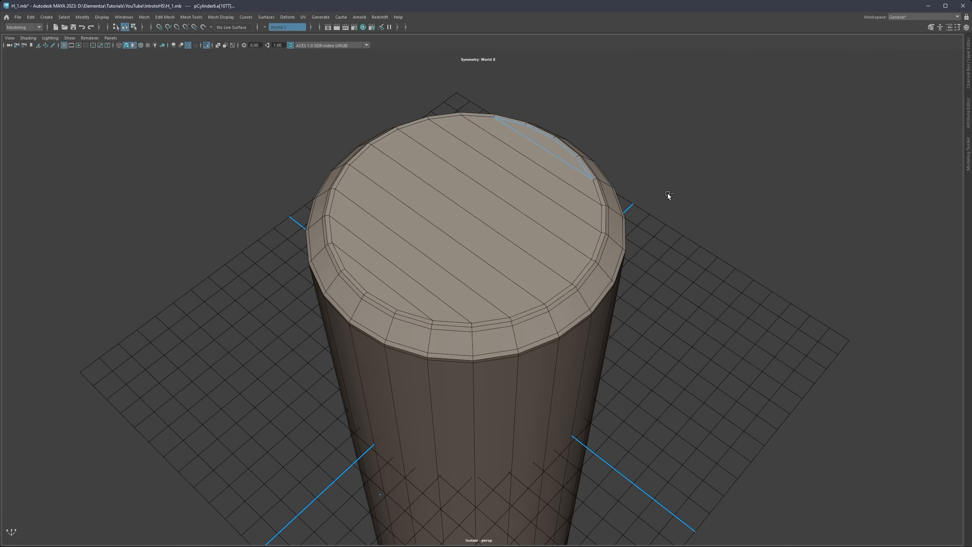
# Step: Undo all the bridged strips and fills until the cylinder's end is open again
pyautogui.hotkey('ctrl', 'z')
pyautogui.hotkey('ctrl', 'z')
pyautogui.hotkey('ctrl', 'z')
pyautogui.hotkey('ctrl', 'z')
pyautogui.hotkey('ctrl', 'z')
pyautogui.hotkey('ctrl', 'z')
pyautogui.hotkey('ctrl', 'z')
pyautogui.hotkey('ctrl', 'z')
pyautogui.hotkey('ctrl', 'z')
pyautogui.hotkey('ctrl', 'z')
pyautogui.hotkey('ctrl', 'z')
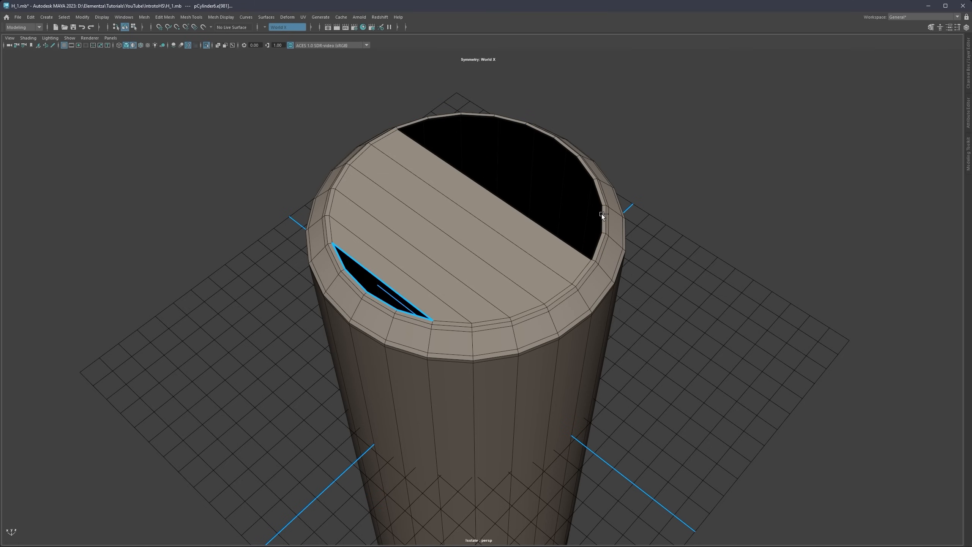
pyautogui.hotkey('ctrl', 'z')
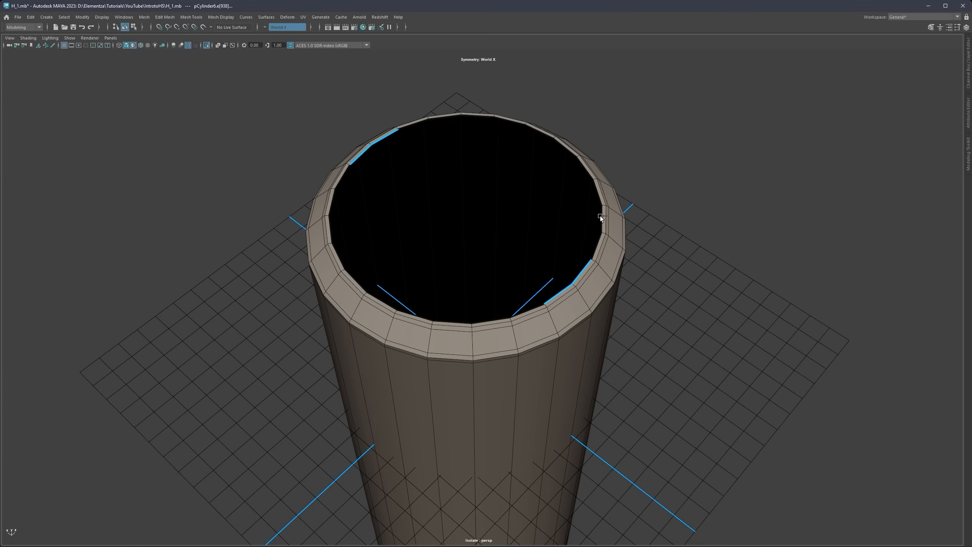
# Step: Select the whole inner rim loop and close the opening with a single face using Fill Hole
pyautogui.doubleClick(593, 255)
pyautogui.keyDown('shift'); pyautogui.moveTo(567, 194); pyautogui.dragTo(568, 292, button='right'); pyautogui.keyUp('shift')
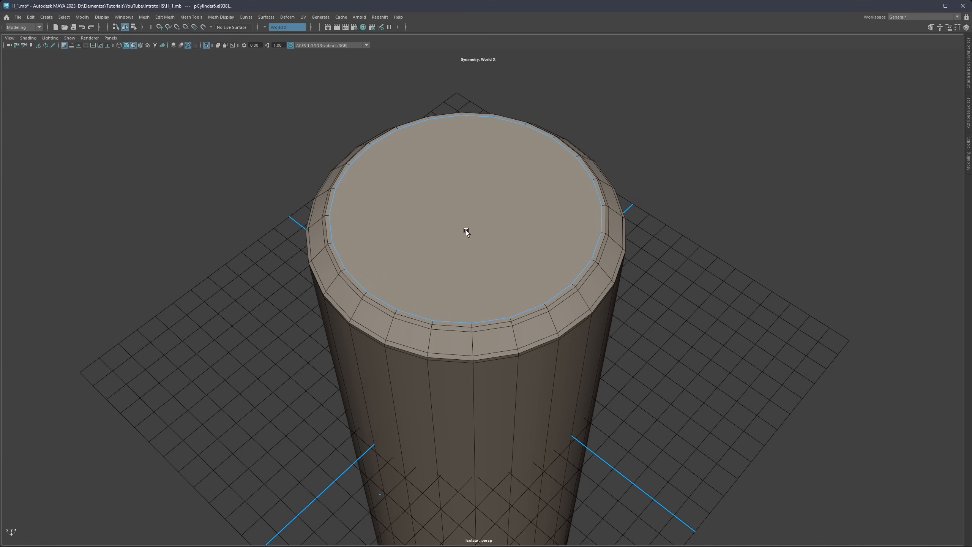
pyautogui.moveTo(467, 230); pyautogui.dragTo(495, 234, button='right')
pyautogui.keyDown('alt'); pyautogui.moveTo(505, 287); pyautogui.dragTo(510, 287); pyautogui.keyUp('alt')
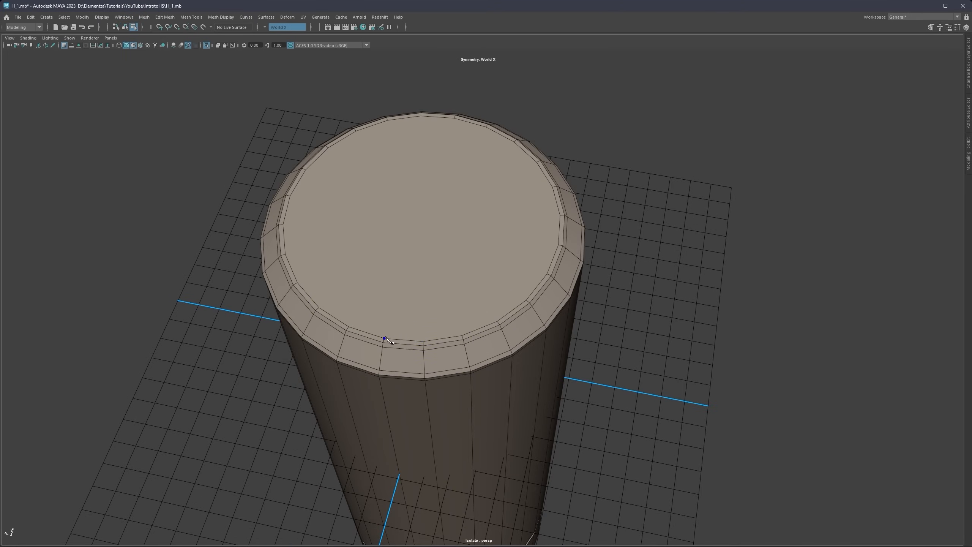
# Step: Try splitting the cap face with an edge connecting two opposite rim vertices, and undo the attempt
pyautogui.click(453, 120)
pyautogui.hotkey('ctrl', 'z')
pyautogui.press('q')
pyautogui.moveTo(449, 146); pyautogui.dragTo(409, 151, button='right')
pyautogui.keyDown('shift'); pyautogui.moveTo(450, 139); pyautogui.dragTo(450, 142, button='right'); pyautogui.keyUp('shift')
pyautogui.keyDown('shift'); pyautogui.moveTo(445, 219); pyautogui.dragTo(450, 185, button='right'); pyautogui.keyUp('shift')
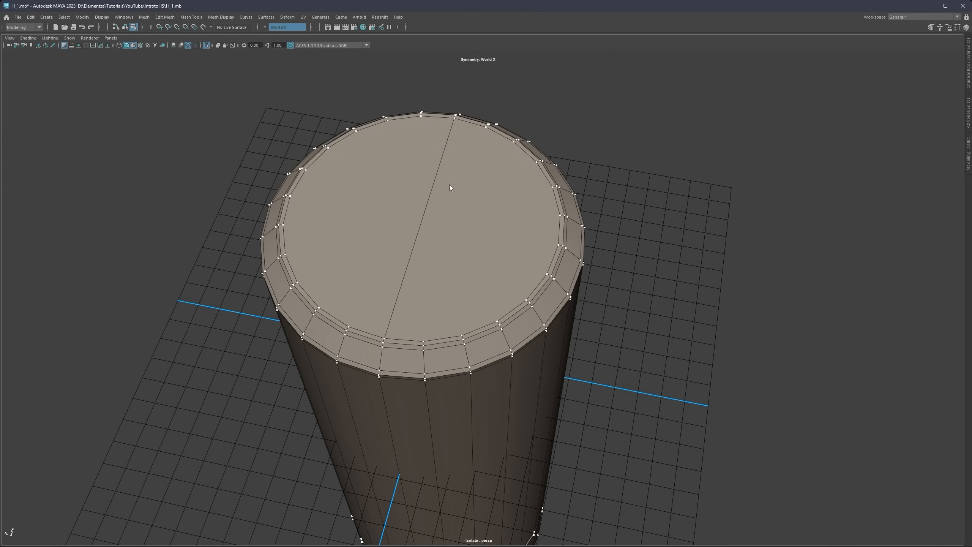
pyautogui.click(422, 343)
pyautogui.press('g')
pyautogui.hotkey('ctrl', 'z')
pyautogui.hotkey('ctrl', 'z')
pyautogui.hotkey('ctrl', 'z')
# Step: Cut the cap face into quarters with two perpendicular edges between opposite inner rim vertices
pyautogui.press('g')
pyautogui.click(386, 337)
pyautogui.click(455, 118)
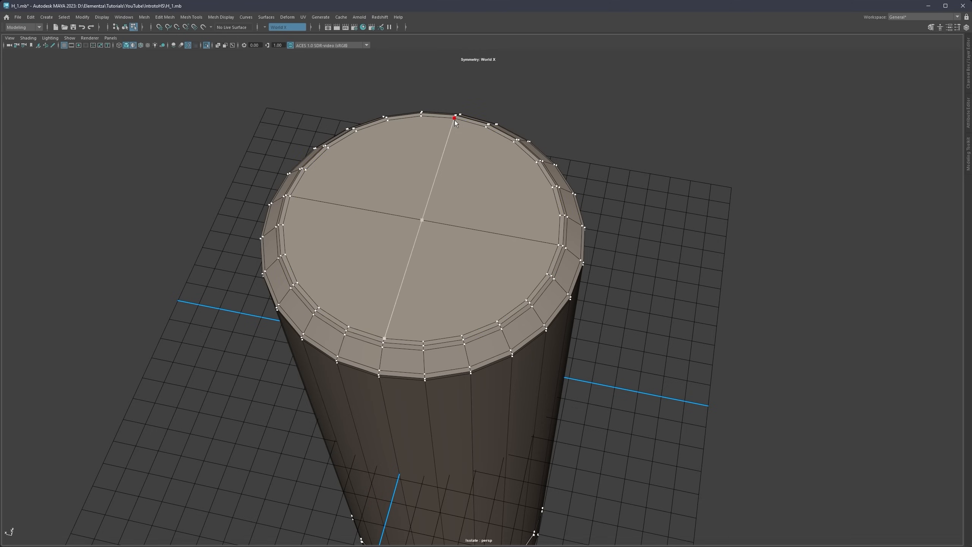
pyautogui.rightClick(454, 118)
# Step: Cut successive parallel edges across the near half of the cap, joining mirrored rim vertices through the centre line
pyautogui.click(284, 224)
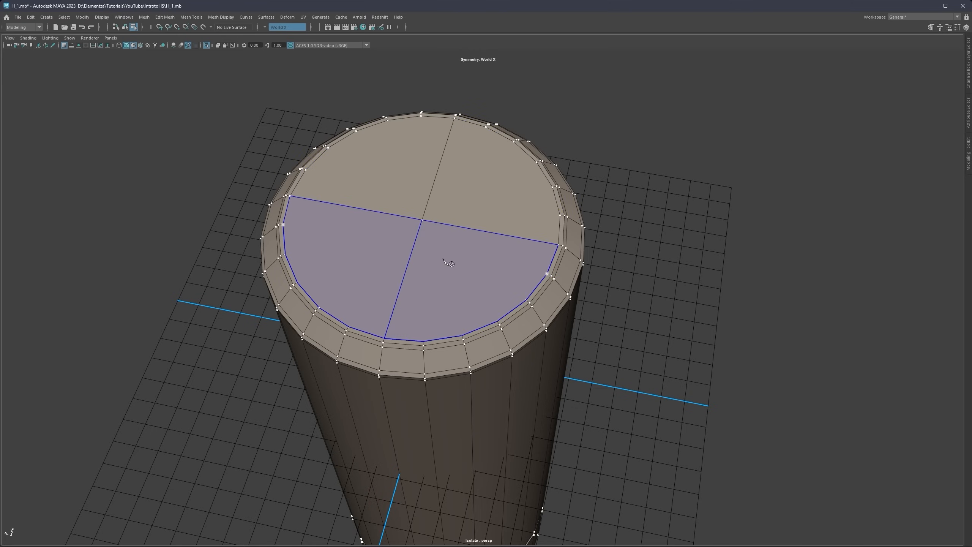
pyautogui.click(412, 249)
pyautogui.keyDown('alt'); pyautogui.moveTo(362, 244); pyautogui.dragTo(388, 255); pyautogui.keyUp('alt')
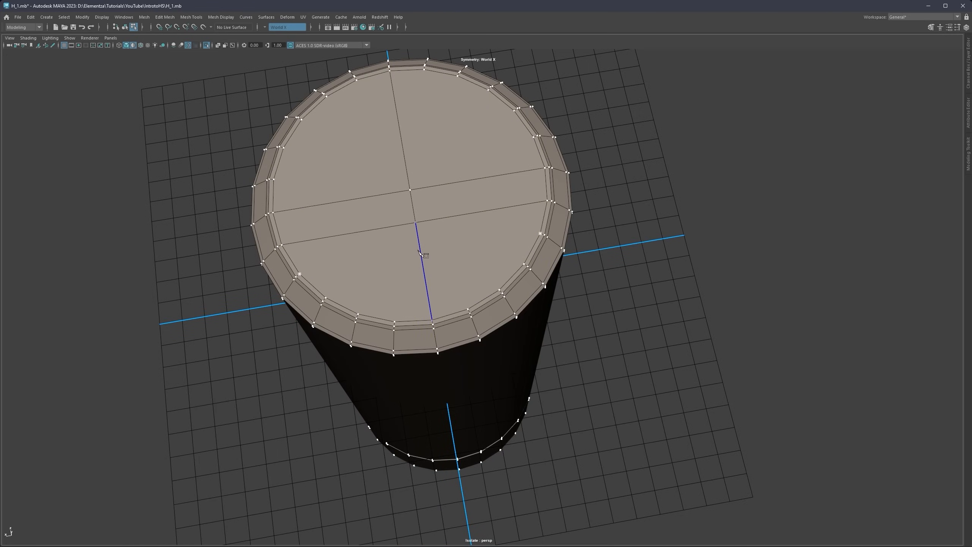
pyautogui.moveTo(427, 262); pyautogui.dragTo(424, 254)
pyautogui.hotkey('ctrl', 'z')
pyautogui.click(421, 253)
pyautogui.press('Return')
pyautogui.click(426, 282)
pyautogui.press('Return')
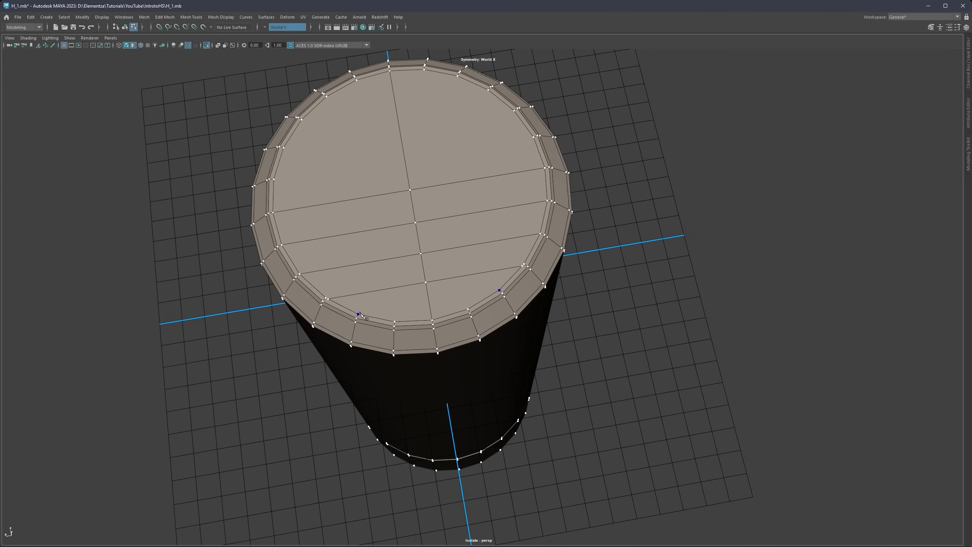
pyautogui.click(429, 302)
pyautogui.press('Return')
# Step: Cut the matching parallel edges across the far half of the cap between mirrored rim vertices
pyautogui.click(426, 282)
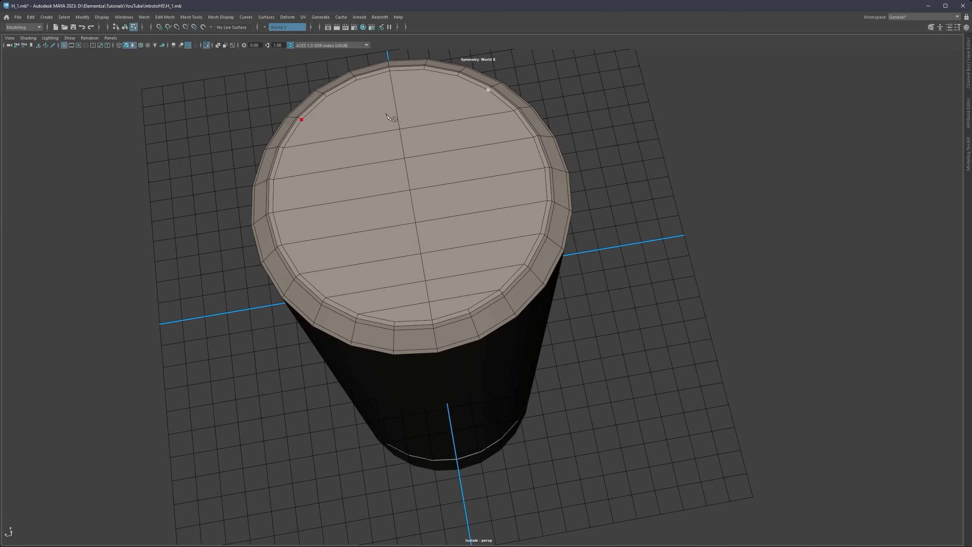
pyautogui.click(395, 103)
pyautogui.press('Return')
# Step: Cut the perpendicular edges on both sides of the centre line between opposite rim vertices, completing the cap's grid
pyautogui.click(357, 80)
pyautogui.click(469, 308)
pyautogui.press('Return')
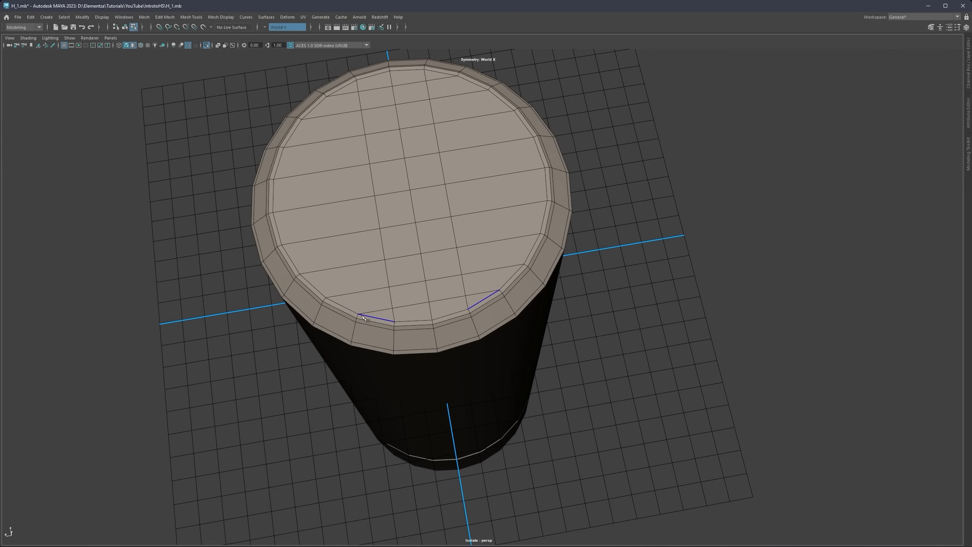
pyautogui.click(301, 120)
pyautogui.click(326, 297)
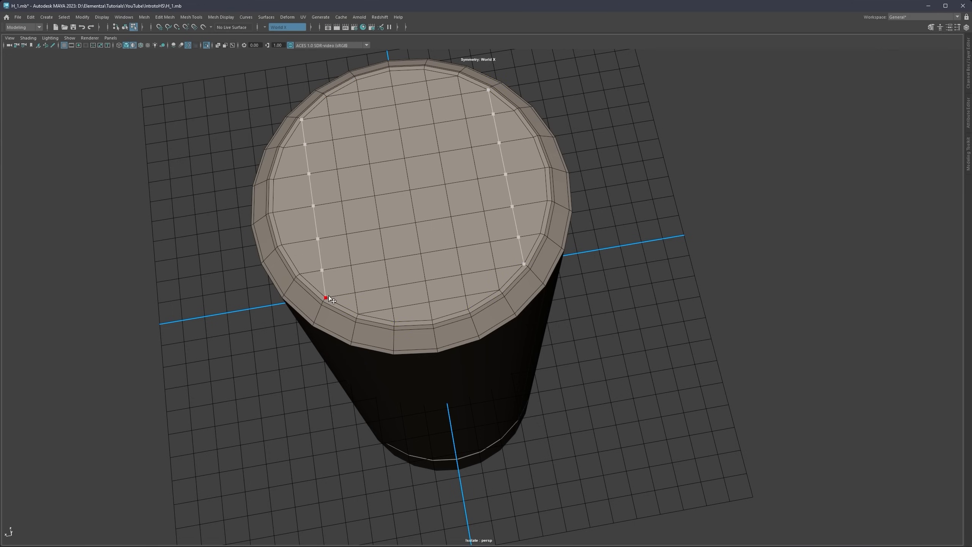
pyautogui.press('Return')
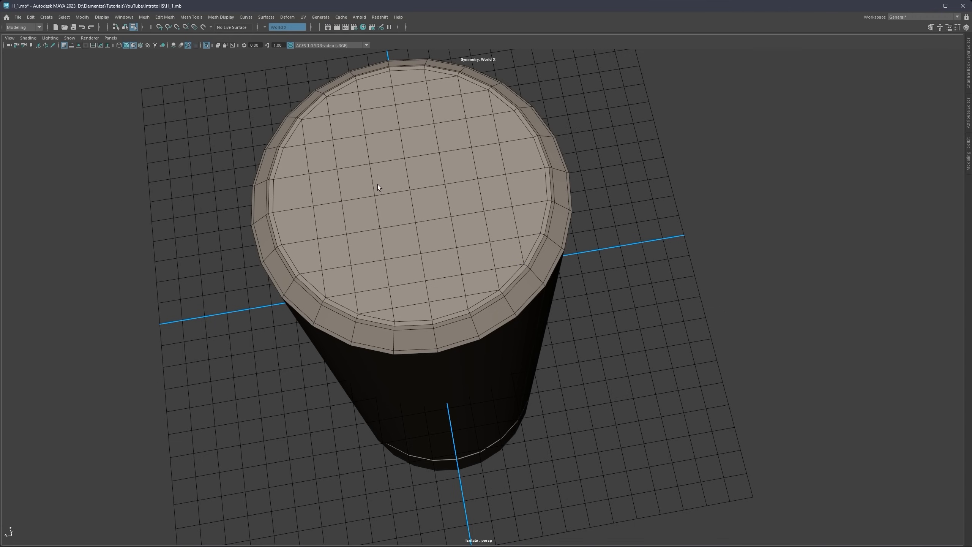
# Step: Examine the gridded cap from several angles in smooth preview and in unsmoothed display
pyautogui.keyDown('alt'); pyautogui.moveTo(347, 226); pyautogui.dragTo(347, 197); pyautogui.keyUp('alt')
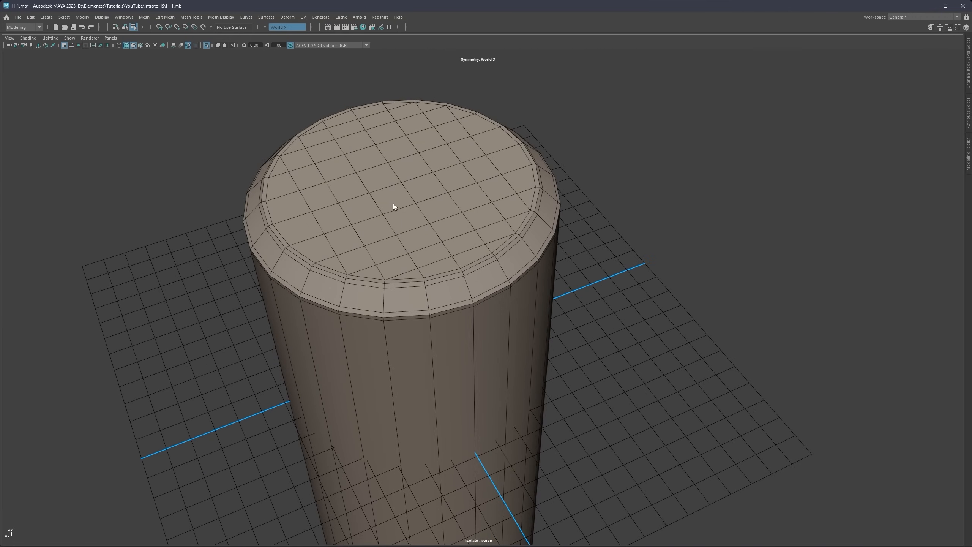
pyautogui.keyDown('alt'); pyautogui.moveTo(394, 203); pyautogui.dragTo(390, 185, button='right'); pyautogui.keyUp('alt')
pyautogui.keyDown('alt'); pyautogui.moveTo(391, 184); pyautogui.dragTo(397, 218); pyautogui.keyUp('alt')
pyautogui.keyDown('alt'); pyautogui.moveTo(397, 217); pyautogui.dragTo(402, 294, button='right'); pyautogui.keyUp('alt')
pyautogui.keyDown('alt'); pyautogui.moveTo(402, 295); pyautogui.dragTo(404, 283, button='middle'); pyautogui.keyUp('alt')
pyautogui.keyDown('alt'); pyautogui.moveTo(405, 283); pyautogui.dragTo(385, 251); pyautogui.keyUp('alt')
pyautogui.scroll(-4, 434, 168)
pyautogui.press('3')
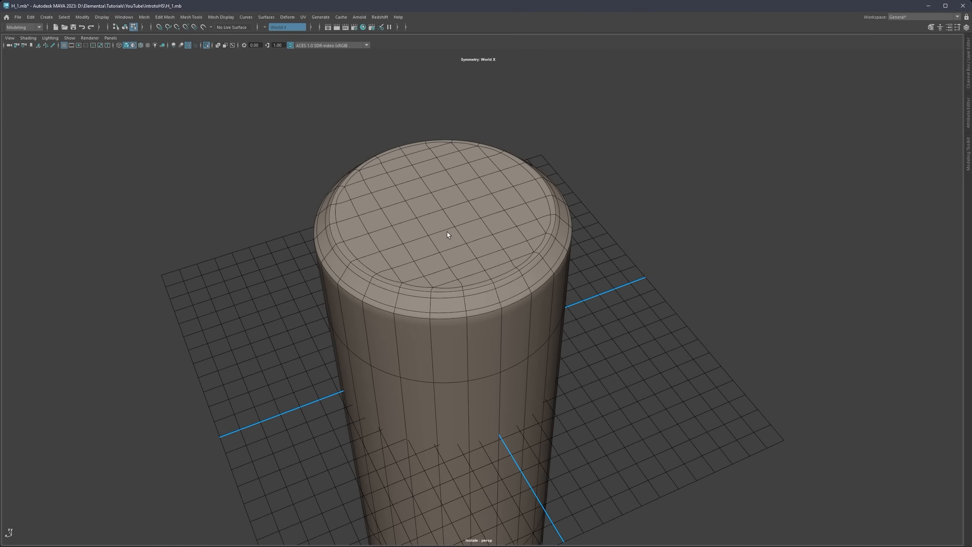
pyautogui.scroll(4, 448, 226)
pyautogui.press('1')
pyautogui.scroll(3, 381, 257)
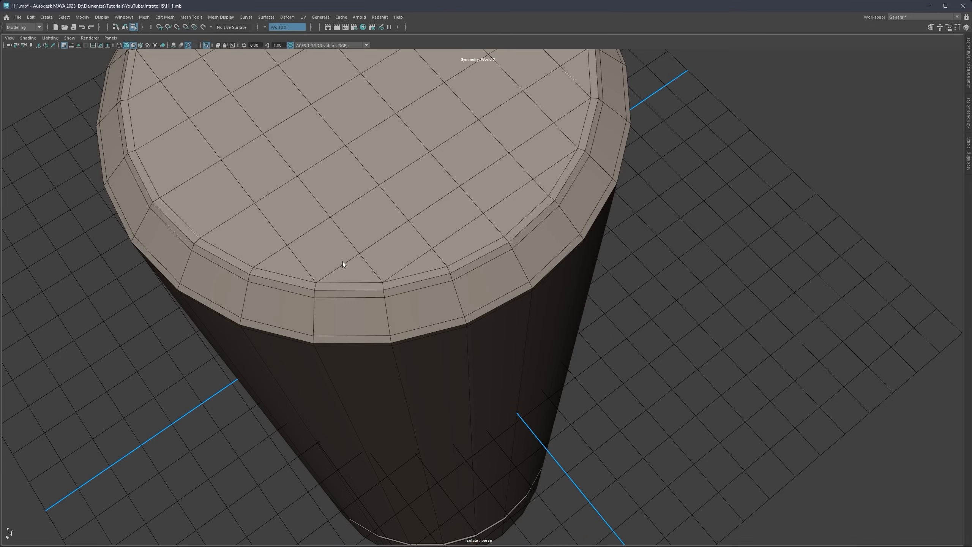
pyautogui.keyDown('alt'); pyautogui.moveTo(343, 261); pyautogui.dragTo(395, 257, button='middle'); pyautogui.keyUp('alt')
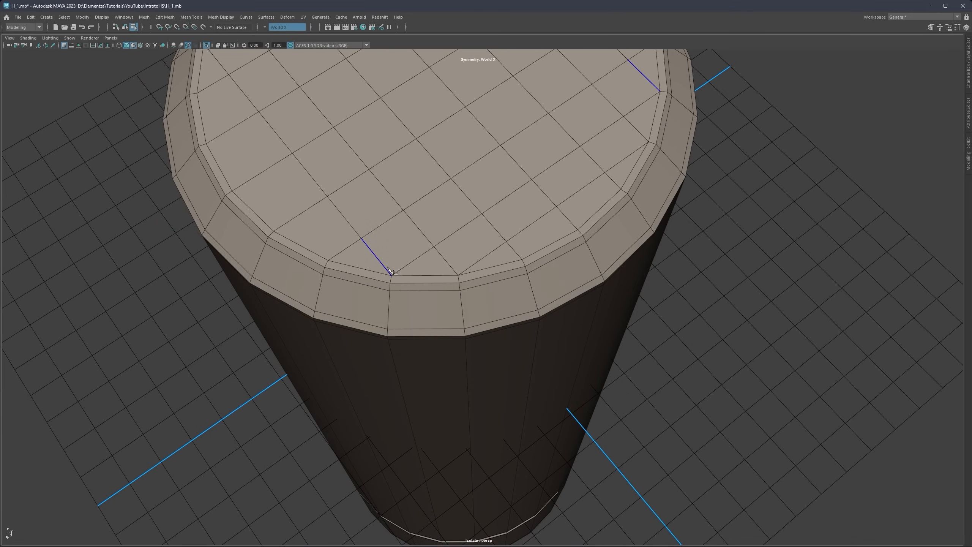
pyautogui.click(388, 270)
pyautogui.press('g')
pyautogui.moveTo(385, 269); pyautogui.dragTo(401, 266)
pyautogui.hotkey('ctrl', 'z')
pyautogui.hotkey('ctrl', 'z')
pyautogui.scroll(-7, 402, 239)
pyautogui.moveTo(441, 219)
pyautogui.keyDown('alt'); pyautogui.mouseDown()
pyautogui.moveTo(403, 200)
pyautogui.moveTo(437, 213)
pyautogui.mouseUp(); pyautogui.keyUp('alt')
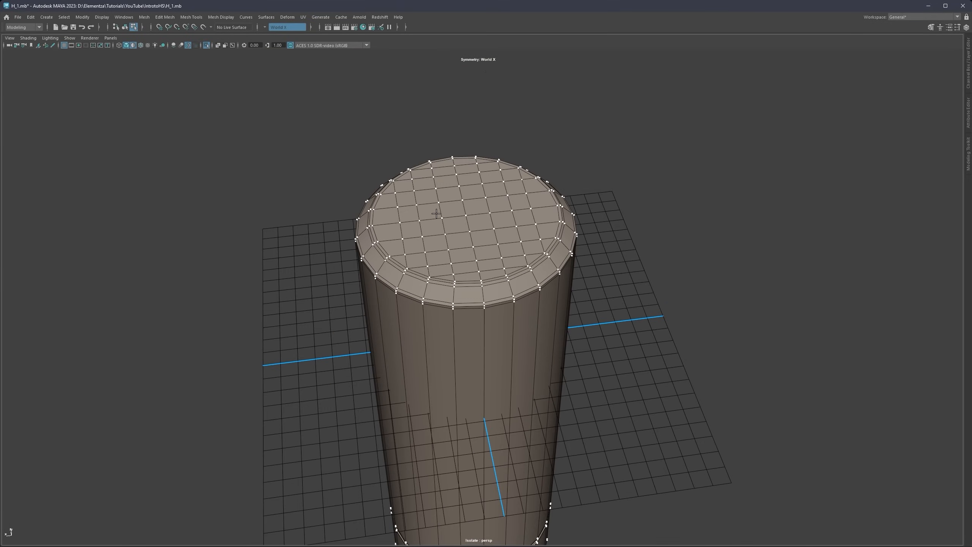
# Step: Select individual edges and loops on the cap to check how the edge flow continues down the cylinder's side
pyautogui.scroll(5, 451, 231)
pyautogui.keyDown('alt'); pyautogui.moveTo(429, 267); pyautogui.dragTo(414, 267); pyautogui.keyUp('alt')
pyautogui.press('q')
pyautogui.doubleClick(416, 256)
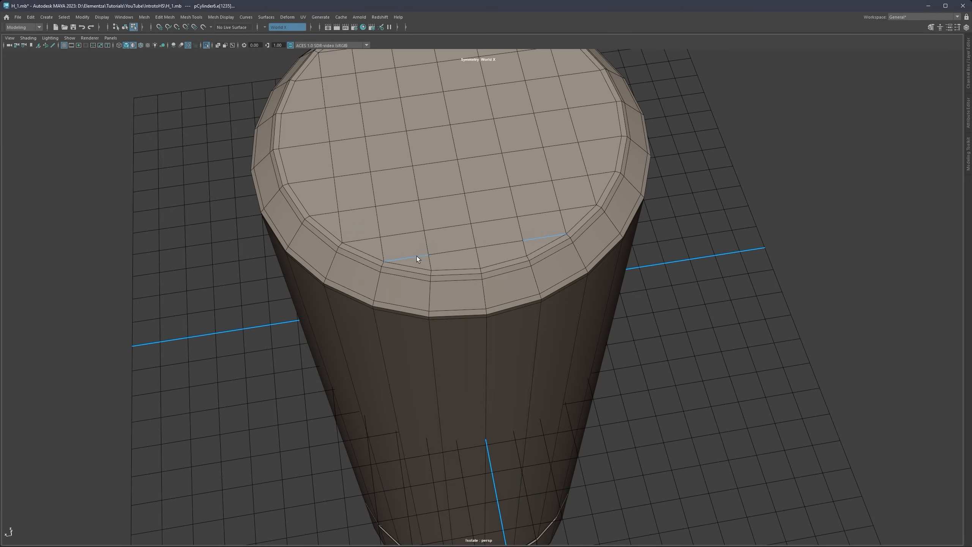
pyautogui.keyDown('alt'); pyautogui.moveTo(451, 194); pyautogui.dragTo(454, 203); pyautogui.keyUp('alt')
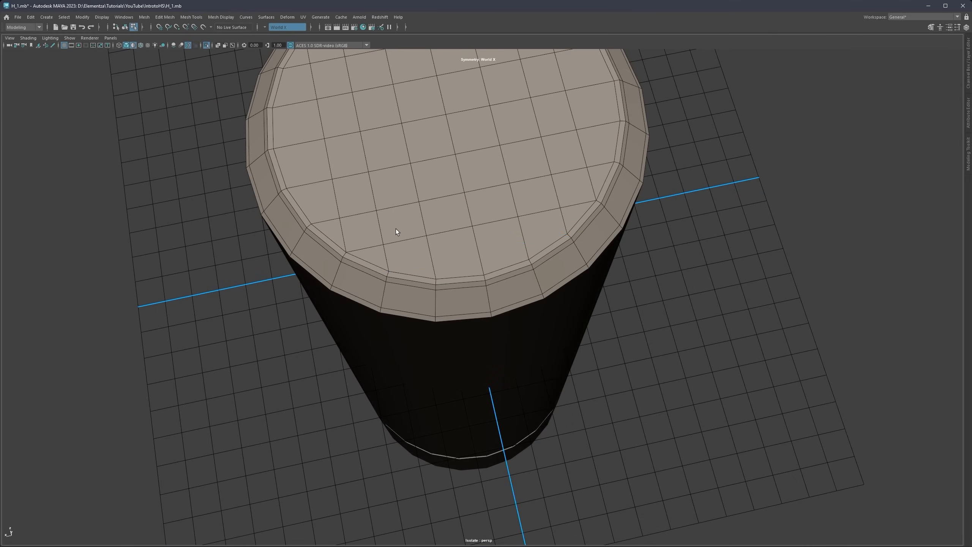
pyautogui.click(386, 256)
pyautogui.scroll(-4, 387, 229)
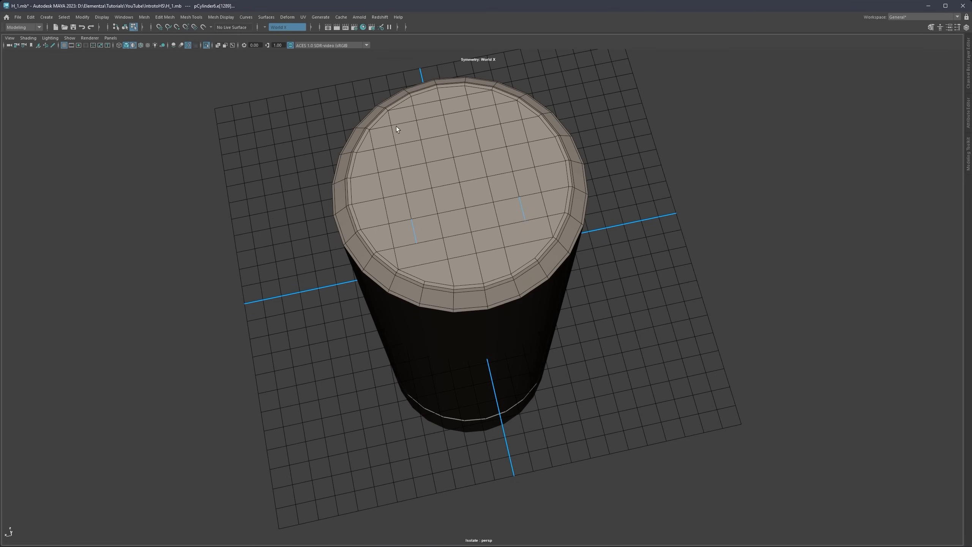
pyautogui.keyDown('shift'); pyautogui.doubleClick(390, 119); pyautogui.keyUp('shift')
pyautogui.click(515, 258)
pyautogui.hotkey('ctrl', 'z')
pyautogui.hotkey('ctrl', 'z')
pyautogui.hotkey('ctrl', 'z')
pyautogui.hotkey('ctrl', 'z')
pyautogui.doubleClick(545, 277)
pyautogui.keyDown('alt'); pyautogui.moveTo(419, 179); pyautogui.dragTo(443, 161); pyautogui.keyUp('alt')
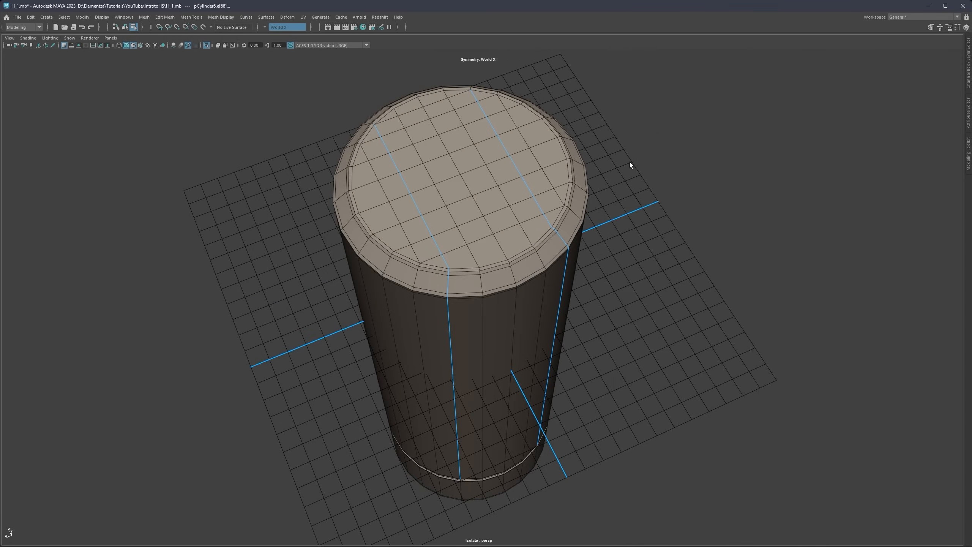
pyautogui.click(630, 162)
# Step: Turn off object isolation so the neighbouring model is shown beside the cylinder
pyautogui.keyDown('alt'); pyautogui.moveTo(470, 217); pyautogui.dragTo(406, 219, button='middle'); pyautogui.keyUp('alt')
pyautogui.keyDown('alt'); pyautogui.moveTo(406, 218); pyautogui.dragTo(593, 204); pyautogui.keyUp('alt')
pyautogui.scroll(-3, 421, 203)
pyautogui.hotkey('ctrl', '1')
pyautogui.scroll(-1, 444, 215)
pyautogui.keyDown('alt'); pyautogui.moveTo(401, 228); pyautogui.dragTo(492, 218, button='middle'); pyautogui.keyUp('alt')
pyautogui.keyDown('alt'); pyautogui.moveTo(493, 221); pyautogui.dragTo(543, 234); pyautogui.keyUp('alt')
pyautogui.scroll(-3, 515, 236)
pyautogui.keyDown('alt'); pyautogui.moveTo(524, 240); pyautogui.dragTo(483, 232, button='middle'); pyautogui.keyUp('alt')
pyautogui.scroll(2, 482, 233)
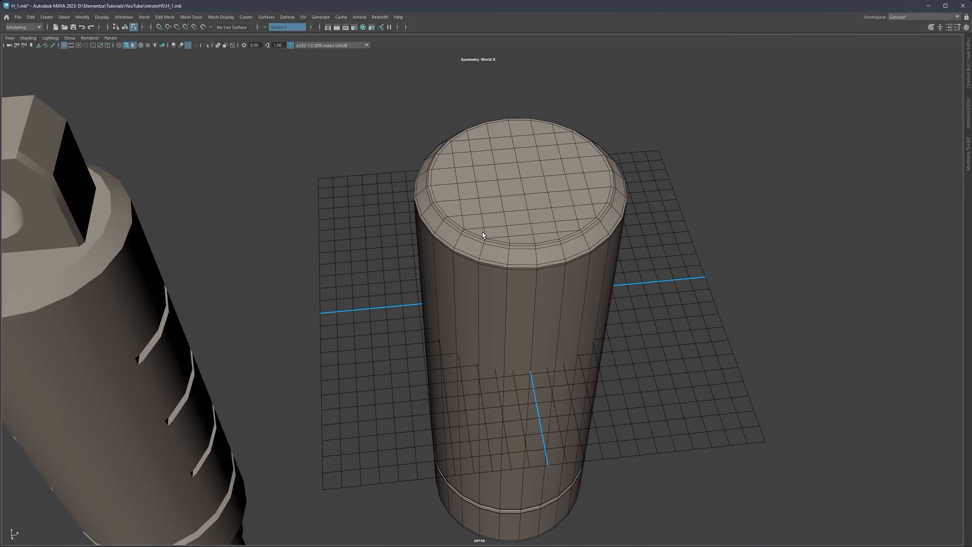
# Step: Compare the cylinder's gridded cap with the holed block on top of the neighbouring model
pyautogui.moveTo(482, 232)
pyautogui.keyDown('alt'); pyautogui.mouseDown()
pyautogui.moveTo(499, 217)
pyautogui.moveTo(475, 222)
pyautogui.moveTo(450, 212)
pyautogui.moveTo(483, 217)
pyautogui.moveTo(483, 228)
pyautogui.mouseUp(); pyautogui.keyUp('alt')
pyautogui.scroll(2, 482, 223)
pyautogui.scroll(-3, 475, 213)
pyautogui.scroll(3, 481, 217)
pyautogui.keyDown('alt'); pyautogui.moveTo(482, 216); pyautogui.dragTo(494, 268, button='middle'); pyautogui.keyUp('alt')
pyautogui.scroll(1, 495, 267)
pyautogui.scroll(-1, 490, 261)
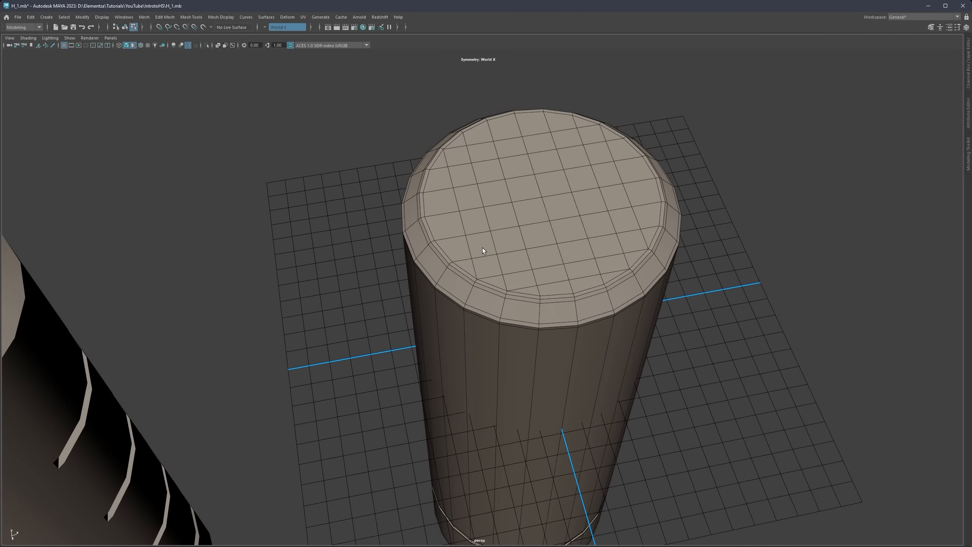
pyautogui.keyDown('alt'); pyautogui.moveTo(482, 251); pyautogui.dragTo(460, 238); pyautogui.keyUp('alt')
pyautogui.scroll(-3, 469, 256)
pyautogui.keyDown('alt'); pyautogui.moveTo(468, 256); pyautogui.dragTo(499, 247, button='middle'); pyautogui.keyUp('alt')
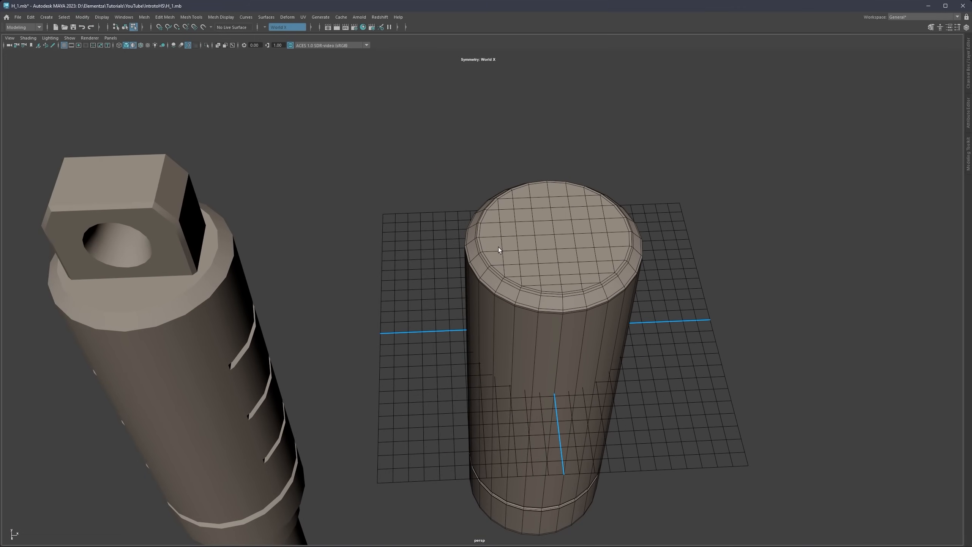
# Step: Select the central square block of cap faces and extrude it upward into a box
pyautogui.hotkey('ctrl', 'z')
pyautogui.scroll(2, 510, 260)
pyautogui.click(513, 264)
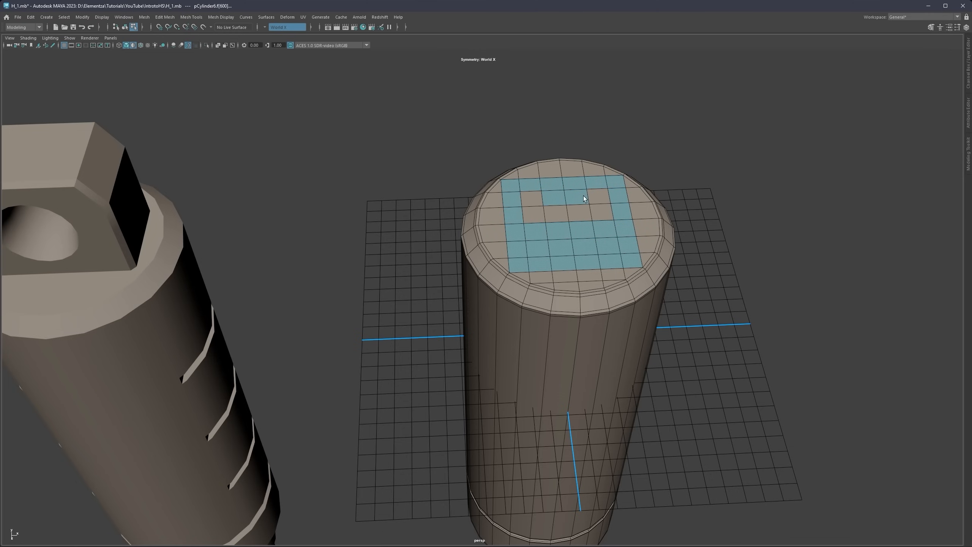
pyautogui.keyDown('alt'); pyautogui.moveTo(578, 209); pyautogui.dragTo(536, 237, button='right'); pyautogui.keyUp('alt')
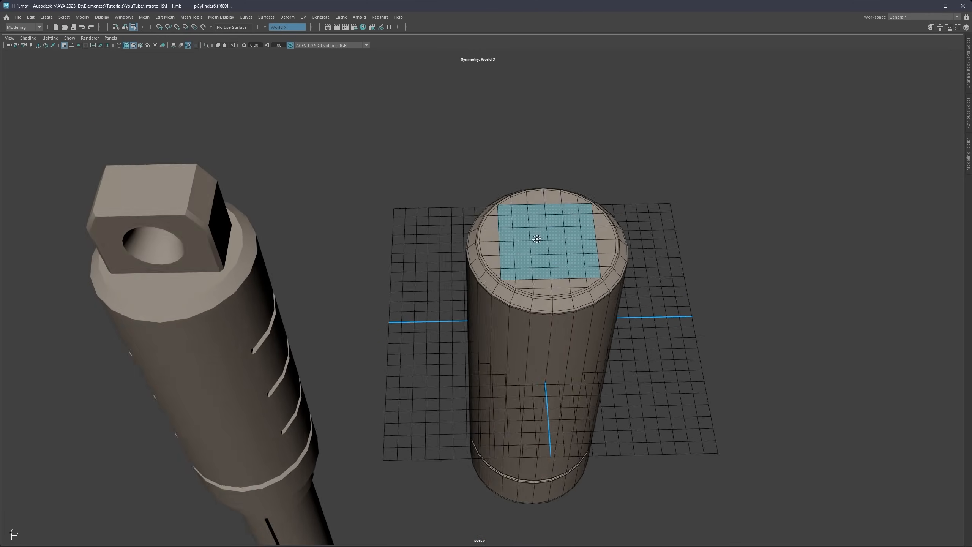
pyautogui.keyDown('alt'); pyautogui.moveTo(535, 237); pyautogui.dragTo(527, 154); pyautogui.keyUp('alt')
pyautogui.press('w')
pyautogui.scroll(2, 512, 228)
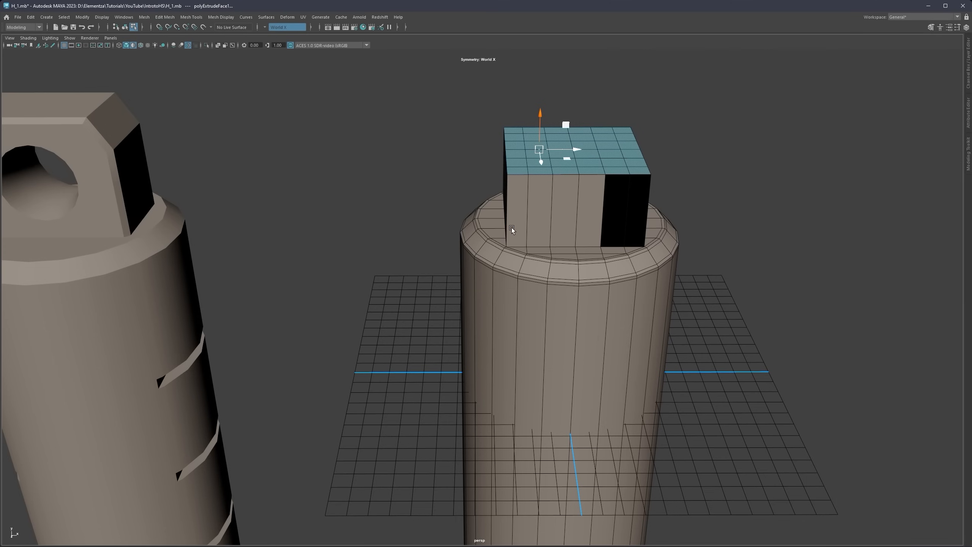
# Step: Check the extruded box in smooth preview, return to unsmoothed display and delete its top faces
pyautogui.keyDown('alt'); pyautogui.moveTo(512, 228); pyautogui.dragTo(482, 201); pyautogui.keyUp('alt')
pyautogui.press('3')
pyautogui.press('1')
pyautogui.press('Delete')
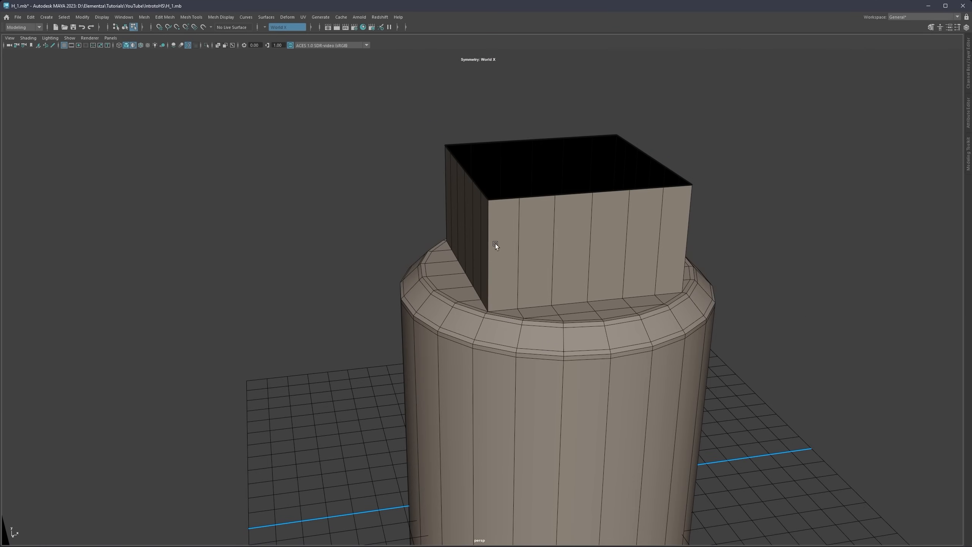
# Step: Insert a supporting edge loop around the base of the extruded box with Multi-Cut
pyautogui.keyDown('alt'); pyautogui.moveTo(495, 243); pyautogui.dragTo(450, 210); pyautogui.keyUp('alt')
pyautogui.scroll(3, 451, 215)
pyautogui.hotkey('ctrl', 'shift', 'x')
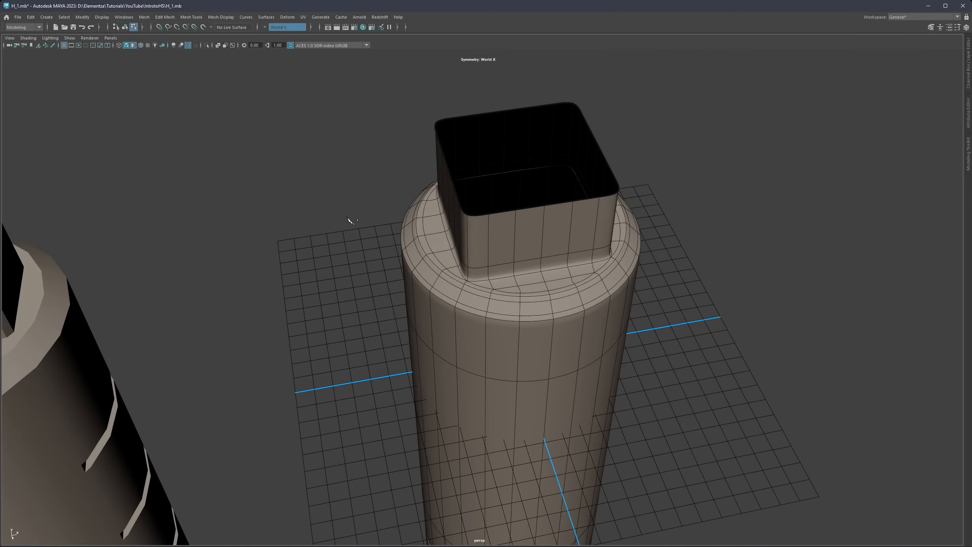
# Step: Examine the smoothed box's corners and its junction with the cap in object mode, and return to unsmoothed display
pyautogui.press('F8')
pyautogui.keyDown('alt'); pyautogui.moveTo(436, 206); pyautogui.dragTo(396, 205); pyautogui.keyUp('alt')
pyautogui.click(479, 246)
pyautogui.click(396, 205)
pyautogui.scroll(-4, 396, 205)
pyautogui.keyDown('alt'); pyautogui.moveTo(470, 256); pyautogui.dragTo(415, 216); pyautogui.keyUp('alt')
pyautogui.click(481, 246)
pyautogui.click(415, 216)
pyautogui.keyDown('alt'); pyautogui.moveTo(476, 259); pyautogui.dragTo(458, 284); pyautogui.keyUp('alt')
pyautogui.click(467, 265)
pyautogui.press('1')
pyautogui.scroll(6, 480, 275)
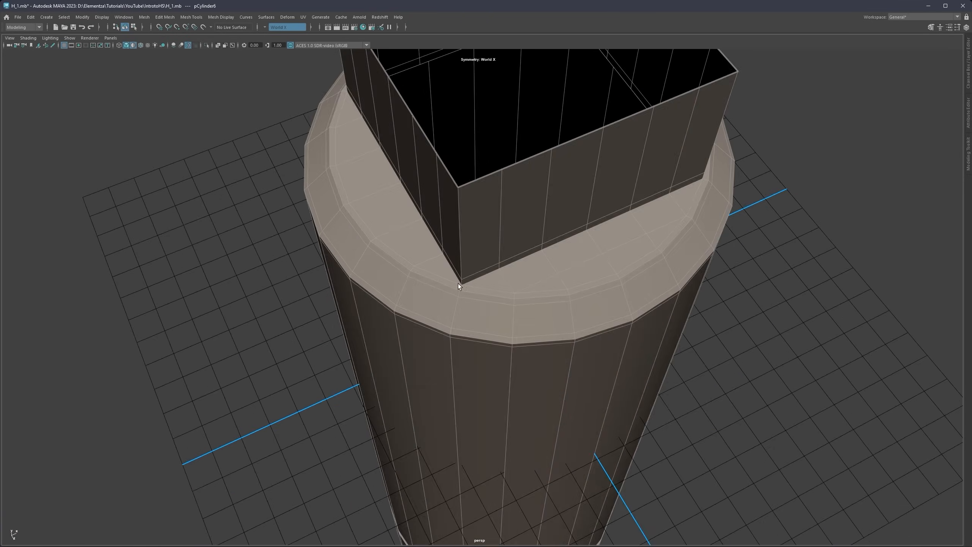
# Step: Select the edge loops running down the box's near corner and beside it to examine how they continue across the cap and cylinder
pyautogui.scroll(4, 455, 295)
pyautogui.moveTo(449, 317); pyautogui.dragTo(445, 299, button='right')
pyautogui.doubleClick(445, 300)
pyautogui.keyDown('alt'); pyautogui.moveTo(451, 264); pyautogui.dragTo(448, 238); pyautogui.keyUp('alt')
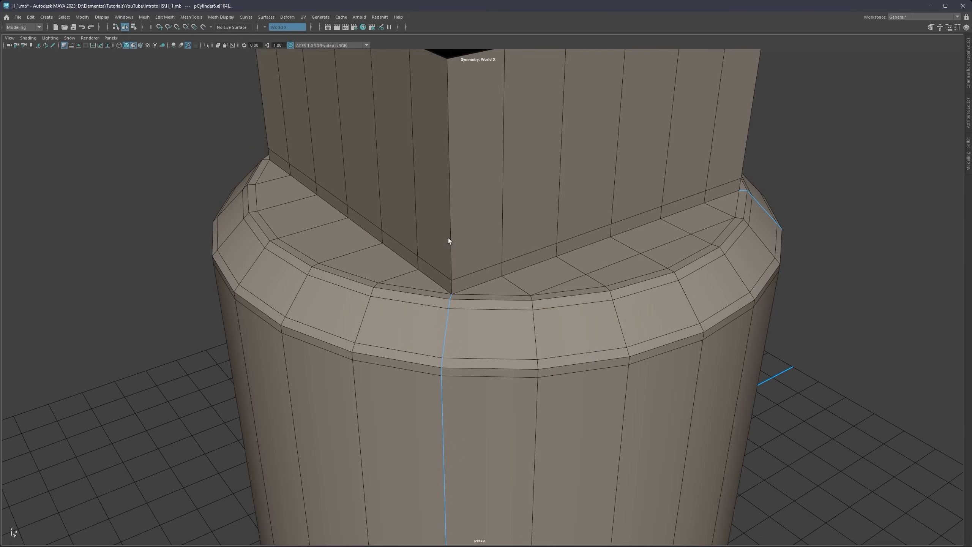
pyautogui.keyDown('shift'); pyautogui.doubleClick(448, 238); pyautogui.keyUp('shift')
pyautogui.keyDown('shift'); pyautogui.doubleClick(509, 280); pyautogui.keyUp('shift')
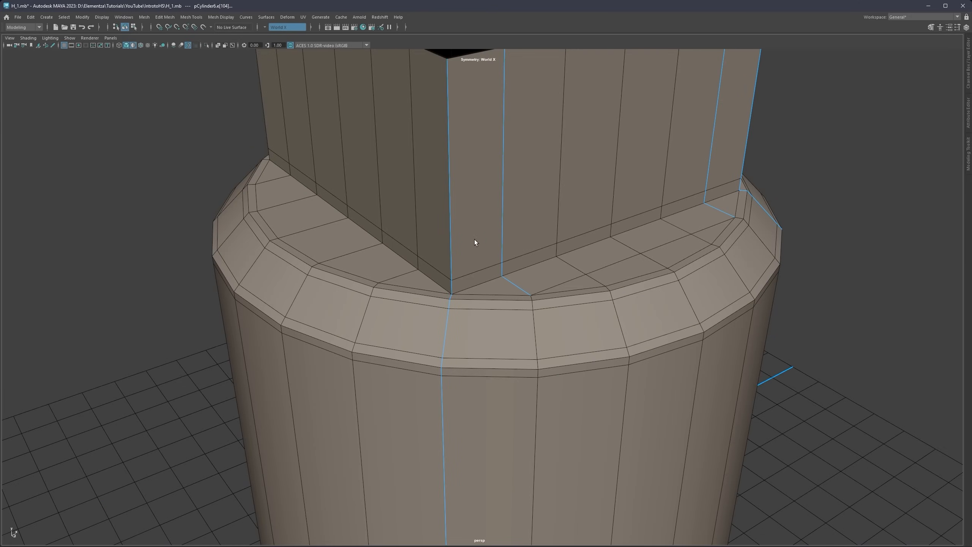
pyautogui.keyDown('shift'); pyautogui.doubleClick(402, 272); pyautogui.keyUp('shift')
pyautogui.scroll(-4, 452, 220)
pyautogui.keyDown('alt'); pyautogui.moveTo(421, 251); pyautogui.dragTo(449, 259); pyautogui.keyUp('alt')
pyautogui.scroll(2, 426, 270)
pyautogui.scroll(-2, 440, 268)
pyautogui.keyDown('shift'); pyautogui.doubleClick(515, 298); pyautogui.keyUp('shift')
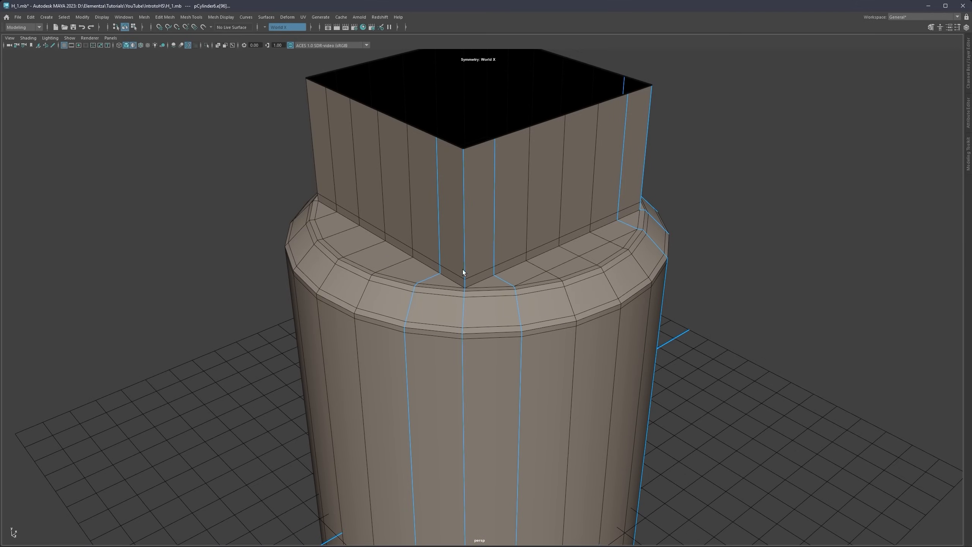
# Step: Select the box's vertical corner edge and the neighbouring edge loops to examine the spacing that supports the corner
pyautogui.click(466, 254)
pyautogui.click(462, 254)
pyautogui.click(465, 253)
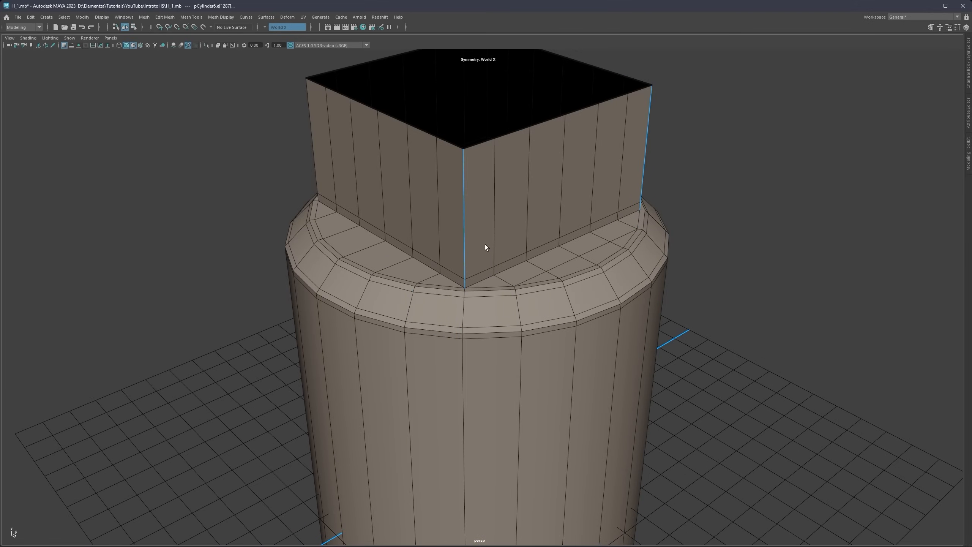
pyautogui.keyDown('shift'); pyautogui.doubleClick(493, 240); pyautogui.keyUp('shift')
pyautogui.keyDown('shift'); pyautogui.doubleClick(441, 240); pyautogui.keyUp('shift')
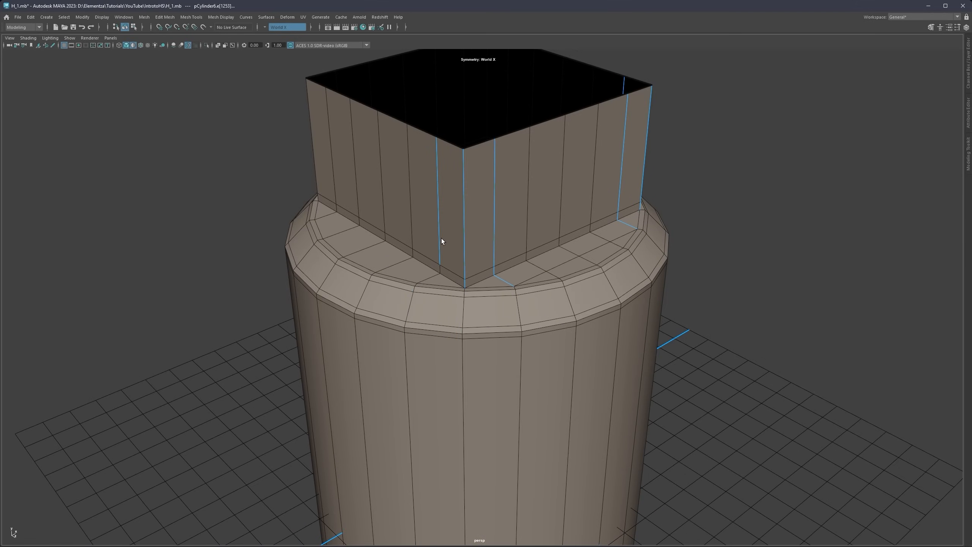
pyautogui.keyDown('shift'); pyautogui.doubleClick(440, 267); pyautogui.keyUp('shift')
pyautogui.click(678, 236)
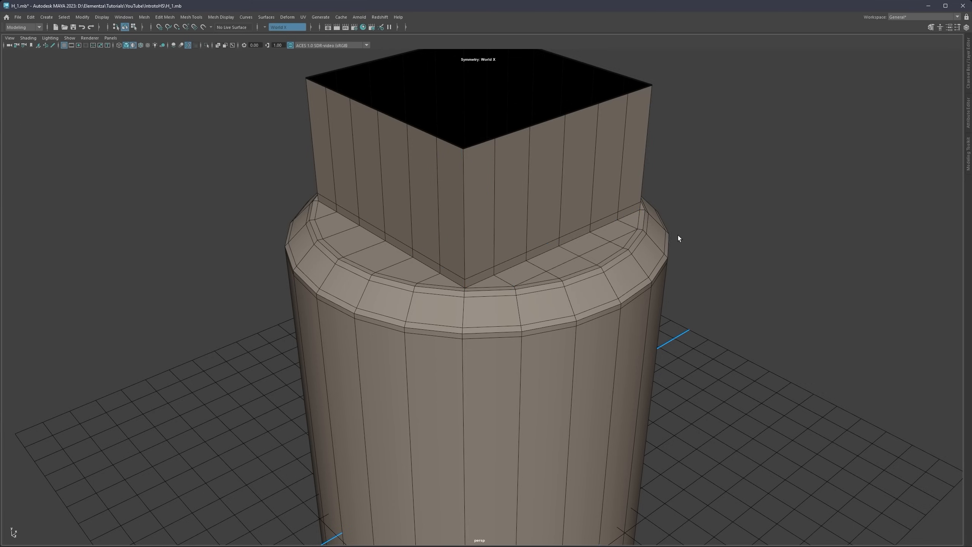
pyautogui.click(464, 237)
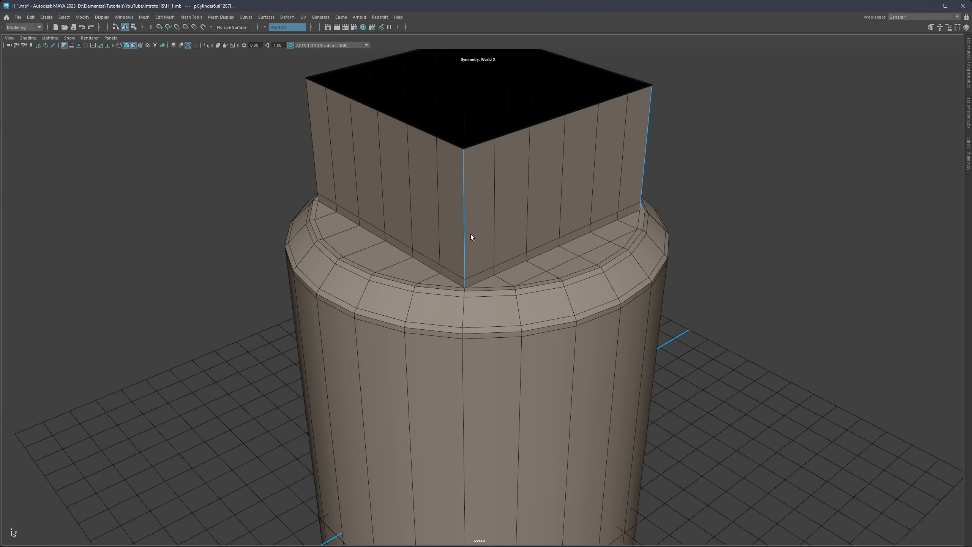
pyautogui.keyDown('shift'); pyautogui.click(494, 224); pyautogui.keyUp('shift')
# Step: Examine the box's rounded corners and the corner edges' spacing in smooth preview
pyautogui.press('3')
pyautogui.scroll(-2, 493, 222)
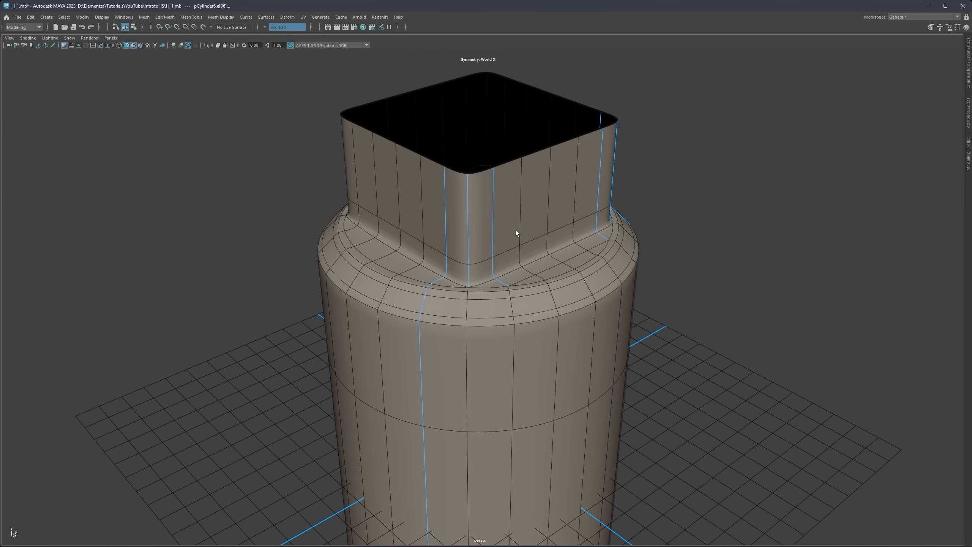
pyautogui.click(708, 187)
pyautogui.keyDown('alt'); pyautogui.moveTo(474, 204); pyautogui.dragTo(477, 259); pyautogui.keyUp('alt')
pyautogui.click(478, 259)
pyautogui.scroll(5, 472, 262)
pyautogui.press('F10')
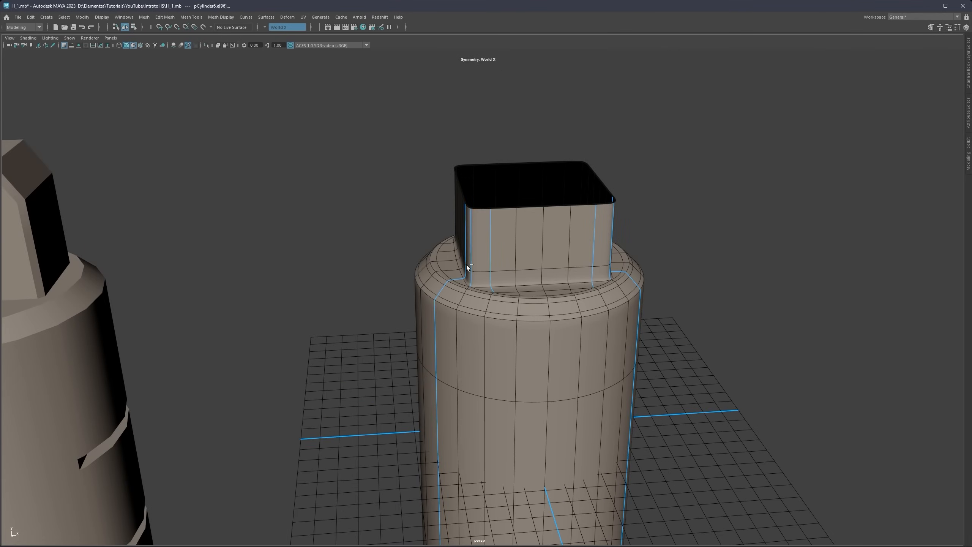
pyautogui.scroll(1, 467, 264)
pyautogui.click(468, 261)
pyautogui.scroll(2, 468, 264)
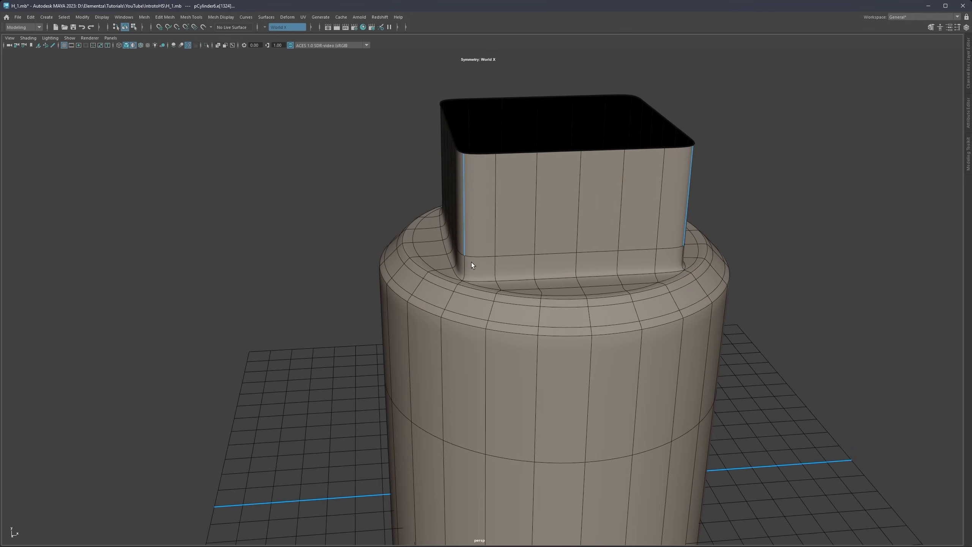
# Step: Return to unsmoothed display with the flat gridded cap restored, and select all cap face rows except the outer front and back ones
pyautogui.press('1')
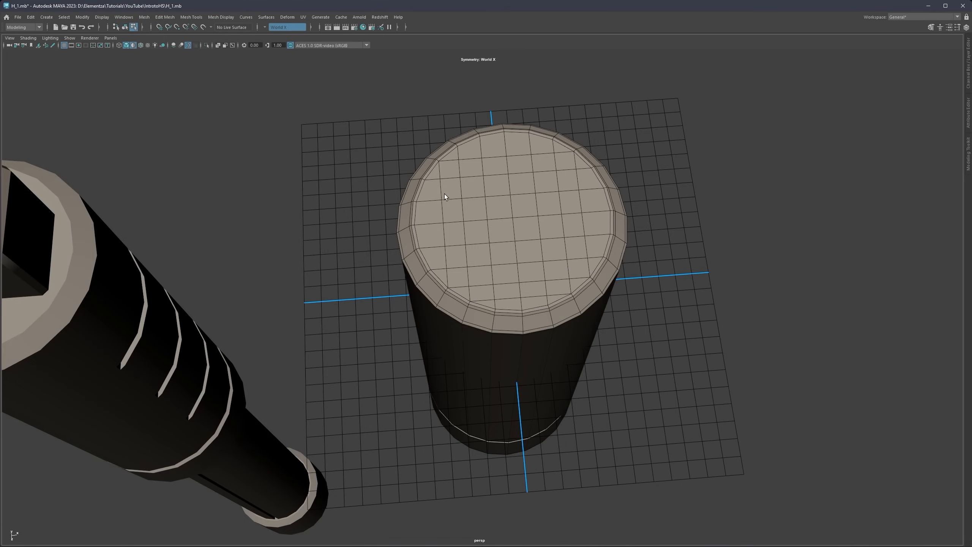
pyautogui.keyDown('alt'); pyautogui.moveTo(445, 194); pyautogui.dragTo(455, 214, button='middle'); pyautogui.keyUp('alt')
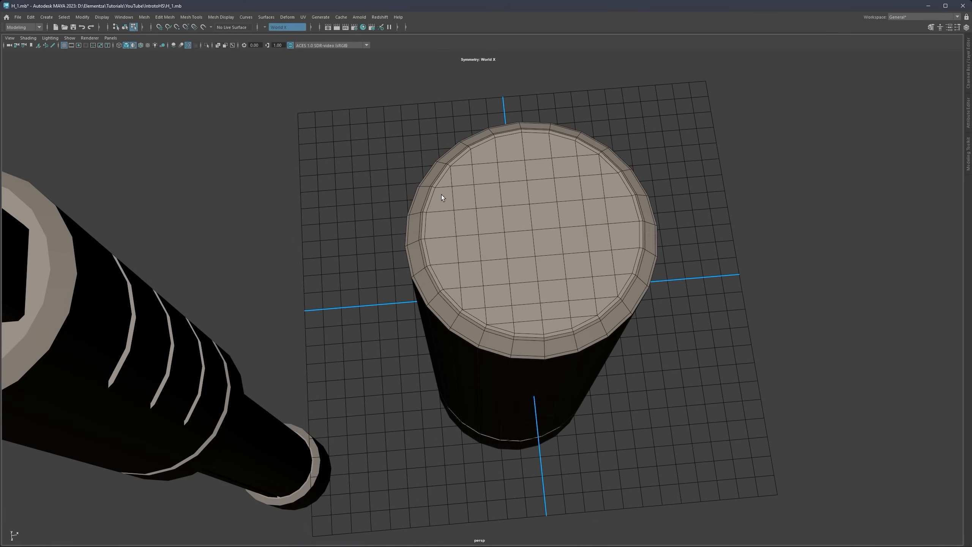
pyautogui.click(442, 199)
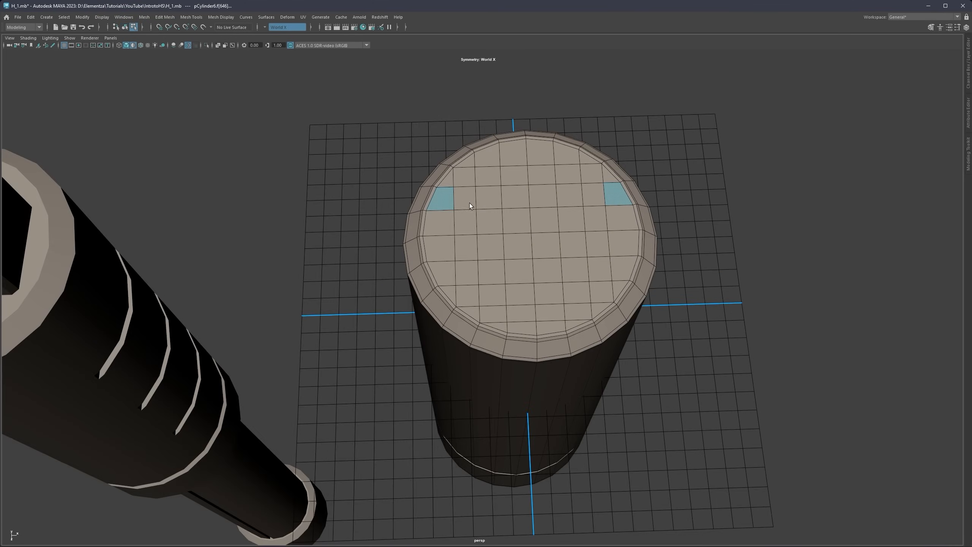
pyautogui.keyDown('shift'); pyautogui.doubleClick(531, 195); pyautogui.keyUp('shift')
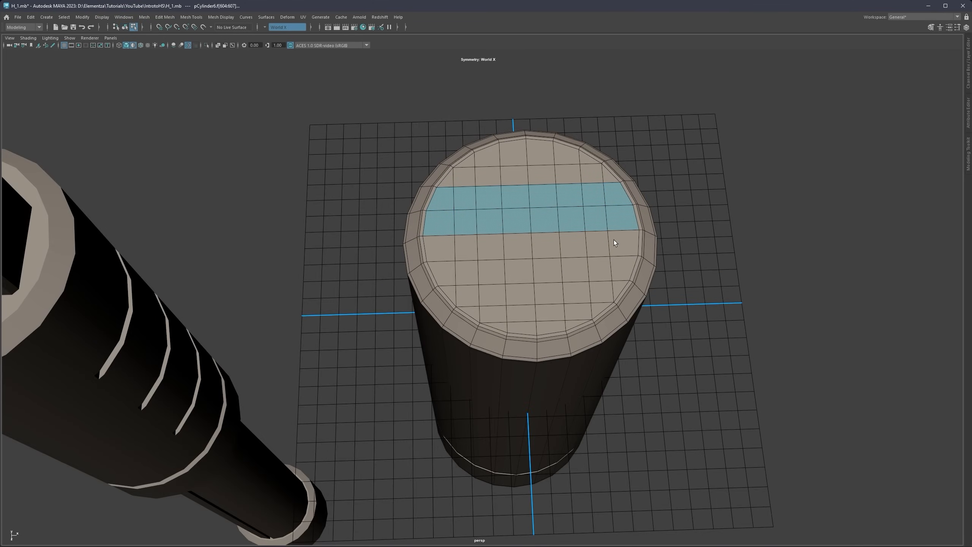
pyautogui.keyDown('shift'); pyautogui.doubleClick(470, 255); pyautogui.keyUp('shift')
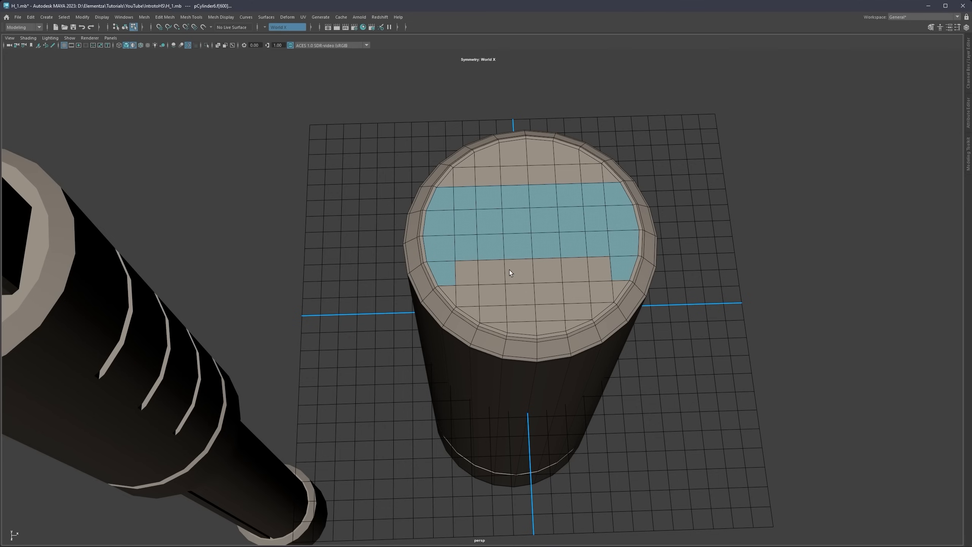
pyautogui.keyDown('shift'); pyautogui.click(451, 293); pyautogui.keyUp('shift')
pyautogui.keyDown('shift'); pyautogui.doubleClick(552, 289); pyautogui.keyUp('shift')
pyautogui.hotkey('ctrl', 'z')
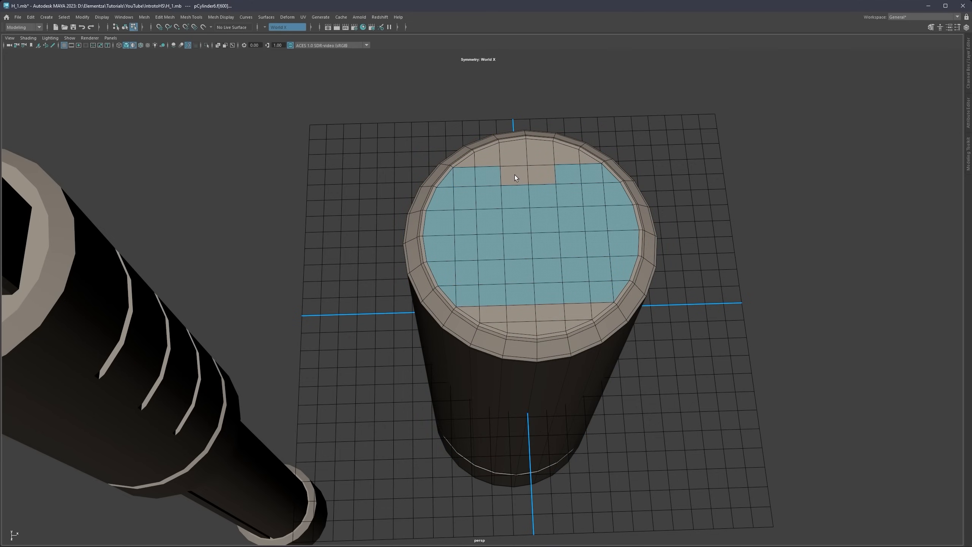
# Step: Extrude the selected cap faces with an offset of 0.214, and extrude them again upward into a flat-sided block
pyautogui.keyDown('shift'); pyautogui.moveTo(529, 188); pyautogui.dragTo(522, 210, button='right'); pyautogui.keyUp('shift')
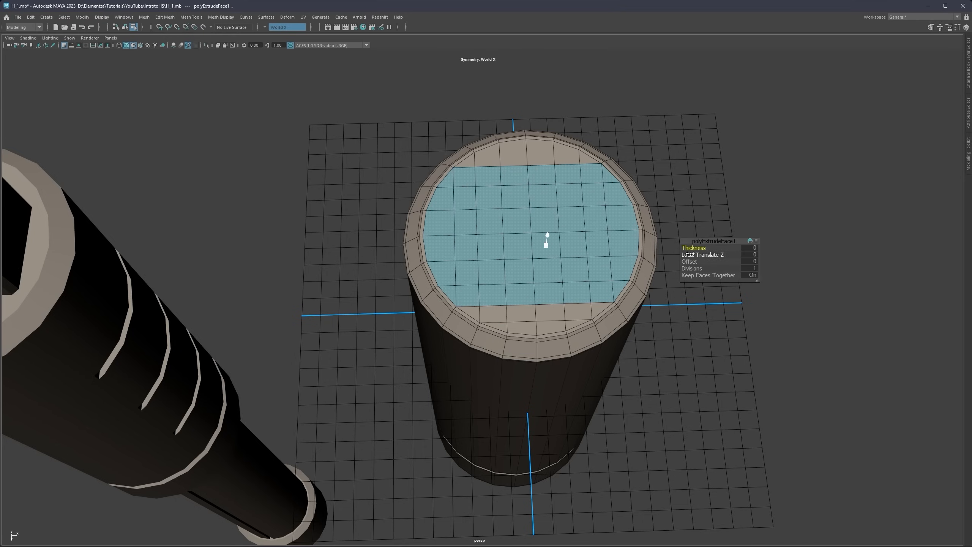
pyautogui.moveTo(749, 262); pyautogui.dragTo(771, 261)
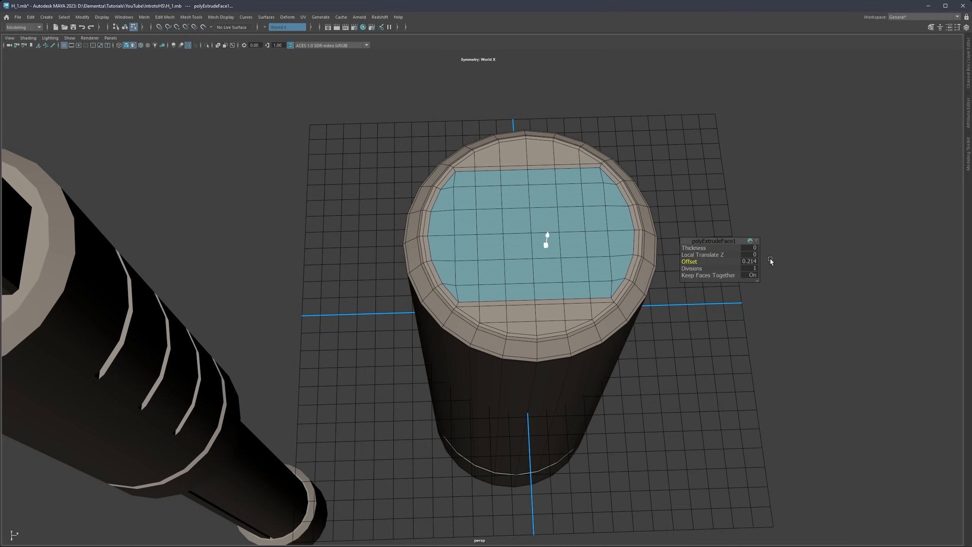
pyautogui.keyDown('alt'); pyautogui.moveTo(547, 245); pyautogui.dragTo(550, 215); pyautogui.keyUp('alt')
pyautogui.press('w')
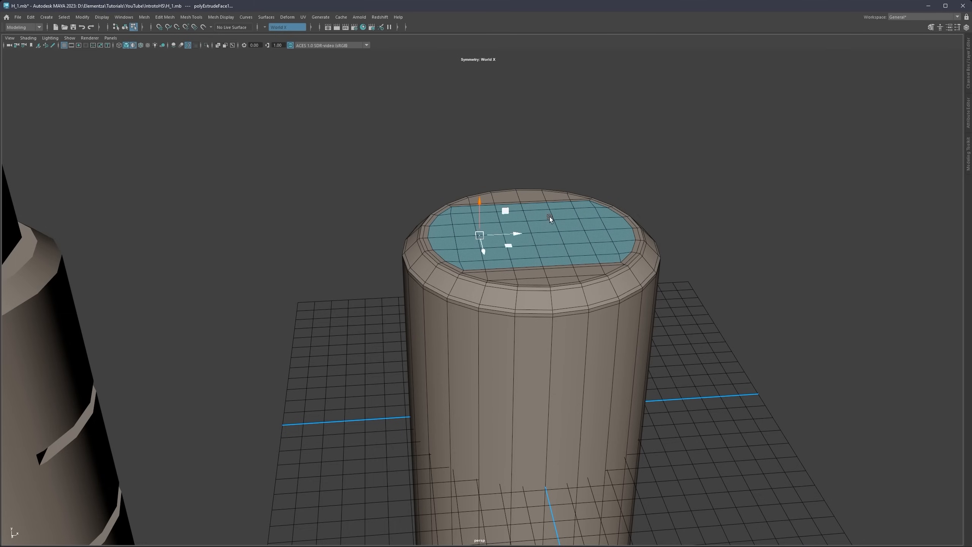
pyautogui.keyDown('shift'); pyautogui.moveTo(480, 203); pyautogui.dragTo(497, 125); pyautogui.keyUp('shift')
pyautogui.scroll(-3, 497, 125)
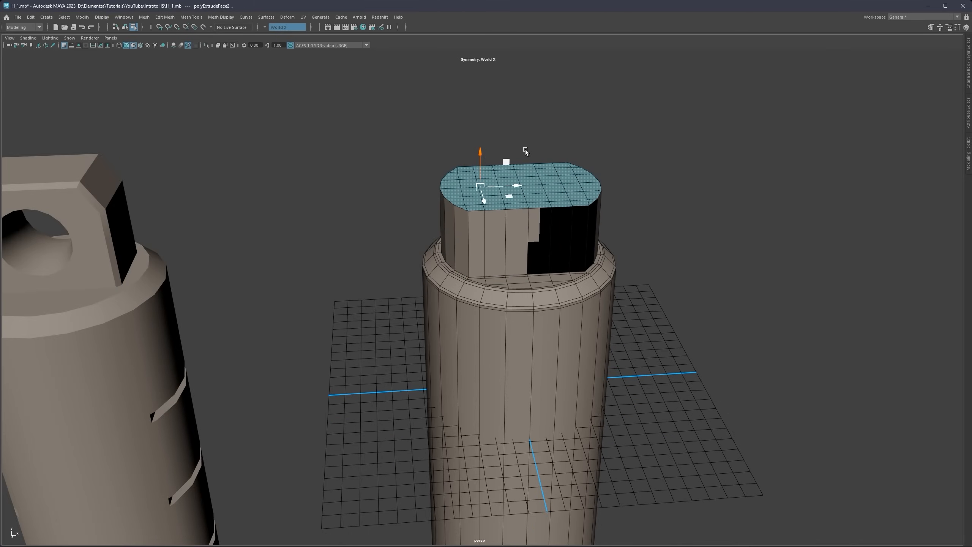
# Step: Compare the new block's shape and proportions with the holed lug on the reference model
pyautogui.click(525, 150)
pyautogui.scroll(-3, 516, 224)
pyautogui.keyDown('alt'); pyautogui.moveTo(517, 224); pyautogui.dragTo(491, 245); pyautogui.keyUp('alt')
pyautogui.keyDown('alt'); pyautogui.moveTo(225, 226); pyautogui.dragTo(321, 169); pyautogui.keyUp('alt')
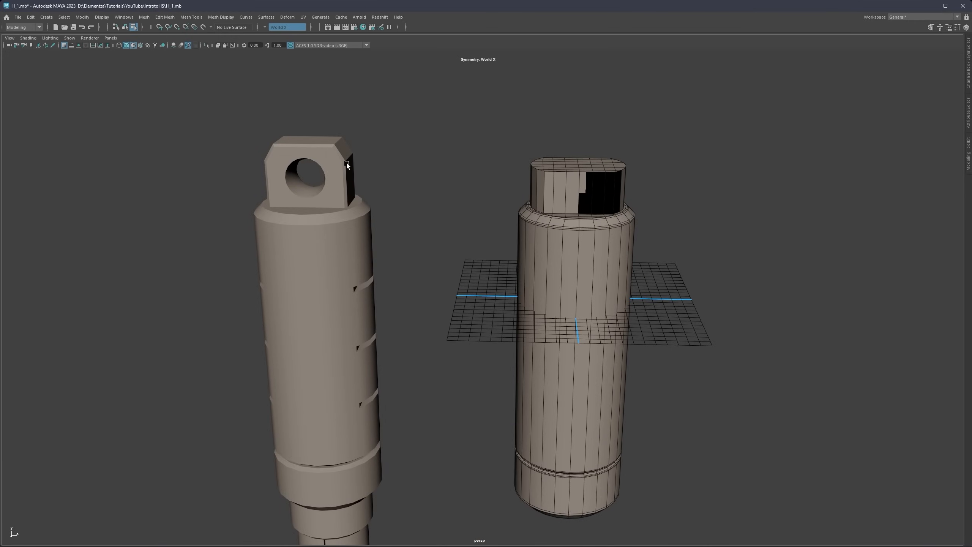
pyautogui.scroll(-3, 347, 162)
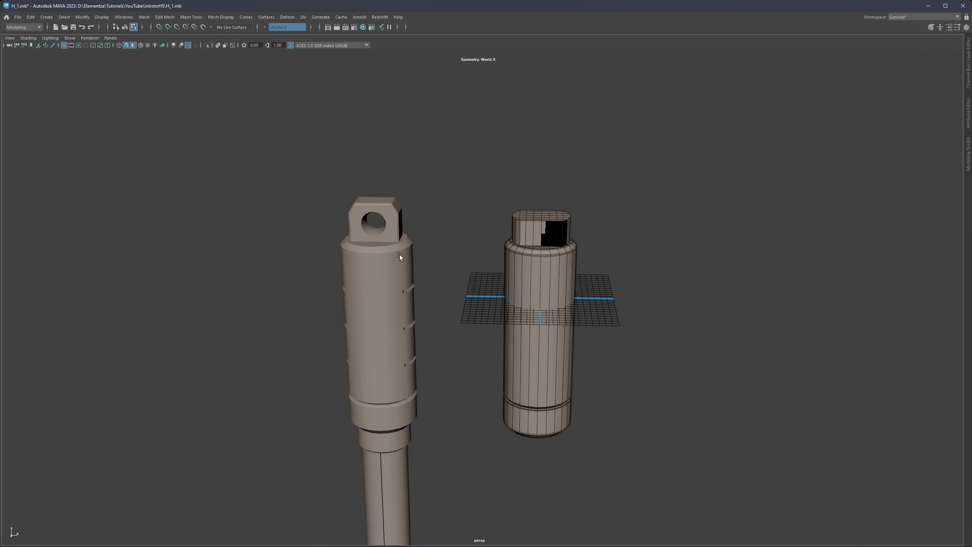
pyautogui.keyDown('alt'); pyautogui.moveTo(429, 237); pyautogui.dragTo(416, 232, button='middle'); pyautogui.keyUp('alt')
pyautogui.keyDown('alt'); pyautogui.moveTo(514, 258); pyautogui.dragTo(483, 224, button='middle'); pyautogui.keyUp('alt')
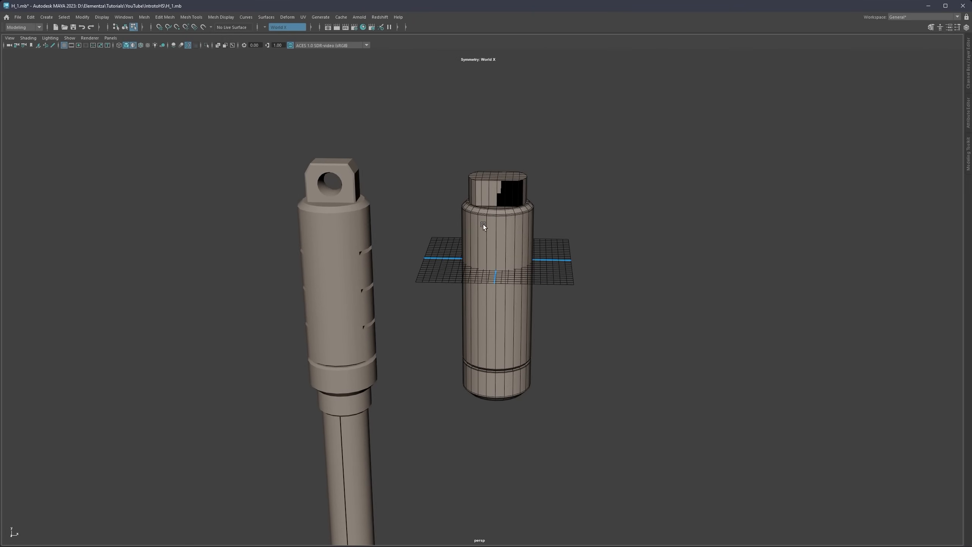
pyautogui.scroll(2, 481, 207)
pyautogui.keyDown('alt'); pyautogui.moveTo(479, 185); pyautogui.dragTo(477, 229, button='middle'); pyautogui.keyUp('alt')
pyautogui.scroll(2, 478, 227)
pyautogui.scroll(1, 483, 188)
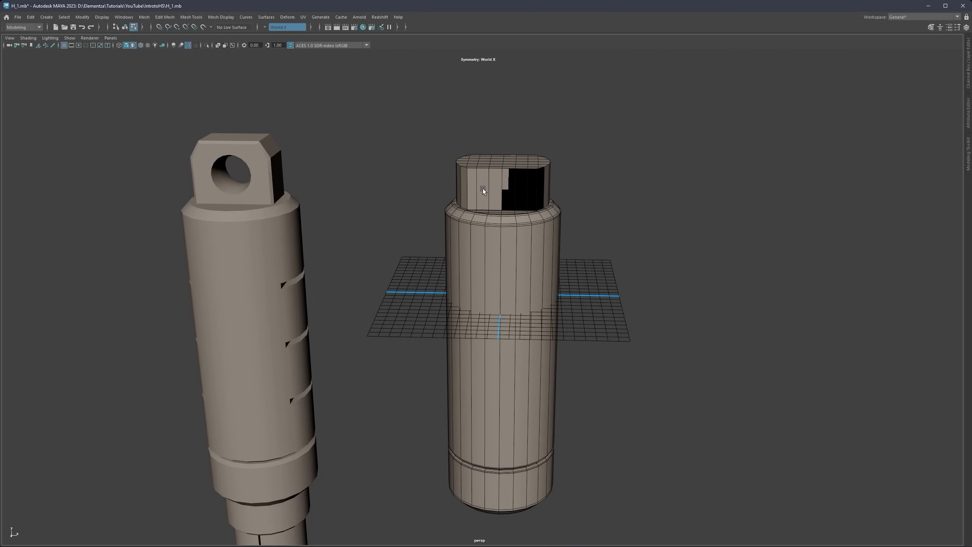
pyautogui.keyDown('alt'); pyautogui.moveTo(483, 189); pyautogui.dragTo(497, 189); pyautogui.keyUp('alt')
pyautogui.rightClick(497, 188)
pyautogui.scroll(5, 493, 188)
pyautogui.keyDown('alt'); pyautogui.moveTo(491, 188); pyautogui.dragTo(487, 265, button='middle'); pyautogui.keyUp('alt')
pyautogui.scroll(4, 484, 260)
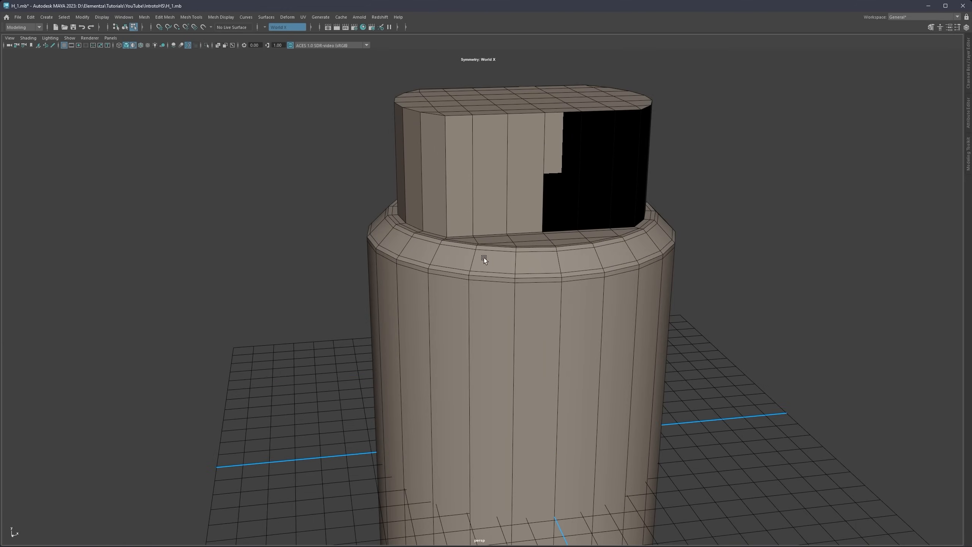
# Step: Check the flat-sided block in smooth preview and return to unsmoothed display
pyautogui.keyDown('alt'); pyautogui.moveTo(484, 258); pyautogui.dragTo(446, 192); pyautogui.keyUp('alt')
pyautogui.click(464, 214)
pyautogui.press('3')
pyautogui.click(685, 184)
pyautogui.press('1')
# Step: Examine the block's flat sides and rounded ends in object mode against the reference lug
pyautogui.scroll(-4, 457, 191)
pyautogui.keyDown('alt'); pyautogui.moveTo(458, 191); pyautogui.dragTo(461, 173, button='middle'); pyautogui.keyUp('alt')
pyautogui.moveTo(462, 174)
pyautogui.keyDown('alt'); pyautogui.mouseDown()
pyautogui.moveTo(456, 189)
pyautogui.moveTo(465, 194)
pyautogui.moveTo(454, 189)
pyautogui.moveTo(475, 202)
pyautogui.moveTo(448, 187)
pyautogui.mouseUp(); pyautogui.keyUp('alt')
pyautogui.scroll(-3, 448, 187)
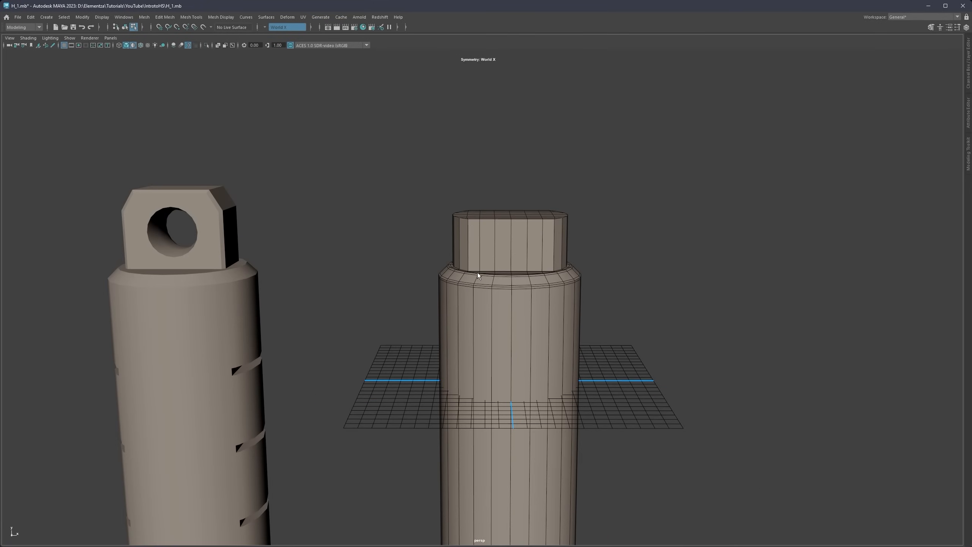
pyautogui.press('F8')
pyautogui.keyDown('alt'); pyautogui.moveTo(487, 289); pyautogui.dragTo(460, 215, button='middle'); pyautogui.keyUp('alt')
pyautogui.keyDown('alt'); pyautogui.moveTo(460, 215); pyautogui.dragTo(473, 186); pyautogui.keyUp('alt')
pyautogui.scroll(-2, 439, 176)
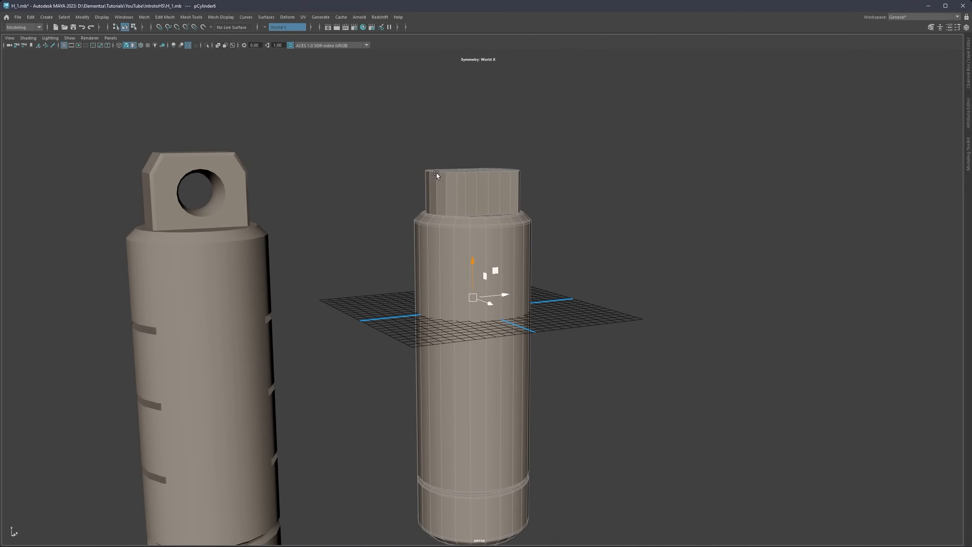
pyautogui.moveTo(428, 233)
pyautogui.keyDown('alt'); pyautogui.mouseDown()
pyautogui.moveTo(444, 253)
pyautogui.moveTo(432, 267)
pyautogui.moveTo(449, 257)
pyautogui.moveTo(426, 233)
pyautogui.mouseUp(); pyautogui.keyUp('alt')
pyautogui.scroll(2, 449, 257)
pyautogui.scroll(3, 443, 217)
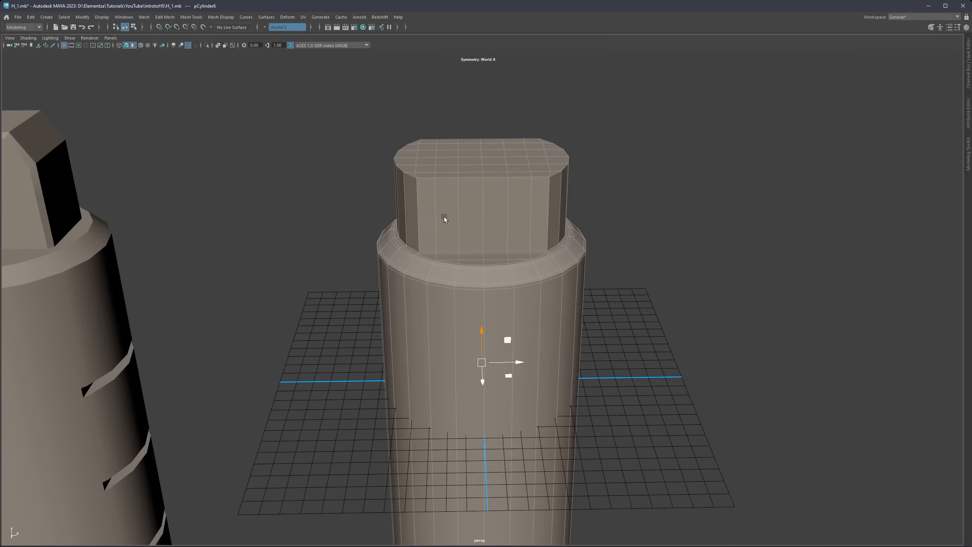
pyautogui.keyDown('alt'); pyautogui.moveTo(444, 217); pyautogui.dragTo(436, 234, button='middle'); pyautogui.keyUp('alt')
pyautogui.keyDown('alt'); pyautogui.moveTo(436, 234); pyautogui.dragTo(428, 215); pyautogui.keyUp('alt')
pyautogui.scroll(2, 453, 216)
pyautogui.moveTo(429, 215); pyautogui.dragTo(430, 235, button='right')
pyautogui.scroll(-4, 441, 237)
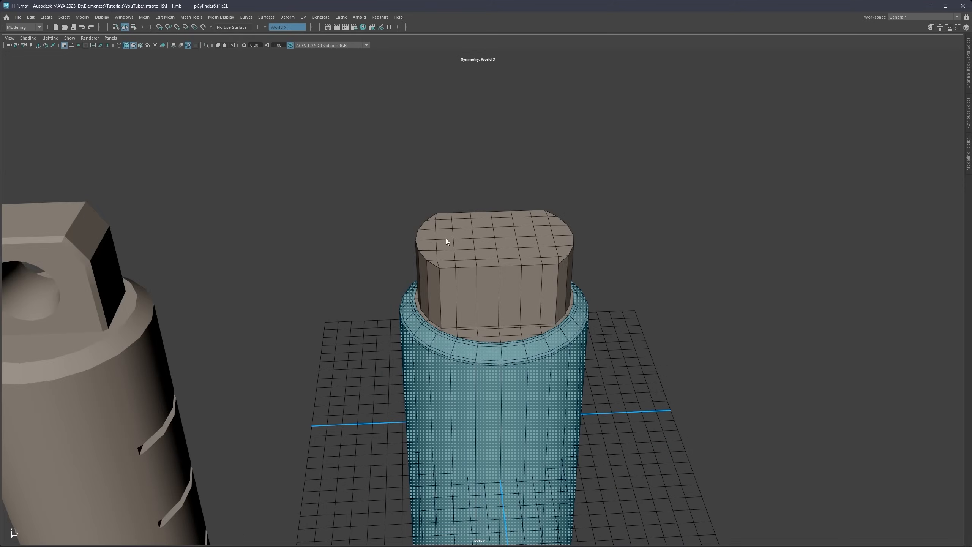
pyautogui.keyDown('alt'); pyautogui.moveTo(446, 238); pyautogui.dragTo(445, 262); pyautogui.keyUp('alt')
pyautogui.click(445, 262)
pyautogui.scroll(2, 443, 255)
# Step: Undo the recent changes back to the state with the block's top faces selected
pyautogui.hotkey('ctrl', 'z')
pyautogui.hotkey('ctrl', 'z')
pyautogui.hotkey('ctrl', 'z')
pyautogui.hotkey('ctrl', 'z')
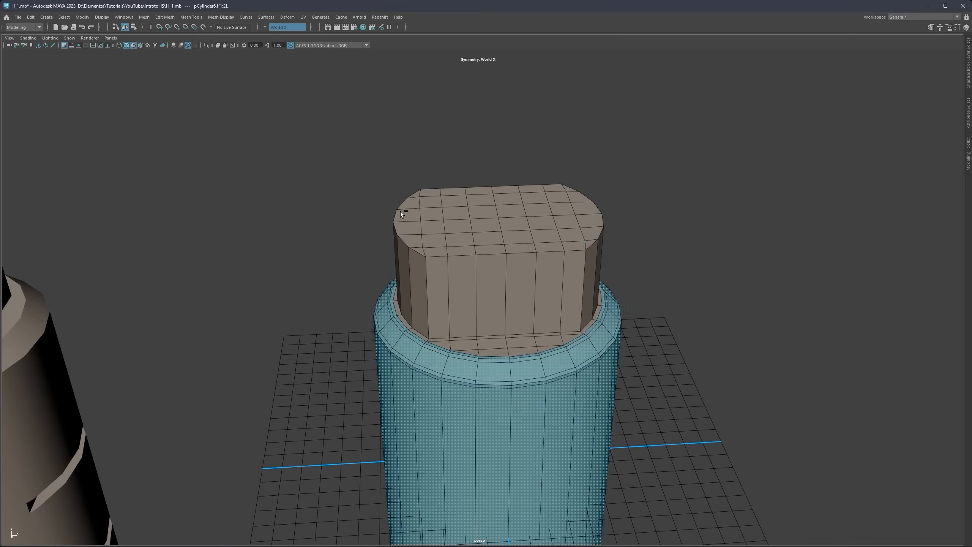
pyautogui.hotkey('ctrl', 'z')
pyautogui.hotkey('ctrl', 'z')
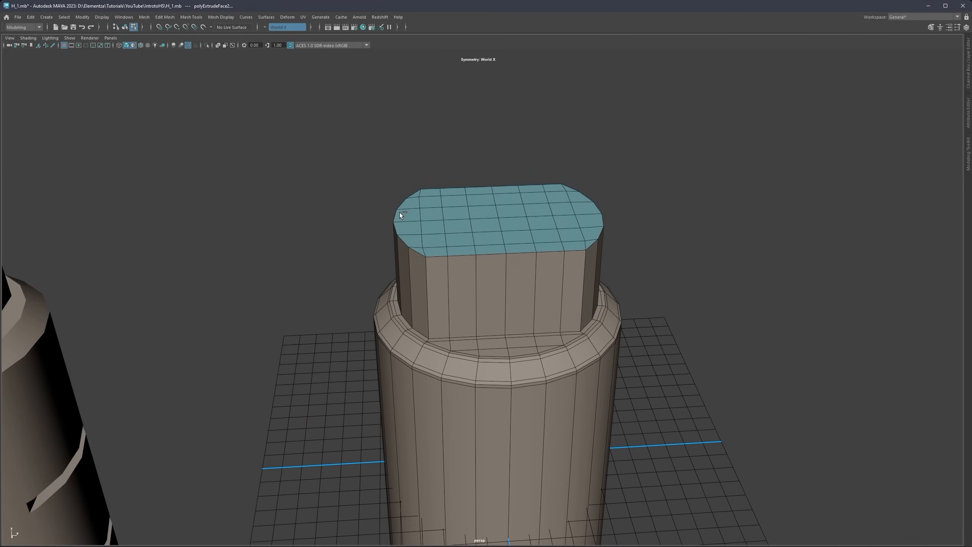
# Step: In the front view, raise the block's top faces and snap them to the height of the reference lug's top edge
pyautogui.scroll(-3, 483, 225)
pyautogui.moveTo(483, 225)
pyautogui.keyDown('alt'); pyautogui.mouseDown()
pyautogui.moveTo(479, 205)
pyautogui.moveTo(475, 243)
pyautogui.moveTo(480, 215)
pyautogui.moveTo(498, 221)
pyautogui.mouseUp(); pyautogui.keyUp('alt')
pyautogui.press('w')
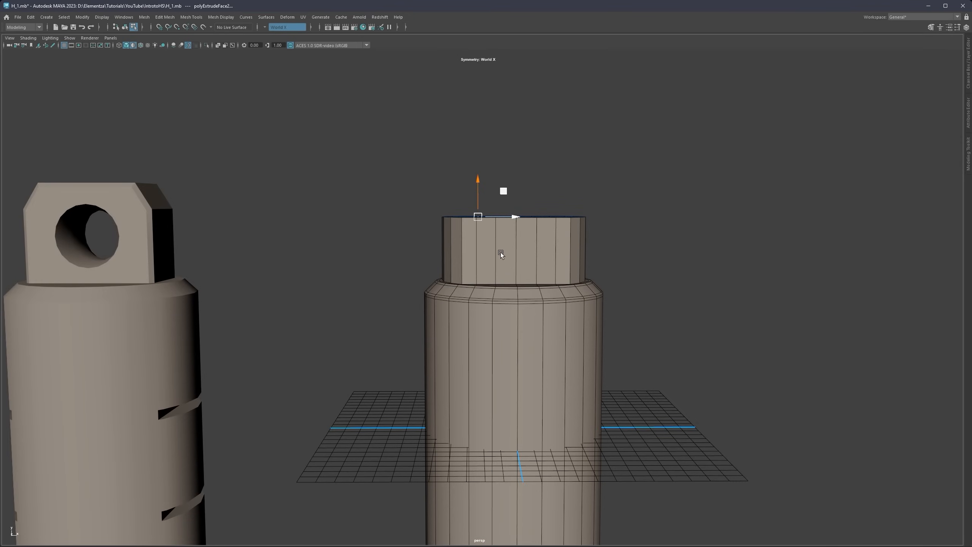
pyautogui.press('space')
pyautogui.press('space')
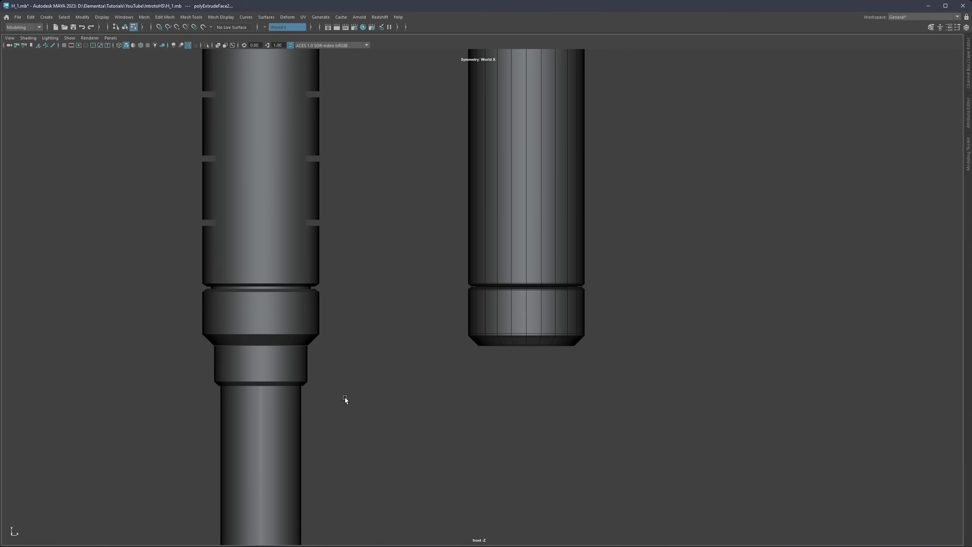
pyautogui.scroll(-2, 387, 322)
pyautogui.scroll(-1, 388, 322)
pyautogui.keyDown('alt'); pyautogui.moveTo(452, 184); pyautogui.dragTo(431, 379, button='middle'); pyautogui.keyUp('alt')
pyautogui.scroll(5, 429, 347)
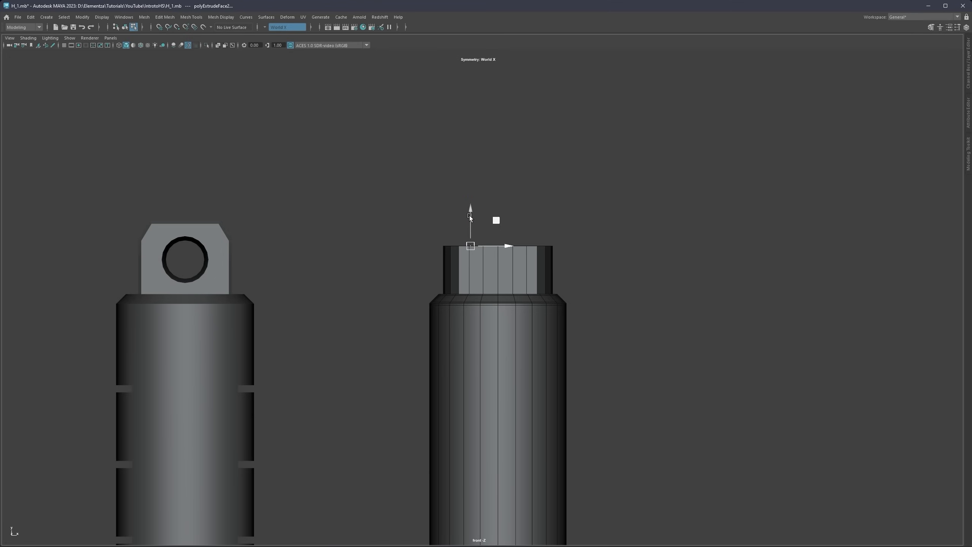
pyautogui.moveTo(469, 218); pyautogui.dragTo(217, 222)
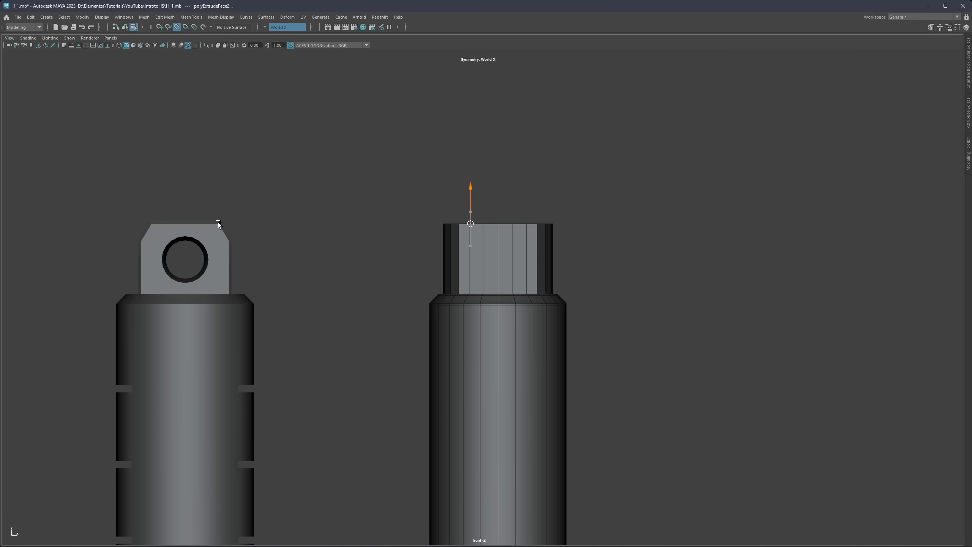
# Step: Turn symmetry off in the perspective view and scale the block's top faces inward along their width to taper its ends
pyautogui.press('space')
pyautogui.press('space')
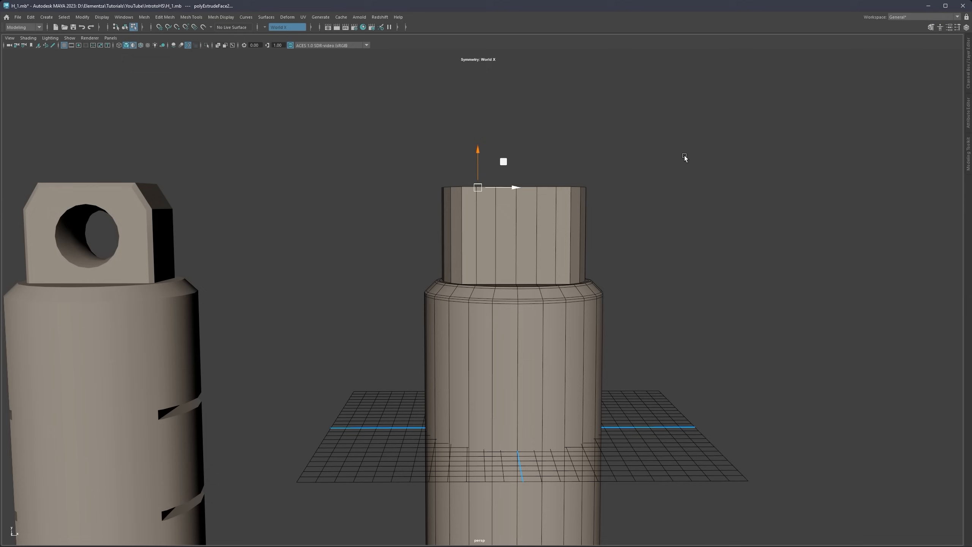
pyautogui.keyDown('alt'); pyautogui.moveTo(487, 188); pyautogui.dragTo(481, 207); pyautogui.keyUp('alt')
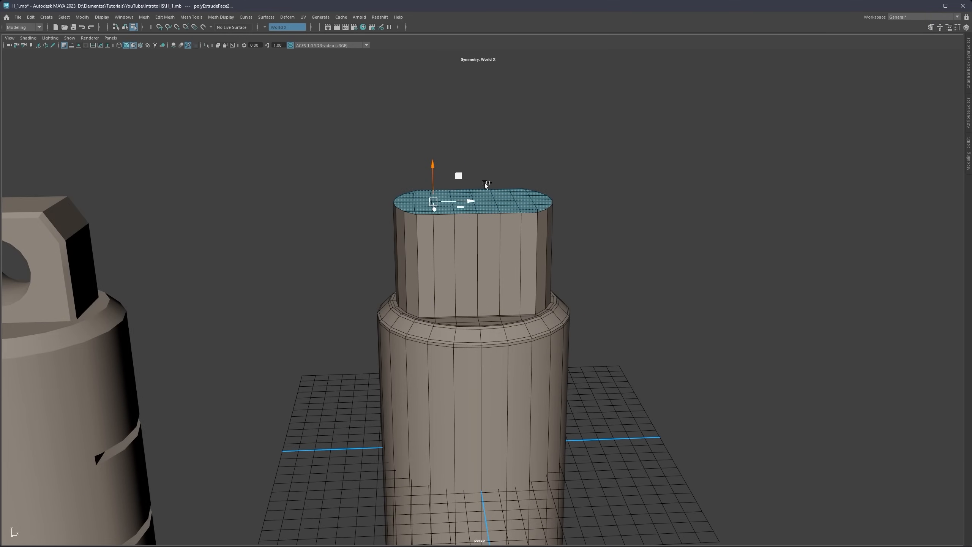
pyautogui.keyDown('ctrl'); pyautogui.keyDown('shift'); pyautogui.moveTo(484, 183); pyautogui.dragTo(486, 124, button='right'); pyautogui.keyUp('shift'); pyautogui.keyUp('ctrl')
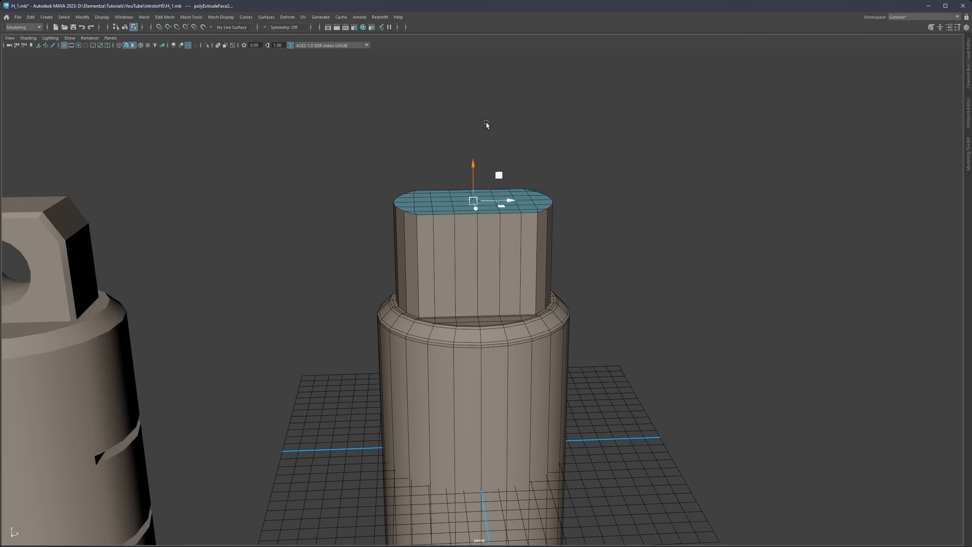
pyautogui.press('r')
pyautogui.moveTo(477, 205)
pyautogui.keyDown('alt'); pyautogui.mouseDown()
pyautogui.moveTo(493, 170)
pyautogui.moveTo(540, 176)
pyautogui.moveTo(479, 176)
pyautogui.moveTo(490, 202)
pyautogui.moveTo(509, 199)
pyautogui.moveTo(461, 195)
pyautogui.mouseUp(); pyautogui.keyUp('alt')
pyautogui.hotkey('ctrl', 'z')
pyautogui.keyDown('alt'); pyautogui.moveTo(452, 193); pyautogui.dragTo(675, 182); pyautogui.keyUp('alt')
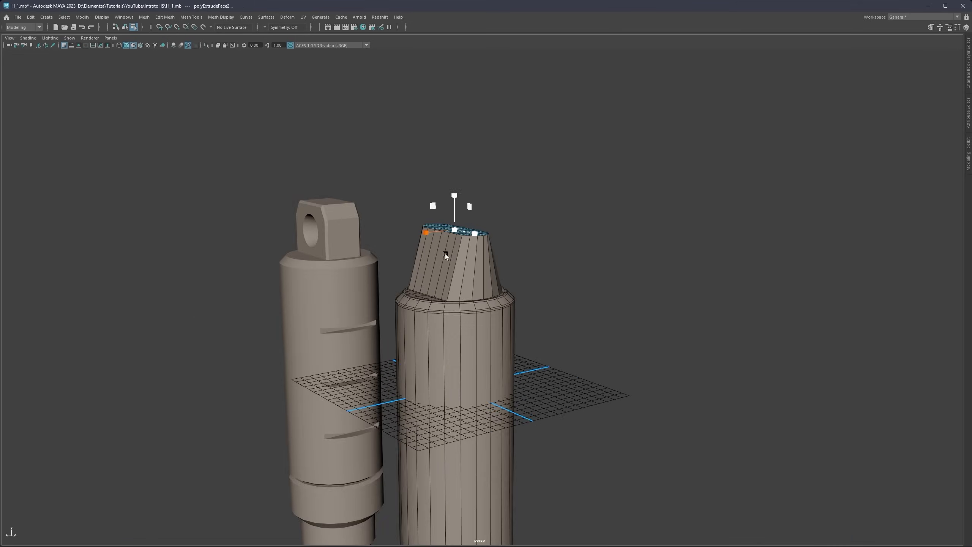
pyautogui.keyDown('alt'); pyautogui.moveTo(446, 256); pyautogui.dragTo(306, 229); pyautogui.keyUp('alt')
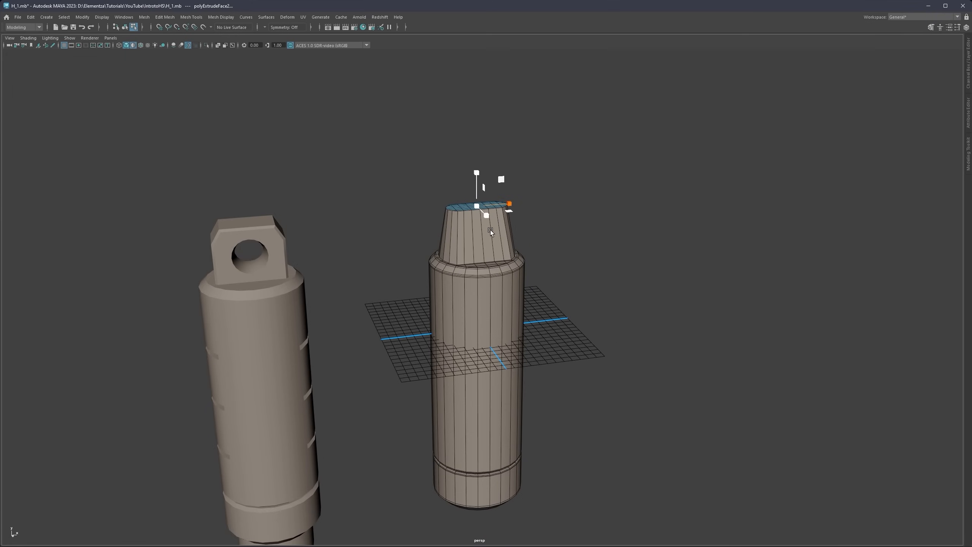
# Step: Isolate the cylinder in object mode to examine the tapered block
pyautogui.scroll(5, 491, 229)
pyautogui.press('q')
pyautogui.moveTo(468, 264); pyautogui.dragTo(481, 248, button='right')
pyautogui.hotkey('ctrl', '1')
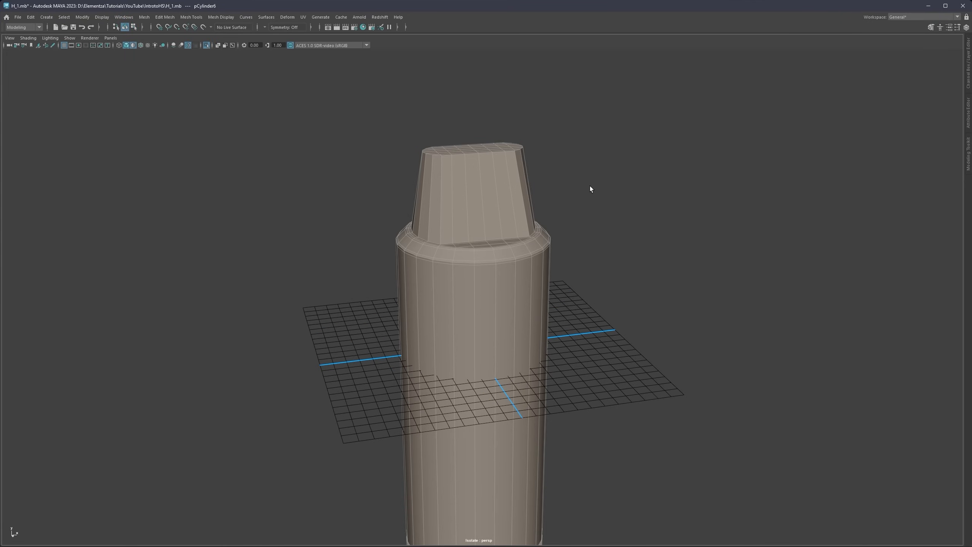
pyautogui.click(589, 186)
# Step: Undo the isolation and the taper, back to the straight block with its top faces selected
pyautogui.hotkey('ctrl', 'z')
pyautogui.hotkey('ctrl', 'z')
pyautogui.hotkey('ctrl', 'z')
pyautogui.hotkey('ctrl', 'z')
pyautogui.hotkey('ctrl', 'z')
pyautogui.hotkey('ctrl', 'z')
pyautogui.hotkey('ctrl', 'z')
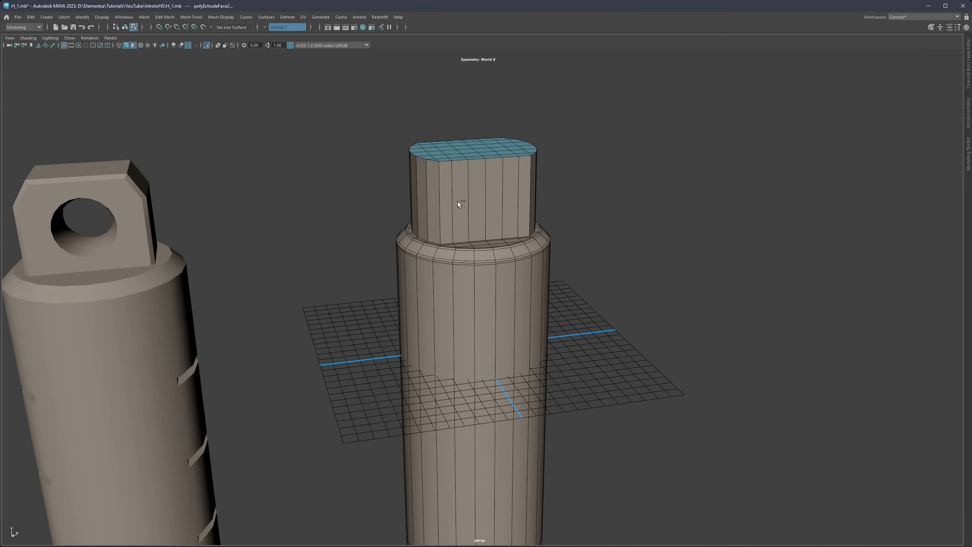
# Step: Isolate the cylinder in object mode and examine the straight flat-sided block without its wireframe
pyautogui.moveTo(464, 206); pyautogui.dragTo(488, 199, button='right')
pyautogui.hotkey('ctrl', '1')
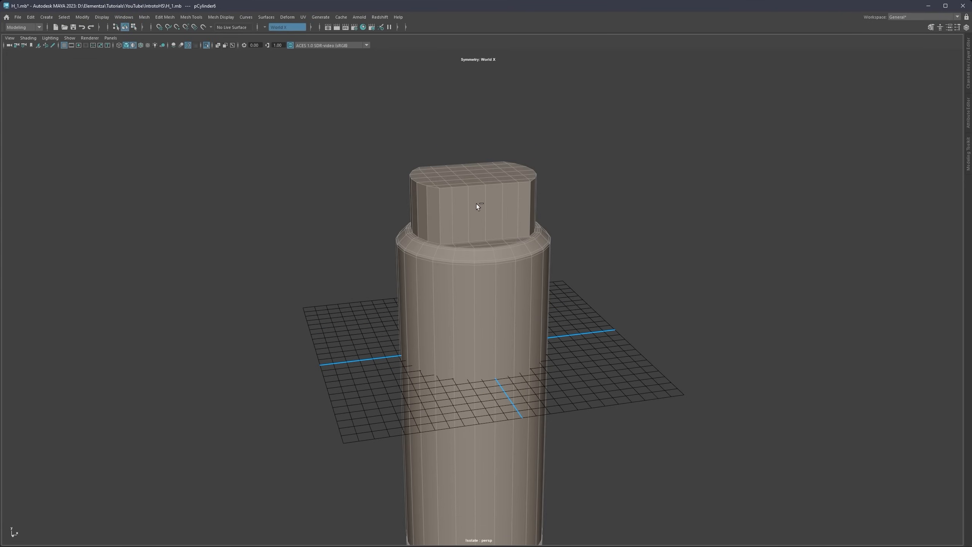
pyautogui.keyDown('alt'); pyautogui.moveTo(439, 201); pyautogui.dragTo(508, 185); pyautogui.keyUp('alt')
pyautogui.click(508, 185)
pyautogui.scroll(-3, 430, 221)
pyautogui.keyDown('alt'); pyautogui.moveTo(430, 221); pyautogui.dragTo(371, 262); pyautogui.keyUp('alt')
pyautogui.scroll(-3, 450, 237)
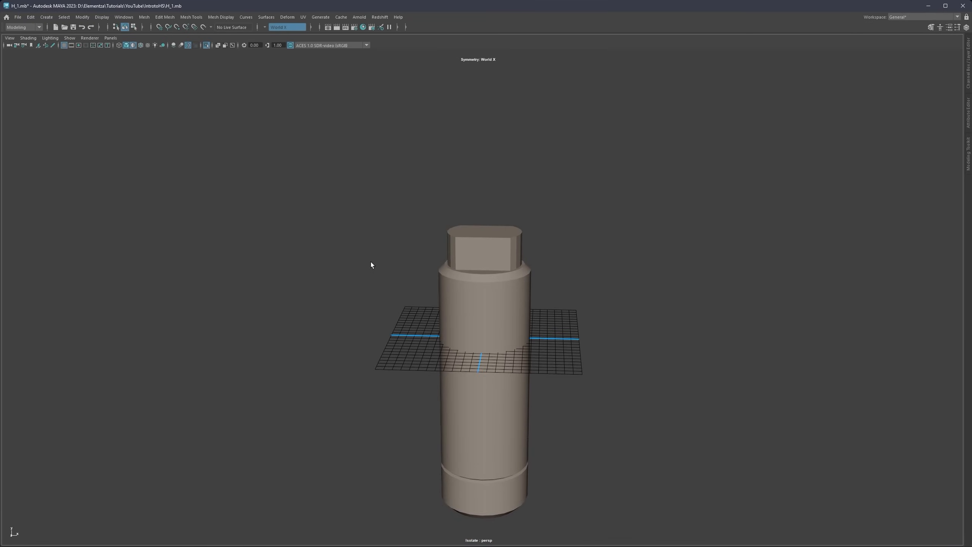
# Step: Undo back to the flat cap's selected faces and redo the block's extrusion
pyautogui.scroll(4, 467, 251)
pyautogui.hotkey('ctrl', 'z')
pyautogui.hotkey('ctrl', 'z')
pyautogui.hotkey('ctrl', 'z')
pyautogui.hotkey('ctrl', 'z')
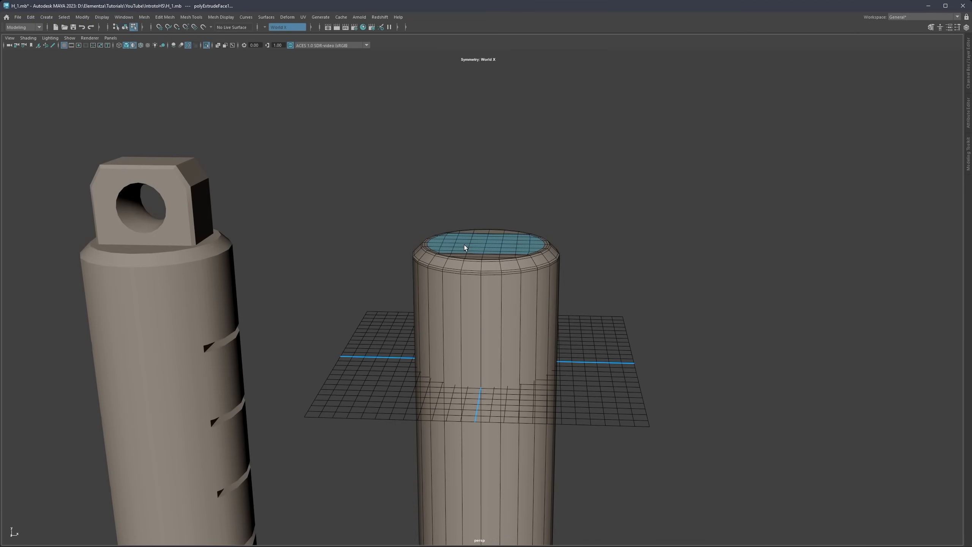
pyautogui.hotkey('ctrl', 'y')
pyautogui.hotkey('ctrl', 'y')
# Step: Switch to face selection and undo back to the short block with its top faces selected
pyautogui.keyDown('alt'); pyautogui.moveTo(463, 225); pyautogui.dragTo(480, 207); pyautogui.keyUp('alt')
pyautogui.moveTo(480, 207); pyautogui.dragTo(479, 227, button='right')
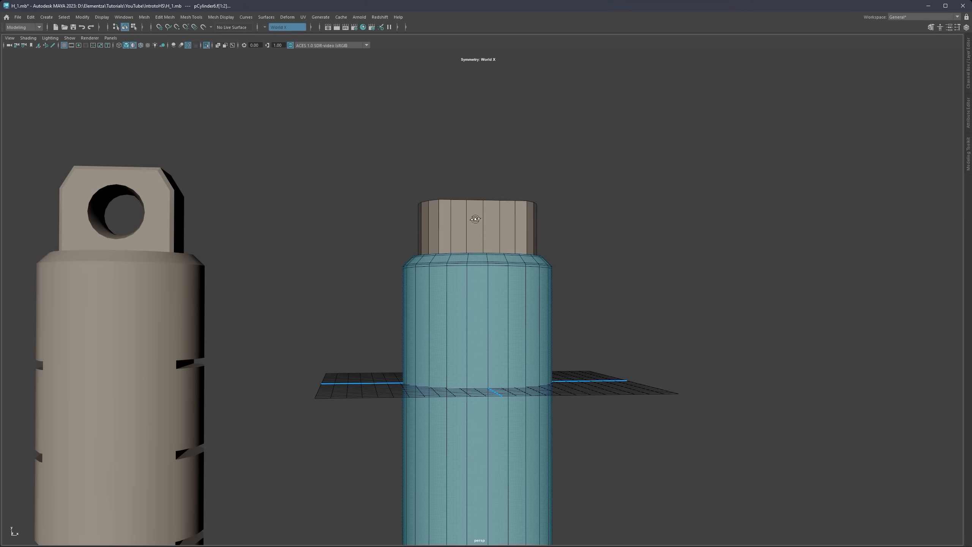
pyautogui.moveTo(475, 219)
pyautogui.keyDown('alt'); pyautogui.mouseDown()
pyautogui.moveTo(457, 234)
pyautogui.moveTo(459, 209)
pyautogui.mouseUp(); pyautogui.keyUp('alt')
pyautogui.hotkey('ctrl', 'z')
pyautogui.hotkey('ctrl', 'z')
pyautogui.hotkey('ctrl', 'z')
pyautogui.hotkey('ctrl', 'z')
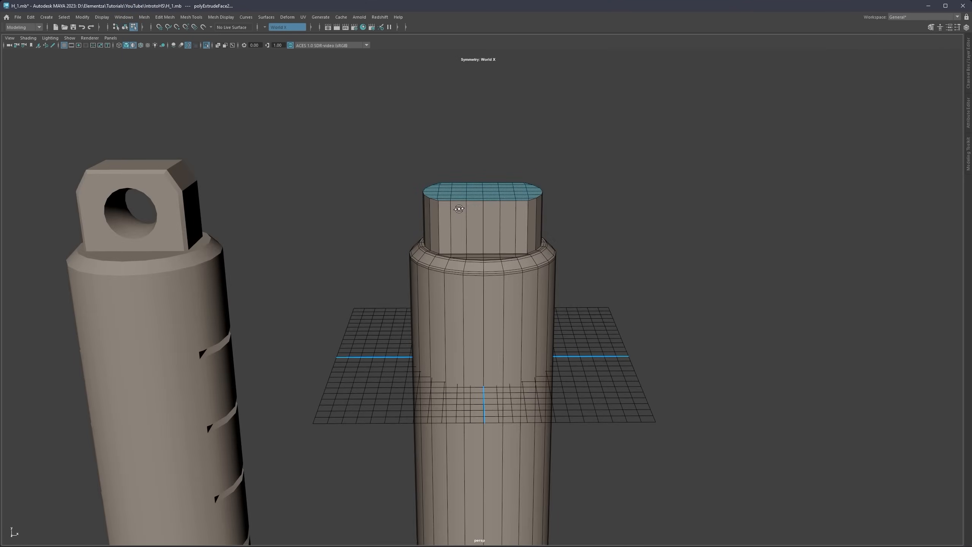
# Step: In the front view, snap the block's top faces vertically to the reference lug's top edge and return to perspective
pyautogui.press('space')
pyautogui.press('space')
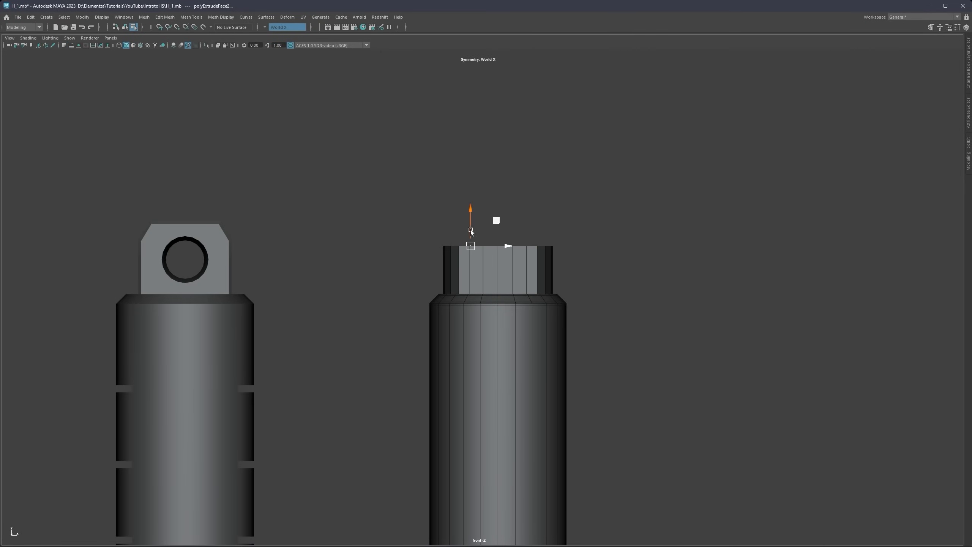
pyautogui.press('v')
pyautogui.moveTo(471, 231); pyautogui.dragTo(220, 222)
pyautogui.press('space')
pyautogui.press('space')
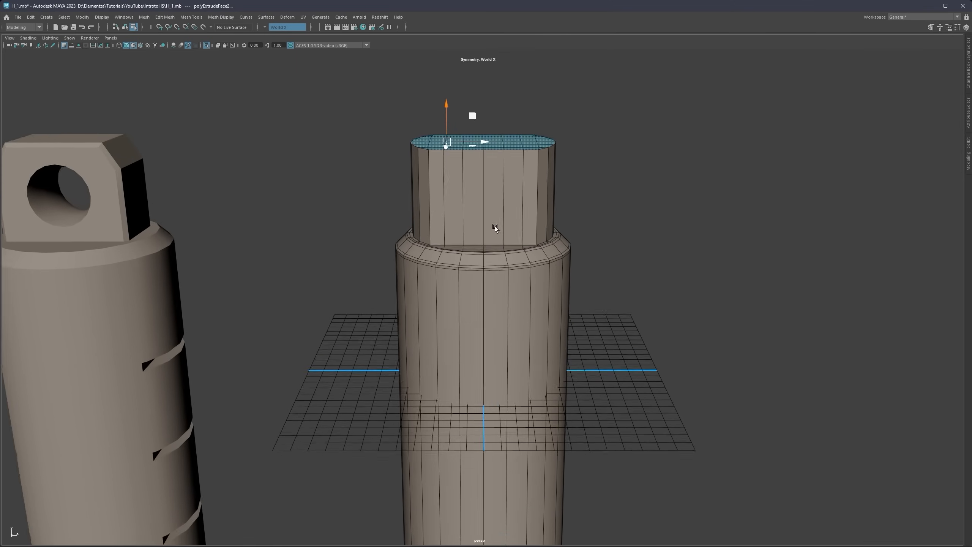
# Step: Turn symmetry off and scale the block's top faces inward along their width so the rounded ends taper
pyautogui.keyDown('alt'); pyautogui.moveTo(496, 226); pyautogui.dragTo(536, 190); pyautogui.keyUp('alt')
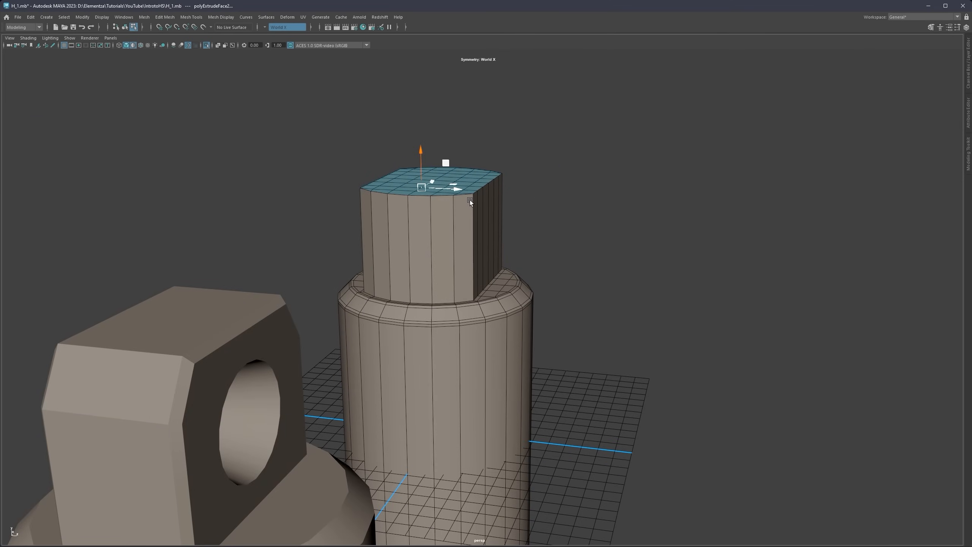
pyautogui.moveTo(461, 193)
pyautogui.mouseDown()
pyautogui.moveTo(385, 180)
pyautogui.moveTo(458, 185)
pyautogui.mouseUp()
pyautogui.moveTo(481, 164); pyautogui.dragTo(481, 117, button='right')
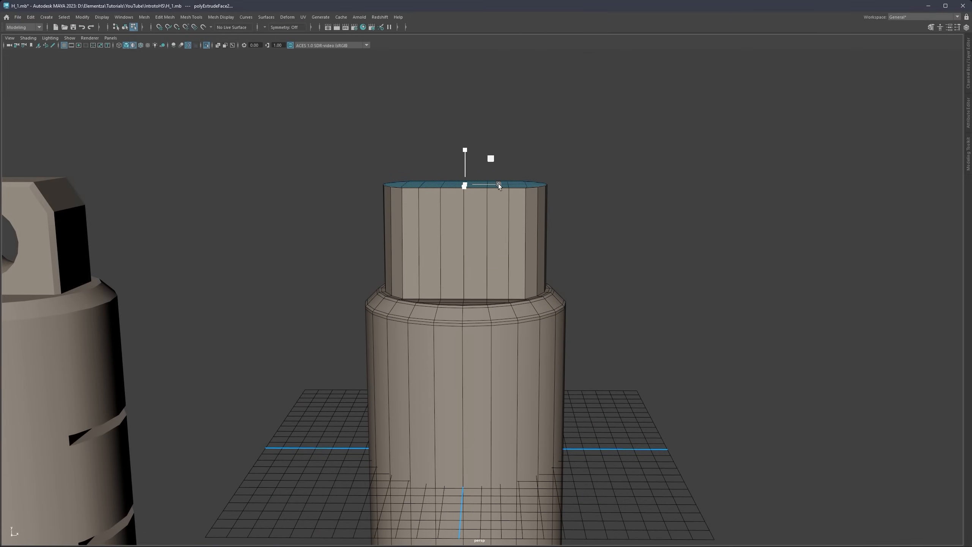
pyautogui.moveTo(497, 184)
pyautogui.mouseDown()
pyautogui.moveTo(488, 185)
pyautogui.moveTo(508, 198)
pyautogui.mouseUp()
pyautogui.scroll(-3, 490, 185)
pyautogui.scroll(-3, 491, 197)
pyautogui.keyDown('alt'); pyautogui.moveTo(478, 226); pyautogui.dragTo(475, 174, button='middle'); pyautogui.keyUp('alt')
pyautogui.keyDown('alt'); pyautogui.moveTo(476, 174); pyautogui.dragTo(480, 174); pyautogui.keyUp('alt')
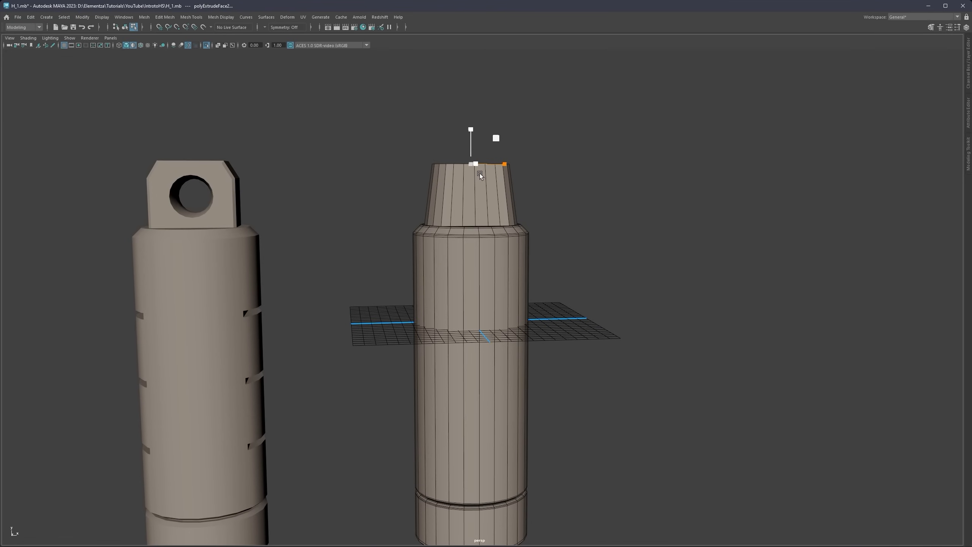
# Step: Isolate the cylinder in object mode and examine the tapered block's shape from several angles
pyautogui.keyDown('alt'); pyautogui.moveTo(470, 169); pyautogui.dragTo(528, 201); pyautogui.keyUp('alt')
pyautogui.press('F8')
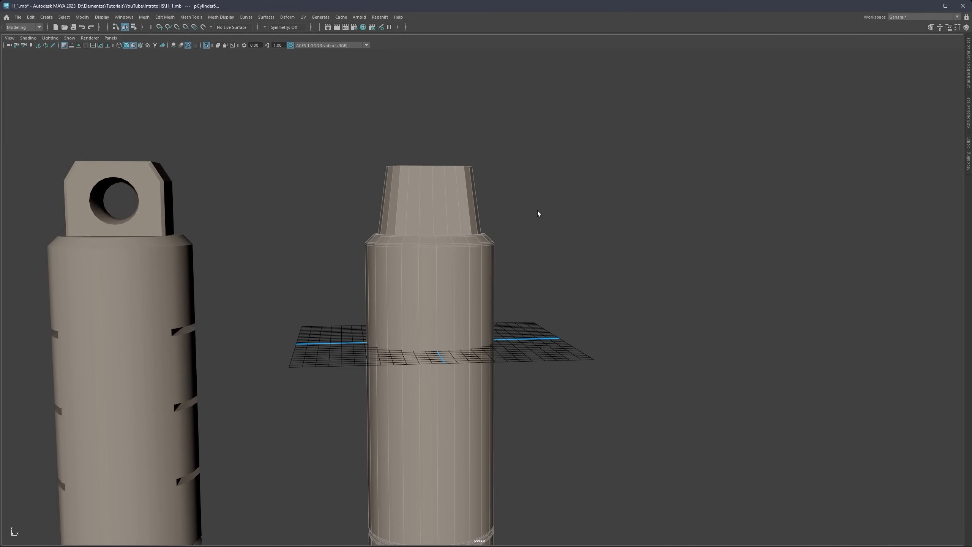
pyautogui.keyDown('alt'); pyautogui.moveTo(473, 221); pyautogui.dragTo(527, 192); pyautogui.keyUp('alt')
pyautogui.hotkey('ctrl', '1')
pyautogui.keyDown('alt'); pyautogui.moveTo(451, 172); pyautogui.dragTo(463, 231, button='middle'); pyautogui.keyUp('alt')
pyautogui.scroll(1, 463, 231)
pyautogui.keyDown('alt'); pyautogui.moveTo(463, 231); pyautogui.dragTo(401, 213); pyautogui.keyUp('alt')
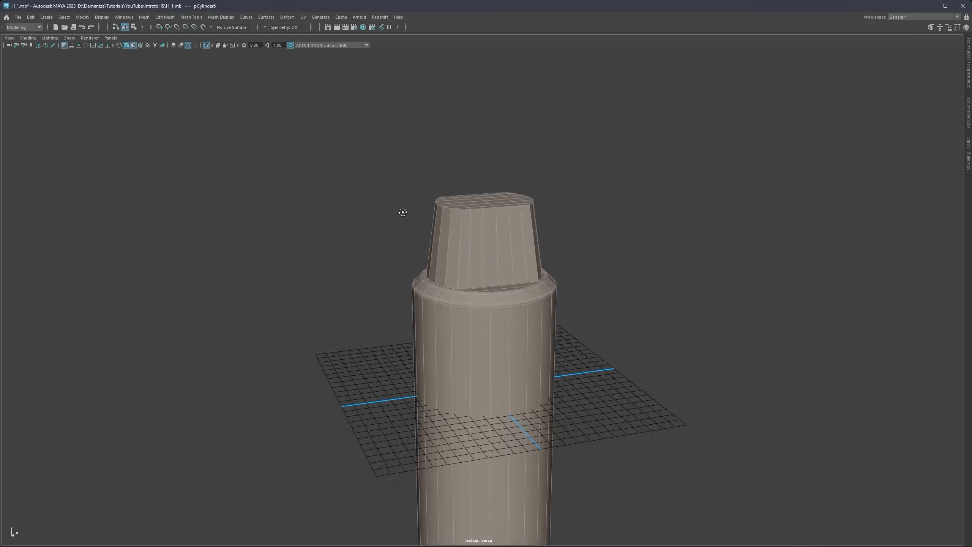
pyautogui.scroll(3, 456, 226)
pyautogui.keyDown('alt'); pyautogui.moveTo(456, 229); pyautogui.dragTo(516, 227); pyautogui.keyUp('alt')
pyautogui.click(454, 229)
pyautogui.press('1')
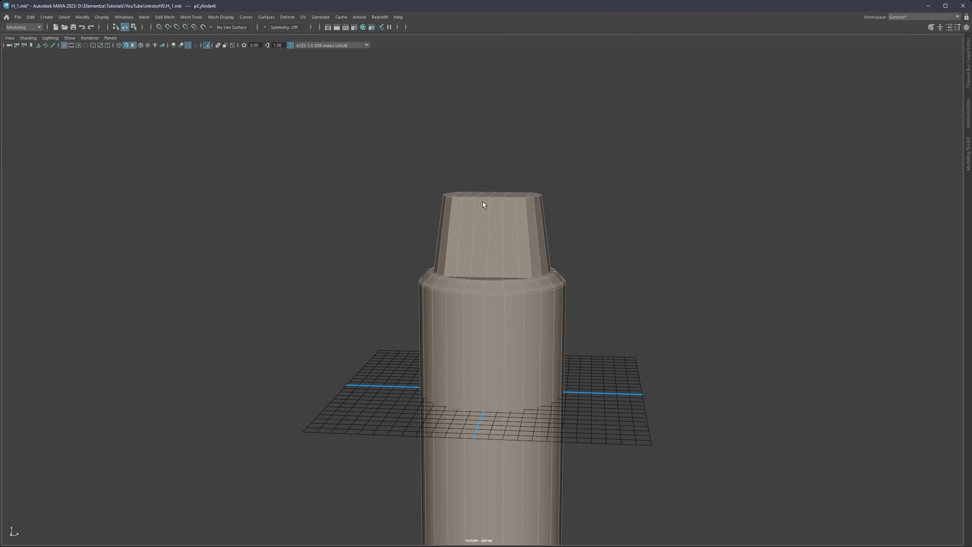
# Step: Try selecting a single face on the tapered block's top and undo back to all top faces selected
pyautogui.scroll(3, 483, 202)
pyautogui.keyDown('alt'); pyautogui.moveTo(479, 192); pyautogui.dragTo(468, 226, button='middle'); pyautogui.keyUp('alt')
pyautogui.keyDown('alt'); pyautogui.moveTo(468, 226); pyautogui.dragTo(465, 259); pyautogui.keyUp('alt')
pyautogui.moveTo(464, 241); pyautogui.dragTo(469, 216, button='right')
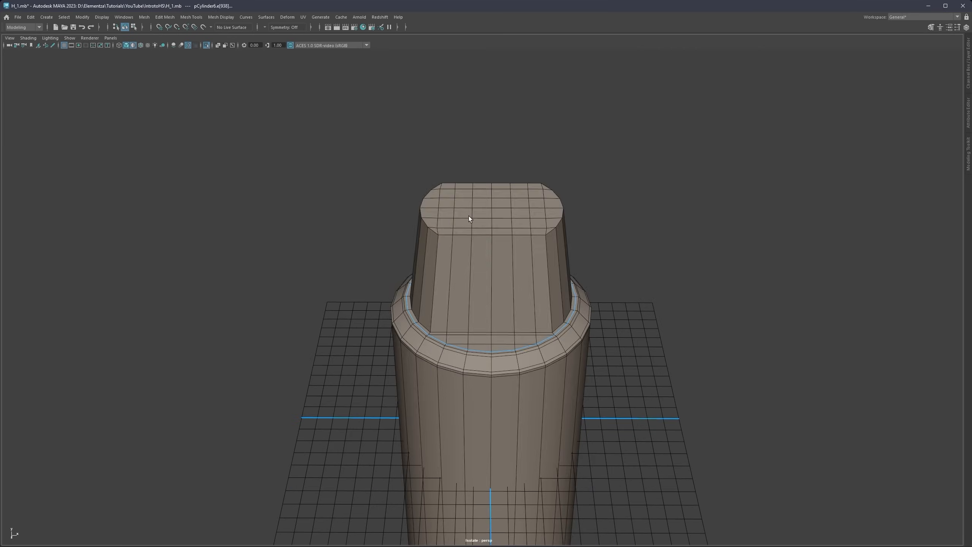
pyautogui.scroll(3, 466, 199)
pyautogui.moveTo(462, 174); pyautogui.dragTo(460, 198, button='right')
pyautogui.keyDown('alt'); pyautogui.moveTo(460, 197); pyautogui.dragTo(445, 199); pyautogui.keyUp('alt')
pyautogui.click(445, 200)
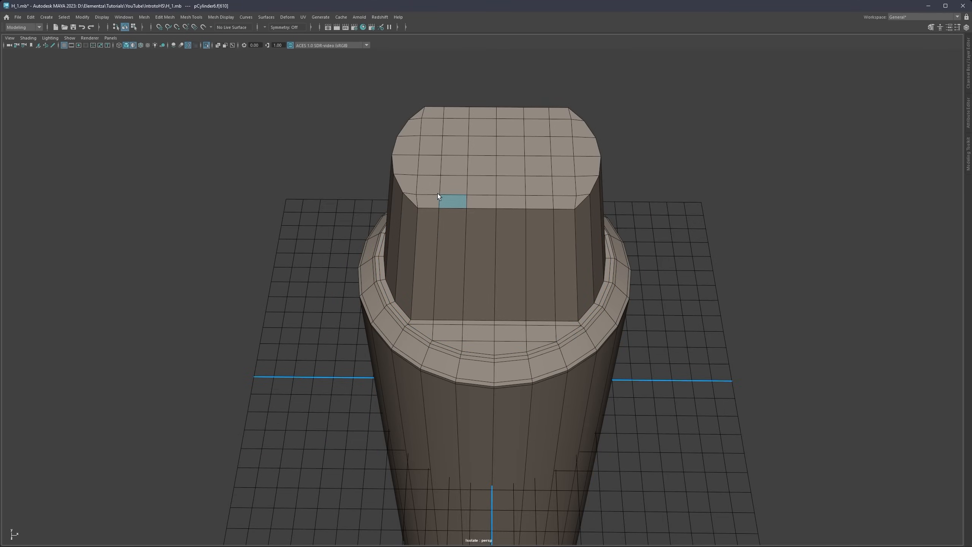
pyautogui.hotkey('ctrl', 'z')
pyautogui.hotkey('ctrl', 'z')
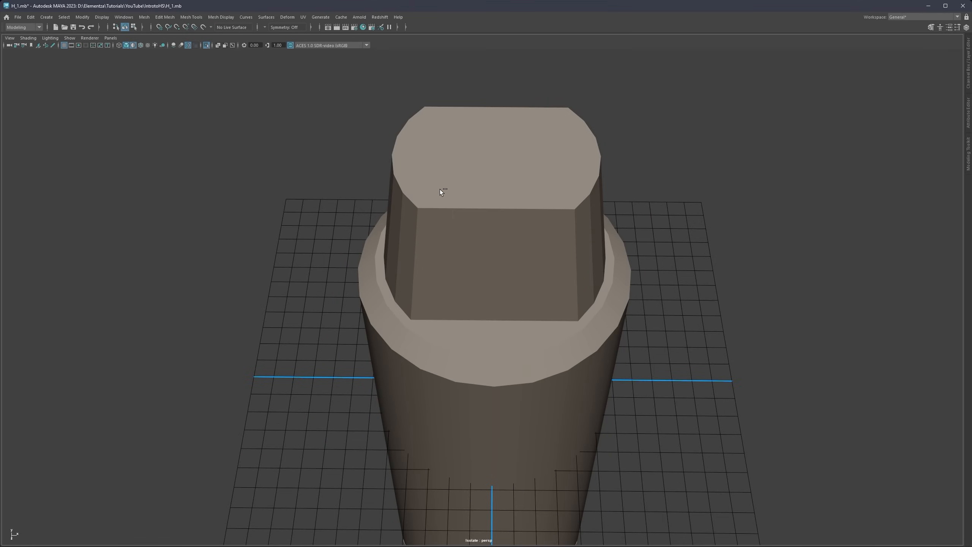
pyautogui.hotkey('ctrl', 'z')
pyautogui.hotkey('ctrl', 'z')
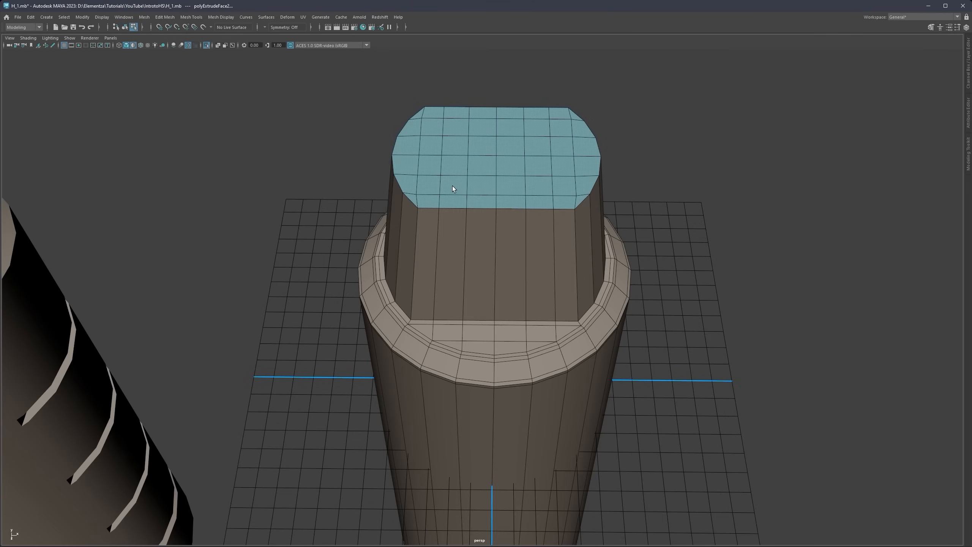
# Step: Try picking individual faces in the block's top grid and undo back to the object selection
pyautogui.keyDown('alt'); pyautogui.moveTo(452, 185); pyautogui.dragTo(466, 174); pyautogui.keyUp('alt')
pyautogui.moveTo(466, 174); pyautogui.dragTo(497, 187, button='right')
pyautogui.click(495, 187)
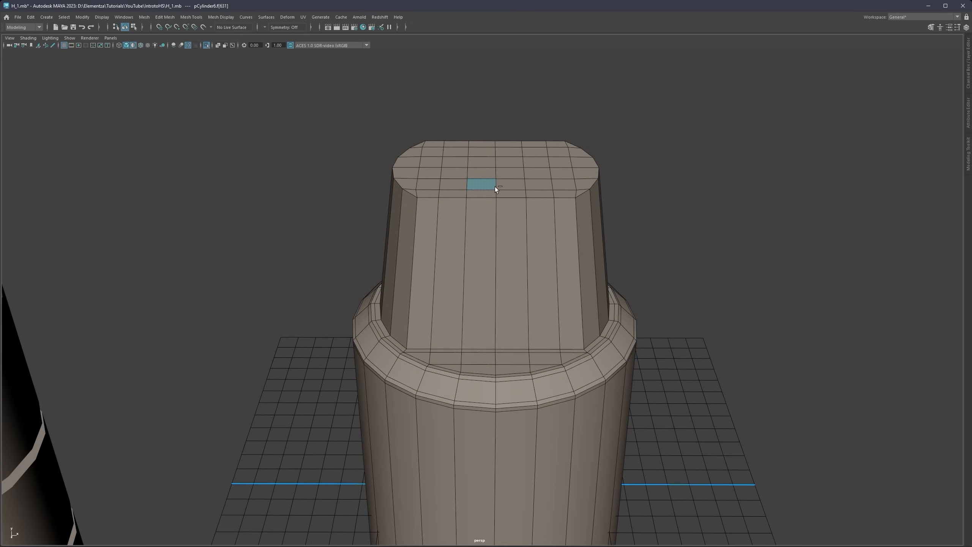
pyautogui.hotkey('ctrl', 'z')
pyautogui.hotkey('ctrl', 'z')
pyautogui.hotkey('ctrl', 'z')
pyautogui.keyDown('alt'); pyautogui.moveTo(495, 183); pyautogui.dragTo(490, 190, button='middle'); pyautogui.keyUp('alt')
pyautogui.moveTo(478, 174)
pyautogui.mouseDown(button='right')
pyautogui.moveTo(484, 168)
pyautogui.moveTo(484, 189)
pyautogui.mouseUp(button='right')
pyautogui.click(477, 178)
pyautogui.keyDown('alt'); pyautogui.moveTo(505, 174); pyautogui.dragTo(471, 189); pyautogui.keyUp('alt')
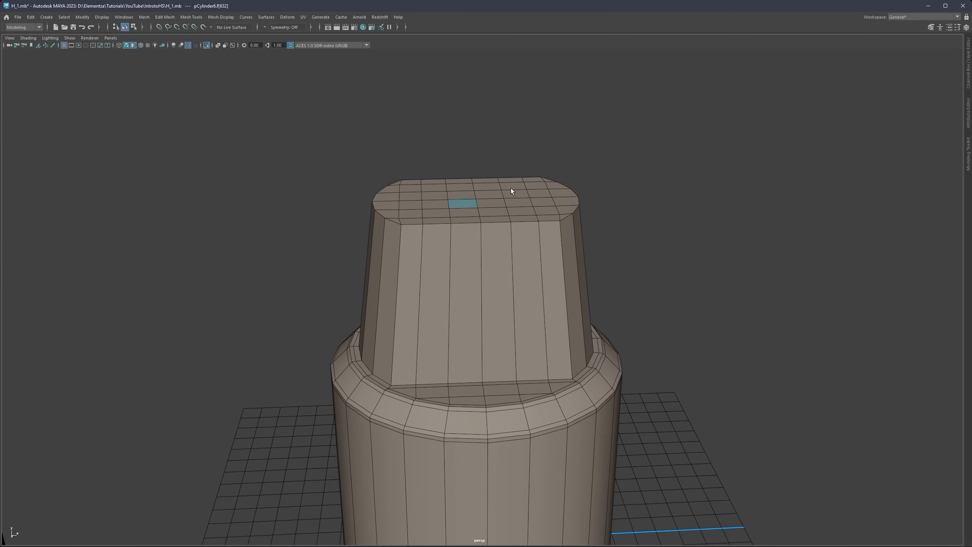
pyautogui.moveTo(494, 186)
pyautogui.mouseDown(button='right')
pyautogui.moveTo(492, 169)
pyautogui.moveTo(494, 182)
pyautogui.mouseUp(button='right')
pyautogui.hotkey('ctrl', 'z')
pyautogui.hotkey('ctrl', 'z')
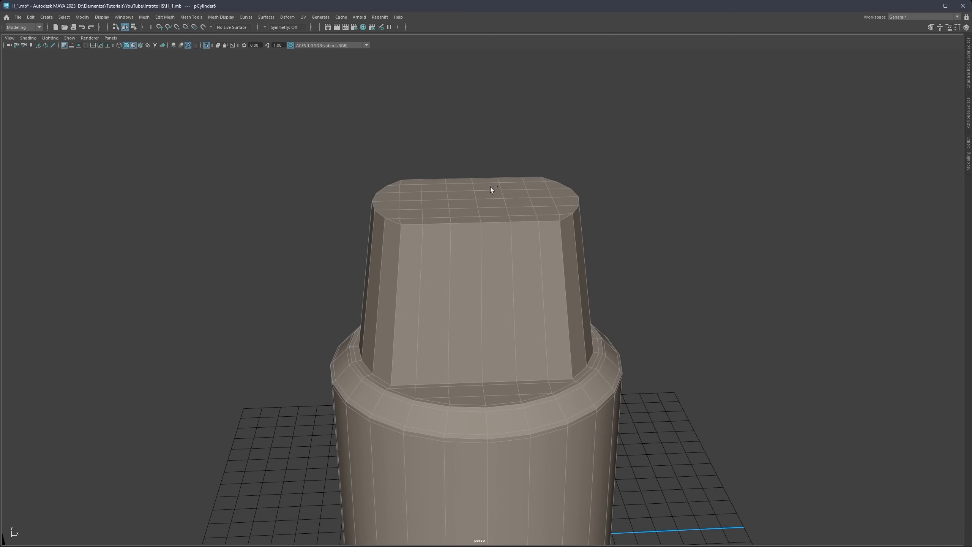
# Step: Isolate the cylinder and switch to face selection above the tapered block's gridded top
pyautogui.keyDown('alt'); pyautogui.moveTo(470, 177); pyautogui.dragTo(466, 183); pyautogui.keyUp('alt')
pyautogui.moveTo(467, 184); pyautogui.dragTo(500, 194, button='right')
pyautogui.rightClick(462, 207)
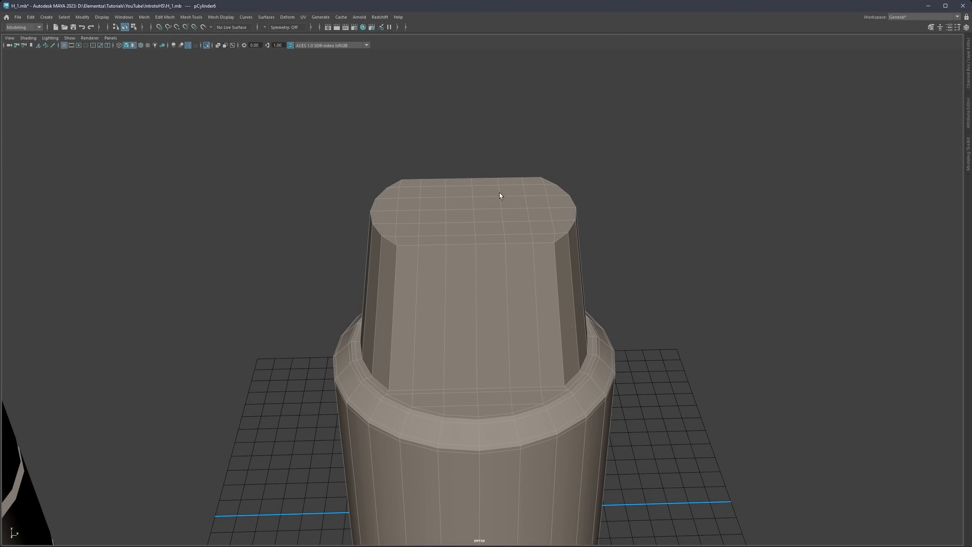
pyautogui.hotkey('ctrl', '1')
pyautogui.keyDown('alt'); pyautogui.moveTo(462, 207); pyautogui.dragTo(477, 230, button='middle'); pyautogui.keyUp('alt')
pyautogui.moveTo(477, 229)
pyautogui.mouseDown(button='right')
pyautogui.moveTo(447, 230)
pyautogui.moveTo(474, 211)
pyautogui.mouseUp(button='right')
pyautogui.scroll(1, 476, 215)
pyautogui.click(475, 215)
pyautogui.keyDown('alt'); pyautogui.moveTo(476, 215); pyautogui.dragTo(469, 222, button='middle'); pyautogui.keyUp('alt')
pyautogui.moveTo(466, 226); pyautogui.dragTo(467, 239, button='right')
pyautogui.keyDown('alt'); pyautogui.moveTo(471, 221); pyautogui.dragTo(466, 225); pyautogui.keyUp('alt')
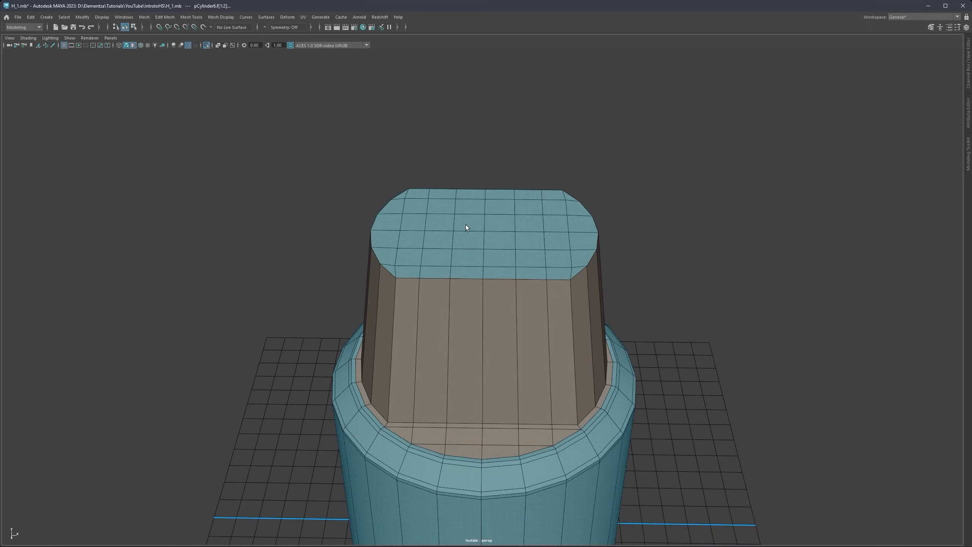
# Step: Select all of the tapered block's top faces with World X symmetry enabled and delete them
pyautogui.click(466, 225)
pyautogui.scroll(1, 444, 212)
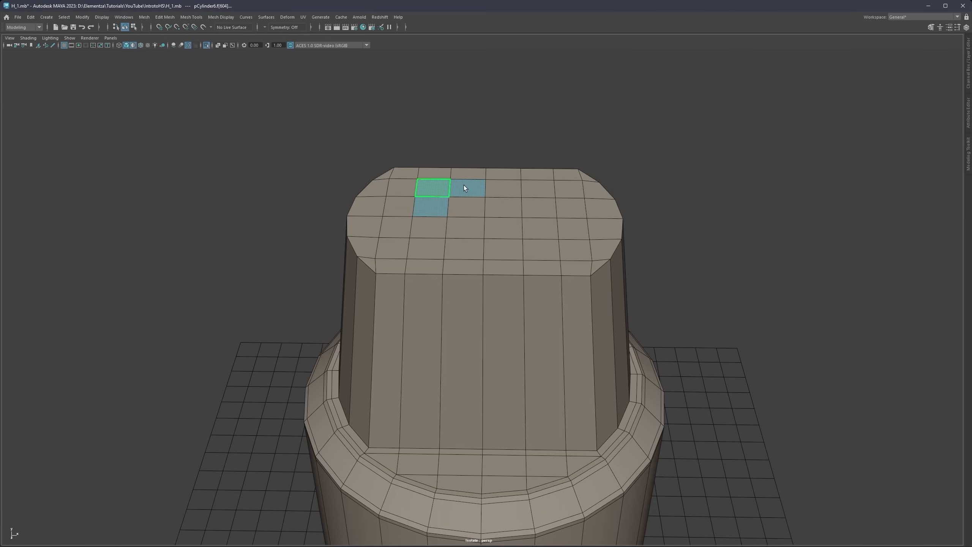
pyautogui.moveTo(486, 191); pyautogui.dragTo(489, 138, button='right')
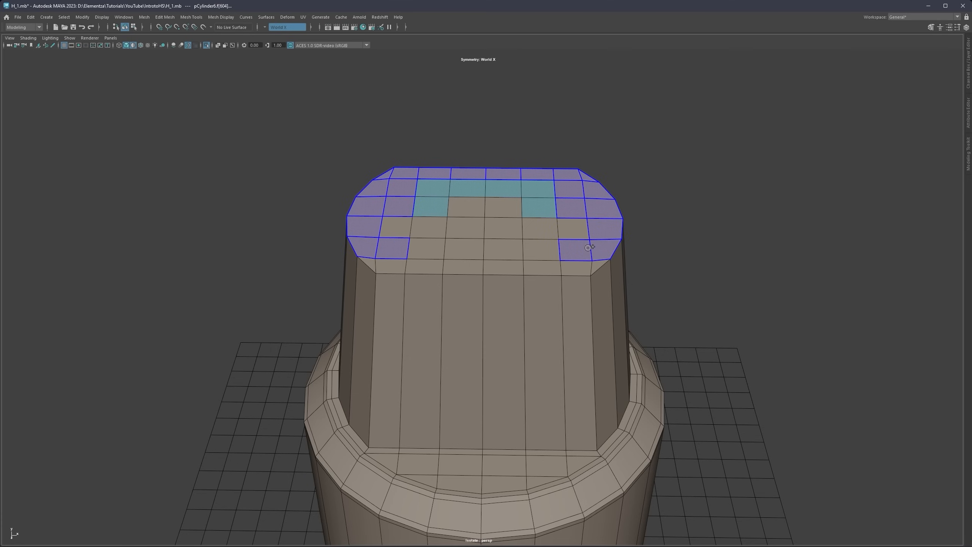
pyautogui.moveTo(544, 271)
pyautogui.keyDown('shift'); pyautogui.mouseDown()
pyautogui.moveTo(428, 239)
pyautogui.moveTo(451, 215)
pyautogui.moveTo(513, 239)
pyautogui.moveTo(488, 187)
pyautogui.moveTo(467, 222)
pyautogui.moveTo(447, 206)
pyautogui.mouseUp(); pyautogui.keyUp('shift')
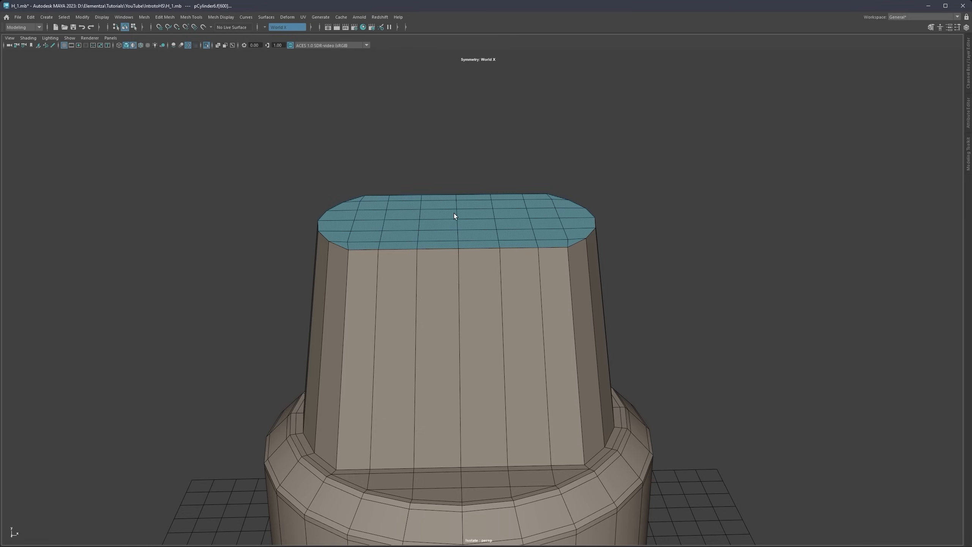
pyautogui.press('Delete')
# Step: Select the border edges of the block's open top and extrude them inward in two rings, leaving a small central opening
pyautogui.scroll(-3, 454, 213)
pyautogui.keyDown('alt'); pyautogui.moveTo(462, 226); pyautogui.dragTo(472, 154); pyautogui.keyUp('alt')
pyautogui.doubleClick(424, 220)
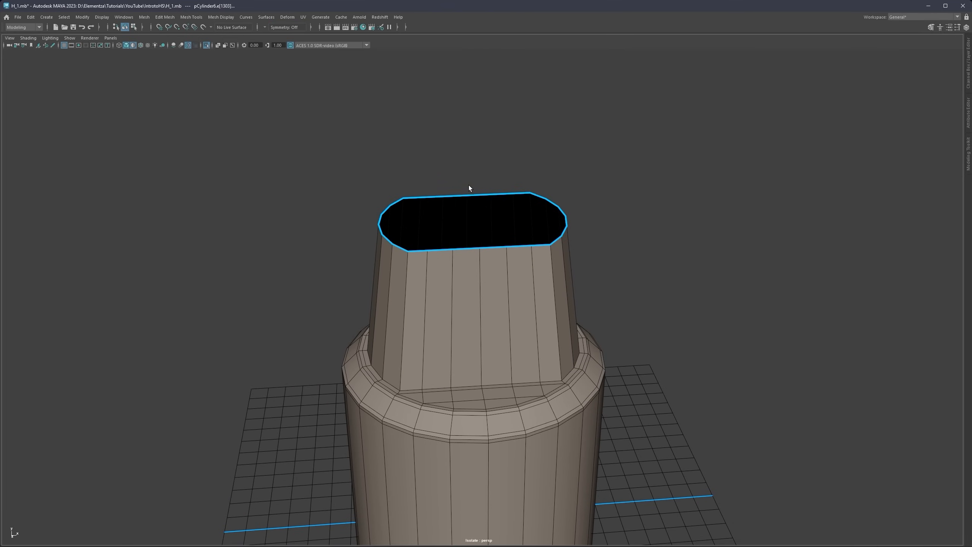
pyautogui.press('w')
pyautogui.keyDown('alt'); pyautogui.moveTo(474, 220); pyautogui.dragTo(460, 187); pyautogui.keyUp('alt')
pyautogui.press('w')
pyautogui.press('r')
pyautogui.keyDown('shift'); pyautogui.moveTo(471, 230); pyautogui.dragTo(409, 231); pyautogui.keyUp('shift')
# Step: Extrude the small central opening's border edges straight down into the block
pyautogui.press('w')
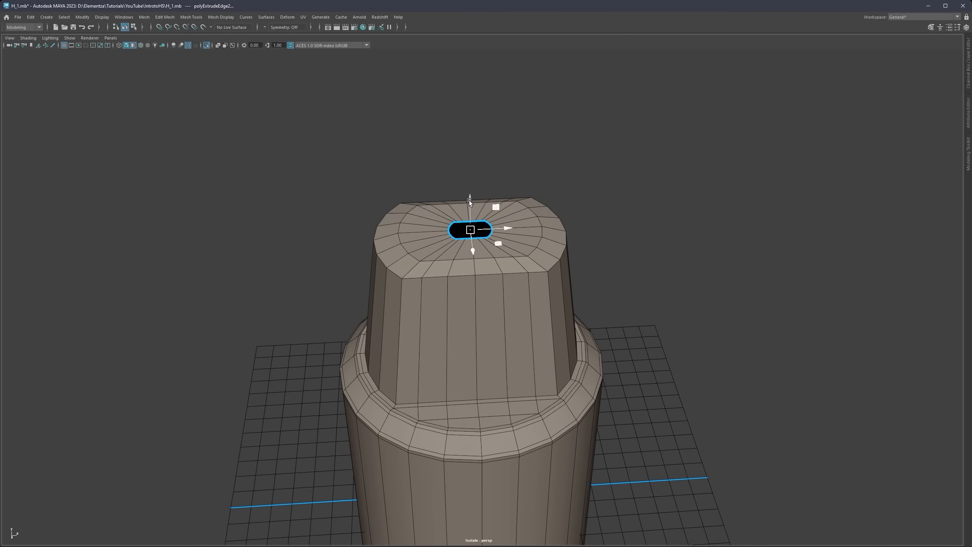
pyautogui.keyDown('shift'); pyautogui.moveTo(469, 201); pyautogui.dragTo(537, 219); pyautogui.keyUp('shift')
pyautogui.scroll(-2, 475, 233)
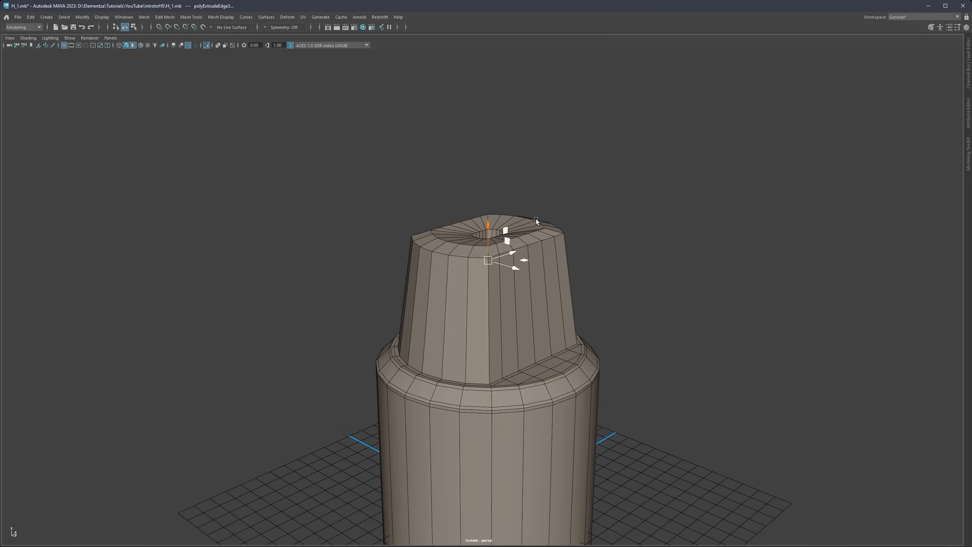
# Step: Undo the edge extrusions and the top-face deletion to restore the tapered block's gridded top
pyautogui.scroll(-3, 537, 219)
pyautogui.keyDown('alt'); pyautogui.moveTo(537, 219); pyautogui.dragTo(498, 161, button='middle'); pyautogui.keyUp('alt')
pyautogui.keyDown('alt'); pyautogui.moveTo(493, 184); pyautogui.dragTo(467, 190); pyautogui.keyUp('alt')
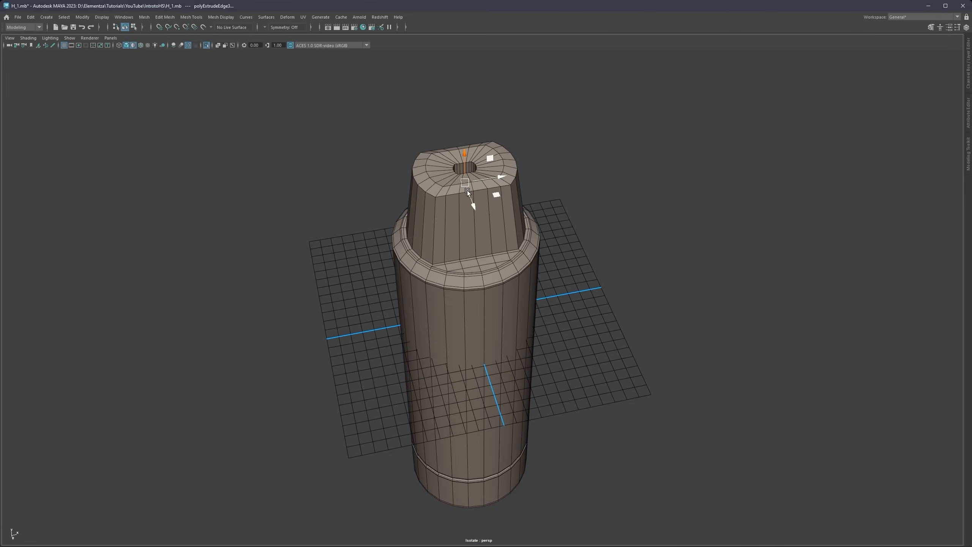
pyautogui.hotkey('ctrl', 'z')
pyautogui.hotkey('ctrl', 'z')
pyautogui.hotkey('ctrl', 'z')
pyautogui.keyDown('alt'); pyautogui.moveTo(468, 151); pyautogui.dragTo(437, 199, button='middle'); pyautogui.keyUp('alt')
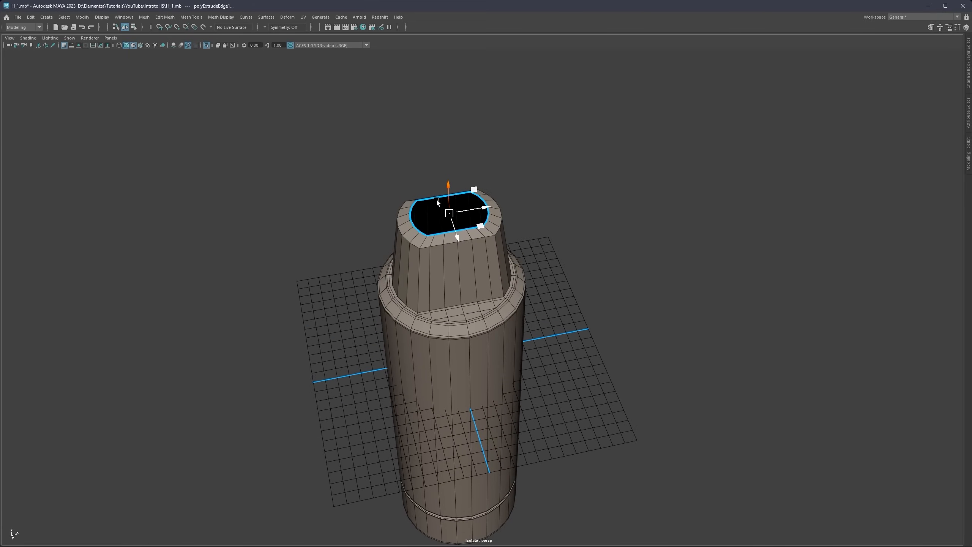
pyautogui.scroll(2, 435, 197)
pyautogui.hotkey('ctrl', 'z')
pyautogui.hotkey('ctrl', 'z')
pyautogui.hotkey('ctrl', 'z')
pyautogui.hotkey('ctrl', 'z')
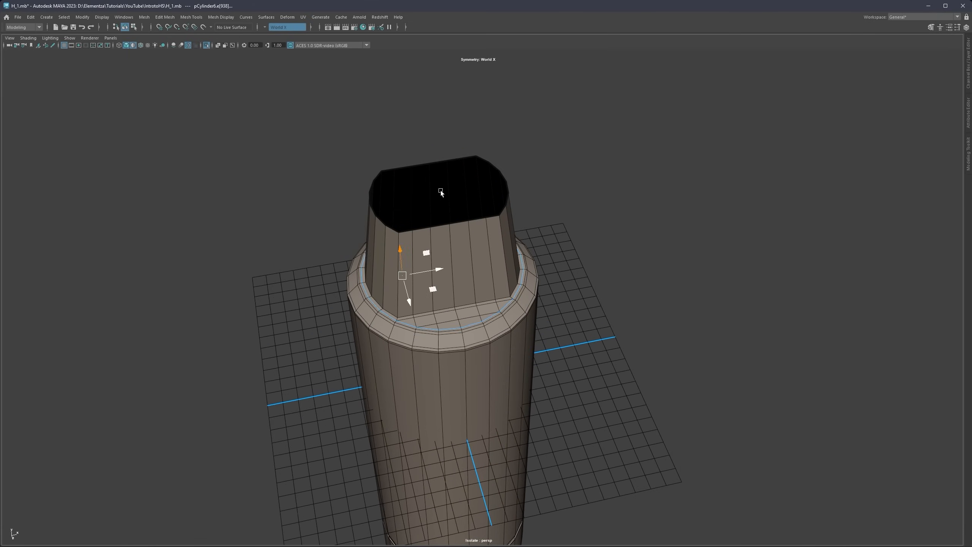
# Step: Try inserting a horizontal edge loop around the upper part of the tapered block with Multi-Cut
pyautogui.keyDown('alt'); pyautogui.moveTo(377, 182); pyautogui.dragTo(404, 196); pyautogui.keyUp('alt')
pyautogui.press('q')
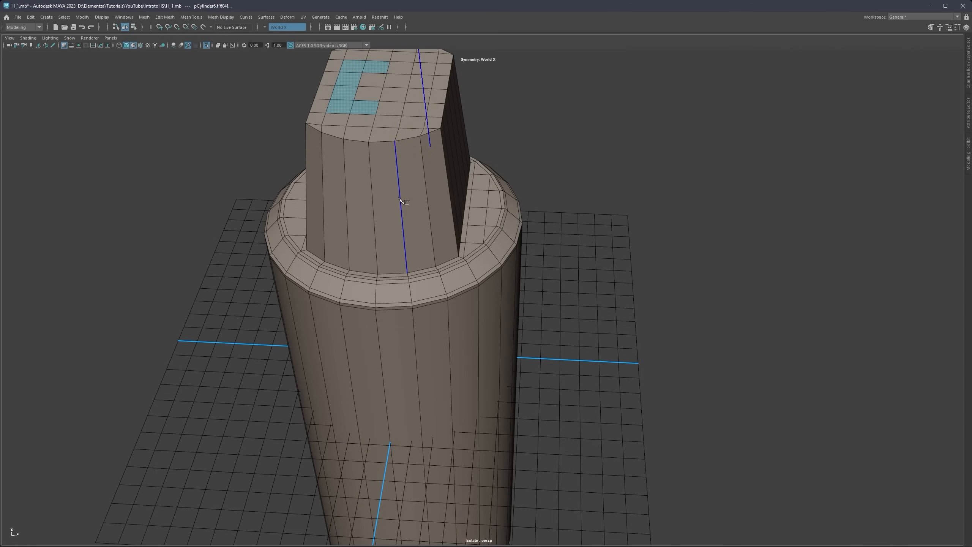
pyautogui.click(402, 195)
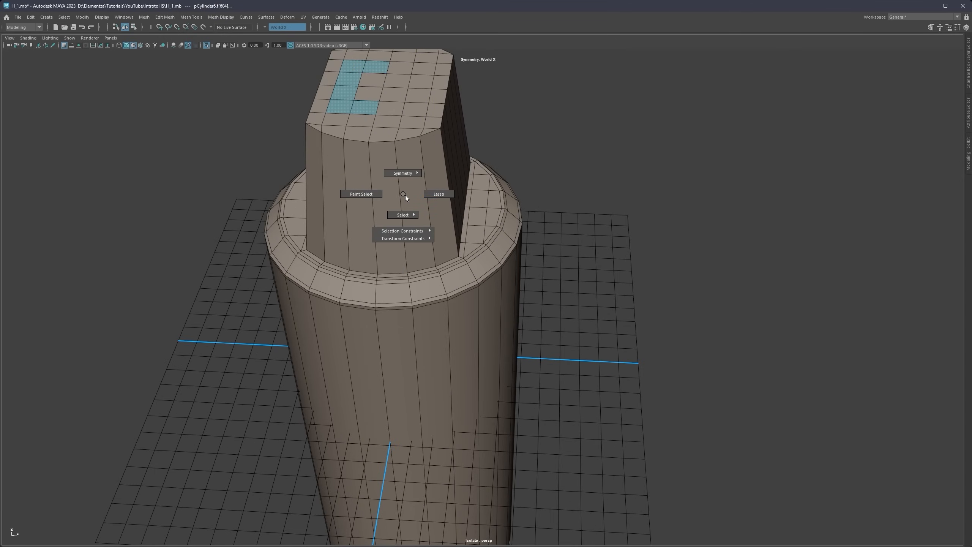
pyautogui.moveTo(401, 202); pyautogui.dragTo(386, 190, button='right')
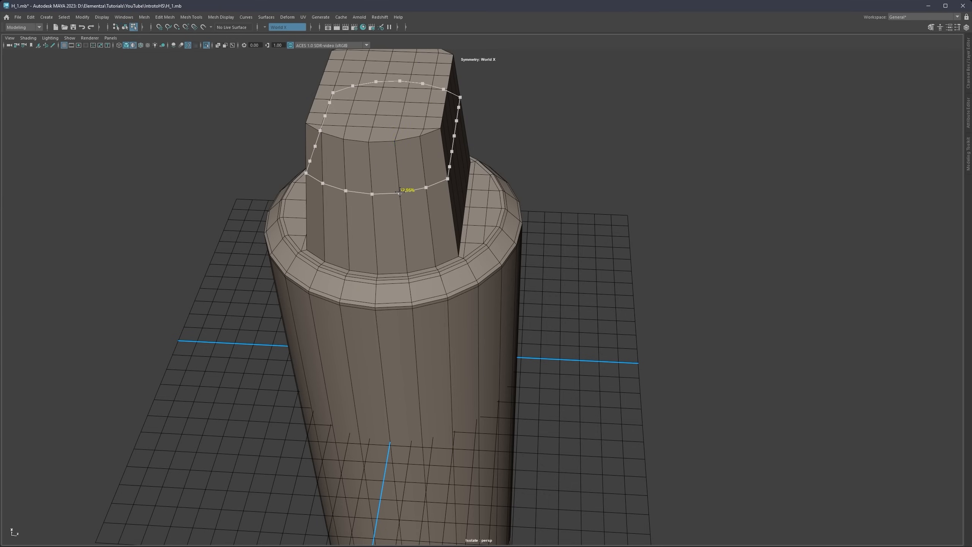
pyautogui.click(400, 185)
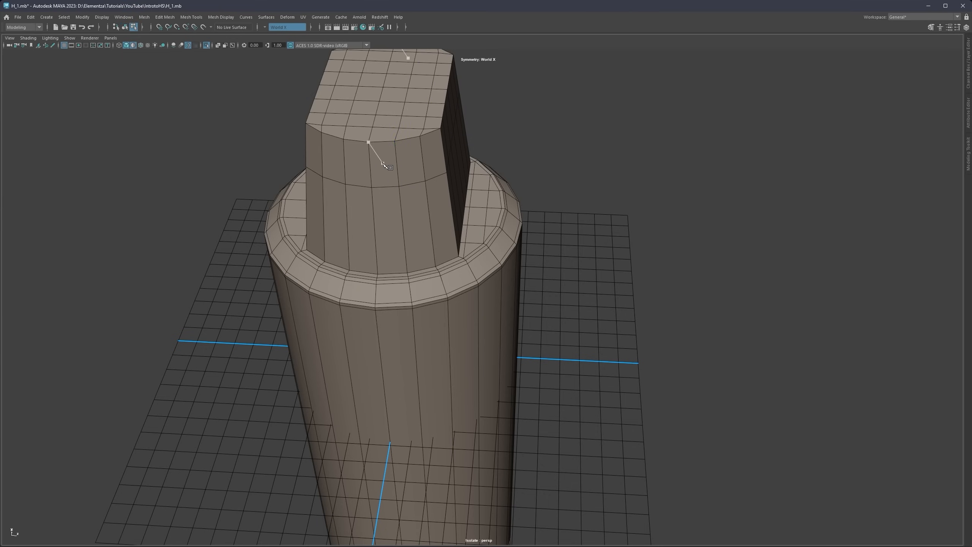
# Step: Try extruding the two central columns of top and upper side faces inward at both curved ends to form notches
pyautogui.moveTo(383, 160); pyautogui.dragTo(383, 178, button='right')
pyautogui.keyDown('alt'); pyautogui.moveTo(385, 164); pyautogui.dragTo(400, 217, button='middle'); pyautogui.keyUp('alt')
pyautogui.click(400, 217)
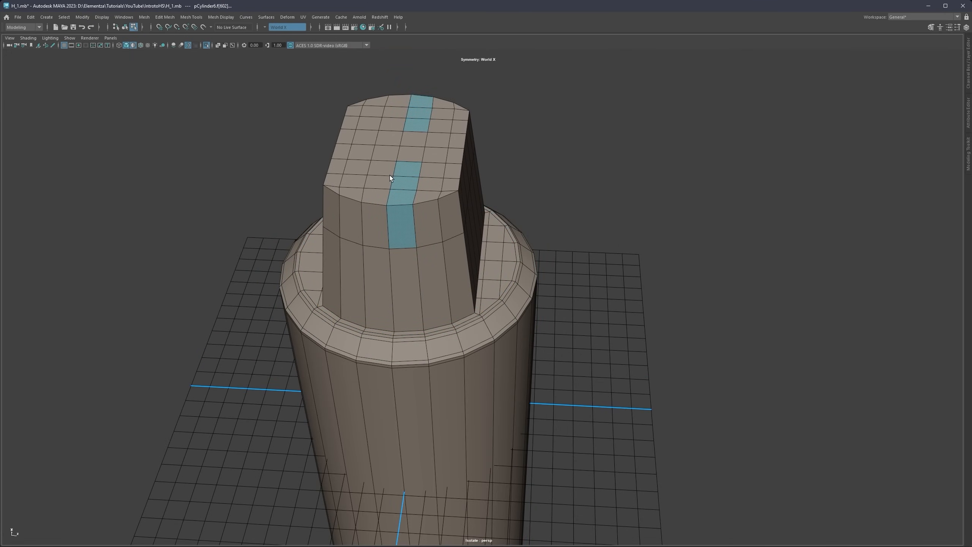
pyautogui.keyDown('shift'); pyautogui.click(377, 207); pyautogui.keyUp('shift')
pyautogui.keyDown('shift'); pyautogui.click(377, 192); pyautogui.keyUp('shift')
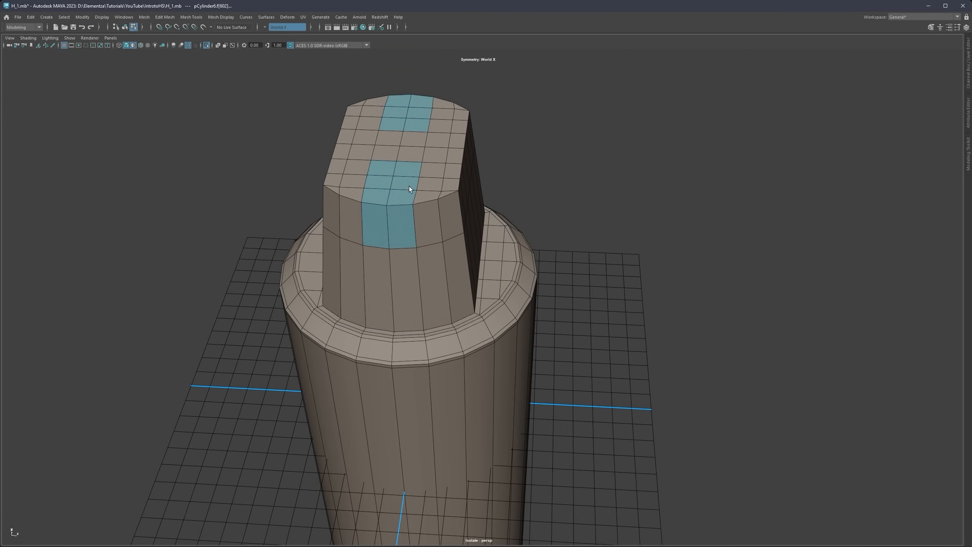
pyautogui.keyDown('alt'); pyautogui.moveTo(408, 186); pyautogui.dragTo(405, 217); pyautogui.keyUp('alt')
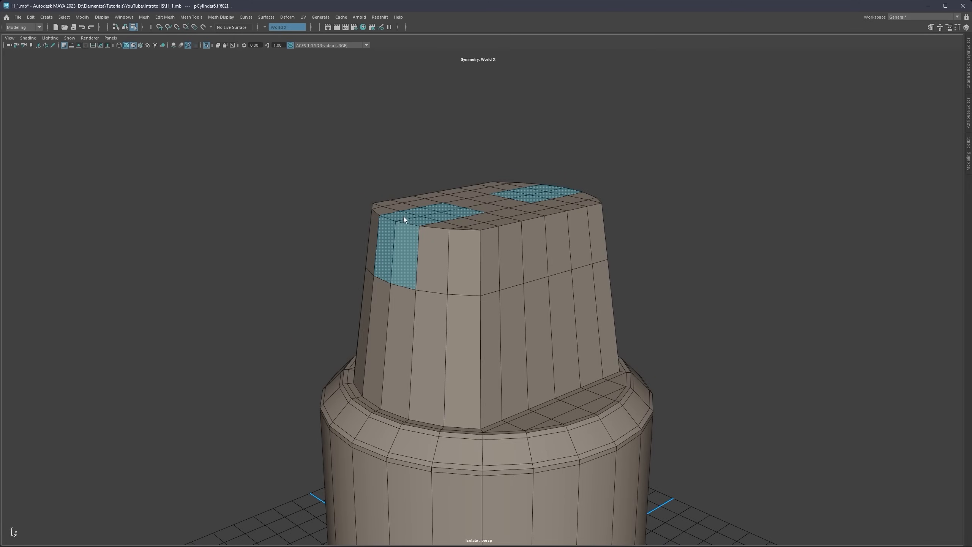
pyautogui.press('r')
pyautogui.keyDown('alt'); pyautogui.moveTo(413, 244); pyautogui.dragTo(423, 245, button='right'); pyautogui.keyUp('alt')
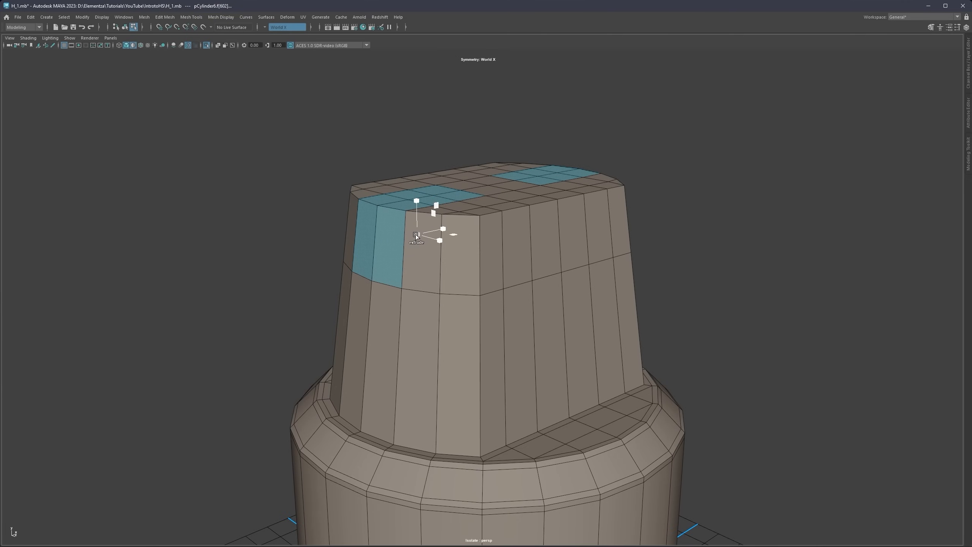
pyautogui.keyDown('shift'); pyautogui.moveTo(418, 233); pyautogui.dragTo(387, 235); pyautogui.keyUp('shift')
pyautogui.moveTo(278, 185); pyautogui.dragTo(303, 172, button='right')
pyautogui.click(311, 170)
pyautogui.scroll(-6, 454, 203)
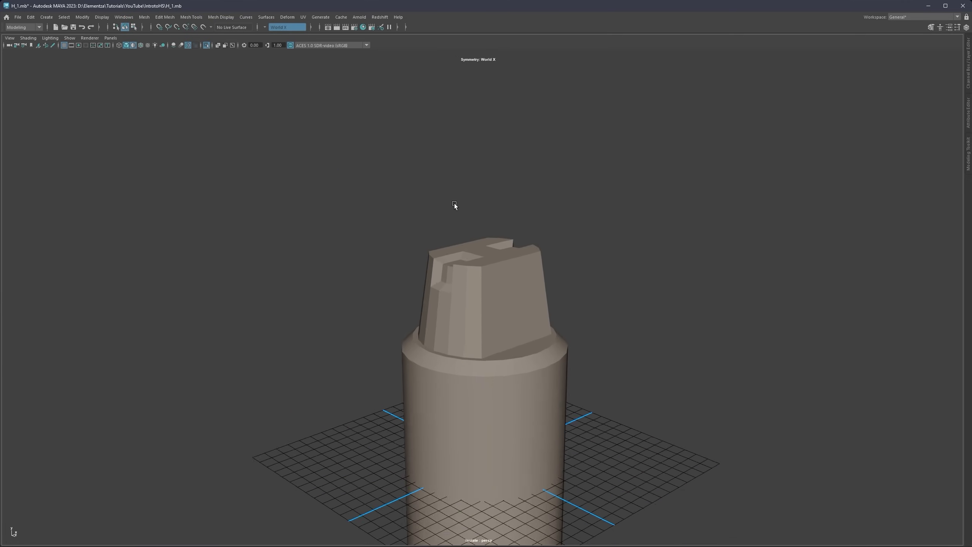
pyautogui.keyDown('alt'); pyautogui.moveTo(494, 272); pyautogui.dragTo(483, 192, button='middle'); pyautogui.keyUp('alt')
pyautogui.keyDown('alt'); pyautogui.moveTo(483, 192); pyautogui.dragTo(450, 192); pyautogui.keyUp('alt')
pyautogui.keyDown('alt'); pyautogui.moveTo(450, 191); pyautogui.dragTo(459, 221, button='middle'); pyautogui.keyUp('alt')
pyautogui.scroll(3, 459, 222)
# Step: Undo the notch extrusion, its face selection and the edge loop around the block
pyautogui.hotkey('ctrl', 'z')
pyautogui.hotkey('ctrl', 'z')
pyautogui.hotkey('ctrl', 'z')
pyautogui.hotkey('ctrl', 'z')
pyautogui.hotkey('ctrl', 'z')
pyautogui.hotkey('ctrl', 'z')
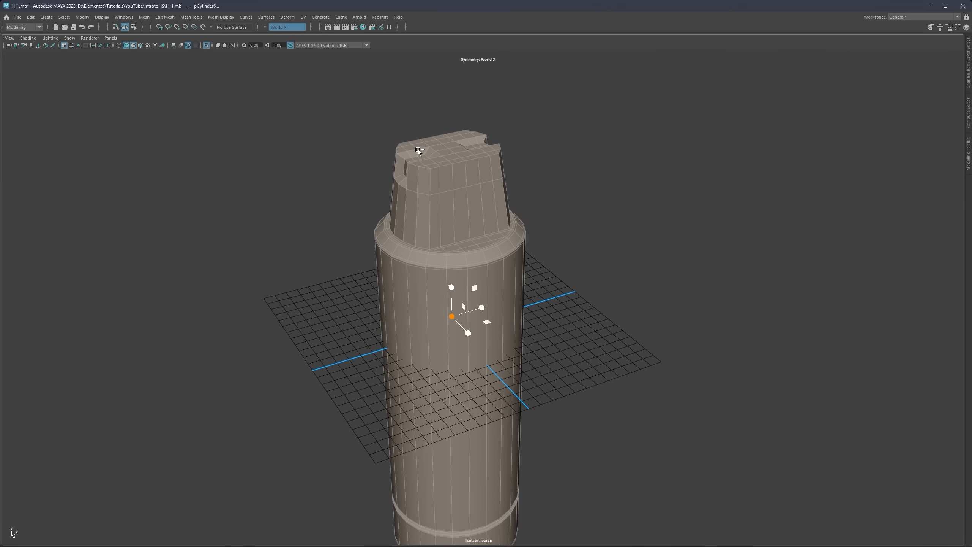
pyautogui.keyDown('alt'); pyautogui.moveTo(403, 158); pyautogui.dragTo(432, 234, button='middle'); pyautogui.keyUp('alt')
pyautogui.scroll(5, 435, 236)
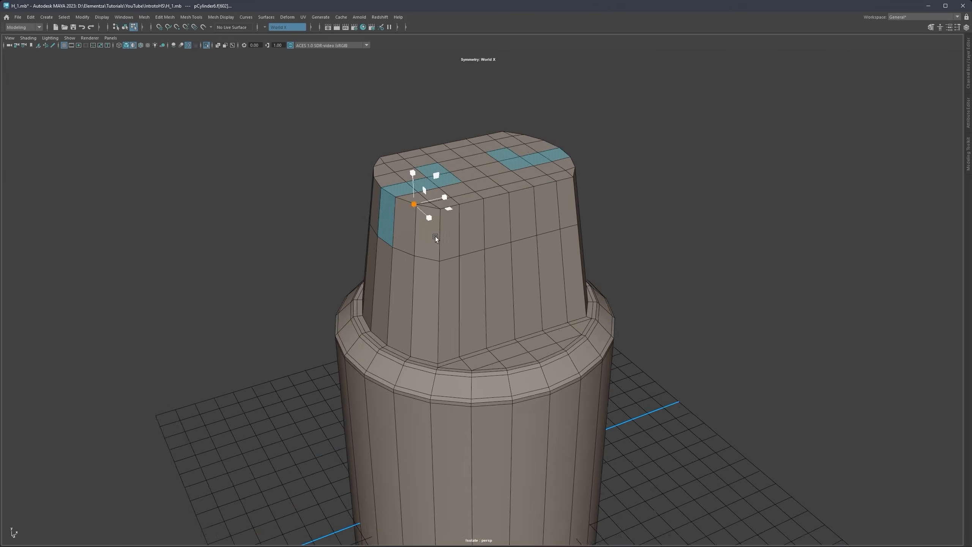
pyautogui.keyDown('alt'); pyautogui.moveTo(435, 237); pyautogui.dragTo(333, 202); pyautogui.keyUp('alt')
pyautogui.moveTo(434, 265); pyautogui.dragTo(430, 240, button='right')
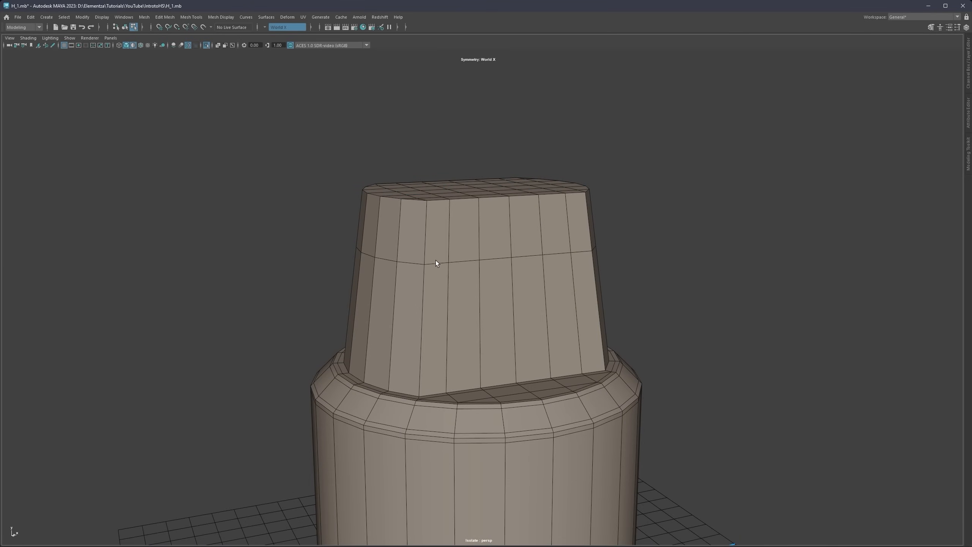
pyautogui.scroll(-3, 491, 279)
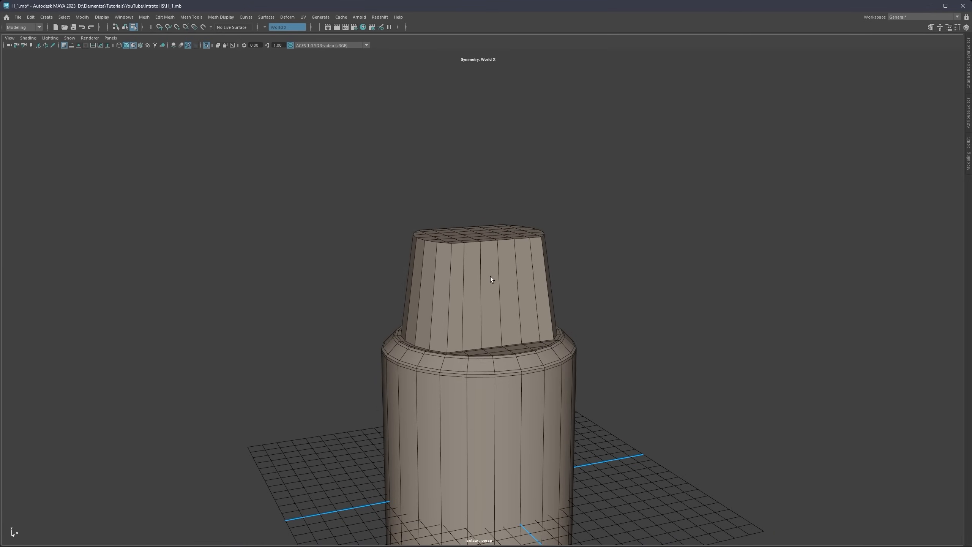
# Step: Examine the tapered block's sides and gridded top from several angles, including the grid's alignment with the rim
pyautogui.keyDown('alt'); pyautogui.moveTo(492, 278); pyautogui.dragTo(482, 217, button='middle'); pyautogui.keyUp('alt')
pyautogui.moveTo(483, 217)
pyautogui.keyDown('alt'); pyautogui.mouseDown()
pyautogui.moveTo(450, 213)
pyautogui.moveTo(465, 212)
pyautogui.mouseUp(); pyautogui.keyUp('alt')
pyautogui.scroll(-4, 454, 179)
pyautogui.keyDown('alt'); pyautogui.moveTo(481, 251); pyautogui.dragTo(488, 219, button='middle'); pyautogui.keyUp('alt')
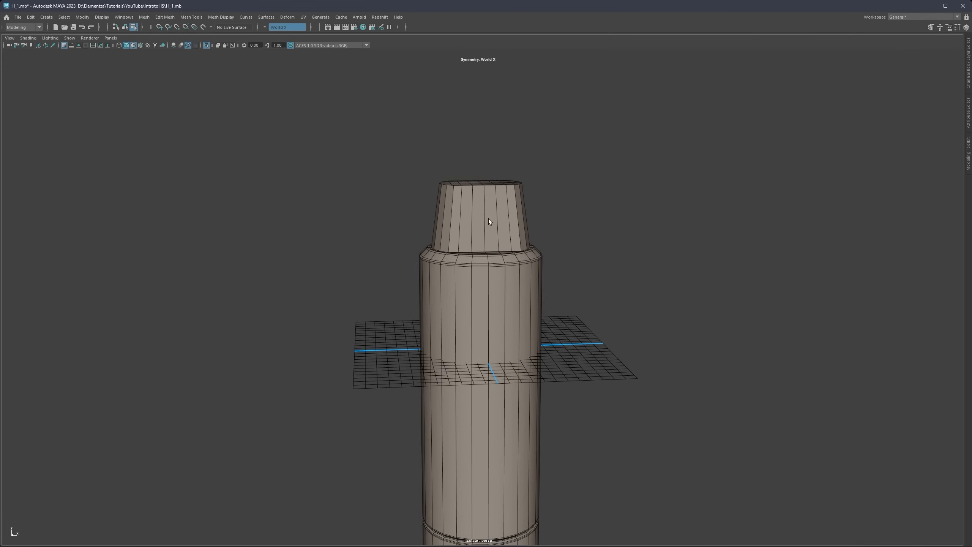
pyautogui.moveTo(488, 220)
pyautogui.keyDown('alt'); pyautogui.mouseDown()
pyautogui.moveTo(503, 199)
pyautogui.moveTo(475, 218)
pyautogui.moveTo(503, 224)
pyautogui.moveTo(440, 195)
pyautogui.moveTo(458, 219)
pyautogui.moveTo(399, 215)
pyautogui.moveTo(477, 212)
pyautogui.mouseUp(); pyautogui.keyUp('alt')
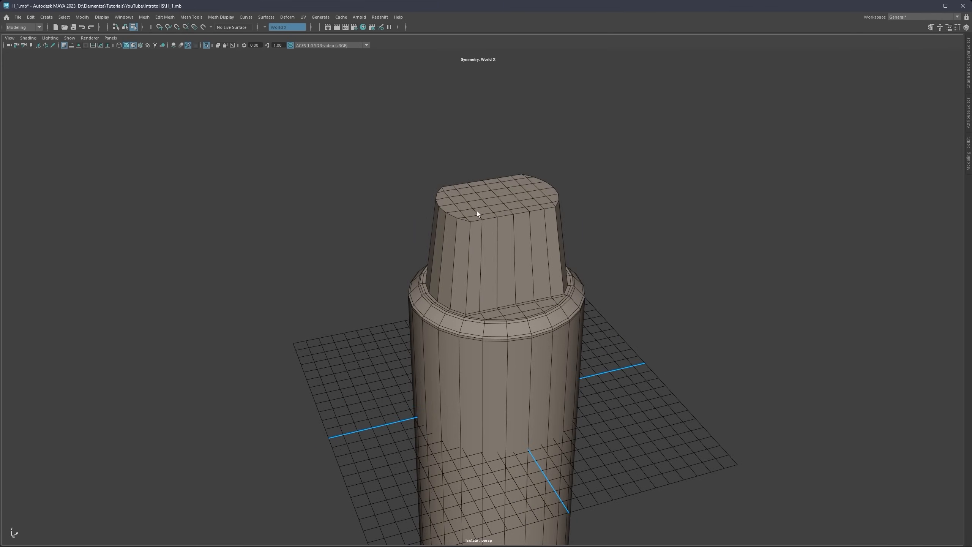
pyautogui.scroll(3, 477, 209)
pyautogui.keyDown('alt'); pyautogui.moveTo(477, 207); pyautogui.dragTo(475, 213, button='middle'); pyautogui.keyUp('alt')
pyautogui.keyDown('alt'); pyautogui.moveTo(476, 214); pyautogui.dragTo(500, 226); pyautogui.keyUp('alt')
pyautogui.keyDown('alt'); pyautogui.moveTo(470, 218); pyautogui.dragTo(471, 232, button='middle'); pyautogui.keyUp('alt')
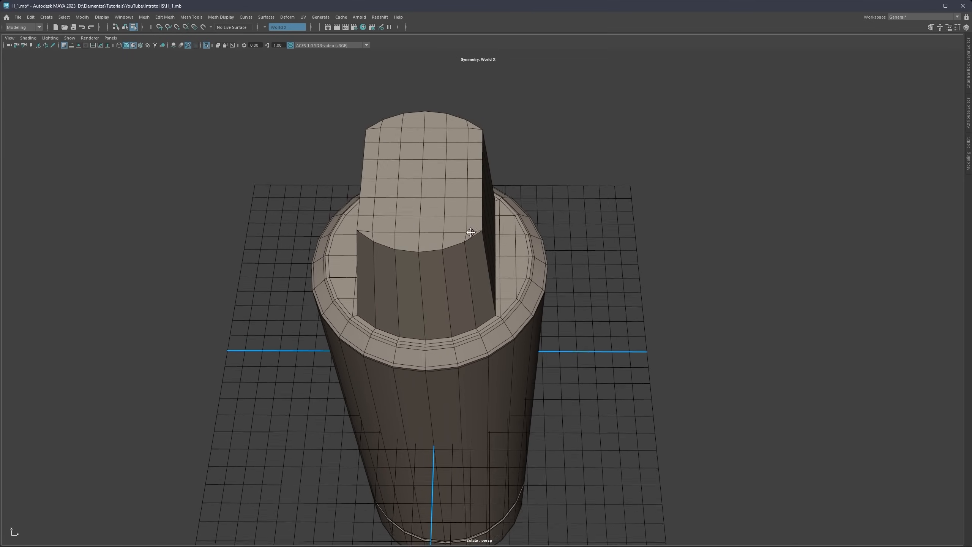
pyautogui.keyDown('alt'); pyautogui.moveTo(471, 232); pyautogui.dragTo(462, 266); pyautogui.keyUp('alt')
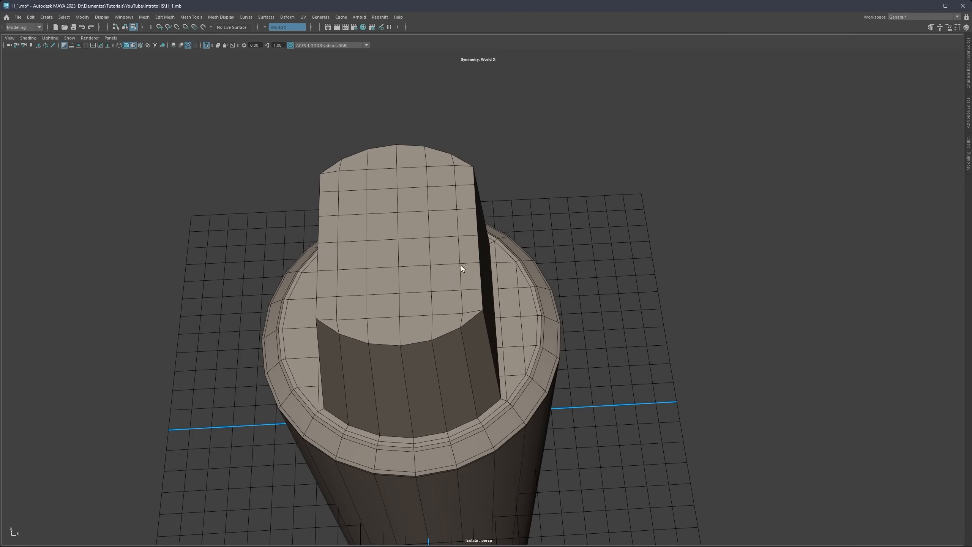
# Step: Cut a straight edge along the block's top near one flat side with Multi-Cut, joining the rim vertices of the two curved ends
pyautogui.doubleClick(462, 315)
pyautogui.scroll(4, 452, 247)
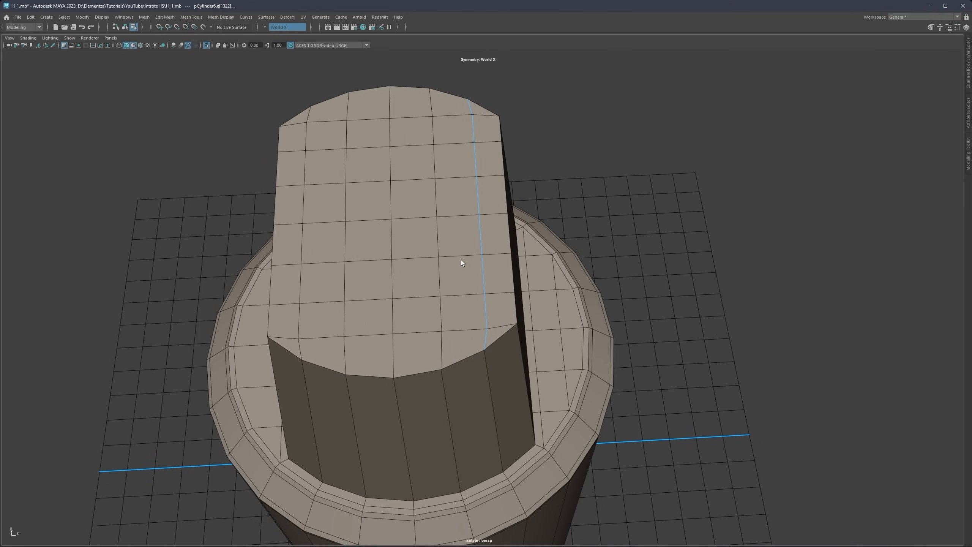
pyautogui.hotkey('ctrl', 'shift', 'x')
pyautogui.click(484, 350)
pyautogui.press('Return')
pyautogui.click(473, 221)
pyautogui.moveTo(471, 220); pyautogui.dragTo(498, 210, button='right')
pyautogui.keyDown('shift'); pyautogui.rightClick(499, 208); pyautogui.keyUp('shift')
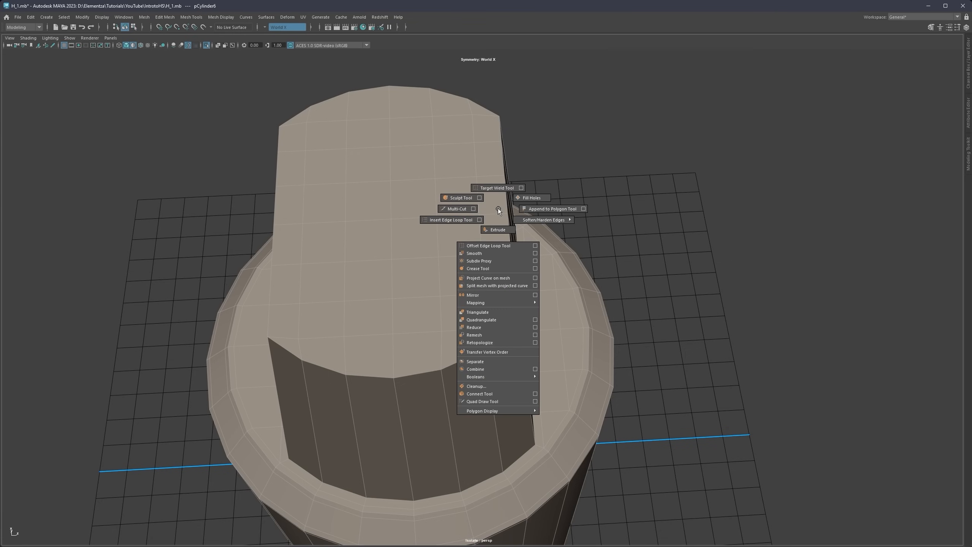
pyautogui.click(460, 212)
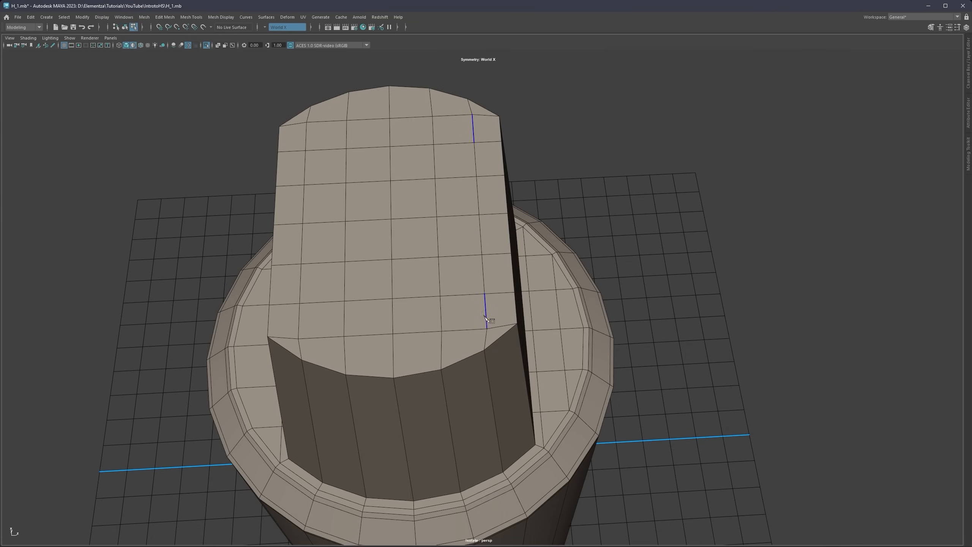
pyautogui.click(484, 350)
pyautogui.press('Return')
# Step: Delete the redundant old edge loop beside the new straight cut on the block's top
pyautogui.click(481, 240)
pyautogui.keyDown('alt'); pyautogui.moveTo(483, 240); pyautogui.dragTo(465, 193); pyautogui.keyUp('alt')
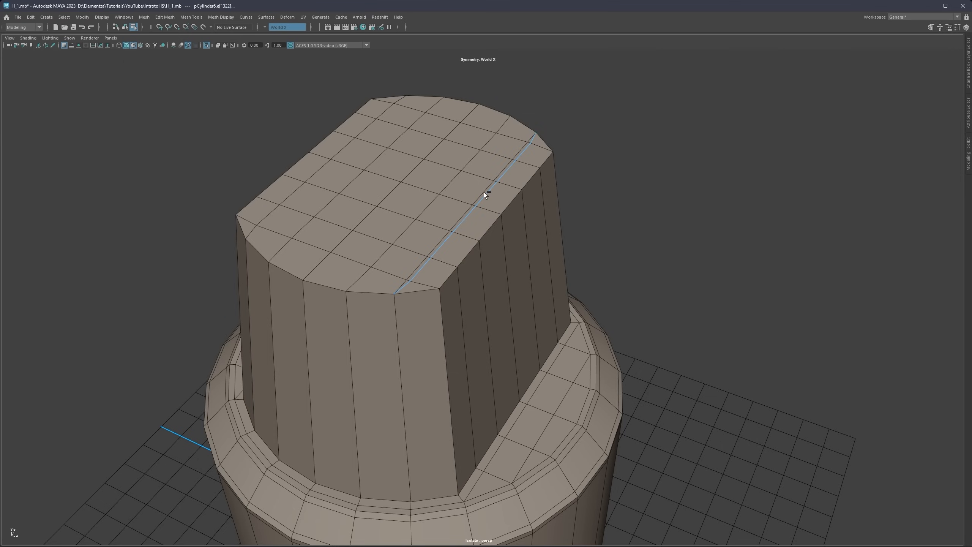
pyautogui.press('Delete')
pyautogui.moveTo(482, 191); pyautogui.dragTo(454, 195, button='right')
pyautogui.hotkey('ctrl', 'z')
pyautogui.press('Delete')
# Step: Cut a matching straight edge near the opposite flat side of the top and delete the old edge loop beside it
pyautogui.keyDown('alt'); pyautogui.moveTo(528, 179); pyautogui.dragTo(436, 194); pyautogui.keyUp('alt')
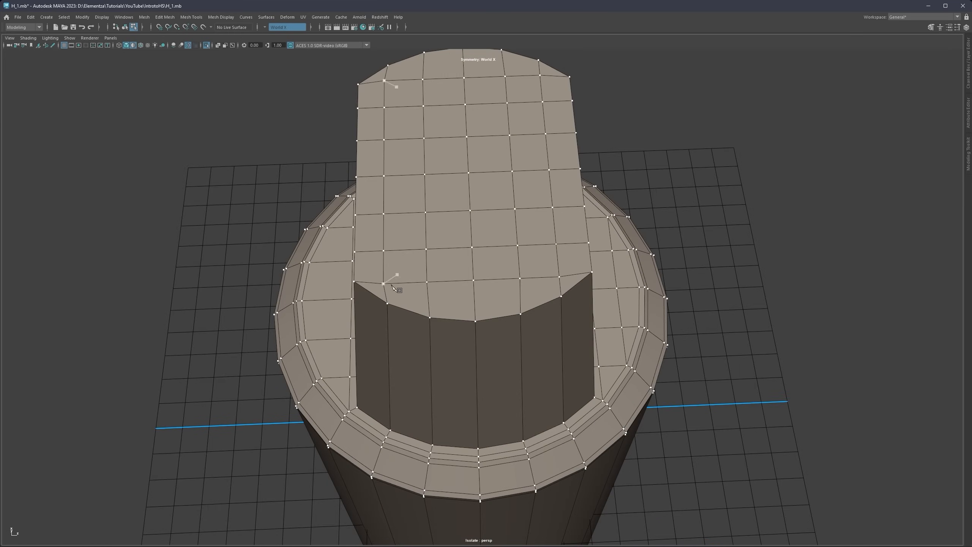
pyautogui.click(387, 304)
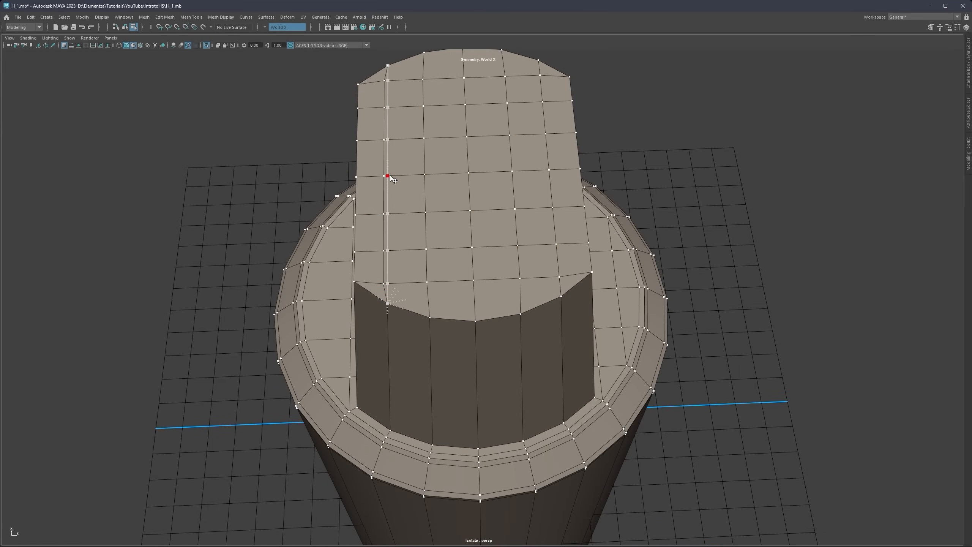
pyautogui.click(390, 176)
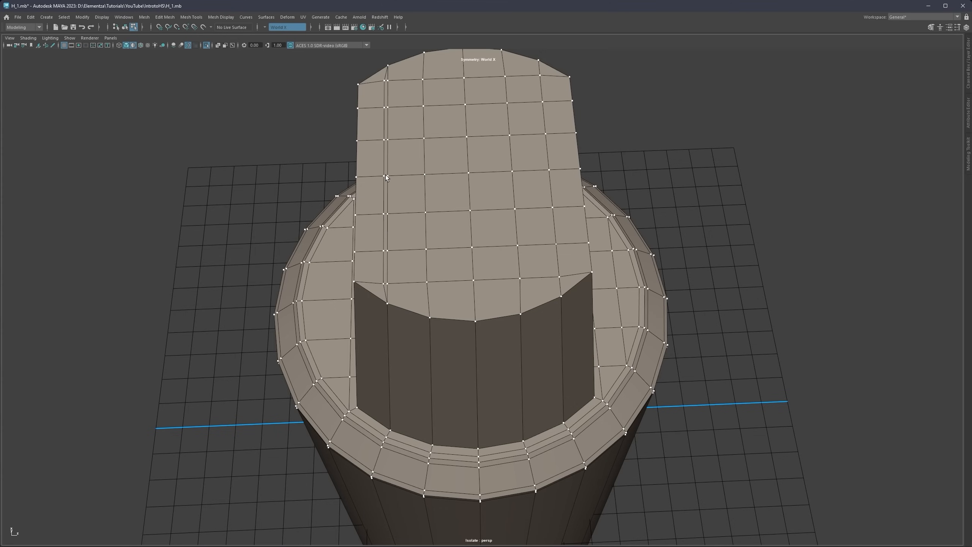
pyautogui.moveTo(387, 177); pyautogui.dragTo(383, 154, button='right')
pyautogui.hotkey('ctrl', 'Delete')
# Step: Bevel the block's top rim edges with Chamfer off and Fraction 0.461, and check the smooth preview
pyautogui.scroll(-3, 492, 237)
pyautogui.keyDown('alt'); pyautogui.moveTo(493, 237); pyautogui.dragTo(447, 220, button='middle'); pyautogui.keyUp('alt')
pyautogui.keyDown('alt'); pyautogui.moveTo(447, 220); pyautogui.dragTo(372, 213); pyautogui.keyUp('alt')
pyautogui.doubleClick(401, 258)
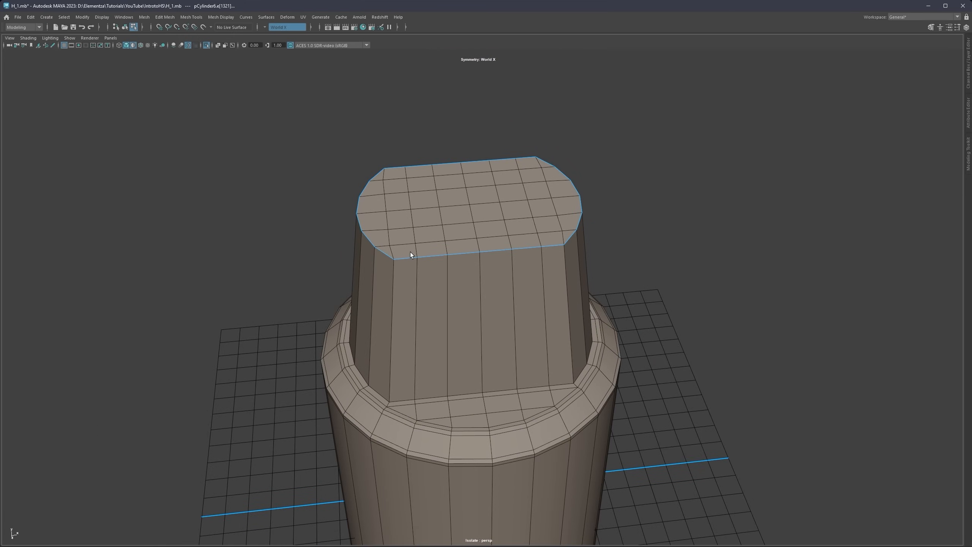
pyautogui.keyDown('alt'); pyautogui.moveTo(410, 253); pyautogui.dragTo(391, 228); pyautogui.keyUp('alt')
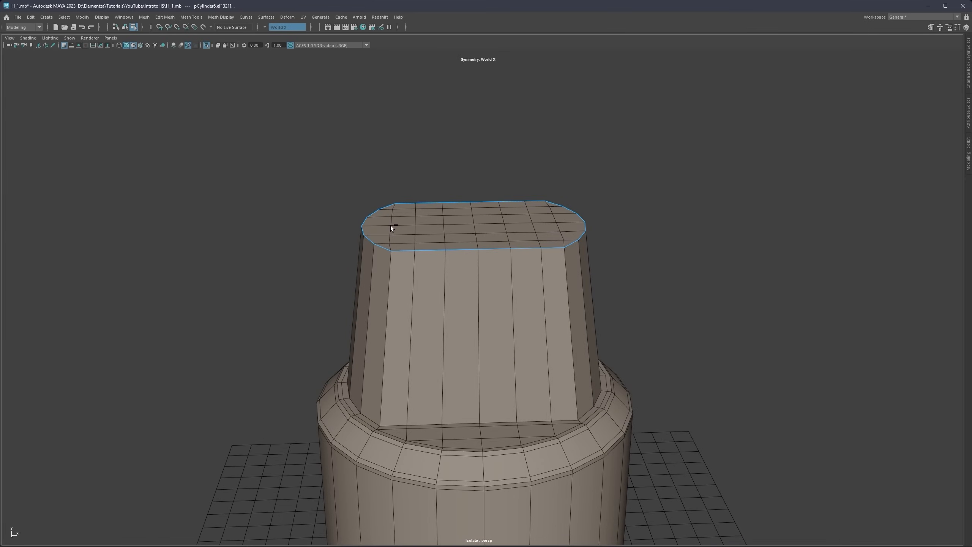
pyautogui.keyDown('shift'); pyautogui.moveTo(453, 216); pyautogui.dragTo(482, 217, button='right'); pyautogui.keyUp('shift')
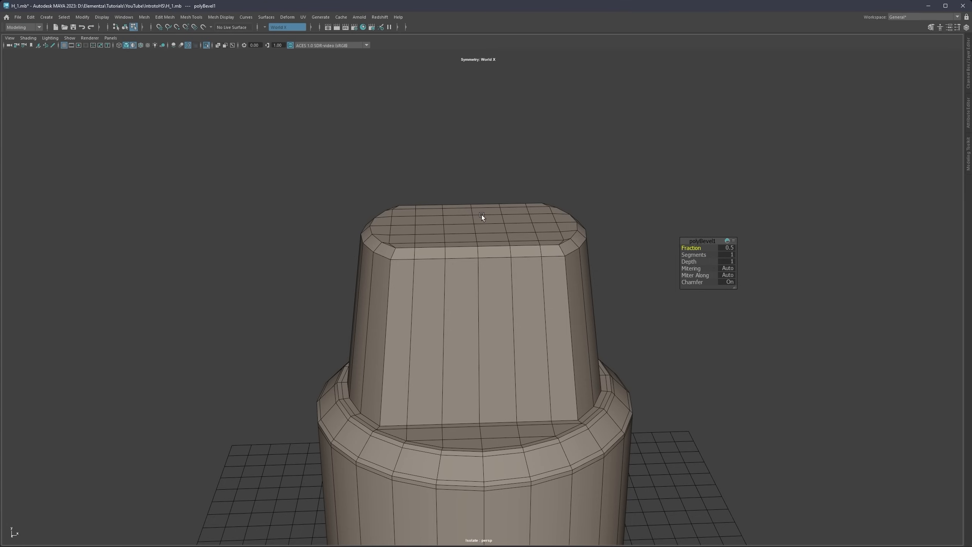
pyautogui.click(730, 282)
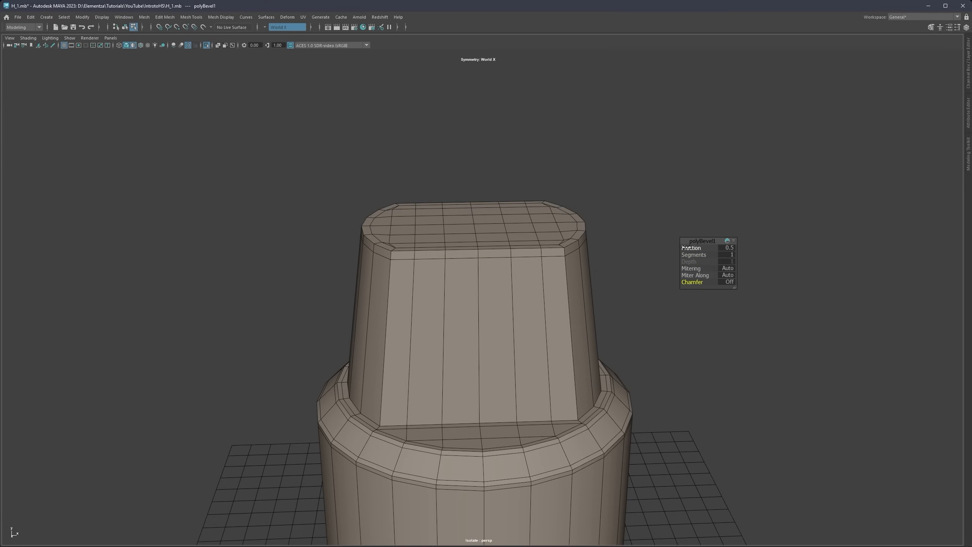
pyautogui.moveTo(713, 248); pyautogui.dragTo(644, 249, button='middle')
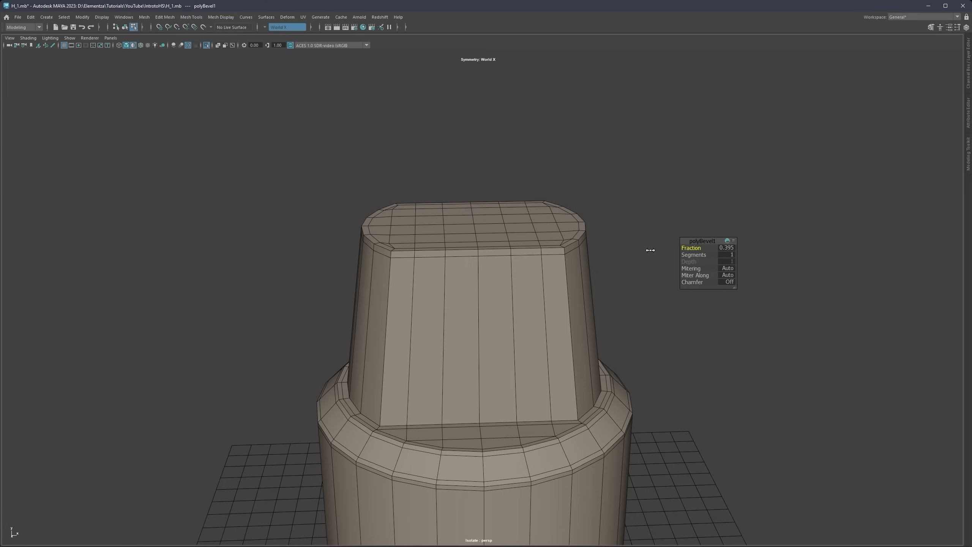
pyautogui.keyDown('alt'); pyautogui.moveTo(507, 237); pyautogui.dragTo(314, 273); pyautogui.keyUp('alt')
pyautogui.press('3')
pyautogui.press('1')
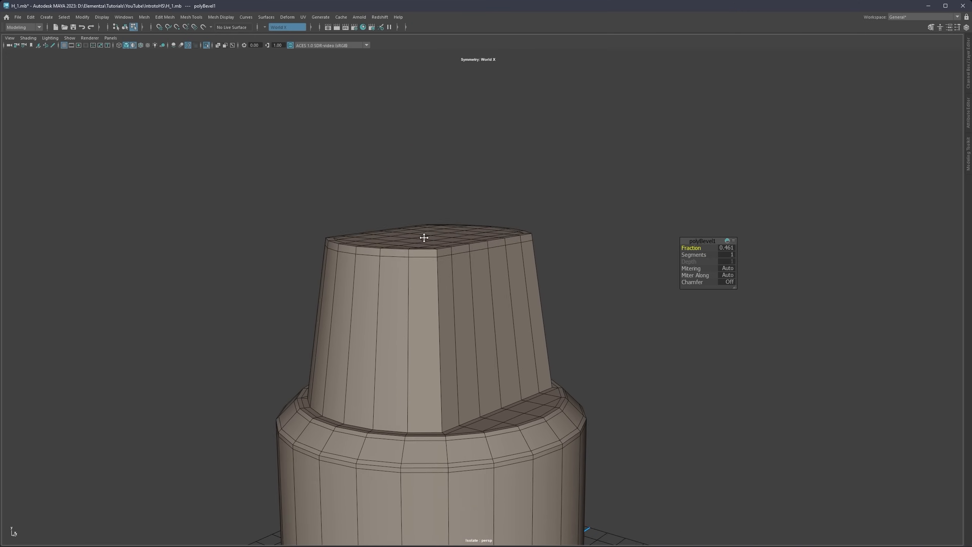
# Step: Cut straight edges across the top between the inner bevel corners at both curved ends using World X symmetry
pyautogui.keyDown('alt'); pyautogui.moveTo(425, 233); pyautogui.dragTo(453, 268); pyautogui.keyUp('alt')
pyautogui.click(327, 268)
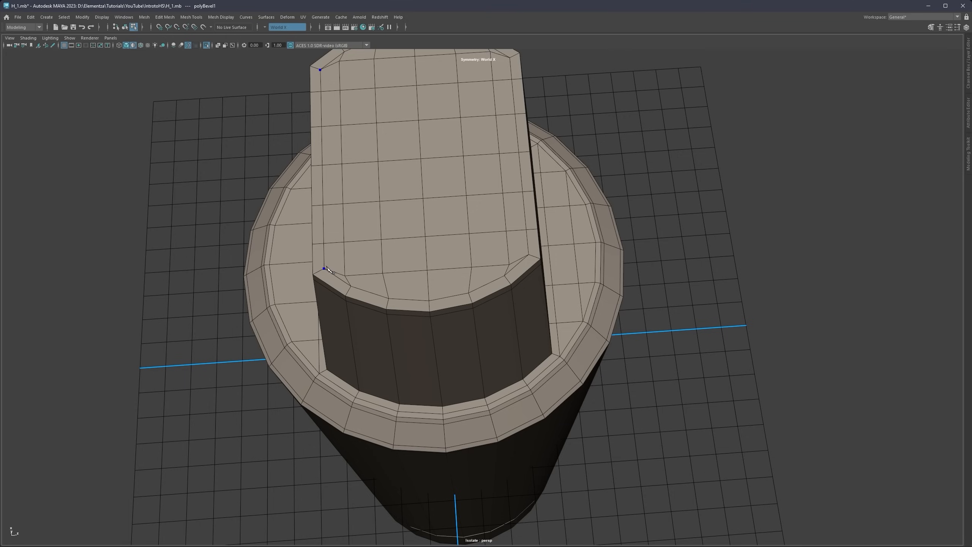
pyautogui.click(528, 255)
pyautogui.press('Return')
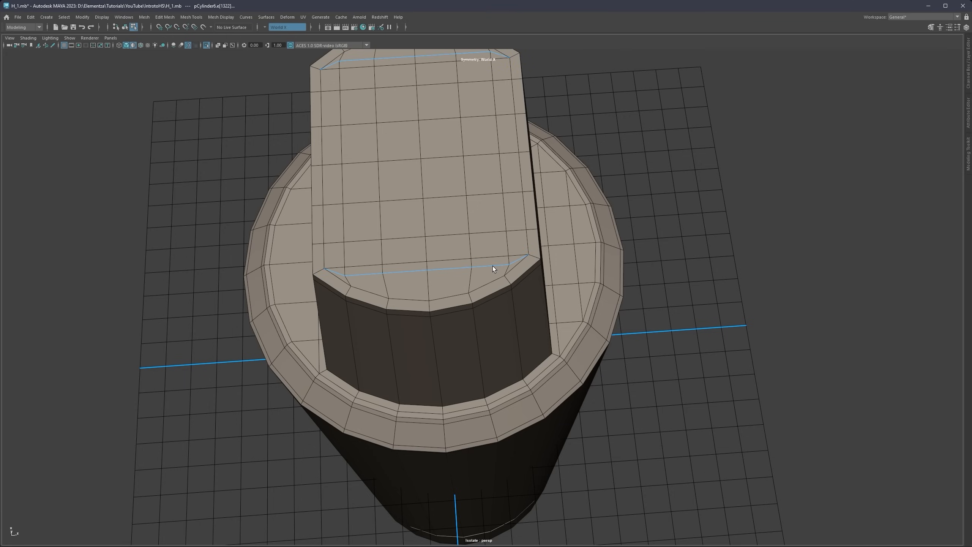
# Step: Cut straight edges between opposite rim vertices near both flat sides of the lug's top and delete the old bent loops beside them
pyautogui.hotkey('ctrl', 'z')
pyautogui.keyDown('alt'); pyautogui.moveTo(499, 190); pyautogui.dragTo(506, 265, button='middle'); pyautogui.keyUp('alt')
pyautogui.scroll(1, 506, 265)
pyautogui.click(494, 203)
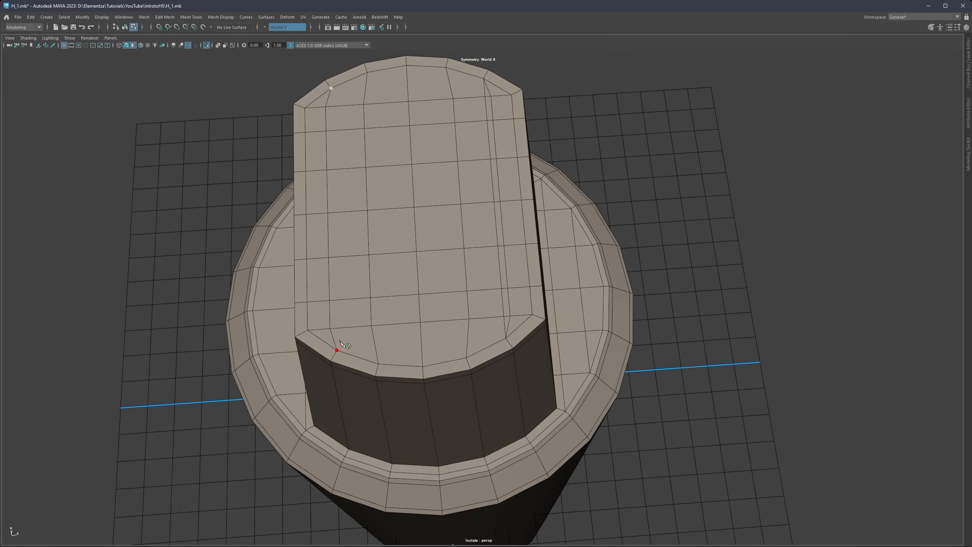
pyautogui.click(334, 213)
pyautogui.press('Return')
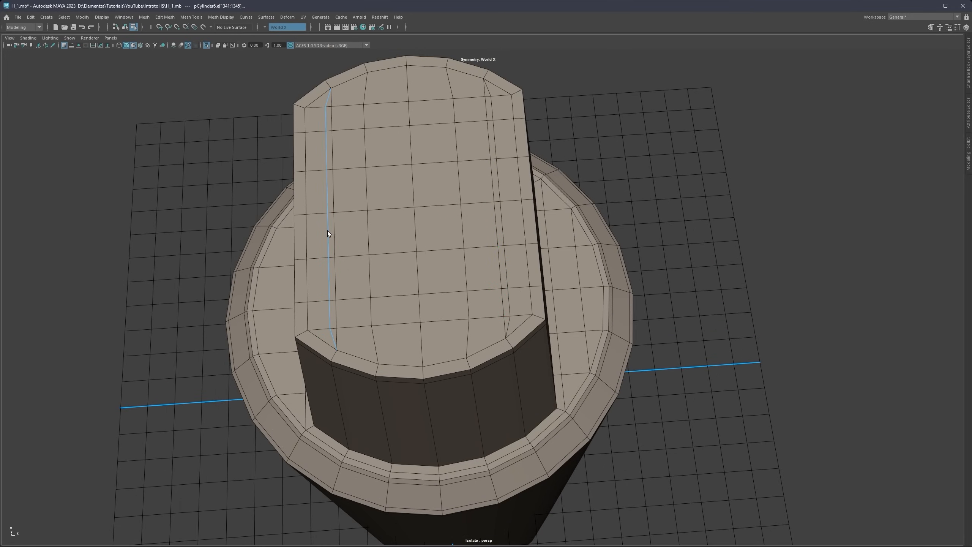
pyautogui.doubleClick(508, 291)
pyautogui.moveTo(502, 273); pyautogui.dragTo(524, 259, button='right')
# Step: Cut straight edges between the next rim vertices inward on both halves of the top and clear the old loops beside them
pyautogui.keyDown('shift'); pyautogui.rightClick(527, 234); pyautogui.keyUp('shift')
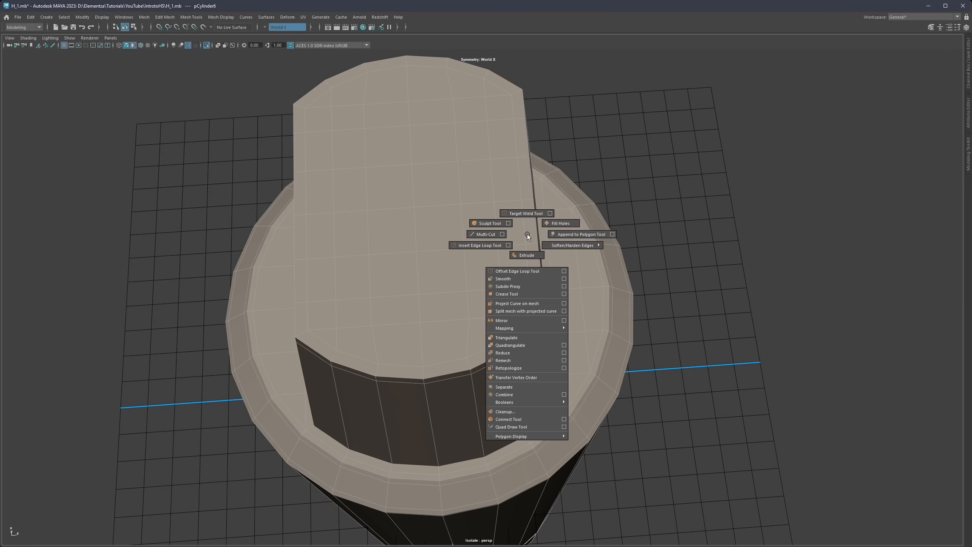
pyautogui.click(485, 234)
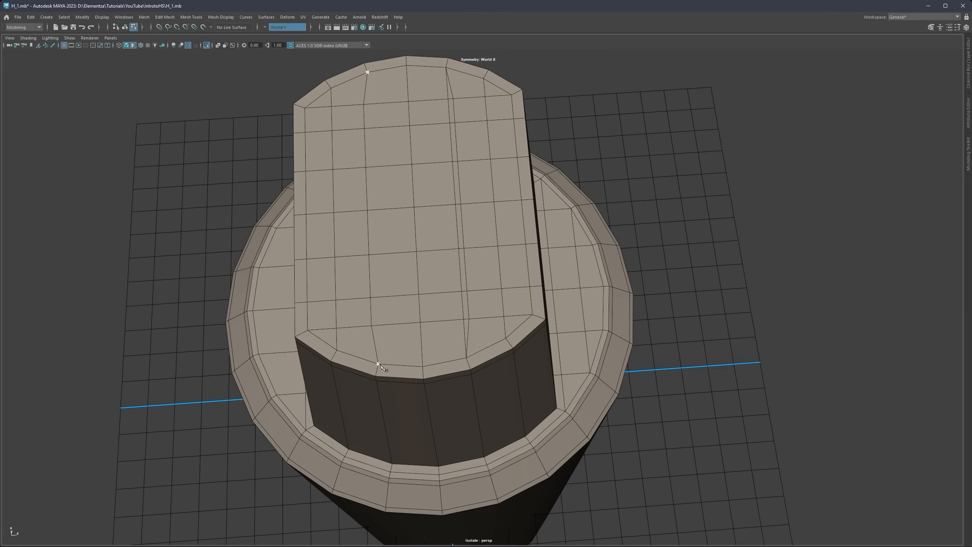
pyautogui.keyDown('ctrl'); pyautogui.click(374, 214); pyautogui.keyUp('ctrl')
pyautogui.keyDown('ctrl'); pyautogui.click(465, 273); pyautogui.keyUp('ctrl')
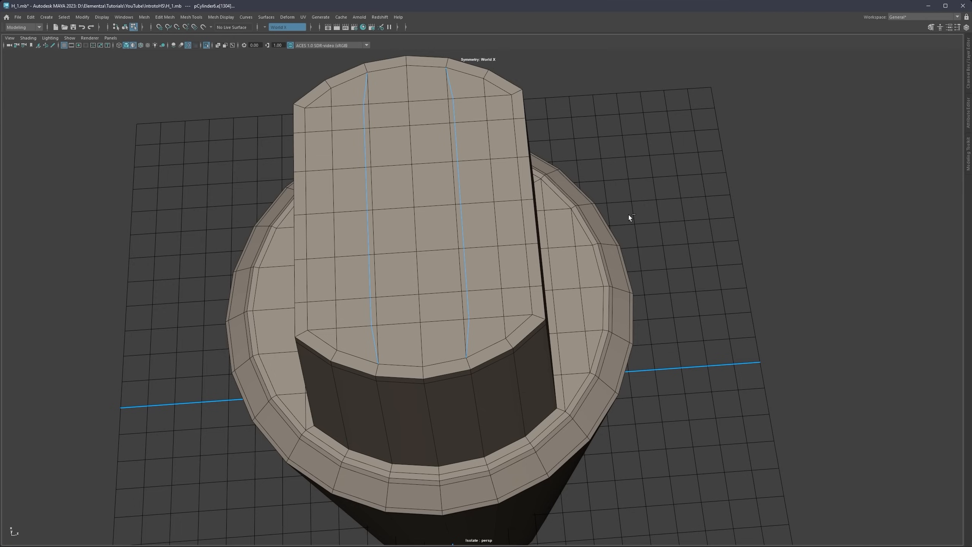
pyautogui.click(629, 215)
# Step: Compare the tapered top block with the reference model's lug and isolate the cylinder again
pyautogui.keyDown('alt'); pyautogui.moveTo(629, 214); pyautogui.dragTo(483, 221); pyautogui.keyUp('alt')
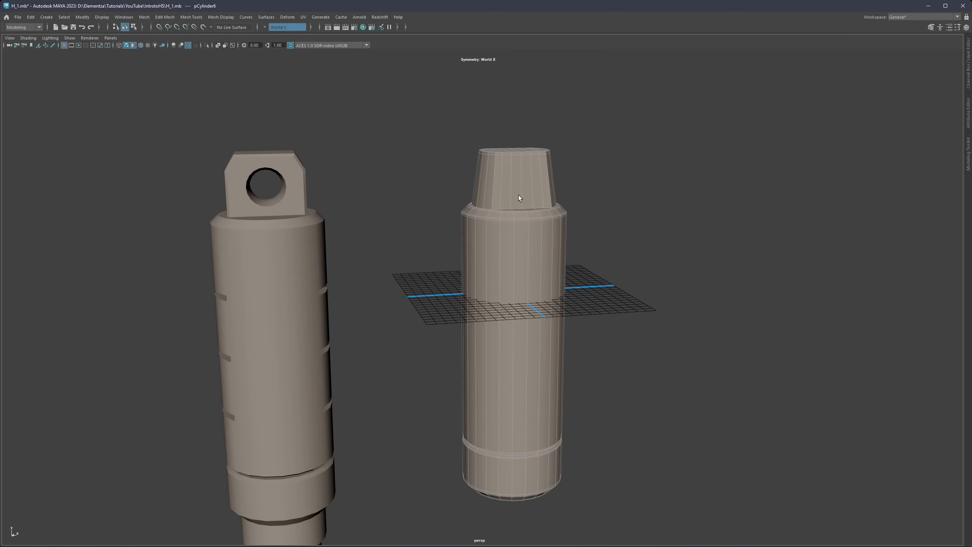
pyautogui.keyDown('alt'); pyautogui.moveTo(518, 194); pyautogui.dragTo(501, 224); pyautogui.keyUp('alt')
pyautogui.scroll(4, 501, 224)
pyautogui.keyDown('alt'); pyautogui.moveTo(501, 199); pyautogui.dragTo(497, 230, button='middle'); pyautogui.keyUp('alt')
pyautogui.keyDown('alt'); pyautogui.moveTo(496, 229); pyautogui.dragTo(485, 211); pyautogui.keyUp('alt')
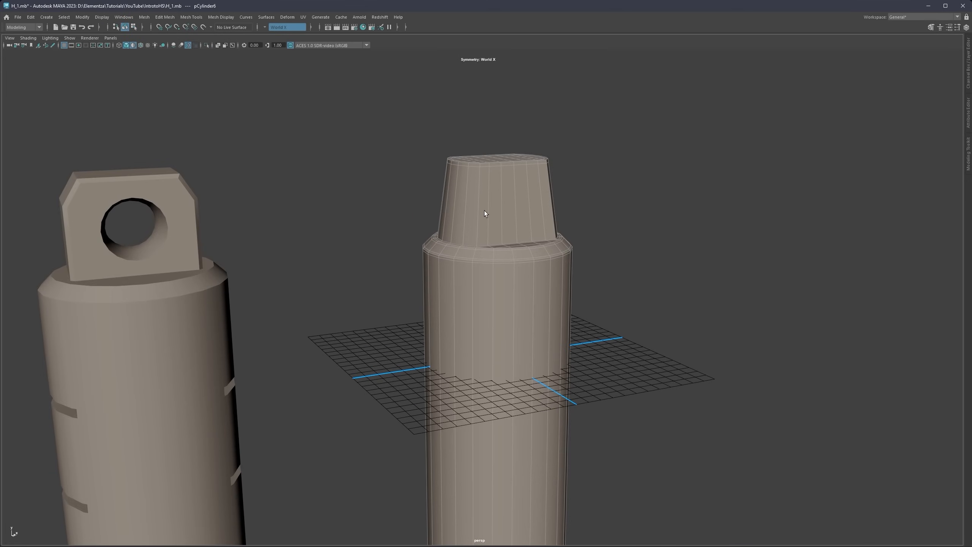
pyautogui.hotkey('ctrl', '1')
pyautogui.scroll(4, 498, 211)
pyautogui.keyDown('alt'); pyautogui.moveTo(486, 184); pyautogui.dragTo(461, 251, button='middle'); pyautogui.keyUp('alt')
pyautogui.scroll(3, 462, 253)
pyautogui.hotkey('ctrl', 'shift', 'x')
pyautogui.click(463, 276)
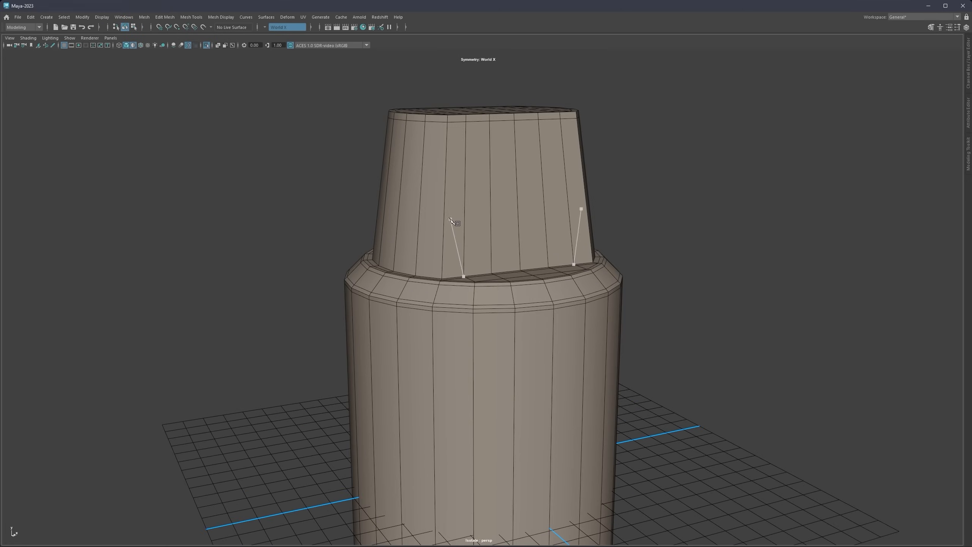
pyautogui.keyDown('ctrl'); pyautogui.moveTo(445, 205); pyautogui.dragTo(444, 199); pyautogui.keyUp('ctrl')
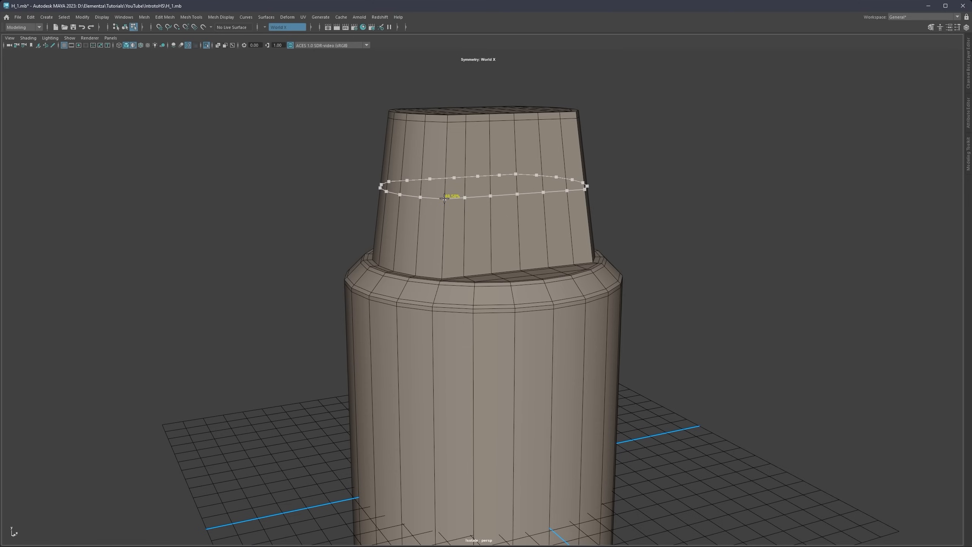
pyautogui.press('q')
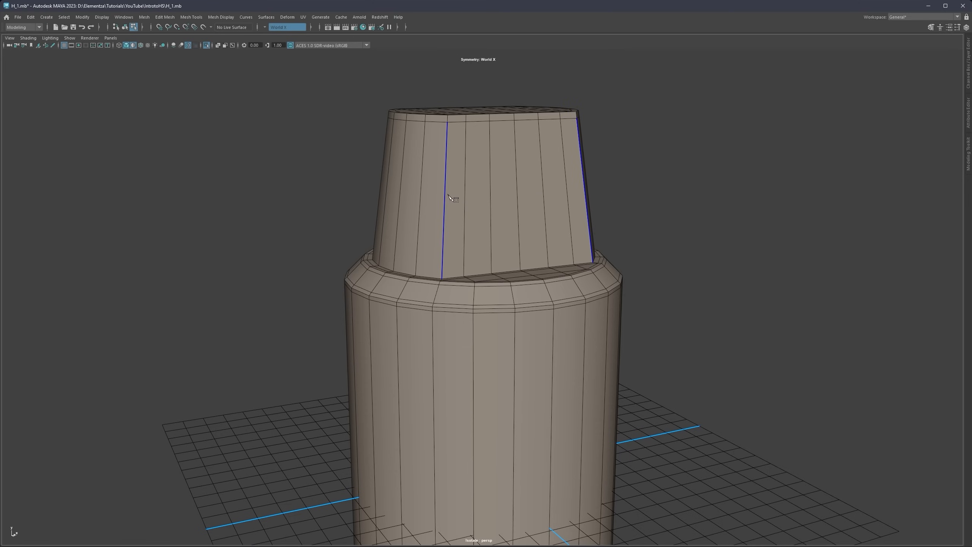
# Step: Insert a horizontal edge loop around the lug block at mid-height and one centered in each half with Multi-Cut
pyautogui.moveTo(451, 195); pyautogui.dragTo(486, 181, button='right')
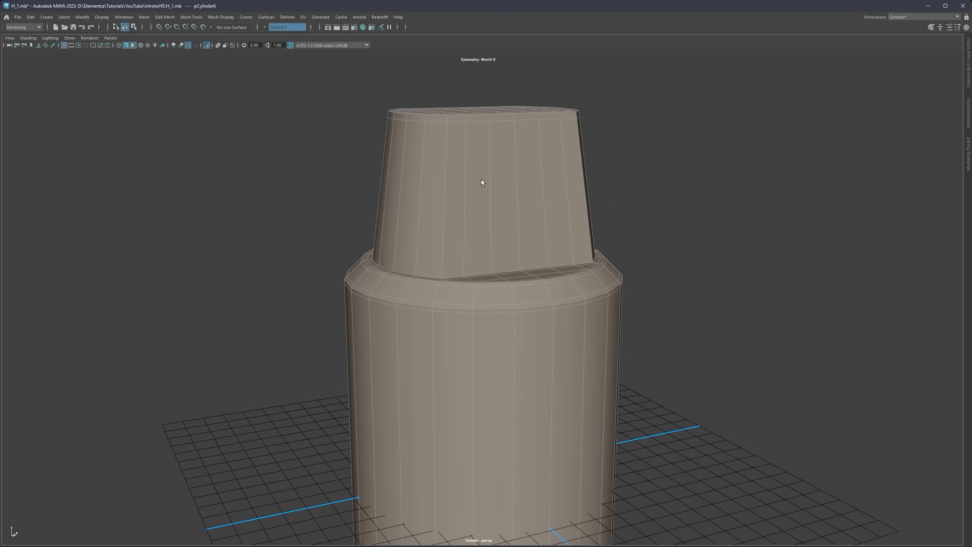
pyautogui.keyDown('shift'); pyautogui.rightClick(482, 180); pyautogui.keyUp('shift')
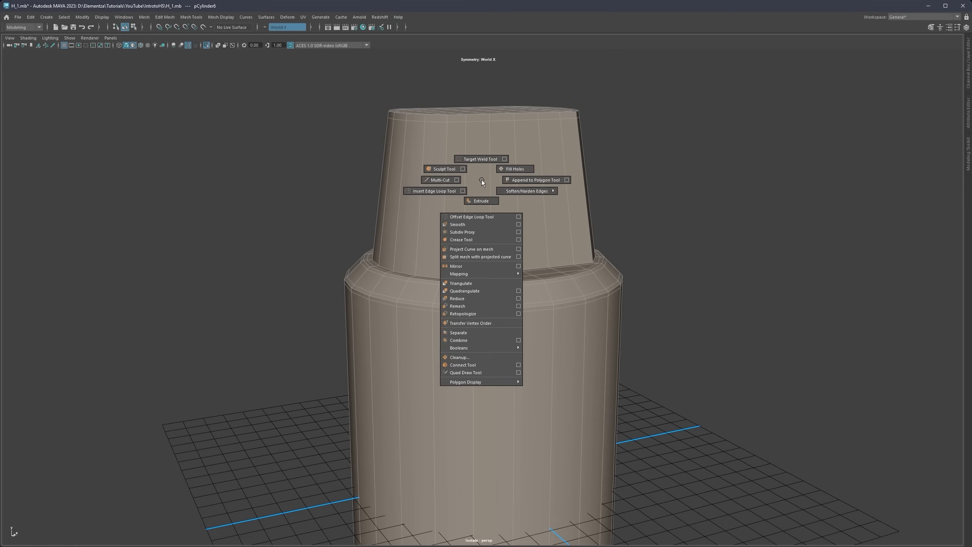
pyautogui.click(440, 181)
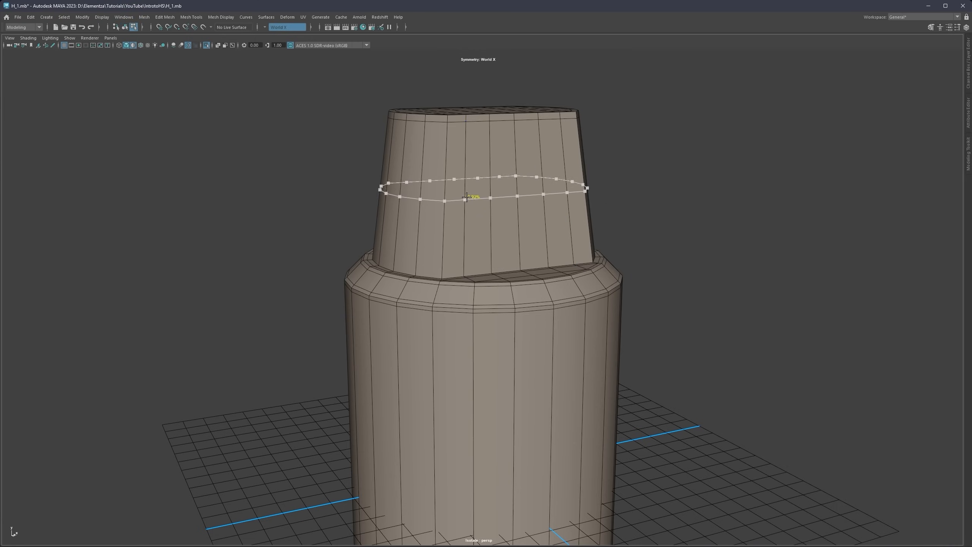
pyautogui.press('ctrl')
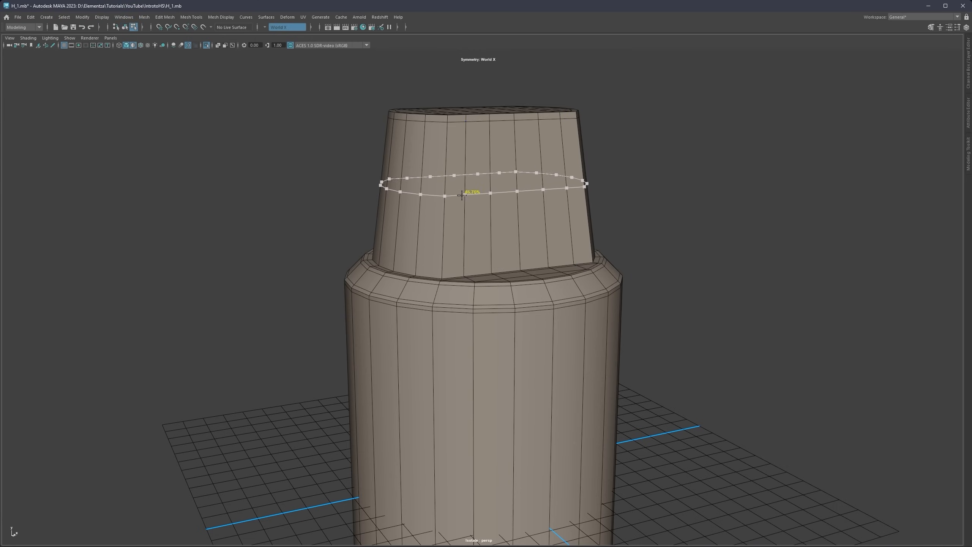
pyautogui.press('ctrl')
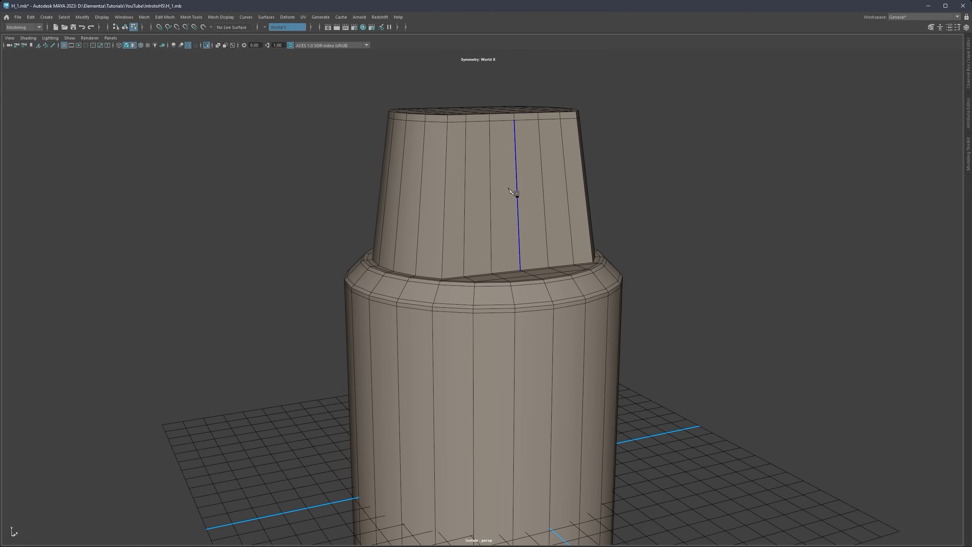
pyautogui.hotkey('ctrl', 'shift')
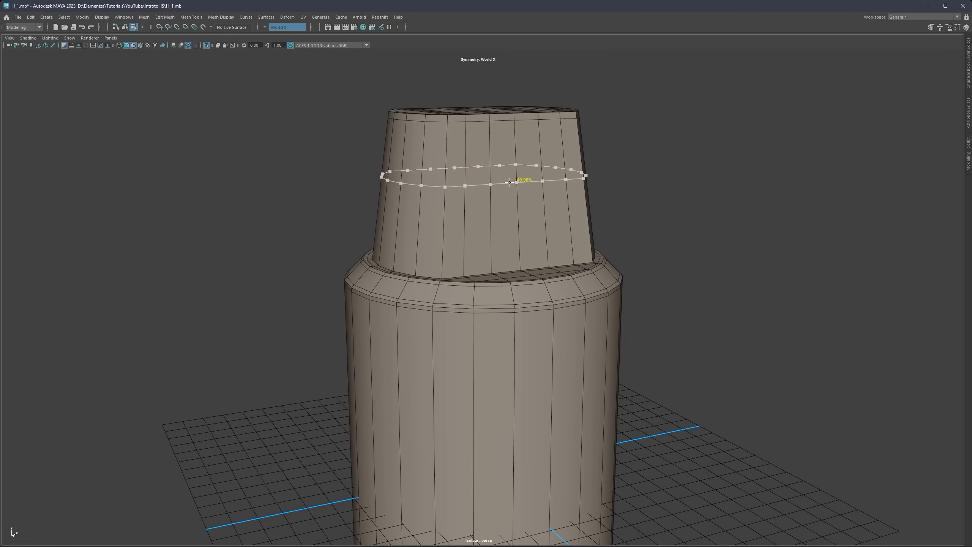
pyautogui.keyDown('ctrl'); pyautogui.middleClick(509, 183); pyautogui.keyUp('ctrl')
pyautogui.keyDown('ctrl'); pyautogui.middleClick(517, 221); pyautogui.keyUp('ctrl')
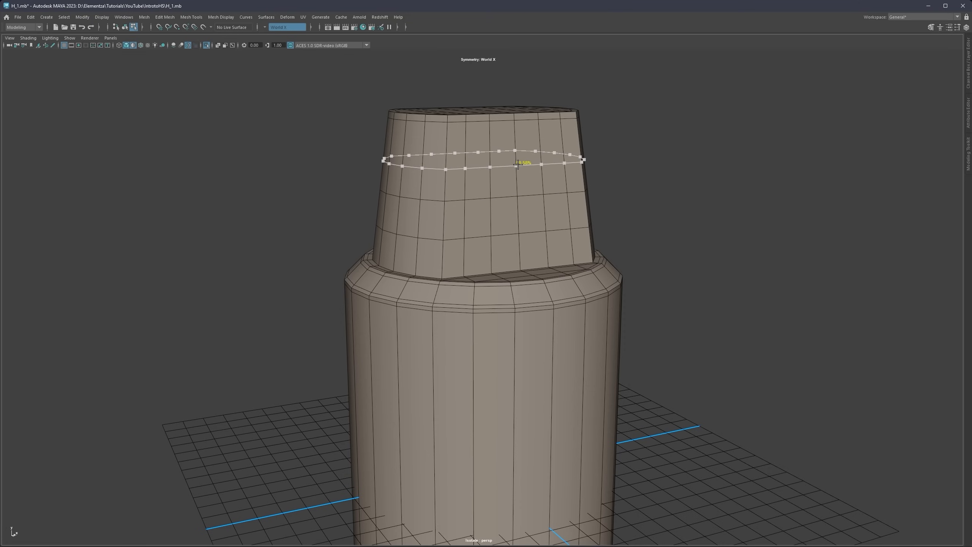
pyautogui.keyDown('ctrl'); pyautogui.middleClick(518, 165); pyautogui.keyUp('ctrl')
# Step: Compare the looped lug block and the cylinder's body with the reference model's lug, body and side slots
pyautogui.keyDown('alt'); pyautogui.moveTo(438, 163); pyautogui.dragTo(426, 188); pyautogui.keyUp('alt')
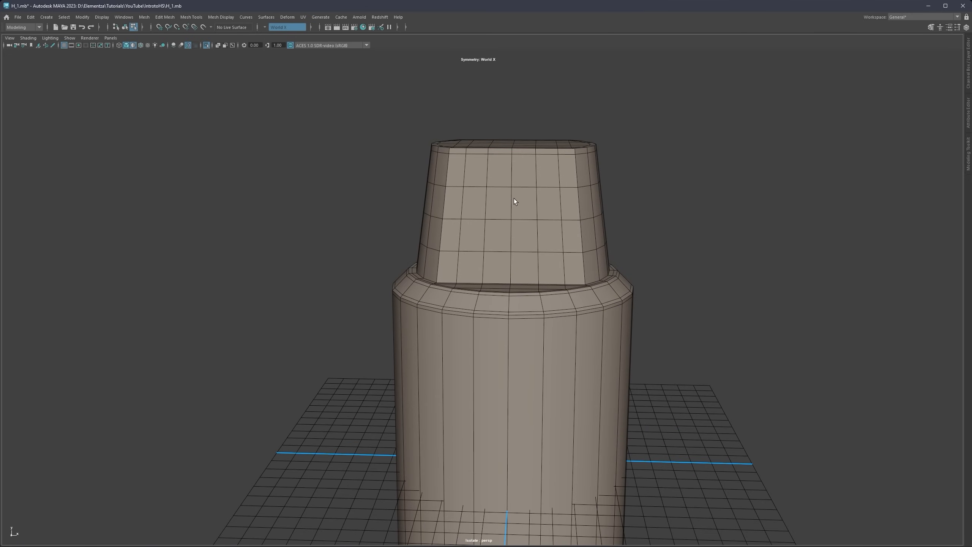
pyautogui.press('space')
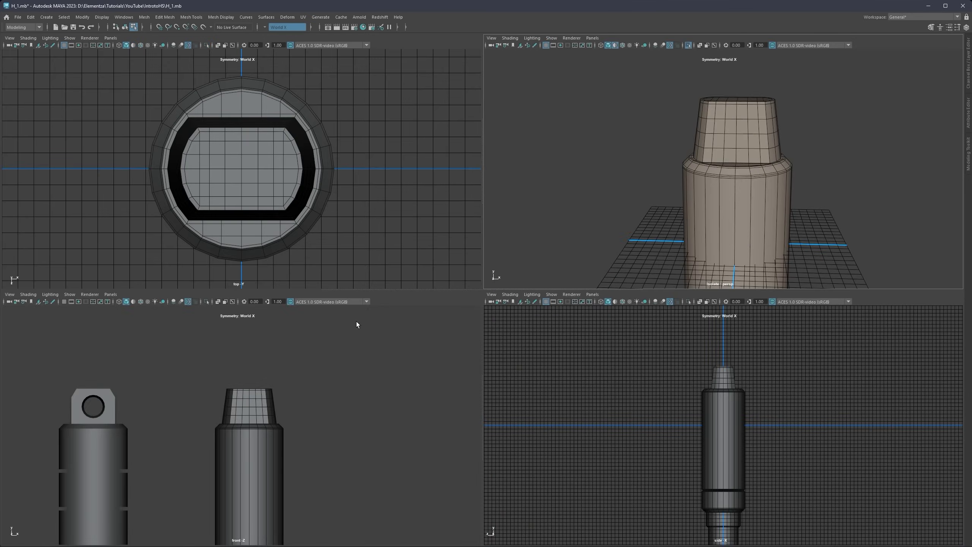
pyautogui.press('space')
pyautogui.keyDown('alt'); pyautogui.moveTo(694, 189); pyautogui.dragTo(421, 245, button='right'); pyautogui.keyUp('alt')
pyautogui.hotkey('ctrl', '1')
pyautogui.keyDown('alt'); pyautogui.moveTo(267, 258); pyautogui.dragTo(391, 190, button='middle'); pyautogui.keyUp('alt')
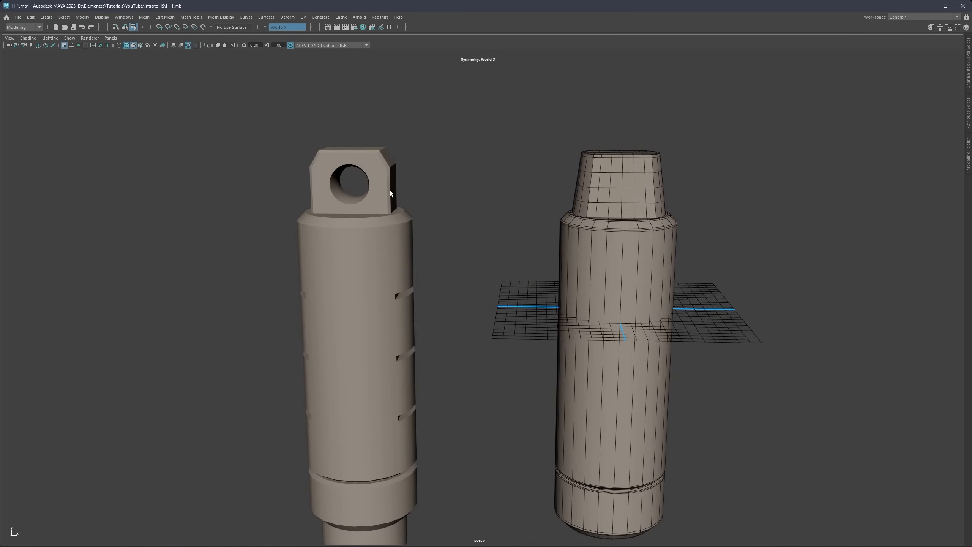
pyautogui.keyDown('alt'); pyautogui.moveTo(390, 190); pyautogui.dragTo(357, 174); pyautogui.keyUp('alt')
pyautogui.keyDown('alt'); pyautogui.moveTo(607, 176); pyautogui.dragTo(576, 187, button='middle'); pyautogui.keyUp('alt')
pyautogui.scroll(3, 576, 188)
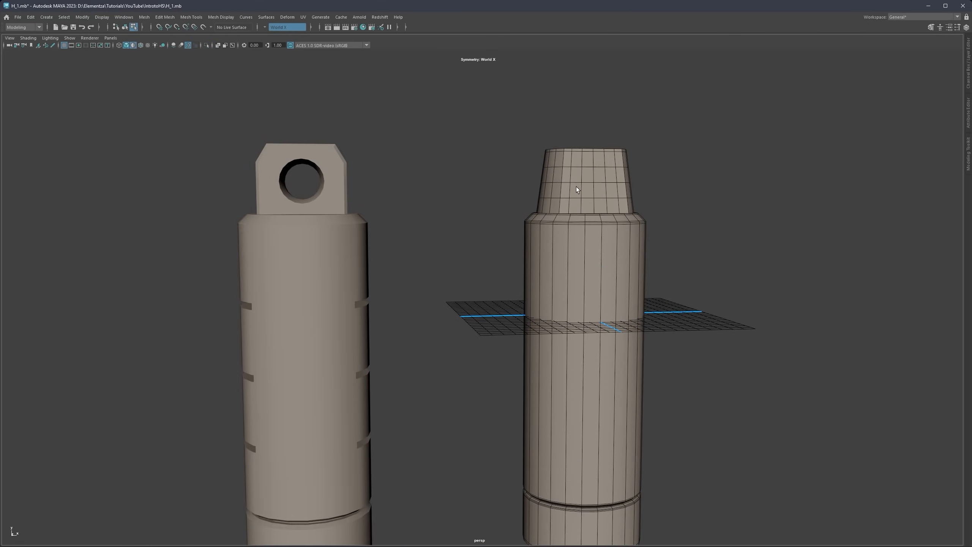
pyautogui.keyDown('alt'); pyautogui.moveTo(608, 157); pyautogui.dragTo(581, 190, button='middle'); pyautogui.keyUp('alt')
pyautogui.keyDown('alt'); pyautogui.moveTo(580, 190); pyautogui.dragTo(587, 187); pyautogui.keyUp('alt')
pyautogui.keyDown('alt'); pyautogui.moveTo(588, 322); pyautogui.dragTo(535, 219, button='middle'); pyautogui.keyUp('alt')
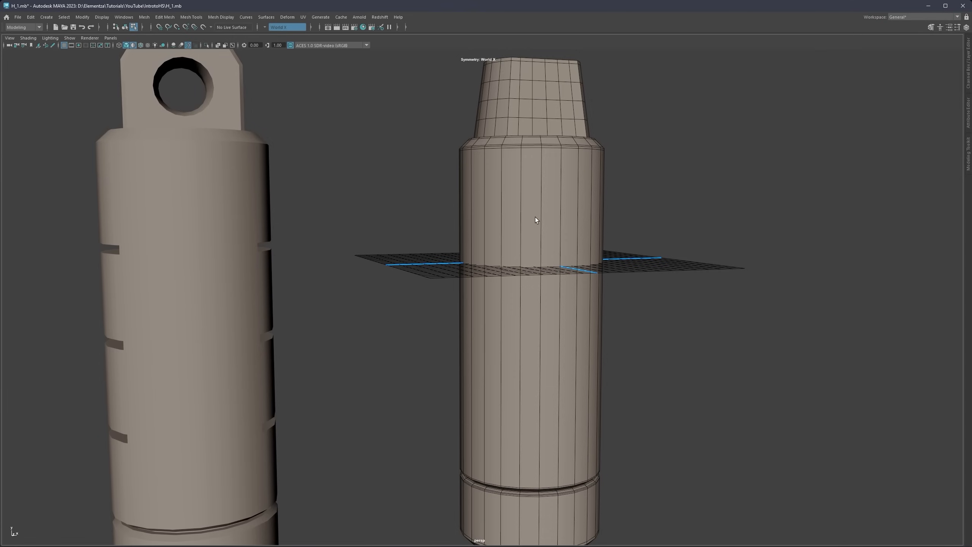
# Step: Isolate the cylinder and hide the viewport grid
pyautogui.moveTo(523, 217); pyautogui.dragTo(550, 202, button='right')
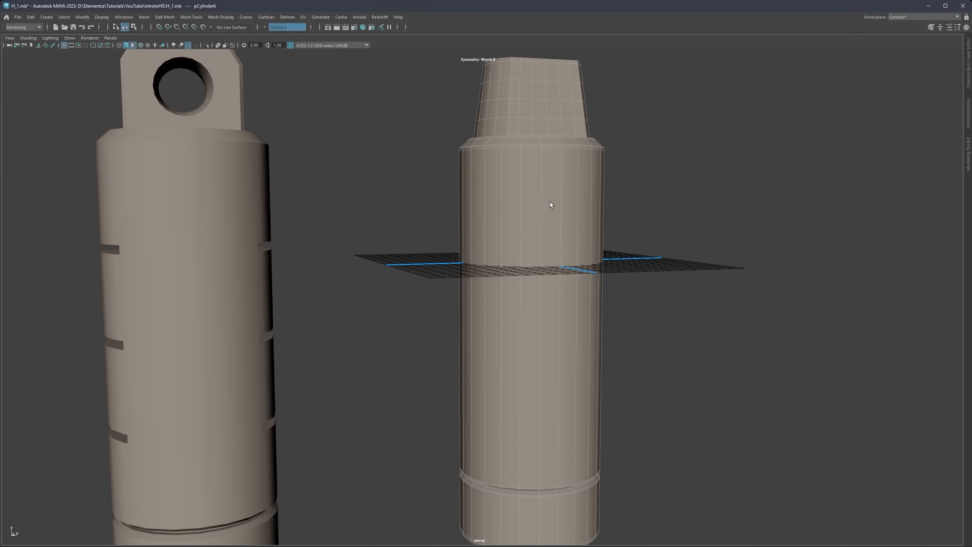
pyautogui.hotkey('ctrl', '1')
pyautogui.keyDown('alt'); pyautogui.moveTo(557, 185); pyautogui.dragTo(497, 200); pyautogui.keyUp('alt')
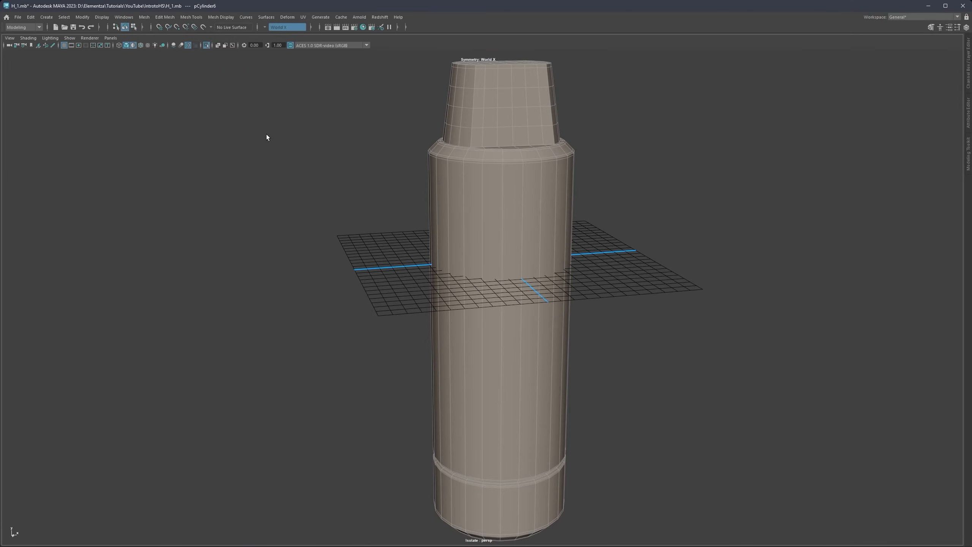
pyautogui.click(65, 45)
pyautogui.scroll(5, 499, 163)
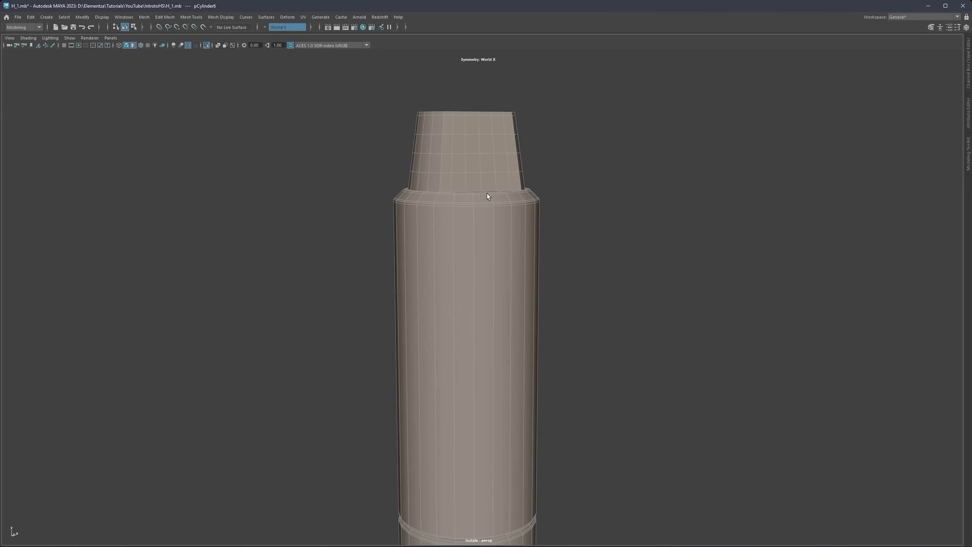
# Step: Examine in smooth preview how the edge loops at the body's top rim and just above the lower groove shift
pyautogui.press('3')
pyautogui.keyDown('alt'); pyautogui.moveTo(502, 232); pyautogui.dragTo(466, 201, button='middle'); pyautogui.keyUp('alt')
pyautogui.scroll(1, 462, 196)
pyautogui.press('1')
pyautogui.moveTo(461, 197); pyautogui.dragTo(460, 160, button='right')
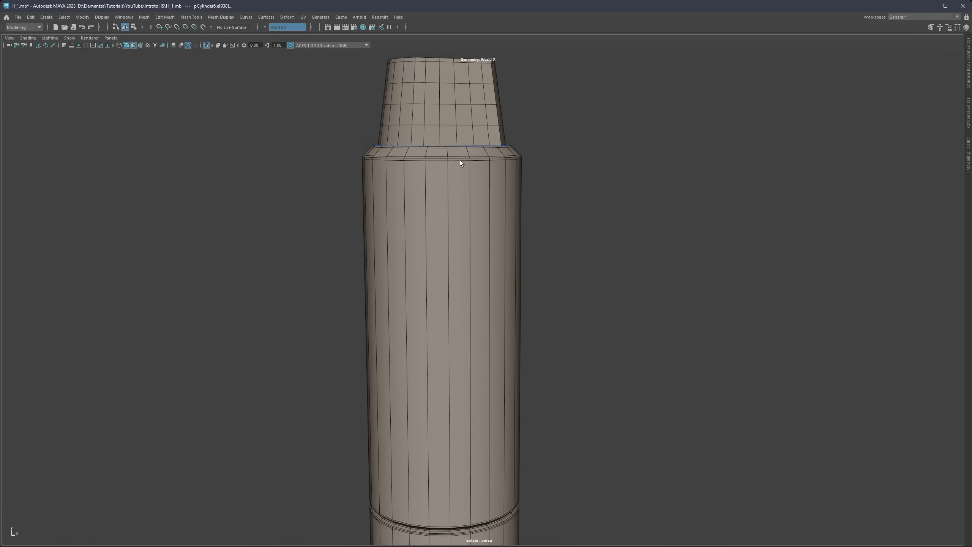
pyautogui.scroll(-3, 544, 201)
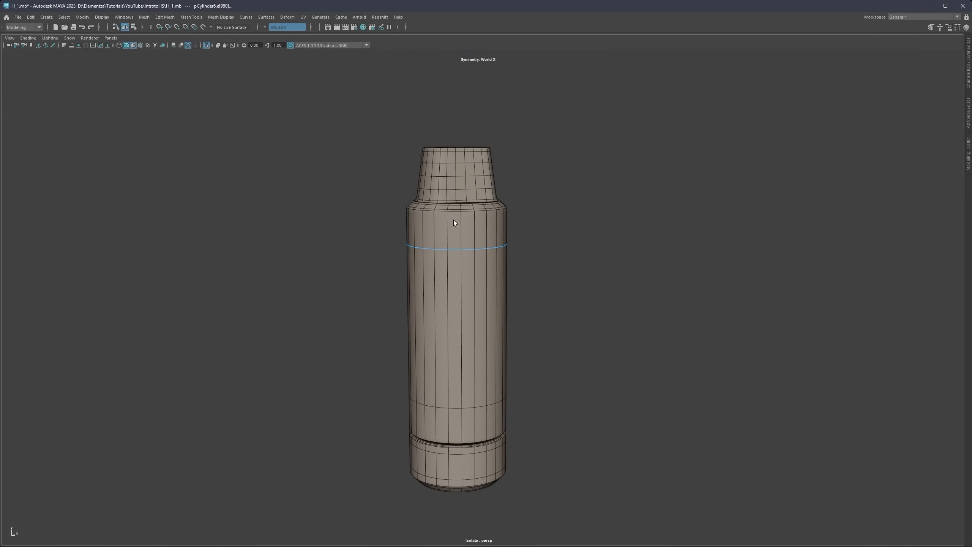
pyautogui.press('1')
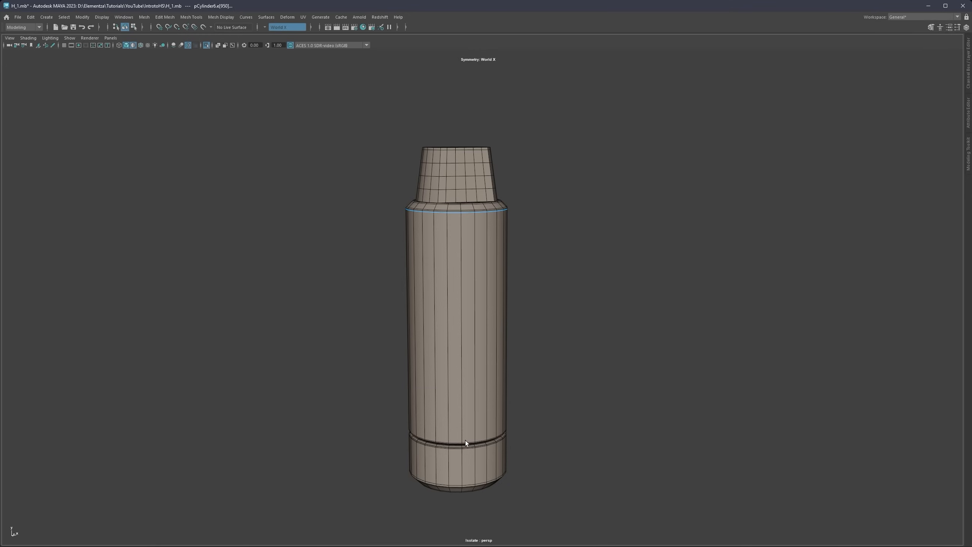
pyautogui.keyDown('alt'); pyautogui.moveTo(465, 441); pyautogui.dragTo(464, 257, button='middle'); pyautogui.keyUp('alt')
pyautogui.scroll(7, 462, 264)
pyautogui.doubleClick(424, 413)
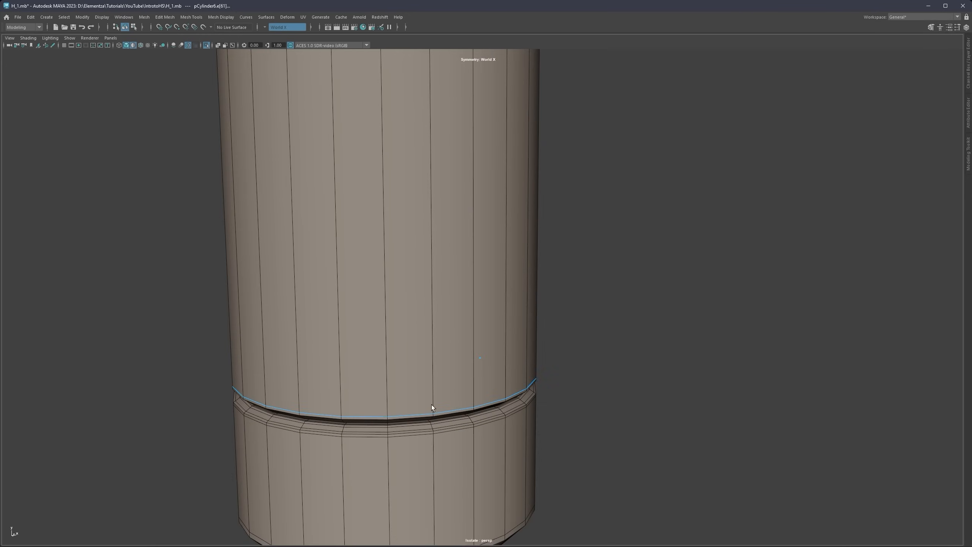
pyautogui.scroll(-8, 497, 218)
pyautogui.scroll(2, 478, 216)
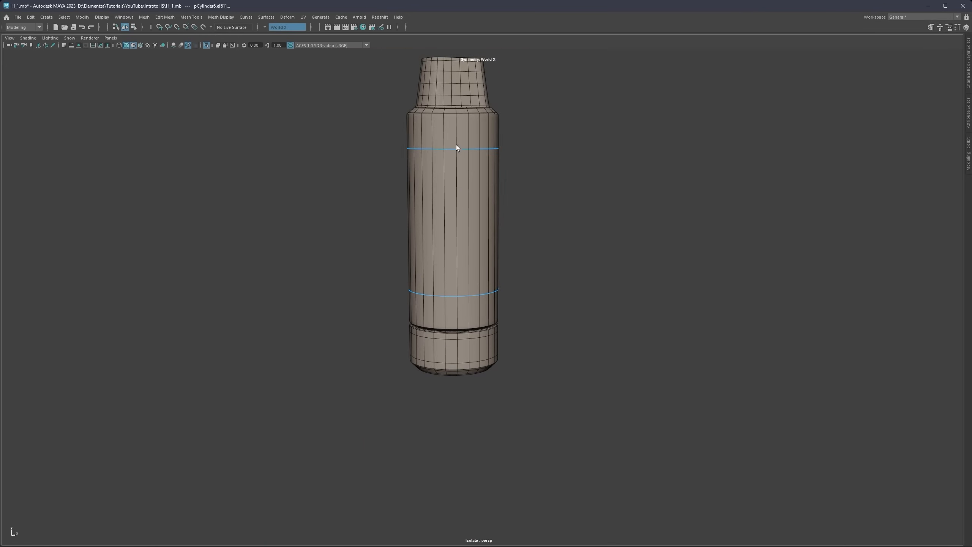
pyautogui.press('1')
pyautogui.keyDown('alt'); pyautogui.moveTo(456, 151); pyautogui.dragTo(473, 182, button='middle'); pyautogui.keyUp('alt')
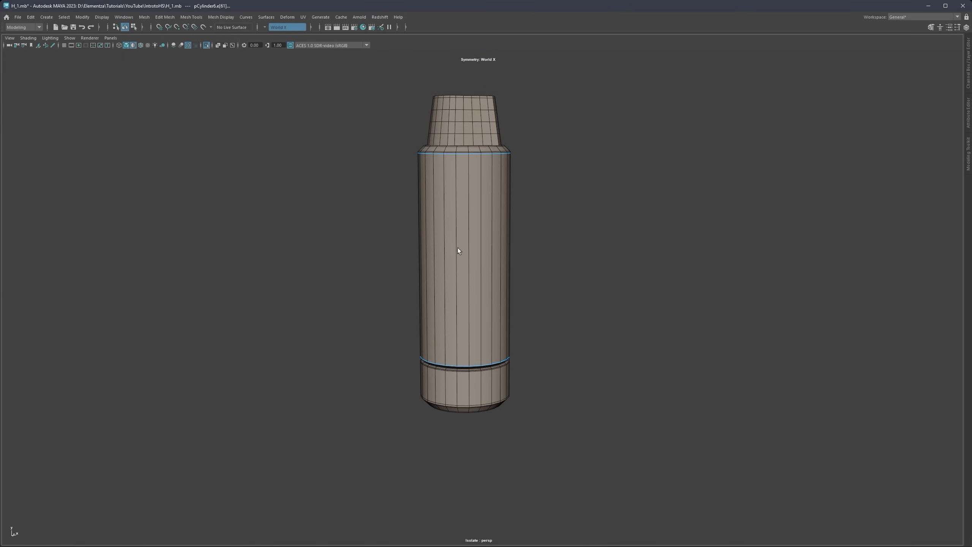
pyautogui.moveTo(464, 238); pyautogui.dragTo(486, 227, button='right')
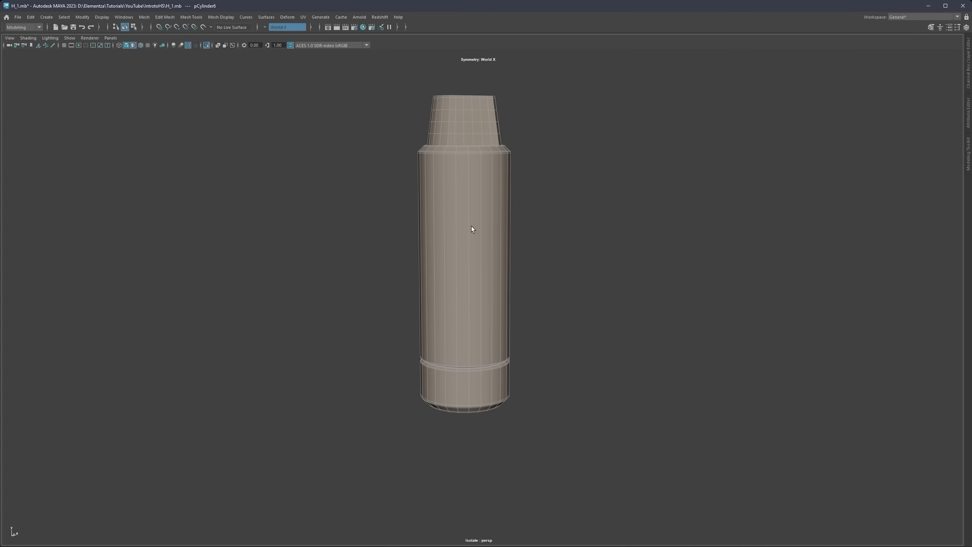
pyautogui.keyDown('shift'); pyautogui.rightClick(471, 227); pyautogui.keyUp('shift')
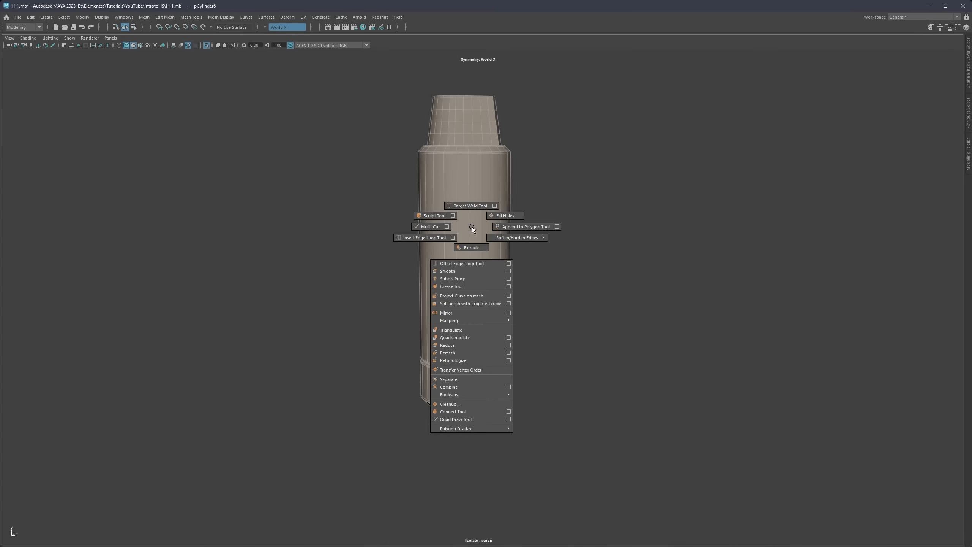
pyautogui.click(430, 228)
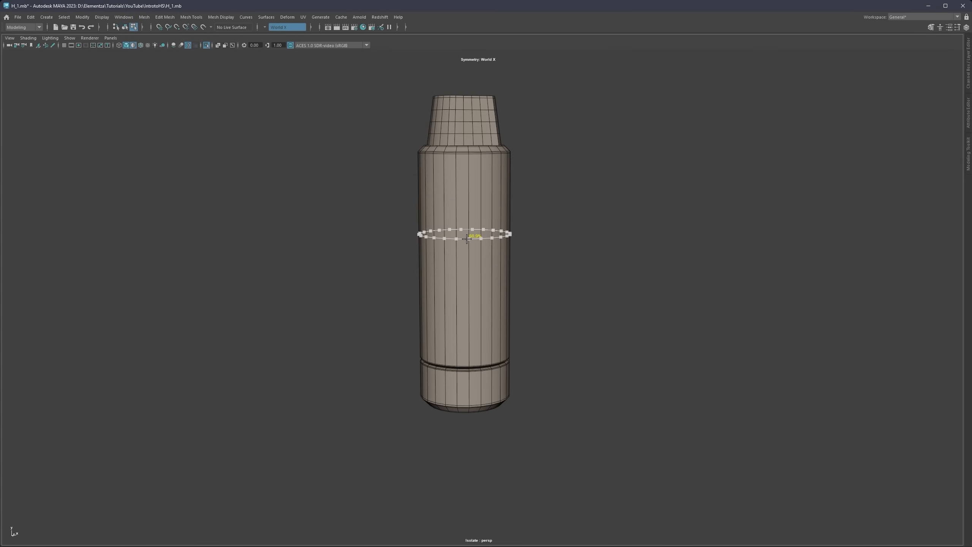
pyautogui.keyDown('ctrl'); pyautogui.middleClick(469, 235); pyautogui.keyUp('ctrl')
pyautogui.keyDown('ctrl'); pyautogui.middleClick(470, 223); pyautogui.keyUp('ctrl')
pyautogui.keyDown('ctrl'); pyautogui.middleClick(470, 195); pyautogui.keyUp('ctrl')
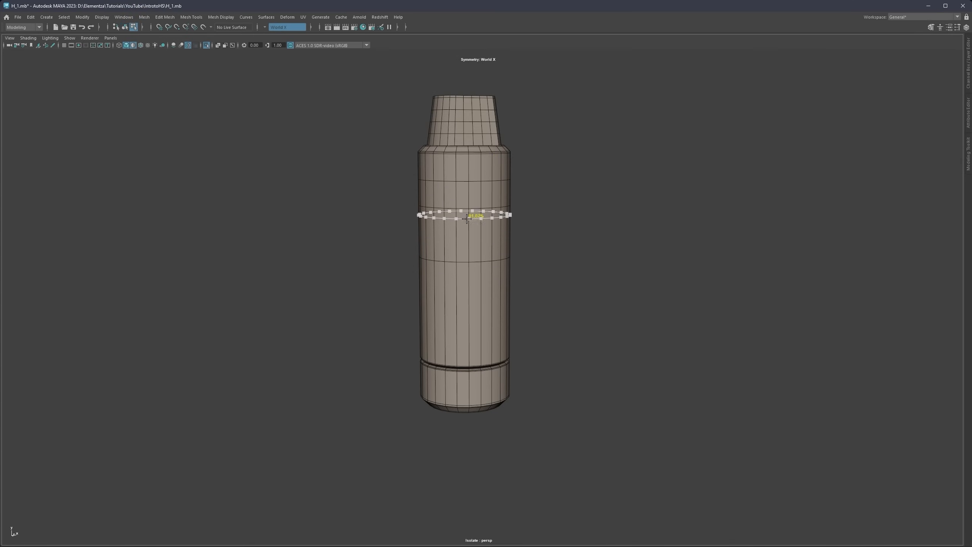
pyautogui.keyDown('ctrl'); pyautogui.middleClick(469, 217); pyautogui.keyUp('ctrl')
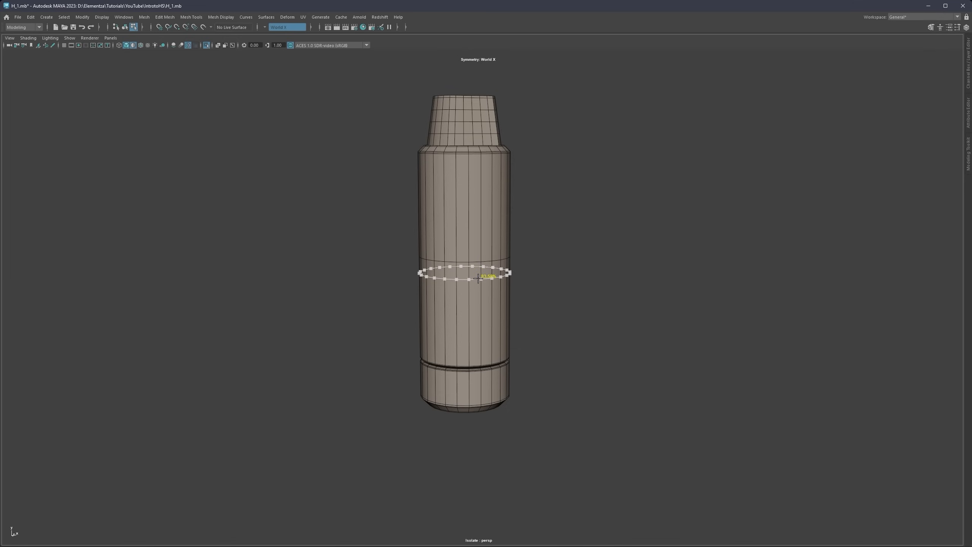
pyautogui.hotkey('ctrl', 'z')
pyautogui.click(469, 253)
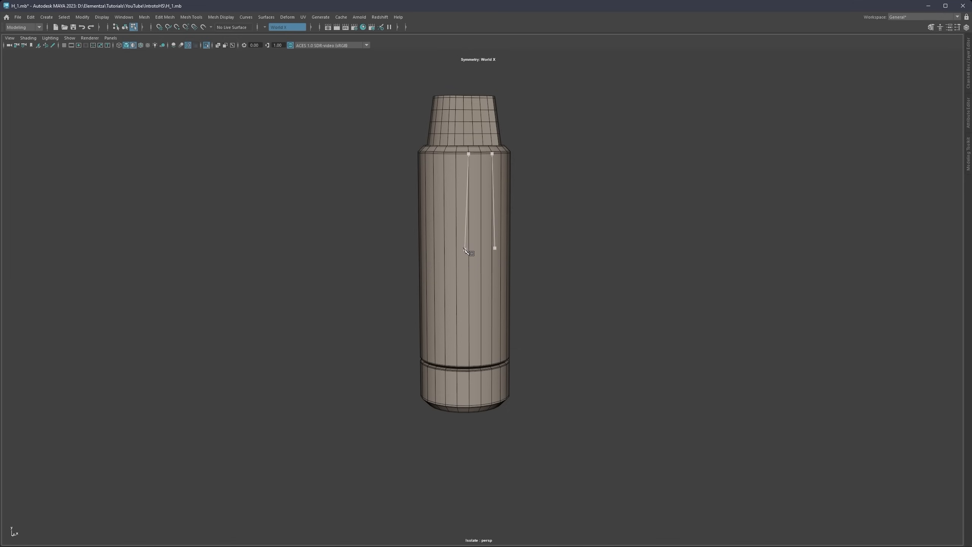
pyautogui.moveTo(454, 252); pyautogui.dragTo(440, 233, button='right')
# Step: Insert seven evenly spaced horizontal edge loops around the cylinder's body between the top rim and the lower groove with Multi-Cut
pyautogui.keyDown('shift'); pyautogui.rightClick(486, 233); pyautogui.keyUp('shift')
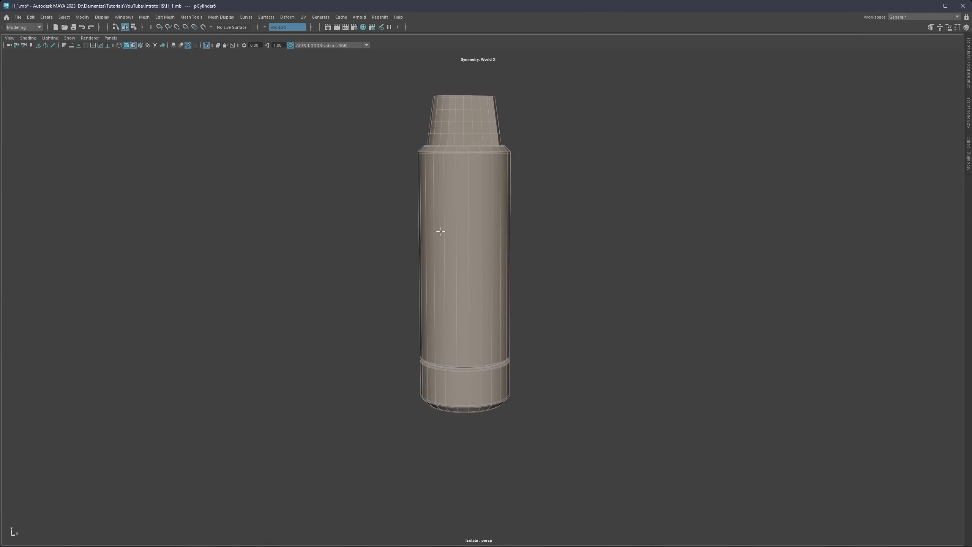
pyautogui.press('ctrl')
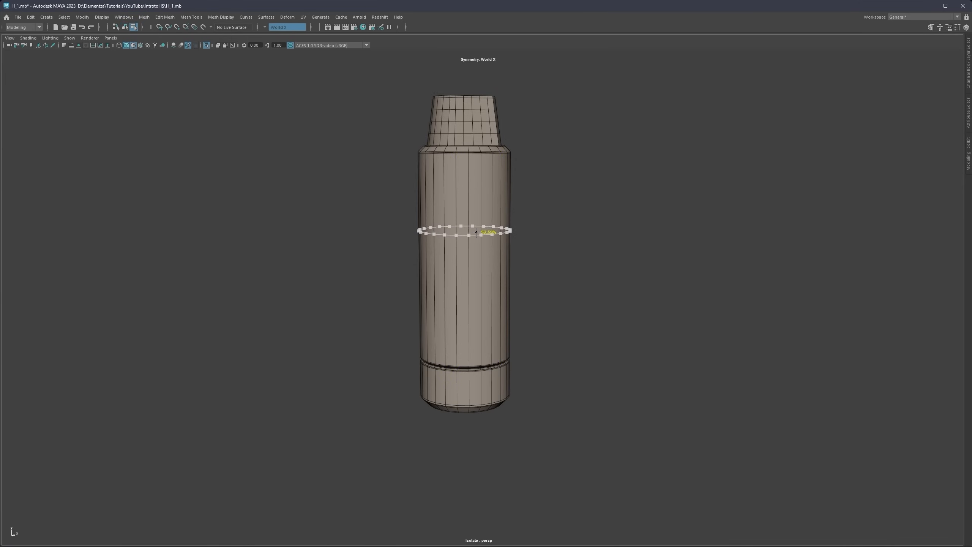
pyautogui.keyDown('ctrl'); pyautogui.middleClick(473, 240); pyautogui.keyUp('ctrl')
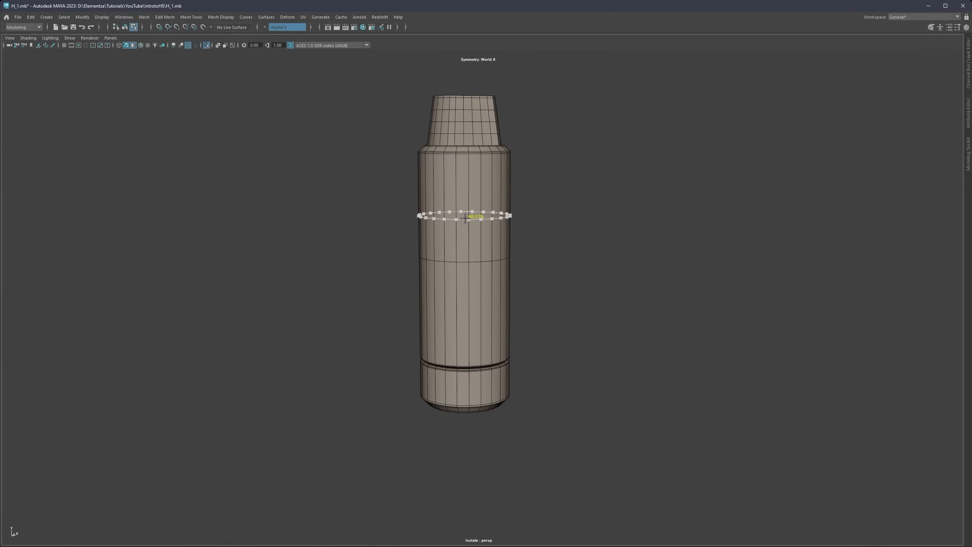
pyautogui.keyDown('ctrl'); pyautogui.middleClick(470, 221); pyautogui.keyUp('ctrl')
pyautogui.keyDown('ctrl'); pyautogui.middleClick(471, 187); pyautogui.keyUp('ctrl')
pyautogui.keyDown('ctrl'); pyautogui.middleClick(471, 231); pyautogui.keyUp('ctrl')
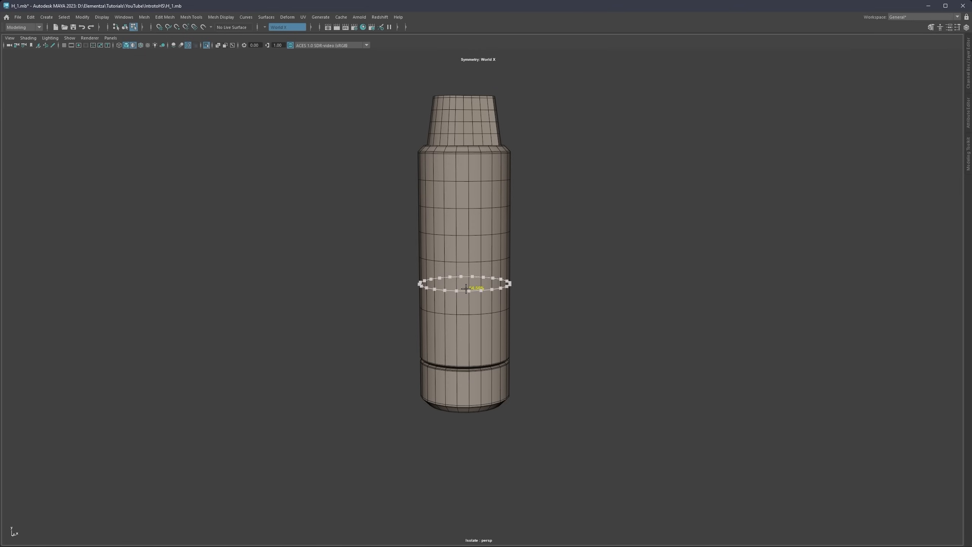
pyautogui.keyDown('ctrl'); pyautogui.middleClick(478, 339); pyautogui.keyUp('ctrl')
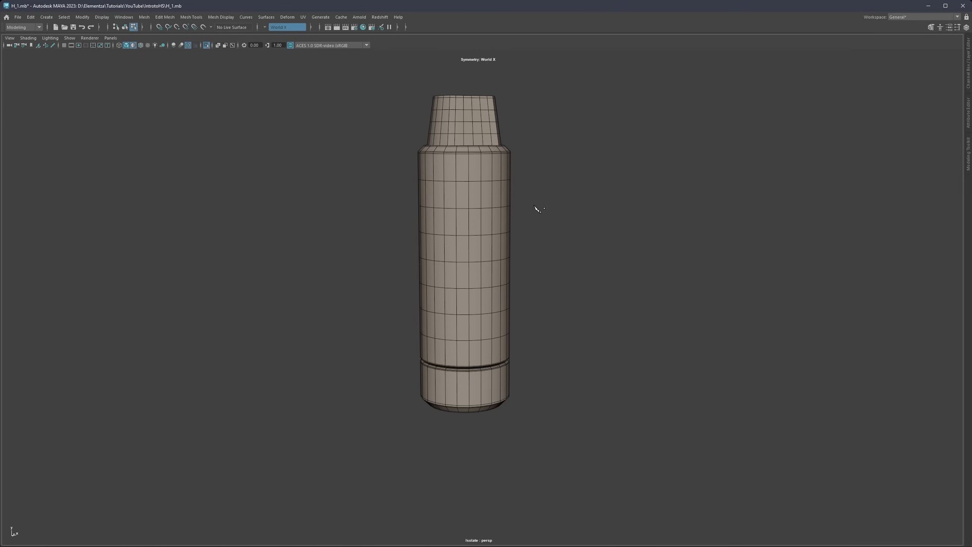
# Step: Halve each of the body's horizontal bands above the groove with a centered edge loop to form near-square faces
pyautogui.moveTo(460, 205)
pyautogui.keyDown('alt'); pyautogui.mouseDown()
pyautogui.moveTo(417, 204)
pyautogui.moveTo(472, 209)
pyautogui.moveTo(449, 202)
pyautogui.mouseUp(); pyautogui.keyUp('alt')
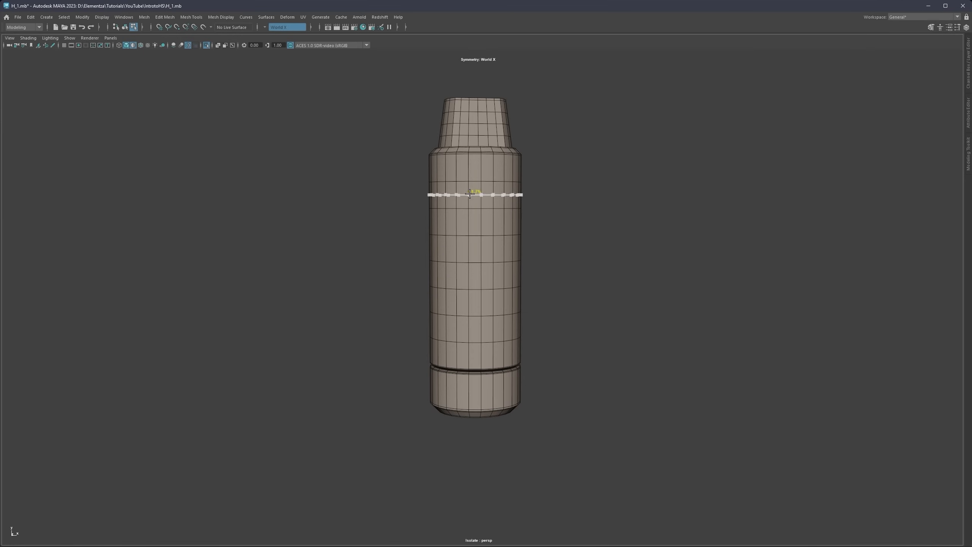
pyautogui.keyDown('ctrl'); pyautogui.middleClick(470, 194); pyautogui.keyUp('ctrl')
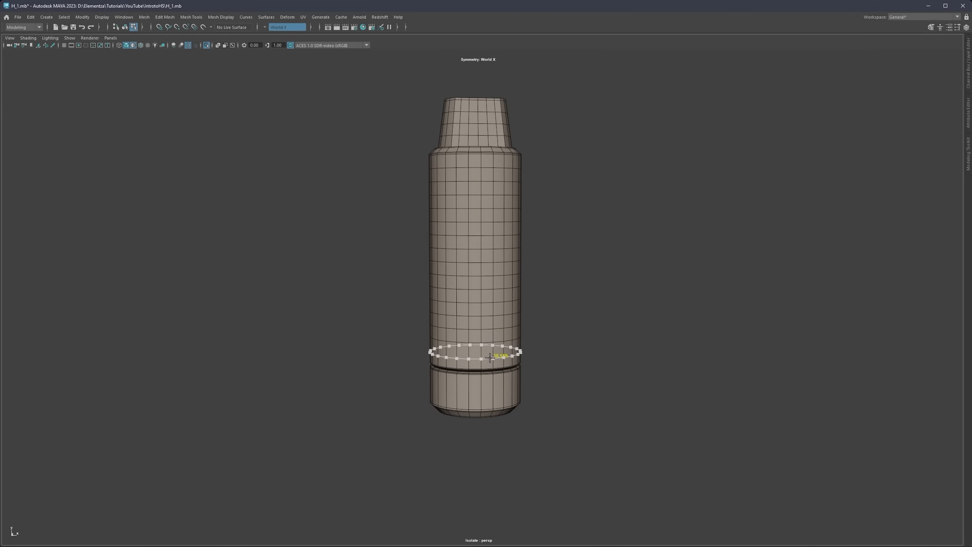
pyautogui.press('q')
pyautogui.scroll(3, 482, 215)
pyautogui.click(476, 216)
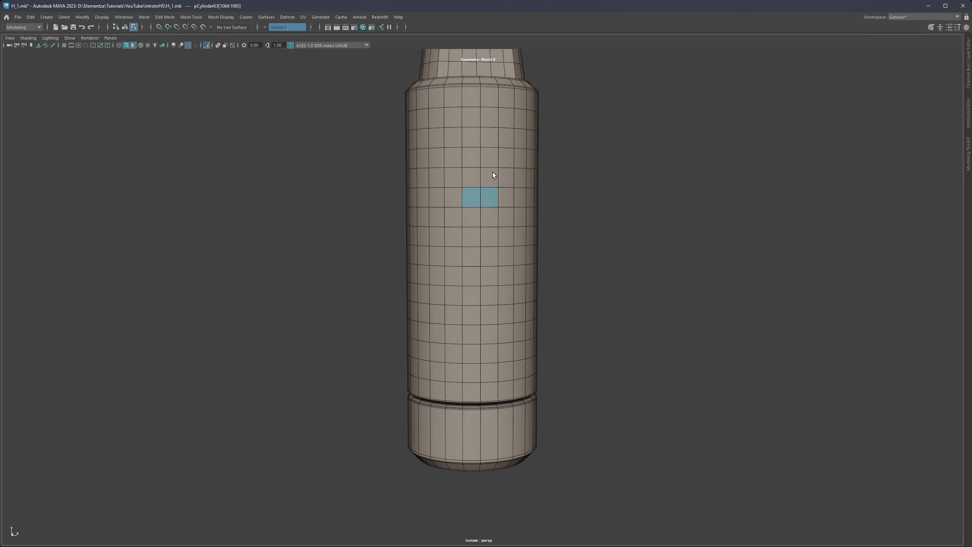
# Step: Insert three centered edge loops around the section below the groove, splitting it into four even bands
pyautogui.scroll(-3, 493, 172)
pyautogui.moveTo(474, 191)
pyautogui.keyDown('alt'); pyautogui.mouseDown()
pyautogui.moveTo(465, 213)
pyautogui.moveTo(460, 191)
pyautogui.mouseUp(); pyautogui.keyUp('alt')
pyautogui.scroll(-2, 474, 243)
pyautogui.keyDown('alt'); pyautogui.moveTo(479, 285); pyautogui.dragTo(452, 230, button='middle'); pyautogui.keyUp('alt')
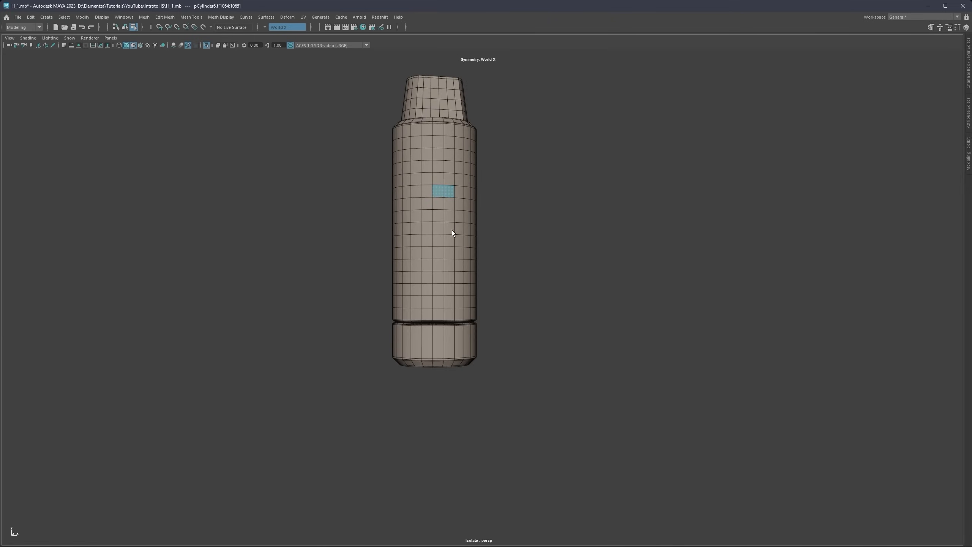
pyautogui.scroll(3, 461, 285)
pyautogui.keyDown('ctrl'); pyautogui.middleClick(419, 368); pyautogui.keyUp('ctrl')
pyautogui.keyDown('ctrl'); pyautogui.middleClick(419, 357); pyautogui.keyUp('ctrl')
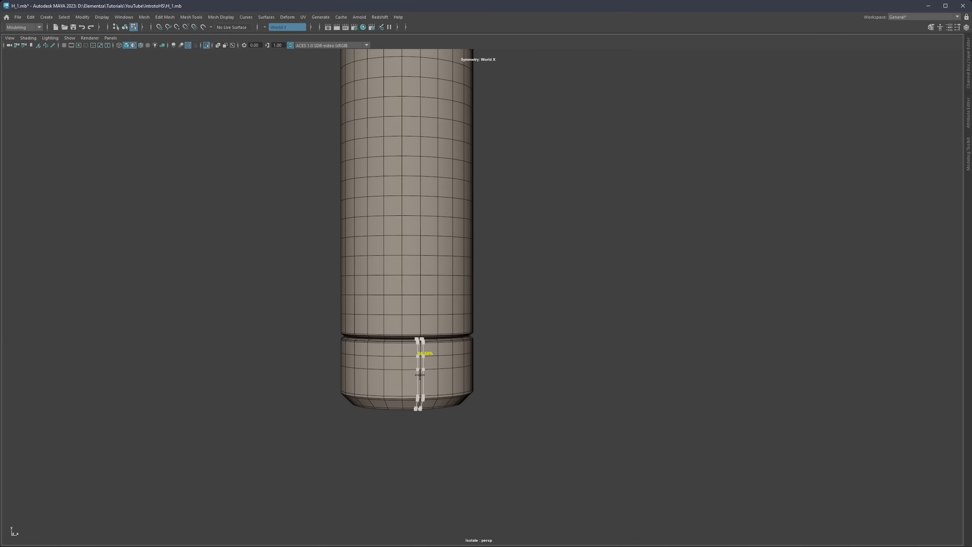
pyautogui.keyDown('ctrl'); pyautogui.middleClick(420, 383); pyautogui.keyUp('ctrl')
# Step: End the cylinder's isolation and compare the body's new loop spacing with the reference model's side slots
pyautogui.scroll(-3, 440, 291)
pyautogui.keyDown('alt'); pyautogui.moveTo(411, 259); pyautogui.dragTo(438, 329, button='middle'); pyautogui.keyUp('alt')
pyautogui.keyDown('alt'); pyautogui.moveTo(440, 276); pyautogui.dragTo(447, 281); pyautogui.keyUp('alt')
pyautogui.scroll(-3, 464, 234)
pyautogui.keyDown('alt'); pyautogui.moveTo(459, 212); pyautogui.dragTo(456, 218, button='middle'); pyautogui.keyUp('alt')
pyautogui.keyDown('alt'); pyautogui.moveTo(457, 218); pyautogui.dragTo(455, 240); pyautogui.keyUp('alt')
pyautogui.hotkey('ctrl', '1')
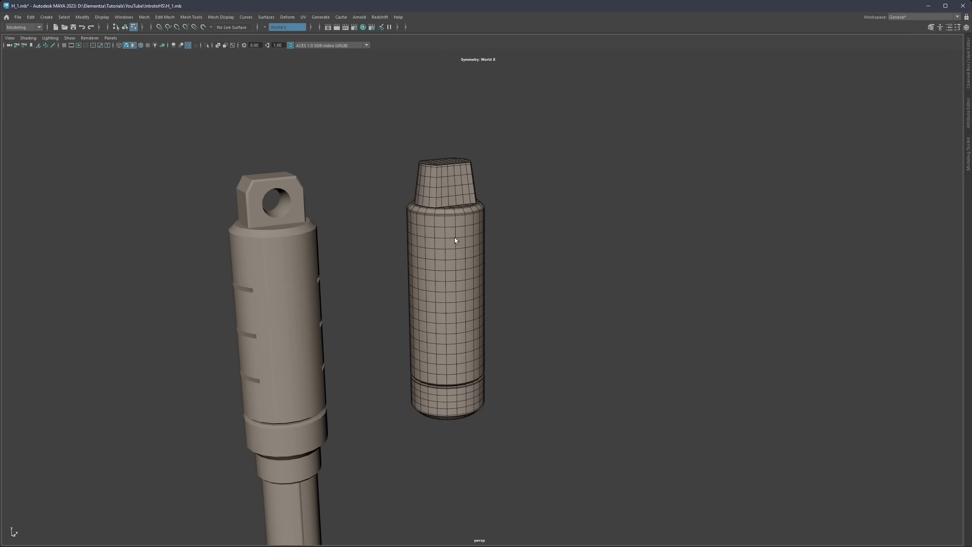
pyautogui.keyDown('alt'); pyautogui.moveTo(302, 304); pyautogui.dragTo(346, 266, button='middle'); pyautogui.keyUp('alt')
pyautogui.scroll(4, 347, 265)
pyautogui.keyDown('alt'); pyautogui.moveTo(346, 265); pyautogui.dragTo(368, 222); pyautogui.keyUp('alt')
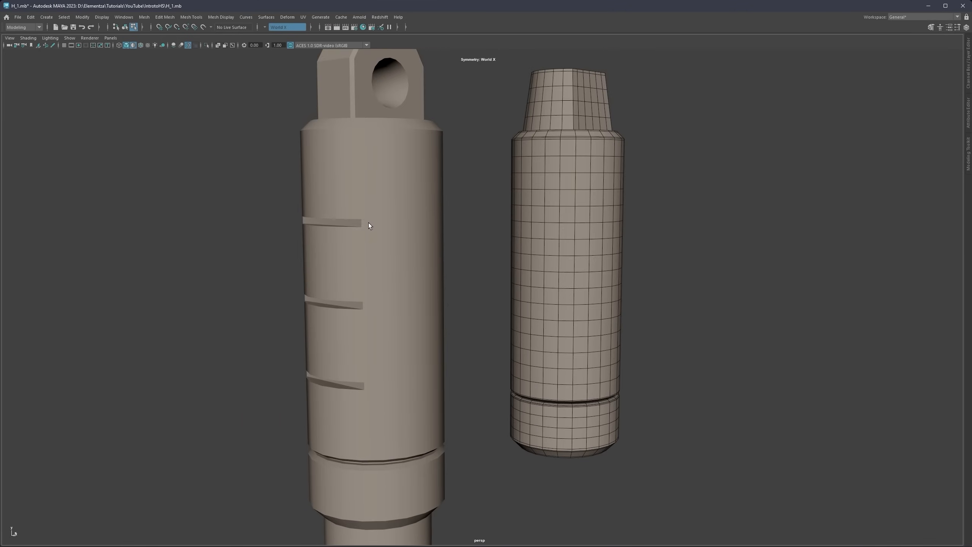
pyautogui.scroll(2, 509, 225)
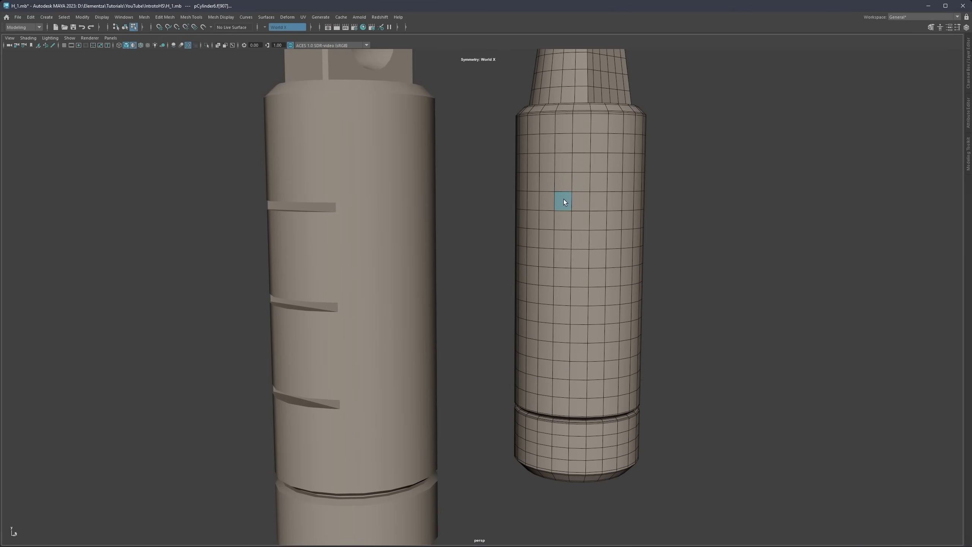
# Step: Try out a side slot's placement by selecting a short horizontal row of body faces, and clear the selection
pyautogui.doubleClick(549, 201)
pyautogui.click(574, 206)
pyautogui.keyDown('shift'); pyautogui.click(547, 199); pyautogui.keyUp('shift')
pyautogui.keyDown('shift'); pyautogui.click(534, 199); pyautogui.keyUp('shift')
pyautogui.scroll(-3, 535, 199)
pyautogui.keyDown('alt'); pyautogui.moveTo(541, 209); pyautogui.dragTo(535, 222); pyautogui.keyUp('alt')
pyautogui.scroll(2, 541, 207)
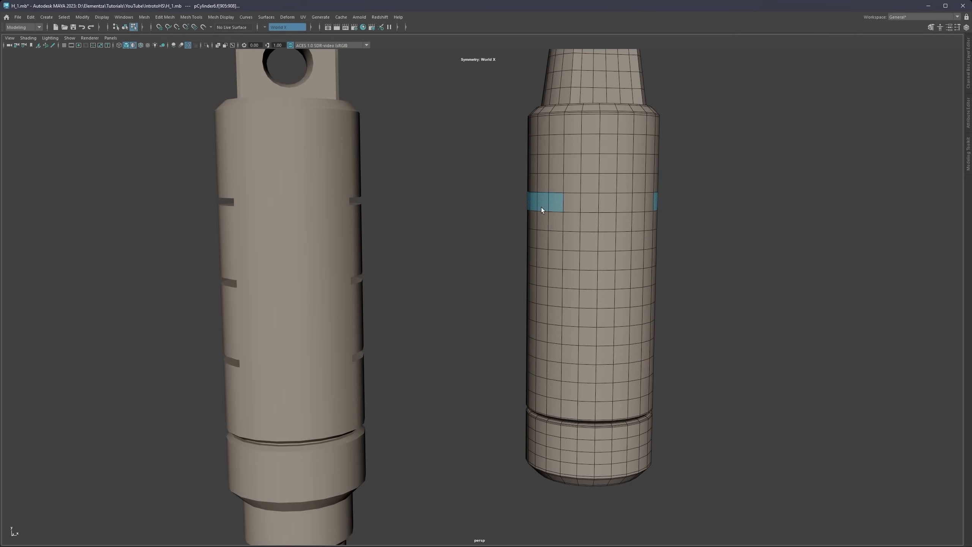
pyautogui.keyDown('alt'); pyautogui.moveTo(558, 187); pyautogui.dragTo(507, 293, button='middle'); pyautogui.keyUp('alt')
pyautogui.keyDown('alt'); pyautogui.moveTo(515, 222); pyautogui.dragTo(544, 246); pyautogui.keyUp('alt')
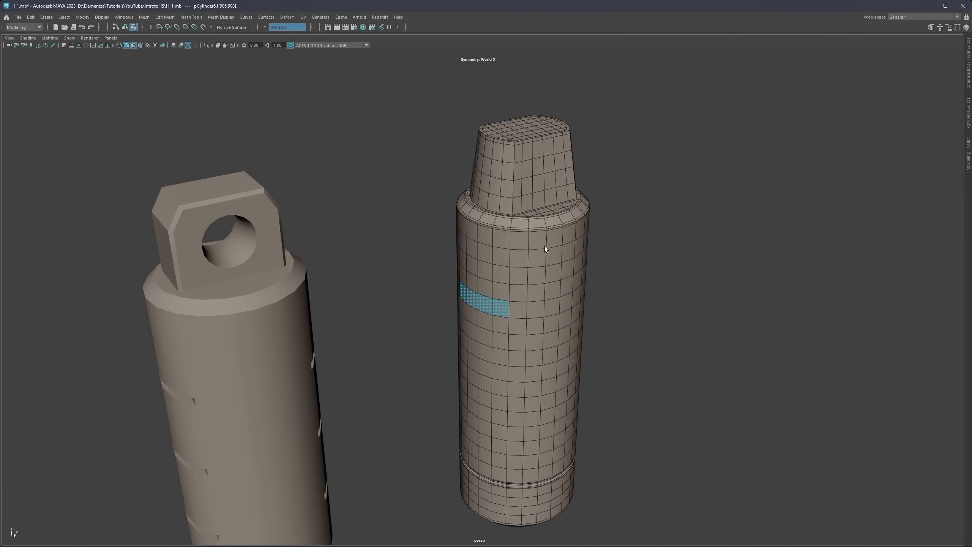
pyautogui.scroll(-2, 545, 246)
pyautogui.keyDown('alt'); pyautogui.moveTo(519, 264); pyautogui.dragTo(501, 206, button='middle'); pyautogui.keyUp('alt')
pyautogui.scroll(2, 492, 240)
pyautogui.press('F10')
pyautogui.click(516, 219)
pyautogui.scroll(-3, 516, 219)
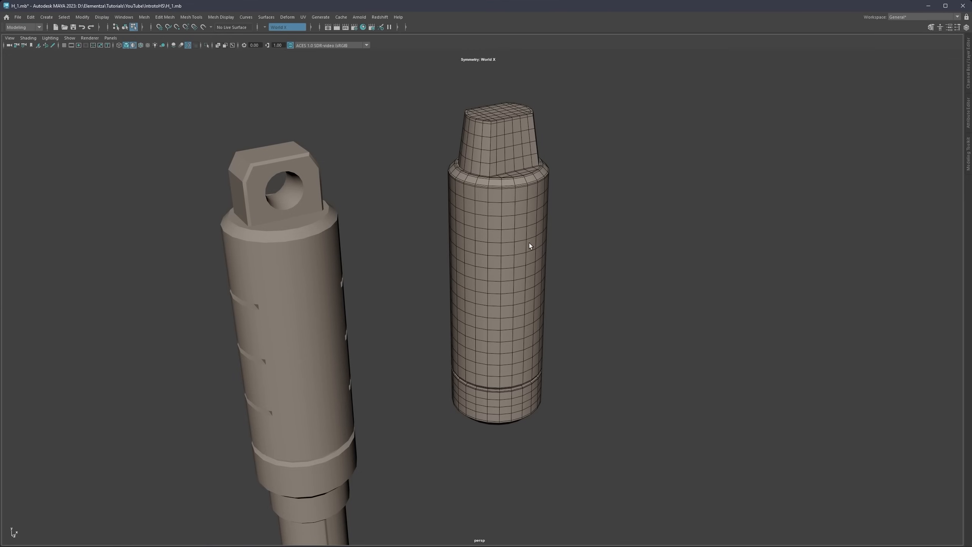
# Step: Compare the evenly gridded cylinder with the full reference model, from its top lug down to its lower lug
pyautogui.keyDown('alt'); pyautogui.moveTo(513, 242); pyautogui.dragTo(506, 224, button='middle'); pyautogui.keyUp('alt')
pyautogui.keyDown('alt'); pyautogui.moveTo(507, 224); pyautogui.dragTo(492, 207); pyautogui.keyUp('alt')
pyautogui.keyDown('alt'); pyautogui.moveTo(500, 179); pyautogui.dragTo(488, 266, button='middle'); pyautogui.keyUp('alt')
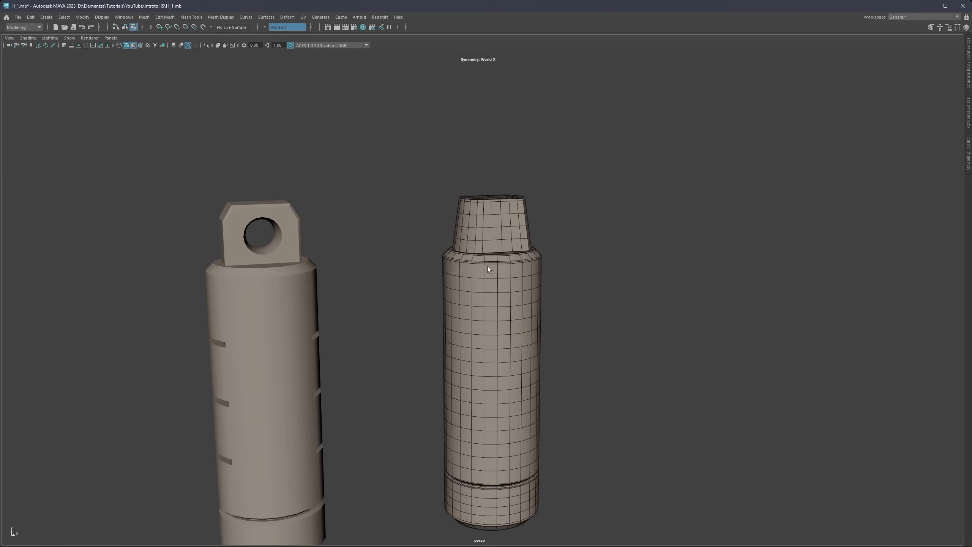
pyautogui.keyDown('alt'); pyautogui.moveTo(489, 347); pyautogui.dragTo(491, 259, button='middle'); pyautogui.keyUp('alt')
pyautogui.keyDown('alt'); pyautogui.moveTo(491, 205); pyautogui.dragTo(493, 273, button='middle'); pyautogui.keyUp('alt')
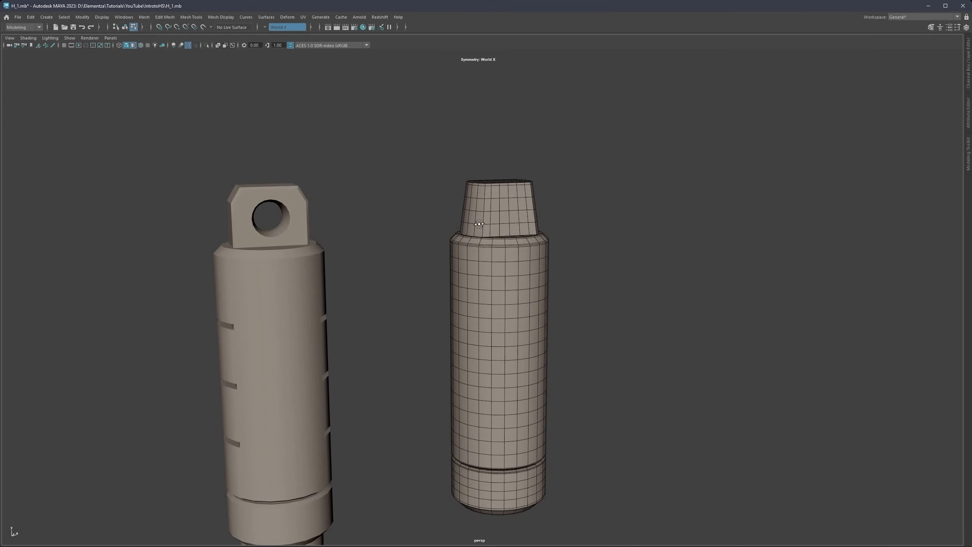
pyautogui.moveTo(479, 224)
pyautogui.keyDown('alt'); pyautogui.mouseDown()
pyautogui.moveTo(445, 239)
pyautogui.moveTo(471, 229)
pyautogui.mouseUp(); pyautogui.keyUp('alt')
pyautogui.keyDown('alt'); pyautogui.moveTo(513, 304); pyautogui.dragTo(526, 268, button='middle'); pyautogui.keyUp('alt')
pyautogui.scroll(-2, 524, 237)
pyautogui.scroll(-2, 526, 268)
pyautogui.keyDown('alt'); pyautogui.moveTo(526, 268); pyautogui.dragTo(508, 281); pyautogui.keyUp('alt')
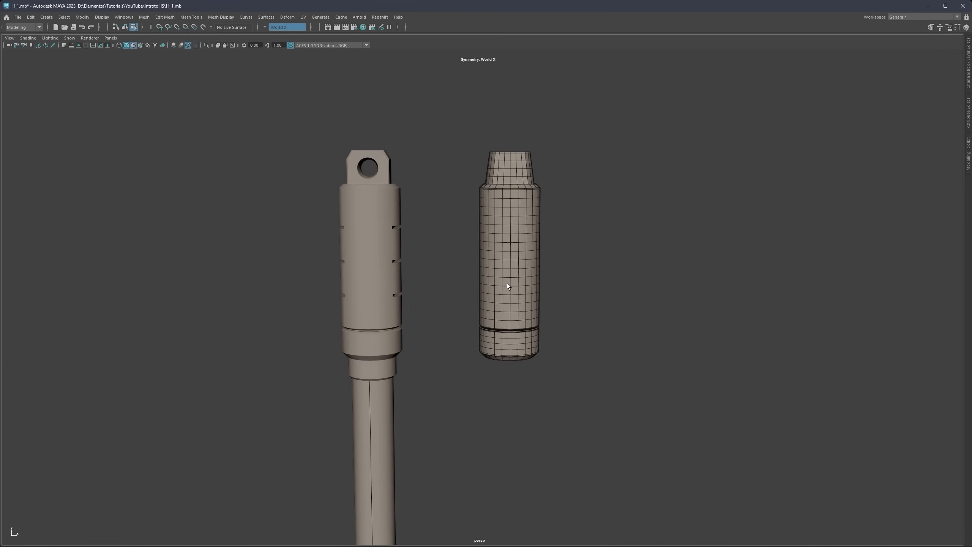
pyautogui.keyDown('alt'); pyautogui.moveTo(507, 283); pyautogui.dragTo(507, 202, button='middle'); pyautogui.keyUp('alt')
pyautogui.scroll(-2, 513, 244)
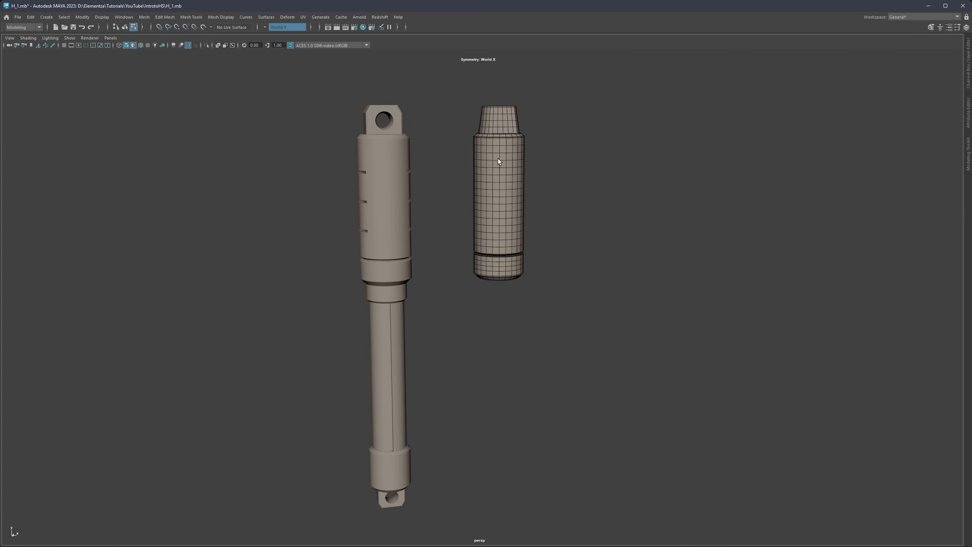
pyautogui.keyDown('alt'); pyautogui.moveTo(497, 160); pyautogui.dragTo(497, 157); pyautogui.keyUp('alt')
pyautogui.keyDown('alt'); pyautogui.moveTo(492, 156); pyautogui.dragTo(512, 159); pyautogui.keyUp('alt')
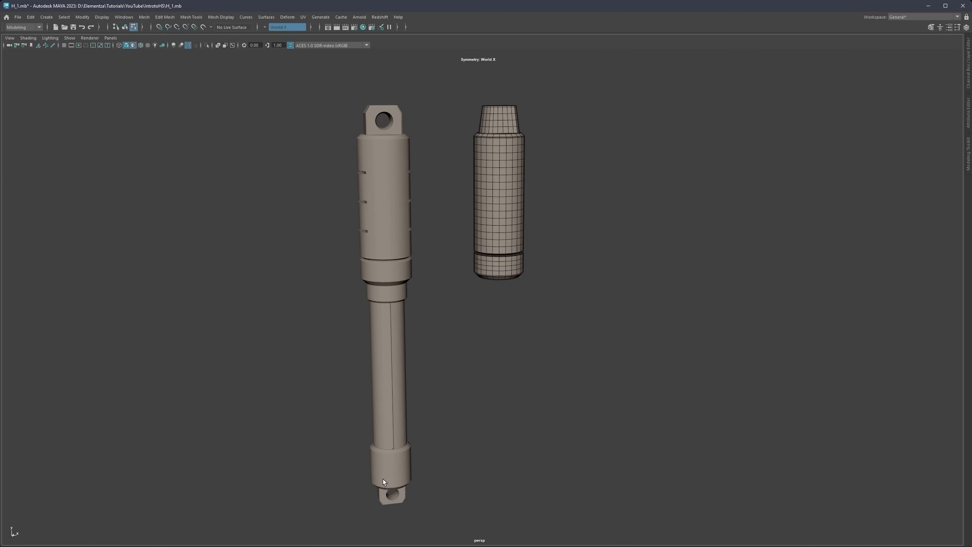
pyautogui.keyDown('alt'); pyautogui.moveTo(491, 143); pyautogui.dragTo(492, 147, button='middle'); pyautogui.keyUp('alt')
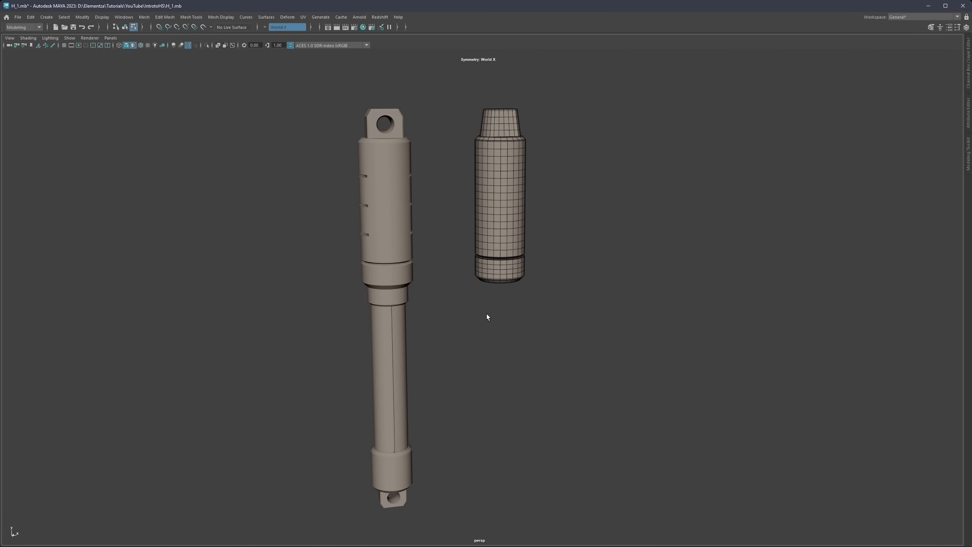
# Step: Examine the cylinder's lug block and body mesh against the reference's holed lug, beveled rim and side slots
pyautogui.keyDown('alt'); pyautogui.moveTo(399, 284); pyautogui.dragTo(401, 302); pyautogui.keyUp('alt')
pyautogui.keyDown('alt'); pyautogui.moveTo(458, 226); pyautogui.dragTo(519, 213); pyautogui.keyUp('alt')
pyautogui.moveTo(519, 213)
pyautogui.keyDown('alt'); pyautogui.mouseDown(button='middle')
pyautogui.moveTo(525, 193)
pyautogui.moveTo(528, 209)
pyautogui.mouseUp(button='middle'); pyautogui.keyUp('alt')
pyautogui.keyDown('alt'); pyautogui.moveTo(528, 209); pyautogui.dragTo(506, 195); pyautogui.keyUp('alt')
pyautogui.scroll(4, 506, 193)
pyautogui.keyDown('alt'); pyautogui.moveTo(517, 166); pyautogui.dragTo(504, 193, button='middle'); pyautogui.keyUp('alt')
pyautogui.keyDown('alt'); pyautogui.moveTo(505, 193); pyautogui.dragTo(492, 167); pyautogui.keyUp('alt')
pyautogui.scroll(3, 481, 168)
pyautogui.keyDown('alt'); pyautogui.moveTo(480, 166); pyautogui.dragTo(506, 187, button='middle'); pyautogui.keyUp('alt')
pyautogui.scroll(-4, 498, 220)
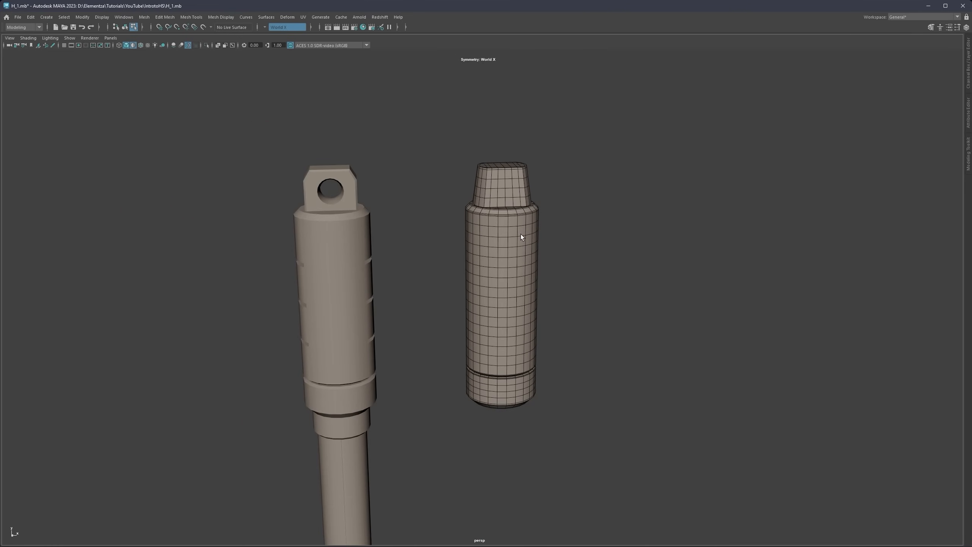
pyautogui.keyDown('alt'); pyautogui.moveTo(510, 259); pyautogui.dragTo(500, 246); pyautogui.keyUp('alt')
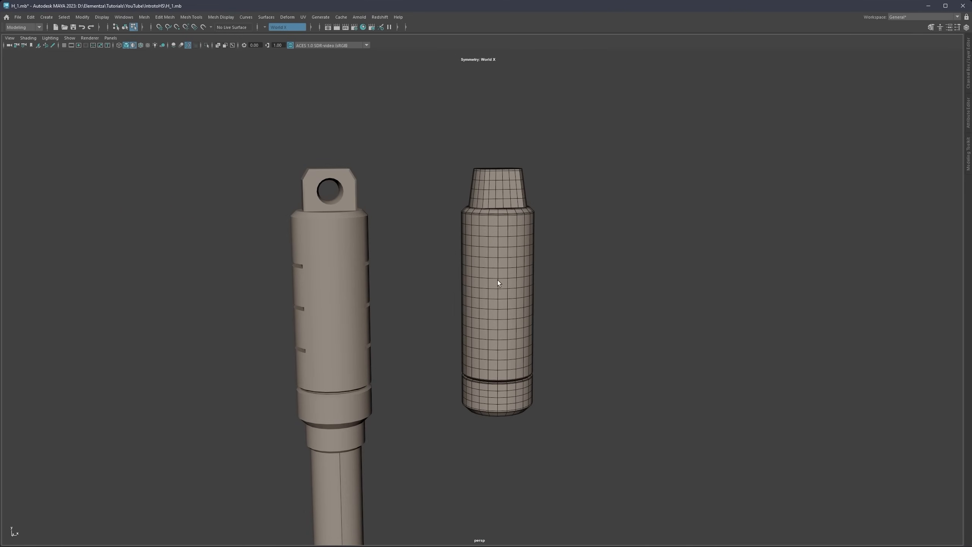
pyautogui.keyDown('alt'); pyautogui.moveTo(498, 283); pyautogui.dragTo(546, 251, button='middle'); pyautogui.keyUp('alt')
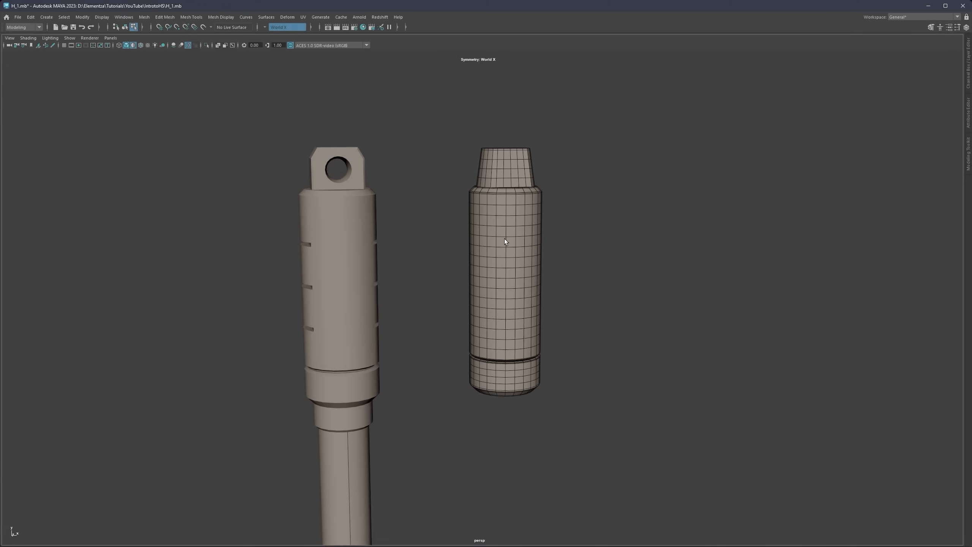
pyautogui.keyDown('alt'); pyautogui.moveTo(504, 238); pyautogui.dragTo(476, 177); pyautogui.keyUp('alt')
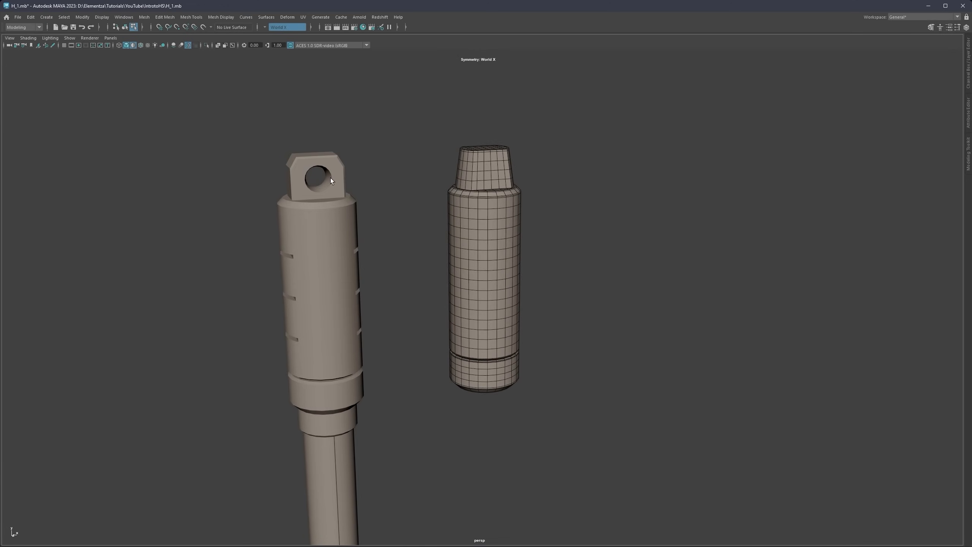
pyautogui.keyDown('alt'); pyautogui.moveTo(309, 158); pyautogui.dragTo(296, 163); pyautogui.keyUp('alt')
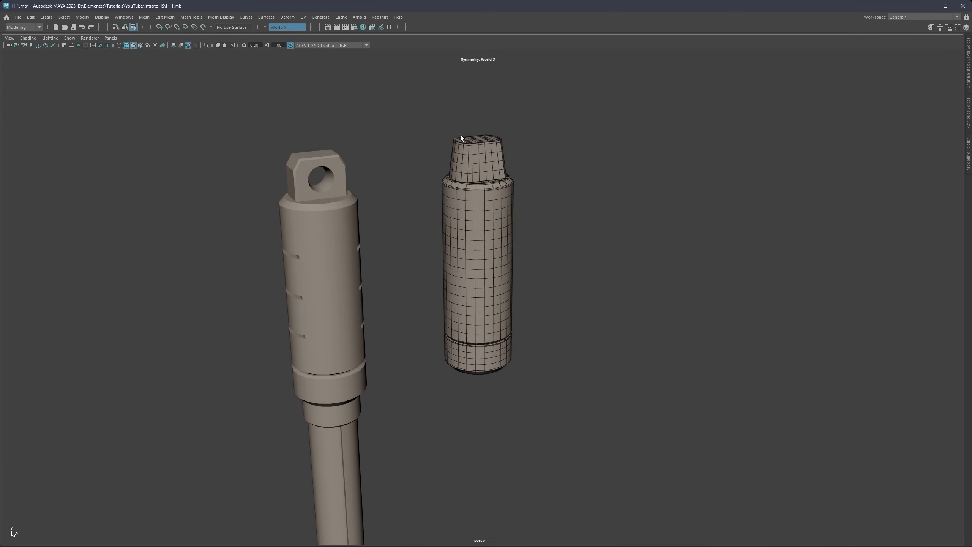
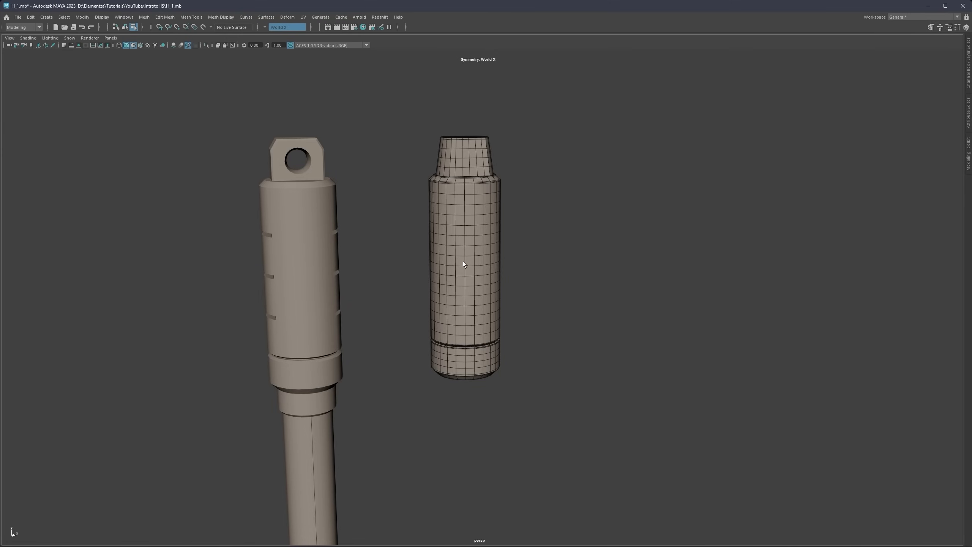
pyautogui.keyDown('alt'); pyautogui.moveTo(320, 247); pyautogui.dragTo(416, 237, button='middle'); pyautogui.keyUp('alt')
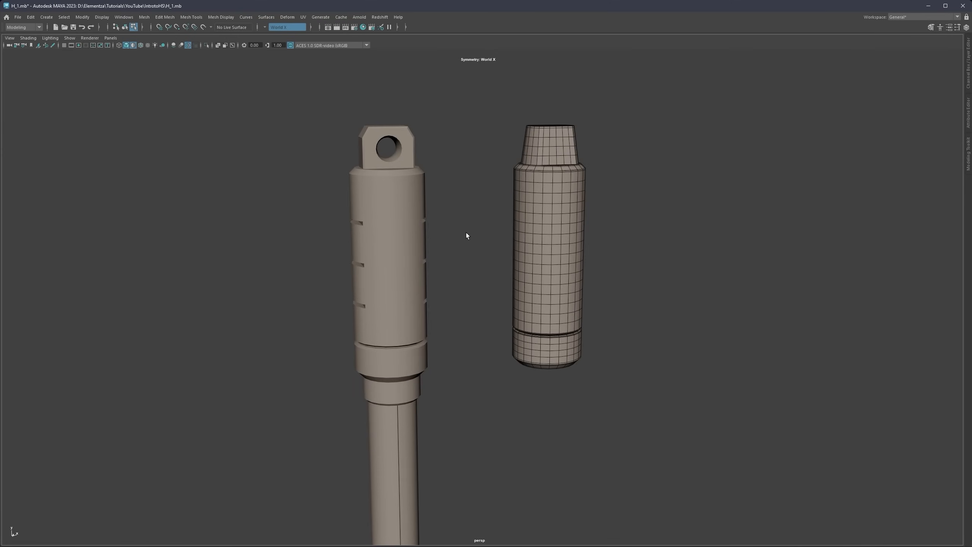
# Step: Compare the gridded cylinder with the reference's side slots, and isolate the cylinder with its faces available for selection
pyautogui.keyDown('alt'); pyautogui.moveTo(394, 209); pyautogui.dragTo(404, 207); pyautogui.keyUp('alt')
pyautogui.scroll(2, 359, 222)
pyautogui.keyDown('alt'); pyautogui.moveTo(359, 222); pyautogui.dragTo(415, 214, button='middle'); pyautogui.keyUp('alt')
pyautogui.scroll(-1, 407, 205)
pyautogui.keyDown('alt'); pyautogui.moveTo(408, 206); pyautogui.dragTo(418, 228); pyautogui.keyUp('alt')
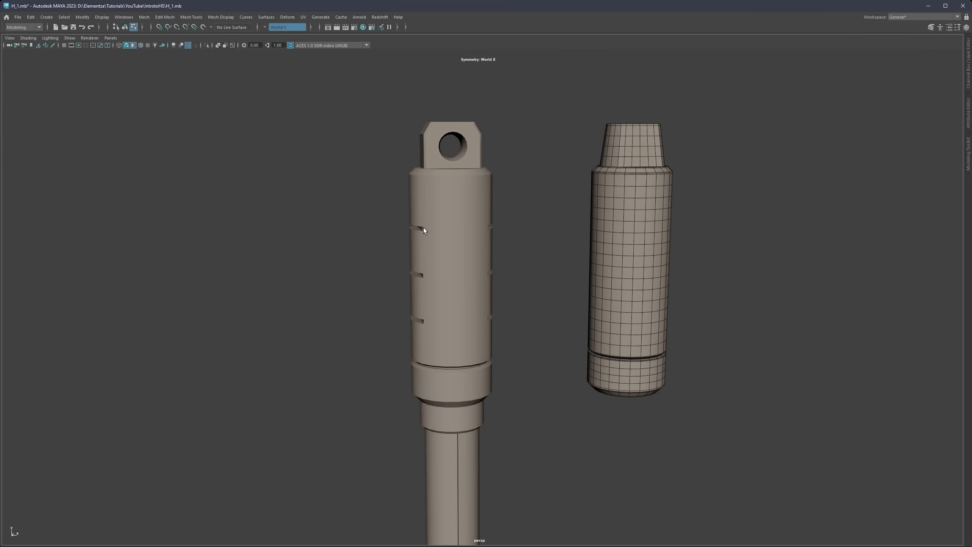
pyautogui.keyDown('alt'); pyautogui.moveTo(628, 239); pyautogui.dragTo(532, 234, button='middle'); pyautogui.keyUp('alt')
pyautogui.scroll(2, 532, 234)
pyautogui.click(517, 231)
pyautogui.moveTo(517, 231); pyautogui.dragTo(498, 220, button='right')
pyautogui.hotkey('ctrl', '1')
pyautogui.scroll(4, 514, 217)
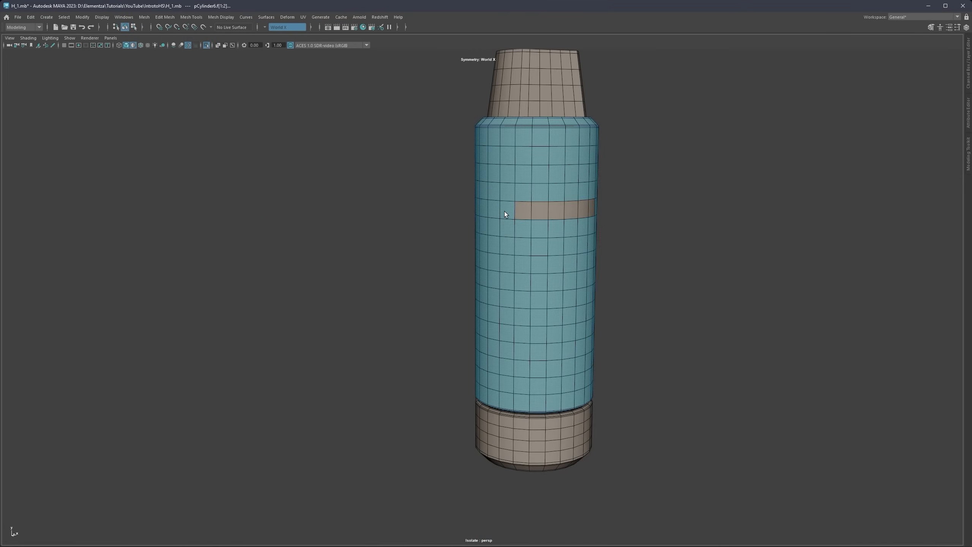
# Step: Select a horizontal row of faces partway around the upper body as the first side slot's outline
pyautogui.click(508, 211)
pyautogui.keyDown('alt'); pyautogui.moveTo(515, 212); pyautogui.dragTo(424, 203); pyautogui.keyUp('alt')
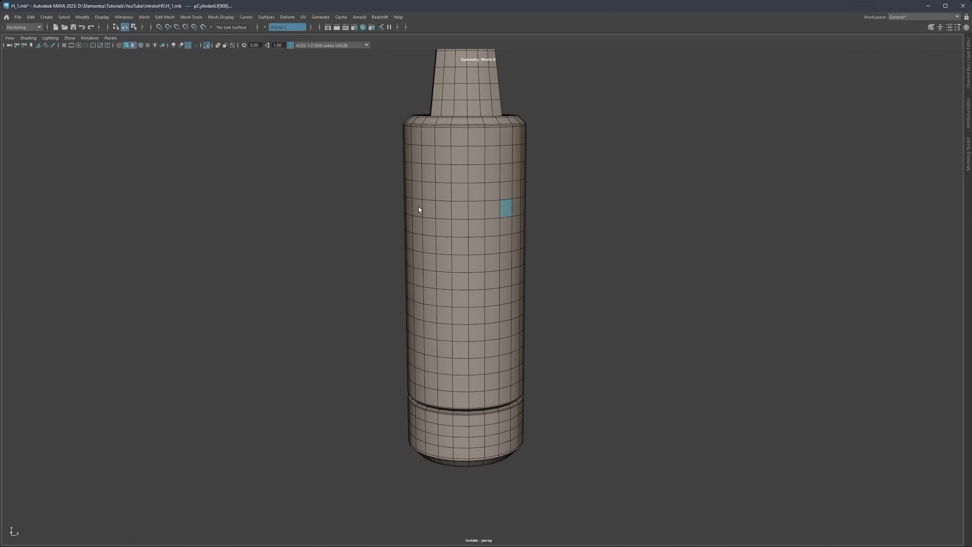
pyautogui.keyDown('shift'); pyautogui.doubleClick(418, 207); pyautogui.keyUp('shift')
pyautogui.keyDown('alt'); pyautogui.moveTo(532, 210); pyautogui.dragTo(489, 203); pyautogui.keyUp('alt')
pyautogui.keyDown('shift'); pyautogui.click(519, 210); pyautogui.keyUp('shift')
pyautogui.scroll(5, 489, 207)
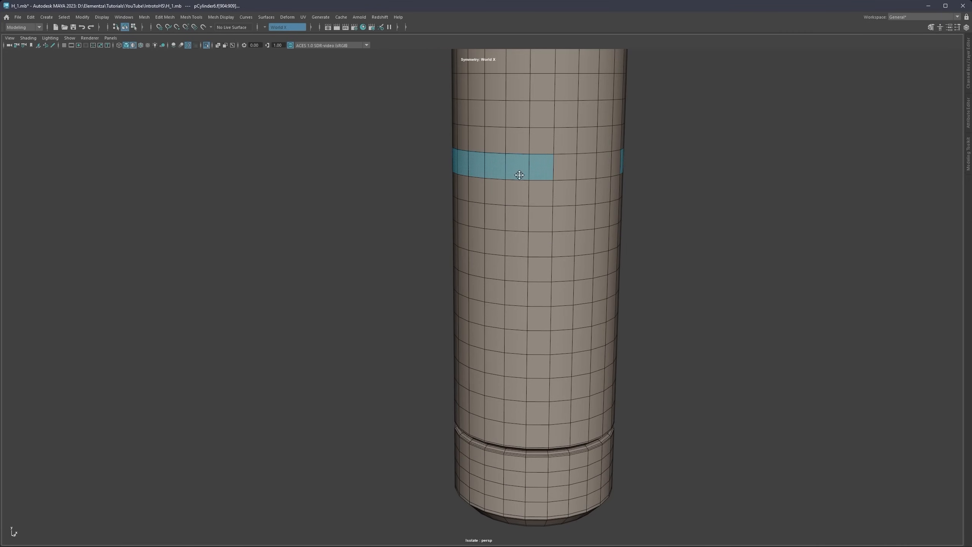
# Step: Extrude the selected row of faces with an offset of 0.136, and delete the inner faces to open the slot
pyautogui.keyDown('shift'); pyautogui.moveTo(468, 220); pyautogui.dragTo(467, 243, button='right'); pyautogui.keyUp('shift')
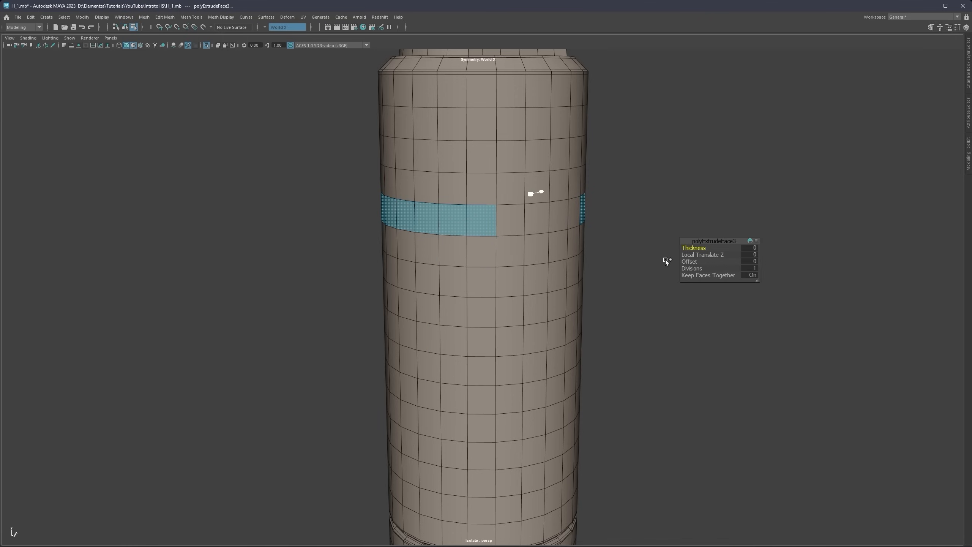
pyautogui.moveTo(689, 262); pyautogui.dragTo(736, 254)
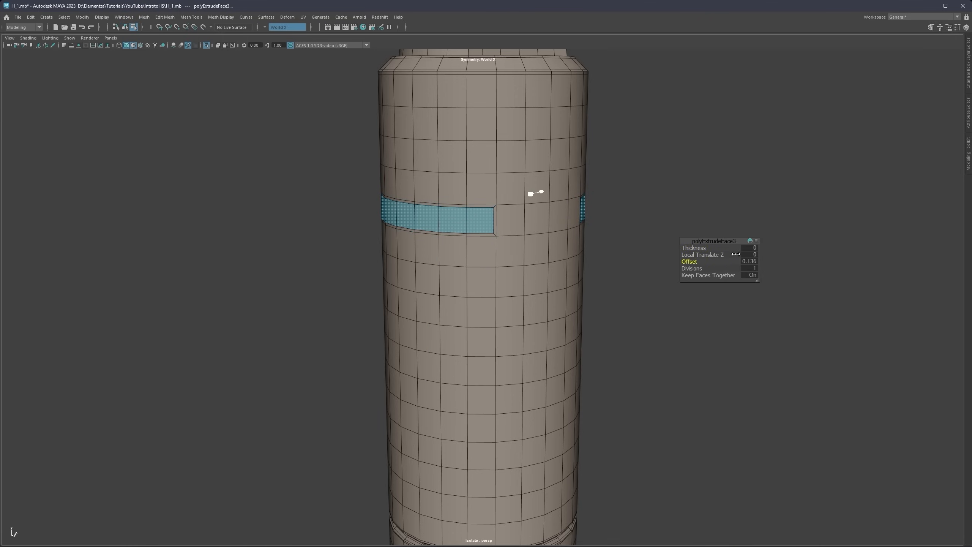
pyautogui.press('Delete')
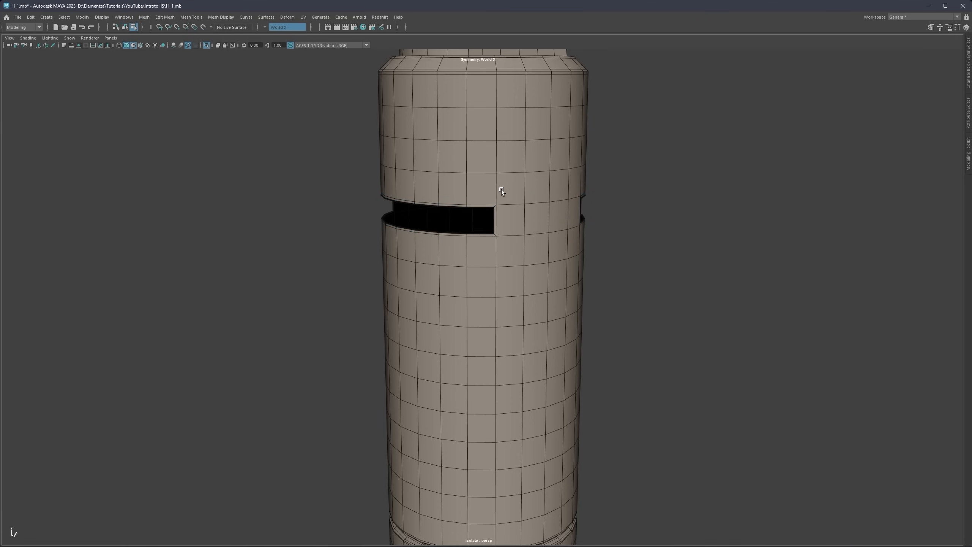
# Step: Bridge the two vertical end edges of the slot opening to form its flat back wall
pyautogui.keyDown('alt'); pyautogui.moveTo(502, 189); pyautogui.dragTo(511, 237, button='middle'); pyautogui.keyUp('alt')
pyautogui.scroll(2, 511, 237)
pyautogui.moveTo(512, 251); pyautogui.dragTo(511, 233, button='right')
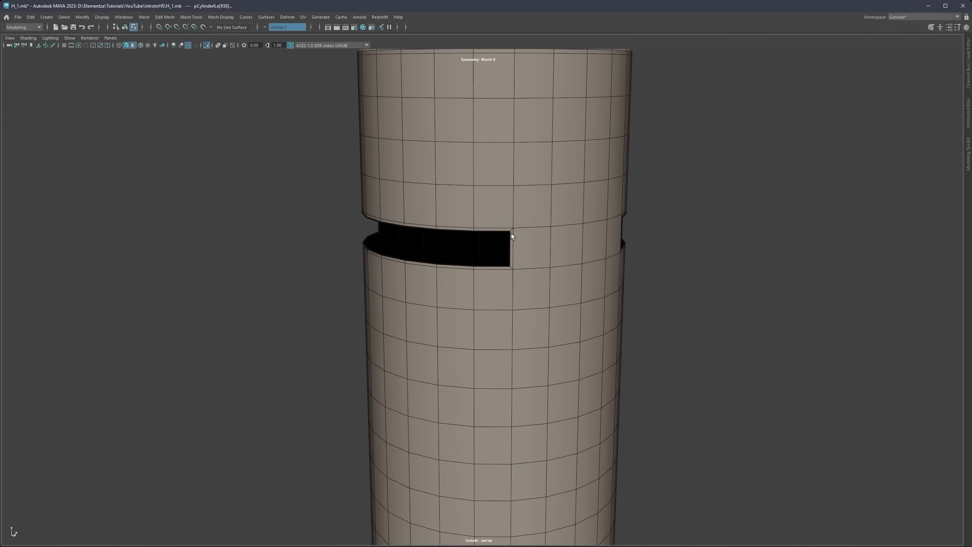
pyautogui.click(511, 244)
pyautogui.keyDown('alt'); pyautogui.moveTo(512, 243); pyautogui.dragTo(554, 221); pyautogui.keyUp('alt')
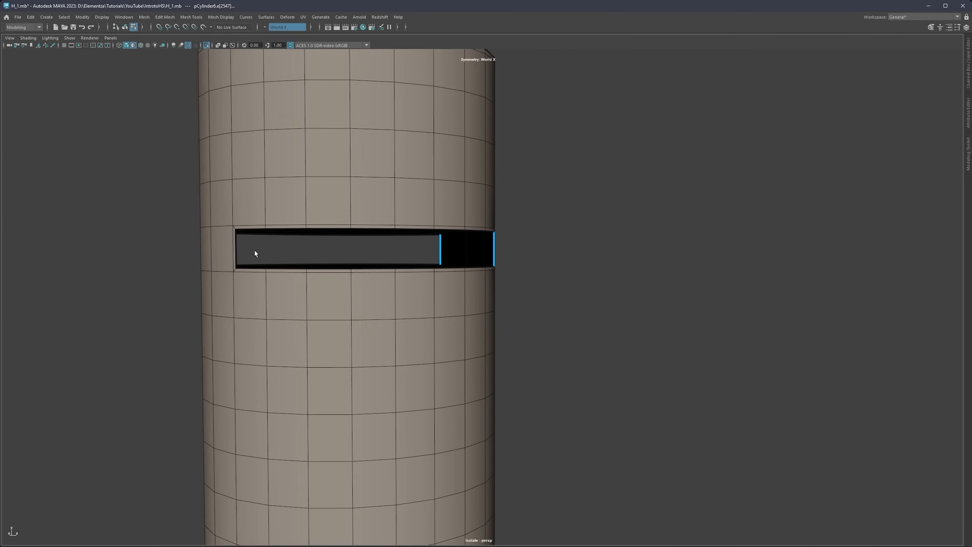
pyautogui.keyDown('alt'); pyautogui.moveTo(419, 187); pyautogui.dragTo(458, 214); pyautogui.keyUp('alt')
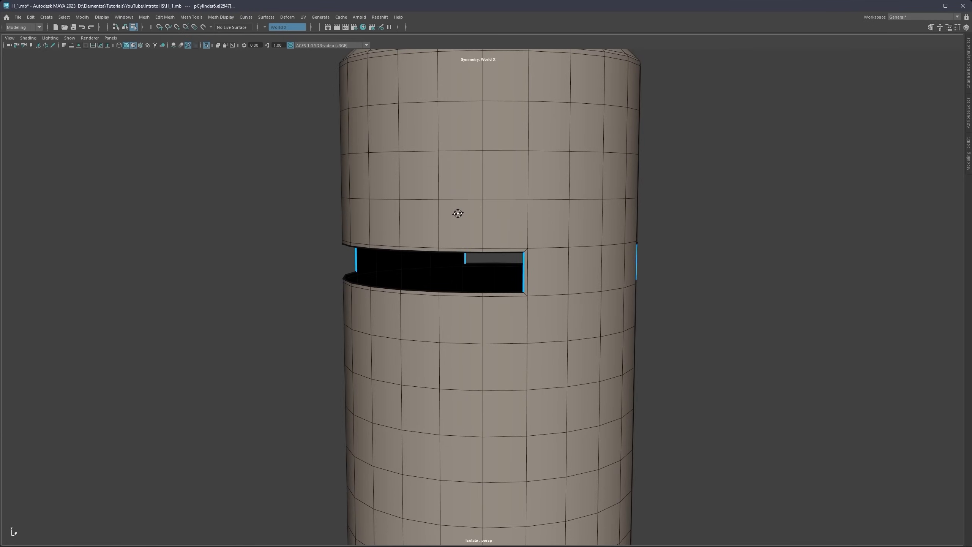
pyautogui.click(523, 273)
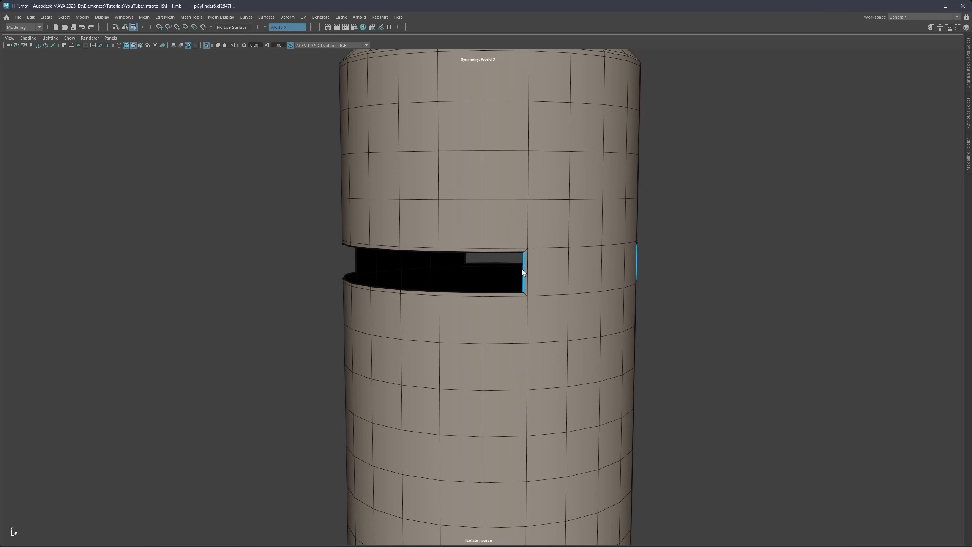
pyautogui.keyDown('shift'); pyautogui.click(356, 261); pyautogui.keyUp('shift')
pyautogui.keyDown('shift'); pyautogui.rightClick(433, 206); pyautogui.keyUp('shift')
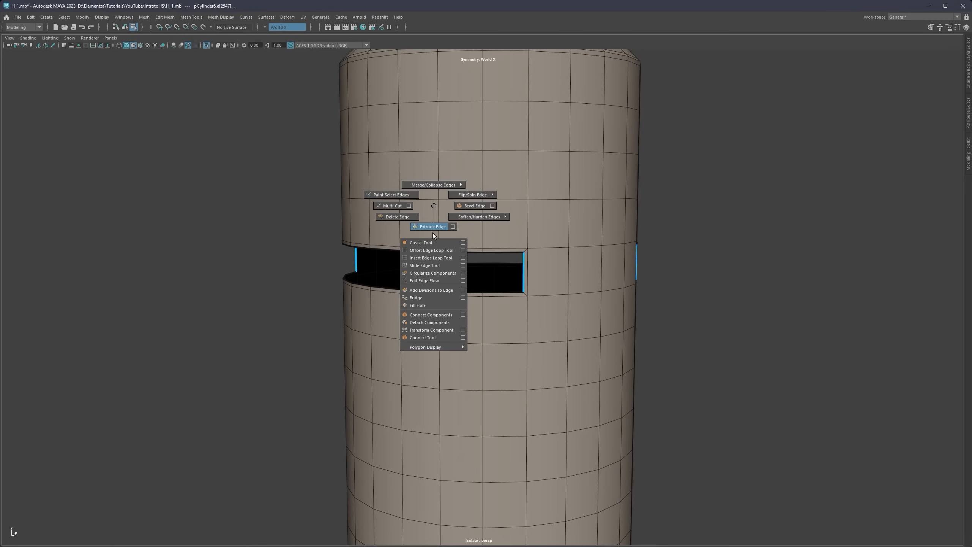
pyautogui.click(424, 297)
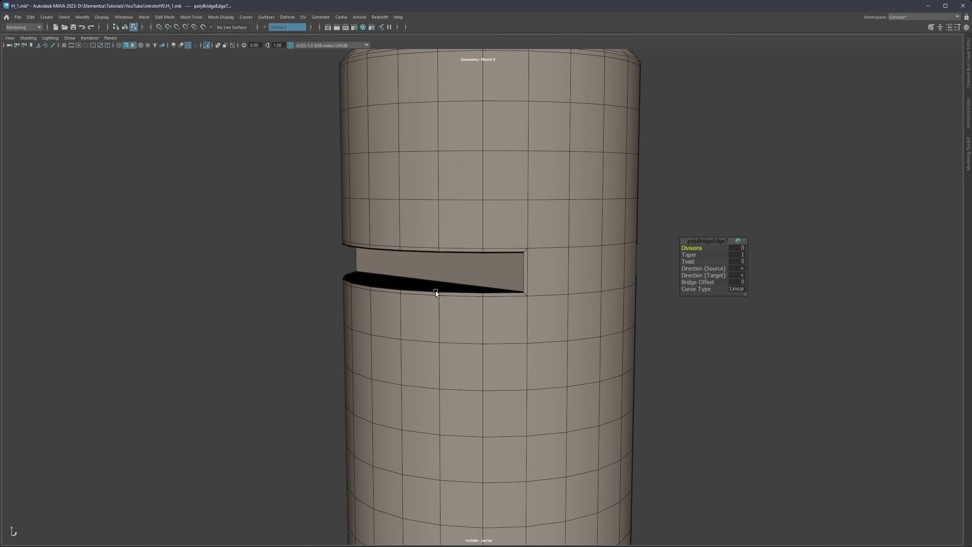
# Step: Close the slot's open floor and ceiling with Fill Hole on their border edges
pyautogui.doubleClick(435, 290)
pyautogui.keyDown('shift'); pyautogui.moveTo(453, 250); pyautogui.dragTo(439, 350, button='right'); pyautogui.keyUp('shift')
pyautogui.keyDown('alt'); pyautogui.moveTo(446, 250); pyautogui.dragTo(447, 240); pyautogui.keyUp('alt')
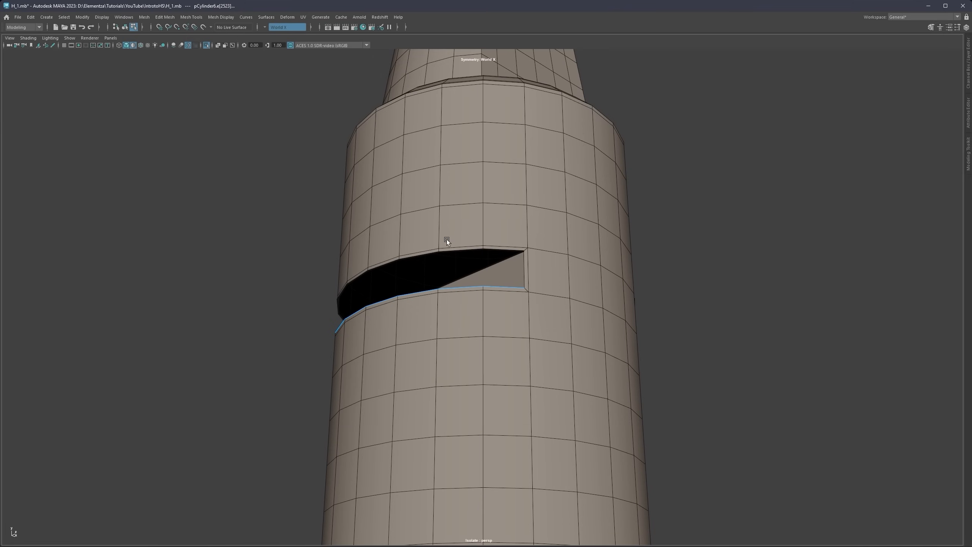
pyautogui.doubleClick(447, 249)
pyautogui.keyDown('shift'); pyautogui.moveTo(460, 224); pyautogui.dragTo(448, 324, button='right'); pyautogui.keyUp('shift')
pyautogui.keyDown('alt'); pyautogui.moveTo(468, 243); pyautogui.dragTo(453, 216, button='middle'); pyautogui.keyUp('alt')
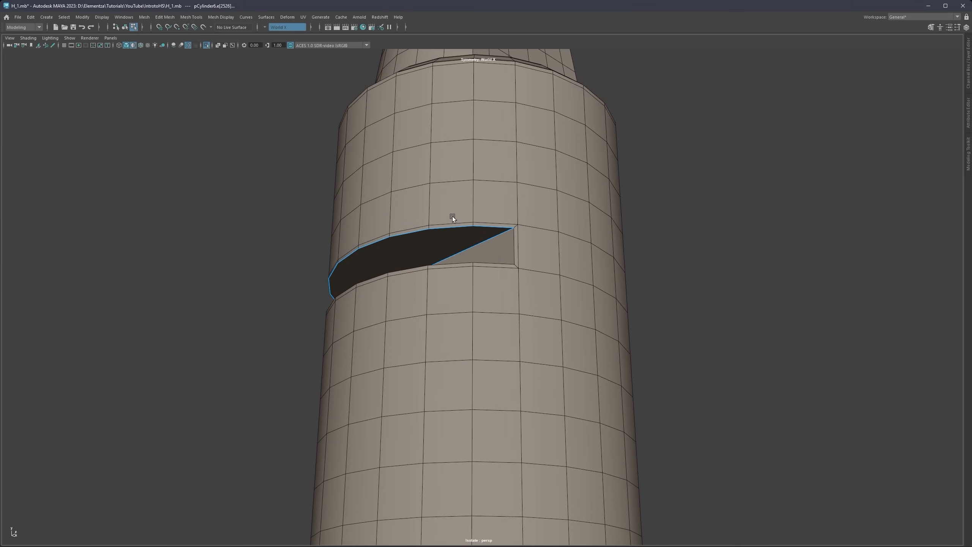
# Step: Select the back wall, floor and ceiling faces inside the slots on both sides of the cylinder
pyautogui.keyDown('alt'); pyautogui.moveTo(453, 216); pyautogui.dragTo(443, 174); pyautogui.keyUp('alt')
pyautogui.scroll(3, 459, 247)
pyautogui.scroll(-3, 419, 231)
pyautogui.rightClick(442, 174)
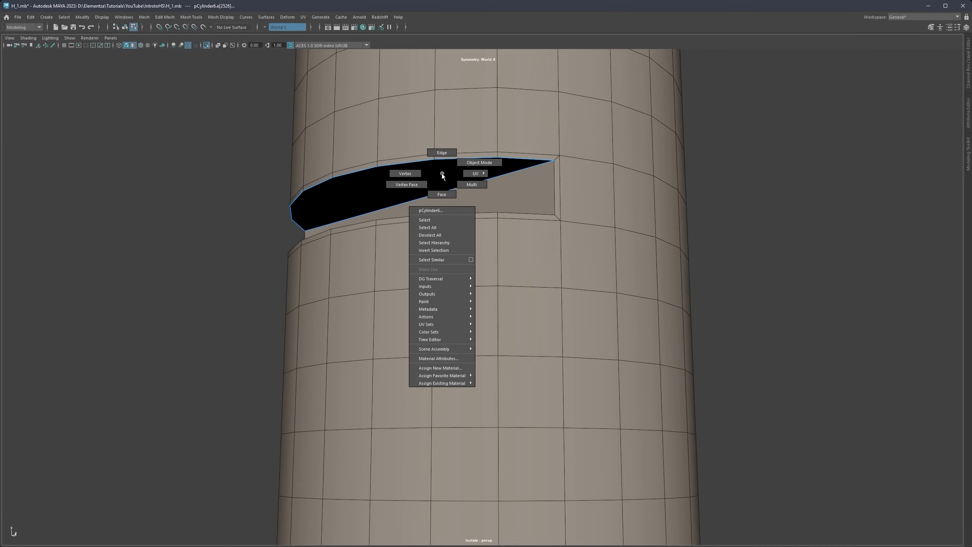
pyautogui.moveTo(441, 195); pyautogui.dragTo(441, 194, button='right')
pyautogui.click(456, 187)
pyautogui.keyDown('shift'); pyautogui.click(464, 201); pyautogui.keyUp('shift')
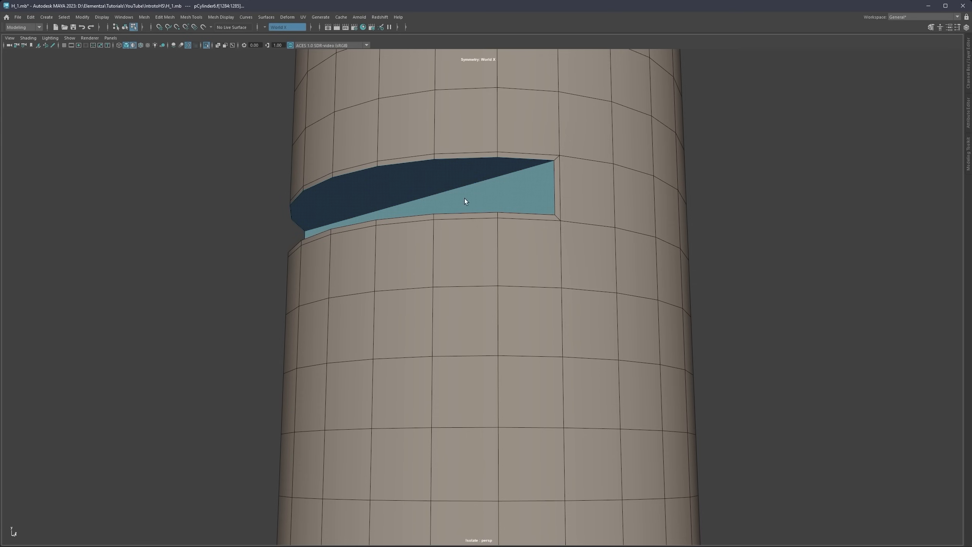
pyautogui.keyDown('alt'); pyautogui.moveTo(465, 198); pyautogui.dragTo(436, 201); pyautogui.keyUp('alt')
pyautogui.keyDown('shift'); pyautogui.click(479, 269); pyautogui.keyUp('shift')
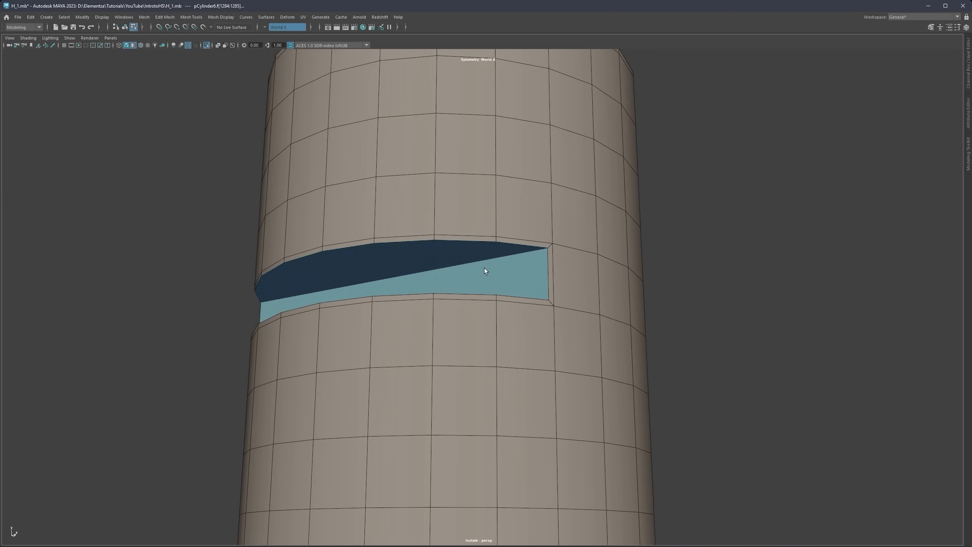
pyautogui.keyDown('alt'); pyautogui.moveTo(484, 268); pyautogui.dragTo(436, 256); pyautogui.keyUp('alt')
pyautogui.keyDown('shift'); pyautogui.click(404, 304); pyautogui.keyUp('shift')
pyautogui.keyDown('shift'); pyautogui.rightClick(491, 224); pyautogui.keyUp('shift')
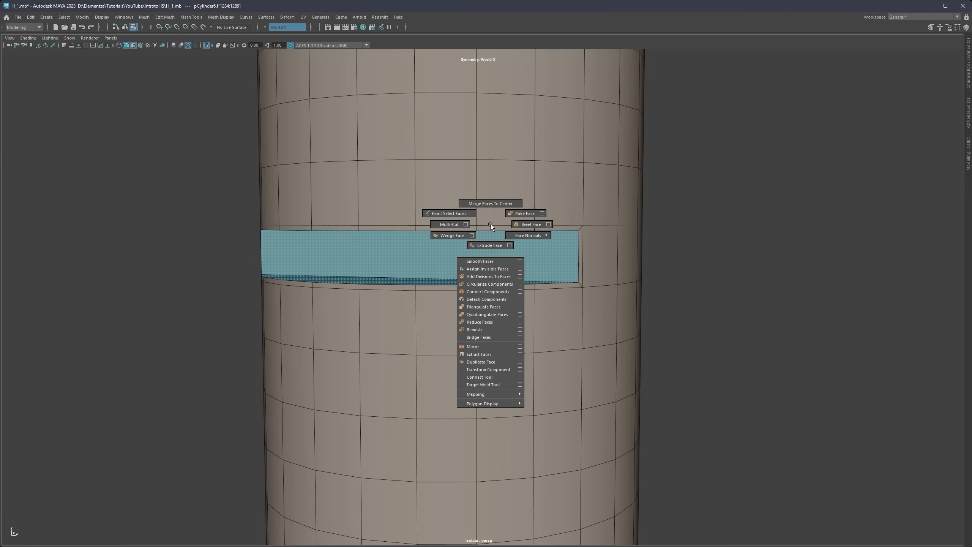
pyautogui.click(524, 225)
pyautogui.click(693, 262)
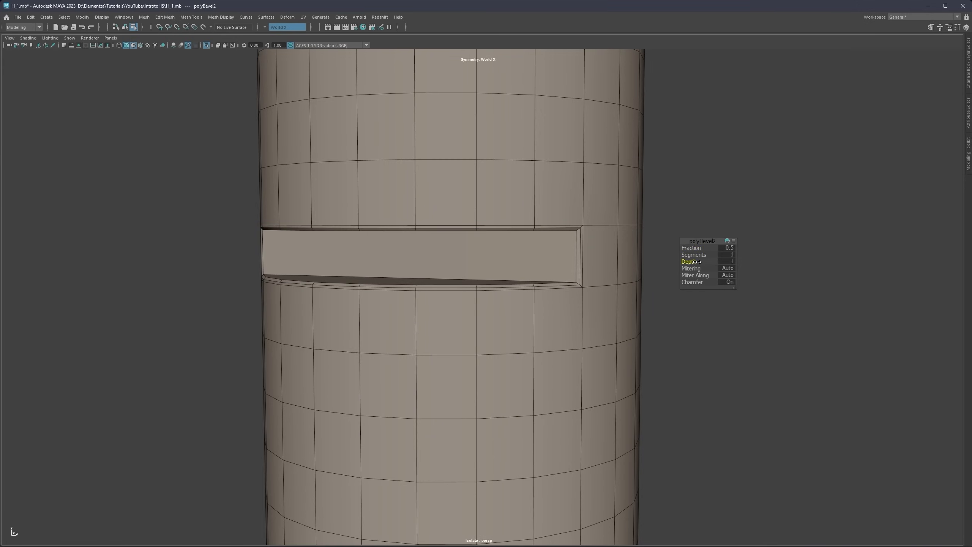
# Step: Extrude the slots' inner faces with an offset of 0.252 to add a border around their edges
pyautogui.keyDown('shift'); pyautogui.rightClick(483, 235); pyautogui.keyUp('shift')
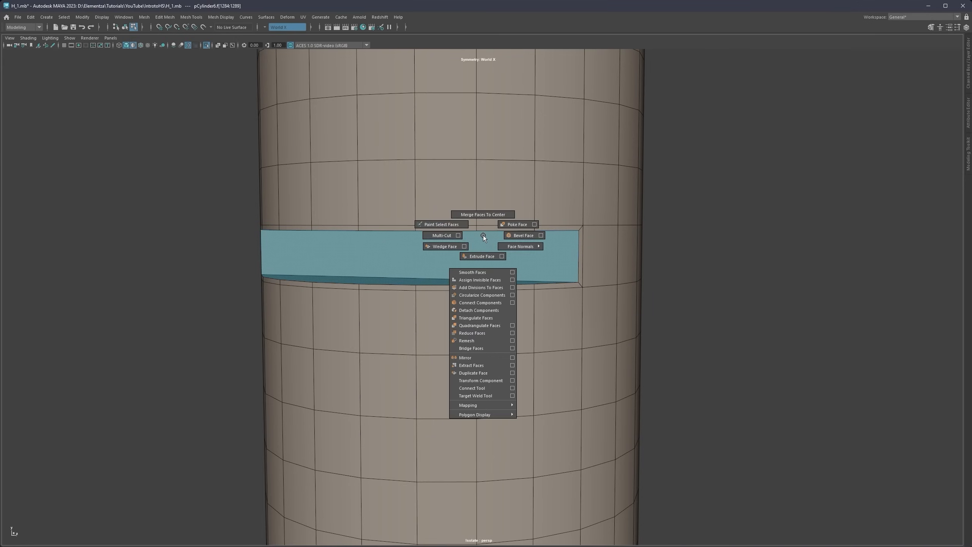
pyautogui.click(483, 257)
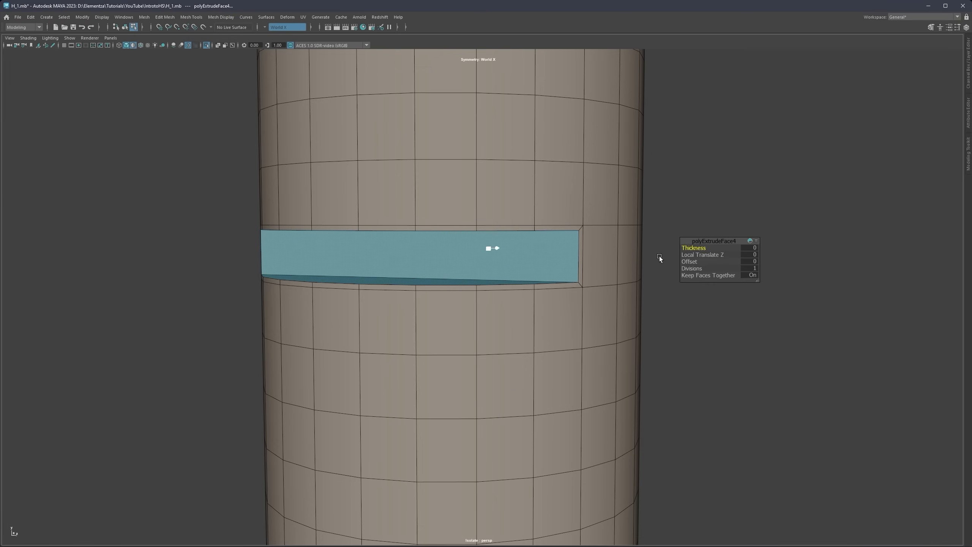
pyautogui.moveTo(685, 261); pyautogui.dragTo(783, 261)
pyautogui.keyDown('alt'); pyautogui.moveTo(398, 242); pyautogui.dragTo(478, 244); pyautogui.keyUp('alt')
pyautogui.keyDown('alt'); pyautogui.moveTo(422, 243); pyautogui.dragTo(464, 232, button='right'); pyautogui.keyUp('alt')
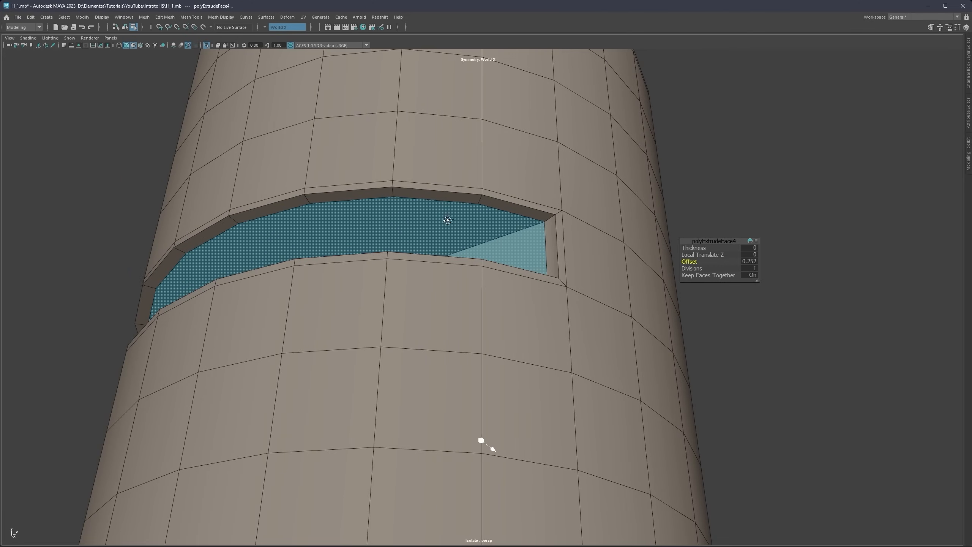
pyautogui.keyDown('alt'); pyautogui.moveTo(448, 220); pyautogui.dragTo(454, 287); pyautogui.keyUp('alt')
# Step: Connect two pairs of opposite inner vertices across the slot's floor with Connect Components
pyautogui.moveTo(454, 287); pyautogui.dragTo(415, 286, button='right')
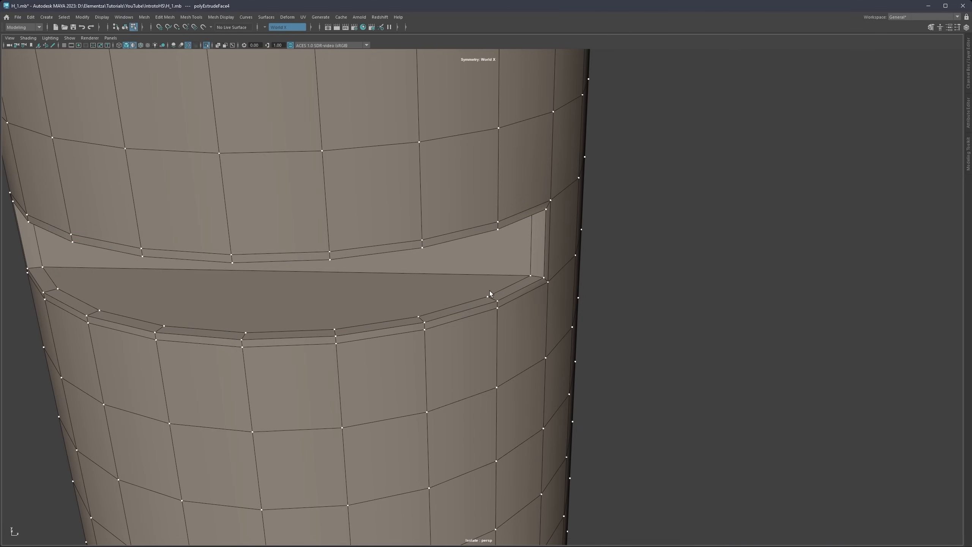
pyautogui.keyDown('alt'); pyautogui.moveTo(490, 290); pyautogui.dragTo(538, 276); pyautogui.keyUp('alt')
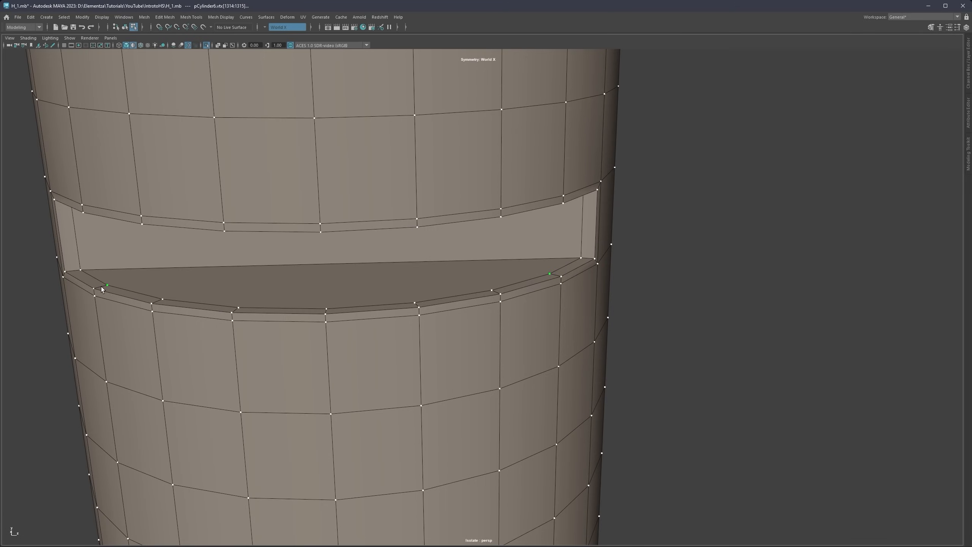
pyautogui.keyDown('shift'); pyautogui.moveTo(386, 257); pyautogui.dragTo(382, 303, button='right'); pyautogui.keyUp('shift')
pyautogui.click(157, 302)
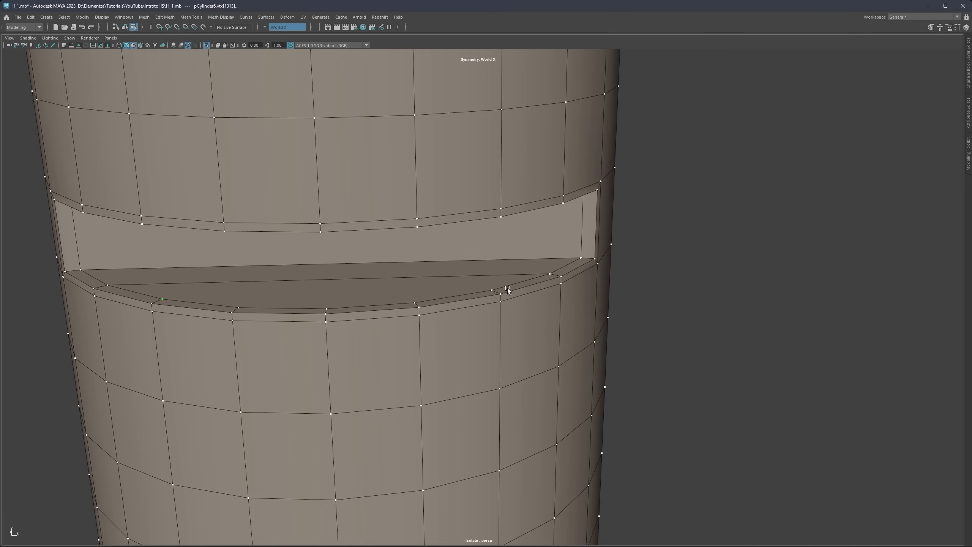
pyautogui.keyDown('shift'); pyautogui.click(492, 291); pyautogui.keyUp('shift')
pyautogui.press('g')
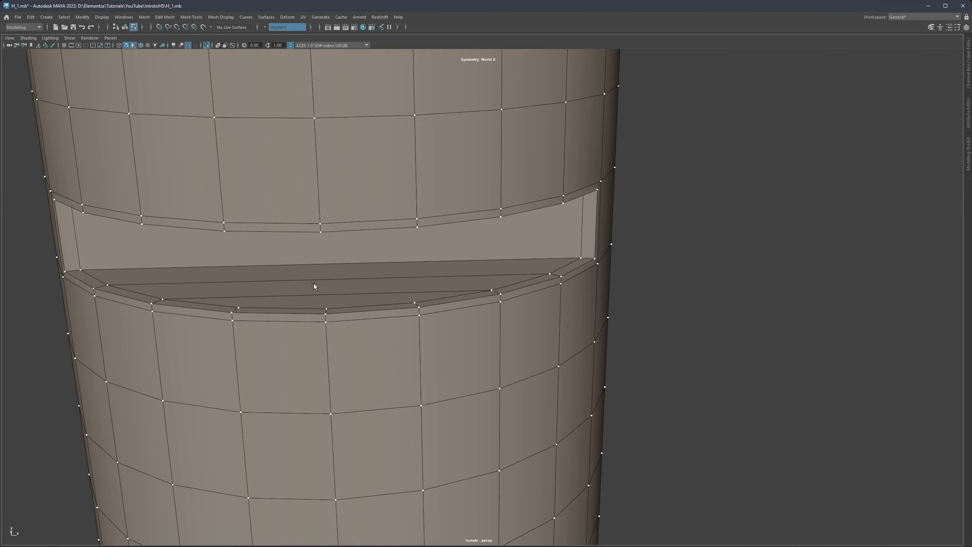
# Step: Connect two pairs of opposite inner vertices across the slot's ceiling to match the floor
pyautogui.keyDown('alt'); pyautogui.moveTo(314, 285); pyautogui.dragTo(341, 274, button='middle'); pyautogui.keyUp('alt')
pyautogui.keyDown('alt'); pyautogui.moveTo(341, 274); pyautogui.dragTo(346, 241); pyautogui.keyUp('alt')
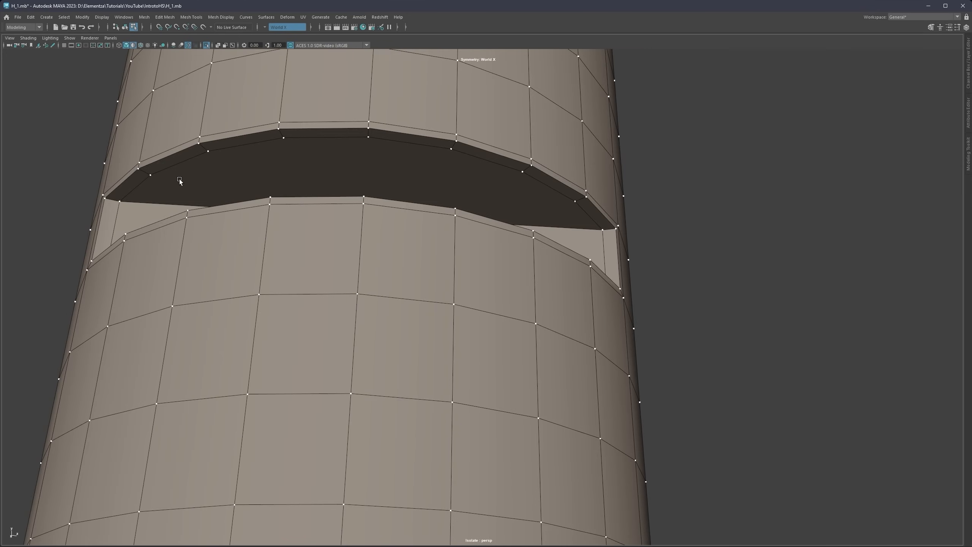
pyautogui.click(151, 177)
pyautogui.keyDown('shift'); pyautogui.click(574, 202); pyautogui.keyUp('shift')
pyautogui.keyDown('shift'); pyautogui.rightClick(527, 182); pyautogui.keyUp('shift')
pyautogui.keyDown('shift'); pyautogui.moveTo(528, 184); pyautogui.dragTo(515, 227, button='right'); pyautogui.keyUp('shift')
pyautogui.keyDown('shift'); pyautogui.moveTo(531, 170); pyautogui.dragTo(502, 176); pyautogui.keyUp('shift')
pyautogui.press('g')
# Step: Insert three Multi-Cut edge loops through the slot's back wall, floor and ceiling, one centered and one on each side
pyautogui.keyDown('alt'); pyautogui.moveTo(366, 151); pyautogui.dragTo(383, 190); pyautogui.keyUp('alt')
pyautogui.rightClick(403, 179)
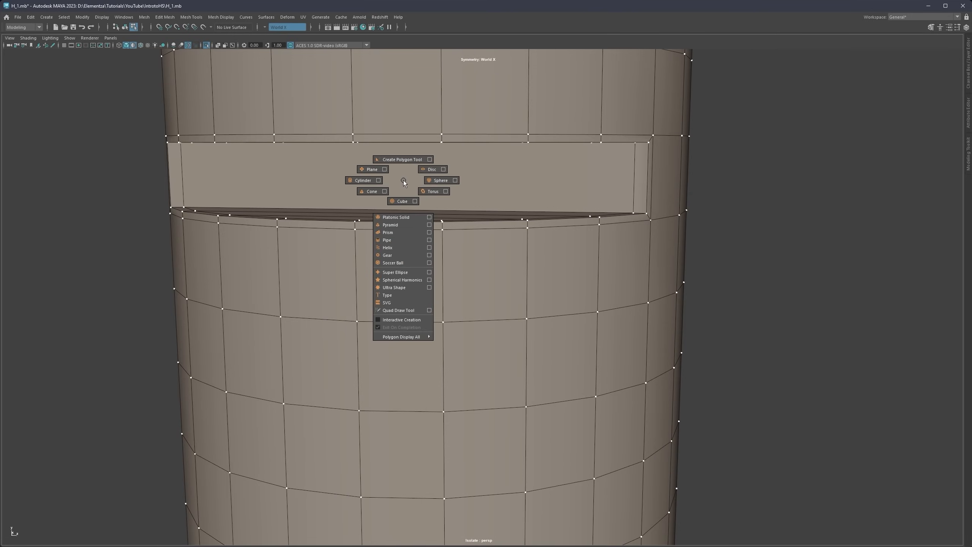
pyautogui.moveTo(404, 180); pyautogui.dragTo(388, 163, button='right')
pyautogui.click(407, 142)
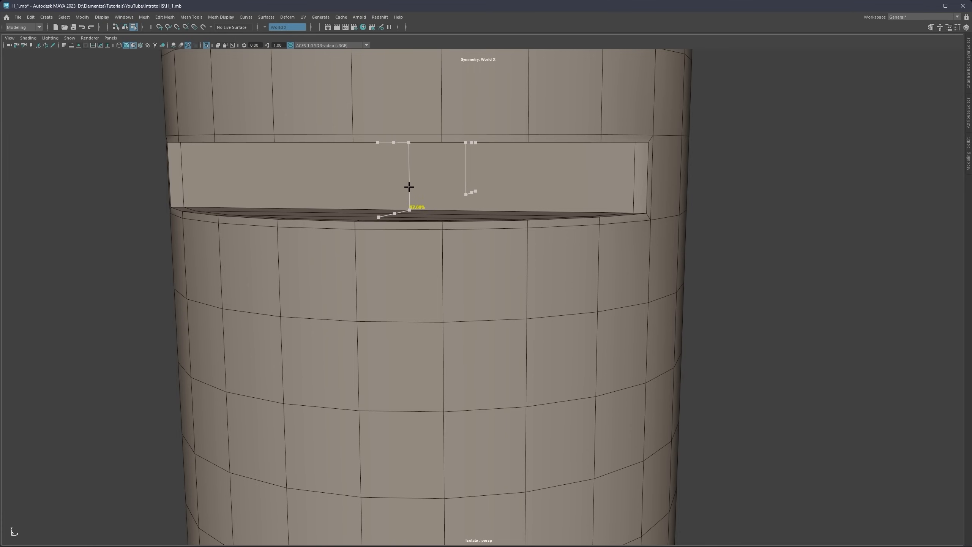
pyautogui.keyDown('ctrl'); pyautogui.middleClick(409, 187); pyautogui.keyUp('ctrl')
pyautogui.keyDown('alt'); pyautogui.moveTo(434, 189); pyautogui.dragTo(414, 196); pyautogui.keyUp('alt')
pyautogui.keyDown('ctrl'); pyautogui.click(495, 208); pyautogui.keyUp('ctrl')
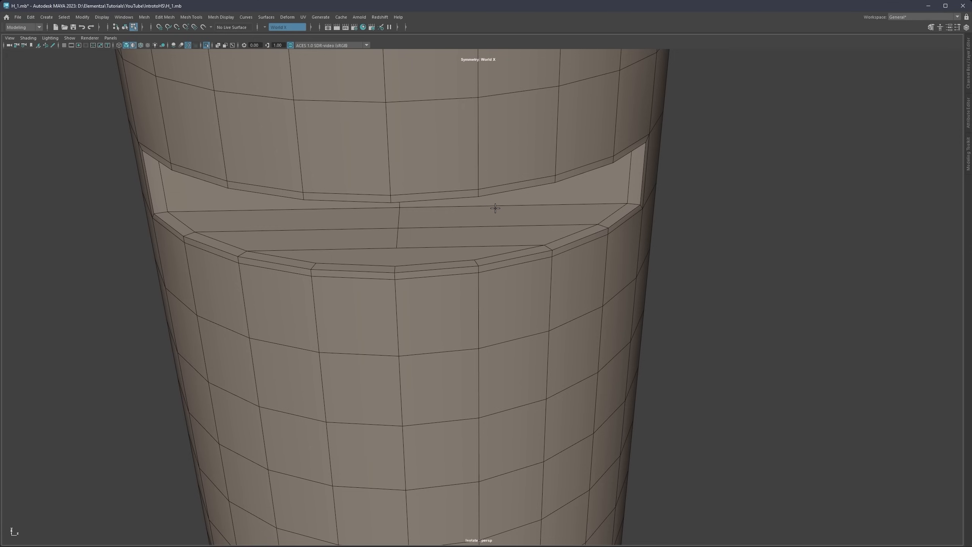
pyautogui.keyDown('ctrl'); pyautogui.click(330, 219); pyautogui.keyUp('ctrl')
pyautogui.scroll(2, 504, 225)
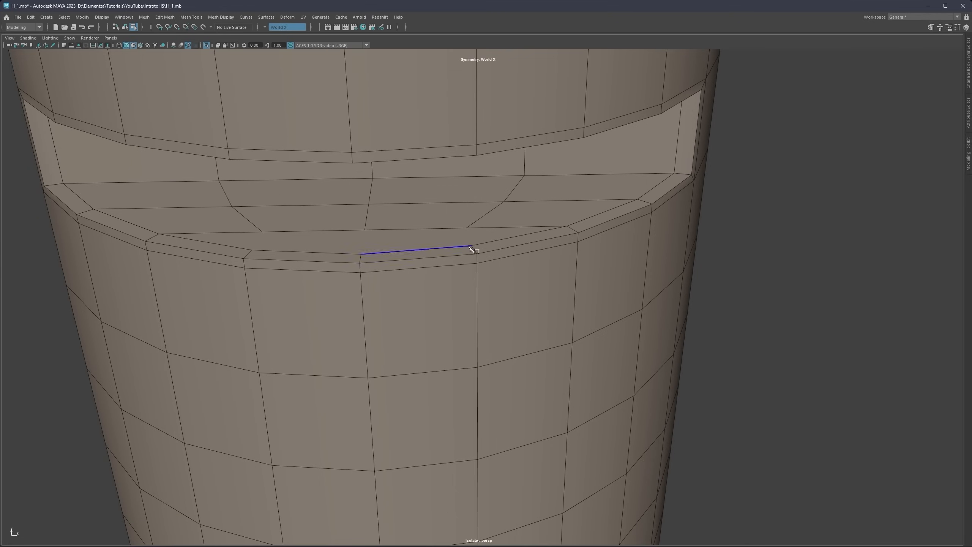
# Step: Cut edges on the slot's floor from the three loop ends to the nearest vertices of the inner rim
pyautogui.click(466, 229)
pyautogui.rightClick(471, 245)
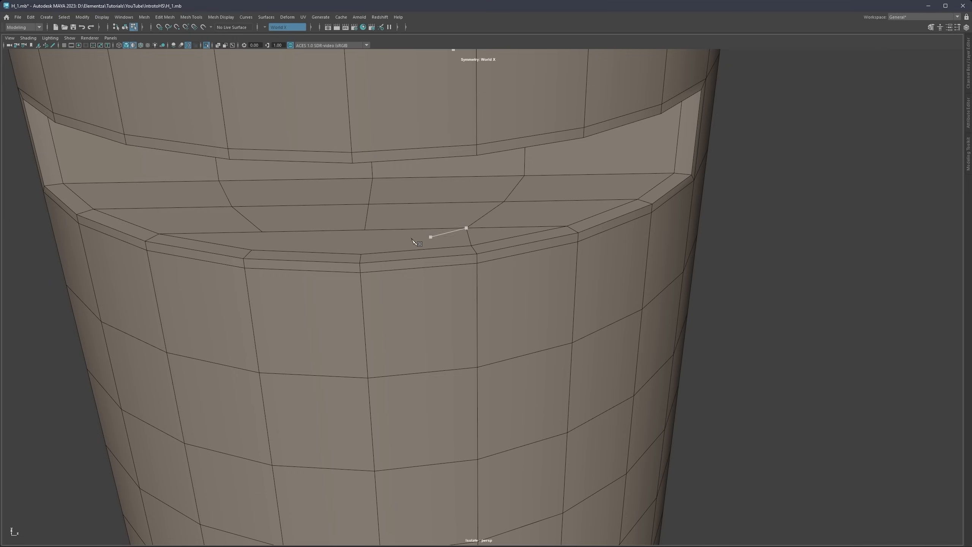
pyautogui.click(364, 230)
pyautogui.click(262, 232)
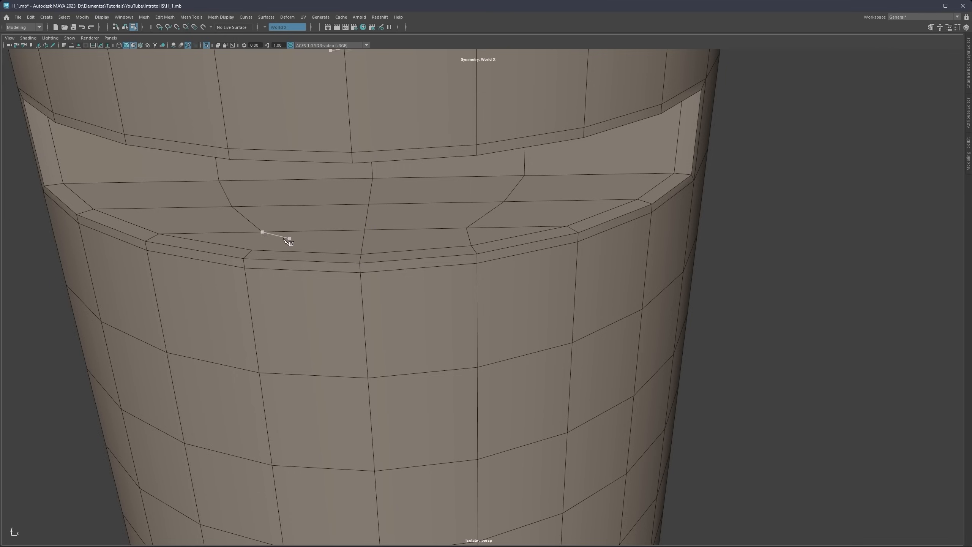
pyautogui.click(252, 250)
pyautogui.rightClick(253, 251)
# Step: Cut edges on the slot's ceiling from the three loop ends to the nearest vertices of the inner rim
pyautogui.moveTo(449, 194)
pyautogui.keyDown('alt'); pyautogui.mouseDown()
pyautogui.moveTo(465, 228)
pyautogui.moveTo(461, 195)
pyautogui.mouseUp(); pyautogui.keyUp('alt')
pyautogui.click(480, 299)
pyautogui.click(485, 267)
pyautogui.rightClick(485, 268)
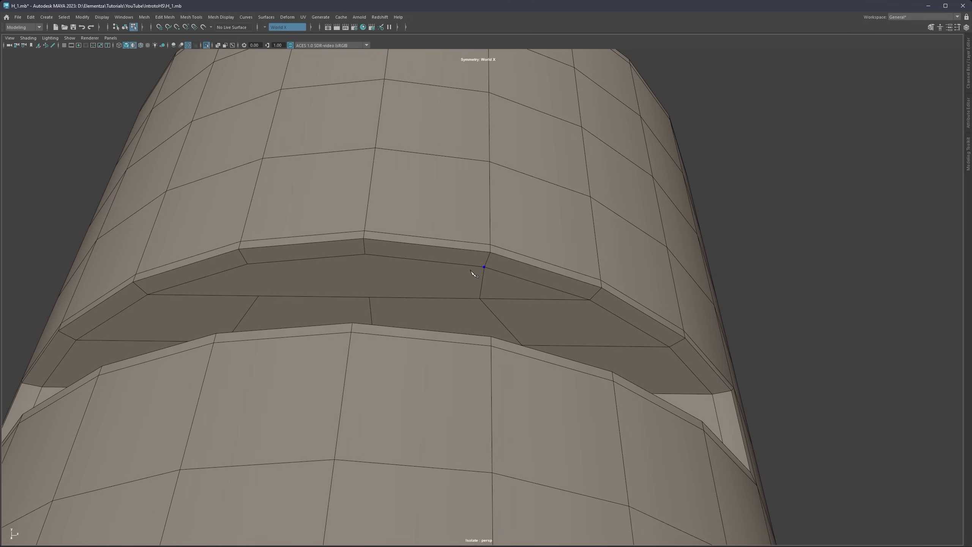
pyautogui.click(370, 298)
pyautogui.click(366, 256)
pyautogui.rightClick(366, 257)
pyautogui.click(259, 295)
pyautogui.moveTo(247, 265); pyautogui.dragTo(247, 265)
pyautogui.scroll(-5, 433, 225)
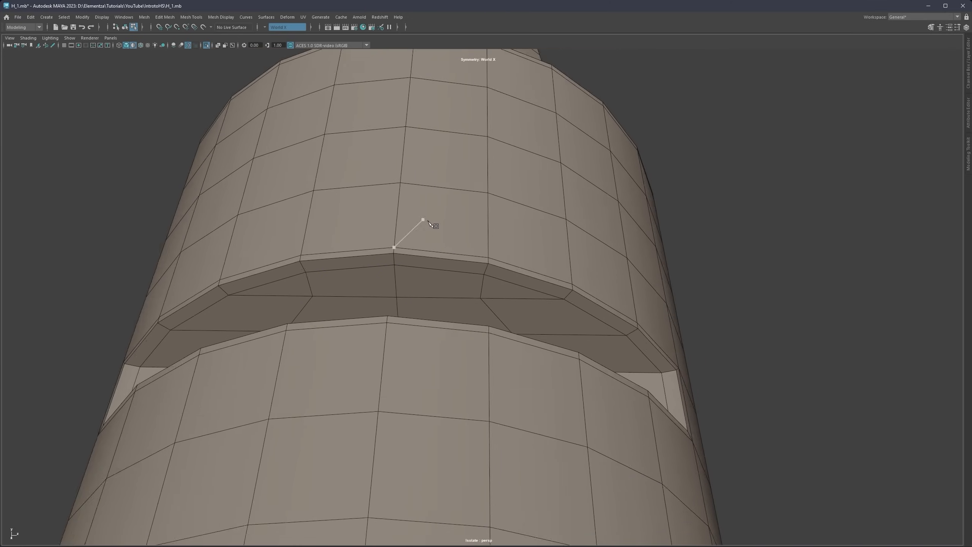
# Step: Preview the slotted cylinder smoothed, show the hidden objects again, and compare its slot with the reference's slots
pyautogui.keyDown('alt'); pyautogui.moveTo(472, 242); pyautogui.dragTo(405, 283); pyautogui.keyUp('alt')
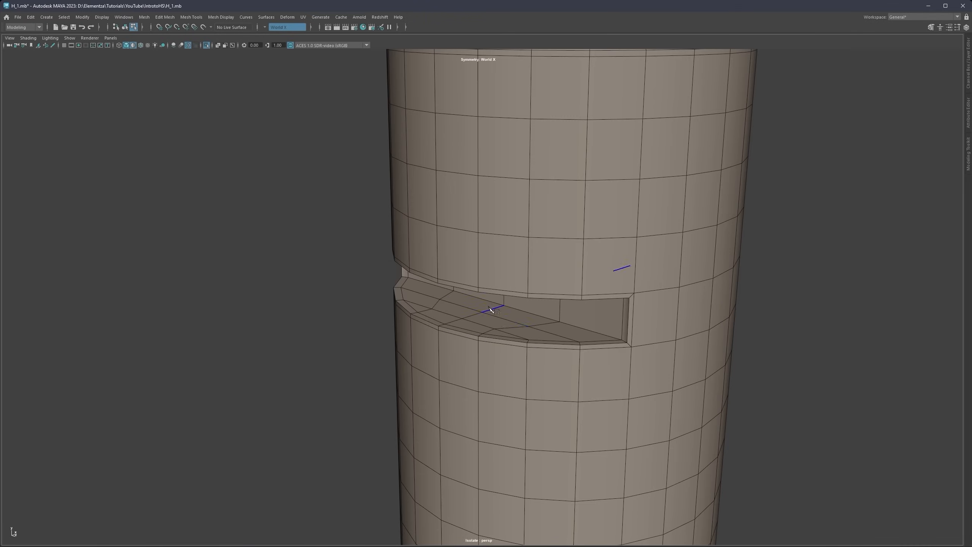
pyautogui.keyDown('alt'); pyautogui.moveTo(528, 311); pyautogui.dragTo(455, 246, button='middle'); pyautogui.keyUp('alt')
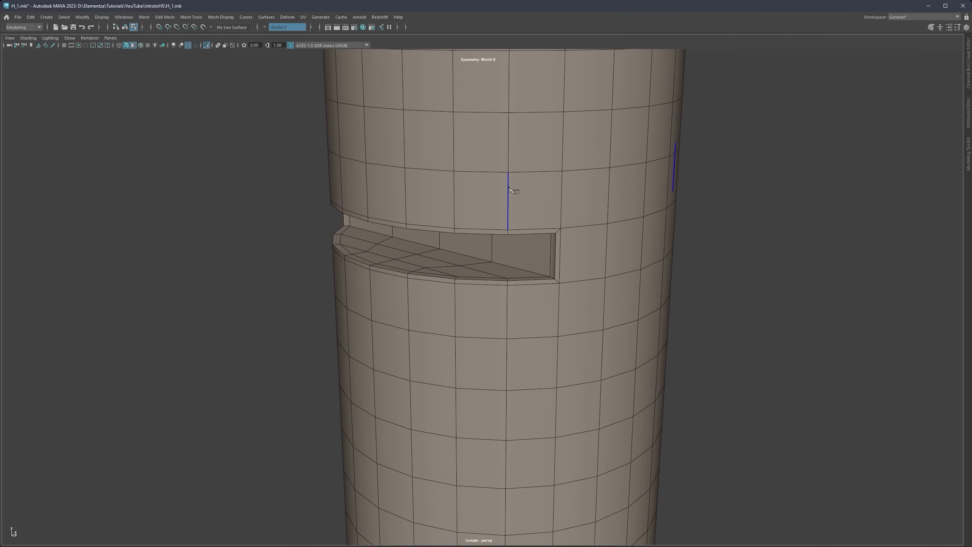
pyautogui.moveTo(516, 180); pyautogui.dragTo(544, 167, button='right')
pyautogui.press('3')
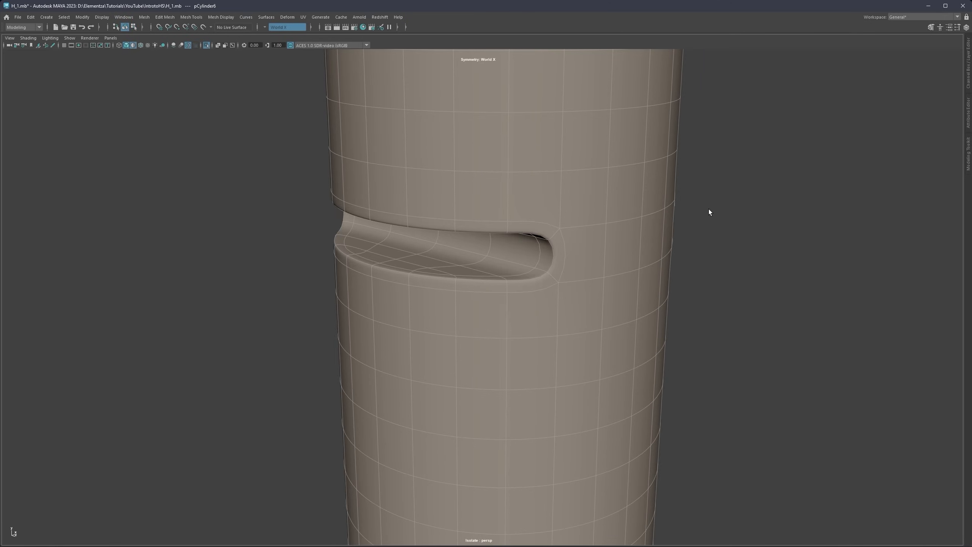
pyautogui.click(709, 209)
pyautogui.scroll(-6, 514, 234)
pyautogui.keyDown('alt'); pyautogui.moveTo(514, 234); pyautogui.dragTo(467, 231); pyautogui.keyUp('alt')
pyautogui.hotkey('ctrl', '1')
pyautogui.scroll(-5, 502, 270)
pyautogui.keyDown('alt'); pyautogui.moveTo(503, 270); pyautogui.dragTo(494, 231); pyautogui.keyUp('alt')
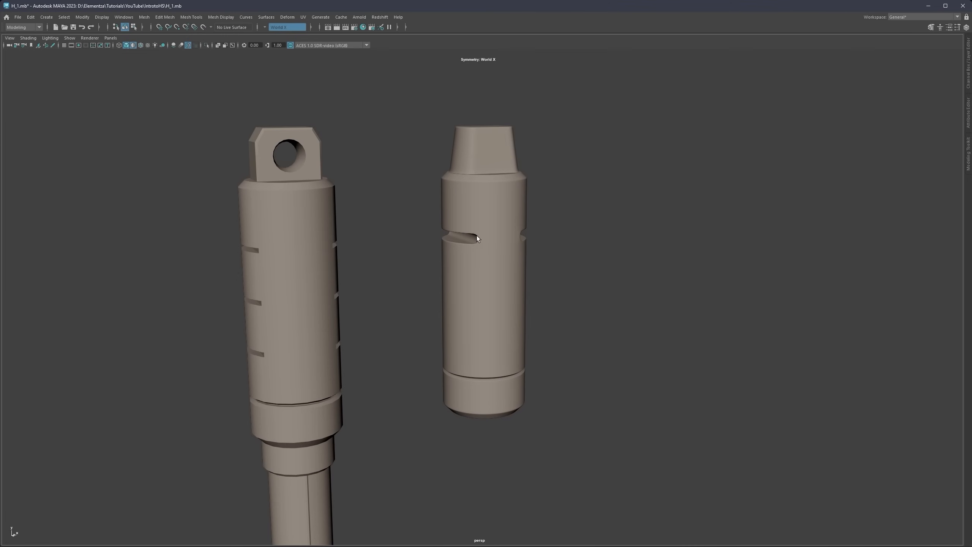
pyautogui.scroll(3, 455, 227)
pyautogui.click(459, 225)
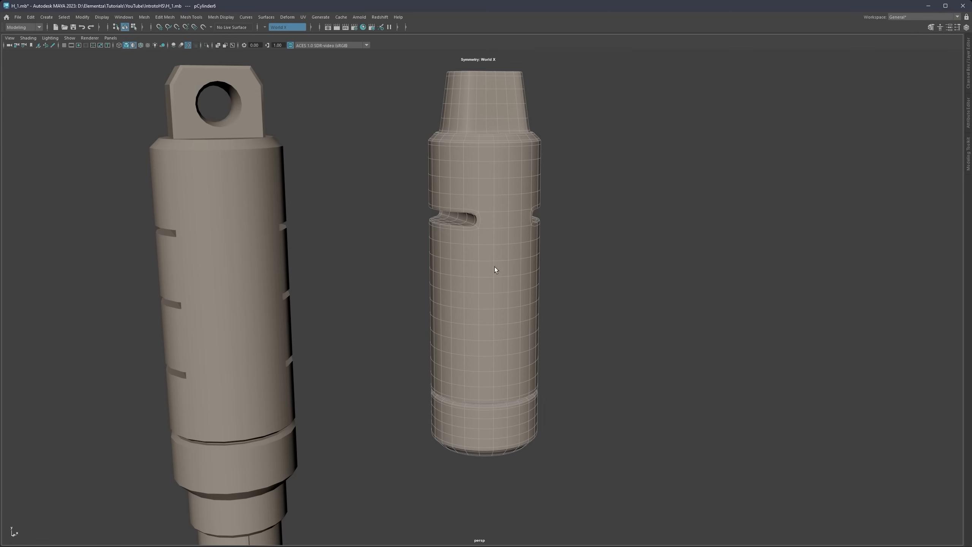
# Step: Try tightening the slot's ends by adding vertical and horizontal Multi-Cut support loops close to its end wall on the unsmoothed mesh
pyautogui.scroll(5, 495, 267)
pyautogui.keyDown('alt'); pyautogui.moveTo(468, 147); pyautogui.dragTo(463, 221, button='middle'); pyautogui.keyUp('alt')
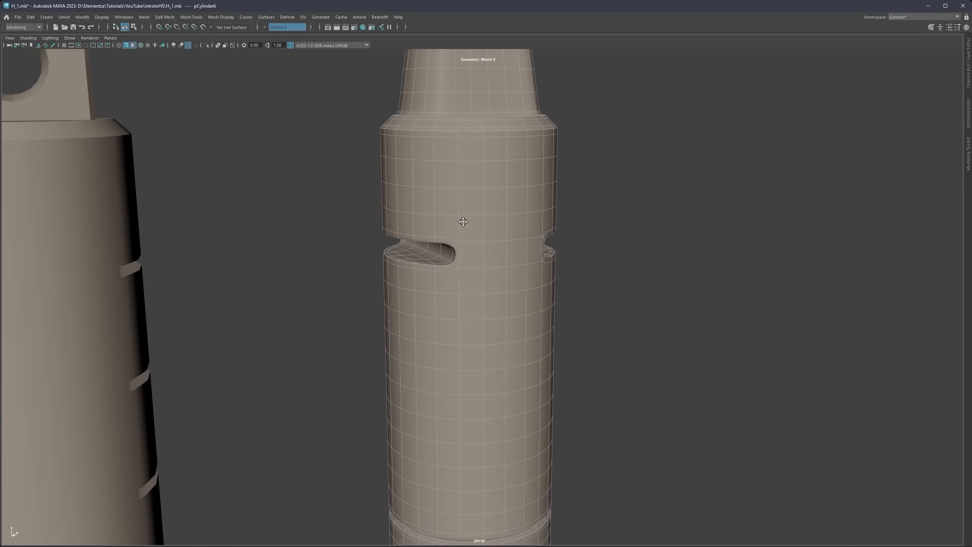
pyautogui.scroll(3, 455, 220)
pyautogui.press('1')
pyautogui.scroll(3, 450, 215)
pyautogui.hotkey('ctrl', 'shift', 'x')
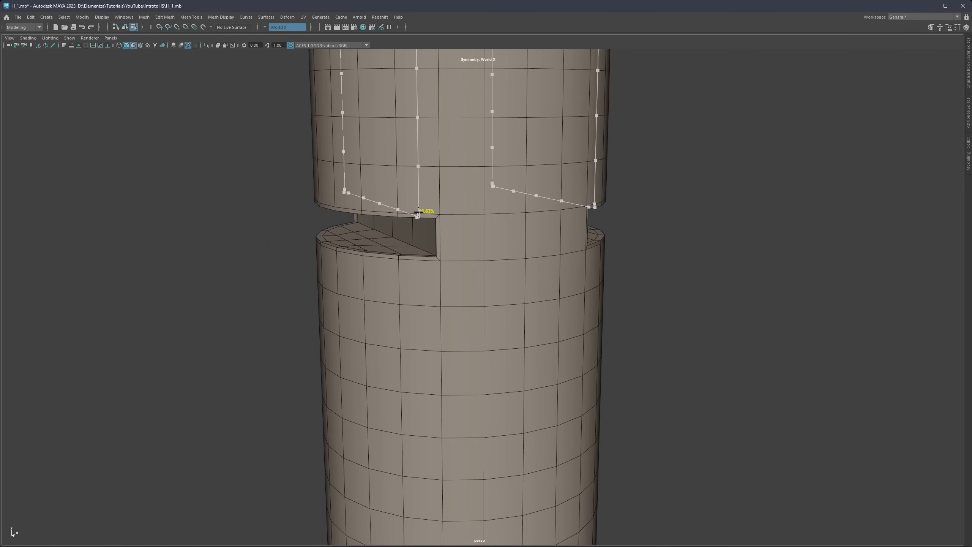
pyautogui.keyDown('ctrl'); pyautogui.middleClick(427, 263); pyautogui.keyUp('ctrl')
pyautogui.click(440, 238)
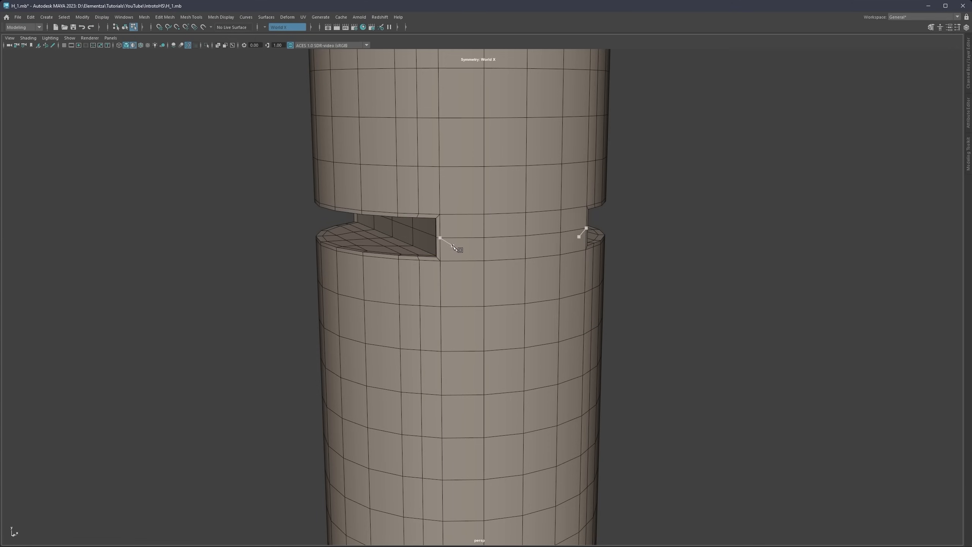
pyautogui.keyDown('ctrl'); pyautogui.middleClick(426, 216); pyautogui.keyUp('ctrl')
pyautogui.keyDown('ctrl'); pyautogui.middleClick(429, 261); pyautogui.keyUp('ctrl')
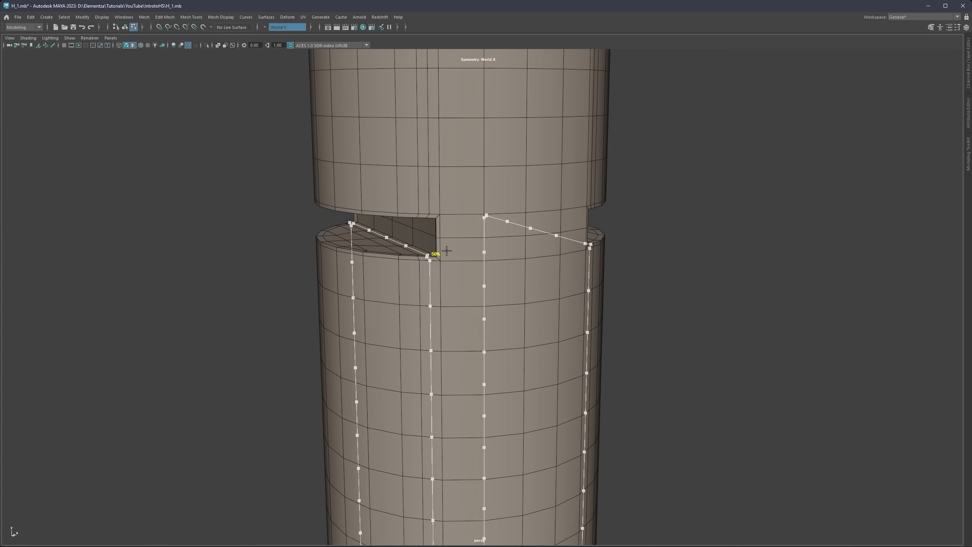
pyautogui.keyDown('ctrl'); pyautogui.middleClick(439, 228); pyautogui.keyUp('ctrl')
# Step: Preview the support loops' effect on the smoothed cylinder and switch the viewport to darker grey shading to examine the surface
pyautogui.keyDown('alt'); pyautogui.moveTo(524, 226); pyautogui.dragTo(479, 232, button='right'); pyautogui.keyUp('alt')
pyautogui.press('3')
pyautogui.press('q')
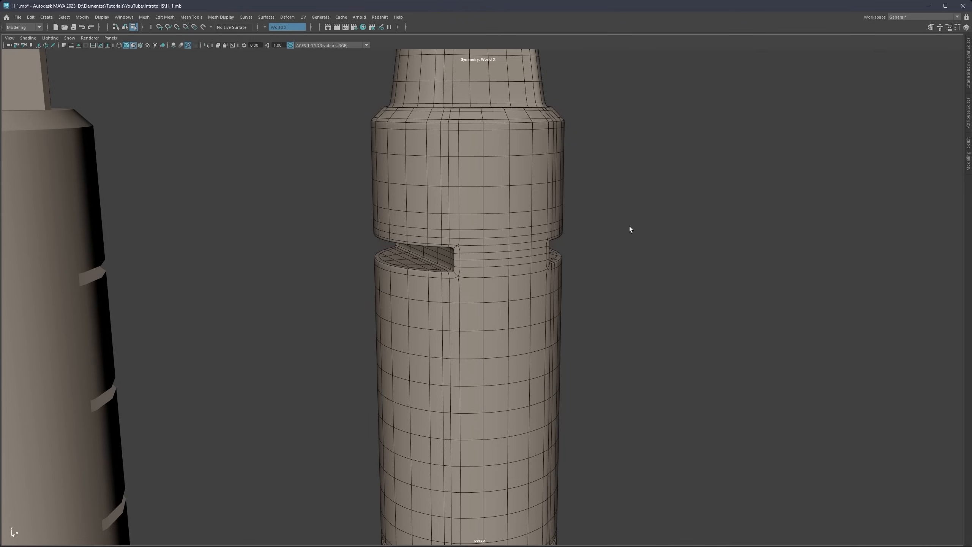
pyautogui.moveTo(619, 219); pyautogui.dragTo(653, 206, button='right')
pyautogui.click(653, 206)
pyautogui.moveTo(478, 206)
pyautogui.keyDown('alt'); pyautogui.mouseDown()
pyautogui.moveTo(488, 202)
pyautogui.moveTo(471, 202)
pyautogui.mouseUp(); pyautogui.keyUp('alt')
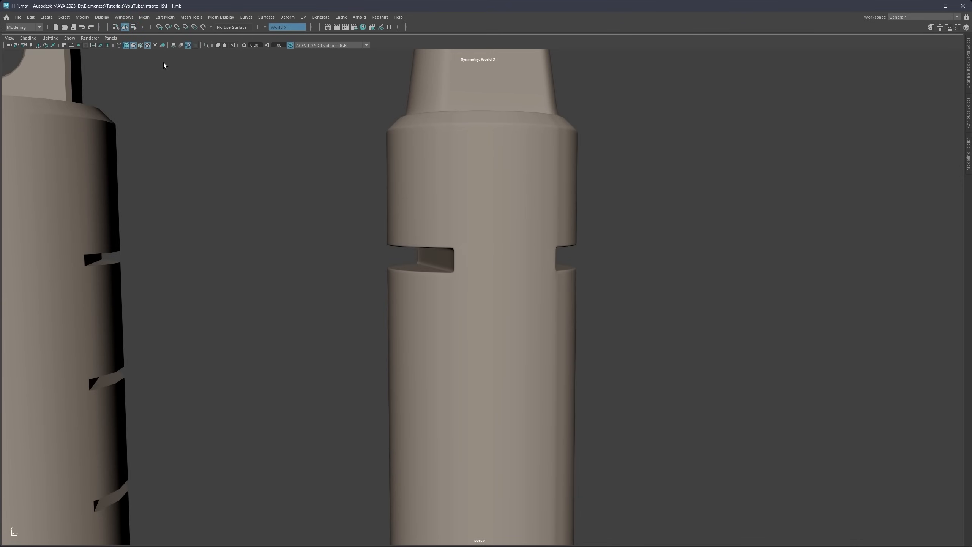
pyautogui.click(141, 46)
pyautogui.keyDown('alt'); pyautogui.moveTo(449, 172); pyautogui.dragTo(474, 238); pyautogui.keyUp('alt')
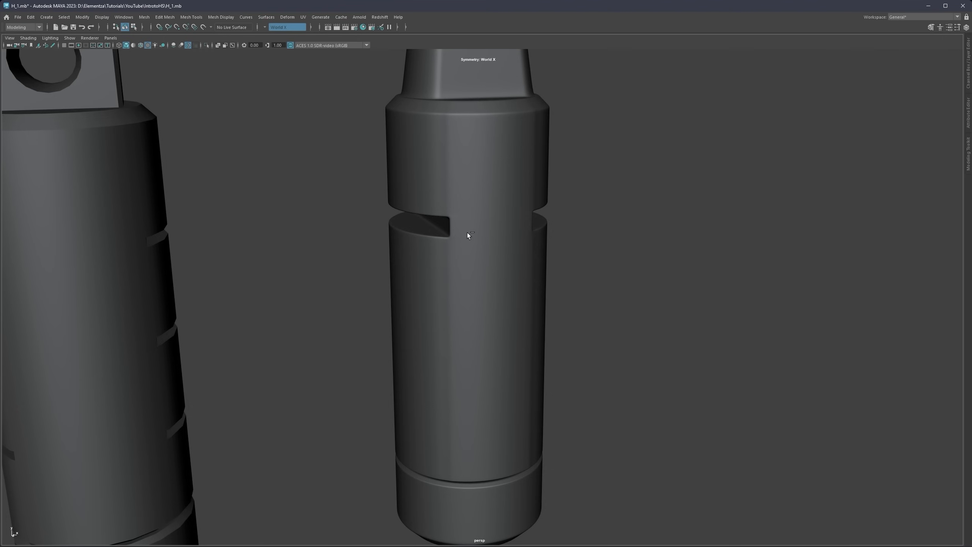
# Step: Undo the support edge loops added around the slot's ends
pyautogui.hotkey('ctrl', 'z')
pyautogui.hotkey('ctrl', 'z')
pyautogui.hotkey('ctrl', 'z')
pyautogui.hotkey('ctrl', 'z')
pyautogui.hotkey('ctrl', 'z')
pyautogui.hotkey('ctrl', 'z')
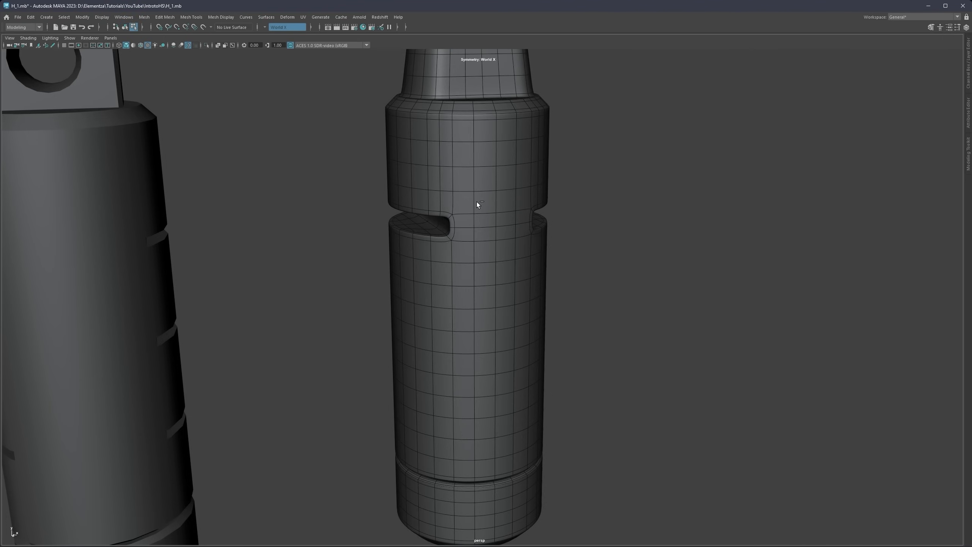
pyautogui.keyDown('alt'); pyautogui.moveTo(476, 202); pyautogui.dragTo(474, 225); pyautogui.keyUp('alt')
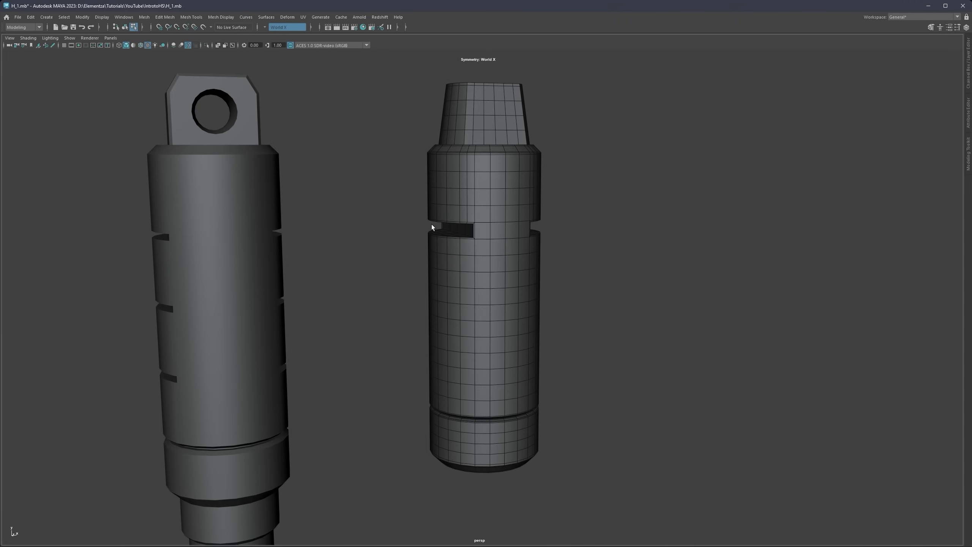
# Step: Restore the tan viewport shading and isolate the cylinder without slots
pyautogui.scroll(3, 431, 227)
pyautogui.keyDown('alt'); pyautogui.moveTo(480, 180); pyautogui.dragTo(442, 219); pyautogui.keyUp('alt')
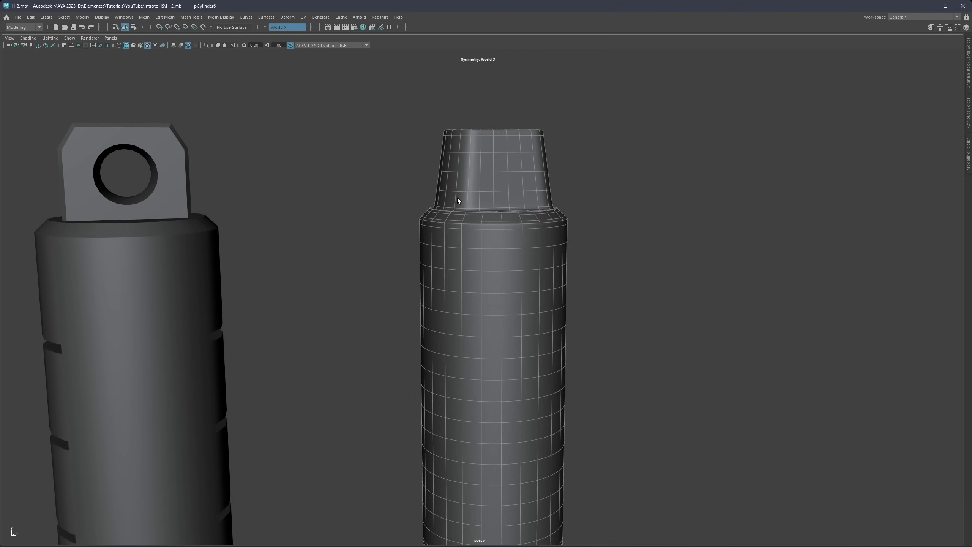
pyautogui.click(133, 45)
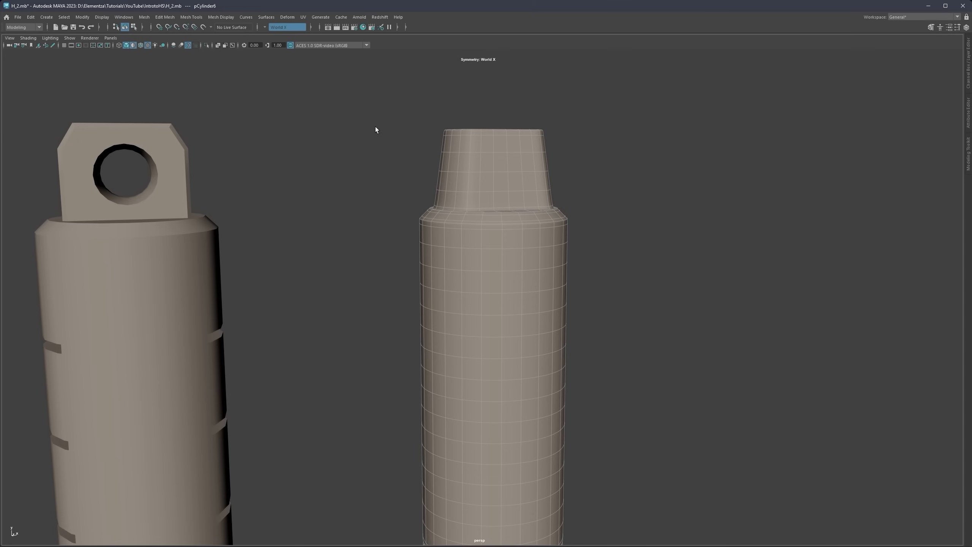
pyautogui.keyDown('alt'); pyautogui.moveTo(376, 130); pyautogui.dragTo(474, 226); pyautogui.keyUp('alt')
pyautogui.hotkey('ctrl', '1')
# Step: Select the central faces running over the lug's top edges at both ends, then extrude and scale them inward into recesses
pyautogui.moveTo(472, 220); pyautogui.dragTo(466, 241, button='right')
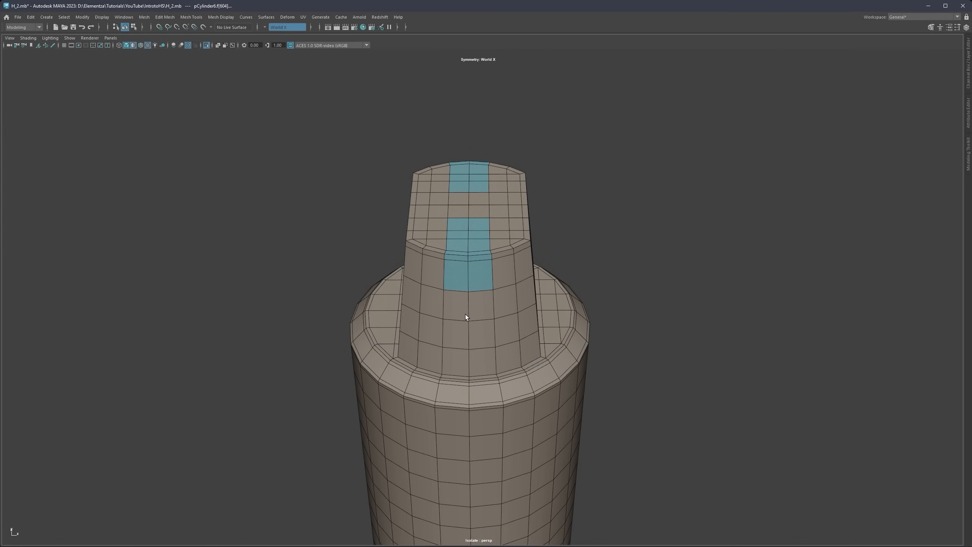
pyautogui.keyDown('alt'); pyautogui.moveTo(472, 227); pyautogui.dragTo(441, 230); pyautogui.keyUp('alt')
pyautogui.scroll(2, 440, 230)
pyautogui.press('r')
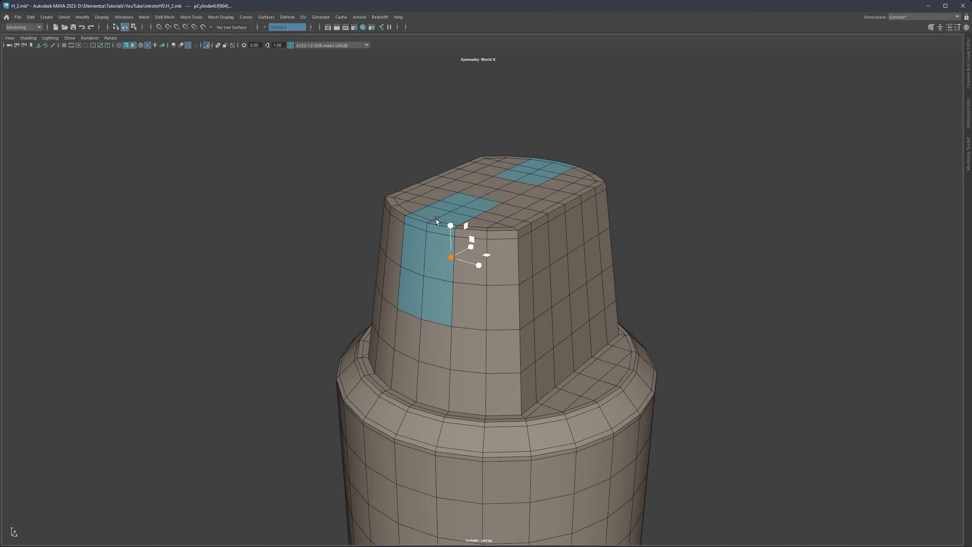
pyautogui.keyDown('shift'); pyautogui.moveTo(452, 257); pyautogui.dragTo(453, 235); pyautogui.keyUp('shift')
pyautogui.scroll(2, 453, 236)
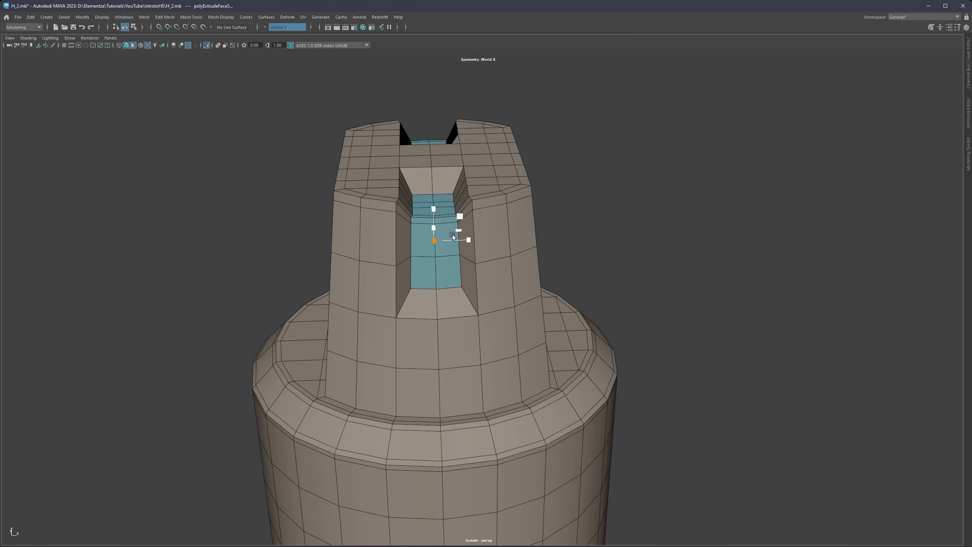
# Step: Extrude the recess floor faces again with an offset of 0.054 as a support border
pyautogui.keyDown('shift'); pyautogui.rightClick(474, 212); pyautogui.keyUp('shift')
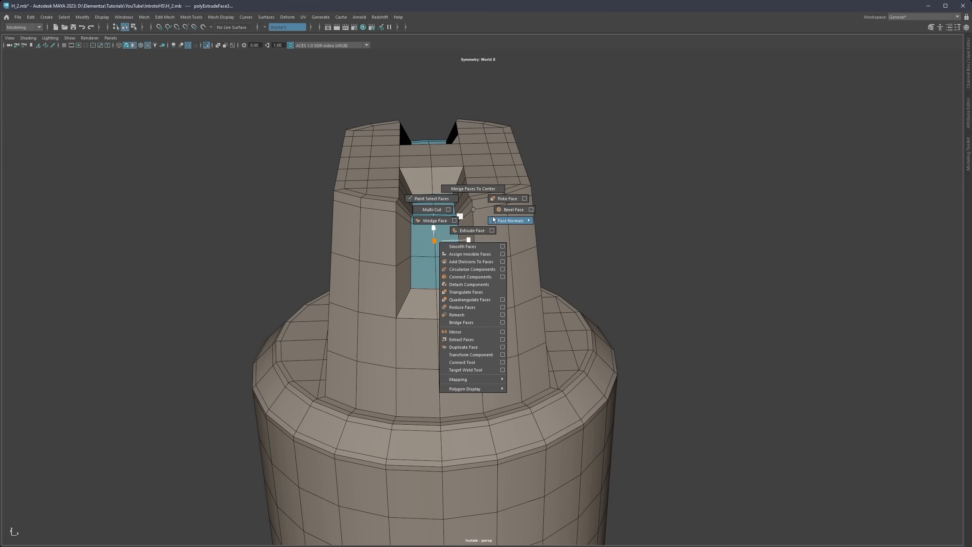
pyautogui.click(473, 229)
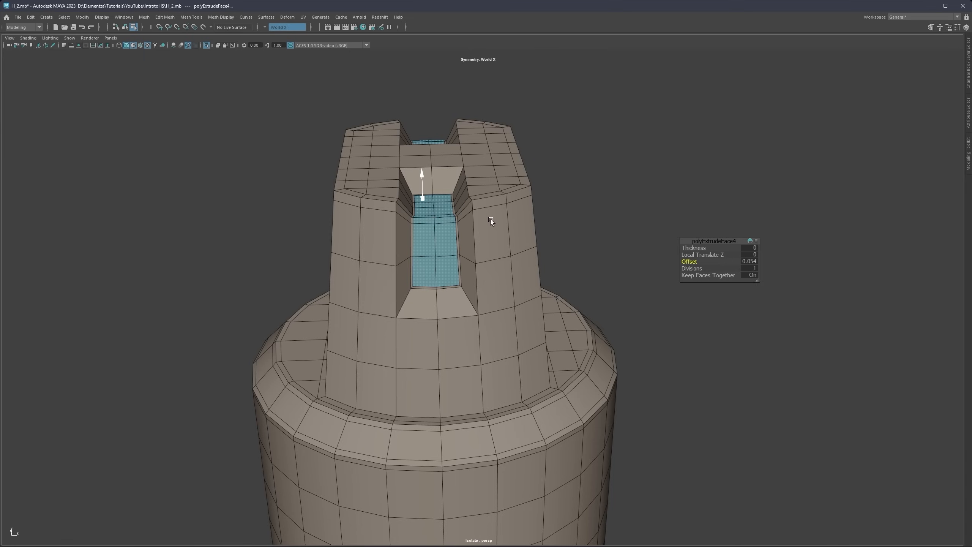
pyautogui.press('q')
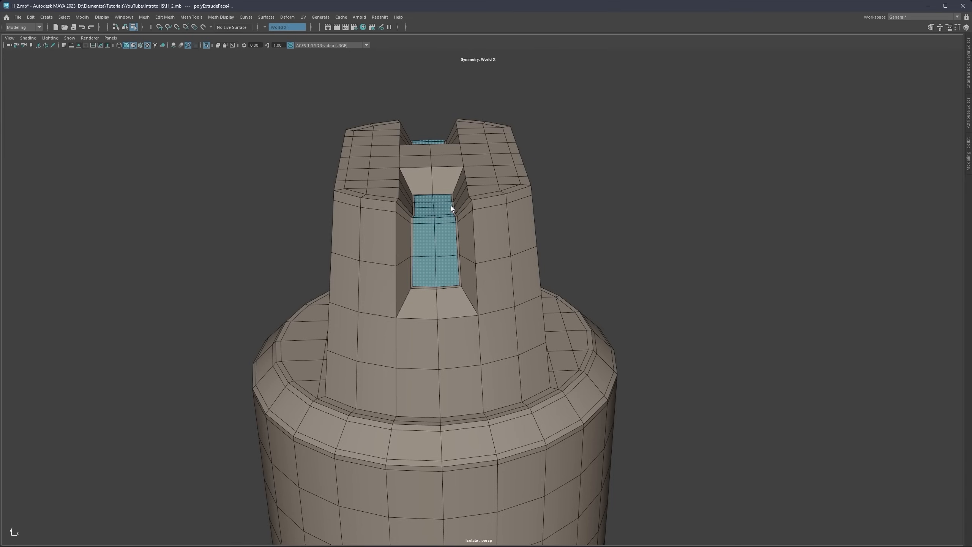
pyautogui.keyDown('alt'); pyautogui.moveTo(489, 206); pyautogui.dragTo(480, 201); pyautogui.keyUp('alt')
# Step: Insert a Multi-Cut edge loop inside the recess walls, close to the outer rim
pyautogui.moveTo(474, 199); pyautogui.dragTo(515, 188, button='right')
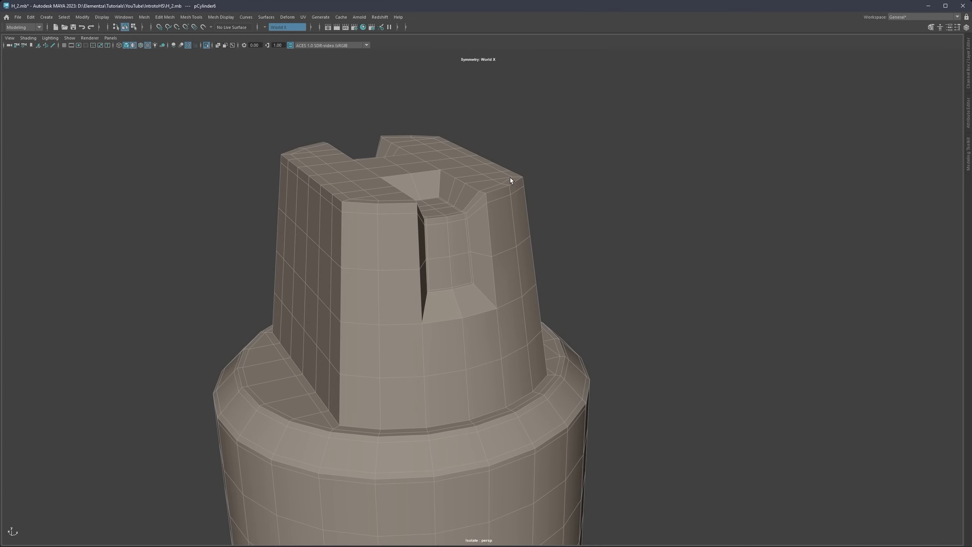
pyautogui.keyDown('shift'); pyautogui.rightClick(511, 178); pyautogui.keyUp('shift')
pyautogui.click(468, 178)
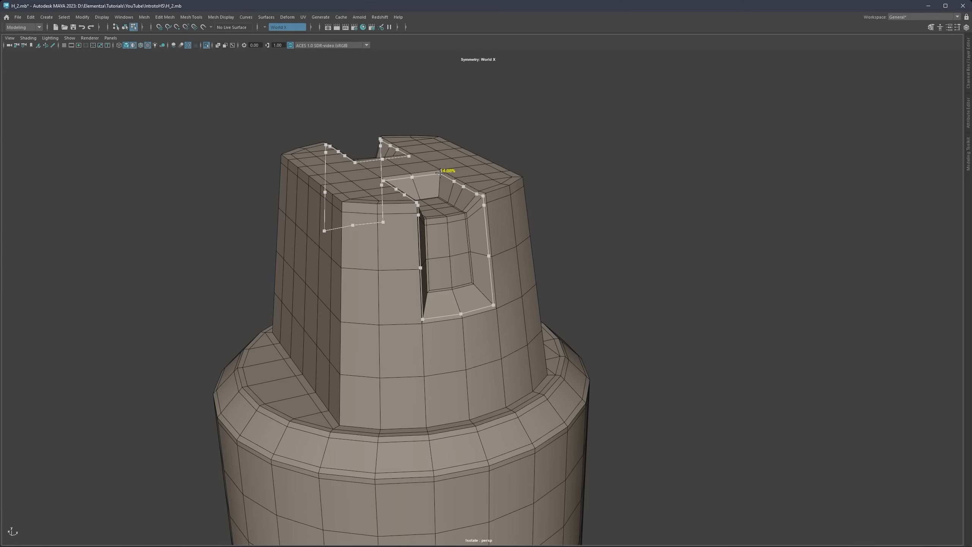
pyautogui.keyDown('alt'); pyautogui.moveTo(540, 182); pyautogui.dragTo(421, 174); pyautogui.keyUp('alt')
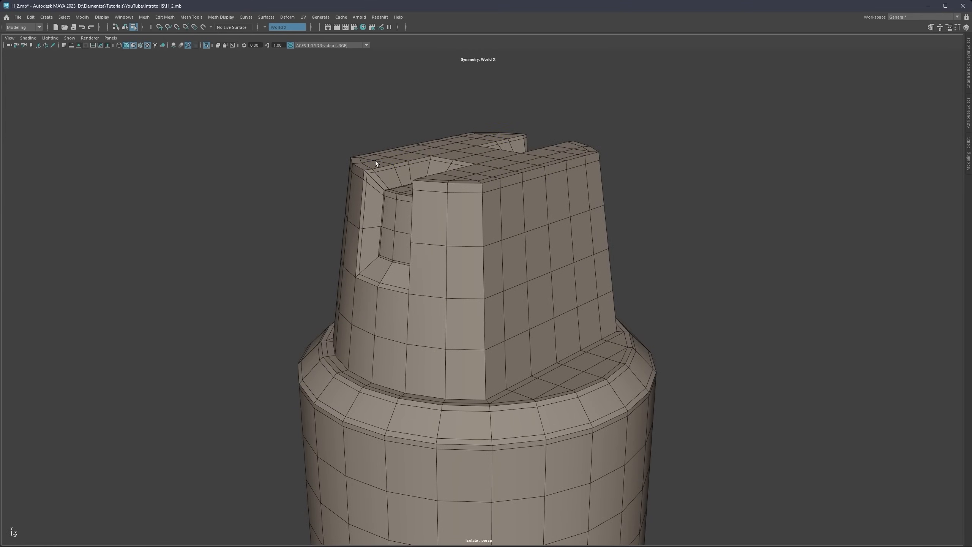
pyautogui.rightClick(325, 149)
pyautogui.click(355, 138)
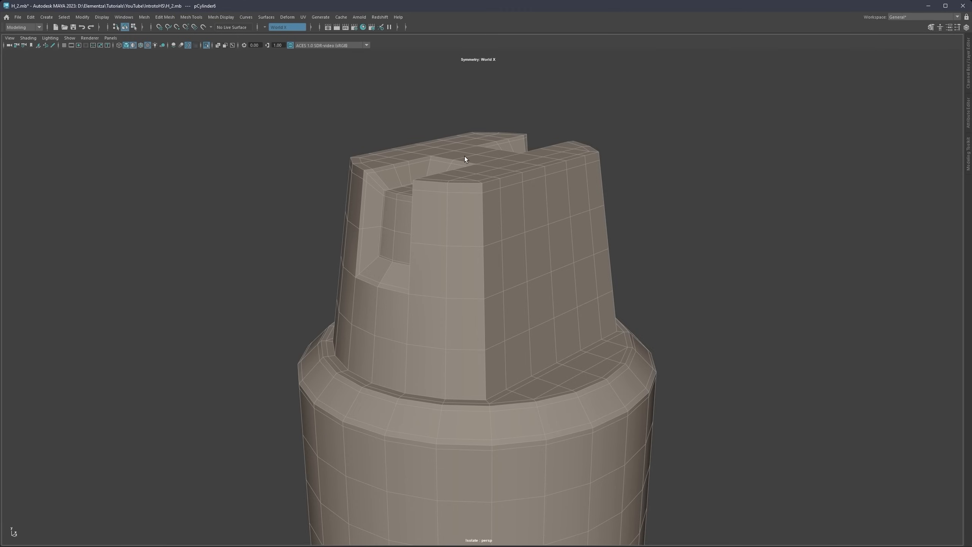
# Step: Preview the lug smoothed and examine both recesses and the surrounding surface from several angles
pyautogui.press('3')
pyautogui.moveTo(553, 134); pyautogui.dragTo(585, 120, button='right')
pyautogui.click(585, 119)
pyautogui.scroll(-4, 584, 167)
pyautogui.keyDown('alt'); pyautogui.moveTo(557, 198); pyautogui.dragTo(555, 137, button='middle'); pyautogui.keyUp('alt')
pyautogui.keyDown('alt'); pyautogui.moveTo(556, 136); pyautogui.dragTo(461, 184); pyautogui.keyUp('alt')
pyautogui.scroll(-4, 463, 187)
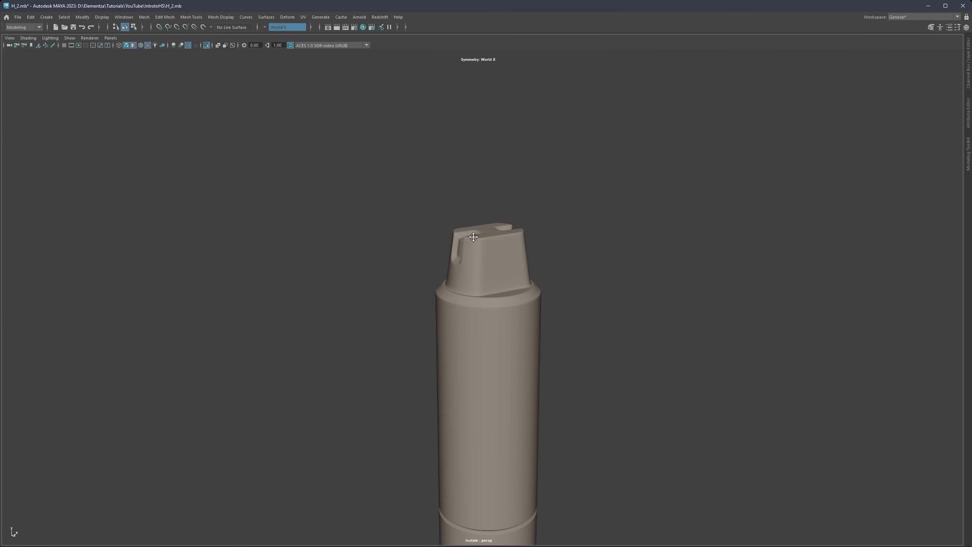
pyautogui.keyDown('alt'); pyautogui.moveTo(475, 231); pyautogui.dragTo(460, 164, button='middle'); pyautogui.keyUp('alt')
pyautogui.keyDown('alt'); pyautogui.moveTo(460, 164); pyautogui.dragTo(506, 163); pyautogui.keyUp('alt')
pyautogui.scroll(4, 451, 167)
pyautogui.keyDown('alt'); pyautogui.moveTo(435, 168); pyautogui.dragTo(485, 263, button='middle'); pyautogui.keyUp('alt')
pyautogui.scroll(3, 484, 263)
pyautogui.keyDown('alt'); pyautogui.moveTo(484, 267); pyautogui.dragTo(418, 235); pyautogui.keyUp('alt')
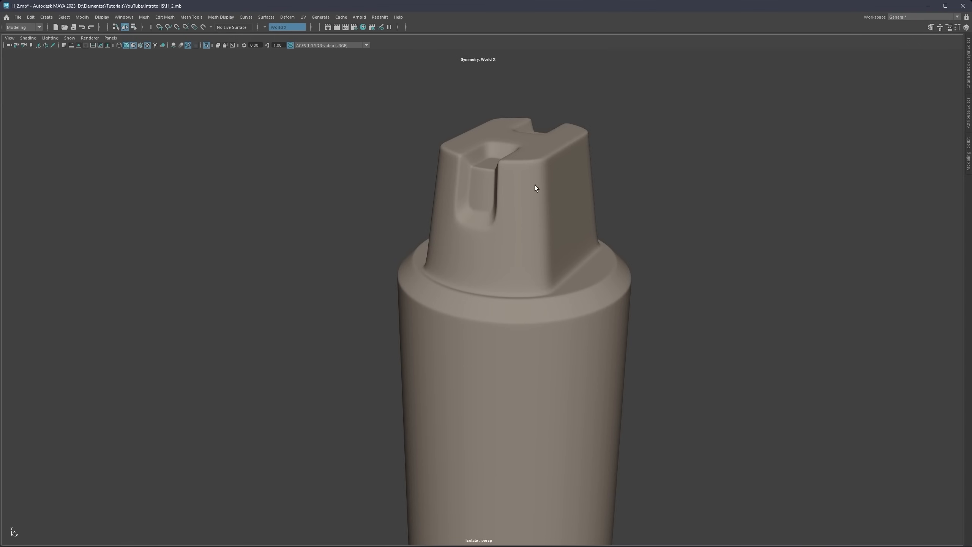
pyautogui.keyDown('alt'); pyautogui.moveTo(542, 184); pyautogui.dragTo(509, 212); pyautogui.keyUp('alt')
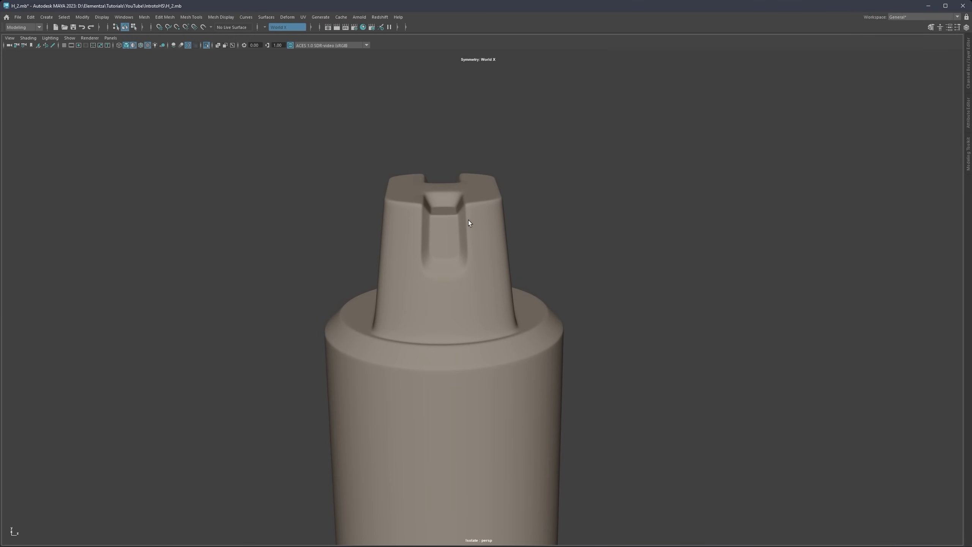
# Step: Add horizontal and vertical Multi-Cut edge loops through the recess and the lug to densify the unsmoothed mesh
pyautogui.click(457, 268)
pyautogui.scroll(5, 440, 251)
pyautogui.press('1')
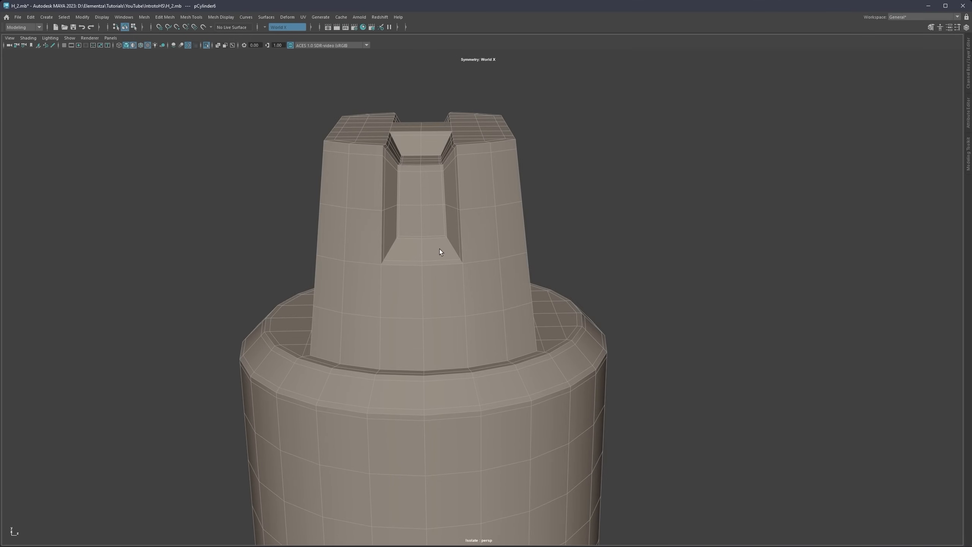
pyautogui.scroll(2, 442, 249)
pyautogui.hotkey('ctrl', 'shift', 'x')
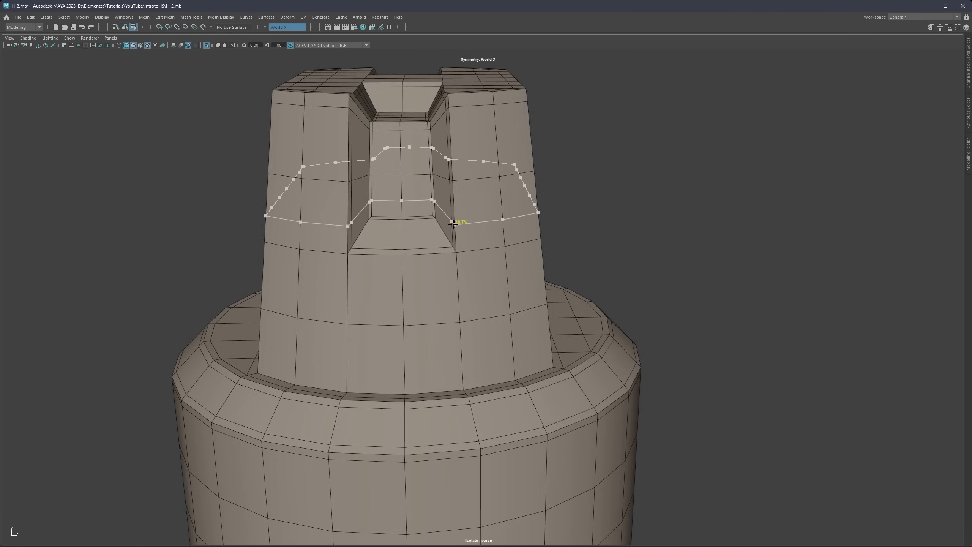
pyautogui.keyDown('ctrl'); pyautogui.click(455, 217); pyautogui.keyUp('ctrl')
pyautogui.keyDown('ctrl'); pyautogui.click(434, 248); pyautogui.keyUp('ctrl')
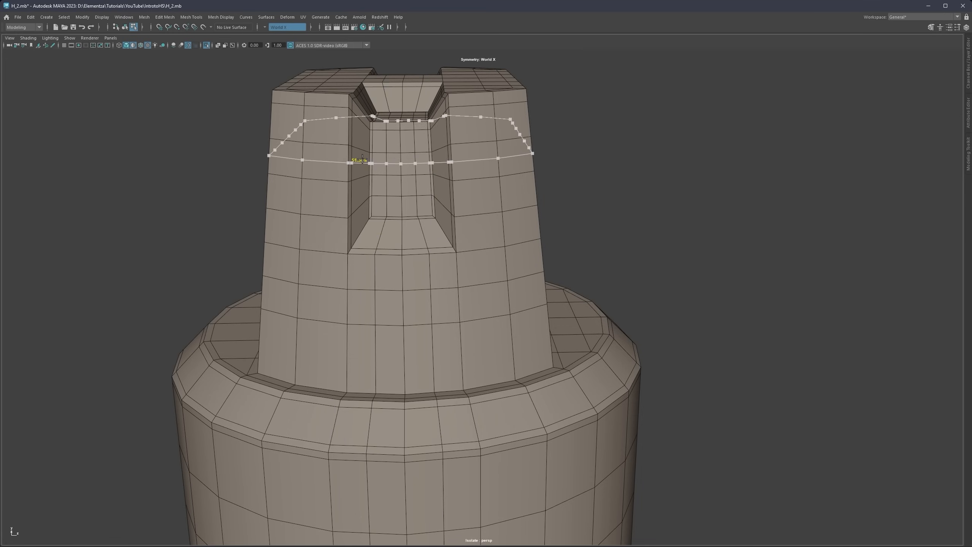
# Step: Preview the denser lug smoothed and inspect the recess's corners and lower edge
pyautogui.scroll(-3, 435, 149)
pyautogui.press('3')
pyautogui.keyDown('alt'); pyautogui.moveTo(437, 150); pyautogui.dragTo(452, 207); pyautogui.keyUp('alt')
pyautogui.press('F8')
pyautogui.scroll(4, 461, 203)
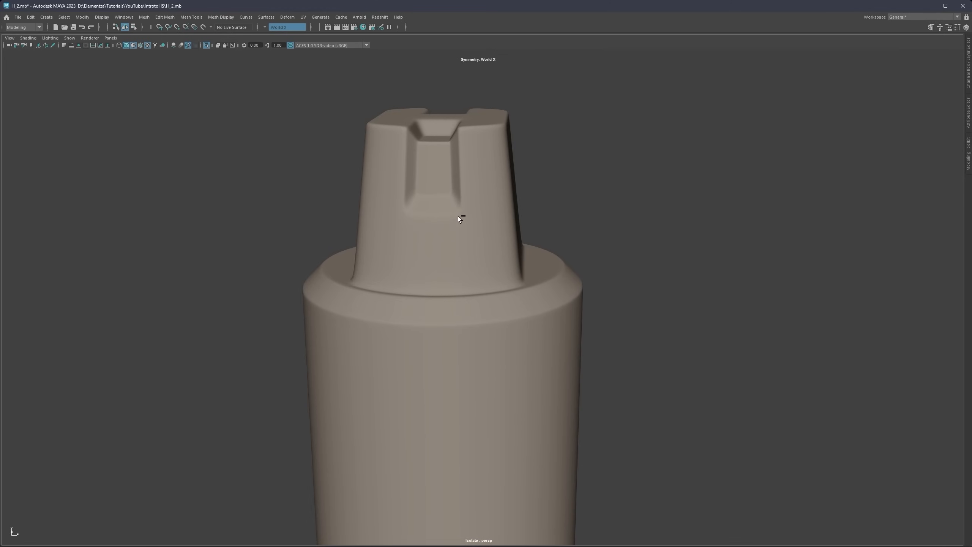
# Step: Apply Smooth to the lugged cylinder and examine the recess on the denser mesh
pyautogui.press('F8')
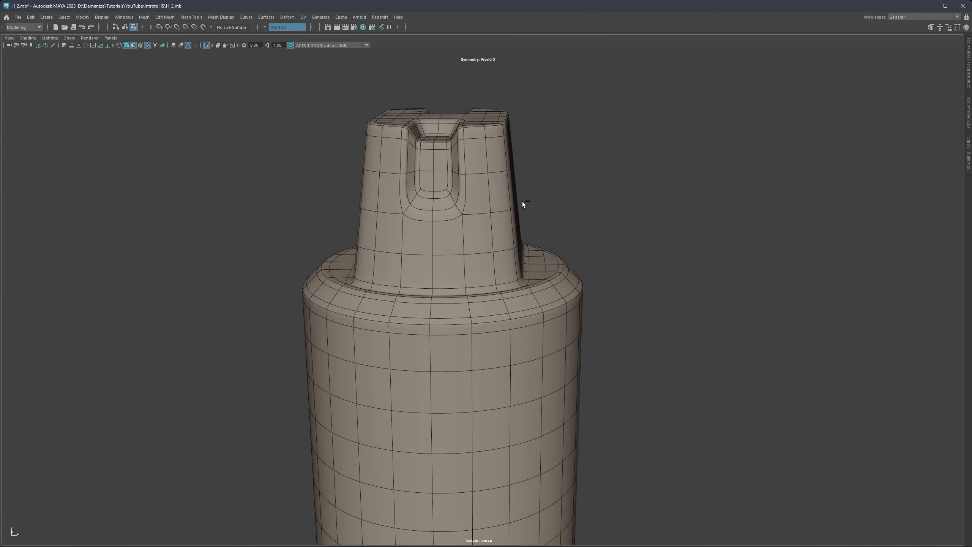
pyautogui.press('F8')
pyautogui.keyDown('alt'); pyautogui.moveTo(554, 191); pyautogui.dragTo(467, 193); pyautogui.keyUp('alt')
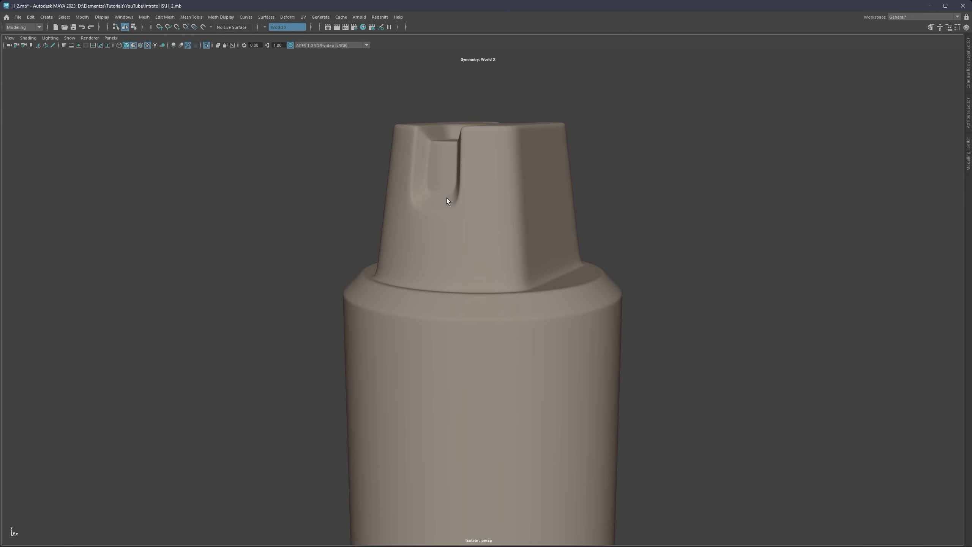
pyautogui.scroll(-2, 479, 201)
pyautogui.click(478, 195)
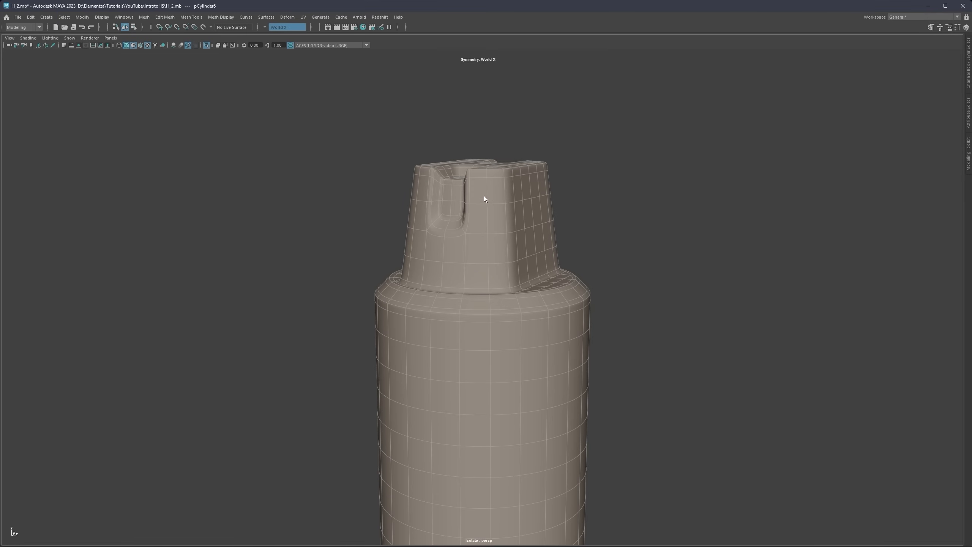
pyautogui.keyDown('shift'); pyautogui.moveTo(496, 193); pyautogui.dragTo(487, 236, button='right'); pyautogui.keyUp('shift')
pyautogui.click(576, 204)
pyautogui.click(480, 216)
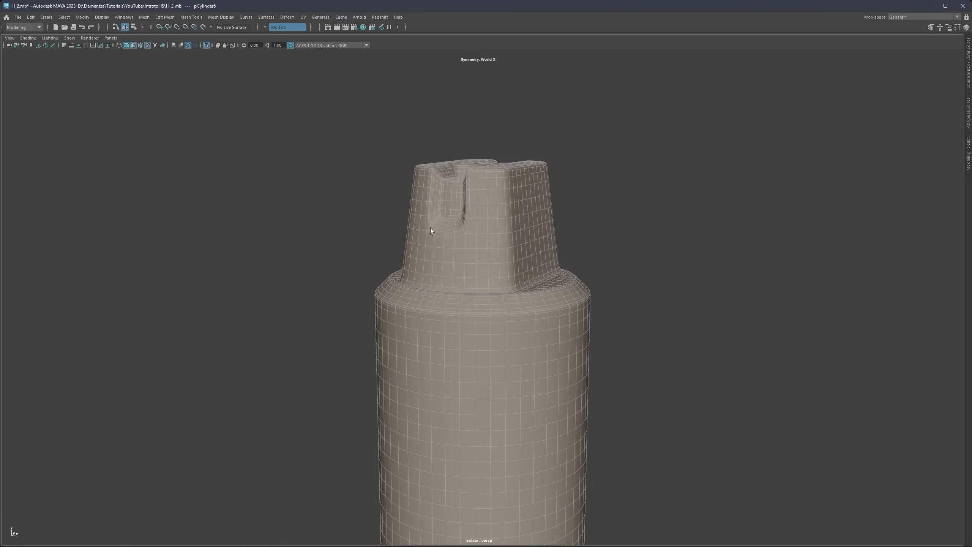
pyautogui.keyDown('alt'); pyautogui.moveTo(456, 234); pyautogui.dragTo(406, 210); pyautogui.keyUp('alt')
pyautogui.click(527, 213)
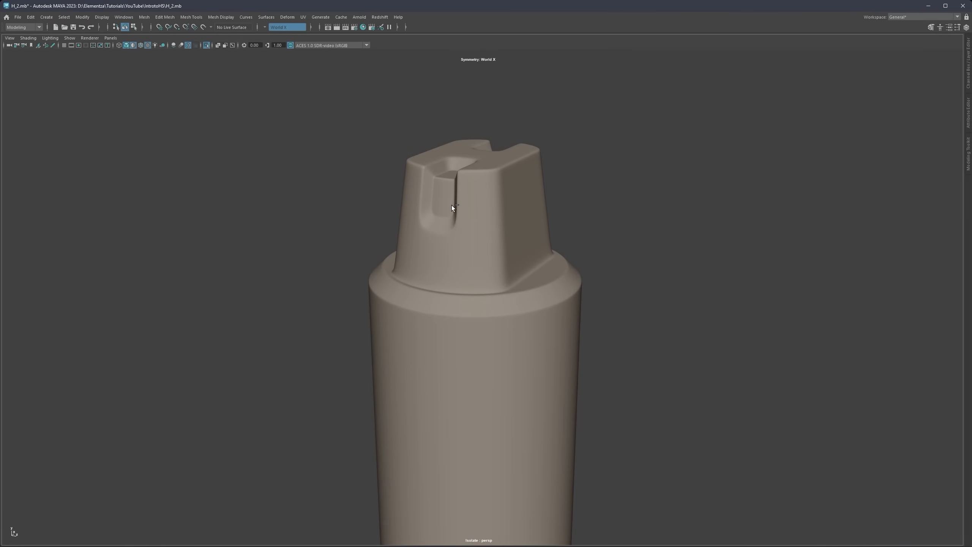
# Step: Undo the smoothing, the added edge loops and the recess extrusion, back to the plain lug with recess faces selected
pyautogui.hotkey('ctrl', 'z')
pyautogui.hotkey('ctrl', 'z')
pyautogui.hotkey('ctrl', 'z')
pyautogui.hotkey('ctrl', 'z')
pyautogui.hotkey('ctrl', 'z')
pyautogui.hotkey('ctrl', 'z')
pyautogui.hotkey('ctrl', 'z')
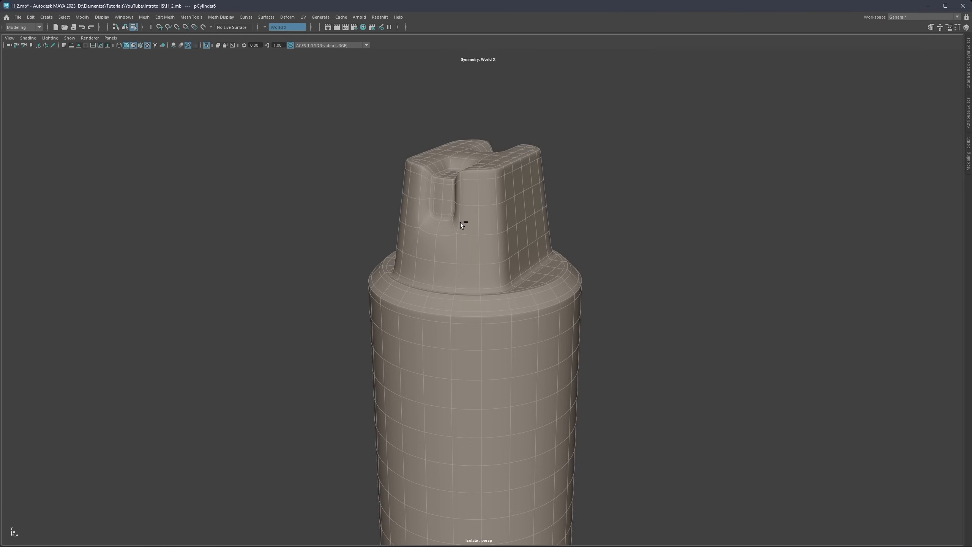
pyautogui.hotkey('ctrl', 'z')
pyautogui.hotkey('ctrl', 'z')
pyautogui.hotkey('ctrl', 'z')
pyautogui.hotkey('ctrl', 'z')
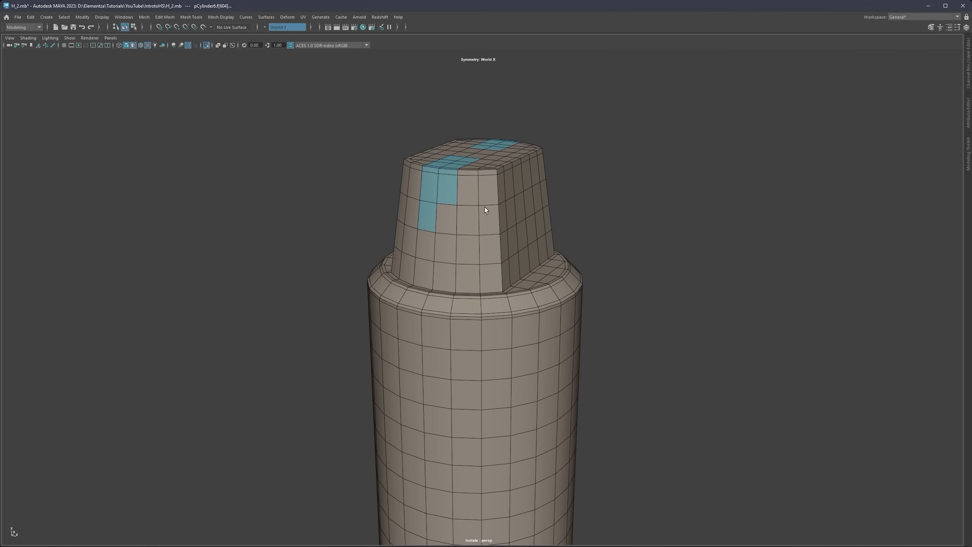
# Step: Apply Smooth with 1 division to the plain lugged cylinder and examine the resulting grid
pyautogui.moveTo(455, 203); pyautogui.dragTo(471, 231, button='right')
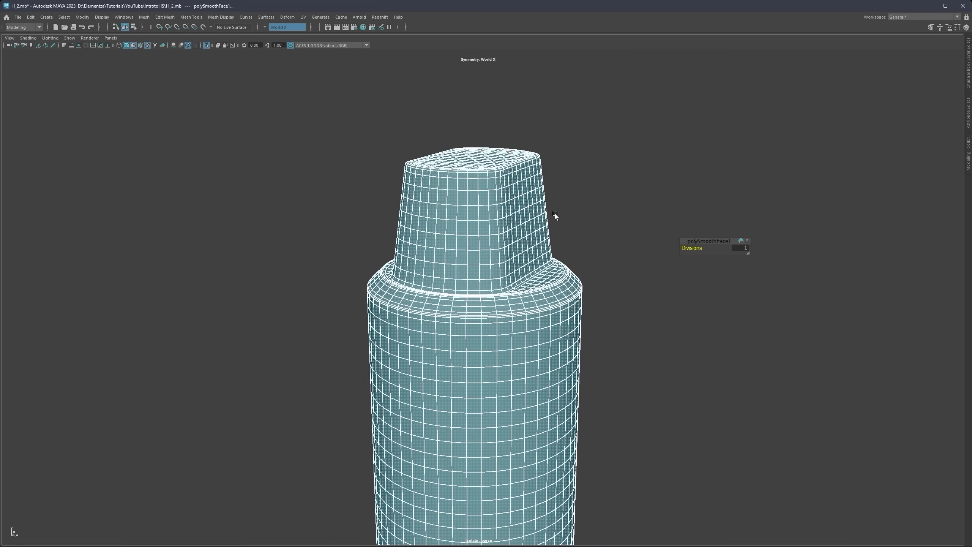
pyautogui.press('q')
pyautogui.keyDown('alt'); pyautogui.moveTo(427, 196); pyautogui.dragTo(436, 160); pyautogui.keyUp('alt')
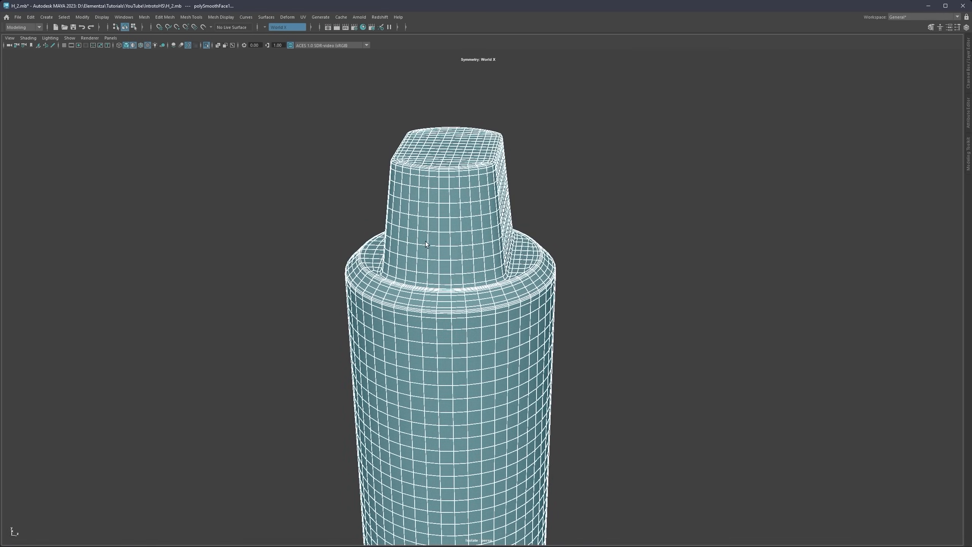
pyautogui.keyDown('alt'); pyautogui.moveTo(426, 244); pyautogui.dragTo(580, 273); pyautogui.keyUp('alt')
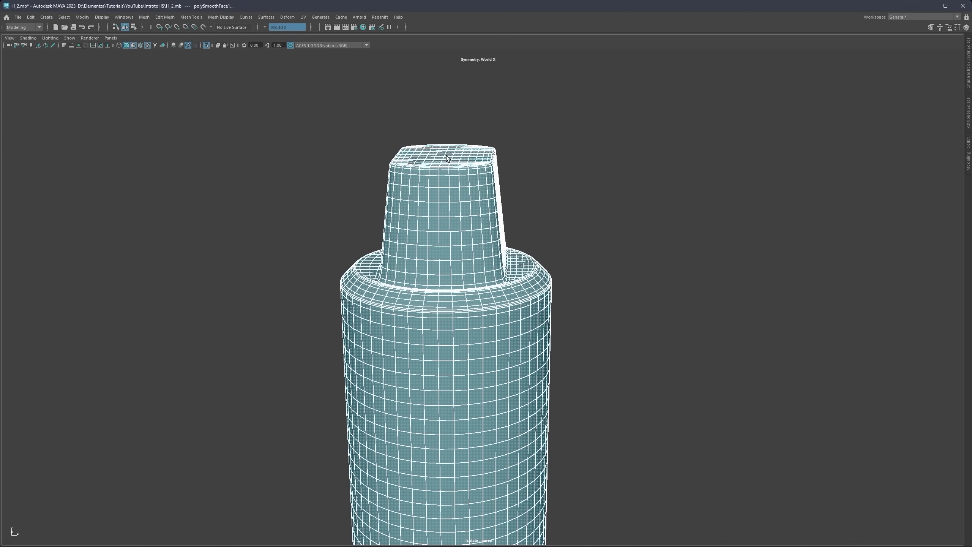
pyautogui.moveTo(448, 213)
pyautogui.keyDown('alt'); pyautogui.mouseDown()
pyautogui.moveTo(447, 223)
pyautogui.moveTo(454, 194)
pyautogui.moveTo(450, 236)
pyautogui.moveTo(470, 245)
pyautogui.moveTo(448, 226)
pyautogui.mouseUp(); pyautogui.keyUp('alt')
# Step: Undo the smoothing and step back through the earlier selection of recess faces
pyautogui.hotkey('ctrl', 'z')
pyautogui.hotkey('ctrl', 'z')
pyautogui.hotkey('ctrl', 'z')
pyautogui.scroll(3, 468, 226)
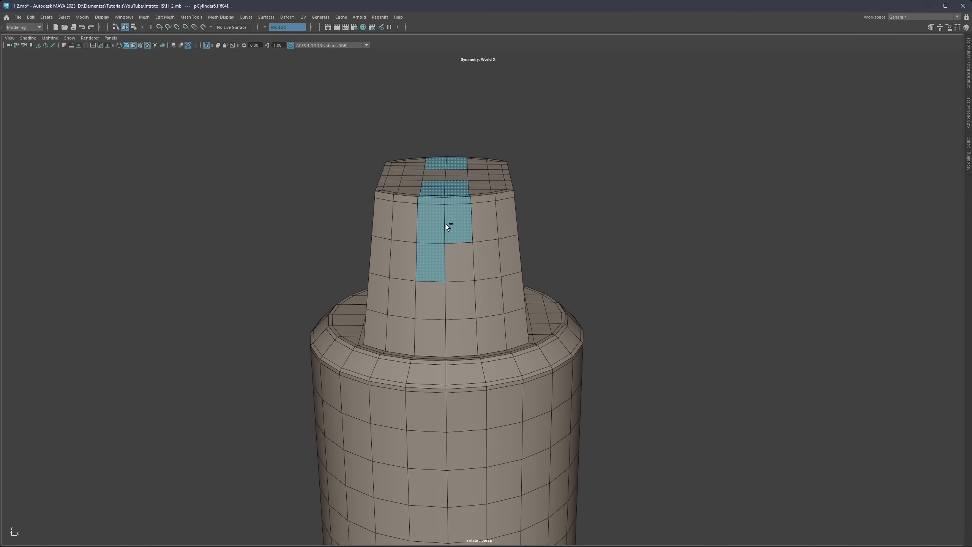
pyautogui.hotkey('ctrl', 'z')
pyautogui.hotkey('ctrl', 'z')
pyautogui.hotkey('ctrl', 'z')
pyautogui.hotkey('ctrl', 'z')
pyautogui.hotkey('ctrl', 'z')
pyautogui.hotkey('ctrl', 'z')
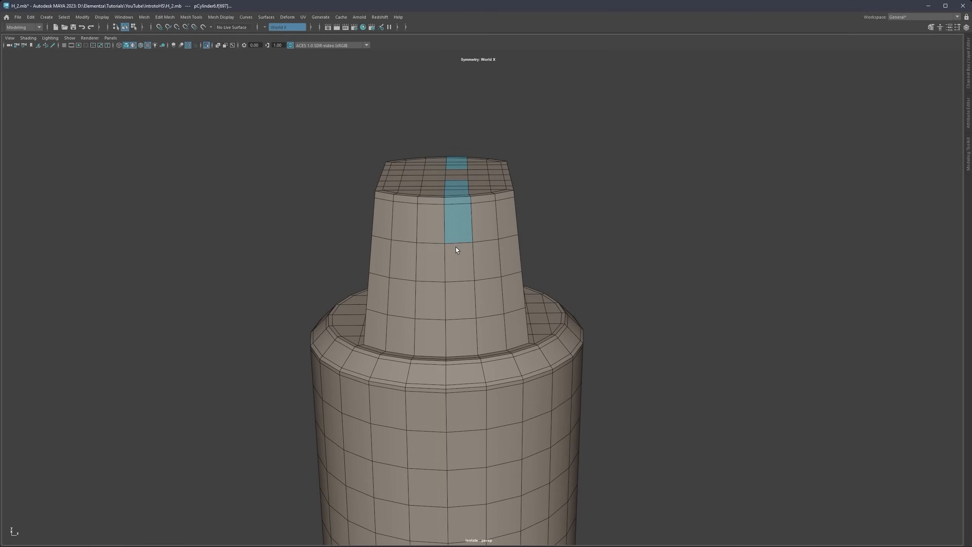
# Step: Select the recess faces two columns wide, two large rows down the lug's front and continuing onto its top
pyautogui.click(463, 249)
pyautogui.keyDown('alt'); pyautogui.moveTo(463, 249); pyautogui.dragTo(461, 271); pyautogui.keyUp('alt')
pyautogui.keyDown('shift'); pyautogui.doubleClick(454, 178); pyautogui.keyUp('shift')
pyautogui.keyDown('shift'); pyautogui.click(438, 176); pyautogui.keyUp('shift')
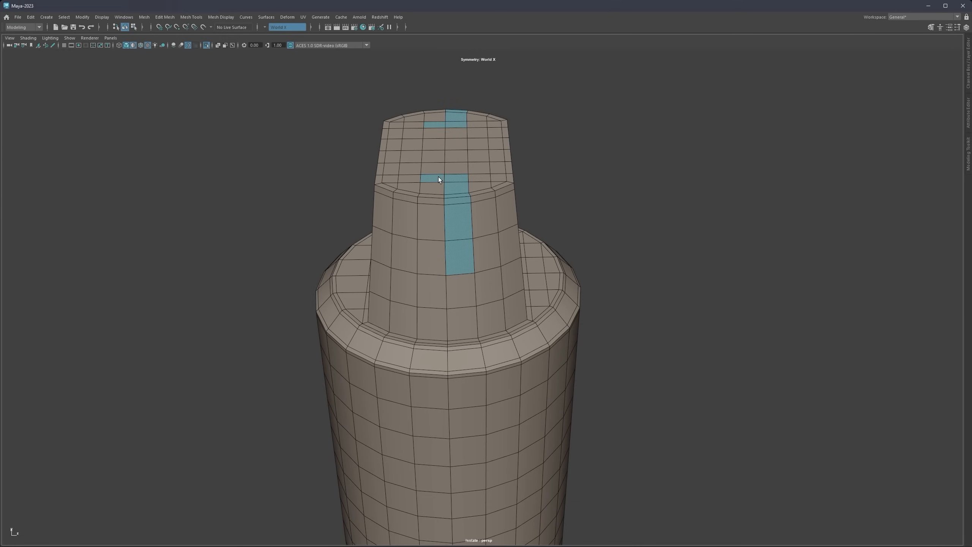
pyautogui.keyDown('shift'); pyautogui.click(439, 168); pyautogui.keyUp('shift')
pyautogui.keyDown('shift'); pyautogui.doubleClick(433, 188); pyautogui.keyUp('shift')
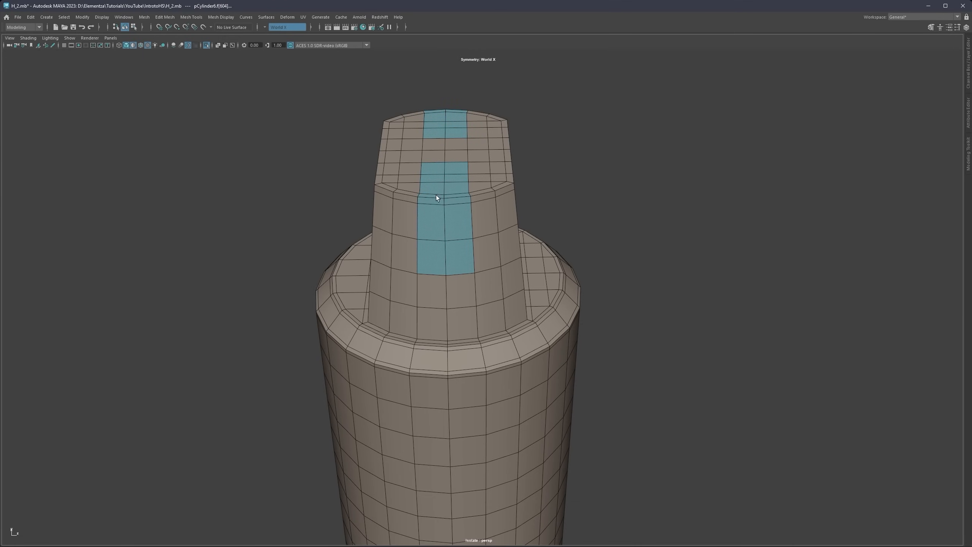
# Step: Extrude the selected faces inward to form tapered recesses and insert a Multi-Cut edge loop inside the recess walls
pyautogui.press('r')
pyautogui.keyDown('shift'); pyautogui.moveTo(445, 218); pyautogui.dragTo(418, 224); pyautogui.keyUp('shift')
pyautogui.hotkey('ctrl', 'e')
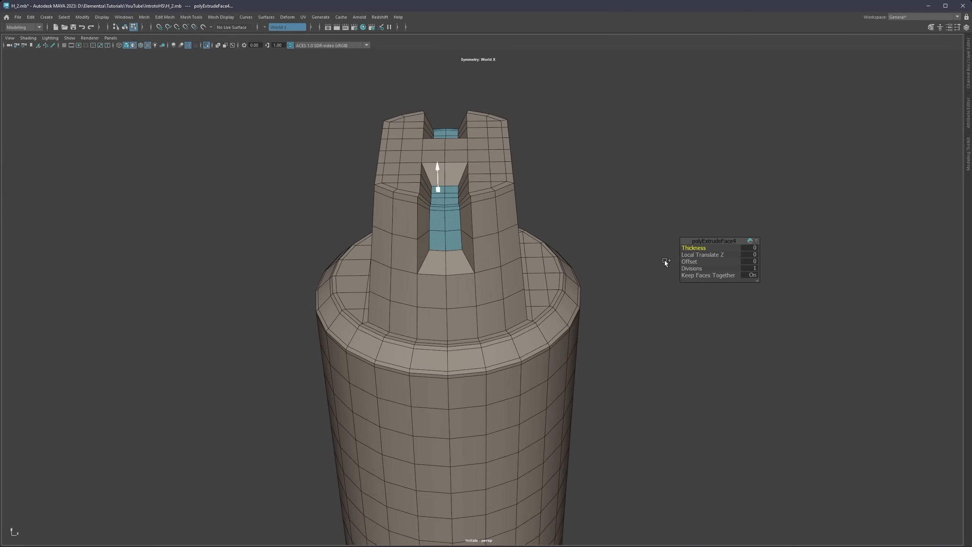
pyautogui.hotkey('ctrl', 'shift', 'x')
pyautogui.scroll(1, 461, 223)
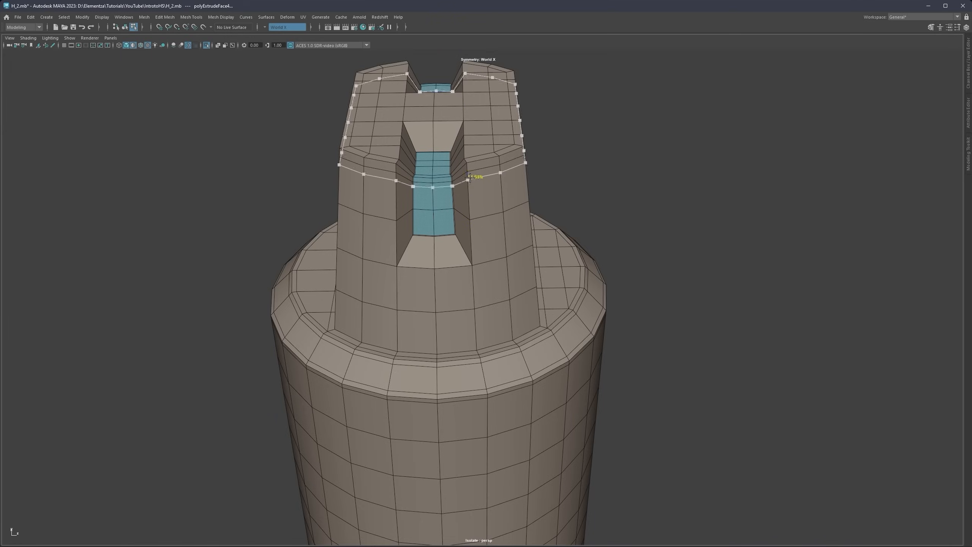
pyautogui.keyDown('ctrl'); pyautogui.click(466, 164); pyautogui.keyUp('ctrl')
pyautogui.scroll(-1, 562, 196)
# Step: Preview the lug smoothed and inspect the recess from the top and front
pyautogui.press('q')
pyautogui.press('3')
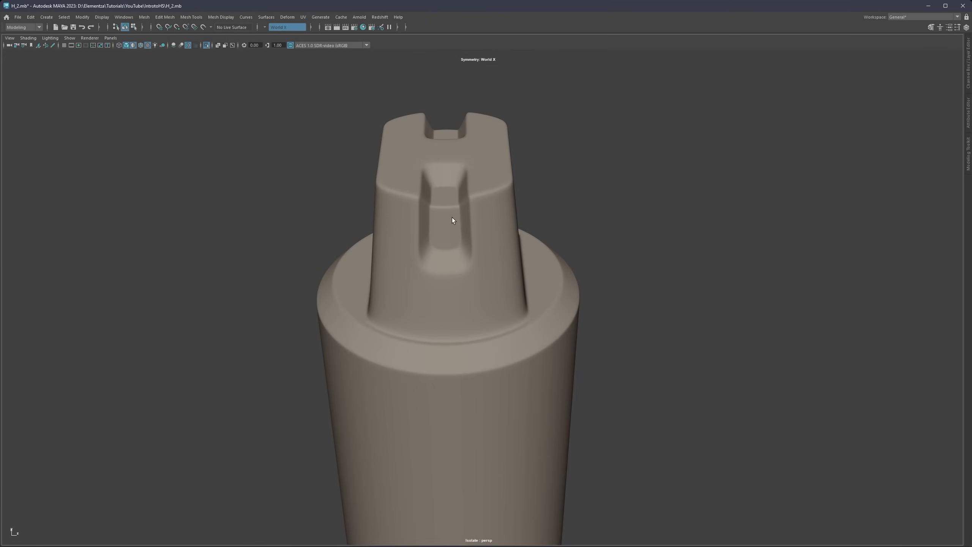
pyautogui.moveTo(452, 217)
pyautogui.keyDown('alt'); pyautogui.mouseDown()
pyautogui.moveTo(485, 193)
pyautogui.moveTo(450, 223)
pyautogui.mouseUp(); pyautogui.keyUp('alt')
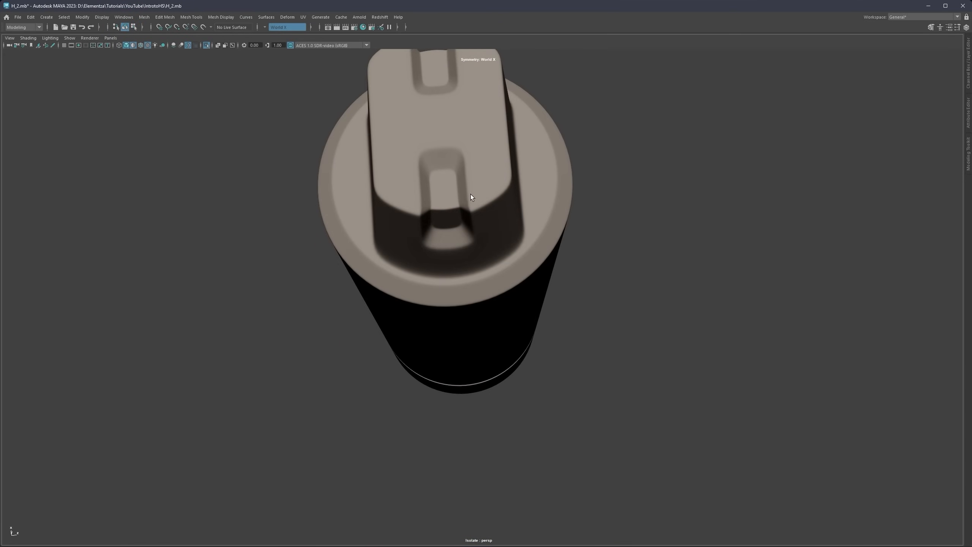
pyautogui.keyDown('alt'); pyautogui.moveTo(471, 194); pyautogui.dragTo(471, 232); pyautogui.keyUp('alt')
pyautogui.keyDown('alt'); pyautogui.moveTo(473, 265); pyautogui.dragTo(474, 197); pyautogui.keyUp('alt')
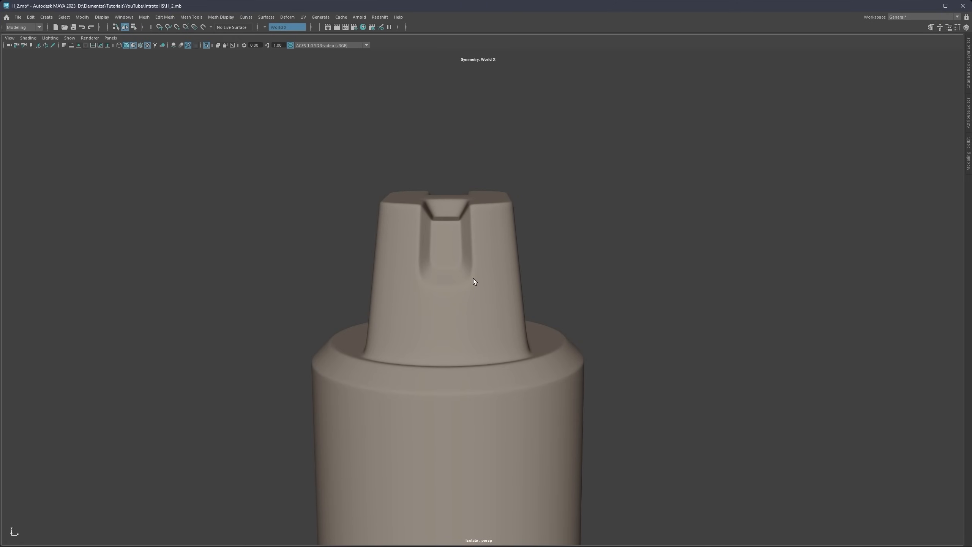
pyautogui.scroll(-5, 473, 278)
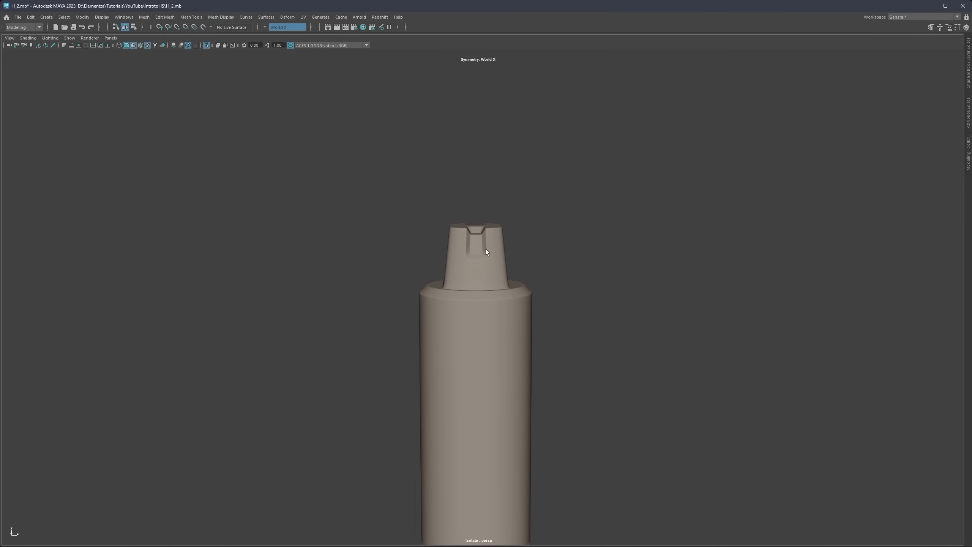
# Step: Undo the edge loop and the recess extrusion, restoring the plain lug
pyautogui.click(475, 249)
pyautogui.scroll(5, 475, 249)
pyautogui.press('1')
pyautogui.press('F11')
pyautogui.hotkey('ctrl', 'e')
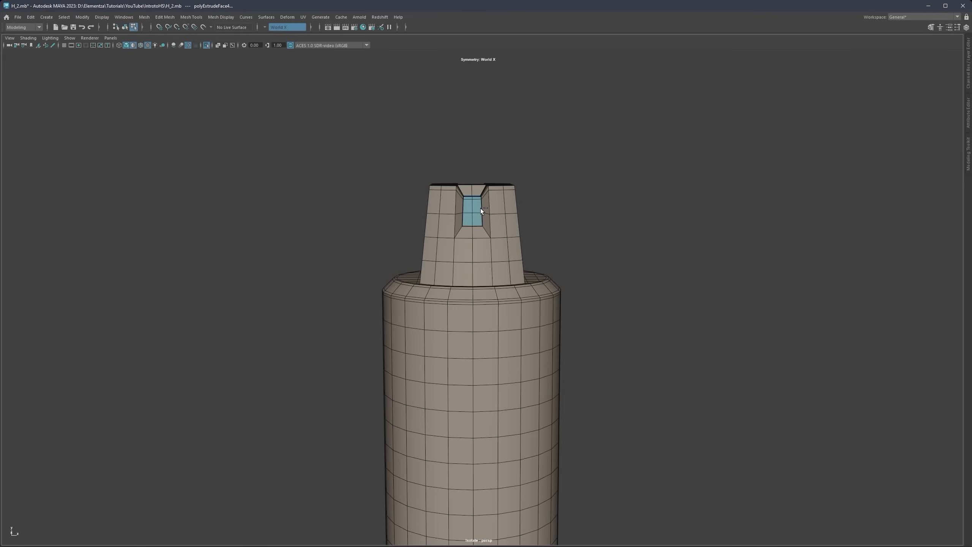
pyautogui.hotkey('ctrl', 'z')
pyautogui.scroll(3, 482, 209)
pyautogui.keyDown('alt'); pyautogui.moveTo(483, 209); pyautogui.dragTo(480, 271); pyautogui.keyUp('alt')
pyautogui.press('2')
# Step: Select the edge run bordering one side of the recess area on the lug's front and top, and scale it straight
pyautogui.click(480, 273)
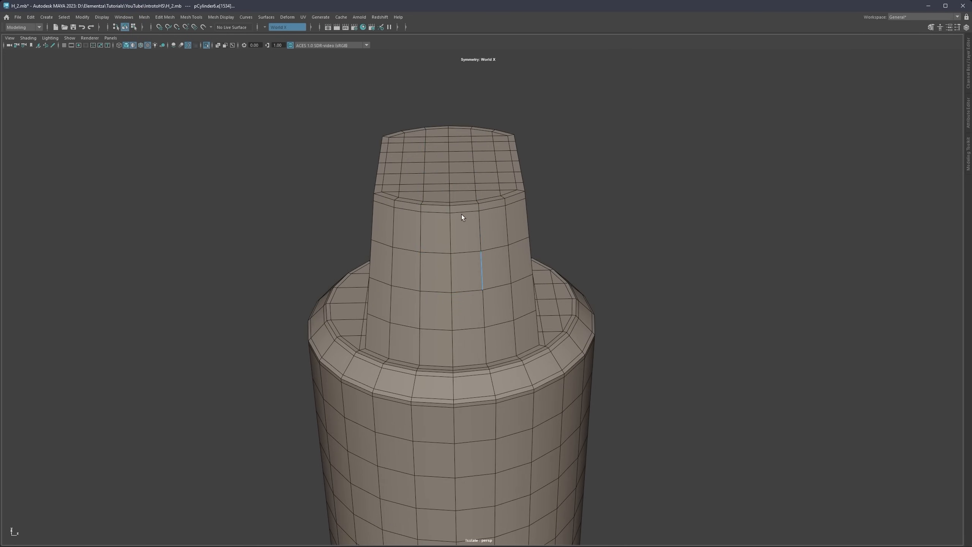
pyautogui.keyDown('shift'); pyautogui.doubleClick(474, 178); pyautogui.keyUp('shift')
pyautogui.doubleClick(474, 163)
pyautogui.click(485, 274)
pyautogui.keyDown('shift'); pyautogui.doubleClick(473, 167); pyautogui.keyUp('shift')
pyautogui.keyDown('alt'); pyautogui.moveTo(475, 165); pyautogui.dragTo(476, 228); pyautogui.keyUp('alt')
pyautogui.scroll(1, 476, 262)
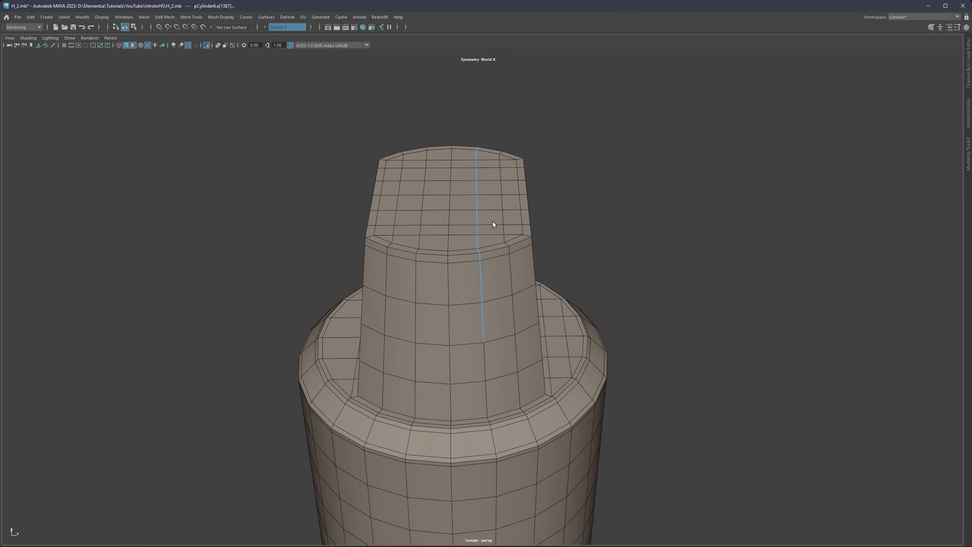
pyautogui.press('r')
pyautogui.hotkey('ctrl', 'shift')
pyautogui.keyDown('ctrl'); pyautogui.keyDown('shift'); pyautogui.moveTo(513, 267); pyautogui.dragTo(445, 268); pyautogui.keyUp('shift'); pyautogui.keyUp('ctrl')
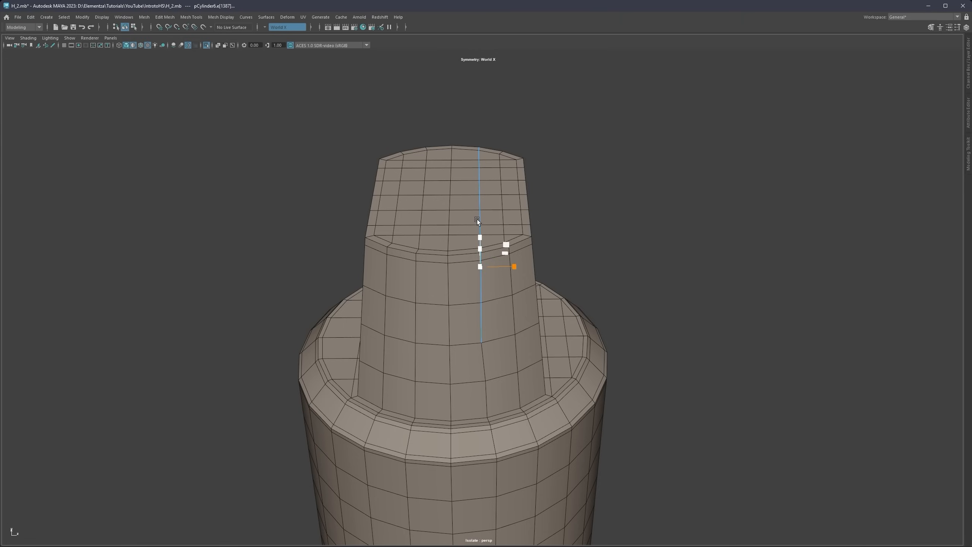
# Step: Straighten the matching edge run on the opposite side of the recess area by scaling it flat
pyautogui.click(416, 331)
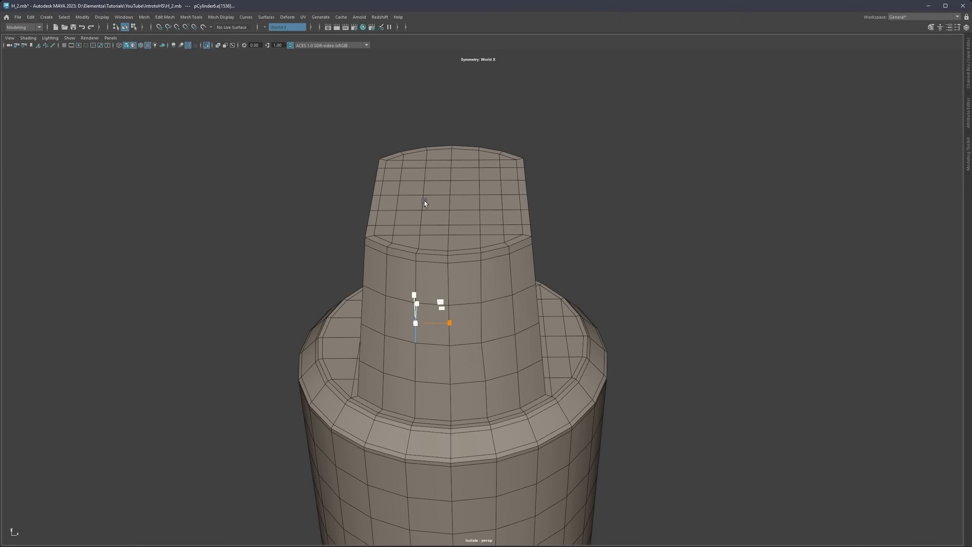
pyautogui.doubleClick(424, 200)
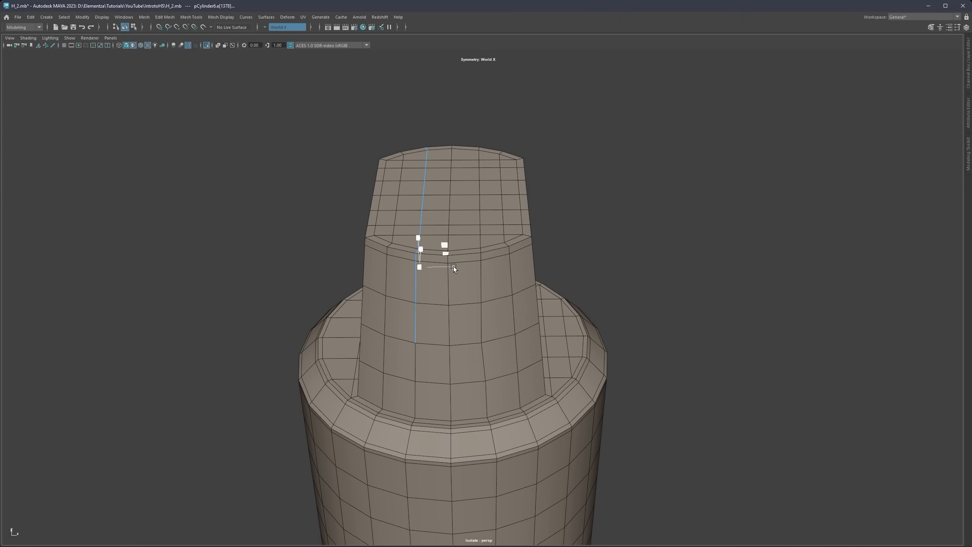
pyautogui.keyDown('ctrl'); pyautogui.keyDown('shift'); pyautogui.moveTo(453, 267); pyautogui.dragTo(390, 267); pyautogui.keyUp('shift'); pyautogui.keyUp('ctrl')
pyautogui.keyDown('alt'); pyautogui.moveTo(474, 254); pyautogui.dragTo(452, 260, button='right'); pyautogui.keyUp('alt')
pyautogui.keyDown('alt'); pyautogui.moveTo(452, 260); pyautogui.dragTo(450, 251); pyautogui.keyUp('alt')
# Step: Select the recess faces between the straightened edge runs and extrude them inward into tapered recesses
pyautogui.keyDown('shift'); pyautogui.moveTo(466, 271); pyautogui.dragTo(469, 327, button='right'); pyautogui.keyUp('shift')
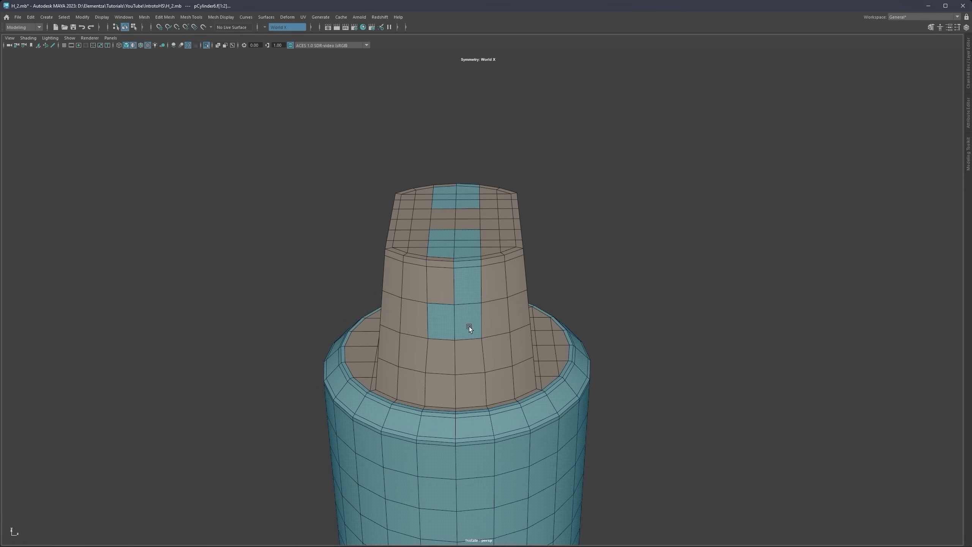
pyautogui.click(464, 316)
pyautogui.keyDown('shift'); pyautogui.doubleClick(464, 233); pyautogui.keyUp('shift')
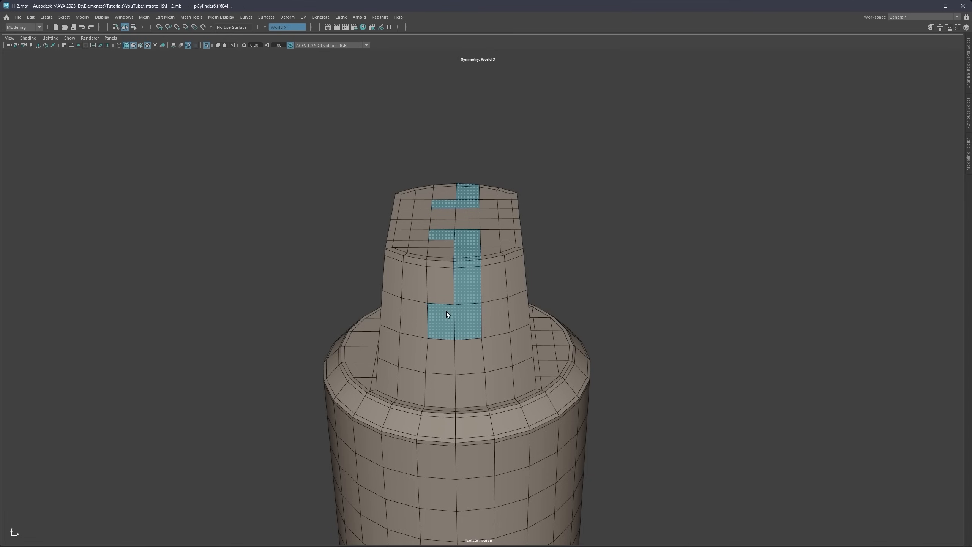
pyautogui.keyDown('shift'); pyautogui.doubleClick(450, 289); pyautogui.keyUp('shift')
pyautogui.keyDown('shift'); pyautogui.moveTo(455, 284); pyautogui.dragTo(433, 285); pyautogui.keyUp('shift')
pyautogui.moveTo(475, 257)
pyautogui.keyDown('alt'); pyautogui.mouseDown()
pyautogui.moveTo(446, 246)
pyautogui.moveTo(480, 248)
pyautogui.mouseUp(); pyautogui.keyUp('alt')
pyautogui.hotkey('ctrl', 'e')
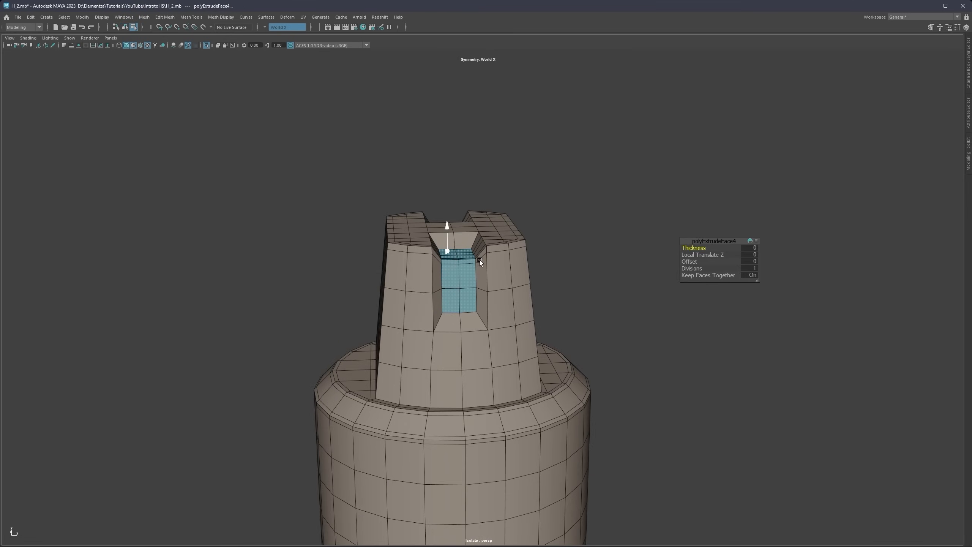
pyautogui.moveTo(687, 262); pyautogui.dragTo(691, 262)
pyautogui.press('q')
pyautogui.press('F8')
pyautogui.click(597, 230)
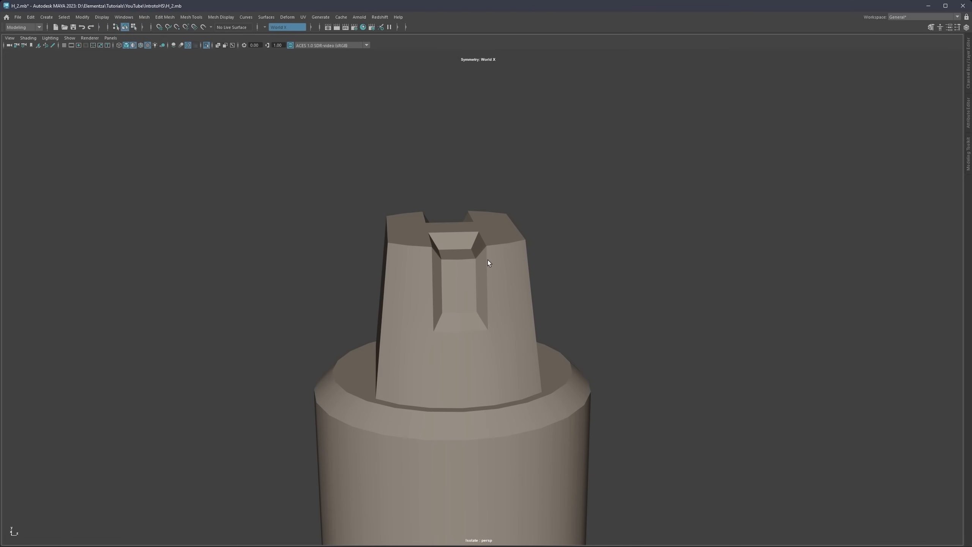
# Step: Insert a Multi-Cut edge loop inside the new recess walls, close to the outer rim, after a brief smoothed preview
pyautogui.click(488, 260)
pyautogui.press('3')
pyautogui.click(548, 214)
pyautogui.moveTo(484, 262)
pyautogui.keyDown('alt'); pyautogui.mouseDown()
pyautogui.moveTo(486, 255)
pyautogui.moveTo(487, 267)
pyautogui.mouseUp(); pyautogui.keyUp('alt')
pyautogui.click(488, 267)
pyautogui.press('1')
pyautogui.scroll(5, 488, 266)
pyautogui.hotkey('ctrl', 'shift', 'x')
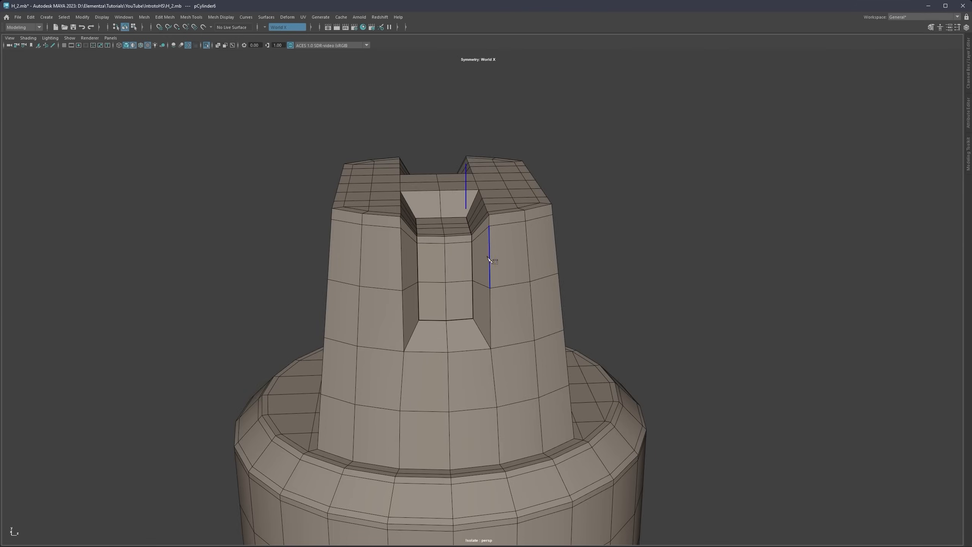
pyautogui.keyDown('ctrl'); pyautogui.click(489, 223); pyautogui.keyUp('ctrl')
# Step: Preview the lug smoothed and inspect the straightened recess's rounded lower corners and edges
pyautogui.scroll(-1, 570, 235)
pyautogui.scroll(-2, 571, 234)
pyautogui.press('3')
pyautogui.press('q')
pyautogui.moveTo(563, 259); pyautogui.dragTo(578, 246, button='right')
pyautogui.click(577, 245)
pyautogui.scroll(-2, 487, 278)
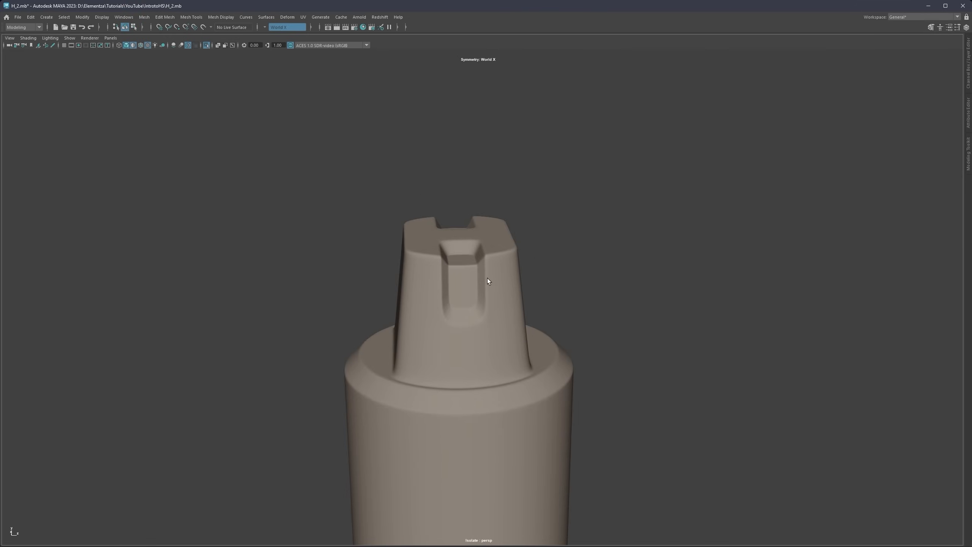
pyautogui.keyDown('alt'); pyautogui.moveTo(487, 278); pyautogui.dragTo(482, 262); pyautogui.keyUp('alt')
pyautogui.scroll(-2, 497, 332)
pyautogui.keyDown('alt'); pyautogui.moveTo(488, 308); pyautogui.dragTo(482, 236); pyautogui.keyUp('alt')
pyautogui.scroll(3, 498, 273)
pyautogui.scroll(3, 494, 206)
# Step: Undo the latest edge loop and recess extrusion, back to the face selection on the straightened lug
pyautogui.hotkey('ctrl', 'z')
pyautogui.hotkey('ctrl', 'z')
pyautogui.hotkey('ctrl', 'z')
pyautogui.hotkey('ctrl', 'z')
pyautogui.hotkey('ctrl', 'z')
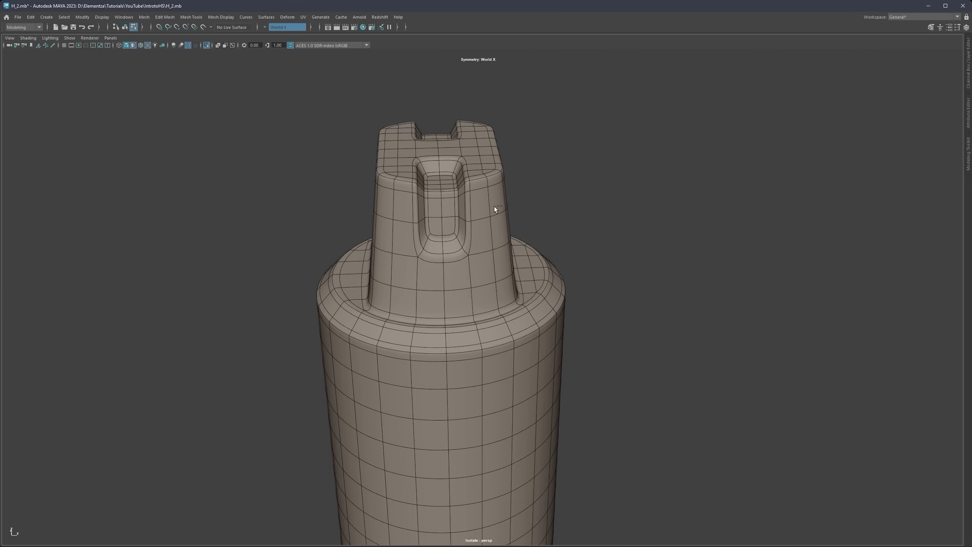
pyautogui.hotkey('ctrl', 'z')
pyautogui.hotkey('ctrl', 'z')
pyautogui.hotkey('ctrl', 'z')
pyautogui.hotkey('ctrl', 'z')
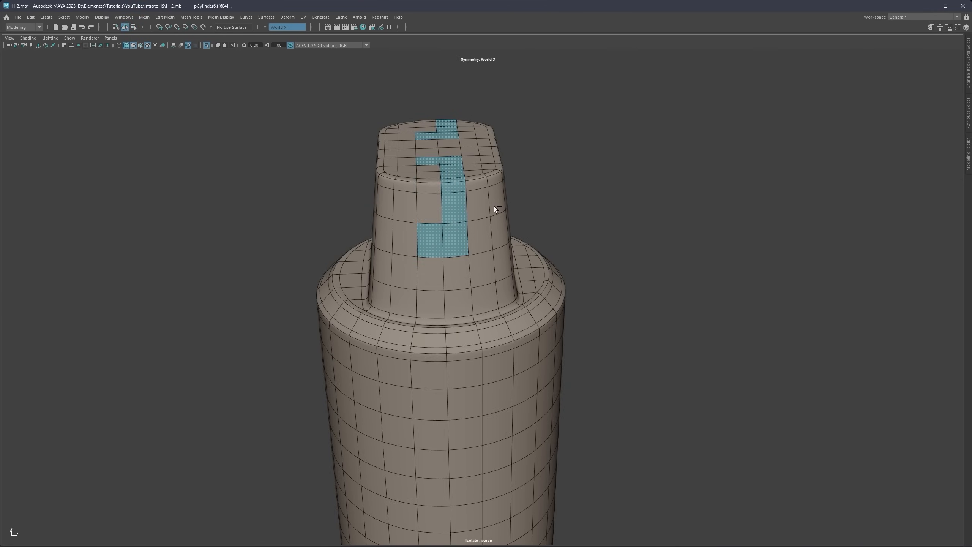
# Step: Select the whole unsmoothed lugged cylinder as an object
pyautogui.moveTo(530, 202); pyautogui.dragTo(530, 221, button='right')
pyautogui.keyDown('alt'); pyautogui.moveTo(455, 245); pyautogui.dragTo(493, 223); pyautogui.keyUp('alt')
pyautogui.press('F8')
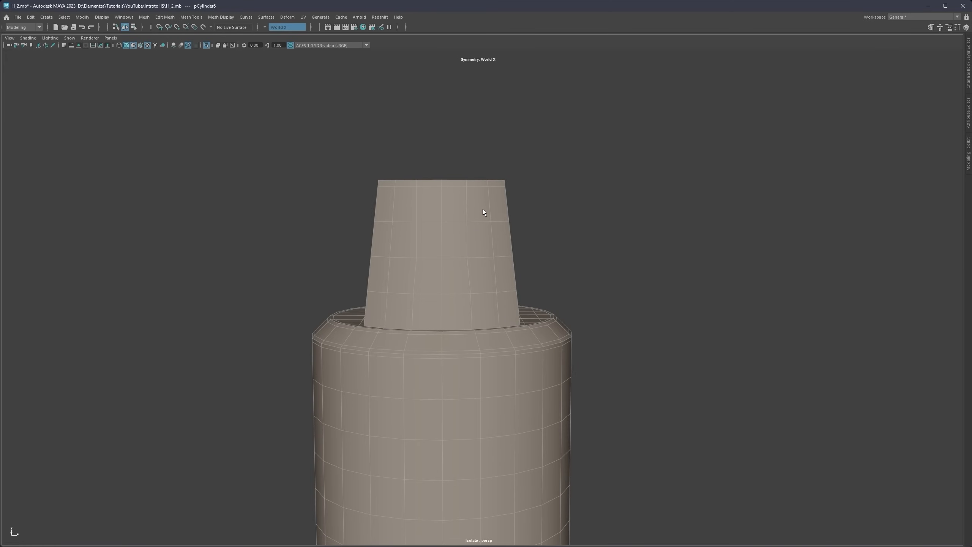
# Step: Smooth the whole lugged cylinder into denser geometry and check the resulting grid on the lug
pyautogui.keyDown('shift'); pyautogui.moveTo(483, 209); pyautogui.dragTo(477, 254, button='right'); pyautogui.keyUp('shift')
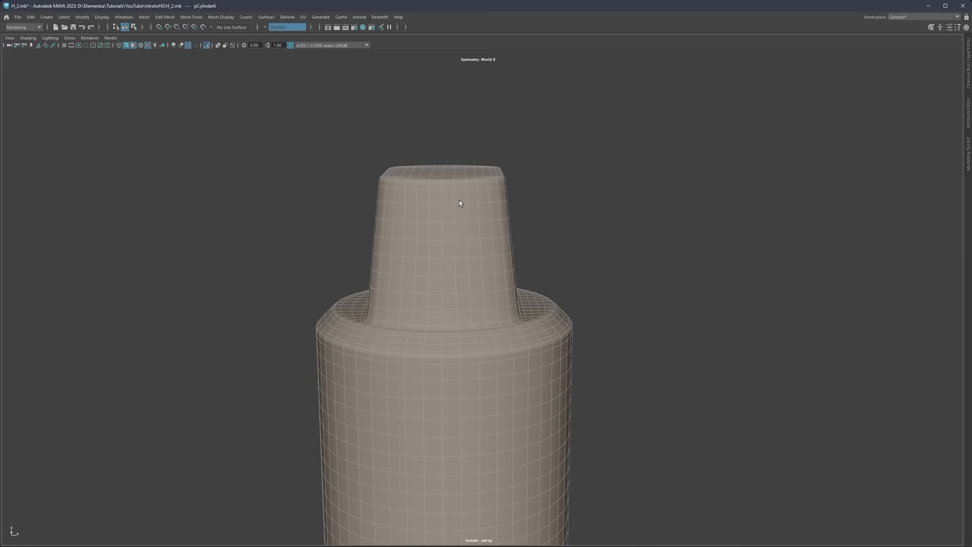
pyautogui.keyDown('alt'); pyautogui.moveTo(459, 200); pyautogui.dragTo(442, 224); pyautogui.keyUp('alt')
pyautogui.press('F10')
pyautogui.click(471, 262)
pyautogui.scroll(-3, 463, 169)
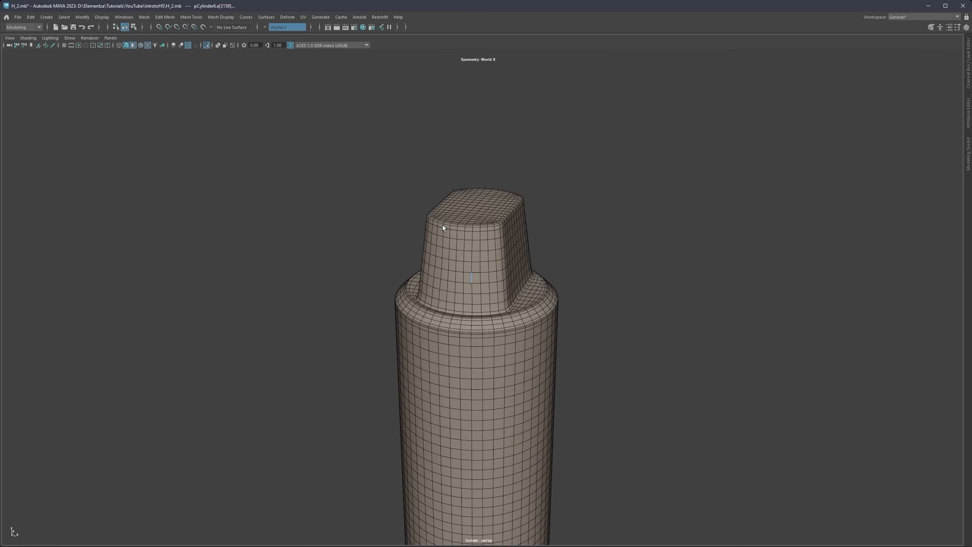
# Step: Undo the mesh smoothing and the earlier selection changes, and reselect the whole cylinder as an object
pyautogui.hotkey('ctrl', 'z')
pyautogui.hotkey('ctrl', 'z')
pyautogui.hotkey('ctrl', 'z')
pyautogui.hotkey('ctrl', 'z')
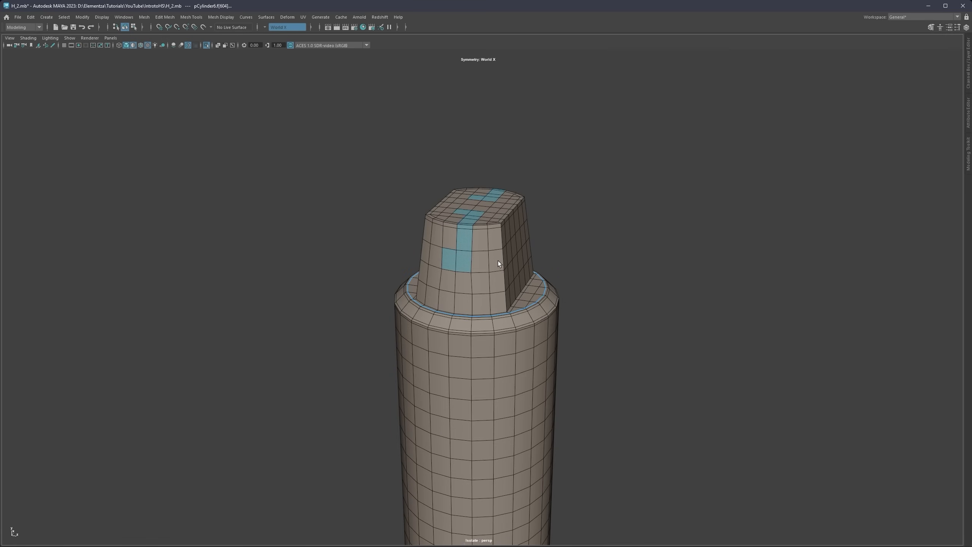
pyautogui.hotkey('ctrl', 'z')
pyautogui.hotkey('ctrl', 'z')
pyautogui.keyDown('alt'); pyautogui.moveTo(490, 270); pyautogui.dragTo(473, 237, button='middle'); pyautogui.keyUp('alt')
pyautogui.keyDown('alt'); pyautogui.moveTo(472, 237); pyautogui.dragTo(436, 224); pyautogui.keyUp('alt')
pyautogui.click(497, 220)
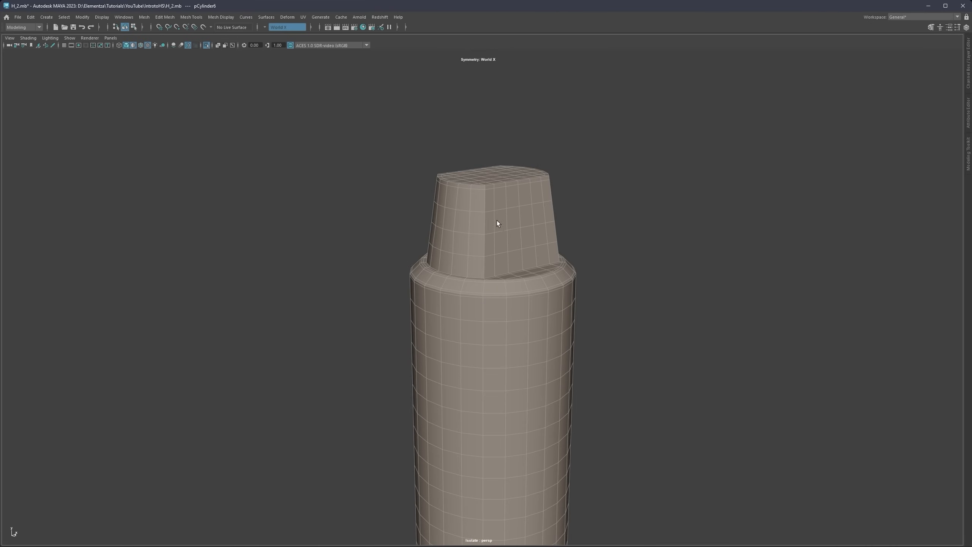
# Step: Preview the cylinder smoothed, bring the reference model back into view, and reselect the cylinder
pyautogui.press('3')
pyautogui.click(558, 222)
pyautogui.scroll(-2, 513, 256)
pyautogui.keyDown('alt'); pyautogui.moveTo(507, 262); pyautogui.dragTo(478, 210, button='middle'); pyautogui.keyUp('alt')
pyautogui.hotkey('ctrl', '1')
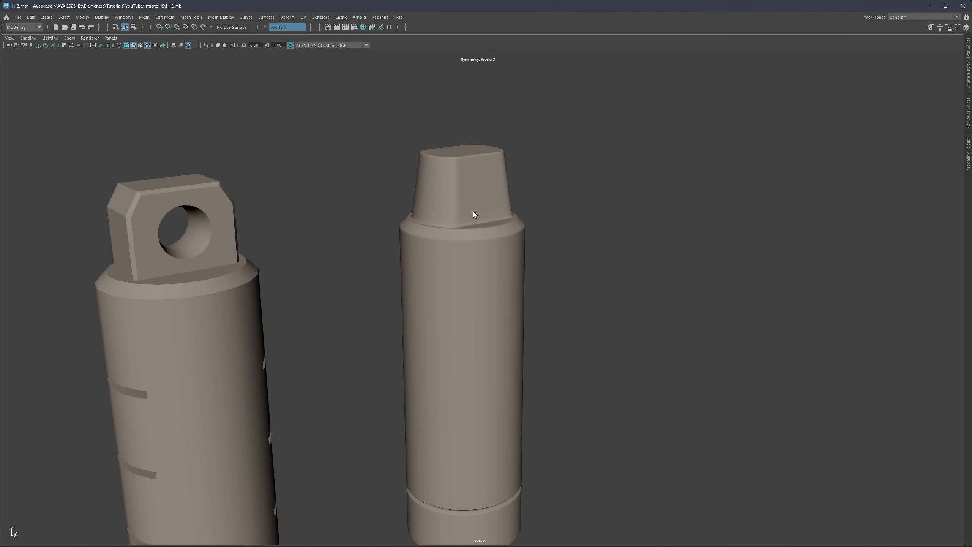
pyautogui.click(473, 211)
# Step: Compare the overall shape and mesh grid of the lugged cylinder with the reference from several angles
pyautogui.scroll(-2, 489, 272)
pyautogui.keyDown('alt'); pyautogui.moveTo(489, 272); pyautogui.dragTo(451, 249); pyautogui.keyUp('alt')
pyautogui.scroll(-3, 450, 250)
pyautogui.keyDown('alt'); pyautogui.moveTo(477, 276); pyautogui.dragTo(467, 243, button='middle'); pyautogui.keyUp('alt')
pyautogui.keyDown('alt'); pyautogui.moveTo(467, 243); pyautogui.dragTo(472, 245); pyautogui.keyUp('alt')
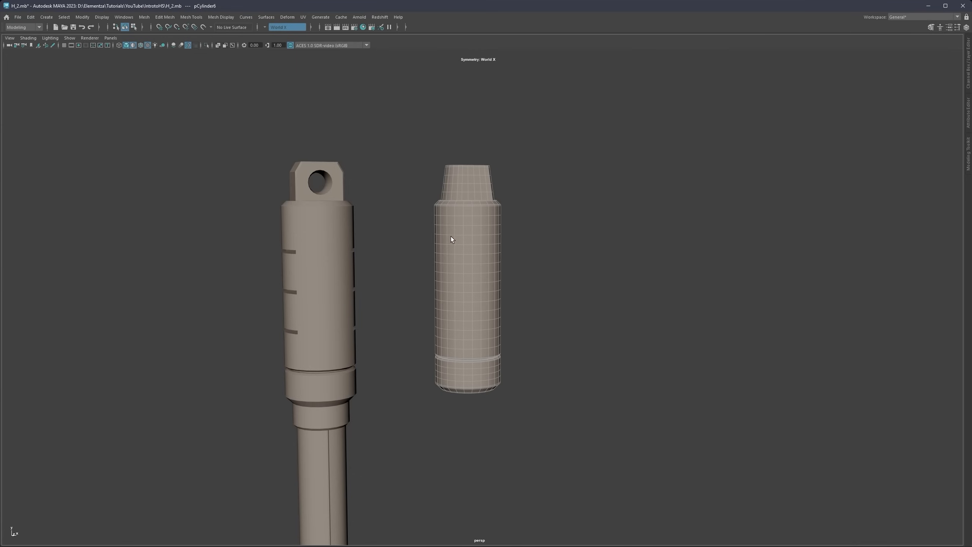
pyautogui.keyDown('alt'); pyautogui.moveTo(470, 271); pyautogui.dragTo(467, 235, button='middle'); pyautogui.keyUp('alt')
pyautogui.keyDown('alt'); pyautogui.moveTo(462, 268); pyautogui.dragTo(447, 267); pyautogui.keyUp('alt')
pyautogui.scroll(-3, 464, 226)
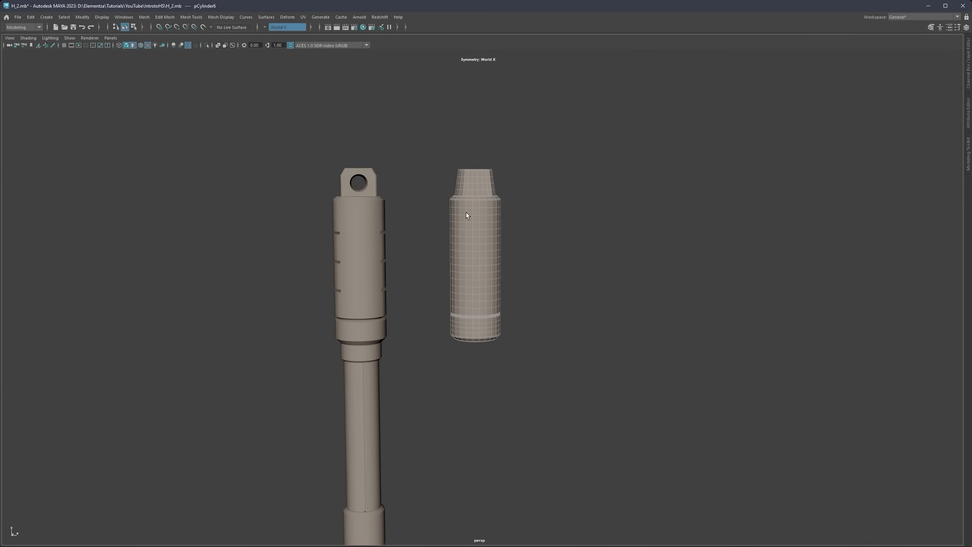
pyautogui.keyDown('alt'); pyautogui.moveTo(466, 213); pyautogui.dragTo(446, 157); pyautogui.keyUp('alt')
pyautogui.scroll(6, 459, 278)
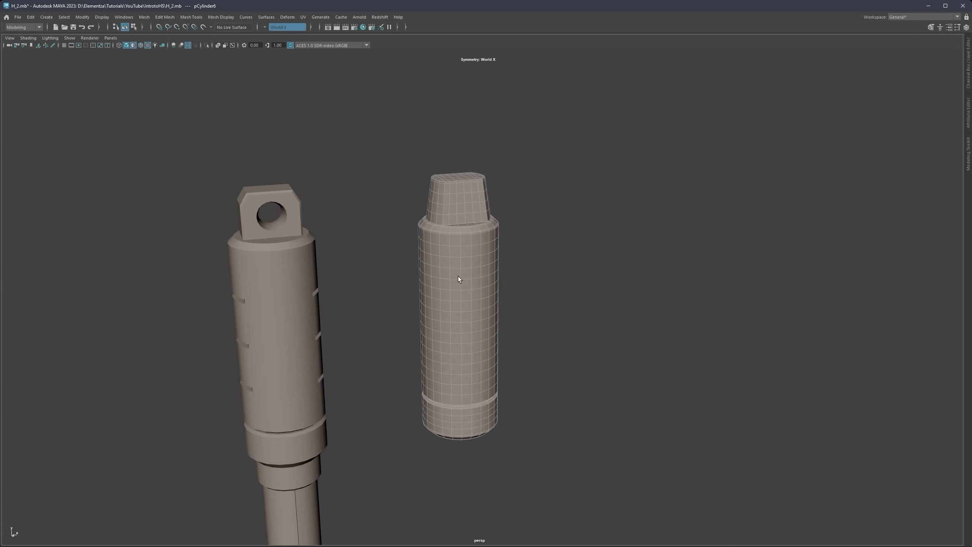
pyautogui.keyDown('alt'); pyautogui.moveTo(450, 241); pyautogui.dragTo(446, 209); pyautogui.keyUp('alt')
# Step: Isolate the lugged cylinder and reset the Smooth options to their defaults without applying them
pyautogui.hotkey('ctrl', '1')
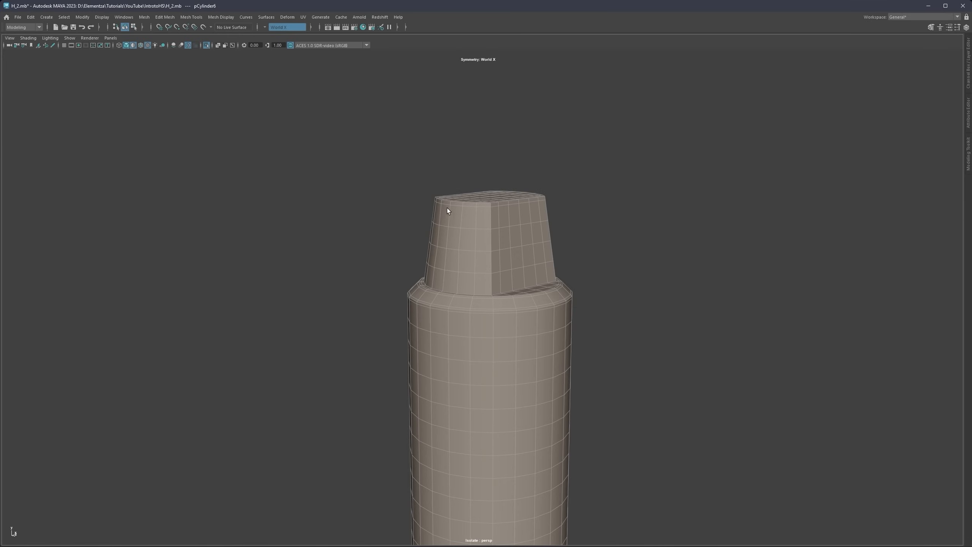
pyautogui.keyDown('shift'); pyautogui.rightClick(474, 210); pyautogui.keyUp('shift')
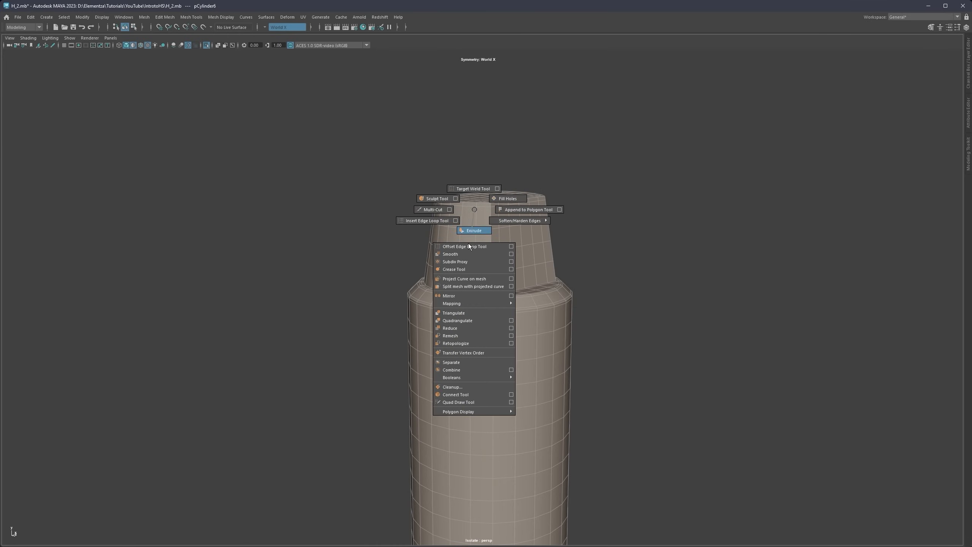
pyautogui.click(512, 255)
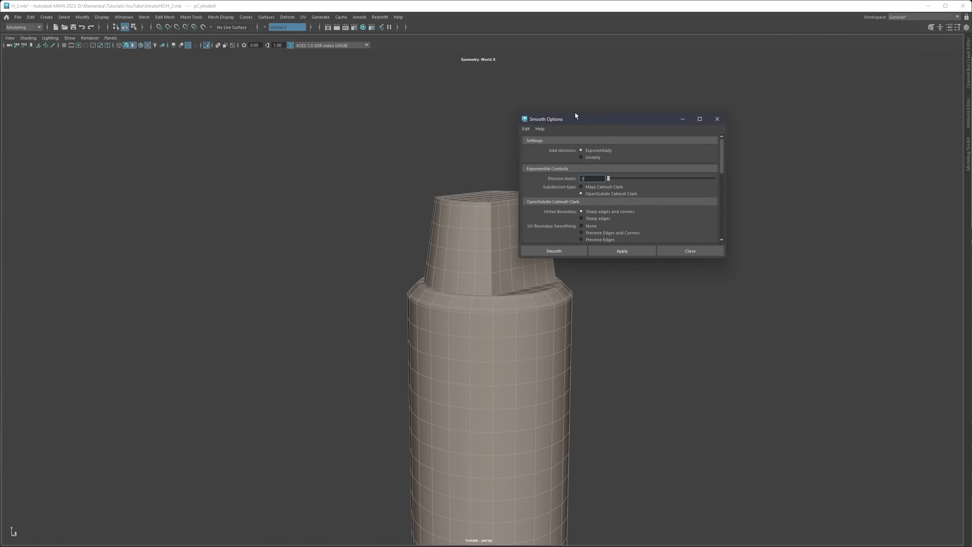
pyautogui.moveTo(575, 113); pyautogui.dragTo(615, 115)
pyautogui.click(569, 119)
pyautogui.click(581, 134)
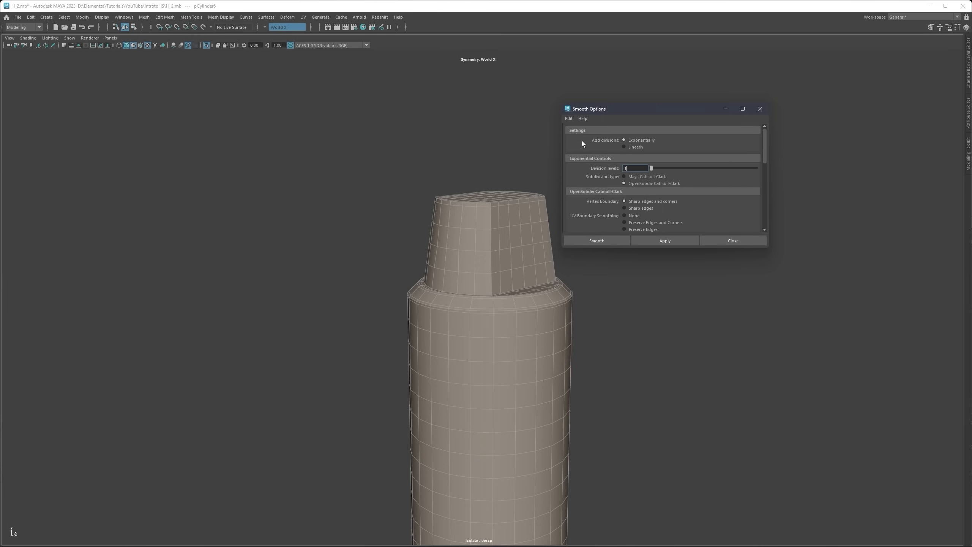
pyautogui.moveTo(658, 249); pyautogui.dragTo(682, 455)
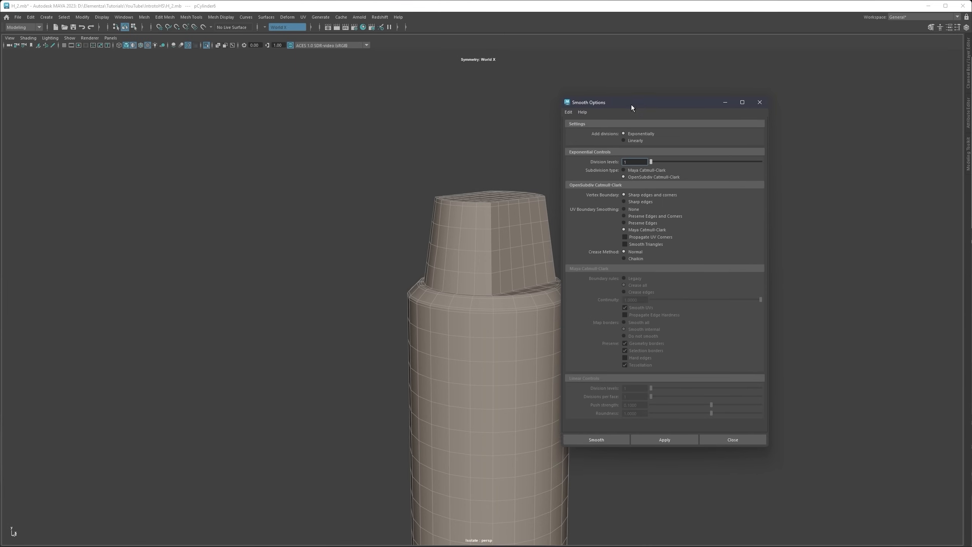
pyautogui.moveTo(632, 113); pyautogui.dragTo(585, 59)
pyautogui.click(521, 64)
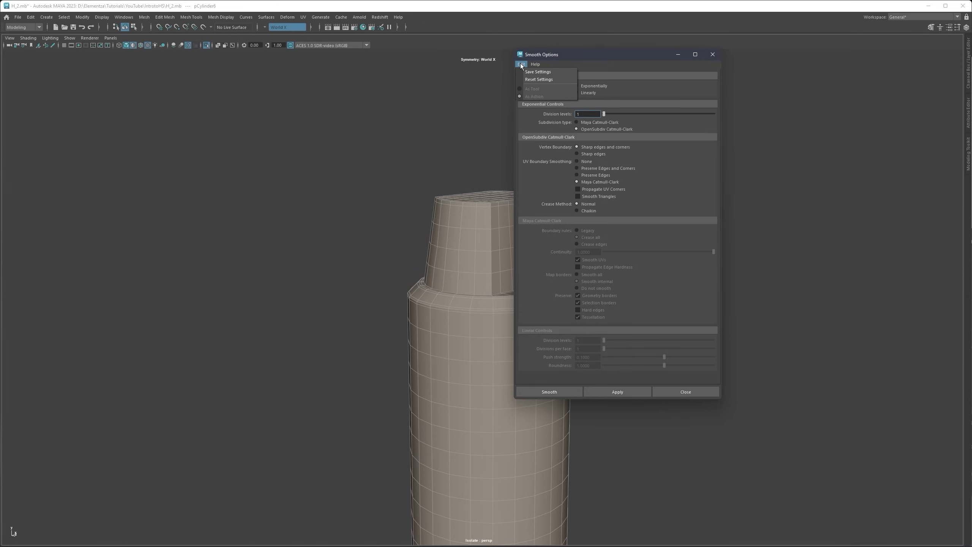
pyautogui.click(530, 80)
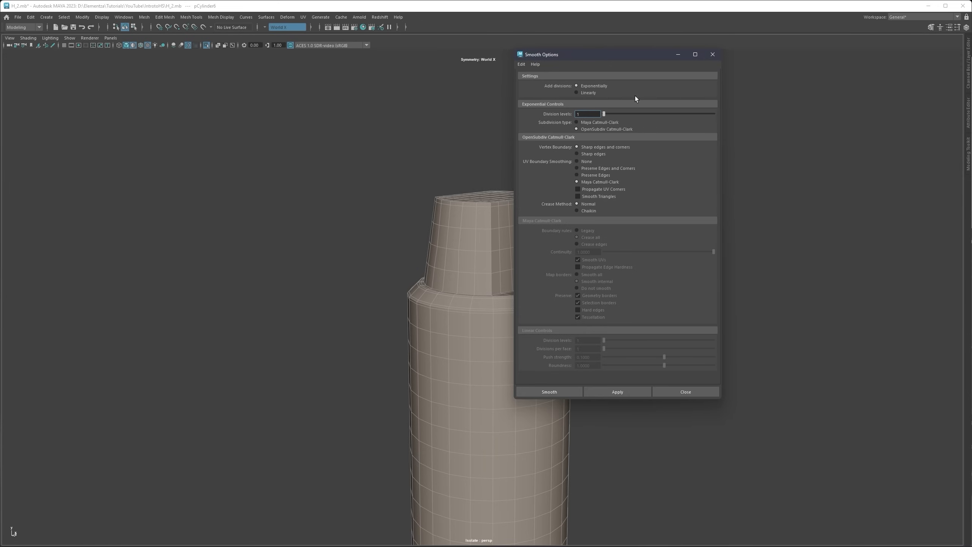
pyautogui.click(682, 393)
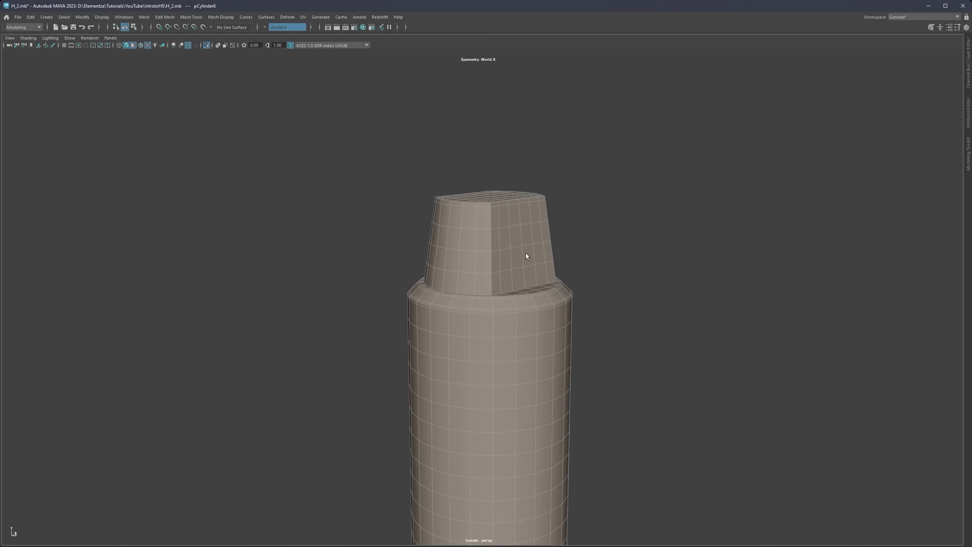
# Step: Smooth the whole lugged cylinder with 1 division, redoing it once, and return to object mode
pyautogui.keyDown('shift'); pyautogui.moveTo(511, 229); pyautogui.dragTo(507, 271, button='right'); pyautogui.keyUp('shift')
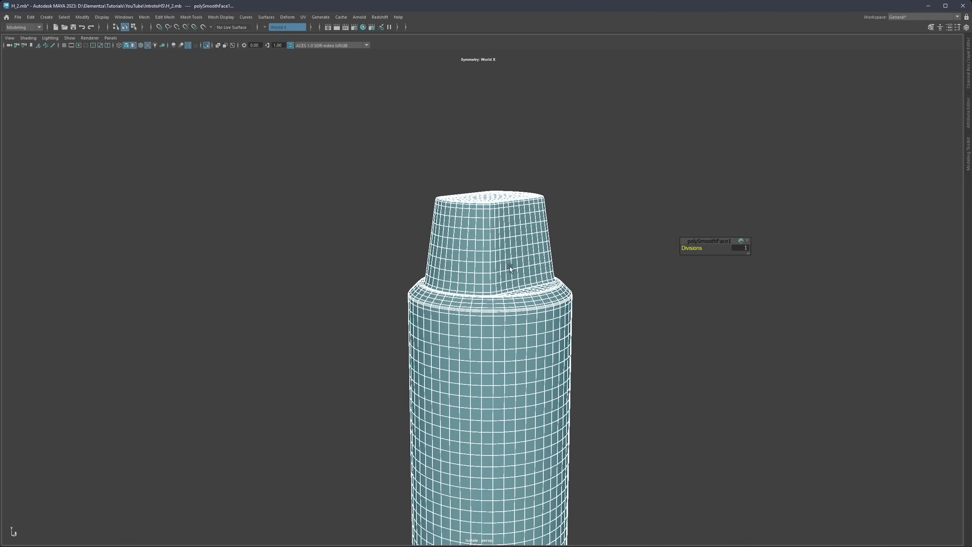
pyautogui.hotkey('ctrl', 'z')
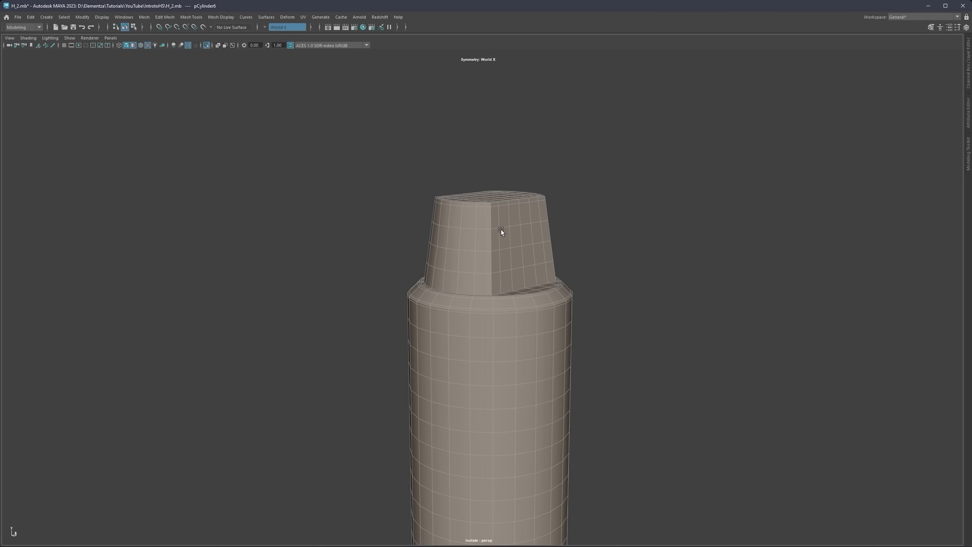
pyautogui.keyDown('shift'); pyautogui.moveTo(501, 232); pyautogui.dragTo(489, 276, button='right'); pyautogui.keyUp('shift')
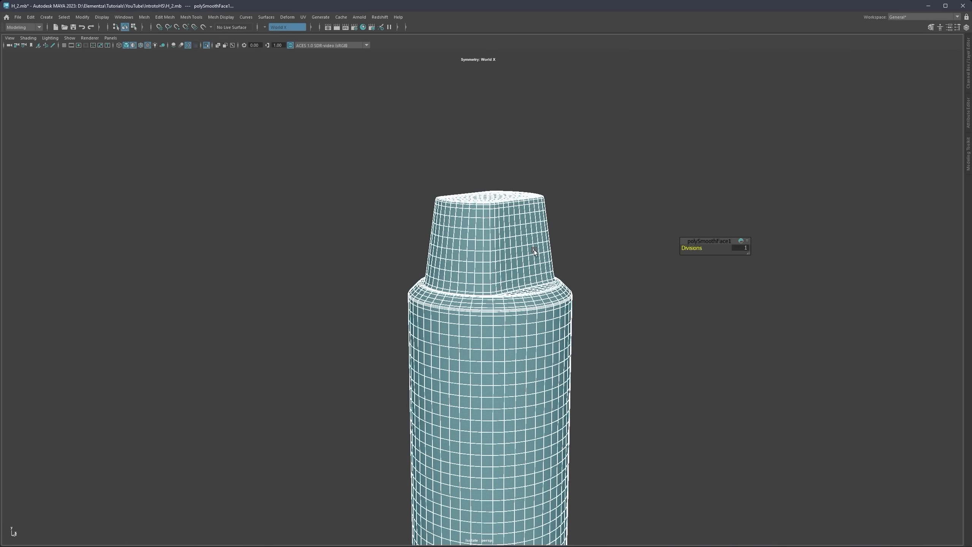
pyautogui.rightClick(581, 185)
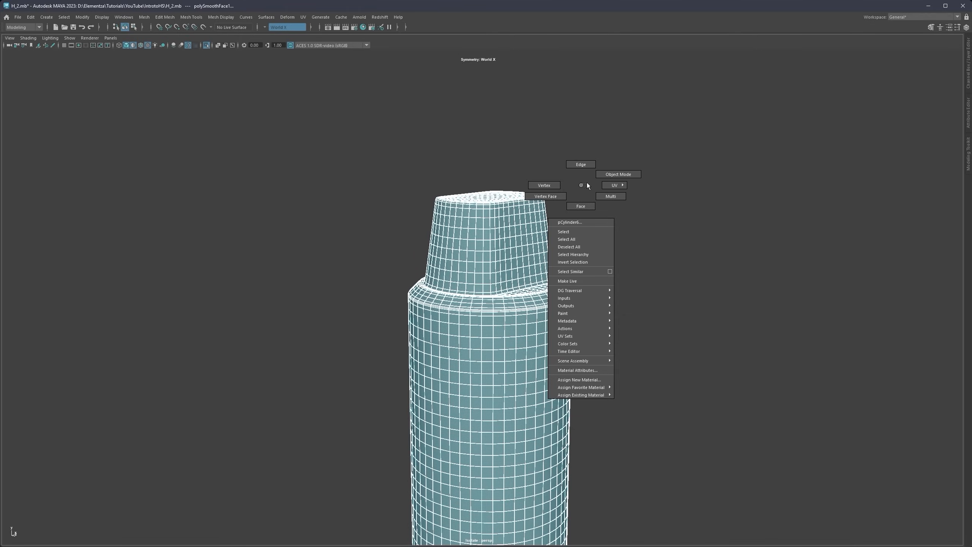
pyautogui.click(610, 176)
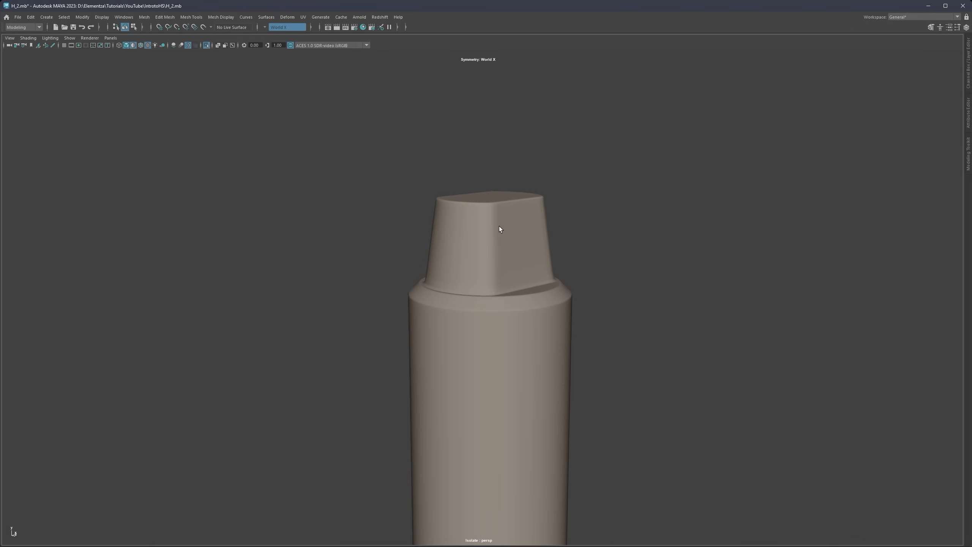
# Step: Inspect the denser cylinder alone, then bring back the reference and compare lugs, shoulders and slots from several angles
pyautogui.keyDown('alt'); pyautogui.moveTo(512, 230); pyautogui.dragTo(488, 151, button='middle'); pyautogui.keyUp('alt')
pyautogui.click(493, 169)
pyautogui.scroll(-3, 499, 189)
pyautogui.keyDown('alt'); pyautogui.moveTo(495, 203); pyautogui.dragTo(489, 161, button='middle'); pyautogui.keyUp('alt')
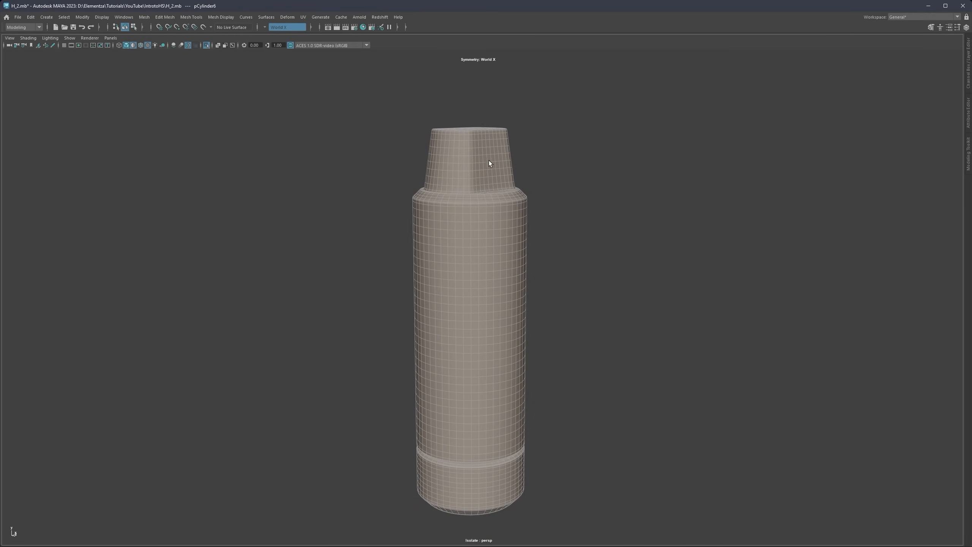
pyautogui.keyDown('alt'); pyautogui.moveTo(490, 161); pyautogui.dragTo(483, 184); pyautogui.keyUp('alt')
pyautogui.scroll(-3, 483, 184)
pyautogui.hotkey('ctrl', '1')
pyautogui.keyDown('alt'); pyautogui.moveTo(508, 226); pyautogui.dragTo(507, 216, button='middle'); pyautogui.keyUp('alt')
pyautogui.keyDown('alt'); pyautogui.moveTo(508, 216); pyautogui.dragTo(490, 201); pyautogui.keyUp('alt')
pyautogui.keyDown('alt'); pyautogui.moveTo(388, 181); pyautogui.dragTo(386, 186); pyautogui.keyUp('alt')
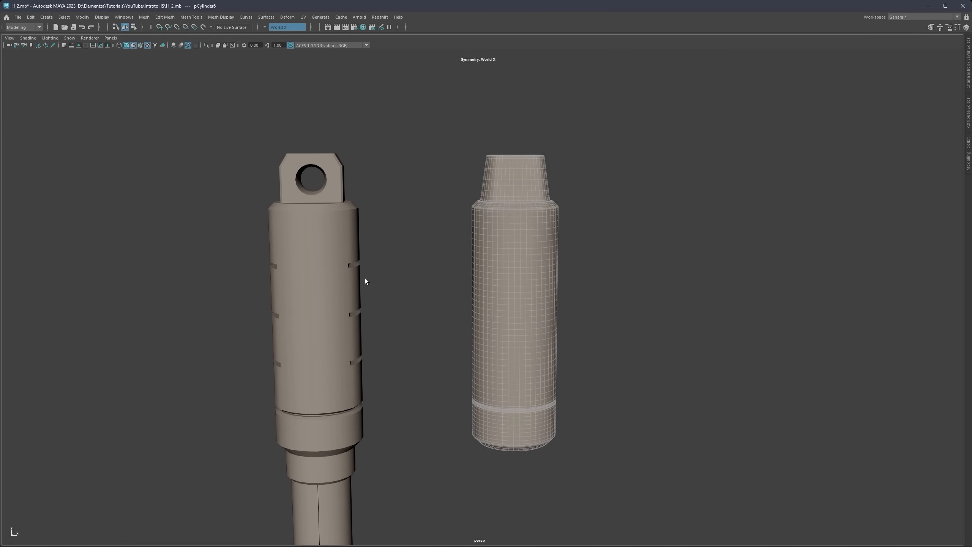
pyautogui.scroll(3, 492, 189)
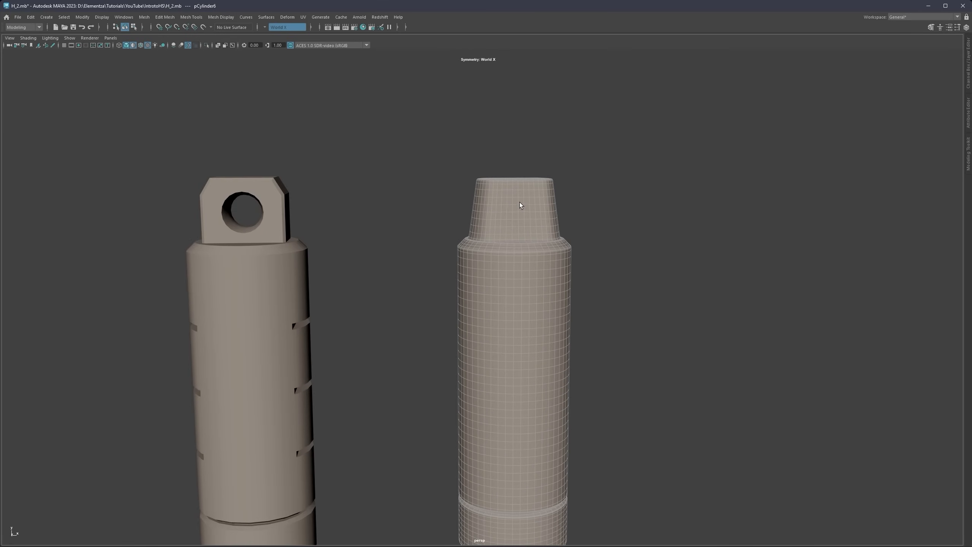
pyautogui.keyDown('alt'); pyautogui.moveTo(495, 217); pyautogui.dragTo(579, 239); pyautogui.keyUp('alt')
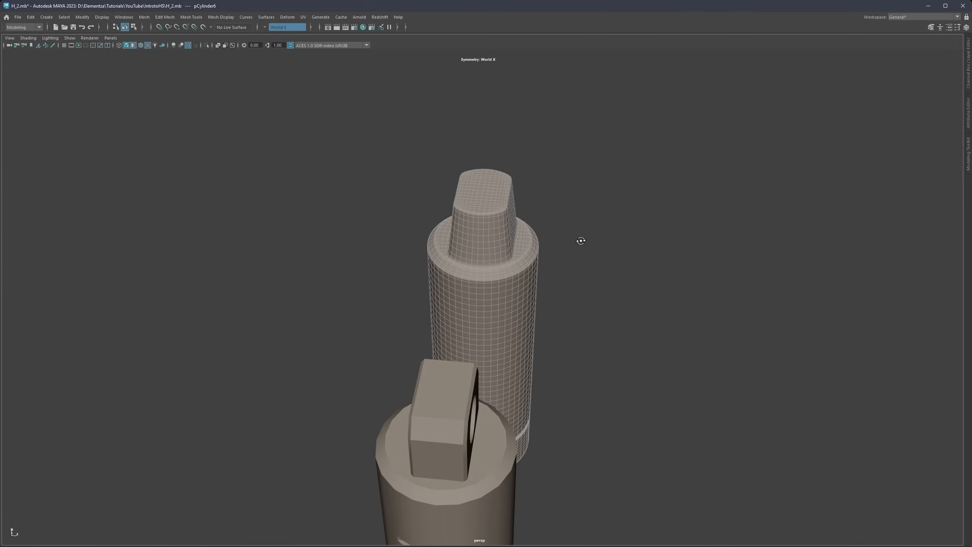
pyautogui.keyDown('alt'); pyautogui.moveTo(482, 198); pyautogui.dragTo(472, 217); pyautogui.keyUp('alt')
pyautogui.keyDown('alt'); pyautogui.moveTo(493, 251); pyautogui.dragTo(475, 207); pyautogui.keyUp('alt')
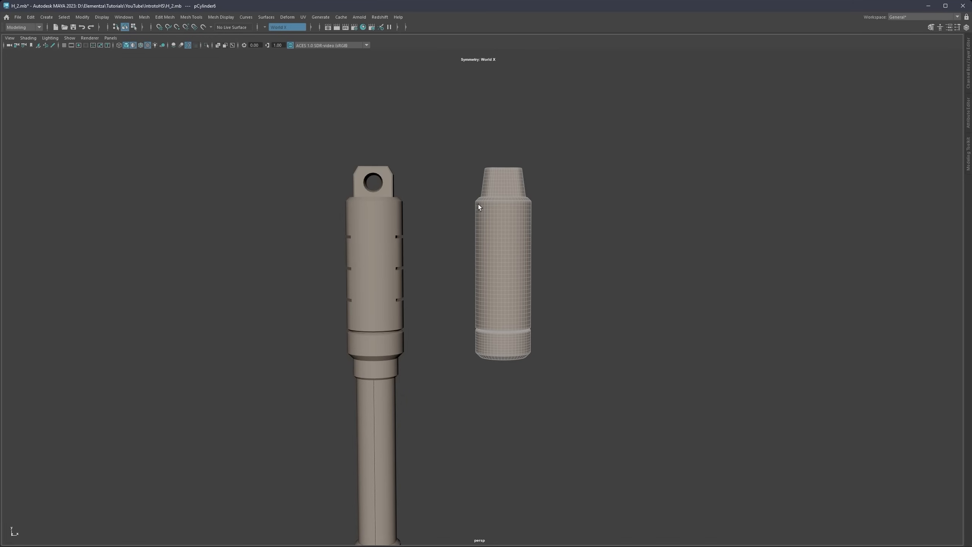
pyautogui.click(572, 157)
pyautogui.moveTo(580, 128); pyautogui.dragTo(453, 366)
pyautogui.click(447, 310)
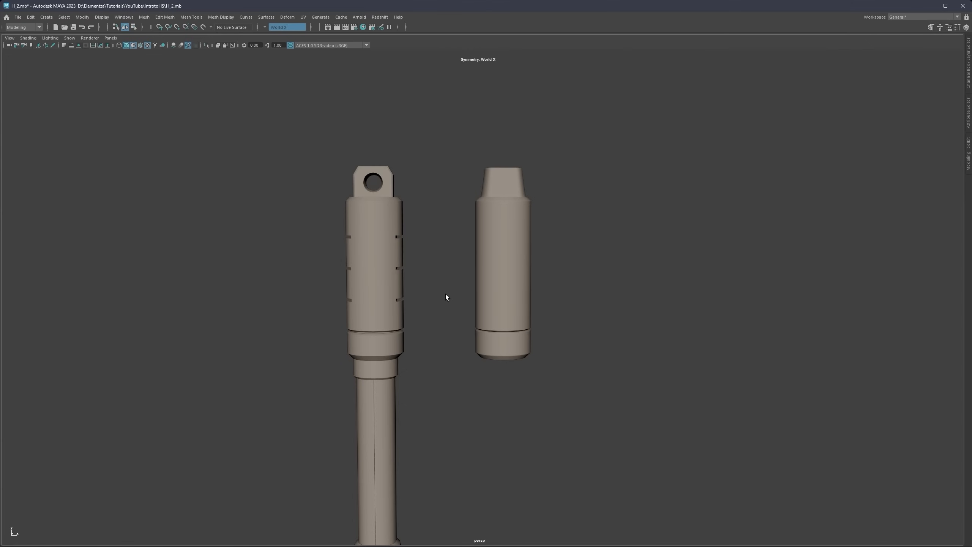
pyautogui.click(488, 264)
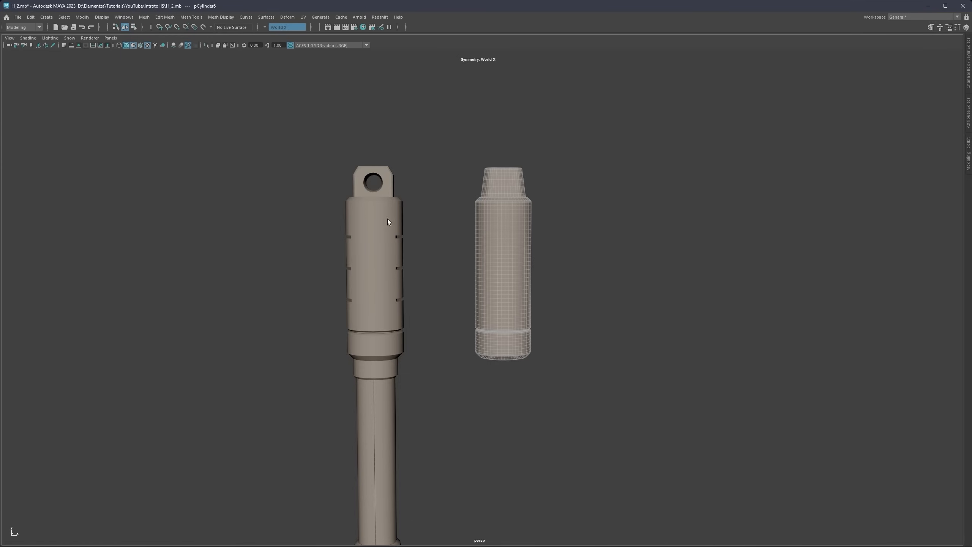
pyautogui.click(428, 219)
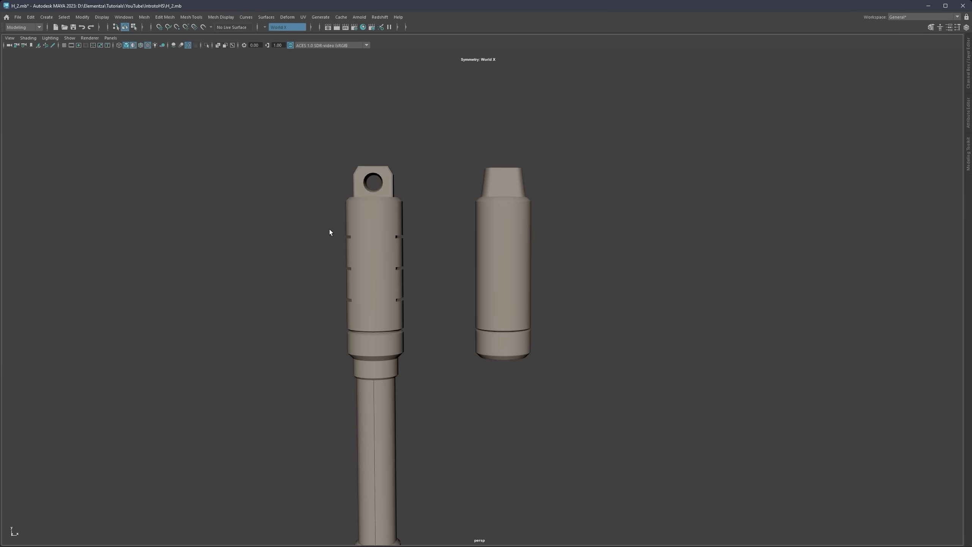
# Step: Isolate the denser lugged cylinder and switch to face selection on its lug
pyautogui.scroll(5, 499, 213)
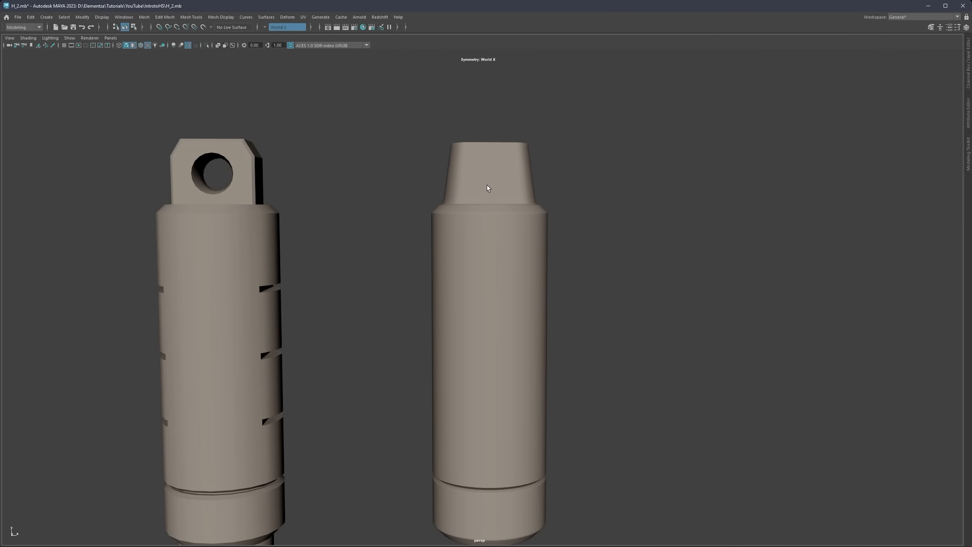
pyautogui.click(490, 187)
pyautogui.hotkey('ctrl', '1')
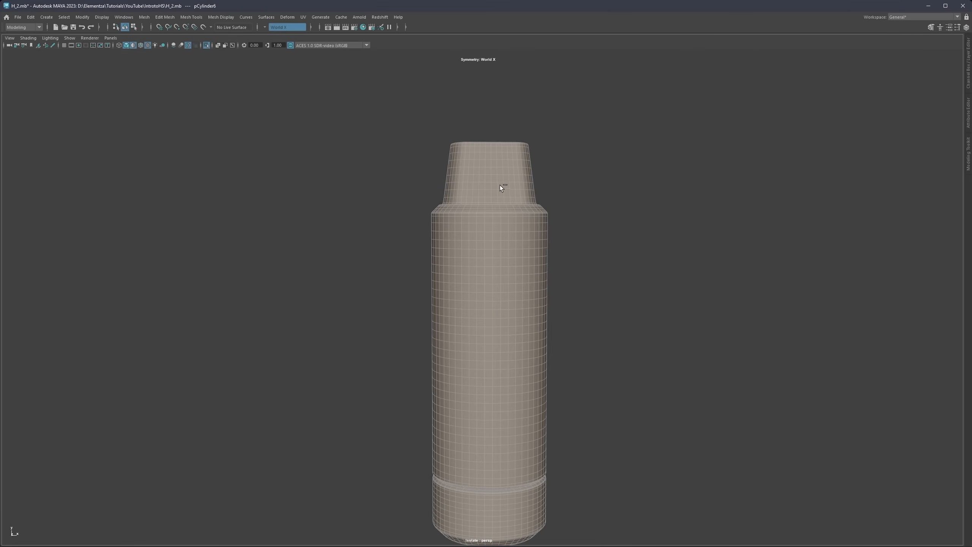
pyautogui.keyDown('alt'); pyautogui.moveTo(500, 185); pyautogui.dragTo(503, 225); pyautogui.keyUp('alt')
pyautogui.scroll(5, 458, 200)
pyautogui.moveTo(458, 200)
pyautogui.keyDown('alt'); pyautogui.mouseDown()
pyautogui.moveTo(458, 228)
pyautogui.moveTo(490, 213)
pyautogui.moveTo(471, 213)
pyautogui.moveTo(461, 189)
pyautogui.mouseUp(); pyautogui.keyUp('alt')
pyautogui.moveTo(461, 189); pyautogui.dragTo(464, 207, button='right')
pyautogui.scroll(3, 476, 196)
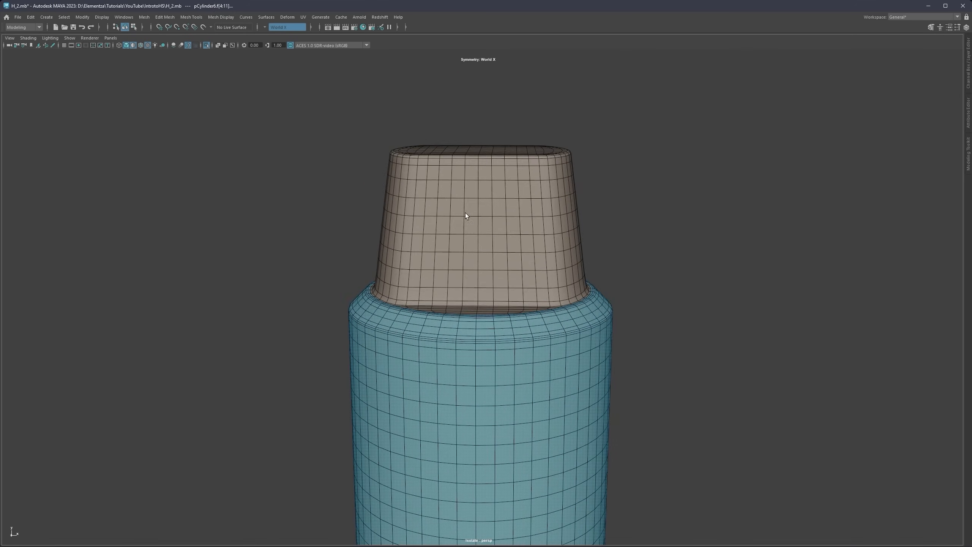
# Step: Select a centred rectangular block of faces, eight wide and six high, on the lug's flat side for the recess
pyautogui.click(447, 189)
pyautogui.keyDown('shift'); pyautogui.click(437, 193); pyautogui.keyUp('shift')
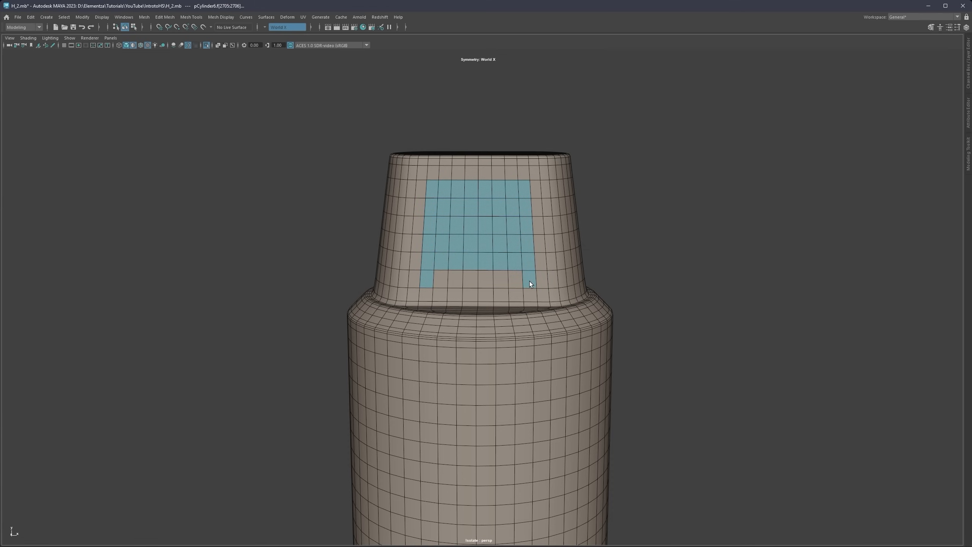
pyautogui.scroll(-2, 519, 278)
pyautogui.keyDown('alt'); pyautogui.moveTo(519, 278); pyautogui.dragTo(460, 234); pyautogui.keyUp('alt')
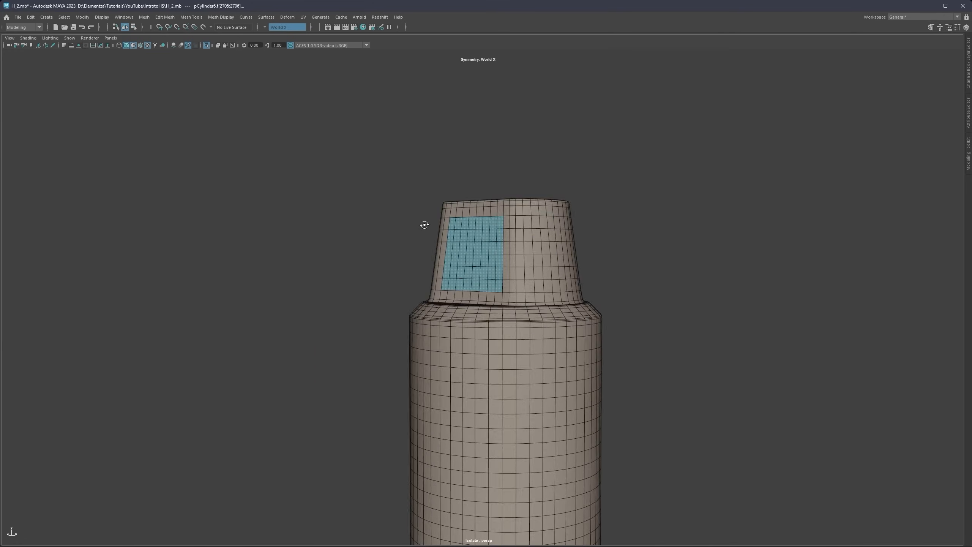
pyautogui.moveTo(460, 204)
pyautogui.keyDown('alt'); pyautogui.mouseDown()
pyautogui.moveTo(351, 200)
pyautogui.moveTo(521, 208)
pyautogui.moveTo(433, 217)
pyautogui.moveTo(399, 204)
pyautogui.moveTo(477, 204)
pyautogui.moveTo(484, 162)
pyautogui.moveTo(492, 175)
pyautogui.moveTo(485, 141)
pyautogui.moveTo(542, 153)
pyautogui.moveTo(492, 147)
pyautogui.mouseUp(); pyautogui.keyUp('alt')
pyautogui.click(484, 199)
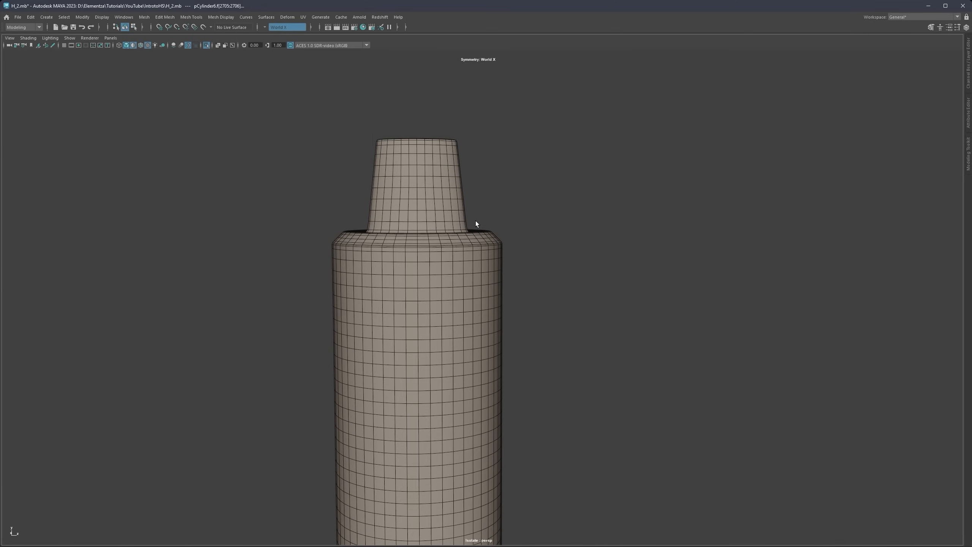
# Step: Switch the selection symmetry to World Z and try reselecting matching faces near the upper edge of the lug's flat side
pyautogui.keyDown('alt'); pyautogui.moveTo(458, 285); pyautogui.dragTo(514, 184, button='middle'); pyautogui.keyUp('alt')
pyautogui.scroll(-3, 502, 216)
pyautogui.keyDown('alt'); pyautogui.moveTo(502, 216); pyautogui.dragTo(464, 205); pyautogui.keyUp('alt')
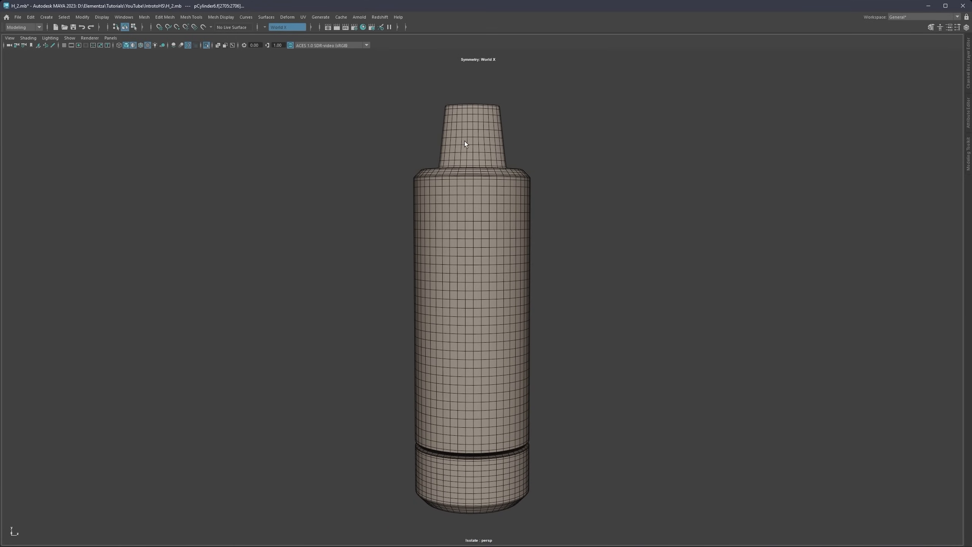
pyautogui.keyDown('ctrl'); pyautogui.keyDown('shift'); pyautogui.moveTo(464, 141); pyautogui.dragTo(496, 122, button='right'); pyautogui.keyUp('shift'); pyautogui.keyUp('ctrl')
pyautogui.keyDown('alt'); pyautogui.moveTo(464, 129); pyautogui.dragTo(425, 131); pyautogui.keyUp('alt')
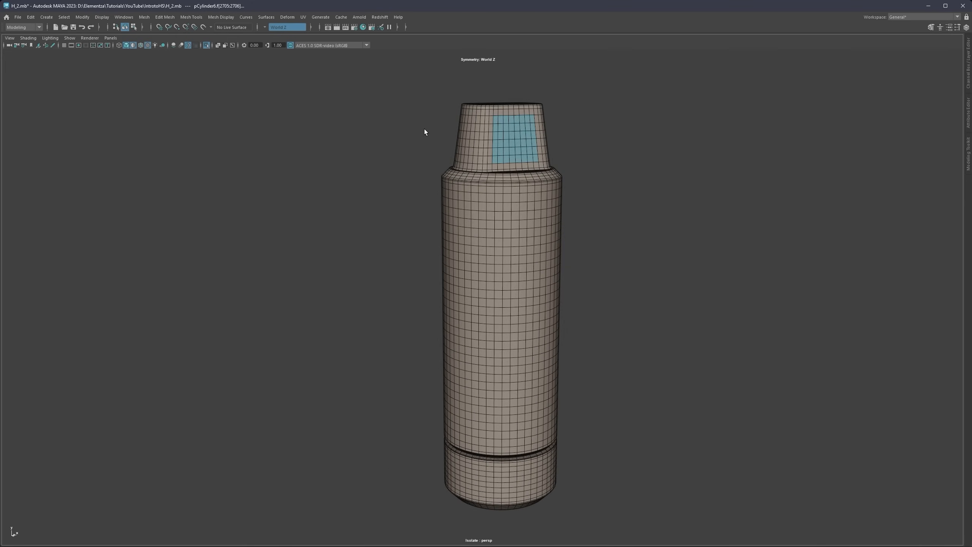
pyautogui.keyDown('shift'); pyautogui.doubleClick(533, 119); pyautogui.keyUp('shift')
pyautogui.keyDown('alt'); pyautogui.moveTo(533, 119); pyautogui.dragTo(502, 136); pyautogui.keyUp('alt')
pyautogui.keyDown('alt'); pyautogui.moveTo(502, 136); pyautogui.dragTo(442, 226, button='middle'); pyautogui.keyUp('alt')
pyautogui.scroll(3, 442, 227)
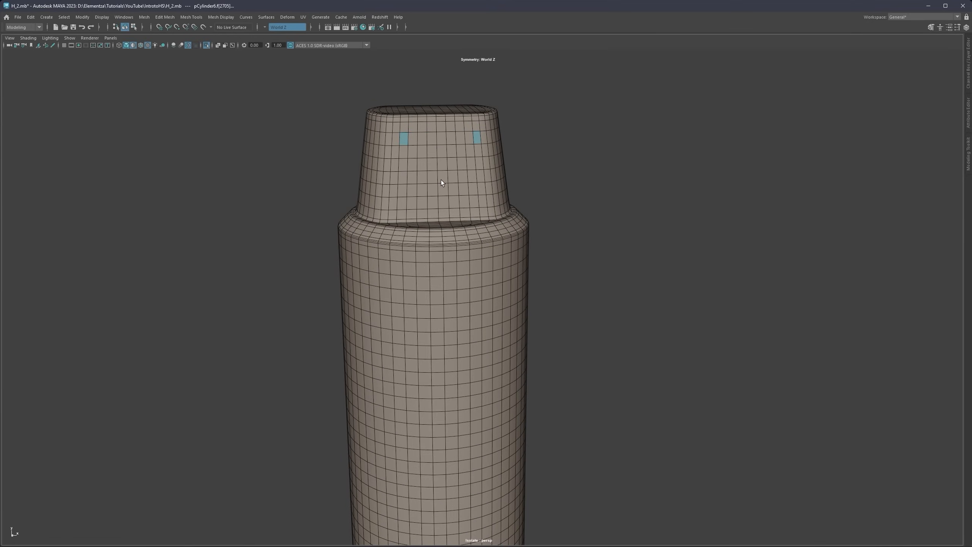
# Step: Return symmetry to World X and select rows of faces from the recess's upper edge downward on the lug's flat side
pyautogui.keyDown('ctrl'); pyautogui.keyDown('shift'); pyautogui.moveTo(441, 175); pyautogui.dragTo(429, 150, button='right'); pyautogui.keyUp('shift'); pyautogui.keyUp('ctrl')
pyautogui.keyDown('shift'); pyautogui.doubleClick(444, 140); pyautogui.keyUp('shift')
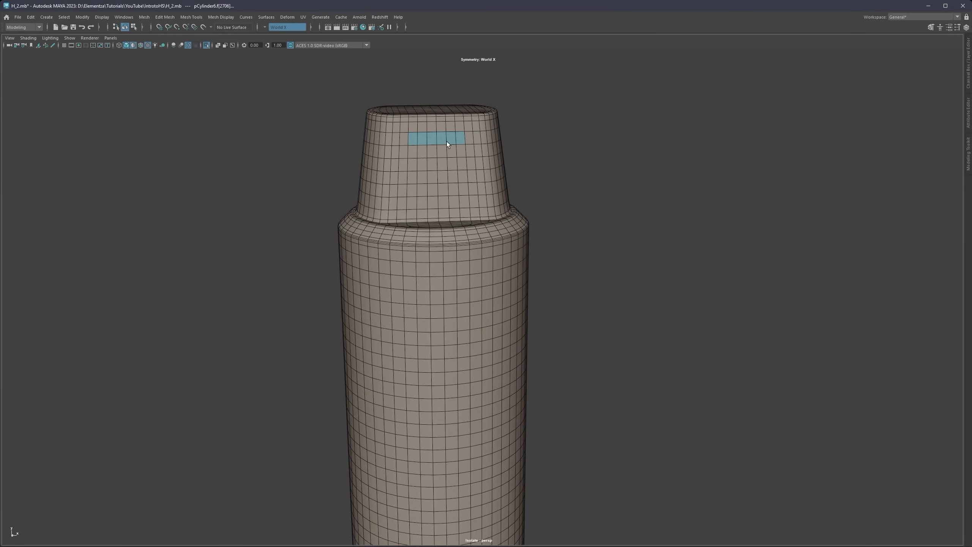
pyautogui.keyDown('alt'); pyautogui.moveTo(455, 139); pyautogui.dragTo(443, 189, button='middle'); pyautogui.keyUp('alt')
pyautogui.scroll(2, 443, 188)
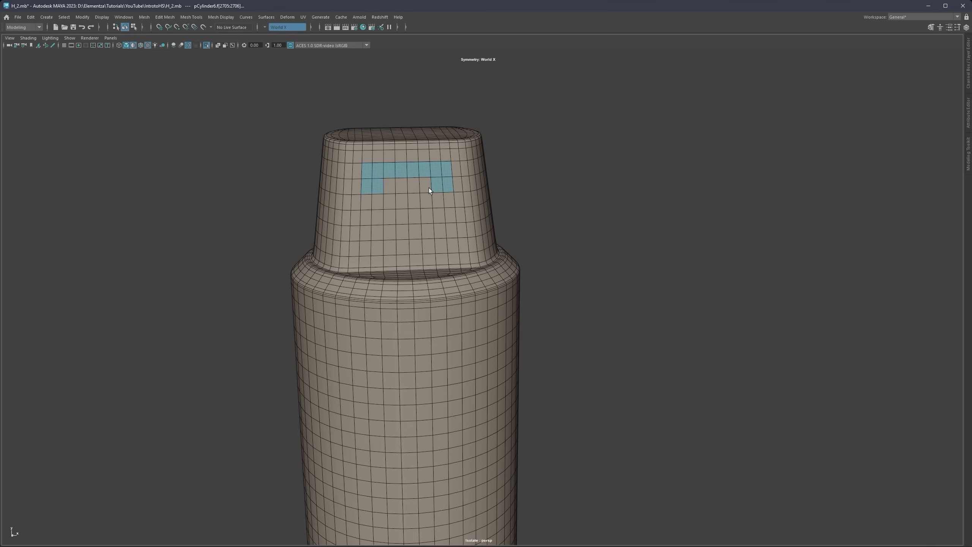
pyautogui.scroll(-3, 388, 202)
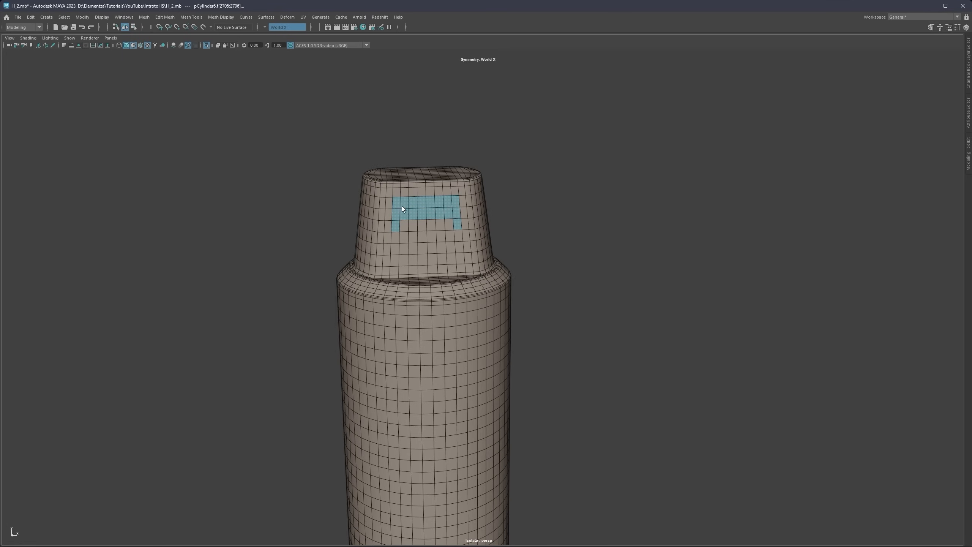
pyautogui.moveTo(402, 206)
pyautogui.keyDown('alt'); pyautogui.mouseDown()
pyautogui.moveTo(505, 185)
pyautogui.moveTo(395, 191)
pyautogui.mouseUp(); pyautogui.keyUp('alt')
pyautogui.scroll(2, 421, 184)
# Step: Set symmetry to World Z and extend the face selection downward into a tall rectangular block on the lug's flat side
pyautogui.keyDown('ctrl'); pyautogui.keyDown('shift'); pyautogui.moveTo(422, 184); pyautogui.dragTo(448, 168, button='right'); pyautogui.keyUp('shift'); pyautogui.keyUp('ctrl')
pyautogui.keyDown('alt'); pyautogui.moveTo(386, 200); pyautogui.dragTo(381, 182); pyautogui.keyUp('alt')
pyautogui.keyDown('shift'); pyautogui.doubleClick(444, 182); pyautogui.keyUp('shift')
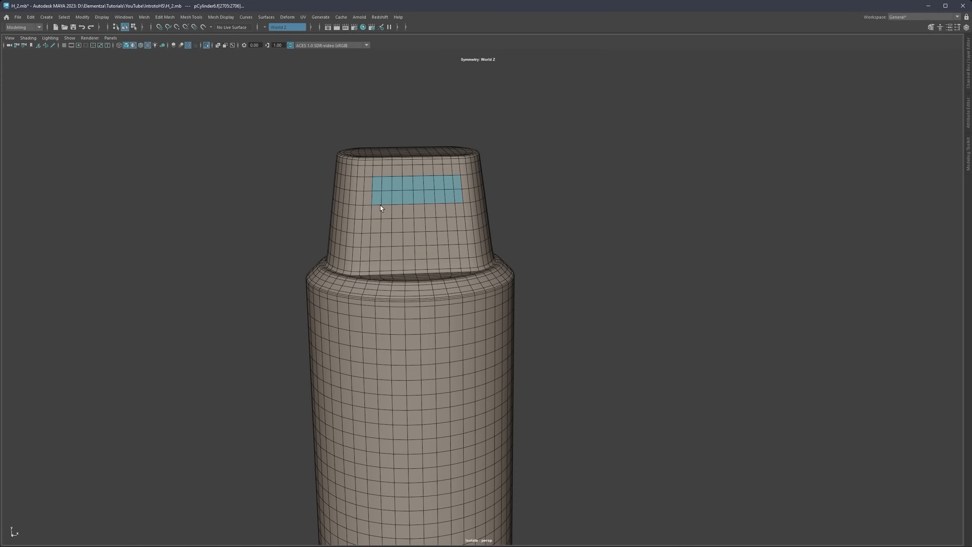
pyautogui.moveTo(376, 218)
pyautogui.keyDown('shift'); pyautogui.mouseDown()
pyautogui.moveTo(461, 213)
pyautogui.moveTo(448, 237)
pyautogui.moveTo(376, 235)
pyautogui.moveTo(449, 227)
pyautogui.moveTo(376, 253)
pyautogui.moveTo(388, 184)
pyautogui.moveTo(458, 180)
pyautogui.mouseUp(); pyautogui.keyUp('shift')
pyautogui.scroll(-2, 459, 180)
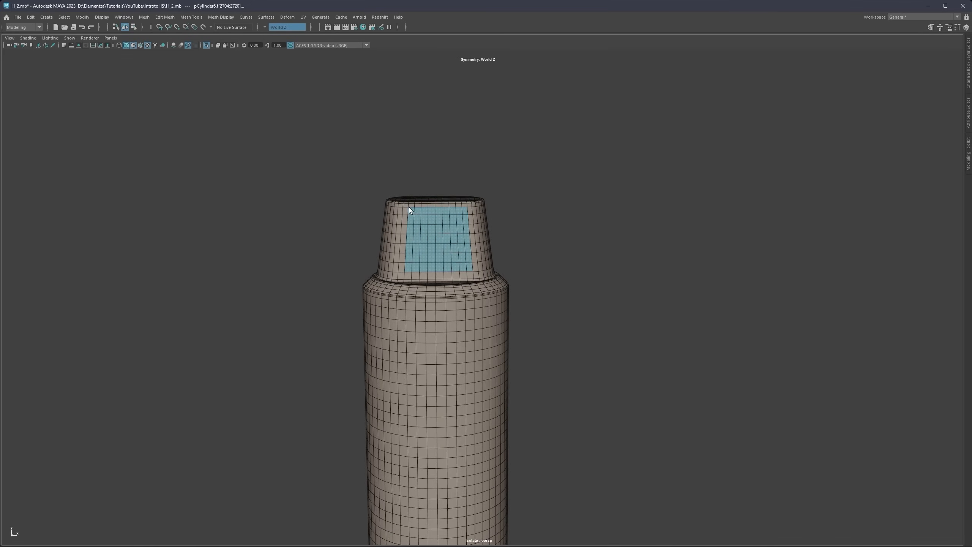
# Step: Examine the selected face block's margins and centring on the lug from several angles and distances
pyautogui.moveTo(409, 208)
pyautogui.keyDown('alt'); pyautogui.mouseDown()
pyautogui.moveTo(561, 207)
pyautogui.moveTo(455, 199)
pyautogui.moveTo(403, 210)
pyautogui.mouseUp(); pyautogui.keyUp('alt')
pyautogui.scroll(3, 414, 209)
pyautogui.scroll(4, 425, 215)
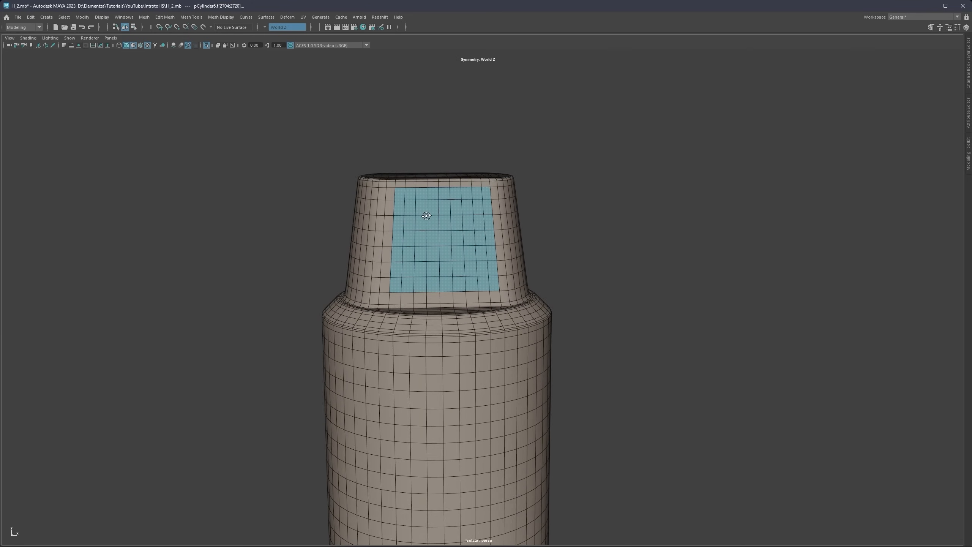
pyautogui.keyDown('alt'); pyautogui.moveTo(436, 215); pyautogui.dragTo(463, 230); pyautogui.keyUp('alt')
pyautogui.scroll(-3, 462, 198)
pyautogui.scroll(-3, 464, 236)
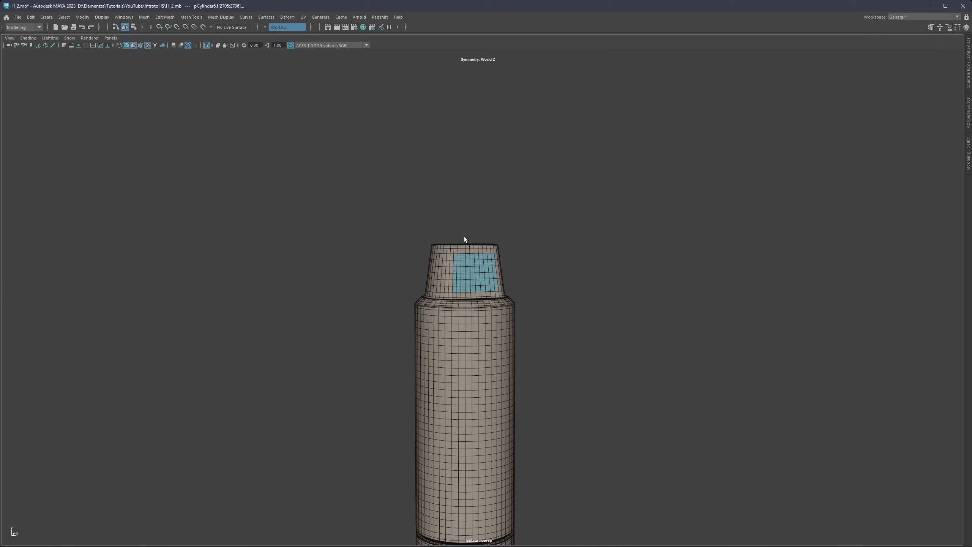
pyautogui.keyDown('alt'); pyautogui.moveTo(464, 236); pyautogui.dragTo(453, 202, button='middle'); pyautogui.keyUp('alt')
pyautogui.keyDown('alt'); pyautogui.moveTo(454, 205); pyautogui.dragTo(429, 217); pyautogui.keyUp('alt')
pyautogui.scroll(3, 457, 224)
pyautogui.scroll(1, 456, 224)
pyautogui.keyDown('alt'); pyautogui.moveTo(447, 188); pyautogui.dragTo(458, 215, button='middle'); pyautogui.keyUp('alt')
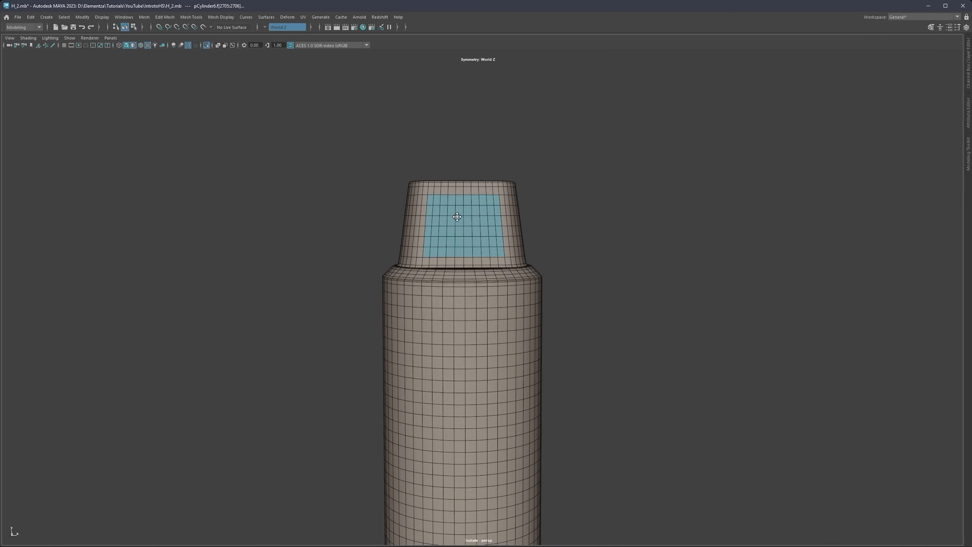
pyautogui.keyDown('alt'); pyautogui.moveTo(458, 215); pyautogui.dragTo(445, 217); pyautogui.keyUp('alt')
pyautogui.scroll(3, 436, 216)
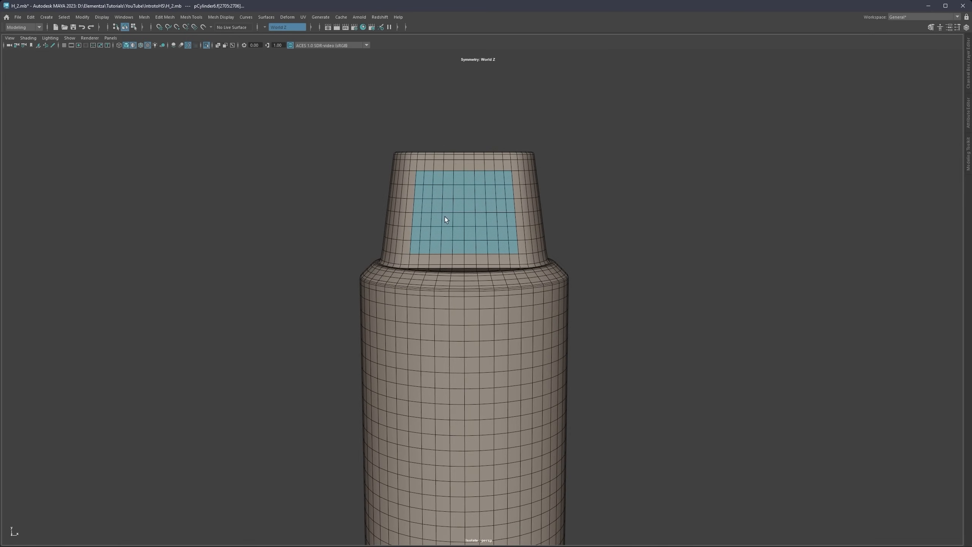
pyautogui.moveTo(446, 240); pyautogui.dragTo(447, 221, button='right')
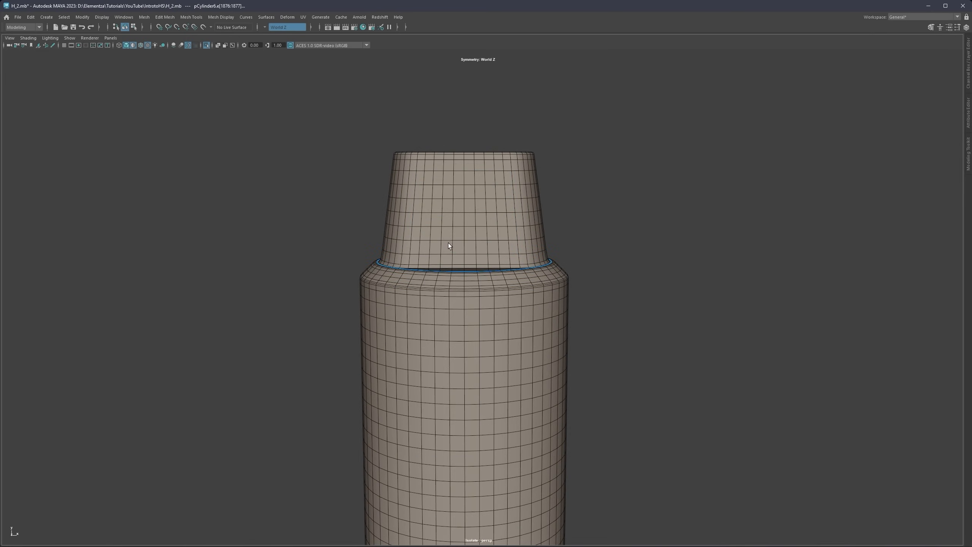
pyautogui.hotkey('ctrl', 'z')
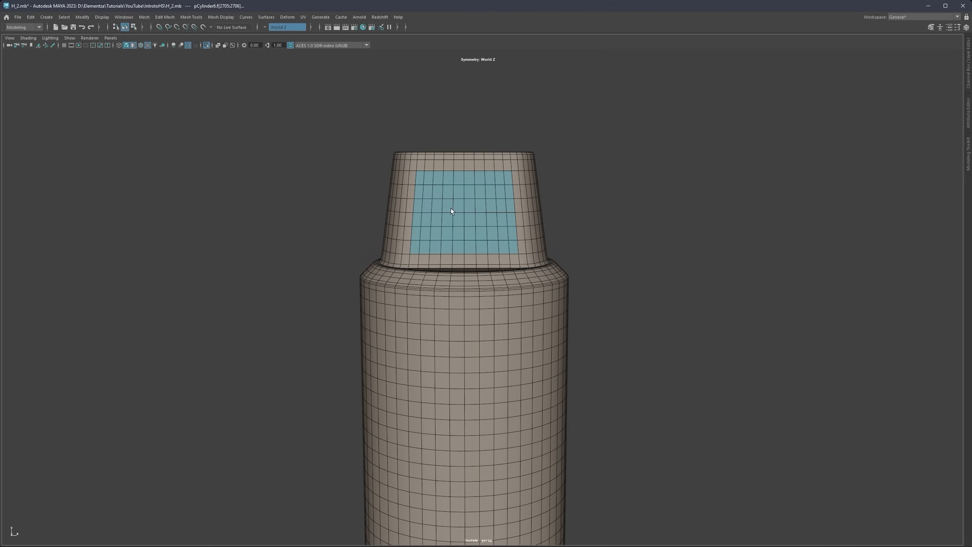
pyautogui.keyDown('alt'); pyautogui.moveTo(451, 209); pyautogui.dragTo(471, 196); pyautogui.keyUp('alt')
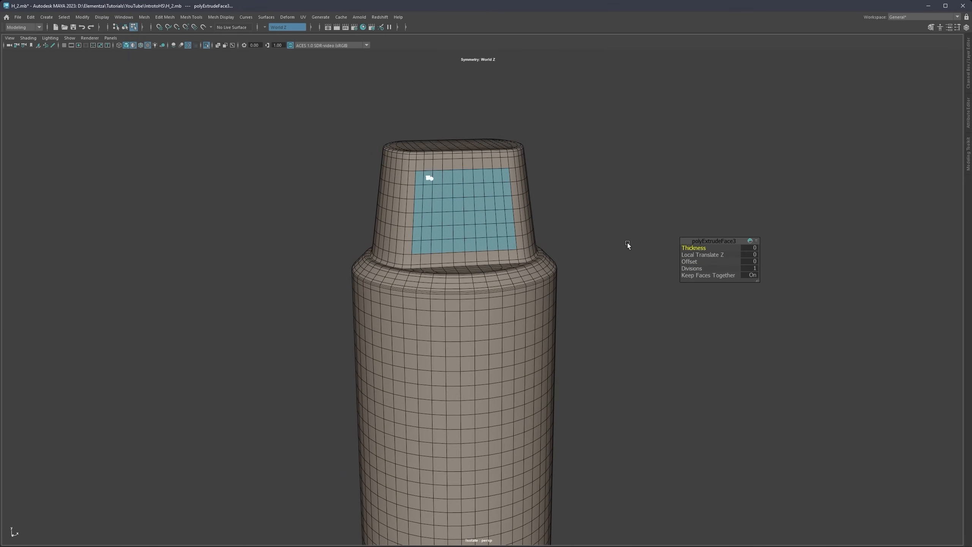
pyautogui.hotkey('ctrl', 'z')
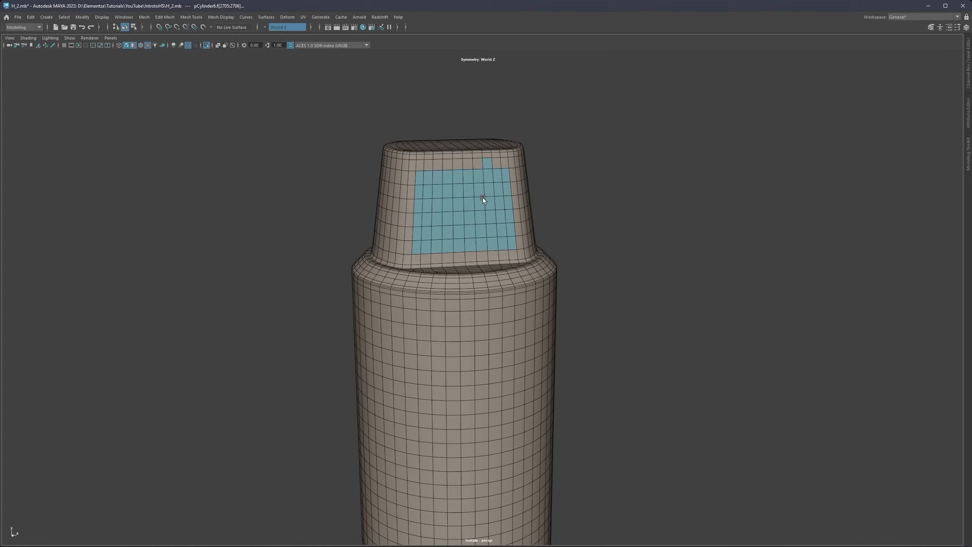
# Step: Extrude the selected rectangular face patch on the flat side of the tapered neck with an offset of 0.12
pyautogui.keyDown('shift'); pyautogui.rightClick(485, 184); pyautogui.keyUp('shift')
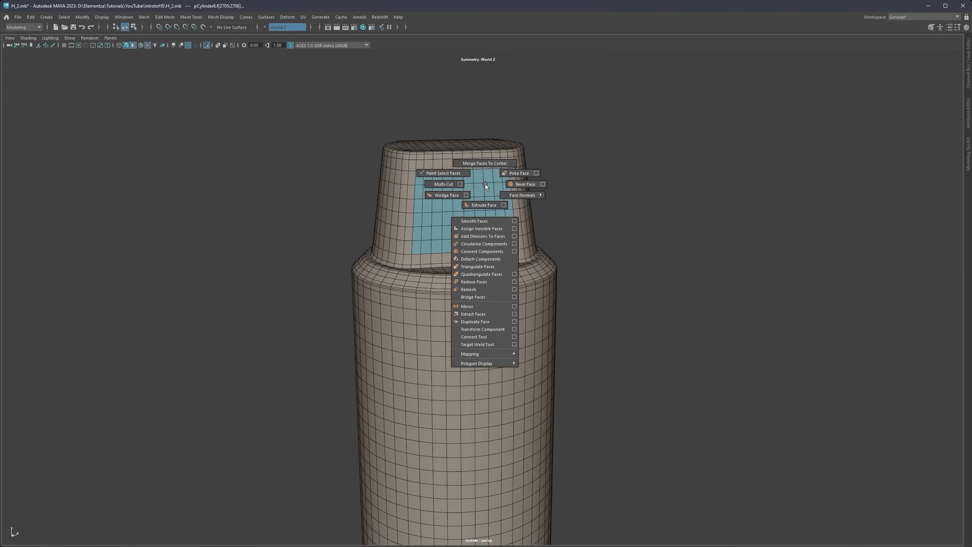
pyautogui.click(486, 203)
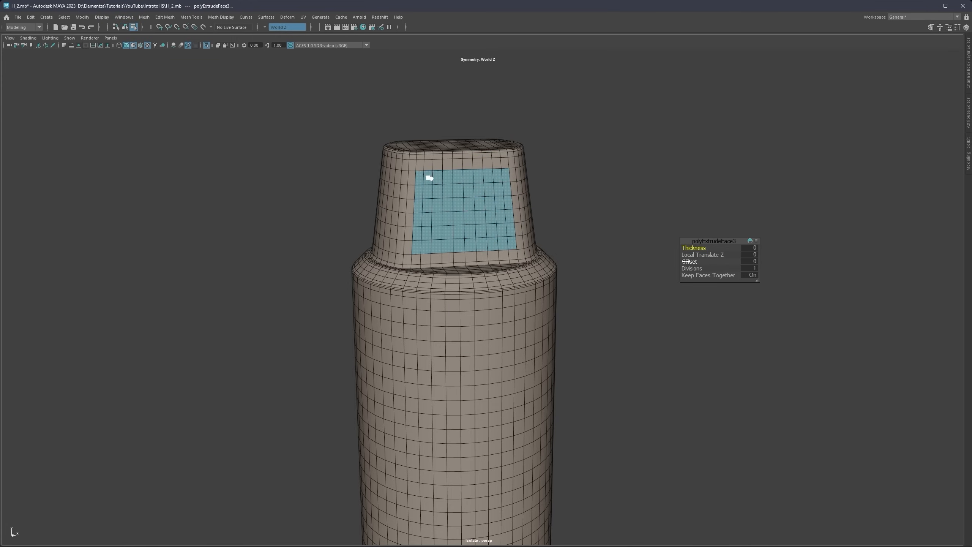
pyautogui.moveTo(686, 262); pyautogui.dragTo(729, 253)
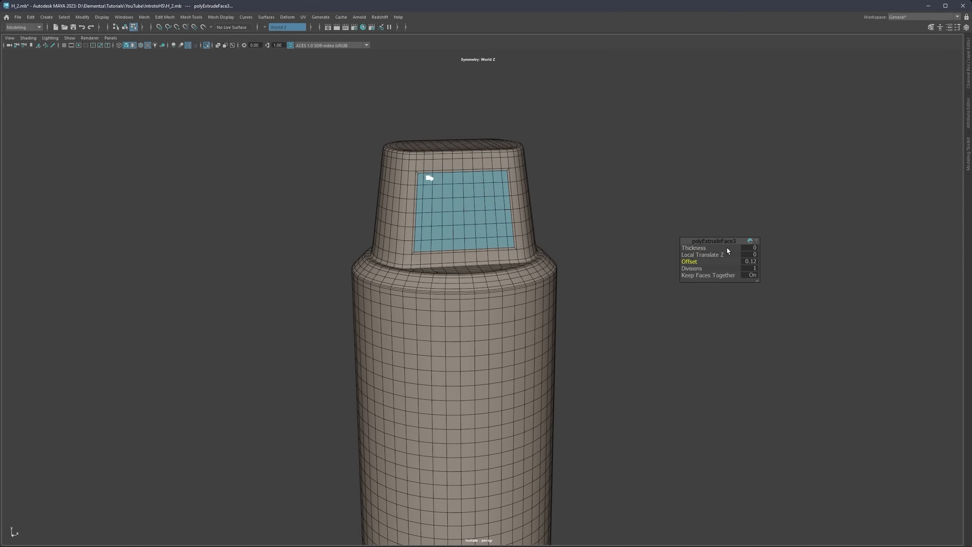
pyautogui.keyDown('alt'); pyautogui.moveTo(433, 187); pyautogui.dragTo(462, 175); pyautogui.keyUp('alt')
# Step: Turn symmetry off, circularize the inset face patch on the neck, and reduce its radial offset so the circle fits the flat area
pyautogui.keyDown('ctrl'); pyautogui.keyDown('shift'); pyautogui.moveTo(463, 176); pyautogui.dragTo(464, 115, button='right'); pyautogui.keyUp('shift'); pyautogui.keyUp('ctrl')
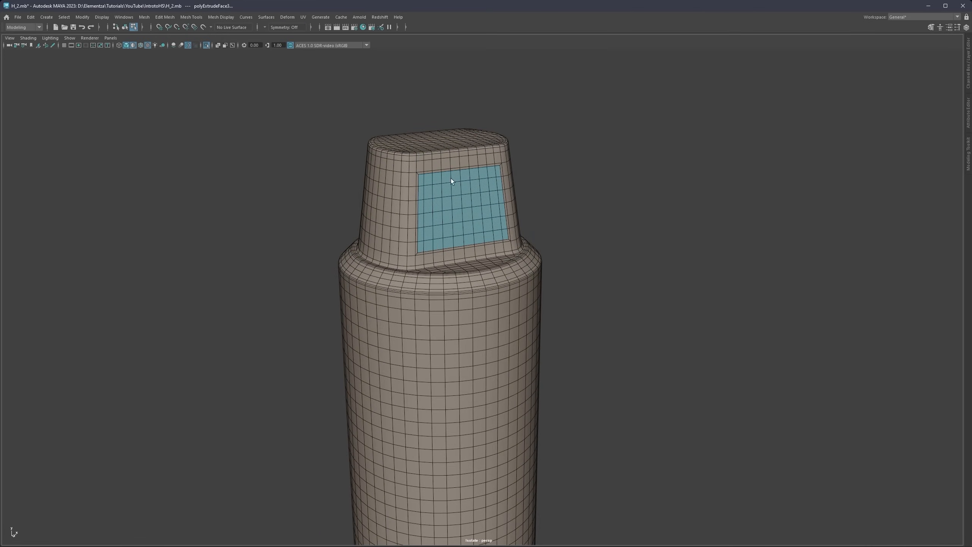
pyautogui.moveTo(451, 178)
pyautogui.keyDown('alt'); pyautogui.mouseDown()
pyautogui.moveTo(408, 170)
pyautogui.moveTo(439, 168)
pyautogui.moveTo(435, 194)
pyautogui.moveTo(451, 193)
pyautogui.mouseUp(); pyautogui.keyUp('alt')
pyautogui.scroll(3, 452, 218)
pyautogui.click(417, 194)
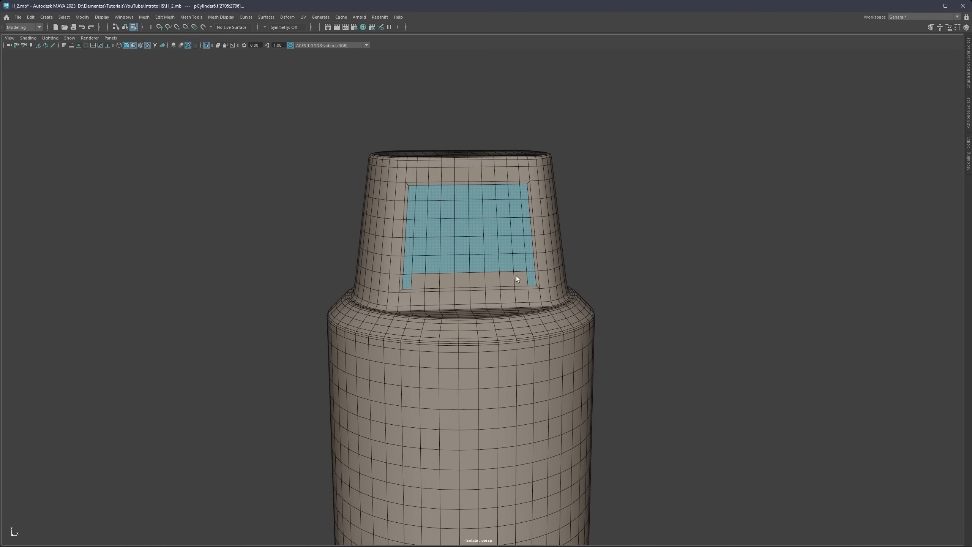
pyautogui.keyDown('shift'); pyautogui.moveTo(465, 226); pyautogui.dragTo(455, 286, button='right'); pyautogui.keyUp('shift')
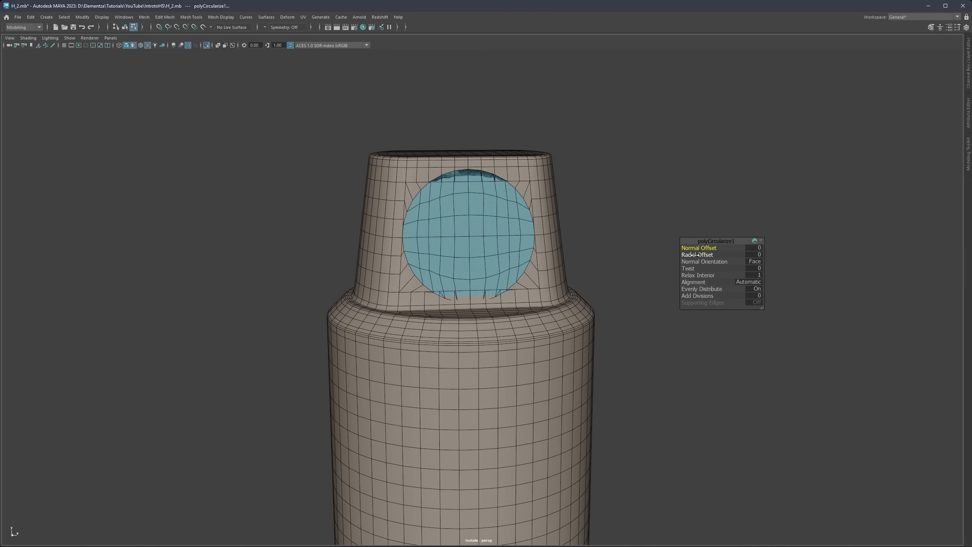
pyautogui.moveTo(694, 254); pyautogui.dragTo(458, 206)
# Step: Select the vertices in and around the circular patch and symmetrize them across the neck's center edge
pyautogui.press('q')
pyautogui.moveTo(398, 181); pyautogui.dragTo(355, 182, button='right')
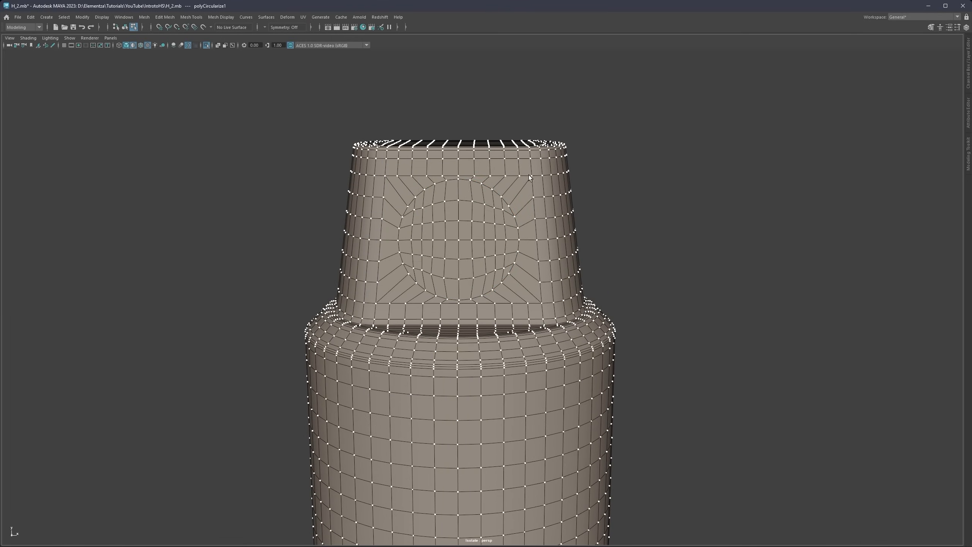
pyautogui.press('q')
pyautogui.moveTo(520, 174); pyautogui.dragTo(520, 205)
pyautogui.keyDown('alt'); pyautogui.moveTo(535, 170); pyautogui.dragTo(373, 306); pyautogui.keyUp('alt')
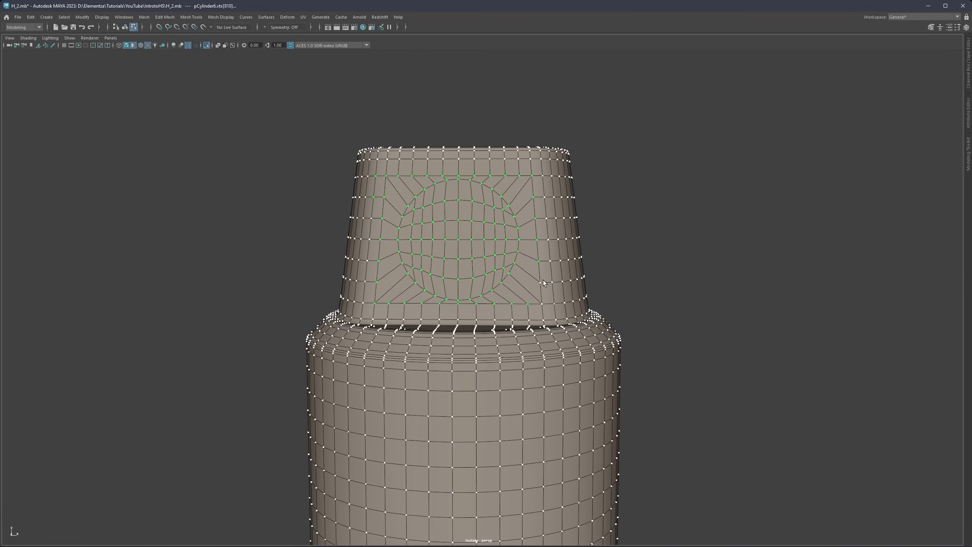
pyautogui.keyDown('alt'); pyautogui.moveTo(412, 181); pyautogui.dragTo(392, 200); pyautogui.keyUp('alt')
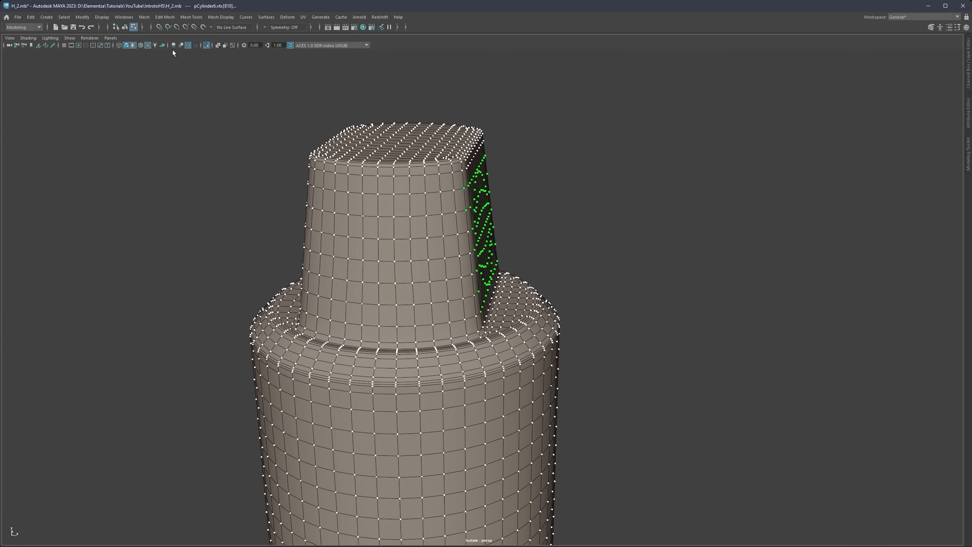
pyautogui.click(166, 18)
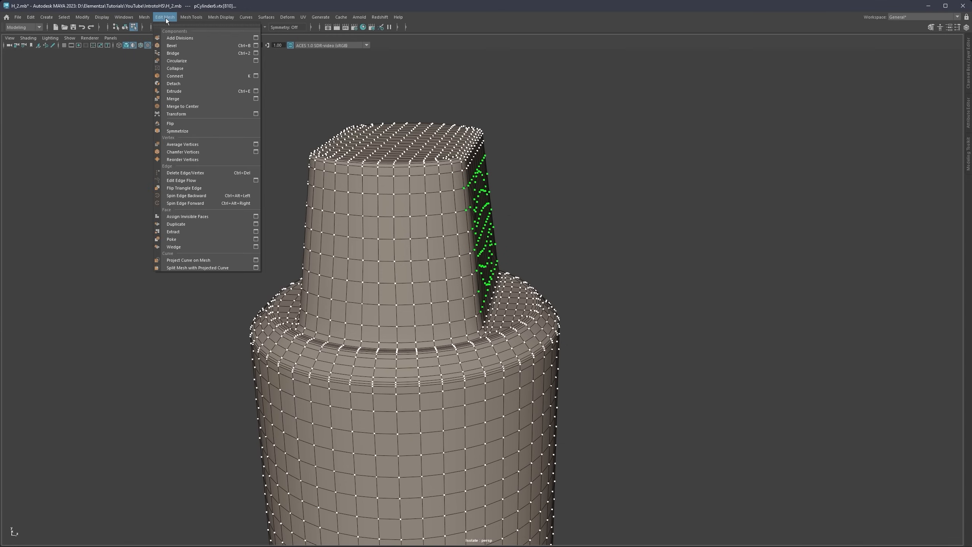
pyautogui.click(184, 131)
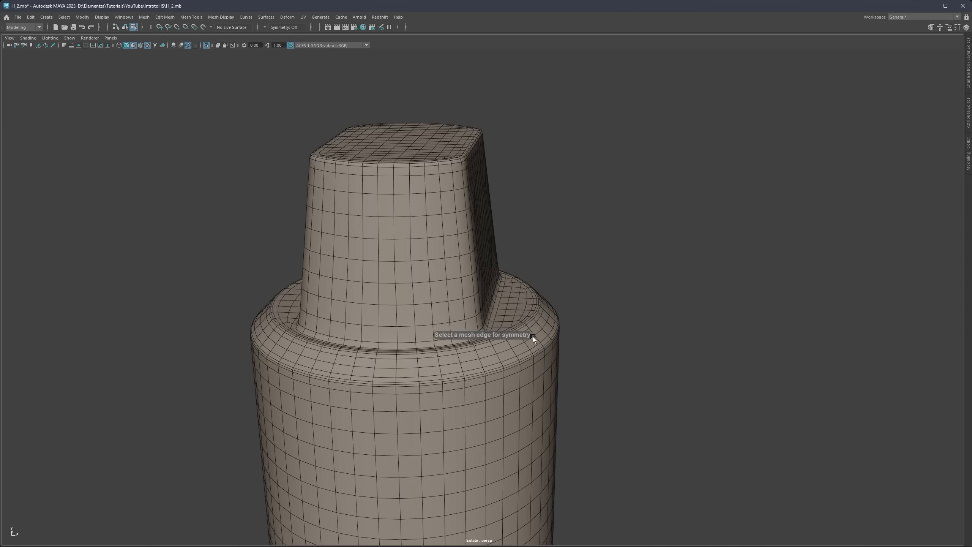
pyautogui.click(378, 184)
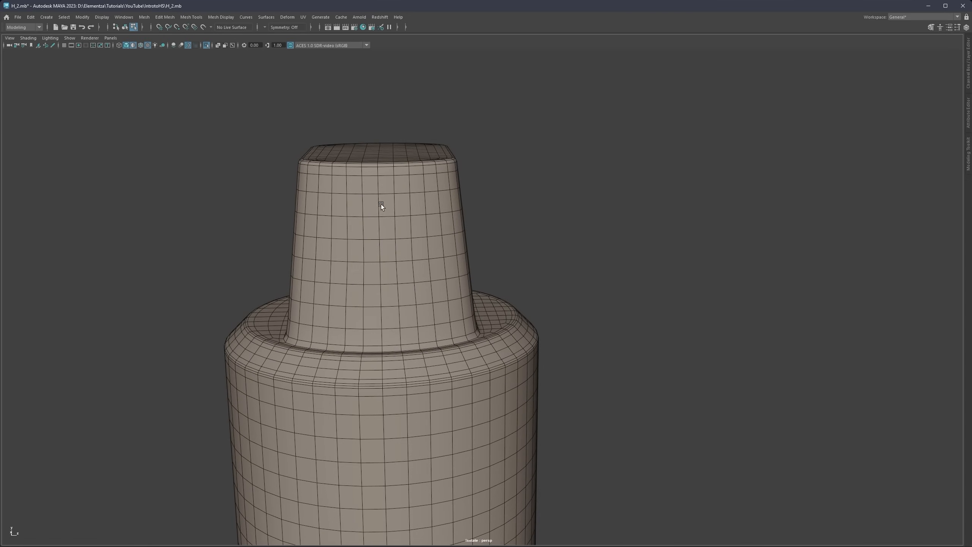
# Step: Examine the circular vertex pattern on both sides of the neck
pyautogui.press('q')
pyautogui.keyDown('alt'); pyautogui.moveTo(351, 209); pyautogui.dragTo(429, 199); pyautogui.keyUp('alt')
pyautogui.keyDown('alt'); pyautogui.moveTo(334, 224); pyautogui.dragTo(449, 191, button='middle'); pyautogui.keyUp('alt')
pyautogui.scroll(-2, 448, 192)
pyautogui.keyDown('alt'); pyautogui.moveTo(439, 202); pyautogui.dragTo(444, 204); pyautogui.keyUp('alt')
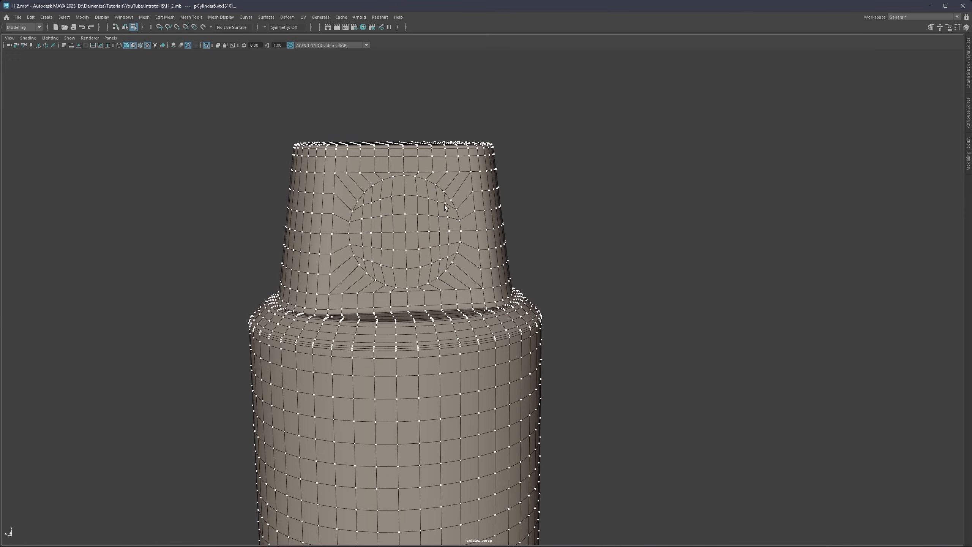
pyautogui.scroll(-4, 394, 175)
pyautogui.keyDown('alt'); pyautogui.moveTo(395, 178); pyautogui.dragTo(431, 202); pyautogui.keyUp('alt')
pyautogui.scroll(4, 421, 210)
pyautogui.keyDown('alt'); pyautogui.moveTo(409, 203); pyautogui.dragTo(452, 206, button='middle'); pyautogui.keyUp('alt')
pyautogui.keyDown('alt'); pyautogui.moveTo(451, 206); pyautogui.dragTo(381, 195); pyautogui.keyUp('alt')
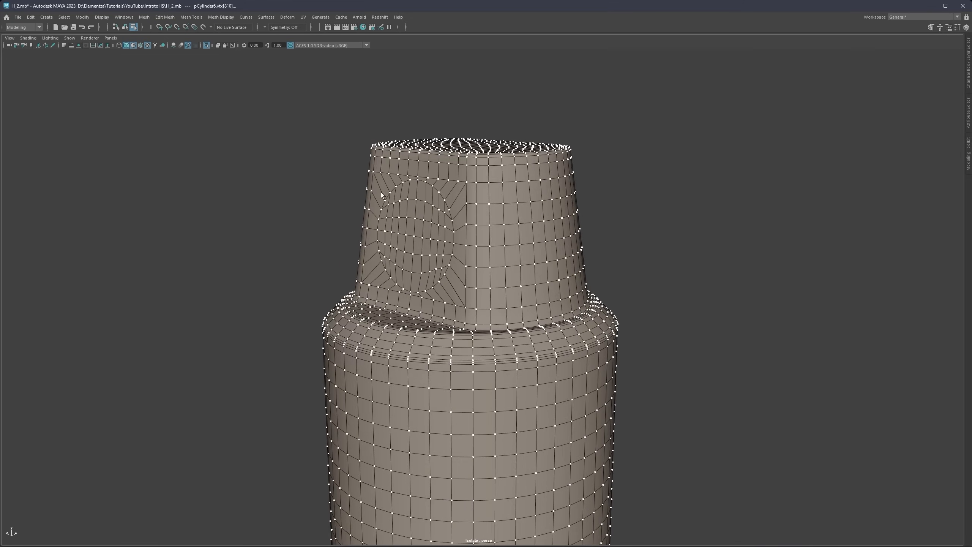
# Step: Change to face selection and set modeling symmetry to World Z
pyautogui.keyDown('ctrl'); pyautogui.keyDown('shift'); pyautogui.moveTo(447, 177); pyautogui.dragTo(443, 128, button='right'); pyautogui.keyUp('shift'); pyautogui.keyUp('ctrl')
pyautogui.keyDown('alt'); pyautogui.moveTo(493, 193); pyautogui.dragTo(437, 194, button='middle'); pyautogui.keyUp('alt')
pyautogui.keyDown('alt'); pyautogui.moveTo(438, 198); pyautogui.dragTo(469, 203); pyautogui.keyUp('alt')
pyautogui.keyDown('ctrl'); pyautogui.keyDown('shift'); pyautogui.moveTo(468, 200); pyautogui.dragTo(439, 159, button='right'); pyautogui.keyUp('shift'); pyautogui.keyUp('ctrl')
pyautogui.keyDown('alt'); pyautogui.moveTo(448, 189); pyautogui.dragTo(404, 207); pyautogui.keyUp('alt')
pyautogui.keyDown('alt'); pyautogui.moveTo(416, 233); pyautogui.dragTo(425, 218, button='middle'); pyautogui.keyUp('alt')
pyautogui.moveTo(425, 218); pyautogui.dragTo(424, 239, button='right')
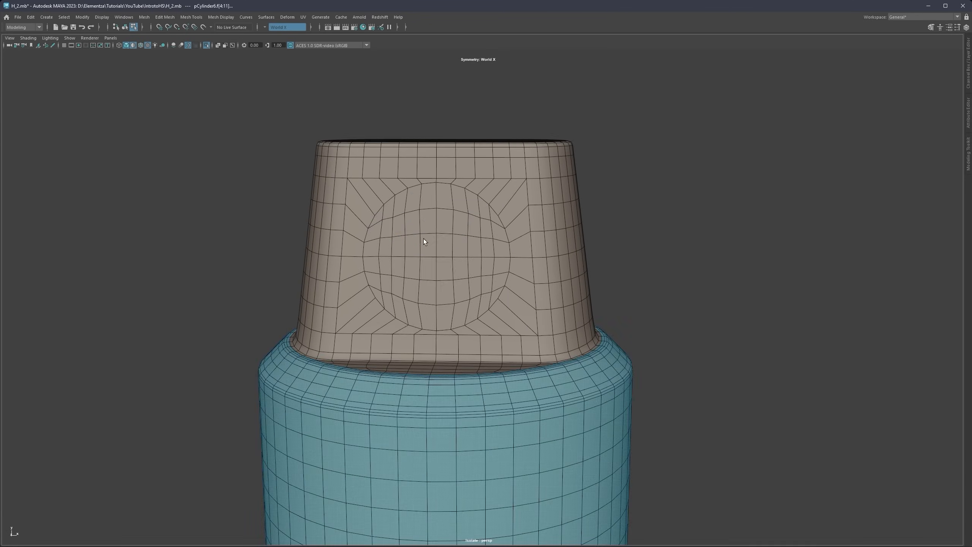
pyautogui.keyDown('alt'); pyautogui.moveTo(424, 239); pyautogui.dragTo(421, 233); pyautogui.keyUp('alt')
pyautogui.click(381, 217)
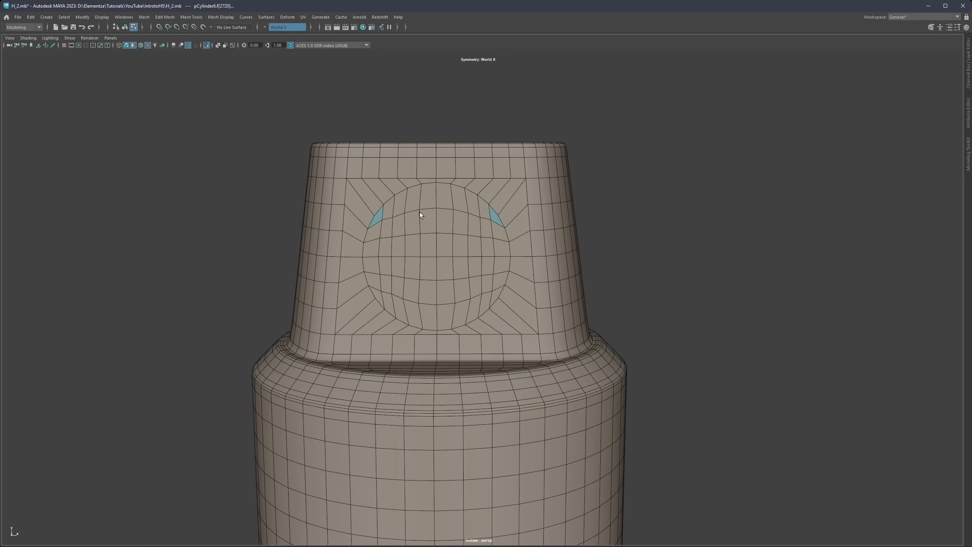
pyautogui.keyDown('ctrl'); pyautogui.keyDown('shift'); pyautogui.moveTo(431, 199); pyautogui.dragTo(463, 183, button='right'); pyautogui.keyUp('shift'); pyautogui.keyUp('ctrl')
# Step: Extrude the circular face patches inward with a slight taper and delete them to open a round hole on each side
pyautogui.moveTo(401, 201)
pyautogui.keyDown('alt'); pyautogui.mouseDown()
pyautogui.moveTo(528, 200)
pyautogui.moveTo(420, 197)
pyautogui.mouseUp(); pyautogui.keyUp('alt')
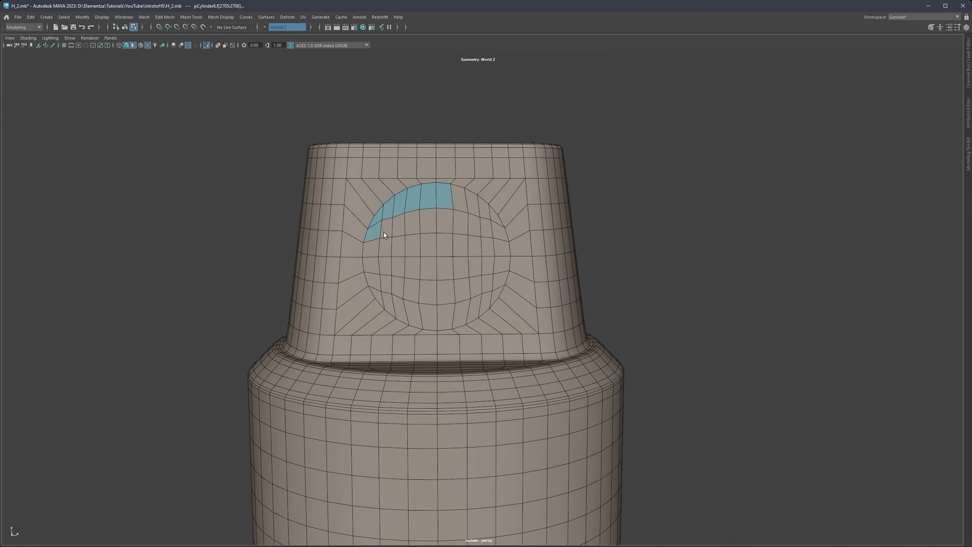
pyautogui.moveTo(458, 201)
pyautogui.keyDown('shift'); pyautogui.mouseDown()
pyautogui.moveTo(472, 204)
pyautogui.moveTo(501, 249)
pyautogui.moveTo(484, 306)
pyautogui.moveTo(416, 312)
pyautogui.moveTo(387, 289)
pyautogui.moveTo(369, 254)
pyautogui.moveTo(444, 220)
pyautogui.moveTo(486, 257)
pyautogui.moveTo(389, 275)
pyautogui.moveTo(459, 293)
pyautogui.moveTo(475, 264)
pyautogui.moveTo(395, 246)
pyautogui.moveTo(442, 239)
pyautogui.moveTo(425, 232)
pyautogui.moveTo(427, 257)
pyautogui.mouseUp(); pyautogui.keyUp('shift')
pyautogui.keyDown('shift'); pyautogui.moveTo(417, 256); pyautogui.dragTo(411, 237); pyautogui.keyUp('shift')
pyautogui.press('w')
pyautogui.press('r')
pyautogui.press('w')
pyautogui.press('Delete')
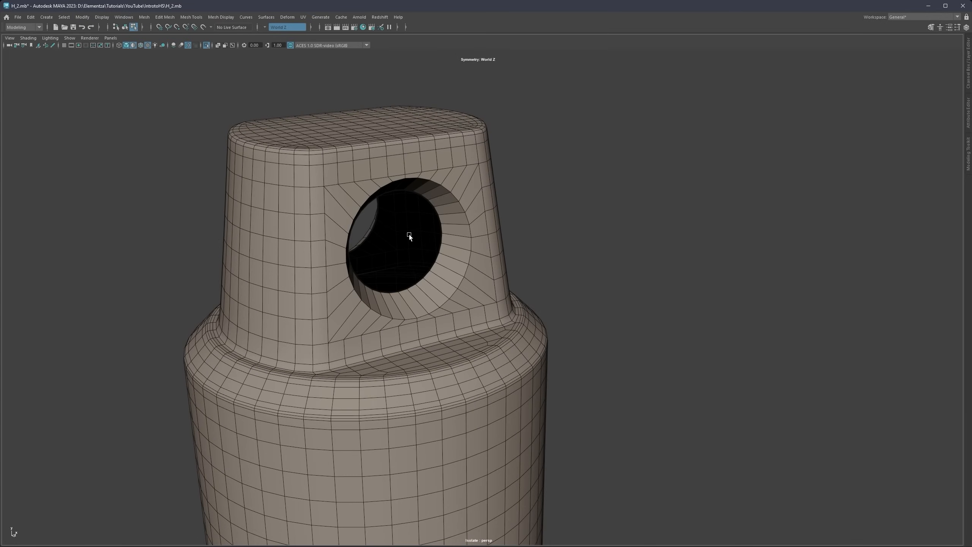
# Step: Select the border edge loops of both openings and bridge them into a through hole
pyautogui.moveTo(474, 214); pyautogui.dragTo(465, 186, button='right')
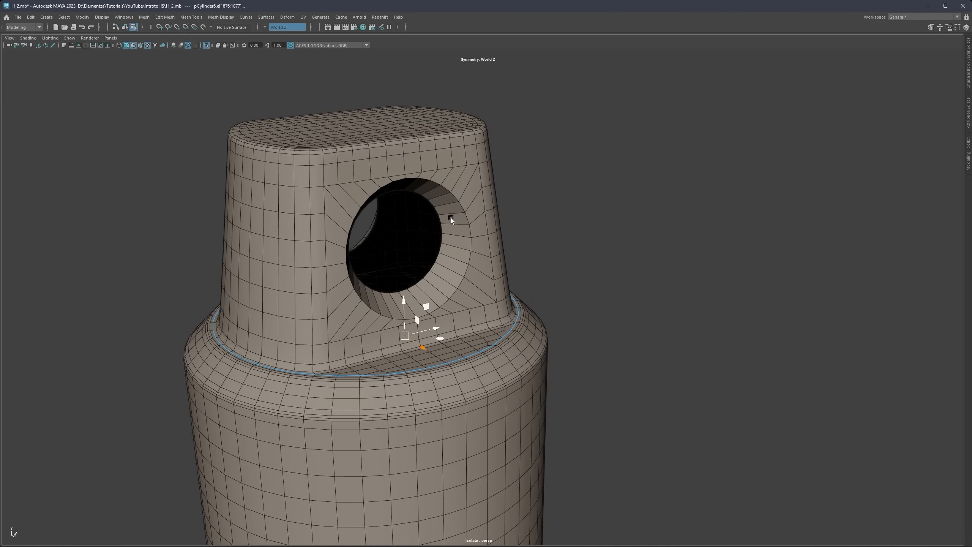
pyautogui.doubleClick(439, 221)
pyautogui.keyDown('shift'); pyautogui.rightClick(456, 199); pyautogui.keyUp('shift')
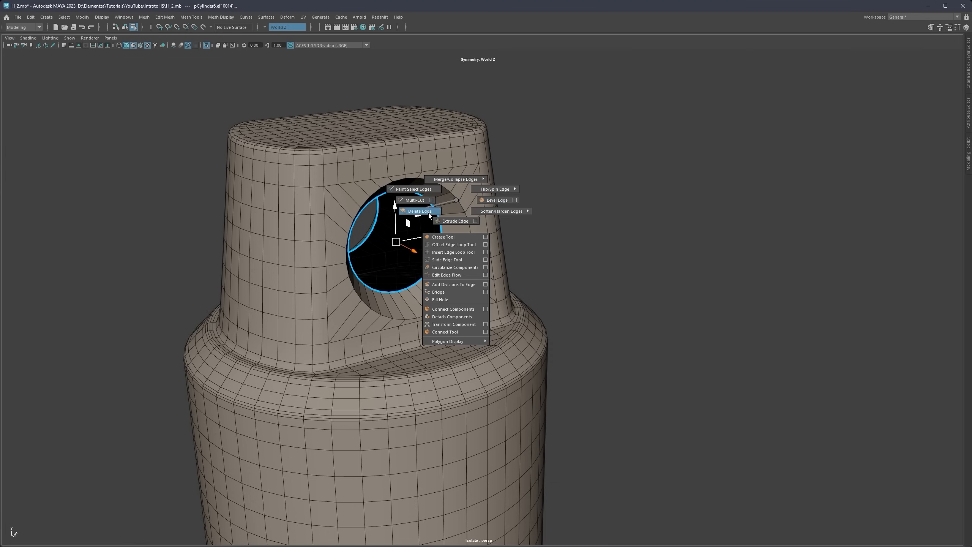
pyautogui.click(452, 291)
pyautogui.keyDown('alt'); pyautogui.moveTo(434, 243); pyautogui.dragTo(417, 215); pyautogui.keyUp('alt')
pyautogui.press('q')
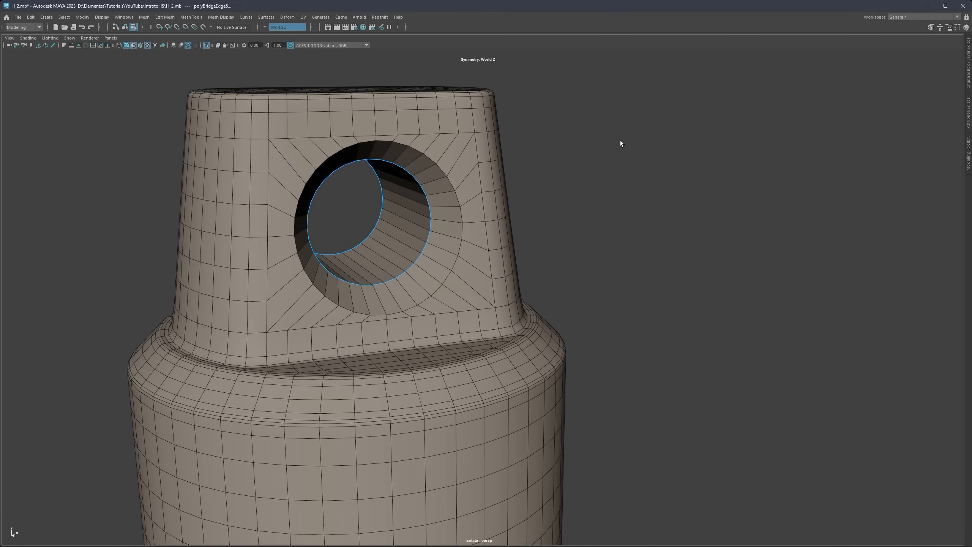
# Step: Inspect the neck and its hole in smooth mesh preview, then return to the unsmoothed display
pyautogui.moveTo(586, 143); pyautogui.dragTo(607, 131, button='right')
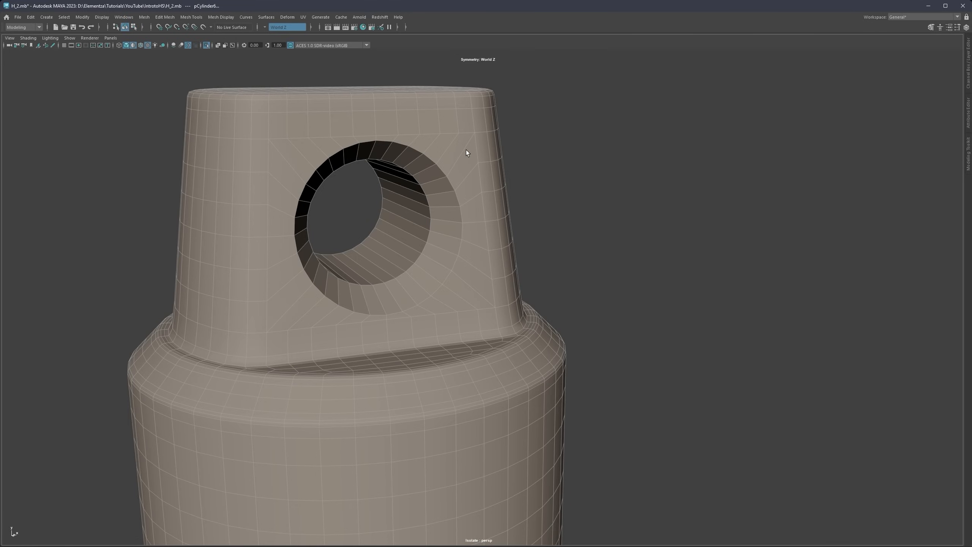
pyautogui.press('3')
pyautogui.click(590, 135)
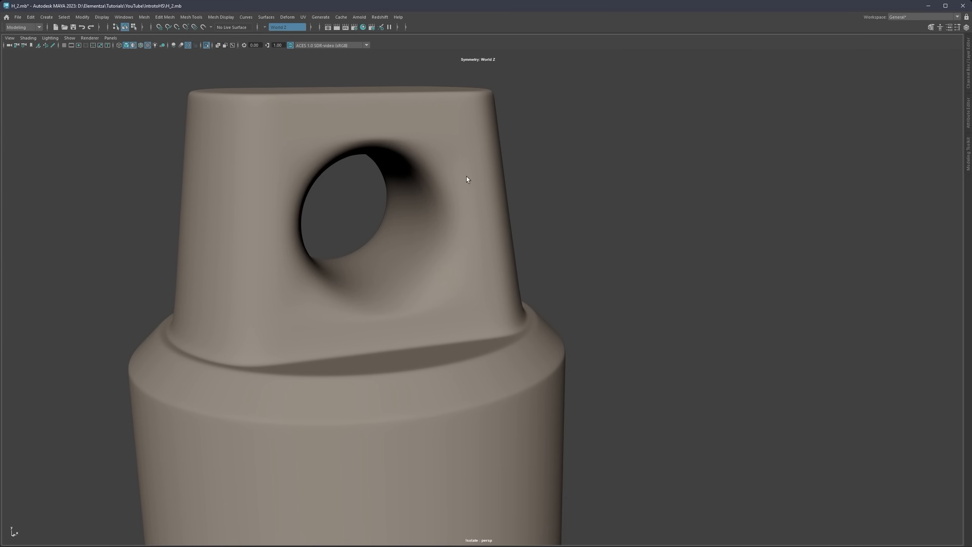
pyautogui.click(474, 167)
pyautogui.click(602, 146)
pyautogui.click(460, 186)
pyautogui.press('1')
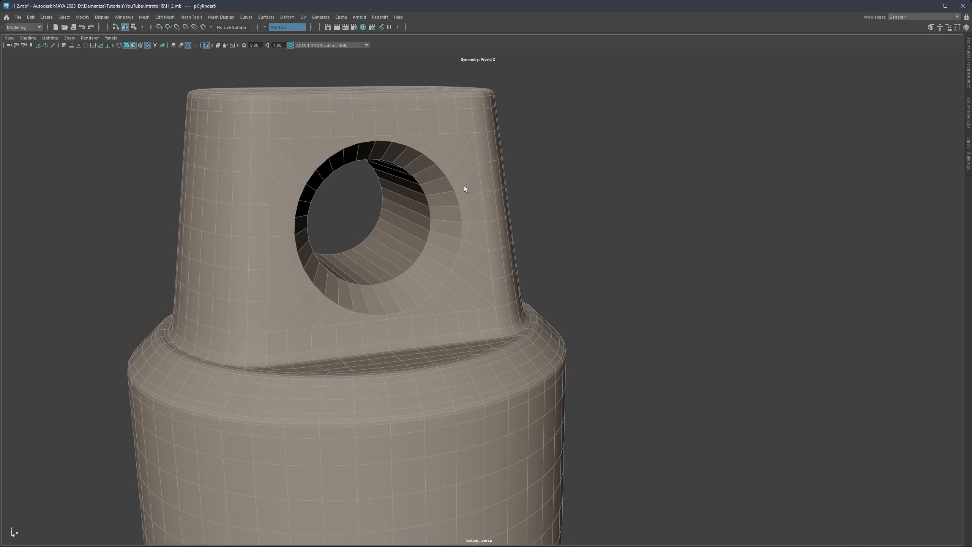
# Step: Try to bevel the hole's inner and outer edge loops with Chamfer off and an adjusted fraction
pyautogui.keyDown('alt'); pyautogui.moveTo(460, 187); pyautogui.dragTo(428, 194); pyautogui.keyUp('alt')
pyautogui.moveTo(428, 191); pyautogui.dragTo(422, 182, button='right')
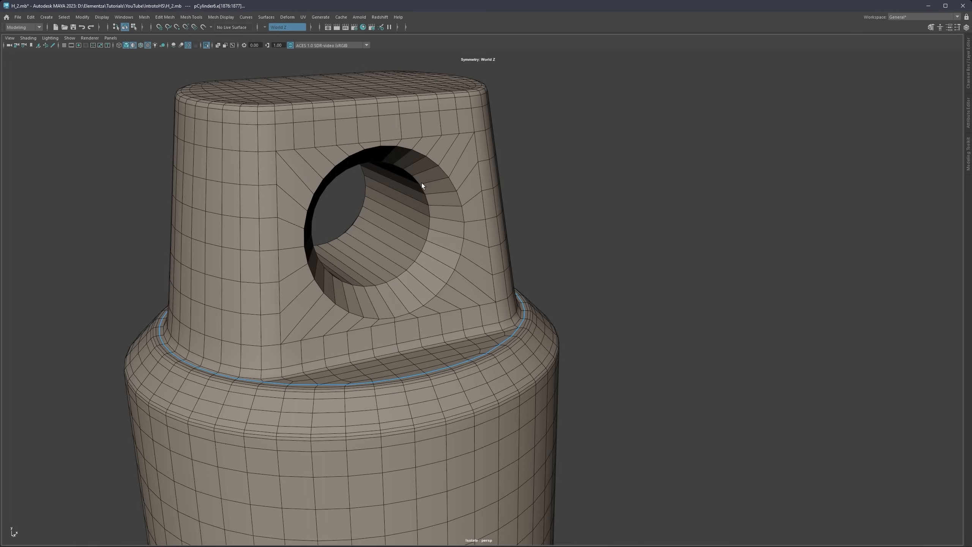
pyautogui.doubleClick(425, 187)
pyautogui.moveTo(462, 179)
pyautogui.keyDown('alt'); pyautogui.mouseDown()
pyautogui.moveTo(432, 215)
pyautogui.moveTo(461, 210)
pyautogui.moveTo(479, 189)
pyautogui.moveTo(431, 186)
pyautogui.moveTo(452, 184)
pyautogui.mouseUp(); pyautogui.keyUp('alt')
pyautogui.keyDown('shift'); pyautogui.doubleClick(458, 203); pyautogui.keyUp('shift')
pyautogui.keyDown('shift'); pyautogui.moveTo(502, 163); pyautogui.dragTo(530, 166, button='right'); pyautogui.keyUp('shift')
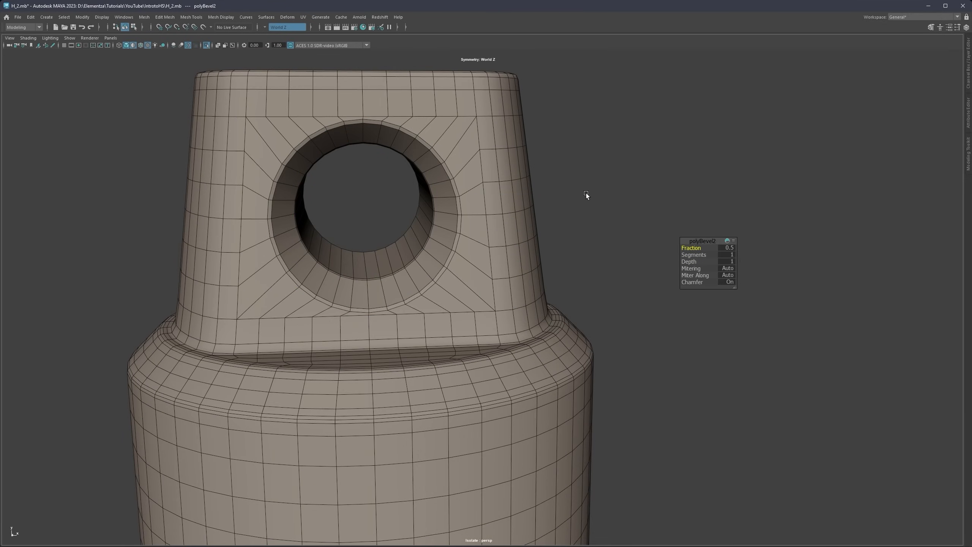
pyautogui.click(729, 283)
pyautogui.keyDown('alt'); pyautogui.moveTo(450, 168); pyautogui.dragTo(450, 255); pyautogui.keyUp('alt')
pyautogui.scroll(3, 450, 255)
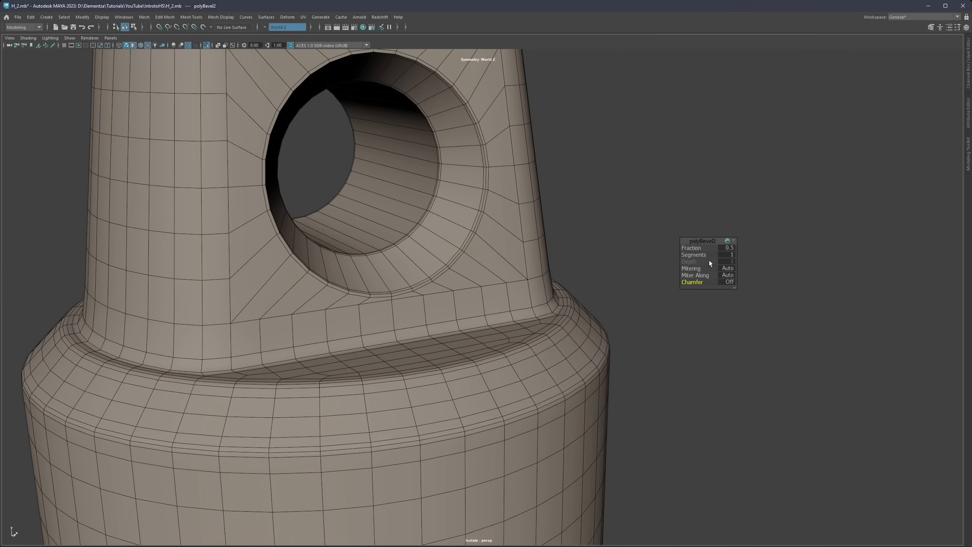
pyautogui.moveTo(687, 245); pyautogui.dragTo(714, 239)
pyautogui.doubleClick(413, 269)
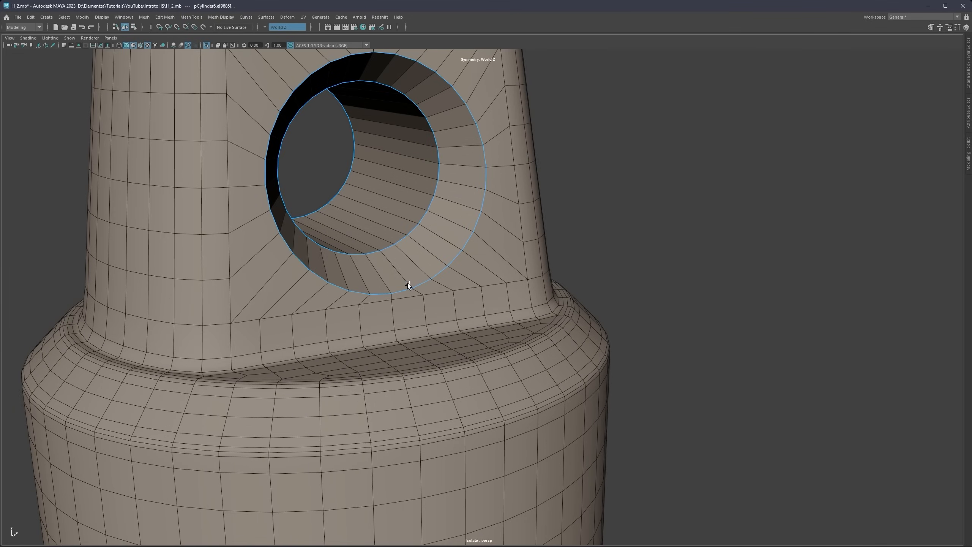
# Step: Change to vertex selection and lower the middle vertices of the edge row directly below the hole
pyautogui.keyDown('alt'); pyautogui.moveTo(407, 283); pyautogui.dragTo(381, 290); pyautogui.keyUp('alt')
pyautogui.moveTo(378, 228); pyautogui.dragTo(340, 228, button='right')
pyautogui.keyDown('alt'); pyautogui.moveTo(354, 250); pyautogui.dragTo(407, 237, button='middle'); pyautogui.keyUp('alt')
pyautogui.click(423, 269)
pyautogui.keyDown('alt'); pyautogui.moveTo(423, 269); pyautogui.dragTo(443, 264); pyautogui.keyUp('alt')
pyautogui.click(443, 272)
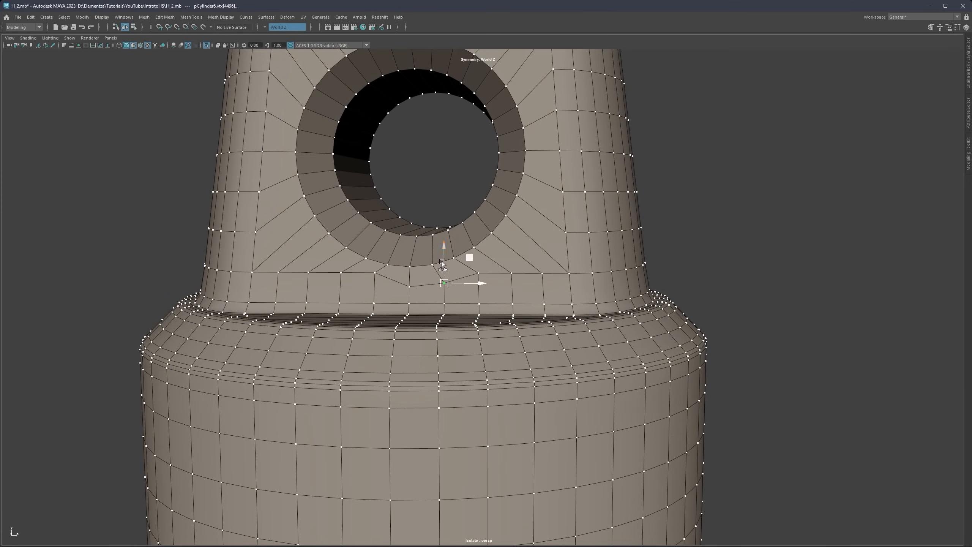
pyautogui.click(376, 273)
pyautogui.keyDown('ctrl'); pyautogui.keyDown('shift'); pyautogui.moveTo(375, 253); pyautogui.dragTo(344, 259); pyautogui.keyUp('shift'); pyautogui.keyUp('ctrl')
pyautogui.click(343, 270)
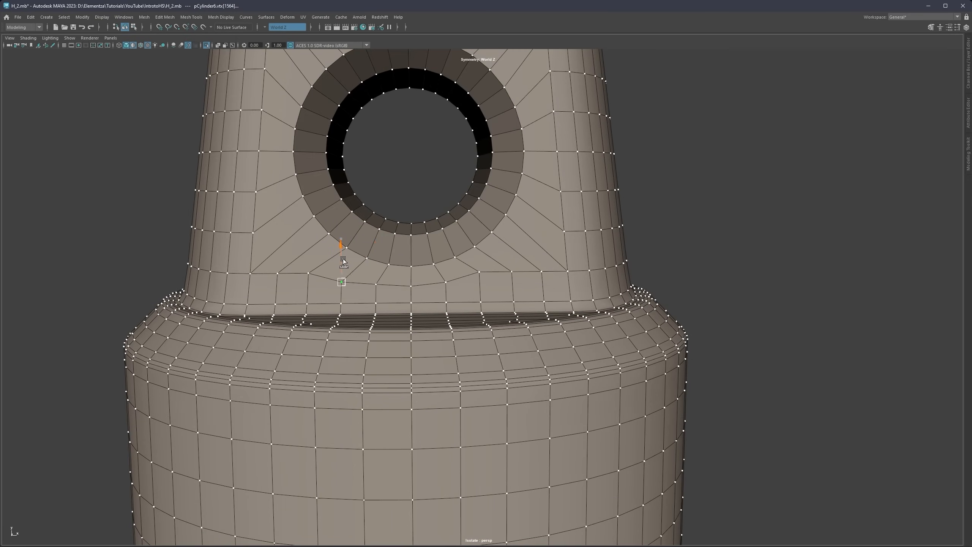
# Step: Lower the outer vertices of the edge row below the hole to shape it into a gentle downward arc
pyautogui.click(479, 273)
pyautogui.click(446, 282)
pyautogui.keyDown('ctrl'); pyautogui.keyDown('shift'); pyautogui.moveTo(444, 263); pyautogui.dragTo(377, 282); pyautogui.keyUp('shift'); pyautogui.keyUp('ctrl')
pyautogui.click(308, 273)
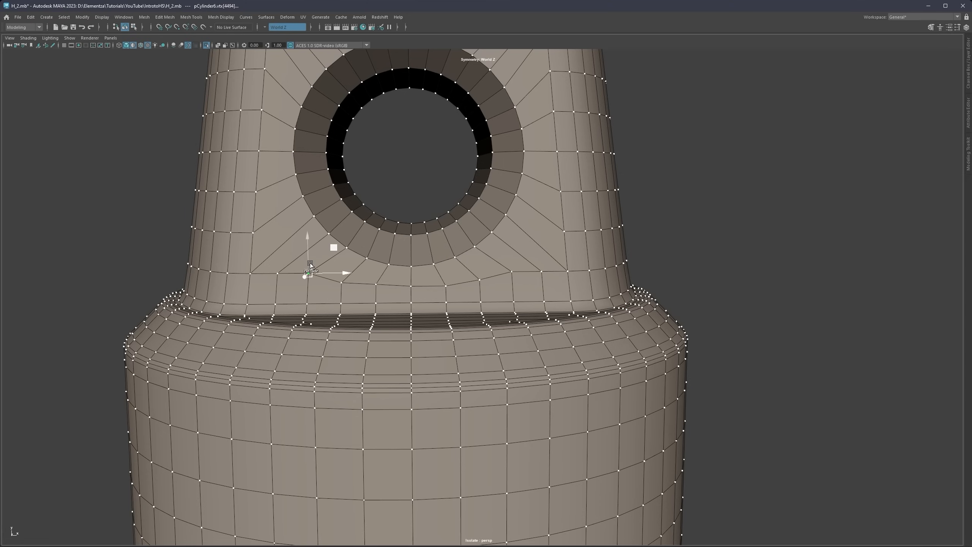
pyautogui.keyDown('ctrl'); pyautogui.keyDown('shift'); pyautogui.moveTo(308, 259); pyautogui.dragTo(308, 263); pyautogui.keyUp('shift'); pyautogui.keyUp('ctrl')
pyautogui.click(512, 272)
pyautogui.keyDown('ctrl'); pyautogui.keyDown('shift'); pyautogui.moveTo(512, 258); pyautogui.dragTo(513, 263); pyautogui.keyUp('shift'); pyautogui.keyUp('ctrl')
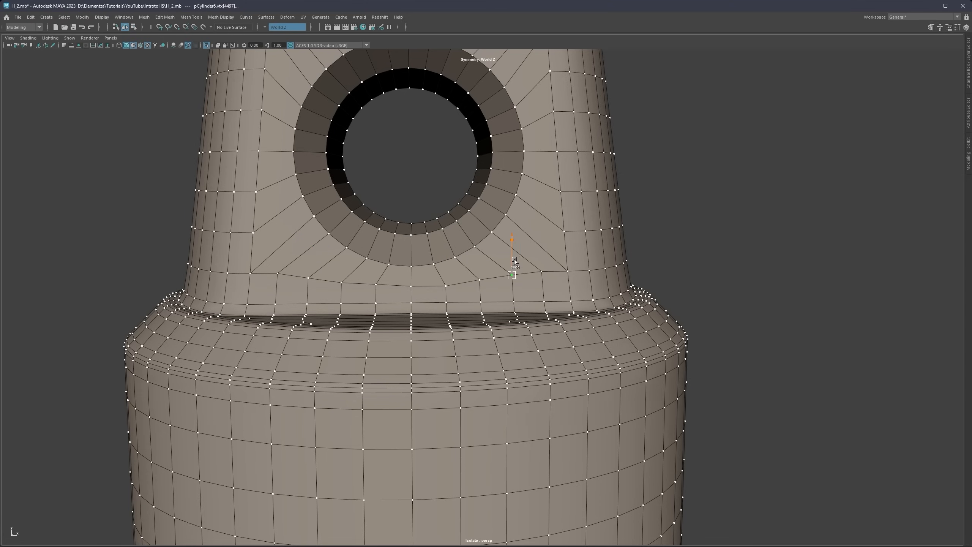
# Step: Raise the vertices of the edge row directly above the hole, decreasing toward both sides, to form a gentle upward arc
pyautogui.keyDown('alt'); pyautogui.moveTo(512, 263); pyautogui.dragTo(457, 188, button='right'); pyautogui.keyUp('alt')
pyautogui.keyDown('alt'); pyautogui.moveTo(457, 188); pyautogui.dragTo(437, 209); pyautogui.keyUp('alt')
pyautogui.click(440, 186)
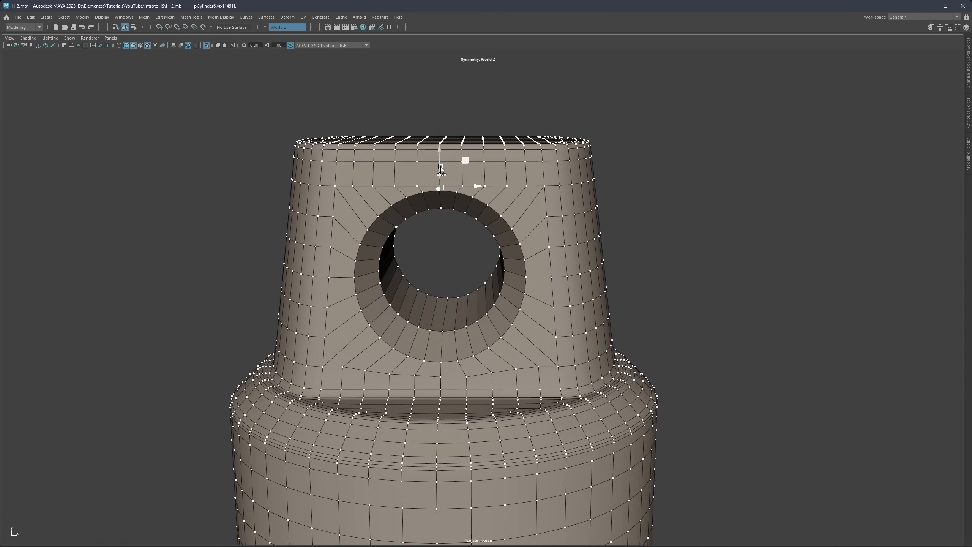
pyautogui.keyDown('ctrl'); pyautogui.keyDown('shift'); pyautogui.moveTo(441, 167); pyautogui.dragTo(394, 173); pyautogui.keyUp('shift'); pyautogui.keyUp('ctrl')
pyautogui.click(463, 185)
pyautogui.click(418, 186)
pyautogui.click(395, 186)
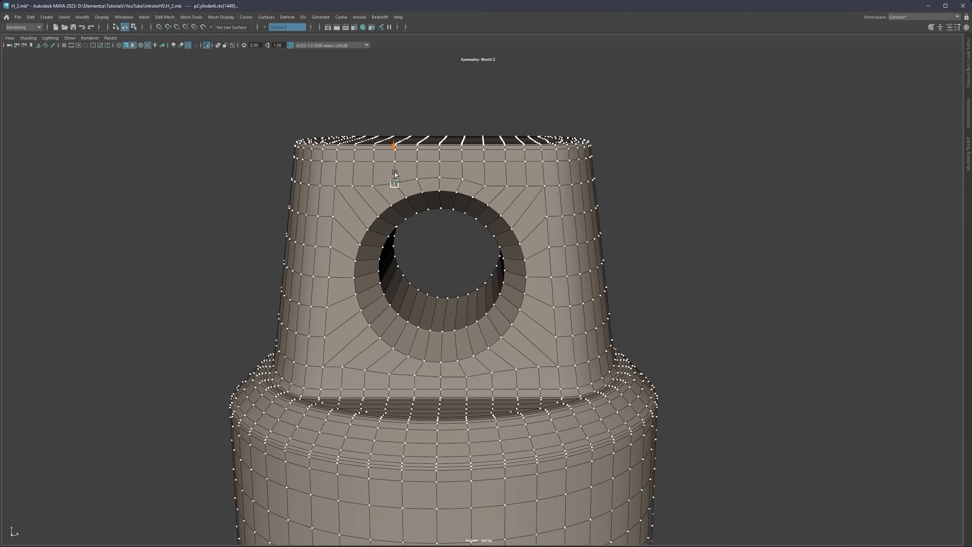
pyautogui.click(372, 185)
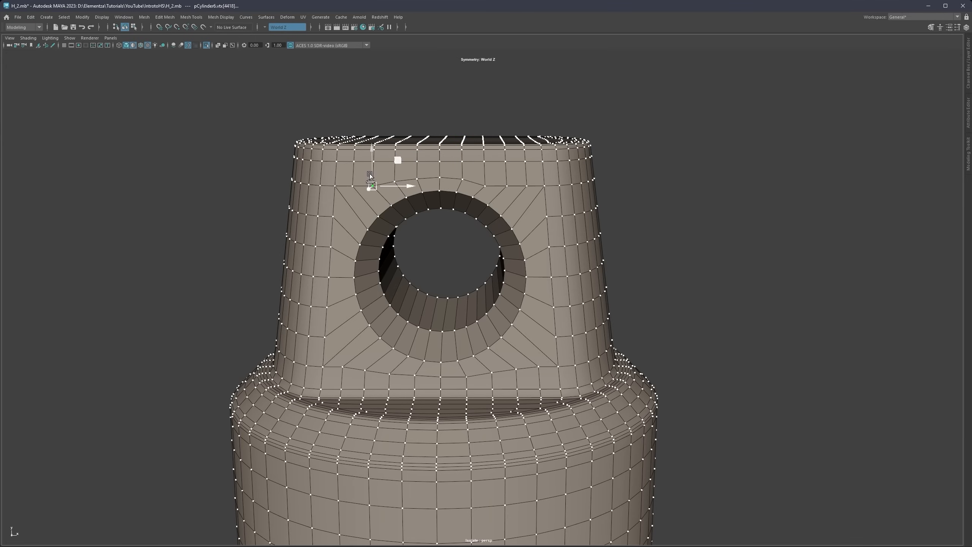
pyautogui.click(484, 186)
pyautogui.keyDown('ctrl'); pyautogui.keyDown('shift'); pyautogui.moveTo(484, 174); pyautogui.dragTo(505, 169); pyautogui.keyUp('shift'); pyautogui.keyUp('ctrl')
pyautogui.click(507, 186)
pyautogui.scroll(-3, 387, 179)
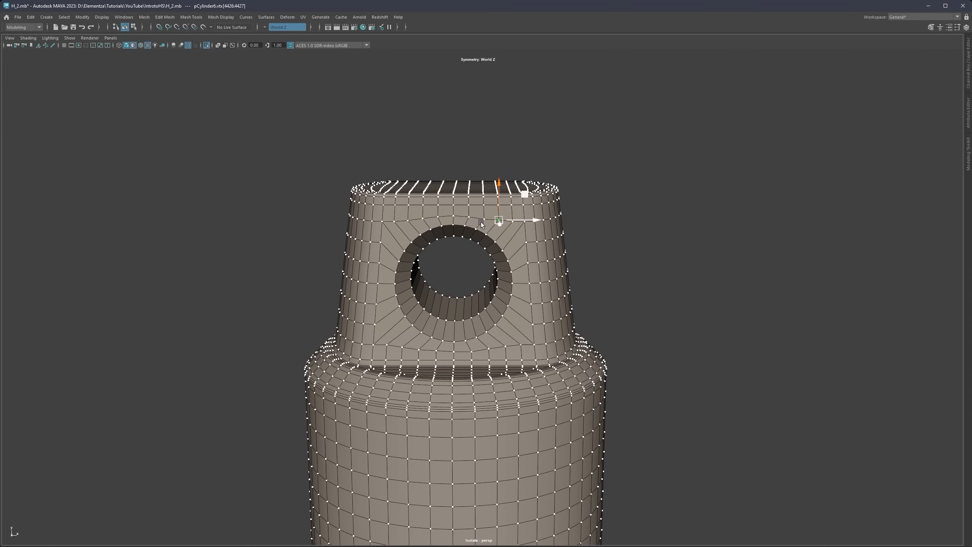
# Step: Check the adjusted rows in smooth mesh preview, then return to the unsmoothed display and select a vertex above the hole
pyautogui.press('3')
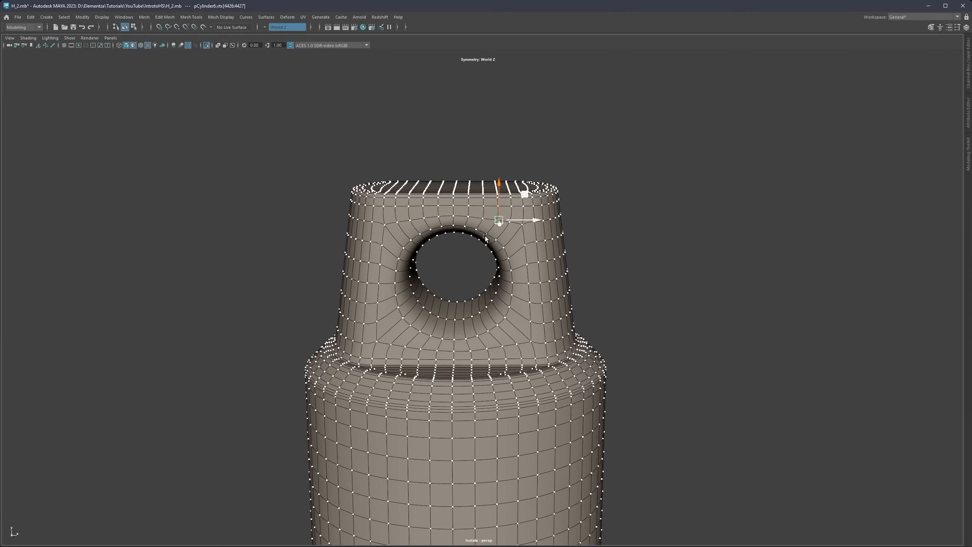
pyautogui.press('1')
pyautogui.scroll(2, 465, 232)
pyautogui.keyDown('alt'); pyautogui.moveTo(465, 233); pyautogui.dragTo(486, 184); pyautogui.keyUp('alt')
pyautogui.scroll(1, 465, 222)
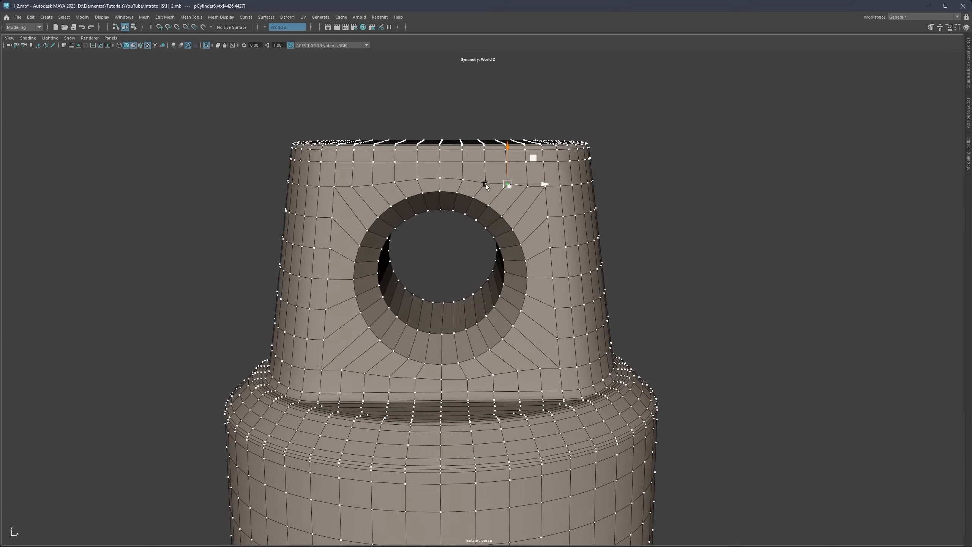
pyautogui.click(484, 184)
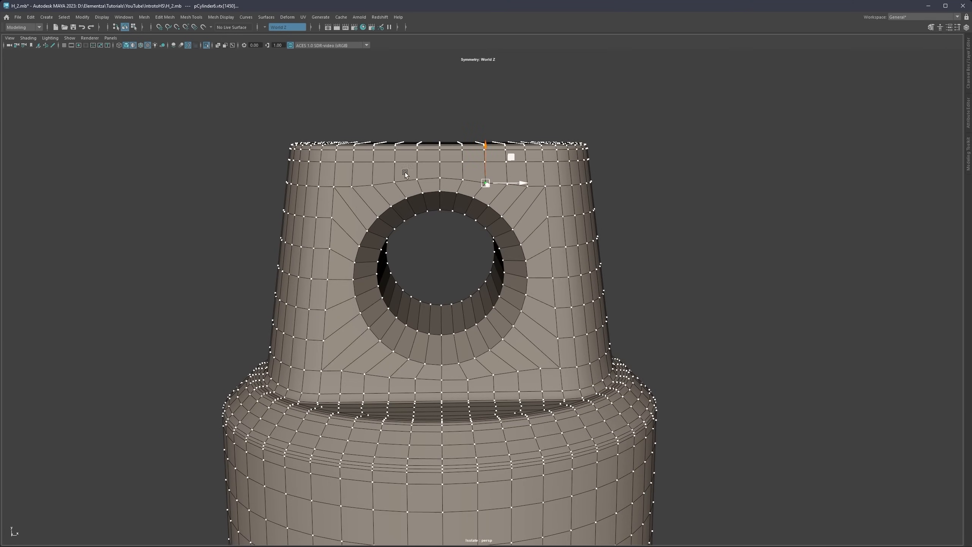
# Step: Bevel the hole's outer and inner edge loops with Chamfer off and a fraction of about 0.541
pyautogui.keyDown('alt'); pyautogui.moveTo(479, 290); pyautogui.dragTo(511, 282); pyautogui.keyUp('alt')
pyautogui.moveTo(535, 257); pyautogui.dragTo(533, 233, button='right')
pyautogui.doubleClick(534, 239)
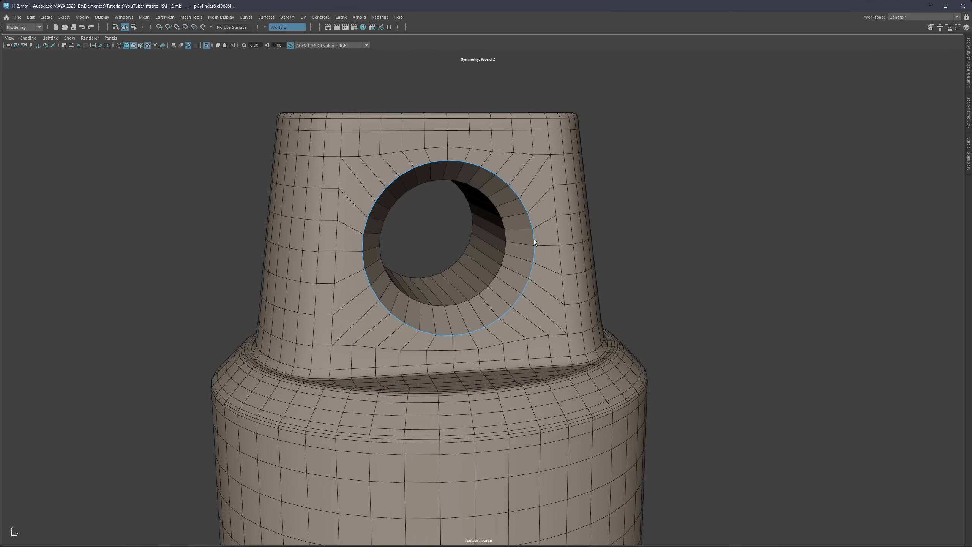
pyautogui.keyDown('shift'); pyautogui.doubleClick(506, 248); pyautogui.keyUp('shift')
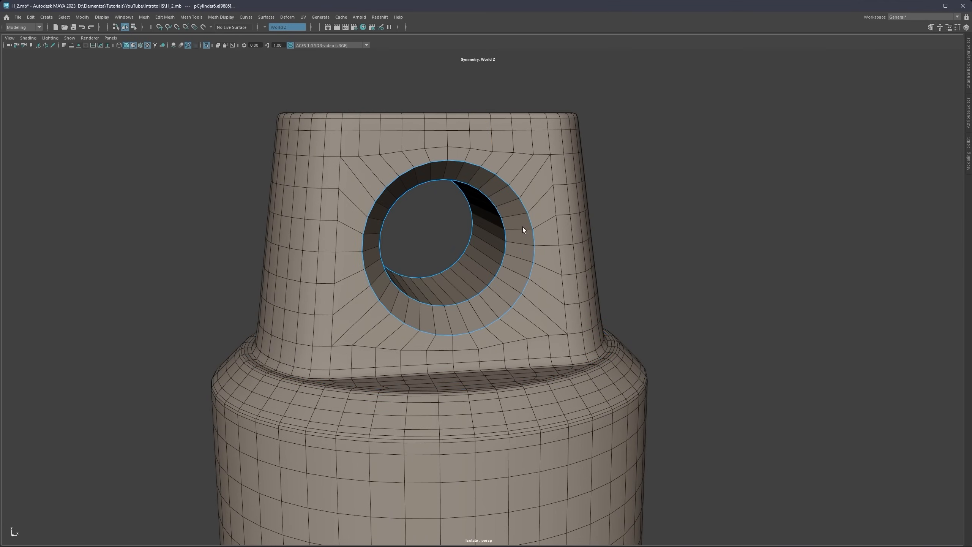
pyautogui.keyDown('shift'); pyautogui.moveTo(523, 227); pyautogui.dragTo(551, 226, button='right'); pyautogui.keyUp('shift')
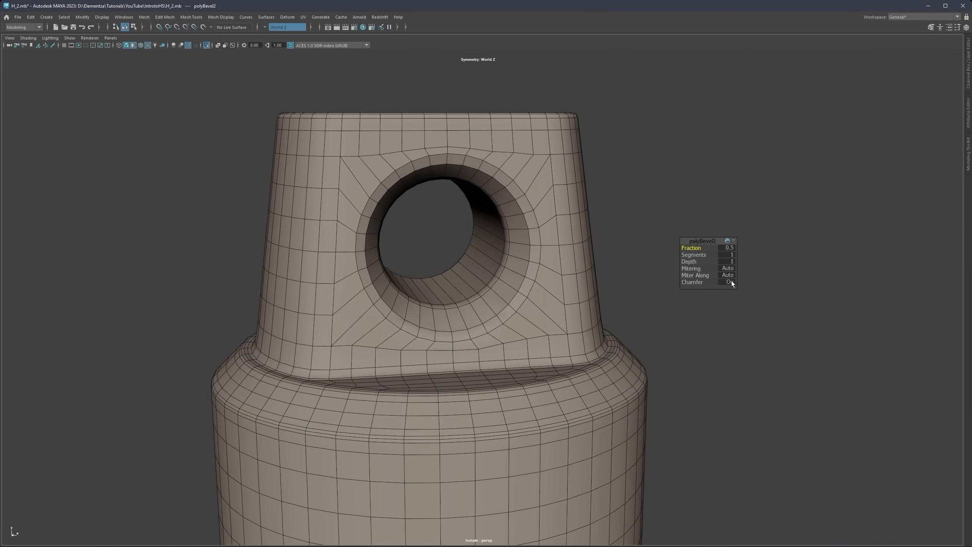
pyautogui.moveTo(661, 251); pyautogui.dragTo(711, 250)
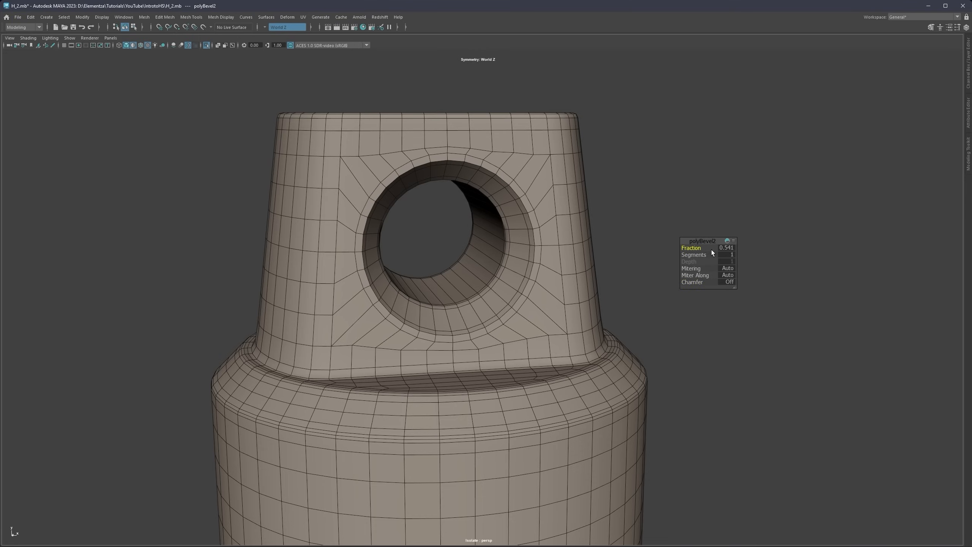
# Step: Turn on smooth mesh preview, return to object selection, and inspect the bevelled hole on the whole model
pyautogui.scroll(-8, 620, 239)
pyautogui.press('3')
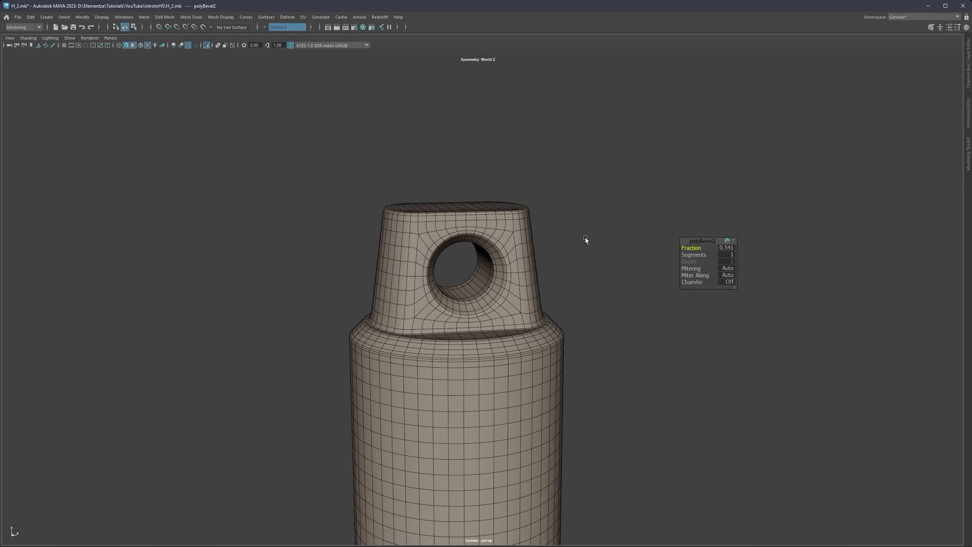
pyautogui.moveTo(589, 231); pyautogui.dragTo(616, 220, button='right')
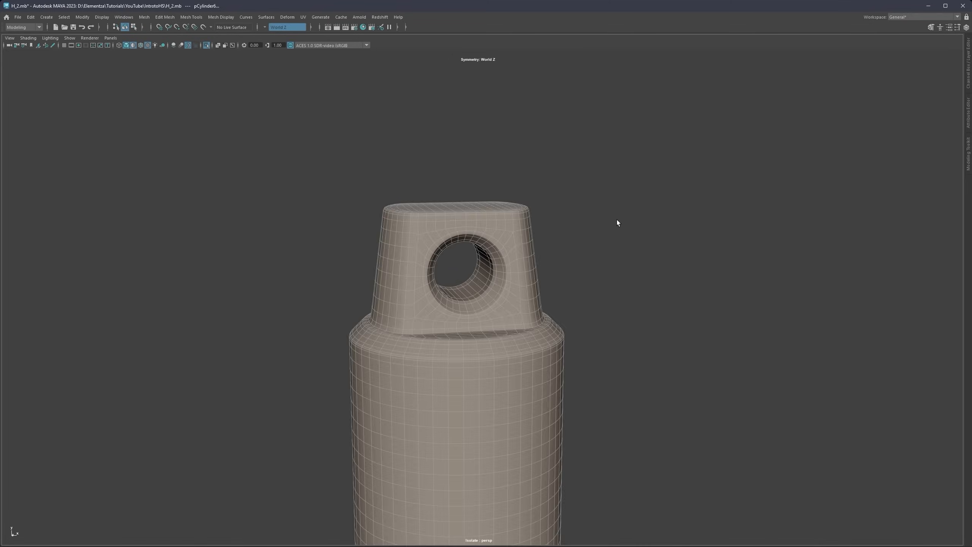
pyautogui.click(617, 220)
pyautogui.scroll(-3, 533, 290)
pyautogui.keyDown('alt'); pyautogui.moveTo(533, 290); pyautogui.dragTo(501, 233, button='middle'); pyautogui.keyUp('alt')
pyautogui.click(501, 232)
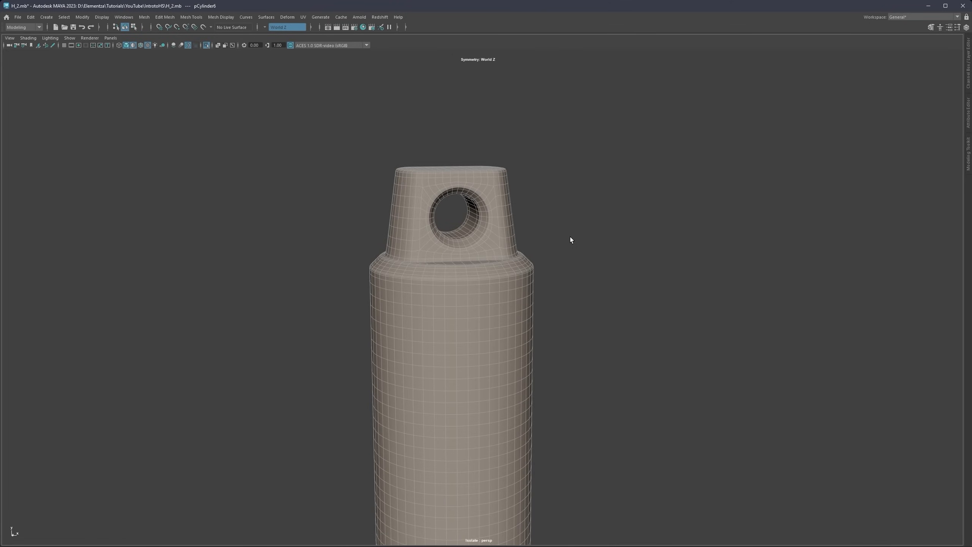
pyautogui.click(574, 232)
pyautogui.keyDown('alt'); pyautogui.moveTo(575, 232); pyautogui.dragTo(445, 238); pyautogui.keyUp('alt')
# Step: Leave isolation to compare the neck with the reference model, then isolate the cylinder again
pyautogui.hotkey('ctrl', '1')
pyautogui.keyDown('alt'); pyautogui.moveTo(486, 304); pyautogui.dragTo(465, 304); pyautogui.keyUp('alt')
pyautogui.click(449, 257)
pyautogui.click(512, 251)
pyautogui.scroll(3, 511, 252)
pyautogui.click(506, 254)
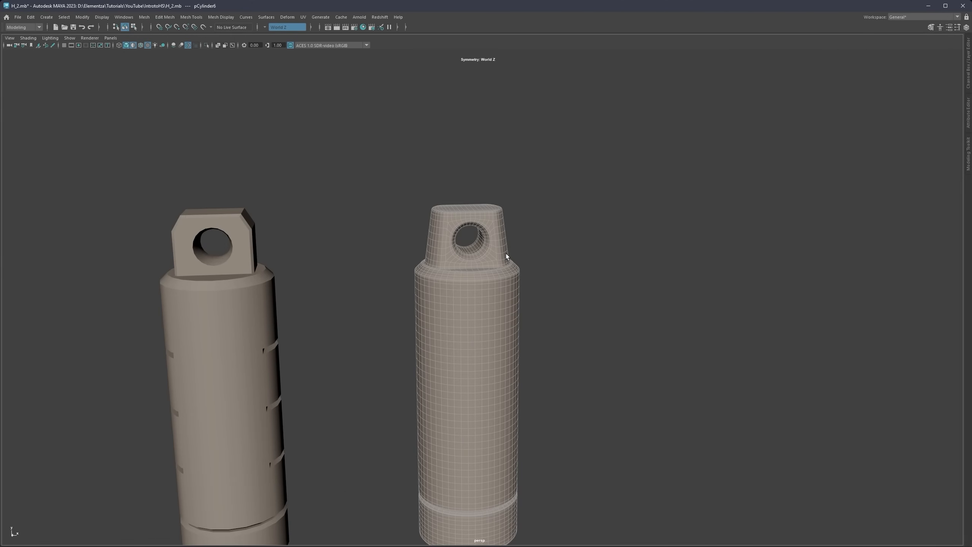
pyautogui.hotkey('ctrl', '1')
# Step: Select a four-face-wide patch running from the neck's top cap partway down its rounded end
pyautogui.keyDown('alt'); pyautogui.moveTo(512, 252); pyautogui.dragTo(440, 249); pyautogui.keyUp('alt')
pyautogui.scroll(3, 445, 226)
pyautogui.keyDown('alt'); pyautogui.moveTo(446, 216); pyautogui.dragTo(447, 221, button='middle'); pyautogui.keyUp('alt')
pyautogui.scroll(1, 447, 220)
pyautogui.moveTo(447, 220); pyautogui.dragTo(446, 235, button='right')
pyautogui.click(456, 214)
pyautogui.keyDown('alt'); pyautogui.moveTo(455, 225); pyautogui.dragTo(457, 257); pyautogui.keyUp('alt')
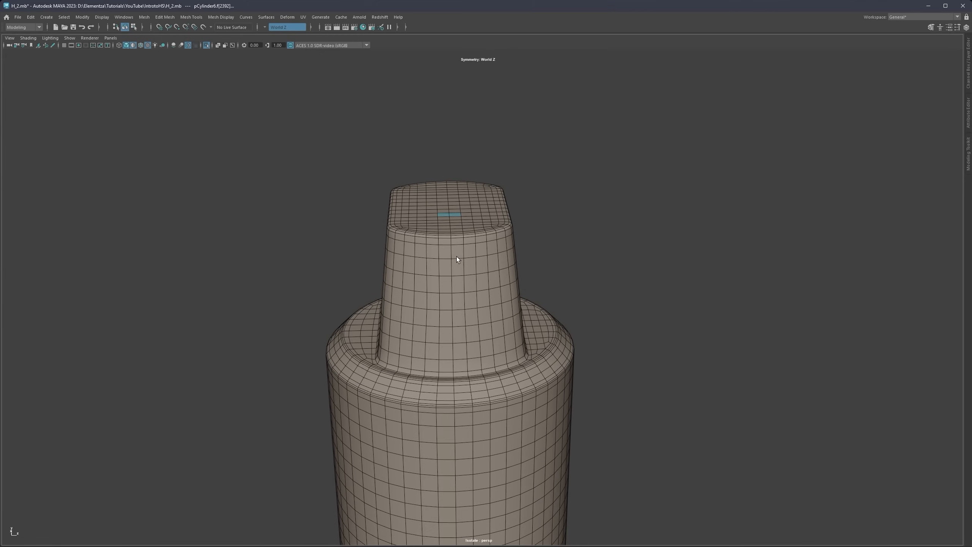
pyautogui.keyDown('shift'); pyautogui.doubleClick(461, 300); pyautogui.keyUp('shift')
pyautogui.keyDown('shift'); pyautogui.click(471, 304); pyautogui.keyUp('shift')
pyautogui.keyDown('shift'); pyautogui.doubleClick(467, 214); pyautogui.keyUp('shift')
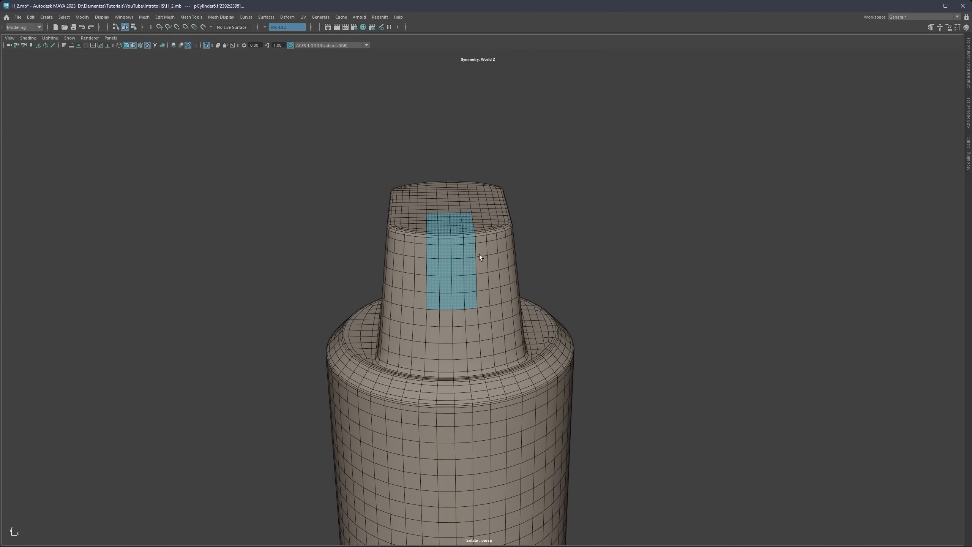
# Step: Change symmetry to World X and select the edge strips along the sides of the face patch
pyautogui.moveTo(479, 254)
pyautogui.keyDown('alt'); pyautogui.mouseDown()
pyautogui.moveTo(461, 229)
pyautogui.moveTo(467, 267)
pyautogui.mouseUp(); pyautogui.keyUp('alt')
pyautogui.moveTo(471, 275); pyautogui.dragTo(471, 257, button='right')
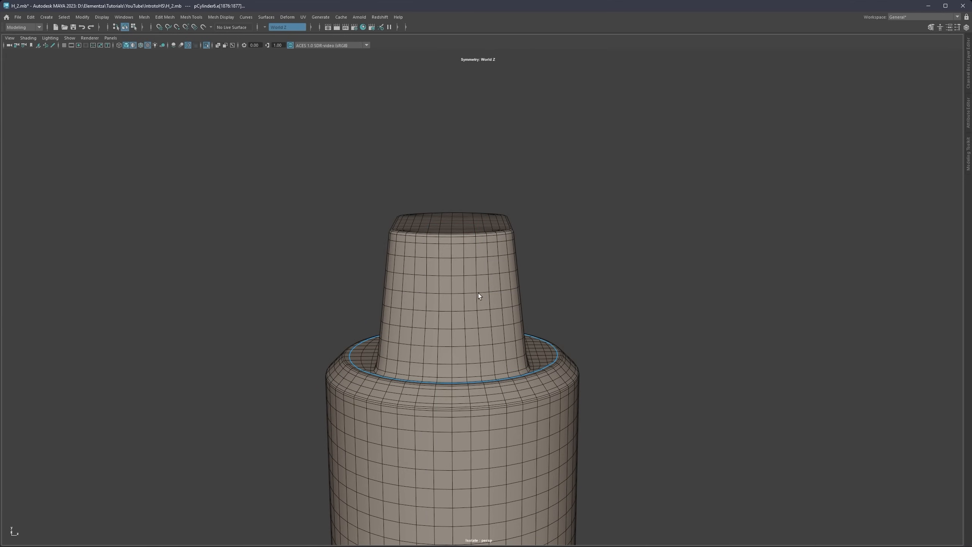
pyautogui.click(479, 297)
pyautogui.keyDown('alt'); pyautogui.moveTo(479, 297); pyautogui.dragTo(475, 201); pyautogui.keyUp('alt')
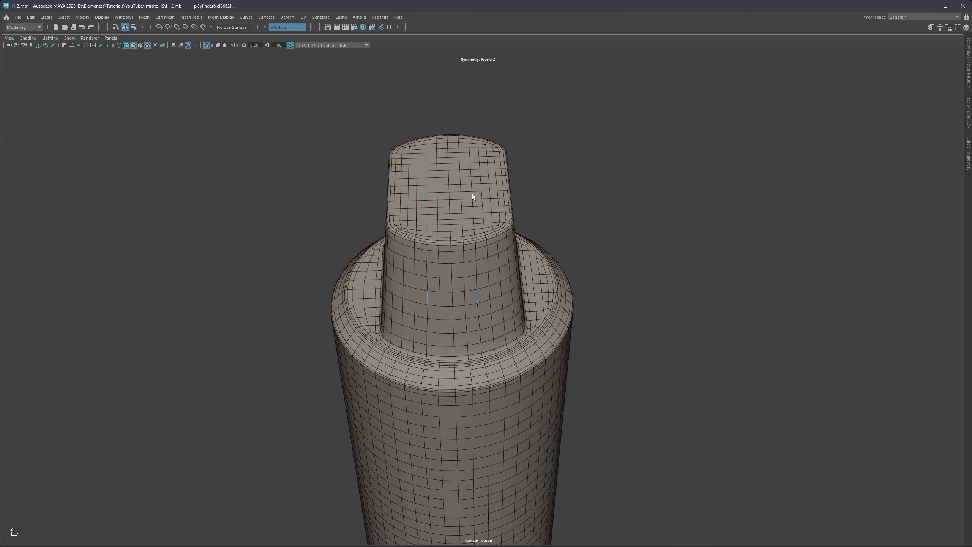
pyautogui.keyDown('shift'); pyautogui.doubleClick(473, 194); pyautogui.keyUp('shift')
pyautogui.keyDown('ctrl'); pyautogui.keyDown('shift'); pyautogui.moveTo(474, 200); pyautogui.dragTo(443, 183, button='right'); pyautogui.keyUp('shift'); pyautogui.keyUp('ctrl')
pyautogui.click(470, 198)
pyautogui.keyDown('shift'); pyautogui.doubleClick(477, 297); pyautogui.keyUp('shift')
pyautogui.click(427, 211)
pyautogui.keyDown('shift'); pyautogui.doubleClick(429, 297); pyautogui.keyUp('shift')
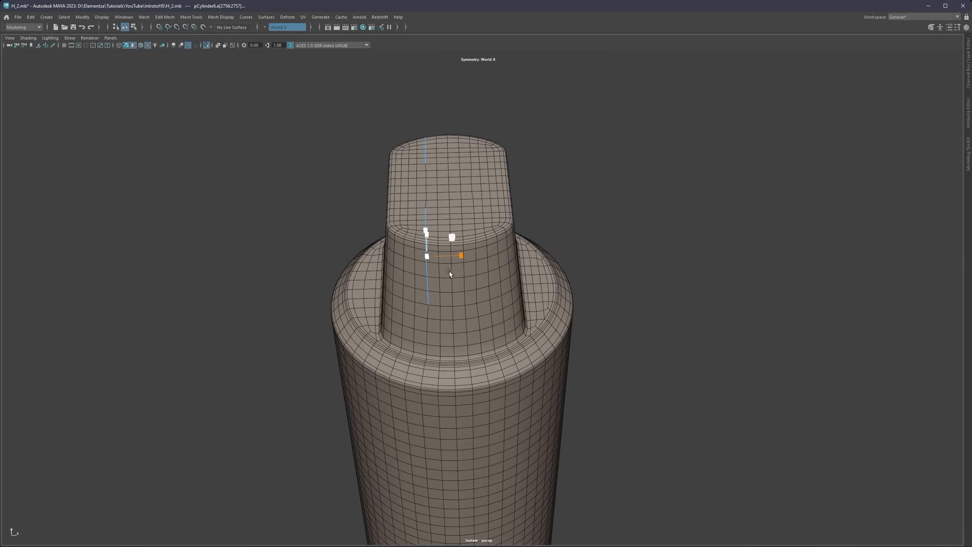
# Step: Try picking a single edge beside the face patch, then undo back through the edge changes
pyautogui.keyDown('alt'); pyautogui.moveTo(441, 238); pyautogui.dragTo(446, 220); pyautogui.keyUp('alt')
pyautogui.moveTo(446, 220); pyautogui.dragTo(449, 244, button='right')
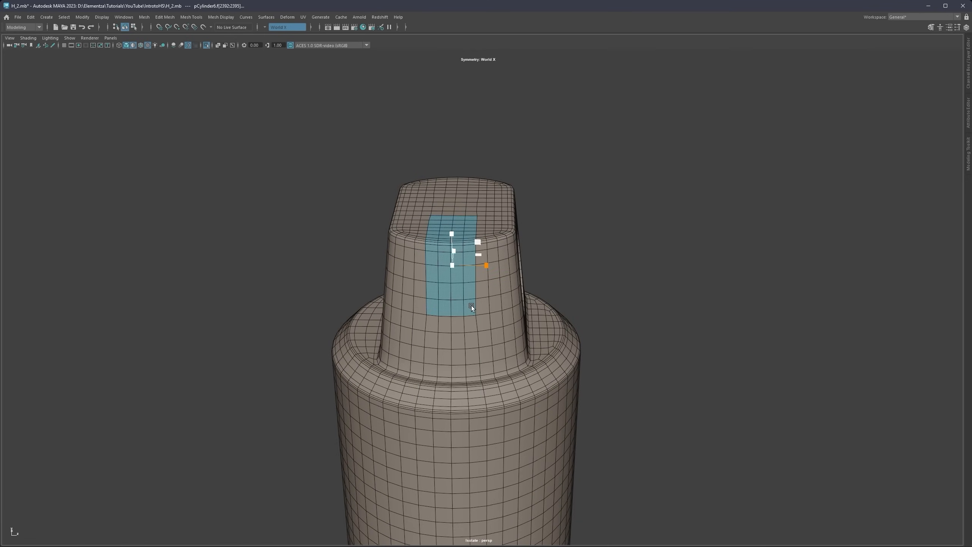
pyautogui.keyDown('alt'); pyautogui.moveTo(471, 306); pyautogui.dragTo(459, 250); pyautogui.keyUp('alt')
pyautogui.moveTo(471, 319); pyautogui.dragTo(477, 311, button='right')
pyautogui.click(477, 312)
pyautogui.keyDown('alt'); pyautogui.moveTo(477, 312); pyautogui.dragTo(473, 290); pyautogui.keyUp('alt')
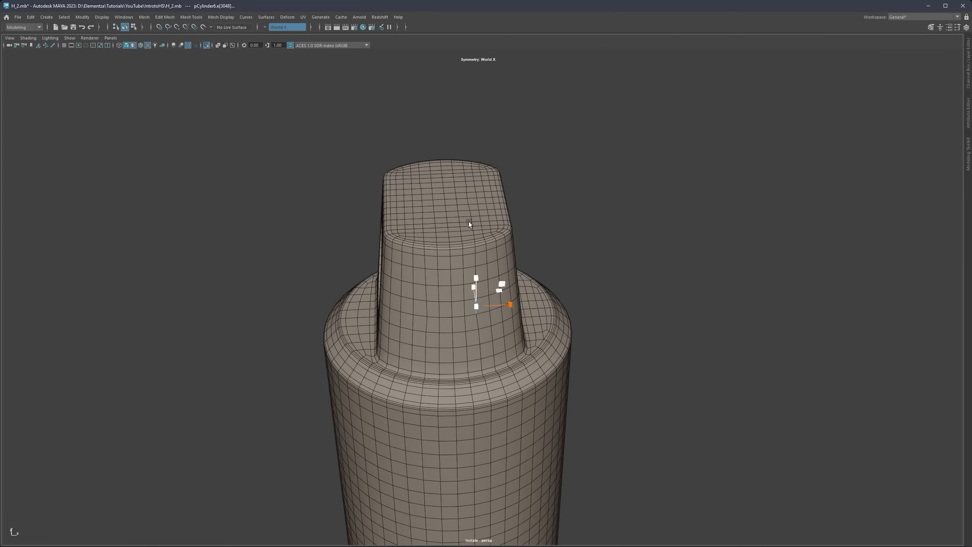
pyautogui.hotkey('ctrl', 'z')
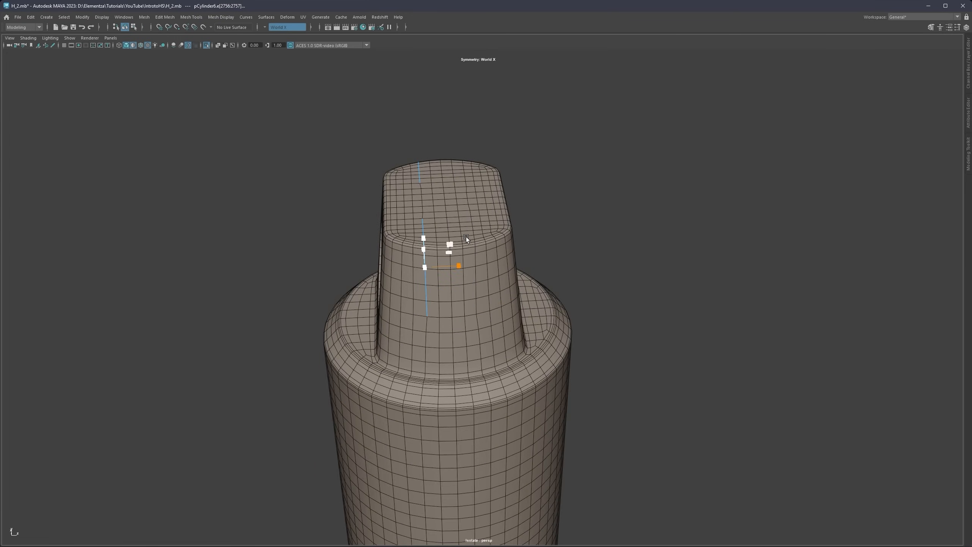
pyautogui.hotkey('ctrl', 'z')
# Step: Return to the selection tool in face mode and select the patch's starting corner face on the top cap
pyautogui.keyDown('alt'); pyautogui.moveTo(465, 236); pyautogui.dragTo(468, 208); pyautogui.keyUp('alt')
pyautogui.keyDown('ctrl'); pyautogui.keyDown('shift'); pyautogui.moveTo(468, 208); pyautogui.dragTo(467, 179, button='right'); pyautogui.keyUp('shift'); pyautogui.keyUp('ctrl')
pyautogui.keyDown('alt'); pyautogui.moveTo(479, 229); pyautogui.dragTo(503, 259); pyautogui.keyUp('alt')
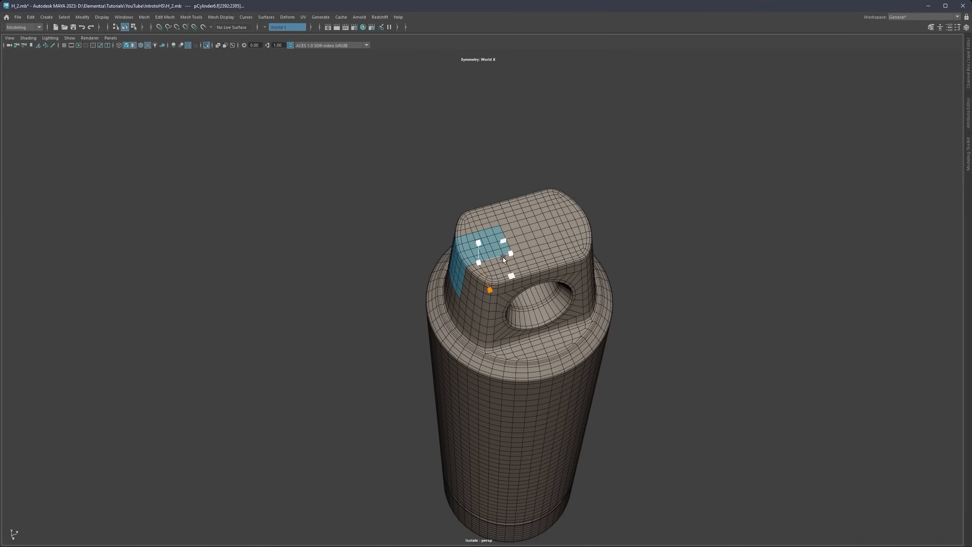
pyautogui.scroll(2, 503, 257)
pyautogui.press('q')
pyautogui.click(507, 240)
pyautogui.moveTo(513, 238); pyautogui.dragTo(513, 258, button='right')
pyautogui.click(511, 241)
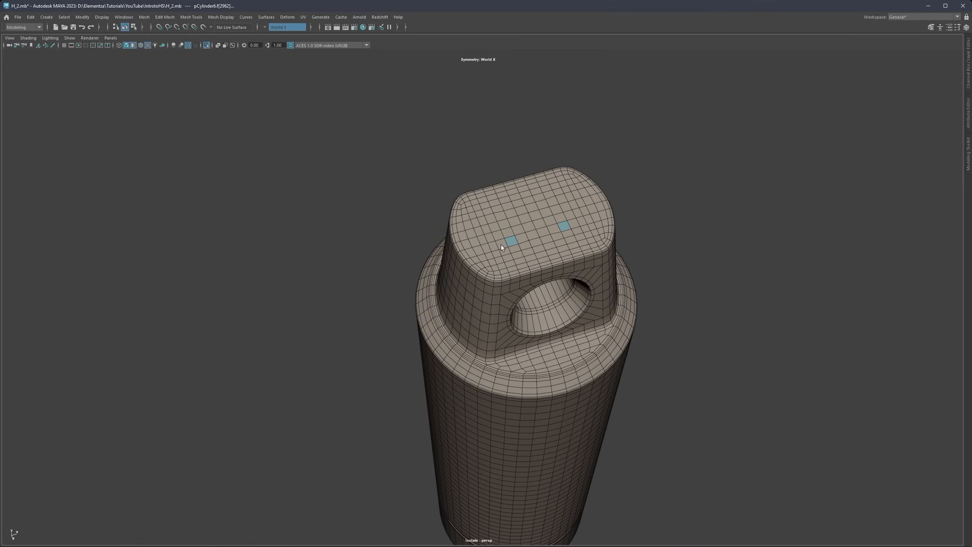
# Step: Extend the mirrored face selection into four-face-wide patches running from the top cap down both rounded ends of the neck
pyautogui.keyDown('alt'); pyautogui.moveTo(461, 257); pyautogui.dragTo(517, 239); pyautogui.keyUp('alt')
pyautogui.keyDown('shift'); pyautogui.doubleClick(454, 308); pyautogui.keyUp('shift')
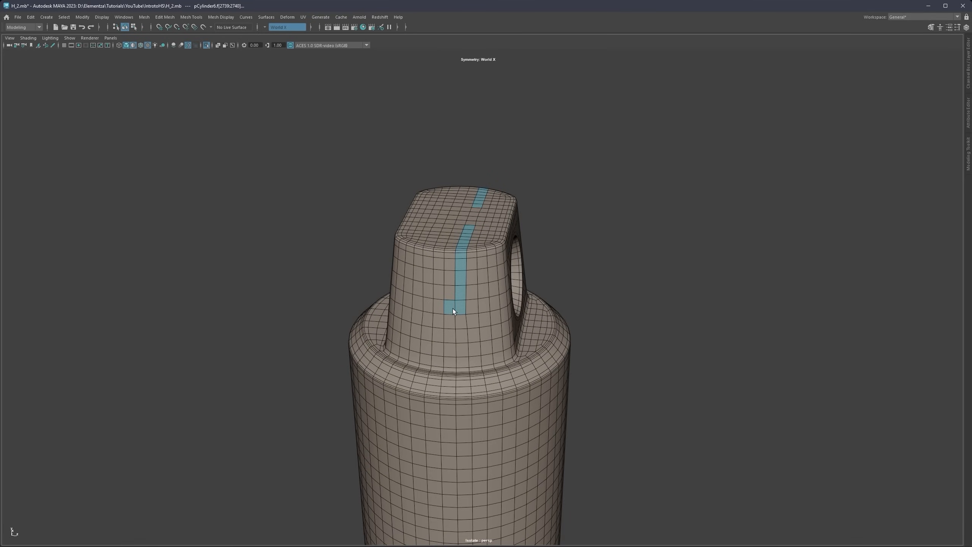
pyautogui.keyDown('shift'); pyautogui.doubleClick(460, 225); pyautogui.keyUp('shift')
pyautogui.keyDown('alt'); pyautogui.moveTo(420, 227); pyautogui.dragTo(462, 237); pyautogui.keyUp('alt')
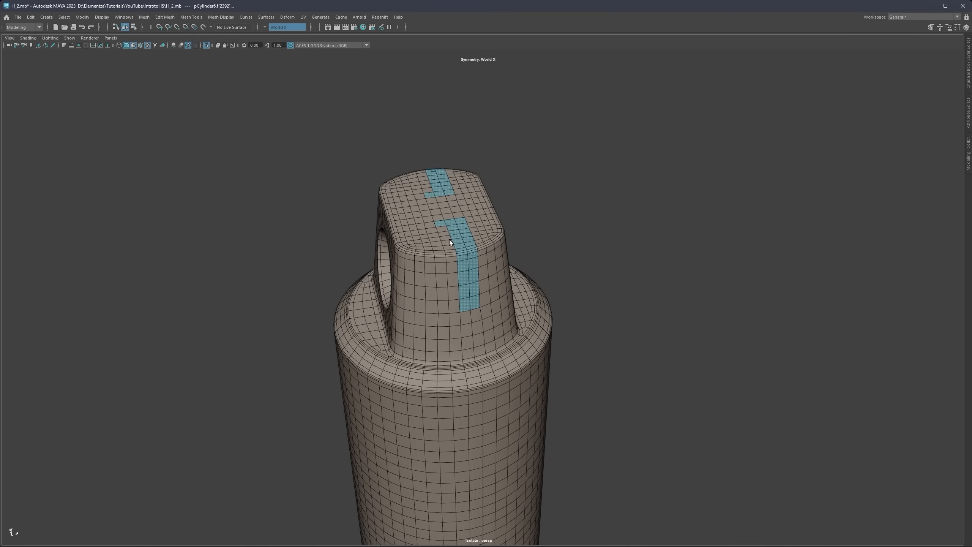
pyautogui.keyDown('shift'); pyautogui.doubleClick(448, 302); pyautogui.keyUp('shift')
pyautogui.keyDown('shift'); pyautogui.doubleClick(430, 227); pyautogui.keyUp('shift')
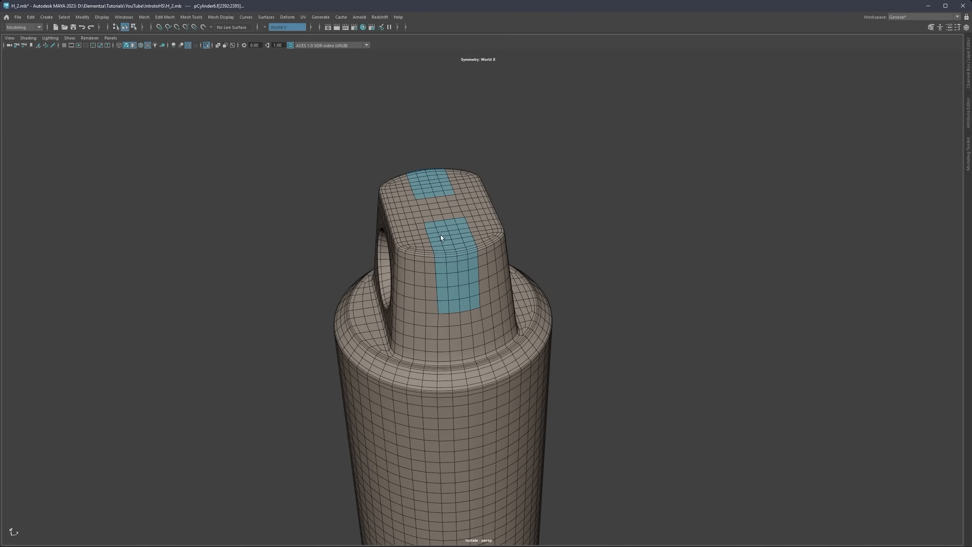
# Step: Extrude the selected four-face-wide patches on both ends of the neck with an offset of 0.09
pyautogui.keyDown('alt'); pyautogui.moveTo(464, 273); pyautogui.dragTo(489, 263); pyautogui.keyUp('alt')
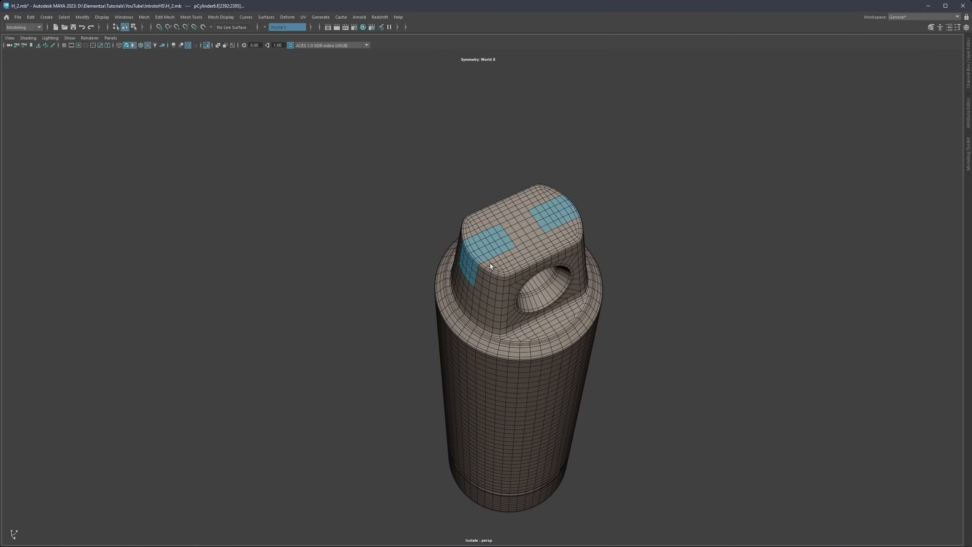
pyautogui.scroll(3, 491, 262)
pyautogui.keyDown('alt'); pyautogui.moveTo(504, 235); pyautogui.dragTo(479, 248, button='middle'); pyautogui.keyUp('alt')
pyautogui.scroll(1, 465, 247)
pyautogui.keyDown('alt'); pyautogui.moveTo(465, 261); pyautogui.dragTo(482, 247); pyautogui.keyUp('alt')
pyautogui.scroll(1, 483, 245)
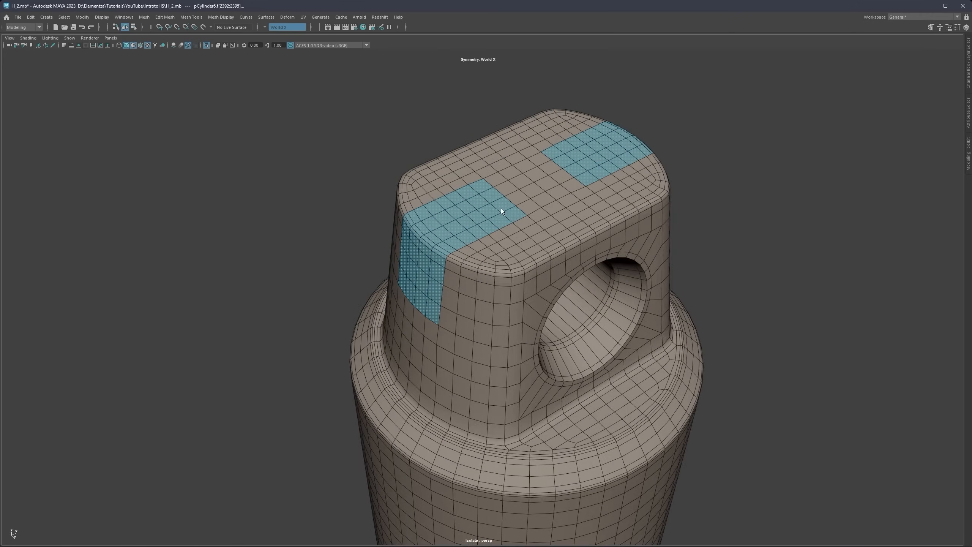
pyautogui.keyDown('shift'); pyautogui.rightClick(502, 210); pyautogui.keyUp('shift')
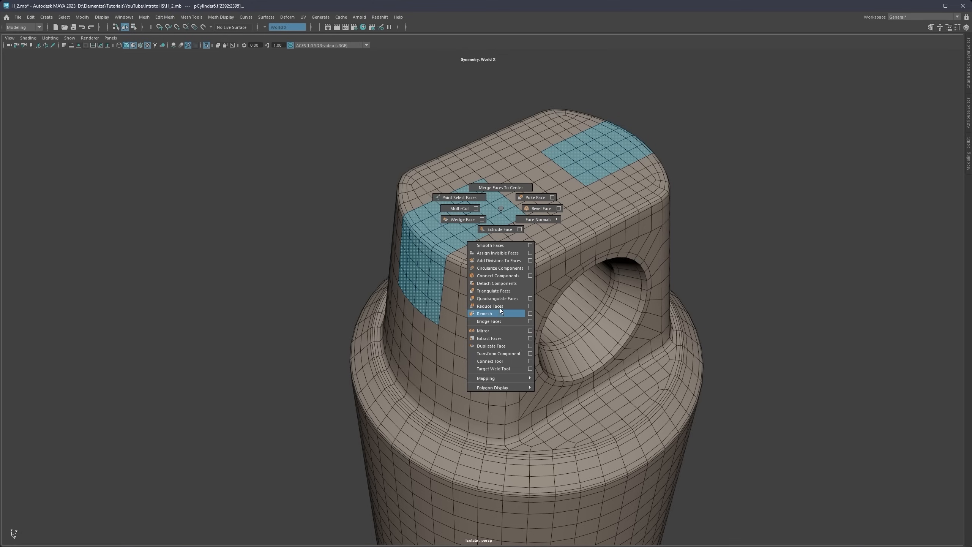
pyautogui.click(497, 231)
pyautogui.moveTo(686, 262); pyautogui.dragTo(708, 265)
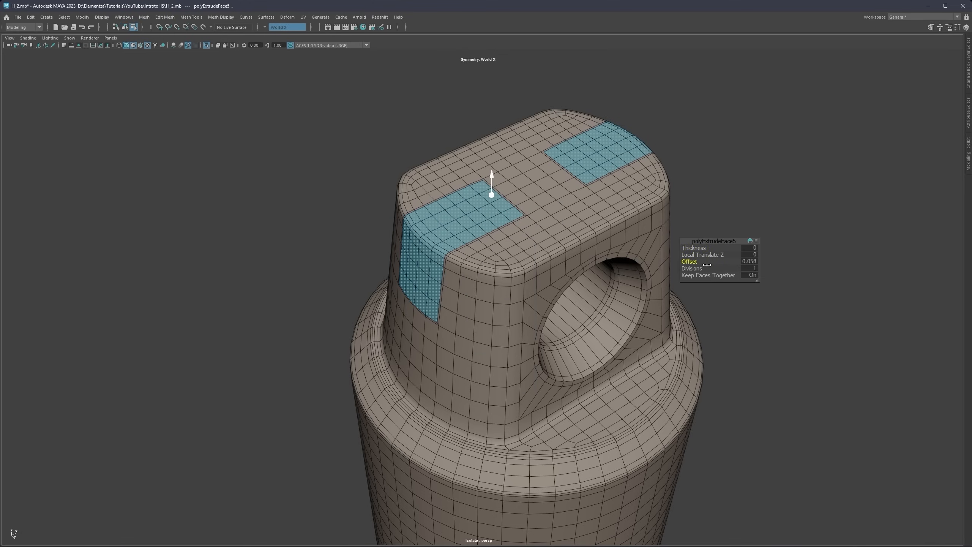
pyautogui.keyDown('alt'); pyautogui.moveTo(496, 249); pyautogui.dragTo(652, 266); pyautogui.keyUp('alt')
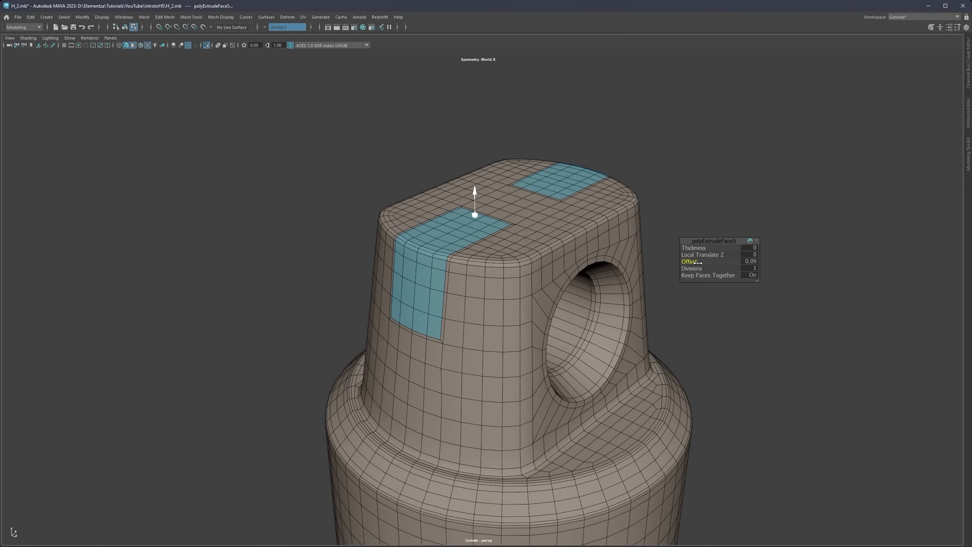
# Step: Extrude the inset patches again and move them inward to sink mirrored recesses into the neck's ends
pyautogui.press('w')
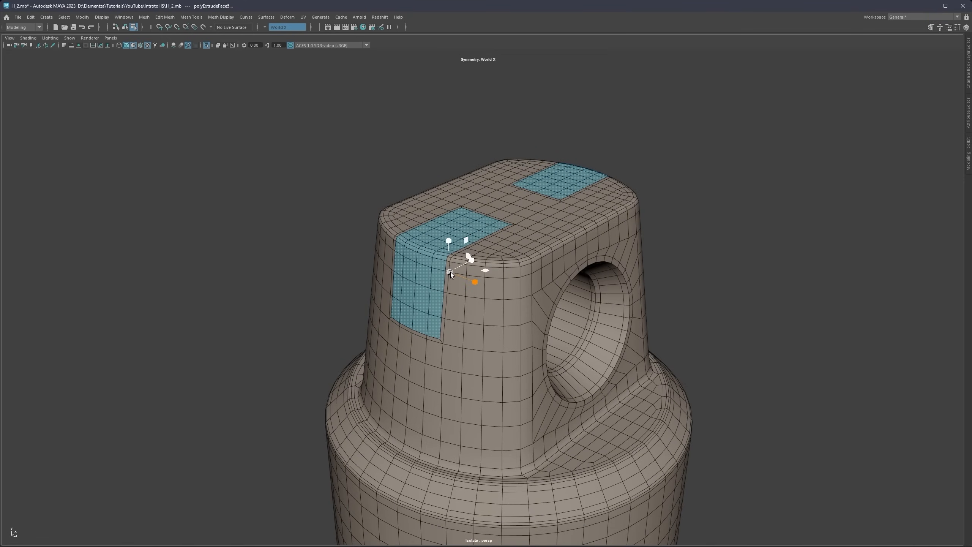
pyautogui.moveTo(450, 272)
pyautogui.mouseDown()
pyautogui.moveTo(425, 273)
pyautogui.moveTo(453, 235)
pyautogui.moveTo(435, 230)
pyautogui.moveTo(452, 253)
pyautogui.moveTo(470, 244)
pyautogui.moveTo(444, 266)
pyautogui.moveTo(439, 236)
pyautogui.moveTo(466, 265)
pyautogui.mouseUp()
pyautogui.moveTo(435, 237); pyautogui.dragTo(526, 240)
pyautogui.scroll(-1, 470, 243)
pyautogui.keyDown('alt'); pyautogui.moveTo(534, 226); pyautogui.dragTo(493, 254); pyautogui.keyUp('alt')
pyautogui.scroll(4, 513, 214)
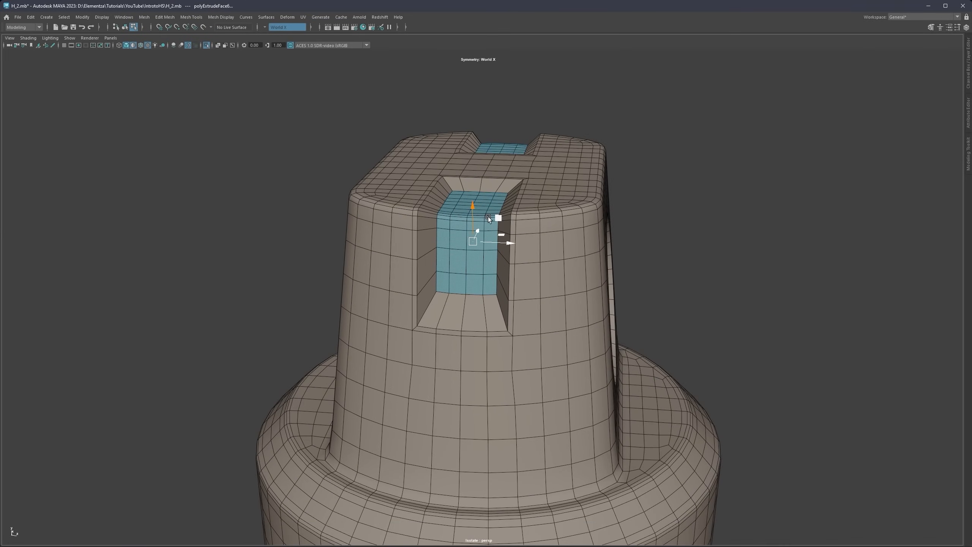
# Step: Extrude the recess floor faces once more with an offset of 0.058
pyautogui.keyDown('shift'); pyautogui.rightClick(535, 173); pyautogui.keyUp('shift')
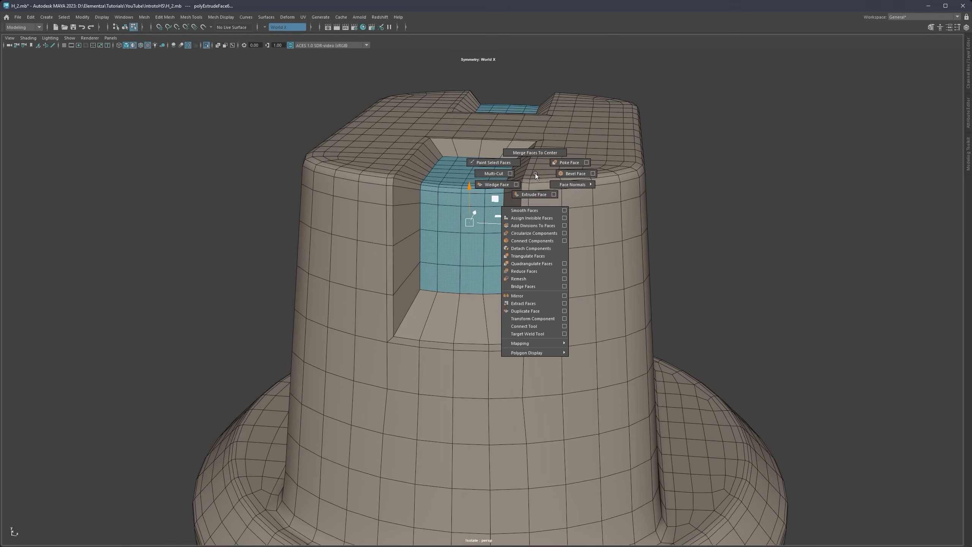
pyautogui.click(534, 194)
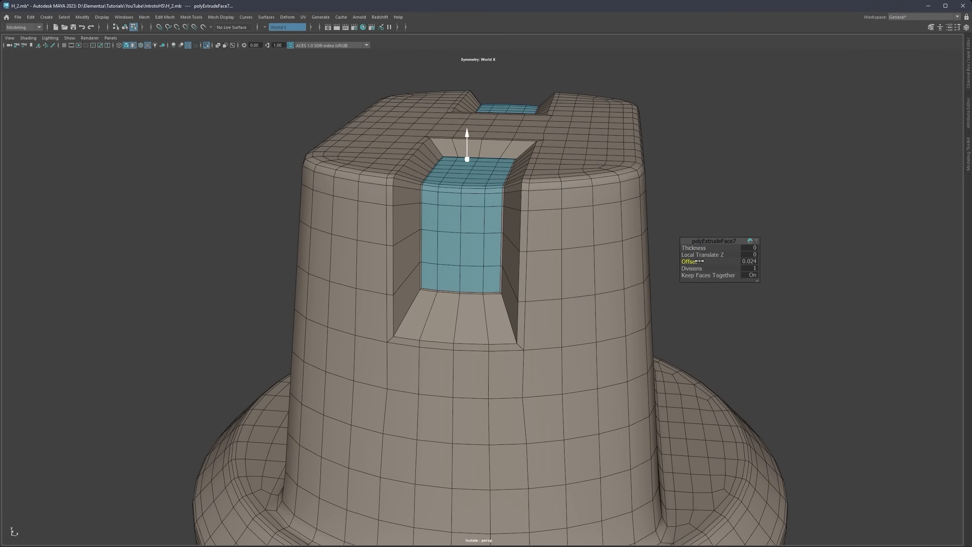
pyautogui.moveTo(700, 261); pyautogui.dragTo(711, 259)
pyautogui.keyDown('alt'); pyautogui.moveTo(500, 237); pyautogui.dragTo(539, 233); pyautogui.keyUp('alt')
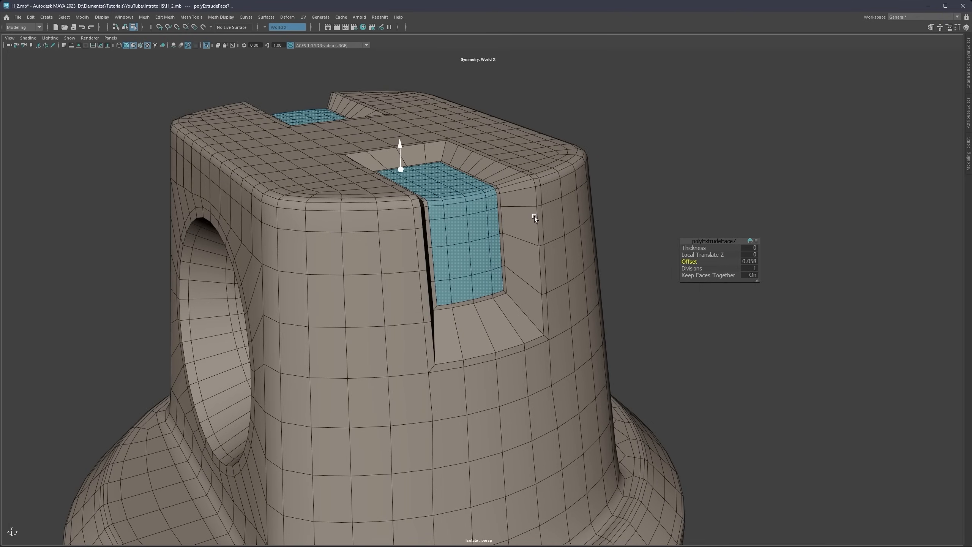
# Step: Insert supporting edge loops with Multi-Cut around the recess walls, near the floor and near the outer rim
pyautogui.press('q')
pyautogui.keyDown('shift'); pyautogui.moveTo(538, 210); pyautogui.dragTo(498, 211, button='right'); pyautogui.keyUp('shift')
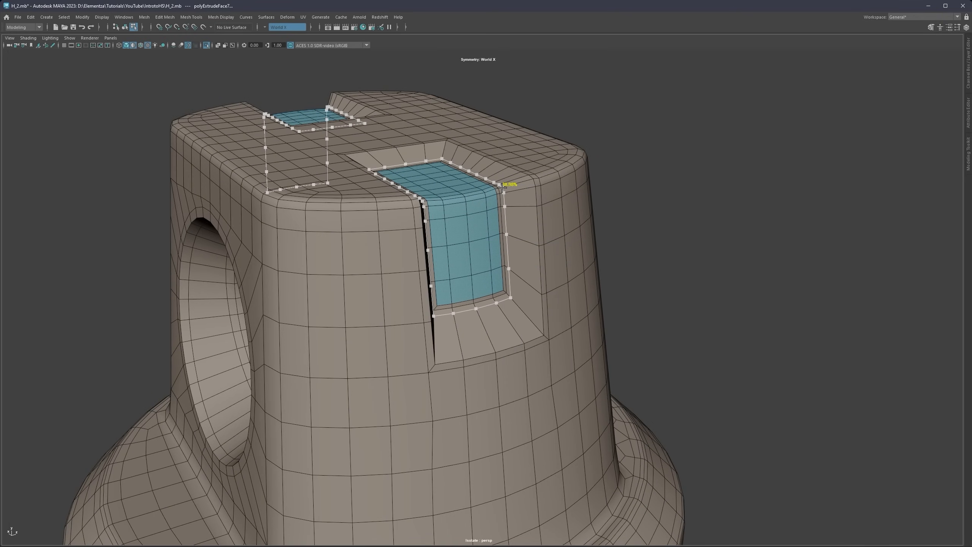
pyautogui.keyDown('ctrl'); pyautogui.click(502, 188); pyautogui.keyUp('ctrl')
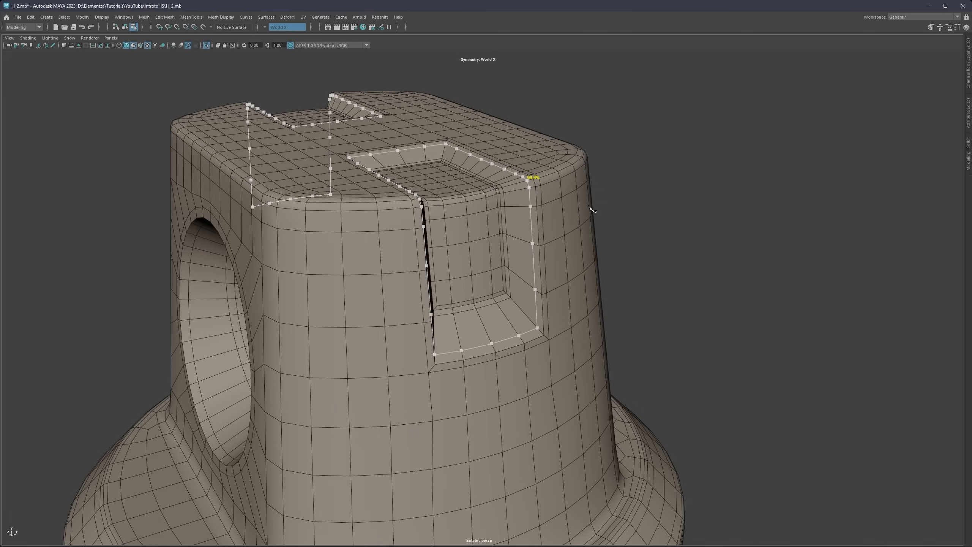
# Step: Turn on the smooth mesh preview for the cylinder and return to object mode
pyautogui.scroll(-4, 592, 225)
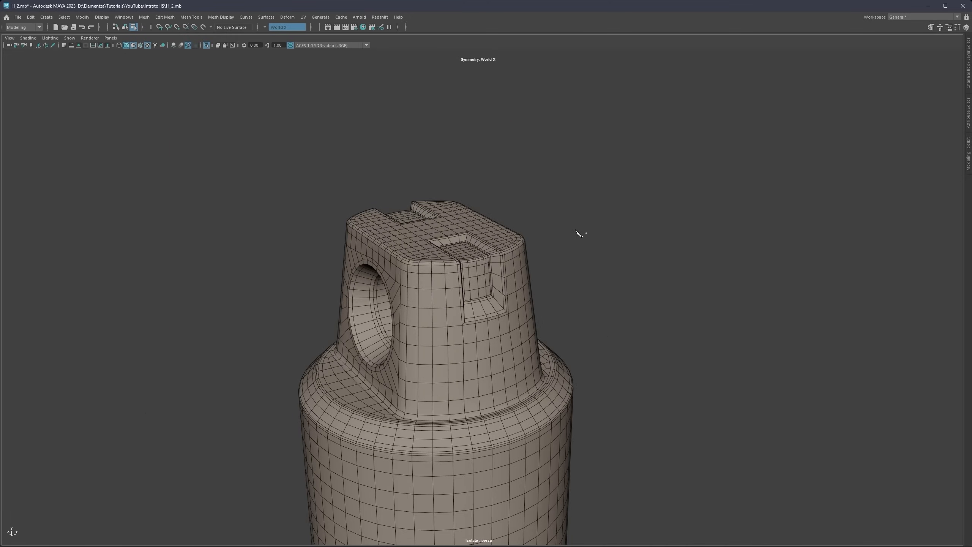
pyautogui.press('3')
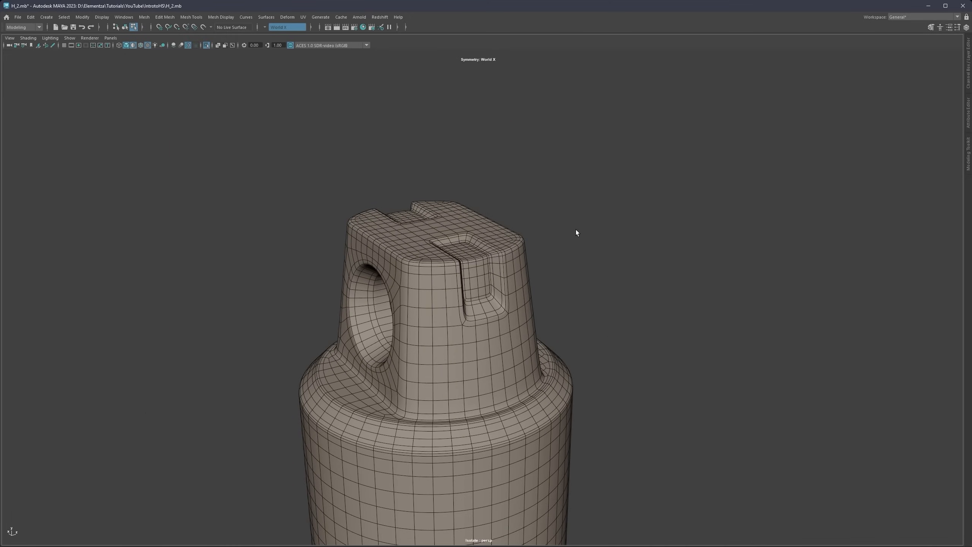
pyautogui.moveTo(576, 229); pyautogui.dragTo(608, 219, button='right')
pyautogui.click(608, 219)
# Step: Compare the finished neck and plain body with the slotted reference handle next to it
pyautogui.scroll(-3, 518, 269)
pyautogui.keyDown('alt'); pyautogui.moveTo(518, 269); pyautogui.dragTo(392, 227); pyautogui.keyUp('alt')
pyautogui.scroll(-3, 486, 240)
pyautogui.scroll(-3, 392, 228)
pyautogui.keyDown('alt'); pyautogui.moveTo(528, 322); pyautogui.dragTo(493, 240, button='middle'); pyautogui.keyUp('alt')
pyautogui.moveTo(493, 240)
pyautogui.keyDown('alt'); pyautogui.mouseDown()
pyautogui.moveTo(512, 215)
pyautogui.moveTo(486, 253)
pyautogui.mouseUp(); pyautogui.keyUp('alt')
pyautogui.scroll(-3, 486, 253)
pyautogui.keyDown('alt'); pyautogui.moveTo(450, 242); pyautogui.dragTo(449, 230, button='middle'); pyautogui.keyUp('alt')
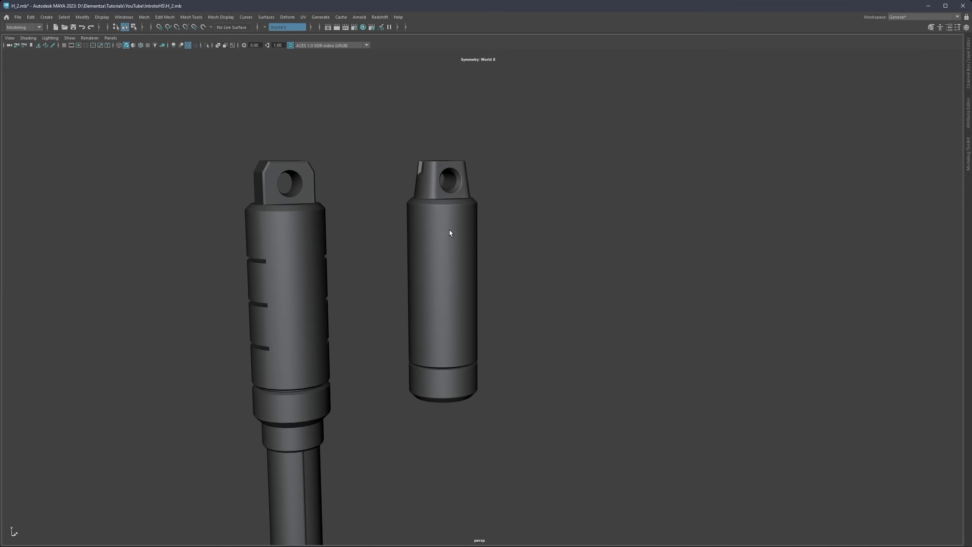
pyautogui.keyDown('alt'); pyautogui.moveTo(450, 230); pyautogui.dragTo(406, 237); pyautogui.keyUp('alt')
pyautogui.scroll(3, 330, 260)
pyautogui.keyDown('alt'); pyautogui.moveTo(313, 242); pyautogui.dragTo(375, 236, button='middle'); pyautogui.keyUp('alt')
pyautogui.keyDown('alt'); pyautogui.moveTo(343, 238); pyautogui.dragTo(339, 230); pyautogui.keyUp('alt')
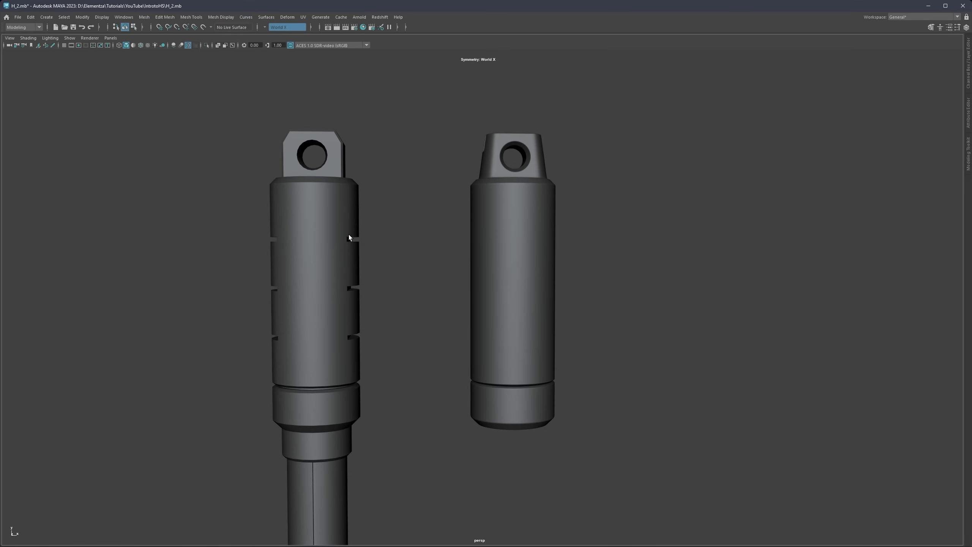
# Step: Put the cylinder into edge mode and compare its mesh spacing with the side slots of the reference handle
pyautogui.click(474, 239)
pyautogui.scroll(3, 472, 244)
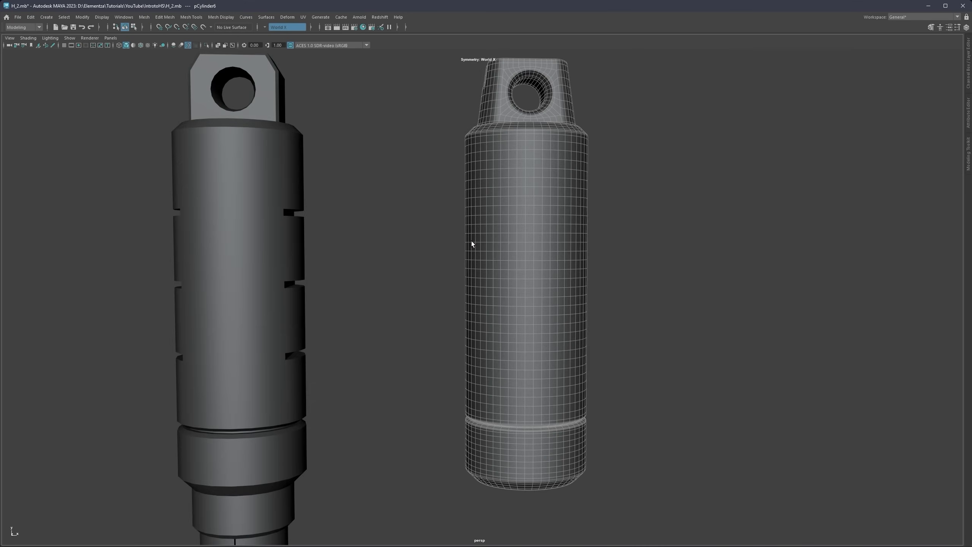
pyautogui.scroll(2, 478, 224)
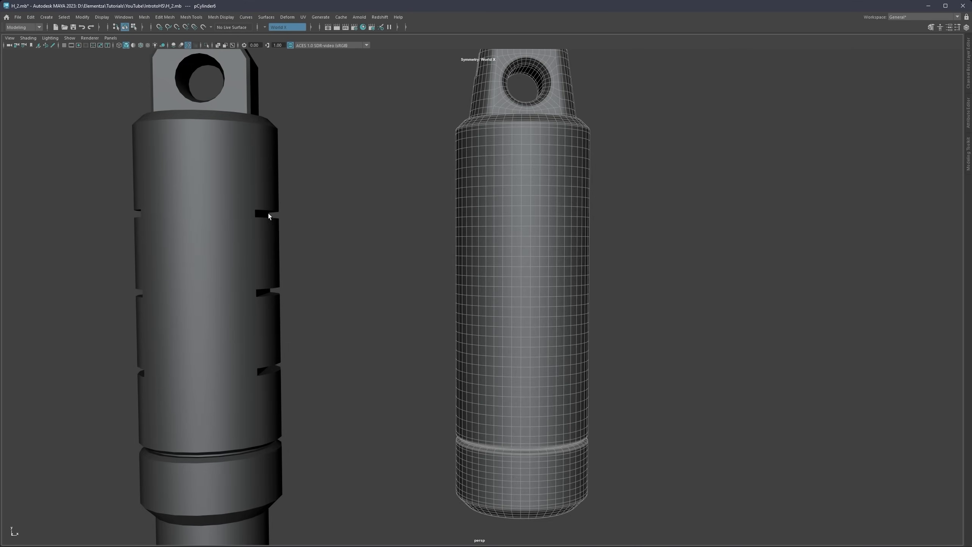
pyautogui.rightClick(469, 213)
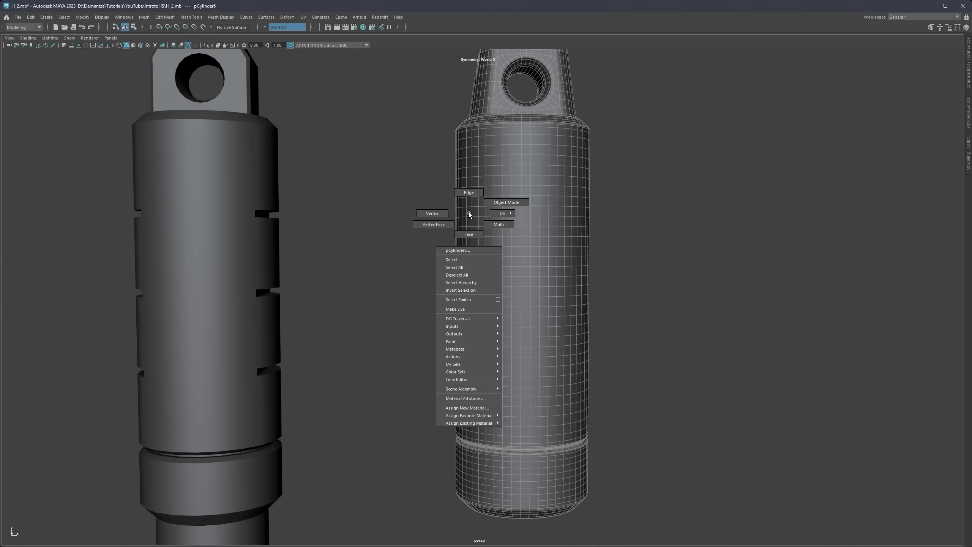
pyautogui.moveTo(461, 199); pyautogui.dragTo(462, 197, button='right')
pyautogui.moveTo(464, 209)
pyautogui.keyDown('alt'); pyautogui.mouseDown()
pyautogui.moveTo(479, 213)
pyautogui.moveTo(465, 214)
pyautogui.mouseUp(); pyautogui.keyUp('alt')
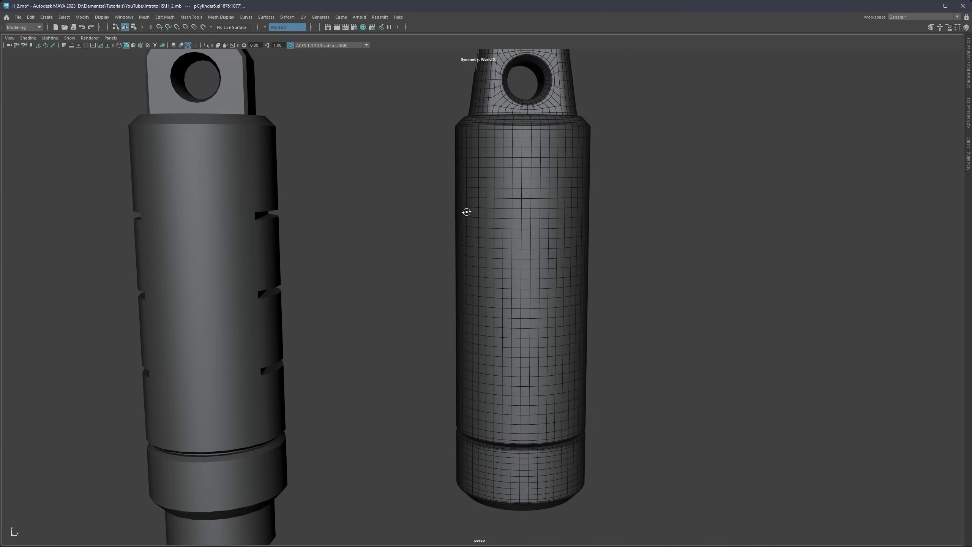
pyautogui.scroll(2, 466, 219)
pyautogui.scroll(-5, 466, 222)
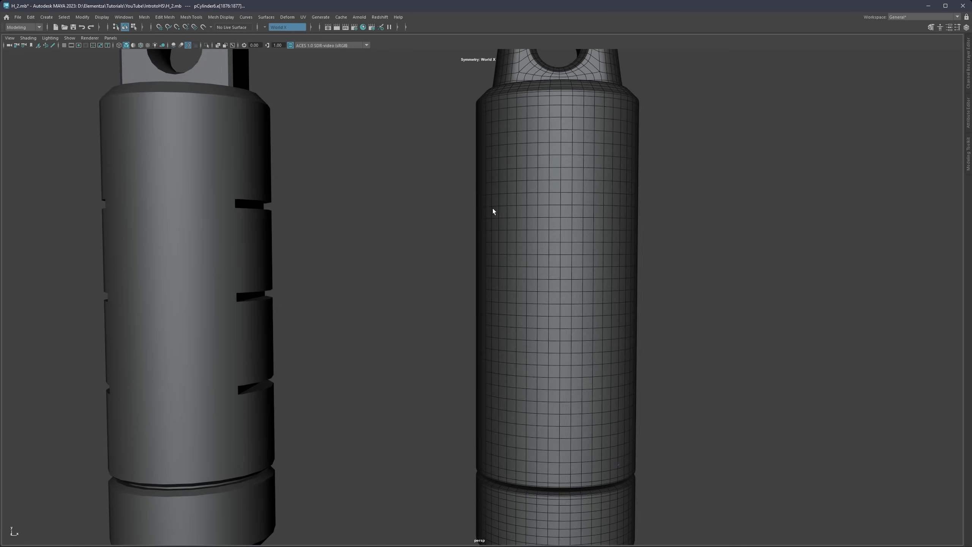
pyautogui.keyDown('alt'); pyautogui.moveTo(505, 227); pyautogui.dragTo(497, 230); pyautogui.keyUp('alt')
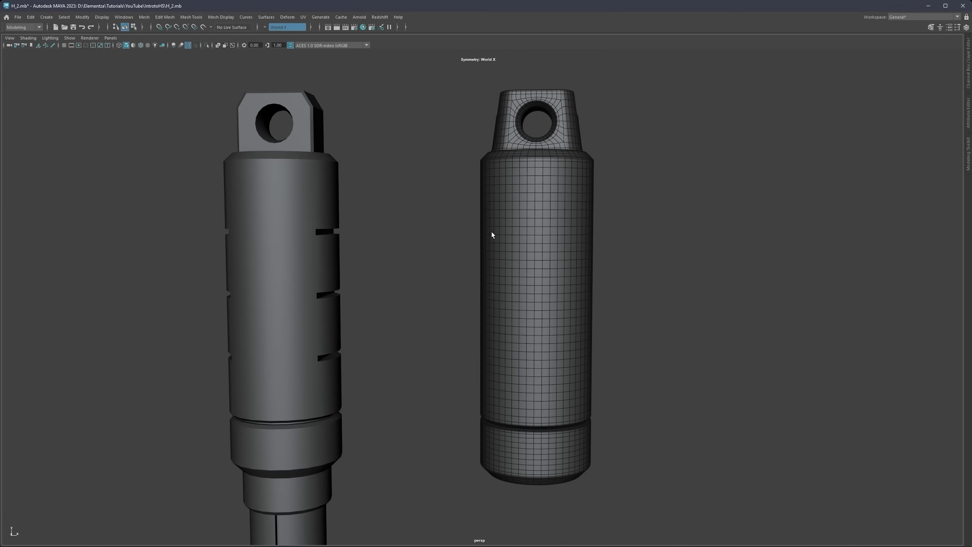
# Step: Try selecting a partial horizontal row of faces across the upper body, then undo the selection
pyautogui.moveTo(495, 229); pyautogui.dragTo(497, 244, button='right')
pyautogui.click(497, 231)
pyautogui.keyDown('alt'); pyautogui.moveTo(499, 231); pyautogui.dragTo(534, 234); pyautogui.keyUp('alt')
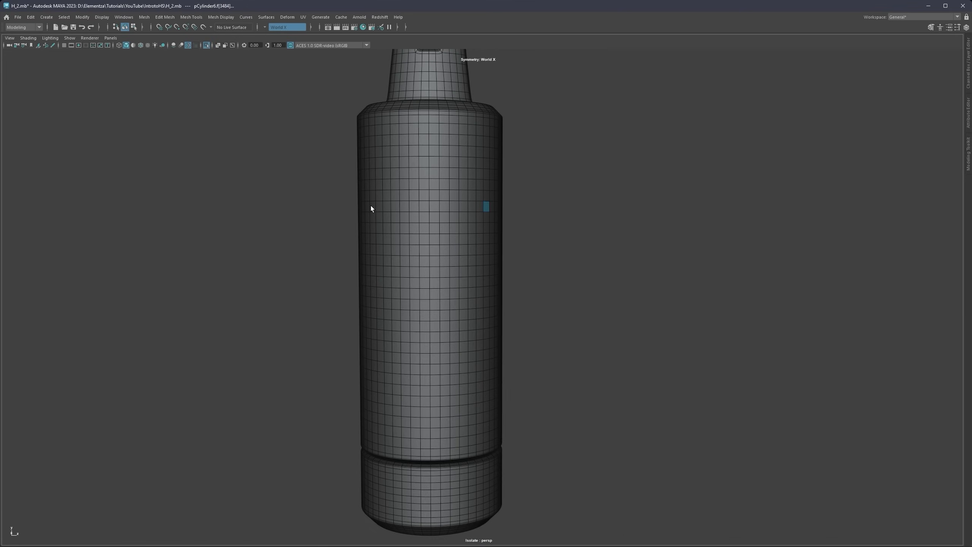
pyautogui.keyDown('shift'); pyautogui.doubleClick(371, 205); pyautogui.keyUp('shift')
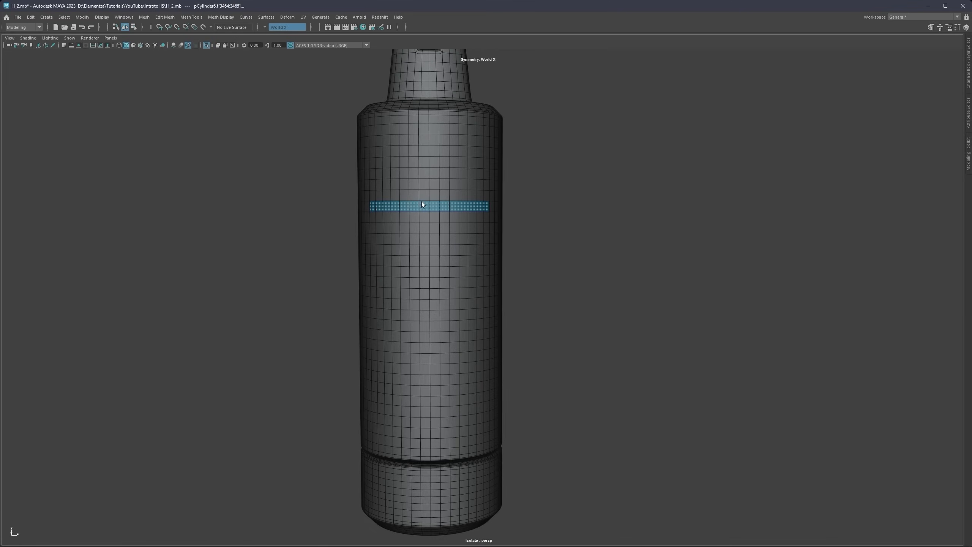
pyautogui.scroll(-3, 423, 192)
pyautogui.keyDown('alt'); pyautogui.moveTo(433, 207); pyautogui.dragTo(439, 218); pyautogui.keyUp('alt')
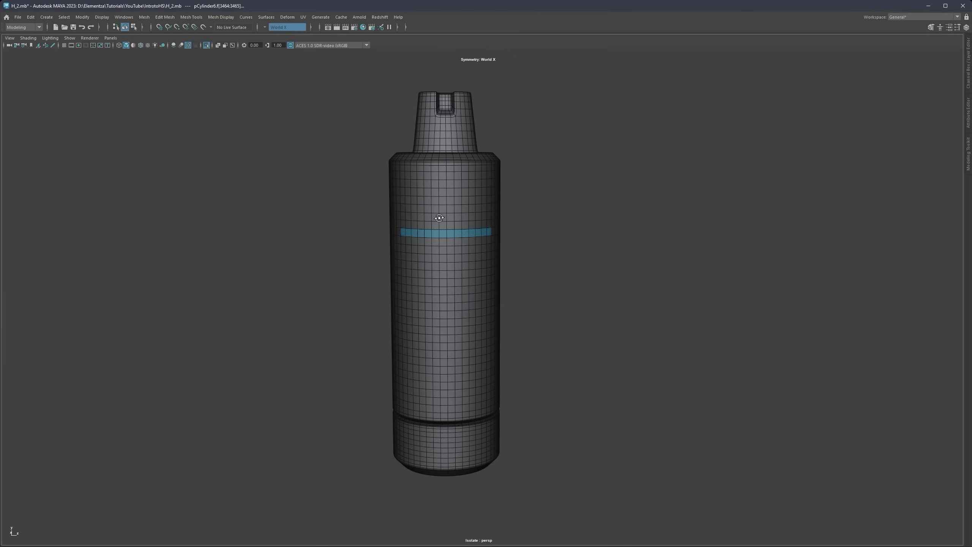
pyautogui.hotkey('ctrl', 'z')
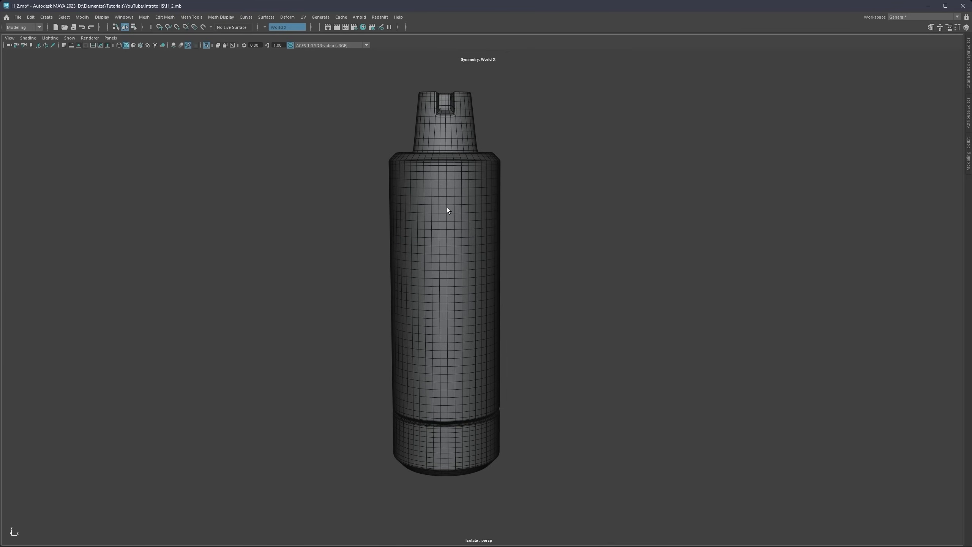
# Step: Select the vertical centre edge loop running through the body and neck and detach the mesh along it
pyautogui.doubleClick(447, 207)
pyautogui.keyDown('alt'); pyautogui.moveTo(471, 172); pyautogui.dragTo(491, 194); pyautogui.keyUp('alt')
pyautogui.doubleClick(449, 212)
pyautogui.keyDown('shift'); pyautogui.rightClick(506, 177); pyautogui.keyUp('shift')
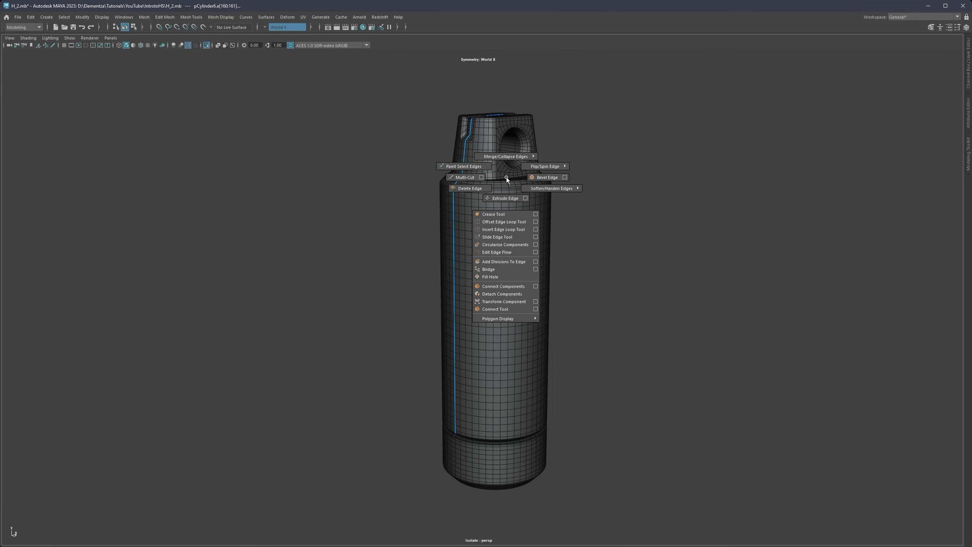
pyautogui.click(497, 292)
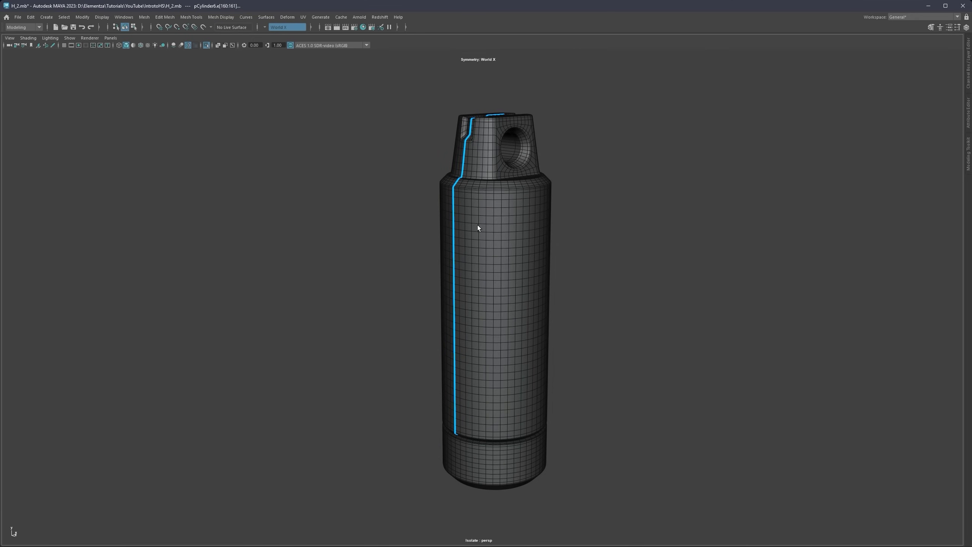
# Step: Check the detached body by selecting its connected faces, then examine the uncut area around the neck's through hole
pyautogui.keyDown('alt'); pyautogui.moveTo(477, 225); pyautogui.dragTo(506, 213); pyautogui.keyUp('alt')
pyautogui.moveTo(492, 222); pyautogui.dragTo(494, 240, button='right')
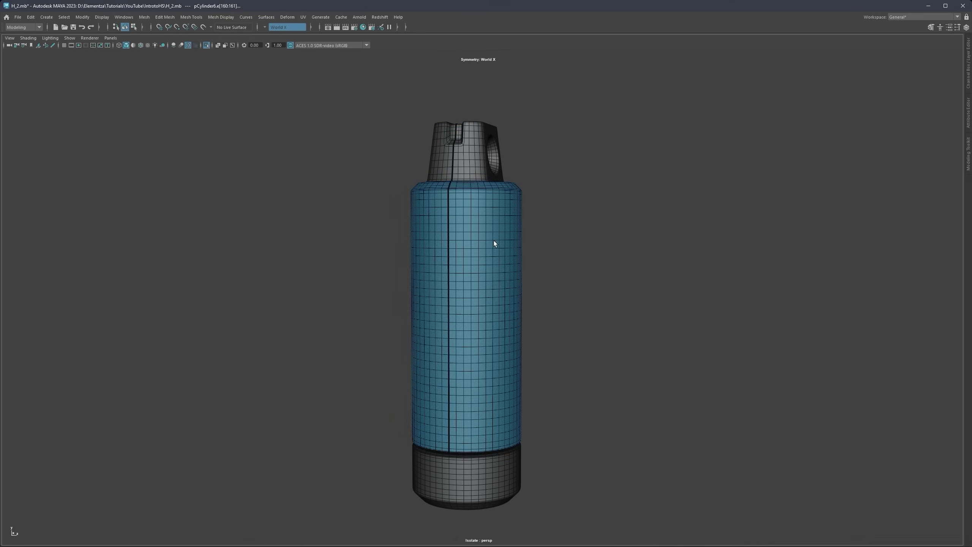
pyautogui.doubleClick(493, 240)
pyautogui.keyDown('alt'); pyautogui.moveTo(466, 211); pyautogui.dragTo(393, 233); pyautogui.keyUp('alt')
pyautogui.keyDown('alt'); pyautogui.moveTo(497, 207); pyautogui.dragTo(479, 256, button='middle'); pyautogui.keyUp('alt')
pyautogui.scroll(2, 458, 273)
pyautogui.scroll(2, 462, 254)
pyautogui.keyDown('alt'); pyautogui.moveTo(462, 254); pyautogui.dragTo(478, 241); pyautogui.keyUp('alt')
pyautogui.scroll(2, 477, 242)
# Step: Insert an edge loop with Multi-Cut around the middle of the through hole's inner wall
pyautogui.moveTo(477, 242); pyautogui.dragTo(478, 223, button='right')
pyautogui.scroll(2, 481, 221)
pyautogui.doubleClick(475, 202)
pyautogui.keyDown('alt'); pyautogui.moveTo(475, 202); pyautogui.dragTo(483, 201); pyautogui.keyUp('alt')
pyautogui.moveTo(483, 197); pyautogui.dragTo(442, 191, button='right')
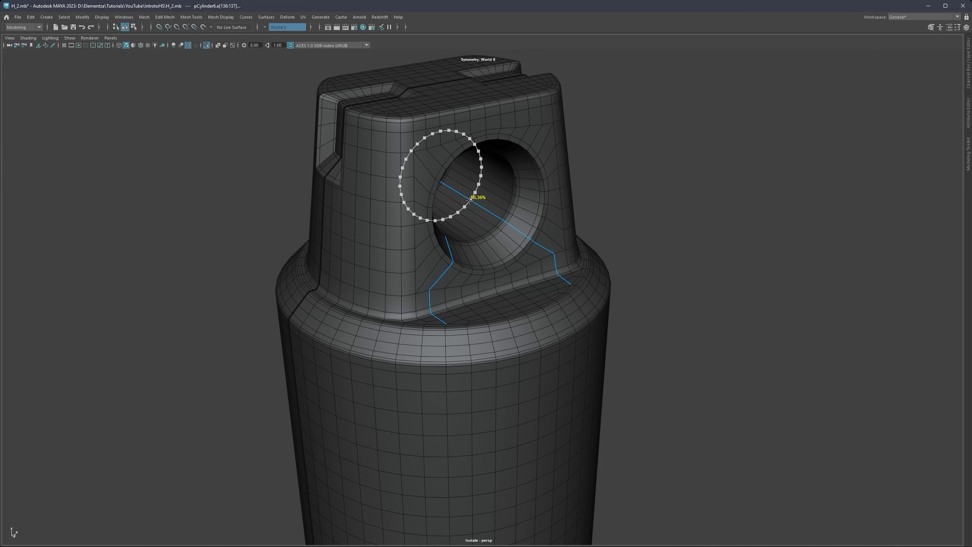
pyautogui.click(465, 207)
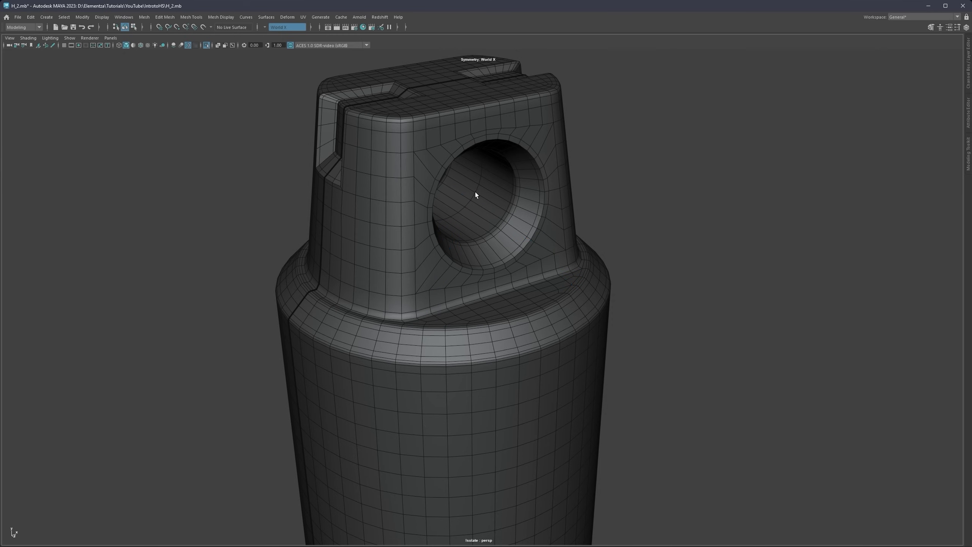
# Step: Detach the mesh along the hole's middle edge loop and select one half's connected faces to check the split
pyautogui.press('q')
pyautogui.doubleClick(474, 192)
pyautogui.doubleClick(473, 196)
pyautogui.keyDown('shift'); pyautogui.moveTo(494, 177); pyautogui.dragTo(500, 210, button='right'); pyautogui.keyUp('shift')
pyautogui.doubleClick(421, 76)
pyautogui.scroll(-6, 452, 294)
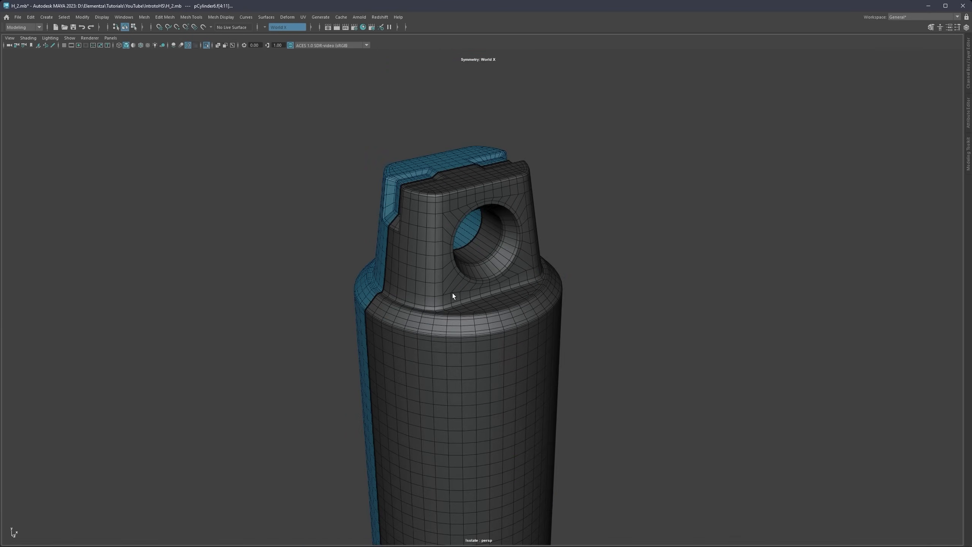
# Step: Select one detached half of the body and neck and delete it, keeping the separate bottom section whole
pyautogui.keyDown('alt'); pyautogui.moveTo(481, 347); pyautogui.dragTo(482, 224, button='middle'); pyautogui.keyUp('alt')
pyautogui.keyDown('alt'); pyautogui.moveTo(477, 224); pyautogui.dragTo(522, 197); pyautogui.keyUp('alt')
pyautogui.doubleClick(422, 228)
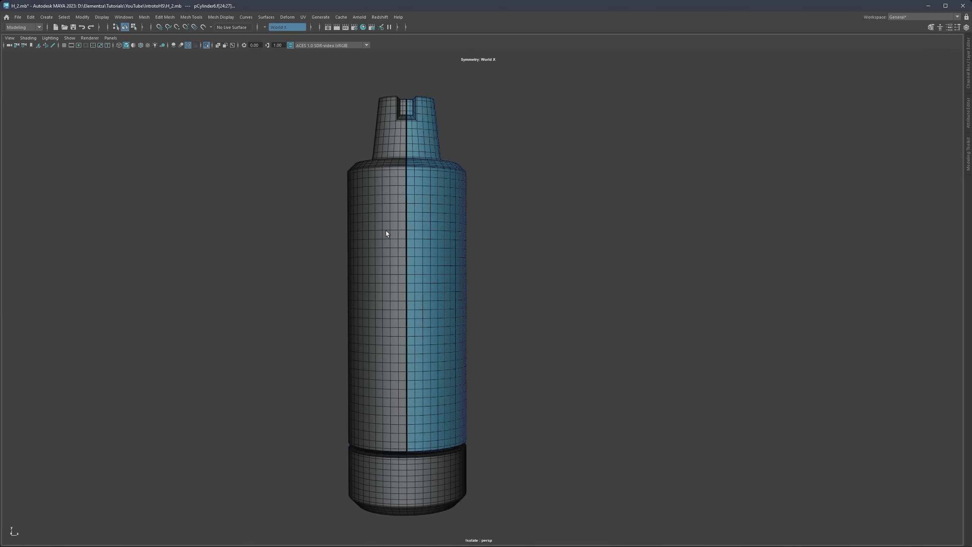
pyautogui.doubleClick(386, 231)
pyautogui.doubleClick(435, 228)
pyautogui.click(380, 227)
pyautogui.doubleClick(379, 230)
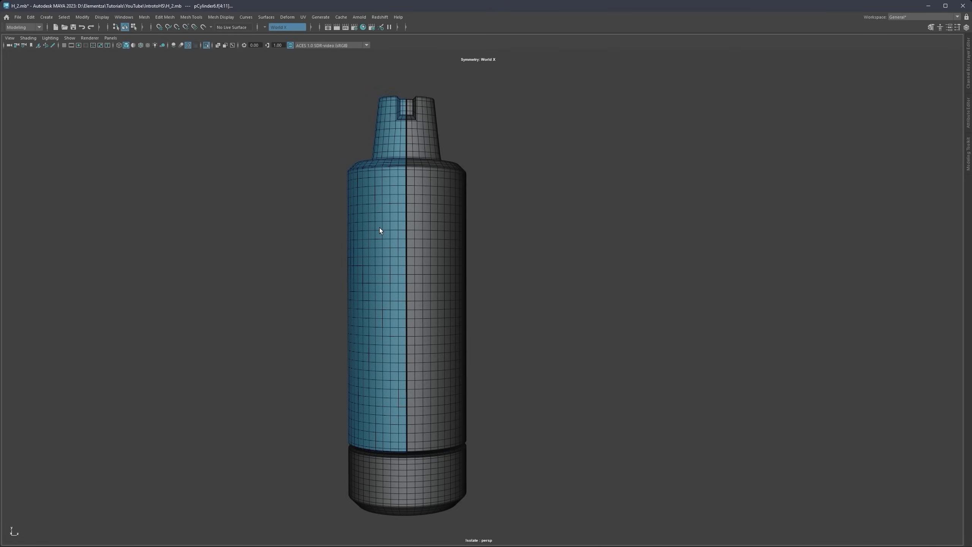
pyautogui.press('Delete')
pyautogui.keyDown('alt'); pyautogui.moveTo(430, 220); pyautogui.dragTo(414, 141); pyautogui.keyUp('alt')
pyautogui.click(436, 245)
pyautogui.keyDown('alt'); pyautogui.moveTo(440, 256); pyautogui.dragTo(446, 232, button='middle'); pyautogui.keyUp('alt')
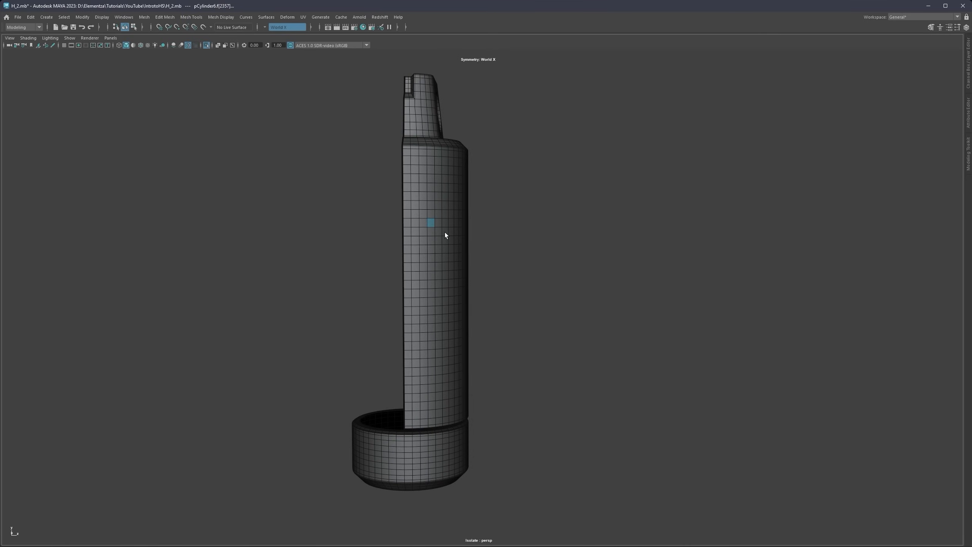
# Step: Extract all connected faces of the half body and neck into a separate object from the bottom section, and return to object mode
pyautogui.keyDown('alt'); pyautogui.moveTo(402, 252); pyautogui.dragTo(428, 258); pyautogui.keyUp('alt')
pyautogui.moveTo(444, 225); pyautogui.dragTo(462, 216, button='right')
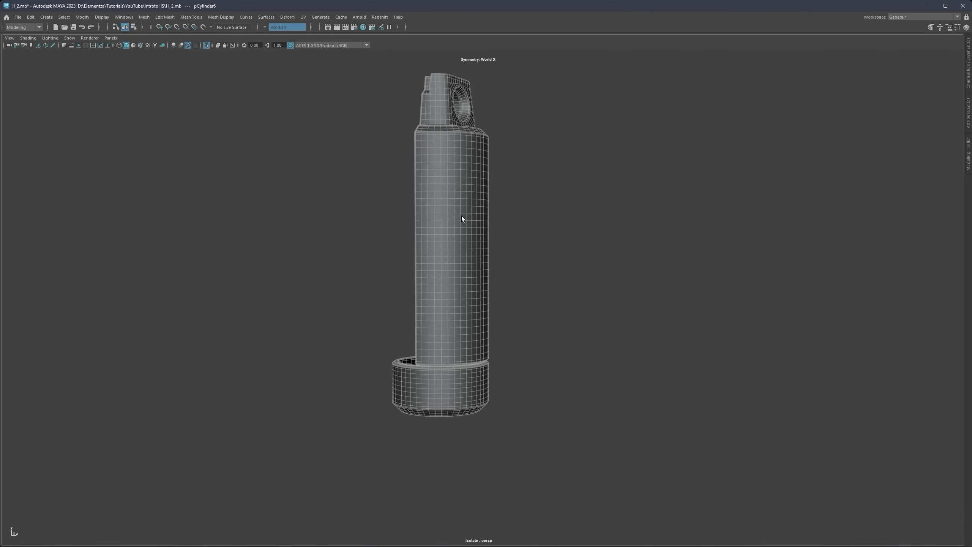
pyautogui.keyDown('alt'); pyautogui.moveTo(421, 298); pyautogui.dragTo(445, 235); pyautogui.keyUp('alt')
pyautogui.moveTo(446, 235); pyautogui.dragTo(450, 243, button='right')
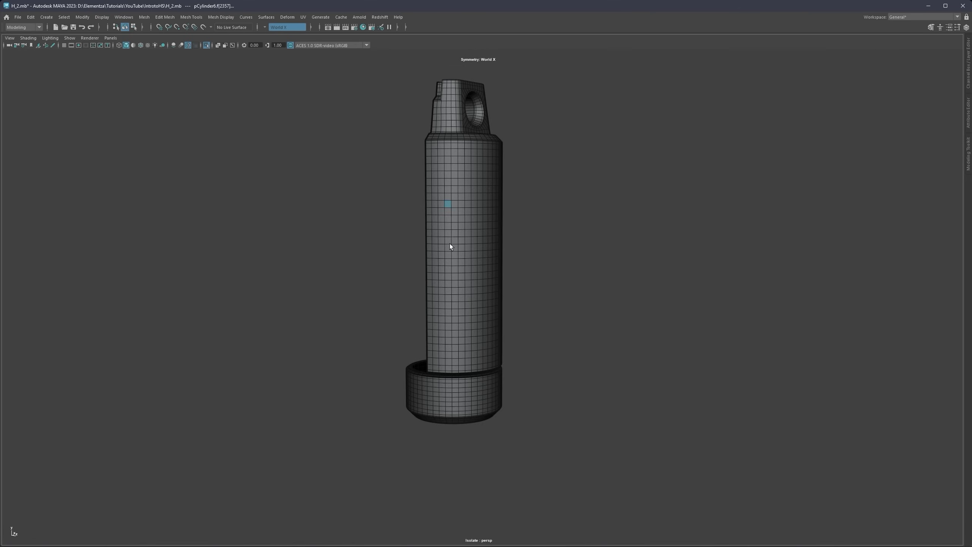
pyautogui.doubleClick(451, 241)
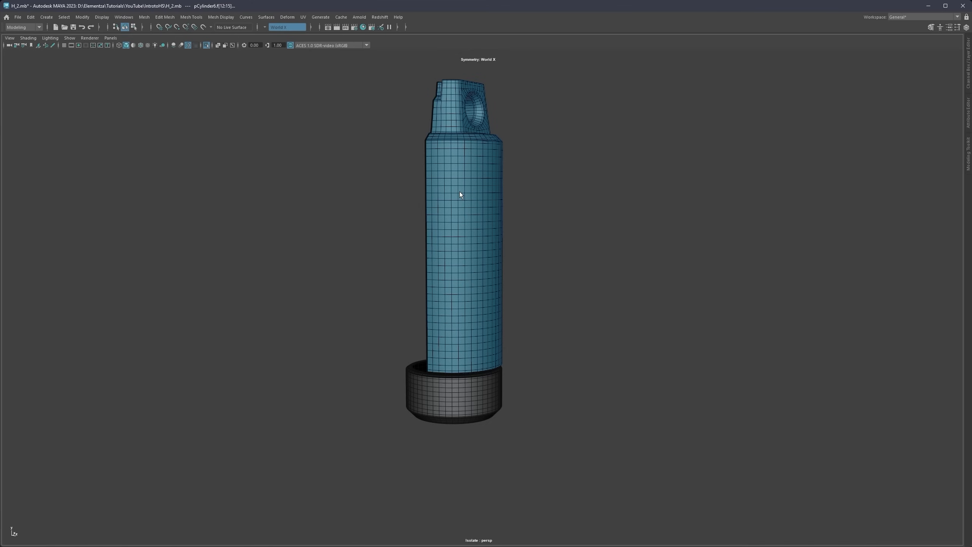
pyautogui.keyDown('shift'); pyautogui.moveTo(459, 191); pyautogui.dragTo(453, 324, button='right'); pyautogui.keyUp('shift')
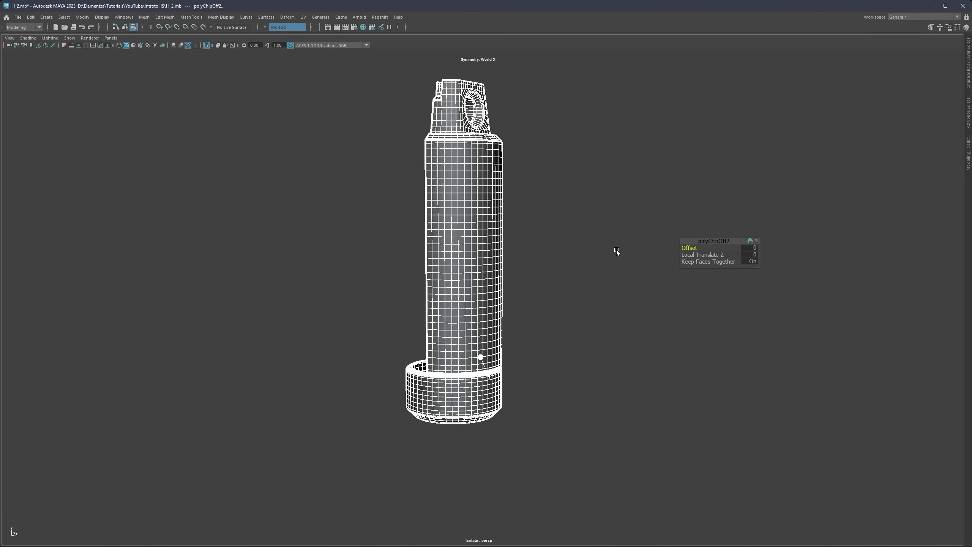
pyautogui.rightClick(575, 212)
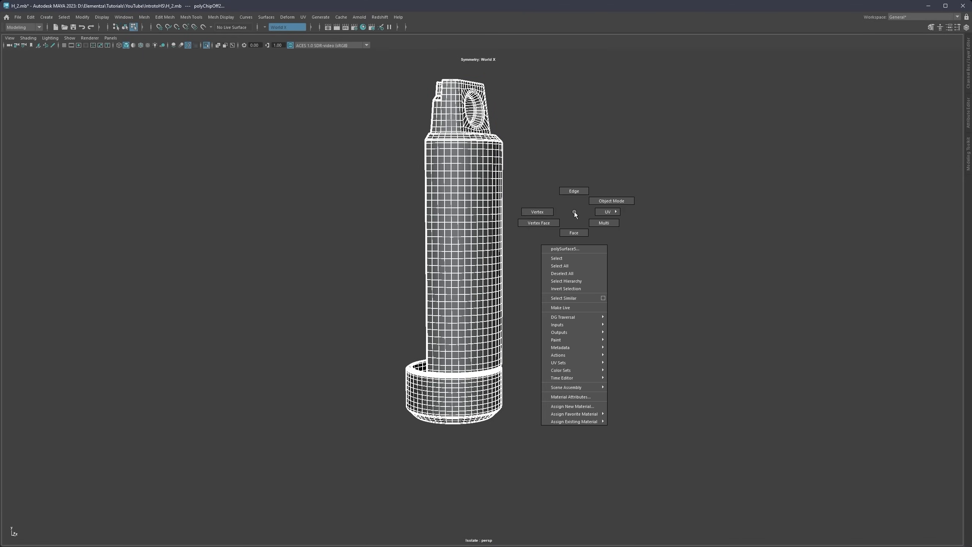
pyautogui.click(597, 203)
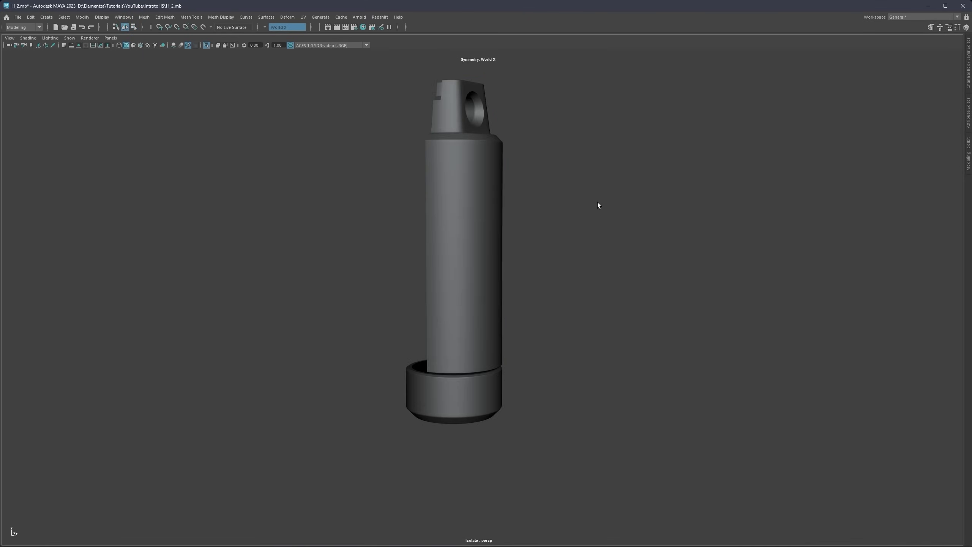
# Step: Check the separation by selecting the half body and the bottom section alternately
pyautogui.click(445, 243)
pyautogui.click(452, 388)
pyautogui.click(448, 349)
pyautogui.click(454, 390)
pyautogui.click(464, 330)
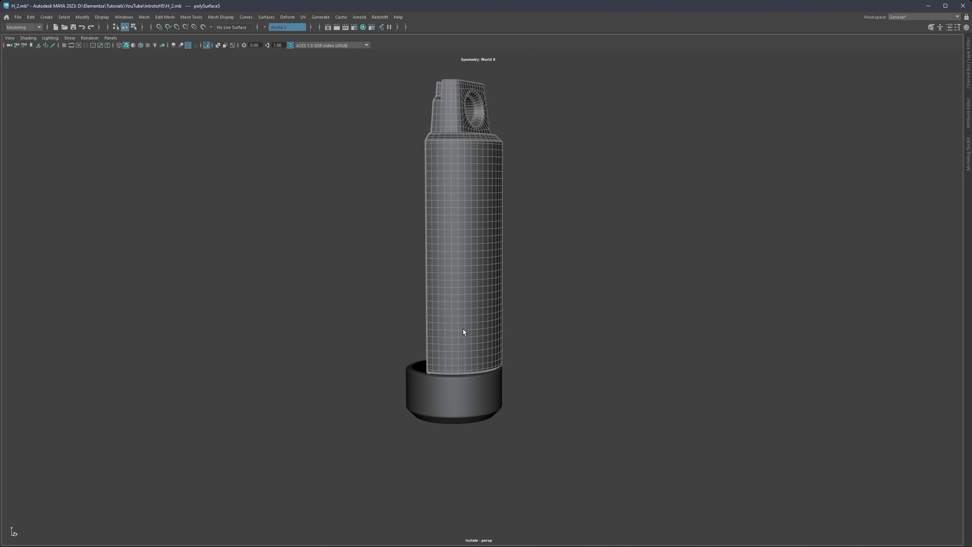
pyautogui.click(459, 390)
pyautogui.click(457, 312)
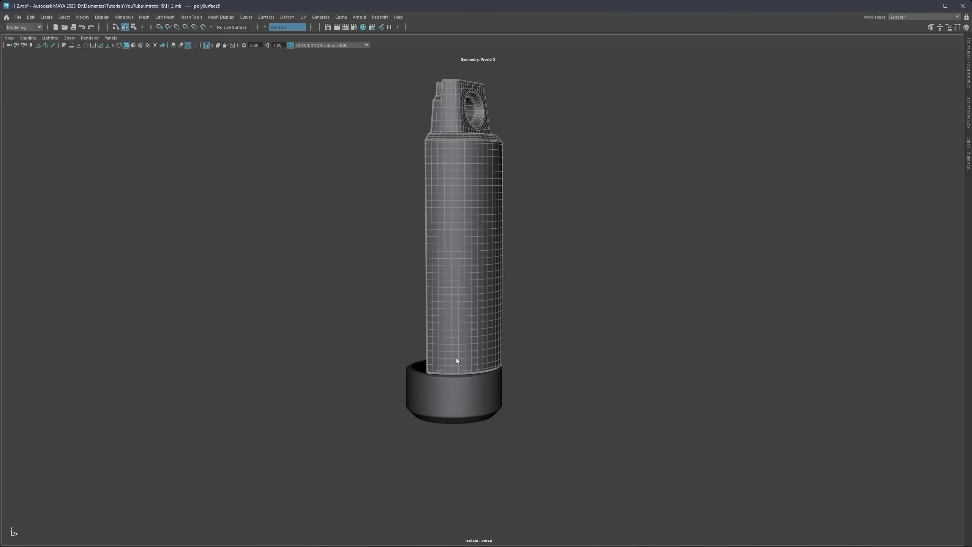
pyautogui.click(459, 386)
# Step: Select the half body with its neck and leave isolation to show the reference handle beside it
pyautogui.keyDown('alt'); pyautogui.moveTo(482, 306); pyautogui.dragTo(453, 313, button='middle'); pyautogui.keyUp('alt')
pyautogui.keyDown('alt'); pyautogui.moveTo(453, 307); pyautogui.dragTo(439, 265); pyautogui.keyUp('alt')
pyautogui.click(441, 250)
pyautogui.keyDown('alt'); pyautogui.moveTo(441, 250); pyautogui.dragTo(460, 294, button='middle'); pyautogui.keyUp('alt')
pyautogui.scroll(3, 460, 294)
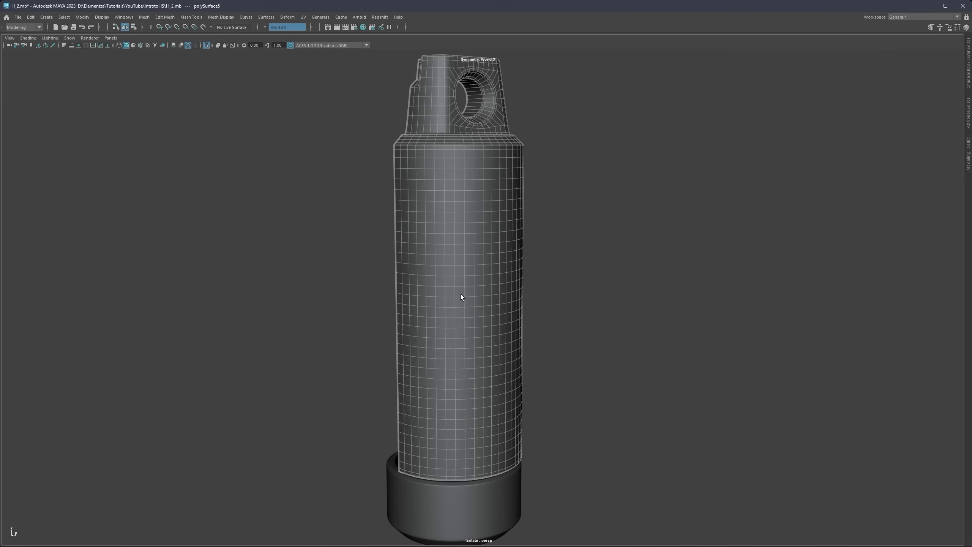
pyautogui.hotkey('ctrl', '1')
# Step: Select a horizontal band of faces from both seam edges towards the front of the half body at the reference's uppermost slot height
pyautogui.keyDown('alt'); pyautogui.moveTo(428, 234); pyautogui.dragTo(414, 236); pyautogui.keyUp('alt')
pyautogui.moveTo(415, 232); pyautogui.dragTo(417, 250, button='right')
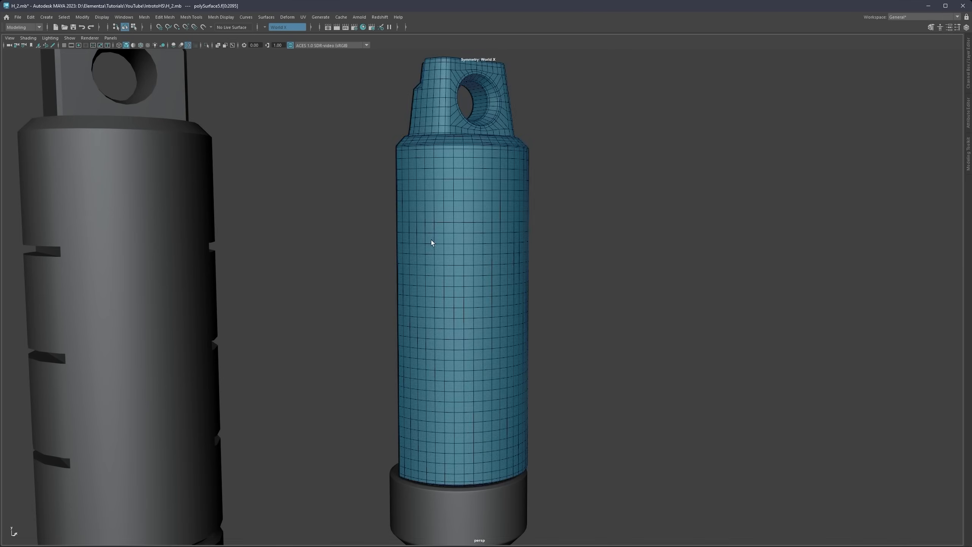
pyautogui.keyDown('alt'); pyautogui.moveTo(432, 242); pyautogui.dragTo(412, 237); pyautogui.keyUp('alt')
pyautogui.click(446, 239)
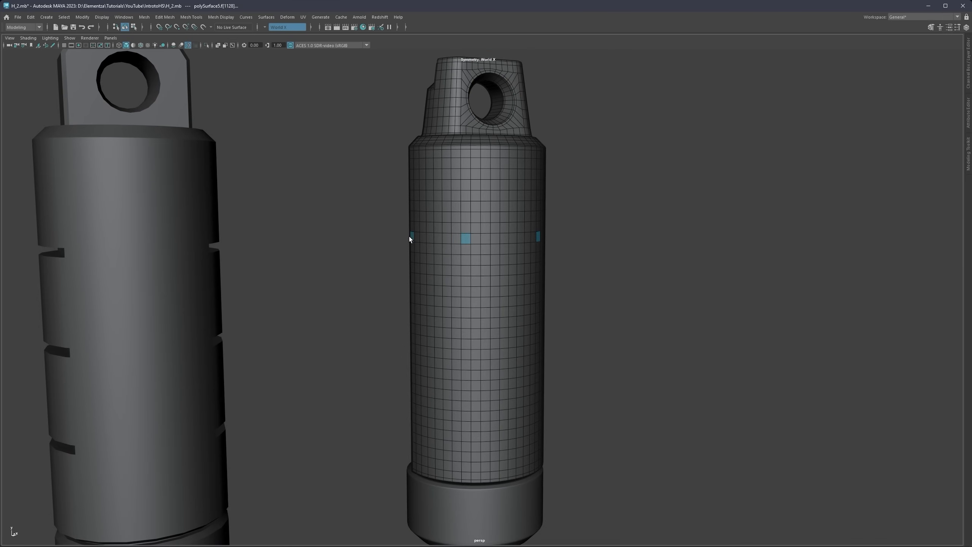
pyautogui.keyDown('shift'); pyautogui.doubleClick(410, 237); pyautogui.keyUp('shift')
pyautogui.scroll(-2, 470, 284)
pyautogui.keyDown('alt'); pyautogui.moveTo(470, 285); pyautogui.dragTo(443, 251, button='middle'); pyautogui.keyUp('alt')
pyautogui.keyDown('alt'); pyautogui.moveTo(442, 251); pyautogui.dragTo(415, 245); pyautogui.keyUp('alt')
pyautogui.keyDown('alt'); pyautogui.moveTo(434, 300); pyautogui.dragTo(437, 282, button='middle'); pyautogui.keyUp('alt')
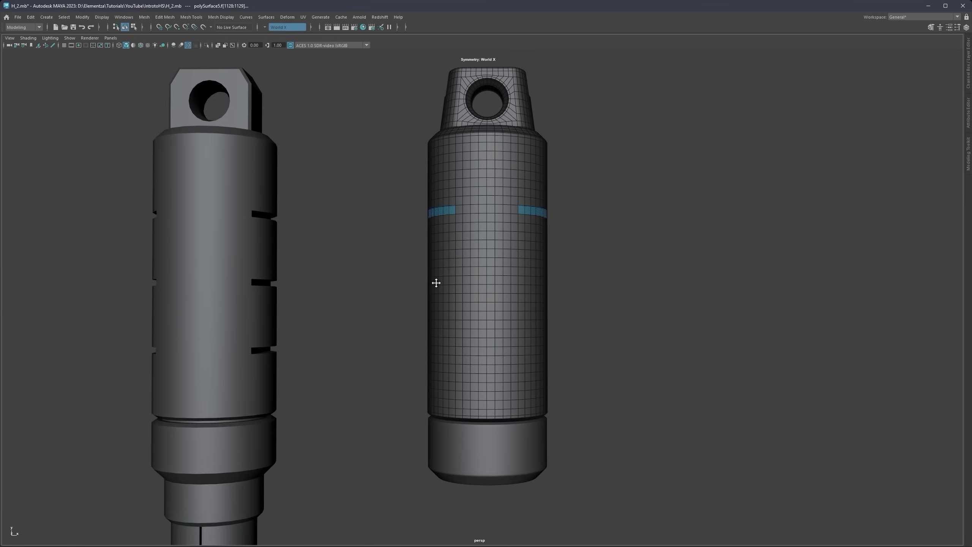
pyautogui.scroll(2, 437, 283)
pyautogui.keyDown('alt'); pyautogui.moveTo(436, 283); pyautogui.dragTo(415, 286); pyautogui.keyUp('alt')
pyautogui.keyDown('alt'); pyautogui.moveTo(432, 285); pyautogui.dragTo(444, 273, button='middle'); pyautogui.keyUp('alt')
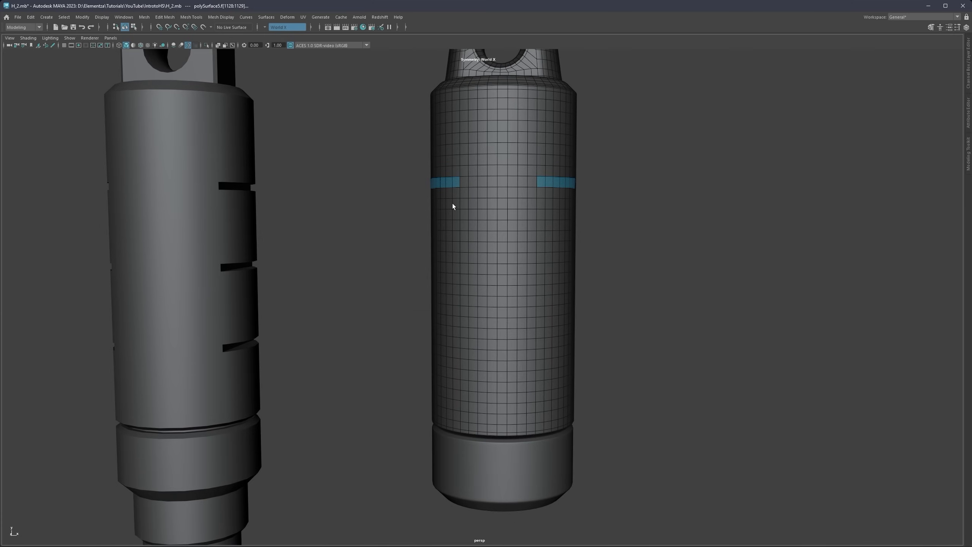
pyautogui.keyDown('alt'); pyautogui.moveTo(453, 205); pyautogui.dragTo(455, 196); pyautogui.keyUp('alt')
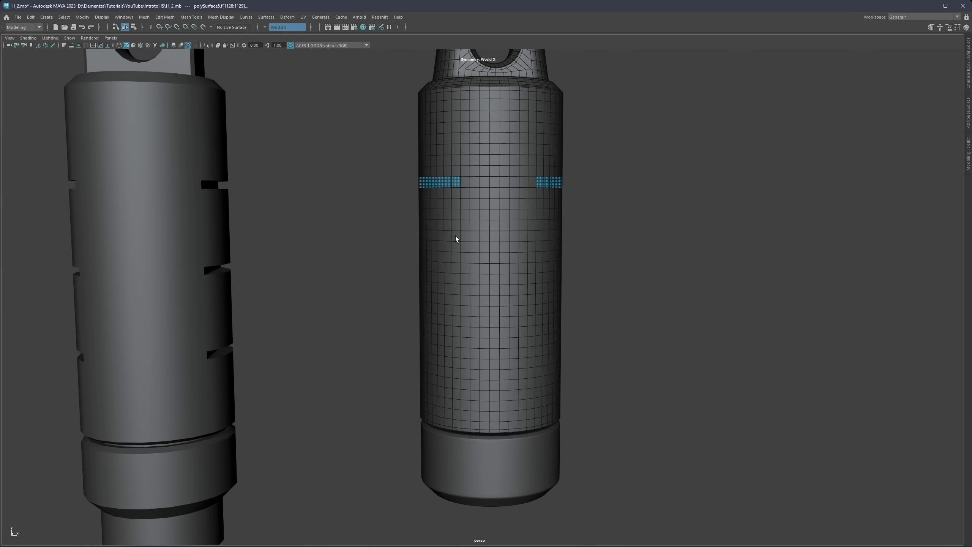
# Step: Add two matching face bands lower on the half body to the selection, spaced like the reference handle's other slots
pyautogui.keyDown('shift'); pyautogui.click(455, 257); pyautogui.keyUp('shift')
pyautogui.moveTo(447, 258)
pyautogui.keyDown('alt'); pyautogui.mouseDown()
pyautogui.moveTo(421, 231)
pyautogui.moveTo(454, 258)
pyautogui.mouseUp(); pyautogui.keyUp('alt')
pyautogui.keyDown('shift'); pyautogui.doubleClick(399, 255); pyautogui.keyUp('shift')
pyautogui.scroll(-2, 433, 259)
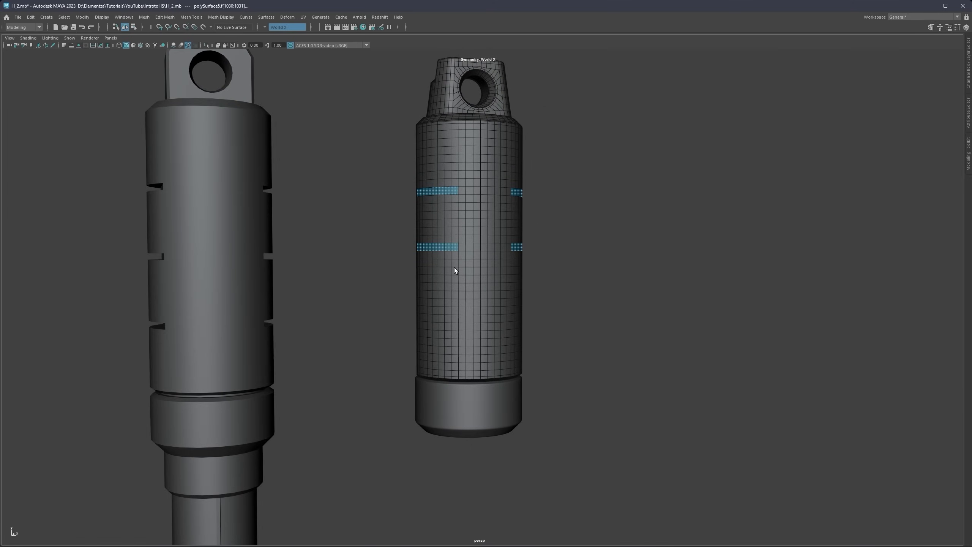
pyautogui.keyDown('shift'); pyautogui.click(454, 302); pyautogui.keyUp('shift')
pyautogui.keyDown('shift'); pyautogui.doubleClick(417, 304); pyautogui.keyUp('shift')
pyautogui.keyDown('alt'); pyautogui.moveTo(417, 303); pyautogui.dragTo(438, 281); pyautogui.keyUp('alt')
pyautogui.scroll(-5, 477, 309)
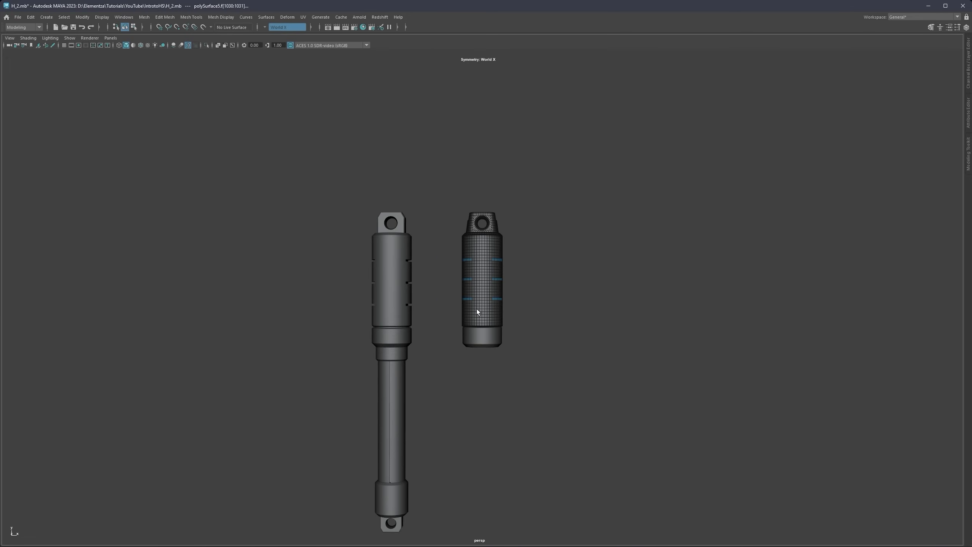
# Step: Extrude the three selected face bands with an offset of 0.09 and delete the inset faces to open the slots
pyautogui.keyDown('alt'); pyautogui.moveTo(477, 309); pyautogui.dragTo(480, 303); pyautogui.keyUp('alt')
pyautogui.scroll(10, 480, 303)
pyautogui.moveTo(468, 147)
pyautogui.keyDown('shift'); pyautogui.mouseDown(button='right')
pyautogui.moveTo(494, 135)
pyautogui.moveTo(468, 166)
pyautogui.mouseUp(button='right'); pyautogui.keyUp('shift')
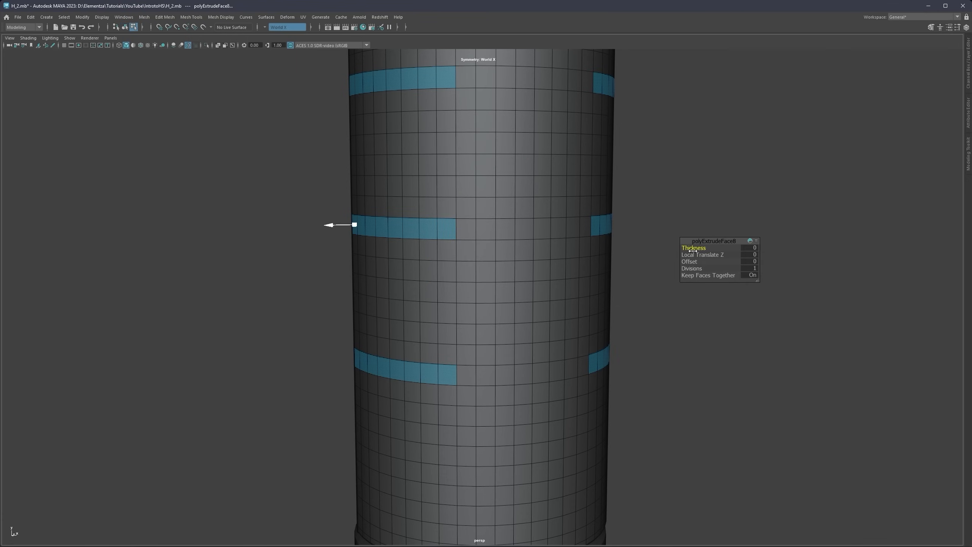
pyautogui.moveTo(690, 262); pyautogui.dragTo(720, 265)
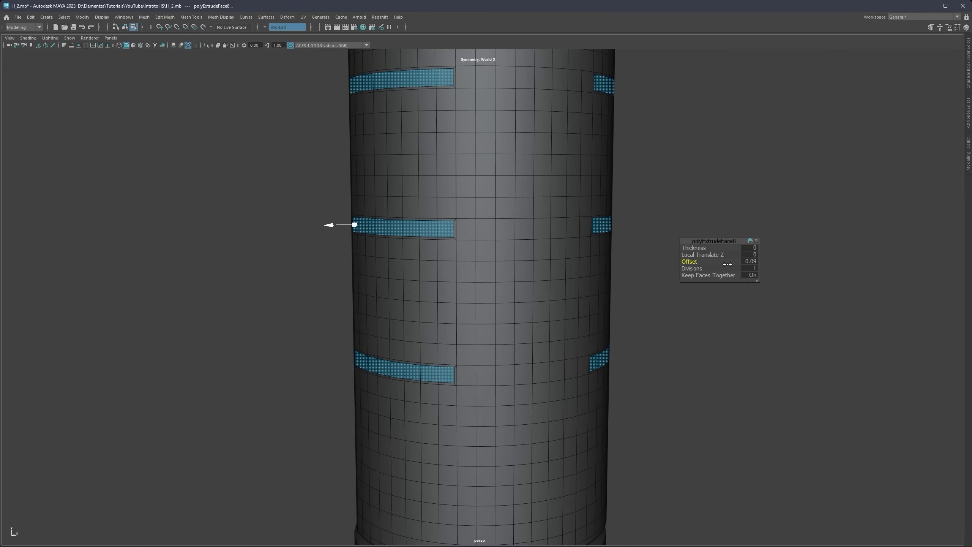
pyautogui.moveTo(535, 225)
pyautogui.keyDown('alt'); pyautogui.mouseDown()
pyautogui.moveTo(444, 214)
pyautogui.moveTo(536, 216)
pyautogui.mouseUp(); pyautogui.keyUp('alt')
pyautogui.scroll(4, 494, 203)
pyautogui.press('Delete')
# Step: Delete the narrow leftover faces that close the slots' ends along the half body's seam
pyautogui.keyDown('alt'); pyautogui.moveTo(293, 203); pyautogui.dragTo(314, 219); pyautogui.keyUp('alt')
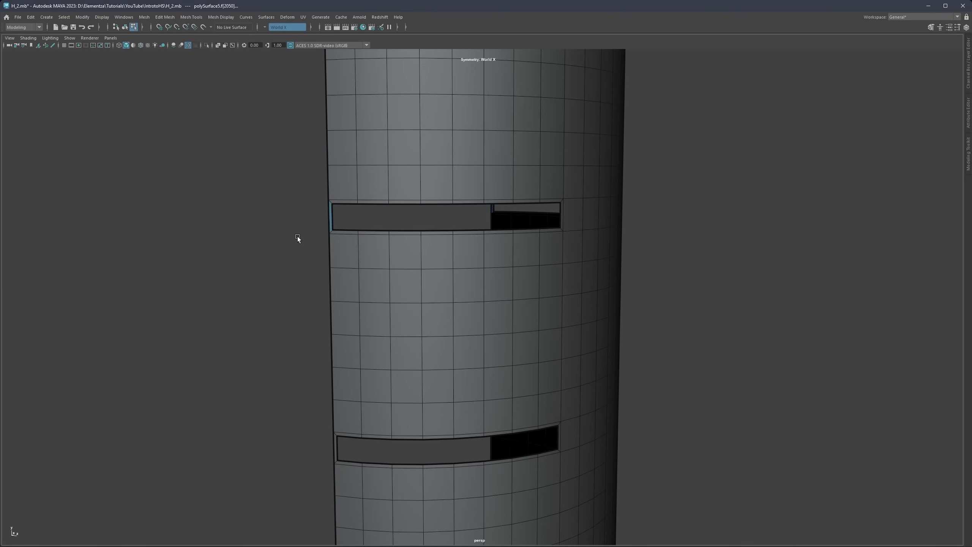
pyautogui.keyDown('alt'); pyautogui.moveTo(324, 438); pyautogui.dragTo(377, 120); pyautogui.keyUp('alt')
pyautogui.click(341, 169)
pyautogui.keyDown('alt'); pyautogui.moveTo(378, 119); pyautogui.dragTo(430, 252, button='middle'); pyautogui.keyUp('alt')
pyautogui.keyDown('alt'); pyautogui.moveTo(429, 253); pyautogui.dragTo(526, 278); pyautogui.keyUp('alt')
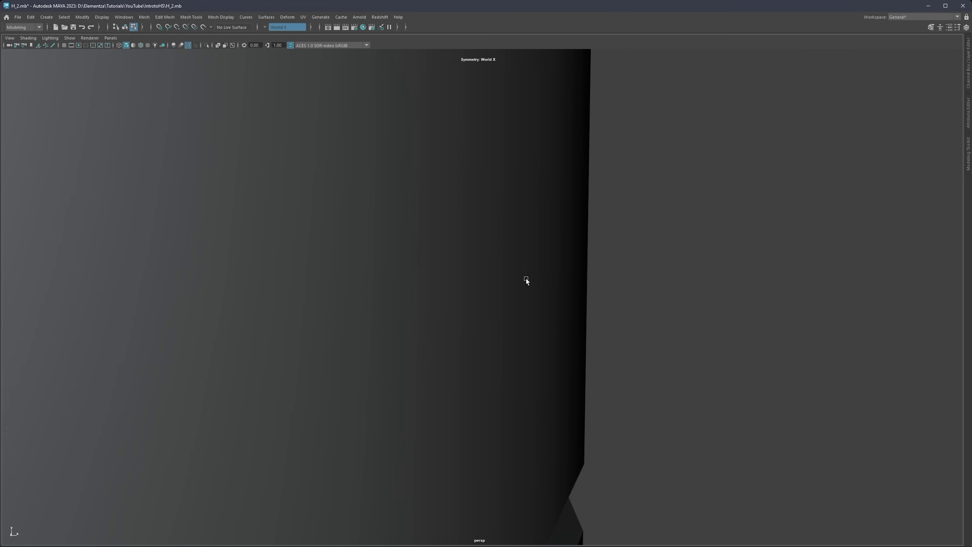
pyautogui.keyDown('alt'); pyautogui.moveTo(525, 278); pyautogui.dragTo(407, 290, button='right'); pyautogui.keyUp('alt')
pyautogui.keyDown('alt'); pyautogui.moveTo(685, 274); pyautogui.dragTo(613, 281, button='right'); pyautogui.keyUp('alt')
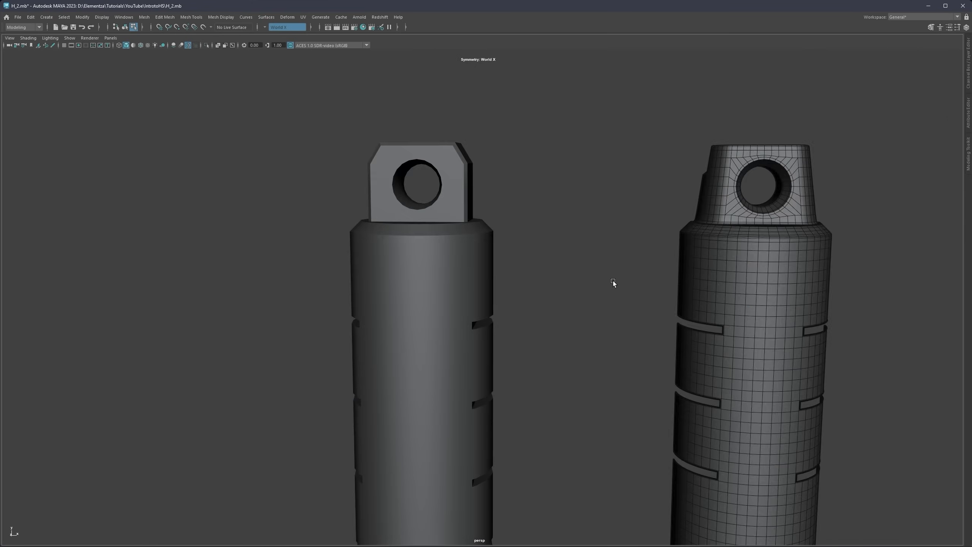
# Step: Return to object mode and isolate the slotted half body
pyautogui.keyDown('alt'); pyautogui.moveTo(613, 281); pyautogui.dragTo(490, 213, button='middle'); pyautogui.keyUp('alt')
pyautogui.press('F8')
pyautogui.click(519, 188)
pyautogui.hotkey('ctrl', '1')
pyautogui.keyDown('alt'); pyautogui.moveTo(520, 189); pyautogui.dragTo(575, 197); pyautogui.keyUp('alt')
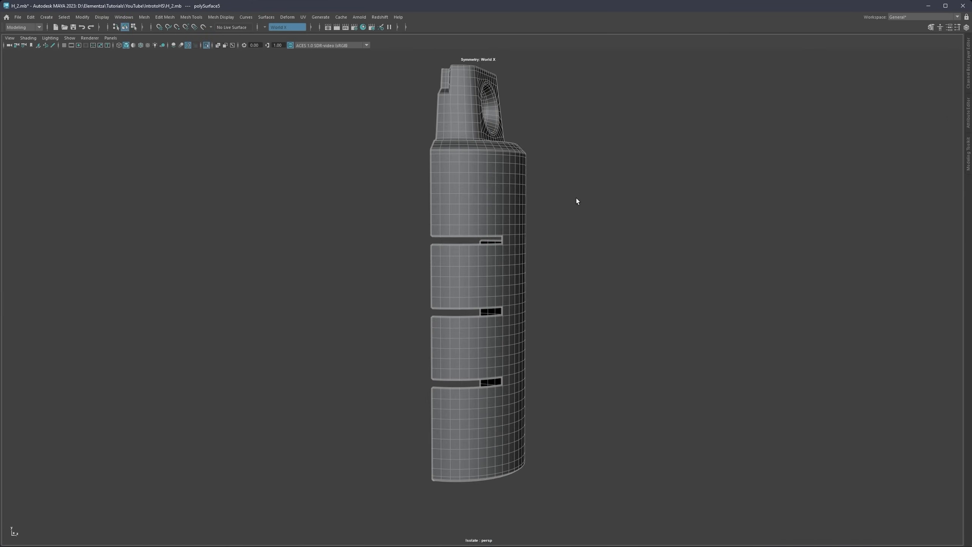
# Step: Examine the slots' corners and open ends along the half body's seam
pyautogui.click(576, 197)
pyautogui.scroll(3, 450, 223)
pyautogui.keyDown('alt'); pyautogui.moveTo(450, 224); pyautogui.dragTo(477, 243, button='middle'); pyautogui.keyUp('alt')
pyautogui.scroll(2, 477, 243)
pyautogui.click(453, 188)
pyautogui.keyDown('alt'); pyautogui.moveTo(453, 187); pyautogui.dragTo(444, 200); pyautogui.keyUp('alt')
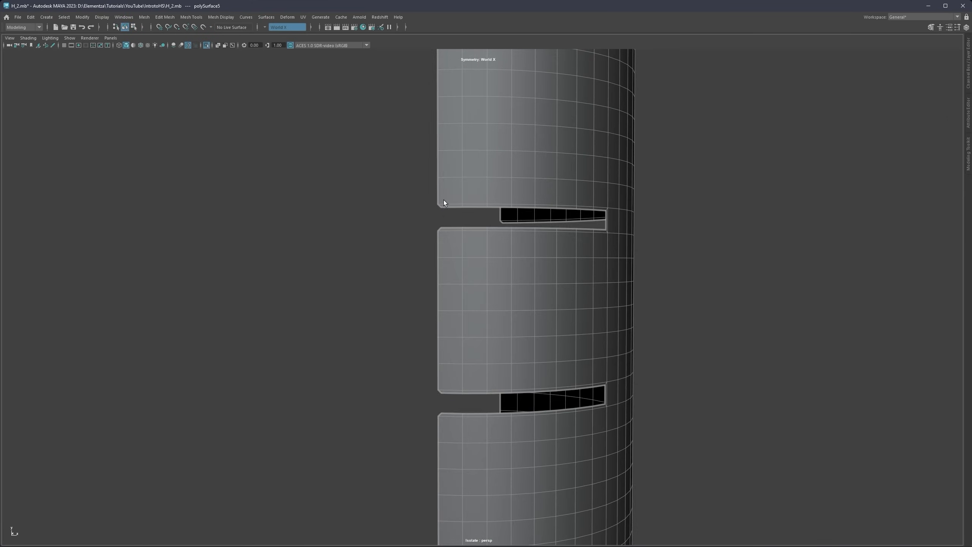
pyautogui.scroll(3, 444, 200)
pyautogui.keyDown('alt'); pyautogui.moveTo(418, 179); pyautogui.dragTo(448, 233, button='middle'); pyautogui.keyUp('alt')
pyautogui.scroll(2, 449, 233)
pyautogui.moveTo(448, 202)
pyautogui.mouseDown(button='right')
pyautogui.moveTo(405, 202)
pyautogui.moveTo(437, 196)
pyautogui.mouseUp(button='right')
pyautogui.scroll(-2, 369, 208)
pyautogui.click(438, 195)
pyautogui.scroll(-6, 460, 215)
pyautogui.keyDown('alt'); pyautogui.moveTo(503, 244); pyautogui.dragTo(498, 265); pyautogui.keyUp('alt')
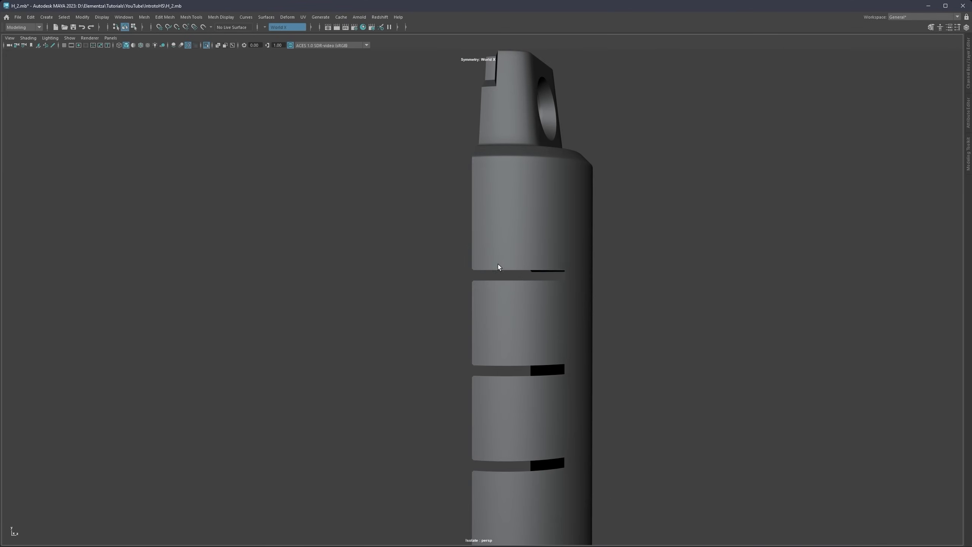
pyautogui.keyDown('alt'); pyautogui.moveTo(498, 265); pyautogui.dragTo(478, 170, button='middle'); pyautogui.keyUp('alt')
pyautogui.scroll(-2, 479, 170)
pyautogui.click(505, 187)
pyautogui.moveTo(505, 187)
pyautogui.keyDown('alt'); pyautogui.mouseDown()
pyautogui.moveTo(453, 146)
pyautogui.moveTo(369, 180)
pyautogui.moveTo(507, 195)
pyautogui.mouseUp(); pyautogui.keyUp('alt')
pyautogui.scroll(4, 452, 228)
pyautogui.keyDown('alt'); pyautogui.moveTo(440, 192); pyautogui.dragTo(460, 236, button='middle'); pyautogui.keyUp('alt')
pyautogui.keyDown('alt'); pyautogui.moveTo(461, 236); pyautogui.dragTo(485, 227); pyautogui.keyUp('alt')
# Step: Mirror the slotted half body across the world Z axis with merged borders
pyautogui.keyDown('shift'); pyautogui.rightClick(488, 183); pyautogui.keyUp('shift')
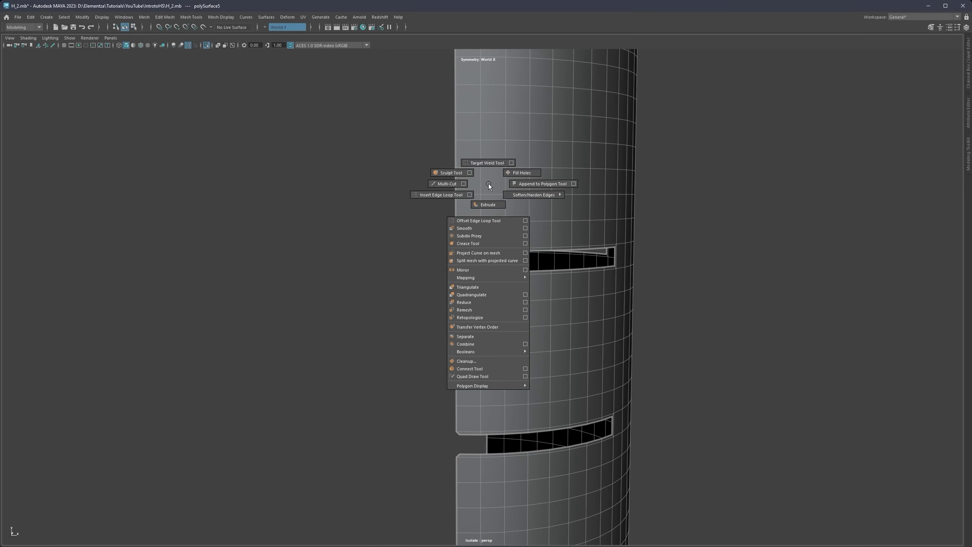
pyautogui.keyDown('shift'); pyautogui.rightClick(488, 184); pyautogui.keyUp('shift')
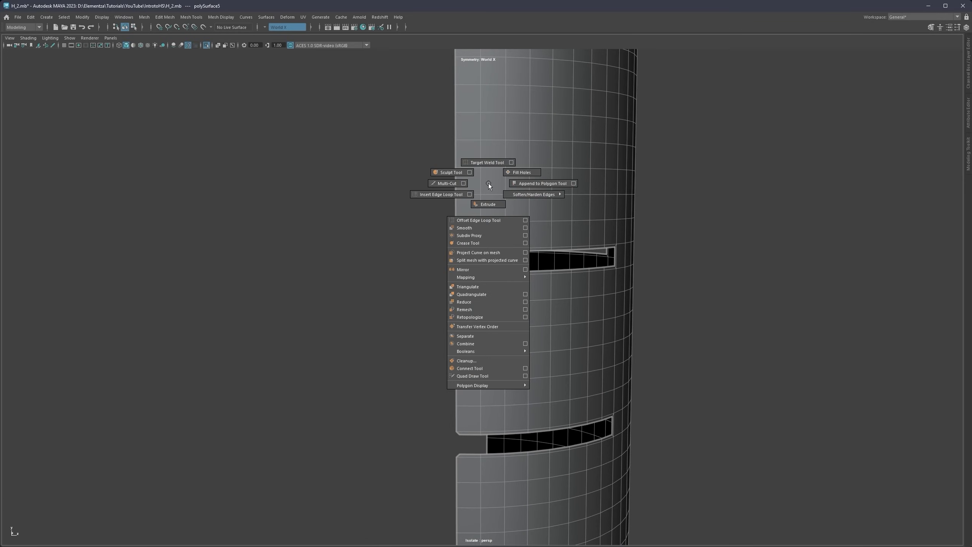
pyautogui.keyDown('shift'); pyautogui.rightClick(513, 171); pyautogui.keyUp('shift')
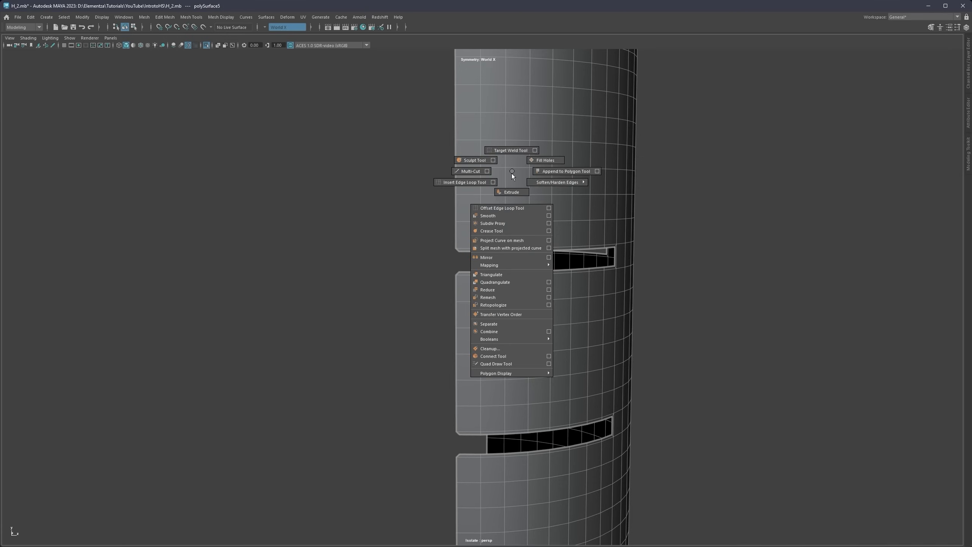
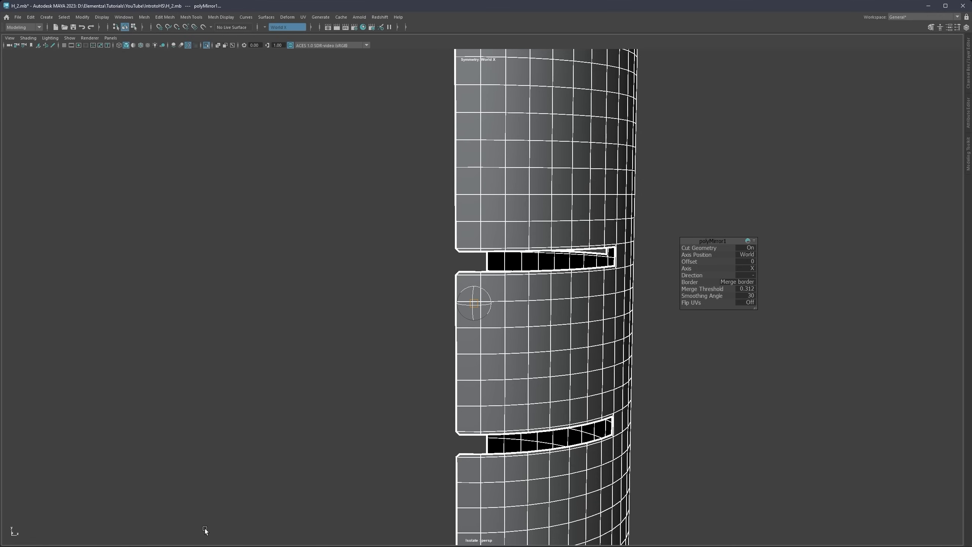
pyautogui.click(749, 268)
pyautogui.click(755, 289)
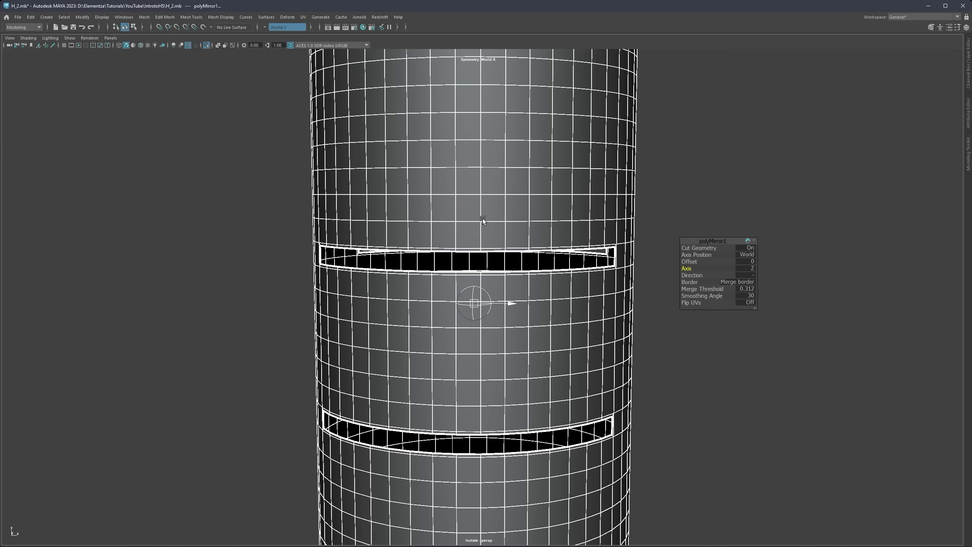
# Step: Examine the mirrored body's slots, seam and neck from several sides, and return to object mode with nothing selected
pyautogui.scroll(-5, 457, 307)
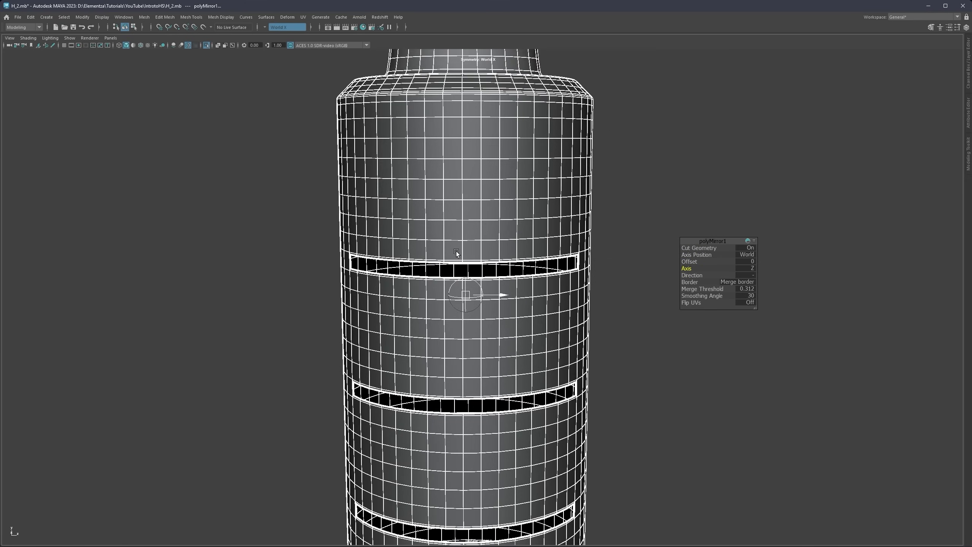
pyautogui.scroll(5, 437, 249)
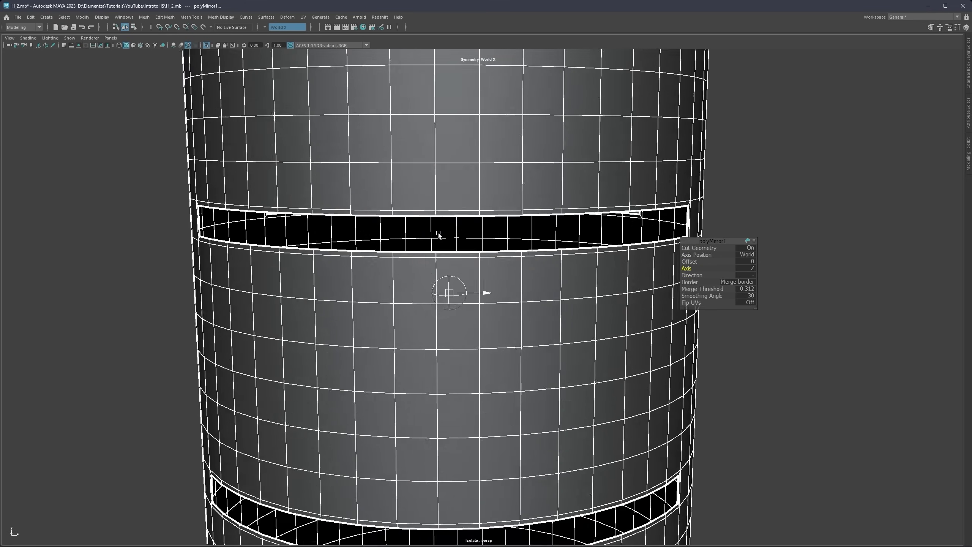
pyautogui.moveTo(432, 274)
pyautogui.keyDown('alt'); pyautogui.mouseDown()
pyautogui.moveTo(378, 243)
pyautogui.moveTo(366, 253)
pyautogui.moveTo(426, 251)
pyautogui.moveTo(377, 262)
pyautogui.moveTo(437, 279)
pyautogui.mouseUp(); pyautogui.keyUp('alt')
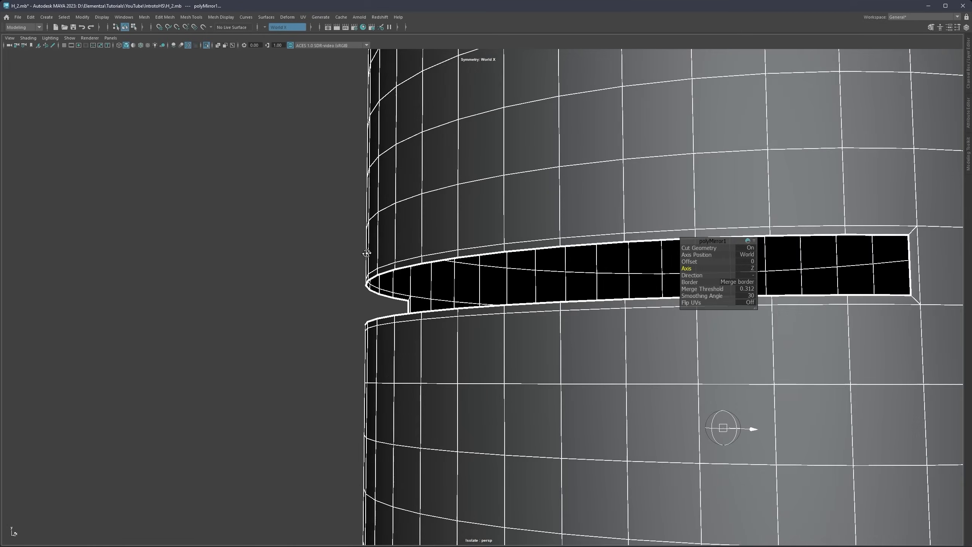
pyautogui.scroll(2, 420, 252)
pyautogui.scroll(-2, 404, 246)
pyautogui.scroll(-7, 431, 279)
pyautogui.scroll(-5, 428, 279)
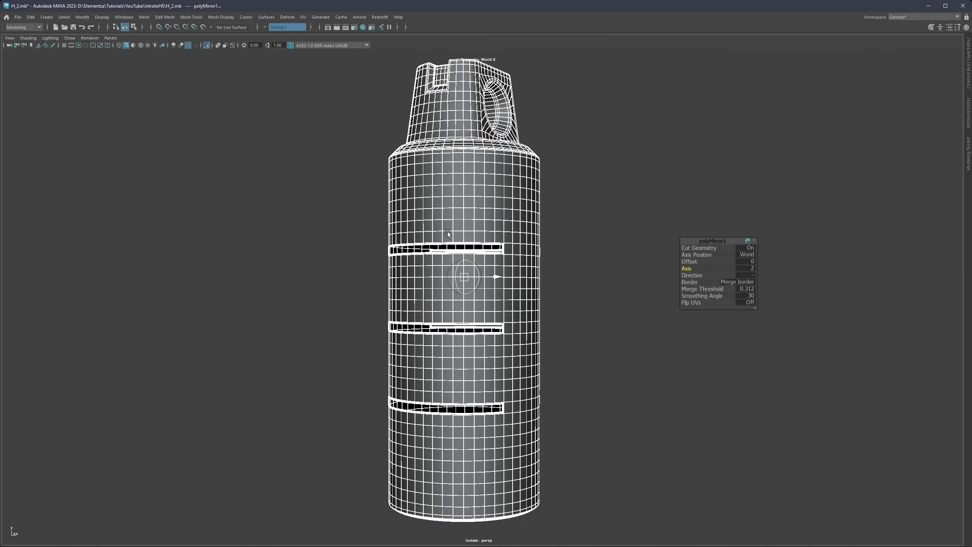
pyautogui.keyDown('alt'); pyautogui.moveTo(447, 231); pyautogui.dragTo(407, 225); pyautogui.keyUp('alt')
pyautogui.press('q')
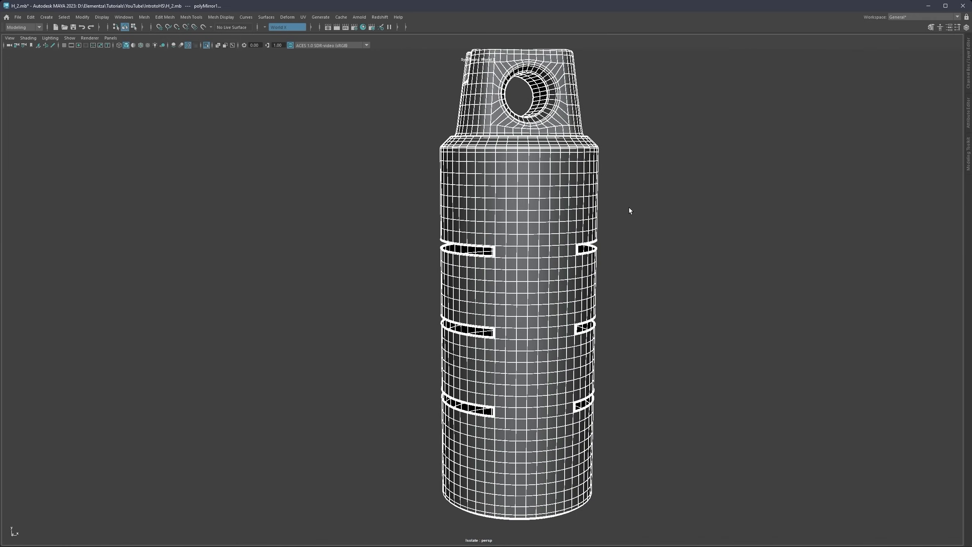
pyautogui.moveTo(643, 185); pyautogui.dragTo(678, 173, button='right')
pyautogui.click(678, 173)
pyautogui.scroll(-4, 549, 210)
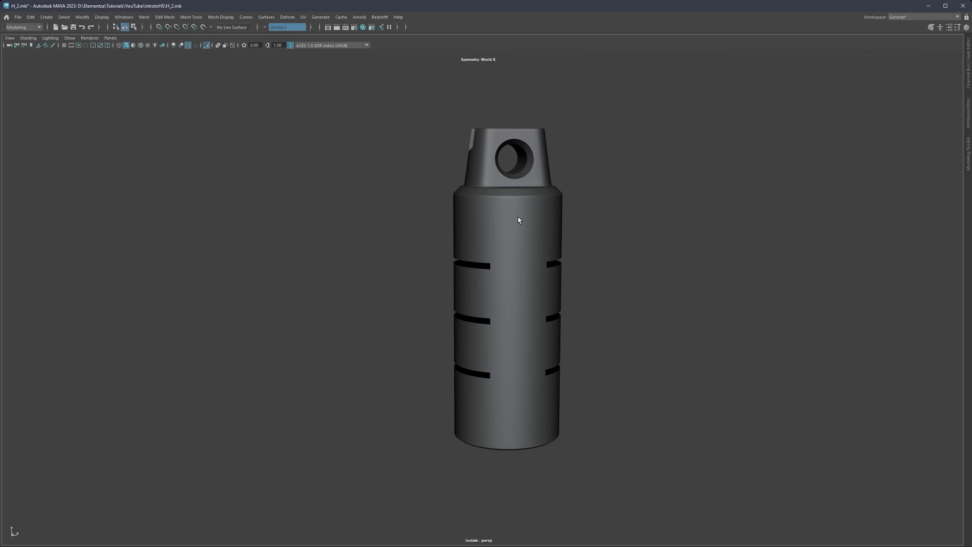
# Step: Compare the mirrored body with the reference handle beside it, and isolate the body again
pyautogui.hotkey('ctrl', '1')
pyautogui.scroll(-5, 517, 256)
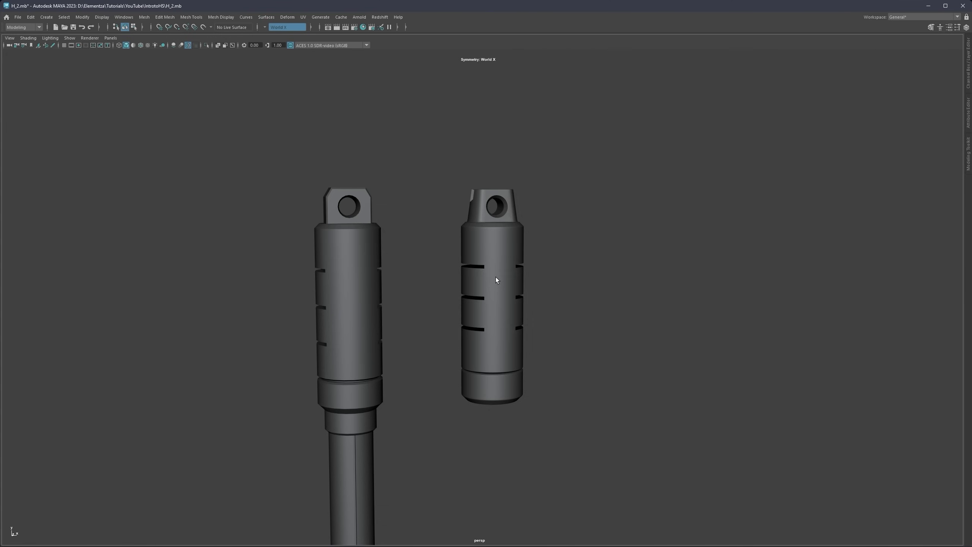
pyautogui.scroll(3, 498, 276)
pyautogui.keyDown('alt'); pyautogui.moveTo(497, 282); pyautogui.dragTo(474, 284); pyautogui.keyUp('alt')
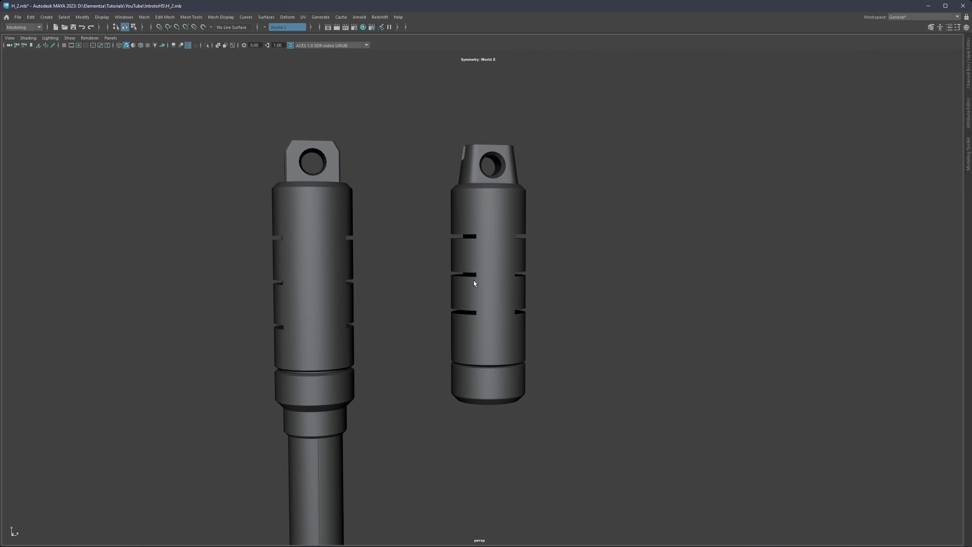
pyautogui.scroll(3, 474, 283)
pyautogui.click(471, 283)
pyautogui.hotkey('ctrl', '1')
pyautogui.scroll(5, 471, 163)
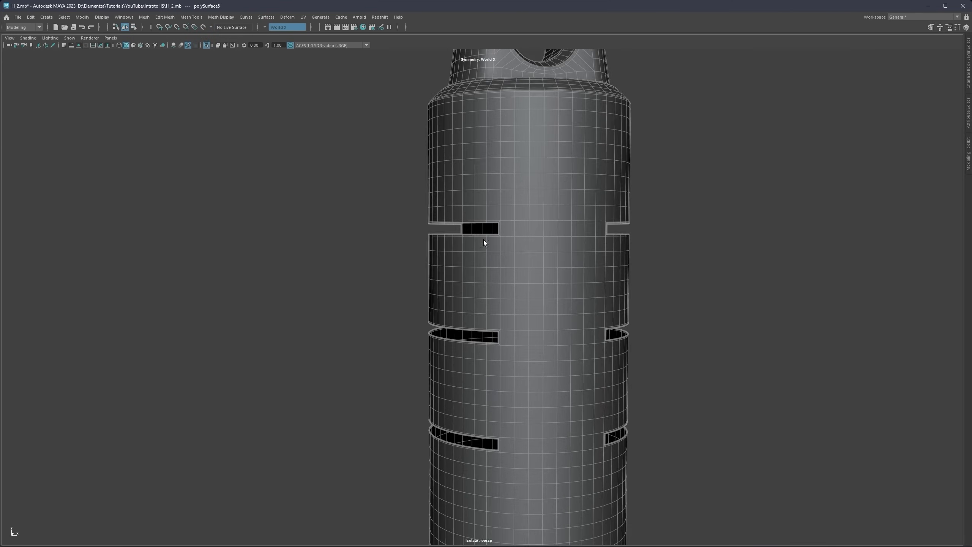
# Step: Bridge the inner end edges of the body's top slot to form its back wall
pyautogui.keyDown('alt'); pyautogui.moveTo(483, 240); pyautogui.dragTo(500, 244); pyautogui.keyUp('alt')
pyautogui.moveTo(499, 244); pyautogui.dragTo(496, 214, button='right')
pyautogui.scroll(3, 501, 209)
pyautogui.click(509, 198)
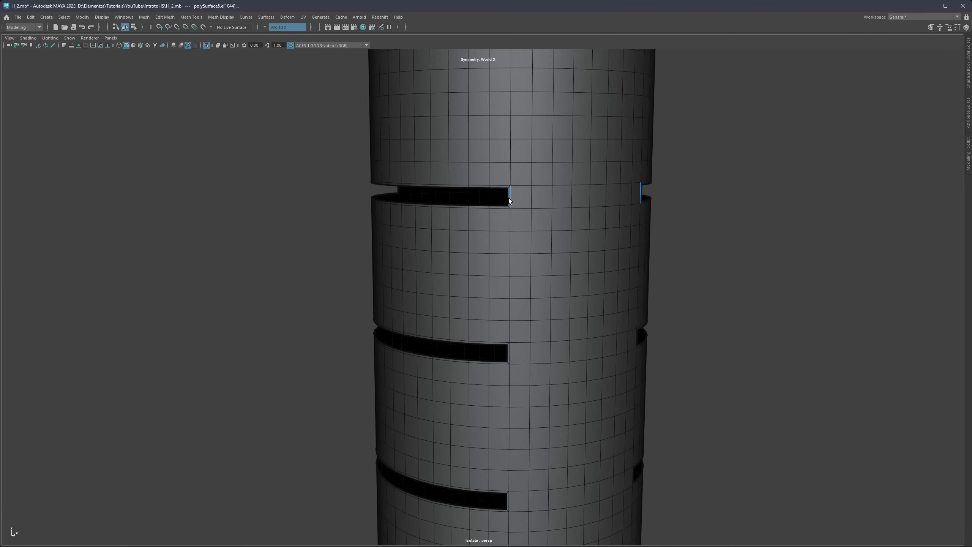
pyautogui.keyDown('alt'); pyautogui.moveTo(509, 198); pyautogui.dragTo(344, 208); pyautogui.keyUp('alt')
pyautogui.keyDown('shift'); pyautogui.click(325, 207); pyautogui.keyUp('shift')
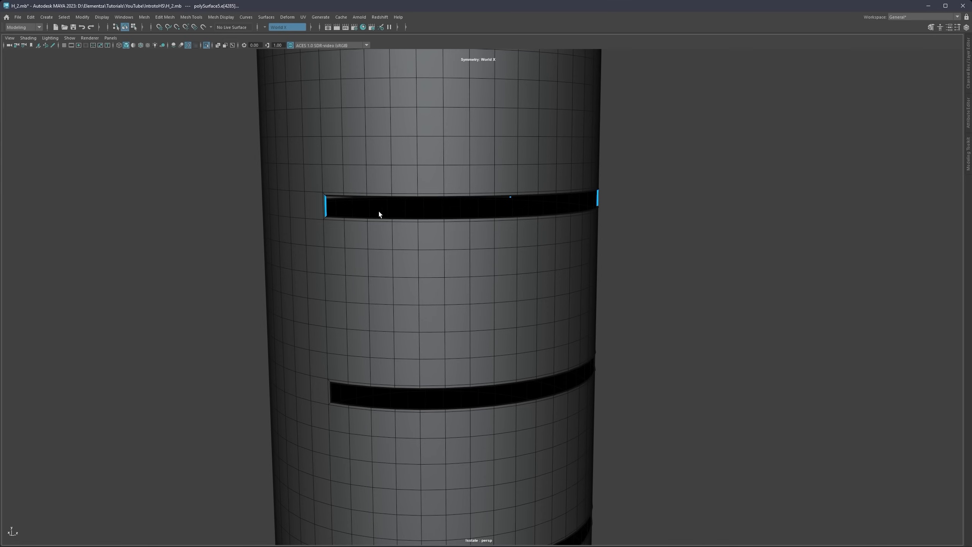
pyautogui.keyDown('shift'); pyautogui.moveTo(391, 206); pyautogui.dragTo(388, 298, button='right'); pyautogui.keyUp('shift')
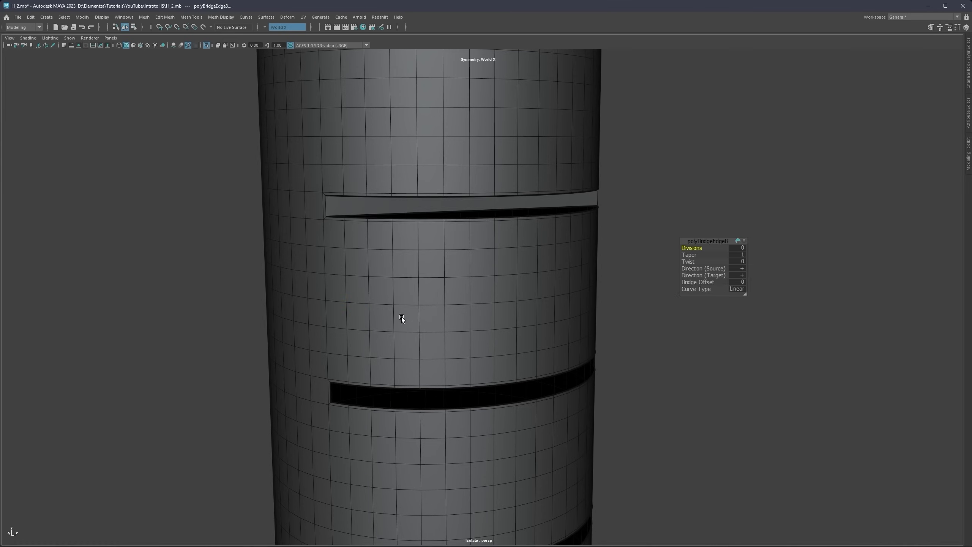
# Step: Bridge the inner end edges of the middle and bottom slots to form their back walls
pyautogui.keyDown('alt'); pyautogui.moveTo(401, 317); pyautogui.dragTo(333, 261); pyautogui.keyUp('alt')
pyautogui.click(333, 261)
pyautogui.keyDown('alt'); pyautogui.moveTo(558, 244); pyautogui.dragTo(537, 278); pyautogui.keyUp('alt')
pyautogui.keyDown('shift'); pyautogui.moveTo(547, 278); pyautogui.dragTo(546, 287, button='right'); pyautogui.keyUp('shift')
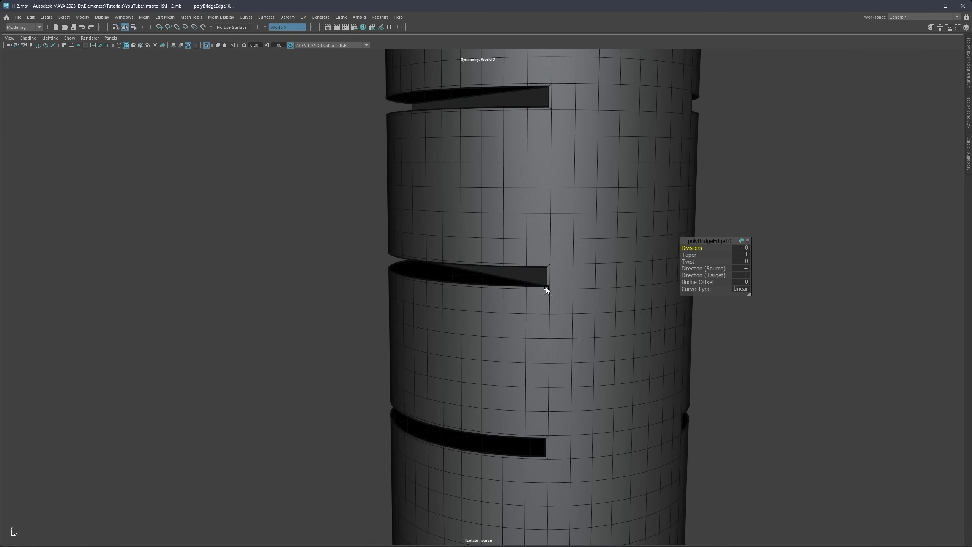
pyautogui.keyDown('alt'); pyautogui.moveTo(547, 287); pyautogui.dragTo(542, 236); pyautogui.keyUp('alt')
pyautogui.click(516, 256)
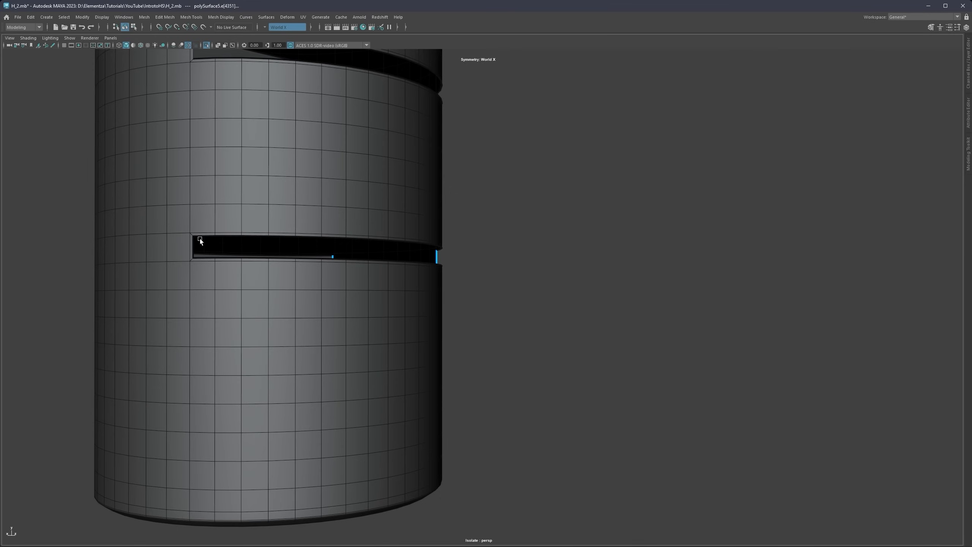
pyautogui.keyDown('shift'); pyautogui.moveTo(242, 244); pyautogui.dragTo(242, 253, button='right'); pyautogui.keyUp('shift')
pyautogui.scroll(-4, 352, 247)
pyautogui.keyDown('alt'); pyautogui.moveTo(367, 252); pyautogui.dragTo(294, 232); pyautogui.keyUp('alt')
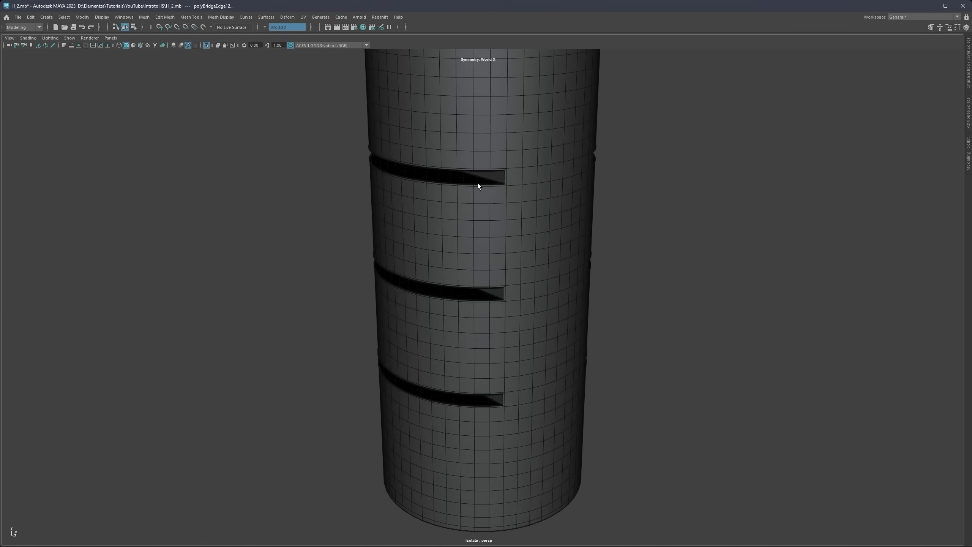
# Step: Display the body with the default material and fill the top slot's lower and upper open borders
pyautogui.doubleClick(478, 183)
pyautogui.keyDown('alt'); pyautogui.moveTo(478, 183); pyautogui.dragTo(467, 242); pyautogui.keyUp('alt')
pyautogui.click(134, 45)
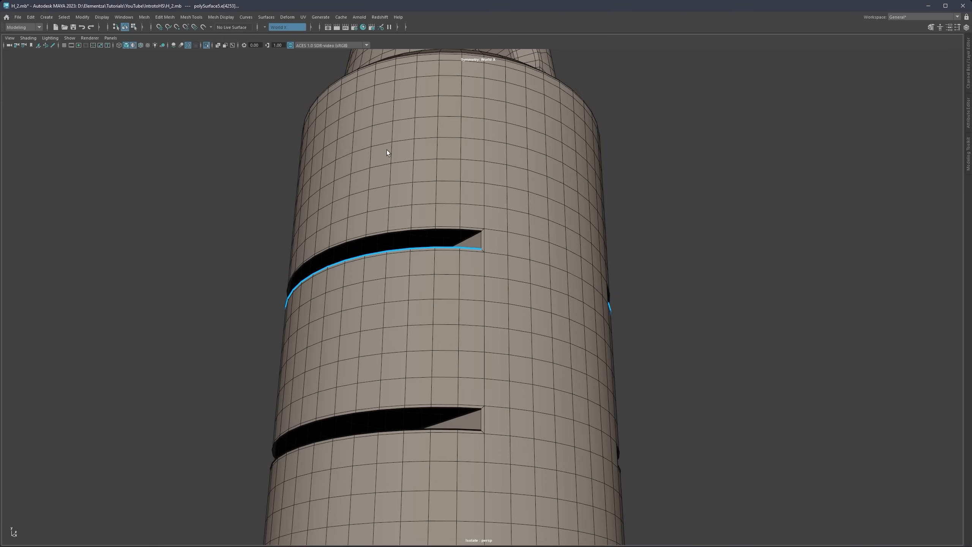
pyautogui.scroll(2, 472, 231)
pyautogui.keyDown('alt'); pyautogui.moveTo(463, 191); pyautogui.dragTo(449, 245); pyautogui.keyUp('alt')
pyautogui.keyDown('alt'); pyautogui.moveTo(469, 429); pyautogui.dragTo(496, 239, button='middle'); pyautogui.keyUp('alt')
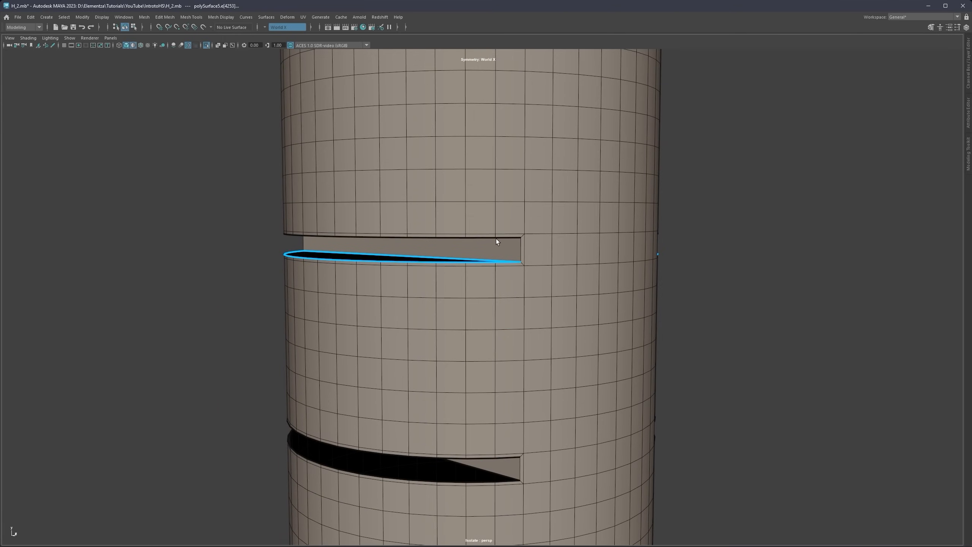
pyautogui.keyDown('shift'); pyautogui.rightClick(496, 237); pyautogui.keyUp('shift')
pyautogui.click(492, 336)
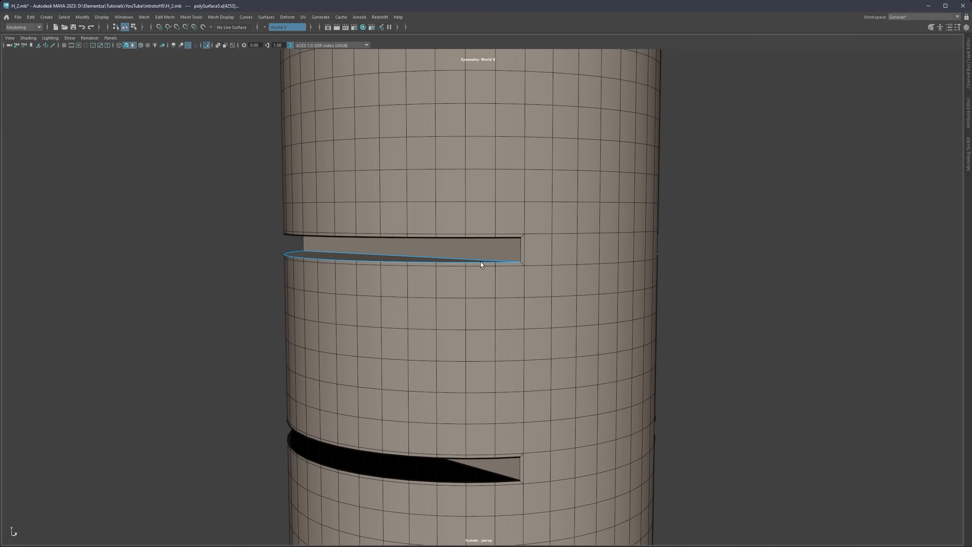
pyautogui.keyDown('alt'); pyautogui.moveTo(480, 261); pyautogui.dragTo(458, 212); pyautogui.keyUp('alt')
pyautogui.doubleClick(457, 237)
pyautogui.press('g')
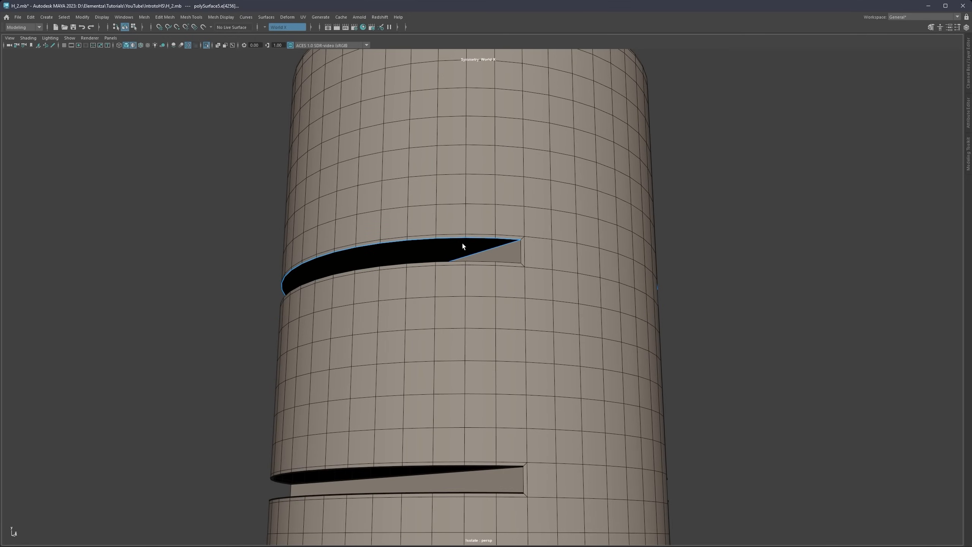
# Step: Fill the upper and lower open borders of the middle and bottom slots, and clear the selection
pyautogui.keyDown('alt'); pyautogui.moveTo(508, 390); pyautogui.dragTo(480, 331); pyautogui.keyUp('alt')
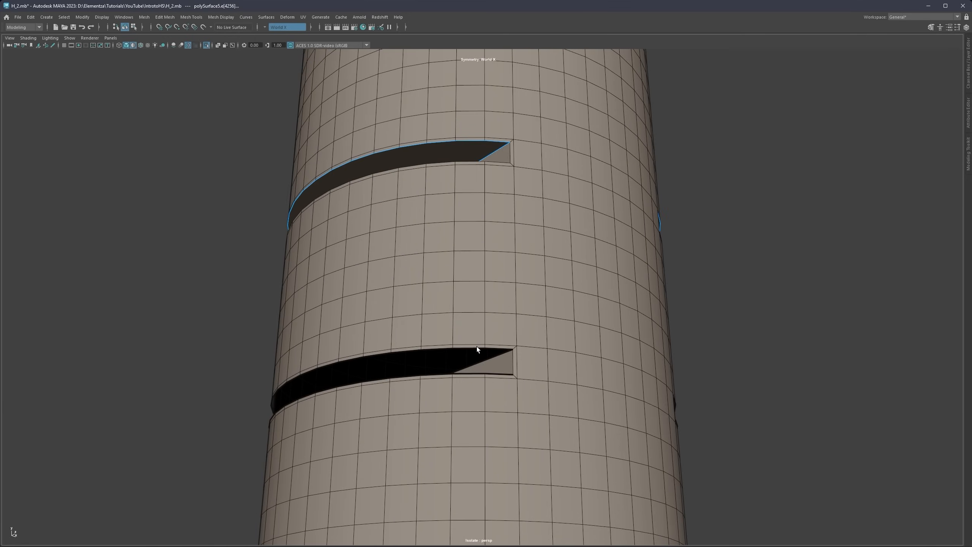
pyautogui.doubleClick(477, 347)
pyautogui.press('g')
pyautogui.doubleClick(476, 372)
pyautogui.keyDown('alt'); pyautogui.moveTo(475, 372); pyautogui.dragTo(462, 307); pyautogui.keyUp('alt')
pyautogui.doubleClick(464, 306)
pyautogui.press('g')
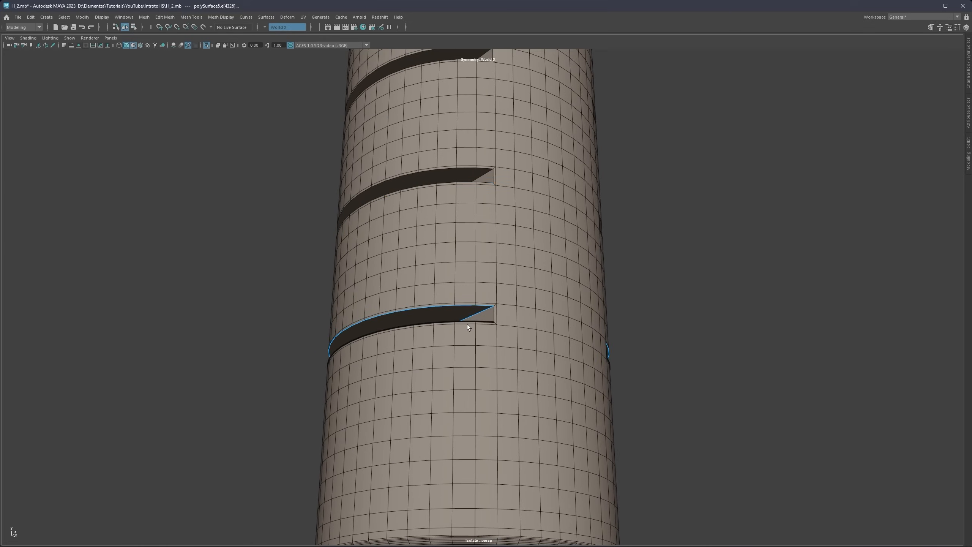
pyautogui.doubleClick(469, 321)
pyautogui.keyDown('alt'); pyautogui.moveTo(519, 304); pyautogui.dragTo(449, 292); pyautogui.keyUp('alt')
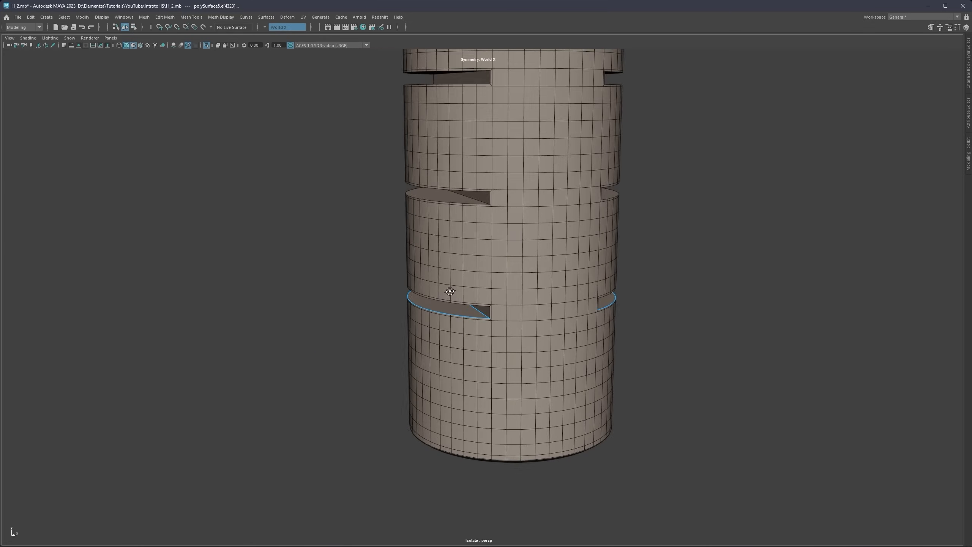
pyautogui.click(375, 259)
# Step: Examine the closed slots' back walls, floors and border edges from several sides and up close
pyautogui.scroll(-3, 459, 255)
pyautogui.keyDown('alt'); pyautogui.moveTo(479, 251); pyautogui.dragTo(475, 287, button='middle'); pyautogui.keyUp('alt')
pyautogui.keyDown('alt'); pyautogui.moveTo(431, 270); pyautogui.dragTo(449, 253); pyautogui.keyUp('alt')
pyautogui.keyDown('alt'); pyautogui.moveTo(449, 252); pyautogui.dragTo(461, 286, button='middle'); pyautogui.keyUp('alt')
pyautogui.scroll(3, 430, 249)
pyautogui.keyDown('alt'); pyautogui.moveTo(461, 286); pyautogui.dragTo(390, 262); pyautogui.keyUp('alt')
pyautogui.scroll(-3, 482, 287)
pyautogui.scroll(4, 477, 288)
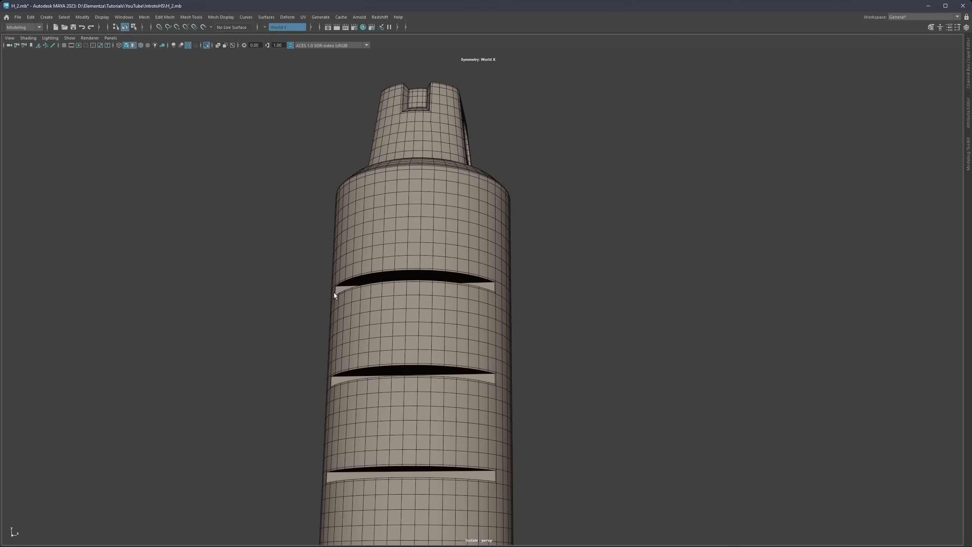
pyautogui.scroll(4, 451, 263)
pyautogui.keyDown('alt'); pyautogui.moveTo(451, 264); pyautogui.dragTo(517, 271, button='middle'); pyautogui.keyUp('alt')
pyautogui.keyDown('alt'); pyautogui.moveTo(517, 271); pyautogui.dragTo(472, 285); pyautogui.keyUp('alt')
pyautogui.scroll(3, 500, 274)
pyautogui.keyDown('alt'); pyautogui.moveTo(500, 274); pyautogui.dragTo(419, 286, button='middle'); pyautogui.keyUp('alt')
pyautogui.scroll(2, 419, 285)
pyautogui.keyDown('alt'); pyautogui.moveTo(420, 285); pyautogui.dragTo(441, 291); pyautogui.keyUp('alt')
pyautogui.scroll(-5, 440, 292)
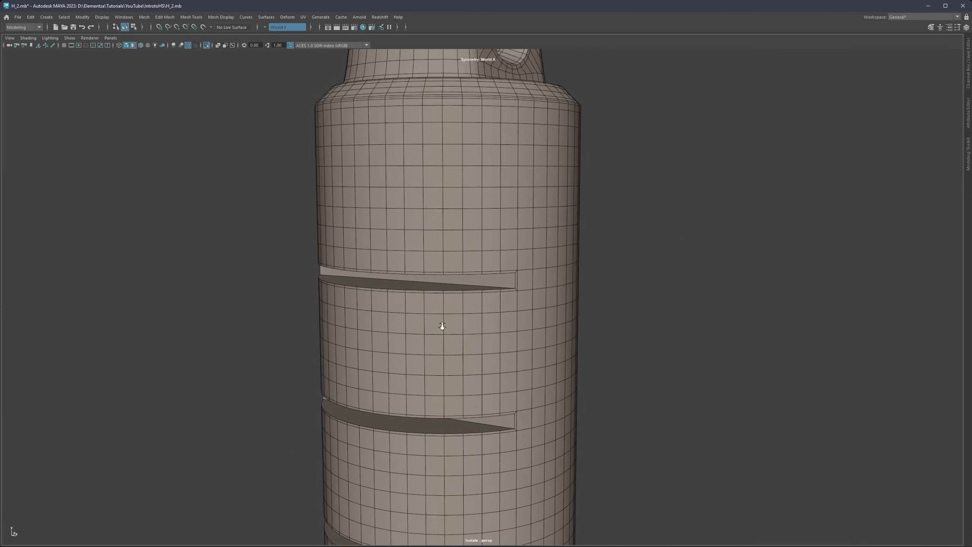
pyautogui.keyDown('alt'); pyautogui.moveTo(442, 326); pyautogui.dragTo(442, 251, button='middle'); pyautogui.keyUp('alt')
pyautogui.scroll(4, 448, 192)
pyautogui.keyDown('alt'); pyautogui.moveTo(448, 193); pyautogui.dragTo(442, 273, button='middle'); pyautogui.keyUp('alt')
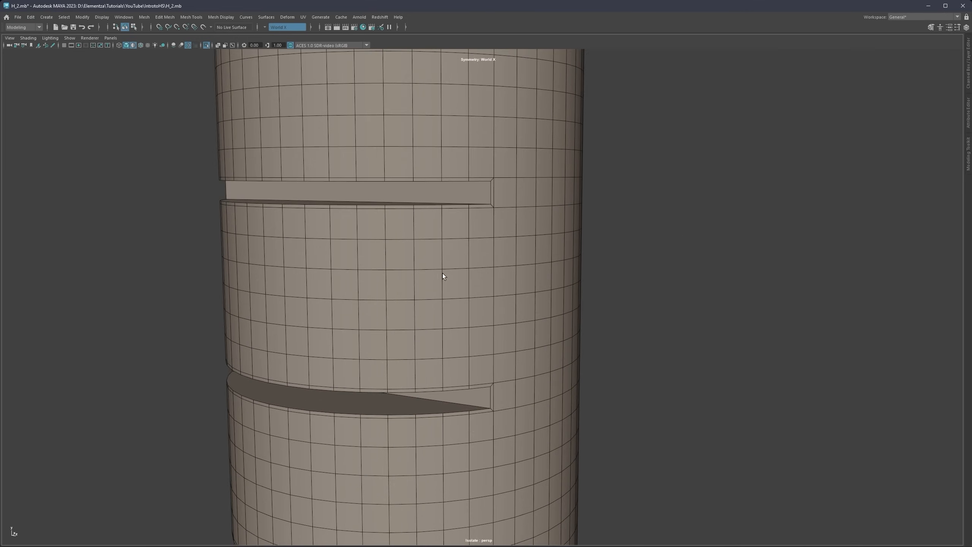
pyautogui.scroll(4, 458, 269)
pyautogui.keyDown('alt'); pyautogui.moveTo(456, 215); pyautogui.dragTo(535, 247, button='middle'); pyautogui.keyUp('alt')
pyautogui.scroll(-4, 488, 265)
pyautogui.scroll(-3, 488, 266)
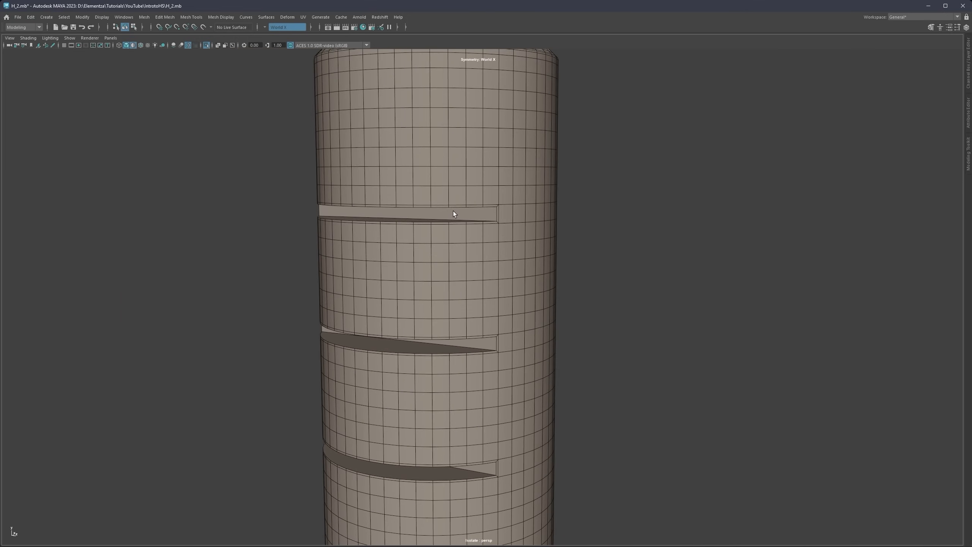
pyautogui.scroll(2, 465, 256)
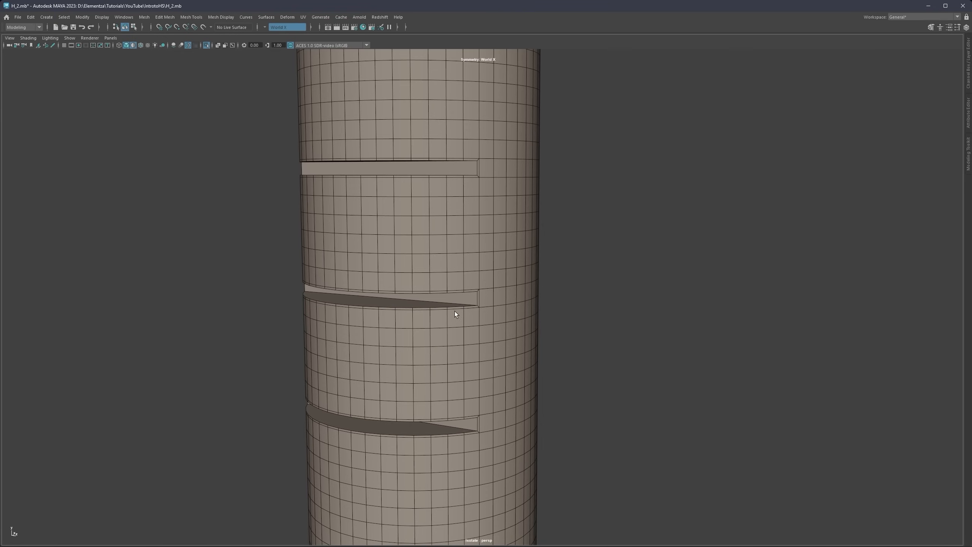
pyautogui.scroll(2, 468, 191)
pyautogui.keyDown('alt'); pyautogui.moveTo(466, 187); pyautogui.dragTo(508, 271, button='middle'); pyautogui.keyUp('alt')
pyautogui.scroll(2, 467, 214)
pyautogui.scroll(3, 468, 234)
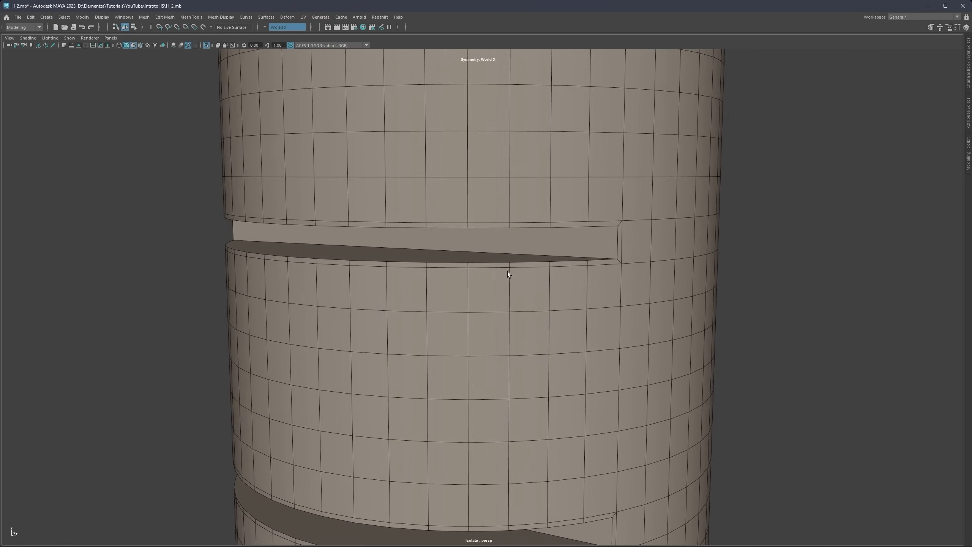
pyautogui.keyDown('alt'); pyautogui.moveTo(471, 249); pyautogui.dragTo(481, 261); pyautogui.keyUp('alt')
pyautogui.moveTo(481, 261); pyautogui.dragTo(504, 270, button='right')
pyautogui.click(508, 263)
pyautogui.keyDown('alt'); pyautogui.moveTo(508, 263); pyautogui.dragTo(506, 244); pyautogui.keyUp('alt')
pyautogui.keyDown('ctrl'); pyautogui.click(530, 258); pyautogui.keyUp('ctrl')
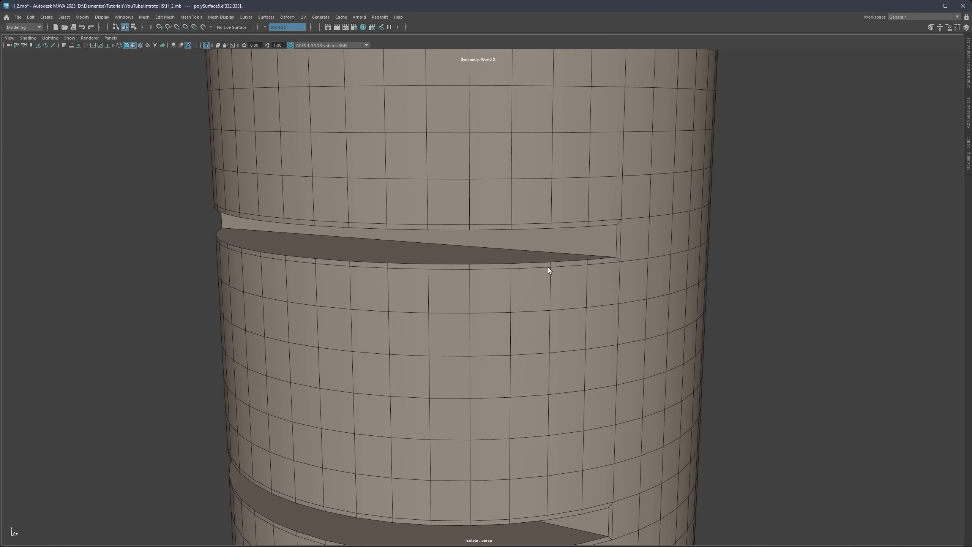
pyautogui.doubleClick(542, 268)
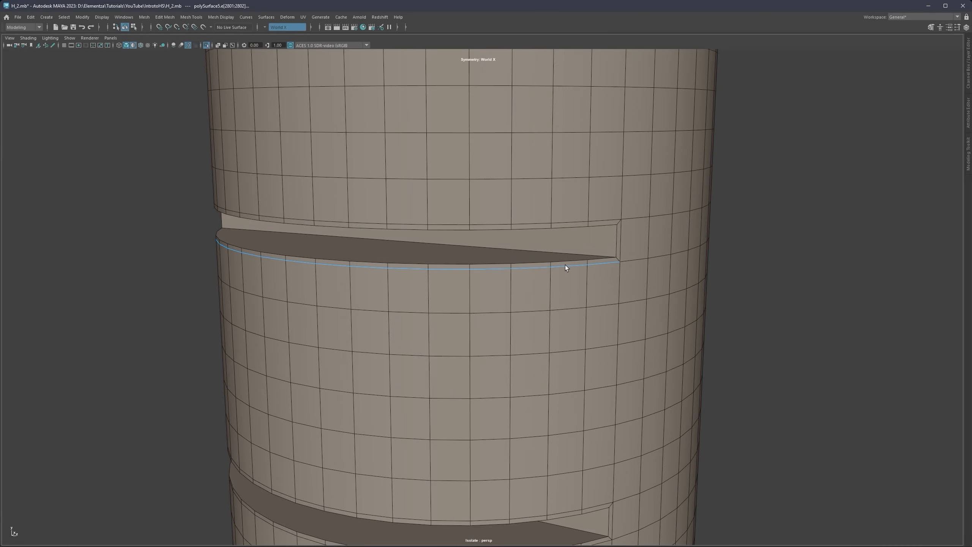
pyautogui.keyDown('shift'); pyautogui.doubleClick(611, 220); pyautogui.keyUp('shift')
# Step: Inset the top slot's inner faces by extruding them together with an offset of 0.154
pyautogui.keyDown('alt'); pyautogui.moveTo(546, 233); pyautogui.dragTo(547, 248); pyautogui.keyUp('alt')
pyautogui.moveTo(546, 248); pyautogui.dragTo(545, 269, button='right')
pyautogui.click(539, 265)
pyautogui.keyDown('shift'); pyautogui.click(579, 251); pyautogui.keyUp('shift')
pyautogui.keyDown('alt'); pyautogui.moveTo(579, 251); pyautogui.dragTo(497, 197); pyautogui.keyUp('alt')
pyautogui.keyDown('shift'); pyautogui.moveTo(511, 179); pyautogui.dragTo(506, 197, button='right'); pyautogui.keyUp('shift')
pyautogui.moveTo(689, 261); pyautogui.dragTo(752, 262)
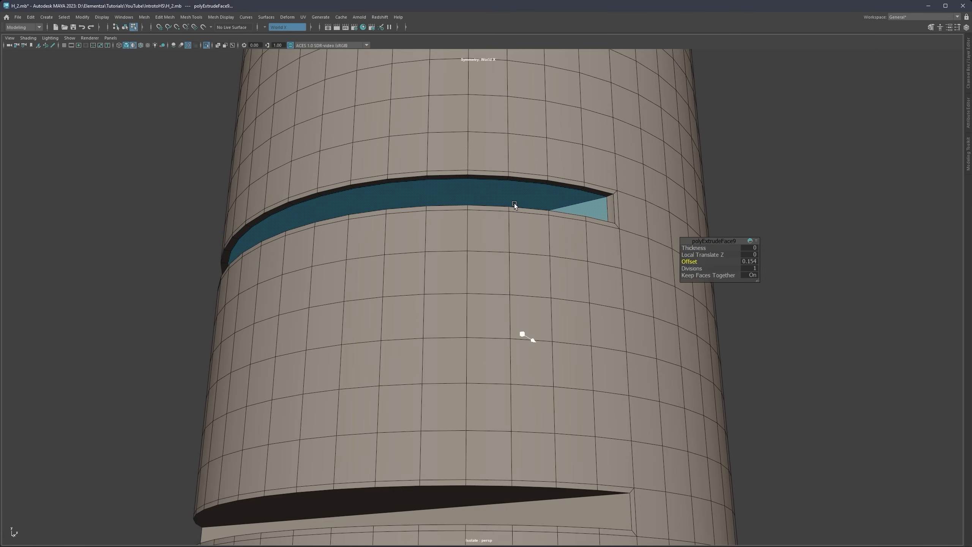
pyautogui.press('q')
# Step: Connect the first pairs of opposing vertices across the top slot's floor, starting beside the back wall
pyautogui.moveTo(502, 201)
pyautogui.keyDown('alt'); pyautogui.mouseDown()
pyautogui.moveTo(481, 204)
pyautogui.moveTo(490, 204)
pyautogui.mouseUp(); pyautogui.keyUp('alt')
pyautogui.moveTo(491, 203); pyautogui.dragTo(474, 204, button='right')
pyautogui.click(576, 200)
pyautogui.keyDown('alt'); pyautogui.moveTo(69, 234); pyautogui.dragTo(119, 234); pyautogui.keyUp('alt')
pyautogui.keyDown('alt'); pyautogui.moveTo(119, 233); pyautogui.dragTo(271, 220, button='middle'); pyautogui.keyUp('alt')
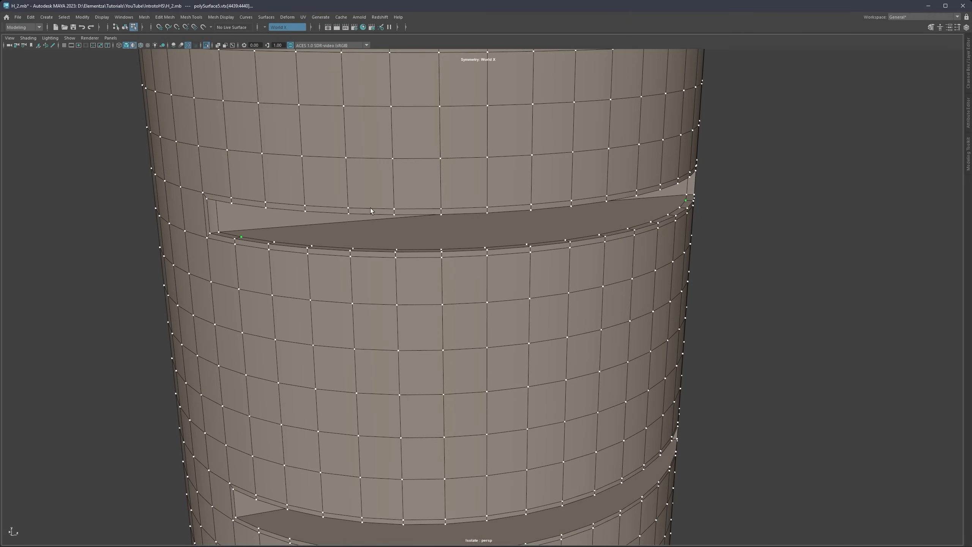
pyautogui.keyDown('shift'); pyautogui.moveTo(370, 210); pyautogui.dragTo(344, 250, button='right'); pyautogui.keyUp('shift')
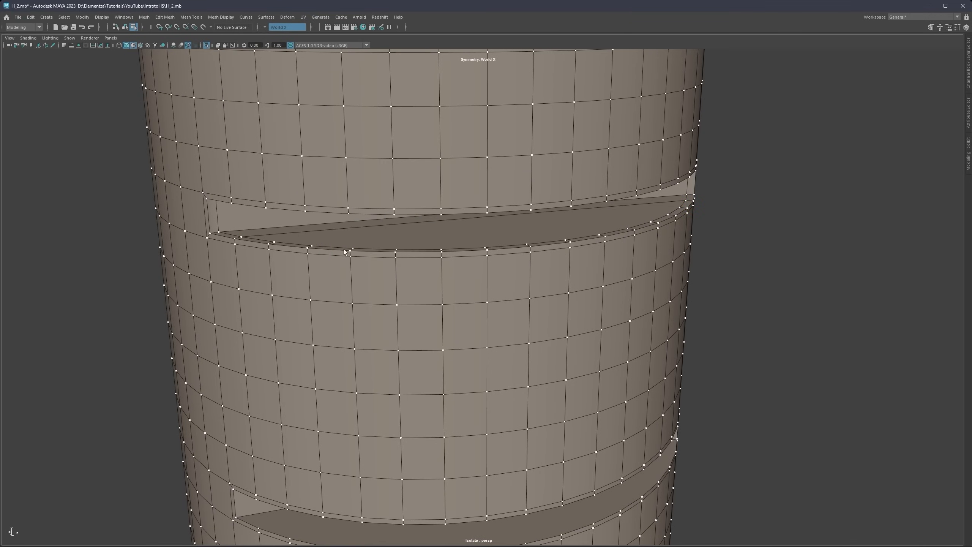
pyautogui.click(273, 241)
pyautogui.keyDown('alt'); pyautogui.moveTo(673, 226); pyautogui.dragTo(629, 239, button='middle'); pyautogui.keyUp('alt')
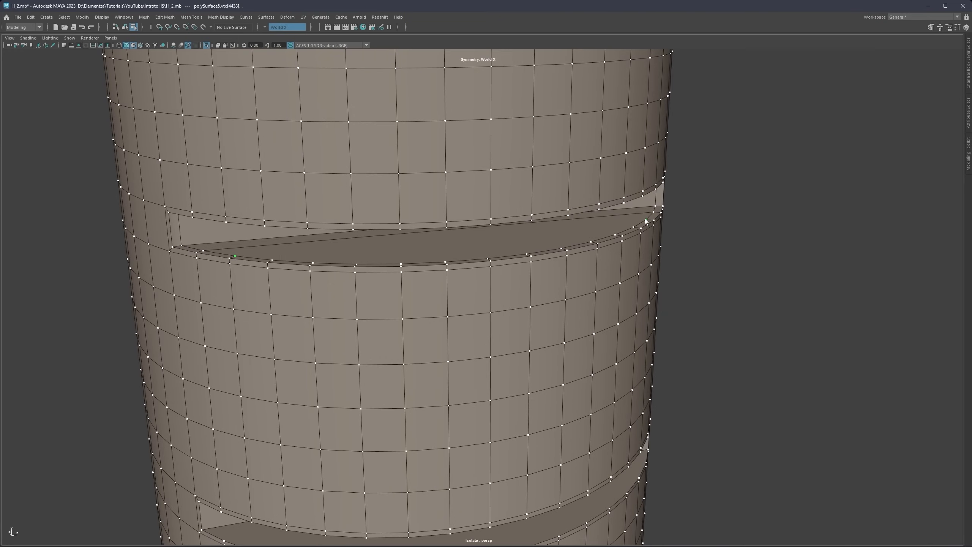
pyautogui.keyDown('shift'); pyautogui.click(646, 219); pyautogui.keyUp('shift')
pyautogui.press('g')
# Step: Connect the remaining opposing vertex pairs across the top slot's floor, working towards its outer rim
pyautogui.click(634, 227)
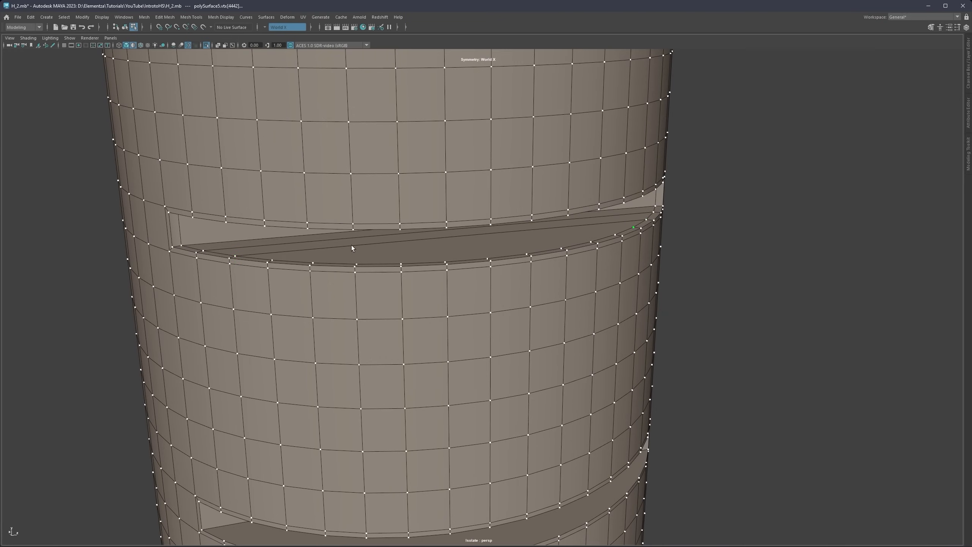
pyautogui.keyDown('shift'); pyautogui.click(272, 260); pyautogui.keyUp('shift')
pyautogui.press('g')
pyautogui.keyDown('alt'); pyautogui.moveTo(370, 260); pyautogui.dragTo(367, 272); pyautogui.keyUp('alt')
pyautogui.click(355, 267)
pyautogui.keyDown('shift'); pyautogui.click(596, 237); pyautogui.keyUp('shift')
pyautogui.press('g')
pyautogui.click(400, 269)
pyautogui.keyDown('shift'); pyautogui.click(565, 247); pyautogui.keyUp('shift')
pyautogui.press('g')
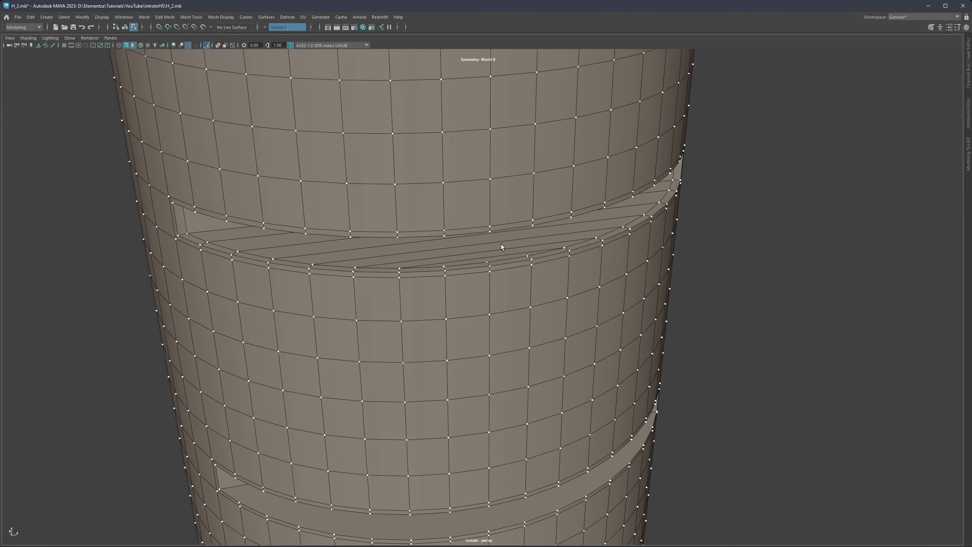
pyautogui.keyDown('alt'); pyautogui.moveTo(502, 244); pyautogui.dragTo(465, 254); pyautogui.keyUp('alt')
pyautogui.hotkey('ctrl', 'z')
pyautogui.click(762, 267)
# Step: Connect the opposing vertices across the top slot's ceiling face
pyautogui.keyDown('alt'); pyautogui.moveTo(487, 269); pyautogui.dragTo(486, 269, button='middle'); pyautogui.keyUp('alt')
pyautogui.keyDown('alt'); pyautogui.moveTo(487, 269); pyautogui.dragTo(375, 238); pyautogui.keyUp('alt')
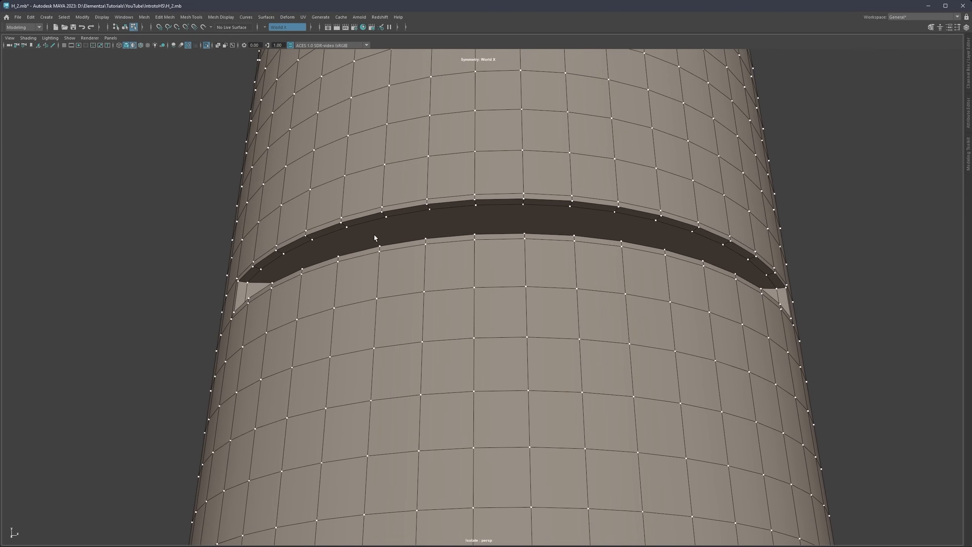
pyautogui.click(263, 271)
pyautogui.click(429, 210)
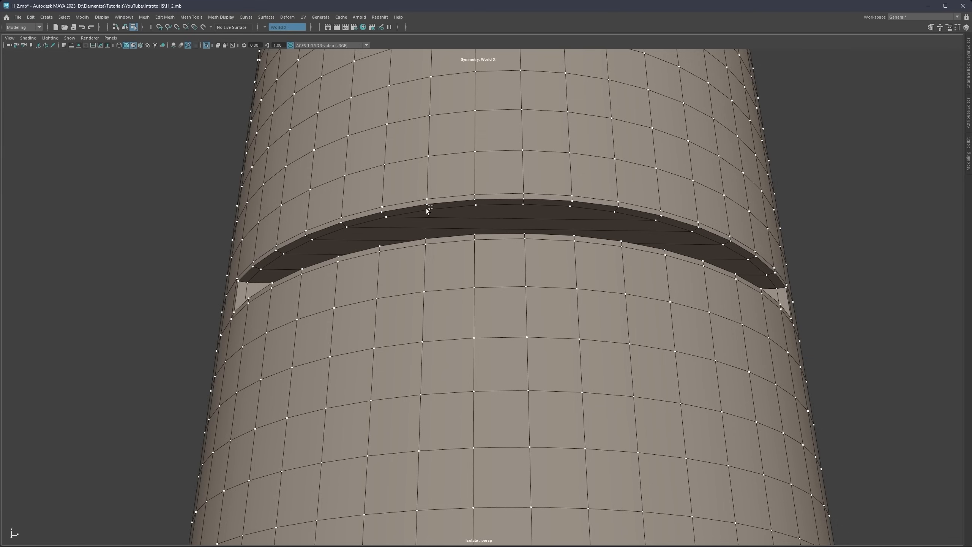
# Step: Insert a central edge line through the top slot's ceiling and floor with the Multi-Cut tool
pyautogui.click(521, 203)
pyautogui.moveTo(528, 209); pyautogui.dragTo(523, 204)
pyautogui.click(546, 190)
pyautogui.press('F8')
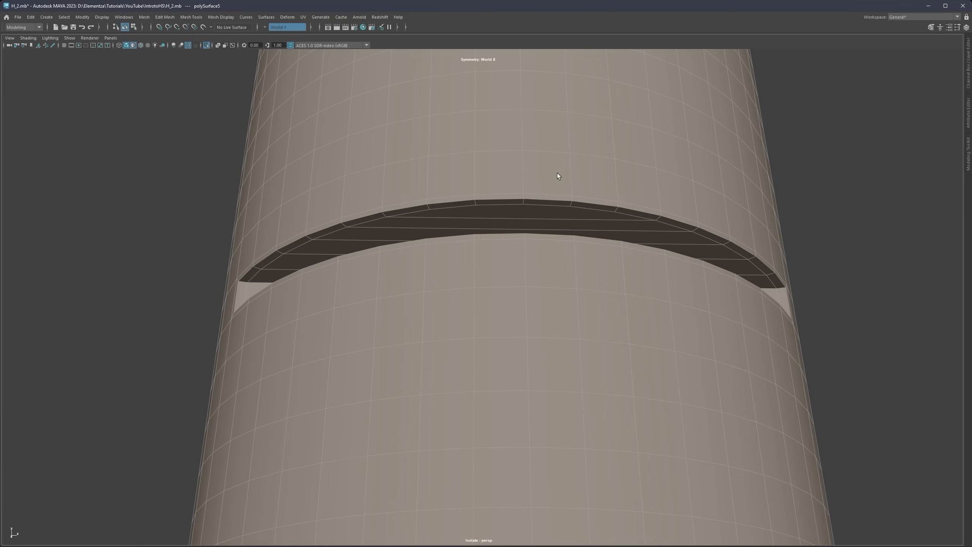
pyautogui.keyDown('shift'); pyautogui.moveTo(550, 179); pyautogui.dragTo(516, 181, button='right'); pyautogui.keyUp('shift')
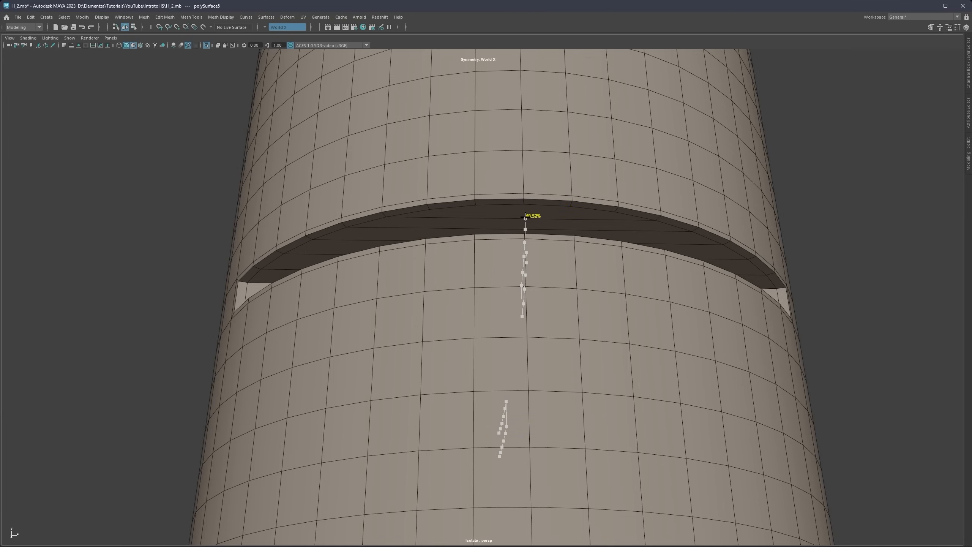
pyautogui.moveTo(521, 217); pyautogui.dragTo(503, 213, button='right')
pyautogui.click(529, 218)
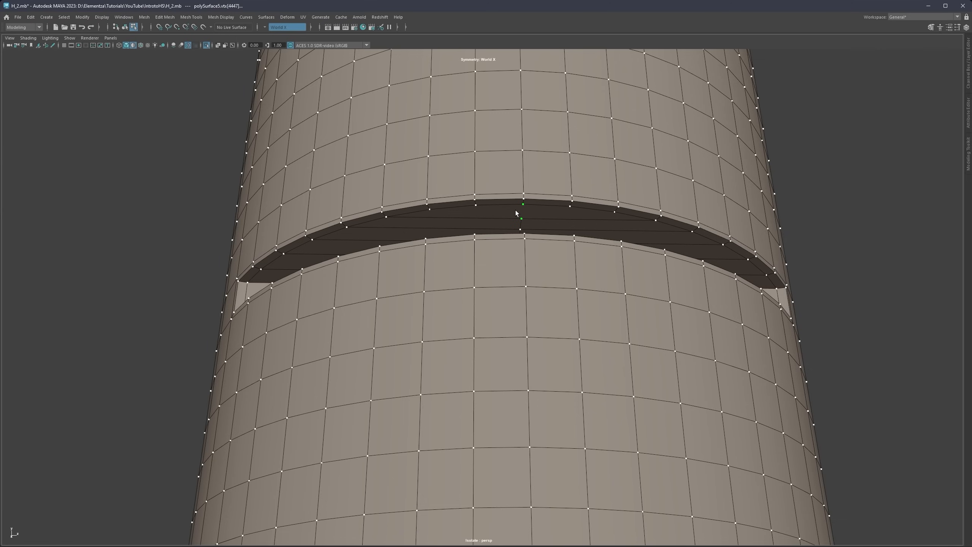
pyautogui.click(489, 218)
pyautogui.keyDown('alt'); pyautogui.moveTo(525, 211); pyautogui.dragTo(509, 235); pyautogui.keyUp('alt')
pyautogui.click(507, 236)
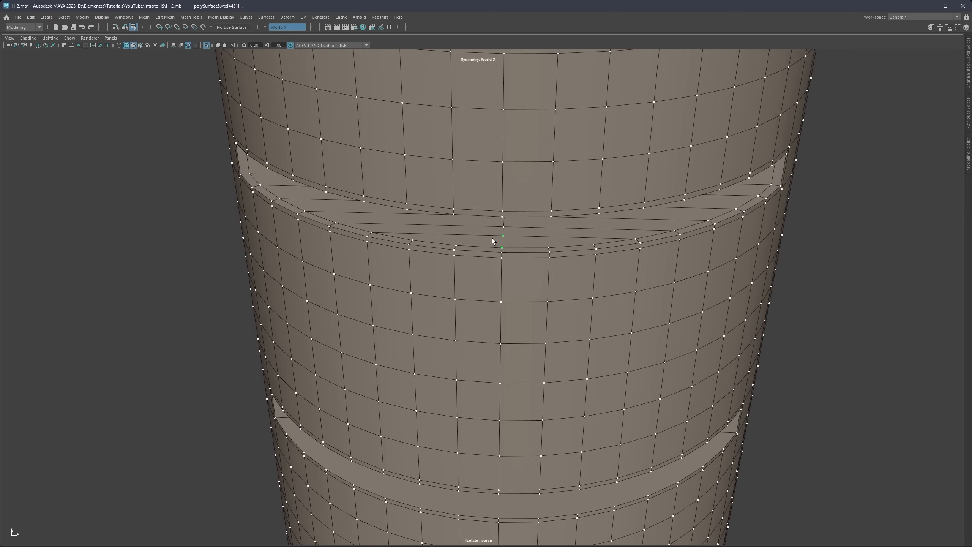
# Step: Insert edge loops midway between the centre line and each side of the top slot's floor
pyautogui.click(516, 239)
pyautogui.scroll(3, 520, 234)
pyautogui.keyDown('shift'); pyautogui.moveTo(521, 235); pyautogui.dragTo(539, 227, button='right'); pyautogui.keyUp('shift')
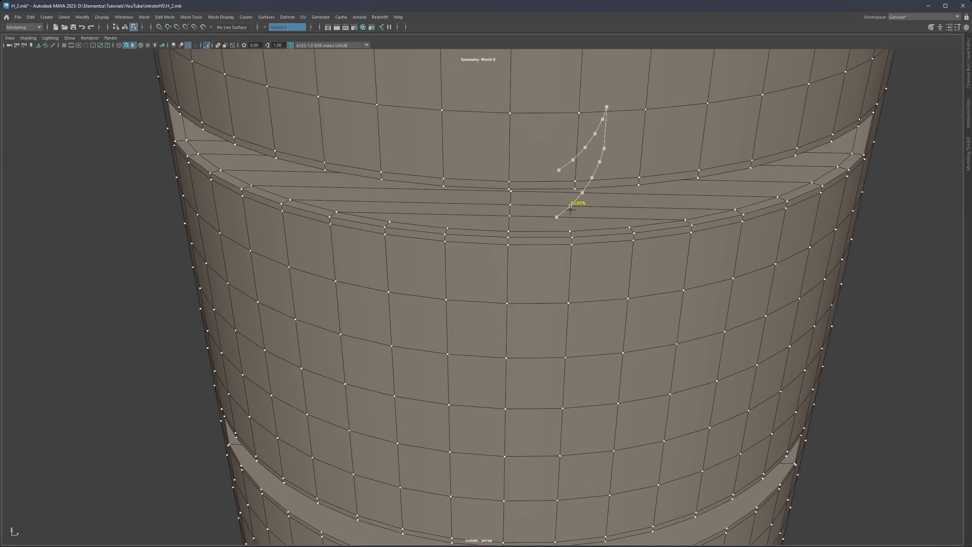
pyautogui.keyDown('ctrl'); pyautogui.middleClick(573, 208); pyautogui.keyUp('ctrl')
pyautogui.keyDown('ctrl'); pyautogui.middleClick(453, 213); pyautogui.keyUp('ctrl')
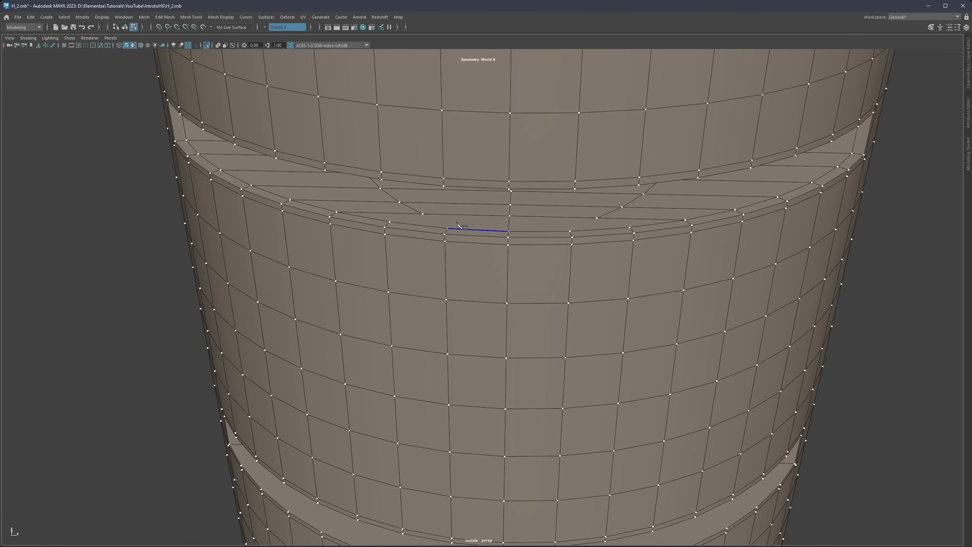
# Step: Cut from the open ends of the two side loops to the outer rim vertices of the top slot's floor
pyautogui.moveTo(587, 221); pyautogui.dragTo(587, 221)
pyautogui.press('g')
pyautogui.click(412, 216)
pyautogui.press('g')
pyautogui.keyDown('alt'); pyautogui.moveTo(569, 189); pyautogui.dragTo(563, 223, button='middle'); pyautogui.keyUp('alt')
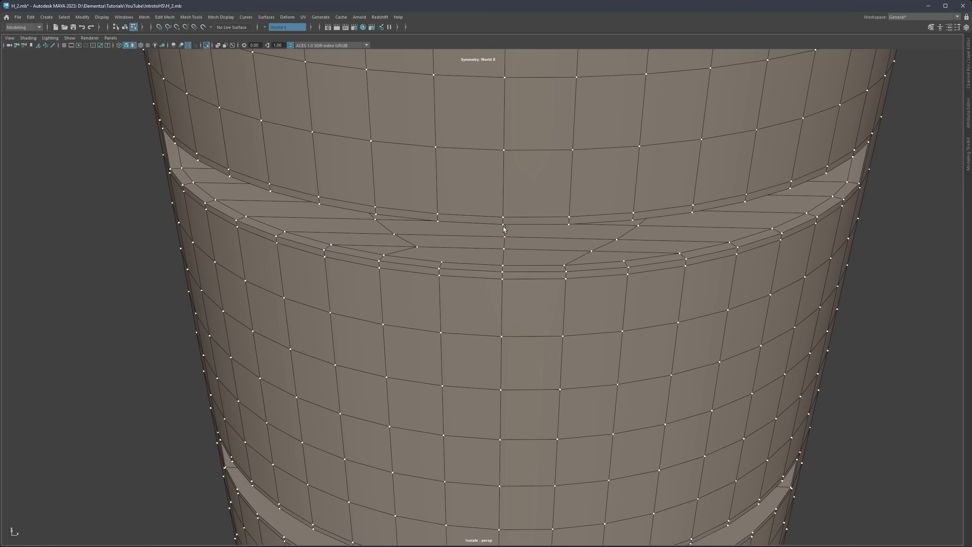
pyautogui.hotkey('ctrl', 'z')
pyautogui.press('g')
pyautogui.keyDown('alt'); pyautogui.moveTo(545, 219); pyautogui.dragTo(545, 239, button='middle'); pyautogui.keyUp('alt')
# Step: Cut from the open ends of the two side loops to the rim vertices of the top slot's ceiling
pyautogui.keyDown('alt'); pyautogui.moveTo(545, 240); pyautogui.dragTo(548, 197); pyautogui.keyUp('alt')
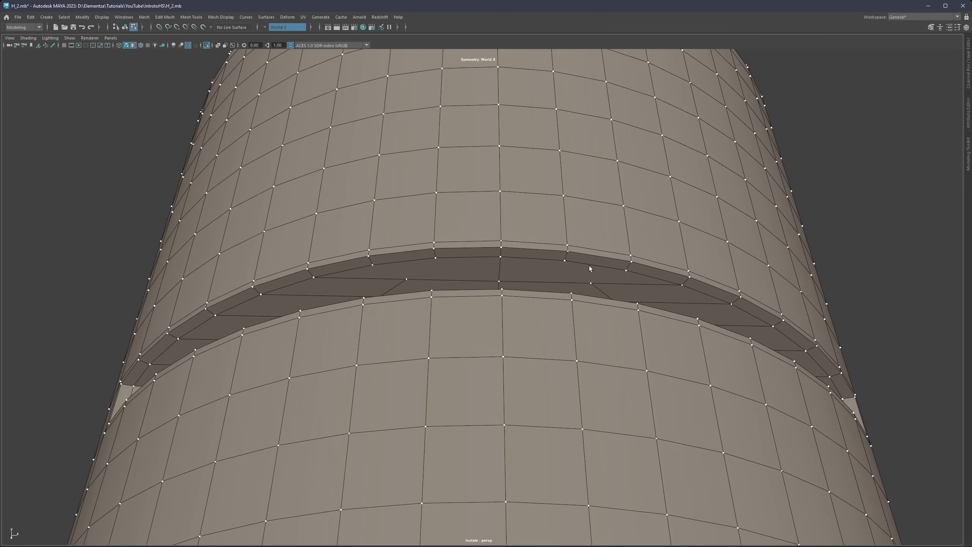
pyautogui.click(589, 281)
pyautogui.press('g')
pyautogui.click(435, 258)
pyautogui.press('g')
# Step: Return to object mode, show the whole scene and compare the slots on both handle versions
pyautogui.keyDown('alt'); pyautogui.moveTo(515, 227); pyautogui.dragTo(471, 227, button='right'); pyautogui.keyUp('alt')
pyautogui.keyDown('alt'); pyautogui.moveTo(471, 228); pyautogui.dragTo(362, 248); pyautogui.keyUp('alt')
pyautogui.scroll(-3, 506, 257)
pyautogui.press('F8')
pyautogui.click(571, 220)
pyautogui.scroll(-4, 488, 254)
pyautogui.scroll(-3, 509, 284)
pyautogui.hotkey('ctrl', '1')
pyautogui.keyDown('alt'); pyautogui.moveTo(517, 286); pyautogui.dragTo(490, 263); pyautogui.keyUp('alt')
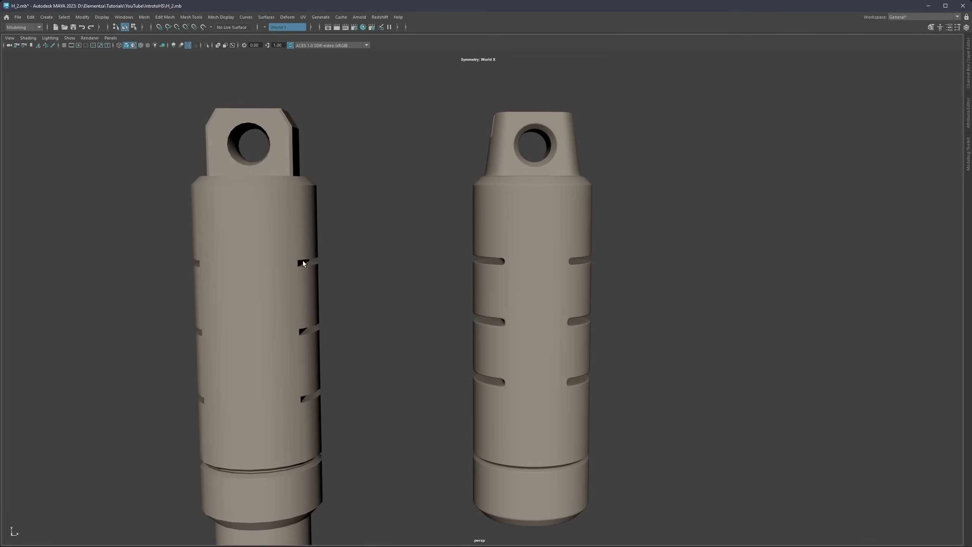
pyautogui.keyDown('alt'); pyautogui.moveTo(303, 264); pyautogui.dragTo(387, 278); pyautogui.keyUp('alt')
pyautogui.keyDown('alt'); pyautogui.moveTo(535, 268); pyautogui.dragTo(501, 289); pyautogui.keyUp('alt')
pyautogui.keyDown('alt'); pyautogui.moveTo(501, 287); pyautogui.dragTo(480, 257, button='middle'); pyautogui.keyUp('alt')
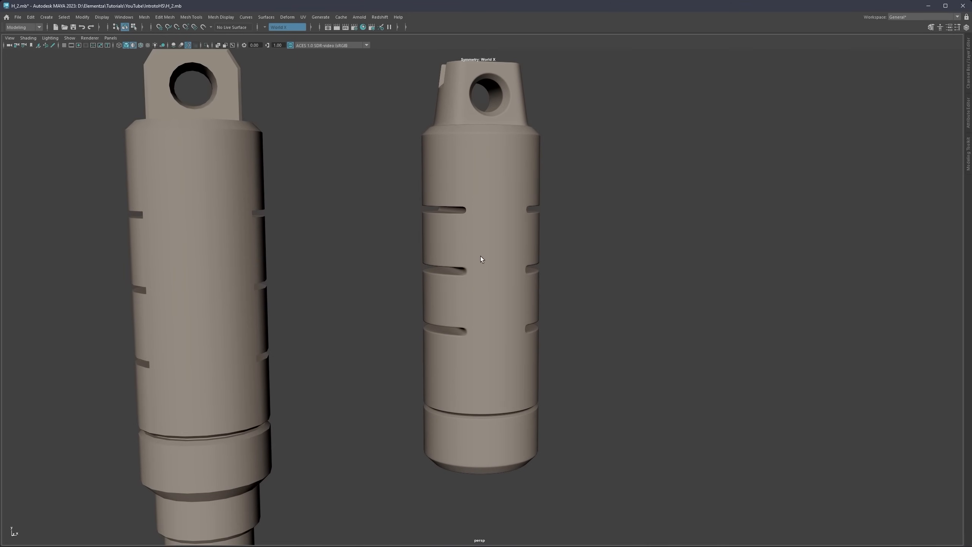
# Step: Isolate the slotted handle body with smooth preview off and frame its three side slots
pyautogui.click(480, 256)
pyautogui.keyDown('alt'); pyautogui.moveTo(480, 256); pyautogui.dragTo(487, 299, button='right'); pyautogui.keyUp('alt')
pyautogui.hotkey('ctrl', '1')
pyautogui.keyDown('alt'); pyautogui.moveTo(444, 246); pyautogui.dragTo(459, 240); pyautogui.keyUp('alt')
pyautogui.press('1')
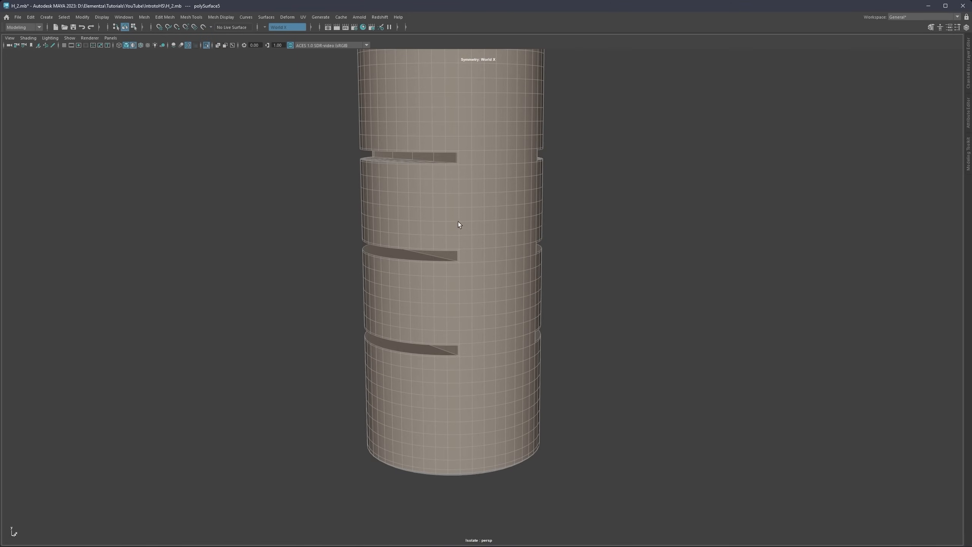
pyautogui.keyDown('alt'); pyautogui.moveTo(432, 220); pyautogui.dragTo(450, 244, button='middle'); pyautogui.keyUp('alt')
pyautogui.keyDown('alt'); pyautogui.moveTo(450, 243); pyautogui.dragTo(435, 245); pyautogui.keyUp('alt')
pyautogui.keyDown('alt'); pyautogui.moveTo(456, 274); pyautogui.dragTo(478, 264, button='right'); pyautogui.keyUp('alt')
pyautogui.keyDown('alt'); pyautogui.moveTo(479, 264); pyautogui.dragTo(462, 255); pyautogui.keyUp('alt')
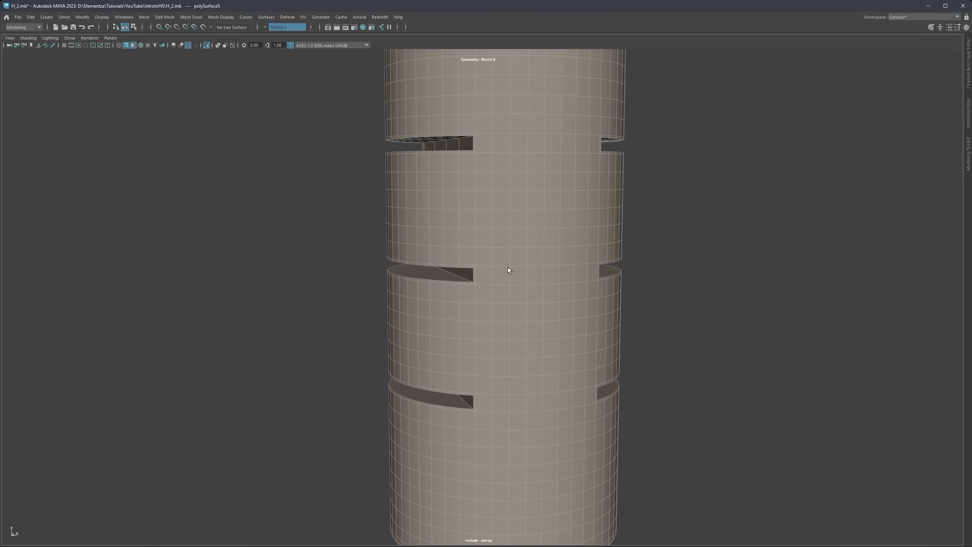
pyautogui.keyDown('alt'); pyautogui.moveTo(507, 267); pyautogui.dragTo(477, 253, button='middle'); pyautogui.keyUp('alt')
pyautogui.keyDown('alt'); pyautogui.moveTo(478, 254); pyautogui.dragTo(466, 241); pyautogui.keyUp('alt')
# Step: Detach the body along the full edge loops just above and just below the middle slot
pyautogui.moveTo(467, 241); pyautogui.dragTo(472, 232, button='right')
pyautogui.doubleClick(473, 233)
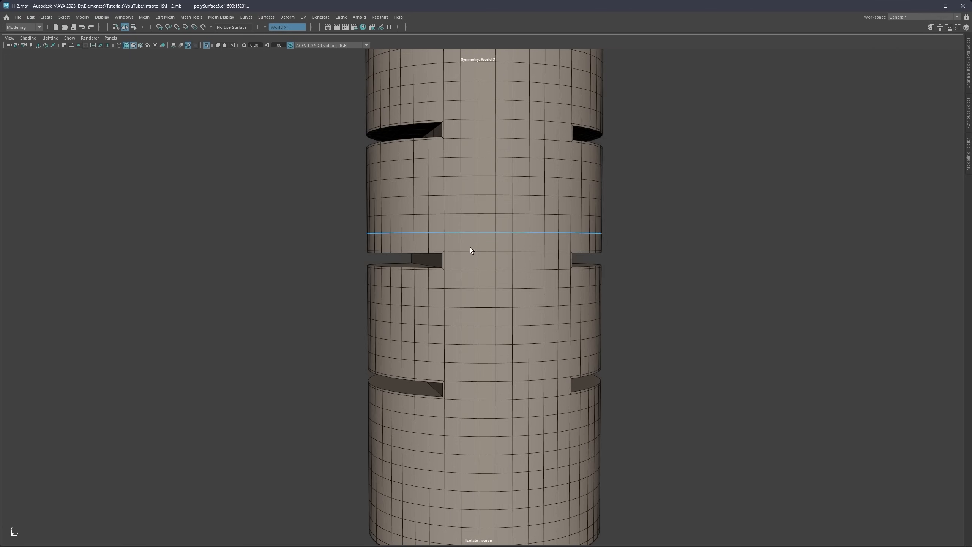
pyautogui.keyDown('shift'); pyautogui.doubleClick(468, 287); pyautogui.keyUp('shift')
pyautogui.scroll(-2, 483, 274)
pyautogui.keyDown('alt'); pyautogui.moveTo(483, 280); pyautogui.dragTo(476, 236, button='middle'); pyautogui.keyUp('alt')
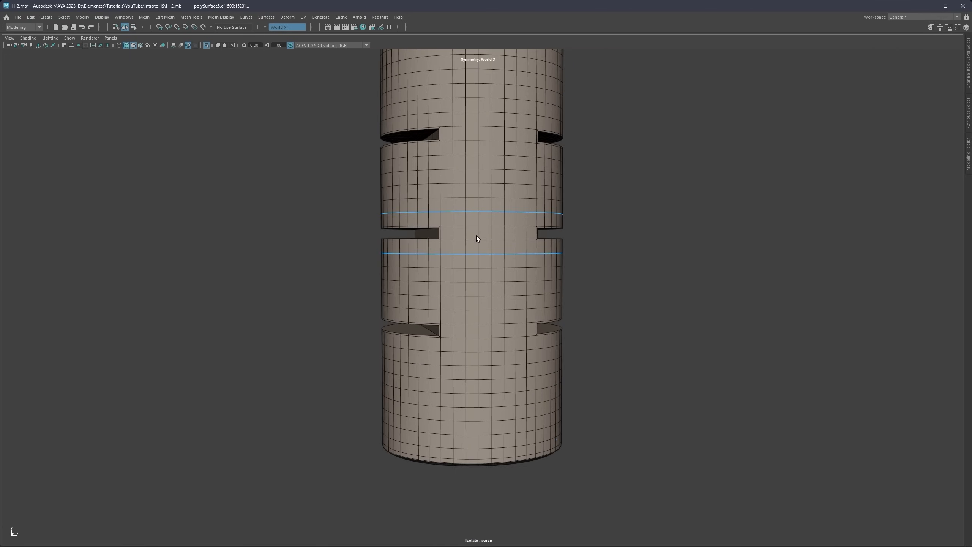
pyautogui.rightClick(482, 224)
pyautogui.doubleClick(470, 213)
pyautogui.keyDown('shift'); pyautogui.doubleClick(469, 254); pyautogui.keyUp('shift')
pyautogui.keyDown('shift'); pyautogui.rightClick(473, 224); pyautogui.keyUp('shift')
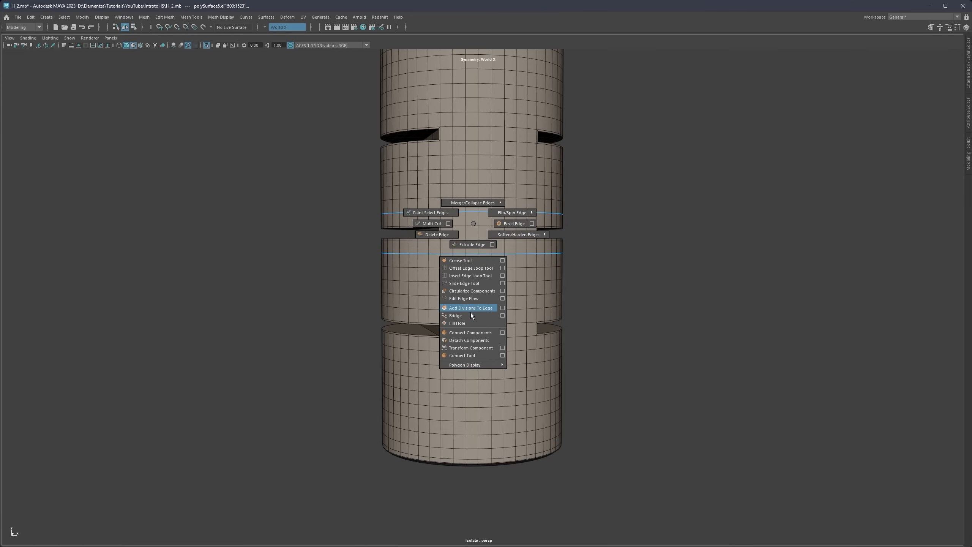
pyautogui.click(471, 338)
# Step: Delete the detached band of faces containing the middle slot
pyautogui.rightClick(483, 226)
pyautogui.moveTo(505, 217); pyautogui.dragTo(480, 243, button='right')
pyautogui.click(483, 234)
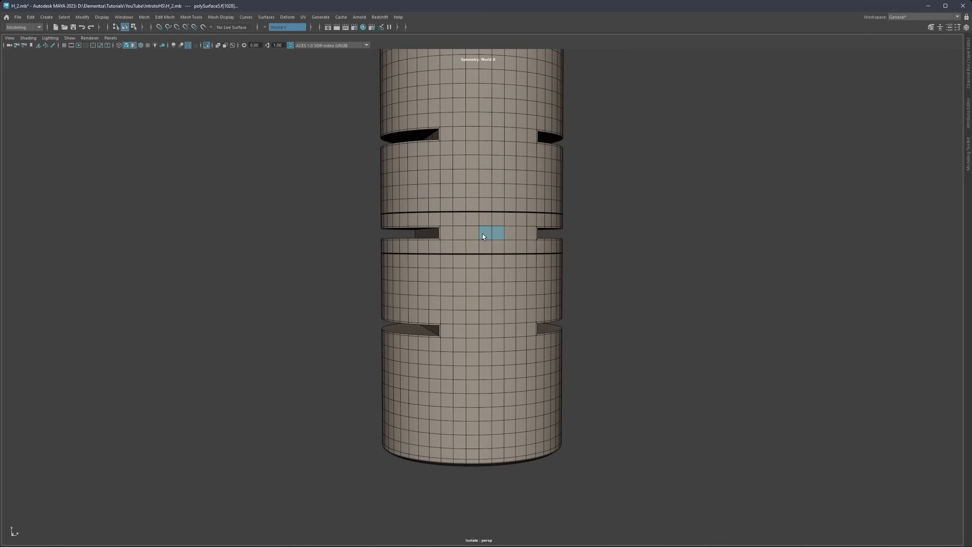
pyautogui.doubleClick(482, 229)
pyautogui.press('Delete')
# Step: Detach the body along the full edge loops just above and below the bottom slot
pyautogui.keyDown('alt'); pyautogui.moveTo(498, 248); pyautogui.dragTo(479, 191, button='middle'); pyautogui.keyUp('alt')
pyautogui.moveTo(464, 230); pyautogui.dragTo(464, 209, button='right')
pyautogui.doubleClick(451, 248)
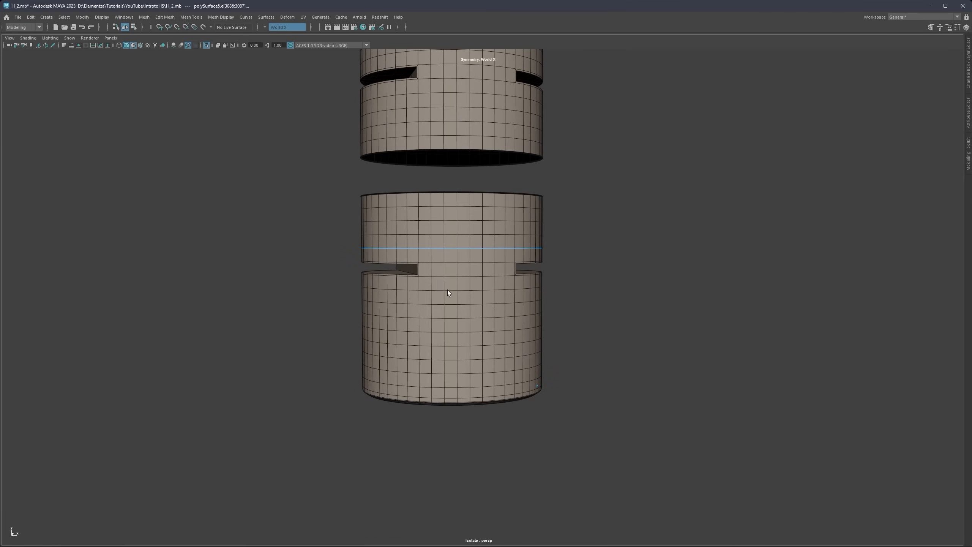
pyautogui.keyDown('shift'); pyautogui.doubleClick(449, 289); pyautogui.keyUp('shift')
pyautogui.keyDown('shift'); pyautogui.rightClick(467, 242); pyautogui.keyUp('shift')
pyautogui.keyDown('shift'); pyautogui.moveTo(466, 241); pyautogui.dragTo(458, 358, button='right'); pyautogui.keyUp('shift')
# Step: Delete the detached band of faces containing the bottom slot
pyautogui.moveTo(462, 272); pyautogui.dragTo(457, 286, button='right')
pyautogui.doubleClick(459, 275)
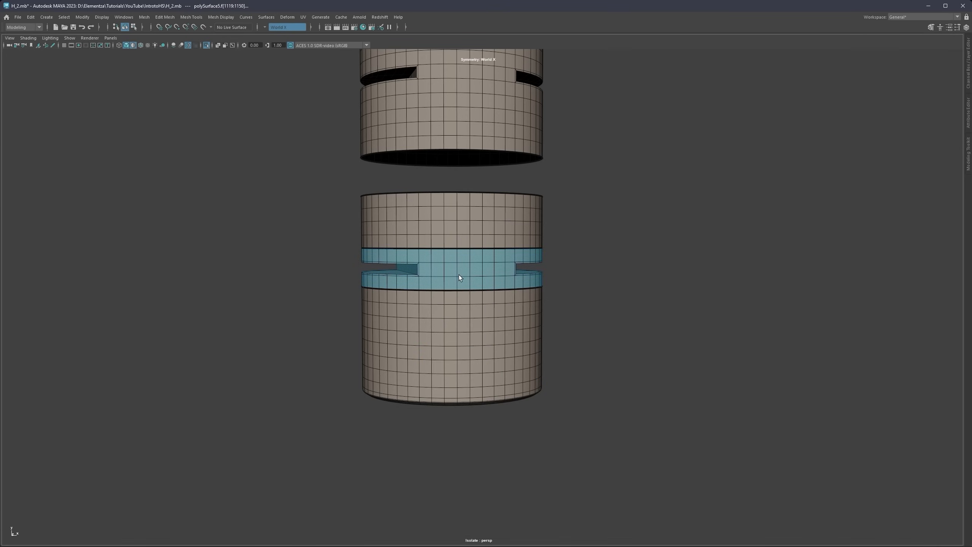
pyautogui.press('Delete')
# Step: Detach the body along the full edge loops just above and below the finished top slot
pyautogui.keyDown('alt'); pyautogui.moveTo(435, 123); pyautogui.dragTo(428, 200); pyautogui.keyUp('alt')
pyautogui.doubleClick(428, 196)
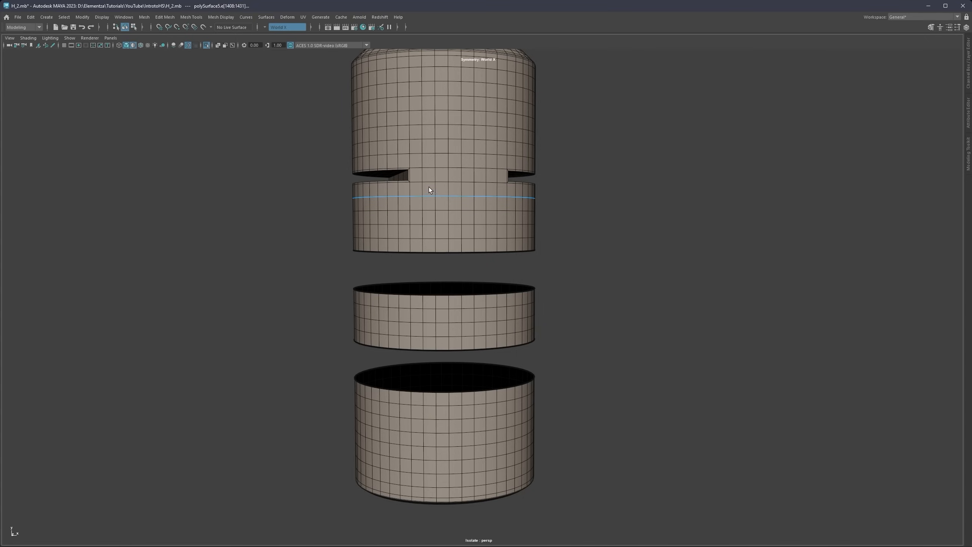
pyautogui.keyDown('shift'); pyautogui.doubleClick(429, 155); pyautogui.keyUp('shift')
pyautogui.keyDown('shift'); pyautogui.rightClick(454, 144); pyautogui.keyUp('shift')
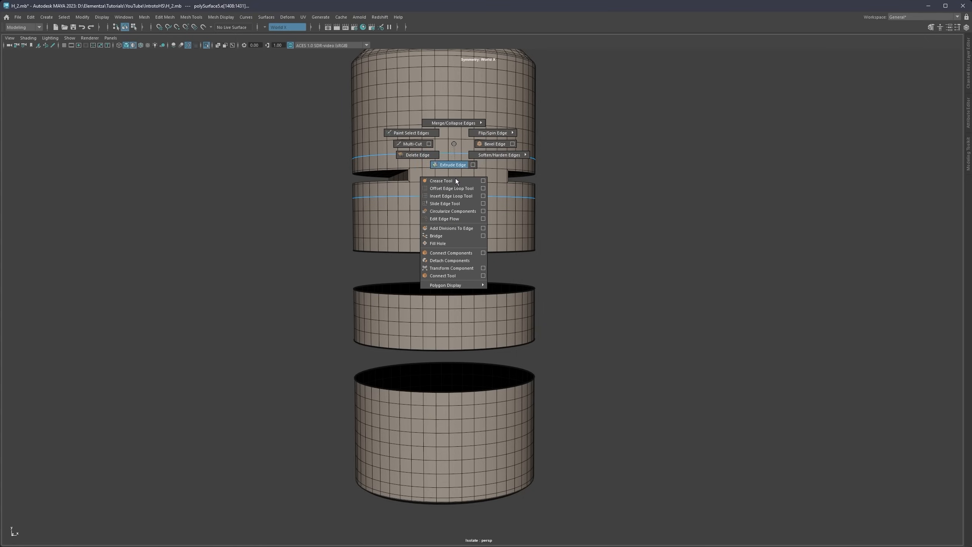
pyautogui.click(449, 261)
# Step: Extract the detached top slot band as a separate object and select it in object mode
pyautogui.rightClick(553, 188)
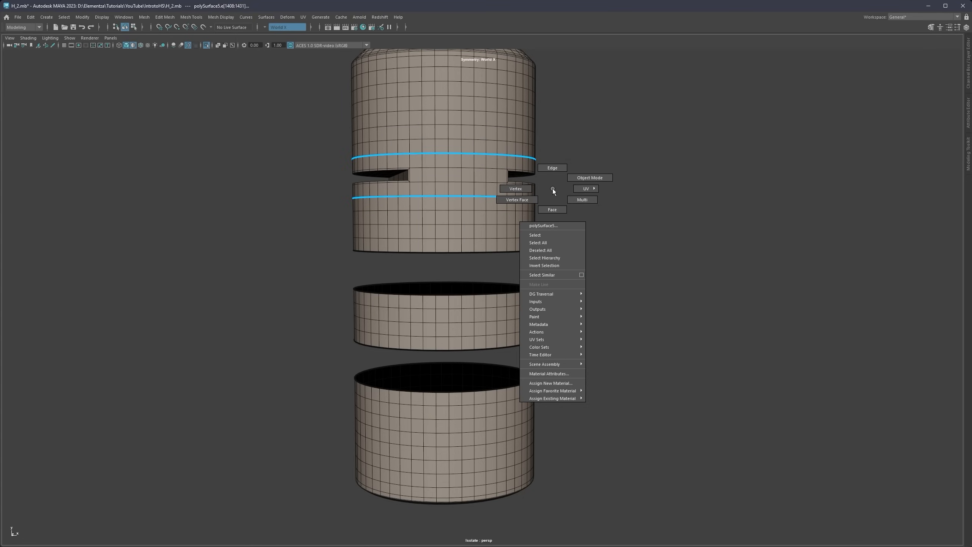
pyautogui.click(552, 210)
pyautogui.doubleClick(475, 177)
pyautogui.scroll(-1, 511, 177)
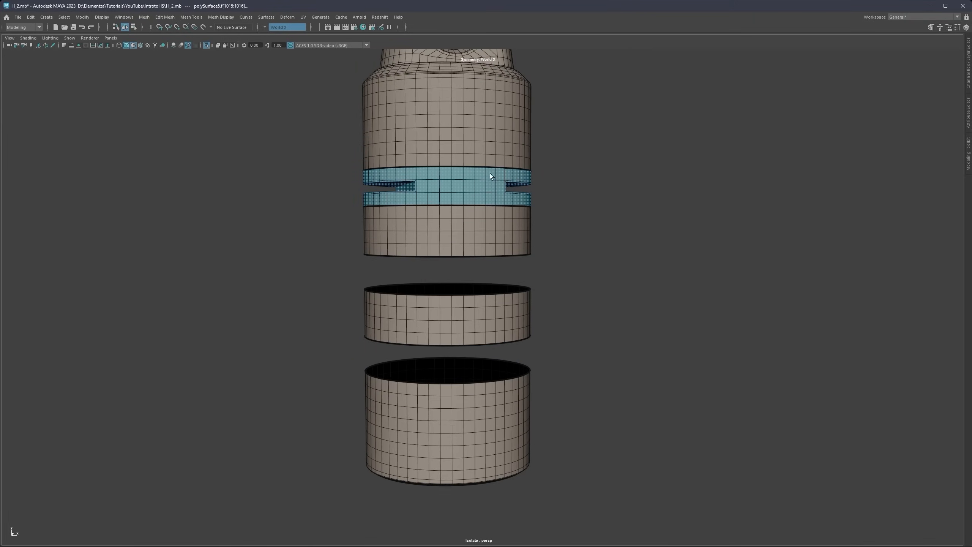
pyautogui.keyDown('shift'); pyautogui.moveTo(486, 169); pyautogui.dragTo(483, 203, button='right'); pyautogui.keyUp('shift')
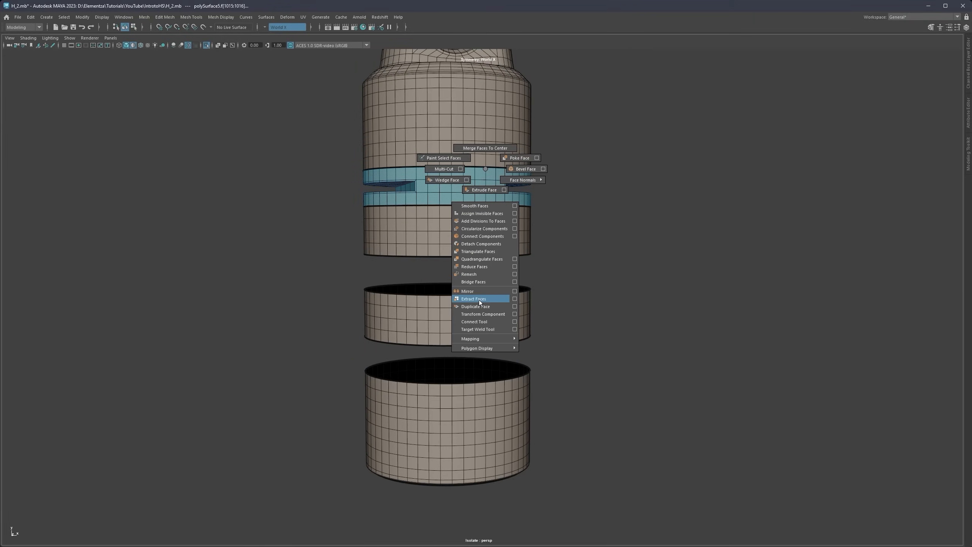
pyautogui.keyDown('shift'); pyautogui.moveTo(479, 300); pyautogui.dragTo(479, 300, button='right'); pyautogui.keyUp('shift')
pyautogui.moveTo(570, 219); pyautogui.dragTo(620, 206, button='right')
pyautogui.click(468, 145)
pyautogui.click(472, 181)
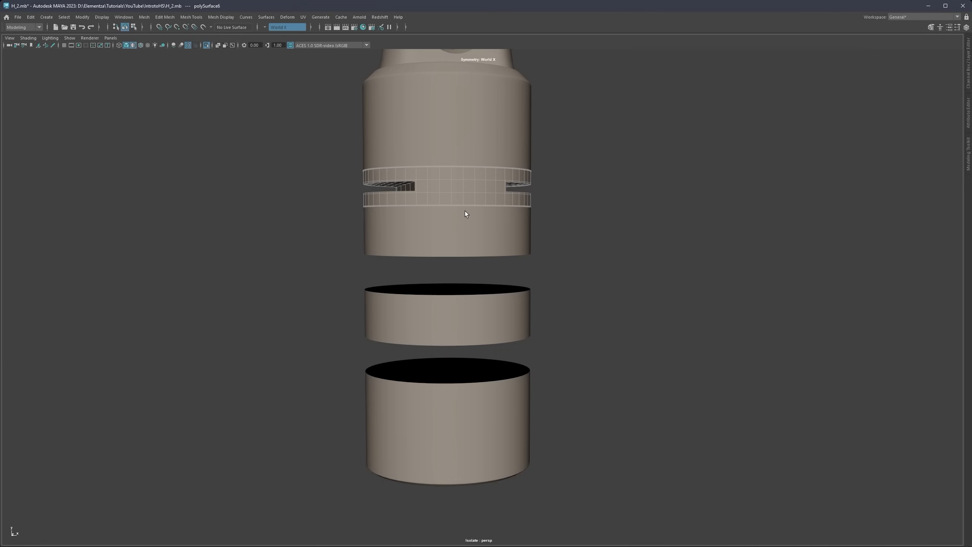
# Step: Duplicate the top slot band straight down into the gap left by the middle slot
pyautogui.keyDown('alt'); pyautogui.moveTo(465, 211); pyautogui.dragTo(461, 231, button='middle'); pyautogui.keyUp('alt')
pyautogui.keyDown('alt'); pyautogui.moveTo(461, 232); pyautogui.dragTo(448, 226); pyautogui.keyUp('alt')
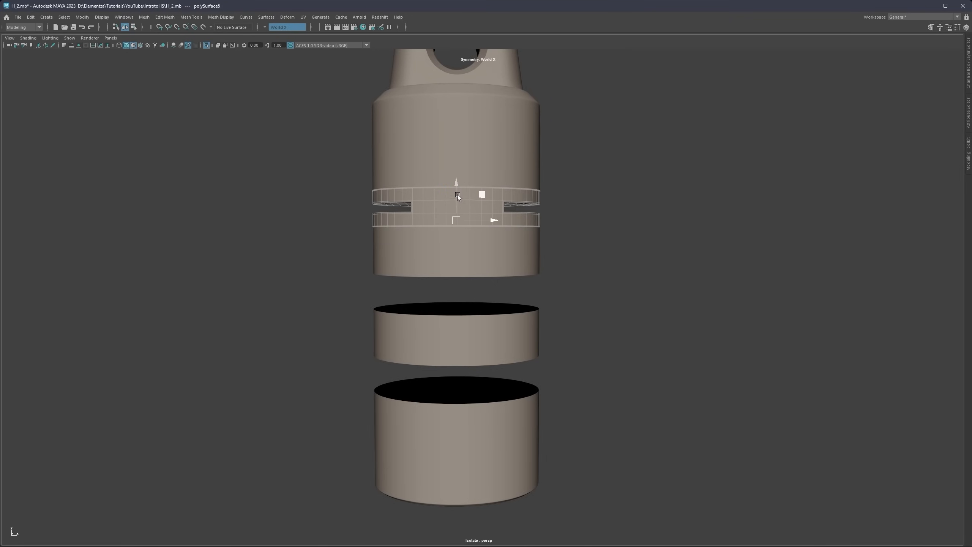
pyautogui.keyDown('shift'); pyautogui.moveTo(456, 184); pyautogui.dragTo(459, 267); pyautogui.keyUp('shift')
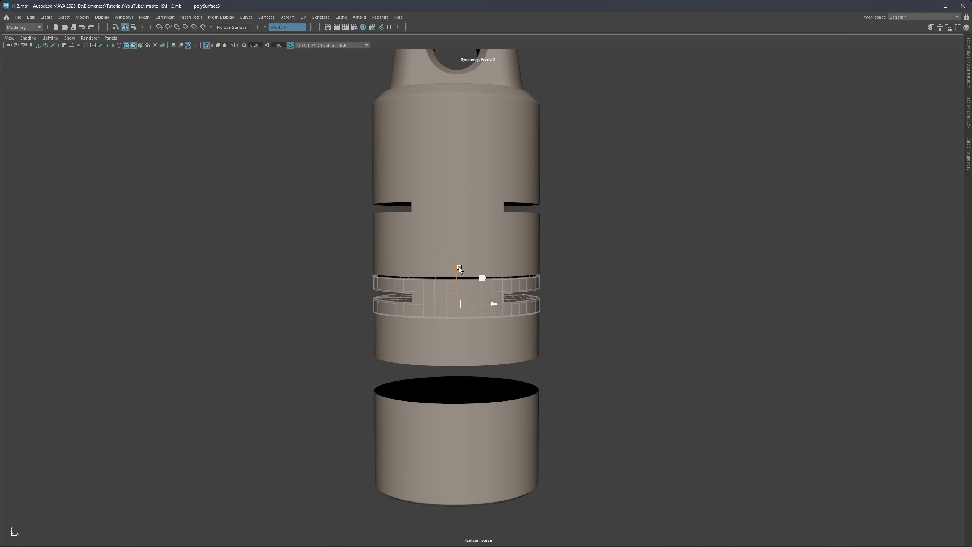
# Step: Turn on wireframe on shaded display and examine the gap between the duplicated band and the section above
pyautogui.scroll(6, 459, 268)
pyautogui.keyDown('alt'); pyautogui.moveTo(421, 263); pyautogui.dragTo(443, 239, button='middle'); pyautogui.keyUp('alt')
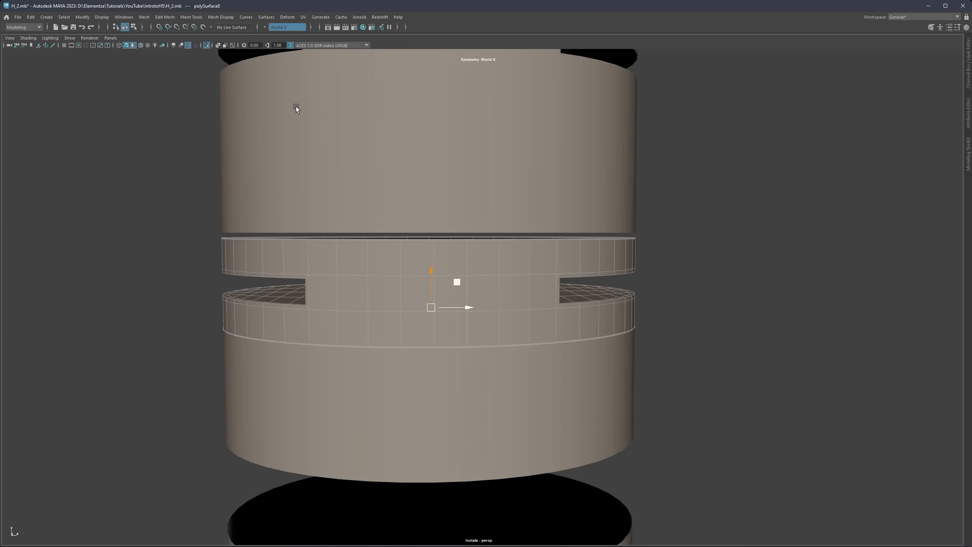
pyautogui.click(140, 45)
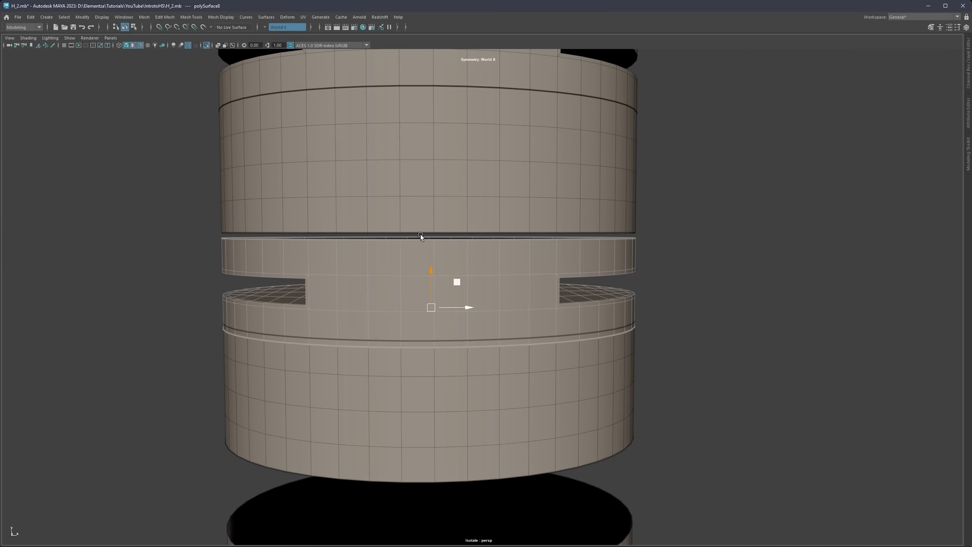
pyautogui.moveTo(421, 234)
pyautogui.keyDown('alt'); pyautogui.mouseDown()
pyautogui.moveTo(430, 241)
pyautogui.moveTo(398, 234)
pyautogui.moveTo(412, 234)
pyautogui.moveTo(411, 219)
pyautogui.mouseUp(); pyautogui.keyUp('alt')
pyautogui.scroll(3, 430, 241)
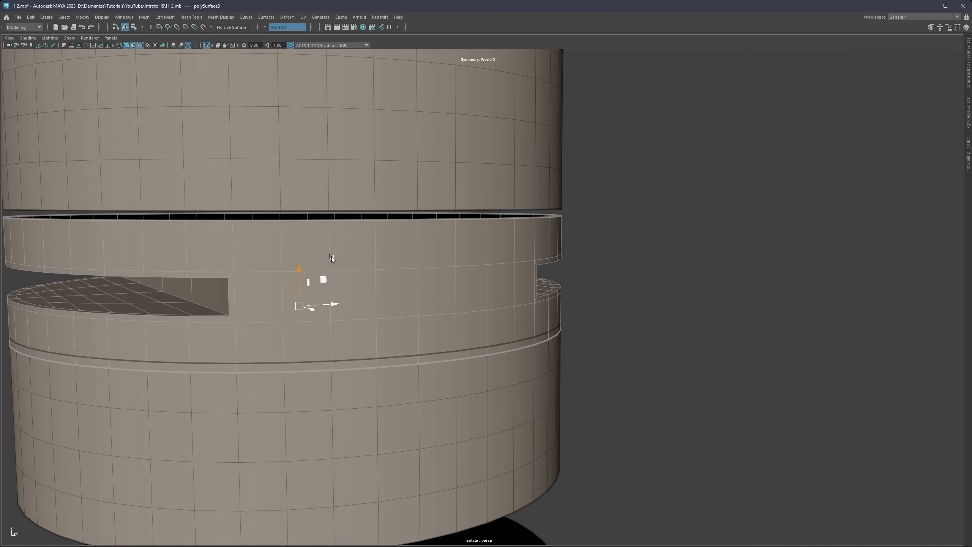
pyautogui.keyDown('alt'); pyautogui.moveTo(331, 258); pyautogui.dragTo(297, 241); pyautogui.keyUp('alt')
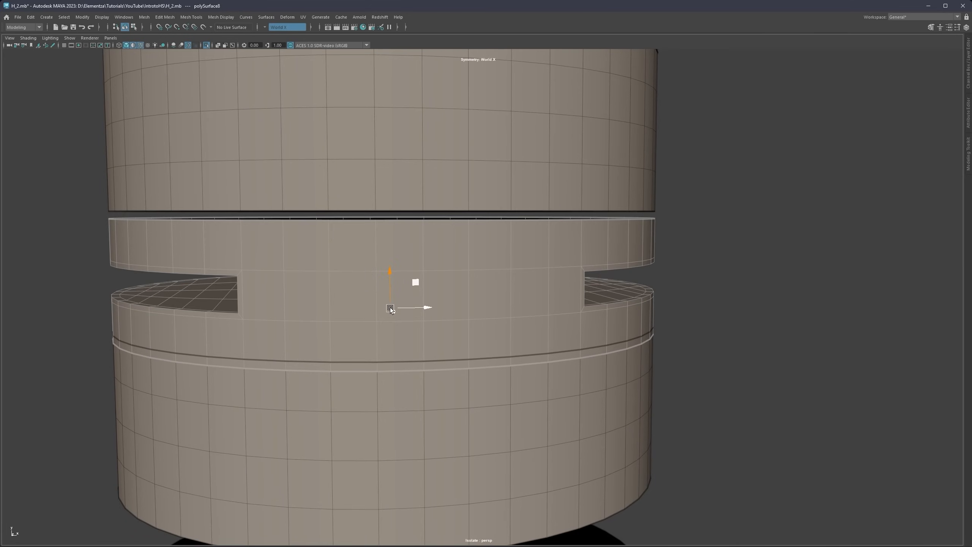
pyautogui.keyDown('alt'); pyautogui.moveTo(391, 307); pyautogui.dragTo(395, 306); pyautogui.keyUp('alt')
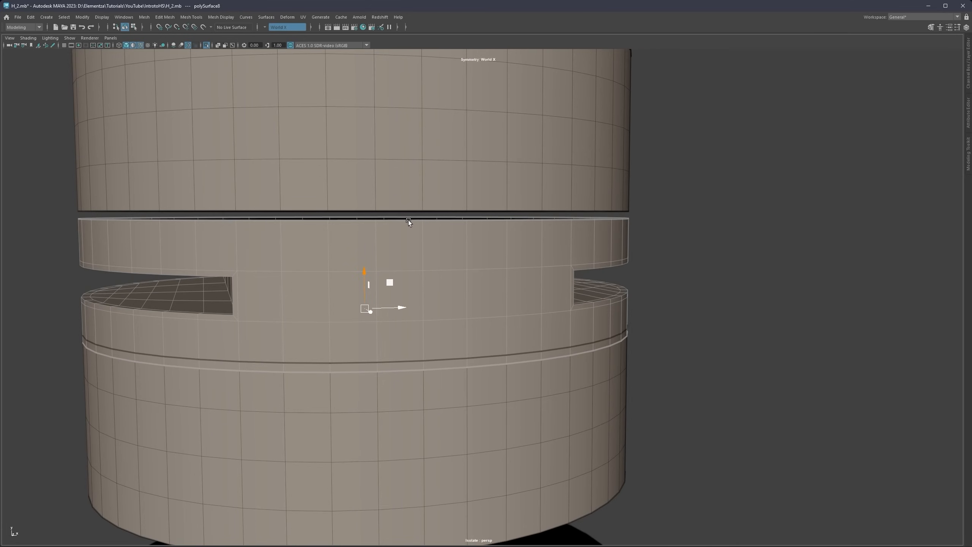
pyautogui.keyDown('alt'); pyautogui.moveTo(408, 220); pyautogui.dragTo(430, 225); pyautogui.keyUp('alt')
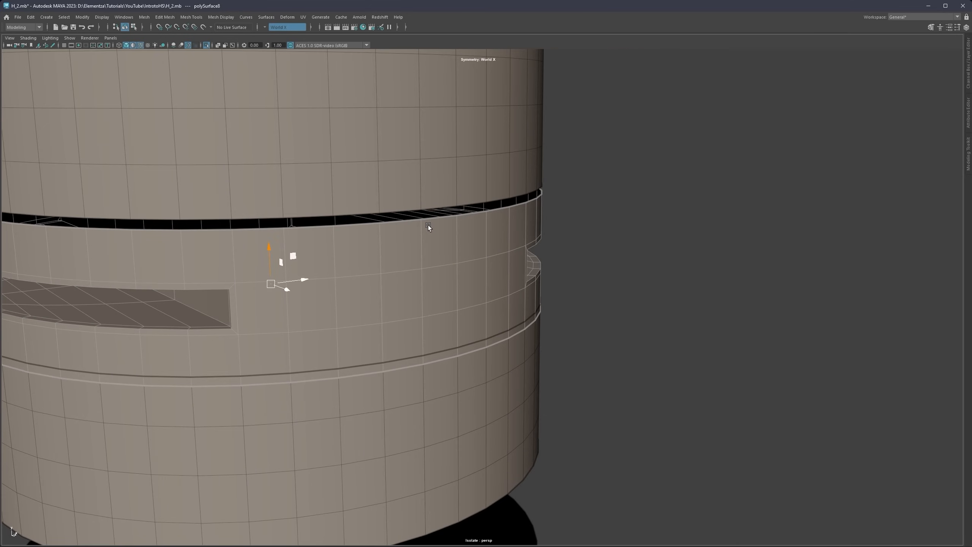
# Step: Move the duplicated band's pivot to a vertex on its upper rim and vertex-snap the band vertically to the section above
pyautogui.press('d')
pyautogui.click(421, 219)
pyautogui.moveTo(421, 251)
pyautogui.mouseDown()
pyautogui.moveTo(423, 227)
pyautogui.moveTo(416, 250)
pyautogui.mouseUp()
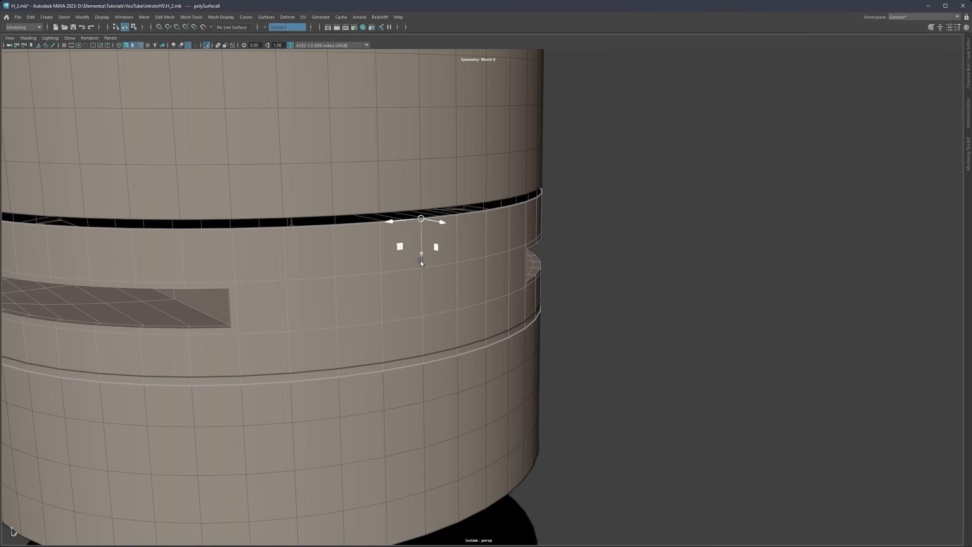
pyautogui.press('v')
pyautogui.moveTo(420, 253); pyautogui.dragTo(420, 220)
pyautogui.scroll(-4, 422, 226)
pyautogui.keyDown('alt'); pyautogui.moveTo(399, 275); pyautogui.dragTo(396, 216, button='middle'); pyautogui.keyUp('alt')
pyautogui.scroll(-4, 397, 216)
pyautogui.scroll(-3, 391, 224)
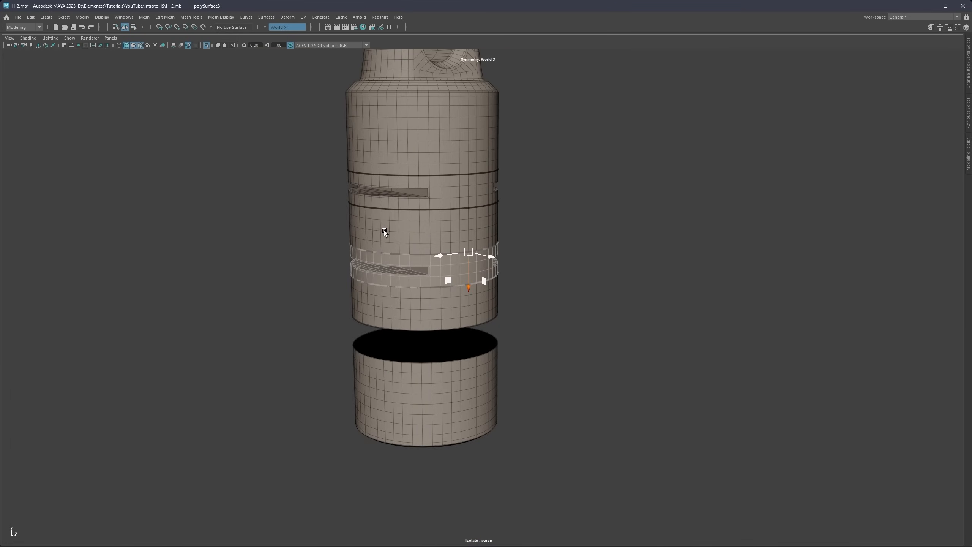
pyautogui.keyDown('alt'); pyautogui.moveTo(493, 276); pyautogui.dragTo(441, 240, button='middle'); pyautogui.keyUp('alt')
pyautogui.scroll(3, 441, 241)
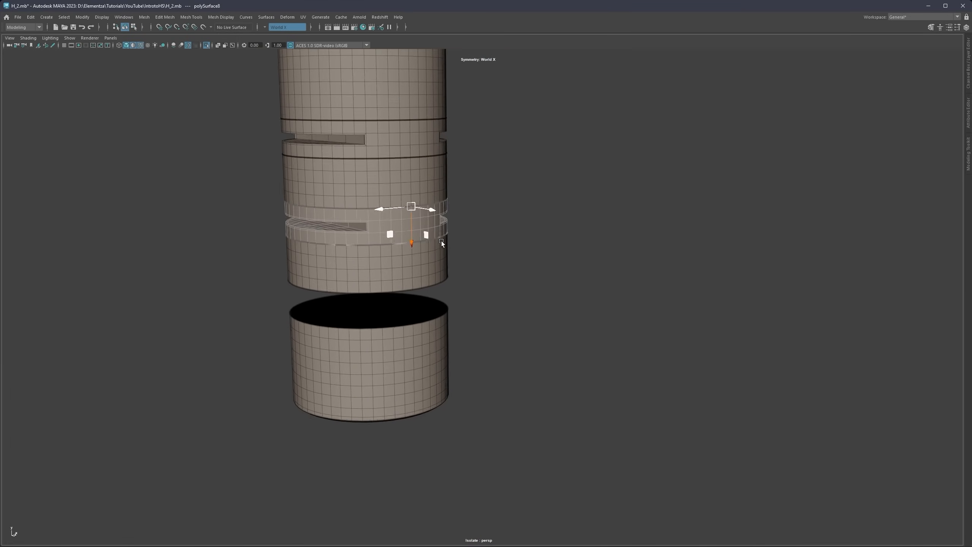
# Step: Duplicate the middle slot band straight down into the bottom gap and vertex-snap its upper rim to the section above
pyautogui.keyDown('shift'); pyautogui.moveTo(402, 228); pyautogui.dragTo(402, 317); pyautogui.keyUp('shift')
pyautogui.scroll(4, 411, 304)
pyautogui.keyDown('alt'); pyautogui.moveTo(412, 304); pyautogui.dragTo(333, 309, button='middle'); pyautogui.keyUp('alt')
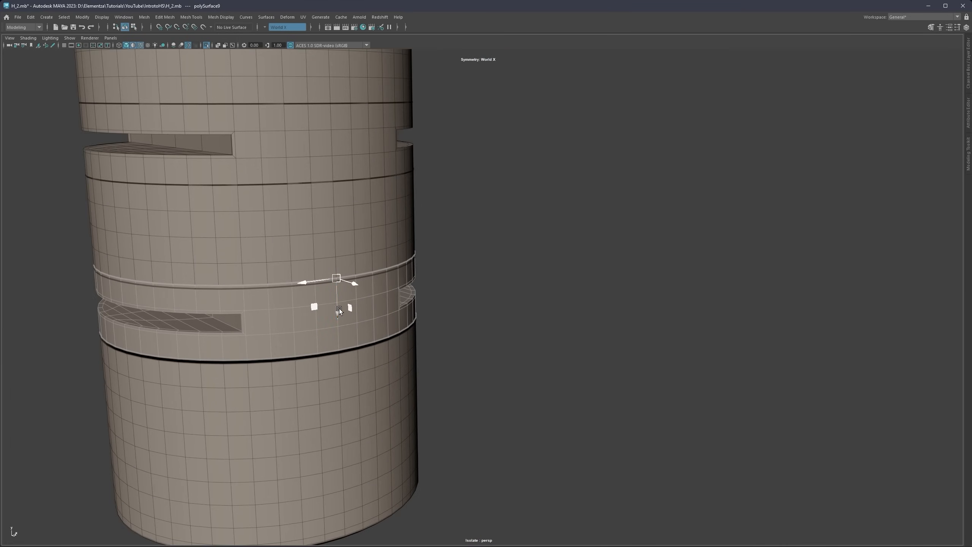
pyautogui.press('v')
pyautogui.moveTo(338, 310); pyautogui.dragTo(337, 278)
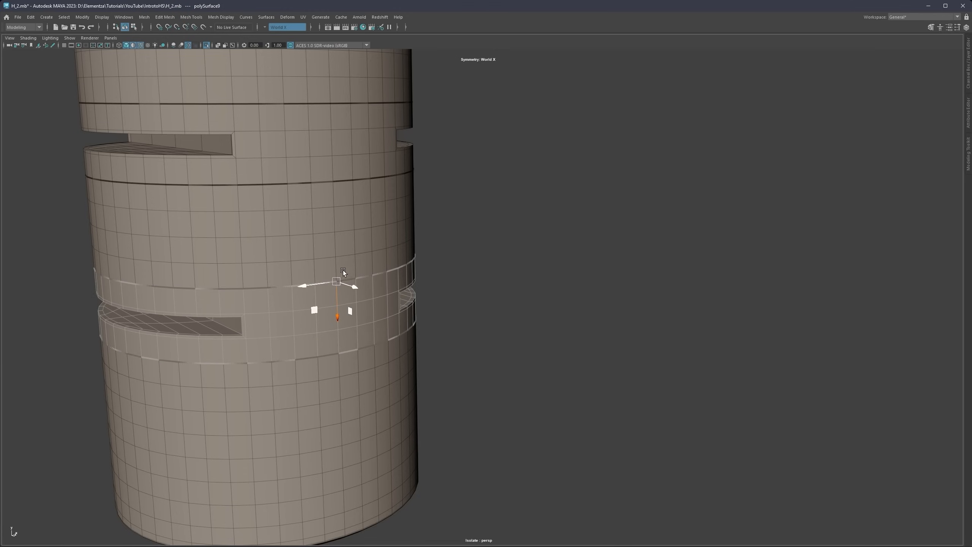
pyautogui.scroll(-4, 344, 269)
pyautogui.keyDown('alt'); pyautogui.moveTo(359, 223); pyautogui.dragTo(386, 247, button='middle'); pyautogui.keyUp('alt')
pyautogui.keyDown('alt'); pyautogui.moveTo(386, 246); pyautogui.dragTo(347, 221); pyautogui.keyUp('alt')
pyautogui.scroll(-4, 407, 227)
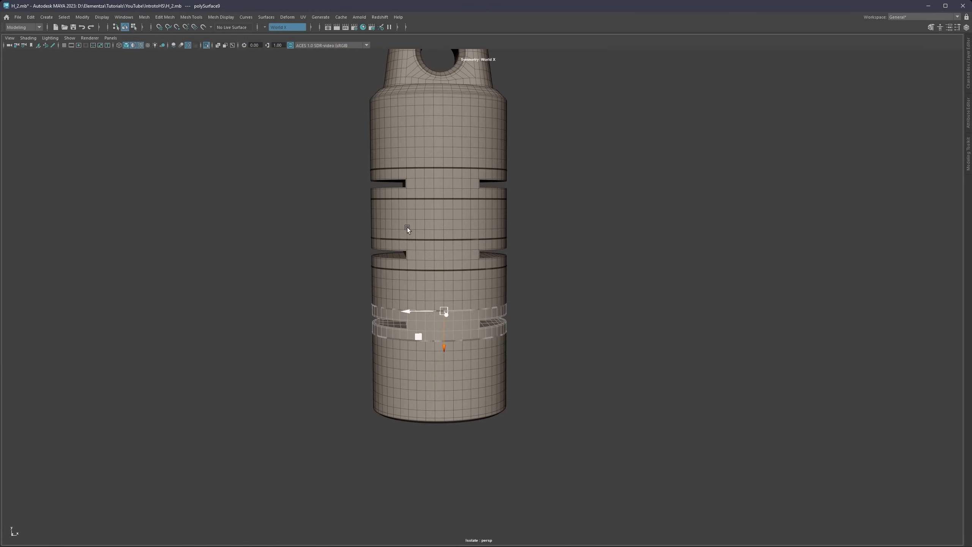
pyautogui.click(515, 253)
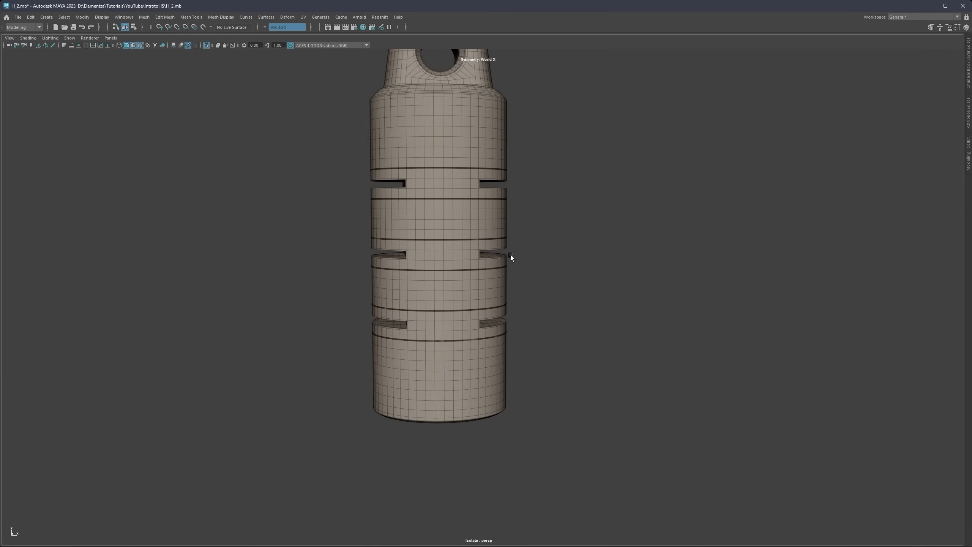
# Step: Select the body sections and the three slot bands in turn to check which parts are still separate objects
pyautogui.keyDown('alt'); pyautogui.moveTo(402, 278); pyautogui.dragTo(395, 228); pyautogui.keyUp('alt')
pyautogui.keyDown('alt'); pyautogui.moveTo(395, 228); pyautogui.dragTo(450, 294, button='right'); pyautogui.keyUp('alt')
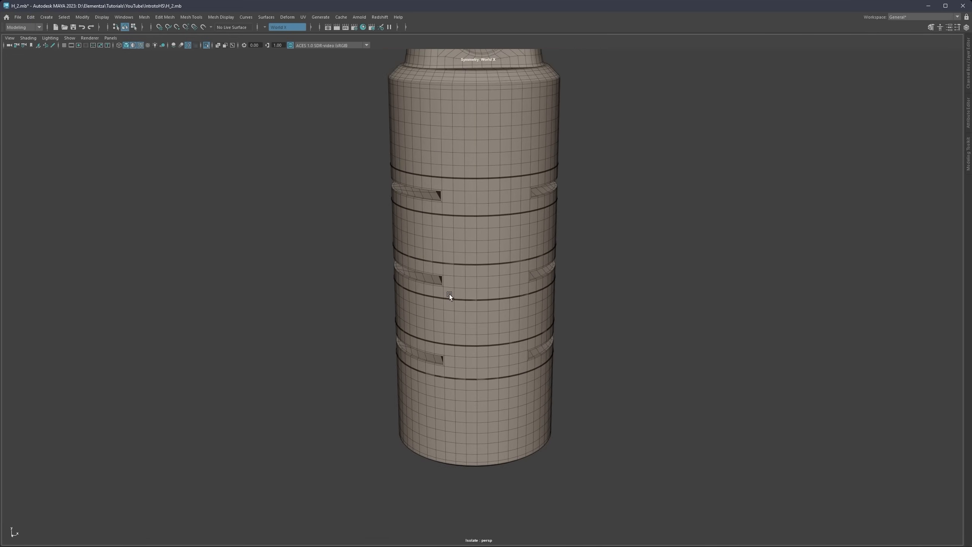
pyautogui.keyDown('alt'); pyautogui.moveTo(450, 294); pyautogui.dragTo(421, 282, button='middle'); pyautogui.keyUp('alt')
pyautogui.keyDown('alt'); pyautogui.moveTo(420, 253); pyautogui.dragTo(423, 245); pyautogui.keyUp('alt')
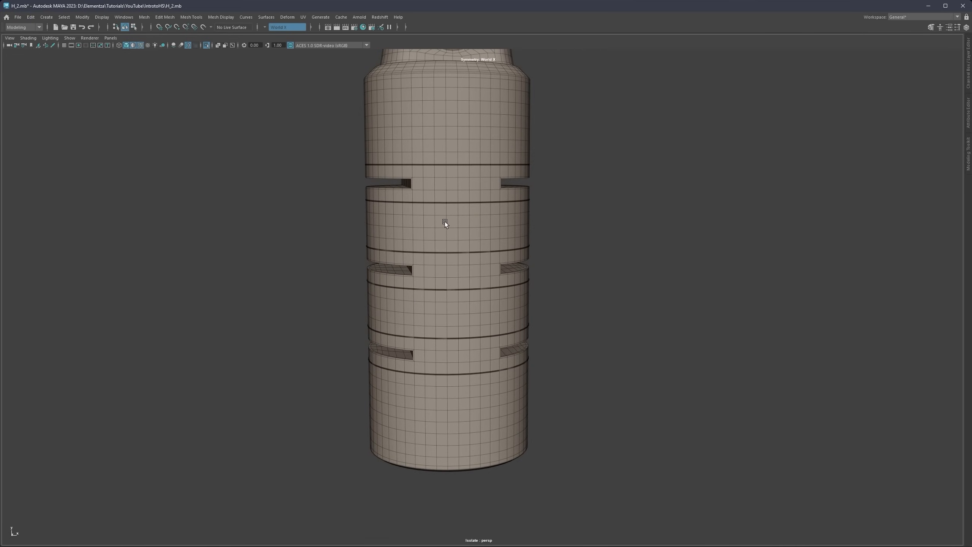
pyautogui.click(449, 179)
pyautogui.click(451, 149)
pyautogui.click(452, 196)
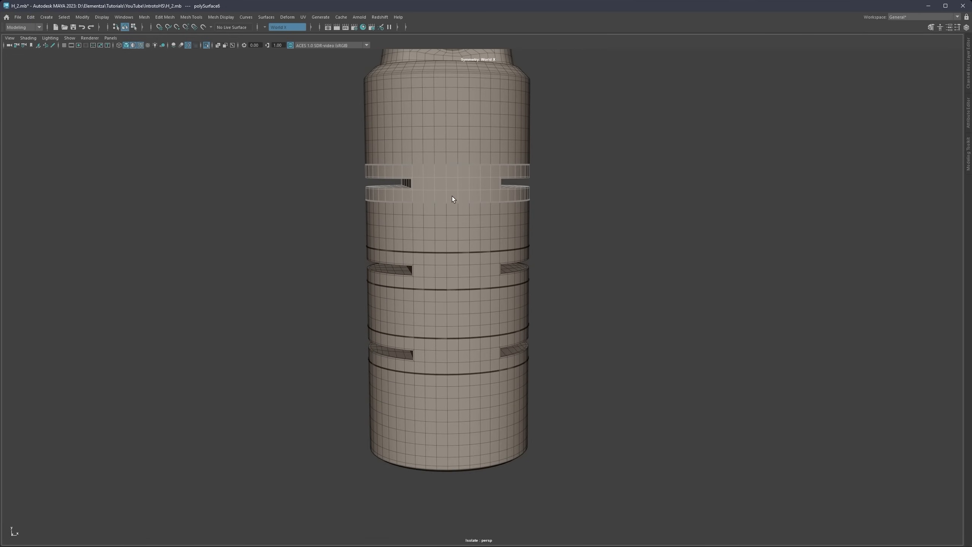
pyautogui.click(467, 216)
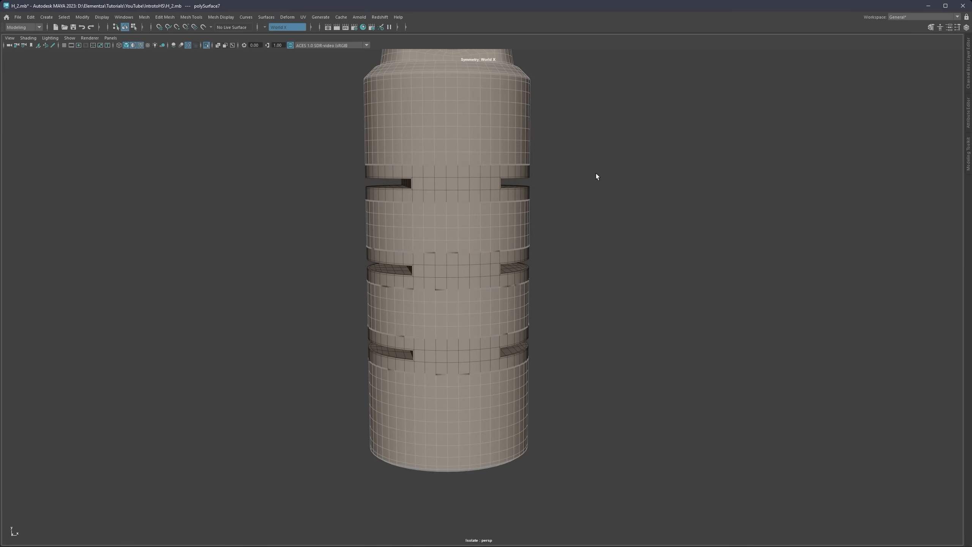
pyautogui.click(484, 181)
pyautogui.click(457, 134)
pyautogui.click(457, 185)
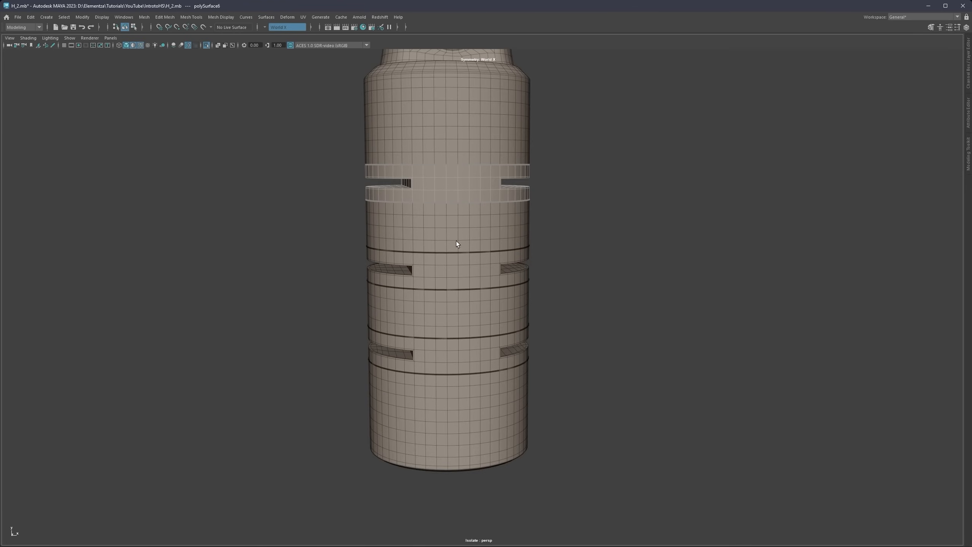
pyautogui.keyDown('shift'); pyautogui.click(456, 276); pyautogui.keyUp('shift')
pyautogui.keyDown('shift'); pyautogui.click(459, 353); pyautogui.keyUp('shift')
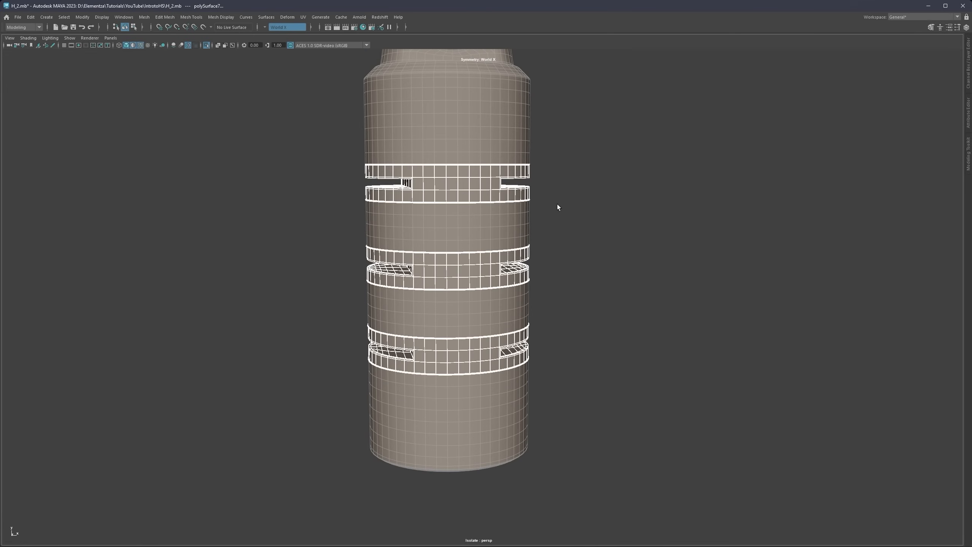
pyautogui.click(586, 221)
# Step: Select the body sections together with all three slot bands and combine them into one mesh
pyautogui.click(458, 132)
pyautogui.keyDown('shift'); pyautogui.click(469, 189); pyautogui.keyUp('shift')
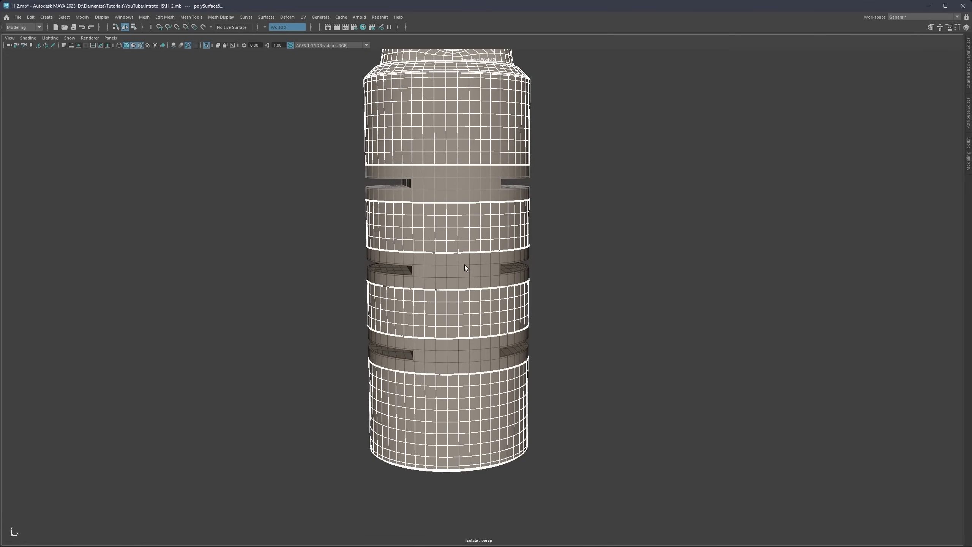
pyautogui.keyDown('shift'); pyautogui.click(465, 265); pyautogui.keyUp('shift')
pyautogui.keyDown('shift'); pyautogui.click(471, 351); pyautogui.keyUp('shift')
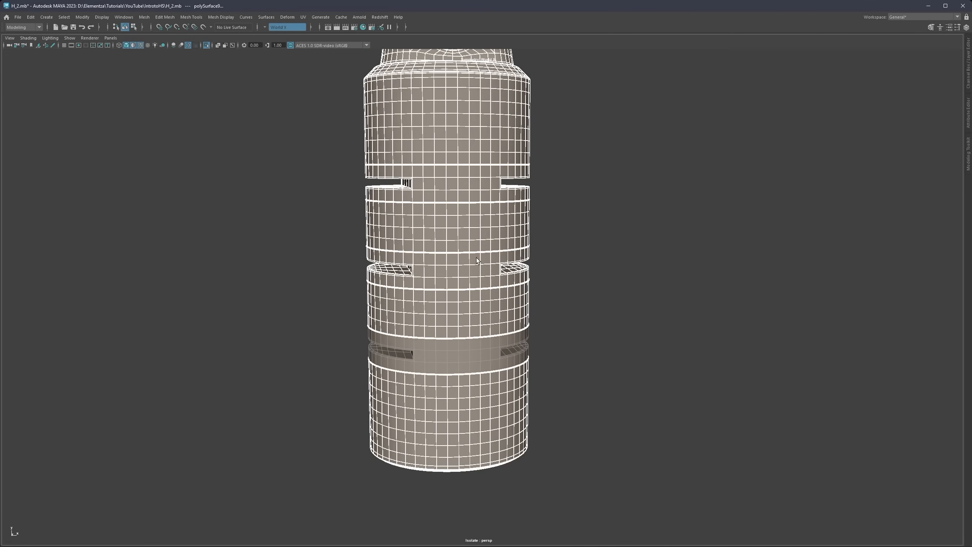
pyautogui.keyDown('shift'); pyautogui.rightClick(464, 198); pyautogui.keyUp('shift')
pyautogui.keyDown('shift'); pyautogui.moveTo(464, 197); pyautogui.dragTo(644, 352, button='right'); pyautogui.keyUp('shift')
pyautogui.moveTo(617, 126); pyautogui.dragTo(287, 421)
pyautogui.keyDown('shift'); pyautogui.rightClick(458, 205); pyautogui.keyUp('shift')
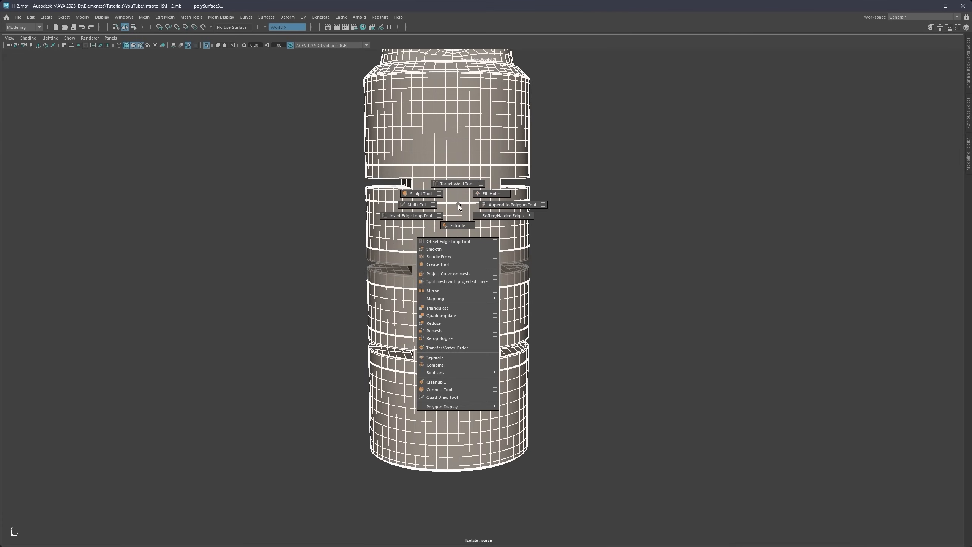
pyautogui.click(445, 364)
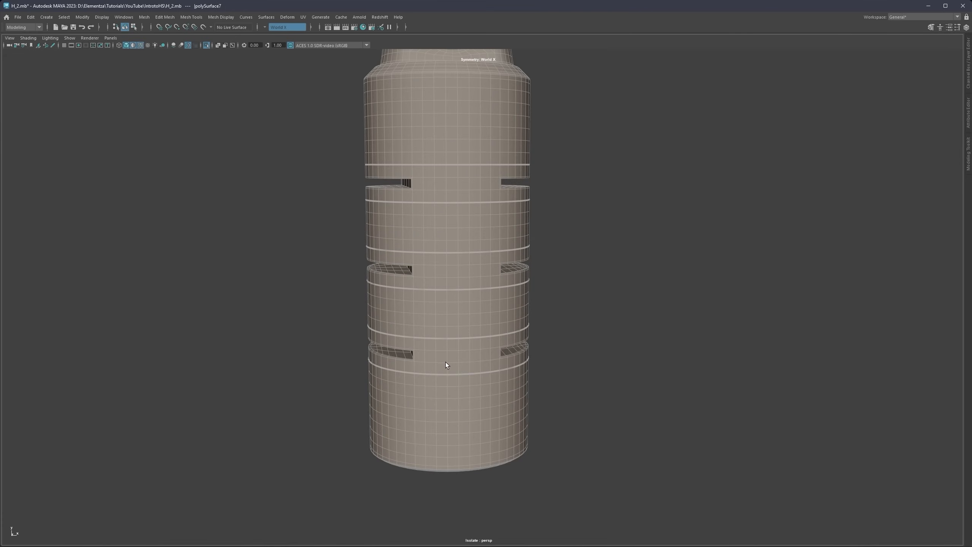
# Step: Examine the border edges around the top slot band of the combined body, briefly previewing the mesh smoothed
pyautogui.moveTo(415, 203)
pyautogui.keyDown('alt'); pyautogui.mouseDown()
pyautogui.moveTo(495, 198)
pyautogui.moveTo(416, 197)
pyautogui.mouseUp(); pyautogui.keyUp('alt')
pyautogui.keyDown('alt'); pyautogui.moveTo(416, 199); pyautogui.dragTo(455, 273, button='right'); pyautogui.keyUp('alt')
pyautogui.keyDown('alt'); pyautogui.moveTo(438, 166); pyautogui.dragTo(450, 321, button='middle'); pyautogui.keyUp('alt')
pyautogui.scroll(3, 450, 321)
pyautogui.keyDown('alt'); pyautogui.moveTo(427, 192); pyautogui.dragTo(449, 258, button='middle'); pyautogui.keyUp('alt')
pyautogui.scroll(3, 450, 263)
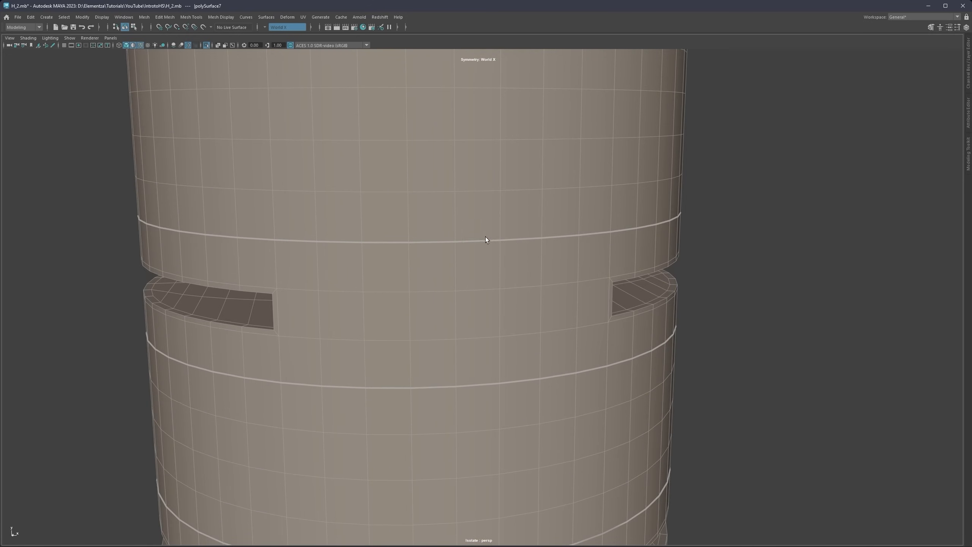
pyautogui.moveTo(485, 240)
pyautogui.keyDown('alt'); pyautogui.mouseDown()
pyautogui.moveTo(452, 233)
pyautogui.moveTo(473, 231)
pyautogui.mouseUp(); pyautogui.keyUp('alt')
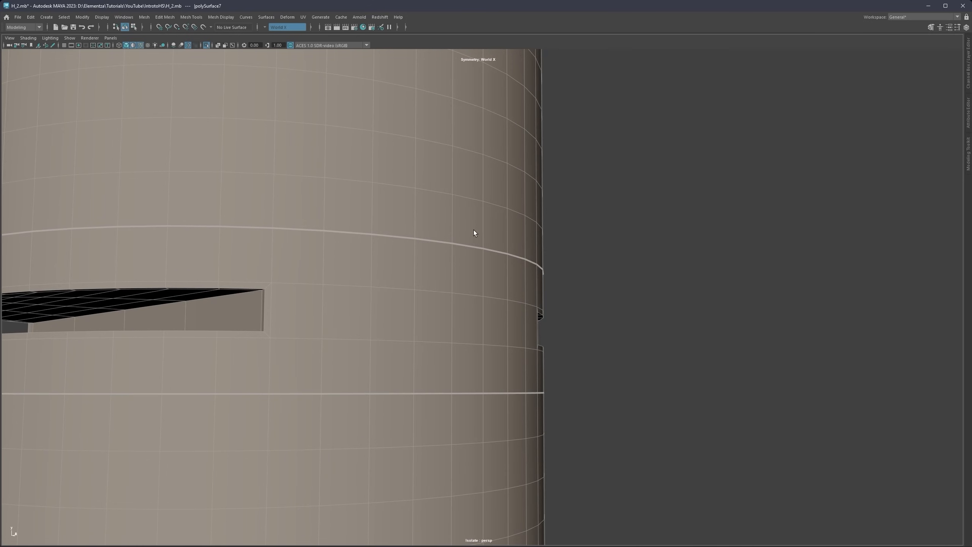
pyautogui.scroll(-3, 477, 239)
pyautogui.keyDown('alt'); pyautogui.moveTo(458, 274); pyautogui.dragTo(409, 283); pyautogui.keyUp('alt')
pyautogui.keyDown('alt'); pyautogui.moveTo(557, 243); pyautogui.dragTo(455, 253, button='right'); pyautogui.keyUp('alt')
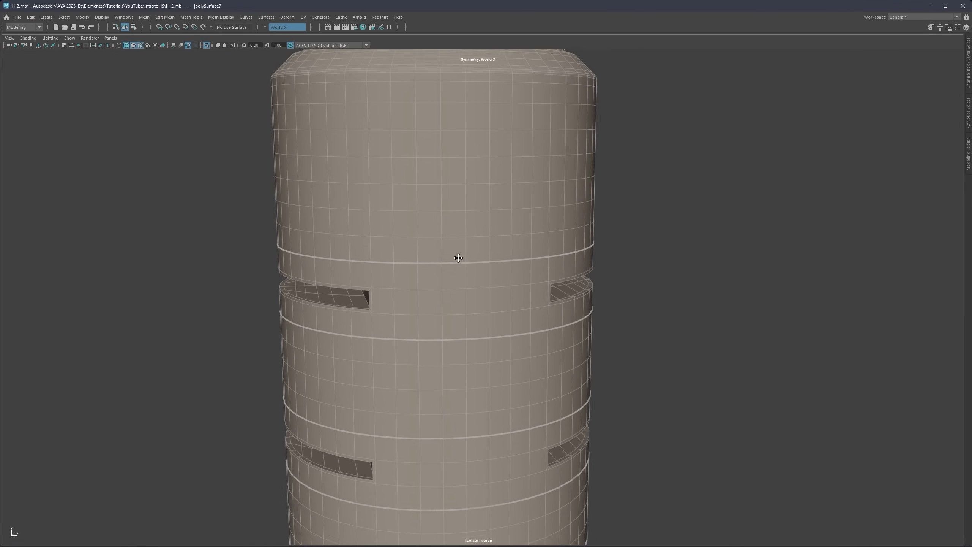
pyautogui.keyDown('alt'); pyautogui.moveTo(455, 253); pyautogui.dragTo(445, 241); pyautogui.keyUp('alt')
pyautogui.press('3')
pyautogui.press('1')
pyautogui.scroll(3, 441, 242)
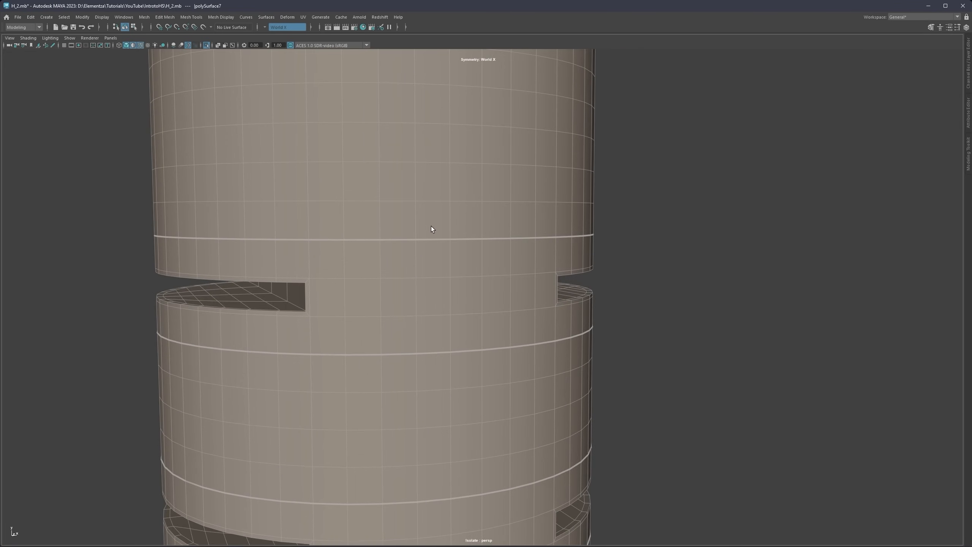
# Step: Test the vertices on the seam above the top slot, undo the trial action and return to object mode
pyautogui.moveTo(430, 226)
pyautogui.mouseDown(button='right')
pyautogui.moveTo(405, 229)
pyautogui.moveTo(443, 218)
pyautogui.moveTo(444, 241)
pyautogui.moveTo(401, 245)
pyautogui.moveTo(448, 239)
pyautogui.moveTo(441, 240)
pyautogui.mouseUp(button='right')
pyautogui.moveTo(464, 227); pyautogui.dragTo(380, 191)
pyautogui.hotkey('ctrl', 'z')
pyautogui.press('q')
pyautogui.scroll(-2, 444, 213)
pyautogui.keyDown('alt'); pyautogui.moveTo(443, 213); pyautogui.dragTo(452, 218); pyautogui.keyUp('alt')
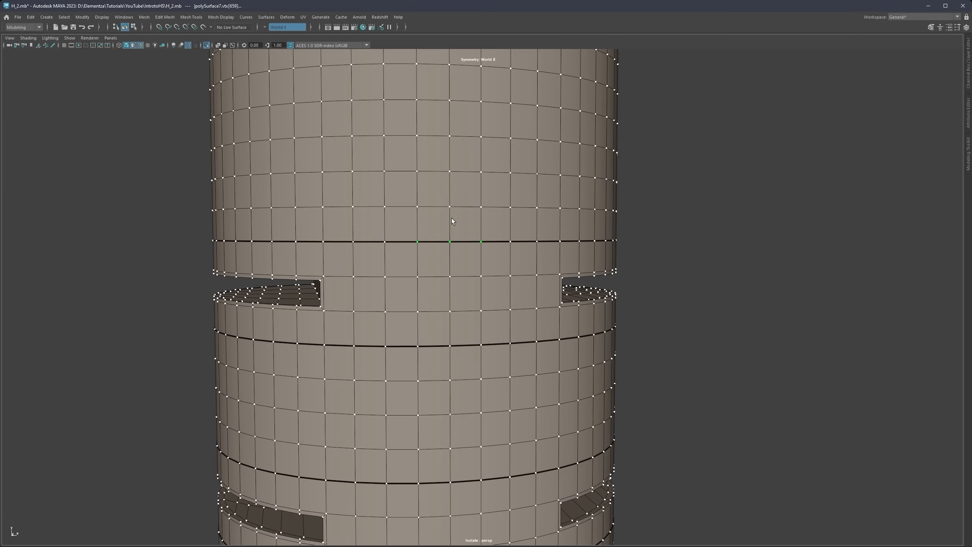
pyautogui.moveTo(452, 219); pyautogui.dragTo(490, 204, button='right')
pyautogui.scroll(-2, 432, 253)
pyautogui.keyDown('alt'); pyautogui.moveTo(406, 245); pyautogui.dragTo(436, 256); pyautogui.keyUp('alt')
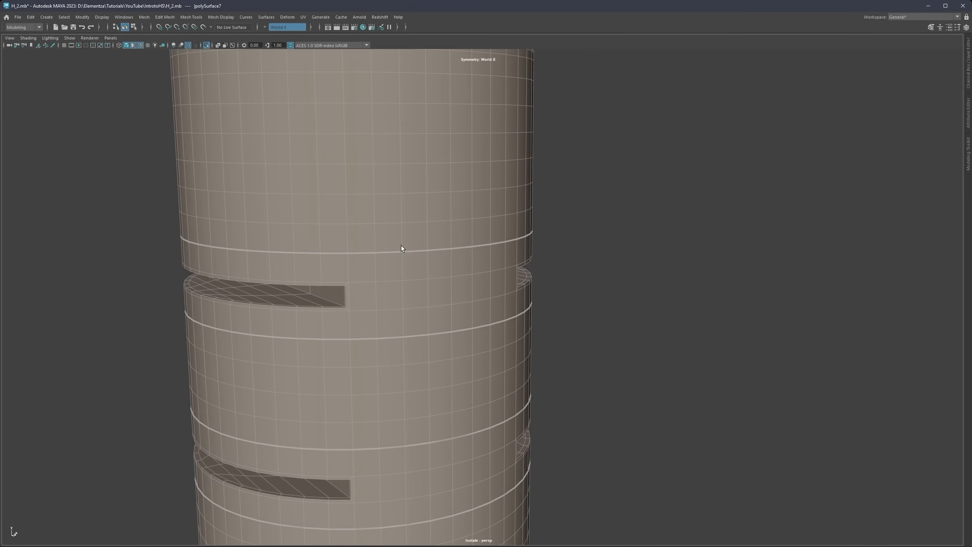
pyautogui.keyDown('alt'); pyautogui.moveTo(419, 251); pyautogui.dragTo(486, 267, button='middle'); pyautogui.keyUp('alt')
pyautogui.scroll(-2, 479, 270)
pyautogui.click(605, 248)
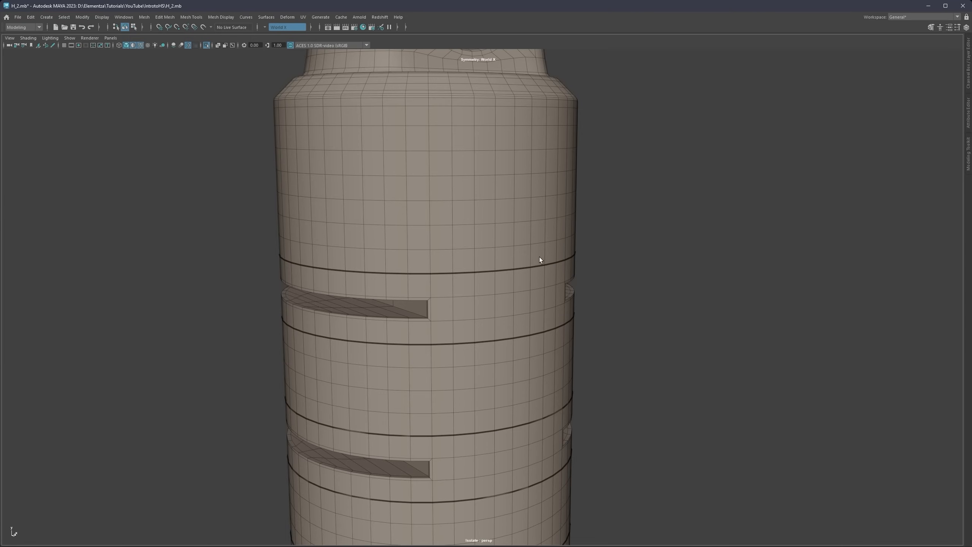
# Step: Review the border edge highlighting and edge width in the Polygons display preferences and save the preferences
pyautogui.keyDown('alt'); pyautogui.moveTo(389, 224); pyautogui.dragTo(406, 251); pyautogui.keyUp('alt')
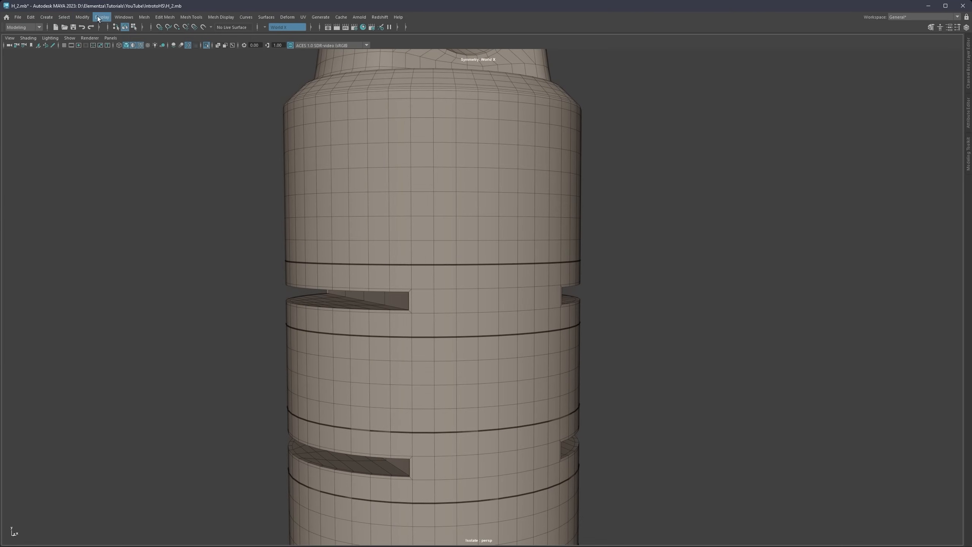
pyautogui.click(124, 17)
pyautogui.moveTo(144, 100)
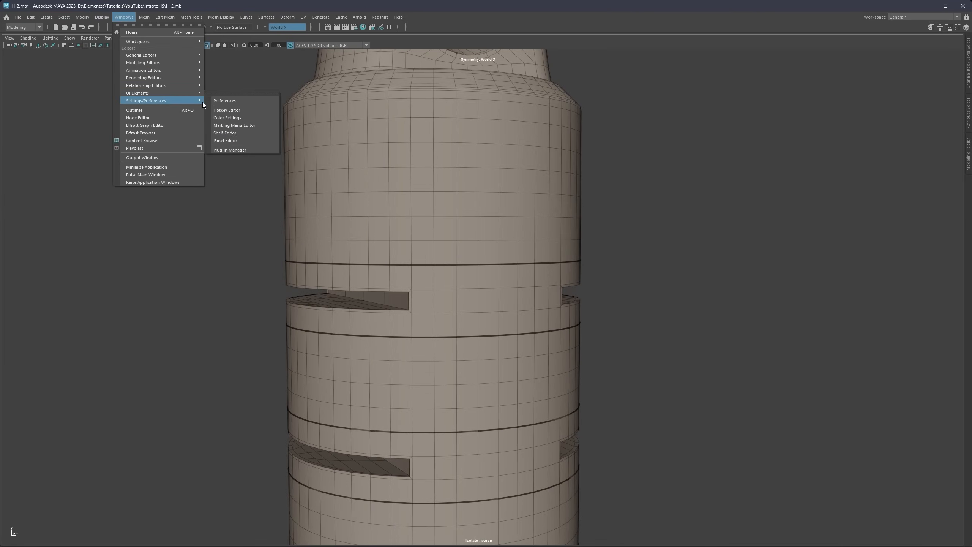
pyautogui.click(219, 100)
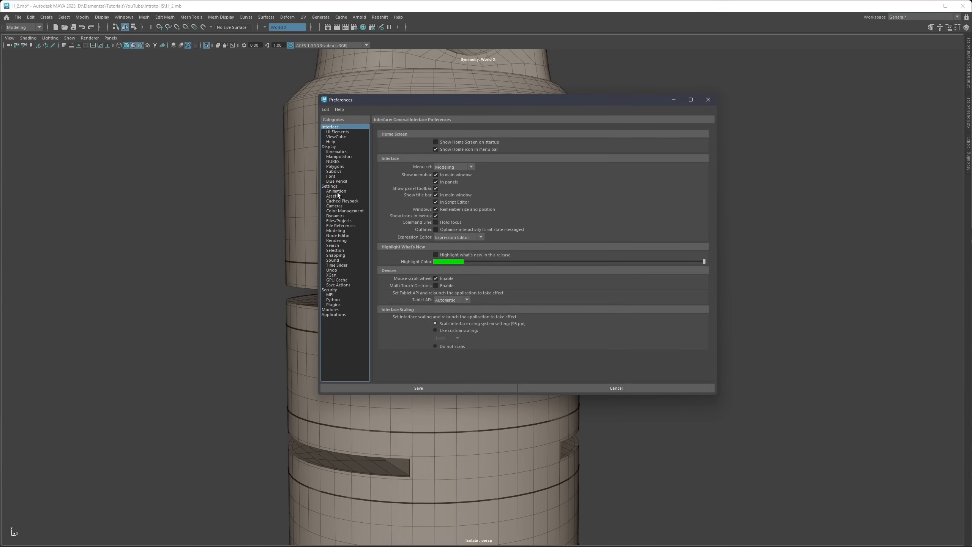
pyautogui.click(341, 166)
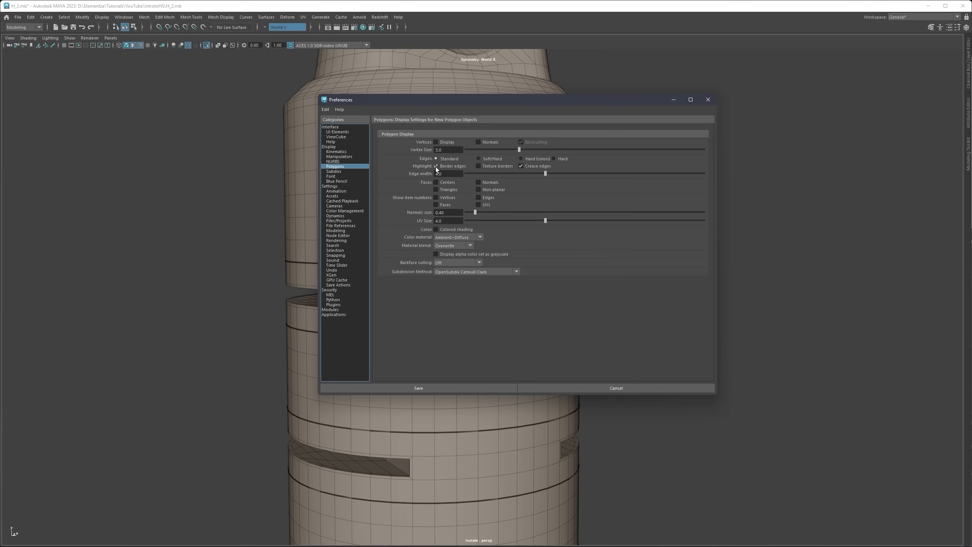
pyautogui.moveTo(442, 174); pyautogui.dragTo(383, 186)
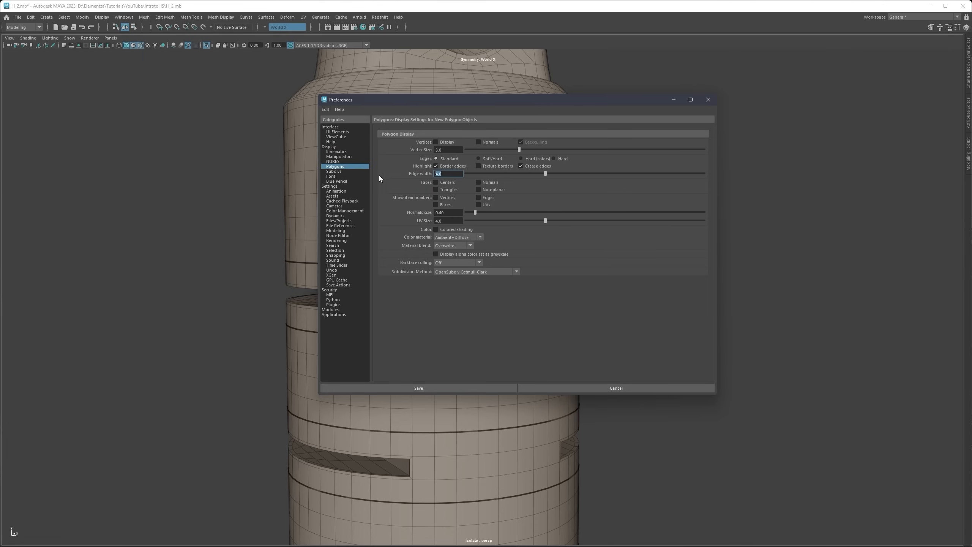
pyautogui.click(433, 388)
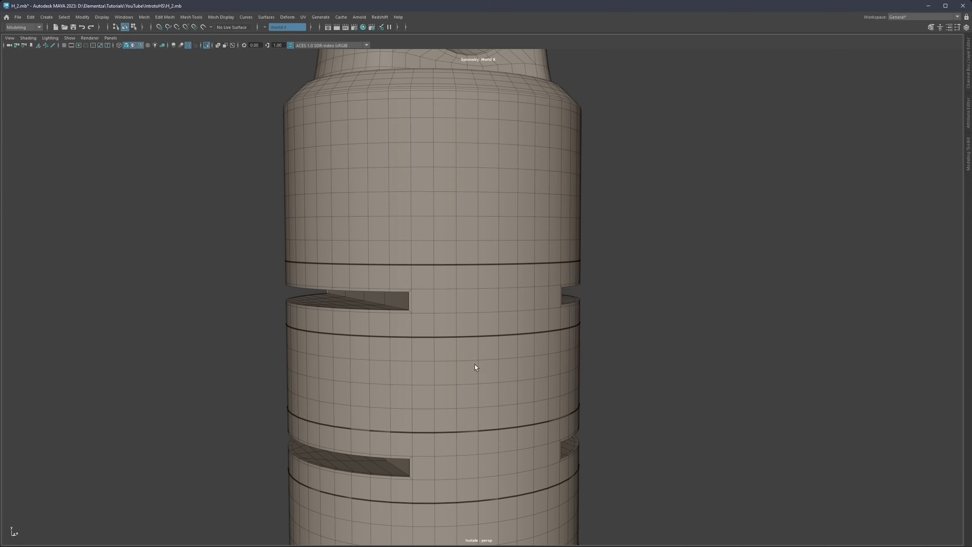
# Step: Select the full face loop directly above the seam over the top slot
pyautogui.keyDown('alt'); pyautogui.moveTo(470, 264); pyautogui.dragTo(466, 209); pyautogui.keyUp('alt')
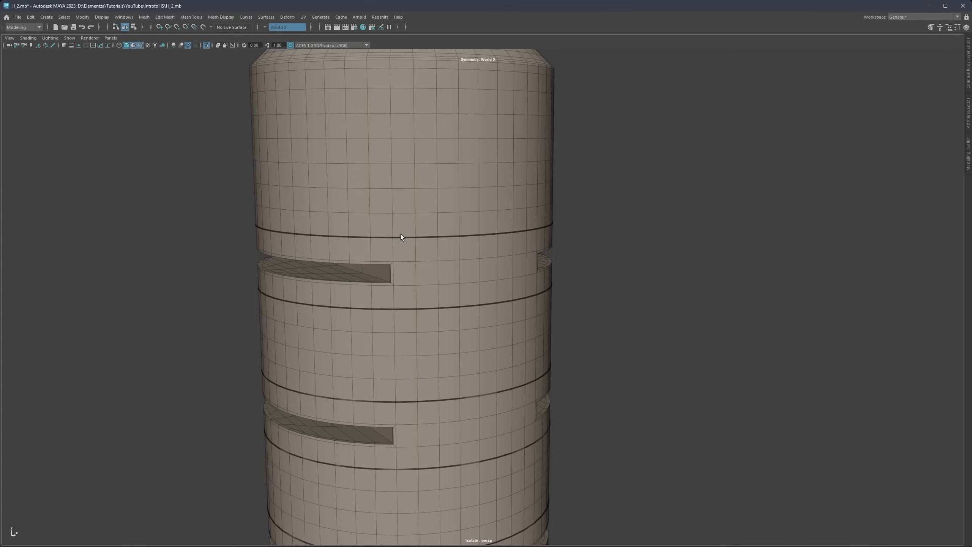
pyautogui.scroll(2, 391, 235)
pyautogui.keyDown('alt'); pyautogui.moveTo(380, 231); pyautogui.dragTo(449, 222, button='middle'); pyautogui.keyUp('alt')
pyautogui.scroll(1, 448, 223)
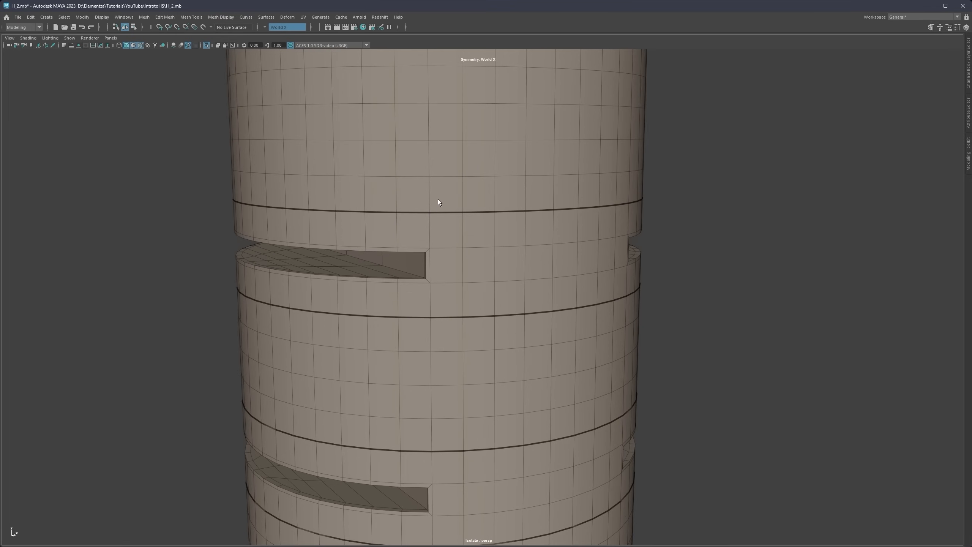
pyautogui.moveTo(437, 200); pyautogui.dragTo(434, 213, button='right')
pyautogui.click(439, 194)
pyautogui.keyDown('shift'); pyautogui.doubleClick(481, 197); pyautogui.keyUp('shift')
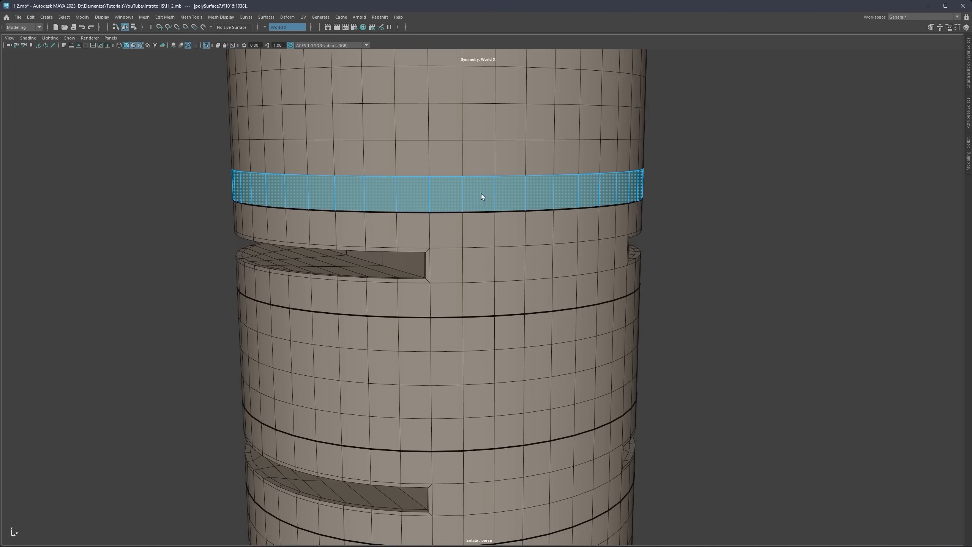
pyautogui.keyDown('alt'); pyautogui.moveTo(466, 223); pyautogui.dragTo(418, 199); pyautogui.keyUp('alt')
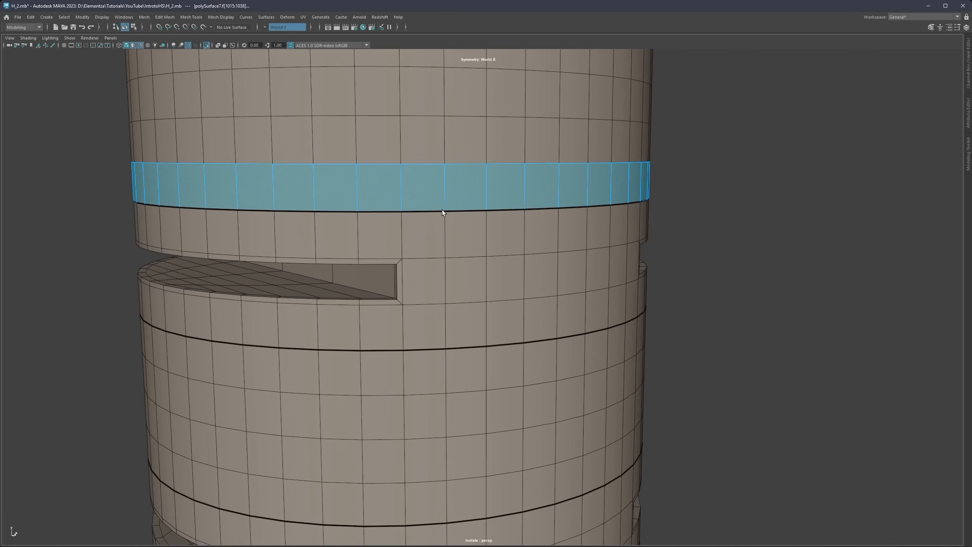
pyautogui.press('F10')
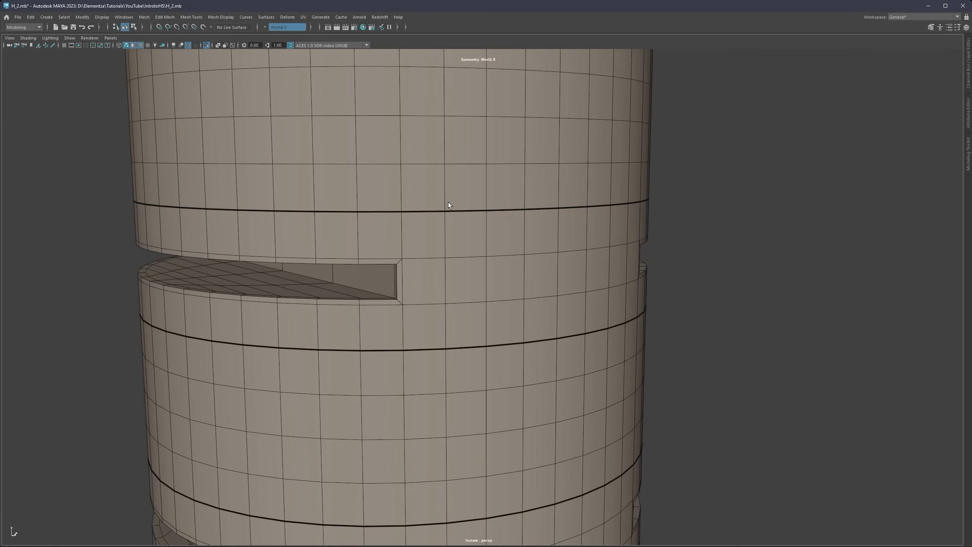
pyautogui.press('F9')
pyautogui.click(428, 225)
pyautogui.click(522, 211)
pyautogui.click(491, 207)
pyautogui.click(404, 230)
# Step: Select the full face loops directly above and directly below the seam over the top slot
pyautogui.moveTo(443, 195); pyautogui.dragTo(436, 213, button='right')
pyautogui.click(436, 196)
pyautogui.keyDown('shift'); pyautogui.doubleClick(467, 191); pyautogui.keyUp('shift')
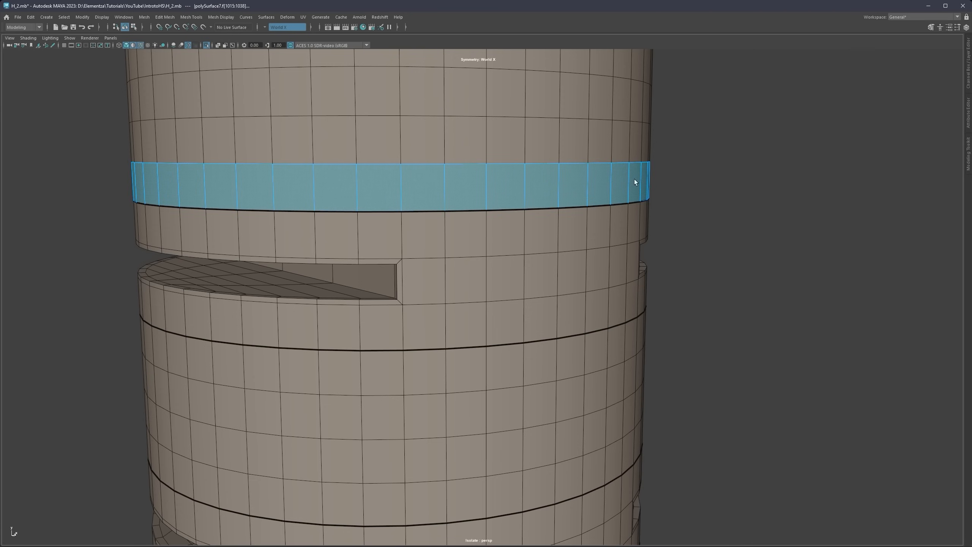
pyautogui.keyDown('shift'); pyautogui.click(463, 231); pyautogui.keyUp('shift')
pyautogui.keyDown('shift'); pyautogui.doubleClick(428, 230); pyautogui.keyUp('shift')
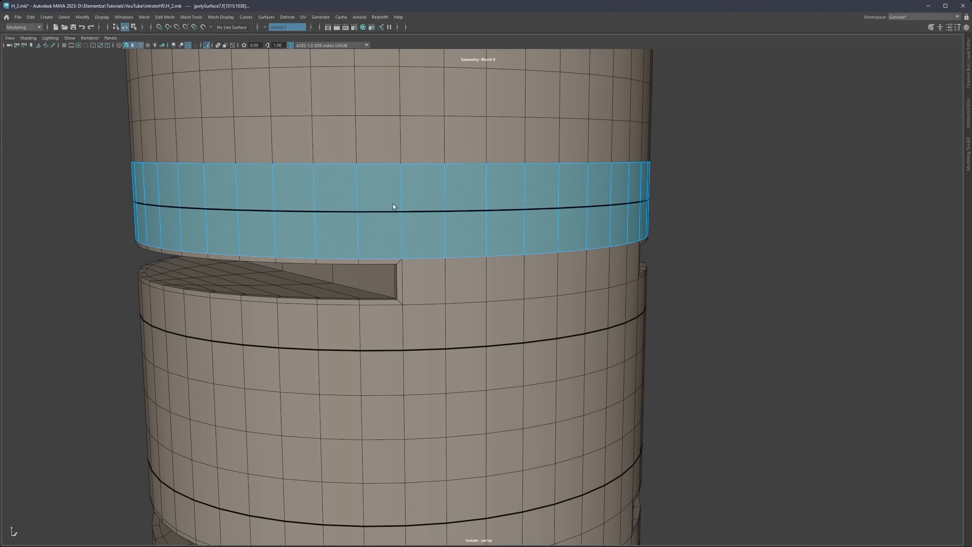
pyautogui.keyDown('alt'); pyautogui.moveTo(392, 207); pyautogui.dragTo(479, 210); pyautogui.keyUp('alt')
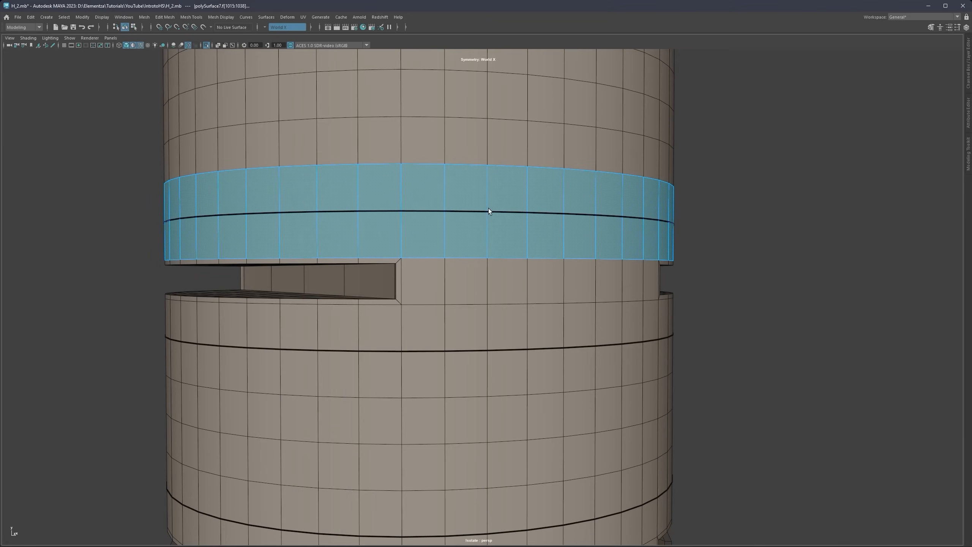
# Step: Convert the selected face loops to vertices and merge them along the seam above the top slot with a 0.01 distance threshold
pyautogui.keyDown('ctrl'); pyautogui.rightClick(494, 184); pyautogui.keyUp('ctrl')
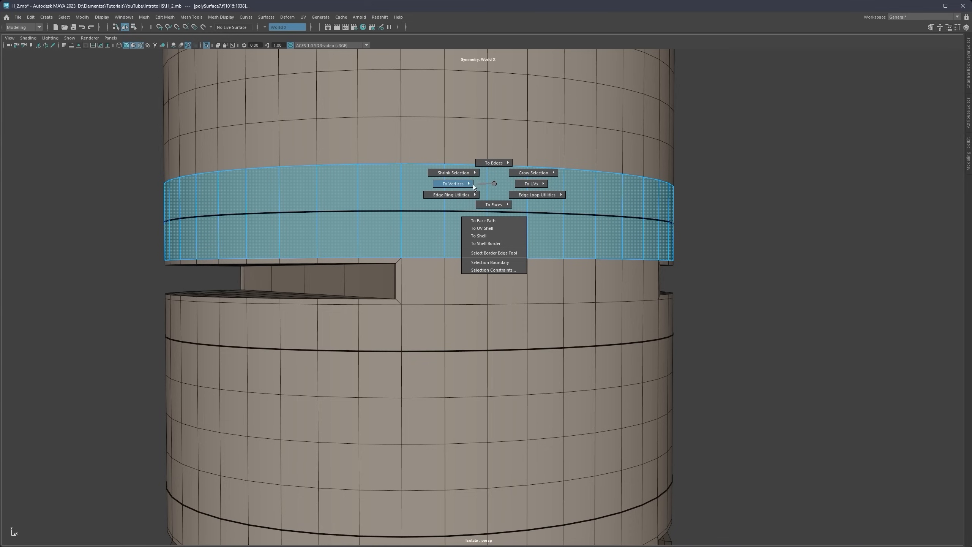
pyautogui.moveTo(462, 184)
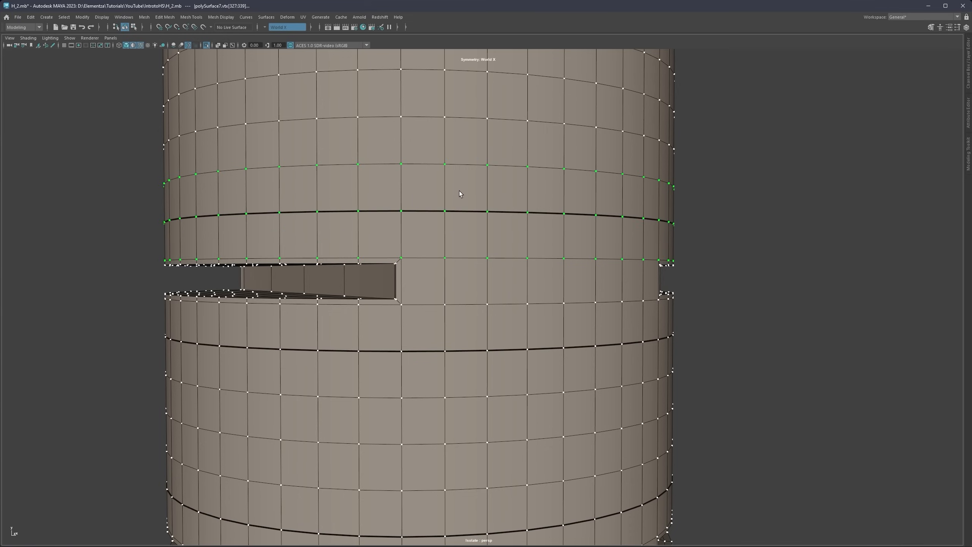
pyautogui.keyDown('alt'); pyautogui.moveTo(435, 190); pyautogui.dragTo(513, 179); pyautogui.keyUp('alt')
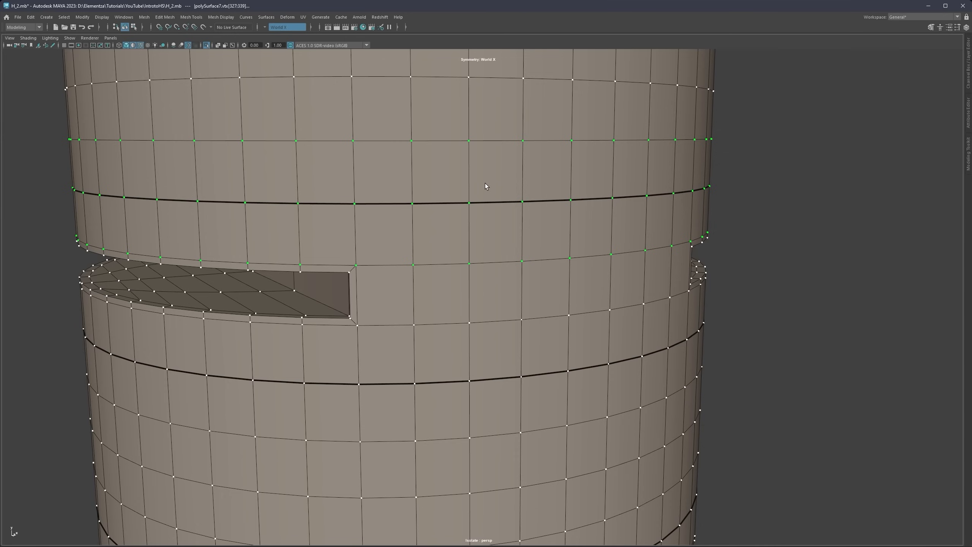
pyautogui.keyDown('shift'); pyautogui.moveTo(485, 184); pyautogui.dragTo(521, 151, button='right'); pyautogui.keyUp('shift')
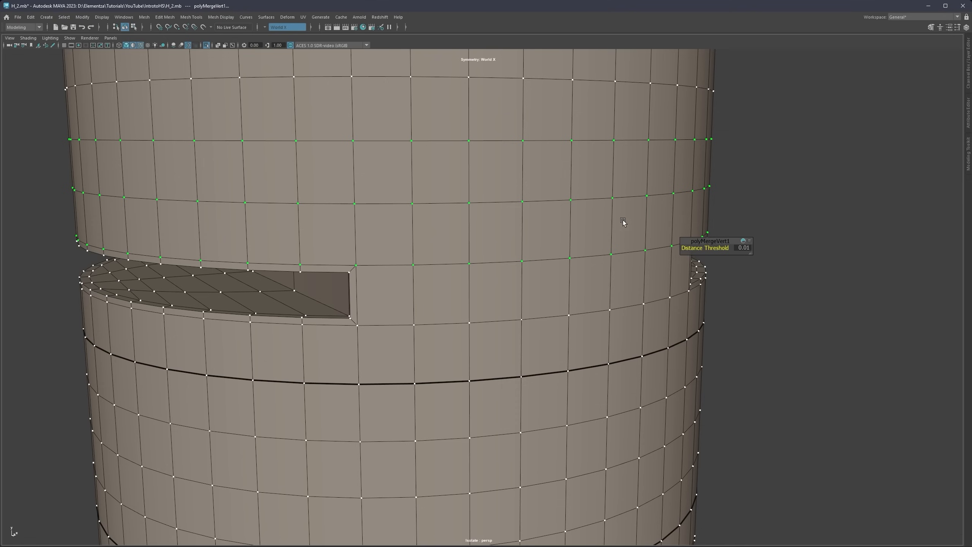
pyautogui.keyDown('alt'); pyautogui.moveTo(623, 221); pyautogui.dragTo(536, 212, button='right'); pyautogui.keyUp('alt')
pyautogui.moveTo(521, 211)
pyautogui.keyDown('alt'); pyautogui.mouseDown()
pyautogui.moveTo(492, 201)
pyautogui.moveTo(536, 199)
pyautogui.mouseUp(); pyautogui.keyUp('alt')
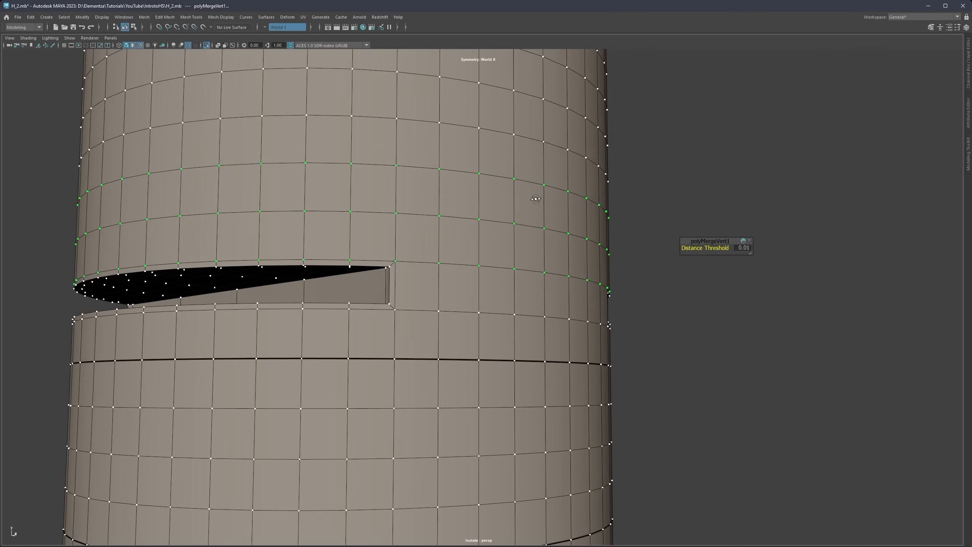
pyautogui.keyDown('alt'); pyautogui.moveTo(397, 208); pyautogui.dragTo(356, 221, button='right'); pyautogui.keyUp('alt')
pyautogui.keyDown('alt'); pyautogui.moveTo(345, 221); pyautogui.dragTo(429, 185, button='middle'); pyautogui.keyUp('alt')
pyautogui.keyDown('alt'); pyautogui.moveTo(428, 185); pyautogui.dragTo(409, 203); pyautogui.keyUp('alt')
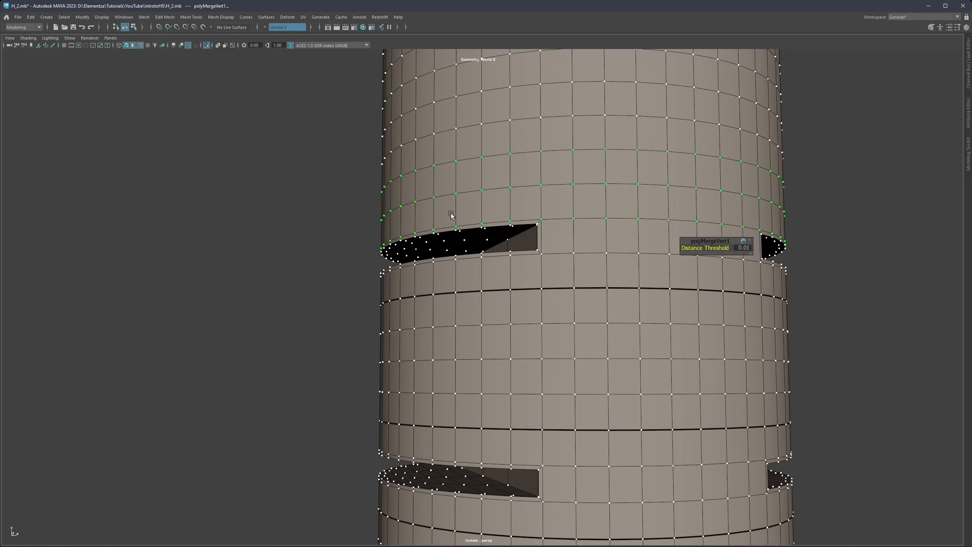
# Step: Select the face loops on both sides of the seam below the top slot and merge their vertices
pyautogui.keyDown('alt'); pyautogui.moveTo(603, 274); pyautogui.dragTo(466, 237, button='middle'); pyautogui.keyUp('alt')
pyautogui.moveTo(460, 232); pyautogui.dragTo(499, 207, button='right')
pyautogui.click(458, 242)
pyautogui.keyDown('shift'); pyautogui.doubleClick(480, 239); pyautogui.keyUp('shift')
pyautogui.keyDown('shift'); pyautogui.doubleClick(466, 265); pyautogui.keyUp('shift')
# Step: Merge the vertices of the face loops on both sides of the seam above the middle slot, with a 0.01 threshold
pyautogui.keyDown('alt'); pyautogui.moveTo(548, 382); pyautogui.dragTo(519, 193, button='middle'); pyautogui.keyUp('alt')
pyautogui.moveTo(474, 181); pyautogui.dragTo(414, 181, button='right')
pyautogui.click(477, 182)
pyautogui.keyDown('shift'); pyautogui.doubleClick(482, 184); pyautogui.keyUp('shift')
pyautogui.keyDown('shift'); pyautogui.doubleClick(476, 205); pyautogui.keyUp('shift')
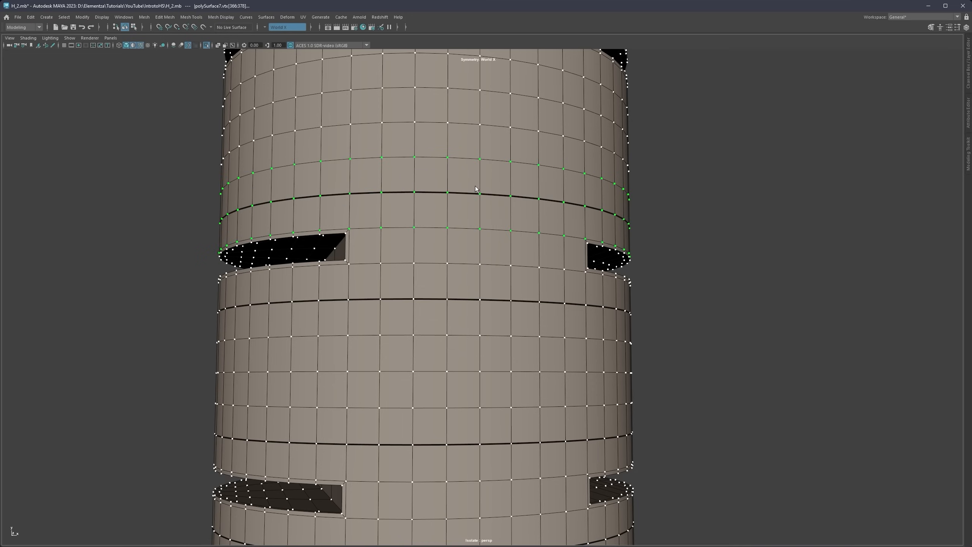
pyautogui.keyDown('shift'); pyautogui.moveTo(474, 167); pyautogui.dragTo(506, 155, button='right'); pyautogui.keyUp('shift')
# Step: Merge the vertices of the face loops around the seam below the middle slot, with a 0.01 threshold
pyautogui.keyDown('alt'); pyautogui.moveTo(482, 331); pyautogui.dragTo(480, 212, button='middle'); pyautogui.keyUp('alt')
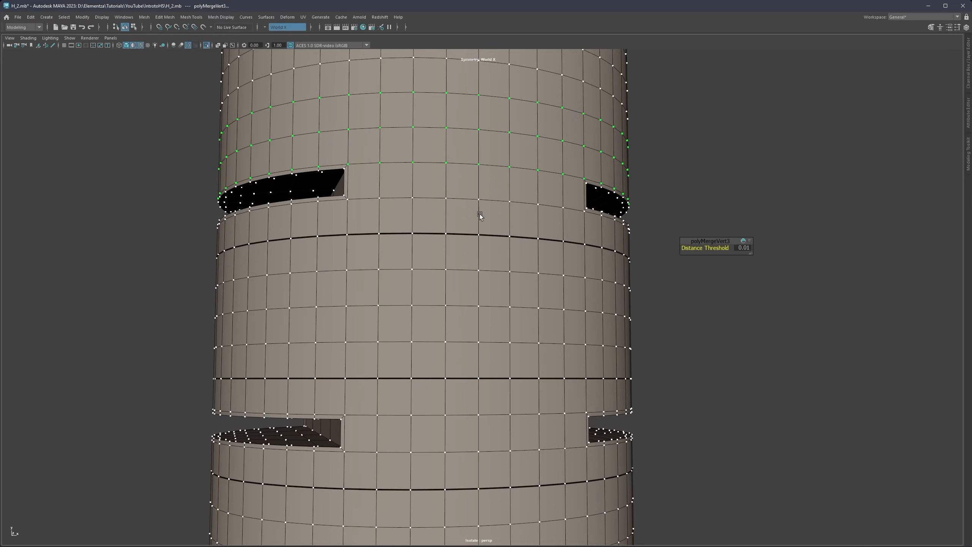
pyautogui.moveTo(479, 211); pyautogui.dragTo(505, 187, button='right')
pyautogui.doubleClick(497, 224)
pyautogui.keyDown('shift'); pyautogui.doubleClick(474, 246); pyautogui.keyUp('shift')
pyautogui.scroll(-1, 492, 321)
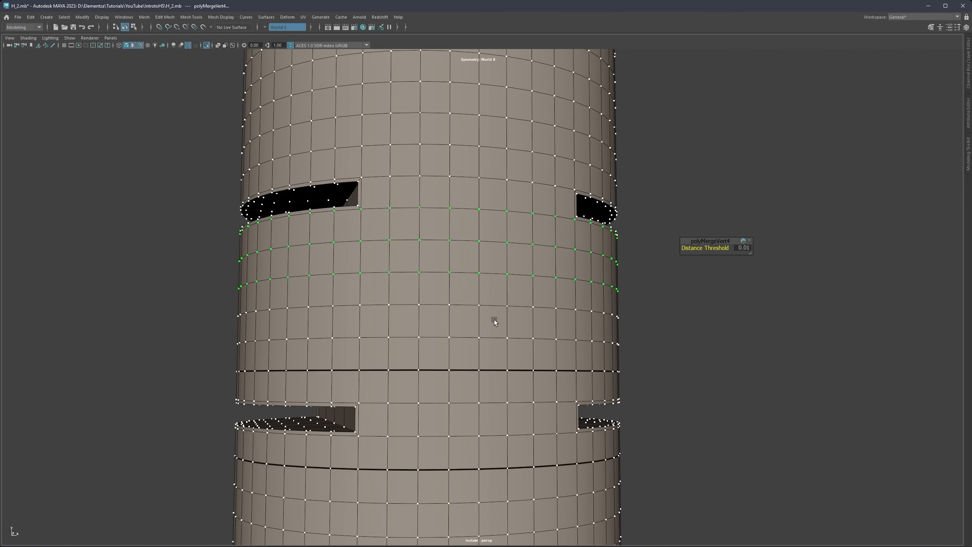
# Step: Select the face loops on both sides of the seam above the bottom slot and merge their vertices
pyautogui.scroll(1, 493, 321)
pyautogui.keyDown('alt'); pyautogui.moveTo(469, 370); pyautogui.dragTo(449, 243, button='middle'); pyautogui.keyUp('alt')
pyautogui.moveTo(450, 243); pyautogui.dragTo(495, 201, button='right')
pyautogui.doubleClick(459, 234)
pyautogui.keyDown('shift'); pyautogui.doubleClick(448, 269); pyautogui.keyUp('shift')
# Step: Merge the vertices of the face loops on both sides of the seam below the bottom slot
pyautogui.keyDown('alt'); pyautogui.moveTo(480, 343); pyautogui.dragTo(475, 229, button='middle'); pyautogui.keyUp('alt')
pyautogui.moveTo(474, 239); pyautogui.dragTo(473, 260, button='right')
pyautogui.click(449, 236)
pyautogui.doubleClick(437, 234)
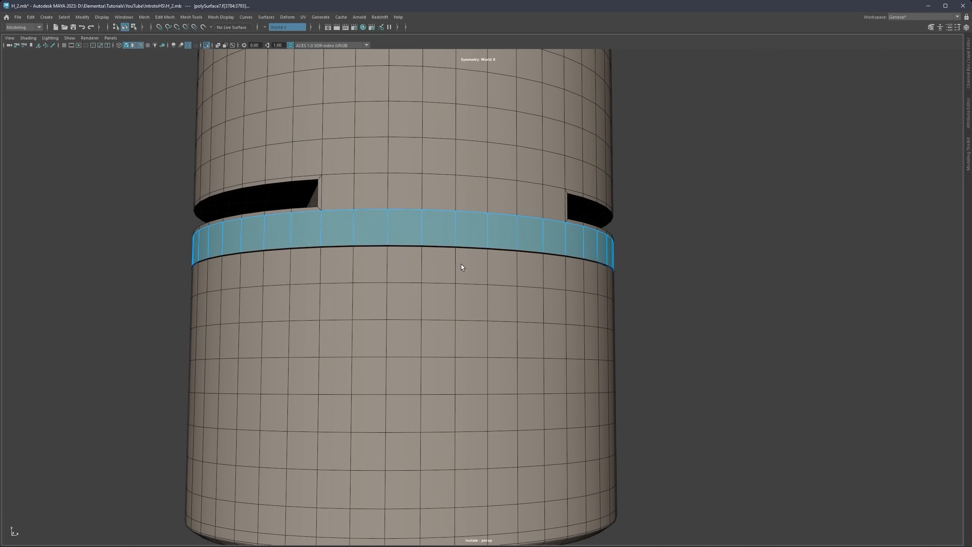
pyautogui.keyDown('shift'); pyautogui.doubleClick(435, 264); pyautogui.keyUp('shift')
pyautogui.keyDown('ctrl'); pyautogui.moveTo(478, 216); pyautogui.dragTo(408, 239, button='right'); pyautogui.keyUp('ctrl')
pyautogui.keyDown('shift'); pyautogui.moveTo(471, 241); pyautogui.dragTo(507, 202, button='right'); pyautogui.keyUp('shift')
pyautogui.scroll(-6, 503, 245)
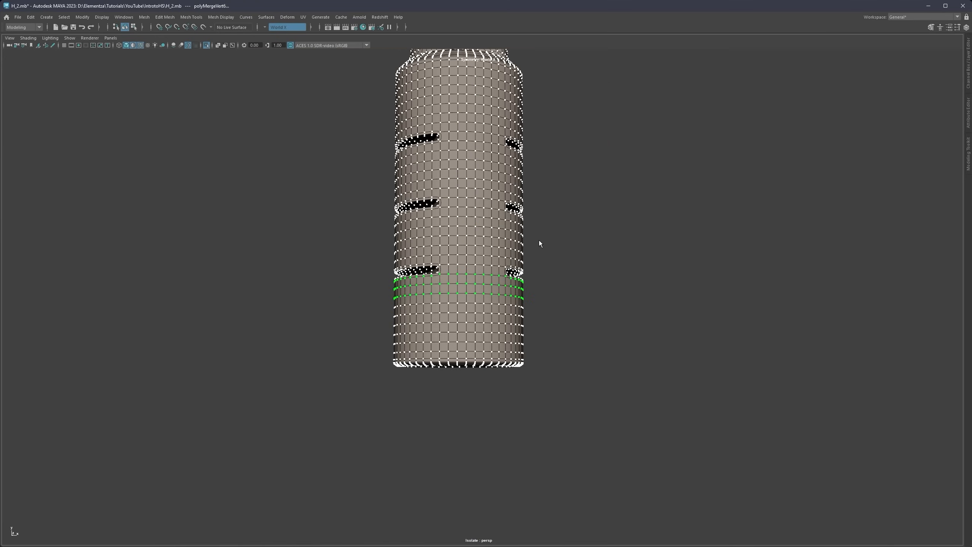
# Step: Return to object mode, exit isolation to show all parts, and display them shaded without wireframe
pyautogui.moveTo(540, 240); pyautogui.dragTo(573, 215, button='right')
pyautogui.click(573, 215)
pyautogui.keyDown('alt'); pyautogui.moveTo(458, 257); pyautogui.dragTo(454, 328, button='middle'); pyautogui.keyUp('alt')
pyautogui.scroll(-3, 454, 326)
pyautogui.hotkey('ctrl', '1')
pyautogui.moveTo(459, 257)
pyautogui.keyDown('alt'); pyautogui.mouseDown()
pyautogui.moveTo(480, 263)
pyautogui.moveTo(419, 243)
pyautogui.moveTo(487, 188)
pyautogui.mouseUp(); pyautogui.keyUp('alt')
pyautogui.hotkey('alt', '5')
pyautogui.scroll(-4, 487, 188)
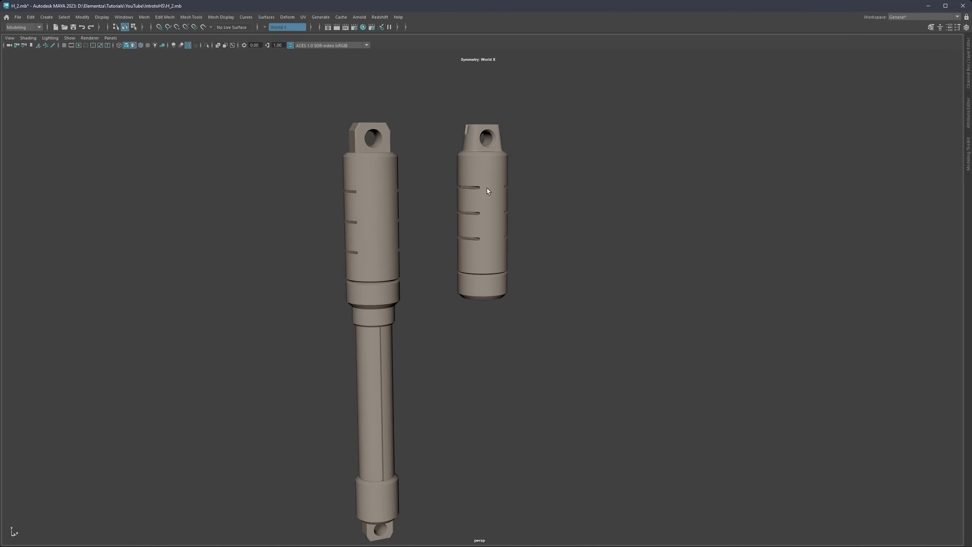
# Step: Examine the collar and lower sleeve of the full reference assembly beside the slotted handle
pyautogui.keyDown('alt'); pyautogui.moveTo(487, 189); pyautogui.dragTo(476, 244, button='middle'); pyautogui.keyUp('alt')
pyautogui.scroll(2, 476, 244)
pyautogui.keyDown('alt'); pyautogui.moveTo(477, 247); pyautogui.dragTo(493, 271); pyautogui.keyUp('alt')
pyautogui.scroll(-4, 493, 271)
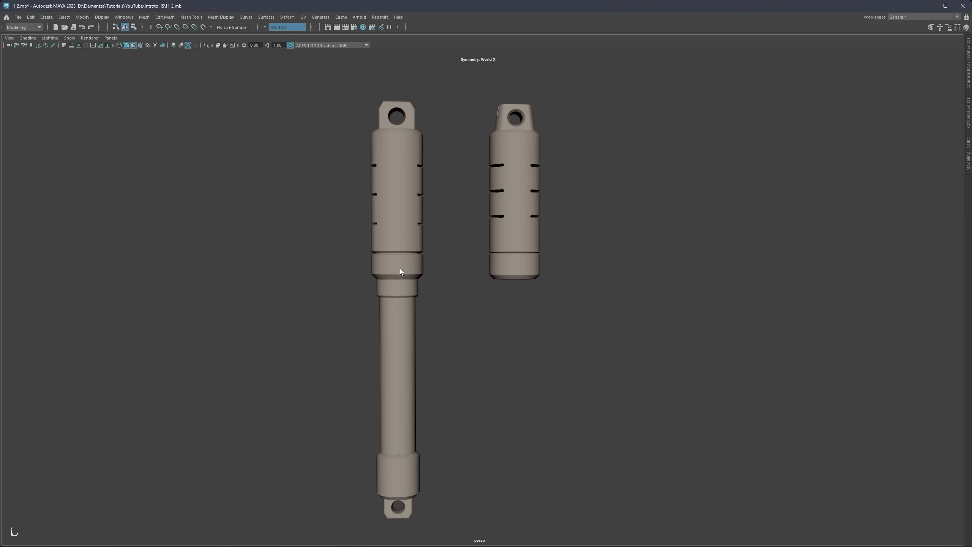
pyautogui.keyDown('alt'); pyautogui.moveTo(460, 313); pyautogui.dragTo(485, 211); pyautogui.keyUp('alt')
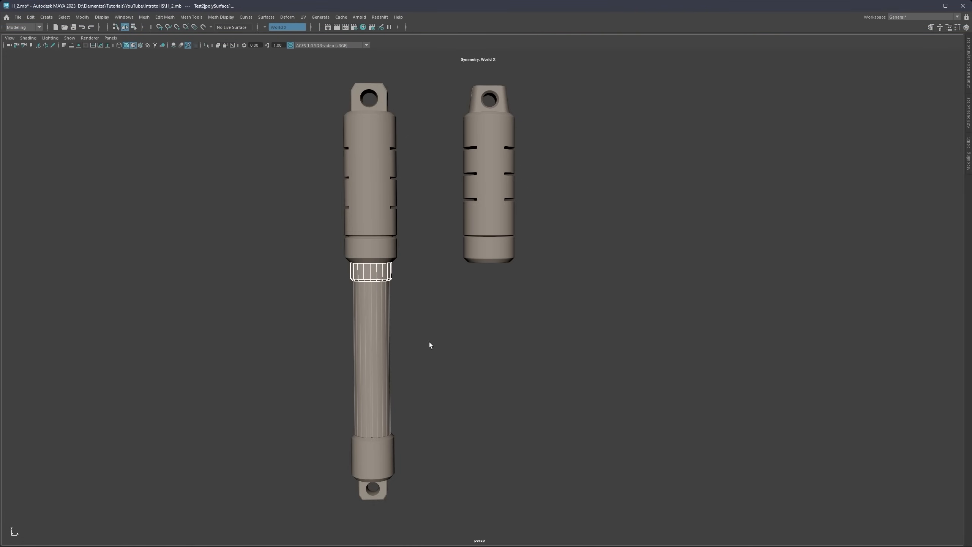
pyautogui.click(371, 462)
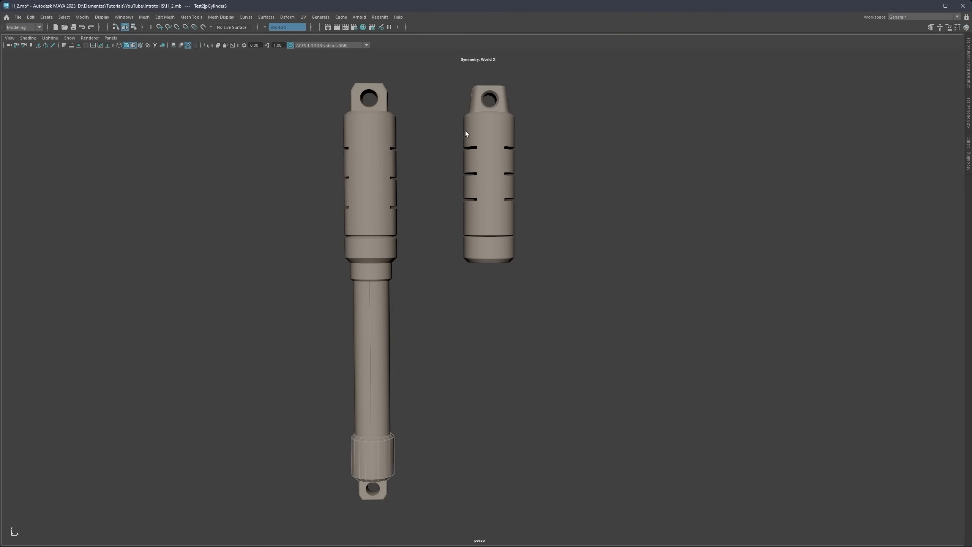
pyautogui.moveTo(487, 157)
pyautogui.keyDown('alt'); pyautogui.mouseDown()
pyautogui.moveTo(519, 156)
pyautogui.moveTo(488, 156)
pyautogui.mouseUp(); pyautogui.keyUp('alt')
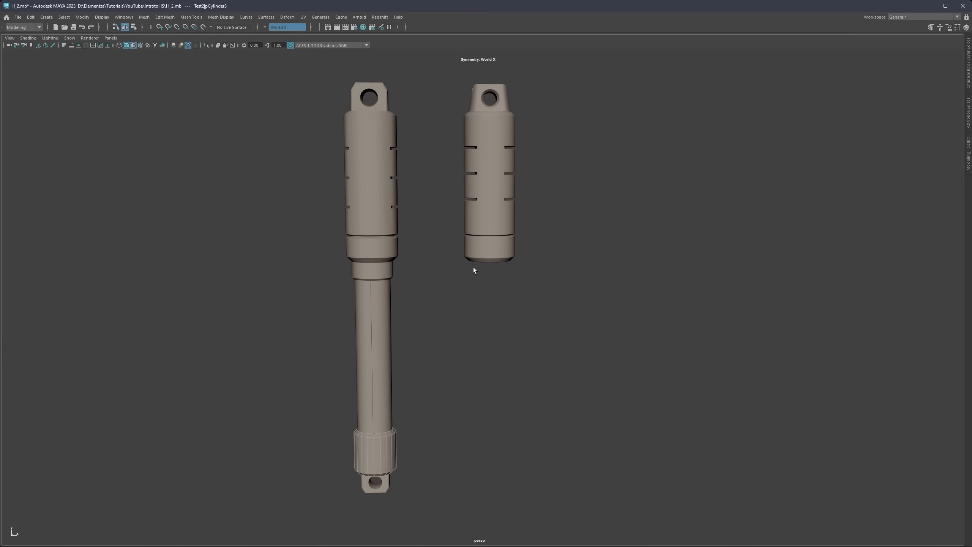
pyautogui.click(372, 271)
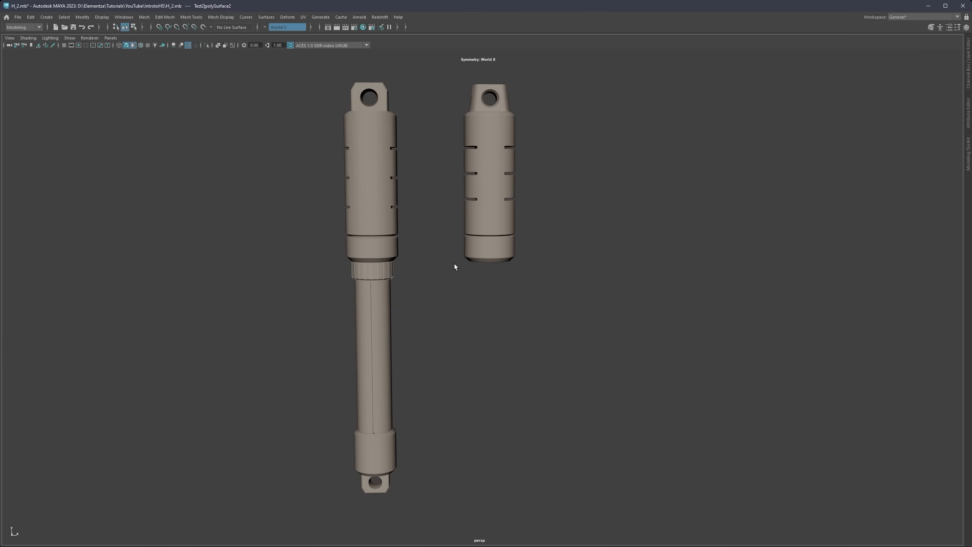
pyautogui.scroll(2, 483, 254)
pyautogui.keyDown('alt'); pyautogui.moveTo(483, 254); pyautogui.dragTo(525, 323); pyautogui.keyUp('alt')
# Step: Isolate the cap section at the lower end of the new handle and switch to face selection
pyautogui.click(520, 317)
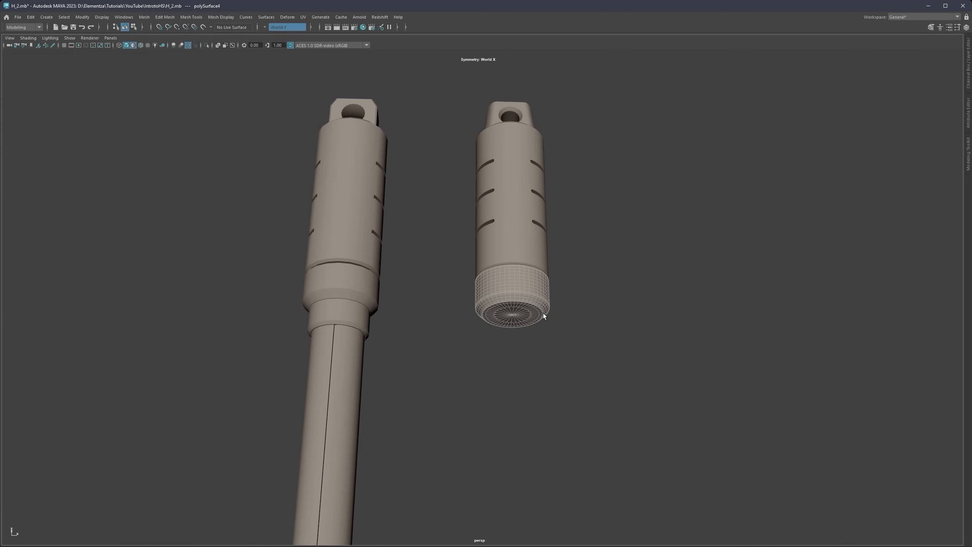
pyautogui.scroll(8, 501, 274)
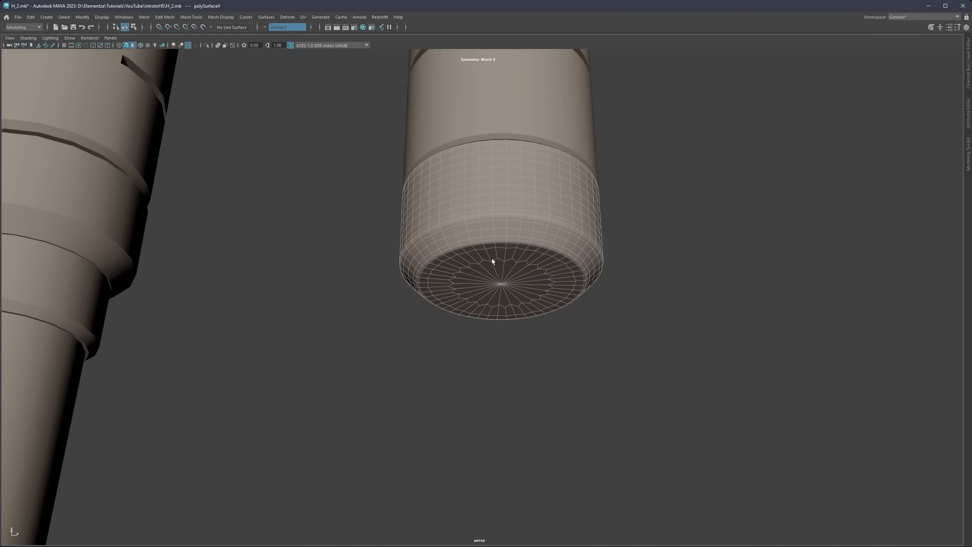
pyautogui.hotkey('ctrl', '1')
pyautogui.press('f')
pyautogui.keyDown('alt'); pyautogui.moveTo(493, 257); pyautogui.dragTo(455, 208); pyautogui.keyUp('alt')
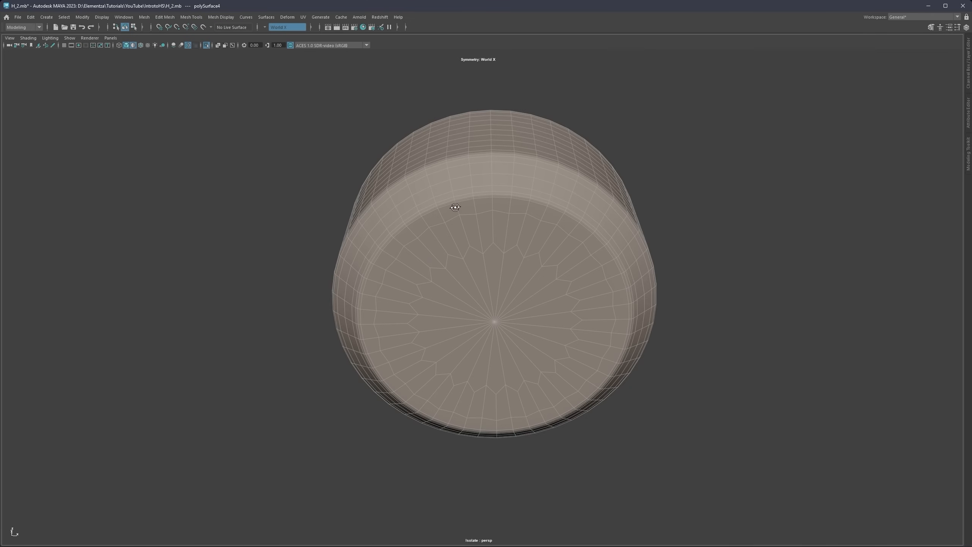
pyautogui.moveTo(478, 229); pyautogui.dragTo(479, 250, button='right')
pyautogui.doubleClick(479, 330)
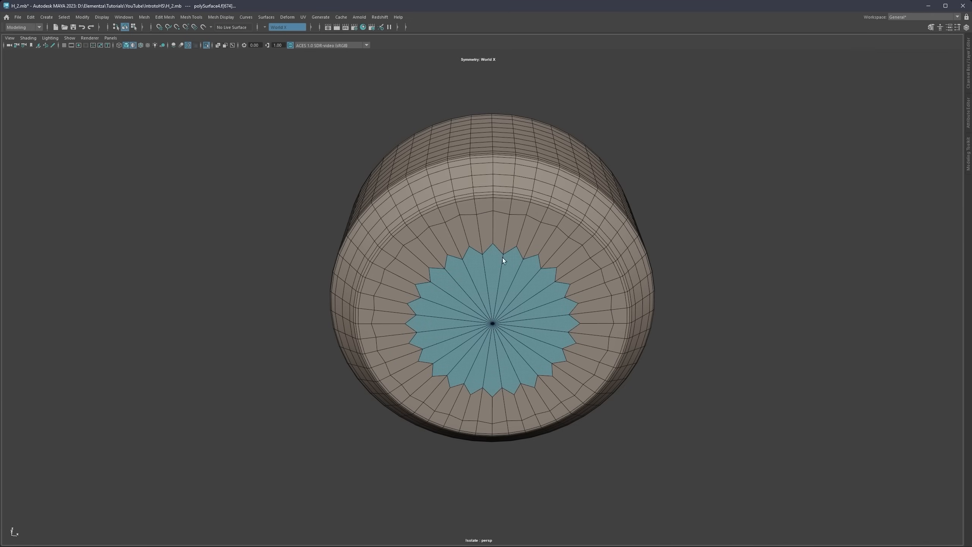
pyautogui.keyDown('shift'); pyautogui.click(527, 245); pyautogui.keyUp('shift')
pyautogui.keyDown('shift'); pyautogui.doubleClick(548, 248); pyautogui.keyUp('shift')
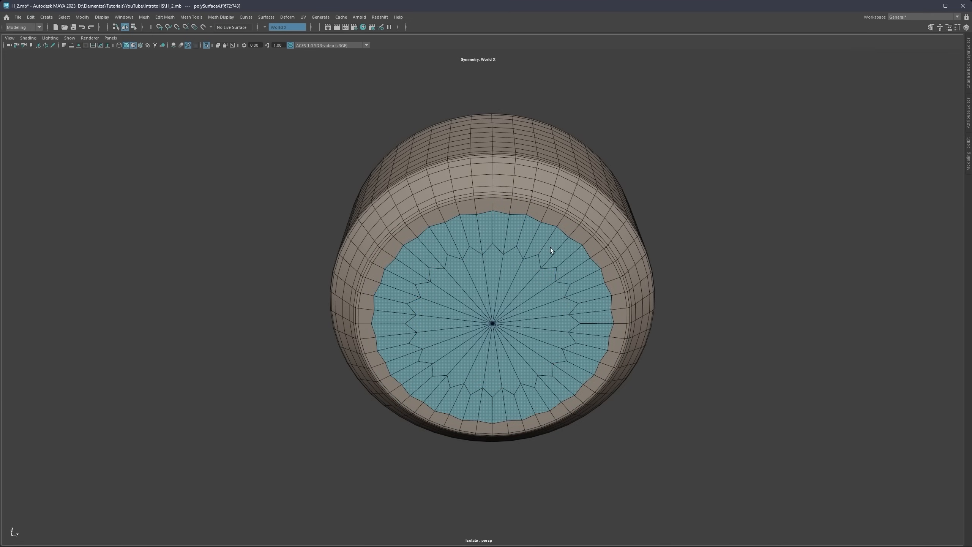
pyautogui.keyDown('shift'); pyautogui.doubleClick(581, 239); pyautogui.keyUp('shift')
pyautogui.keyDown('alt'); pyautogui.moveTo(628, 257); pyautogui.dragTo(564, 261, button='right'); pyautogui.keyUp('alt')
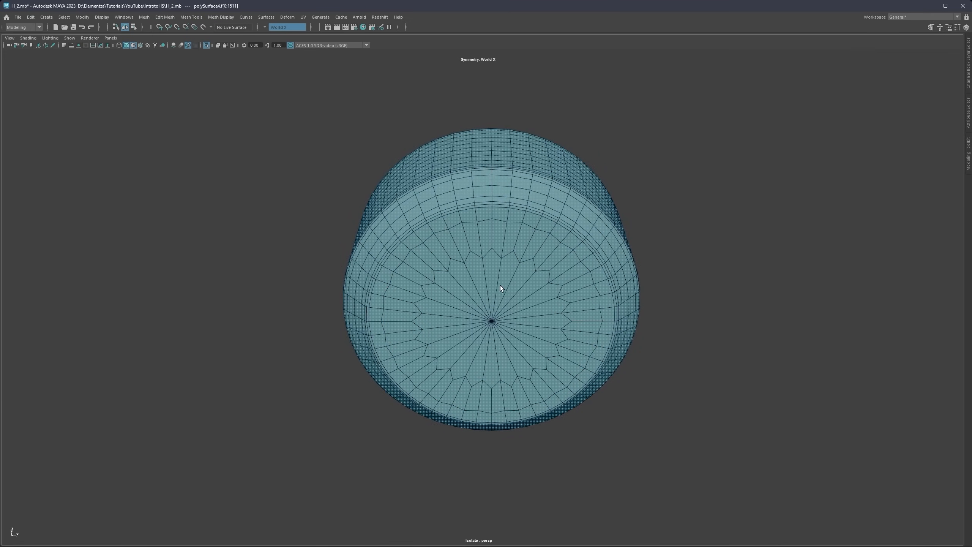
pyautogui.scroll(-1, 500, 286)
pyautogui.click(627, 274)
pyautogui.scroll(-3, 500, 265)
pyautogui.hotkey('ctrl', '1')
# Step: Select the central faces on the cap's underside, grow the selection twice to cover the whole flat disc, and delete those faces
pyautogui.keyDown('alt'); pyautogui.moveTo(498, 245); pyautogui.dragTo(280, 247); pyautogui.keyUp('alt')
pyautogui.keyDown('alt'); pyautogui.moveTo(480, 244); pyautogui.dragTo(547, 234); pyautogui.keyUp('alt')
pyautogui.keyDown('alt'); pyautogui.moveTo(540, 269); pyautogui.dragTo(536, 244); pyautogui.keyUp('alt')
pyautogui.scroll(1, 537, 244)
pyautogui.keyDown('alt'); pyautogui.moveTo(560, 239); pyautogui.dragTo(517, 242, button='middle'); pyautogui.keyUp('alt')
pyautogui.scroll(2, 520, 241)
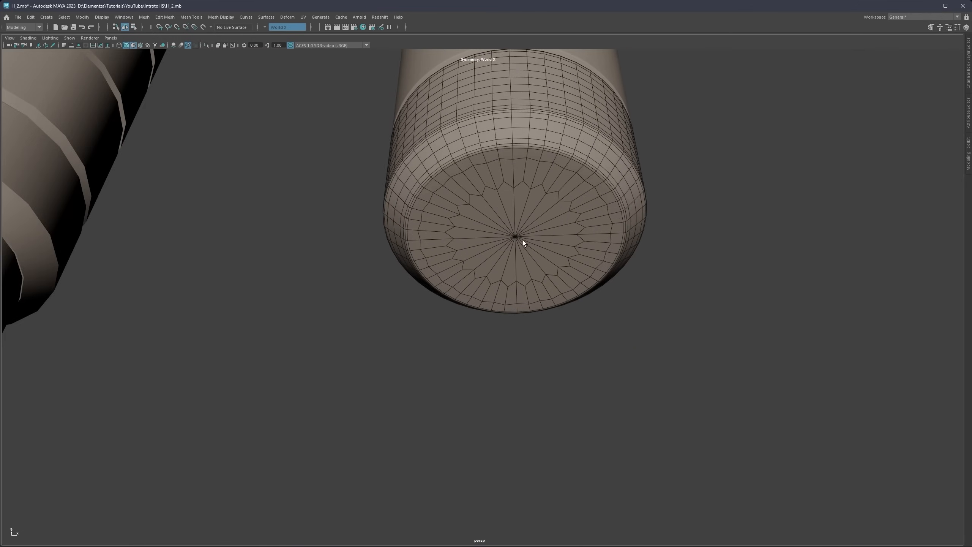
pyautogui.moveTo(523, 231); pyautogui.dragTo(506, 244)
pyautogui.scroll(-3, 507, 244)
pyautogui.scroll(1, 548, 230)
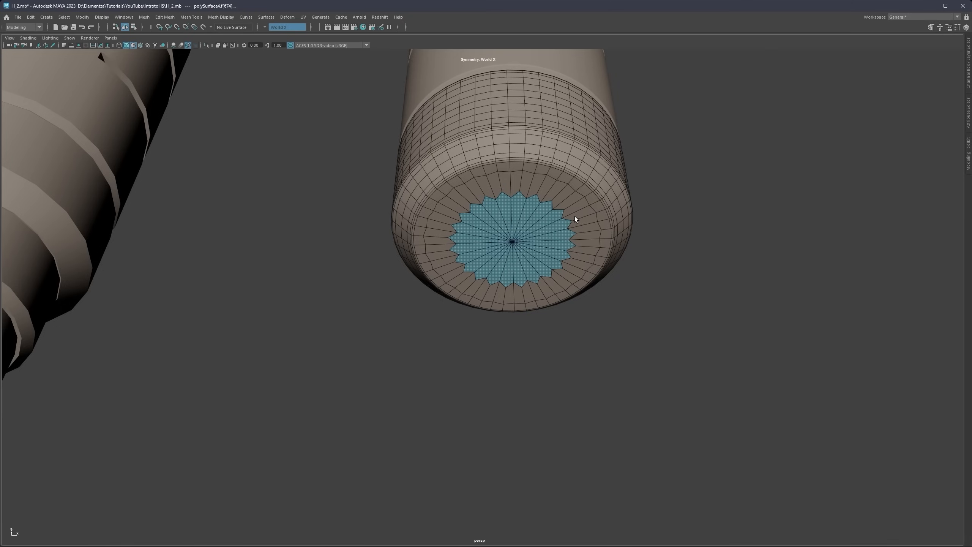
pyautogui.hotkey('shift', '.')
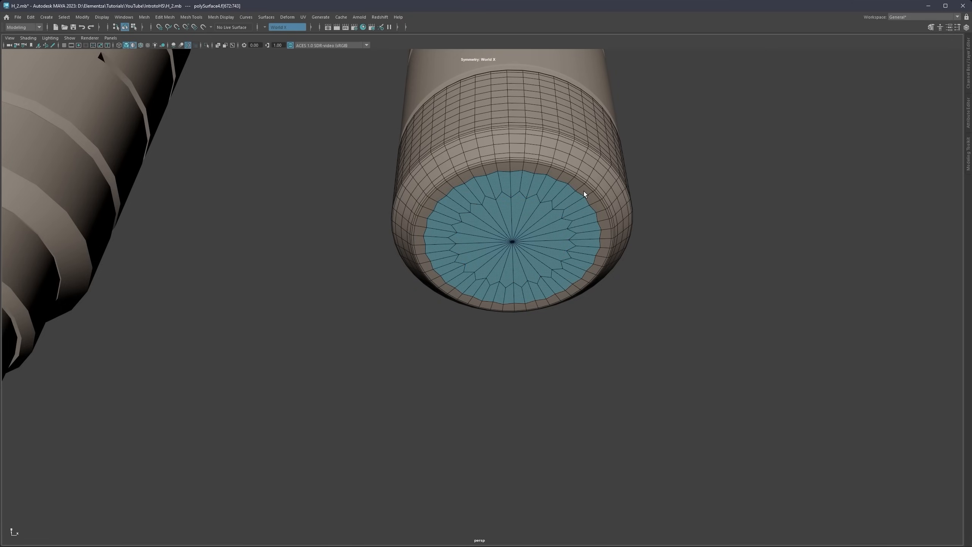
pyautogui.hotkey('shift', '.')
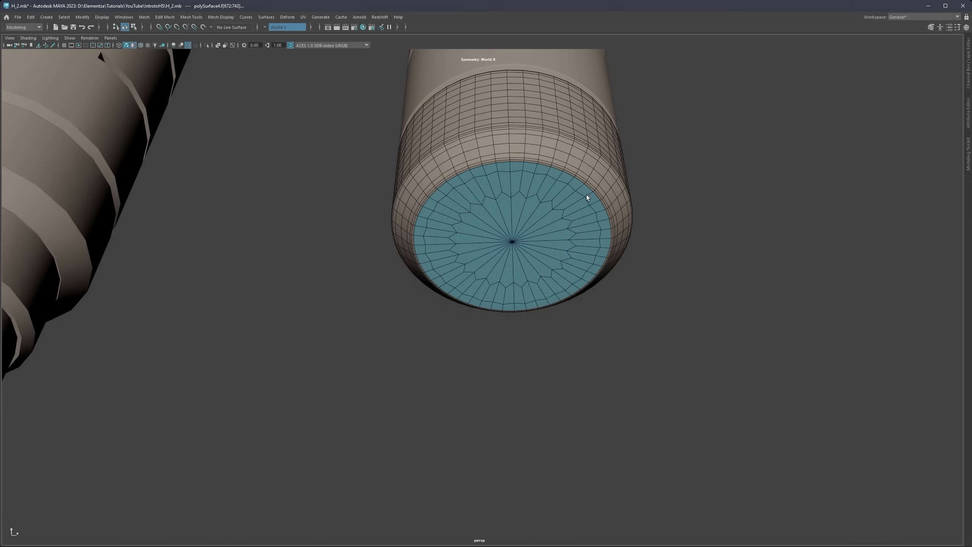
pyautogui.press('Delete')
# Step: Turn symmetry off and extrude the open border edge loop at the cap's lower end slightly inward
pyautogui.keyDown('alt'); pyautogui.moveTo(532, 191); pyautogui.dragTo(496, 228); pyautogui.keyUp('alt')
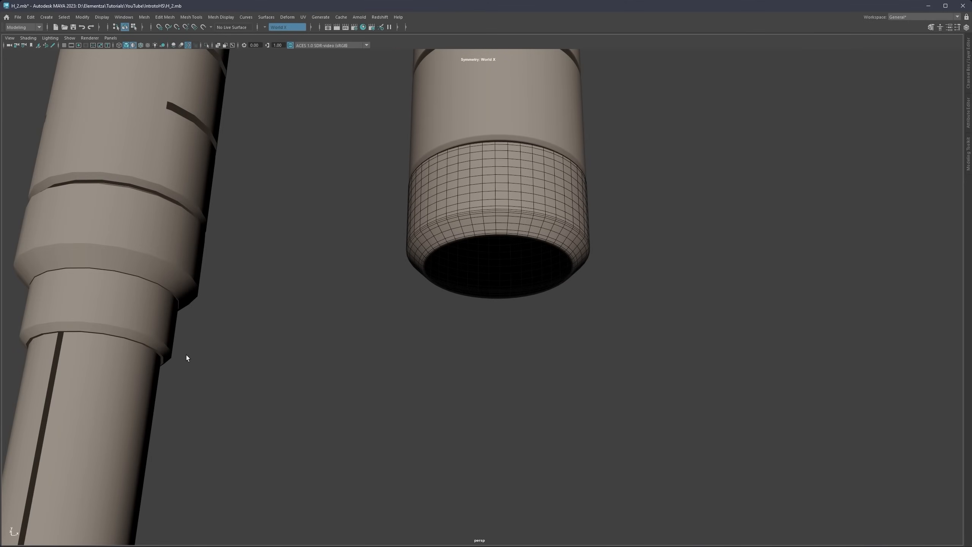
pyautogui.keyDown('alt'); pyautogui.moveTo(148, 300); pyautogui.dragTo(230, 275, button='middle'); pyautogui.keyUp('alt')
pyautogui.keyDown('alt'); pyautogui.moveTo(531, 180); pyautogui.dragTo(474, 203, button='middle'); pyautogui.keyUp('alt')
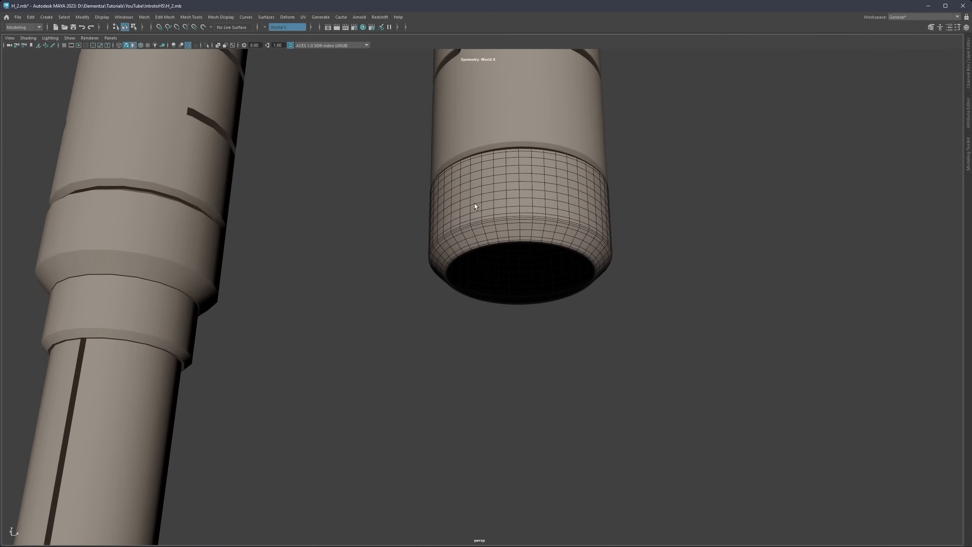
pyautogui.scroll(2, 474, 203)
pyautogui.keyDown('alt'); pyautogui.moveTo(587, 229); pyautogui.dragTo(533, 240, button='middle'); pyautogui.keyUp('alt')
pyautogui.scroll(3, 513, 235)
pyautogui.keyDown('alt'); pyautogui.moveTo(534, 240); pyautogui.dragTo(556, 216); pyautogui.keyUp('alt')
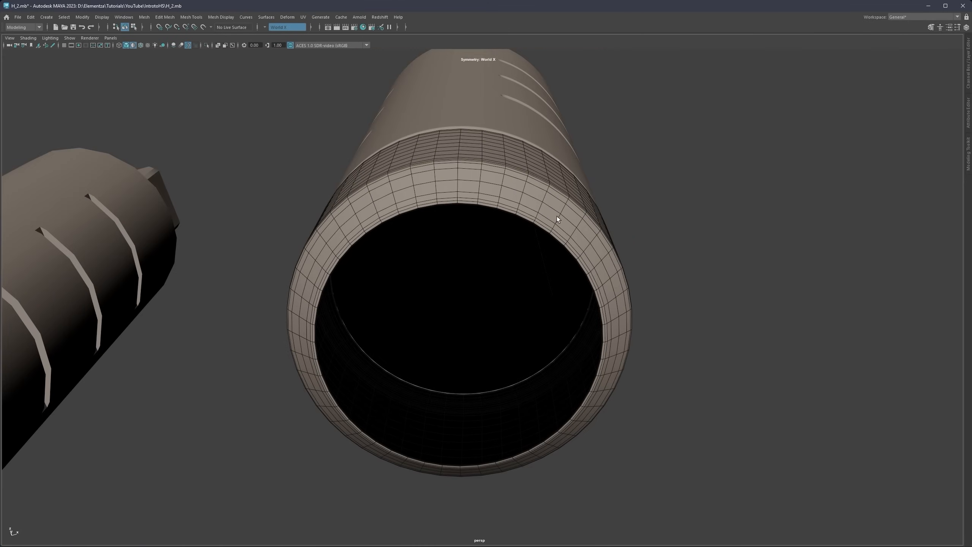
pyautogui.moveTo(557, 216); pyautogui.dragTo(539, 115, button='right')
pyautogui.doubleClick(543, 228)
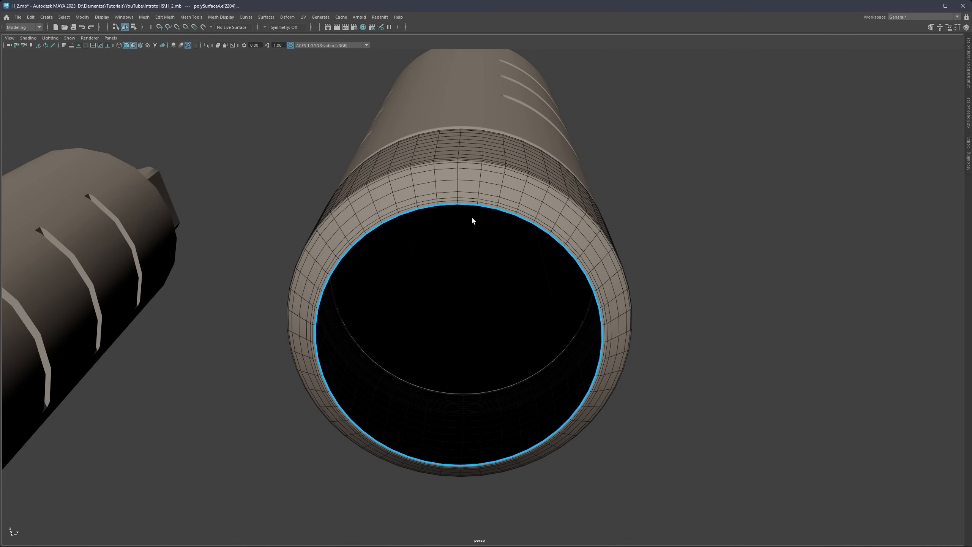
pyautogui.keyDown('alt'); pyautogui.moveTo(472, 221); pyautogui.dragTo(524, 217); pyautogui.keyUp('alt')
pyautogui.press('r')
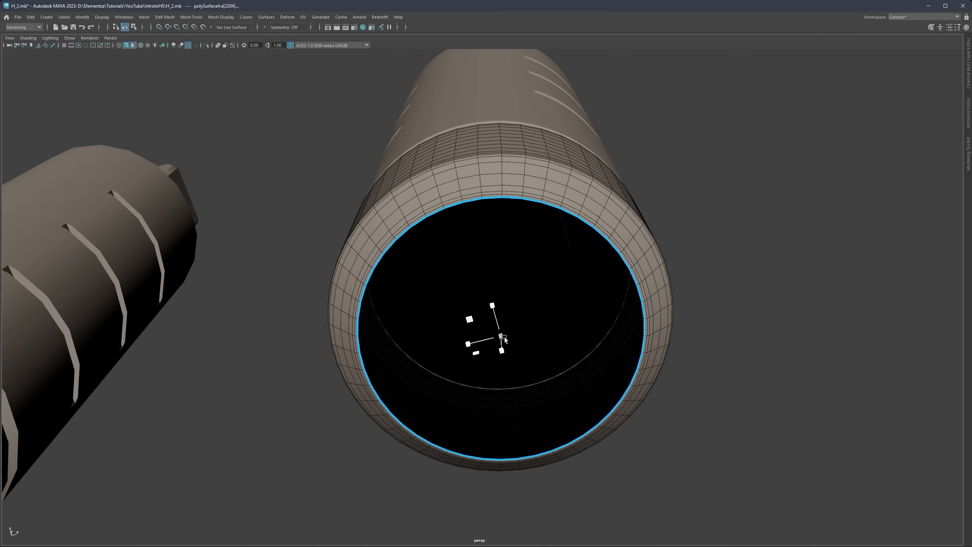
pyautogui.keyDown('shift'); pyautogui.moveTo(504, 339); pyautogui.dragTo(497, 339); pyautogui.keyUp('shift')
# Step: Extrude the inner border edge loop upward into the cap to form an inside wall and return to object mode
pyautogui.press('w')
pyautogui.keyDown('alt'); pyautogui.moveTo(496, 305); pyautogui.dragTo(496, 343); pyautogui.keyUp('alt')
pyautogui.keyDown('alt'); pyautogui.moveTo(486, 387); pyautogui.dragTo(509, 275, button='middle'); pyautogui.keyUp('alt')
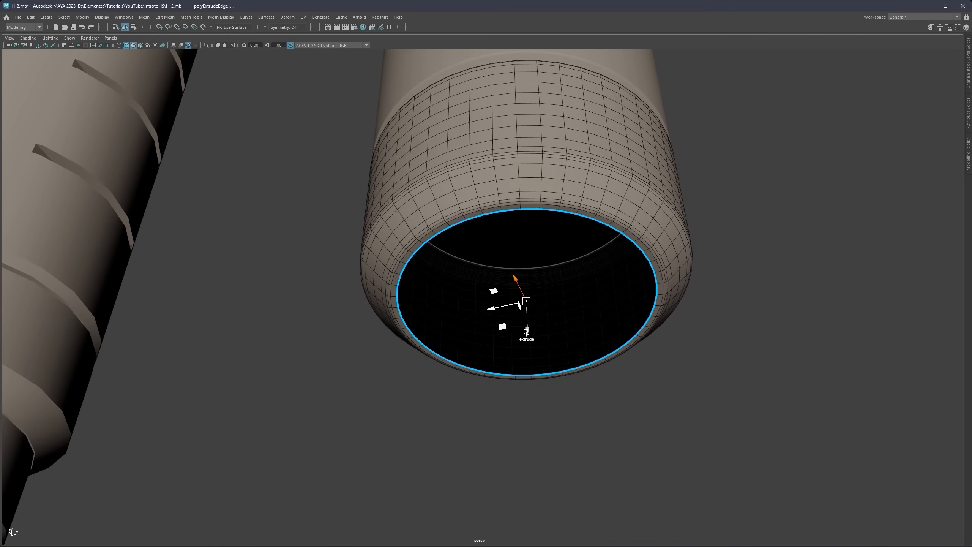
pyautogui.moveTo(527, 334); pyautogui.dragTo(507, 265)
pyautogui.hotkey('ctrl', 'e')
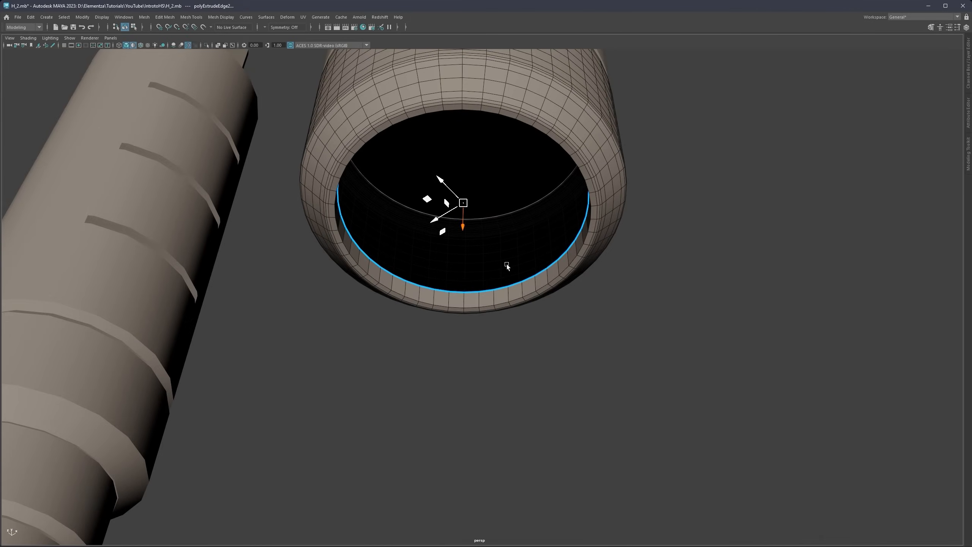
pyautogui.moveTo(656, 234); pyautogui.dragTo(697, 210, button='right')
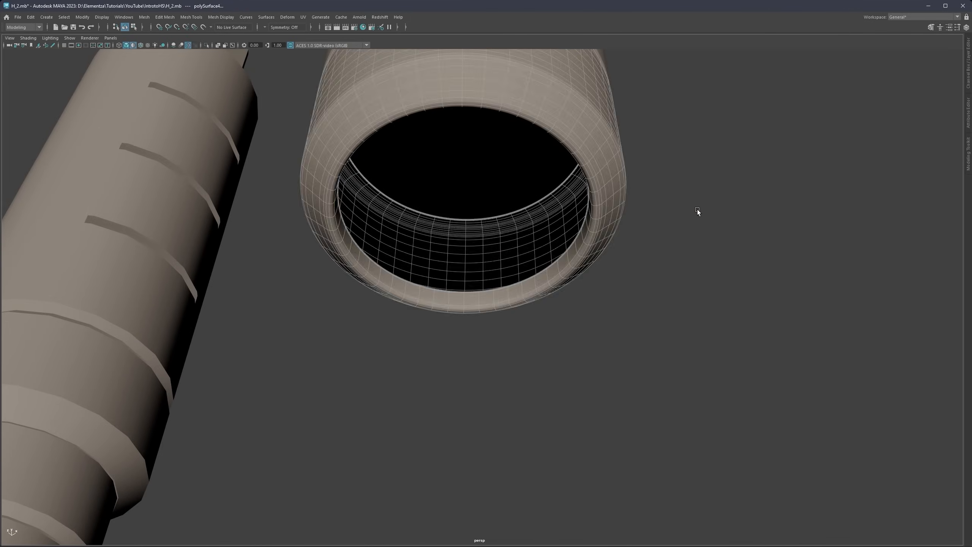
# Step: Reselect the bottom cap, switch to face selection and select the narrow face loop around its lower rim
pyautogui.click(697, 210)
pyautogui.keyDown('alt'); pyautogui.moveTo(697, 210); pyautogui.dragTo(509, 239); pyautogui.keyUp('alt')
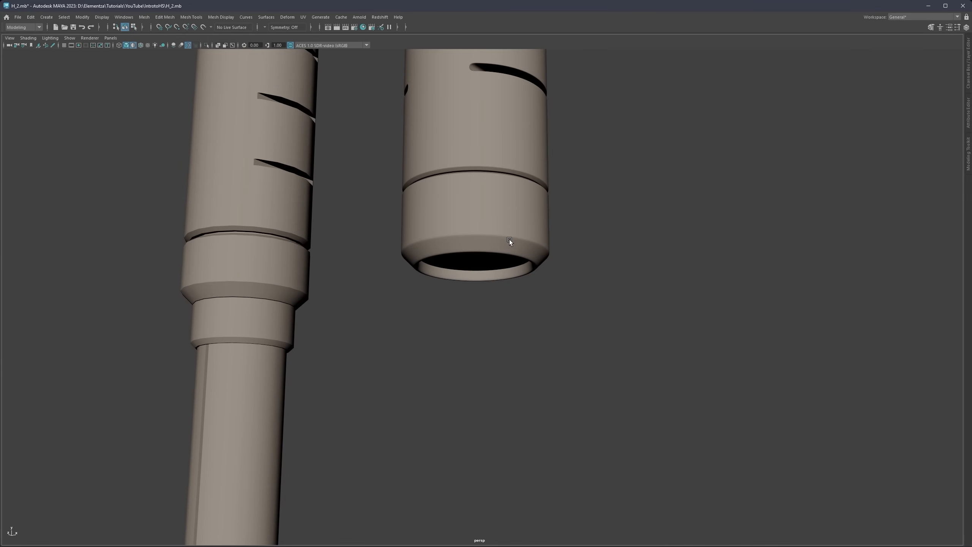
pyautogui.click(509, 239)
pyautogui.scroll(5, 492, 274)
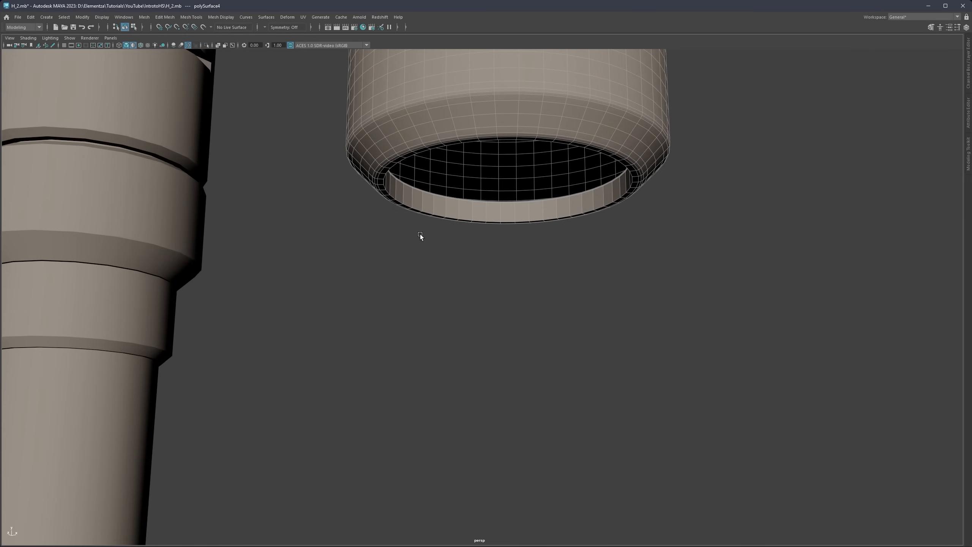
pyautogui.keyDown('alt'); pyautogui.moveTo(150, 287); pyautogui.dragTo(408, 198); pyautogui.keyUp('alt')
pyautogui.scroll(3, 408, 197)
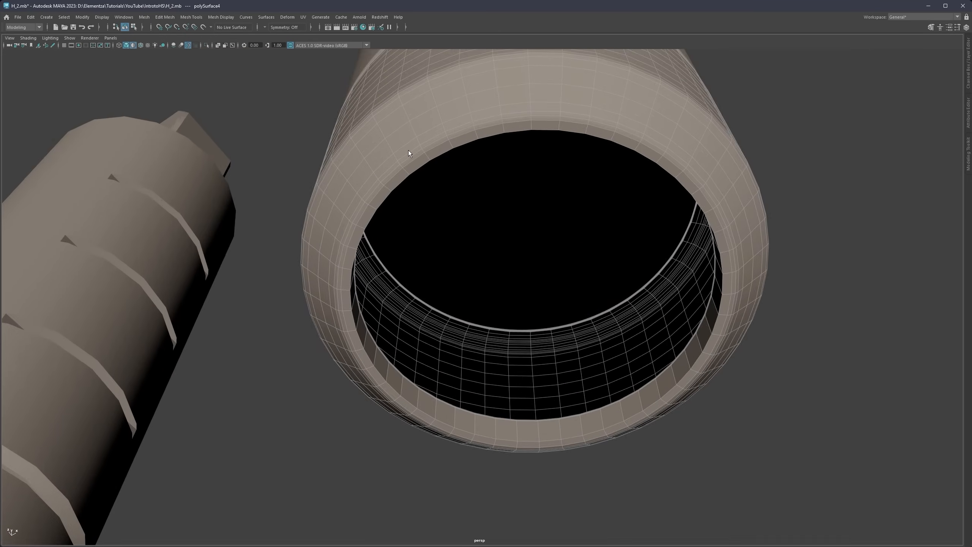
pyautogui.moveTo(408, 150); pyautogui.dragTo(409, 172, button='right')
pyautogui.doubleClick(402, 176)
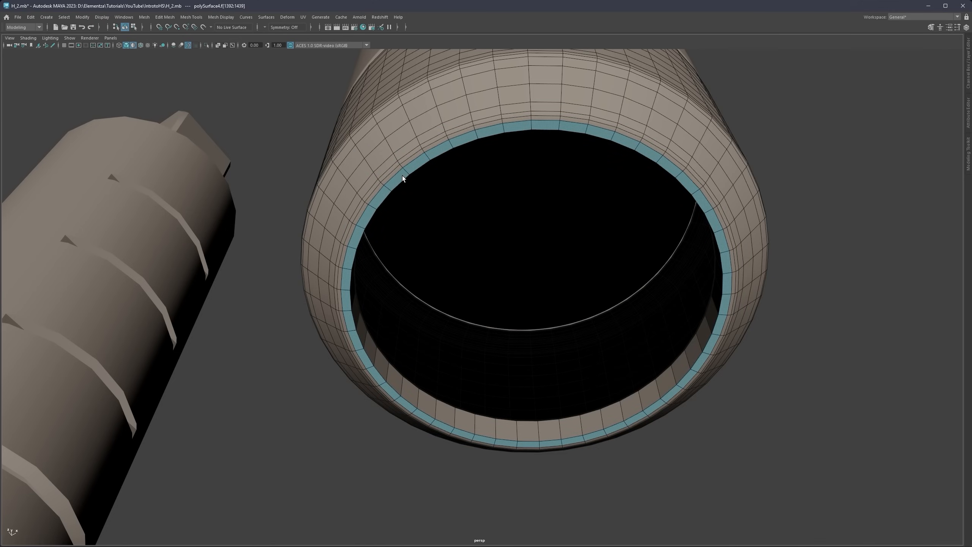
# Step: Pick a single face on the cap's lower rim and extend the selection around the full loop again
pyautogui.keyDown('alt'); pyautogui.moveTo(472, 146); pyautogui.dragTo(501, 275); pyautogui.keyUp('alt')
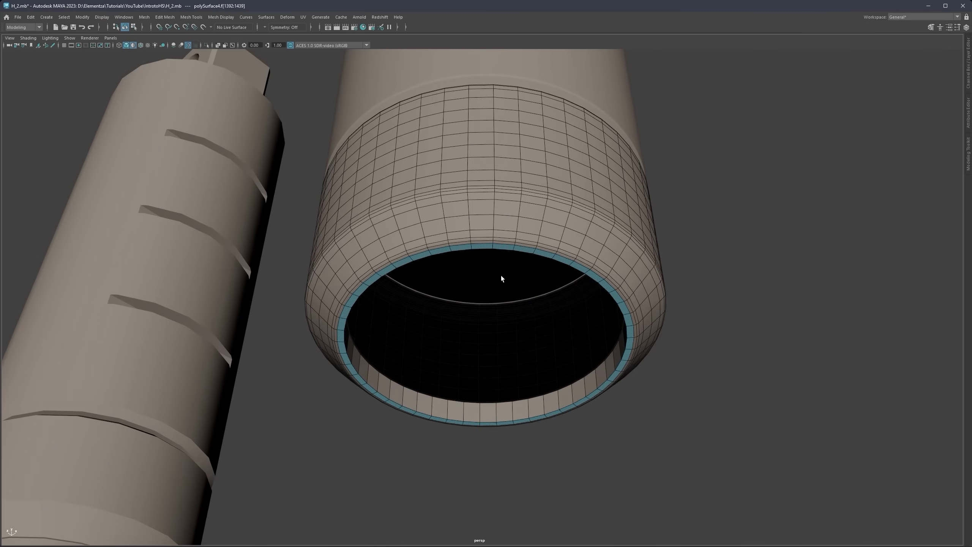
pyautogui.click(503, 248)
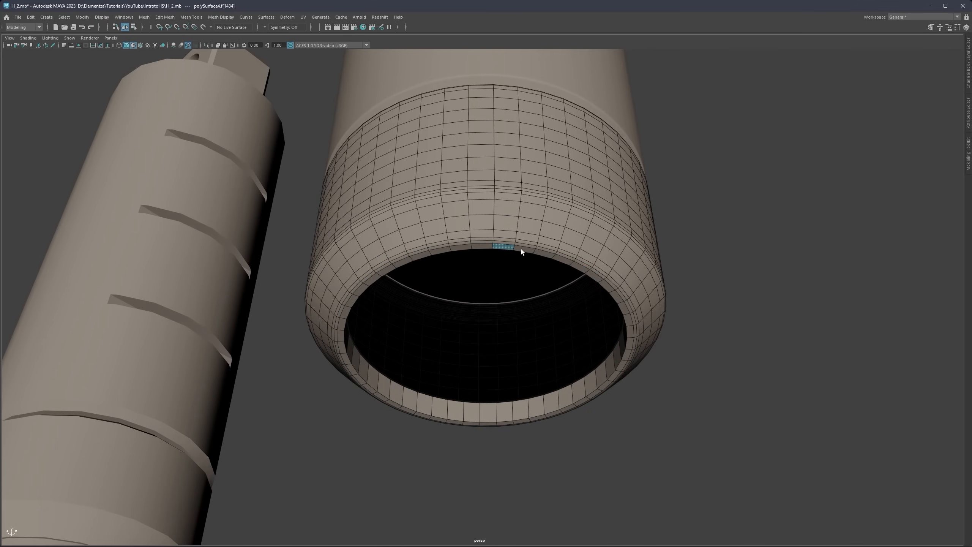
pyautogui.doubleClick(521, 249)
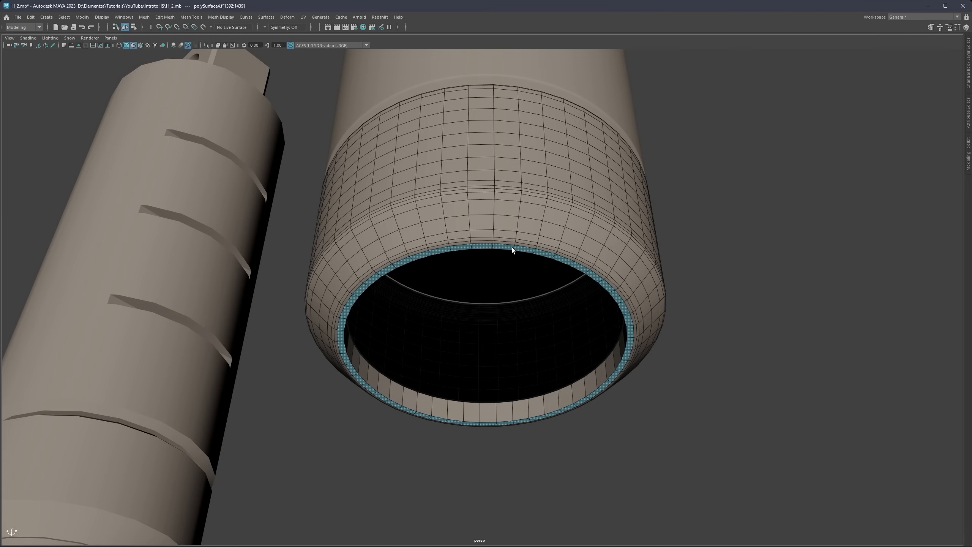
pyautogui.click(514, 247)
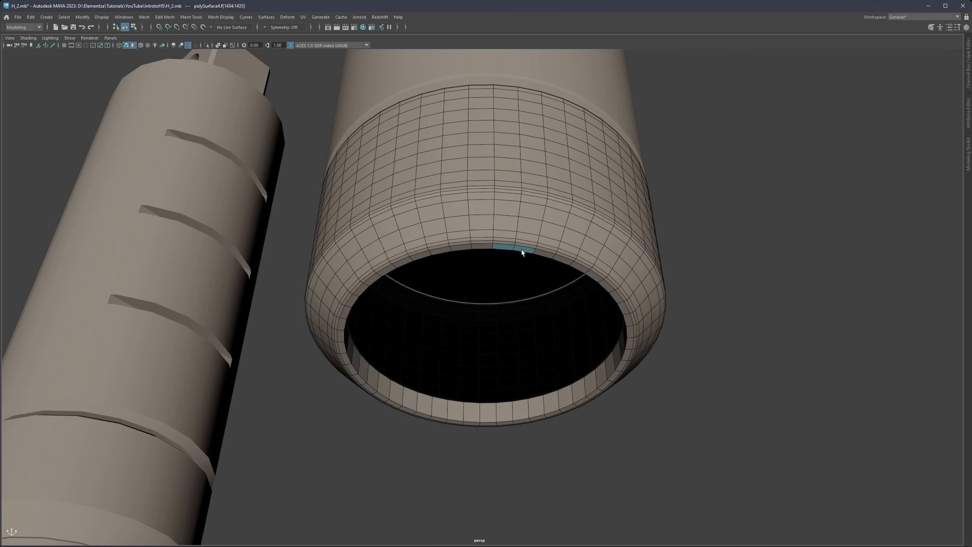
pyautogui.doubleClick(522, 249)
pyautogui.scroll(5, 507, 243)
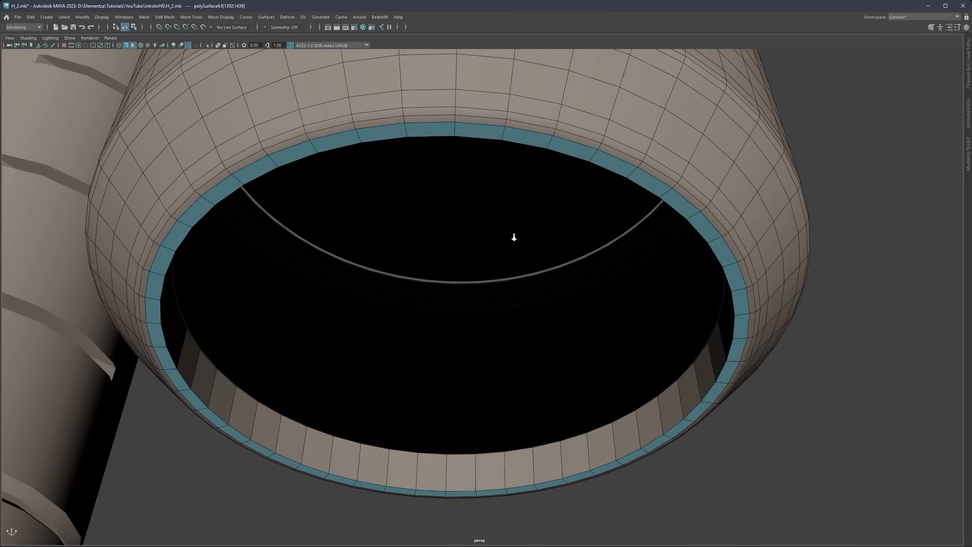
pyautogui.scroll(-5, 514, 238)
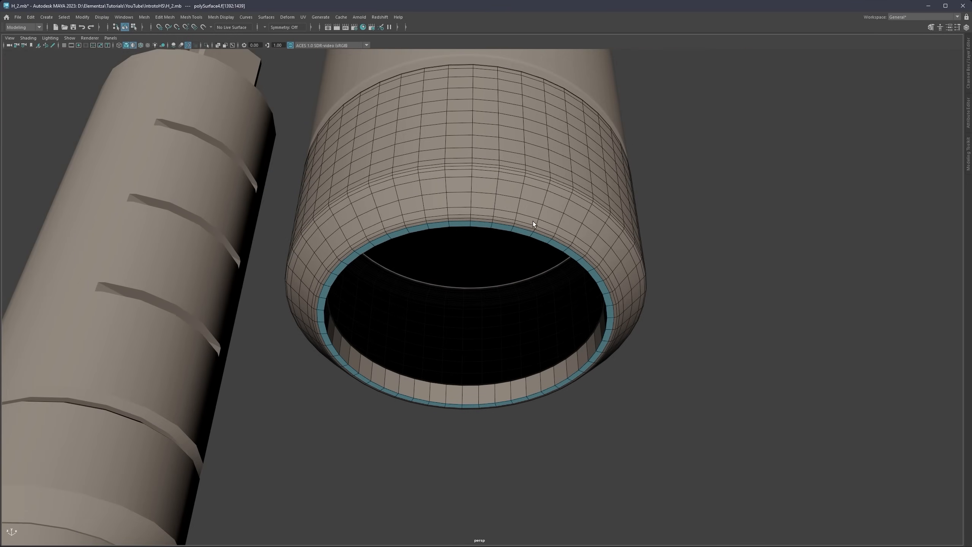
# Step: Duplicate the selected rim faces with a Local Translate Z of 0.007 and return to object mode
pyautogui.keyDown('shift'); pyautogui.rightClick(536, 214); pyautogui.keyUp('shift')
pyautogui.keyDown('shift'); pyautogui.moveTo(521, 356); pyautogui.dragTo(769, 392, button='right'); pyautogui.keyUp('shift')
pyautogui.keyDown('shift'); pyautogui.moveTo(620, 219); pyautogui.dragTo(613, 354, button='right'); pyautogui.keyUp('shift')
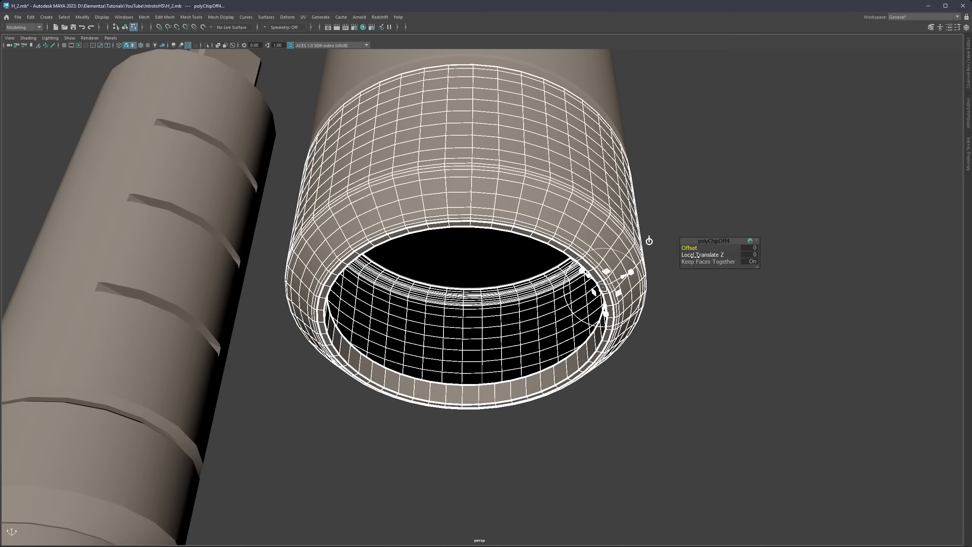
pyautogui.moveTo(694, 257); pyautogui.dragTo(697, 258)
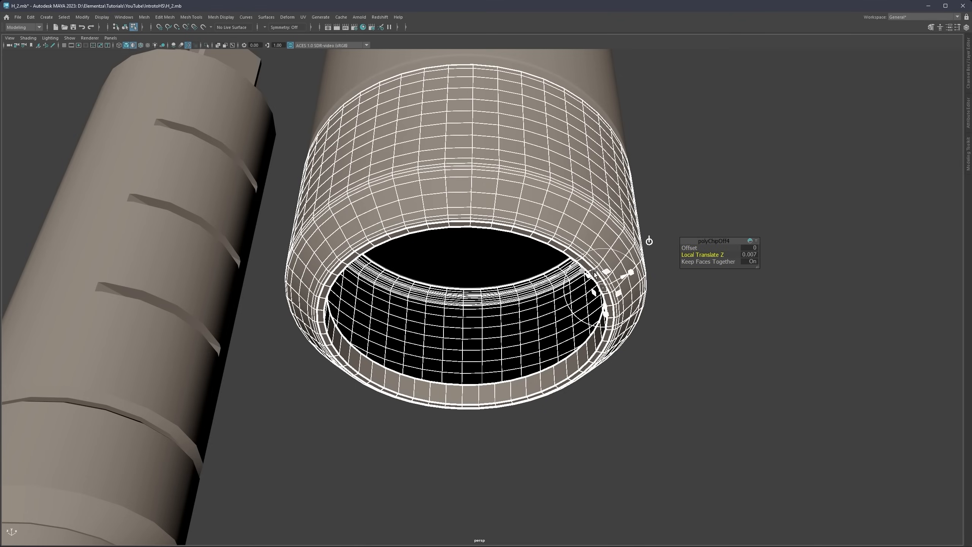
pyautogui.click(657, 303)
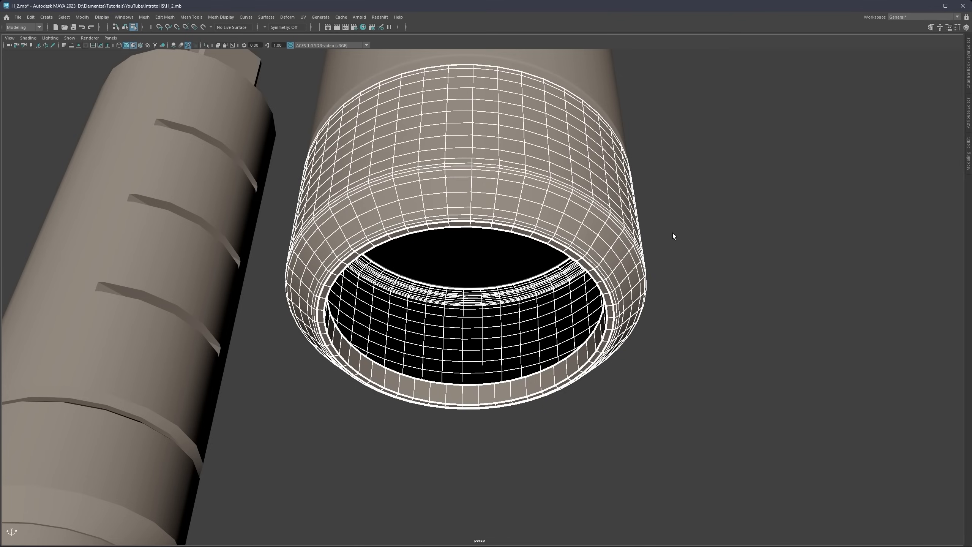
pyautogui.moveTo(673, 232); pyautogui.dragTo(697, 230, button='right')
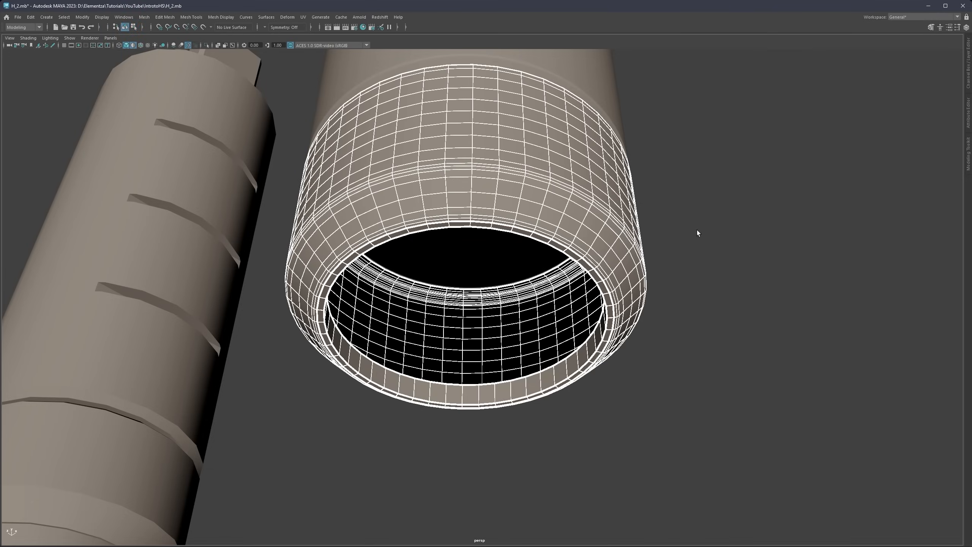
# Step: Separate the duplicated ring from the cap and select it as its own object
pyautogui.click(601, 290)
pyautogui.keyDown('alt'); pyautogui.moveTo(628, 290); pyautogui.dragTo(594, 297); pyautogui.keyUp('alt')
pyautogui.click(604, 286)
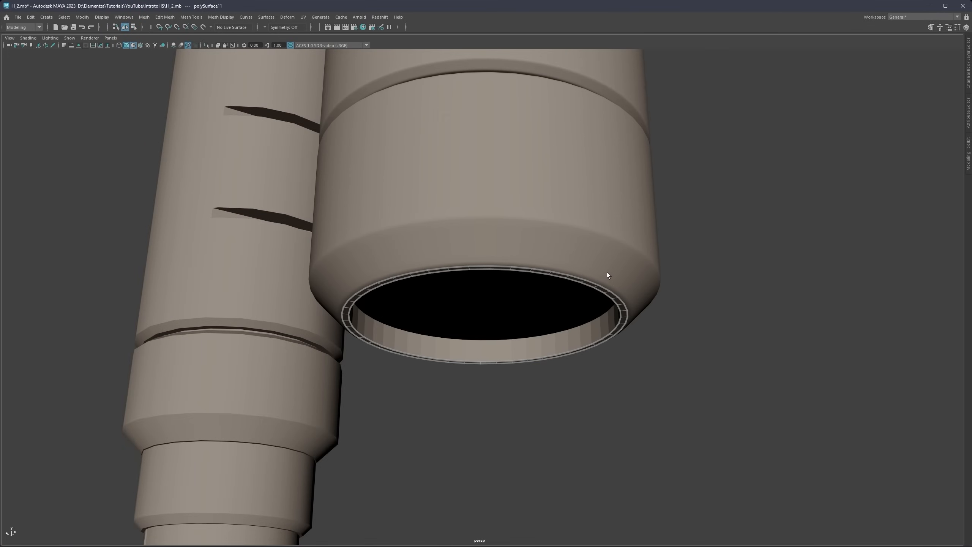
pyautogui.click(607, 272)
pyautogui.click(608, 290)
# Step: Select the outer border edge loop of the duplicated ring and extrude it straight down to form a collar wall
pyautogui.scroll(-2, 610, 290)
pyautogui.keyDown('alt'); pyautogui.moveTo(528, 224); pyautogui.dragTo(538, 234); pyautogui.keyUp('alt')
pyautogui.scroll(3, 467, 241)
pyautogui.keyDown('alt'); pyautogui.moveTo(374, 226); pyautogui.dragTo(447, 232); pyautogui.keyUp('alt')
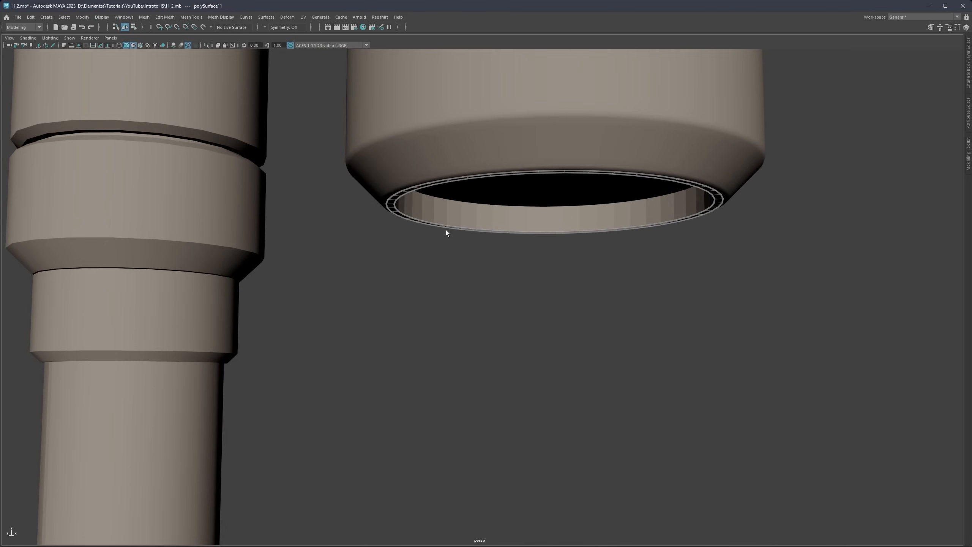
pyautogui.keyDown('alt'); pyautogui.moveTo(388, 211); pyautogui.dragTo(428, 231); pyautogui.keyUp('alt')
pyautogui.scroll(2, 417, 232)
pyautogui.moveTo(394, 234); pyautogui.dragTo(393, 201, button='right')
pyautogui.scroll(2, 393, 201)
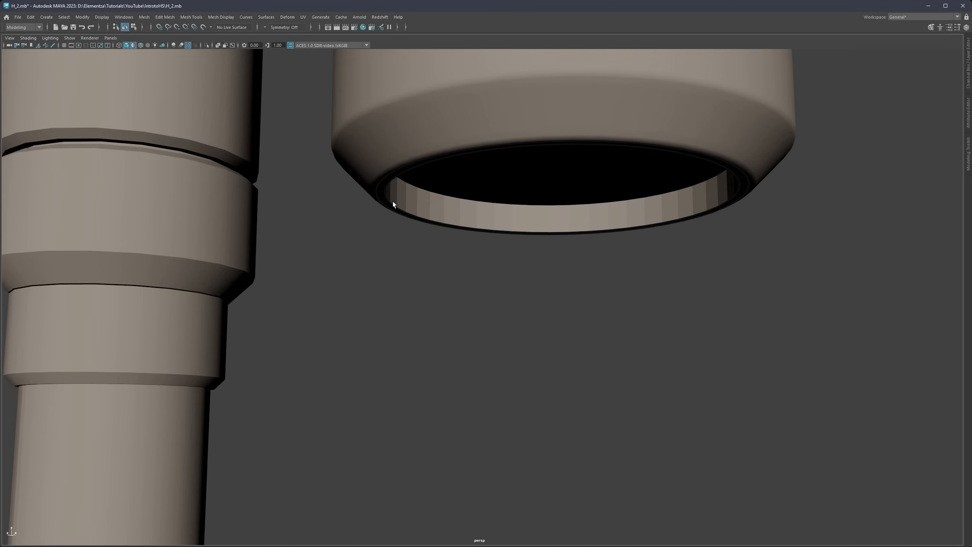
pyautogui.doubleClick(387, 176)
pyautogui.scroll(-2, 529, 235)
pyautogui.keyDown('alt'); pyautogui.moveTo(528, 235); pyautogui.dragTo(511, 194); pyautogui.keyUp('alt')
pyautogui.scroll(-2, 504, 207)
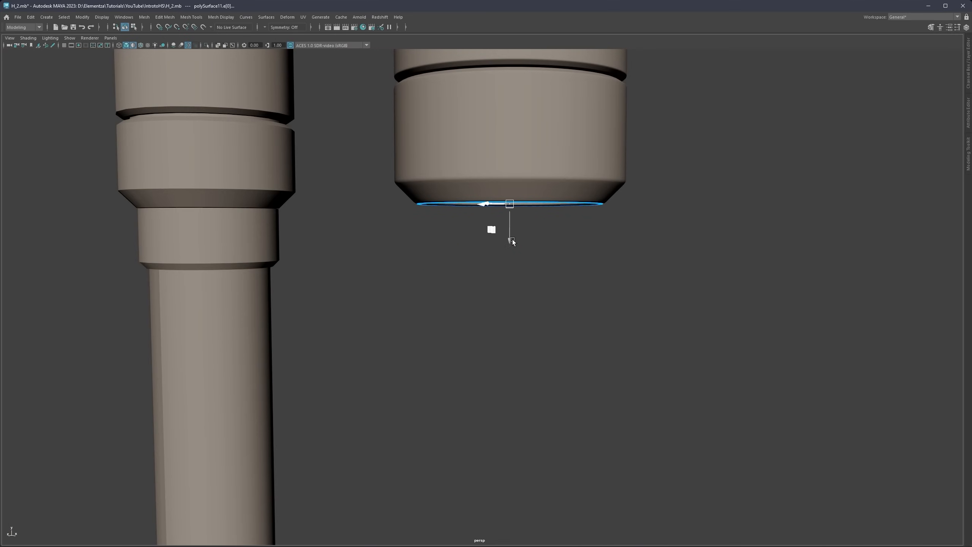
pyautogui.moveTo(511, 238); pyautogui.dragTo(510, 288)
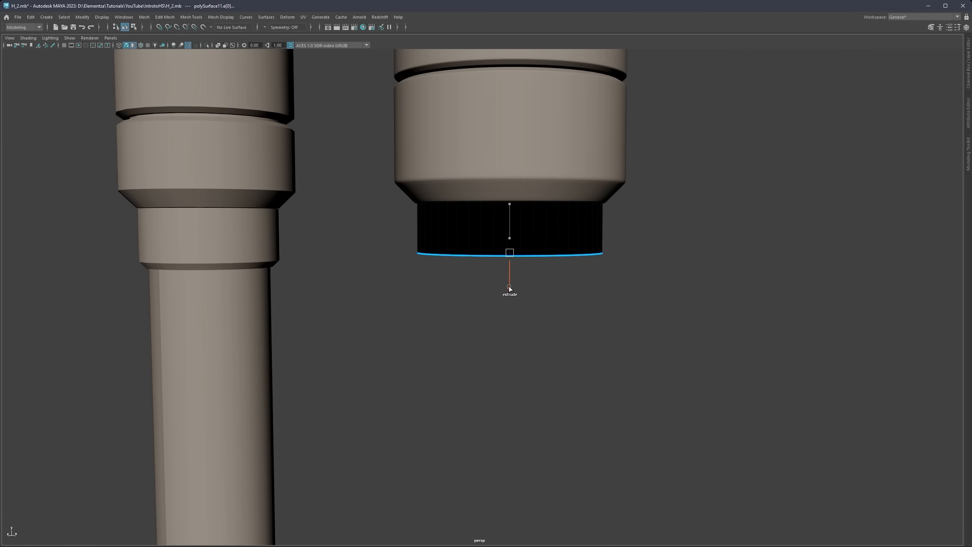
# Step: Isolate the new collar in the view and switch to face selection
pyautogui.moveTo(506, 234); pyautogui.dragTo(543, 226, button='right')
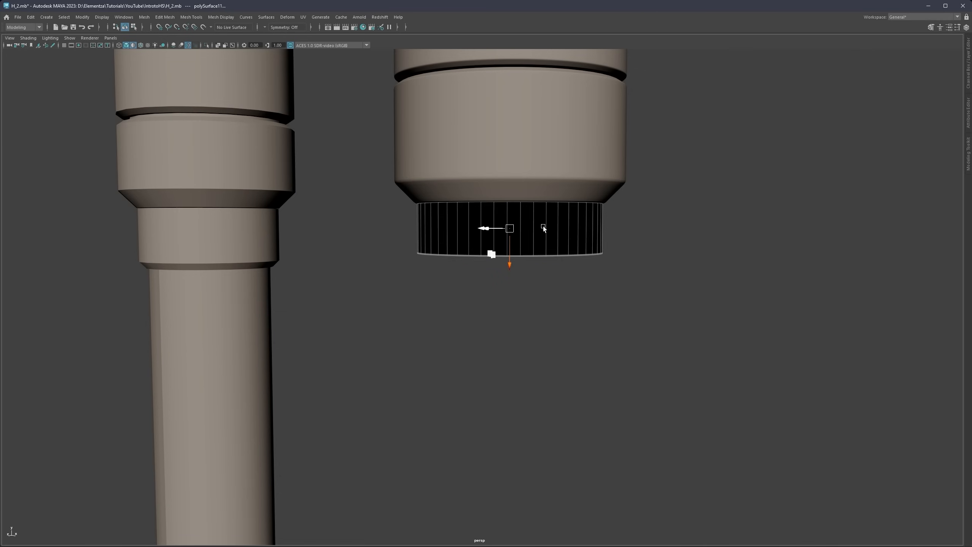
pyautogui.hotkey('ctrl', '1')
pyautogui.keyDown('alt'); pyautogui.moveTo(510, 248); pyautogui.dragTo(500, 211); pyautogui.keyUp('alt')
pyautogui.moveTo(500, 211); pyautogui.dragTo(500, 232, button='right')
pyautogui.doubleClick(499, 228)
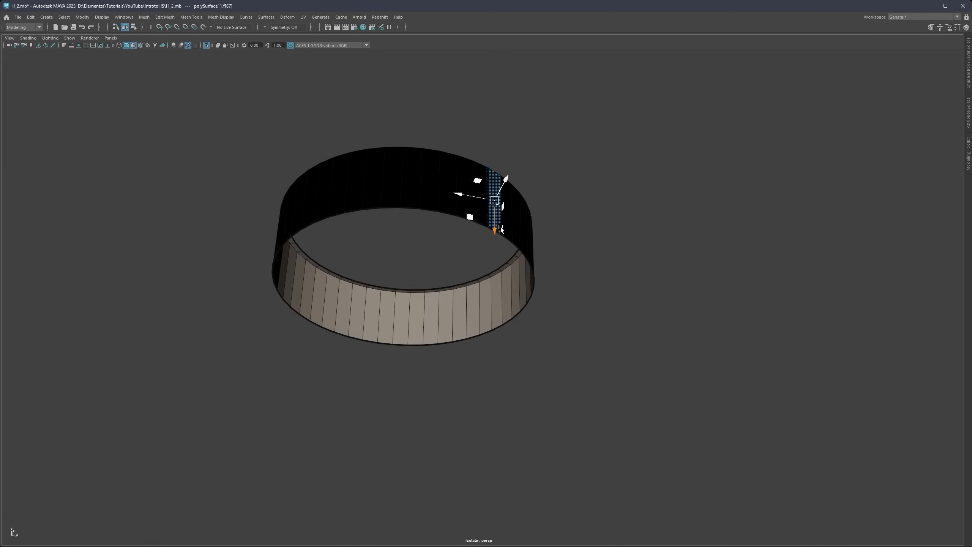
pyautogui.keyDown('alt'); pyautogui.moveTo(503, 244); pyautogui.dragTo(535, 244, button='middle'); pyautogui.keyUp('alt')
pyautogui.moveTo(534, 245)
pyautogui.keyDown('alt'); pyautogui.mouseDown()
pyautogui.moveTo(534, 217)
pyautogui.moveTo(589, 223)
pyautogui.mouseUp(); pyautogui.keyUp('alt')
pyautogui.click(589, 224)
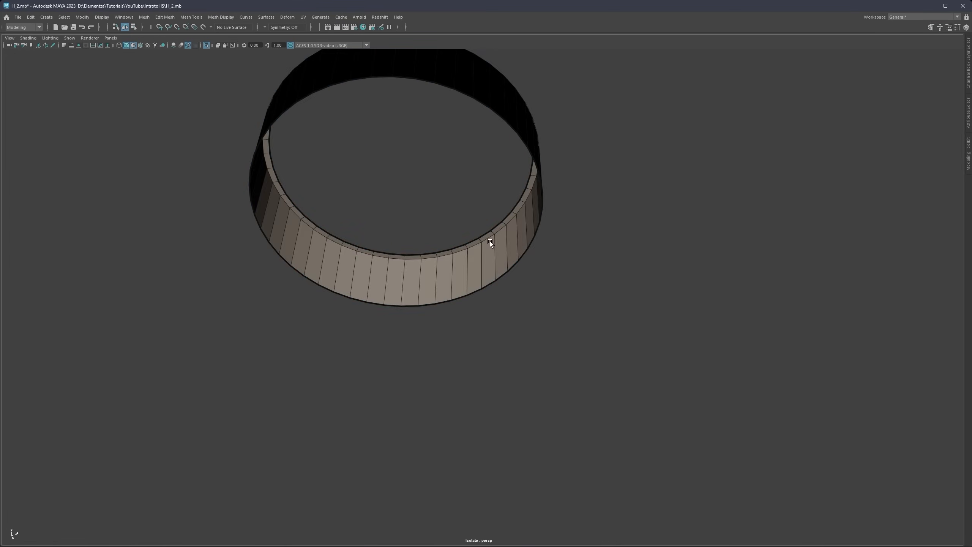
# Step: Reverse the normals of all the collar's faces and end the isolation
pyautogui.moveTo(490, 245)
pyautogui.keyDown('alt'); pyautogui.mouseDown()
pyautogui.moveTo(524, 254)
pyautogui.moveTo(502, 259)
pyautogui.moveTo(481, 239)
pyautogui.moveTo(473, 257)
pyautogui.mouseUp(); pyautogui.keyUp('alt')
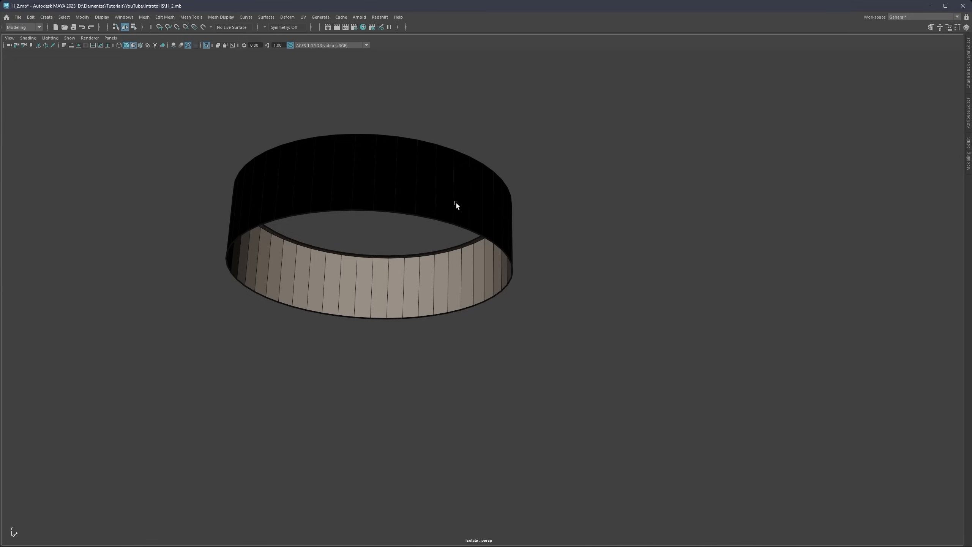
pyautogui.keyDown('alt'); pyautogui.moveTo(486, 204); pyautogui.dragTo(448, 195); pyautogui.keyUp('alt')
pyautogui.keyDown('alt'); pyautogui.moveTo(445, 193); pyautogui.dragTo(540, 190, button='middle'); pyautogui.keyUp('alt')
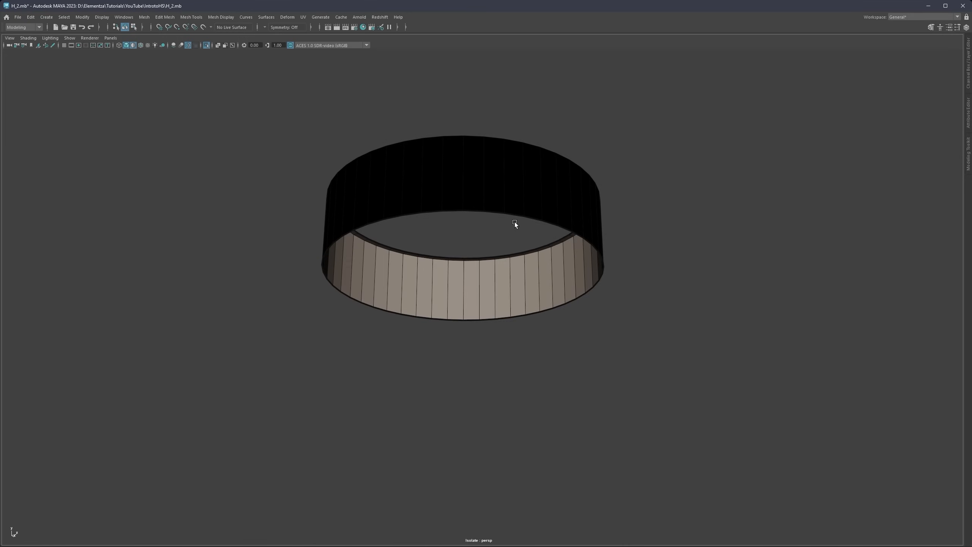
pyautogui.click(554, 194)
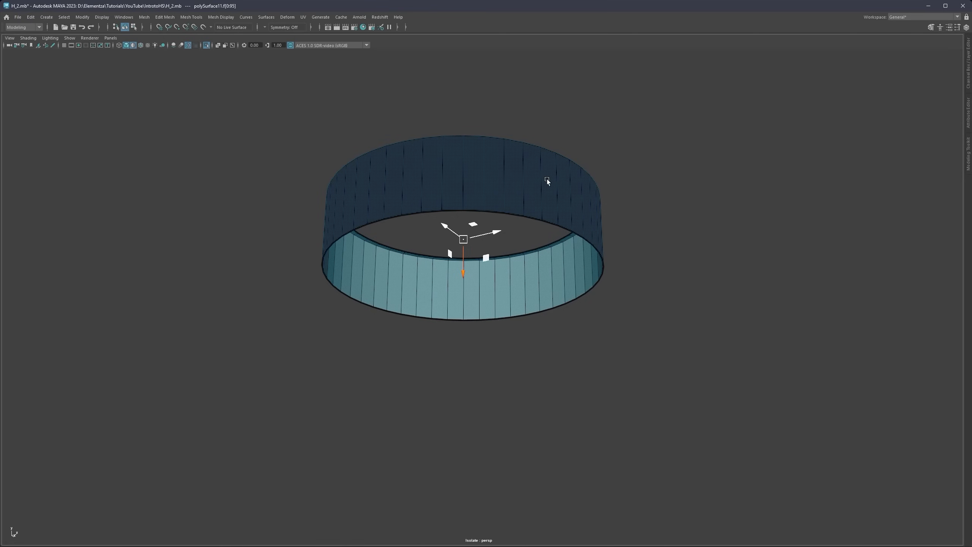
pyautogui.keyDown('shift'); pyautogui.moveTo(547, 180); pyautogui.dragTo(635, 177, button='right'); pyautogui.keyUp('shift')
pyautogui.scroll(-1, 573, 202)
pyautogui.moveTo(573, 202)
pyautogui.keyDown('alt'); pyautogui.mouseDown()
pyautogui.moveTo(521, 222)
pyautogui.moveTo(455, 228)
pyautogui.moveTo(569, 220)
pyautogui.mouseUp(); pyautogui.keyUp('alt')
pyautogui.hotkey('ctrl', '1')
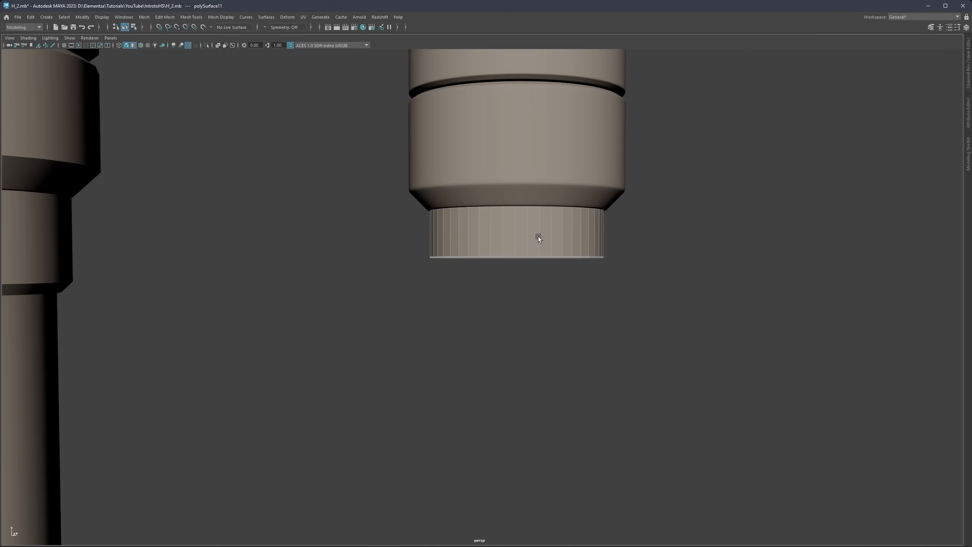
# Step: In the front view, move the collar's lower vertices down, snapping them level with the lower end of the reference collar
pyautogui.press('space')
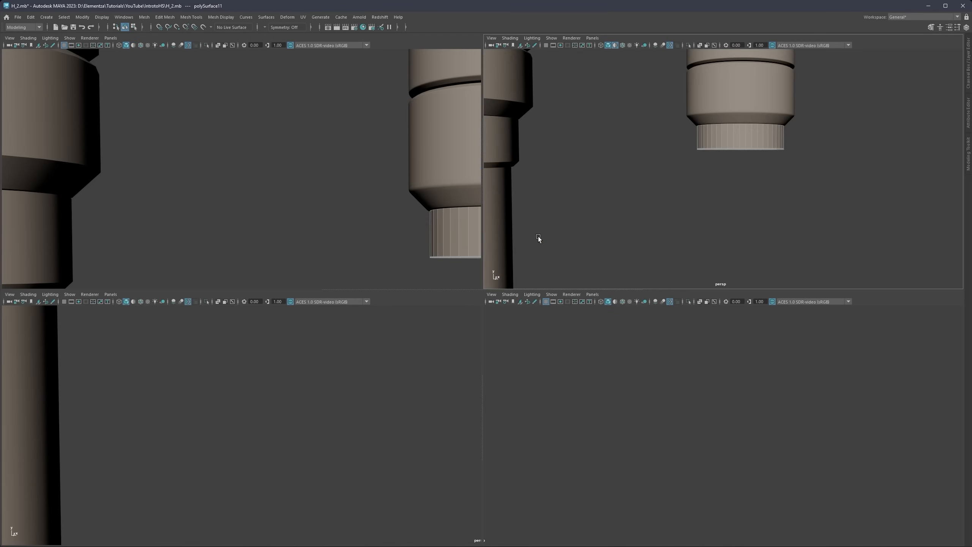
pyautogui.press('space')
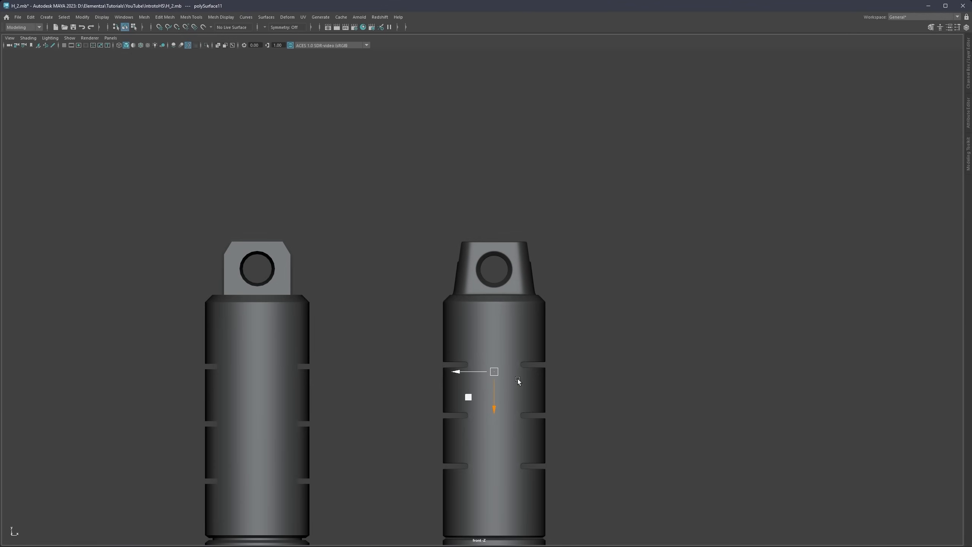
pyautogui.scroll(8, 467, 323)
pyautogui.keyDown('alt'); pyautogui.moveTo(468, 323); pyautogui.dragTo(486, 281, button='middle'); pyautogui.keyUp('alt')
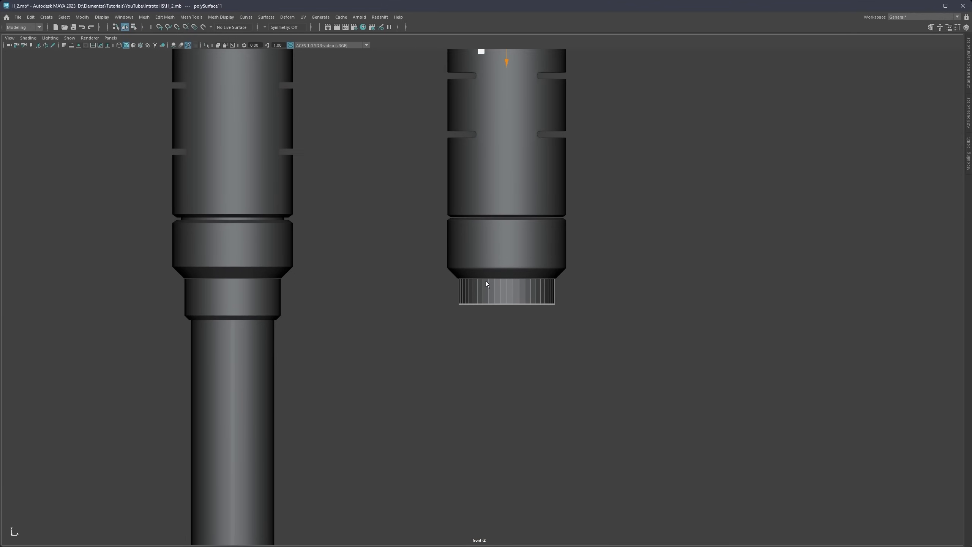
pyautogui.moveTo(486, 281); pyautogui.dragTo(444, 281, button='right')
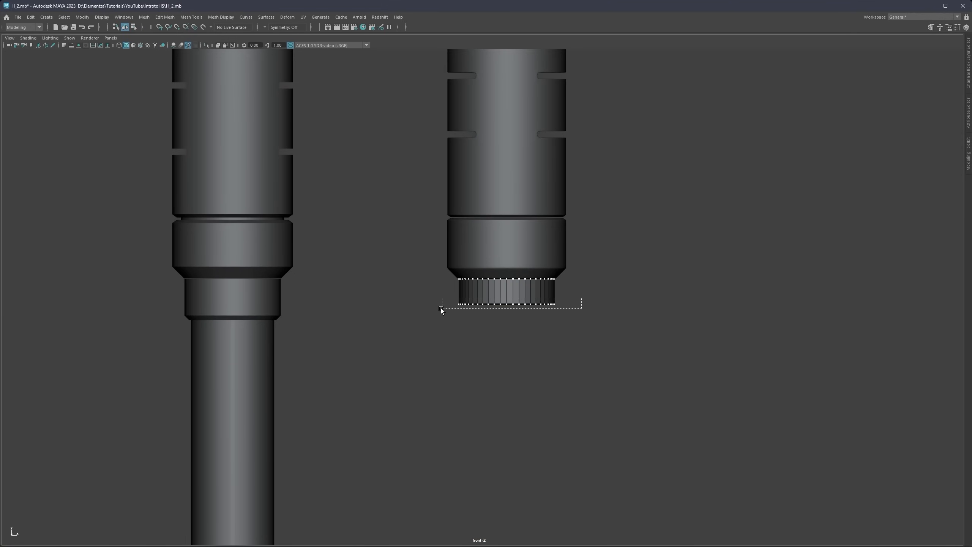
pyautogui.moveTo(442, 309); pyautogui.dragTo(444, 306)
pyautogui.moveTo(506, 271); pyautogui.dragTo(474, 271)
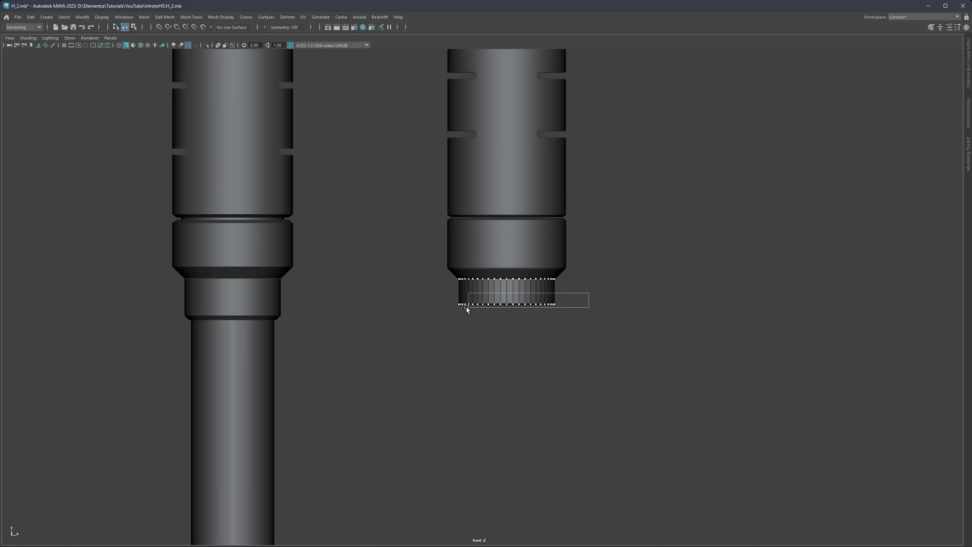
pyautogui.moveTo(467, 308); pyautogui.dragTo(272, 319)
pyautogui.press('v')
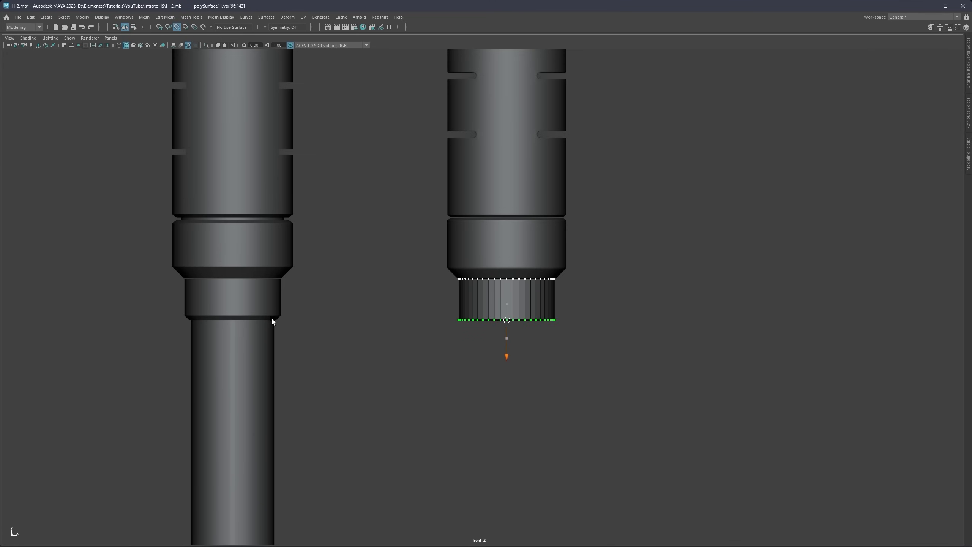
# Step: In the perspective view, switch to edge selection and select the border edge loop at the collar's lower end
pyautogui.press('space')
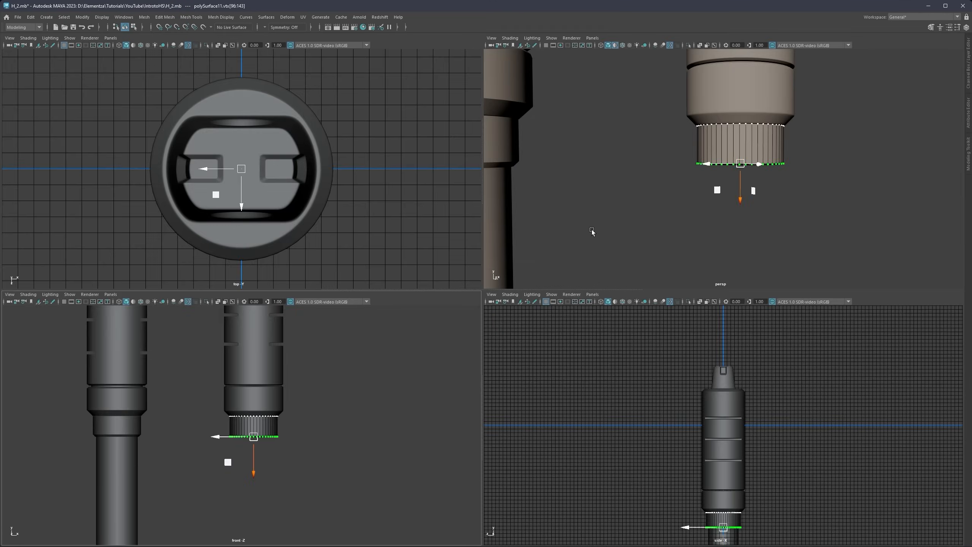
pyautogui.press('space')
pyautogui.keyDown('alt'); pyautogui.moveTo(509, 266); pyautogui.dragTo(543, 271); pyautogui.keyUp('alt')
pyautogui.rightClick(543, 273)
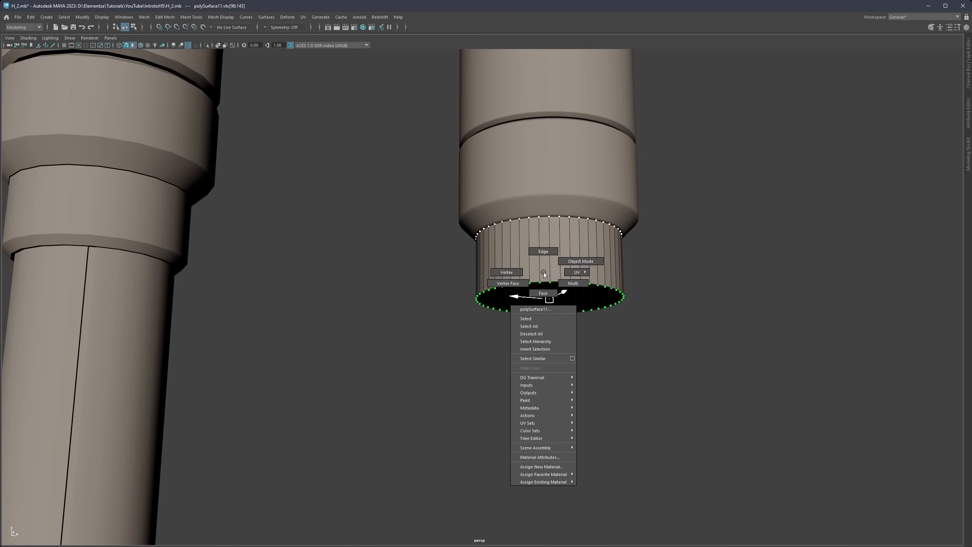
pyautogui.click(541, 247)
pyautogui.click(551, 281)
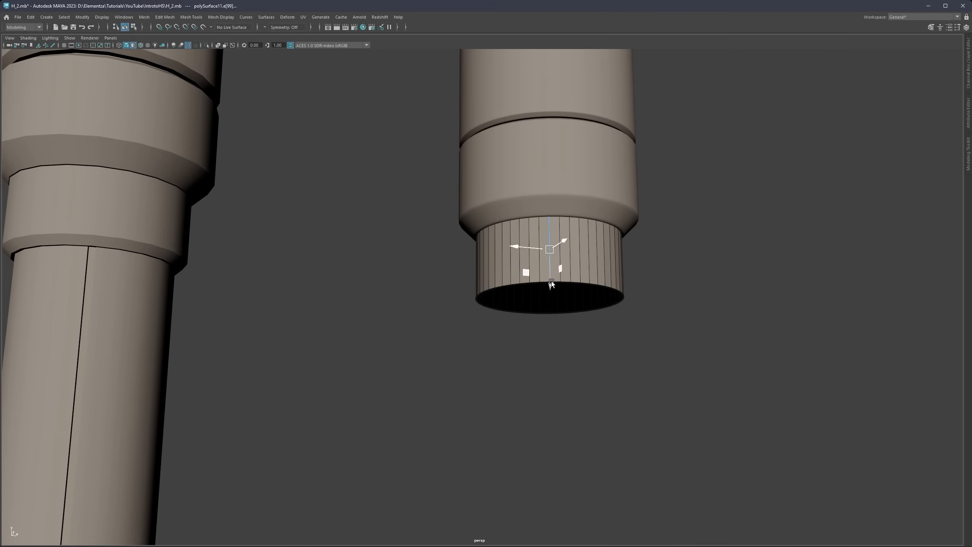
pyautogui.doubleClick(556, 281)
pyautogui.keyDown('alt'); pyautogui.moveTo(611, 287); pyautogui.dragTo(544, 246, button='middle'); pyautogui.keyUp('alt')
pyautogui.scroll(8, 520, 272)
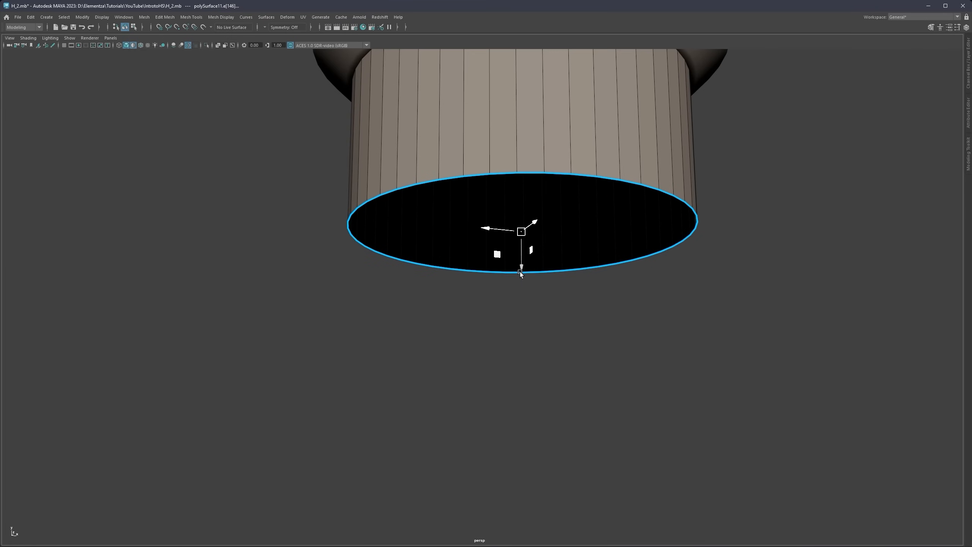
# Step: Extrude the selected border loop and scale it inward to form a flat ring closing part of the collar's lower end
pyautogui.keyDown('alt'); pyautogui.moveTo(534, 234); pyautogui.dragTo(439, 293); pyautogui.keyUp('alt')
pyautogui.keyDown('alt'); pyautogui.moveTo(439, 292); pyautogui.dragTo(149, 174, button='right'); pyautogui.keyUp('alt')
pyautogui.keyDown('alt'); pyautogui.moveTo(149, 174); pyautogui.dragTo(252, 171, button='middle'); pyautogui.keyUp('alt')
pyautogui.keyDown('alt'); pyautogui.moveTo(252, 171); pyautogui.dragTo(220, 176); pyautogui.keyUp('alt')
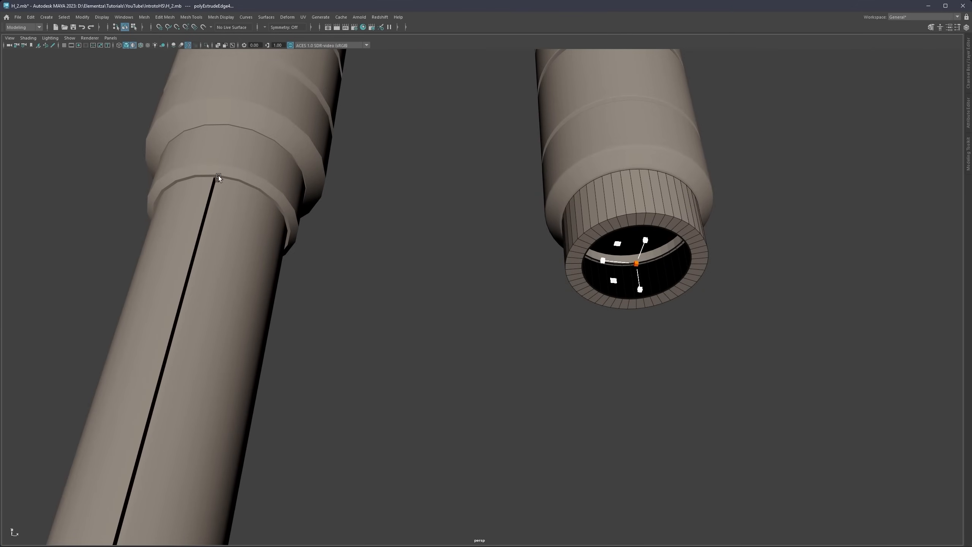
pyautogui.keyDown('alt'); pyautogui.moveTo(679, 263); pyautogui.dragTo(612, 279, button='middle'); pyautogui.keyUp('alt')
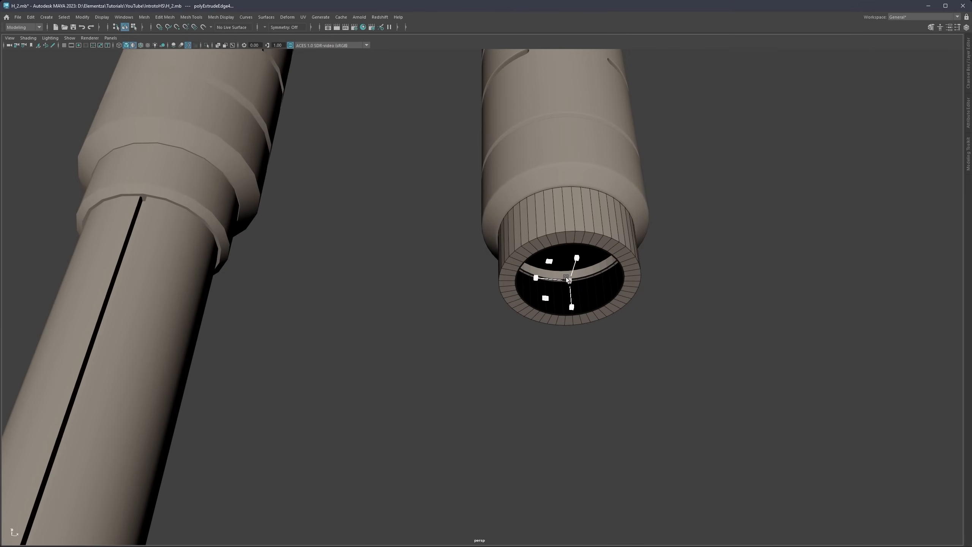
pyautogui.moveTo(567, 278); pyautogui.dragTo(516, 258)
# Step: Bevel the collar's lower outer edge loop with a fraction of 0.345 to form a chamfer
pyautogui.doubleClick(517, 259)
pyautogui.scroll(3, 545, 265)
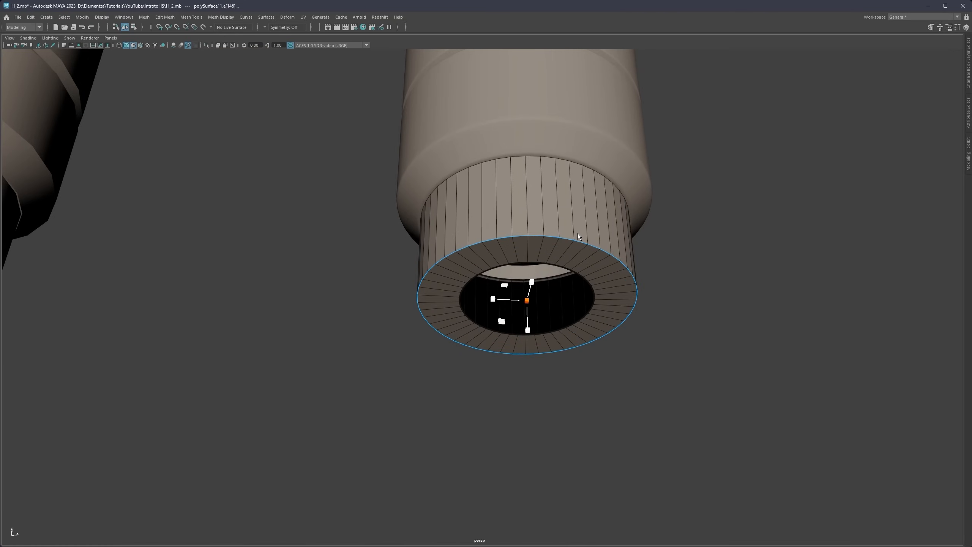
pyautogui.keyDown('shift'); pyautogui.moveTo(577, 233); pyautogui.dragTo(613, 232, button='right'); pyautogui.keyUp('shift')
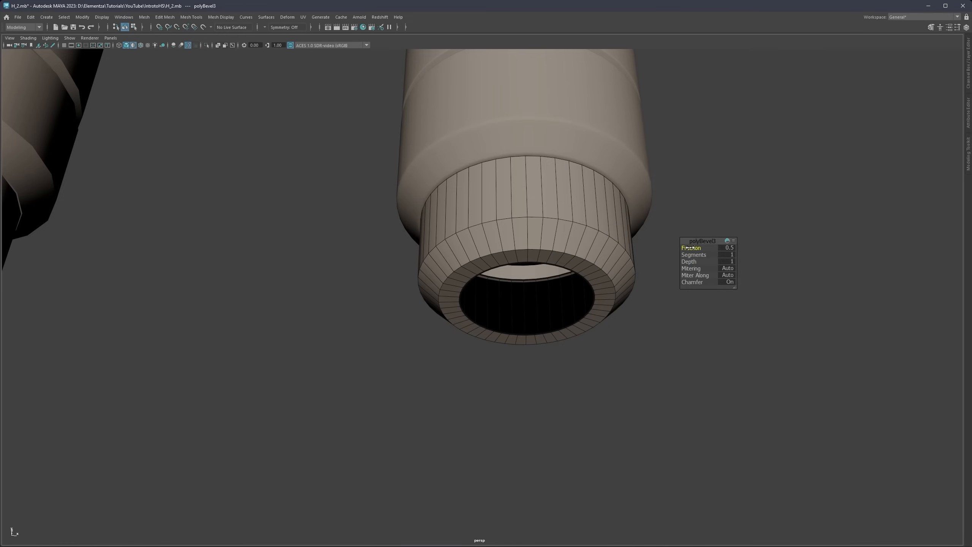
pyautogui.moveTo(691, 248); pyautogui.dragTo(634, 247)
pyautogui.scroll(-4, 521, 257)
pyautogui.keyDown('alt'); pyautogui.moveTo(470, 247); pyautogui.dragTo(466, 282); pyautogui.keyUp('alt')
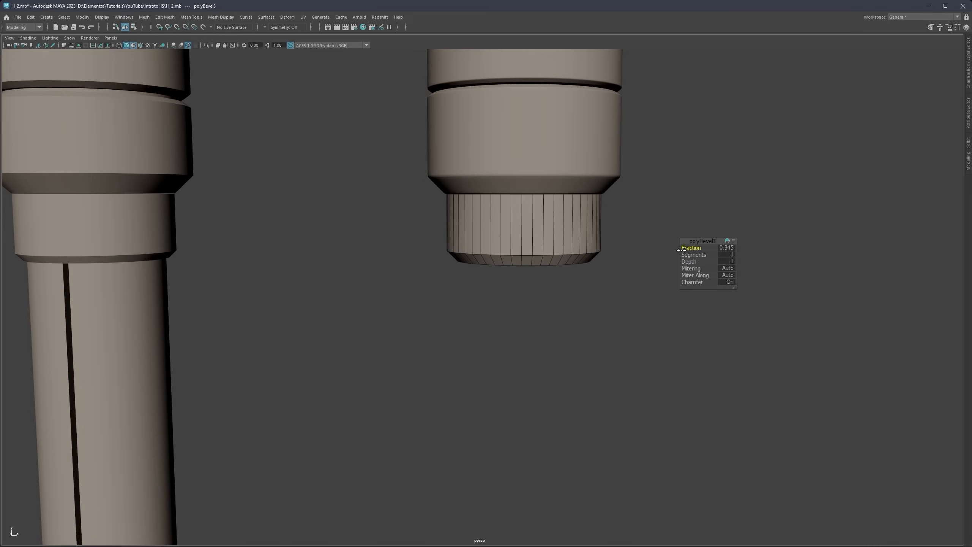
pyautogui.scroll(4, 531, 250)
pyautogui.keyDown('alt'); pyautogui.moveTo(554, 224); pyautogui.dragTo(501, 269, button='middle'); pyautogui.keyUp('alt')
pyautogui.keyDown('alt'); pyautogui.moveTo(501, 269); pyautogui.dragTo(496, 243); pyautogui.keyUp('alt')
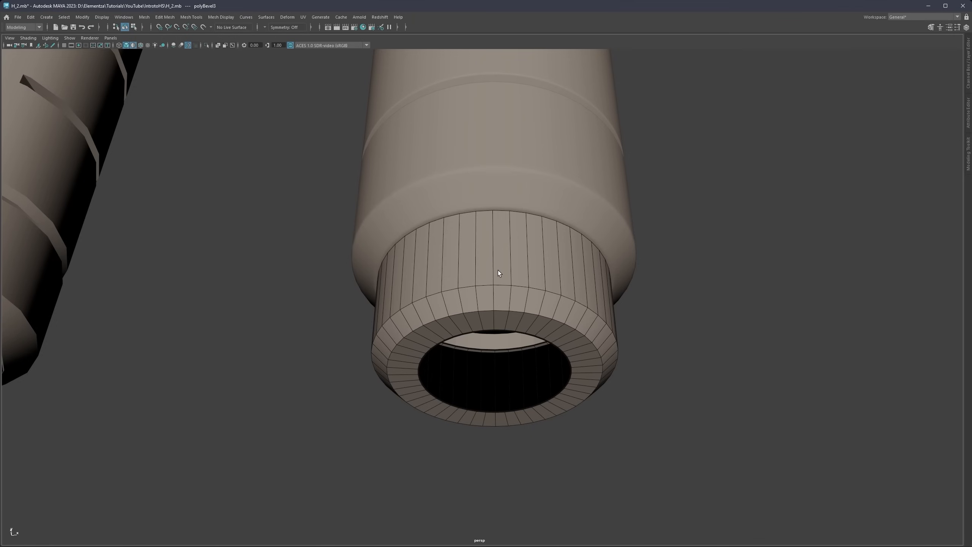
# Step: Select both edge loops bordering the collar's chamfer and bevel them with Chamfer off to add supporting edges
pyautogui.click(501, 283)
pyautogui.click(501, 283)
pyautogui.moveTo(499, 290); pyautogui.dragTo(500, 263, button='right')
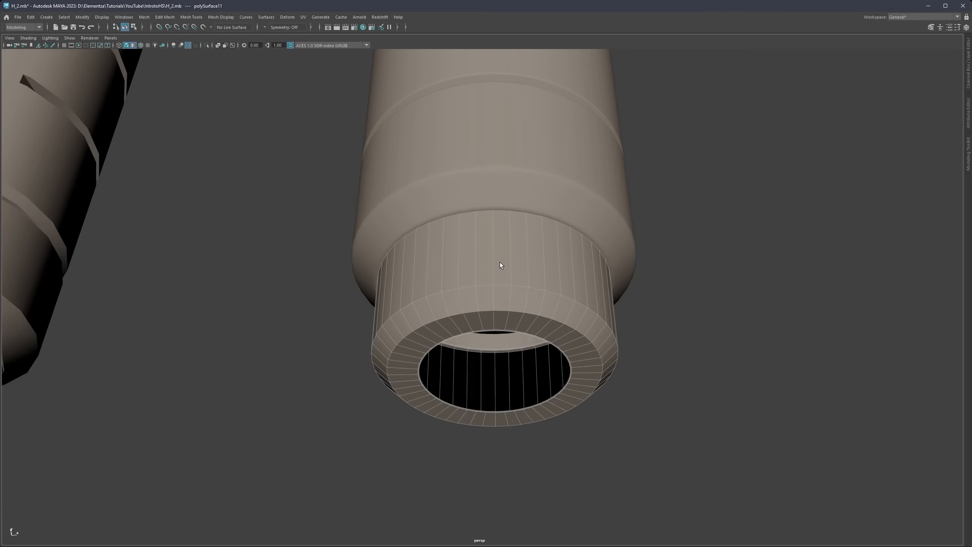
pyautogui.doubleClick(502, 286)
pyautogui.keyDown('shift'); pyautogui.doubleClick(503, 311); pyautogui.keyUp('shift')
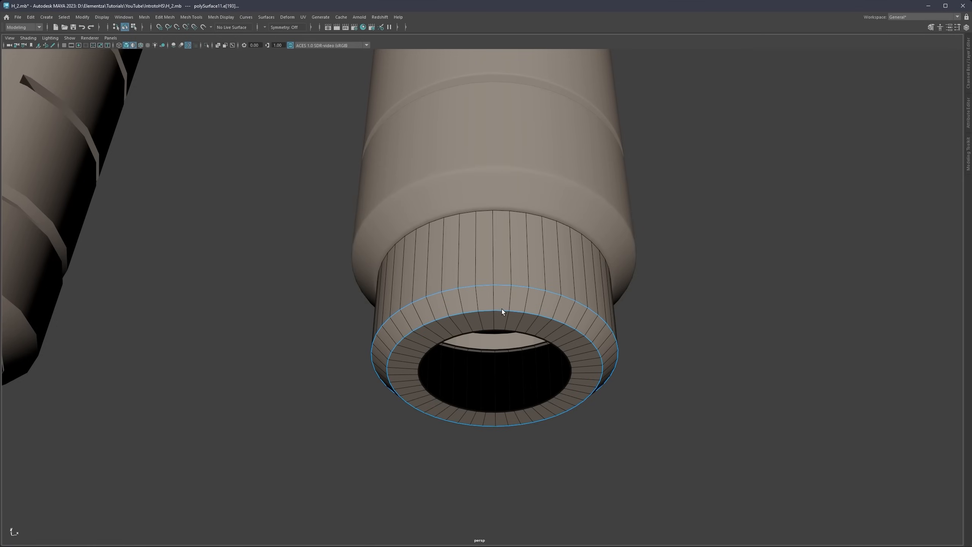
pyautogui.keyDown('shift'); pyautogui.moveTo(593, 234); pyautogui.dragTo(625, 237, button='right'); pyautogui.keyUp('shift')
pyautogui.click(729, 282)
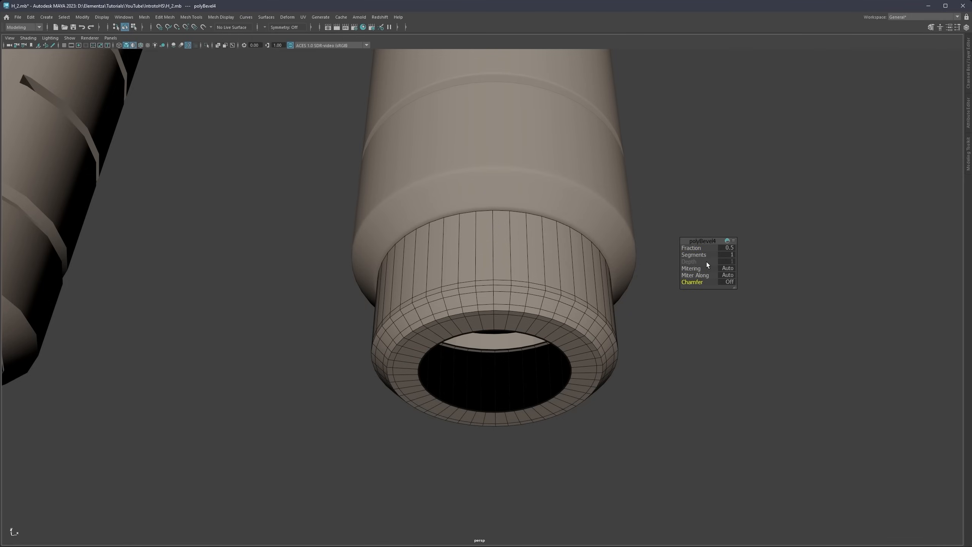
pyautogui.moveTo(687, 249); pyautogui.dragTo(612, 272)
pyautogui.scroll(-4, 566, 305)
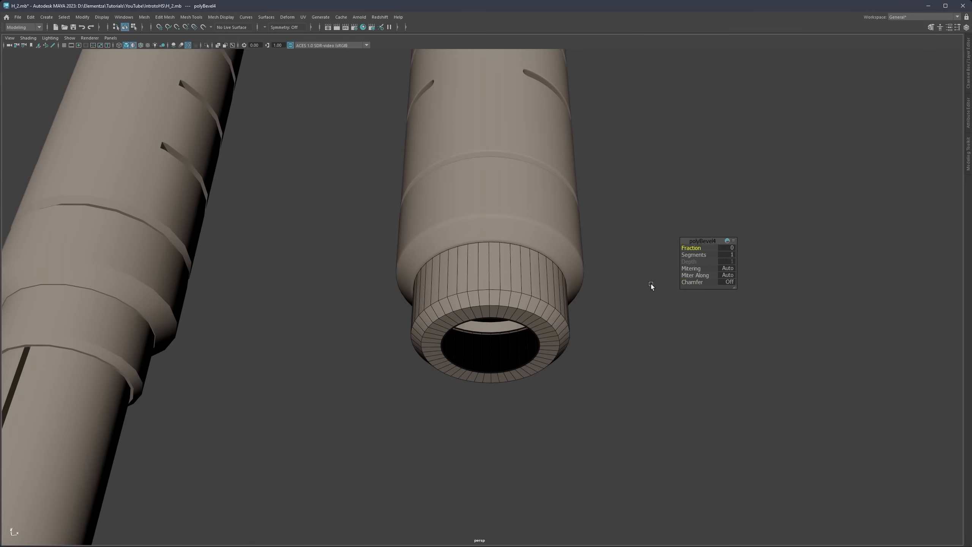
pyautogui.hotkey('ctrl', 'z')
pyautogui.scroll(-4, 538, 270)
pyautogui.moveTo(536, 269)
pyautogui.keyDown('alt'); pyautogui.mouseDown()
pyautogui.moveTo(498, 280)
pyautogui.moveTo(524, 276)
pyautogui.mouseUp(); pyautogui.keyUp('alt')
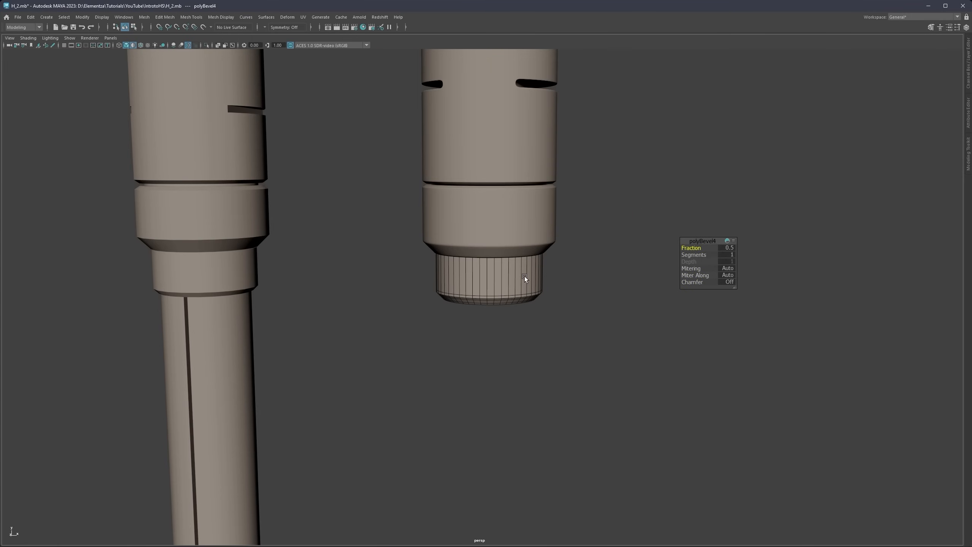
pyautogui.scroll(4, 525, 280)
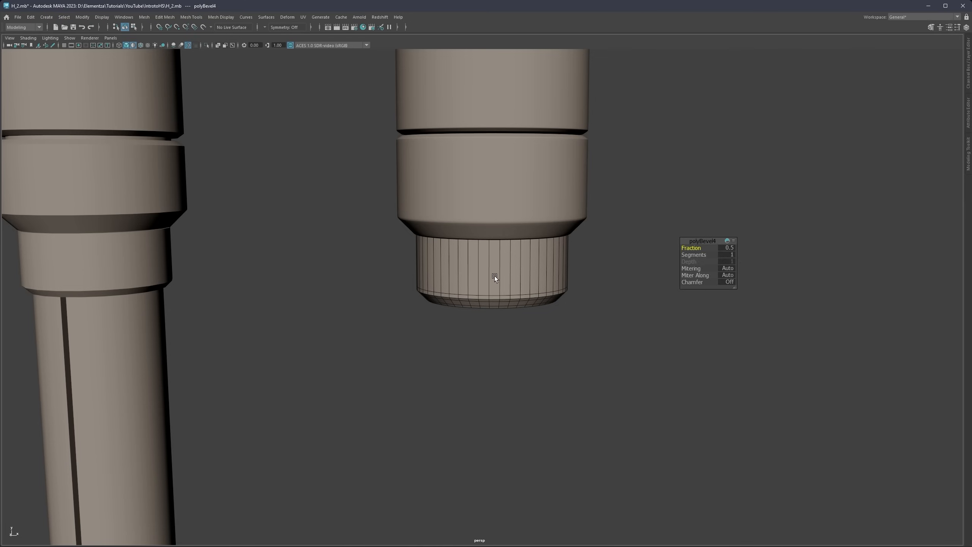
# Step: Isolate the collar in object mode and select the edge loops along its upper rim
pyautogui.moveTo(494, 275); pyautogui.dragTo(528, 253, button='right')
pyautogui.keyDown('alt'); pyautogui.moveTo(528, 249); pyautogui.dragTo(518, 254); pyautogui.keyUp('alt')
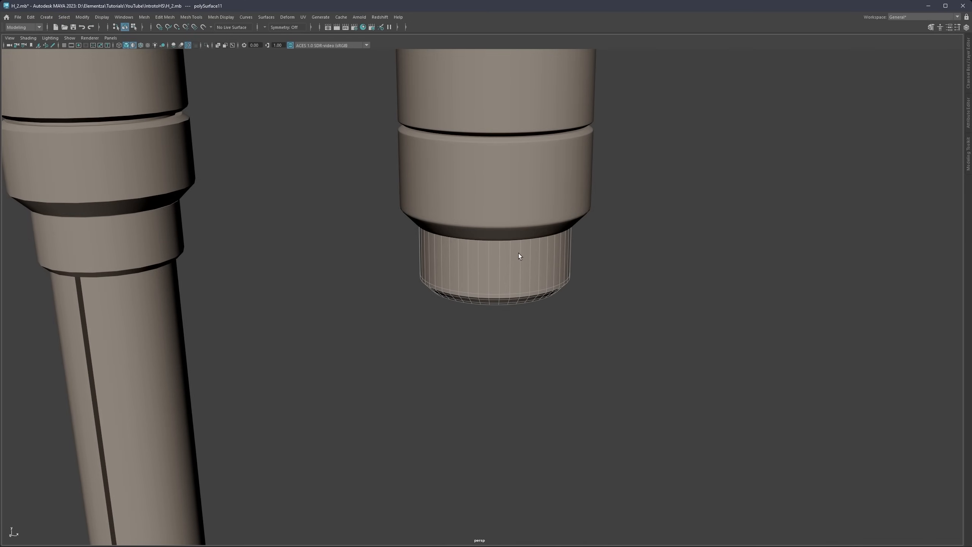
pyautogui.hotkey('ctrl', '1')
pyautogui.scroll(5, 507, 255)
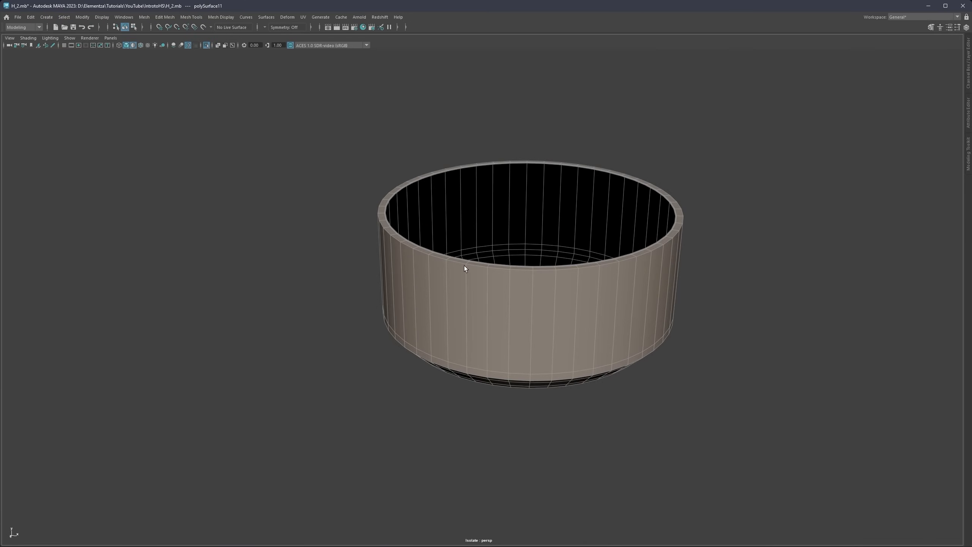
pyautogui.scroll(2, 465, 267)
pyautogui.moveTo(464, 266); pyautogui.dragTo(460, 246, button='right')
pyautogui.scroll(1, 364, 213)
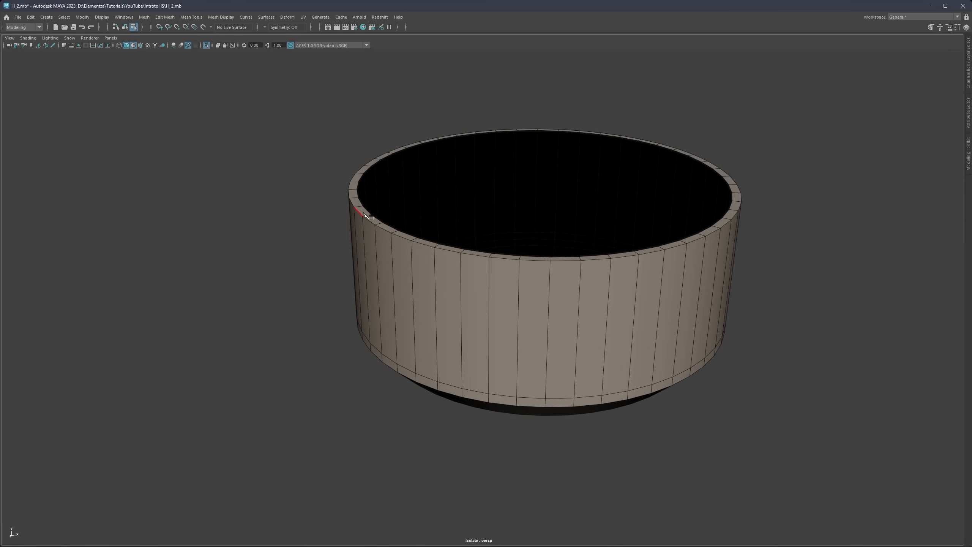
pyautogui.keyDown('alt'); pyautogui.moveTo(386, 228); pyautogui.dragTo(418, 247); pyautogui.keyUp('alt')
pyautogui.doubleClick(411, 233)
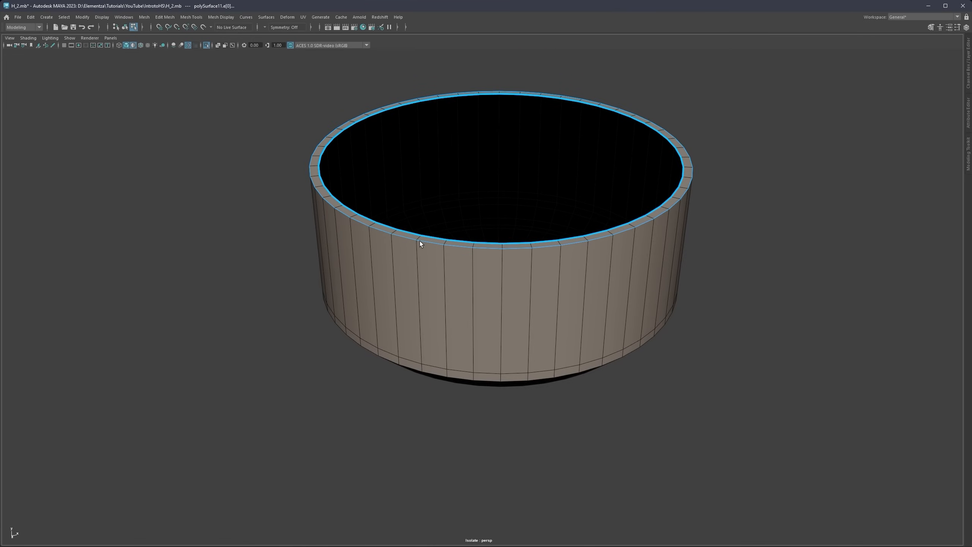
# Step: With Multi-Cut, insert one edge loop just below the collar's upper rim and one at mid-height, then end the isolation
pyautogui.scroll(1, 444, 238)
pyautogui.scroll(1, 443, 239)
pyautogui.hotkey('ctrl', 'shift', 'x')
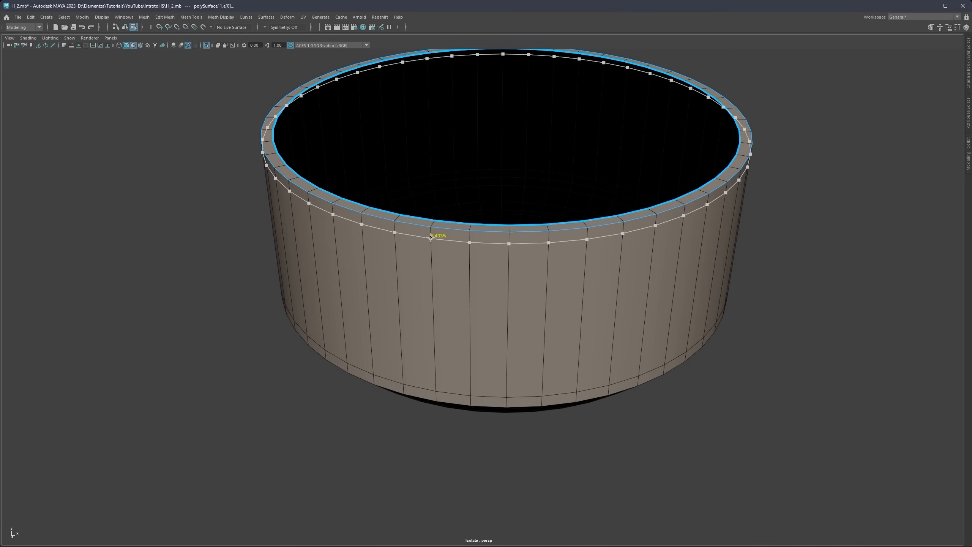
pyautogui.keyDown('ctrl'); pyautogui.click(430, 237); pyautogui.keyUp('ctrl')
pyautogui.keyDown('ctrl'); pyautogui.middleClick(473, 319); pyautogui.keyUp('ctrl')
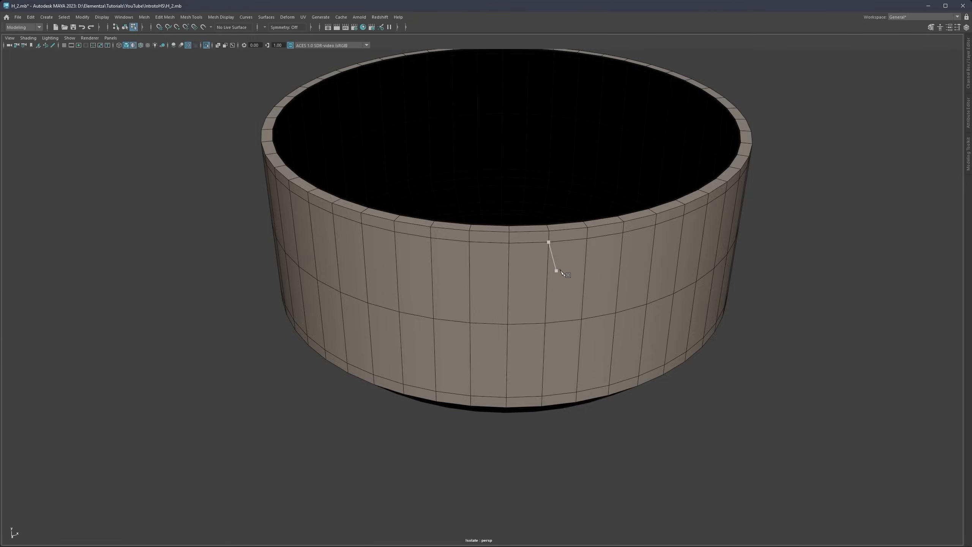
pyautogui.scroll(-6, 563, 273)
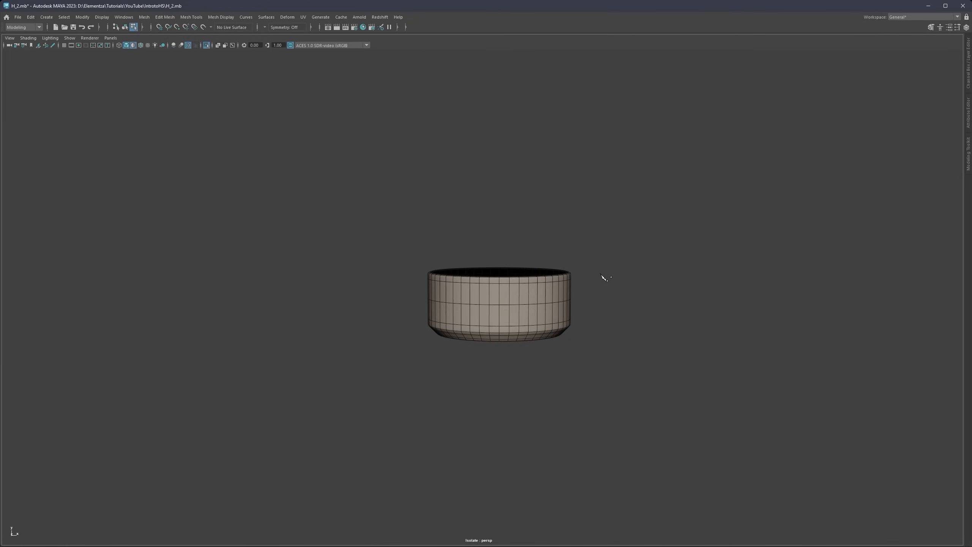
pyautogui.moveTo(598, 275); pyautogui.dragTo(616, 268, button='right')
pyautogui.hotkey('ctrl', '1')
pyautogui.click(593, 288)
pyautogui.scroll(-4, 517, 308)
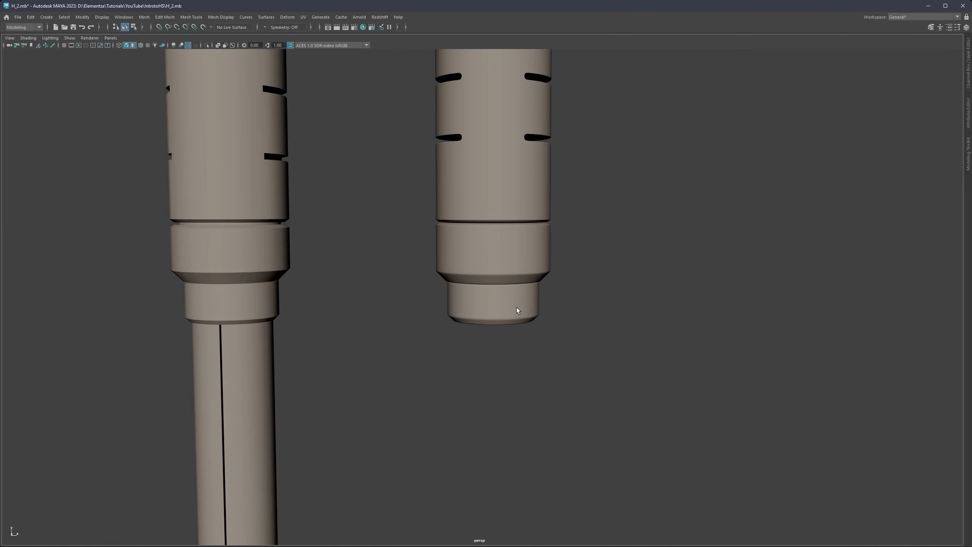
# Step: Select the inner border edge loop of the collar's lower ring and scale it outward to make the ring narrower
pyautogui.scroll(-5, 517, 308)
pyautogui.moveTo(474, 302)
pyautogui.keyDown('alt'); pyautogui.mouseDown()
pyautogui.moveTo(491, 295)
pyautogui.moveTo(475, 287)
pyautogui.moveTo(474, 307)
pyautogui.moveTo(475, 298)
pyautogui.mouseUp(); pyautogui.keyUp('alt')
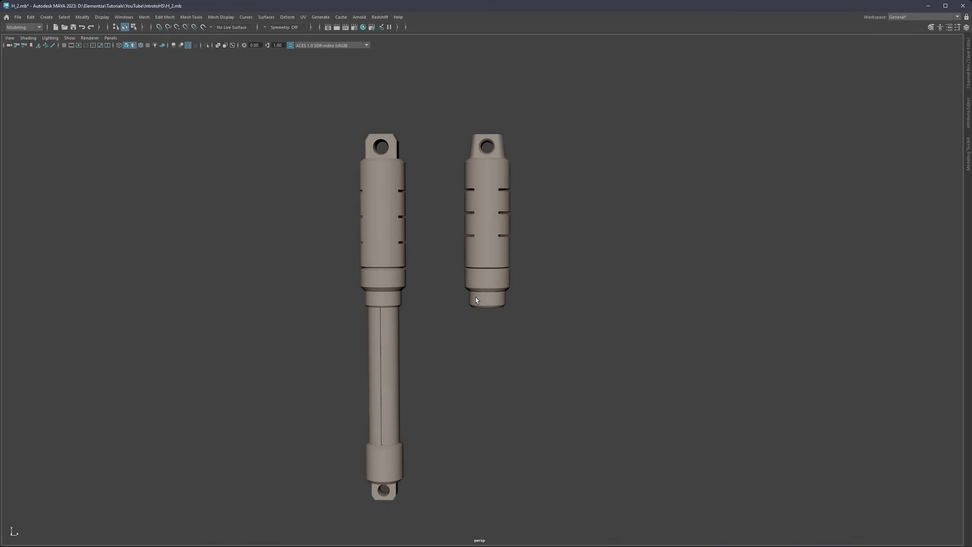
pyautogui.scroll(4, 490, 256)
pyautogui.keyDown('alt'); pyautogui.moveTo(476, 298); pyautogui.dragTo(482, 269, button='middle'); pyautogui.keyUp('alt')
pyautogui.click(480, 273)
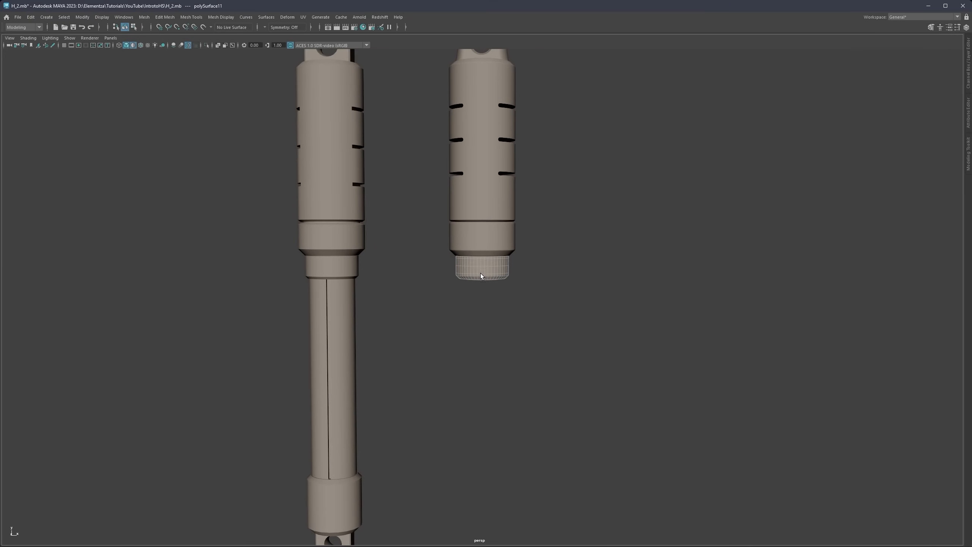
pyautogui.scroll(5, 477, 276)
pyautogui.keyDown('alt'); pyautogui.moveTo(477, 276); pyautogui.dragTo(464, 220); pyautogui.keyUp('alt')
pyautogui.scroll(3, 464, 264)
pyautogui.moveTo(459, 272); pyautogui.dragTo(457, 259, button='right')
pyautogui.doubleClick(457, 258)
pyautogui.scroll(5, 475, 266)
pyautogui.press('r')
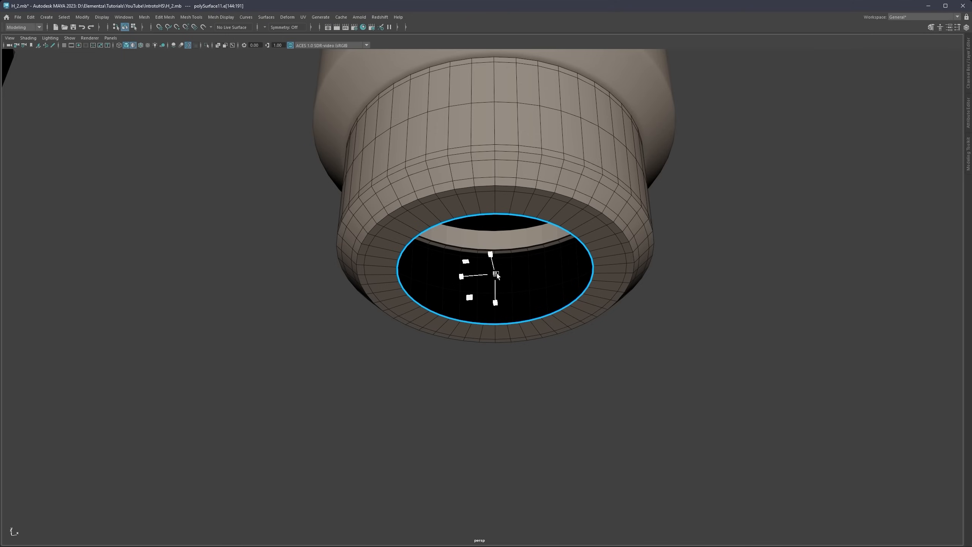
pyautogui.moveTo(497, 273); pyautogui.dragTo(530, 270)
# Step: Extrude the inner border edge loop upward into the collar to form a short inner wall
pyautogui.rightClick(620, 259)
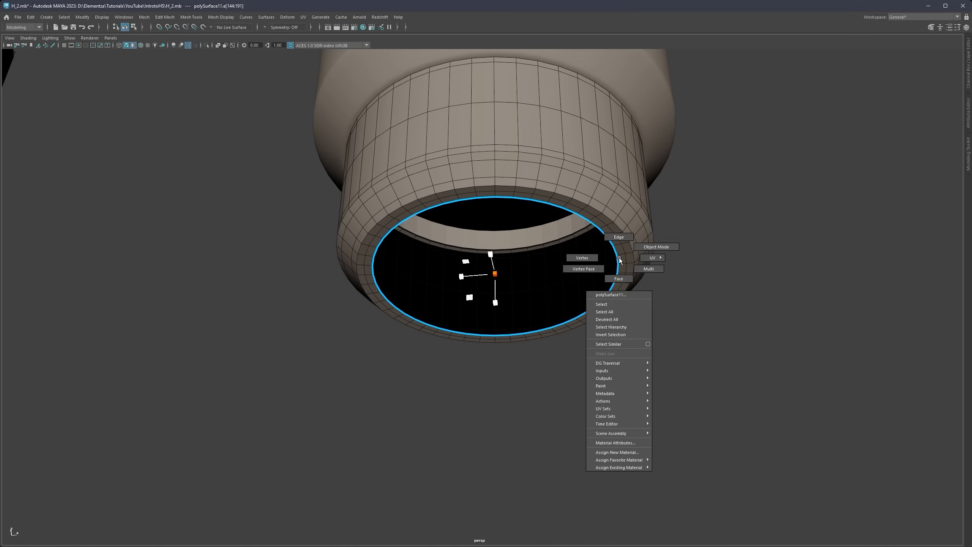
pyautogui.click(619, 280)
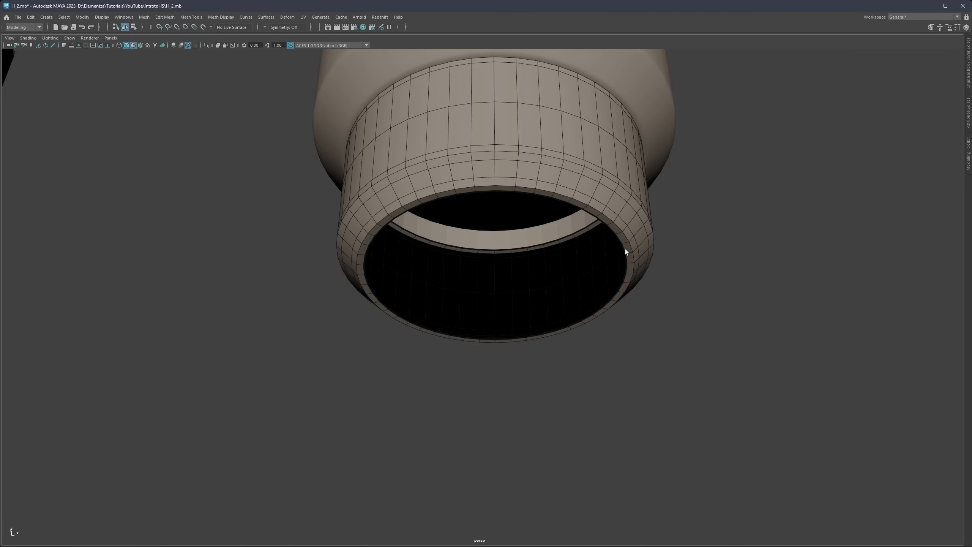
pyautogui.doubleClick(626, 250)
pyautogui.press('w')
pyautogui.keyDown('shift'); pyautogui.moveTo(496, 297); pyautogui.dragTo(507, 275); pyautogui.keyUp('shift')
# Step: Insert a supporting edge loop around the inner wall near its lower edge with Multi-Cut
pyautogui.hotkey('ctrl', 'shift', 'x')
pyautogui.keyDown('alt'); pyautogui.moveTo(508, 275); pyautogui.dragTo(494, 337, button='right'); pyautogui.keyUp('alt')
pyautogui.keyDown('ctrl'); pyautogui.click(477, 345); pyautogui.keyUp('ctrl')
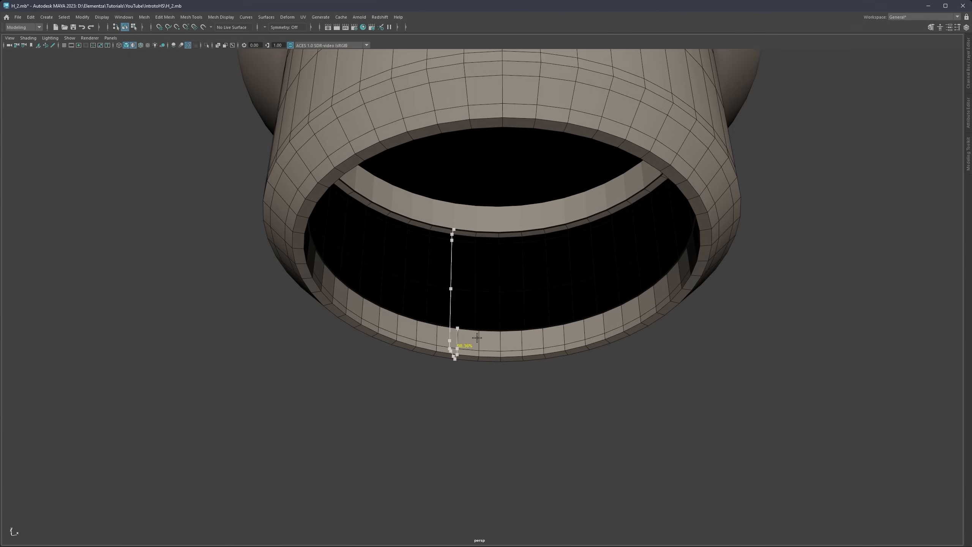
pyautogui.press('q')
# Step: Select the narrow face loop along the lower edge of the collar's inner wall and duplicate those faces
pyautogui.scroll(-3, 490, 319)
pyautogui.keyDown('alt'); pyautogui.moveTo(490, 319); pyautogui.dragTo(483, 260, button='middle'); pyautogui.keyUp('alt')
pyautogui.moveTo(483, 260); pyautogui.dragTo(484, 286, button='right')
pyautogui.scroll(2, 484, 286)
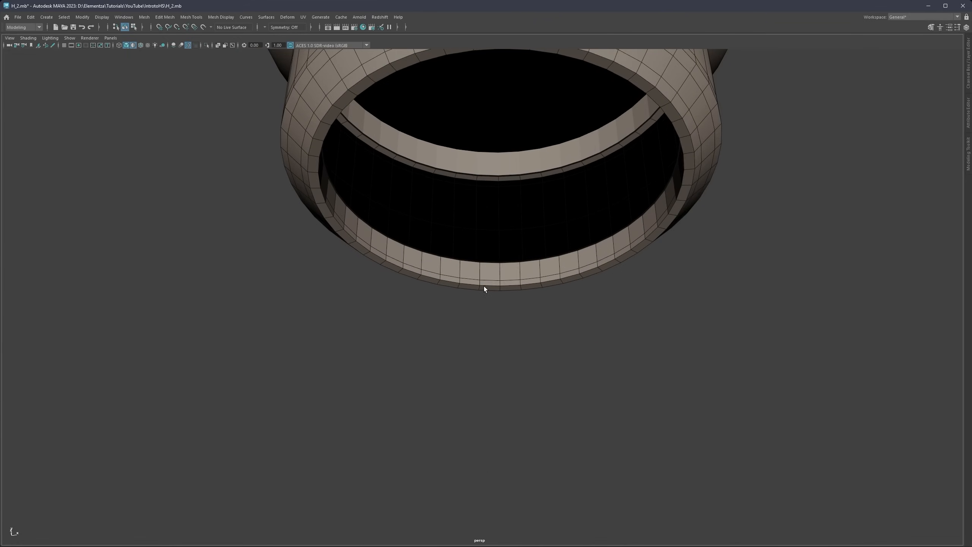
pyautogui.scroll(1, 484, 286)
pyautogui.doubleClick(473, 280)
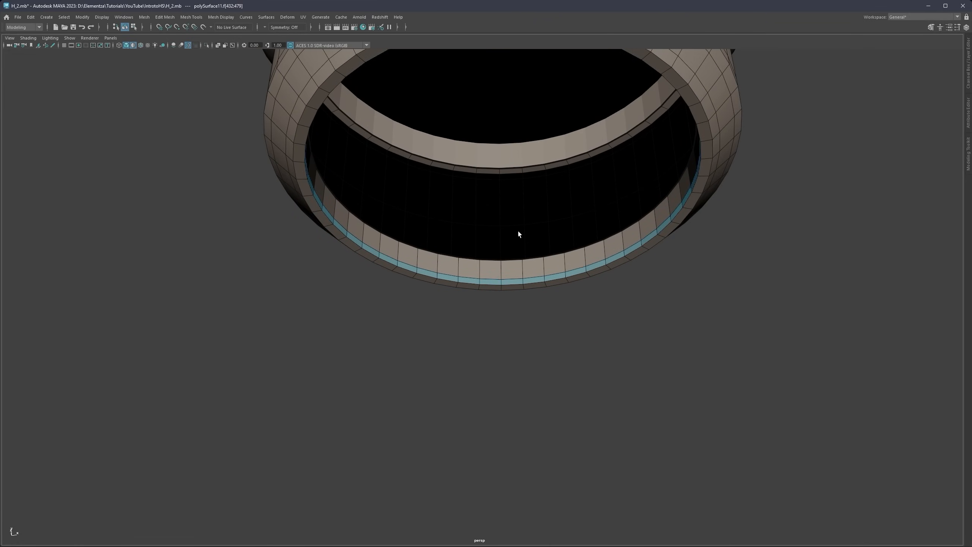
pyautogui.keyDown('shift'); pyautogui.moveTo(518, 234); pyautogui.dragTo(518, 367, button='right'); pyautogui.keyUp('shift')
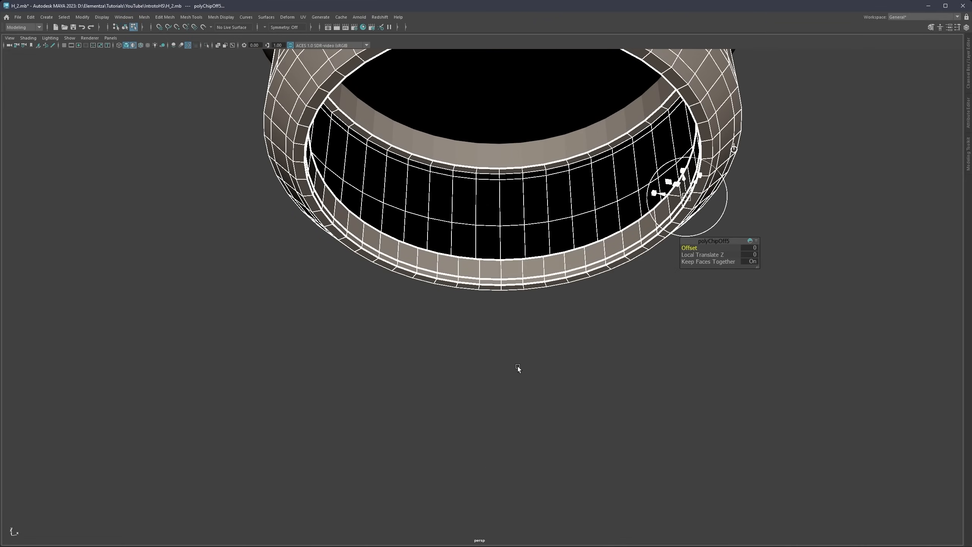
pyautogui.press('q')
# Step: Return to object mode and select the duplicated face ring inside the collar's opening
pyautogui.moveTo(675, 297); pyautogui.dragTo(711, 285, button='right')
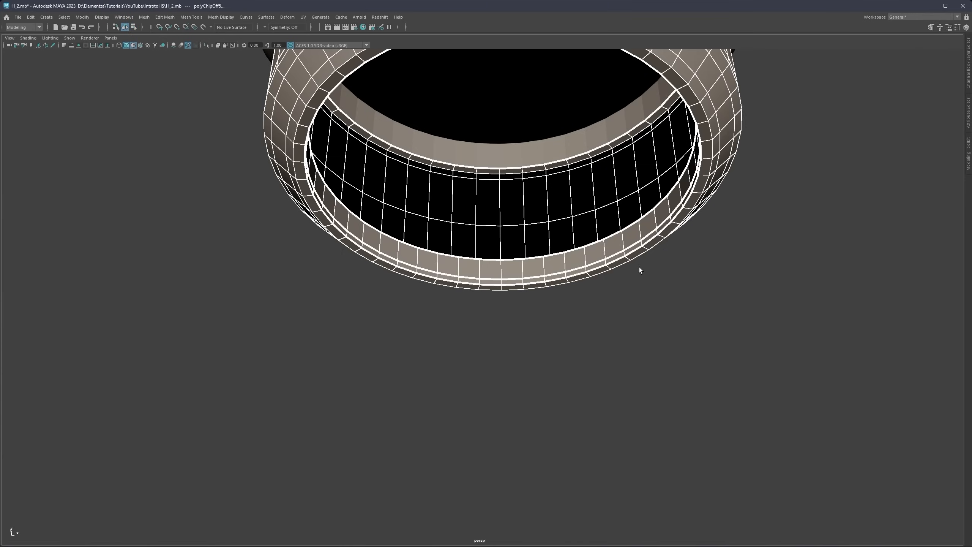
pyautogui.click(614, 256)
pyautogui.click(624, 259)
pyautogui.scroll(-10, 527, 258)
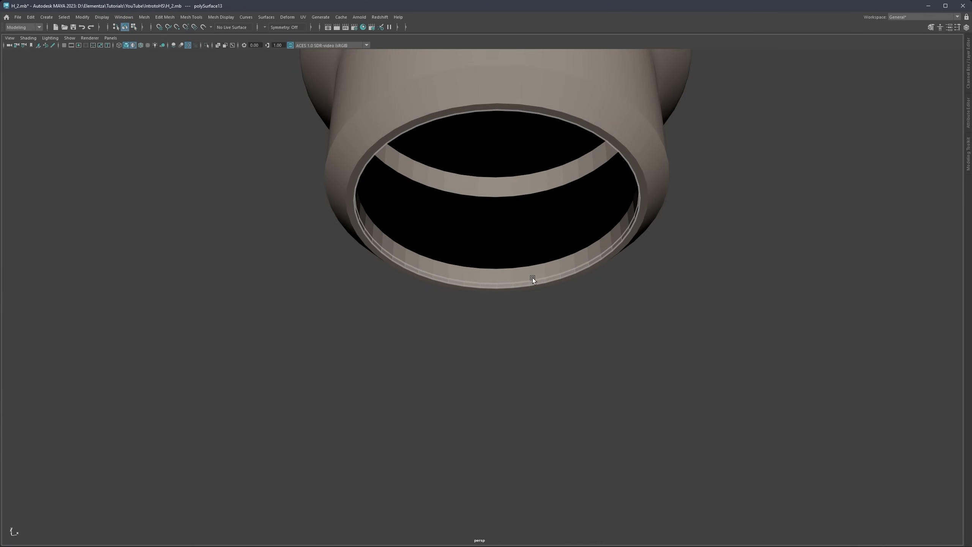
# Step: Isolate the duplicated face ring, center its pivot on the ring, and show the whole model again
pyautogui.scroll(-4, 498, 215)
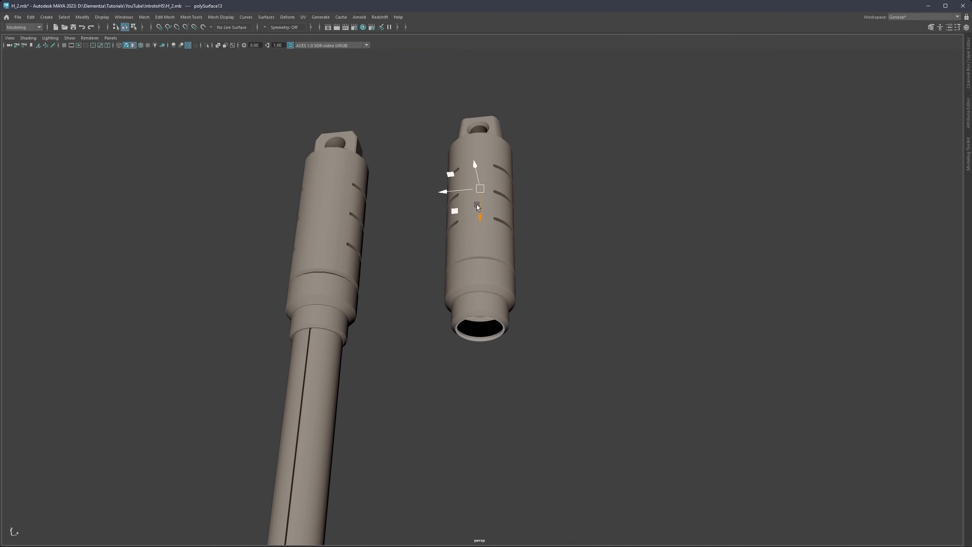
pyautogui.keyDown('alt'); pyautogui.moveTo(477, 206); pyautogui.dragTo(497, 201); pyautogui.keyUp('alt')
pyautogui.scroll(4, 507, 234)
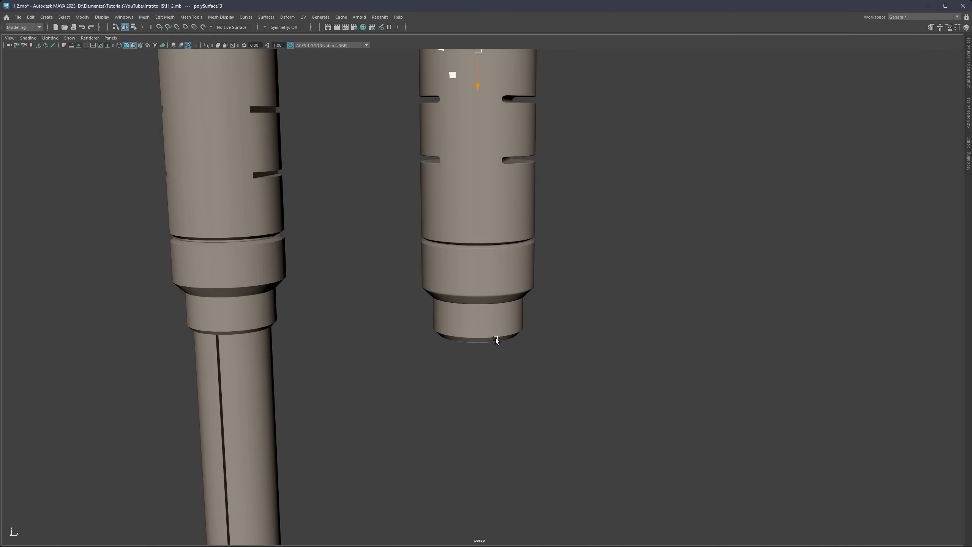
pyautogui.hotkey('ctrl', '1')
pyautogui.keyDown('alt'); pyautogui.moveTo(484, 335); pyautogui.dragTo(485, 211); pyautogui.keyUp('alt')
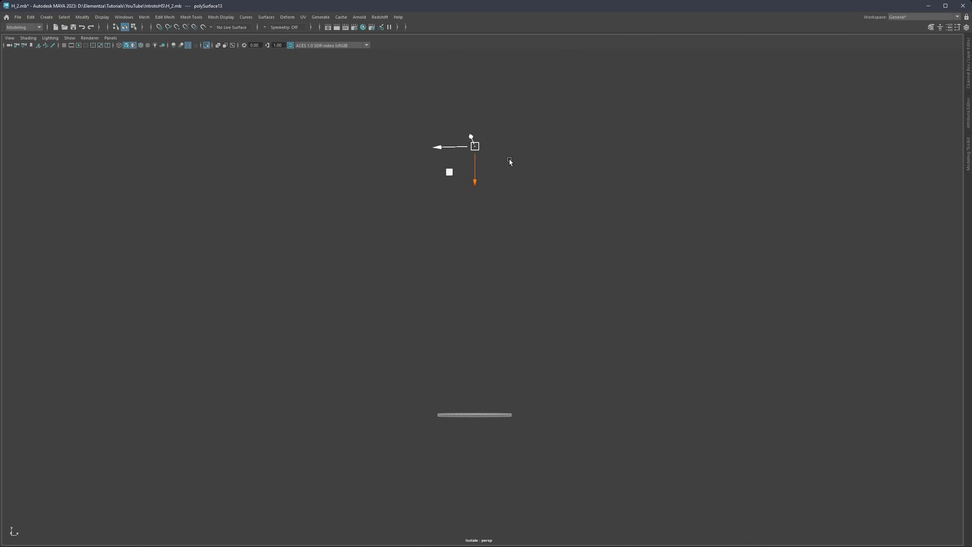
pyautogui.keyDown('alt'); pyautogui.moveTo(498, 241); pyautogui.dragTo(570, 196, button='middle'); pyautogui.keyUp('alt')
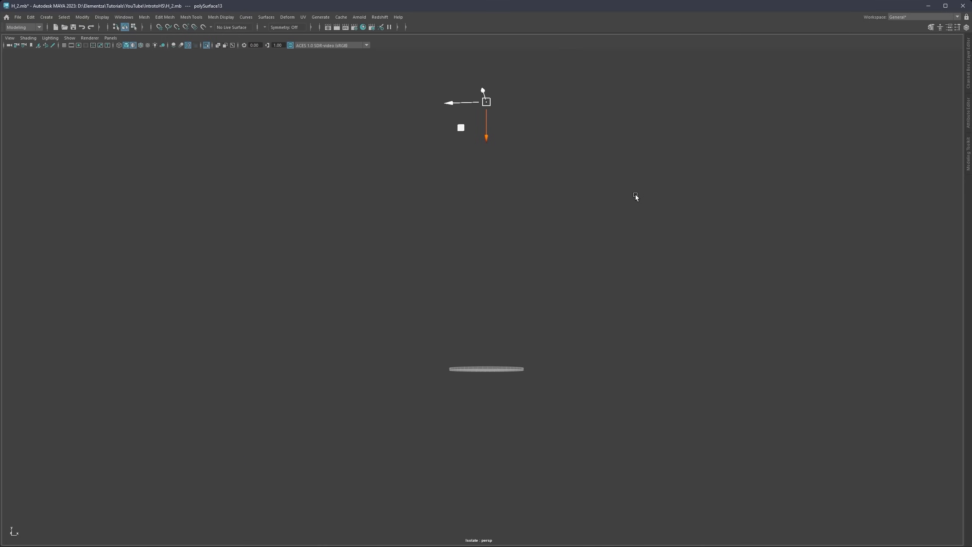
pyautogui.keyDown('ctrl'); pyautogui.keyDown('shift'); pyautogui.moveTo(656, 168); pyautogui.dragTo(652, 191, button='right'); pyautogui.keyUp('shift'); pyautogui.keyUp('ctrl')
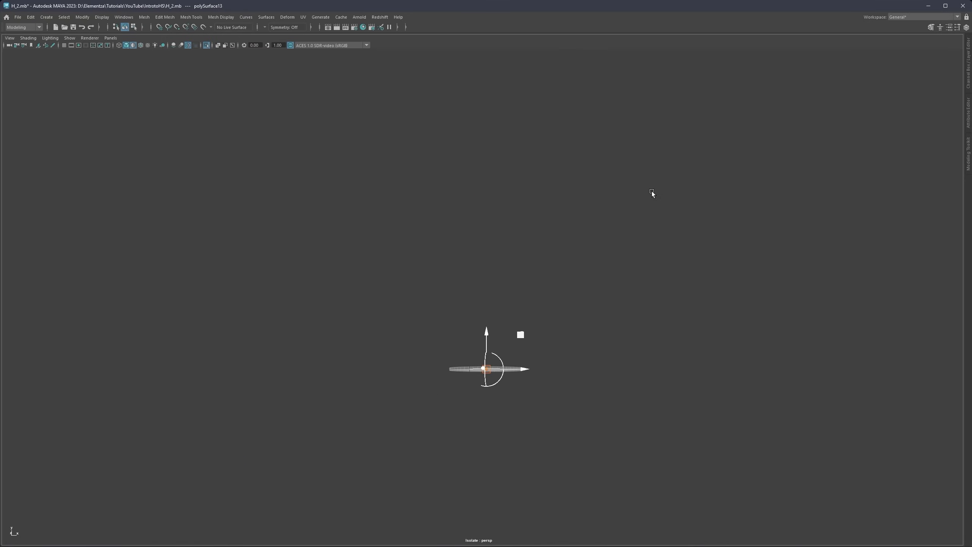
pyautogui.scroll(3, 535, 353)
pyautogui.keyDown('alt'); pyautogui.moveTo(531, 392); pyautogui.dragTo(539, 241, button='middle'); pyautogui.keyUp('alt')
pyautogui.scroll(3, 539, 242)
pyautogui.moveTo(536, 239)
pyautogui.keyDown('alt'); pyautogui.mouseDown()
pyautogui.moveTo(522, 261)
pyautogui.moveTo(528, 251)
pyautogui.mouseUp(); pyautogui.keyUp('alt')
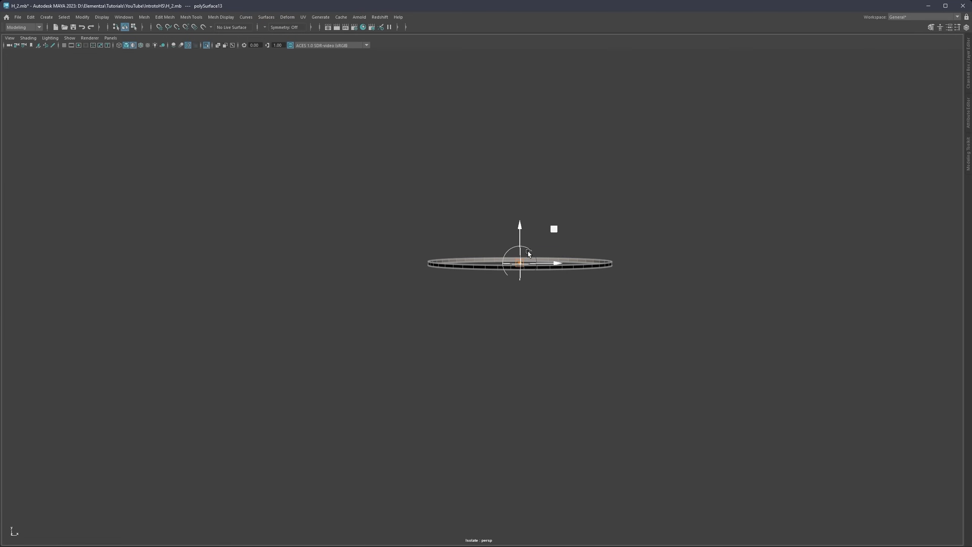
pyautogui.keyDown('alt'); pyautogui.moveTo(591, 243); pyautogui.dragTo(491, 242, button='middle'); pyautogui.keyUp('alt')
pyautogui.keyDown('alt'); pyautogui.moveTo(491, 242); pyautogui.dragTo(558, 282); pyautogui.keyUp('alt')
pyautogui.hotkey('ctrl', '1')
# Step: Select the ring's lower border edge loop and extrude it downward into a long tube matching the reference shaft's length
pyautogui.scroll(3, 562, 306)
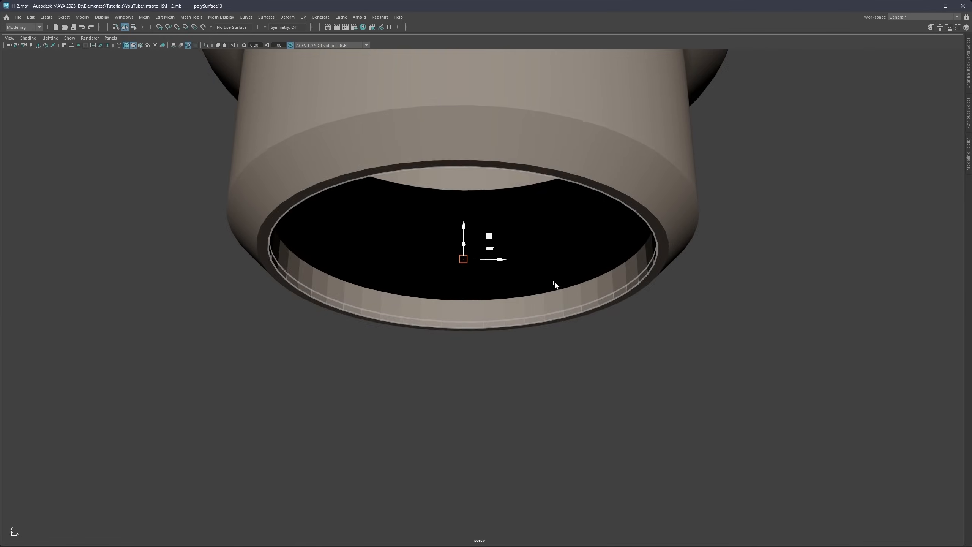
pyautogui.rightClick(558, 322)
pyautogui.moveTo(559, 322); pyautogui.dragTo(488, 267, button='right')
pyautogui.doubleClick(561, 321)
pyautogui.scroll(-7, 485, 266)
pyautogui.keyDown('alt'); pyautogui.moveTo(481, 273); pyautogui.dragTo(477, 234, button='middle'); pyautogui.keyUp('alt')
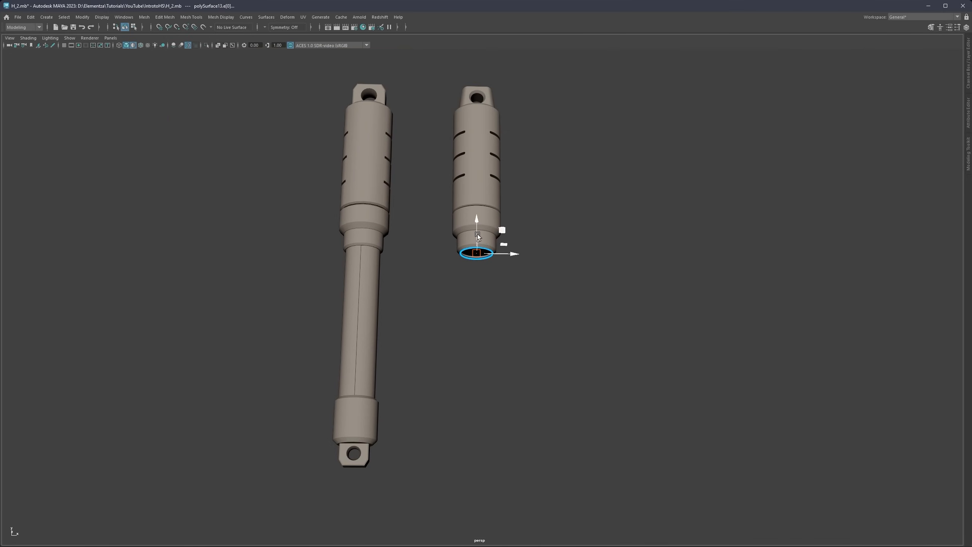
pyautogui.keyDown('alt'); pyautogui.moveTo(477, 234); pyautogui.dragTo(479, 251); pyautogui.keyUp('alt')
pyautogui.keyDown('shift'); pyautogui.moveTo(475, 216); pyautogui.dragTo(475, 359); pyautogui.keyUp('shift')
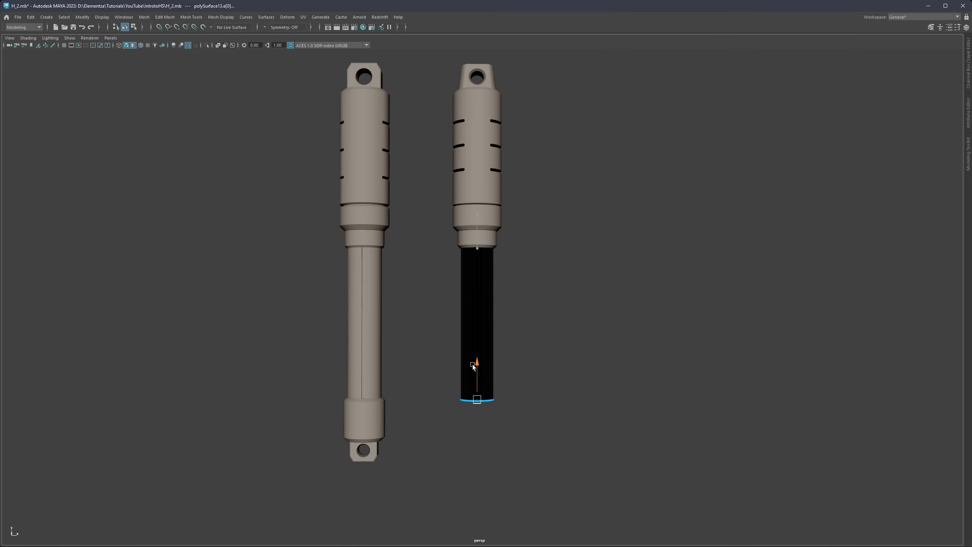
# Step: Reverse the normals of all the tube's faces so that they point outward
pyautogui.scroll(3, 484, 266)
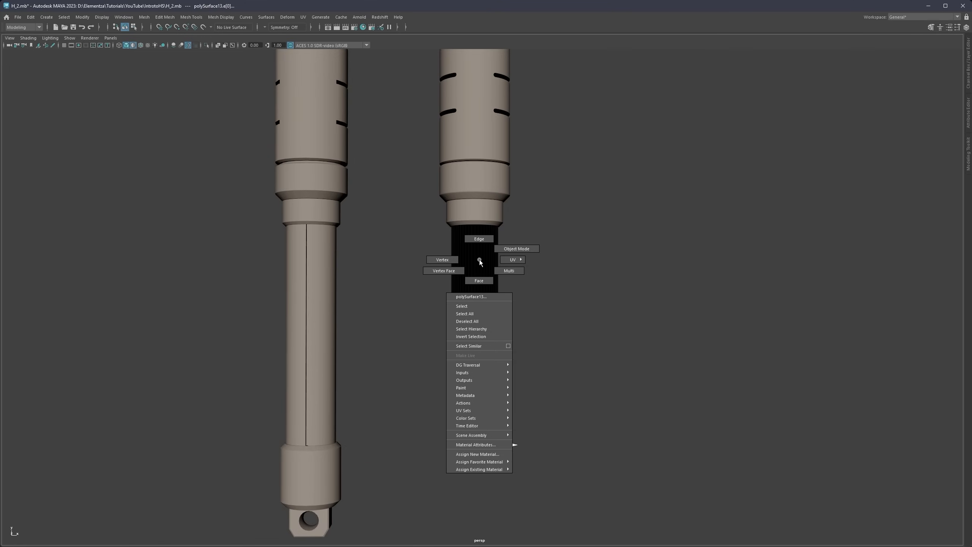
pyautogui.moveTo(477, 262); pyautogui.dragTo(477, 274, button='right')
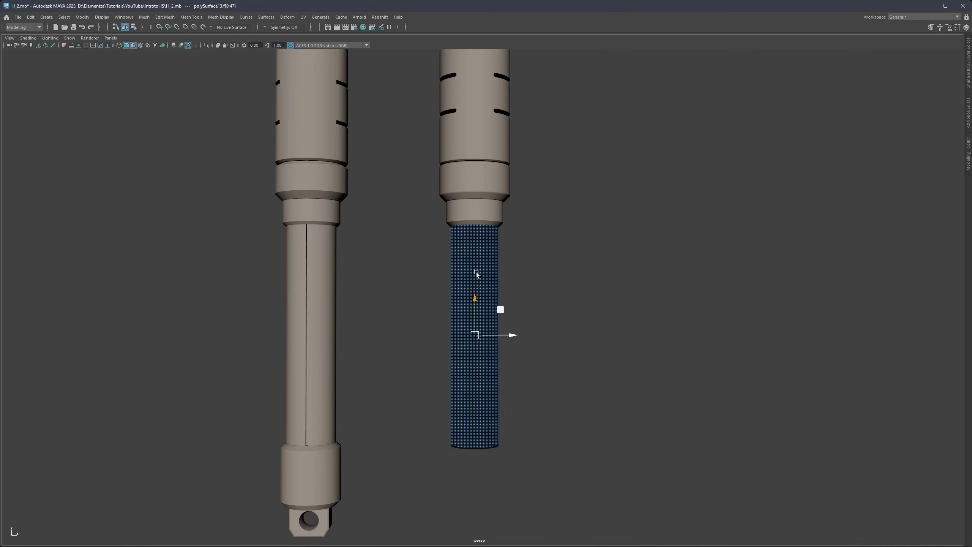
pyautogui.keyDown('shift'); pyautogui.rightClick(486, 253); pyautogui.keyUp('shift')
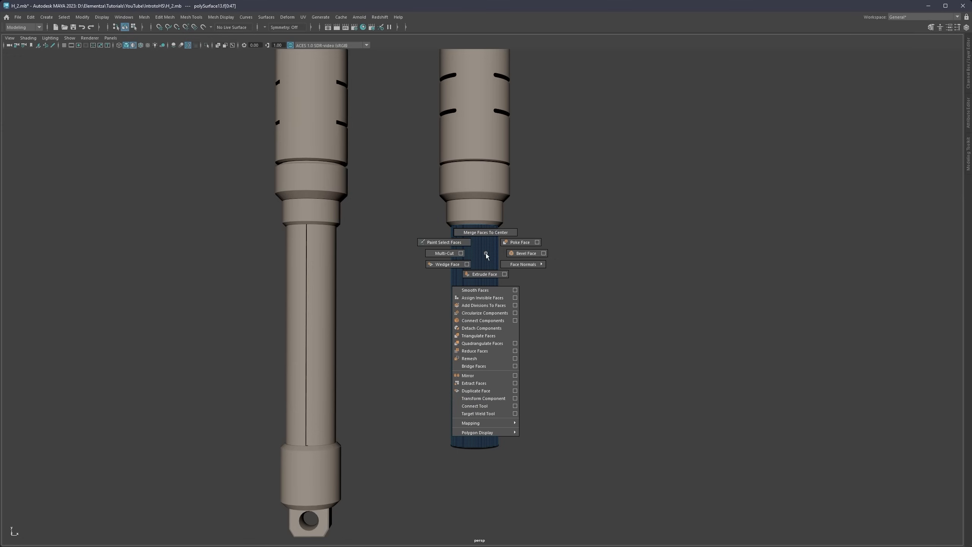
pyautogui.keyDown('shift'); pyautogui.moveTo(486, 253); pyautogui.dragTo(581, 225, button='right'); pyautogui.keyUp('shift')
pyautogui.scroll(-4, 581, 225)
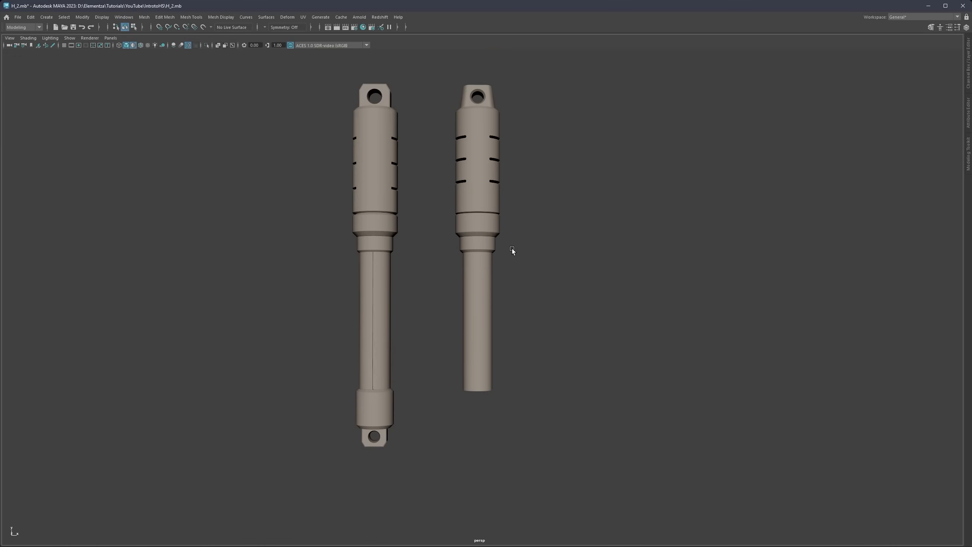
# Step: Soften the tube's edges while it is isolated, and bring the rest of the model back
pyautogui.scroll(9, 503, 288)
pyautogui.keyDown('alt'); pyautogui.moveTo(489, 290); pyautogui.dragTo(503, 202); pyautogui.keyUp('alt')
pyautogui.click(488, 211)
pyautogui.hotkey('ctrl', '1')
pyautogui.keyDown('shift'); pyautogui.moveTo(506, 186); pyautogui.dragTo(569, 198, button='right'); pyautogui.keyUp('shift')
pyautogui.click(567, 209)
pyautogui.keyDown('alt'); pyautogui.moveTo(509, 252); pyautogui.dragTo(485, 211); pyautogui.keyUp('alt')
pyautogui.hotkey('ctrl', '1')
pyautogui.scroll(-5, 493, 275)
pyautogui.keyDown('alt'); pyautogui.moveTo(494, 293); pyautogui.dragTo(485, 231, button='middle'); pyautogui.keyUp('alt')
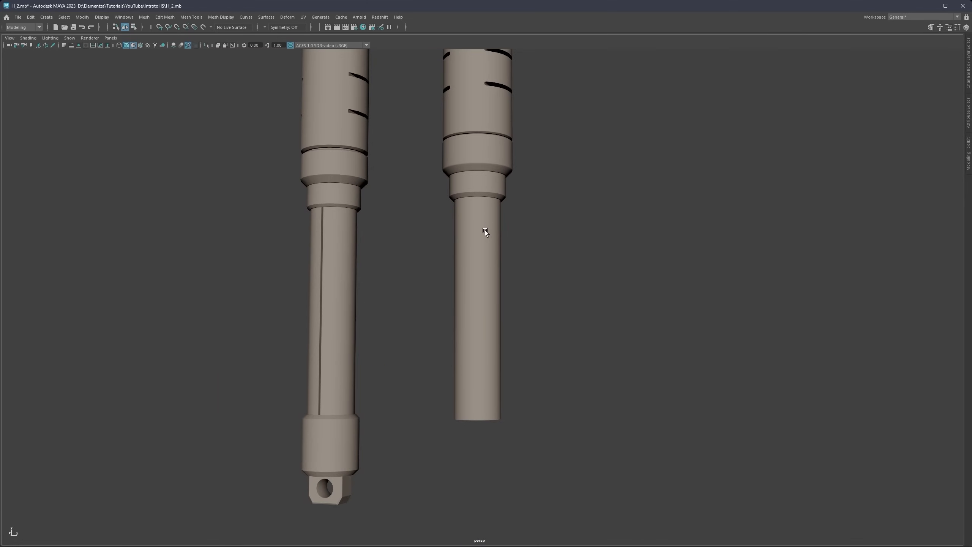
# Step: Examine the tube's open upper end and walls in isolation and compare the tube with the reference shaft
pyautogui.click(485, 230)
pyautogui.keyDown('alt'); pyautogui.moveTo(492, 209); pyautogui.dragTo(485, 241); pyautogui.keyUp('alt')
pyautogui.hotkey('ctrl', '1')
pyautogui.scroll(3, 482, 220)
pyautogui.keyDown('alt'); pyautogui.moveTo(481, 221); pyautogui.dragTo(486, 279, button='middle'); pyautogui.keyUp('alt')
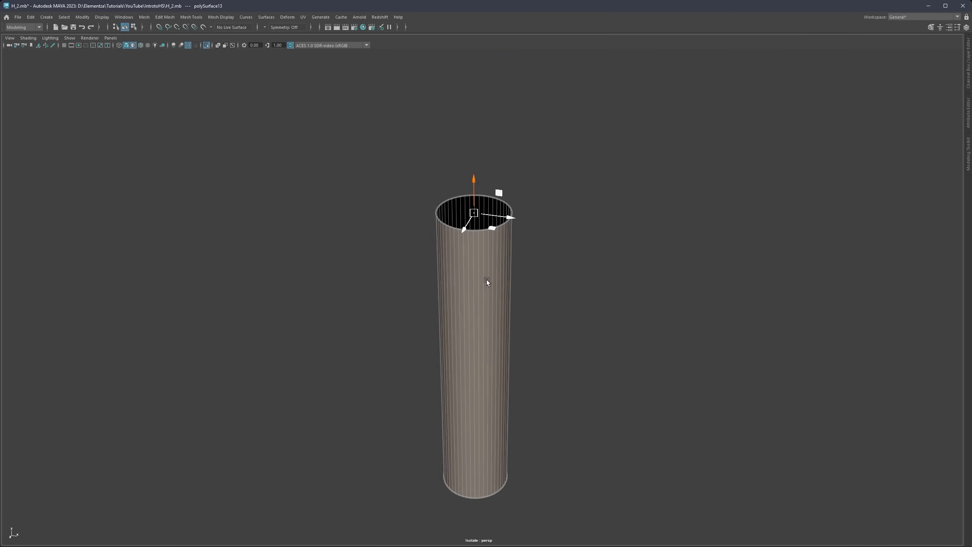
pyautogui.scroll(5, 475, 253)
pyautogui.keyDown('alt'); pyautogui.moveTo(447, 199); pyautogui.dragTo(449, 289, button='middle'); pyautogui.keyUp('alt')
pyautogui.scroll(5, 418, 262)
pyautogui.keyDown('alt'); pyautogui.moveTo(383, 222); pyautogui.dragTo(438, 270, button='middle'); pyautogui.keyUp('alt')
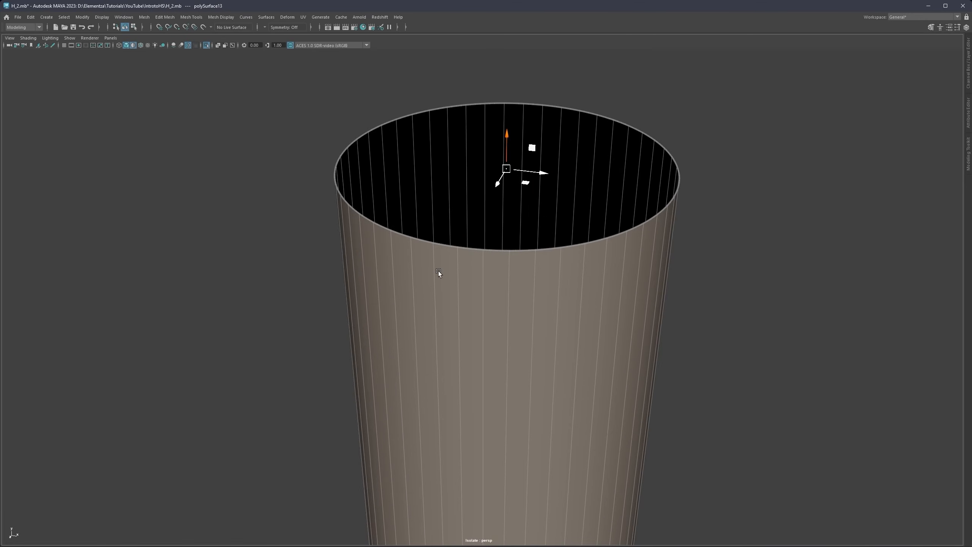
pyautogui.scroll(-3, 439, 271)
pyautogui.scroll(-7, 472, 275)
pyautogui.hotkey('ctrl', '1')
pyautogui.keyDown('alt'); pyautogui.moveTo(505, 291); pyautogui.dragTo(482, 235, button='middle'); pyautogui.keyUp('alt')
pyautogui.hotkey('ctrl', '1')
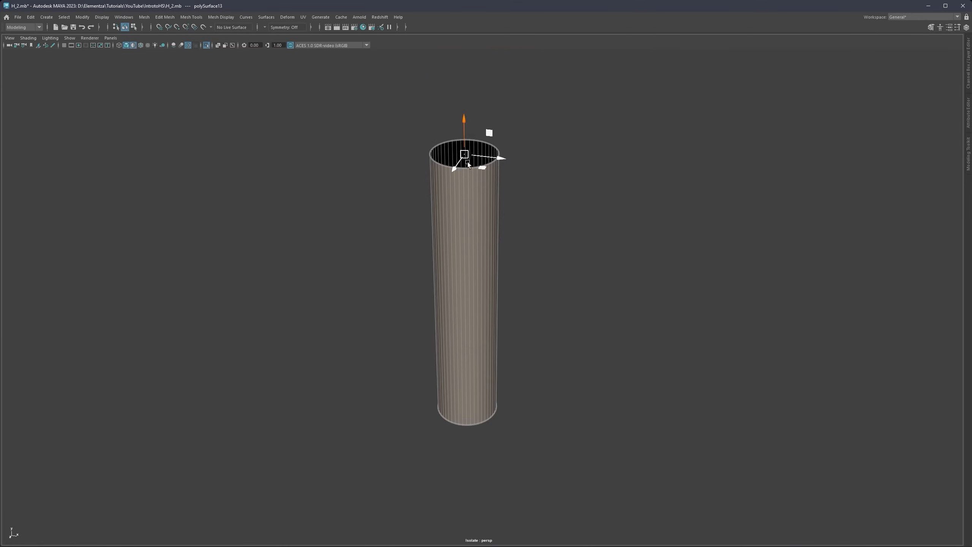
pyautogui.keyDown('alt'); pyautogui.moveTo(468, 209); pyautogui.dragTo(488, 234); pyautogui.keyUp('alt')
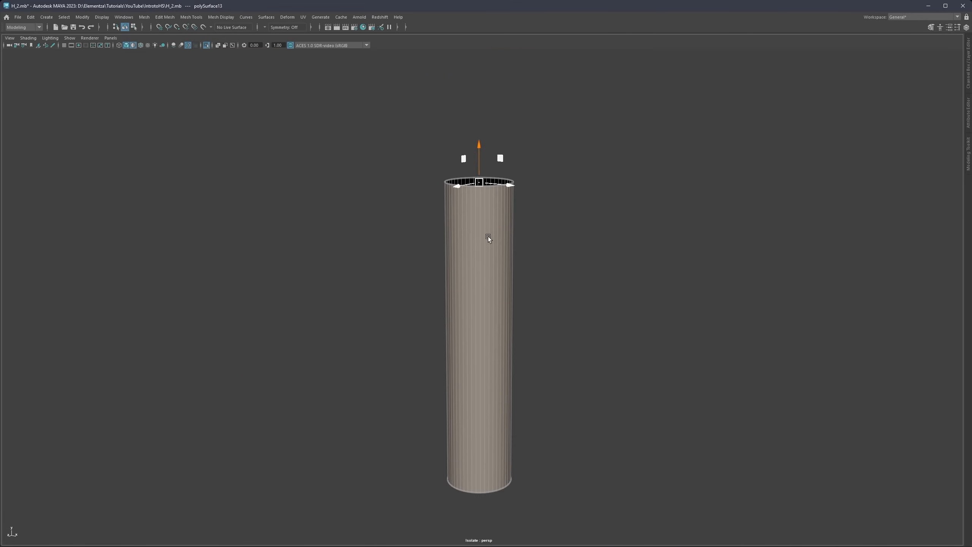
pyautogui.hotkey('ctrl', '1')
pyautogui.scroll(-3, 509, 274)
pyautogui.moveTo(509, 273)
pyautogui.keyDown('alt'); pyautogui.mouseDown()
pyautogui.moveTo(485, 252)
pyautogui.moveTo(502, 256)
pyautogui.moveTo(484, 270)
pyautogui.moveTo(528, 257)
pyautogui.moveTo(497, 262)
pyautogui.moveTo(503, 272)
pyautogui.mouseUp(); pyautogui.keyUp('alt')
pyautogui.click(529, 256)
pyautogui.keyDown('alt'); pyautogui.moveTo(507, 270); pyautogui.dragTo(471, 250, button='middle'); pyautogui.keyUp('alt')
# Step: Bevel the tube's front center vertical edge into a narrow strip with World X symmetry turned on
pyautogui.click(471, 250)
pyautogui.scroll(3, 469, 252)
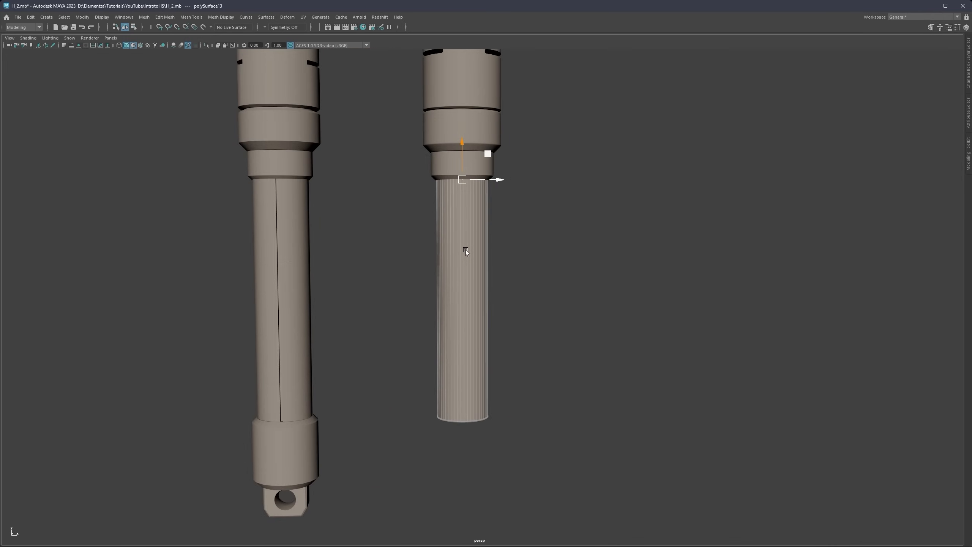
pyautogui.rightClick(466, 250)
pyautogui.moveTo(466, 250); pyautogui.dragTo(465, 270, button='right')
pyautogui.press('q')
pyautogui.click(465, 262)
pyautogui.moveTo(464, 261)
pyautogui.keyDown('alt'); pyautogui.mouseDown()
pyautogui.moveTo(454, 248)
pyautogui.moveTo(462, 248)
pyautogui.mouseUp(); pyautogui.keyUp('alt')
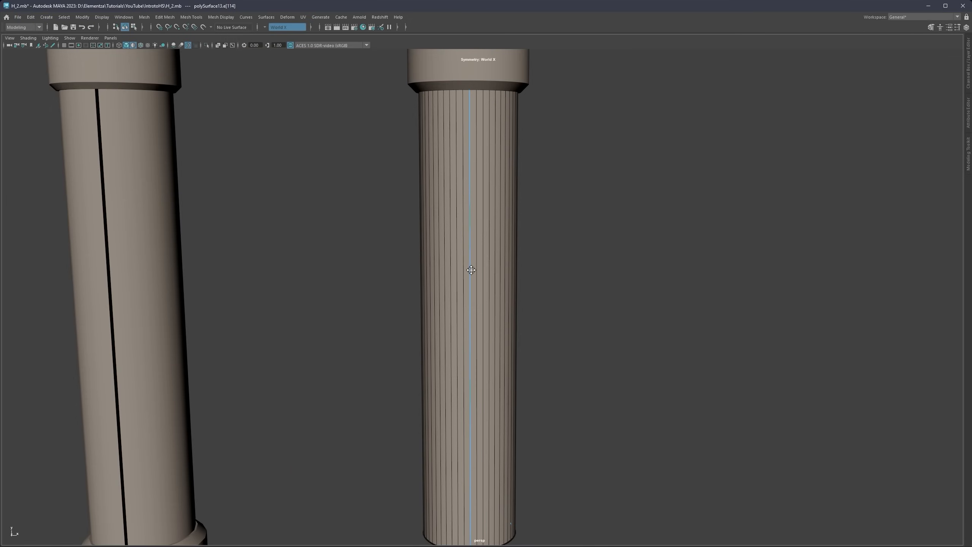
pyautogui.keyDown('alt'); pyautogui.moveTo(471, 270); pyautogui.dragTo(472, 236, button='middle'); pyautogui.keyUp('alt')
pyautogui.scroll(2, 472, 235)
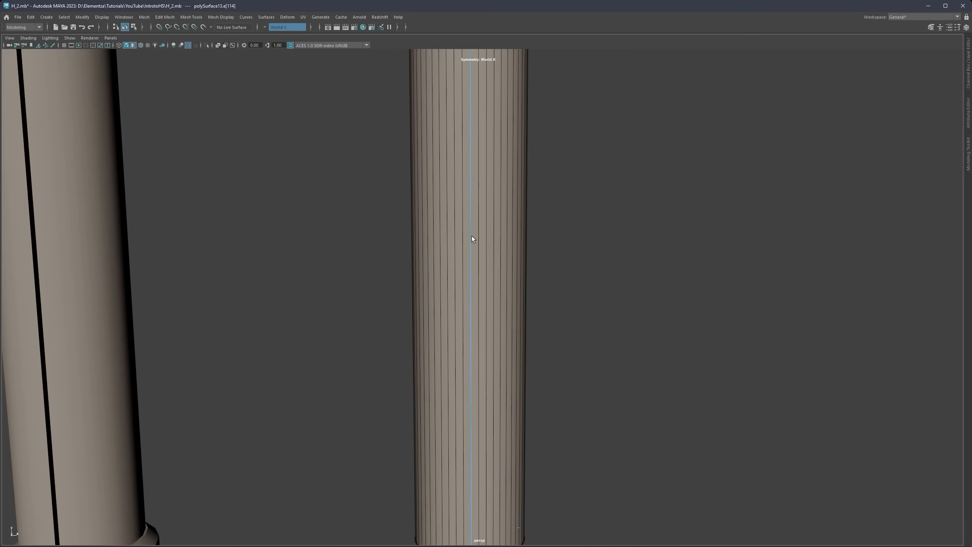
pyautogui.keyDown('shift'); pyautogui.moveTo(498, 213); pyautogui.dragTo(524, 212, button='right'); pyautogui.keyUp('shift')
pyautogui.moveTo(683, 249); pyautogui.dragTo(613, 247)
# Step: Select the narrow vertical face created by the bevel and extrude it inward to form a thin full-length groove
pyautogui.moveTo(476, 217); pyautogui.dragTo(474, 235, button='right')
pyautogui.click(471, 233)
pyautogui.scroll(-4, 478, 233)
pyautogui.scroll(-1, 473, 231)
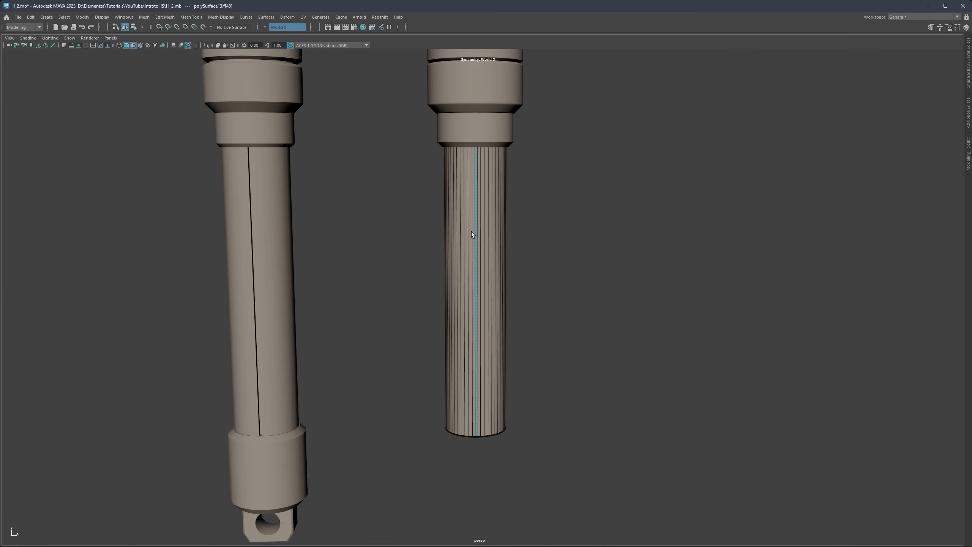
pyautogui.press('w')
pyautogui.scroll(5, 467, 268)
pyautogui.scroll(3, 468, 299)
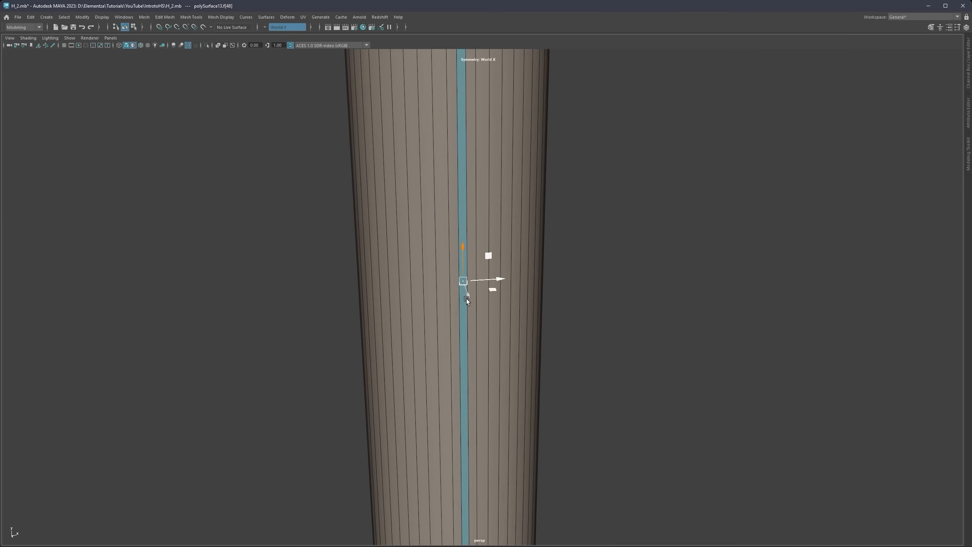
pyautogui.scroll(-2, 467, 291)
pyautogui.scroll(-5, 470, 289)
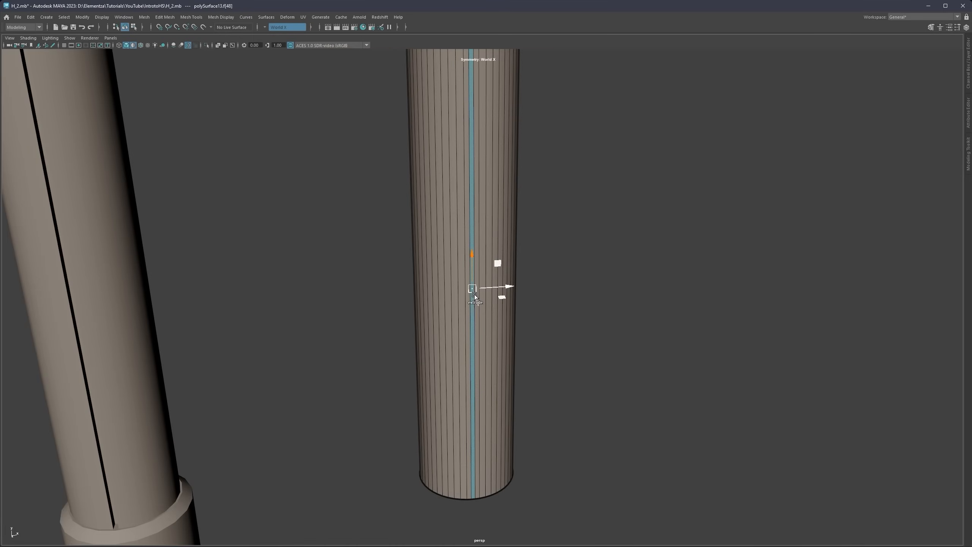
pyautogui.keyDown('shift'); pyautogui.moveTo(478, 299); pyautogui.dragTo(475, 295); pyautogui.keyUp('shift')
pyautogui.scroll(-1, 512, 276)
pyautogui.scroll(-5, 512, 277)
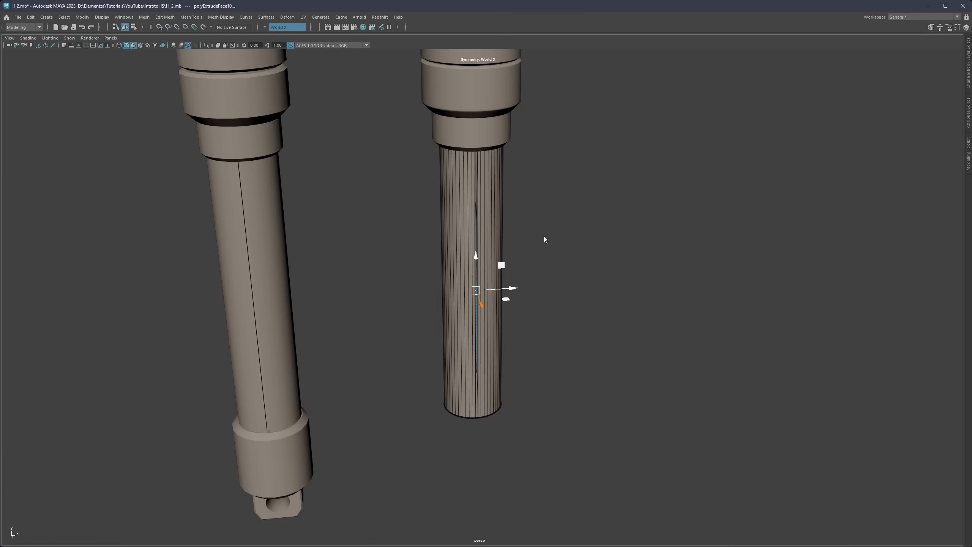
# Step: Examine the new vertical groove along the tube against the one on the reference shaft
pyautogui.click(544, 236)
pyautogui.keyDown('alt'); pyautogui.moveTo(544, 237); pyautogui.dragTo(497, 221); pyautogui.keyUp('alt')
pyautogui.scroll(4, 497, 222)
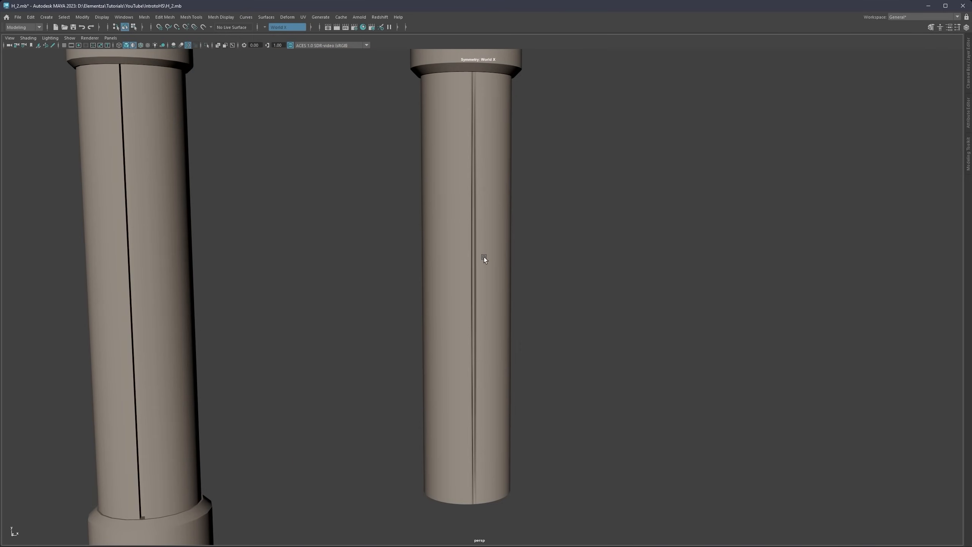
pyautogui.click(485, 257)
pyautogui.scroll(6, 490, 257)
pyautogui.moveTo(480, 253)
pyautogui.keyDown('alt'); pyautogui.mouseDown()
pyautogui.moveTo(496, 229)
pyautogui.moveTo(473, 230)
pyautogui.moveTo(469, 220)
pyautogui.moveTo(437, 226)
pyautogui.moveTo(469, 227)
pyautogui.mouseUp(); pyautogui.keyUp('alt')
pyautogui.moveTo(529, 230); pyautogui.dragTo(551, 216, button='right')
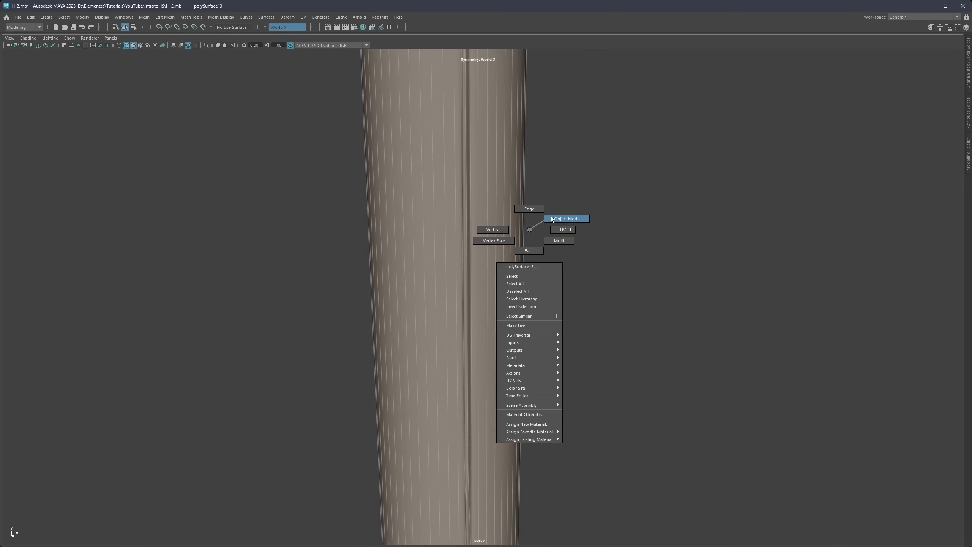
pyautogui.click(551, 216)
# Step: Delete the small end face closing the groove at the tube's lower border
pyautogui.scroll(-6, 479, 215)
pyautogui.keyDown('alt'); pyautogui.moveTo(489, 373); pyautogui.dragTo(475, 297, button='middle'); pyautogui.keyUp('alt')
pyautogui.scroll(4, 469, 326)
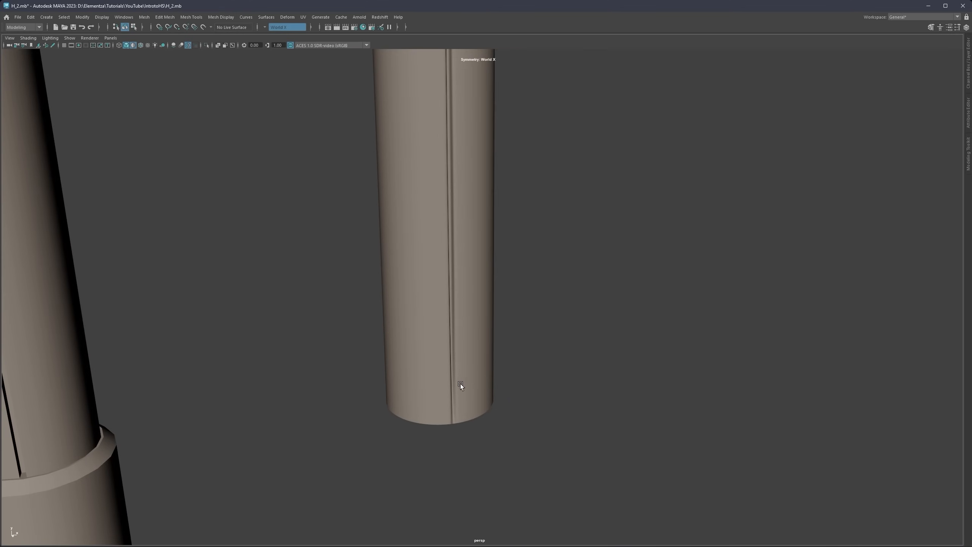
pyautogui.click(466, 401)
pyautogui.scroll(6, 436, 323)
pyautogui.keyDown('alt'); pyautogui.moveTo(468, 412); pyautogui.dragTo(502, 292, button='middle'); pyautogui.keyUp('alt')
pyautogui.scroll(4, 464, 310)
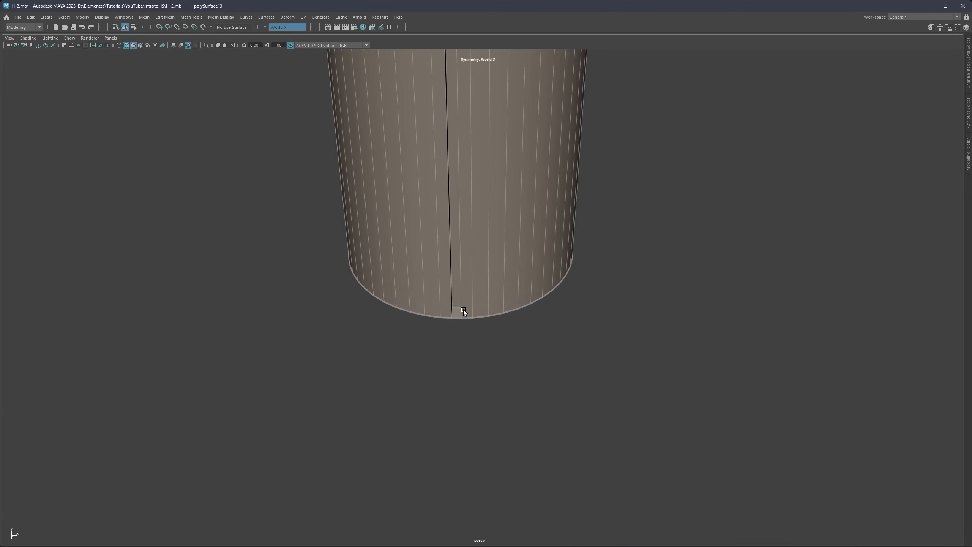
pyautogui.moveTo(443, 310); pyautogui.dragTo(444, 328, button='right')
pyautogui.click(445, 327)
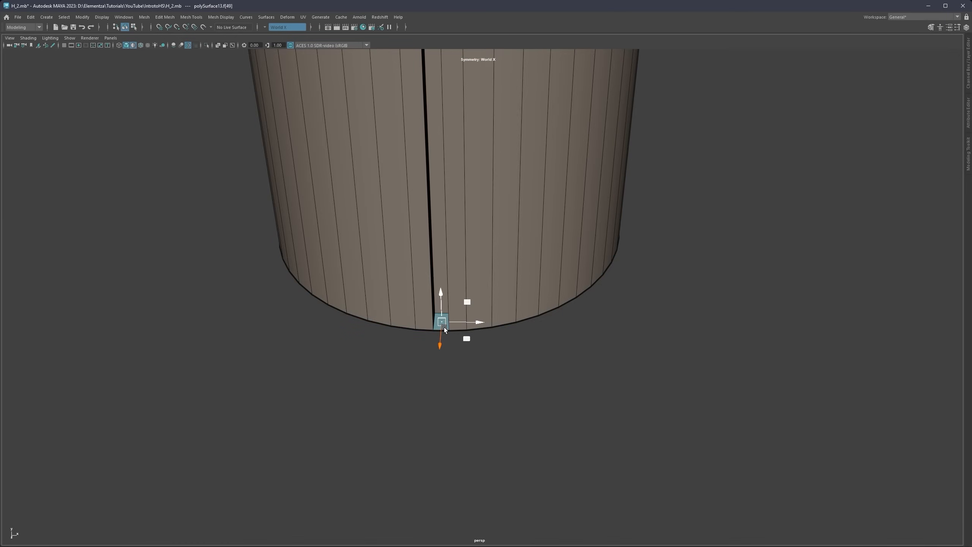
pyautogui.press('3')
# Step: Isolate the tube and delete the small end face closing the groove at its upper border
pyautogui.scroll(-8, 469, 286)
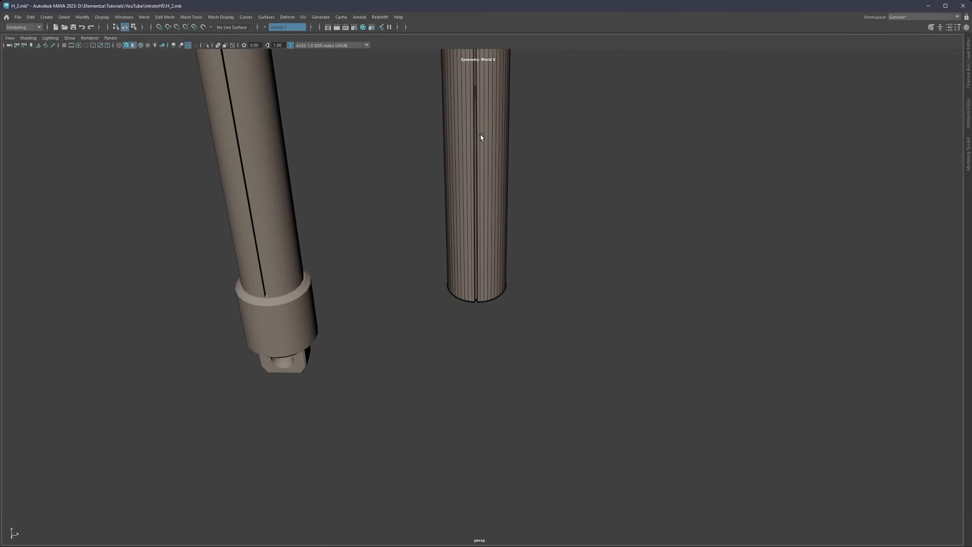
pyautogui.keyDown('alt'); pyautogui.moveTo(480, 134); pyautogui.dragTo(459, 286, button='middle'); pyautogui.keyUp('alt')
pyautogui.keyDown('alt'); pyautogui.moveTo(459, 286); pyautogui.dragTo(446, 282); pyautogui.keyUp('alt')
pyautogui.scroll(6, 456, 321)
pyautogui.keyDown('alt'); pyautogui.moveTo(456, 321); pyautogui.dragTo(505, 220, button='middle'); pyautogui.keyUp('alt')
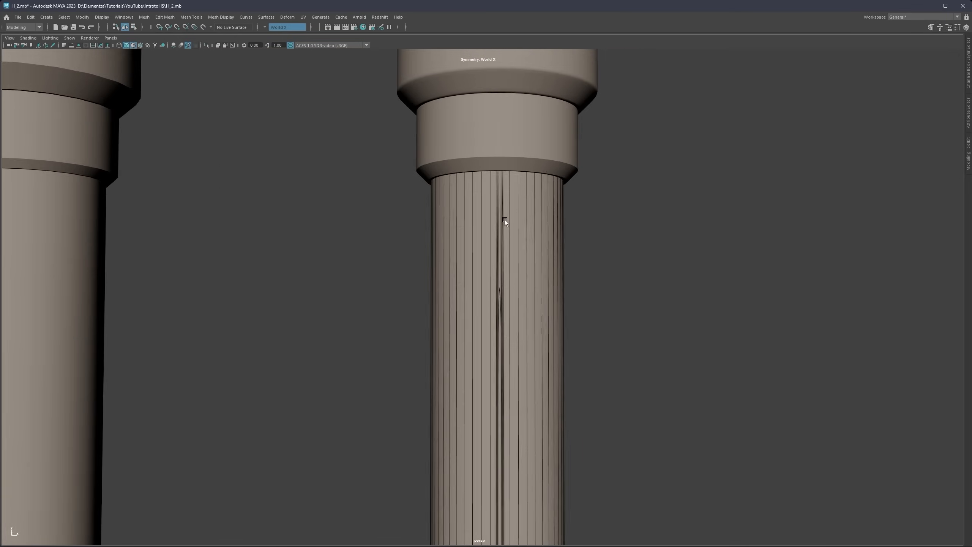
pyautogui.scroll(1, 500, 224)
pyautogui.moveTo(500, 224); pyautogui.dragTo(535, 210, button='right')
pyautogui.hotkey('ctrl', '1')
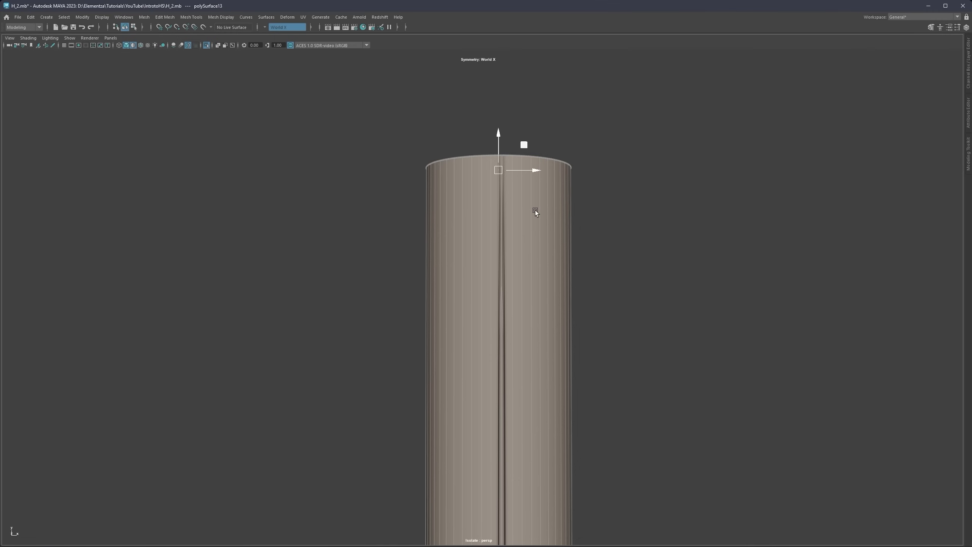
pyautogui.keyDown('alt'); pyautogui.moveTo(534, 210); pyautogui.dragTo(500, 242, button='middle'); pyautogui.keyUp('alt')
pyautogui.scroll(3, 490, 240)
pyautogui.keyDown('alt'); pyautogui.moveTo(510, 165); pyautogui.dragTo(512, 135); pyautogui.keyUp('alt')
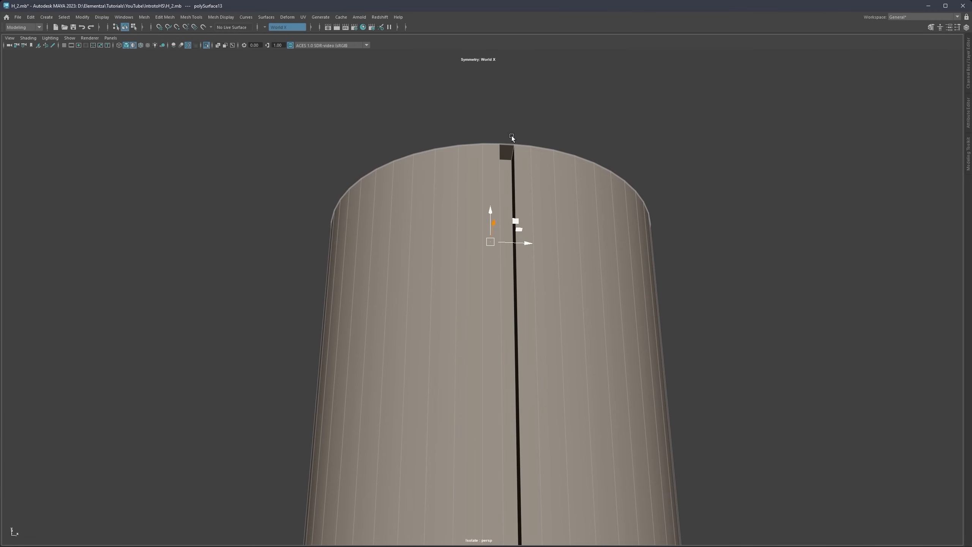
pyautogui.moveTo(511, 135); pyautogui.dragTo(518, 152, button='right')
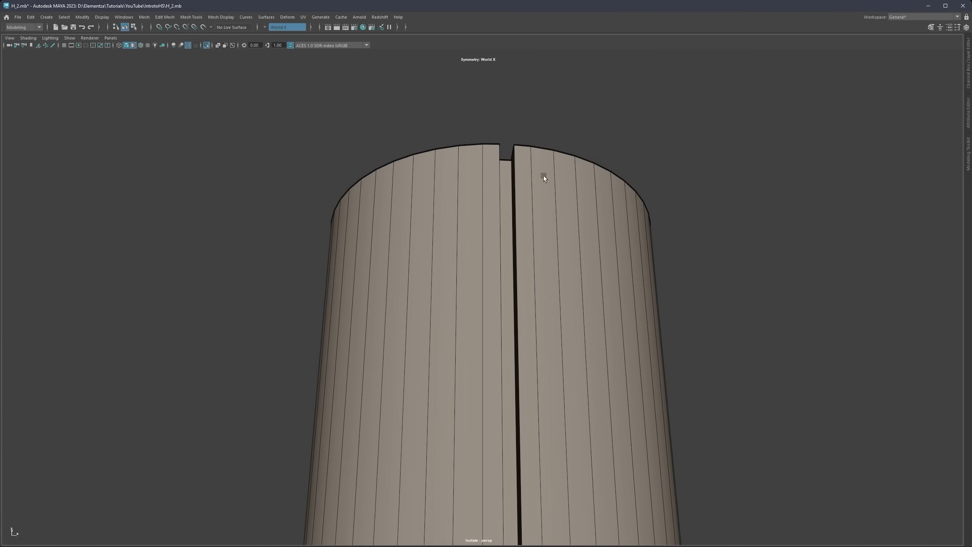
# Step: Turn on the smooth preview for the grooved tube and exit isolation to compare the whole assembly with the reference
pyautogui.click(551, 197)
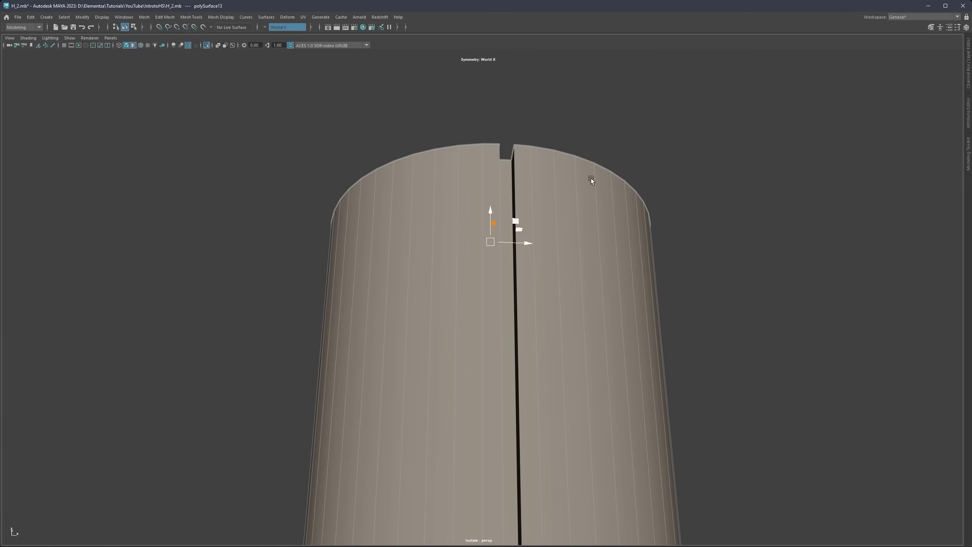
pyautogui.press('3')
pyautogui.scroll(-3, 613, 194)
pyautogui.click(630, 190)
pyautogui.hotkey('ctrl', '1')
pyautogui.scroll(-10, 572, 210)
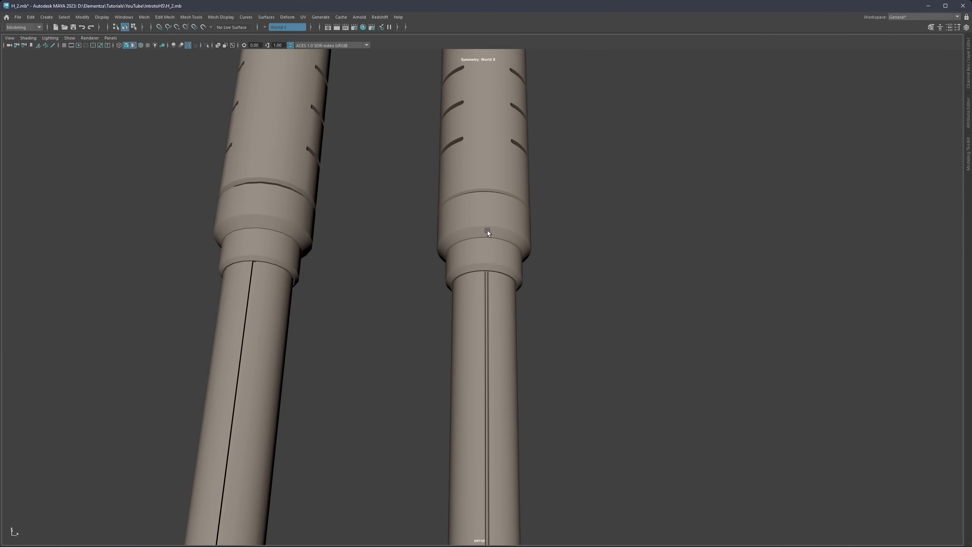
pyautogui.keyDown('alt'); pyautogui.moveTo(481, 222); pyautogui.dragTo(515, 226); pyautogui.keyUp('alt')
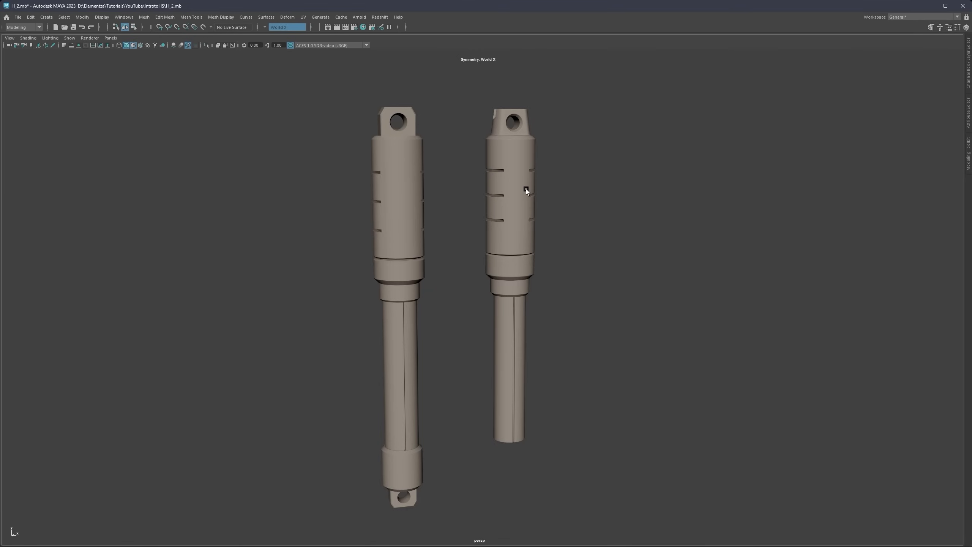
pyautogui.keyDown('alt'); pyautogui.moveTo(526, 189); pyautogui.dragTo(478, 199, button='middle'); pyautogui.keyUp('alt')
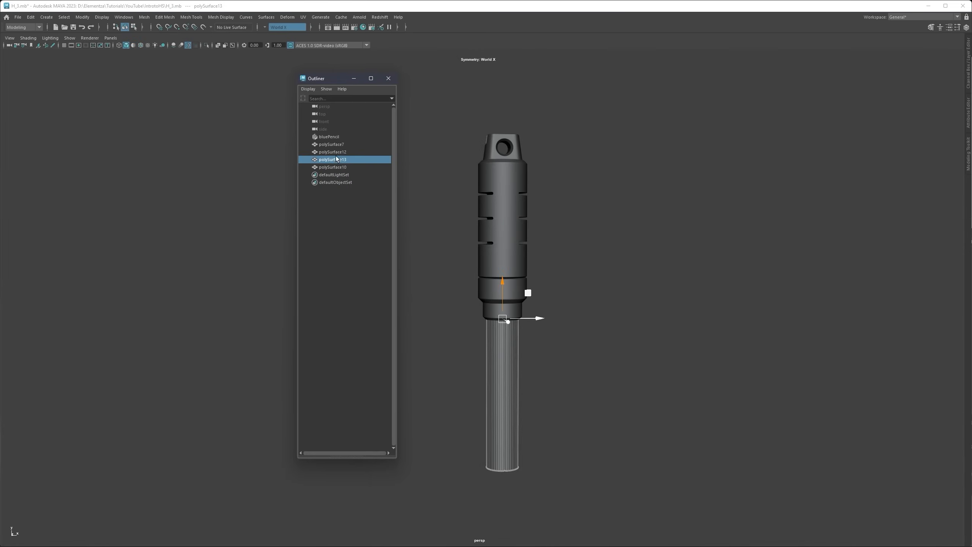
# Step: Check the handle's mesh pieces in the Outliner and delete the leftover bluePencil node
pyautogui.click(332, 152)
pyautogui.click(336, 145)
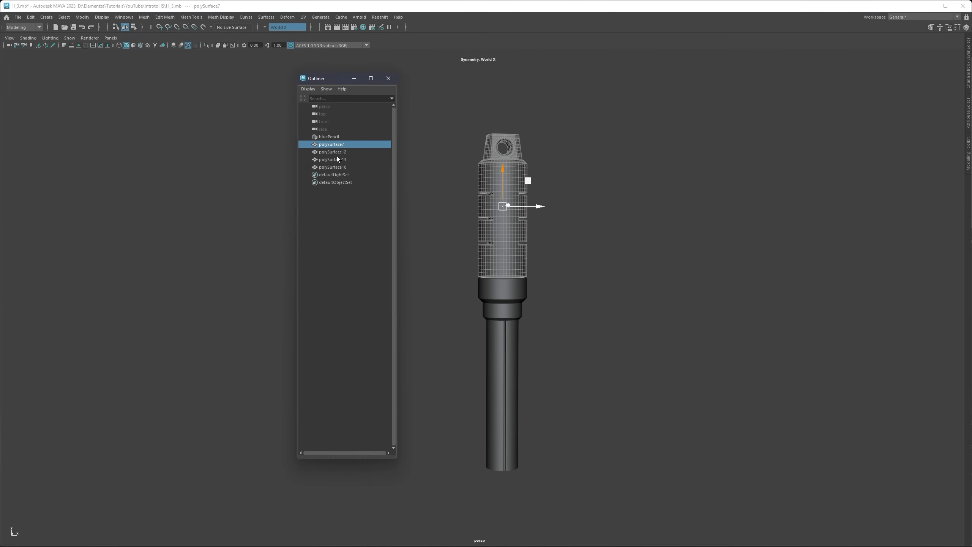
pyautogui.keyDown('shift'); pyautogui.click(338, 152); pyautogui.keyUp('shift')
pyautogui.keyDown('shift'); pyautogui.click(368, 167); pyautogui.keyUp('shift')
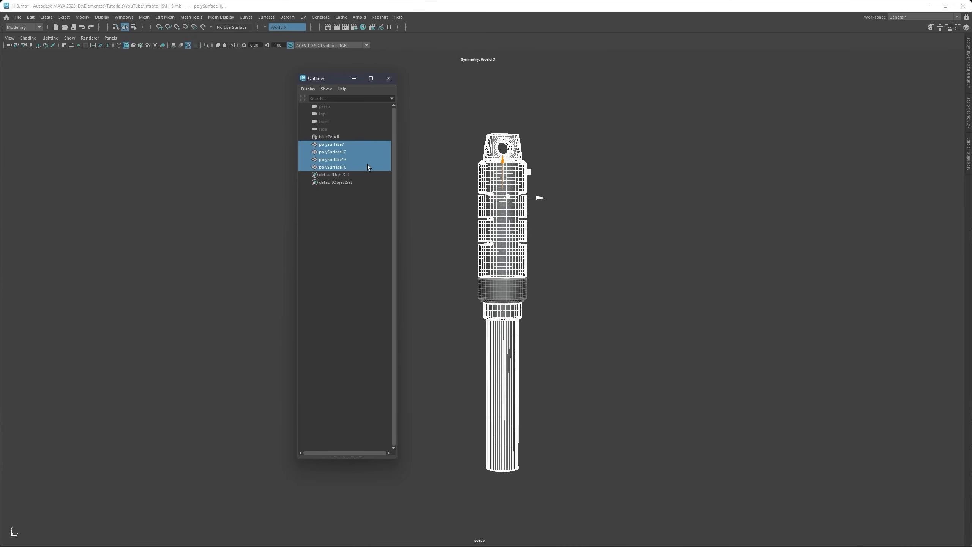
pyautogui.click(334, 137)
pyautogui.press('Delete')
# Step: Group the four meshes polySurface7, polySurface12, polySurface13 and polySurface10, and name the group Main
pyautogui.click(333, 138)
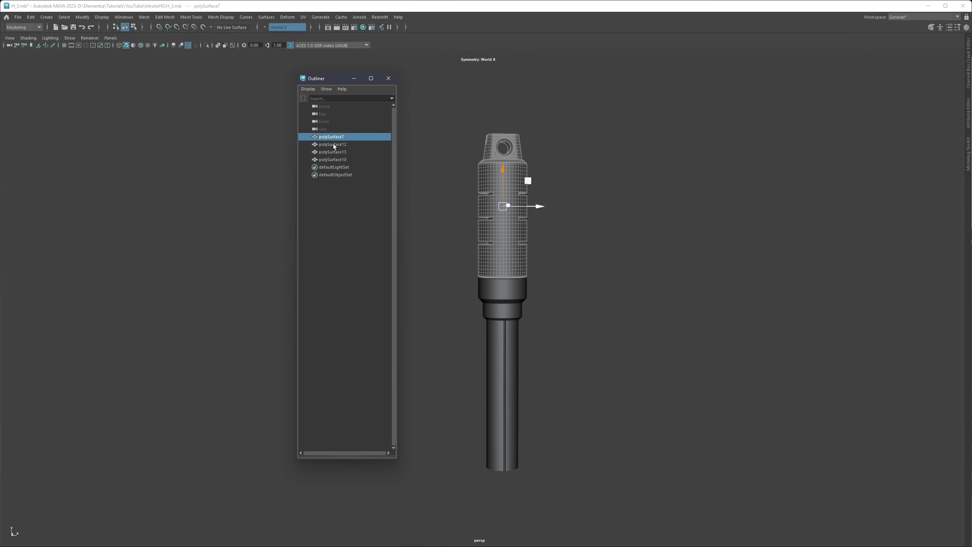
pyautogui.moveTo(334, 146); pyautogui.dragTo(355, 160)
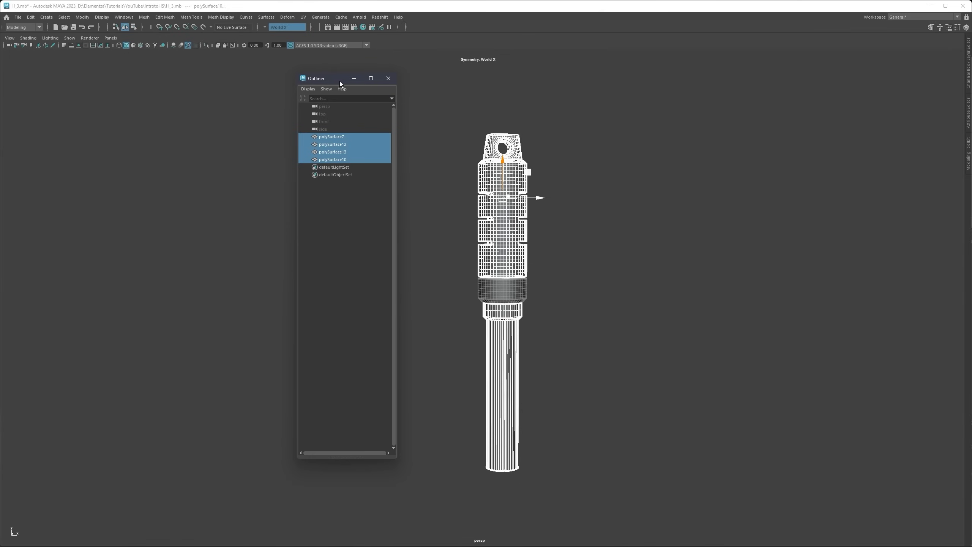
pyautogui.moveTo(339, 81); pyautogui.dragTo(343, 145)
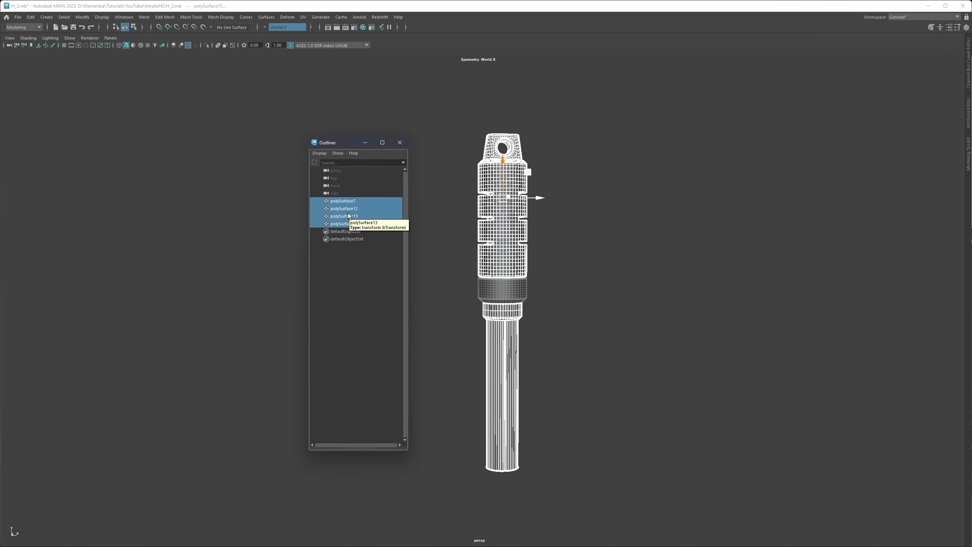
pyautogui.hotkey('ctrl', 'g')
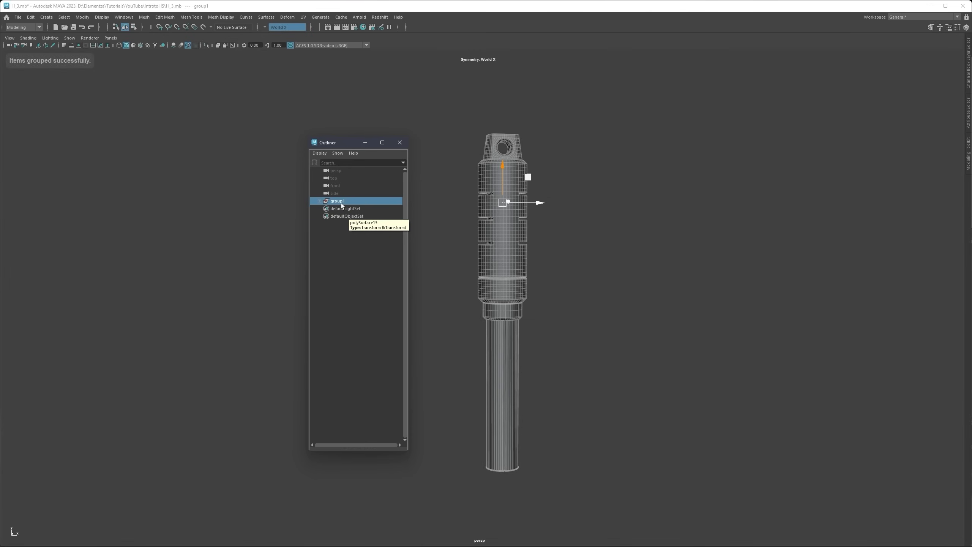
pyautogui.doubleClick(340, 202)
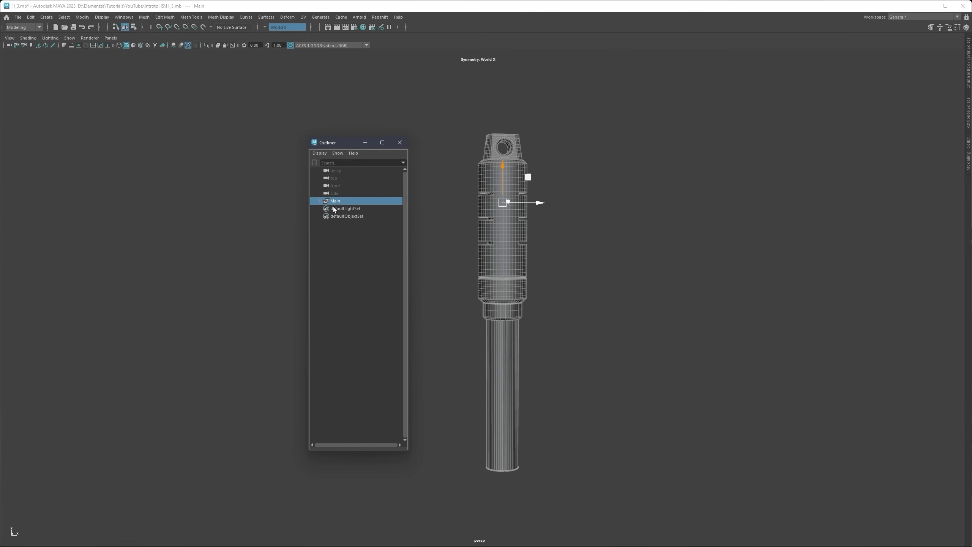
# Step: Examine each mesh inside the Main group, reselect the whole group and close the Outliner
pyautogui.click(320, 201)
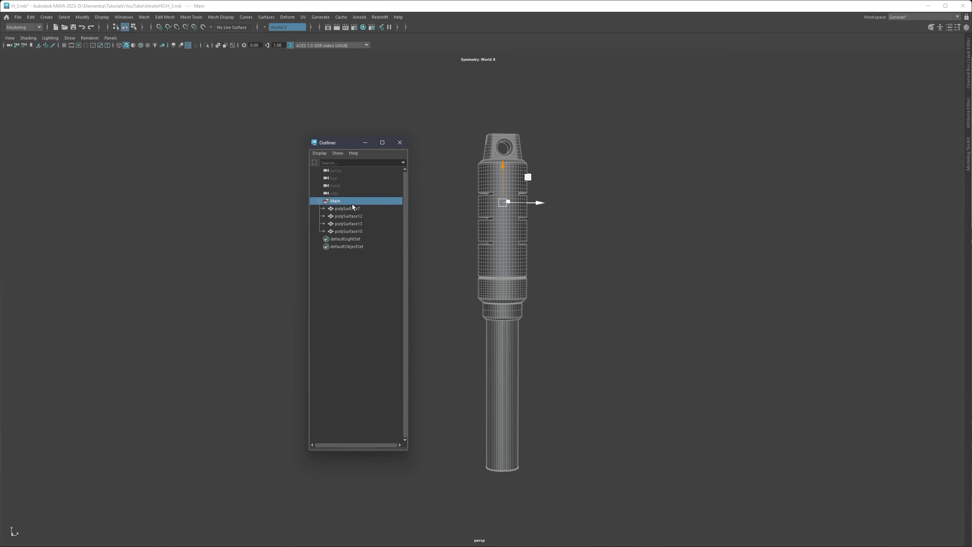
pyautogui.click(353, 209)
pyautogui.click(352, 216)
pyautogui.click(354, 224)
pyautogui.click(356, 231)
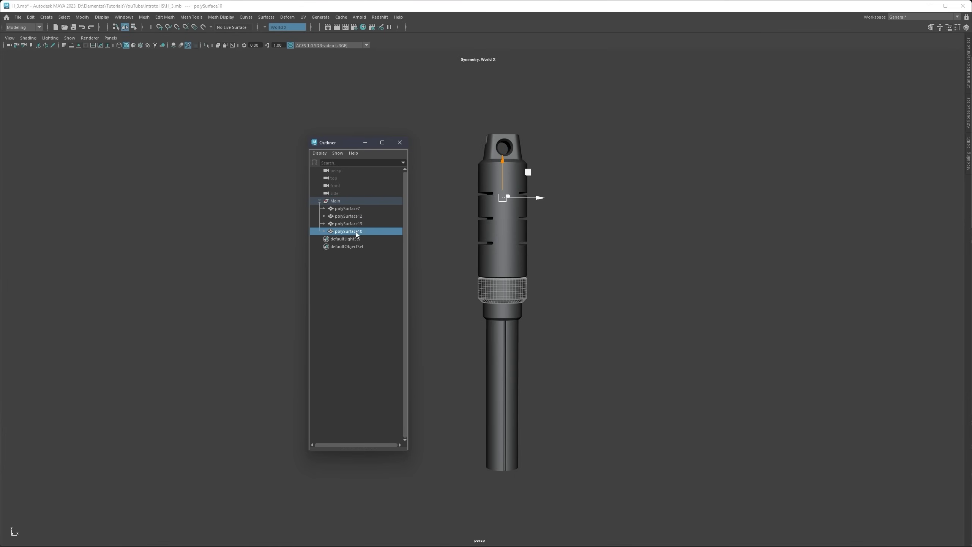
pyautogui.click(320, 201)
pyautogui.click(337, 201)
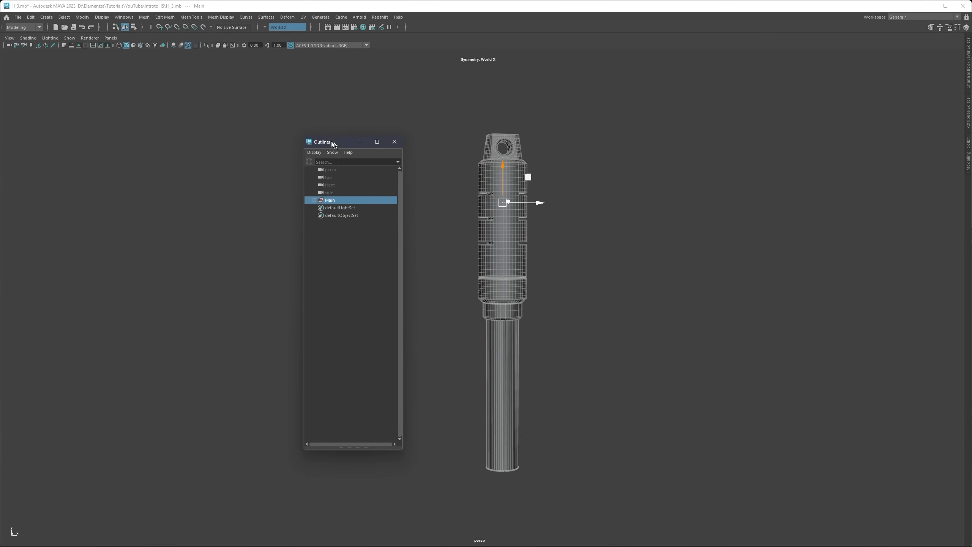
pyautogui.moveTo(363, 145); pyautogui.dragTo(304, 116)
pyautogui.click(353, 111)
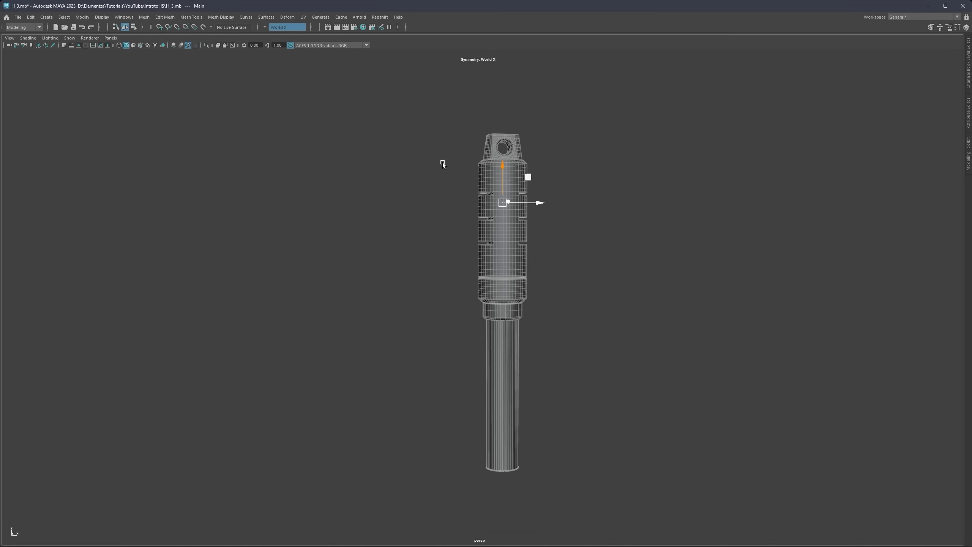
pyautogui.keyDown('alt'); pyautogui.moveTo(511, 194); pyautogui.dragTo(524, 230, button='right'); pyautogui.keyUp('alt')
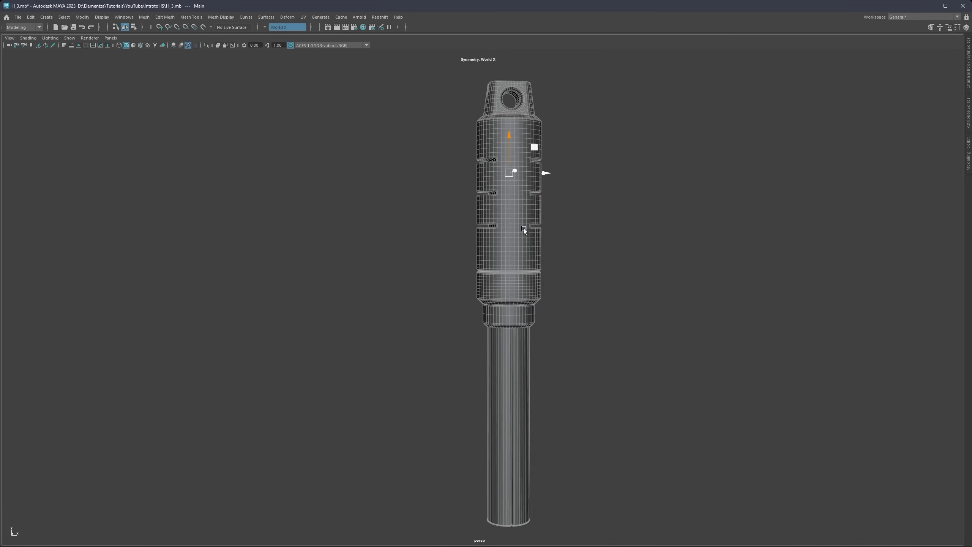
# Step: Examine the cylindrical part's tapered head, side slots, collar and lower shaft from several angles in the shaded view
pyautogui.keyDown('alt'); pyautogui.moveTo(524, 231); pyautogui.dragTo(478, 232, button='middle'); pyautogui.keyUp('alt')
pyautogui.keyDown('alt'); pyautogui.moveTo(478, 233); pyautogui.dragTo(487, 219); pyautogui.keyUp('alt')
pyautogui.click(519, 213)
pyautogui.keyDown('alt'); pyautogui.moveTo(442, 187); pyautogui.dragTo(461, 225, button='middle'); pyautogui.keyUp('alt')
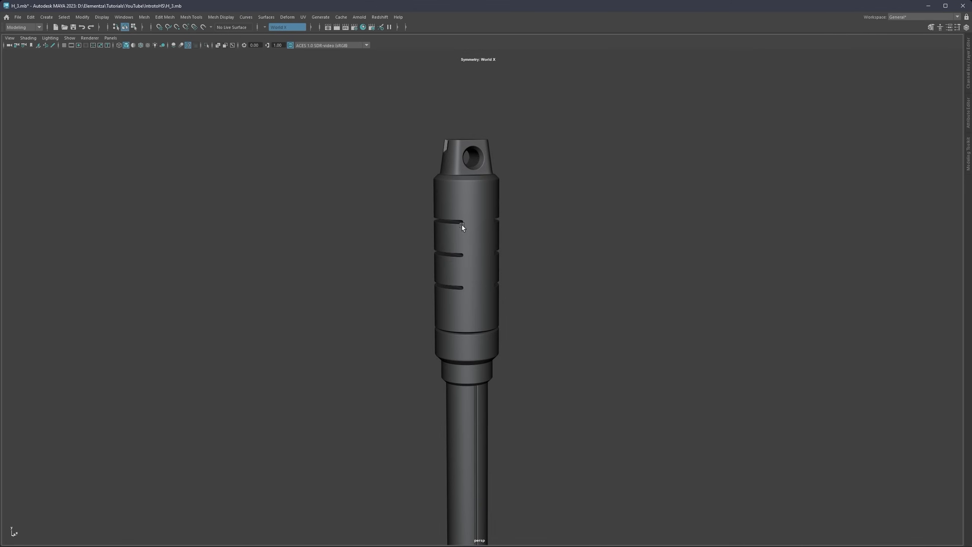
pyautogui.moveTo(462, 225)
pyautogui.keyDown('alt'); pyautogui.mouseDown()
pyautogui.moveTo(547, 215)
pyautogui.moveTo(449, 208)
pyautogui.moveTo(476, 231)
pyautogui.mouseUp(); pyautogui.keyUp('alt')
pyautogui.keyDown('alt'); pyautogui.moveTo(453, 164); pyautogui.dragTo(480, 209, button='middle'); pyautogui.keyUp('alt')
pyautogui.keyDown('alt'); pyautogui.moveTo(459, 157); pyautogui.dragTo(477, 177, button='right'); pyautogui.keyUp('alt')
pyautogui.keyDown('alt'); pyautogui.moveTo(477, 177); pyautogui.dragTo(478, 260, button='middle'); pyautogui.keyUp('alt')
pyautogui.keyDown('alt'); pyautogui.moveTo(446, 216); pyautogui.dragTo(474, 240, button='right'); pyautogui.keyUp('alt')
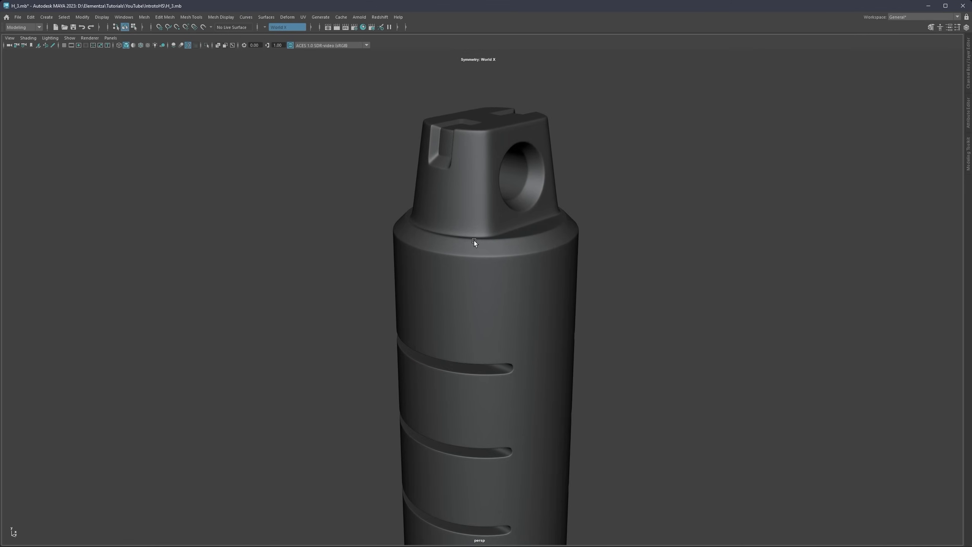
pyautogui.keyDown('alt'); pyautogui.moveTo(478, 195); pyautogui.dragTo(468, 242, button='middle'); pyautogui.keyUp('alt')
pyautogui.keyDown('alt'); pyautogui.moveTo(468, 241); pyautogui.dragTo(444, 237); pyautogui.keyUp('alt')
pyautogui.moveTo(444, 237)
pyautogui.keyDown('alt'); pyautogui.mouseDown(button='right')
pyautogui.moveTo(464, 233)
pyautogui.moveTo(455, 249)
pyautogui.mouseUp(button='right'); pyautogui.keyUp('alt')
pyautogui.keyDown('alt'); pyautogui.moveTo(455, 249); pyautogui.dragTo(453, 169, button='middle'); pyautogui.keyUp('alt')
pyautogui.keyDown('alt'); pyautogui.moveTo(452, 169); pyautogui.dragTo(452, 199, button='right'); pyautogui.keyUp('alt')
pyautogui.keyDown('alt'); pyautogui.moveTo(451, 199); pyautogui.dragTo(390, 231); pyautogui.keyUp('alt')
pyautogui.keyDown('alt'); pyautogui.moveTo(391, 231); pyautogui.dragTo(538, 233, button='right'); pyautogui.keyUp('alt')
pyautogui.keyDown('alt'); pyautogui.moveTo(487, 279); pyautogui.dragTo(461, 237, button='middle'); pyautogui.keyUp('alt')
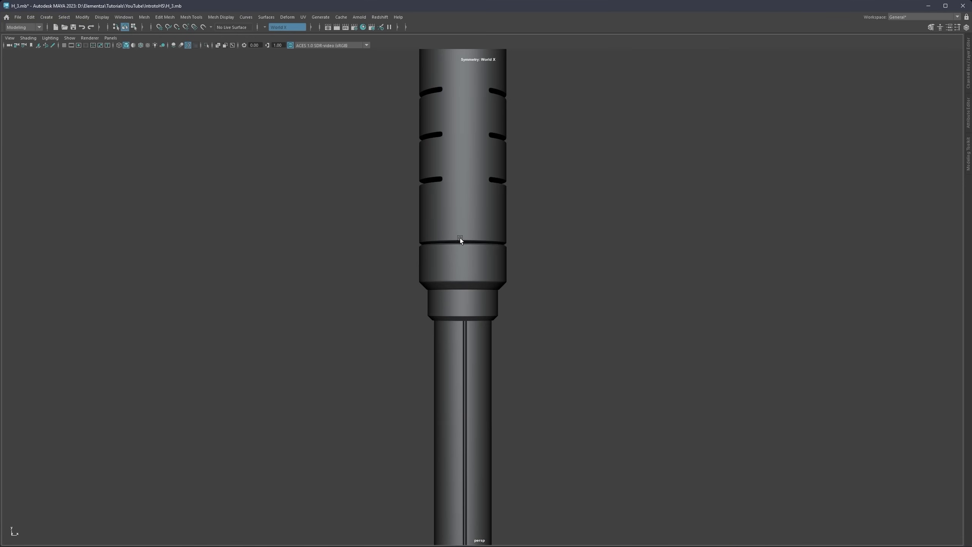
pyautogui.keyDown('alt'); pyautogui.moveTo(461, 238); pyautogui.dragTo(479, 251); pyautogui.keyUp('alt')
pyautogui.keyDown('alt'); pyautogui.moveTo(479, 251); pyautogui.dragTo(472, 228, button='right'); pyautogui.keyUp('alt')
pyautogui.keyDown('alt'); pyautogui.moveTo(472, 227); pyautogui.dragTo(471, 324, button='middle'); pyautogui.keyUp('alt')
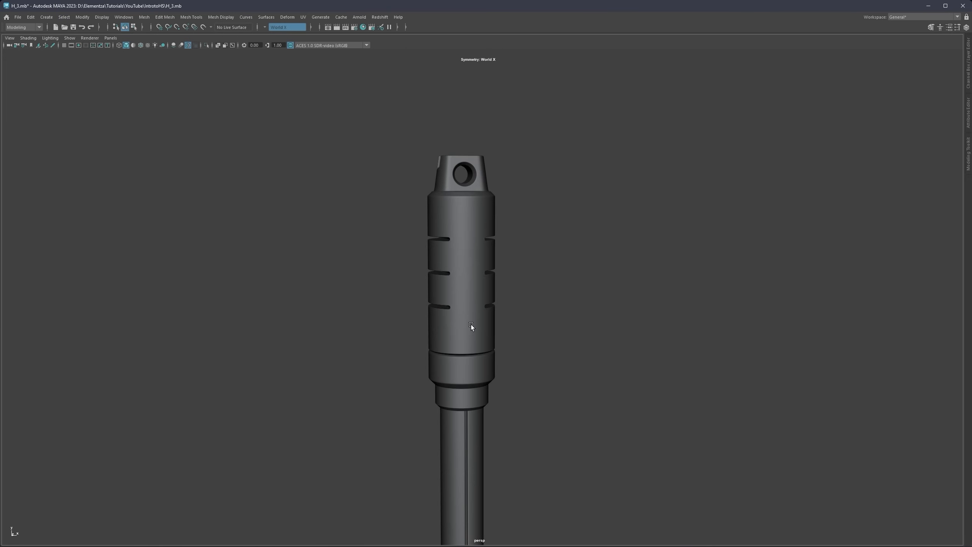
pyautogui.keyDown('alt'); pyautogui.moveTo(471, 325); pyautogui.dragTo(467, 302, button='right'); pyautogui.keyUp('alt')
# Step: Extrude the square patch of faces between the two notches on the head's top with an offset of 0.08
pyautogui.click(468, 303)
pyautogui.keyDown('alt'); pyautogui.moveTo(467, 237); pyautogui.dragTo(465, 369, button='middle'); pyautogui.keyUp('alt')
pyautogui.keyDown('alt'); pyautogui.moveTo(465, 369); pyautogui.dragTo(439, 266, button='right'); pyautogui.keyUp('alt')
pyautogui.keyDown('alt'); pyautogui.moveTo(439, 266); pyautogui.dragTo(489, 297, button='middle'); pyautogui.keyUp('alt')
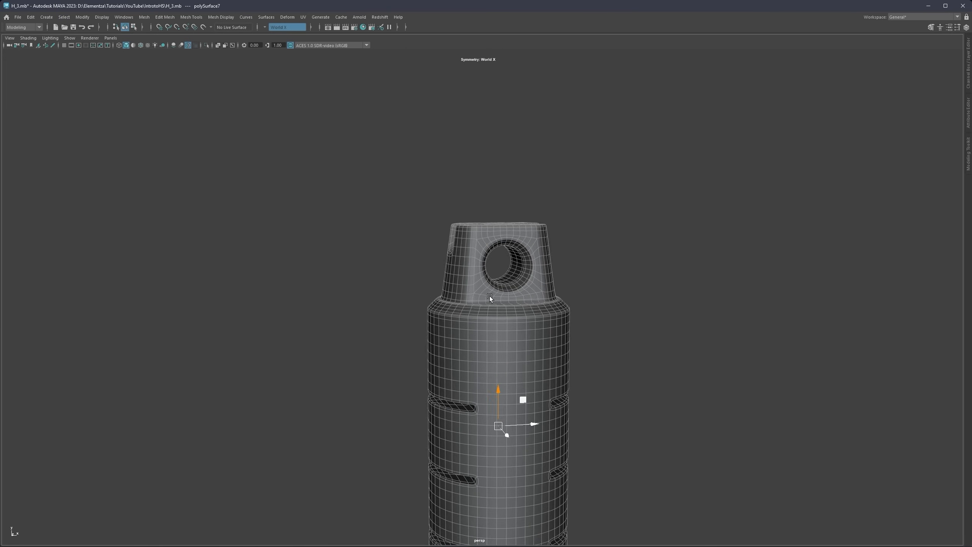
pyautogui.keyDown('alt'); pyautogui.moveTo(489, 297); pyautogui.dragTo(469, 214); pyautogui.keyUp('alt')
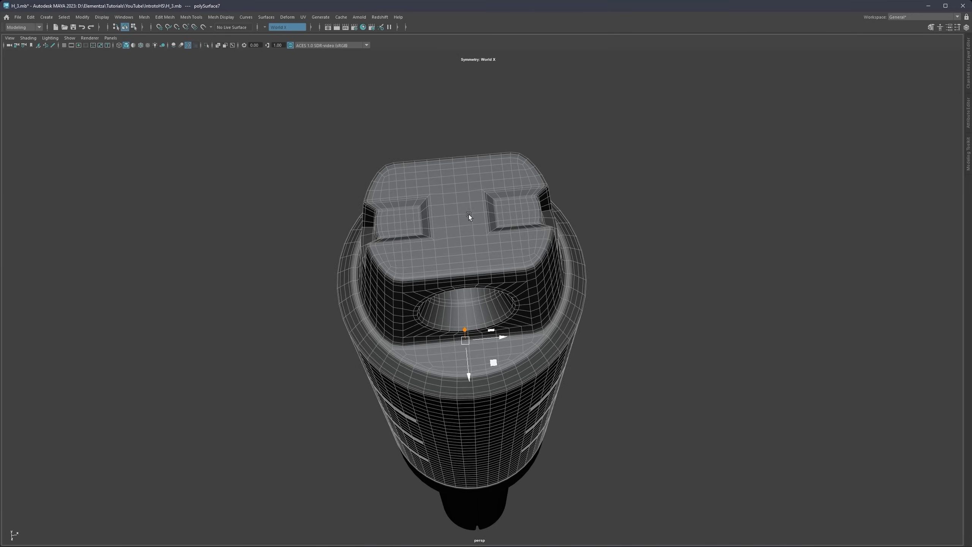
pyautogui.keyDown('alt'); pyautogui.moveTo(468, 215); pyautogui.dragTo(450, 275, button='middle'); pyautogui.keyUp('alt')
pyautogui.moveTo(450, 276)
pyautogui.keyDown('alt'); pyautogui.mouseDown(button='right')
pyautogui.moveTo(447, 246)
pyautogui.moveTo(446, 268)
pyautogui.mouseUp(button='right'); pyautogui.keyUp('alt')
pyautogui.doubleClick(444, 246)
pyautogui.click(444, 247)
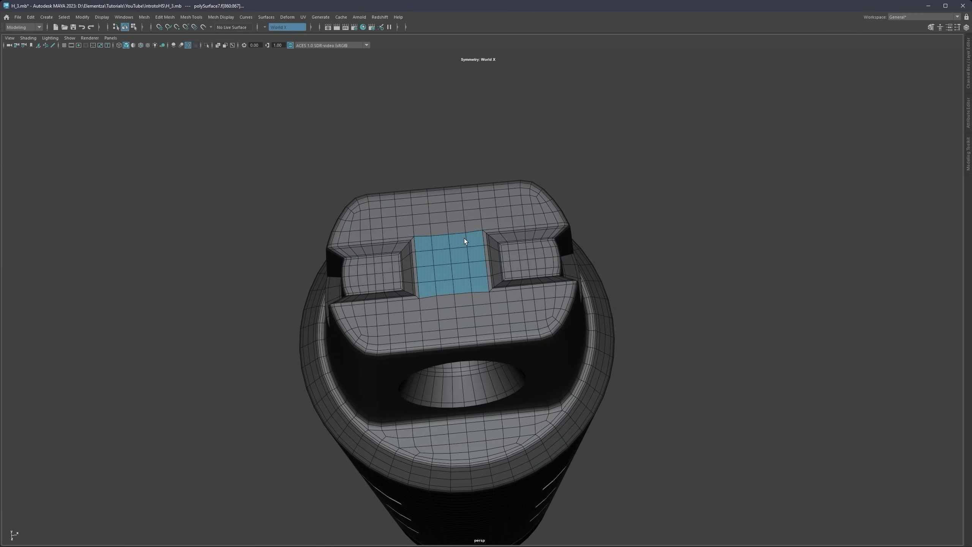
pyautogui.scroll(2, 443, 254)
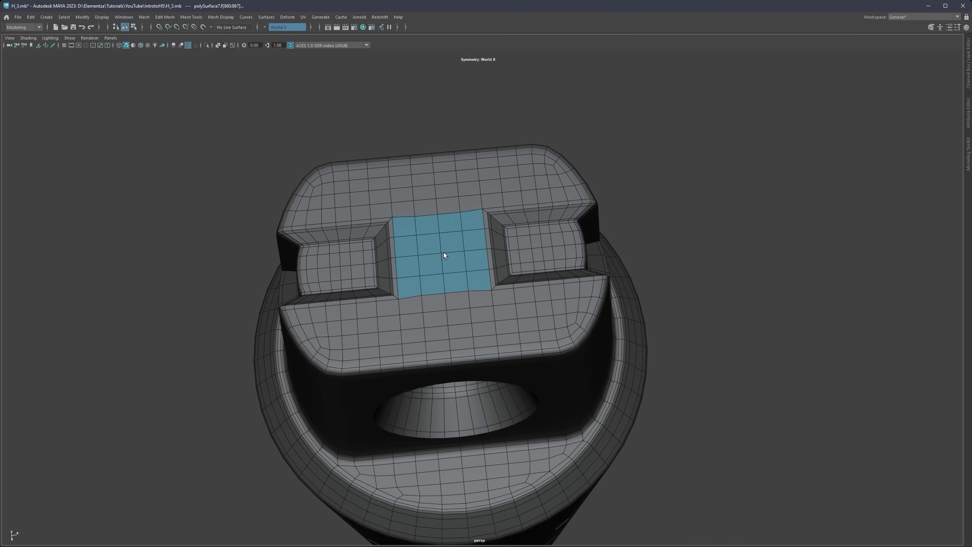
pyautogui.scroll(-1, 443, 253)
pyautogui.hotkey('ctrl', 'e')
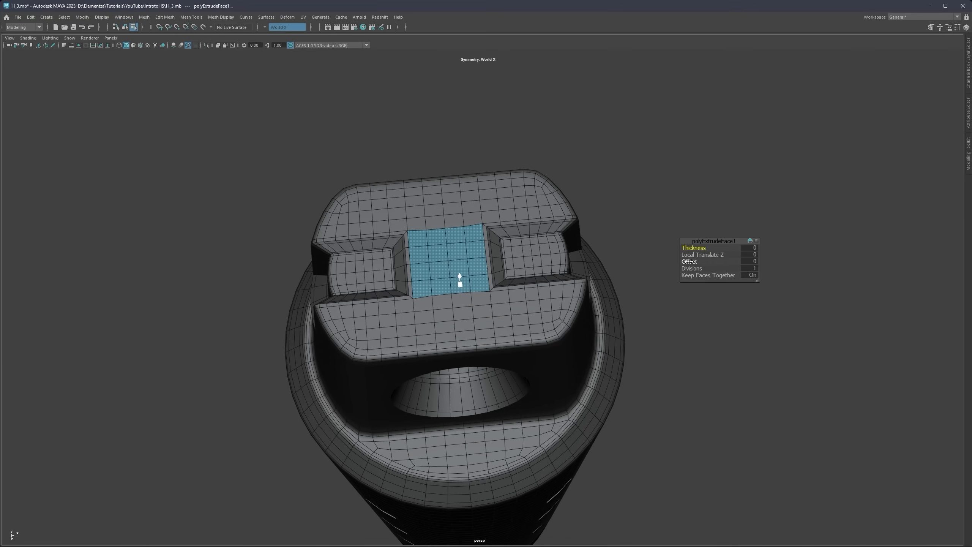
pyautogui.moveTo(693, 261); pyautogui.dragTo(720, 261)
# Step: Circularize the inset faces on the head's top with a radial offset of -0.279 and a twist of -7.8
pyautogui.keyDown('shift'); pyautogui.rightClick(454, 247); pyautogui.keyUp('shift')
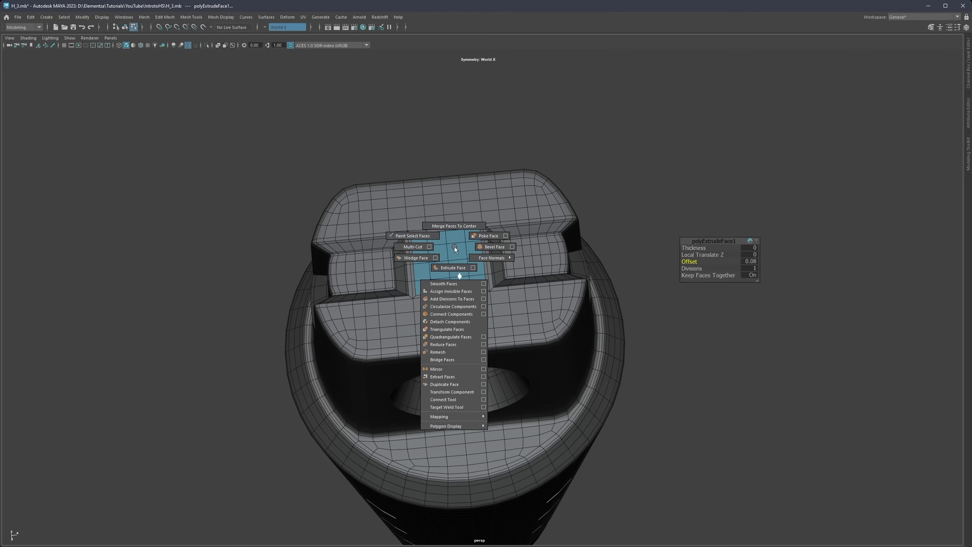
pyautogui.click(453, 307)
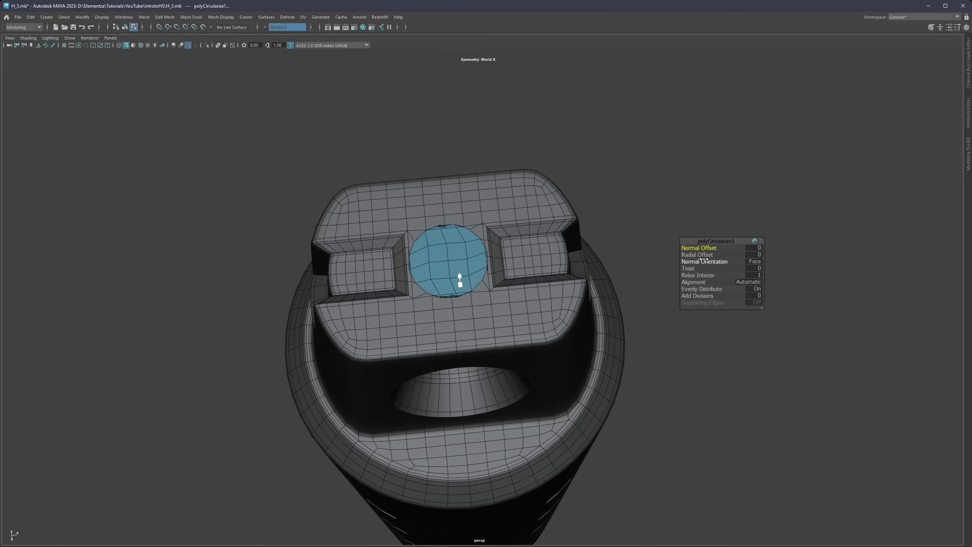
pyautogui.moveTo(697, 255); pyautogui.dragTo(586, 246)
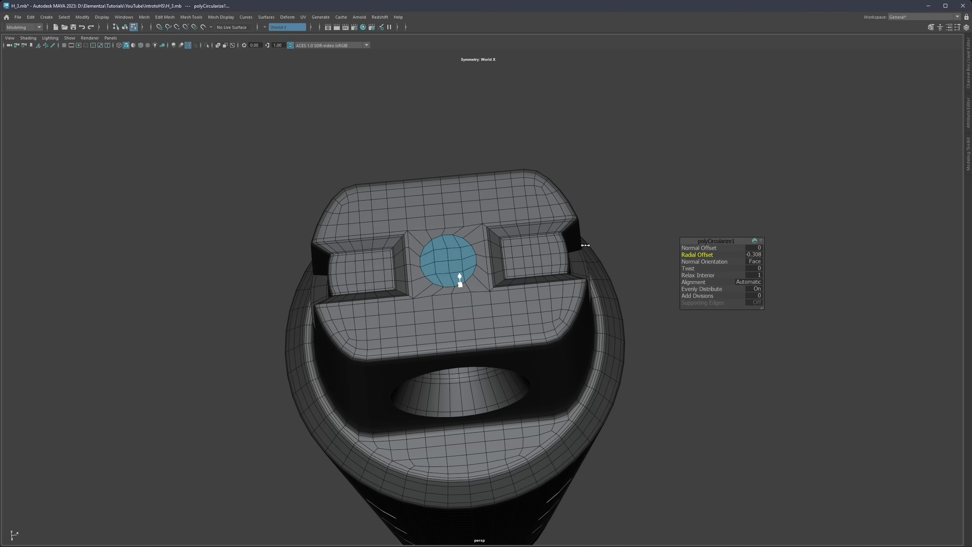
pyautogui.moveTo(681, 268); pyautogui.dragTo(661, 267)
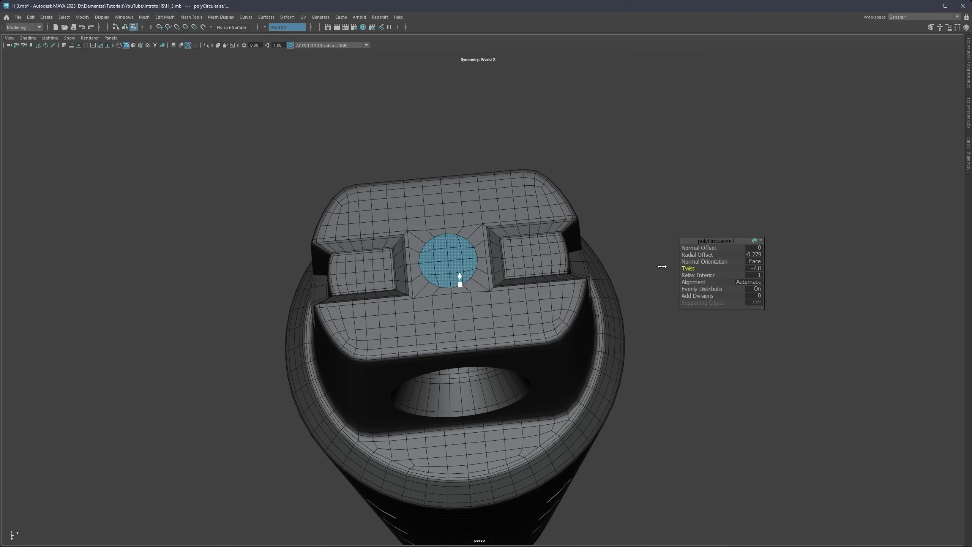
pyautogui.scroll(3, 464, 265)
pyautogui.keyDown('alt'); pyautogui.moveTo(446, 246); pyautogui.dragTo(439, 242); pyautogui.keyUp('alt')
pyautogui.scroll(3, 436, 244)
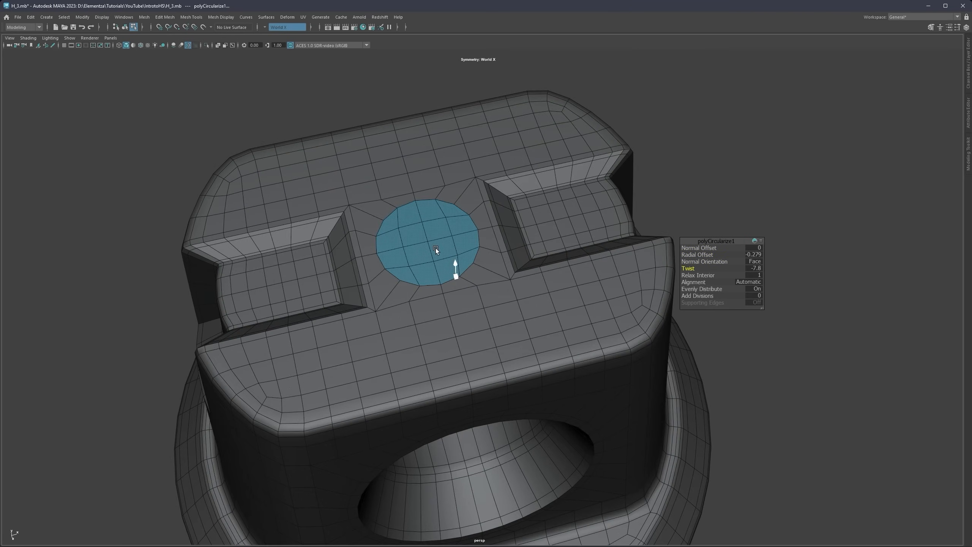
# Step: Turn symmetry off and extrude the circular faces inward into a stepped recess, offsetting the innermost faces by 0.022
pyautogui.press('r')
pyautogui.keyDown('ctrl'); pyautogui.keyDown('shift'); pyautogui.moveTo(446, 227); pyautogui.dragTo(446, 174, button='right'); pyautogui.keyUp('shift'); pyautogui.keyUp('ctrl')
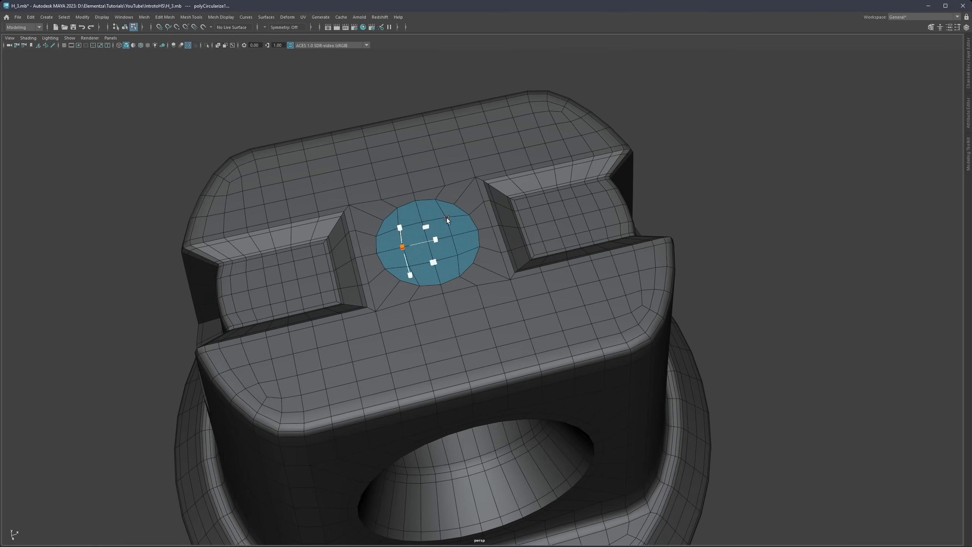
pyautogui.keyDown('shift'); pyautogui.moveTo(428, 240); pyautogui.dragTo(430, 262); pyautogui.keyUp('shift')
pyautogui.press('w')
pyautogui.press('r')
pyautogui.press('w')
pyautogui.scroll(3, 430, 262)
pyautogui.hotkey('ctrl', 'e')
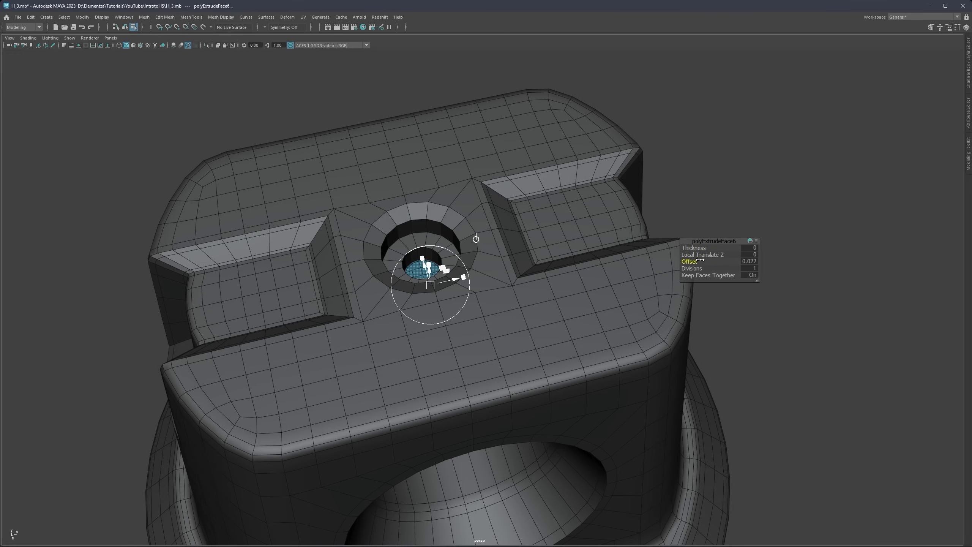
# Step: Insert supporting edge loops with Multi-Cut on the recess wall, inside its chamfer and just outside its rim
pyautogui.scroll(5, 422, 263)
pyautogui.scroll(3, 409, 228)
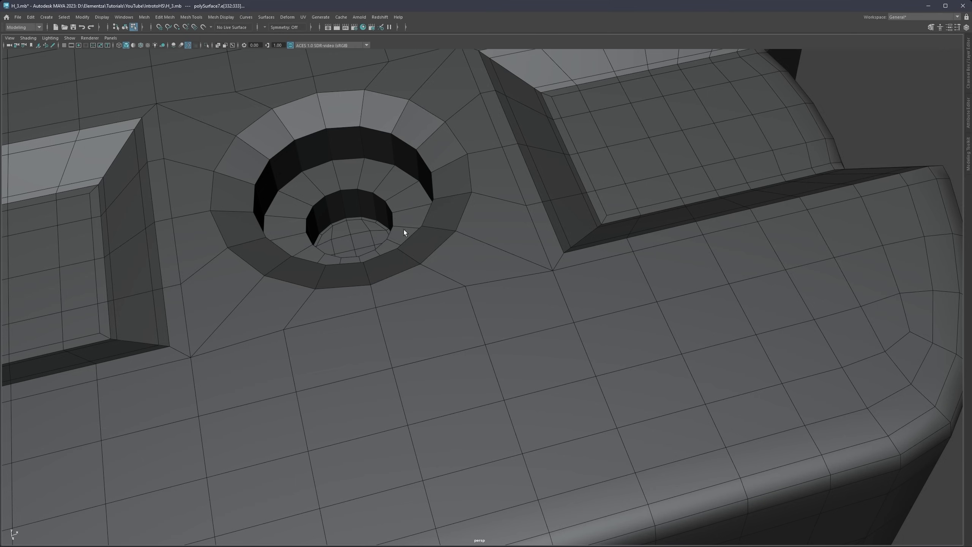
pyautogui.hotkey('ctrl', 'shift', 'x')
pyautogui.keyDown('alt'); pyautogui.moveTo(374, 200); pyautogui.dragTo(342, 191); pyautogui.keyUp('alt')
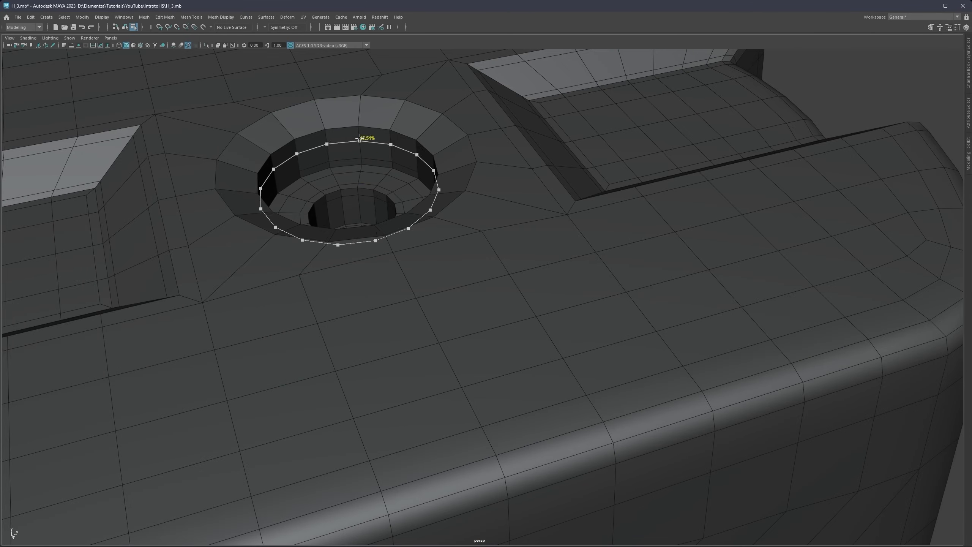
pyautogui.keyDown('ctrl'); pyautogui.click(359, 120); pyautogui.keyUp('ctrl')
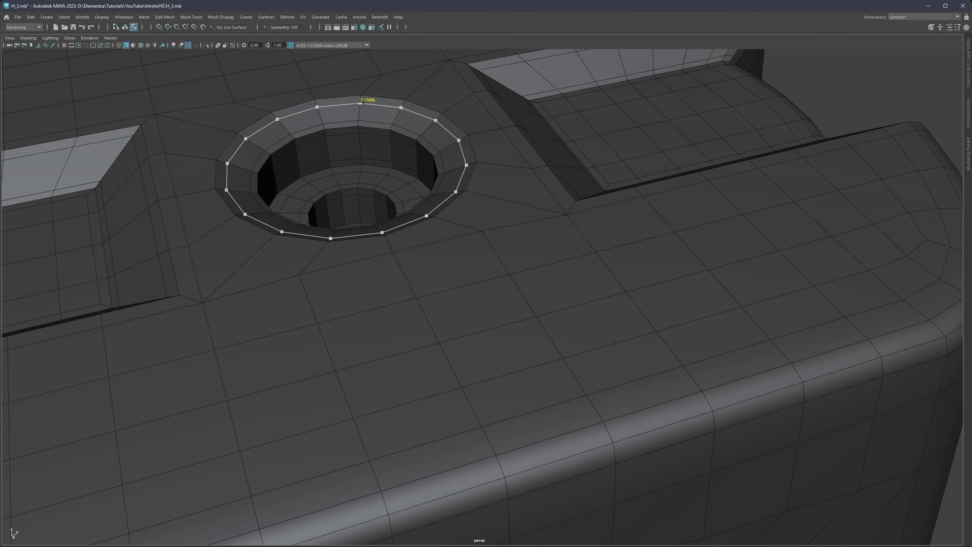
pyautogui.keyDown('ctrl'); pyautogui.click(360, 102); pyautogui.keyUp('ctrl')
pyautogui.scroll(-2, 512, 179)
pyautogui.keyDown('alt'); pyautogui.moveTo(511, 200); pyautogui.dragTo(489, 229); pyautogui.keyUp('alt')
pyautogui.keyDown('ctrl'); pyautogui.click(474, 214); pyautogui.keyUp('ctrl')
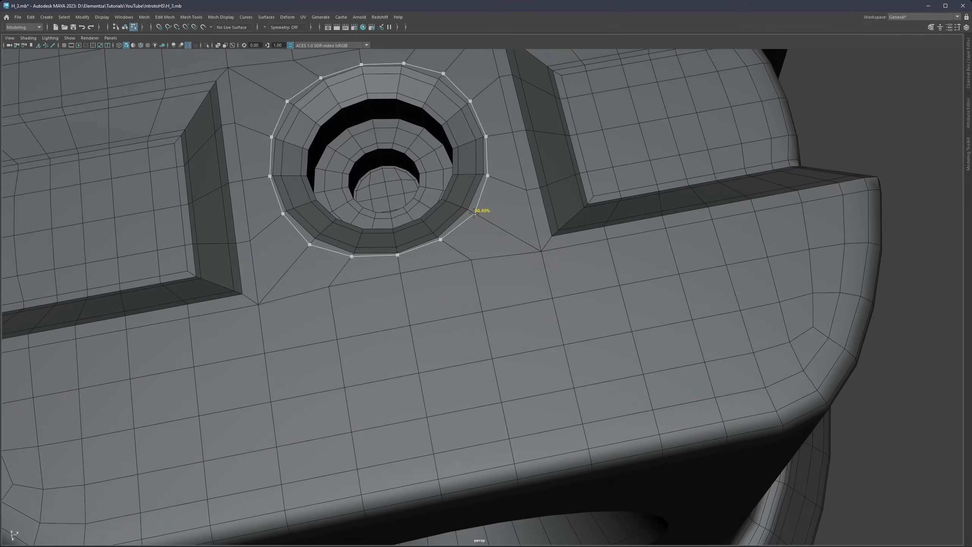
# Step: Show the mesh in smooth preview, return to object mode and deselect it to check the new recess
pyautogui.scroll(-4, 474, 214)
pyautogui.press('q')
pyautogui.press('3')
pyautogui.moveTo(673, 196); pyautogui.dragTo(699, 179, button='right')
pyautogui.click(699, 178)
pyautogui.scroll(-3, 513, 224)
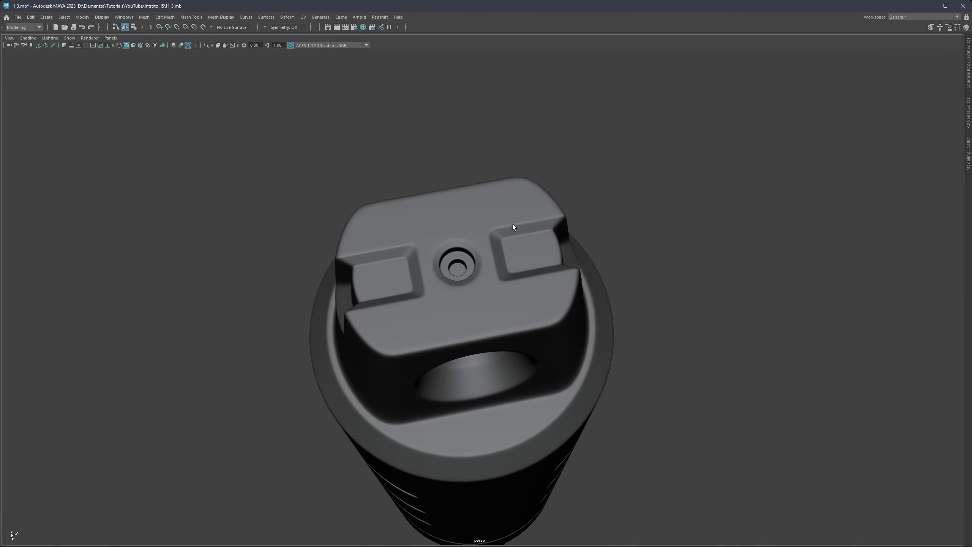
pyautogui.keyDown('alt'); pyautogui.moveTo(475, 250); pyautogui.dragTo(505, 219); pyautogui.keyUp('alt')
pyautogui.scroll(-2, 517, 249)
pyautogui.keyDown('alt'); pyautogui.moveTo(541, 303); pyautogui.dragTo(517, 240, button='middle'); pyautogui.keyUp('alt')
pyautogui.scroll(-1, 472, 223)
pyautogui.keyDown('alt'); pyautogui.moveTo(472, 223); pyautogui.dragTo(462, 245); pyautogui.keyUp('alt')
# Step: Insert a centred edge loop around the chamfer of the large through-hole in the head
pyautogui.click(436, 237)
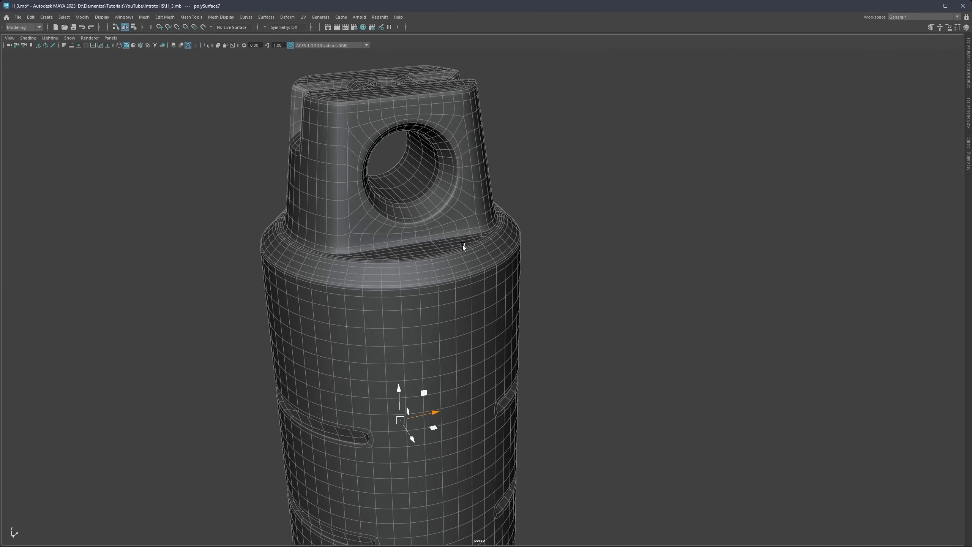
pyautogui.scroll(6, 462, 244)
pyautogui.hotkey('ctrl', 'shift', 'x')
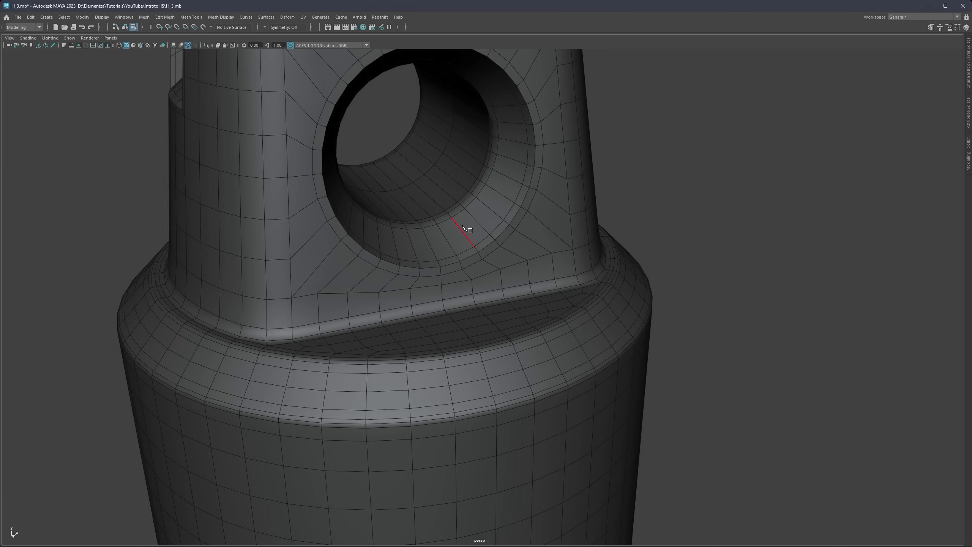
pyautogui.keyDown('ctrl'); pyautogui.middleClick(464, 231); pyautogui.keyUp('ctrl')
pyautogui.click(475, 247)
pyautogui.press('q')
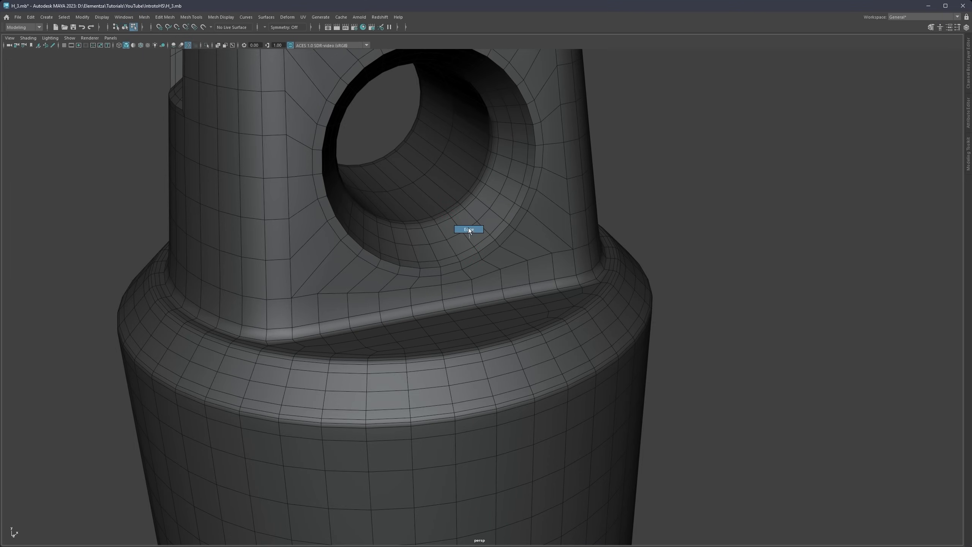
# Step: Bevel the edge loop in the through-hole's chamfer with a fraction of 0.383
pyautogui.doubleClick(470, 226)
pyautogui.keyDown('alt'); pyautogui.moveTo(476, 226); pyautogui.dragTo(495, 238); pyautogui.keyUp('alt')
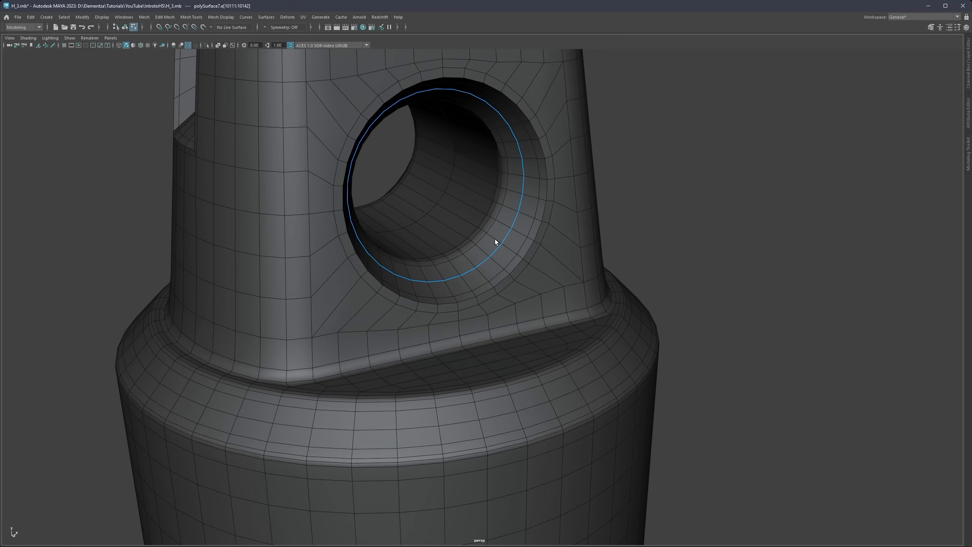
pyautogui.hotkey('ctrl', 'b')
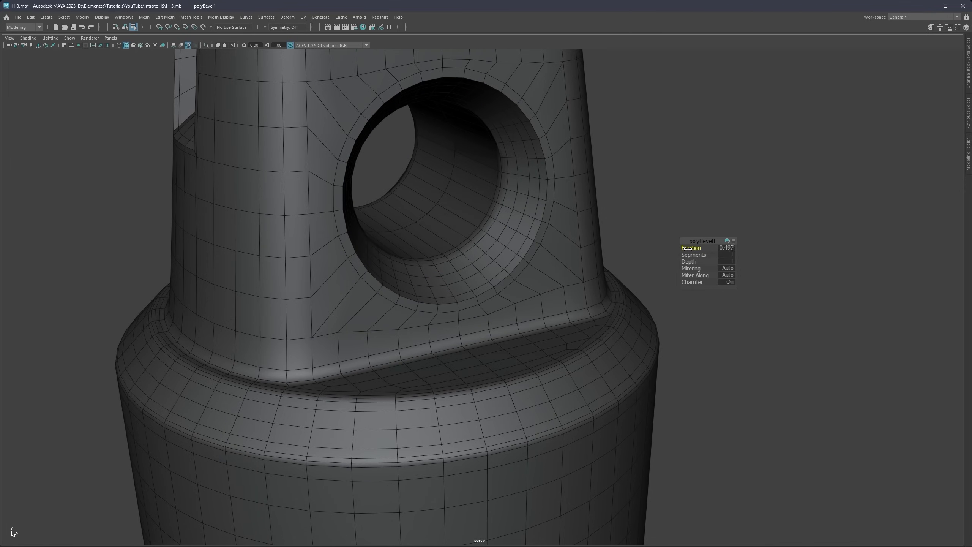
pyautogui.keyDown('alt'); pyautogui.moveTo(486, 235); pyautogui.dragTo(499, 237, button='right'); pyautogui.keyUp('alt')
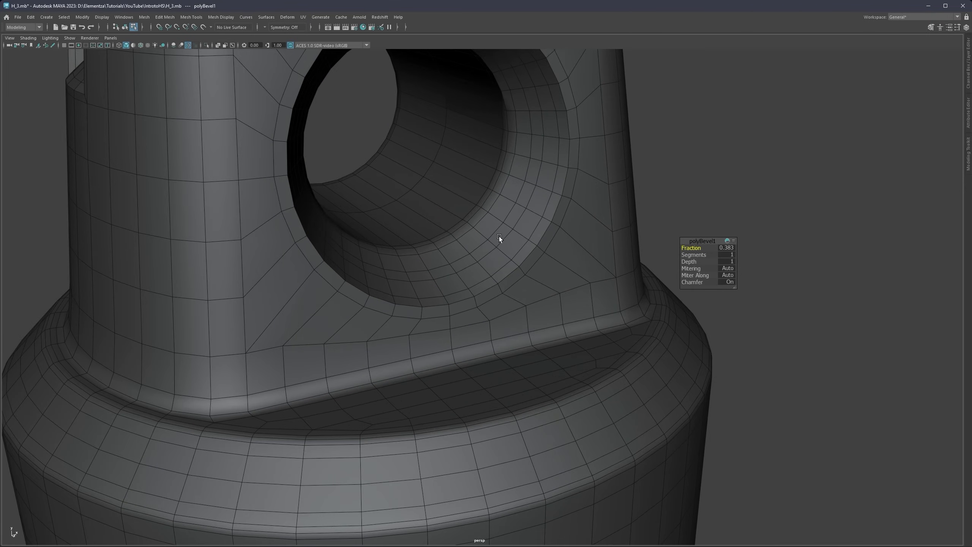
# Step: Extrude the narrow ring of faces in the through-hole's chamfer with an offset of 0.057
pyautogui.press('q')
pyautogui.moveTo(511, 200); pyautogui.dragTo(516, 237, button='right')
pyautogui.doubleClick(510, 223)
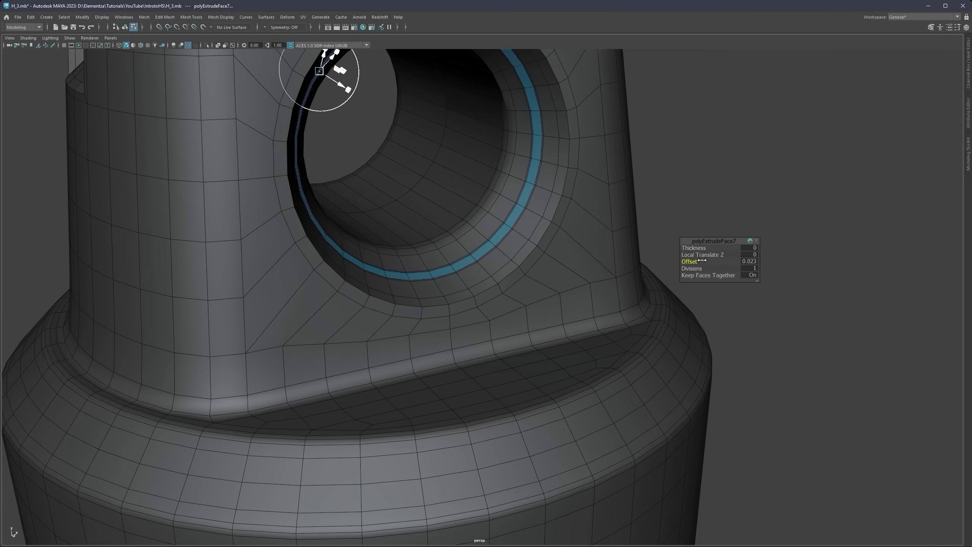
pyautogui.keyDown('alt'); pyautogui.moveTo(474, 221); pyautogui.dragTo(406, 232, button='right'); pyautogui.keyUp('alt')
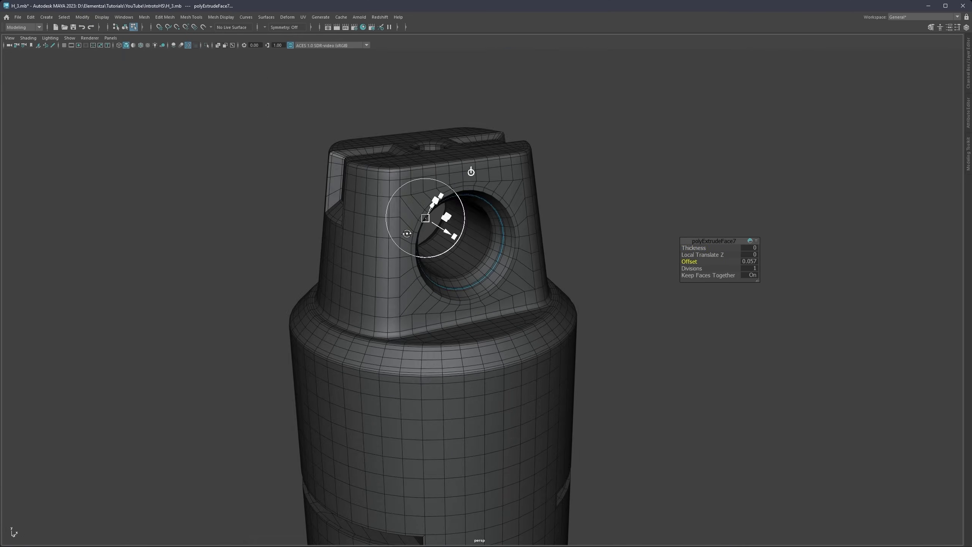
pyautogui.moveTo(405, 232)
pyautogui.keyDown('alt'); pyautogui.mouseDown()
pyautogui.moveTo(558, 228)
pyautogui.moveTo(396, 229)
pyautogui.mouseUp(); pyautogui.keyUp('alt')
pyautogui.keyDown('alt'); pyautogui.moveTo(397, 229); pyautogui.dragTo(424, 254, button='right'); pyautogui.keyUp('alt')
# Step: Undo the ring extrusion and the bevel in the through-hole's chamfer
pyautogui.hotkey('ctrl', 'z')
pyautogui.hotkey('ctrl', 'z')
pyautogui.hotkey('ctrl', 'z')
pyautogui.hotkey('ctrl', 'z')
pyautogui.hotkey('ctrl', 'z')
pyautogui.hotkey('ctrl', 'z')
pyautogui.hotkey('ctrl', 'z')
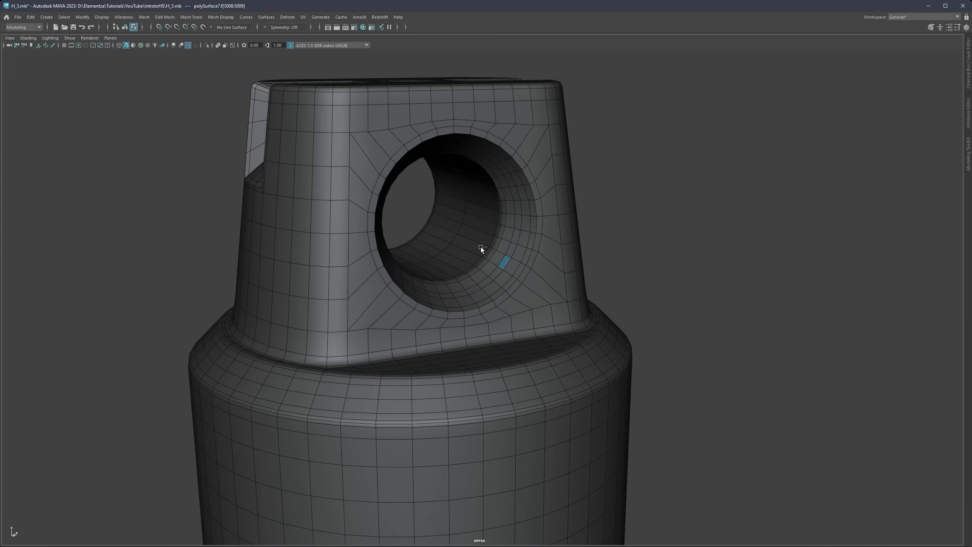
pyautogui.scroll(-3, 489, 247)
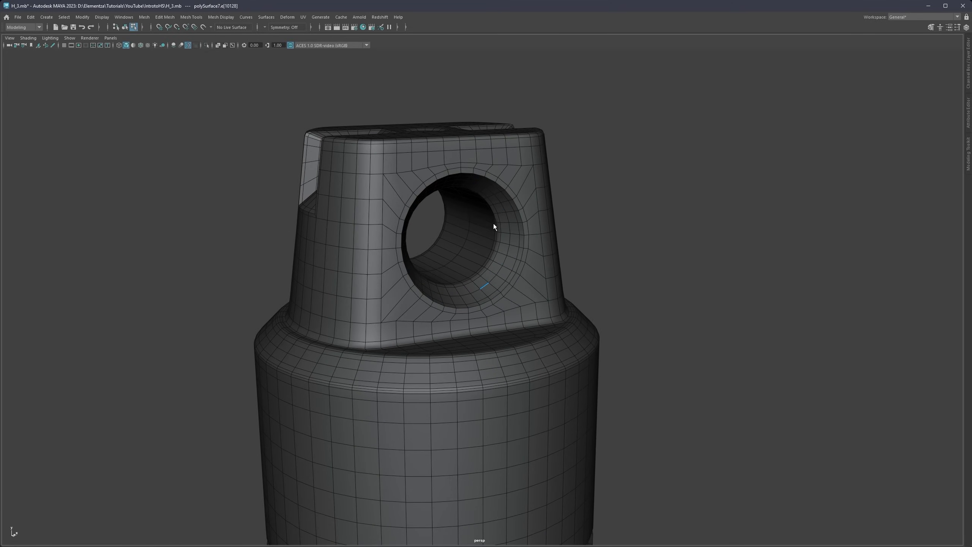
# Step: Set symmetry to the world Z axis and put the mesh in edge selection mode
pyautogui.moveTo(497, 238)
pyautogui.mouseDown(button='right')
pyautogui.moveTo(498, 211)
pyautogui.moveTo(496, 237)
pyautogui.moveTo(511, 224)
pyautogui.mouseUp(button='right')
pyautogui.moveTo(511, 225); pyautogui.dragTo(477, 212)
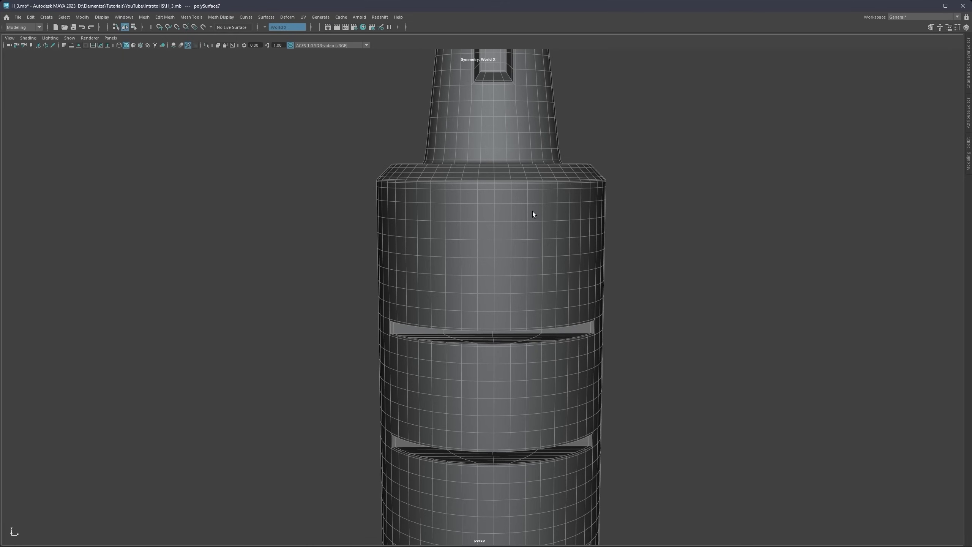
pyautogui.keyDown('alt'); pyautogui.moveTo(511, 210); pyautogui.dragTo(509, 355, button='middle'); pyautogui.keyUp('alt')
pyautogui.moveTo(506, 241); pyautogui.dragTo(524, 221)
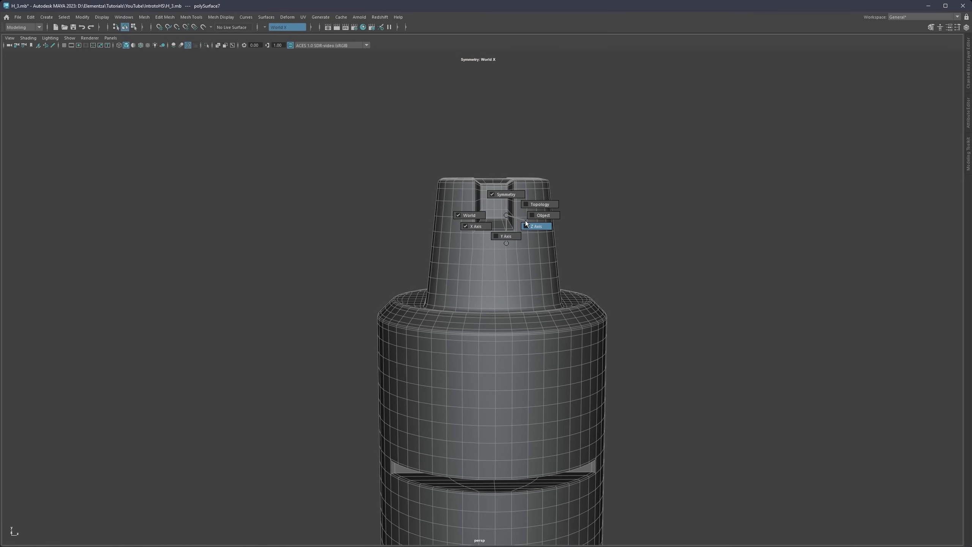
pyautogui.moveTo(509, 228); pyautogui.dragTo(504, 218, button='right')
pyautogui.scroll(-1, 504, 219)
pyautogui.keyDown('alt'); pyautogui.moveTo(504, 218); pyautogui.dragTo(440, 222, button='middle'); pyautogui.keyUp('alt')
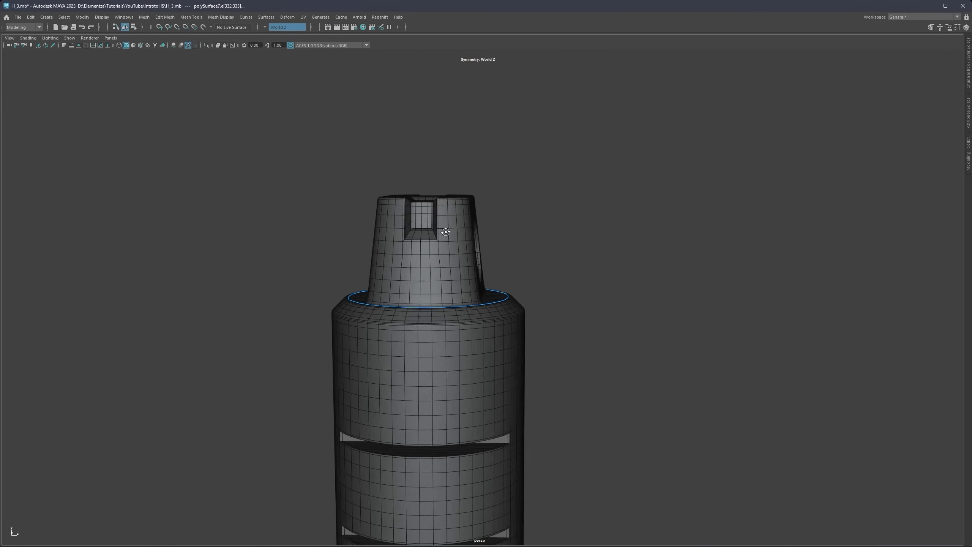
pyautogui.keyDown('alt'); pyautogui.moveTo(441, 222); pyautogui.dragTo(363, 234); pyautogui.keyUp('alt')
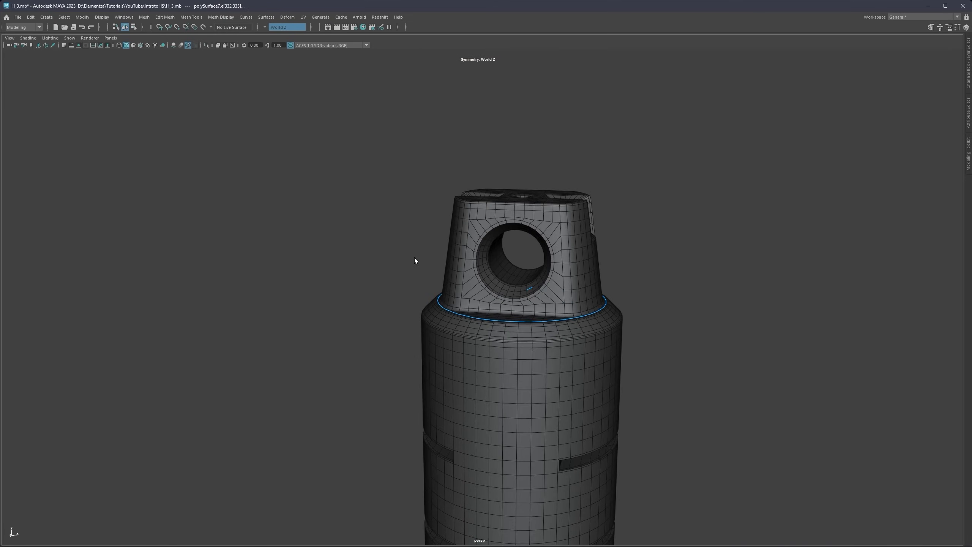
pyautogui.scroll(4, 516, 300)
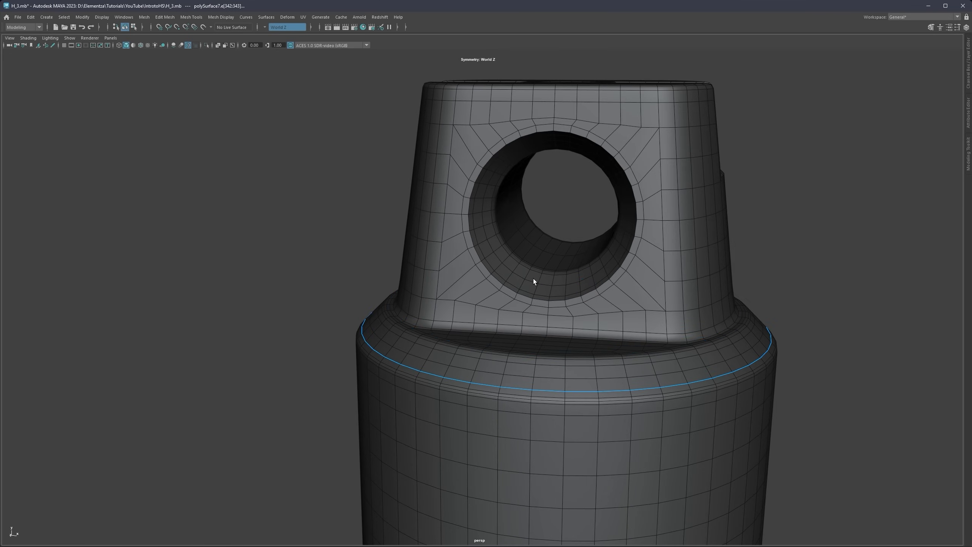
pyautogui.doubleClick(536, 282)
pyautogui.scroll(-3, 536, 282)
pyautogui.keyDown('alt'); pyautogui.moveTo(576, 267); pyautogui.dragTo(352, 252); pyautogui.keyUp('alt')
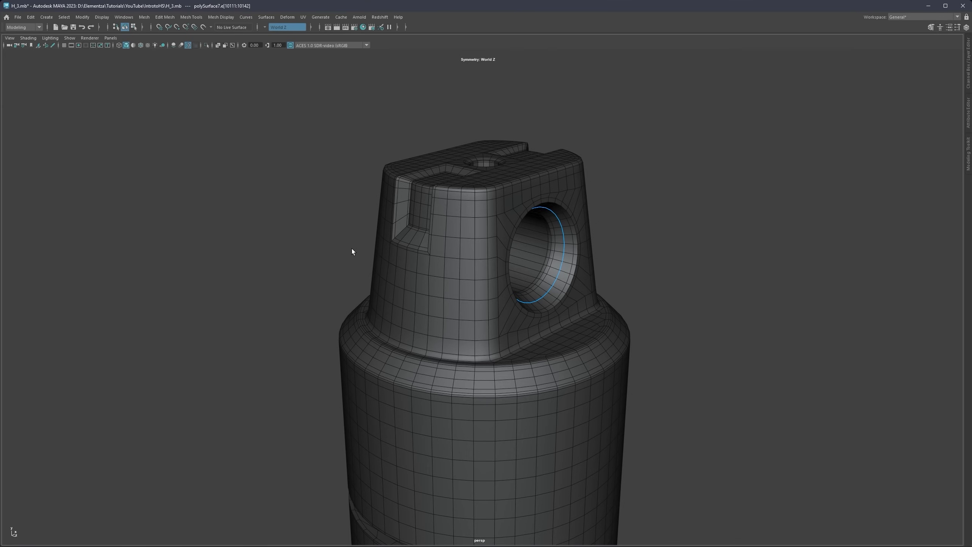
pyautogui.scroll(4, 442, 254)
pyautogui.hotkey('ctrl', 'shift', 'x')
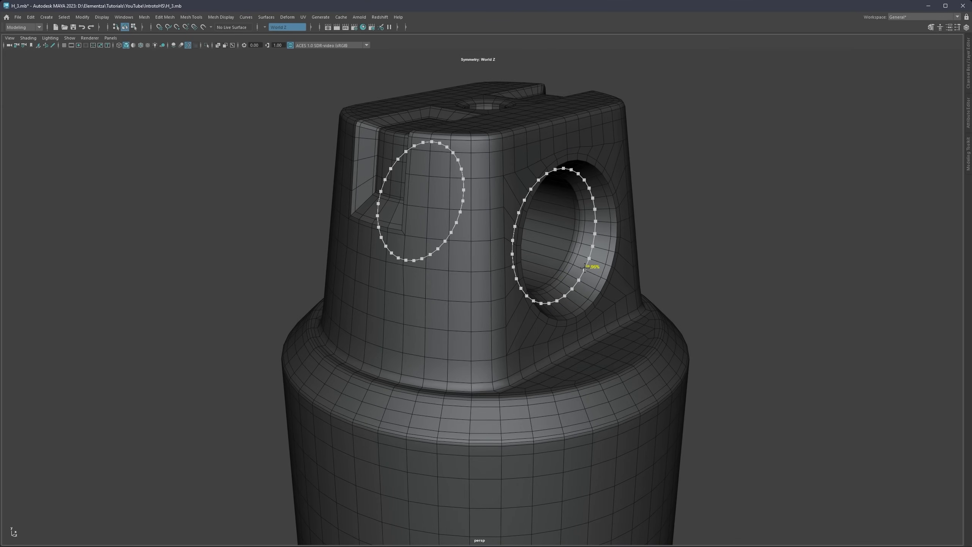
pyautogui.scroll(-1, 599, 265)
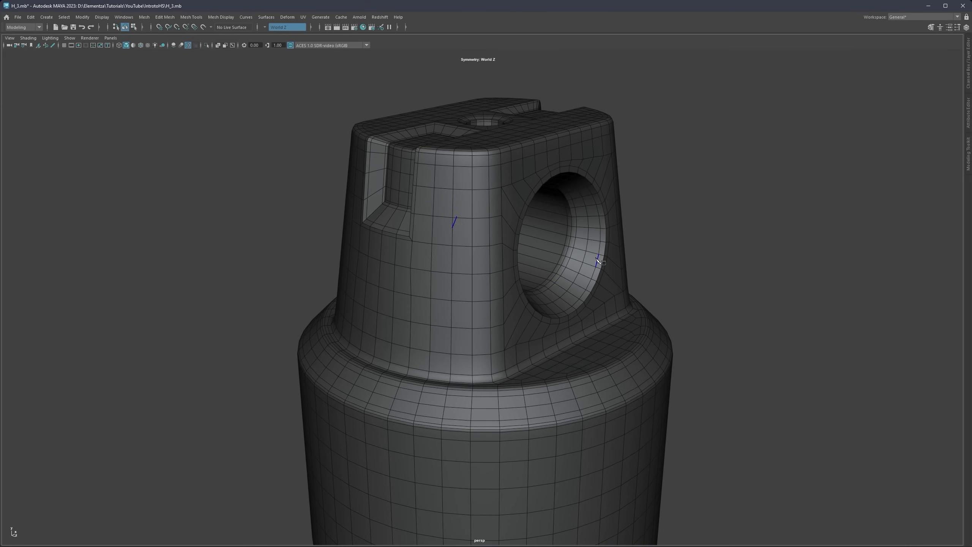
pyautogui.keyDown('alt'); pyautogui.moveTo(513, 255); pyautogui.dragTo(546, 221); pyautogui.keyUp('alt')
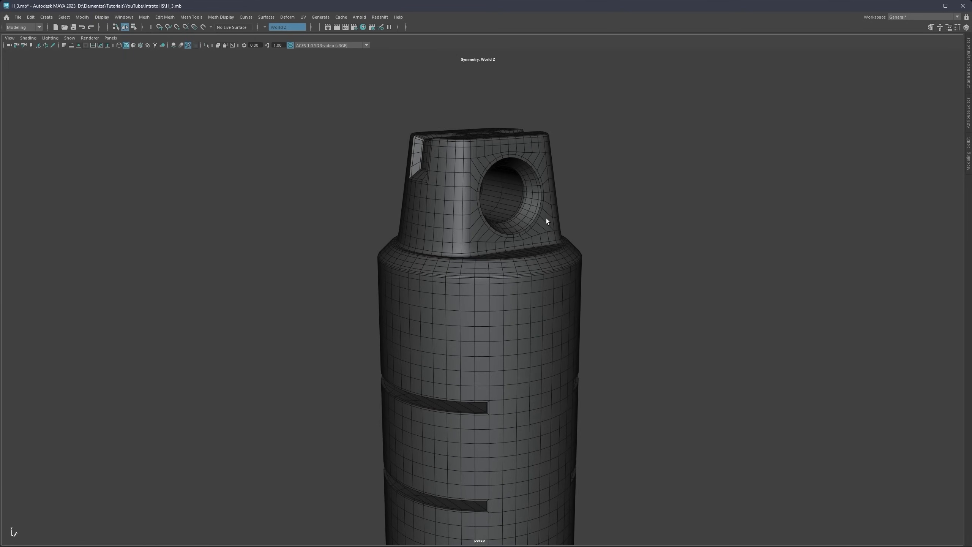
# Step: Delete all construction history in the scene
pyautogui.click(78, 18)
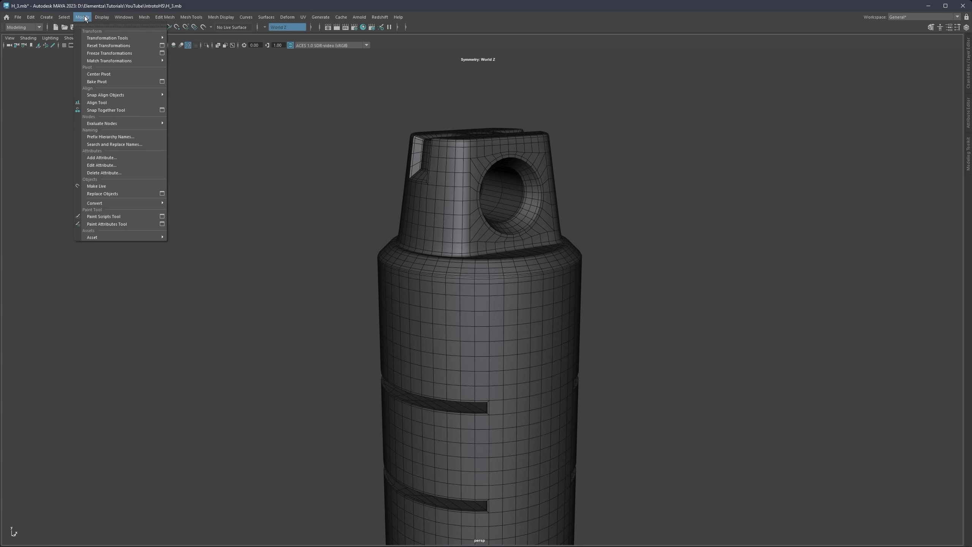
pyautogui.moveTo(45, 115)
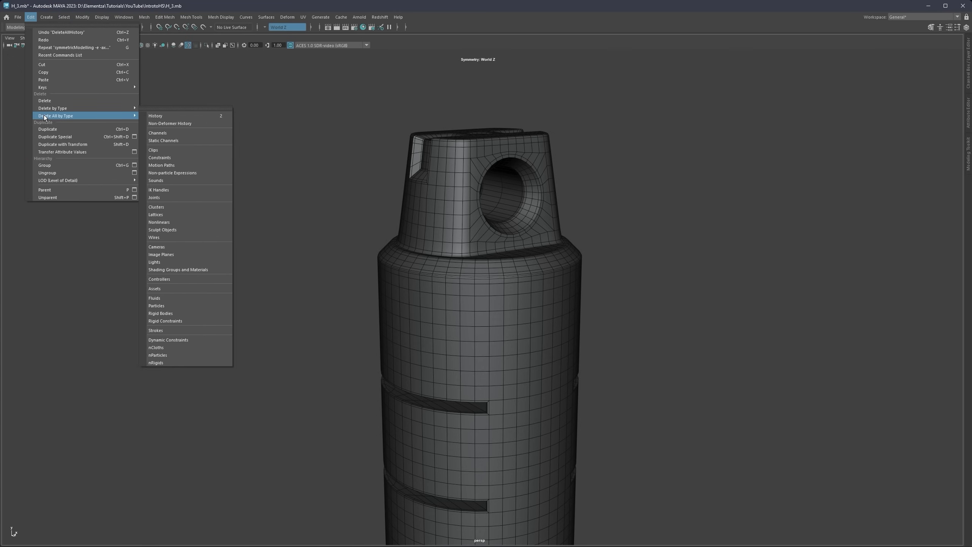
pyautogui.click(162, 115)
# Step: Bevel the edge loop running around the middle of the through-hole's chamfer
pyautogui.keyDown('alt'); pyautogui.moveTo(410, 178); pyautogui.dragTo(512, 195, button='right'); pyautogui.keyUp('alt')
pyautogui.keyDown('alt'); pyautogui.moveTo(511, 195); pyautogui.dragTo(459, 256, button='middle'); pyautogui.keyUp('alt')
pyautogui.keyDown('alt'); pyautogui.moveTo(459, 257); pyautogui.dragTo(483, 234, button='right'); pyautogui.keyUp('alt')
pyautogui.keyDown('alt'); pyautogui.moveTo(483, 234); pyautogui.dragTo(484, 298); pyautogui.keyUp('alt')
pyautogui.moveTo(486, 295); pyautogui.dragTo(494, 274, button='right')
pyautogui.doubleClick(495, 265)
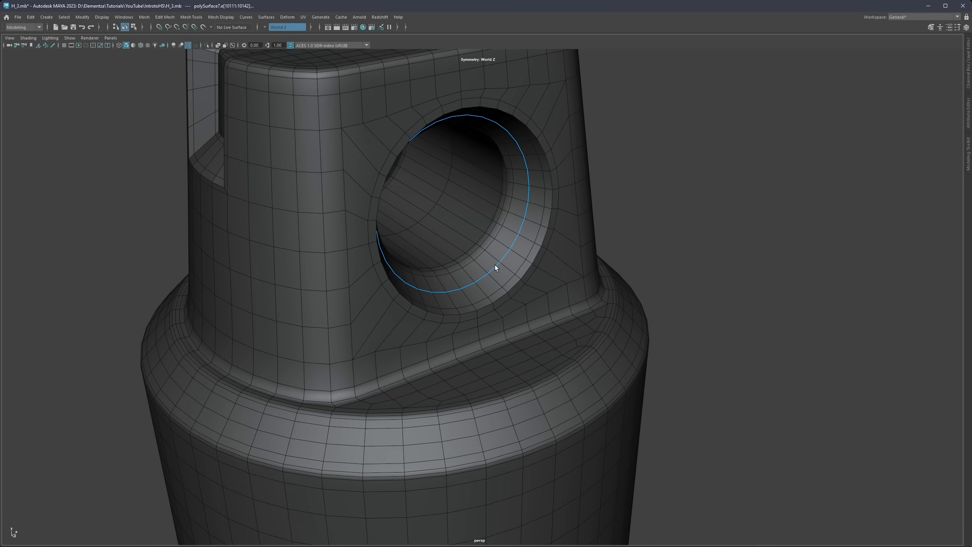
pyautogui.keyDown('alt'); pyautogui.moveTo(496, 265); pyautogui.dragTo(476, 247); pyautogui.keyUp('alt')
pyautogui.scroll(3, 484, 234)
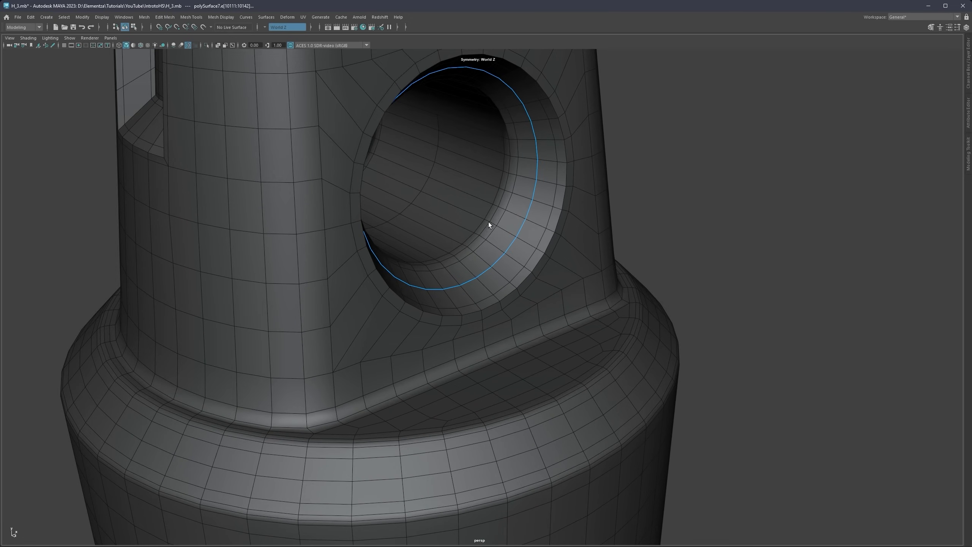
pyautogui.keyDown('shift'); pyautogui.moveTo(488, 222); pyautogui.dragTo(515, 222, button='right'); pyautogui.keyUp('shift')
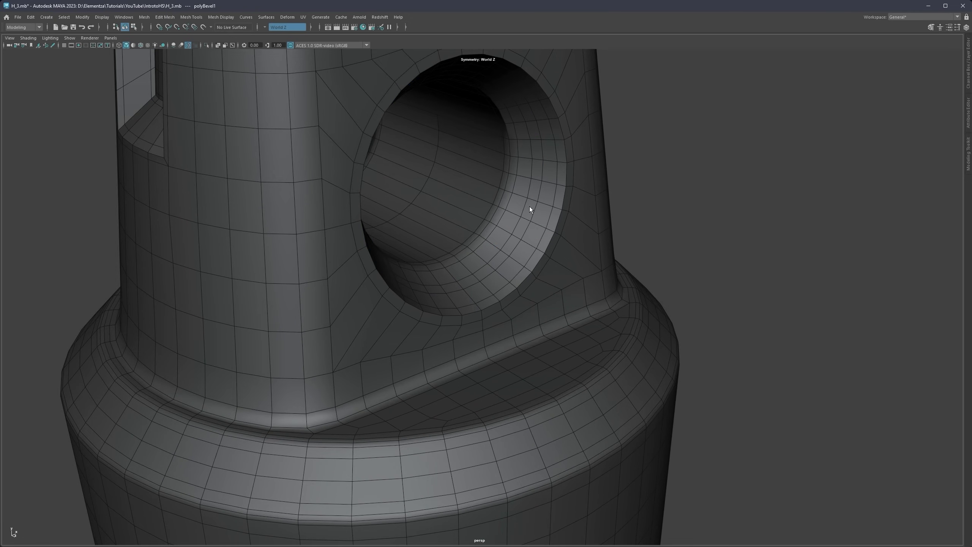
# Step: Extrude the narrow ring of faces in the through-hole's chamfer with offset 0.089 and thickness -0.151, and delete the groove's floor faces
pyautogui.moveTo(529, 207); pyautogui.dragTo(526, 231, button='right')
pyautogui.doubleClick(524, 221)
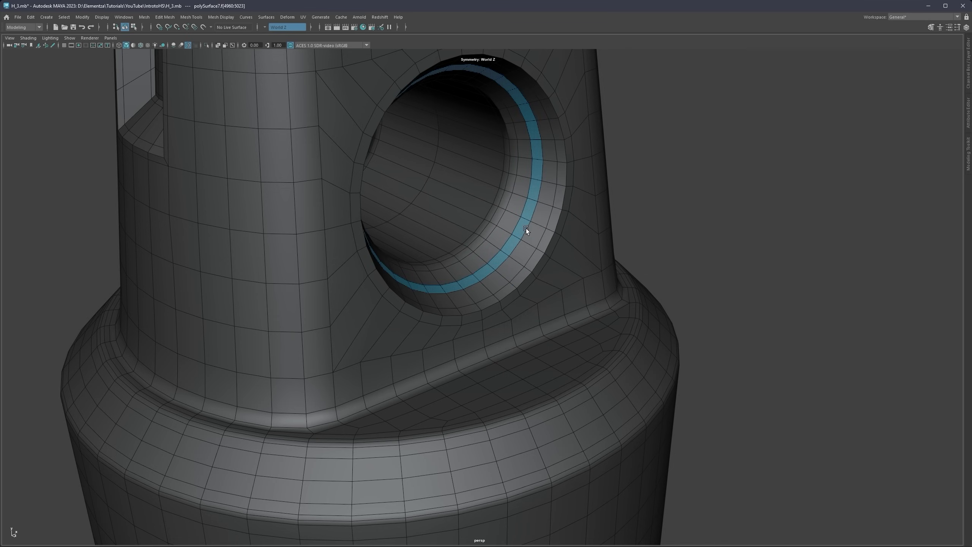
pyautogui.moveTo(688, 261); pyautogui.dragTo(702, 260)
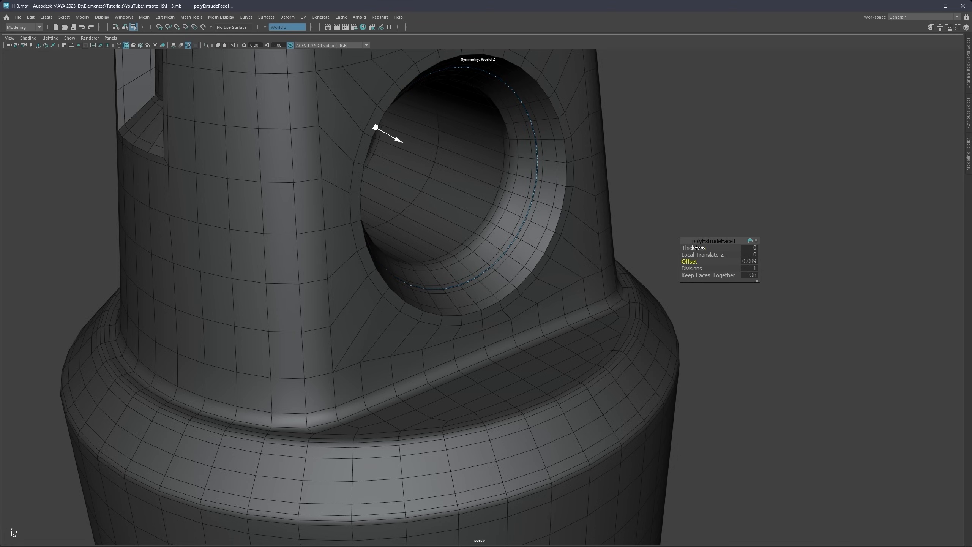
pyautogui.moveTo(694, 248); pyautogui.dragTo(638, 247)
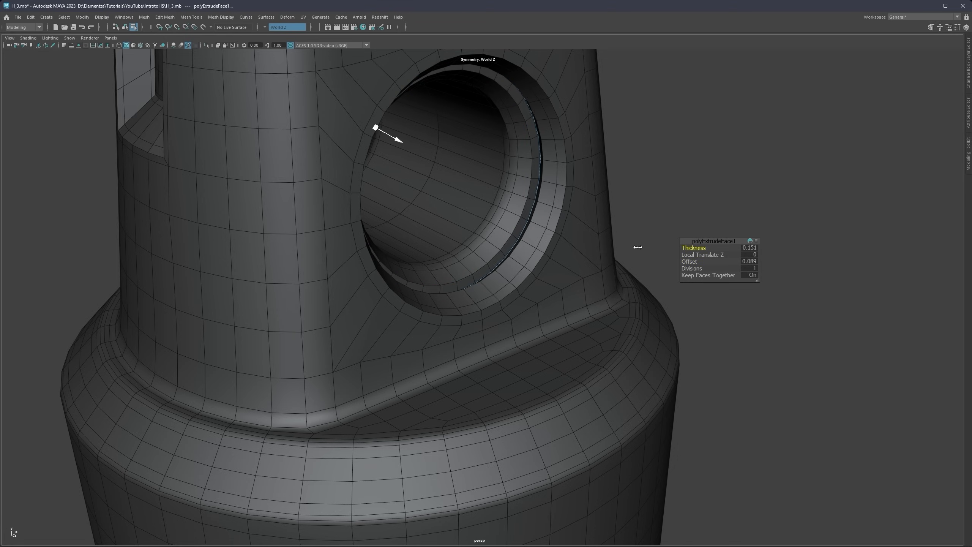
pyautogui.click(616, 246)
pyautogui.scroll(4, 540, 200)
pyautogui.scroll(-4, 546, 207)
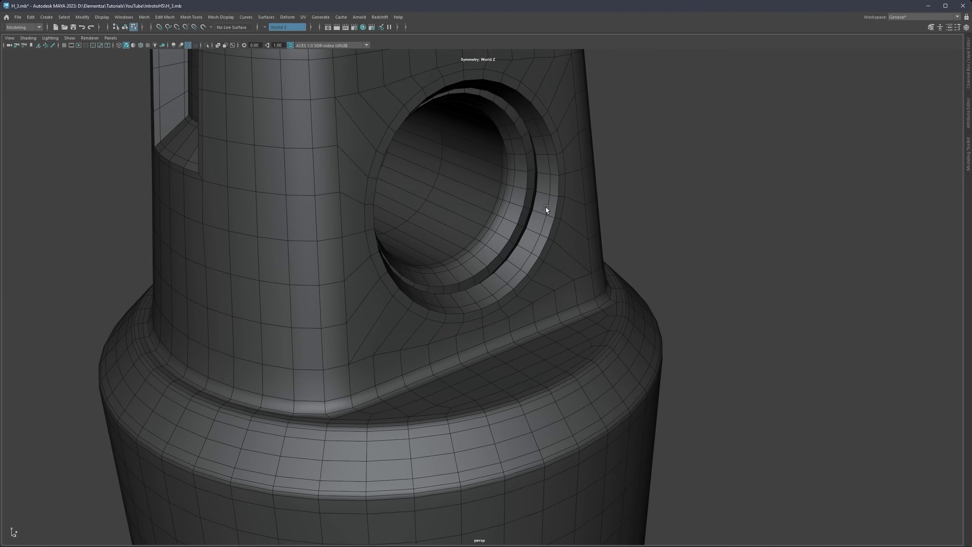
# Step: Select the two edge loops on either side of the gap in the through-hole's chamfer
pyautogui.scroll(4, 550, 194)
pyautogui.keyDown('alt'); pyautogui.moveTo(550, 194); pyautogui.dragTo(517, 239, button='middle'); pyautogui.keyUp('alt')
pyautogui.scroll(1, 516, 240)
pyautogui.scroll(1, 512, 239)
pyautogui.doubleClick(512, 236)
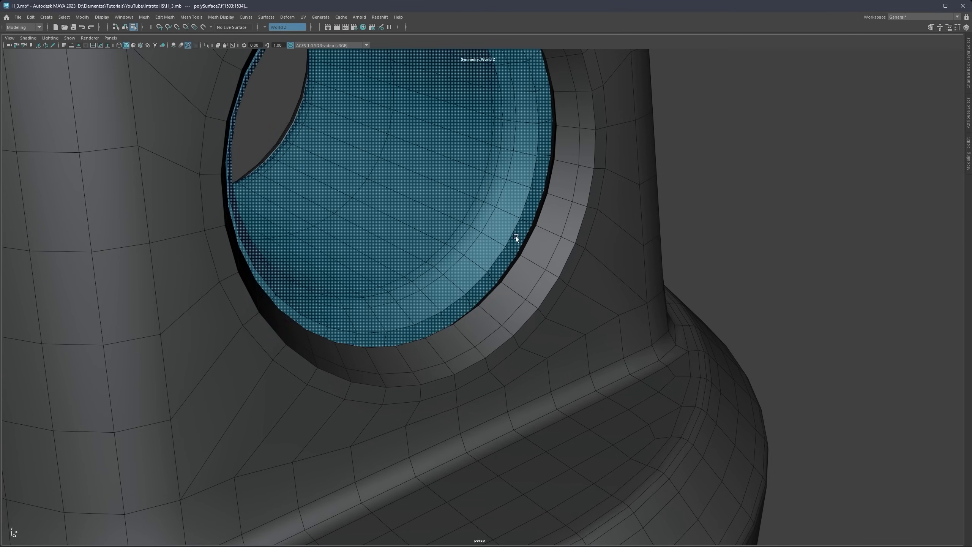
pyautogui.moveTo(517, 253); pyautogui.dragTo(586, 209, button='right')
pyautogui.doubleClick(513, 230)
pyautogui.keyDown('shift'); pyautogui.doubleClick(526, 243); pyautogui.keyUp('shift')
pyautogui.keyDown('alt'); pyautogui.moveTo(735, 283); pyautogui.dragTo(475, 261, button='right'); pyautogui.keyUp('alt')
pyautogui.click(609, 216)
pyautogui.click(653, 196)
# Step: Preview the mesh smoothed and inspect the gap around the through-hole from several angles
pyautogui.keyDown('alt'); pyautogui.moveTo(475, 261); pyautogui.dragTo(504, 187, button='middle'); pyautogui.keyUp('alt')
pyautogui.keyDown('alt'); pyautogui.moveTo(504, 187); pyautogui.dragTo(522, 197); pyautogui.keyUp('alt')
pyautogui.moveTo(522, 197)
pyautogui.keyDown('alt'); pyautogui.mouseDown(button='right')
pyautogui.moveTo(521, 228)
pyautogui.moveTo(514, 215)
pyautogui.mouseUp(button='right'); pyautogui.keyUp('alt')
pyautogui.keyDown('alt'); pyautogui.moveTo(514, 215); pyautogui.dragTo(515, 189, button='middle'); pyautogui.keyUp('alt')
pyautogui.keyDown('alt'); pyautogui.moveTo(516, 188); pyautogui.dragTo(499, 203); pyautogui.keyUp('alt')
pyautogui.keyDown('alt'); pyautogui.moveTo(499, 202); pyautogui.dragTo(494, 187, button='right'); pyautogui.keyUp('alt')
pyautogui.keyDown('alt'); pyautogui.moveTo(493, 188); pyautogui.dragTo(482, 260, button='middle'); pyautogui.keyUp('alt')
pyautogui.keyDown('alt'); pyautogui.moveTo(482, 260); pyautogui.dragTo(477, 197, button='right'); pyautogui.keyUp('alt')
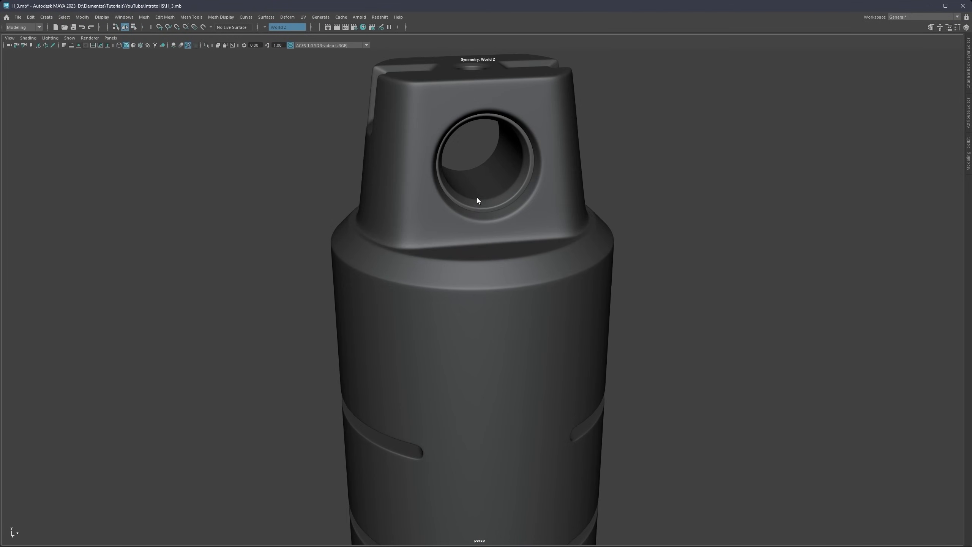
pyautogui.keyDown('alt'); pyautogui.moveTo(477, 198); pyautogui.dragTo(494, 189); pyautogui.keyUp('alt')
# Step: Extract the through-hole's inner sleeve faces into a separate object and select it in smooth preview
pyautogui.click(493, 189)
pyautogui.rightClick(497, 180)
pyautogui.click(496, 200)
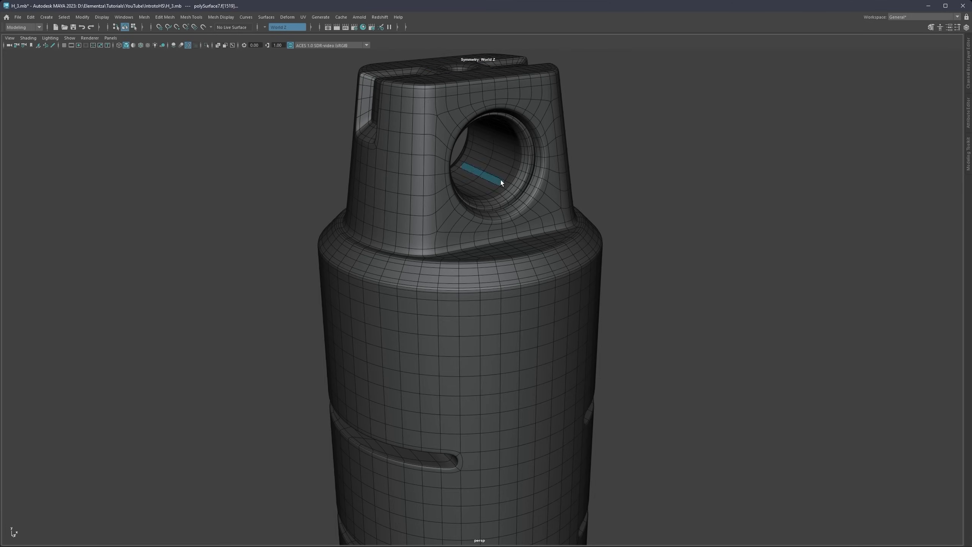
pyautogui.doubleClick(501, 179)
pyautogui.keyDown('shift'); pyautogui.moveTo(590, 149); pyautogui.dragTo(587, 282, button='right'); pyautogui.keyUp('shift')
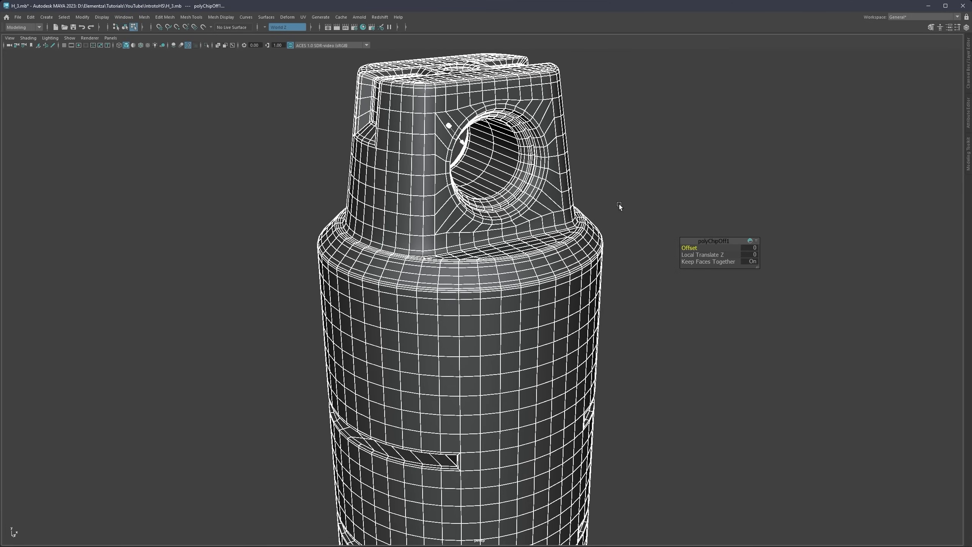
pyautogui.press('e')
pyautogui.moveTo(620, 201); pyautogui.dragTo(642, 189, button='right')
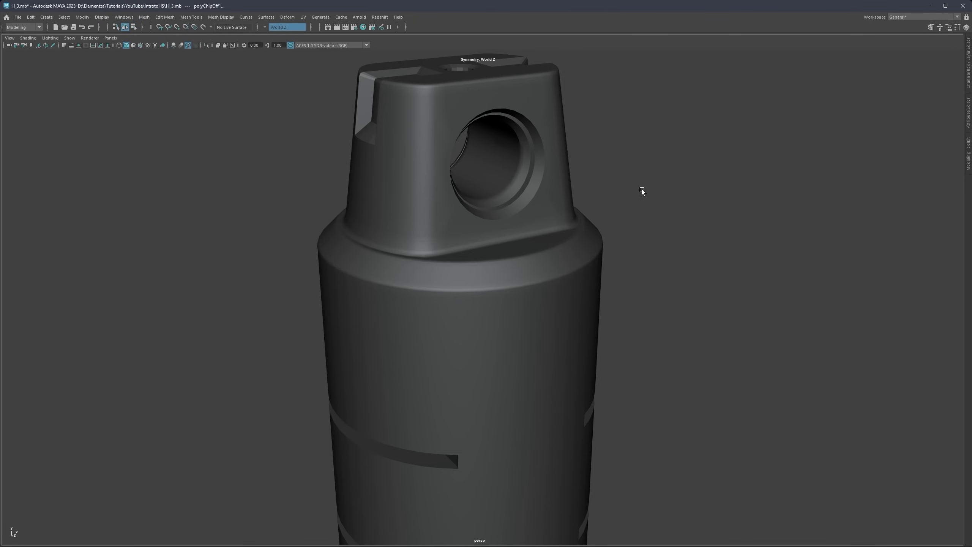
pyautogui.click(515, 186)
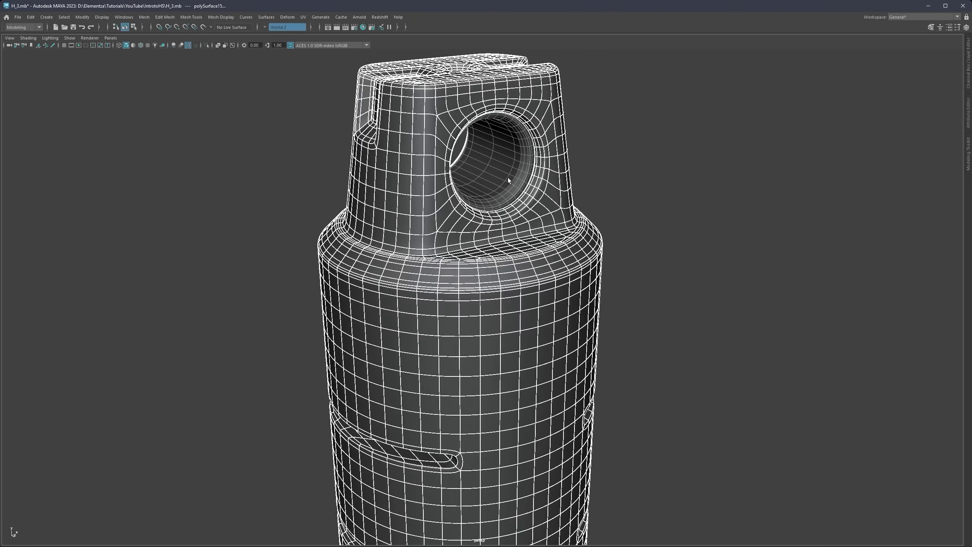
pyautogui.click(507, 174)
# Step: Examine how the separate sleeve sits in the tapered head, and check the main body's wireframe around the hole
pyautogui.scroll(-3, 542, 187)
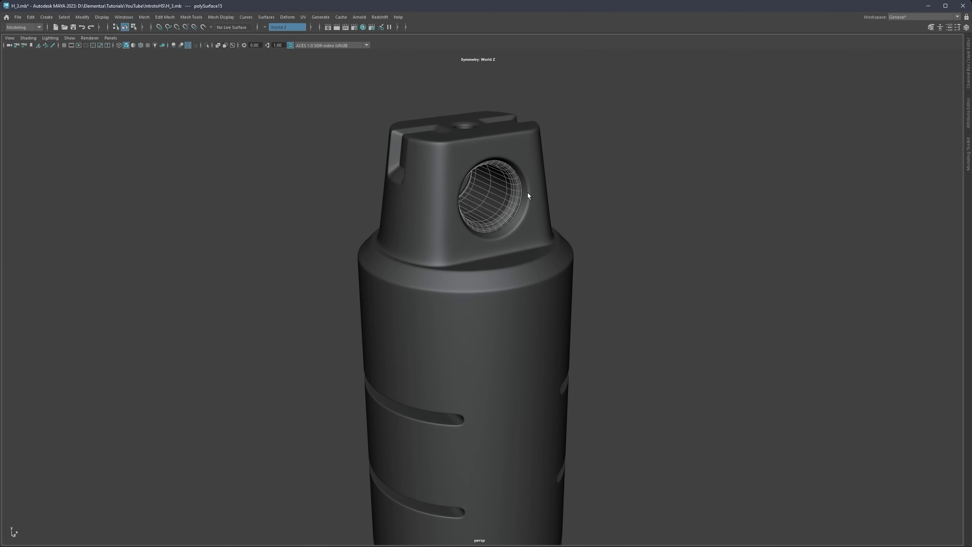
pyautogui.scroll(-3, 515, 201)
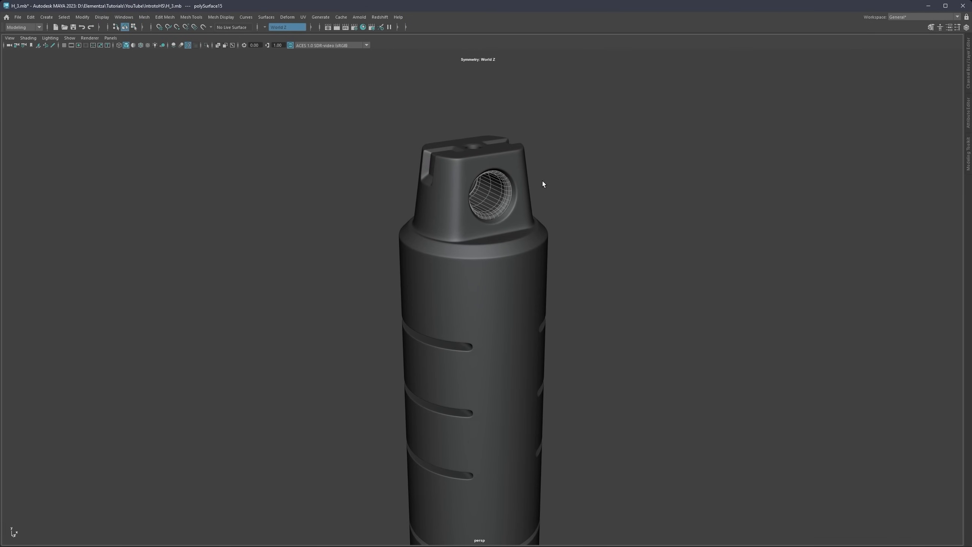
pyautogui.moveTo(543, 182)
pyautogui.keyDown('alt'); pyautogui.mouseDown()
pyautogui.moveTo(520, 192)
pyautogui.moveTo(463, 183)
pyautogui.moveTo(529, 188)
pyautogui.mouseUp(); pyautogui.keyUp('alt')
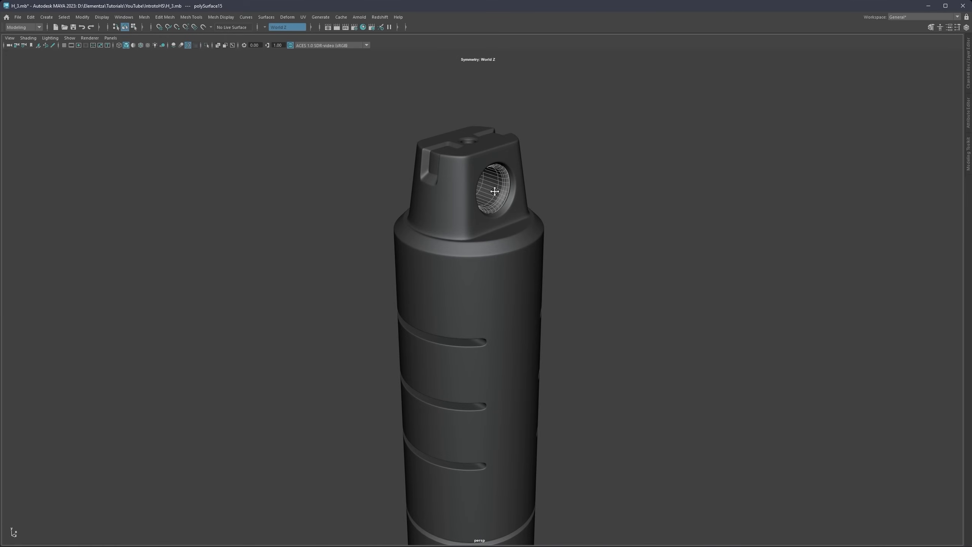
pyautogui.scroll(-3, 512, 231)
pyautogui.keyDown('alt'); pyautogui.moveTo(494, 211); pyautogui.dragTo(493, 171, button='middle'); pyautogui.keyUp('alt')
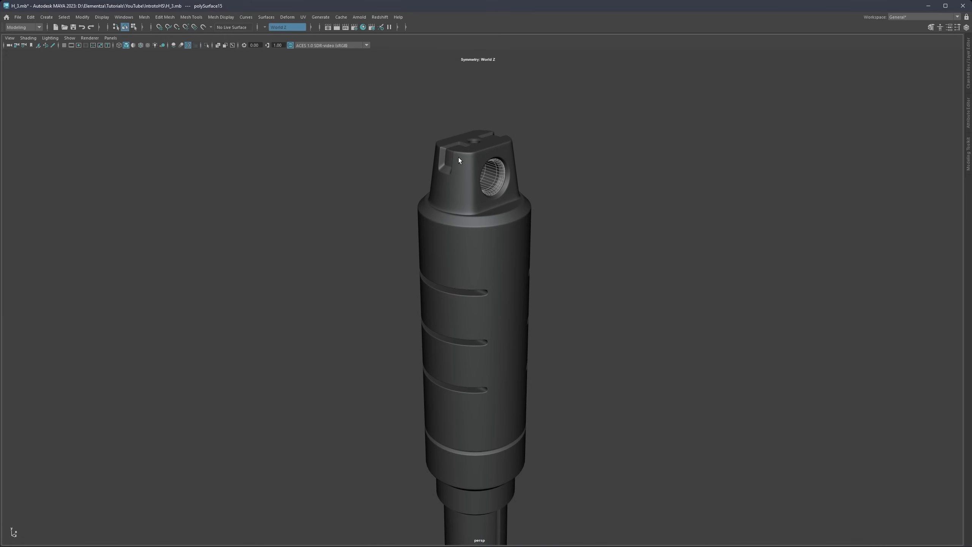
pyautogui.scroll(3, 457, 192)
pyautogui.keyDown('alt'); pyautogui.moveTo(472, 173); pyautogui.dragTo(477, 248, button='middle'); pyautogui.keyUp('alt')
pyautogui.keyDown('alt'); pyautogui.moveTo(476, 248); pyautogui.dragTo(462, 219); pyautogui.keyUp('alt')
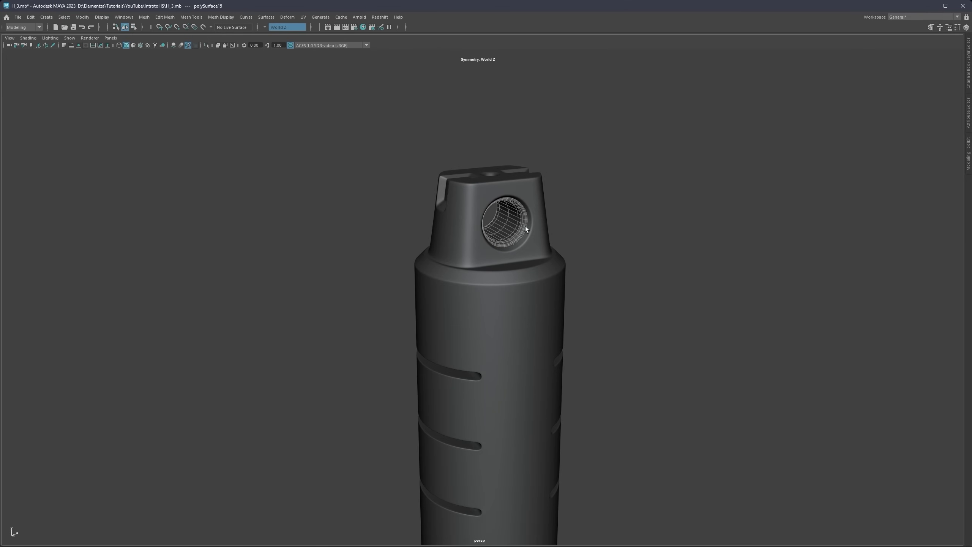
pyautogui.keyDown('alt'); pyautogui.moveTo(526, 226); pyautogui.dragTo(495, 223); pyautogui.keyUp('alt')
pyautogui.click(495, 224)
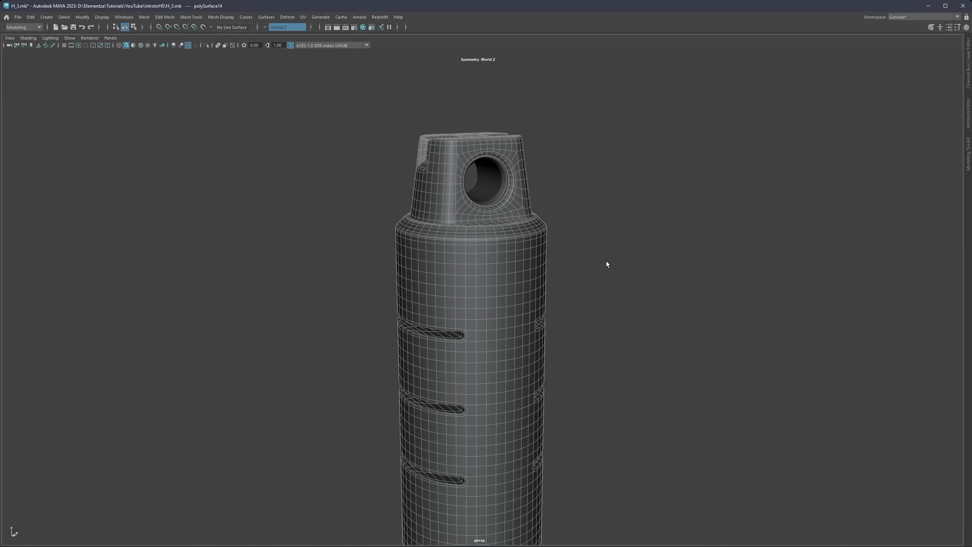
pyautogui.keyDown('alt'); pyautogui.moveTo(451, 211); pyautogui.dragTo(475, 250, button='middle'); pyautogui.keyUp('alt')
pyautogui.moveTo(469, 250)
pyautogui.keyDown('alt'); pyautogui.mouseDown()
pyautogui.moveTo(434, 256)
pyautogui.moveTo(464, 258)
pyautogui.mouseUp(); pyautogui.keyUp('alt')
pyautogui.scroll(3, 493, 284)
pyautogui.scroll(1, 490, 280)
pyautogui.keyDown('alt'); pyautogui.moveTo(478, 264); pyautogui.dragTo(456, 271, button='middle'); pyautogui.keyUp('alt')
pyautogui.keyDown('alt'); pyautogui.moveTo(456, 272); pyautogui.dragTo(496, 261); pyautogui.keyUp('alt')
pyautogui.click(541, 253)
# Step: Examine the proportions of the head, slotted cylinder and lower shaft from the side and front
pyautogui.scroll(-3, 471, 256)
pyautogui.keyDown('alt'); pyautogui.moveTo(419, 258); pyautogui.dragTo(357, 255); pyautogui.keyUp('alt')
pyautogui.scroll(-3, 521, 285)
pyautogui.keyDown('alt'); pyautogui.moveTo(494, 296); pyautogui.dragTo(495, 245, button='middle'); pyautogui.keyUp('alt')
pyautogui.moveTo(470, 245)
pyautogui.keyDown('alt'); pyautogui.mouseDown()
pyautogui.moveTo(506, 242)
pyautogui.moveTo(460, 240)
pyautogui.moveTo(473, 248)
pyautogui.moveTo(456, 246)
pyautogui.moveTo(486, 241)
pyautogui.moveTo(445, 239)
pyautogui.moveTo(483, 237)
pyautogui.mouseUp(); pyautogui.keyUp('alt')
pyautogui.scroll(-3, 472, 248)
pyautogui.scroll(-3, 487, 345)
pyautogui.keyDown('alt'); pyautogui.moveTo(488, 394); pyautogui.dragTo(490, 296, button='middle'); pyautogui.keyUp('alt')
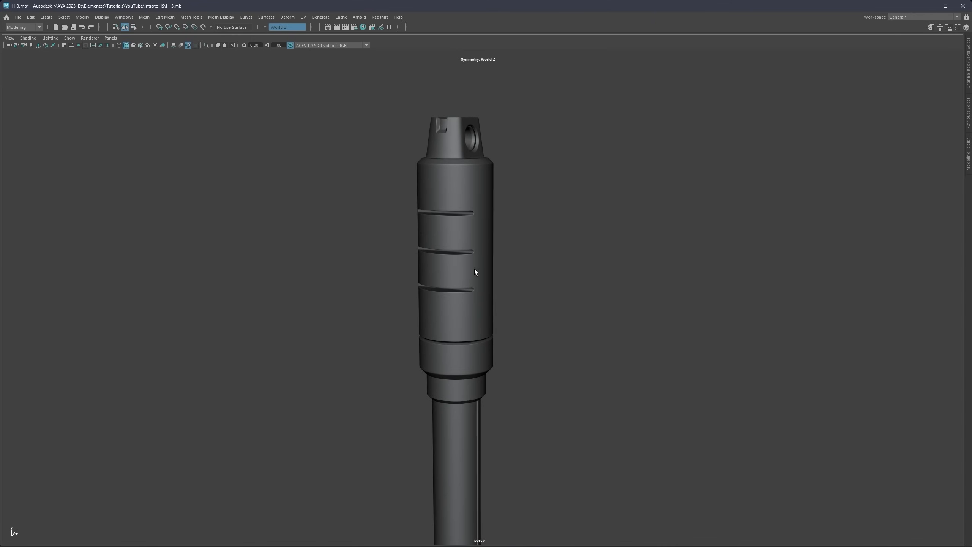
pyautogui.keyDown('alt'); pyautogui.moveTo(468, 230); pyautogui.dragTo(464, 265, button='middle'); pyautogui.keyUp('alt')
pyautogui.keyDown('alt'); pyautogui.moveTo(461, 262); pyautogui.dragTo(459, 190); pyautogui.keyUp('alt')
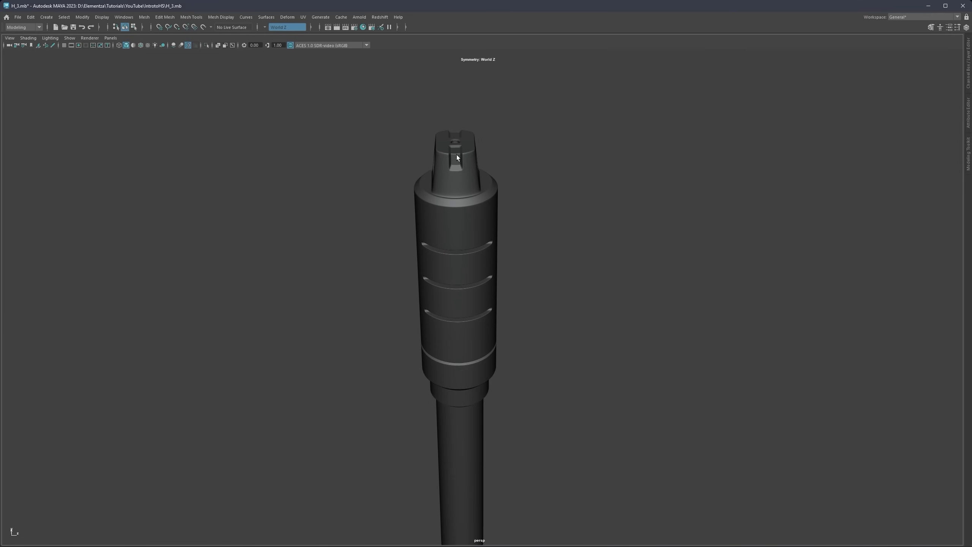
pyautogui.keyDown('alt'); pyautogui.moveTo(471, 267); pyautogui.dragTo(452, 163, button='middle'); pyautogui.keyUp('alt')
pyautogui.keyDown('alt'); pyautogui.moveTo(452, 163); pyautogui.dragTo(433, 308); pyautogui.keyUp('alt')
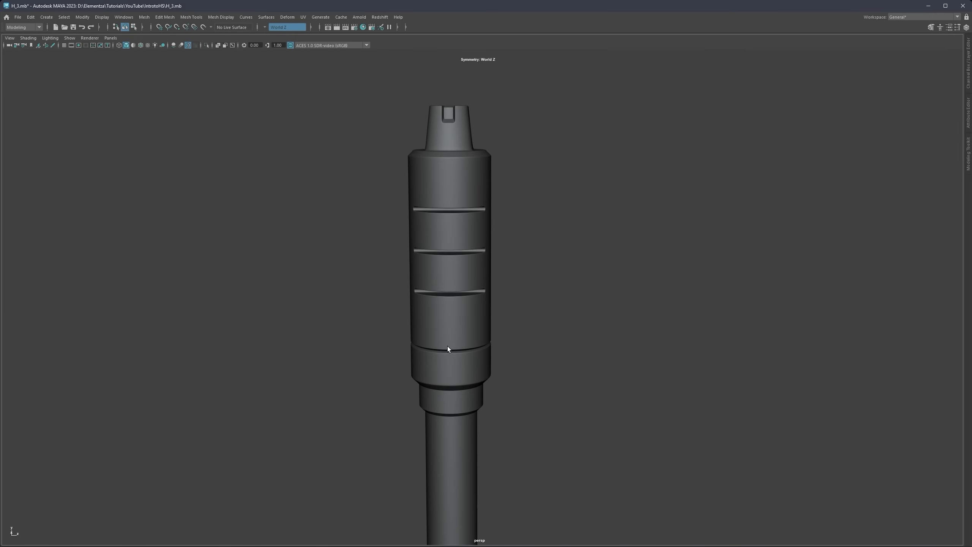
pyautogui.keyDown('alt'); pyautogui.moveTo(440, 306); pyautogui.dragTo(446, 339, button='middle'); pyautogui.keyUp('alt')
pyautogui.moveTo(449, 203)
pyautogui.keyDown('alt'); pyautogui.mouseDown()
pyautogui.moveTo(438, 209)
pyautogui.moveTo(451, 192)
pyautogui.mouseUp(); pyautogui.keyUp('alt')
pyautogui.keyDown('alt'); pyautogui.moveTo(451, 191); pyautogui.dragTo(451, 243, button='middle'); pyautogui.keyUp('alt')
pyautogui.scroll(3, 451, 243)
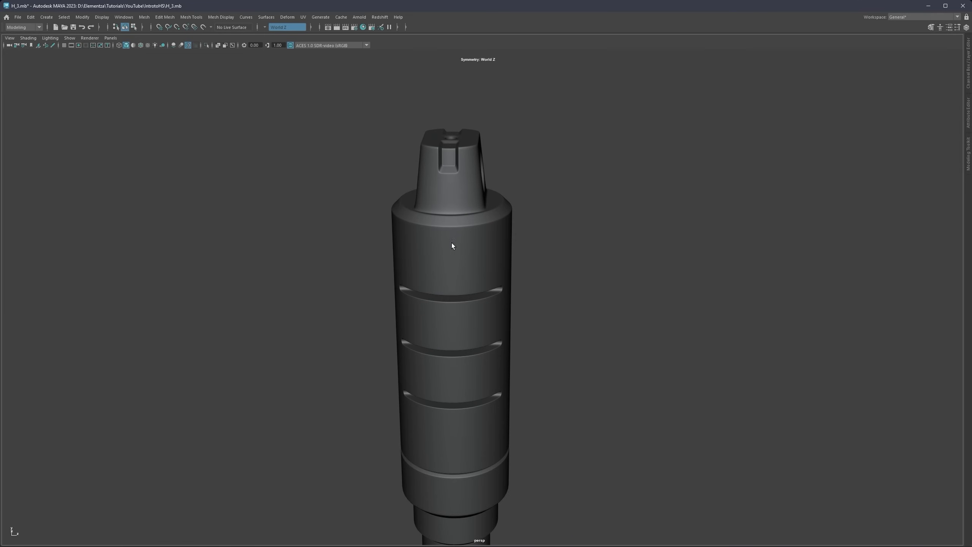
# Step: Select two mirrored vertical edge runs on the main body, from the head's lower front down across the collar below the notch
pyautogui.click(451, 243)
pyautogui.scroll(3, 446, 226)
pyautogui.keyDown('alt'); pyautogui.moveTo(444, 220); pyautogui.dragTo(450, 193); pyautogui.keyUp('alt')
pyautogui.keyDown('alt'); pyautogui.moveTo(450, 192); pyautogui.dragTo(450, 290, button='middle'); pyautogui.keyUp('alt')
pyautogui.scroll(3, 450, 290)
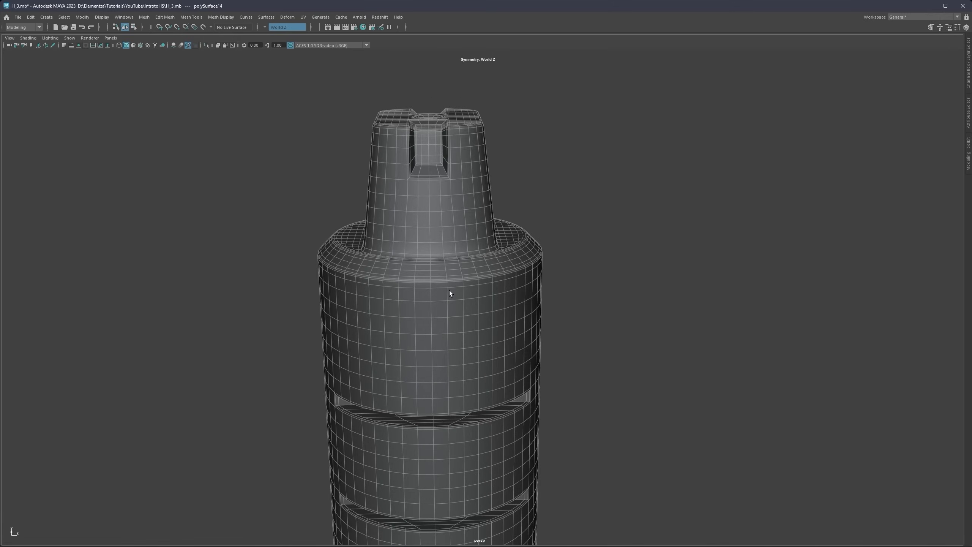
pyautogui.moveTo(440, 243); pyautogui.dragTo(439, 259, button='right')
pyautogui.keyDown('shift'); pyautogui.doubleClick(446, 327); pyautogui.keyUp('shift')
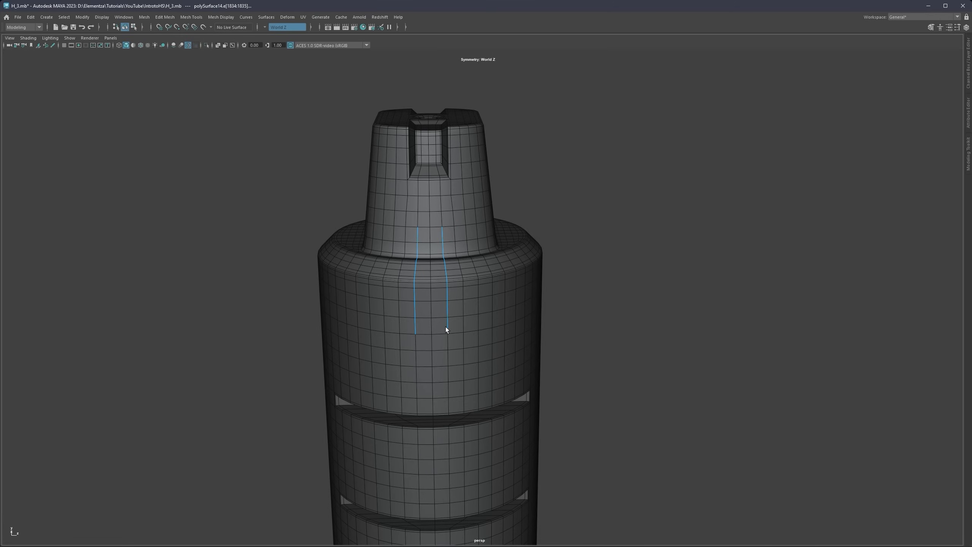
# Step: Try to straighten the two vertical edge runs by scaling them, select faces at both ends, and undo the changes
pyautogui.moveTo(418, 270)
pyautogui.keyDown('alt'); pyautogui.mouseDown()
pyautogui.moveTo(433, 269)
pyautogui.moveTo(425, 263)
pyautogui.mouseUp(); pyautogui.keyUp('alt')
pyautogui.press('r')
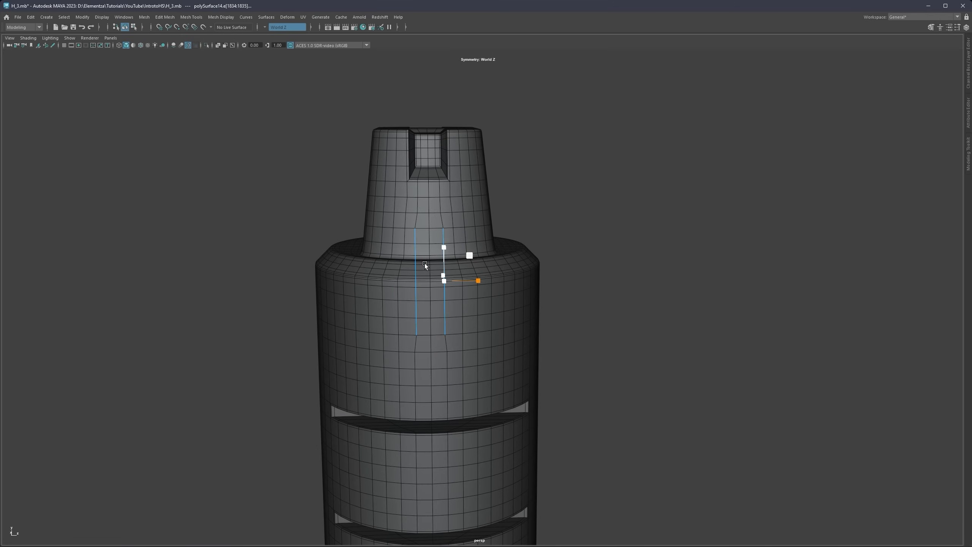
pyautogui.moveTo(429, 229); pyautogui.dragTo(430, 248, button='right')
pyautogui.click(436, 237)
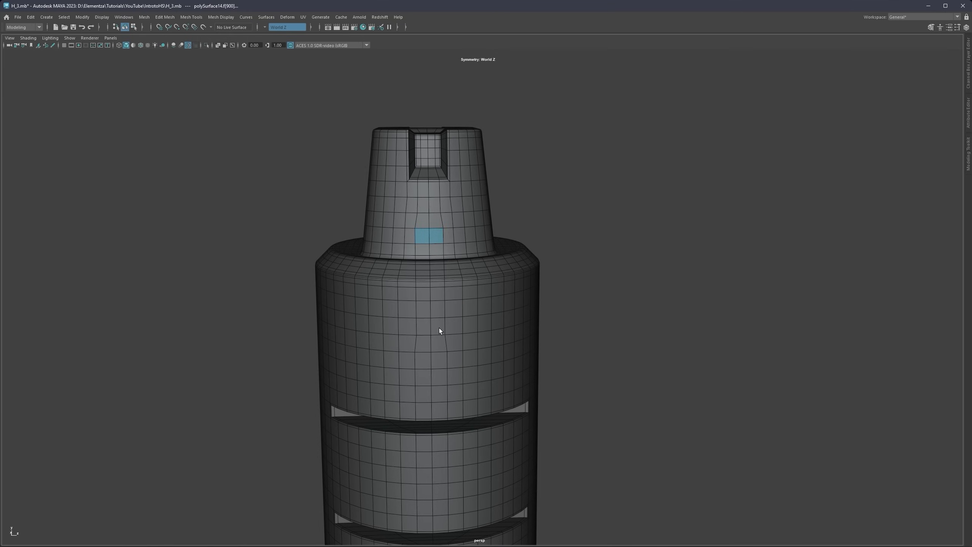
pyautogui.keyDown('shift'); pyautogui.click(439, 328); pyautogui.keyUp('shift')
pyautogui.hotkey('ctrl', 'z')
pyautogui.hotkey('ctrl', 'z')
pyautogui.hotkey('ctrl', 'z')
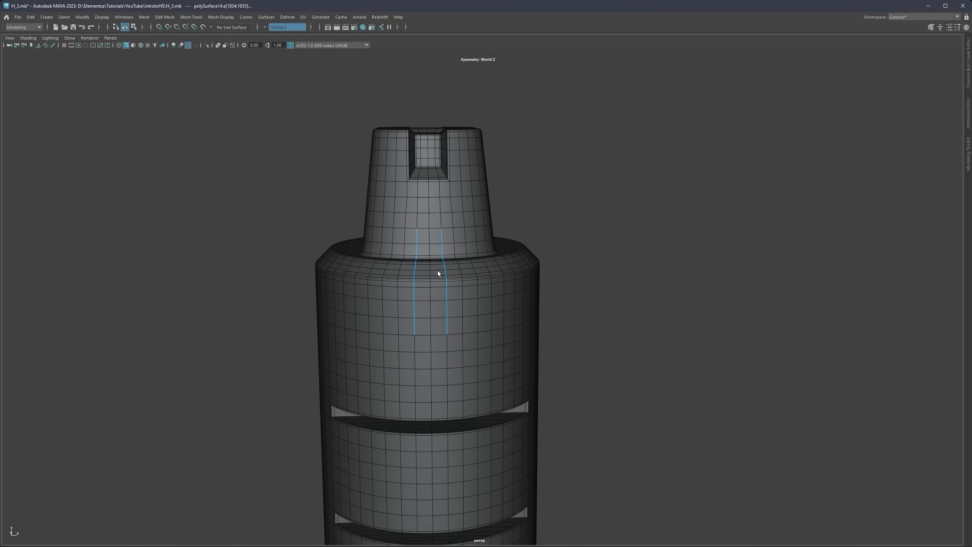
# Step: Try to flatten the two mirrored edge runs along the horizontal axis, select the face strip between them, and undo these changes
pyautogui.press('r')
pyautogui.moveTo(478, 280); pyautogui.dragTo(434, 278)
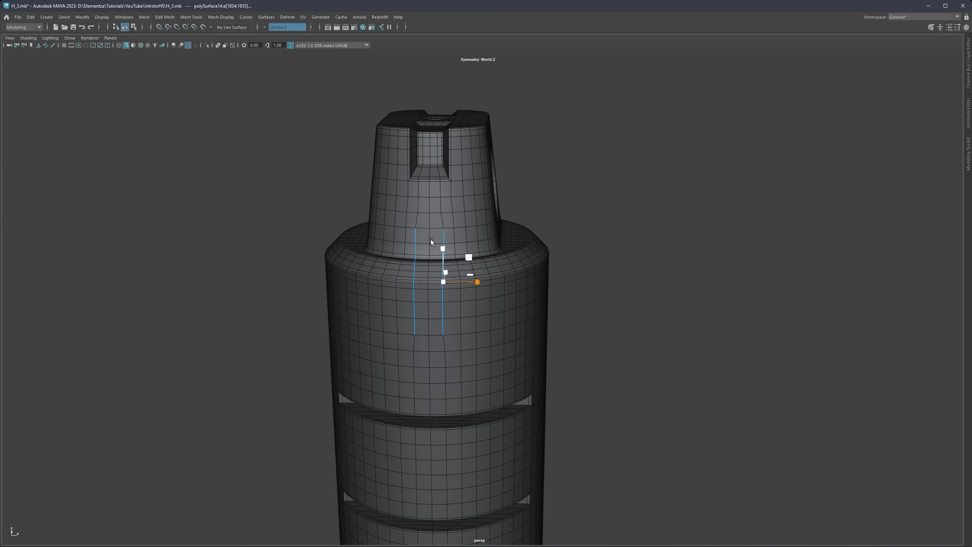
pyautogui.moveTo(431, 239); pyautogui.dragTo(432, 245, button='right')
pyautogui.press('q')
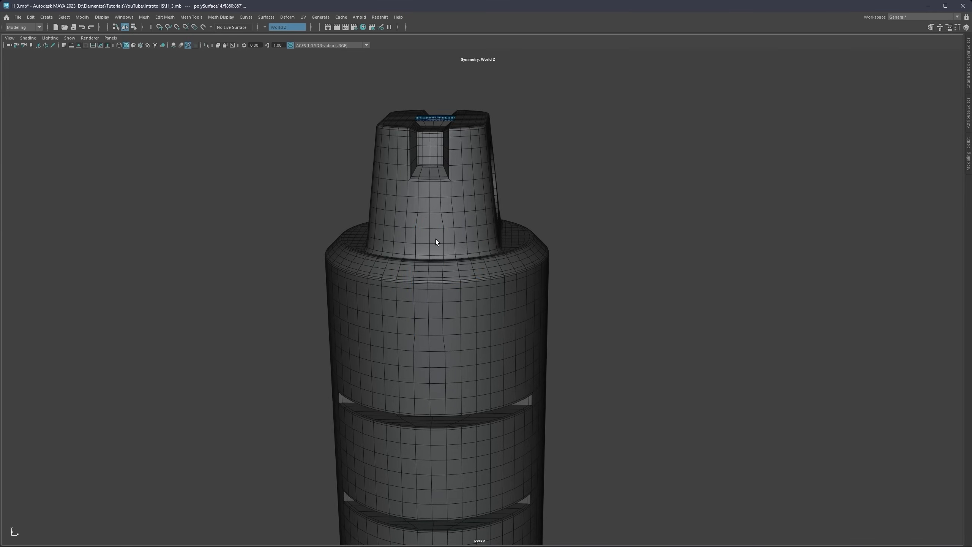
pyautogui.moveTo(435, 236); pyautogui.dragTo(436, 330)
pyautogui.scroll(-2, 440, 265)
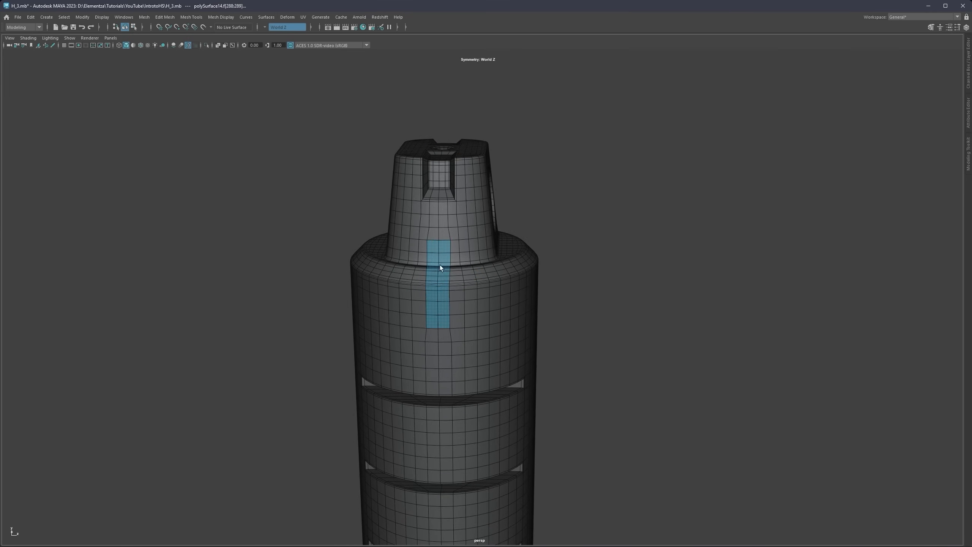
pyautogui.keyDown('alt'); pyautogui.moveTo(440, 264); pyautogui.dragTo(374, 254); pyautogui.keyUp('alt')
pyautogui.scroll(3, 452, 282)
pyautogui.scroll(1, 453, 282)
pyautogui.hotkey('ctrl', 'z')
pyautogui.hotkey('ctrl', 'z')
pyautogui.hotkey('ctrl', 'z')
pyautogui.hotkey('ctrl', 'z')
# Step: Switch the modelling symmetry to World X
pyautogui.rightClick(445, 309)
pyautogui.keyDown('shift'); pyautogui.click(454, 306); pyautogui.keyUp('shift')
pyautogui.scroll(-3, 456, 252)
pyautogui.keyDown('ctrl'); pyautogui.keyDown('shift'); pyautogui.moveTo(505, 239); pyautogui.dragTo(475, 217, button='right'); pyautogui.keyUp('shift'); pyautogui.keyUp('ctrl')
pyautogui.keyDown('alt'); pyautogui.moveTo(475, 217); pyautogui.dragTo(470, 267); pyautogui.keyUp('alt')
pyautogui.scroll(3, 469, 267)
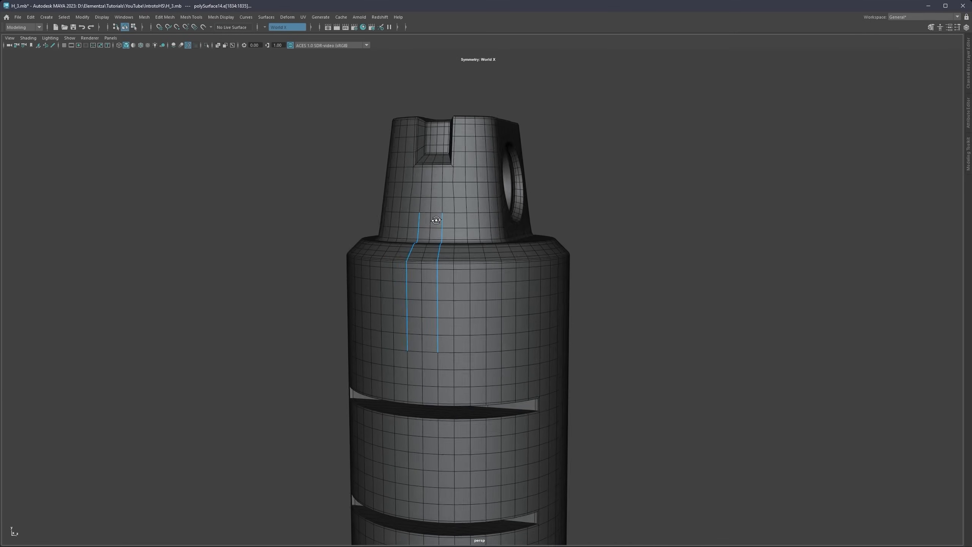
# Step: Try to straighten the two vertical edge runs below the notch one at a time by scaling each flat horizontally
pyautogui.click(442, 219)
pyautogui.keyDown('shift'); pyautogui.doubleClick(440, 328); pyautogui.keyUp('shift')
pyautogui.keyDown('alt'); pyautogui.moveTo(440, 329); pyautogui.dragTo(411, 329); pyautogui.keyUp('alt')
pyautogui.keyDown('alt'); pyautogui.moveTo(411, 222); pyautogui.dragTo(451, 267); pyautogui.keyUp('alt')
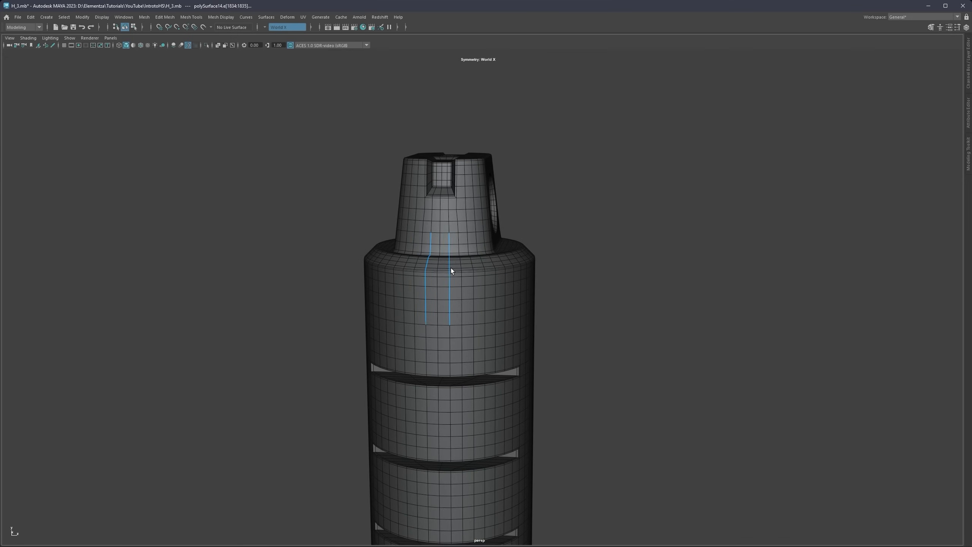
pyautogui.click(447, 237)
pyautogui.keyDown('alt'); pyautogui.moveTo(448, 255); pyautogui.dragTo(438, 311, button='right'); pyautogui.keyUp('alt')
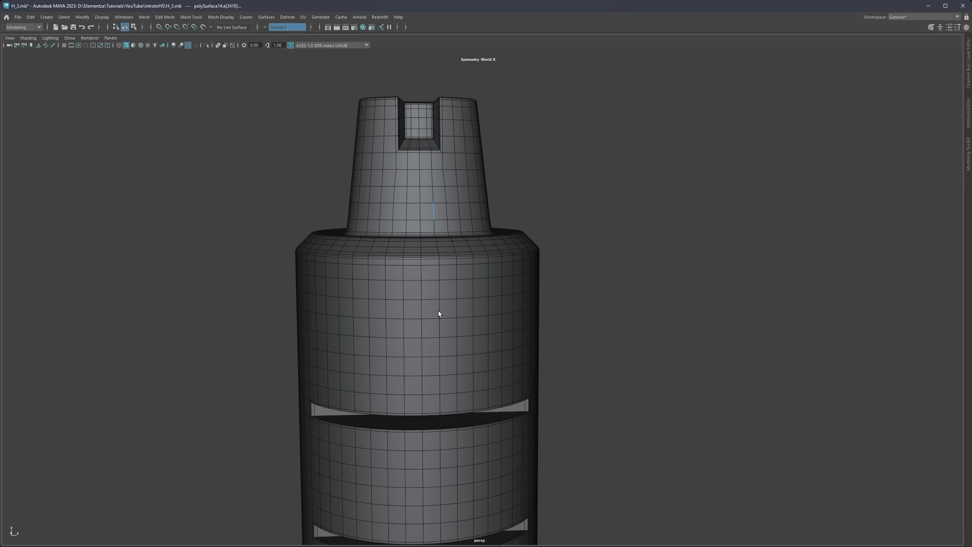
pyautogui.press('r')
pyautogui.doubleClick(403, 312)
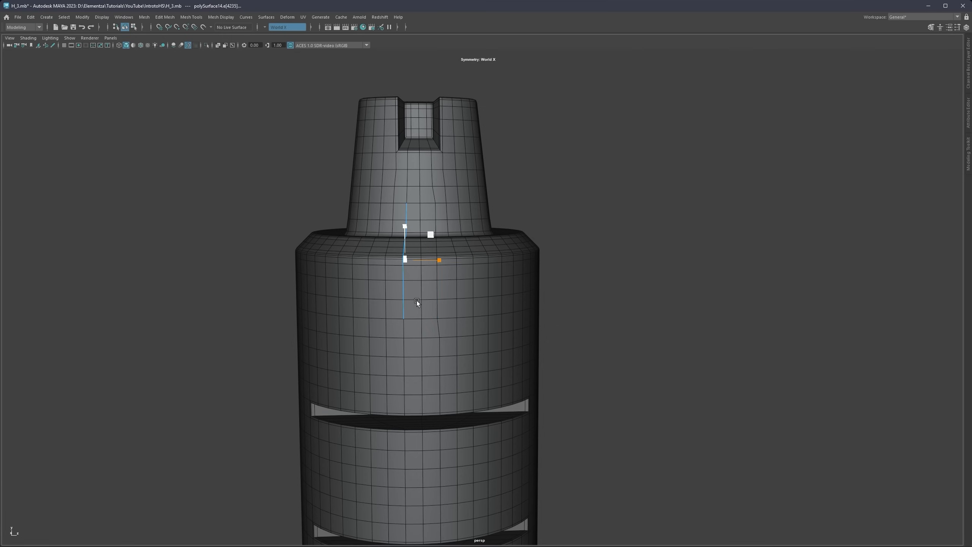
pyautogui.press('q')
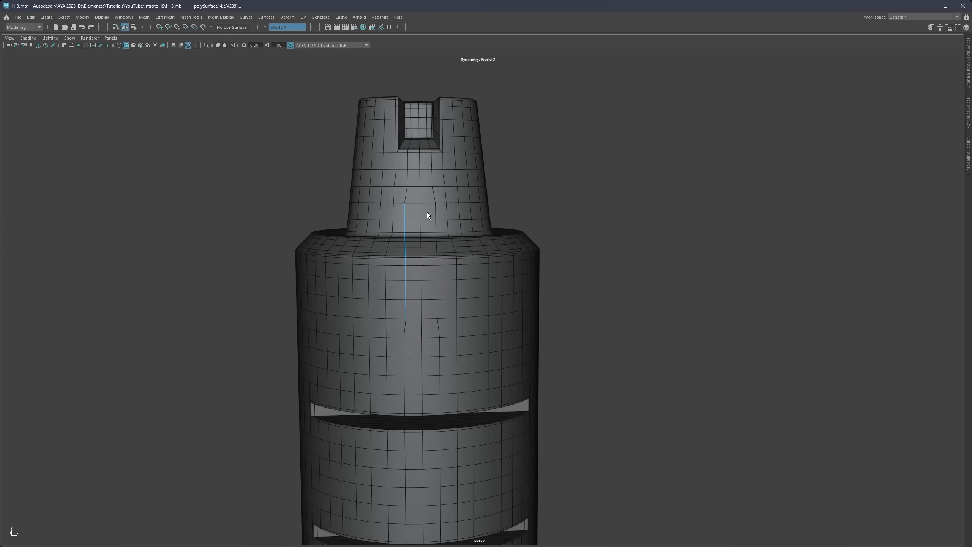
# Step: Select the front face strip beside the centre line, and undo the selection and the last edge straightening
pyautogui.moveTo(427, 212); pyautogui.dragTo(428, 230, button='right')
pyautogui.click(431, 215)
pyautogui.keyDown('shift'); pyautogui.doubleClick(430, 315); pyautogui.keyUp('shift')
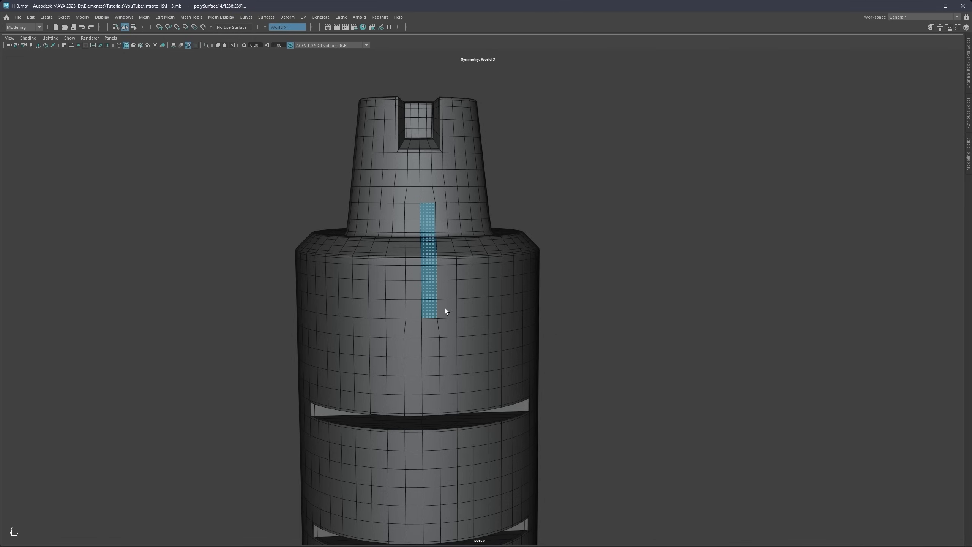
pyautogui.hotkey('ctrl', 'z')
pyautogui.hotkey('ctrl', 'z')
pyautogui.hotkey('ctrl', 'z')
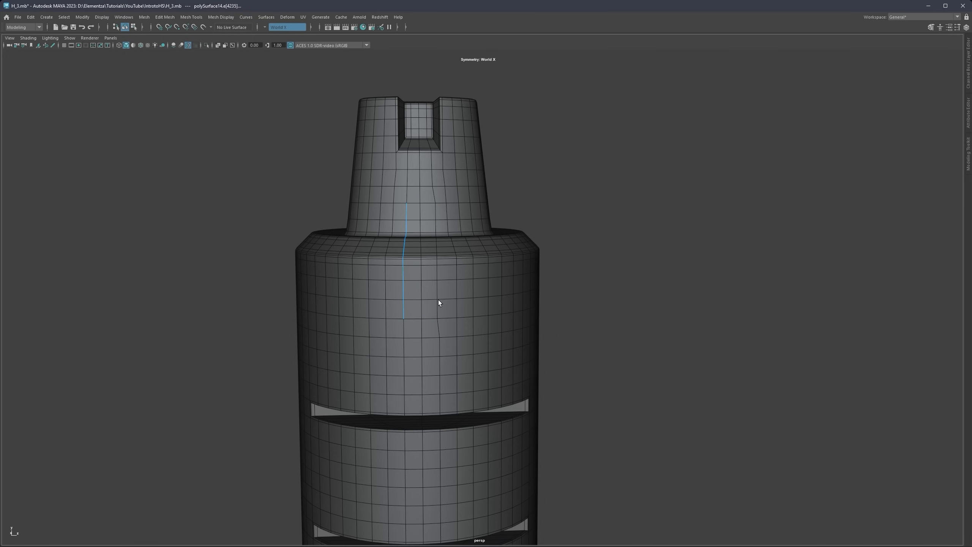
# Step: Select the vertical edge runs one row further down the cylinder and scale each one straight horizontally
pyautogui.doubleClick(440, 317)
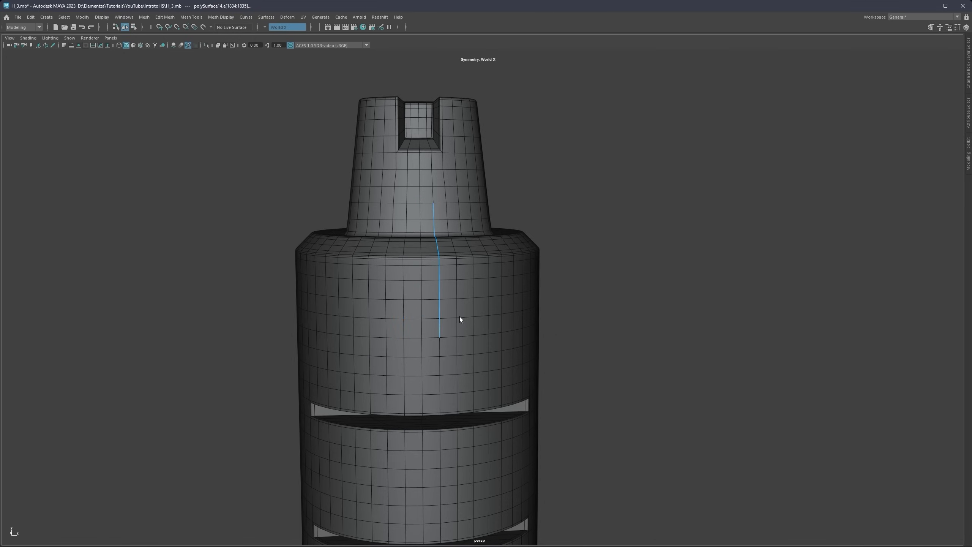
pyautogui.press('w')
pyautogui.keyDown('ctrl'); pyautogui.keyDown('shift'); pyautogui.moveTo(470, 269); pyautogui.dragTo(434, 269); pyautogui.keyUp('shift'); pyautogui.keyUp('ctrl')
pyautogui.hotkey('ctrl', 'z')
pyautogui.keyDown('ctrl'); pyautogui.keyDown('shift'); pyautogui.moveTo(471, 270); pyautogui.dragTo(394, 261); pyautogui.keyUp('shift'); pyautogui.keyUp('ctrl')
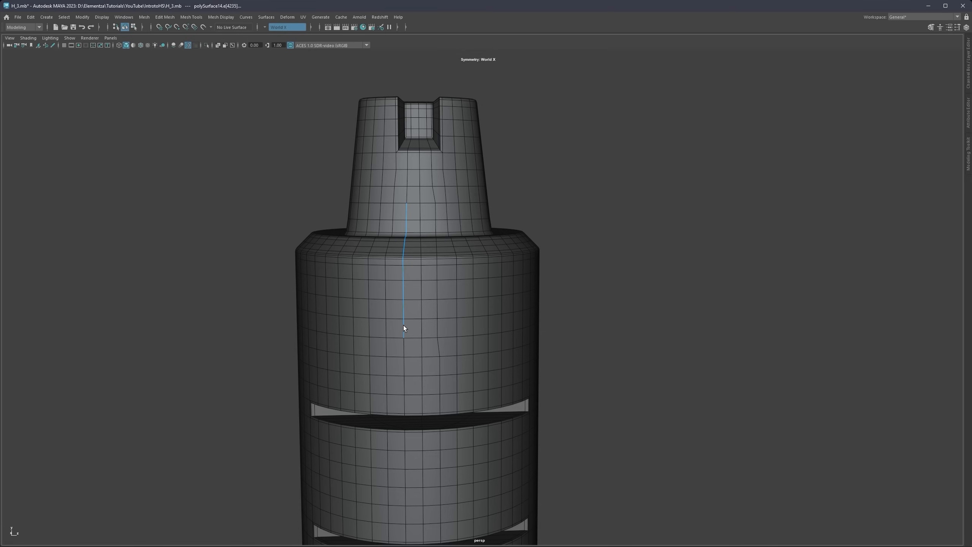
pyautogui.press('r')
pyautogui.keyDown('ctrl'); pyautogui.keyDown('shift'); pyautogui.moveTo(441, 271); pyautogui.dragTo(408, 272); pyautogui.keyUp('shift'); pyautogui.keyUp('ctrl')
# Step: Select the two-column face strip between the straightened edge runs and extrude it inward as a recessed slot
pyautogui.moveTo(421, 227); pyautogui.dragTo(428, 217, button='right')
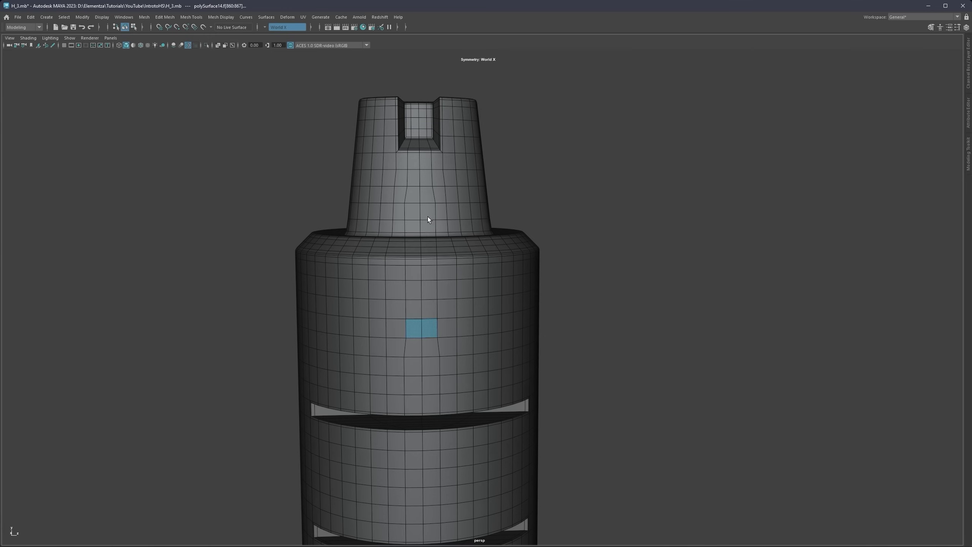
pyautogui.click(428, 214)
pyautogui.keyDown('shift'); pyautogui.doubleClick(429, 330); pyautogui.keyUp('shift')
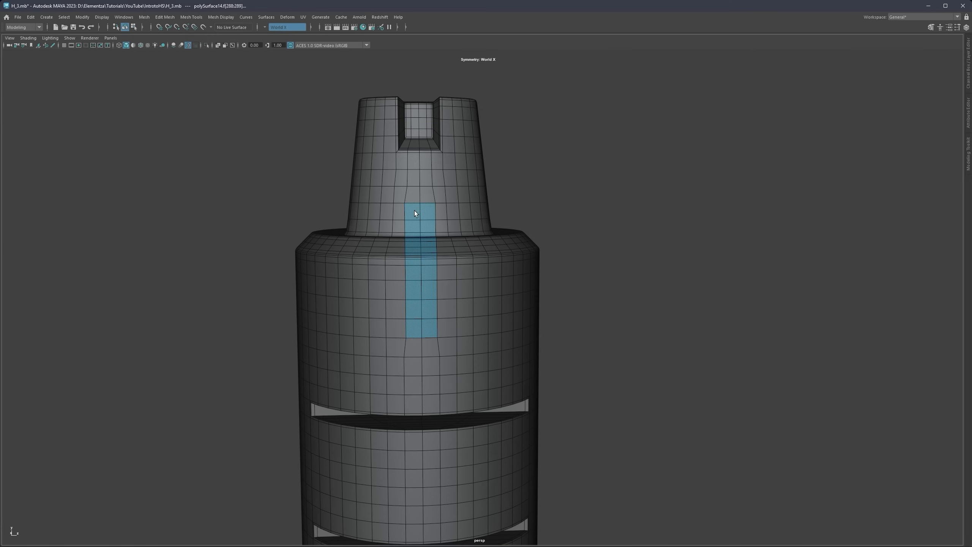
pyautogui.keyDown('alt'); pyautogui.moveTo(415, 213); pyautogui.dragTo(442, 267); pyautogui.keyUp('alt')
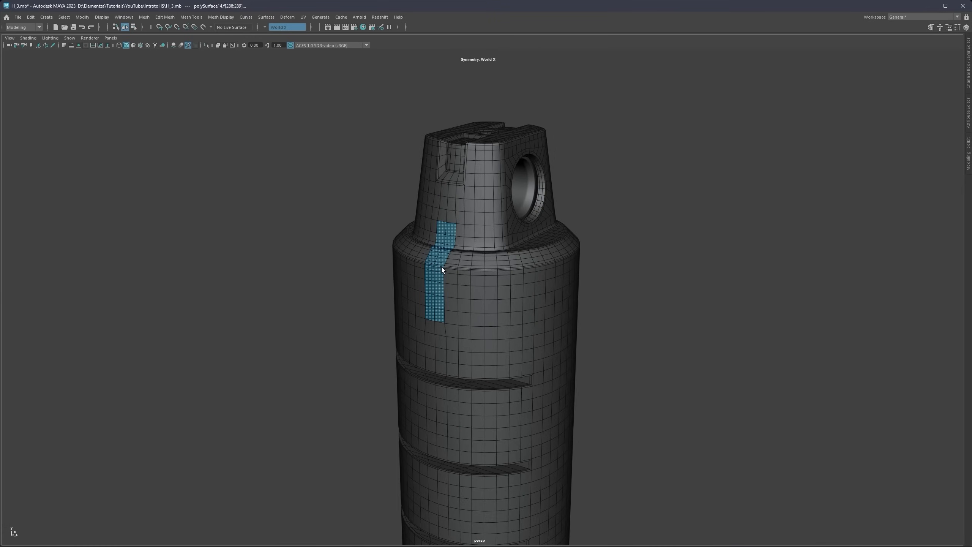
pyautogui.scroll(5, 443, 272)
pyautogui.press('r')
pyautogui.scroll(3, 405, 234)
pyautogui.keyDown('alt'); pyautogui.moveTo(404, 234); pyautogui.dragTo(369, 259); pyautogui.keyUp('alt')
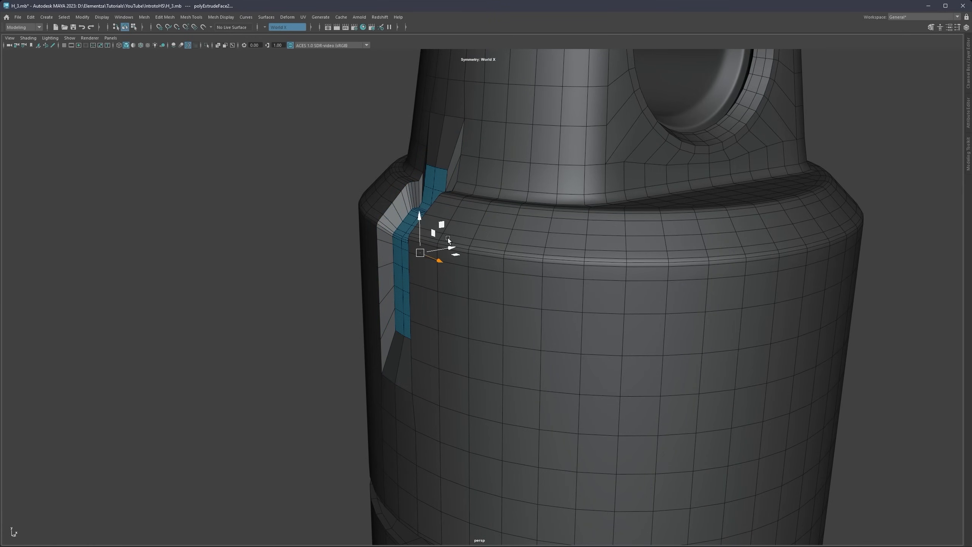
# Step: Extrude the slot's floor faces with an offset of 0.04 to inset them
pyautogui.keyDown('alt'); pyautogui.moveTo(448, 237); pyautogui.dragTo(437, 215); pyautogui.keyUp('alt')
pyautogui.scroll(4, 444, 217)
pyautogui.keyDown('shift'); pyautogui.moveTo(457, 202); pyautogui.dragTo(458, 220, button='right'); pyautogui.keyUp('shift')
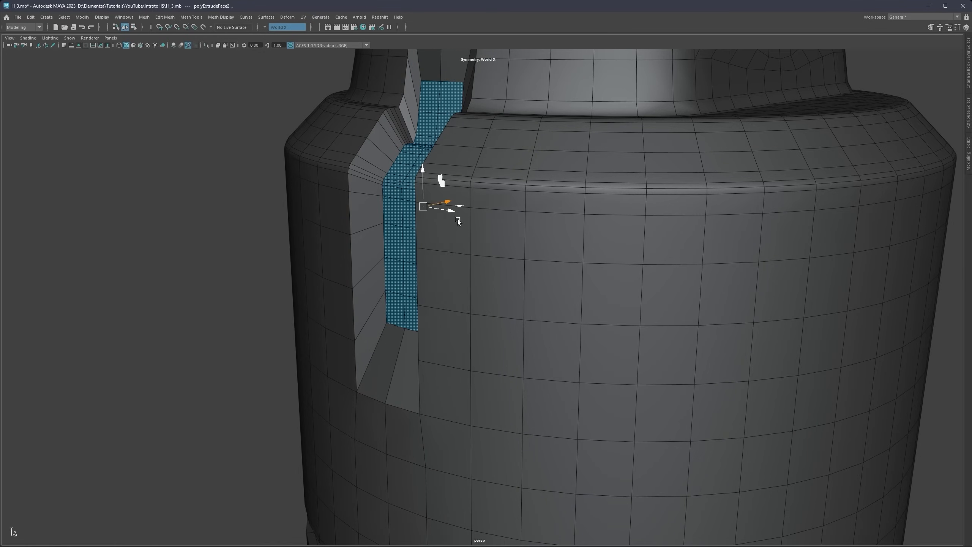
pyautogui.moveTo(689, 261); pyautogui.dragTo(706, 258)
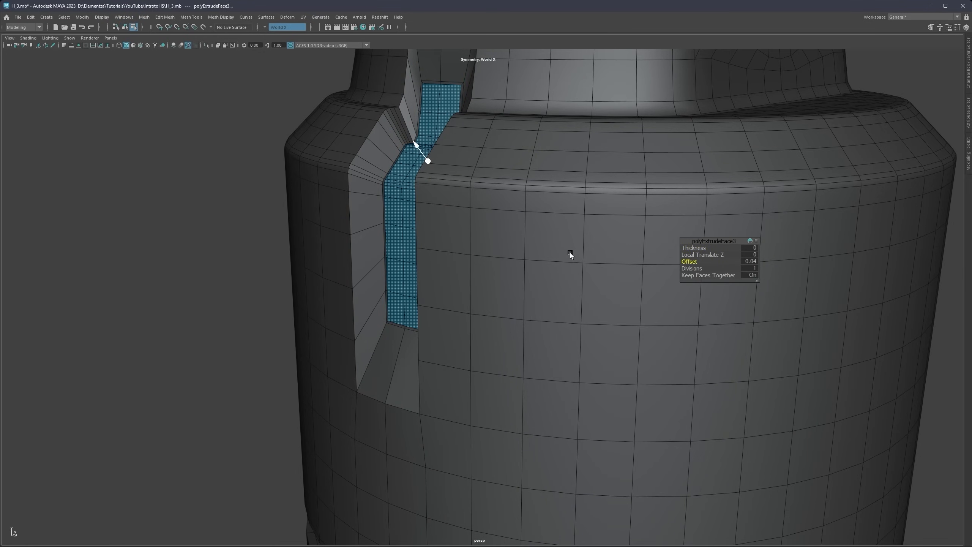
# Step: Insert supporting edge loops around the slot's walls where it crosses the head, and display the body in smooth preview
pyautogui.hotkey('ctrl', 'shift', 'x')
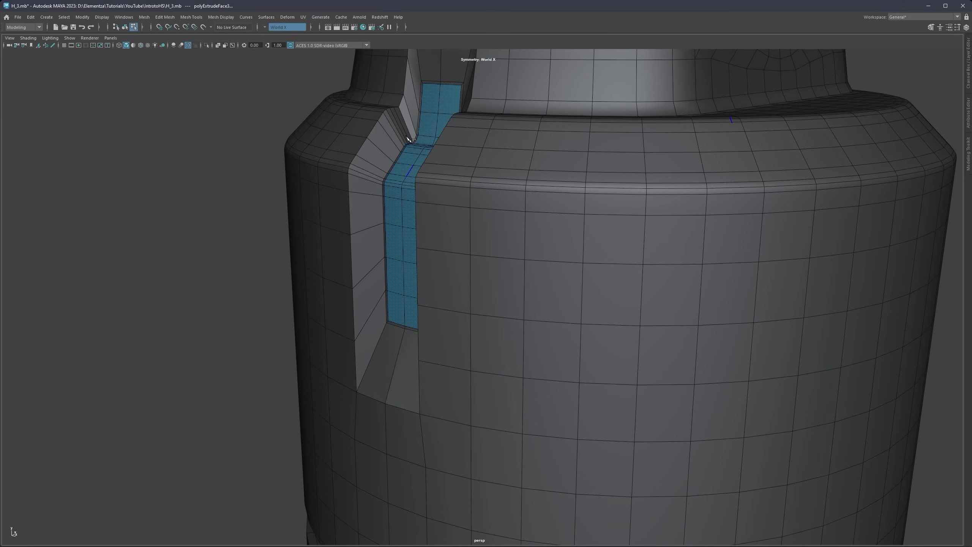
pyautogui.keyDown('ctrl'); pyautogui.click(404, 99); pyautogui.keyUp('ctrl')
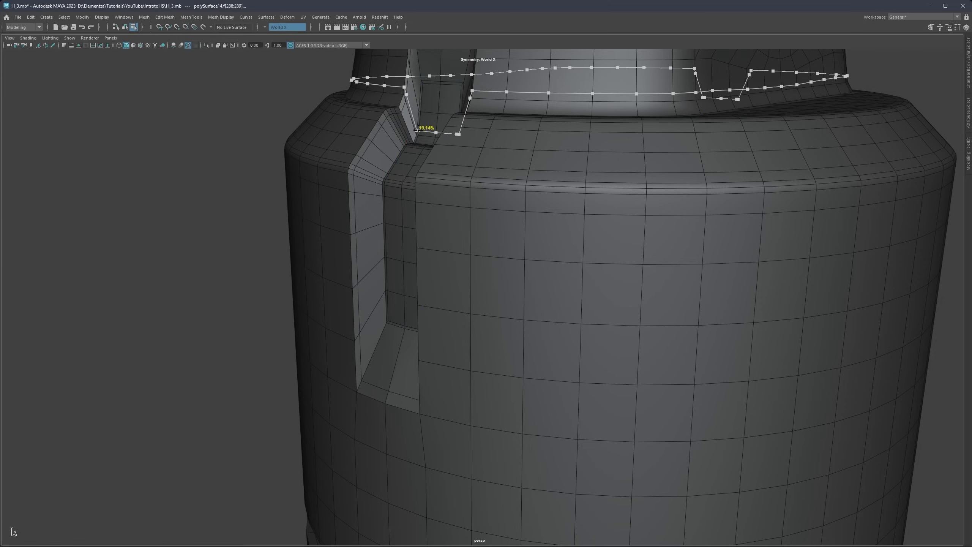
pyautogui.keyDown('ctrl'); pyautogui.click(414, 130); pyautogui.keyUp('ctrl')
pyautogui.press('q')
pyautogui.scroll(-6, 347, 221)
pyautogui.press('3')
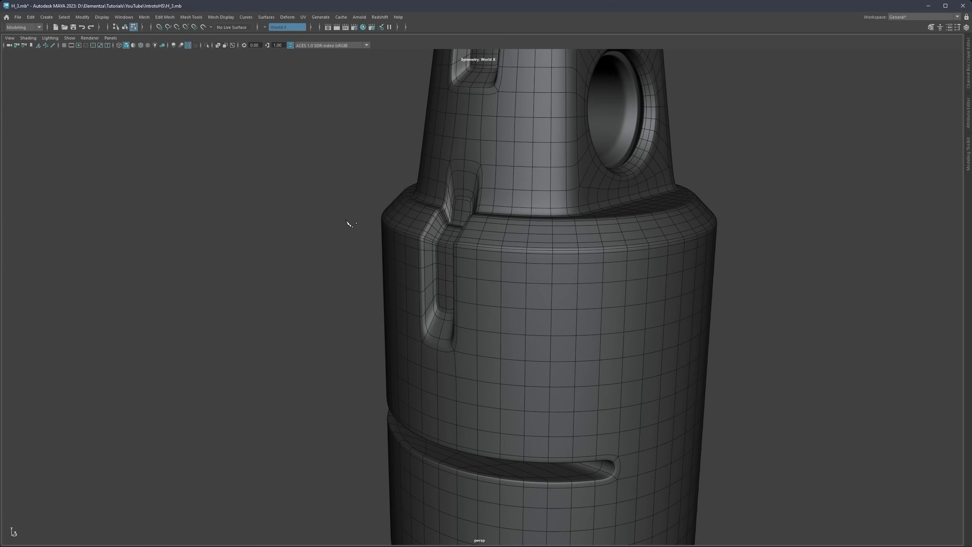
# Step: Examine the smoothed slot's shape and length against the notch, the grooves and the whole part
pyautogui.moveTo(347, 221); pyautogui.dragTo(382, 209, button='right')
pyautogui.click(379, 210)
pyautogui.scroll(-6, 406, 230)
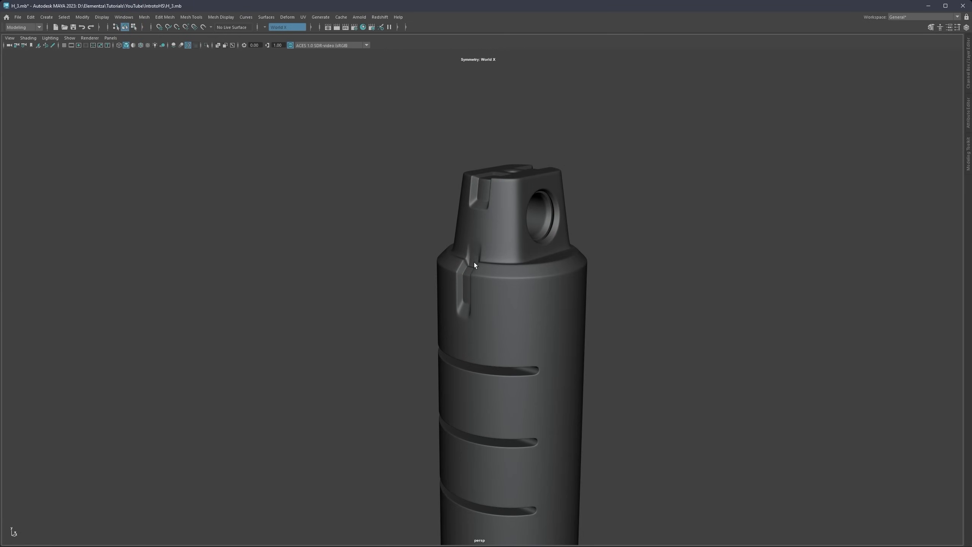
pyautogui.keyDown('alt'); pyautogui.moveTo(474, 263); pyautogui.dragTo(429, 213); pyautogui.keyUp('alt')
pyautogui.scroll(-5, 516, 340)
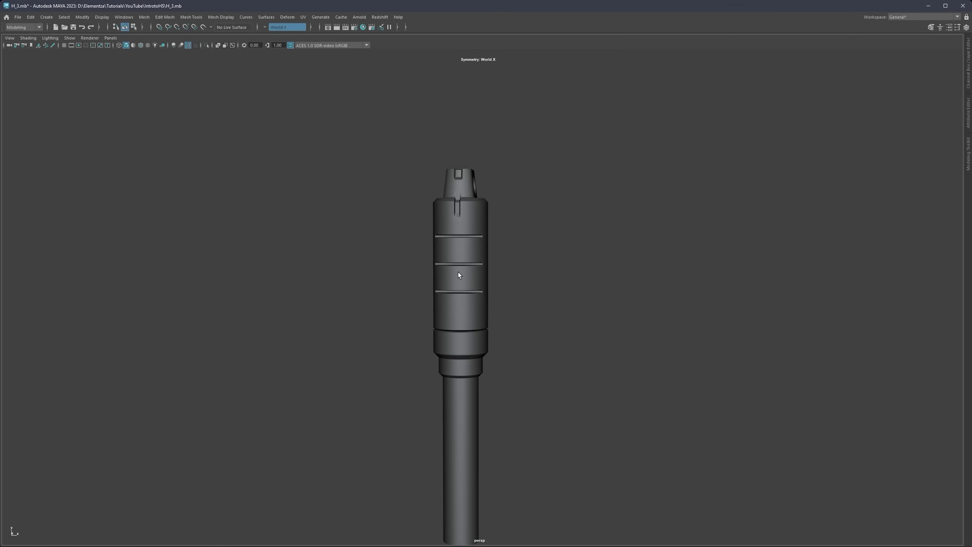
pyautogui.keyDown('alt'); pyautogui.moveTo(458, 271); pyautogui.dragTo(449, 246); pyautogui.keyUp('alt')
pyautogui.scroll(-2, 445, 301)
pyautogui.scroll(8, 448, 283)
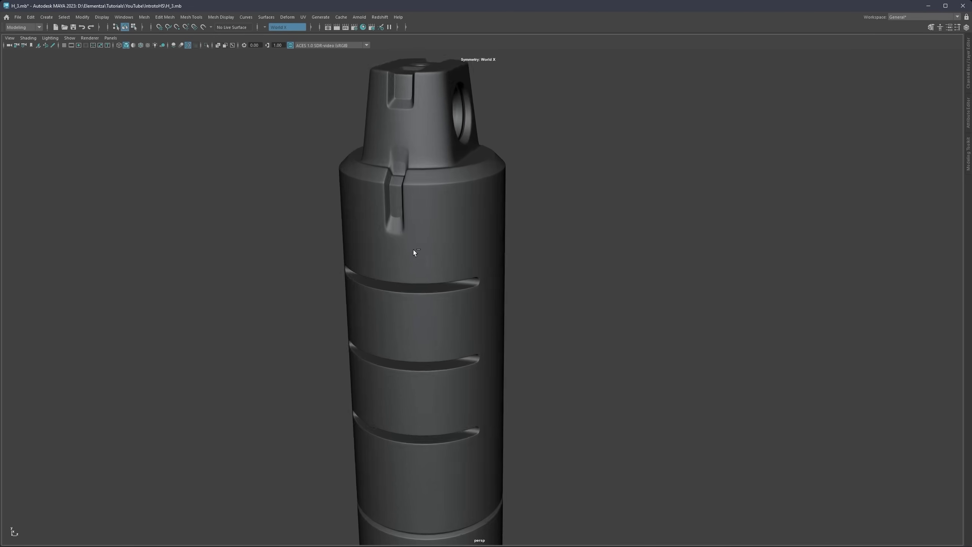
# Step: Revert the slot extrusion, extend the two vertical edge runs further down towards the first groove, and scale them straight
pyautogui.click(416, 248)
pyautogui.press('F10')
pyautogui.doubleClick(408, 228)
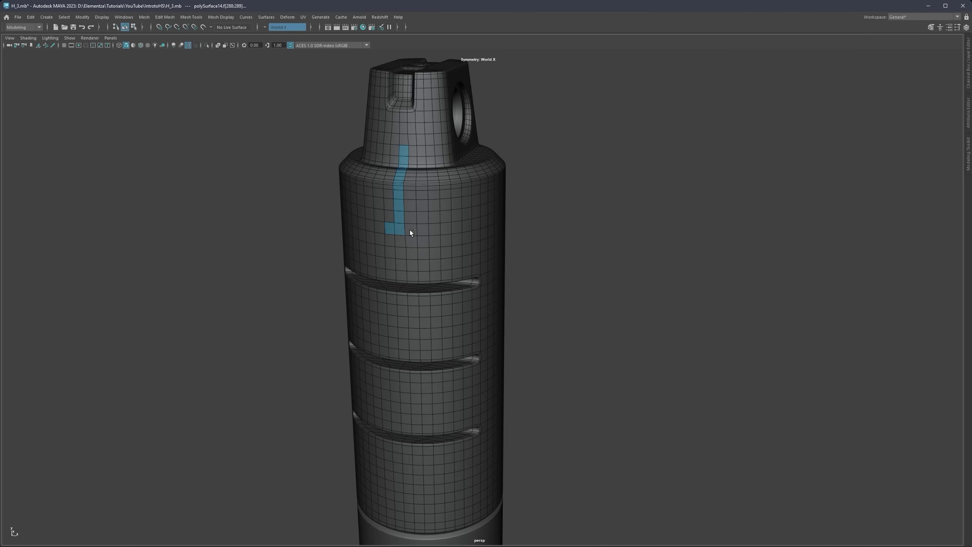
pyautogui.keyDown('alt'); pyautogui.moveTo(410, 229); pyautogui.dragTo(401, 267); pyautogui.keyUp('alt')
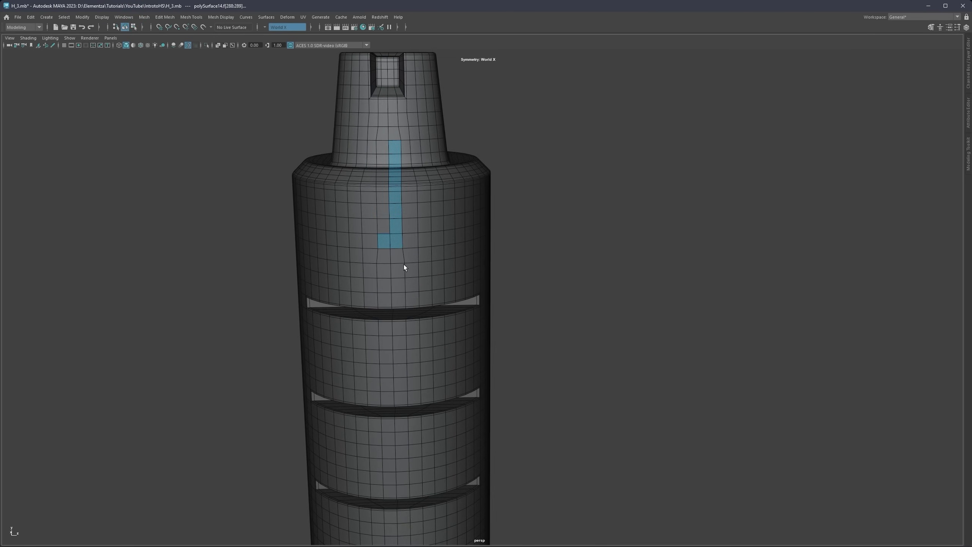
pyautogui.press('F10')
pyautogui.click(404, 268)
pyautogui.keyDown('shift'); pyautogui.doubleClick(399, 146); pyautogui.keyUp('shift')
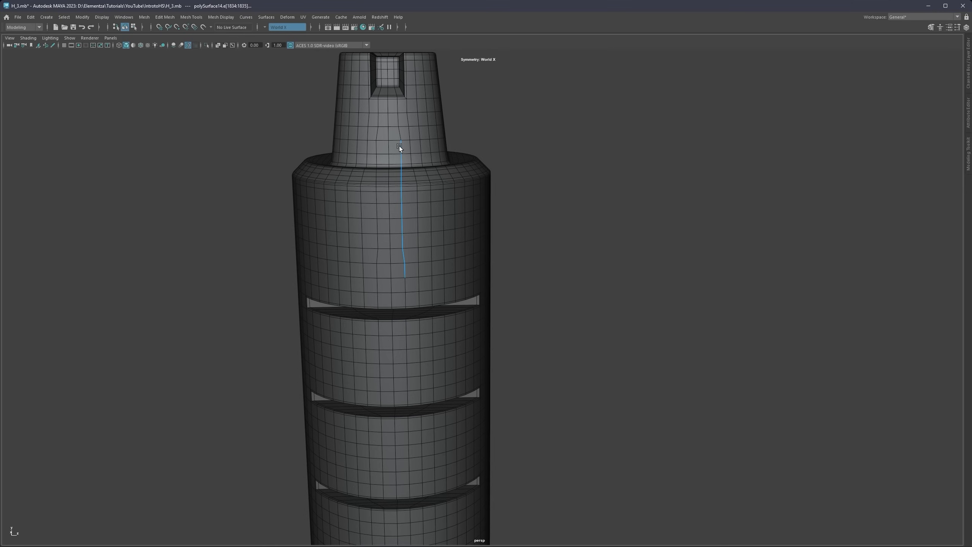
pyautogui.press('r')
pyautogui.click(377, 270)
pyautogui.keyDown('shift'); pyautogui.doubleClick(377, 144); pyautogui.keyUp('shift')
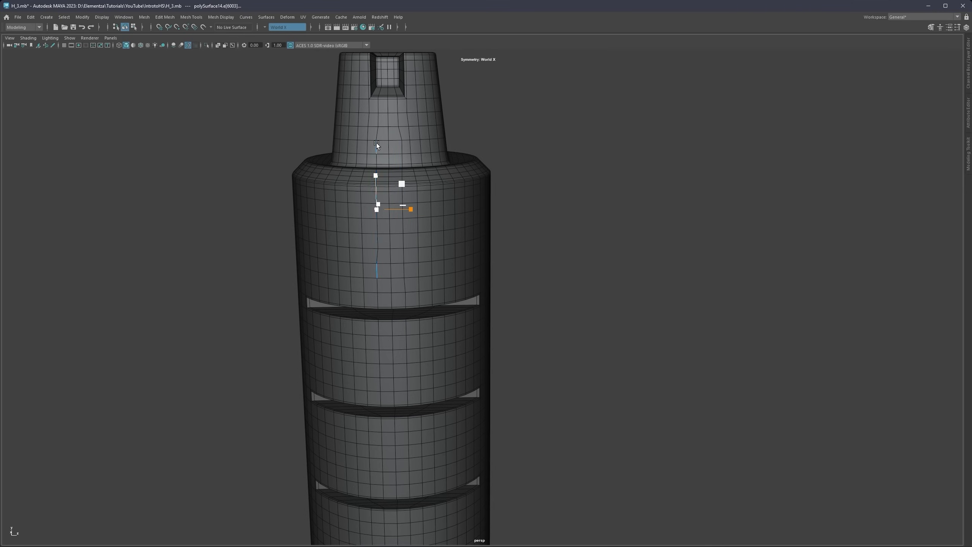
pyautogui.keyDown('ctrl'); pyautogui.keyDown('shift'); pyautogui.moveTo(410, 210); pyautogui.dragTo(341, 202); pyautogui.keyUp('shift'); pyautogui.keyUp('ctrl')
# Step: Select the longer two-column face strip between the edge runs, extrude it inward as a slot, and inset its floor
pyautogui.keyDown('ctrl'); pyautogui.moveTo(396, 196); pyautogui.dragTo(396, 271, button='right'); pyautogui.keyUp('ctrl')
pyautogui.keyDown('shift'); pyautogui.doubleClick(398, 149); pyautogui.keyUp('shift')
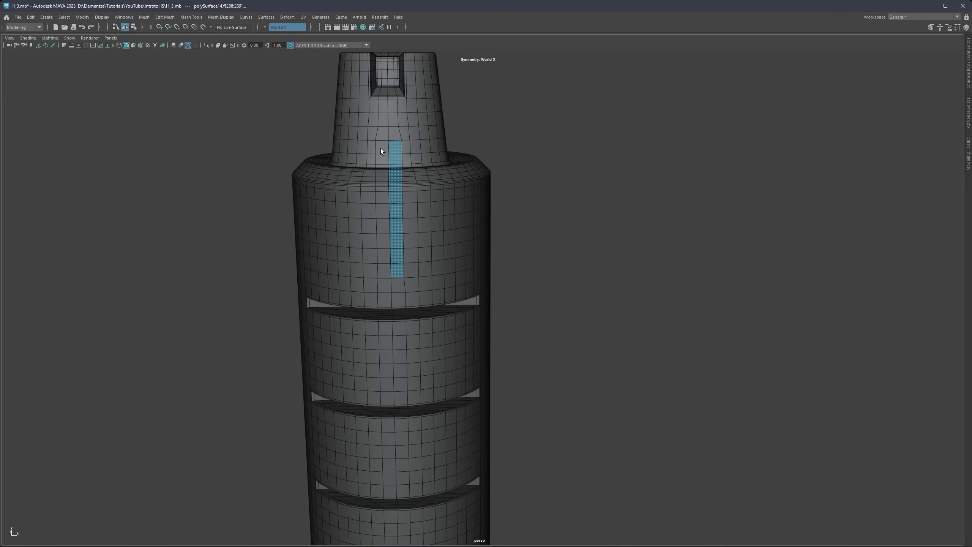
pyautogui.keyDown('shift'); pyautogui.doubleClick(387, 269); pyautogui.keyUp('shift')
pyautogui.scroll(4, 386, 232)
pyautogui.press('r')
pyautogui.moveTo(374, 169)
pyautogui.keyDown('alt'); pyautogui.mouseDown()
pyautogui.moveTo(325, 175)
pyautogui.moveTo(372, 152)
pyautogui.mouseUp(); pyautogui.keyUp('alt')
pyautogui.press('w')
pyautogui.keyDown('alt'); pyautogui.moveTo(371, 151); pyautogui.dragTo(350, 138); pyautogui.keyUp('alt')
pyautogui.hotkey('ctrl', 'e')
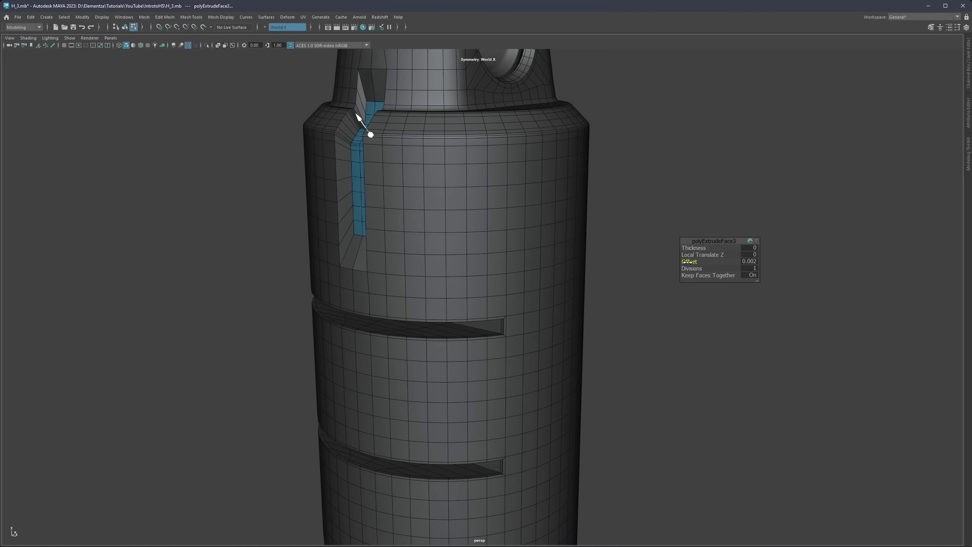
# Step: Insert supporting edge loops along the longer slot's walls and lower end, and display the body in smooth preview
pyautogui.scroll(5, 492, 256)
pyautogui.hotkey('ctrl', 'shift', 'x')
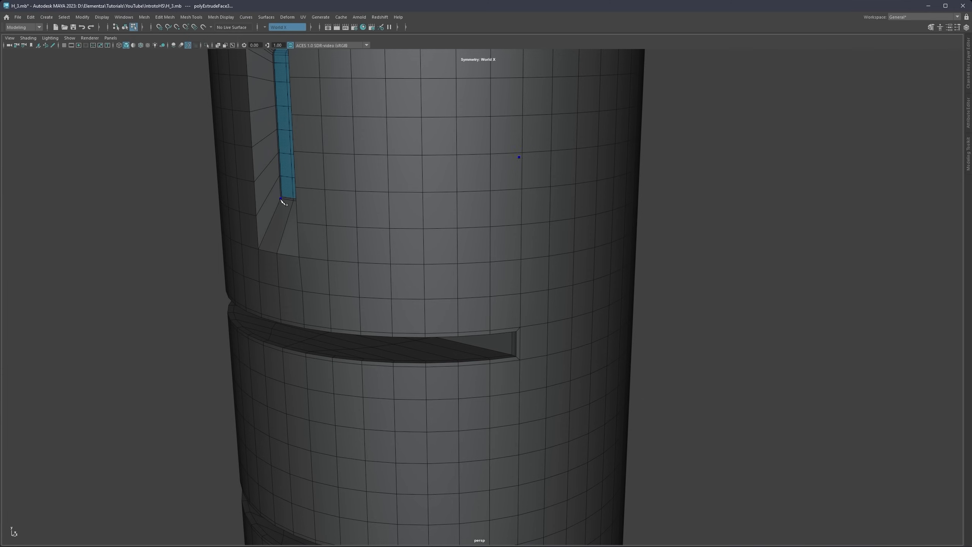
pyautogui.click(291, 206)
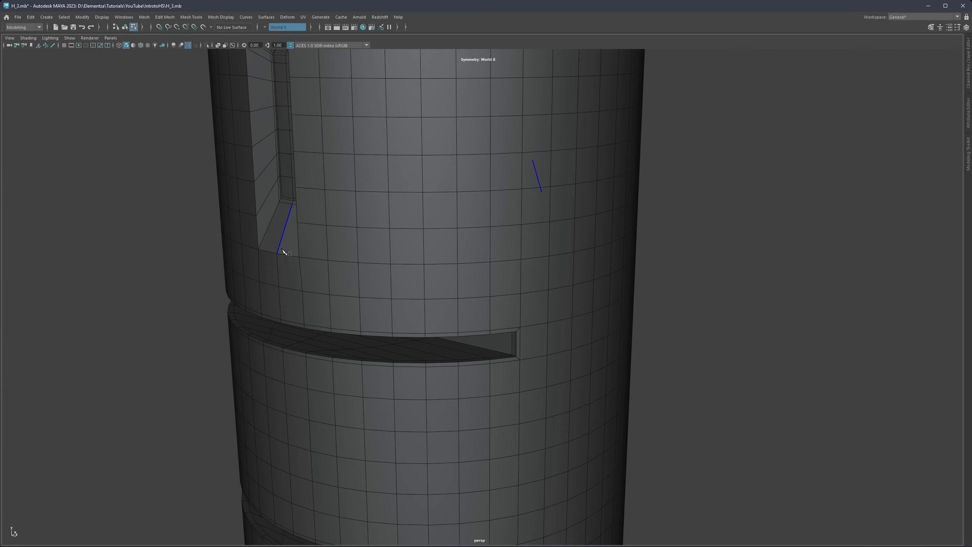
pyautogui.press('q')
pyautogui.scroll(-5, 444, 210)
pyautogui.scroll(5, 365, 253)
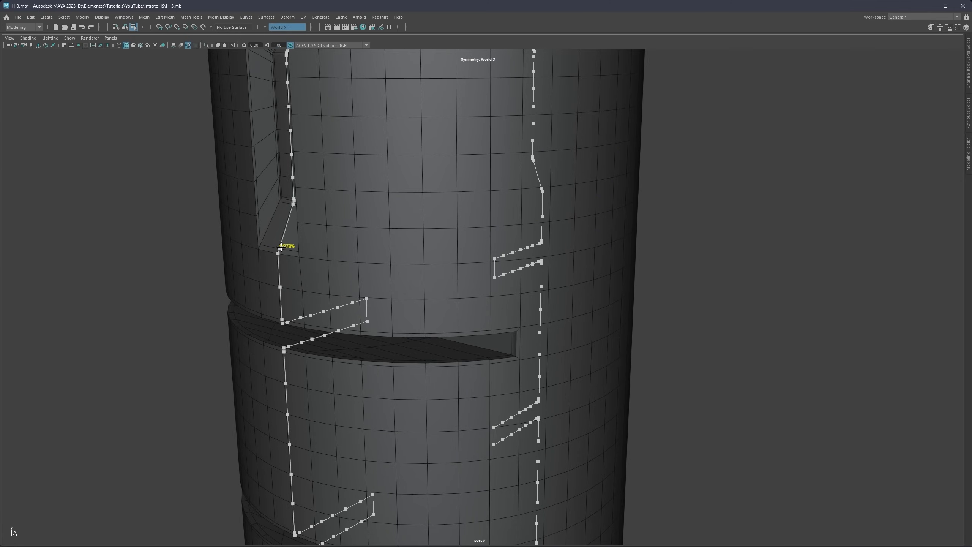
pyautogui.press('q')
pyautogui.press('3')
# Step: Return to object selection and examine the longer slot on the smoothed part from the front and below
pyautogui.scroll(-5, 301, 245)
pyautogui.moveTo(593, 252); pyautogui.dragTo(615, 226, button='right')
pyautogui.click(615, 226)
pyautogui.scroll(-5, 434, 264)
pyautogui.keyDown('alt'); pyautogui.moveTo(430, 263); pyautogui.dragTo(445, 291); pyautogui.keyUp('alt')
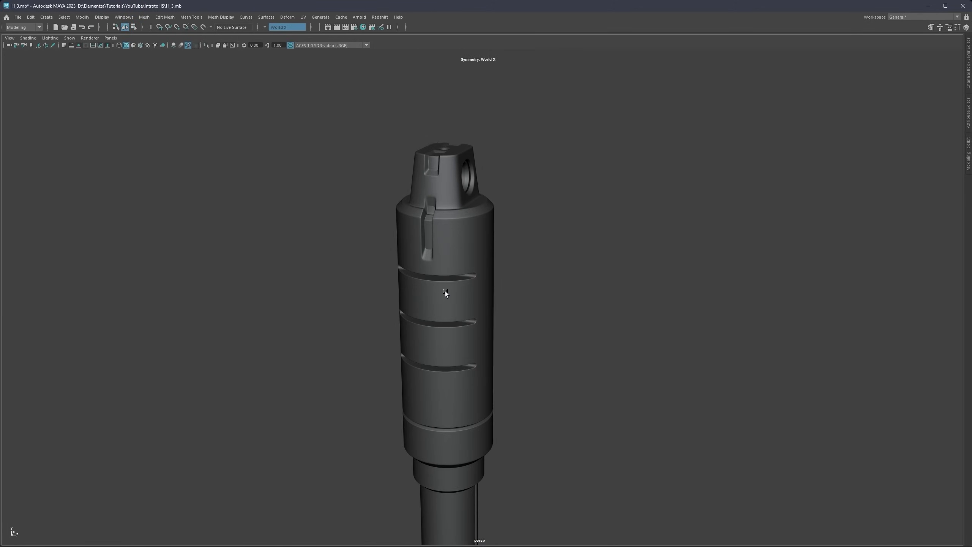
pyautogui.keyDown('alt'); pyautogui.moveTo(445, 291); pyautogui.dragTo(430, 312, button='middle'); pyautogui.keyUp('alt')
pyautogui.keyDown('alt'); pyautogui.moveTo(430, 312); pyautogui.dragTo(447, 266); pyautogui.keyUp('alt')
# Step: Select a two-column strip of faces on the front of the lower ring, running down onto its lower bevel
pyautogui.scroll(5, 447, 283)
pyautogui.click(447, 297)
pyautogui.scroll(1, 428, 284)
pyautogui.keyDown('alt'); pyautogui.moveTo(446, 267); pyautogui.dragTo(452, 331, button='middle'); pyautogui.keyUp('alt')
pyautogui.scroll(2, 447, 323)
pyautogui.moveTo(445, 321); pyautogui.dragTo(445, 336, button='right')
pyautogui.click(436, 367)
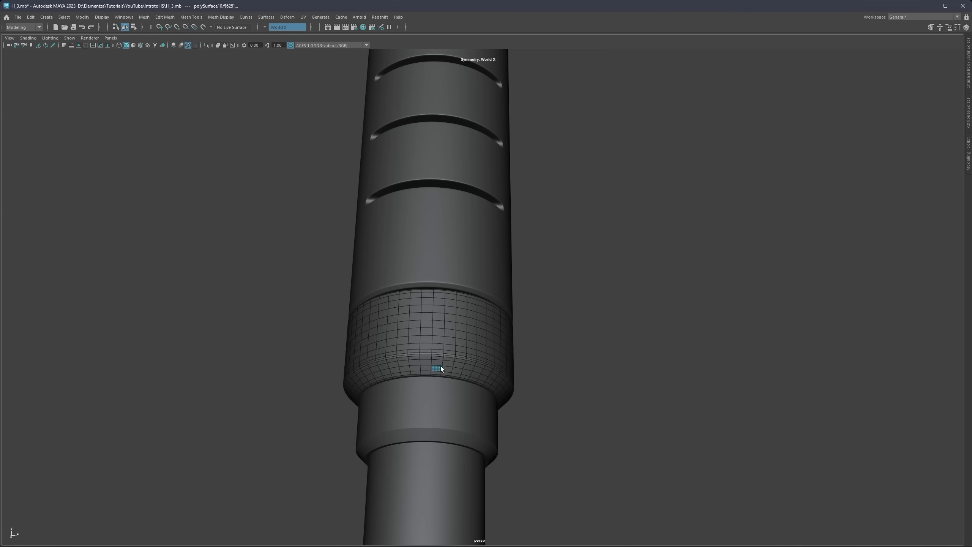
pyautogui.keyDown('shift'); pyautogui.doubleClick(441, 309); pyautogui.keyUp('shift')
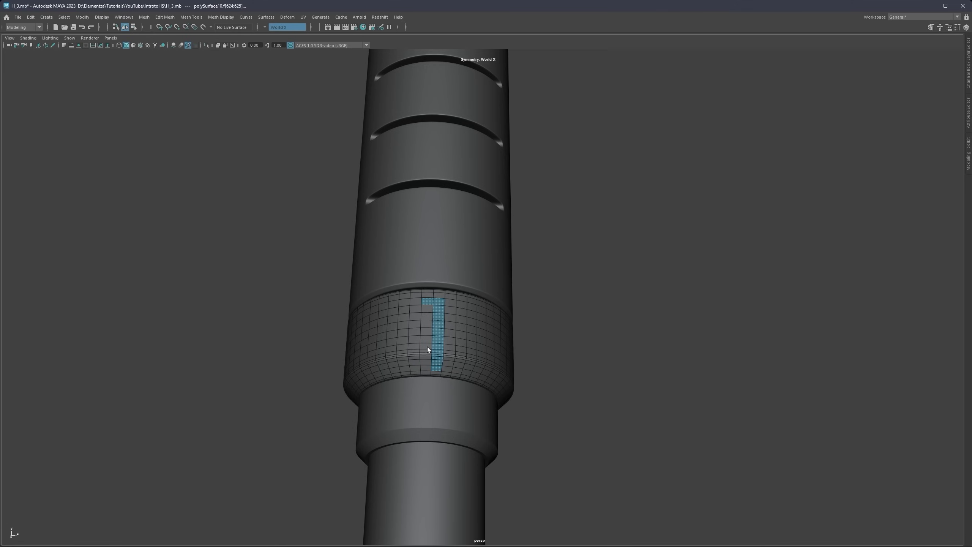
pyautogui.keyDown('shift'); pyautogui.doubleClick(427, 367); pyautogui.keyUp('shift')
pyautogui.scroll(-3, 438, 312)
pyautogui.keyDown('alt'); pyautogui.moveTo(438, 311); pyautogui.dragTo(435, 343, button='middle'); pyautogui.keyUp('alt')
pyautogui.keyDown('alt'); pyautogui.moveTo(435, 343); pyautogui.dragTo(428, 359); pyautogui.keyUp('alt')
pyautogui.scroll(2, 449, 359)
pyautogui.keyDown('alt'); pyautogui.moveTo(449, 359); pyautogui.dragTo(445, 309, button='middle'); pyautogui.keyUp('alt')
pyautogui.scroll(3, 445, 310)
pyautogui.keyDown('alt'); pyautogui.moveTo(444, 310); pyautogui.dragTo(418, 314); pyautogui.keyUp('alt')
pyautogui.scroll(5, 416, 319)
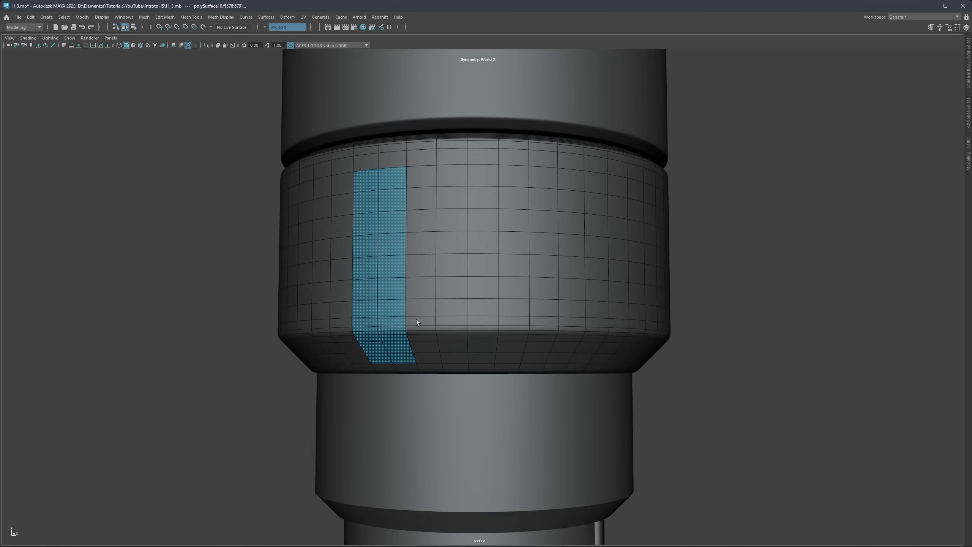
# Step: Extrude the lower ring's face strip inward as a slot and inset its floor with an offset of 0.04
pyautogui.press('r')
pyautogui.keyDown('shift'); pyautogui.moveTo(386, 268); pyautogui.dragTo(456, 224); pyautogui.keyUp('shift')
pyautogui.press('1')
pyautogui.press('w')
pyautogui.hotkey('ctrl', 'e')
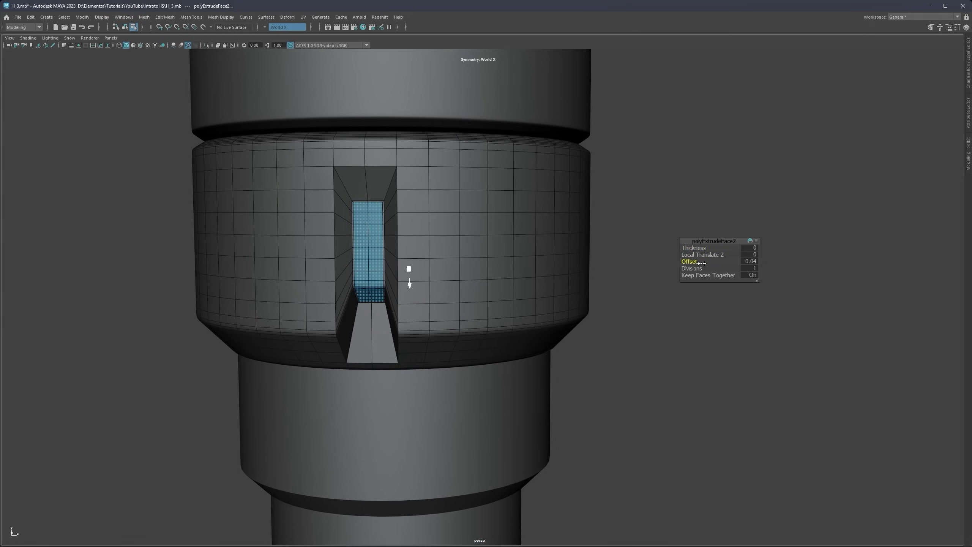
# Step: Insert a supporting edge loop around the lower ring slot's walls, display the ring in smooth preview, and return to object selection
pyautogui.moveTo(438, 231)
pyautogui.mouseDown(button='right')
pyautogui.moveTo(434, 239)
pyautogui.moveTo(469, 233)
pyautogui.moveTo(452, 340)
pyautogui.moveTo(428, 231)
pyautogui.mouseUp(button='right')
pyautogui.keyDown('alt'); pyautogui.moveTo(427, 221); pyautogui.dragTo(455, 219); pyautogui.keyUp('alt')
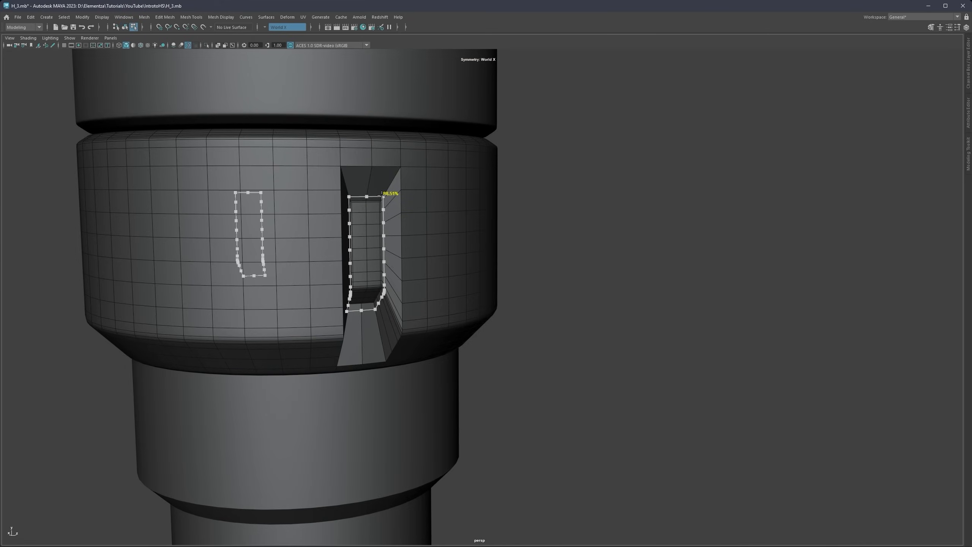
pyautogui.scroll(-3, 525, 269)
pyautogui.press('3')
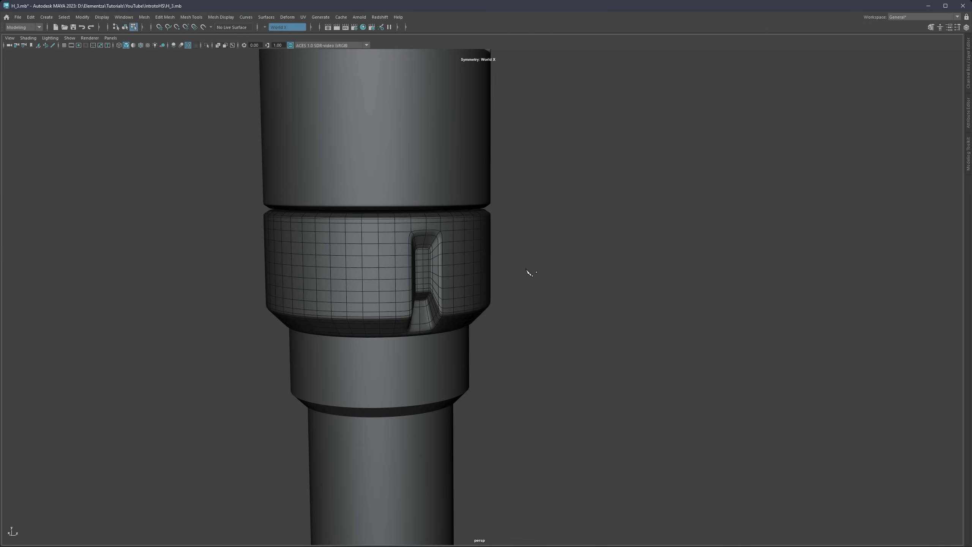
pyautogui.moveTo(528, 268); pyautogui.dragTo(555, 259, button='right')
pyautogui.click(547, 266)
# Step: Examine the whole smoothed part from several sides, checking the ring slot, the side profile and the long front slot
pyautogui.scroll(-10, 492, 283)
pyautogui.keyDown('alt'); pyautogui.moveTo(455, 230); pyautogui.dragTo(457, 283, button='middle'); pyautogui.keyUp('alt')
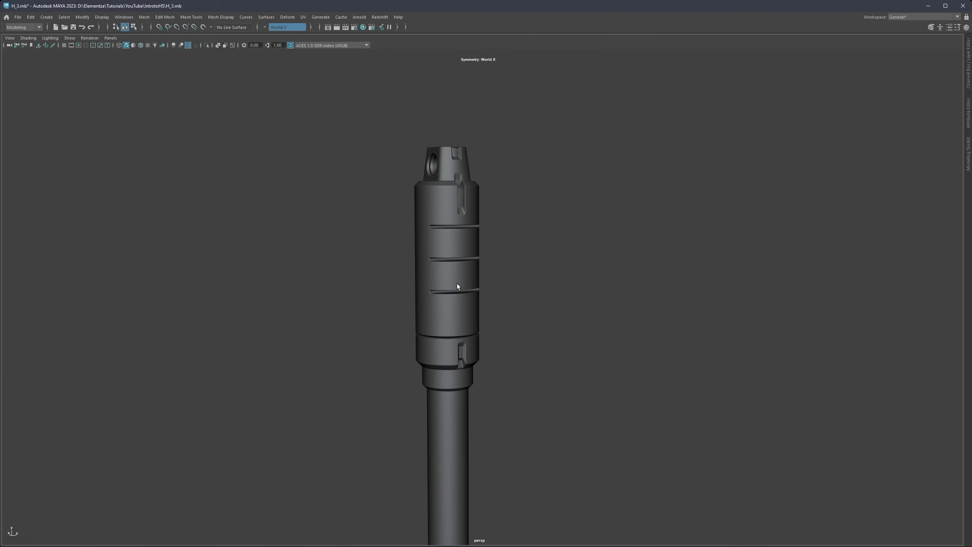
pyautogui.keyDown('alt'); pyautogui.moveTo(457, 284); pyautogui.dragTo(457, 203); pyautogui.keyUp('alt')
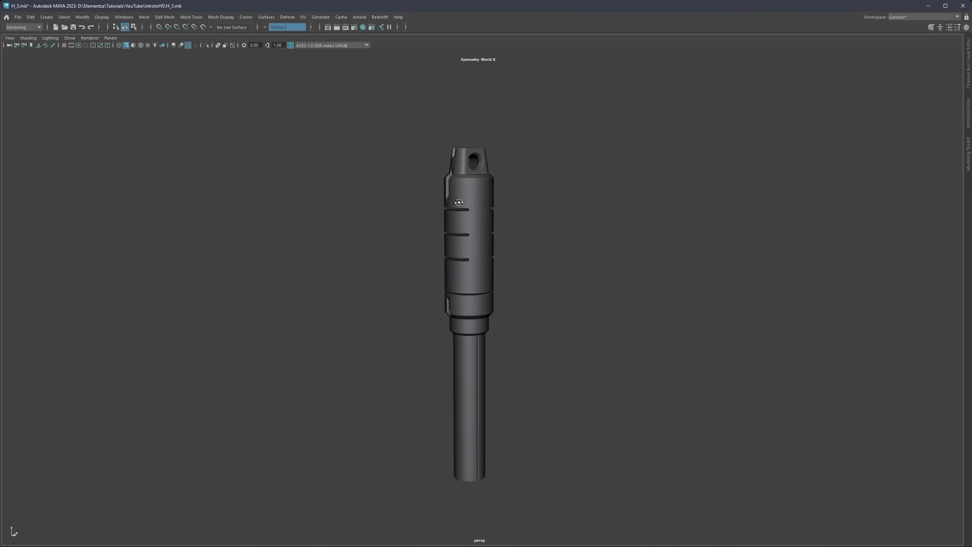
pyautogui.keyDown('alt'); pyautogui.moveTo(457, 203); pyautogui.dragTo(451, 292, button='middle'); pyautogui.keyUp('alt')
pyautogui.scroll(3, 451, 249)
pyautogui.keyDown('alt'); pyautogui.moveTo(451, 292); pyautogui.dragTo(466, 273); pyautogui.keyUp('alt')
pyautogui.keyDown('alt'); pyautogui.moveTo(445, 342); pyautogui.dragTo(429, 252, button='middle'); pyautogui.keyUp('alt')
pyautogui.scroll(-3, 439, 287)
pyautogui.keyDown('alt'); pyautogui.moveTo(446, 317); pyautogui.dragTo(430, 227, button='middle'); pyautogui.keyUp('alt')
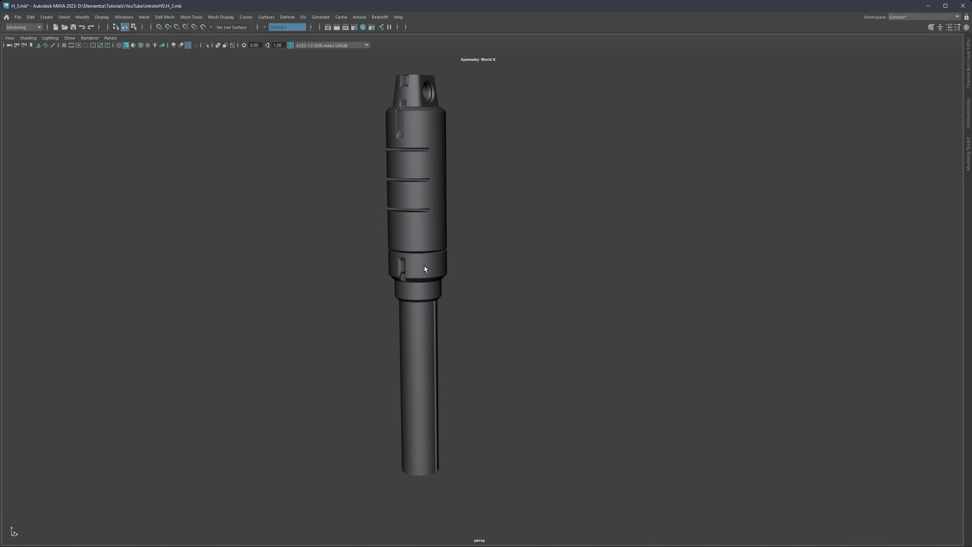
pyautogui.keyDown('alt'); pyautogui.moveTo(425, 269); pyautogui.dragTo(448, 300); pyautogui.keyUp('alt')
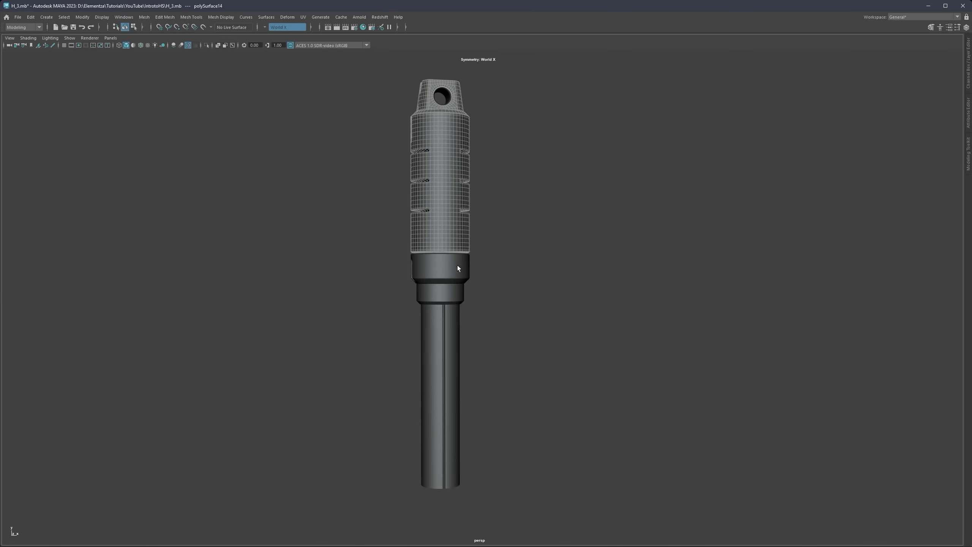
pyautogui.click(472, 328)
pyautogui.scroll(-3, 462, 317)
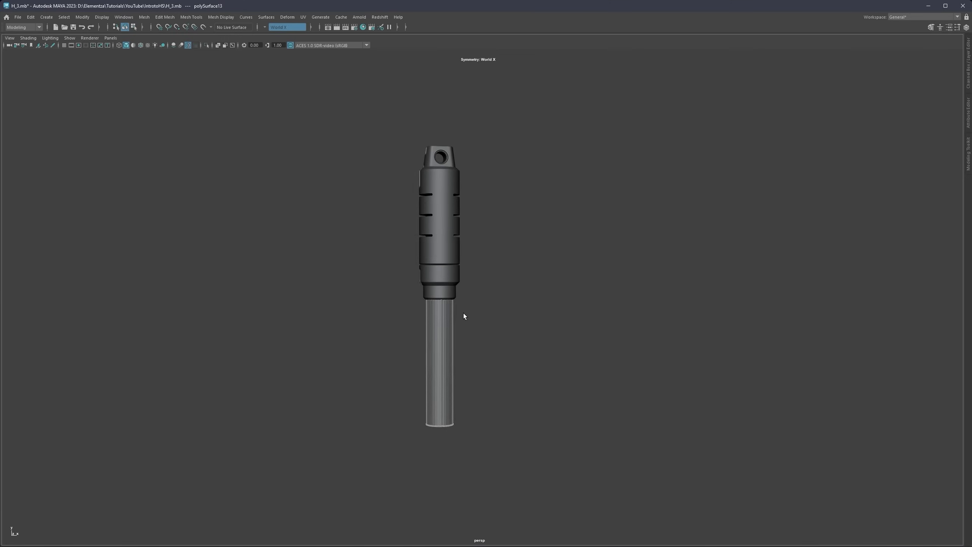
pyautogui.keyDown('alt'); pyautogui.moveTo(462, 317); pyautogui.dragTo(457, 203); pyautogui.keyUp('alt')
pyautogui.scroll(6, 436, 271)
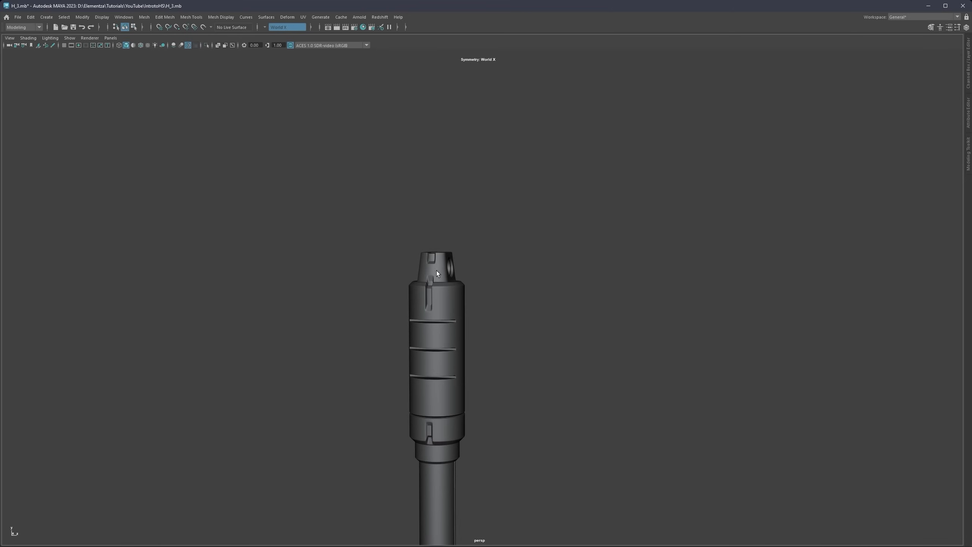
pyautogui.scroll(8, 446, 275)
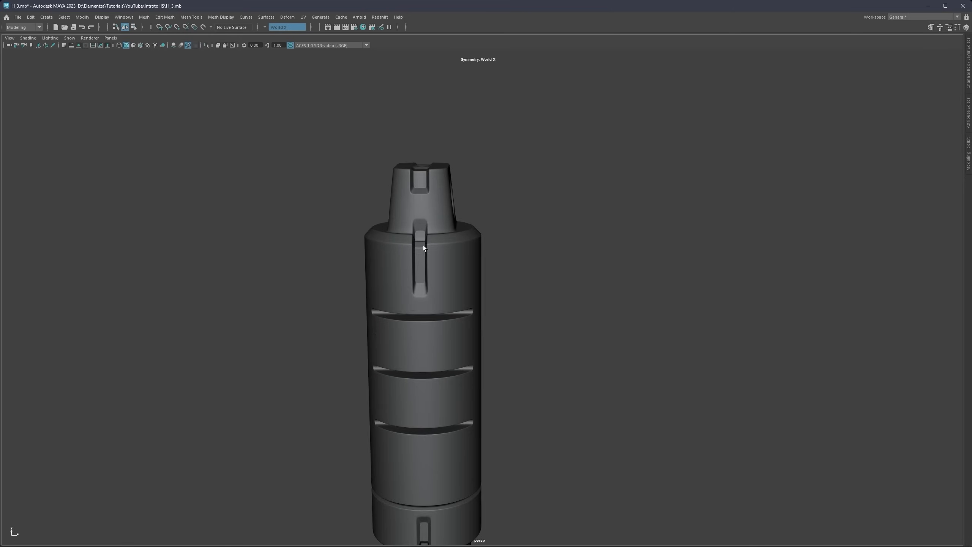
# Step: Select the four faces at the lower end of the long front slot's floor and inset them with an offset of 0.042
pyautogui.click(476, 308)
pyautogui.scroll(5, 476, 303)
pyautogui.press('F11')
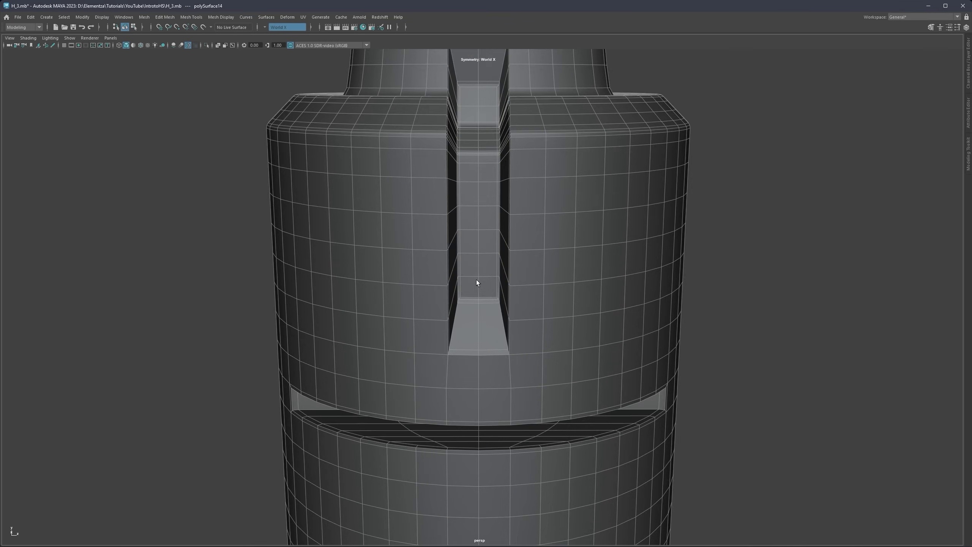
pyautogui.click(474, 273)
pyautogui.keyDown('shift'); pyautogui.click(485, 267); pyautogui.keyUp('shift')
pyautogui.scroll(3, 491, 278)
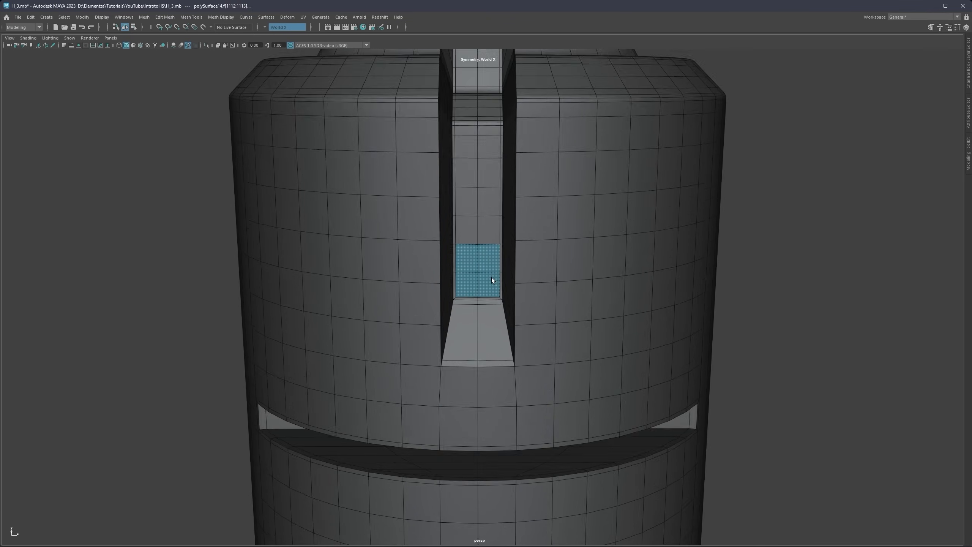
pyautogui.hotkey('ctrl', 'e')
pyautogui.moveTo(695, 261); pyautogui.dragTo(708, 261)
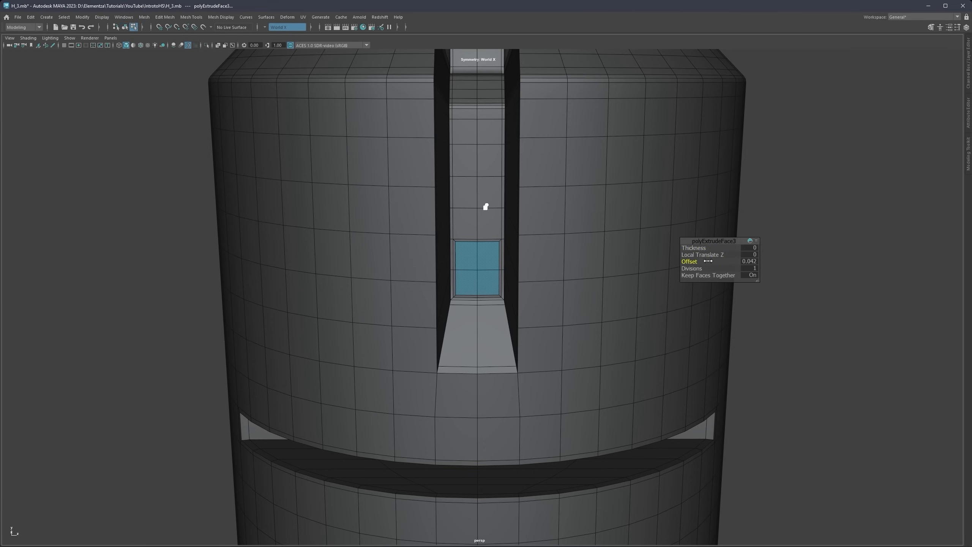
# Step: Circularize the inset slot-floor faces and extrude them inward with a thickness of -0.068 and an offset of 0.105
pyautogui.keyDown('shift'); pyautogui.moveTo(490, 251); pyautogui.dragTo(487, 312, button='right'); pyautogui.keyUp('shift')
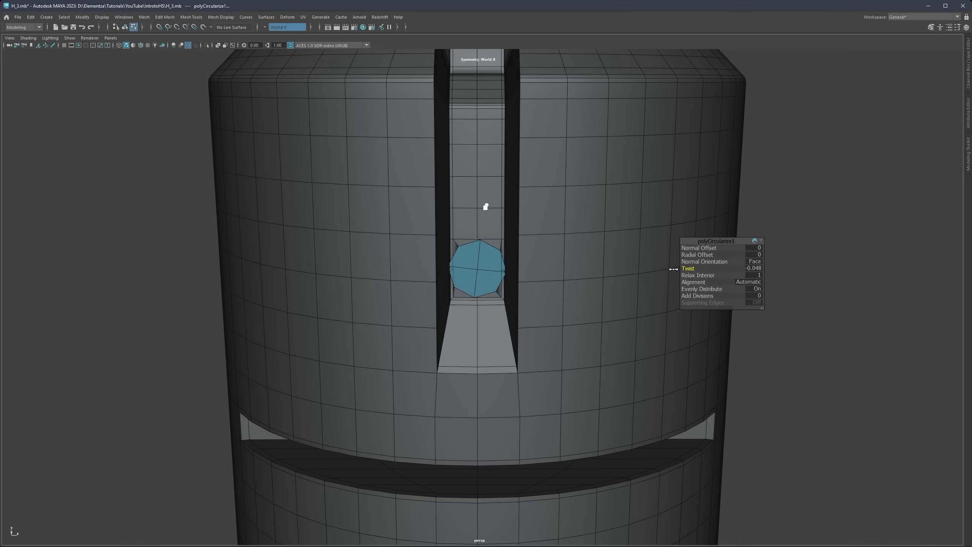
pyautogui.moveTo(674, 255)
pyautogui.mouseDown()
pyautogui.moveTo(714, 262)
pyautogui.moveTo(664, 245)
pyautogui.mouseUp()
pyautogui.hotkey('ctrl', 'e')
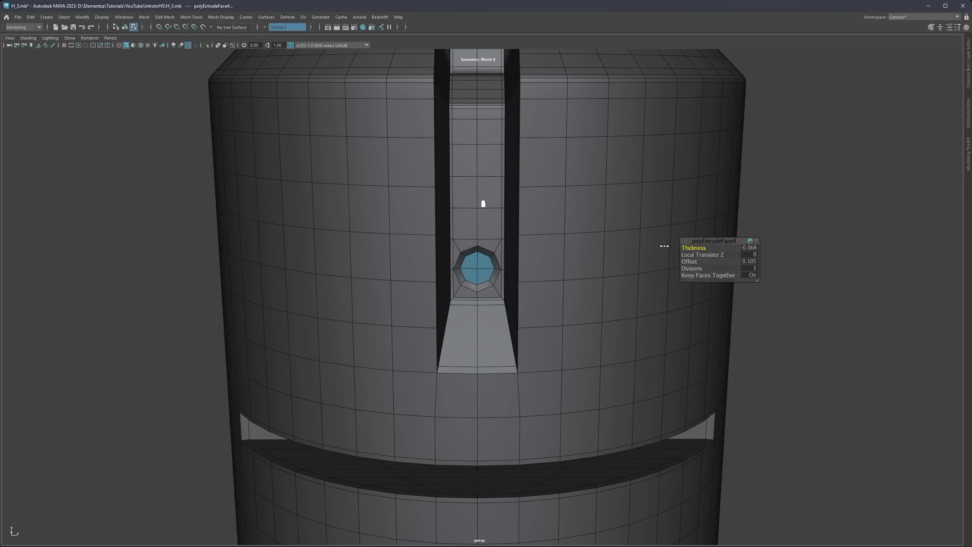
# Step: Inset the small hole's floor, insert a supporting edge loop on its wall, and display the body in smooth preview in object selection
pyautogui.hotkey('ctrl', 'e')
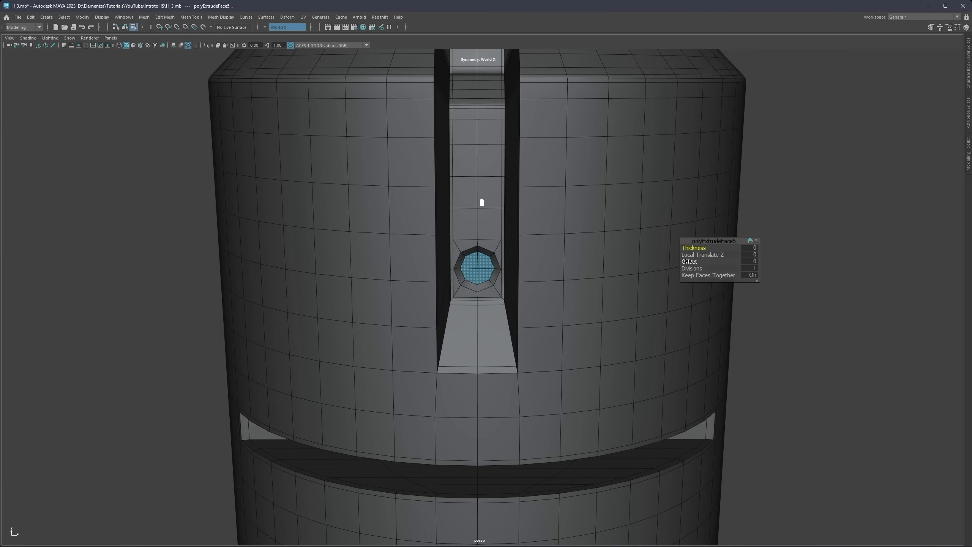
pyautogui.scroll(8, 498, 265)
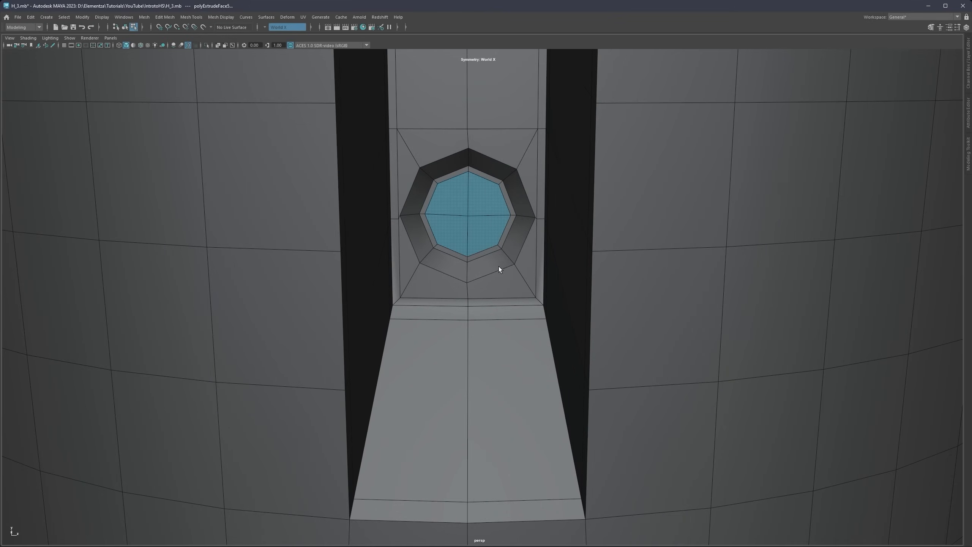
pyautogui.keyDown('ctrl'); pyautogui.click(512, 260); pyautogui.keyUp('ctrl')
pyautogui.scroll(-10, 579, 276)
pyautogui.press('q')
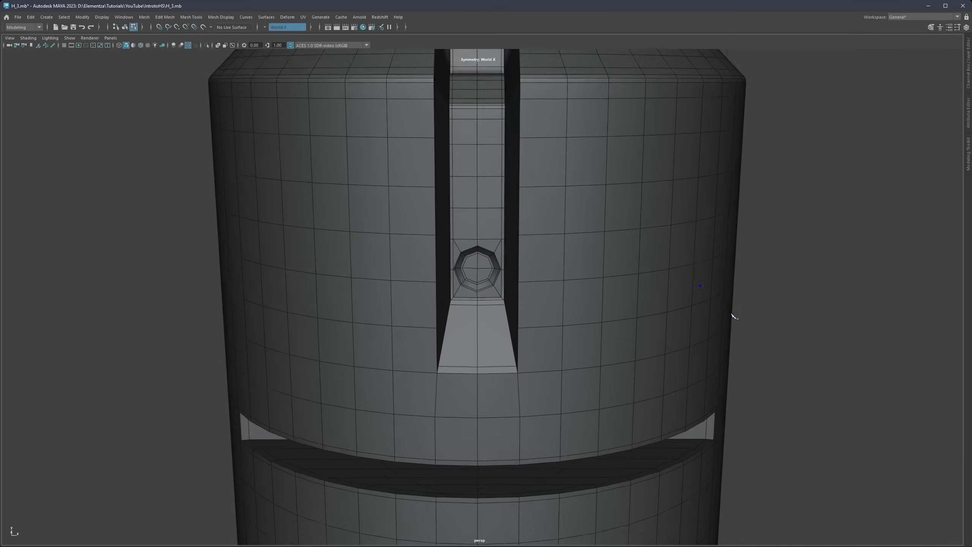
pyautogui.press('3')
pyautogui.press('F8')
pyautogui.scroll(-10, 528, 273)
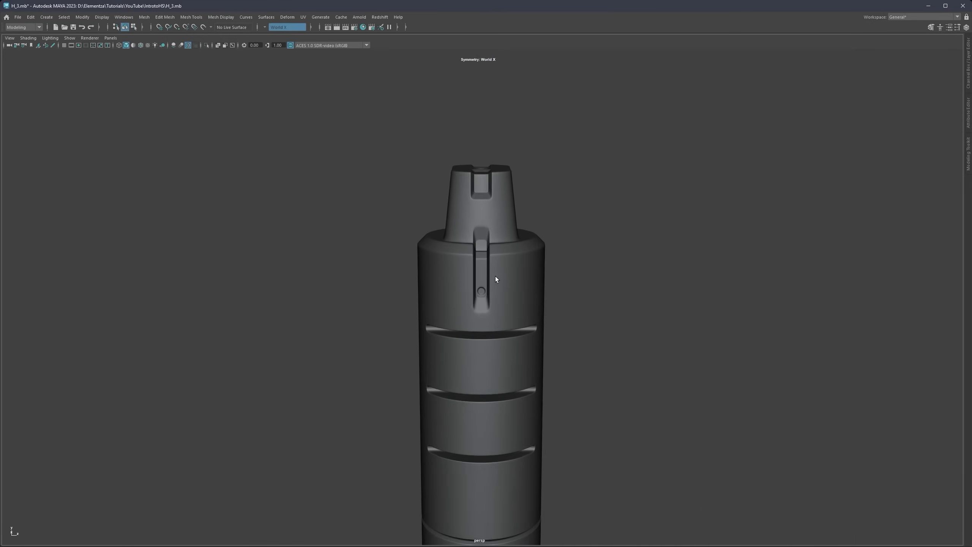
# Step: Select the lower two rows of floor faces in the head's upper front slot and inset them with an offset of 0.049
pyautogui.keyDown('alt'); pyautogui.moveTo(480, 242); pyautogui.dragTo(461, 215); pyautogui.keyUp('alt')
pyautogui.scroll(3, 463, 303)
pyautogui.scroll(4, 463, 302)
pyautogui.keyDown('alt'); pyautogui.moveTo(445, 262); pyautogui.dragTo(463, 322, button='middle'); pyautogui.keyUp('alt')
pyautogui.scroll(4, 463, 270)
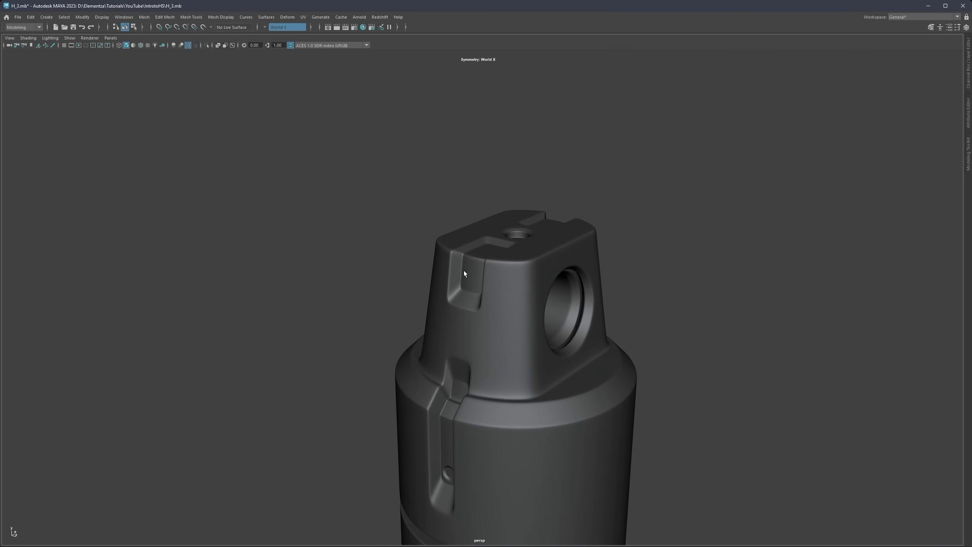
pyautogui.click(467, 276)
pyautogui.scroll(3, 467, 276)
pyautogui.keyDown('alt'); pyautogui.moveTo(468, 276); pyautogui.dragTo(446, 243); pyautogui.keyUp('alt')
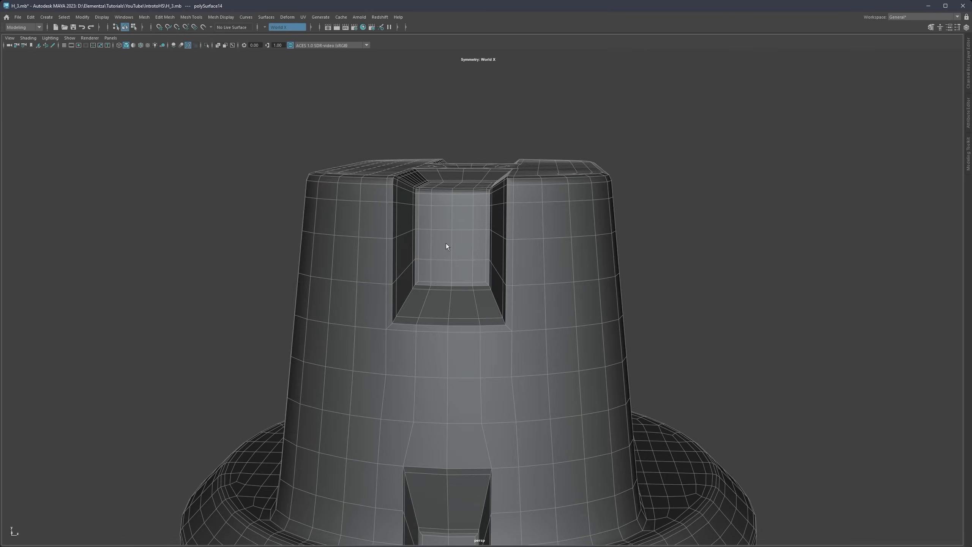
pyautogui.press('F11')
pyautogui.click(442, 249)
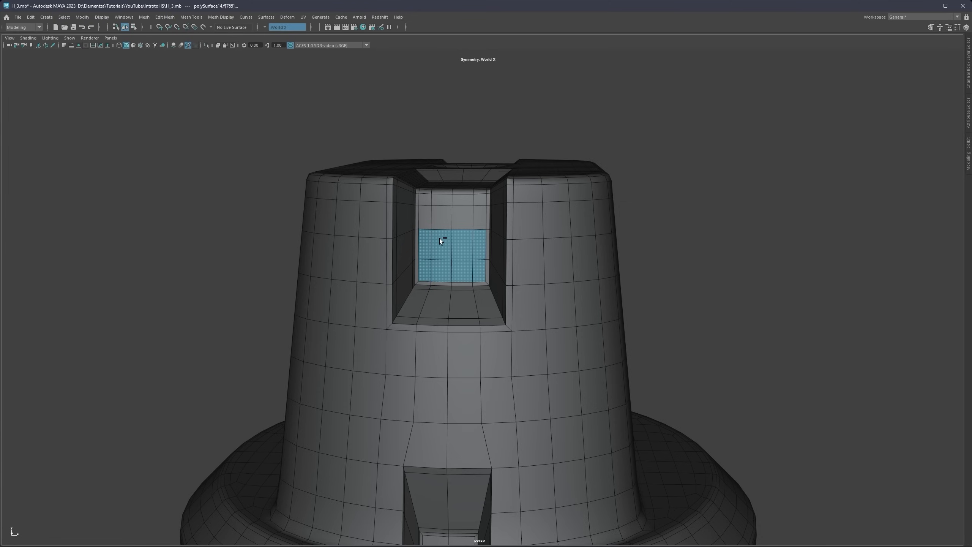
pyautogui.hotkey('ctrl', 'e')
pyautogui.moveTo(689, 261); pyautogui.dragTo(706, 261)
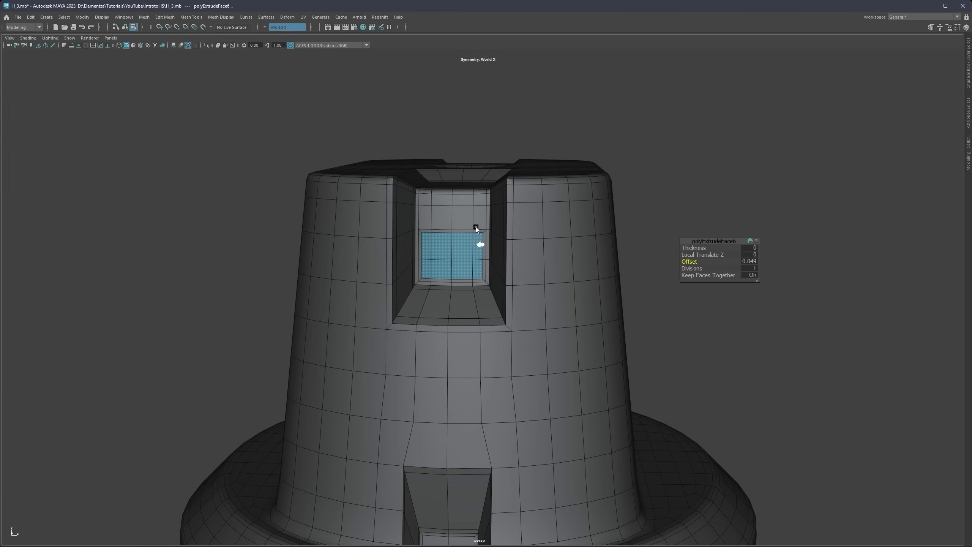
# Step: Circularize the inset faces in the head slot with a radial offset of -0.186 and a twist of 4.1
pyautogui.keyDown('shift'); pyautogui.rightClick(476, 227); pyautogui.keyUp('shift')
pyautogui.click(472, 287)
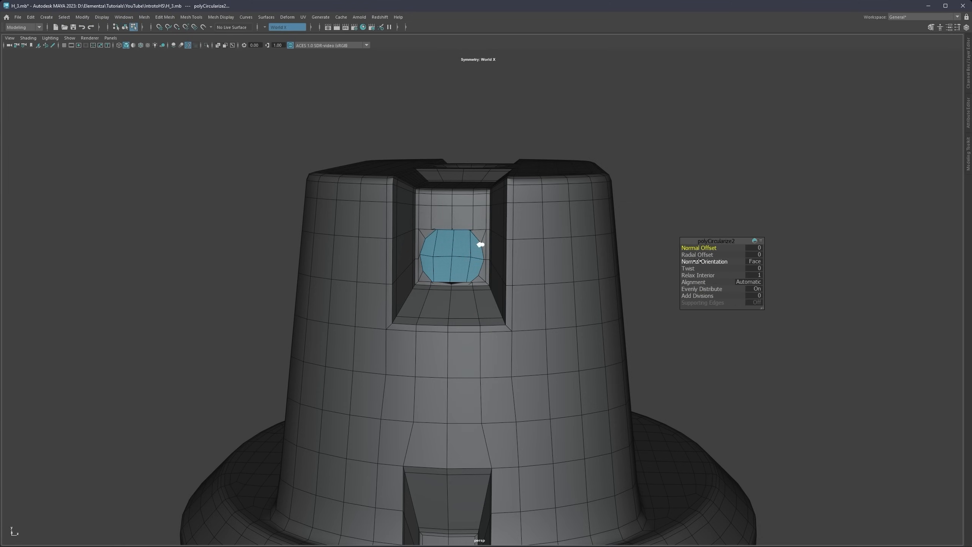
pyautogui.moveTo(698, 255); pyautogui.dragTo(628, 252)
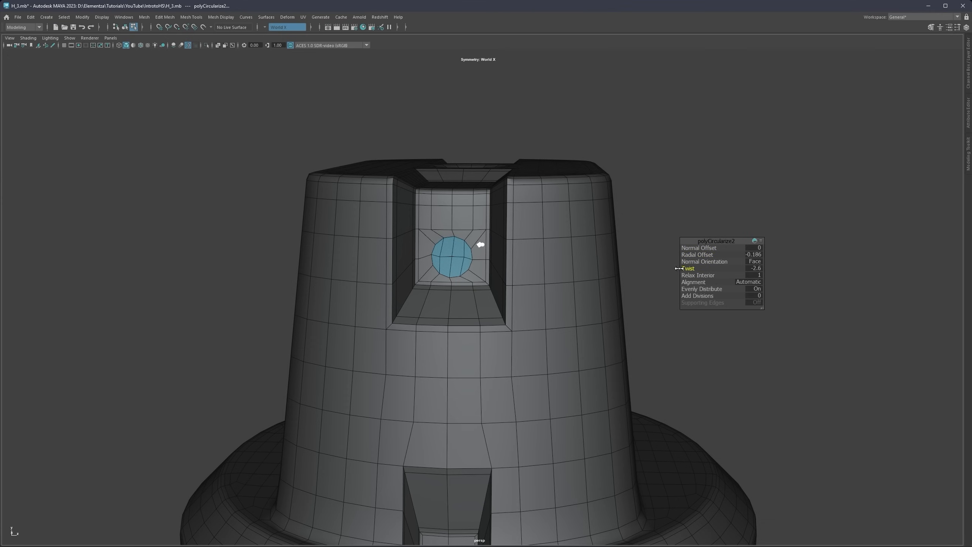
pyautogui.moveTo(679, 268); pyautogui.dragTo(700, 269)
pyautogui.keyDown('alt'); pyautogui.moveTo(479, 245); pyautogui.dragTo(490, 246); pyautogui.keyUp('alt')
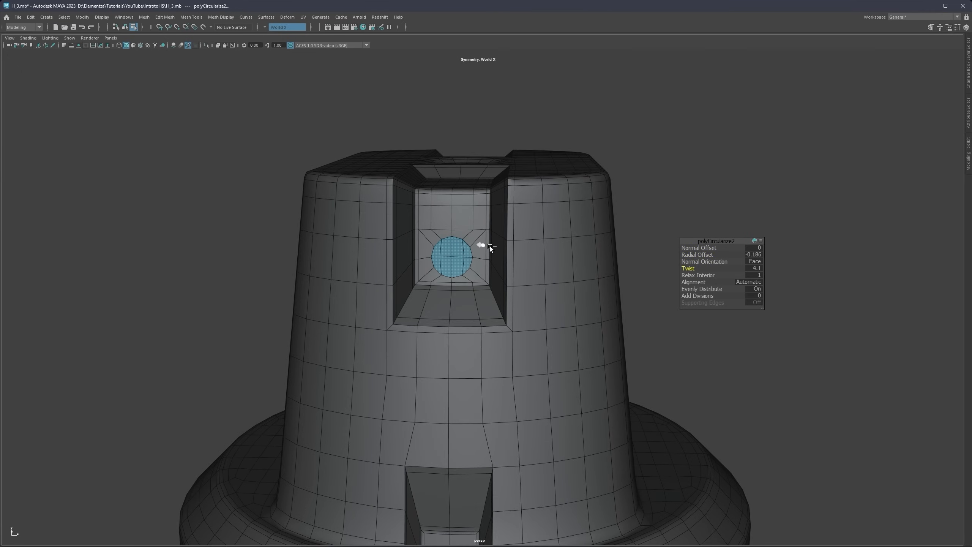
# Step: Extrude the circular faces inward by -0.097 with offset 0.075, deepen the hole by -1.068, and inset its floor by 0.011
pyautogui.hotkey('ctrl', 'e')
pyautogui.moveTo(695, 261); pyautogui.dragTo(665, 250)
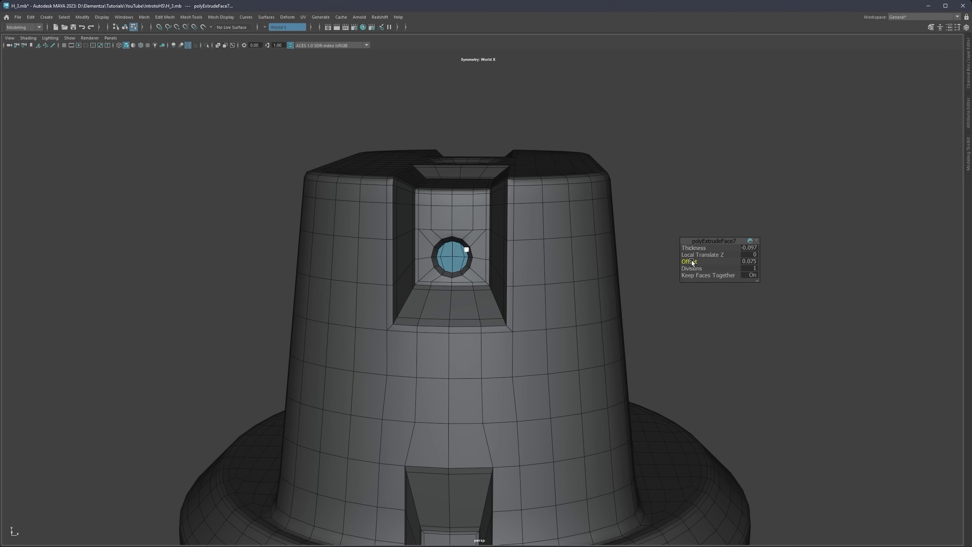
pyautogui.moveTo(585, 254); pyautogui.dragTo(287, 238)
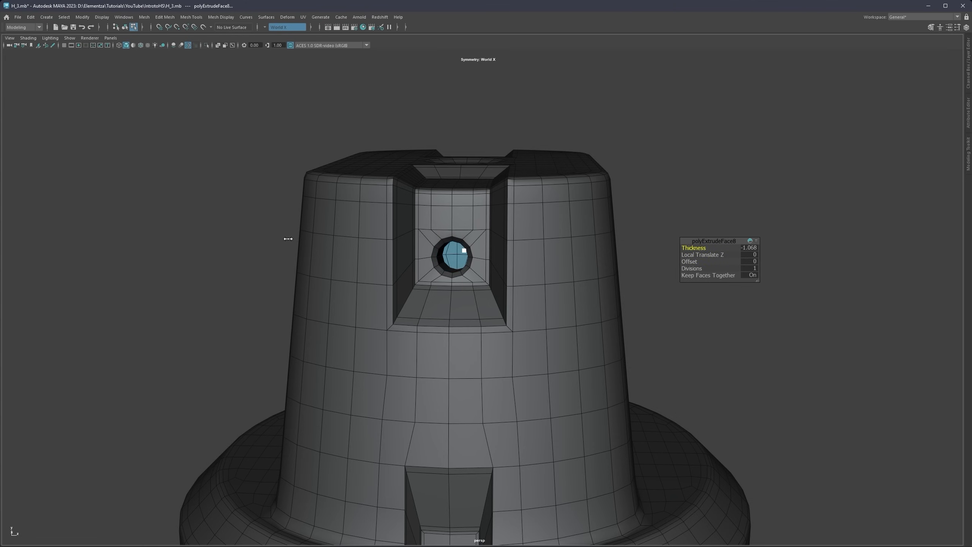
pyautogui.hotkey('ctrl', 'e')
pyautogui.click(690, 262)
pyautogui.scroll(4, 464, 281)
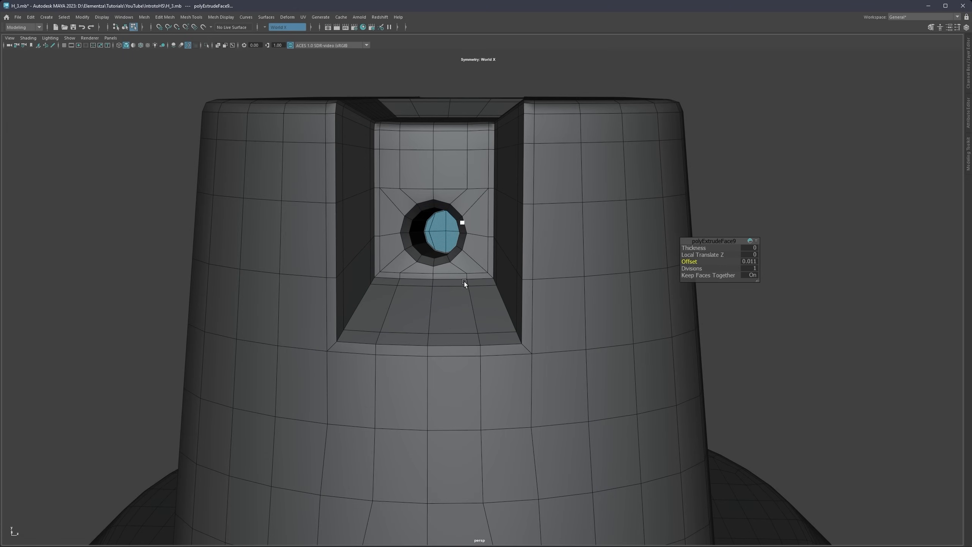
# Step: Insert supporting edge loops along the head slot hole's inner wall and chamfered rim, and display the body in smooth preview
pyautogui.hotkey('ctrl', 'shift', 'x')
pyautogui.keyDown('alt'); pyautogui.moveTo(422, 232); pyautogui.dragTo(375, 253); pyautogui.keyUp('alt')
pyautogui.scroll(3, 387, 234)
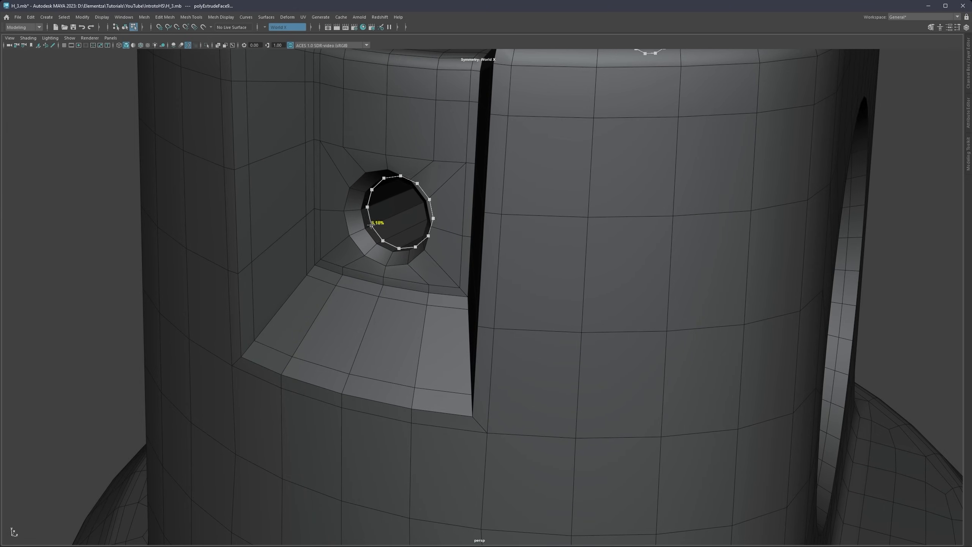
pyautogui.keyDown('ctrl'); pyautogui.click(370, 227); pyautogui.keyUp('ctrl')
pyautogui.keyDown('ctrl'); pyautogui.click(360, 230); pyautogui.keyUp('ctrl')
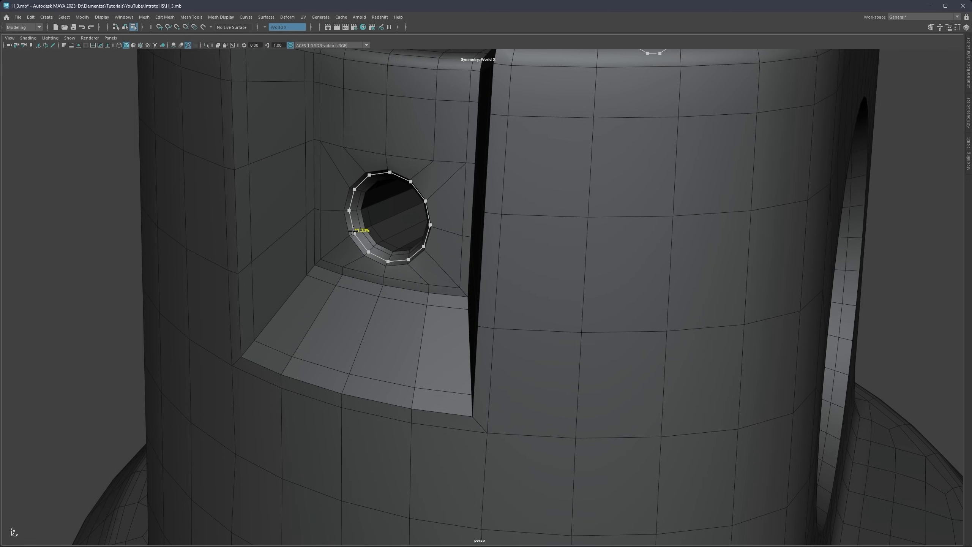
pyautogui.keyDown('ctrl'); pyautogui.click(354, 231); pyautogui.keyUp('ctrl')
pyautogui.keyDown('ctrl'); pyautogui.click(347, 234); pyautogui.keyUp('ctrl')
pyautogui.press('3')
pyautogui.scroll(-5, 353, 232)
pyautogui.scroll(-2, 353, 232)
pyautogui.press('q')
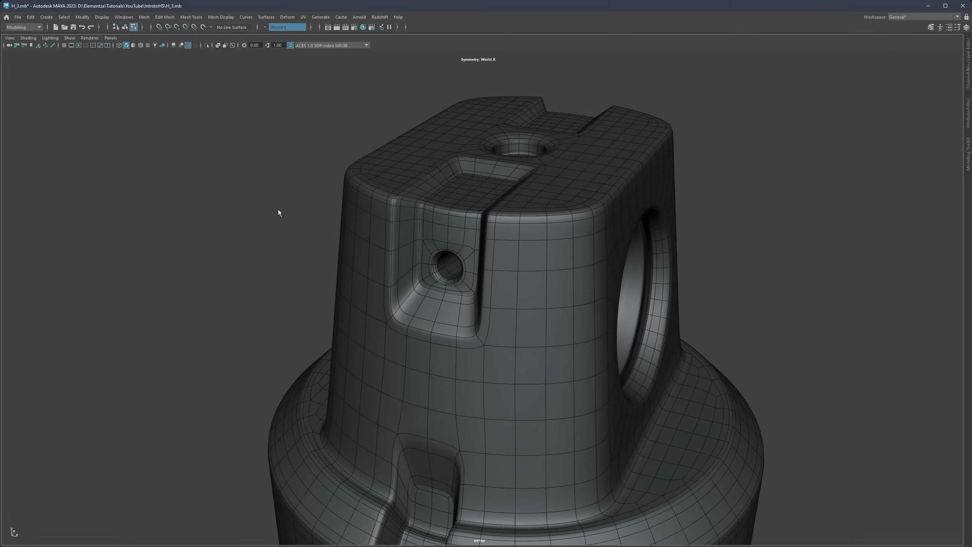
# Step: Undo the head slot hole's edge loops and extrusions back to the circularized faces
pyautogui.press('F8')
pyautogui.click(278, 210)
pyautogui.scroll(-3, 425, 226)
pyautogui.keyDown('alt'); pyautogui.moveTo(430, 226); pyautogui.dragTo(472, 290); pyautogui.keyUp('alt')
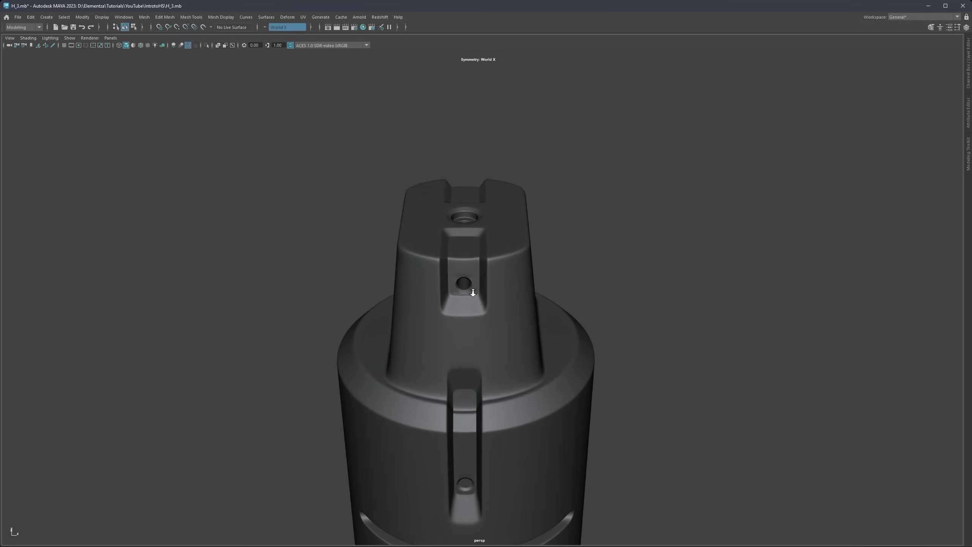
pyautogui.scroll(5, 468, 284)
pyautogui.click(463, 278)
pyautogui.press('1')
pyautogui.scroll(4, 465, 266)
pyautogui.hotkey('ctrl', 'z')
pyautogui.hotkey('ctrl', 'z')
pyautogui.hotkey('ctrl', 'z')
pyautogui.hotkey('ctrl', 'z')
pyautogui.hotkey('ctrl', 'z')
pyautogui.hotkey('ctrl', 'z')
pyautogui.hotkey('ctrl', 'z')
pyautogui.hotkey('ctrl', 'z')
pyautogui.hotkey('ctrl', 'z')
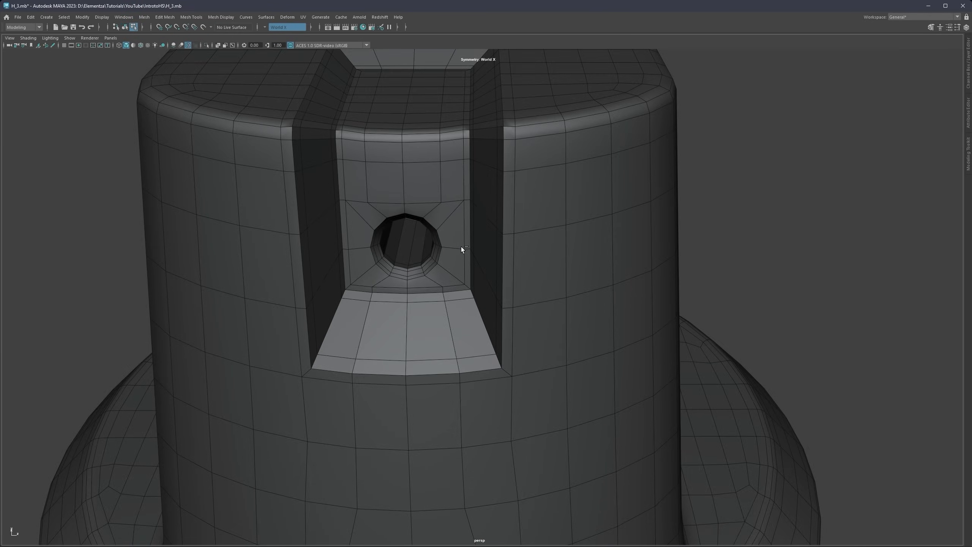
pyautogui.hotkey('ctrl', 'z')
pyautogui.hotkey('ctrl', 'z')
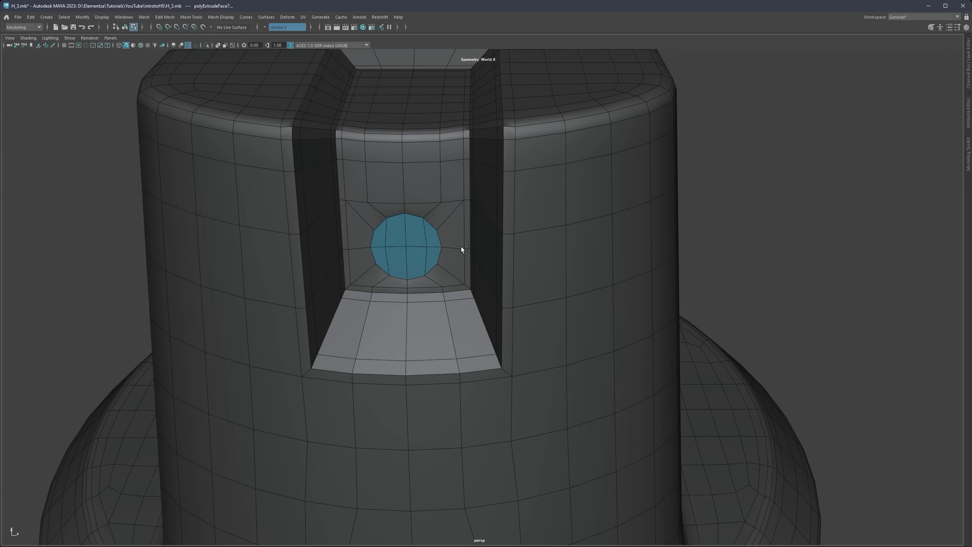
# Step: Set the head slot circle's alignment to Surface (per-vertex), with a radial offset of -0.208 and a twist of 5
pyautogui.press('t')
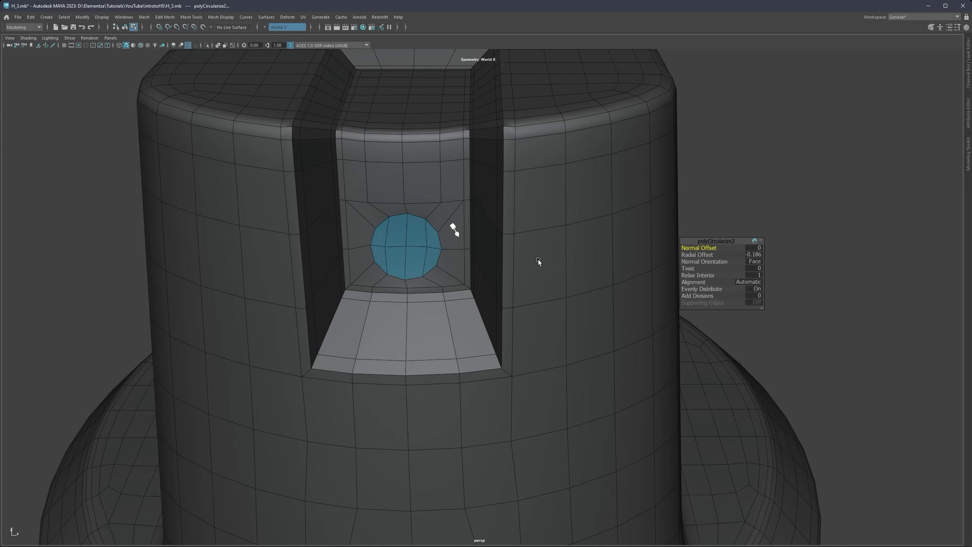
pyautogui.keyDown('alt'); pyautogui.moveTo(538, 263); pyautogui.dragTo(611, 269); pyautogui.keyUp('alt')
pyautogui.click(741, 283)
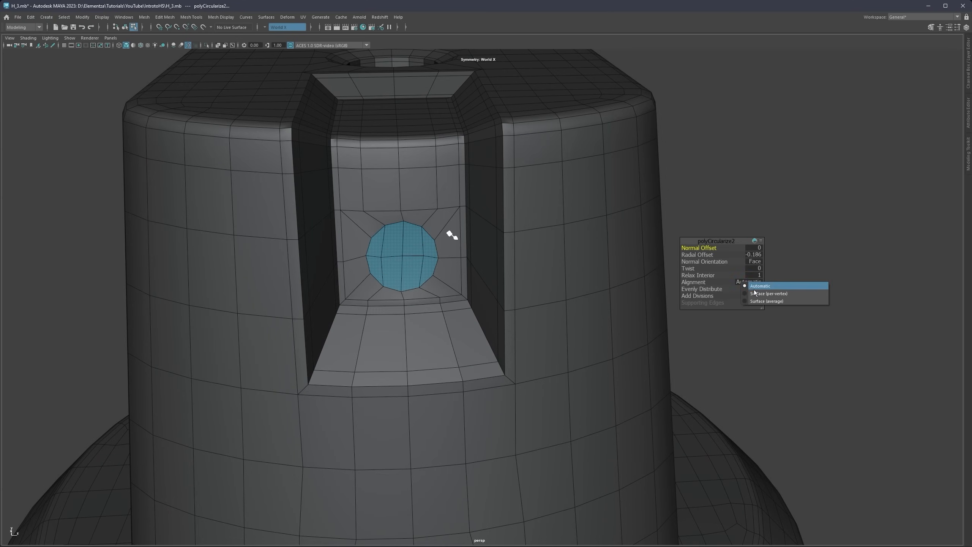
pyautogui.click(749, 294)
pyautogui.moveTo(694, 255)
pyautogui.mouseDown()
pyautogui.moveTo(687, 253)
pyautogui.moveTo(704, 270)
pyautogui.mouseUp()
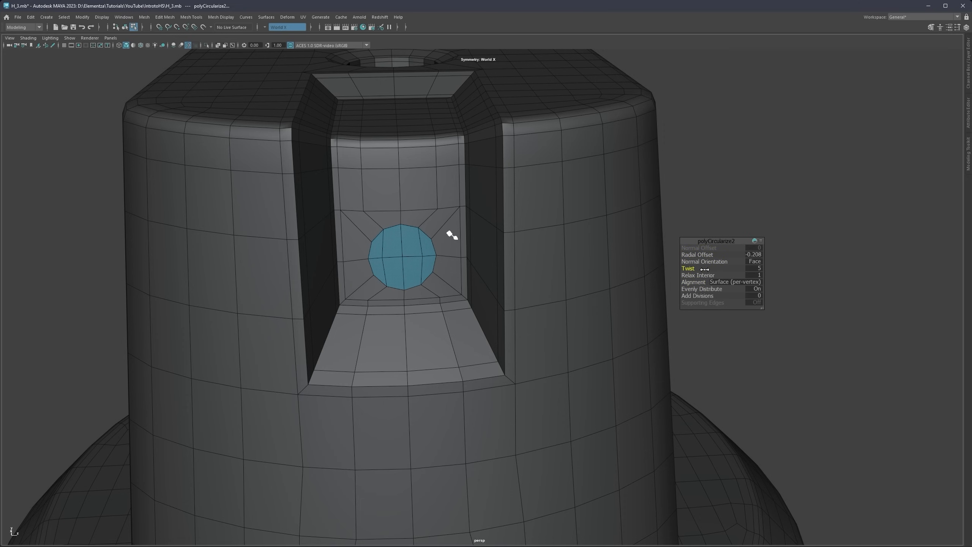
pyautogui.press('q')
pyautogui.keyDown('alt'); pyautogui.moveTo(427, 254); pyautogui.dragTo(443, 243, button='middle'); pyautogui.keyUp('alt')
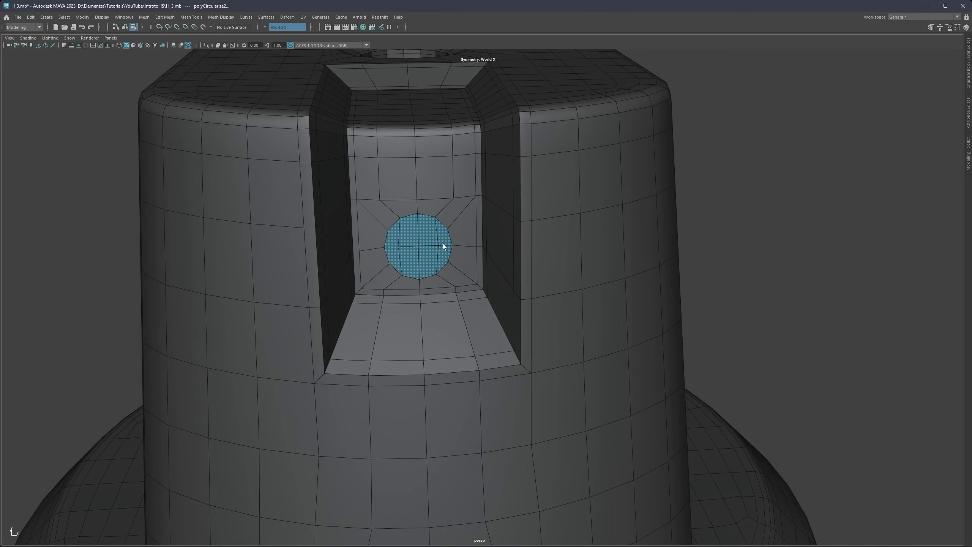
# Step: Inset the circular faces with an offset of 0.026, then extrude them inward to form a deep hole
pyautogui.keyDown('alt'); pyautogui.moveTo(443, 243); pyautogui.dragTo(453, 234); pyautogui.keyUp('alt')
pyautogui.hotkey('ctrl', 'e')
pyautogui.moveTo(689, 261); pyautogui.dragTo(701, 263)
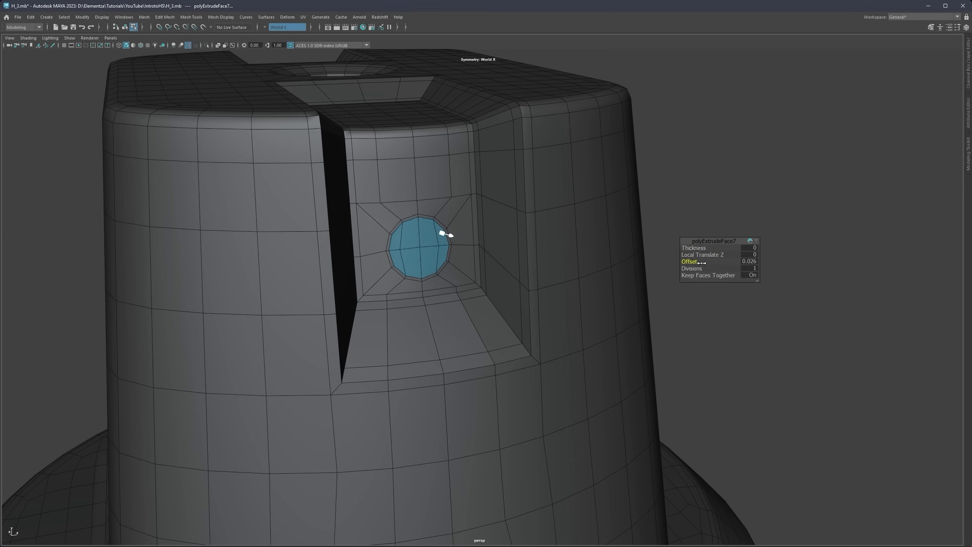
pyautogui.press('r')
pyautogui.keyDown('shift'); pyautogui.moveTo(420, 248); pyautogui.dragTo(380, 205); pyautogui.keyUp('shift')
pyautogui.press('w')
pyautogui.hotkey('ctrl', 'e')
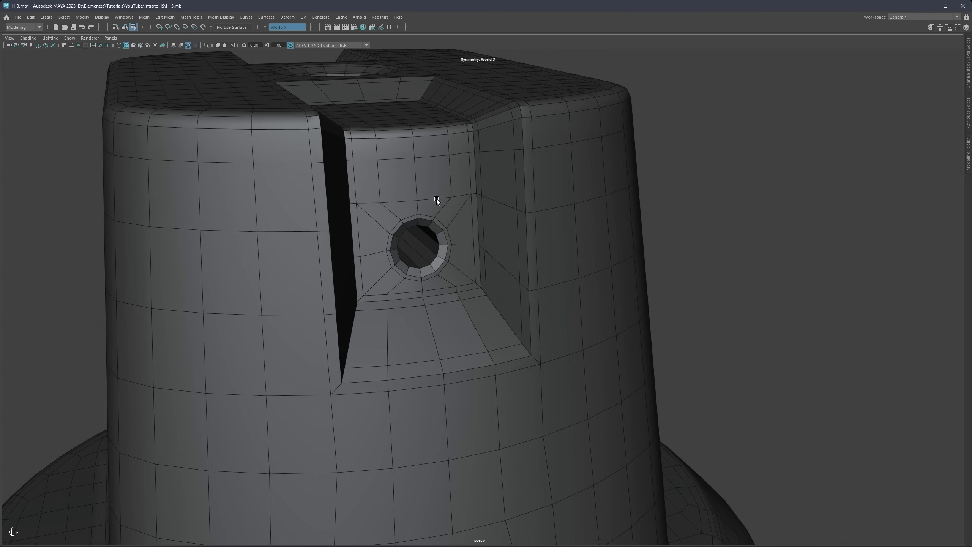
# Step: Insert a supporting edge loop along the head slot hole's inner wall and display the body in smooth preview
pyautogui.hotkey('ctrl', 'shift', 'x')
pyautogui.scroll(3, 466, 234)
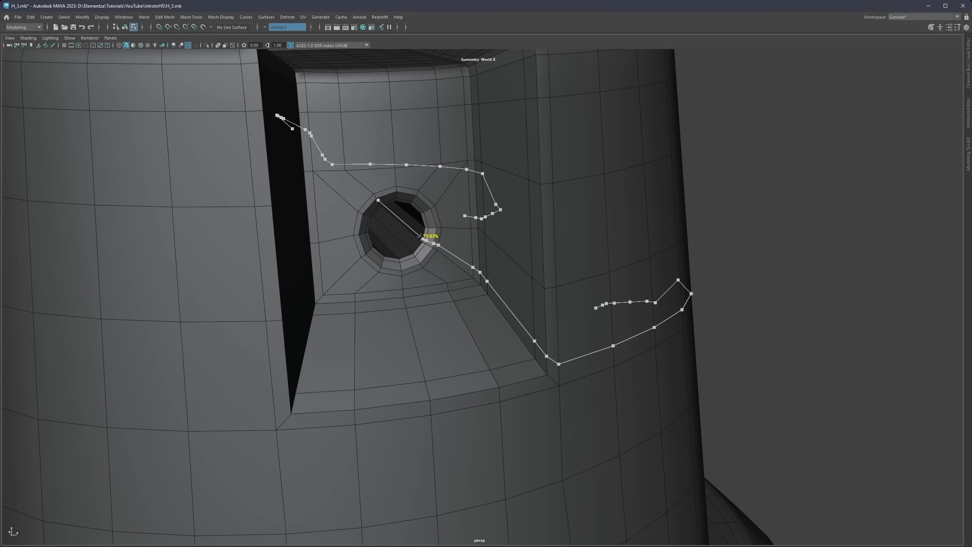
pyautogui.keyDown('ctrl'); pyautogui.click(426, 237); pyautogui.keyUp('ctrl')
pyautogui.scroll(-5, 484, 251)
pyautogui.press('3')
pyautogui.press('q')
pyautogui.moveTo(634, 269); pyautogui.dragTo(652, 250, button='right')
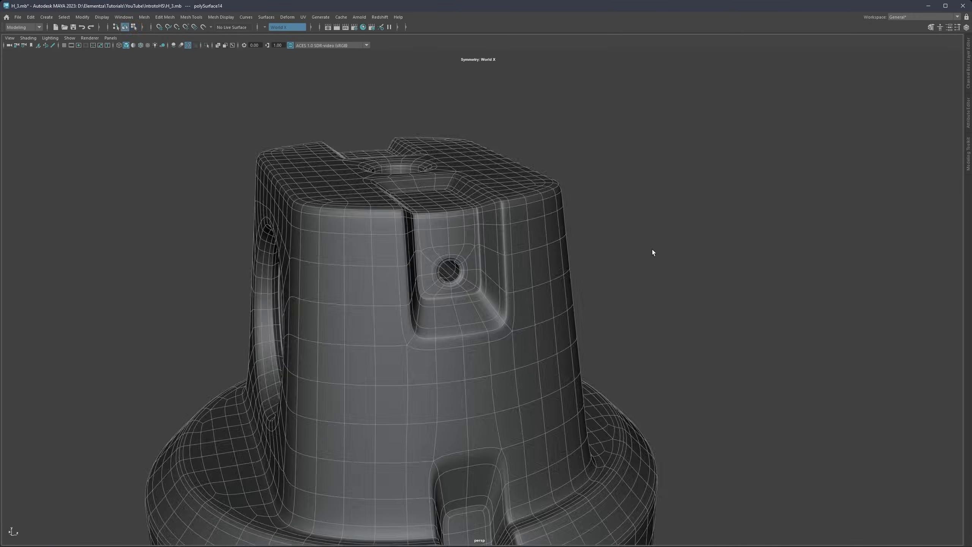
pyautogui.click(652, 249)
# Step: Examine the whole part from several angles with the new slots and holes in smooth preview
pyautogui.scroll(-5, 461, 256)
pyautogui.keyDown('alt'); pyautogui.moveTo(462, 256); pyautogui.dragTo(460, 228); pyautogui.keyUp('alt')
pyautogui.scroll(-3, 398, 251)
pyautogui.keyDown('alt'); pyautogui.moveTo(443, 227); pyautogui.dragTo(425, 280, button='middle'); pyautogui.keyUp('alt')
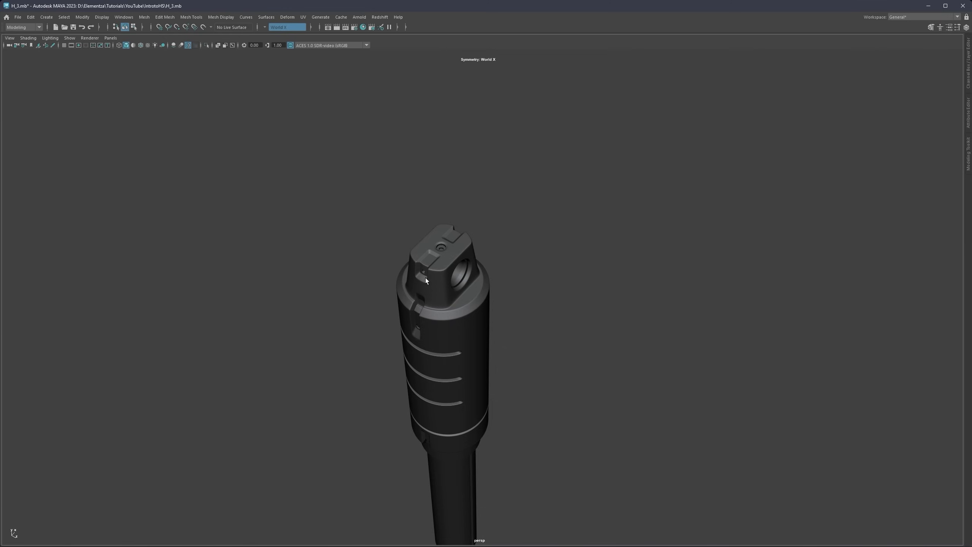
pyautogui.keyDown('alt'); pyautogui.moveTo(425, 280); pyautogui.dragTo(449, 265); pyautogui.keyUp('alt')
pyautogui.scroll(-4, 449, 265)
pyautogui.keyDown('alt'); pyautogui.moveTo(449, 265); pyautogui.dragTo(451, 268, button='middle'); pyautogui.keyUp('alt')
pyautogui.scroll(3, 447, 270)
pyautogui.keyDown('alt'); pyautogui.moveTo(451, 268); pyautogui.dragTo(438, 254); pyautogui.keyUp('alt')
pyautogui.keyDown('alt'); pyautogui.moveTo(438, 254); pyautogui.dragTo(428, 223, button='middle'); pyautogui.keyUp('alt')
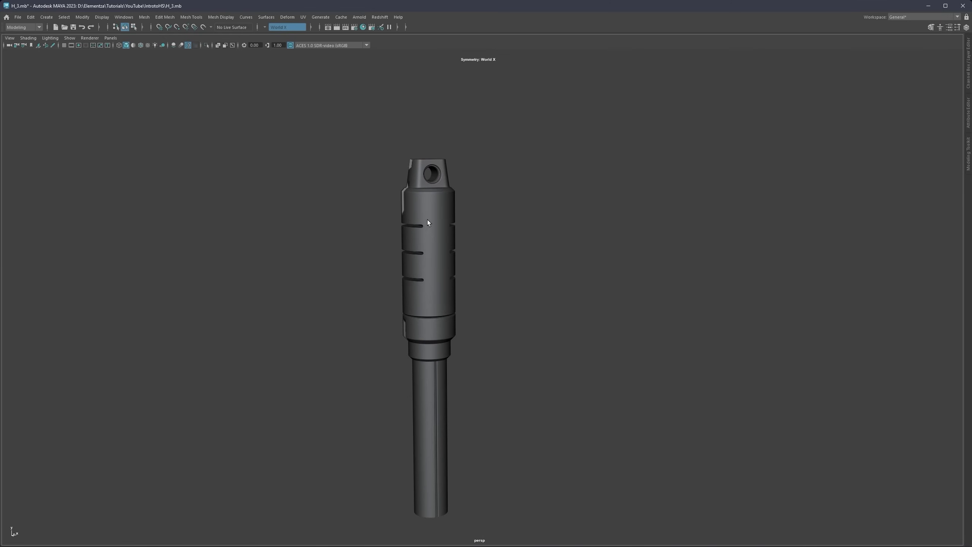
# Step: Try duplicating only the grooved body and moving the copy straight down below the shaft
pyautogui.click(431, 217)
pyautogui.scroll(-2, 441, 224)
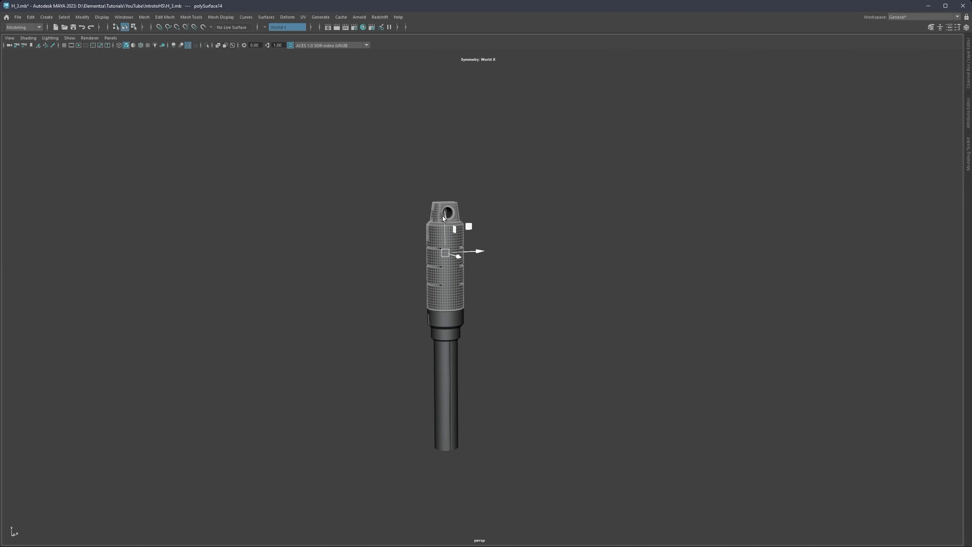
pyautogui.keyDown('shift'); pyautogui.moveTo(443, 213); pyautogui.dragTo(453, 478); pyautogui.keyUp('shift')
pyautogui.keyDown('alt'); pyautogui.moveTo(467, 454); pyautogui.dragTo(457, 263, button='middle'); pyautogui.keyUp('alt')
pyautogui.scroll(5, 456, 264)
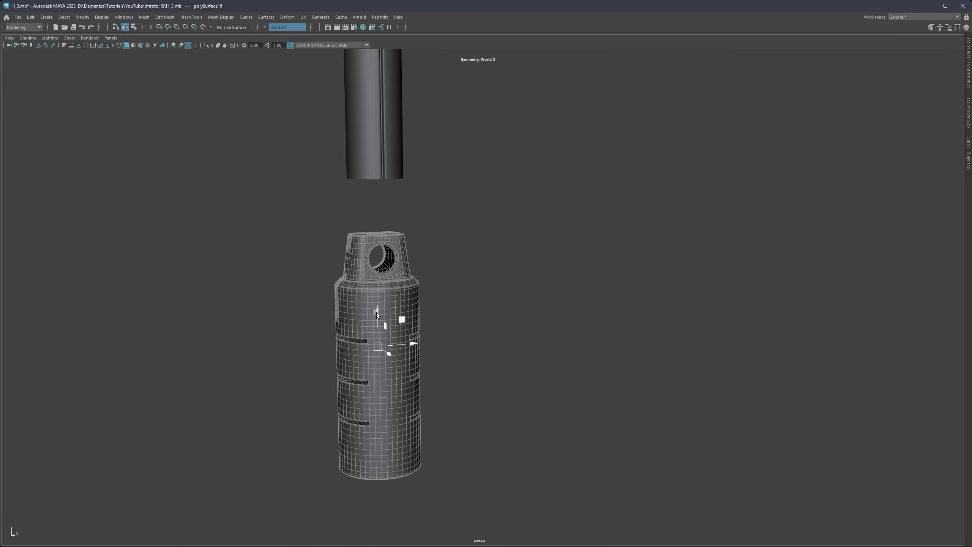
pyautogui.scroll(3, 405, 273)
pyautogui.keyDown('alt'); pyautogui.moveTo(356, 309); pyautogui.dragTo(424, 270, button='middle'); pyautogui.keyUp('alt')
pyautogui.keyDown('alt'); pyautogui.moveTo(424, 271); pyautogui.dragTo(429, 272); pyautogui.keyUp('alt')
# Step: Try trimming the copied body by separating it above the top groove and deleting its lower grooved section
pyautogui.press('q')
pyautogui.moveTo(429, 273)
pyautogui.mouseDown(button='right')
pyautogui.moveTo(426, 257)
pyautogui.moveTo(437, 252)
pyautogui.moveTo(430, 368)
pyautogui.mouseUp(button='right')
pyautogui.scroll(1, 426, 287)
pyautogui.scroll(1, 425, 288)
pyautogui.doubleClick(411, 283)
pyautogui.moveTo(448, 297); pyautogui.dragTo(445, 316, button='right')
pyautogui.doubleClick(444, 316)
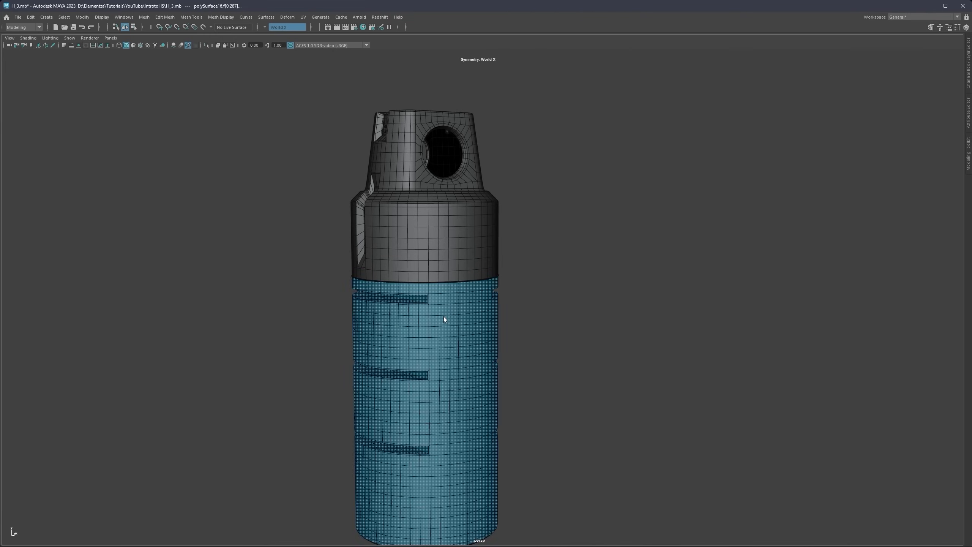
pyautogui.press('Delete')
pyautogui.moveTo(386, 257); pyautogui.dragTo(441, 217, button='right')
pyautogui.scroll(-3, 438, 226)
pyautogui.press('e')
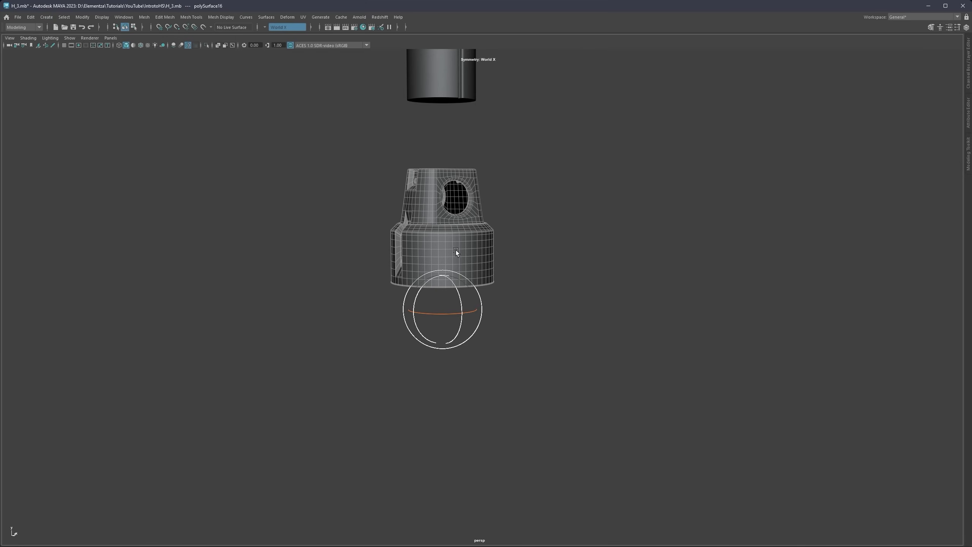
pyautogui.moveTo(455, 250)
pyautogui.keyDown('alt'); pyautogui.mouseDown()
pyautogui.moveTo(433, 251)
pyautogui.moveTo(445, 259)
pyautogui.mouseUp(); pyautogui.keyUp('alt')
pyautogui.scroll(-3, 477, 230)
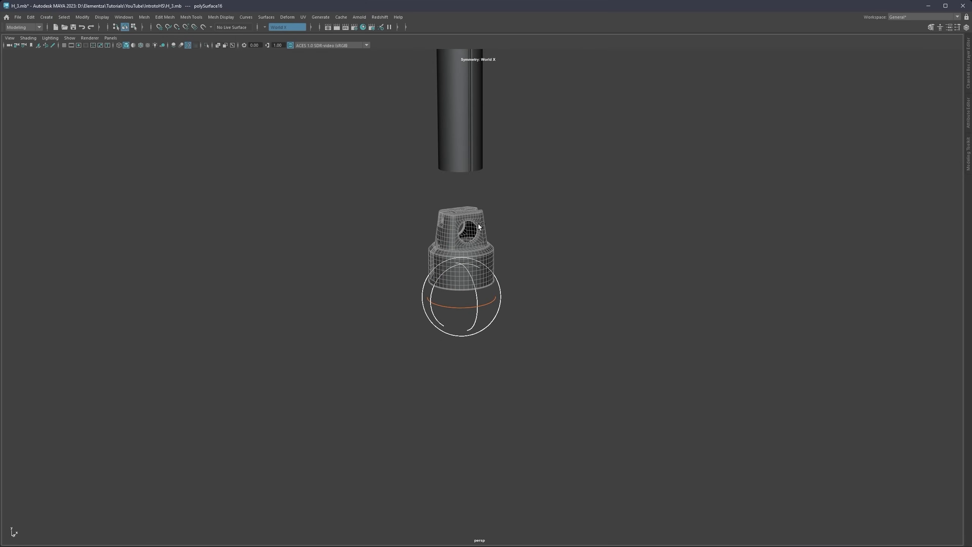
# Step: Undo the trimming and duplication of the body copy
pyautogui.hotkey('ctrl', 'z')
pyautogui.hotkey('ctrl', 'z')
pyautogui.hotkey('ctrl', 'z')
pyautogui.hotkey('ctrl', 'z')
pyautogui.hotkey('ctrl', 'z')
pyautogui.hotkey('ctrl', 'z')
pyautogui.hotkey('ctrl', 'z')
pyautogui.hotkey('ctrl', 'z')
pyautogui.hotkey('ctrl', 'z')
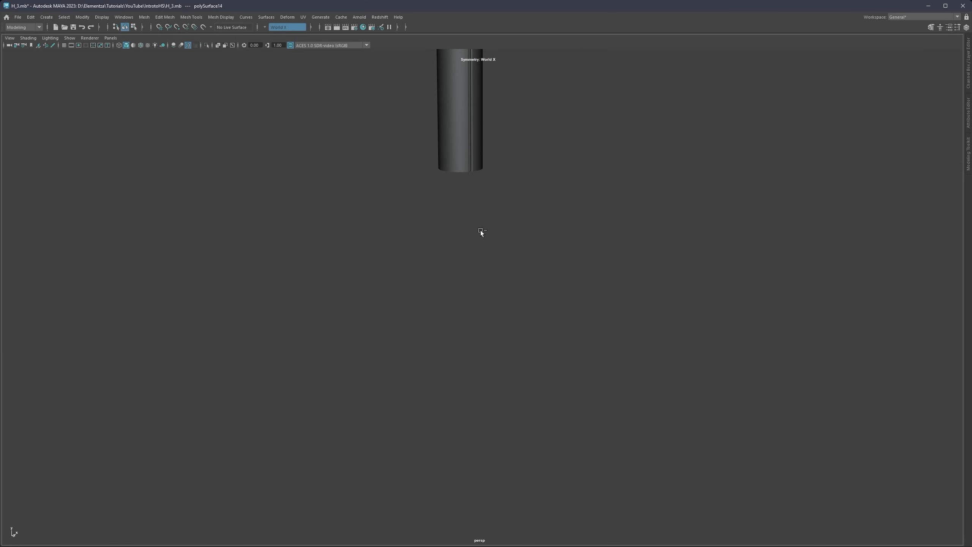
# Step: Select the grooved body together with the head's side hole insert and duplicate both straight down below the shaft
pyautogui.scroll(-3, 497, 286)
pyautogui.keyDown('alt'); pyautogui.moveTo(467, 207); pyautogui.dragTo(462, 421, button='middle'); pyautogui.keyUp('alt')
pyautogui.scroll(3, 447, 192)
pyautogui.keyDown('alt'); pyautogui.moveTo(447, 189); pyautogui.dragTo(455, 357, button='middle'); pyautogui.keyUp('alt')
pyautogui.scroll(3, 454, 357)
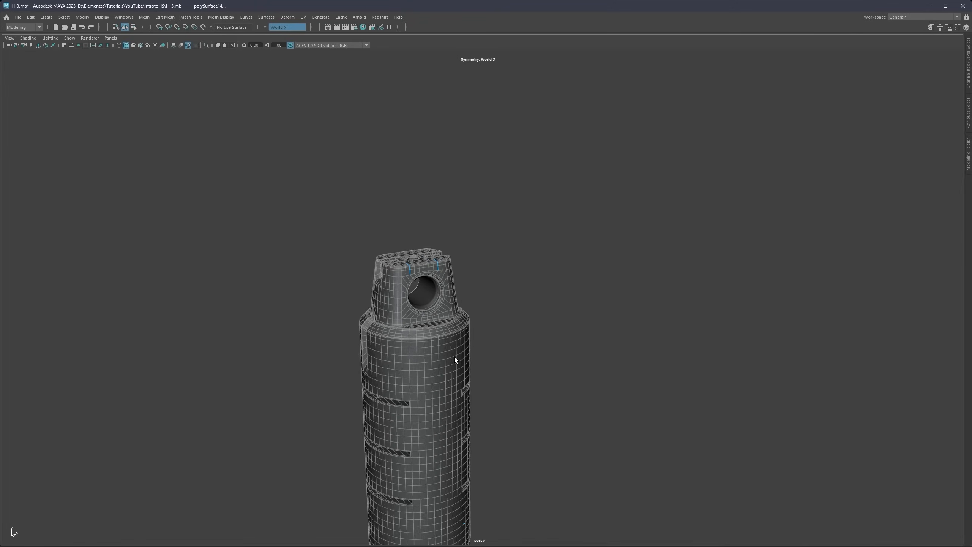
pyautogui.moveTo(425, 316); pyautogui.dragTo(468, 290, button='right')
pyautogui.click(424, 299)
pyautogui.keyDown('shift'); pyautogui.click(447, 306); pyautogui.keyUp('shift')
pyautogui.scroll(-5, 467, 364)
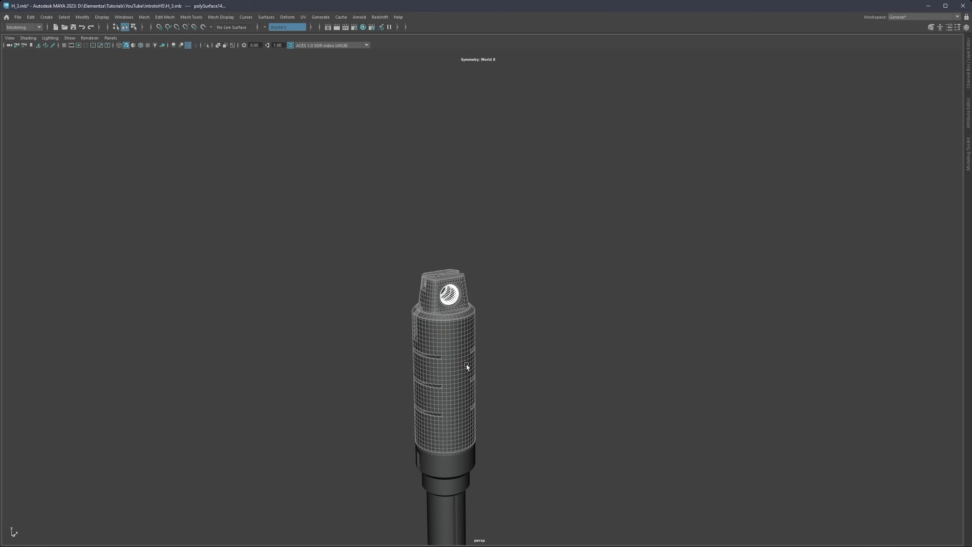
pyautogui.press('w')
pyautogui.keyDown('alt'); pyautogui.moveTo(467, 421); pyautogui.dragTo(467, 283, button='middle'); pyautogui.keyUp('alt')
pyautogui.scroll(-2, 461, 230)
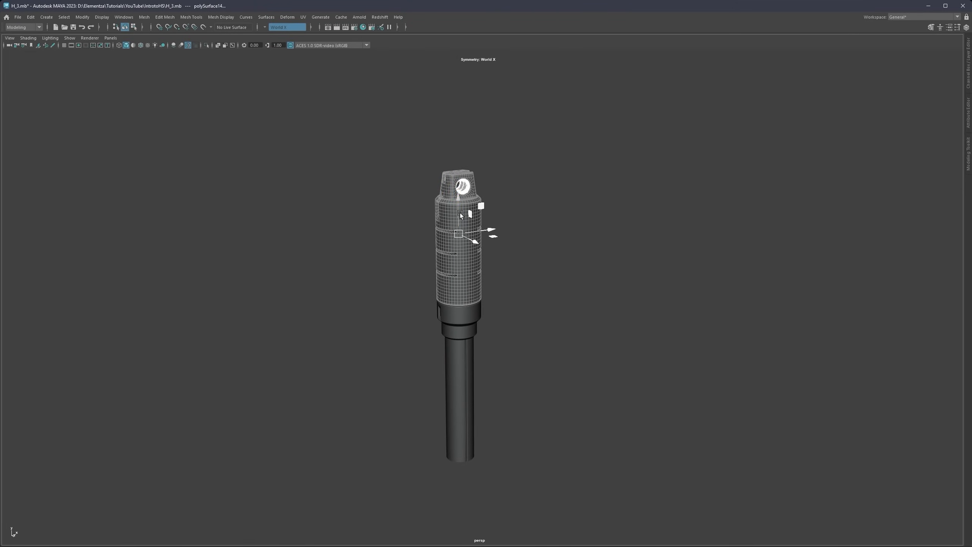
pyautogui.scroll(-2, 461, 214)
pyautogui.keyDown('shift'); pyautogui.moveTo(467, 219); pyautogui.dragTo(475, 430); pyautogui.keyUp('shift')
pyautogui.keyDown('alt'); pyautogui.moveTo(477, 431); pyautogui.dragTo(457, 295, button='middle'); pyautogui.keyUp('alt')
pyautogui.scroll(7, 443, 342)
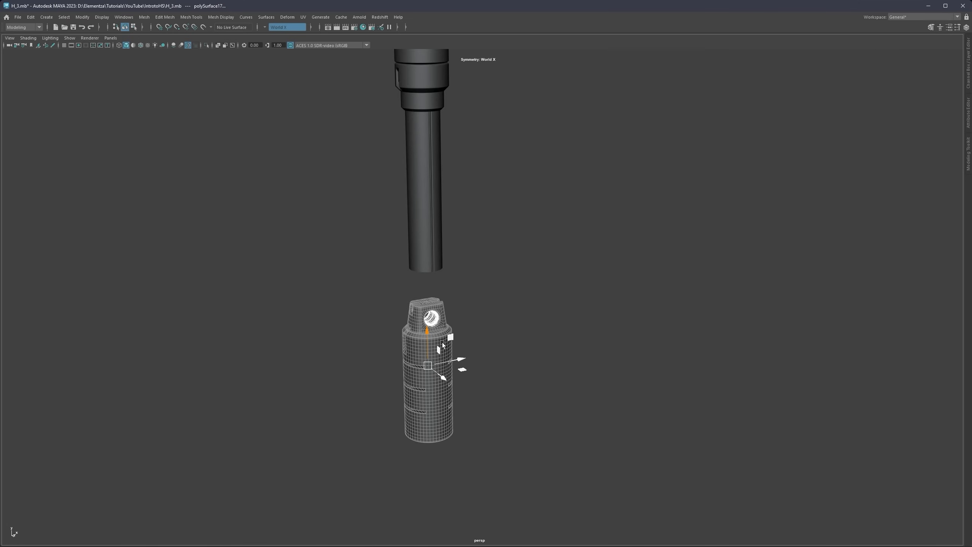
# Step: Detach the duplicated body along the full horizontal edge loop just above its top groove
pyautogui.moveTo(419, 343)
pyautogui.keyDown('alt'); pyautogui.mouseDown(button='middle')
pyautogui.moveTo(452, 298)
pyautogui.moveTo(439, 283)
pyautogui.mouseUp(button='middle'); pyautogui.keyUp('alt')
pyautogui.scroll(2, 451, 297)
pyautogui.keyDown('alt'); pyautogui.moveTo(440, 294); pyautogui.dragTo(425, 287); pyautogui.keyUp('alt')
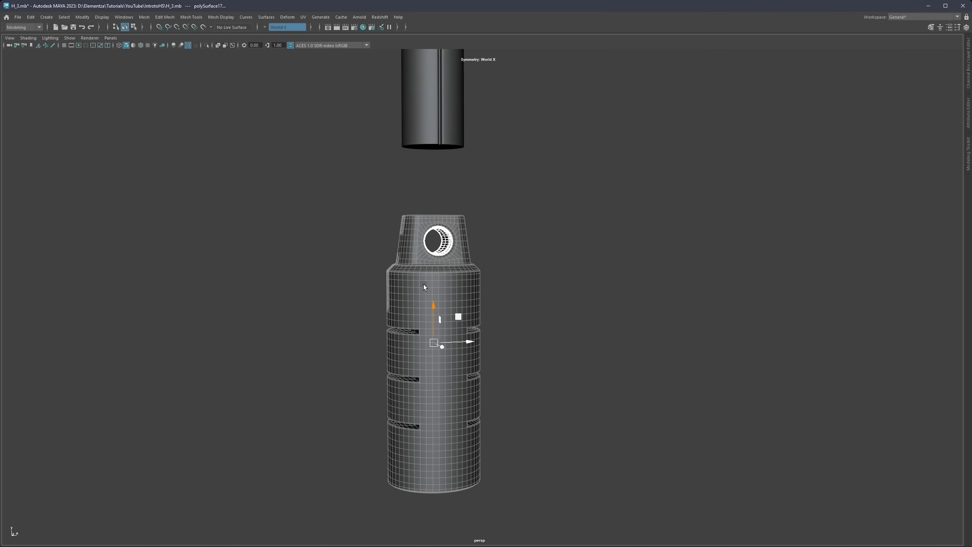
pyautogui.moveTo(426, 288); pyautogui.dragTo(426, 272, button='right')
pyautogui.scroll(5, 425, 320)
pyautogui.moveTo(389, 334)
pyautogui.keyDown('alt'); pyautogui.mouseDown()
pyautogui.moveTo(407, 332)
pyautogui.moveTo(388, 346)
pyautogui.mouseUp(); pyautogui.keyUp('alt')
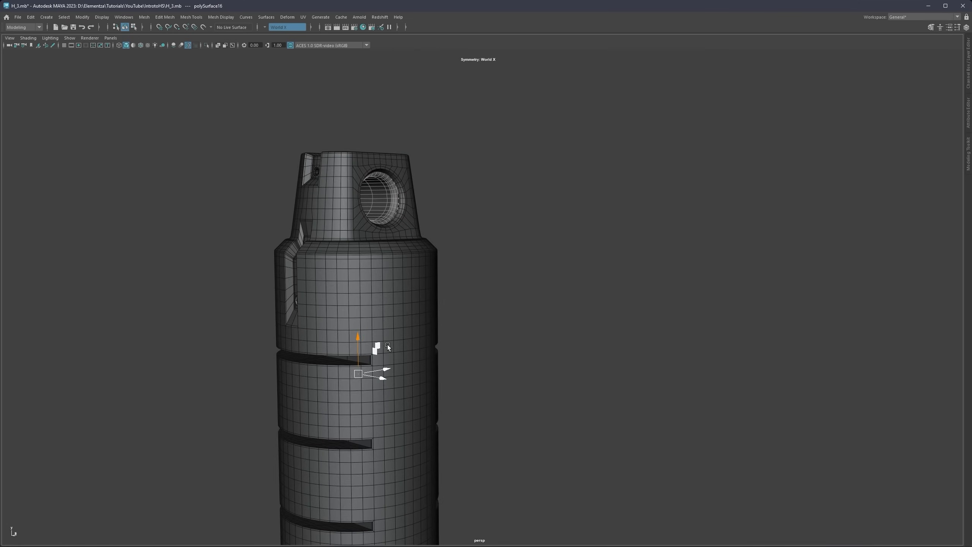
pyautogui.doubleClick(380, 340)
pyautogui.keyDown('alt'); pyautogui.moveTo(380, 341); pyautogui.dragTo(440, 272, button='middle'); pyautogui.keyUp('alt')
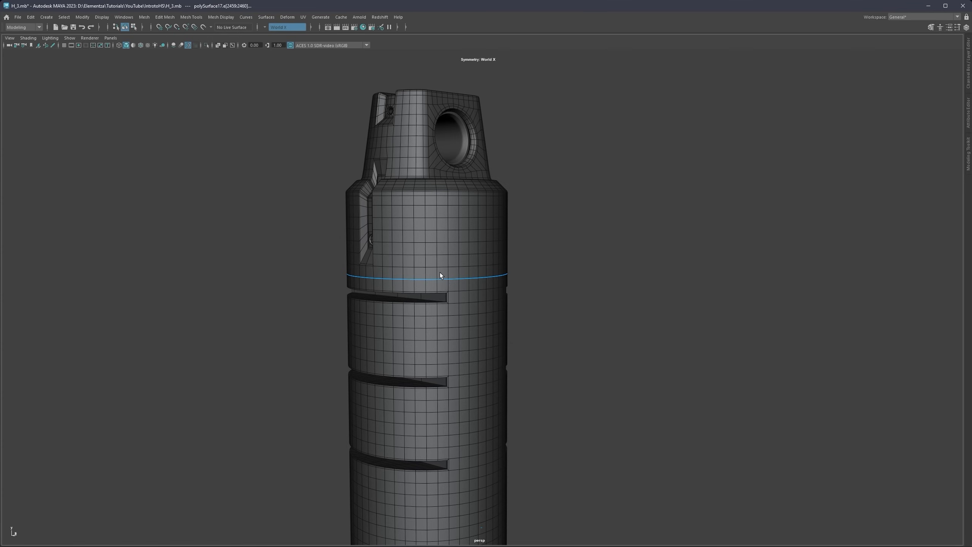
pyautogui.doubleClick(451, 278)
pyautogui.keyDown('alt'); pyautogui.moveTo(463, 242); pyautogui.dragTo(438, 252); pyautogui.keyUp('alt')
pyautogui.keyDown('shift'); pyautogui.rightClick(480, 228); pyautogui.keyUp('shift')
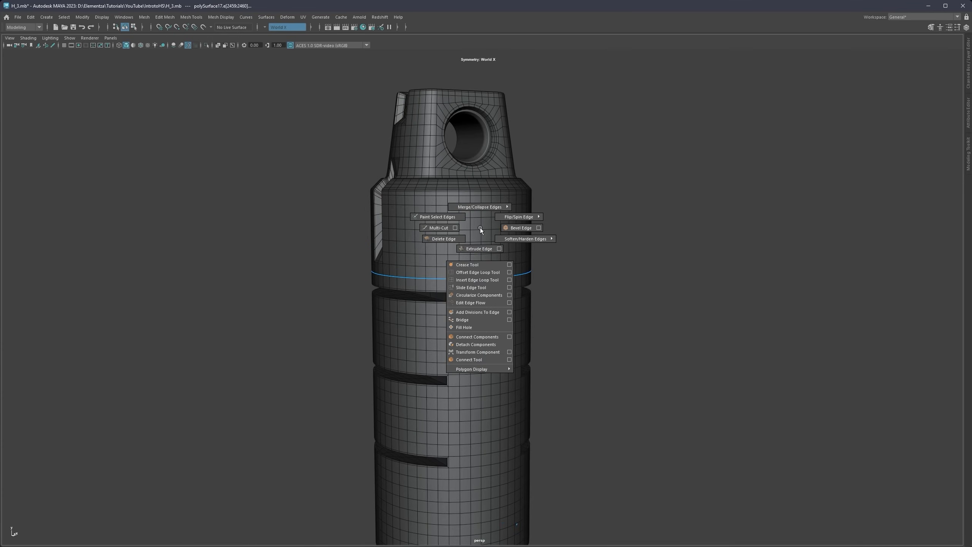
pyautogui.click(473, 344)
# Step: Select the detached lower grooved shell of the duplicate and delete it, keeping the head section
pyautogui.scroll(-5, 476, 308)
pyautogui.keyDown('alt'); pyautogui.moveTo(474, 321); pyautogui.dragTo(470, 251, button='middle'); pyautogui.keyUp('alt')
pyautogui.keyDown('alt'); pyautogui.moveTo(471, 251); pyautogui.dragTo(455, 244); pyautogui.keyUp('alt')
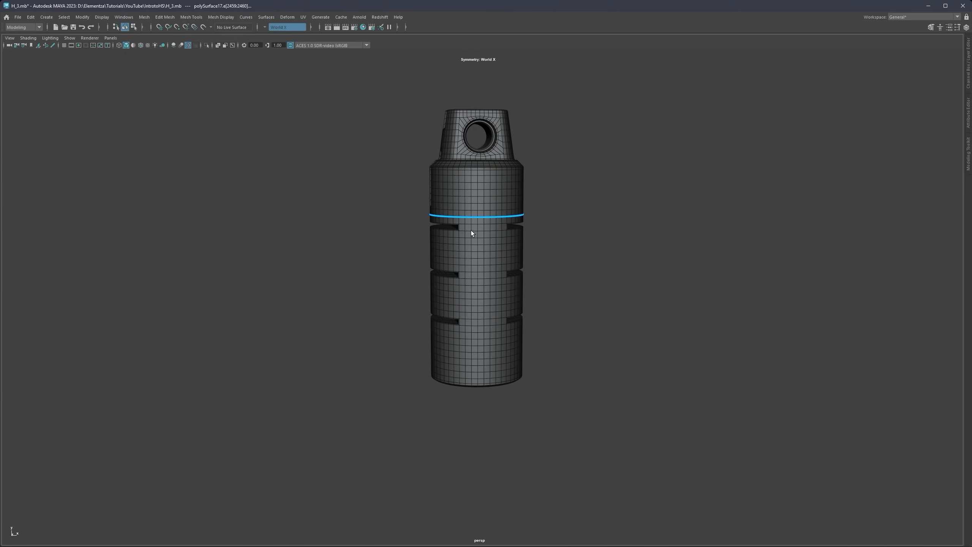
pyautogui.moveTo(471, 230); pyautogui.dragTo(471, 248, button='right')
pyautogui.doubleClick(473, 249)
pyautogui.click(476, 201)
pyautogui.doubleClick(477, 200)
pyautogui.doubleClick(471, 248)
pyautogui.press('Delete')
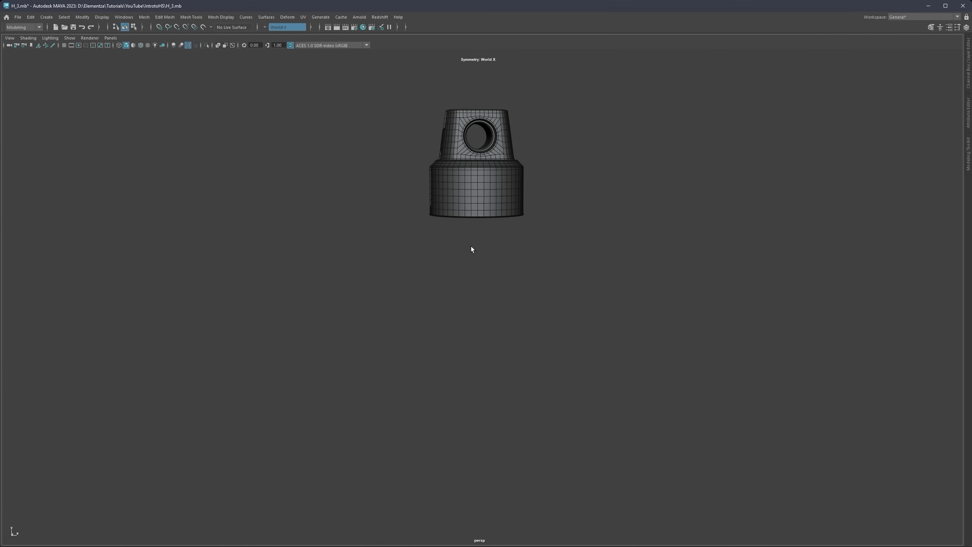
# Step: Try rotating the trimmed head copy on its own, without the side hole insert
pyautogui.keyDown('alt'); pyautogui.moveTo(466, 175); pyautogui.dragTo(454, 277, button='middle'); pyautogui.keyUp('alt')
pyautogui.scroll(5, 454, 277)
pyautogui.keyDown('alt'); pyautogui.moveTo(453, 256); pyautogui.dragTo(460, 265); pyautogui.keyUp('alt')
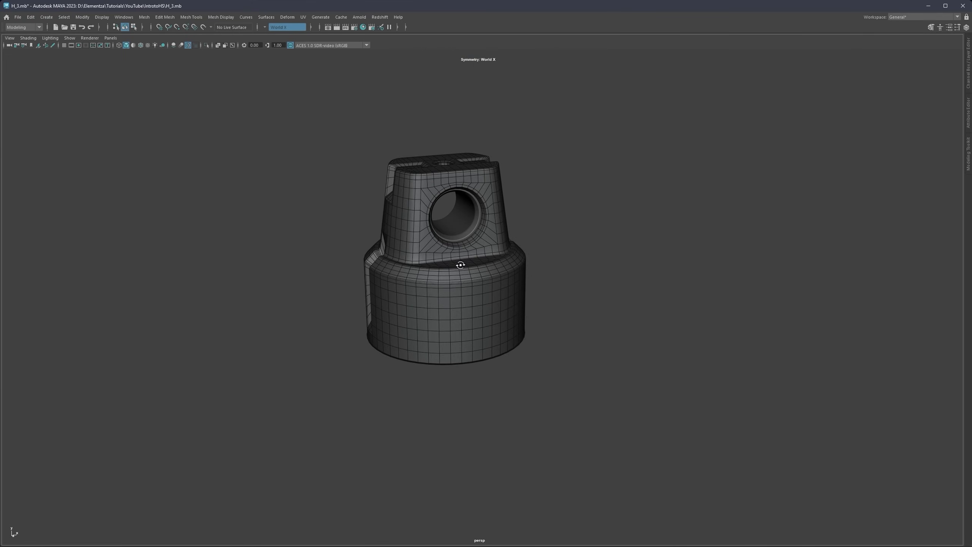
pyautogui.click(474, 252)
pyautogui.press('h')
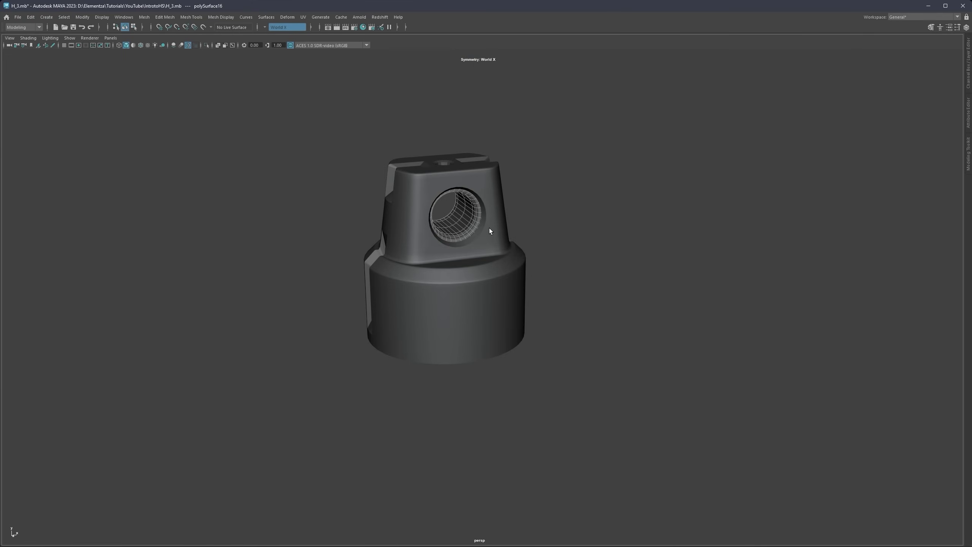
pyautogui.press('h')
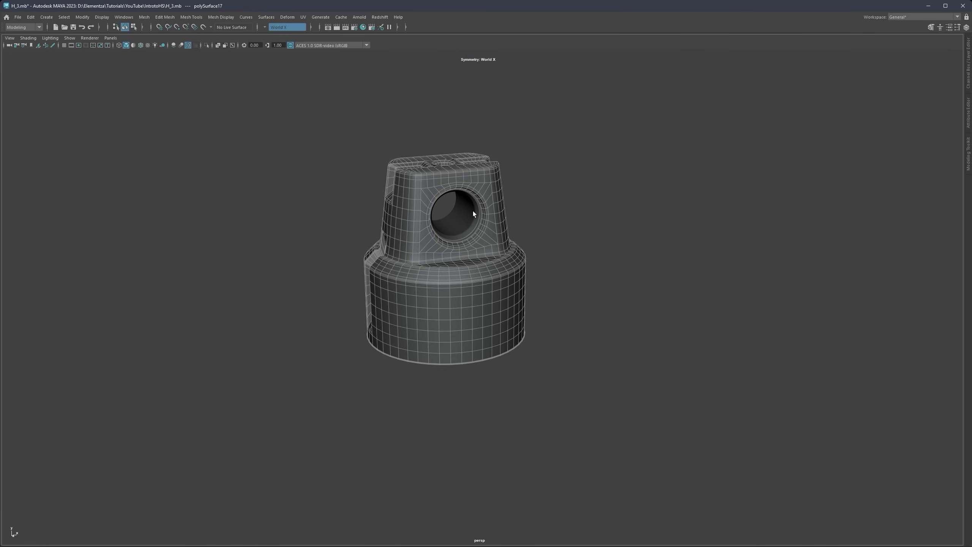
pyautogui.press('e')
pyautogui.moveTo(432, 348); pyautogui.dragTo(409, 336)
pyautogui.hotkey('ctrl', 'z')
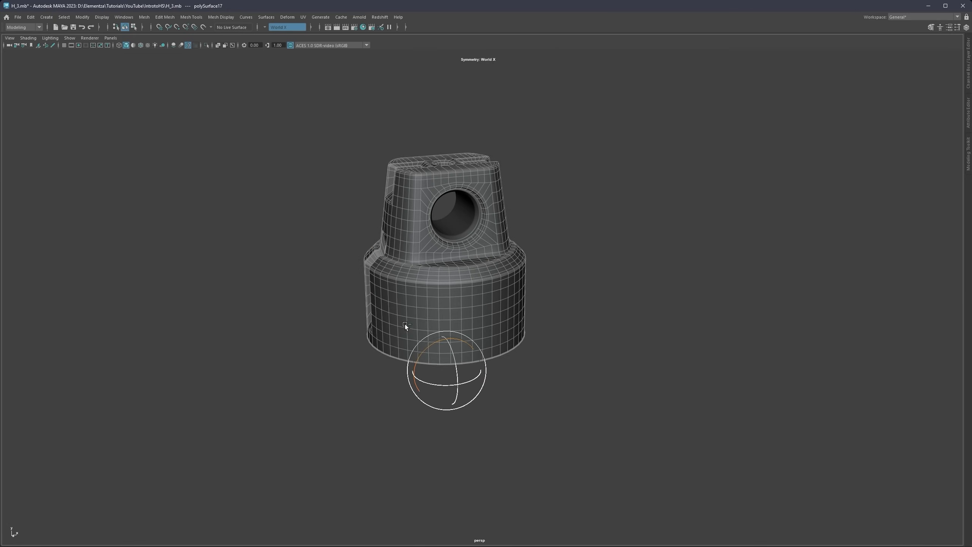
# Step: Combine the side hole insert and the trimmed head copy into one mesh
pyautogui.press('q')
pyautogui.click(464, 222)
pyautogui.keyDown('shift'); pyautogui.click(471, 264); pyautogui.keyUp('shift')
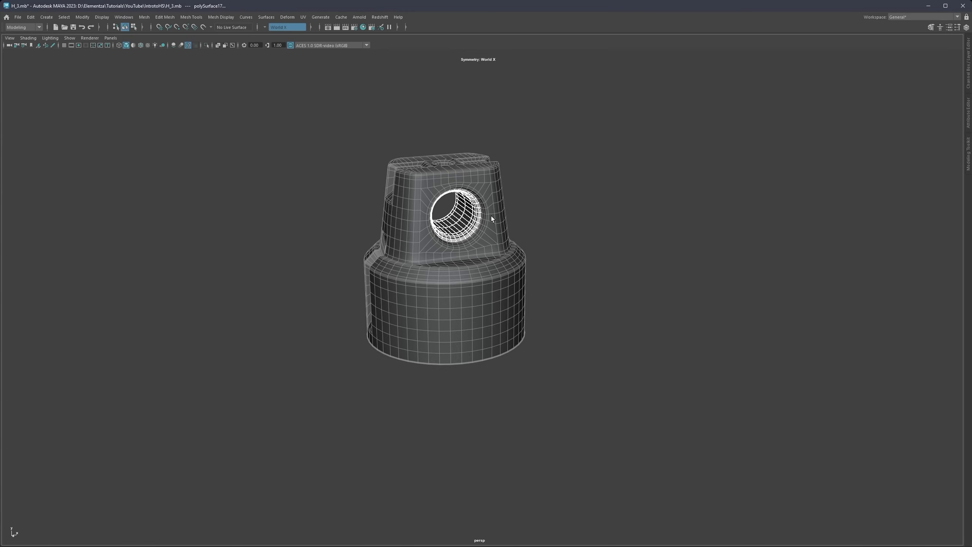
pyautogui.keyDown('shift'); pyautogui.moveTo(487, 203); pyautogui.dragTo(481, 362, button='right'); pyautogui.keyUp('shift')
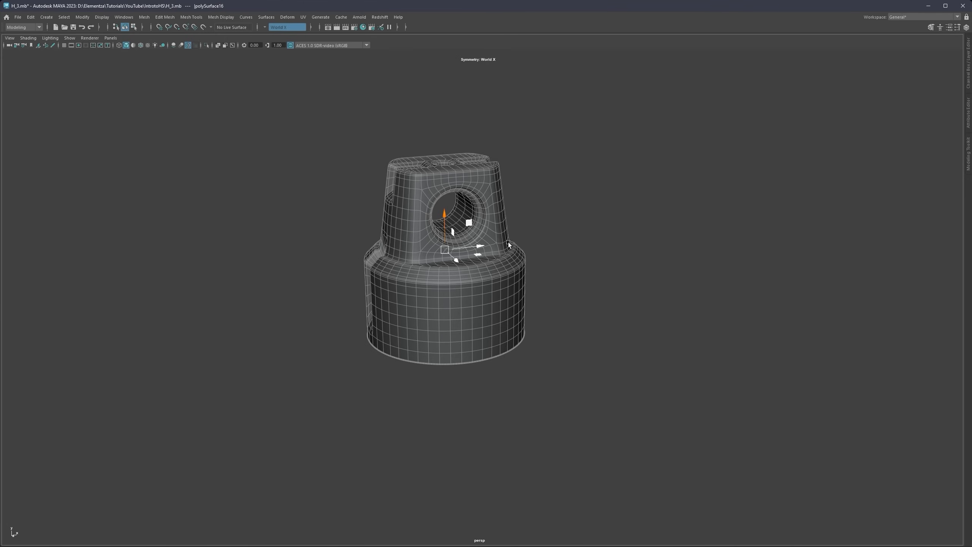
# Step: Flip the combined head copy upside down and move it up to the lower end of the rod
pyautogui.keyDown('alt'); pyautogui.moveTo(502, 244); pyautogui.dragTo(398, 171); pyautogui.keyUp('alt')
pyautogui.hotkey('ctrl', 'z')
pyautogui.scroll(-3, 477, 236)
pyautogui.keyDown('alt'); pyautogui.moveTo(477, 235); pyautogui.dragTo(490, 317, button='middle'); pyautogui.keyUp('alt')
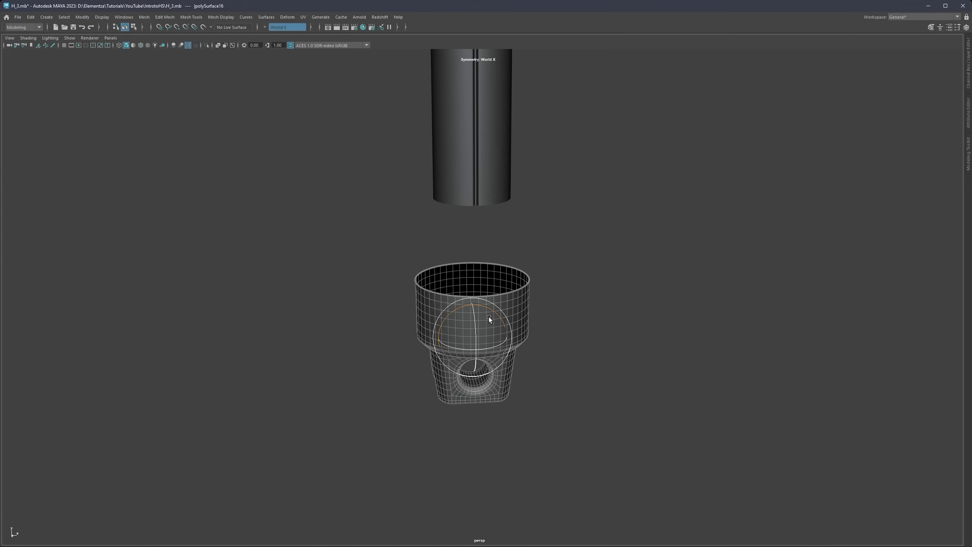
pyautogui.press('w')
pyautogui.moveTo(474, 305); pyautogui.dragTo(484, 239)
# Step: Scale the flipped part down uniformly so its collar fits closer around the rod
pyautogui.scroll(-2, 486, 230)
pyautogui.keyDown('alt'); pyautogui.moveTo(487, 220); pyautogui.dragTo(482, 234, button='middle'); pyautogui.keyUp('alt')
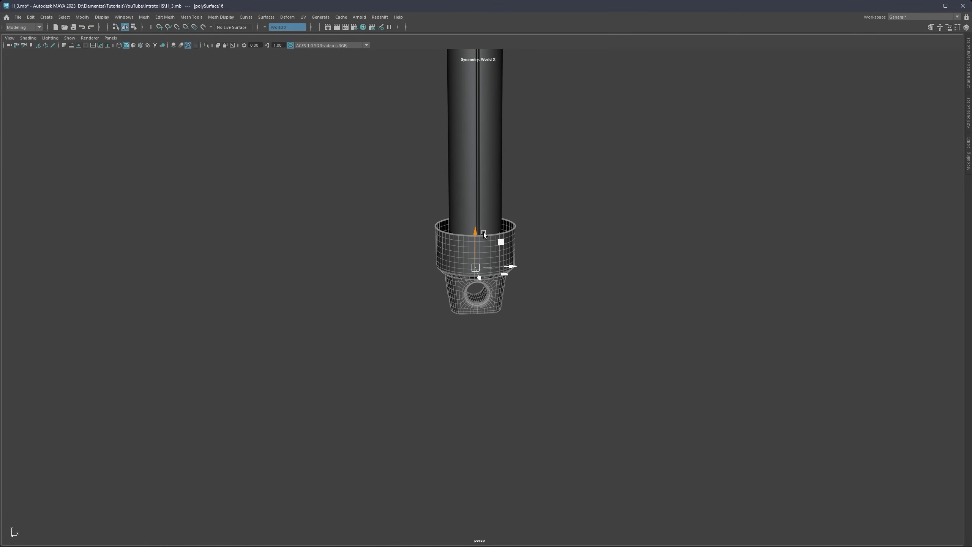
pyautogui.moveTo(475, 265); pyautogui.dragTo(460, 268)
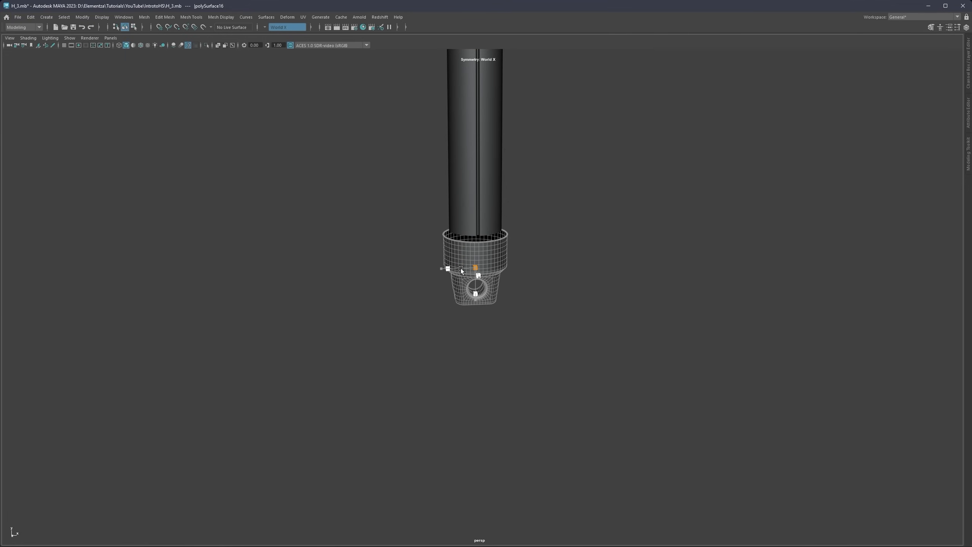
# Step: Select the open border edge loop at the top of the flipped part and cap it with Fill Hole
pyautogui.keyDown('alt'); pyautogui.moveTo(477, 248); pyautogui.dragTo(479, 276, button='middle'); pyautogui.keyUp('alt')
pyautogui.scroll(4, 480, 277)
pyautogui.scroll(4, 480, 277)
pyautogui.keyDown('alt'); pyautogui.moveTo(456, 219); pyautogui.dragTo(460, 259, button='middle'); pyautogui.keyUp('alt')
pyautogui.press('F10')
pyautogui.doubleClick(465, 255)
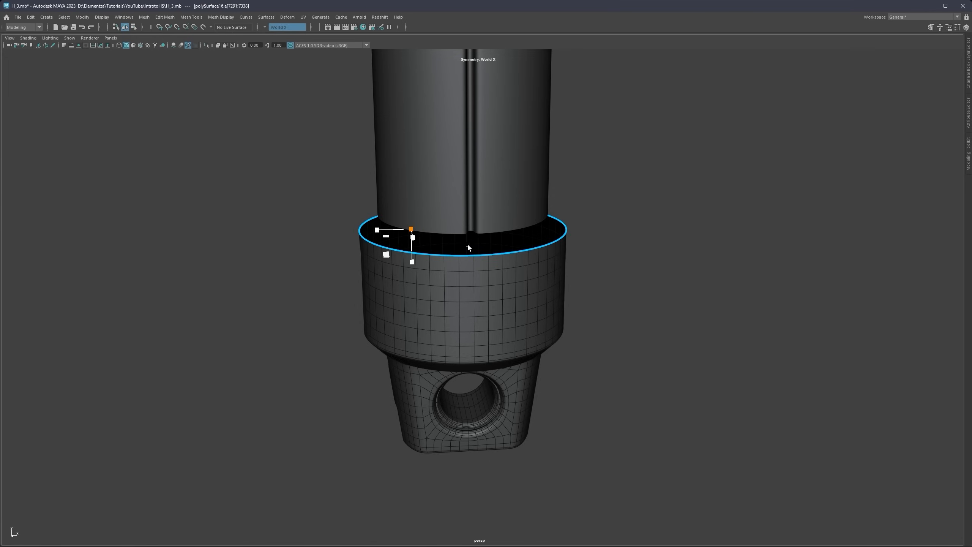
pyautogui.keyDown('shift'); pyautogui.moveTo(468, 237); pyautogui.dragTo(467, 334, button='right'); pyautogui.keyUp('shift')
# Step: Isolate the part and extrude its cap face inward to form a rim around the rod
pyautogui.moveTo(463, 277); pyautogui.dragTo(488, 266, button='right')
pyautogui.hotkey('ctrl', '1')
pyautogui.keyDown('alt'); pyautogui.moveTo(462, 231); pyautogui.dragTo(456, 227); pyautogui.keyUp('alt')
pyautogui.moveTo(456, 227)
pyautogui.mouseDown(button='right')
pyautogui.moveTo(465, 238)
pyautogui.moveTo(447, 243)
pyautogui.mouseUp(button='right')
pyautogui.click(465, 238)
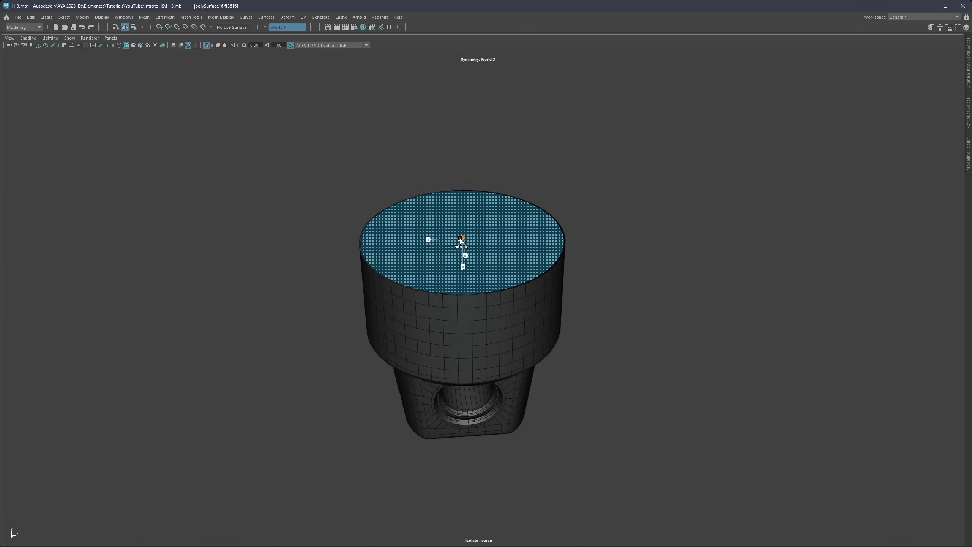
pyautogui.keyDown('shift'); pyautogui.moveTo(446, 243); pyautogui.dragTo(463, 229); pyautogui.keyUp('shift')
pyautogui.press('w')
pyautogui.hotkey('ctrl', '1')
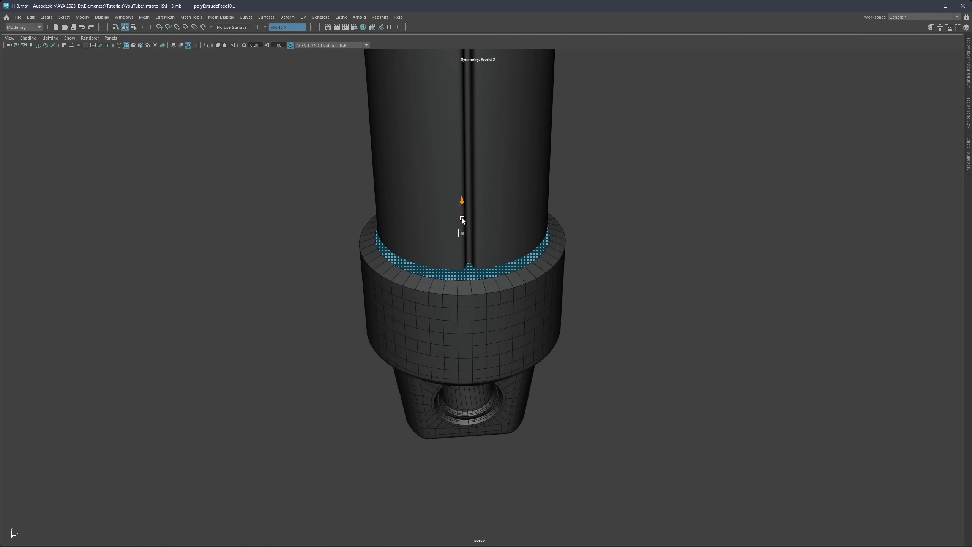
# Step: Extrude the inner cap face down into the part to form an inner wall, and delete that face
pyautogui.scroll(3, 457, 234)
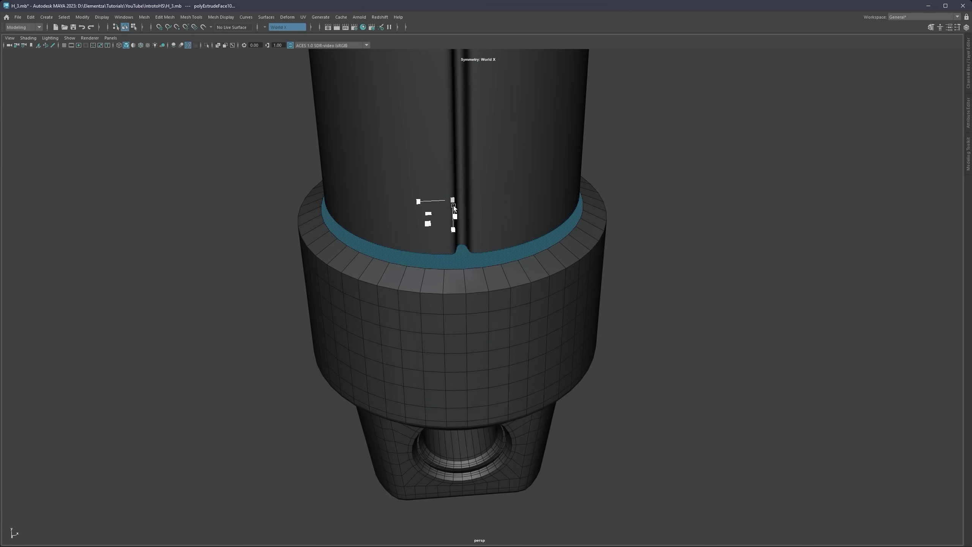
pyautogui.moveTo(454, 201)
pyautogui.mouseDown()
pyautogui.moveTo(444, 206)
pyautogui.moveTo(451, 187)
pyautogui.mouseUp()
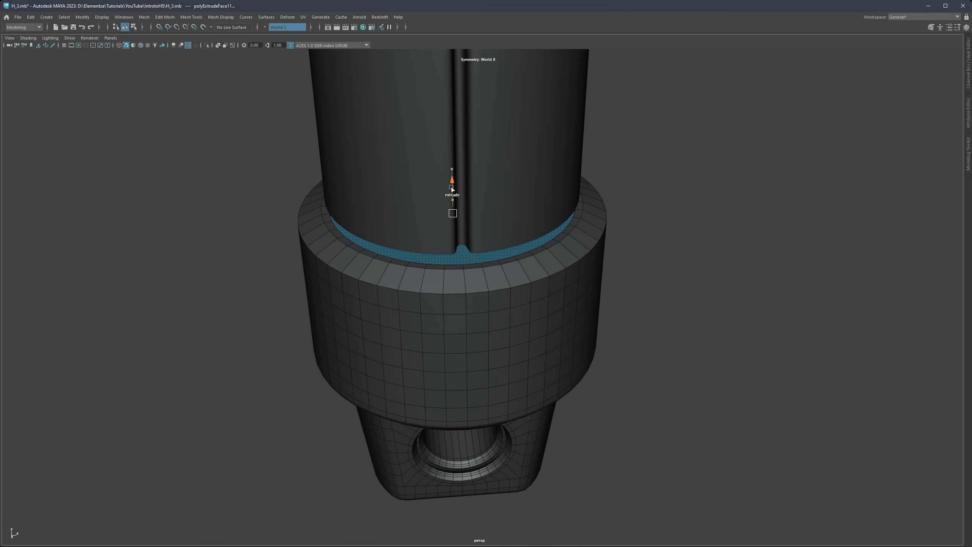
pyautogui.press('Delete')
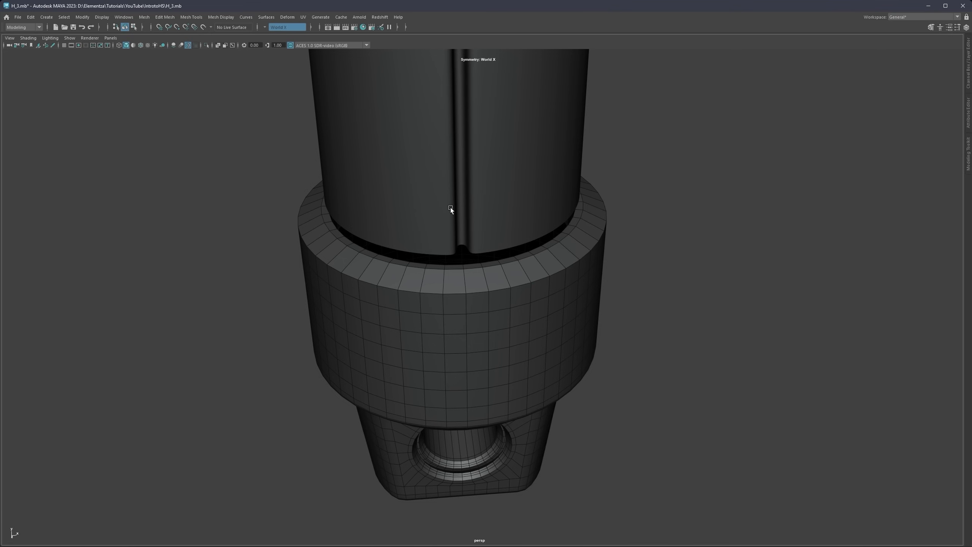
# Step: Check the opened part in isolation, raise it so the rod's end sits inside, and scale it up slightly
pyautogui.moveTo(551, 278); pyautogui.dragTo(580, 259, button='right')
pyautogui.hotkey('ctrl', '1')
pyautogui.keyDown('alt'); pyautogui.moveTo(525, 249); pyautogui.dragTo(534, 239); pyautogui.keyUp('alt')
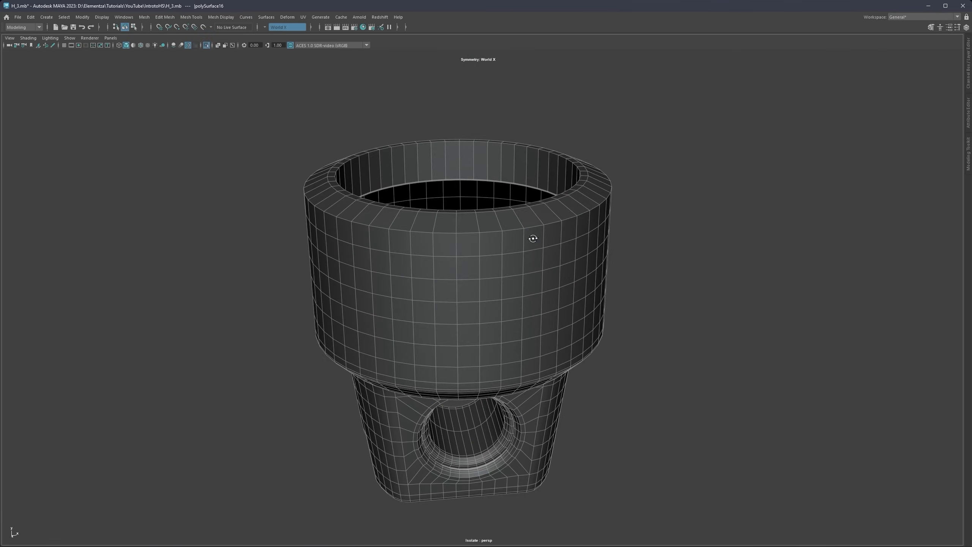
pyautogui.keyDown('alt'); pyautogui.moveTo(534, 239); pyautogui.dragTo(524, 257, button='right'); pyautogui.keyUp('alt')
pyautogui.hotkey('ctrl', '1')
pyautogui.keyDown('alt'); pyautogui.moveTo(474, 257); pyautogui.dragTo(467, 245); pyautogui.keyUp('alt')
pyautogui.keyDown('alt'); pyautogui.moveTo(467, 245); pyautogui.dragTo(476, 255, button='middle'); pyautogui.keyUp('alt')
pyautogui.press('w')
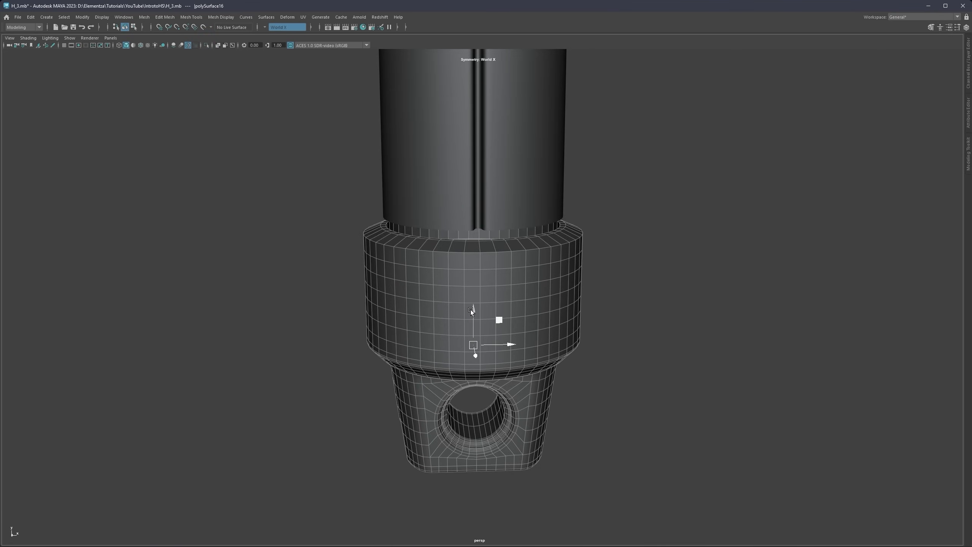
pyautogui.moveTo(471, 310); pyautogui.dragTo(471, 295)
pyautogui.keyDown('alt'); pyautogui.moveTo(499, 237); pyautogui.dragTo(499, 246); pyautogui.keyUp('alt')
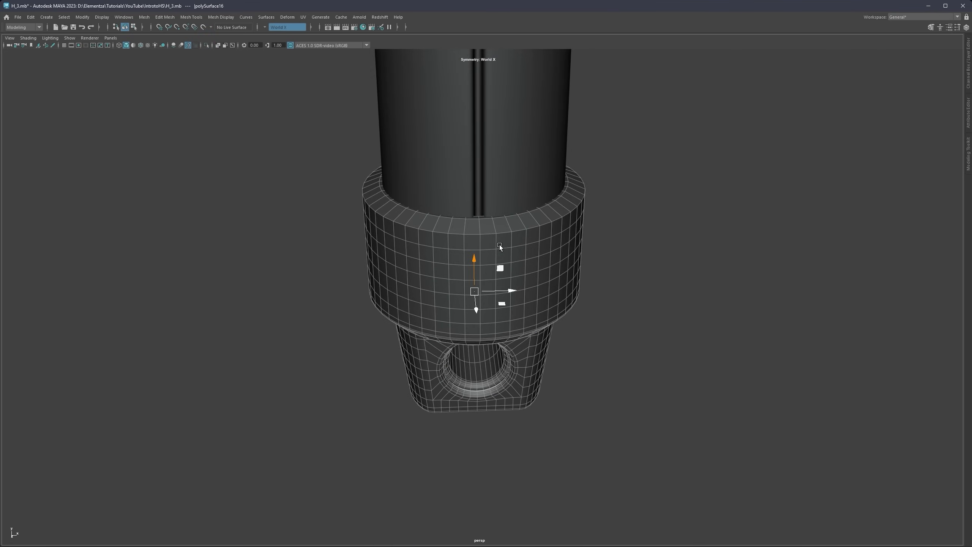
pyautogui.press('r')
pyautogui.moveTo(475, 293); pyautogui.dragTo(481, 288)
# Step: Bevel the outer rim edge loop of the end part with Chamfer off and a reduced fraction
pyautogui.keyDown('alt'); pyautogui.moveTo(503, 222); pyautogui.dragTo(486, 264, button='middle'); pyautogui.keyUp('alt')
pyautogui.moveTo(487, 263)
pyautogui.keyDown('alt'); pyautogui.mouseDown(button='right')
pyautogui.moveTo(482, 288)
pyautogui.moveTo(491, 265)
pyautogui.mouseUp(button='right'); pyautogui.keyUp('alt')
pyautogui.doubleClick(491, 265)
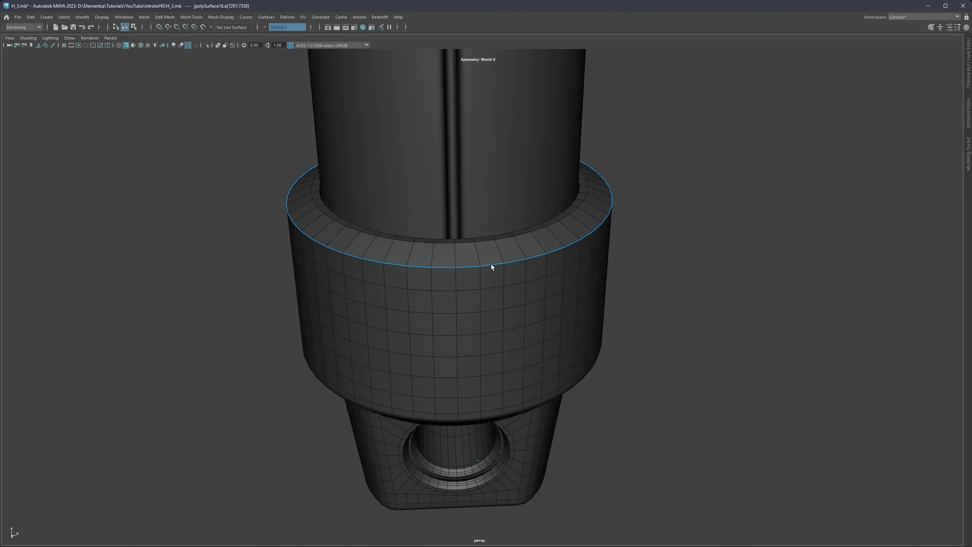
pyautogui.keyDown('shift'); pyautogui.rightClick(503, 245); pyautogui.keyUp('shift')
pyautogui.click(526, 244)
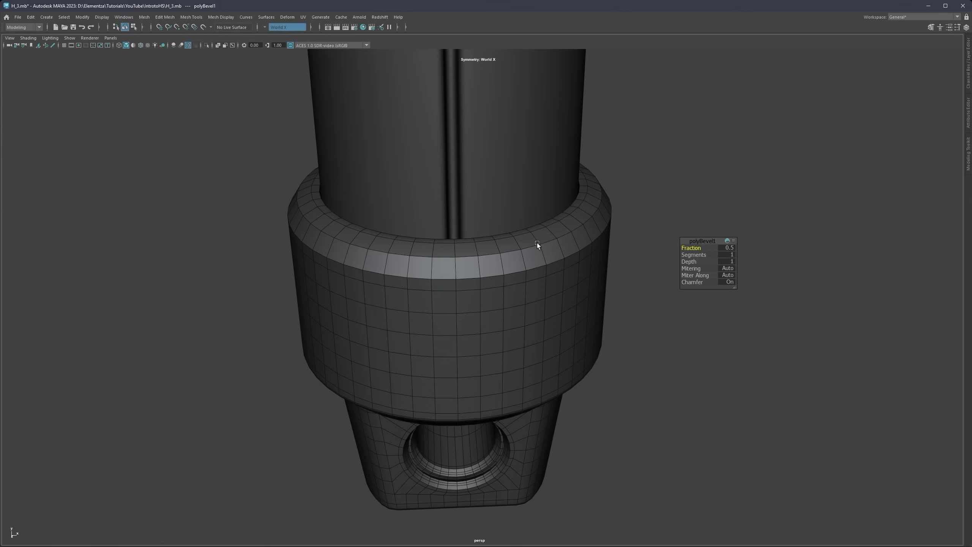
pyautogui.click(728, 281)
pyautogui.moveTo(690, 247); pyautogui.dragTo(581, 252)
# Step: Insert a supporting edge loop around the top rim with Multi-Cut and return to object mode
pyautogui.scroll(4, 549, 253)
pyautogui.hotkey('ctrl', 'shift', 'x')
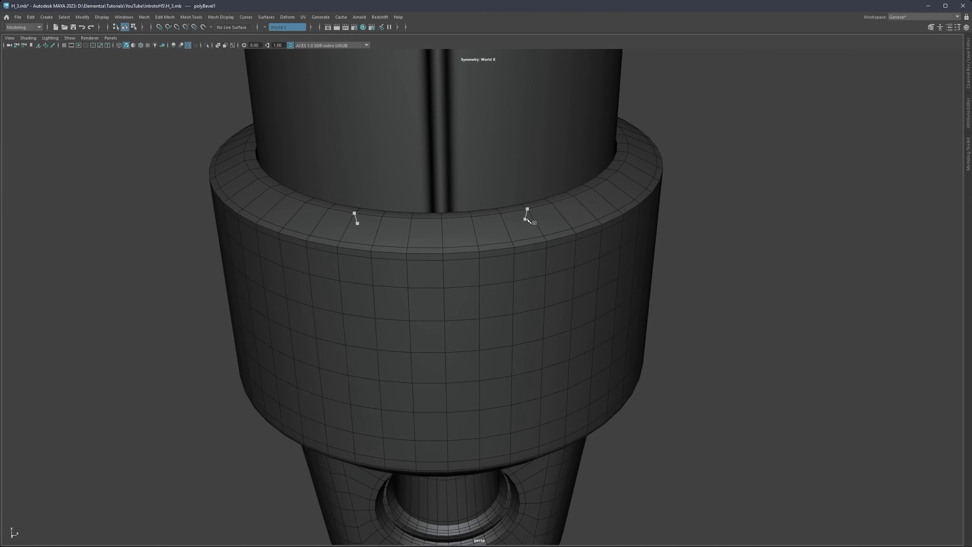
pyautogui.keyDown('ctrl'); pyautogui.click(531, 212); pyautogui.keyUp('ctrl')
pyautogui.scroll(-5, 646, 279)
pyautogui.scroll(-1, 647, 278)
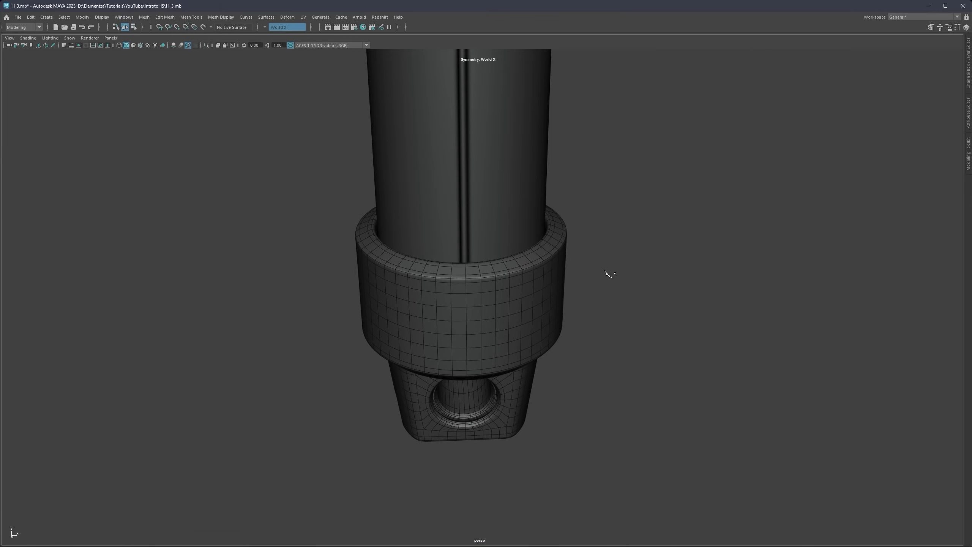
pyautogui.press('q')
pyautogui.moveTo(600, 263); pyautogui.dragTo(623, 248, button='right')
pyautogui.scroll(-8, 612, 255)
pyautogui.scroll(-3, 488, 316)
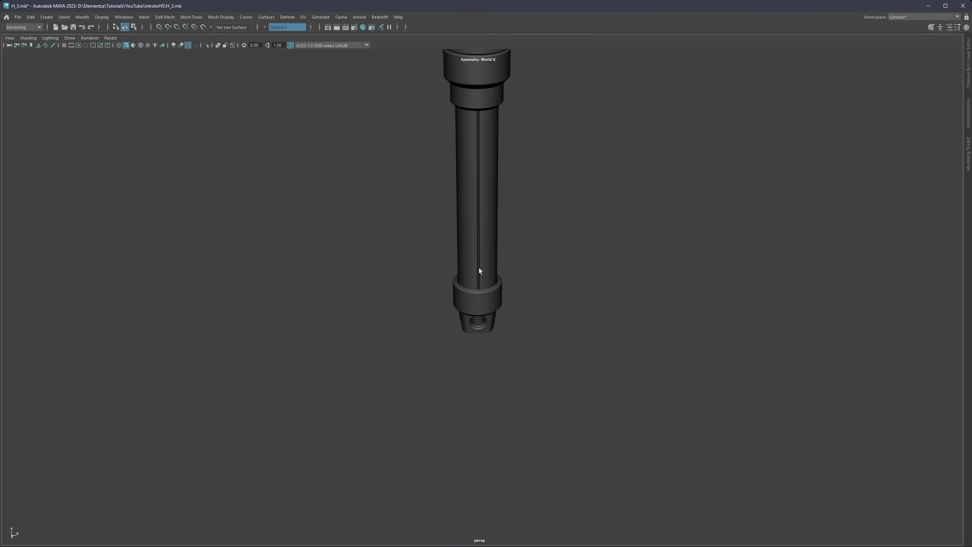
# Step: Isolate the lower end part and select the face loops around its beveled top rim, including those at the inner edge
pyautogui.keyDown('alt'); pyautogui.moveTo(478, 272); pyautogui.dragTo(471, 317); pyautogui.keyUp('alt')
pyautogui.scroll(3, 454, 378)
pyautogui.click(461, 417)
pyautogui.hotkey('ctrl', '1')
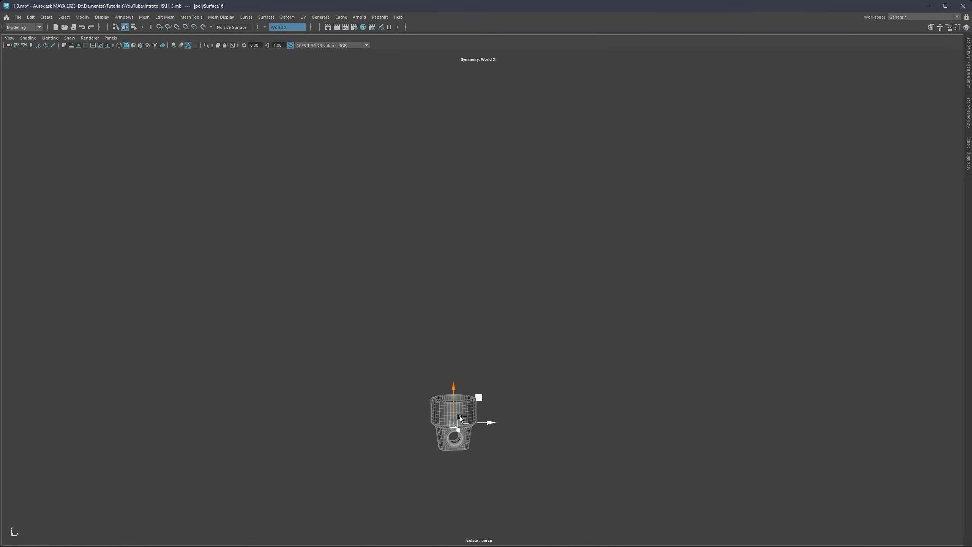
pyautogui.scroll(5, 462, 418)
pyautogui.scroll(5, 453, 310)
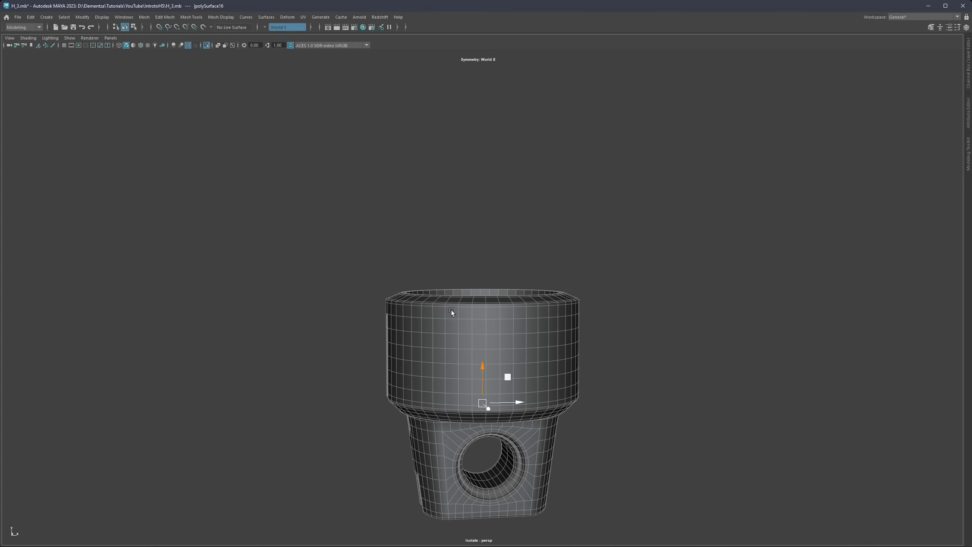
pyautogui.press('F10')
pyautogui.scroll(4, 448, 308)
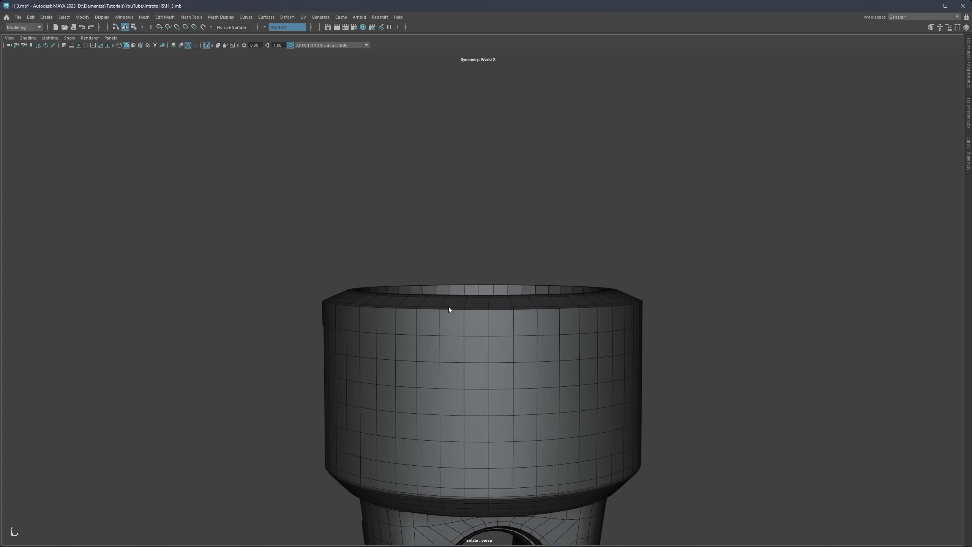
pyautogui.keyDown('alt'); pyautogui.moveTo(448, 307); pyautogui.dragTo(447, 318); pyautogui.keyUp('alt')
pyautogui.moveTo(445, 301); pyautogui.dragTo(445, 322, button='right')
pyautogui.click(446, 307)
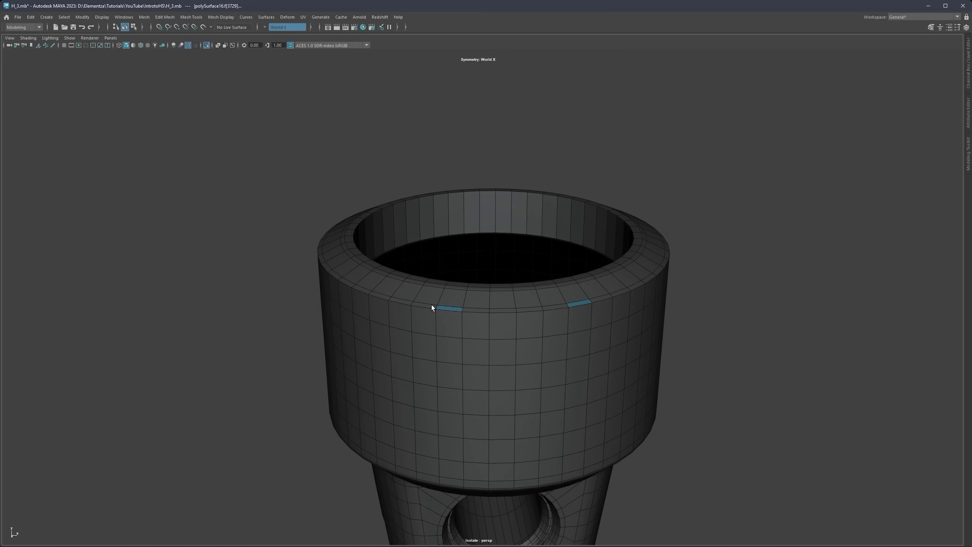
pyautogui.doubleClick(444, 294)
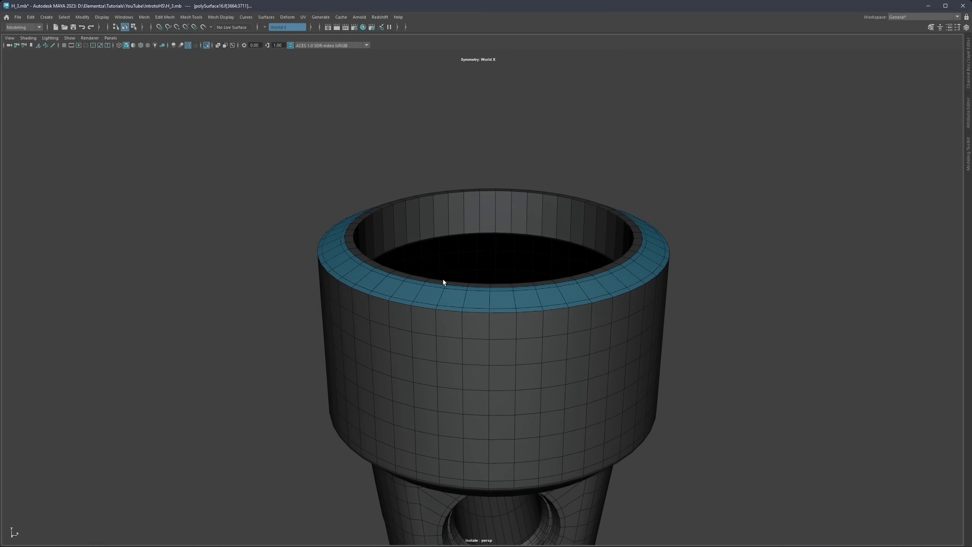
pyautogui.keyDown('shift'); pyautogui.click(445, 280); pyautogui.keyUp('shift')
pyautogui.keyDown('shift'); pyautogui.click(451, 279); pyautogui.keyUp('shift')
pyautogui.keyDown('shift'); pyautogui.click(447, 283); pyautogui.keyUp('shift')
pyautogui.keyDown('shift'); pyautogui.doubleClick(445, 282); pyautogui.keyUp('shift')
# Step: Show the full model and move the selected rim faces up along the rod to lengthen the end part's collar
pyautogui.scroll(-5, 471, 294)
pyautogui.hotkey('ctrl', '1')
pyautogui.scroll(-3, 481, 307)
pyautogui.press('w')
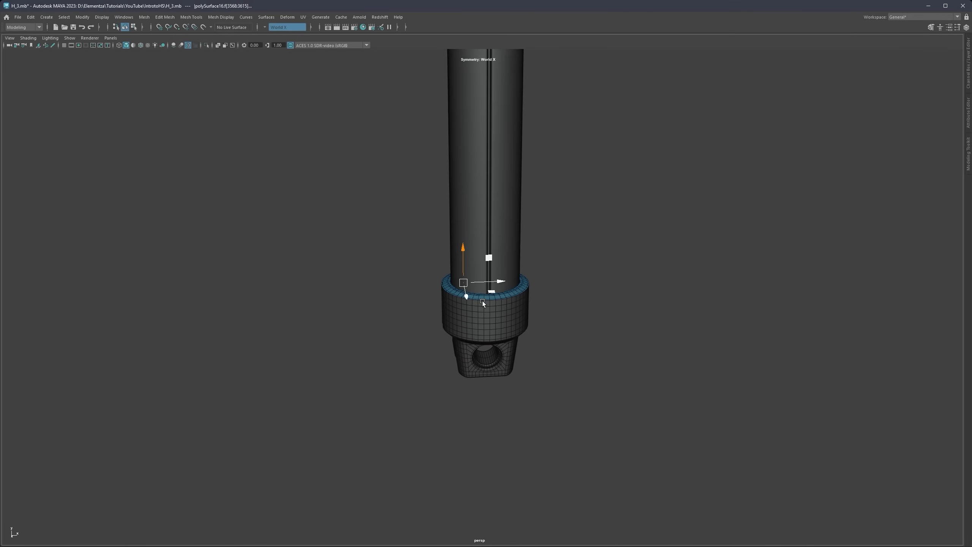
pyautogui.keyDown('alt'); pyautogui.moveTo(483, 301); pyautogui.dragTo(465, 230); pyautogui.keyUp('alt')
pyautogui.scroll(-4, 480, 272)
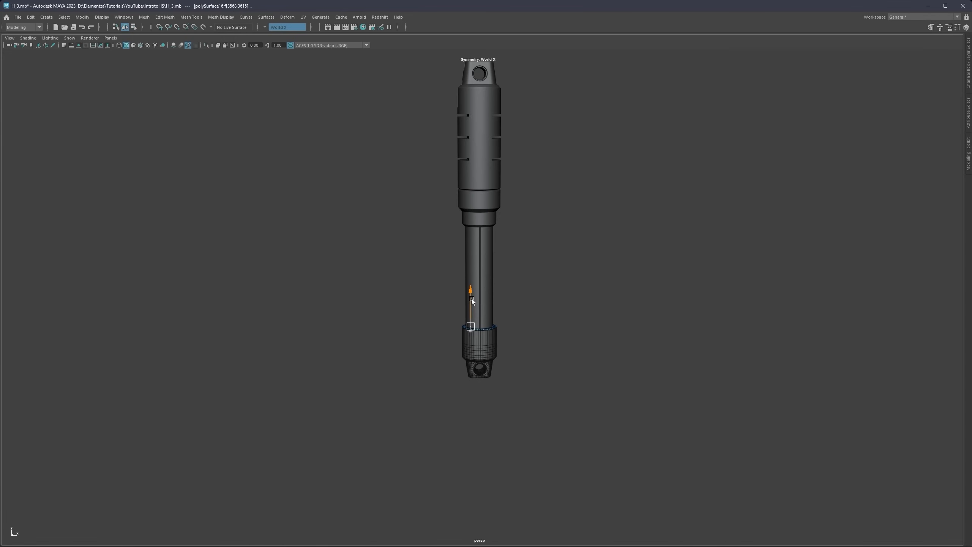
pyautogui.scroll(4, 512, 345)
pyautogui.keyDown('alt'); pyautogui.moveTo(503, 376); pyautogui.dragTo(482, 320, button='middle'); pyautogui.keyUp('alt')
pyautogui.scroll(8, 482, 320)
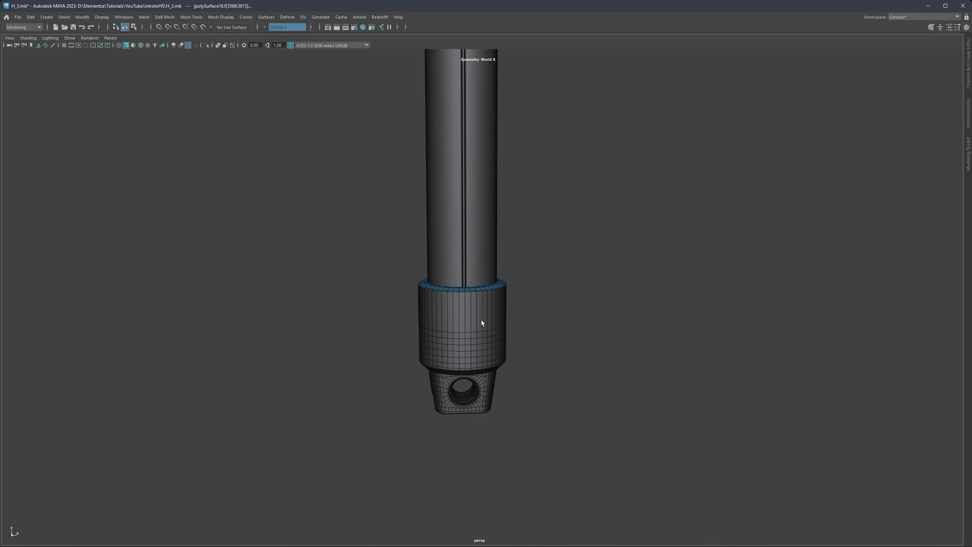
# Step: Insert evenly spaced horizontal edge loops across the stretched wall of the lower collar with Multi-Cut
pyautogui.hotkey('ctrl', 'shift', 'x')
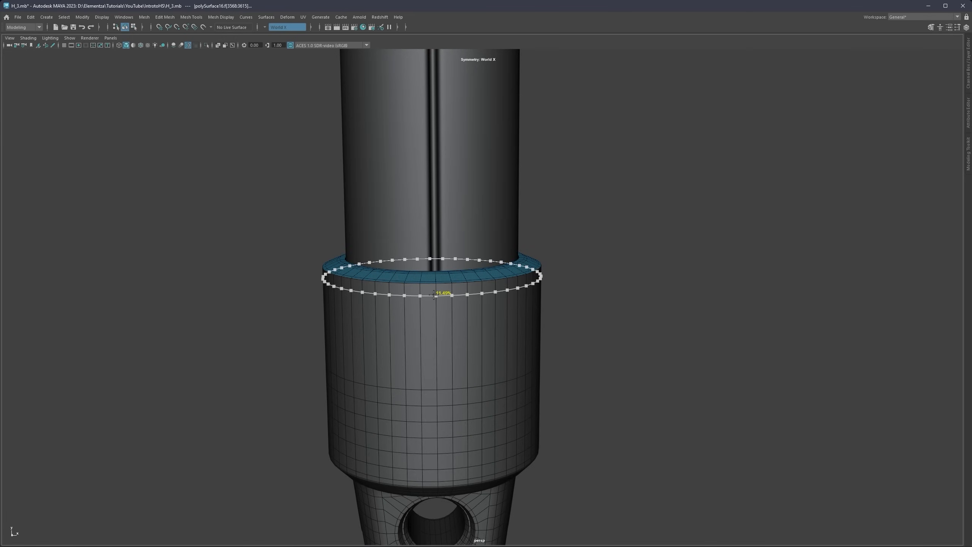
pyautogui.keyDown('ctrl'); pyautogui.click(435, 294); pyautogui.keyUp('ctrl')
pyautogui.keyDown('ctrl'); pyautogui.middleClick(430, 313); pyautogui.keyUp('ctrl')
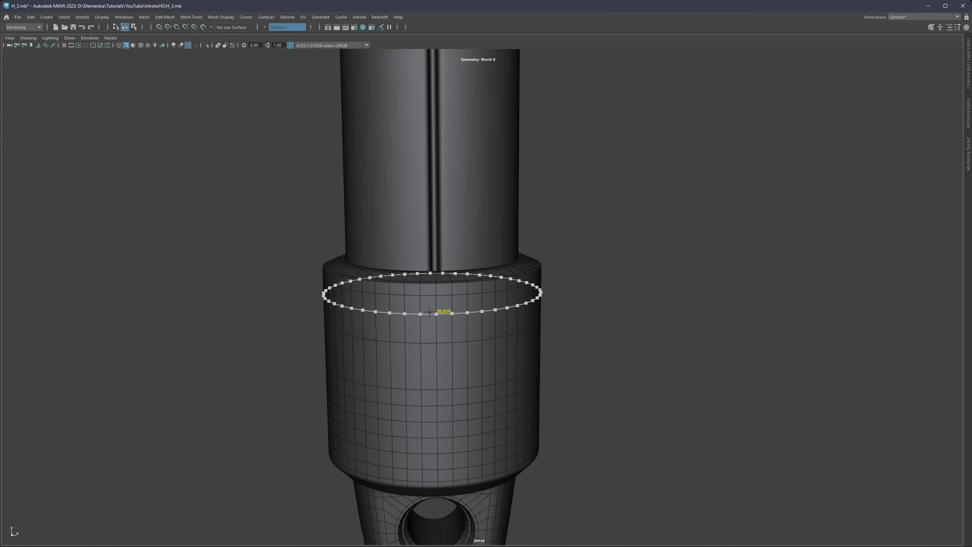
pyautogui.keyDown('ctrl'); pyautogui.middleClick(427, 351); pyautogui.keyUp('ctrl')
pyautogui.keyDown('ctrl'); pyautogui.middleClick(441, 319); pyautogui.keyUp('ctrl')
pyautogui.scroll(-8, 554, 328)
pyautogui.press('q')
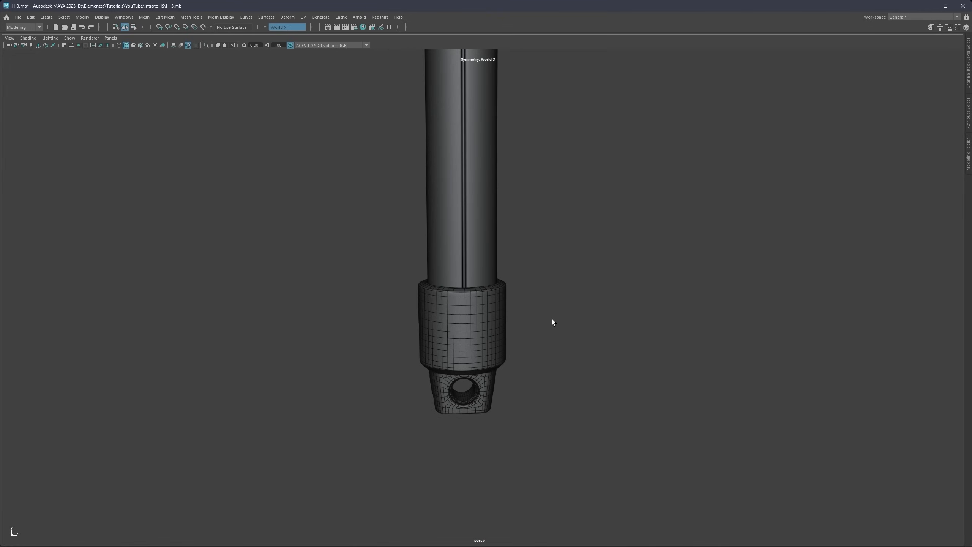
pyautogui.click(567, 303)
# Step: Select the narrow collar at the rod's upper end and insert centred horizontal edge loops around it with Multi-Cut
pyautogui.scroll(-8, 566, 303)
pyautogui.keyDown('alt'); pyautogui.moveTo(481, 310); pyautogui.dragTo(467, 357, button='middle'); pyautogui.keyUp('alt')
pyautogui.scroll(-2, 466, 357)
pyautogui.keyDown('alt'); pyautogui.moveTo(467, 357); pyautogui.dragTo(462, 308); pyautogui.keyUp('alt')
pyautogui.click(463, 307)
pyautogui.scroll(10, 447, 315)
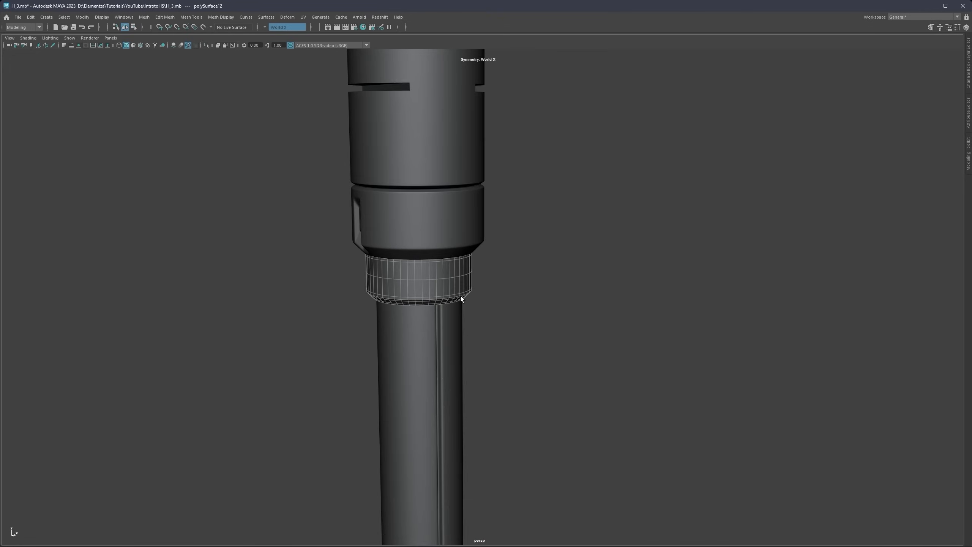
pyautogui.scroll(4, 414, 280)
pyautogui.hotkey('ctrl', 'shift', 'x')
pyautogui.keyDown('ctrl'); pyautogui.middleClick(418, 279); pyautogui.keyUp('ctrl')
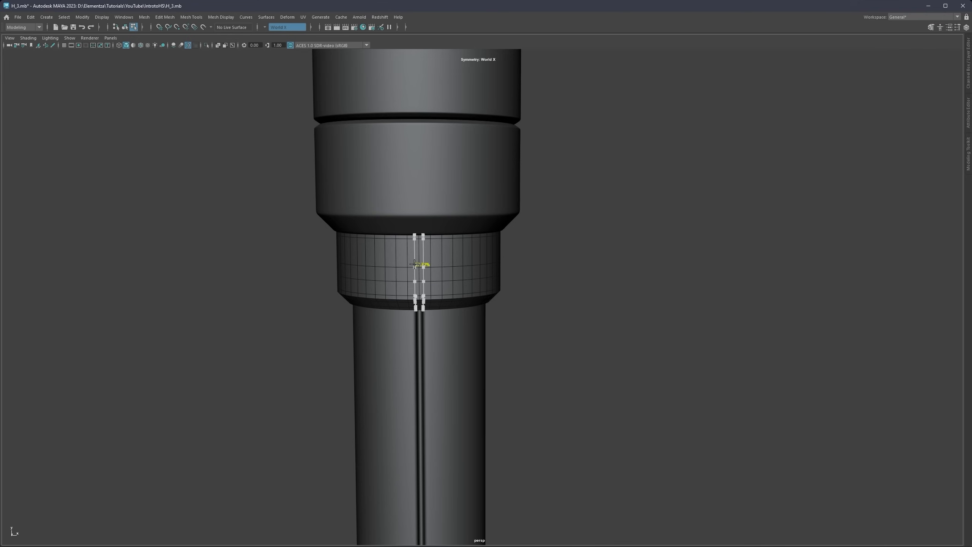
pyautogui.keyDown('ctrl'); pyautogui.middleClick(420, 255); pyautogui.keyUp('ctrl')
pyautogui.scroll(4, 417, 258)
pyautogui.press('q')
# Step: Select the two-by-two block of faces on the upper collar above the rod's groove, with symmetry set to World Z
pyautogui.moveTo(387, 243); pyautogui.dragTo(385, 254, button='right')
pyautogui.click(383, 245)
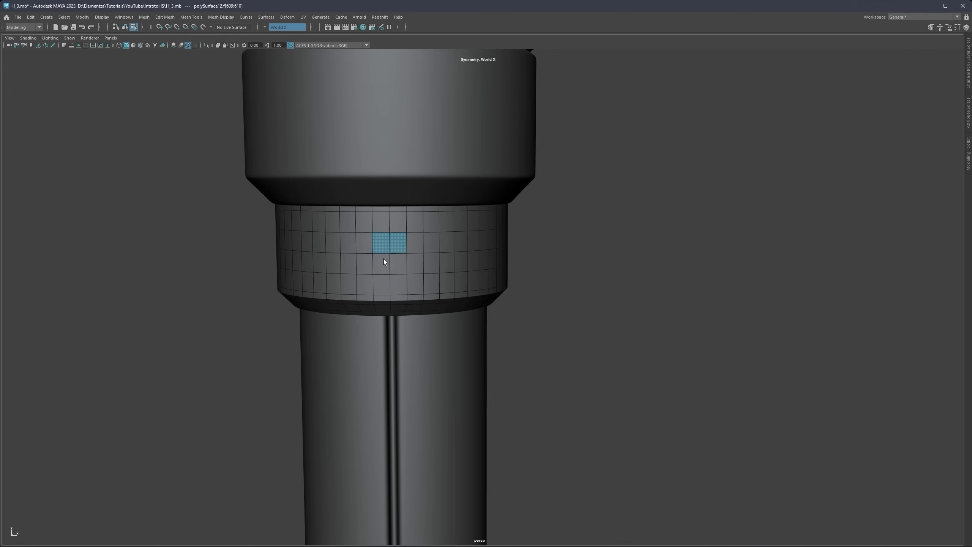
pyautogui.keyDown('shift'); pyautogui.click(384, 261); pyautogui.keyUp('shift')
pyautogui.keyDown('shift'); pyautogui.click(408, 247); pyautogui.keyUp('shift')
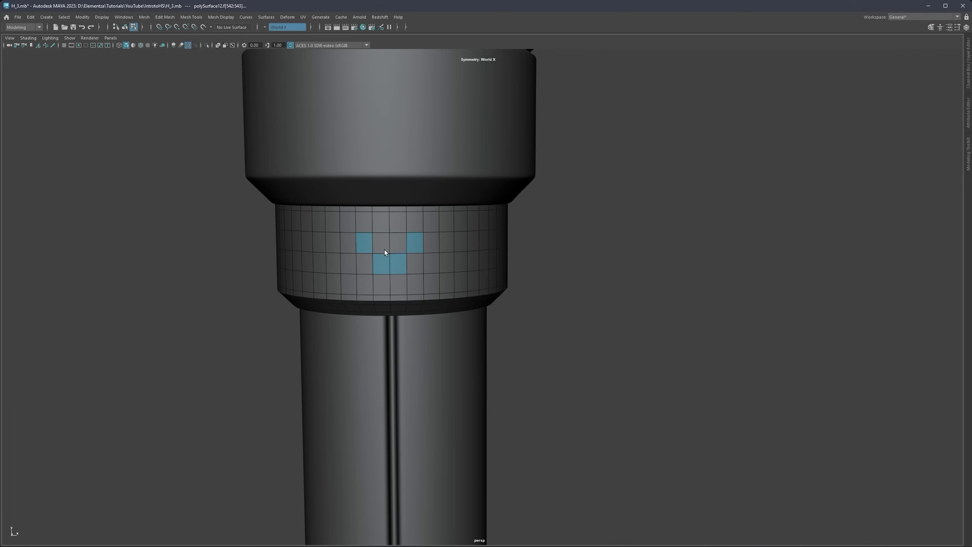
pyautogui.click(384, 250)
pyautogui.keyDown('shift'); pyautogui.click(398, 260); pyautogui.keyUp('shift')
pyautogui.moveTo(417, 251)
pyautogui.keyDown('alt'); pyautogui.mouseDown()
pyautogui.moveTo(579, 257)
pyautogui.moveTo(426, 262)
pyautogui.mouseUp(); pyautogui.keyUp('alt')
pyautogui.moveTo(425, 261); pyautogui.dragTo(449, 247, button='right')
pyautogui.keyDown('alt'); pyautogui.moveTo(449, 247); pyautogui.dragTo(430, 263); pyautogui.keyUp('alt')
pyautogui.scroll(3, 433, 289)
pyautogui.keyDown('alt'); pyautogui.moveTo(429, 263); pyautogui.dragTo(442, 272, button='middle'); pyautogui.keyUp('alt')
pyautogui.scroll(1, 442, 272)
pyautogui.scroll(1, 444, 270)
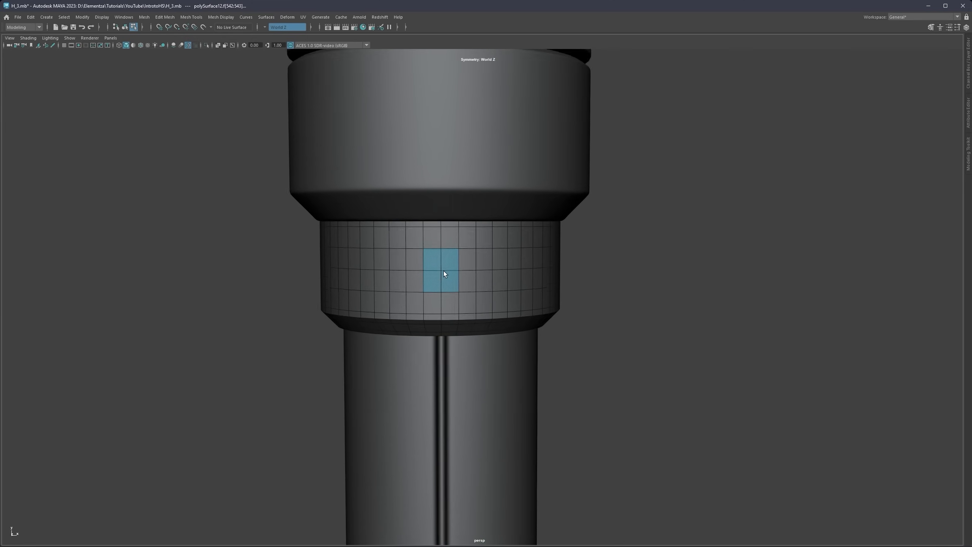
# Step: Extrude the selected face block with an offset of 0.062 and circularize it
pyautogui.scroll(1, 443, 270)
pyautogui.hotkey('ctrl', 'e')
pyautogui.moveTo(684, 262); pyautogui.dragTo(712, 262)
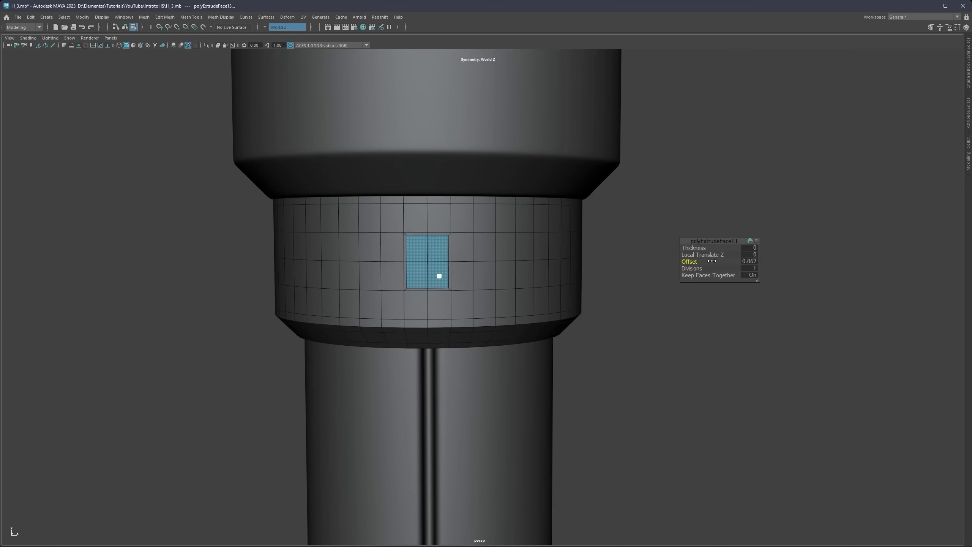
pyautogui.keyDown('shift'); pyautogui.moveTo(444, 247); pyautogui.dragTo(443, 307, button='right'); pyautogui.keyUp('shift')
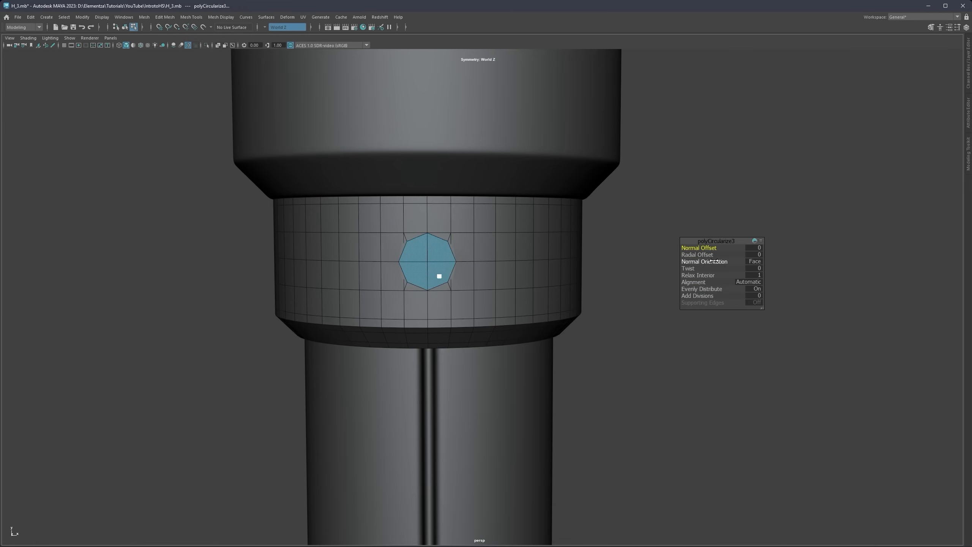
# Step: Shrink the circularized patch with a Radial Offset of -0.204 and set its Alignment to Surface (per-vertex)
pyautogui.moveTo(707, 256); pyautogui.dragTo(628, 265)
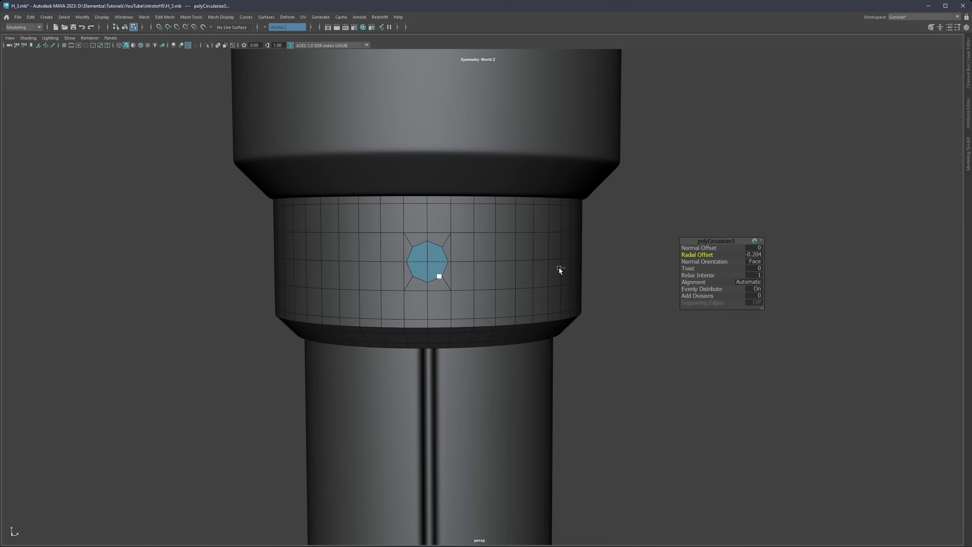
pyautogui.click(747, 282)
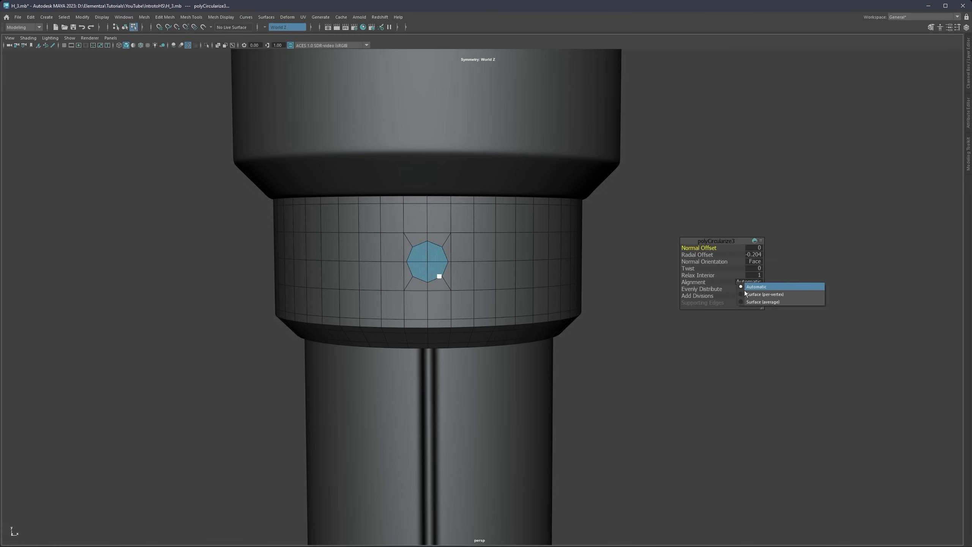
pyautogui.click(748, 294)
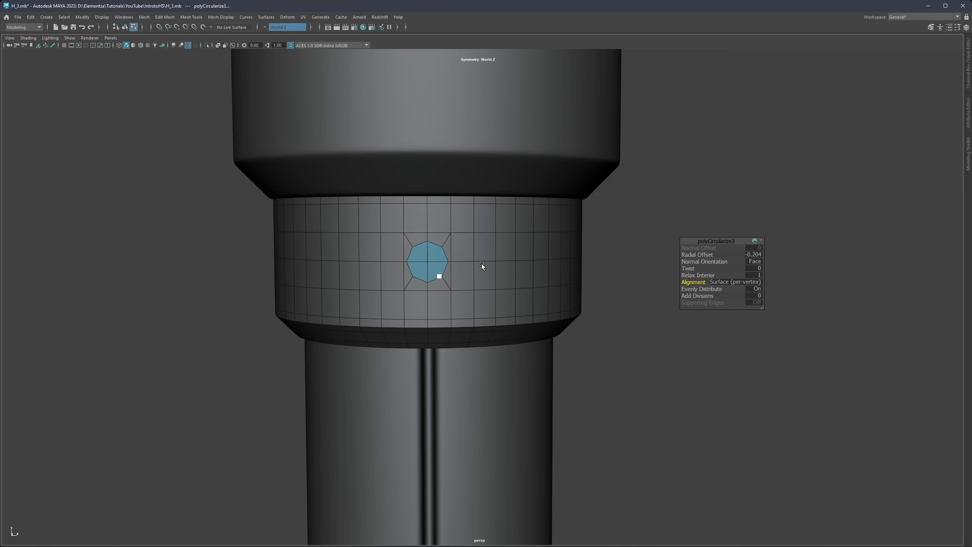
# Step: Extrude the circular face patch into the collar with a thickness of about -0.134 and an offset of 0.135
pyautogui.hotkey('ctrl', 'e')
pyautogui.moveTo(683, 260)
pyautogui.mouseDown()
pyautogui.moveTo(725, 263)
pyautogui.moveTo(651, 250)
pyautogui.moveTo(702, 262)
pyautogui.mouseUp()
pyautogui.scroll(3, 430, 264)
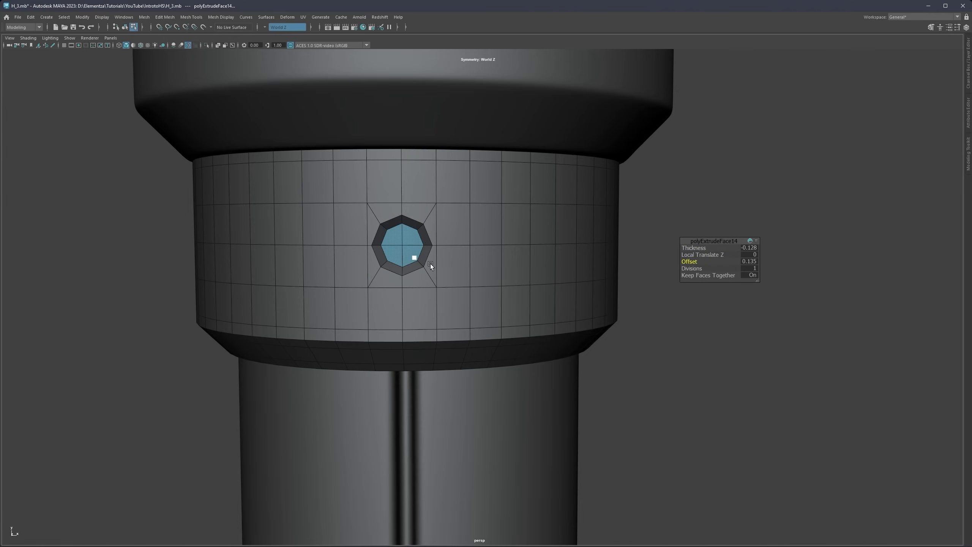
pyautogui.keyDown('alt'); pyautogui.moveTo(430, 264); pyautogui.dragTo(452, 285, button='middle'); pyautogui.keyUp('alt')
pyautogui.keyDown('alt'); pyautogui.moveTo(453, 284); pyautogui.dragTo(492, 278); pyautogui.keyUp('alt')
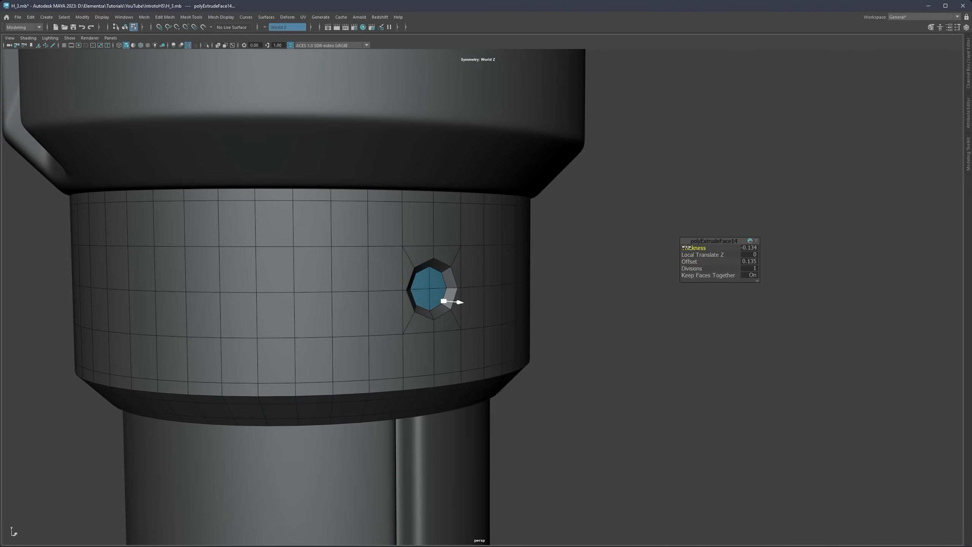
# Step: Extrude the floor faces of the round recess again with a small inward offset to form a support loop
pyautogui.hotkey('ctrl', 'e')
pyautogui.moveTo(688, 261); pyautogui.dragTo(704, 261)
pyautogui.scroll(5, 437, 286)
pyautogui.press('q')
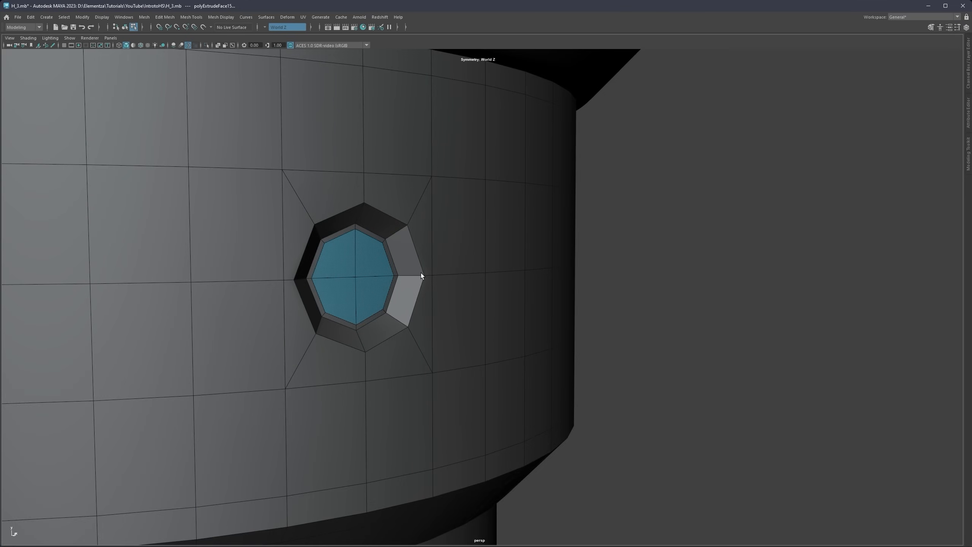
# Step: Bevel the recess's outer rim edge loop with Chamfer off and a Fraction of about 0.647
pyautogui.moveTo(421, 273); pyautogui.dragTo(417, 255, button='right')
pyautogui.doubleClick(422, 288)
pyautogui.hotkey('ctrl', 'b')
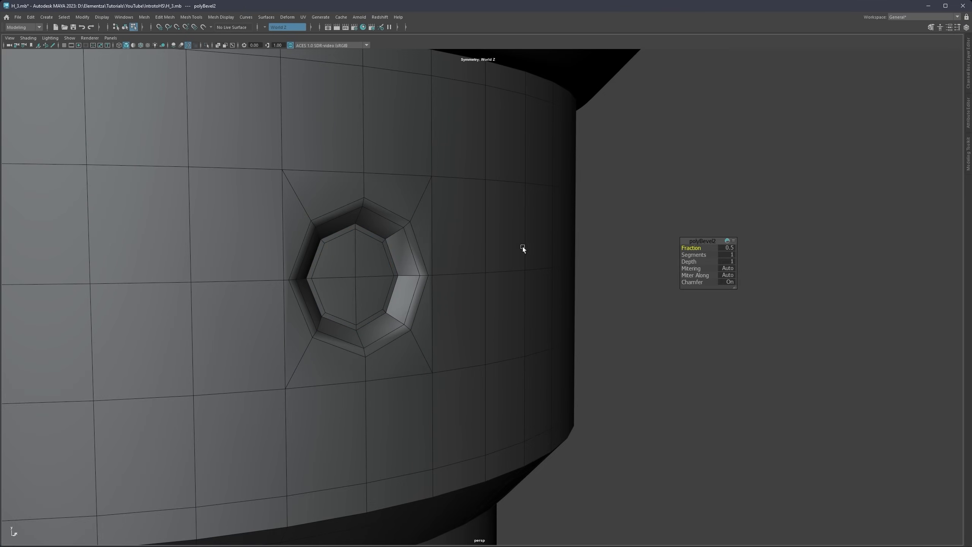
pyautogui.click(733, 282)
pyautogui.moveTo(692, 248); pyautogui.dragTo(742, 250)
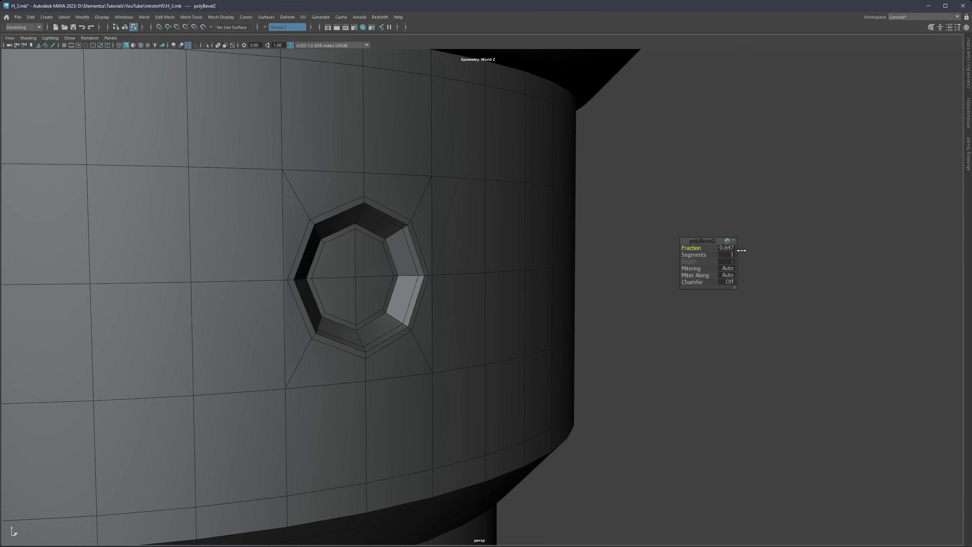
# Step: Slide the two grid vertices on either side of the recess outward, then show the collar in smooth preview in object mode
pyautogui.press('q')
pyautogui.scroll(-4, 463, 289)
pyautogui.scroll(-5, 463, 291)
pyautogui.press('F9')
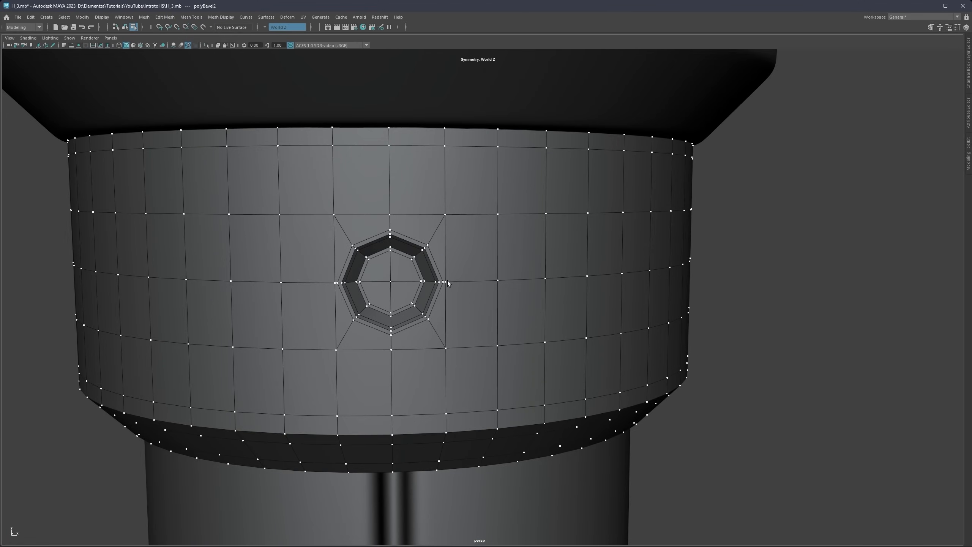
pyautogui.click(446, 282)
pyautogui.moveTo(478, 284); pyautogui.dragTo(497, 284)
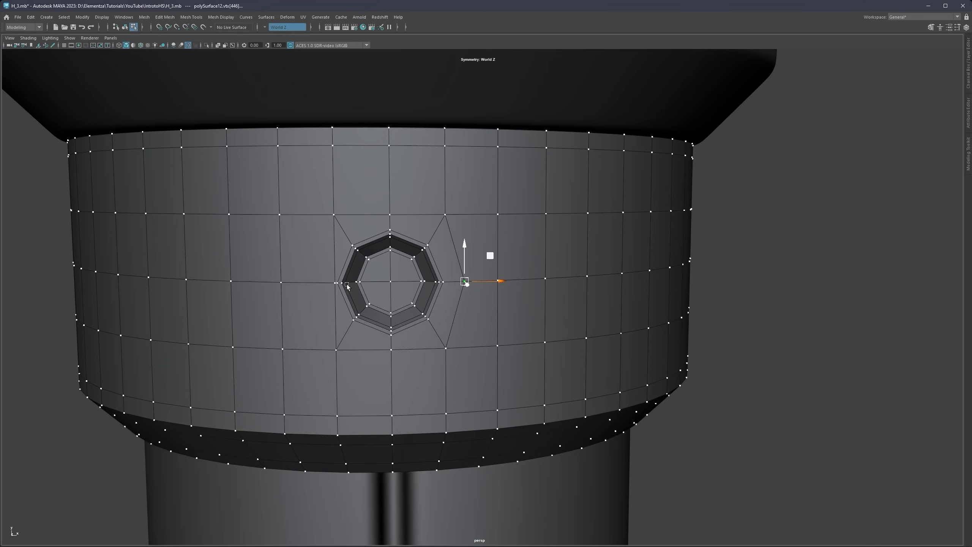
pyautogui.click(333, 284)
pyautogui.moveTo(356, 283); pyautogui.dragTo(337, 283)
pyautogui.scroll(-1, 470, 275)
pyautogui.scroll(-5, 470, 275)
pyautogui.click(638, 280)
pyautogui.moveTo(638, 281); pyautogui.dragTo(664, 266, button='right')
pyautogui.press('3')
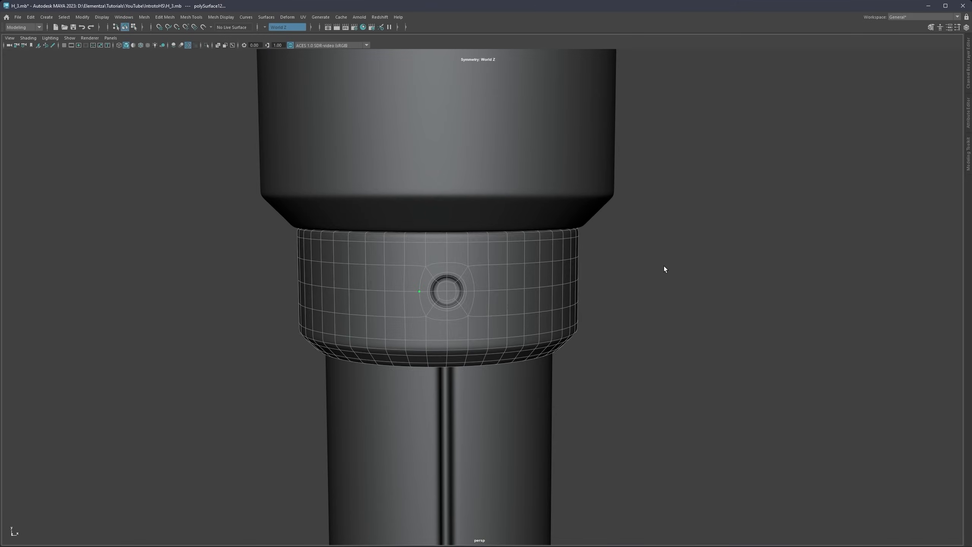
# Step: Inspect the smoothed collar detail and the whole model from a distance
pyautogui.click(664, 267)
pyautogui.scroll(-4, 466, 303)
pyautogui.scroll(-8, 466, 302)
pyautogui.keyDown('alt'); pyautogui.moveTo(428, 256); pyautogui.dragTo(585, 260); pyautogui.keyUp('alt')
pyautogui.scroll(4, 491, 270)
pyautogui.click(491, 270)
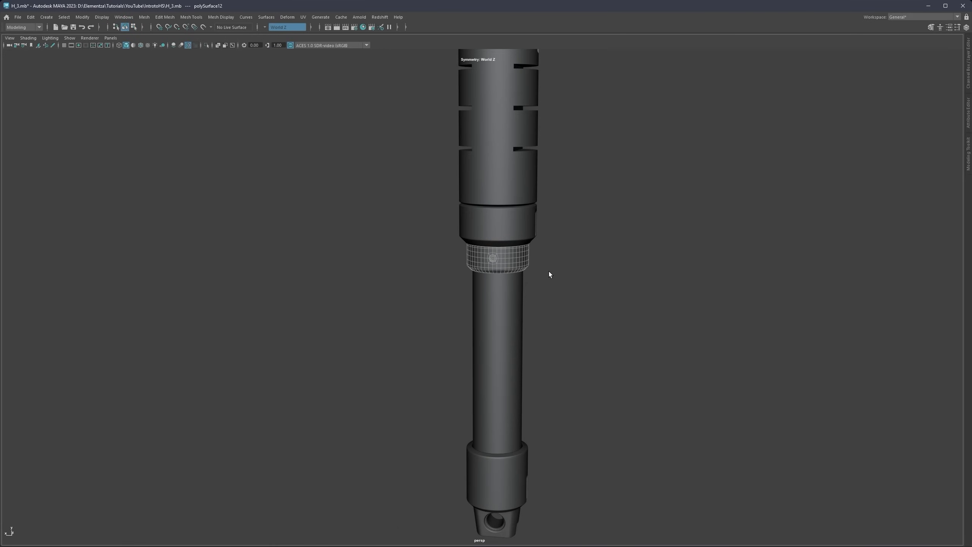
pyautogui.click(548, 271)
pyautogui.keyDown('alt'); pyautogui.moveTo(503, 266); pyautogui.dragTo(435, 285, button='middle'); pyautogui.keyUp('alt')
pyautogui.press('f')
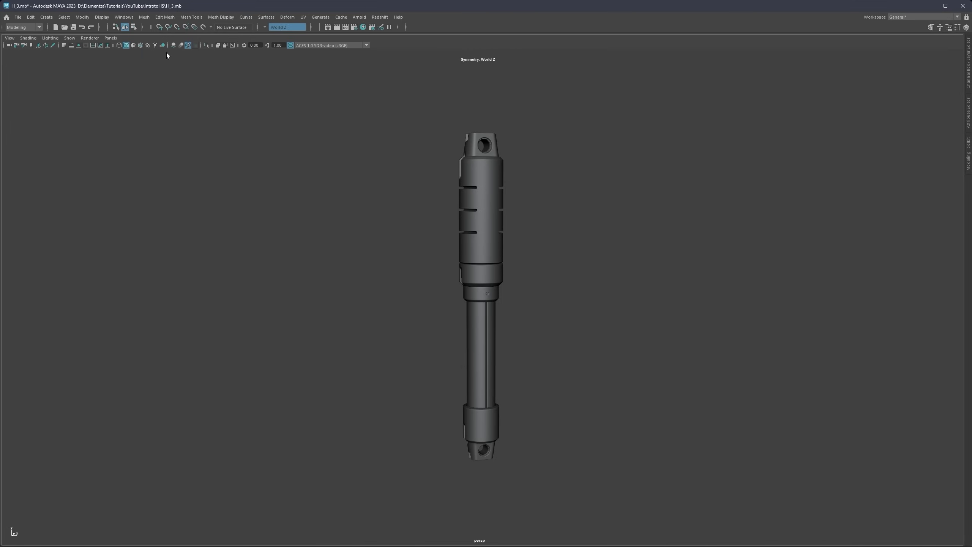
# Step: Open the Outliner and move the two meshes inside the polySurface16 group out to the top level
pyautogui.click(124, 16)
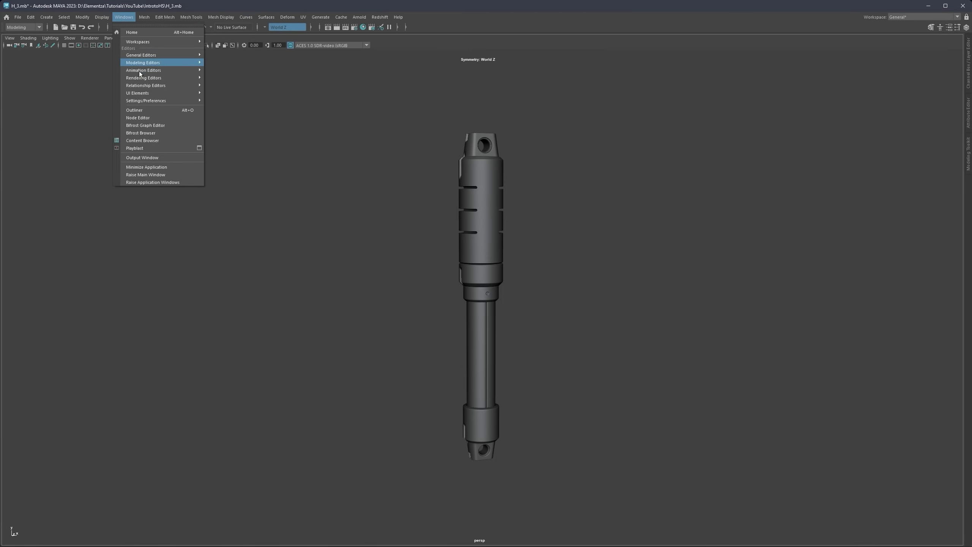
pyautogui.click(139, 110)
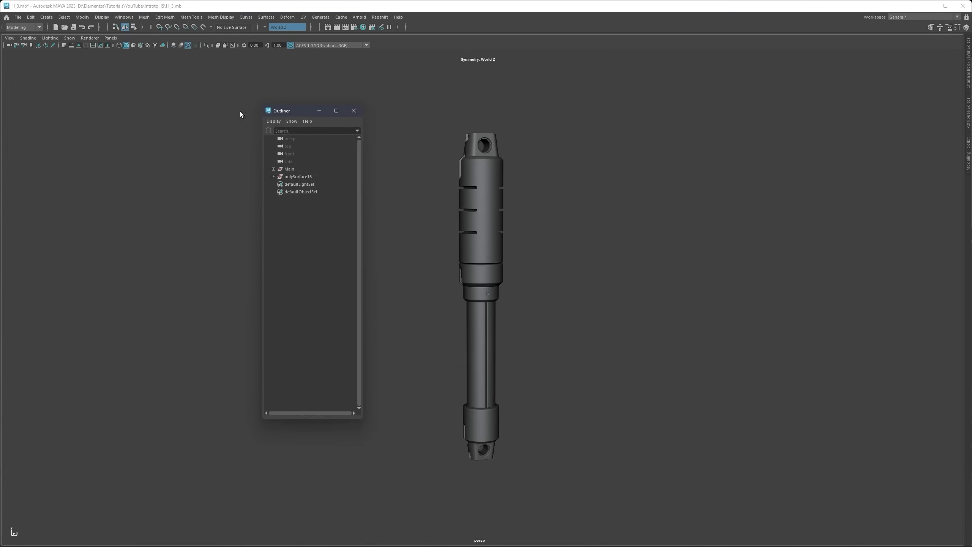
pyautogui.click(273, 177)
pyautogui.moveTo(303, 185); pyautogui.dragTo(304, 192)
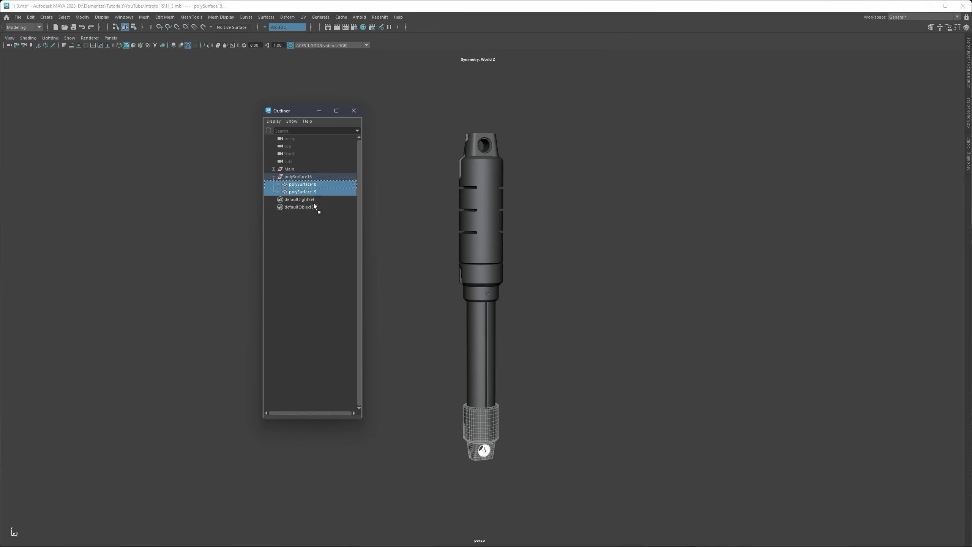
pyautogui.moveTo(314, 206); pyautogui.dragTo(299, 217, button='middle')
# Step: Expand the Main group and move polySurface14 and polySurface15 out of the polySurface7 group to the top level
pyautogui.click(287, 177)
pyautogui.click(274, 169)
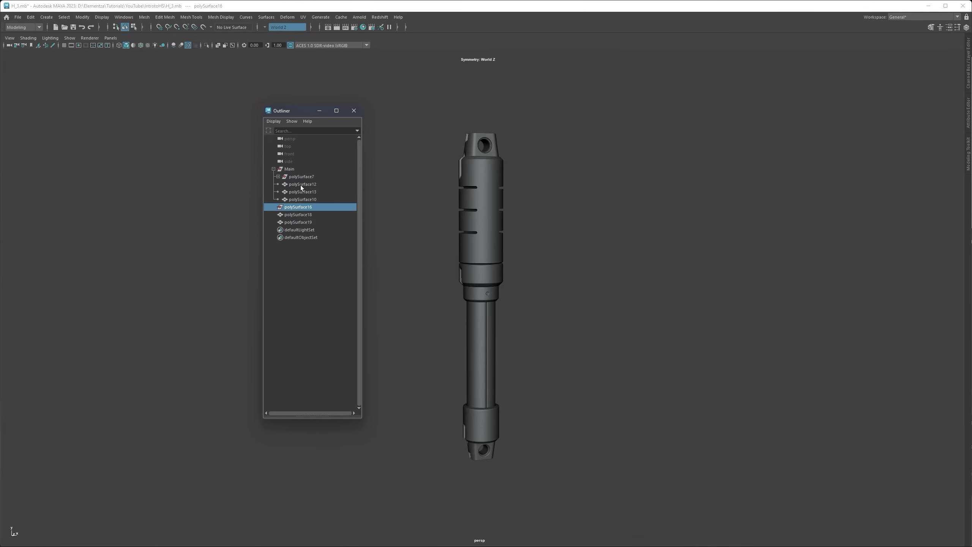
pyautogui.click(278, 176)
pyautogui.moveTo(303, 184); pyautogui.dragTo(308, 192)
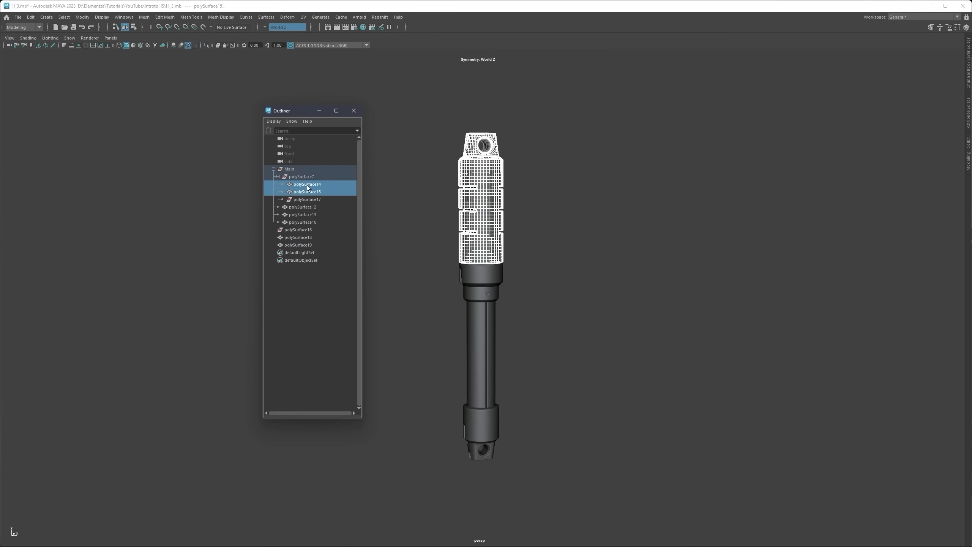
pyautogui.moveTo(313, 322); pyautogui.dragTo(313, 323, button='middle')
# Step: Delete the leftover polySurface7 and polySurface16 groups
pyautogui.click(307, 184)
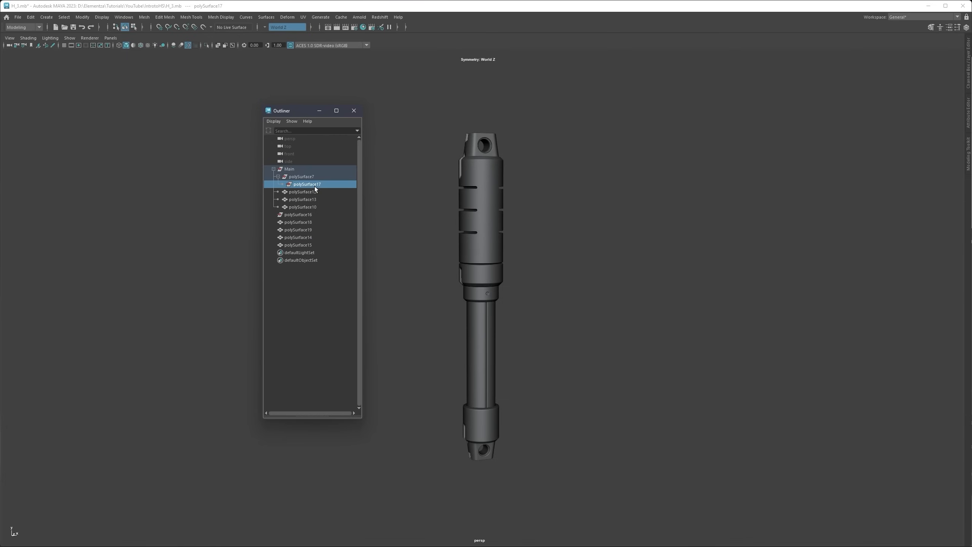
pyautogui.click(309, 179)
pyautogui.press('Delete')
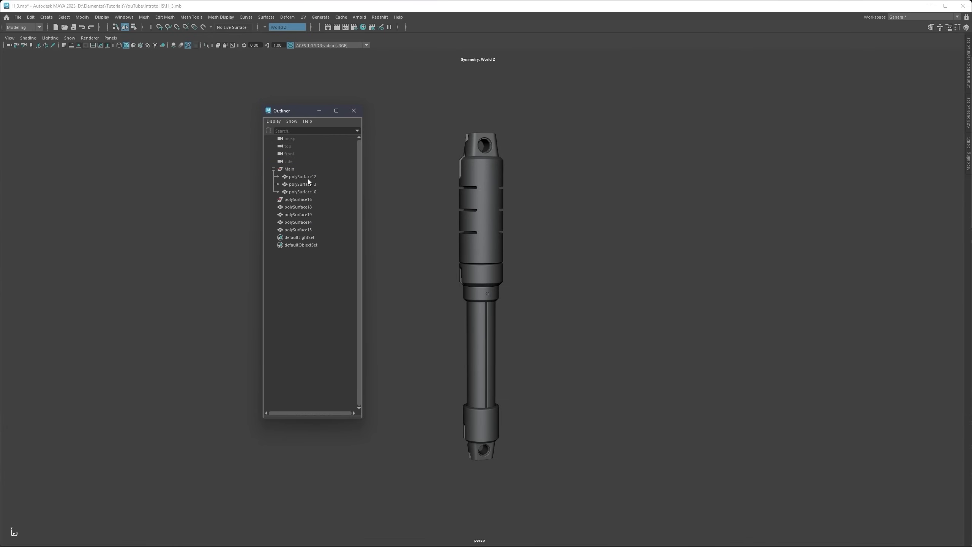
pyautogui.click(306, 200)
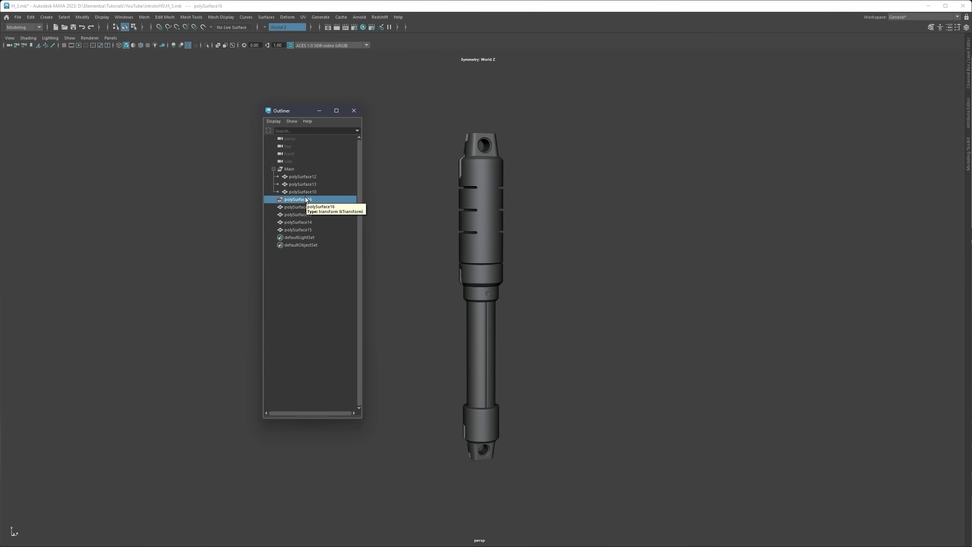
pyautogui.press('Delete')
# Step: Move the four loose top-level meshes into the Main group, then collapse the group and close the Outliner
pyautogui.click(305, 201)
pyautogui.keyDown('shift'); pyautogui.click(307, 221); pyautogui.keyUp('shift')
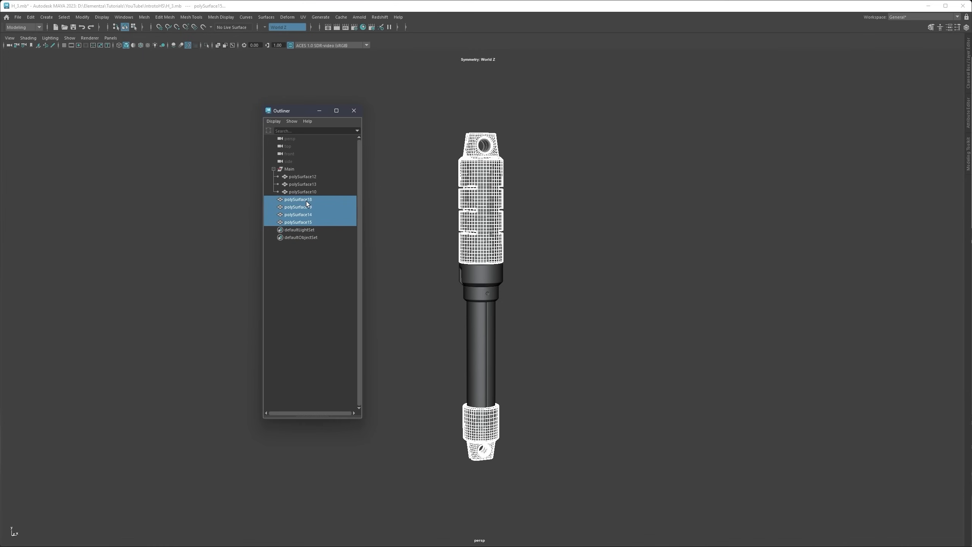
pyautogui.moveTo(306, 201); pyautogui.dragTo(288, 169, button='middle')
pyautogui.click(289, 169)
pyautogui.click(274, 169)
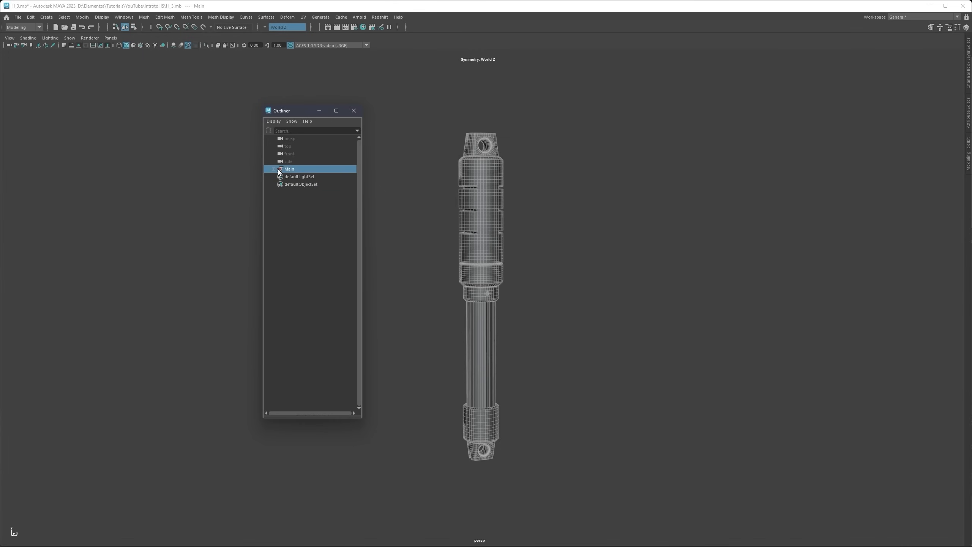
pyautogui.click(356, 110)
# Step: Select the upper body mesh and open the attributes of its blinn1 material for editing
pyautogui.keyDown('alt'); pyautogui.moveTo(503, 216); pyautogui.dragTo(445, 195, button='middle'); pyautogui.keyUp('alt')
pyautogui.click(466, 234)
pyautogui.scroll(1, 442, 244)
pyautogui.keyDown('alt'); pyautogui.moveTo(416, 250); pyautogui.dragTo(445, 256, button='middle'); pyautogui.keyUp('alt')
pyautogui.moveTo(446, 229)
pyautogui.keyDown('alt'); pyautogui.mouseDown()
pyautogui.moveTo(455, 233)
pyautogui.moveTo(447, 228)
pyautogui.mouseUp(); pyautogui.keyUp('alt')
pyautogui.scroll(-2, 449, 229)
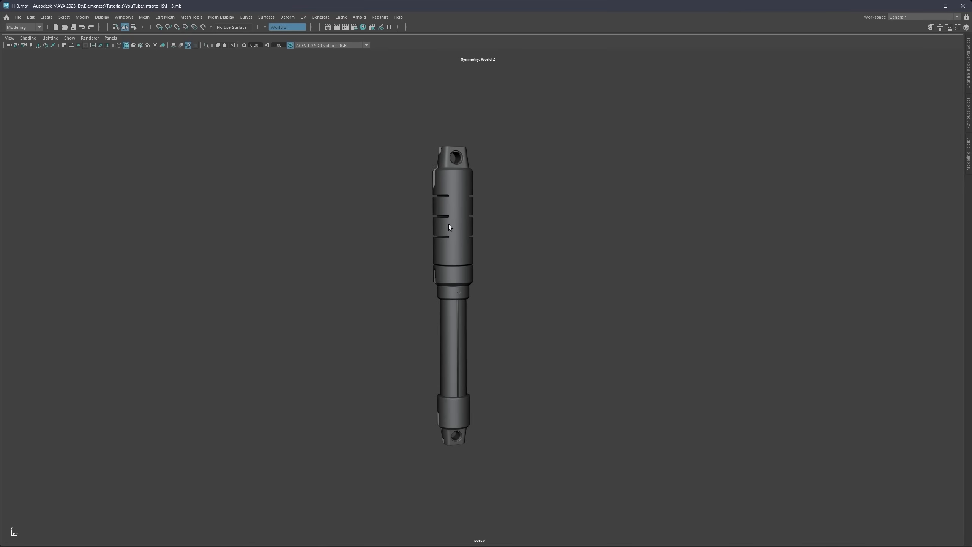
pyautogui.click(449, 218)
pyautogui.rightClick(456, 209)
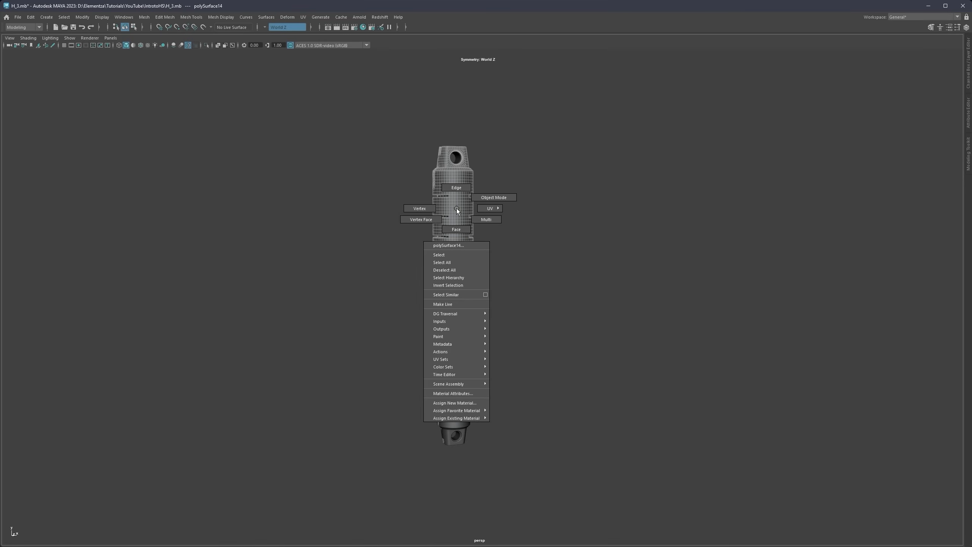
pyautogui.moveTo(467, 419)
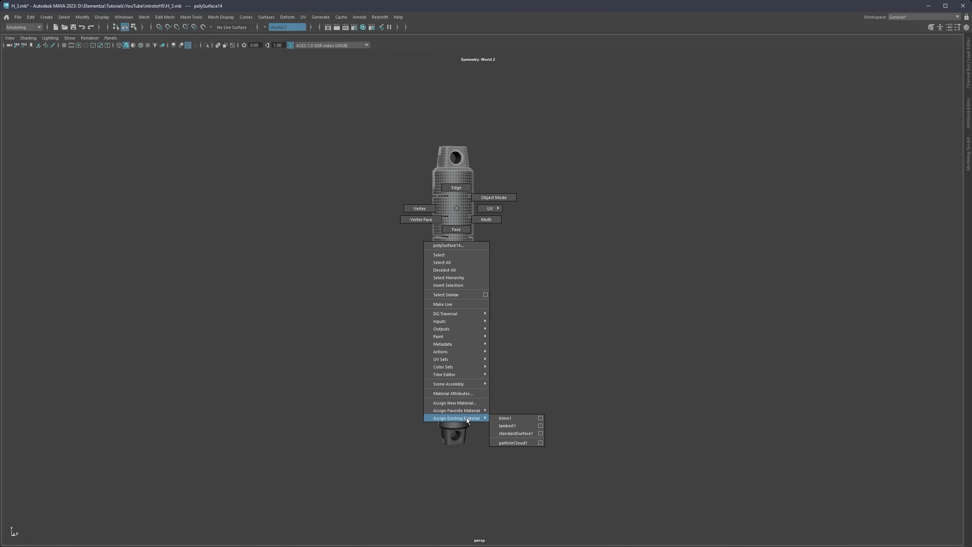
pyautogui.click(540, 418)
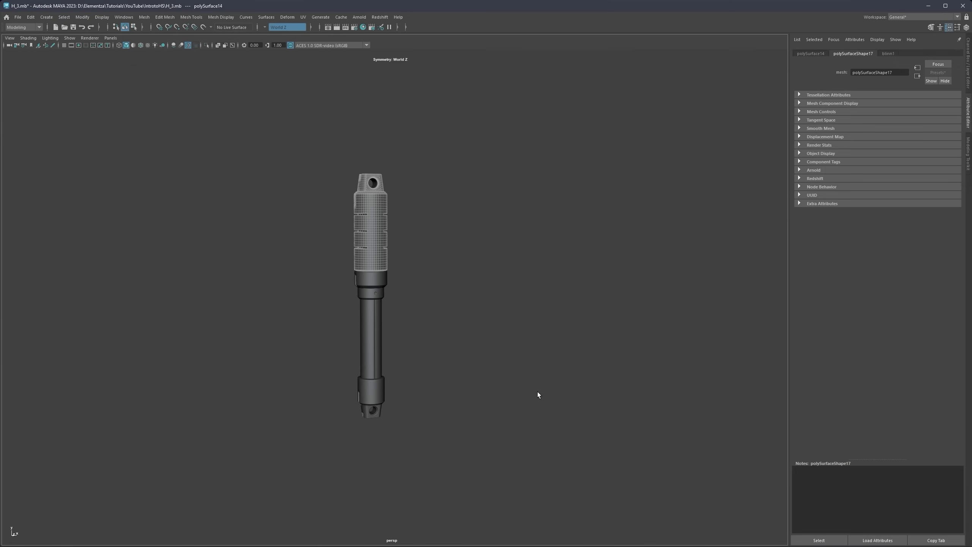
pyautogui.click(820, 539)
pyautogui.scroll(5, 406, 272)
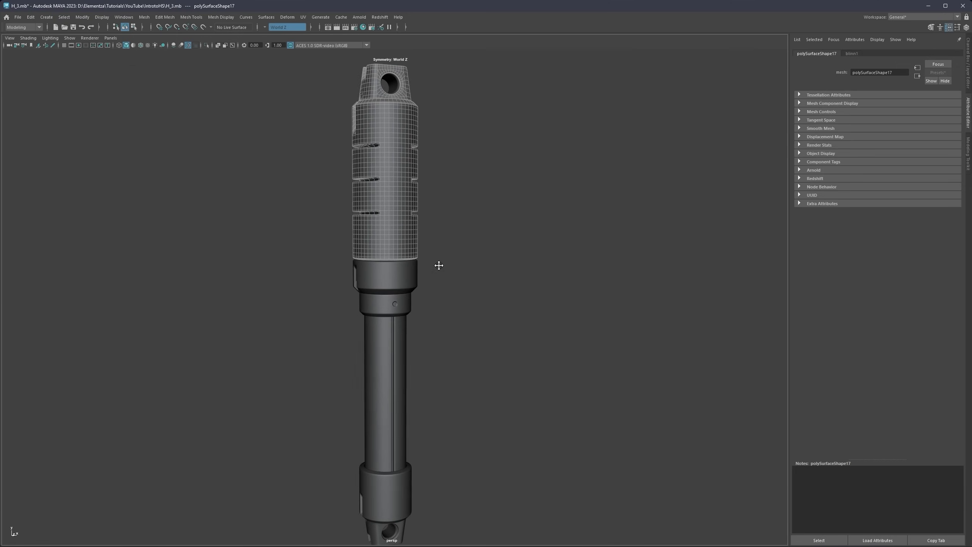
pyautogui.click(852, 54)
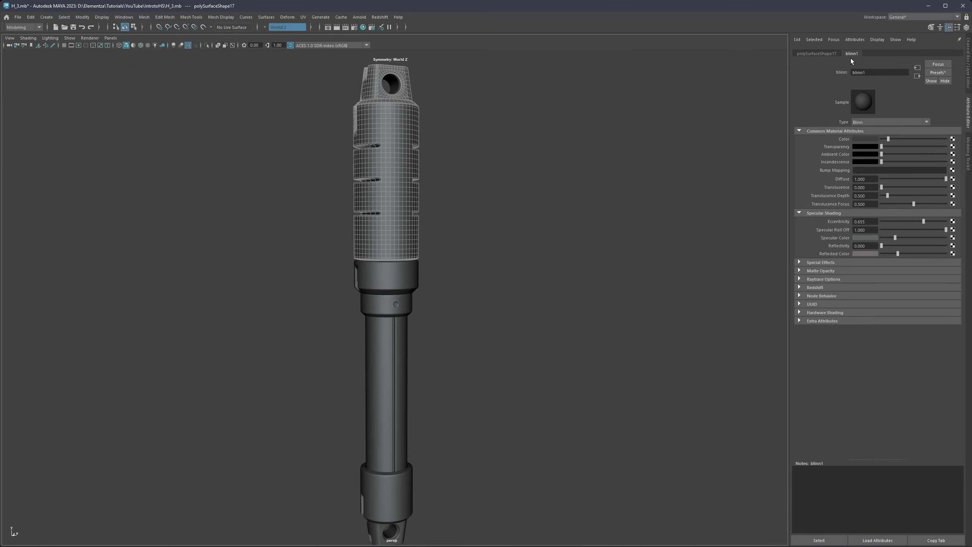
pyautogui.click(820, 540)
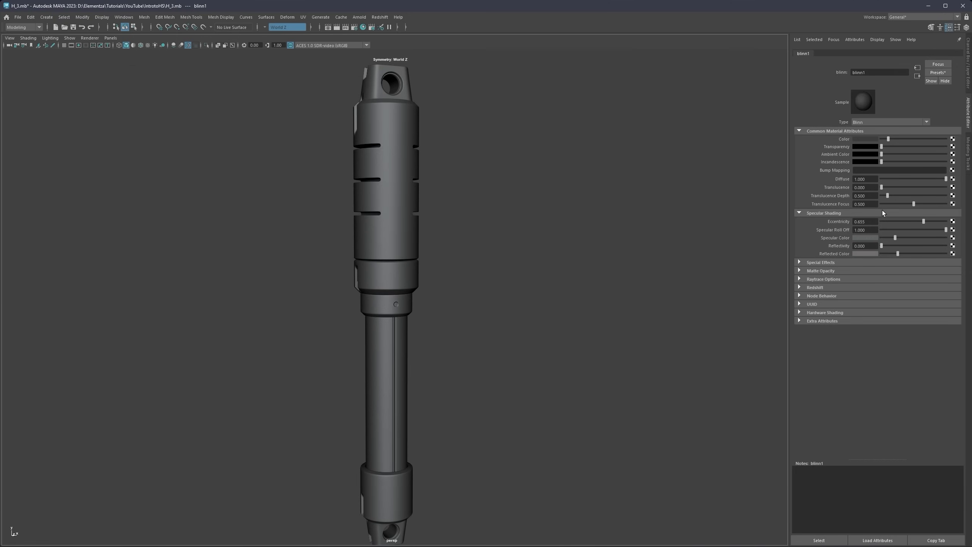
# Step: Set blinn1's Specular Roll Off to 0.440 and adjust its Specular Color
pyautogui.moveTo(887, 238); pyautogui.dragTo(892, 238)
pyautogui.moveTo(923, 230); pyautogui.dragTo(906, 230)
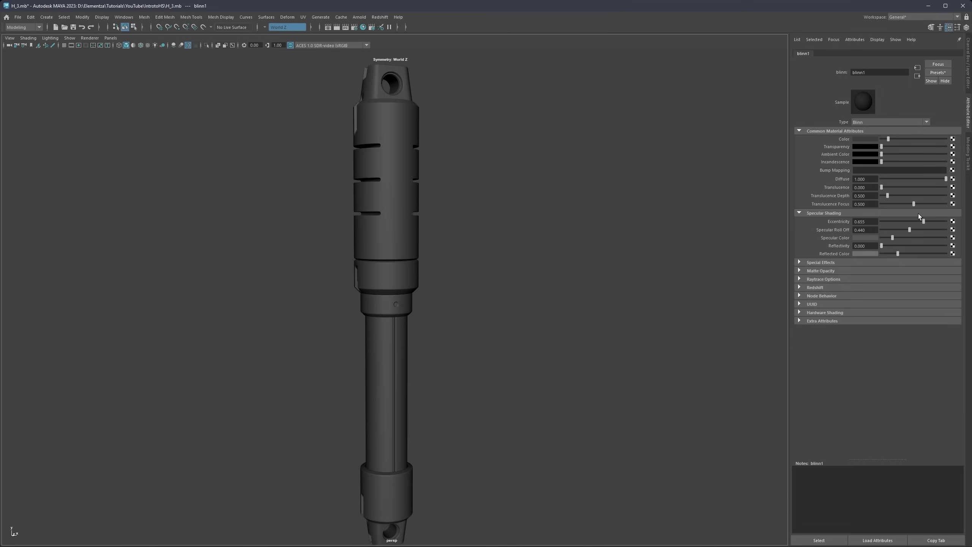
pyautogui.click(865, 237)
pyautogui.click(869, 238)
pyautogui.click(832, 234)
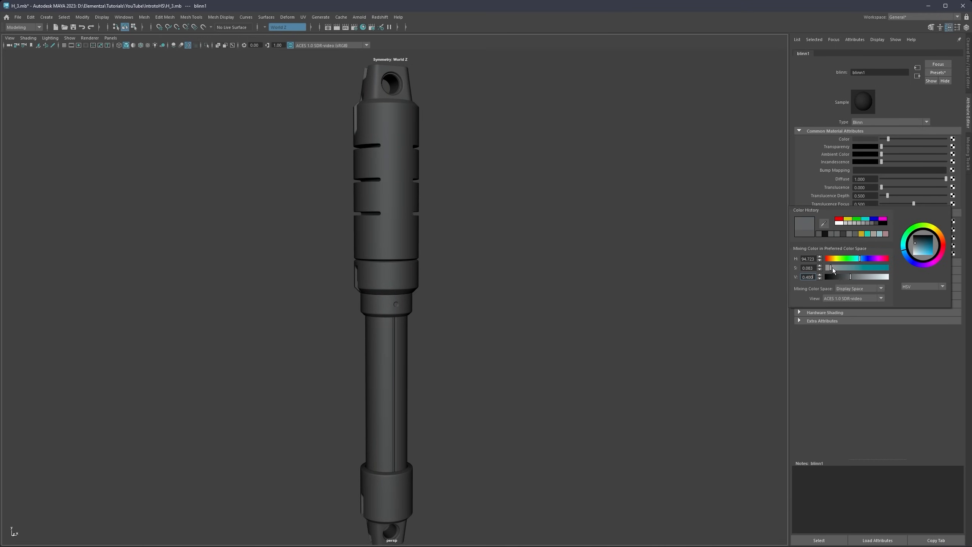
# Step: Apply a saved darker preset with an Eccentricity of 1.000 to blinn1 and open its base color
pyautogui.click(938, 72)
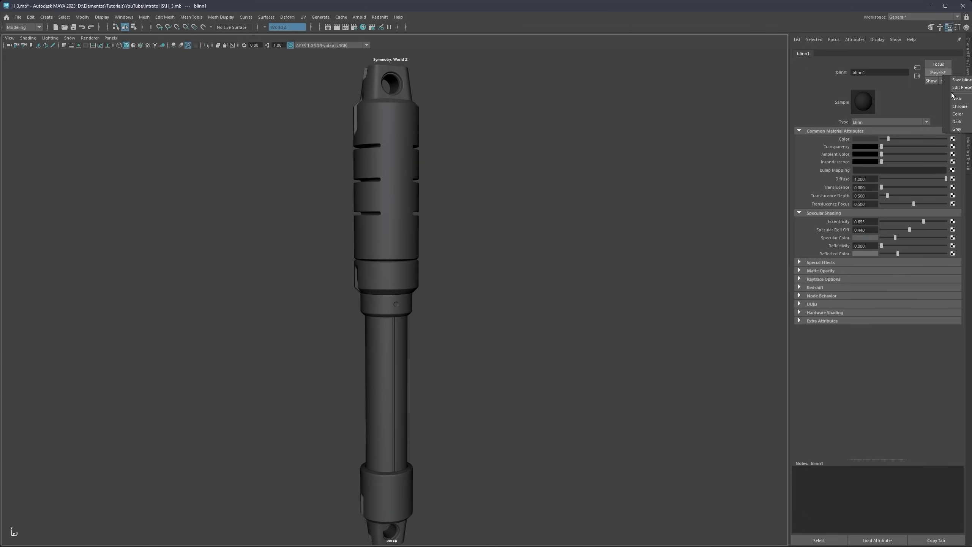
pyautogui.click(959, 99)
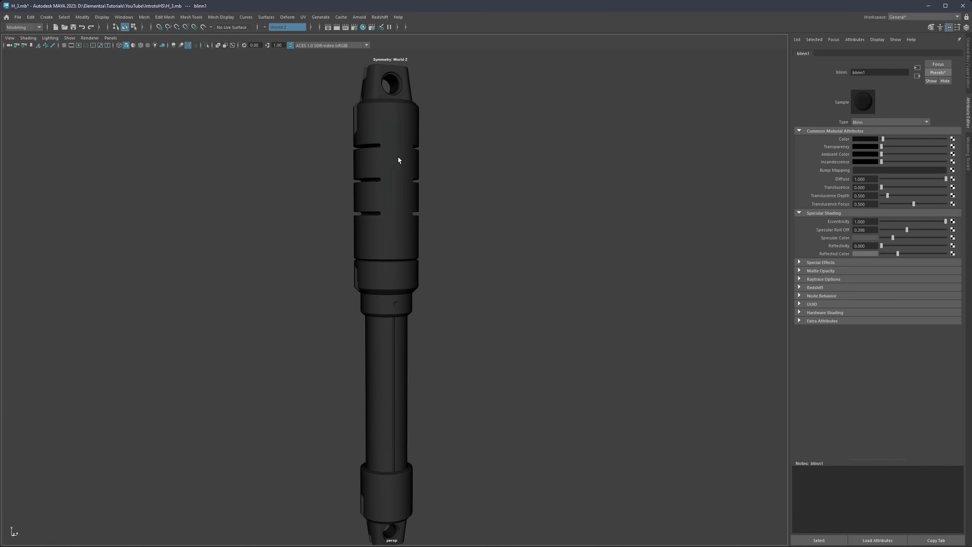
pyautogui.click(855, 139)
pyautogui.click(868, 139)
# Step: Rename the blinn1 material of the body pieces as MainMat
pyautogui.click(388, 336)
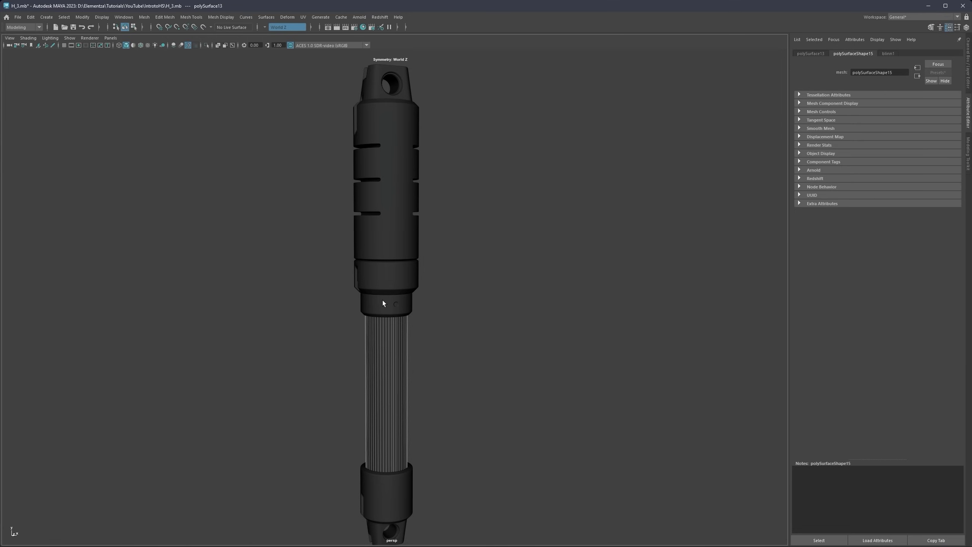
pyautogui.click(408, 284)
pyautogui.click(886, 53)
pyautogui.doubleClick(884, 71)
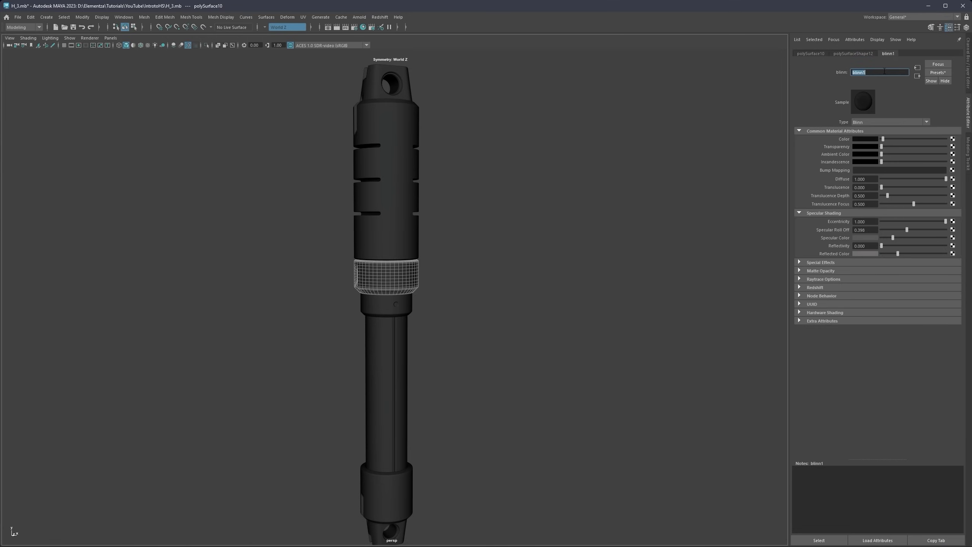
pyautogui.write('MainMat')
pyautogui.press('Return')
# Step: Select the inner rod and the small collar above it, and assign them a new Blinn material
pyautogui.keyDown('alt'); pyautogui.moveTo(445, 315); pyautogui.dragTo(409, 288, button='middle'); pyautogui.keyUp('alt')
pyautogui.click(409, 289)
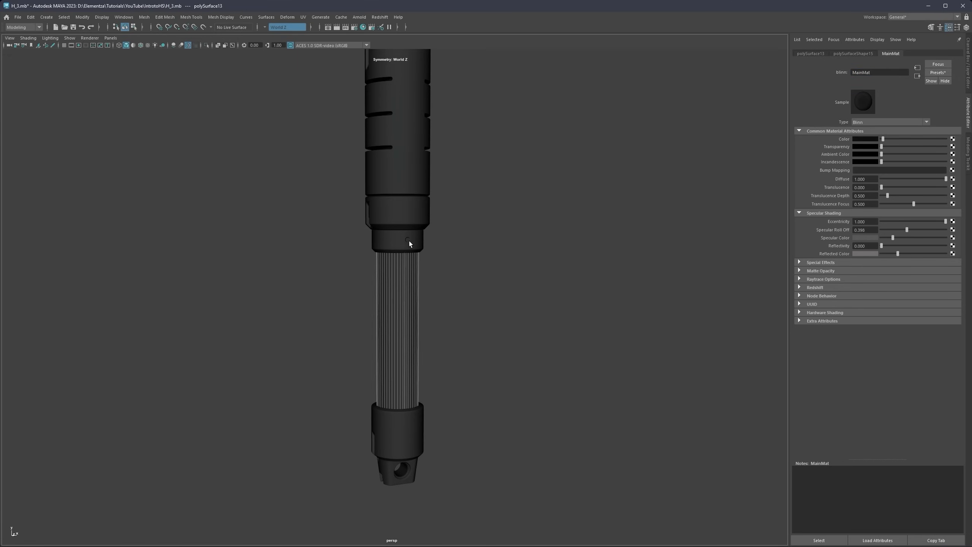
pyautogui.rightClick(407, 238)
pyautogui.moveTo(401, 444)
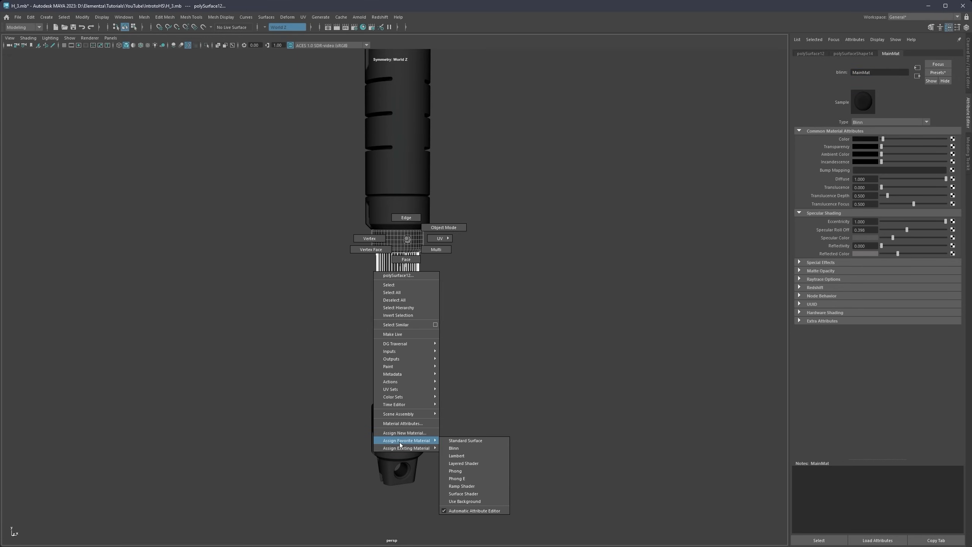
pyautogui.click(456, 448)
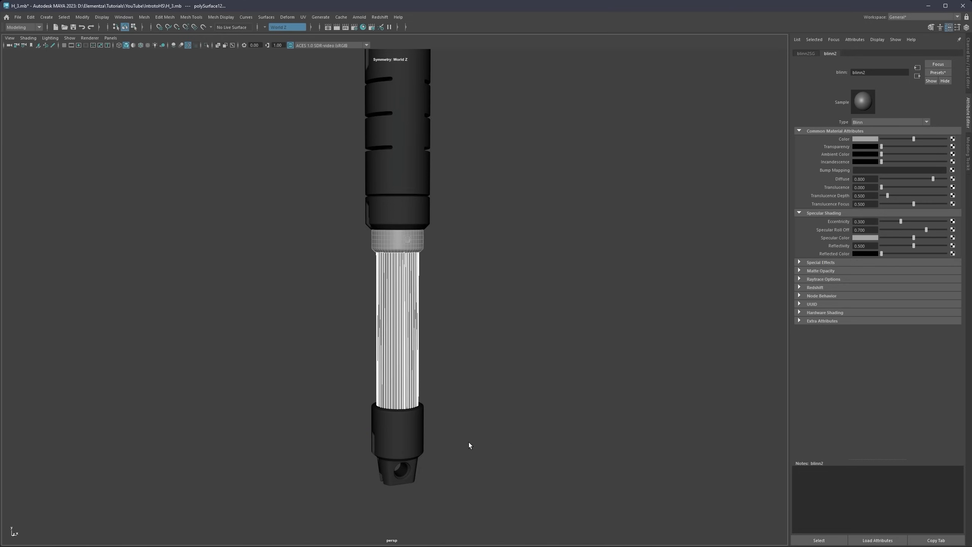
# Step: Rename the new Blinn material as Chrome and apply a saved preset with Eccentricity 0.524 and Specular Roll Off 0.548
pyautogui.doubleClick(869, 69)
pyautogui.press('Return')
pyautogui.click(937, 73)
pyautogui.click(953, 105)
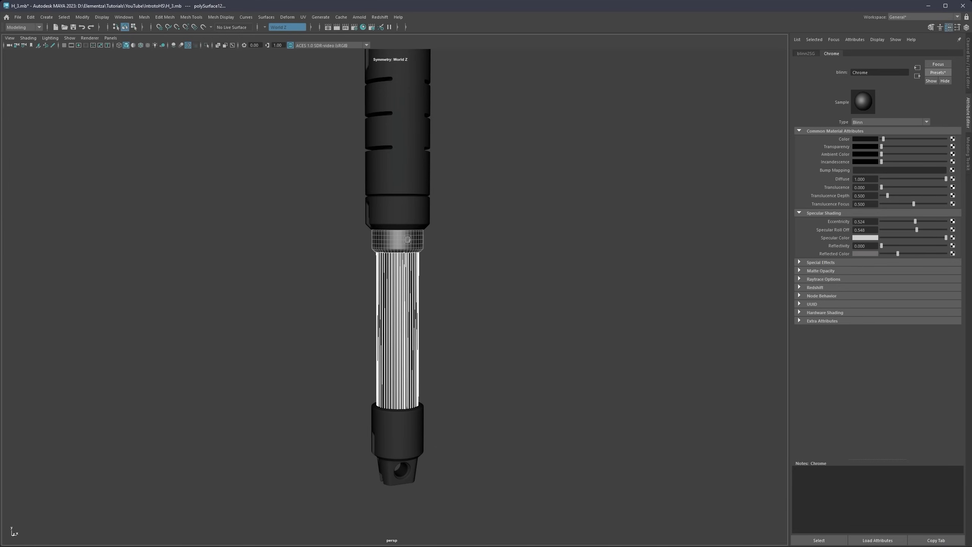
# Step: Select only the inner rod and open the base color of its Chrome material
pyautogui.click(393, 268)
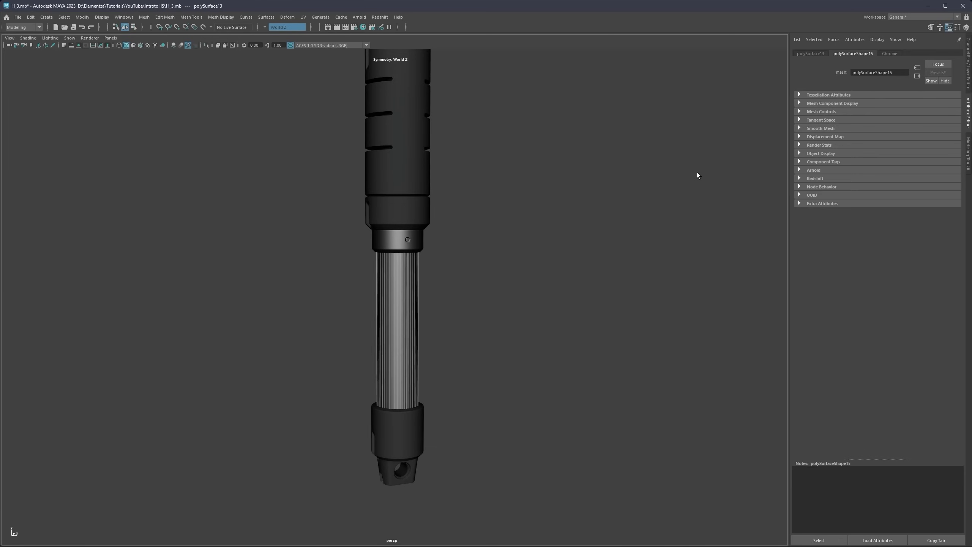
pyautogui.click(889, 53)
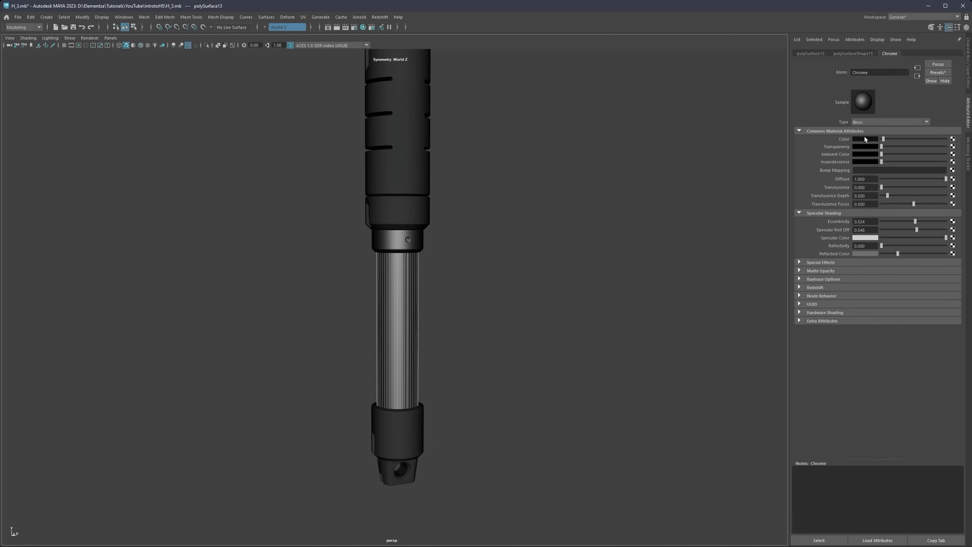
pyautogui.click(865, 137)
pyautogui.click(869, 140)
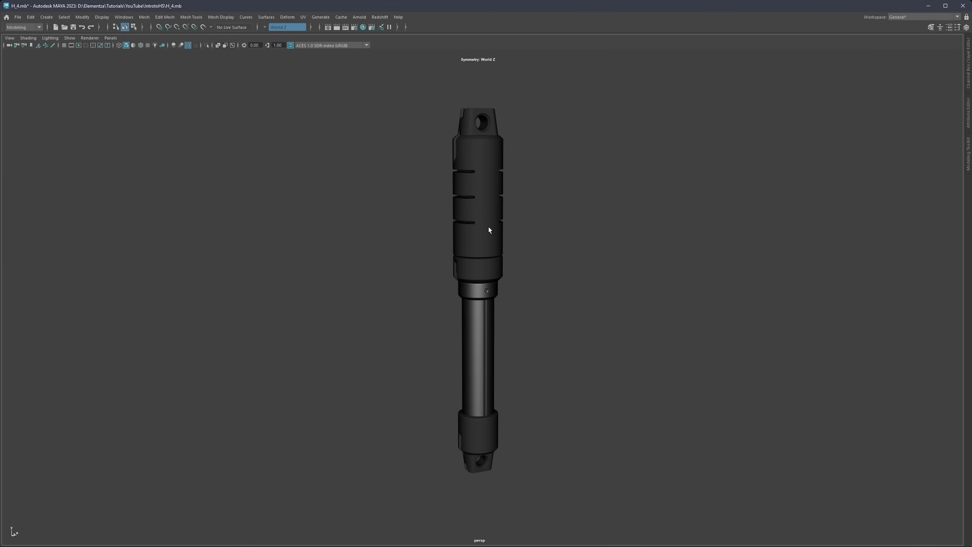
# Step: Try to slide the lower end cap up along the inner rod, and undo the move
pyautogui.keyDown('alt'); pyautogui.moveTo(503, 170); pyautogui.dragTo(457, 173); pyautogui.keyUp('alt')
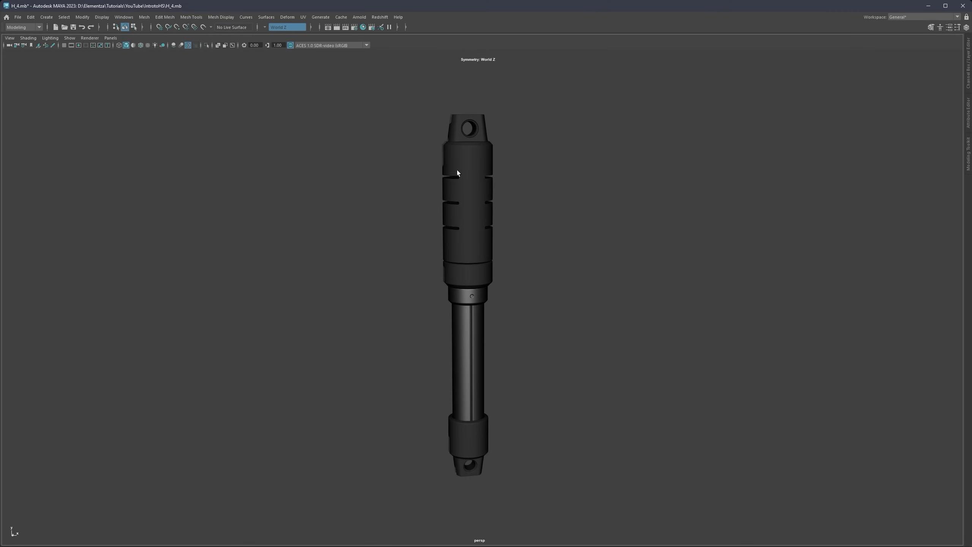
pyautogui.click(473, 320)
pyautogui.press('w')
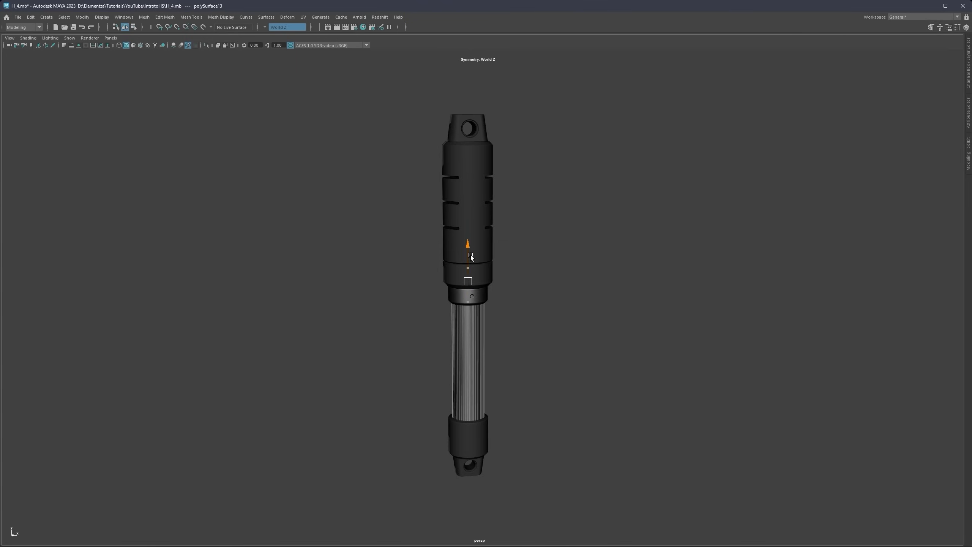
pyautogui.click(474, 422)
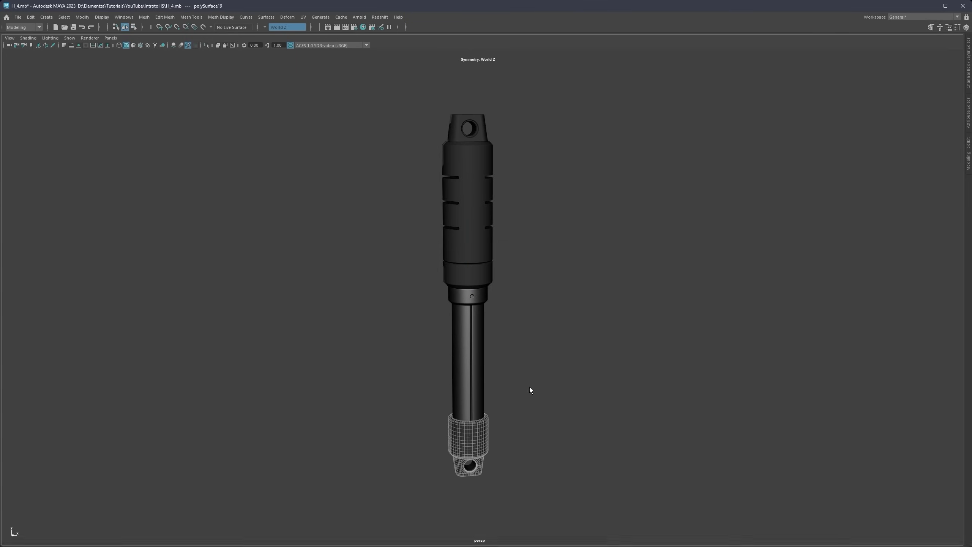
pyautogui.press('w')
pyautogui.moveTo(471, 410); pyautogui.dragTo(472, 396)
pyautogui.hotkey('ctrl', 'z')
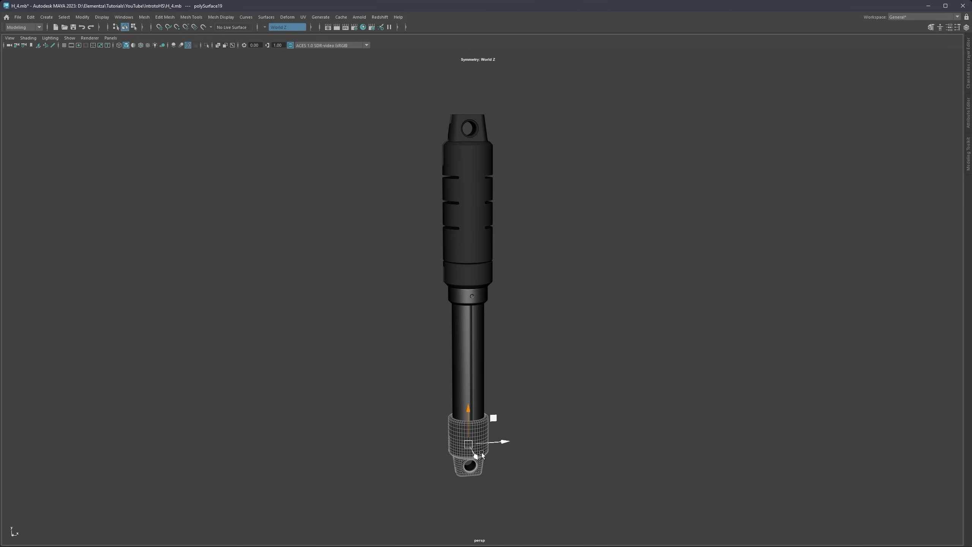
# Step: Select the lower end cap together with its hole insert and slide both up along the inner rod
pyautogui.press('q')
pyautogui.click(470, 465)
pyautogui.click(473, 467)
pyautogui.press('w')
pyautogui.moveTo(472, 421); pyautogui.dragTo(492, 302)
pyautogui.click(490, 383)
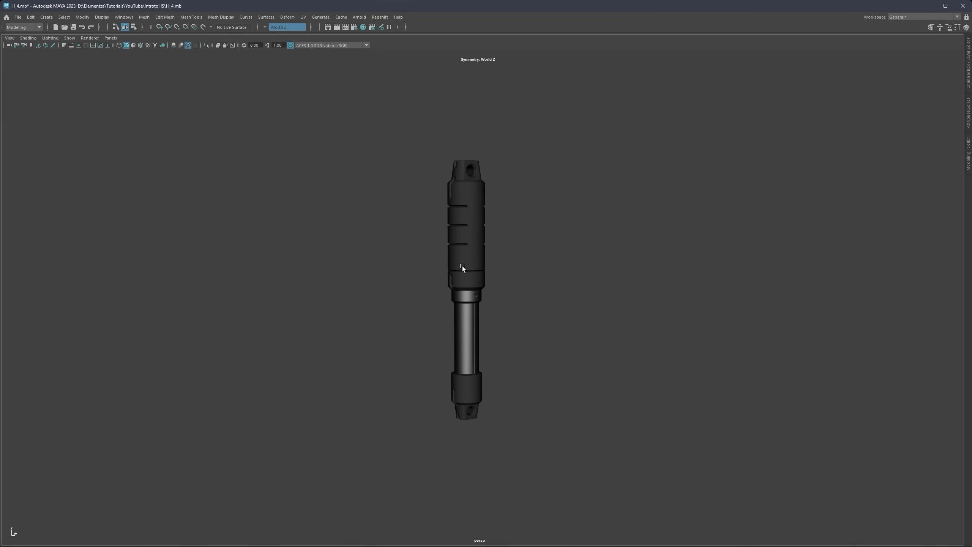
# Step: Slide the lower end cap and its hole insert down the inner rod to extend the part
pyautogui.scroll(3, 462, 268)
pyautogui.click(468, 418)
pyautogui.moveTo(465, 395); pyautogui.dragTo(464, 432)
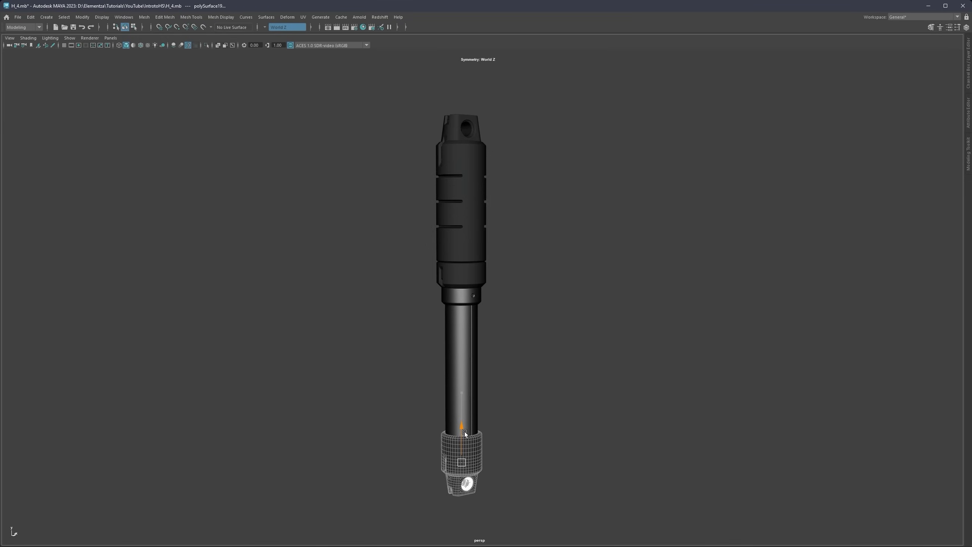
pyautogui.click(489, 338)
pyautogui.keyDown('alt'); pyautogui.moveTo(489, 339); pyautogui.dragTo(439, 298); pyautogui.keyUp('alt')
pyautogui.hotkey('ctrl', 'z')
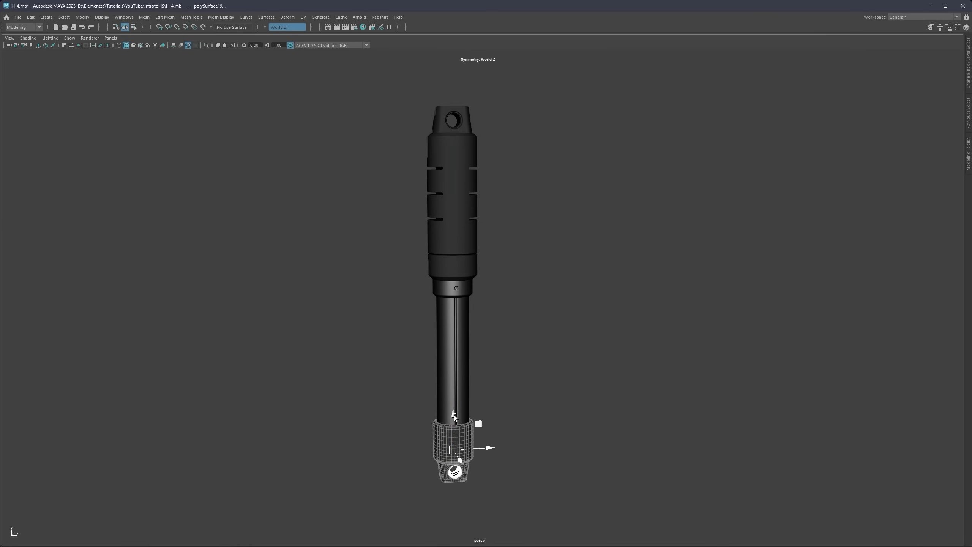
# Step: Slide the lower end cap and its insert slightly back up the rod, and select the whole part
pyautogui.moveTo(454, 415); pyautogui.dragTo(453, 404)
pyautogui.click(493, 300)
pyautogui.keyDown('alt'); pyautogui.moveTo(480, 291); pyautogui.dragTo(502, 297, button='middle'); pyautogui.keyUp('alt')
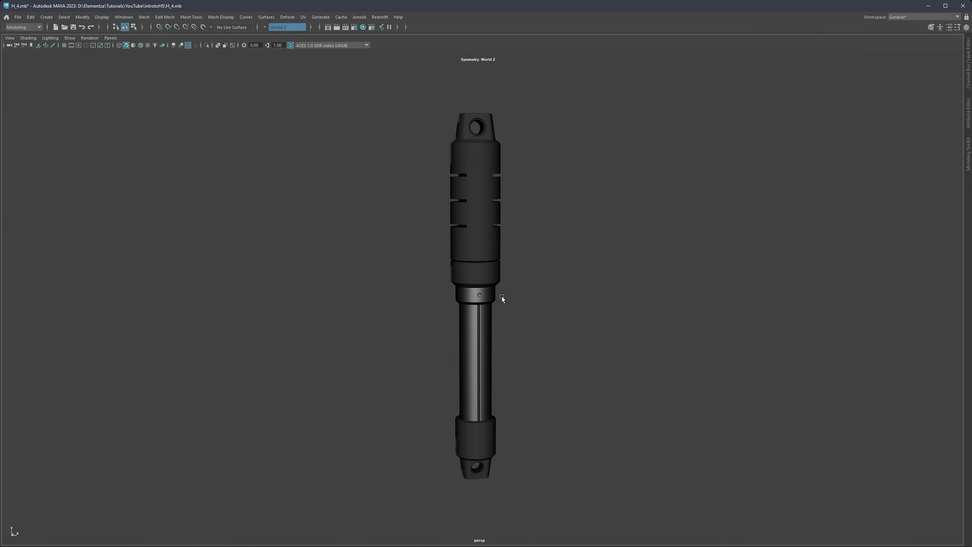
pyautogui.keyDown('alt'); pyautogui.moveTo(502, 296); pyautogui.dragTo(514, 298); pyautogui.keyUp('alt')
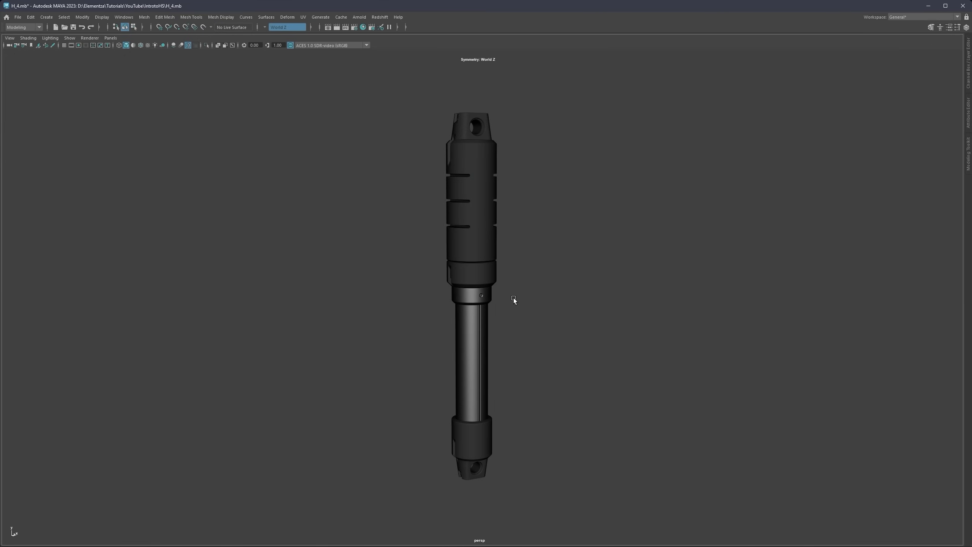
pyautogui.moveTo(553, 92); pyautogui.dragTo(386, 441)
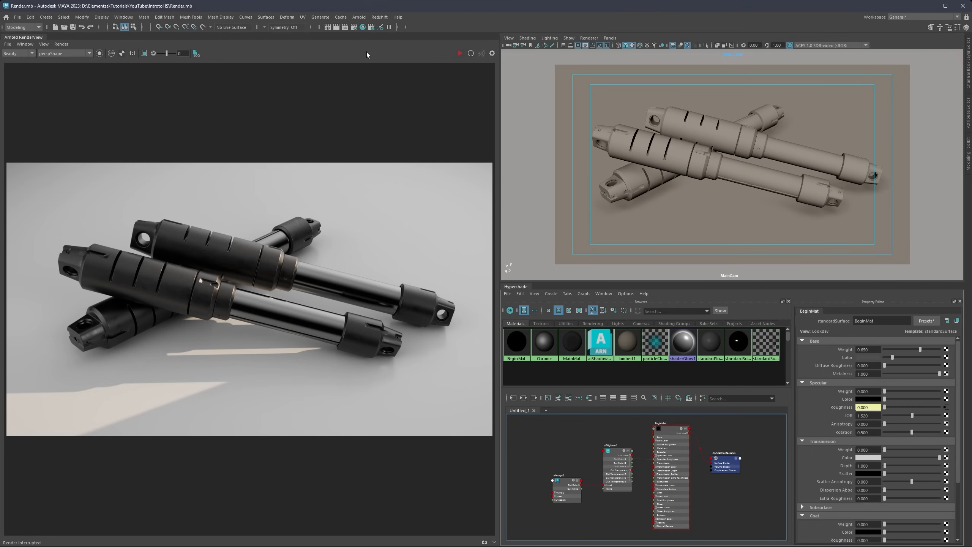
# Step: Switch the render scene's viewport to the persp camera and select the area light to examine its attributes
pyautogui.click(355, 17)
pyautogui.click(320, 48)
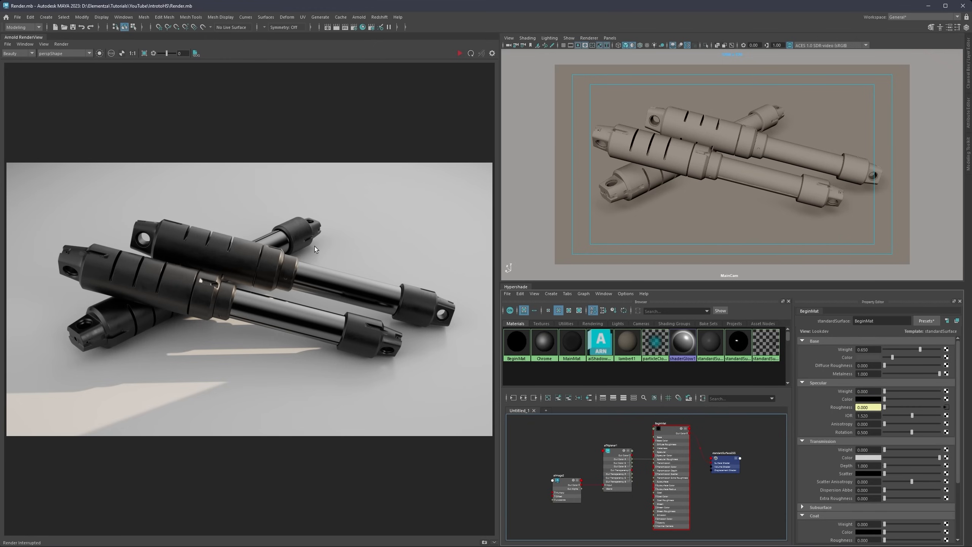
pyautogui.click(610, 38)
pyautogui.click(697, 47)
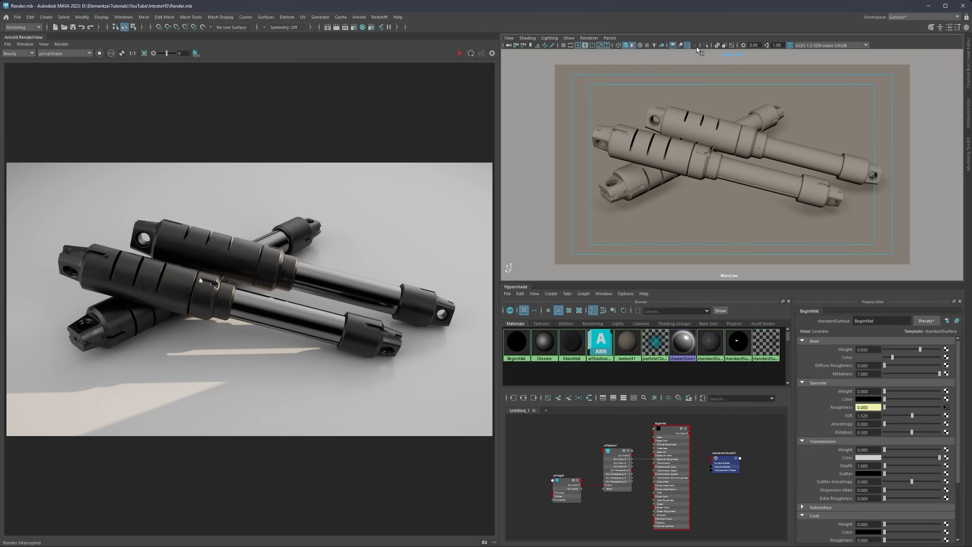
pyautogui.click(609, 37)
pyautogui.moveTo(634, 50)
pyautogui.click(697, 53)
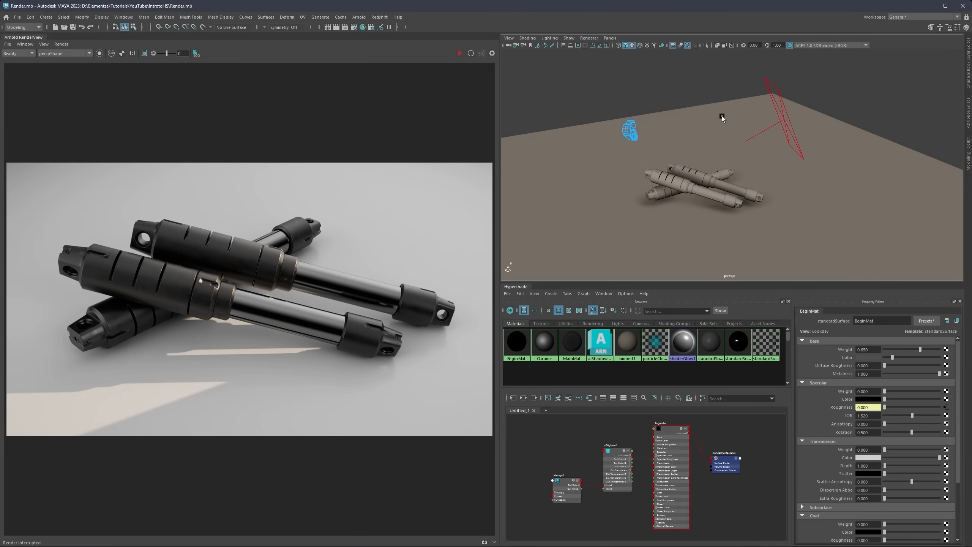
pyautogui.click(787, 115)
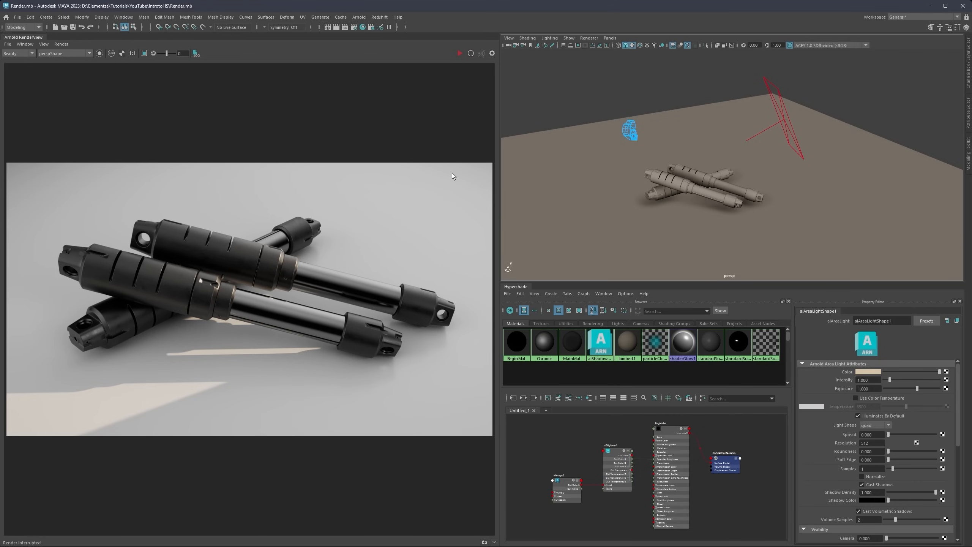
# Step: Return the viewport to MainCam and select the aiTriplanar1 and aiImage2 nodes feeding the BeginMat material
pyautogui.click(610, 38)
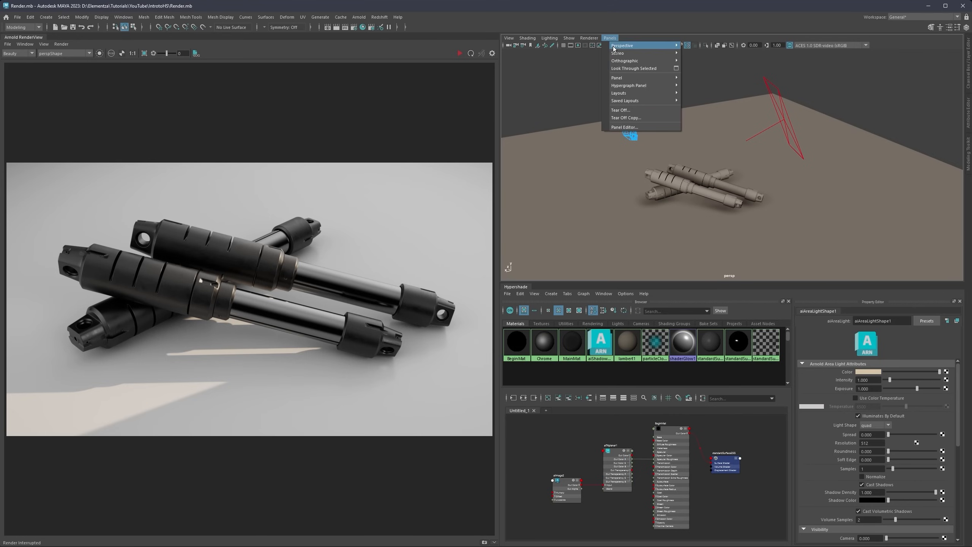
pyautogui.moveTo(614, 48)
pyautogui.click(695, 50)
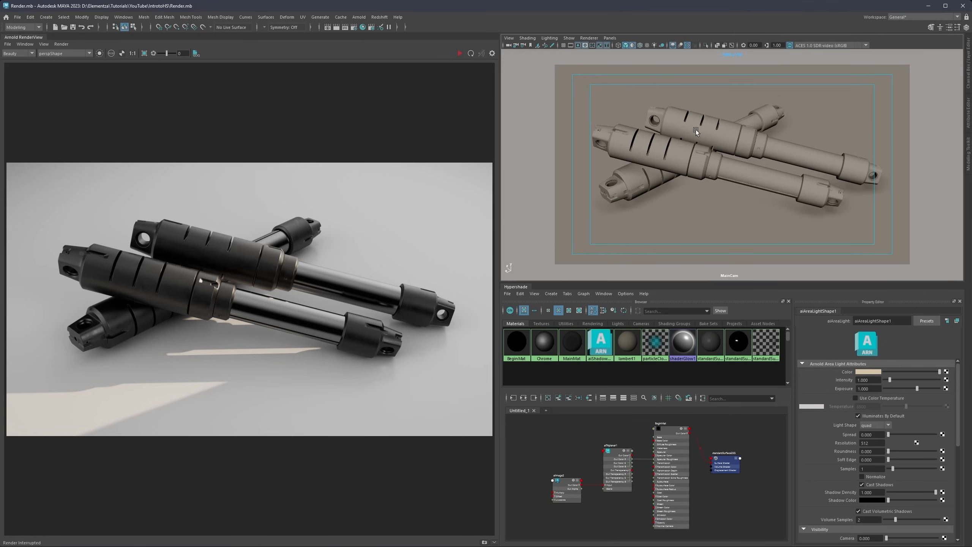
pyautogui.click(611, 38)
pyautogui.click(647, 37)
pyautogui.moveTo(627, 434); pyautogui.dragTo(538, 513)
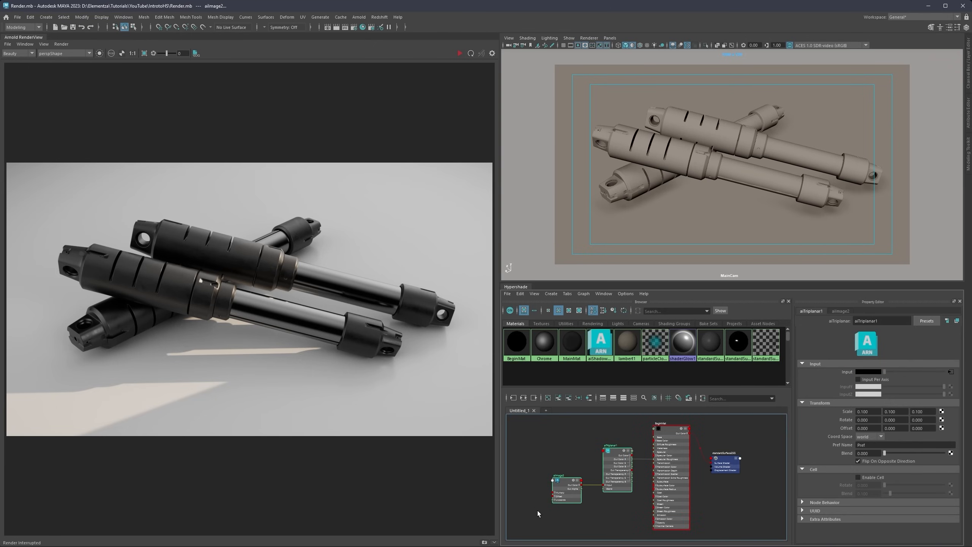
# Step: Switch the viewport to the persp camera and frame the whole scene with its ground plane and lights
pyautogui.click(610, 38)
pyautogui.moveTo(643, 45)
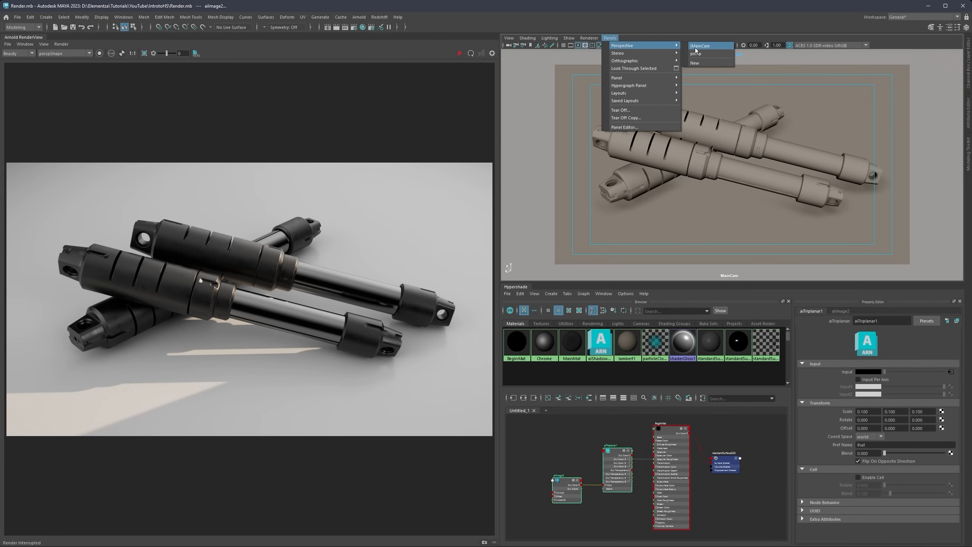
pyautogui.click(702, 54)
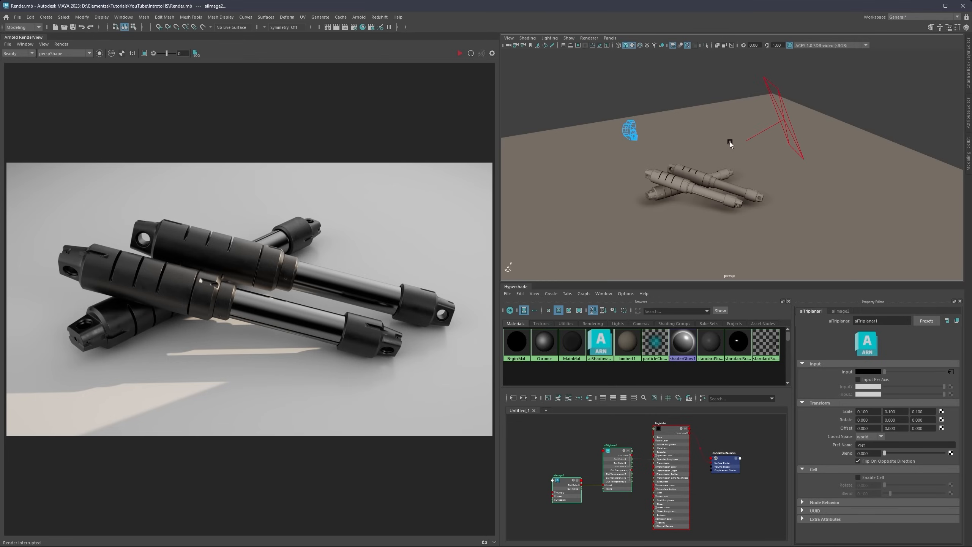
pyautogui.press('a')
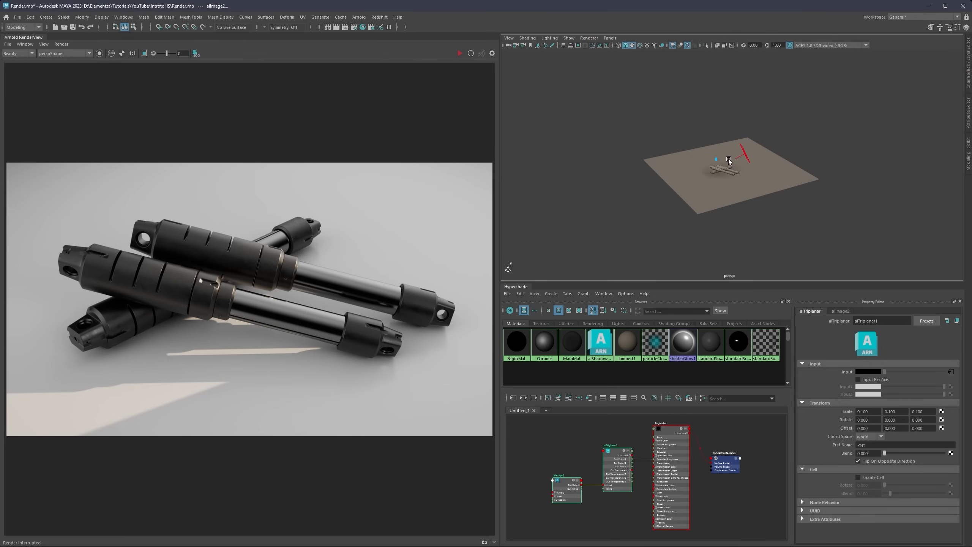
pyautogui.keyDown('alt'); pyautogui.moveTo(730, 161); pyautogui.dragTo(694, 186); pyautogui.keyUp('alt')
pyautogui.keyDown('alt'); pyautogui.moveTo(651, 214); pyautogui.dragTo(656, 202, button='middle'); pyautogui.keyUp('alt')
# Step: Set the Arnold RenderView background to BG Color and close the display settings
pyautogui.click(493, 54)
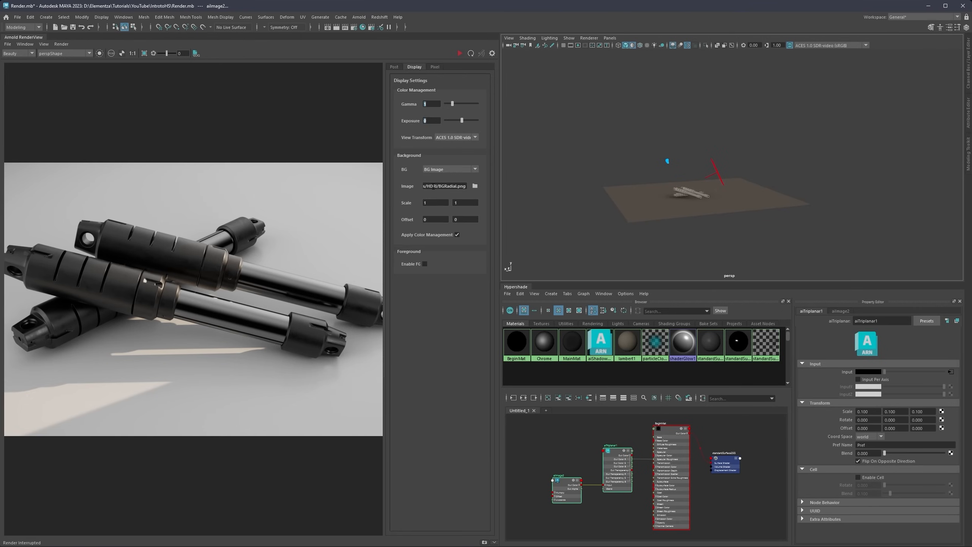
pyautogui.tripleClick(433, 186)
pyautogui.click(439, 171)
pyautogui.click(438, 177)
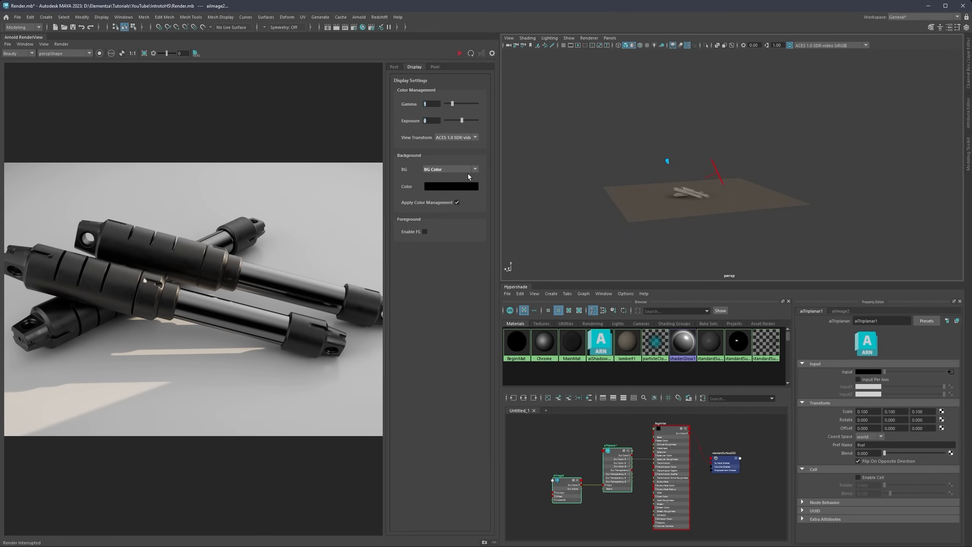
pyautogui.moveTo(386, 190); pyautogui.dragTo(416, 190)
pyautogui.click(493, 54)
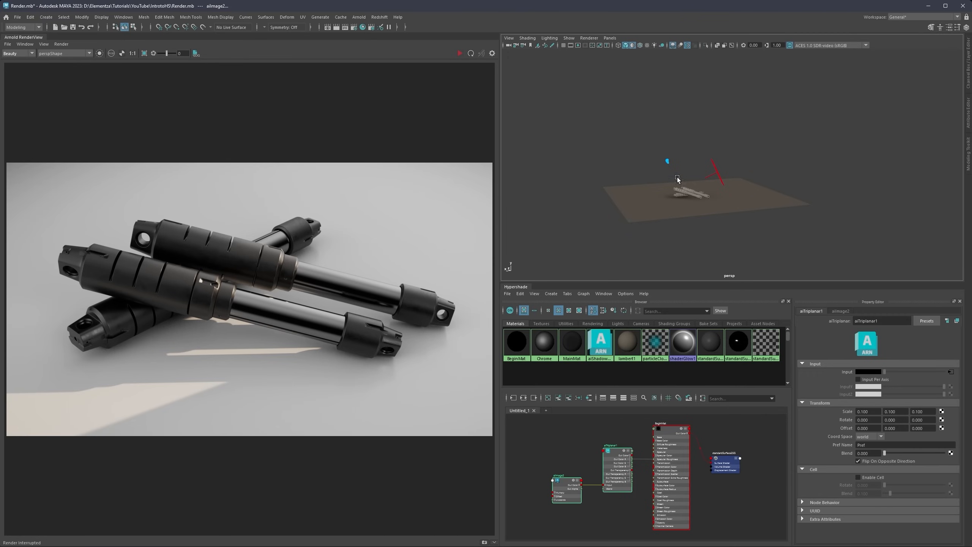
# Step: Delete the area light standing behind the shock absorbers
pyautogui.scroll(3, 697, 198)
pyautogui.moveTo(669, 214)
pyautogui.keyDown('alt'); pyautogui.mouseDown()
pyautogui.moveTo(671, 189)
pyautogui.moveTo(676, 199)
pyautogui.mouseUp(); pyautogui.keyUp('alt')
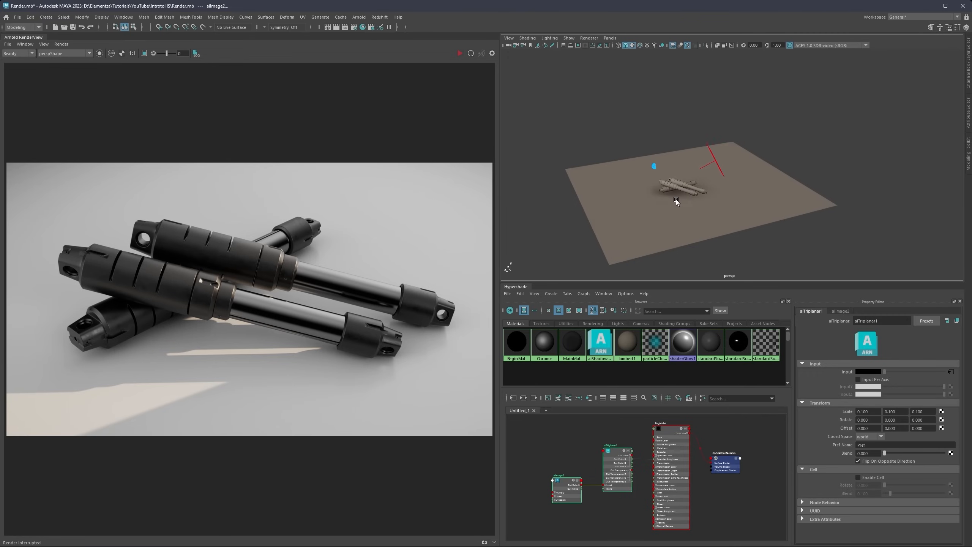
pyautogui.scroll(5, 702, 166)
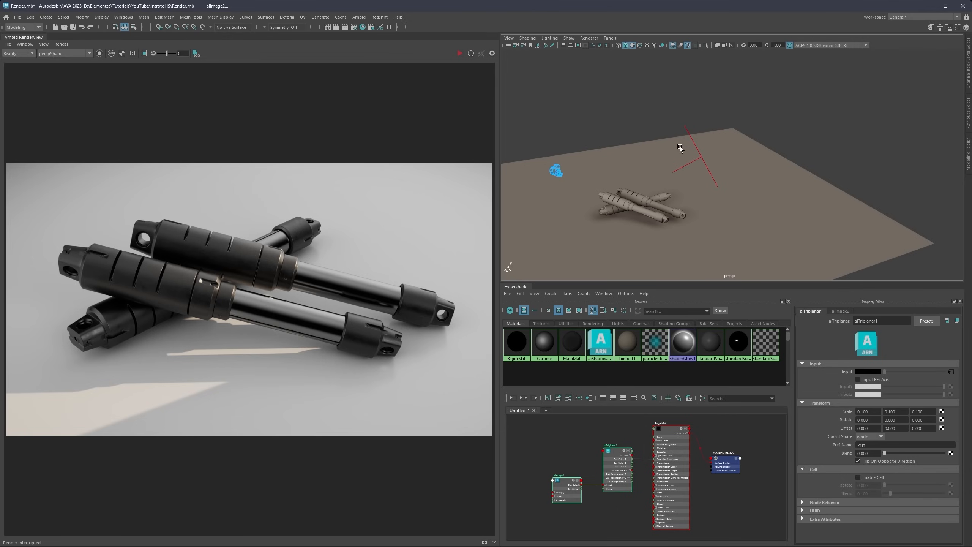
pyautogui.click(703, 158)
pyautogui.press('Delete')
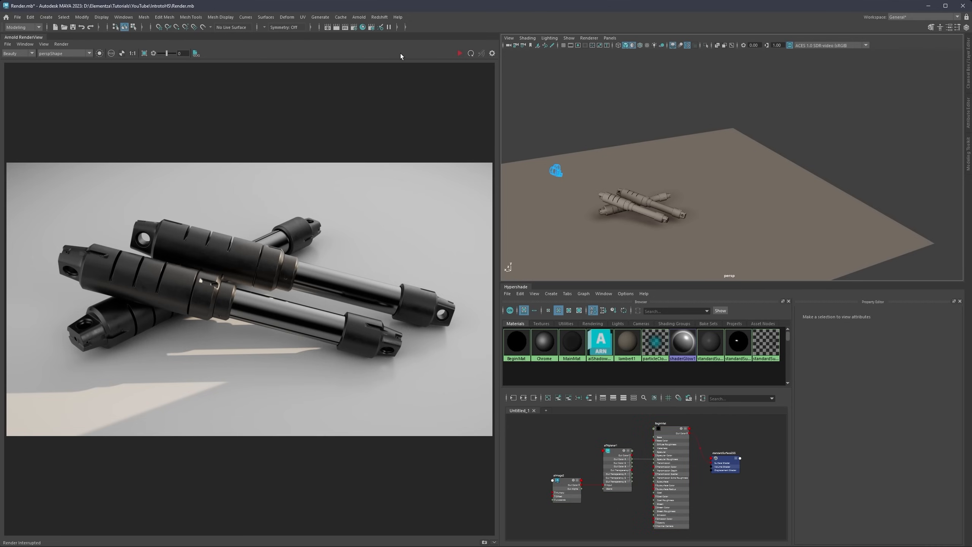
# Step: Reset the current General workspace to its default window layout
pyautogui.click(905, 15)
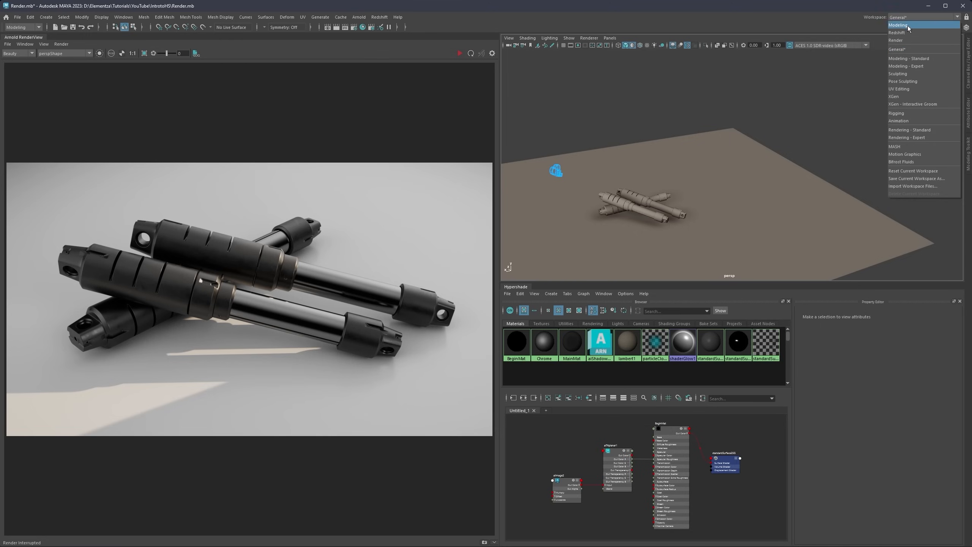
pyautogui.click(910, 51)
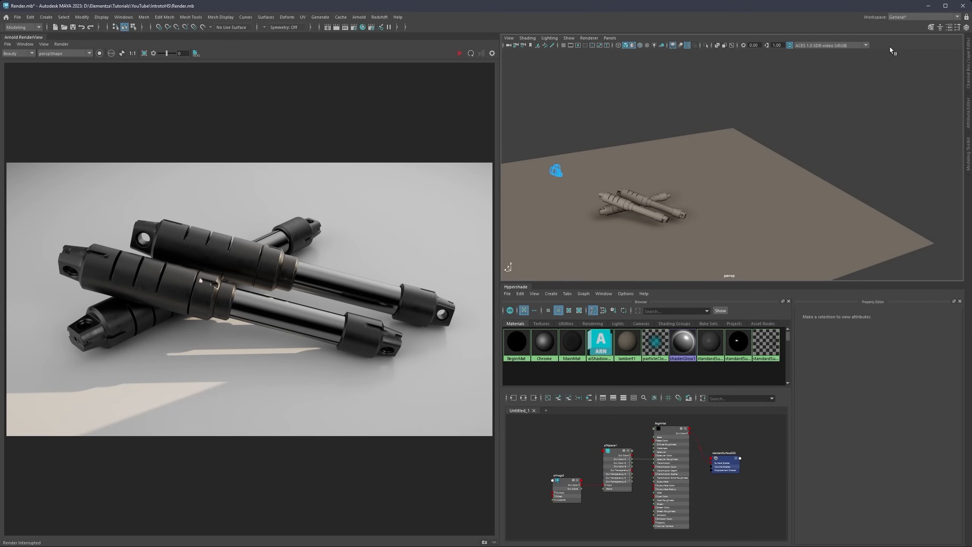
pyautogui.click(896, 17)
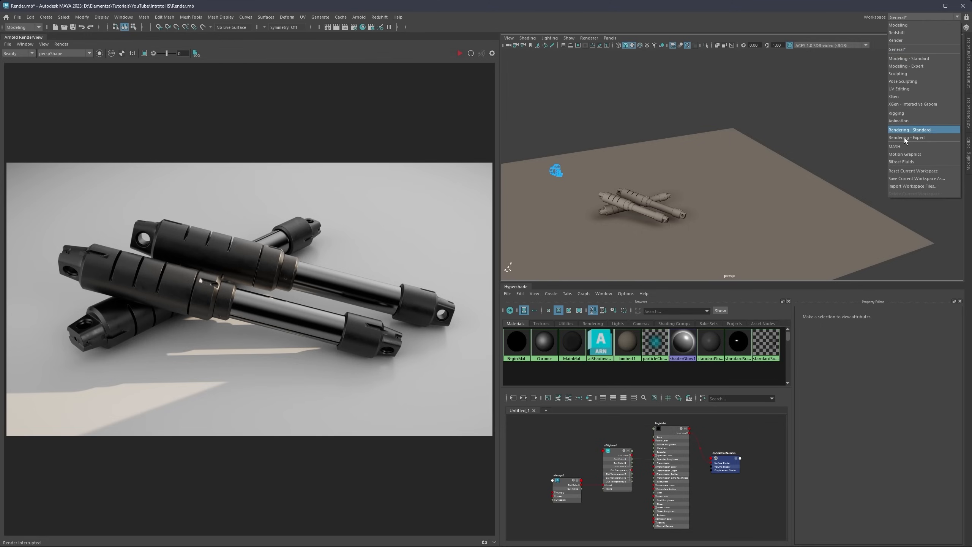
pyautogui.click(913, 171)
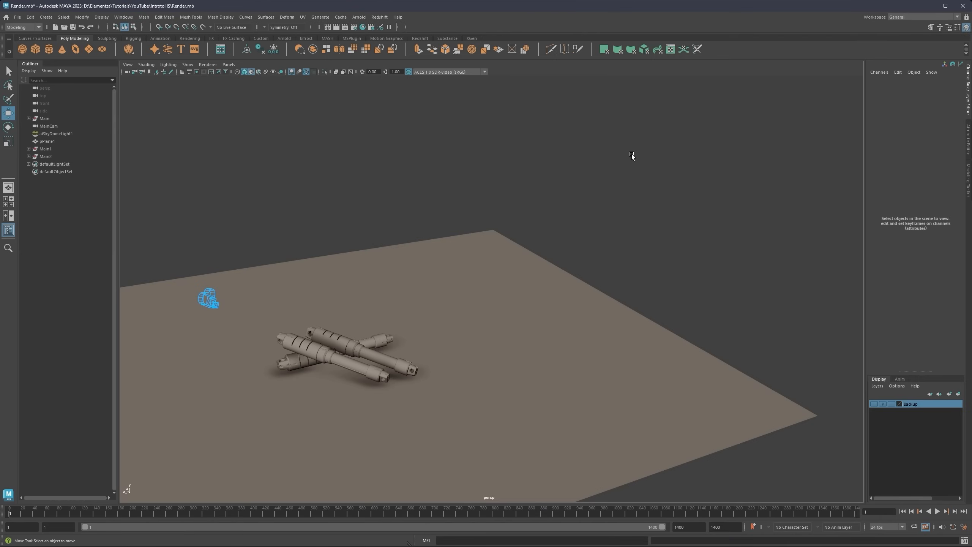
# Step: Delete the aiSkyDomeLight1 sky dome and the pPlane1 ground plane from the scene
pyautogui.keyDown('alt'); pyautogui.moveTo(350, 301); pyautogui.dragTo(416, 240, button='middle'); pyautogui.keyUp('alt')
pyautogui.scroll(5, 417, 240)
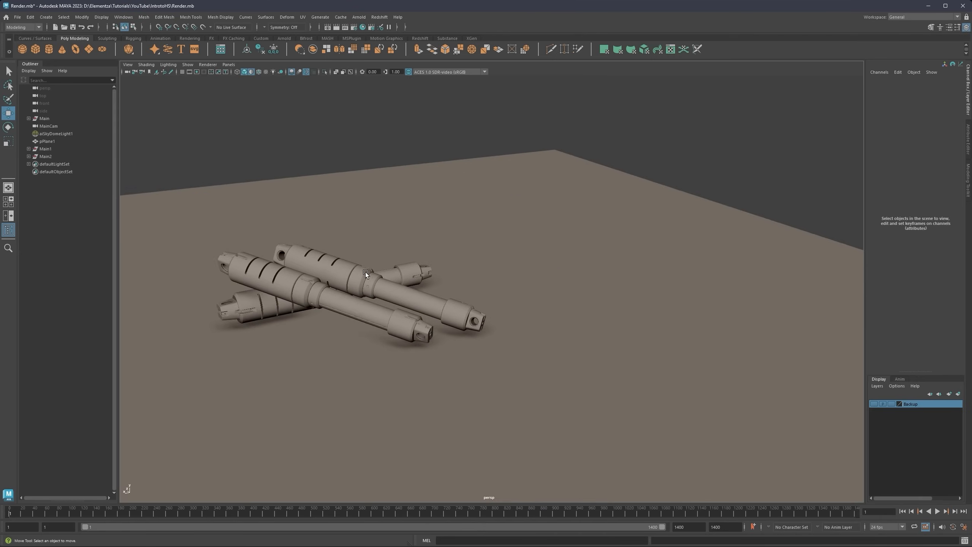
pyautogui.keyDown('alt'); pyautogui.moveTo(333, 257); pyautogui.dragTo(421, 223, button='middle'); pyautogui.keyUp('alt')
pyautogui.keyDown('alt'); pyautogui.moveTo(420, 224); pyautogui.dragTo(355, 201); pyautogui.keyUp('alt')
pyautogui.click(69, 133)
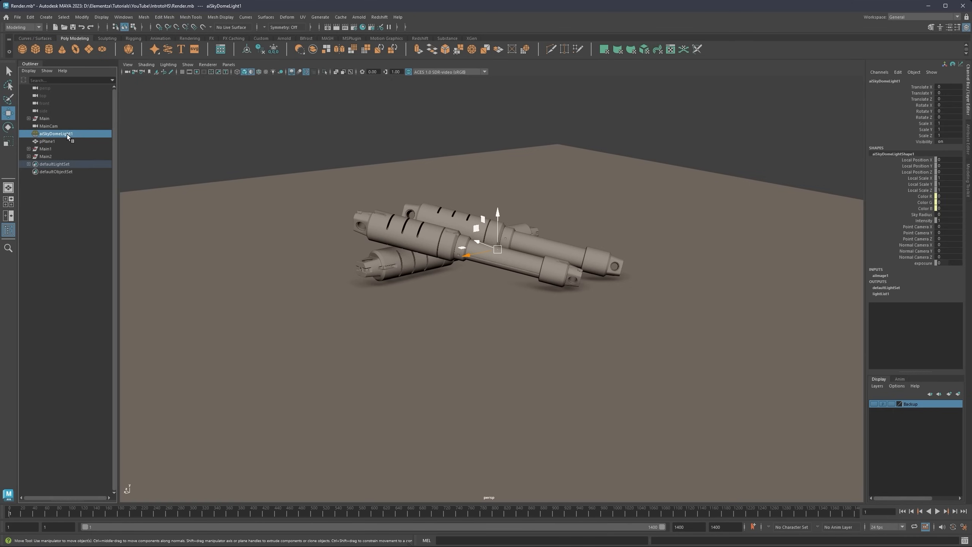
pyautogui.press('Delete')
pyautogui.click(61, 133)
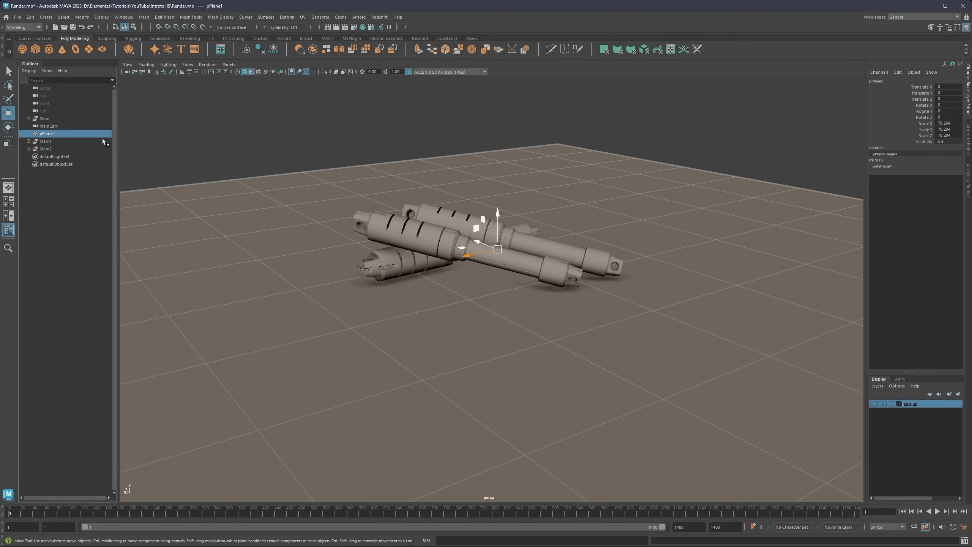
pyautogui.press('Delete')
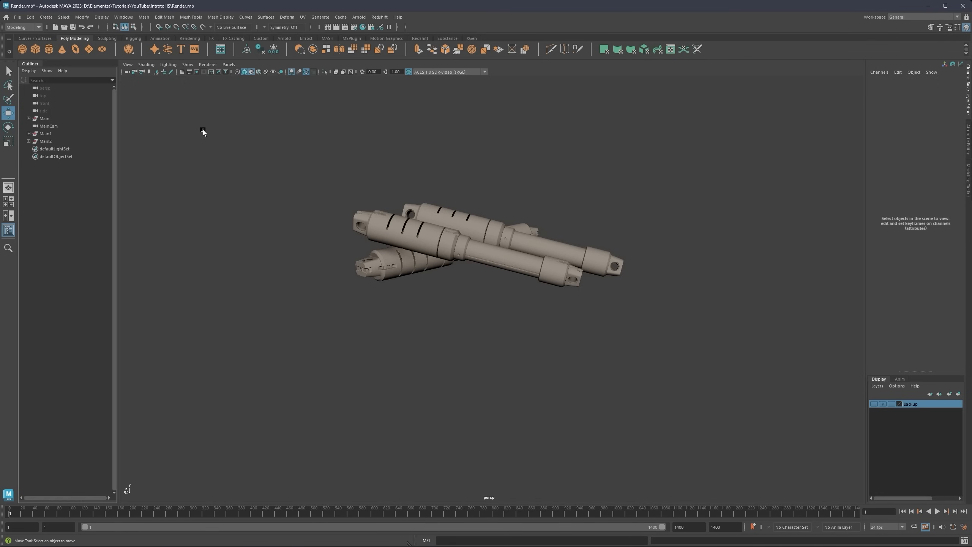
# Step: Open the Hypershade and delete the BeginMat and MainMat materials
pyautogui.click(361, 28)
pyautogui.click(189, 120)
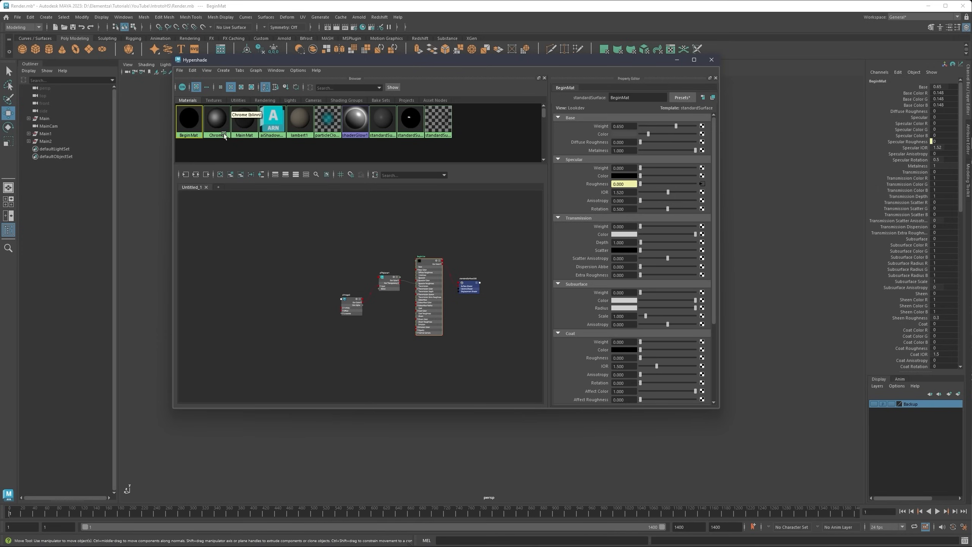
pyautogui.keyDown('shift'); pyautogui.click(221, 123); pyautogui.keyUp('shift')
pyautogui.keyDown('shift'); pyautogui.click(244, 129); pyautogui.keyUp('shift')
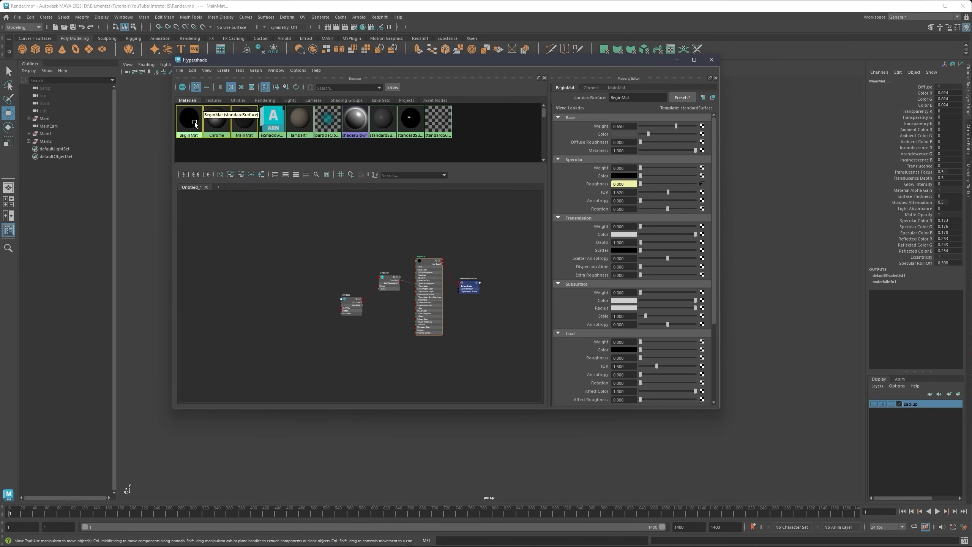
pyautogui.press('Delete')
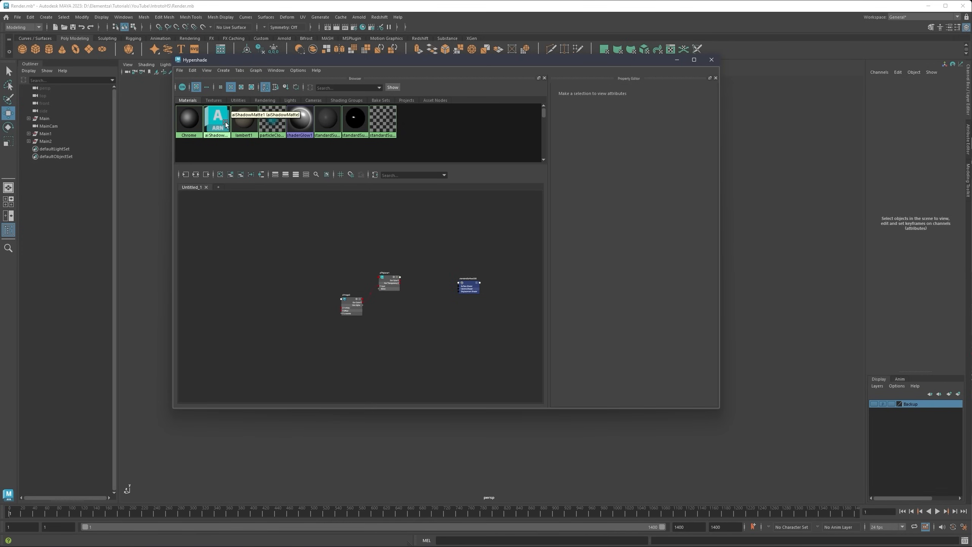
# Step: Delete the aiShadowMatte1, Chrome and black standard surface materials and close the Hypershade
pyautogui.click(214, 120)
pyautogui.press('Delete')
pyautogui.click(188, 121)
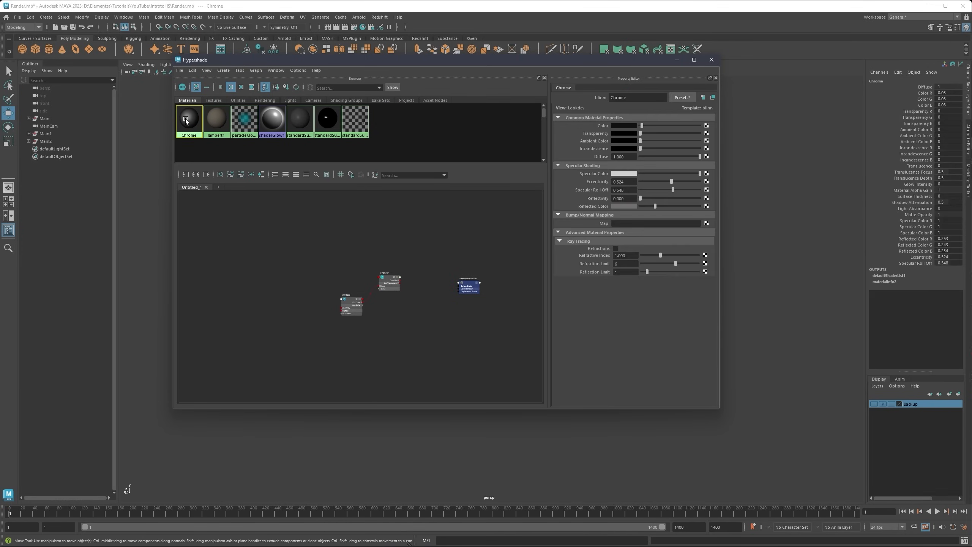
pyautogui.press('Delete')
pyautogui.click(306, 128)
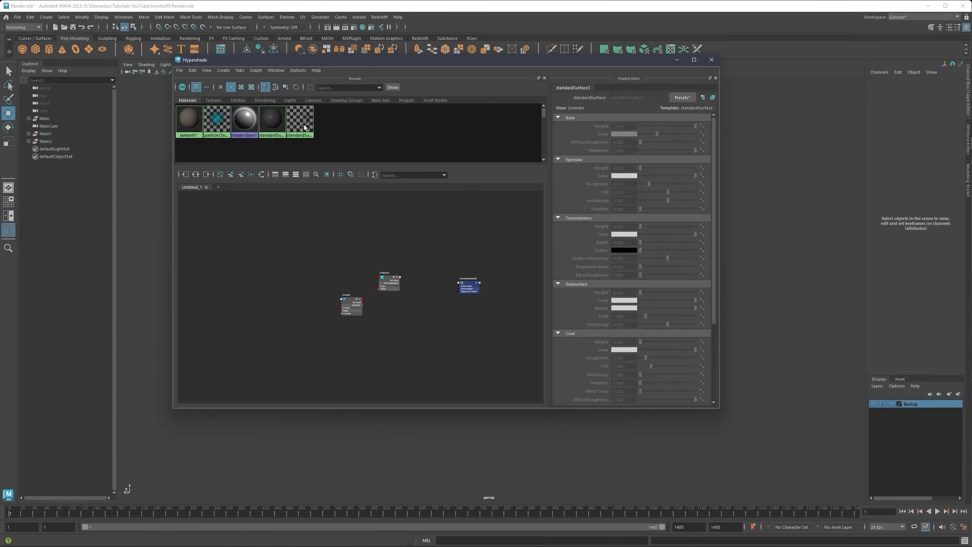
pyautogui.press('Delete')
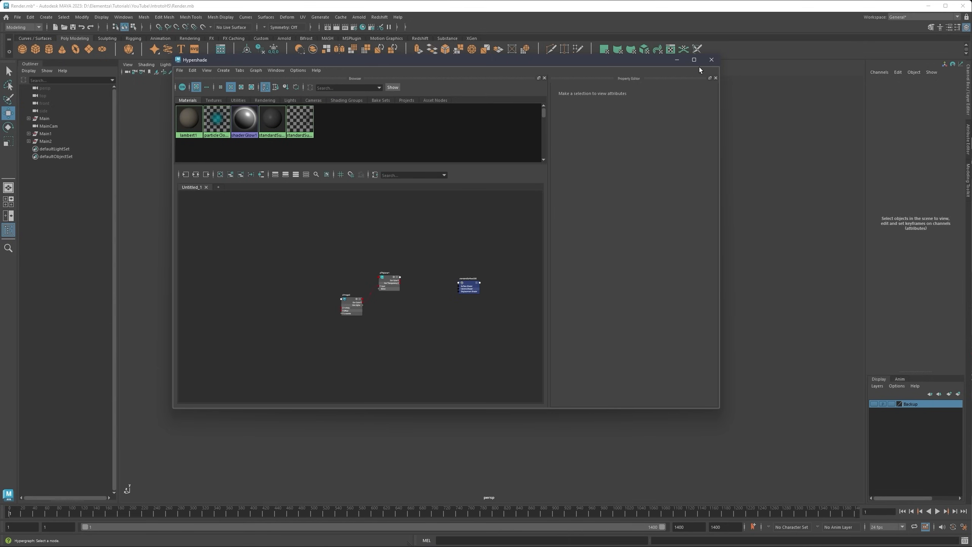
pyautogui.click(712, 59)
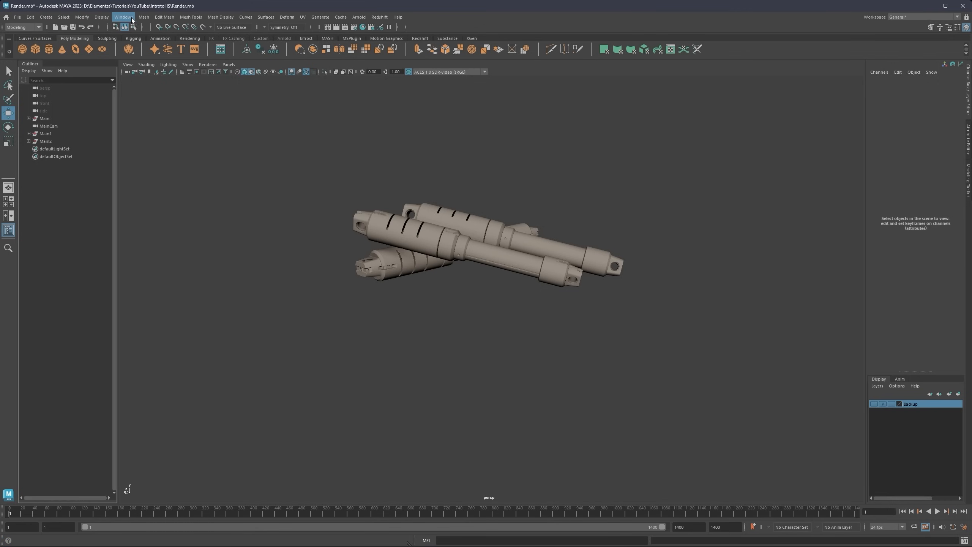
# Step: Check the remaining scene objects by selecting Main2, Main and MainCam in turn
pyautogui.scroll(5, 456, 227)
pyautogui.keyDown('alt'); pyautogui.moveTo(455, 228); pyautogui.dragTo(433, 240); pyautogui.keyUp('alt')
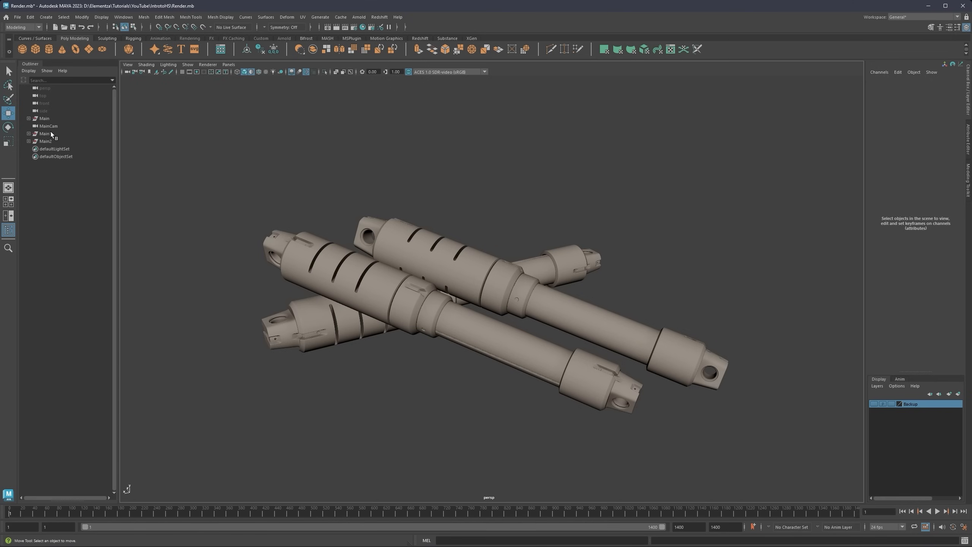
pyautogui.click(54, 141)
pyautogui.click(49, 118)
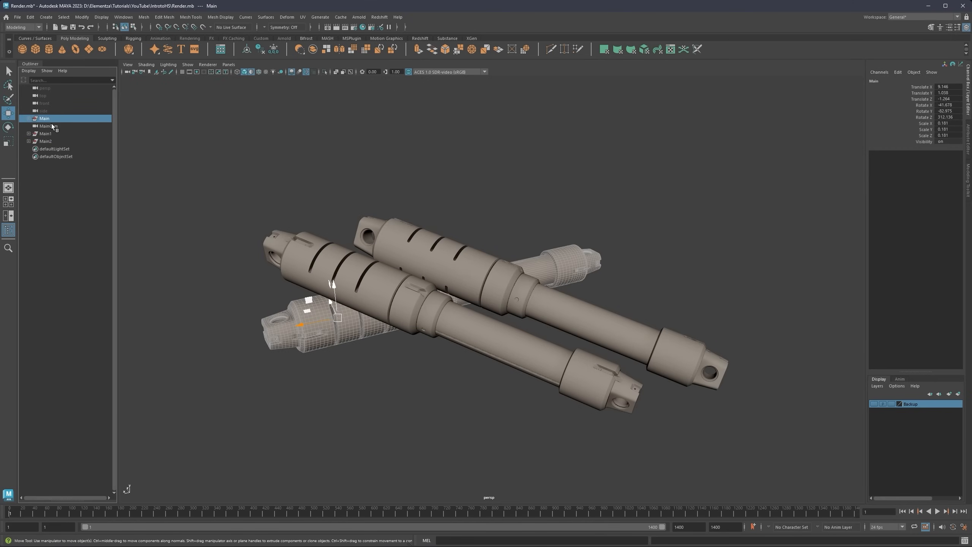
pyautogui.click(90, 126)
pyautogui.keyDown('alt'); pyautogui.moveTo(479, 268); pyautogui.dragTo(494, 245); pyautogui.keyUp('alt')
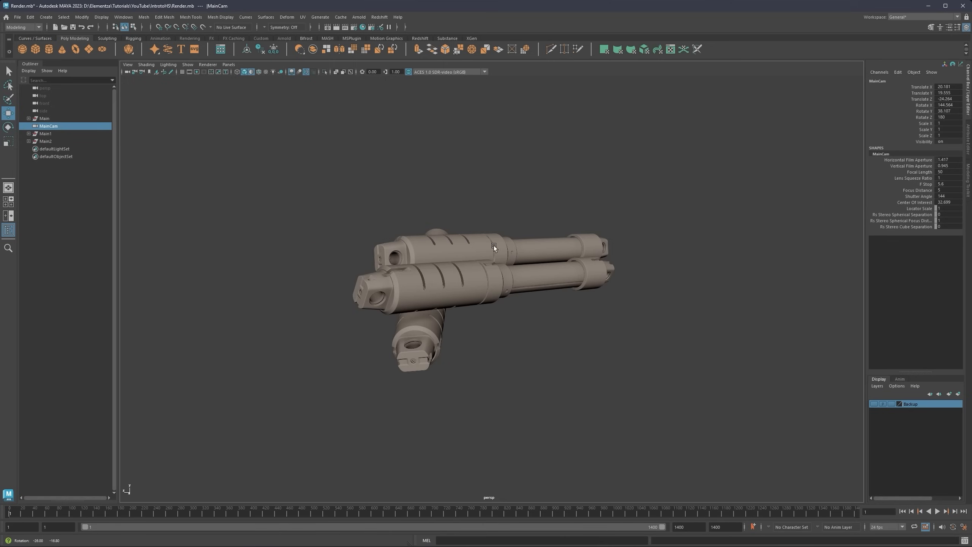
# Step: Try duplicating the Main2 shock absorber with the copy moved and rotated, and undo it
pyautogui.click(57, 142)
pyautogui.keyDown('alt'); pyautogui.moveTo(398, 252); pyautogui.dragTo(369, 253); pyautogui.keyUp('alt')
pyautogui.keyDown('shift'); pyautogui.moveTo(439, 262); pyautogui.dragTo(509, 219); pyautogui.keyUp('shift')
pyautogui.press('e')
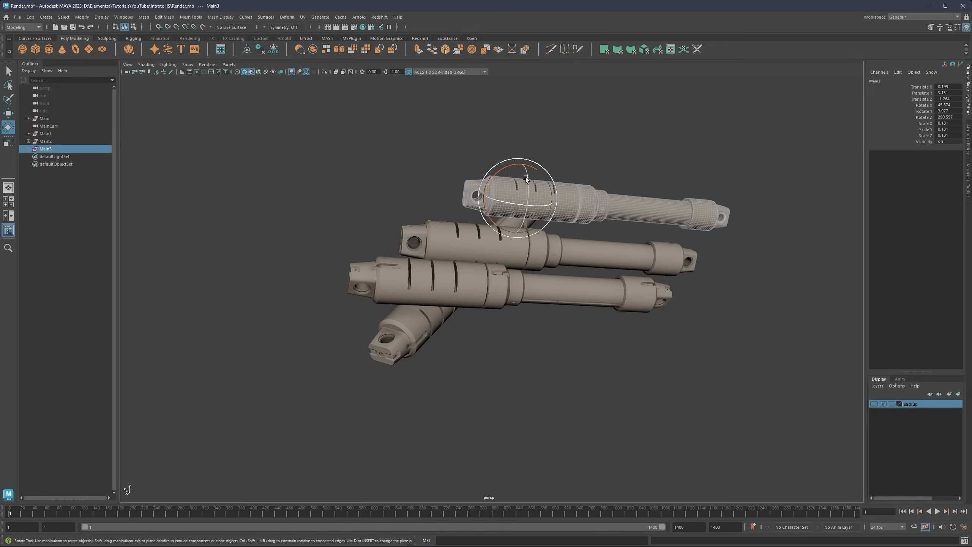
pyautogui.moveTo(511, 165)
pyautogui.mouseDown()
pyautogui.moveTo(499, 170)
pyautogui.moveTo(513, 172)
pyautogui.mouseUp()
pyautogui.hotkey('ctrl', 'z')
pyautogui.hotkey('ctrl', 'z')
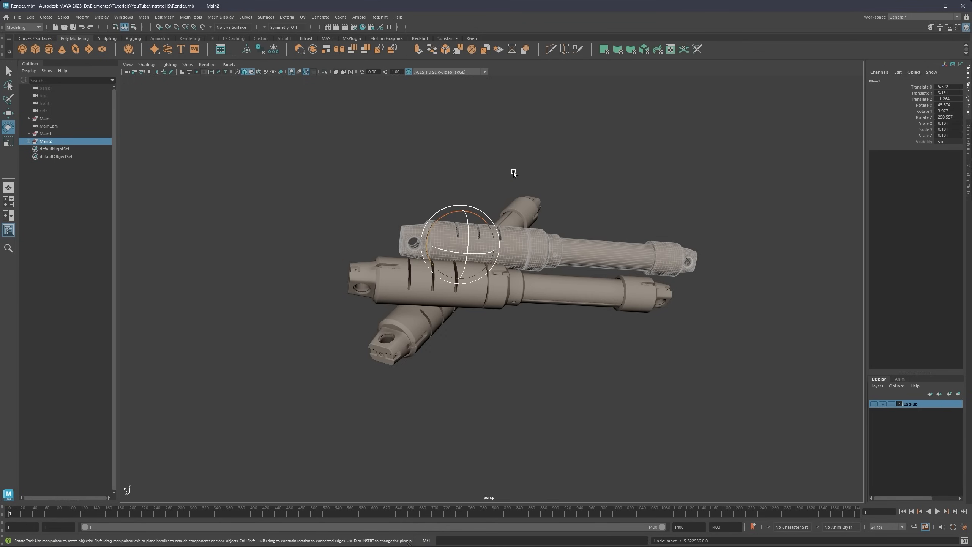
pyautogui.keyDown('alt'); pyautogui.moveTo(502, 256); pyautogui.dragTo(378, 167); pyautogui.keyUp('alt')
pyautogui.click(351, 173)
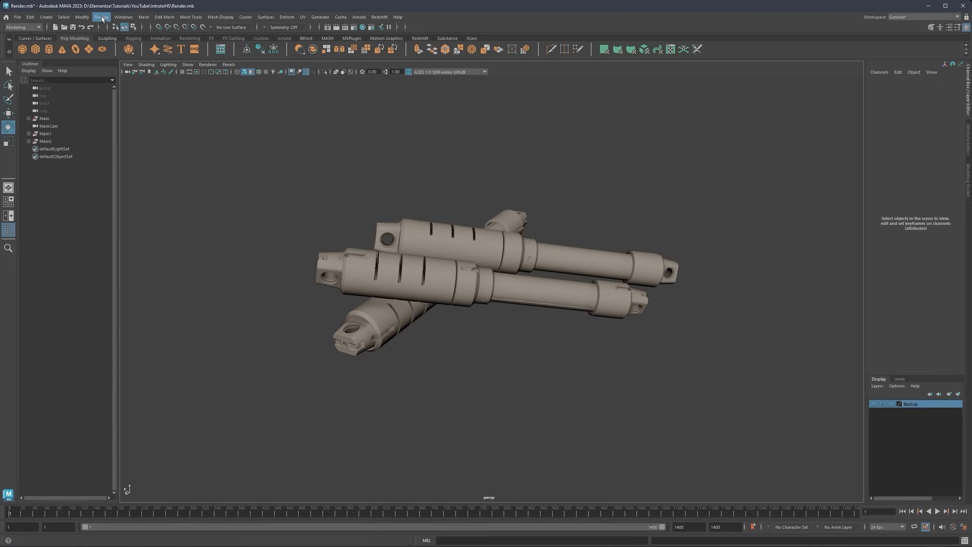
# Step: Hide the Tool Box, Help Line, Command Line, Range Slider, Time Slider and Shelf interface elements
pyautogui.click(129, 17)
pyautogui.moveTo(164, 93)
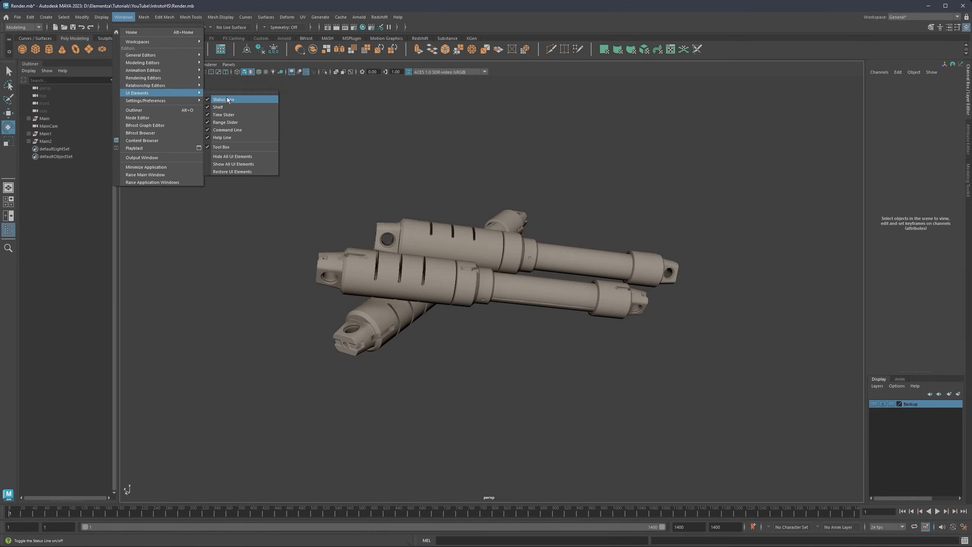
pyautogui.click(237, 93)
pyautogui.click(207, 141)
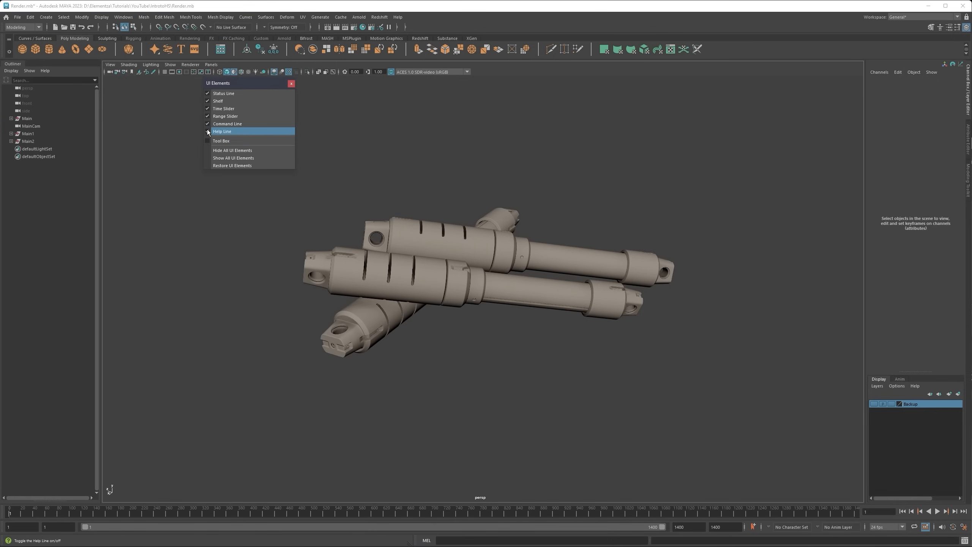
pyautogui.click(207, 132)
pyautogui.click(207, 123)
pyautogui.click(207, 116)
pyautogui.click(207, 109)
pyautogui.click(207, 100)
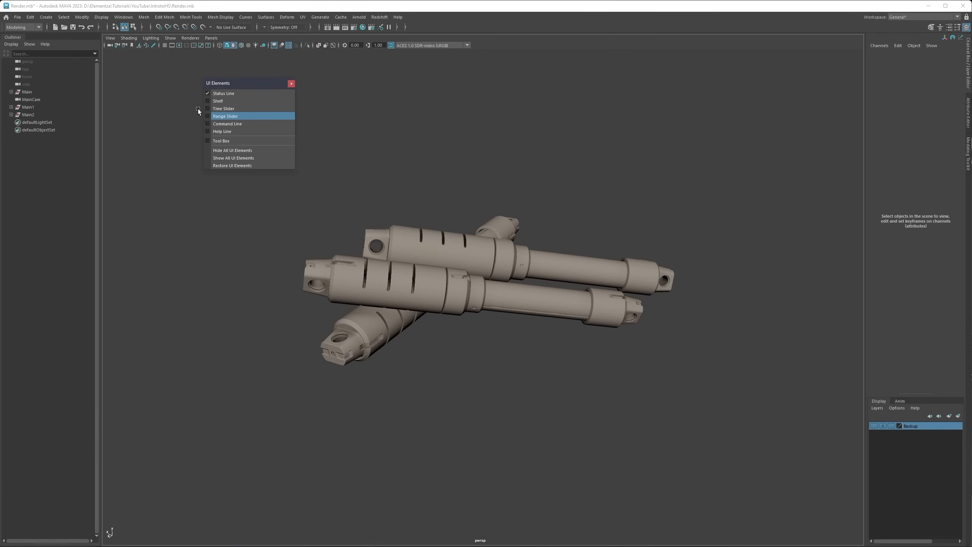
pyautogui.click(292, 84)
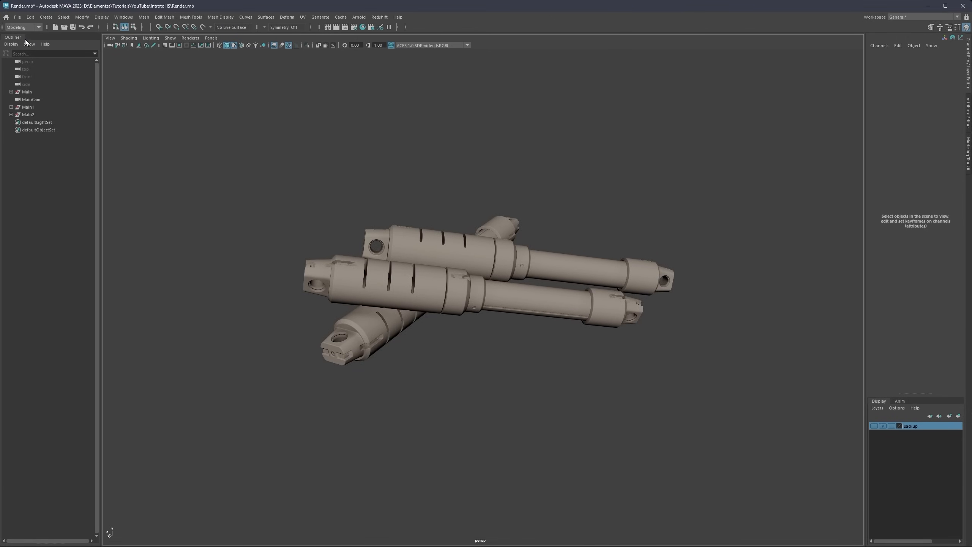
# Step: Close the Outliner and collapse the Channel Box and Layer Editor to enlarge the viewport
pyautogui.moveTo(13, 37); pyautogui.dragTo(143, 68)
pyautogui.click(162, 55)
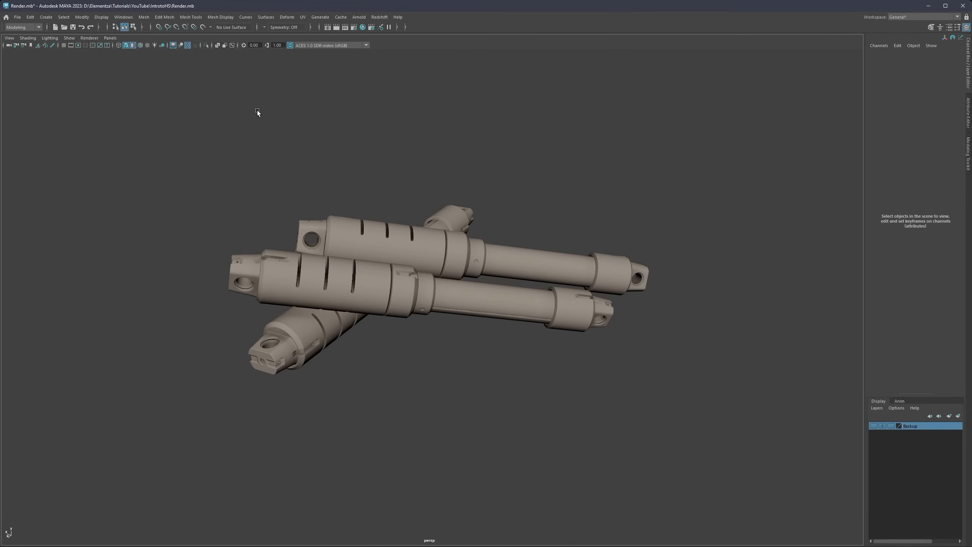
pyautogui.click(968, 65)
pyautogui.scroll(-2, 454, 207)
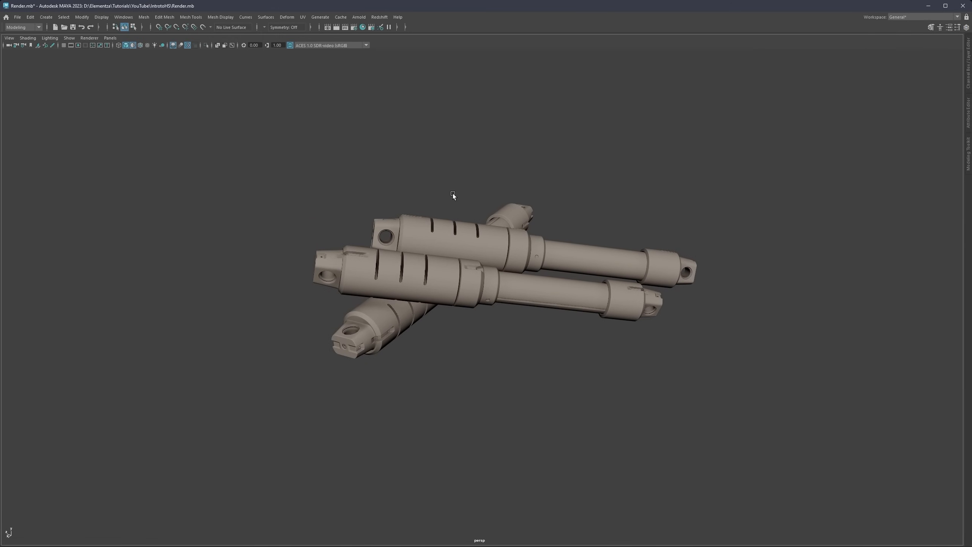
pyautogui.click(358, 18)
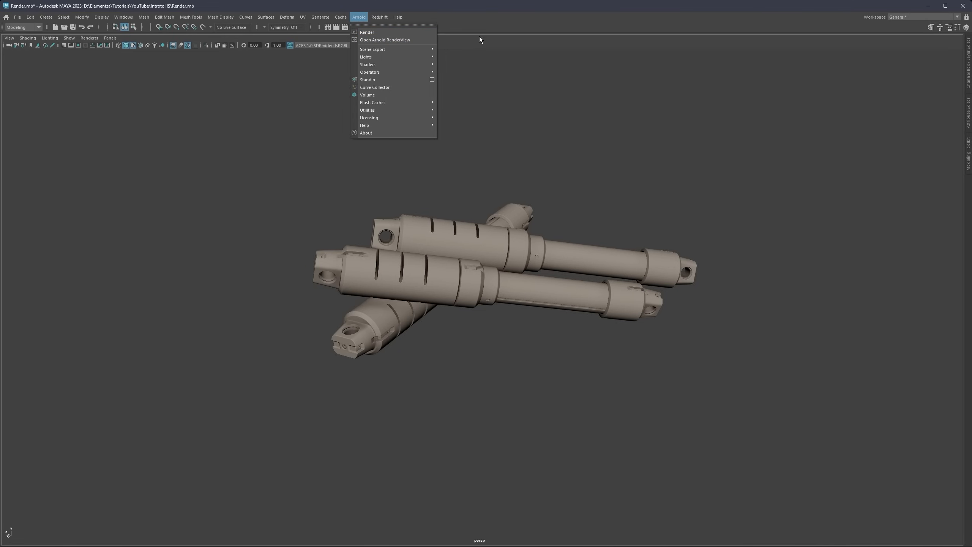
pyautogui.click(353, 33)
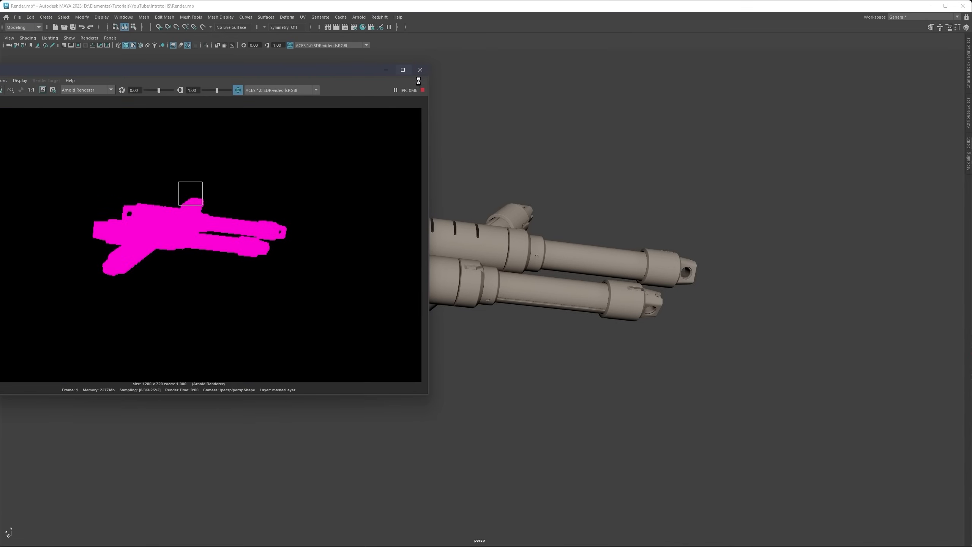
pyautogui.click(412, 71)
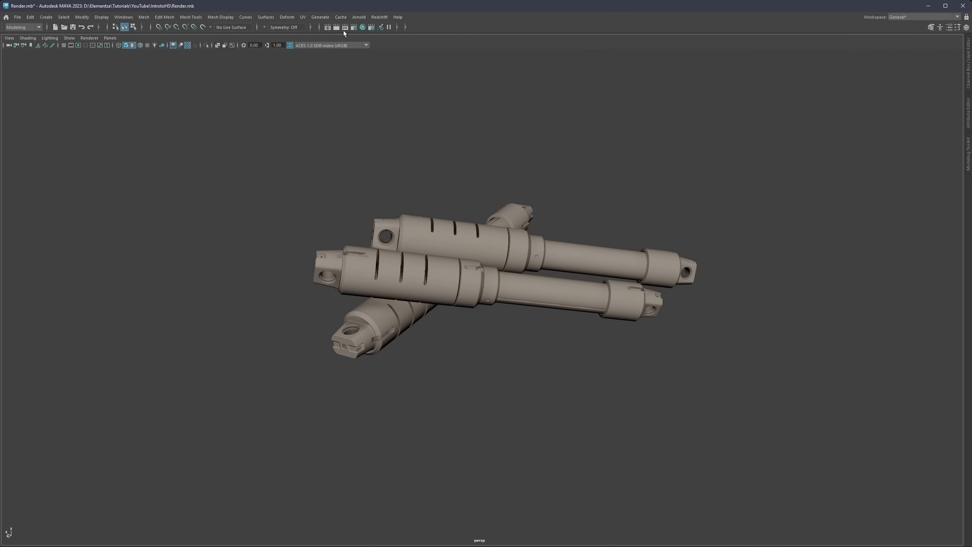
# Step: Open the Arnold RenderView and place its window fully on screen beside the viewport
pyautogui.click(359, 17)
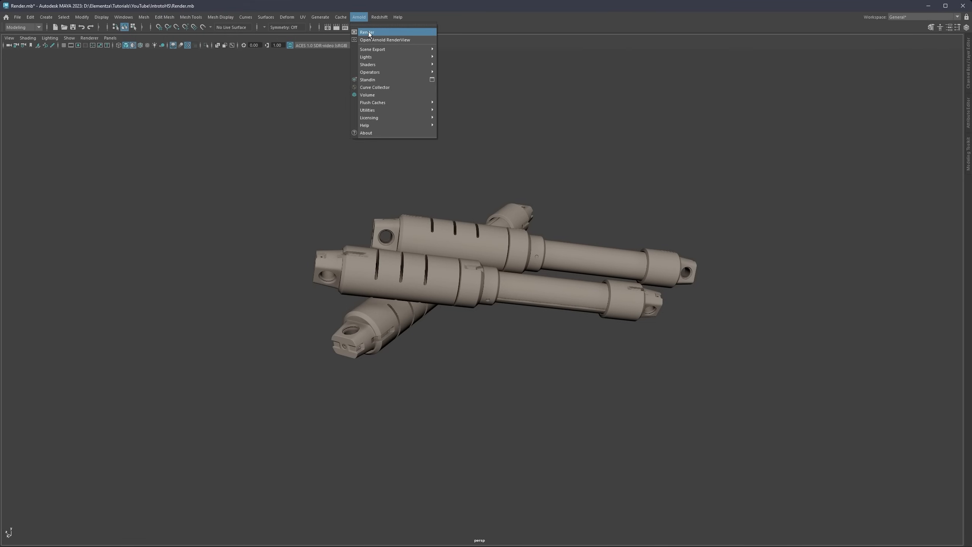
pyautogui.click(414, 45)
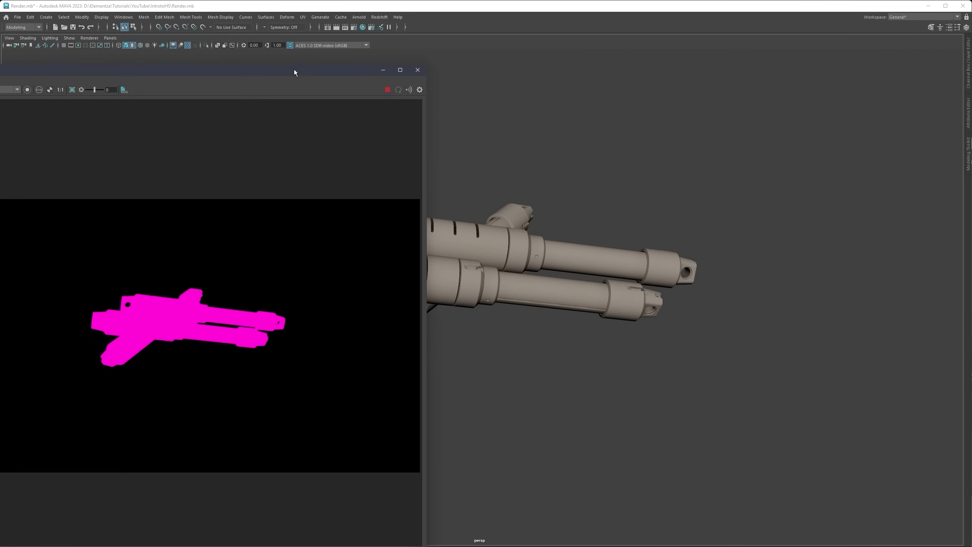
pyautogui.moveTo(294, 72); pyautogui.dragTo(395, 73)
pyautogui.click(511, 70)
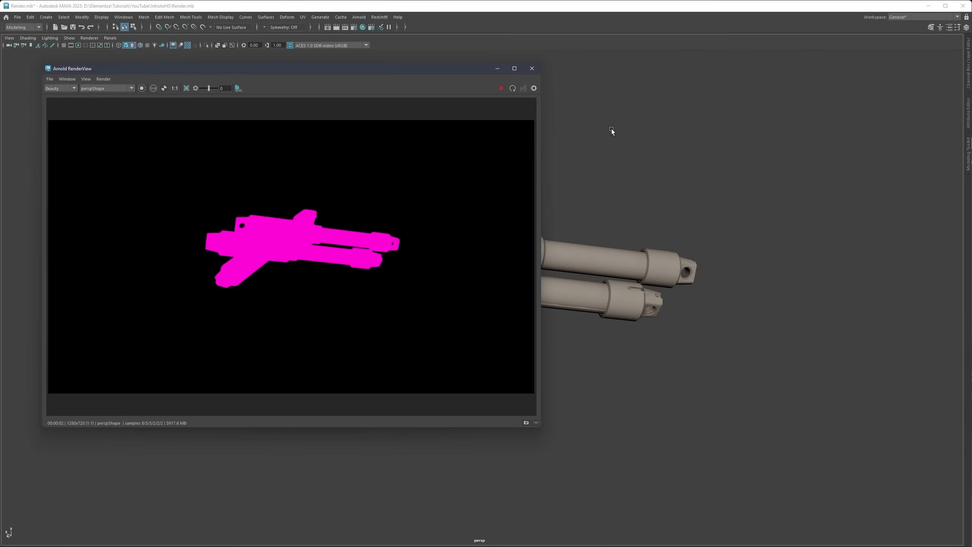
# Step: Open the Hypershade and place its window over the viewport, overlapping the Arnold RenderView
pyautogui.press('space')
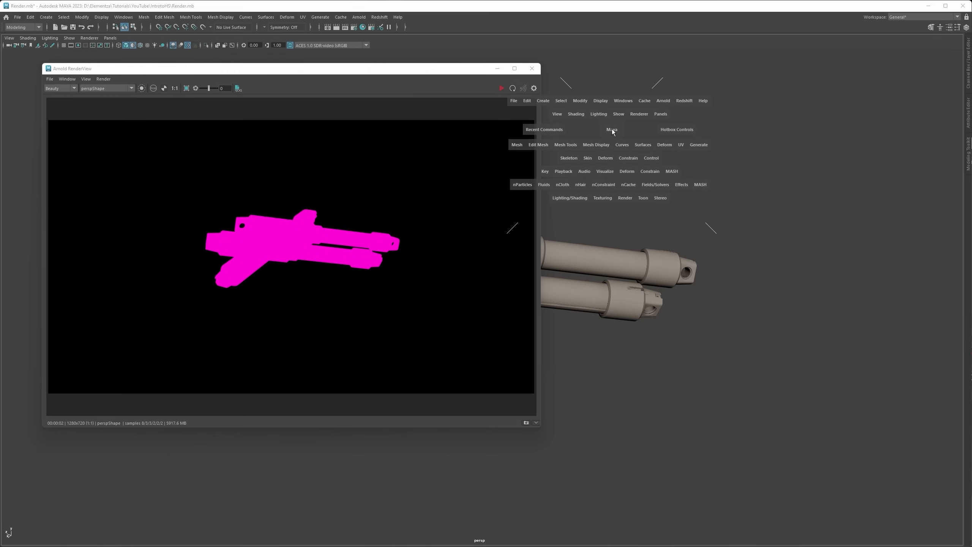
pyautogui.click(628, 198)
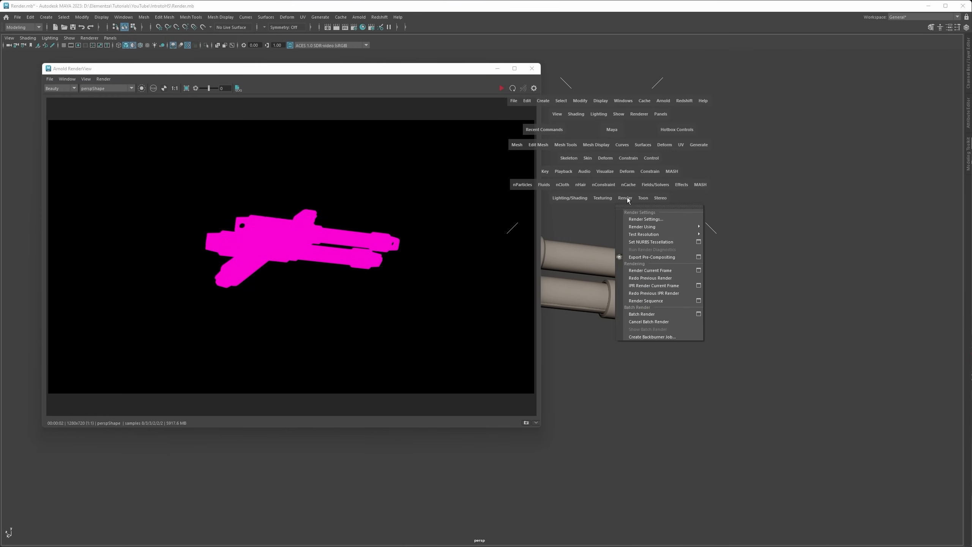
pyautogui.click(622, 101)
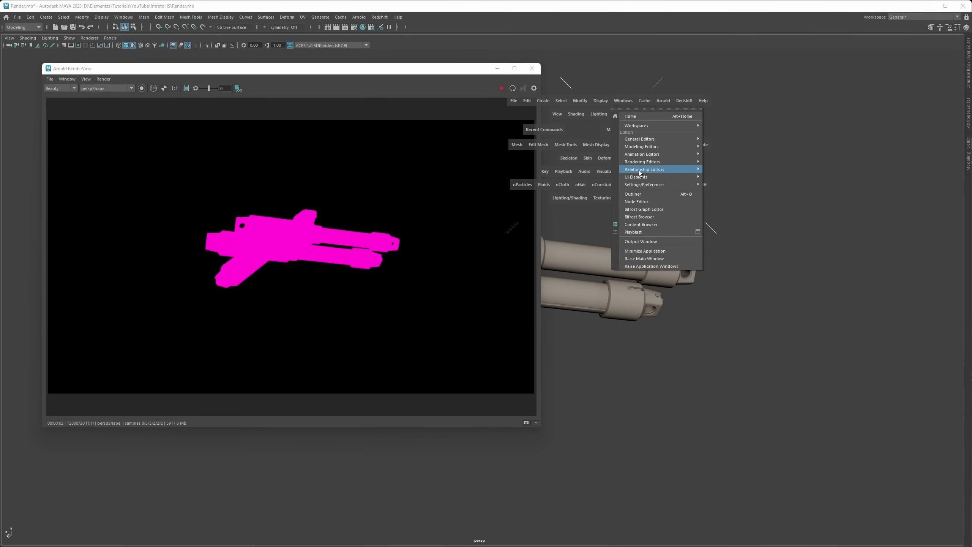
pyautogui.moveTo(638, 177)
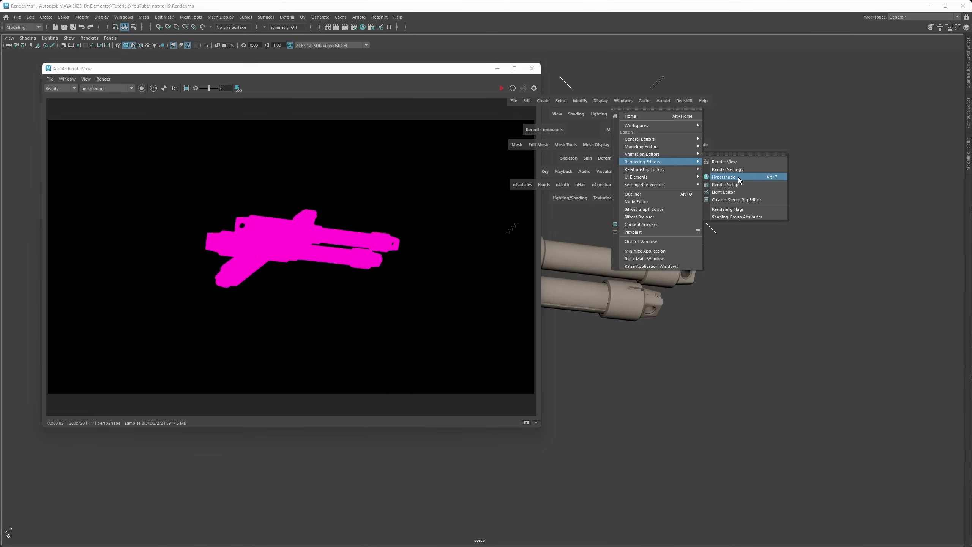
pyautogui.click(805, 176)
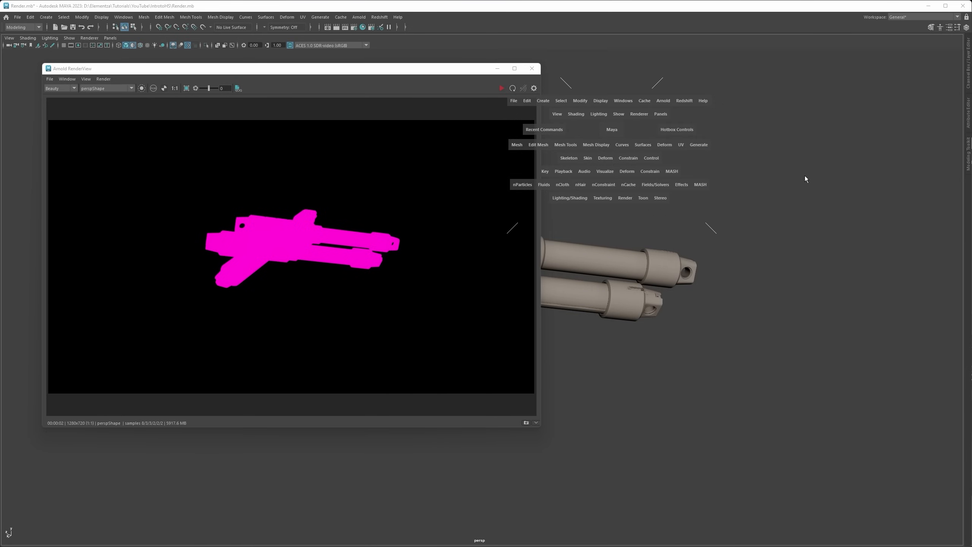
pyautogui.click(362, 28)
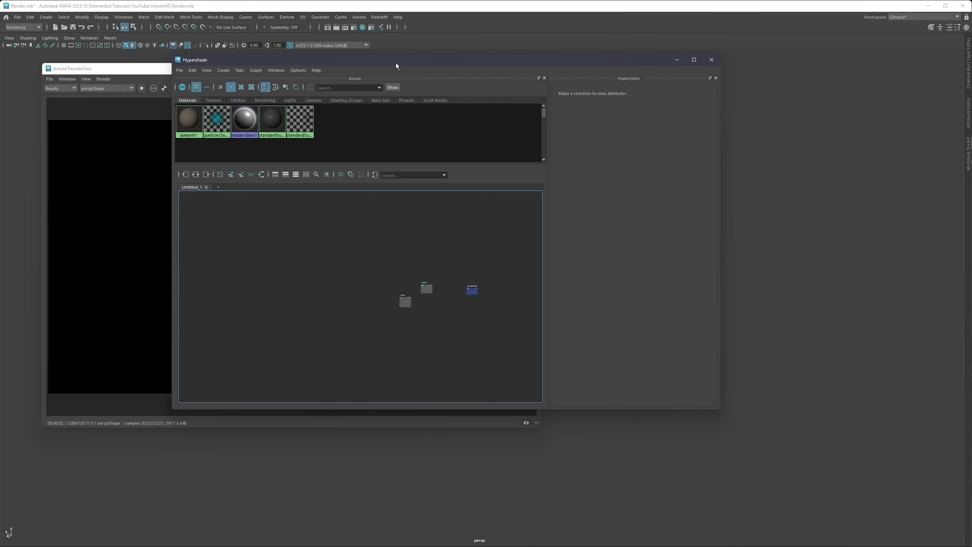
pyautogui.moveTo(396, 63); pyautogui.dragTo(619, 101)
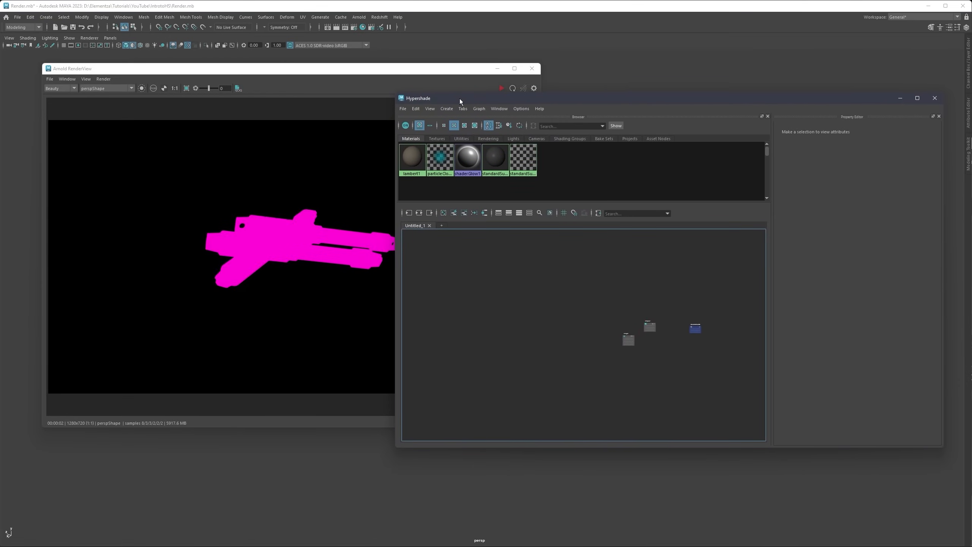
pyautogui.moveTo(460, 99); pyautogui.dragTo(423, 90)
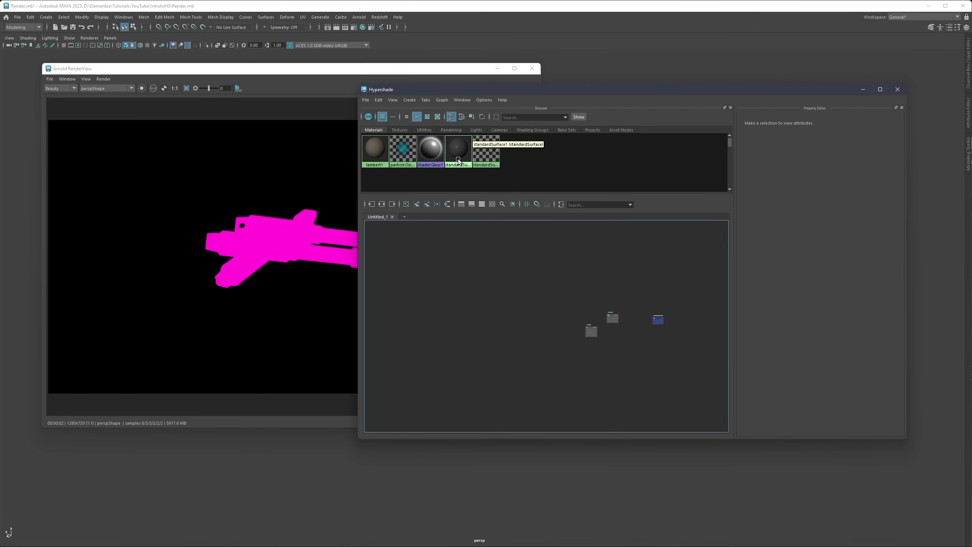
pyautogui.moveTo(373, 95)
pyautogui.mouseDown()
pyautogui.moveTo(400, 93)
pyautogui.moveTo(388, 96)
pyautogui.mouseUp()
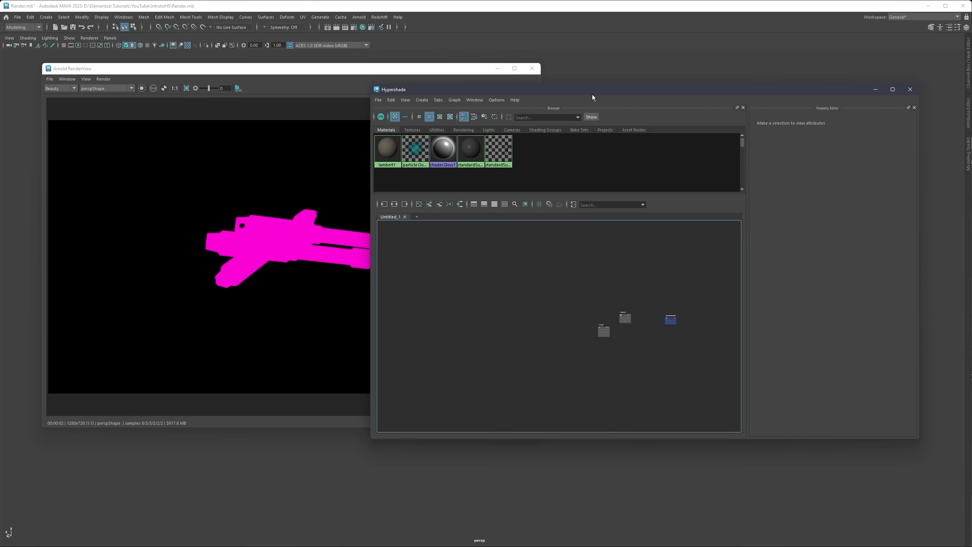
pyautogui.moveTo(592, 94); pyautogui.dragTo(560, 100)
pyautogui.click(444, 106)
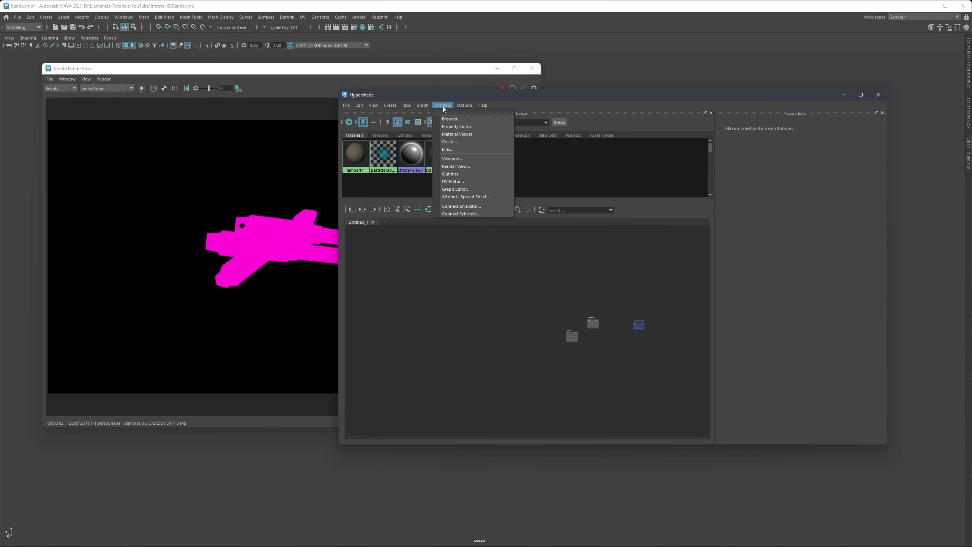
pyautogui.click(483, 105)
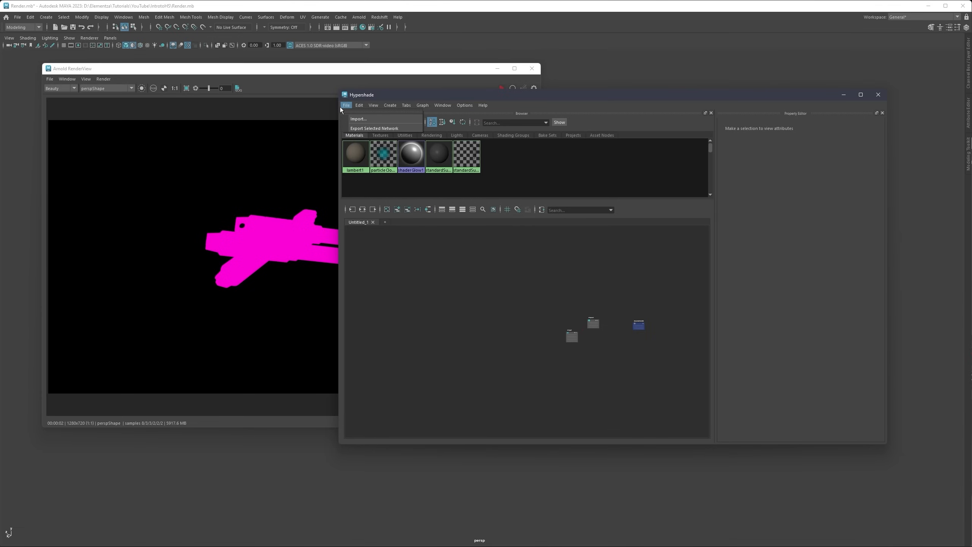
pyautogui.click(550, 106)
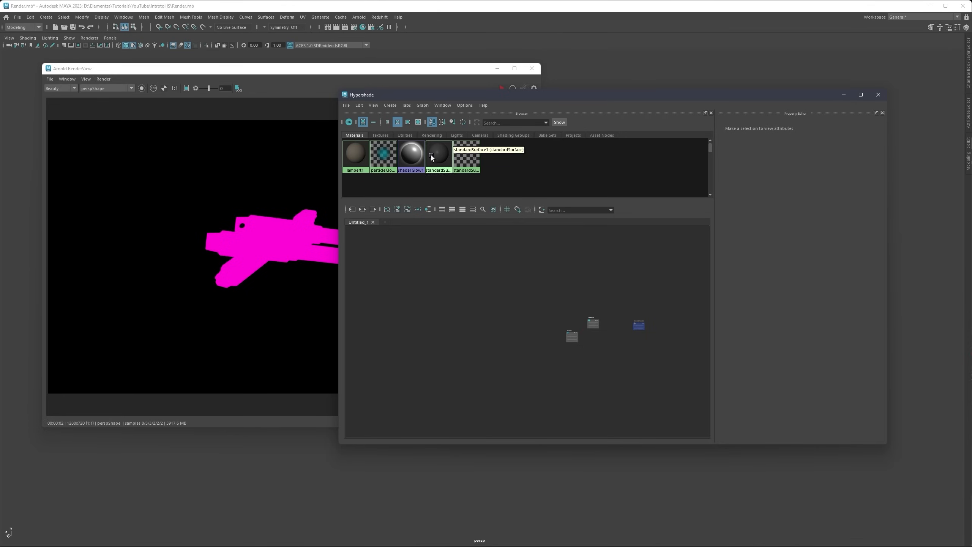
pyautogui.moveTo(488, 97); pyautogui.dragTo(450, 85)
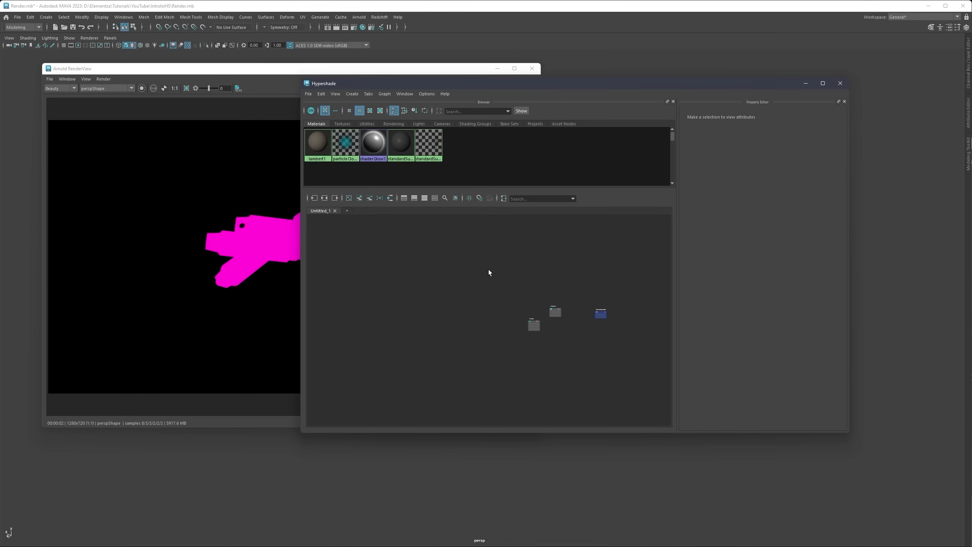
pyautogui.moveTo(496, 83)
pyautogui.mouseDown()
pyautogui.moveTo(575, 95)
pyautogui.moveTo(500, 89)
pyautogui.mouseUp()
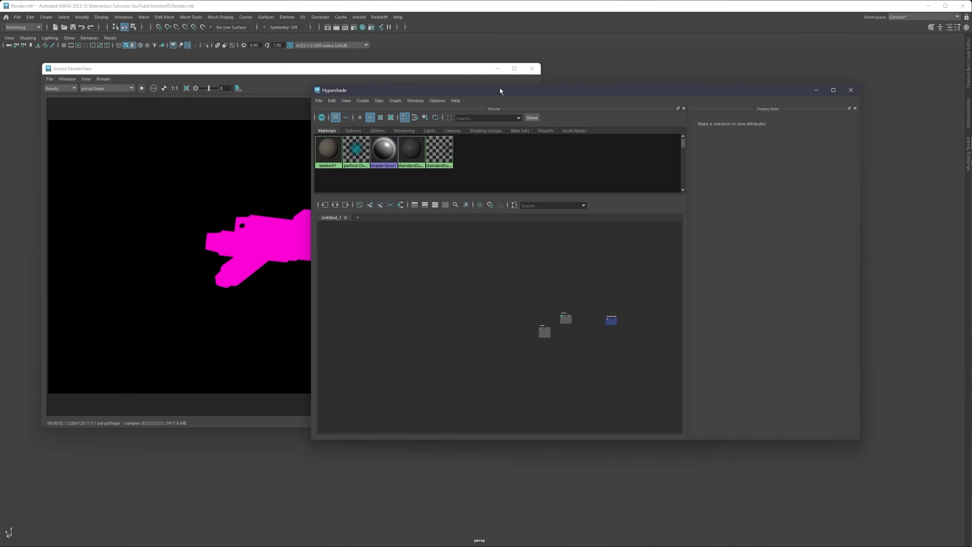
pyautogui.moveTo(349, 91); pyautogui.dragTo(368, 90)
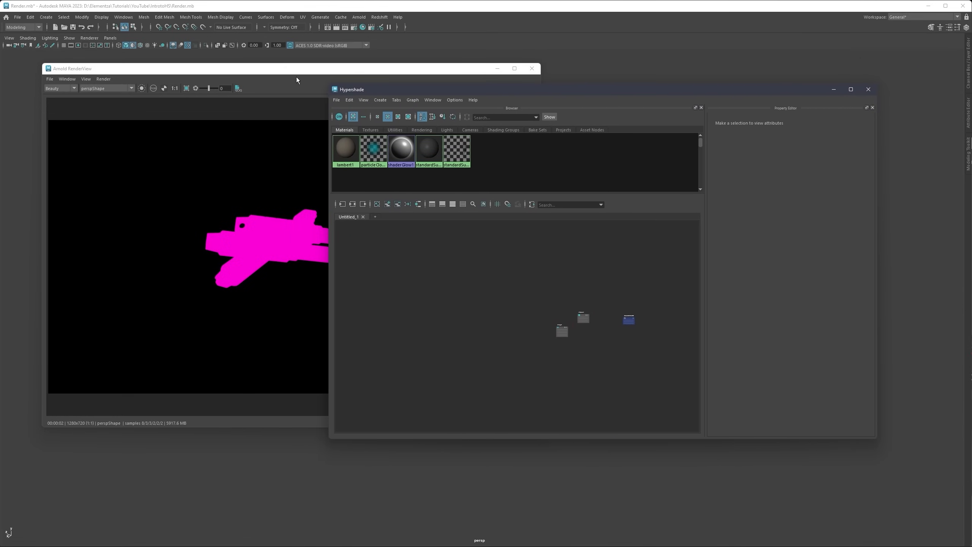
# Step: Dock the Arnold RenderView beside the viewport and the Hypershade beneath it, enlarging the RenderView and the viewport
pyautogui.click(87, 69)
pyautogui.moveTo(72, 69); pyautogui.dragTo(1, 138)
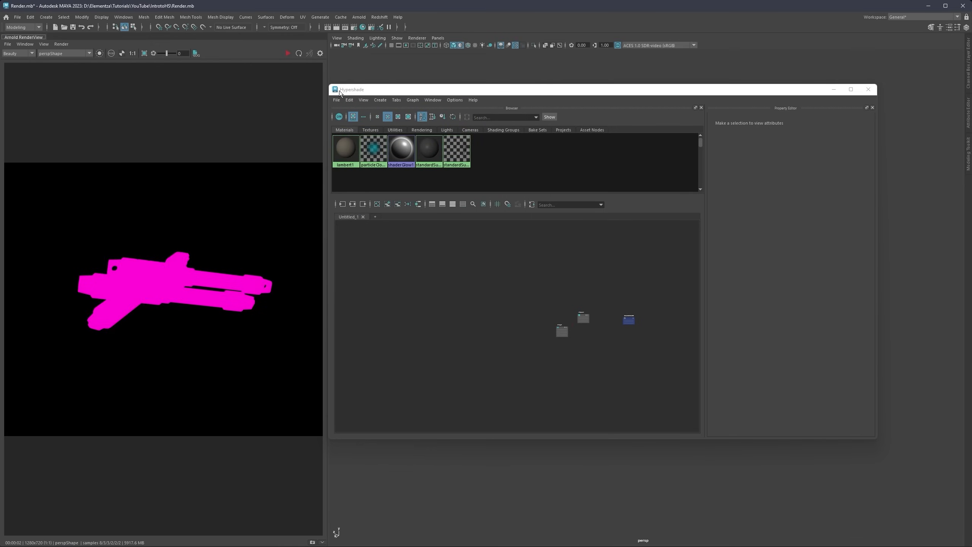
pyautogui.moveTo(351, 93); pyautogui.dragTo(420, 545)
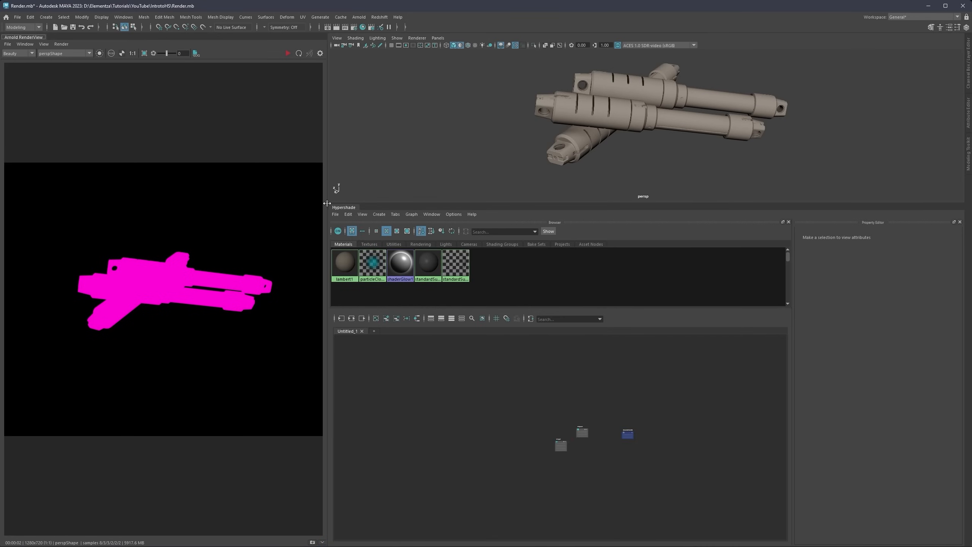
pyautogui.moveTo(326, 204); pyautogui.dragTo(444, 207)
pyautogui.moveTo(547, 204); pyautogui.dragTo(559, 278)
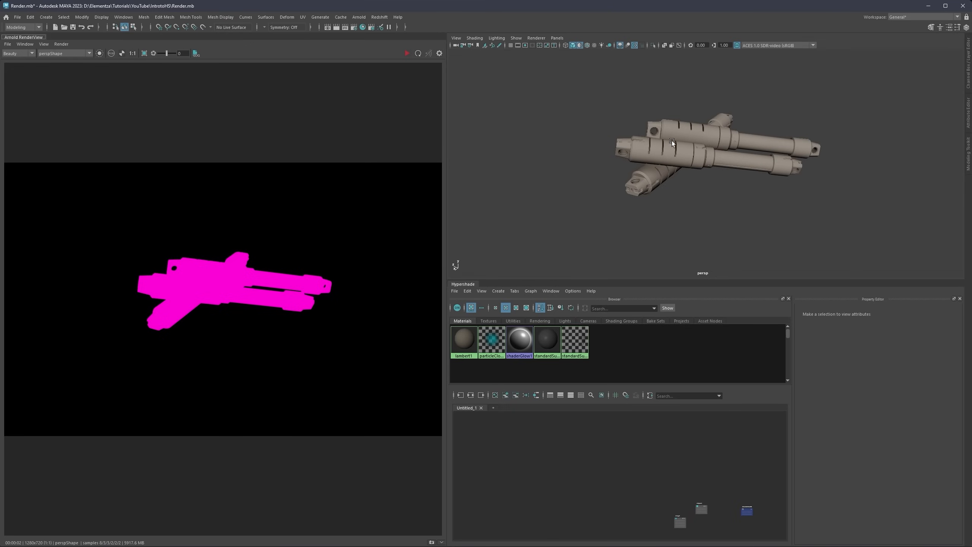
# Step: Look through MainCam in the viewport, and return to the persp camera
pyautogui.keyDown('alt'); pyautogui.moveTo(730, 132); pyautogui.dragTo(696, 146, button='middle'); pyautogui.keyUp('alt')
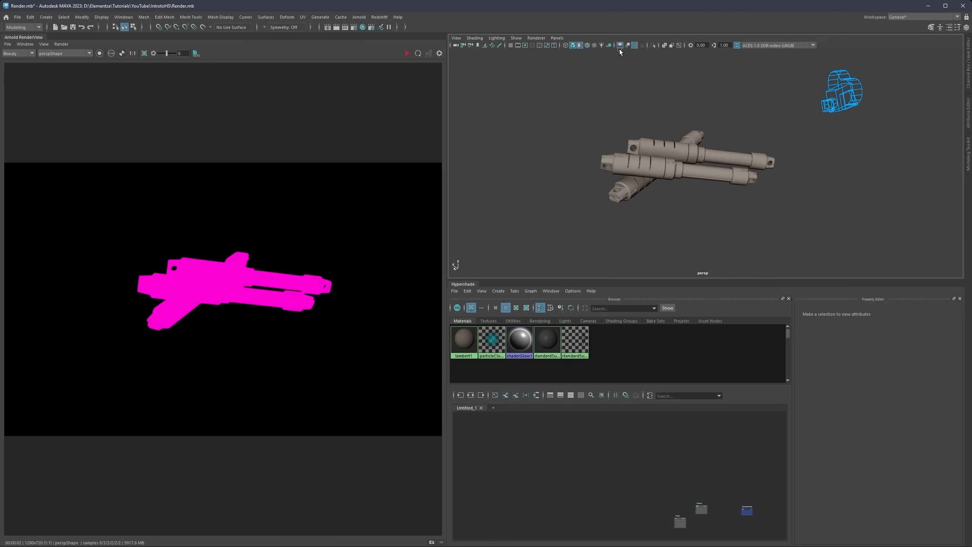
pyautogui.click(557, 37)
pyautogui.moveTo(590, 45)
pyautogui.click(649, 46)
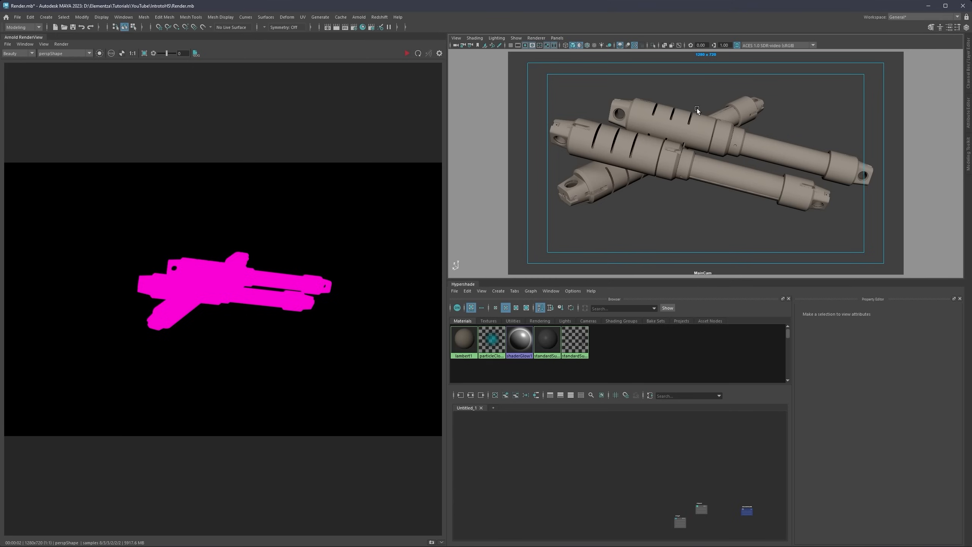
pyautogui.click(557, 38)
pyautogui.click(640, 54)
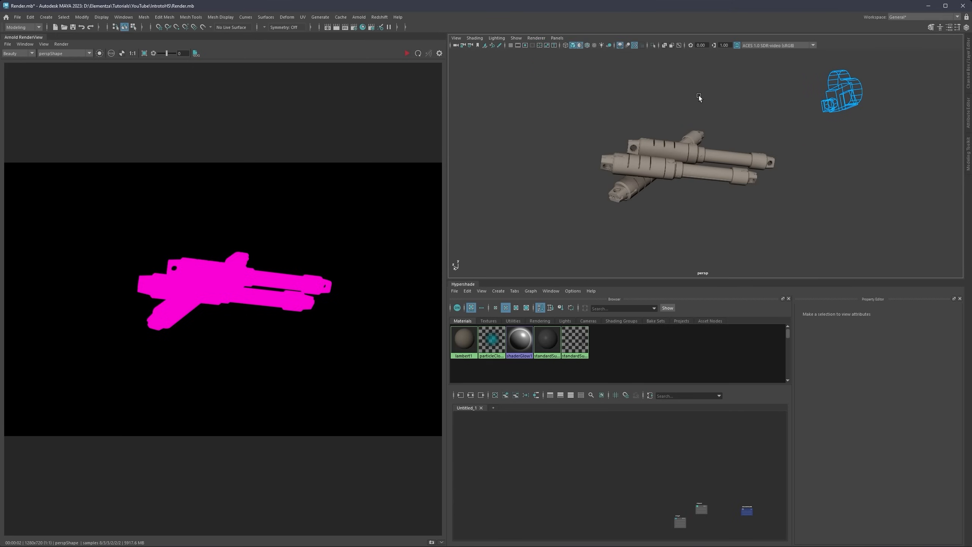
# Step: Create a new perspective camera for the viewport and orbit it around the shock absorbers
pyautogui.click(556, 38)
pyautogui.moveTo(568, 48)
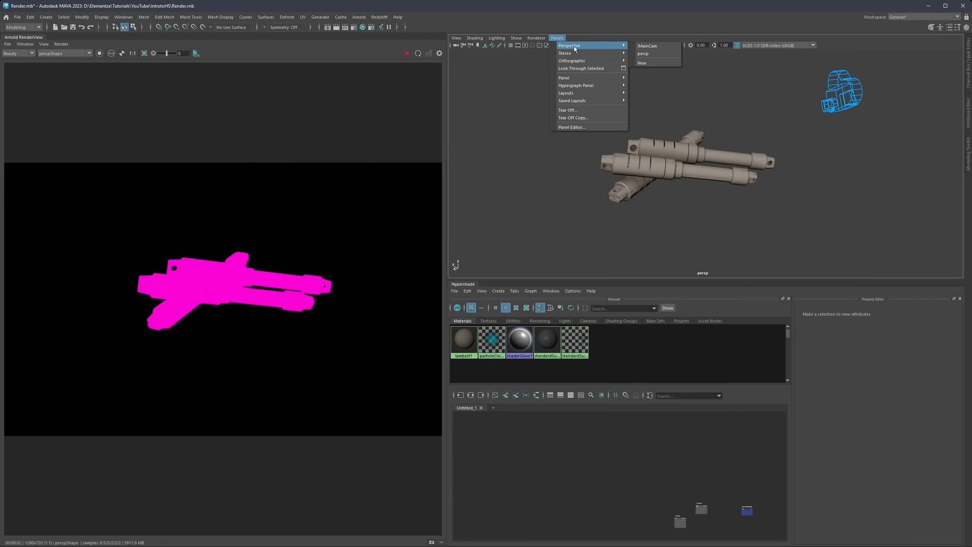
pyautogui.click(647, 62)
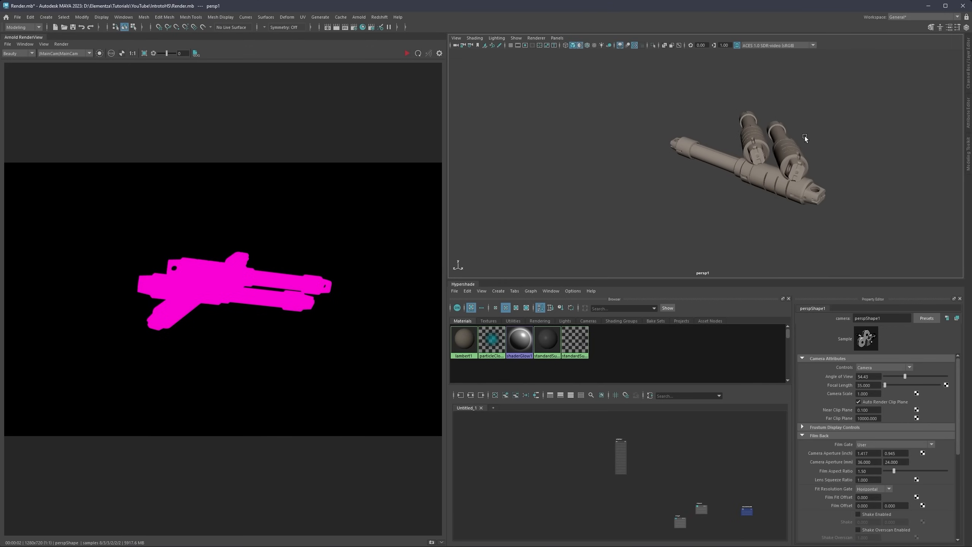
pyautogui.keyDown('alt'); pyautogui.moveTo(805, 136); pyautogui.dragTo(727, 129); pyautogui.keyUp('alt')
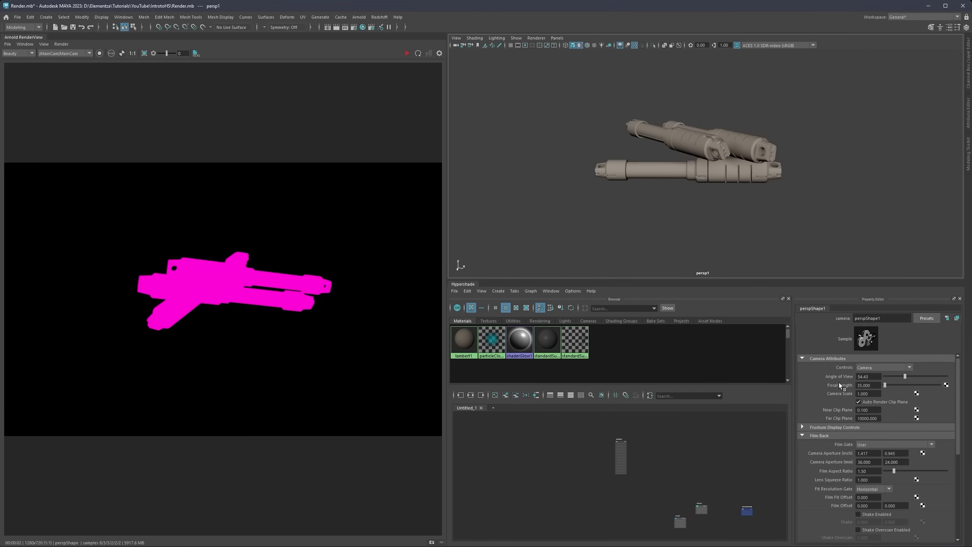
# Step: Set the new camera's focal length to 10 and examine the perspective distortion on the shock absorbers up close
pyautogui.moveTo(874, 385); pyautogui.dragTo(834, 384)
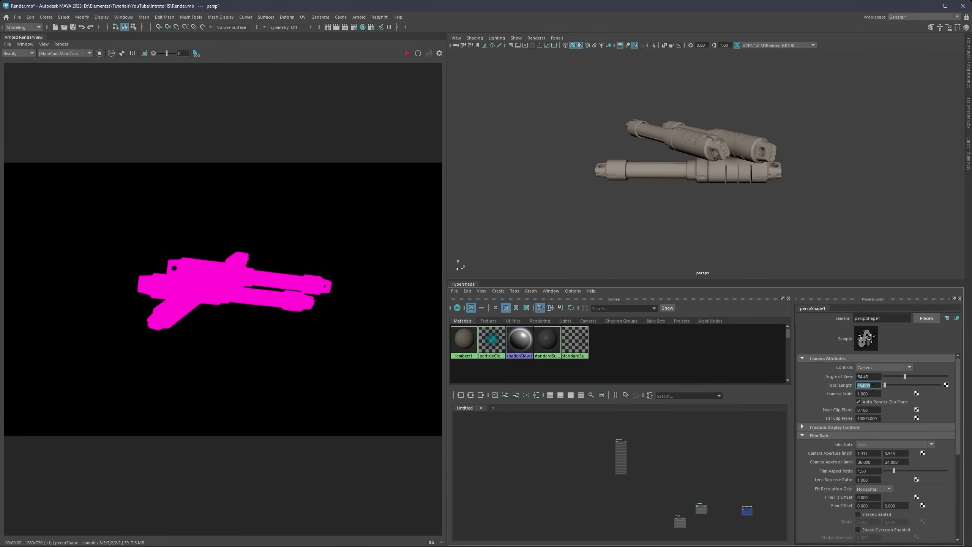
pyautogui.write('10')
pyautogui.press('Return')
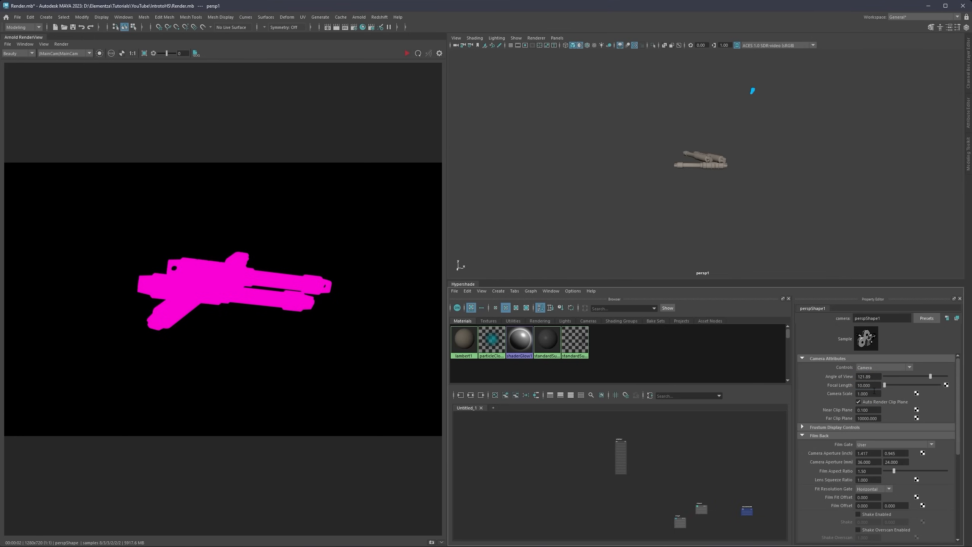
pyautogui.scroll(10, 767, 232)
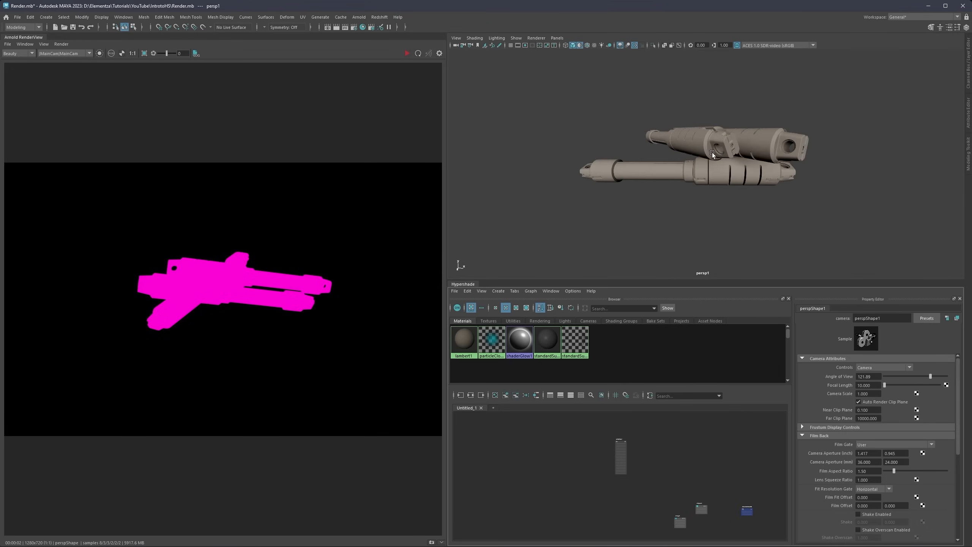
pyautogui.keyDown('alt'); pyautogui.moveTo(713, 152); pyautogui.dragTo(713, 129); pyautogui.keyUp('alt')
pyautogui.scroll(-5, 721, 132)
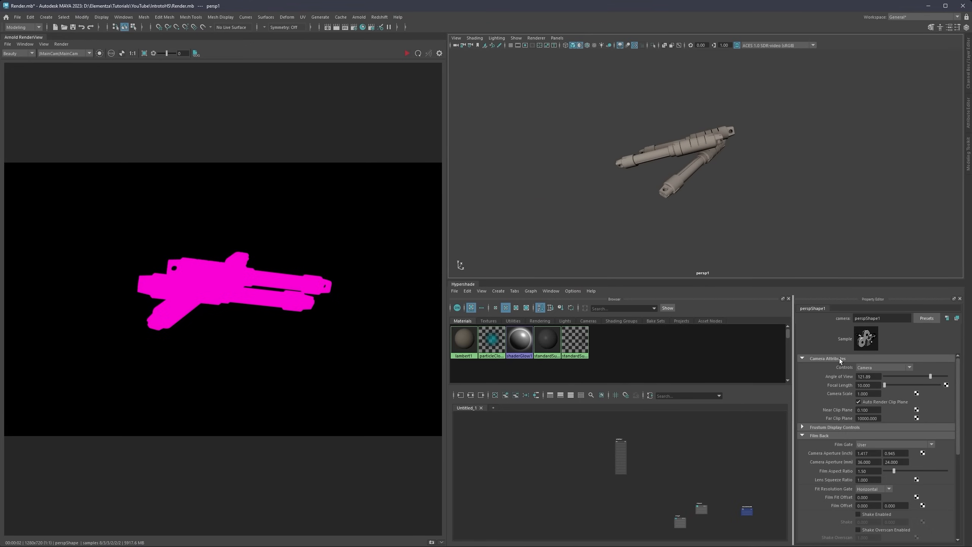
# Step: Set the new camera's focal length to 100 and reframe the shock absorbers to compare the perspective
pyautogui.moveTo(874, 385); pyautogui.dragTo(847, 380)
pyautogui.write('100')
pyautogui.press('Return')
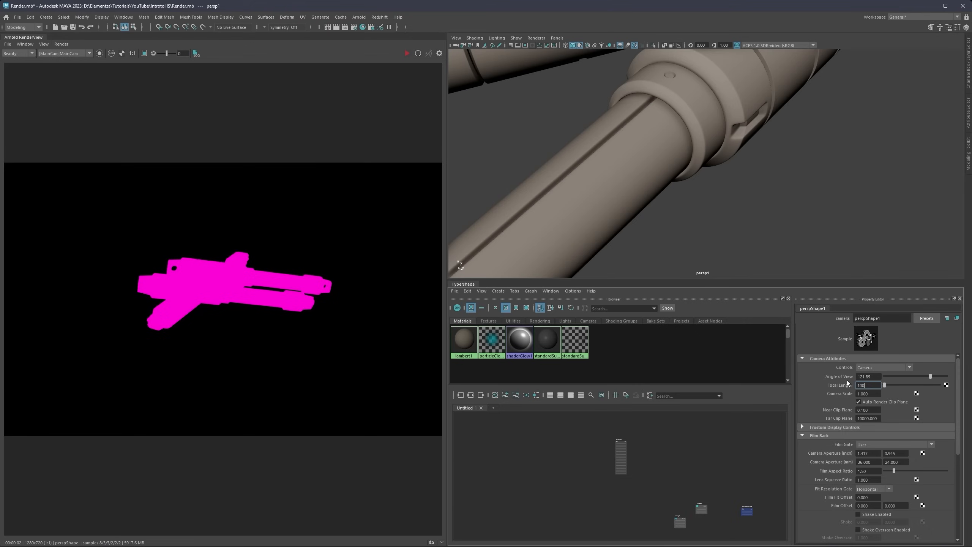
pyautogui.scroll(-8, 683, 147)
pyautogui.moveTo(695, 155)
pyautogui.keyDown('alt'); pyautogui.mouseDown()
pyautogui.moveTo(706, 180)
pyautogui.moveTo(690, 150)
pyautogui.moveTo(700, 153)
pyautogui.mouseUp(); pyautogui.keyUp('alt')
# Step: Set the new camera's focal length to 50 and orbit to a higher three-quarter view of the shock absorbers
pyautogui.moveTo(877, 388); pyautogui.dragTo(836, 386)
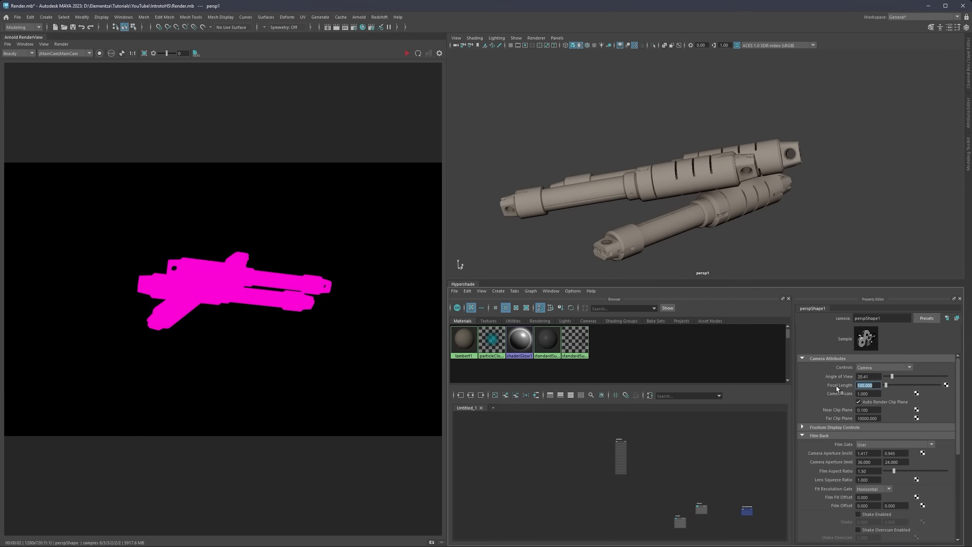
pyautogui.write('50')
pyautogui.press('Return')
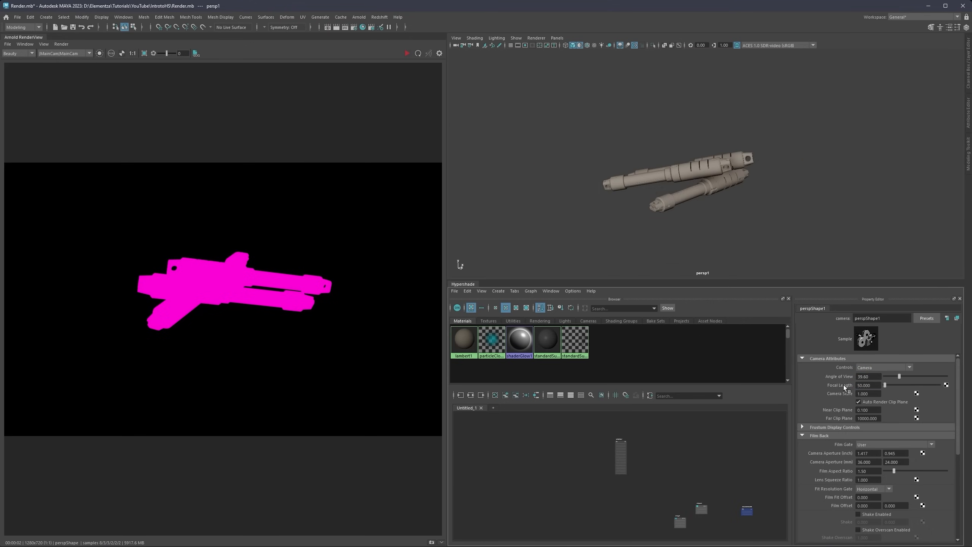
pyautogui.keyDown('alt'); pyautogui.moveTo(732, 166); pyautogui.dragTo(751, 146); pyautogui.keyUp('alt')
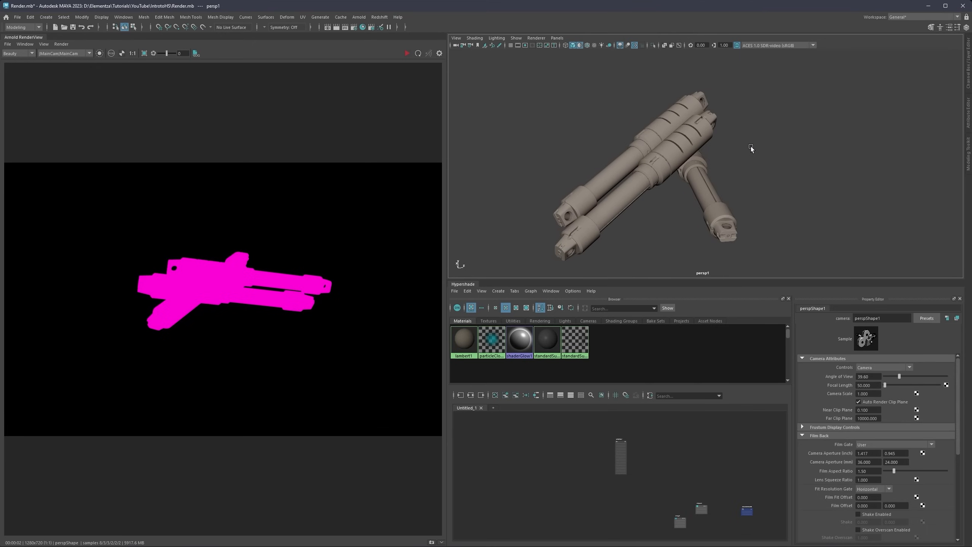
# Step: Display the resolution gate, safe action and safe title guides for the new camera, with the field chart off
pyautogui.click(524, 45)
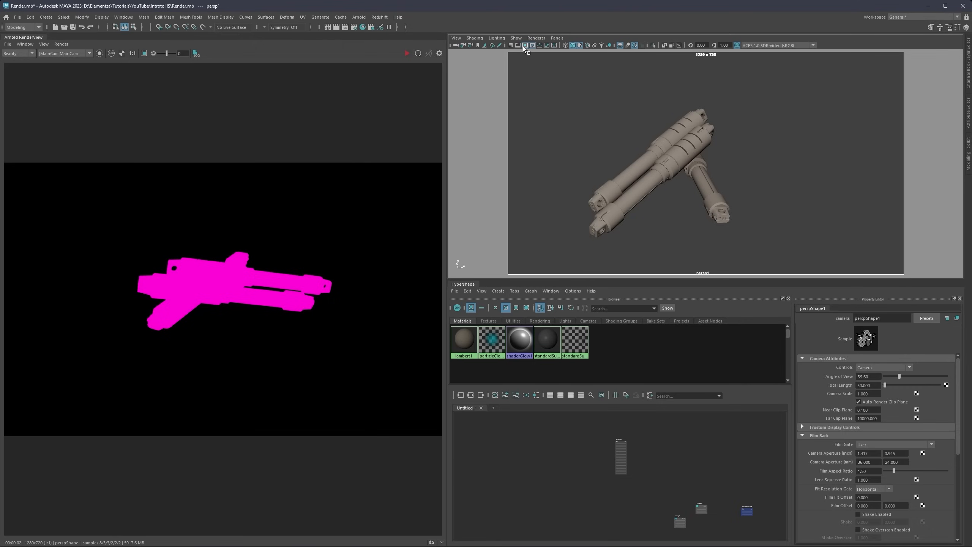
pyautogui.click(539, 46)
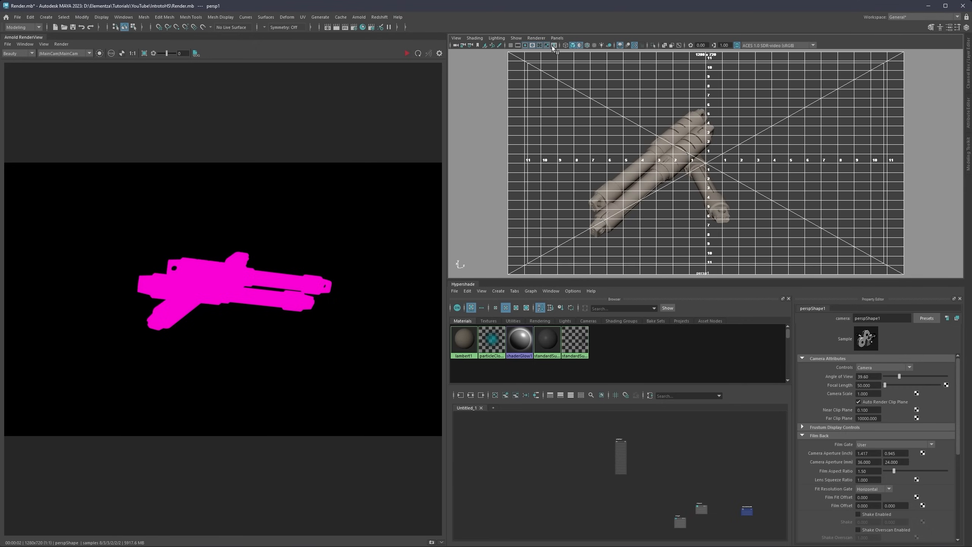
pyautogui.click(540, 46)
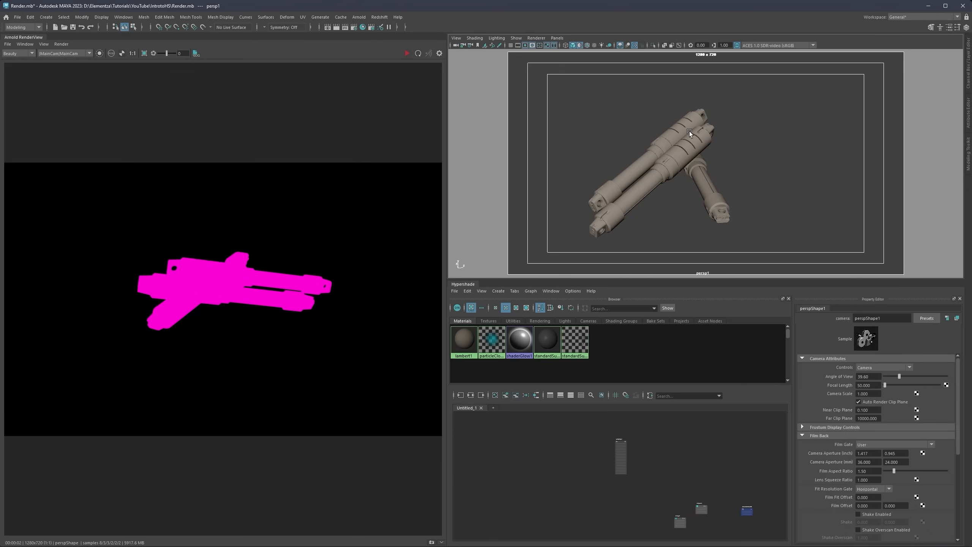
# Step: Reframe the new camera so all the shock absorbers fit inside the safe title guide, leaving the field chart off
pyautogui.scroll(6, 707, 126)
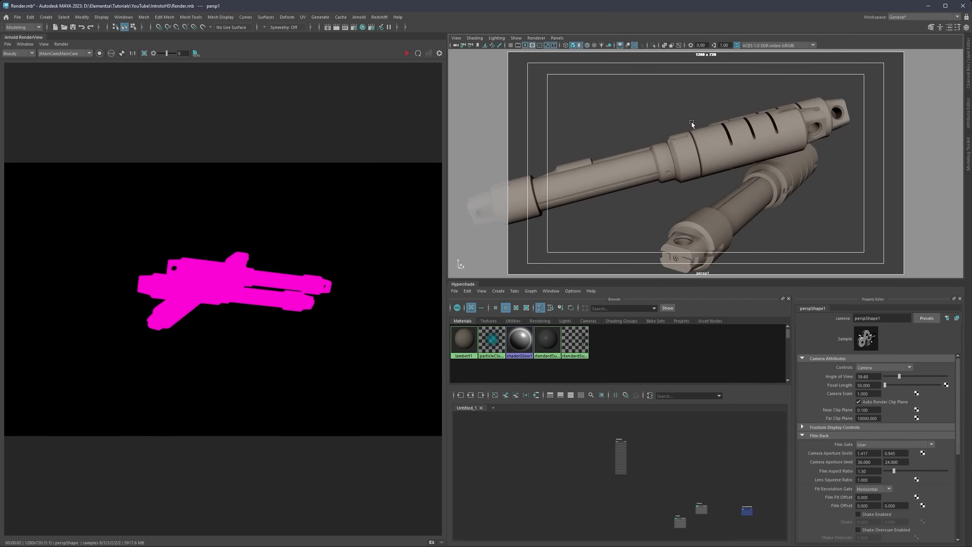
pyautogui.keyDown('alt'); pyautogui.moveTo(691, 122); pyautogui.dragTo(681, 125); pyautogui.keyUp('alt')
pyautogui.keyDown('alt'); pyautogui.moveTo(834, 146); pyautogui.dragTo(793, 125); pyautogui.keyUp('alt')
pyautogui.scroll(-3, 807, 140)
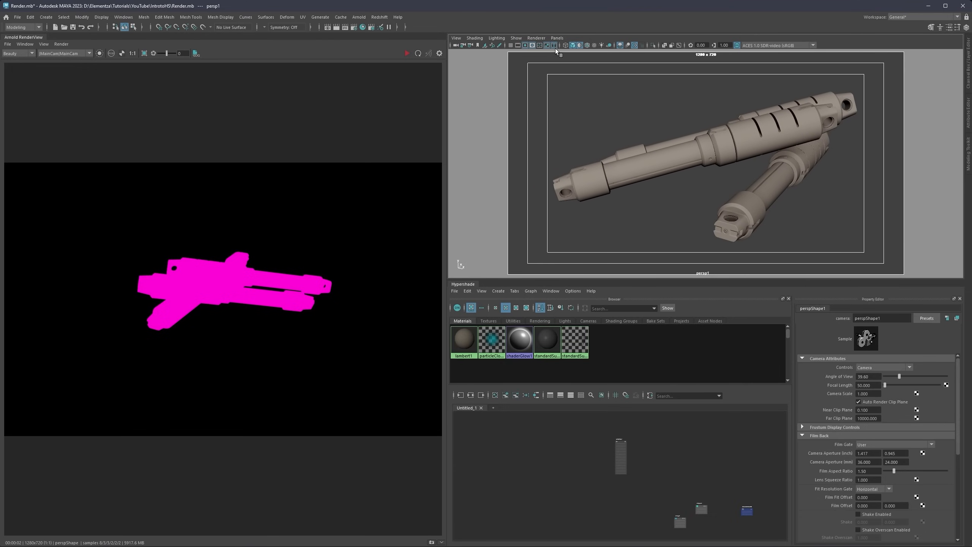
pyautogui.click(540, 45)
pyautogui.keyDown('alt'); pyautogui.moveTo(720, 130); pyautogui.dragTo(751, 144, button='middle'); pyautogui.keyUp('alt')
pyautogui.click(540, 45)
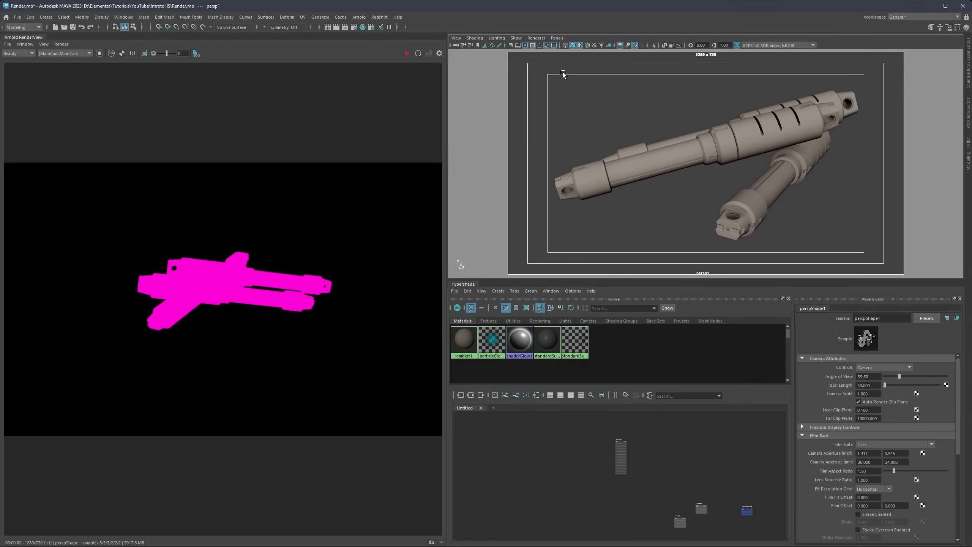
# Step: Rename the new camera's shape node as Camera
pyautogui.click(556, 38)
pyautogui.moveTo(564, 46)
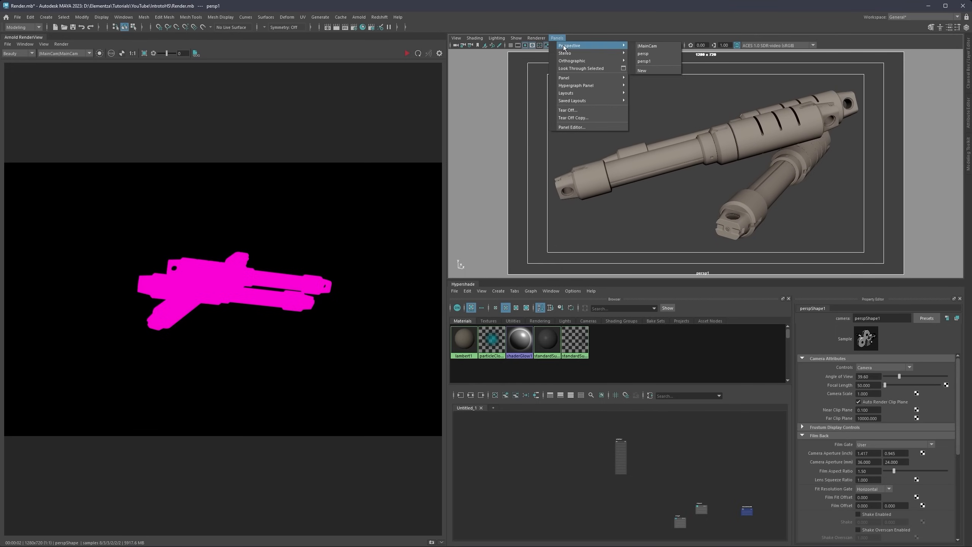
pyautogui.click(631, 38)
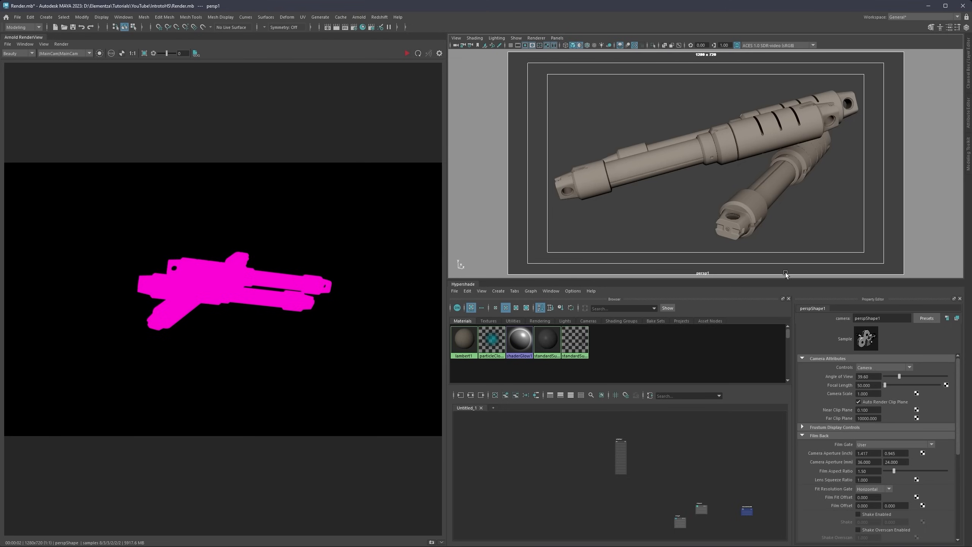
pyautogui.click(890, 319)
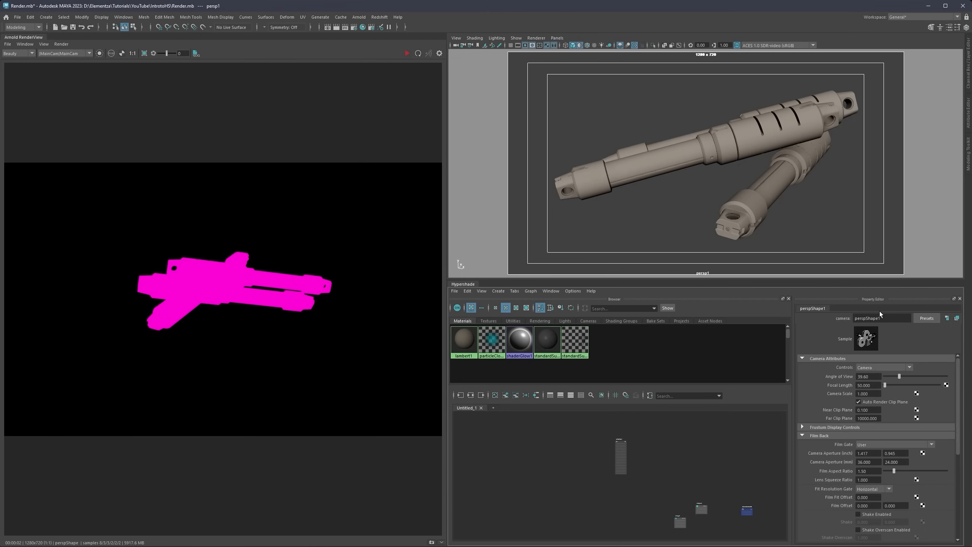
pyautogui.moveTo(888, 317); pyautogui.dragTo(842, 314)
pyautogui.write('Camera')
pyautogui.press('Return')
# Step: Select the renamed Camera shape among the Hypershade cameras and show its attributes in the Attribute Editor
pyautogui.click(558, 38)
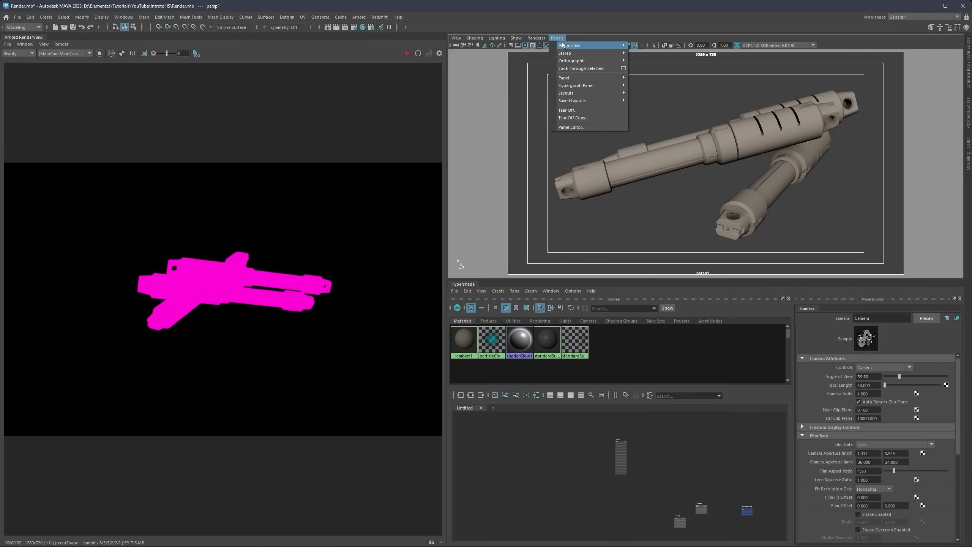
pyautogui.moveTo(565, 46)
pyautogui.click(652, 47)
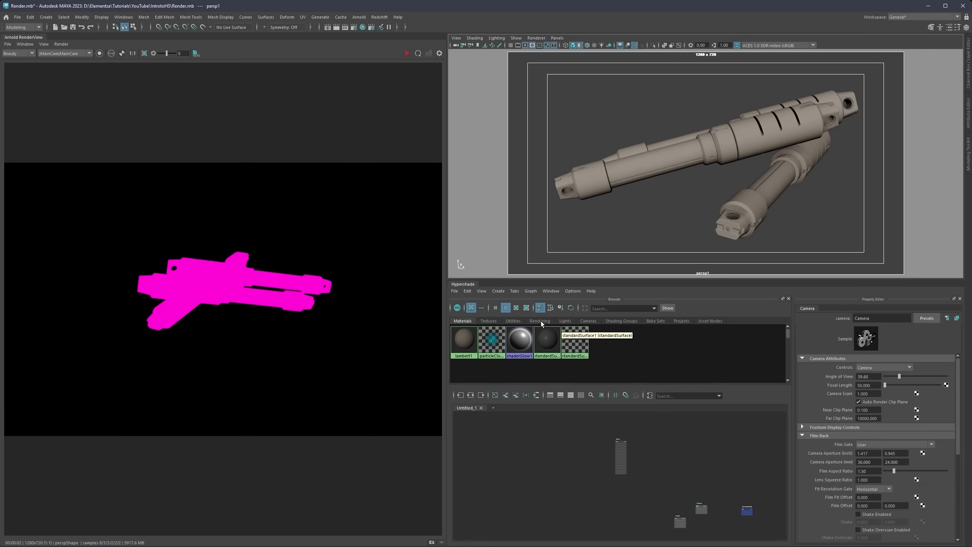
pyautogui.click(588, 321)
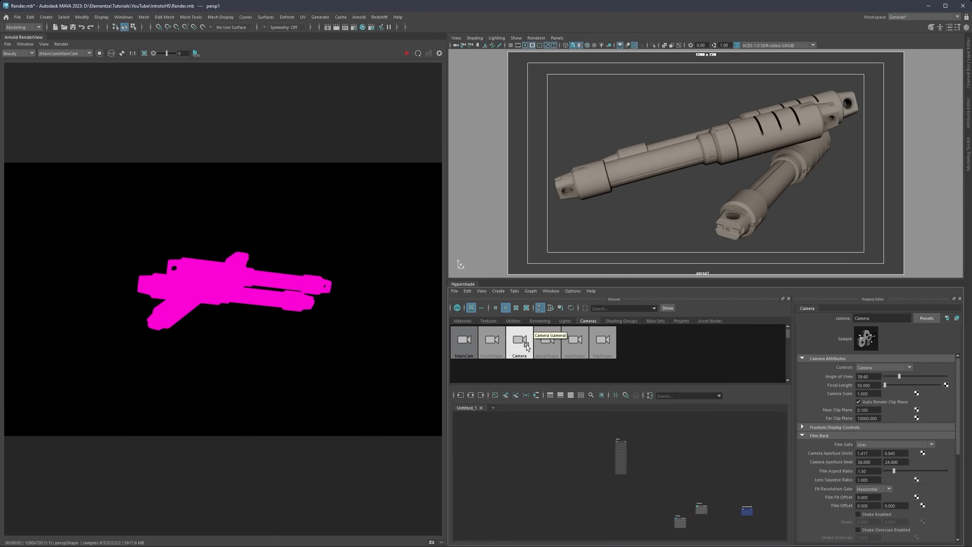
pyautogui.click(519, 342)
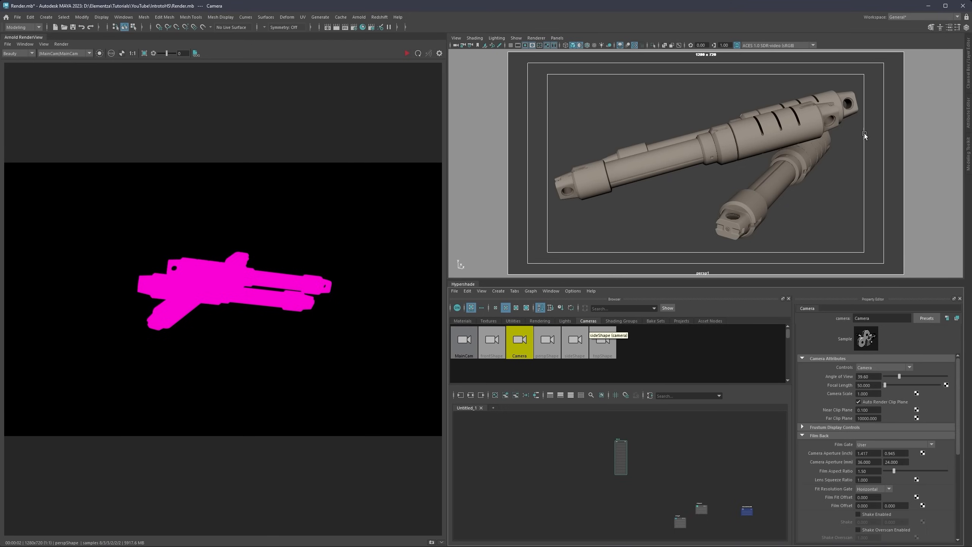
pyautogui.click(960, 95)
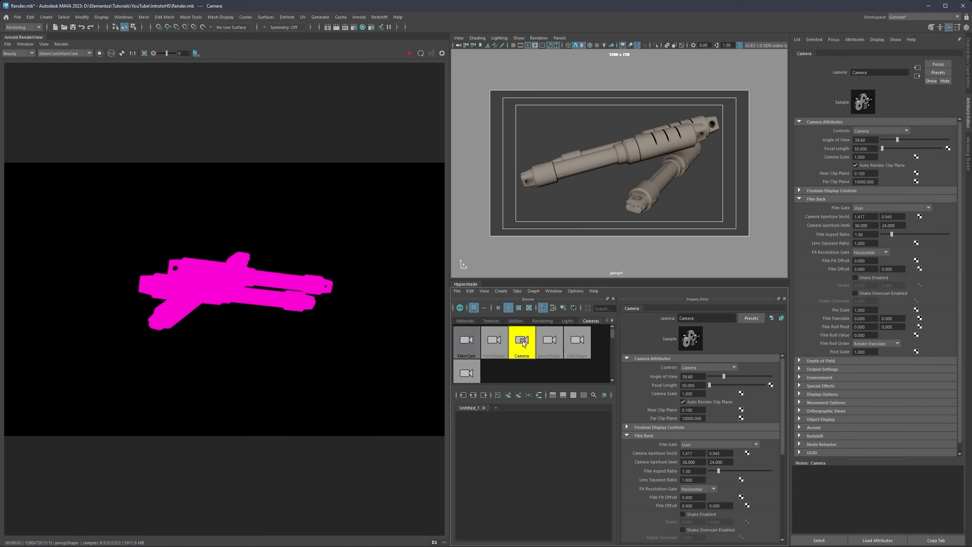
# Step: Select persp1 in the Outliner, rename its transform node as Camera, and close the Outliner
pyautogui.hotkey('shift', 'o')
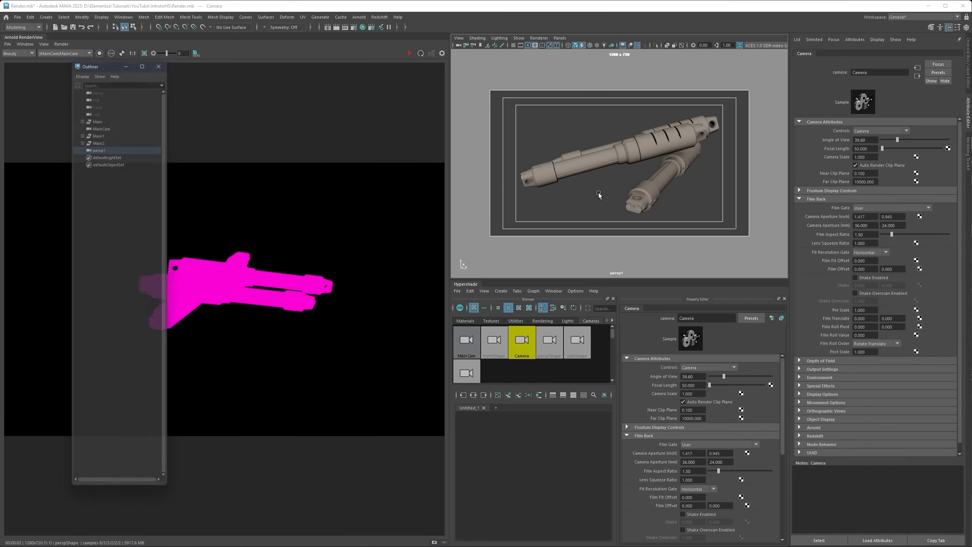
pyautogui.click(99, 145)
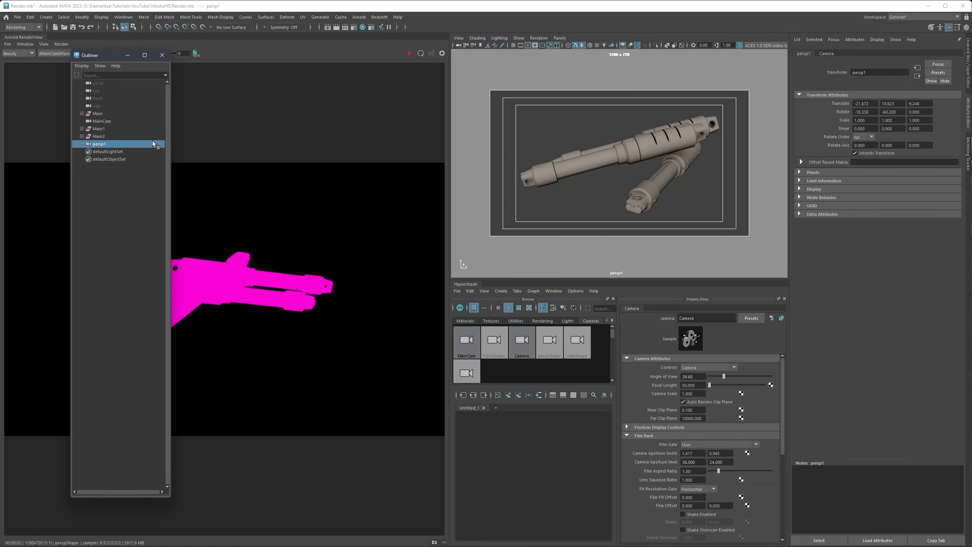
pyautogui.click(831, 54)
pyautogui.click(808, 53)
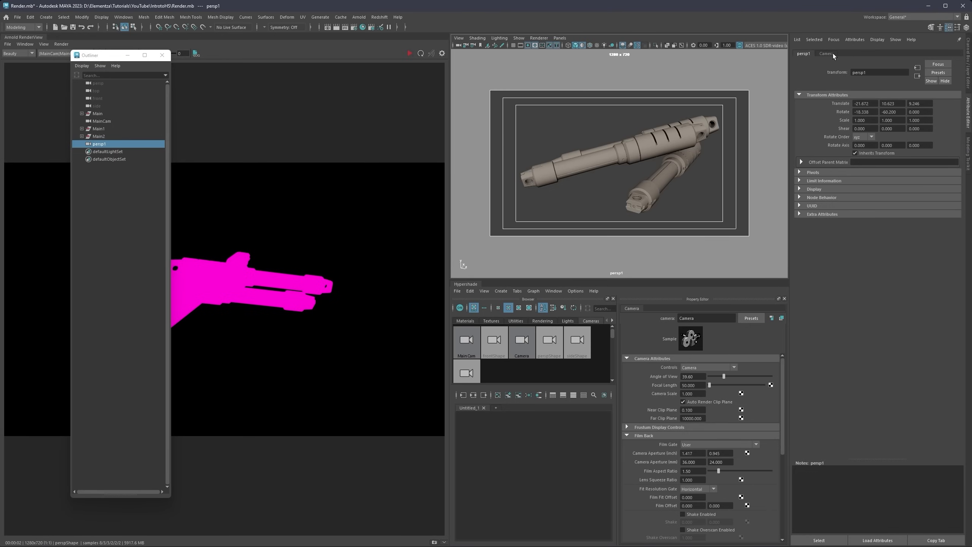
pyautogui.click(832, 53)
pyautogui.click(807, 54)
pyautogui.click(827, 53)
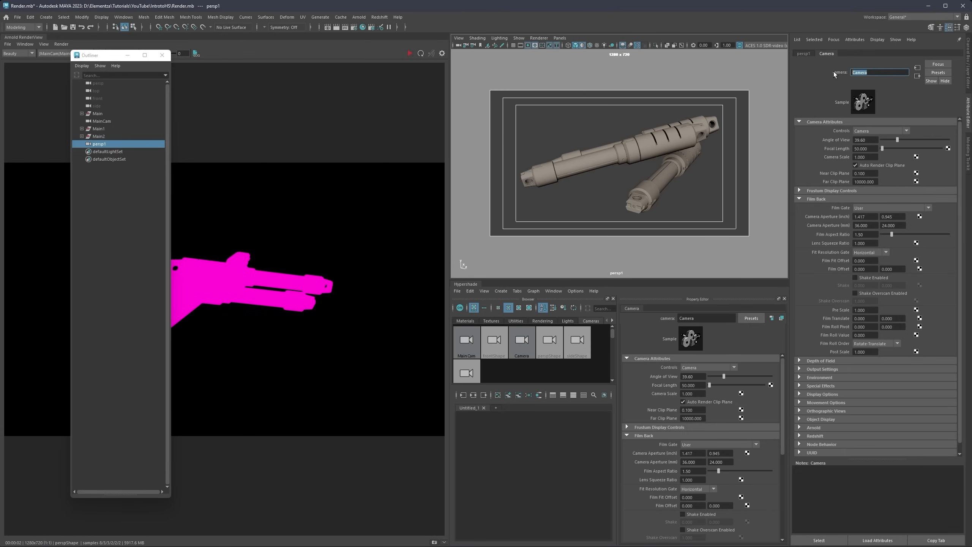
pyautogui.click(805, 53)
pyautogui.moveTo(872, 72); pyautogui.dragTo(828, 72)
pyautogui.write('Camera')
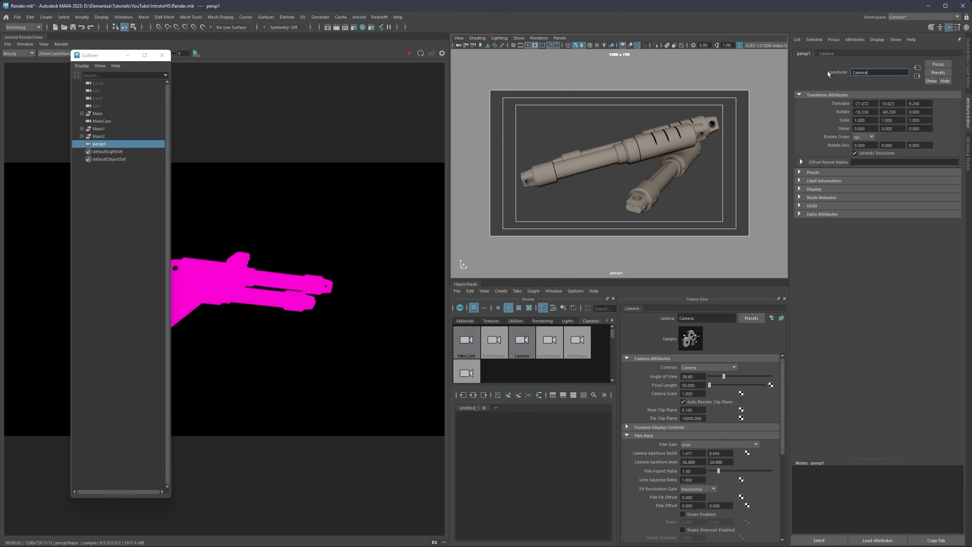
pyautogui.press('Return')
pyautogui.click(162, 55)
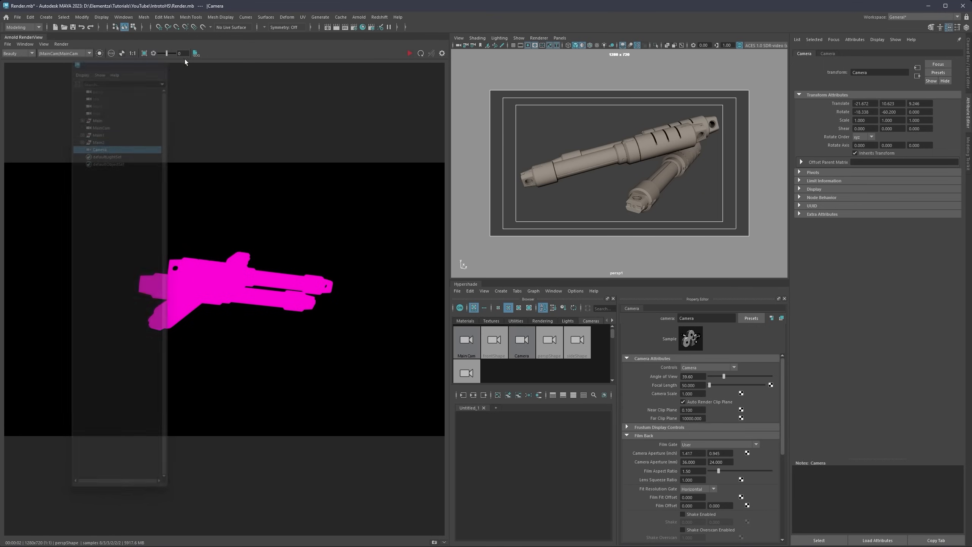
# Step: Check which cameras are offered for the viewport and for the Arnold RenderView
pyautogui.click(560, 37)
pyautogui.moveTo(565, 45)
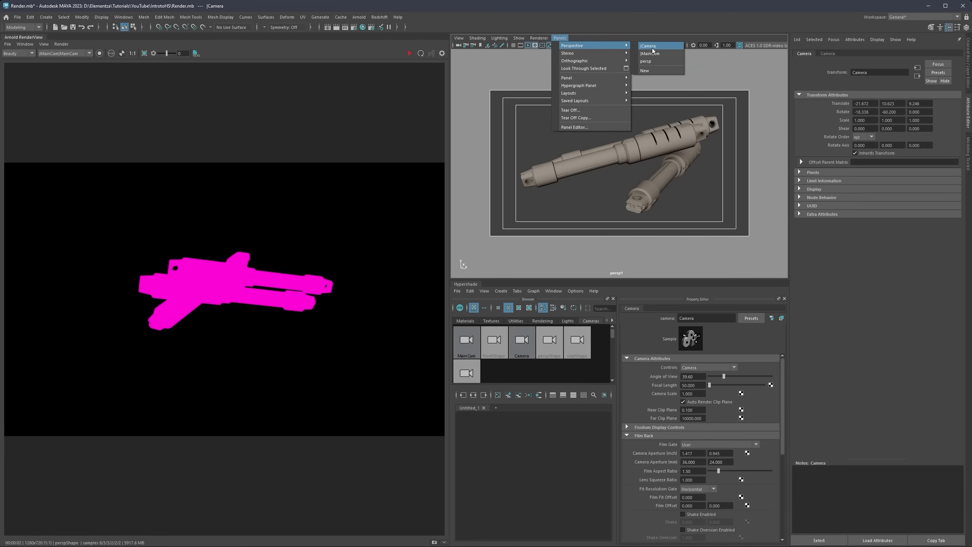
pyautogui.click(278, 58)
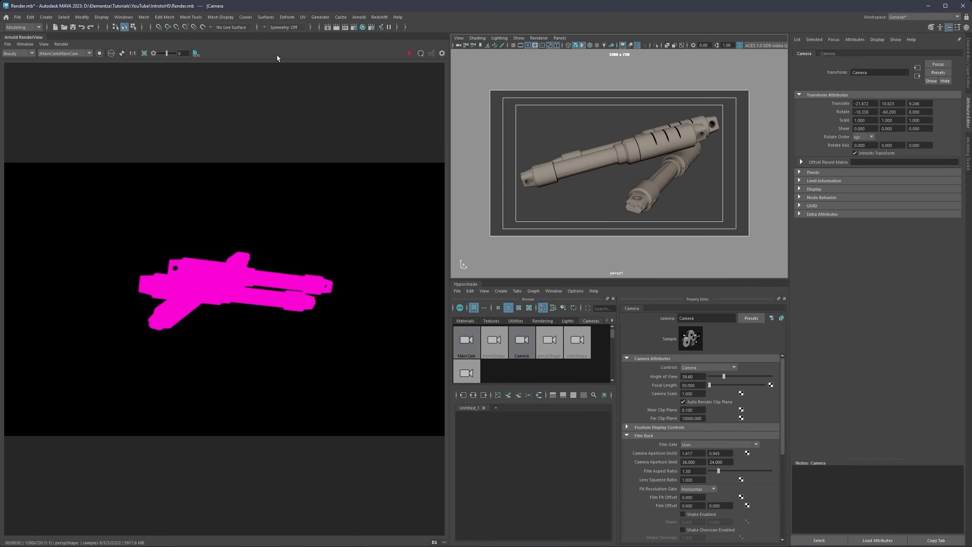
pyautogui.click(55, 54)
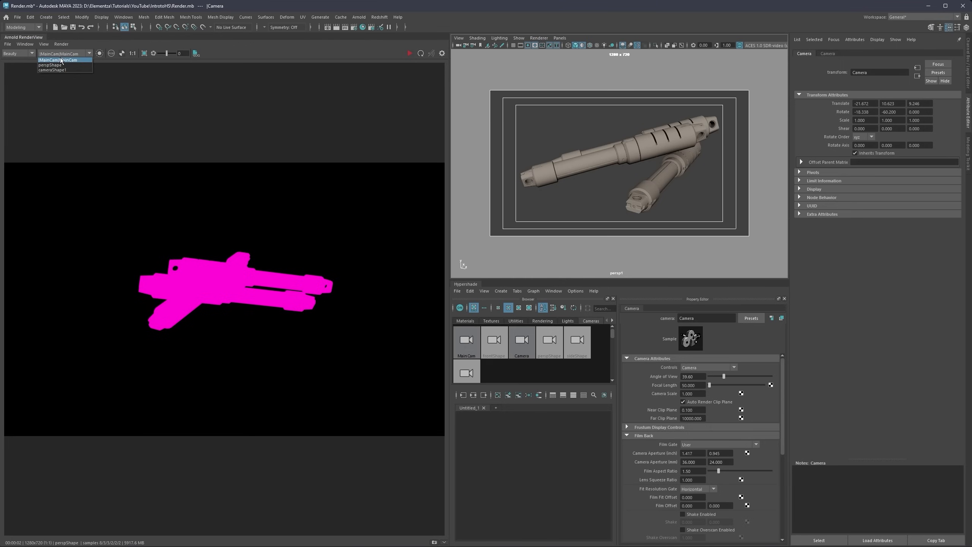
pyautogui.press('Escape')
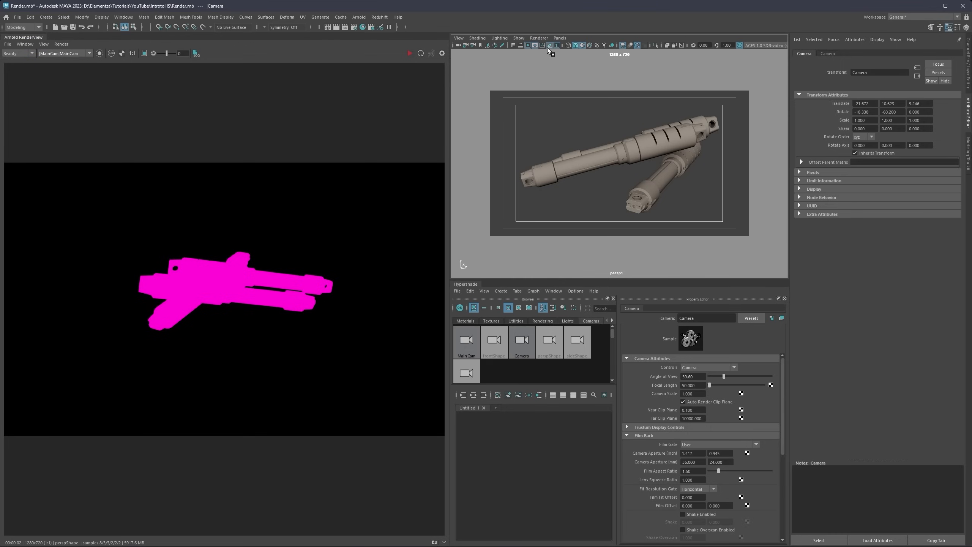
# Step: Look through MainCam in the viewport and hide the Attribute Editor
pyautogui.click(560, 38)
pyautogui.moveTo(586, 46)
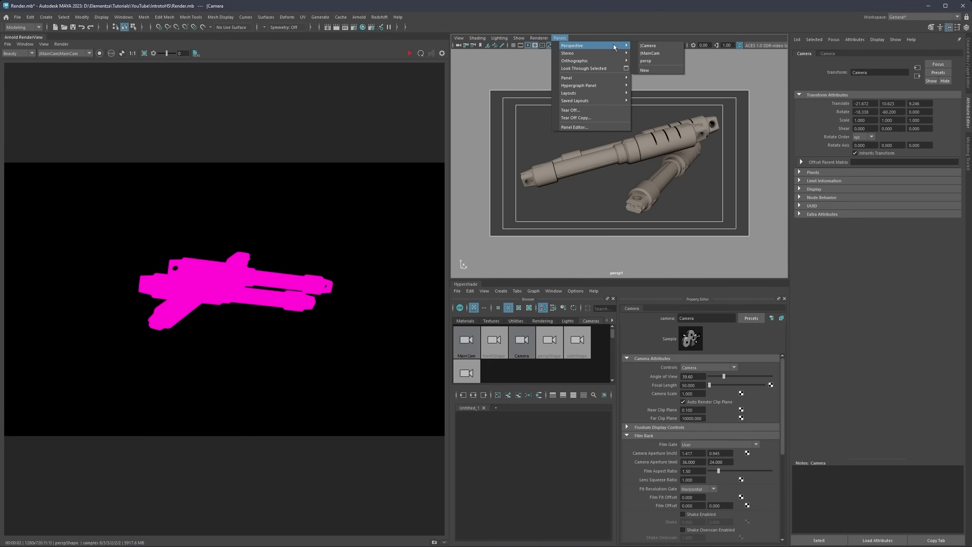
pyautogui.click(650, 54)
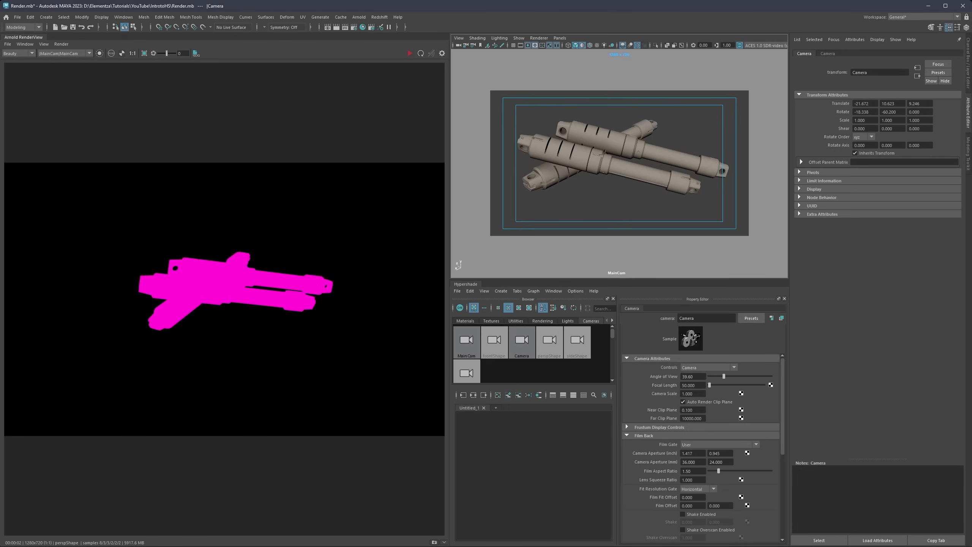
pyautogui.hotkey('ctrl', 'a')
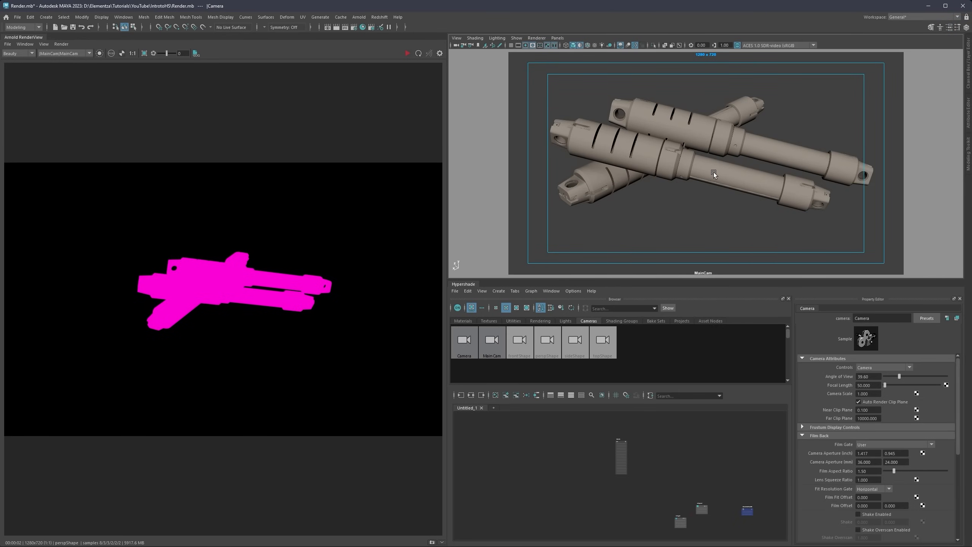
# Step: Switch the viewport to persp to examine the cameras placed around the shock absorbers, and return to MainCam
pyautogui.click(555, 38)
pyautogui.moveTo(573, 46)
pyautogui.click(641, 62)
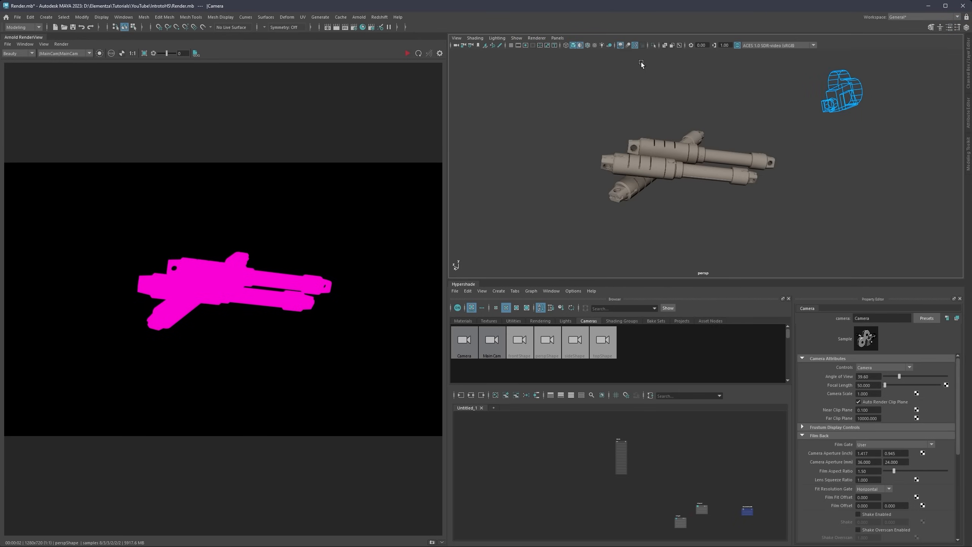
pyautogui.scroll(-4, 727, 149)
pyautogui.keyDown('alt'); pyautogui.moveTo(727, 148); pyautogui.dragTo(652, 152); pyautogui.keyUp('alt')
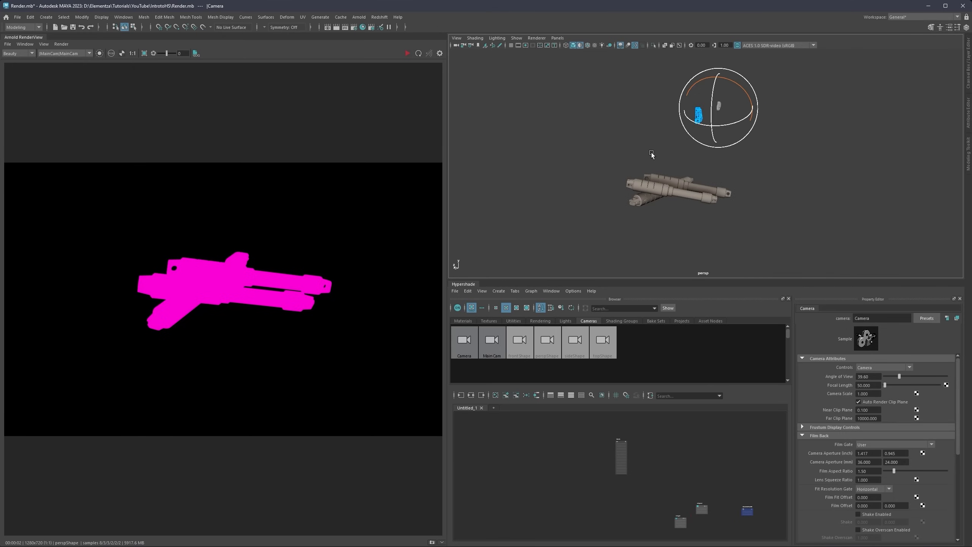
pyautogui.click(558, 38)
pyautogui.moveTo(573, 47)
pyautogui.click(645, 51)
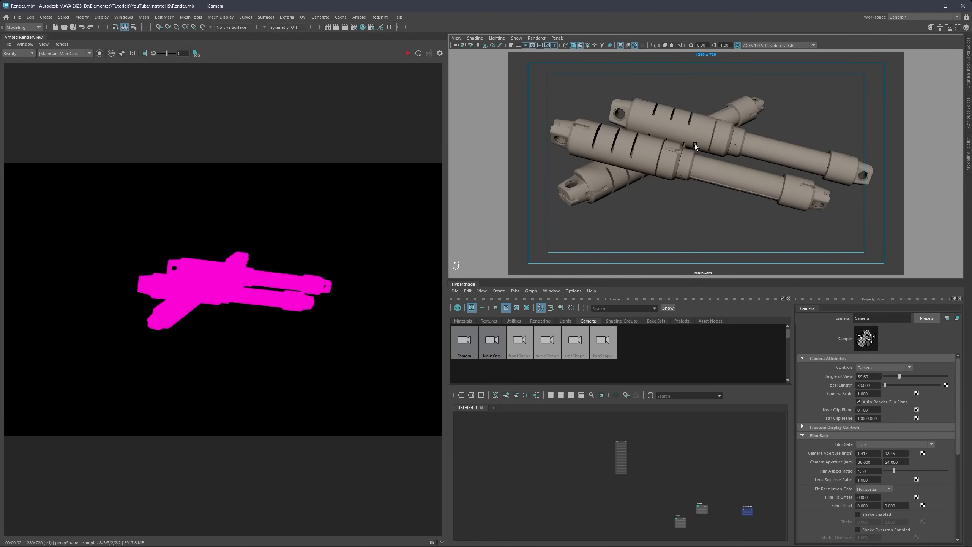
# Step: Switch the viewport to the persp camera and frame the shock absorbers from a raised angle with the Select tool active
pyautogui.click(558, 38)
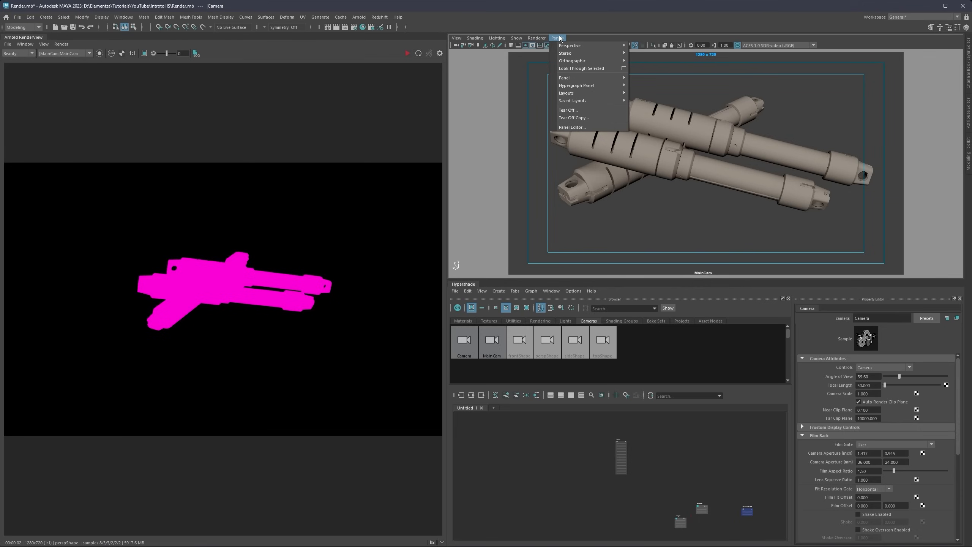
pyautogui.moveTo(617, 45)
pyautogui.click(643, 61)
pyautogui.moveTo(678, 164)
pyautogui.keyDown('alt'); pyautogui.mouseDown()
pyautogui.moveTo(632, 139)
pyautogui.moveTo(640, 158)
pyautogui.moveTo(709, 164)
pyautogui.moveTo(686, 155)
pyautogui.mouseUp(); pyautogui.keyUp('alt')
pyautogui.press('q')
pyautogui.scroll(5, 674, 163)
pyautogui.scroll(5, 680, 161)
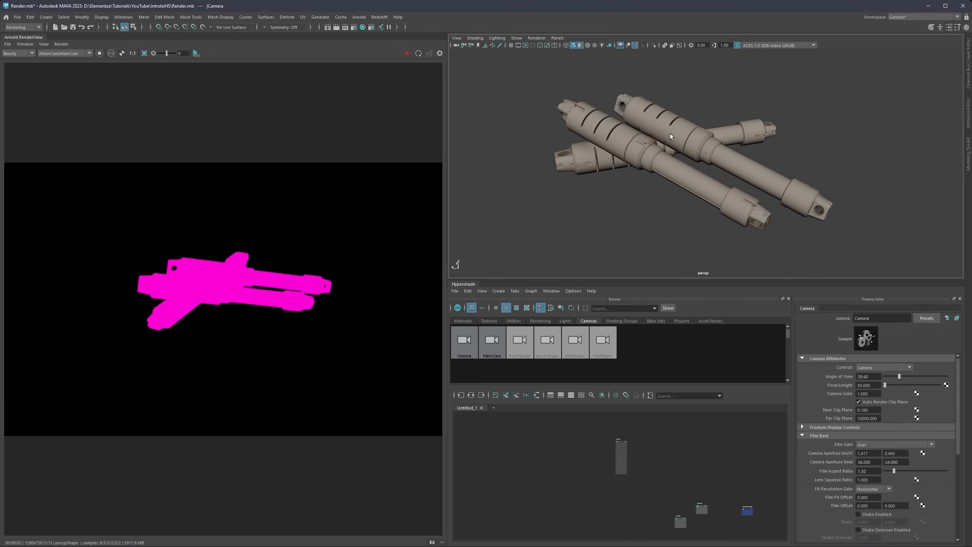
pyautogui.scroll(-4, 669, 133)
pyautogui.keyDown('alt'); pyautogui.moveTo(666, 133); pyautogui.dragTo(655, 150, button='middle'); pyautogui.keyUp('alt')
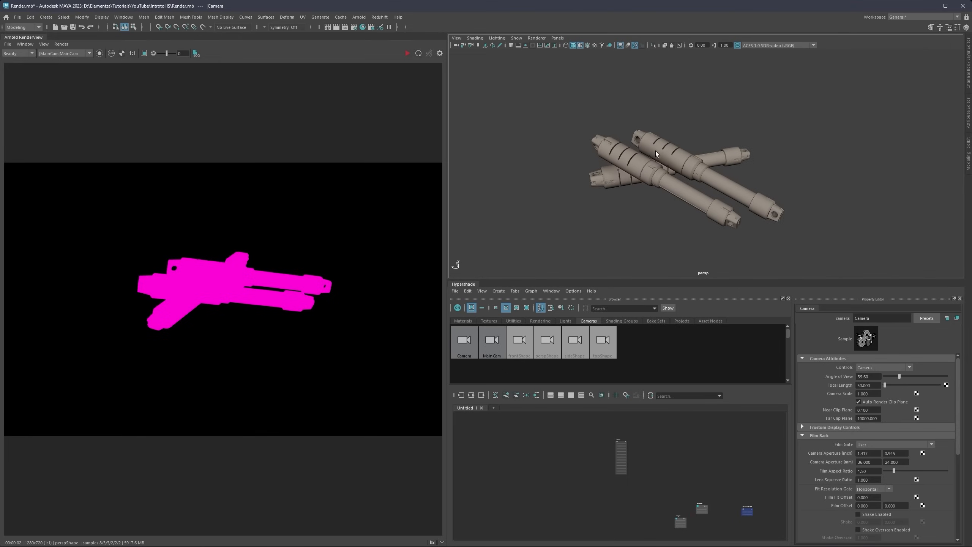
pyautogui.keyDown('alt'); pyautogui.moveTo(653, 146); pyautogui.dragTo(661, 116); pyautogui.keyUp('alt')
# Step: Deselect everything and create a polygon plane
pyautogui.click(675, 100)
pyautogui.keyDown('shift'); pyautogui.rightClick(674, 100); pyautogui.keyUp('shift')
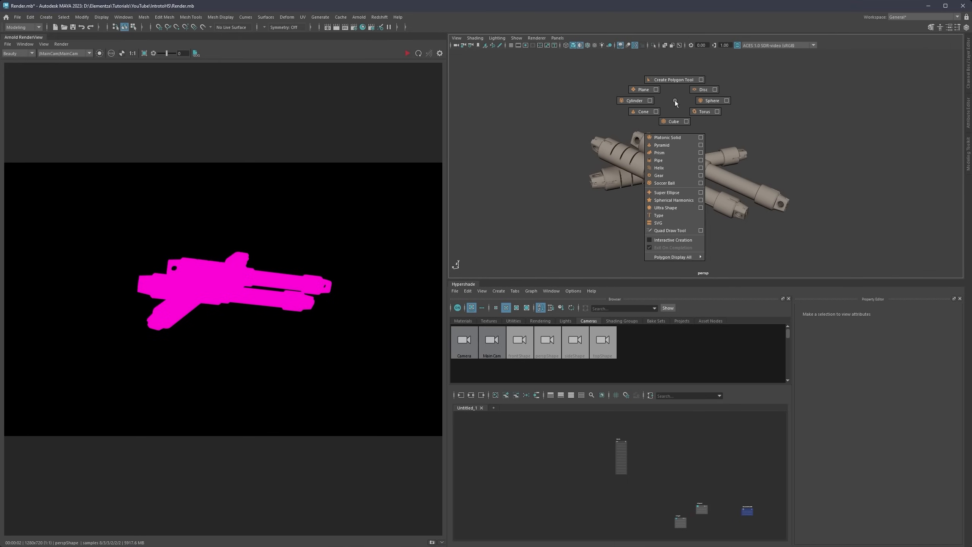
pyautogui.click(644, 90)
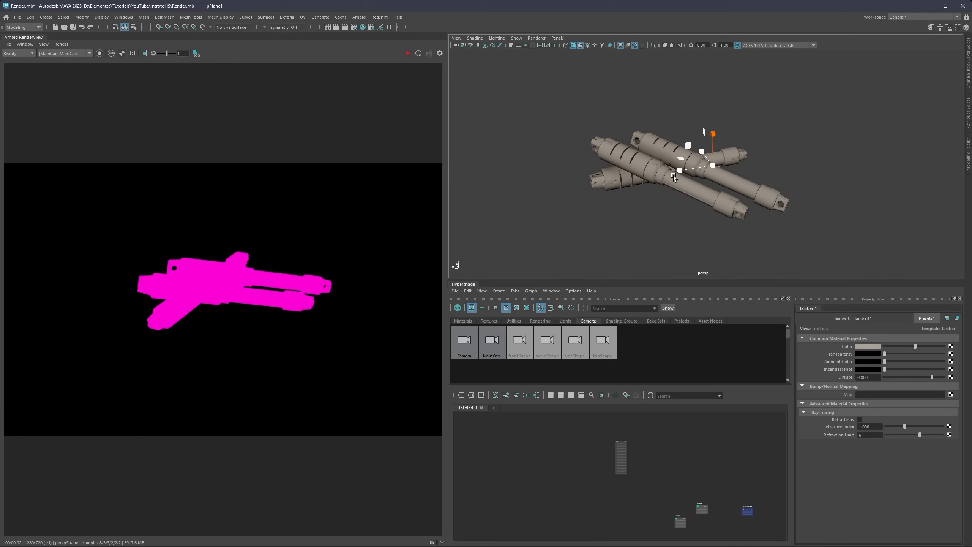
# Step: Scale the plane up uniformly into a large floor extending well beyond the shock absorbers and cameras
pyautogui.moveTo(714, 165); pyautogui.dragTo(969, 155)
pyautogui.scroll(-6, 713, 165)
pyautogui.moveTo(711, 165); pyautogui.dragTo(740, 148)
pyautogui.keyDown('alt'); pyautogui.moveTo(706, 148); pyautogui.dragTo(656, 164, button='middle'); pyautogui.keyUp('alt')
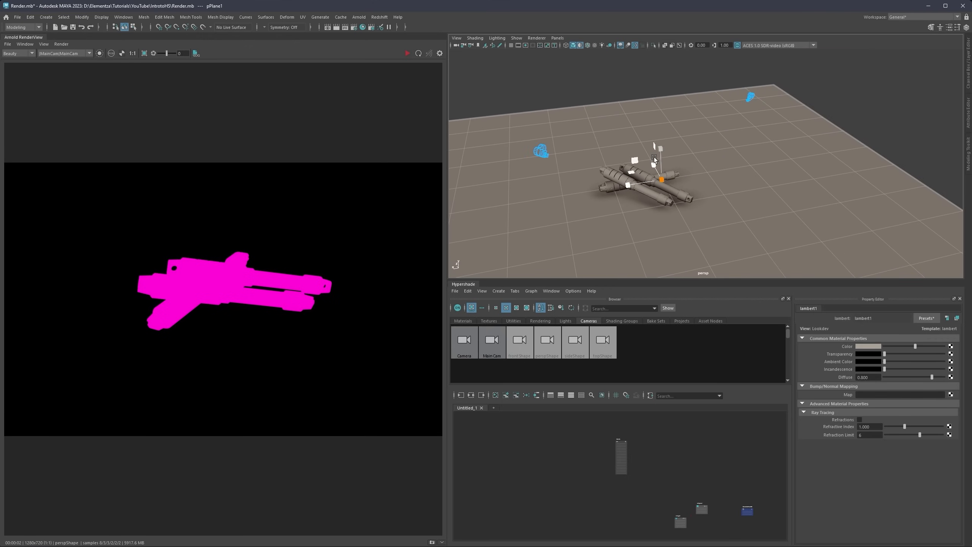
pyautogui.keyDown('alt'); pyautogui.moveTo(656, 165); pyautogui.dragTo(671, 149); pyautogui.keyUp('alt')
pyautogui.scroll(8, 646, 110)
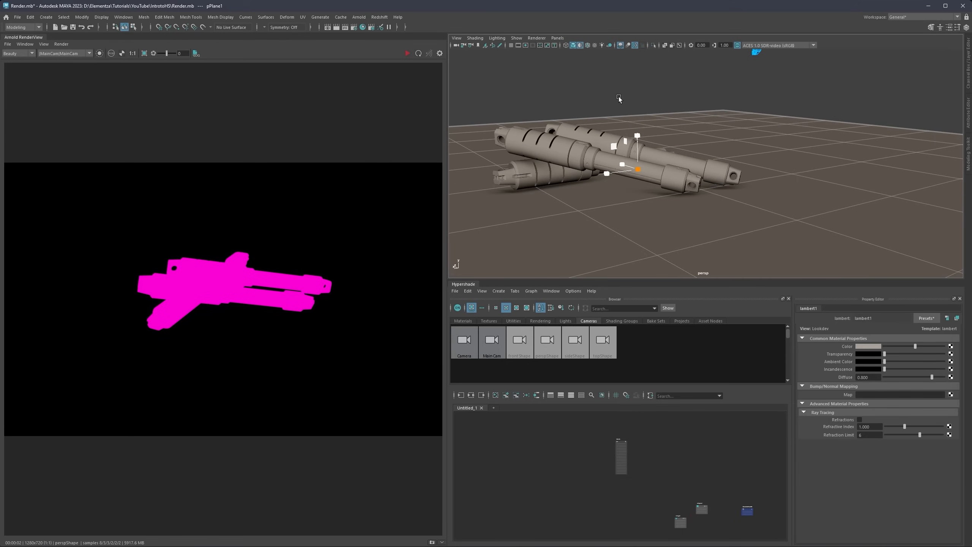
pyautogui.keyDown('alt'); pyautogui.moveTo(618, 97); pyautogui.dragTo(693, 123, button='middle'); pyautogui.keyUp('alt')
pyautogui.scroll(-6, 694, 155)
pyautogui.keyDown('alt'); pyautogui.moveTo(696, 165); pyautogui.dragTo(678, 147, button='middle'); pyautogui.keyUp('alt')
pyautogui.keyDown('alt'); pyautogui.moveTo(677, 146); pyautogui.dragTo(677, 163); pyautogui.keyUp('alt')
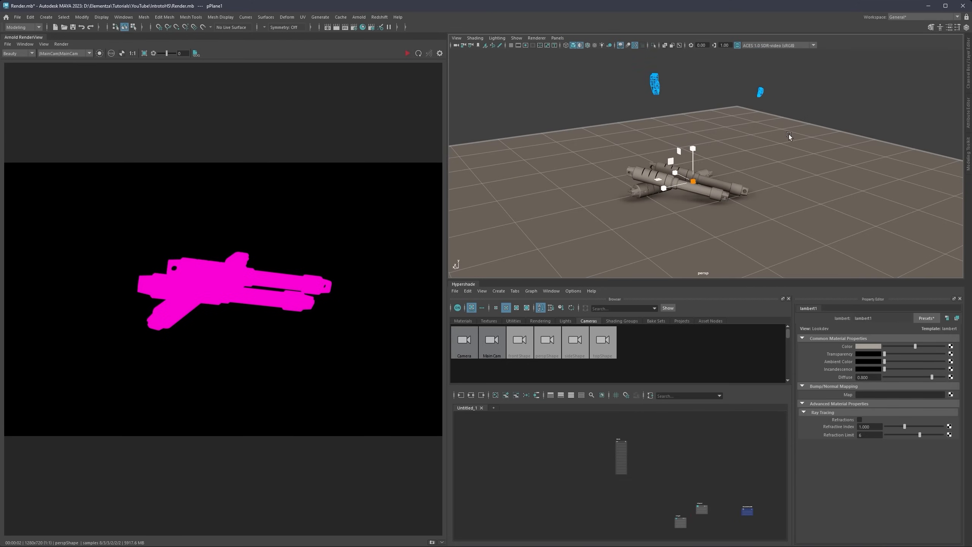
# Step: Select all the shock absorber meshes together with the large floor plane in the persp view
pyautogui.scroll(-2, 798, 130)
pyautogui.moveTo(822, 125); pyautogui.dragTo(578, 238)
pyautogui.moveTo(576, 128); pyautogui.dragTo(619, 119, button='right')
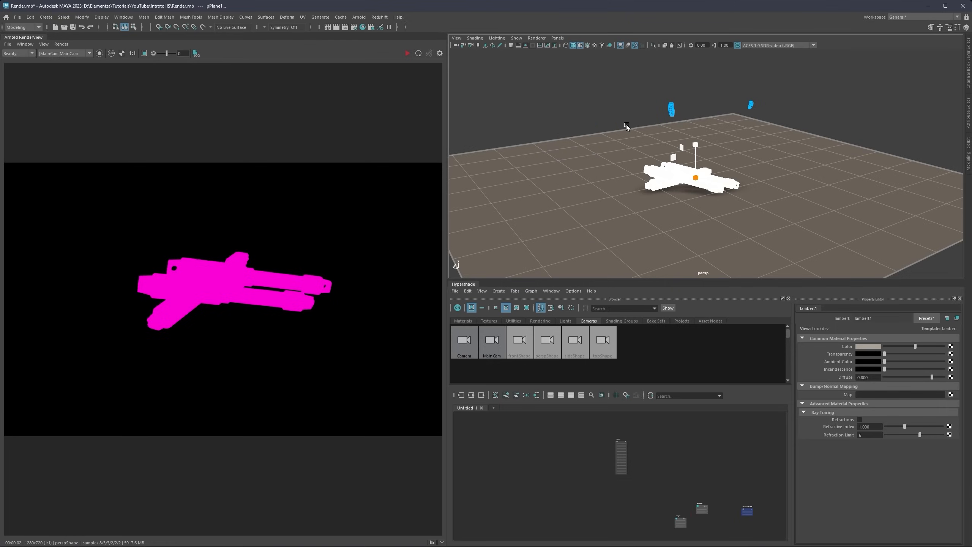
pyautogui.moveTo(790, 144); pyautogui.dragTo(635, 223)
pyautogui.click(566, 92)
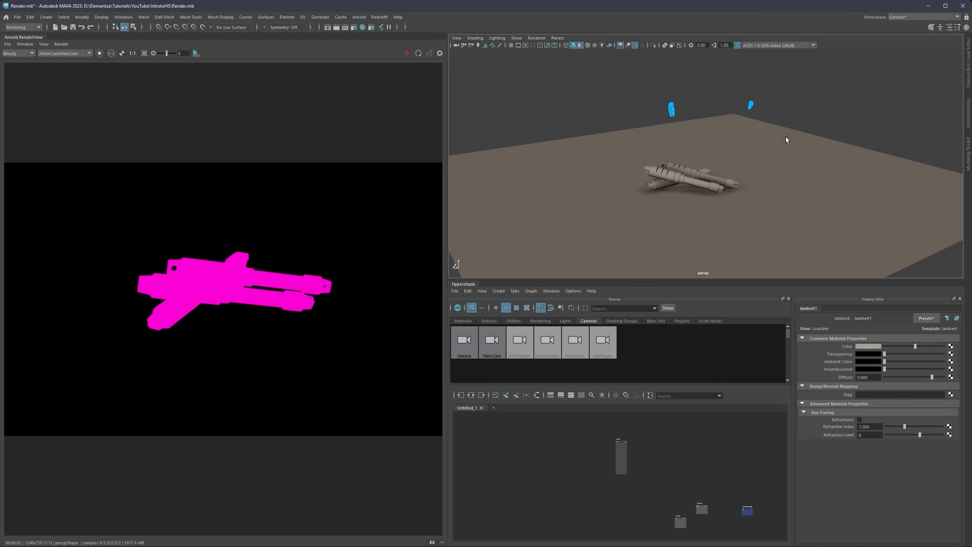
pyautogui.moveTo(800, 138); pyautogui.dragTo(589, 231)
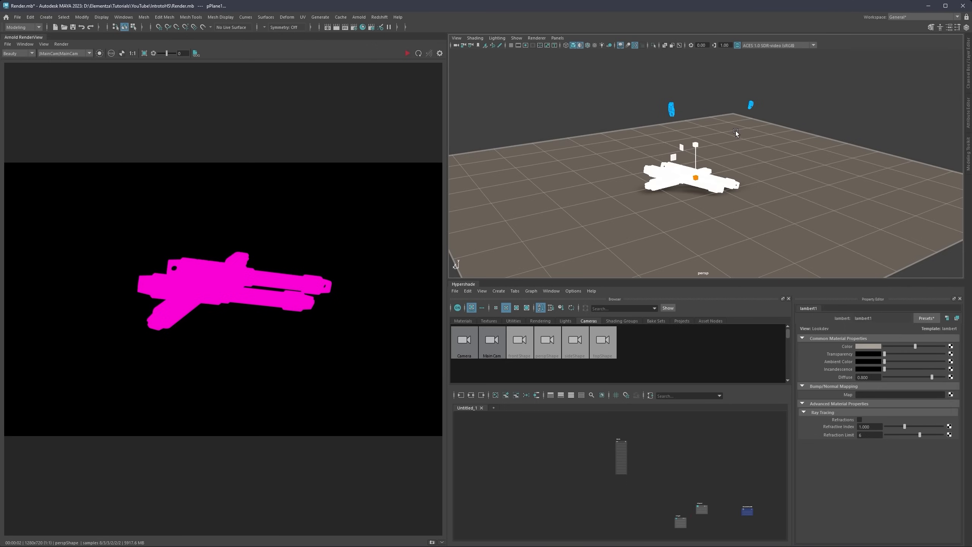
# Step: Show the scene's materials in Hypershade and open the new material assignment for the selected shock absorbers and floor plane
pyautogui.click(470, 321)
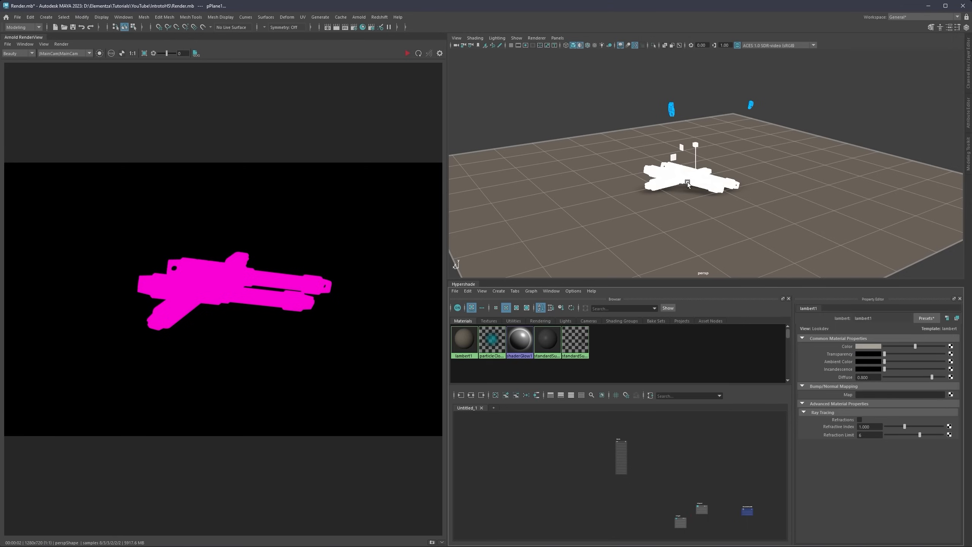
pyautogui.moveTo(688, 182)
pyautogui.keyDown('alt'); pyautogui.mouseDown()
pyautogui.moveTo(703, 199)
pyautogui.moveTo(693, 197)
pyautogui.moveTo(677, 145)
pyautogui.mouseUp(); pyautogui.keyUp('alt')
pyautogui.rightClick(671, 137)
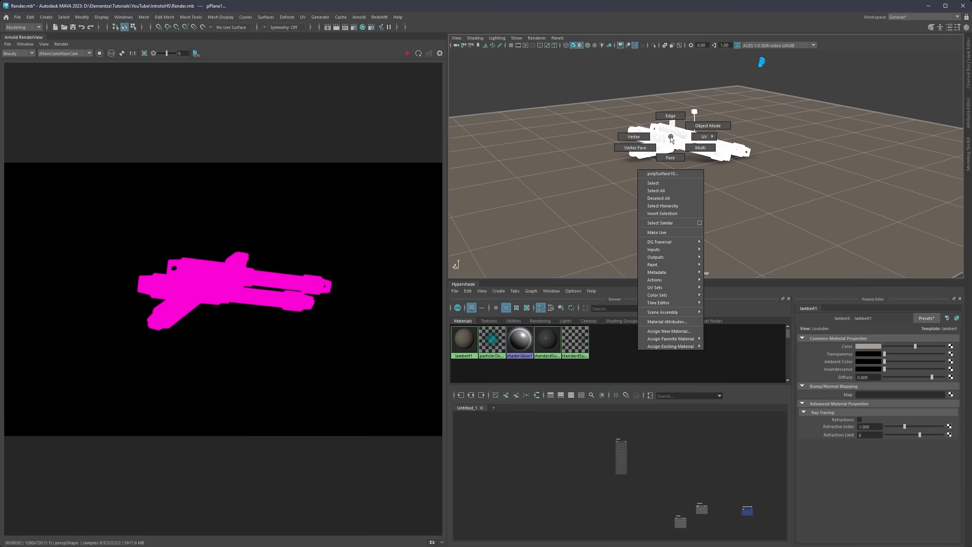
pyautogui.moveTo(674, 343)
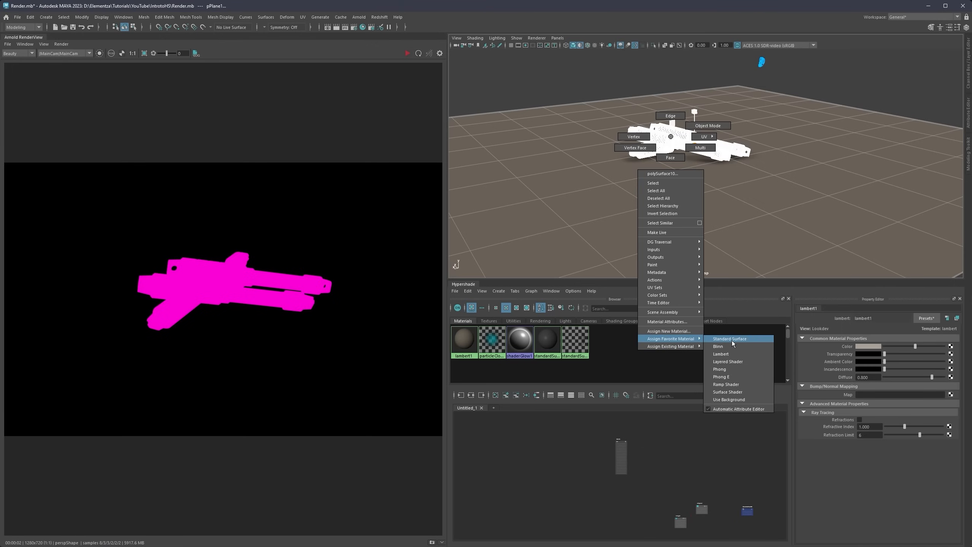
pyautogui.click(668, 331)
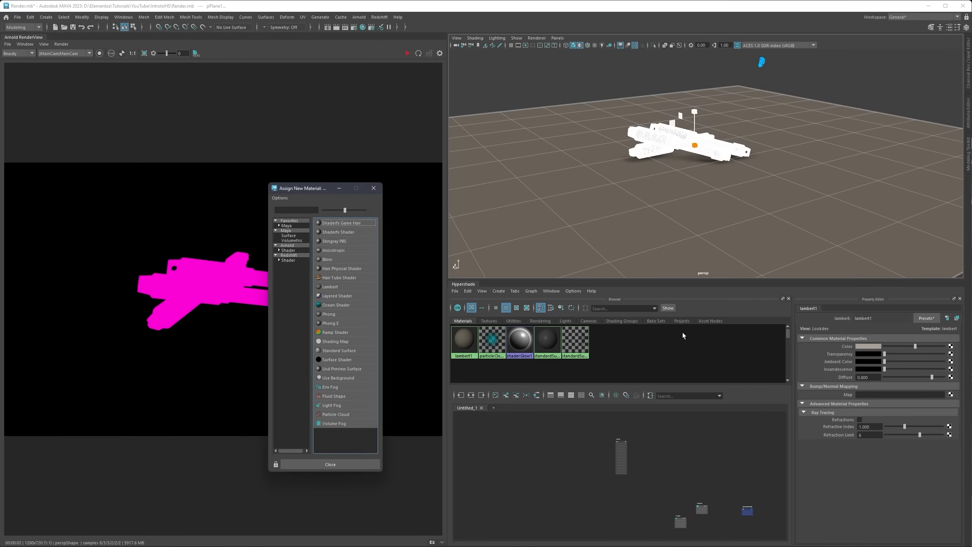
# Step: Assign a new Arnold aiStandardSurface material to the selected plane and meshes
pyautogui.moveTo(320, 194); pyautogui.dragTo(600, 94)
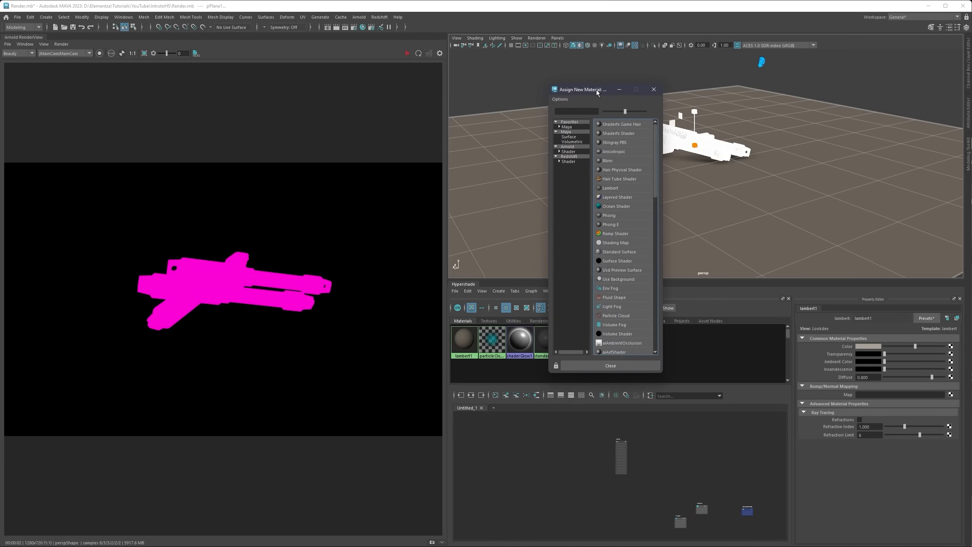
pyautogui.click(568, 146)
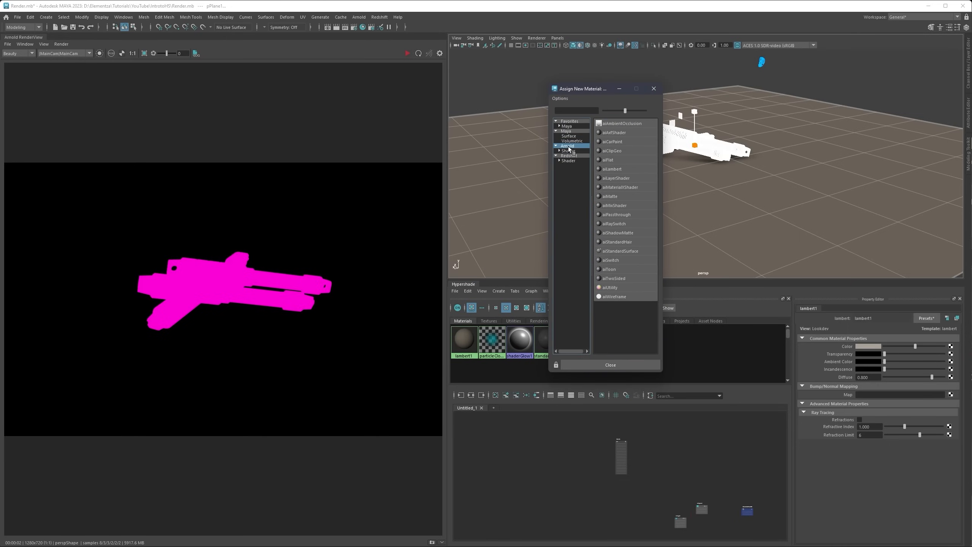
pyautogui.click(556, 131)
pyautogui.click(556, 121)
pyautogui.click(557, 141)
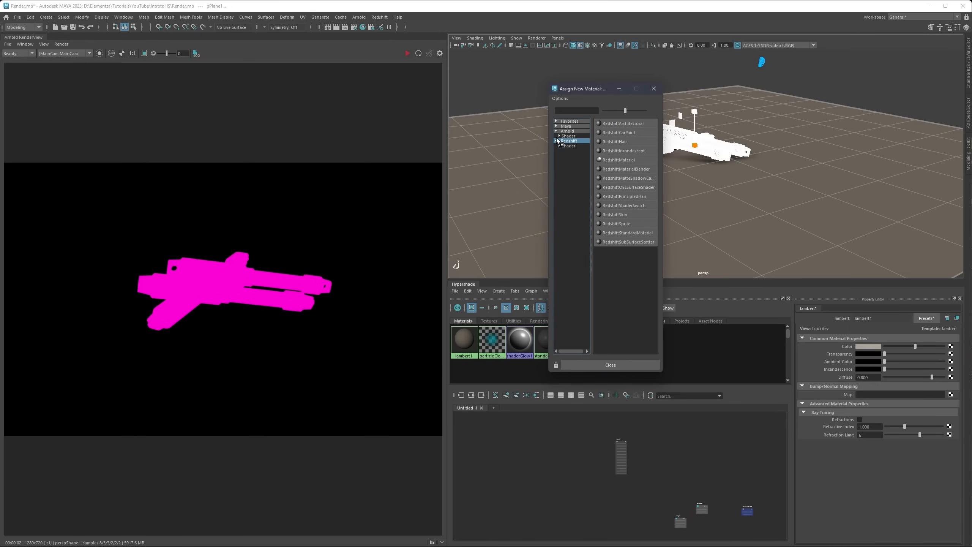
pyautogui.click(555, 141)
pyautogui.click(560, 136)
pyautogui.click(570, 137)
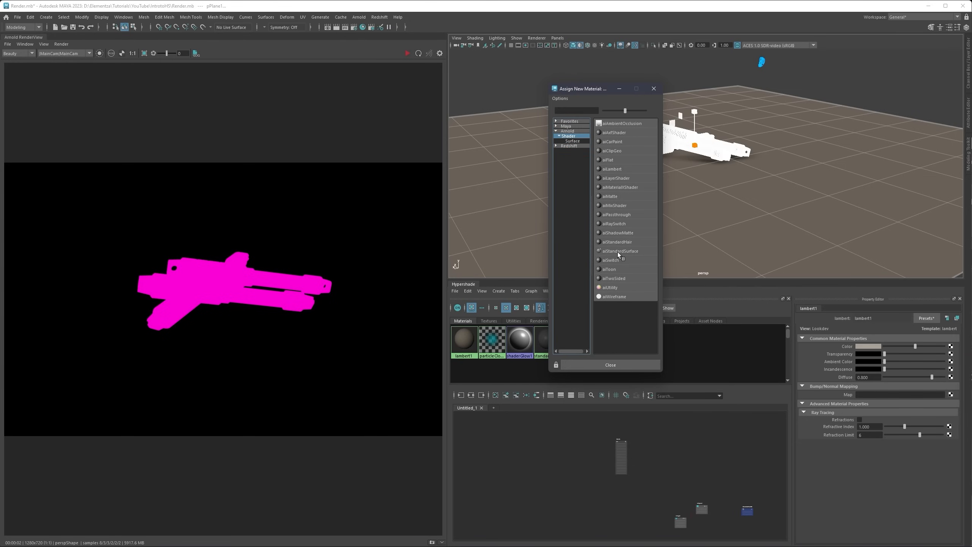
pyautogui.click(627, 250)
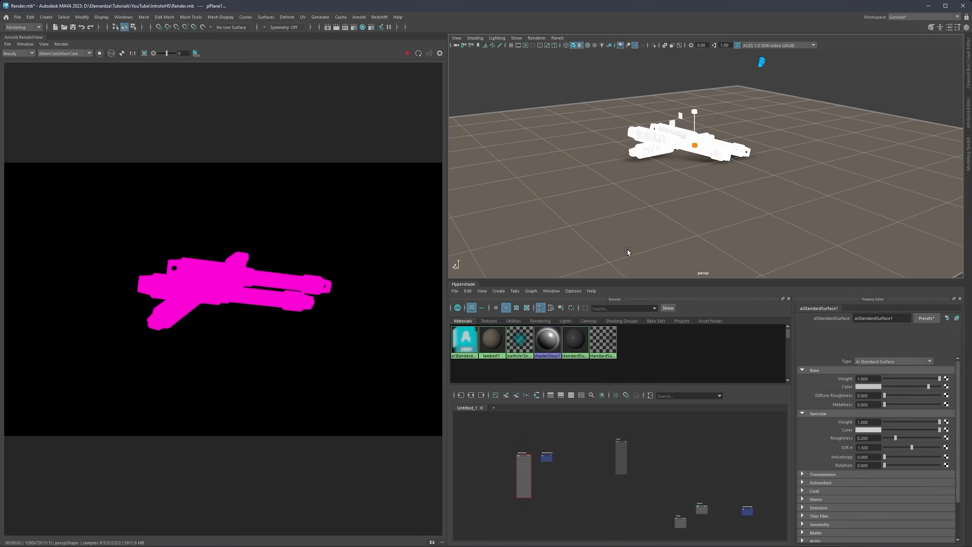
pyautogui.click(969, 107)
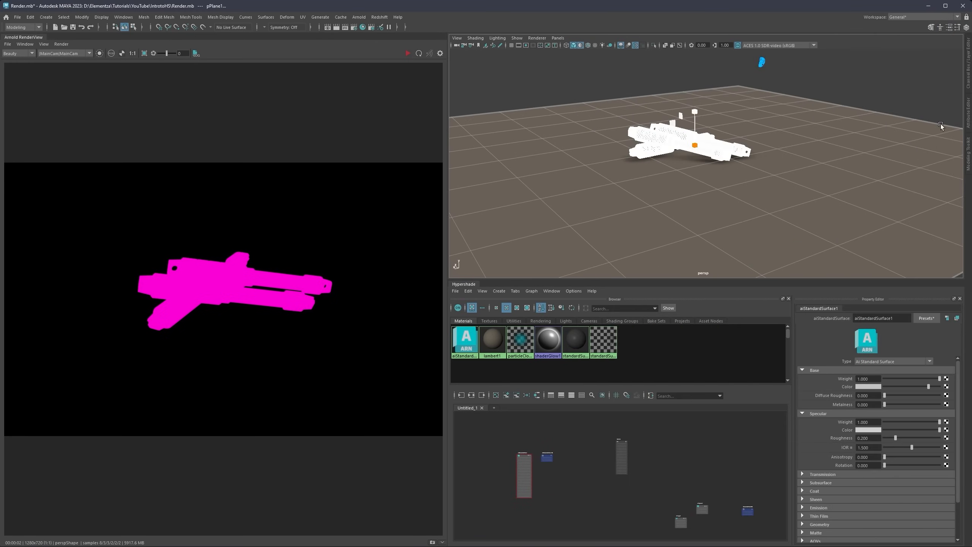
pyautogui.rightClick(637, 112)
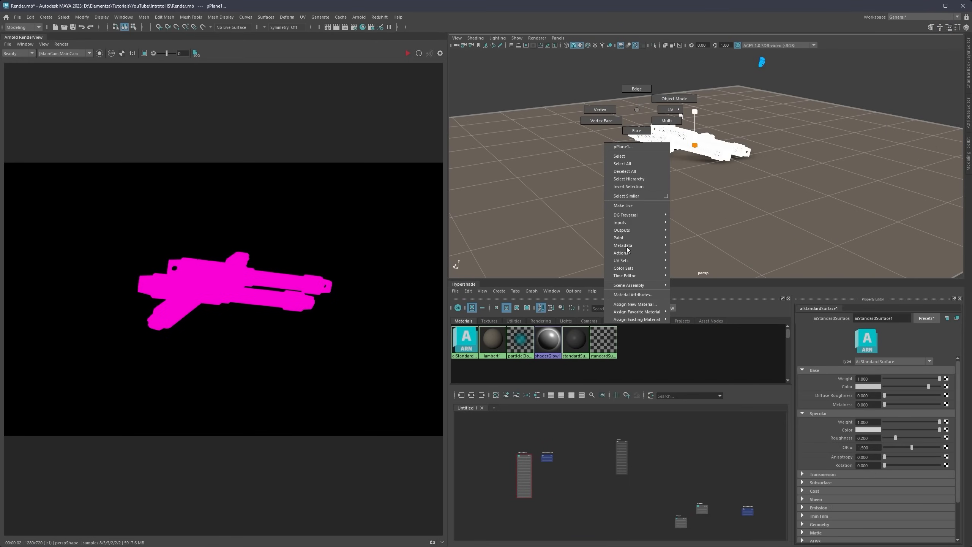
pyautogui.click(631, 307)
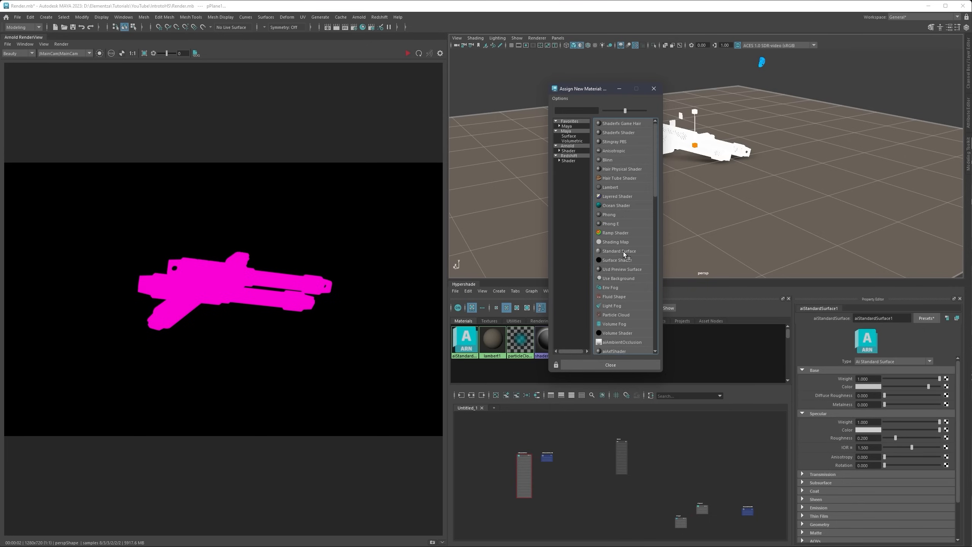
pyautogui.click(573, 147)
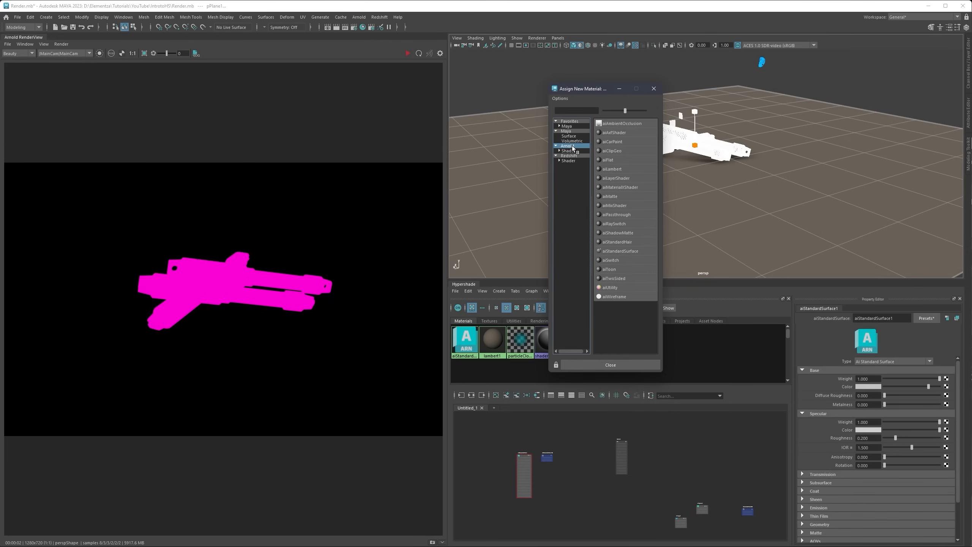
pyautogui.rightClick(627, 252)
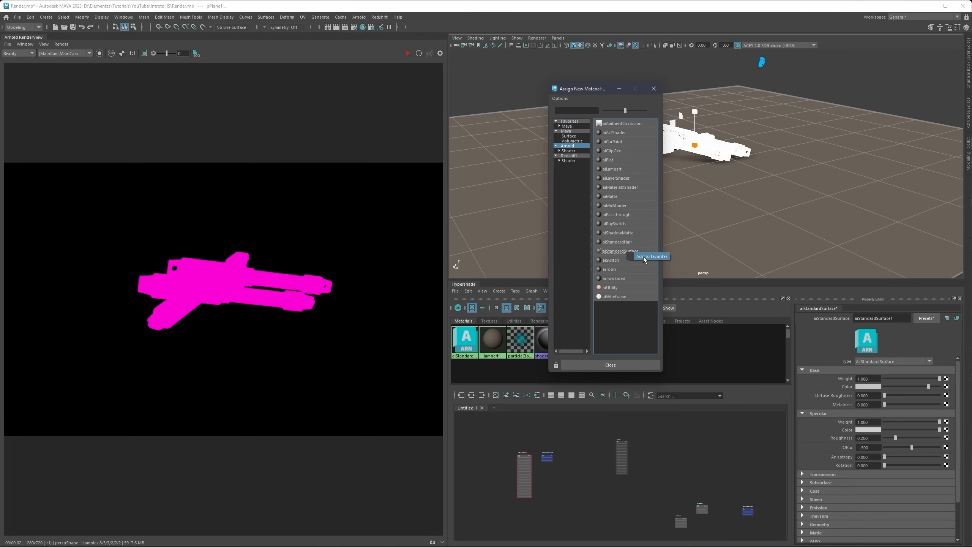
pyautogui.click(658, 92)
pyautogui.click(654, 89)
# Step: Toggle the Automatic Attribute Editor option among the favorite material assignment options and check the plane's attributes
pyautogui.rightClick(672, 126)
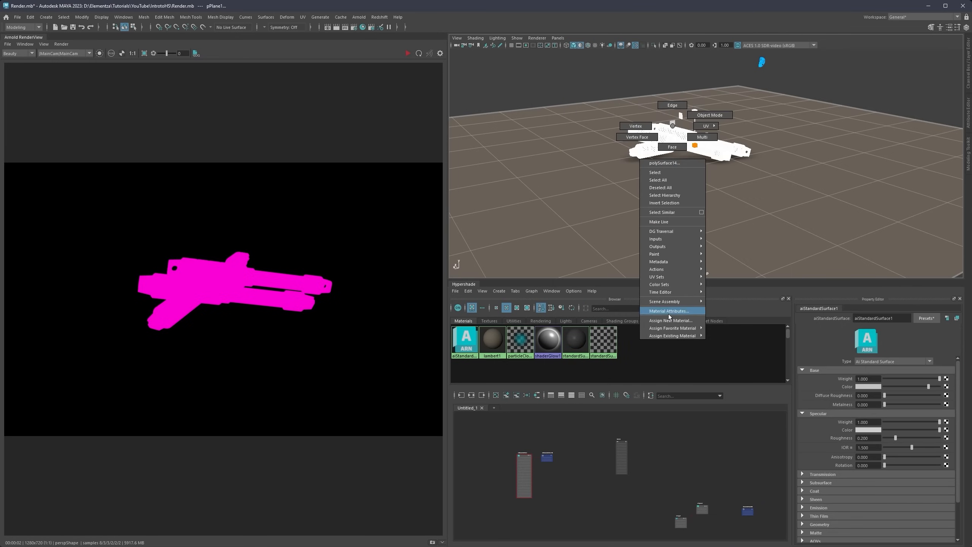
pyautogui.moveTo(671, 329)
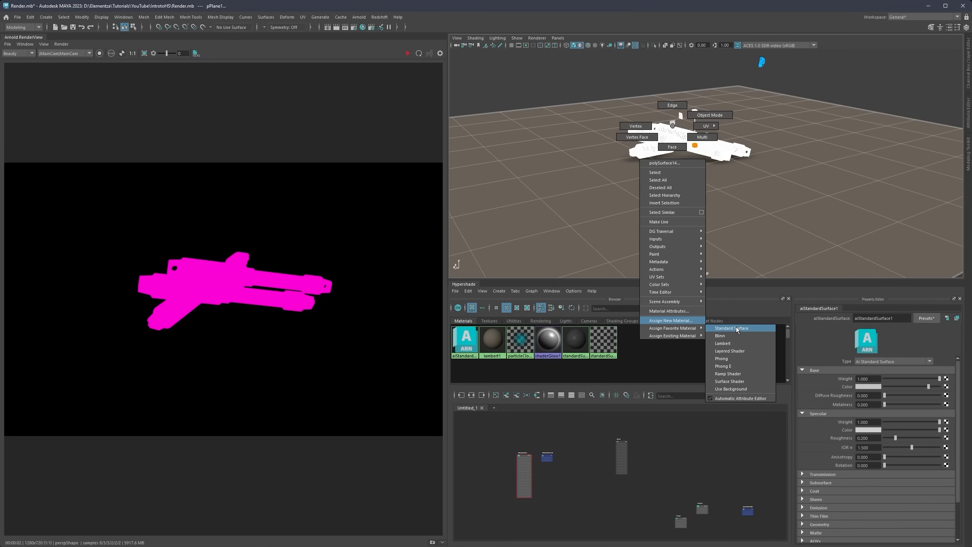
pyautogui.click(720, 398)
pyautogui.click(967, 112)
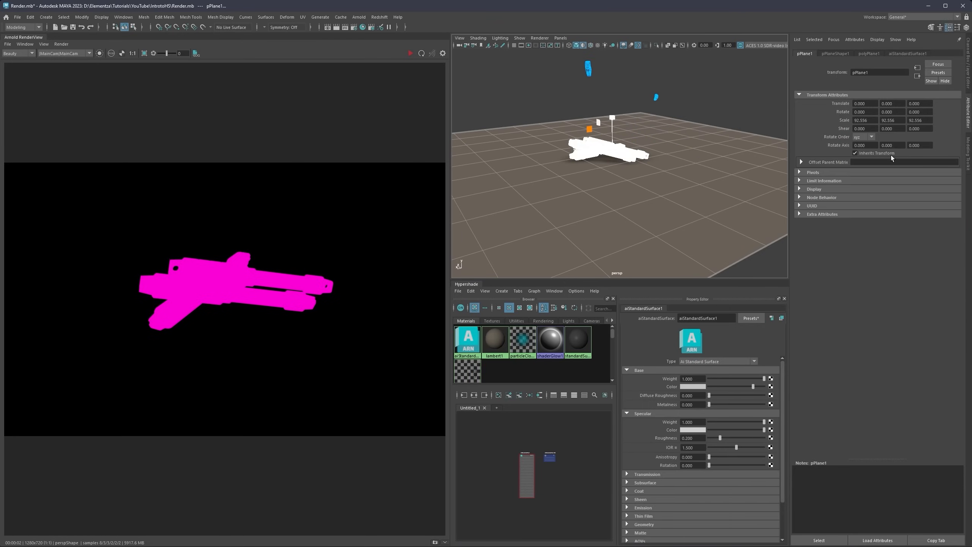
pyautogui.click(970, 115)
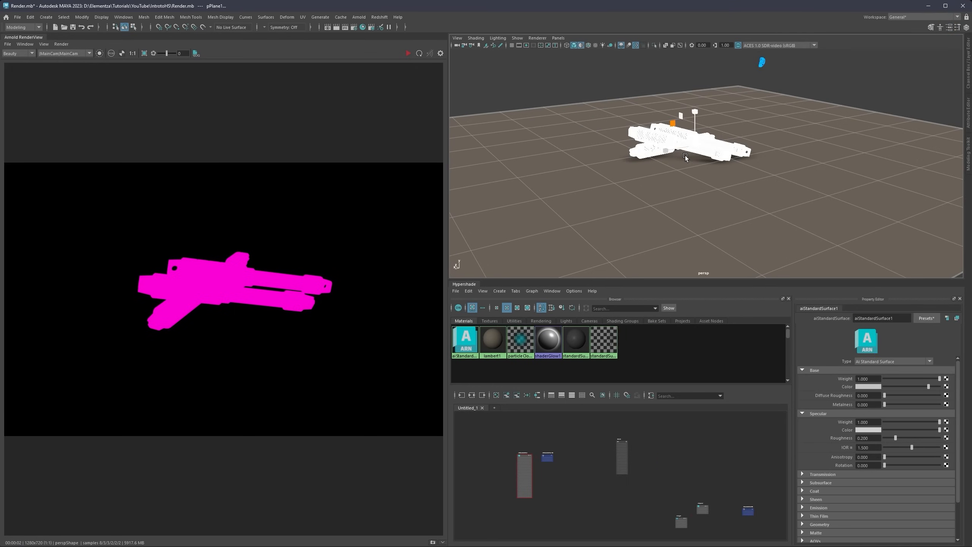
# Step: Deselect all objects in the perspective viewport
pyautogui.click(601, 77)
pyautogui.click(650, 175)
pyautogui.click(605, 92)
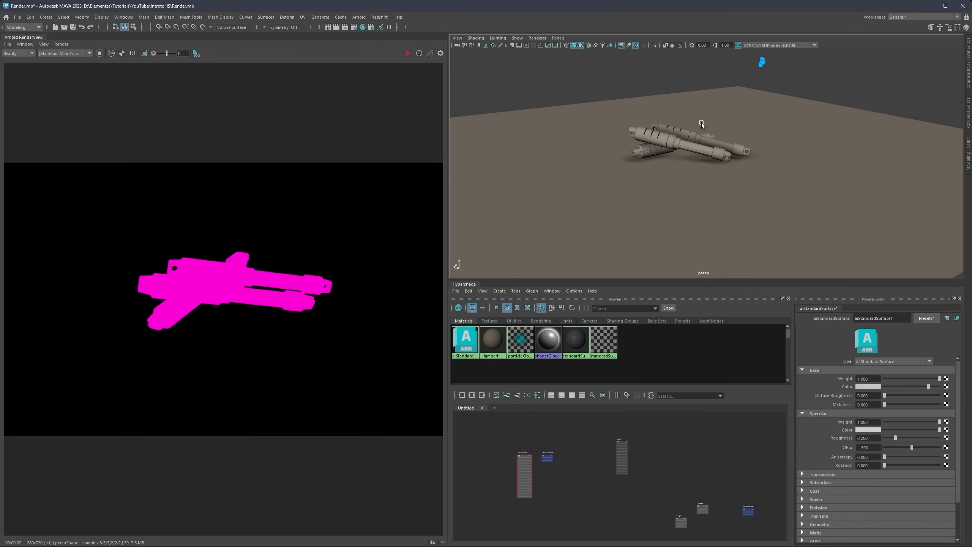
# Step: Compare the scene's viewport shading with the default material display switched on and off
pyautogui.keyDown('alt'); pyautogui.moveTo(702, 122); pyautogui.dragTo(557, 59); pyautogui.keyUp('alt')
pyautogui.click(582, 45)
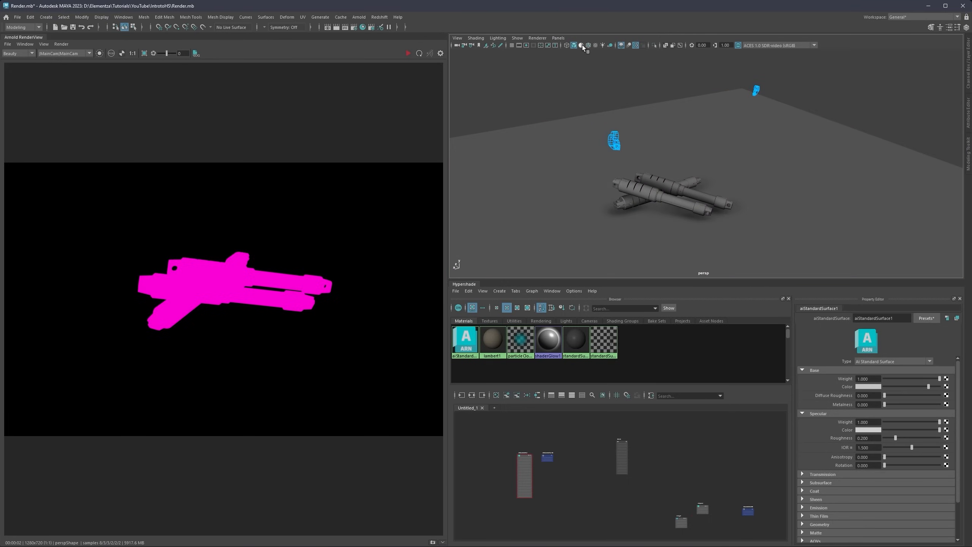
pyautogui.click(581, 45)
pyautogui.click(581, 45)
pyautogui.click(582, 45)
pyautogui.click(581, 45)
pyautogui.keyDown('alt'); pyautogui.moveTo(675, 191); pyautogui.dragTo(683, 168); pyautogui.keyUp('alt')
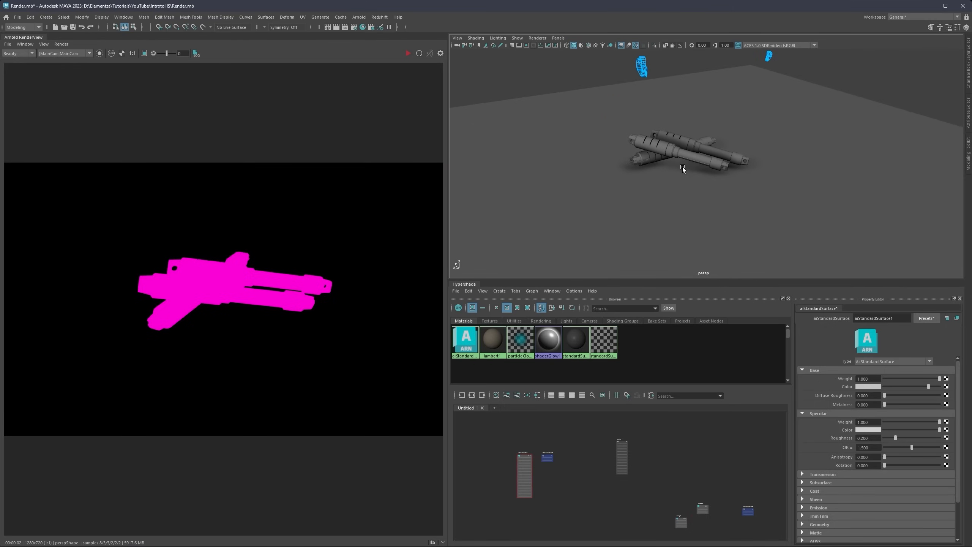
pyautogui.click(582, 45)
# Step: Hide the cameras in the perspective viewport display
pyautogui.moveTo(687, 90)
pyautogui.keyDown('alt'); pyautogui.mouseDown()
pyautogui.moveTo(689, 124)
pyautogui.moveTo(661, 111)
pyautogui.moveTo(663, 123)
pyautogui.mouseUp(); pyautogui.keyUp('alt')
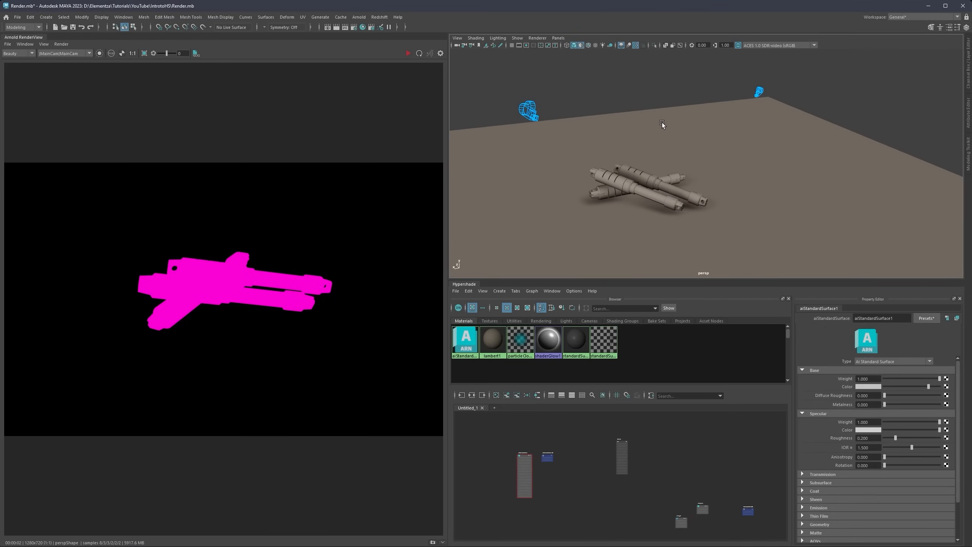
pyautogui.click(530, 111)
pyautogui.click(759, 92)
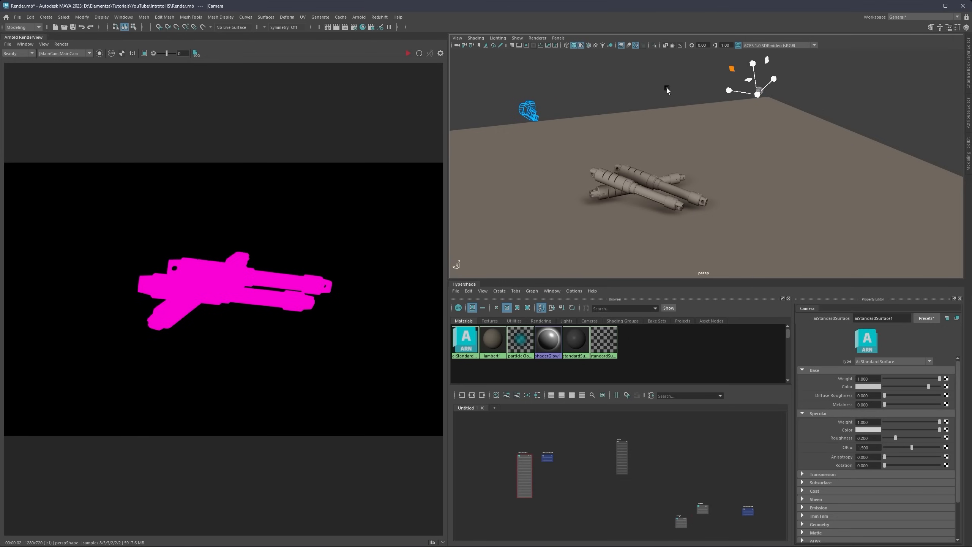
pyautogui.click(538, 38)
pyautogui.moveTo(517, 38)
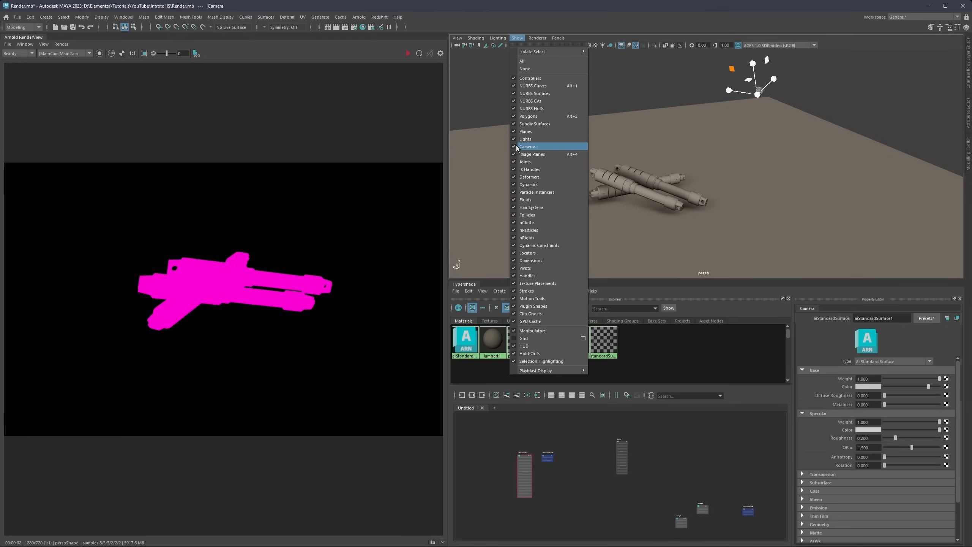
pyautogui.click(543, 139)
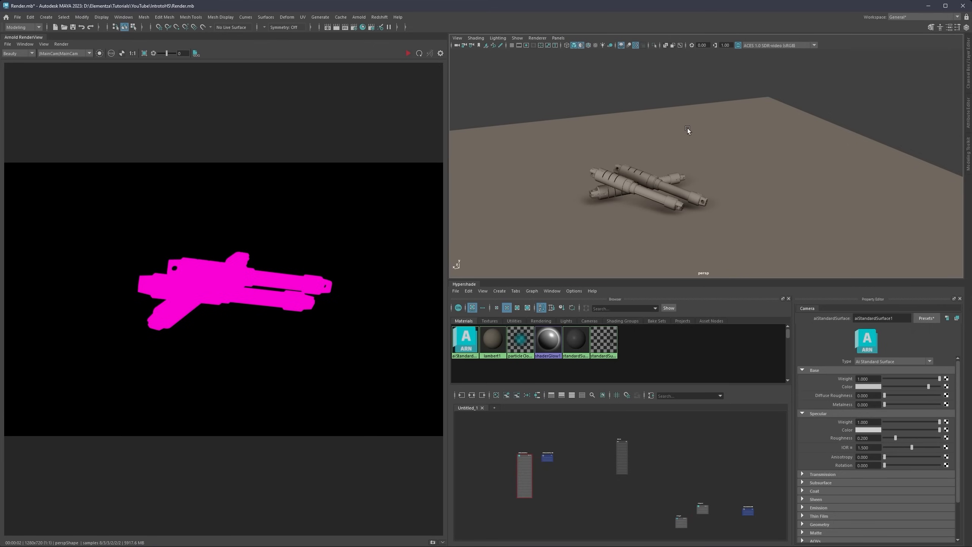
# Step: Add an Arnold Skydome Light to the scene
pyautogui.keyDown('alt'); pyautogui.moveTo(655, 152); pyautogui.dragTo(691, 150); pyautogui.keyUp('alt')
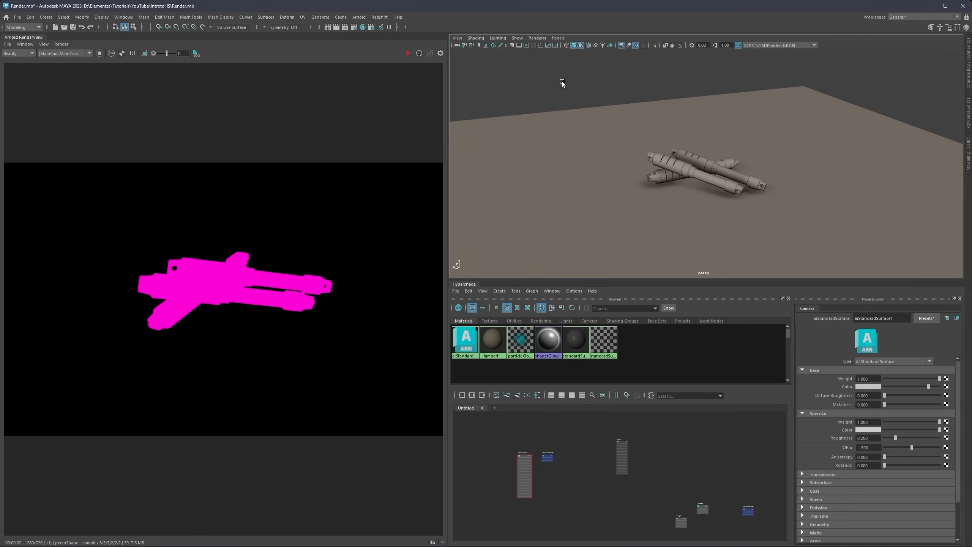
pyautogui.click(363, 18)
pyautogui.moveTo(374, 59)
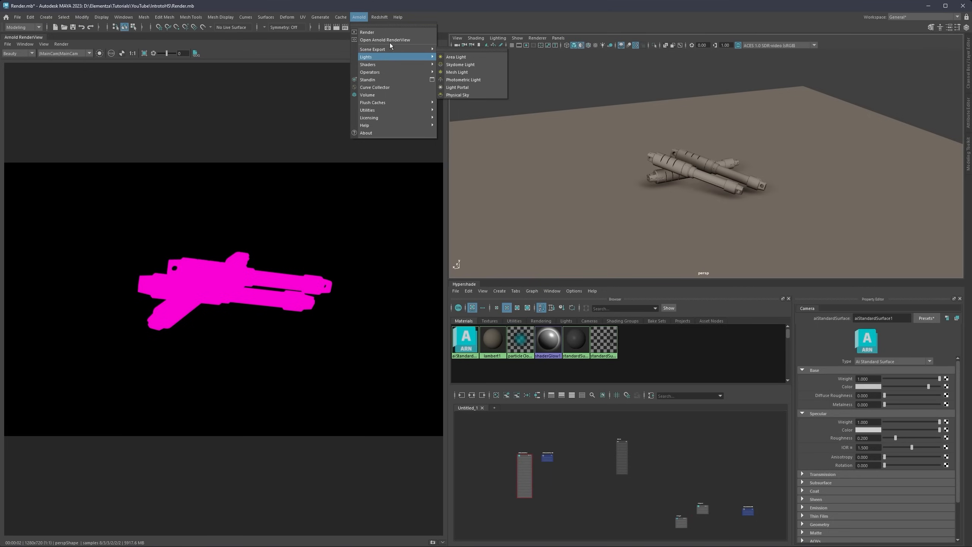
pyautogui.click(359, 16)
pyautogui.click(359, 16)
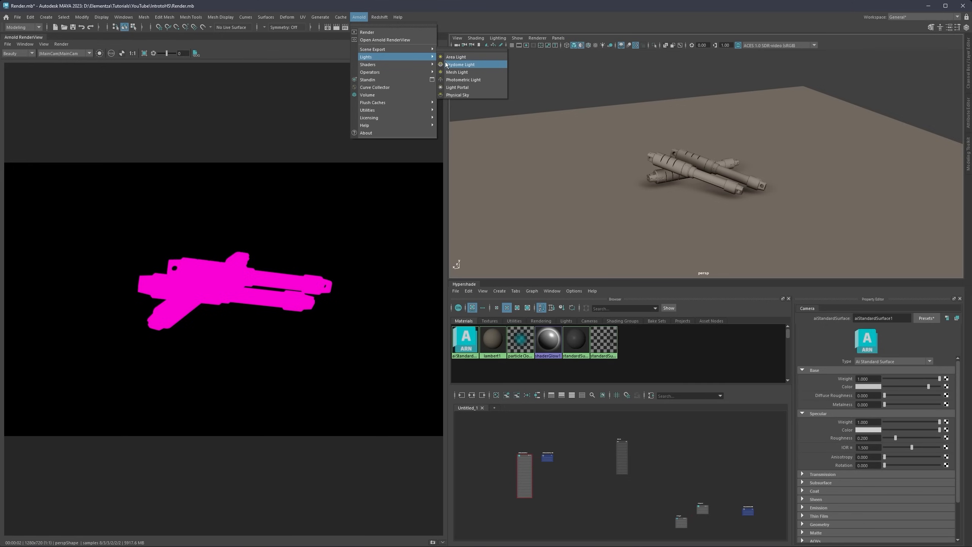
pyautogui.click(448, 65)
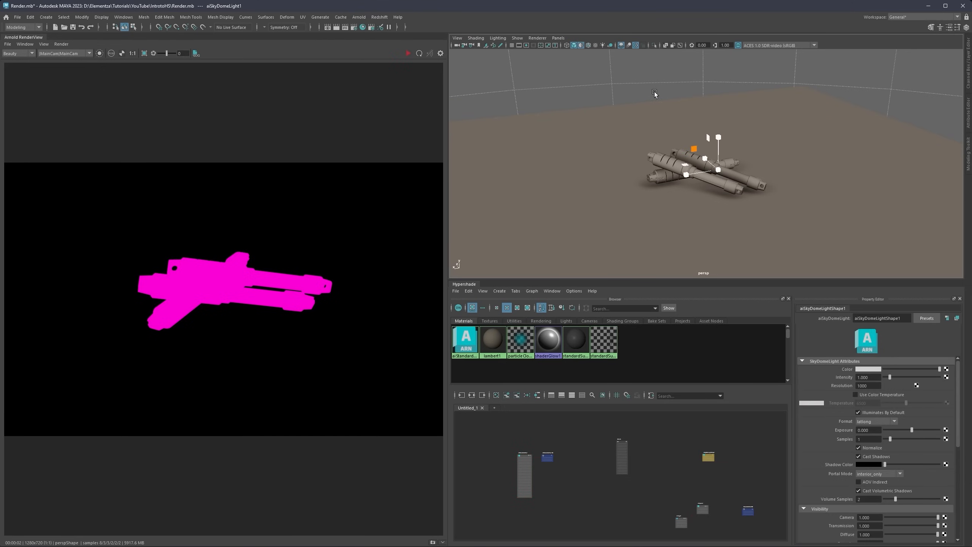
# Step: Connect a new Arnold aiImage texture to the skydome light's Color attribute
pyautogui.press('f')
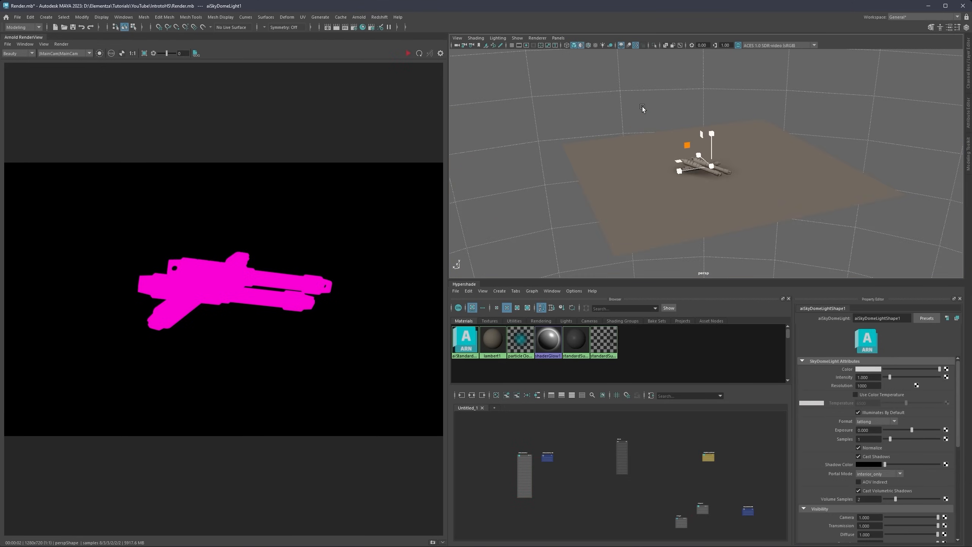
pyautogui.scroll(10, 717, 150)
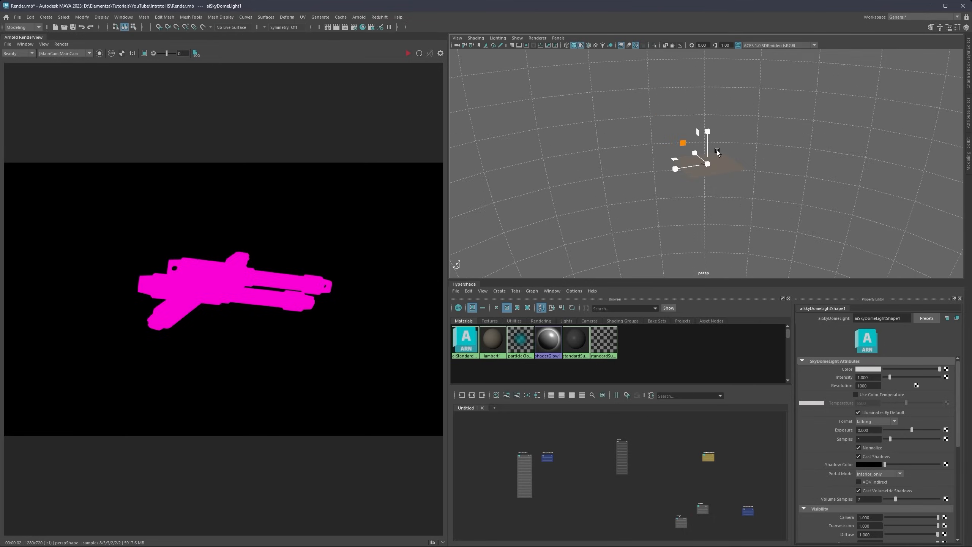
pyautogui.scroll(-7, 707, 154)
pyautogui.scroll(-5, 706, 154)
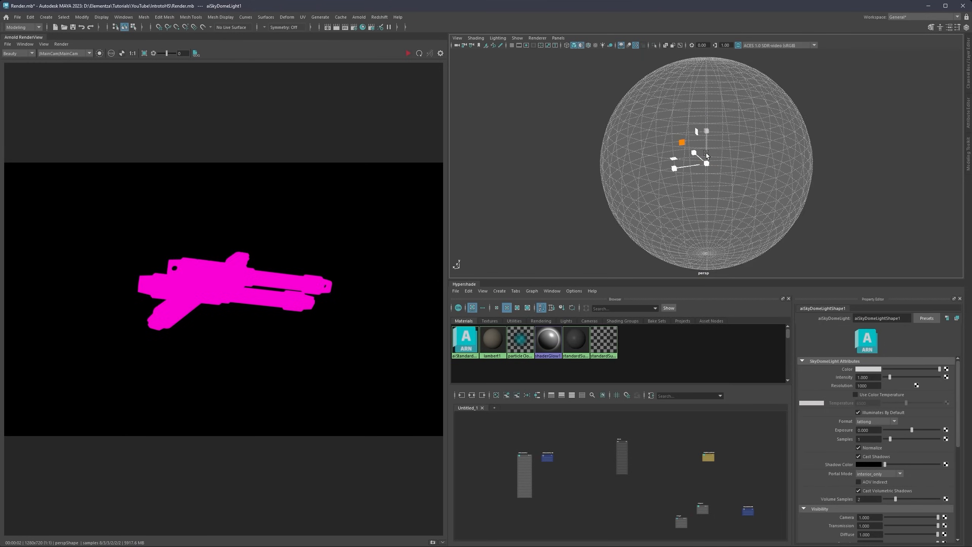
pyautogui.scroll(15, 706, 154)
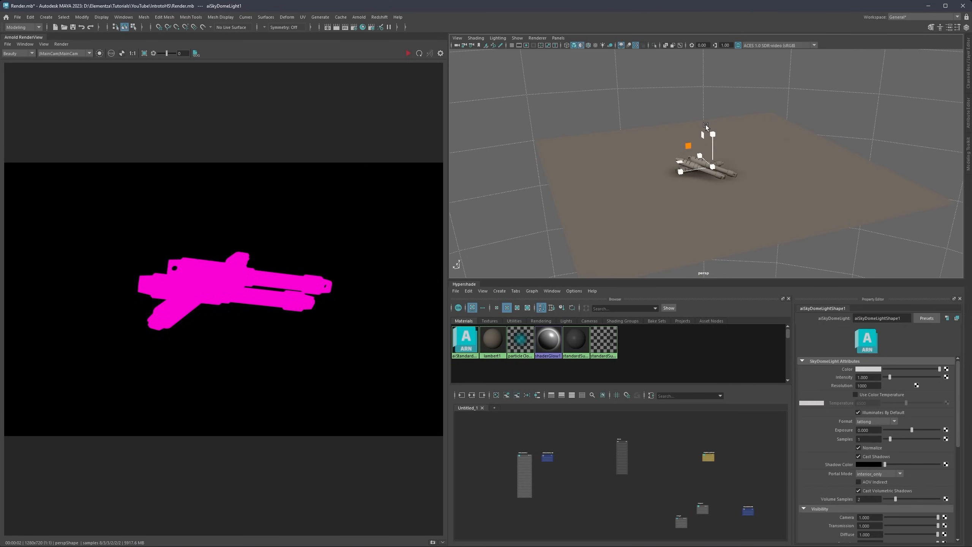
pyautogui.scroll(-3, 706, 124)
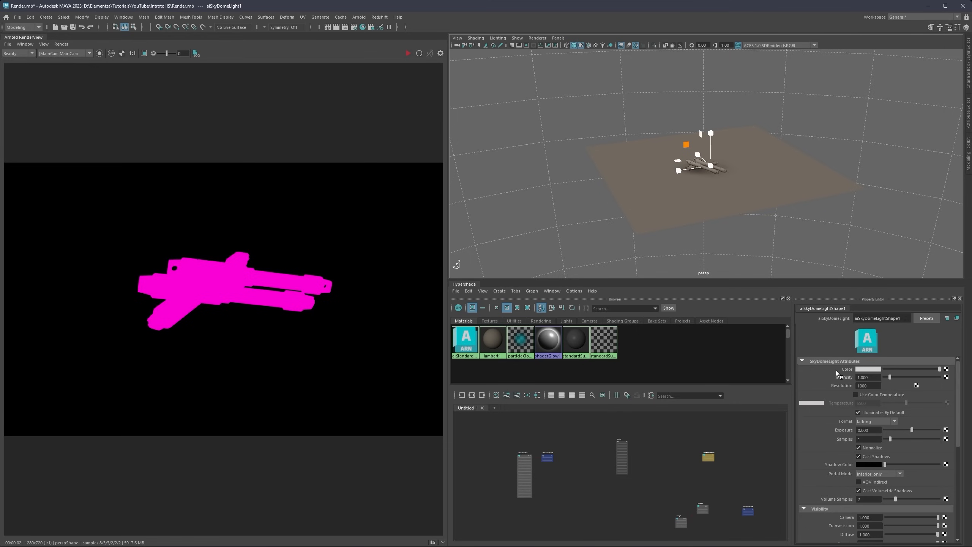
pyautogui.click(947, 370)
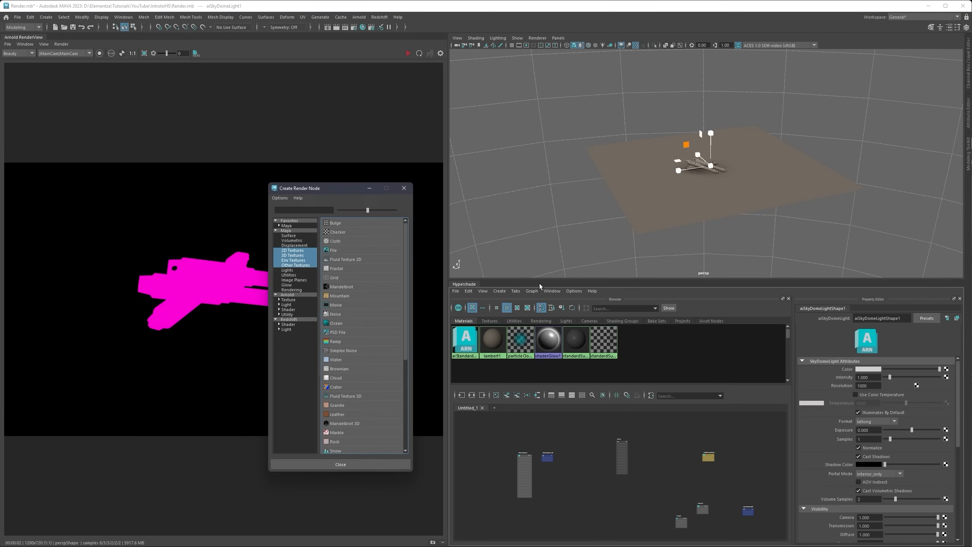
pyautogui.moveTo(343, 191); pyautogui.dragTo(634, 98)
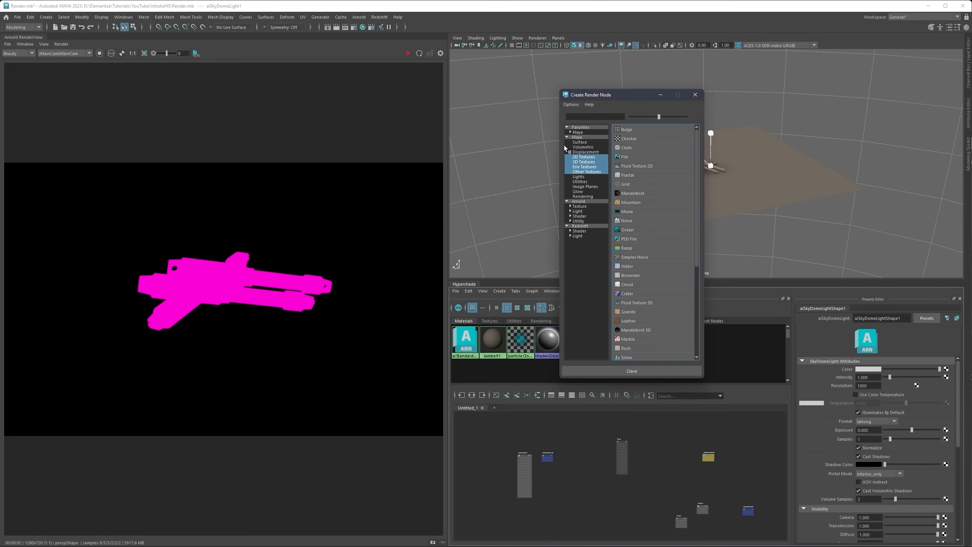
pyautogui.click(579, 203)
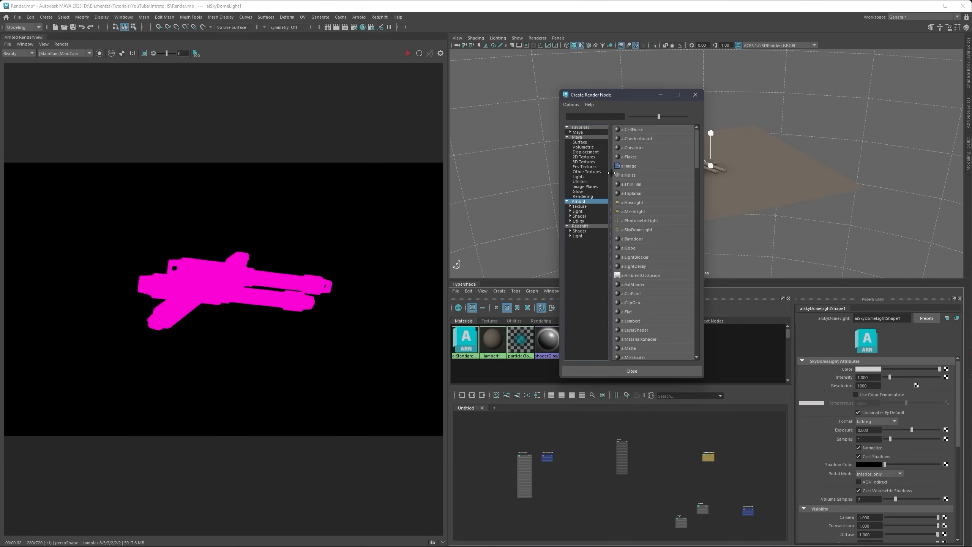
pyautogui.click(632, 166)
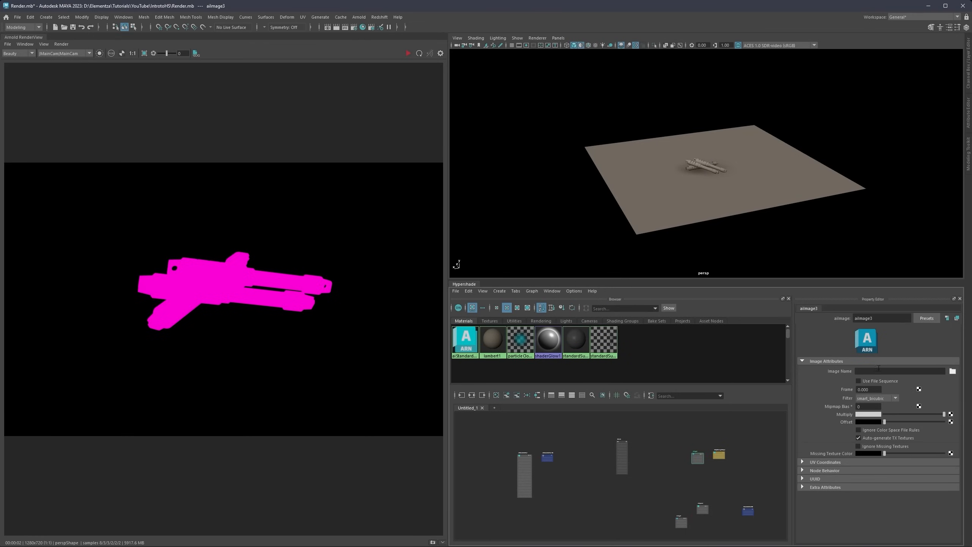
# Step: Load Balanced_4K.hdr from the Keyshot HDRI folder as the aiImage texture's image
pyautogui.click(952, 371)
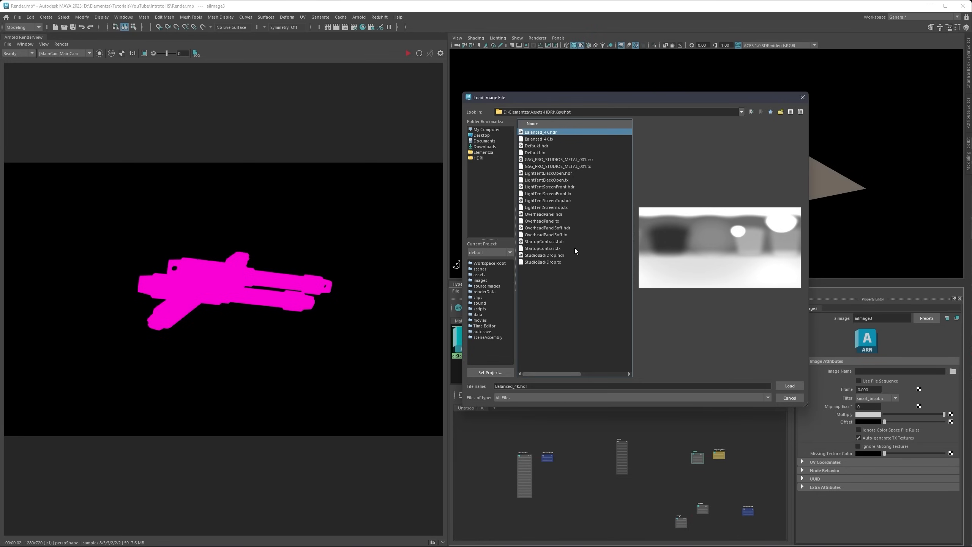
pyautogui.click(562, 255)
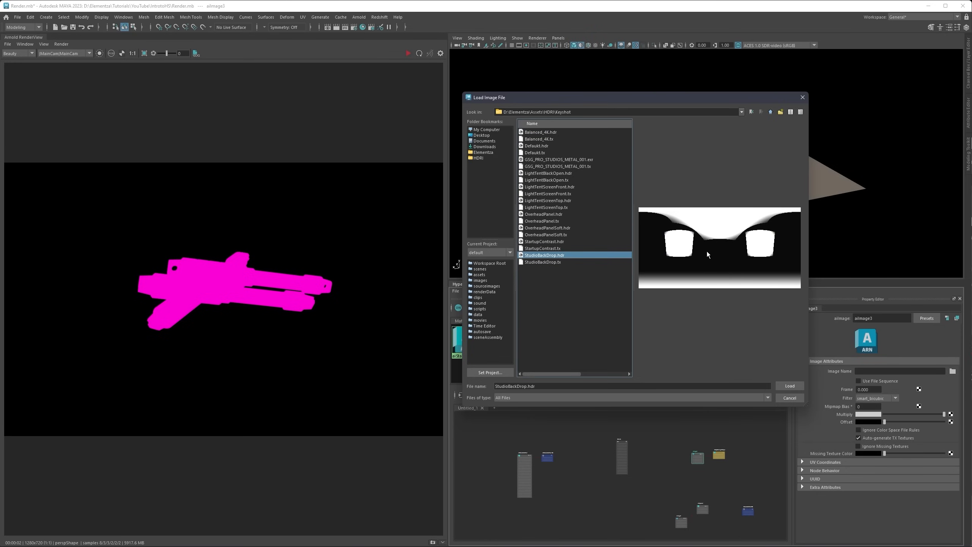
pyautogui.click(546, 132)
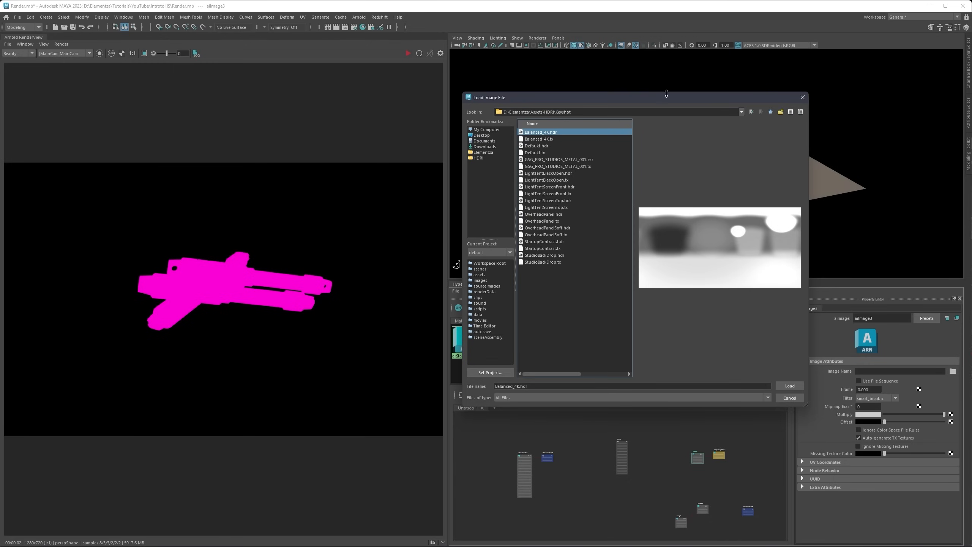
pyautogui.moveTo(667, 93); pyautogui.dragTo(693, 82)
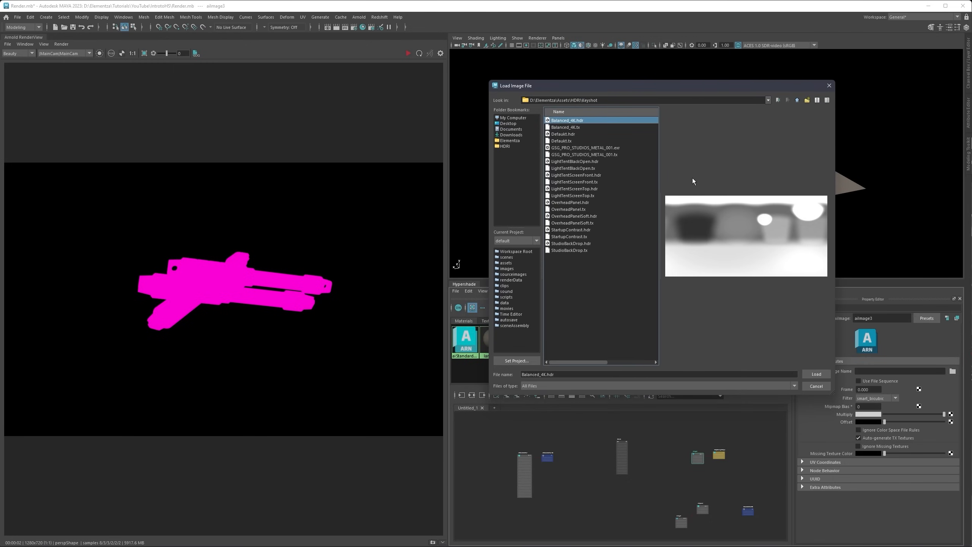
pyautogui.click(815, 376)
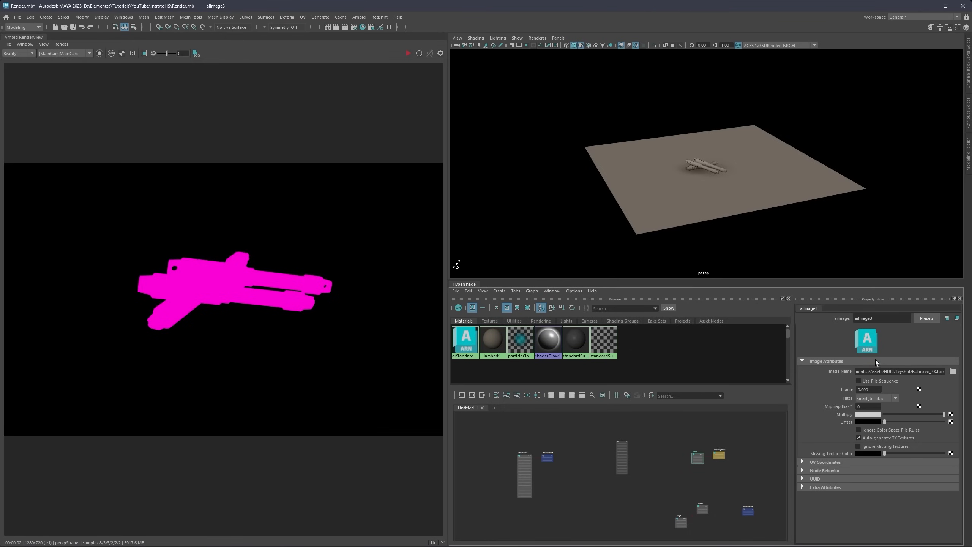
# Step: Set the skydome light's viewport Sky Radius to 0
pyautogui.click(570, 121)
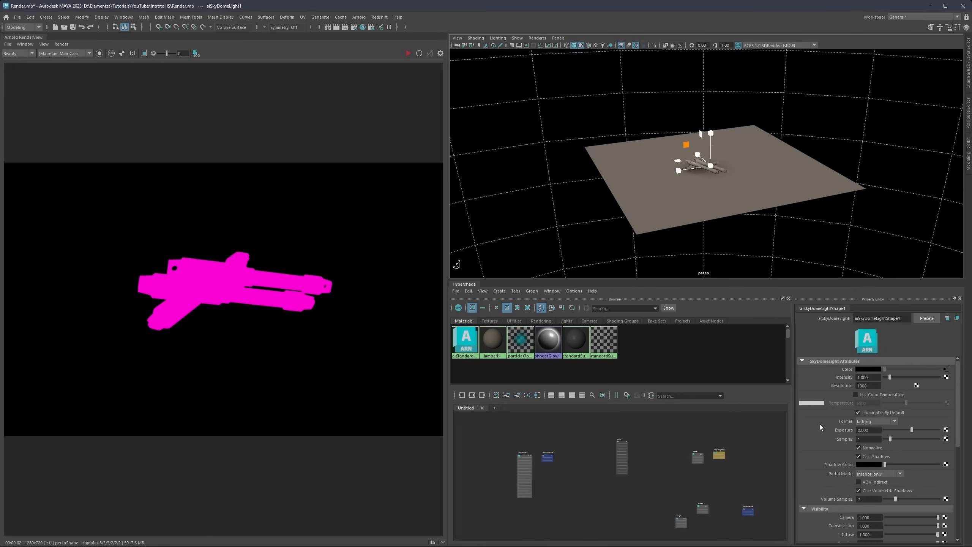
pyautogui.click(804, 361)
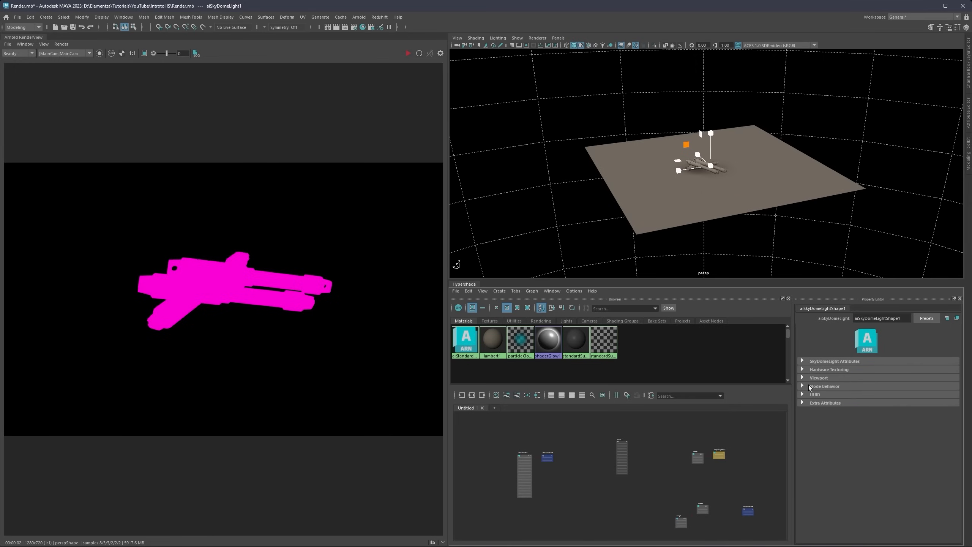
pyautogui.click(803, 377)
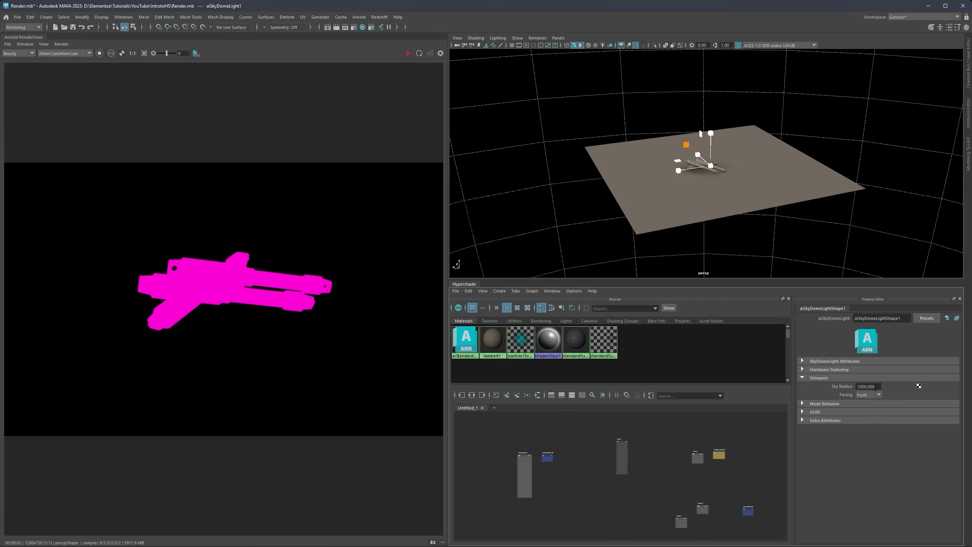
pyautogui.moveTo(876, 387); pyautogui.dragTo(842, 384)
pyautogui.write('0')
pyautogui.press('Return')
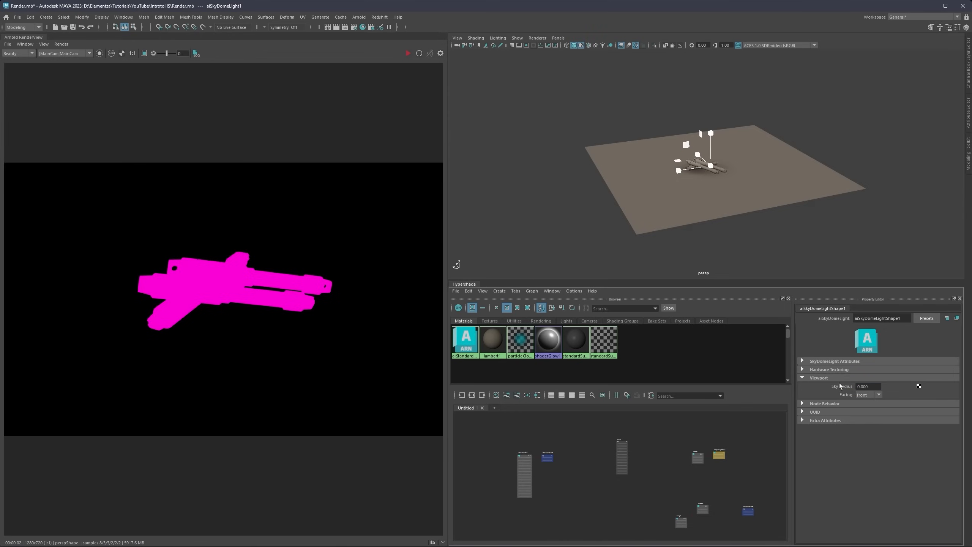
# Step: Try a viewport Sky Radius of 10 on the skydome light, and set it back to 0
pyautogui.scroll(8, 727, 161)
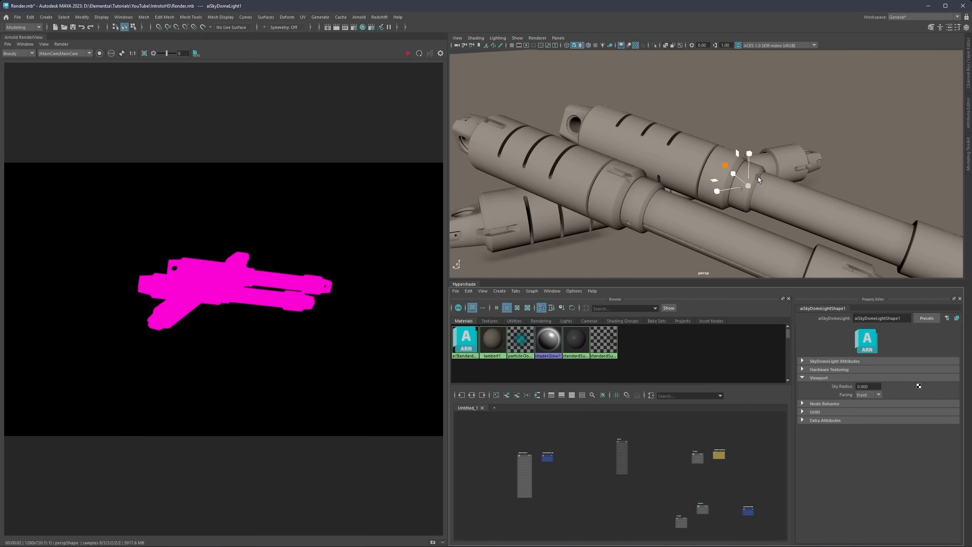
pyautogui.scroll(-3, 758, 177)
pyautogui.moveTo(865, 384); pyautogui.dragTo(828, 390)
pyautogui.write('10')
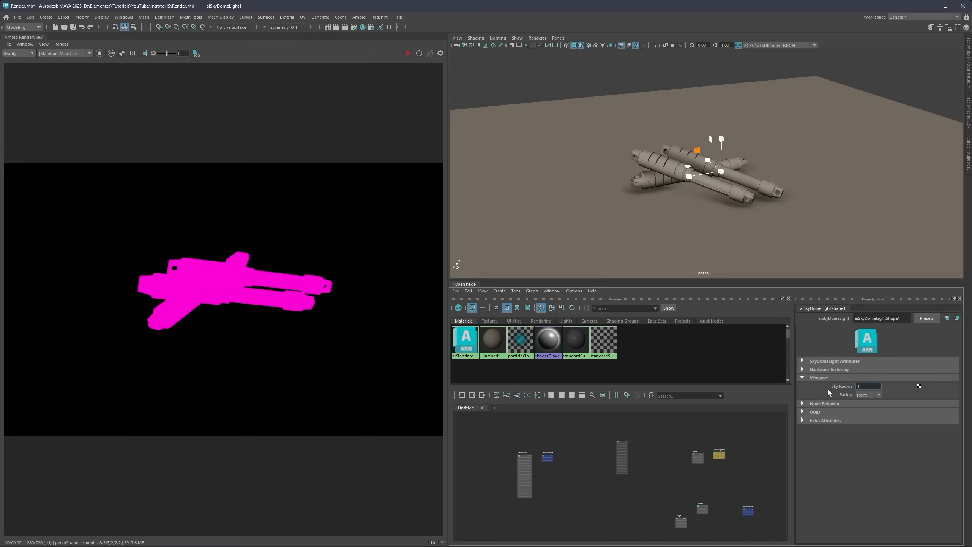
pyautogui.press('Return')
pyautogui.keyDown('alt'); pyautogui.moveTo(738, 155); pyautogui.dragTo(714, 172, button='middle'); pyautogui.keyUp('alt')
pyautogui.moveTo(701, 155)
pyautogui.keyDown('alt'); pyautogui.mouseDown()
pyautogui.moveTo(703, 131)
pyautogui.moveTo(715, 154)
pyautogui.mouseUp(); pyautogui.keyUp('alt')
pyautogui.moveTo(869, 386); pyautogui.dragTo(823, 372)
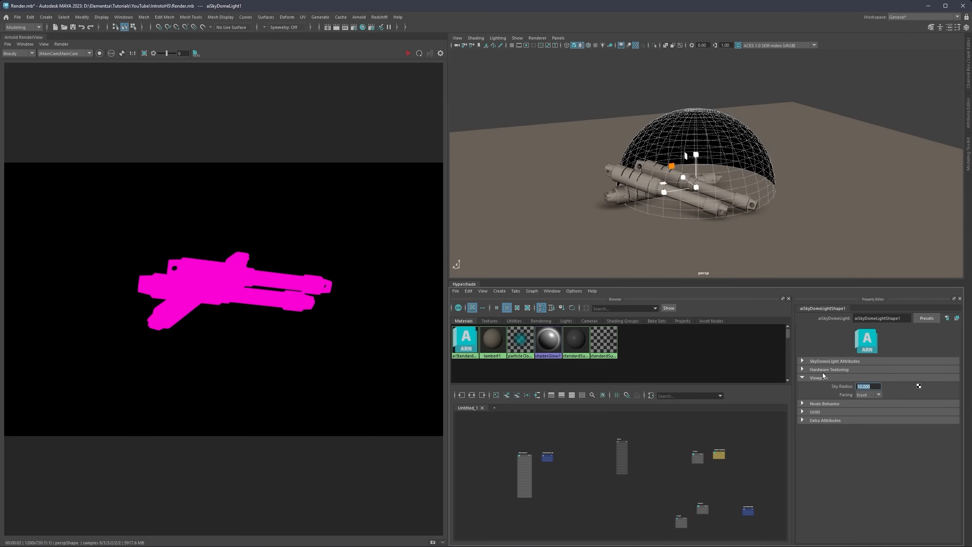
pyautogui.write('0')
pyautogui.press('Return')
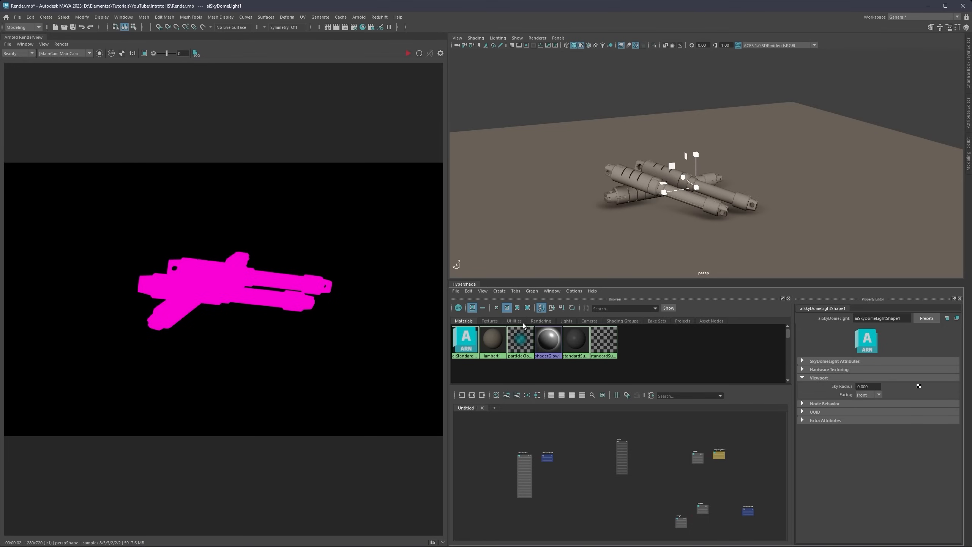
# Step: Look up the skydome light among the Hypershade's lights, and return to the materials listing
pyautogui.click(571, 322)
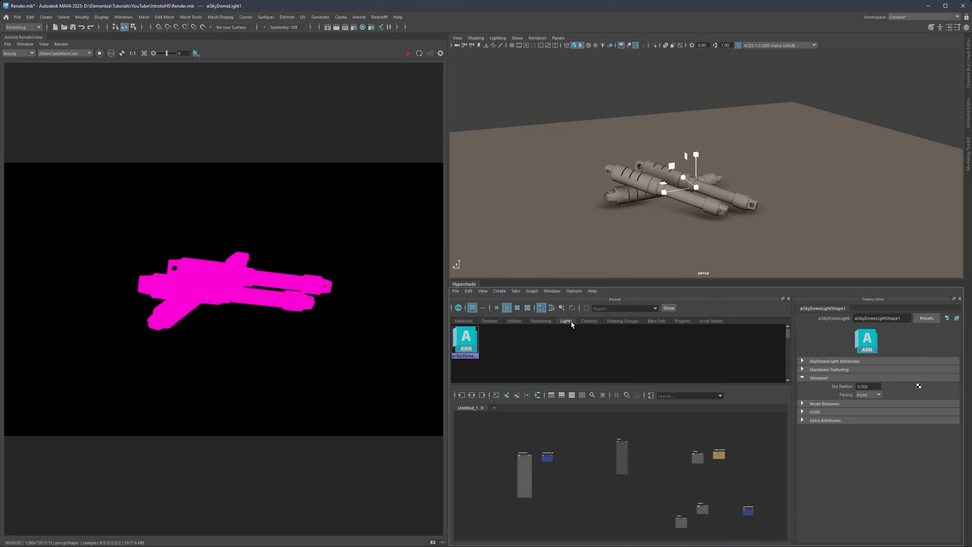
pyautogui.click(474, 342)
pyautogui.click(466, 322)
pyautogui.click(567, 322)
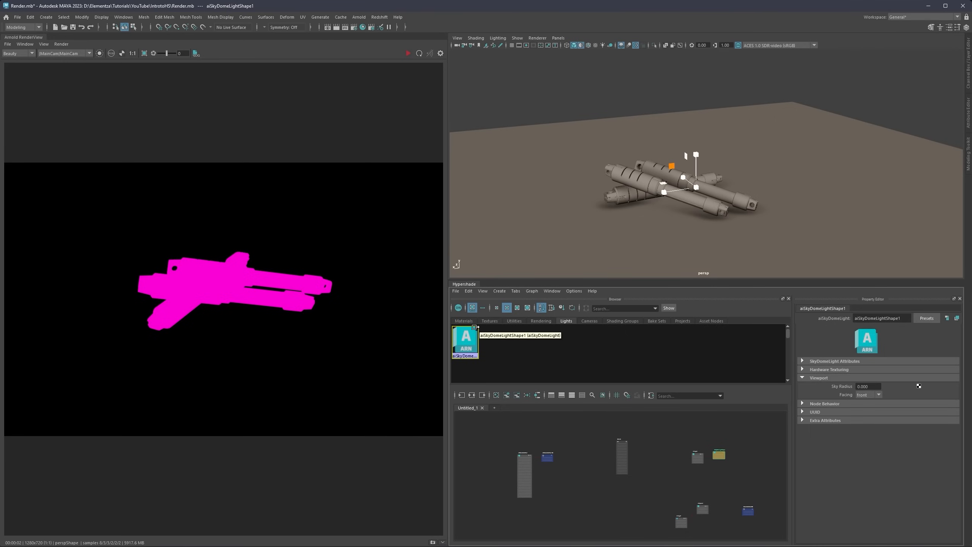
pyautogui.click(465, 322)
pyautogui.click(566, 321)
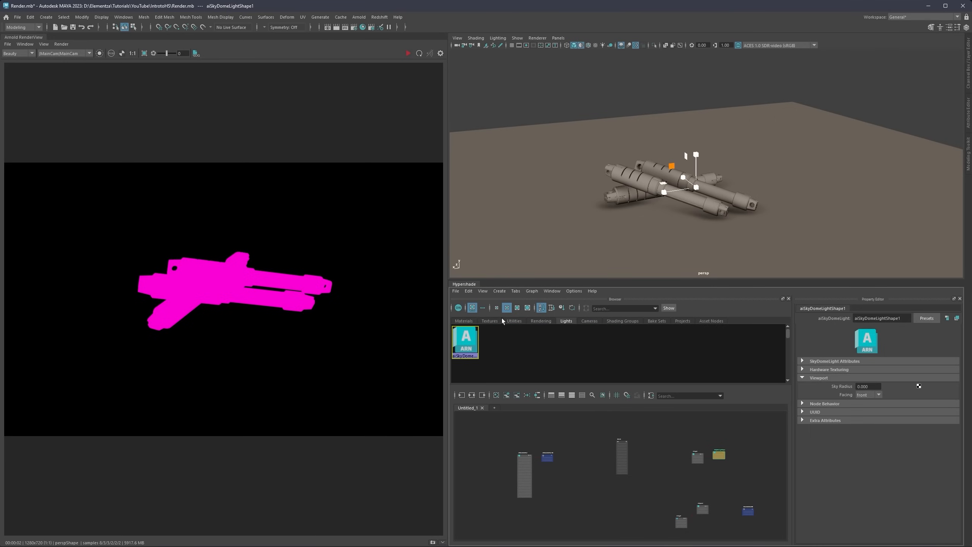
pyautogui.click(470, 322)
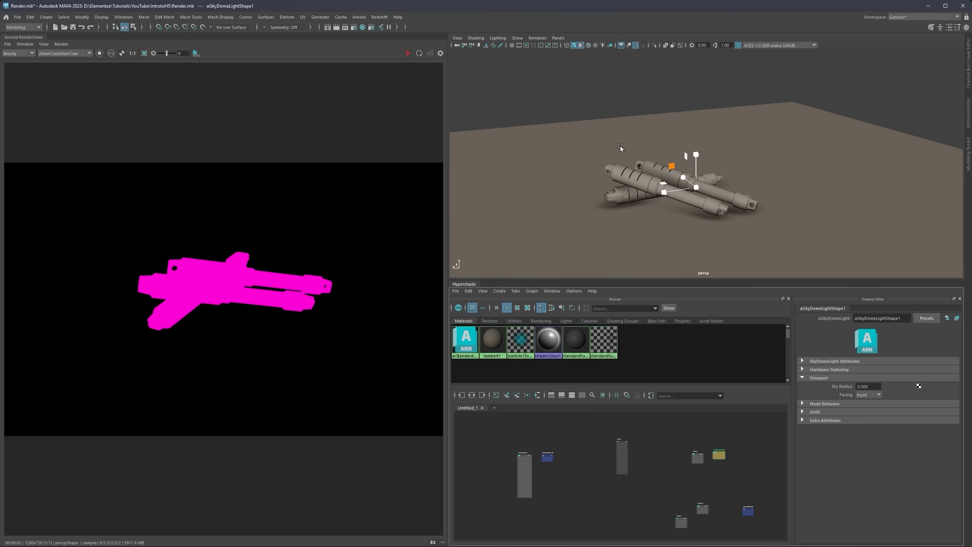
# Step: Delete the extra object named Camera from the scene, keeping MainCam
pyautogui.hotkey('shift', 'o')
pyautogui.click(119, 145)
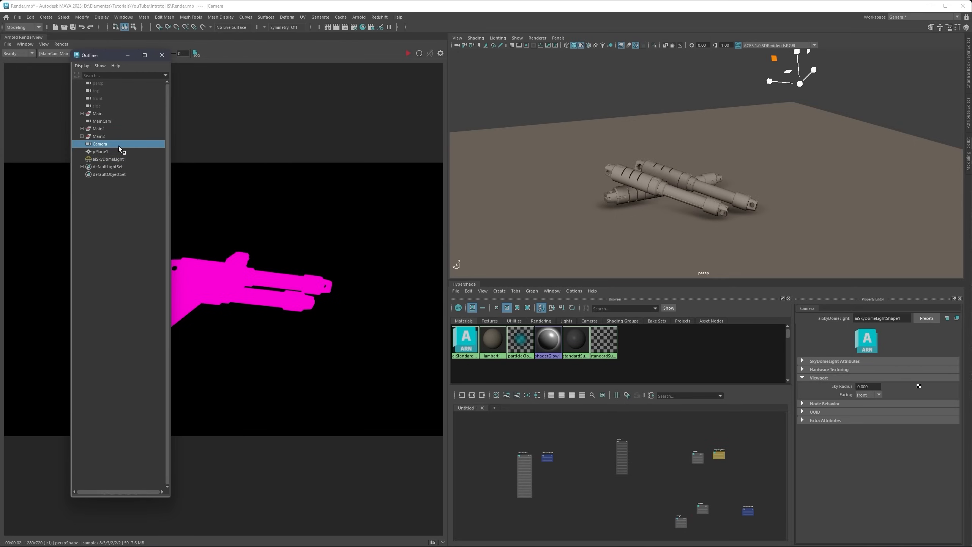
pyautogui.press('Delete')
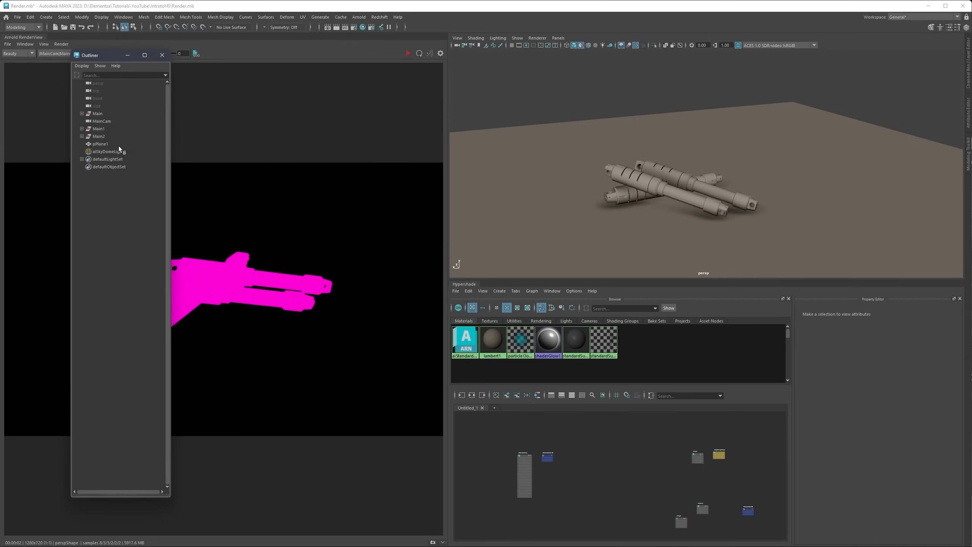
pyautogui.click(162, 55)
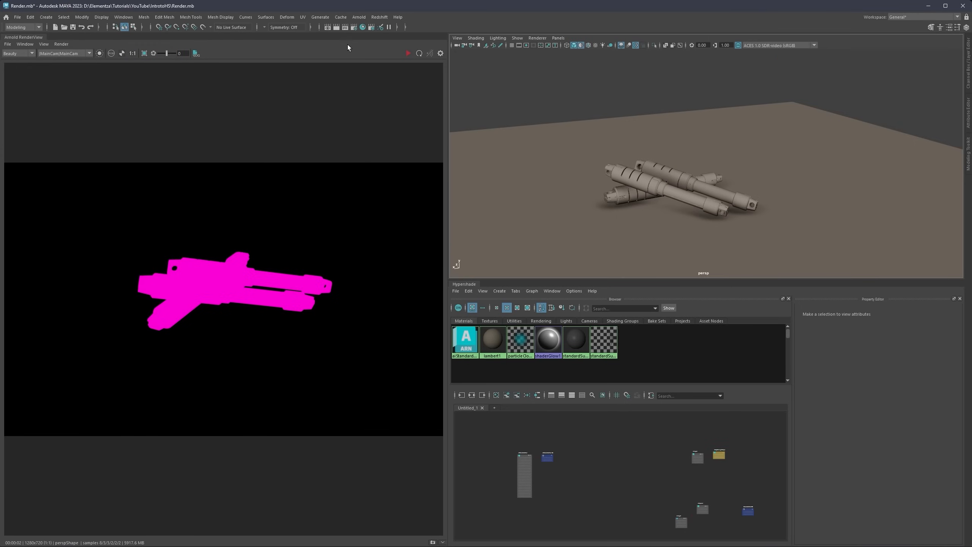
# Step: Set the Arnold render sampling to 2 for Camera (AA), Diffuse and Specular
pyautogui.click(354, 28)
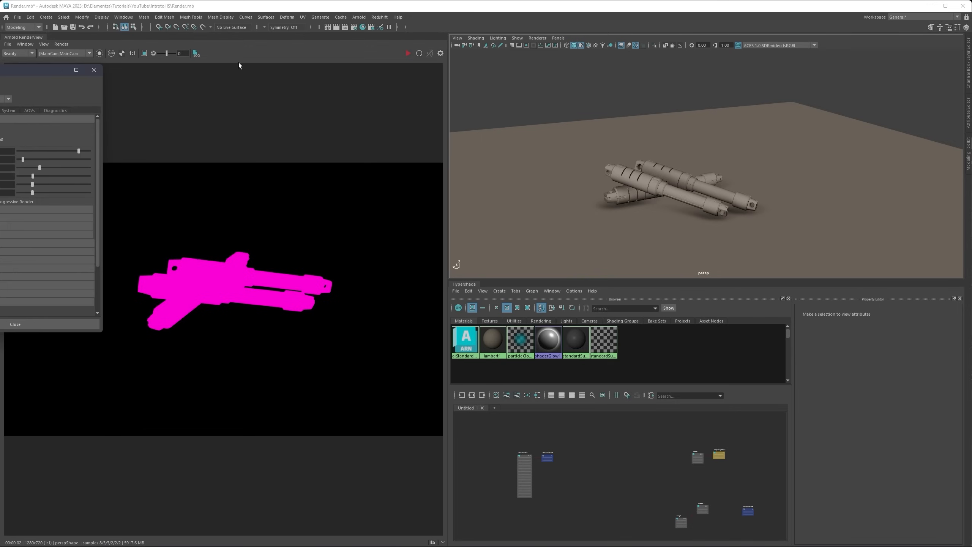
pyautogui.moveTo(34, 70); pyautogui.dragTo(585, 86)
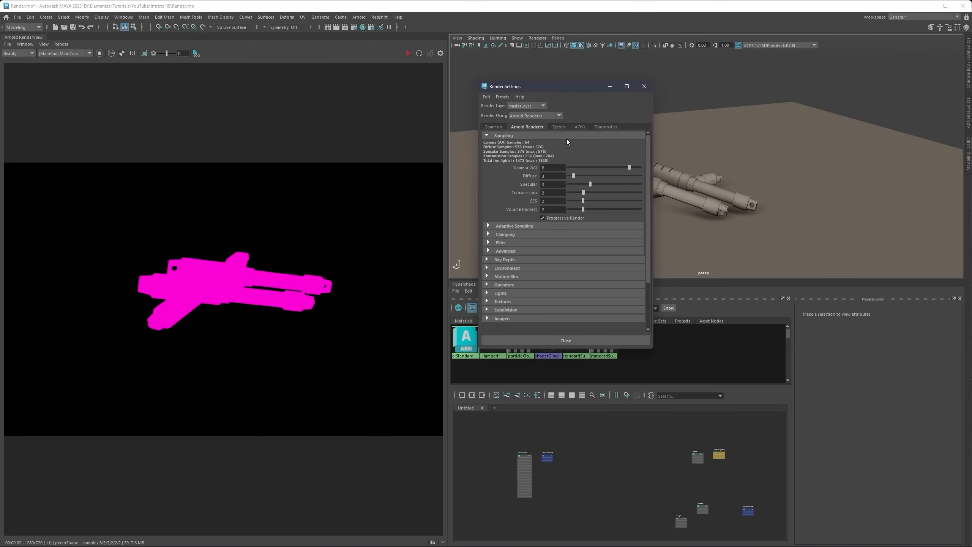
pyautogui.click(554, 167)
pyautogui.press('Tab')
pyautogui.press('Tab')
pyautogui.click(552, 168)
pyautogui.press('Tab')
pyautogui.write('2')
pyautogui.press('Tab')
pyautogui.write('2')
pyautogui.press('Tab')
pyautogui.click(559, 184)
# Step: Check the Arnold sample values from Camera (AA) through Volume Indirect
pyautogui.click(560, 168)
pyautogui.press('Tab')
pyautogui.press('Tab')
pyautogui.press('Tab')
pyautogui.press('Tab')
pyautogui.press('Tab')
pyautogui.click(554, 169)
pyautogui.click(543, 176)
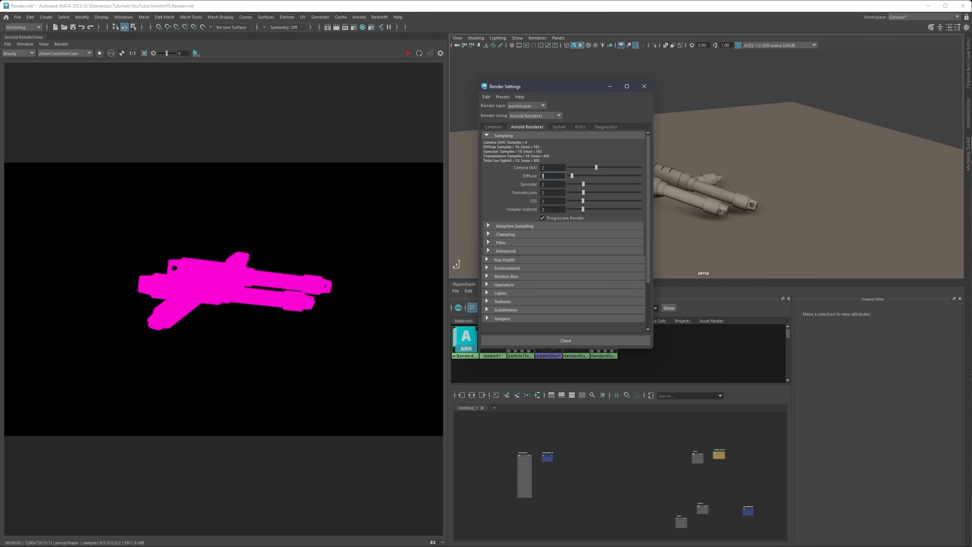
pyautogui.hotkey('shift', 'Tab')
pyautogui.hotkey('shift', 'Tab')
# Step: Review the common output, image size presets, system device and Arnold sampling options in the render settings
pyautogui.click(493, 128)
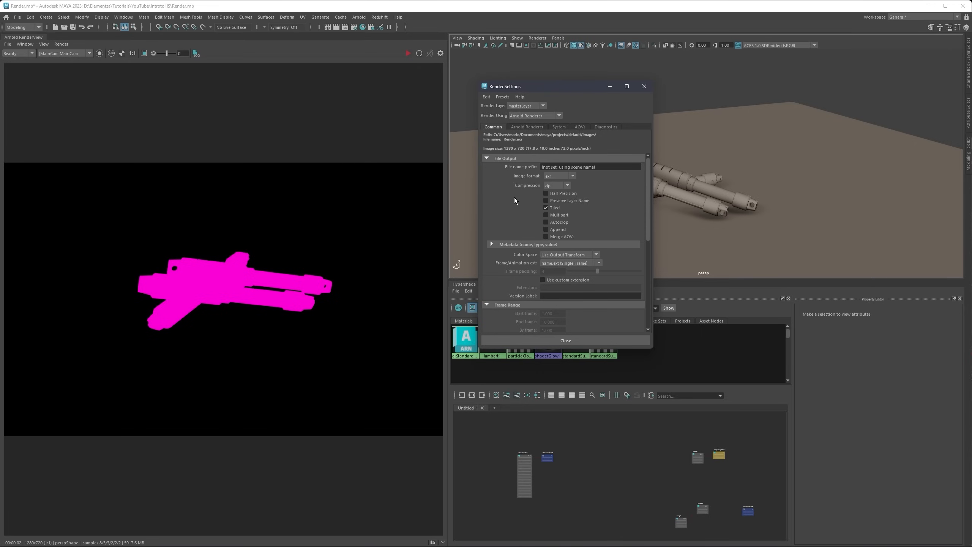
pyautogui.scroll(-3, 517, 202)
pyautogui.scroll(-2, 516, 202)
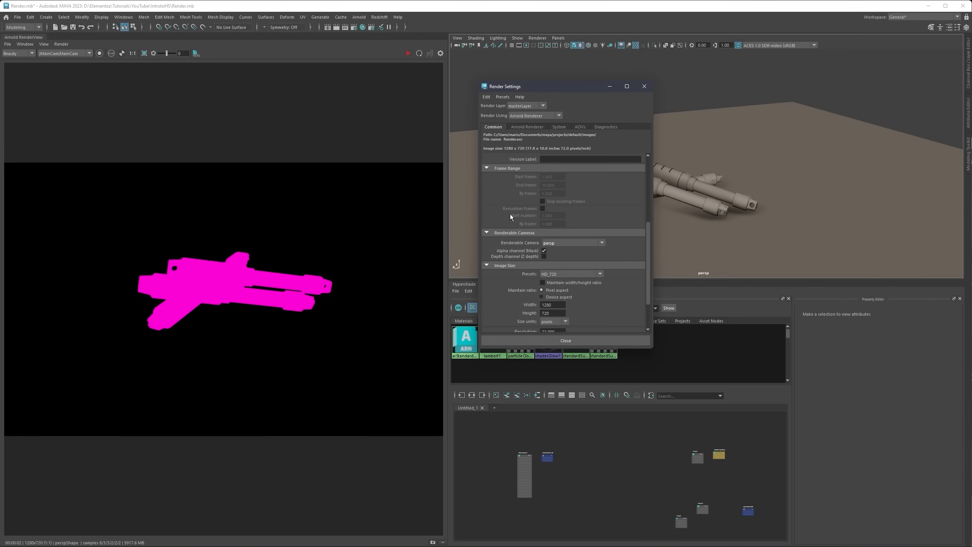
pyautogui.click(553, 274)
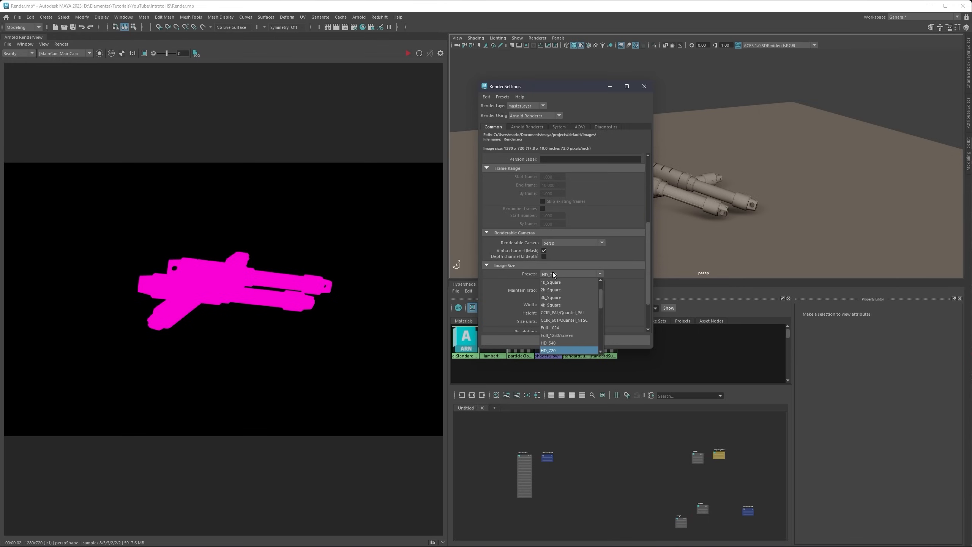
pyautogui.click(530, 275)
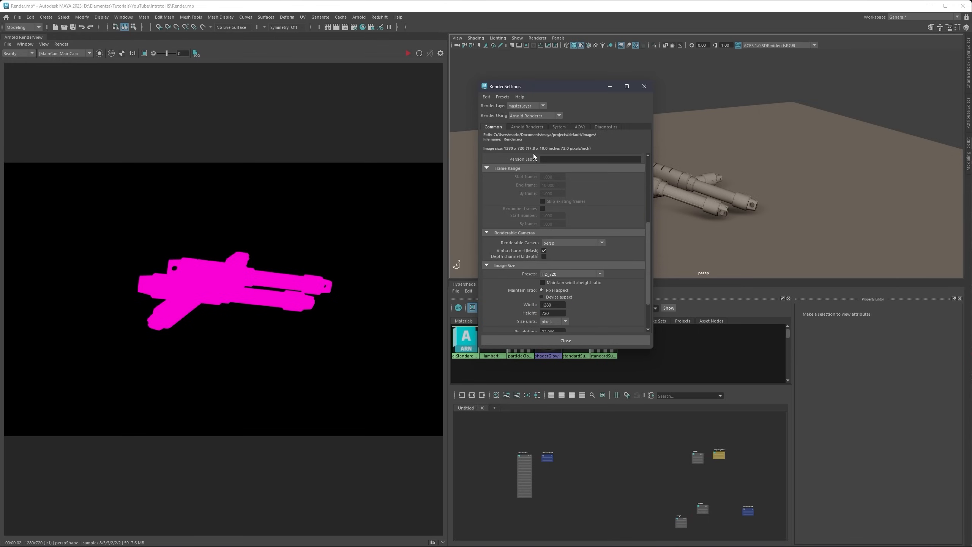
pyautogui.click(557, 127)
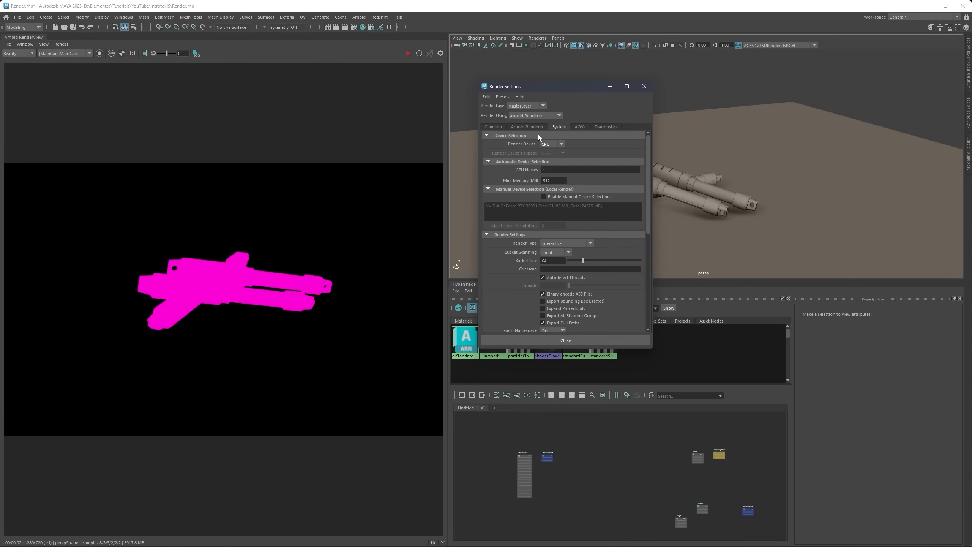
pyautogui.click(527, 127)
pyautogui.click(497, 126)
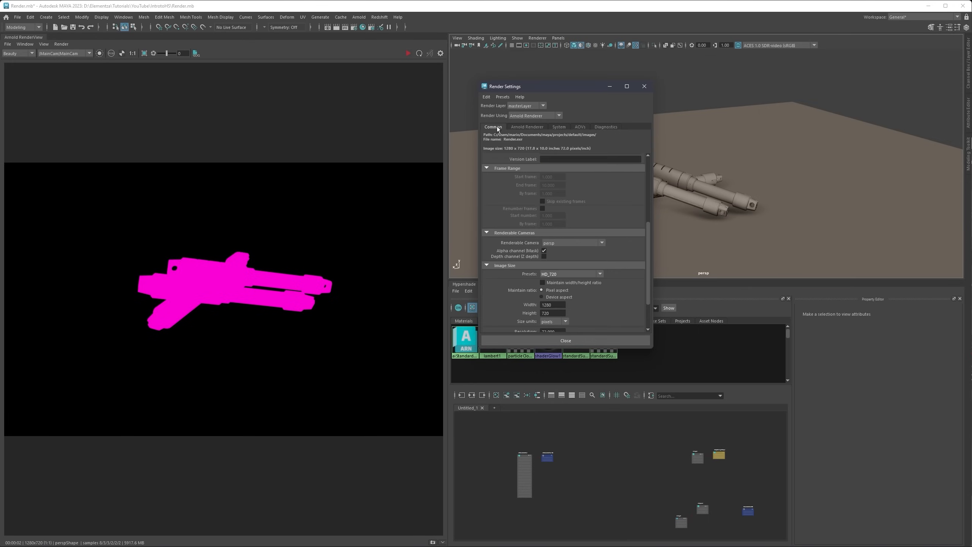
pyautogui.click(555, 127)
pyautogui.click(531, 128)
pyautogui.click(551, 168)
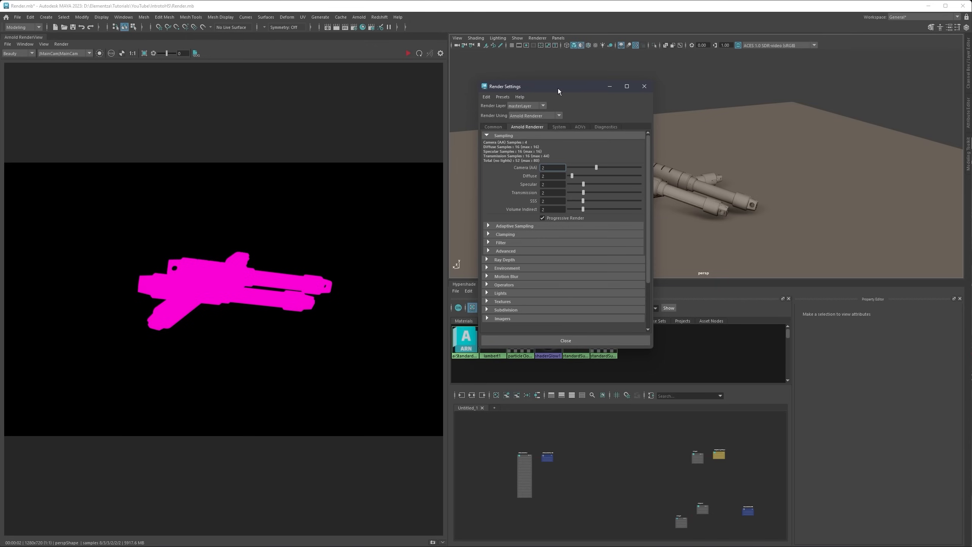
# Step: Close the render settings and start the Arnold interactive render to preview the model under the HDRI lighting
pyautogui.moveTo(557, 88); pyautogui.dragTo(537, 70)
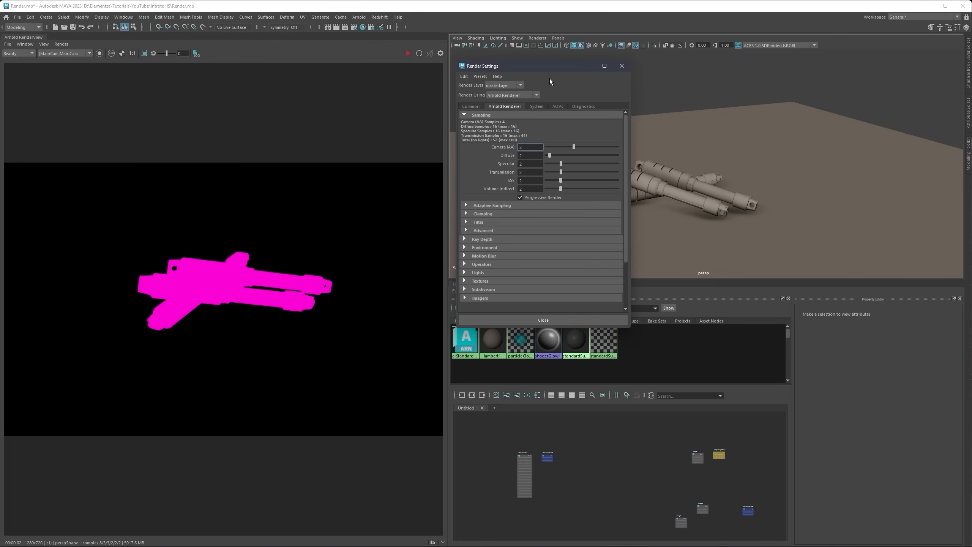
pyautogui.moveTo(535, 65); pyautogui.dragTo(535, 59)
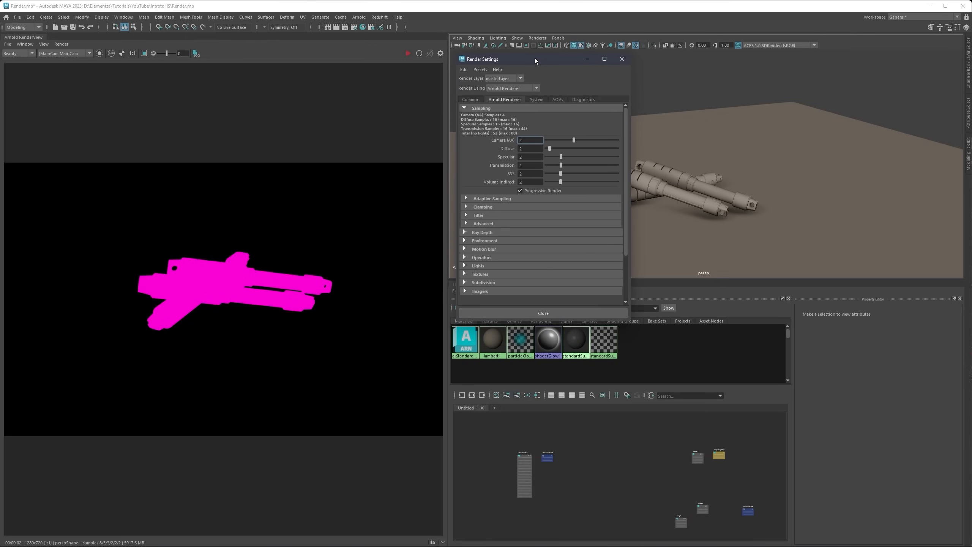
pyautogui.click(616, 60)
pyautogui.click(409, 55)
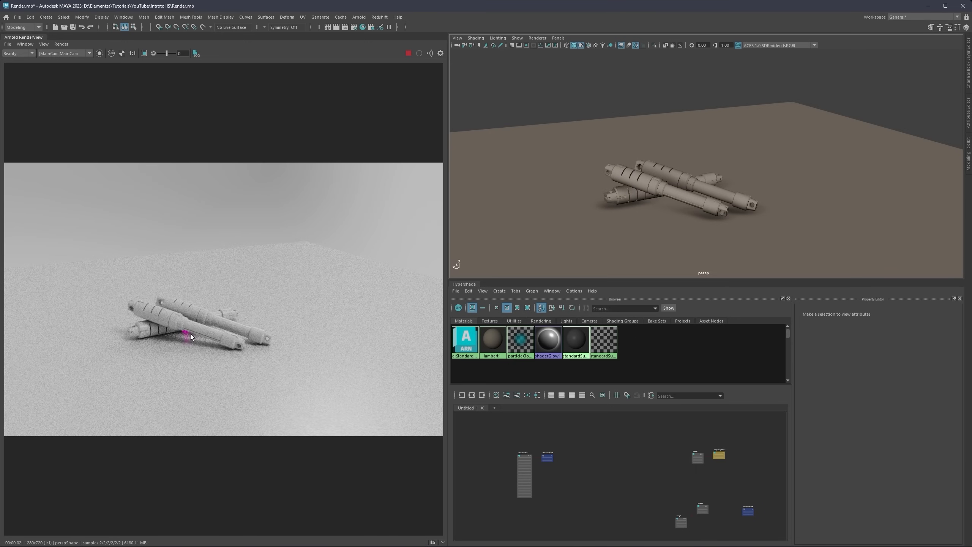
pyautogui.scroll(5, 643, 206)
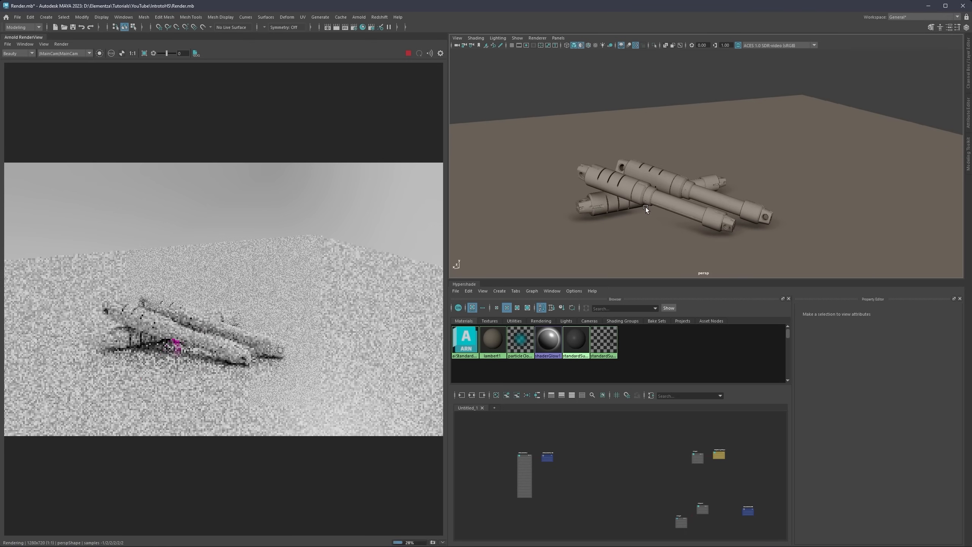
pyautogui.moveTo(235, 322); pyautogui.dragTo(247, 301, button='middle')
pyautogui.click(133, 53)
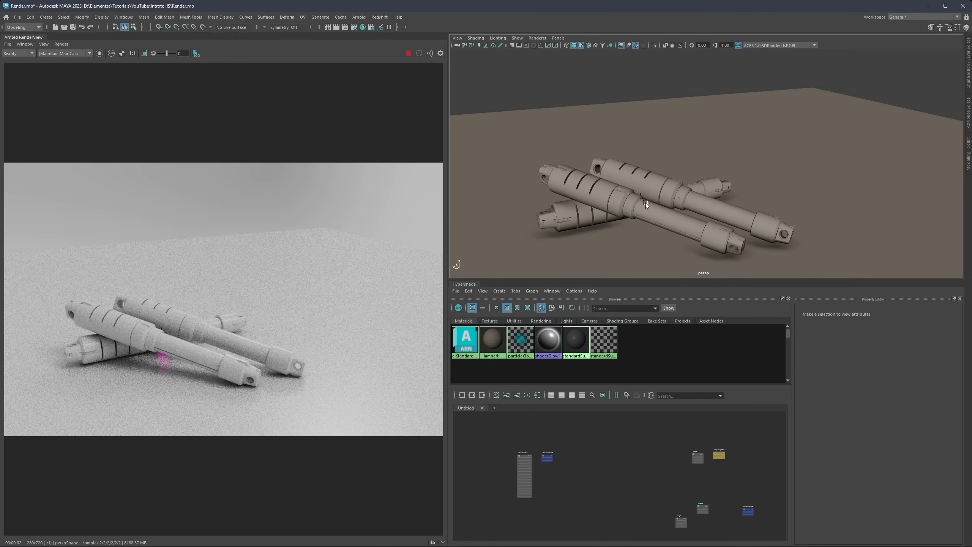
# Step: Enable 3D Manipulation in the Arnold RenderView and orbit the camera directly from the rendered image
pyautogui.keyDown('alt'); pyautogui.moveTo(672, 187); pyautogui.dragTo(677, 235); pyautogui.keyUp('alt')
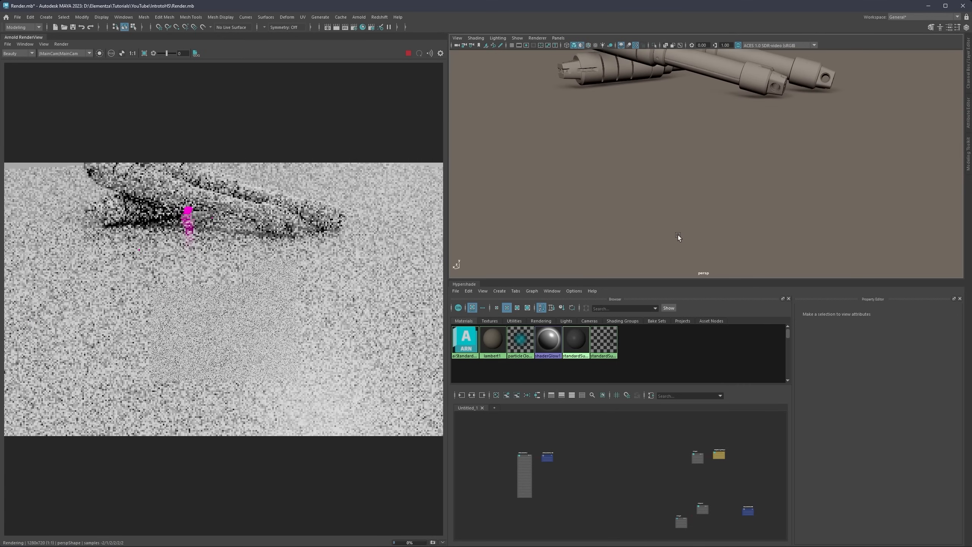
pyautogui.keyDown('alt'); pyautogui.moveTo(223, 197); pyautogui.dragTo(216, 163, button='middle'); pyautogui.keyUp('alt')
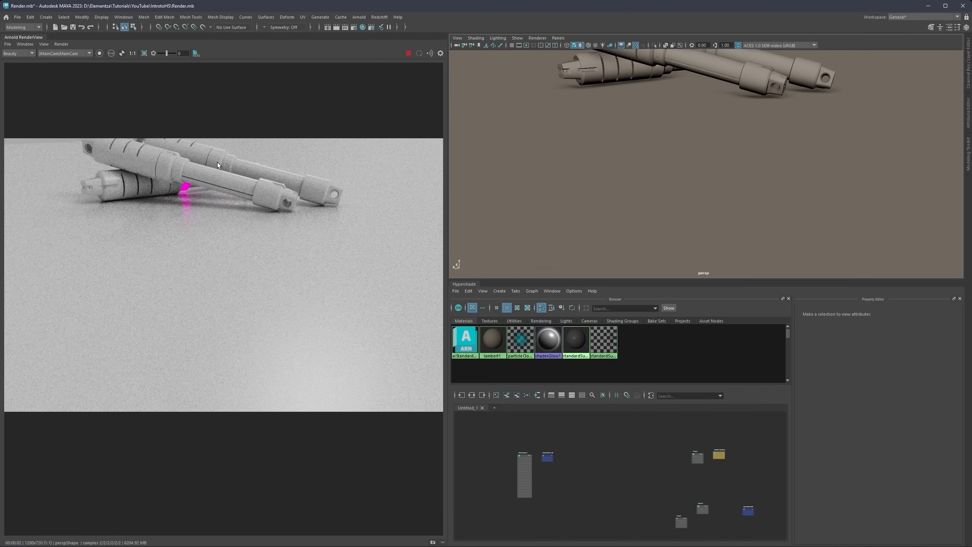
pyautogui.click(17, 45)
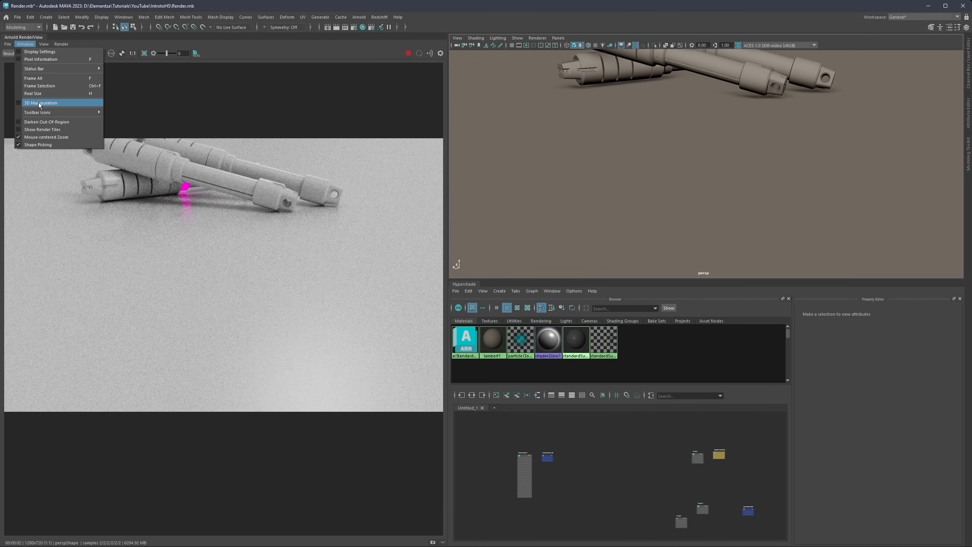
pyautogui.click(26, 103)
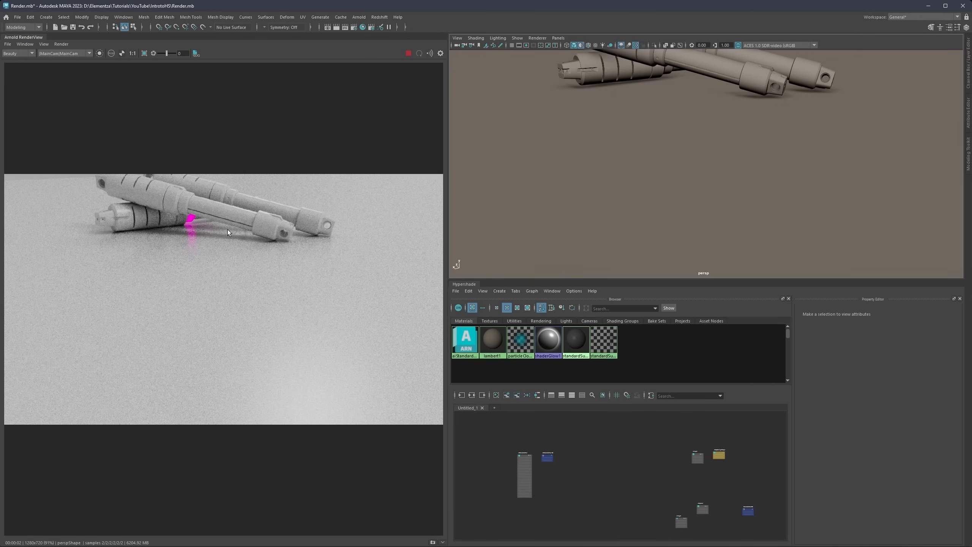
pyautogui.keyDown('alt'); pyautogui.moveTo(229, 233); pyautogui.dragTo(205, 295); pyautogui.keyUp('alt')
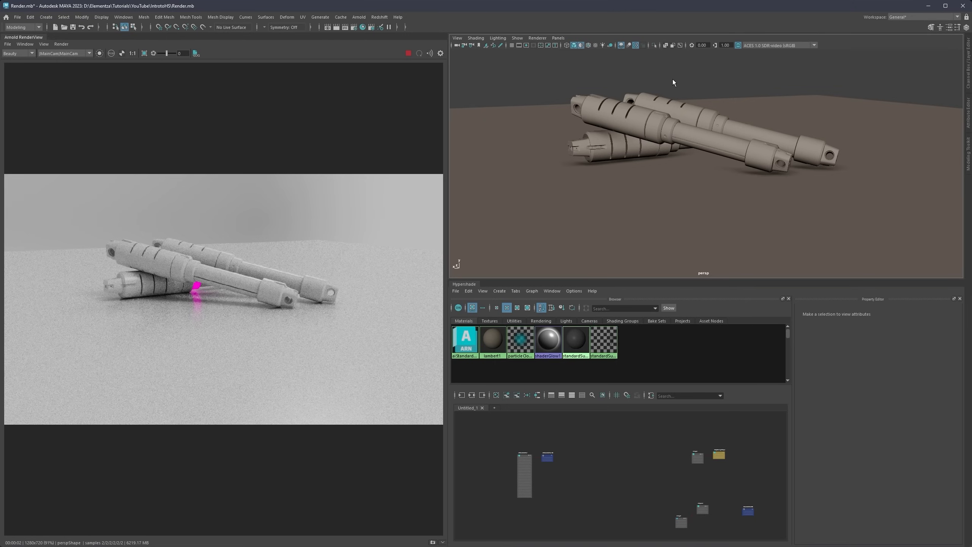
# Step: Select the piston meshes together with the ground plane and assign them the existing aiStandardSurface1 material
pyautogui.press('r')
pyautogui.click(711, 83)
pyautogui.moveTo(711, 83); pyautogui.dragTo(665, 106)
pyautogui.moveTo(787, 73); pyautogui.dragTo(541, 199)
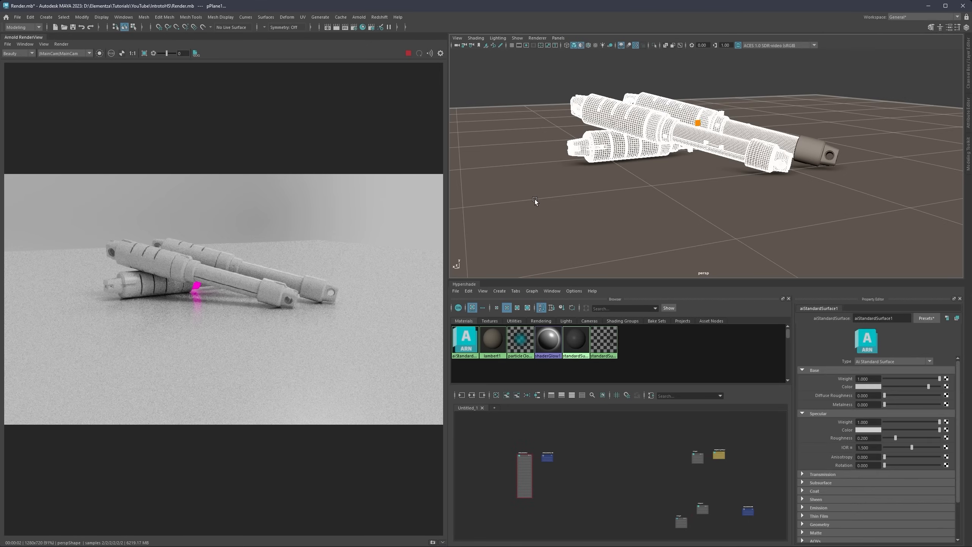
pyautogui.rightClick(631, 141)
pyautogui.moveTo(630, 339)
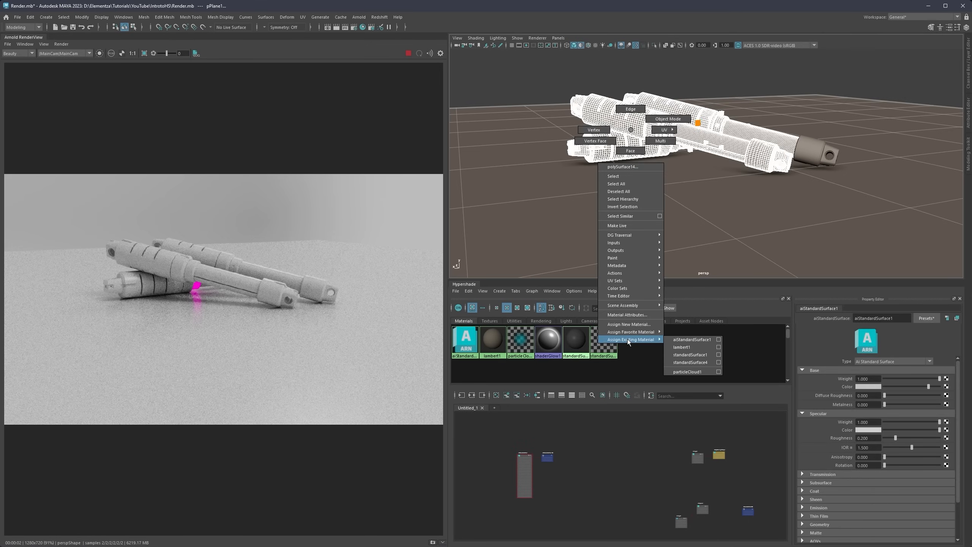
pyautogui.click(682, 339)
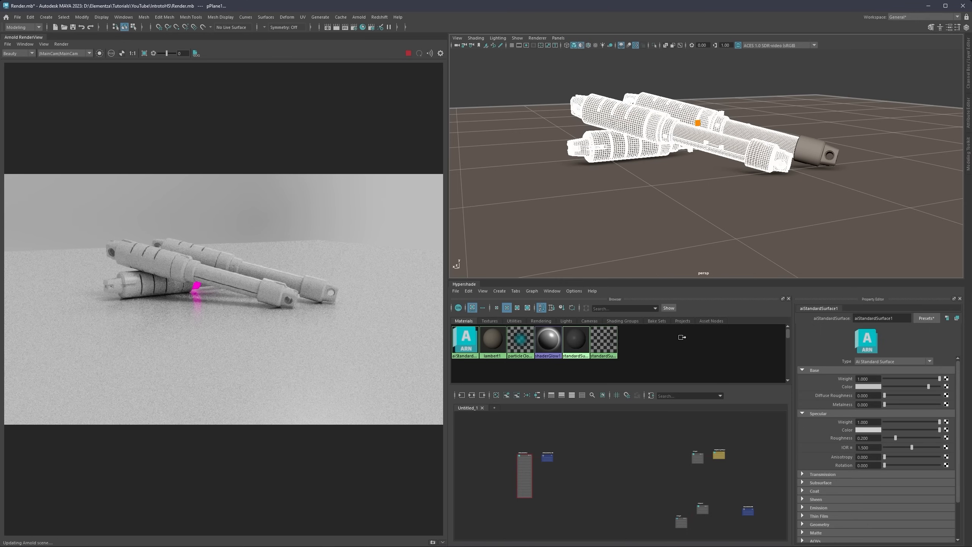
pyautogui.rightClick(687, 137)
pyautogui.moveTo(695, 348)
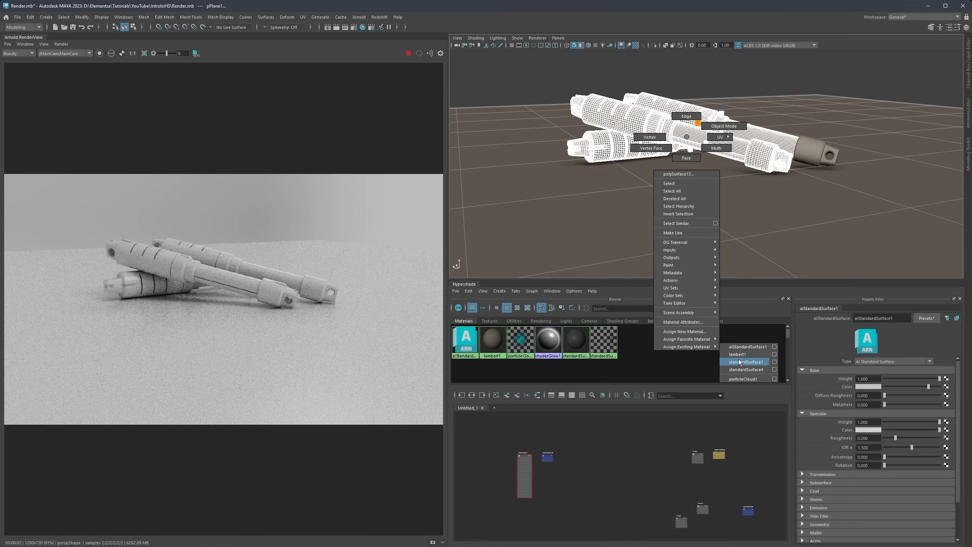
pyautogui.click(747, 346)
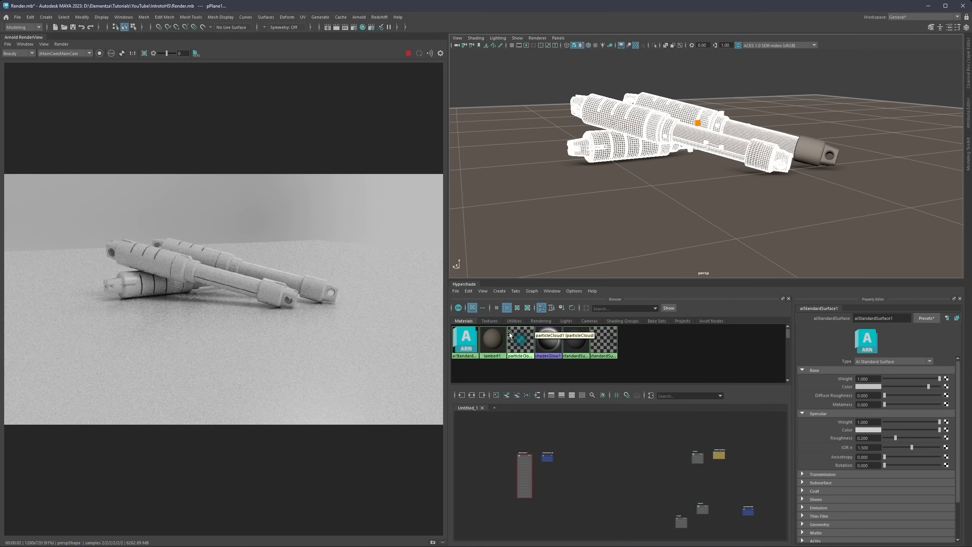
# Step: Delete the unused standardSurface4 material from the Hypershade and select standardSurface1
pyautogui.click(577, 342)
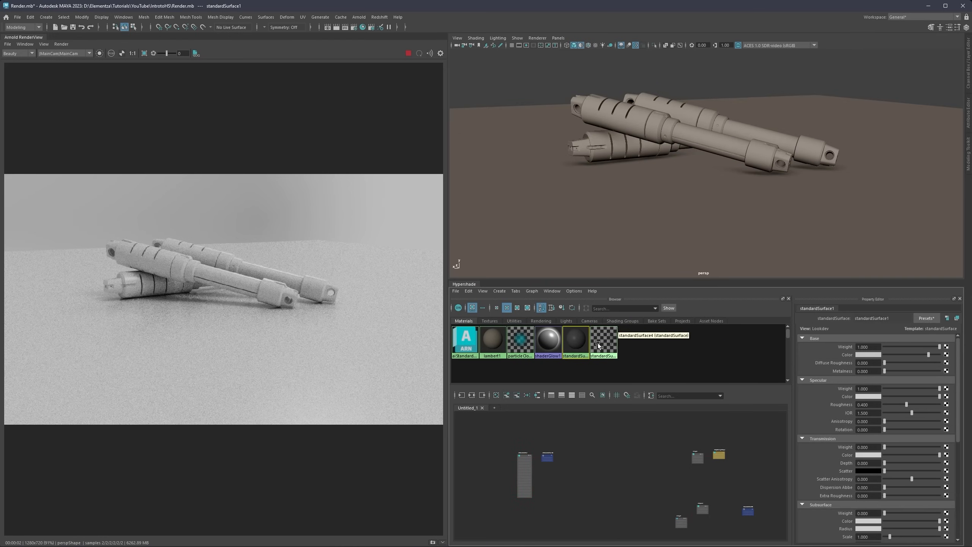
pyautogui.click(598, 343)
pyautogui.press('Delete')
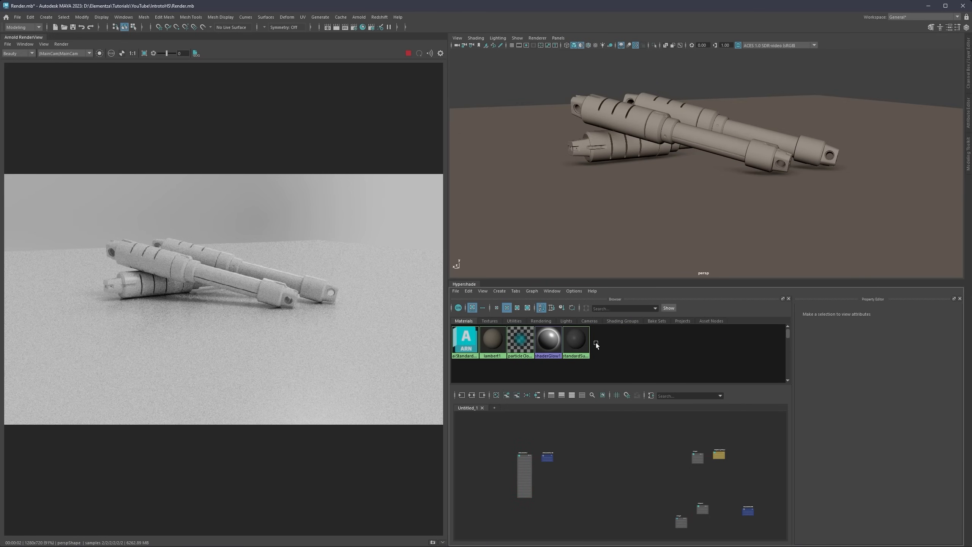
pyautogui.click(578, 343)
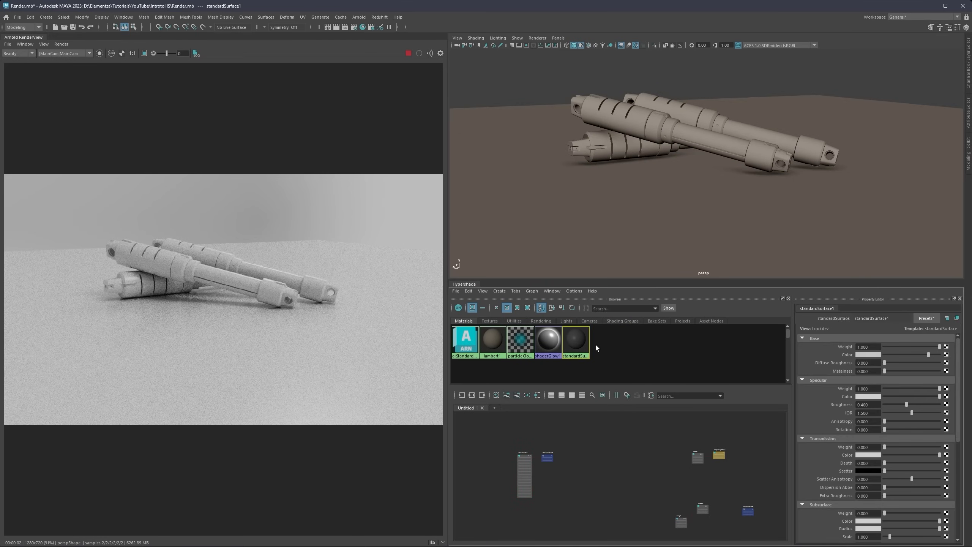
# Step: Rename the aiStandardSurface1 material to BaseMat
pyautogui.click(465, 340)
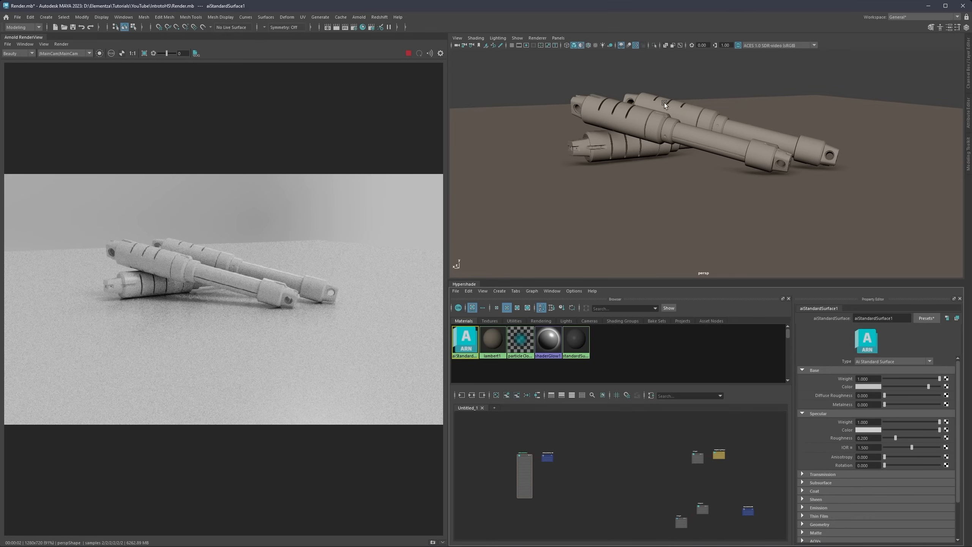
pyautogui.doubleClick(902, 318)
pyautogui.write('BaseMat')
pyautogui.press('Return')
# Step: Switch the Arnold RenderView to the MainCam camera and reframe the pistons in the persp viewport
pyautogui.click(68, 63)
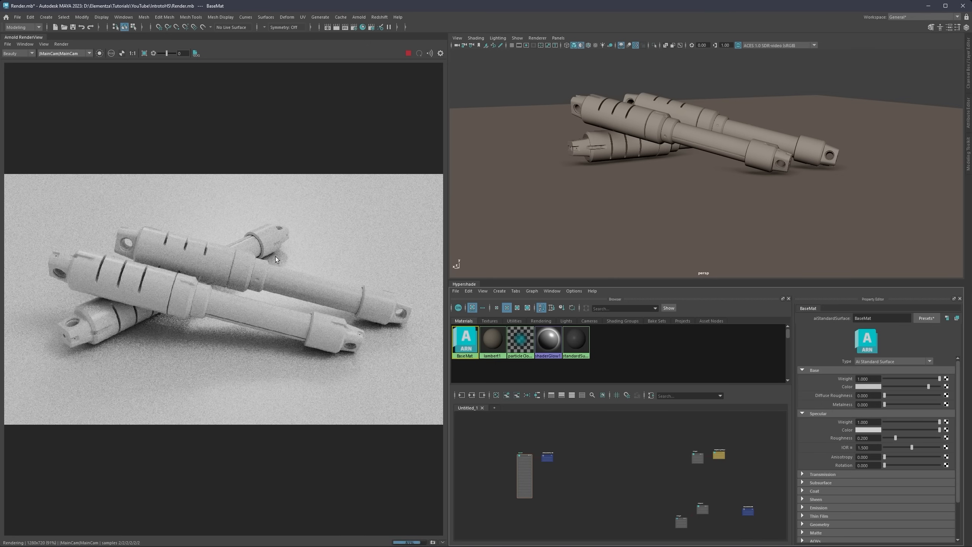
pyautogui.keyDown('alt'); pyautogui.moveTo(685, 136); pyautogui.dragTo(686, 166); pyautogui.keyUp('alt')
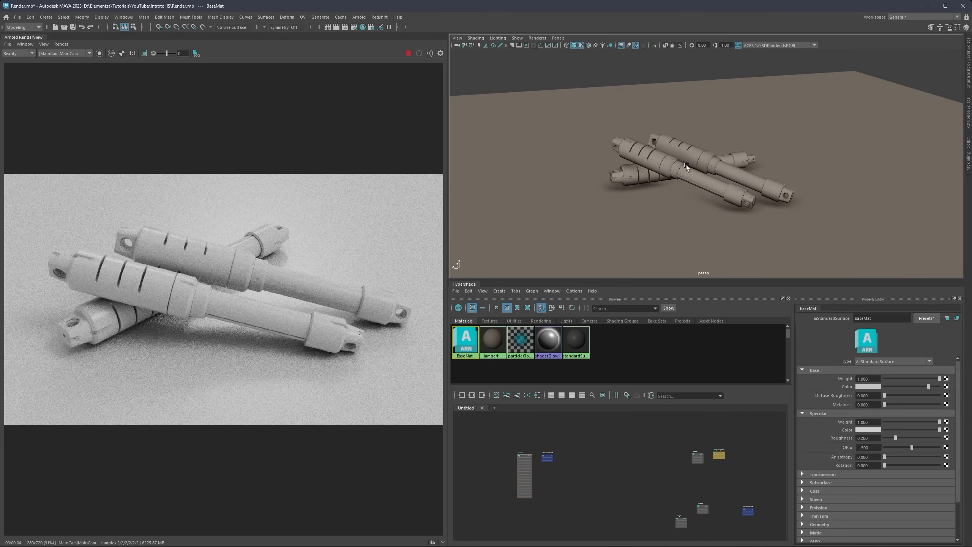
pyautogui.keyDown('alt'); pyautogui.moveTo(687, 165); pyautogui.dragTo(697, 143, button='right'); pyautogui.keyUp('alt')
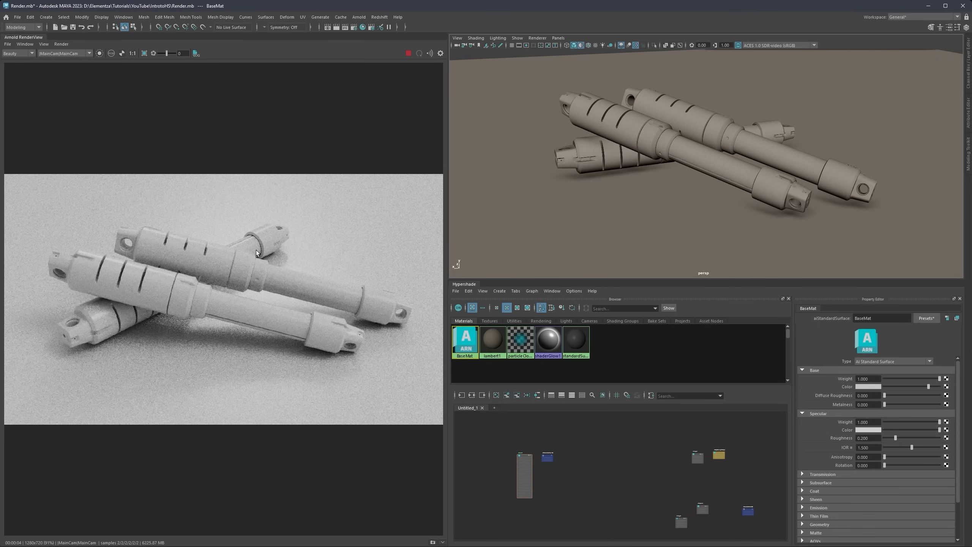
# Step: Raise the Arnold Camera (AA) samples to 5, show the render at 1:1 and close the render settings
pyautogui.click(354, 27)
pyautogui.click(526, 141)
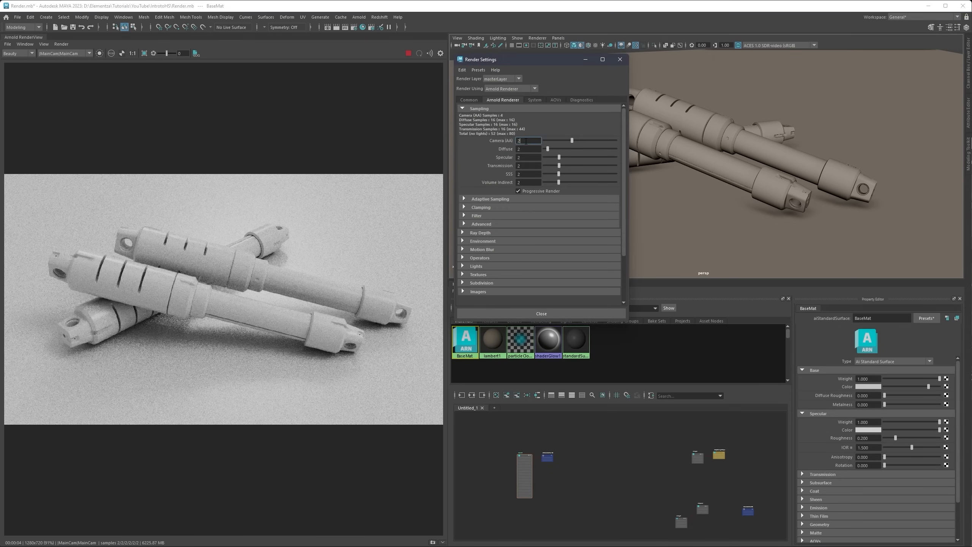
pyautogui.write('5')
pyautogui.press('Return')
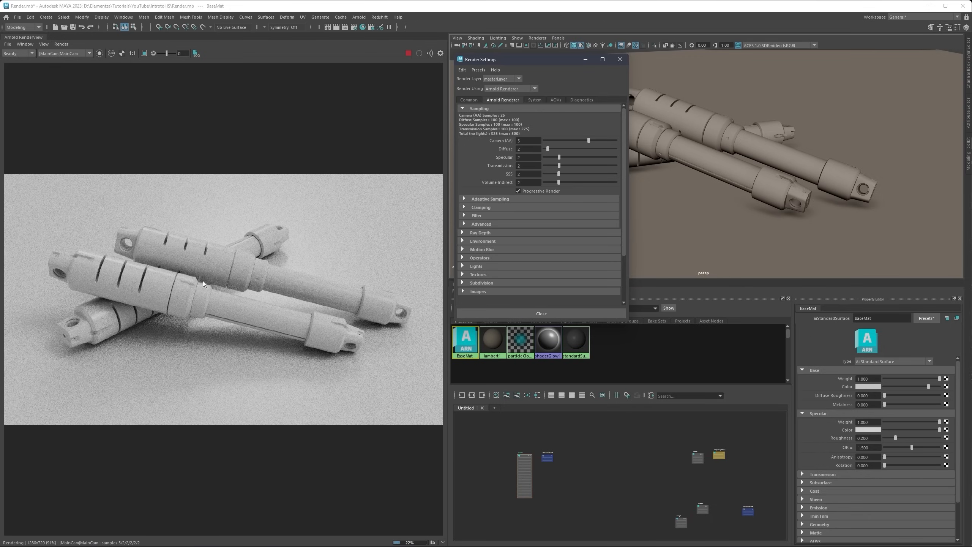
pyautogui.click(130, 54)
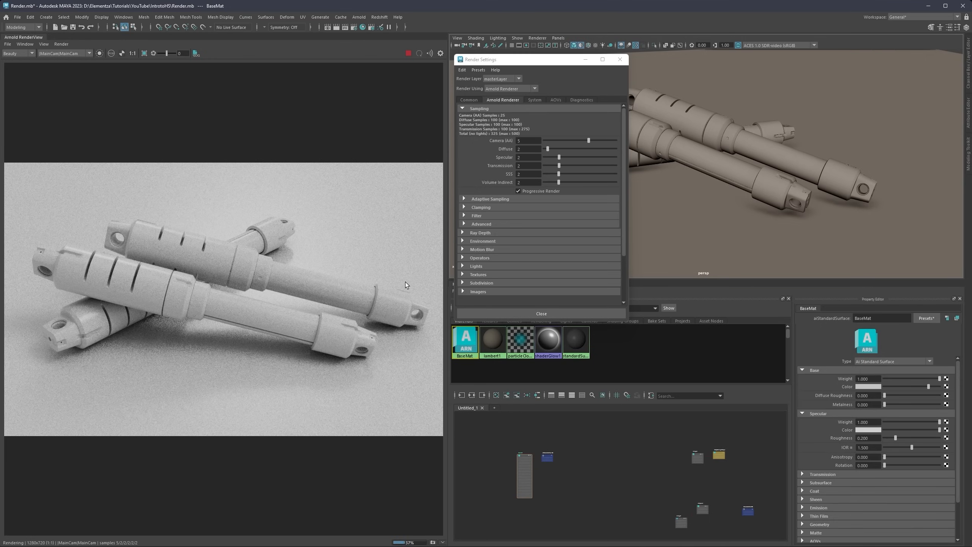
pyautogui.click(621, 60)
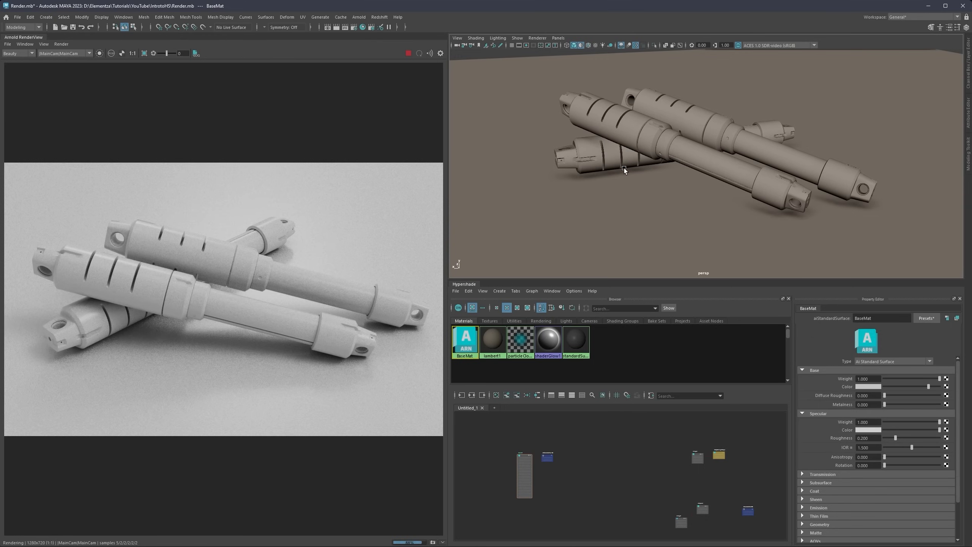
# Step: Enlarge the Hypershade area, darken BaseMat's base color to a mid grey and browse the material presets
pyautogui.click(601, 158)
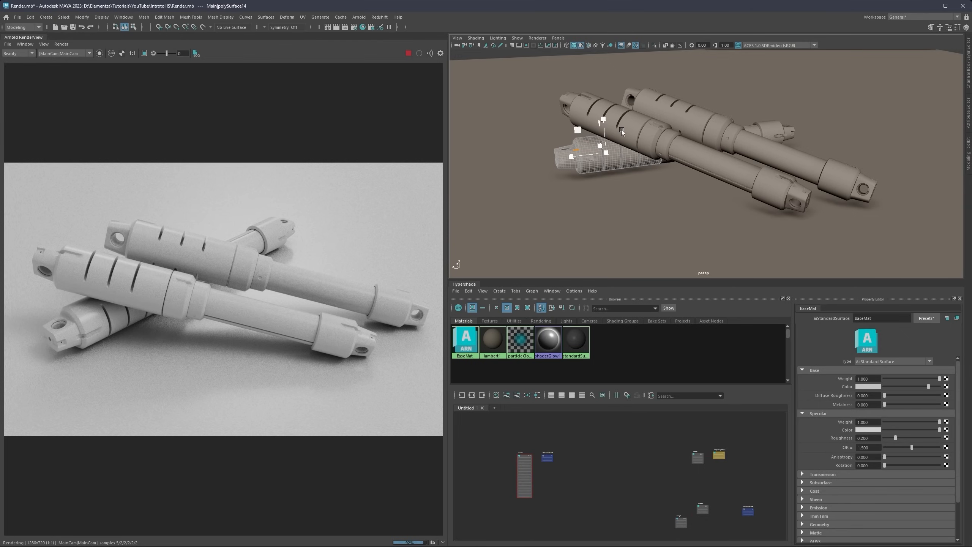
pyautogui.moveTo(820, 277); pyautogui.dragTo(802, 156)
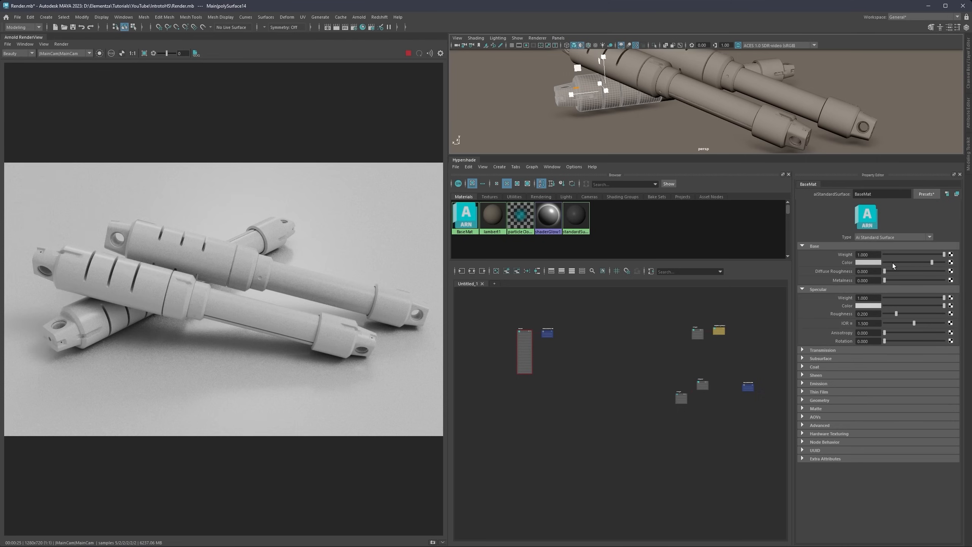
pyautogui.moveTo(893, 264); pyautogui.dragTo(902, 262)
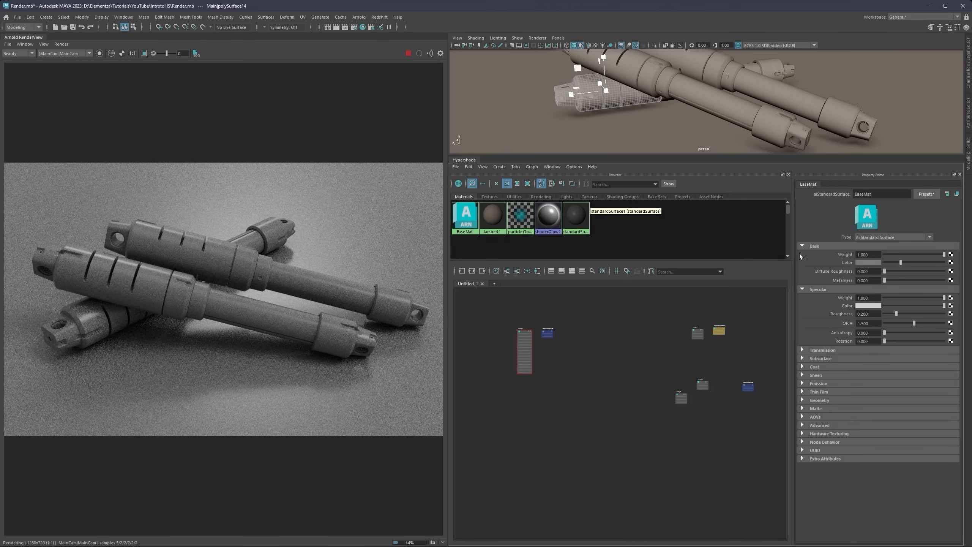
pyautogui.click(928, 195)
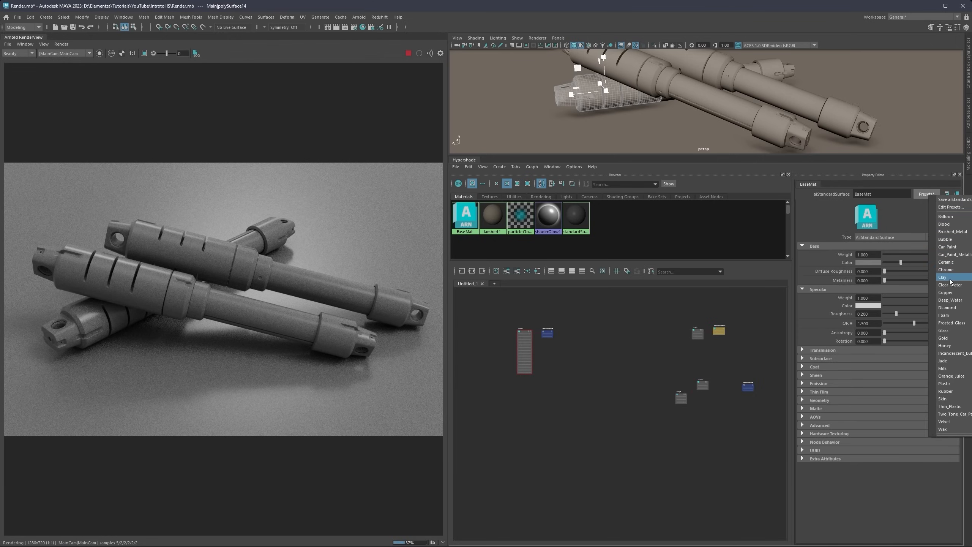
pyautogui.click(822, 229)
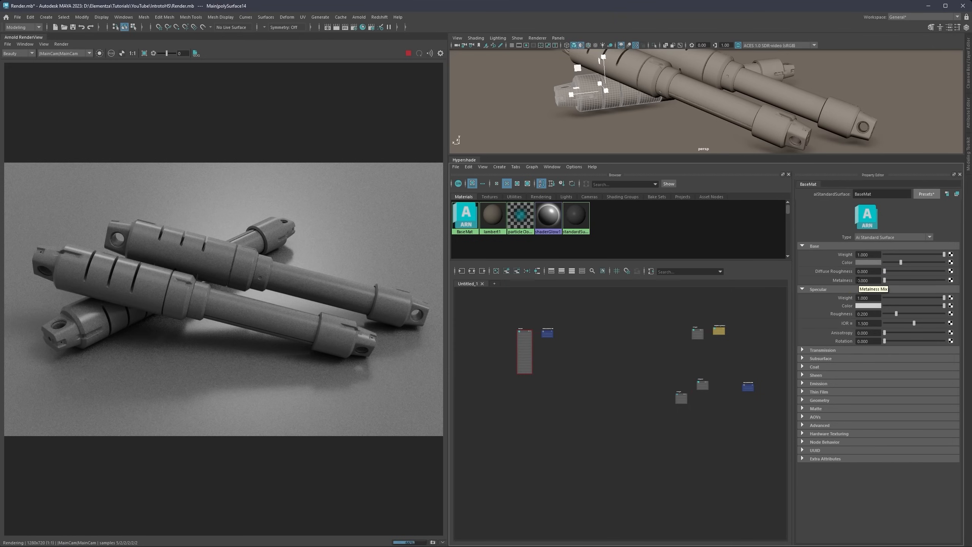
# Step: Set BaseMat's Metalness to 1.000
pyautogui.click(868, 281)
pyautogui.click(845, 282)
pyautogui.moveTo(886, 280); pyautogui.dragTo(962, 281)
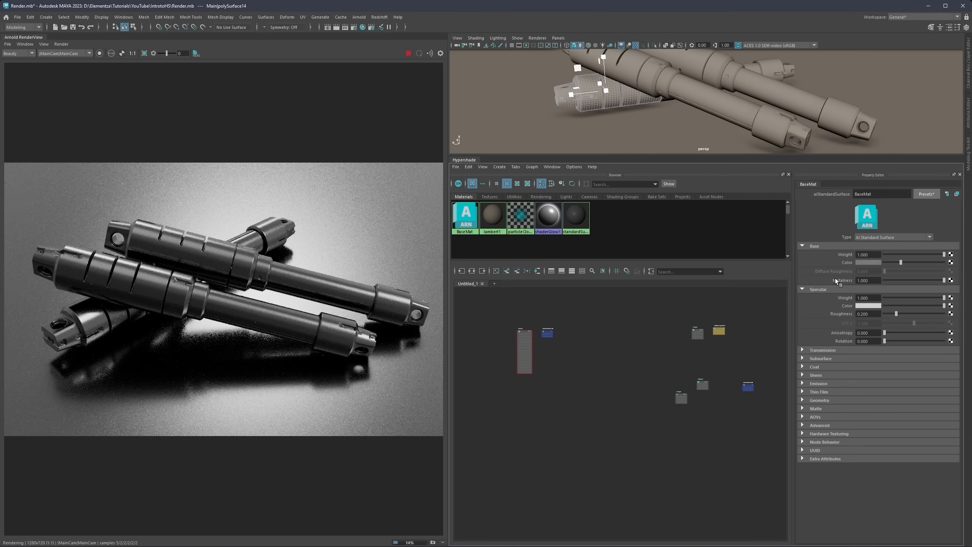
pyautogui.moveTo(902, 280); pyautogui.dragTo(949, 281)
# Step: Try BaseMat's specular roughness at 0.000 and at 0.606 to compare the reflections
pyautogui.moveTo(875, 314); pyautogui.dragTo(816, 314)
pyautogui.click(896, 315)
pyautogui.moveTo(895, 314); pyautogui.dragTo(834, 318)
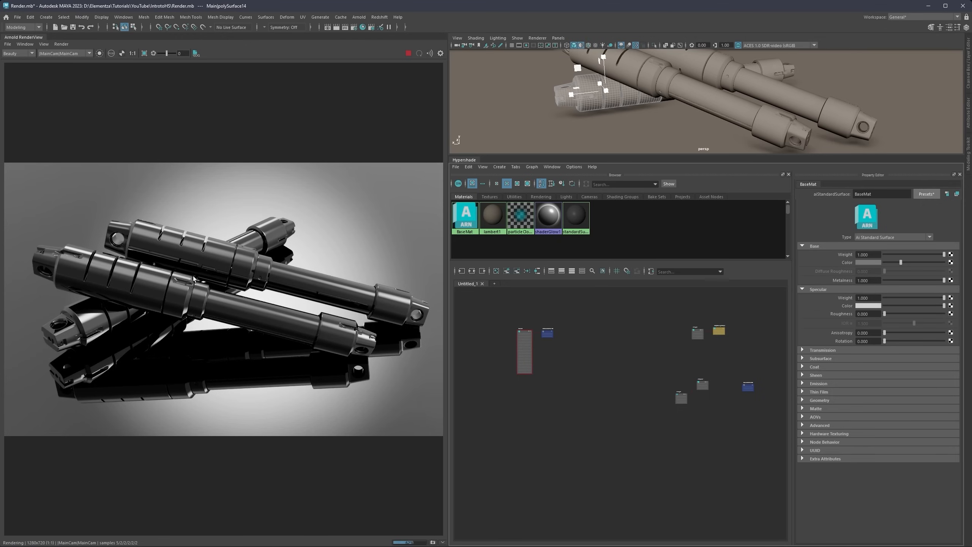
pyautogui.moveTo(893, 312); pyautogui.dragTo(920, 313)
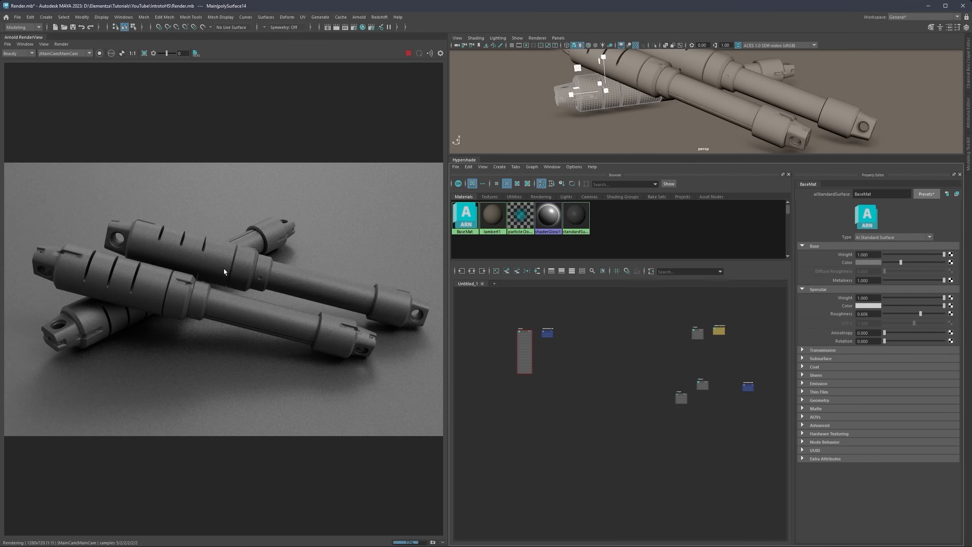
# Step: Test BaseMat's specular roughness at 0.100 and 0.150, and finish with it set to 0.450
pyautogui.click(868, 314)
pyautogui.press('Return')
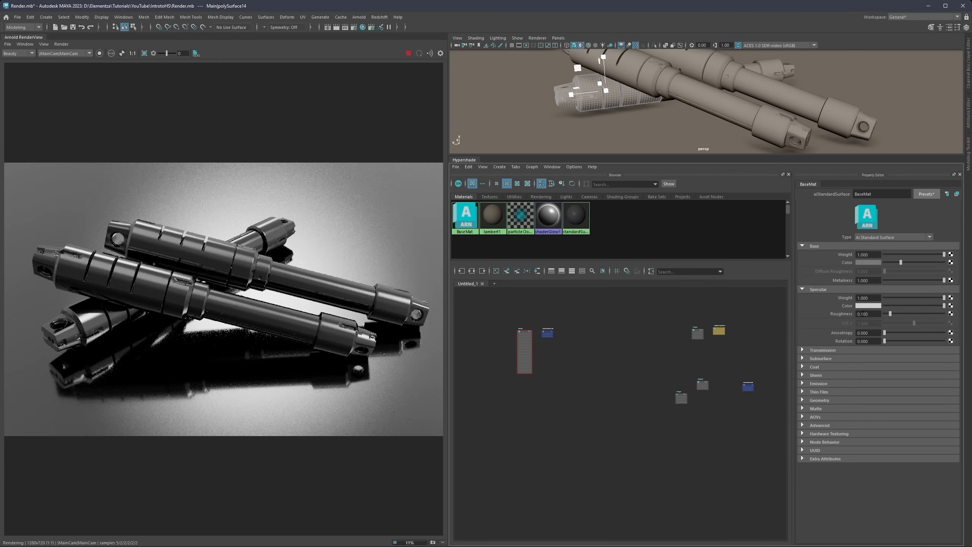
pyautogui.moveTo(865, 314); pyautogui.dragTo(878, 315)
pyautogui.write('50')
pyautogui.press('Return')
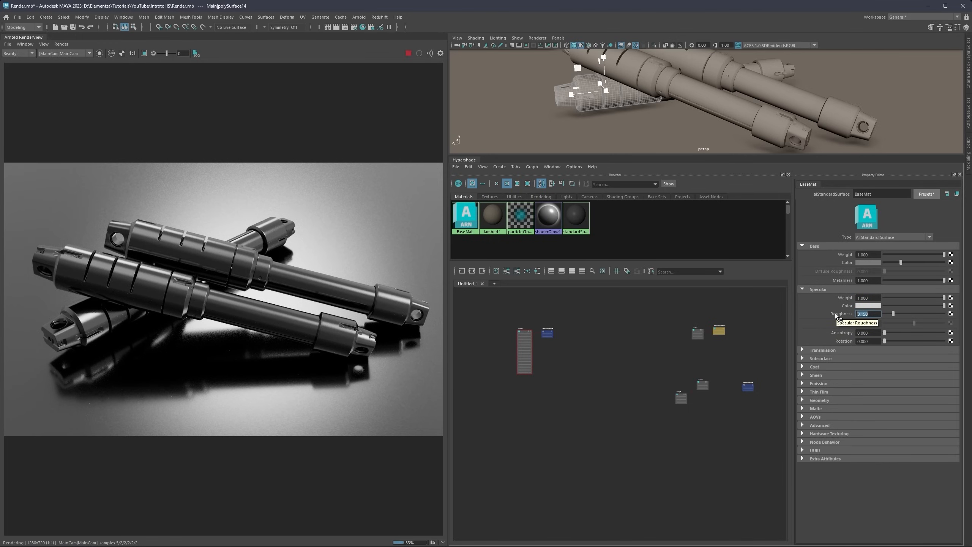
pyautogui.write('.45')
pyautogui.press('Return')
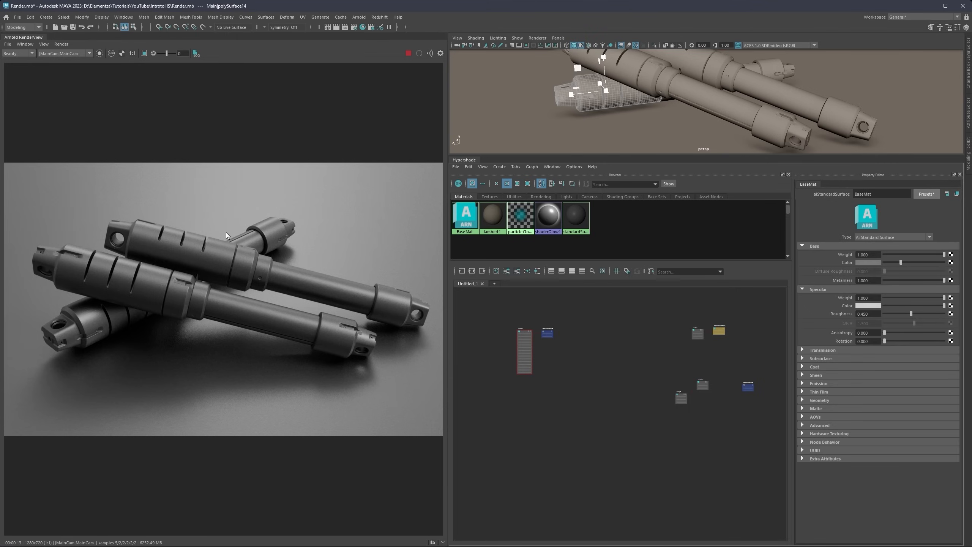
# Step: Darken BaseMat's base color by setting its HSV value component to 0.1
pyautogui.click(871, 263)
pyautogui.doubleClick(811, 301)
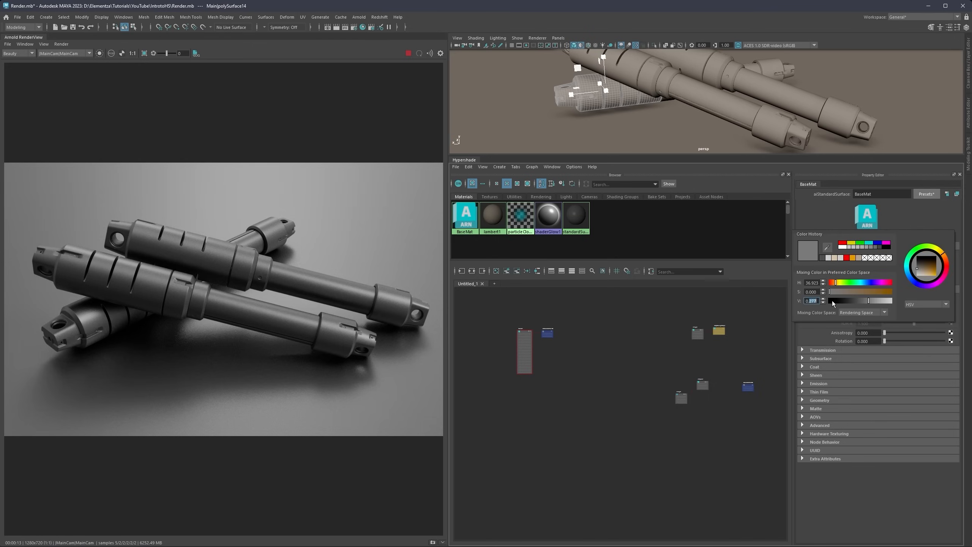
pyautogui.write('0.1')
pyautogui.press('Return')
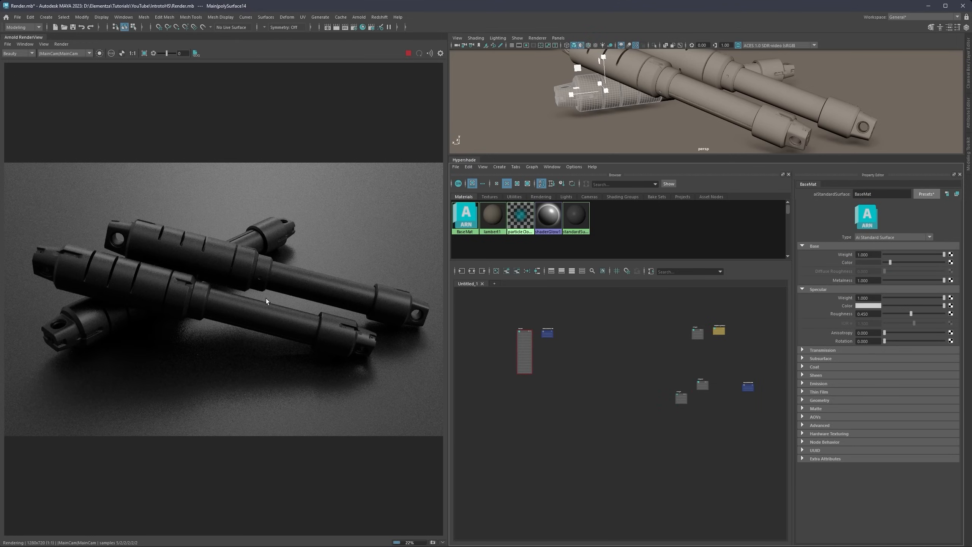
pyautogui.click(866, 262)
pyautogui.click(865, 263)
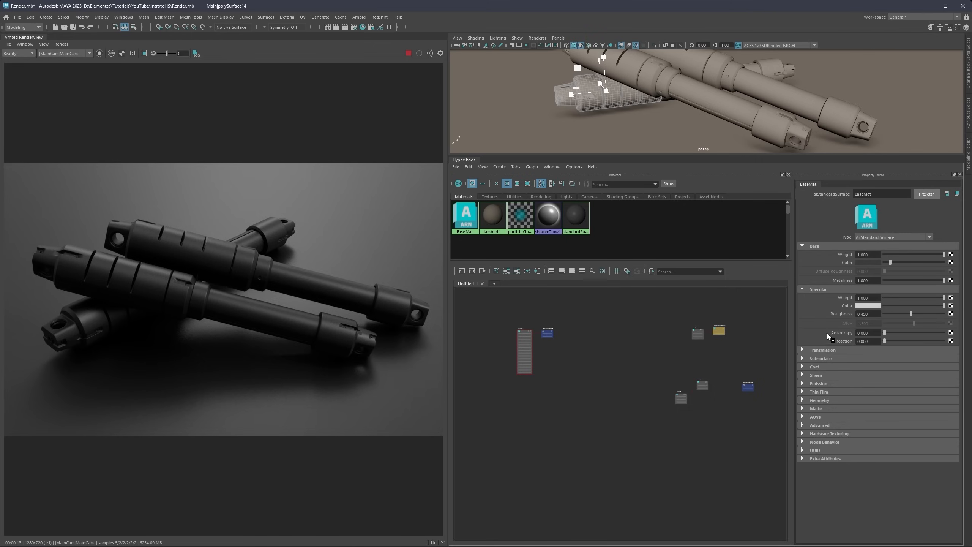
# Step: Try BaseMat's base color at an HSV value of 0.8, and finish with it set to 0.2
pyautogui.click(870, 262)
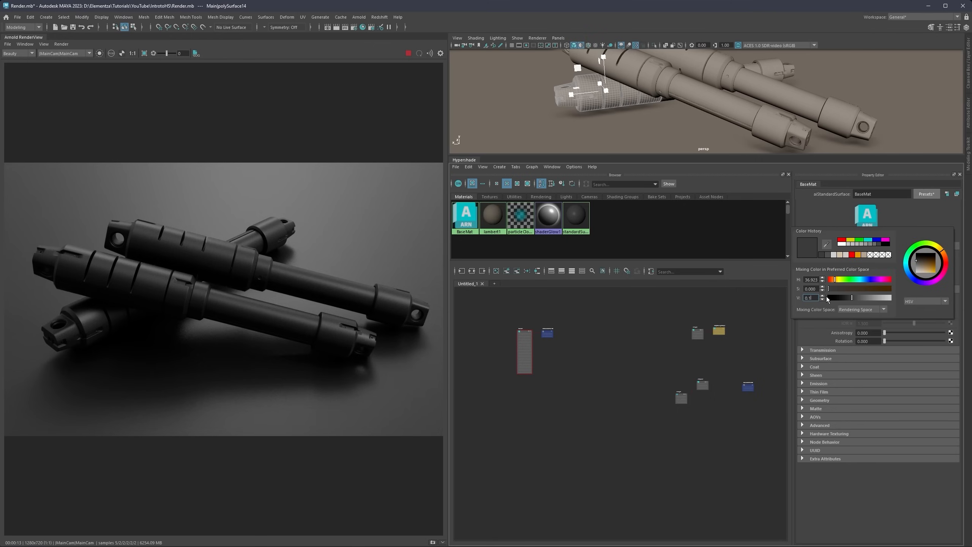
pyautogui.press('Return')
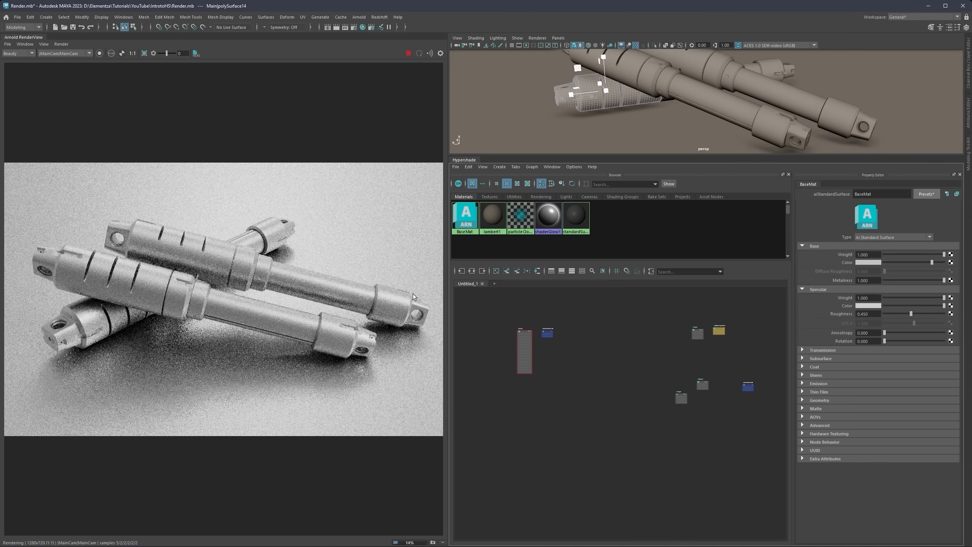
pyautogui.click(864, 263)
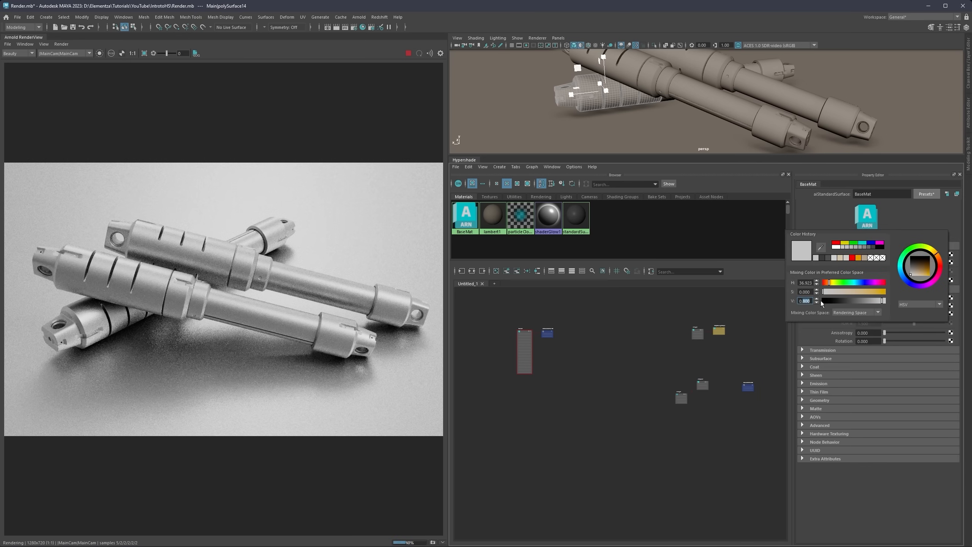
pyautogui.write('0.2')
pyautogui.press('Return')
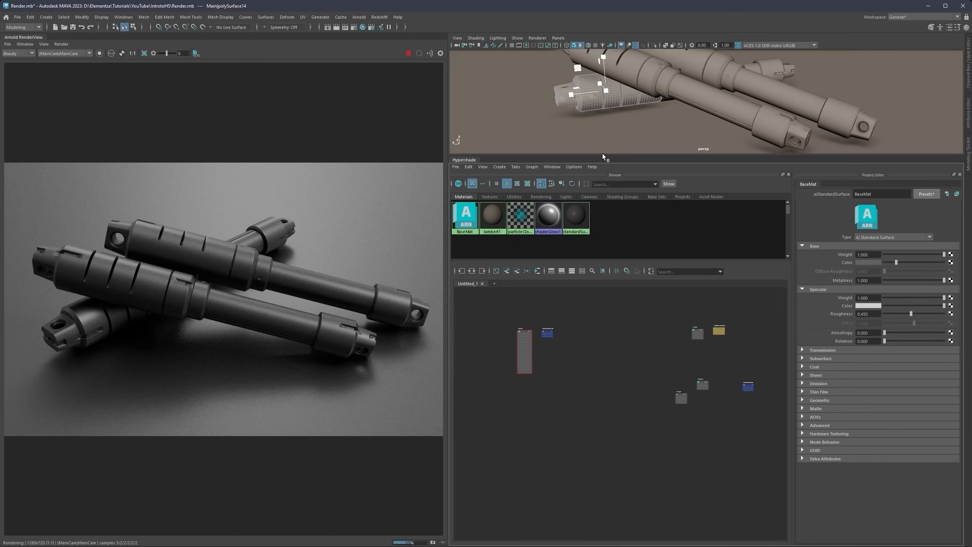
# Step: Enlarge the perspective viewport, clear the selection, and create an Arnold area light in the scene
pyautogui.moveTo(602, 154); pyautogui.dragTo(604, 285)
pyautogui.scroll(-6, 637, 187)
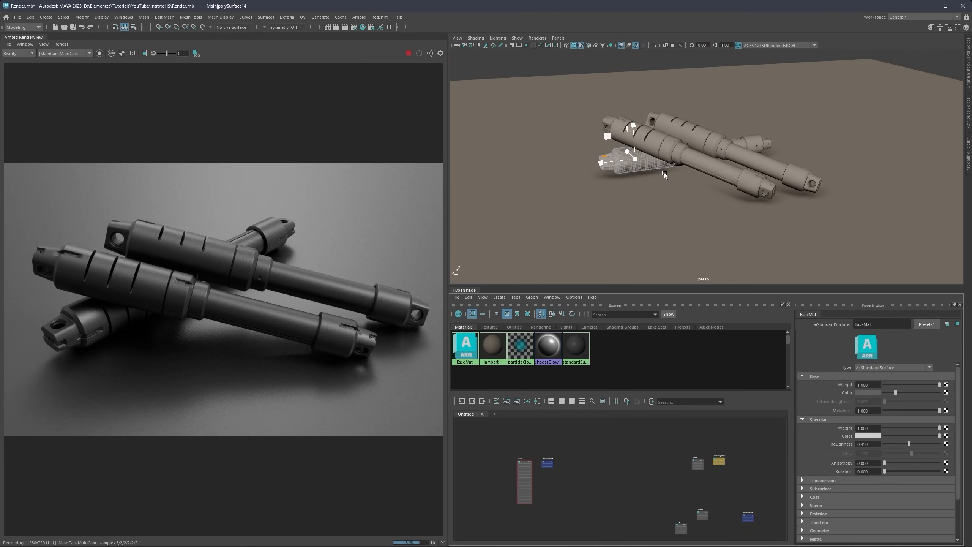
pyautogui.click(701, 122)
pyautogui.keyDown('alt'); pyautogui.moveTo(701, 122); pyautogui.dragTo(699, 177); pyautogui.keyUp('alt')
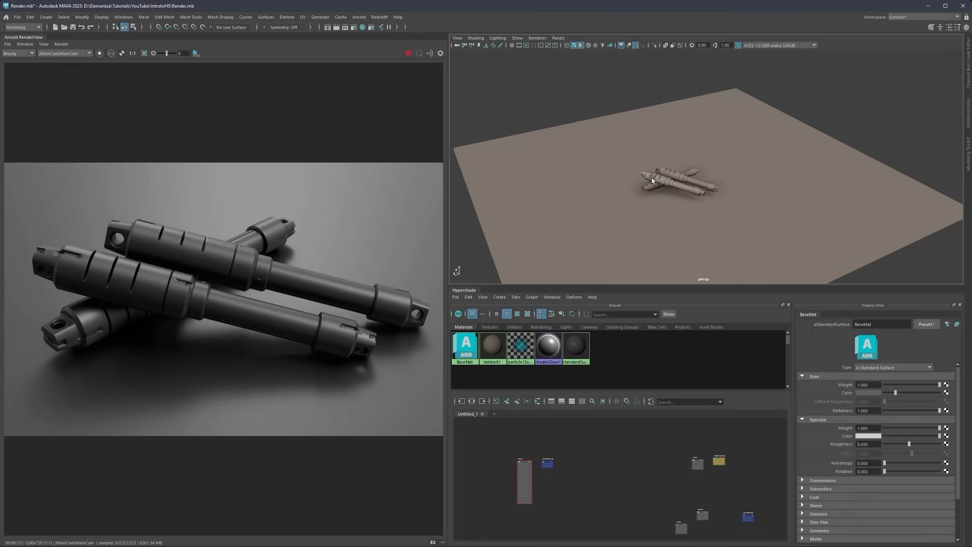
pyautogui.keyDown('alt'); pyautogui.moveTo(685, 139); pyautogui.dragTo(660, 194, button='middle'); pyautogui.keyUp('alt')
pyautogui.keyDown('alt'); pyautogui.moveTo(661, 194); pyautogui.dragTo(657, 176); pyautogui.keyUp('alt')
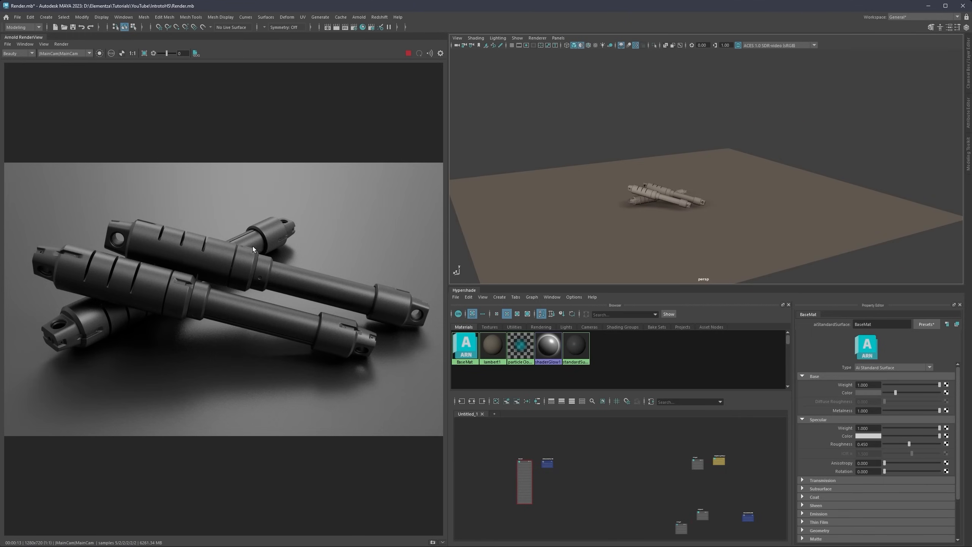
pyautogui.keyDown('alt'); pyautogui.moveTo(649, 207); pyautogui.dragTo(656, 195, button='middle'); pyautogui.keyUp('alt')
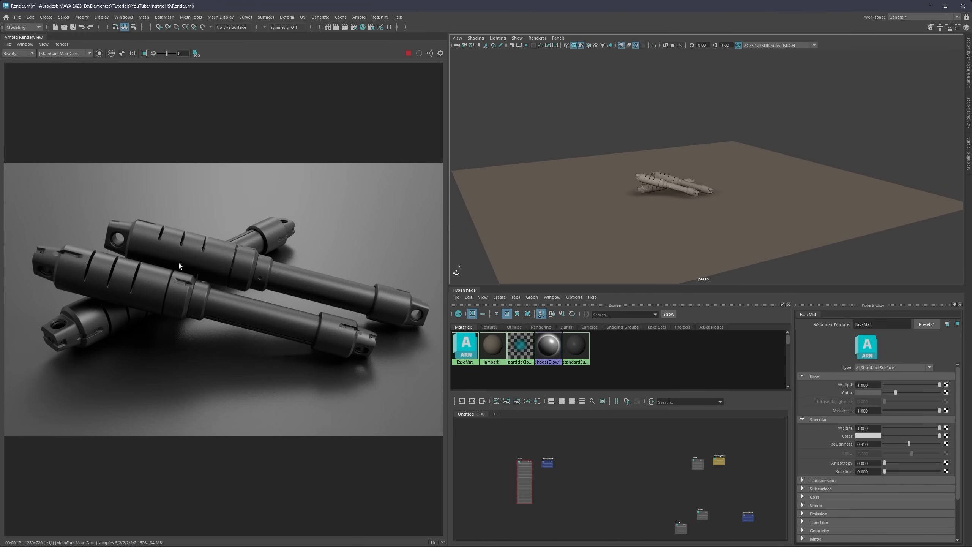
pyautogui.keyDown('alt'); pyautogui.moveTo(673, 202); pyautogui.dragTo(633, 177); pyautogui.keyUp('alt')
pyautogui.click(358, 17)
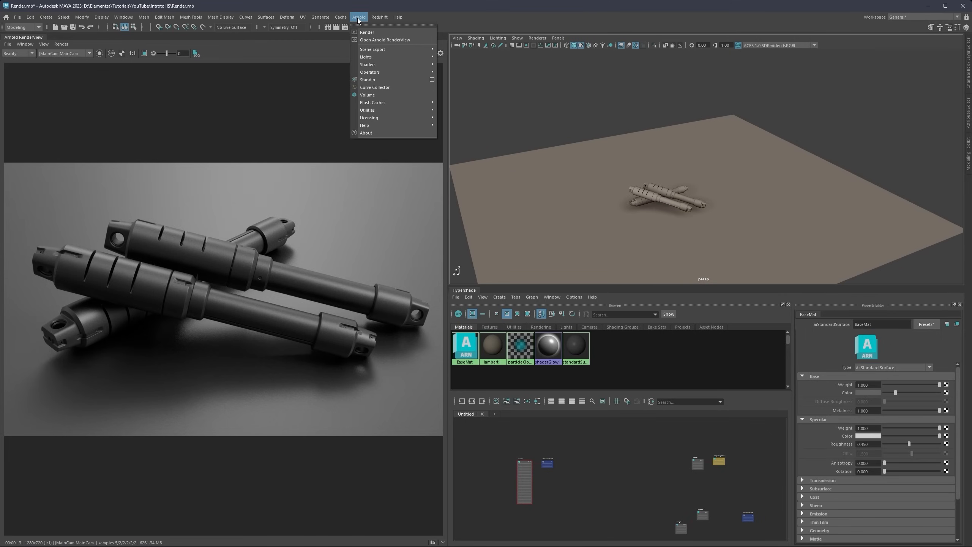
pyautogui.moveTo(370, 59)
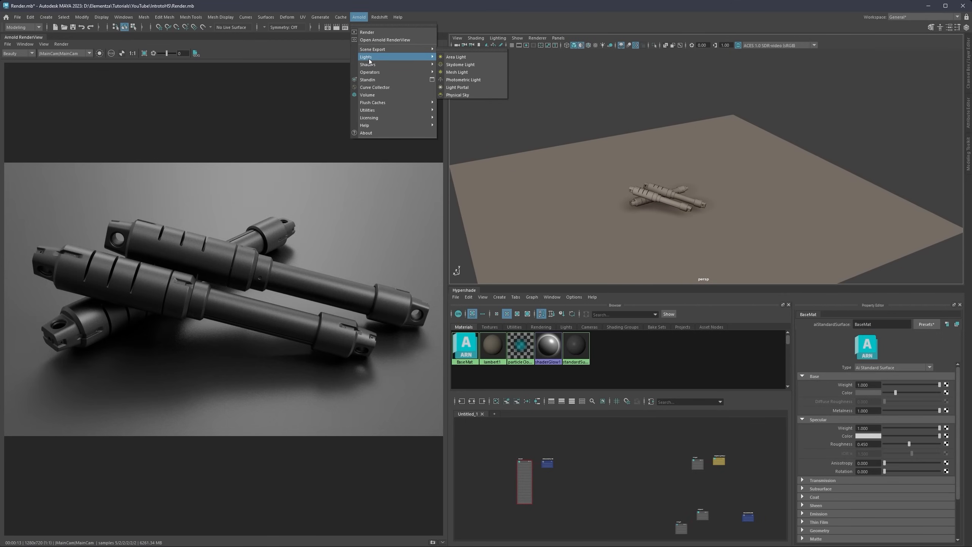
pyautogui.click(456, 57)
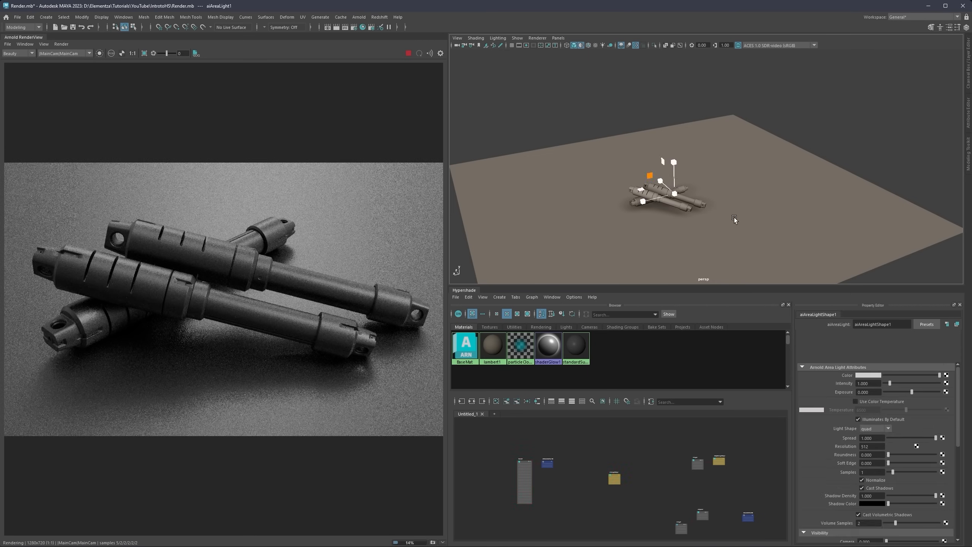
# Step: Raise the area light above the cylindrical parts and scale it up to a large panel
pyautogui.press('w')
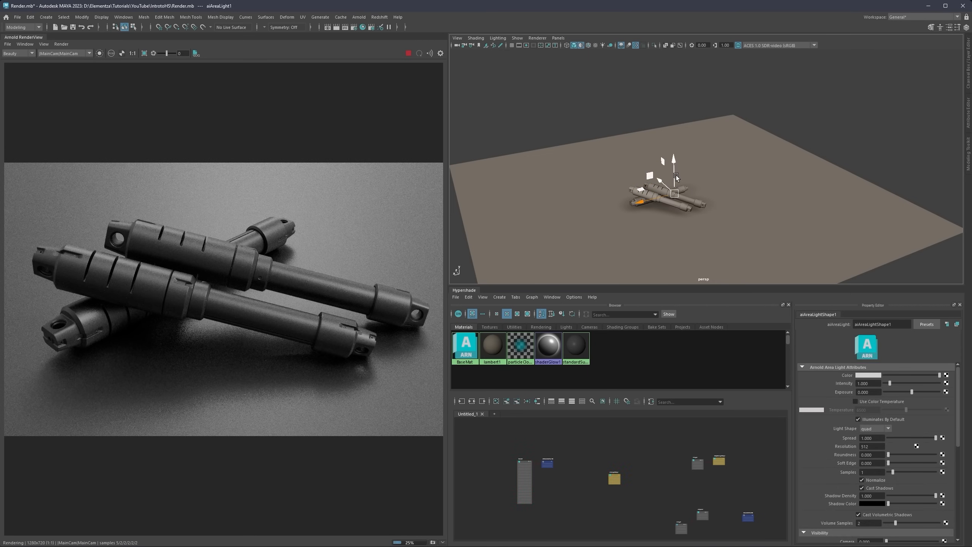
pyautogui.moveTo(673, 172); pyautogui.dragTo(748, 138)
pyautogui.press('r')
pyautogui.keyDown('alt'); pyautogui.moveTo(661, 144); pyautogui.dragTo(692, 154); pyautogui.keyUp('alt')
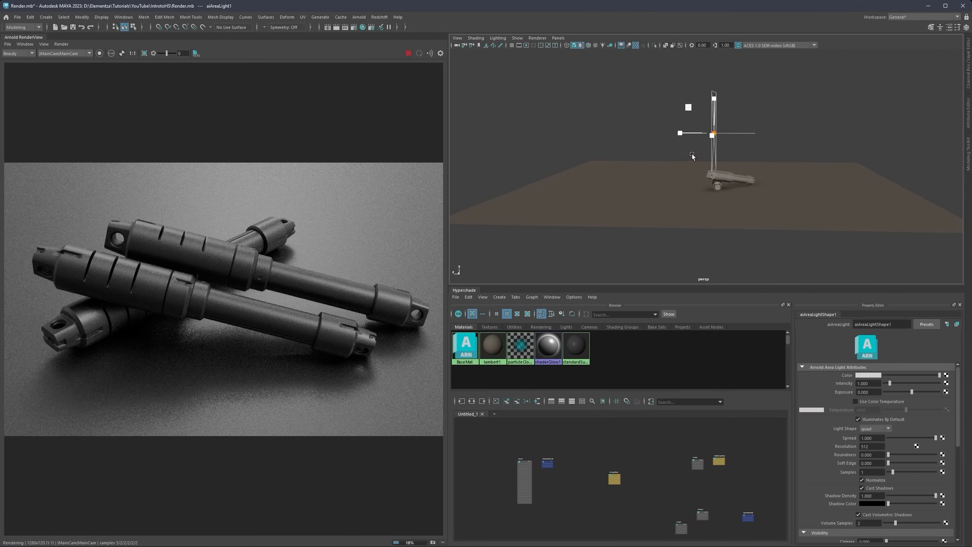
pyautogui.click(750, 128)
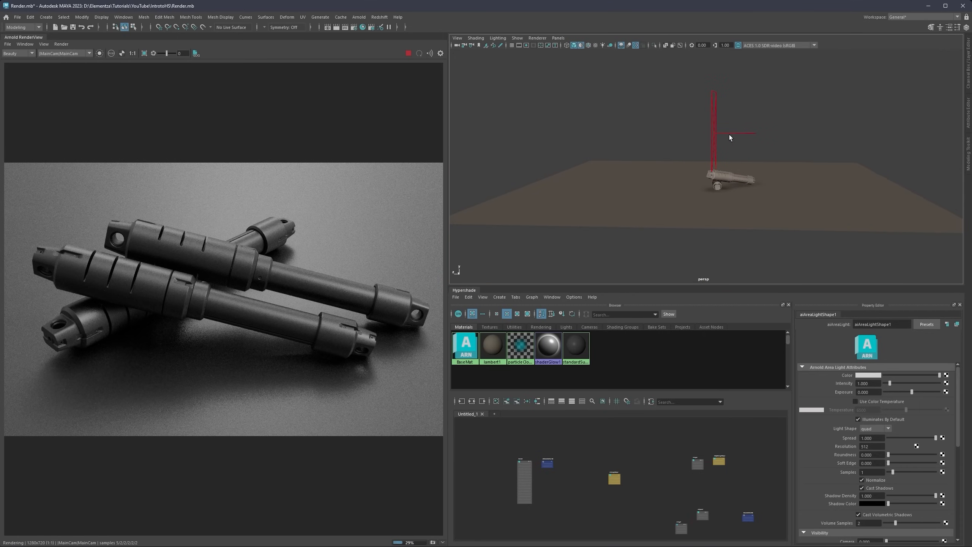
# Step: Rotate the area light to face straight down at the parts and raise it higher above the floor
pyautogui.keyDown('alt'); pyautogui.moveTo(729, 135); pyautogui.dragTo(703, 159, button='middle'); pyautogui.keyUp('alt')
pyautogui.keyDown('alt'); pyautogui.moveTo(670, 214); pyautogui.dragTo(702, 158); pyautogui.keyUp('alt')
pyautogui.keyDown('alt'); pyautogui.moveTo(702, 157); pyautogui.dragTo(712, 158, button='right'); pyautogui.keyUp('alt')
pyautogui.keyDown('alt'); pyautogui.moveTo(712, 157); pyautogui.dragTo(680, 156, button='middle'); pyautogui.keyUp('alt')
pyautogui.keyDown('alt'); pyautogui.moveTo(701, 157); pyautogui.dragTo(674, 153, button='right'); pyautogui.keyUp('alt')
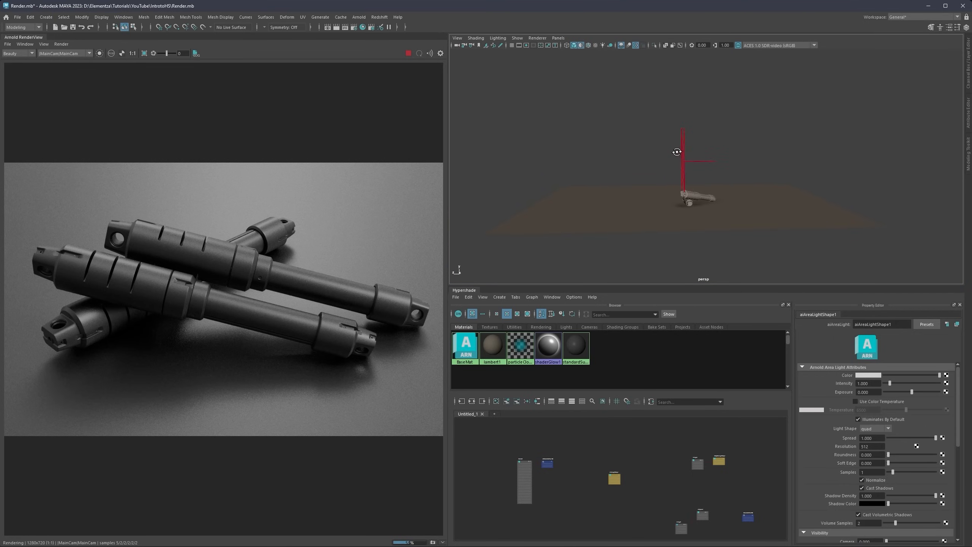
pyautogui.keyDown('alt'); pyautogui.moveTo(674, 154); pyautogui.dragTo(679, 212); pyautogui.keyUp('alt')
pyautogui.click(650, 162)
pyautogui.press('e')
pyautogui.press('w')
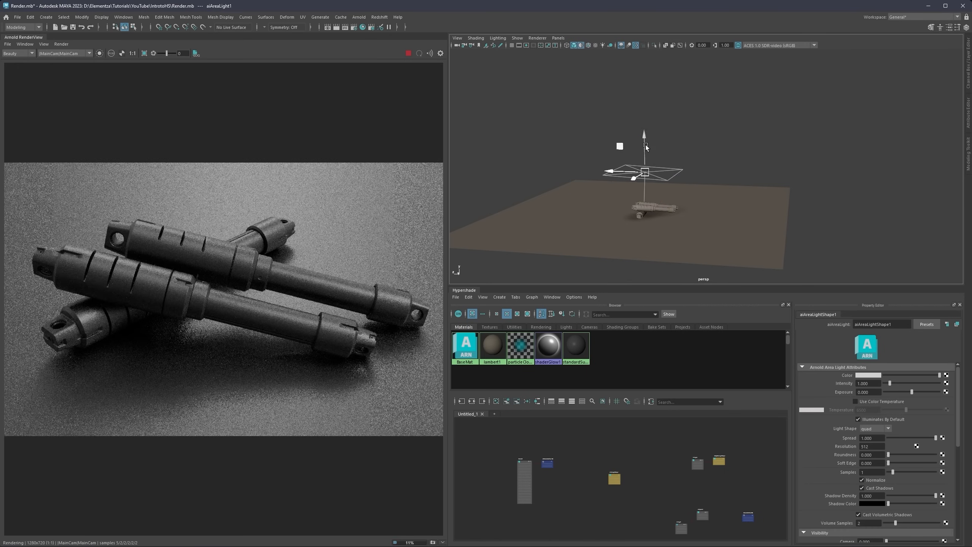
pyautogui.moveTo(645, 144); pyautogui.dragTo(633, 126)
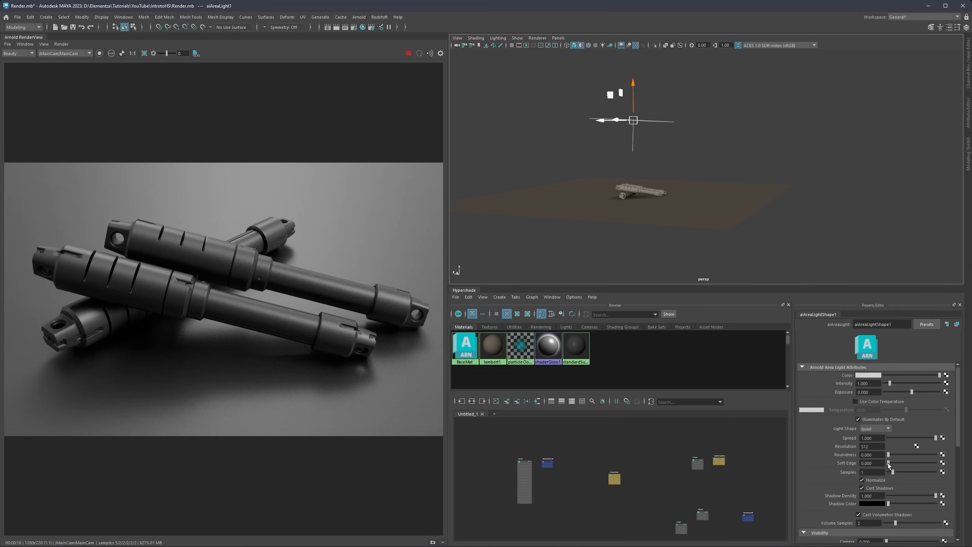
# Step: Toggle the area light's Normalize option off and on again, and set its color to fully saturated red
pyautogui.click(862, 481)
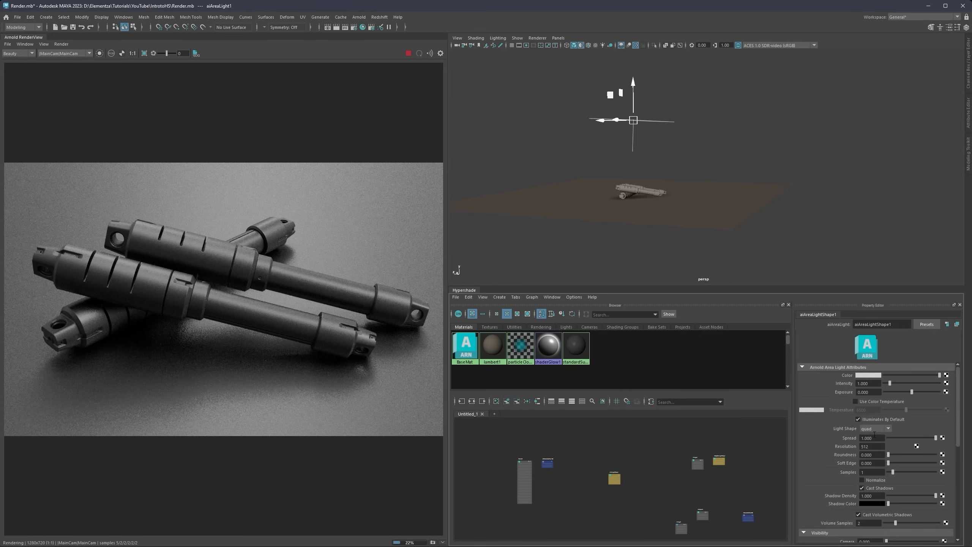
pyautogui.click(863, 480)
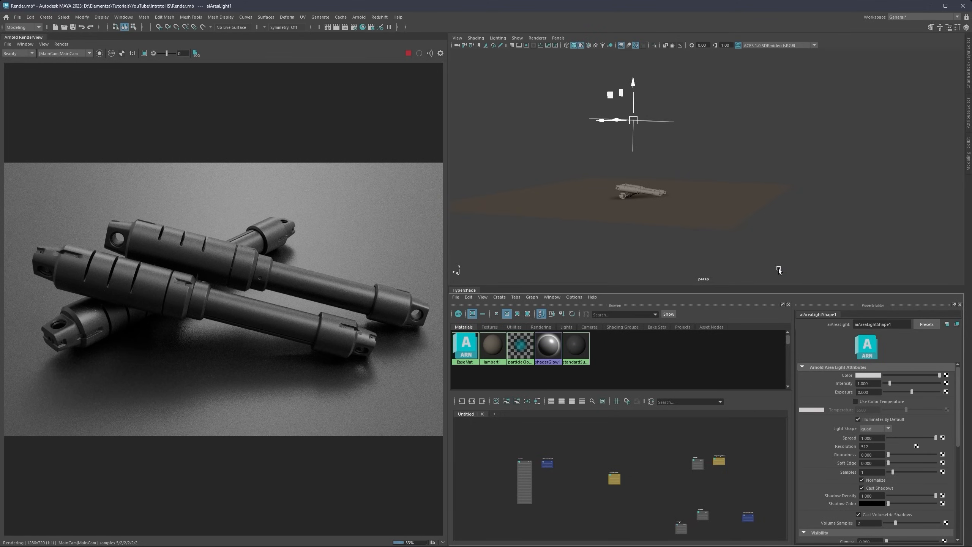
pyautogui.click(878, 376)
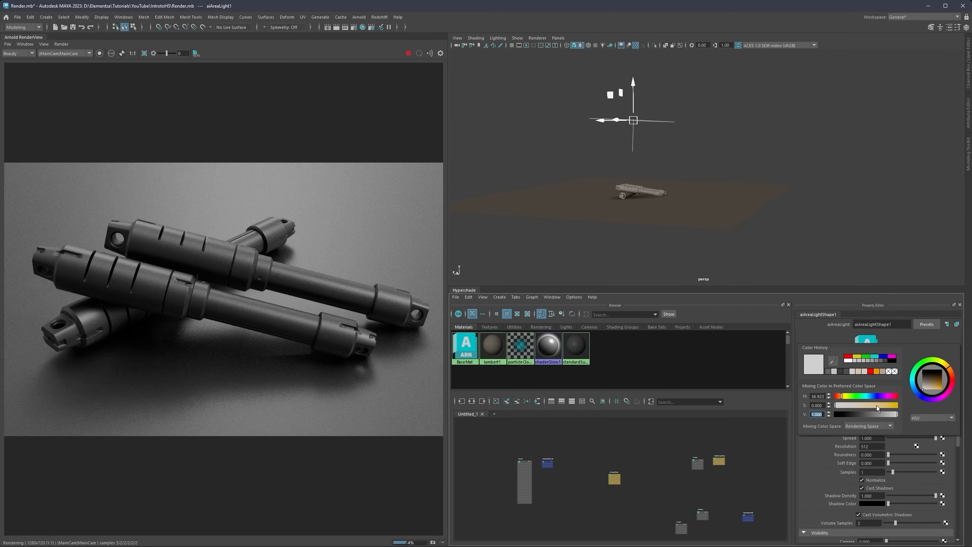
pyautogui.moveTo(878, 406); pyautogui.dragTo(898, 406)
pyautogui.click(897, 397)
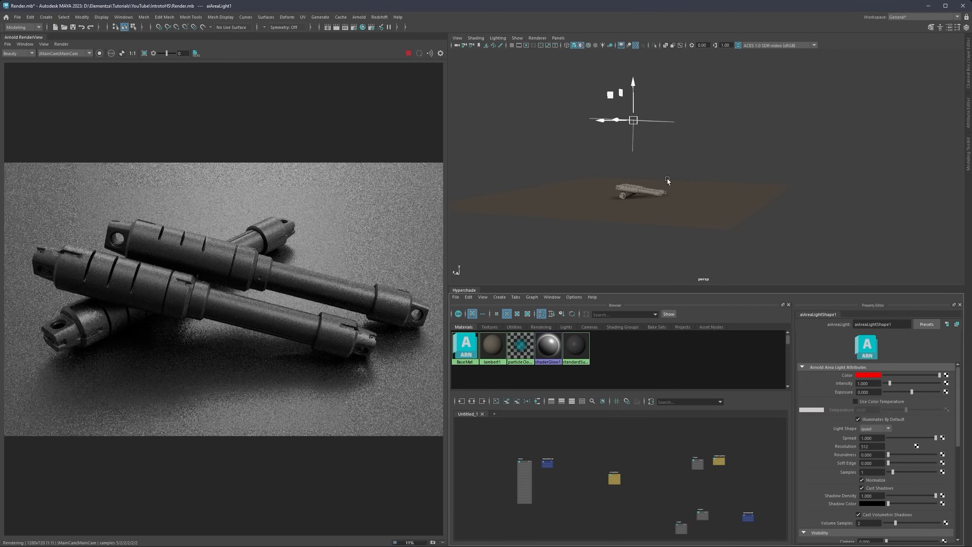
# Step: Test the red area light with Normalize turned off, and turn Normalize on again
pyautogui.keyDown('alt'); pyautogui.moveTo(667, 180); pyautogui.dragTo(589, 180); pyautogui.keyUp('alt')
pyautogui.keyDown('alt'); pyautogui.moveTo(606, 169); pyautogui.dragTo(611, 139, button='middle'); pyautogui.keyUp('alt')
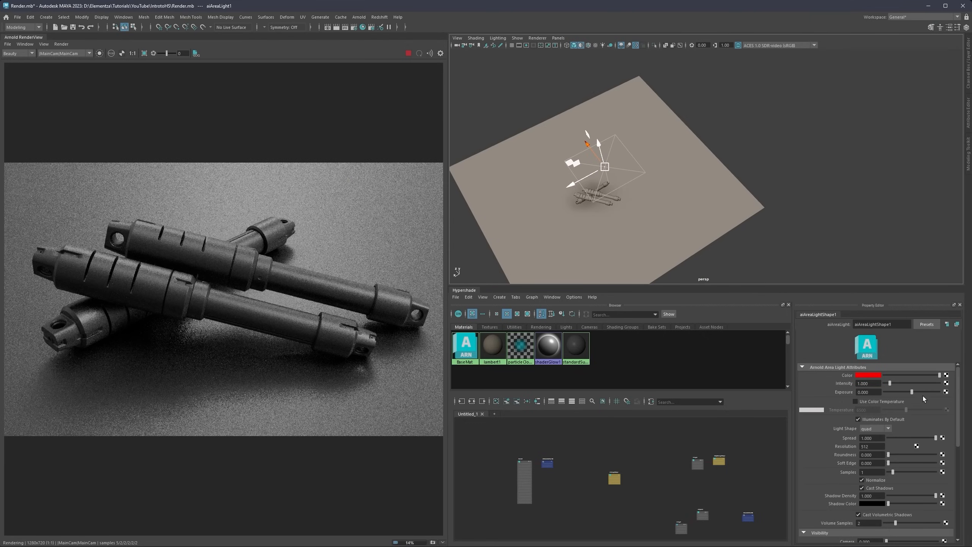
pyautogui.moveTo(928, 383); pyautogui.dragTo(890, 385)
pyautogui.click(863, 480)
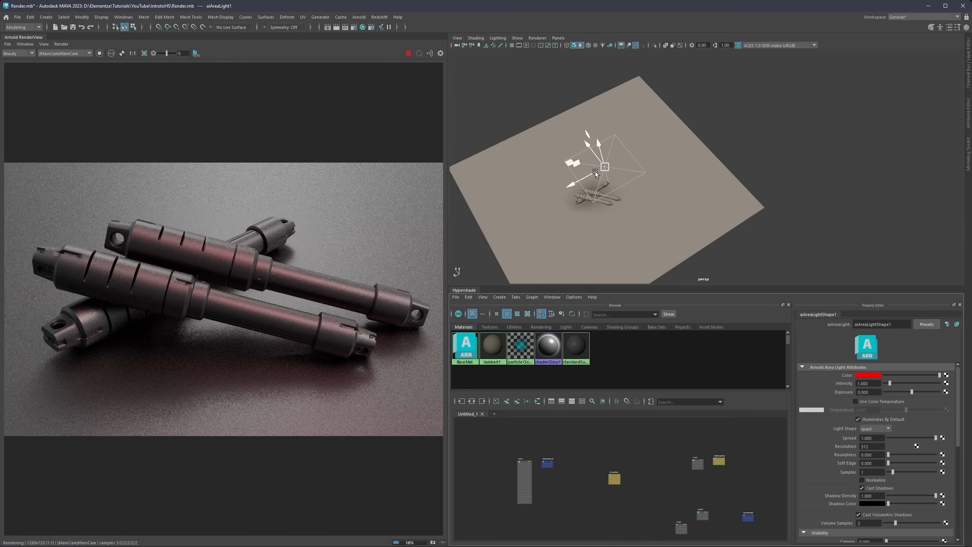
pyautogui.keyDown('alt'); pyautogui.moveTo(595, 172); pyautogui.dragTo(631, 144); pyautogui.keyUp('alt')
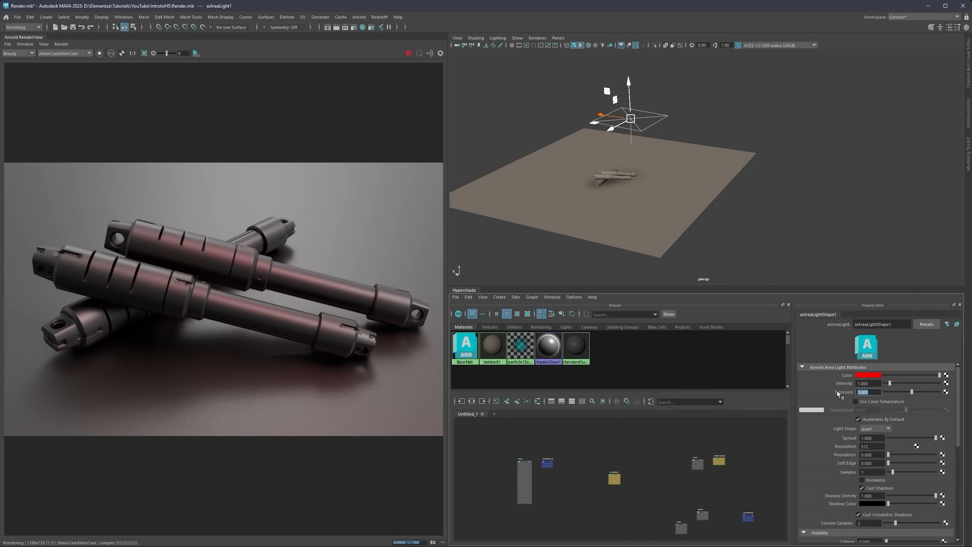
pyautogui.click(863, 480)
pyautogui.click(863, 481)
# Step: Set the area light's exposure to 10 and lower its spread to 0
pyautogui.click(868, 392)
pyautogui.write('10')
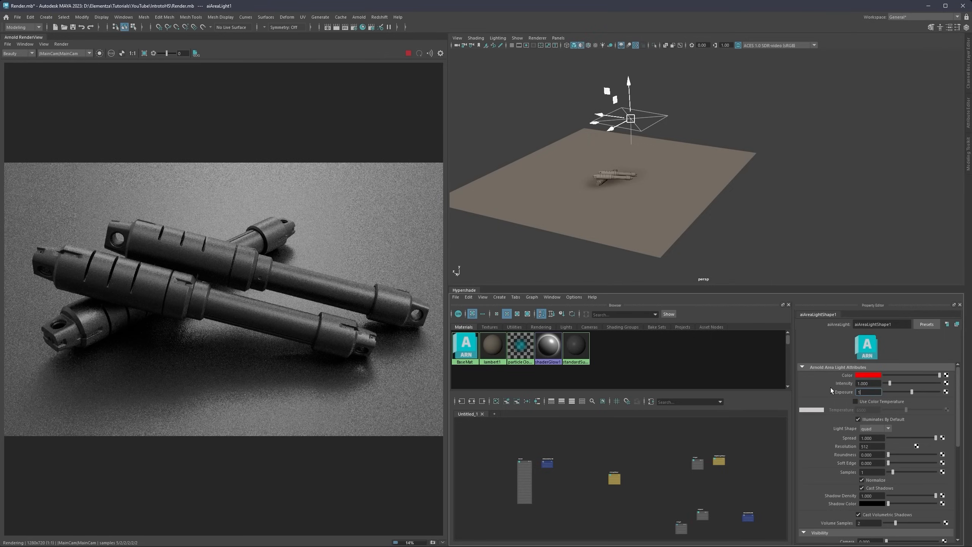
pyautogui.press('Return')
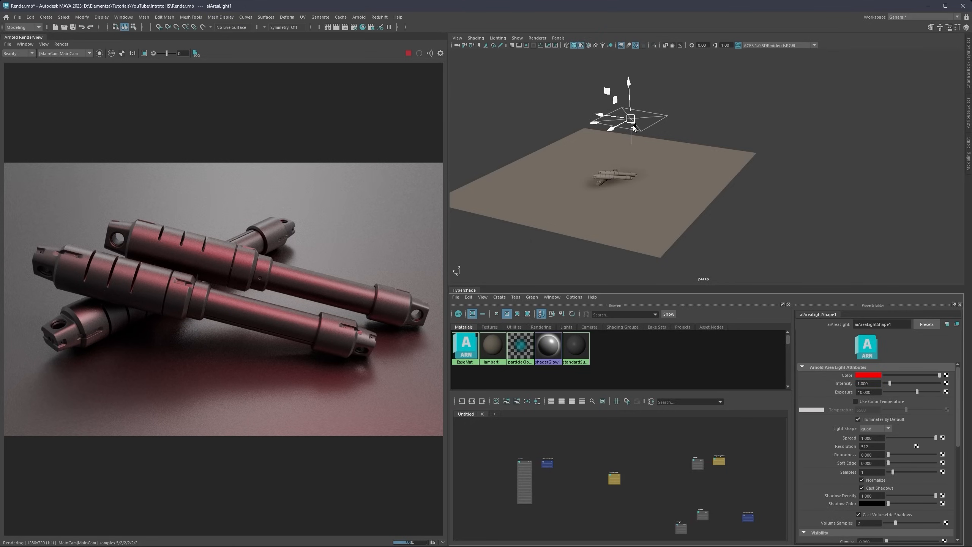
pyautogui.keyDown('alt'); pyautogui.moveTo(641, 117); pyautogui.dragTo(611, 128); pyautogui.keyUp('alt')
pyautogui.moveTo(891, 439); pyautogui.dragTo(888, 439)
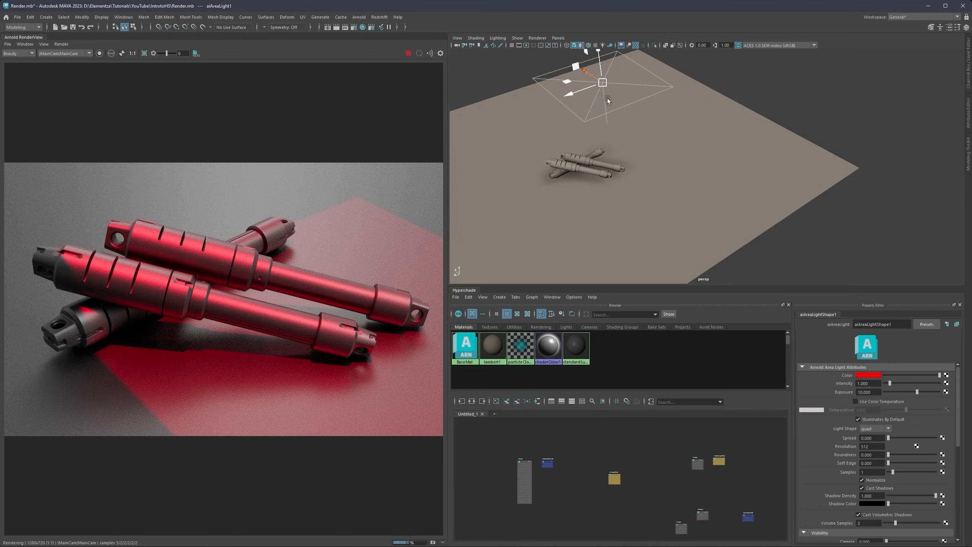
# Step: Scale the area light down along one horizontal axis to form a narrow strip above the parts
pyautogui.keyDown('alt'); pyautogui.moveTo(608, 98); pyautogui.dragTo(639, 129, button='middle'); pyautogui.keyUp('alt')
pyautogui.press('r')
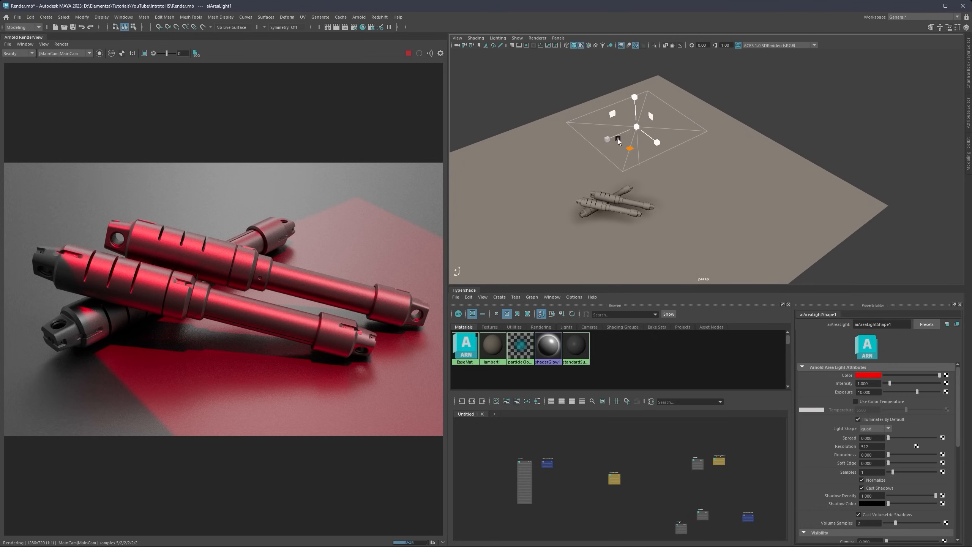
pyautogui.moveTo(610, 139); pyautogui.dragTo(691, 126)
# Step: Shift the strip-shaped area light and tilt it so its beam falls on the middle of the parts
pyautogui.press('e')
pyautogui.press('w')
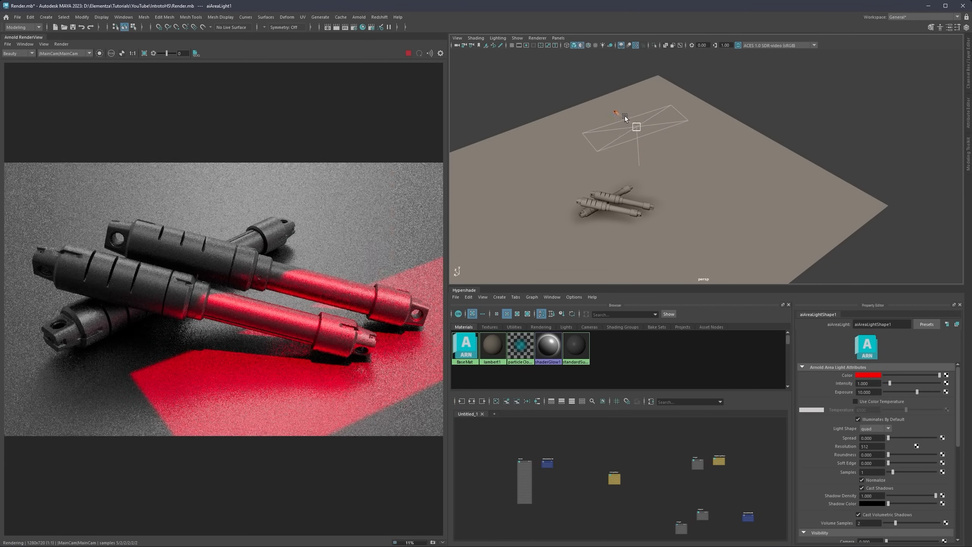
pyautogui.moveTo(625, 116)
pyautogui.mouseDown()
pyautogui.moveTo(622, 104)
pyautogui.moveTo(634, 102)
pyautogui.mouseUp()
pyautogui.press('e')
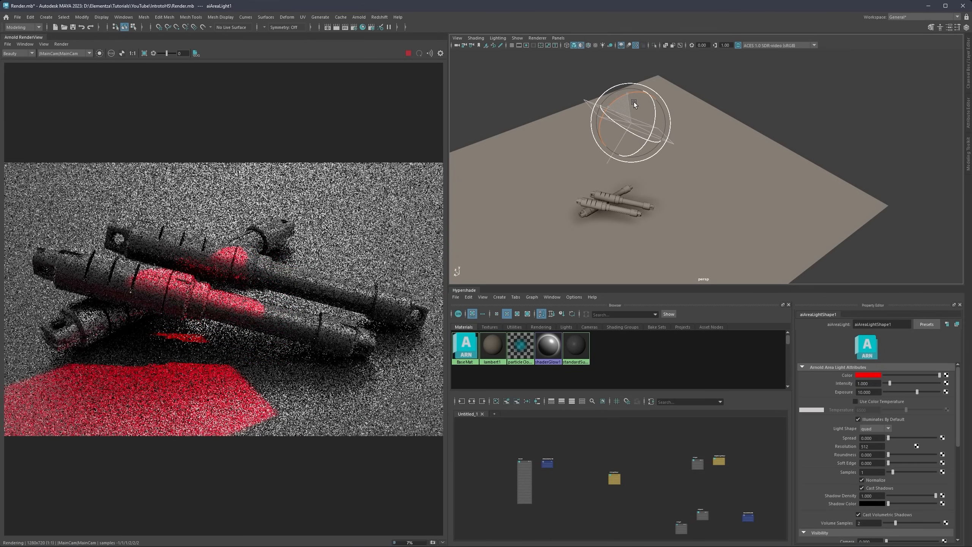
pyautogui.press('w')
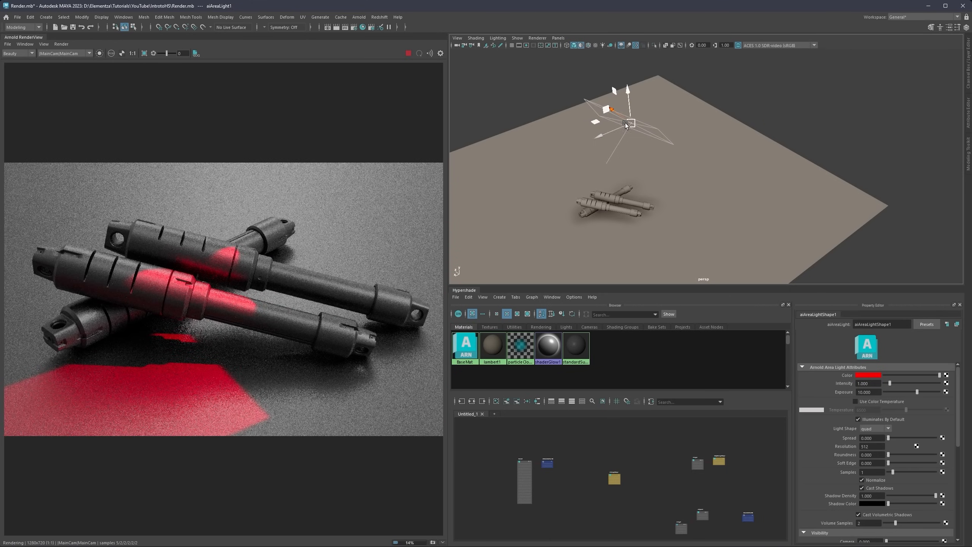
# Step: Move the area light up and behind the parts, and rotate it nearly upright to light them from the back
pyautogui.moveTo(624, 124); pyautogui.dragTo(728, 89)
pyautogui.press('r')
pyautogui.press('e')
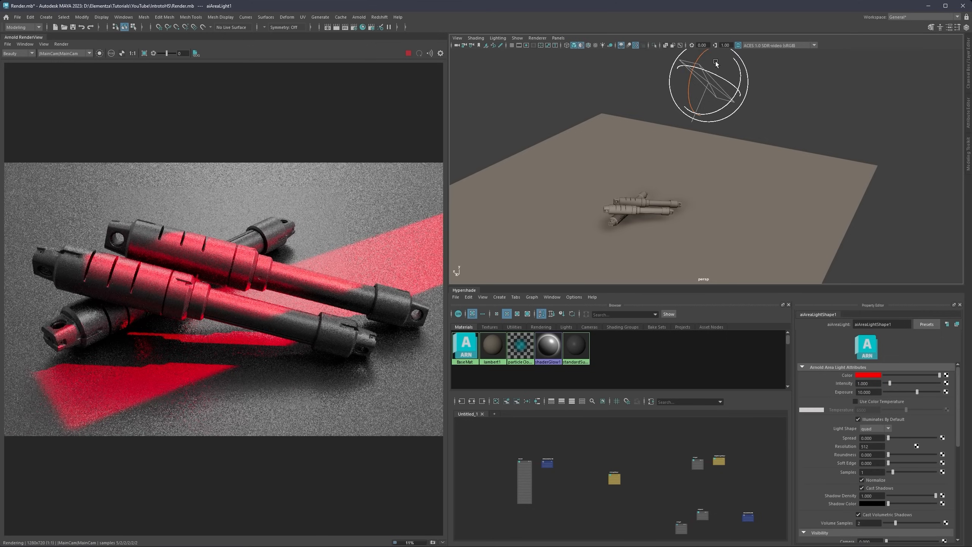
pyautogui.press('w')
pyautogui.moveTo(710, 66)
pyautogui.mouseDown()
pyautogui.moveTo(713, 88)
pyautogui.moveTo(694, 99)
pyautogui.moveTo(702, 89)
pyautogui.mouseUp()
pyautogui.press('e')
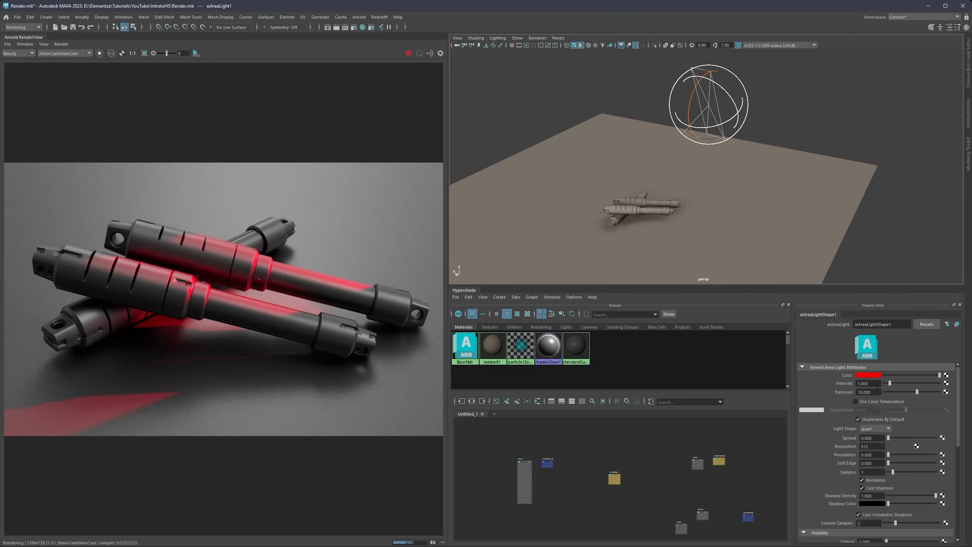
# Step: Set the area light's spread to 0.1
pyautogui.click(869, 438)
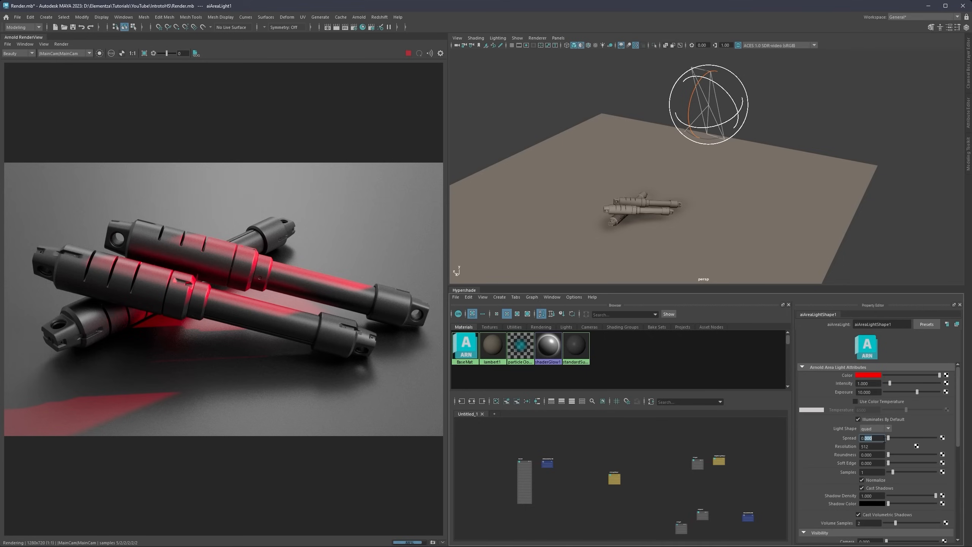
pyautogui.write('0.1')
pyautogui.press('Return')
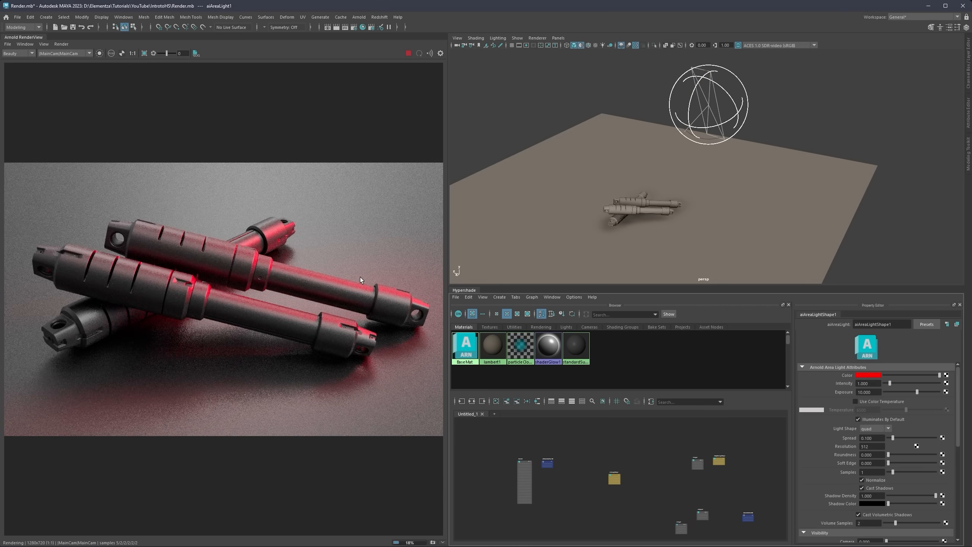
# Step: Set the area light's spread to 0
pyautogui.moveTo(865, 438); pyautogui.dragTo(875, 440)
pyautogui.write('1')
pyautogui.press('Return')
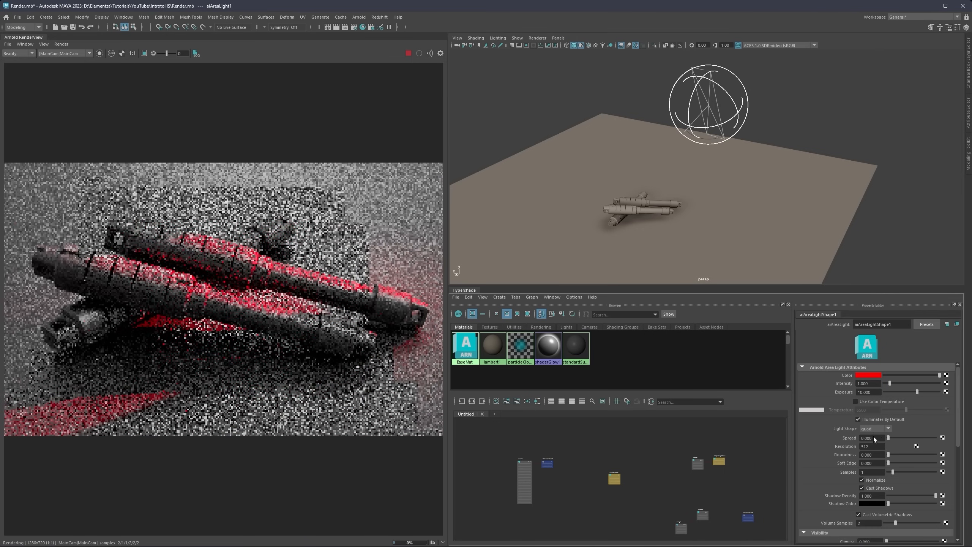
# Step: Lower the area light's exposure, trying 6 and settling on 7
pyautogui.moveTo(881, 393); pyautogui.dragTo(839, 390)
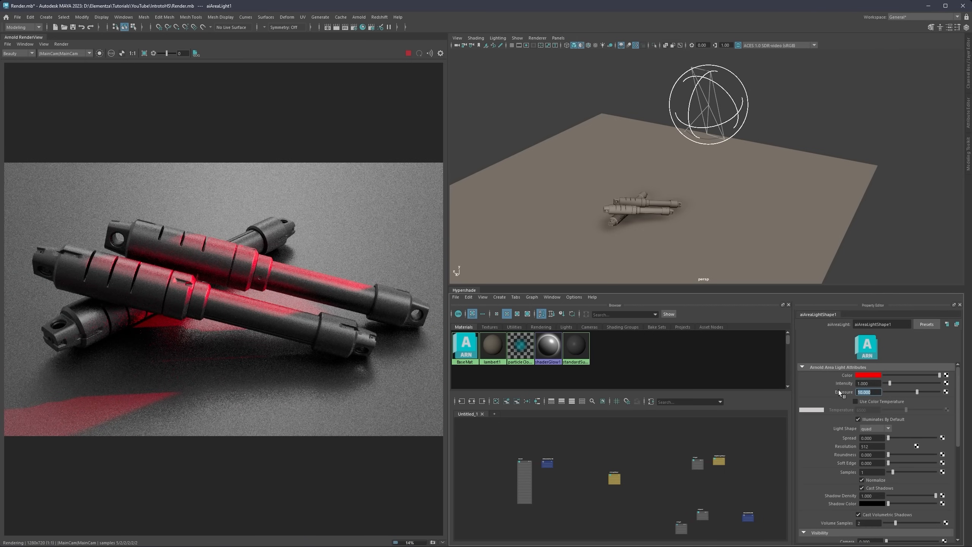
pyautogui.write('6')
pyautogui.press('Return')
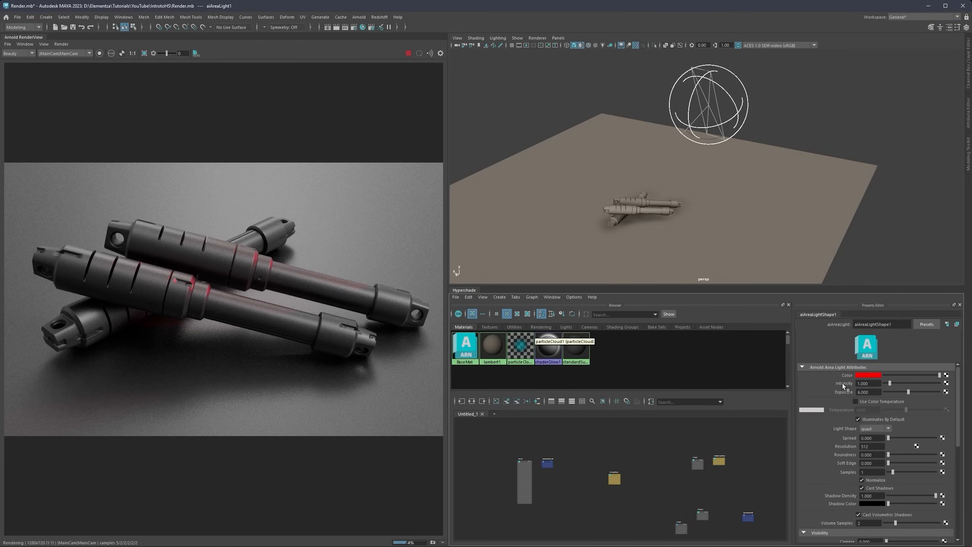
pyautogui.click(861, 391)
pyautogui.write('7')
pyautogui.press('Return')
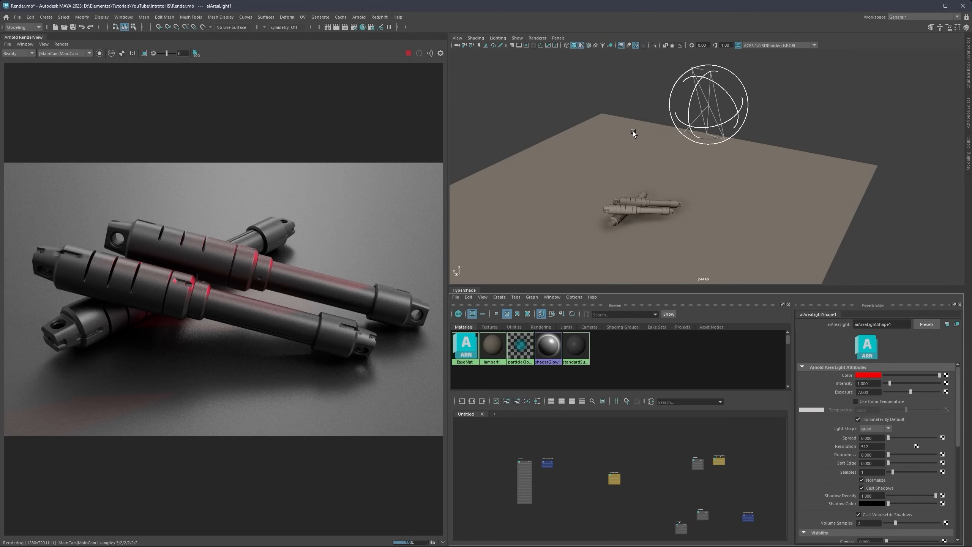
# Step: Try a pale yellow color on the area light, with hue about 39 and saturation about 0.57
pyautogui.click(868, 375)
pyautogui.click(873, 375)
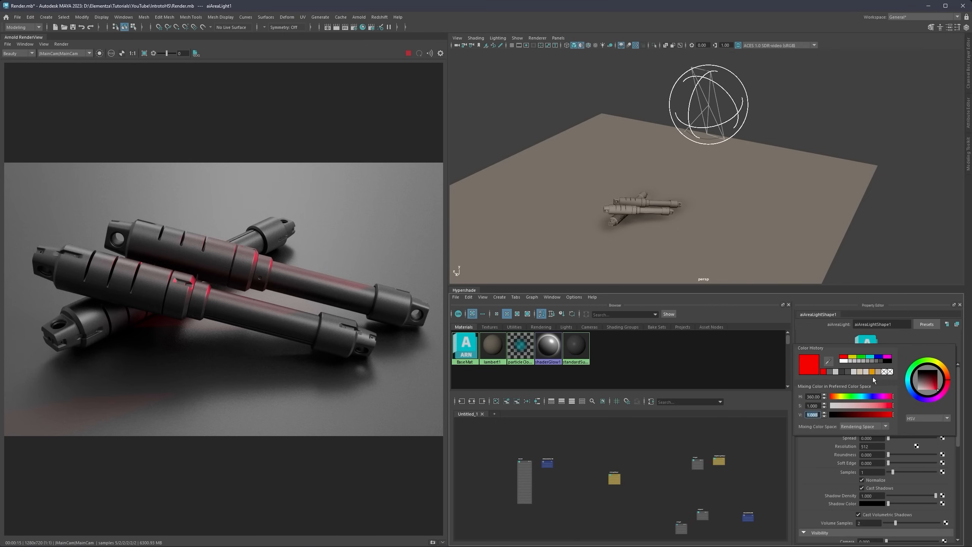
pyautogui.click(839, 397)
pyautogui.moveTo(842, 406); pyautogui.dragTo(867, 406)
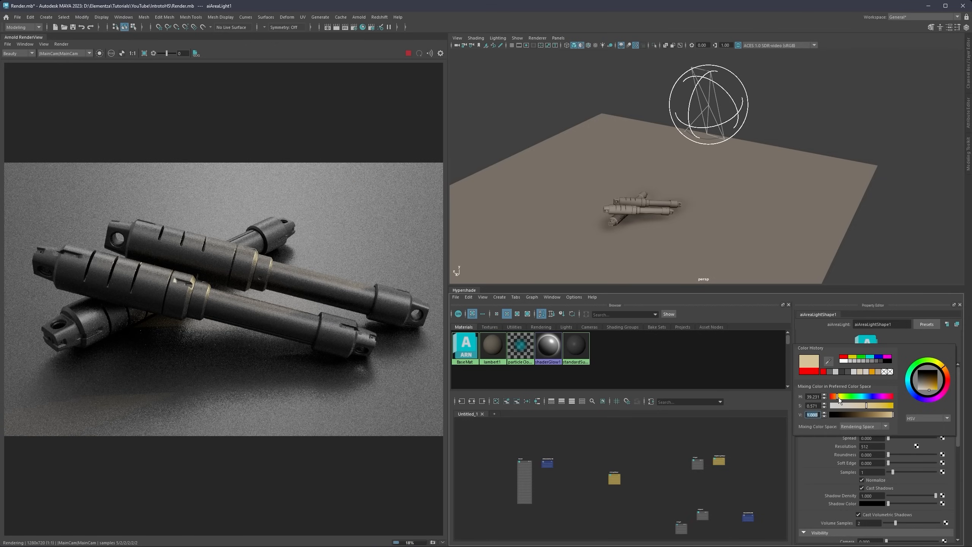
pyautogui.moveTo(838, 397); pyautogui.dragTo(906, 403)
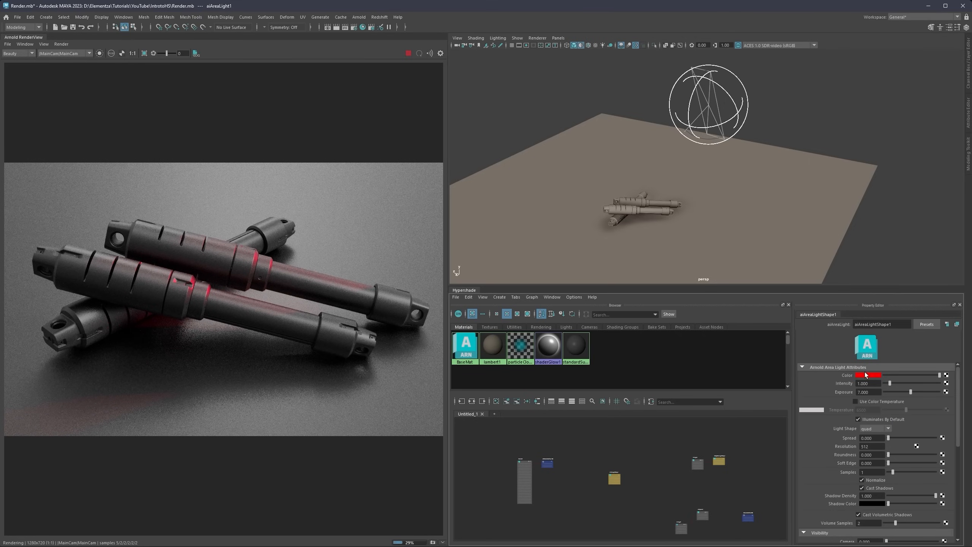
# Step: Change the area light's color to a pale orange with hue about 32 and saturation slightly above 0.5
pyautogui.click(866, 374)
pyautogui.moveTo(834, 391); pyautogui.dragTo(830, 394)
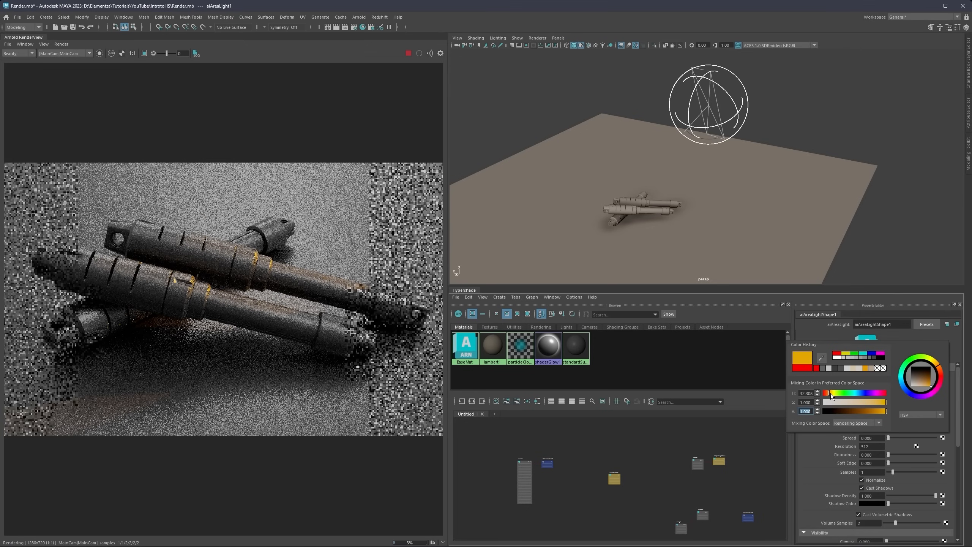
pyautogui.click(855, 402)
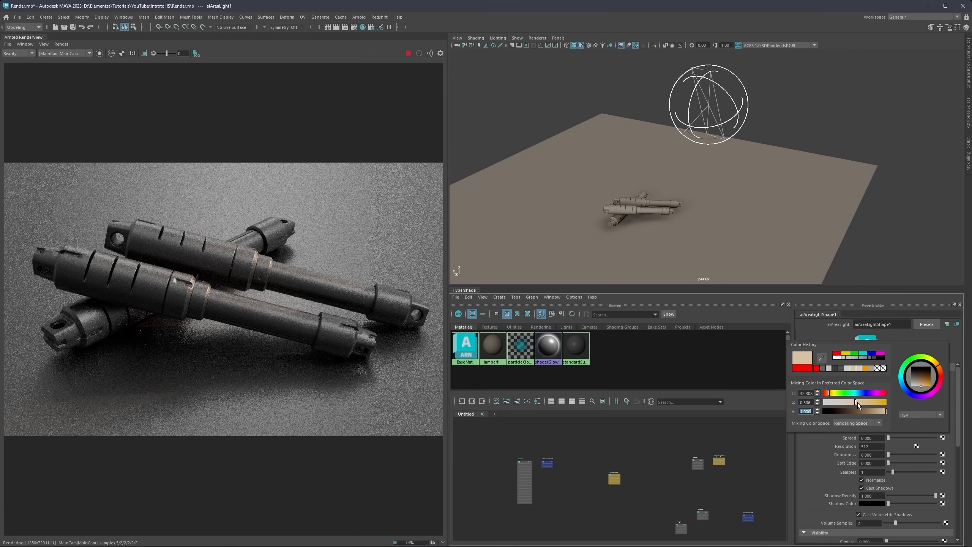
pyautogui.click(857, 402)
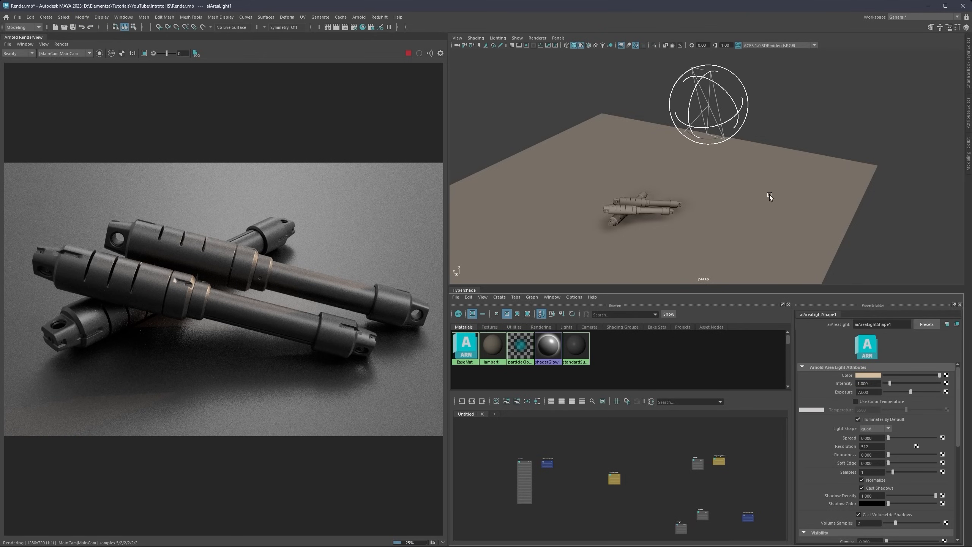
pyautogui.click(866, 374)
pyautogui.moveTo(857, 402)
pyautogui.mouseDown()
pyautogui.moveTo(846, 403)
pyautogui.moveTo(865, 403)
pyautogui.moveTo(842, 403)
pyautogui.moveTo(862, 403)
pyautogui.mouseUp()
# Step: Scale the ground plane down uniformly until it extends only a little beyond the parts
pyautogui.moveTo(641, 178)
pyautogui.keyDown('alt'); pyautogui.mouseDown()
pyautogui.moveTo(587, 158)
pyautogui.moveTo(640, 165)
pyautogui.moveTo(637, 182)
pyautogui.mouseUp(); pyautogui.keyUp('alt')
pyautogui.click(655, 188)
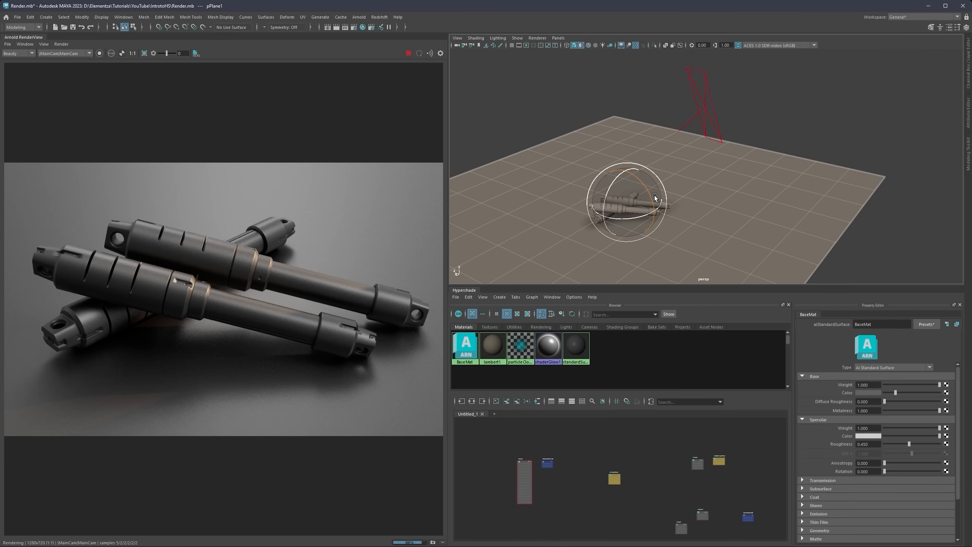
pyautogui.press('r')
pyautogui.moveTo(558, 204); pyautogui.dragTo(416, 176, button='middle')
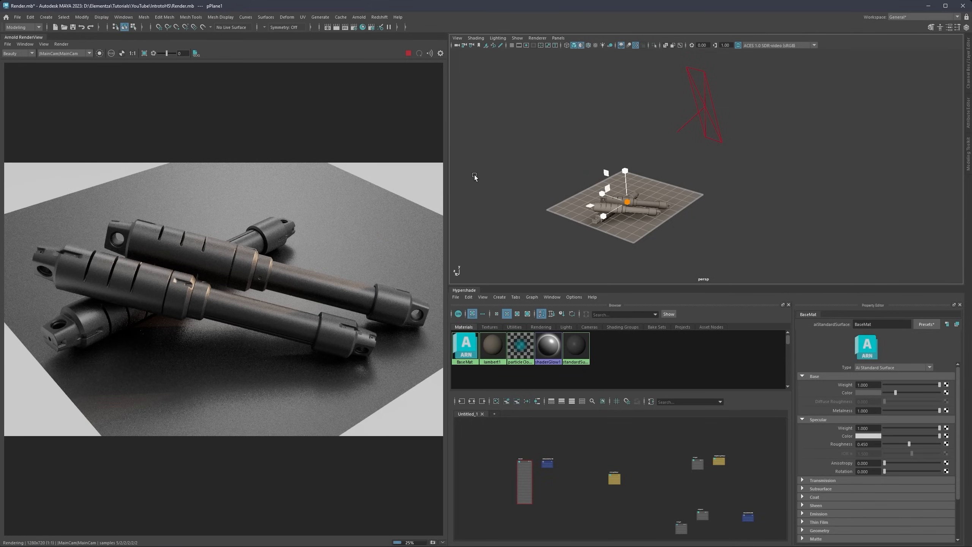
pyautogui.scroll(5, 648, 210)
pyautogui.keyDown('alt'); pyautogui.moveTo(621, 215); pyautogui.dragTo(679, 175, button='middle'); pyautogui.keyUp('alt')
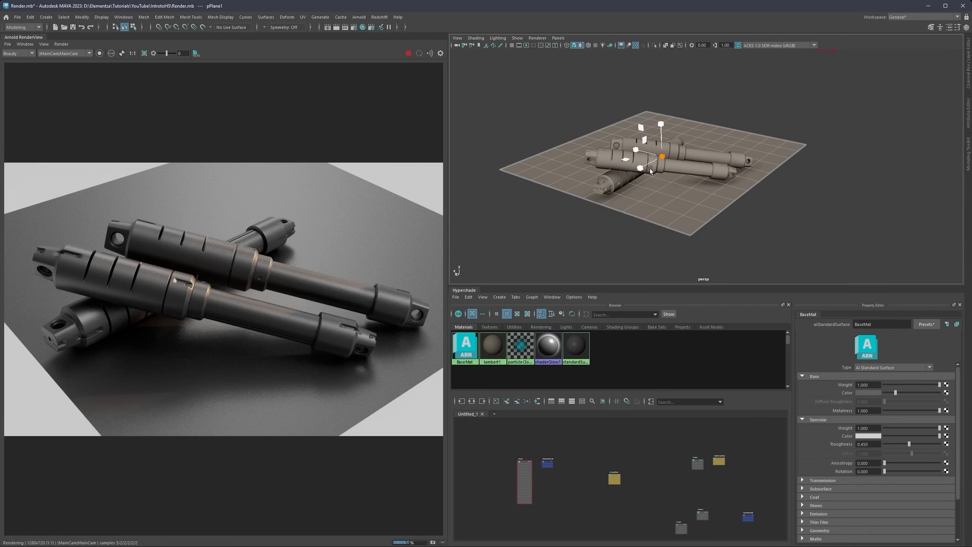
# Step: Set the sky dome light's camera visibility to 0 so the dome no longer appears in the render background
pyautogui.click(567, 327)
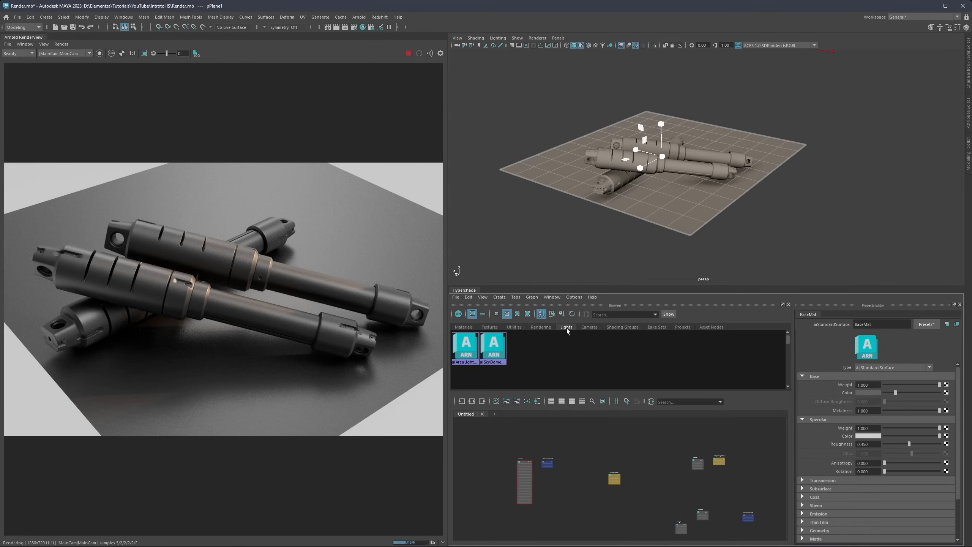
pyautogui.click(492, 350)
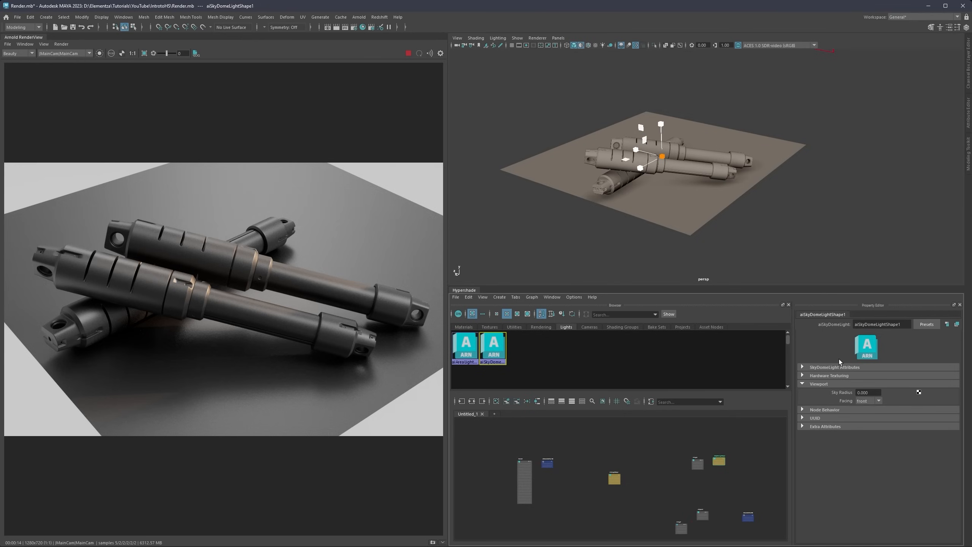
pyautogui.click(803, 384)
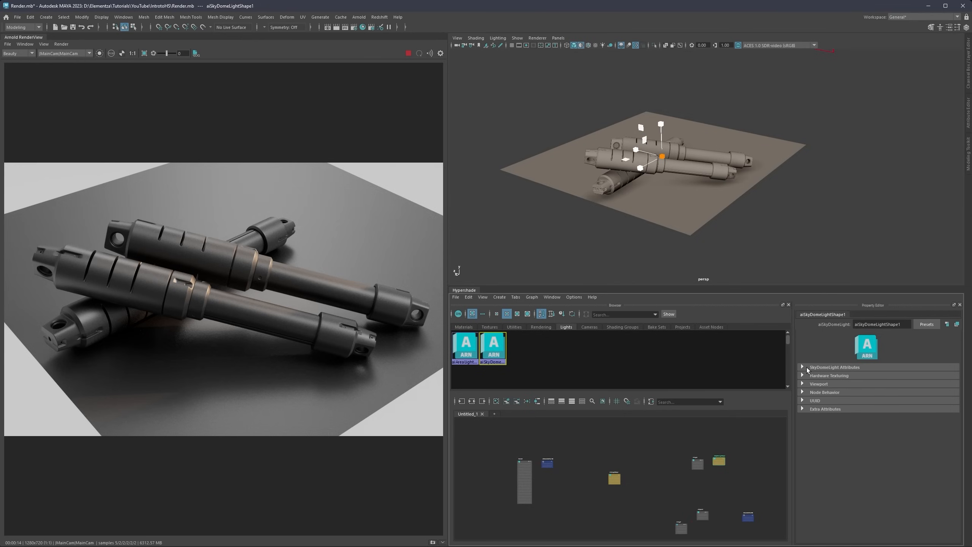
pyautogui.click(803, 367)
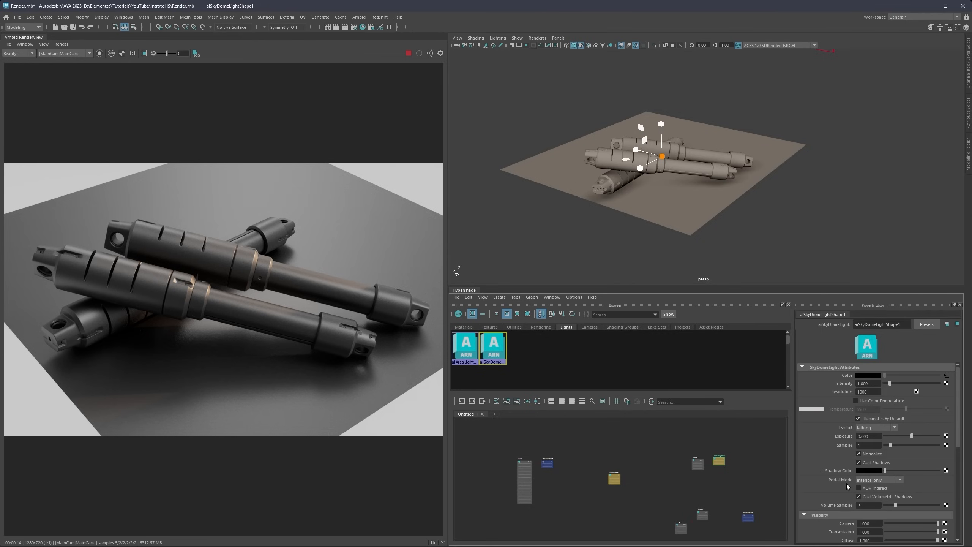
pyautogui.scroll(-3, 842, 475)
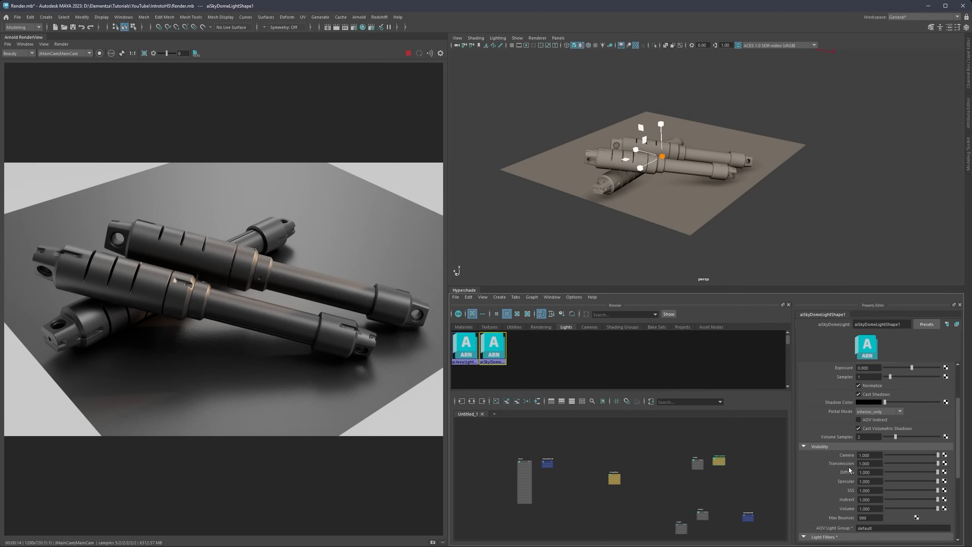
pyautogui.click(804, 447)
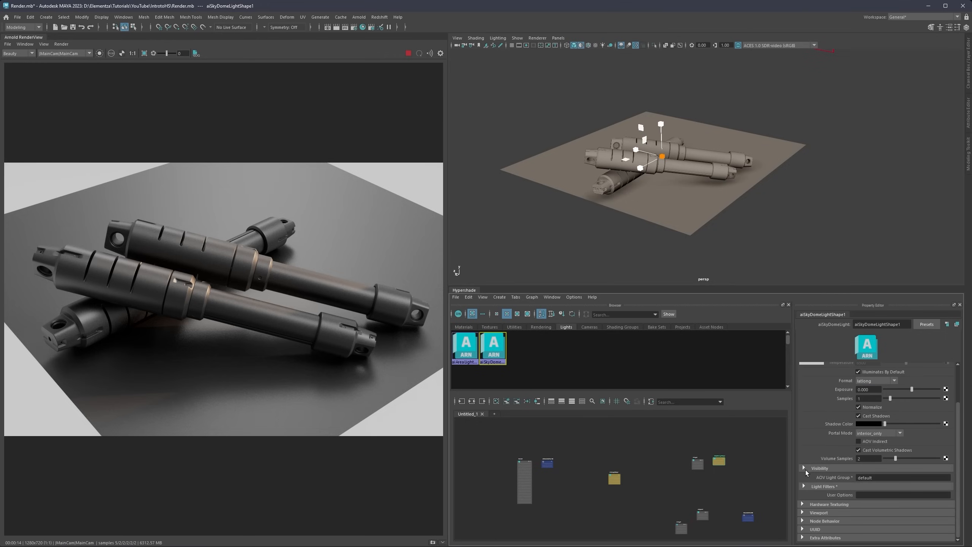
pyautogui.scroll(2, 803, 412)
pyautogui.click(803, 367)
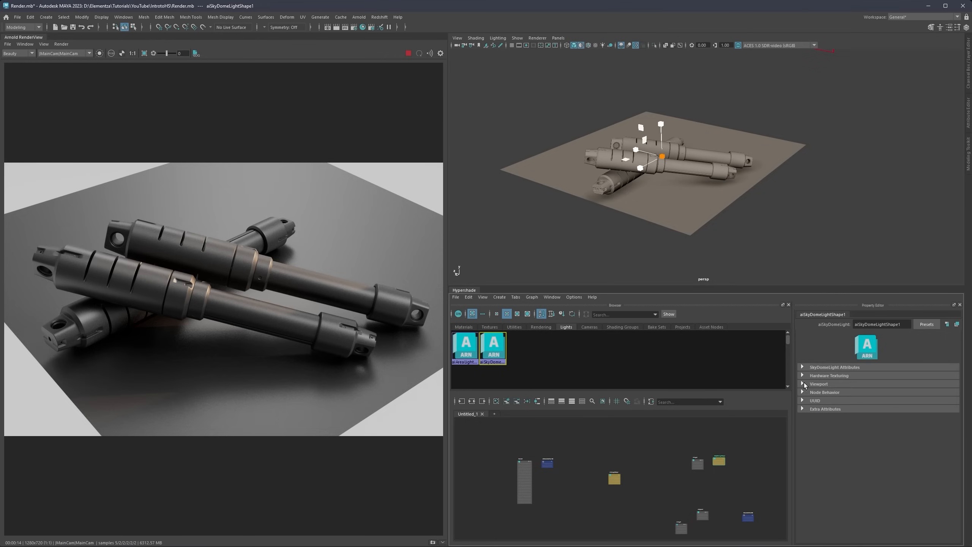
pyautogui.moveTo(793, 286); pyautogui.dragTo(792, 162)
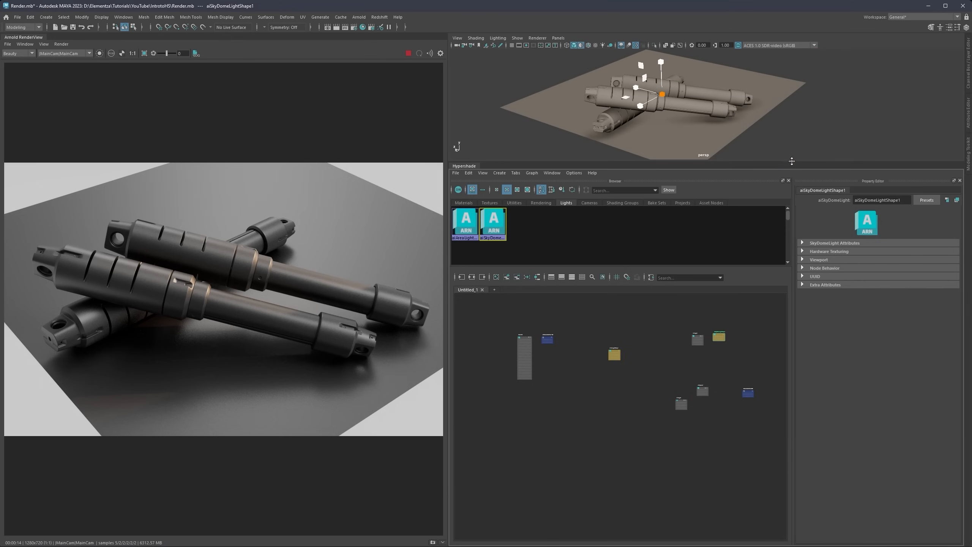
pyautogui.click(803, 242)
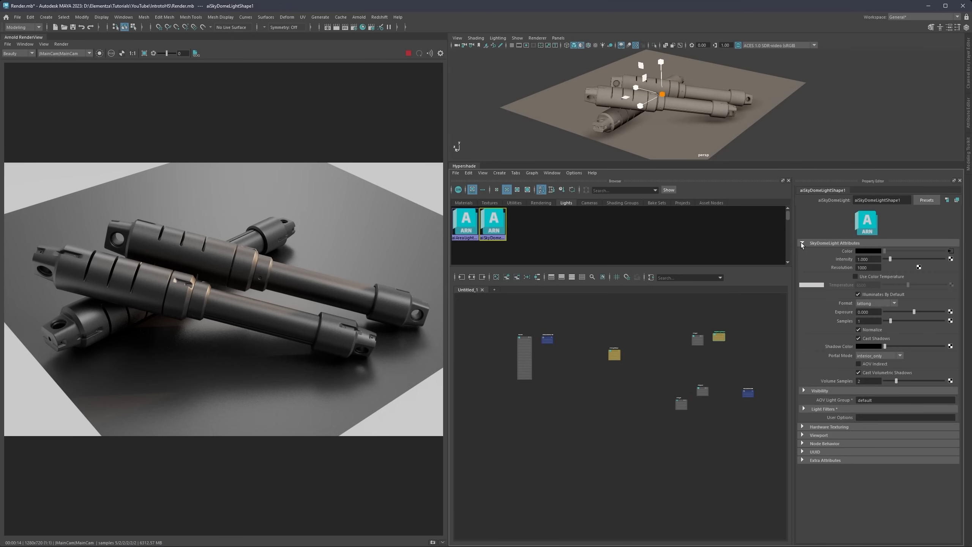
pyautogui.click(804, 390)
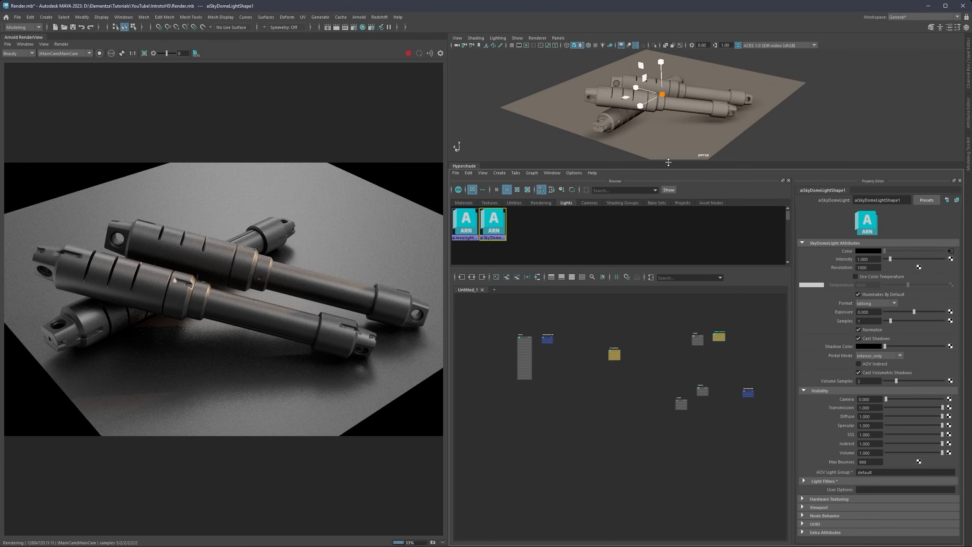
pyautogui.moveTo(669, 163); pyautogui.dragTo(664, 223)
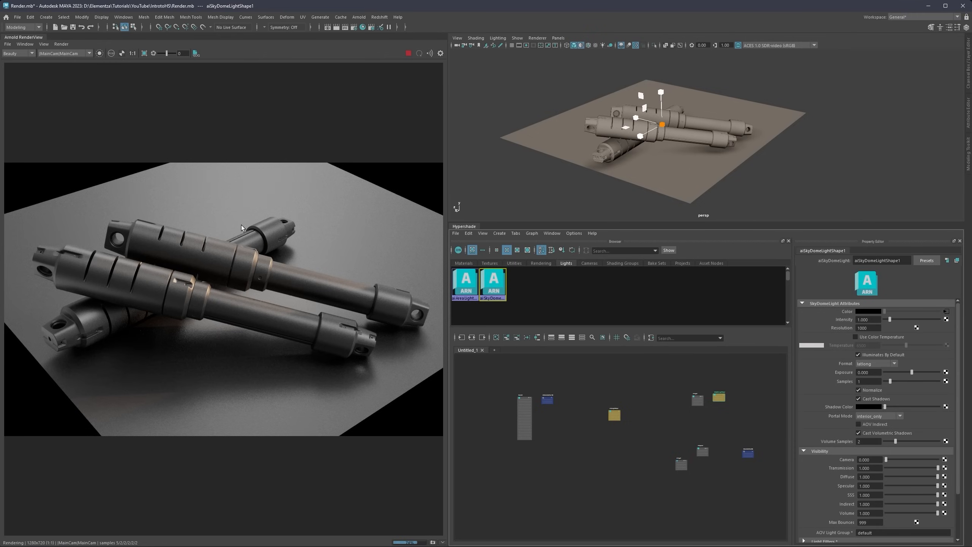
# Step: Assign a new aiShadowMatte material to the ground plane
pyautogui.click(689, 167)
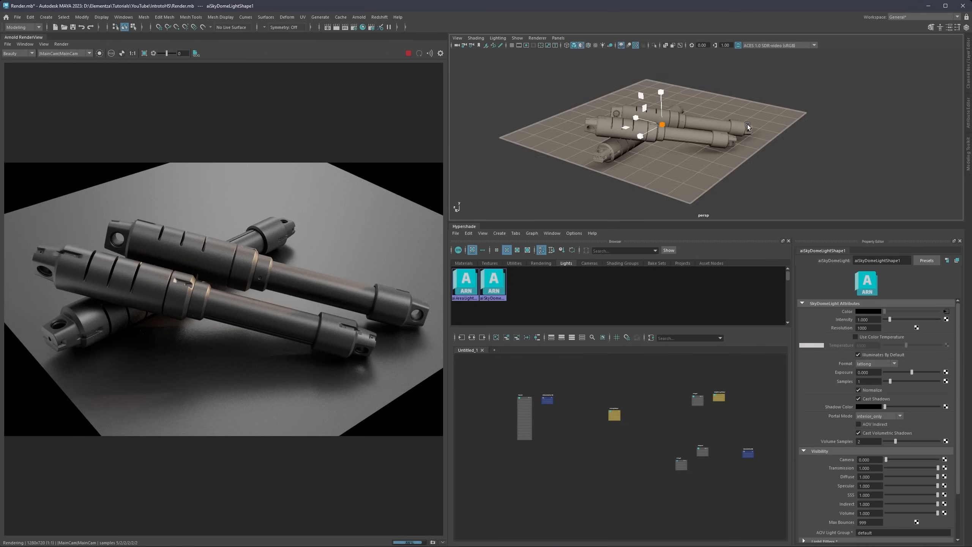
pyautogui.click(755, 107)
pyautogui.rightClick(757, 105)
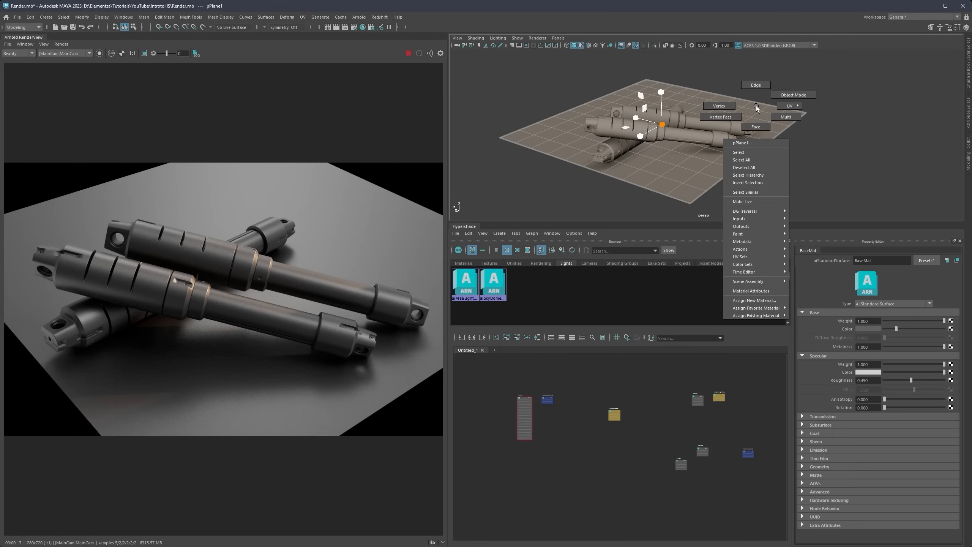
pyautogui.rightClick(756, 106)
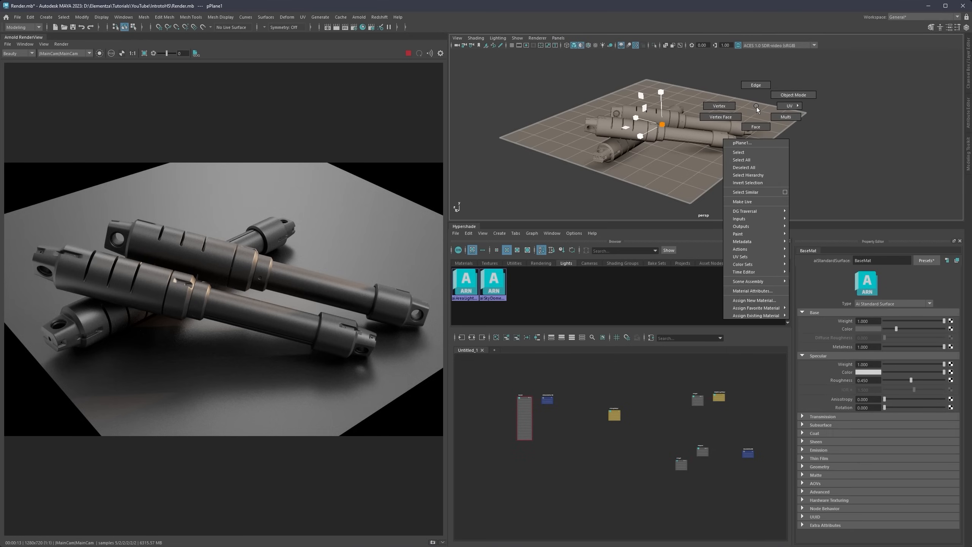
pyautogui.click(752, 301)
pyautogui.click(568, 146)
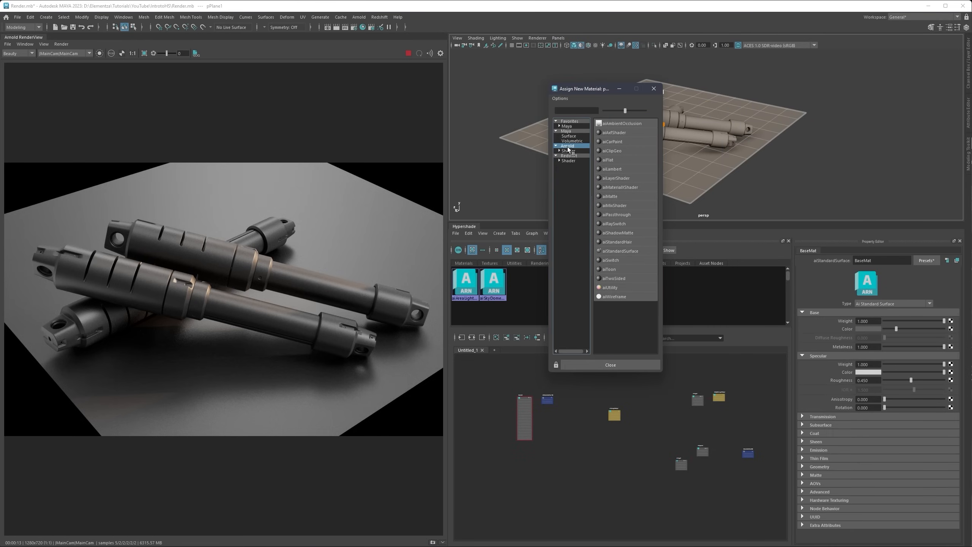
pyautogui.click(619, 233)
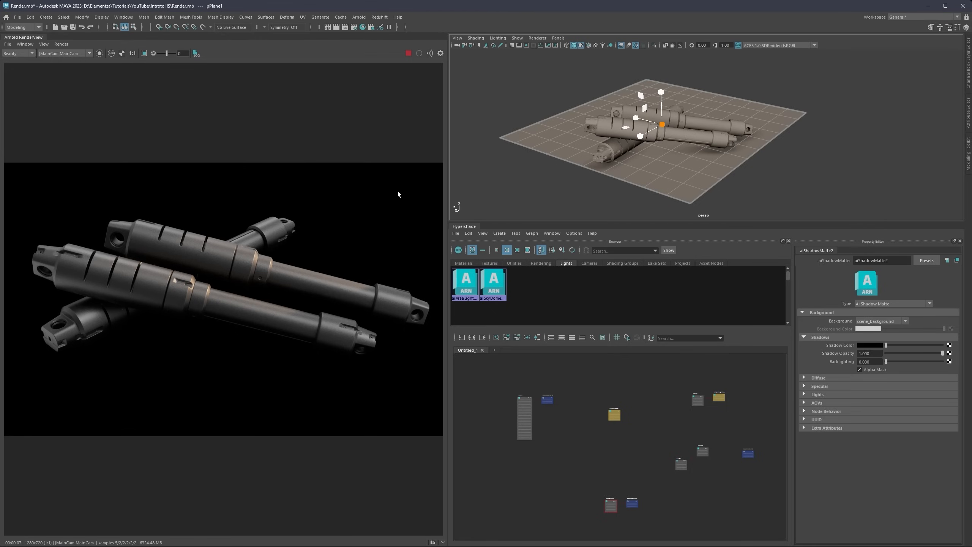
# Step: Change the Arnold RenderView's display background color from black to a neutral grey
pyautogui.click(441, 54)
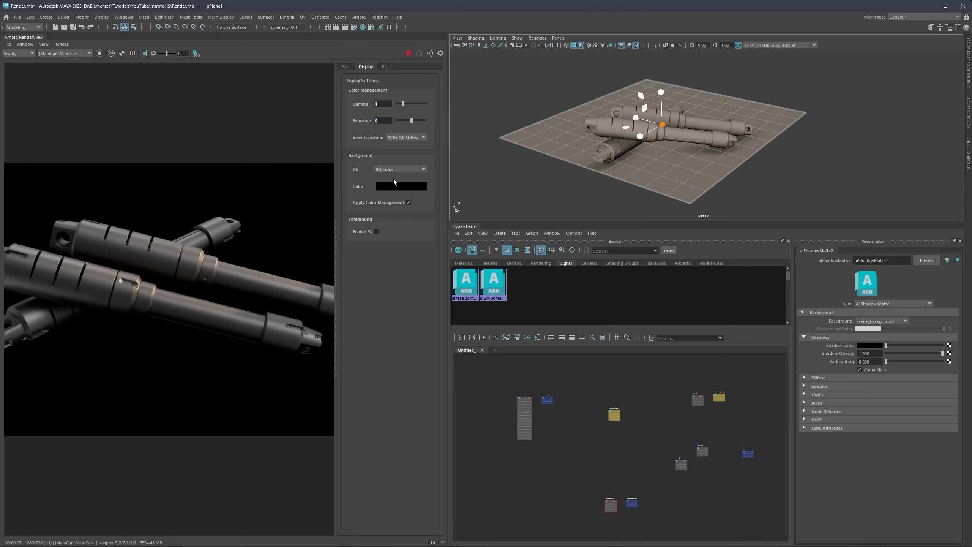
pyautogui.click(441, 53)
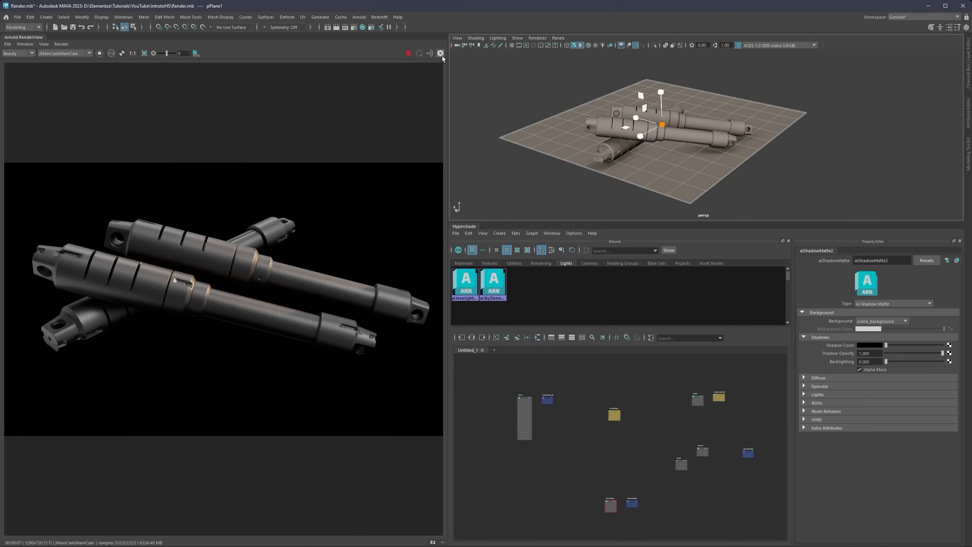
pyautogui.click(440, 53)
pyautogui.click(400, 184)
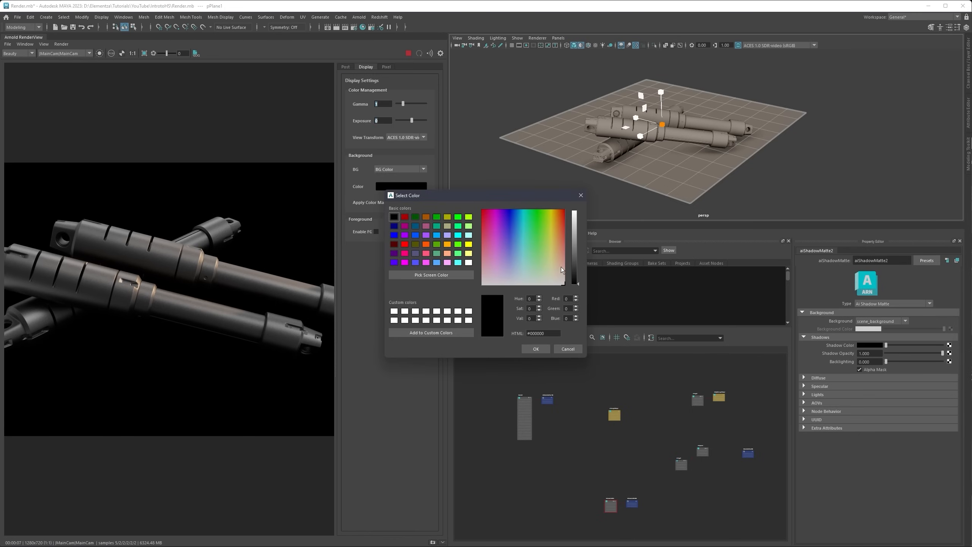
pyautogui.click(574, 264)
pyautogui.click(536, 349)
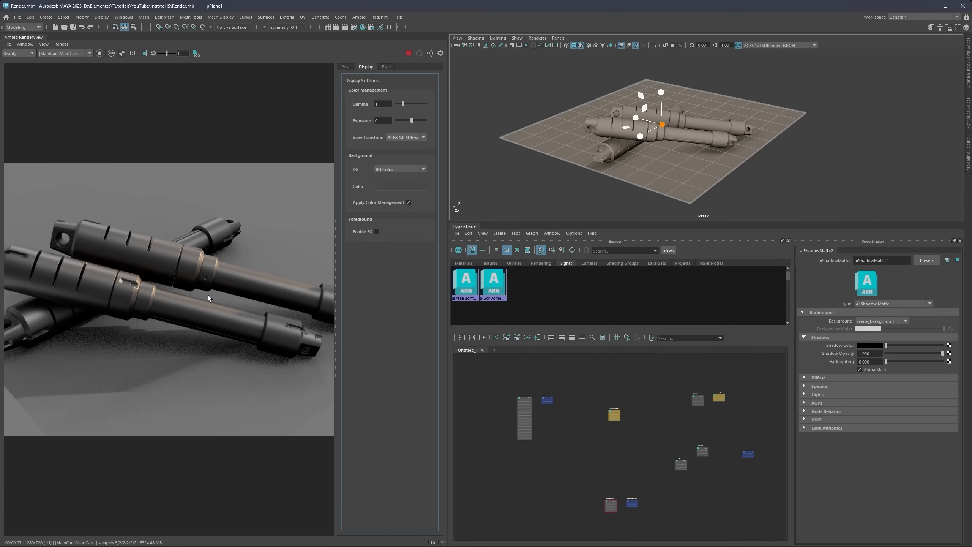
pyautogui.click(441, 53)
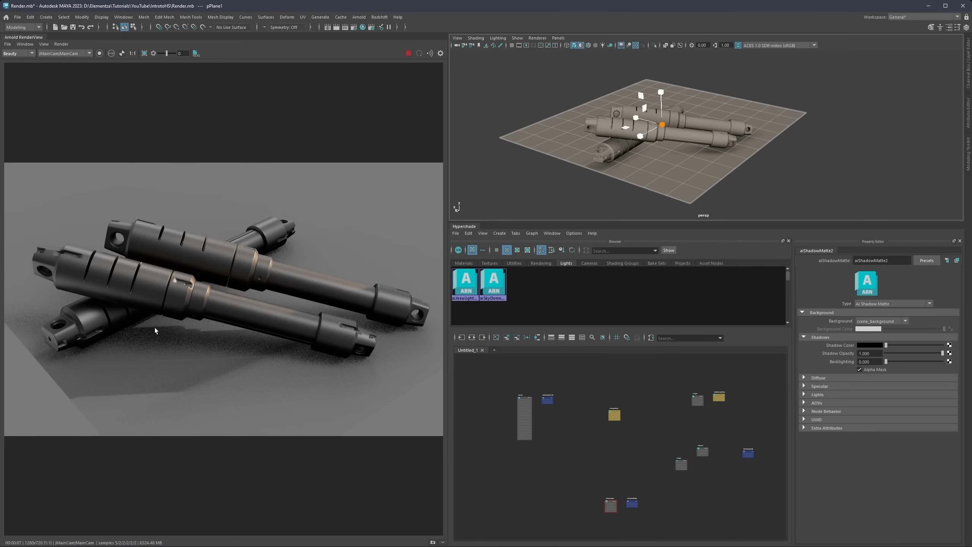
pyautogui.click(492, 288)
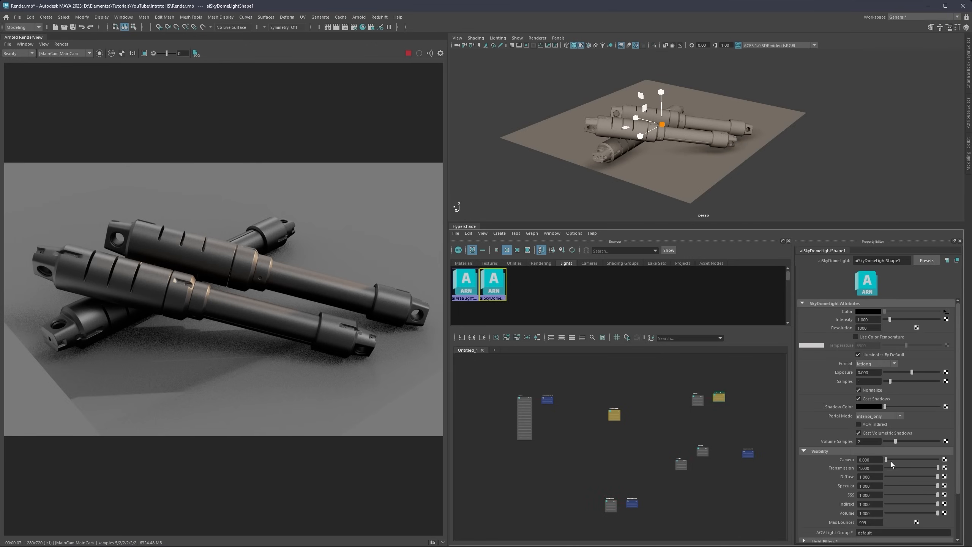
pyautogui.moveTo(886, 459)
pyautogui.mouseDown()
pyautogui.moveTo(970, 459)
pyautogui.moveTo(894, 459)
pyautogui.moveTo(960, 444)
pyautogui.moveTo(861, 453)
pyautogui.moveTo(903, 455)
pyautogui.moveTo(882, 454)
pyautogui.mouseUp()
# Step: Assign a new standardSurface material to the ground plane and name it Floor
pyautogui.click(667, 157)
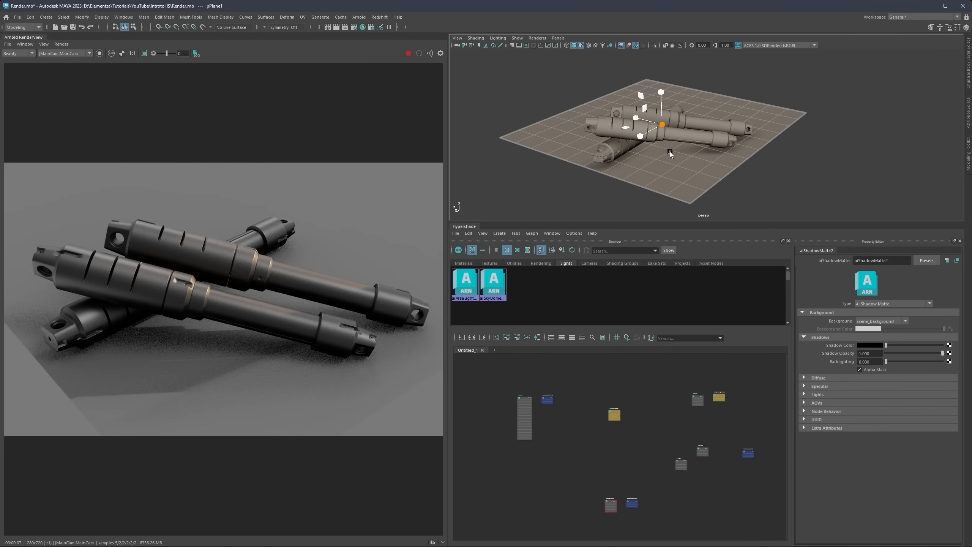
pyautogui.moveTo(667, 152); pyautogui.dragTo(731, 355, button='right')
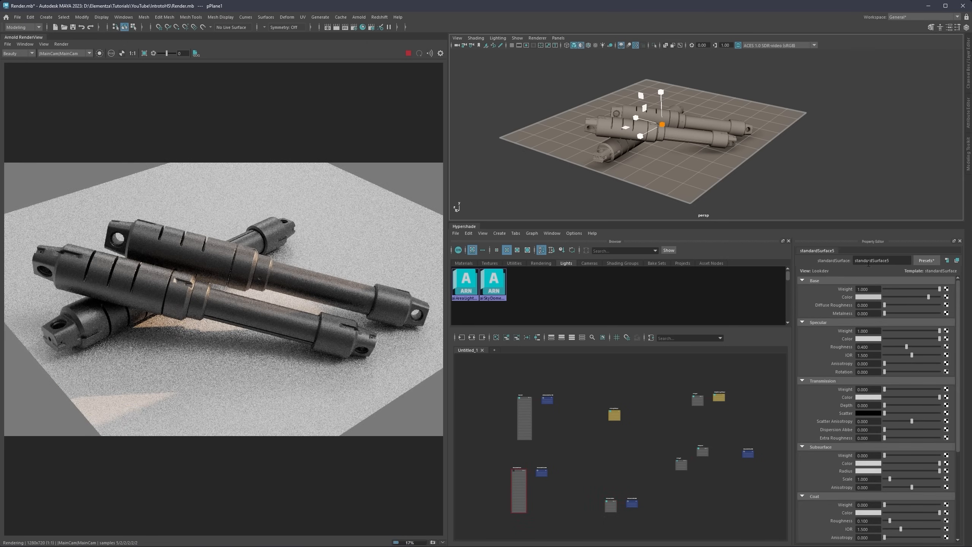
pyautogui.doubleClick(892, 261)
pyautogui.write('Floor')
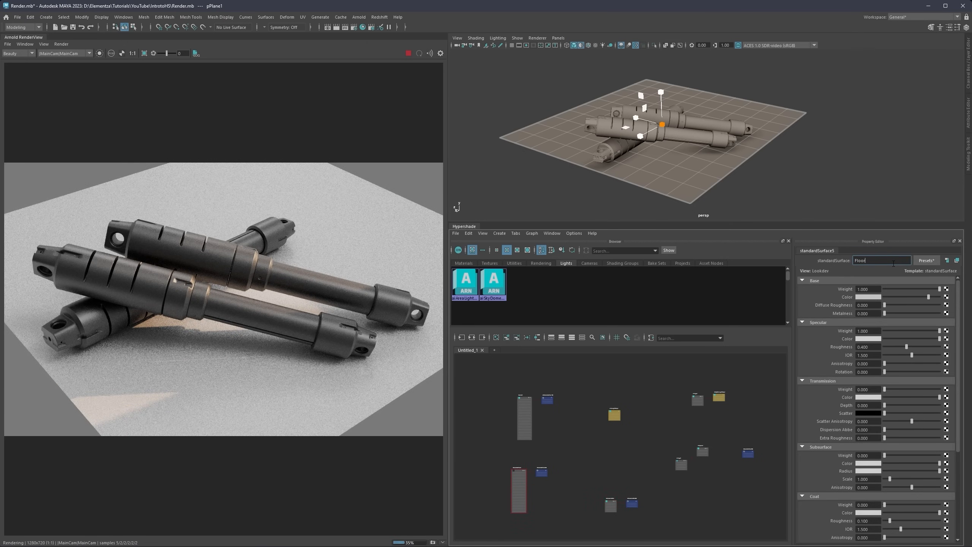
pyautogui.press('Return')
# Step: Collapse all attribute sections of the Floor material, from Base through Geometry
pyautogui.click(806, 281)
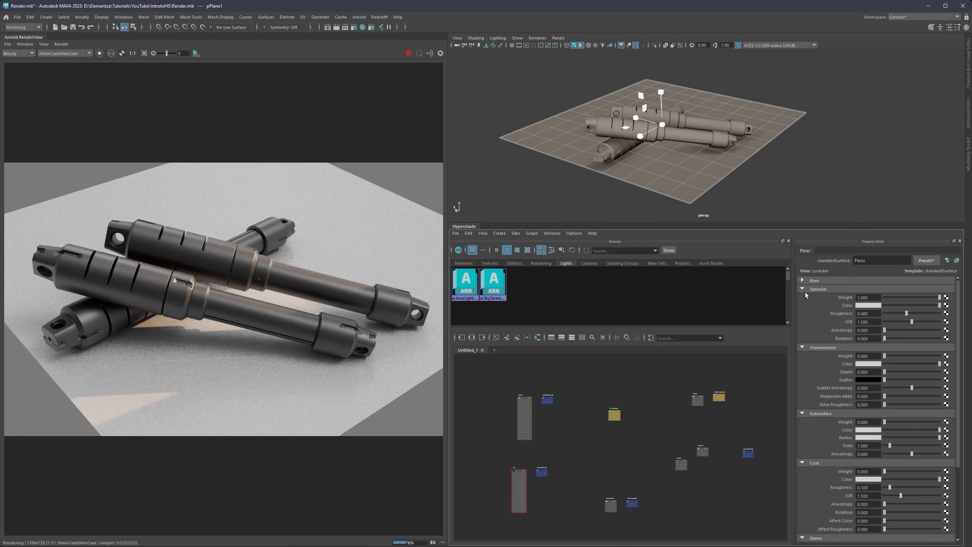
pyautogui.click(804, 289)
pyautogui.click(804, 298)
pyautogui.click(803, 305)
pyautogui.click(803, 314)
pyautogui.click(803, 322)
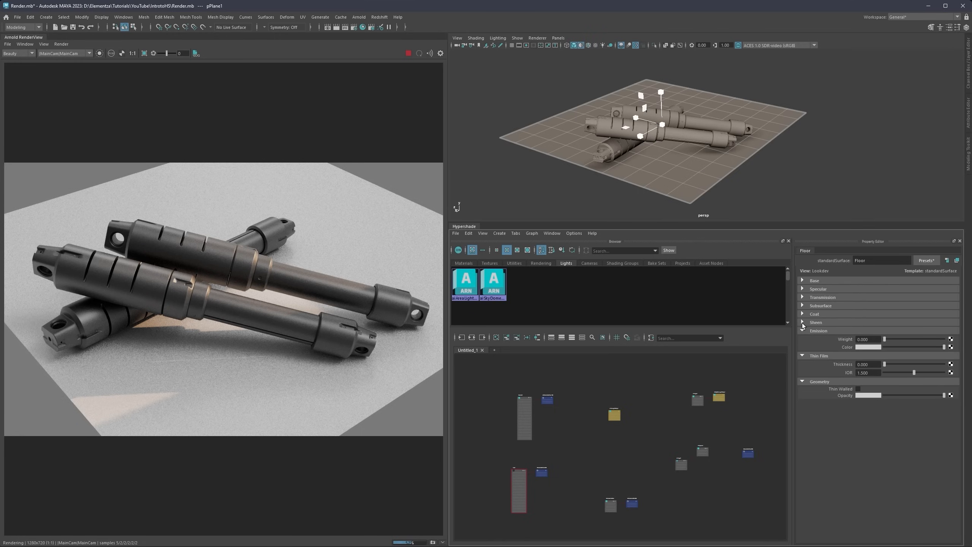
pyautogui.click(803, 330)
pyautogui.click(802, 339)
pyautogui.click(803, 348)
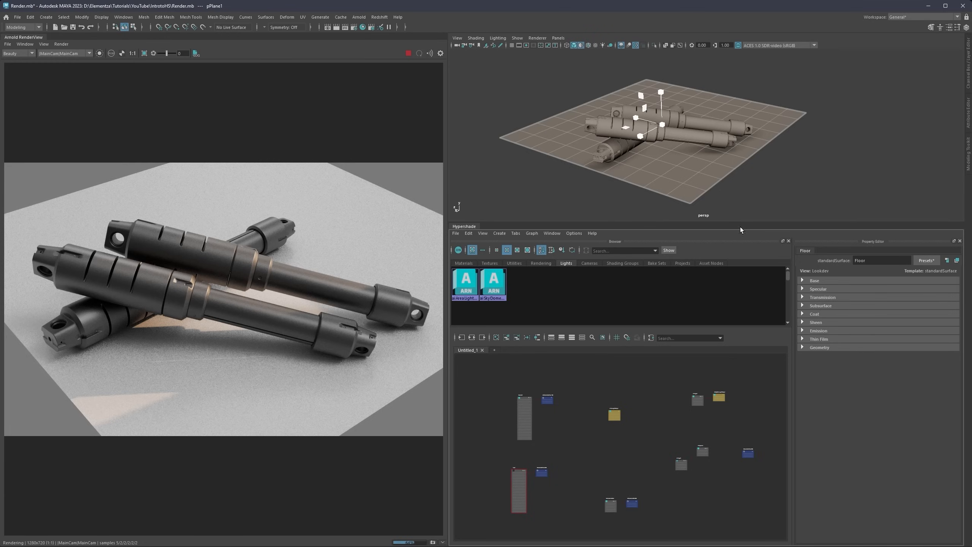
# Step: Graph the ground plane's Floor material network in the Hypershade and enlarge the node work area
pyautogui.click(676, 169)
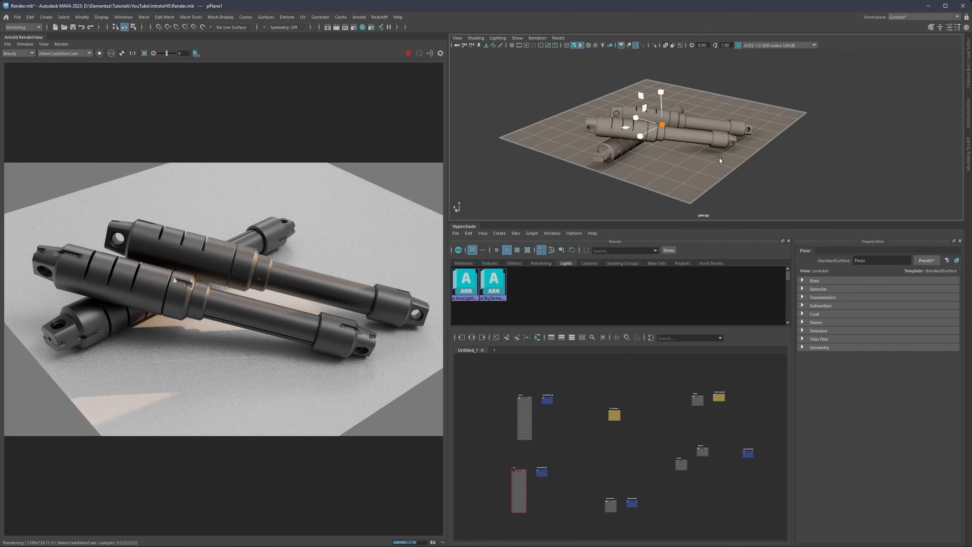
pyautogui.click(537, 338)
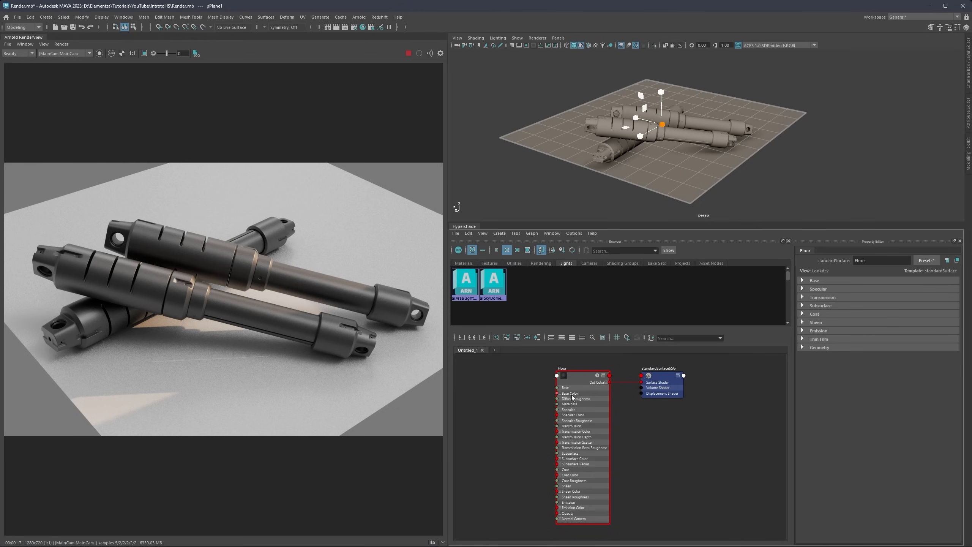
pyautogui.keyDown('alt'); pyautogui.moveTo(575, 380); pyautogui.dragTo(652, 377, button='middle'); pyautogui.keyUp('alt')
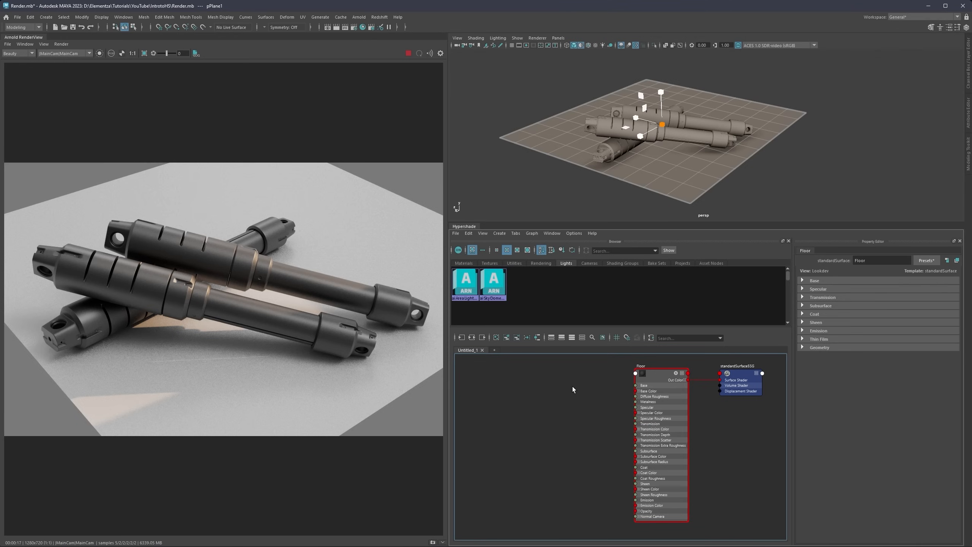
pyautogui.moveTo(648, 227); pyautogui.dragTo(648, 135)
pyautogui.keyDown('alt'); pyautogui.moveTo(610, 311); pyautogui.dragTo(632, 314, button='middle'); pyautogui.keyUp('alt')
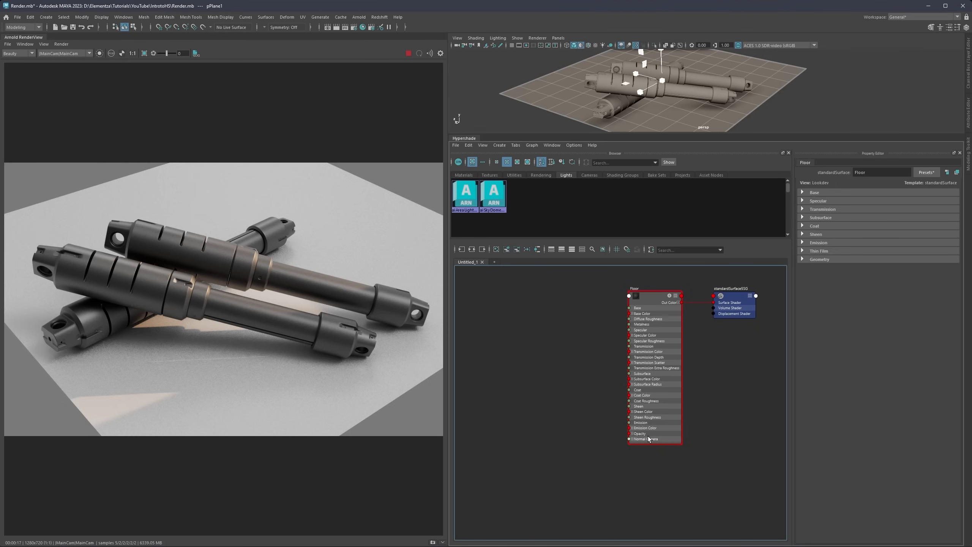
pyautogui.scroll(5, 649, 438)
pyautogui.scroll(-7, 634, 427)
pyautogui.keyDown('alt'); pyautogui.moveTo(619, 358); pyautogui.dragTo(625, 345, button='middle'); pyautogui.keyUp('alt')
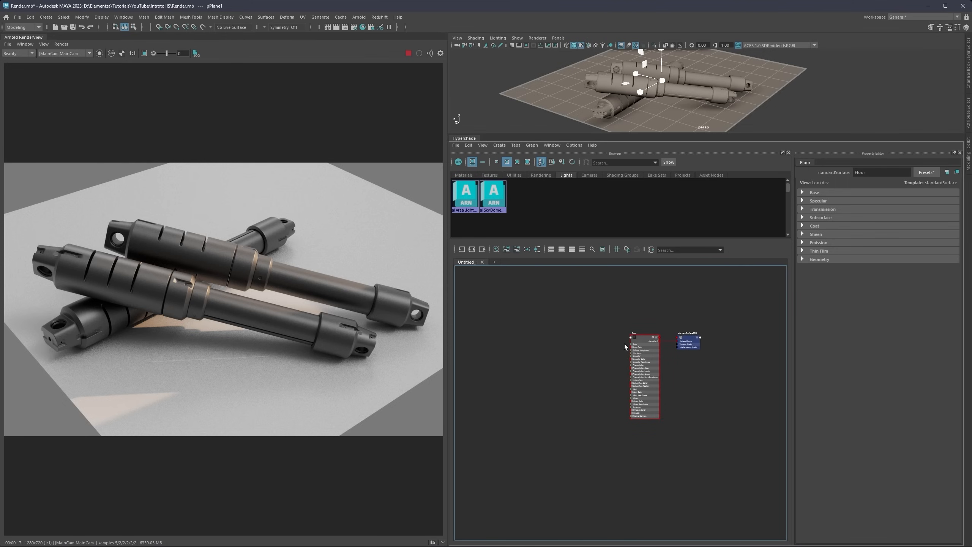
pyautogui.scroll(3, 628, 369)
pyautogui.keyDown('alt'); pyautogui.moveTo(659, 373); pyautogui.dragTo(638, 362, button='middle'); pyautogui.keyUp('alt')
pyautogui.scroll(-1, 669, 372)
# Step: Add an aiRampRgb node and connect its Out Color to the Floor material's Opacity
pyautogui.click(532, 360)
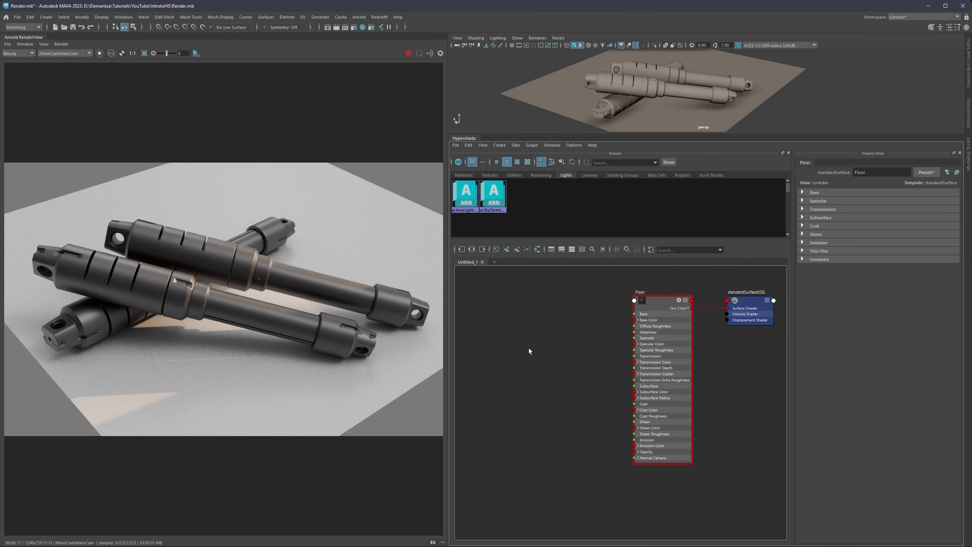
pyautogui.press('Tab')
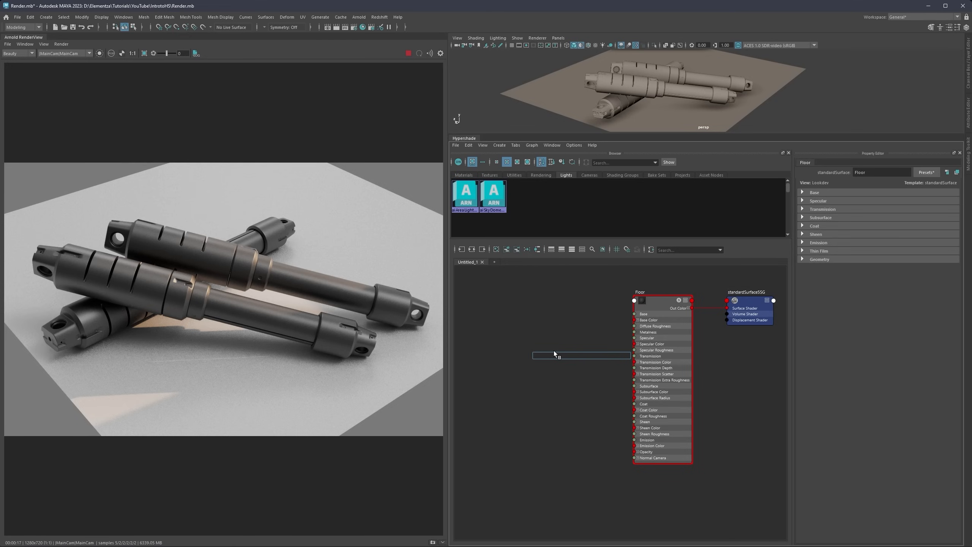
pyautogui.write('ramp')
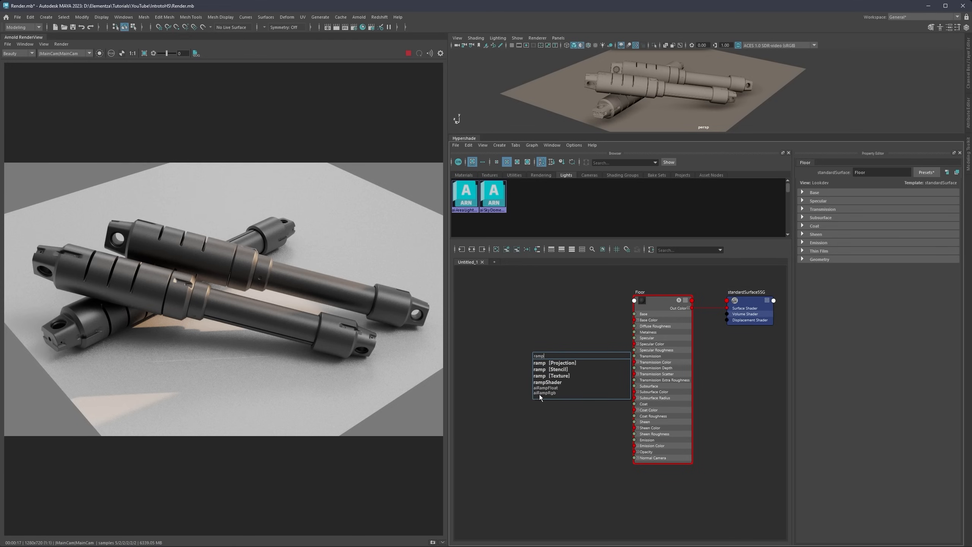
pyautogui.click(552, 393)
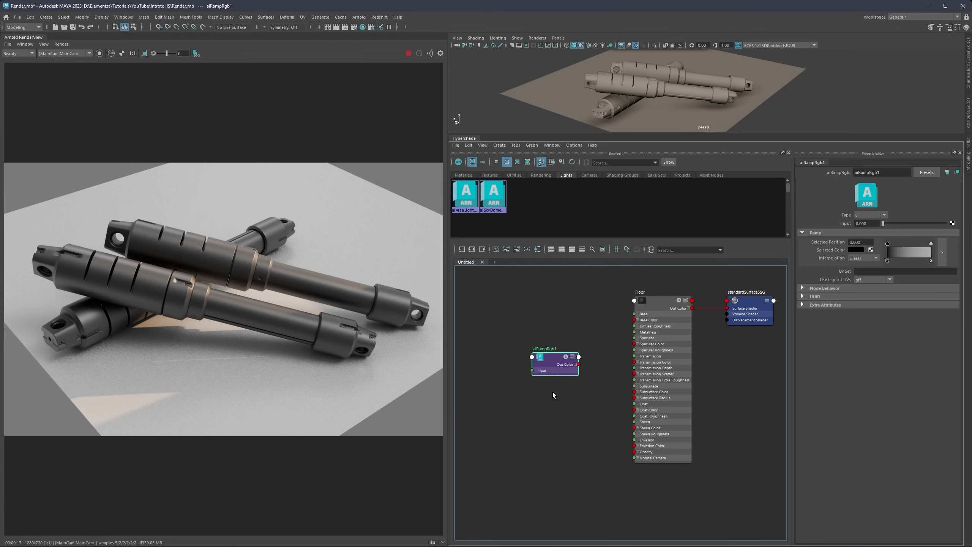
pyautogui.moveTo(553, 365); pyautogui.dragTo(636, 455)
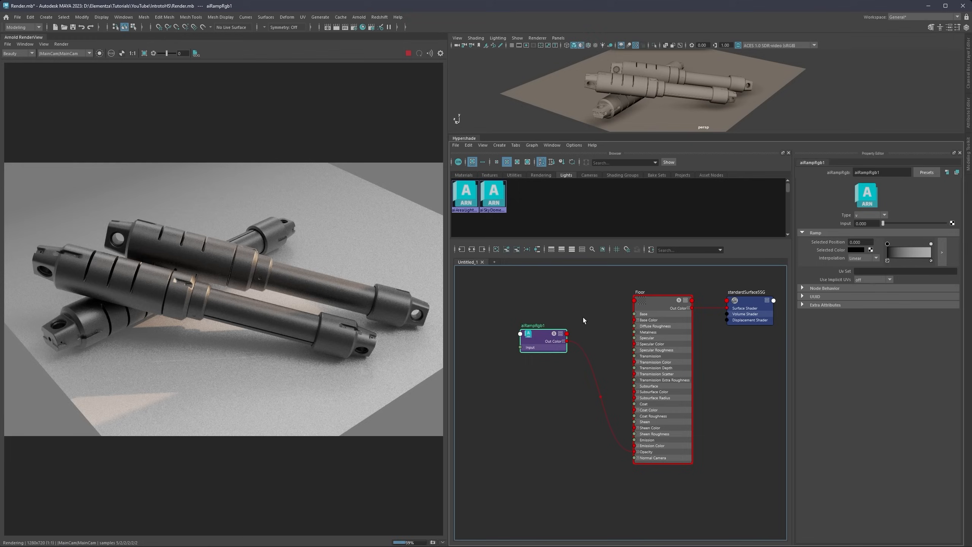
pyautogui.moveTo(536, 332); pyautogui.dragTo(543, 338)
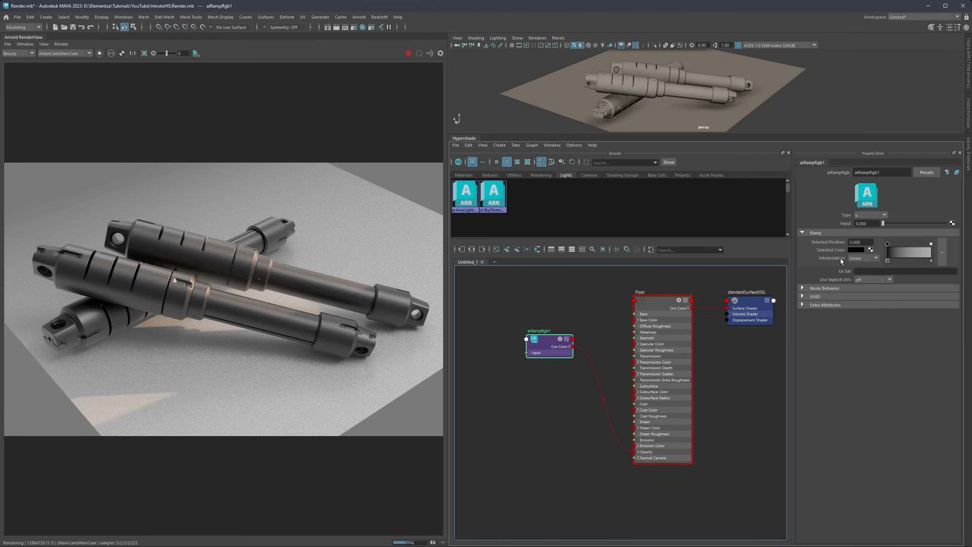
# Step: Make the opacity ramp circular and move its black stop to position 0.722 with Smooth interpolation
pyautogui.click(870, 215)
pyautogui.click(847, 214)
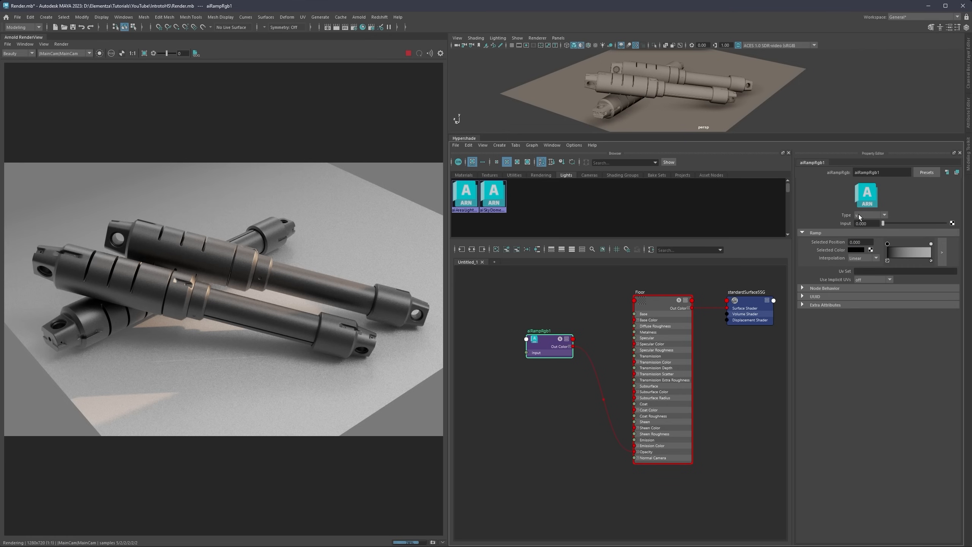
pyautogui.click(865, 216)
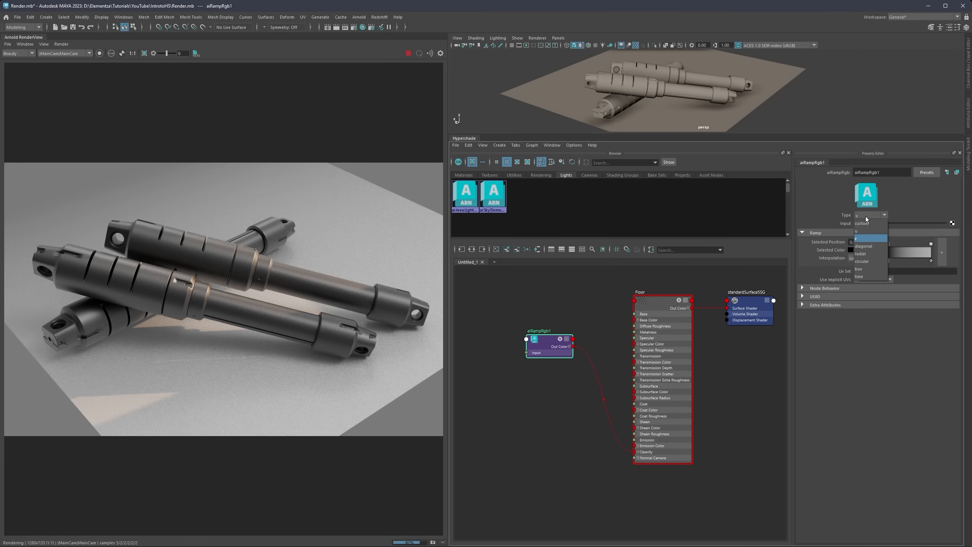
pyautogui.click(861, 261)
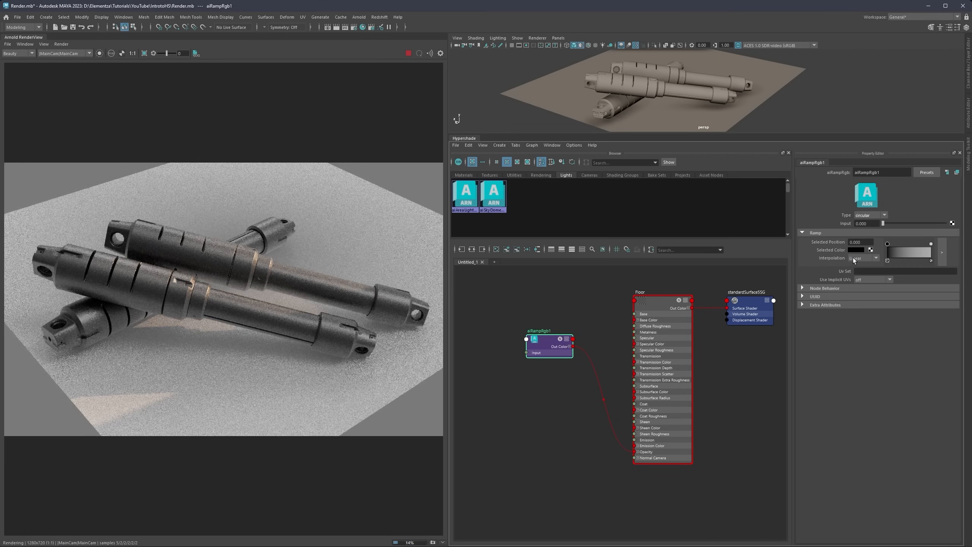
pyautogui.click(854, 259)
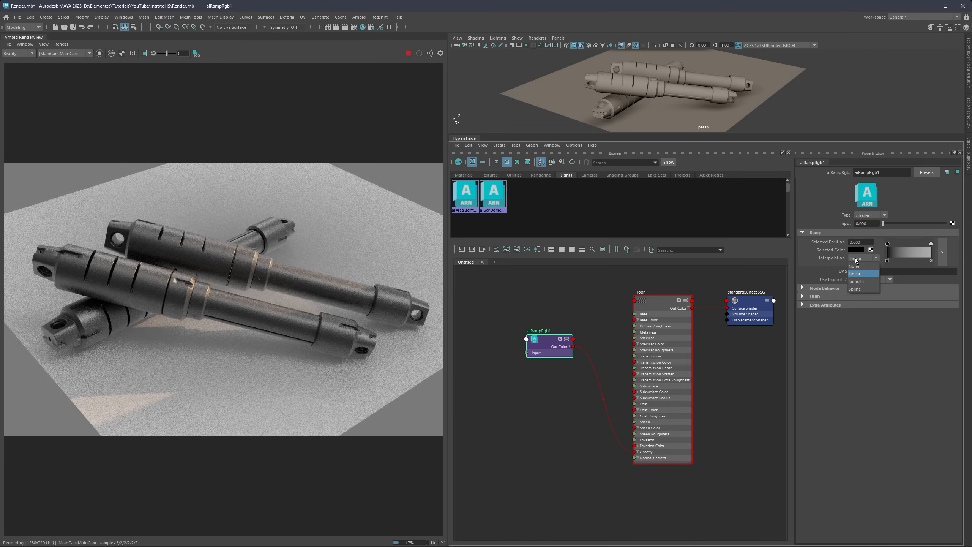
pyautogui.click(862, 283)
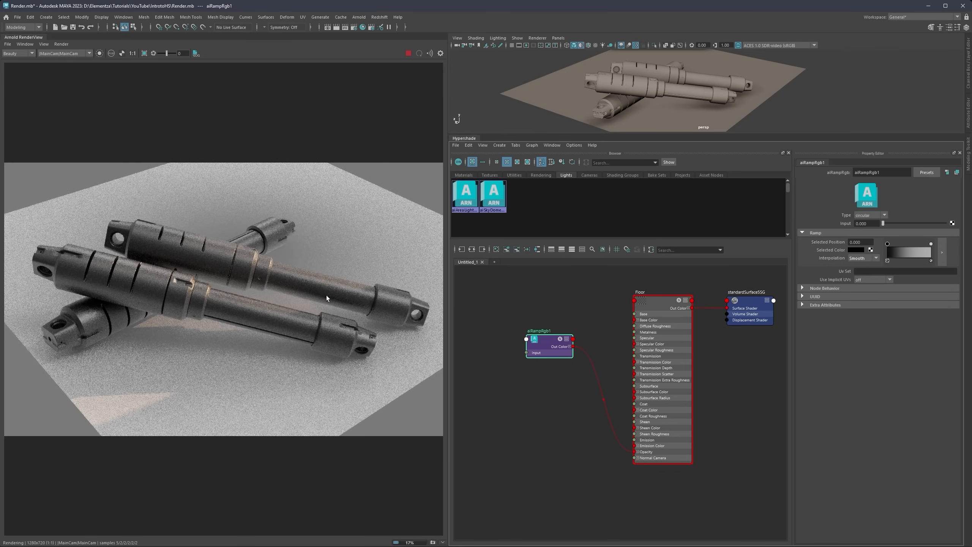
pyautogui.moveTo(887, 244)
pyautogui.mouseDown()
pyautogui.moveTo(931, 249)
pyautogui.moveTo(886, 244)
pyautogui.moveTo(919, 244)
pyautogui.mouseUp()
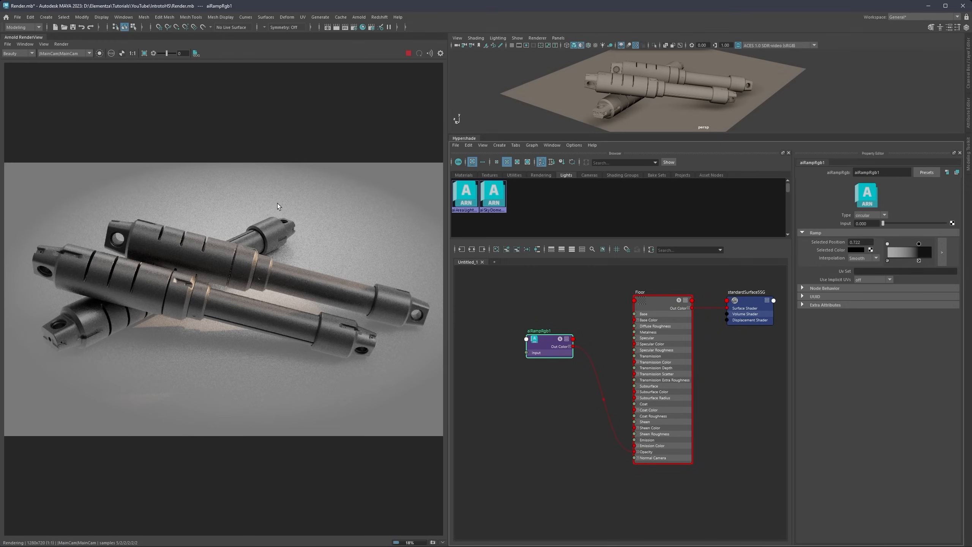
# Step: Scale the ground plane up well beyond the parts and move the opacity ramp's black stop inward to about 0.56
pyautogui.click(668, 111)
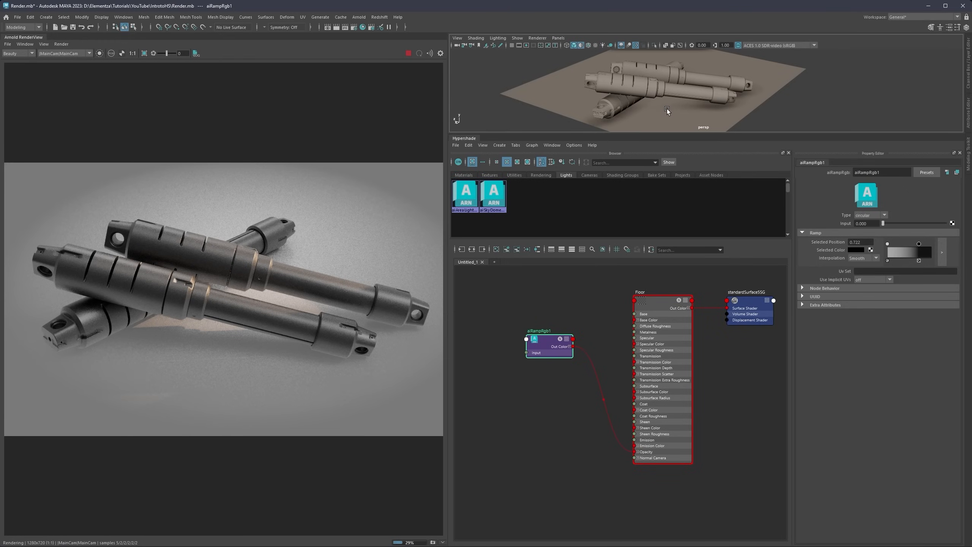
pyautogui.moveTo(684, 77); pyautogui.dragTo(792, 75)
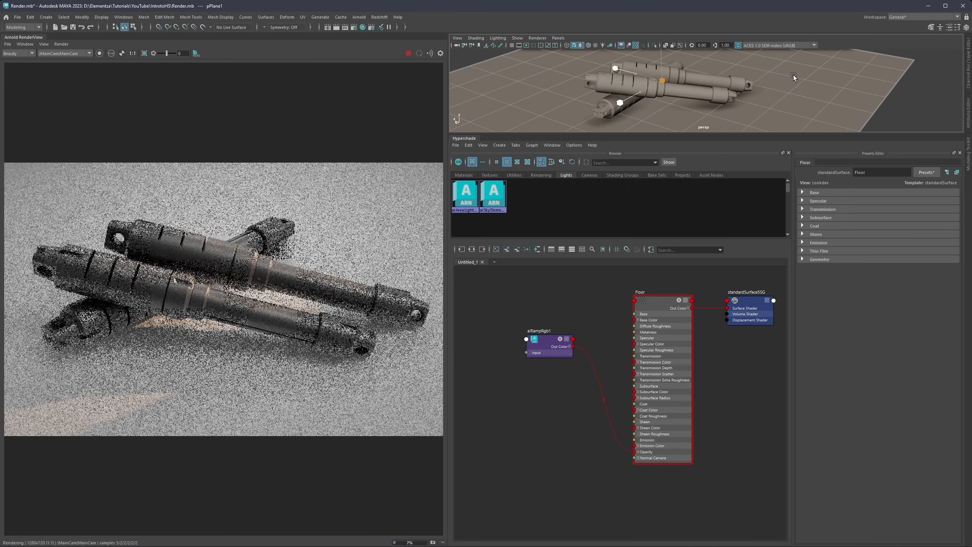
pyautogui.click(536, 352)
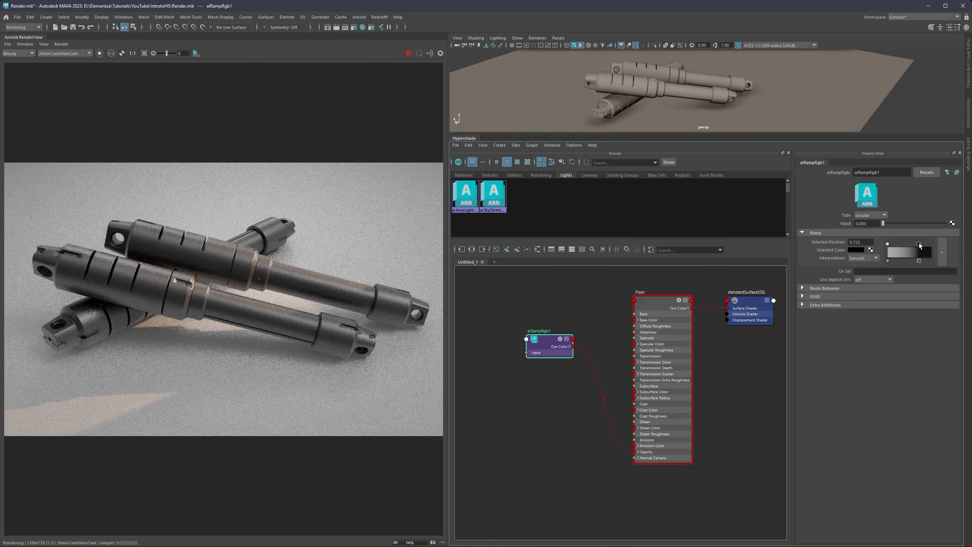
pyautogui.moveTo(919, 243)
pyautogui.mouseDown()
pyautogui.moveTo(901, 243)
pyautogui.moveTo(911, 242)
pyautogui.mouseUp()
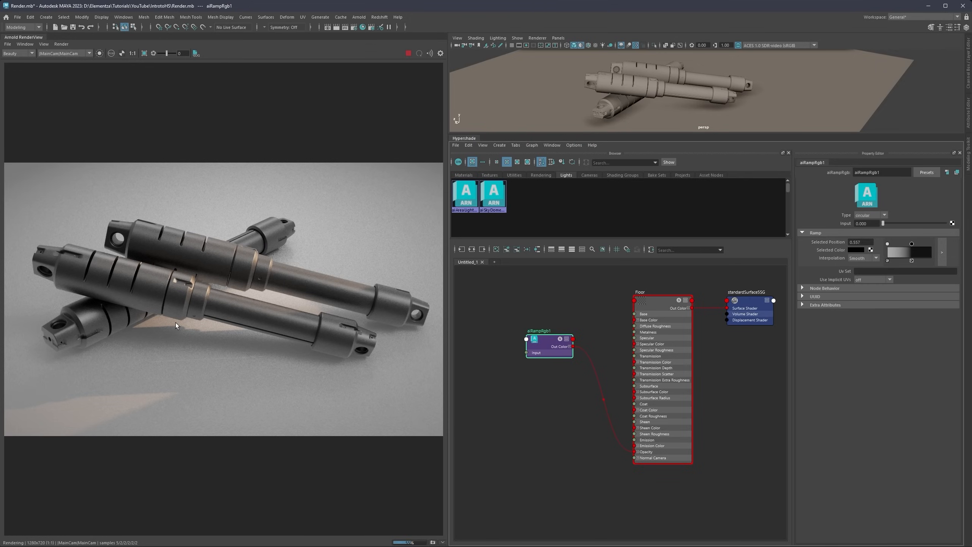
# Step: Darken the Floor material's base color to a mid grey
pyautogui.click(652, 304)
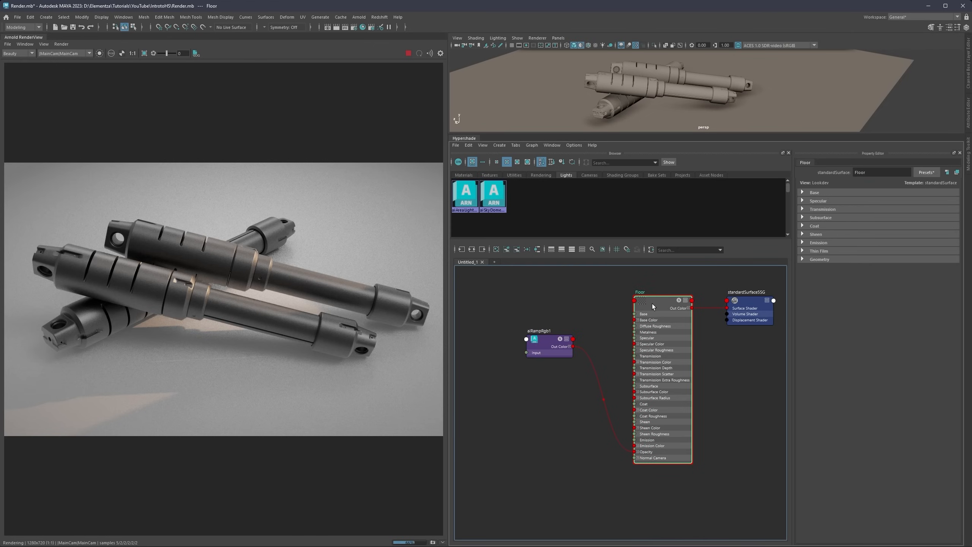
pyautogui.click(804, 191)
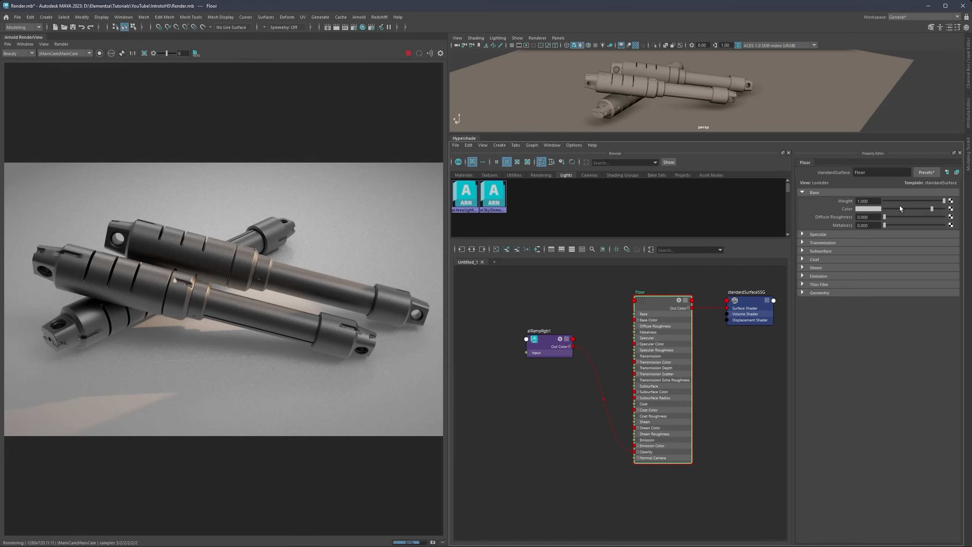
pyautogui.moveTo(900, 207); pyautogui.dragTo(916, 210)
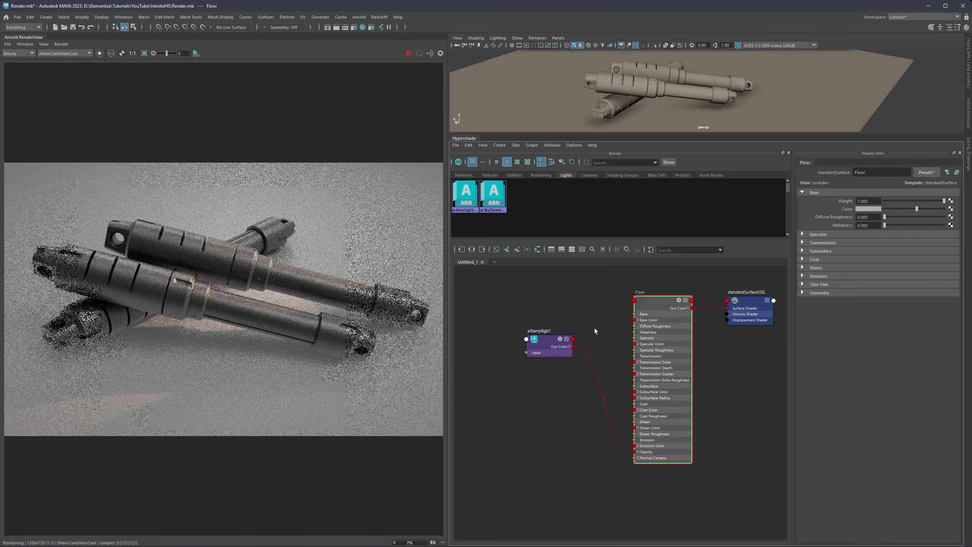
# Step: Move the opacity ramp's white stop to about 0.33 to widen the opaque centre of the floor
pyautogui.click(549, 345)
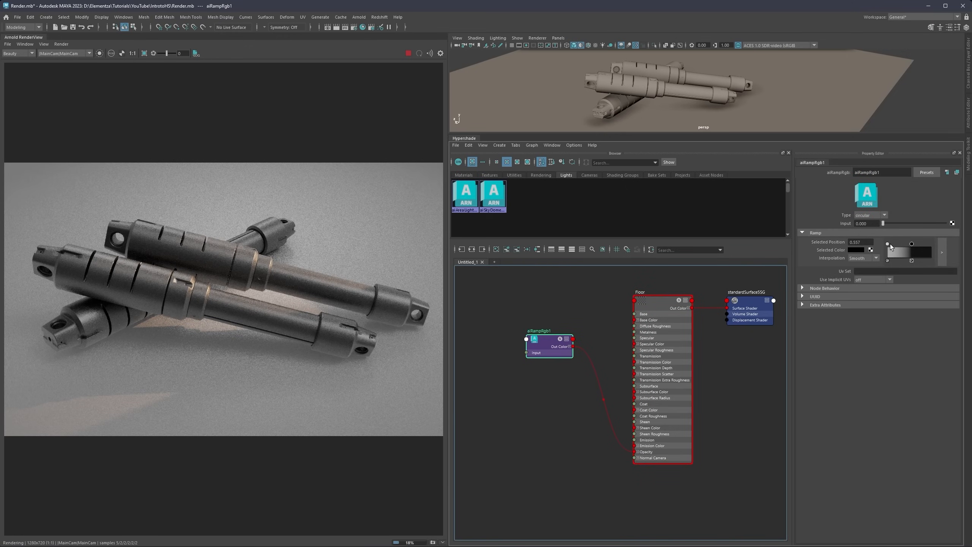
pyautogui.moveTo(888, 244)
pyautogui.mouseDown()
pyautogui.moveTo(901, 245)
pyautogui.moveTo(880, 246)
pyautogui.mouseUp()
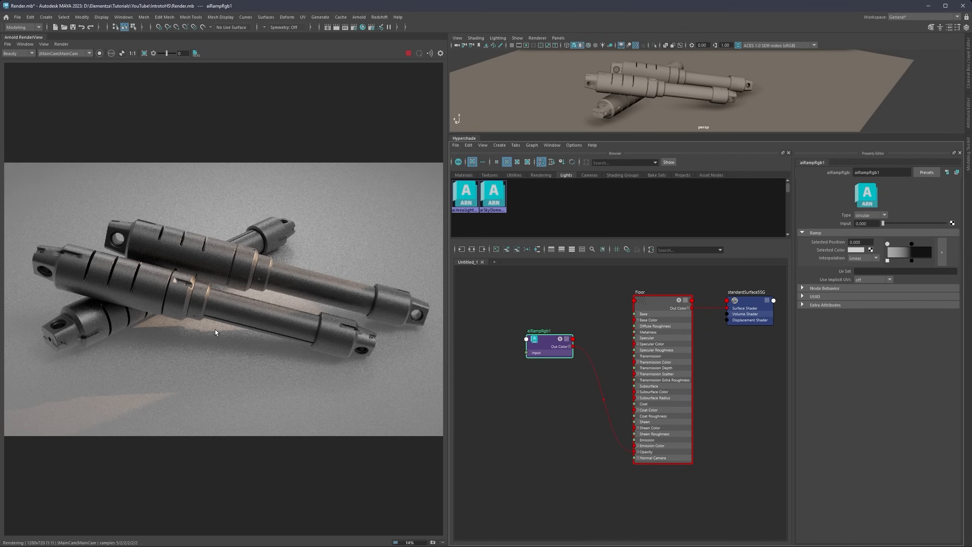
pyautogui.moveTo(887, 244); pyautogui.dragTo(903, 244)
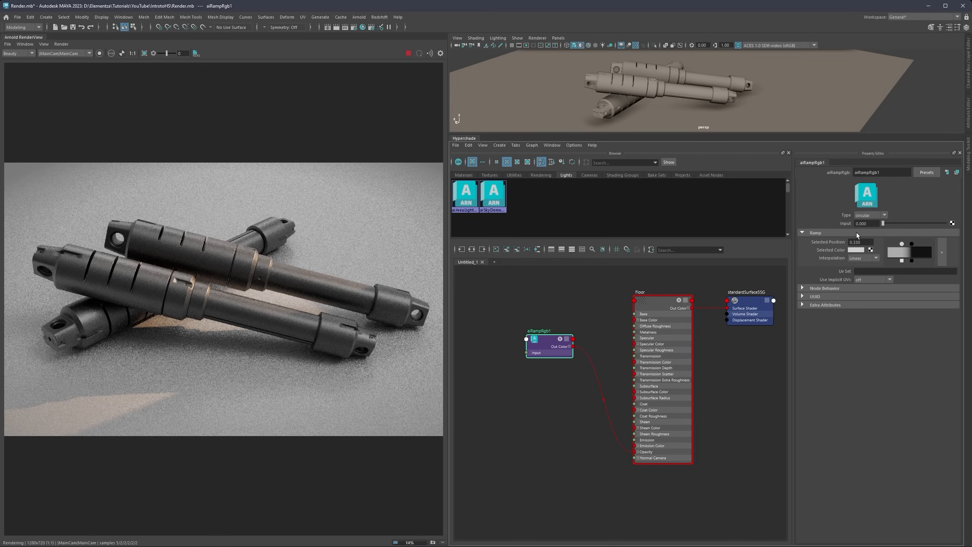
pyautogui.moveTo(913, 244)
pyautogui.mouseDown()
pyautogui.moveTo(902, 242)
pyautogui.moveTo(911, 242)
pyautogui.mouseUp()
pyautogui.click(663, 309)
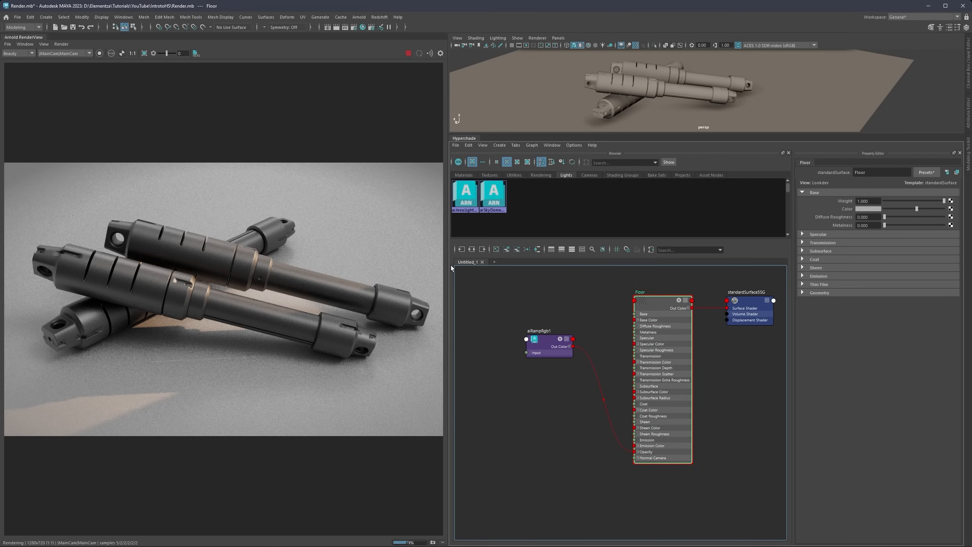
# Step: Enlarge the render view and the perspective viewport for a closer look at the parts
pyautogui.moveTo(451, 269); pyautogui.dragTo(472, 270)
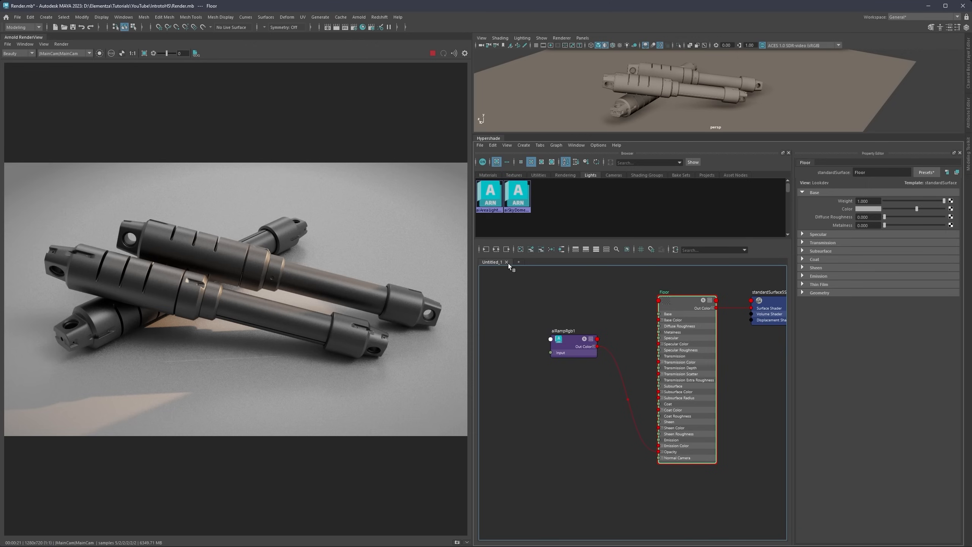
pyautogui.moveTo(620, 135); pyautogui.dragTo(630, 265)
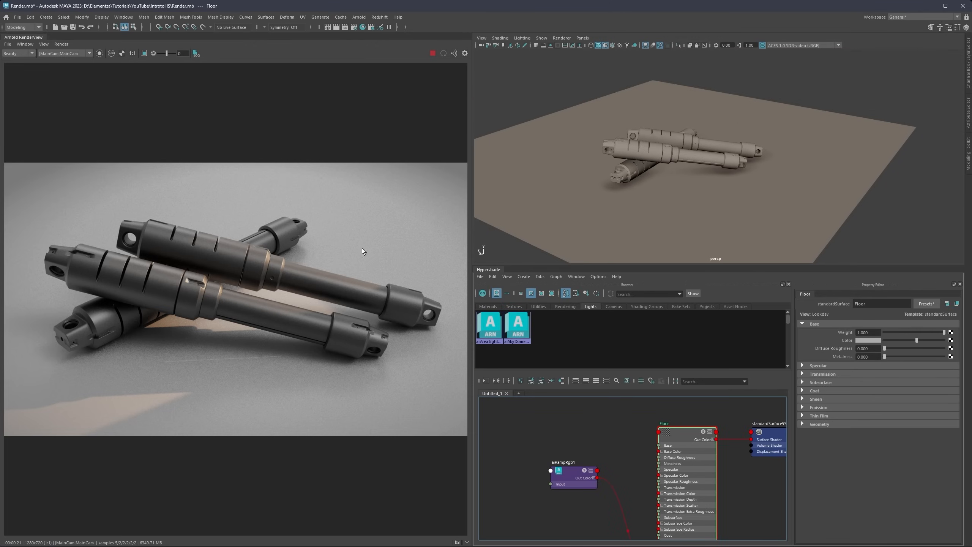
pyautogui.scroll(5, 723, 168)
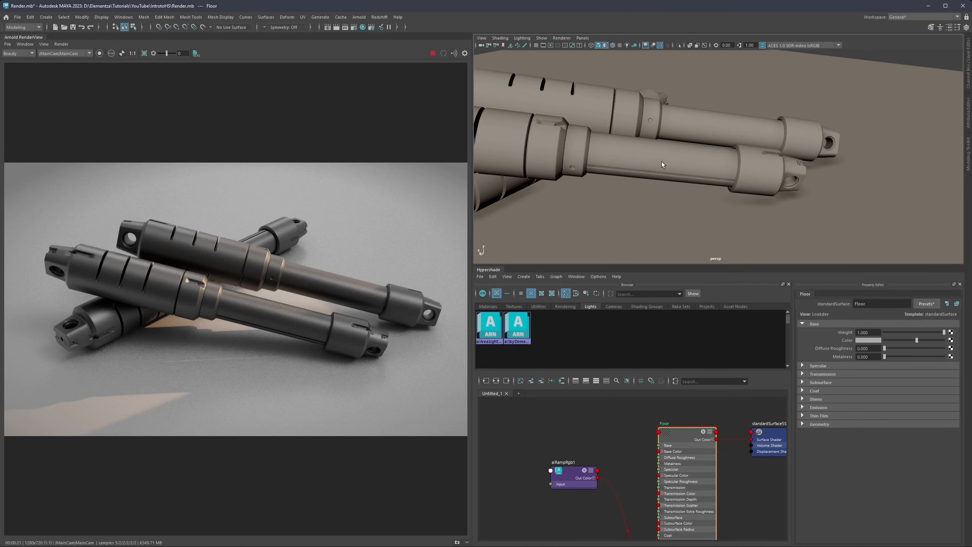
# Step: Assign a new aiStandardSurface material to the smooth inner rods of the three cylinder parts
pyautogui.click(662, 161)
pyautogui.keyDown('shift'); pyautogui.click(711, 133); pyautogui.keyUp('shift')
pyautogui.keyDown('alt'); pyautogui.moveTo(624, 147); pyautogui.dragTo(648, 158, button='middle'); pyautogui.keyUp('alt')
pyautogui.keyDown('alt'); pyautogui.moveTo(643, 141); pyautogui.dragTo(617, 158); pyautogui.keyUp('alt')
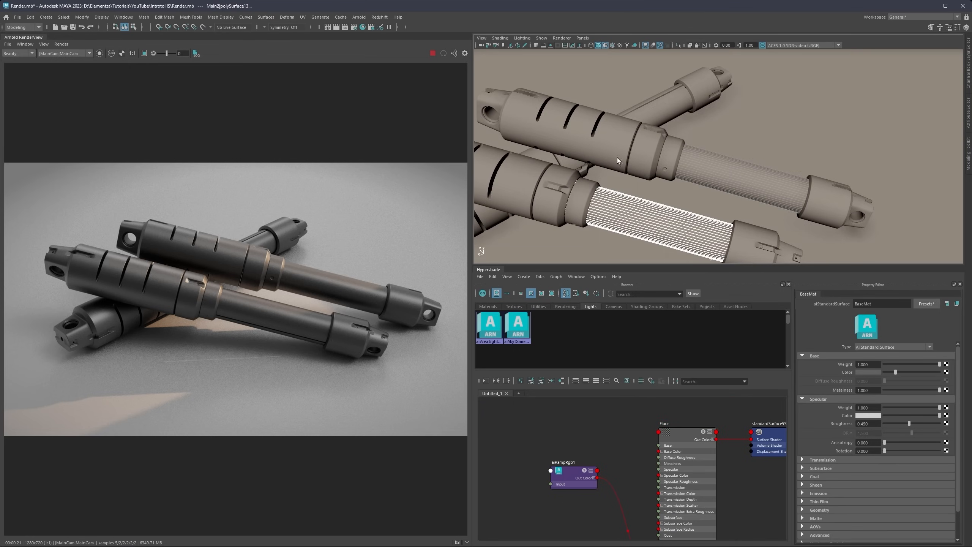
pyautogui.keyDown('shift'); pyautogui.click(664, 114); pyautogui.keyUp('shift')
pyautogui.keyDown('alt'); pyautogui.moveTo(657, 234); pyautogui.dragTo(696, 172); pyautogui.keyUp('alt')
pyautogui.keyDown('alt'); pyautogui.moveTo(680, 201); pyautogui.dragTo(742, 134, button='middle'); pyautogui.keyUp('alt')
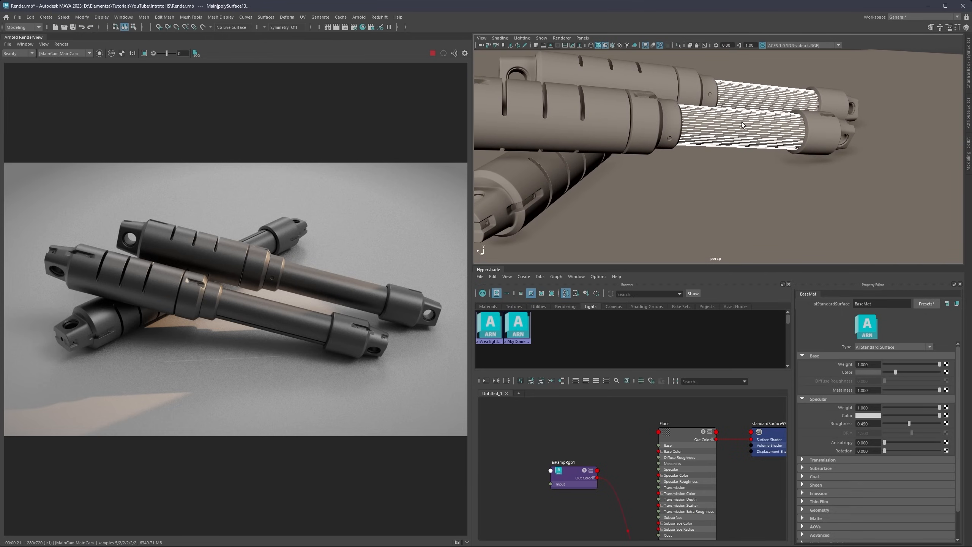
pyautogui.rightClick(743, 125)
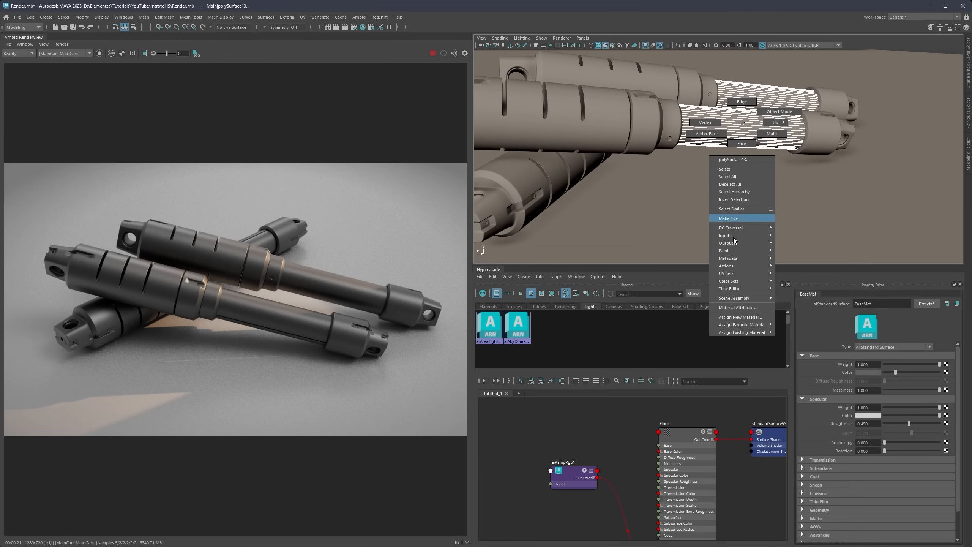
pyautogui.moveTo(740, 324)
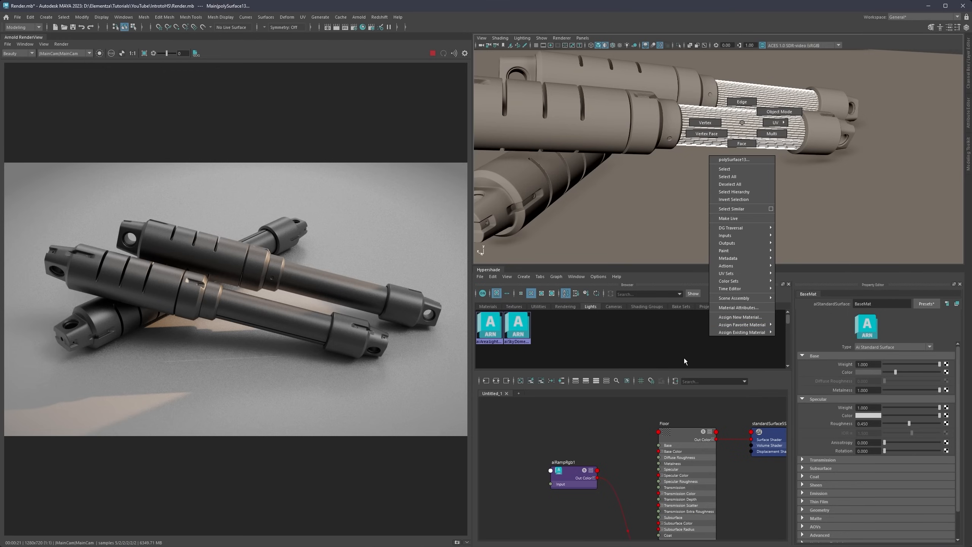
pyautogui.click(742, 317)
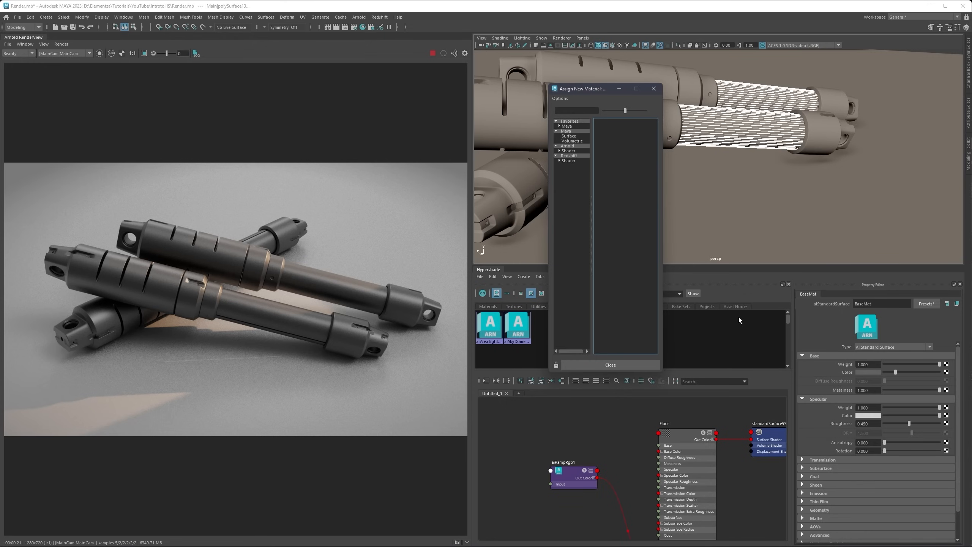
pyautogui.click(574, 146)
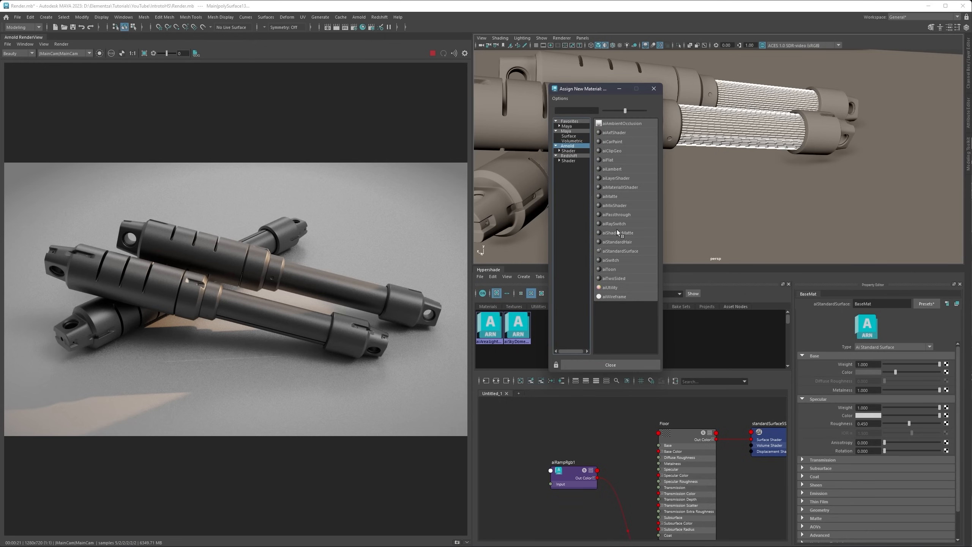
pyautogui.click(619, 251)
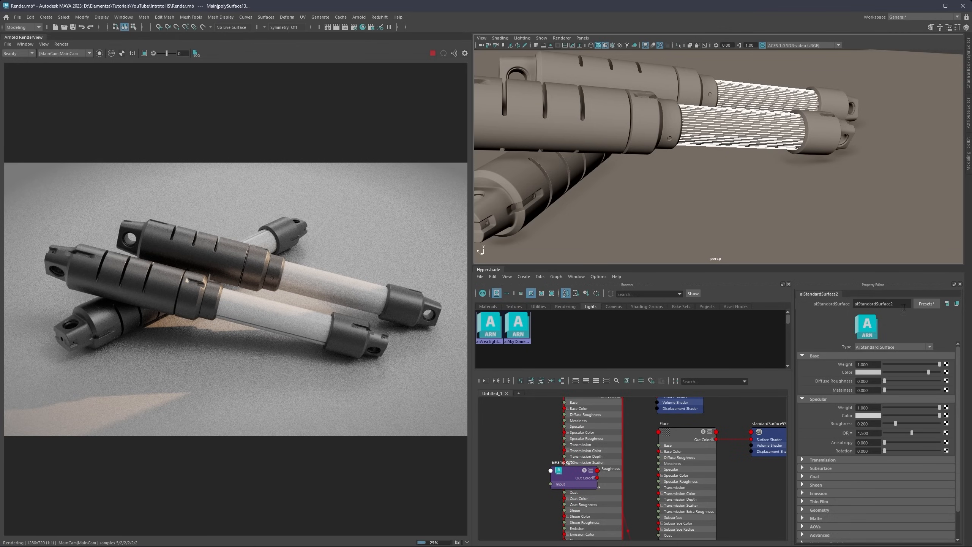
# Step: Set the new rod material's metalness to 1 and specular roughness to 0, with a darker grey base color
pyautogui.click(927, 303)
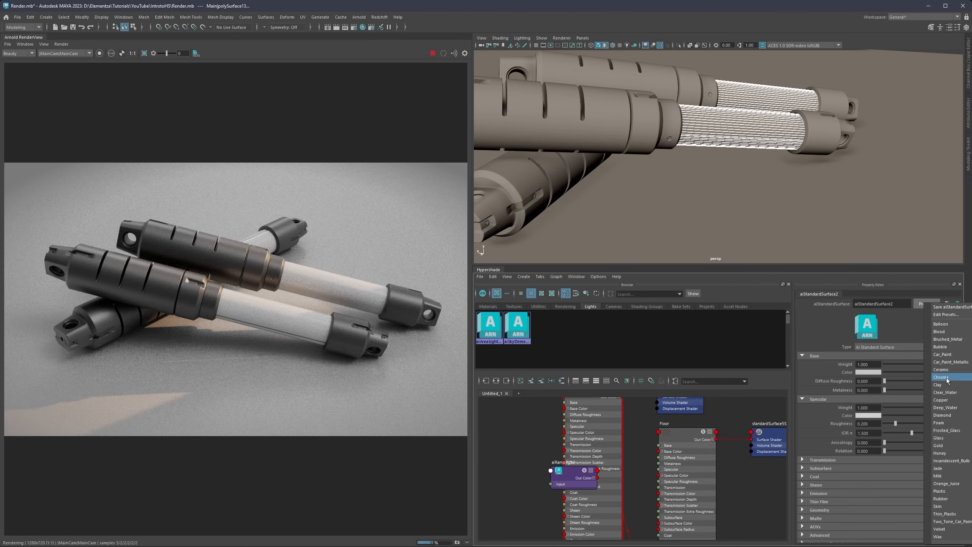
pyautogui.click(820, 331)
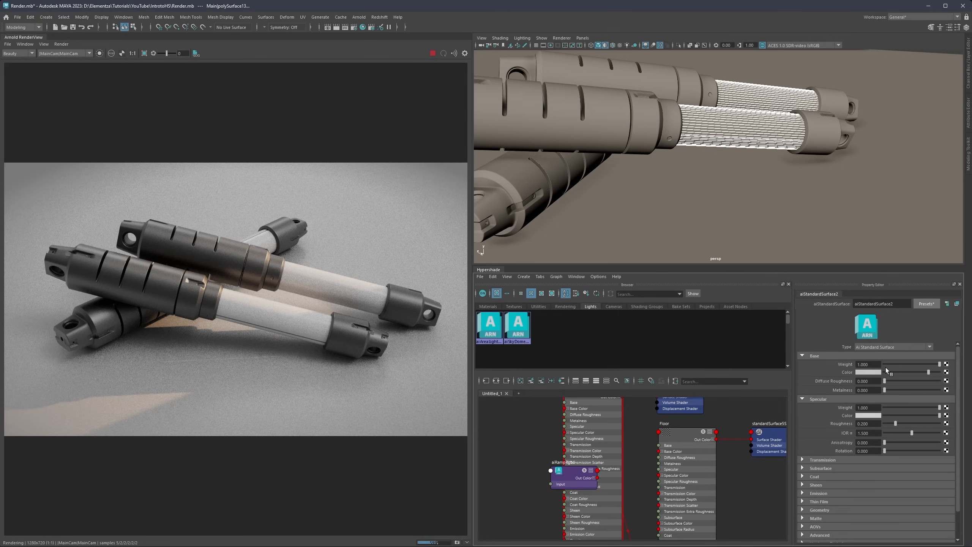
pyautogui.moveTo(885, 391); pyautogui.dragTo(940, 394)
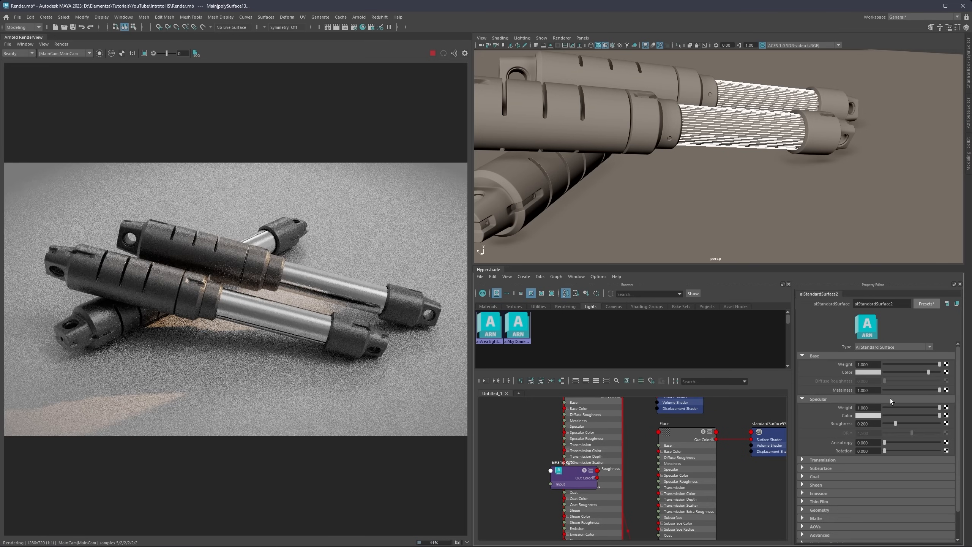
pyautogui.moveTo(888, 424); pyautogui.dragTo(878, 424)
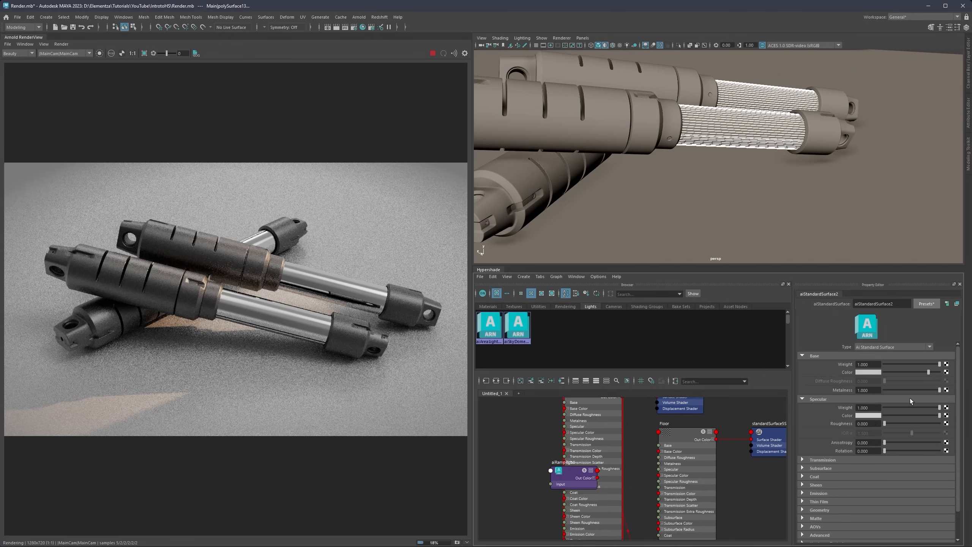
pyautogui.click(869, 372)
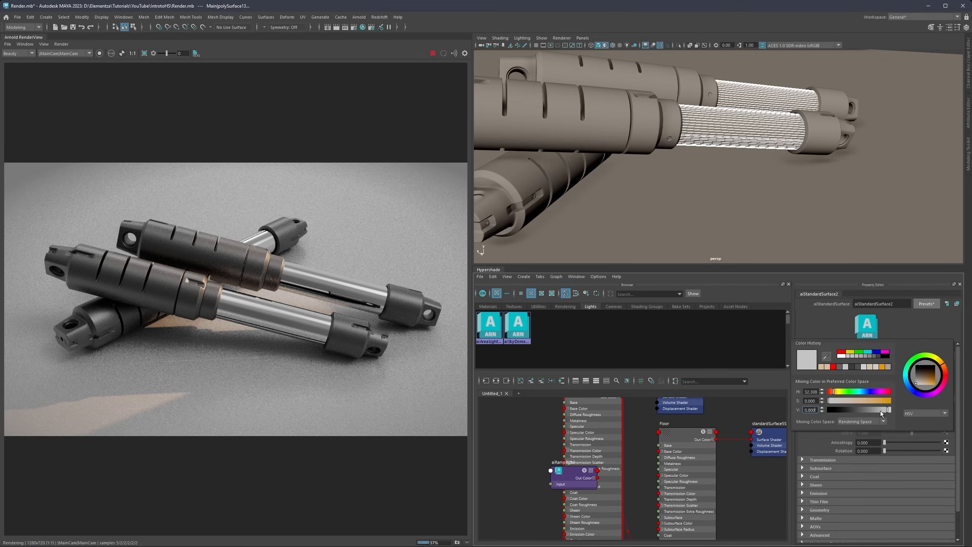
pyautogui.moveTo(880, 410); pyautogui.dragTo(872, 409)
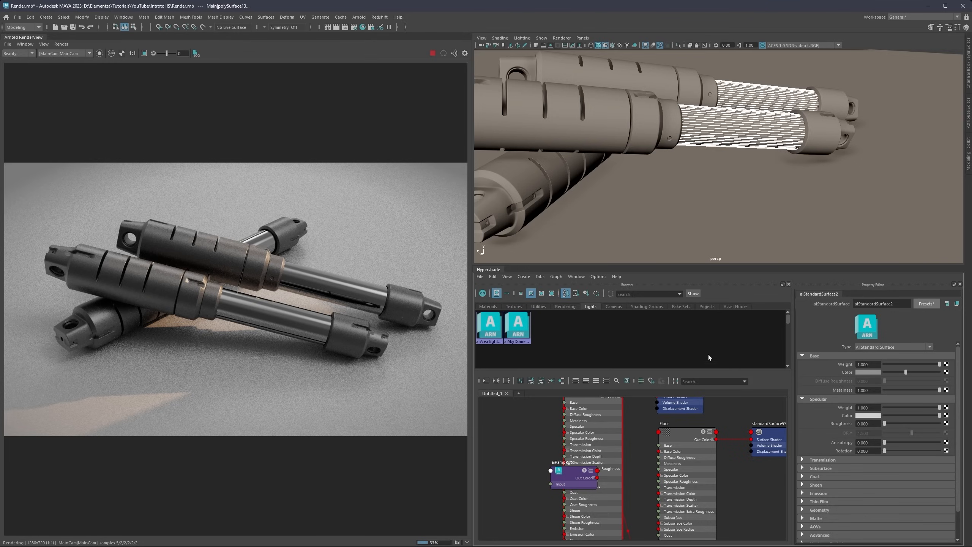
# Step: Apply the Chrome preset to the rod material and darken its base color to a light-mid grey
pyautogui.click(927, 305)
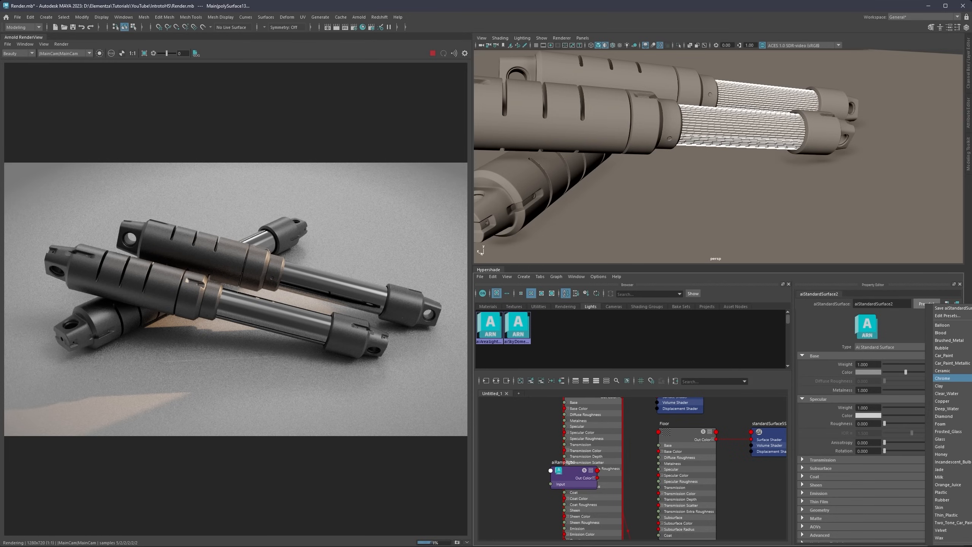
pyautogui.click(942, 378)
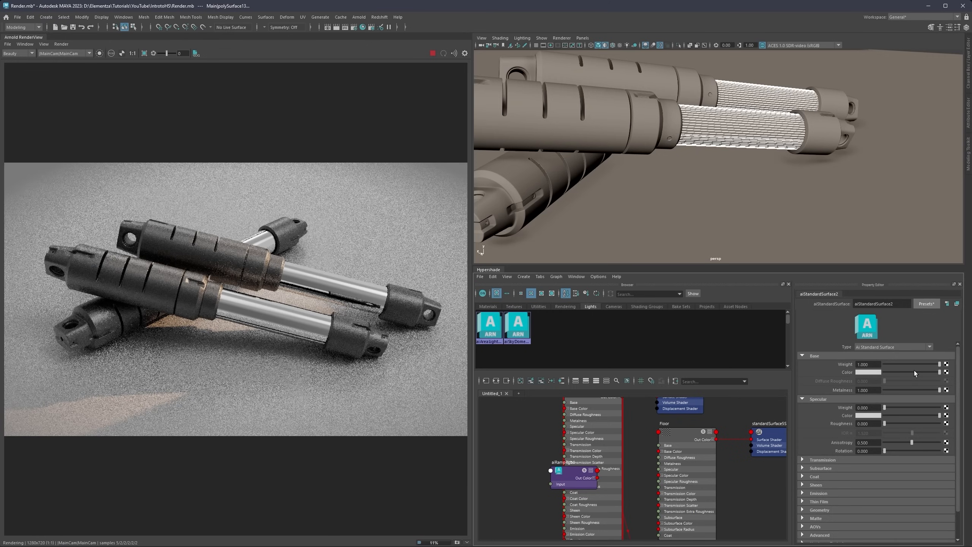
pyautogui.moveTo(917, 371); pyautogui.dragTo(913, 371)
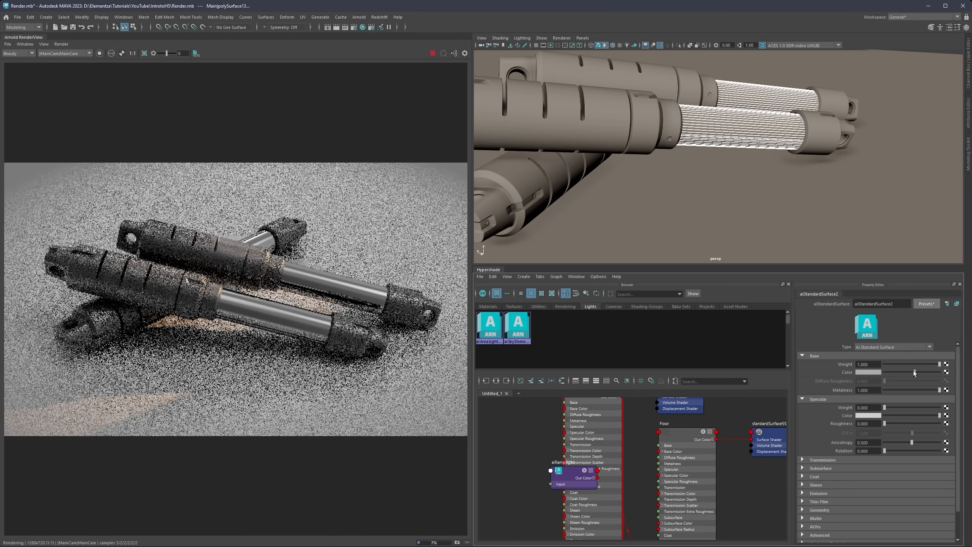
# Step: Set the rod material's specular roughness to 0.1 and darken its base color a little further
pyautogui.click(874, 424)
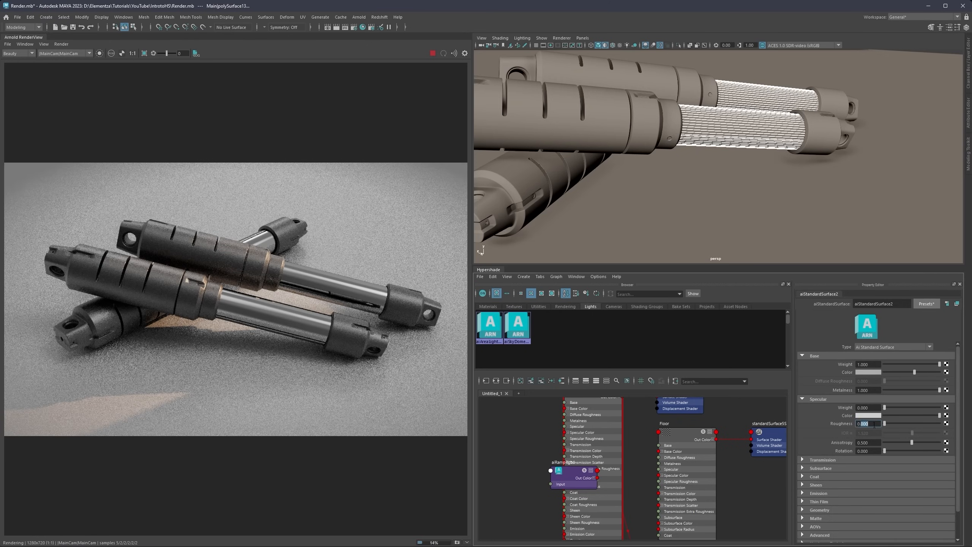
pyautogui.write('0.1')
pyautogui.press('Return')
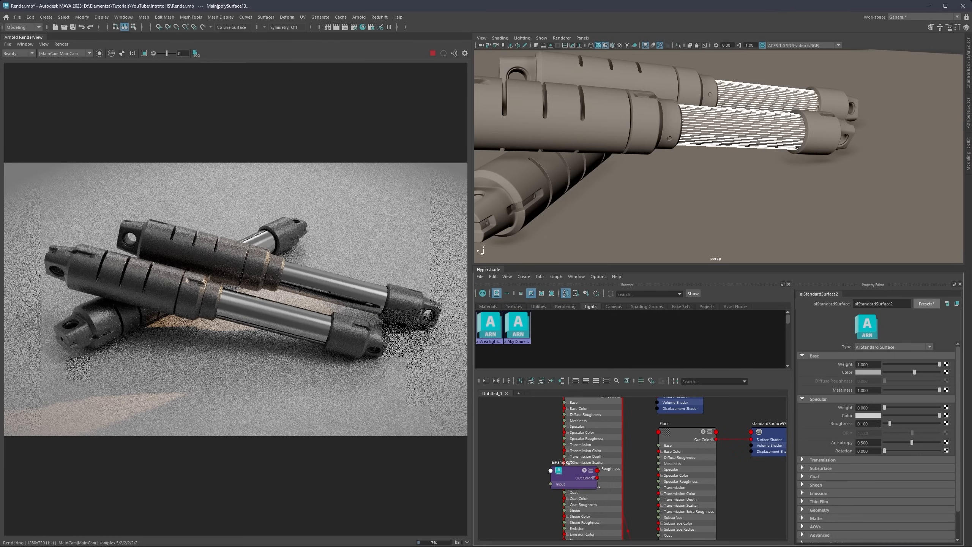
pyautogui.moveTo(915, 373); pyautogui.dragTo(908, 372)
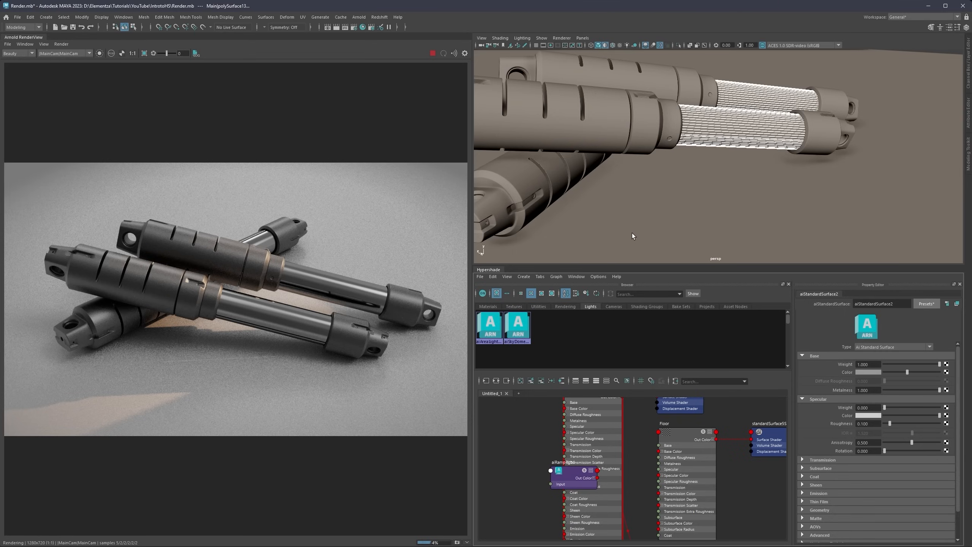
# Step: Check the base color value of the BaseMat material in its color settings
pyautogui.click(488, 306)
pyautogui.click(488, 326)
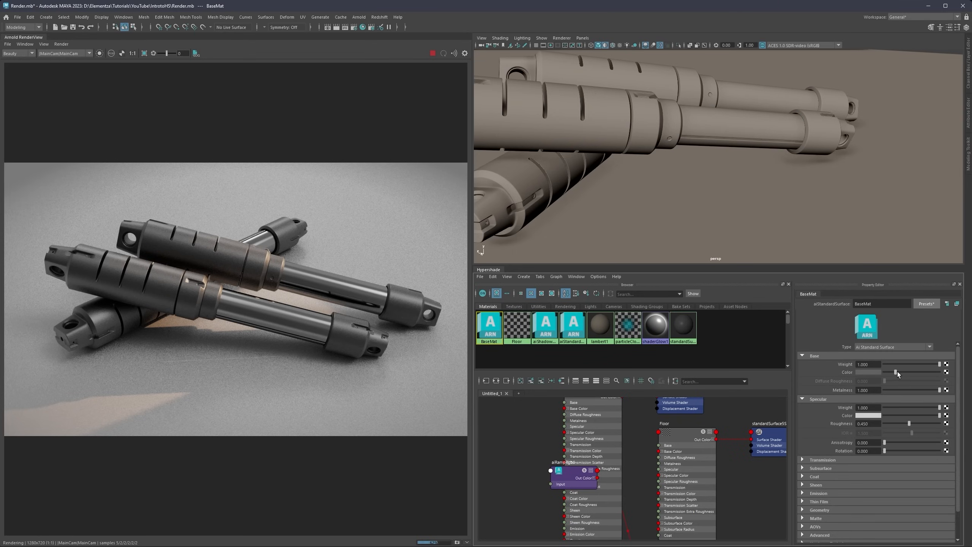
pyautogui.click(869, 372)
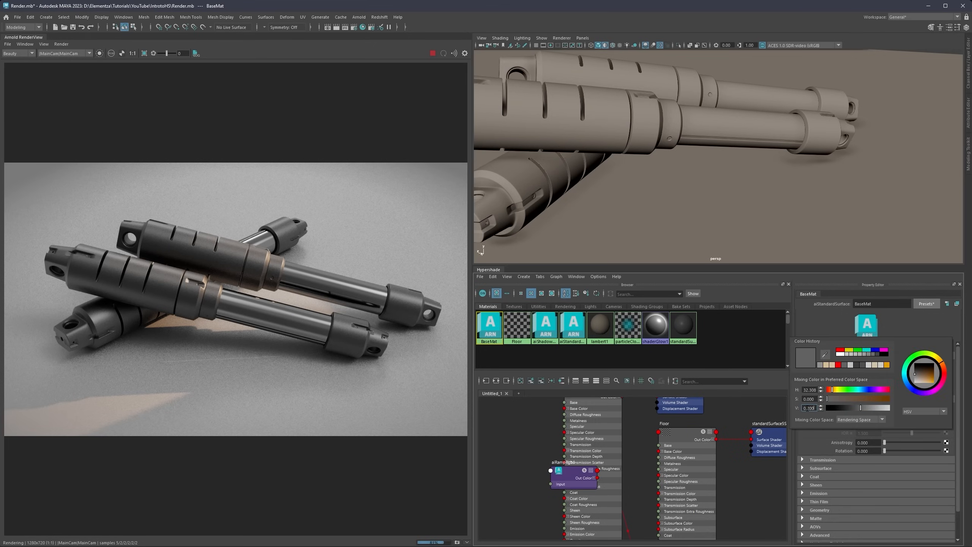
pyautogui.moveTo(809, 408); pyautogui.dragTo(832, 405)
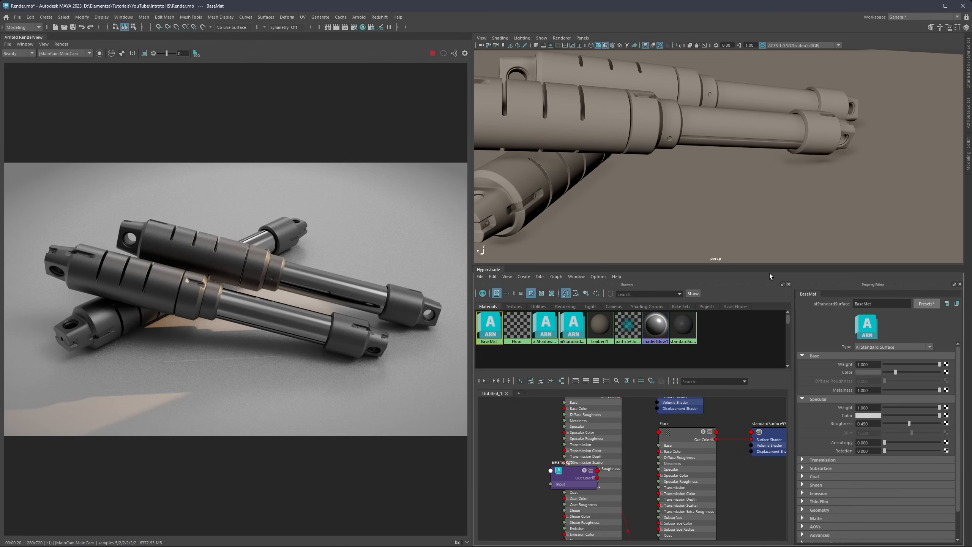
# Step: Lighten the Floor material's base color and graph its shader network in an enlarged Hypershade
pyautogui.click(776, 169)
pyautogui.moveTo(916, 340); pyautogui.dragTo(926, 339)
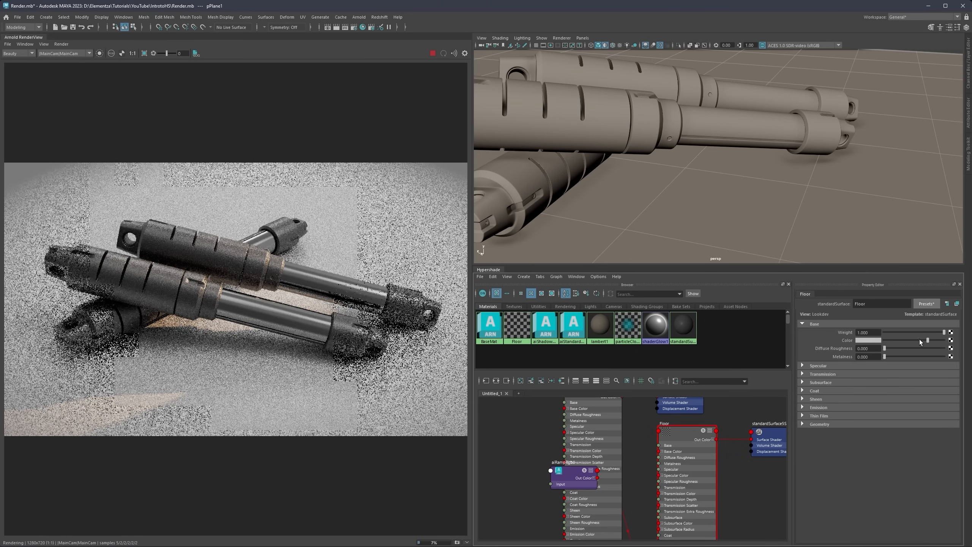
pyautogui.click(519, 332)
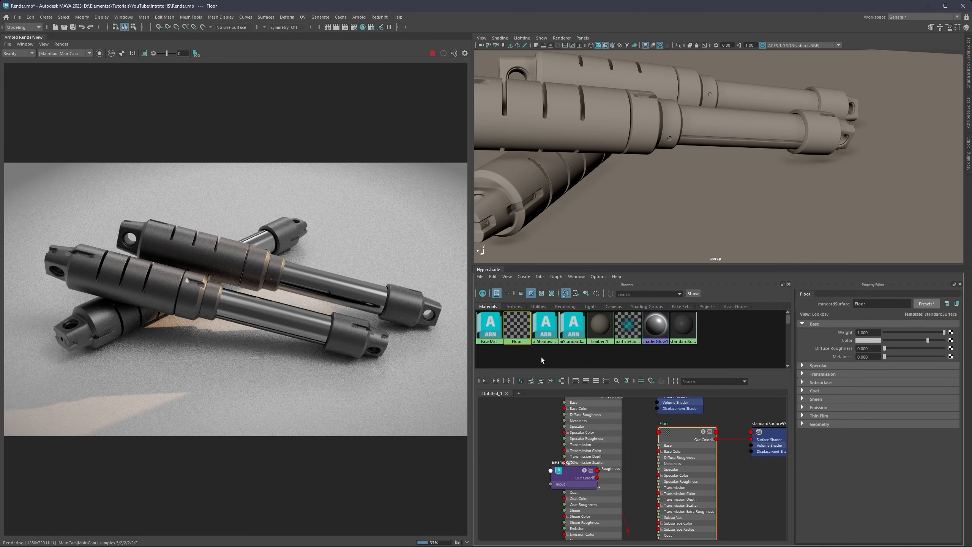
pyautogui.rightClick(519, 332)
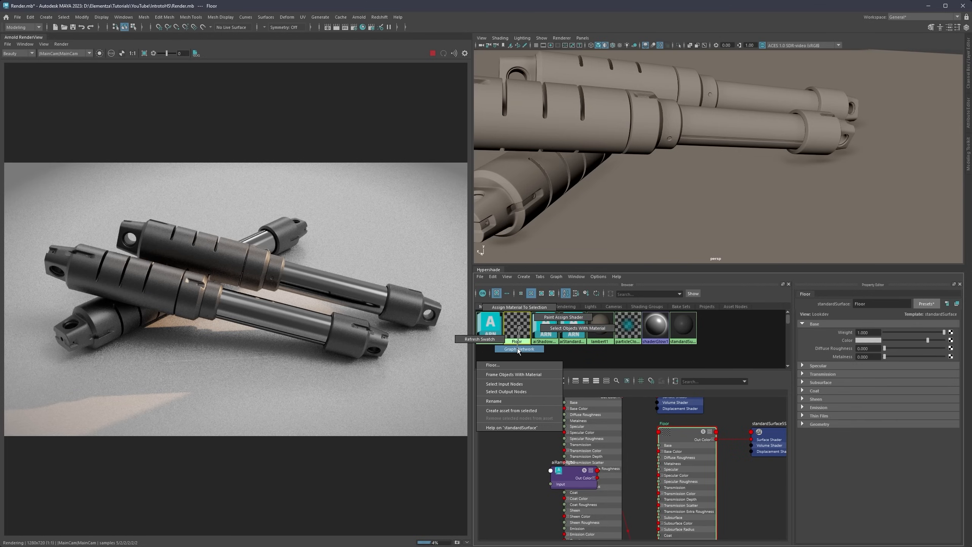
pyautogui.click(517, 349)
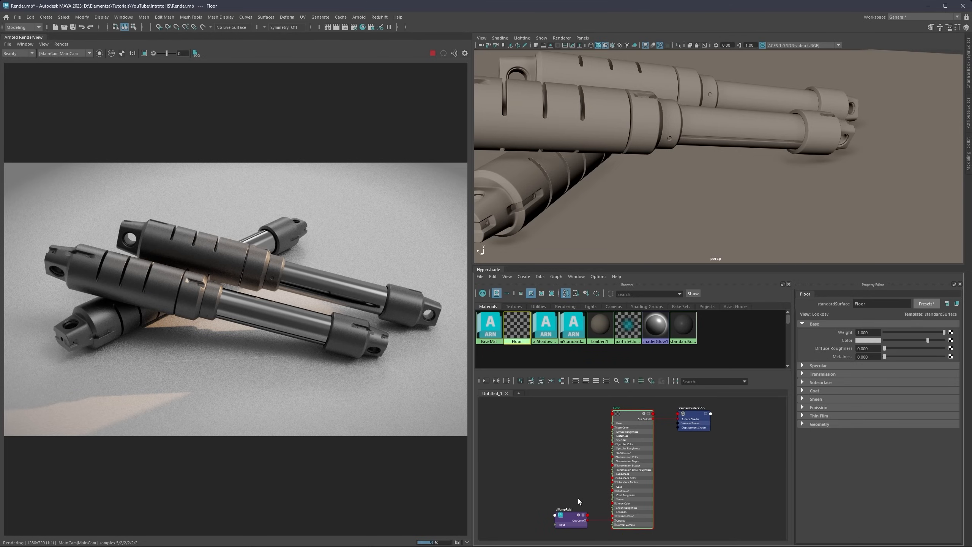
pyautogui.scroll(2, 583, 485)
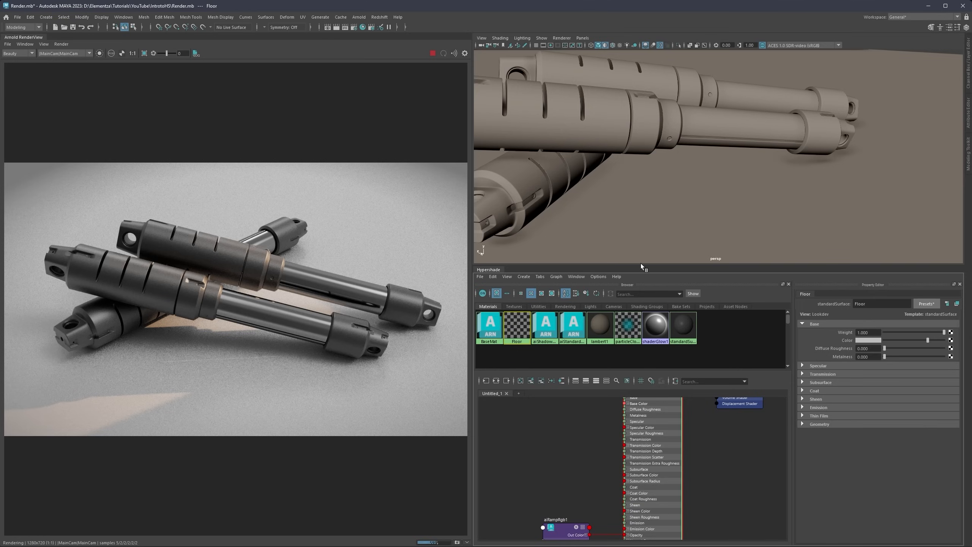
pyautogui.moveTo(641, 265); pyautogui.dragTo(641, 164)
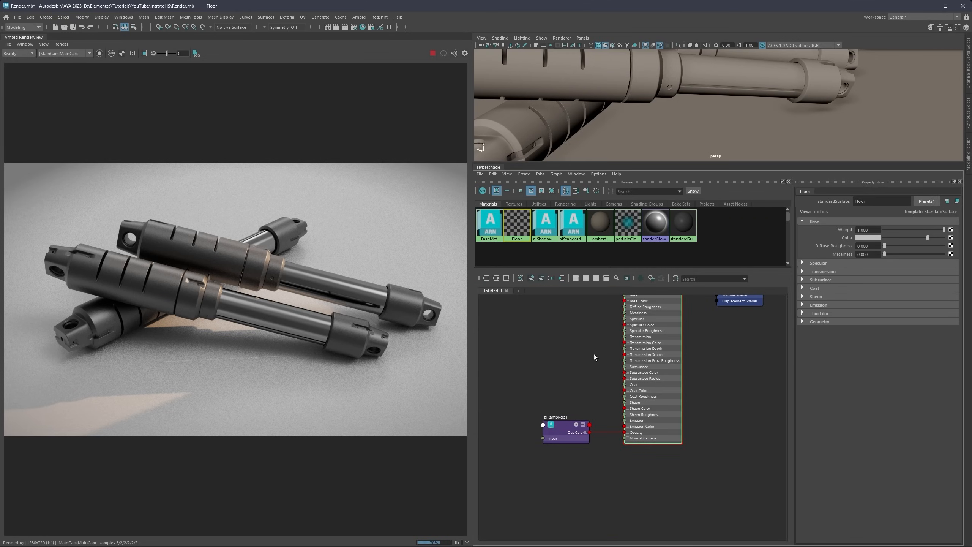
# Step: Move the floor opacity ramp's black stop outward to about 0.67 and nudge its white stop slightly
pyautogui.click(560, 428)
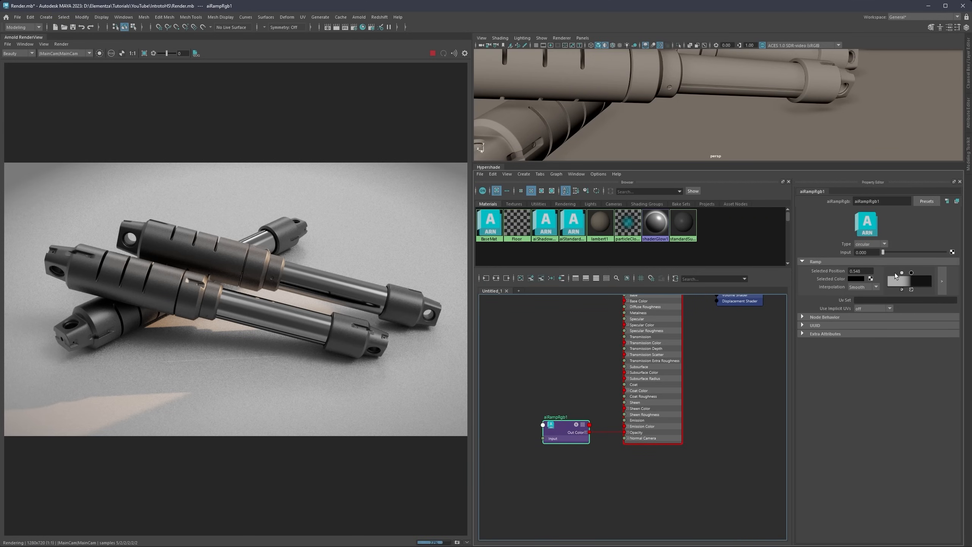
pyautogui.moveTo(912, 272); pyautogui.dragTo(918, 272)
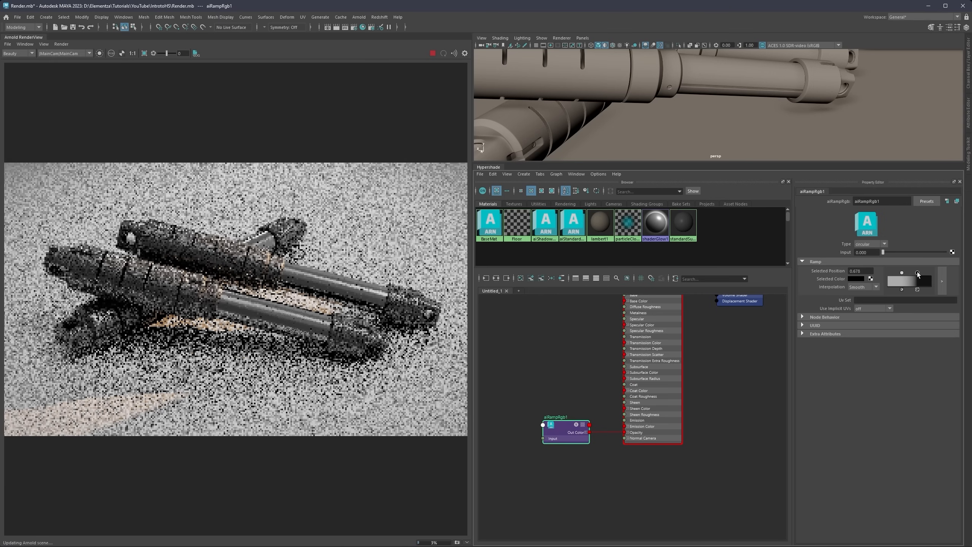
pyautogui.click(902, 273)
pyautogui.click(918, 272)
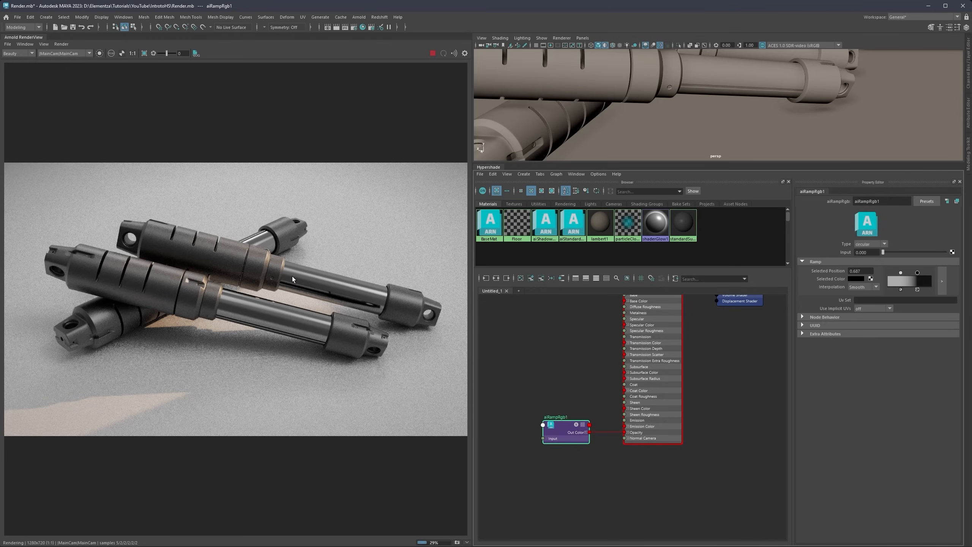
# Step: Graph the shader network of the BaseMat material
pyautogui.click(489, 241)
pyautogui.click(493, 231)
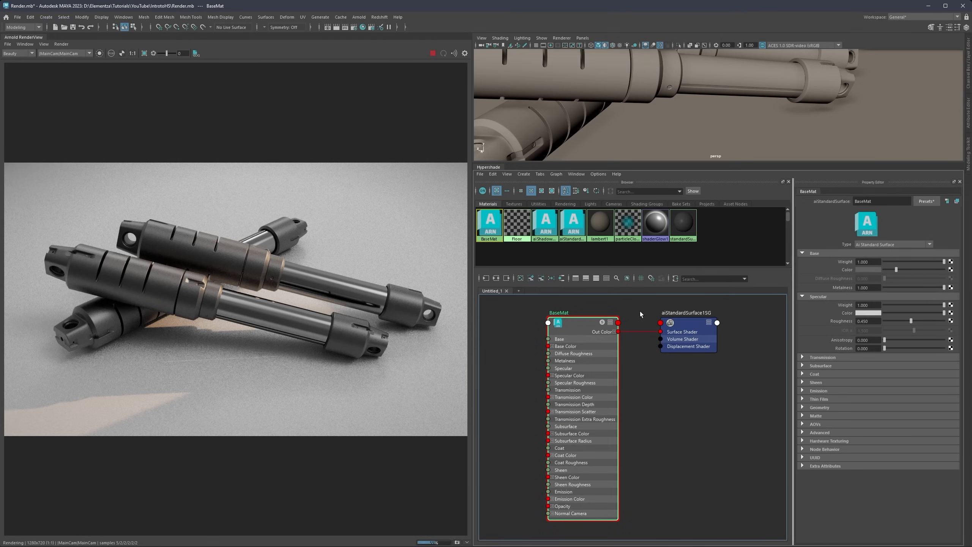
# Step: Raise the Arnold Camera (AA) samples to 7 in the render settings
pyautogui.keyDown('alt'); pyautogui.moveTo(534, 326); pyautogui.dragTo(610, 324, button='middle'); pyautogui.keyUp('alt')
pyautogui.scroll(-4, 576, 320)
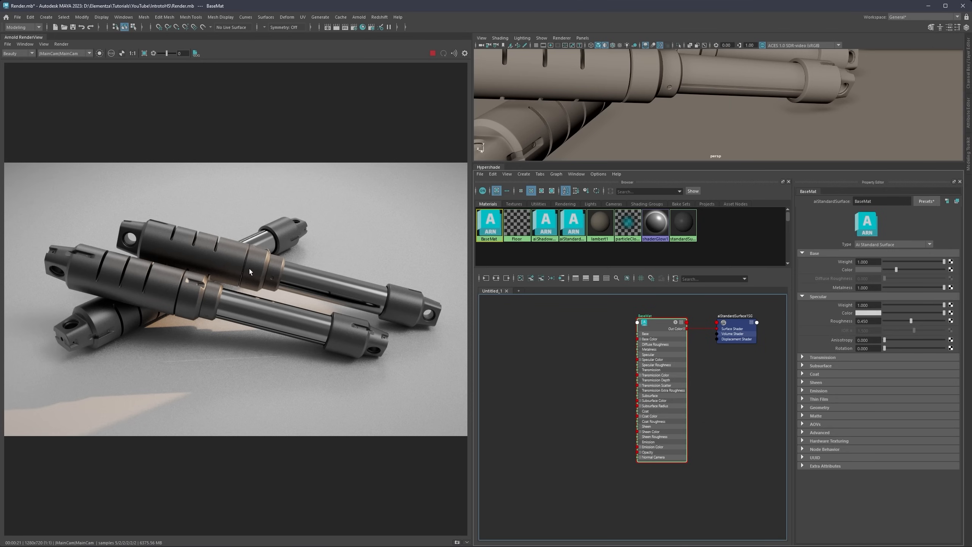
pyautogui.click(353, 27)
pyautogui.moveTo(538, 141); pyautogui.dragTo(505, 137)
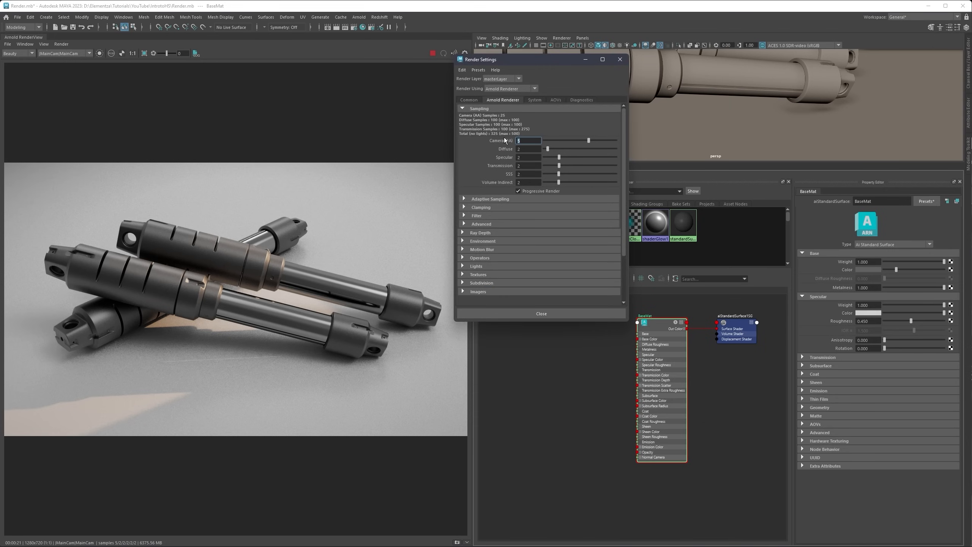
pyautogui.write('7')
pyautogui.press('Return')
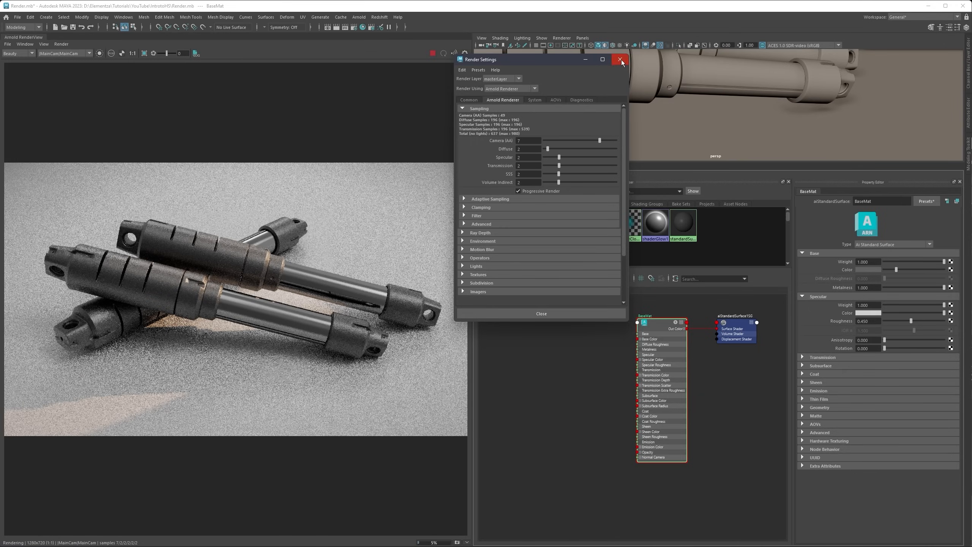
pyautogui.click(620, 59)
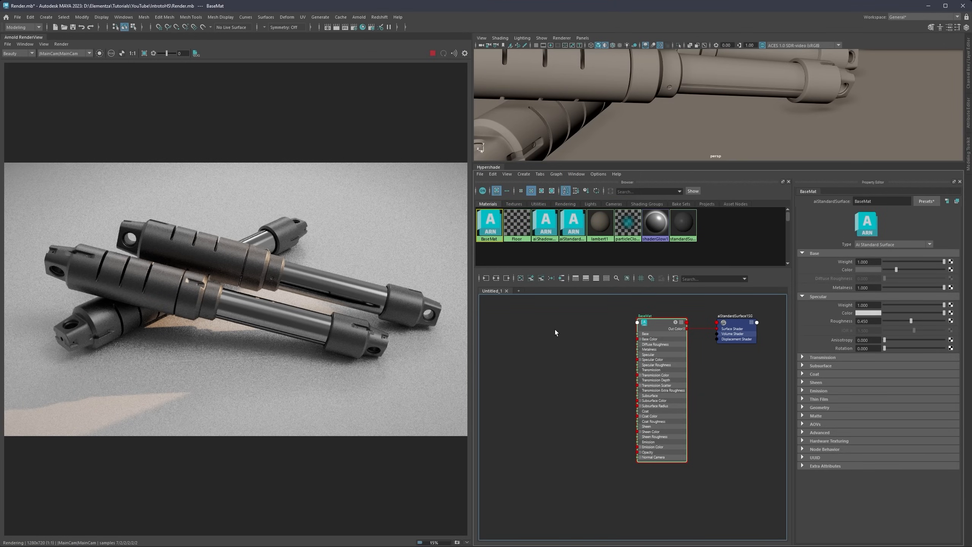
# Step: Try BaseMat's specular roughness at about 0.742 and at 0 to compare the render
pyautogui.keyDown('alt'); pyautogui.moveTo(556, 332); pyautogui.dragTo(577, 336, button='middle'); pyautogui.keyUp('alt')
pyautogui.scroll(2, 664, 381)
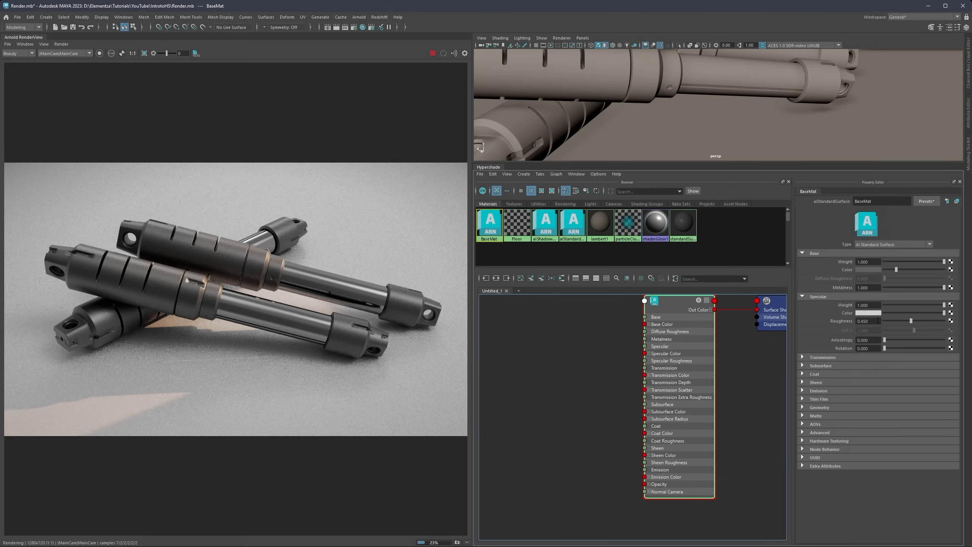
pyautogui.doubleClick(876, 321)
pyautogui.moveTo(863, 322); pyautogui.dragTo(927, 319)
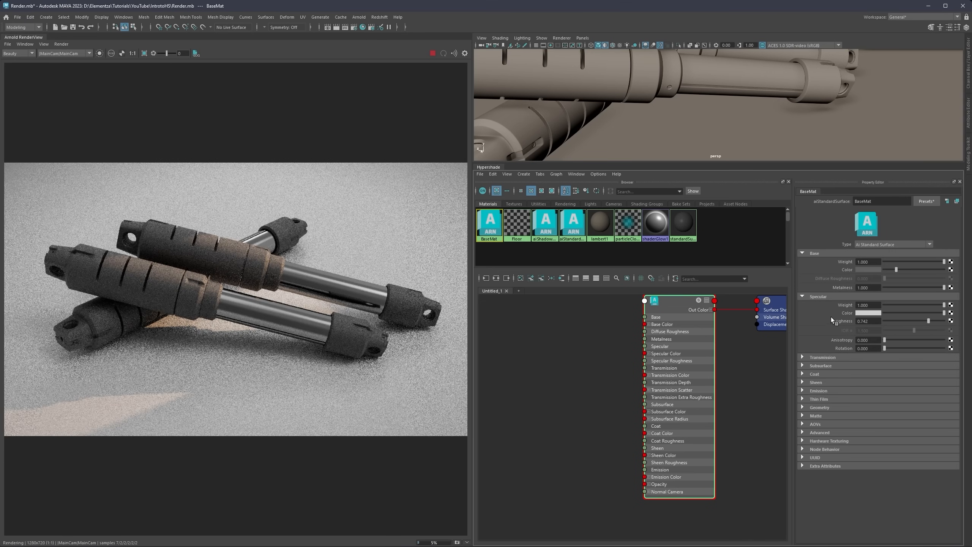
pyautogui.doubleClick(880, 322)
pyautogui.write('0')
pyautogui.press('Return')
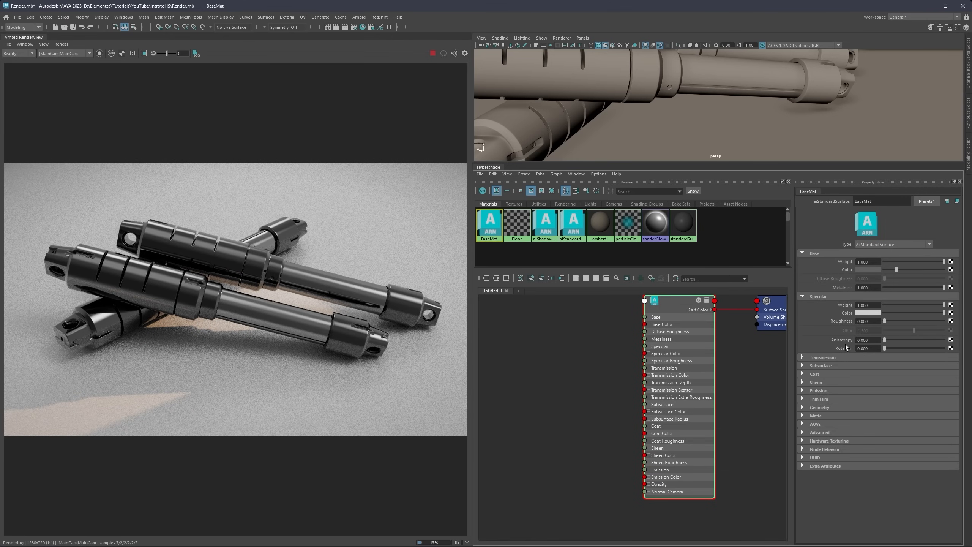
# Step: Set BaseMat's specular roughness to 0.4
pyautogui.moveTo(870, 322); pyautogui.dragTo(862, 321)
pyautogui.write('4')
pyautogui.press('Return')
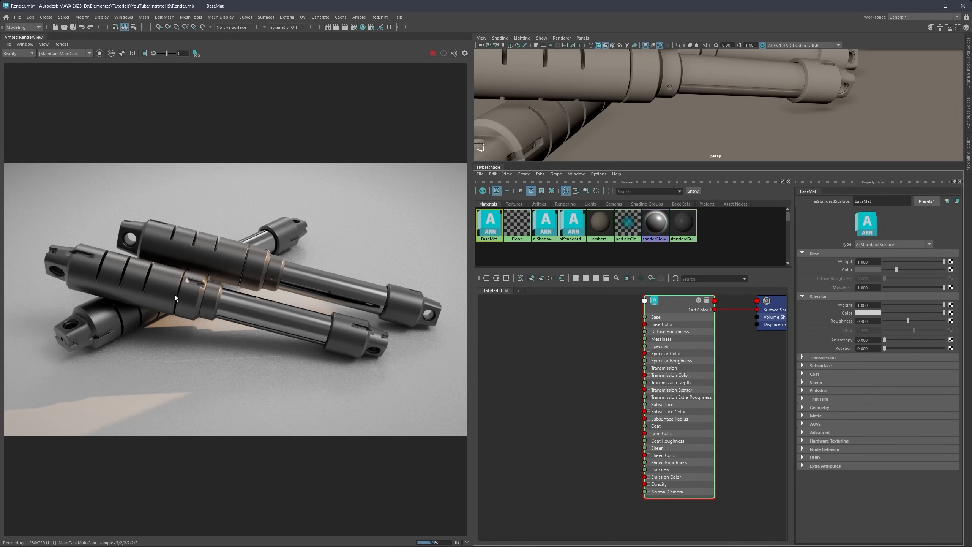
# Step: Add an aiImage node to the BaseMat shader graph and place it to the left of the material
pyautogui.keyDown('alt'); pyautogui.moveTo(580, 352); pyautogui.dragTo(608, 363, button='middle'); pyautogui.keyUp('alt')
pyautogui.scroll(-3, 597, 364)
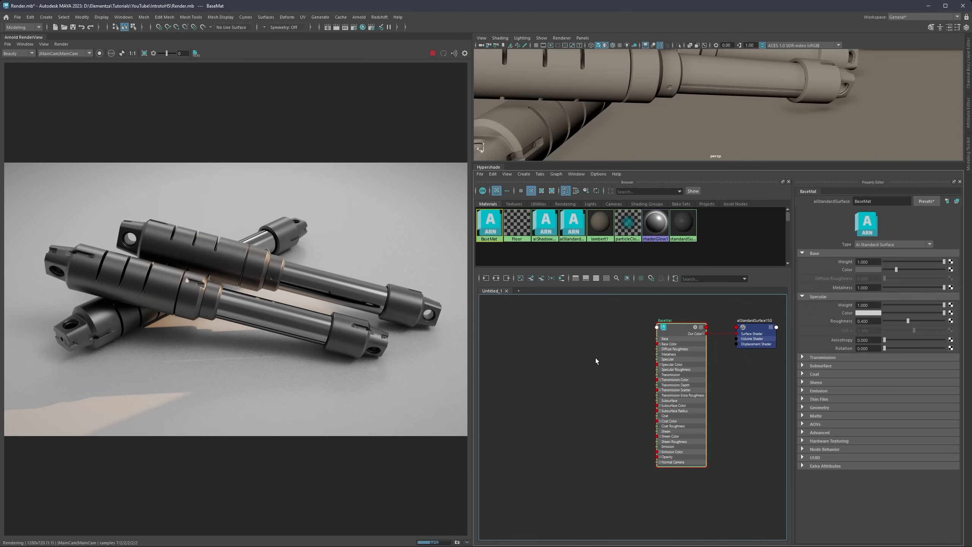
pyautogui.press('Tab')
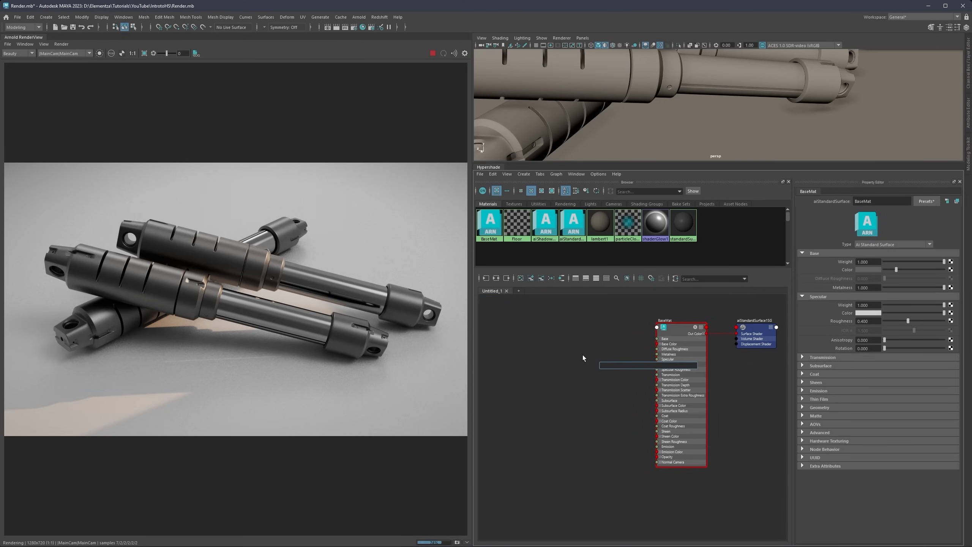
pyautogui.press('Escape')
pyautogui.press('Tab')
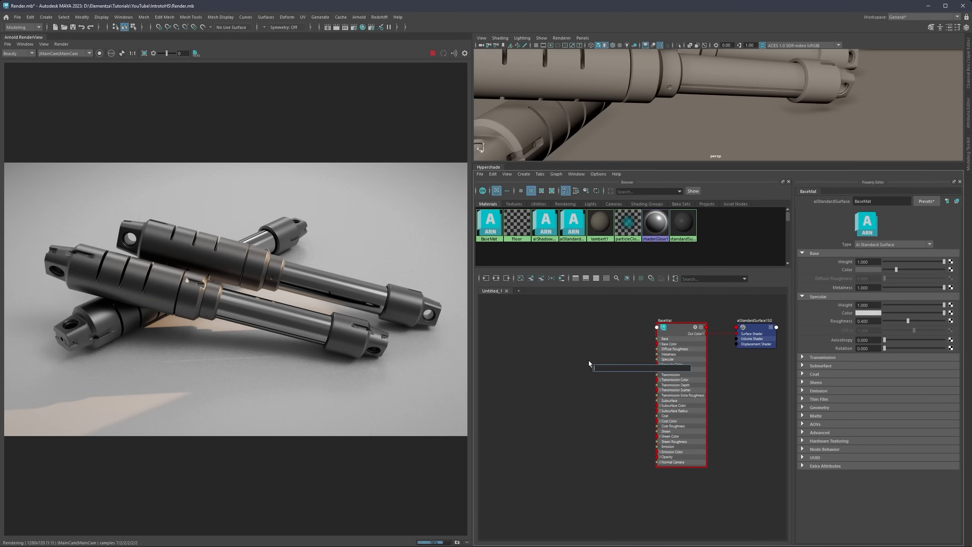
pyautogui.write('ail')
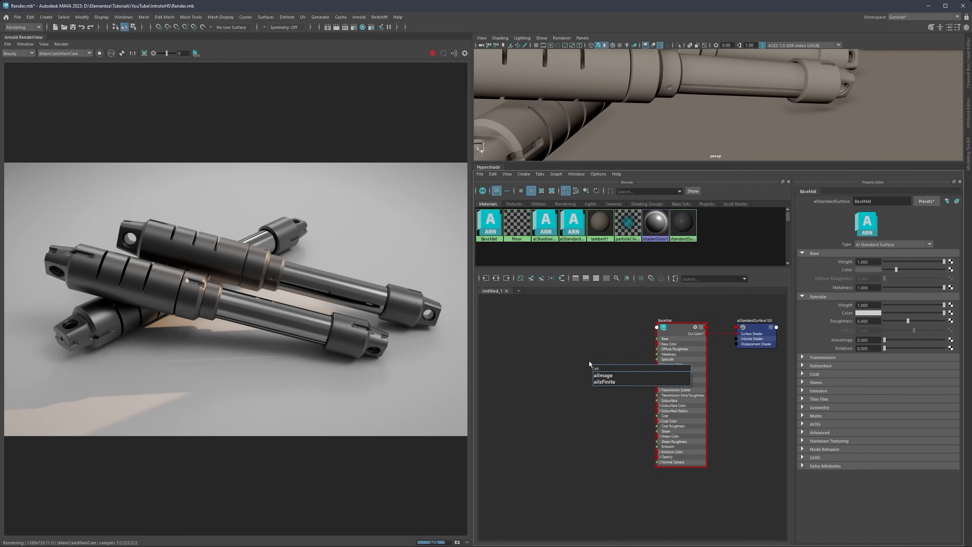
pyautogui.click(604, 376)
pyautogui.moveTo(609, 371); pyautogui.dragTo(559, 350)
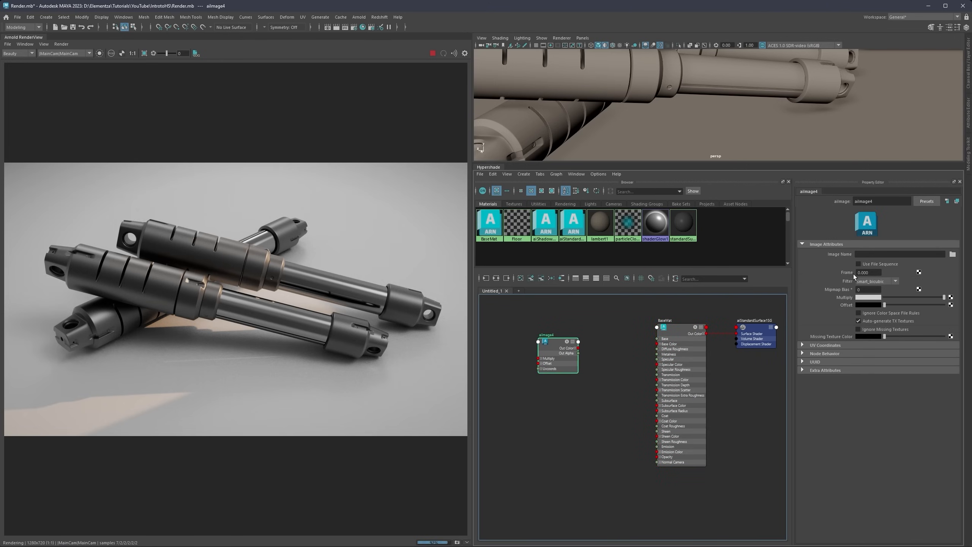
# Step: Load rmmodbdp_4K_Roughness.jpg from the surface imperfections folder into the new aiImage node
pyautogui.click(875, 255)
pyautogui.write('Camera')
pyautogui.moveTo(875, 256); pyautogui.dragTo(857, 257)
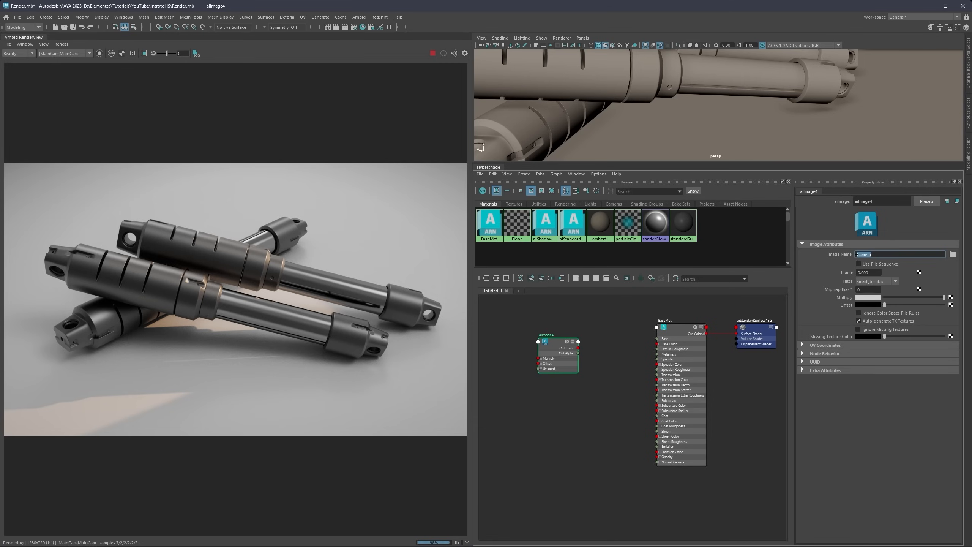
pyautogui.press('BackSpace')
pyautogui.click(952, 255)
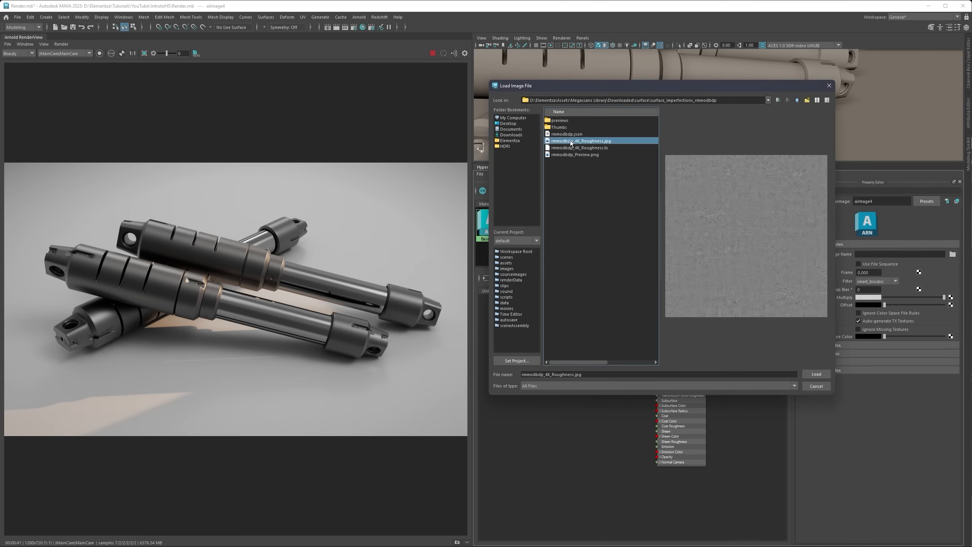
pyautogui.click(589, 155)
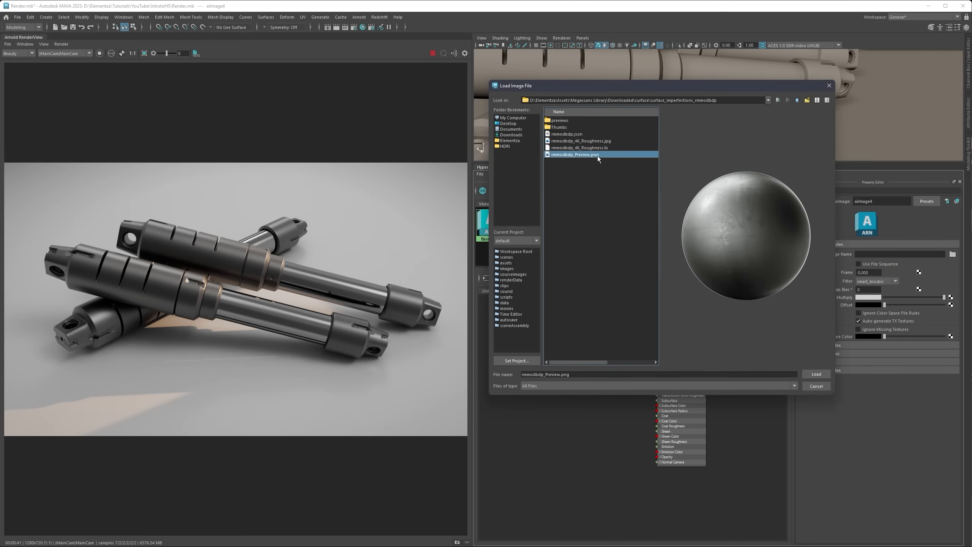
pyautogui.click(581, 141)
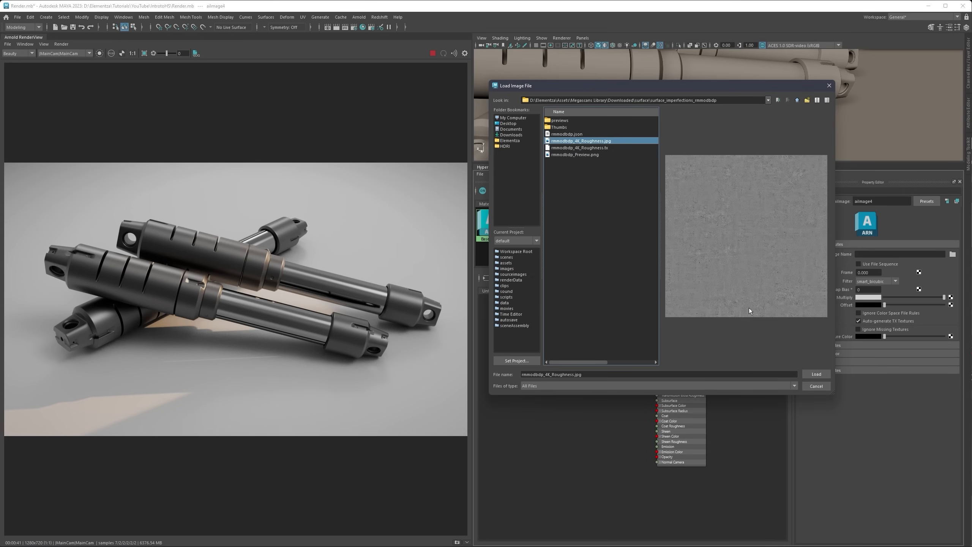
pyautogui.click(817, 375)
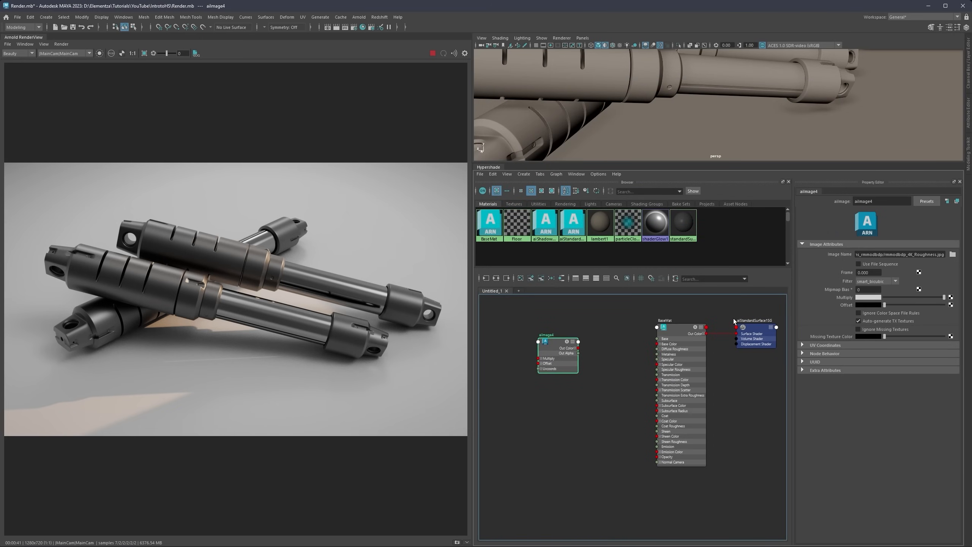
# Step: Connect the image node's Out Color R directly to BaseMat's Specular Roughness and delete that connection again
pyautogui.click(575, 348)
pyautogui.scroll(3, 574, 351)
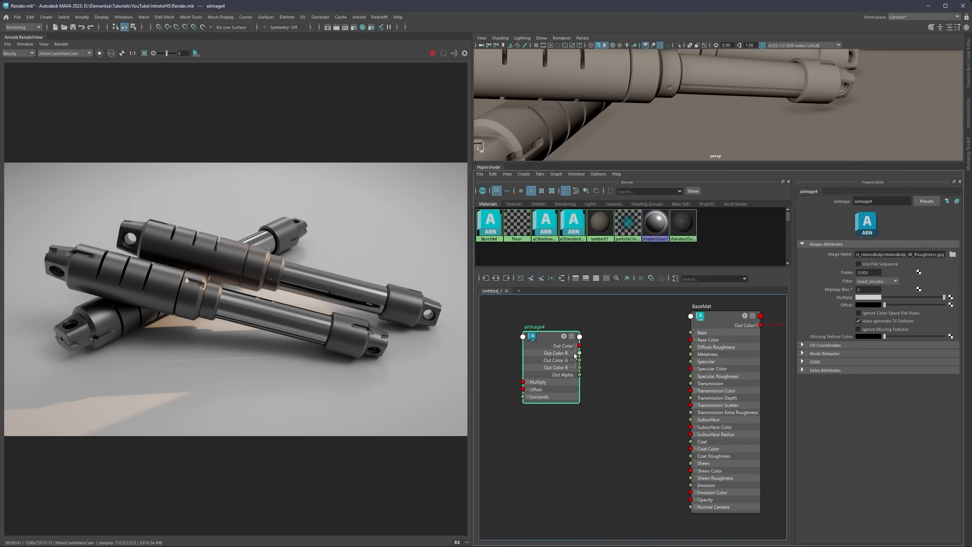
pyautogui.moveTo(558, 355); pyautogui.dragTo(597, 370)
pyautogui.scroll(2, 647, 372)
pyautogui.scroll(-1, 646, 372)
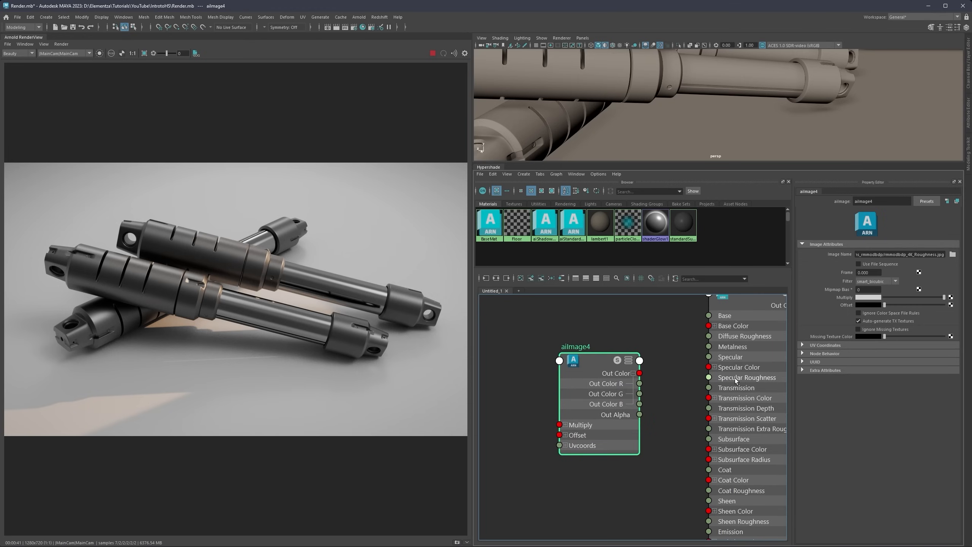
pyautogui.click(634, 372)
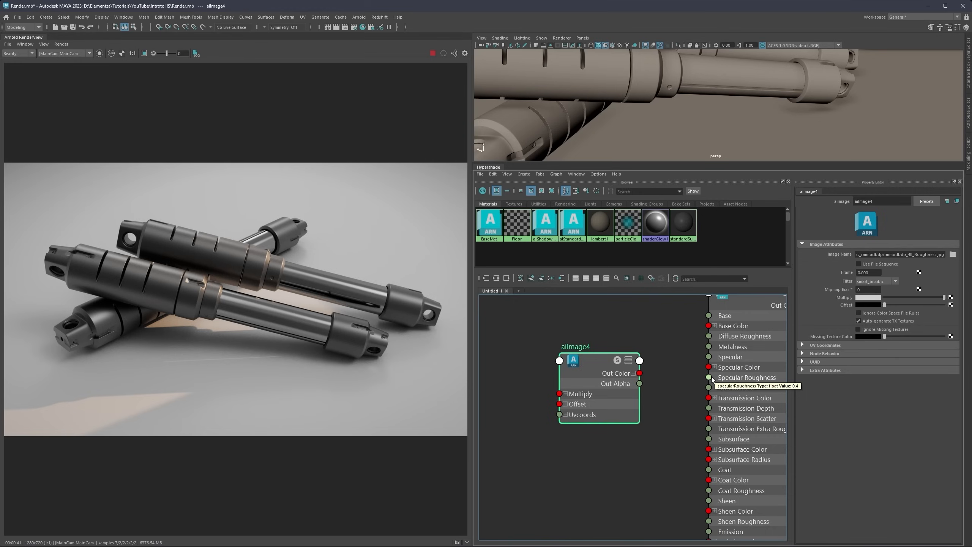
pyautogui.click(634, 373)
pyautogui.scroll(2, 634, 377)
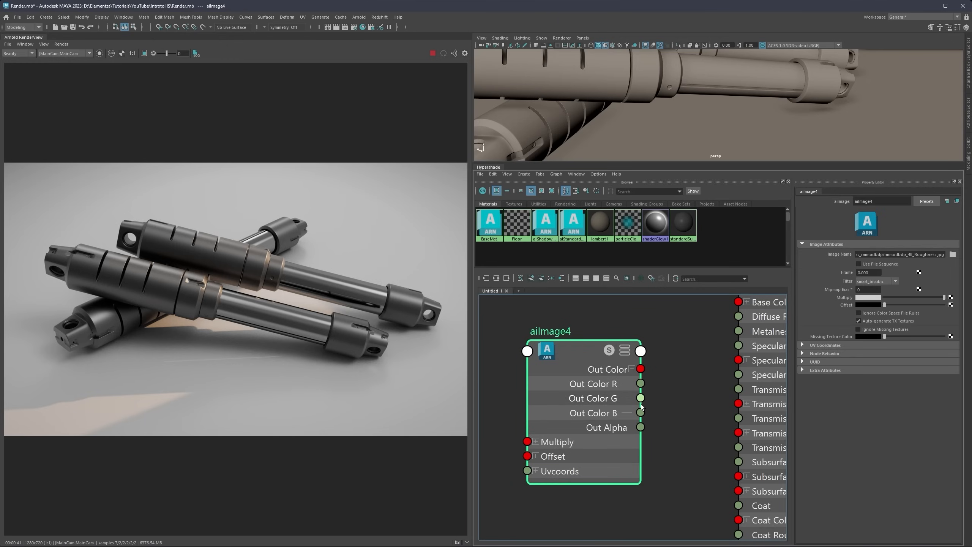
pyautogui.scroll(-2, 647, 389)
pyautogui.moveTo(645, 386); pyautogui.dragTo(714, 380)
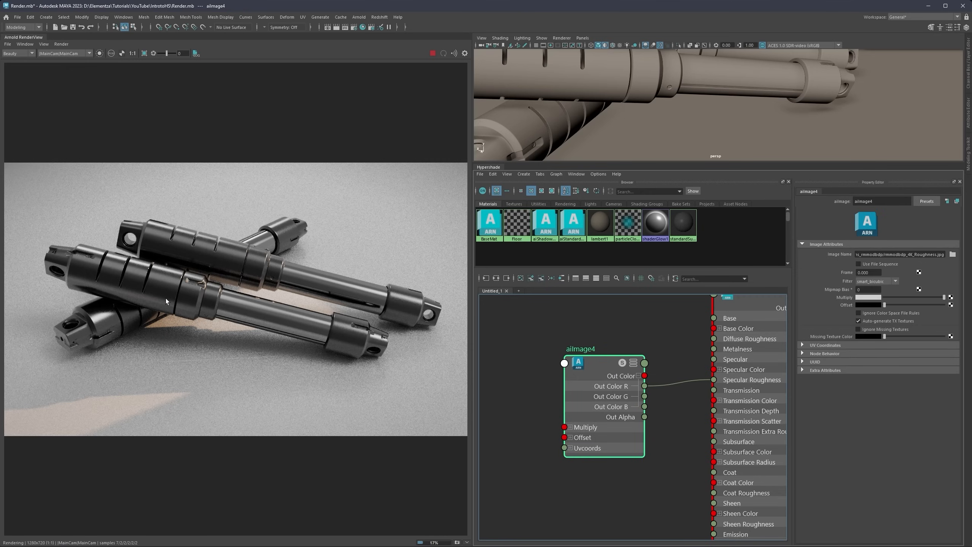
pyautogui.click(656, 385)
pyautogui.press('Delete')
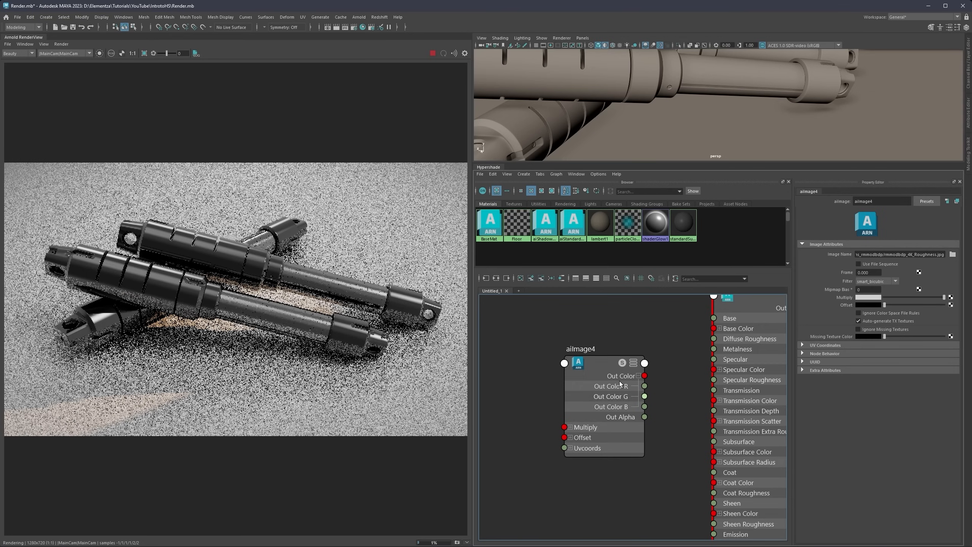
# Step: Add an aiTriplanar node between the roughness image node and BaseMat
pyautogui.moveTo(605, 373); pyautogui.dragTo(578, 367)
pyautogui.scroll(-4, 628, 367)
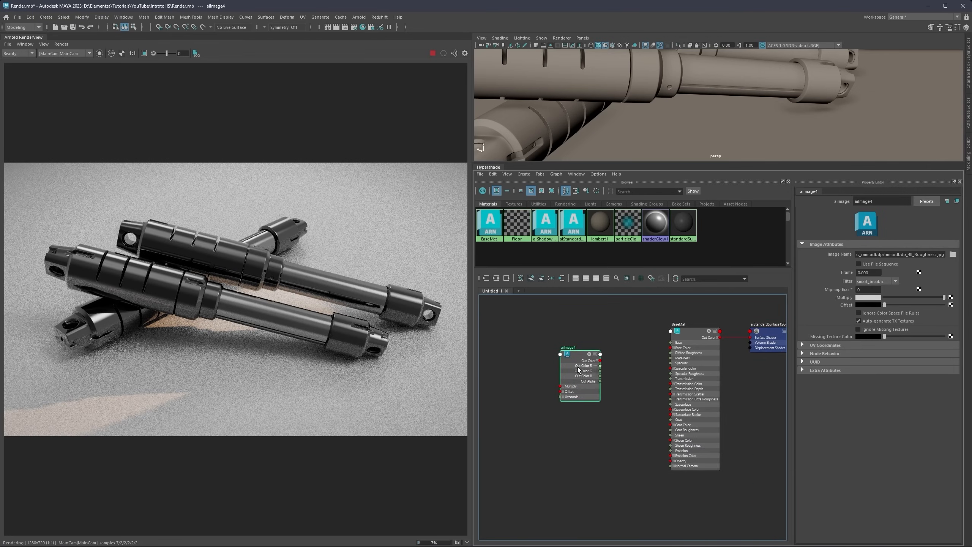
pyautogui.click(614, 371)
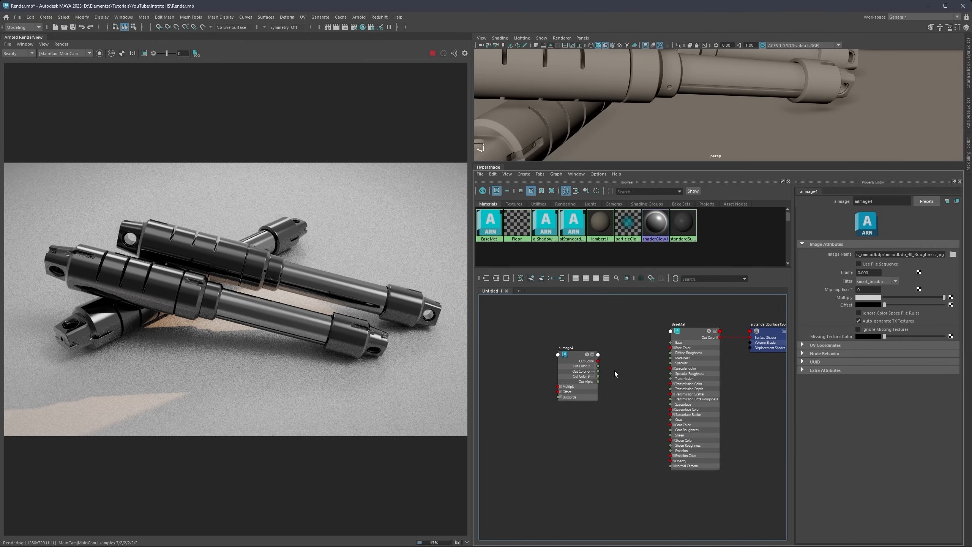
pyautogui.press('Tab')
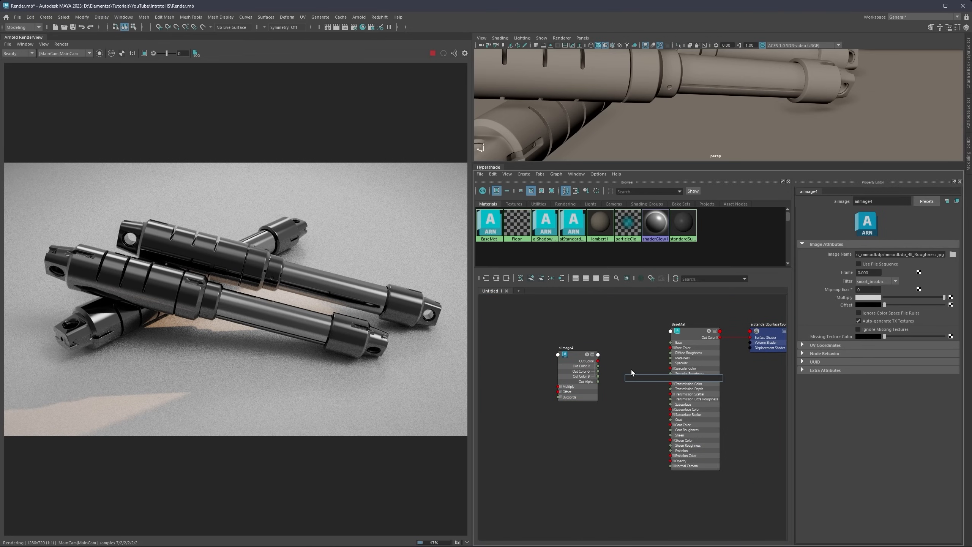
pyautogui.write('ai')
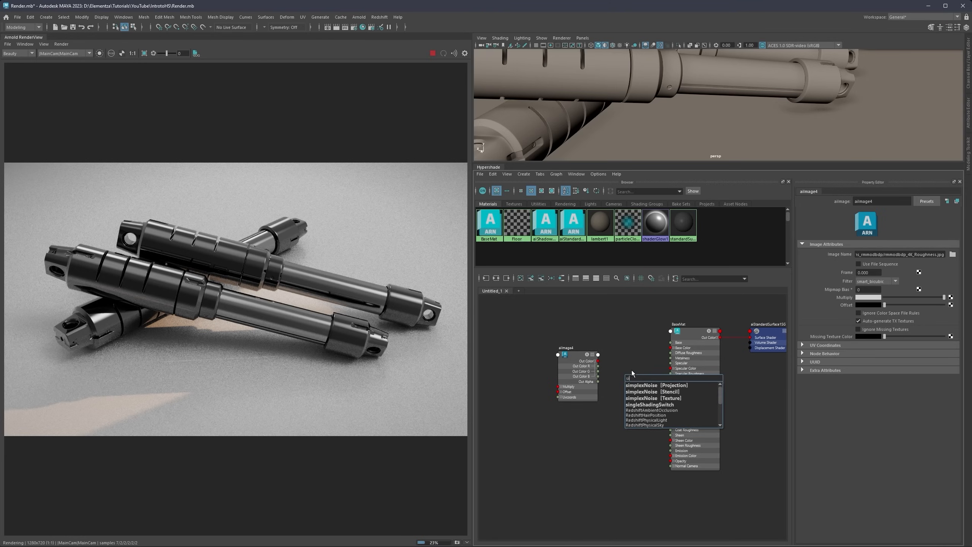
pyautogui.press('BackSpace')
pyautogui.press('BackSpace')
pyautogui.write('aitr')
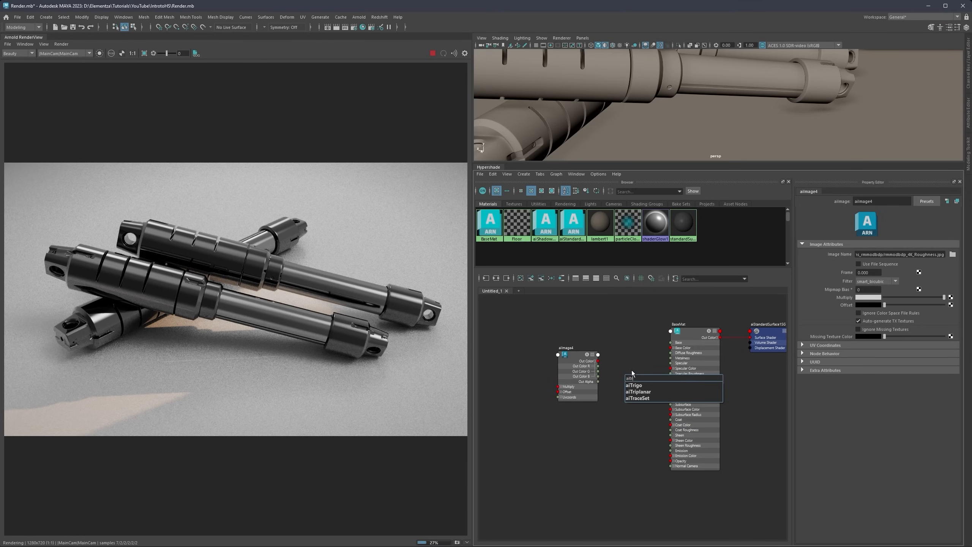
pyautogui.click(639, 392)
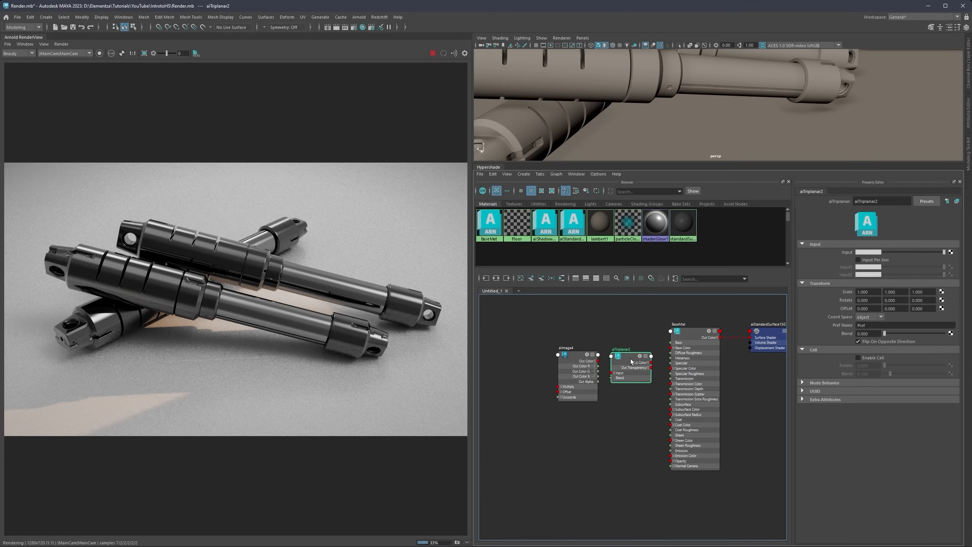
# Step: Connect the image node's Out Color to the aiTriplanar node's Input
pyautogui.click(573, 359)
pyautogui.scroll(3, 608, 368)
pyautogui.click(642, 369)
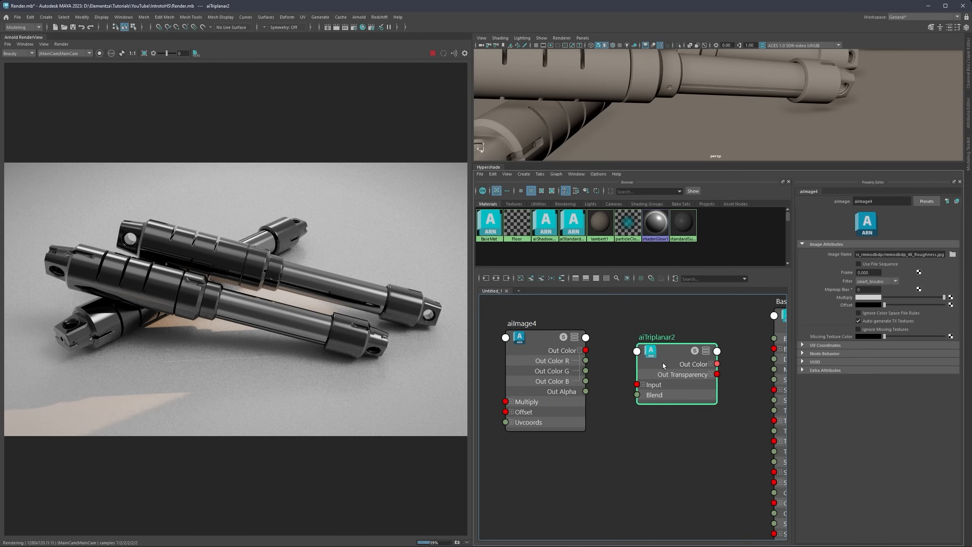
pyautogui.moveTo(586, 350); pyautogui.dragTo(630, 379)
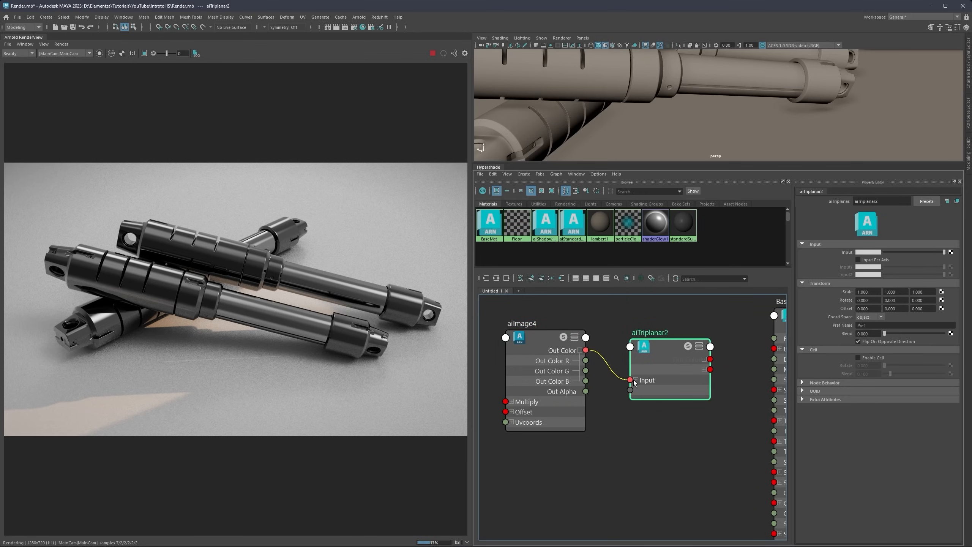
pyautogui.scroll(-2, 649, 365)
pyautogui.click(688, 360)
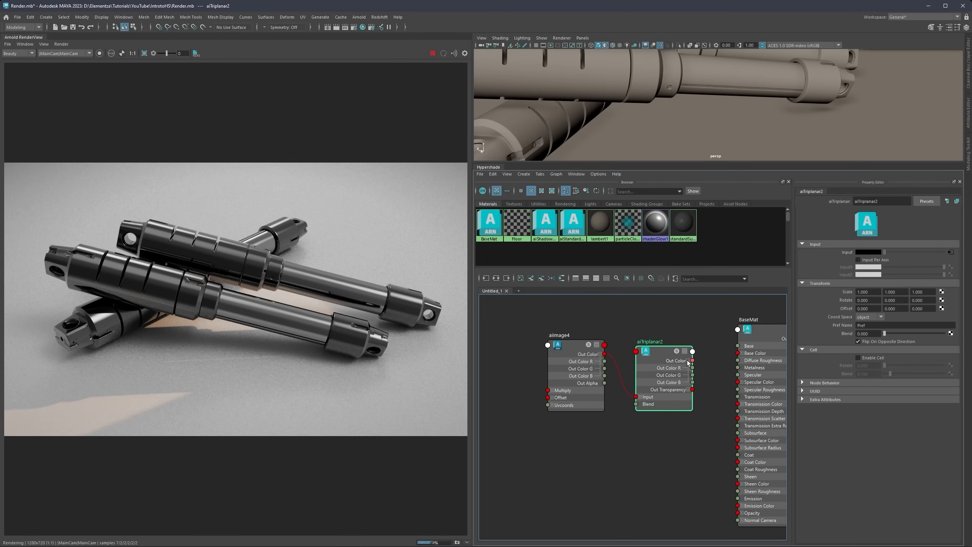
pyautogui.keyDown('alt'); pyautogui.moveTo(664, 362); pyautogui.dragTo(642, 350, button='middle'); pyautogui.keyUp('alt')
pyautogui.moveTo(596, 358); pyautogui.dragTo(597, 359)
pyautogui.scroll(1, 597, 359)
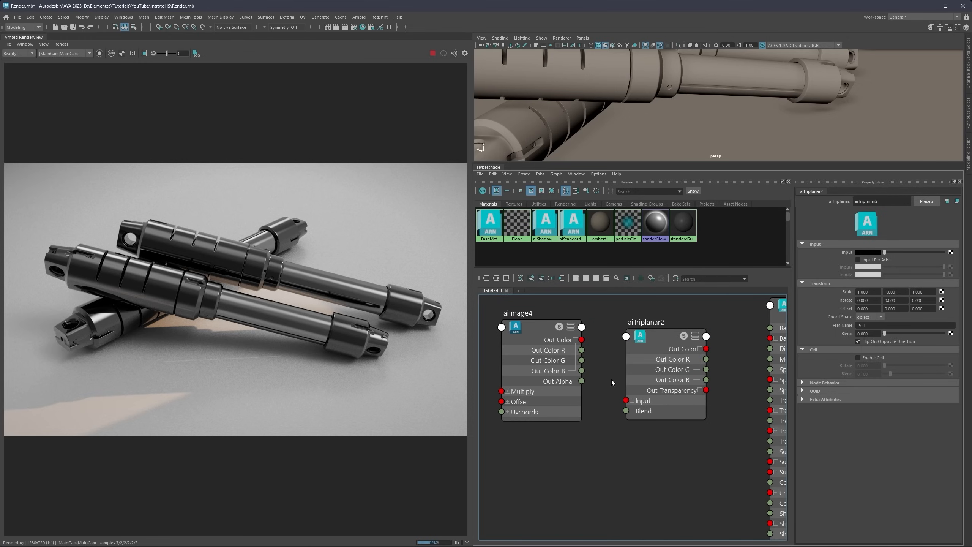
pyautogui.click(582, 339)
pyautogui.keyDown('alt'); pyautogui.moveTo(712, 359); pyautogui.dragTo(676, 350, button='middle'); pyautogui.keyUp('alt')
pyautogui.click(664, 340)
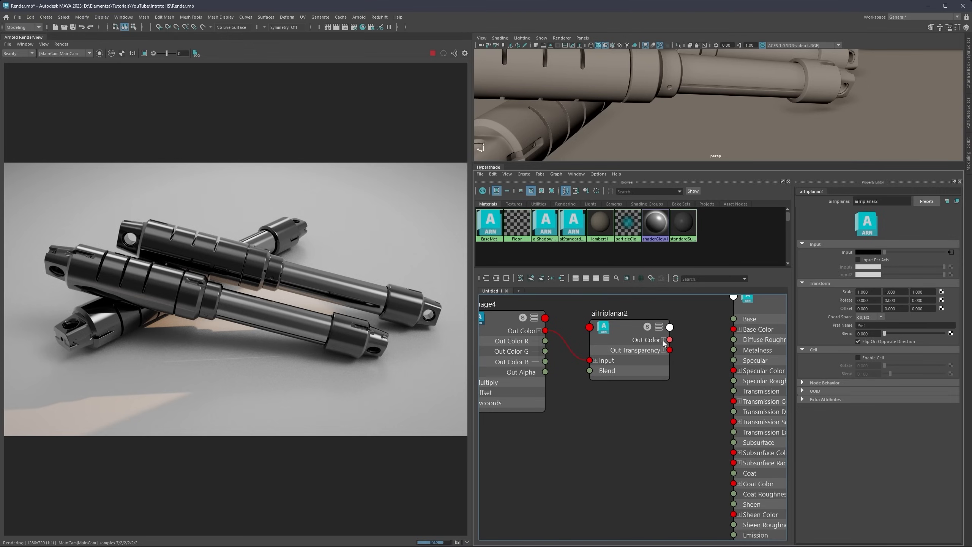
# Step: Connect the aiTriplanar node's Out Color R to BaseMat's Specular Roughness
pyautogui.click(539, 331)
pyautogui.click(663, 340)
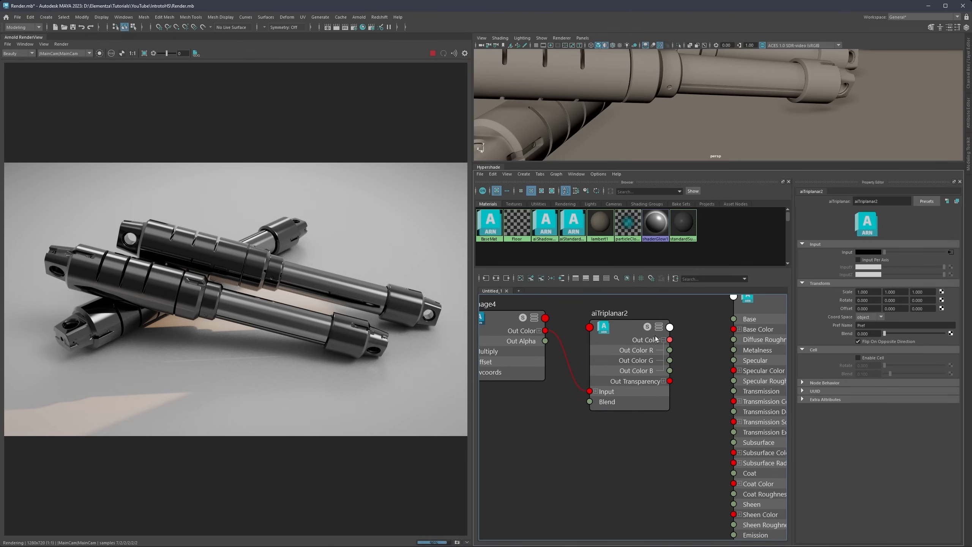
pyautogui.moveTo(670, 350); pyautogui.dragTo(734, 381)
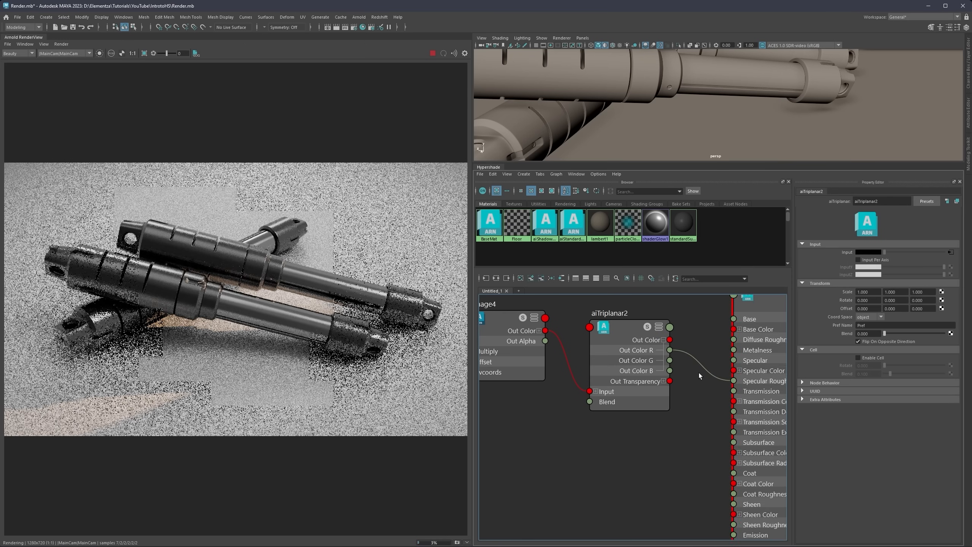
pyautogui.scroll(-2, 699, 372)
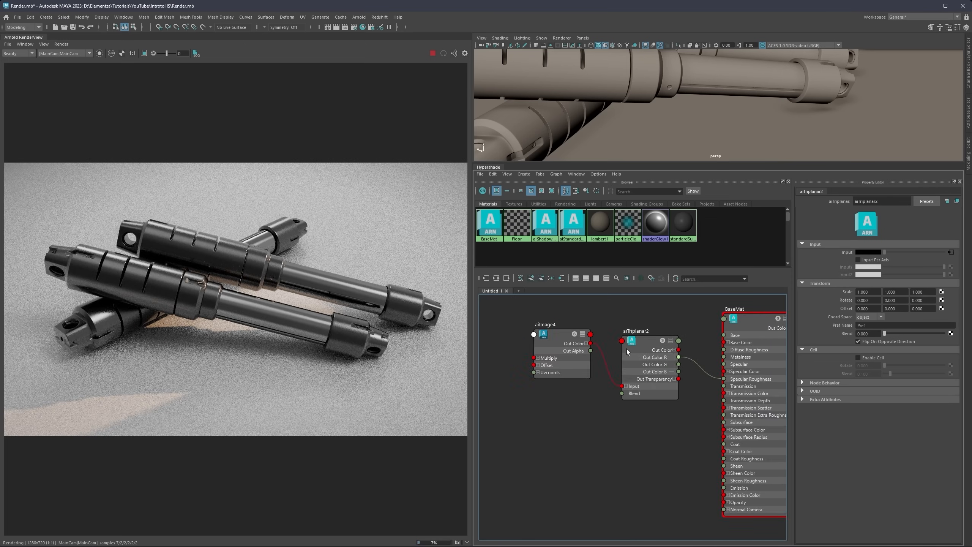
# Step: Set the aiTriplanar node's Coord Space to world
pyautogui.moveTo(635, 395); pyautogui.dragTo(624, 406)
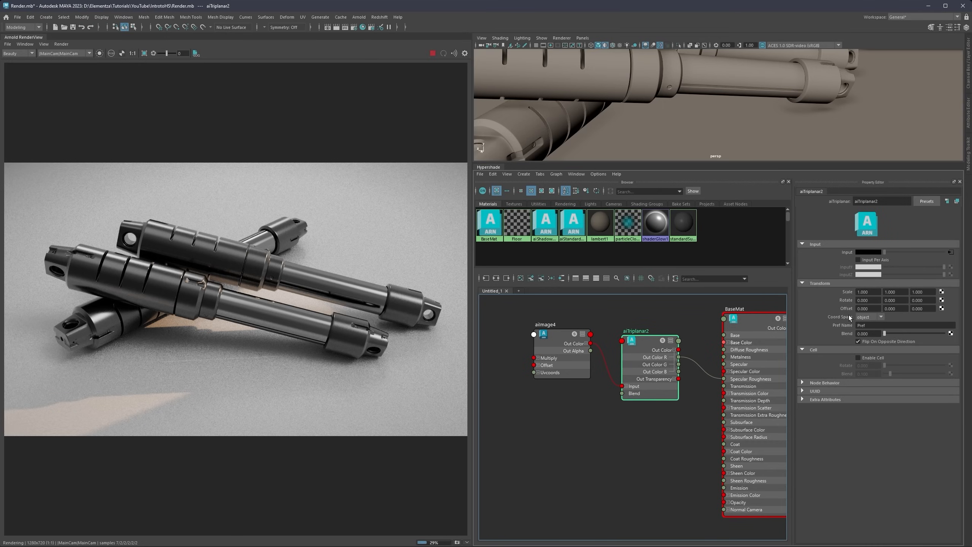
pyautogui.click(865, 318)
pyautogui.click(863, 325)
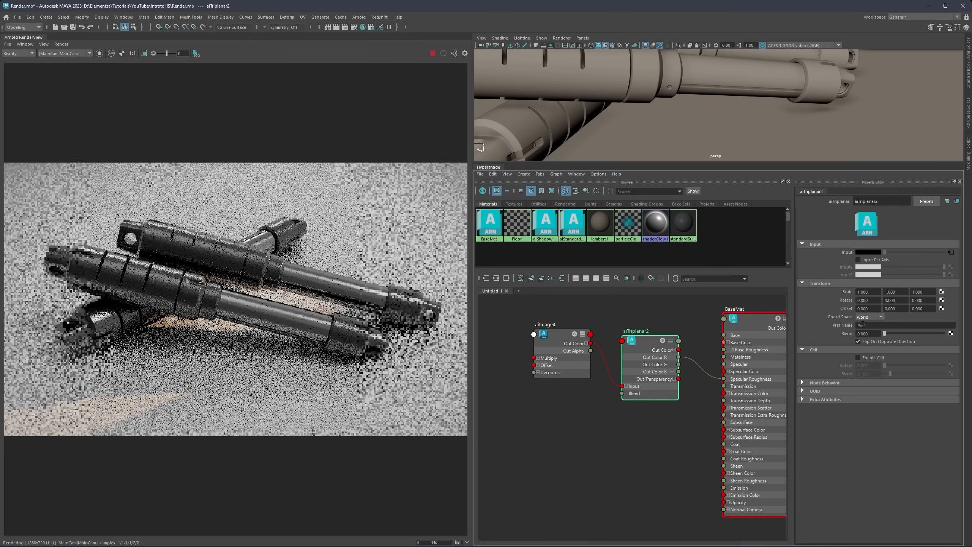
# Step: Set the aiTriplanar node's Scale to 0.1 on all three axes
pyautogui.moveTo(872, 292); pyautogui.dragTo(840, 294)
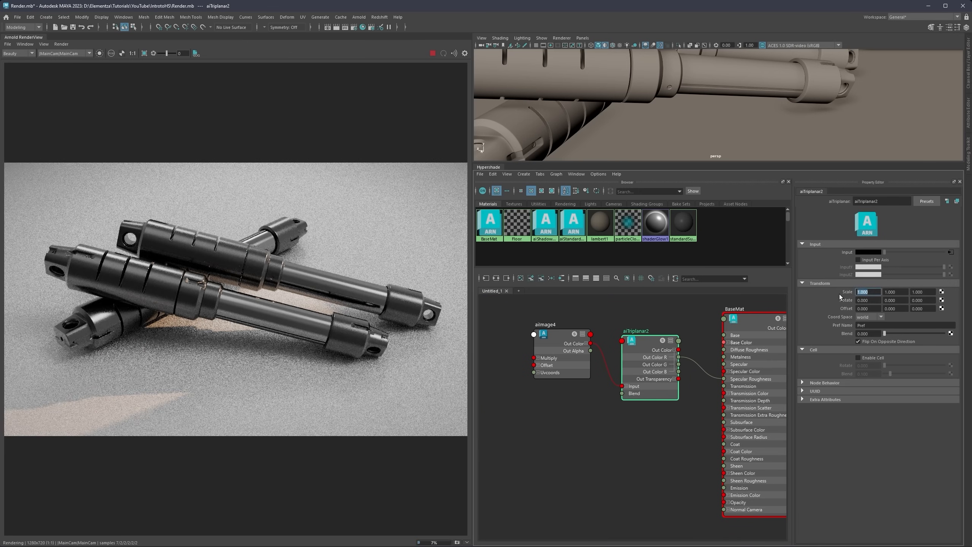
pyautogui.write('.1')
pyautogui.press('Tab')
pyautogui.write('.1')
pyautogui.press('Tab')
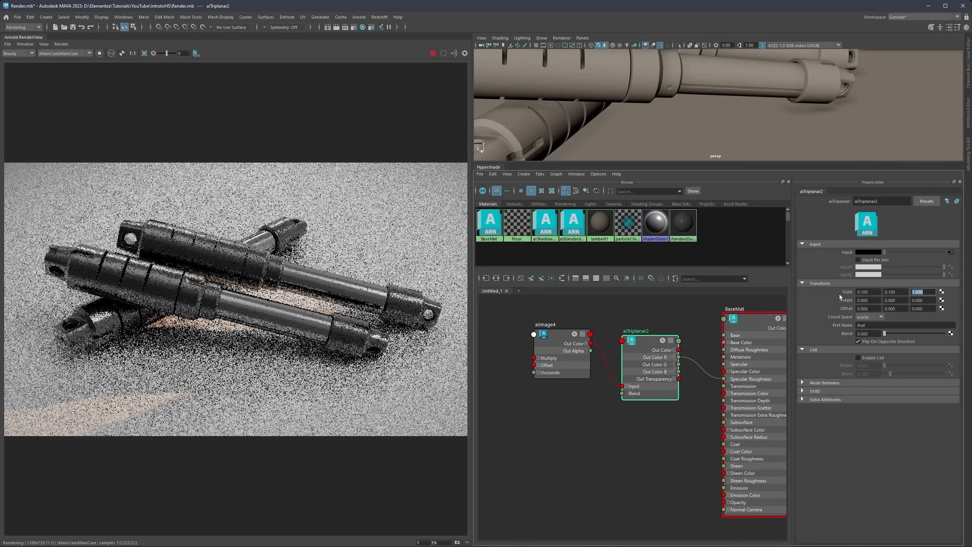
pyautogui.write('.1')
pyautogui.press('Return')
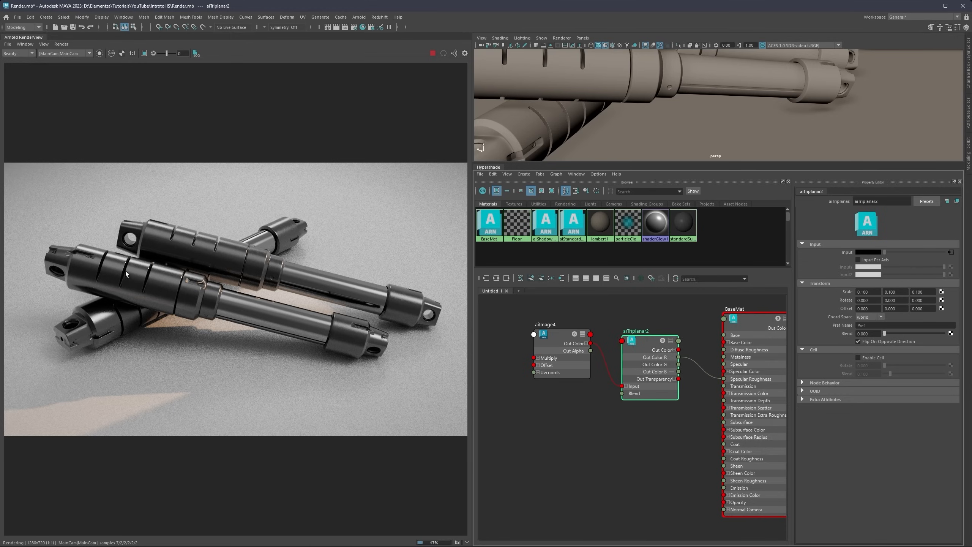
# Step: Try a lower Multiply on the roughness image node, restore it to full, and raise the node's Offset slightly
pyautogui.moveTo(560, 338); pyautogui.dragTo(562, 352)
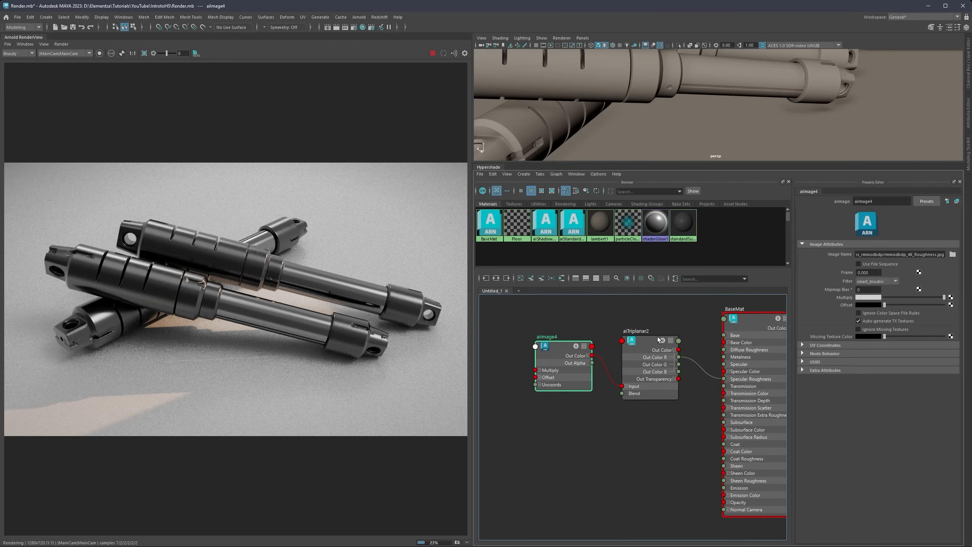
pyautogui.moveTo(922, 298); pyautogui.dragTo(930, 302)
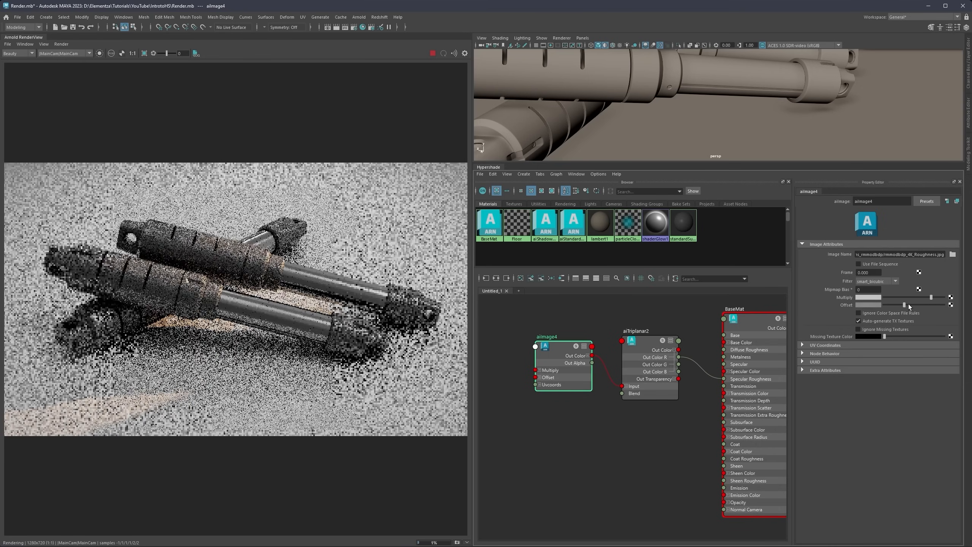
pyautogui.moveTo(931, 297); pyautogui.dragTo(967, 299)
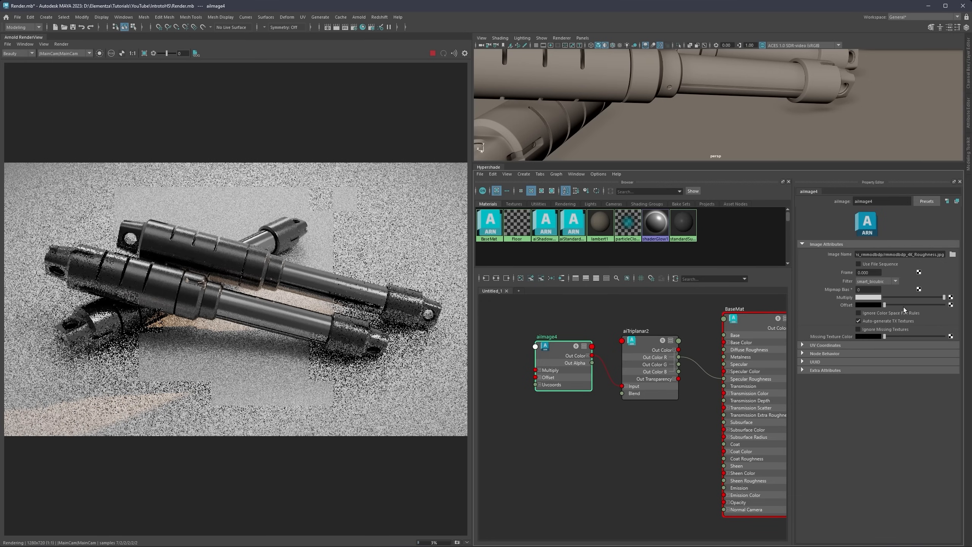
pyautogui.moveTo(885, 305)
pyautogui.mouseDown()
pyautogui.moveTo(956, 300)
pyautogui.moveTo(896, 300)
pyautogui.mouseUp()
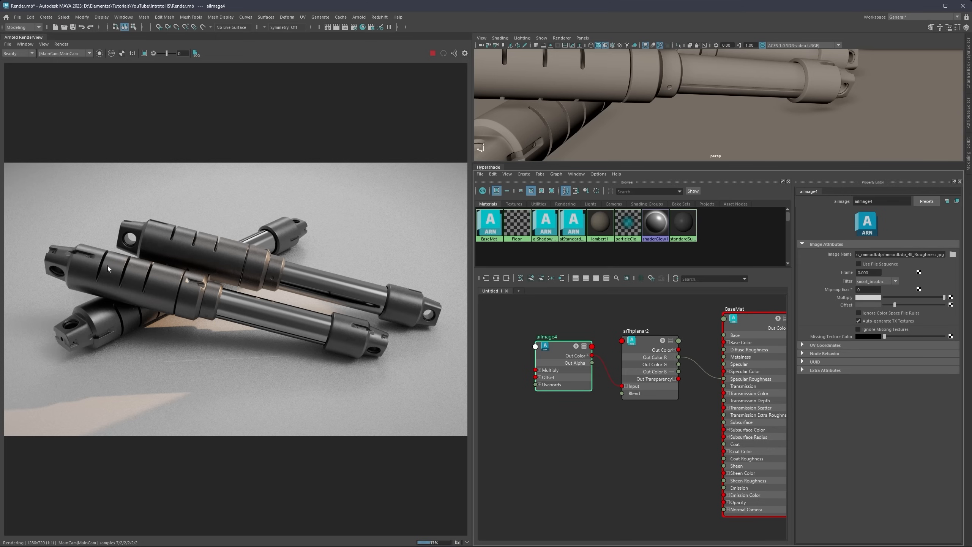
pyautogui.moveTo(893, 304); pyautogui.dragTo(895, 305)
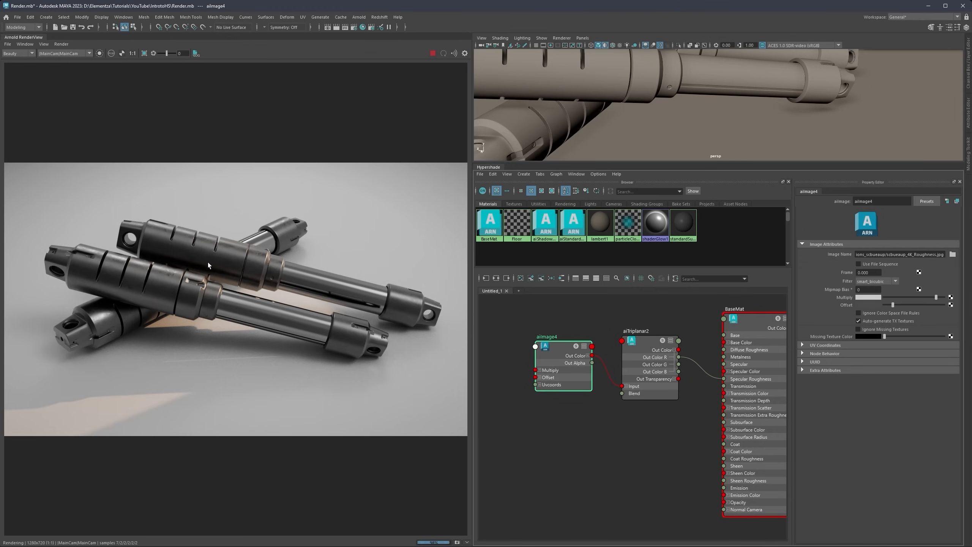
# Step: Move the roughness image and aiTriplanar nodes together to a lower spot in the graph beside BaseMat
pyautogui.scroll(-2, 567, 354)
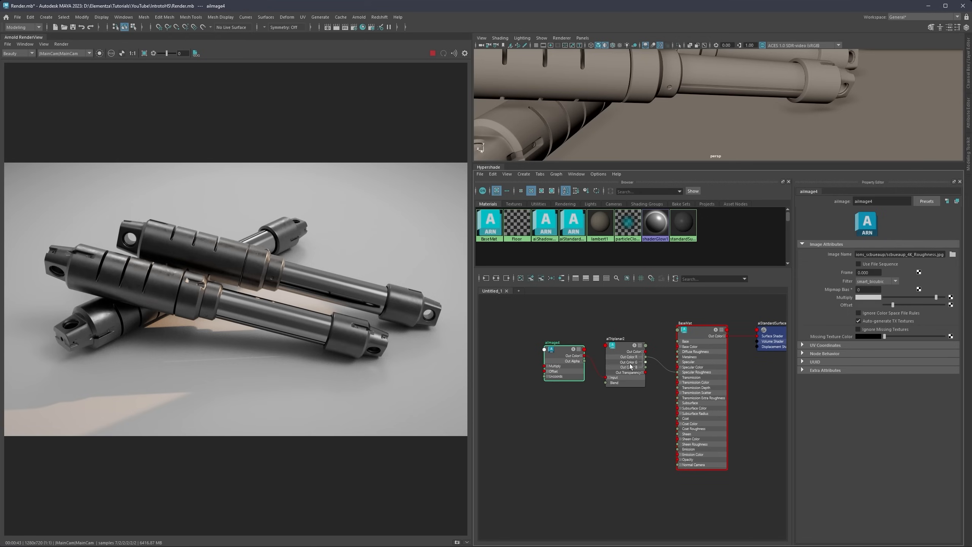
pyautogui.moveTo(563, 356); pyautogui.dragTo(562, 365)
pyautogui.moveTo(662, 325); pyautogui.dragTo(539, 396)
pyautogui.moveTo(615, 357); pyautogui.dragTo(617, 380)
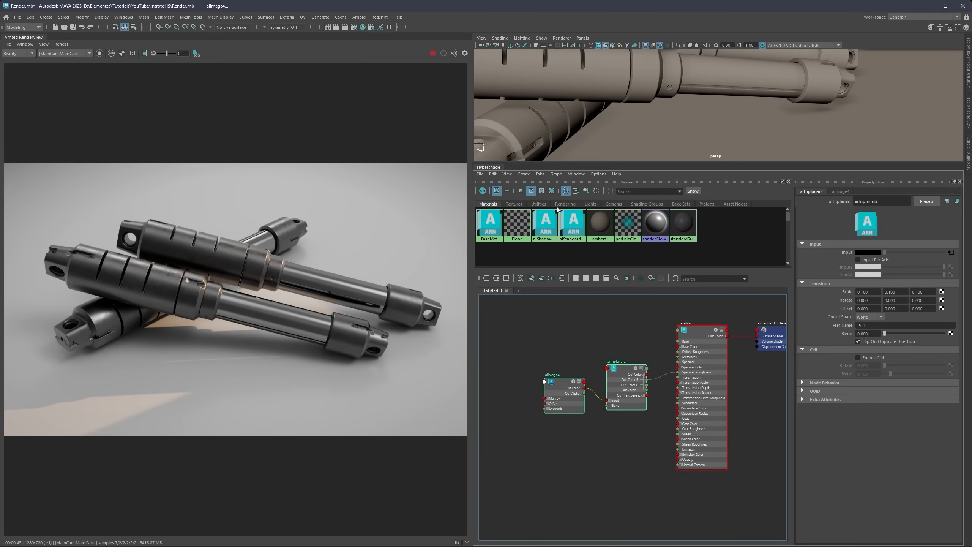
# Step: Preview StudioBackDrop.hdr, Balanced_4K.hdr and StartupContrast.hdr for the skydome light's image, and leave the file browser without loading any
pyautogui.click(591, 203)
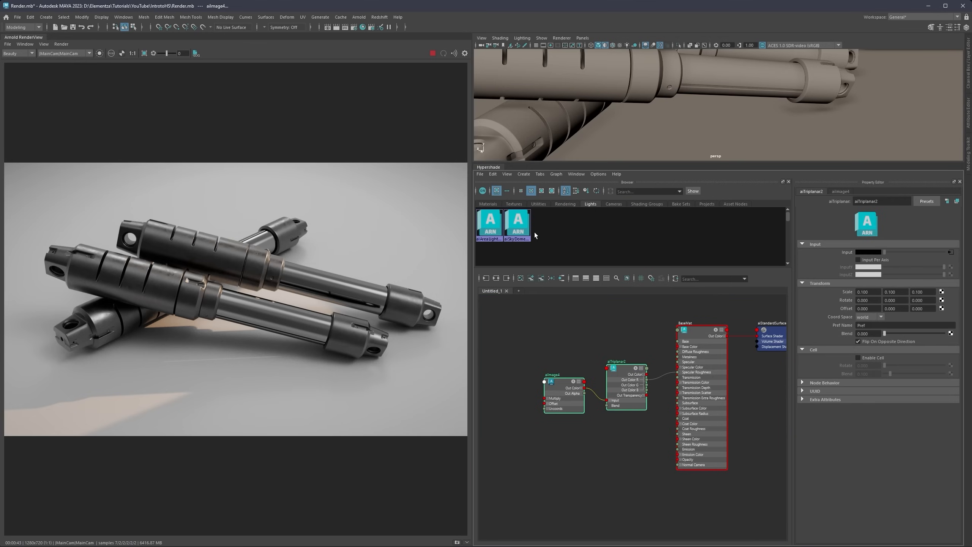
pyautogui.click(513, 225)
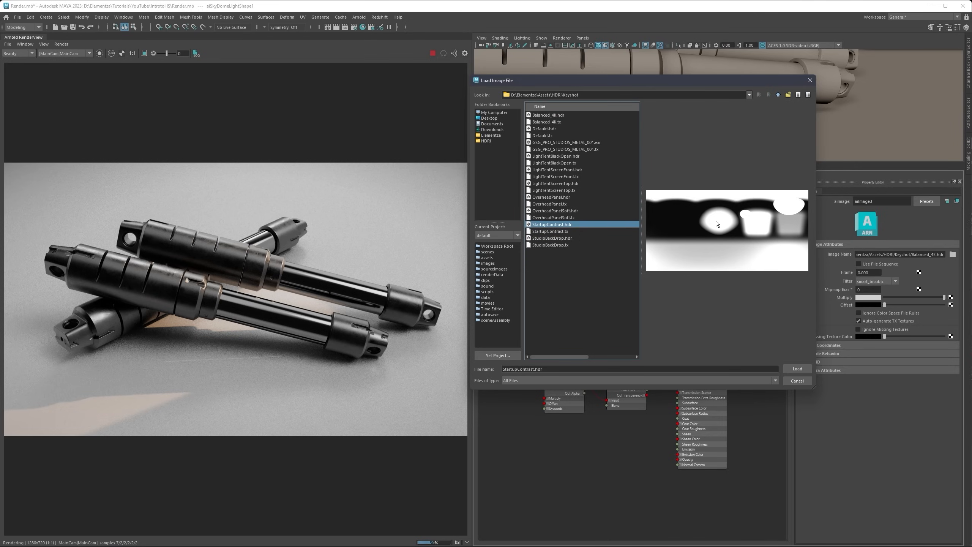
pyautogui.click(566, 238)
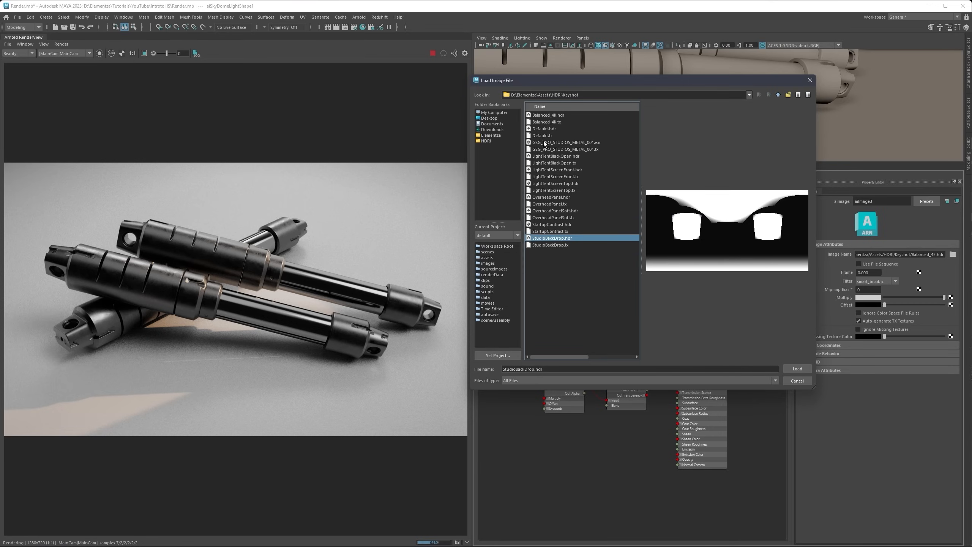
pyautogui.click(549, 116)
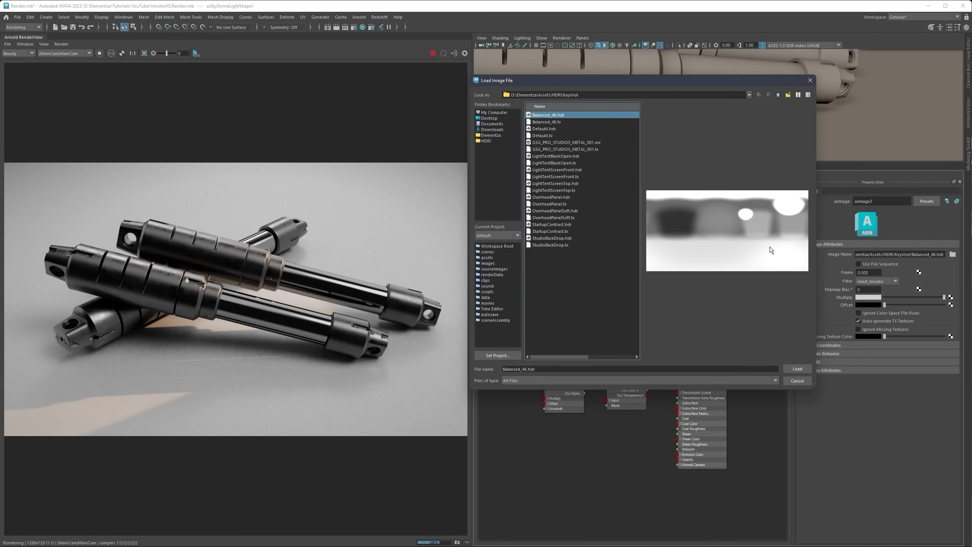
pyautogui.click(555, 225)
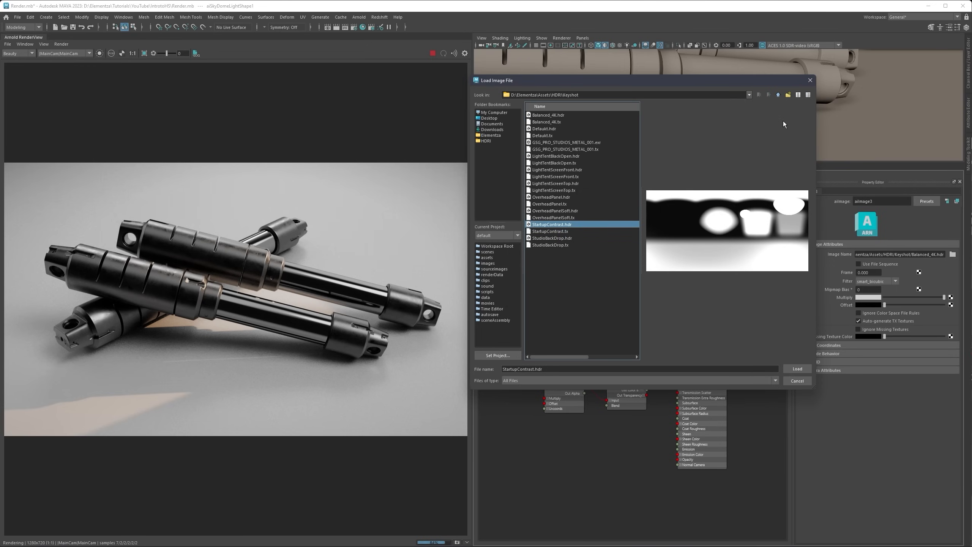
pyautogui.click(810, 80)
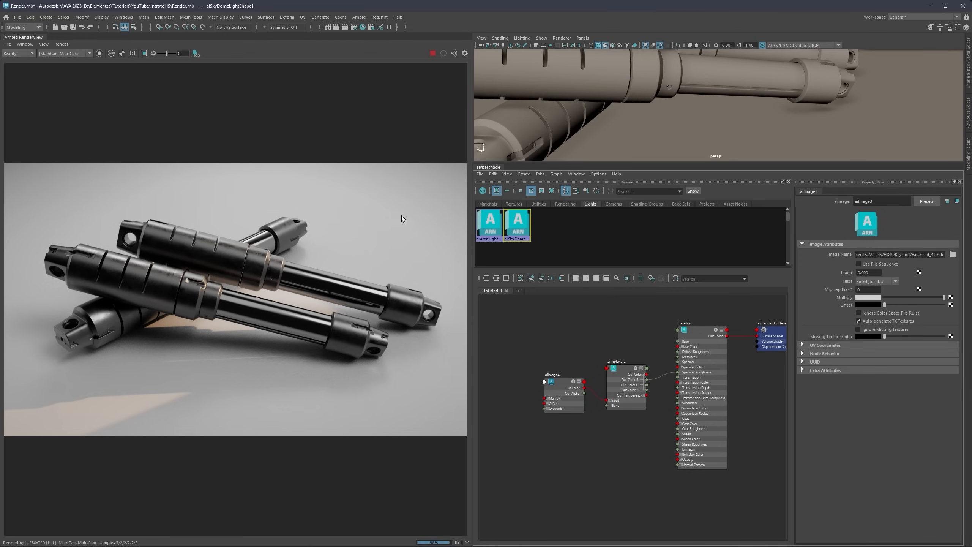
# Step: Lighten the piston rod material's base color slightly and set its specular roughness to 0.2
pyautogui.click(711, 78)
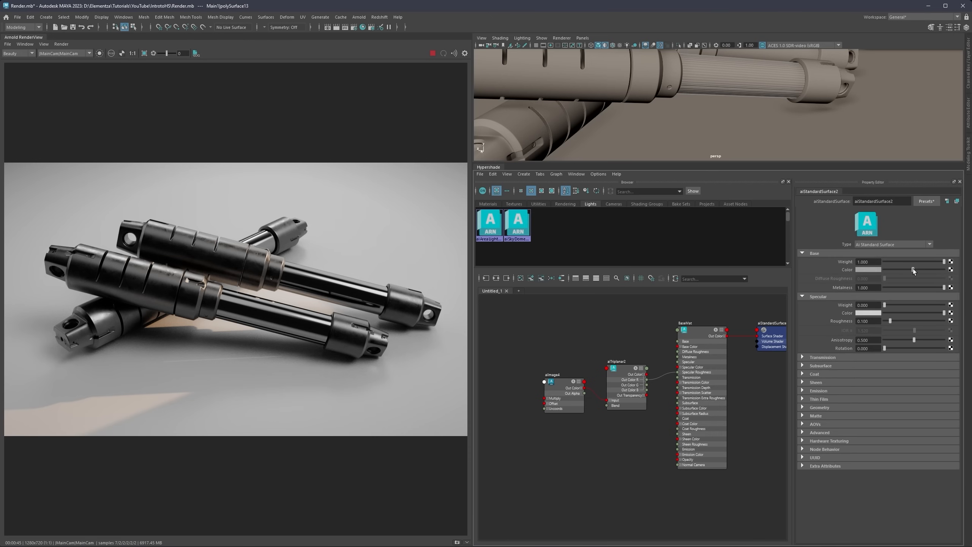
pyautogui.moveTo(913, 269); pyautogui.dragTo(915, 270)
pyautogui.moveTo(895, 322); pyautogui.dragTo(896, 319)
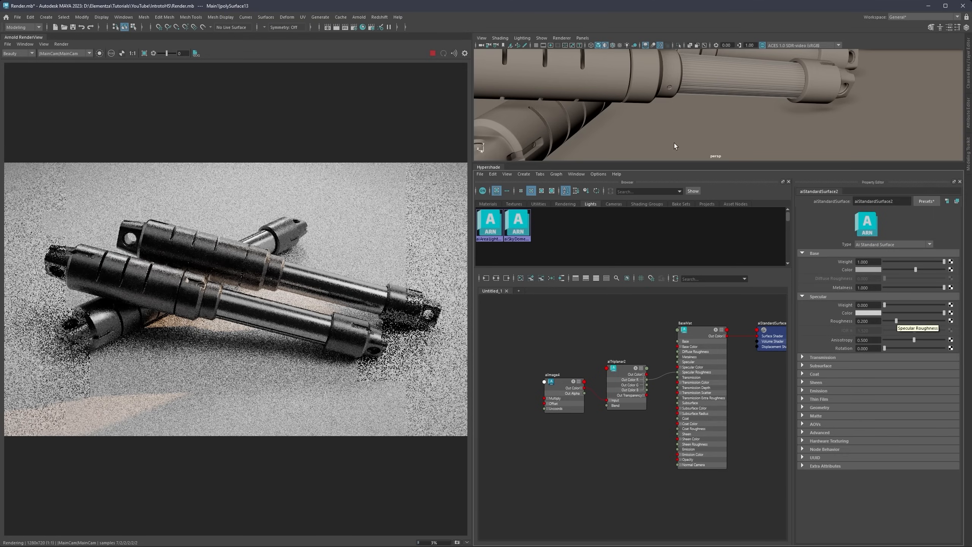
# Step: Lighten BaseMat's base color slightly and raise the Offset of its roughness image a little
pyautogui.click(646, 87)
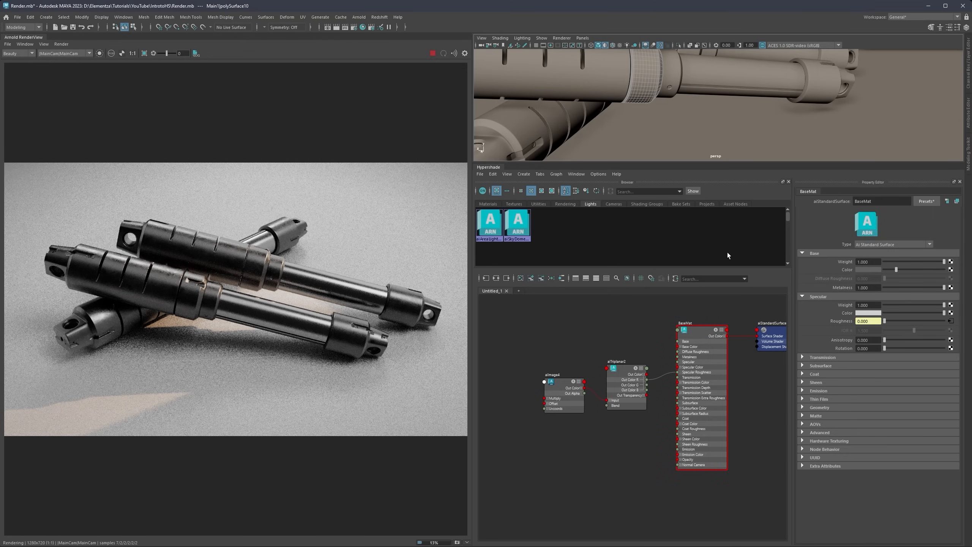
pyautogui.moveTo(895, 270); pyautogui.dragTo(901, 269)
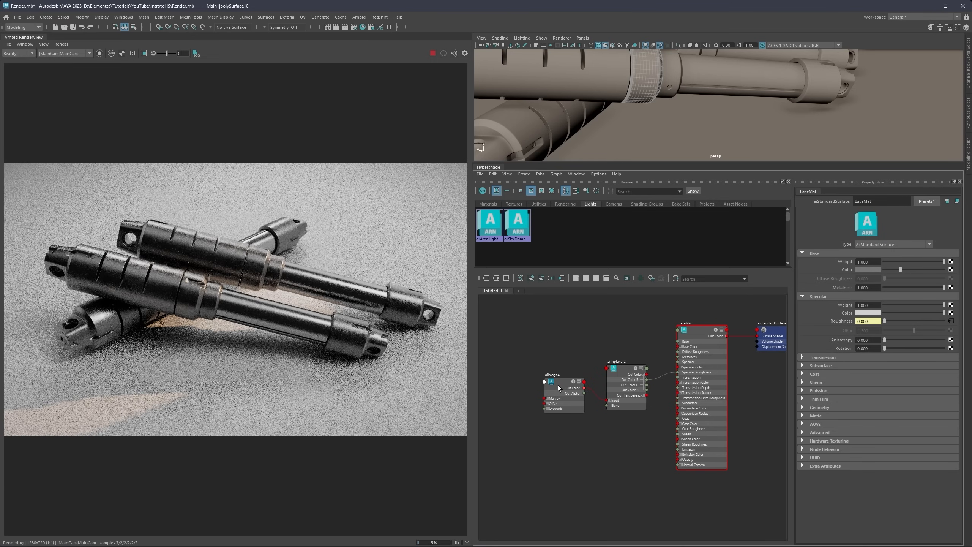
pyautogui.click(558, 386)
pyautogui.moveTo(890, 304); pyautogui.dragTo(897, 304)
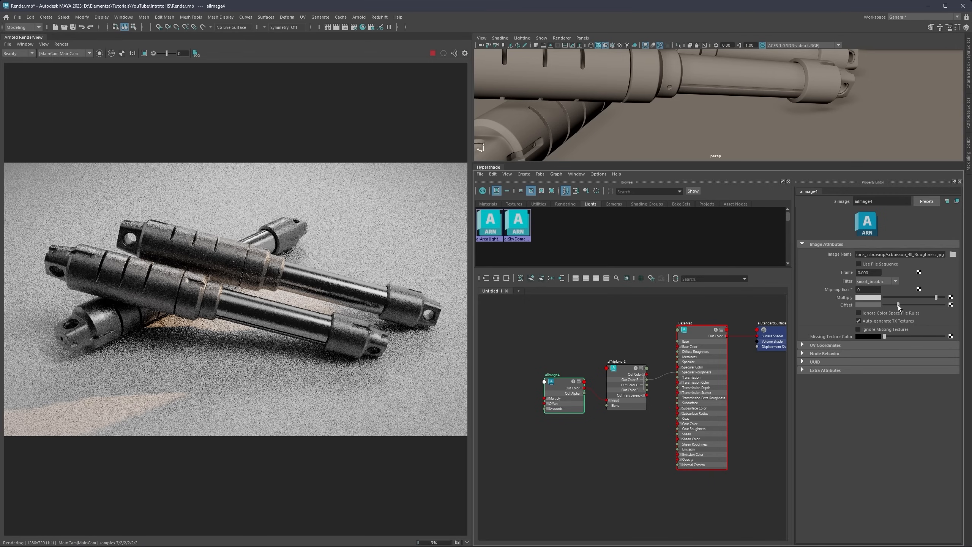
pyautogui.click(899, 305)
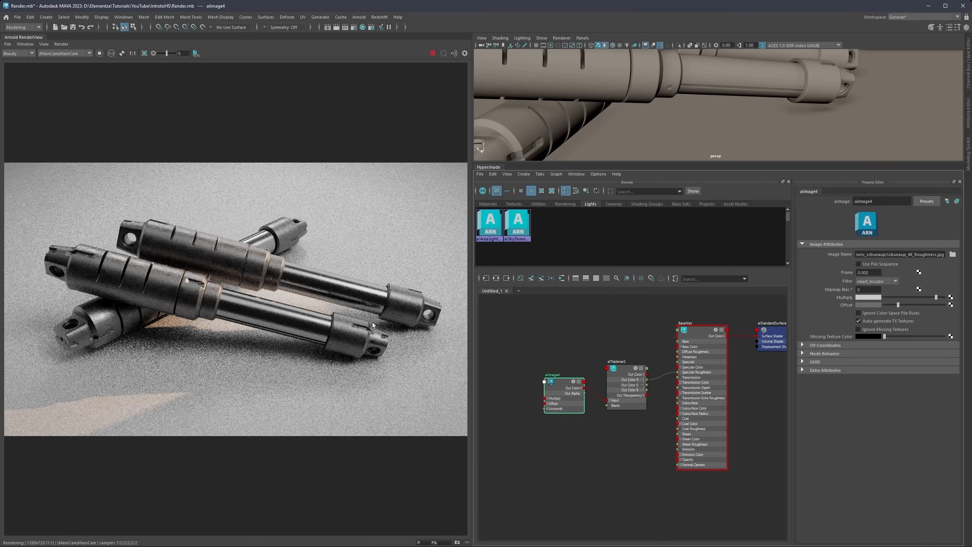
pyautogui.click(896, 304)
# Step: Check the materials on the collar and main body, and select the piston rod to bring up its aiStandardSurface2 material
pyautogui.click(642, 78)
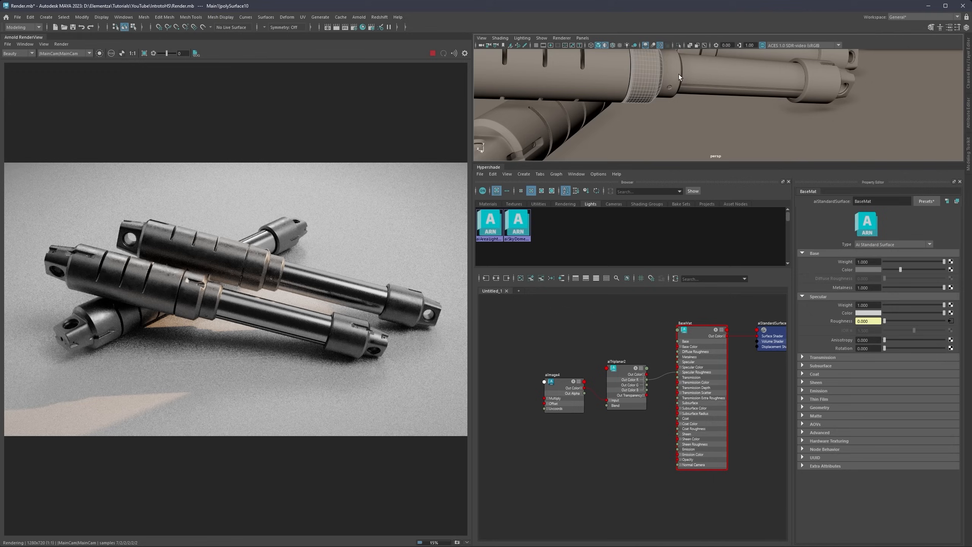
pyautogui.click(606, 73)
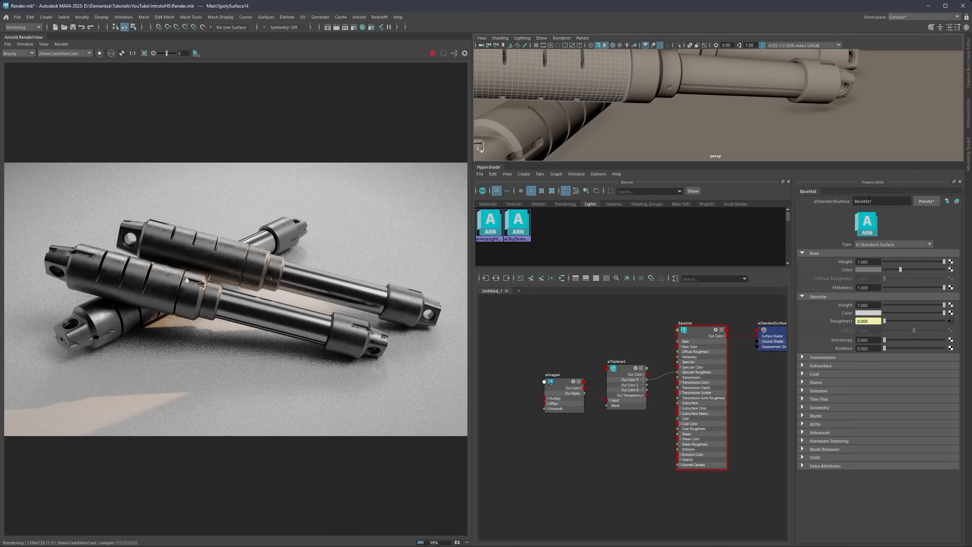
pyautogui.click(696, 85)
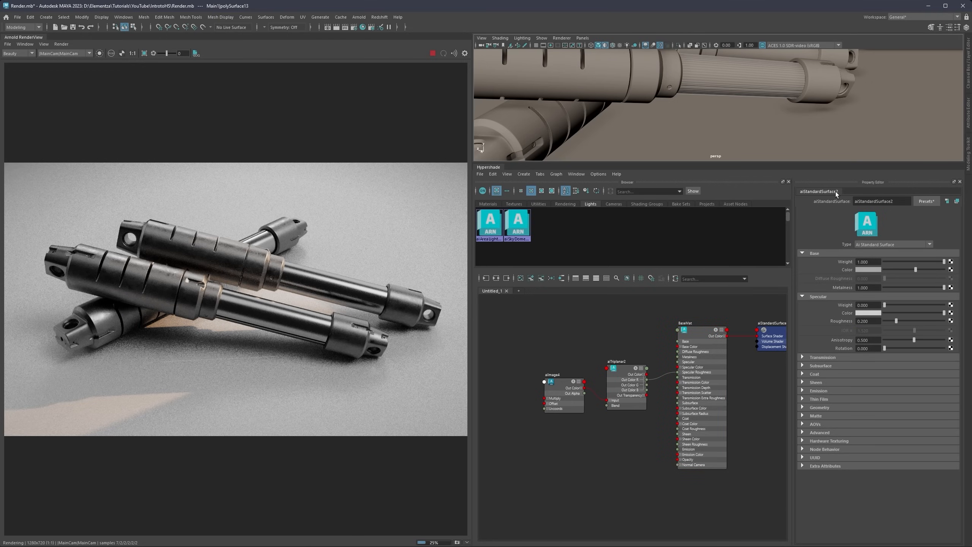
pyautogui.moveTo(900, 201); pyautogui.dragTo(826, 202)
pyautogui.press('h')
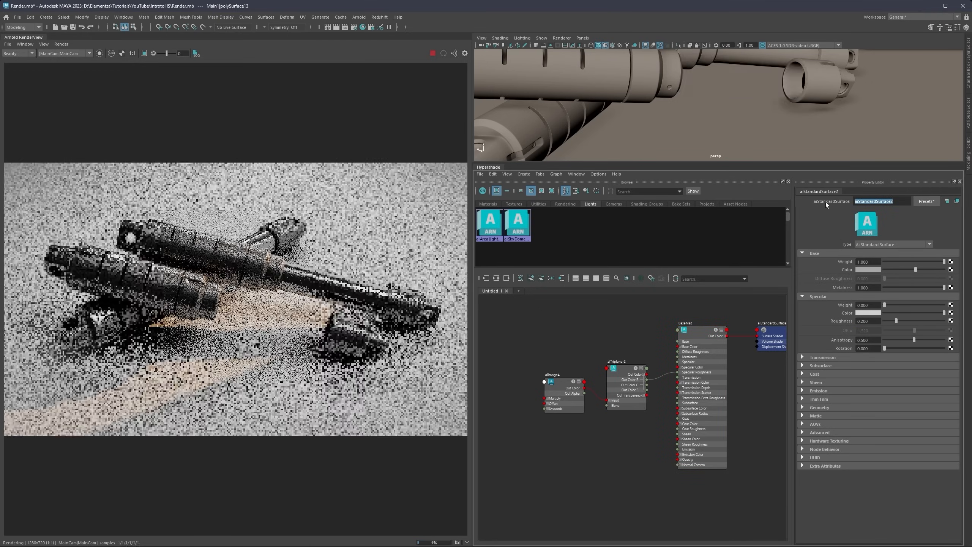
pyautogui.press('e')
pyautogui.hotkey('ctrl', 'z')
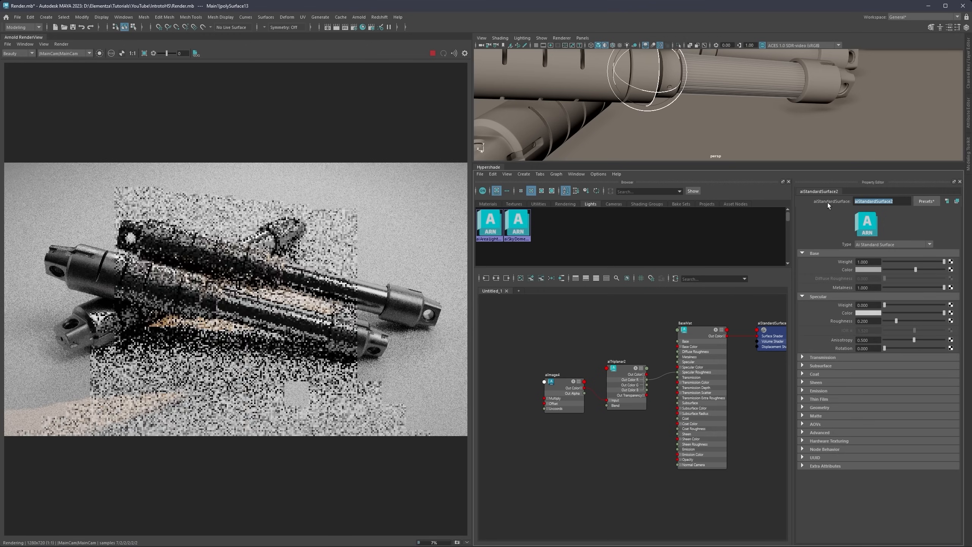
# Step: Rename the piston rod's material to Chrome
pyautogui.doubleClick(890, 202)
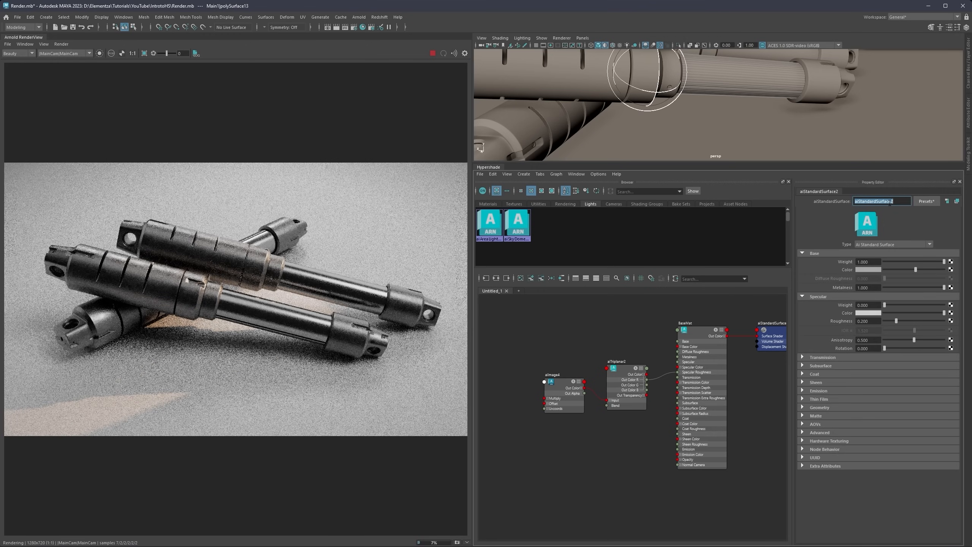
pyautogui.write('c')
pyautogui.write('hrome')
pyautogui.press('Return')
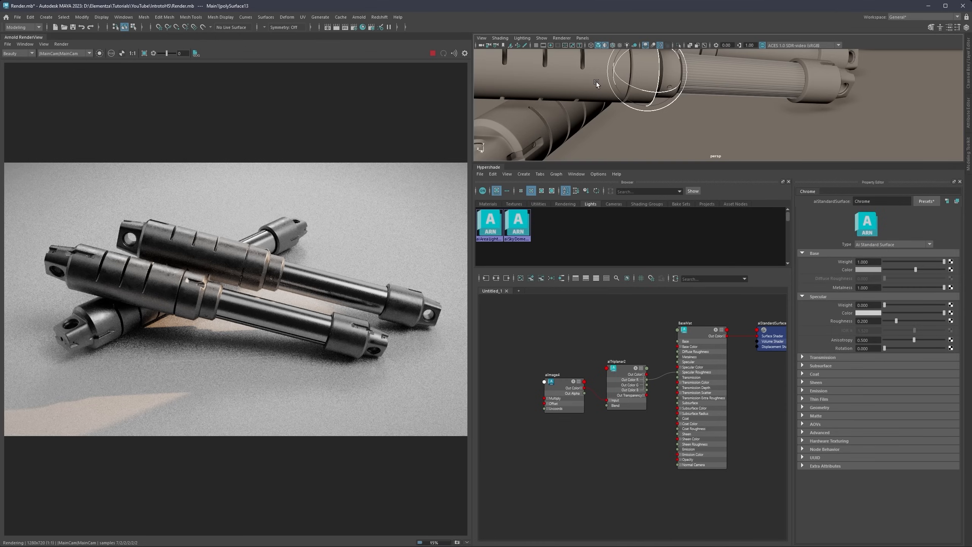
# Step: Check which materials are assigned to the floor plane, the main body parts and the piston's end collar
pyautogui.click(882, 143)
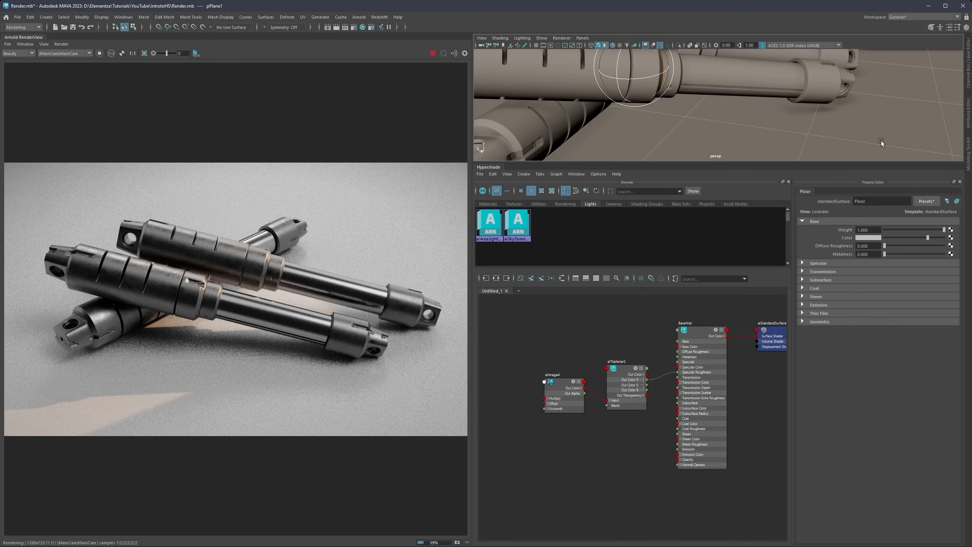
pyautogui.click(562, 130)
pyautogui.click(268, 272)
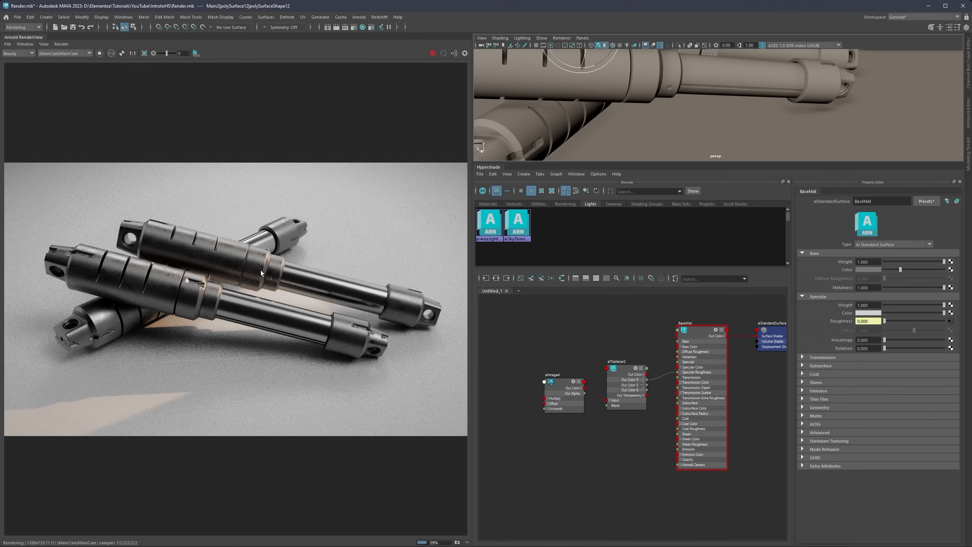
pyautogui.click(160, 283)
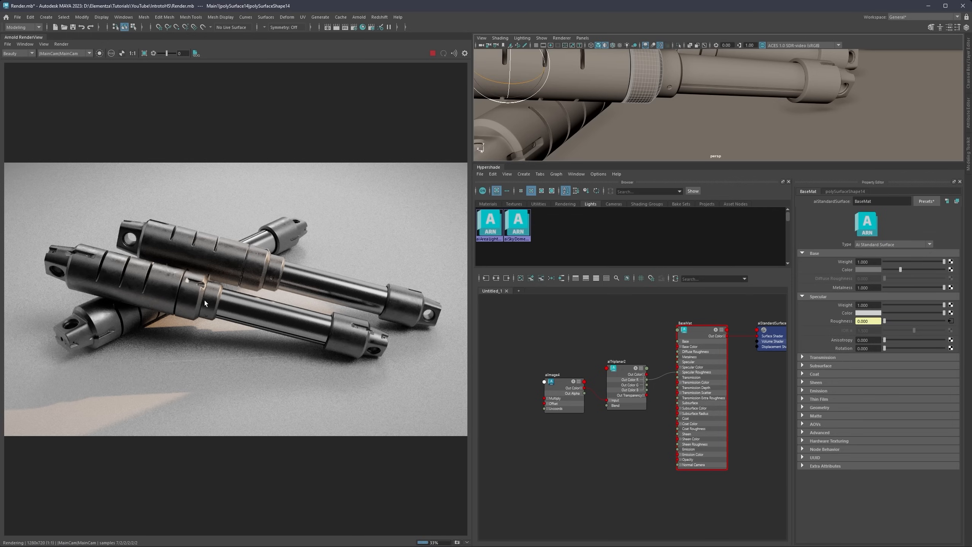
pyautogui.click(327, 331)
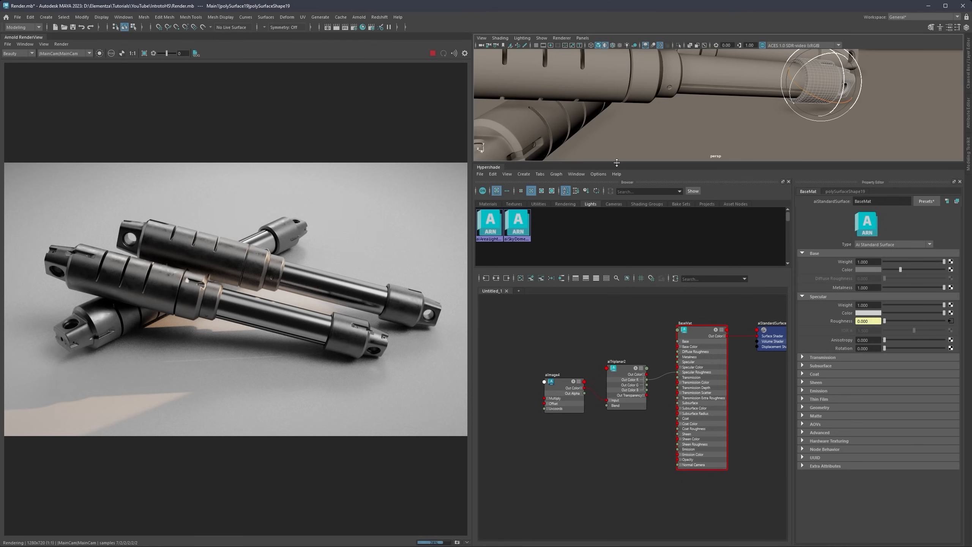
# Step: Enlarge the perspective viewport to show the whole floor plane, clear the selection and frame the full BaseMat node network
pyautogui.moveTo(613, 161); pyautogui.dragTo(616, 239)
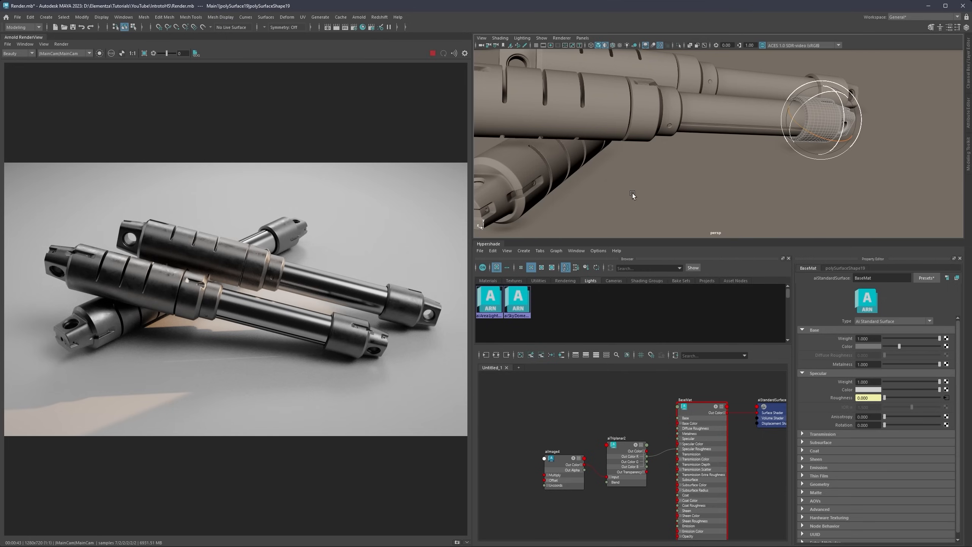
pyautogui.scroll(-10, 632, 193)
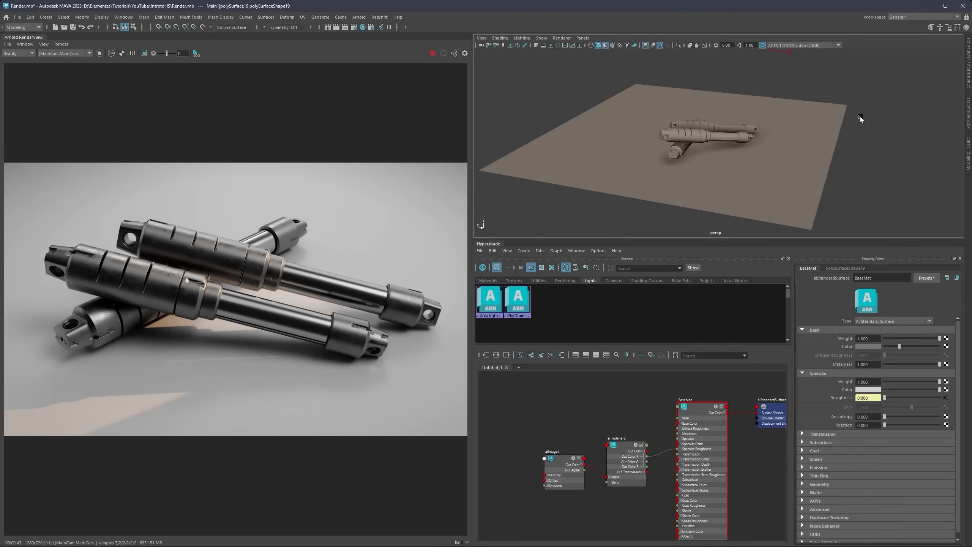
pyautogui.click(860, 119)
pyautogui.press('a')
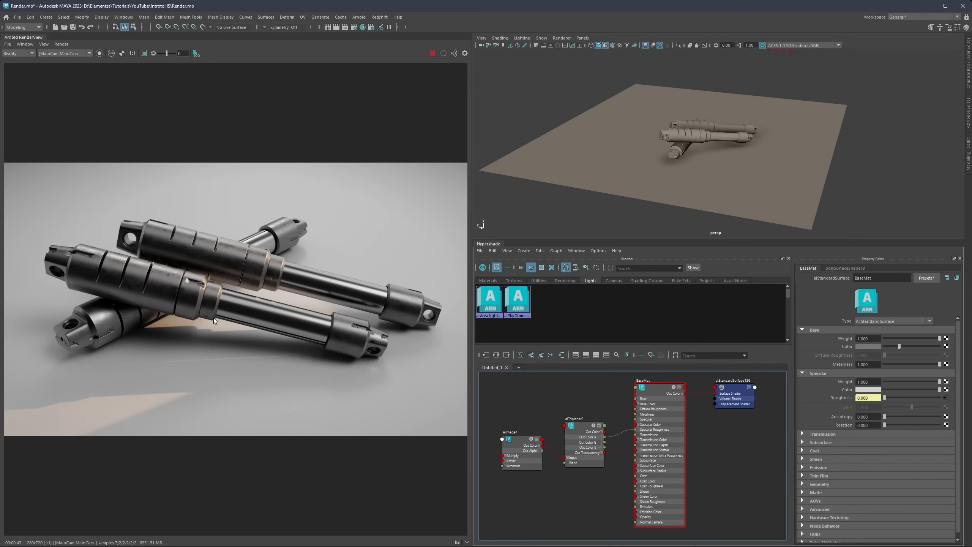
# Step: Set the Arnold render sampling to Camera (AA) 8, Diffuse 3 and Specular 3
pyautogui.click(354, 27)
pyautogui.doubleClick(524, 149)
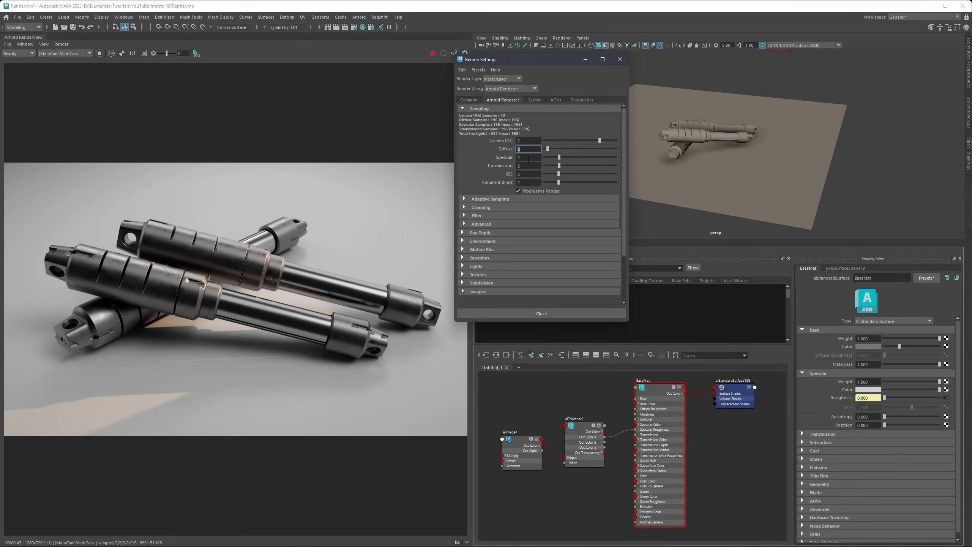
pyautogui.moveTo(528, 157); pyautogui.dragTo(498, 142)
pyautogui.write('38')
pyautogui.press('Return')
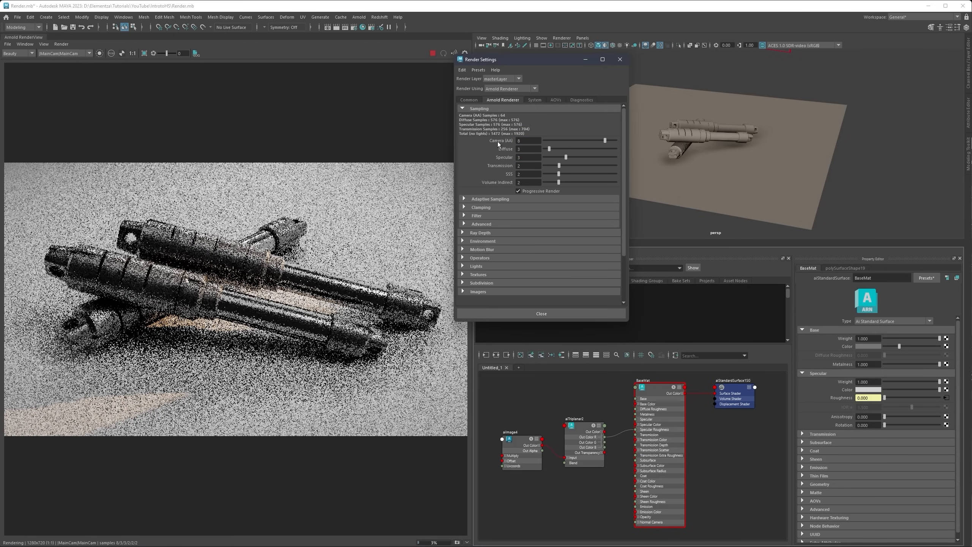
pyautogui.moveTo(530, 65); pyautogui.dragTo(646, 81)
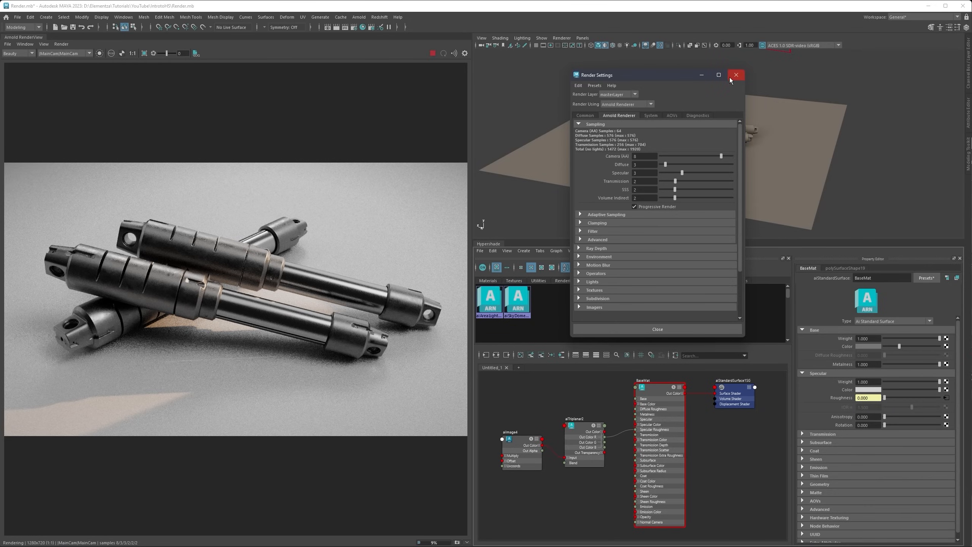
# Step: Try Arnold sampling values of 10 for Camera (AA), Diffuse and Specular
pyautogui.click(643, 156)
pyautogui.write('10')
pyautogui.press('Tab')
pyautogui.write('10')
pyautogui.press('Tab')
pyautogui.write('10')
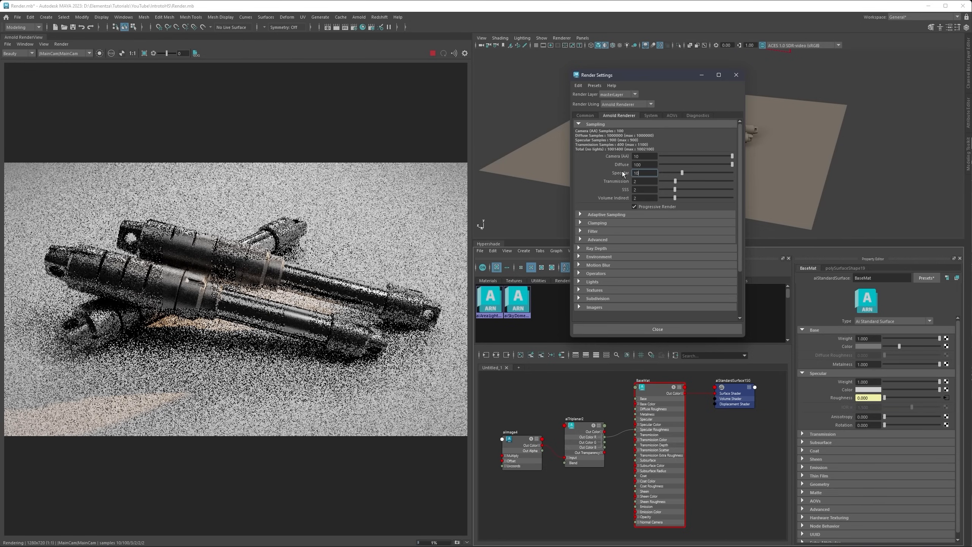
pyautogui.press('Return')
pyautogui.doubleClick(638, 165)
pyautogui.write('10')
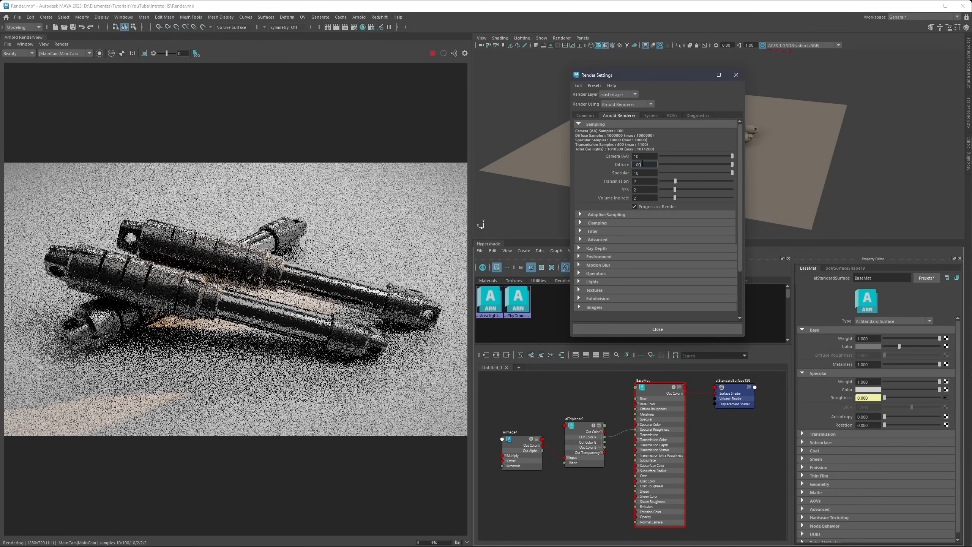
pyautogui.press('Return')
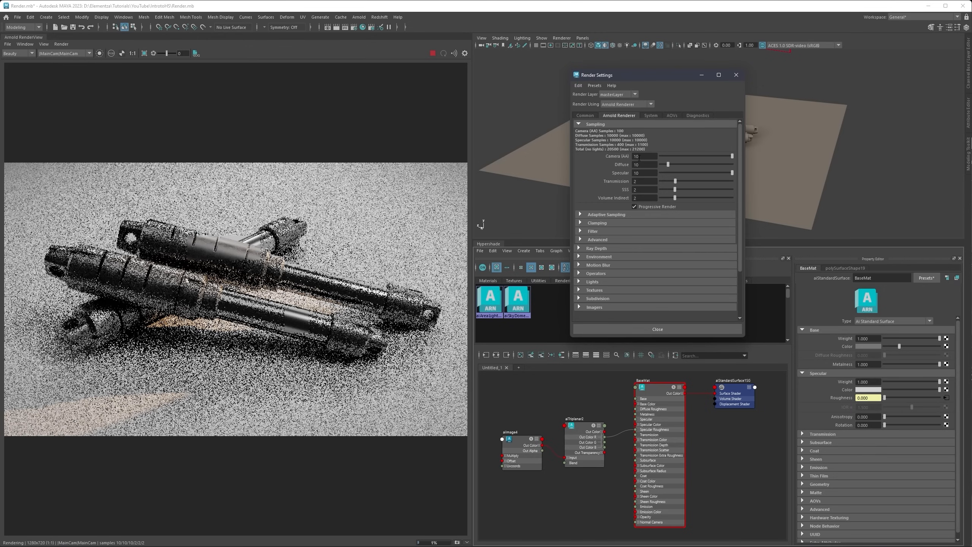
# Step: Return the sampling to Camera (AA) 8, Diffuse 3 and Specular 3, and close the render settings
pyautogui.hotkey('shift', 'Tab')
pyautogui.write('8')
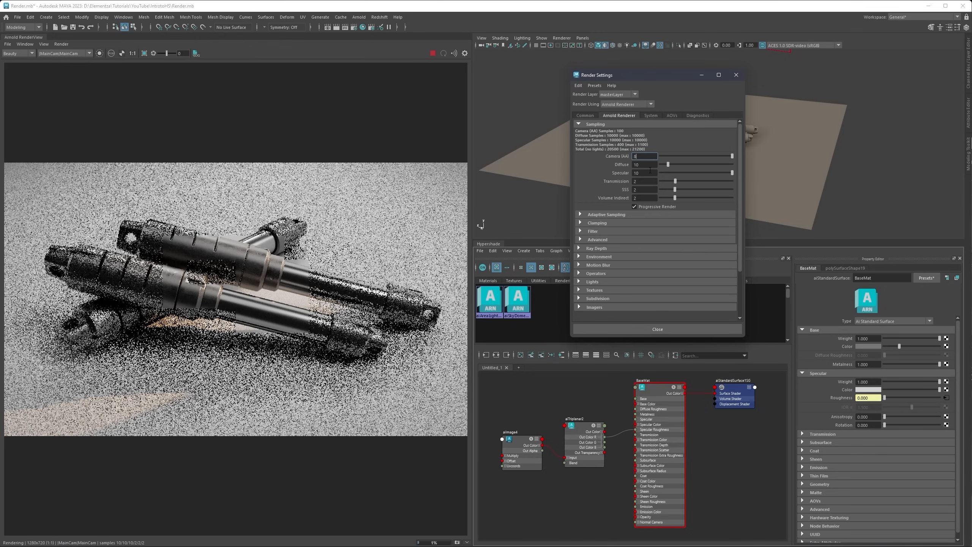
pyautogui.press('Tab')
pyautogui.write('3')
pyautogui.press('Tab')
pyautogui.write('3')
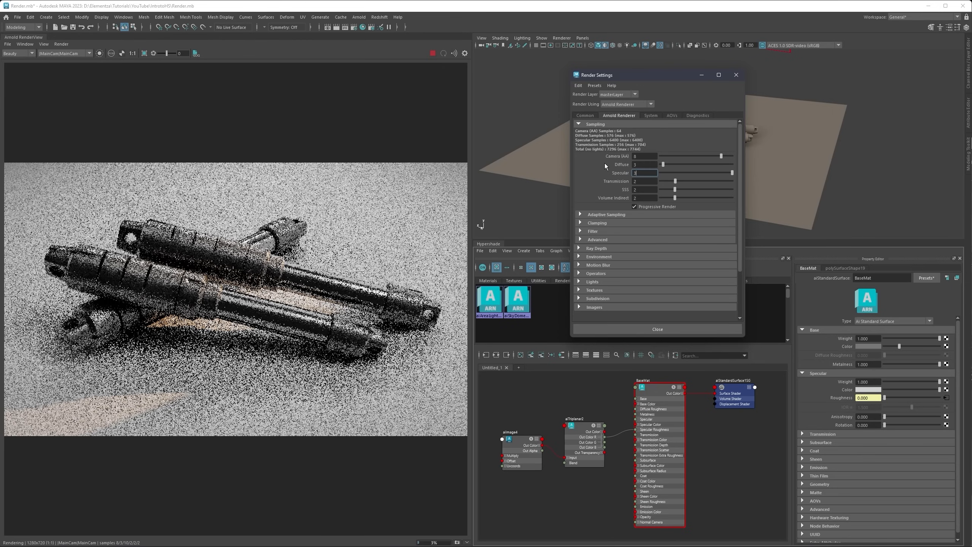
pyautogui.click(643, 155)
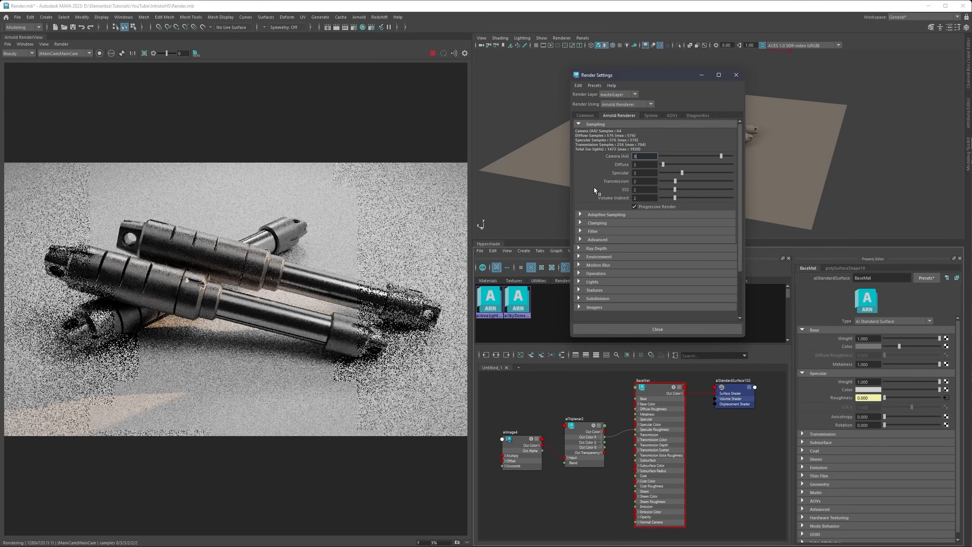
pyautogui.click(637, 164)
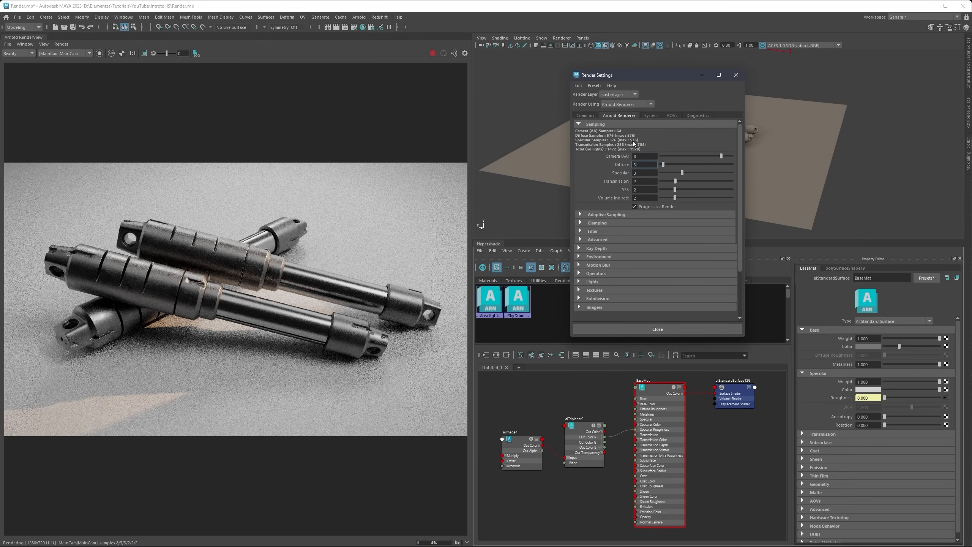
pyautogui.click(627, 144)
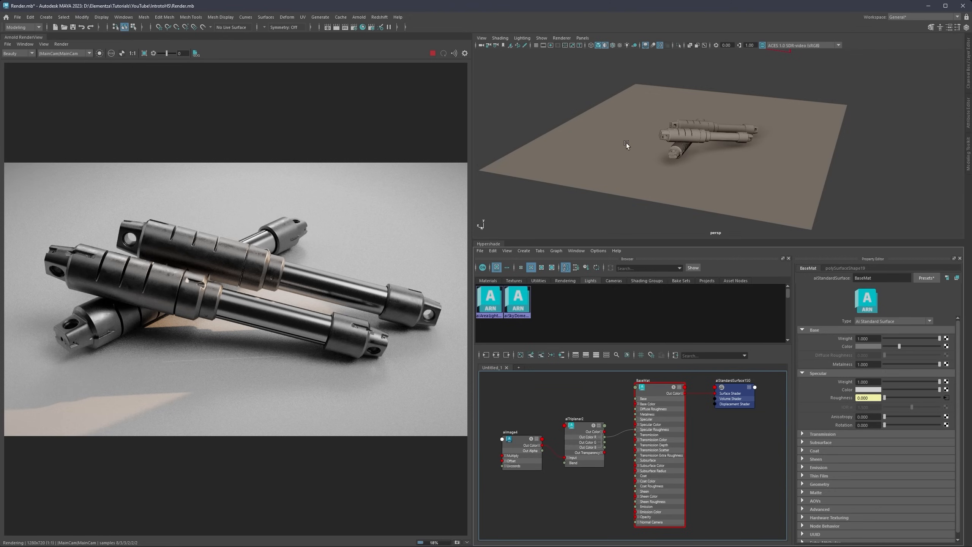
# Step: Select all objects around the floor plane to bring up their materials, and clear the selection
pyautogui.moveTo(802, 82); pyautogui.dragTo(623, 198)
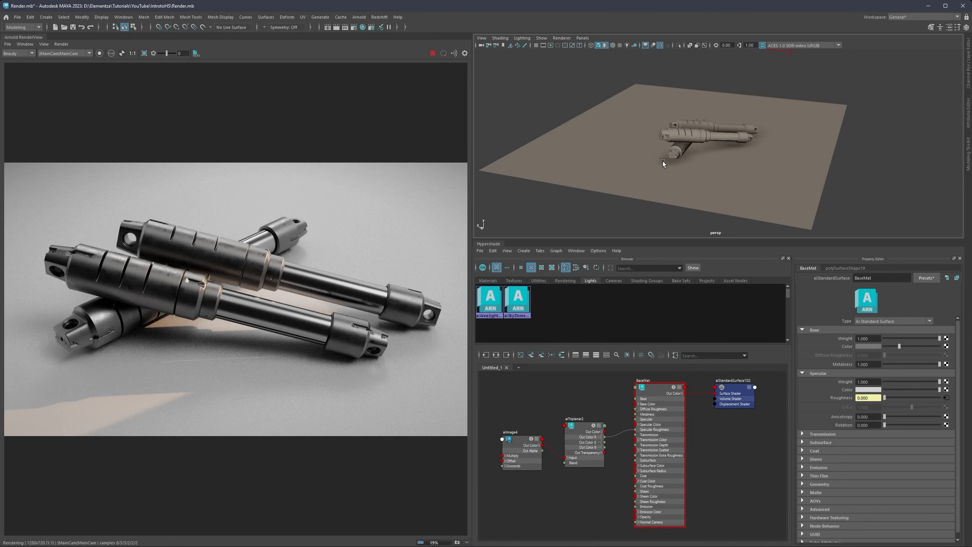
pyautogui.click(589, 96)
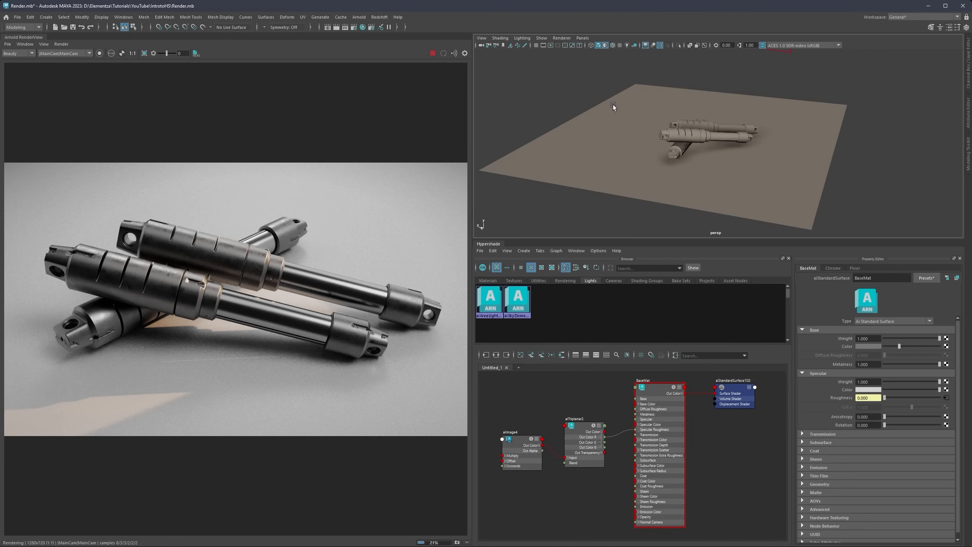
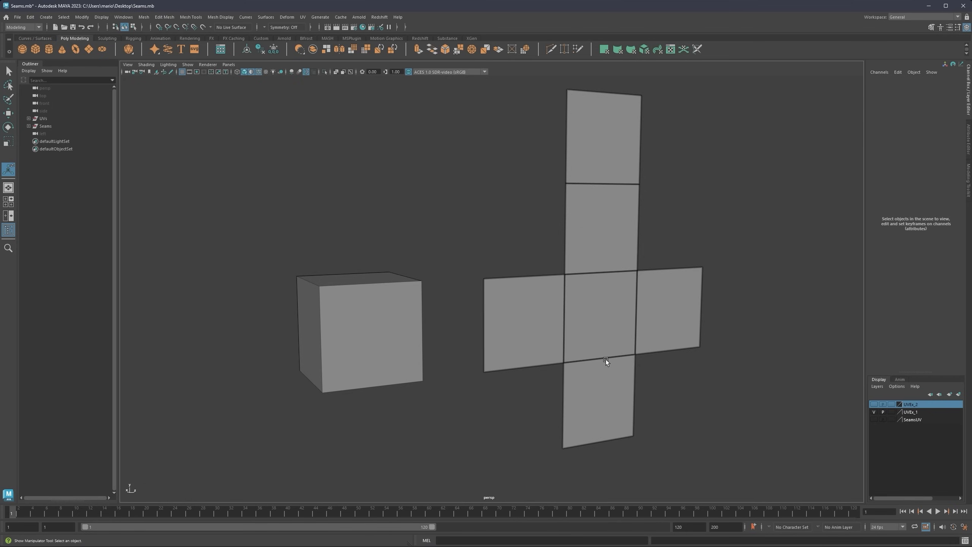
# Step: In the Seams scene, select the cube beside its unfolded layout and show the left and perspective views side by side
pyautogui.moveTo(554, 270)
pyautogui.keyDown('alt'); pyautogui.mouseDown(button='middle')
pyautogui.moveTo(545, 287)
pyautogui.moveTo(535, 271)
pyautogui.mouseUp(button='middle'); pyautogui.keyUp('alt')
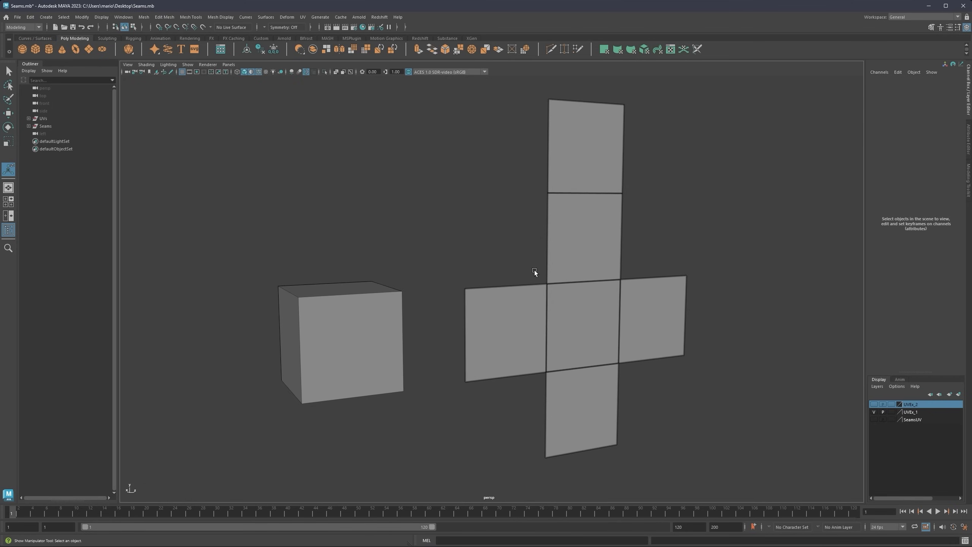
pyautogui.moveTo(382, 284)
pyautogui.keyDown('alt'); pyautogui.mouseDown()
pyautogui.moveTo(387, 273)
pyautogui.moveTo(376, 273)
pyautogui.mouseUp(); pyautogui.keyUp('alt')
pyautogui.keyDown('alt'); pyautogui.moveTo(576, 237); pyautogui.dragTo(571, 261, button='middle'); pyautogui.keyUp('alt')
pyautogui.keyDown('alt'); pyautogui.moveTo(571, 261); pyautogui.dragTo(563, 252); pyautogui.keyUp('alt')
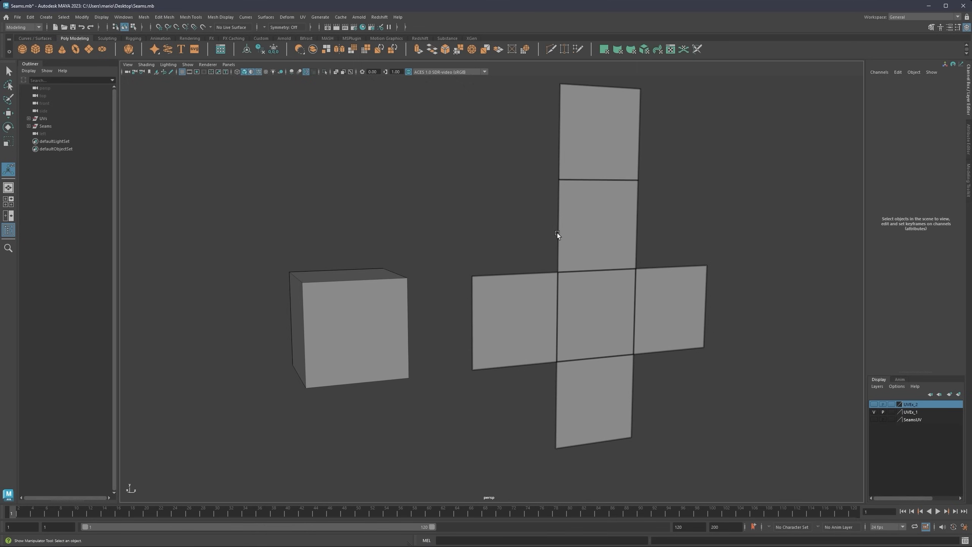
pyautogui.keyDown('alt'); pyautogui.moveTo(388, 342); pyautogui.dragTo(411, 332); pyautogui.keyUp('alt')
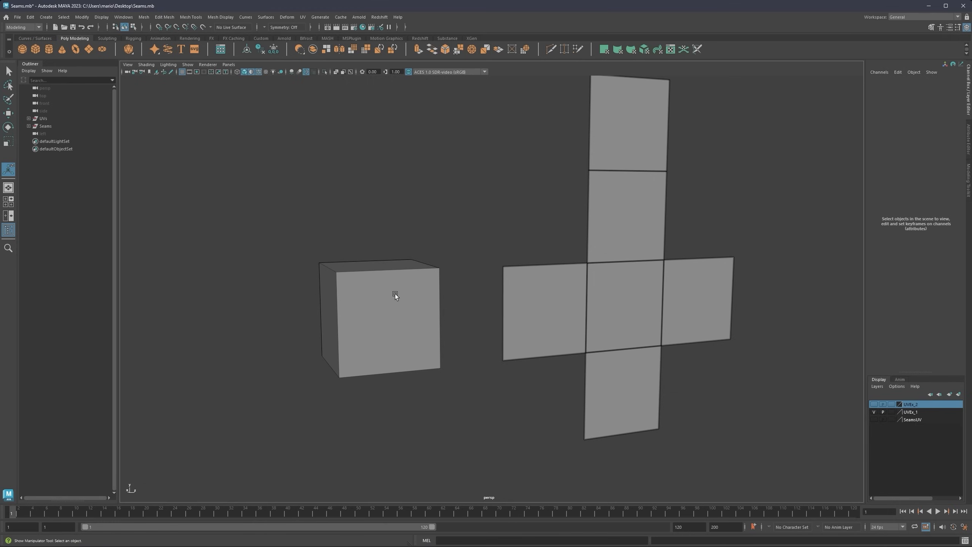
pyautogui.click(394, 281)
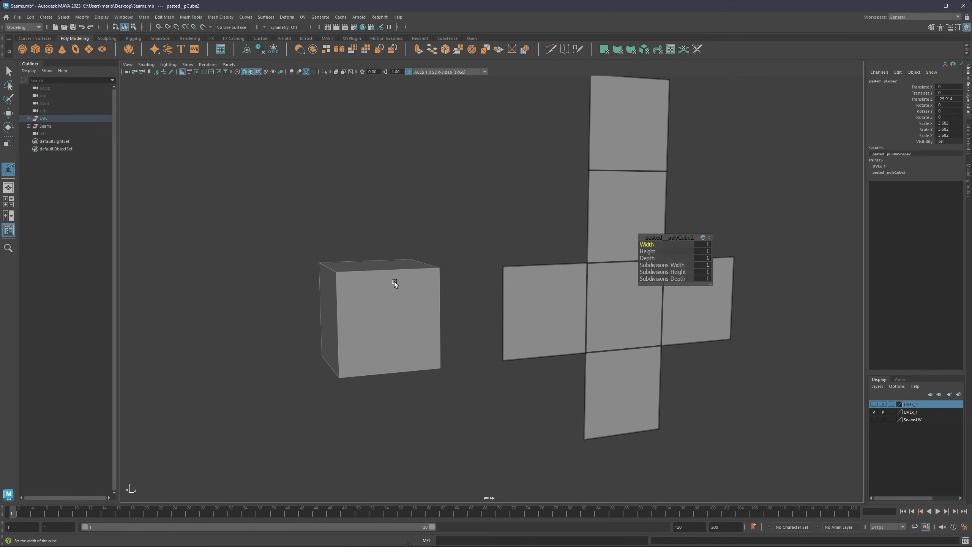
pyautogui.press('q')
pyautogui.press('space')
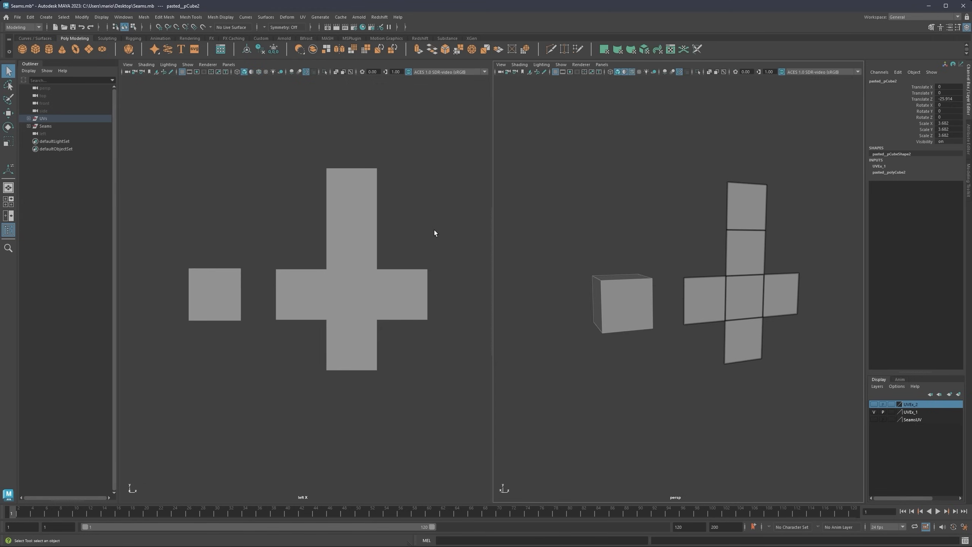
# Step: Inspect individual panels of the unfolded cross in the left view, and reselect the cube
pyautogui.click(337, 207)
pyautogui.click(357, 356)
pyautogui.click(307, 313)
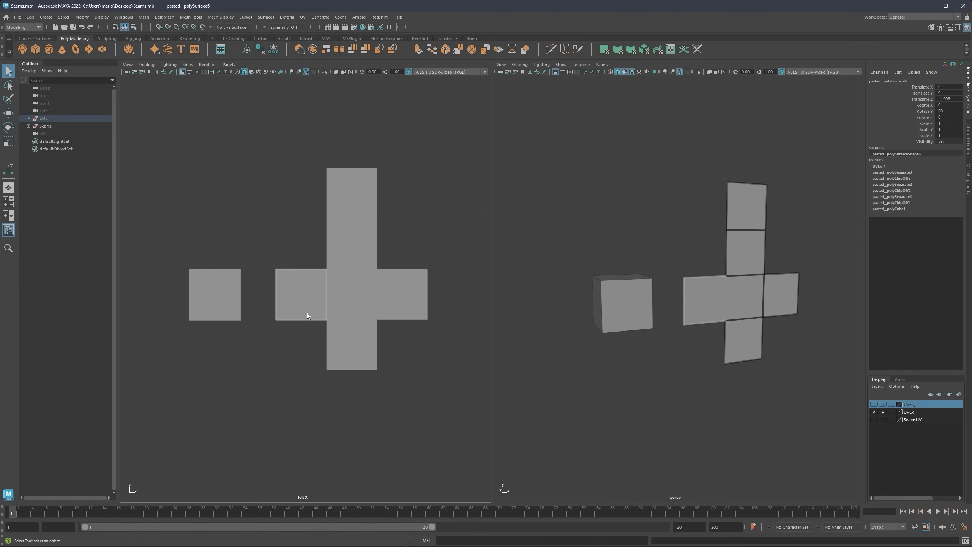
pyautogui.click(260, 347)
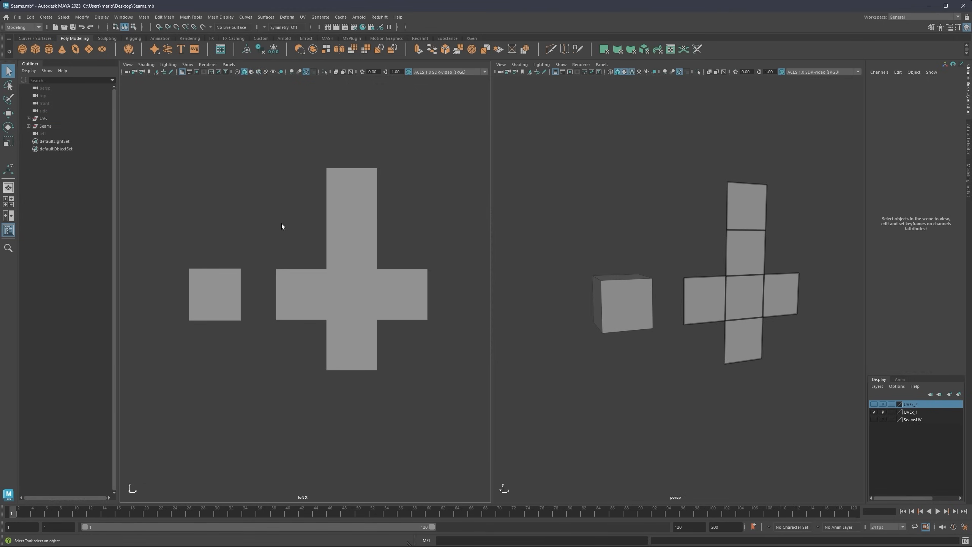
pyautogui.click(208, 278)
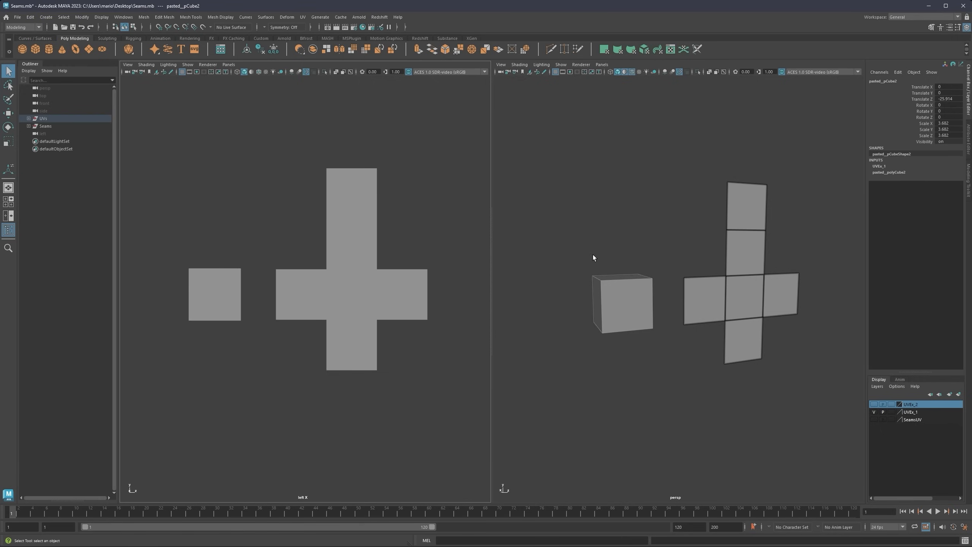
# Step: Highlight the face of the unfolded cross's uppermost panel, and select the panel directly below it
pyautogui.click(361, 186)
pyautogui.click(356, 229)
pyautogui.moveTo(359, 189); pyautogui.dragTo(358, 211, button='right')
pyautogui.click(358, 196)
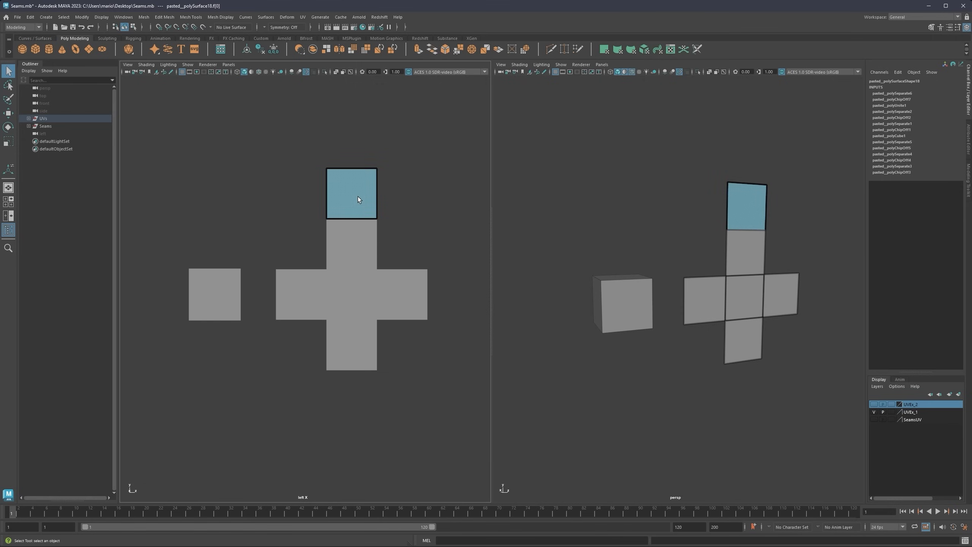
pyautogui.click(347, 242)
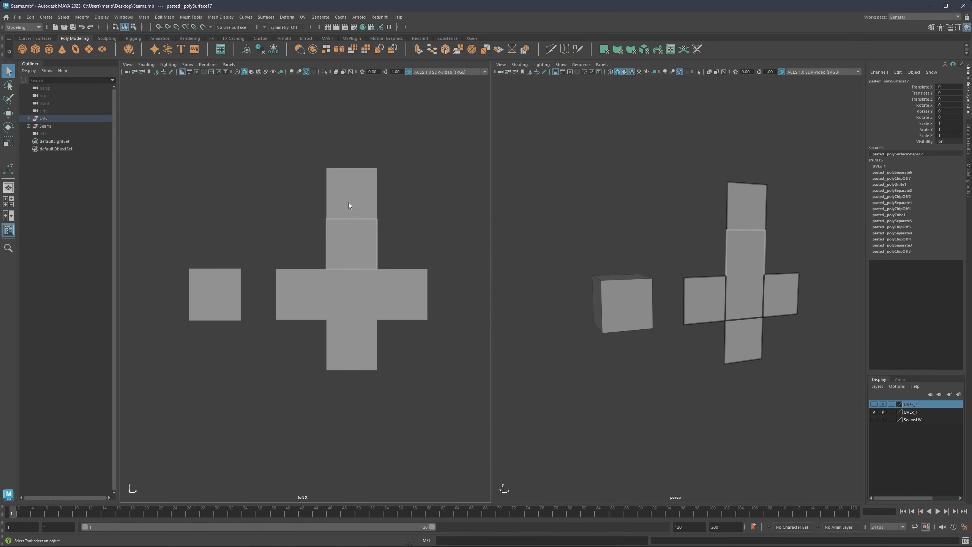
# Step: Highlight a side face of the cube to relate it to the unfolded layout, and return the cube to object selection
pyautogui.scroll(4, 604, 306)
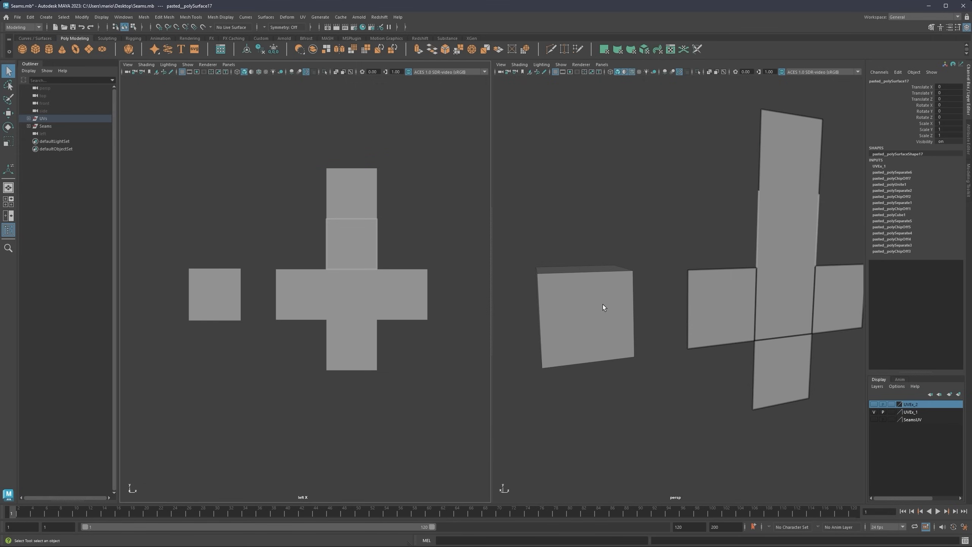
pyautogui.keyDown('alt'); pyautogui.moveTo(582, 271); pyautogui.dragTo(661, 271); pyautogui.keyUp('alt')
pyautogui.rightClick(587, 275)
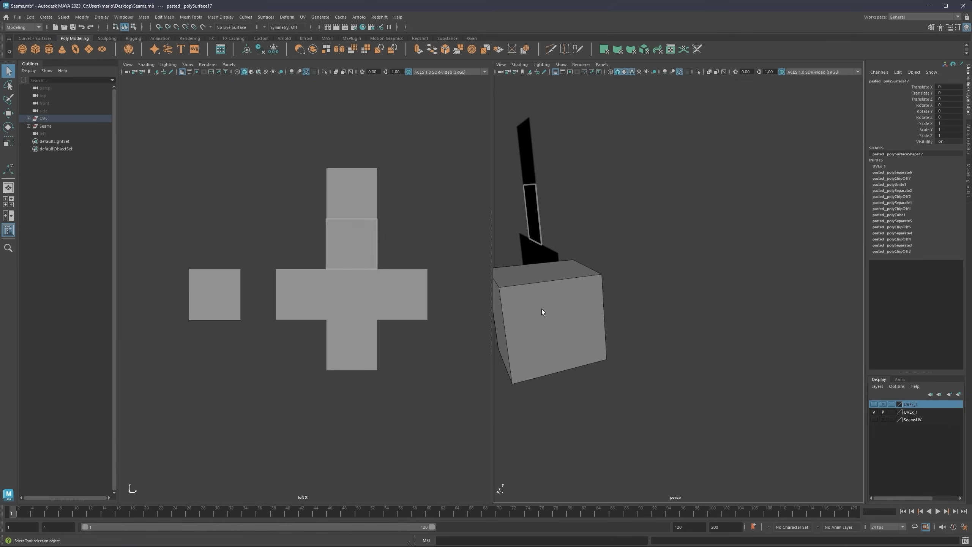
pyautogui.click(543, 313)
pyautogui.keyDown('alt'); pyautogui.moveTo(576, 324); pyautogui.dragTo(642, 320, button='middle'); pyautogui.keyUp('alt')
pyautogui.keyDown('alt'); pyautogui.moveTo(585, 309); pyautogui.dragTo(685, 295); pyautogui.keyUp('alt')
pyautogui.click(581, 326)
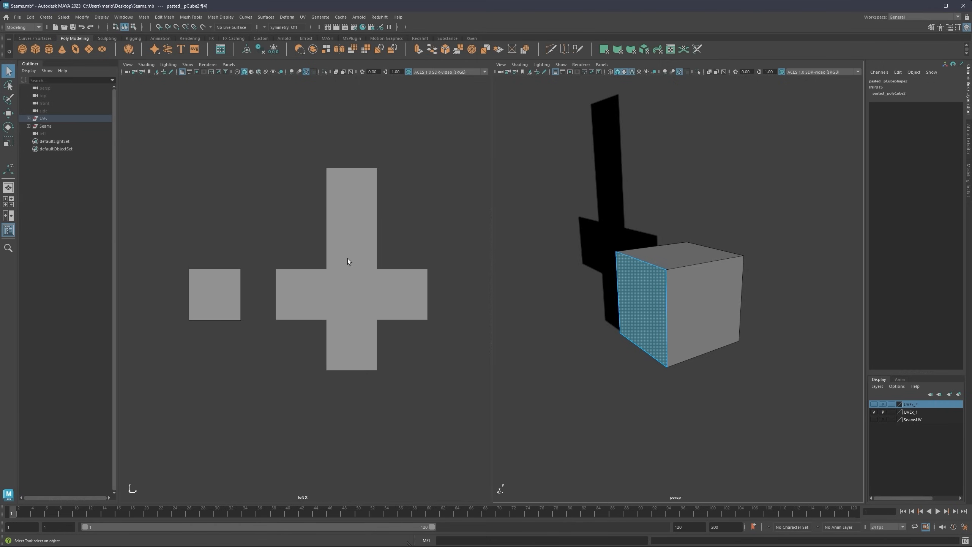
pyautogui.keyDown('alt'); pyautogui.moveTo(619, 326); pyautogui.dragTo(623, 263); pyautogui.keyUp('alt')
pyautogui.moveTo(666, 241); pyautogui.dragTo(677, 232, button='right')
pyautogui.keyDown('alt'); pyautogui.moveTo(642, 314); pyautogui.dragTo(614, 291, button='middle'); pyautogui.keyUp('alt')
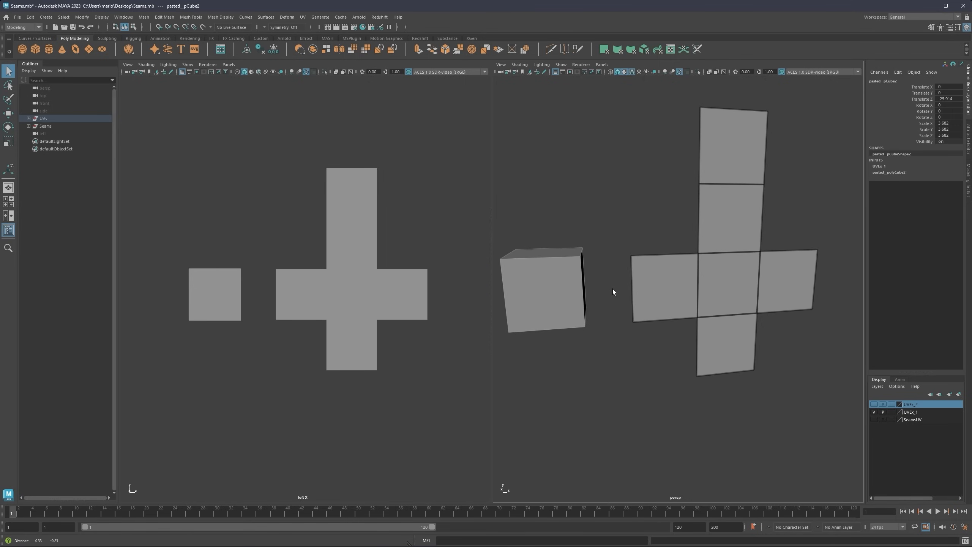
# Step: Inspect the unfolded cross up close in the perspective view and select its uppermost panel
pyautogui.keyDown('alt'); pyautogui.moveTo(712, 240); pyautogui.dragTo(611, 264, button='right'); pyautogui.keyUp('alt')
pyautogui.keyDown('alt'); pyautogui.moveTo(705, 267); pyautogui.dragTo(656, 283, button='middle'); pyautogui.keyUp('alt')
pyautogui.keyDown('alt'); pyautogui.moveTo(656, 282); pyautogui.dragTo(683, 271, button='right'); pyautogui.keyUp('alt')
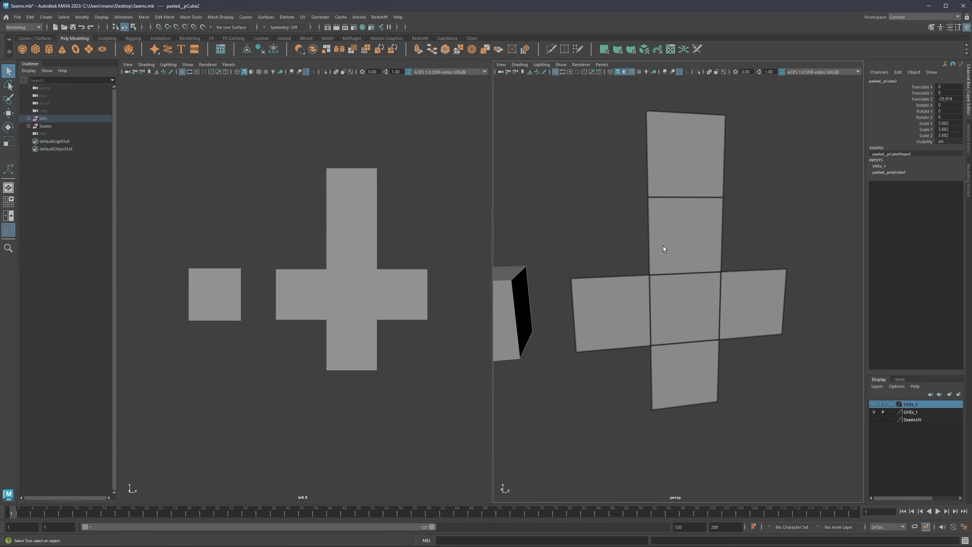
pyautogui.click(669, 183)
pyautogui.scroll(-3, 679, 277)
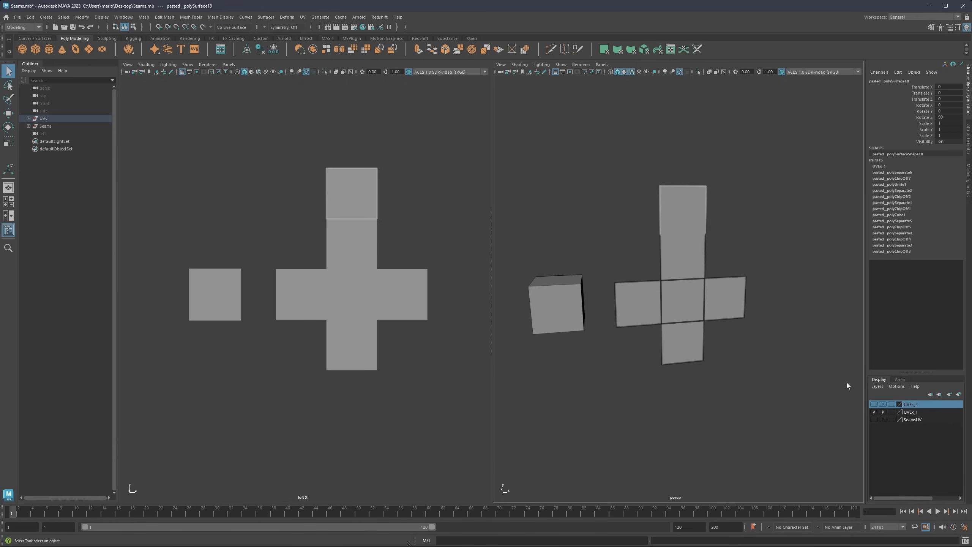
# Step: Hide the UVEx_1 display layer and show the UVEx_2 layer with the cylinder example
pyautogui.click(874, 412)
pyautogui.click(874, 404)
pyautogui.keyDown('alt'); pyautogui.moveTo(800, 293); pyautogui.dragTo(538, 302, button='middle'); pyautogui.keyUp('alt')
pyautogui.press('space')
pyautogui.press('space')
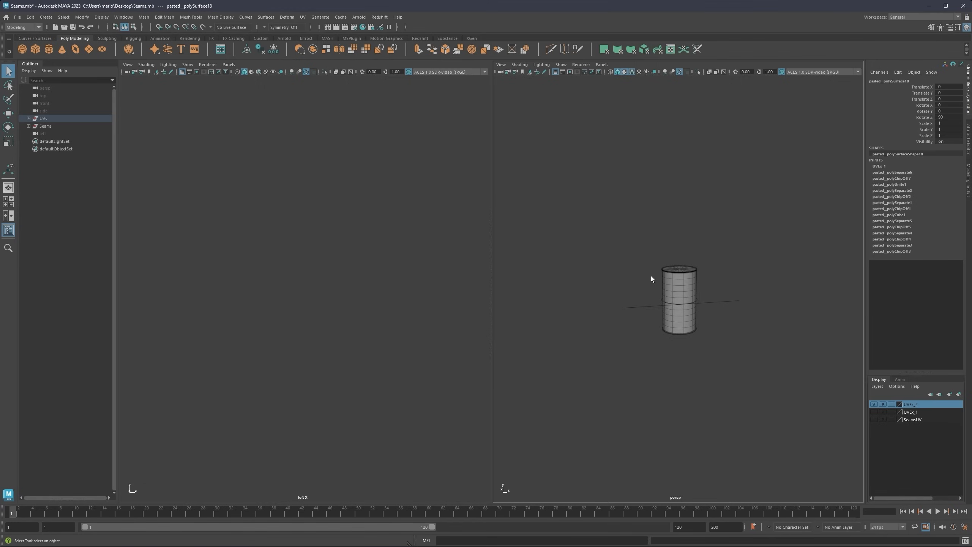
# Step: Frame the cylinder in both the left and perspective views for a side-by-side look
pyautogui.scroll(-3, 410, 291)
pyautogui.keyDown('alt'); pyautogui.moveTo(436, 293); pyautogui.dragTo(265, 303, button='middle'); pyautogui.keyUp('alt')
pyautogui.scroll(10, 302, 300)
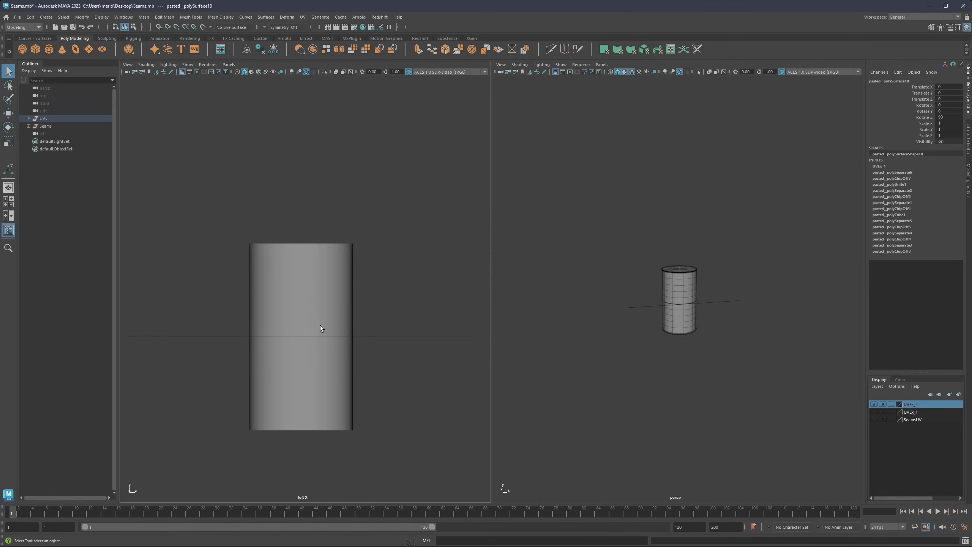
pyautogui.keyDown('alt'); pyautogui.moveTo(321, 327); pyautogui.dragTo(341, 280, button='middle'); pyautogui.keyUp('alt')
pyautogui.scroll(2, 342, 282)
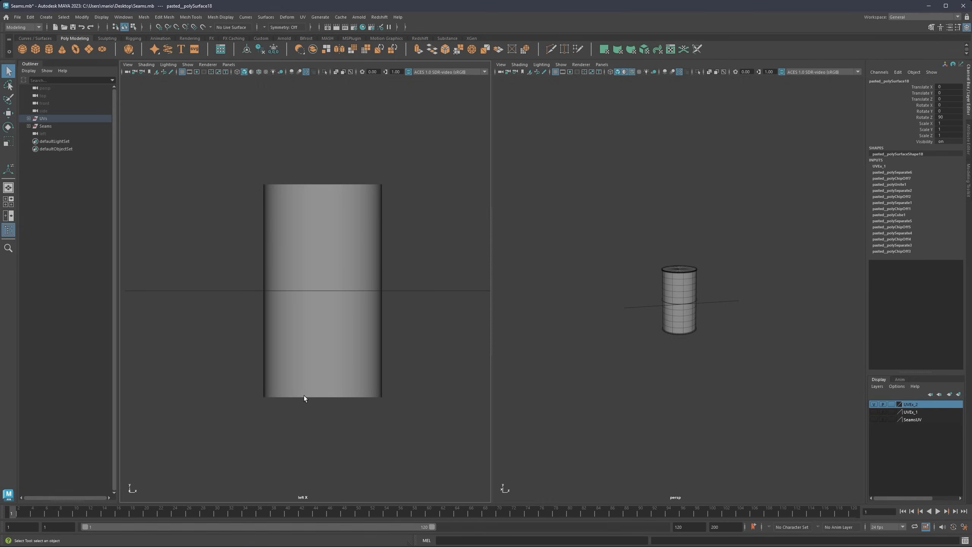
pyautogui.scroll(8, 686, 301)
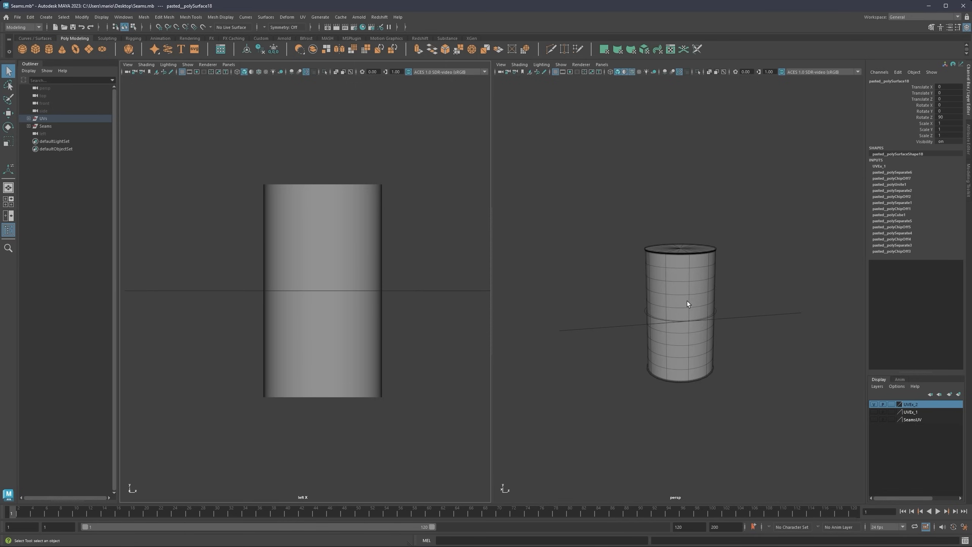
pyautogui.keyDown('alt'); pyautogui.moveTo(682, 273); pyautogui.dragTo(657, 260); pyautogui.keyUp('alt')
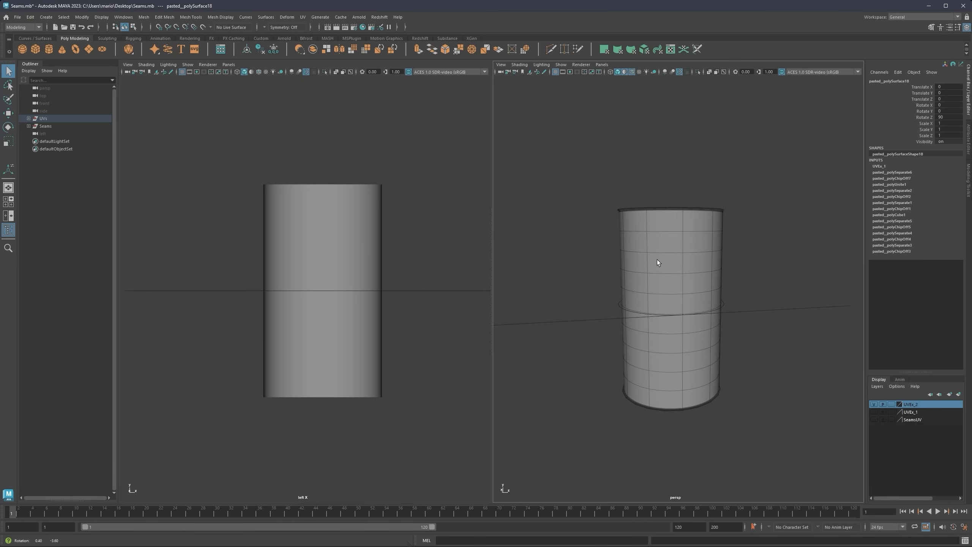
pyautogui.scroll(-4, 328, 236)
pyautogui.keyDown('alt'); pyautogui.moveTo(328, 235); pyautogui.dragTo(304, 223, button='middle'); pyautogui.keyUp('alt')
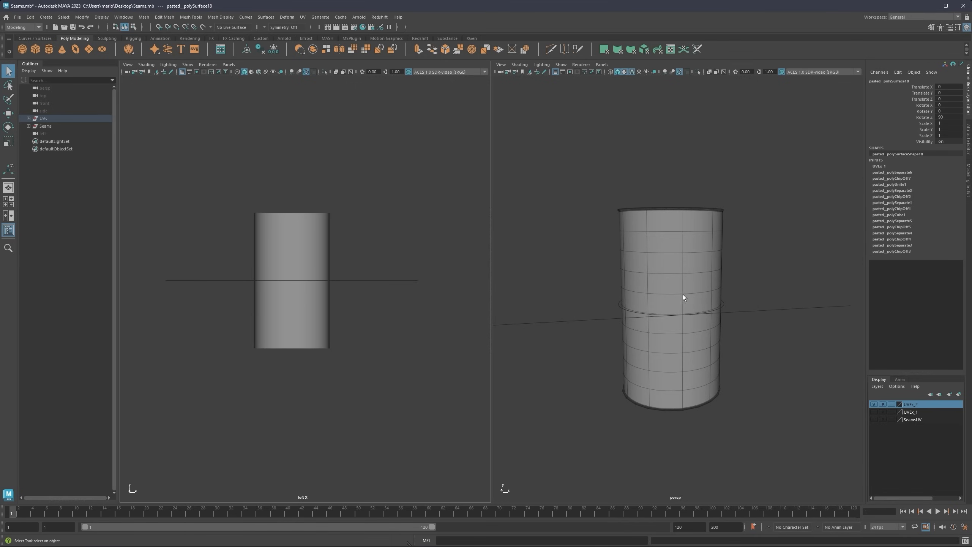
# Step: Select the cylinder's bend deformer handle and reduce its curvature to unroll the side wall into a sheet
pyautogui.click(738, 312)
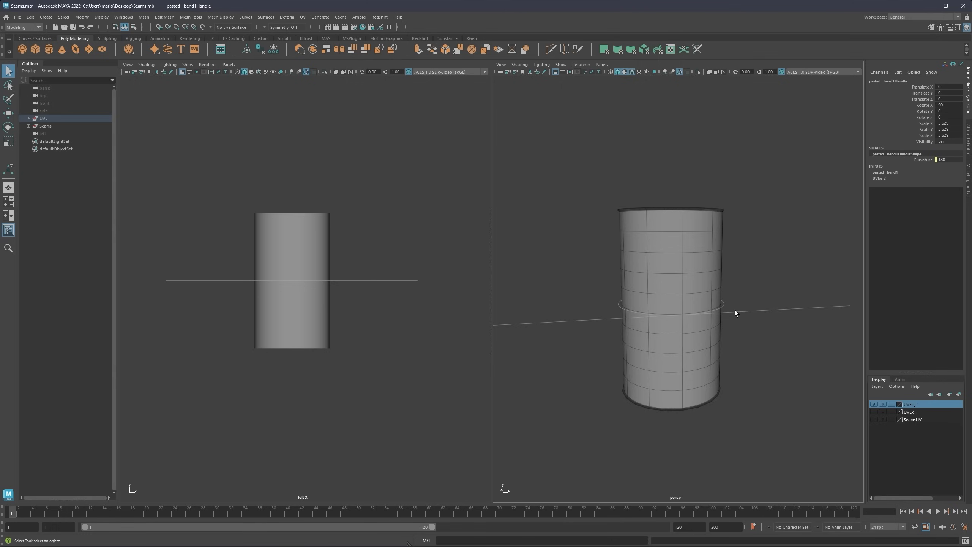
pyautogui.press('t')
pyautogui.moveTo(659, 292); pyautogui.dragTo(700, 380)
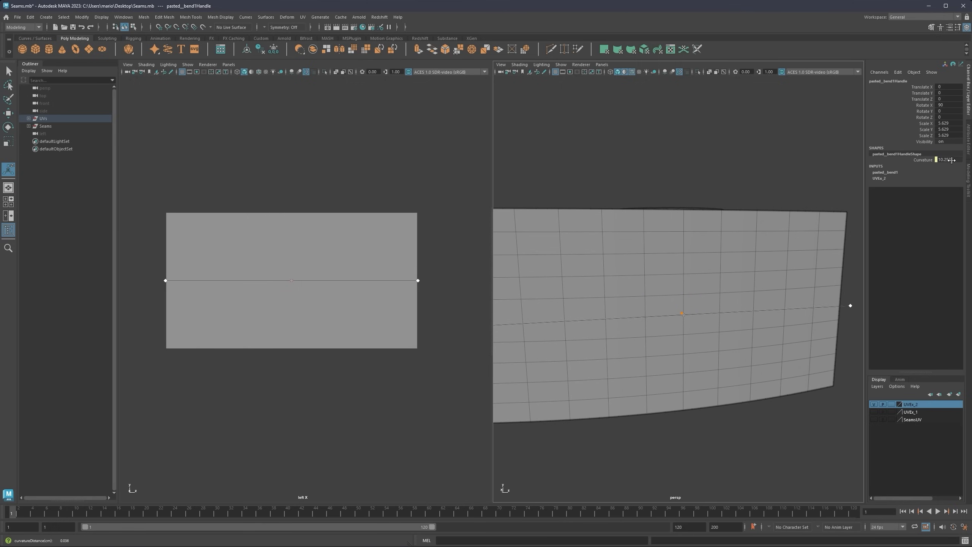
pyautogui.moveTo(682, 313); pyautogui.dragTo(683, 319)
# Step: Set the bend deformer's curvature to exactly 0 in its attributes and deselect the handle
pyautogui.click(968, 132)
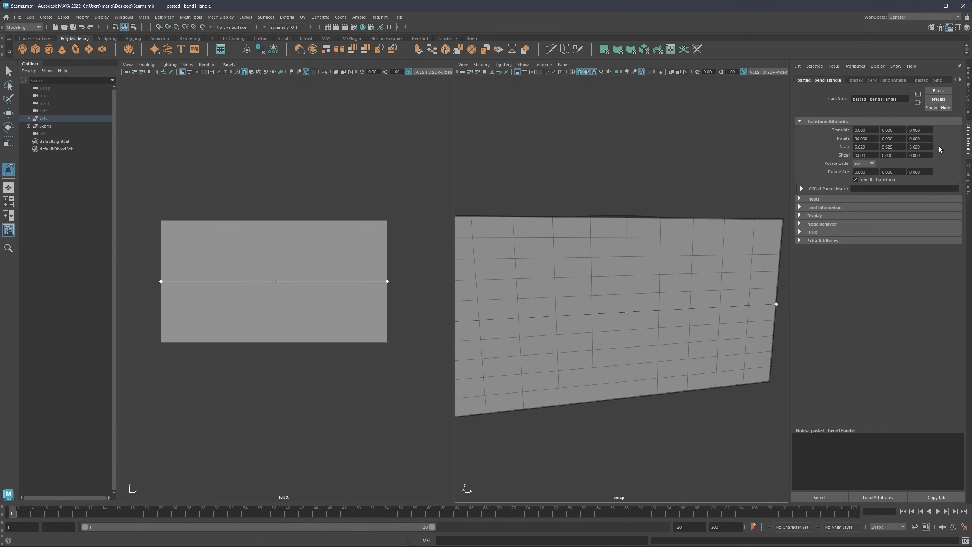
pyautogui.click(861, 81)
pyautogui.click(921, 81)
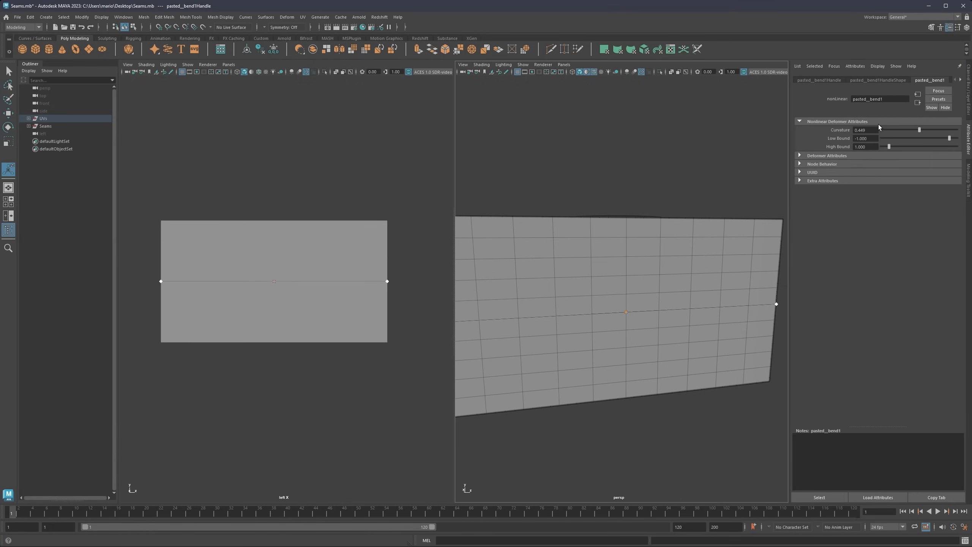
pyautogui.moveTo(872, 131); pyautogui.dragTo(837, 123)
pyautogui.write('0')
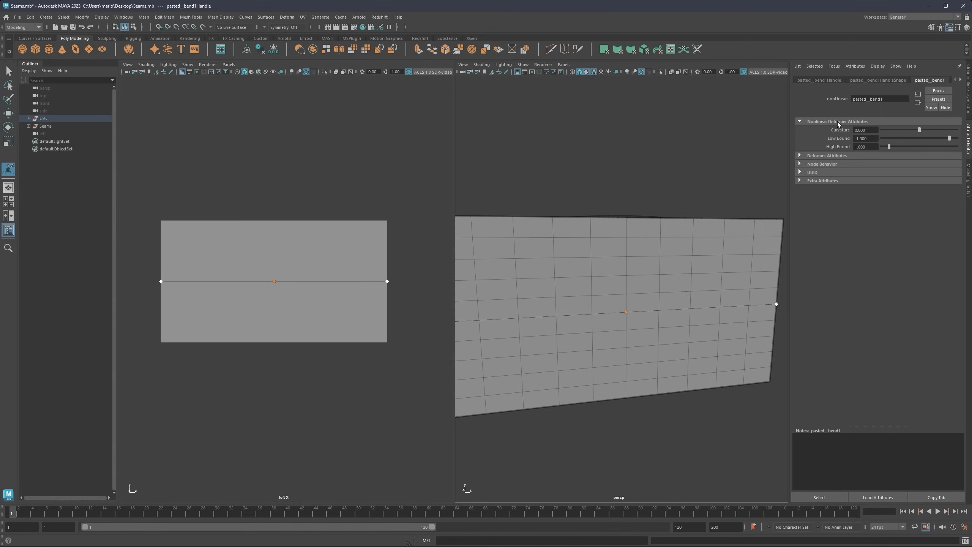
pyautogui.press('Return')
pyautogui.moveTo(588, 226); pyautogui.dragTo(601, 210, button='right')
pyautogui.click(601, 210)
pyautogui.press('q')
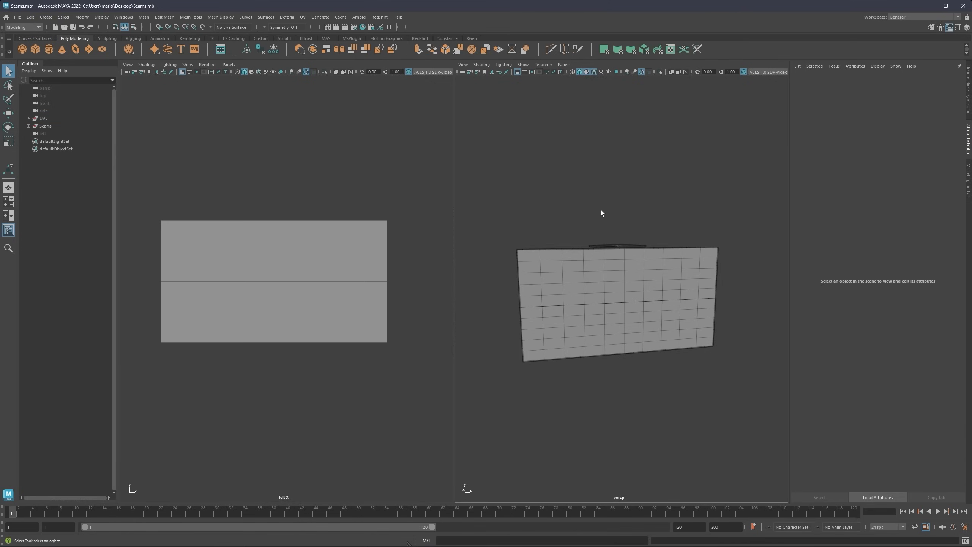
# Step: Rotate the cylinder's top cap disc upright so it stands above the flattened sheet
pyautogui.click(604, 293)
pyautogui.click(369, 253)
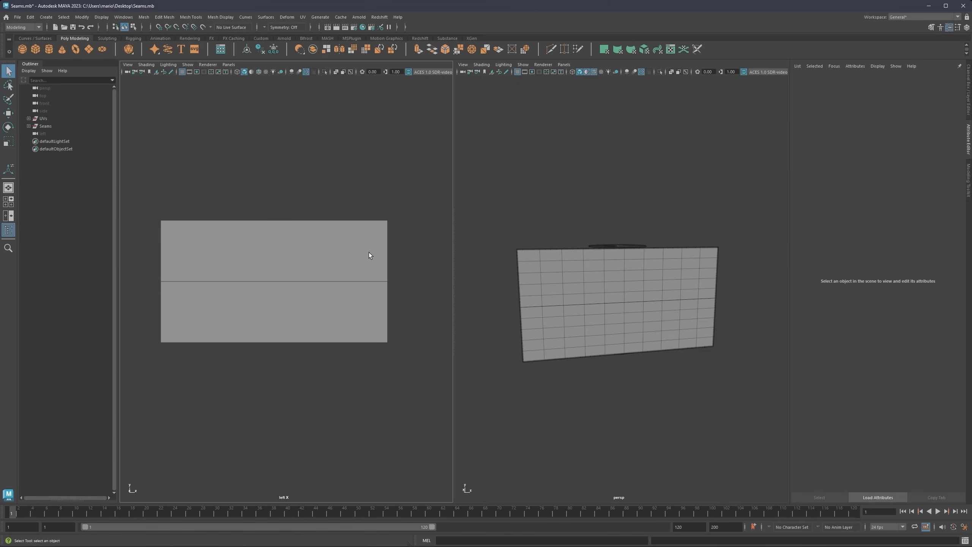
pyautogui.click(622, 245)
pyautogui.press('e')
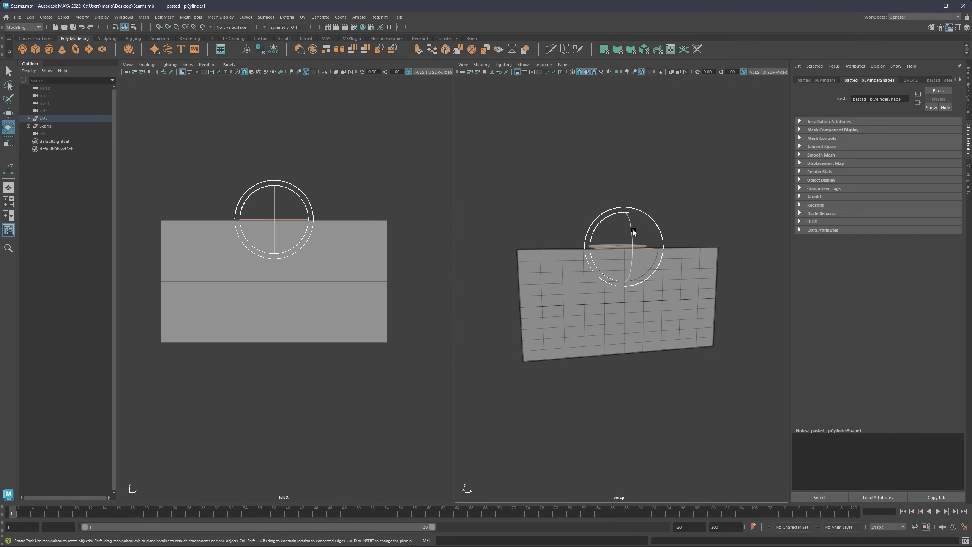
pyautogui.moveTo(632, 230); pyautogui.dragTo(630, 283)
pyautogui.keyDown('alt'); pyautogui.moveTo(627, 336); pyautogui.dragTo(622, 293); pyautogui.keyUp('alt')
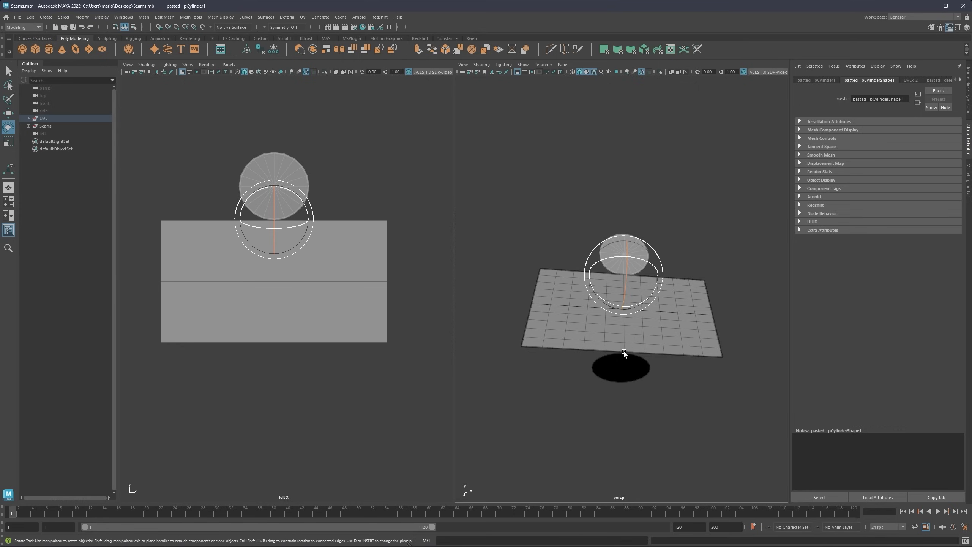
# Step: Rotate the bottom cap disc down below the flattened sheet and straighten the top cap into the same plane
pyautogui.click(623, 361)
pyautogui.moveTo(628, 356); pyautogui.dragTo(693, 332)
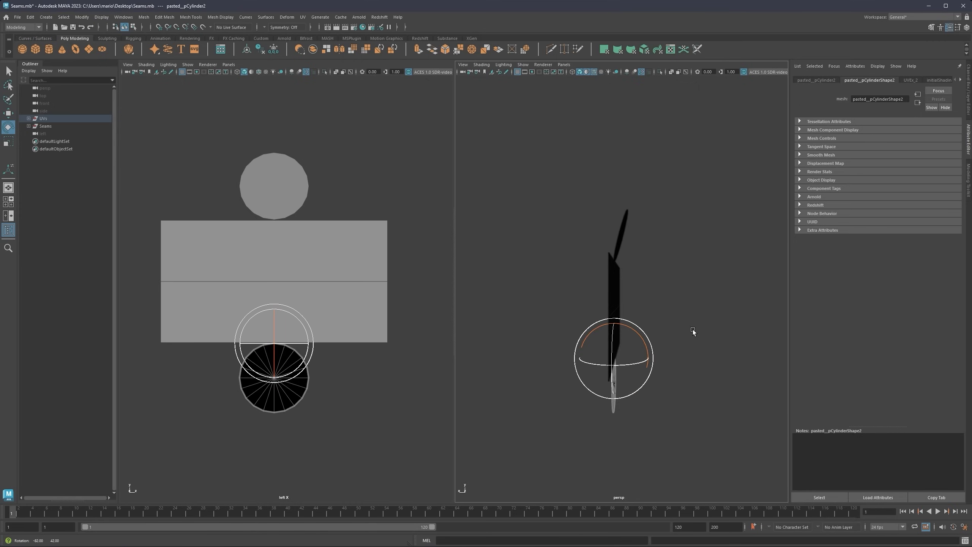
pyautogui.click(620, 226)
pyautogui.moveTo(621, 226); pyautogui.dragTo(651, 210)
pyautogui.click(651, 210)
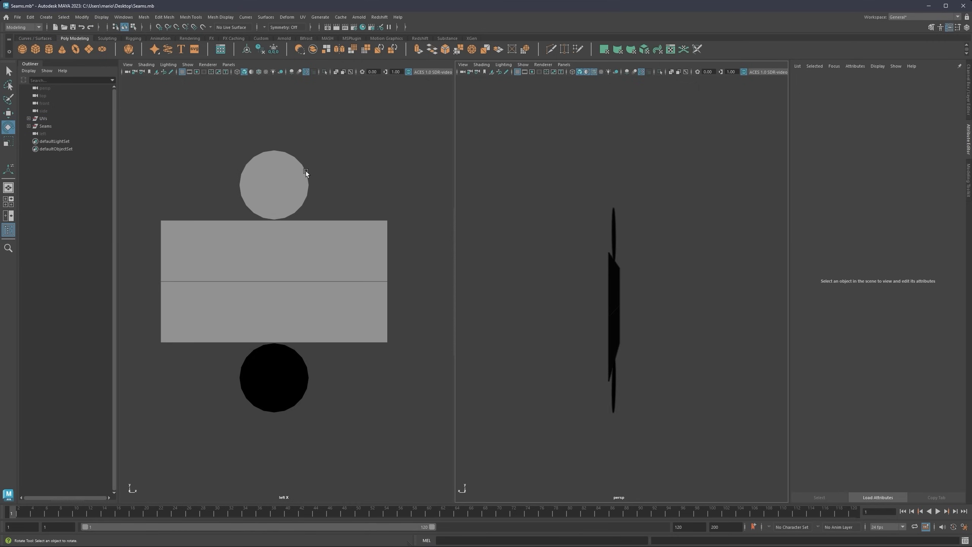
pyautogui.keyDown('alt'); pyautogui.moveTo(612, 268); pyautogui.dragTo(540, 262); pyautogui.keyUp('alt')
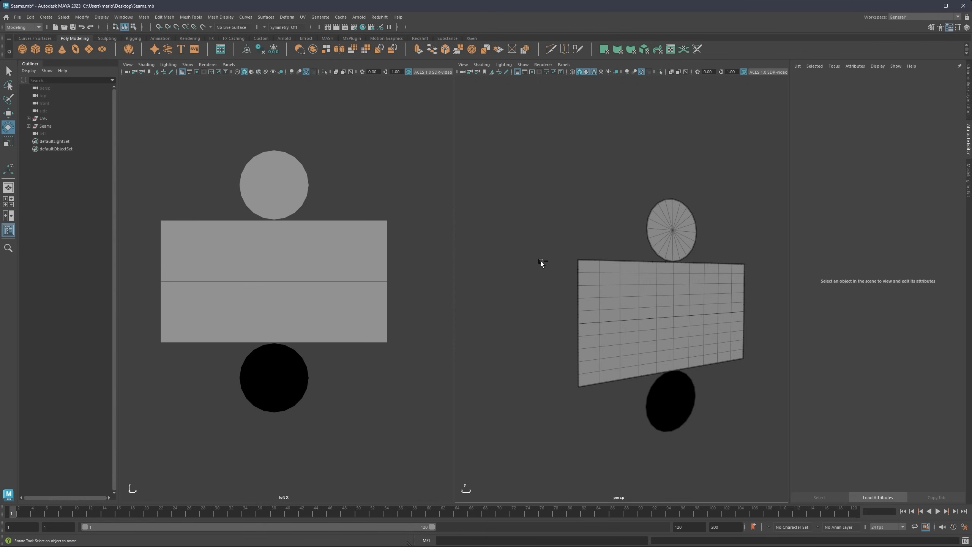
# Step: Undo the cap rotations and the curvature changes to restore the rolled cylinder
pyautogui.hotkey('ctrl', 'z')
pyautogui.hotkey('ctrl', 'z')
pyautogui.hotkey('ctrl', 'z')
pyautogui.hotkey('ctrl', 'z')
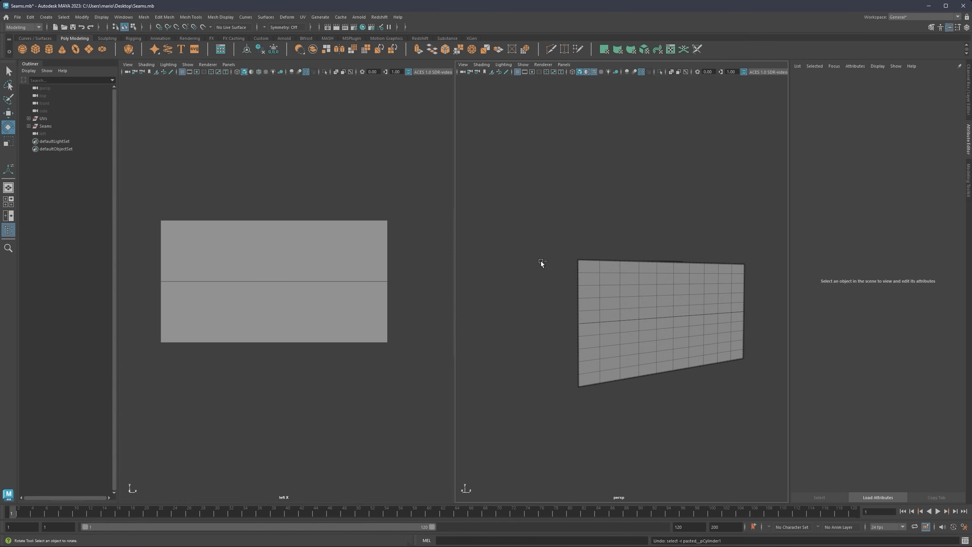
pyautogui.hotkey('ctrl', 'z')
pyautogui.hotkey('ctrl', 'z')
pyautogui.hotkey('ctrl', 'z')
pyautogui.hotkey('ctrl', 'z')
pyautogui.hotkey('ctrl', 'z')
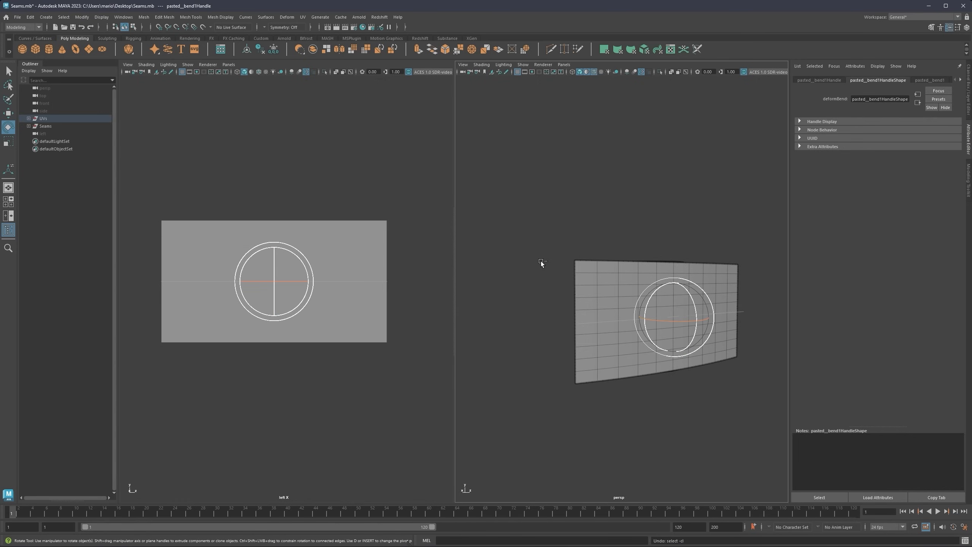
pyautogui.hotkey('ctrl', 'z')
pyautogui.hotkey('ctrl', 'z')
# Step: Show the perspective view alone and examine the vertical seam along the rolled cylinder's side wall
pyautogui.press('space')
pyautogui.keyDown('alt'); pyautogui.moveTo(541, 278); pyautogui.dragTo(521, 278); pyautogui.keyUp('alt')
pyautogui.press('q')
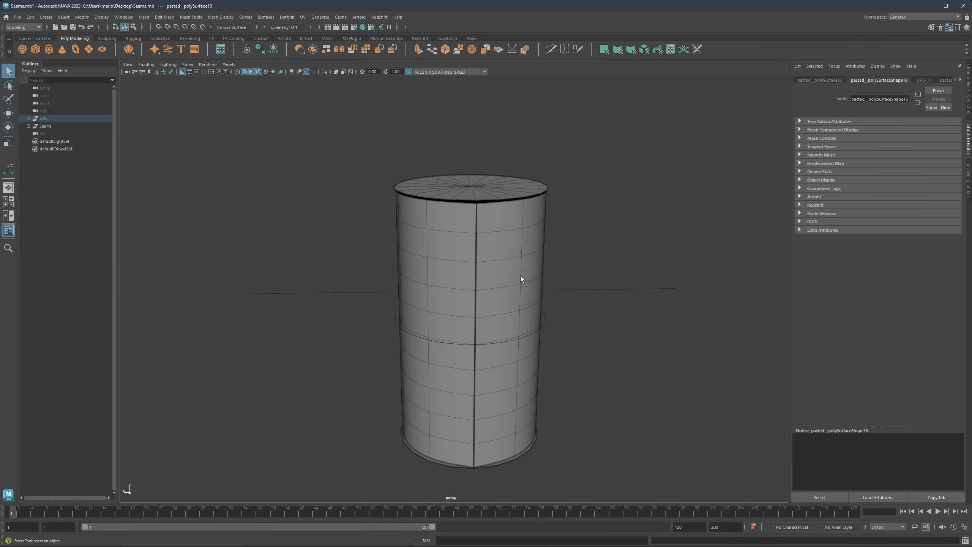
pyautogui.keyDown('alt'); pyautogui.moveTo(482, 201); pyautogui.dragTo(501, 214); pyautogui.keyUp('alt')
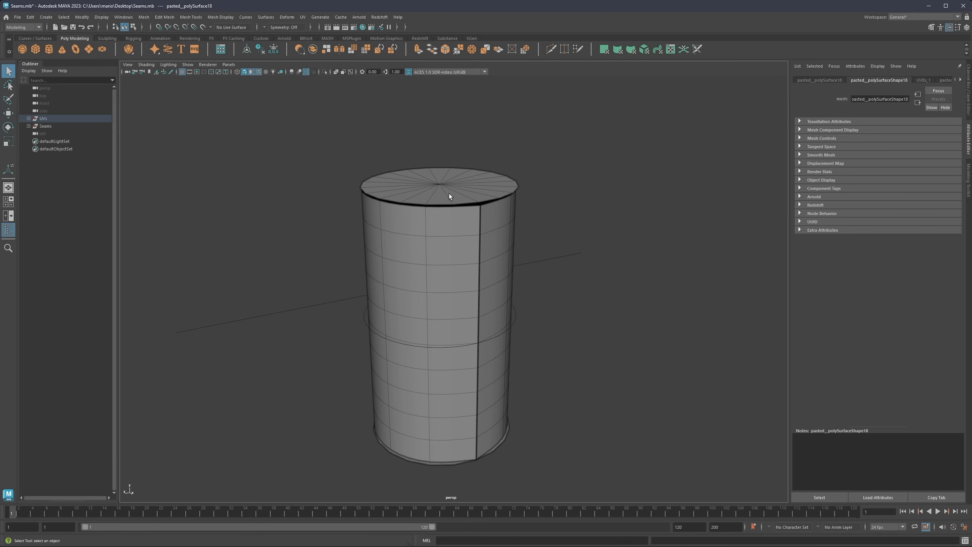
# Step: Select the cylinder's top cap and lift it off the side wall
pyautogui.click(442, 183)
pyautogui.press('w')
pyautogui.moveTo(406, 141); pyautogui.dragTo(411, 116)
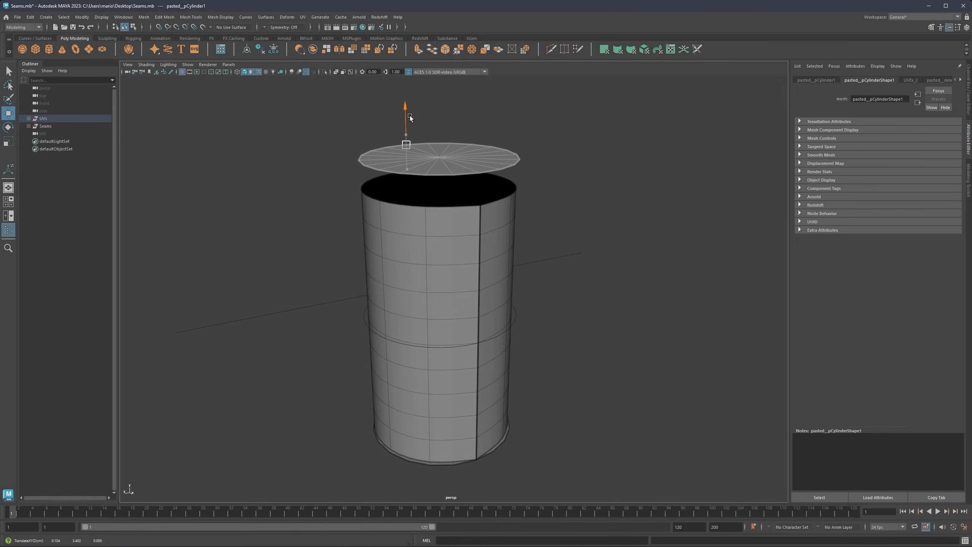
# Step: Move the bottom cap slightly down from the cylinder and rotate it to hang vertically below the side wall
pyautogui.keyDown('alt'); pyautogui.moveTo(472, 351); pyautogui.dragTo(477, 318, button='middle'); pyautogui.keyUp('alt')
pyautogui.keyDown('alt'); pyautogui.moveTo(448, 394); pyautogui.dragTo(445, 332); pyautogui.keyUp('alt')
pyautogui.click(452, 445)
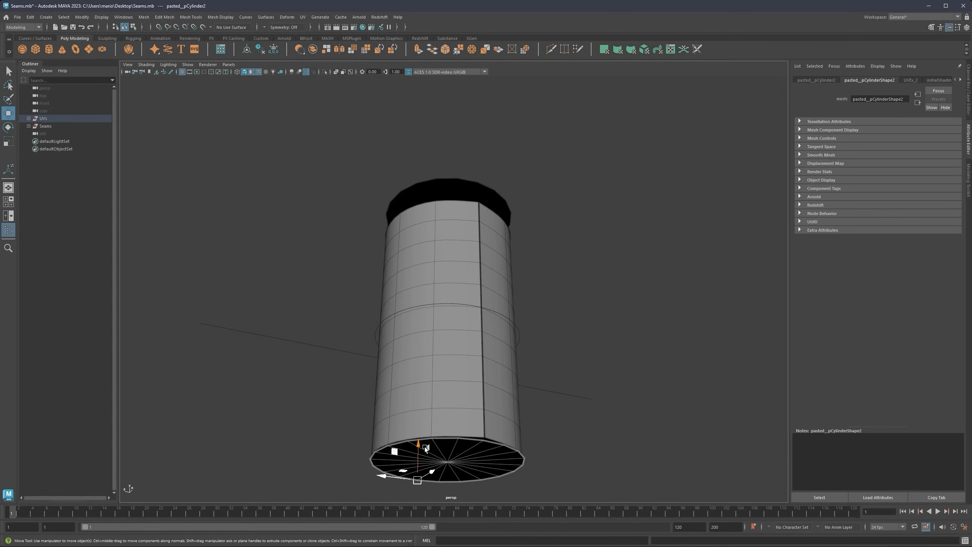
pyautogui.scroll(-3, 443, 403)
pyautogui.press('e')
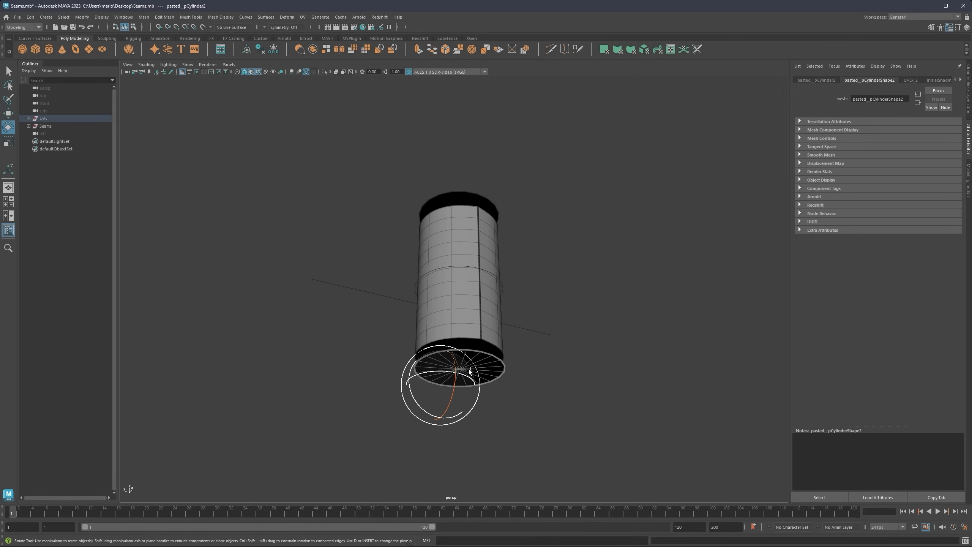
pyautogui.moveTo(455, 362); pyautogui.dragTo(500, 359)
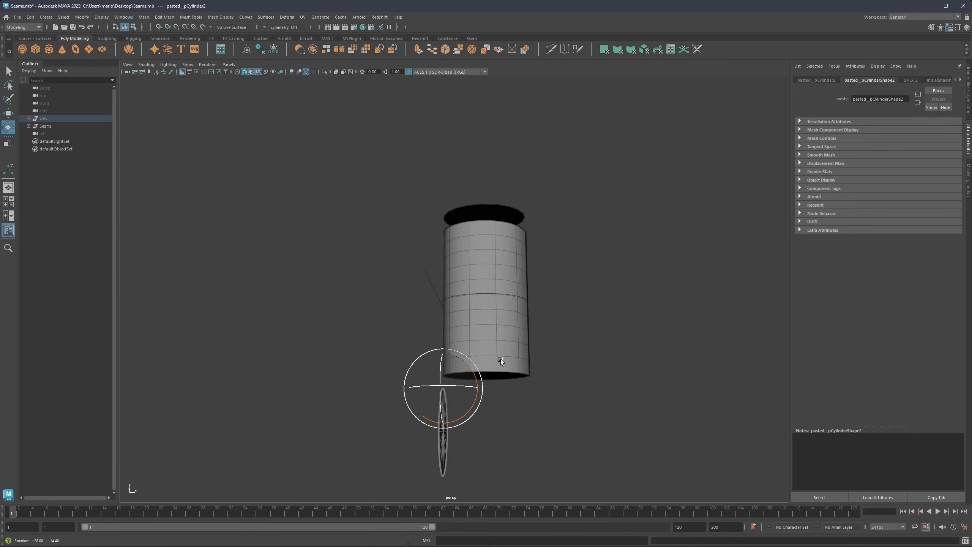
# Step: Rotate the lifted top cap to stand vertically above the cylinder's side wall
pyautogui.click(499, 218)
pyautogui.moveTo(474, 226); pyautogui.dragTo(474, 221)
pyautogui.keyDown('alt'); pyautogui.moveTo(475, 281); pyautogui.dragTo(418, 285); pyautogui.keyUp('alt')
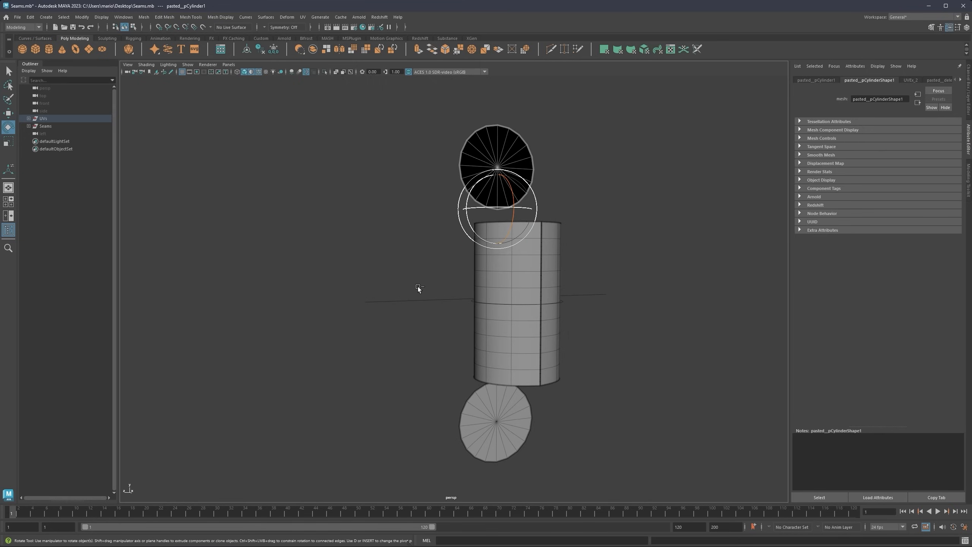
# Step: Undo the moves and rotations of both caps to close the cylinder again
pyautogui.hotkey('ctrl', 'z')
pyautogui.hotkey('ctrl', 'z')
pyautogui.hotkey('ctrl', 'z')
pyautogui.hotkey('ctrl', 'z')
pyautogui.hotkey('ctrl', 'z')
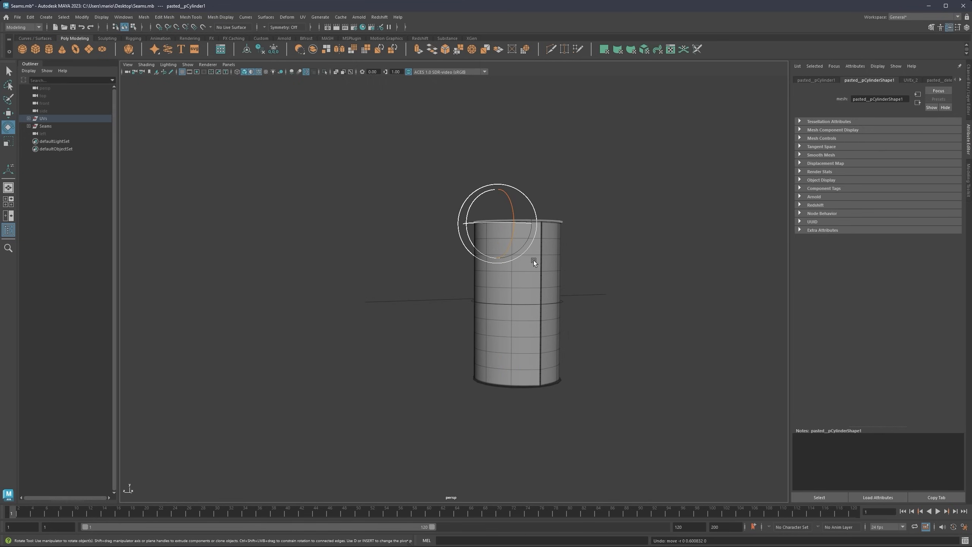
# Step: Examine the closed cylinder's top rim and vertical seam as the edges where it would be cut
pyautogui.keyDown('alt'); pyautogui.moveTo(533, 260); pyautogui.dragTo(486, 264, button='middle'); pyautogui.keyUp('alt')
pyautogui.keyDown('alt'); pyautogui.moveTo(440, 286); pyautogui.dragTo(493, 272, button='right'); pyautogui.keyUp('alt')
pyautogui.keyDown('alt'); pyautogui.moveTo(493, 271); pyautogui.dragTo(513, 291); pyautogui.keyUp('alt')
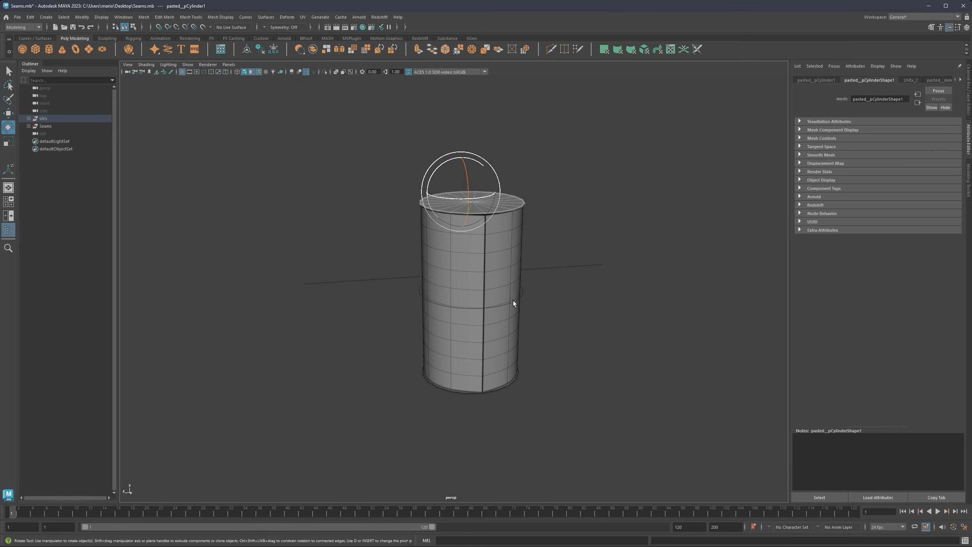
pyautogui.keyDown('alt'); pyautogui.moveTo(469, 270); pyautogui.dragTo(518, 261, button='right'); pyautogui.keyUp('alt')
pyautogui.keyDown('alt'); pyautogui.moveTo(509, 197); pyautogui.dragTo(492, 253, button='middle'); pyautogui.keyUp('alt')
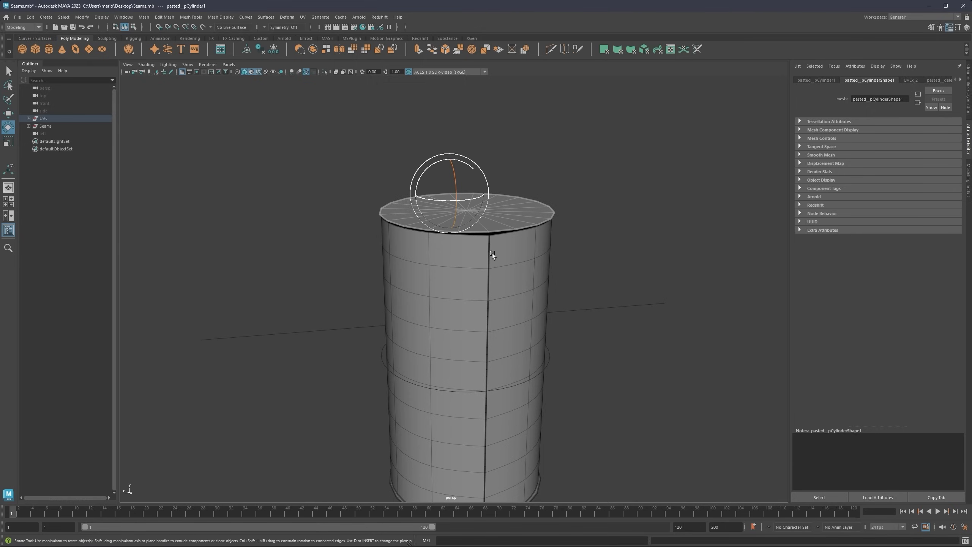
pyautogui.keyDown('alt'); pyautogui.moveTo(492, 226); pyautogui.dragTo(402, 162); pyautogui.keyUp('alt')
# Step: Lift the top cap straight off the cylinder to show the rim cut, and undo the move
pyautogui.press('w')
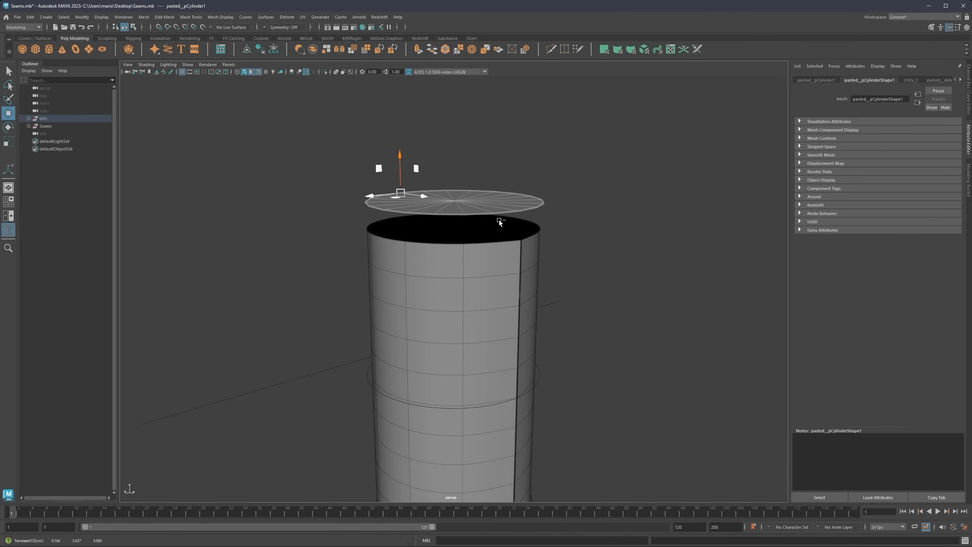
pyautogui.hotkey('ctrl', 'z')
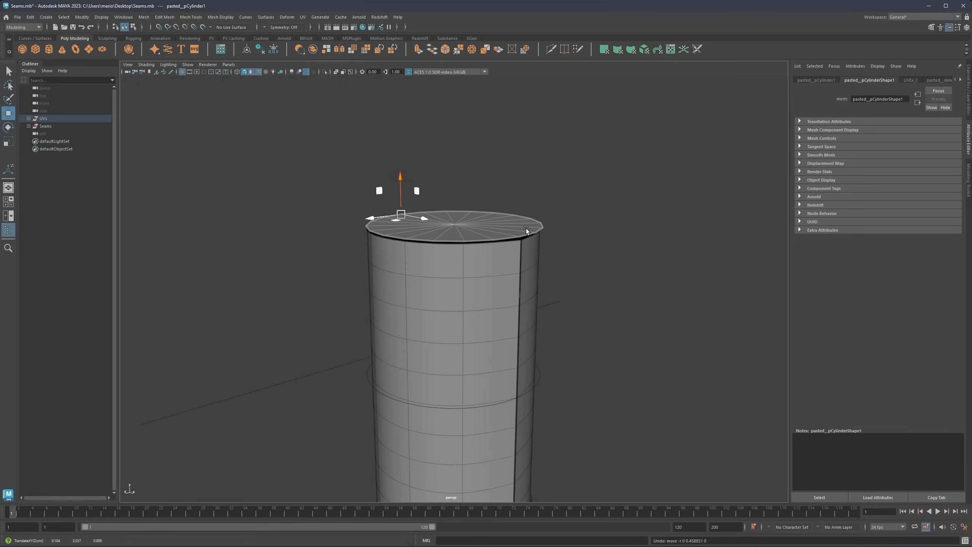
pyautogui.scroll(-3, 526, 229)
pyautogui.keyDown('alt'); pyautogui.moveTo(483, 333); pyautogui.dragTo(491, 280, button='middle'); pyautogui.keyUp('alt')
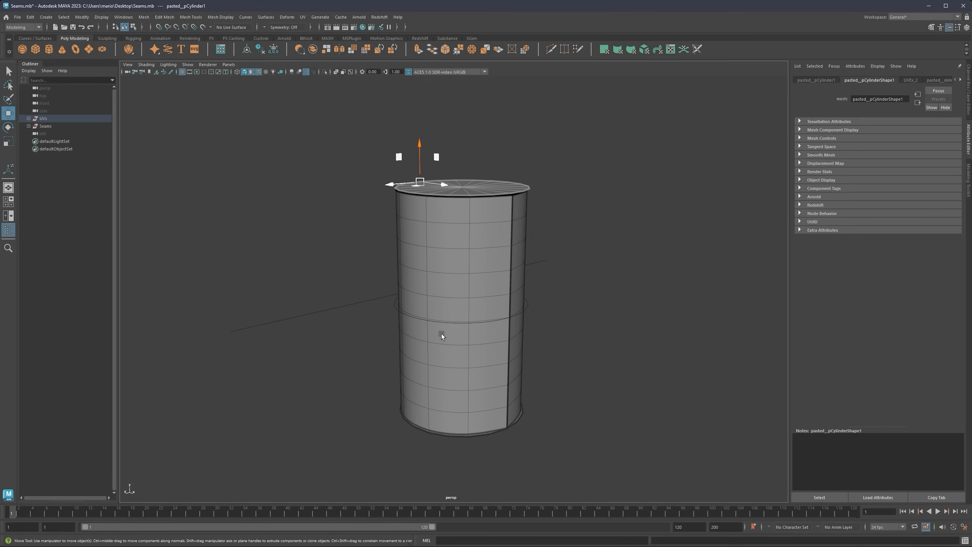
# Step: Hide the UVEx_2 display layer with the cylinder, show the SeamsUV layer instead, and clear the selection
pyautogui.click(970, 183)
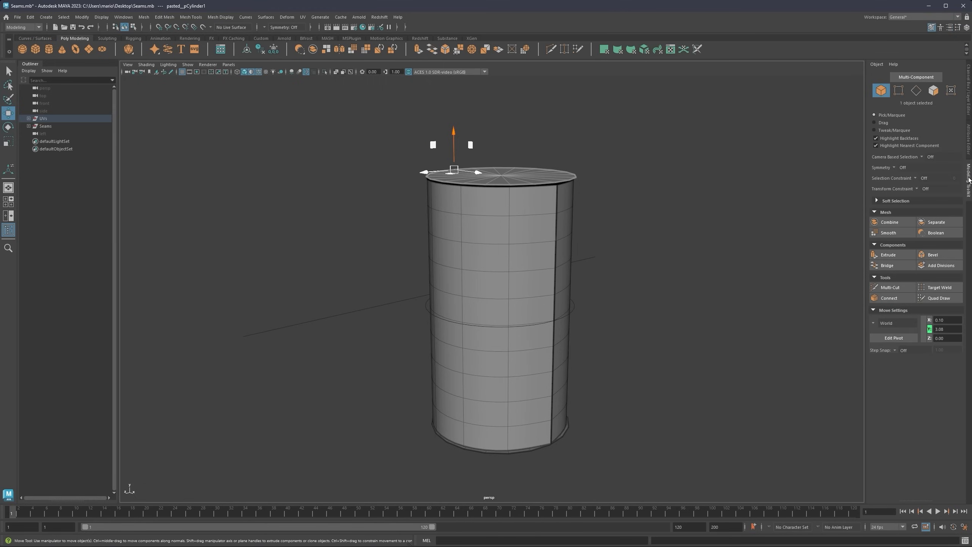
pyautogui.click(969, 106)
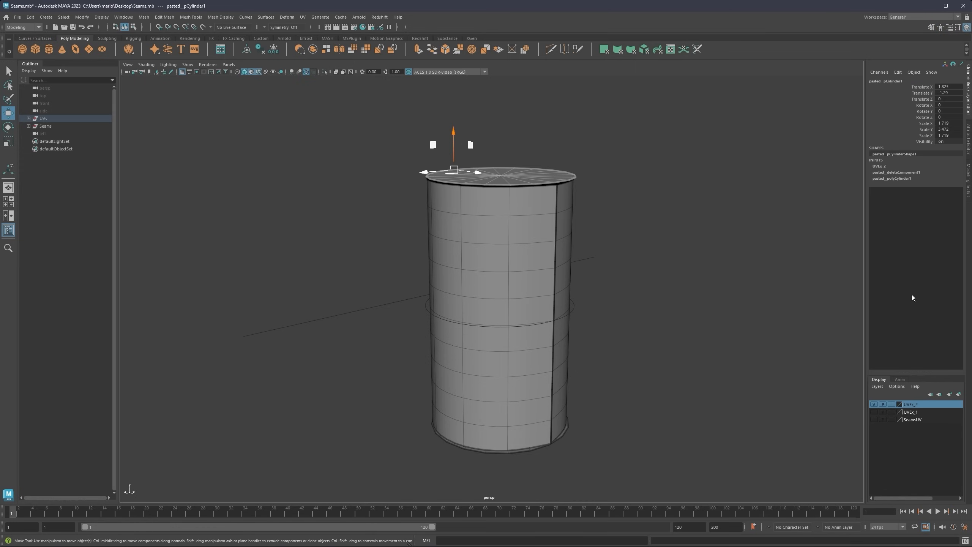
pyautogui.click(874, 404)
pyautogui.click(874, 419)
pyautogui.click(716, 297)
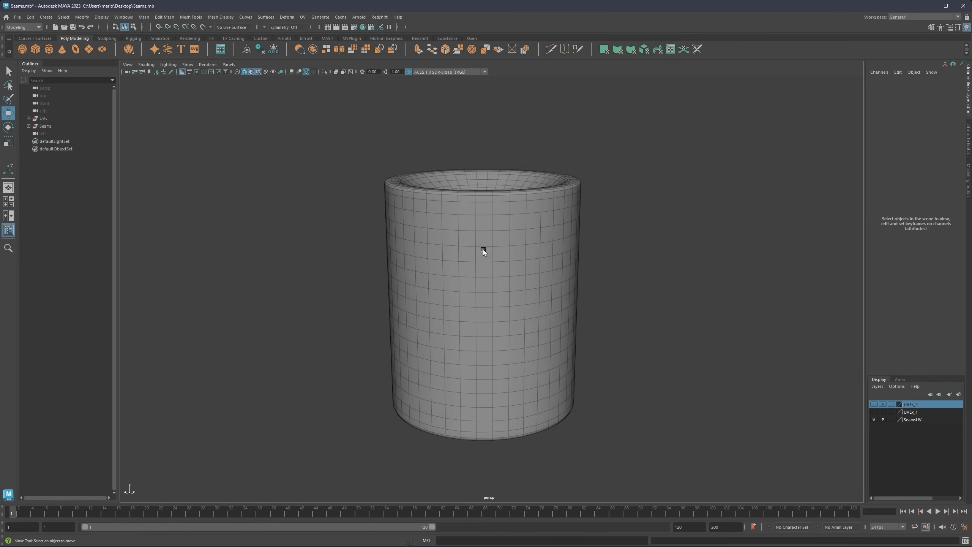
# Step: Examine the hollow cylindrical model's rim, inner cavity and recessed side slot for seam placement, and hide the SeamsUV layer
pyautogui.keyDown('alt'); pyautogui.moveTo(483, 249); pyautogui.dragTo(492, 275); pyautogui.keyUp('alt')
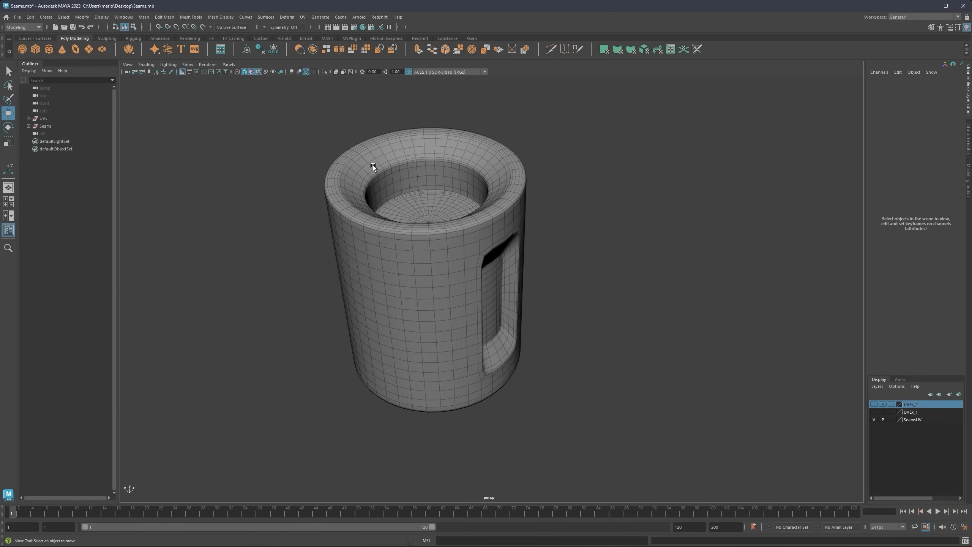
pyautogui.keyDown('alt'); pyautogui.moveTo(459, 191); pyautogui.dragTo(453, 194); pyautogui.keyUp('alt')
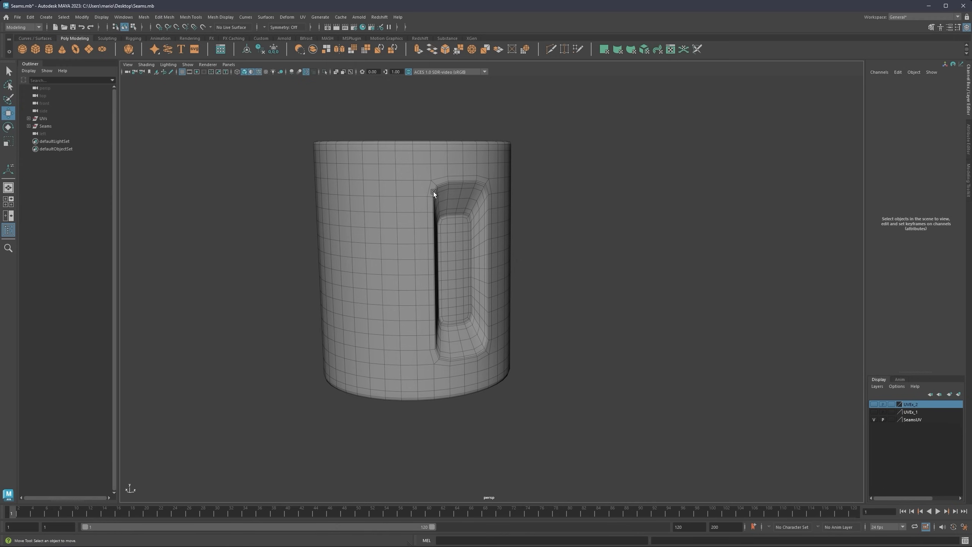
pyautogui.keyDown('alt'); pyautogui.moveTo(492, 308); pyautogui.dragTo(482, 216); pyautogui.keyUp('alt')
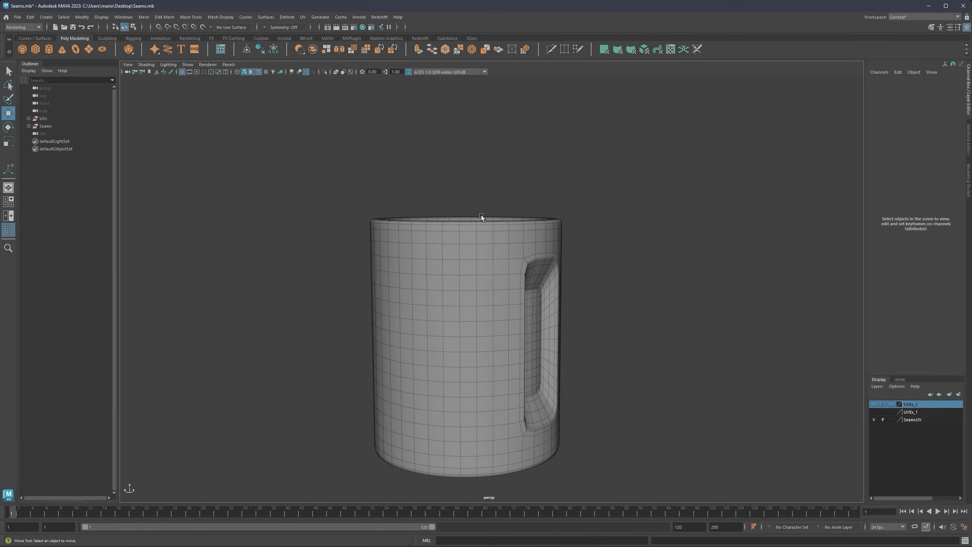
pyautogui.click(873, 419)
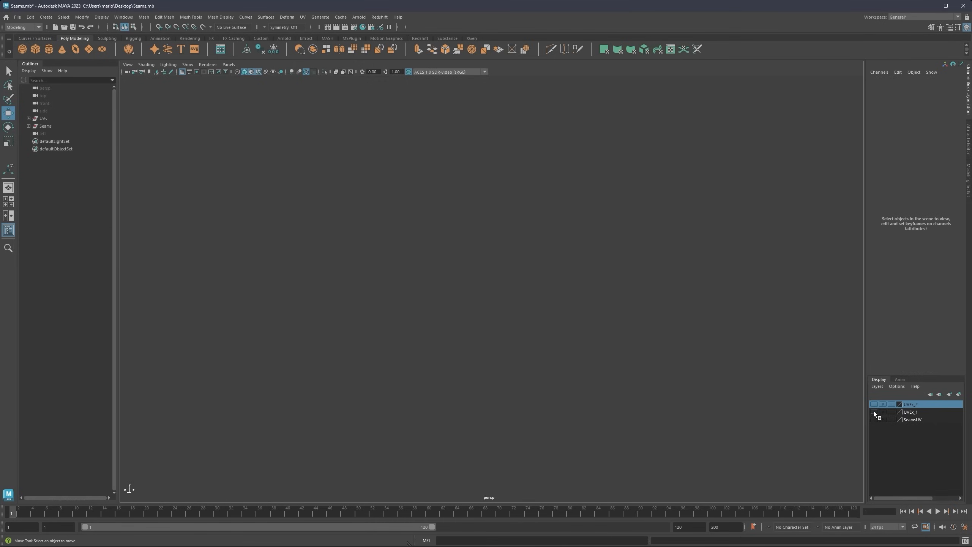
# Step: Display the UVEx_2 layer so its cylinder can be viewed from the side
pyautogui.click(873, 411)
pyautogui.click(874, 412)
pyautogui.click(874, 404)
pyautogui.keyDown('alt'); pyautogui.moveTo(483, 276); pyautogui.dragTo(508, 228); pyautogui.keyUp('alt')
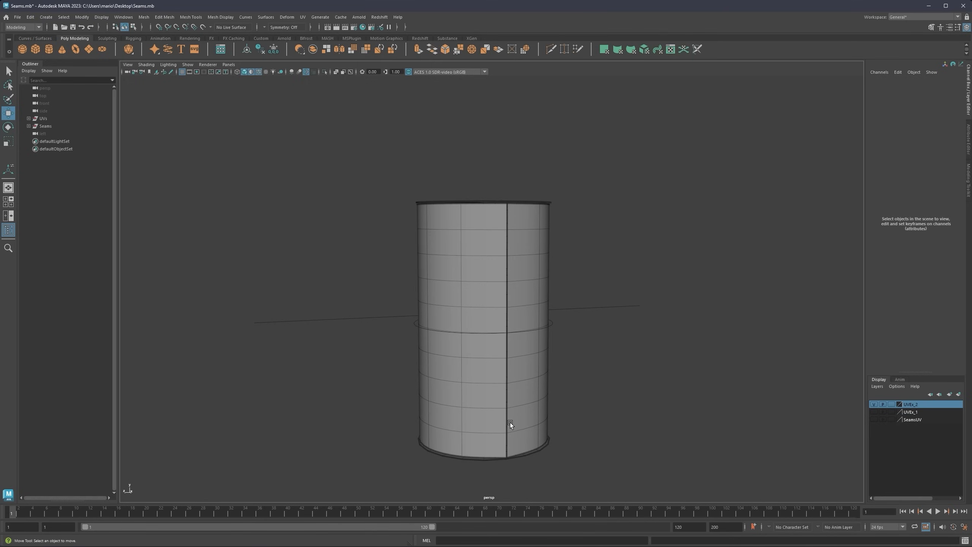
# Step: Unroll the cylinder's side into a flat sheet by changing the curvature of its bend handle
pyautogui.click(603, 307)
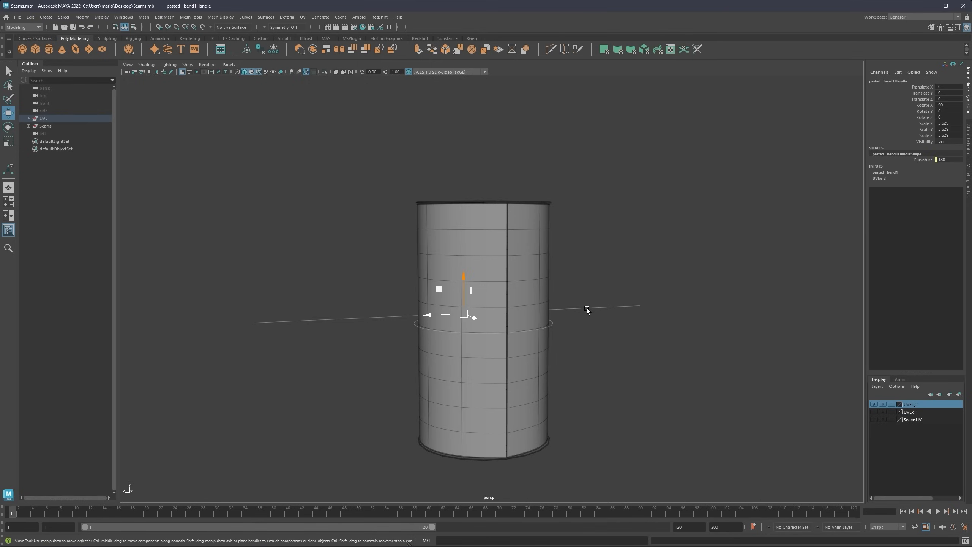
pyautogui.press('t')
pyautogui.keyDown('alt'); pyautogui.moveTo(499, 326); pyautogui.dragTo(354, 305); pyautogui.keyUp('alt')
pyautogui.scroll(-4, 417, 300)
pyautogui.keyDown('alt'); pyautogui.moveTo(421, 300); pyautogui.dragTo(521, 298); pyautogui.keyUp('alt')
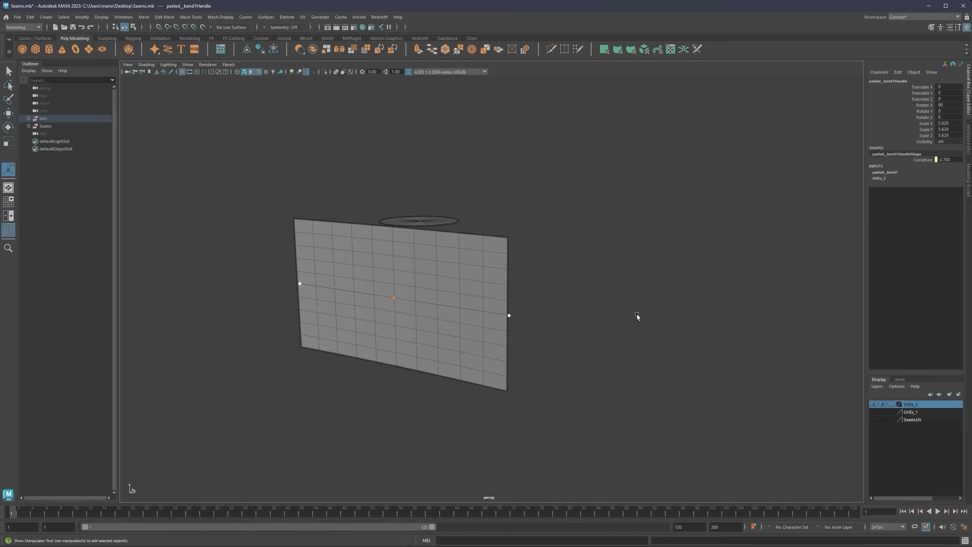
# Step: Hide the UVEx_2 layer, show the SeamsUV layer instead, and clear the selection
pyautogui.click(875, 404)
pyautogui.click(875, 412)
pyautogui.click(874, 412)
pyautogui.click(875, 419)
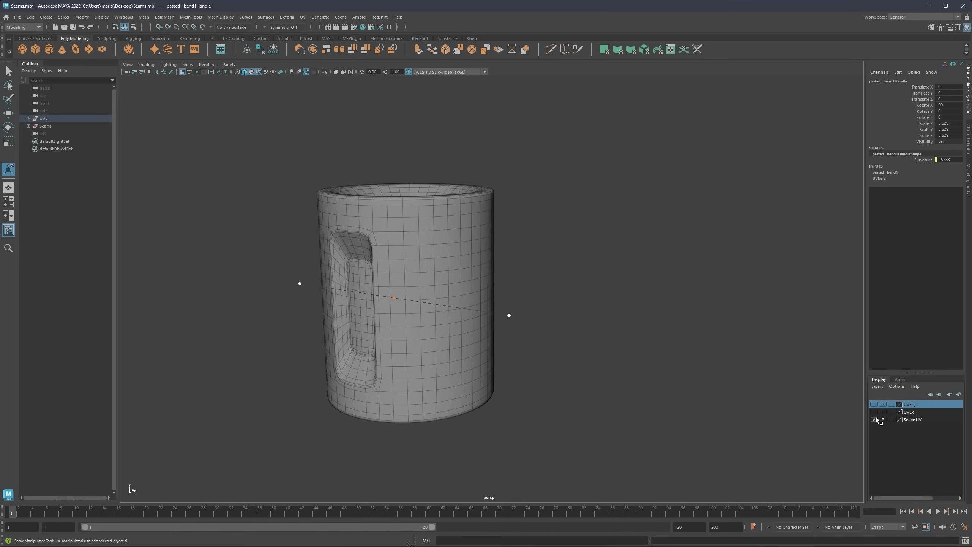
pyautogui.click(553, 313)
# Step: Switch the recessed cylinder to edge selection mode
pyautogui.keyDown('alt'); pyautogui.moveTo(553, 314); pyautogui.dragTo(407, 274); pyautogui.keyUp('alt')
pyautogui.keyDown('alt'); pyautogui.moveTo(407, 273); pyautogui.dragTo(450, 268, button='middle'); pyautogui.keyUp('alt')
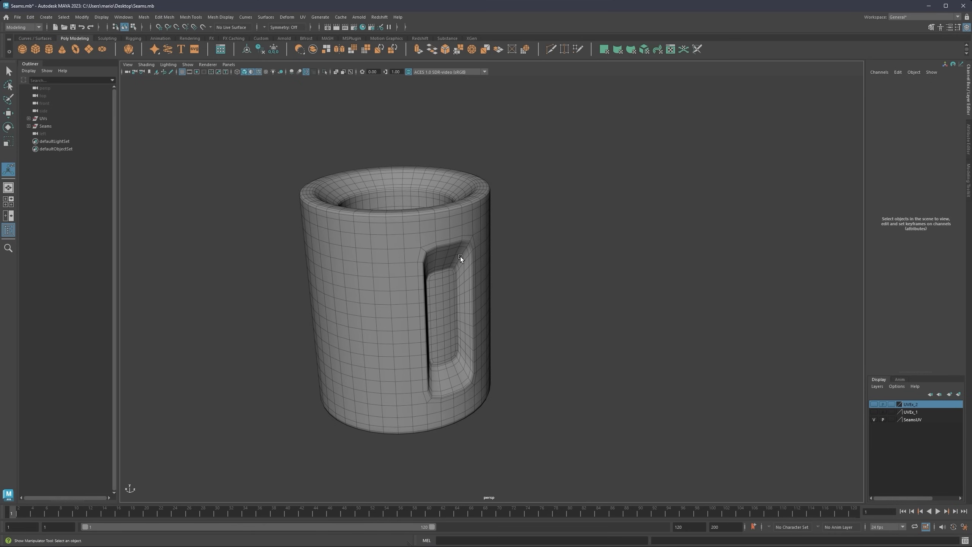
pyautogui.scroll(2, 465, 244)
pyautogui.keyDown('alt'); pyautogui.moveTo(465, 243); pyautogui.dragTo(516, 243, button='middle'); pyautogui.keyUp('alt')
pyautogui.moveTo(516, 244); pyautogui.dragTo(518, 226, button='right')
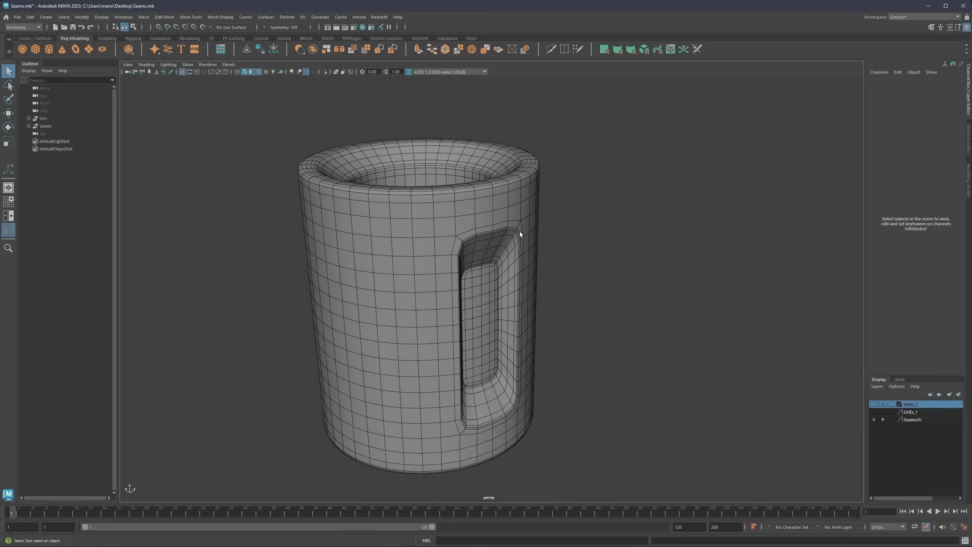
# Step: Select the edge loop around the outer border of the cylinder's side recess
pyautogui.scroll(3, 519, 238)
pyautogui.keyDown('alt'); pyautogui.moveTo(525, 242); pyautogui.dragTo(536, 277, button='middle'); pyautogui.keyUp('alt')
pyautogui.scroll(3, 532, 274)
pyautogui.keyDown('alt'); pyautogui.moveTo(536, 277); pyautogui.dragTo(526, 264); pyautogui.keyUp('alt')
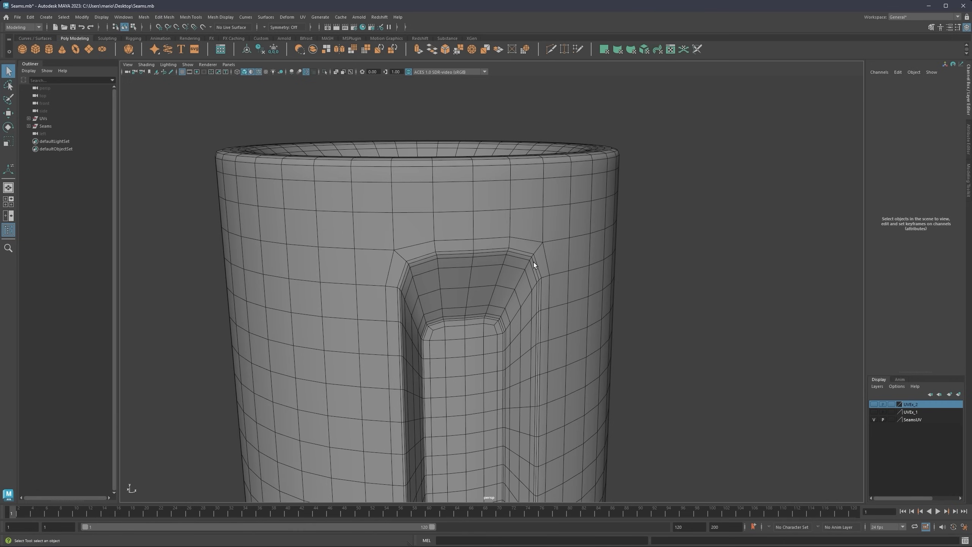
pyautogui.click(533, 263)
pyautogui.doubleClick(532, 263)
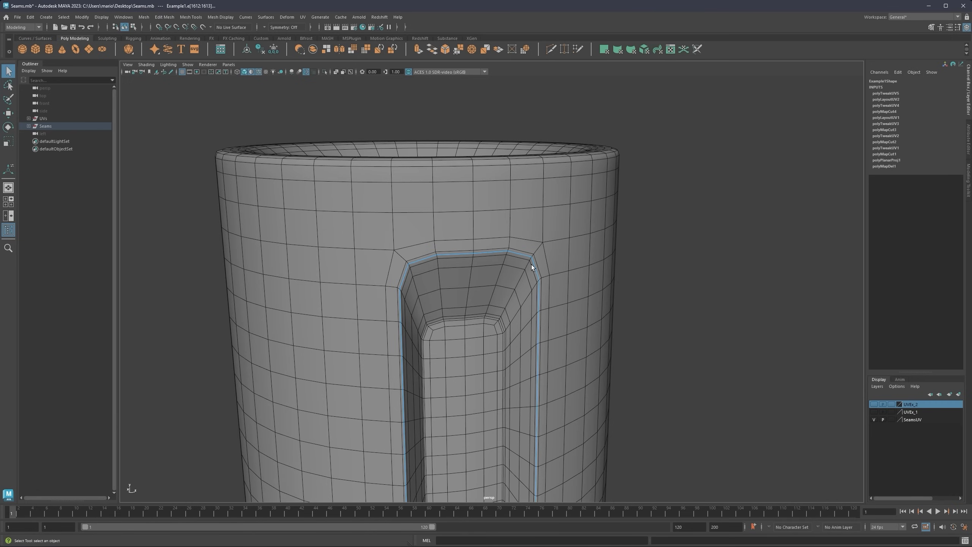
# Step: Add the edge loop around the cylinder's inner top opening, then clear the whole edge selection
pyautogui.keyDown('alt'); pyautogui.moveTo(543, 365); pyautogui.dragTo(545, 424, button='middle'); pyautogui.keyUp('alt')
pyautogui.keyDown('alt'); pyautogui.moveTo(494, 208); pyautogui.dragTo(526, 223); pyautogui.keyUp('alt')
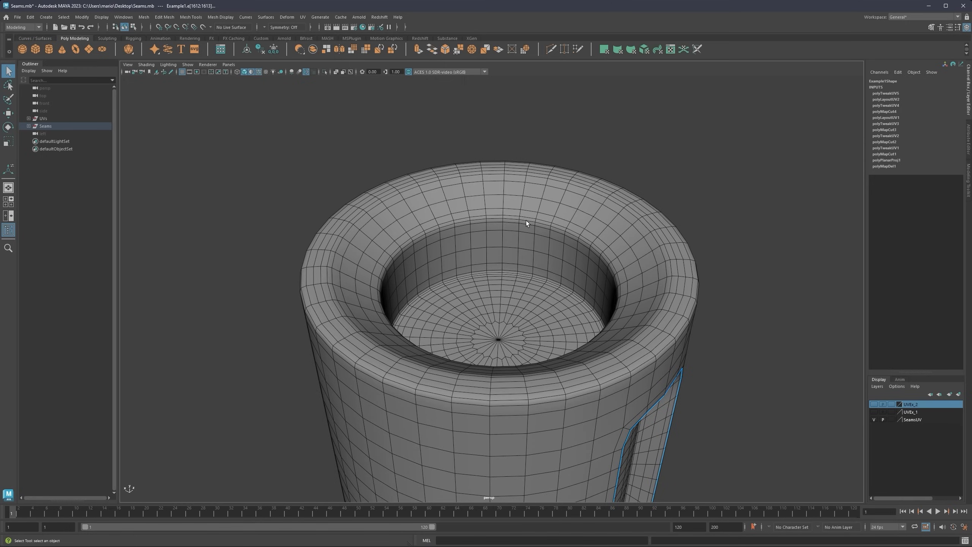
pyautogui.doubleClick(526, 221)
pyautogui.keyDown('alt'); pyautogui.moveTo(611, 403); pyautogui.dragTo(580, 357); pyautogui.keyUp('alt')
pyautogui.keyDown('alt'); pyautogui.moveTo(580, 357); pyautogui.dragTo(519, 263, button='middle'); pyautogui.keyUp('alt')
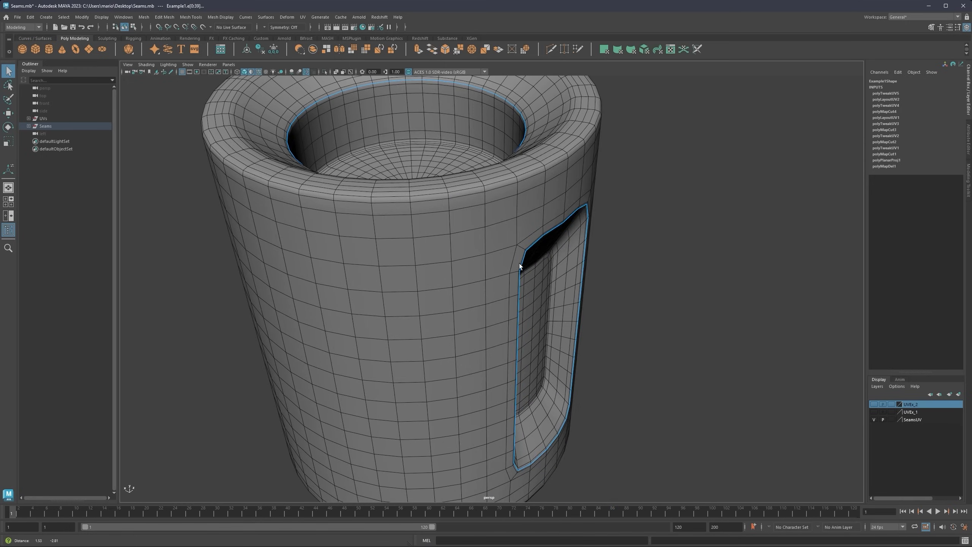
pyautogui.click(592, 302)
# Step: Reselect only the edge loop that borders the side recess
pyautogui.keyDown('alt'); pyautogui.moveTo(558, 337); pyautogui.dragTo(534, 301, button='middle'); pyautogui.keyUp('alt')
pyautogui.keyDown('alt'); pyautogui.moveTo(535, 306); pyautogui.dragTo(478, 306); pyautogui.keyUp('alt')
pyautogui.scroll(-2, 537, 301)
pyautogui.scroll(-2, 540, 316)
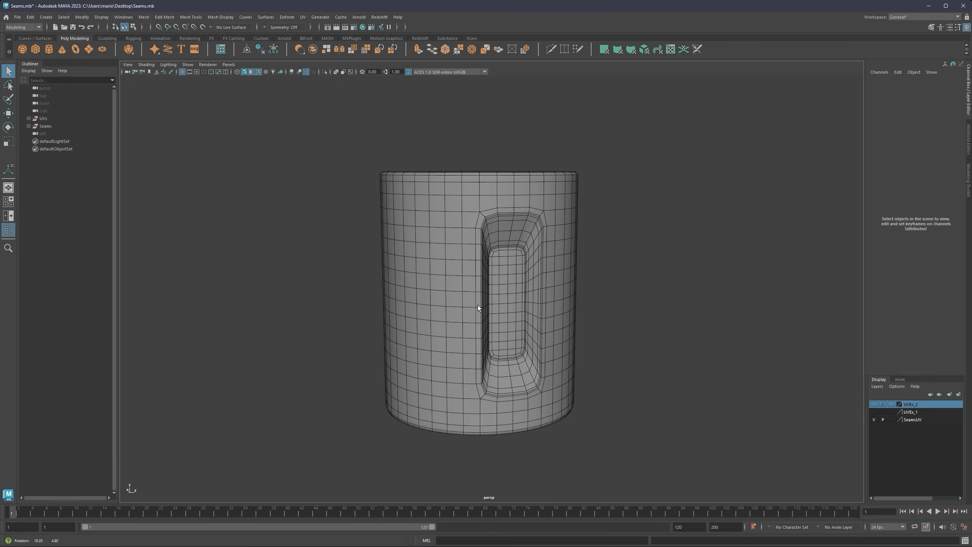
pyautogui.scroll(3, 550, 342)
pyautogui.doubleClick(563, 344)
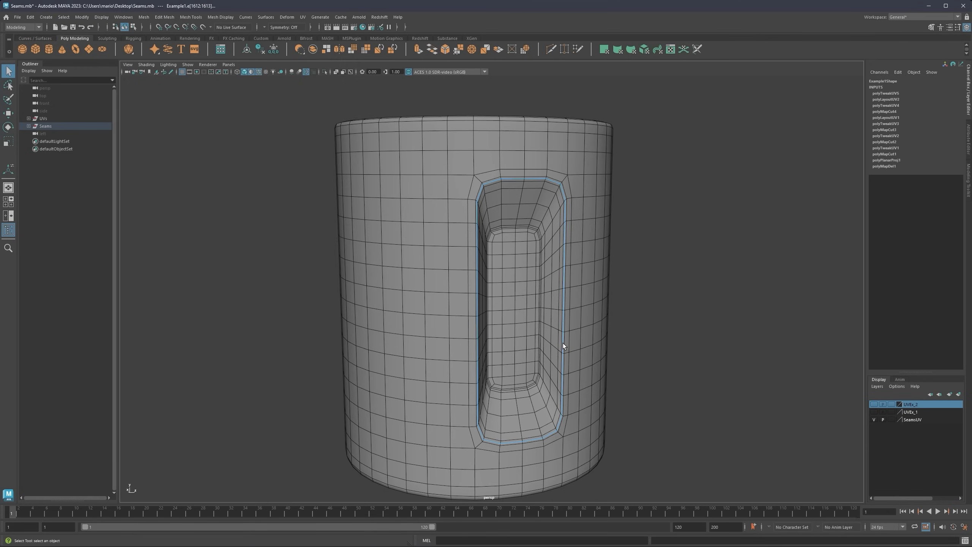
pyautogui.scroll(-3, 440, 259)
pyautogui.moveTo(468, 277)
pyautogui.keyDown('alt'); pyautogui.mouseDown()
pyautogui.moveTo(538, 276)
pyautogui.moveTo(374, 271)
pyautogui.moveTo(419, 295)
pyautogui.moveTo(506, 275)
pyautogui.moveTo(465, 268)
pyautogui.mouseUp(); pyautogui.keyUp('alt')
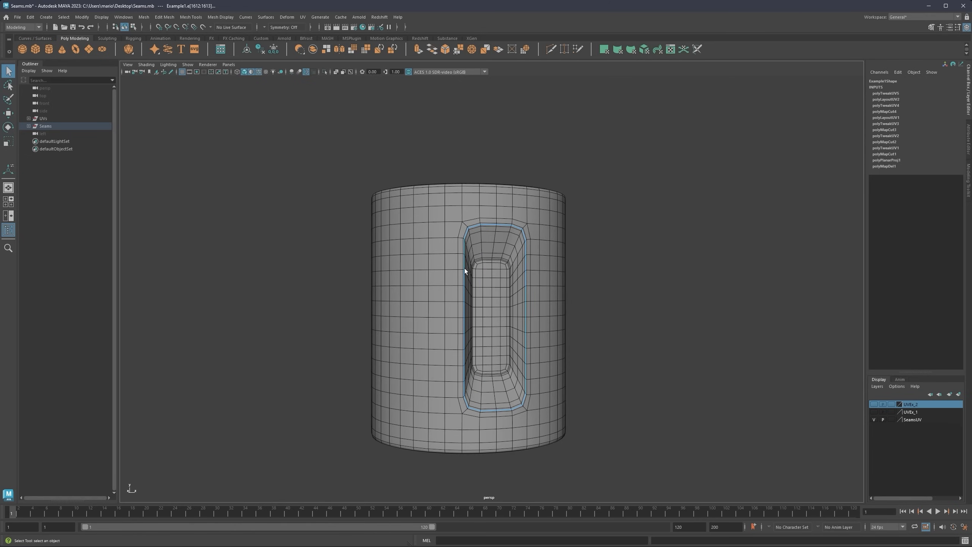
# Step: Examine the unrolled sheet on the UVEx_2 layer, then return to the SeamsUV layer
pyautogui.click(874, 420)
pyautogui.click(875, 404)
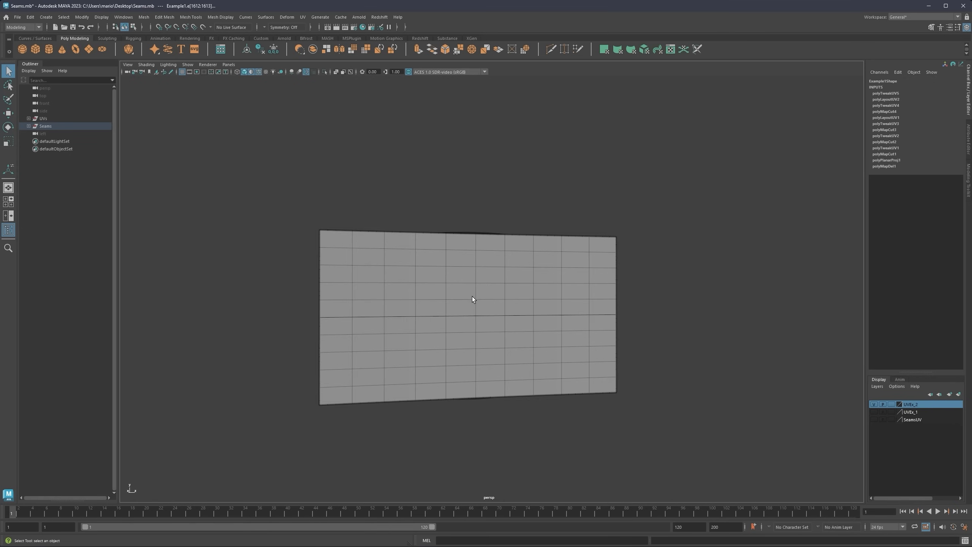
pyautogui.scroll(2, 471, 270)
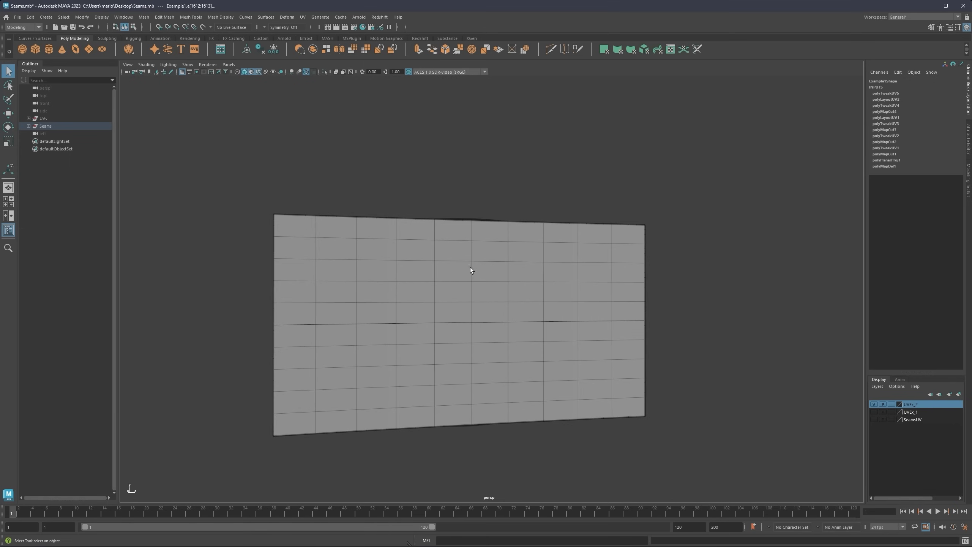
pyautogui.click(874, 404)
pyautogui.click(875, 419)
pyautogui.keyDown('alt'); pyautogui.moveTo(511, 294); pyautogui.dragTo(504, 221); pyautogui.keyUp('alt')
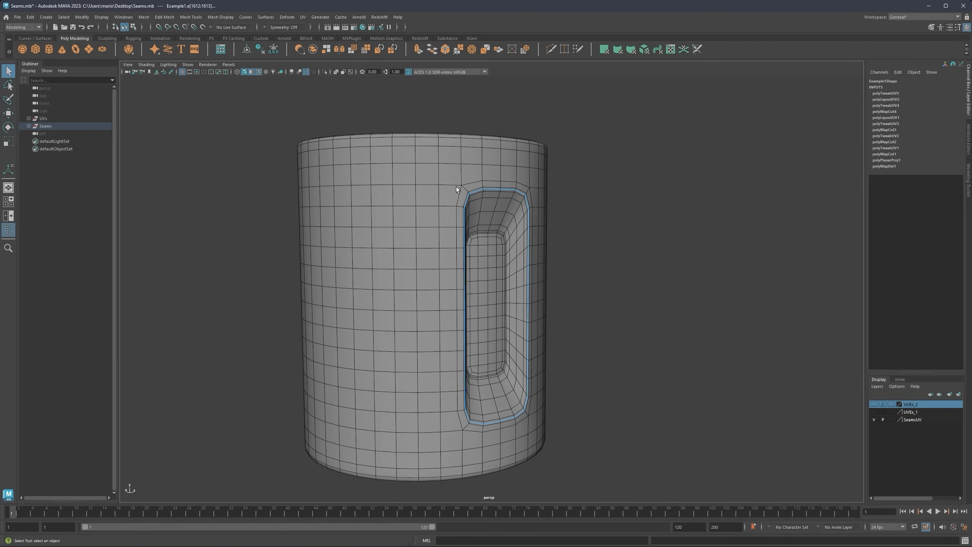
# Step: Detach the recess along its selected border edges and move its face shell out of the cylinder
pyautogui.keyDown('alt'); pyautogui.moveTo(508, 281); pyautogui.dragTo(498, 268); pyautogui.keyUp('alt')
pyautogui.keyDown('shift'); pyautogui.moveTo(547, 216); pyautogui.dragTo(540, 332, button='right'); pyautogui.keyUp('shift')
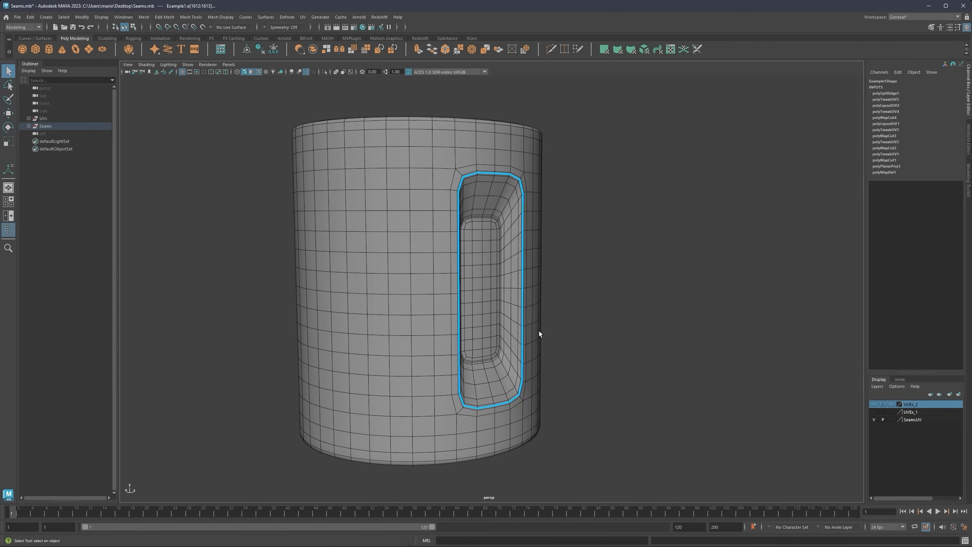
pyautogui.moveTo(586, 260)
pyautogui.mouseDown(button='right')
pyautogui.moveTo(611, 248)
pyautogui.moveTo(582, 277)
pyautogui.mouseUp(button='right')
pyautogui.doubleClick(509, 276)
pyautogui.press('w')
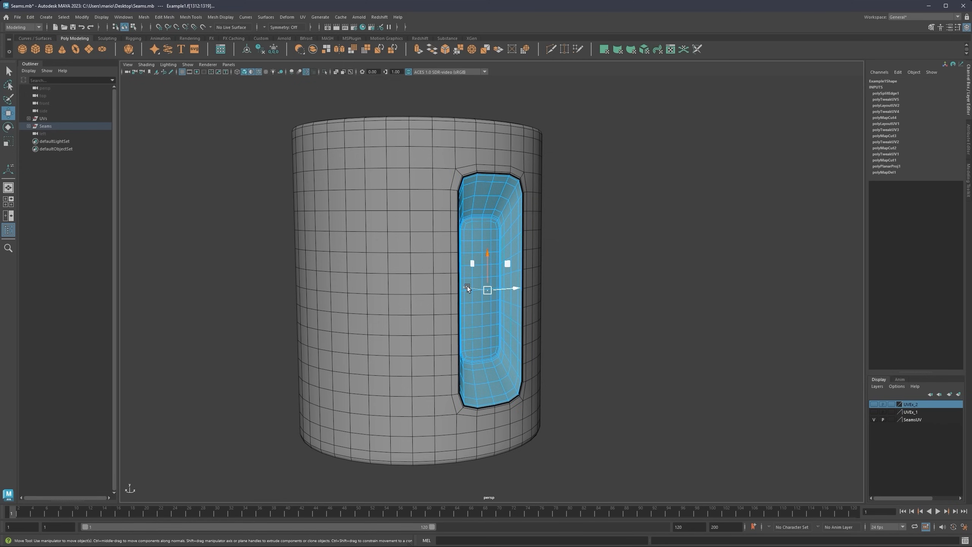
pyautogui.moveTo(467, 287); pyautogui.dragTo(590, 328)
pyautogui.scroll(-3, 558, 309)
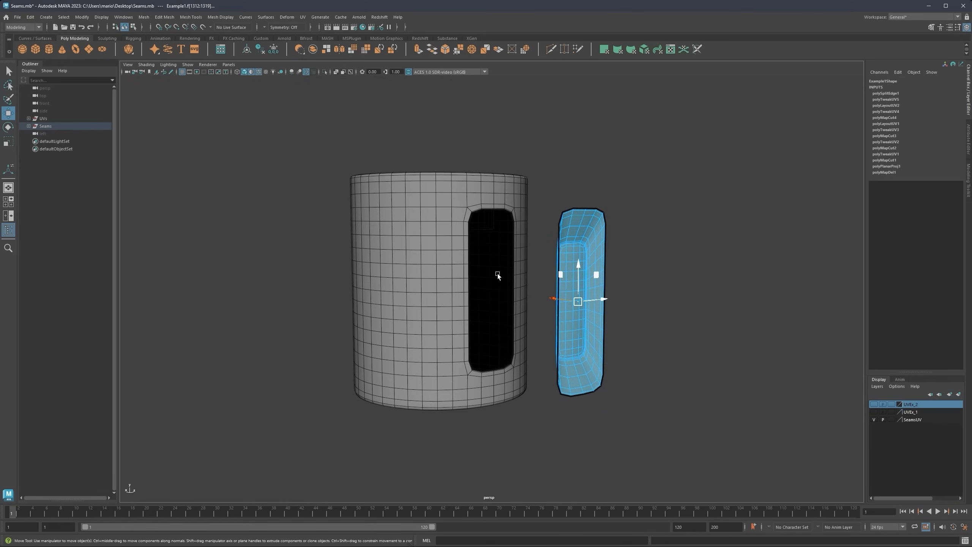
pyautogui.keyDown('alt'); pyautogui.moveTo(497, 274); pyautogui.dragTo(511, 223); pyautogui.keyUp('alt')
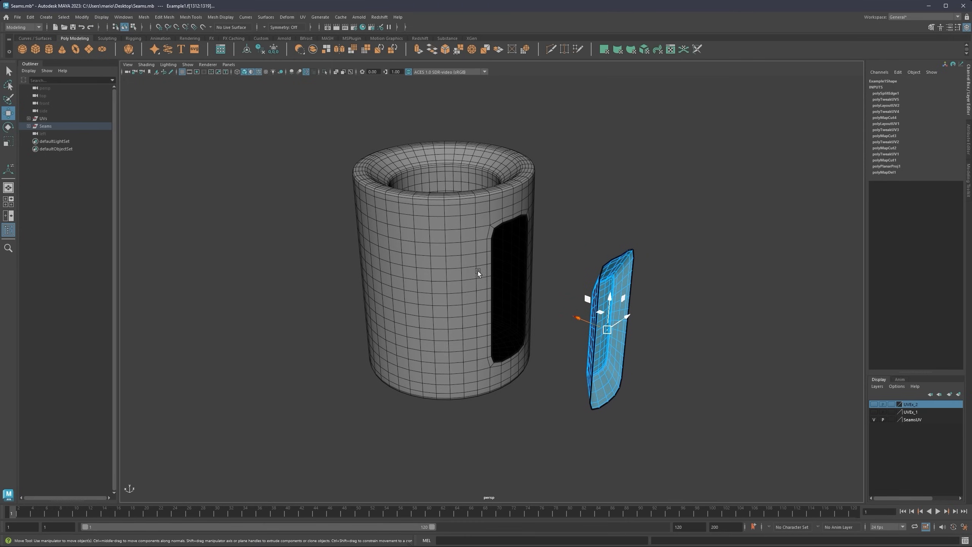
# Step: Return to edge selection and select the edge loop around the cylinder's outer top rim
pyautogui.keyDown('alt'); pyautogui.moveTo(507, 277); pyautogui.dragTo(465, 233); pyautogui.keyUp('alt')
pyautogui.rightClick(465, 233)
pyautogui.moveTo(465, 232); pyautogui.dragTo(462, 214, button='right')
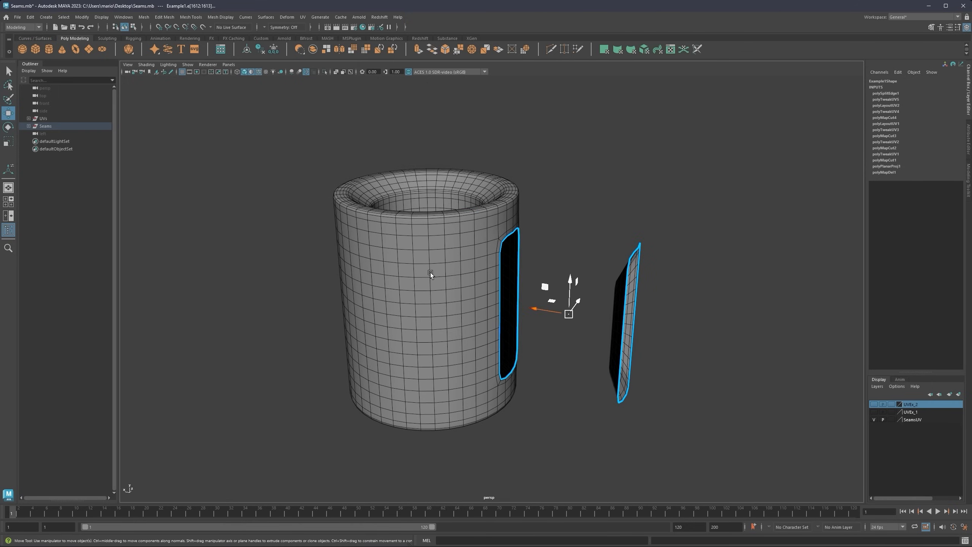
pyautogui.press('F8')
pyautogui.keyDown('alt'); pyautogui.moveTo(436, 269); pyautogui.dragTo(463, 261); pyautogui.keyUp('alt')
pyautogui.moveTo(463, 259); pyautogui.dragTo(464, 231, button='right')
pyautogui.keyDown('alt'); pyautogui.moveTo(448, 232); pyautogui.dragTo(459, 260, button='middle'); pyautogui.keyUp('alt')
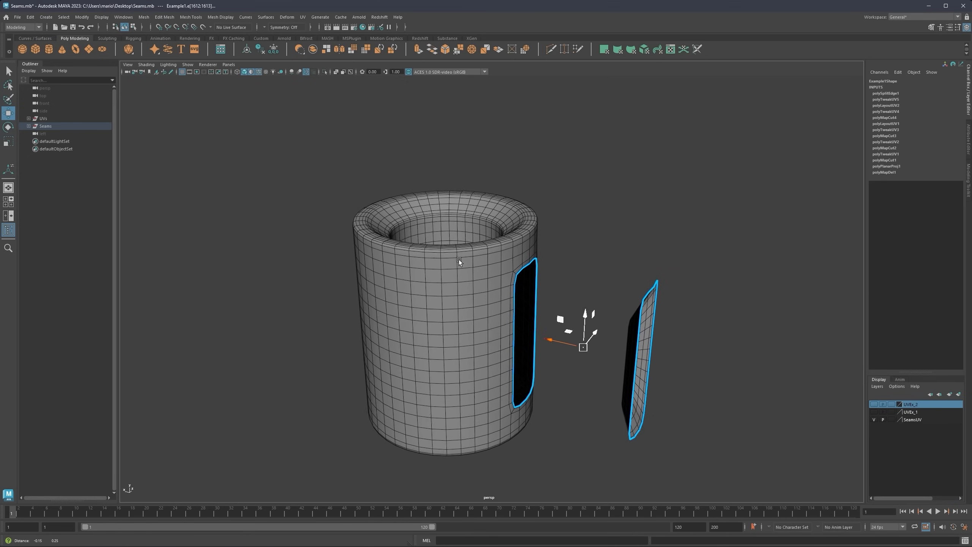
pyautogui.scroll(6, 459, 261)
pyautogui.press('q')
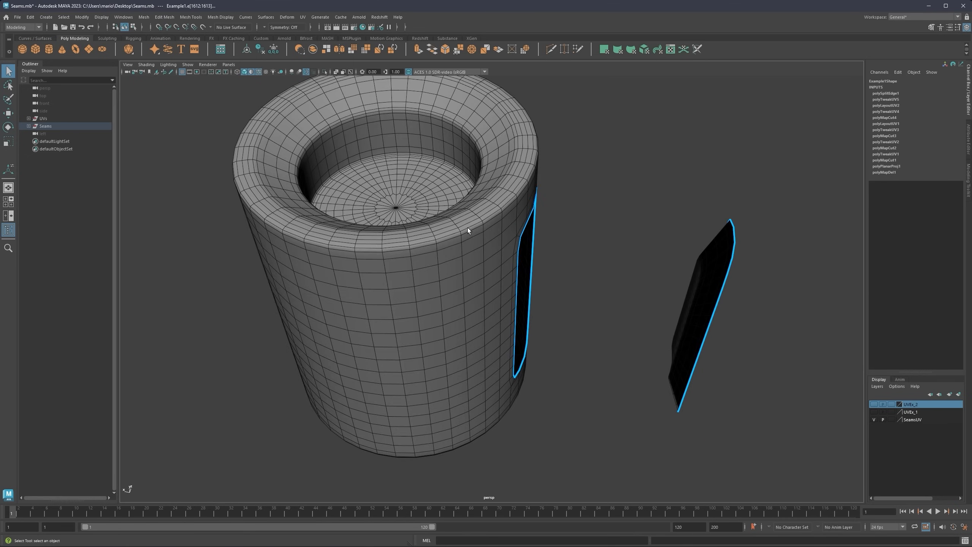
pyautogui.doubleClick(467, 226)
pyautogui.keyDown('alt'); pyautogui.moveTo(474, 194); pyautogui.dragTo(509, 304, button='middle'); pyautogui.keyUp('alt')
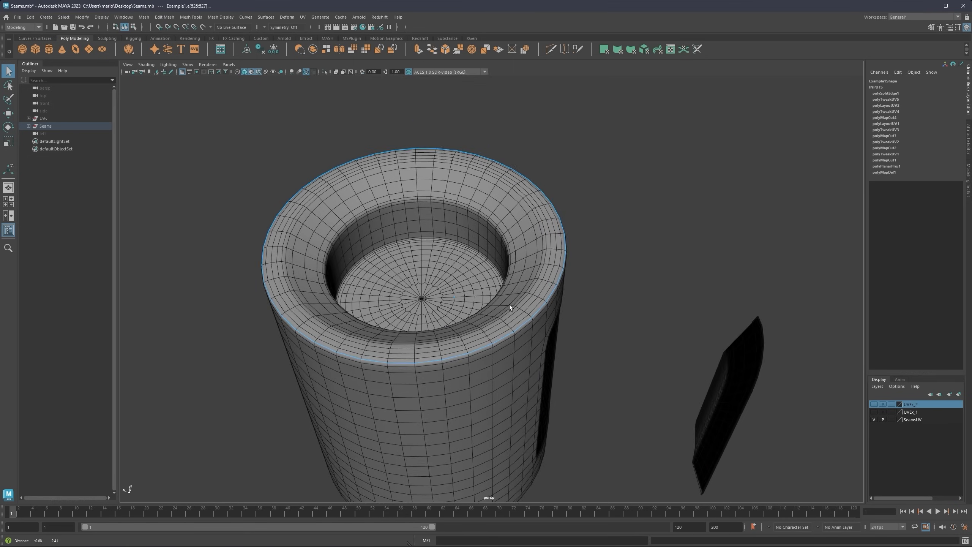
# Step: Add the edge loop around the inner opening to the edge selection
pyautogui.scroll(4, 516, 277)
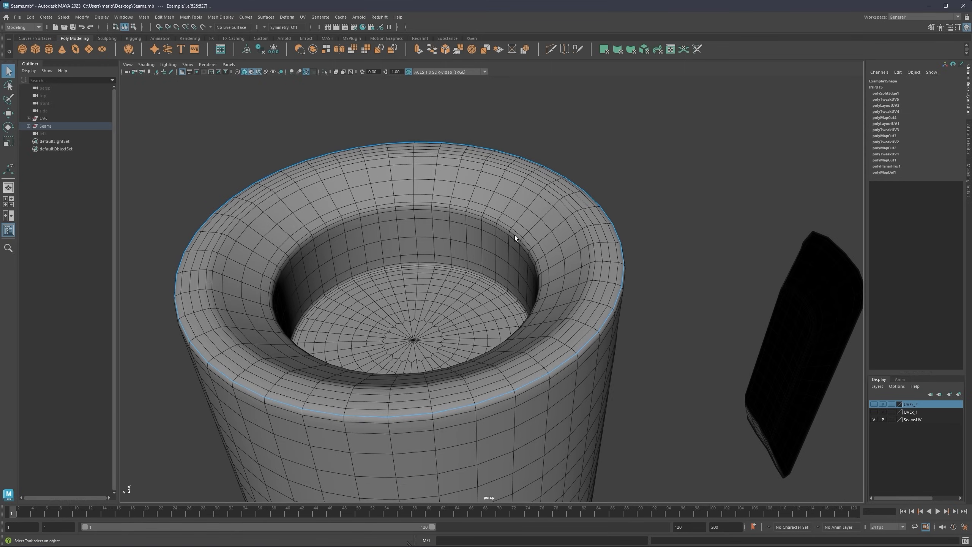
pyautogui.keyDown('shift'); pyautogui.doubleClick(515, 236); pyautogui.keyUp('shift')
pyautogui.scroll(-3, 514, 237)
pyautogui.keyDown('alt'); pyautogui.moveTo(518, 353); pyautogui.dragTo(545, 294, button='middle'); pyautogui.keyUp('alt')
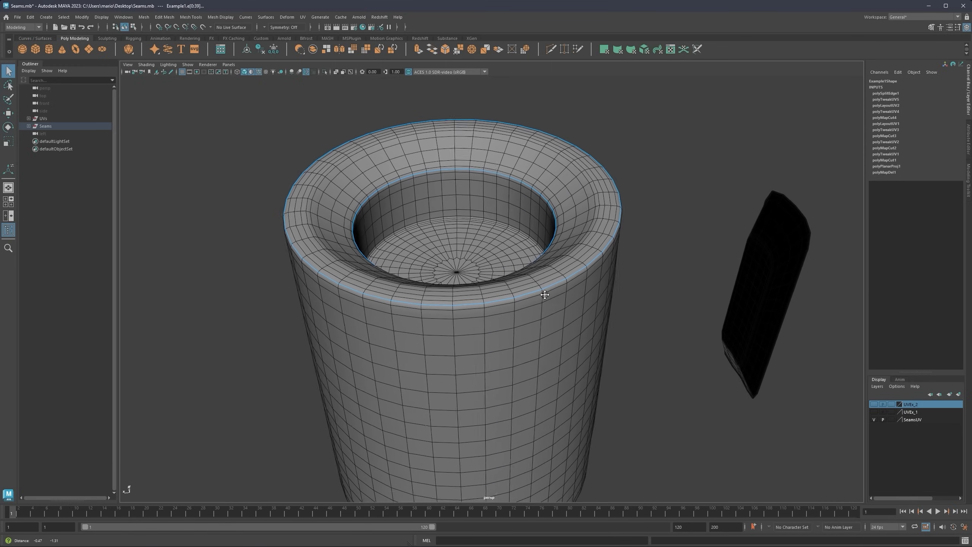
# Step: Add the edge loop around the cylinder's bottom rim to the edge selection
pyautogui.scroll(-5, 387, 263)
pyautogui.keyDown('alt'); pyautogui.moveTo(436, 362); pyautogui.dragTo(424, 201); pyautogui.keyUp('alt')
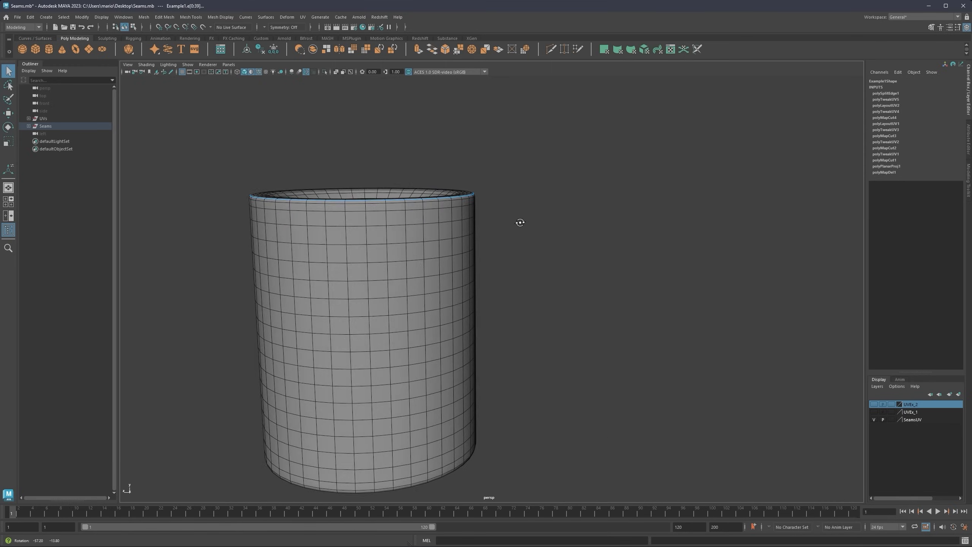
pyautogui.keyDown('alt'); pyautogui.moveTo(380, 402); pyautogui.dragTo(457, 293, button='middle'); pyautogui.keyUp('alt')
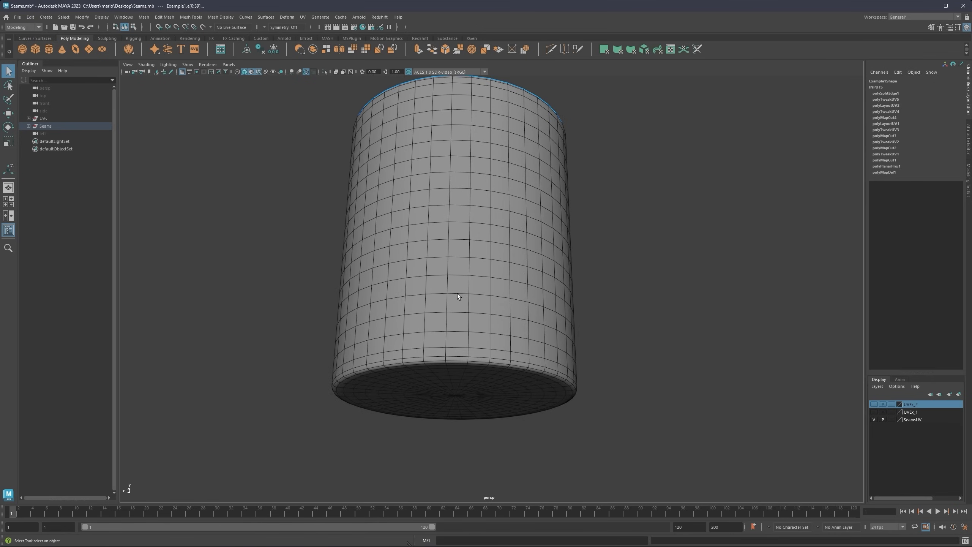
pyautogui.keyDown('shift'); pyautogui.doubleClick(441, 361); pyautogui.keyUp('shift')
pyautogui.keyDown('alt'); pyautogui.moveTo(446, 358); pyautogui.dragTo(470, 268); pyautogui.keyUp('alt')
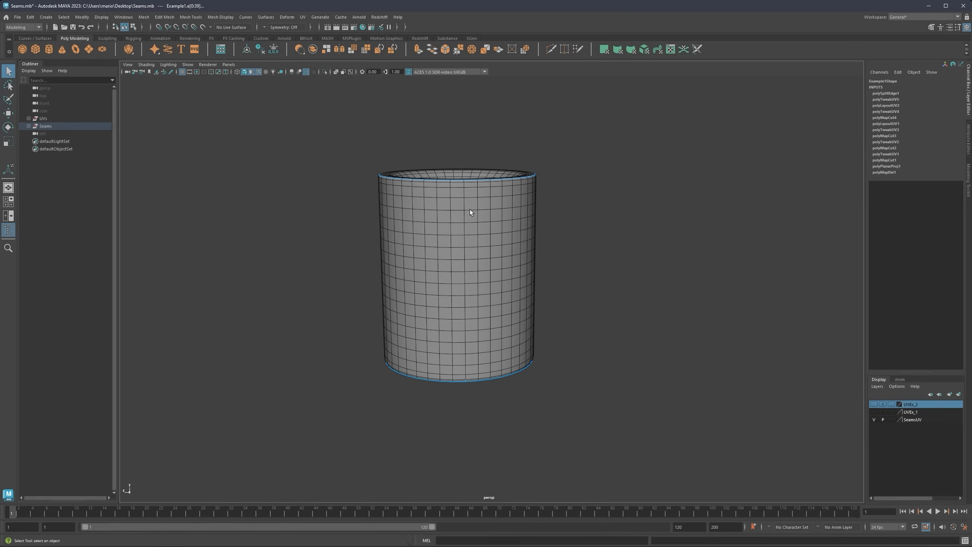
# Step: Extend the edge selection with the vertical edges running down the cylinder's wall, away from the recess
pyautogui.scroll(5, 461, 193)
pyautogui.keyDown('alt'); pyautogui.moveTo(461, 198); pyautogui.dragTo(470, 323, button='middle'); pyautogui.keyUp('alt')
pyautogui.scroll(3, 440, 268)
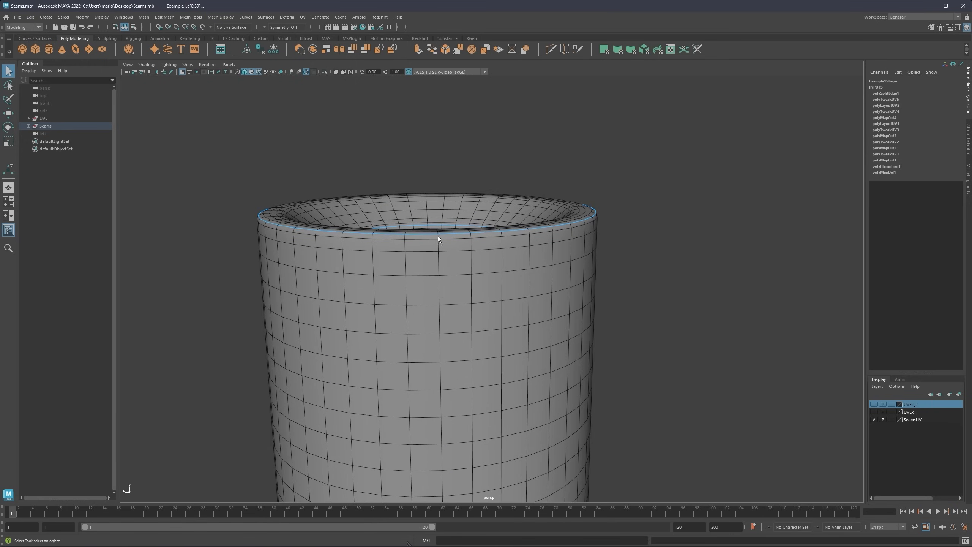
pyautogui.keyDown('shift'); pyautogui.doubleClick(439, 238); pyautogui.keyUp('shift')
# Step: Select all faces of the detached recess shell and isolate it in the viewport
pyautogui.scroll(-6, 448, 253)
pyautogui.keyDown('alt'); pyautogui.moveTo(476, 319); pyautogui.dragTo(406, 236); pyautogui.keyUp('alt')
pyautogui.keyDown('alt'); pyautogui.moveTo(536, 315); pyautogui.dragTo(491, 301, button='middle'); pyautogui.keyUp('alt')
pyautogui.scroll(3, 491, 300)
pyautogui.scroll(2, 508, 251)
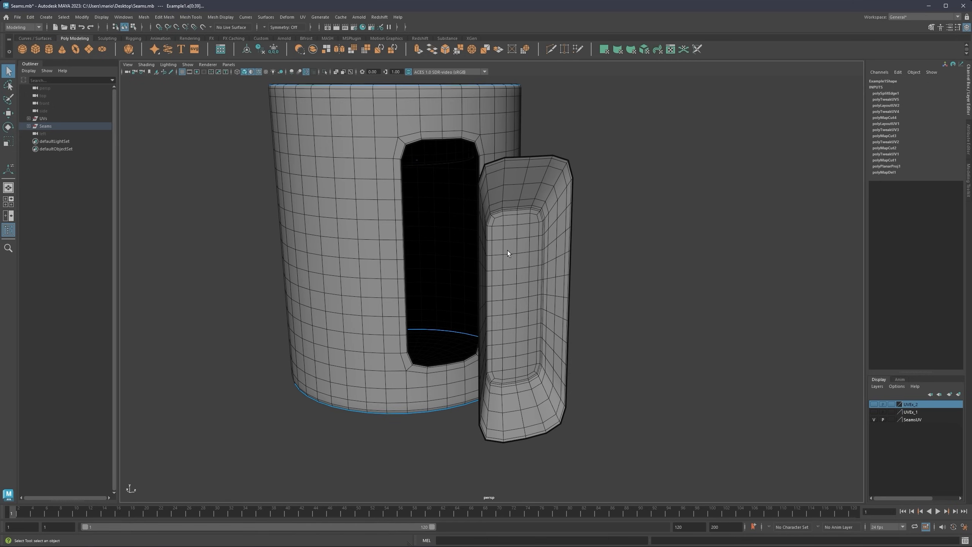
pyautogui.keyDown('alt'); pyautogui.moveTo(537, 218); pyautogui.dragTo(480, 220); pyautogui.keyUp('alt')
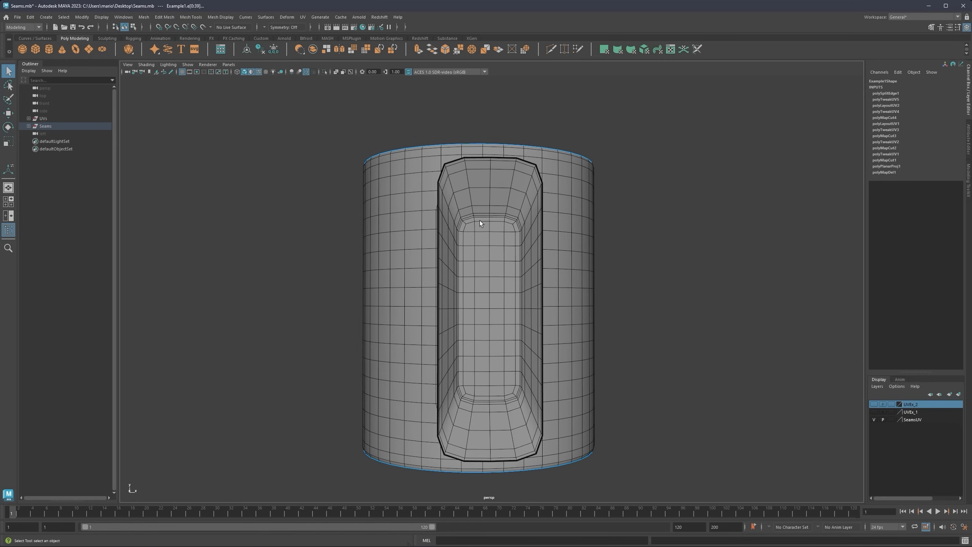
pyautogui.rightClick(476, 233)
pyautogui.moveTo(475, 233); pyautogui.dragTo(474, 246, button='right')
pyautogui.doubleClick(474, 247)
pyautogui.hotkey('ctrl', '1')
pyautogui.click(663, 263)
pyautogui.scroll(-1, 507, 286)
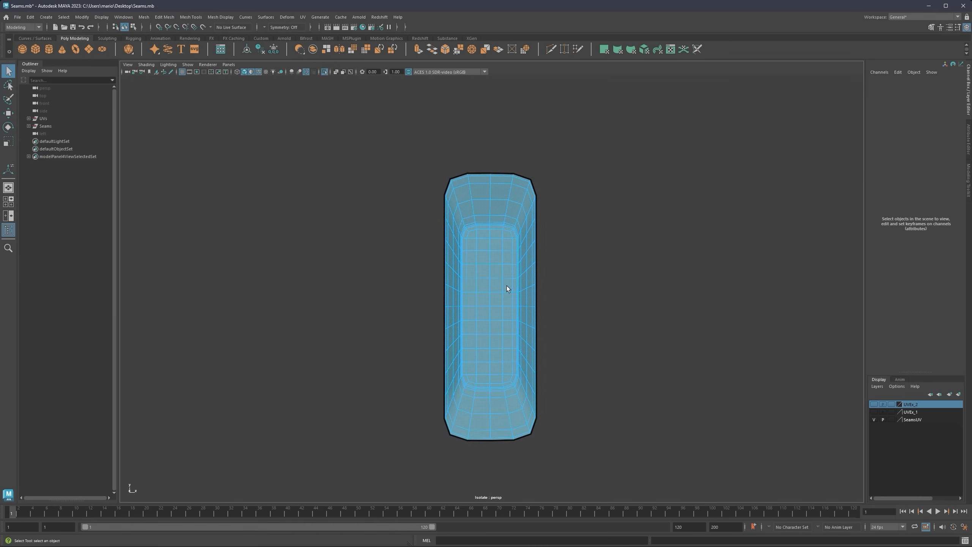
pyautogui.keyDown('alt'); pyautogui.moveTo(507, 285); pyautogui.dragTo(496, 267, button='middle'); pyautogui.keyUp('alt')
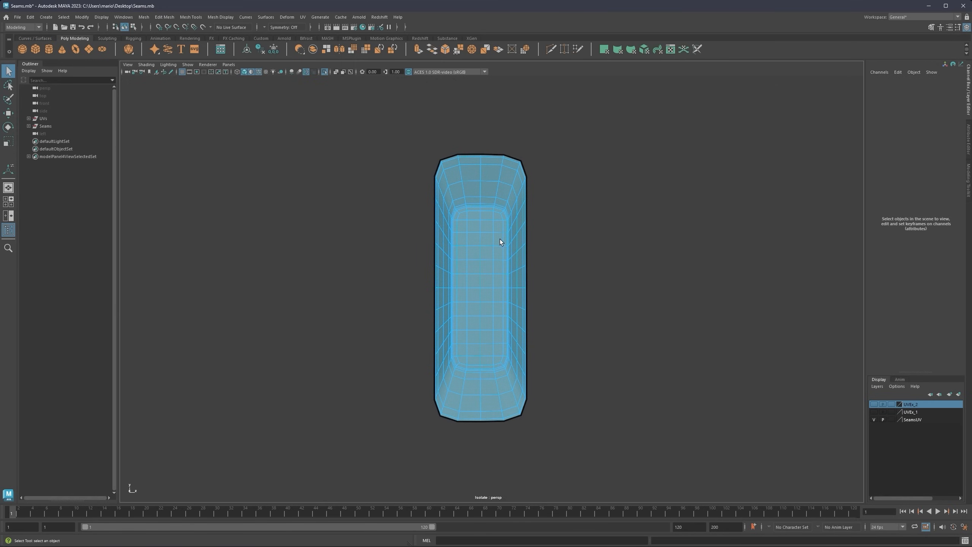
# Step: Reselect all faces of the recess shell and isolate it again, separate from the cylinder
pyautogui.moveTo(493, 258); pyautogui.dragTo(494, 237, button='right')
pyautogui.keyDown('alt'); pyautogui.moveTo(494, 237); pyautogui.dragTo(517, 270); pyautogui.keyUp('alt')
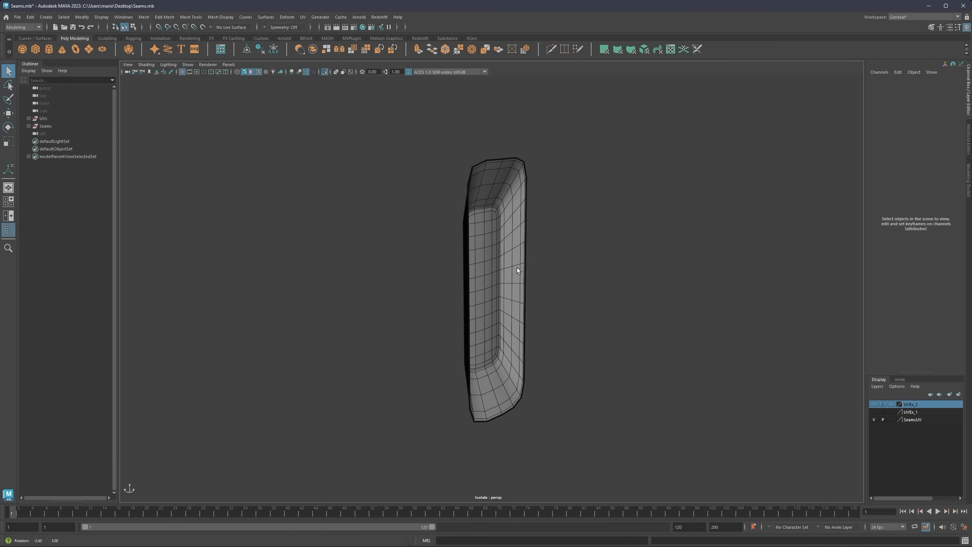
pyautogui.moveTo(494, 256); pyautogui.dragTo(493, 267, button='right')
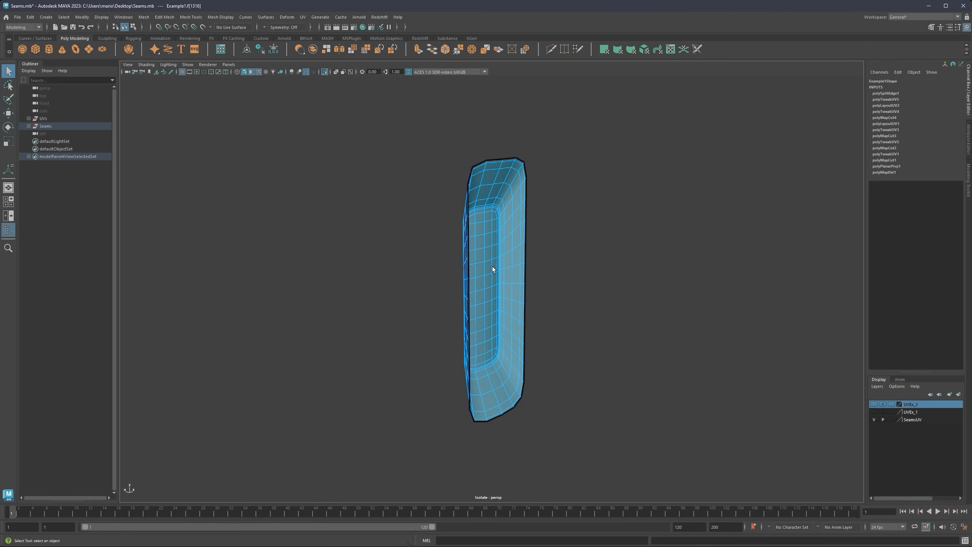
pyautogui.press('r')
pyautogui.moveTo(501, 273)
pyautogui.keyDown('alt'); pyautogui.mouseDown()
pyautogui.moveTo(536, 272)
pyautogui.moveTo(484, 268)
pyautogui.mouseUp(); pyautogui.keyUp('alt')
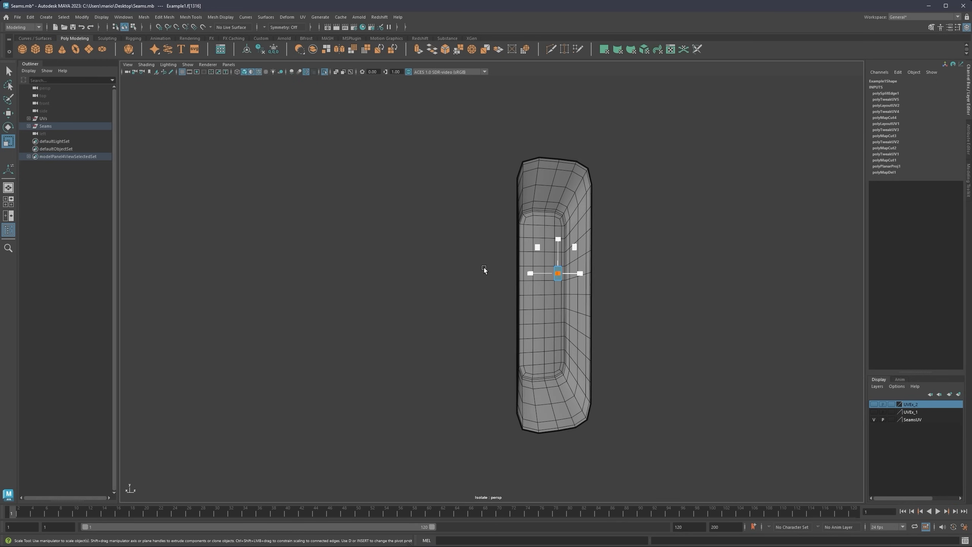
pyautogui.press('q')
pyautogui.hotkey('ctrl', '1')
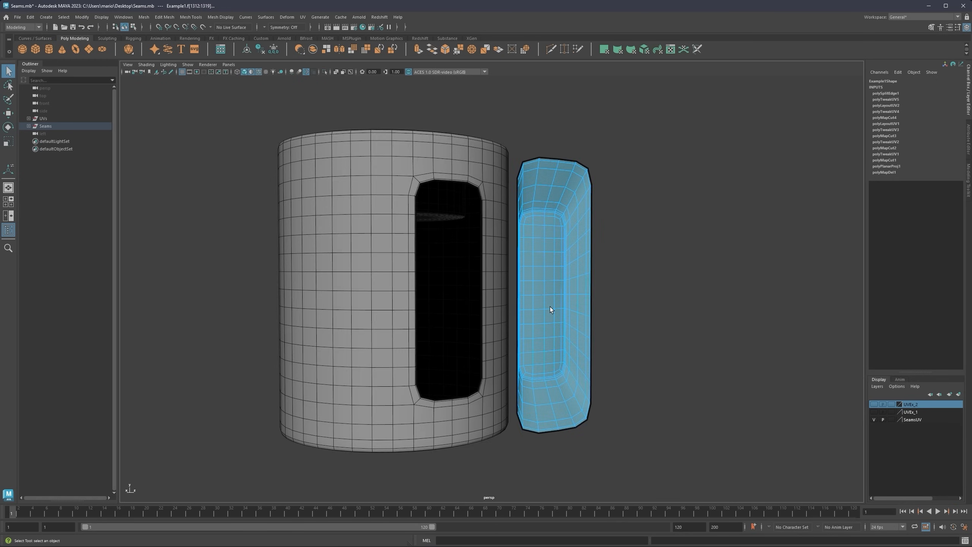
pyautogui.hotkey('ctrl', '1')
# Step: Try to scale the isolated recess shell flat along its depth axis
pyautogui.press('r')
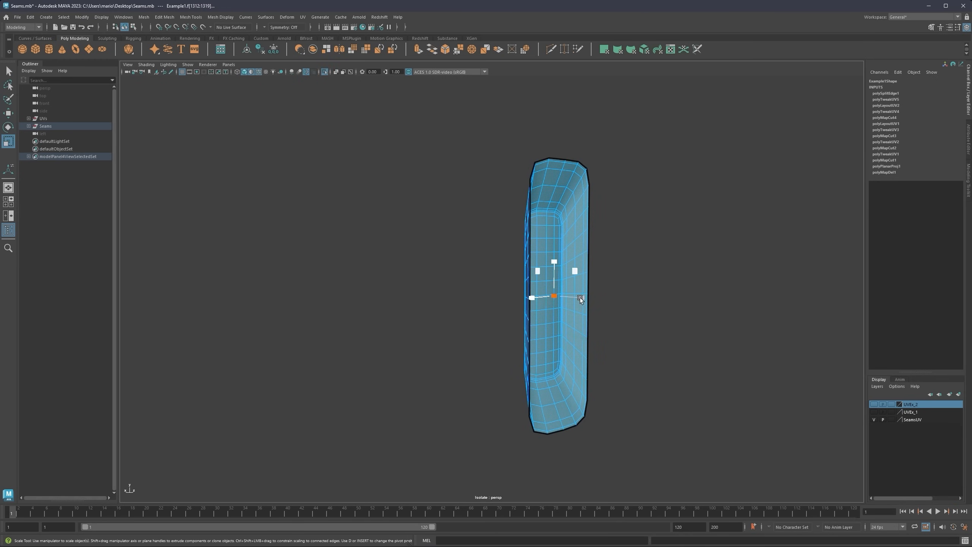
pyautogui.moveTo(579, 297); pyautogui.dragTo(481, 243)
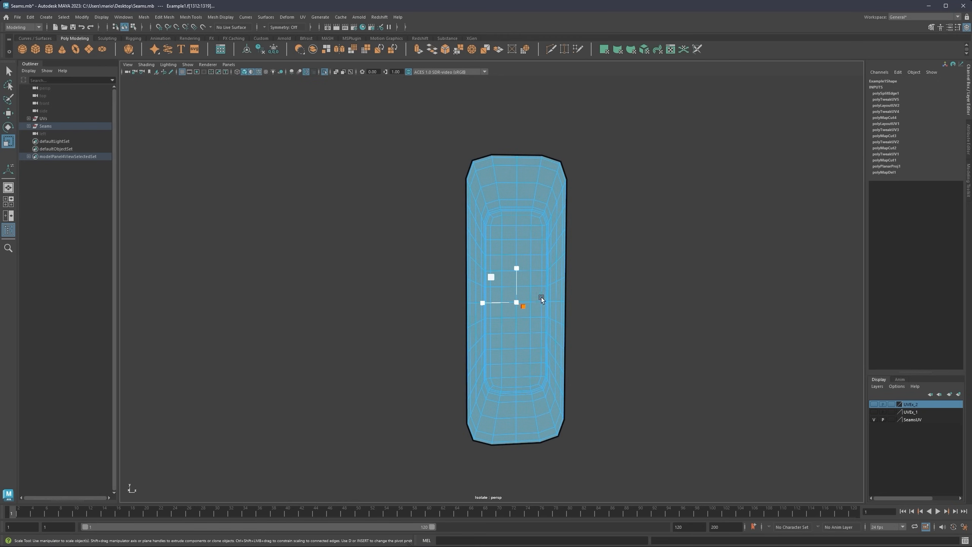
pyautogui.hotkey('ctrl', '1')
pyautogui.hotkey('ctrl', 'z')
pyautogui.hotkey('ctrl', 'z')
# Step: Bring the whole model back into view and move the recess shell sideways, clear of the cylinder
pyautogui.click(605, 272)
pyautogui.hotkey('ctrl', '1')
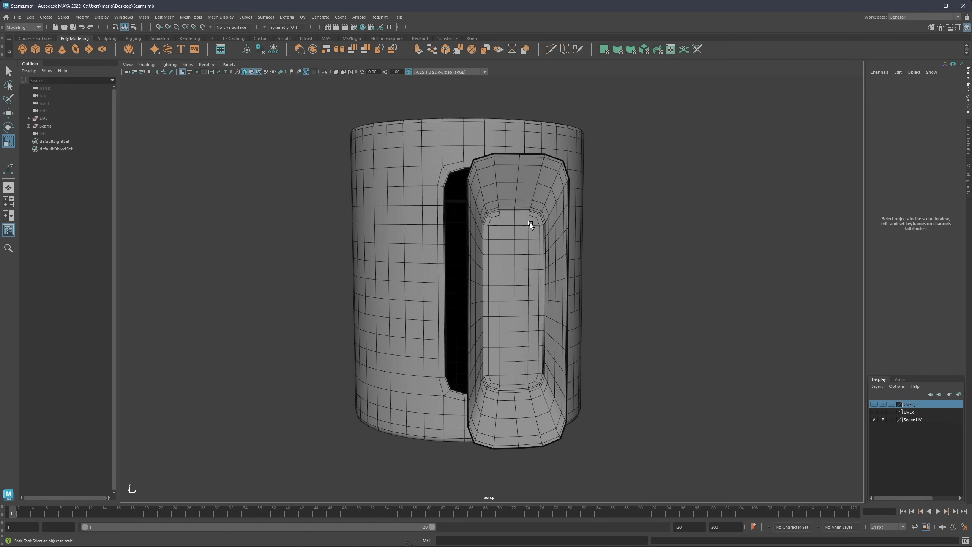
pyautogui.keyDown('alt'); pyautogui.moveTo(531, 224); pyautogui.dragTo(514, 248); pyautogui.keyUp('alt')
pyautogui.doubleClick(513, 249)
pyautogui.press('w')
pyautogui.moveTo(549, 301); pyautogui.dragTo(745, 296)
# Step: Select all faces of the cylinder shell and try to scale it flat along its depth axis
pyautogui.scroll(-3, 745, 296)
pyautogui.doubleClick(528, 263)
pyautogui.keyDown('alt'); pyautogui.moveTo(528, 263); pyautogui.dragTo(484, 150); pyautogui.keyUp('alt')
pyautogui.press('r')
pyautogui.keyDown('alt'); pyautogui.moveTo(477, 225); pyautogui.dragTo(496, 273); pyautogui.keyUp('alt')
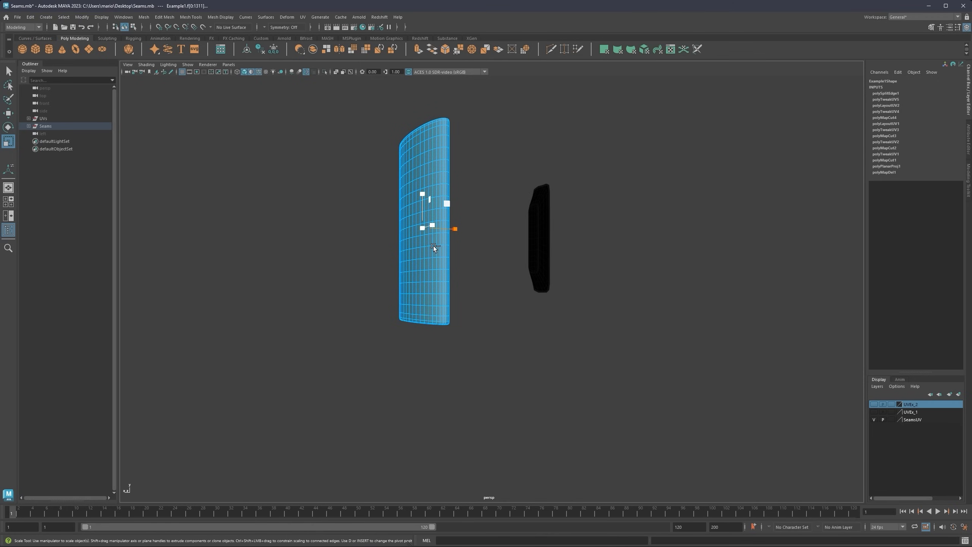
pyautogui.moveTo(433, 246)
pyautogui.keyDown('alt'); pyautogui.mouseDown()
pyautogui.moveTo(536, 244)
pyautogui.moveTo(431, 258)
pyautogui.mouseUp(); pyautogui.keyUp('alt')
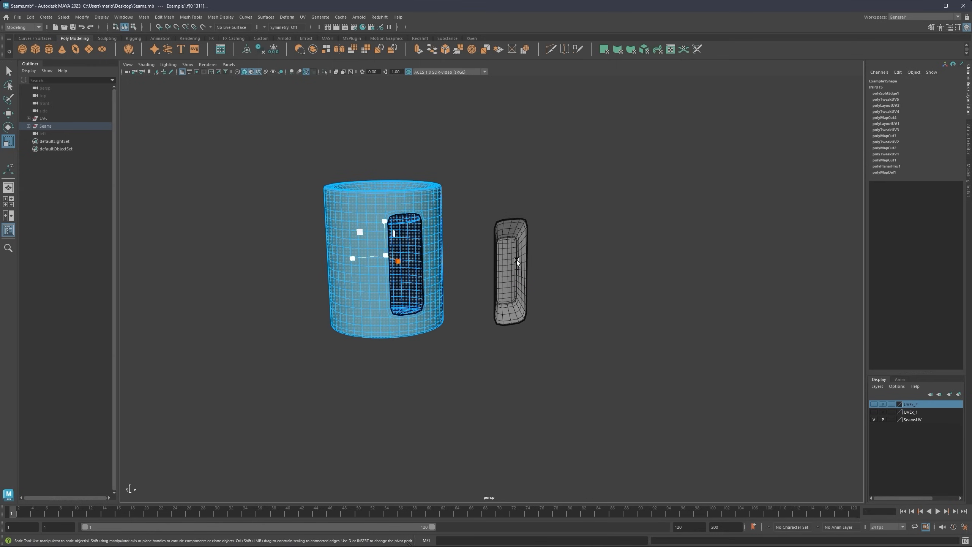
# Step: Try to scale all faces of the separated recess shell along its depth axis
pyautogui.doubleClick(517, 260)
pyautogui.moveTo(528, 278); pyautogui.dragTo(480, 228)
pyautogui.scroll(-6, 465, 298)
pyautogui.hotkey('ctrl', 'z')
pyautogui.click(465, 298)
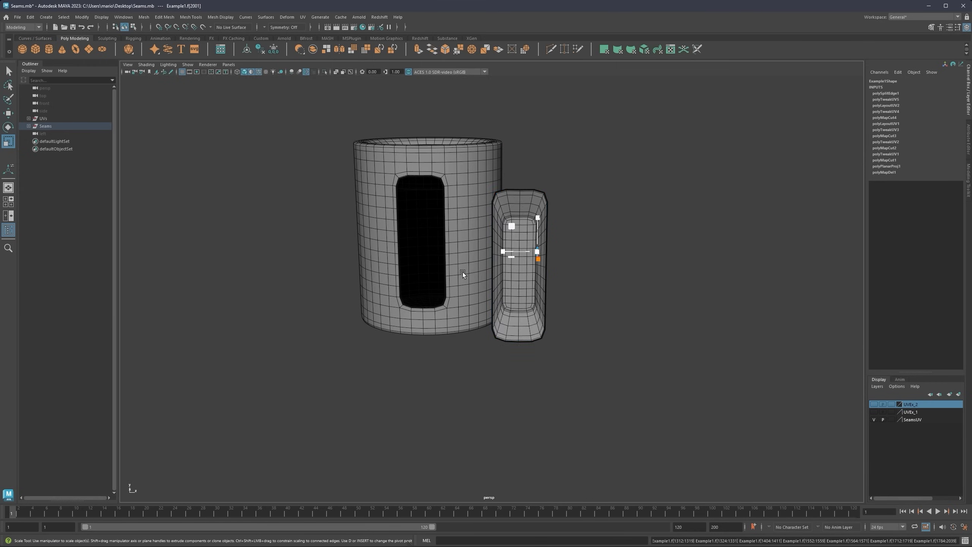
# Step: Look at the UVEx_2 layer's example in place of the SeamsUV layer, and restore the original layer visibility
pyautogui.keyDown('alt'); pyautogui.moveTo(463, 272); pyautogui.dragTo(476, 217); pyautogui.keyUp('alt')
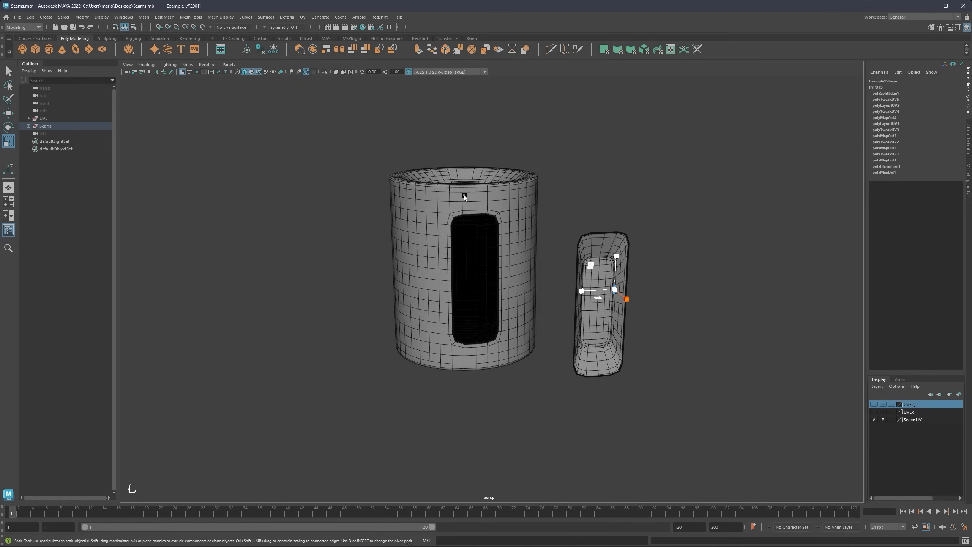
pyautogui.keyDown('alt'); pyautogui.moveTo(458, 183); pyautogui.dragTo(451, 213); pyautogui.keyUp('alt')
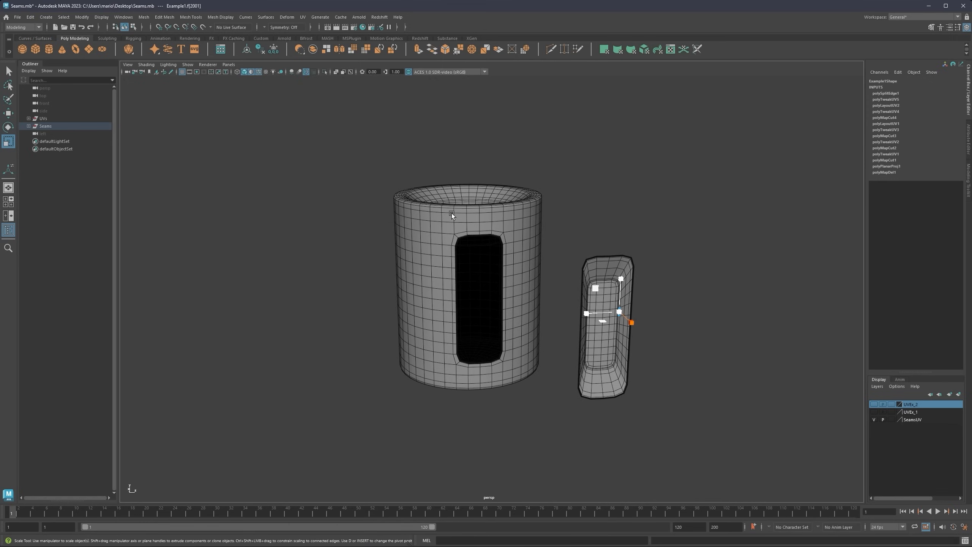
pyautogui.click(874, 419)
pyautogui.click(874, 404)
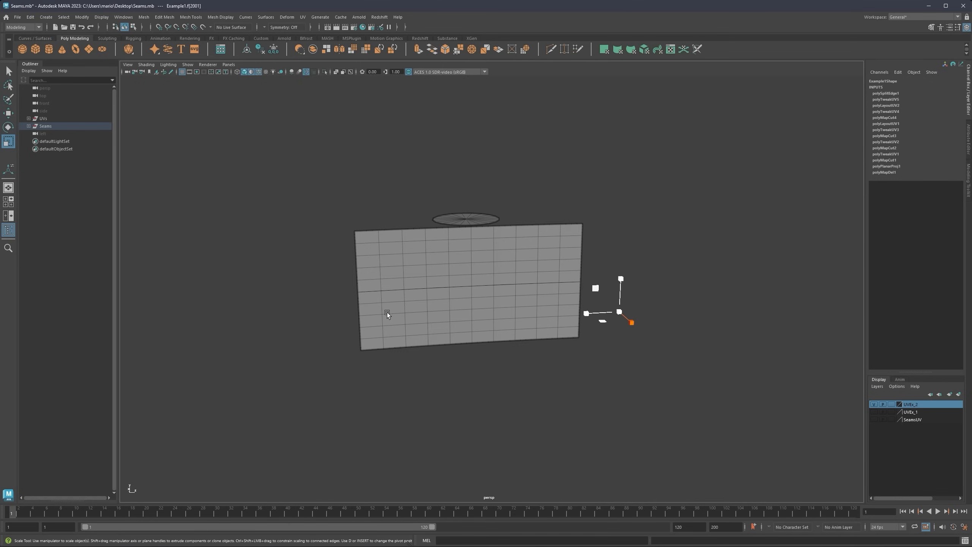
pyautogui.click(874, 404)
pyautogui.click(874, 419)
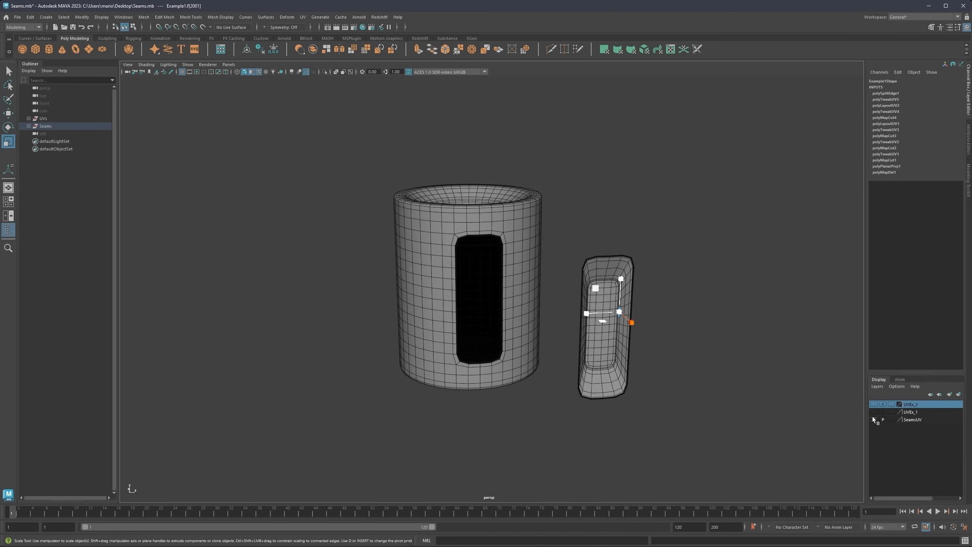
# Step: Undo the shell edits and the recess separation until the recess is back inside the cylinder
pyautogui.hotkey('ctrl', 'z')
pyautogui.hotkey('ctrl', 'z')
pyautogui.hotkey('ctrl', 'z')
pyautogui.hotkey('ctrl', 'z')
pyautogui.hotkey('ctrl', 'z')
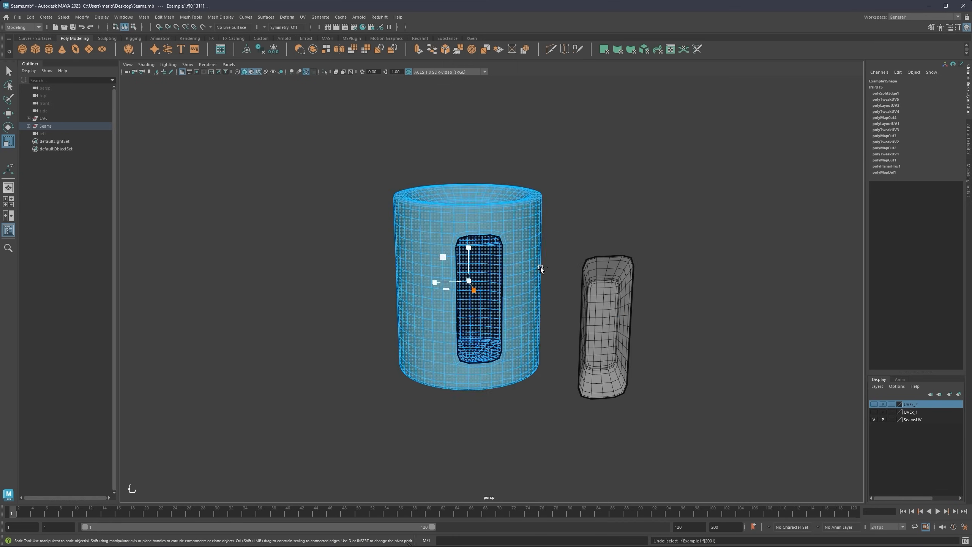
pyautogui.hotkey('ctrl', 'z')
pyautogui.hotkey('ctrl', 'z')
pyautogui.hotkey('ctrl', 'z')
pyautogui.hotkey('ctrl', 'z')
pyautogui.hotkey('ctrl', 'z')
pyautogui.hotkey('ctrl', 'z')
pyautogui.hotkey('ctrl', 'z')
pyautogui.hotkey('ctrl', 'z')
pyautogui.keyDown('alt'); pyautogui.moveTo(541, 267); pyautogui.dragTo(450, 226); pyautogui.keyUp('alt')
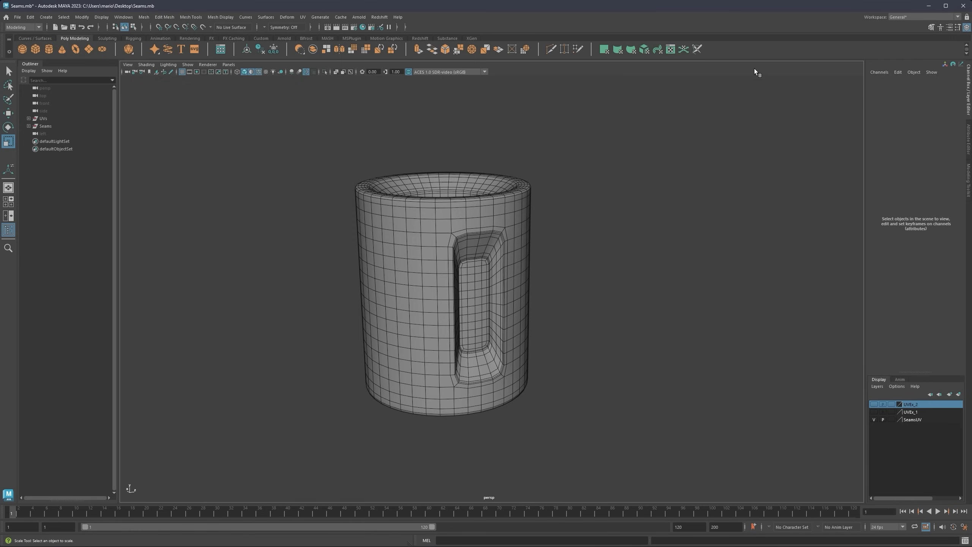
# Step: Open the UV Editor as a floating window over the viewport to view the layout, and close it
pyautogui.click(898, 17)
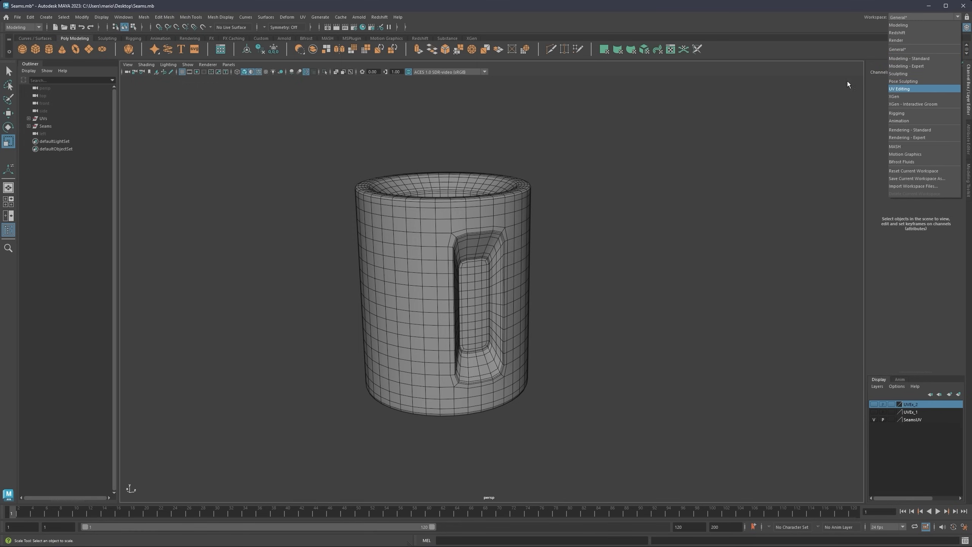
pyautogui.click(466, 24)
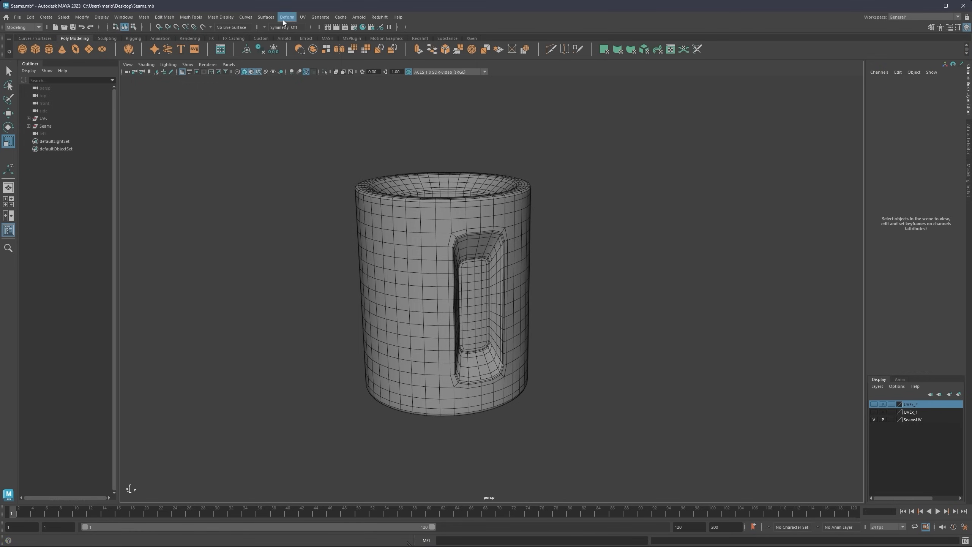
pyautogui.click(303, 17)
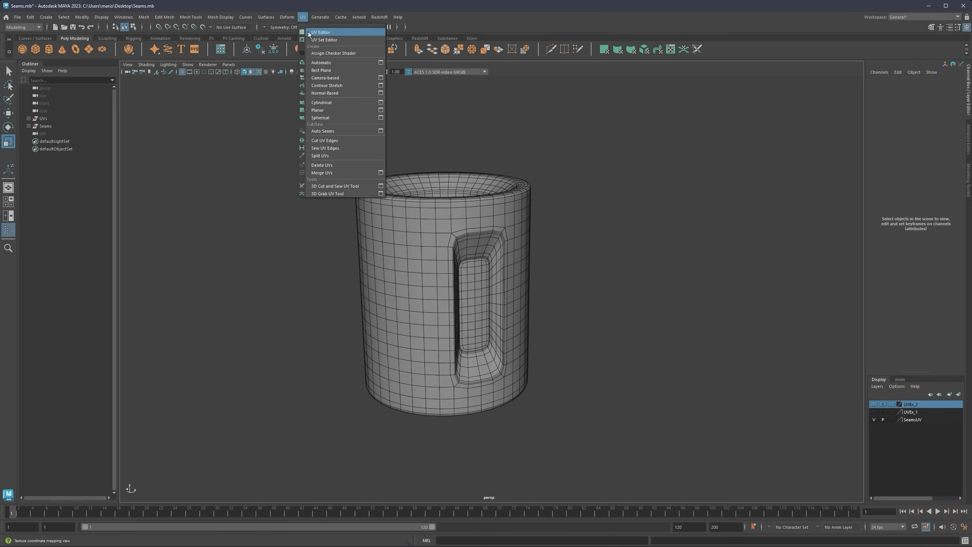
pyautogui.click(310, 33)
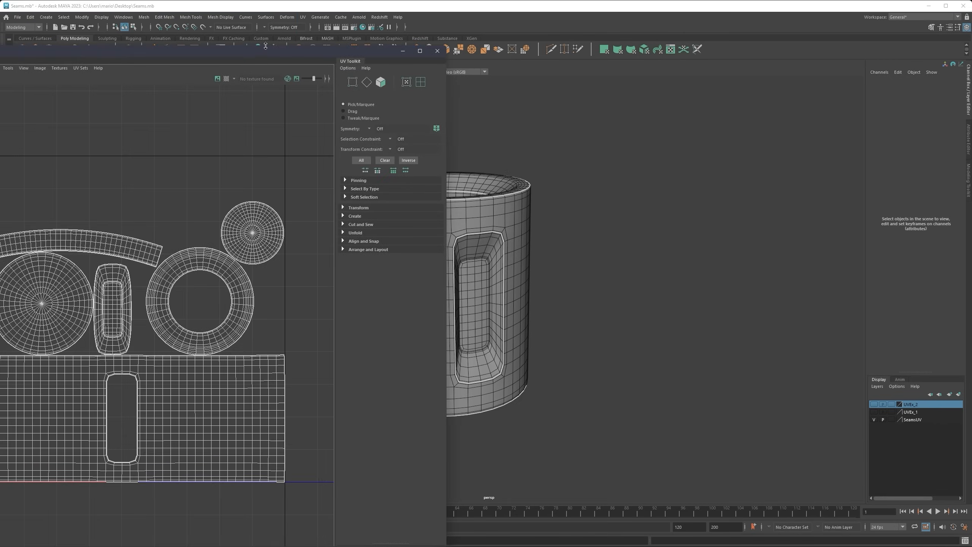
pyautogui.moveTo(266, 46); pyautogui.dragTo(640, 73)
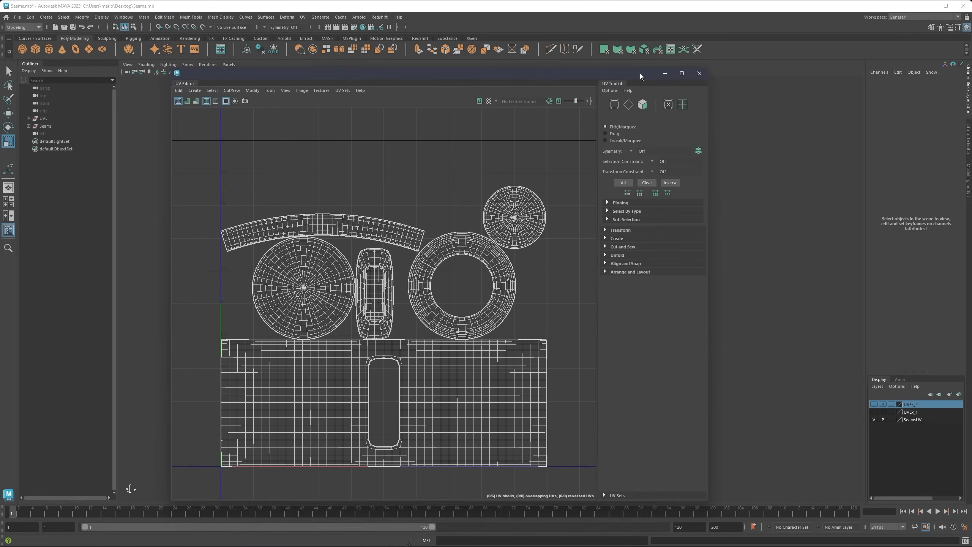
pyautogui.click(698, 74)
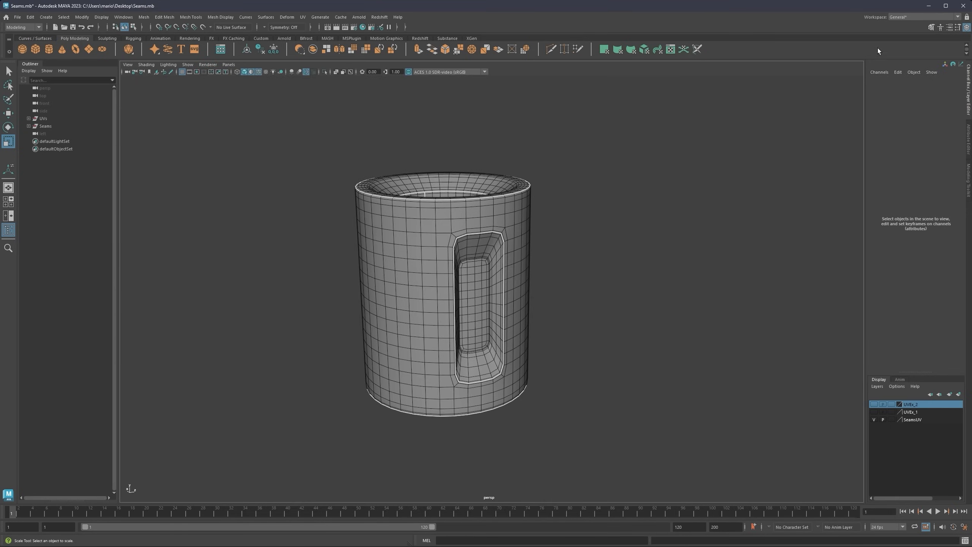
# Step: Switch to the UV Editing workspace and widen the UV Editor pane beside the cylinder
pyautogui.click(898, 18)
pyautogui.click(902, 88)
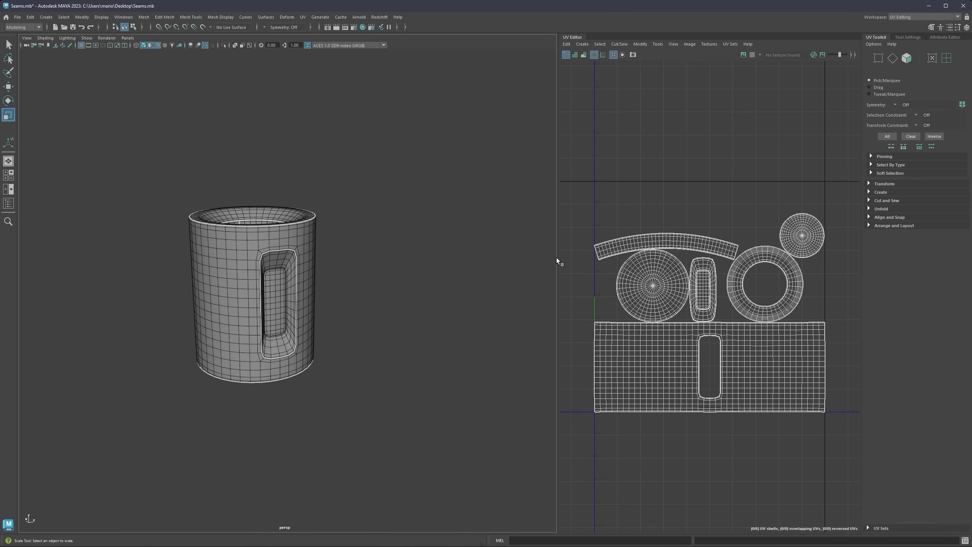
pyautogui.moveTo(556, 258); pyautogui.dragTo(505, 259)
pyautogui.scroll(3, 333, 262)
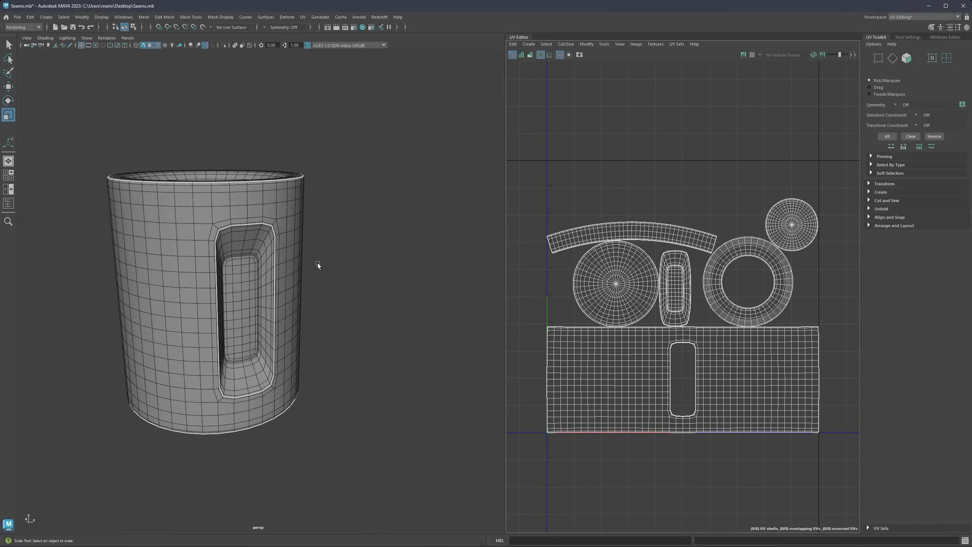
pyautogui.keyDown('alt'); pyautogui.moveTo(317, 263); pyautogui.dragTo(370, 251, button='middle'); pyautogui.keyUp('alt')
pyautogui.scroll(-1, 370, 251)
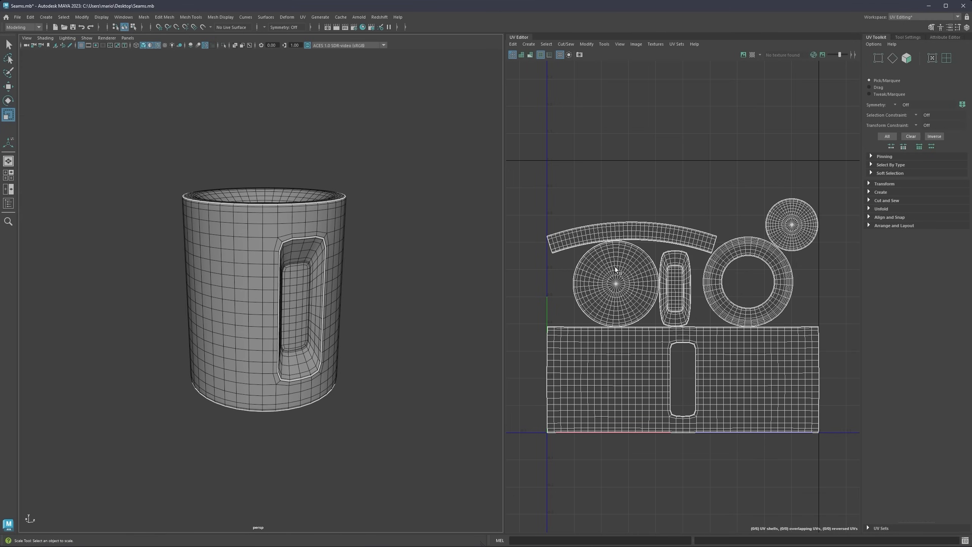
# Step: Turn on the checker map and display it as a texture on the cylinder in the viewport
pyautogui.keyDown('alt'); pyautogui.moveTo(412, 250); pyautogui.dragTo(332, 188); pyautogui.keyUp('alt')
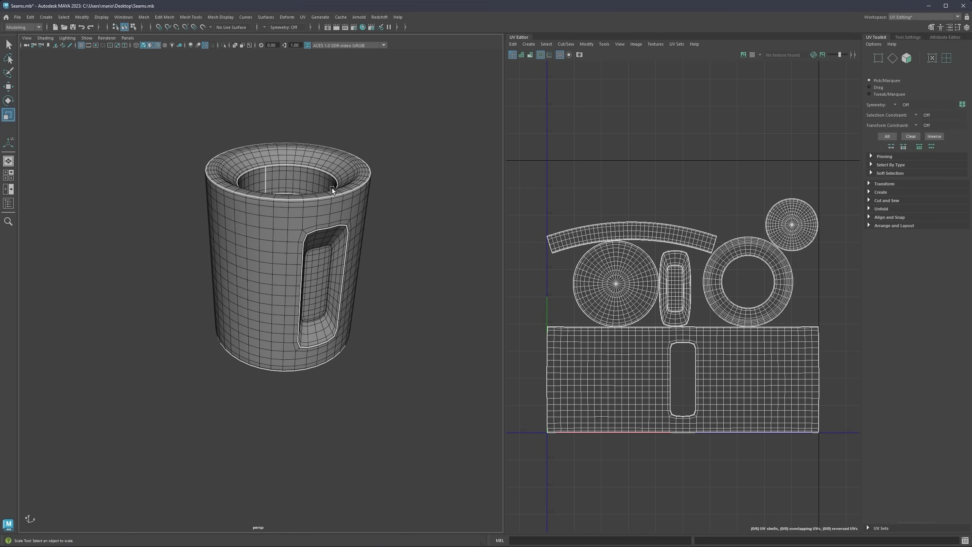
pyautogui.keyDown('alt'); pyautogui.moveTo(332, 188); pyautogui.dragTo(337, 216, button='middle'); pyautogui.keyUp('alt')
pyautogui.scroll(3, 287, 217)
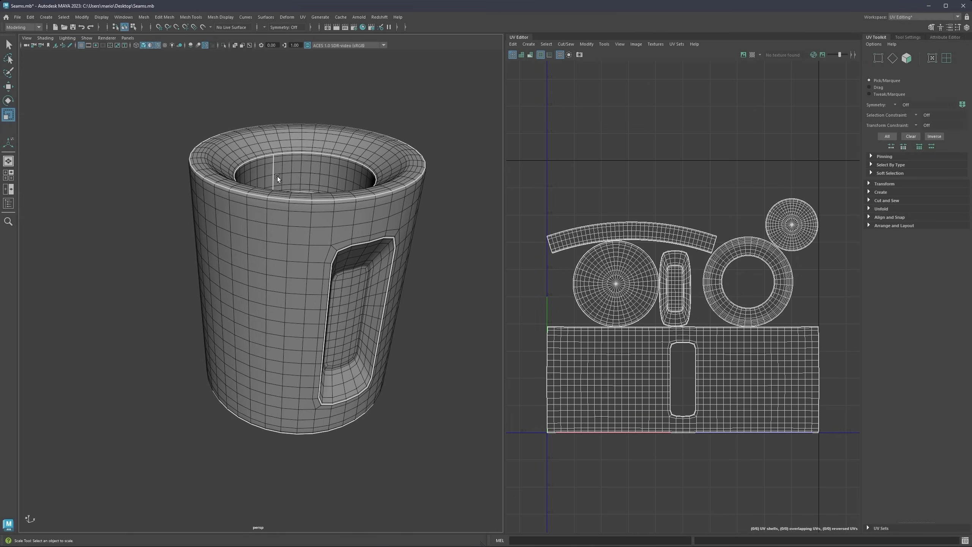
pyautogui.keyDown('alt'); pyautogui.moveTo(290, 204); pyautogui.dragTo(322, 210); pyautogui.keyUp('alt')
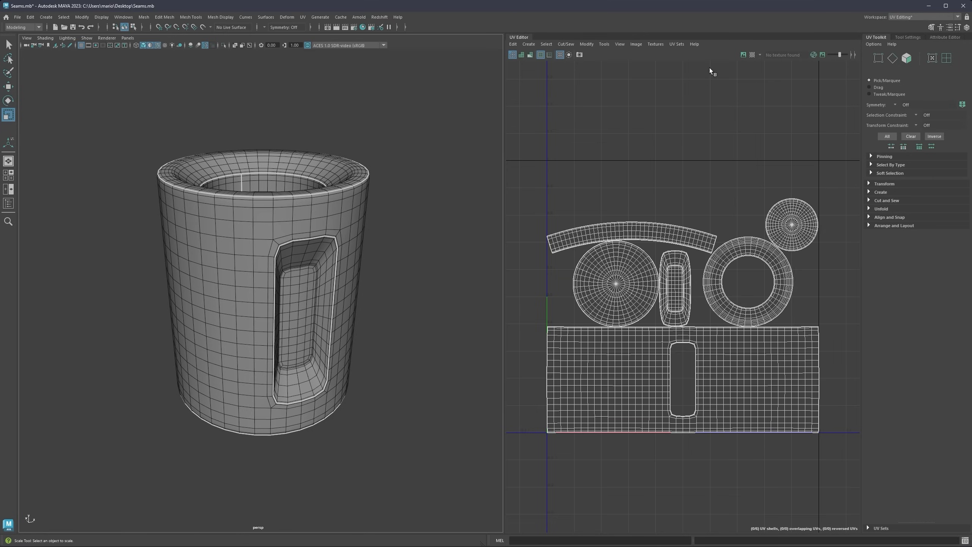
pyautogui.click(751, 55)
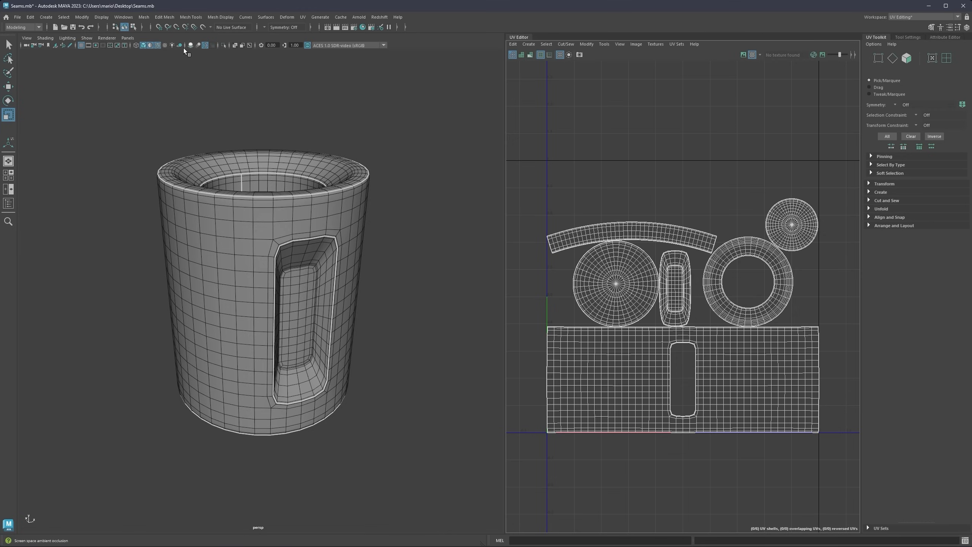
pyautogui.click(151, 46)
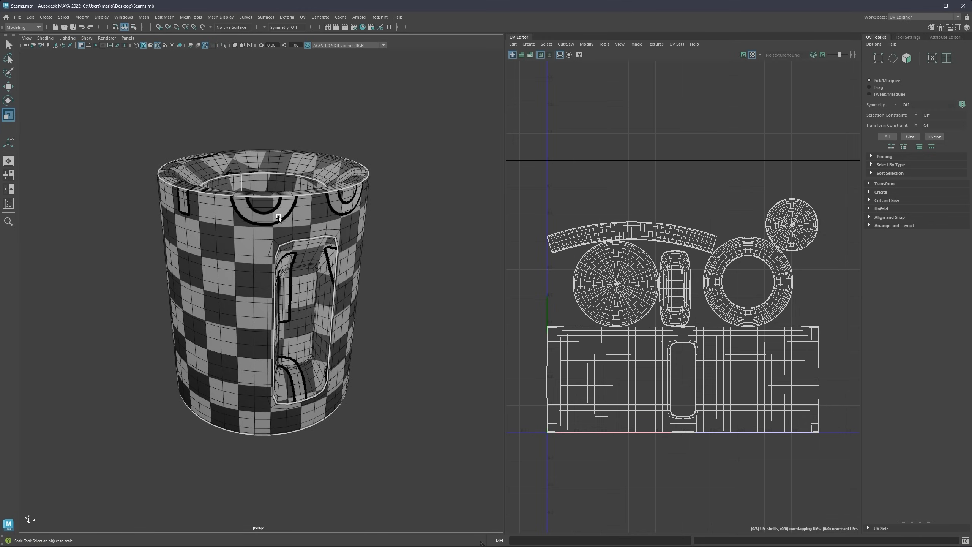
# Step: Examine the checker pattern across the seams around the recess, the rim and the inner opening's wall
pyautogui.scroll(3, 278, 214)
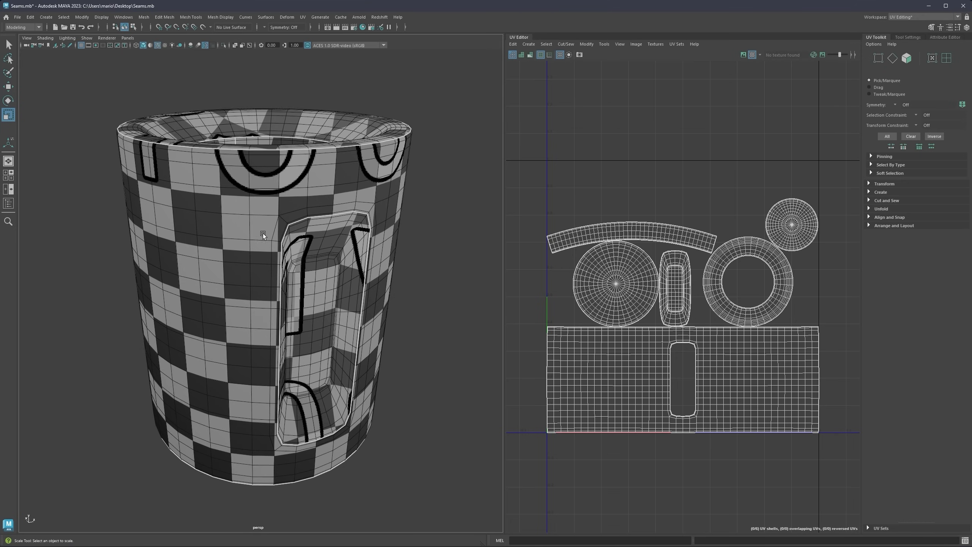
pyautogui.scroll(5, 247, 263)
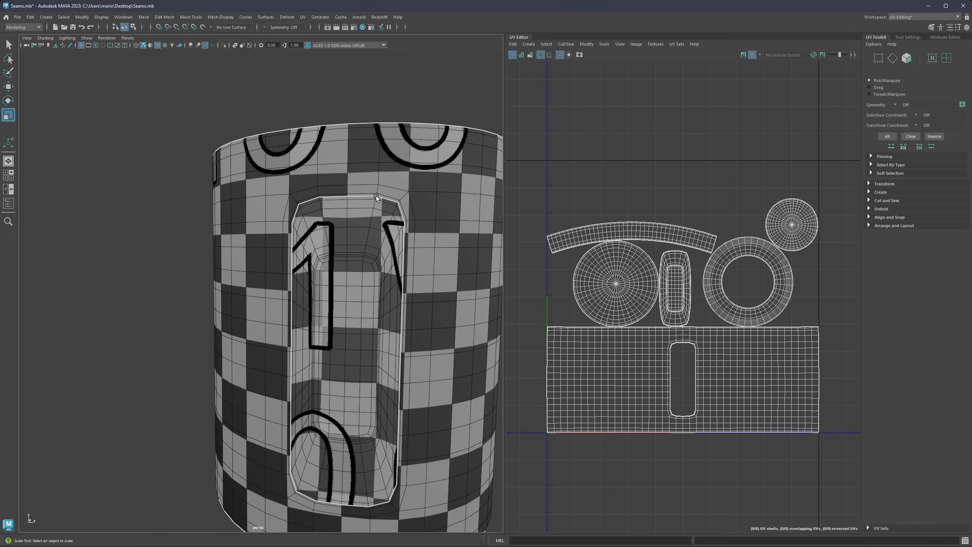
pyautogui.keyDown('alt'); pyautogui.moveTo(414, 269); pyautogui.dragTo(309, 313); pyautogui.keyUp('alt')
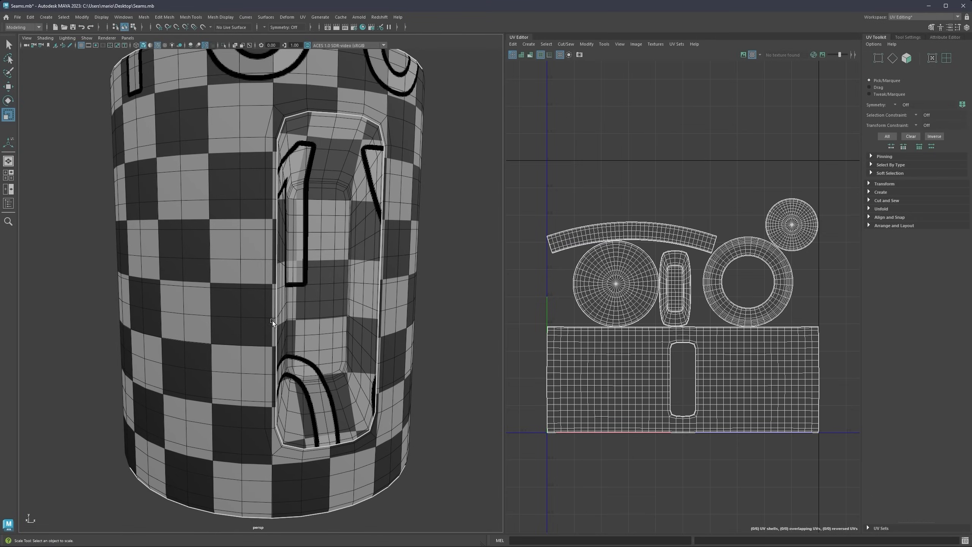
pyautogui.keyDown('alt'); pyautogui.moveTo(394, 290); pyautogui.dragTo(203, 220); pyautogui.keyUp('alt')
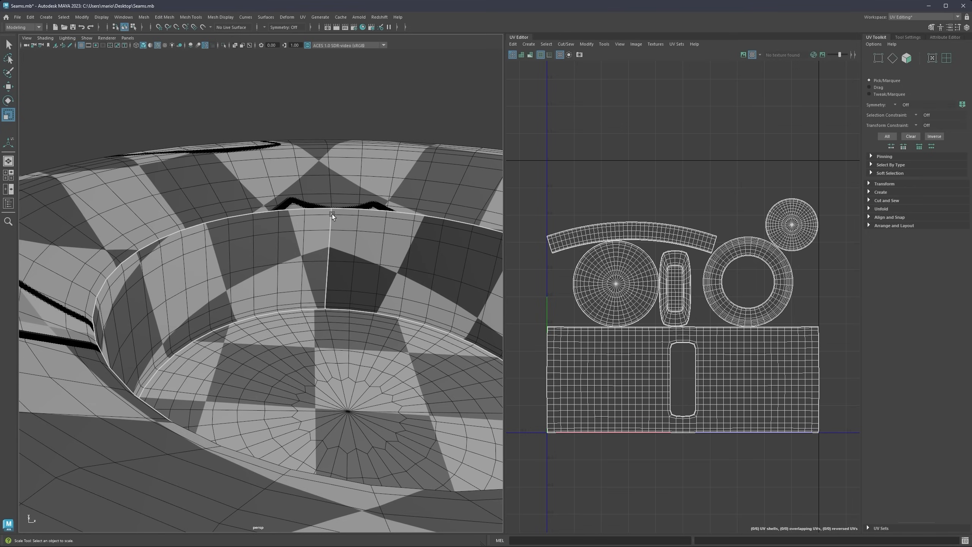
pyautogui.scroll(-5, 336, 215)
pyautogui.keyDown('alt'); pyautogui.moveTo(336, 215); pyautogui.dragTo(306, 234); pyautogui.keyUp('alt')
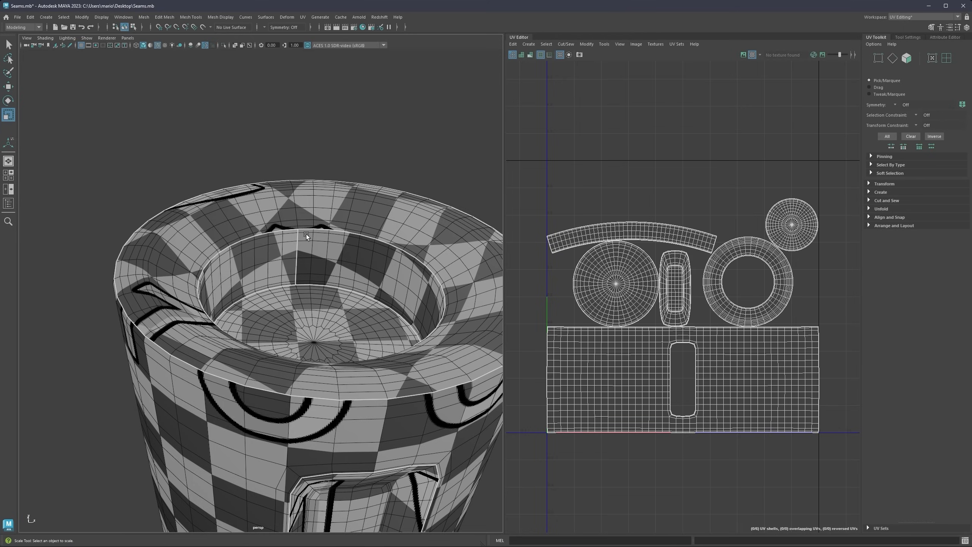
# Step: Turn off the checker map and examine the seams around the rim and the side recess
pyautogui.click(752, 54)
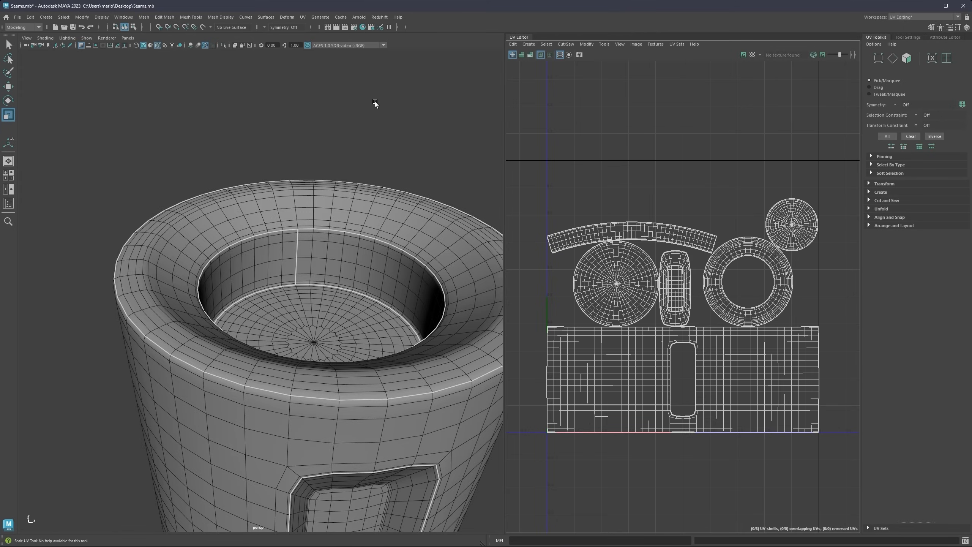
pyautogui.scroll(-5, 336, 221)
pyautogui.keyDown('alt'); pyautogui.moveTo(316, 195); pyautogui.dragTo(334, 236); pyautogui.keyUp('alt')
pyautogui.keyDown('alt'); pyautogui.moveTo(333, 235); pyautogui.dragTo(343, 230, button='middle'); pyautogui.keyUp('alt')
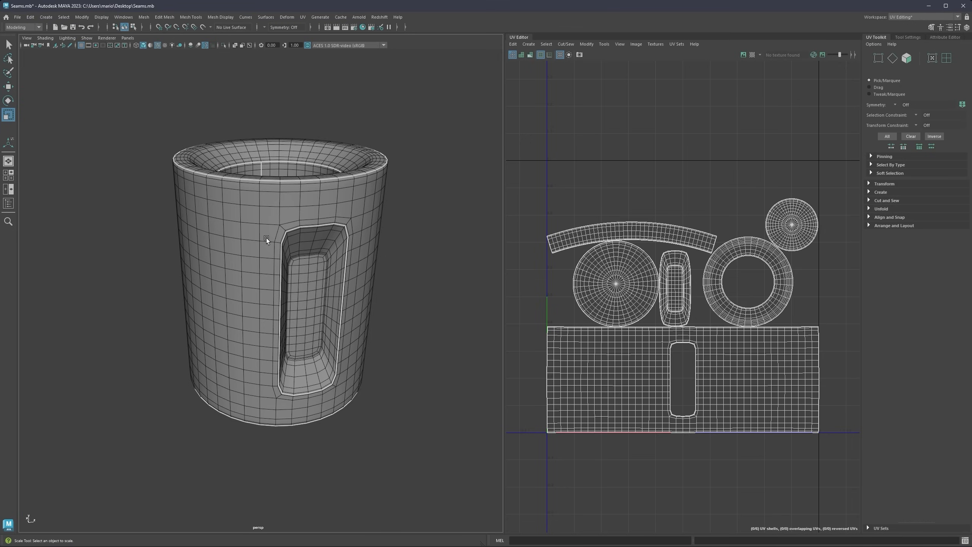
pyautogui.keyDown('alt'); pyautogui.moveTo(289, 210); pyautogui.dragTo(295, 249); pyautogui.keyUp('alt')
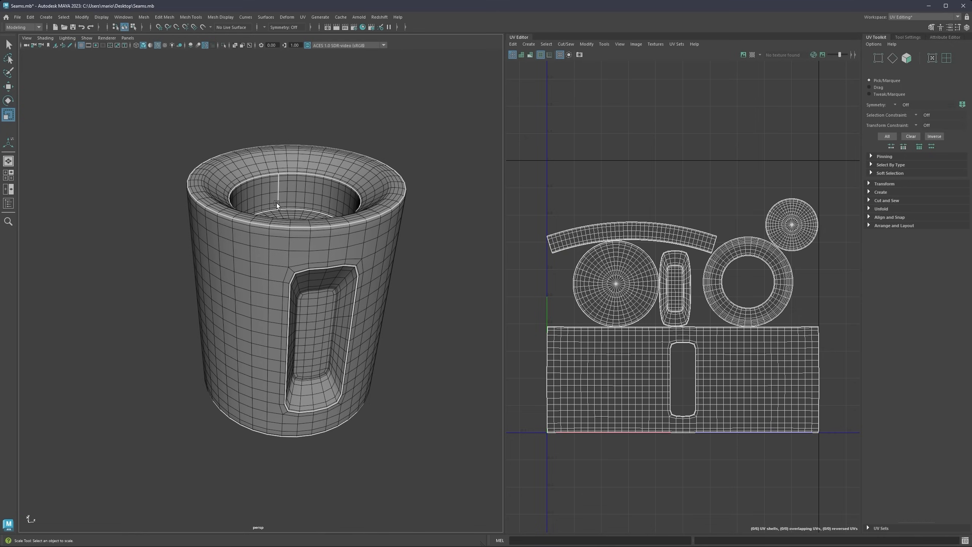
# Step: Examine the vertical seam running down the cylinder's outer wall on the side away from the recess
pyautogui.keyDown('alt'); pyautogui.moveTo(278, 181); pyautogui.dragTo(385, 196); pyautogui.keyUp('alt')
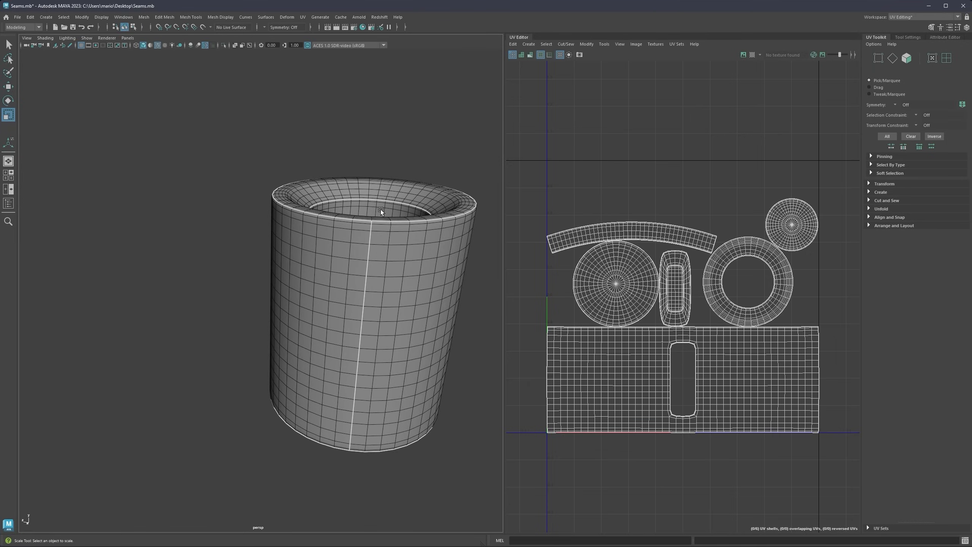
pyautogui.keyDown('alt'); pyautogui.moveTo(379, 271); pyautogui.dragTo(348, 260, button='middle'); pyautogui.keyUp('alt')
pyautogui.keyDown('alt'); pyautogui.moveTo(348, 259); pyautogui.dragTo(327, 285); pyautogui.keyUp('alt')
pyautogui.scroll(-4, 326, 285)
pyautogui.keyDown('alt'); pyautogui.moveTo(363, 299); pyautogui.dragTo(299, 284, button='middle'); pyautogui.keyUp('alt')
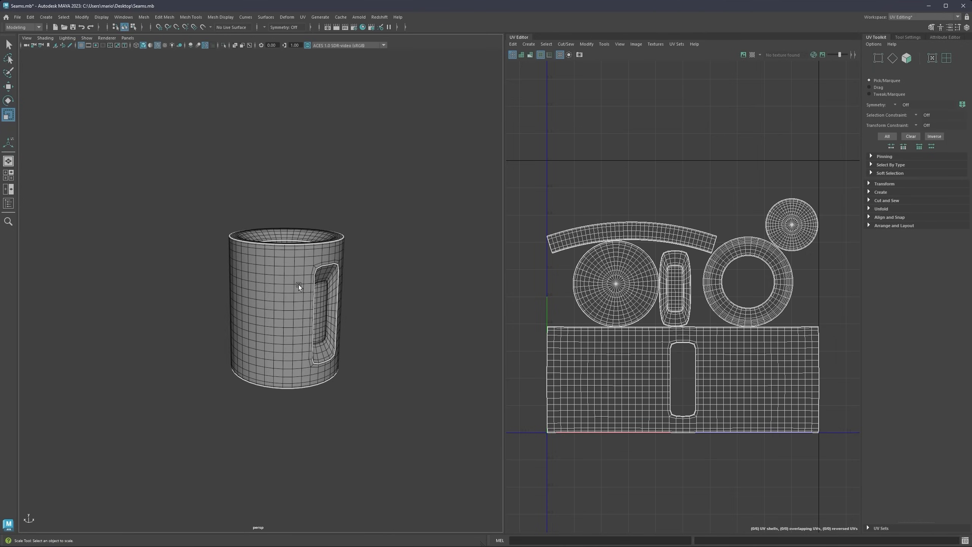
pyautogui.keyDown('alt'); pyautogui.moveTo(298, 285); pyautogui.dragTo(396, 270); pyautogui.keyUp('alt')
pyautogui.scroll(3, 389, 308)
pyautogui.keyDown('alt'); pyautogui.moveTo(218, 300); pyautogui.dragTo(302, 284, button='middle'); pyautogui.keyUp('alt')
pyautogui.scroll(2, 298, 182)
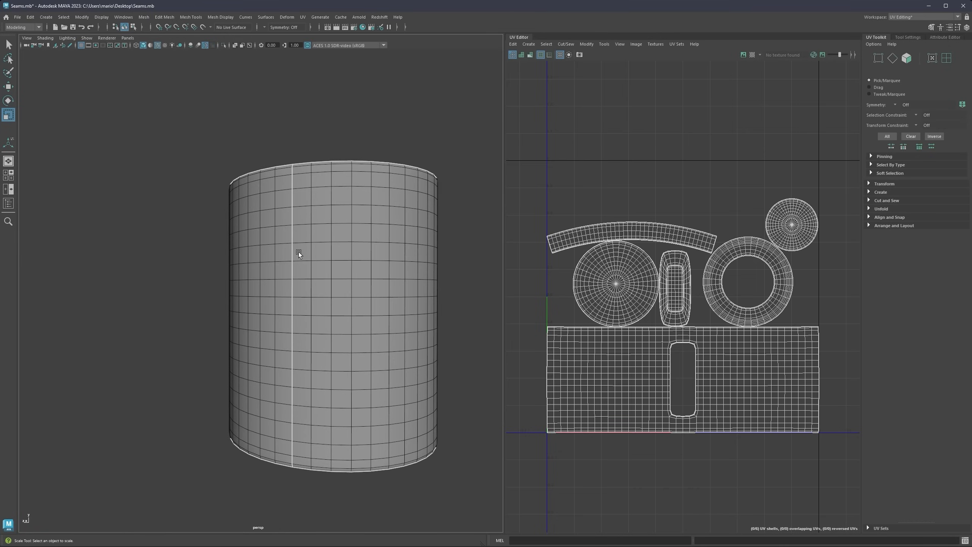
# Step: Turn on the checker map and examine the pattern across the outer wall's vertical seam and the inner wall's seam
pyautogui.click(753, 55)
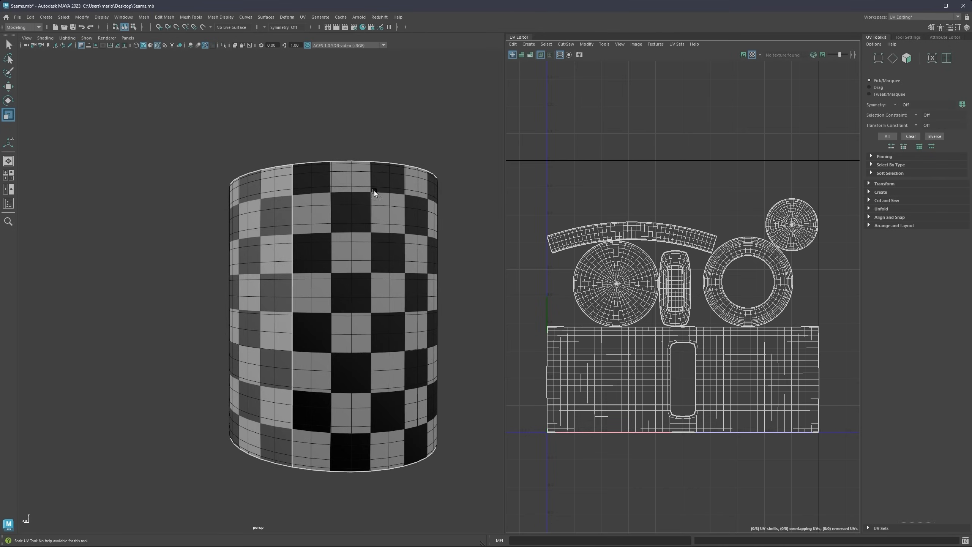
pyautogui.keyDown('alt'); pyautogui.moveTo(373, 190); pyautogui.dragTo(318, 239); pyautogui.keyUp('alt')
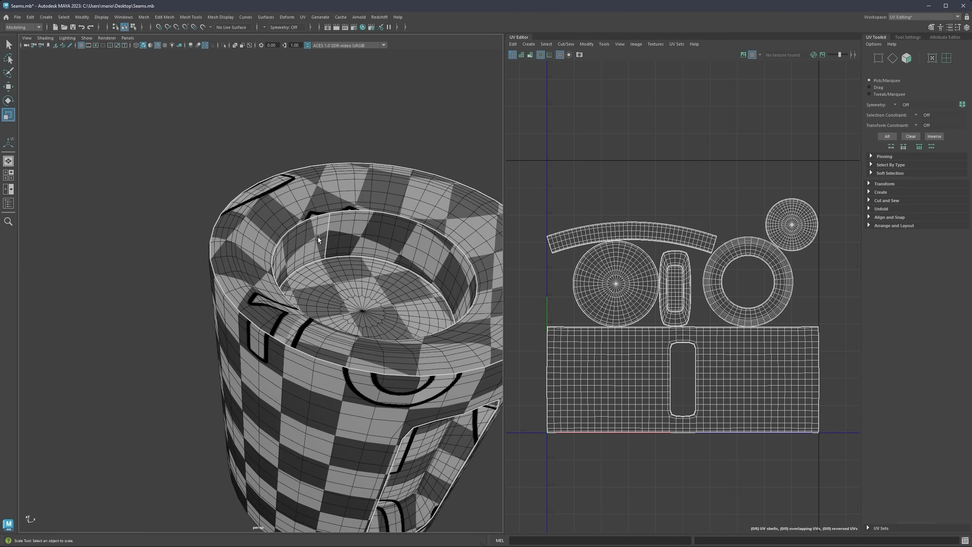
pyautogui.scroll(5, 318, 237)
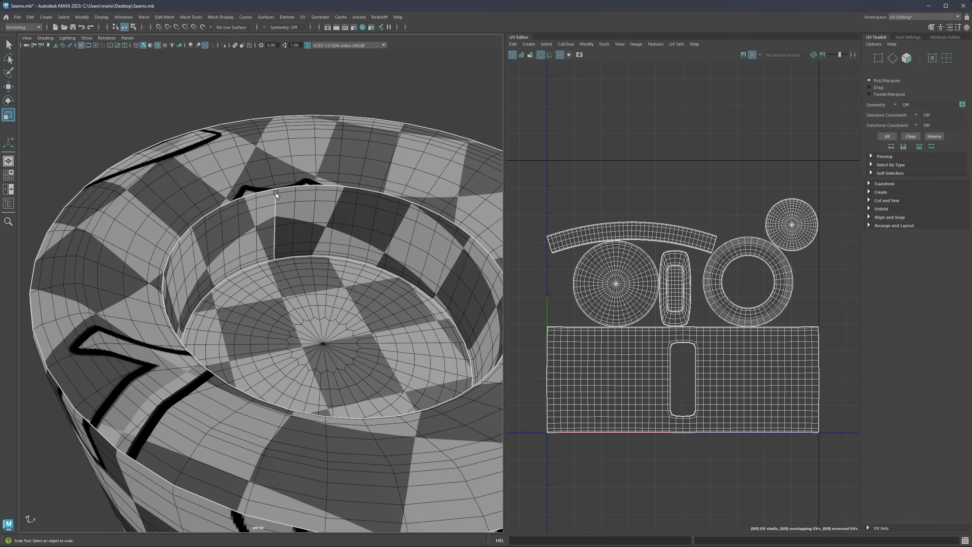
pyautogui.keyDown('alt'); pyautogui.moveTo(272, 216); pyautogui.dragTo(391, 233); pyautogui.keyUp('alt')
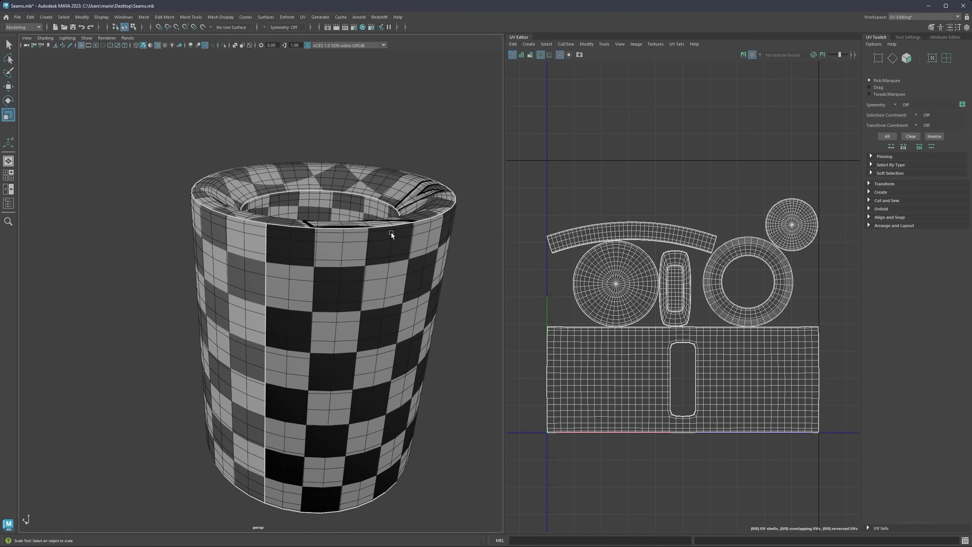
pyautogui.keyDown('alt'); pyautogui.moveTo(339, 221); pyautogui.dragTo(317, 199, button='middle'); pyautogui.keyUp('alt')
pyautogui.keyDown('alt'); pyautogui.moveTo(317, 199); pyautogui.dragTo(218, 188); pyautogui.keyUp('alt')
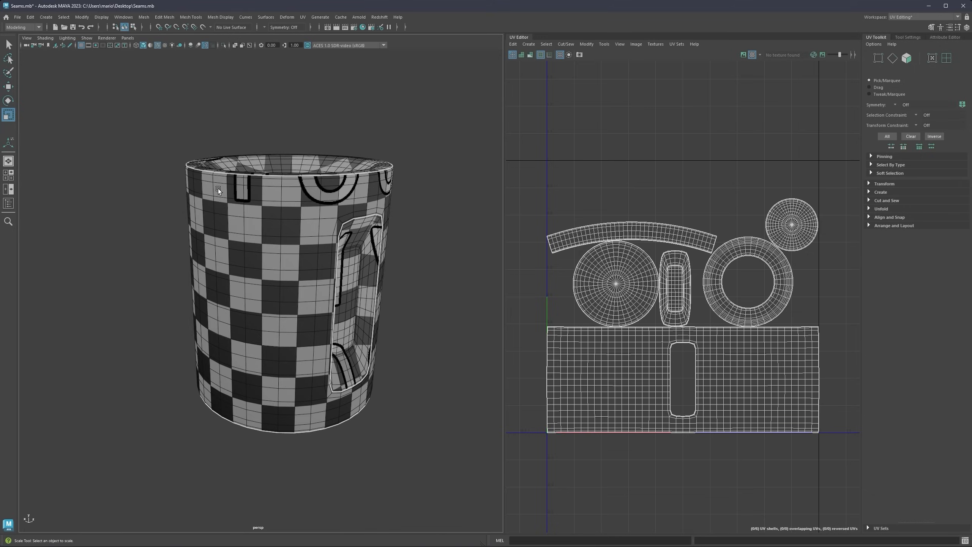
# Step: Turn off the checker map and view the seams on the recess side of the plain shaded cylinder
pyautogui.click(752, 55)
pyautogui.scroll(-4, 368, 218)
pyautogui.keyDown('alt'); pyautogui.moveTo(368, 217); pyautogui.dragTo(310, 232); pyautogui.keyUp('alt')
pyautogui.keyDown('alt'); pyautogui.moveTo(303, 245); pyautogui.dragTo(335, 222, button='middle'); pyautogui.keyUp('alt')
pyautogui.keyDown('alt'); pyautogui.moveTo(335, 222); pyautogui.dragTo(300, 243); pyautogui.keyUp('alt')
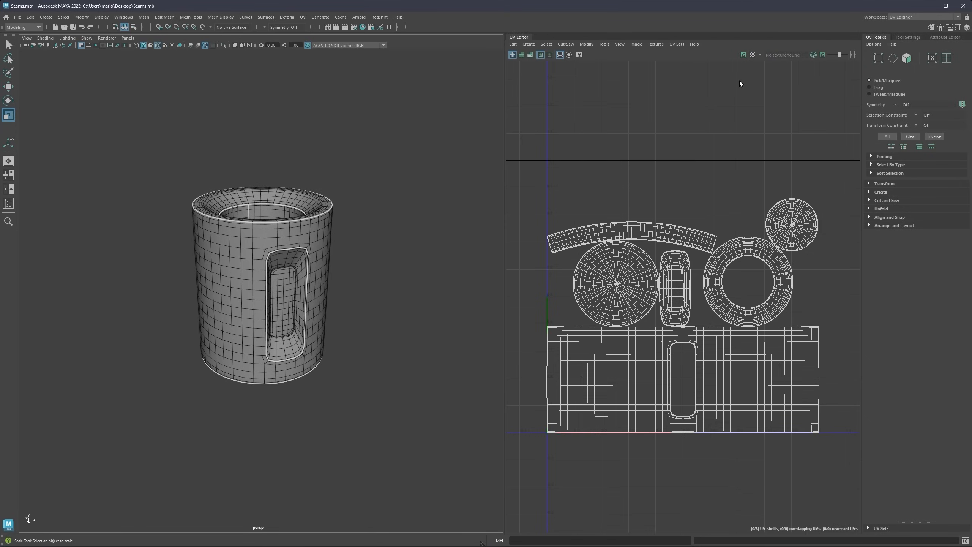
# Step: Turn the checker map back on and examine the pattern on the rim, inner opening and recess
pyautogui.click(752, 55)
pyautogui.keyDown('alt'); pyautogui.moveTo(344, 185); pyautogui.dragTo(266, 223); pyautogui.keyUp('alt')
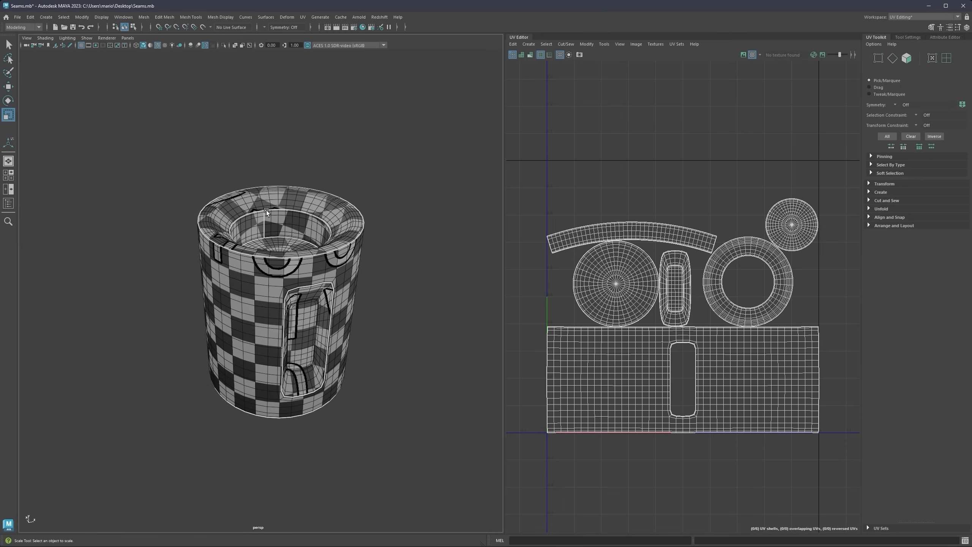
pyautogui.scroll(4, 266, 220)
pyautogui.scroll(-2, 267, 222)
pyautogui.keyDown('alt'); pyautogui.moveTo(292, 233); pyautogui.dragTo(311, 242); pyautogui.keyUp('alt')
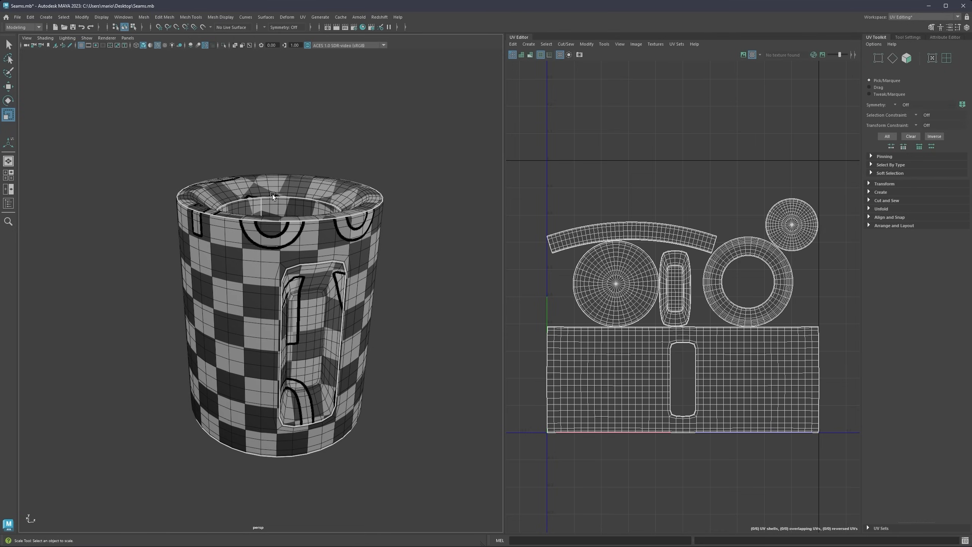
pyautogui.keyDown('alt'); pyautogui.moveTo(266, 225); pyautogui.dragTo(294, 220); pyautogui.keyUp('alt')
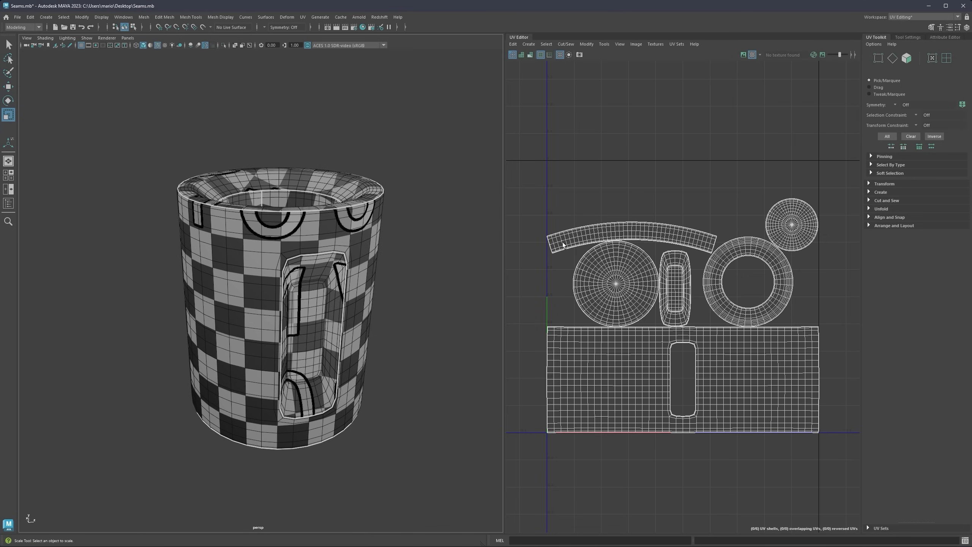
# Step: Switch to UV shell selection and select the large rectangular shell to view the matching outer wall
pyautogui.moveTo(622, 340); pyautogui.dragTo(601, 332, button='right')
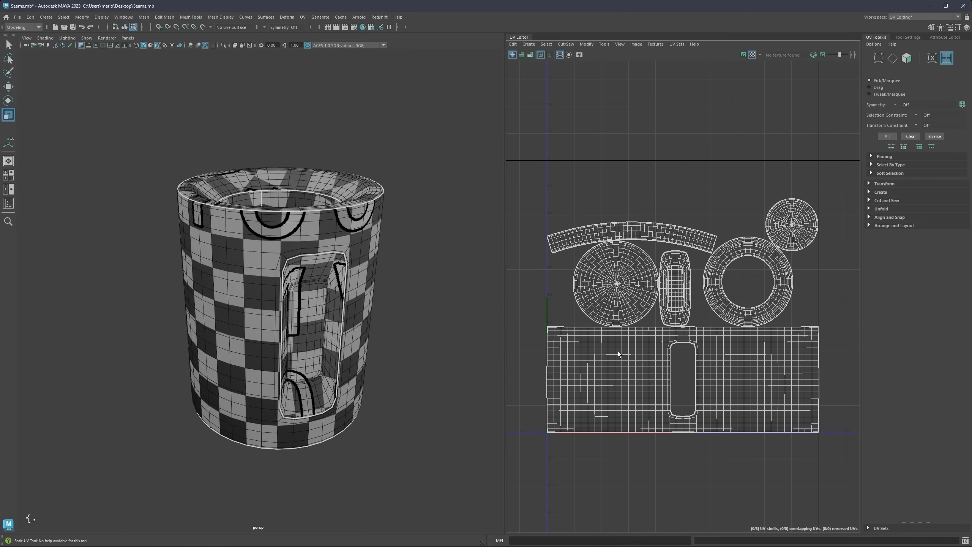
pyautogui.click(618, 352)
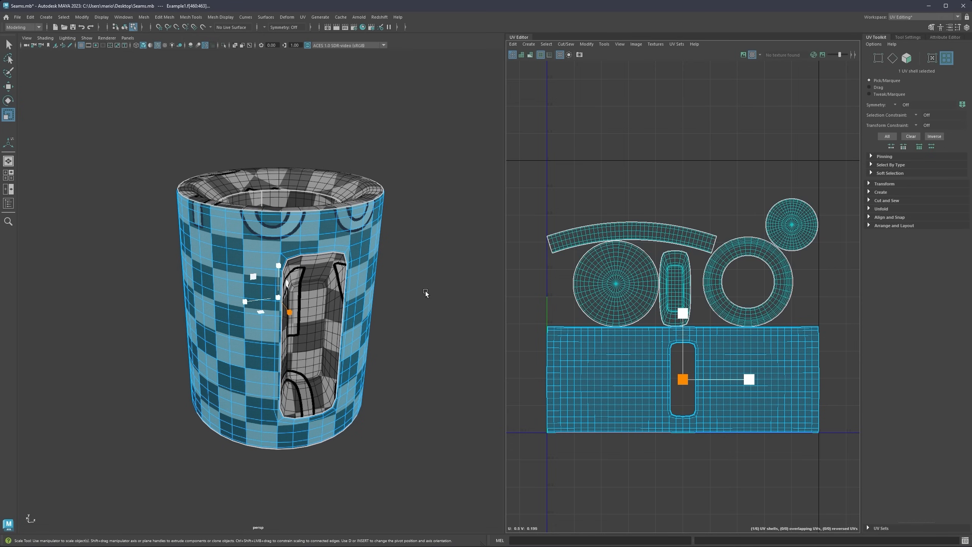
pyautogui.keyDown('alt'); pyautogui.moveTo(321, 237); pyautogui.dragTo(279, 217); pyautogui.keyUp('alt')
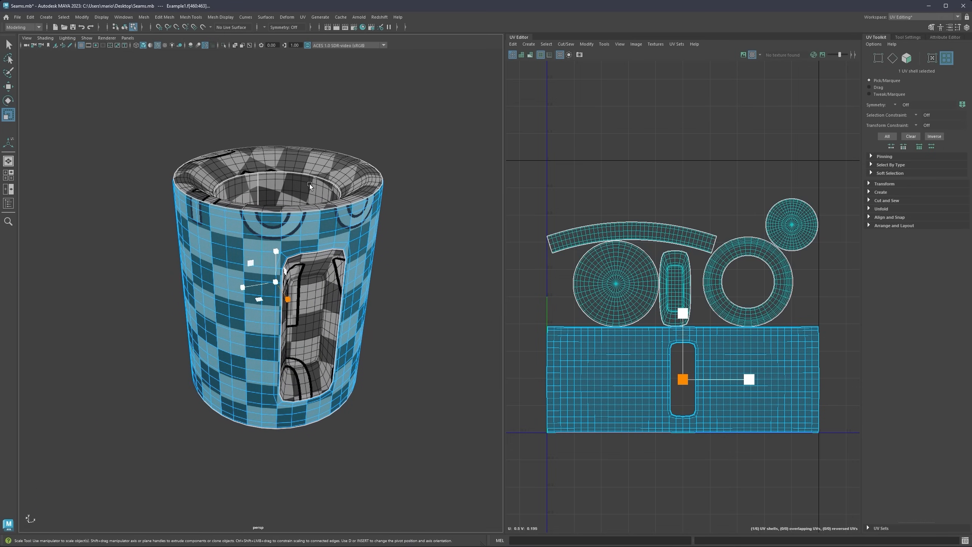
# Step: Select the recess's UV shell, isolate it in the UV Editor and view the matching faces on the cylinder
pyautogui.click(675, 283)
pyautogui.press('f')
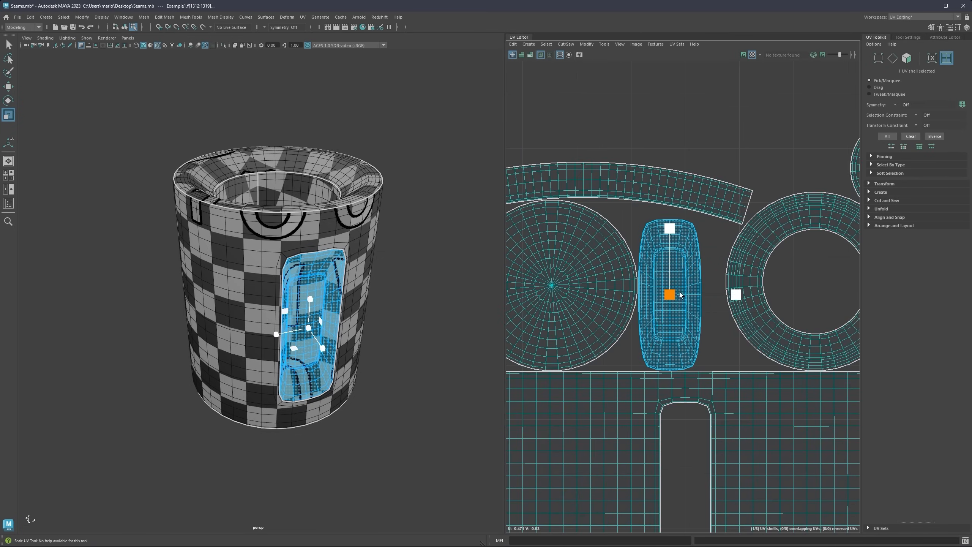
pyautogui.hotkey('ctrl', '1')
pyautogui.scroll(-2, 678, 295)
pyautogui.keyDown('alt'); pyautogui.moveTo(686, 285); pyautogui.dragTo(711, 274, button='middle'); pyautogui.keyUp('alt')
pyautogui.scroll(2, 308, 274)
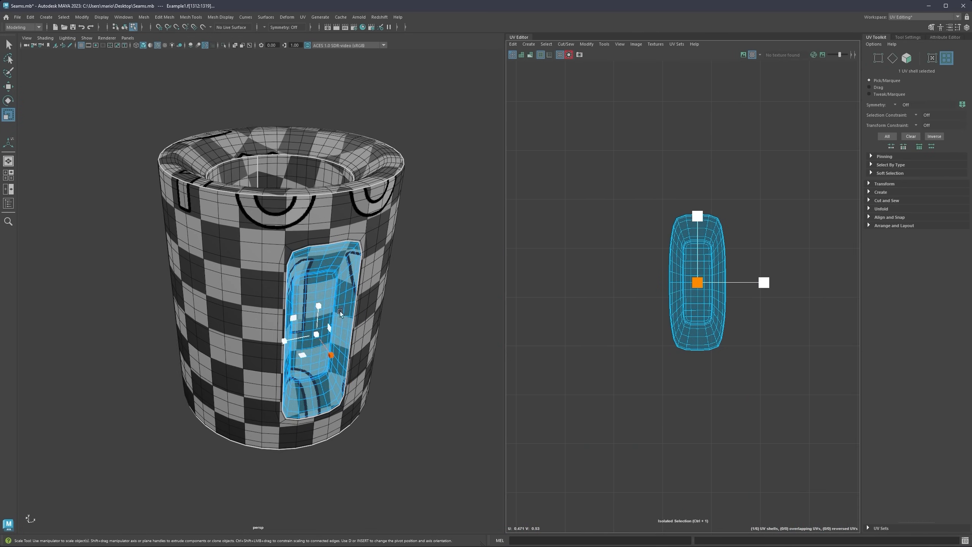
pyautogui.keyDown('alt'); pyautogui.moveTo(327, 332); pyautogui.dragTo(308, 293, button='middle'); pyautogui.keyUp('alt')
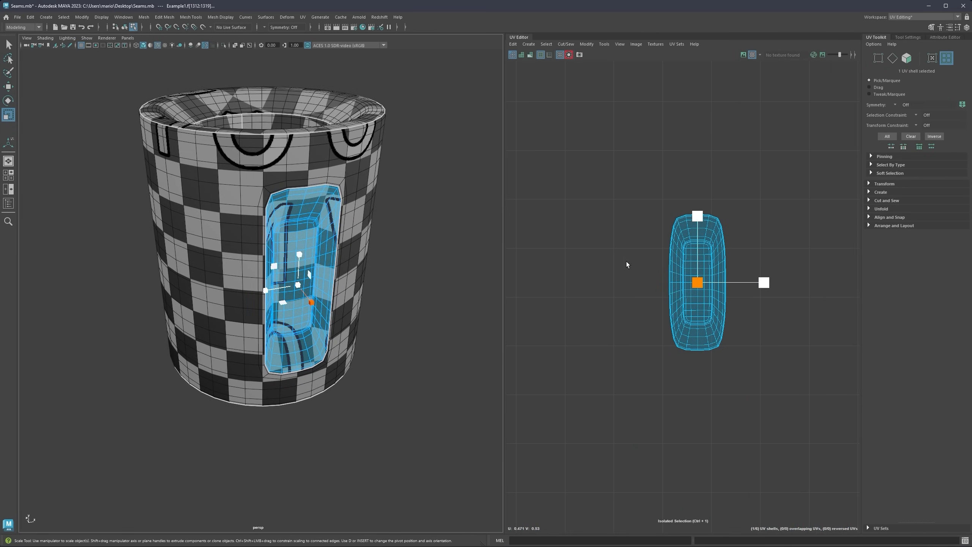
# Step: End the shell isolation and select the outer wall's shell to view its cutout around the recess
pyautogui.hotkey('ctrl', '1')
pyautogui.scroll(-2, 628, 264)
pyautogui.click(623, 367)
pyautogui.scroll(-2, 328, 254)
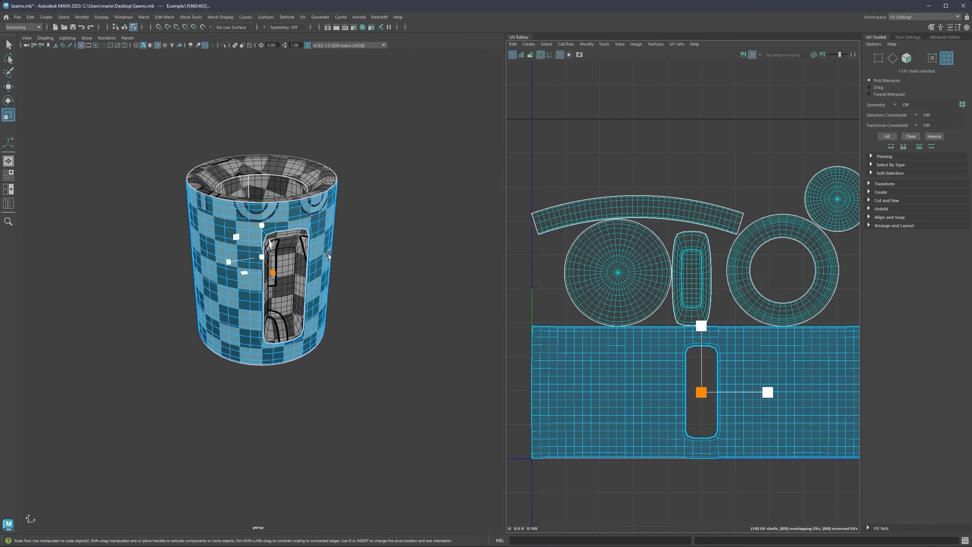
pyautogui.keyDown('alt'); pyautogui.moveTo(328, 254); pyautogui.dragTo(333, 265, button='middle'); pyautogui.keyUp('alt')
pyautogui.keyDown('alt'); pyautogui.moveTo(320, 242); pyautogui.dragTo(329, 233); pyautogui.keyUp('alt')
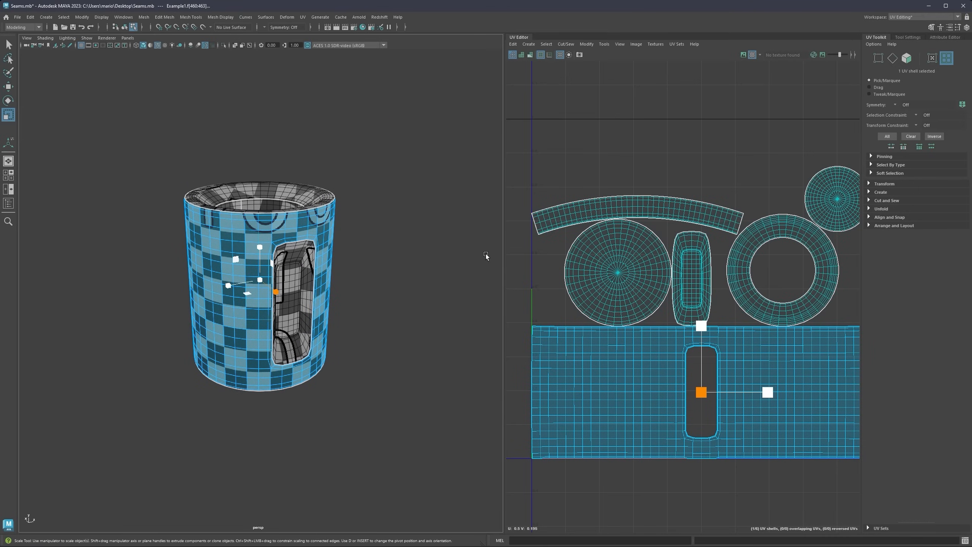
# Step: Select the curved strip shell to view the inner opening's wall, then the large disc shell to view the base
pyautogui.click(612, 211)
pyautogui.scroll(3, 271, 203)
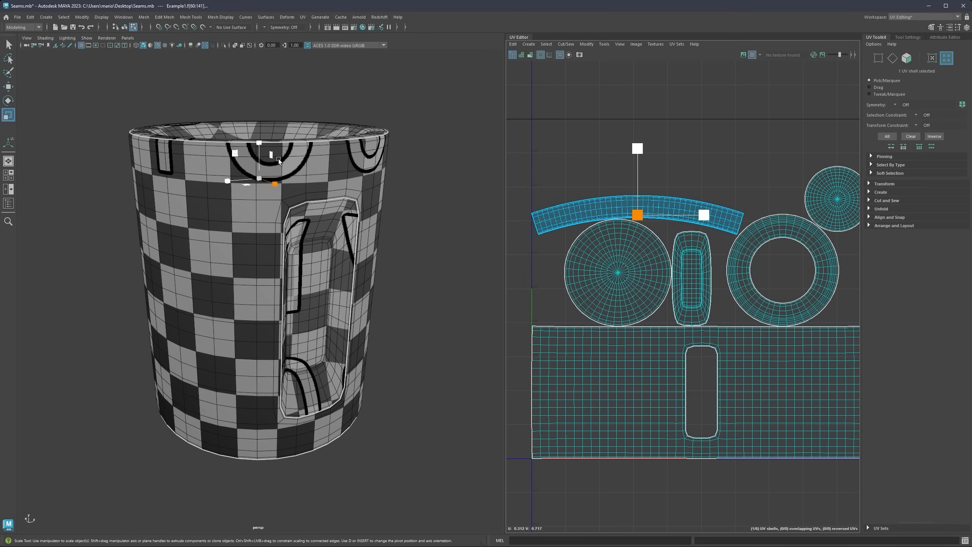
pyautogui.keyDown('alt'); pyautogui.moveTo(279, 161); pyautogui.dragTo(269, 270); pyautogui.keyUp('alt')
pyautogui.moveTo(269, 270)
pyautogui.keyDown('alt'); pyautogui.mouseDown(button='right')
pyautogui.moveTo(321, 301)
pyautogui.moveTo(281, 269)
pyautogui.mouseUp(button='right'); pyautogui.keyUp('alt')
pyautogui.keyDown('alt'); pyautogui.moveTo(280, 270); pyautogui.dragTo(311, 251, button='middle'); pyautogui.keyUp('alt')
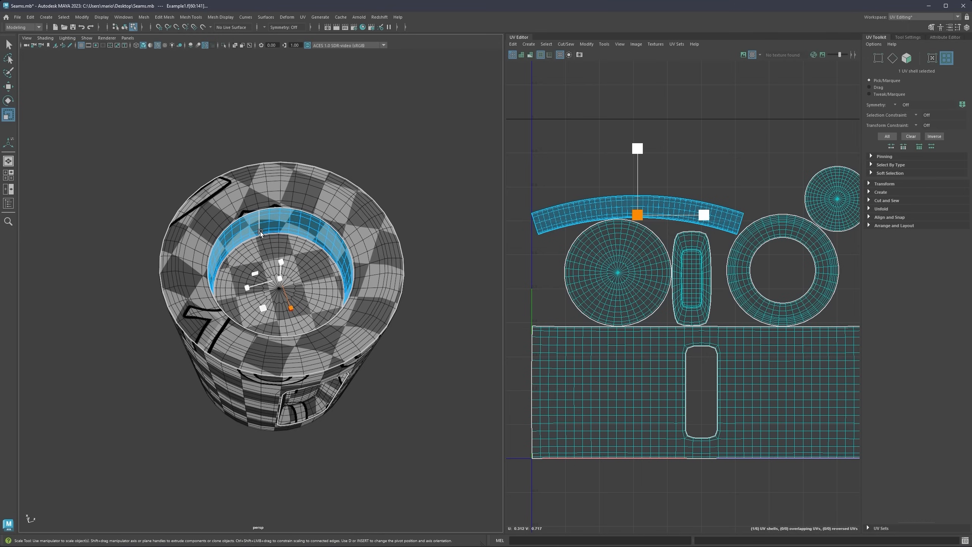
pyautogui.click(594, 305)
pyautogui.keyDown('alt'); pyautogui.moveTo(376, 319); pyautogui.dragTo(306, 191); pyautogui.keyUp('alt')
# Step: Select the ring shell to view the top rim, then the small disc shell to view the inner opening's floor
pyautogui.click(758, 297)
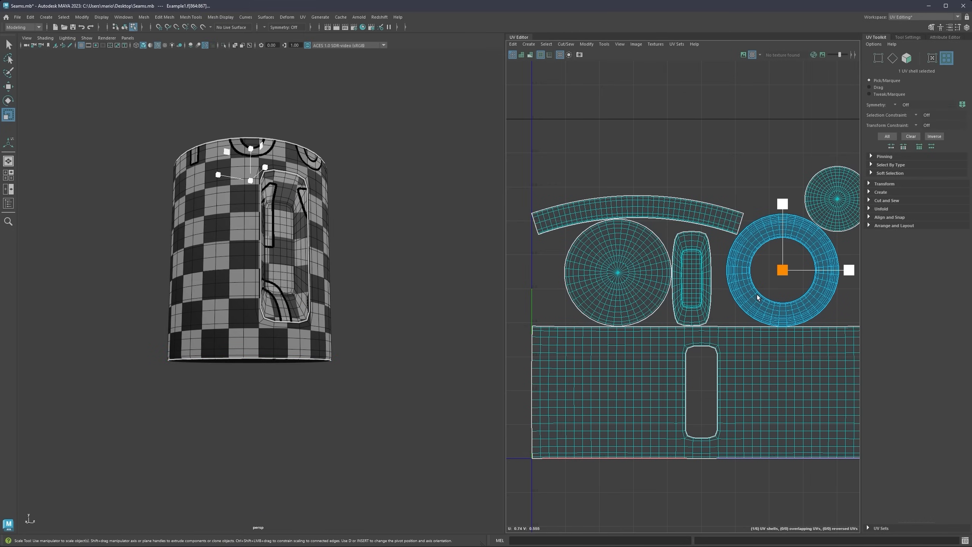
pyautogui.keyDown('alt'); pyautogui.moveTo(286, 224); pyautogui.dragTo(318, 452); pyautogui.keyUp('alt')
pyautogui.keyDown('alt'); pyautogui.moveTo(274, 229); pyautogui.dragTo(298, 344); pyautogui.keyUp('alt')
pyautogui.scroll(5, 324, 212)
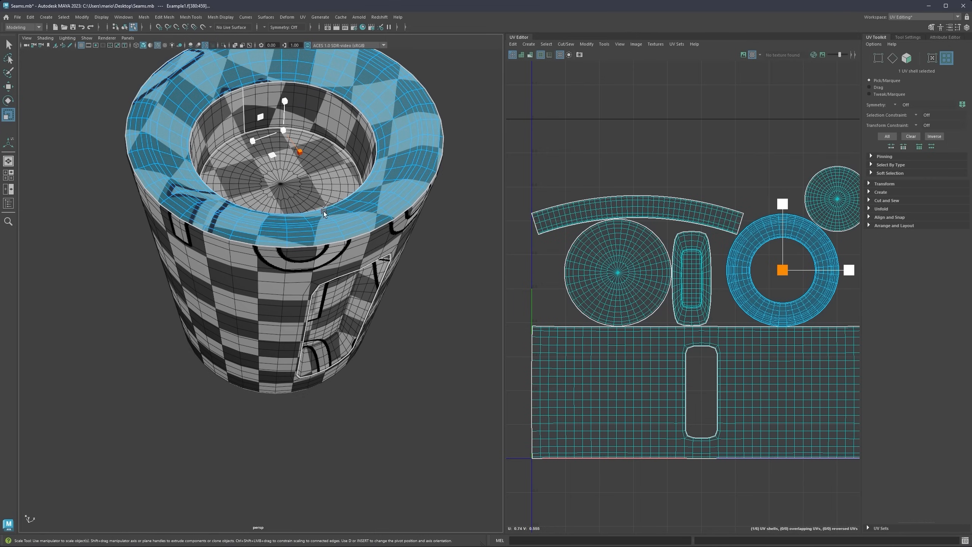
pyautogui.keyDown('alt'); pyautogui.moveTo(355, 188); pyautogui.dragTo(333, 230); pyautogui.keyUp('alt')
pyautogui.click(835, 215)
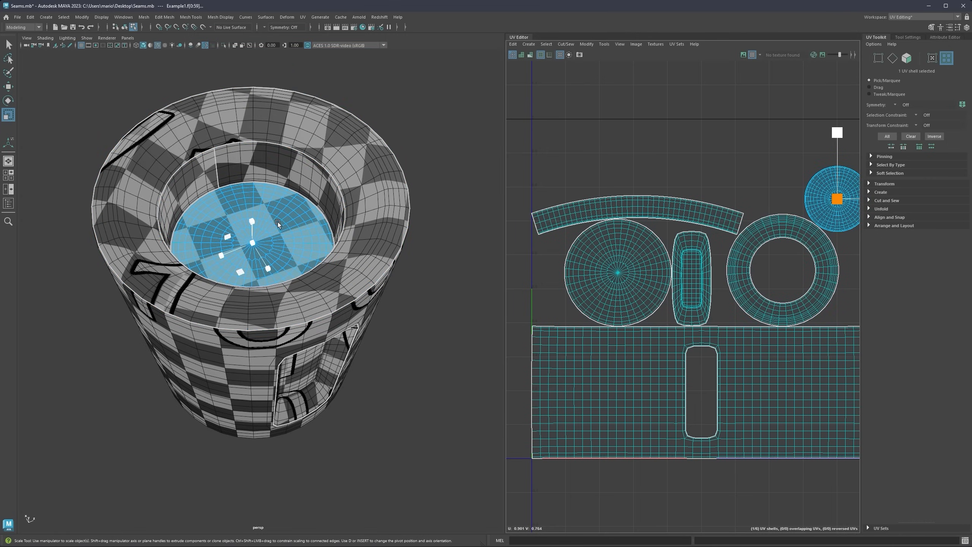
pyautogui.keyDown('alt'); pyautogui.moveTo(271, 273); pyautogui.dragTo(273, 251); pyautogui.keyUp('alt')
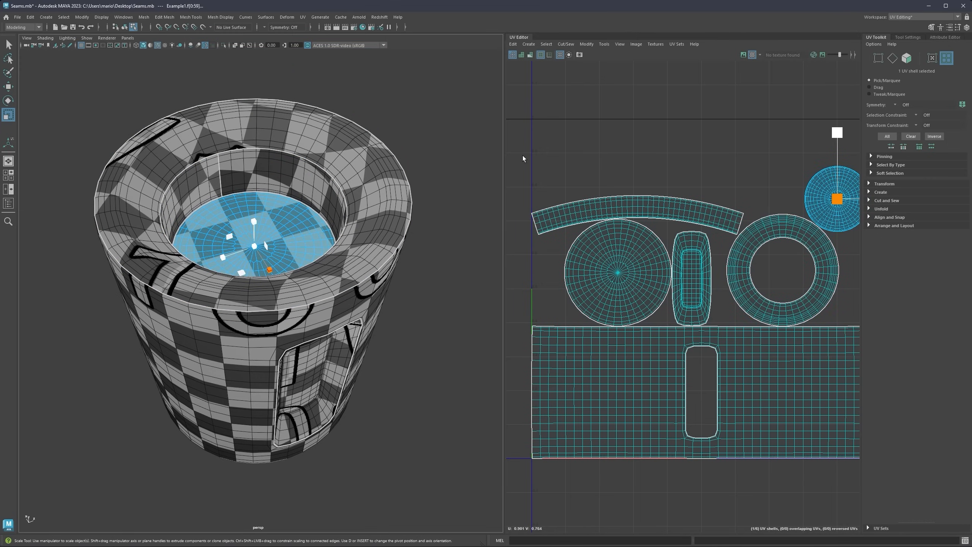
# Step: Turn off the checker map, clear the shell selection and frame the cylinder in the viewport
pyautogui.click(755, 57)
pyautogui.click(424, 142)
pyautogui.press('f')
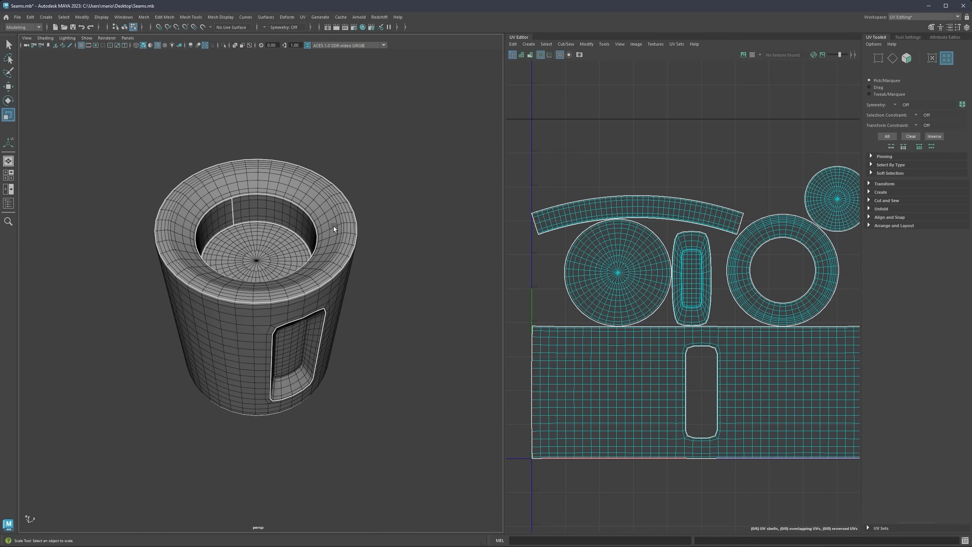
# Step: Select the narrow face loop just below the inner opening's upper edge, along with one adjacent wall face
pyautogui.keyDown('alt'); pyautogui.moveTo(333, 226); pyautogui.dragTo(383, 223); pyautogui.keyUp('alt')
pyautogui.scroll(3, 365, 240)
pyautogui.keyDown('alt'); pyautogui.moveTo(349, 169); pyautogui.dragTo(354, 200); pyautogui.keyUp('alt')
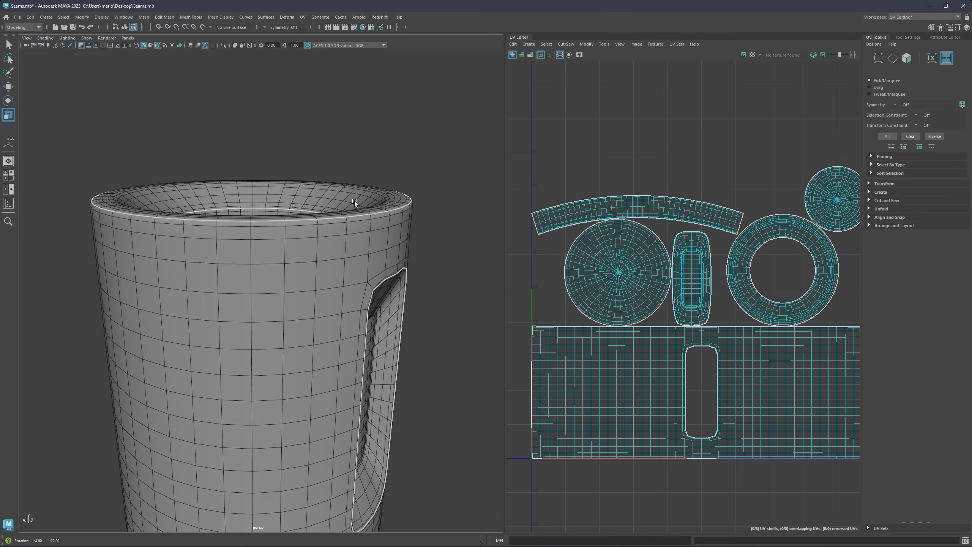
pyautogui.scroll(-5, 378, 184)
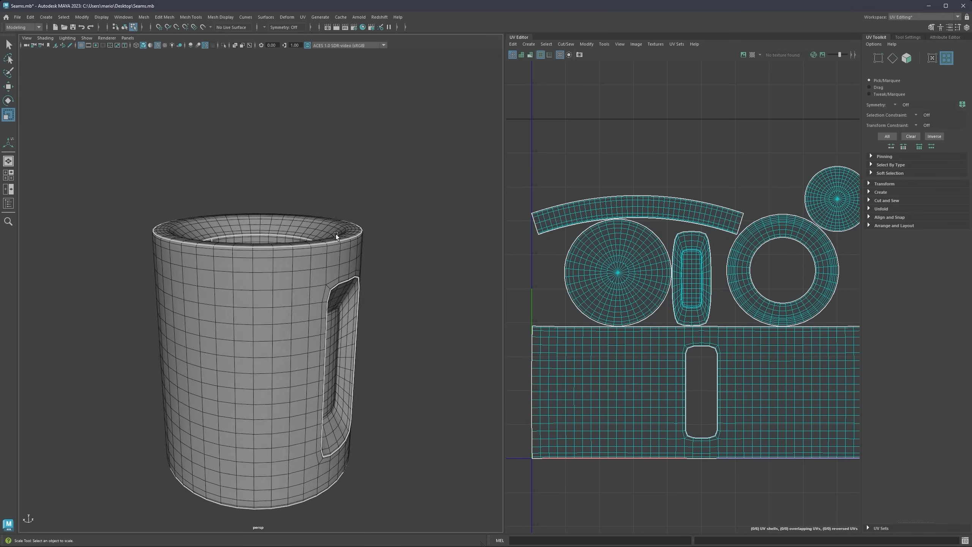
pyautogui.keyDown('alt'); pyautogui.moveTo(336, 233); pyautogui.dragTo(360, 244); pyautogui.keyUp('alt')
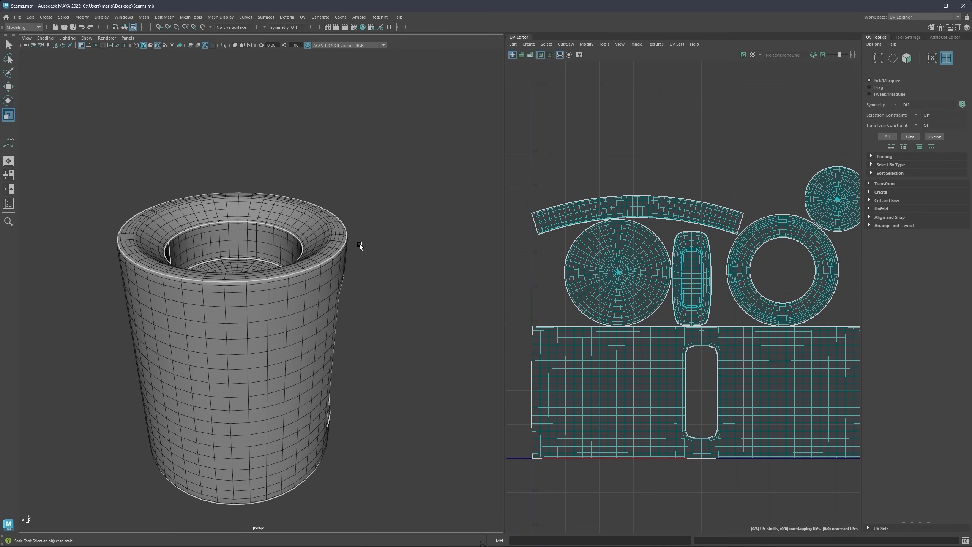
pyautogui.scroll(5, 299, 240)
pyautogui.keyDown('alt'); pyautogui.moveTo(302, 231); pyautogui.dragTo(271, 226); pyautogui.keyUp('alt')
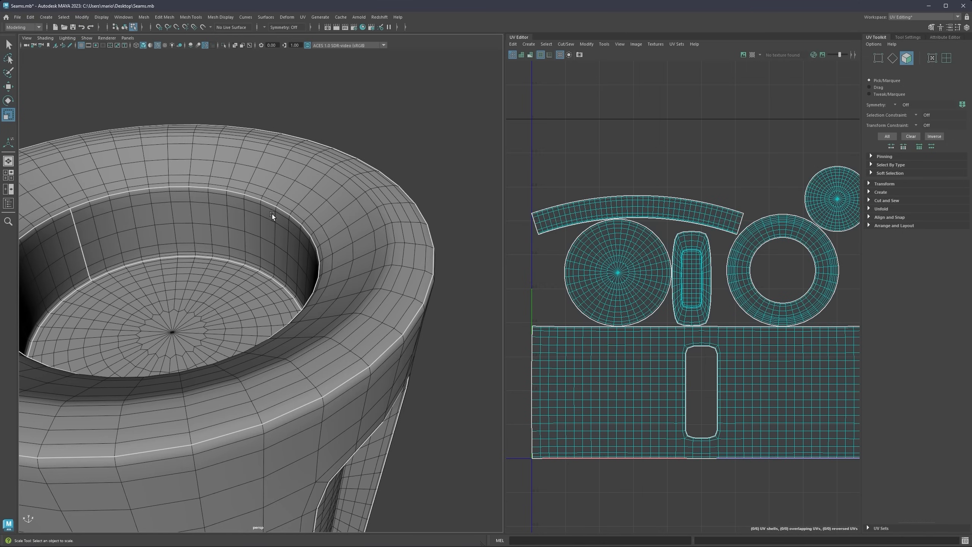
pyautogui.click(272, 214)
pyautogui.doubleClick(257, 204)
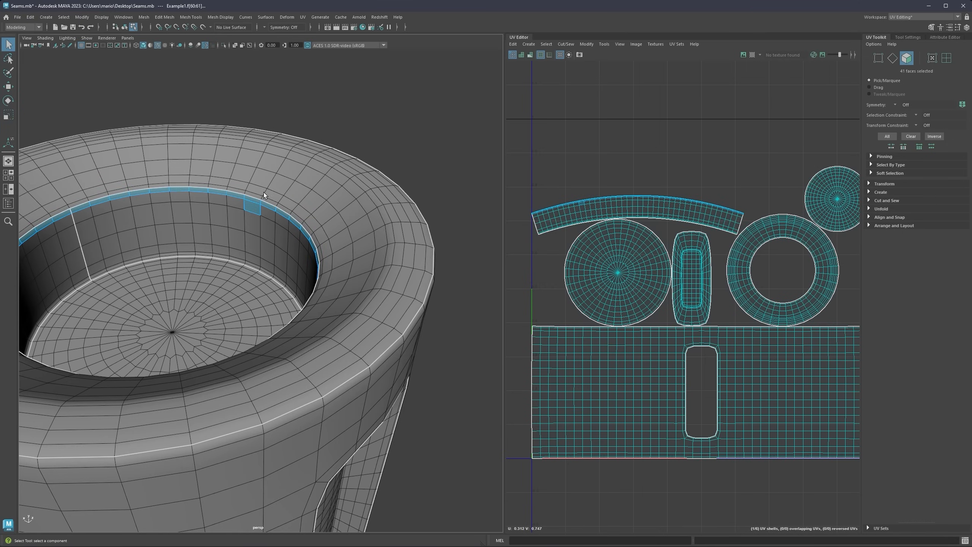
# Step: Extend the face selection with neighbouring face loops on both sides of the seam around the inner opening's upper edge
pyautogui.keyDown('shift'); pyautogui.doubleClick(262, 211); pyautogui.keyUp('shift')
pyautogui.keyDown('shift'); pyautogui.click(258, 196); pyautogui.keyUp('shift')
pyautogui.keyDown('shift'); pyautogui.doubleClick(264, 198); pyautogui.keyUp('shift')
pyautogui.keyDown('shift'); pyautogui.click(260, 190); pyautogui.keyUp('shift')
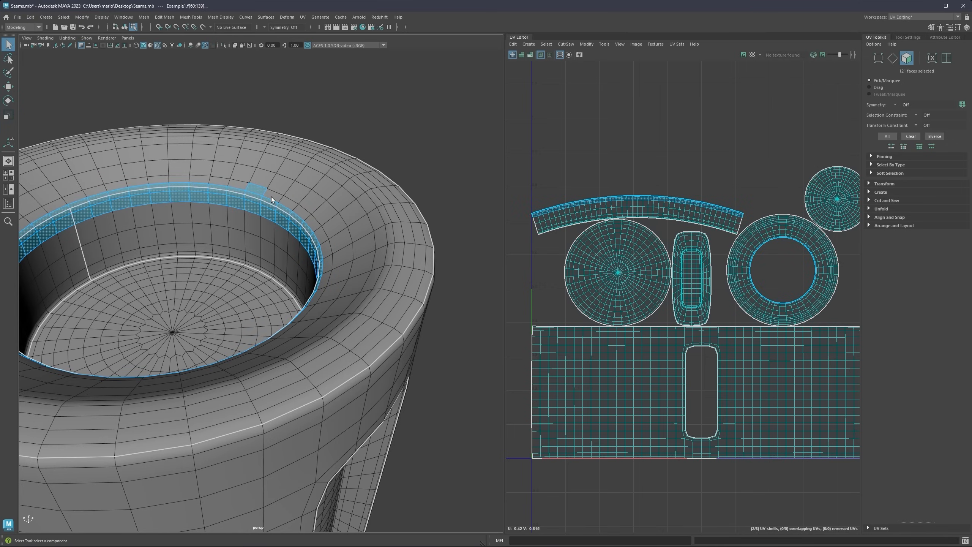
pyautogui.keyDown('shift'); pyautogui.doubleClick(271, 196); pyautogui.keyUp('shift')
# Step: Examine the selected seam area from a distance and from a lower angle to judge how visible it is
pyautogui.scroll(-6, 300, 213)
pyautogui.keyDown('alt'); pyautogui.moveTo(299, 213); pyautogui.dragTo(271, 226); pyautogui.keyUp('alt')
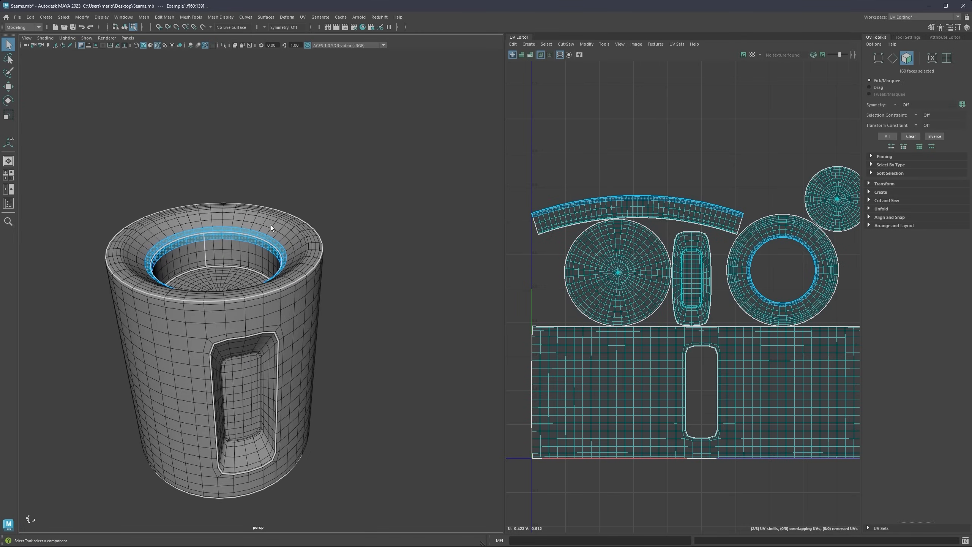
pyautogui.keyDown('alt'); pyautogui.moveTo(281, 244); pyautogui.dragTo(359, 209, button='middle'); pyautogui.keyUp('alt')
pyautogui.scroll(5, 321, 220)
pyautogui.scroll(-6, 320, 221)
pyautogui.keyDown('alt'); pyautogui.moveTo(328, 245); pyautogui.dragTo(317, 225, button='middle'); pyautogui.keyUp('alt')
pyautogui.moveTo(317, 226)
pyautogui.keyDown('alt'); pyautogui.mouseDown()
pyautogui.moveTo(302, 210)
pyautogui.moveTo(322, 215)
pyautogui.mouseUp(); pyautogui.keyUp('alt')
pyautogui.scroll(4, 360, 247)
pyautogui.scroll(-2, 365, 246)
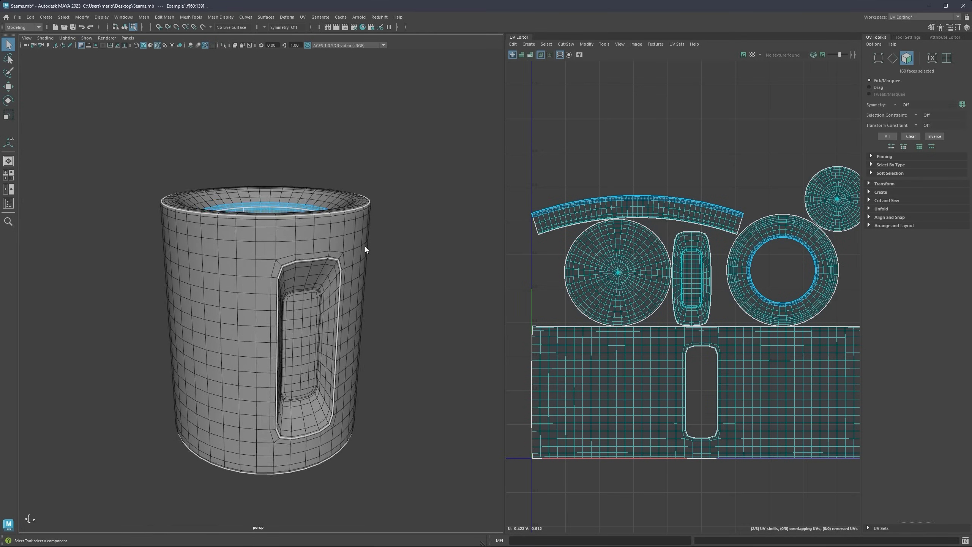
pyautogui.scroll(-2, 364, 246)
pyautogui.keyDown('alt'); pyautogui.moveTo(423, 256); pyautogui.dragTo(399, 246); pyautogui.keyUp('alt')
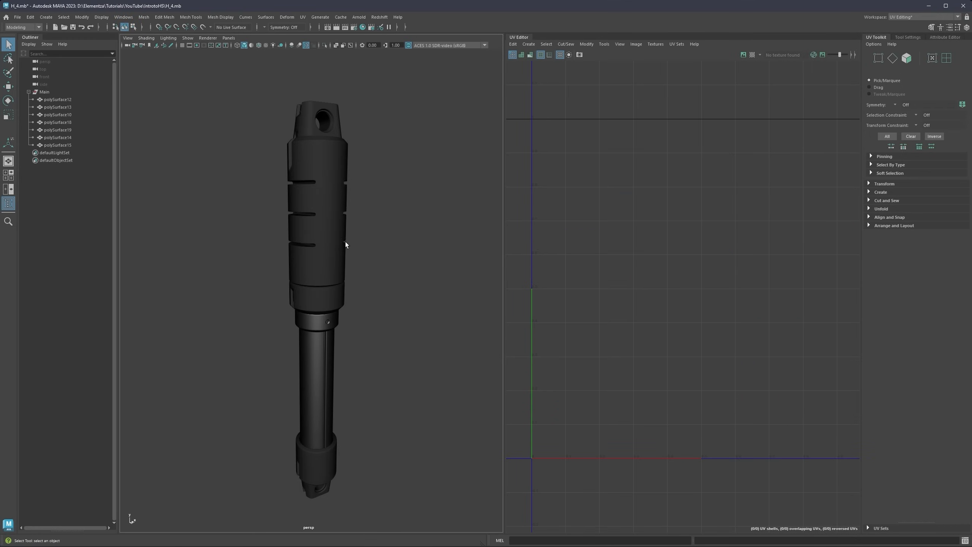
# Step: Select the Main group and each of its parts in turn to inspect their existing UVs
pyautogui.keyDown('alt'); pyautogui.moveTo(345, 242); pyautogui.dragTo(348, 253); pyautogui.keyUp('alt')
pyautogui.scroll(3, 348, 253)
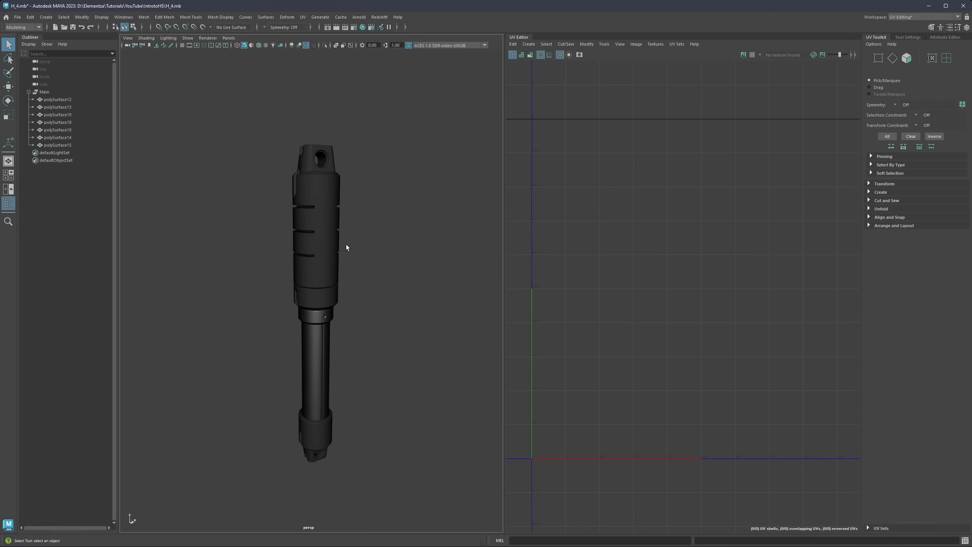
pyautogui.keyDown('alt'); pyautogui.moveTo(341, 207); pyautogui.dragTo(322, 219); pyautogui.keyUp('alt')
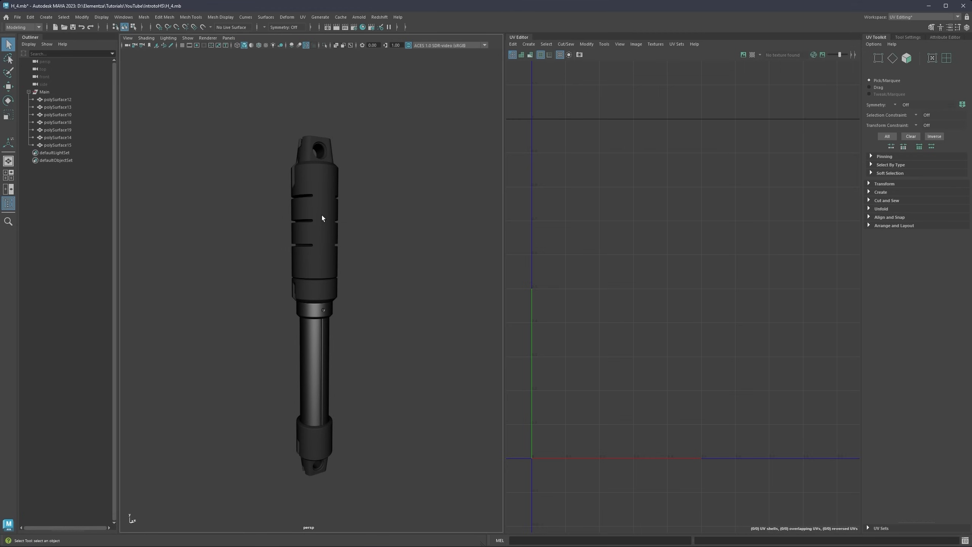
pyautogui.click(44, 92)
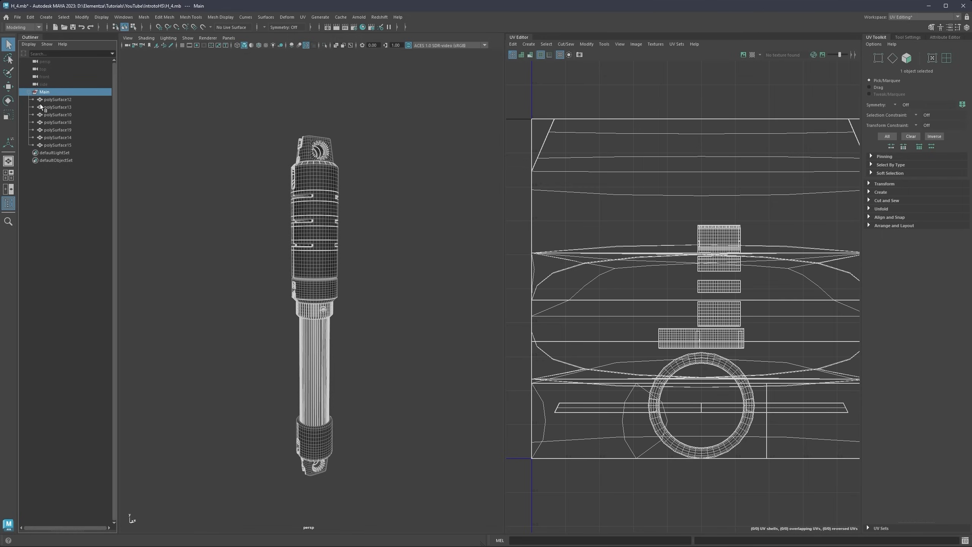
pyautogui.click(56, 122)
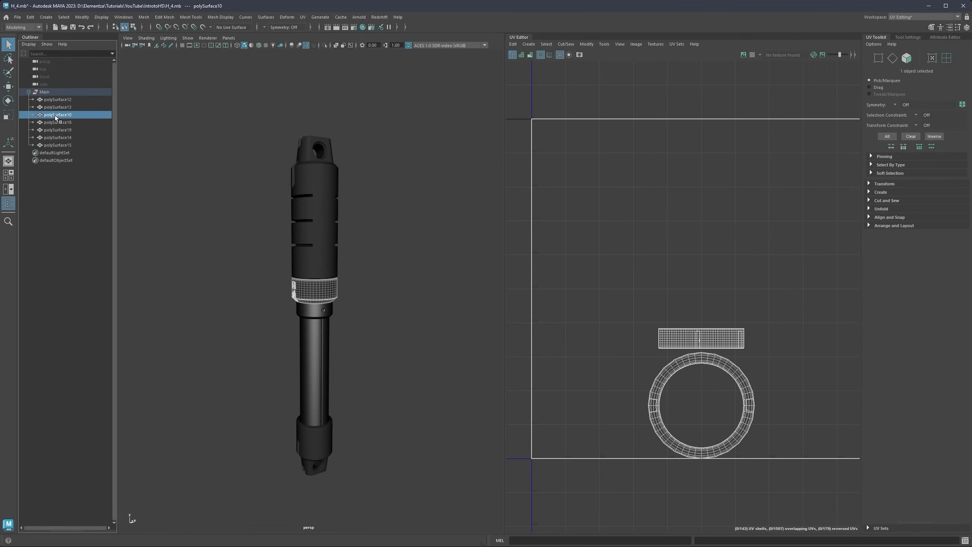
pyautogui.click(57, 130)
pyautogui.click(56, 138)
pyautogui.click(57, 145)
pyautogui.click(57, 138)
pyautogui.click(56, 130)
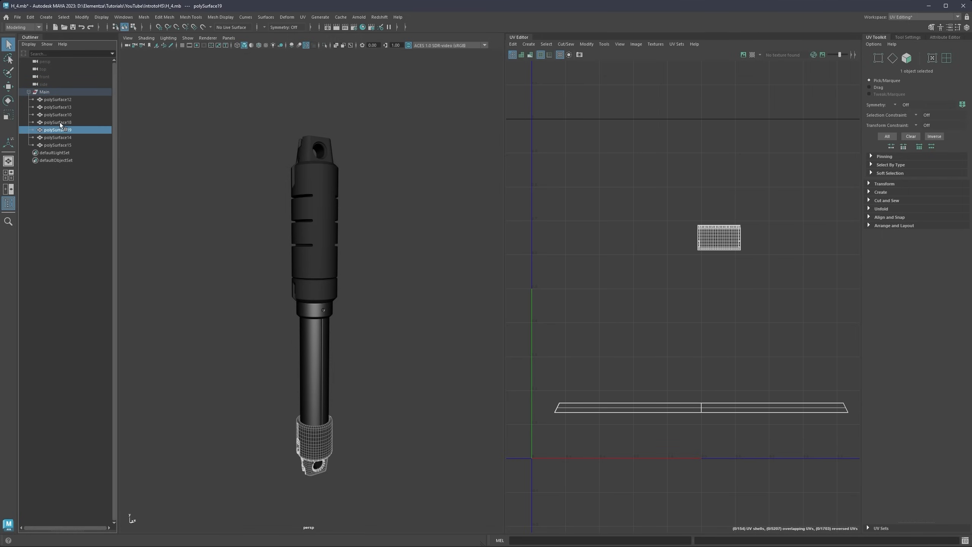
pyautogui.click(56, 122)
pyautogui.click(57, 115)
pyautogui.click(55, 107)
pyautogui.click(54, 99)
# Step: Collapse the Main group, select it and delete the UVs of all its parts
pyautogui.click(28, 92)
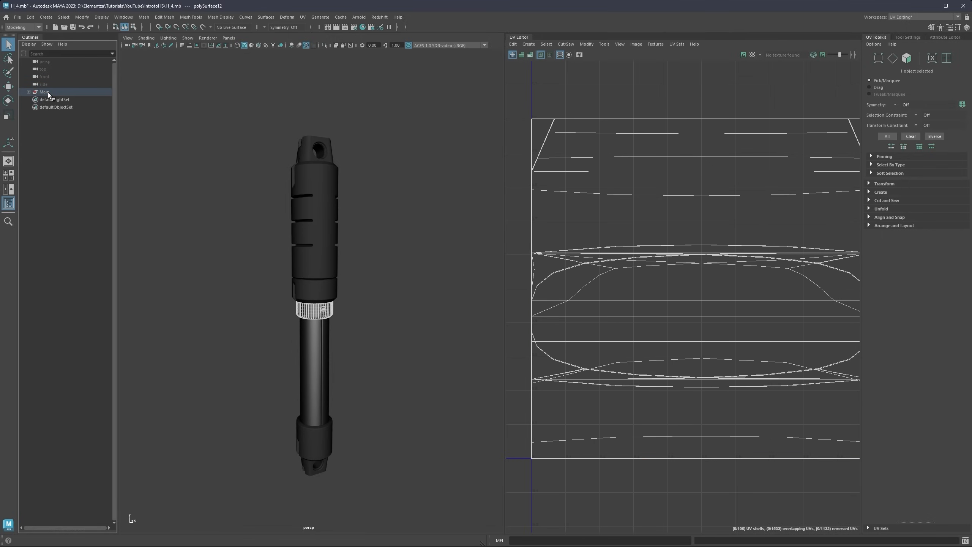
pyautogui.click(47, 92)
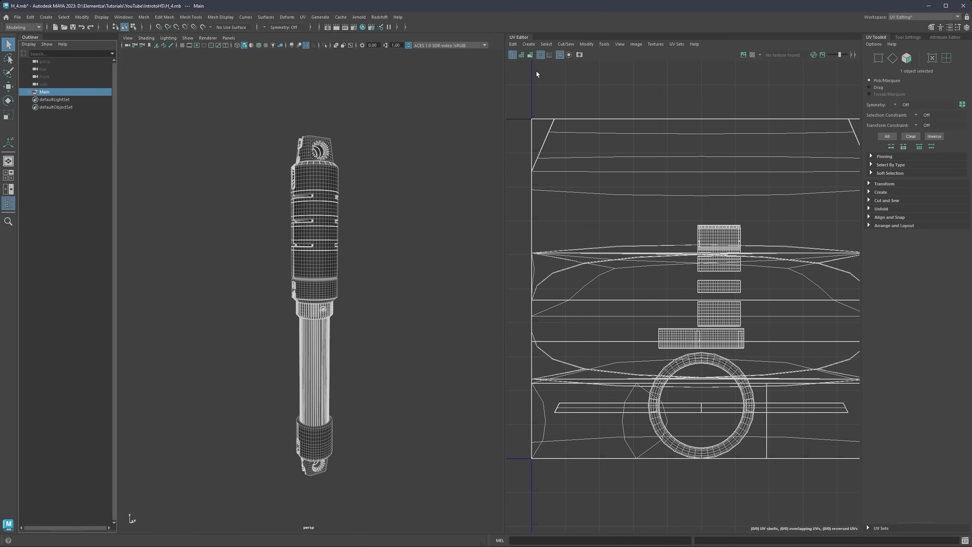
pyautogui.click(513, 44)
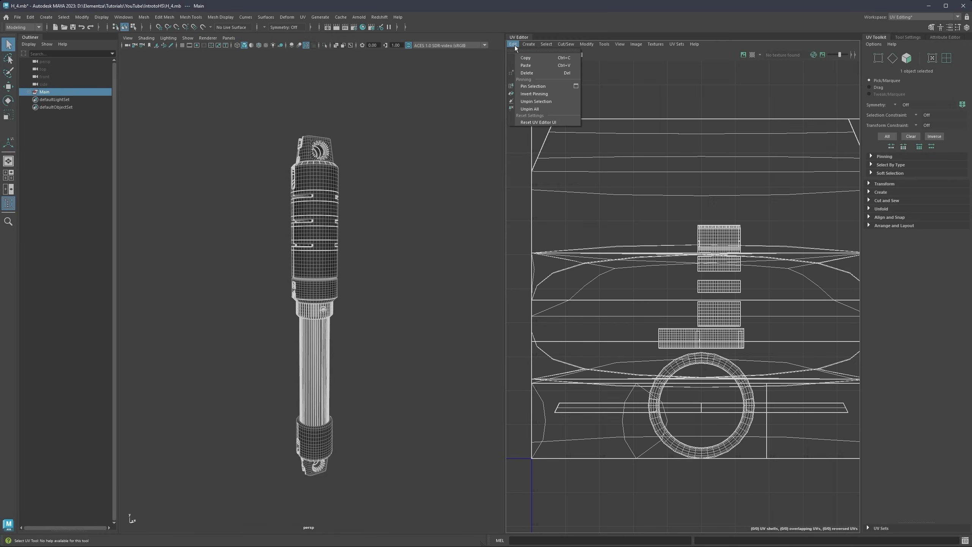
pyautogui.click(527, 73)
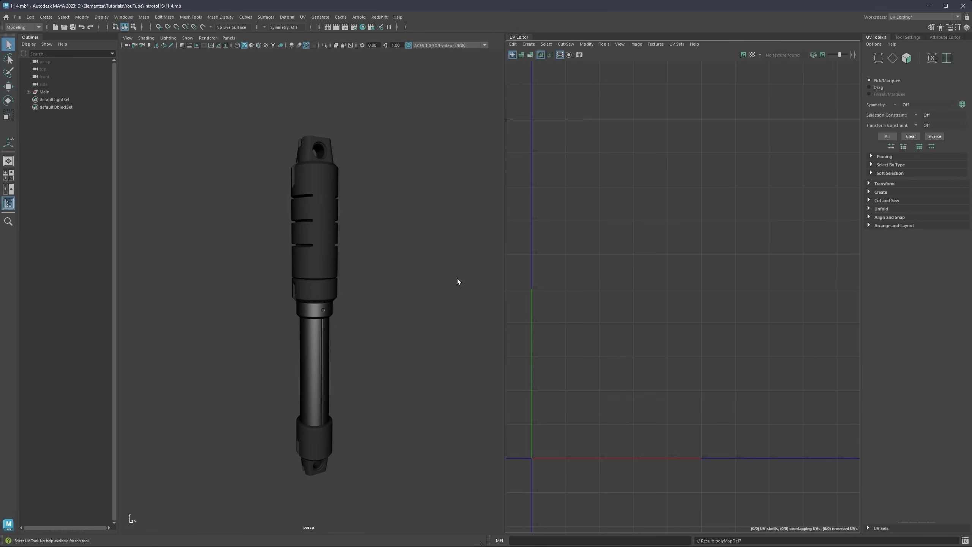
# Step: Check the collar, the lower end piece and the upper grip for remaining UVs and locate the Delete UVs command
pyautogui.click(332, 247)
pyautogui.click(322, 308)
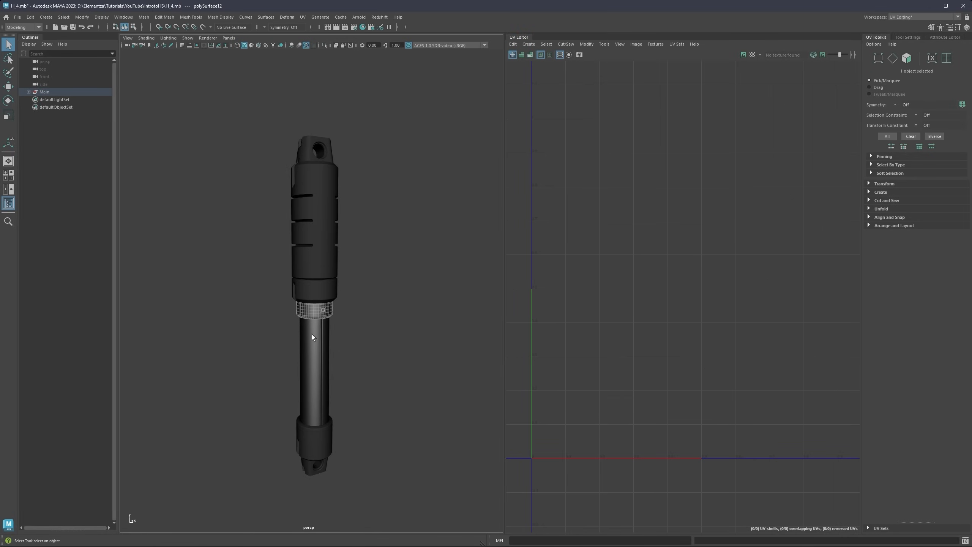
pyautogui.click(326, 438)
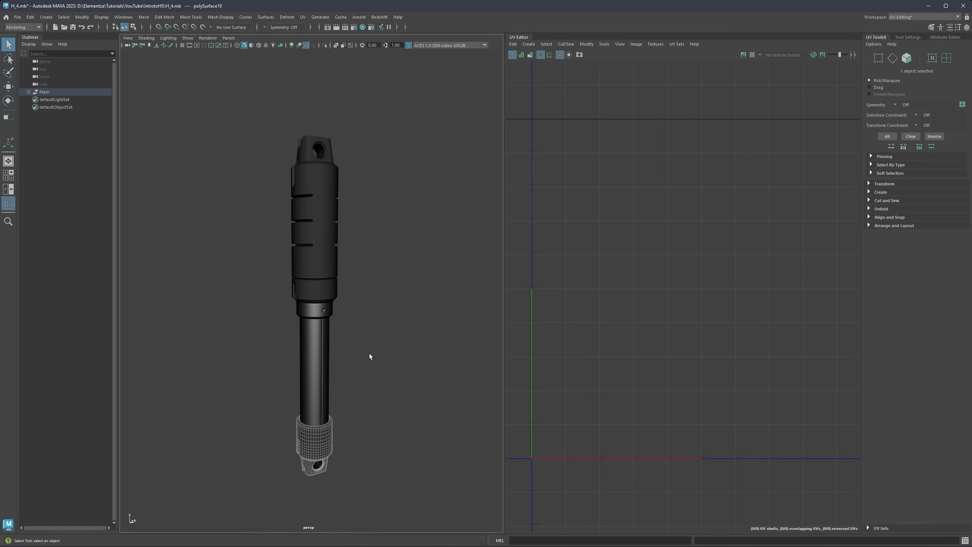
pyautogui.click(301, 166)
pyautogui.click(302, 17)
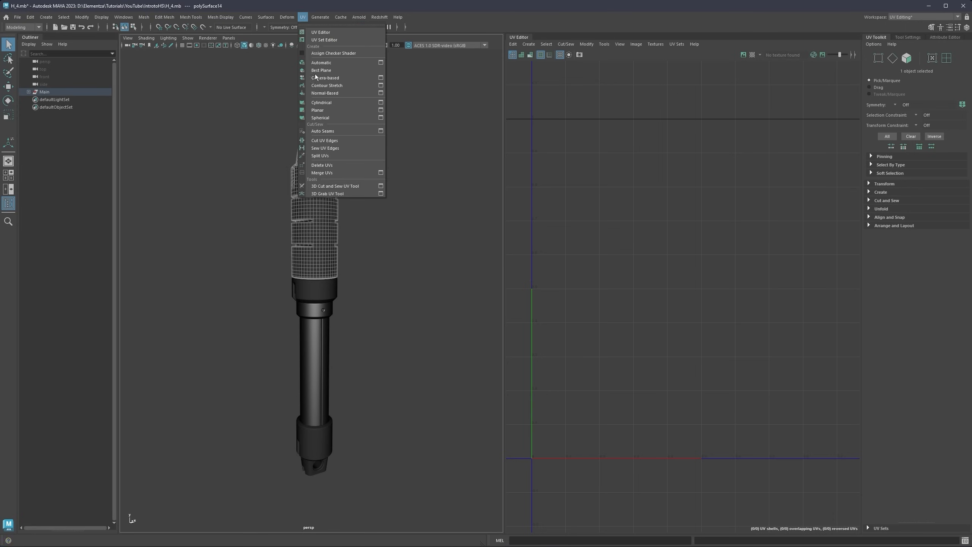
pyautogui.click(334, 165)
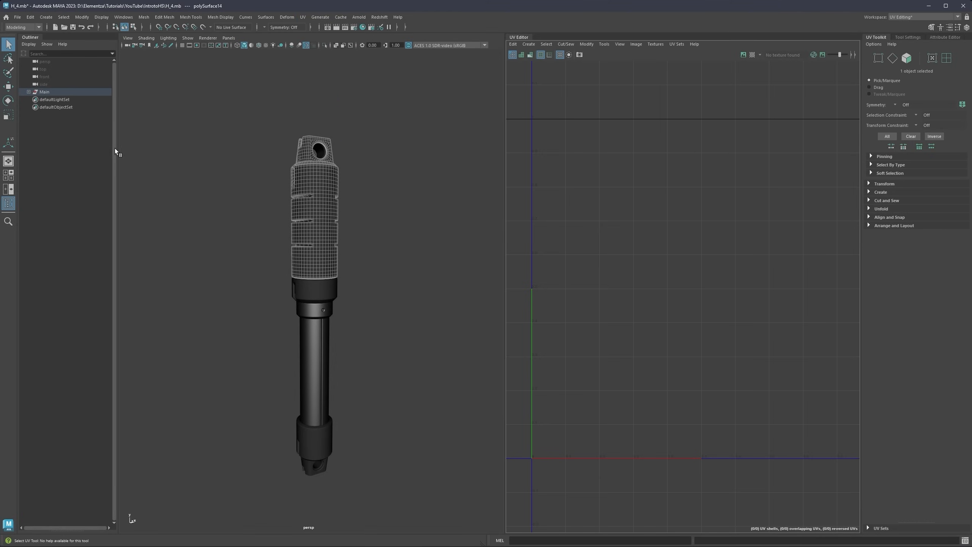
# Step: Expand the Main group to list its parts and look over the Unfold tools
pyautogui.click(29, 92)
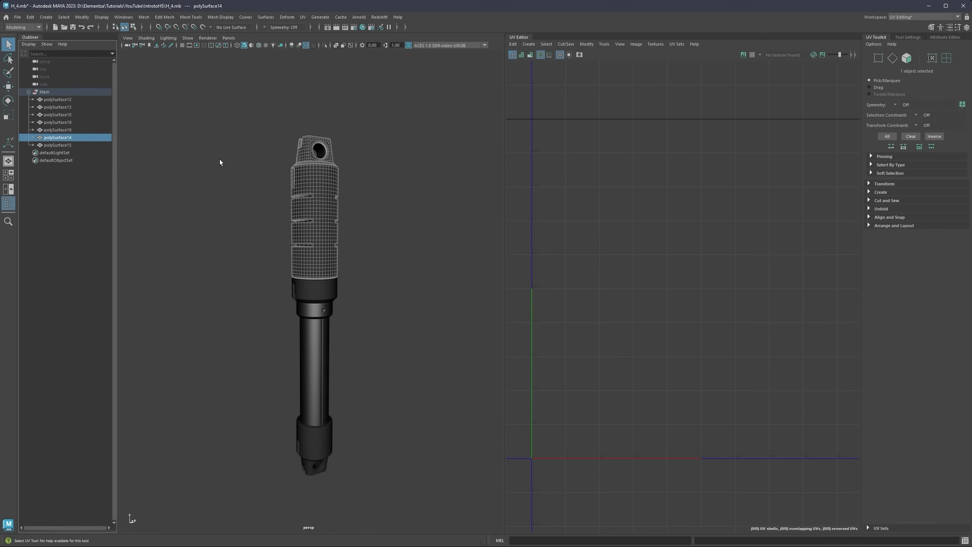
pyautogui.scroll(4, 328, 165)
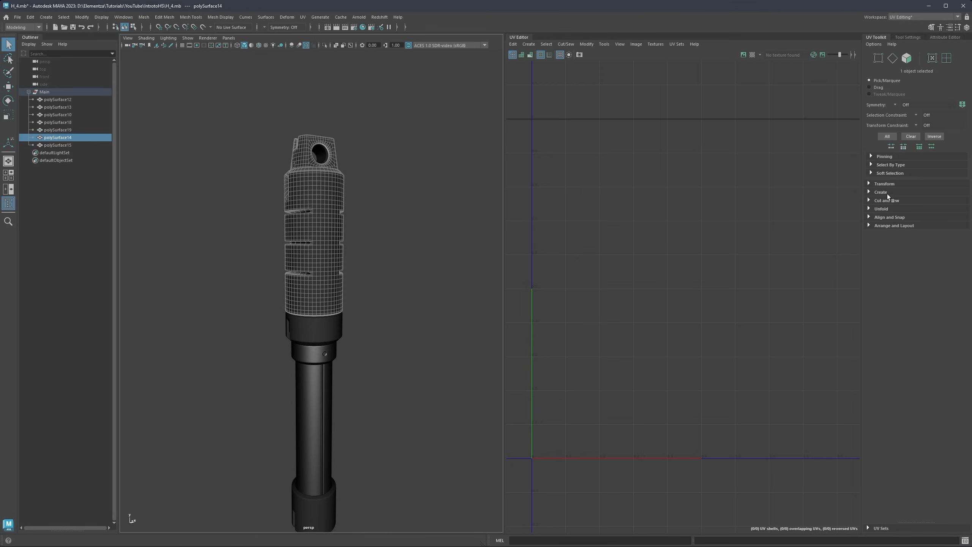
pyautogui.click(870, 208)
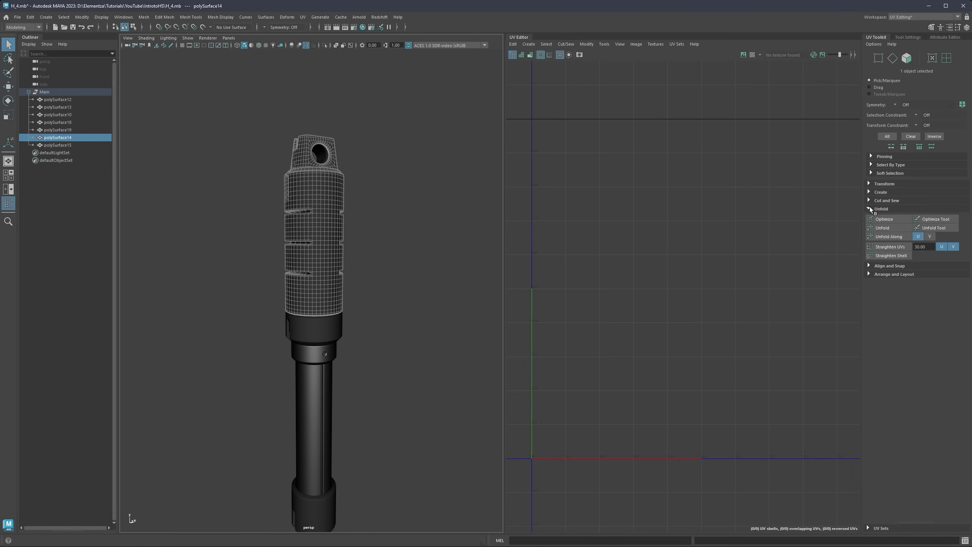
pyautogui.click(869, 207)
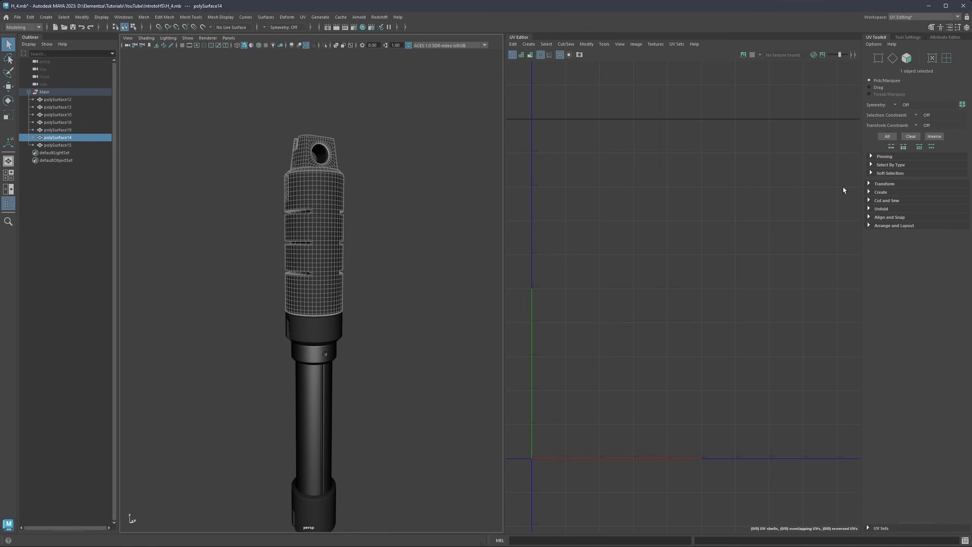
# Step: Select the long tube between the collar and the lower end piece and isolate it in the viewport
pyautogui.keyDown('alt'); pyautogui.moveTo(425, 263); pyautogui.dragTo(419, 215); pyautogui.keyUp('alt')
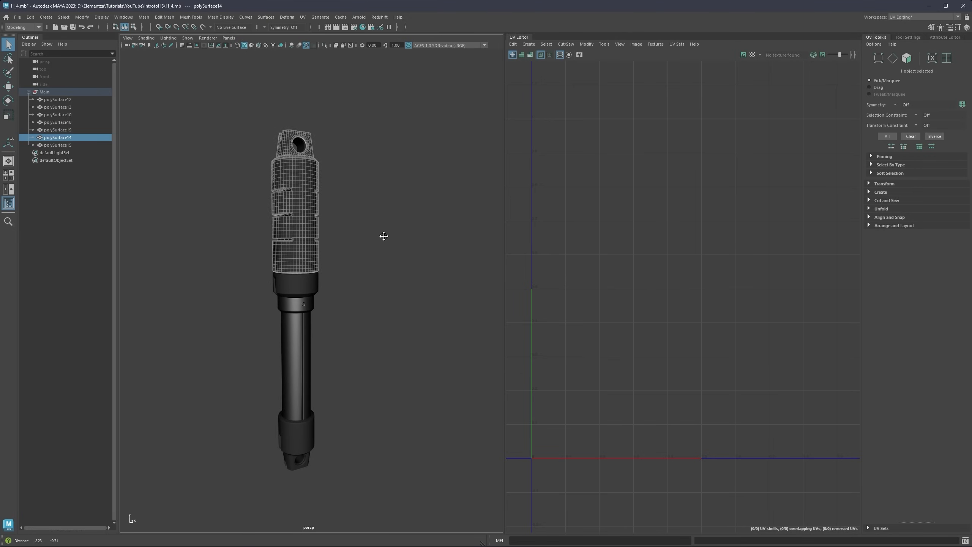
pyautogui.scroll(4, 314, 221)
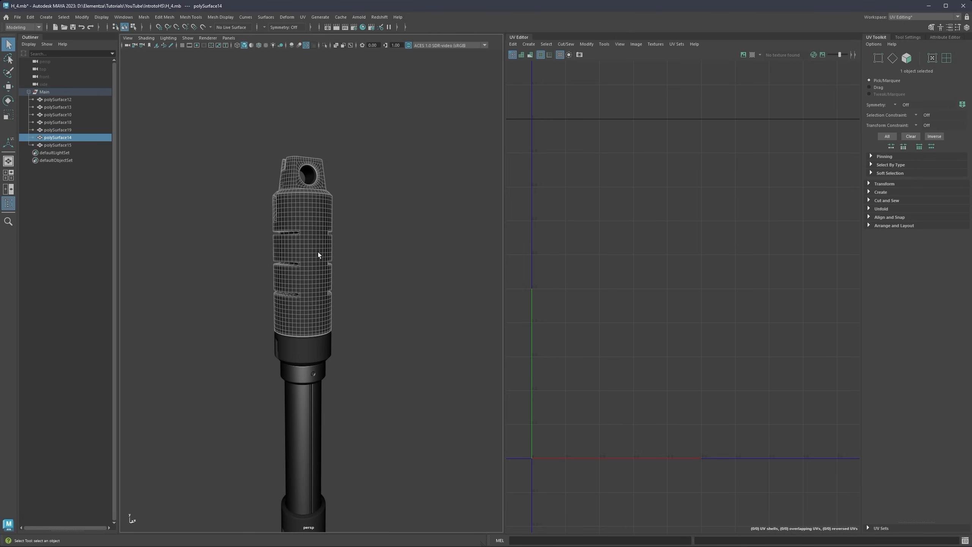
pyautogui.keyDown('alt'); pyautogui.moveTo(319, 253); pyautogui.dragTo(329, 144, button='middle'); pyautogui.keyUp('alt')
pyautogui.keyDown('alt'); pyautogui.moveTo(359, 294); pyautogui.dragTo(317, 258, button='middle'); pyautogui.keyUp('alt')
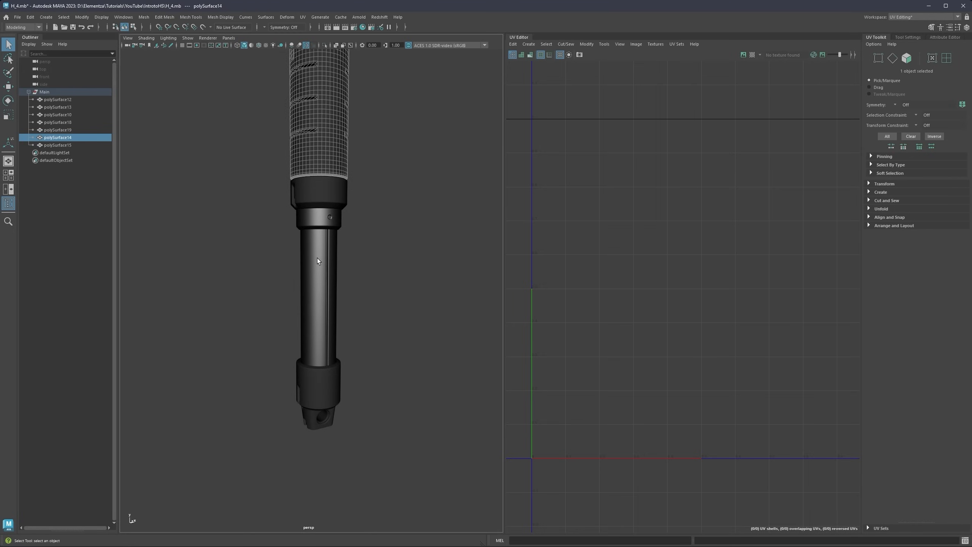
pyautogui.click(318, 259)
pyautogui.hotkey('ctrl', '1')
pyautogui.scroll(4, 370, 263)
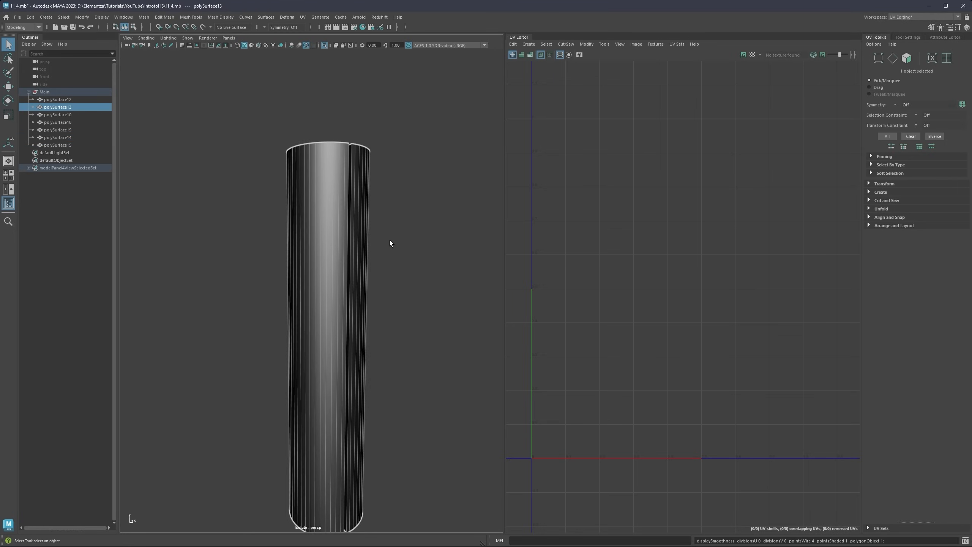
pyautogui.keyDown('alt'); pyautogui.moveTo(390, 243); pyautogui.dragTo(327, 239); pyautogui.keyUp('alt')
pyautogui.scroll(4, 331, 212)
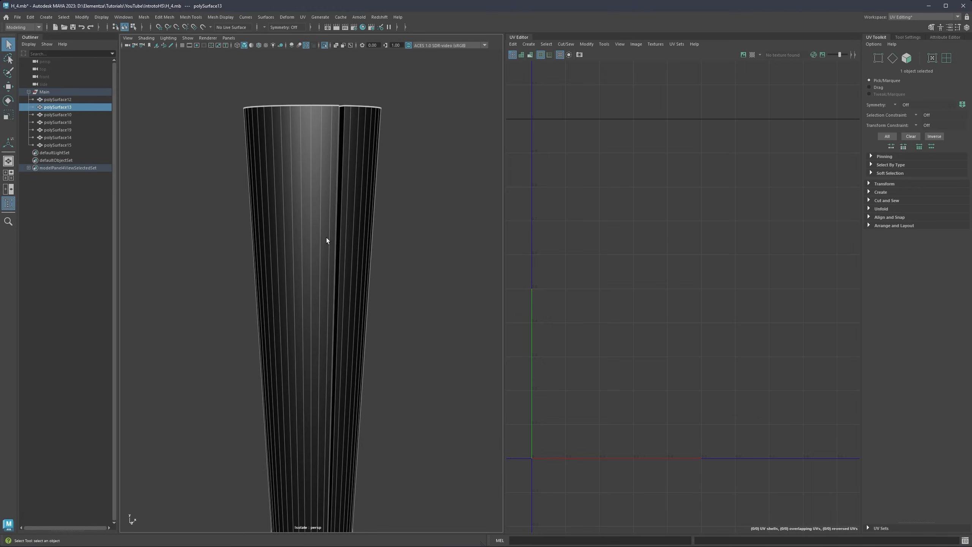
# Step: Display the isolated tube with the default material and switch to edge selection
pyautogui.click(251, 46)
pyautogui.moveTo(363, 119)
pyautogui.keyDown('alt'); pyautogui.mouseDown()
pyautogui.moveTo(347, 155)
pyautogui.moveTo(304, 152)
pyautogui.moveTo(300, 161)
pyautogui.moveTo(328, 155)
pyautogui.moveTo(339, 141)
pyautogui.moveTo(338, 186)
pyautogui.moveTo(306, 172)
pyautogui.moveTo(344, 172)
pyautogui.moveTo(327, 182)
pyautogui.moveTo(310, 169)
pyautogui.mouseUp(); pyautogui.keyUp('alt')
pyautogui.scroll(3, 337, 181)
pyautogui.moveTo(331, 176); pyautogui.dragTo(329, 153, button='right')
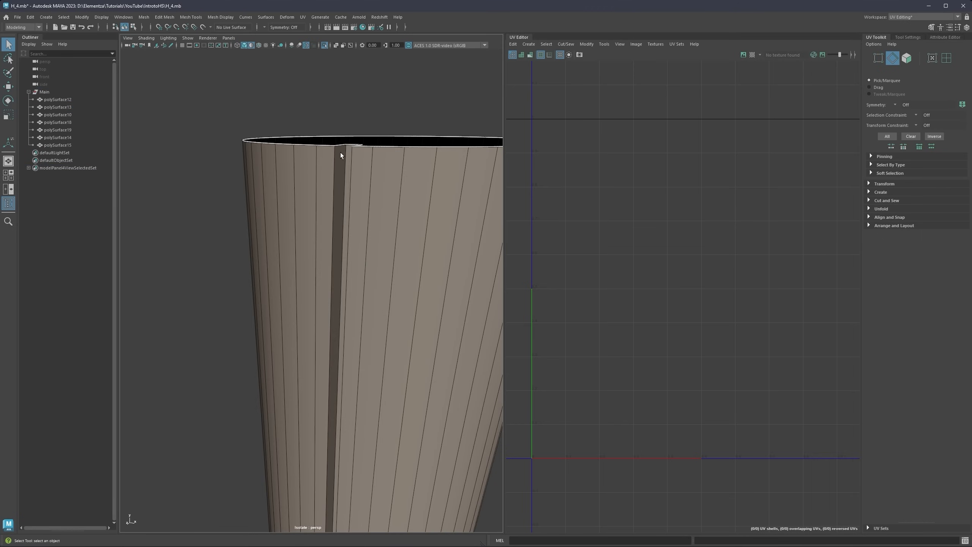
pyautogui.moveTo(342, 149)
pyautogui.keyDown('alt'); pyautogui.mouseDown()
pyautogui.moveTo(321, 154)
pyautogui.moveTo(332, 161)
pyautogui.mouseUp(); pyautogui.keyUp('alt')
pyautogui.keyDown('alt'); pyautogui.moveTo(371, 178); pyautogui.dragTo(331, 176, button='middle'); pyautogui.keyUp('alt')
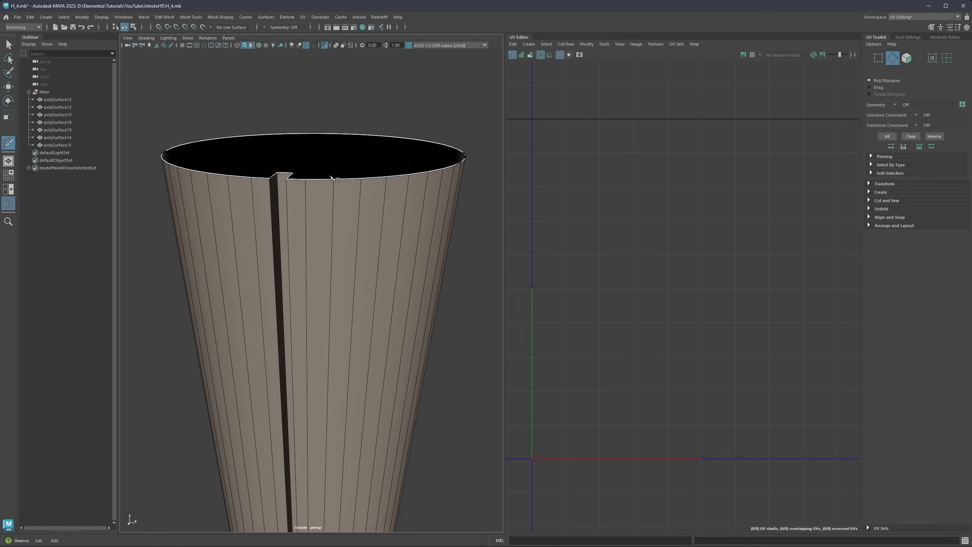
pyautogui.keyDown('ctrl'); pyautogui.middleClick(283, 175); pyautogui.keyUp('ctrl')
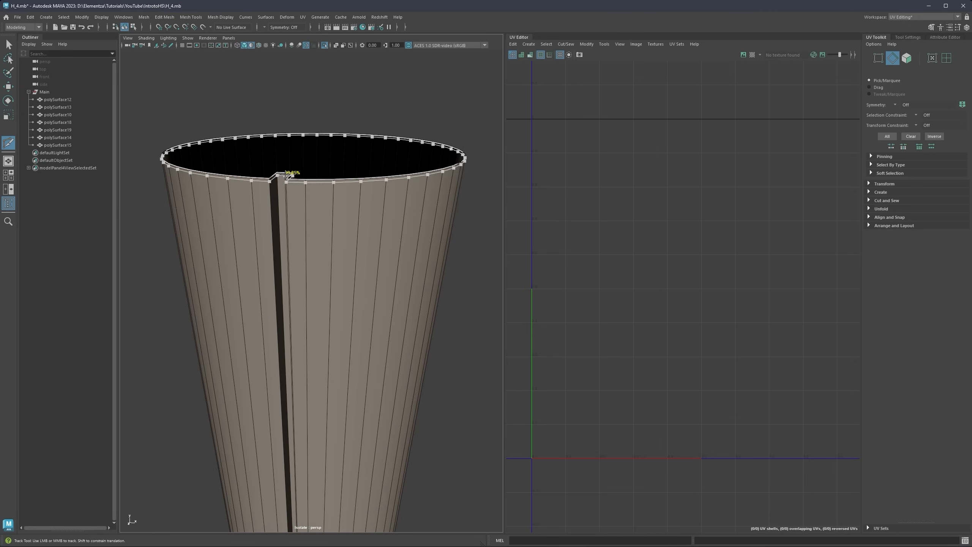
pyautogui.keyDown('alt'); pyautogui.moveTo(290, 185); pyautogui.dragTo(302, 187); pyautogui.keyUp('alt')
pyautogui.press('q')
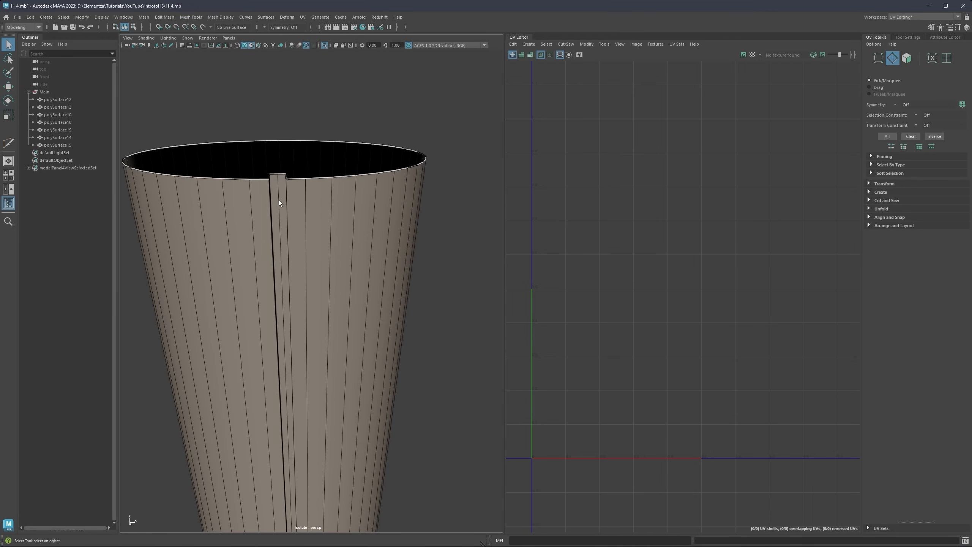
# Step: Select the long edges along the groove in the tube's wall to inspect its shape
pyautogui.click(278, 199)
pyautogui.click(298, 194)
pyautogui.scroll(2, 291, 192)
pyautogui.keyDown('alt'); pyautogui.moveTo(292, 191); pyautogui.dragTo(349, 215); pyautogui.keyUp('alt')
pyautogui.scroll(1, 313, 195)
pyautogui.click(319, 188)
pyautogui.keyDown('shift'); pyautogui.click(281, 189); pyautogui.keyUp('shift')
# Step: Switch to face selection and select the groove's side wall together with the adjacent outer face
pyautogui.rightClick(368, 181)
pyautogui.click(367, 202)
pyautogui.click(364, 189)
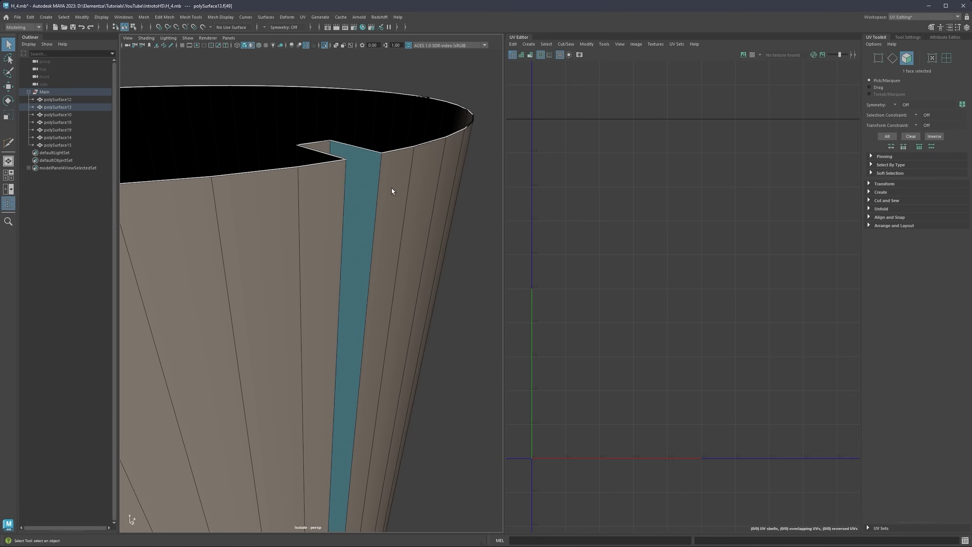
pyautogui.keyDown('alt'); pyautogui.moveTo(385, 161); pyautogui.dragTo(351, 198); pyautogui.keyUp('alt')
pyautogui.scroll(-4, 351, 198)
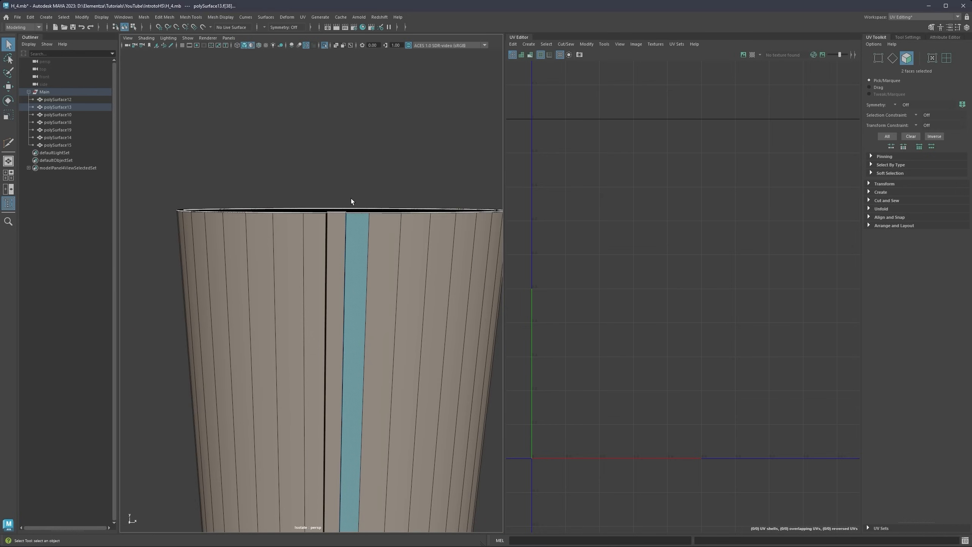
# Step: Clear the face selection and select the two long outer edges bordering the tube's groove
pyautogui.click(344, 175)
pyautogui.doubleClick(343, 235)
pyautogui.keyDown('alt'); pyautogui.moveTo(343, 235); pyautogui.dragTo(337, 193); pyautogui.keyUp('alt')
pyautogui.scroll(-4, 342, 202)
pyautogui.scroll(5, 347, 211)
pyautogui.scroll(4, 358, 206)
pyautogui.keyDown('alt'); pyautogui.moveTo(347, 158); pyautogui.dragTo(323, 218, button='middle'); pyautogui.keyUp('alt')
pyautogui.scroll(-5, 345, 172)
pyautogui.keyDown('alt'); pyautogui.moveTo(323, 217); pyautogui.dragTo(298, 209); pyautogui.keyUp('alt')
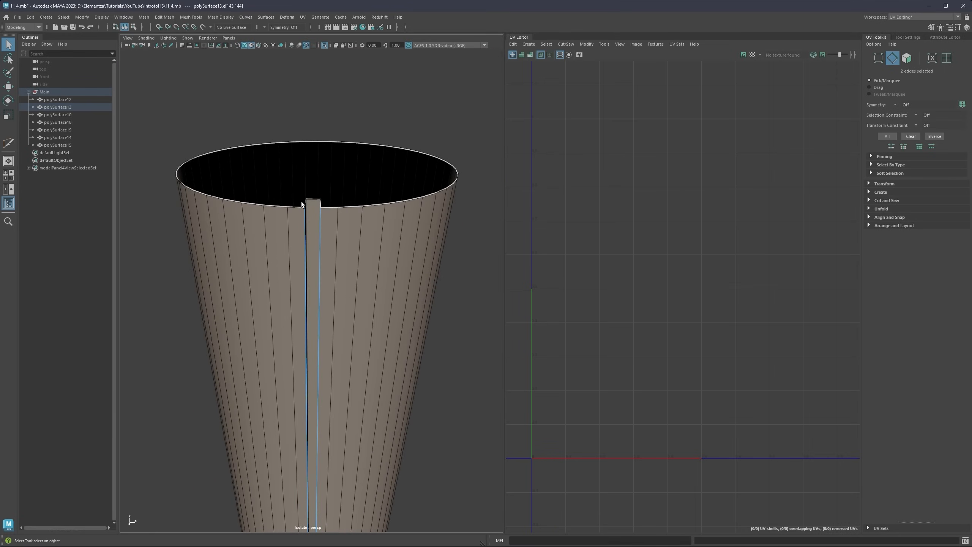
# Step: Examine the two selected groove edges along the tube, then clear the edge selection
pyautogui.keyDown('alt'); pyautogui.moveTo(301, 201); pyautogui.dragTo(302, 234); pyautogui.keyUp('alt')
pyautogui.scroll(2, 318, 195)
pyautogui.scroll(-5, 319, 196)
pyautogui.scroll(-5, 326, 129)
pyautogui.scroll(6, 325, 178)
pyautogui.scroll(-4, 316, 259)
pyautogui.scroll(3, 302, 234)
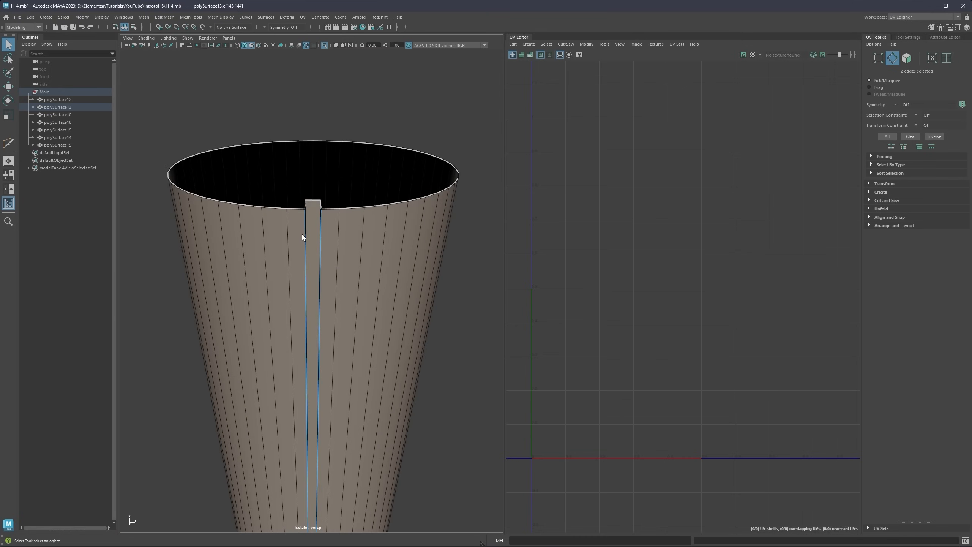
pyautogui.hotkey('ctrl', 'shift', 'x')
pyautogui.press('q')
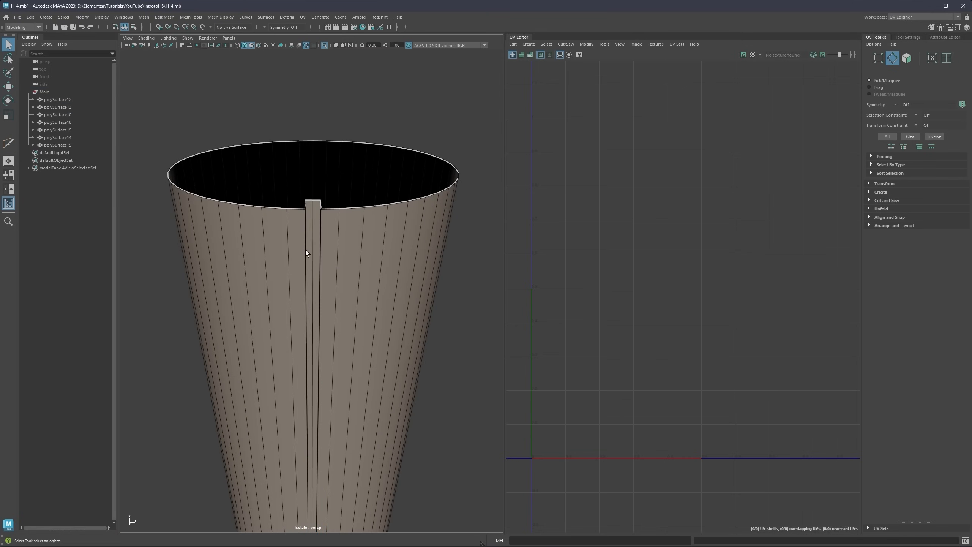
# Step: Select the long edge running down the middle of the tube's groove and examine it from several angles
pyautogui.click(313, 223)
pyautogui.scroll(-3, 316, 228)
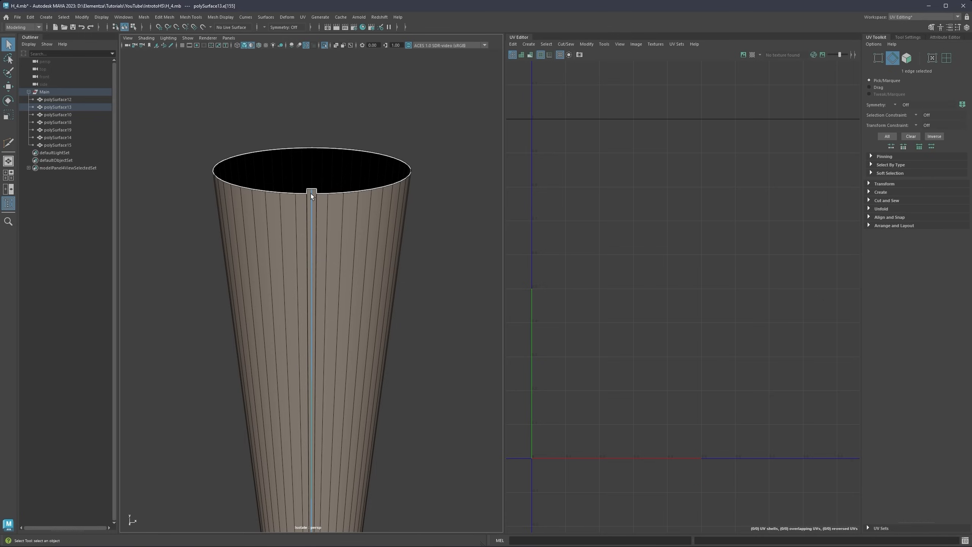
pyautogui.scroll(-2, 313, 241)
pyautogui.keyDown('alt'); pyautogui.moveTo(313, 240); pyautogui.dragTo(309, 202); pyautogui.keyUp('alt')
pyautogui.scroll(3, 308, 207)
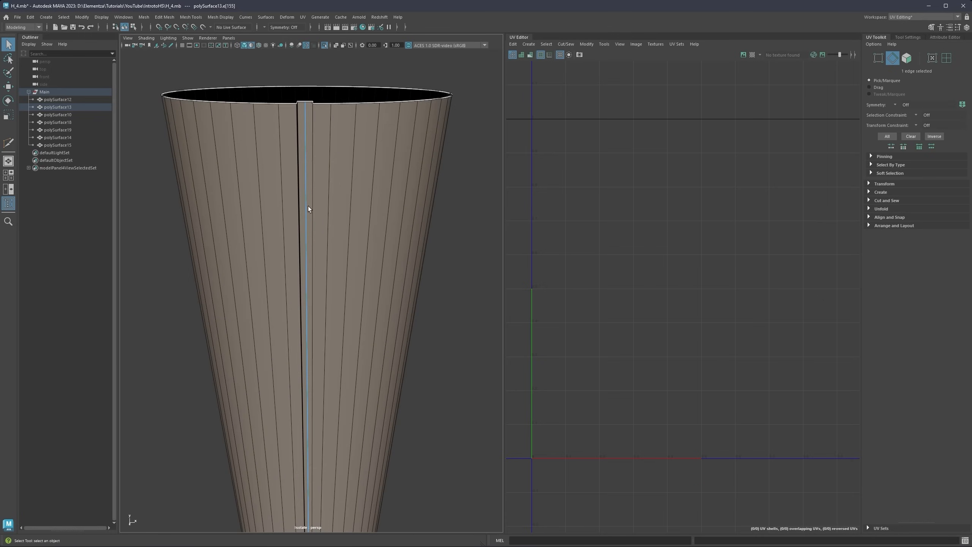
pyautogui.keyDown('alt'); pyautogui.moveTo(306, 158); pyautogui.dragTo(297, 180); pyautogui.keyUp('alt')
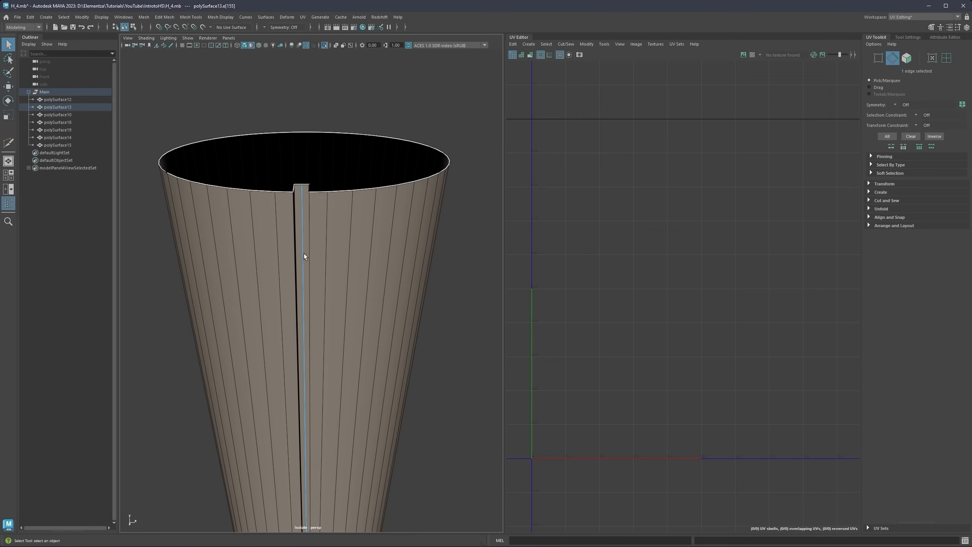
pyautogui.keyDown('alt'); pyautogui.moveTo(300, 248); pyautogui.dragTo(316, 213); pyautogui.keyUp('alt')
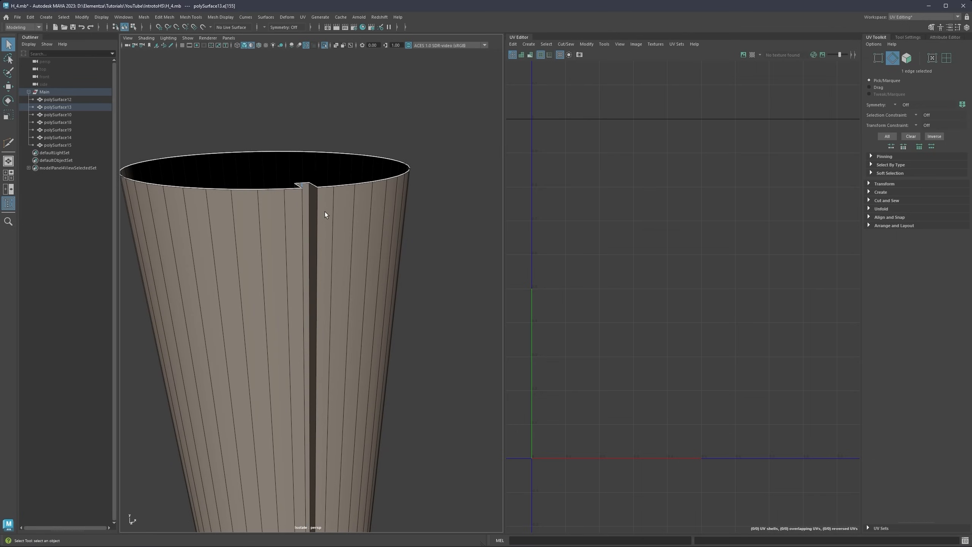
pyautogui.scroll(-3, 325, 212)
pyautogui.keyDown('alt'); pyautogui.moveTo(326, 237); pyautogui.dragTo(328, 155, button='middle'); pyautogui.keyUp('alt')
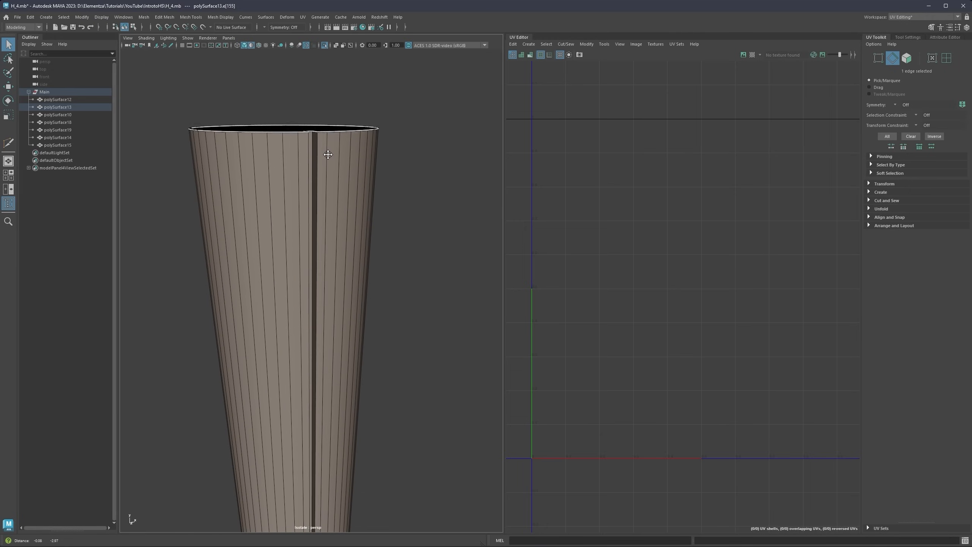
pyautogui.scroll(-3, 333, 189)
# Step: Undo back past the edge split down the middle of the groove and return the tube to object selection
pyautogui.hotkey('ctrl', 'z')
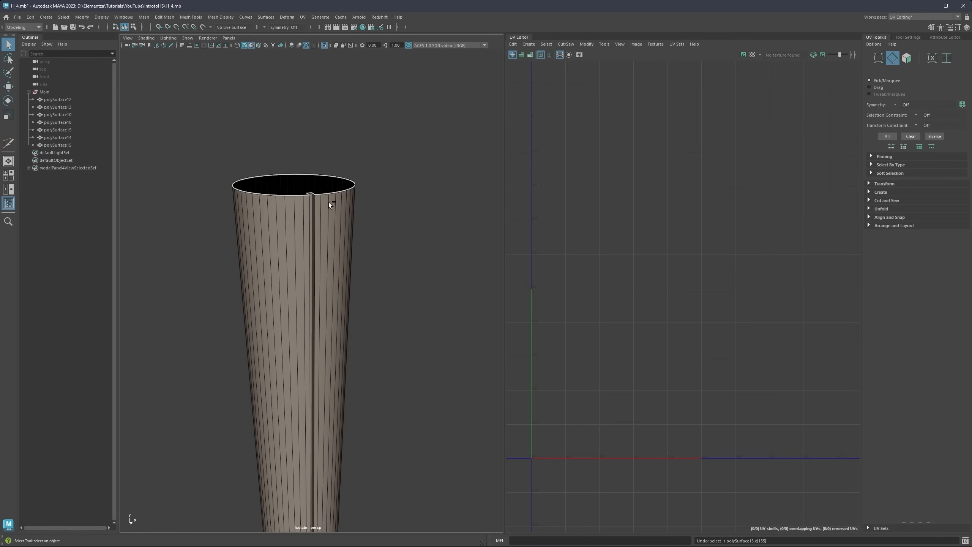
pyautogui.keyDown('alt'); pyautogui.moveTo(329, 202); pyautogui.dragTo(313, 204); pyautogui.keyUp('alt')
pyautogui.hotkey('ctrl', 'z')
pyautogui.hotkey('ctrl', 'z')
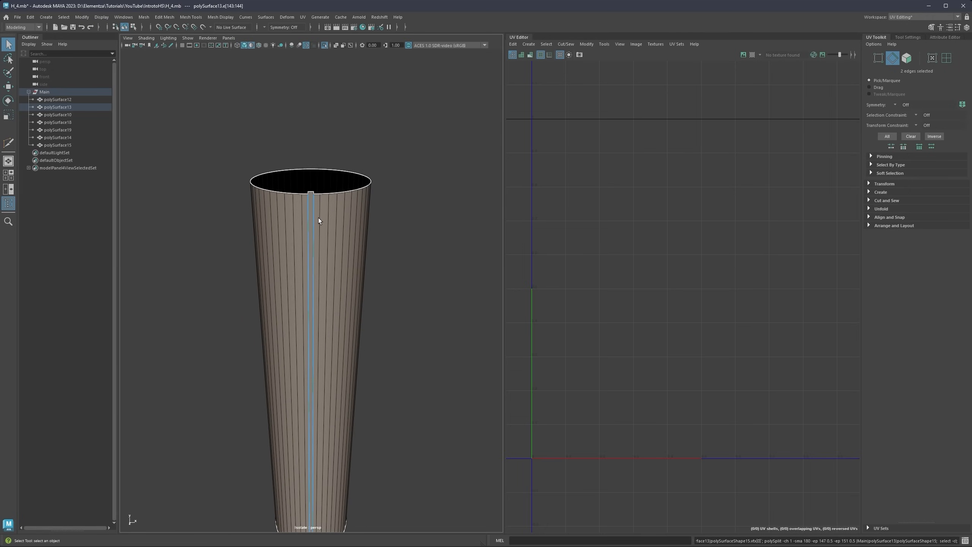
pyautogui.moveTo(318, 218); pyautogui.dragTo(339, 209, button='right')
pyautogui.keyDown('alt'); pyautogui.moveTo(334, 214); pyautogui.dragTo(322, 230); pyautogui.keyUp('alt')
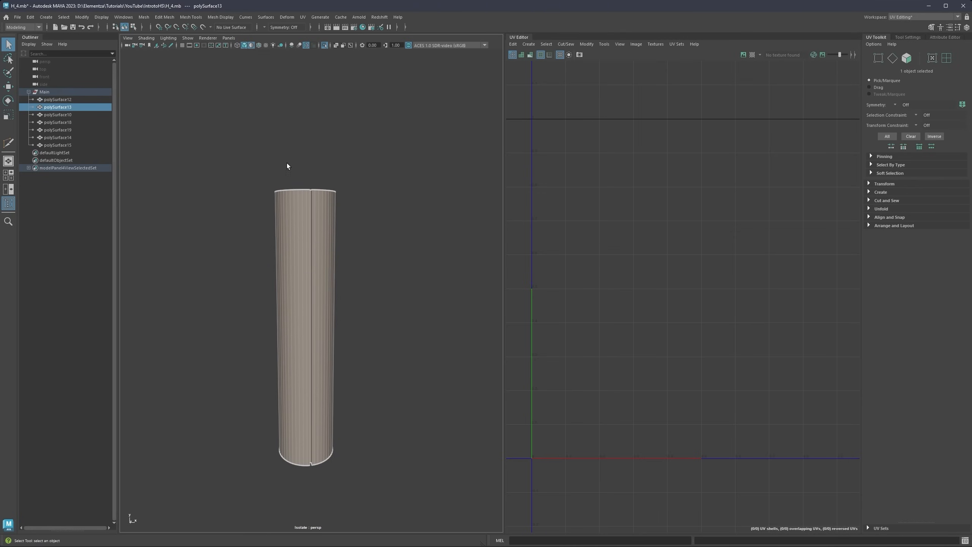
# Step: Delete all construction history and freeze the tube's transformations
pyautogui.click(102, 17)
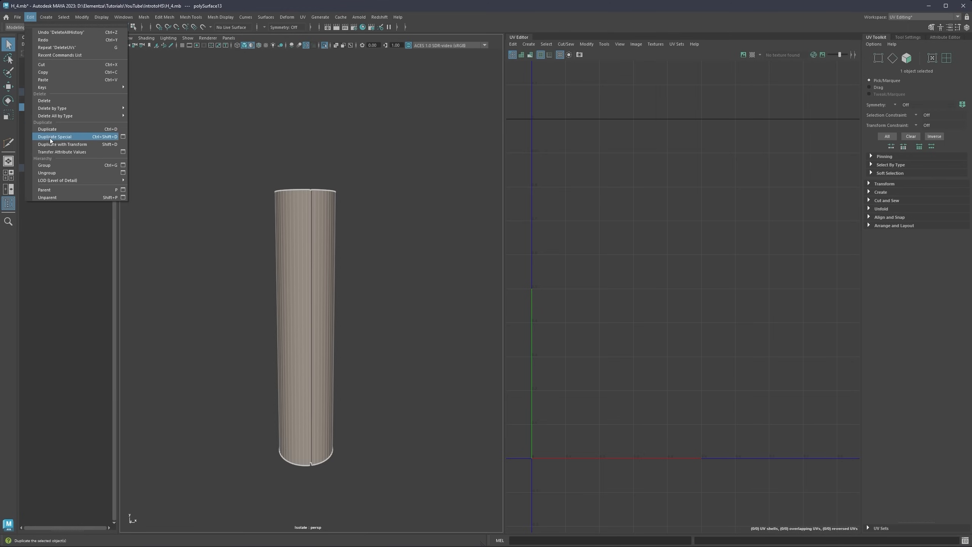
pyautogui.moveTo(102, 119)
pyautogui.click(160, 116)
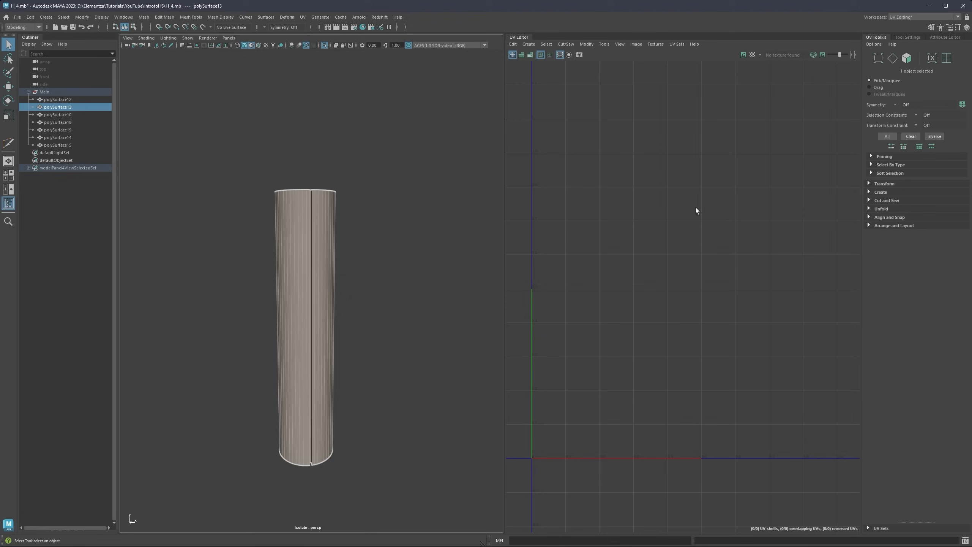
pyautogui.click(82, 16)
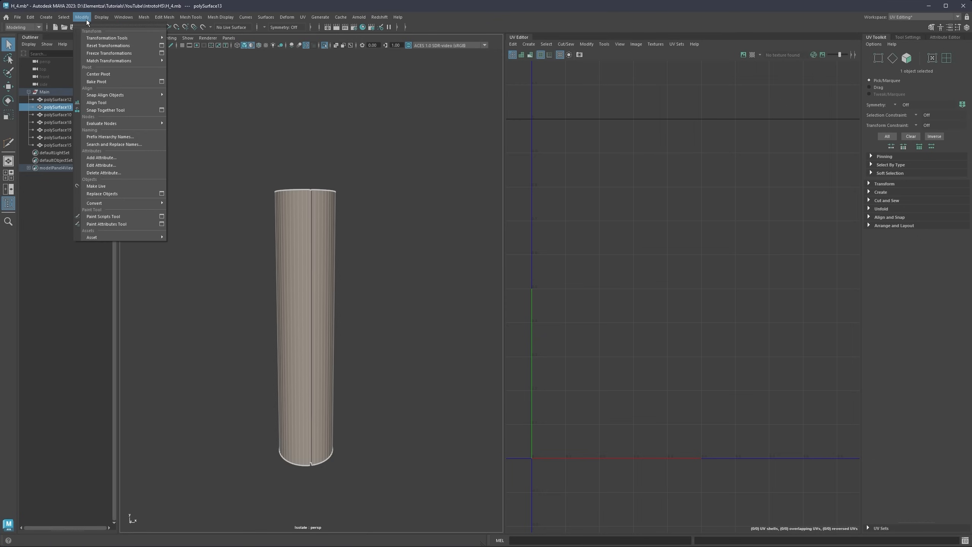
pyautogui.click(101, 53)
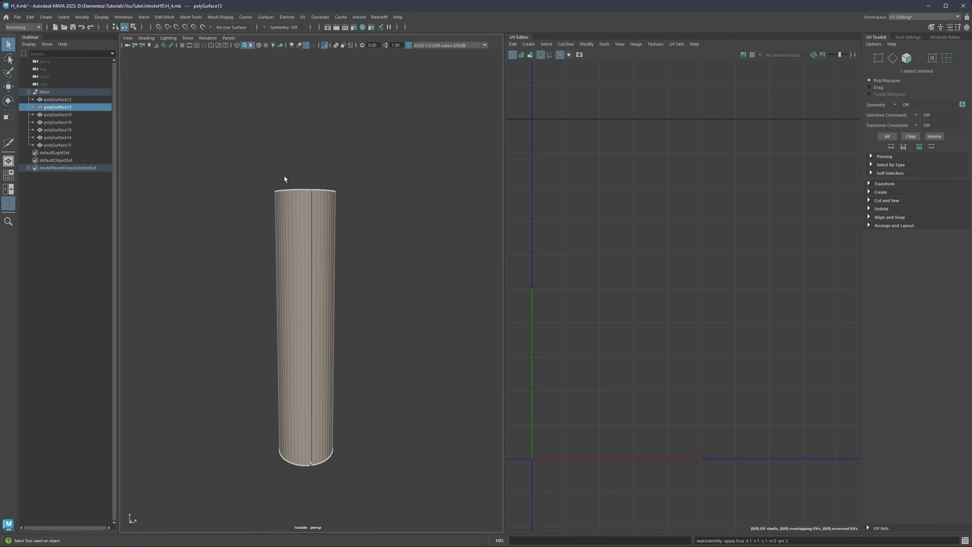
# Step: Move the tube to about -4.26 in Translate X and switch to the General workspace to inspect its transform values
pyautogui.moveTo(290, 257); pyautogui.dragTo(298, 246, button='right')
pyautogui.press('w')
pyautogui.press('d')
pyautogui.moveTo(333, 195); pyautogui.dragTo(299, 194)
pyautogui.click(918, 18)
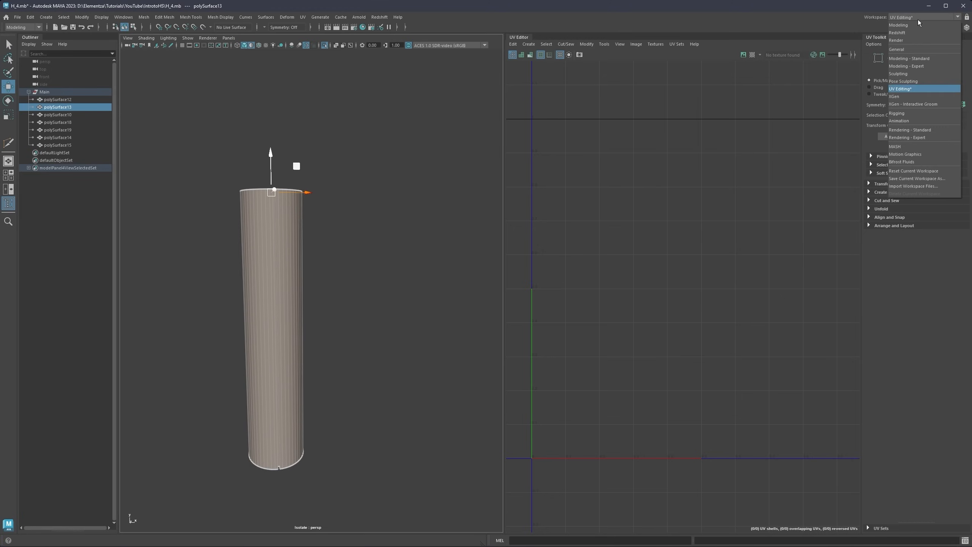
pyautogui.click(915, 50)
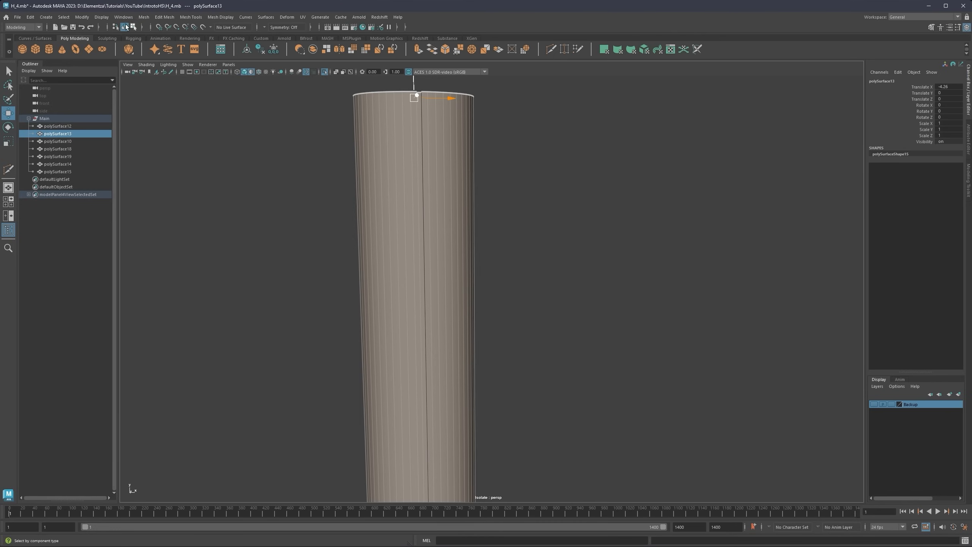
# Step: Freeze the moved tube's transformations, then undo the freeze and the move
pyautogui.click(82, 17)
pyautogui.click(98, 54)
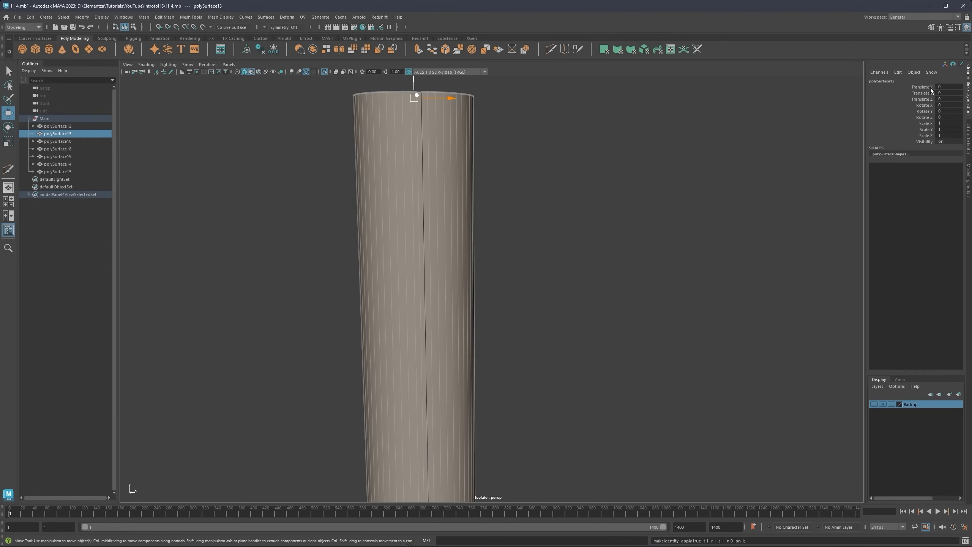
pyautogui.press('f')
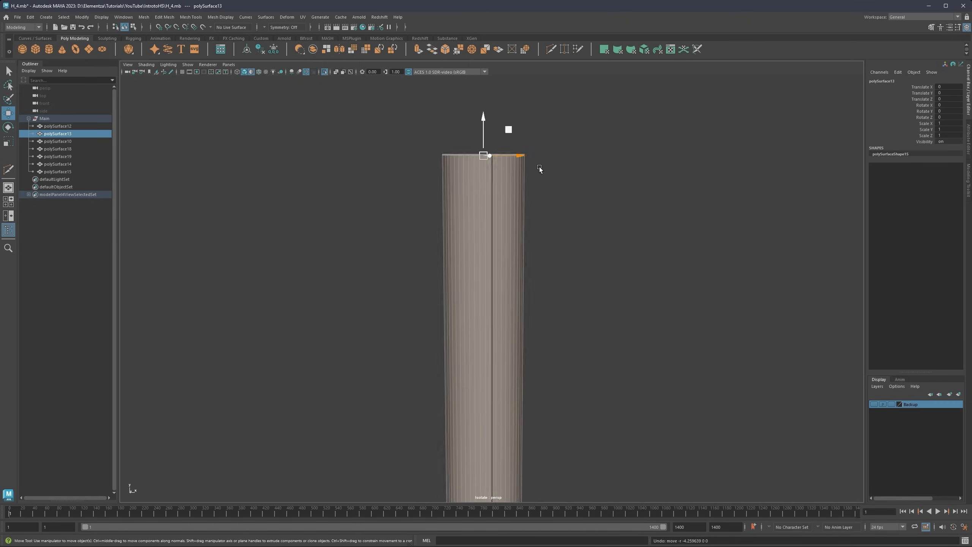
# Step: Freeze the tube's transformations at its original position and switch back to the UV Editing workspace
pyautogui.click(81, 16)
pyautogui.click(98, 54)
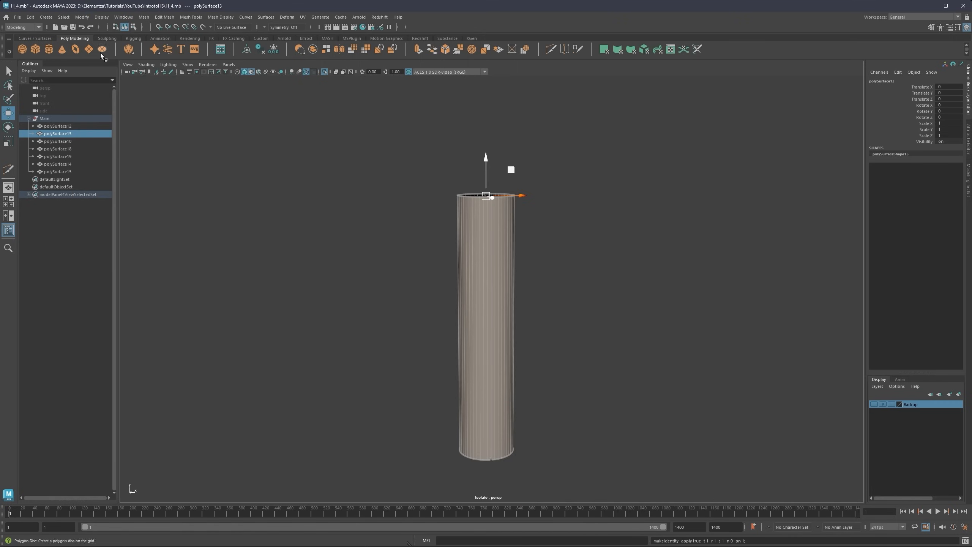
pyautogui.click(920, 18)
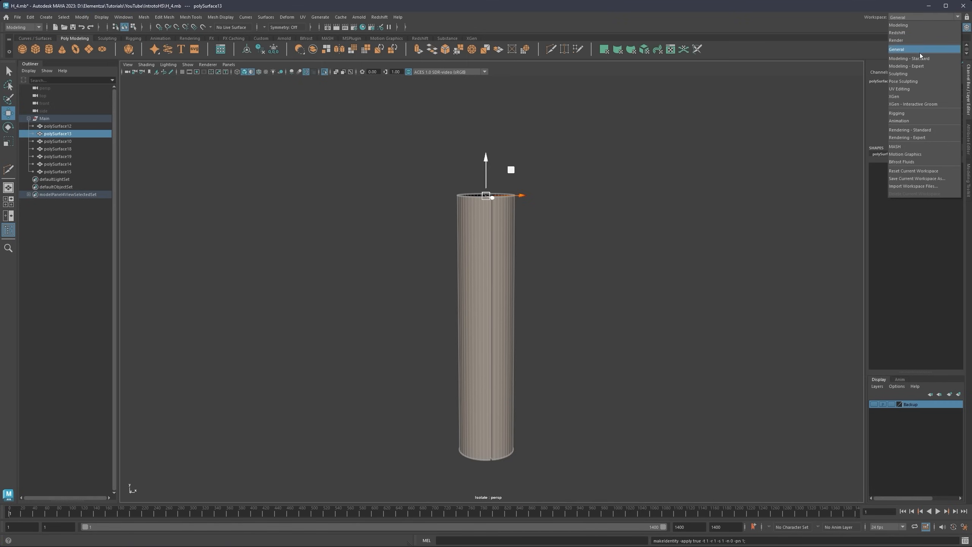
pyautogui.click(911, 89)
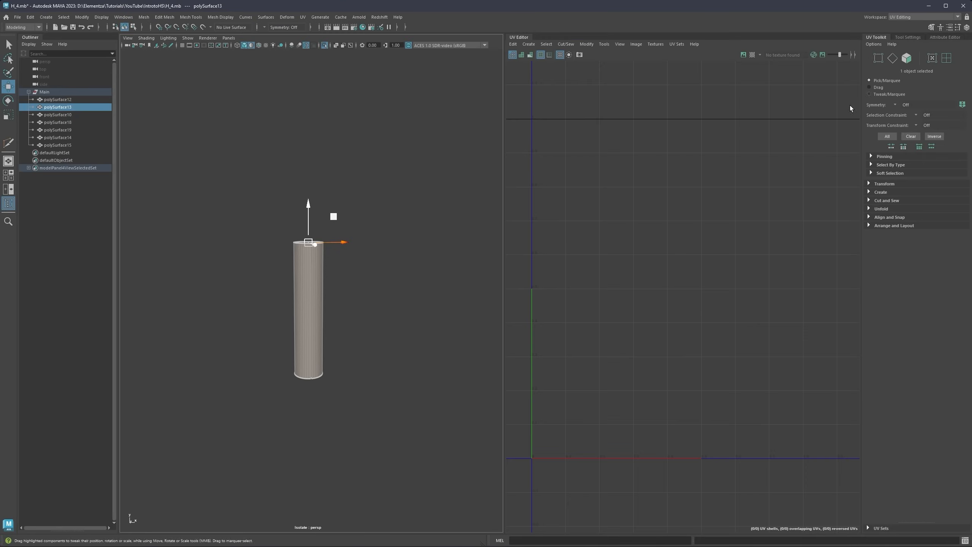
pyautogui.scroll(3, 333, 241)
pyautogui.scroll(-3, 333, 240)
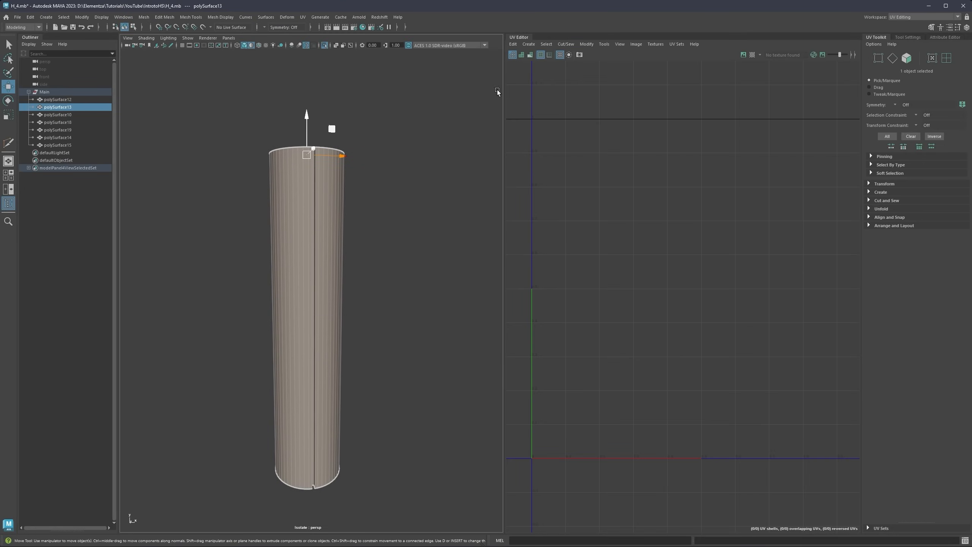
# Step: Create a planar UV projection for the tube, then return it to object selection
pyautogui.click(513, 44)
pyautogui.moveTo(529, 45)
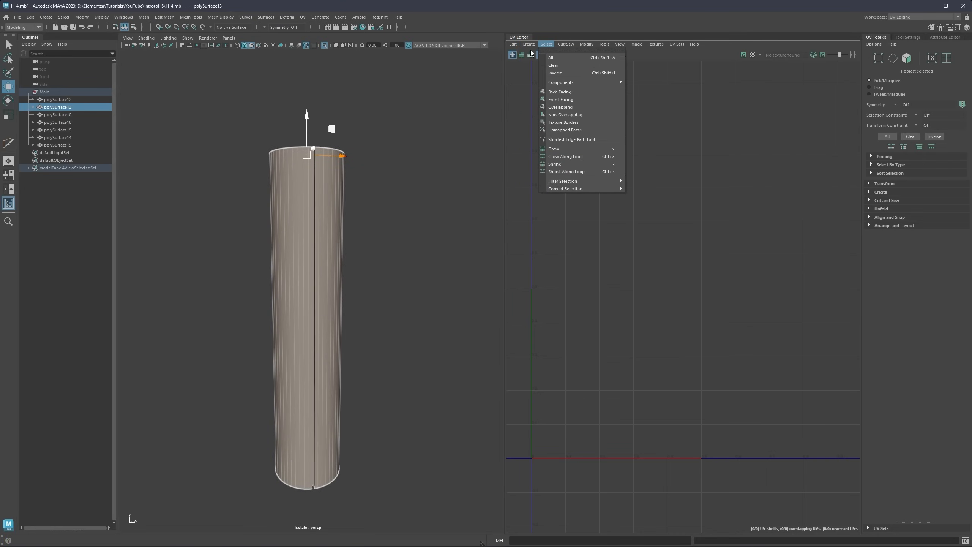
pyautogui.click(552, 106)
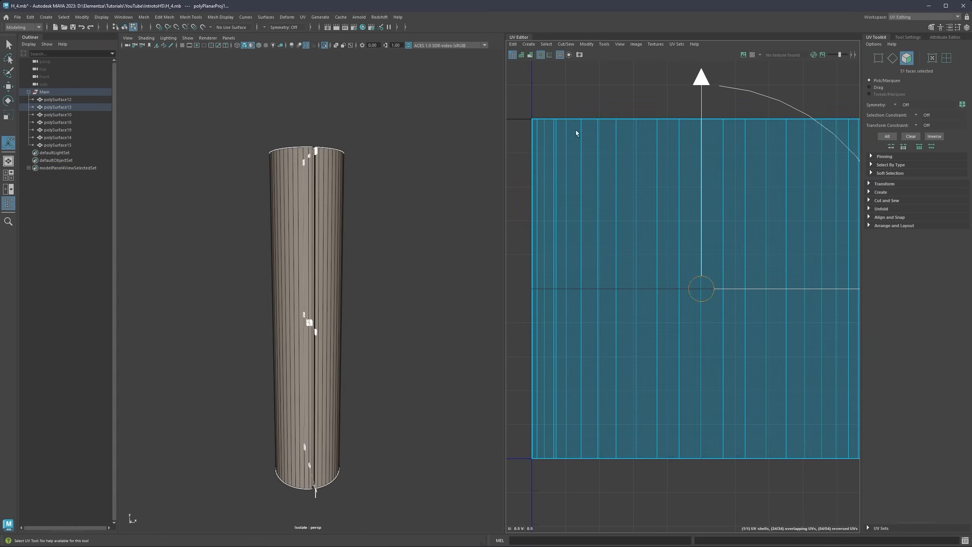
pyautogui.keyDown('alt'); pyautogui.moveTo(356, 214); pyautogui.dragTo(354, 202, button='middle'); pyautogui.keyUp('alt')
pyautogui.scroll(-4, 361, 201)
pyautogui.moveTo(372, 199); pyautogui.dragTo(396, 189, button='right')
pyautogui.scroll(6, 324, 268)
pyautogui.click(319, 239)
pyautogui.keyDown('alt'); pyautogui.moveTo(333, 157); pyautogui.dragTo(342, 220, button='middle'); pyautogui.keyUp('alt')
pyautogui.scroll(-2, 636, 228)
pyautogui.scroll(-2, 635, 228)
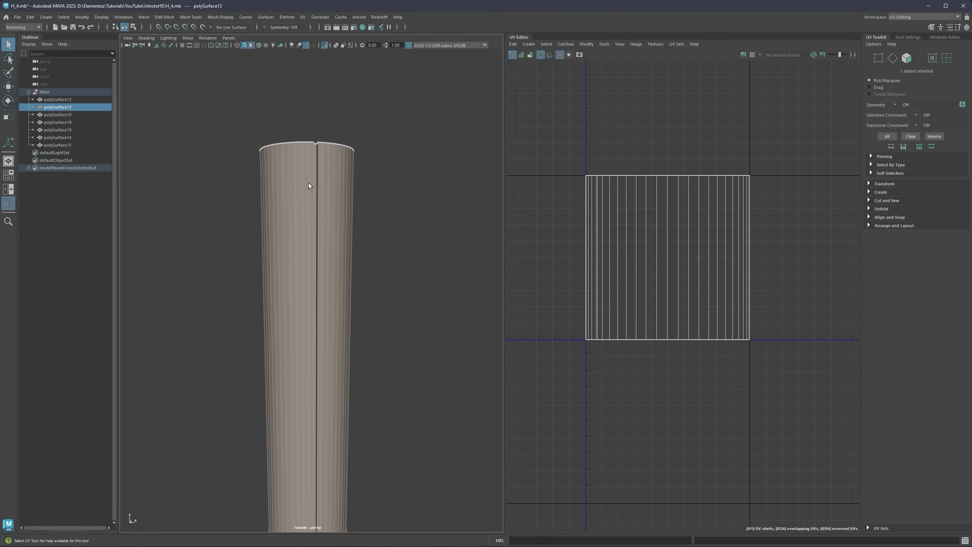
# Step: Select the two long outer edges bordering the tube's groove and cut the UVs along them
pyautogui.moveTo(309, 183); pyautogui.dragTo(309, 160, button='right')
pyautogui.scroll(4, 317, 158)
pyautogui.doubleClick(317, 157)
pyautogui.scroll(-4, 319, 155)
pyautogui.keyDown('alt'); pyautogui.moveTo(326, 131); pyautogui.dragTo(329, 178, button='middle'); pyautogui.keyUp('alt')
pyautogui.scroll(4, 328, 178)
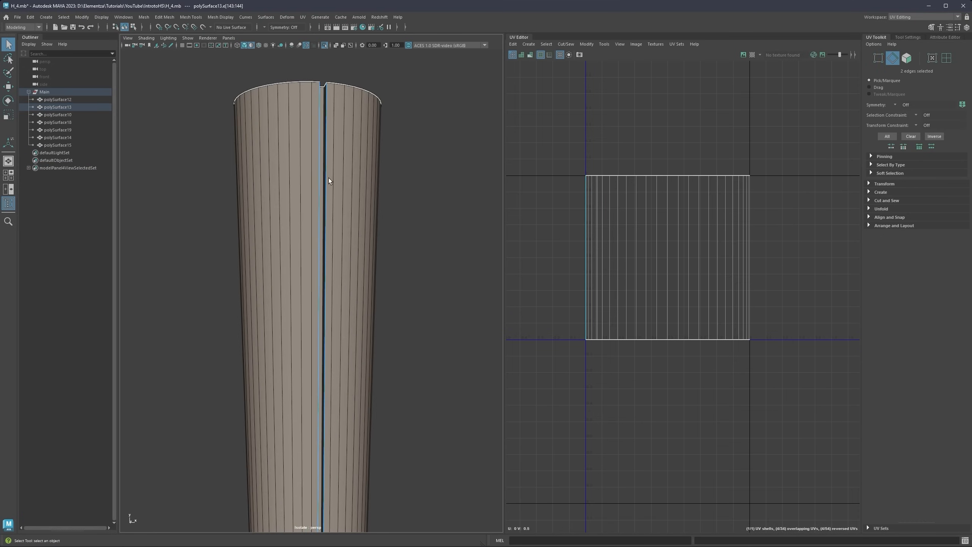
pyautogui.scroll(2, 328, 178)
pyautogui.scroll(-4, 330, 185)
pyautogui.keyDown('alt'); pyautogui.moveTo(337, 225); pyautogui.dragTo(323, 198, button='middle'); pyautogui.keyUp('alt')
pyautogui.scroll(-4, 329, 159)
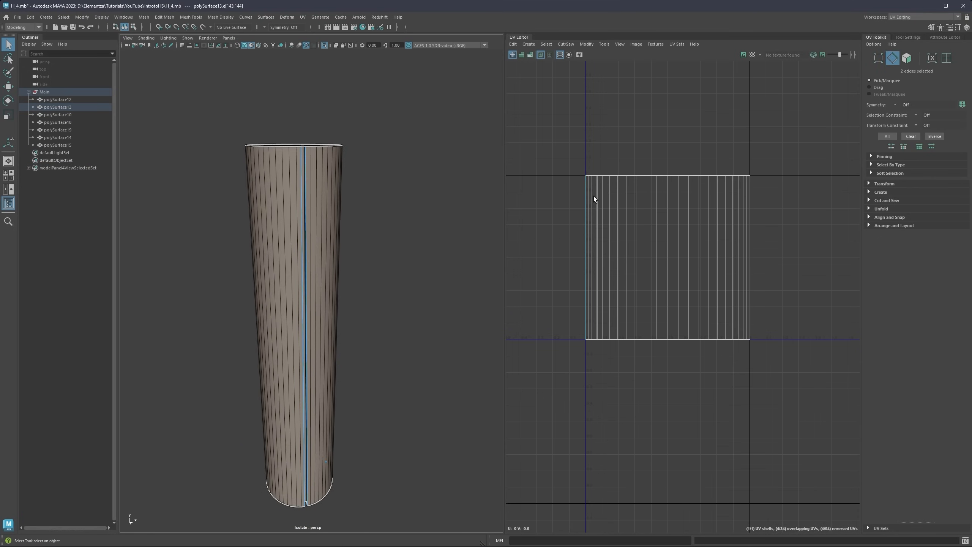
pyautogui.click(870, 191)
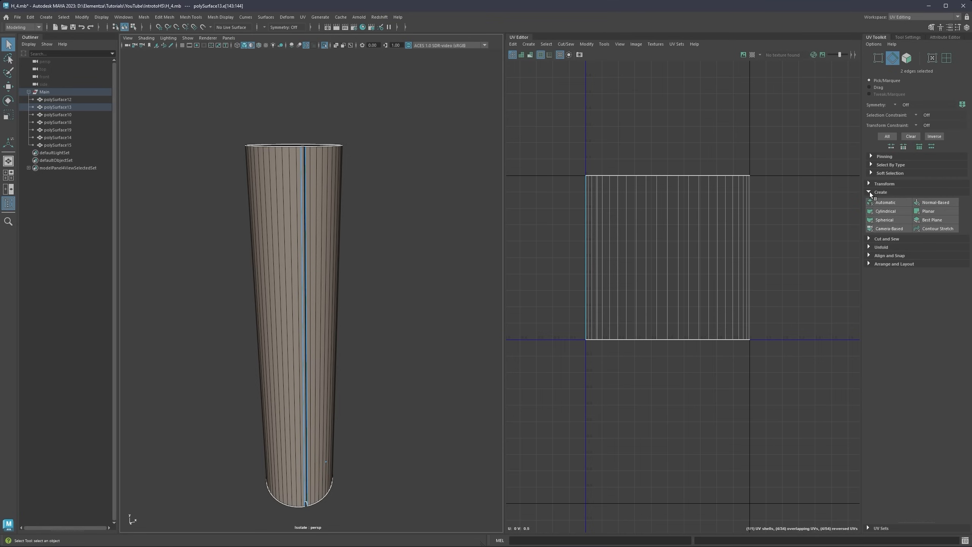
pyautogui.click(869, 237)
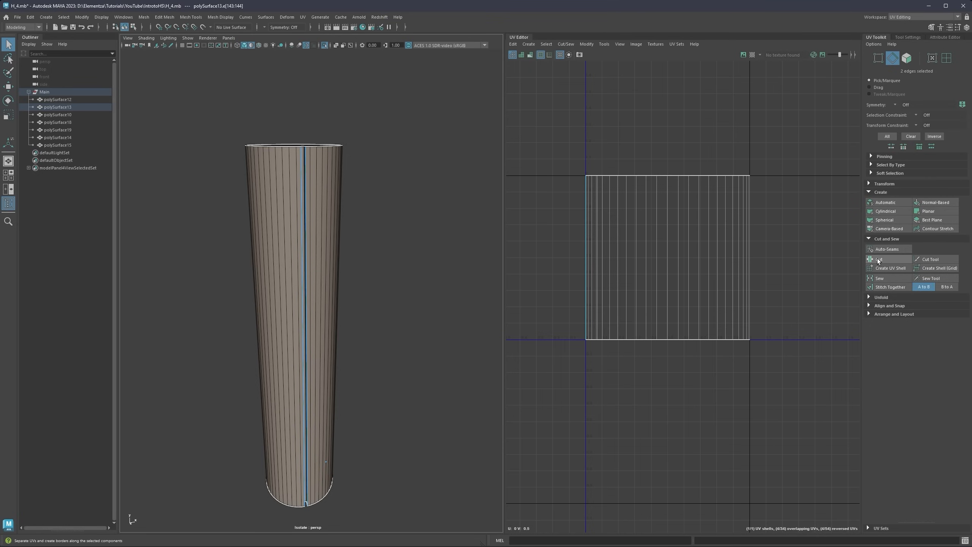
pyautogui.click(881, 260)
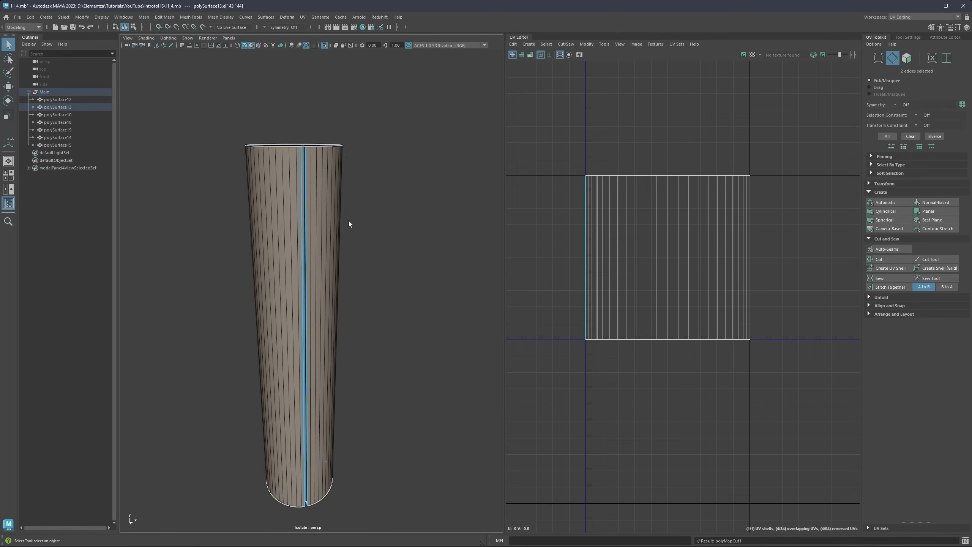
pyautogui.keyDown('alt'); pyautogui.moveTo(322, 226); pyautogui.dragTo(322, 157, button='middle'); pyautogui.keyUp('alt')
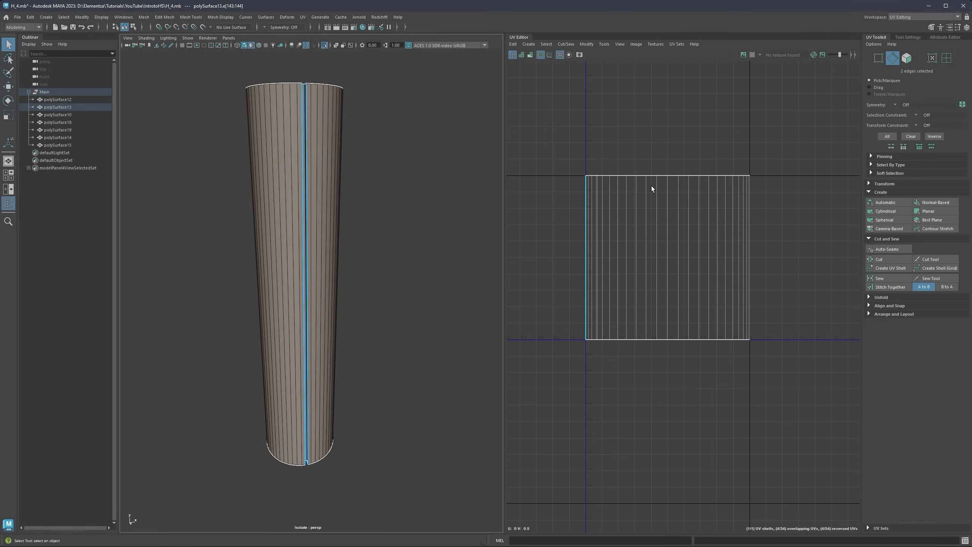
# Step: Select the UV shell of the tube's main wall and move it in negative U to about -0.7, clear of the groove's shell
pyautogui.rightClick(688, 196)
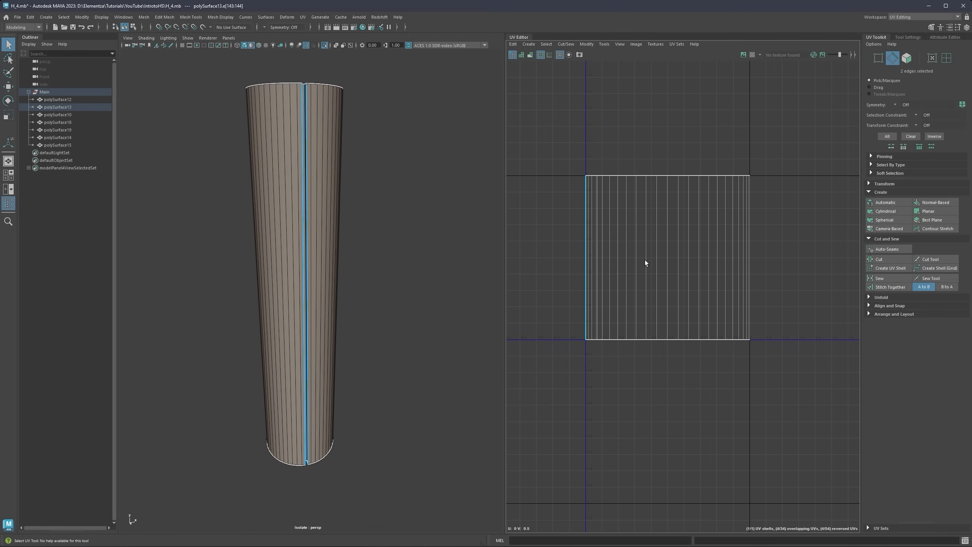
pyautogui.moveTo(667, 200); pyautogui.dragTo(641, 189, button='right')
pyautogui.click(639, 207)
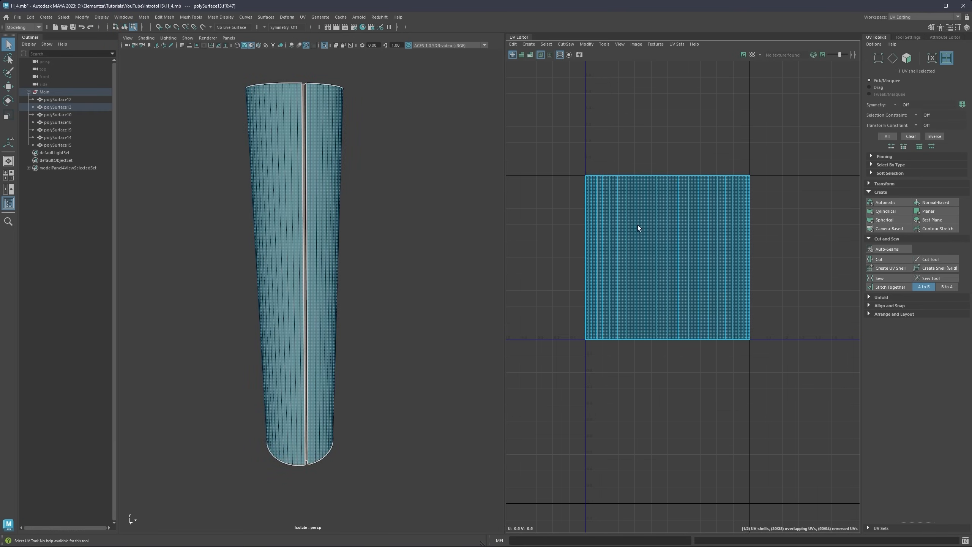
pyautogui.scroll(-3, 660, 229)
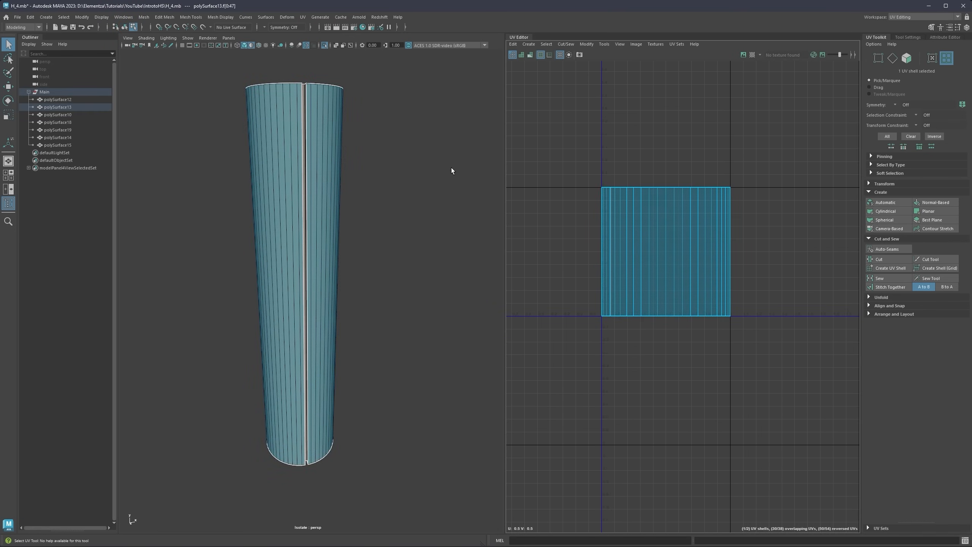
pyautogui.press('w')
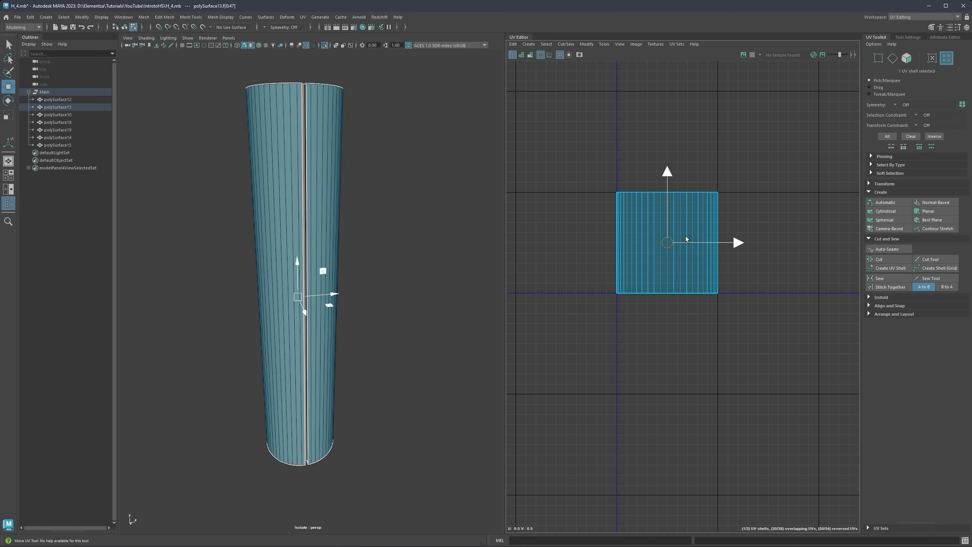
pyautogui.moveTo(711, 242); pyautogui.dragTo(591, 241)
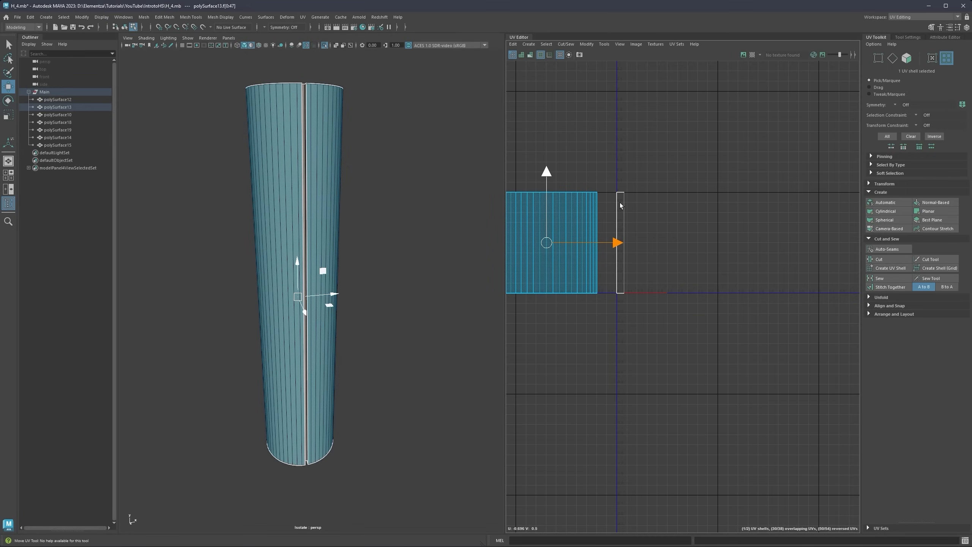
pyautogui.click(620, 203)
pyautogui.click(577, 219)
pyautogui.click(623, 222)
pyautogui.click(580, 222)
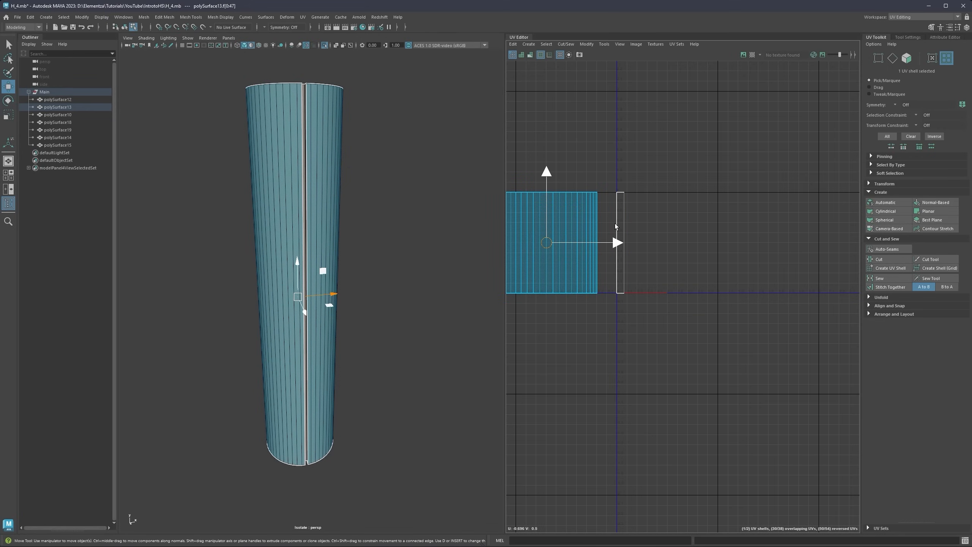
# Step: Select the UV shell of the tube's main wall and unfold it
pyautogui.click(622, 217)
pyautogui.click(556, 219)
pyautogui.keyDown('alt'); pyautogui.moveTo(326, 168); pyautogui.dragTo(334, 158); pyautogui.keyUp('alt')
pyautogui.scroll(-4, 335, 161)
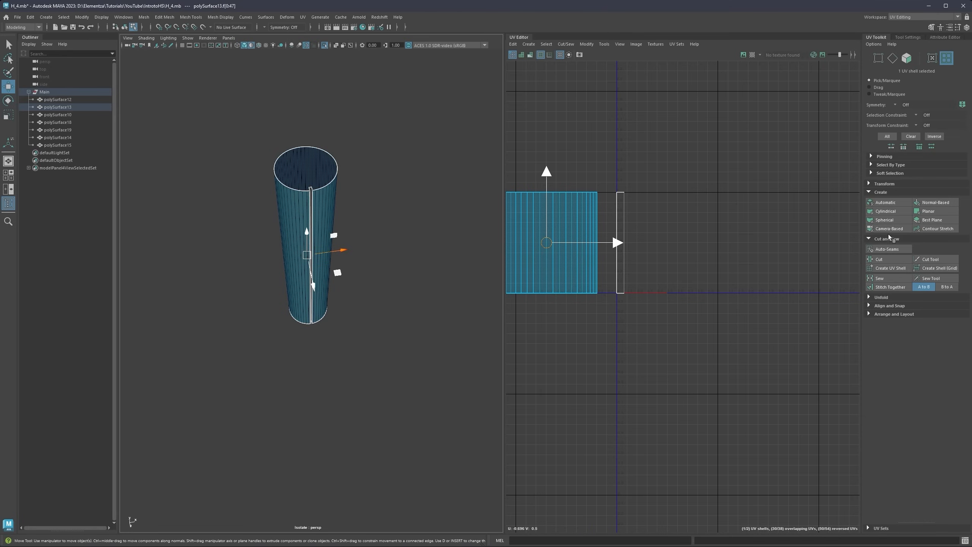
pyautogui.click(869, 192)
pyautogui.click(869, 200)
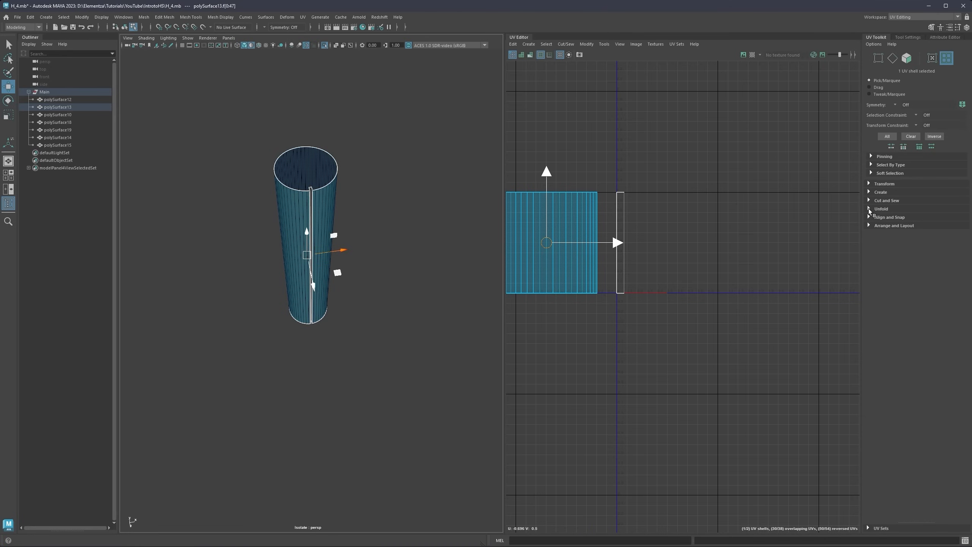
pyautogui.click(871, 208)
pyautogui.click(886, 229)
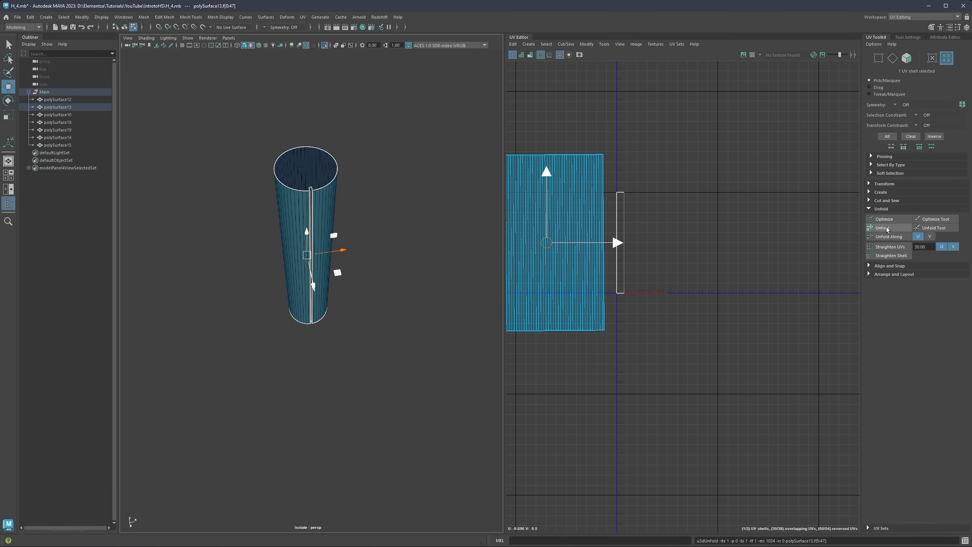
# Step: Unfold the UV shell of the tube's groove and rotate it until it stands roughly vertical beside the wall's shell
pyautogui.scroll(2, 584, 224)
pyautogui.keyDown('alt'); pyautogui.moveTo(584, 223); pyautogui.dragTo(665, 231, button='middle'); pyautogui.keyUp('alt')
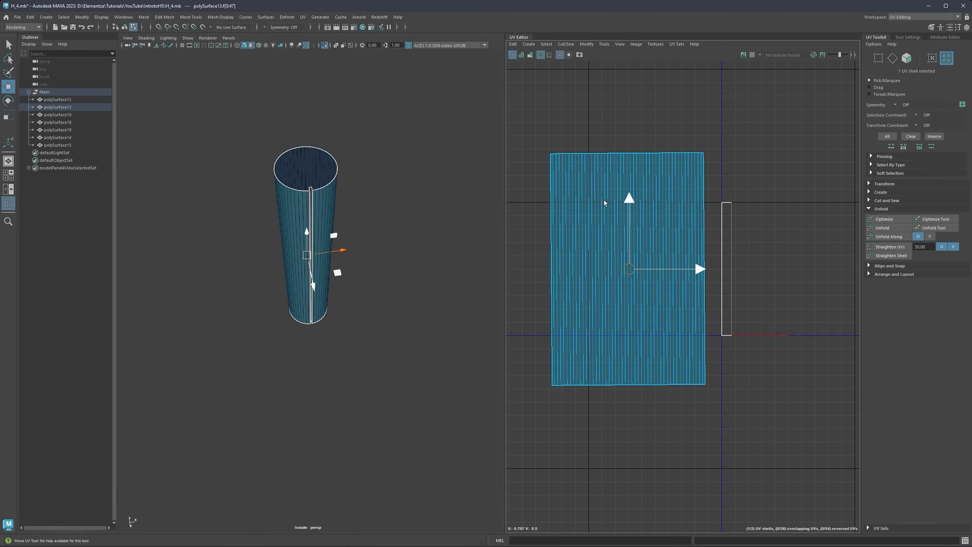
pyautogui.scroll(1, 618, 185)
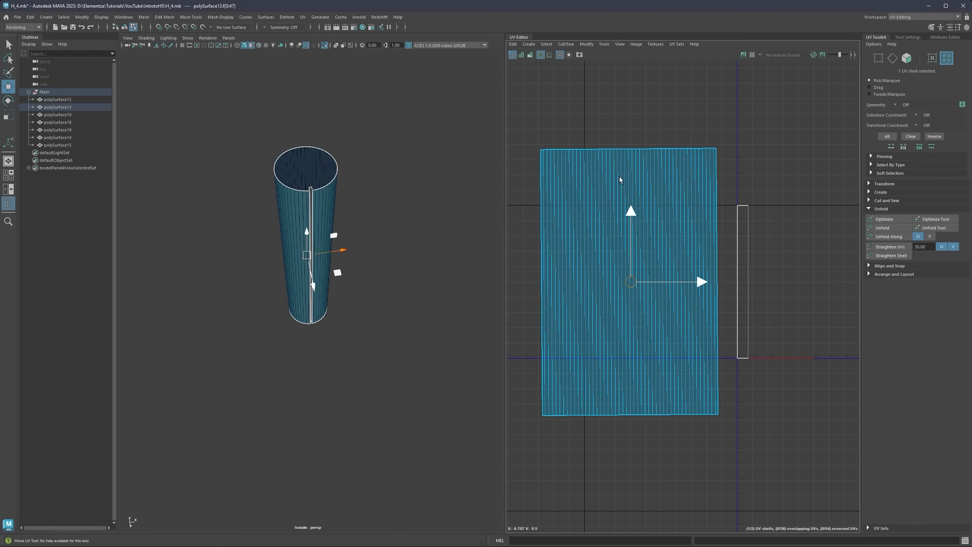
pyautogui.keyDown('alt'); pyautogui.moveTo(621, 180); pyautogui.dragTo(600, 180, button='middle'); pyautogui.keyUp('alt')
pyautogui.click(721, 223)
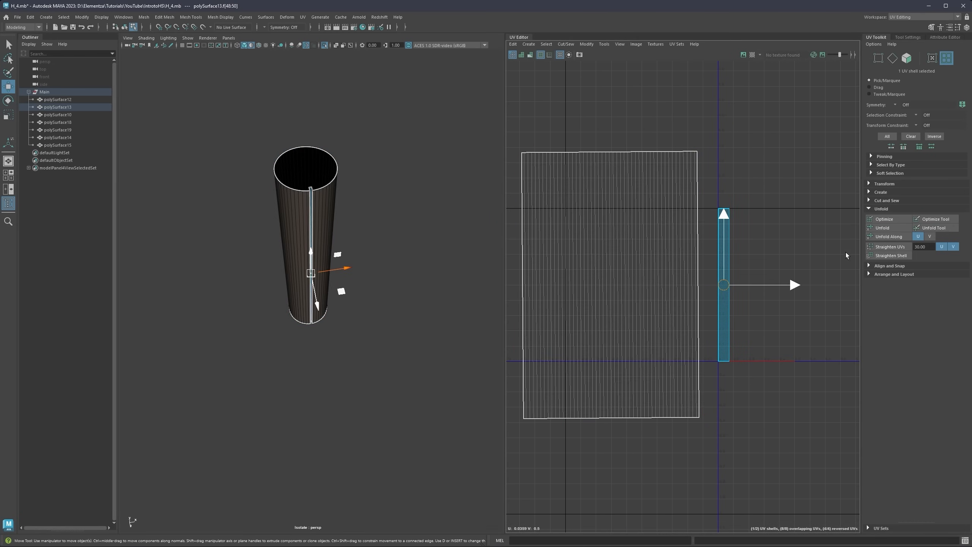
pyautogui.click(882, 228)
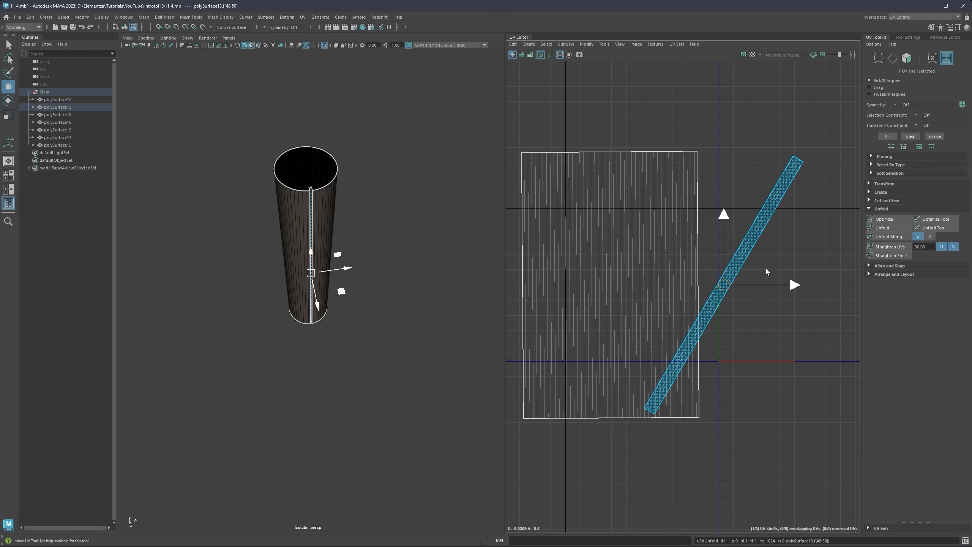
pyautogui.press('e')
pyautogui.moveTo(784, 256); pyautogui.dragTo(769, 224)
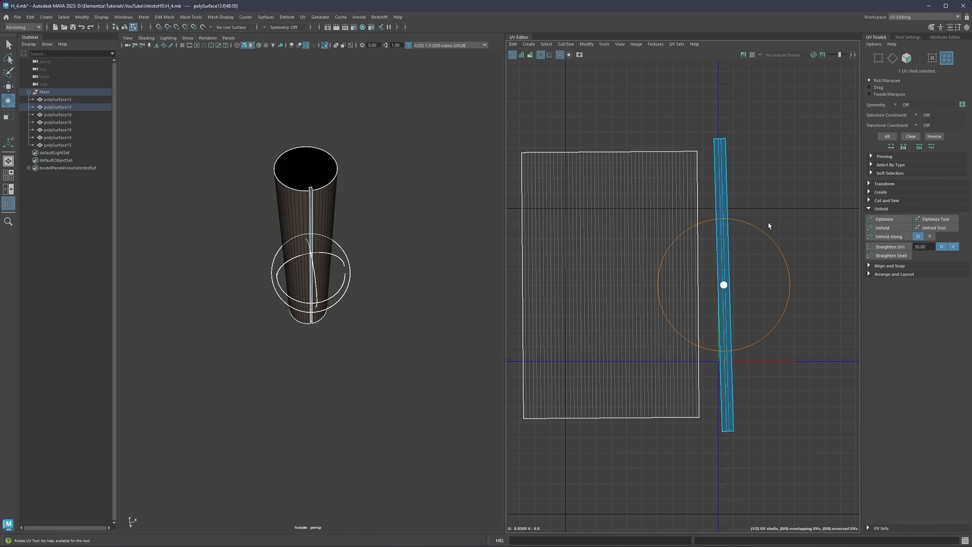
# Step: Orient the groove's UV shell and the main wall's UV shell so that both are straight
pyautogui.click(867, 208)
pyautogui.click(869, 225)
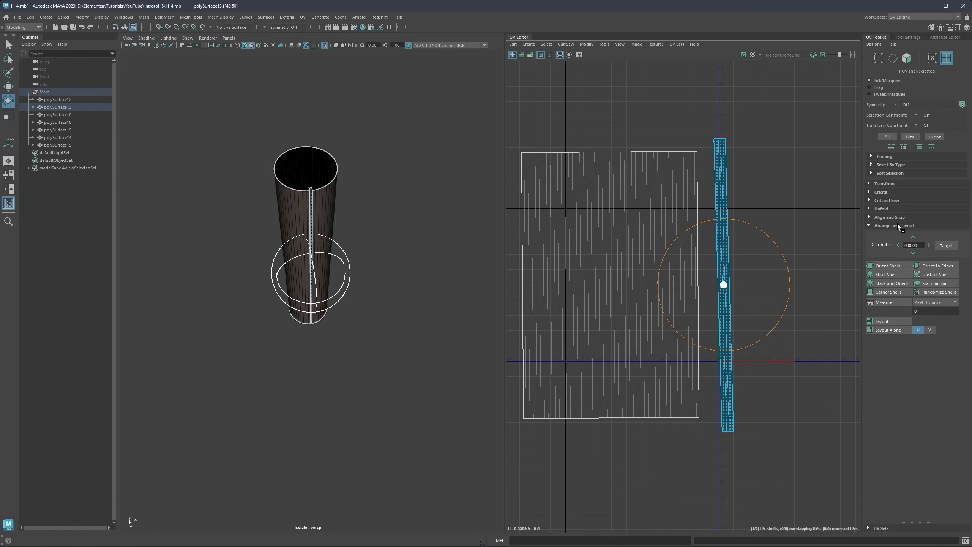
pyautogui.click(888, 266)
pyautogui.click(623, 260)
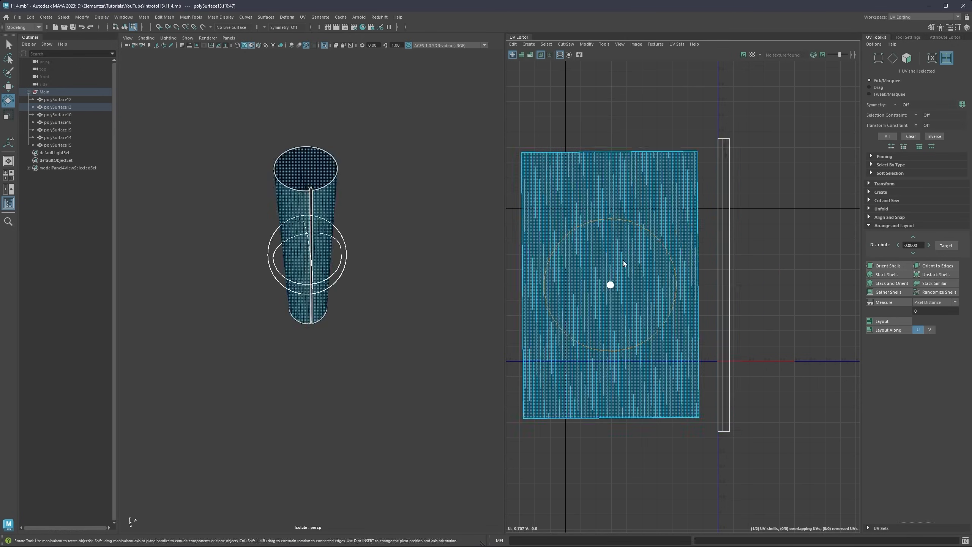
pyautogui.click(884, 264)
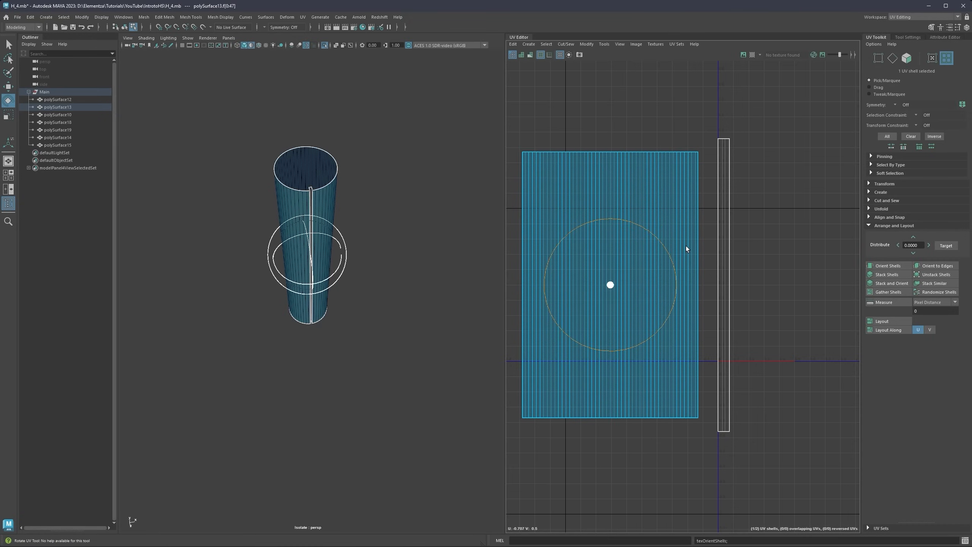
# Step: Select both UV shells of the tube and lay them out in the 0–1 UV tile
pyautogui.scroll(-2, 695, 230)
pyautogui.scroll(-1, 706, 215)
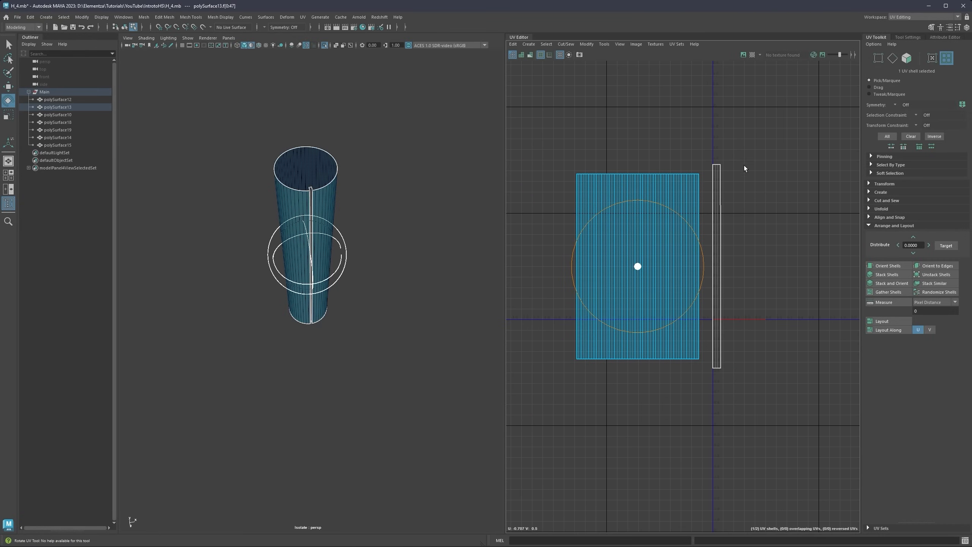
pyautogui.moveTo(771, 124); pyautogui.dragTo(536, 376)
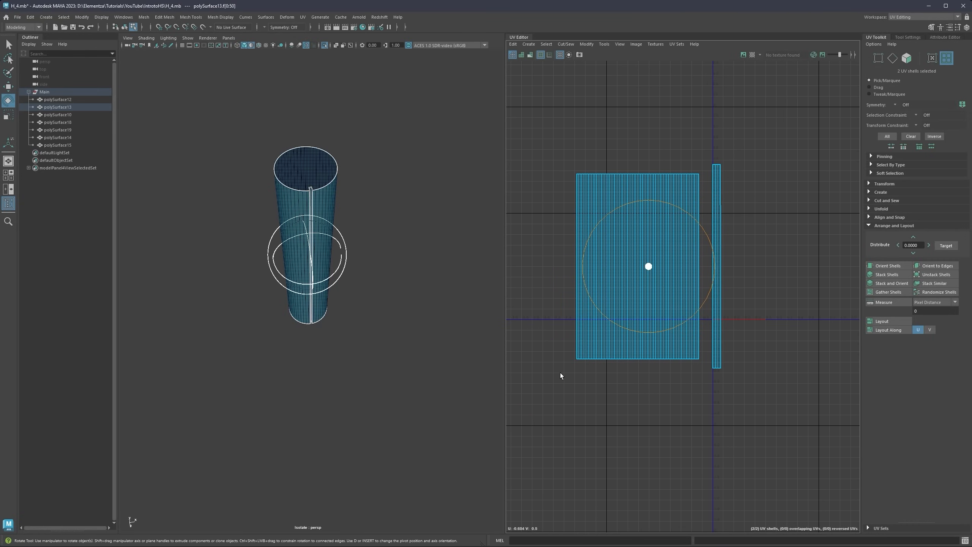
pyautogui.click(883, 321)
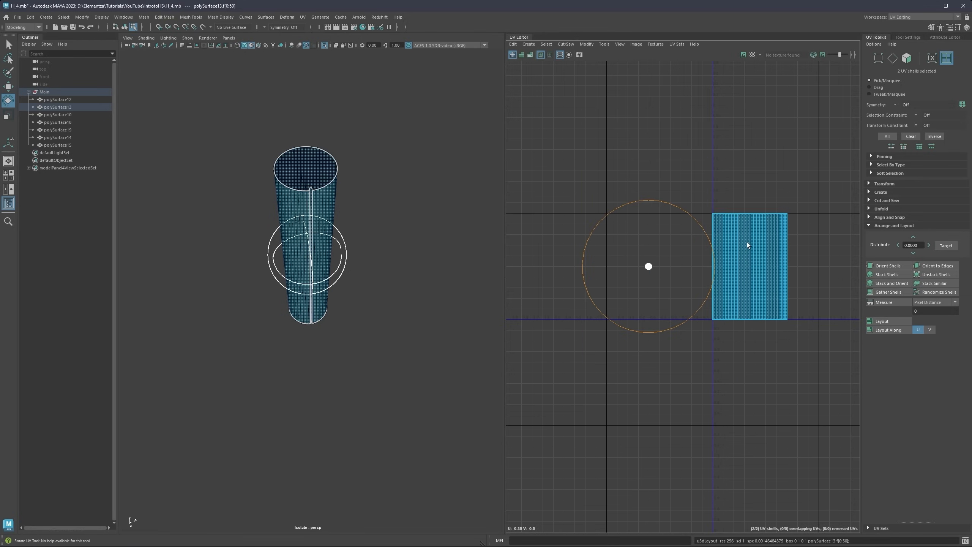
# Step: Inspect the packed wall and groove shells, and display the checker map on the tube and behind the UVs
pyautogui.keyDown('alt'); pyautogui.moveTo(748, 245); pyautogui.dragTo(645, 243, button='middle'); pyautogui.keyUp('alt')
pyautogui.scroll(5, 648, 251)
pyautogui.click(722, 231)
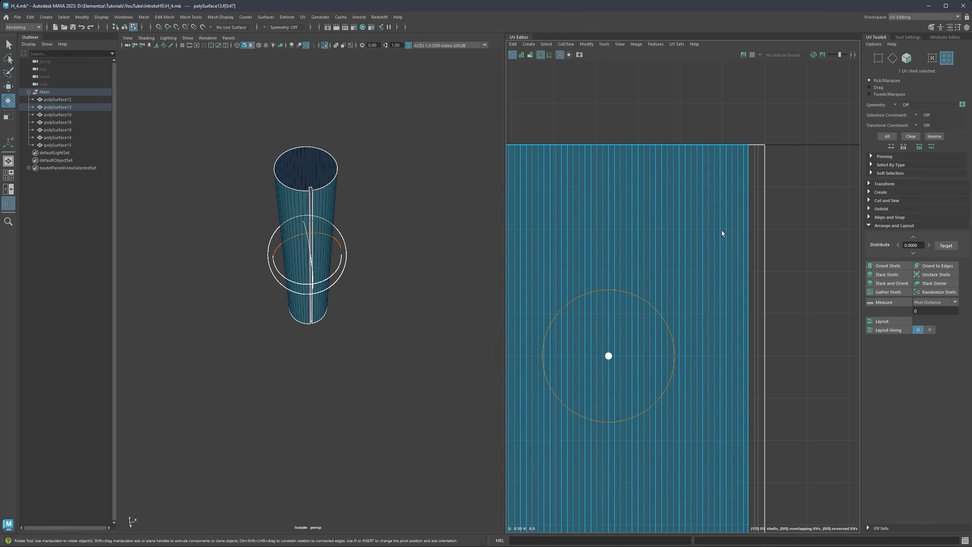
pyautogui.click(752, 234)
pyautogui.scroll(-3, 752, 234)
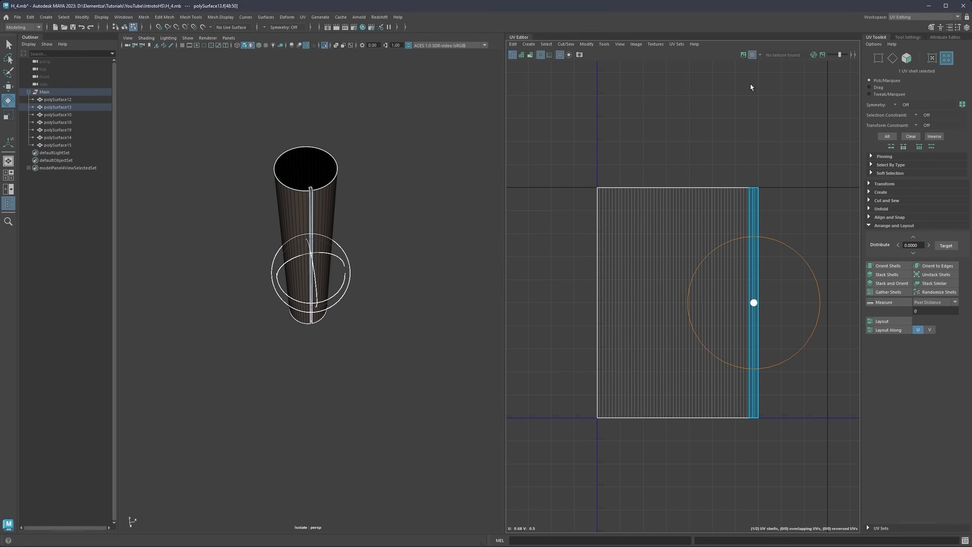
pyautogui.click(252, 46)
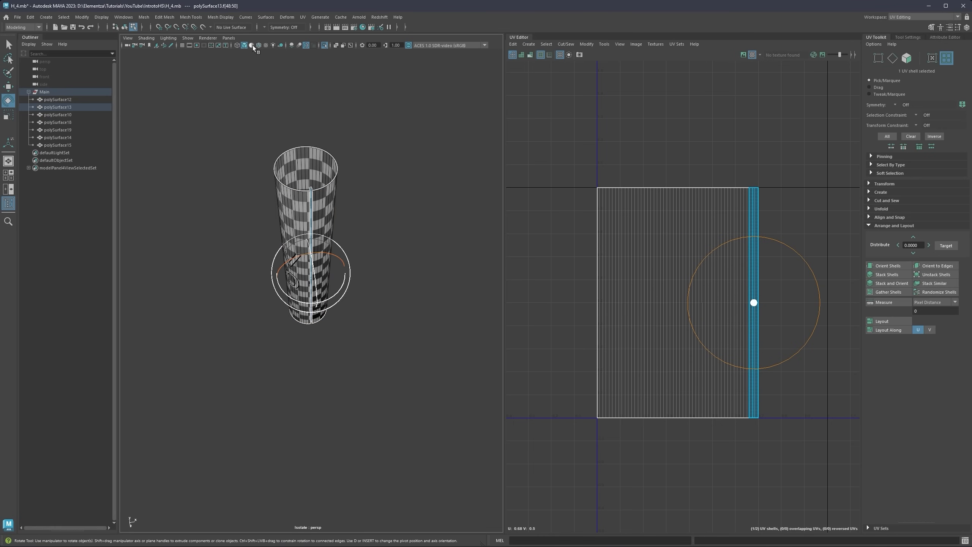
pyautogui.keyDown('alt'); pyautogui.moveTo(319, 166); pyautogui.dragTo(321, 134); pyautogui.keyUp('alt')
pyautogui.click(743, 58)
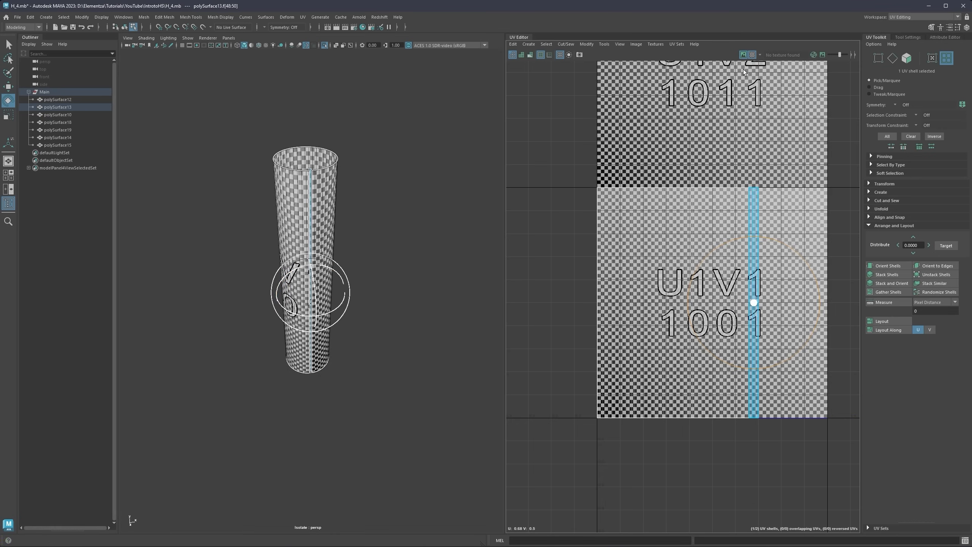
pyautogui.scroll(-1, 701, 184)
pyautogui.keyDown('alt'); pyautogui.moveTo(703, 194); pyautogui.dragTo(639, 236, button='middle'); pyautogui.keyUp('alt')
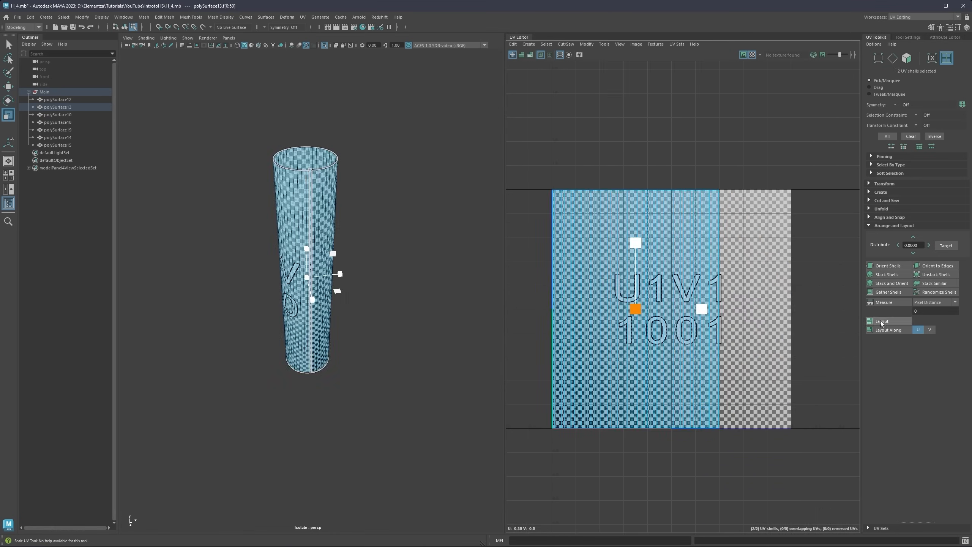
# Step: Repeat the layout of both shells, then reset the Layout UVs options and set the texture map size to 2048
pyautogui.click(882, 322)
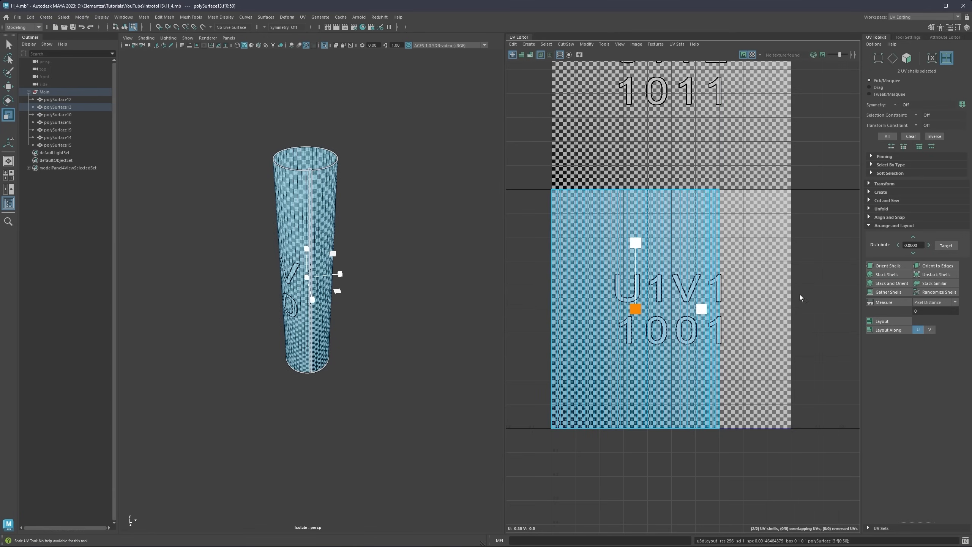
pyautogui.keyDown('shift'); pyautogui.click(886, 323); pyautogui.keyUp('shift')
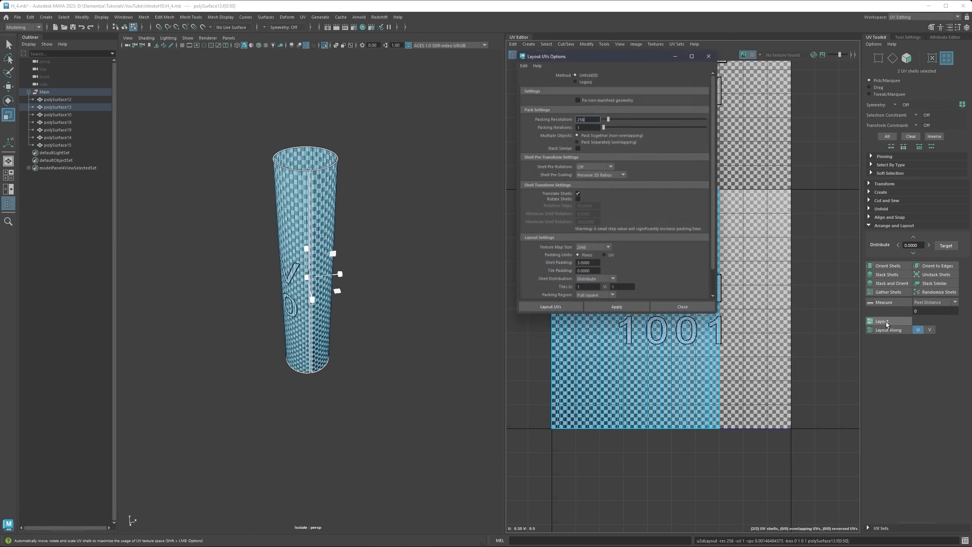
pyautogui.moveTo(596, 60); pyautogui.dragTo(701, 101)
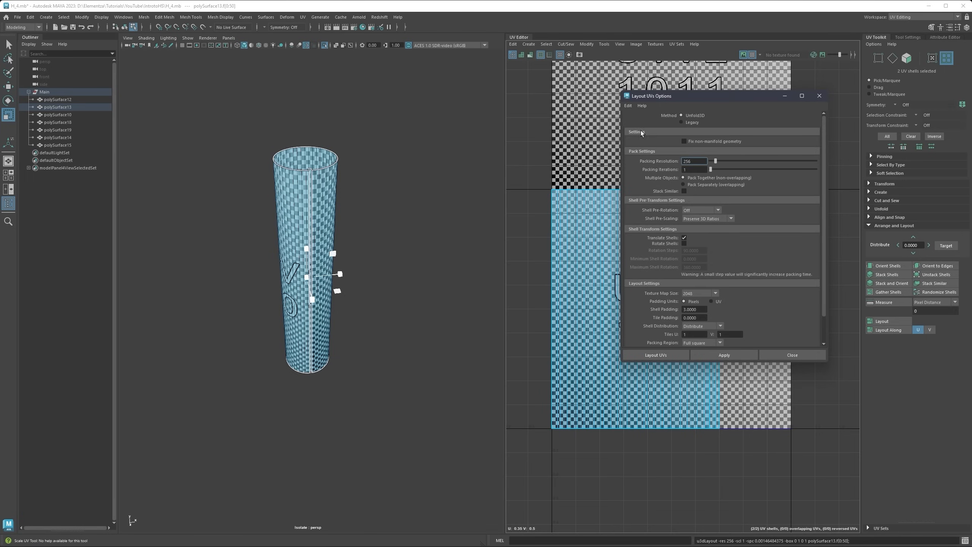
pyautogui.click(628, 105)
pyautogui.click(630, 122)
pyautogui.click(699, 293)
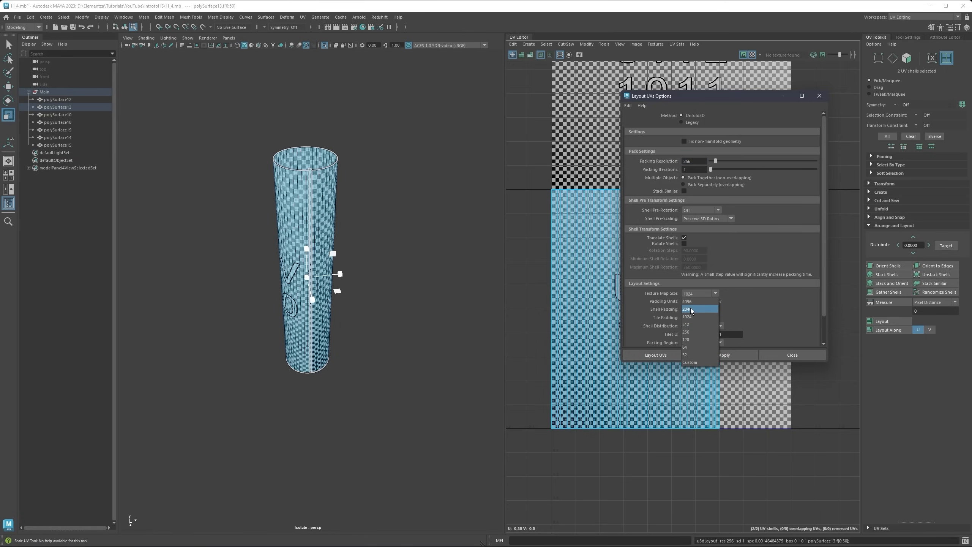
pyautogui.click(693, 309)
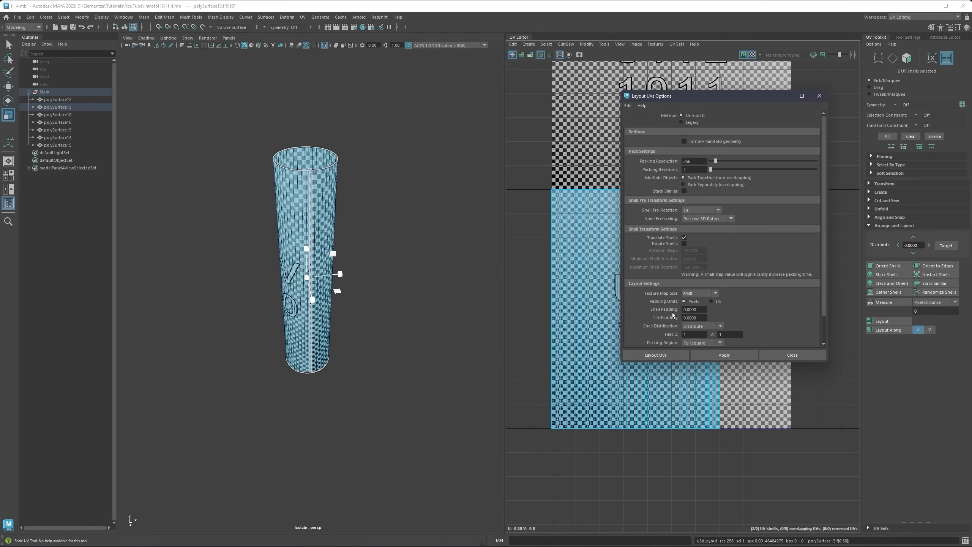
# Step: Set the shell padding to 3 pixels and lay out the tube's two UV shells with these options
pyautogui.moveTo(697, 310); pyautogui.dragTo(676, 310)
pyautogui.write('4')
pyautogui.press('BackSpace')
pyautogui.write('3')
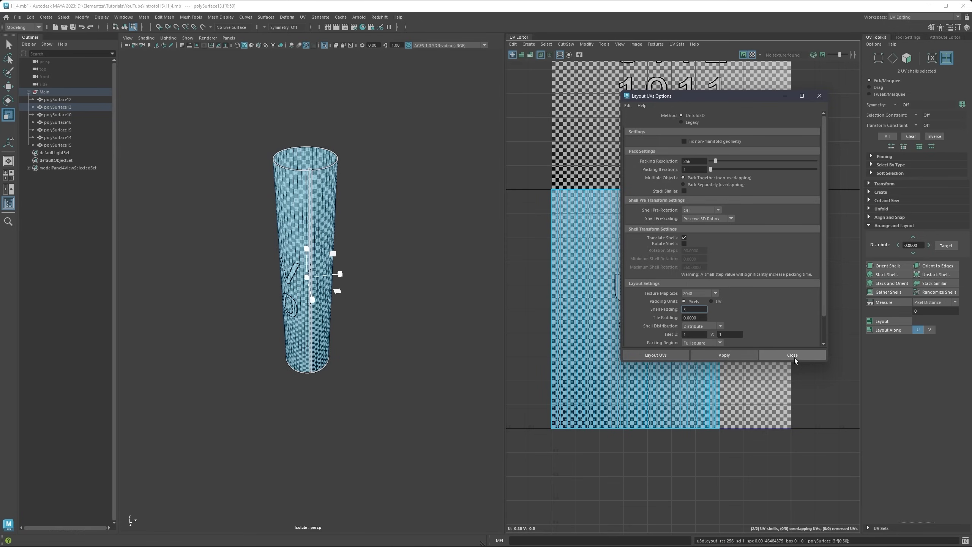
pyautogui.click(670, 356)
# Step: Hide the checker map and examine the padding gap between the wall's shell and the groove's shell
pyautogui.scroll(1, 693, 215)
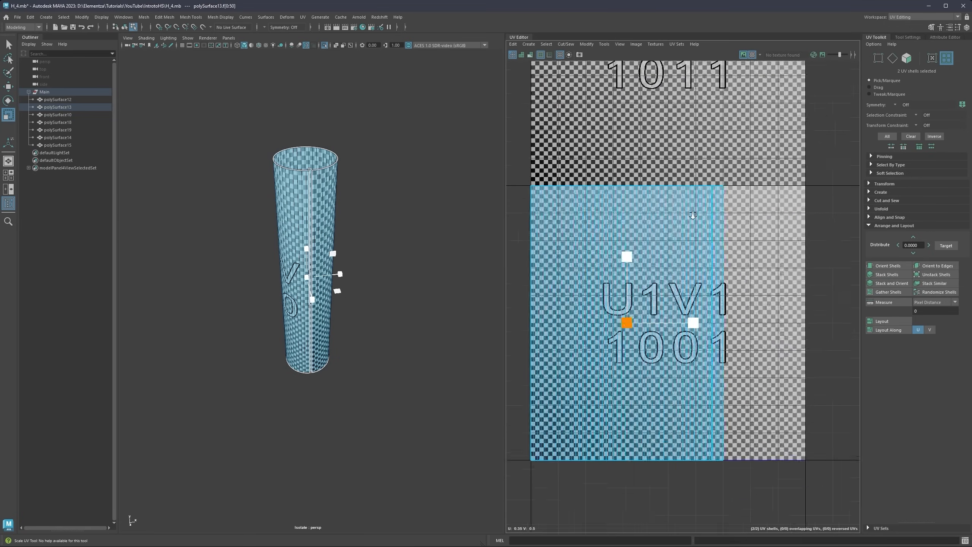
pyautogui.scroll(3, 693, 215)
pyautogui.click(752, 54)
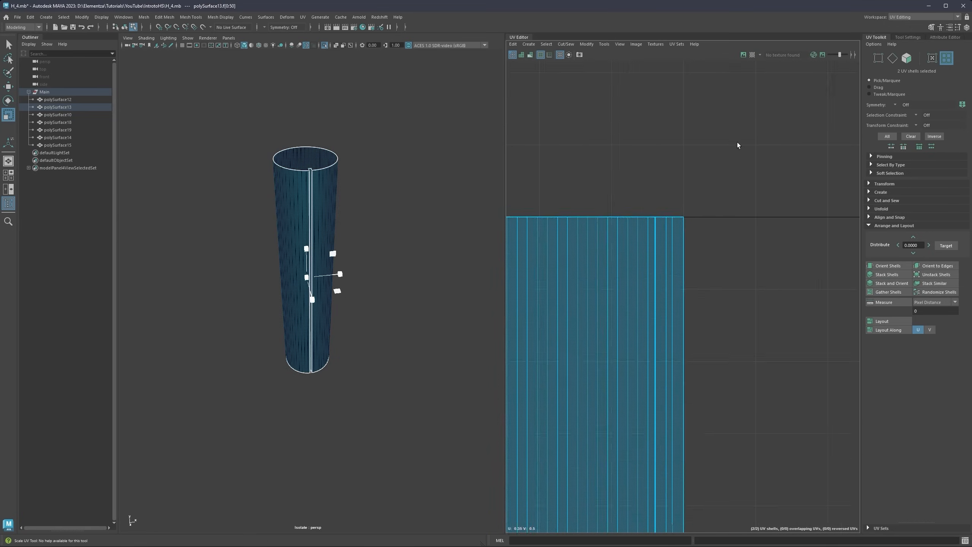
pyautogui.scroll(-2, 670, 219)
pyautogui.click(603, 285)
pyautogui.click(597, 270)
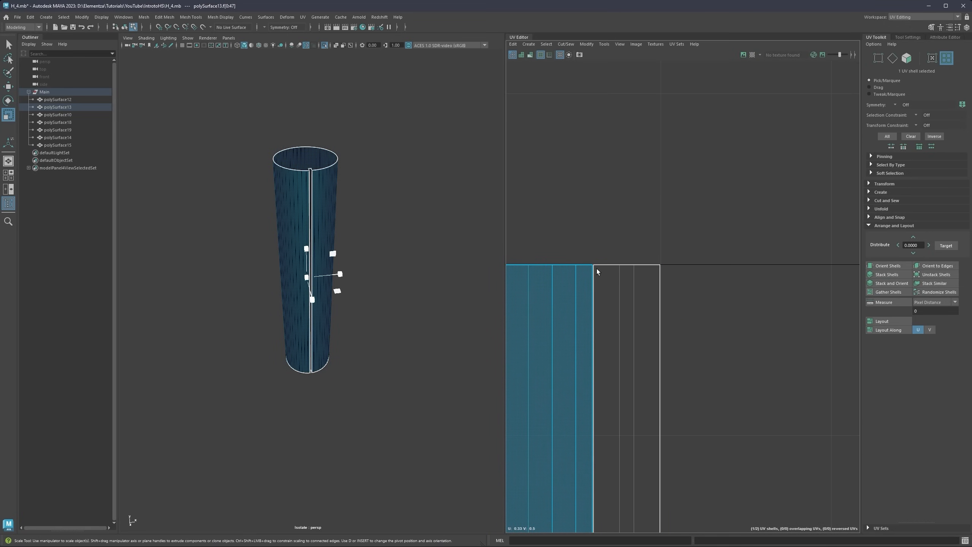
pyautogui.scroll(3, 597, 269)
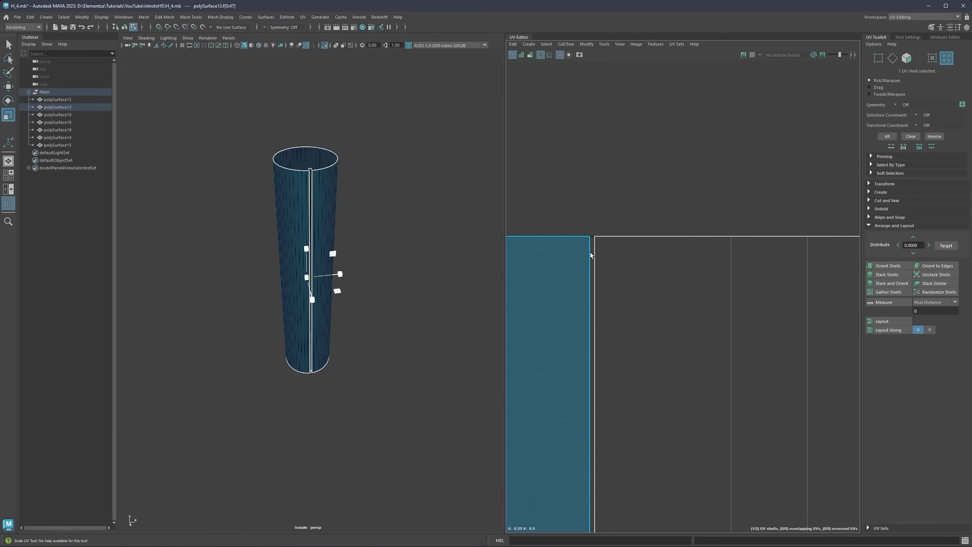
pyautogui.keyDown('alt'); pyautogui.moveTo(581, 249); pyautogui.dragTo(653, 196, button='middle'); pyautogui.keyUp('alt')
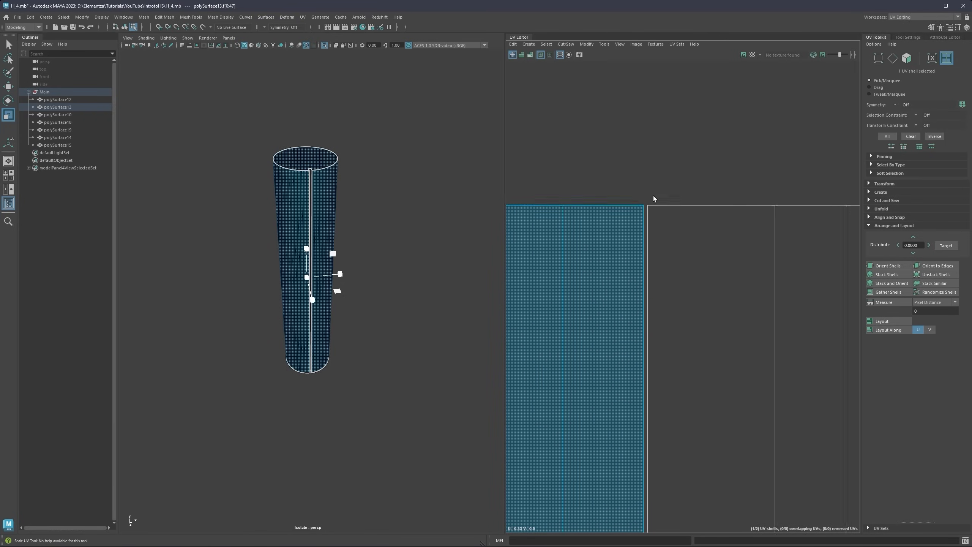
pyautogui.keyDown('alt'); pyautogui.moveTo(653, 196); pyautogui.dragTo(587, 183, button='right'); pyautogui.keyUp('alt')
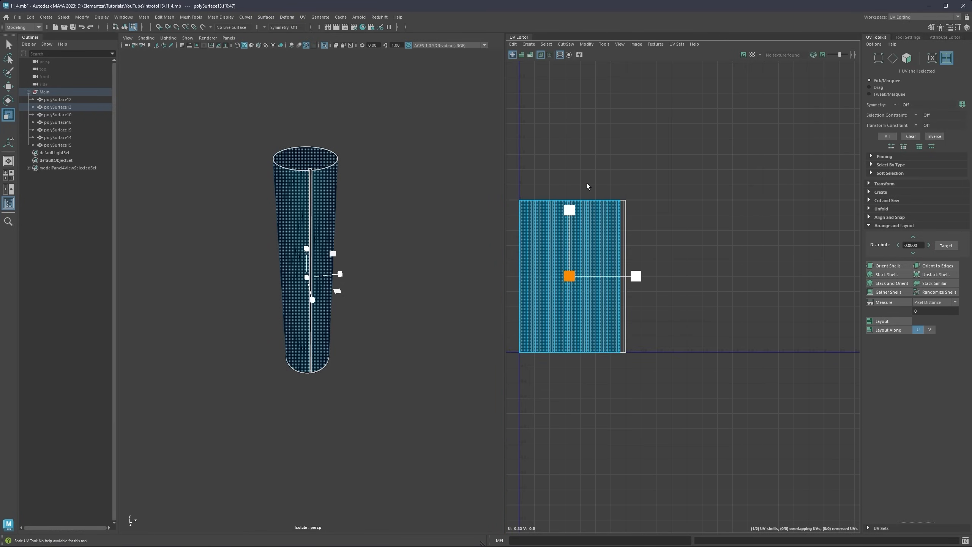
# Step: Deselect the tube's UV shells and end the isolation to show the whole piston model around the finished tube
pyautogui.click(584, 183)
pyautogui.keyDown('alt'); pyautogui.moveTo(573, 181); pyautogui.dragTo(685, 183, button='middle'); pyautogui.keyUp('alt')
pyautogui.keyDown('alt'); pyautogui.moveTo(377, 162); pyautogui.dragTo(340, 174); pyautogui.keyUp('alt')
pyautogui.hotkey('ctrl', '1')
pyautogui.scroll(10, 340, 212)
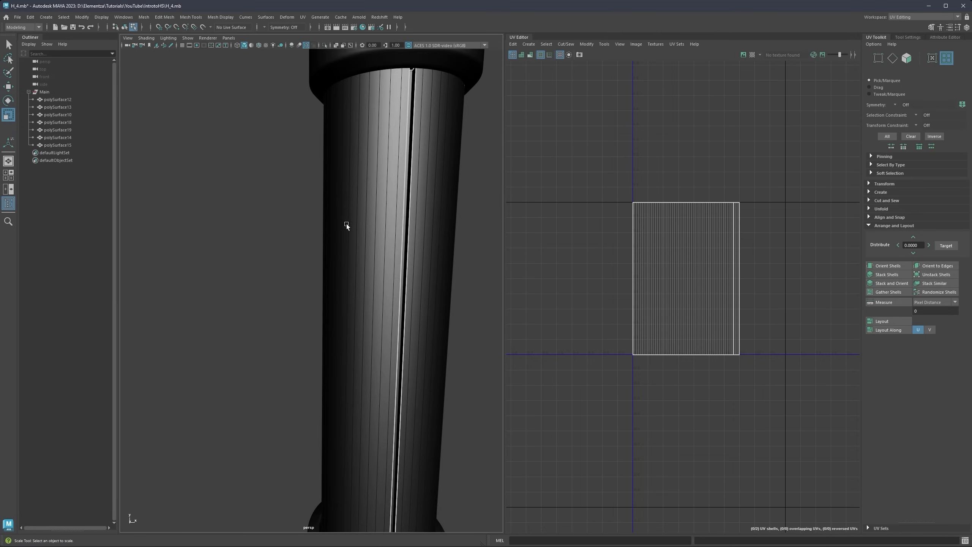
pyautogui.scroll(-8, 392, 146)
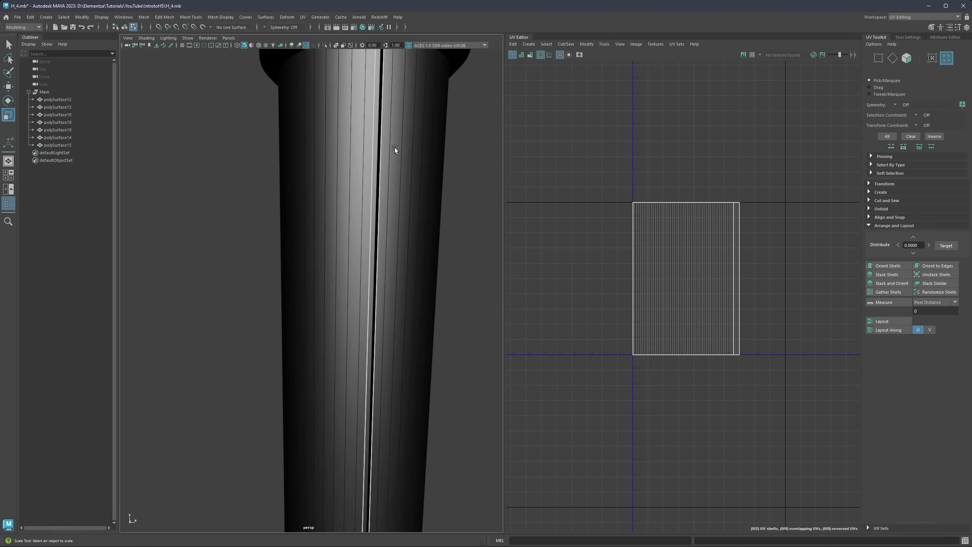
pyautogui.scroll(-6, 440, 207)
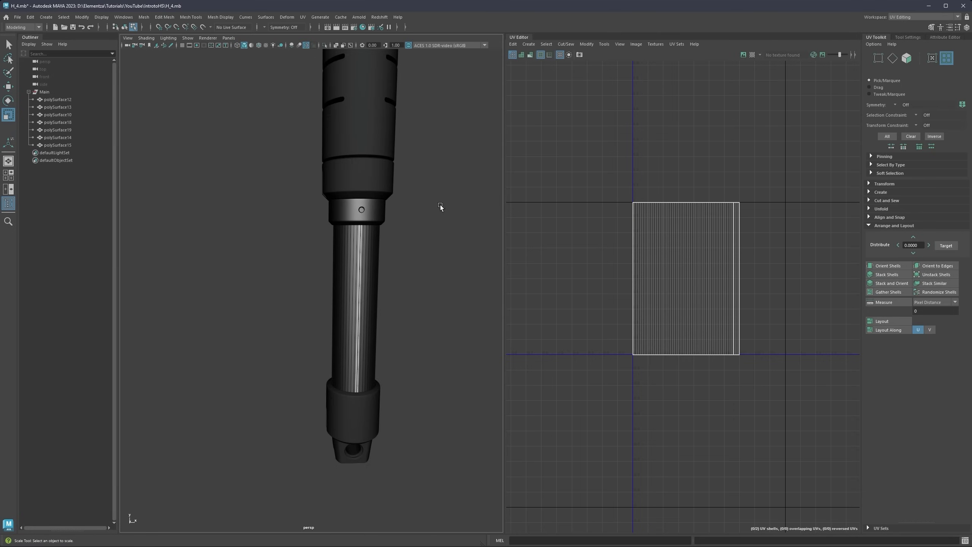
pyautogui.keyDown('alt'); pyautogui.moveTo(388, 225); pyautogui.dragTo(532, 217); pyautogui.keyUp('alt')
pyautogui.keyDown('alt'); pyautogui.moveTo(344, 244); pyautogui.dragTo(306, 235); pyautogui.keyUp('alt')
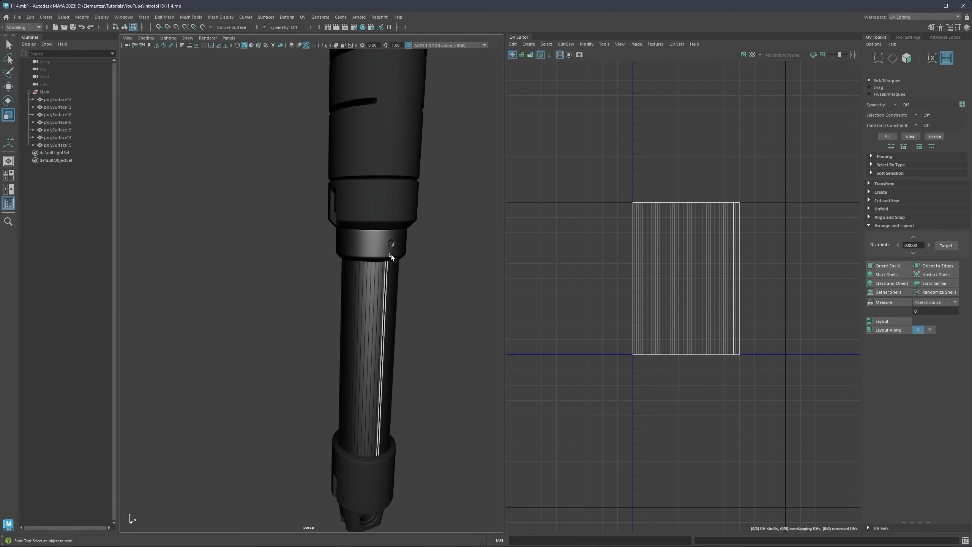
# Step: Try rotating the grooved tube about its vertical axis to turn its groove around the piston, and undo the rotation
pyautogui.keyDown('alt'); pyautogui.moveTo(451, 256); pyautogui.dragTo(373, 302); pyautogui.keyUp('alt')
pyautogui.scroll(-4, 374, 301)
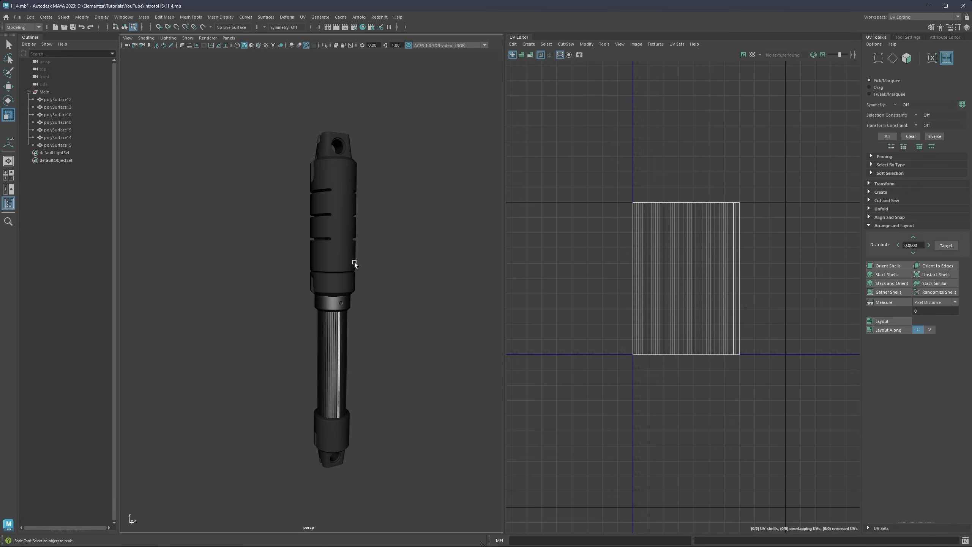
pyautogui.keyDown('alt'); pyautogui.moveTo(354, 263); pyautogui.dragTo(347, 237); pyautogui.keyUp('alt')
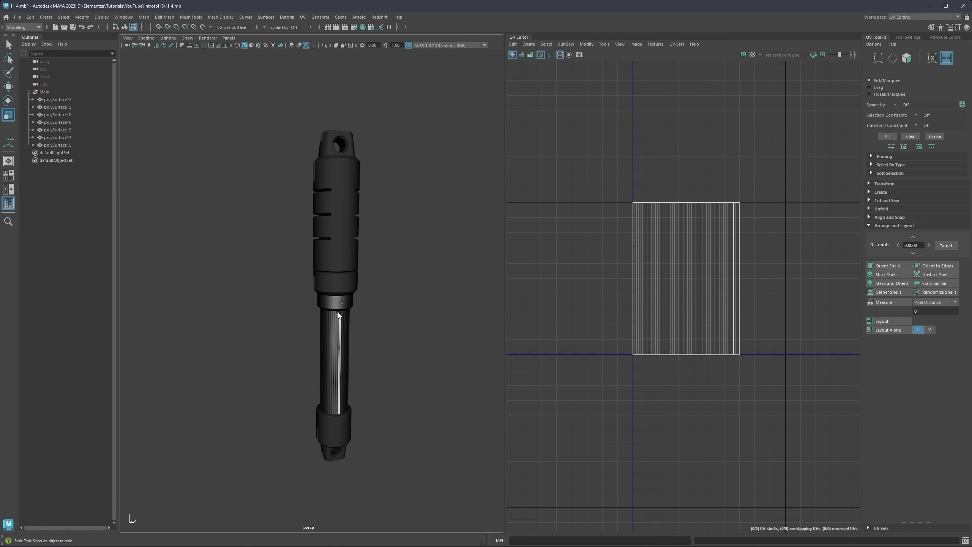
pyautogui.keyDown('alt'); pyautogui.moveTo(337, 190); pyautogui.dragTo(331, 324); pyautogui.keyUp('alt')
pyautogui.scroll(4, 327, 298)
pyautogui.moveTo(326, 288); pyautogui.dragTo(345, 290, button='right')
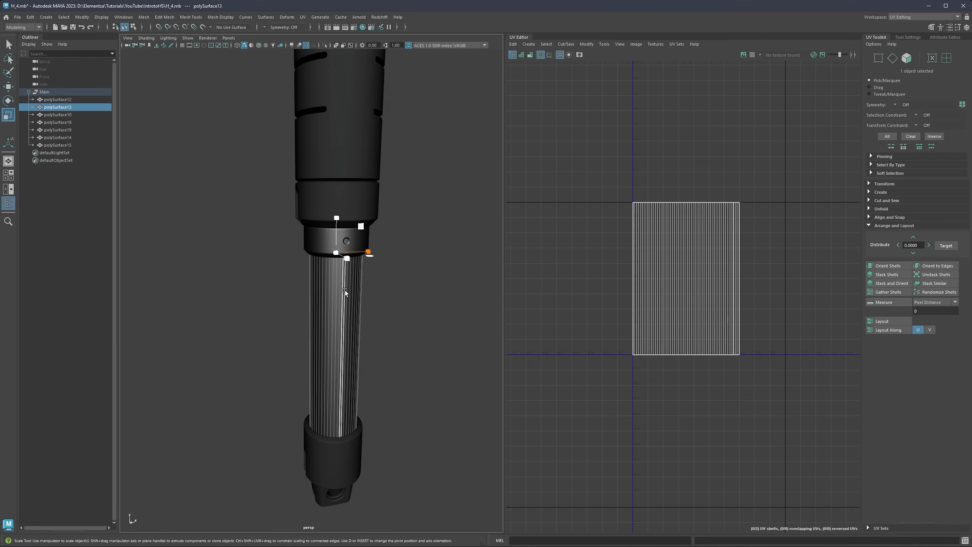
pyautogui.press('e')
pyautogui.moveTo(339, 258); pyautogui.dragTo(256, 251)
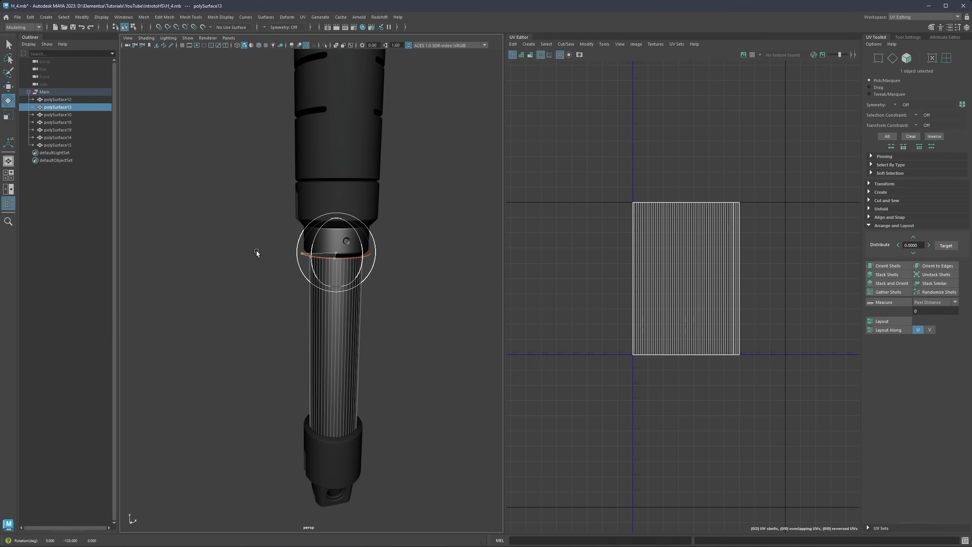
pyautogui.scroll(-3, 302, 252)
pyautogui.keyDown('alt'); pyautogui.moveTo(329, 268); pyautogui.dragTo(456, 259); pyautogui.keyUp('alt')
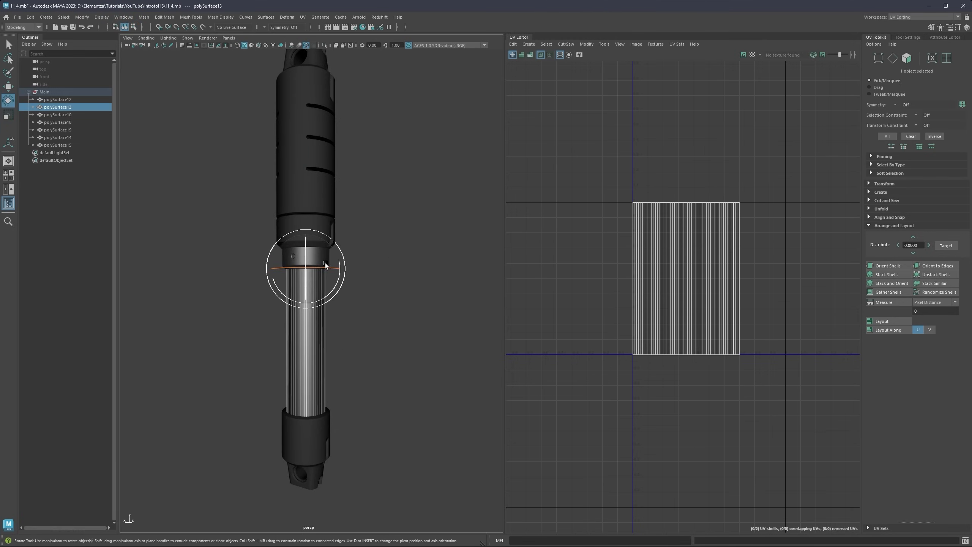
pyautogui.moveTo(326, 267); pyautogui.dragTo(196, 245)
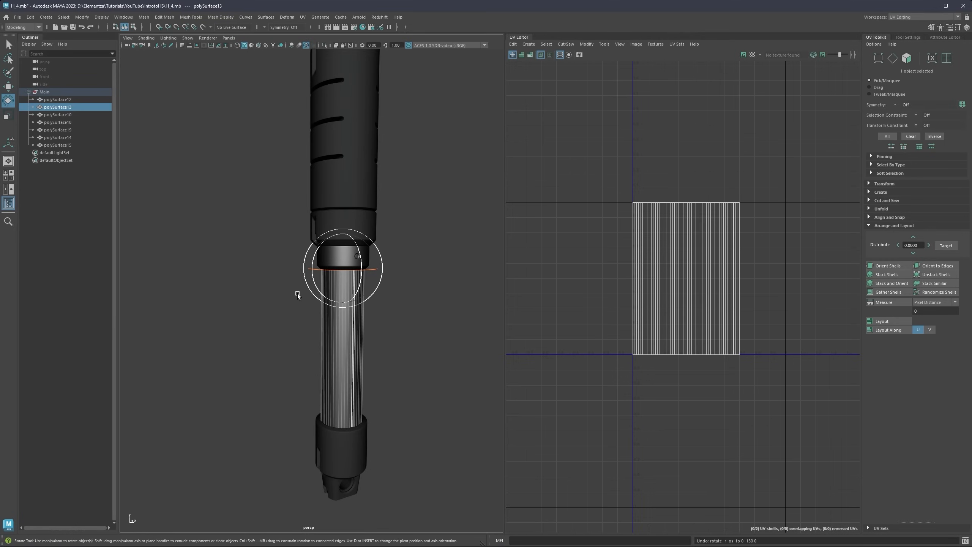
# Step: Apply a planar UV projection to the grooved tube, replacing its existing UVs, and deselect it
pyautogui.click(380, 323)
pyautogui.click(357, 310)
pyautogui.press('q')
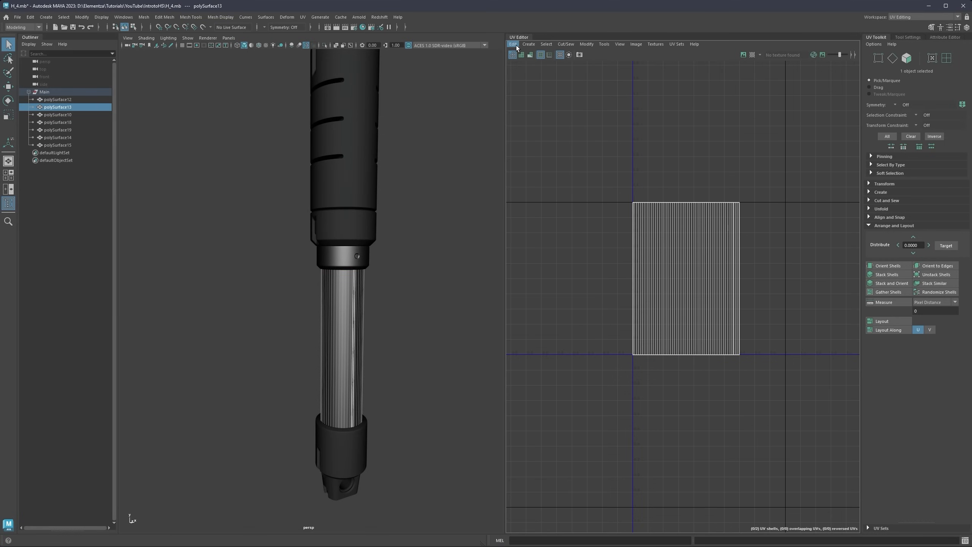
pyautogui.click(528, 45)
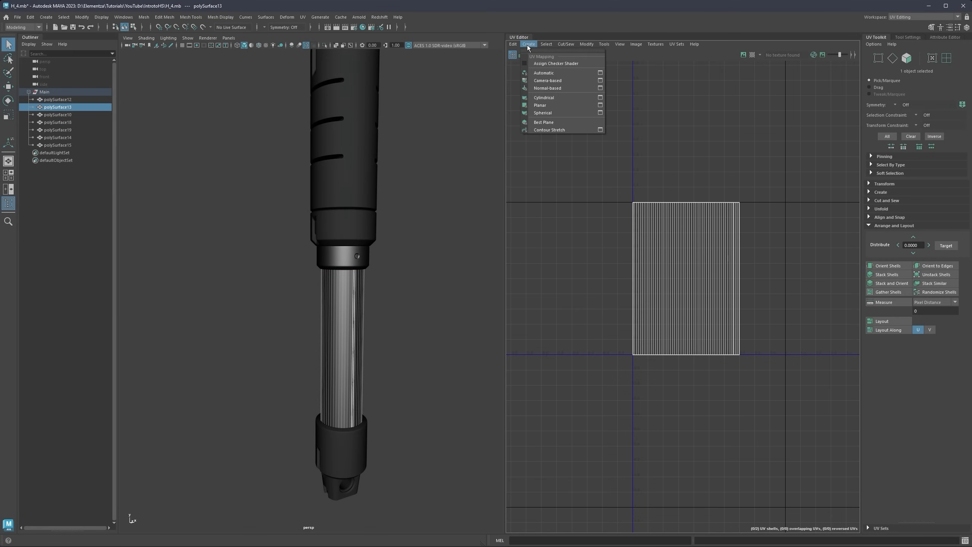
pyautogui.click(547, 107)
pyautogui.click(407, 249)
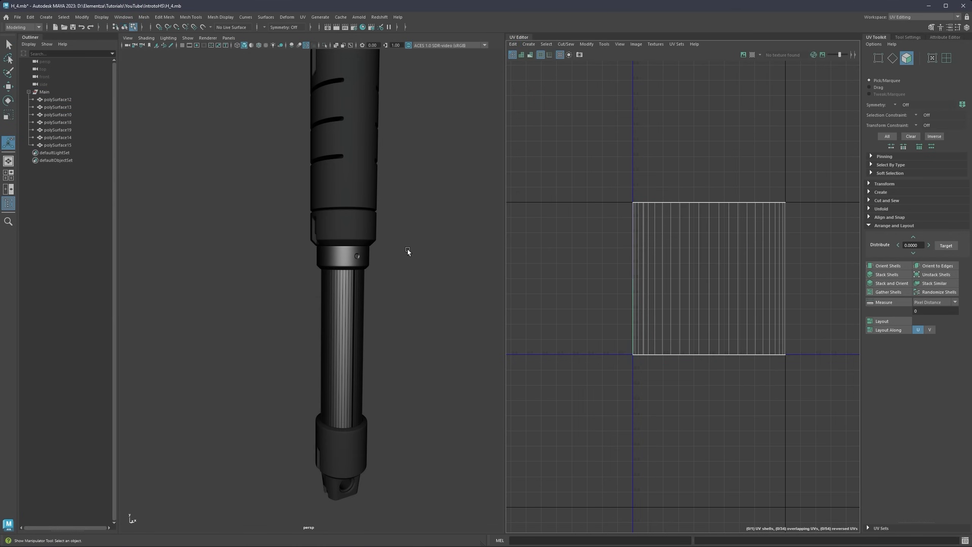
# Step: Isolate the grooved tube from the rest of the piston to expose the whole cylinder
pyautogui.keyDown('alt'); pyautogui.moveTo(344, 310); pyautogui.dragTo(425, 298); pyautogui.keyUp('alt')
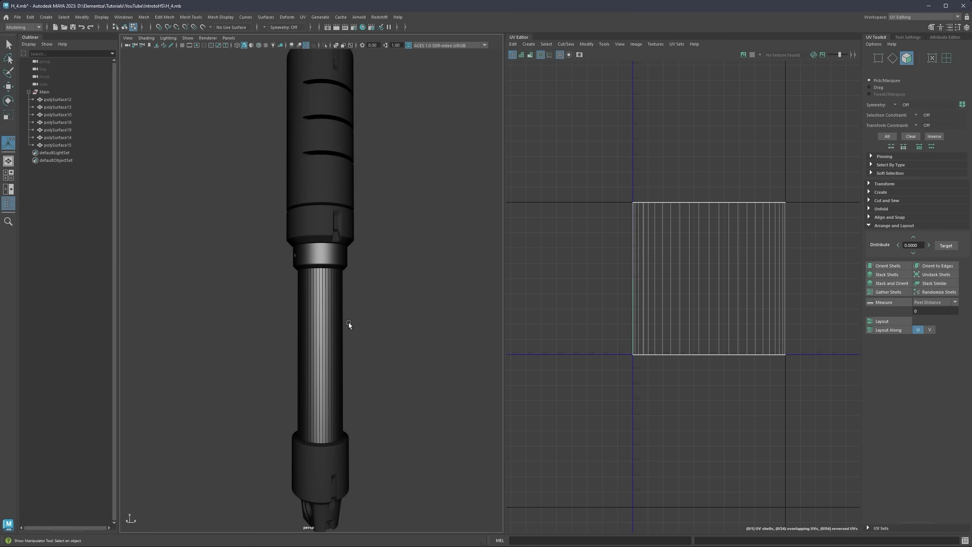
pyautogui.moveTo(331, 319); pyautogui.dragTo(357, 299, button='right')
pyautogui.click(319, 321)
pyautogui.hotkey('ctrl', '1')
pyautogui.keyDown('alt'); pyautogui.moveTo(328, 309); pyautogui.dragTo(345, 247, button='middle'); pyautogui.keyUp('alt')
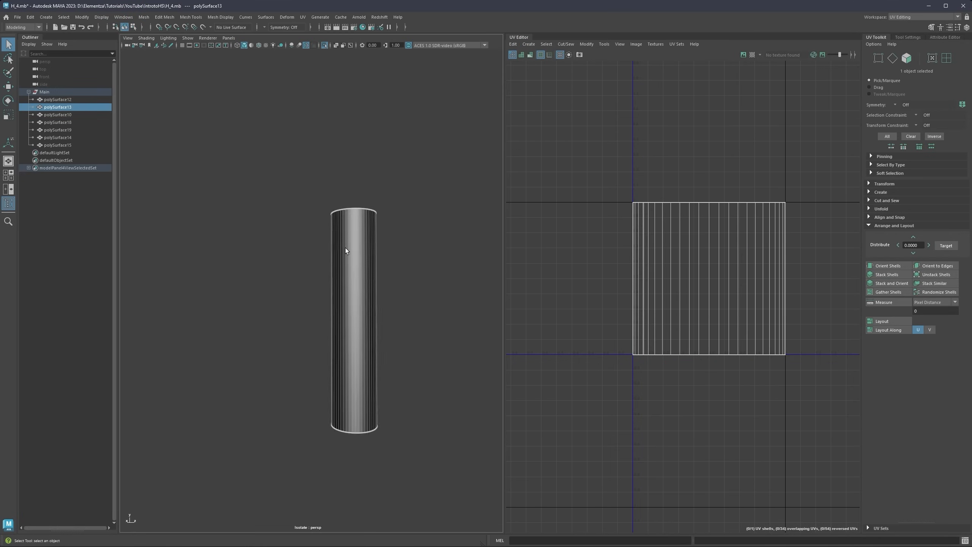
pyautogui.keyDown('alt'); pyautogui.moveTo(345, 247); pyautogui.dragTo(333, 279); pyautogui.keyUp('alt')
# Step: Cut the tube's UVs along a single lengthwise edge on the side opposite the groove
pyautogui.press('F10')
pyautogui.scroll(5, 384, 249)
pyautogui.click(384, 249)
pyautogui.scroll(-2, 392, 246)
pyautogui.scroll(-5, 392, 246)
pyautogui.scroll(7, 333, 278)
pyautogui.scroll(3, 332, 277)
pyautogui.keyDown('alt'); pyautogui.moveTo(390, 218); pyautogui.dragTo(366, 274, button='middle'); pyautogui.keyUp('alt')
pyautogui.click(340, 233)
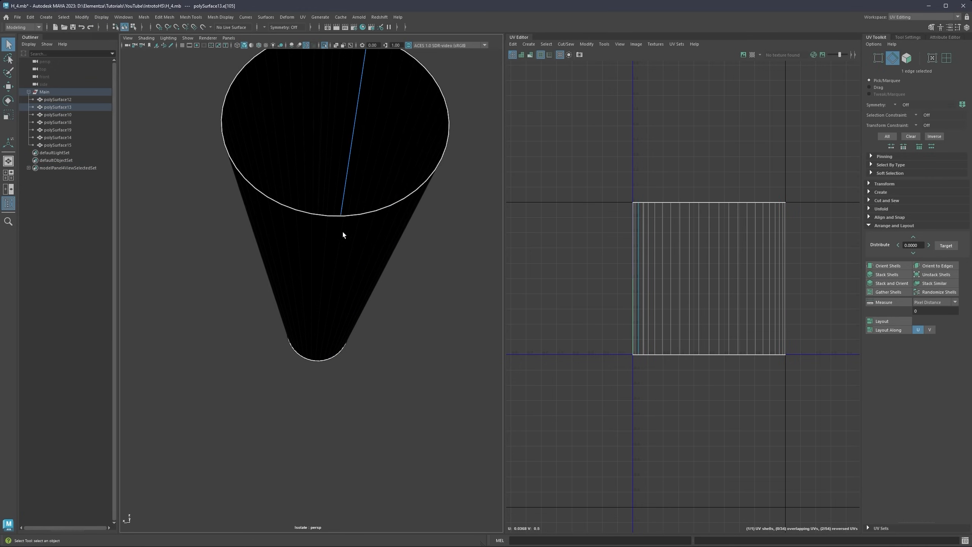
pyautogui.click(342, 233)
pyautogui.scroll(-7, 342, 236)
pyautogui.keyDown('alt'); pyautogui.moveTo(342, 236); pyautogui.dragTo(361, 184); pyautogui.keyUp('alt')
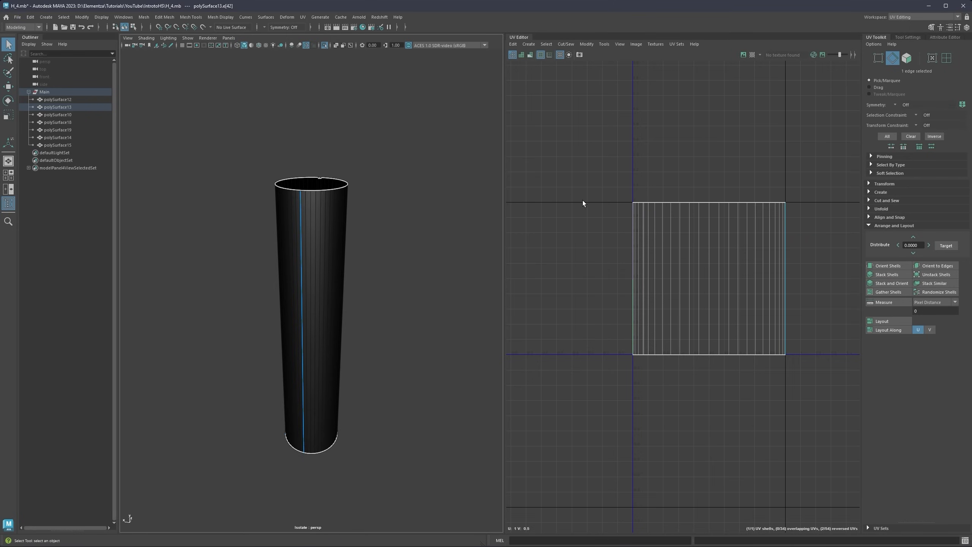
pyautogui.click(875, 226)
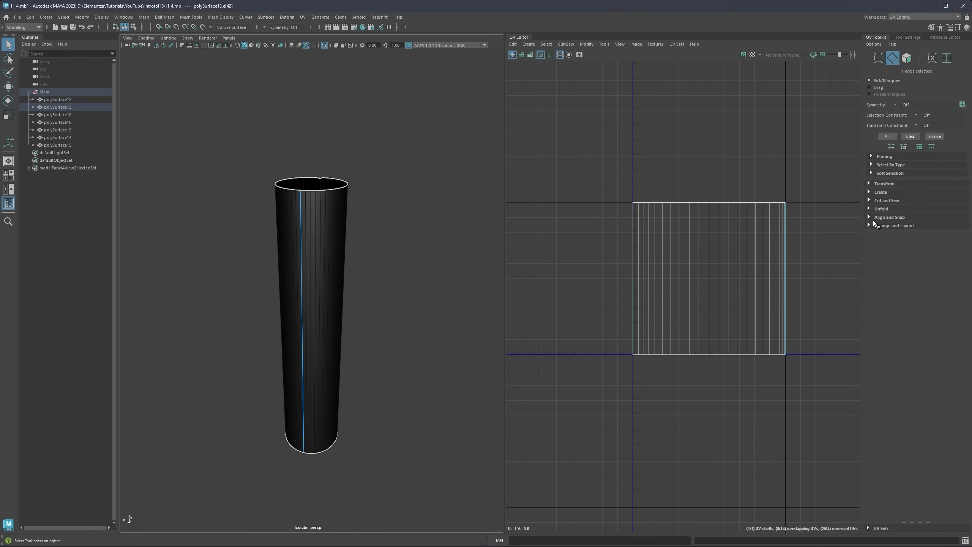
pyautogui.click(870, 200)
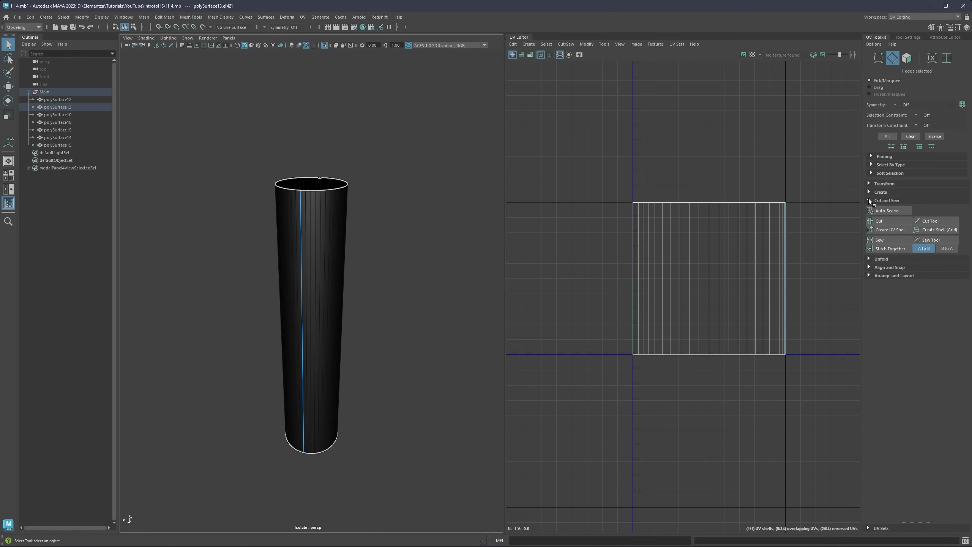
pyautogui.click(883, 221)
# Step: Unfold the tube's whole UV shell and inspect the tube from the groove's side
pyautogui.moveTo(713, 233); pyautogui.dragTo(668, 219, button='right')
pyautogui.click(679, 228)
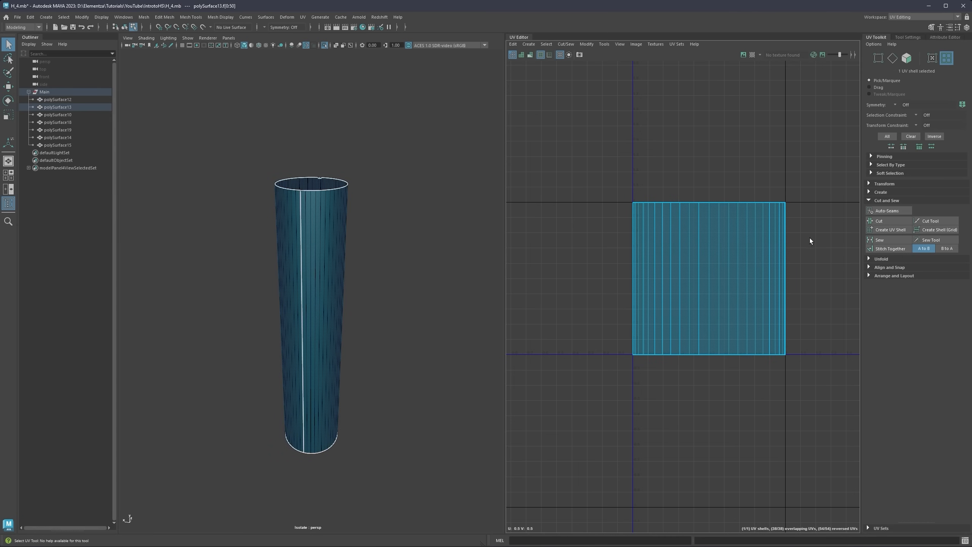
pyautogui.click(869, 260)
pyautogui.click(883, 277)
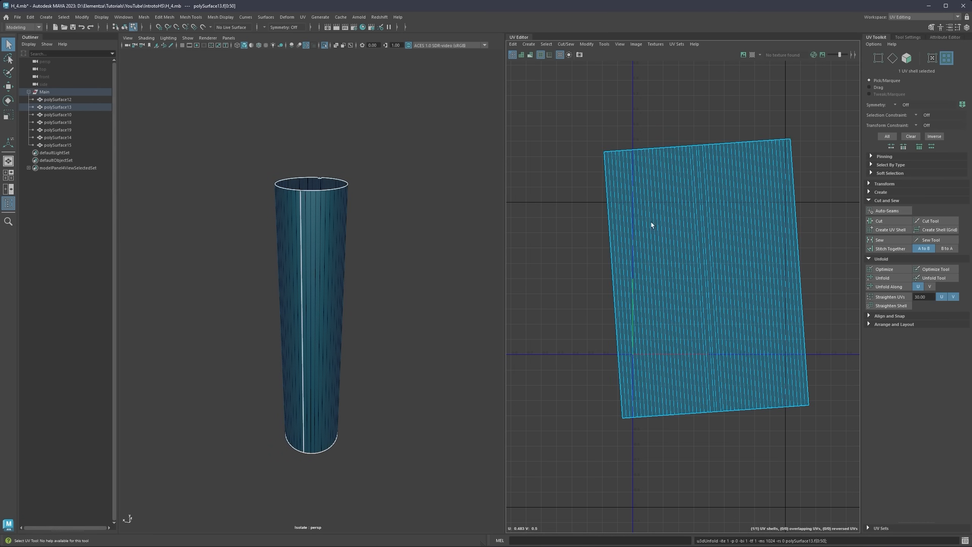
pyautogui.keyDown('alt'); pyautogui.moveTo(349, 224); pyautogui.dragTo(215, 217); pyautogui.keyUp('alt')
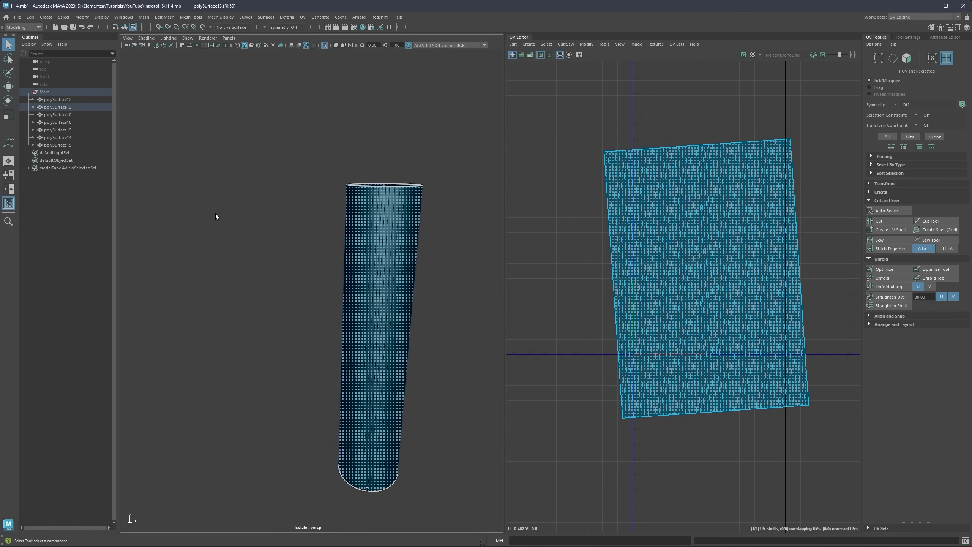
pyautogui.keyDown('alt'); pyautogui.moveTo(357, 193); pyautogui.dragTo(614, 226); pyautogui.keyUp('alt')
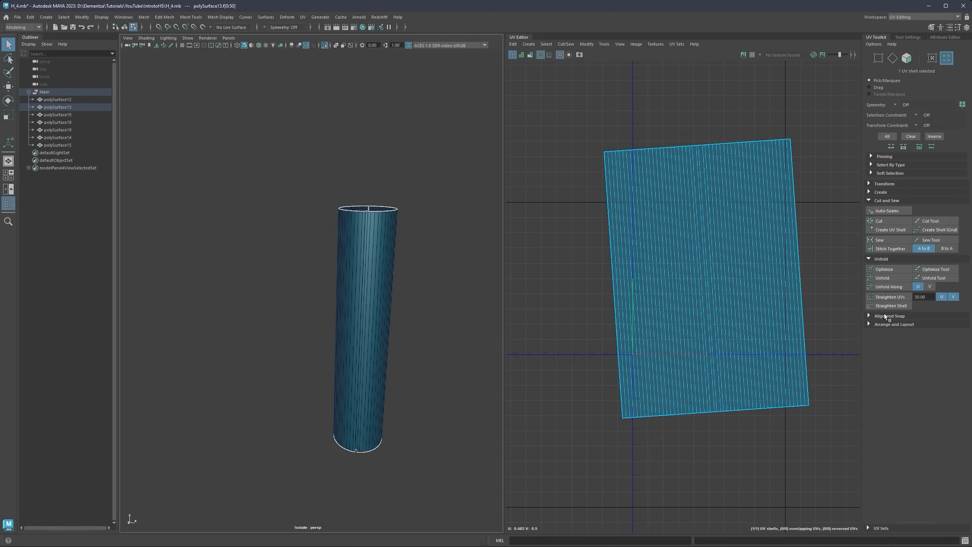
# Step: Orient the unfolded tube shell to the UV axes, lay it out in the UV tile, and deselect it
pyautogui.click(870, 324)
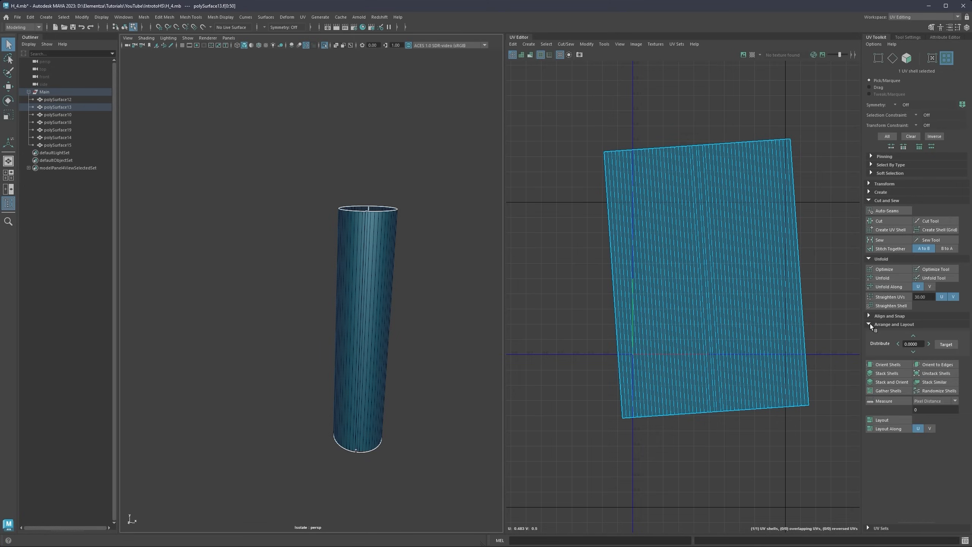
pyautogui.click(881, 366)
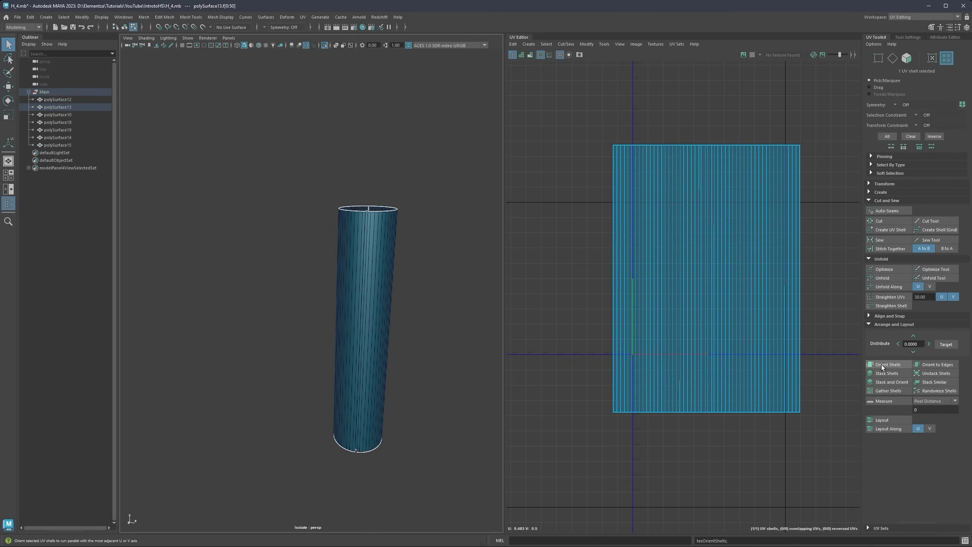
pyautogui.click(878, 420)
pyautogui.click(417, 213)
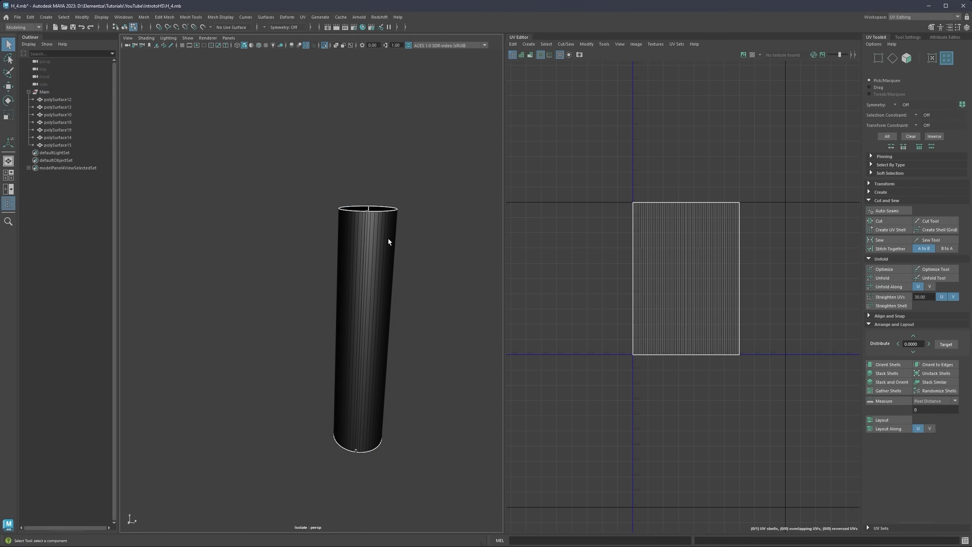
# Step: End the isolation to show the whole piston and display the checker map on the tube
pyautogui.hotkey('ctrl', '1')
pyautogui.moveTo(388, 241)
pyautogui.keyDown('alt'); pyautogui.mouseDown()
pyautogui.moveTo(340, 262)
pyautogui.moveTo(419, 239)
pyautogui.moveTo(455, 245)
pyautogui.moveTo(365, 246)
pyautogui.moveTo(395, 230)
pyautogui.mouseUp(); pyautogui.keyUp('alt')
pyautogui.scroll(5, 395, 230)
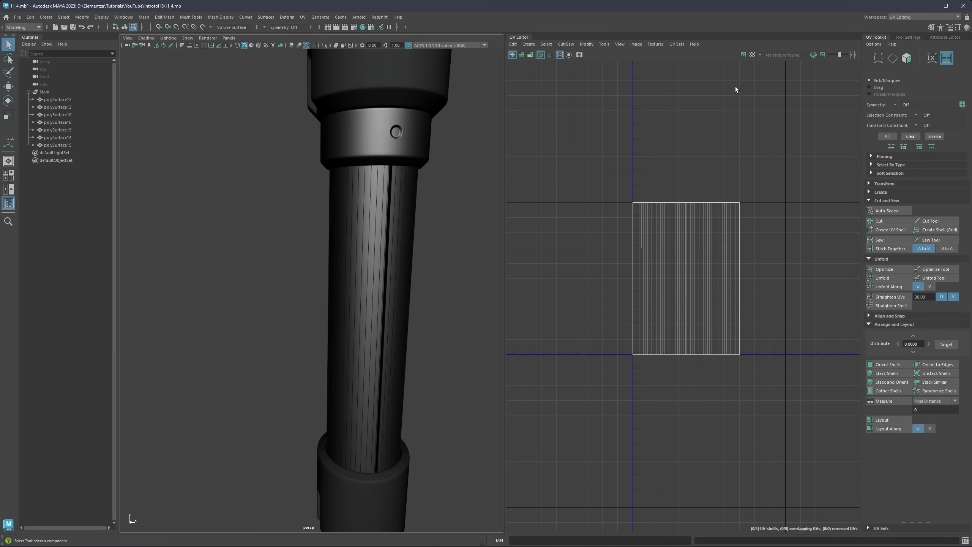
pyautogui.click(752, 56)
# Step: Examine the checker pattern across the tube's groove, and view the piston parts above and below it
pyautogui.scroll(4, 380, 203)
pyautogui.keyDown('alt'); pyautogui.moveTo(380, 204); pyautogui.dragTo(354, 233, button='middle'); pyautogui.keyUp('alt')
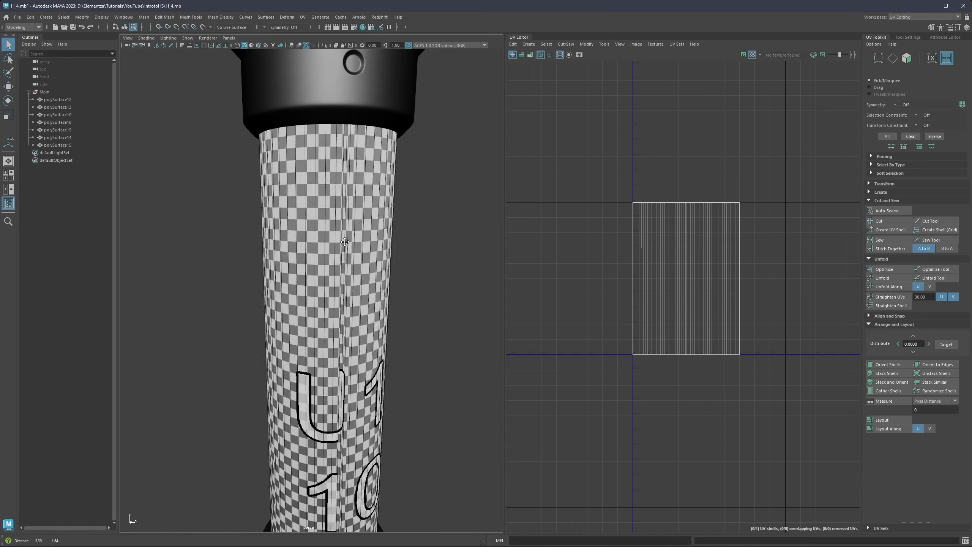
pyautogui.scroll(4, 354, 232)
pyautogui.moveTo(354, 232)
pyautogui.keyDown('alt'); pyautogui.mouseDown()
pyautogui.moveTo(372, 234)
pyautogui.moveTo(371, 280)
pyautogui.moveTo(379, 213)
pyautogui.moveTo(372, 236)
pyautogui.mouseUp(); pyautogui.keyUp('alt')
pyautogui.scroll(-5, 363, 236)
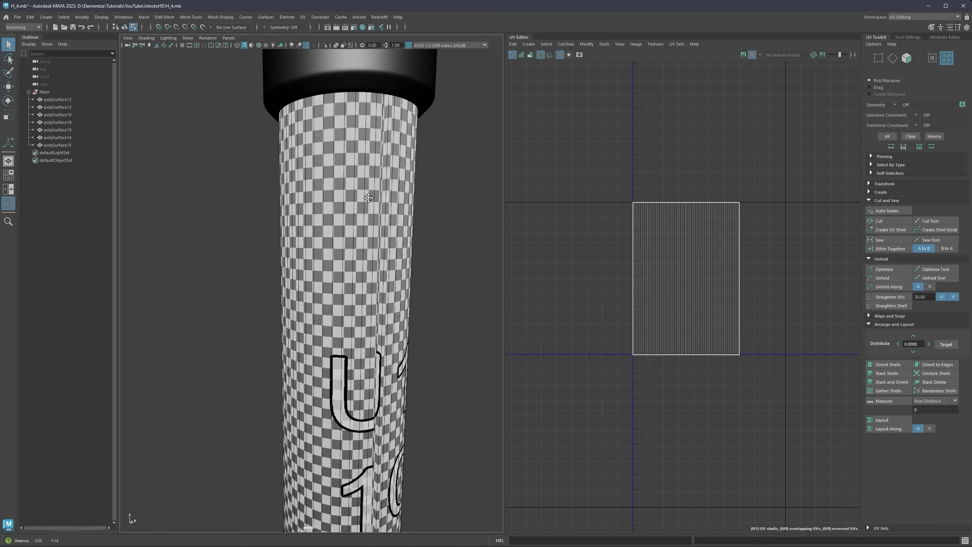
pyautogui.scroll(4, 351, 196)
pyautogui.keyDown('alt'); pyautogui.moveTo(316, 194); pyautogui.dragTo(323, 245); pyautogui.keyUp('alt')
pyautogui.scroll(-5, 323, 245)
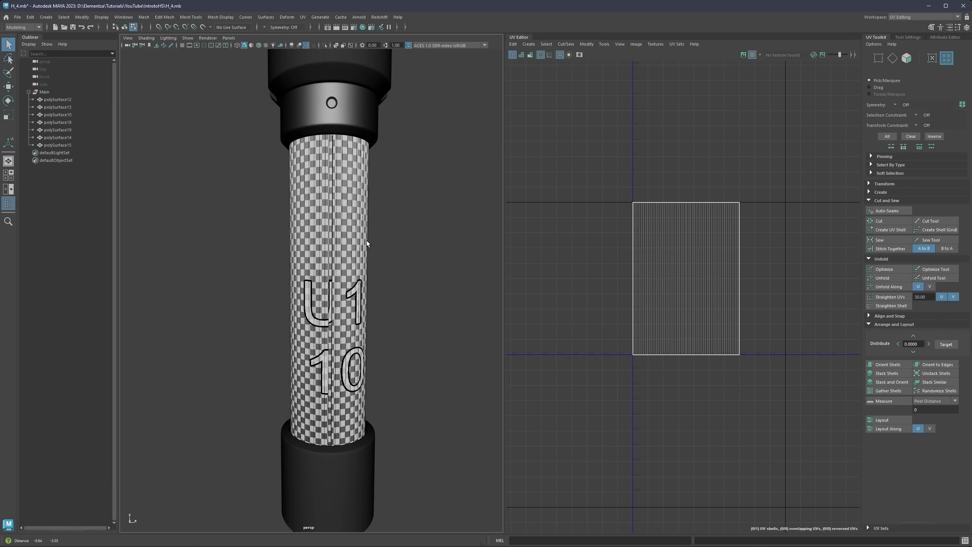
pyautogui.scroll(-5, 335, 182)
pyautogui.keyDown('alt'); pyautogui.moveTo(335, 181); pyautogui.dragTo(360, 241); pyautogui.keyUp('alt')
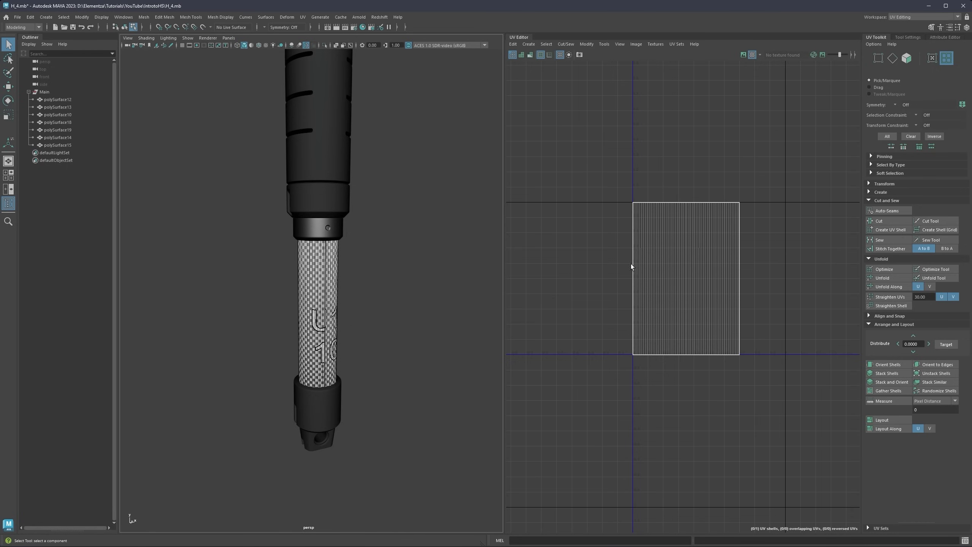
pyautogui.keyDown('alt'); pyautogui.moveTo(331, 141); pyautogui.dragTo(330, 218, button='middle'); pyautogui.keyUp('alt')
pyautogui.moveTo(322, 81)
pyautogui.keyDown('alt'); pyautogui.mouseDown(button='middle')
pyautogui.moveTo(325, 143)
pyautogui.moveTo(330, 66)
pyautogui.mouseUp(button='middle'); pyautogui.keyUp('alt')
pyautogui.keyDown('alt'); pyautogui.moveTo(350, 334); pyautogui.dragTo(333, 187, button='middle'); pyautogui.keyUp('alt')
# Step: Apply a planar UV projection to the cylindrical sleeve inside the lower mounting lug's hole, and hide the checker map
pyautogui.click(308, 307)
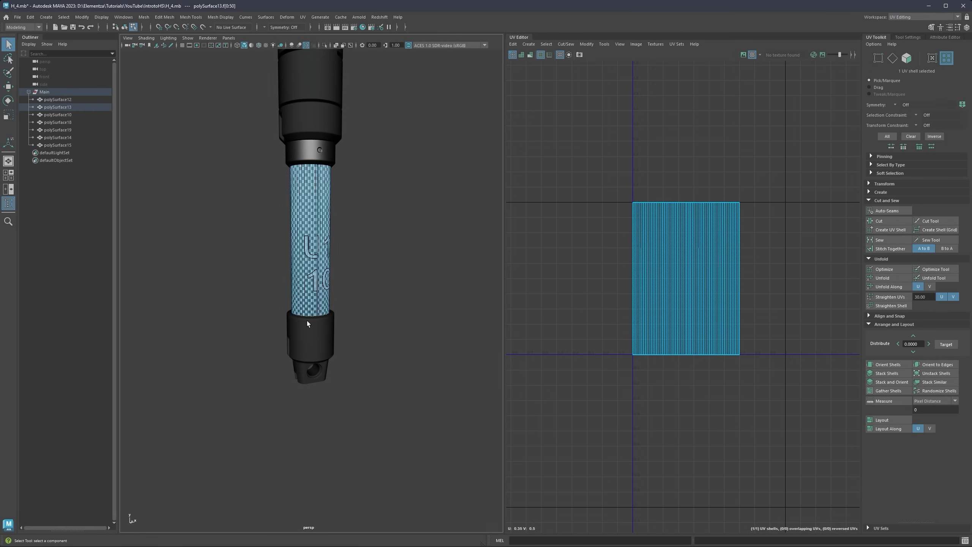
pyautogui.rightClick(340, 317)
pyautogui.moveTo(340, 319); pyautogui.dragTo(347, 313, button='right')
pyautogui.click(319, 364)
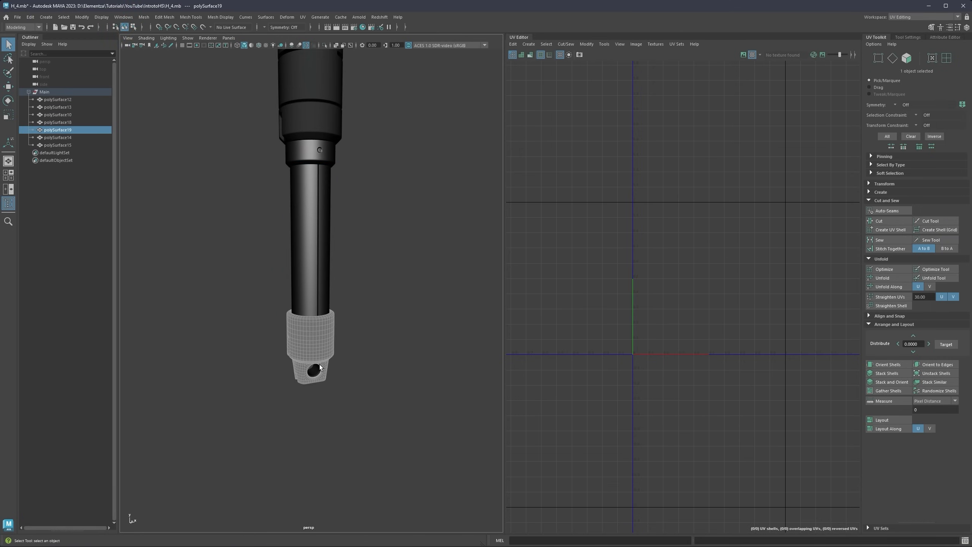
pyautogui.click(319, 435)
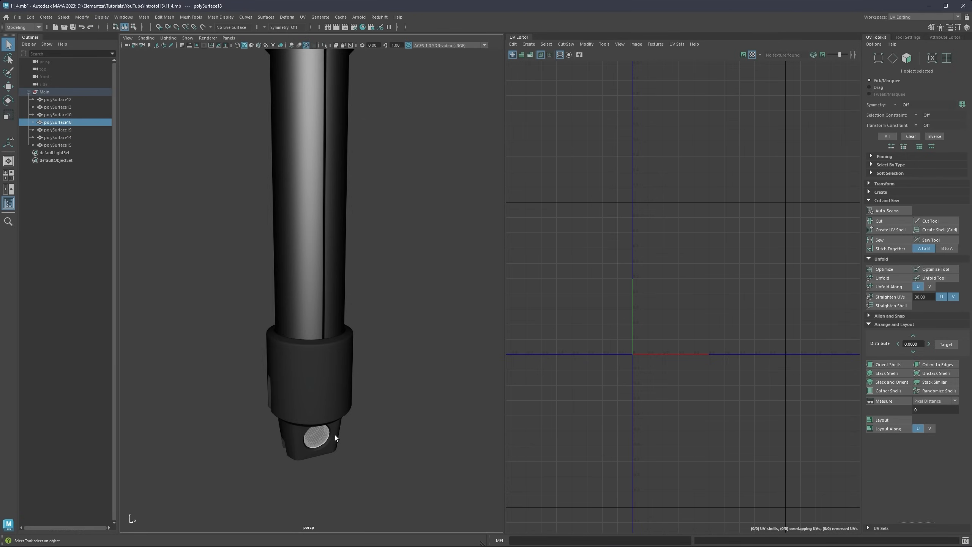
pyautogui.keyDown('alt'); pyautogui.moveTo(335, 435); pyautogui.dragTo(330, 311, button='middle'); pyautogui.keyUp('alt')
pyautogui.scroll(3, 320, 353)
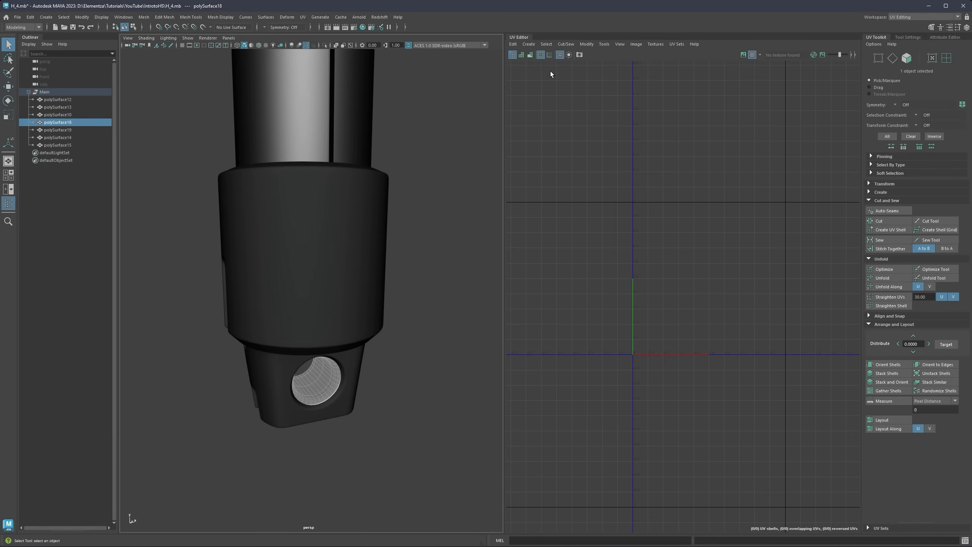
pyautogui.click(513, 44)
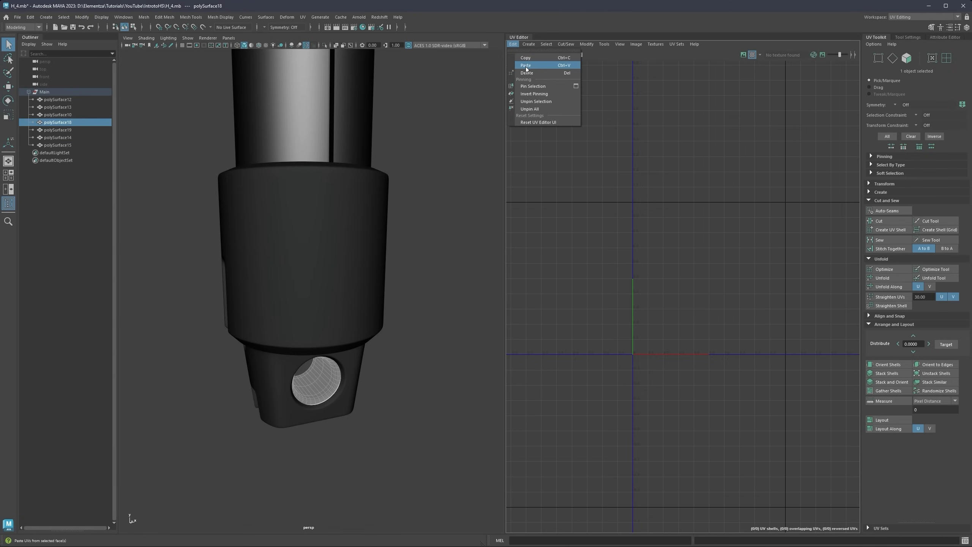
pyautogui.moveTo(530, 45)
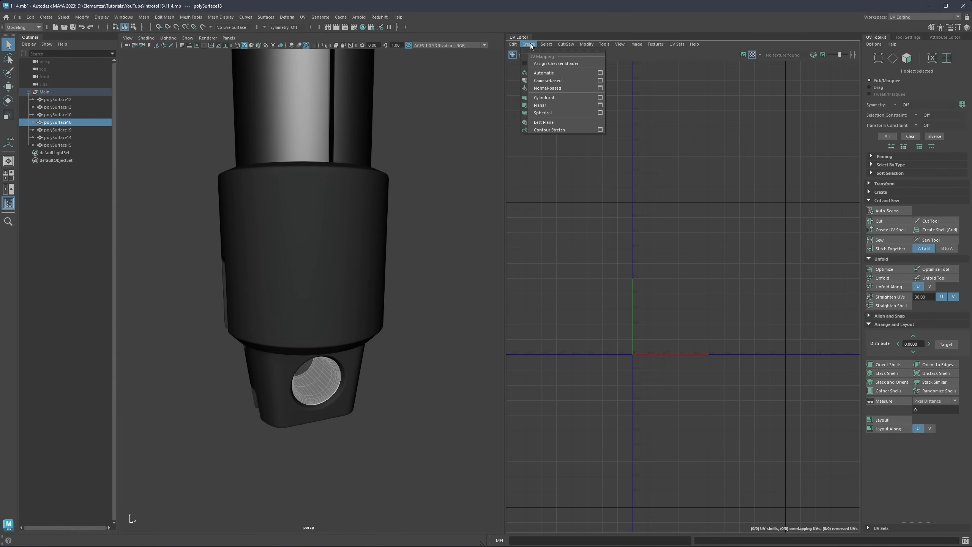
pyautogui.click(547, 106)
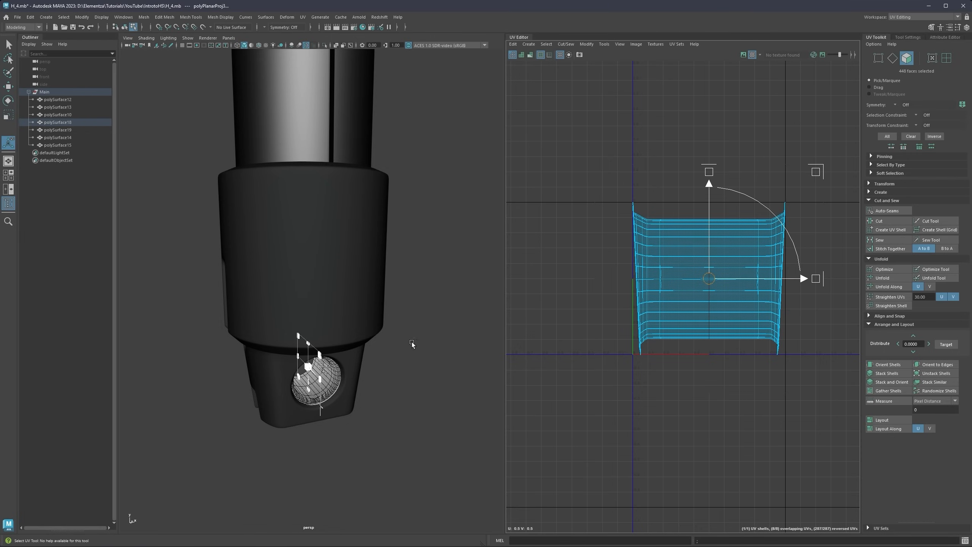
pyautogui.keyDown('alt'); pyautogui.moveTo(377, 361); pyautogui.dragTo(388, 343, button='middle'); pyautogui.keyUp('alt')
pyautogui.click(752, 55)
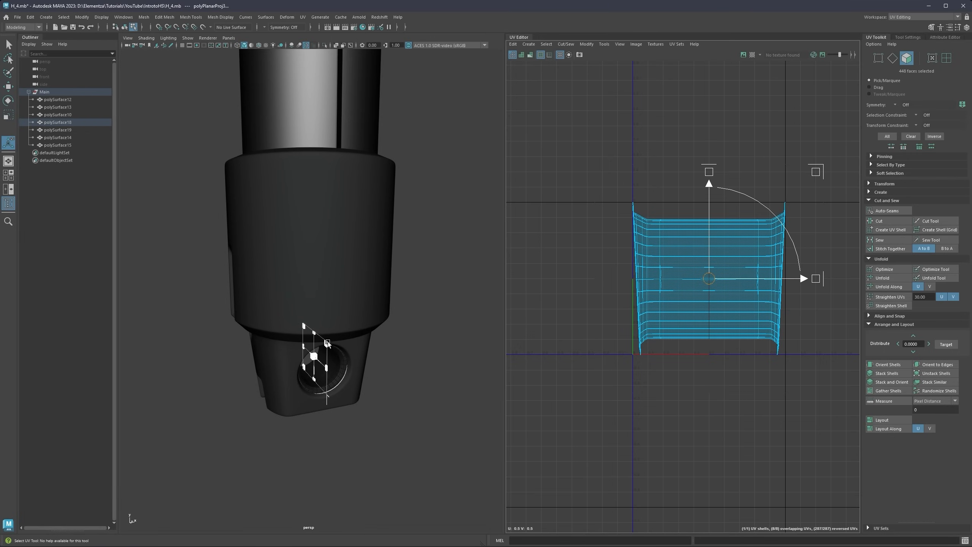
# Step: Isolate the lower lug's sleeve, select the lengthwise edge loop along the bottom of its inner wall, and end the isolation
pyautogui.scroll(3, 329, 342)
pyautogui.moveTo(431, 308); pyautogui.dragTo(461, 289, button='right')
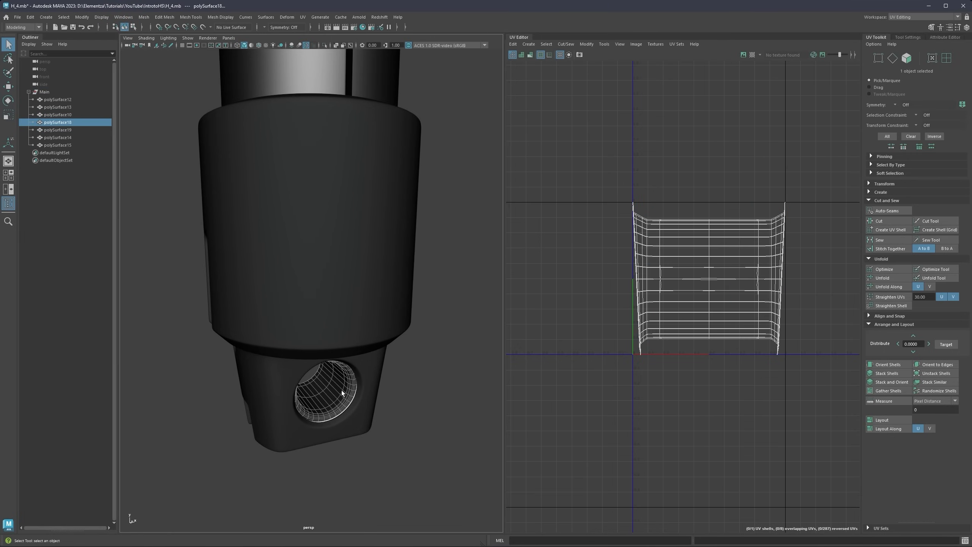
pyautogui.hotkey('ctrl', '1')
pyautogui.keyDown('alt'); pyautogui.moveTo(361, 384); pyautogui.dragTo(303, 287); pyautogui.keyUp('alt')
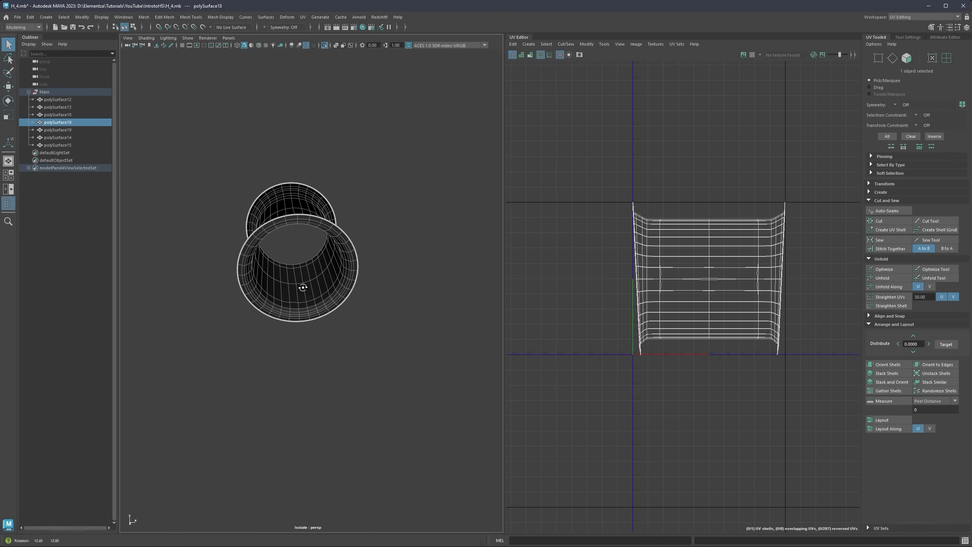
pyautogui.moveTo(303, 287); pyautogui.dragTo(289, 273, button='right')
pyautogui.click(296, 293)
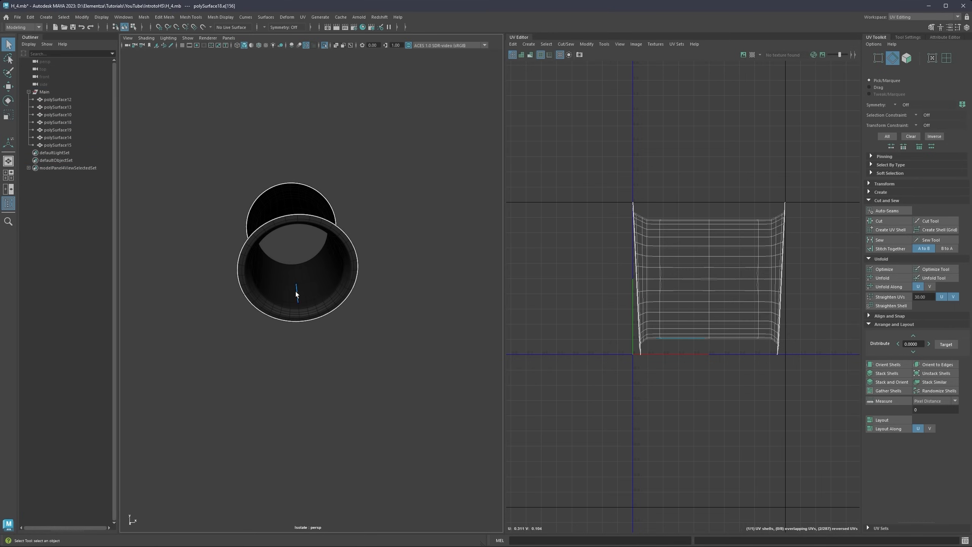
pyautogui.doubleClick(296, 293)
pyautogui.keyDown('alt'); pyautogui.moveTo(296, 293); pyautogui.dragTo(333, 275); pyautogui.keyUp('alt')
pyautogui.hotkey('ctrl', '1')
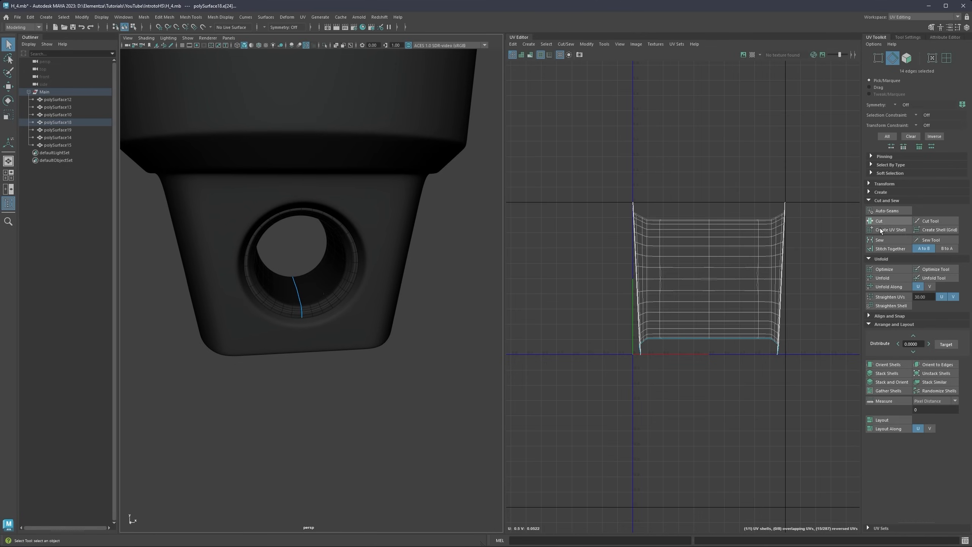
# Step: Cut the sleeve's UVs along the selected lengthwise edge loop and unfold the whole shell
pyautogui.click(881, 259)
pyautogui.click(870, 275)
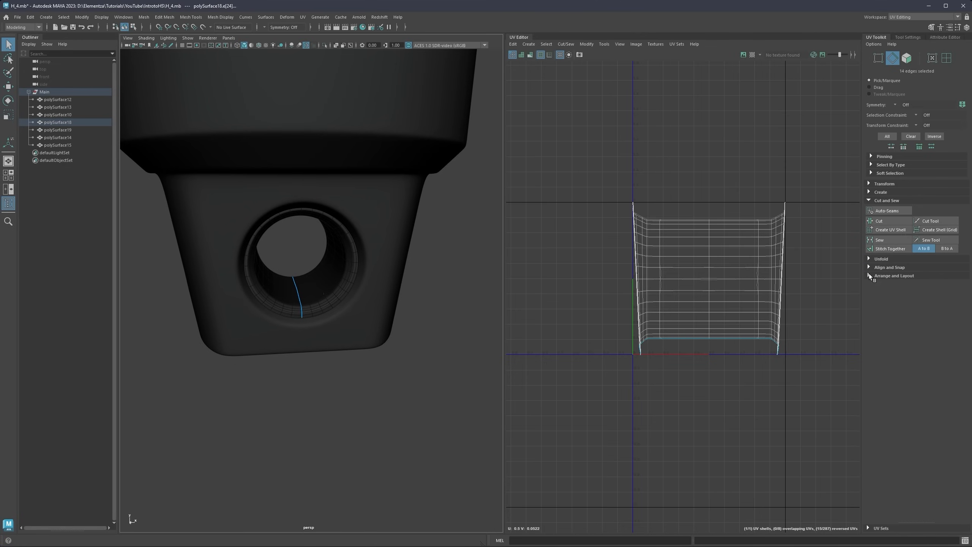
pyautogui.click(885, 221)
pyautogui.click(870, 201)
pyautogui.click(871, 209)
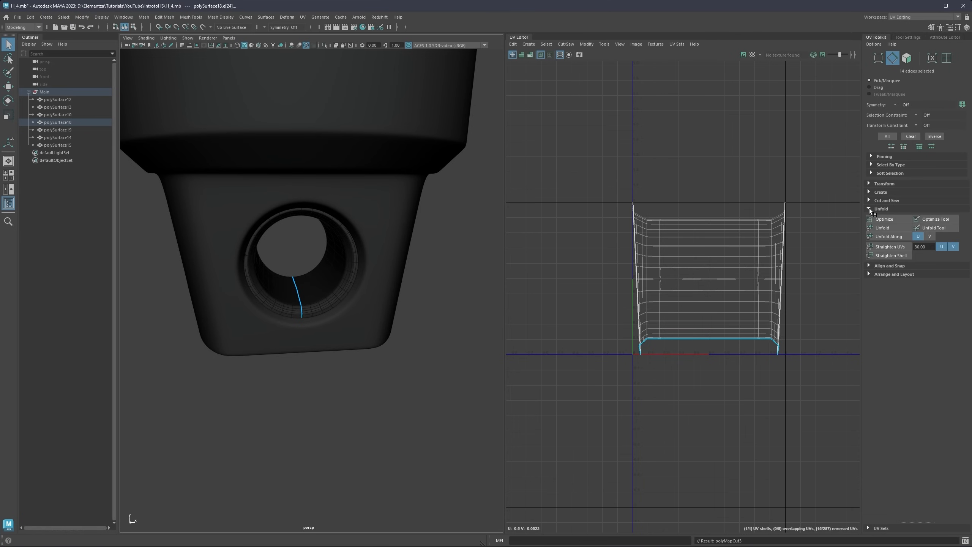
pyautogui.moveTo(720, 270); pyautogui.dragTo(686, 262, button='right')
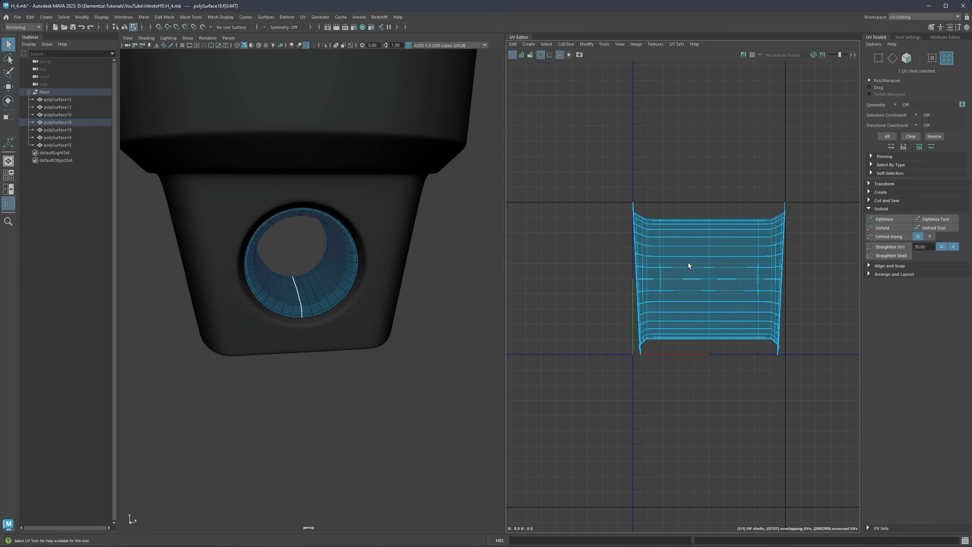
pyautogui.click(879, 229)
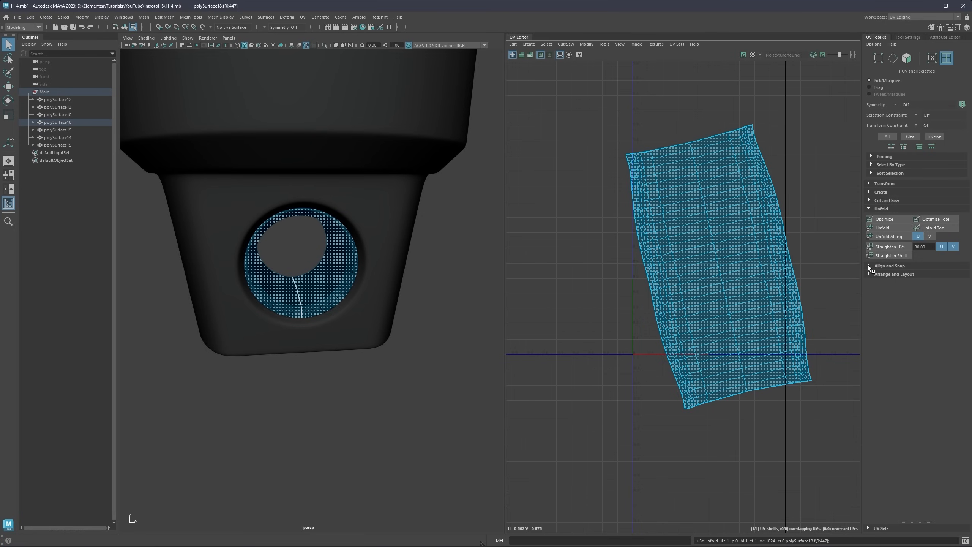
# Step: Orient the sleeve's UV shell to the axes, rotate it upright, scale it down, and lay it out in the UV tile
pyautogui.click(868, 274)
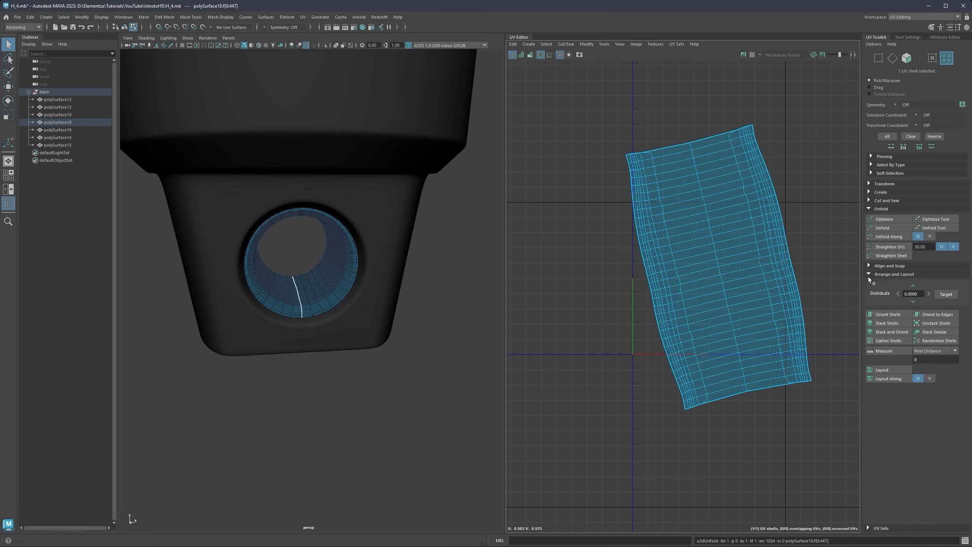
pyautogui.click(880, 314)
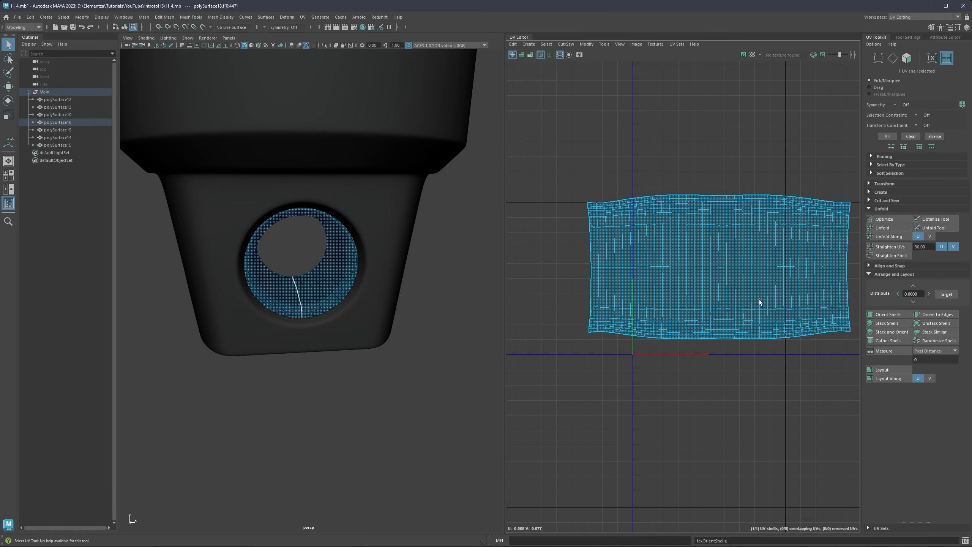
pyautogui.press('r')
pyautogui.press('e')
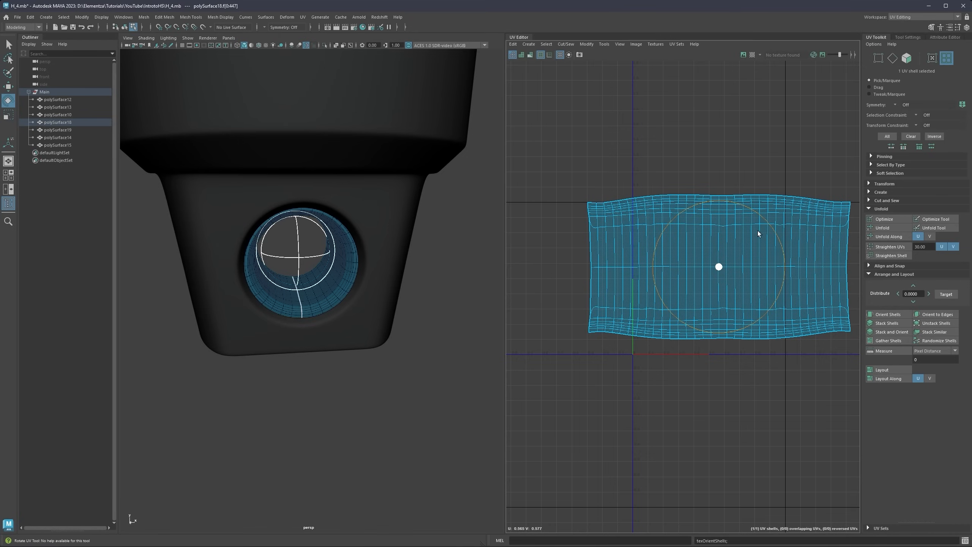
pyautogui.moveTo(759, 231); pyautogui.dragTo(741, 304)
pyautogui.press('r')
pyautogui.moveTo(721, 268); pyautogui.dragTo(694, 269)
pyautogui.click(893, 316)
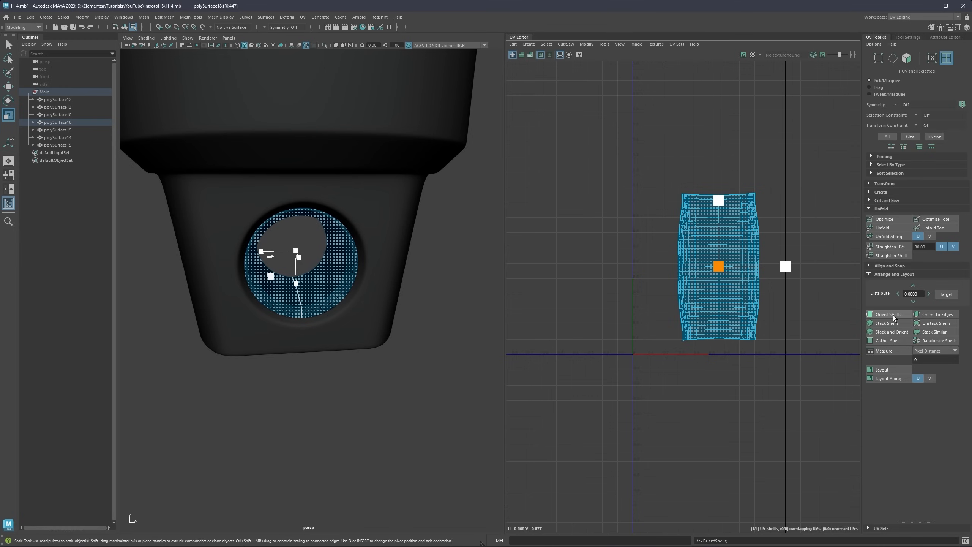
pyautogui.click(886, 370)
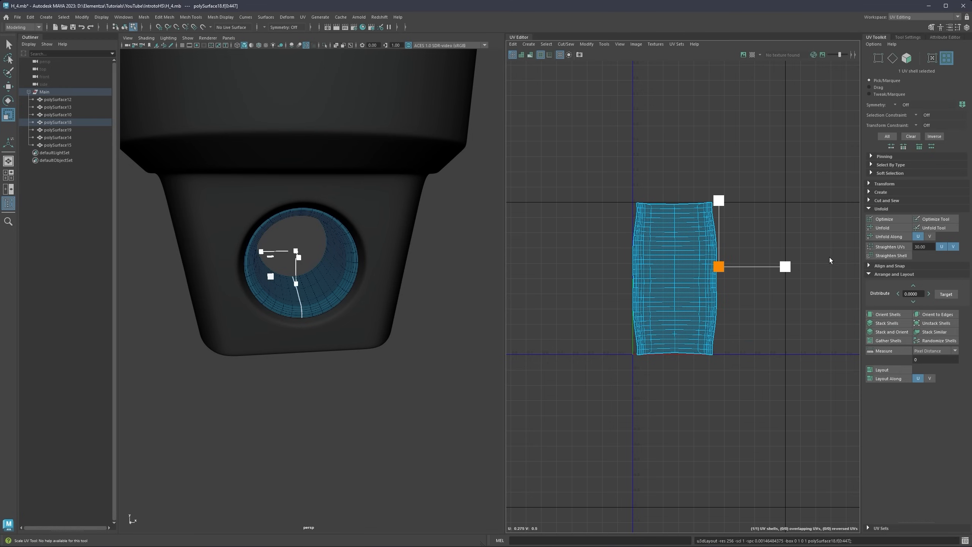
# Step: Optimize the sleeve's UV shell several times to even out its texture space distribution
pyautogui.click(884, 219)
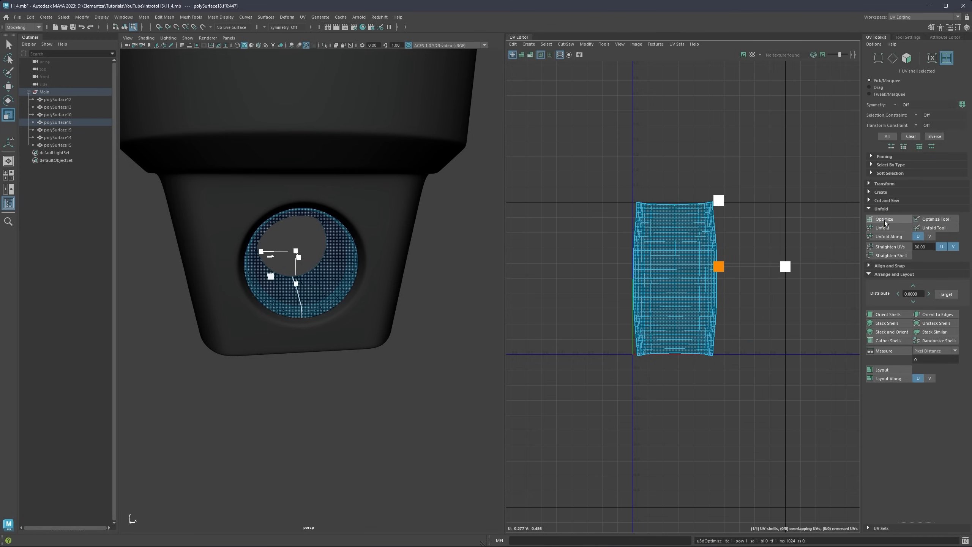
pyautogui.click(884, 220)
pyautogui.click(881, 219)
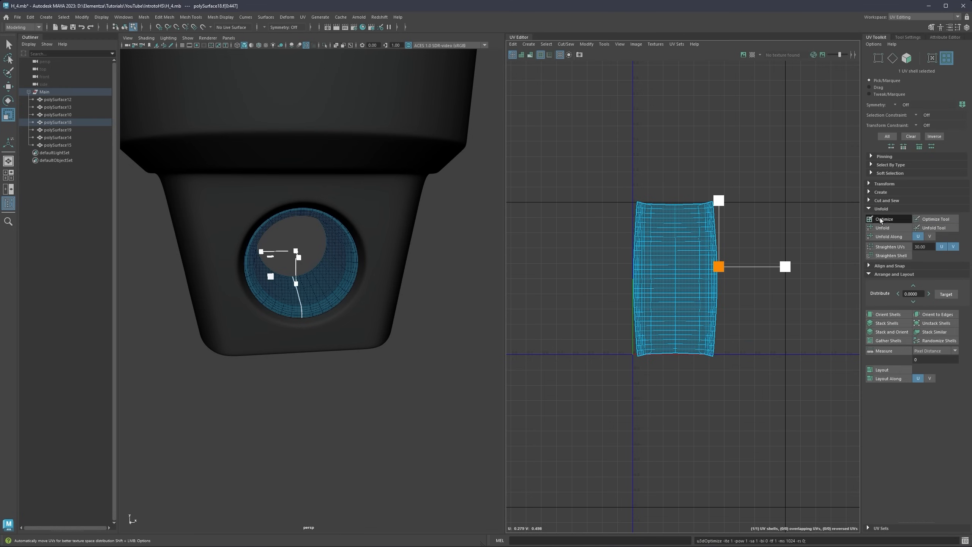
pyautogui.scroll(3, 656, 251)
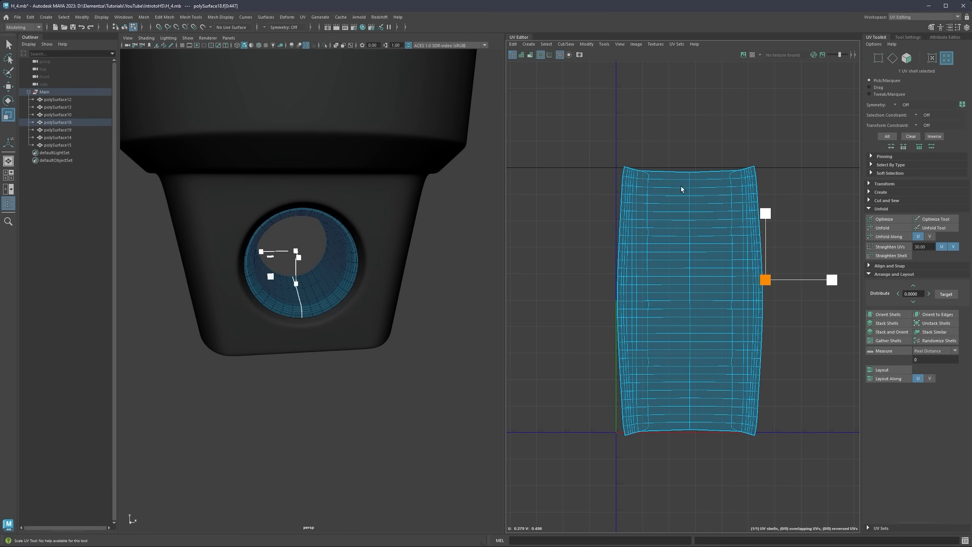
pyautogui.click(891, 220)
# Step: Scale the sleeve's shell down slightly about its centre to leave a margin inside the UV tile, and deselect it
pyautogui.click(762, 281)
pyautogui.press('r')
pyautogui.moveTo(691, 296); pyautogui.dragTo(690, 301)
pyautogui.scroll(2, 622, 169)
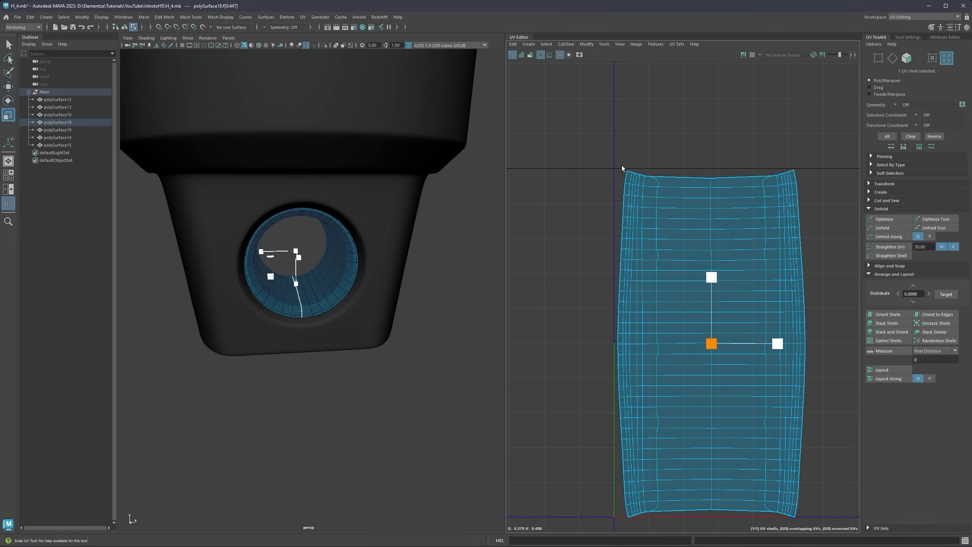
pyautogui.moveTo(716, 341); pyautogui.dragTo(716, 343)
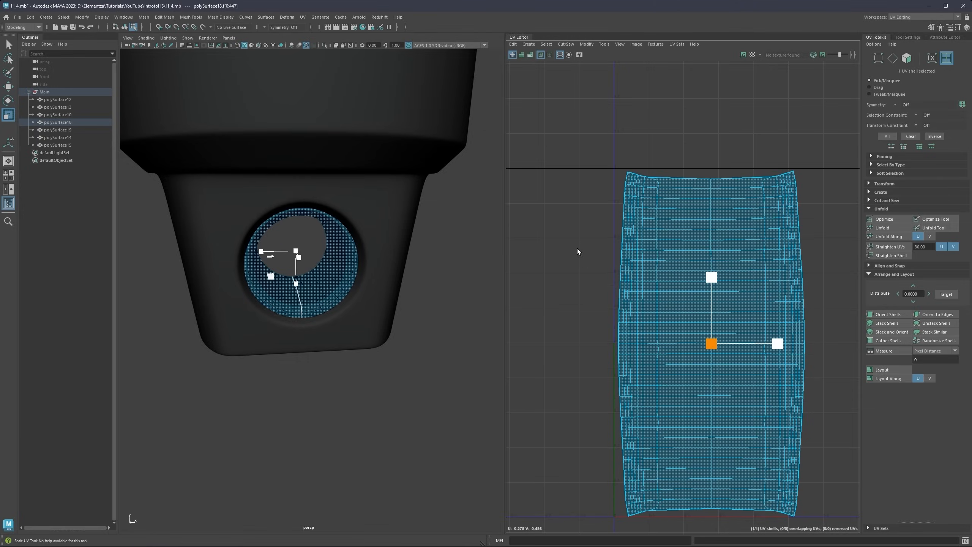
pyautogui.scroll(-6, 670, 368)
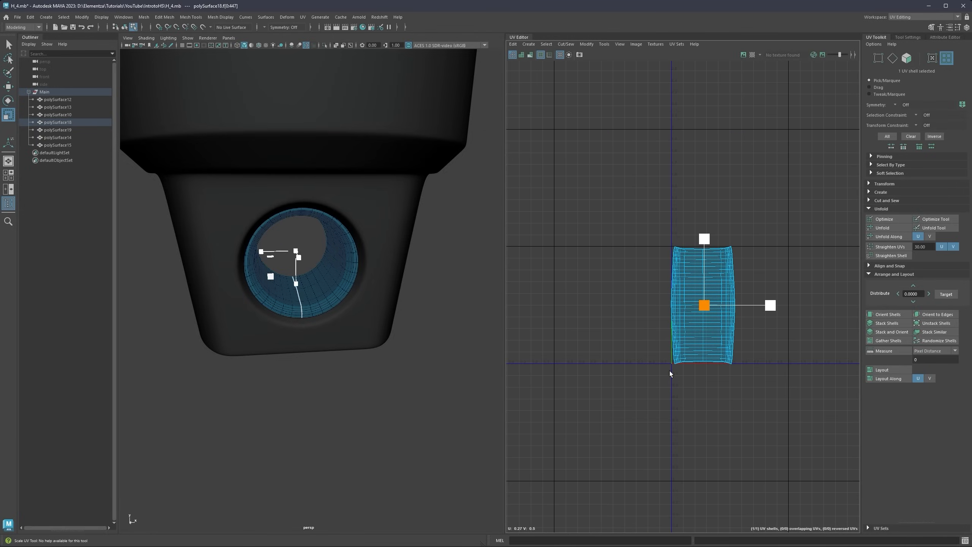
pyautogui.click(659, 404)
pyautogui.keyDown('alt'); pyautogui.moveTo(671, 289); pyautogui.dragTo(686, 285, button='middle'); pyautogui.keyUp('alt')
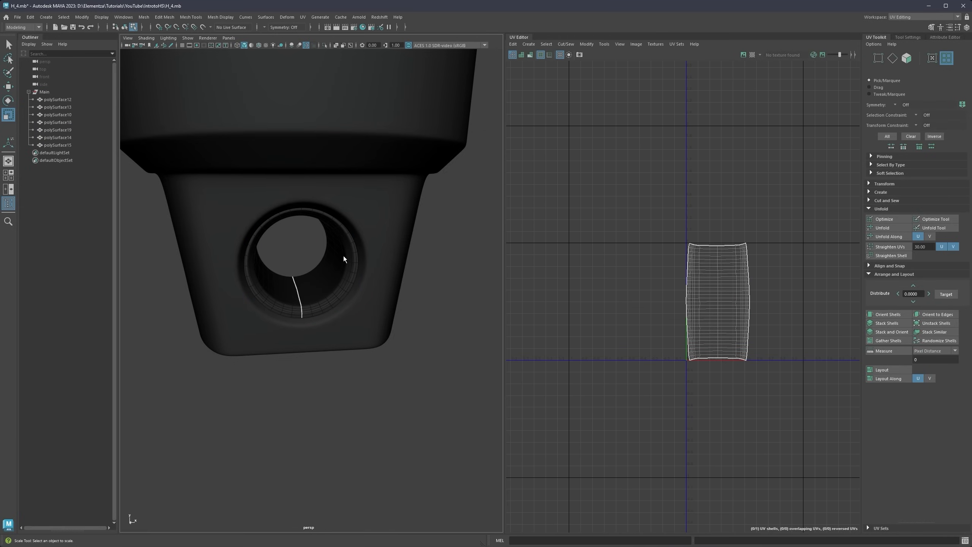
# Step: Select the lower mounting lug's main body in object mode and isolate it
pyautogui.moveTo(344, 255); pyautogui.dragTo(346, 194, button='right')
pyautogui.click(380, 235)
pyautogui.keyDown('alt'); pyautogui.moveTo(346, 195); pyautogui.dragTo(365, 218, button='middle'); pyautogui.keyUp('alt')
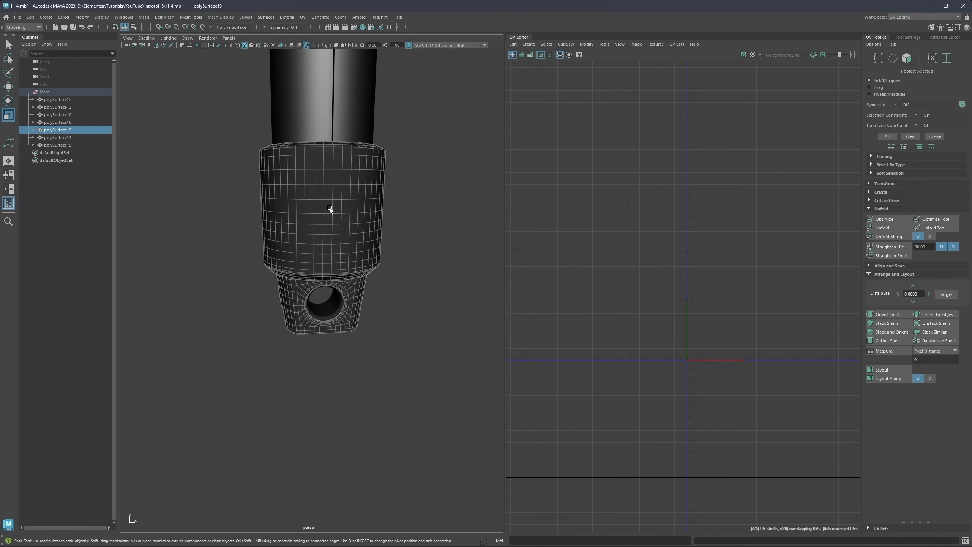
pyautogui.keyDown('alt'); pyautogui.moveTo(330, 208); pyautogui.dragTo(299, 154); pyautogui.keyUp('alt')
pyautogui.scroll(-4, 334, 203)
pyautogui.hotkey('ctrl', '1')
pyautogui.scroll(2, 342, 227)
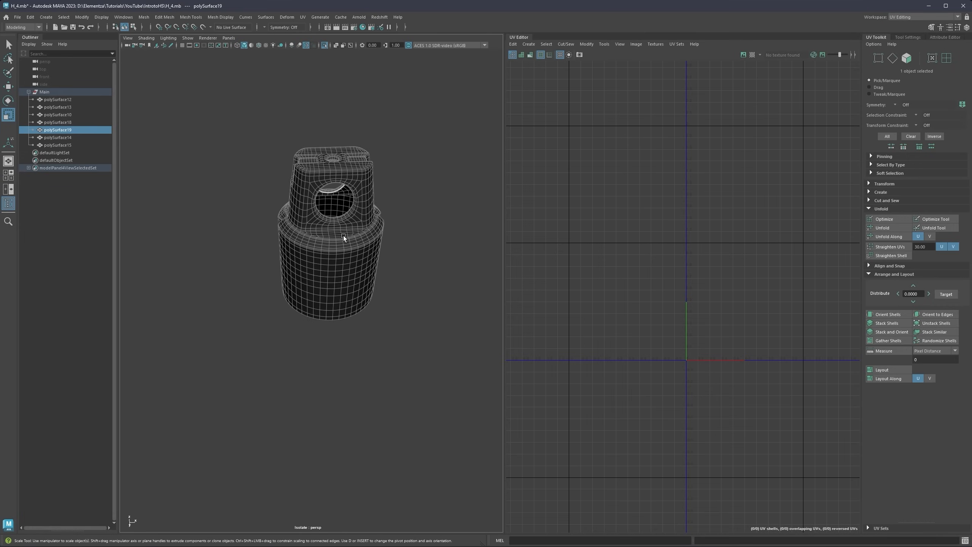
# Step: End the lug body's isolation and examine how it sits on the piston rod among the neighbouring parts
pyautogui.keyDown('alt'); pyautogui.moveTo(344, 236); pyautogui.dragTo(338, 281); pyautogui.keyUp('alt')
pyautogui.hotkey('ctrl', '1')
pyautogui.keyDown('alt'); pyautogui.moveTo(327, 178); pyautogui.dragTo(327, 234, button='middle'); pyautogui.keyUp('alt')
pyautogui.scroll(3, 379, 271)
pyautogui.scroll(-1, 375, 310)
pyautogui.scroll(-2, 343, 321)
pyautogui.keyDown('alt'); pyautogui.moveTo(344, 321); pyautogui.dragTo(353, 188, button='middle'); pyautogui.keyUp('alt')
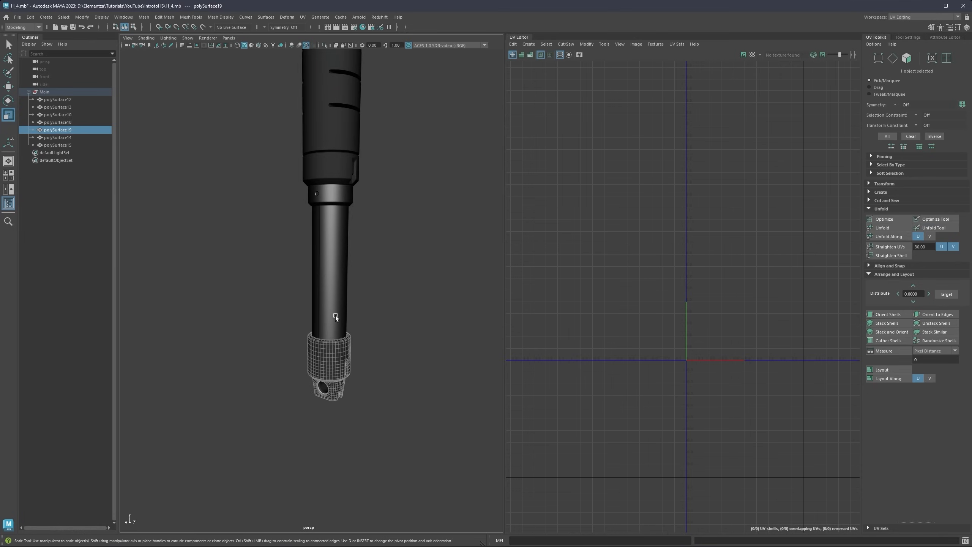
pyautogui.keyDown('alt'); pyautogui.moveTo(336, 315); pyautogui.dragTo(335, 245); pyautogui.keyUp('alt')
pyautogui.keyDown('alt'); pyautogui.moveTo(338, 307); pyautogui.dragTo(343, 272, button='middle'); pyautogui.keyUp('alt')
pyautogui.scroll(4, 340, 271)
pyautogui.keyDown('alt'); pyautogui.moveTo(341, 271); pyautogui.dragTo(306, 218); pyautogui.keyUp('alt')
# Step: Isolate the lug body again, display it shaded with its wireframe visible, and view its recesses and hole with nothing selected
pyautogui.hotkey('ctrl', '1')
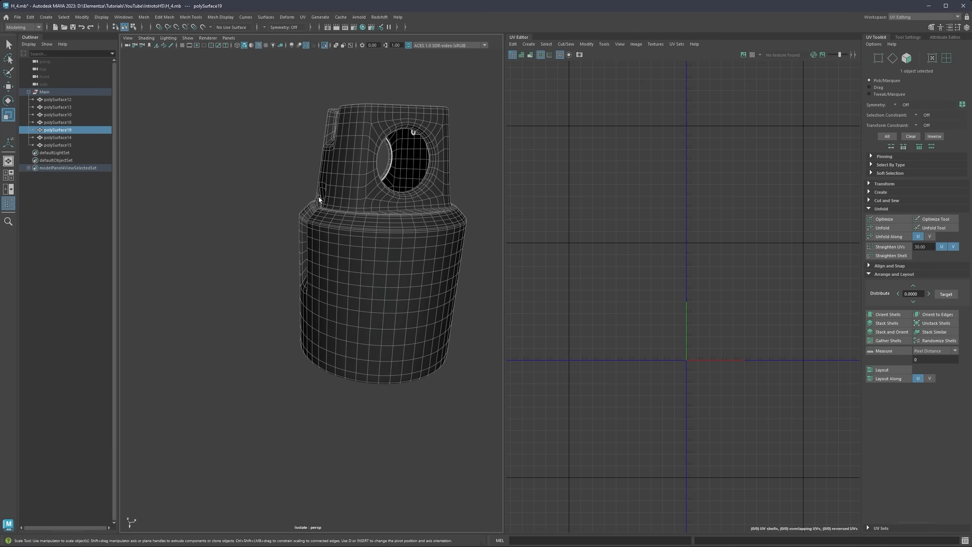
pyautogui.press('5')
pyautogui.keyDown('alt'); pyautogui.moveTo(385, 193); pyautogui.dragTo(325, 237, button='middle'); pyautogui.keyUp('alt')
pyautogui.click(396, 192)
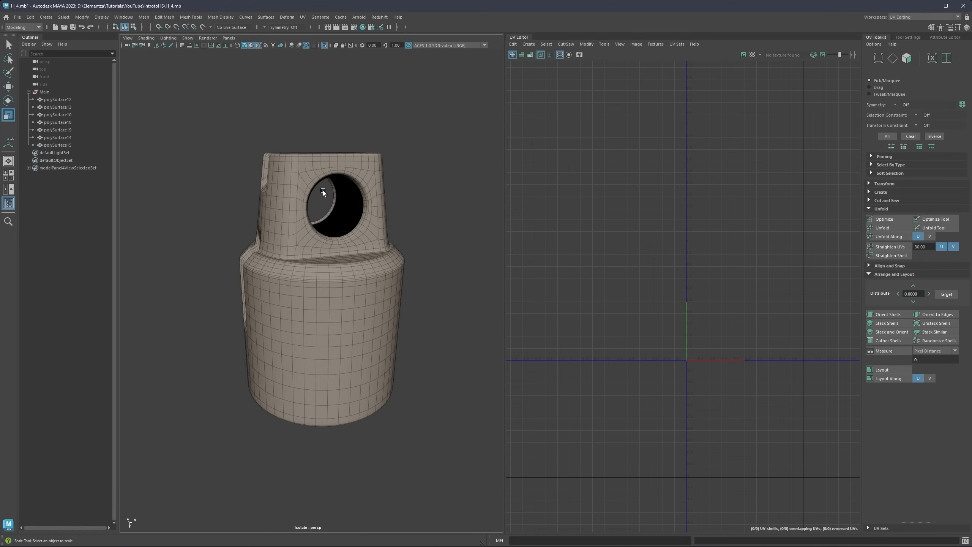
pyautogui.keyDown('alt'); pyautogui.moveTo(323, 189); pyautogui.dragTo(354, 191); pyautogui.keyUp('alt')
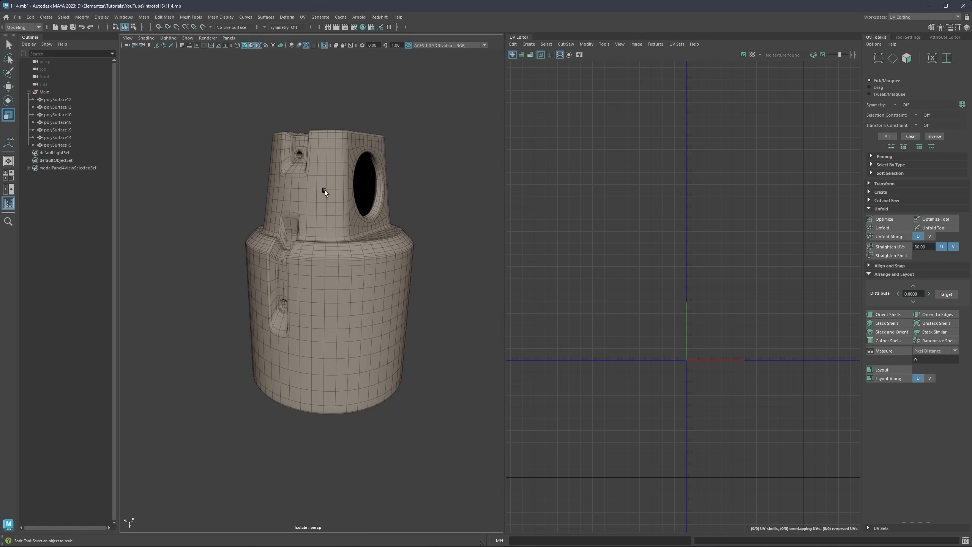
pyautogui.scroll(2, 322, 220)
pyautogui.click(325, 221)
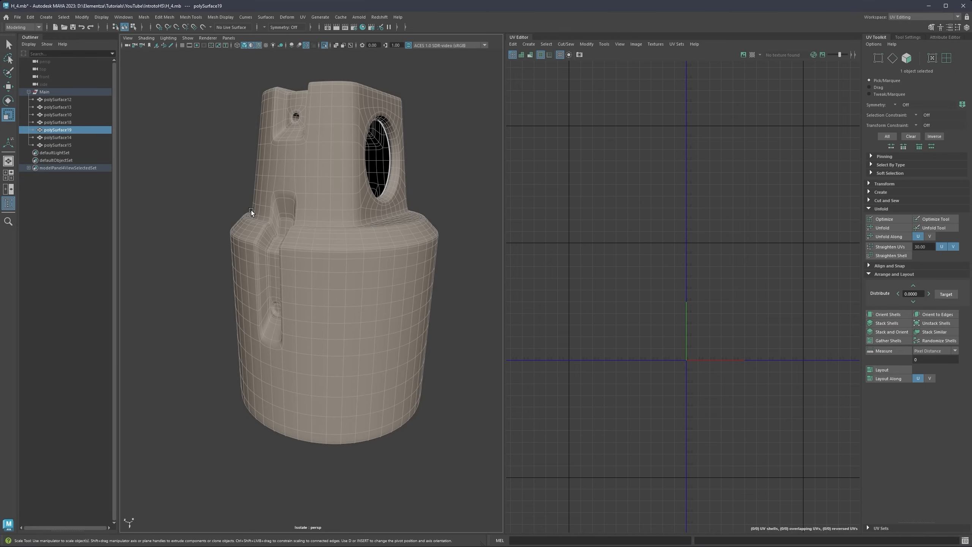
pyautogui.press('q')
pyautogui.click(237, 208)
pyautogui.scroll(-2, 386, 248)
pyautogui.keyDown('alt'); pyautogui.moveTo(386, 248); pyautogui.dragTo(356, 255); pyautogui.keyUp('alt')
pyautogui.scroll(2, 356, 255)
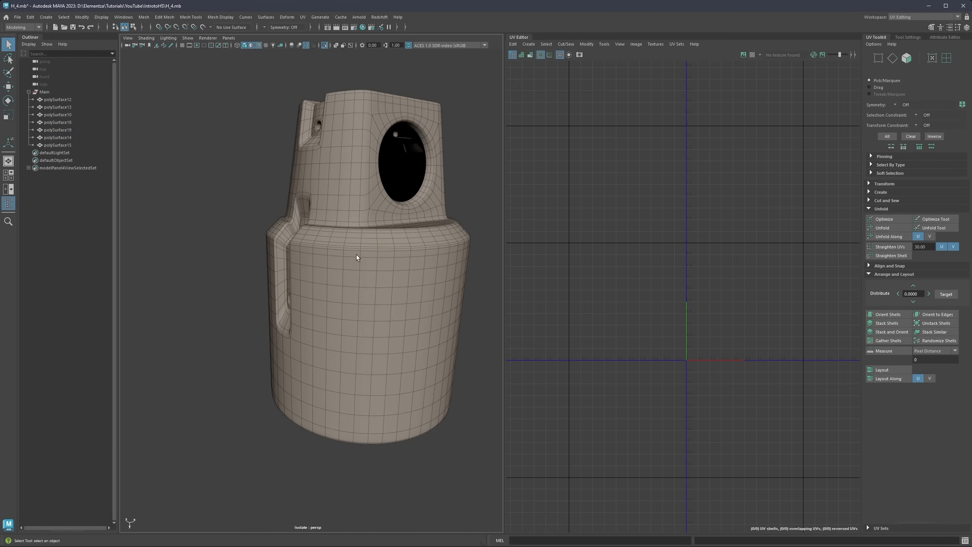
# Step: Select the horizontal edge loop around the lug body's shoulder and turn off the smooth mesh preview
pyautogui.moveTo(356, 255); pyautogui.dragTo(354, 236, button='right')
pyautogui.doubleClick(366, 246)
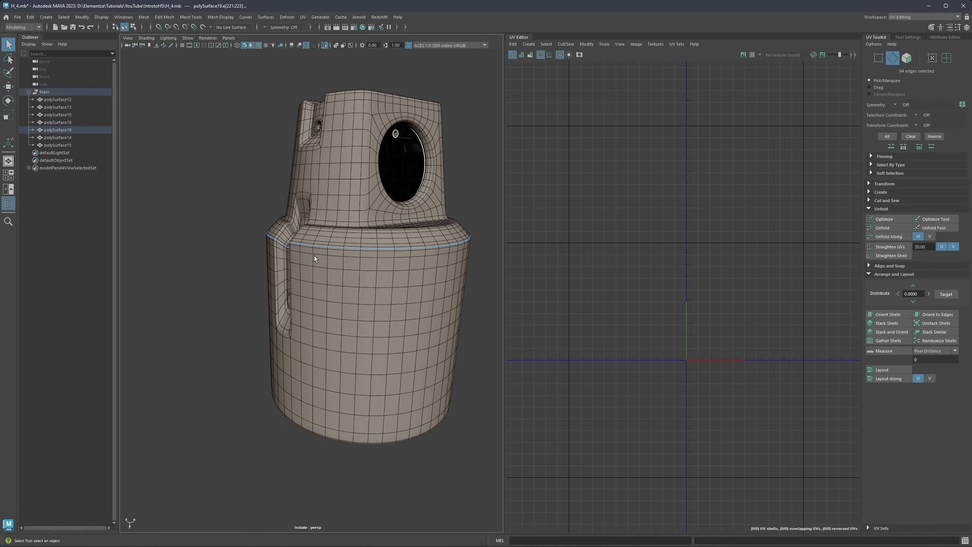
pyautogui.press('1')
# Step: Select the edge loop outlining the long recess that crosses the lug body's shoulder
pyautogui.keyDown('alt'); pyautogui.moveTo(315, 255); pyautogui.dragTo(281, 344); pyautogui.keyUp('alt')
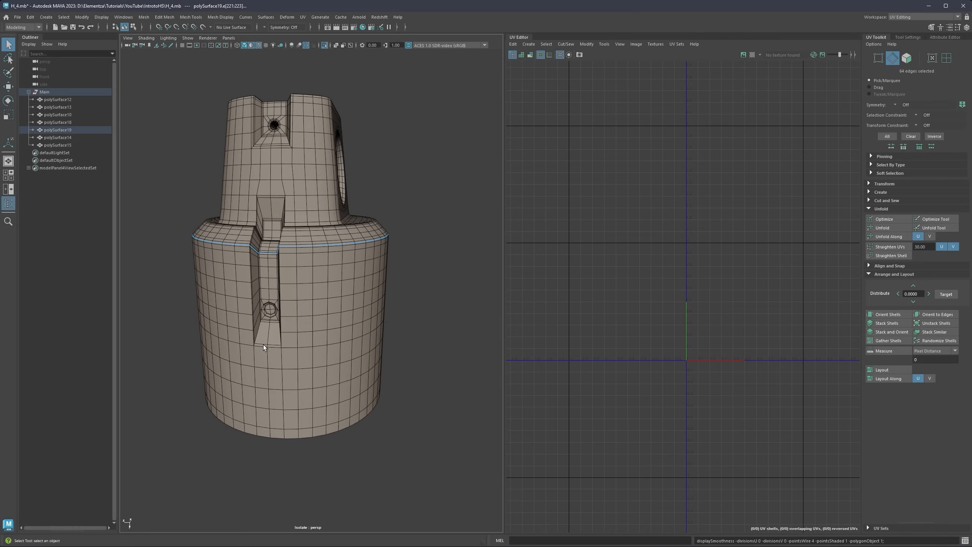
pyautogui.doubleClick(262, 344)
pyautogui.keyDown('alt'); pyautogui.moveTo(292, 217); pyautogui.dragTo(289, 186); pyautogui.keyUp('alt')
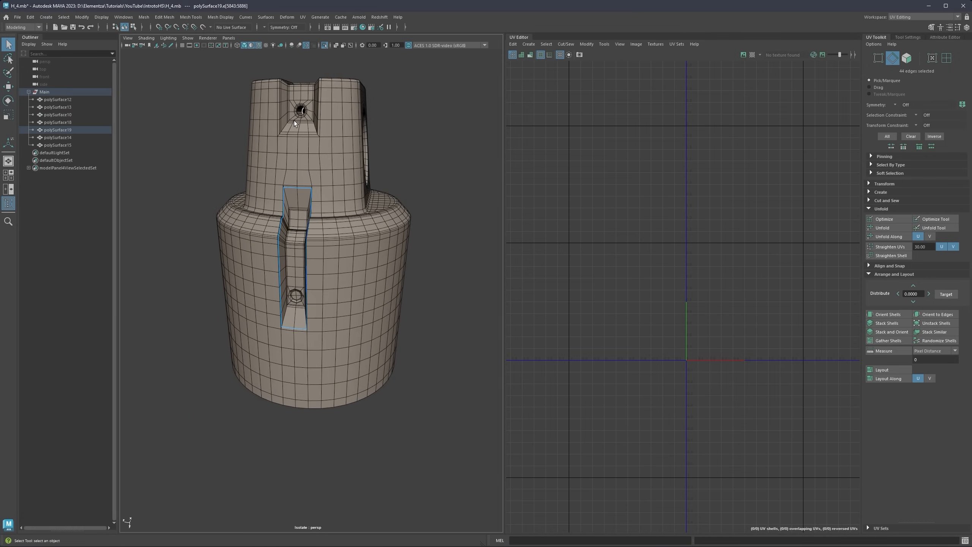
# Step: Select the edge loop outlining the recess at the lug's end, and add the edge loop around the small hole inside it
pyautogui.scroll(6, 299, 195)
pyautogui.doubleClick(260, 201)
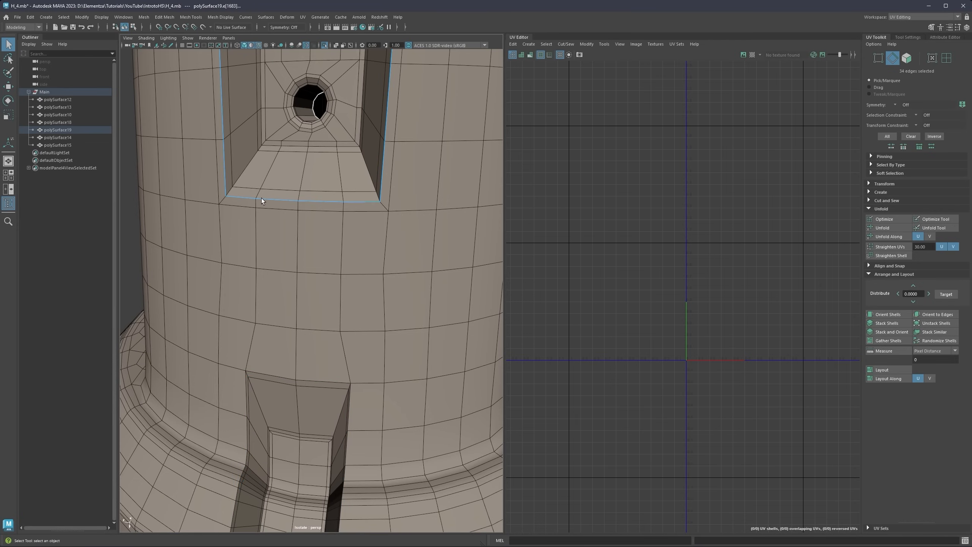
pyautogui.scroll(-5, 259, 200)
pyautogui.keyDown('alt'); pyautogui.moveTo(284, 214); pyautogui.dragTo(322, 223); pyautogui.keyUp('alt')
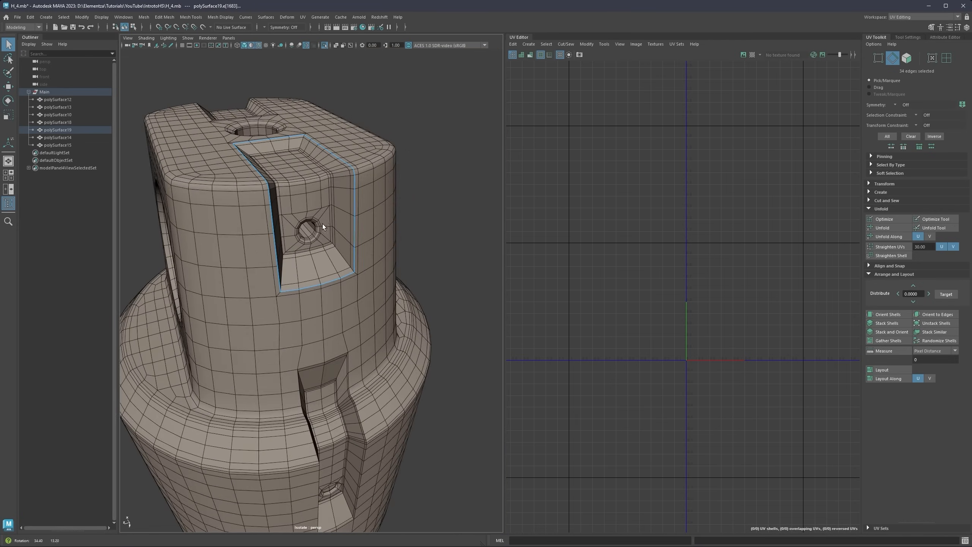
pyautogui.scroll(3, 335, 236)
pyautogui.scroll(5, 320, 203)
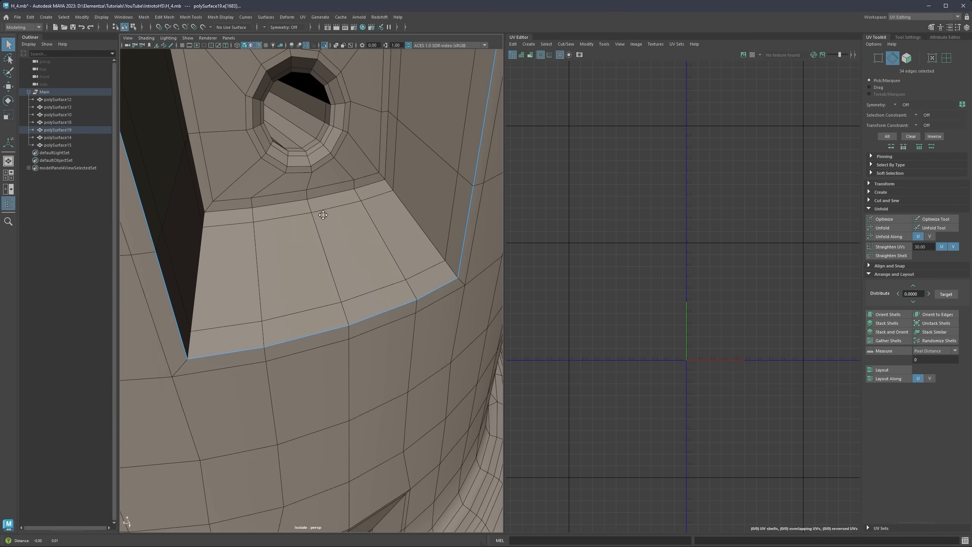
pyautogui.keyDown('shift'); pyautogui.doubleClick(322, 178); pyautogui.keyUp('shift')
pyautogui.scroll(-8, 350, 209)
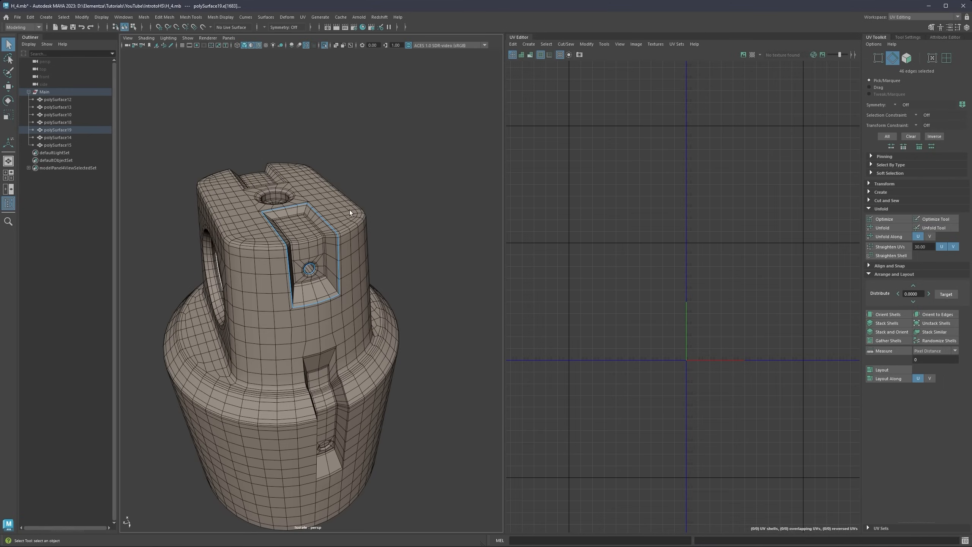
# Step: Add the rim edge loop of the stepped round hole in the lug body's end face to the seam selection
pyautogui.keyDown('alt'); pyautogui.moveTo(312, 179); pyautogui.dragTo(332, 196); pyautogui.keyUp('alt')
pyautogui.scroll(5, 304, 190)
pyautogui.keyDown('alt'); pyautogui.moveTo(303, 190); pyautogui.dragTo(317, 320, button='middle'); pyautogui.keyUp('alt')
pyautogui.scroll(5, 307, 295)
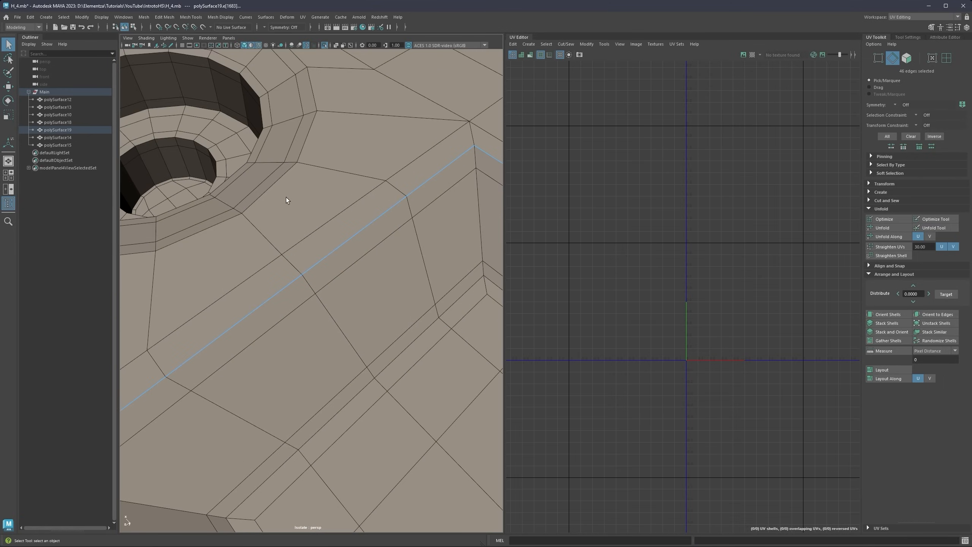
pyautogui.scroll(-3, 286, 191)
pyautogui.keyDown('alt'); pyautogui.moveTo(280, 182); pyautogui.dragTo(296, 196); pyautogui.keyUp('alt')
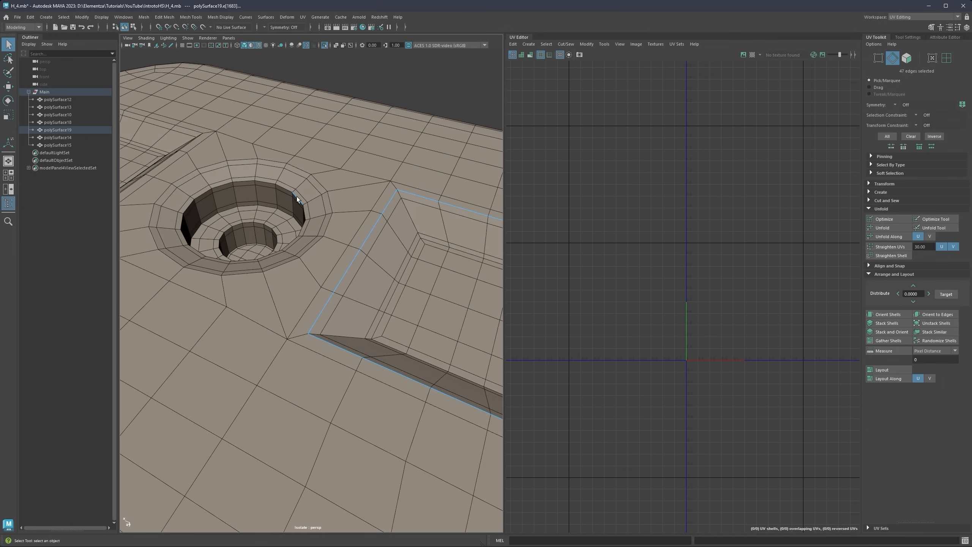
pyautogui.keyDown('shift'); pyautogui.doubleClick(297, 196); pyautogui.keyUp('shift')
pyautogui.scroll(-10, 285, 219)
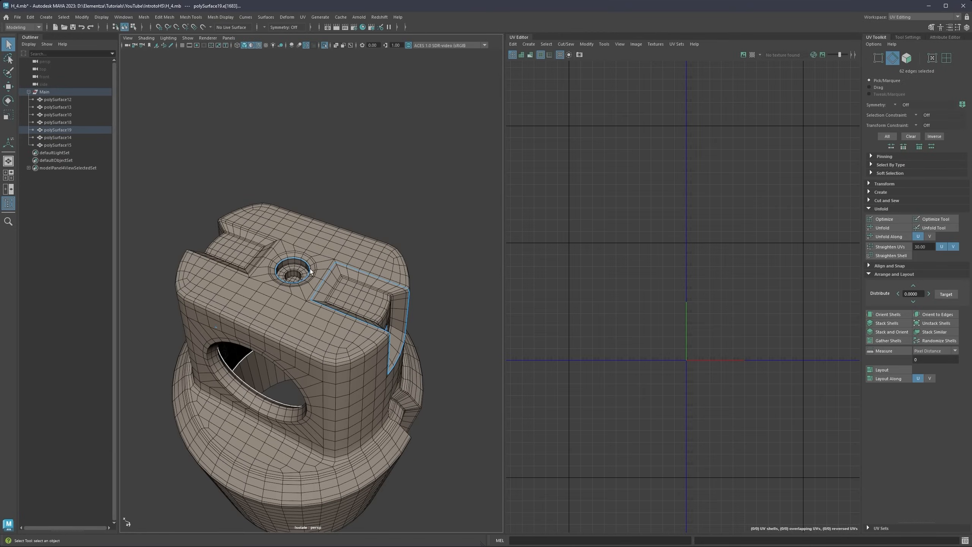
# Step: View the lug body from its side, return it to object selection, and hide the Outliner
pyautogui.keyDown('alt'); pyautogui.moveTo(310, 268); pyautogui.dragTo(254, 198); pyautogui.keyUp('alt')
pyautogui.scroll(-3, 283, 245)
pyautogui.keyDown('alt'); pyautogui.moveTo(308, 279); pyautogui.dragTo(316, 191, button='middle'); pyautogui.keyUp('alt')
pyautogui.scroll(-4, 329, 223)
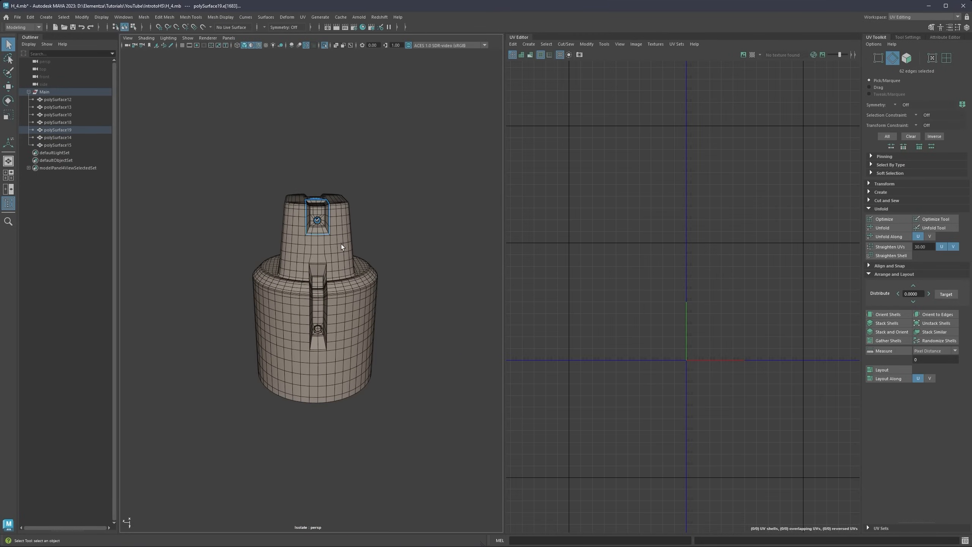
pyautogui.keyDown('alt'); pyautogui.moveTo(341, 247); pyautogui.dragTo(248, 227); pyautogui.keyUp('alt')
pyautogui.keyDown('alt'); pyautogui.moveTo(366, 282); pyautogui.dragTo(354, 232, button='middle'); pyautogui.keyUp('alt')
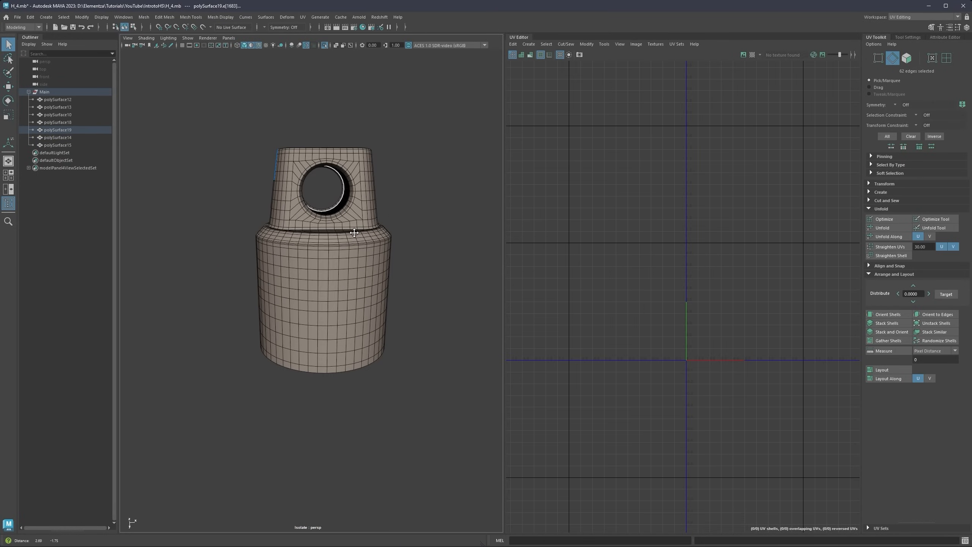
pyautogui.keyDown('alt'); pyautogui.moveTo(336, 229); pyautogui.dragTo(359, 225); pyautogui.keyUp('alt')
pyautogui.moveTo(359, 213); pyautogui.dragTo(380, 200, button='right')
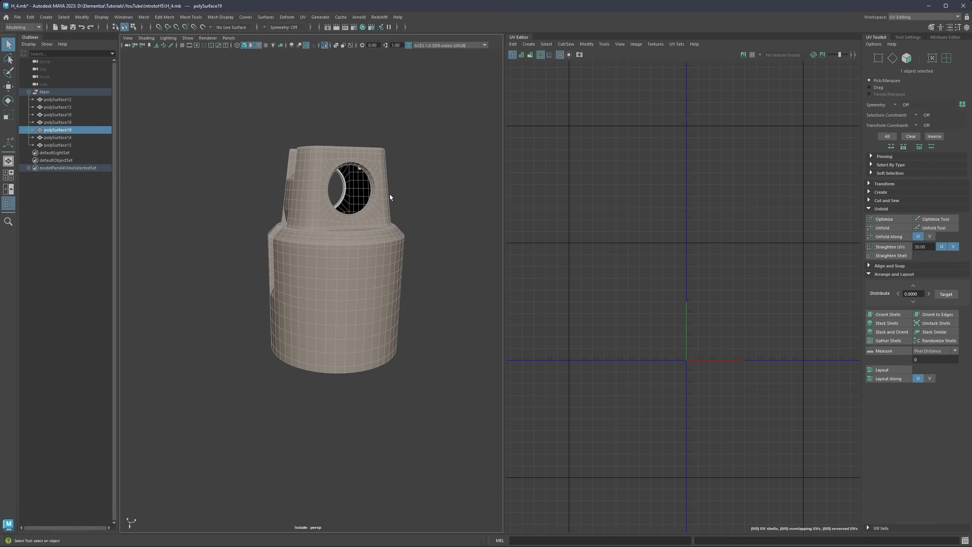
pyautogui.keyDown('alt'); pyautogui.moveTo(383, 193); pyautogui.dragTo(363, 197, button='middle'); pyautogui.keyUp('alt')
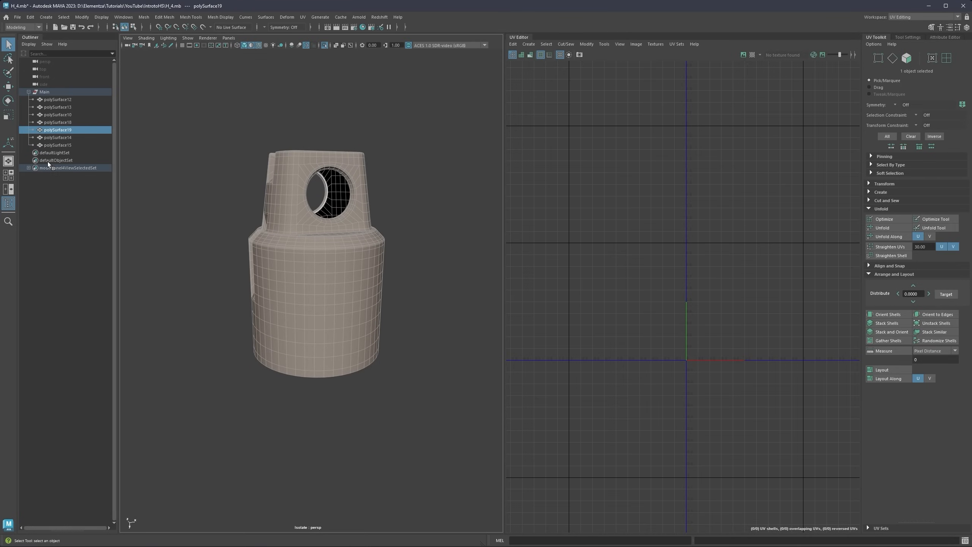
pyautogui.click(8, 203)
# Step: Clear the lug body's edge selection and select the whole body as an object
pyautogui.keyDown('alt'); pyautogui.moveTo(289, 190); pyautogui.dragTo(309, 218, button='middle'); pyautogui.keyUp('alt')
pyautogui.rightClick(310, 218)
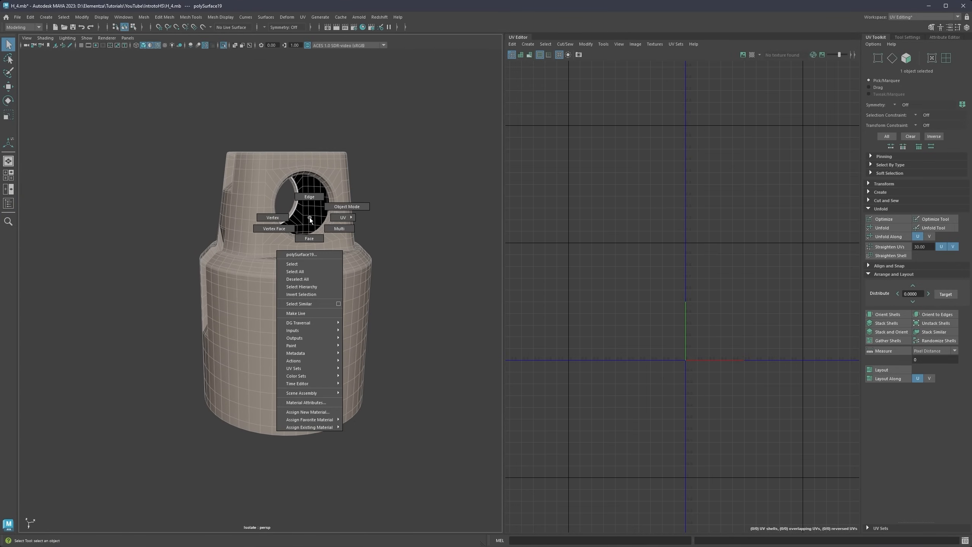
pyautogui.click(309, 195)
pyautogui.click(394, 257)
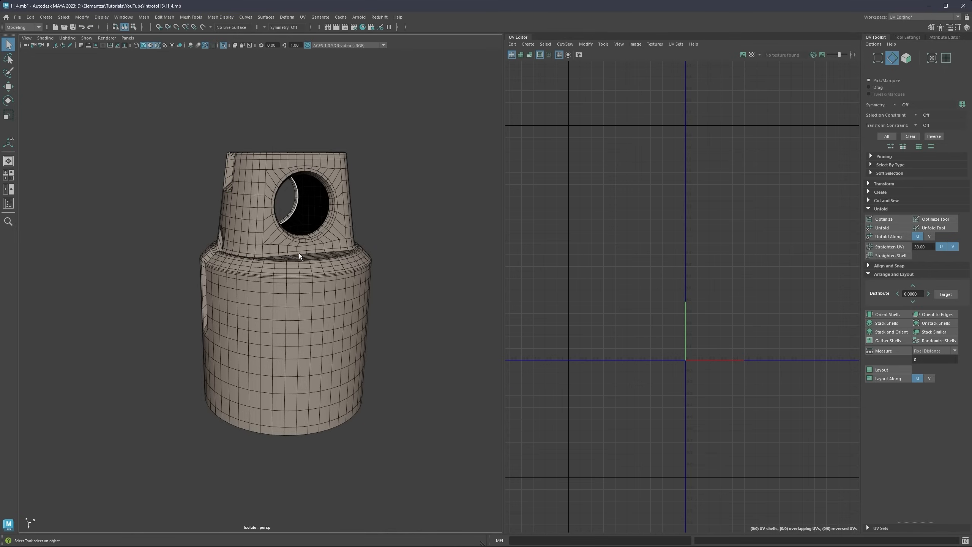
pyautogui.moveTo(299, 253); pyautogui.dragTo(325, 238, button='right')
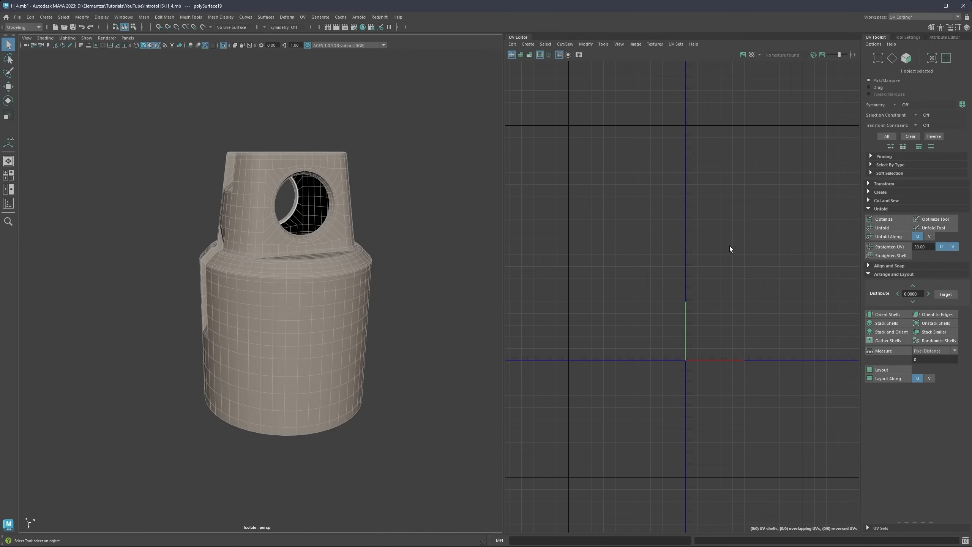
# Step: Create a planar UV projection for the whole lug body and deselect its faces
pyautogui.keyDown('alt'); pyautogui.moveTo(357, 252); pyautogui.dragTo(385, 260); pyautogui.keyUp('alt')
pyautogui.keyDown('alt'); pyautogui.moveTo(386, 260); pyautogui.dragTo(406, 248, button='right'); pyautogui.keyUp('alt')
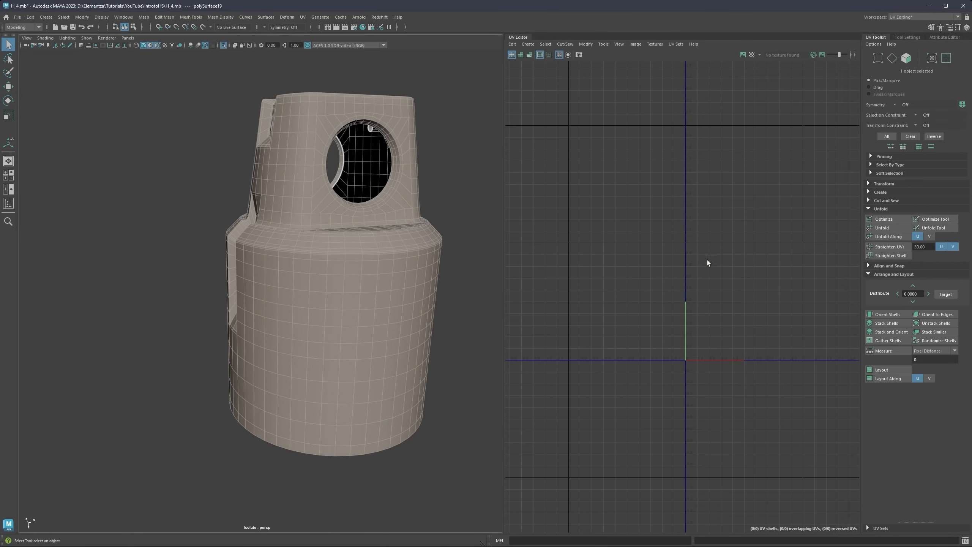
pyautogui.keyDown('alt'); pyautogui.moveTo(723, 261); pyautogui.dragTo(627, 240, button='middle'); pyautogui.keyUp('alt')
pyautogui.keyDown('alt'); pyautogui.moveTo(617, 235); pyautogui.dragTo(630, 247, button='right'); pyautogui.keyUp('alt')
pyautogui.keyDown('alt'); pyautogui.moveTo(635, 270); pyautogui.dragTo(625, 248, button='middle'); pyautogui.keyUp('alt')
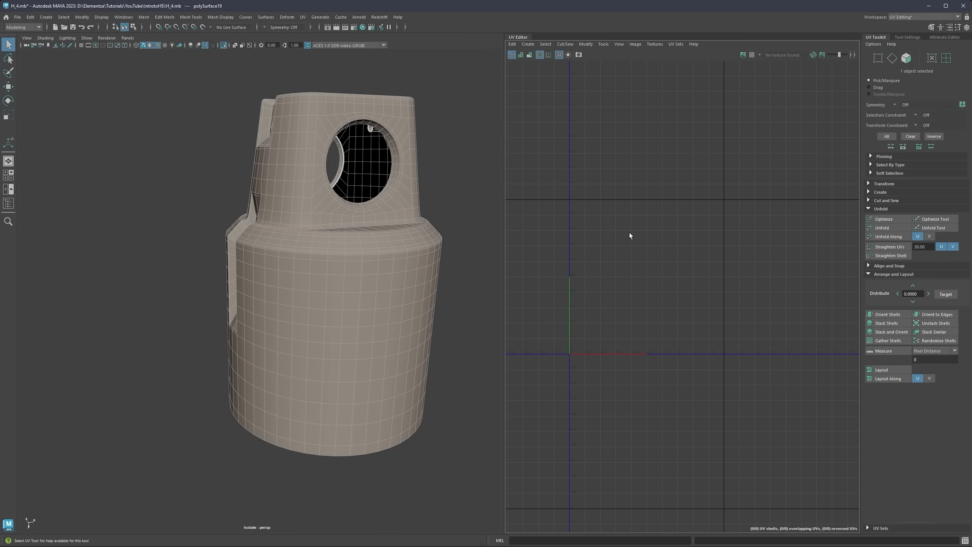
pyautogui.click(529, 45)
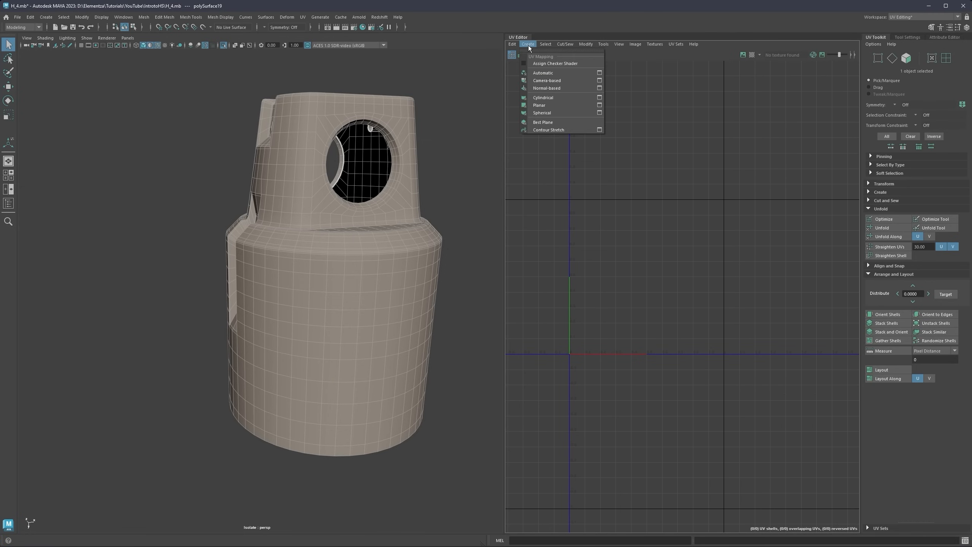
pyautogui.click(536, 106)
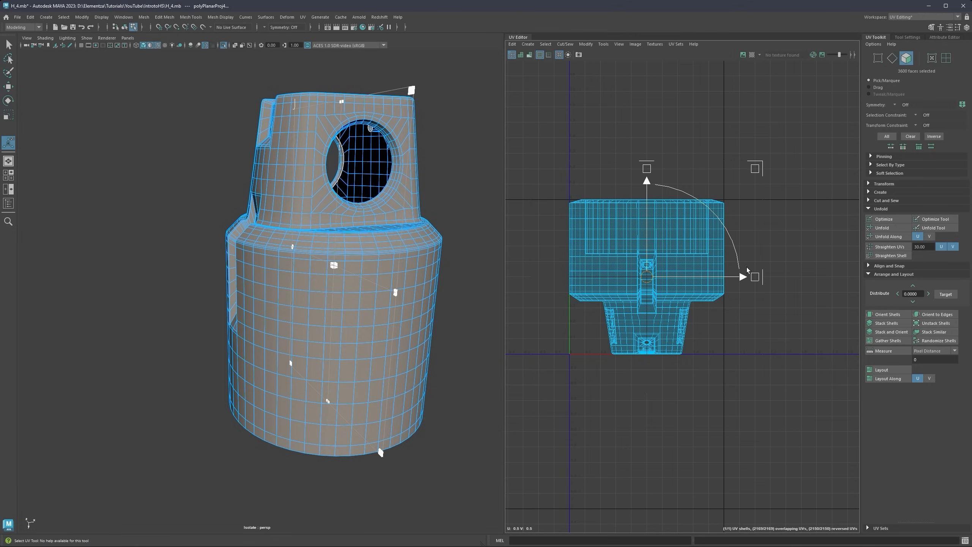
pyautogui.click(697, 370)
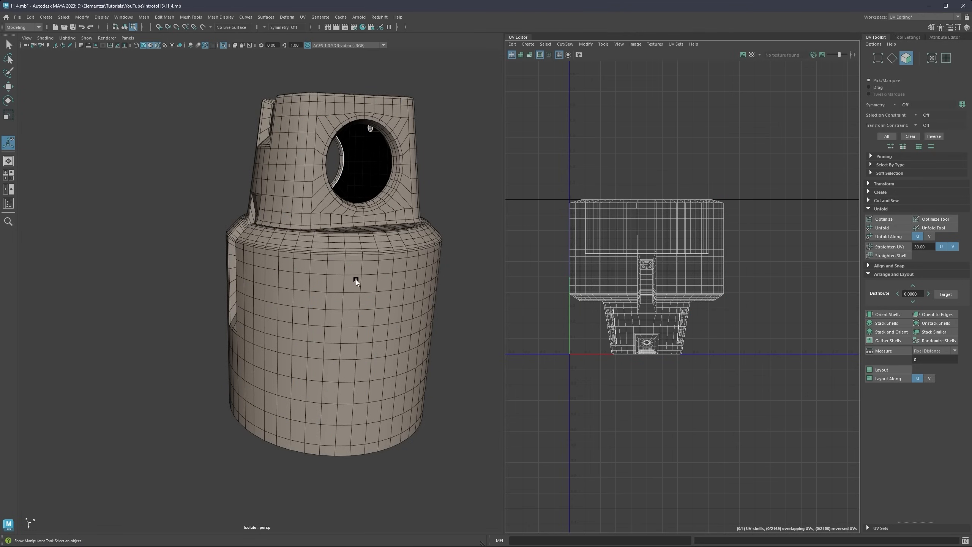
# Step: Switch the lug body to edge selection and select the inner rim edge loop at its open end
pyautogui.keyDown('alt'); pyautogui.moveTo(356, 279); pyautogui.dragTo(377, 228); pyautogui.keyUp('alt')
pyautogui.click(317, 234)
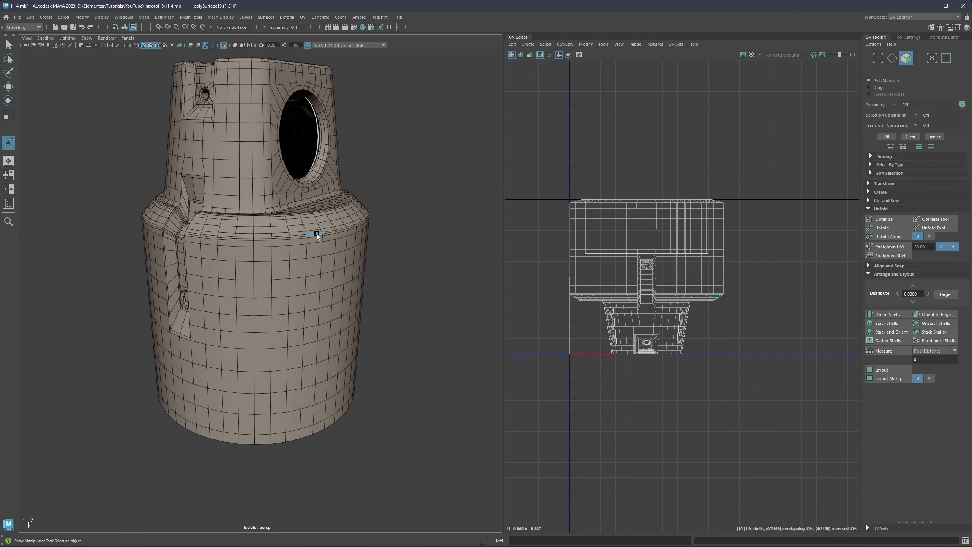
pyautogui.keyDown('alt'); pyautogui.moveTo(318, 226); pyautogui.dragTo(319, 249); pyautogui.keyUp('alt')
pyautogui.press('q')
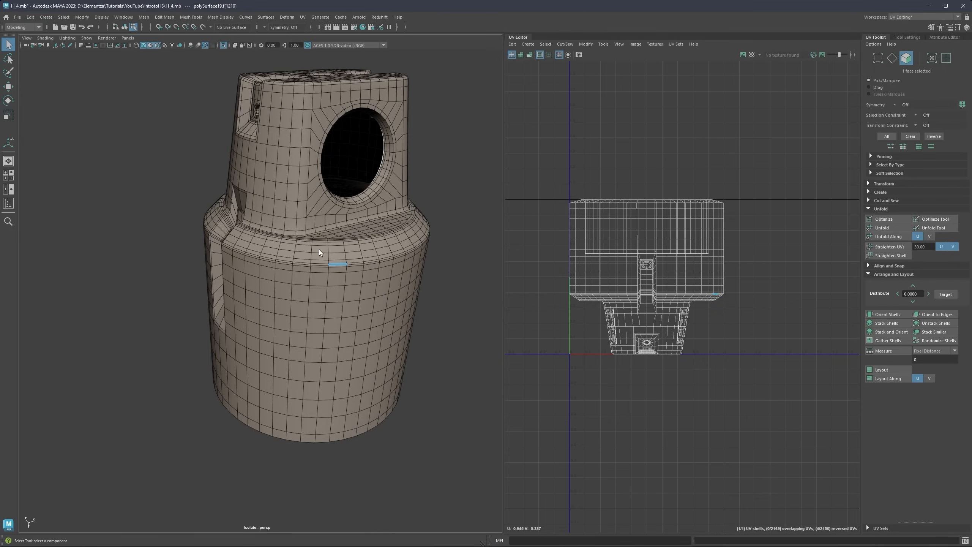
pyautogui.moveTo(319, 249); pyautogui.dragTo(321, 213, button='right')
pyautogui.keyDown('alt'); pyautogui.moveTo(322, 213); pyautogui.dragTo(427, 293); pyautogui.keyUp('alt')
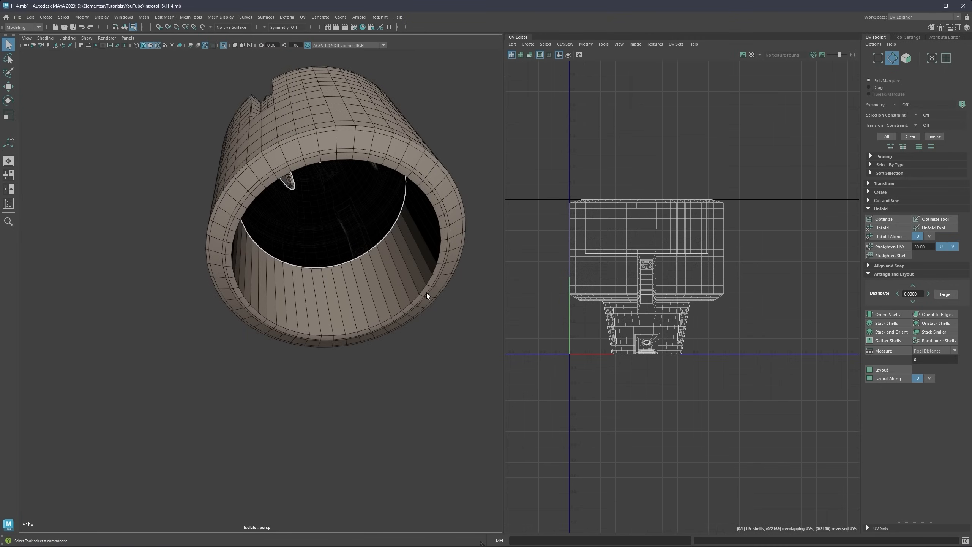
pyautogui.keyDown('alt'); pyautogui.moveTo(425, 284); pyautogui.dragTo(412, 284, button='middle'); pyautogui.keyUp('alt')
pyautogui.keyDown('alt'); pyautogui.moveTo(412, 284); pyautogui.dragTo(470, 294, button='right'); pyautogui.keyUp('alt')
pyautogui.keyDown('alt'); pyautogui.moveTo(470, 294); pyautogui.dragTo(381, 291, button='middle'); pyautogui.keyUp('alt')
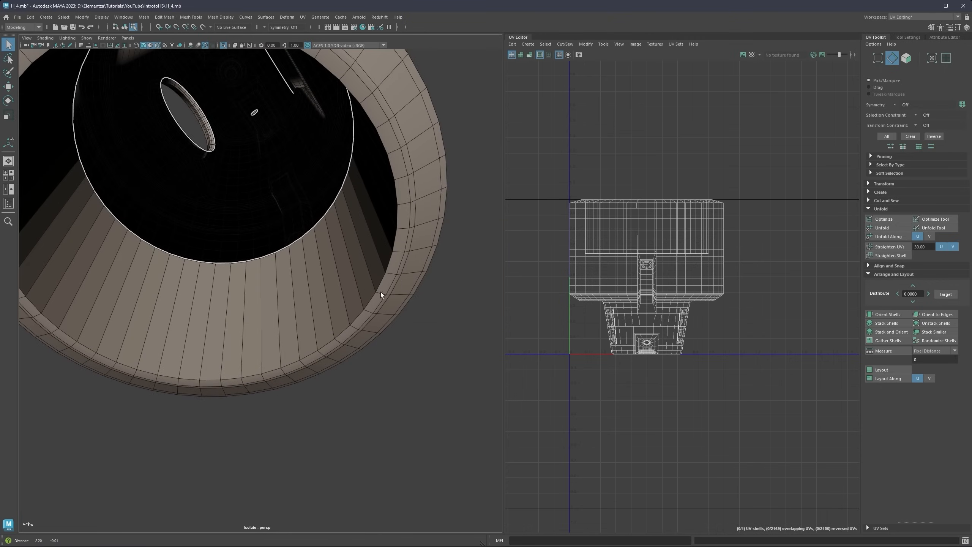
pyautogui.doubleClick(373, 298)
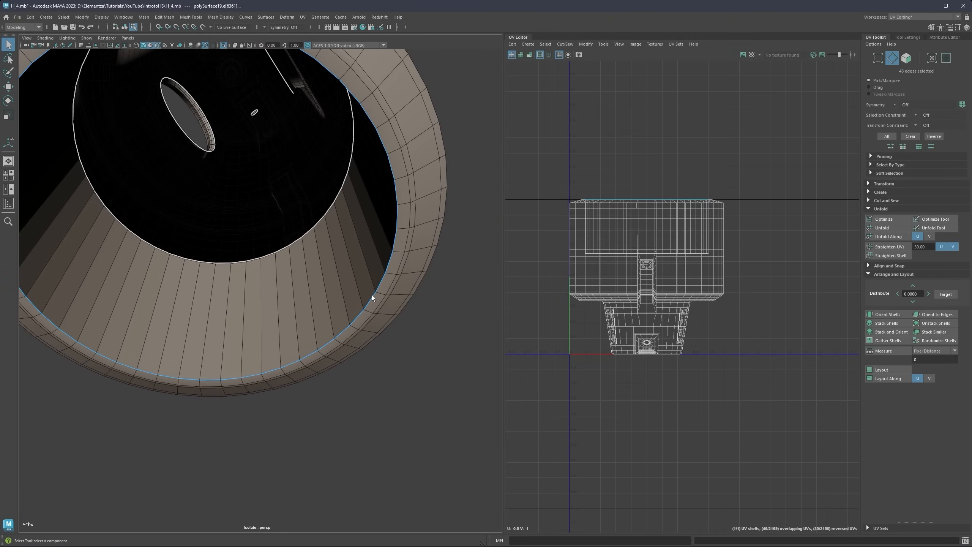
# Step: Insert an edge loop around the bore just inside its open rim with Multi-Cut, and compare the smoothed preview with the unsmoothed mesh
pyautogui.scroll(2, 382, 290)
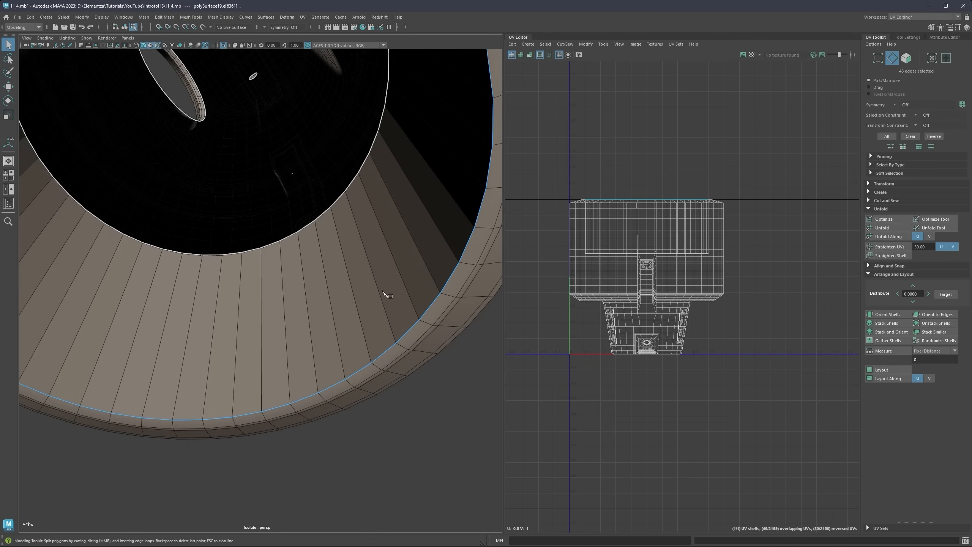
pyautogui.hotkey('ctrl', 'shift', 'x')
pyautogui.keyDown('ctrl'); pyautogui.click(395, 336); pyautogui.keyUp('ctrl')
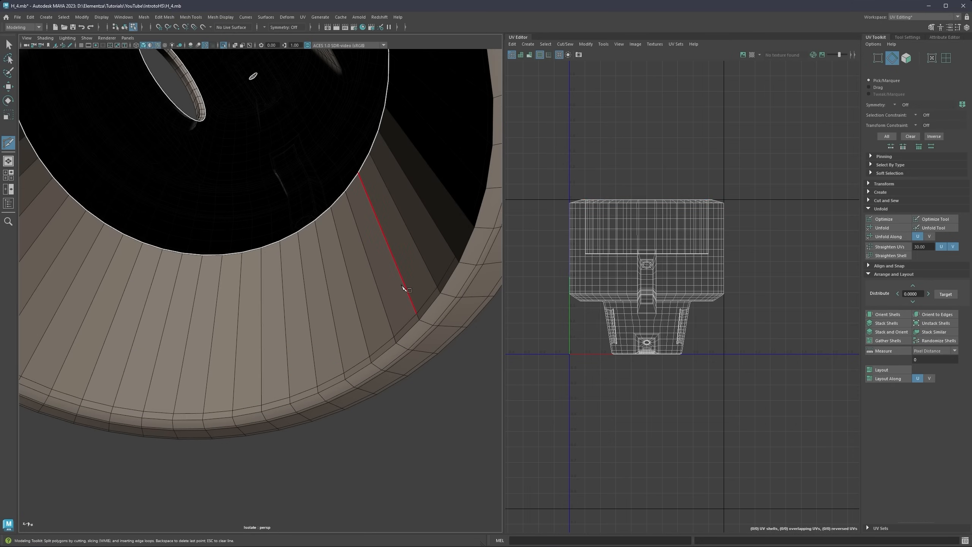
pyautogui.press('3')
pyautogui.scroll(-4, 399, 301)
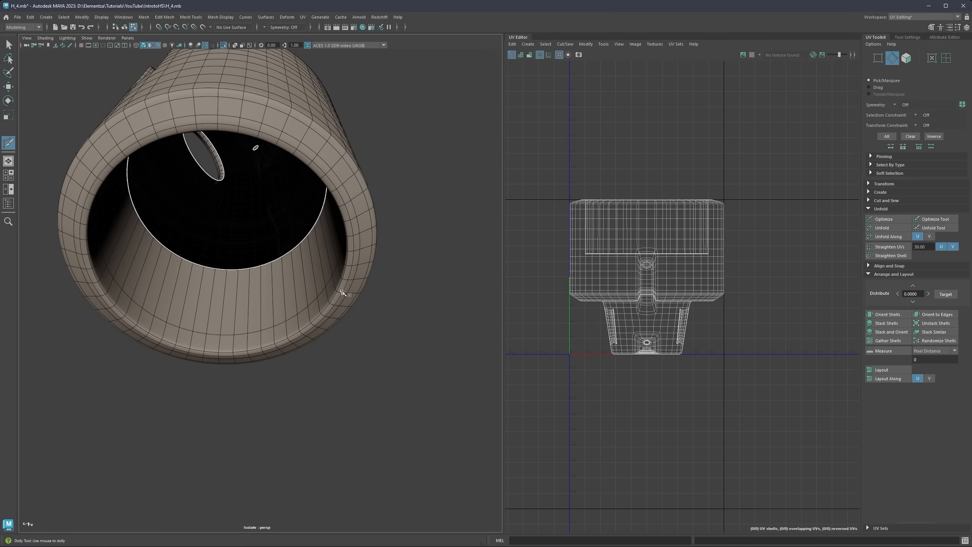
pyautogui.press('1')
pyautogui.scroll(3, 322, 330)
pyautogui.press('3')
pyautogui.press('q')
pyautogui.press('1')
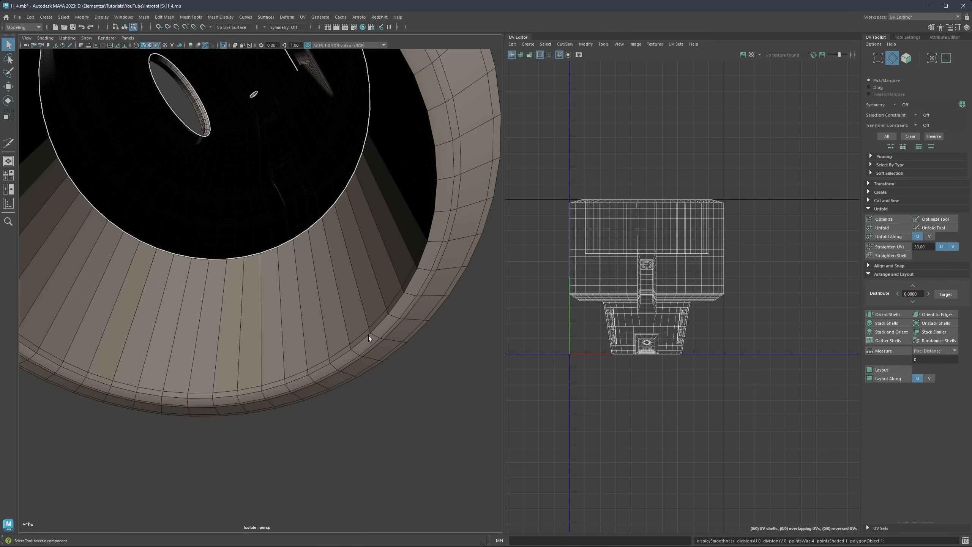
# Step: Reselect the edge loop around the bore's rim and inspect it beside the new supporting loop
pyautogui.doubleClick(368, 336)
pyautogui.scroll(-4, 367, 335)
pyautogui.keyDown('alt'); pyautogui.moveTo(374, 287); pyautogui.dragTo(347, 286); pyautogui.keyUp('alt')
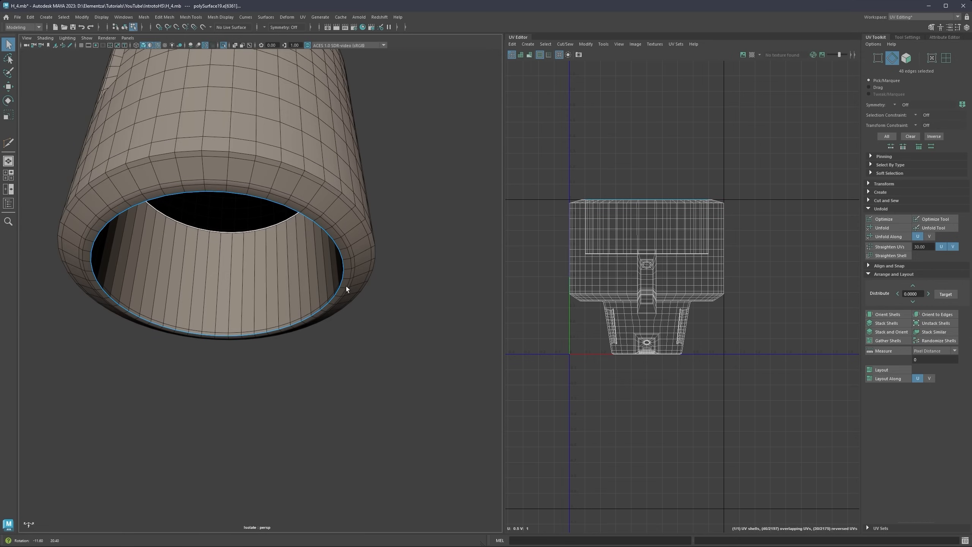
# Step: Return the lug body to object selection and project its UVs again with a planar projection
pyautogui.moveTo(583, 250); pyautogui.dragTo(555, 239, button='right')
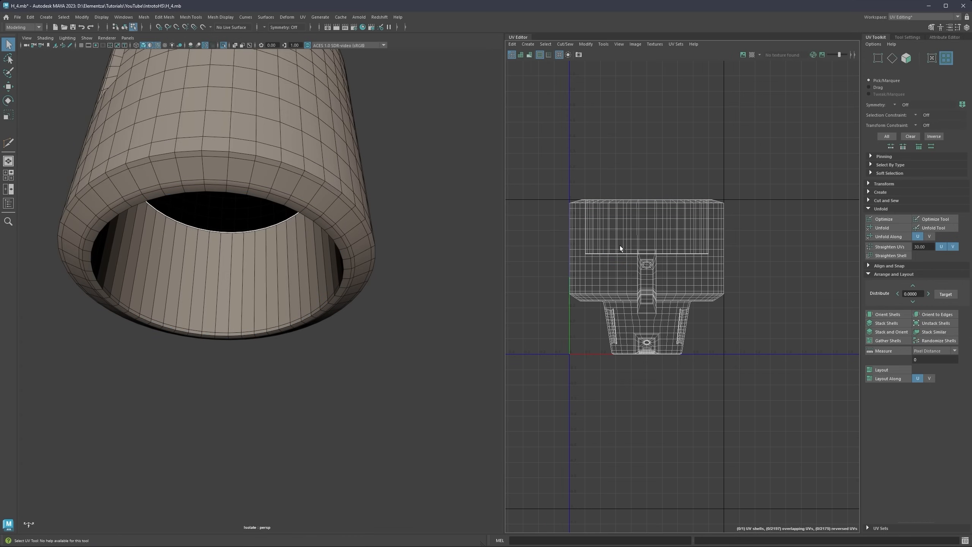
pyautogui.click(617, 247)
pyautogui.moveTo(323, 172); pyautogui.dragTo(289, 145, button='right')
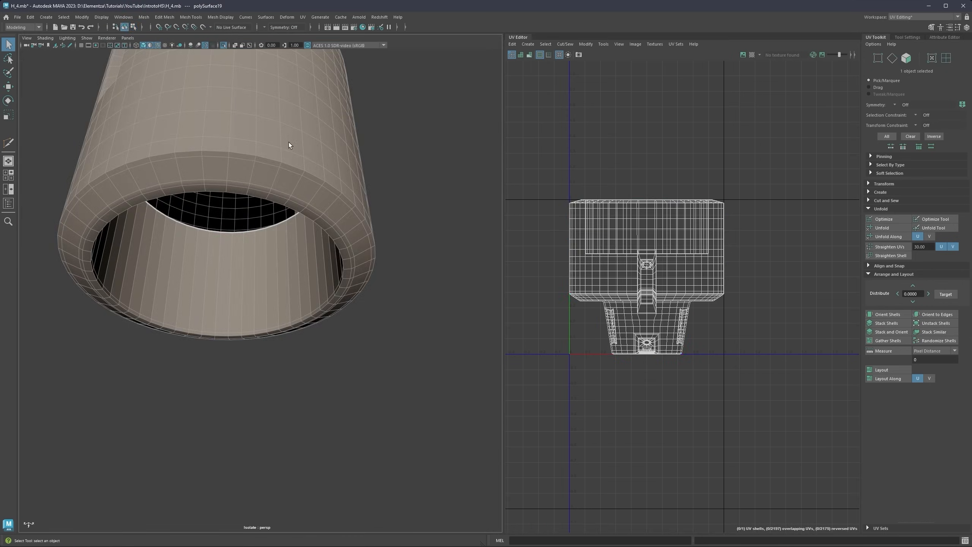
pyautogui.click(528, 44)
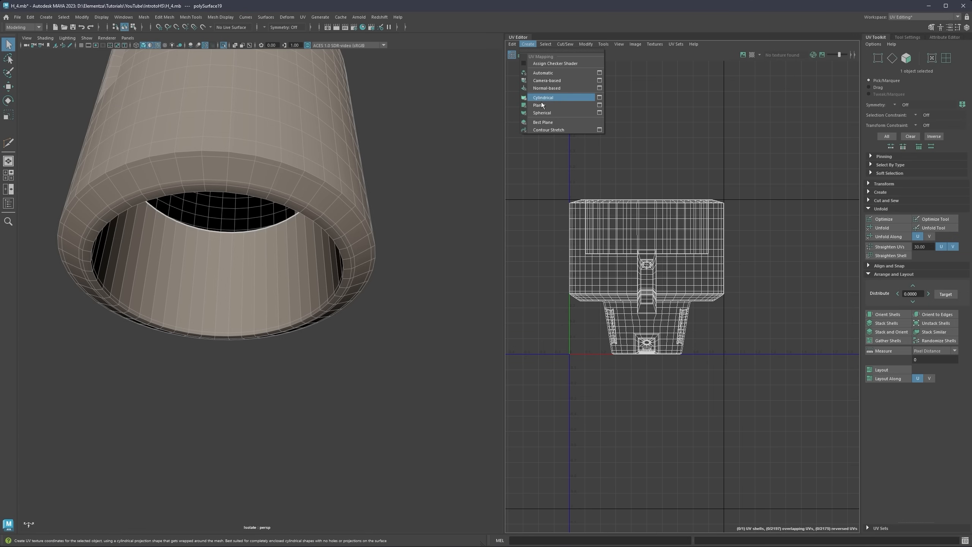
pyautogui.click(555, 107)
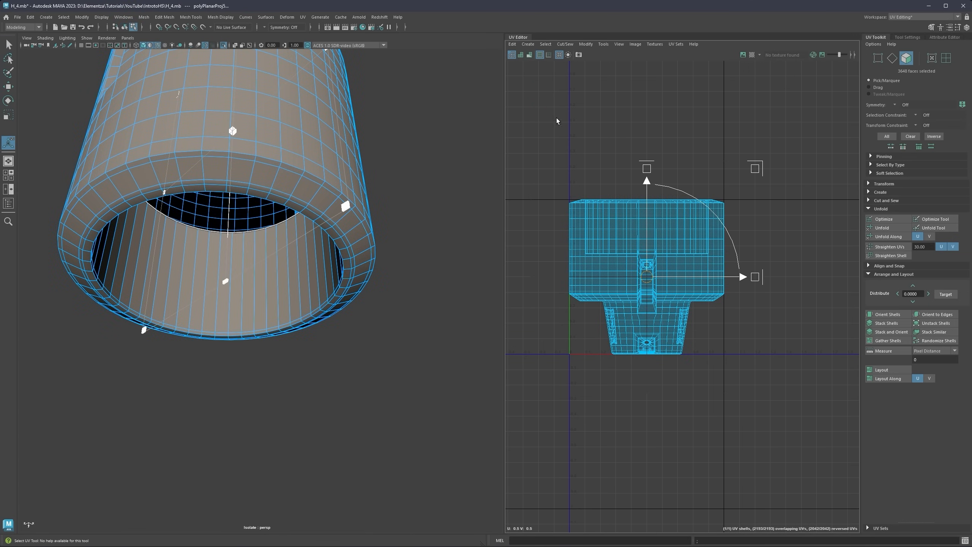
# Step: Try a camera-based UV projection on the lug body, return it to a planar projection, and deselect its faces
pyautogui.click(530, 45)
pyautogui.click(551, 67)
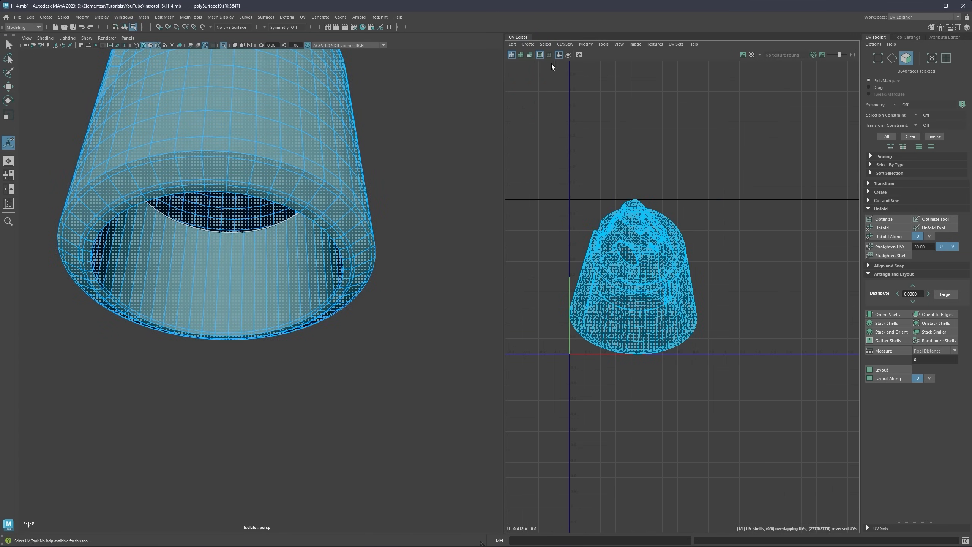
pyautogui.click(529, 45)
pyautogui.click(542, 102)
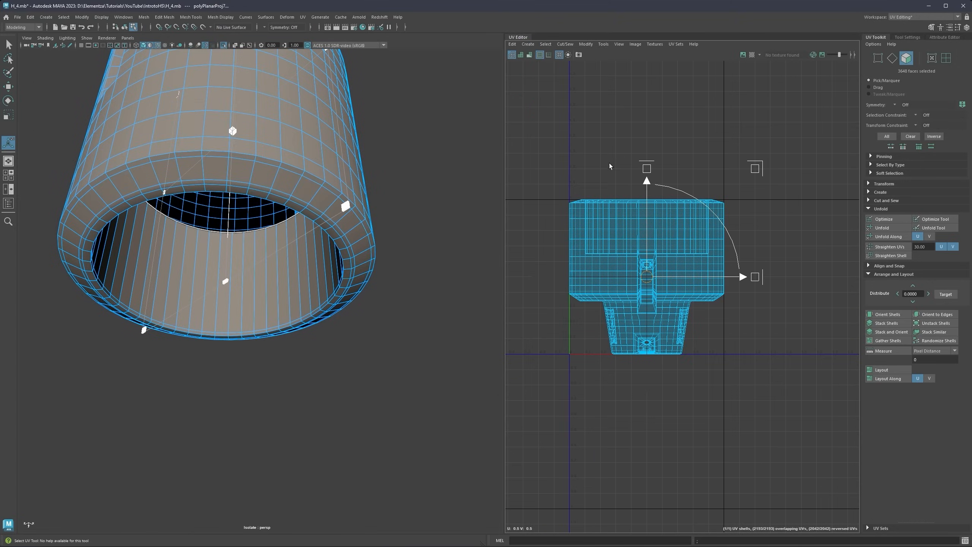
pyautogui.click(456, 216)
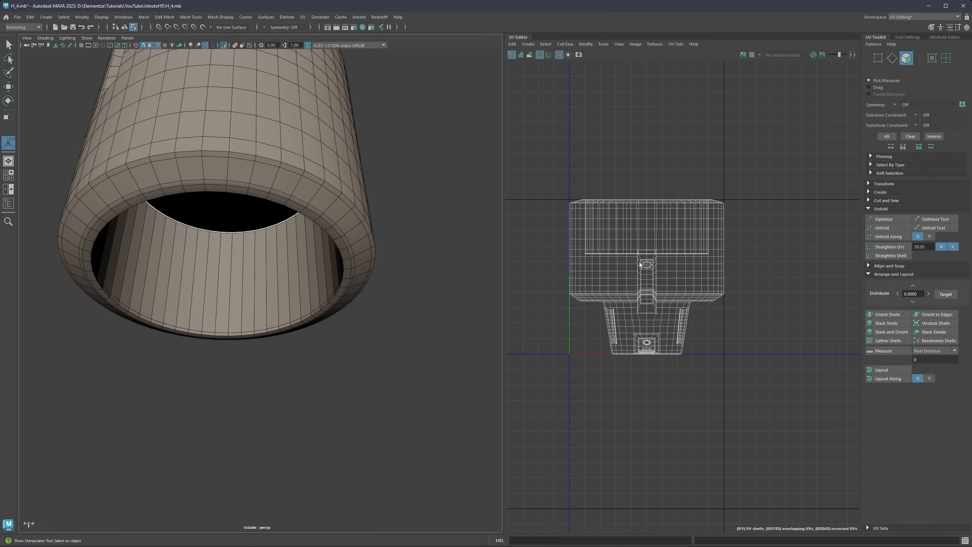
# Step: Select the edge loop around the bore's open rim as a seam on the planar-projected lug body
pyautogui.scroll(5, 354, 250)
pyautogui.scroll(-3, 411, 245)
pyautogui.keyDown('alt'); pyautogui.moveTo(412, 244); pyautogui.dragTo(406, 232); pyautogui.keyUp('alt')
pyautogui.press('q')
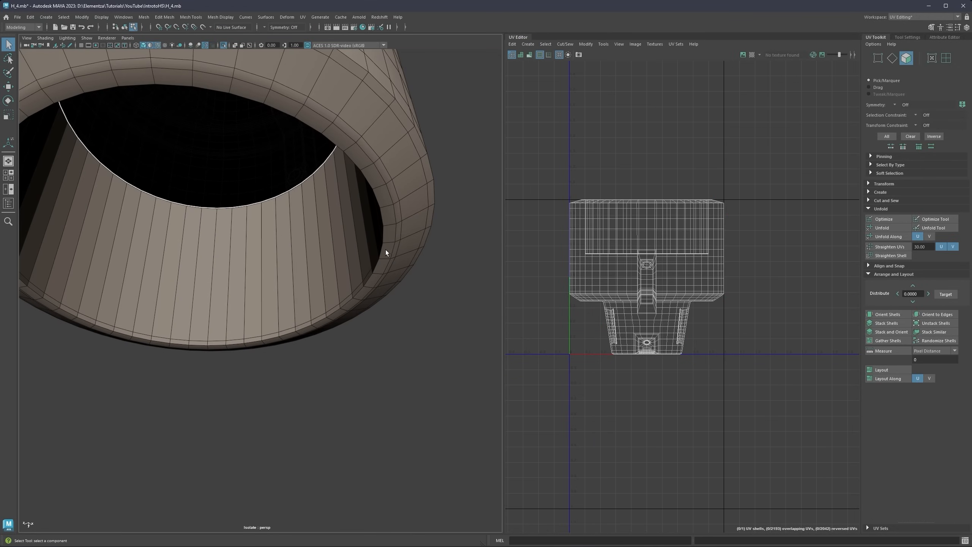
pyautogui.moveTo(381, 249); pyautogui.dragTo(379, 245, button='right')
pyautogui.doubleClick(380, 249)
pyautogui.keyDown('alt'); pyautogui.moveTo(396, 239); pyautogui.dragTo(425, 241); pyautogui.keyUp('alt')
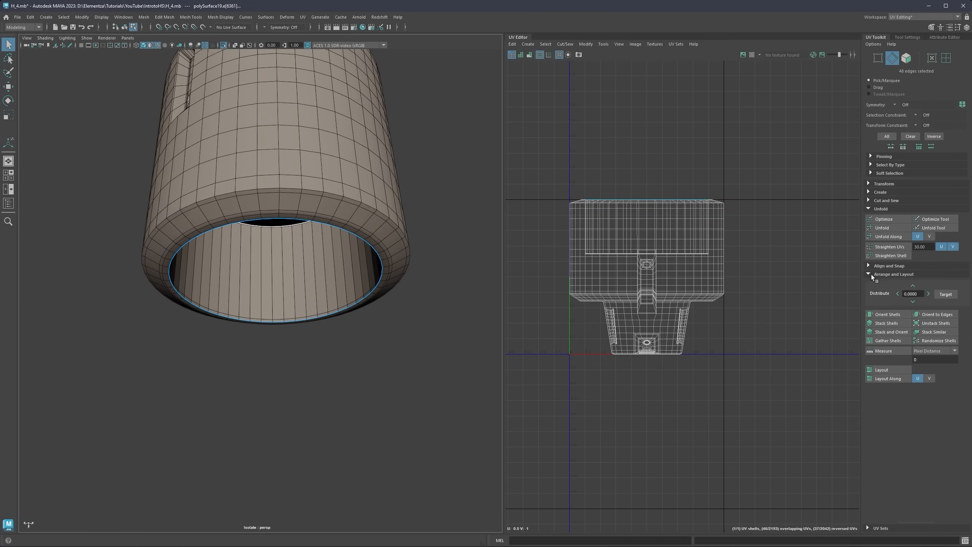
# Step: Cut the lug body's UVs along the selected edge loop around the bore's open rim
pyautogui.click(869, 209)
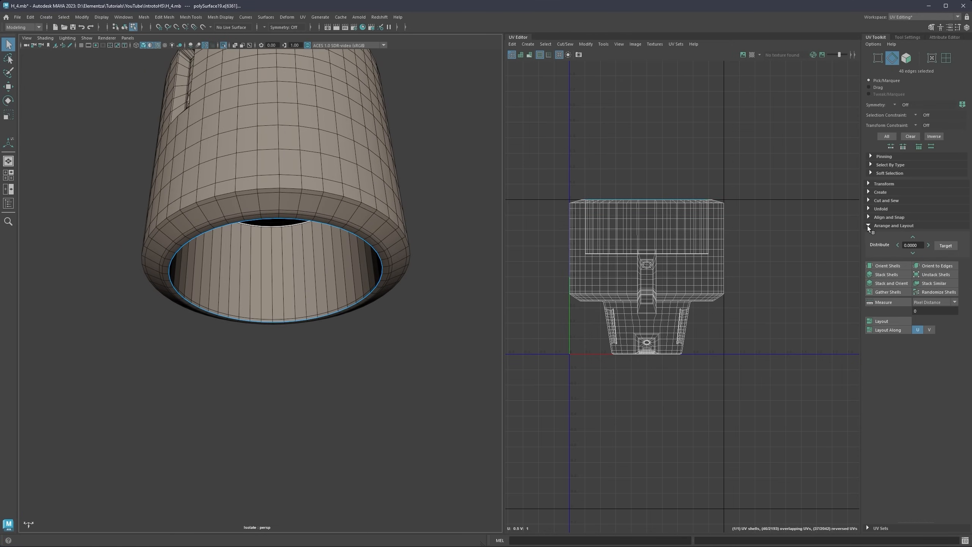
pyautogui.click(869, 226)
pyautogui.click(869, 200)
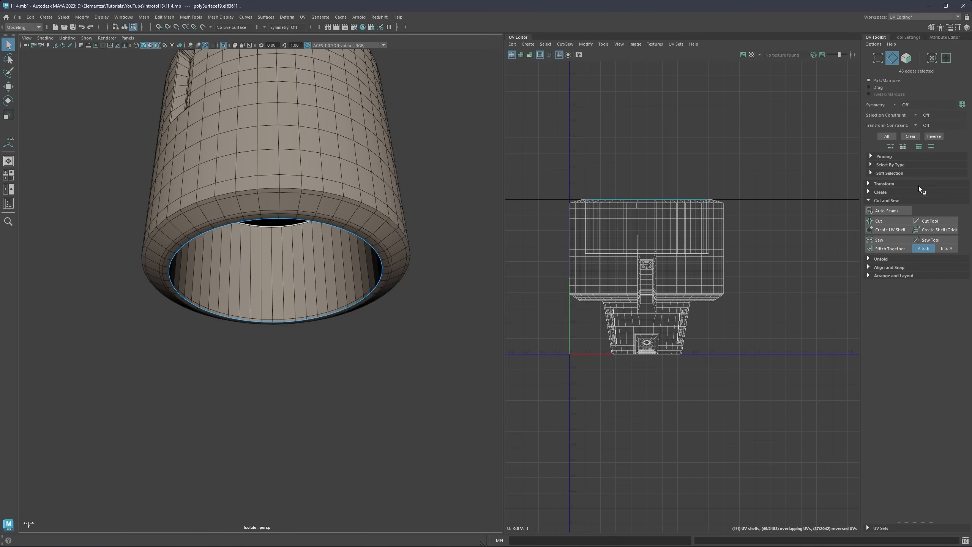
pyautogui.click(877, 201)
pyautogui.click(869, 201)
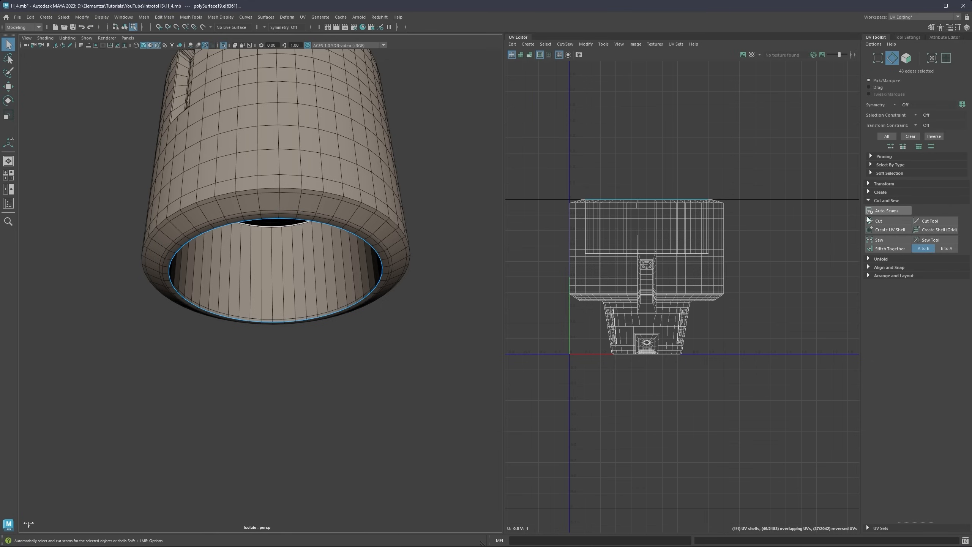
pyautogui.scroll(2, 364, 272)
pyautogui.keyDown('alt'); pyautogui.moveTo(364, 272); pyautogui.dragTo(430, 245); pyautogui.keyUp('alt')
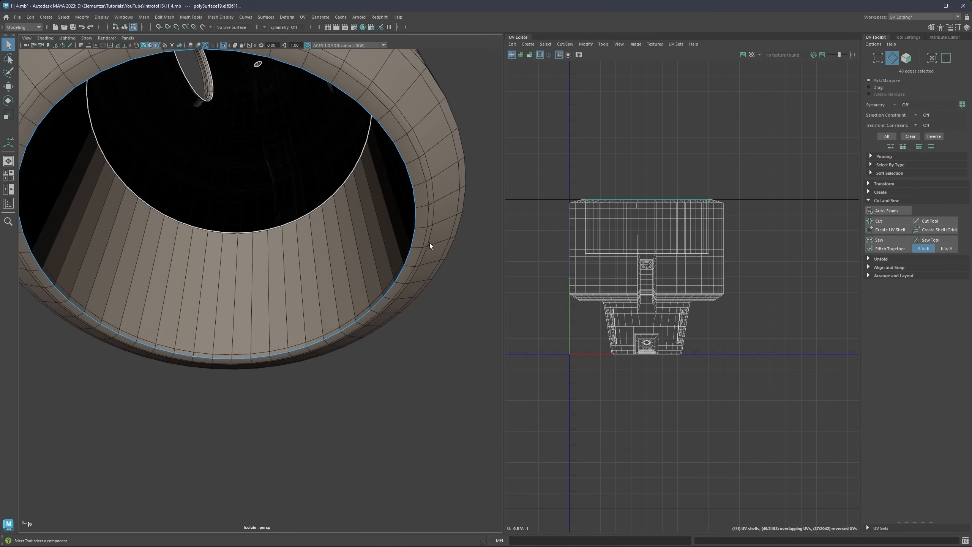
pyautogui.click(888, 222)
# Step: Move the outer body's UV shell out of the 0–1 tile to about U -1.2, and select the bore wall's shell
pyautogui.moveTo(688, 209); pyautogui.dragTo(652, 200, button='right')
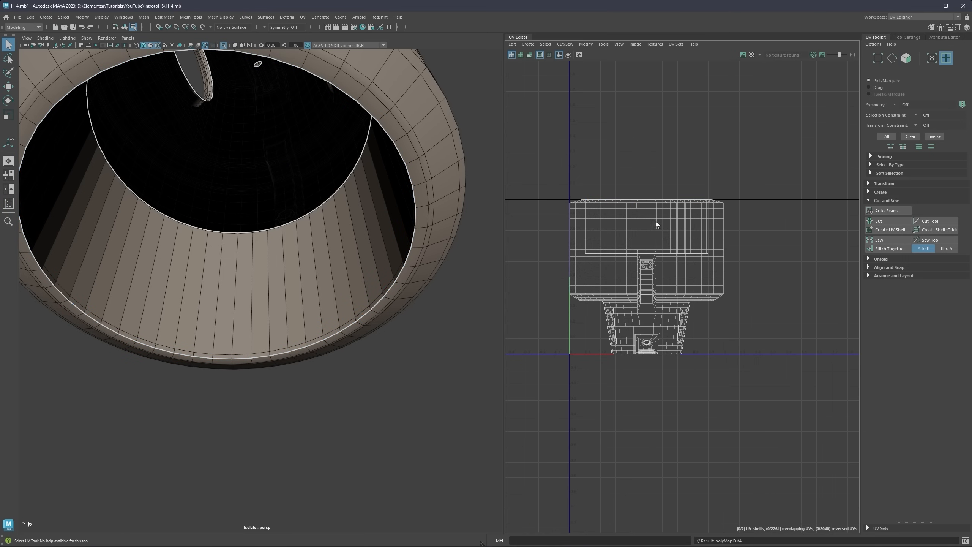
pyautogui.click(679, 247)
pyautogui.scroll(-4, 680, 248)
pyautogui.press('w')
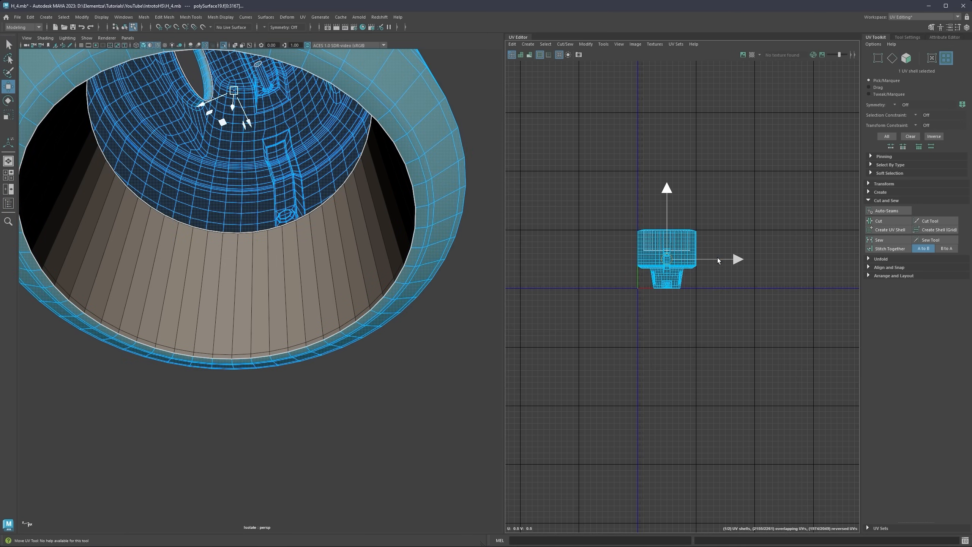
pyautogui.moveTo(717, 260); pyautogui.dragTo(611, 260)
pyautogui.click(680, 240)
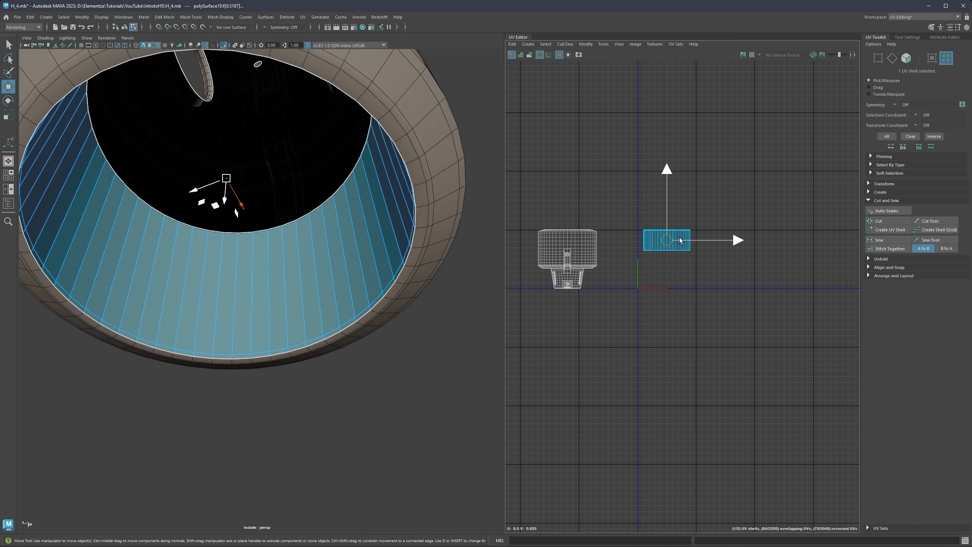
# Step: Show the surrounding parts to examine how the rod covers the bore, and isolate the lug body again in object selection
pyautogui.scroll(-8, 319, 249)
pyautogui.moveTo(307, 215)
pyautogui.keyDown('alt'); pyautogui.mouseDown()
pyautogui.moveTo(284, 240)
pyautogui.moveTo(309, 245)
pyautogui.moveTo(241, 223)
pyautogui.moveTo(324, 219)
pyautogui.mouseUp(); pyautogui.keyUp('alt')
pyautogui.hotkey('ctrl', '1')
pyautogui.scroll(2, 285, 225)
pyautogui.scroll(3, 383, 240)
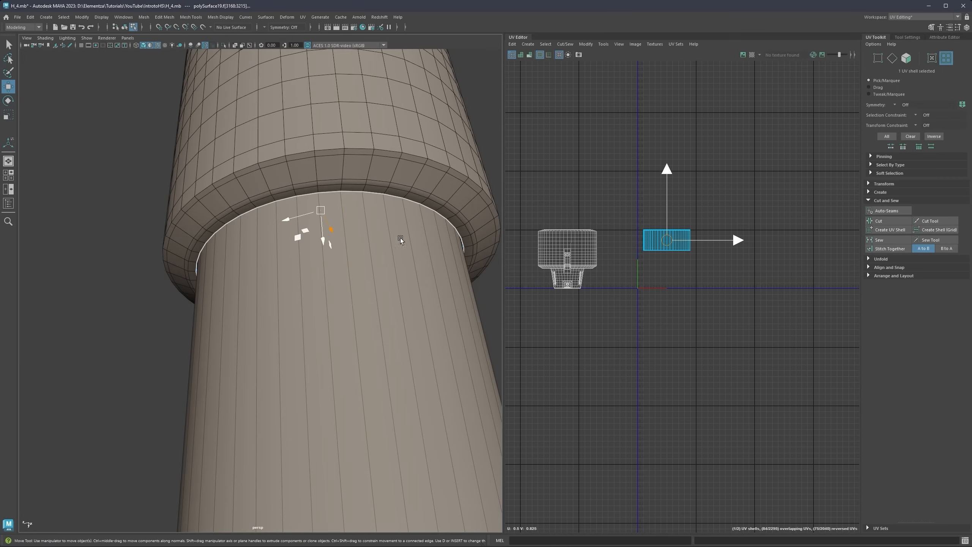
pyautogui.press('F8')
pyautogui.hotkey('ctrl', '1')
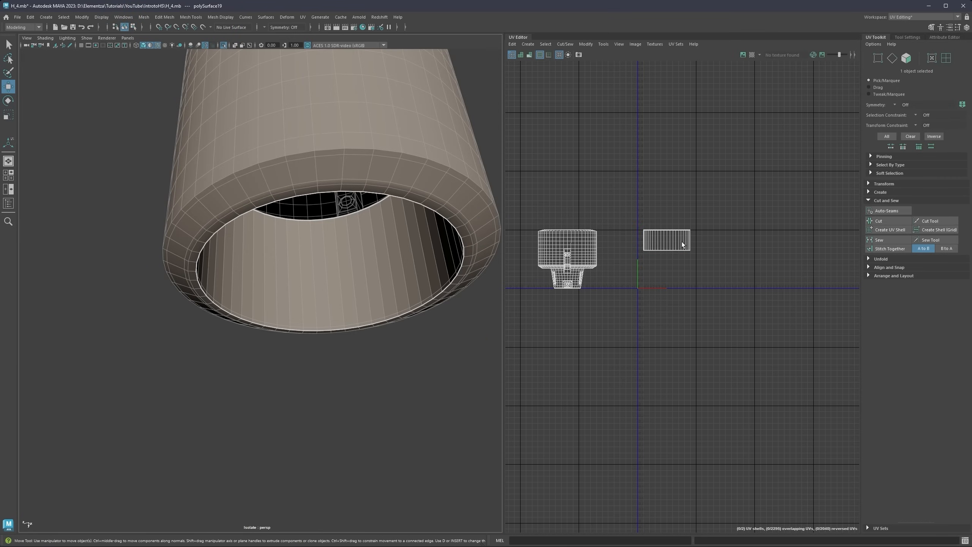
# Step: Switch the lug body to edge selection, examine its fit on the rod in the full assembly, and isolate it again
pyautogui.moveTo(673, 240); pyautogui.dragTo(673, 220, button='right')
pyautogui.scroll(-5, 349, 274)
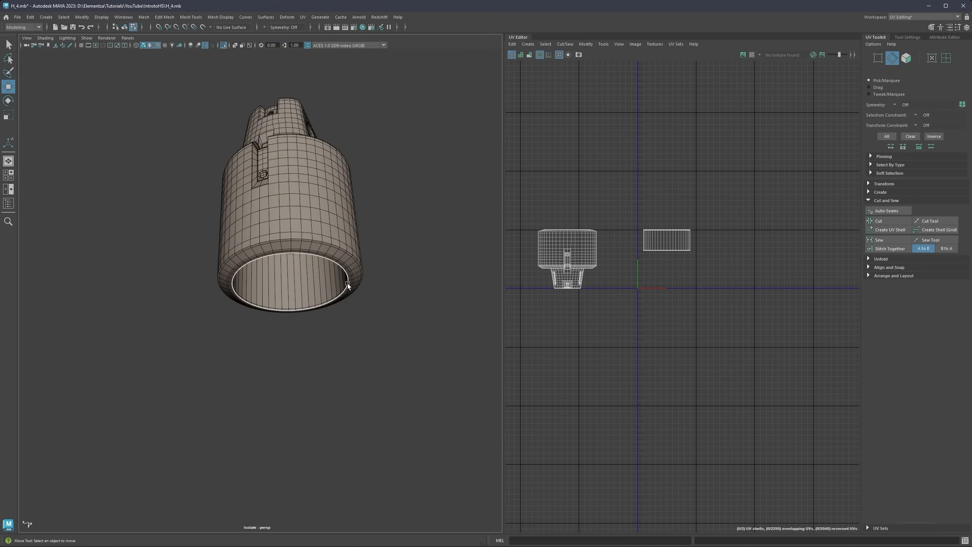
pyautogui.keyDown('alt'); pyautogui.moveTo(311, 246); pyautogui.dragTo(313, 255); pyautogui.keyUp('alt')
pyautogui.hotkey('ctrl', '1')
pyautogui.scroll(-5, 301, 253)
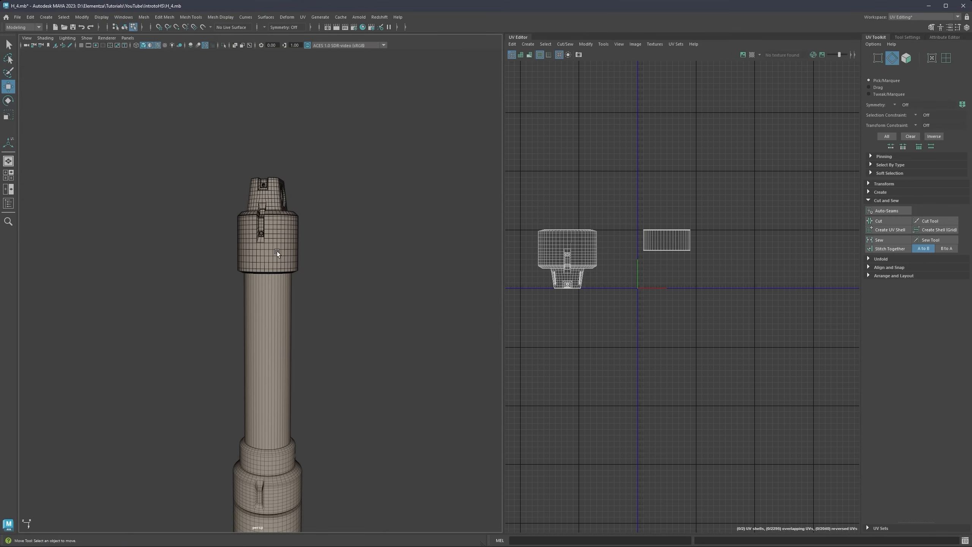
pyautogui.click(261, 243)
pyautogui.keyDown('alt'); pyautogui.moveTo(258, 239); pyautogui.dragTo(285, 236); pyautogui.keyUp('alt')
pyautogui.scroll(5, 268, 230)
pyautogui.keyDown('alt'); pyautogui.moveTo(259, 226); pyautogui.dragTo(280, 274, button='middle'); pyautogui.keyUp('alt')
pyautogui.keyDown('alt'); pyautogui.moveTo(280, 275); pyautogui.dragTo(265, 263); pyautogui.keyUp('alt')
pyautogui.scroll(3, 264, 263)
pyautogui.moveTo(306, 278); pyautogui.dragTo(338, 265, button='right')
pyautogui.hotkey('ctrl', '1')
# Step: Examine the bore from its open end with the faces of its inner wall selected
pyautogui.keyDown('alt'); pyautogui.moveTo(306, 304); pyautogui.dragTo(324, 264); pyautogui.keyUp('alt')
pyautogui.scroll(2, 337, 299)
pyautogui.keyDown('alt'); pyautogui.moveTo(349, 333); pyautogui.dragTo(360, 268, button='middle'); pyautogui.keyUp('alt')
pyautogui.keyDown('alt'); pyautogui.moveTo(360, 268); pyautogui.dragTo(367, 314); pyautogui.keyUp('alt')
pyautogui.moveTo(366, 313); pyautogui.dragTo(368, 334, button='right')
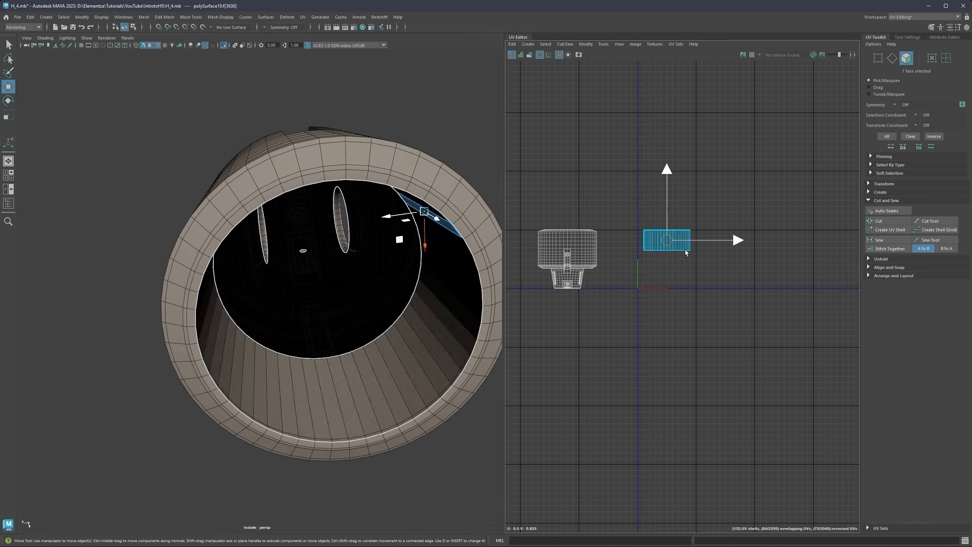
pyautogui.keyDown('alt'); pyautogui.moveTo(361, 358); pyautogui.dragTo(340, 351); pyautogui.keyUp('alt')
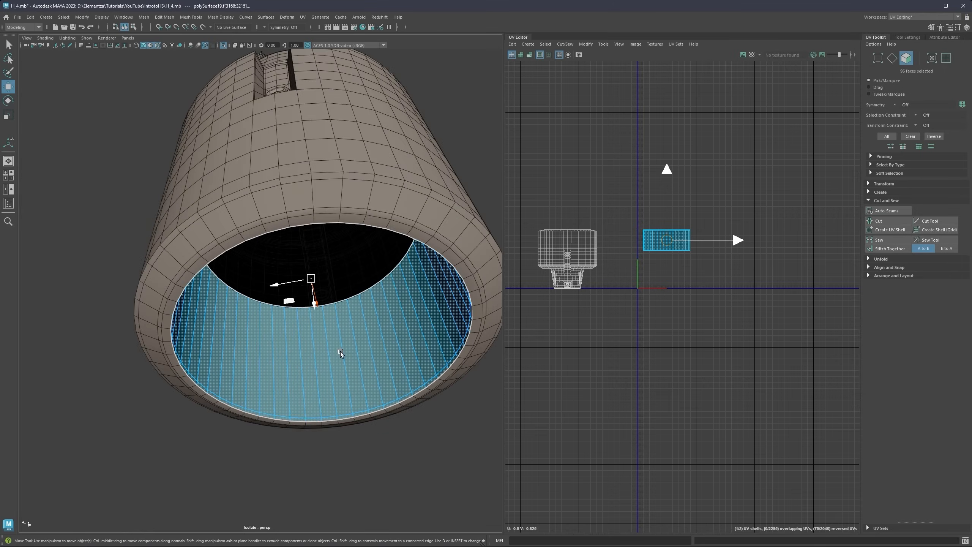
# Step: Select the lengthwise edge line at the middle of the bore wall's UV shell as a seam
pyautogui.moveTo(340, 339); pyautogui.dragTo(338, 310, button='right')
pyautogui.doubleClick(324, 345)
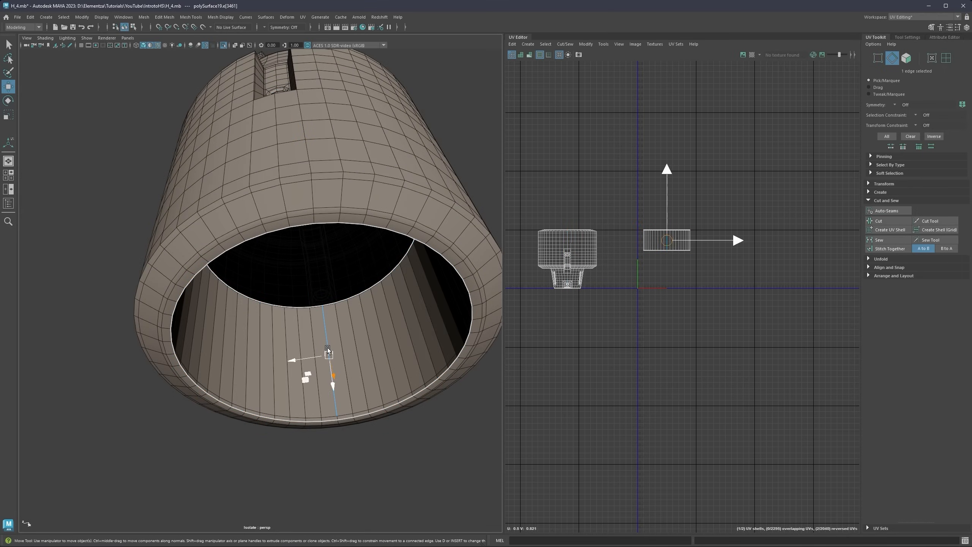
pyautogui.keyDown('alt'); pyautogui.moveTo(325, 345); pyautogui.dragTo(343, 285); pyautogui.keyUp('alt')
pyautogui.scroll(8, 661, 240)
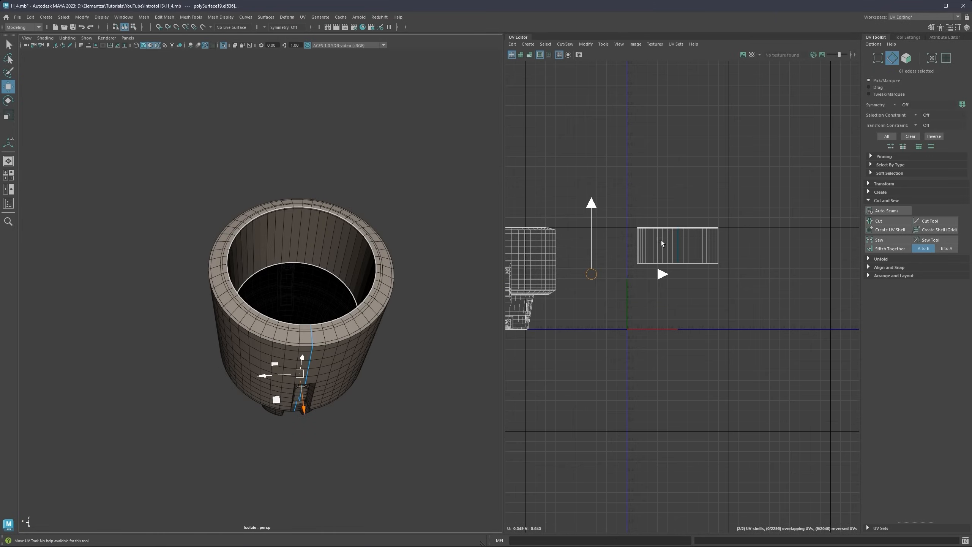
pyautogui.click(691, 229)
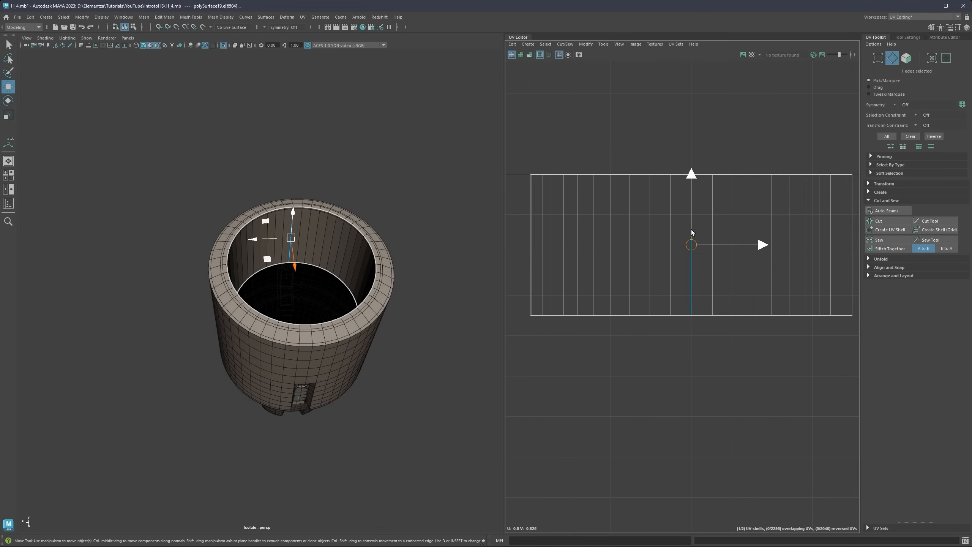
pyautogui.press('q')
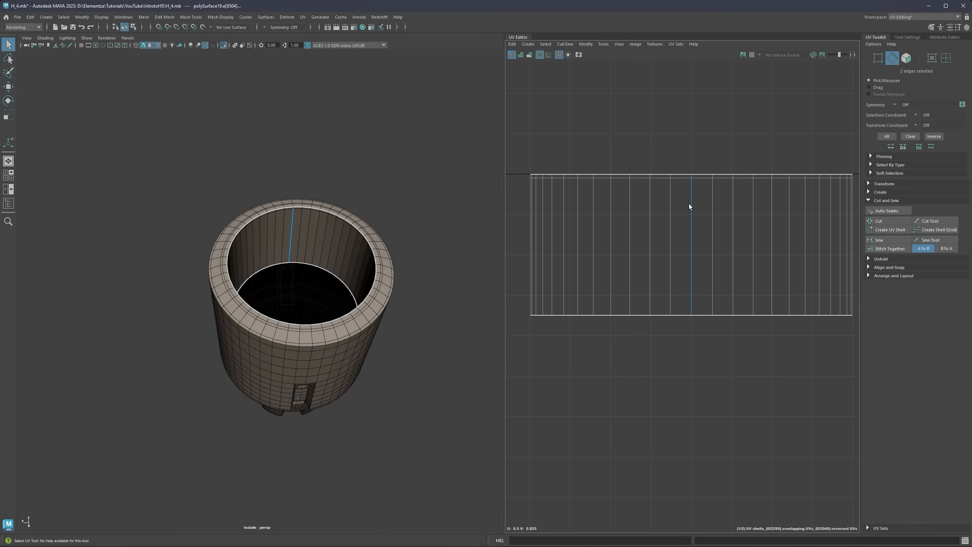
pyautogui.keyDown('alt'); pyautogui.moveTo(337, 242); pyautogui.dragTo(333, 227); pyautogui.keyUp('alt')
pyautogui.scroll(5, 300, 235)
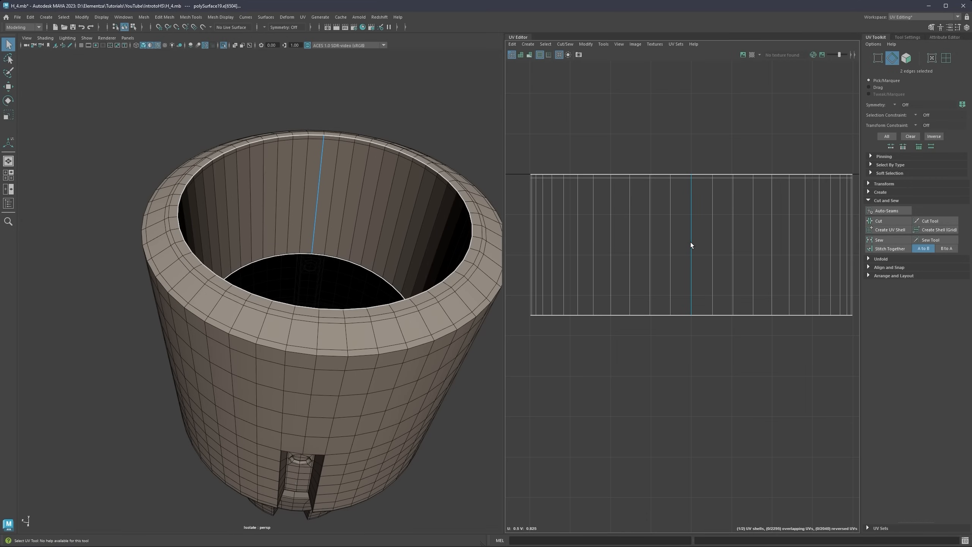
# Step: Cut the bore wall's UVs along the selected lengthwise edges
pyautogui.keyDown('shift'); pyautogui.rightClick(702, 217); pyautogui.keyUp('shift')
pyautogui.keyDown('shift'); pyautogui.rightClick(701, 214); pyautogui.keyUp('shift')
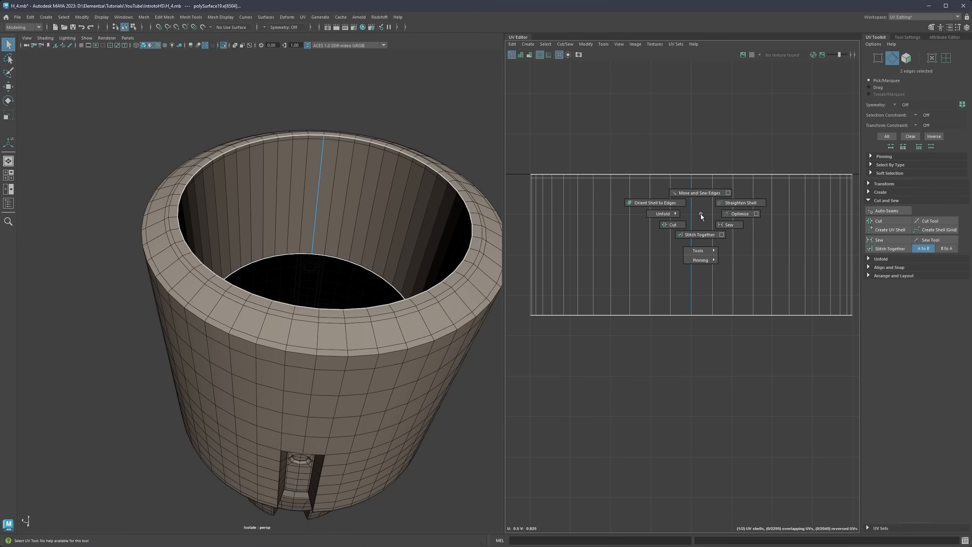
pyautogui.keyDown('shift'); pyautogui.rightClick(700, 214); pyautogui.keyUp('shift')
pyautogui.moveTo(701, 214)
pyautogui.keyDown('shift'); pyautogui.mouseDown(button='right')
pyautogui.moveTo(682, 226)
pyautogui.moveTo(699, 214)
pyautogui.mouseUp(button='right'); pyautogui.keyUp('shift')
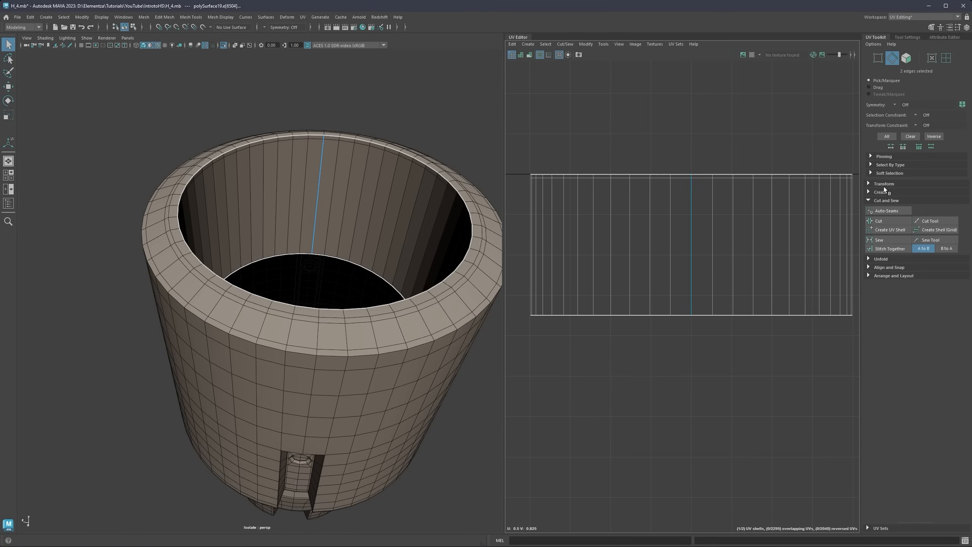
pyautogui.click(880, 223)
# Step: Select the bore wall's UV shell and unfold it
pyautogui.moveTo(598, 233); pyautogui.dragTo(572, 221, button='right')
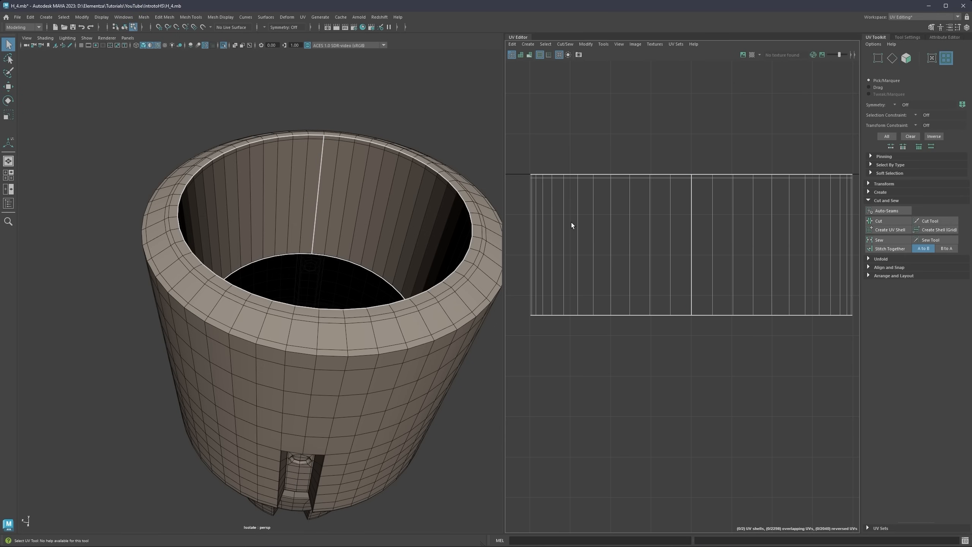
pyautogui.click(571, 222)
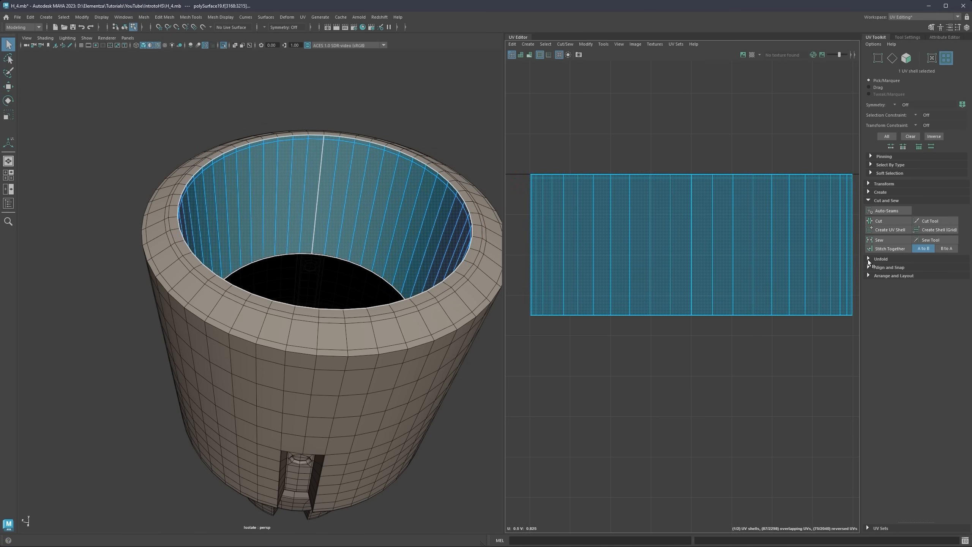
pyautogui.click(870, 209)
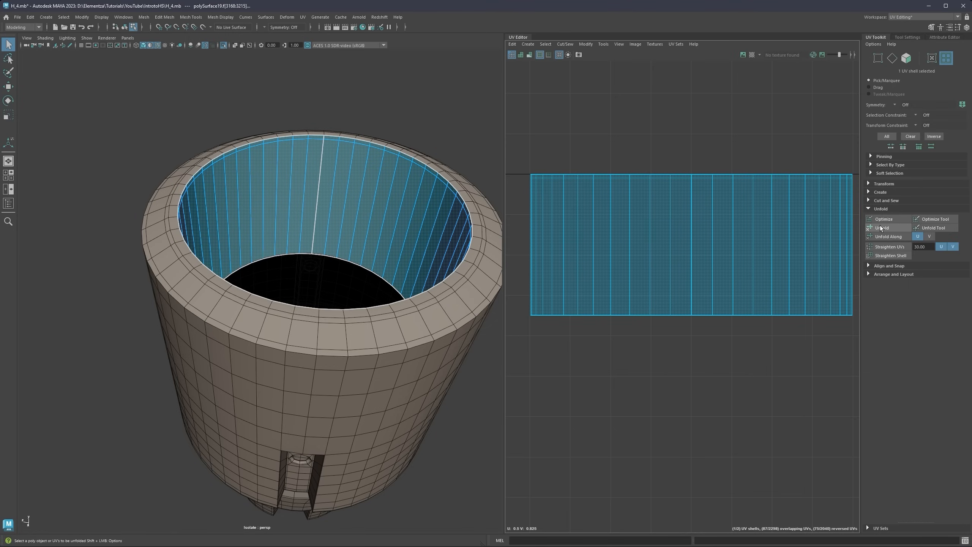
pyautogui.click(882, 228)
pyautogui.scroll(-5, 708, 230)
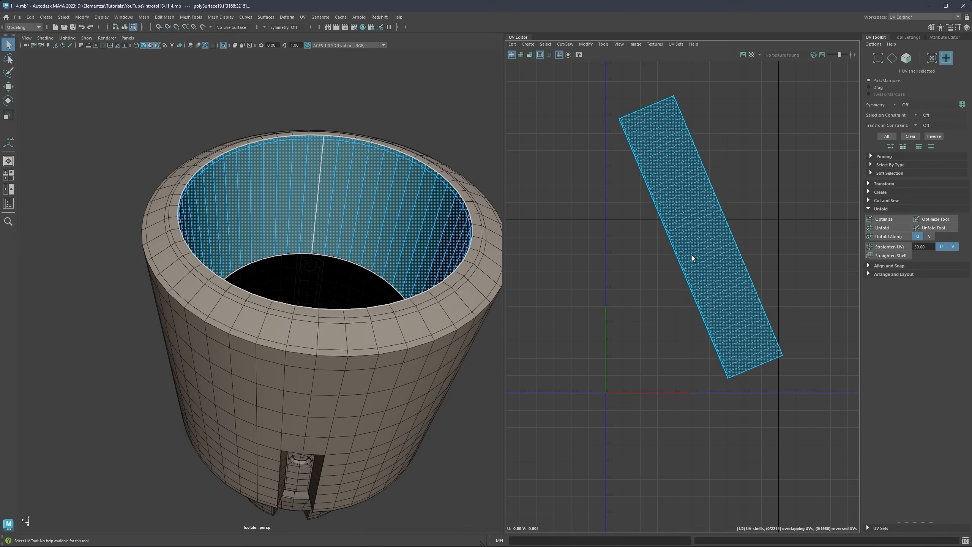
pyautogui.scroll(2, 680, 219)
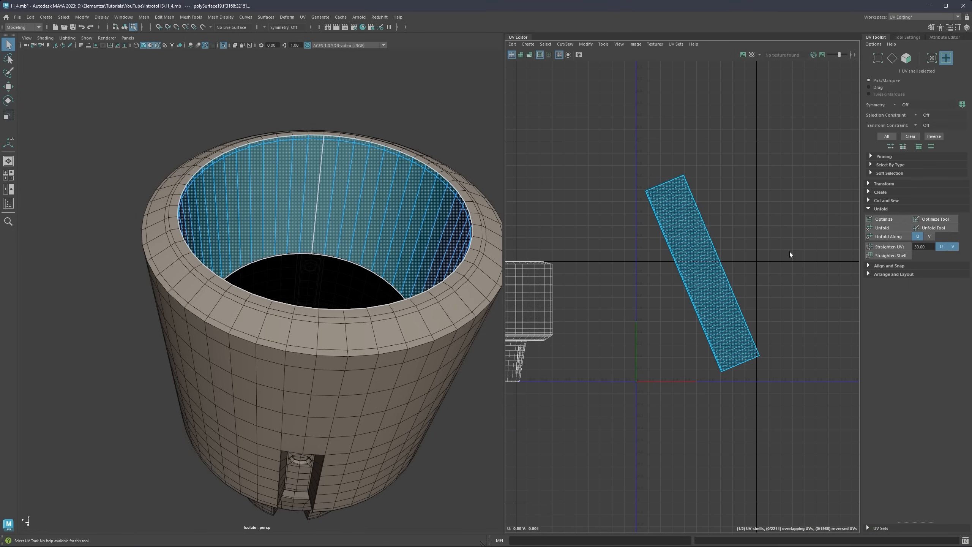
# Step: Rotate the unfolded bore wall shell upright and align it exactly with Orient Shells
pyautogui.press('e')
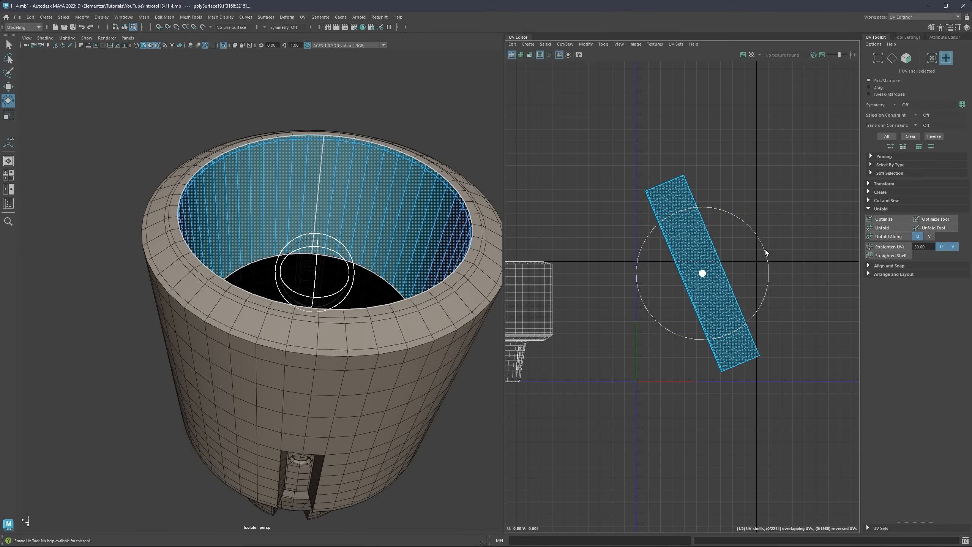
pyautogui.moveTo(766, 250); pyautogui.dragTo(764, 277)
pyautogui.click(869, 273)
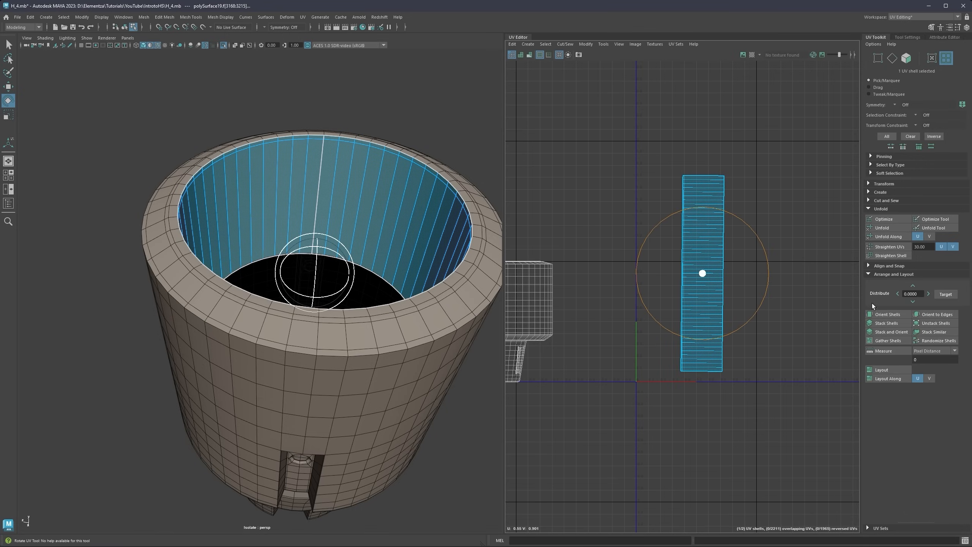
pyautogui.click(876, 314)
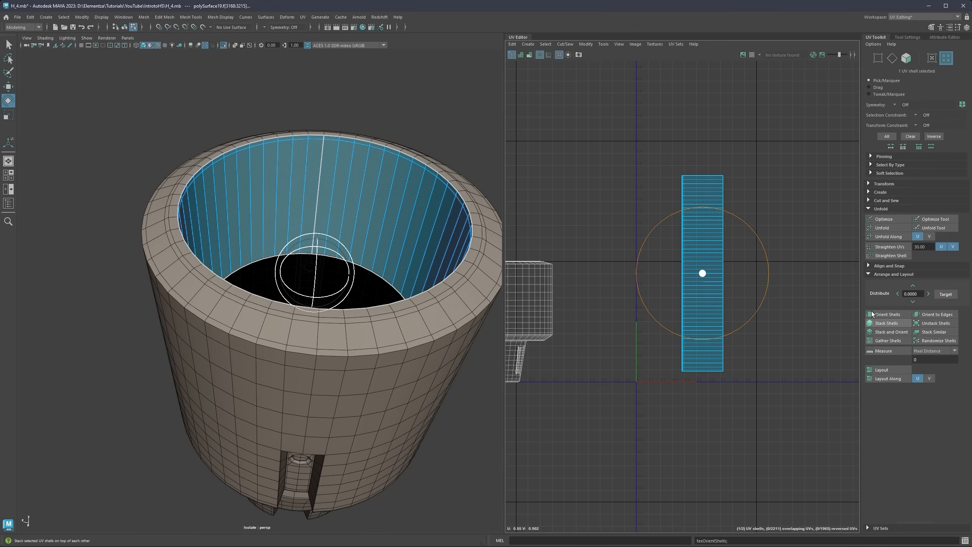
# Step: Scale down the bore wall's shell and lay it out within the 0–1 UV tile
pyautogui.press('r')
pyautogui.moveTo(706, 273)
pyautogui.mouseDown()
pyautogui.moveTo(695, 273)
pyautogui.moveTo(705, 283)
pyautogui.mouseUp()
pyautogui.press('w')
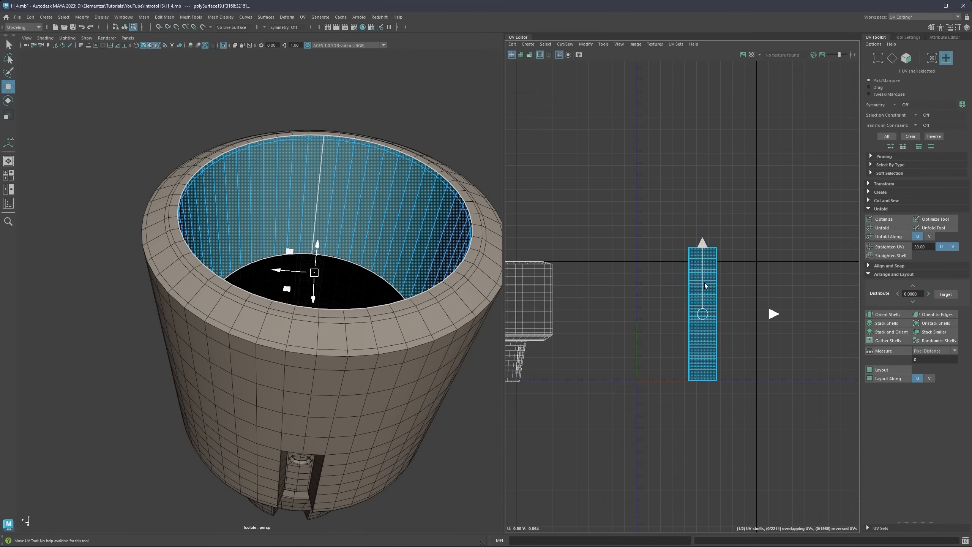
pyautogui.click(879, 370)
pyautogui.scroll(3, 615, 275)
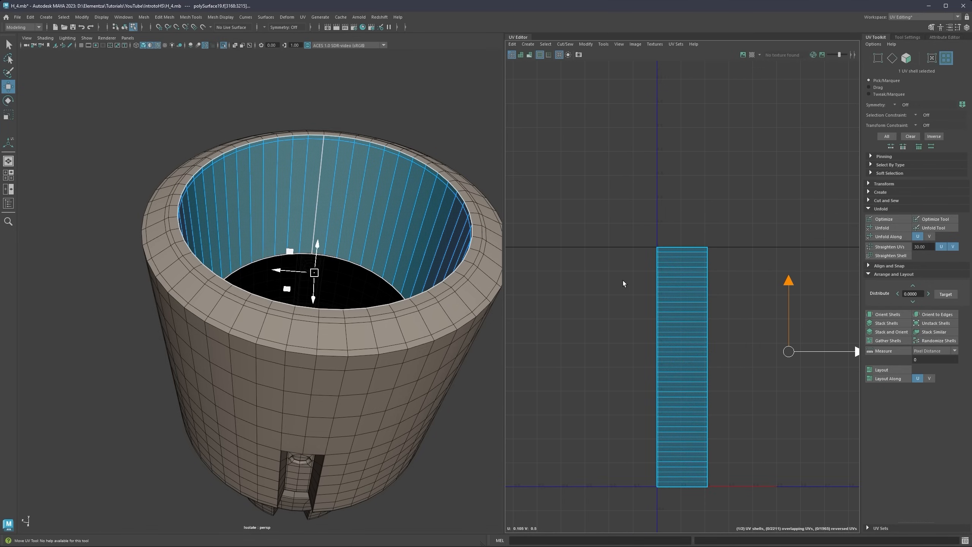
pyautogui.keyDown('alt'); pyautogui.moveTo(621, 306); pyautogui.dragTo(737, 287, button='middle'); pyautogui.keyUp('alt')
pyautogui.scroll(-2, 670, 303)
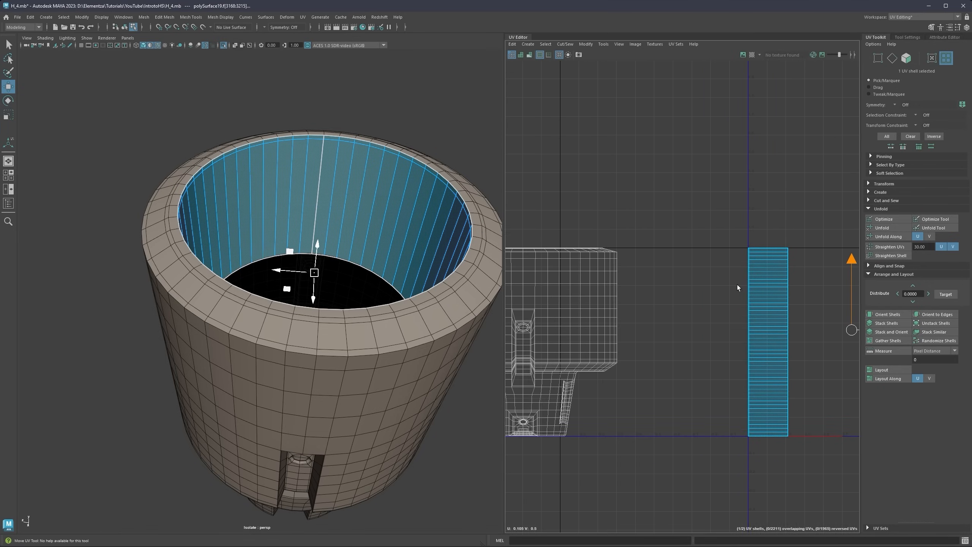
pyautogui.keyDown('alt'); pyautogui.moveTo(593, 286); pyautogui.dragTo(684, 241, button='middle'); pyautogui.keyUp('alt')
# Step: Select the outer body's UV shell and move it farther from the 0–1 tile, to about U -1.54
pyautogui.click(578, 206)
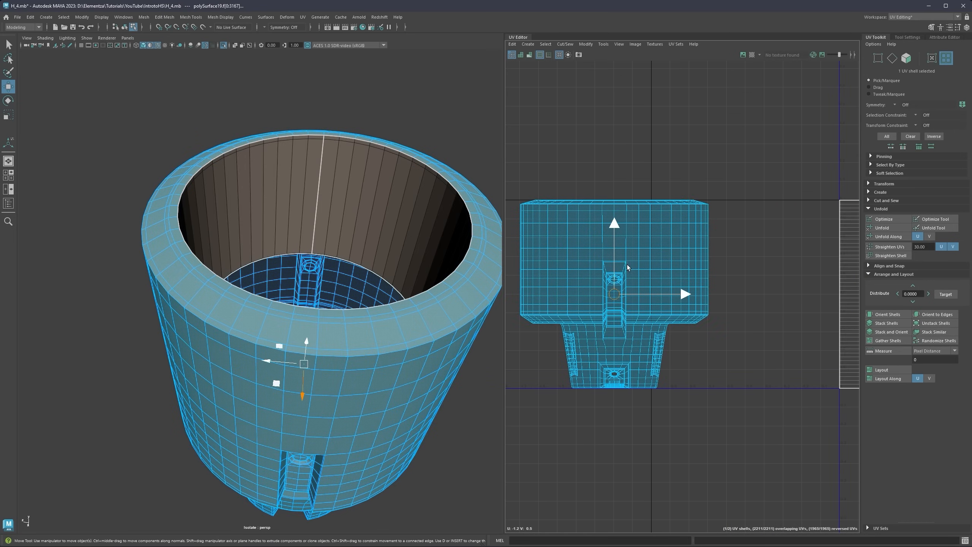
pyautogui.scroll(-2, 676, 290)
pyautogui.moveTo(672, 296); pyautogui.dragTo(634, 290)
pyautogui.scroll(-2, 628, 289)
pyautogui.keyDown('alt'); pyautogui.moveTo(800, 270); pyautogui.dragTo(680, 265, button='middle'); pyautogui.keyUp('alt')
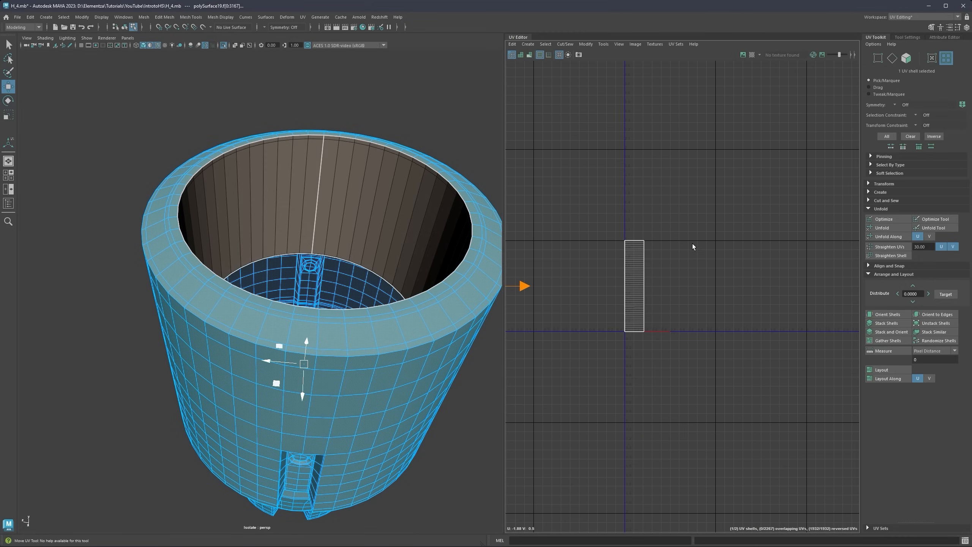
pyautogui.keyDown('alt'); pyautogui.moveTo(641, 317); pyautogui.dragTo(757, 265, button='middle'); pyautogui.keyUp('alt')
pyautogui.moveTo(699, 267); pyautogui.dragTo(733, 271)
# Step: Select the edge loop around the outer edge of the rim's bevel and cut a UV seam along it
pyautogui.keyDown('alt'); pyautogui.moveTo(421, 264); pyautogui.dragTo(406, 215, button='middle'); pyautogui.keyUp('alt')
pyautogui.scroll(-1, 350, 222)
pyautogui.scroll(1, 344, 237)
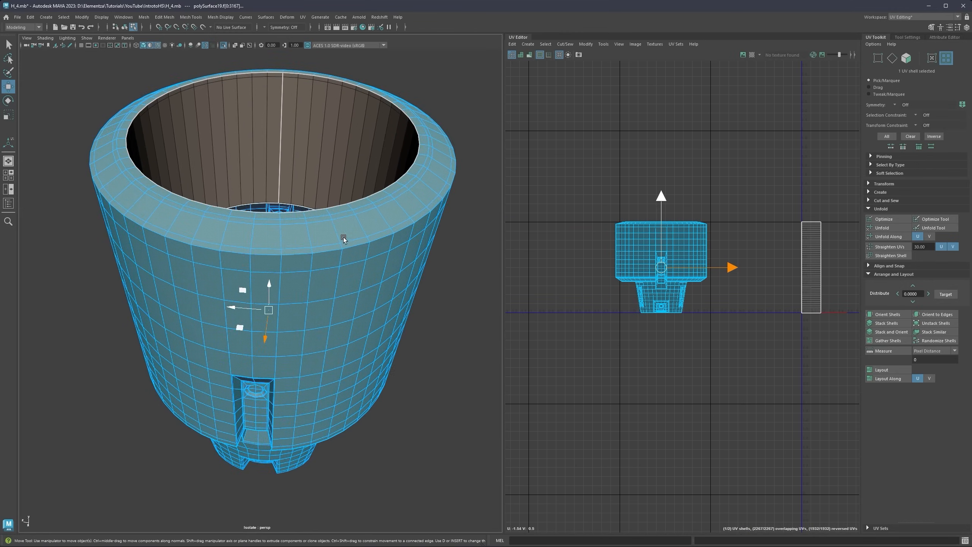
pyautogui.keyDown('alt'); pyautogui.moveTo(343, 237); pyautogui.dragTo(342, 225); pyautogui.keyUp('alt')
pyautogui.moveTo(342, 224); pyautogui.dragTo(353, 197, button='right')
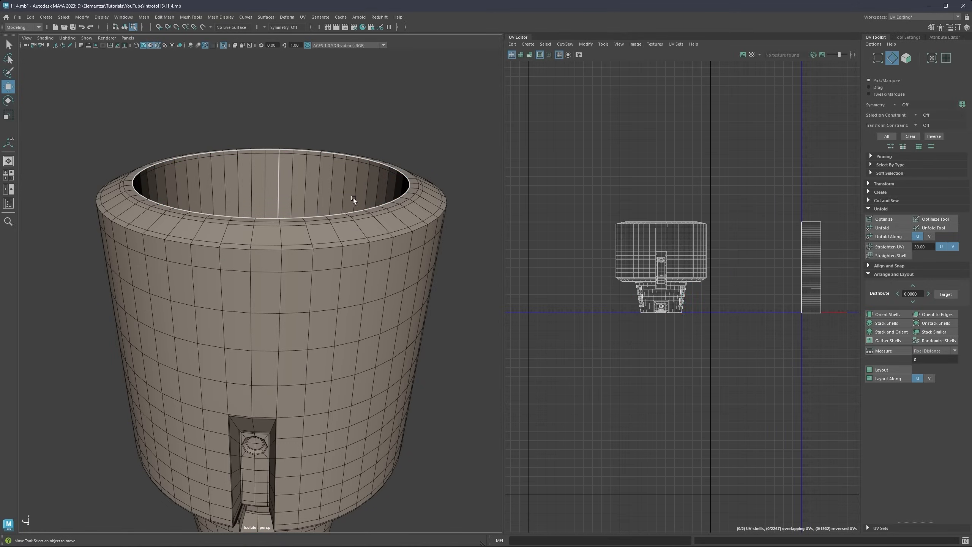
pyautogui.doubleClick(359, 242)
pyautogui.press('q')
pyautogui.moveTo(383, 239)
pyautogui.keyDown('alt'); pyautogui.mouseDown()
pyautogui.moveTo(340, 221)
pyautogui.moveTo(368, 235)
pyautogui.mouseUp(); pyautogui.keyUp('alt')
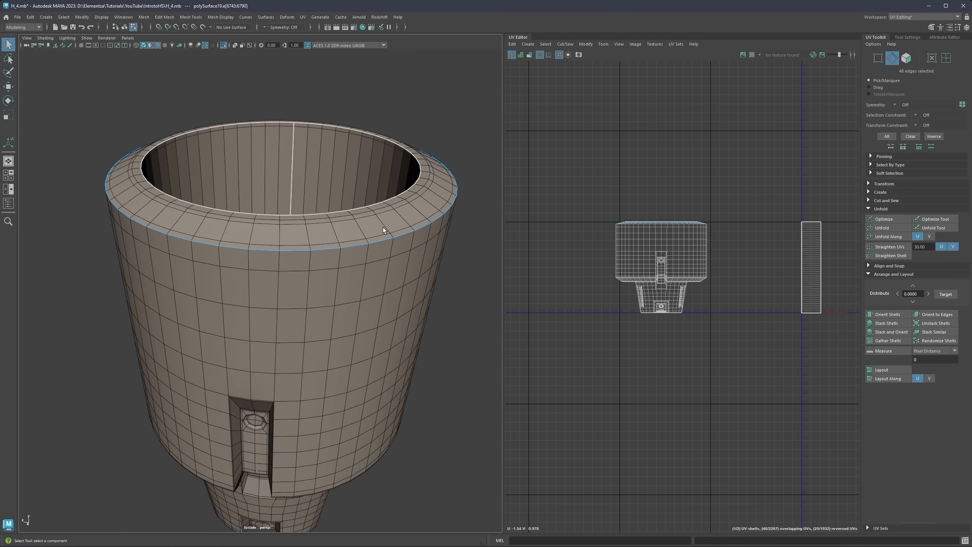
pyautogui.scroll(5, 436, 224)
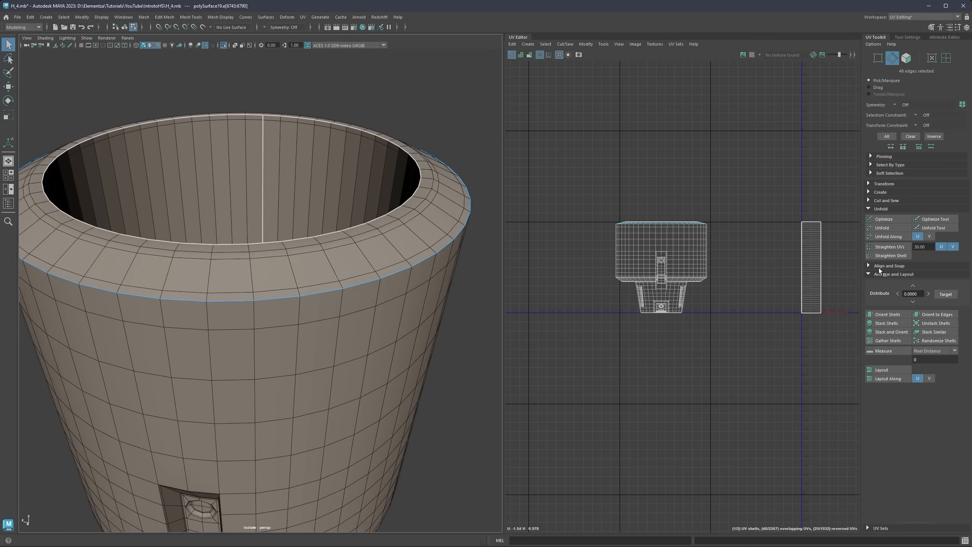
pyautogui.click(869, 209)
pyautogui.click(870, 225)
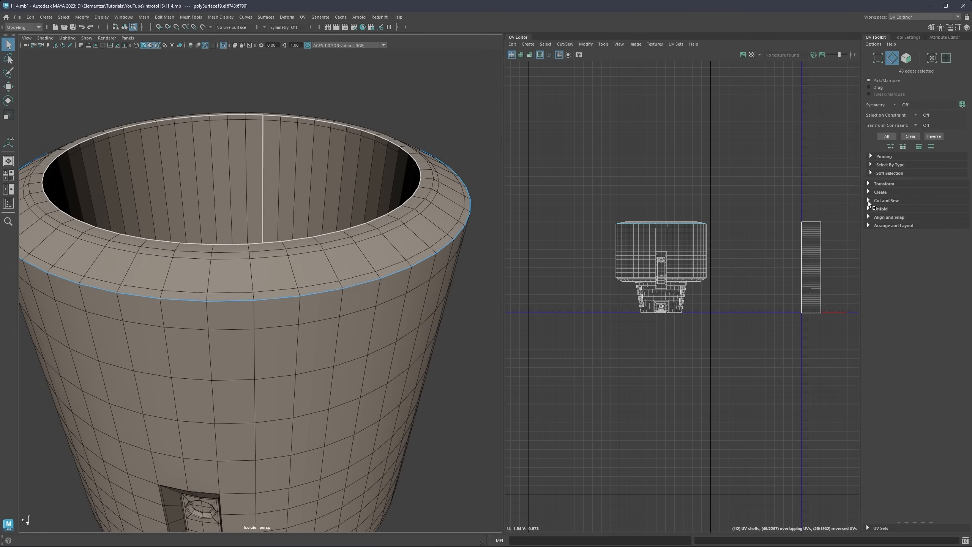
pyautogui.click(869, 200)
pyautogui.click(879, 221)
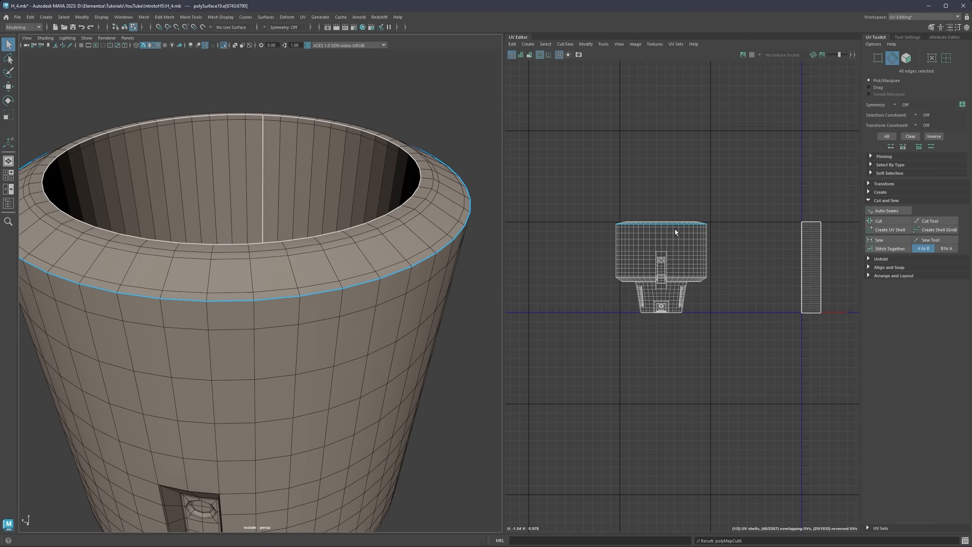
# Step: Select the outer body's UV shell and move it clear of the rim's shell, to about U -2.87
pyautogui.moveTo(674, 229); pyautogui.dragTo(649, 220, button='right')
pyautogui.click(699, 251)
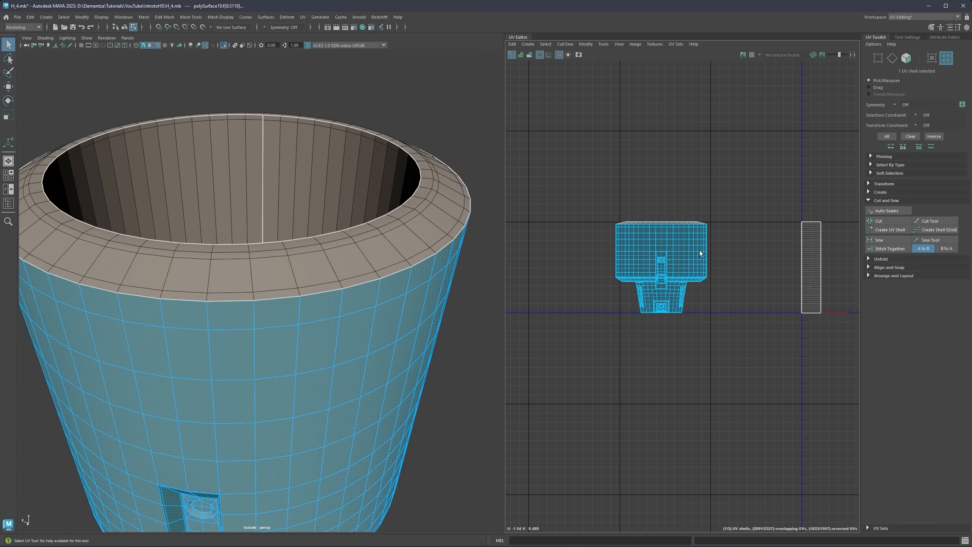
pyautogui.press('w')
pyautogui.scroll(-2, 742, 269)
pyautogui.moveTo(740, 268); pyautogui.dragTo(647, 267)
# Step: Select the rim's UV shell and unfold it
pyautogui.click(674, 233)
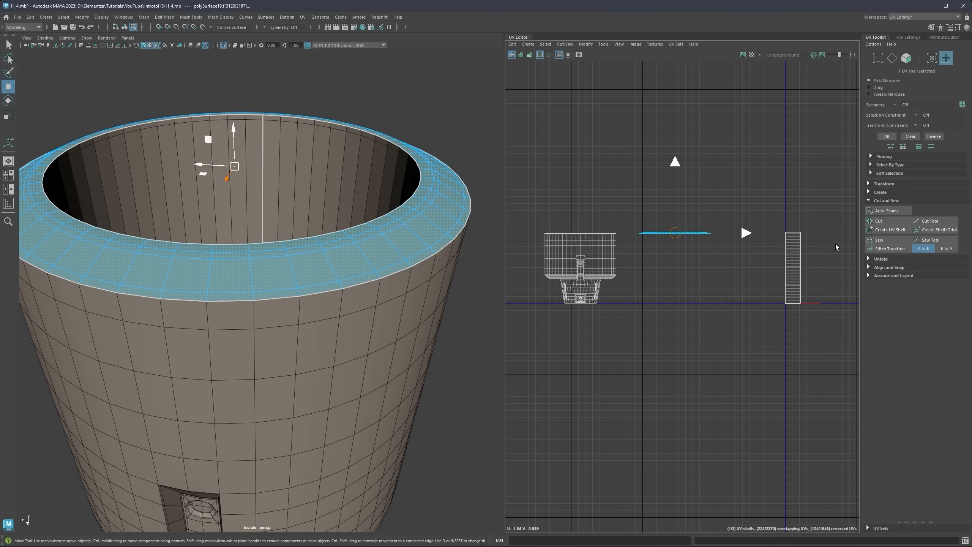
pyautogui.click(874, 259)
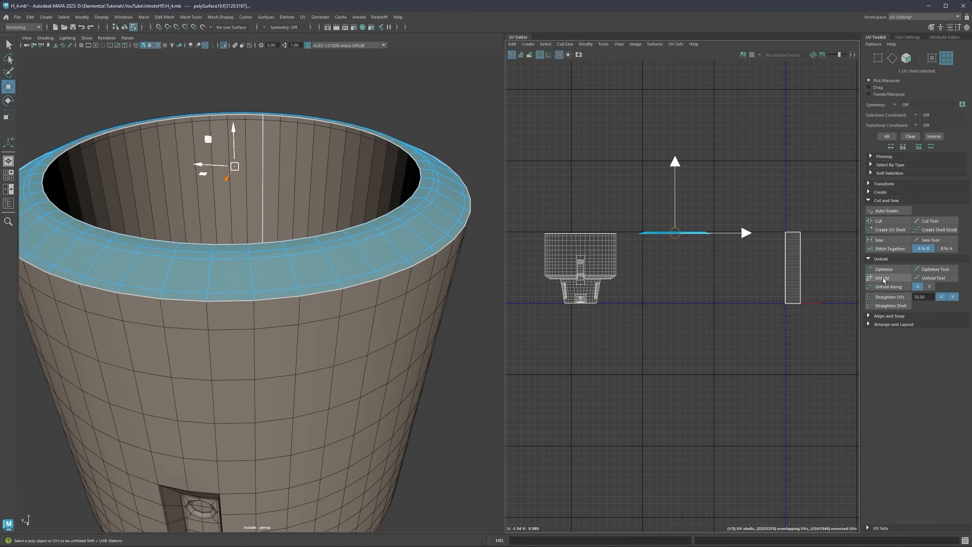
pyautogui.click(884, 279)
pyautogui.scroll(2, 657, 241)
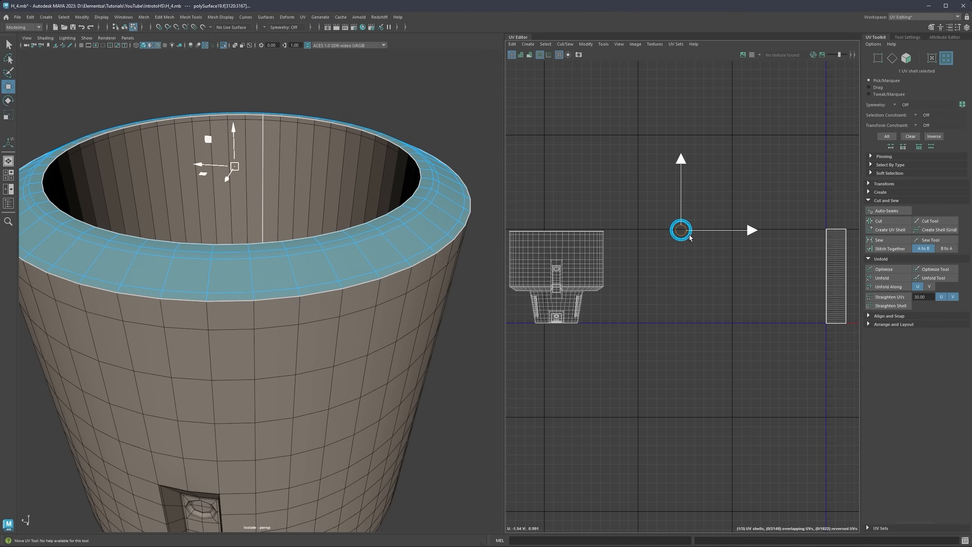
# Step: Examine the rim's bevelled ring and the bore wall's seam on the model from several angles
pyautogui.scroll(1, 689, 235)
pyautogui.scroll(-3, 308, 226)
pyautogui.keyDown('alt'); pyautogui.moveTo(298, 217); pyautogui.dragTo(299, 235); pyautogui.keyUp('alt')
pyautogui.keyDown('alt'); pyautogui.moveTo(266, 190); pyautogui.dragTo(274, 149); pyautogui.keyUp('alt')
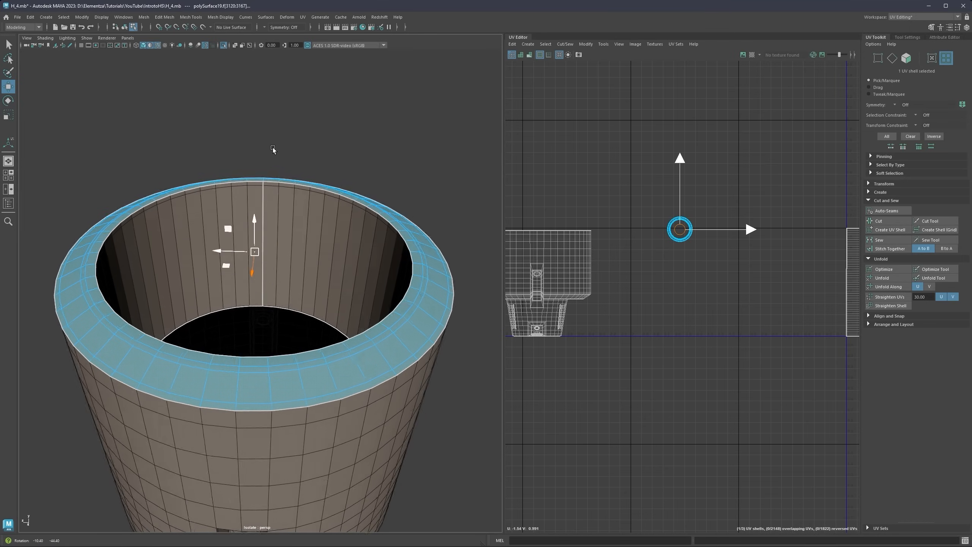
pyautogui.scroll(-2, 401, 248)
pyautogui.keyDown('alt'); pyautogui.moveTo(384, 259); pyautogui.dragTo(352, 242); pyautogui.keyUp('alt')
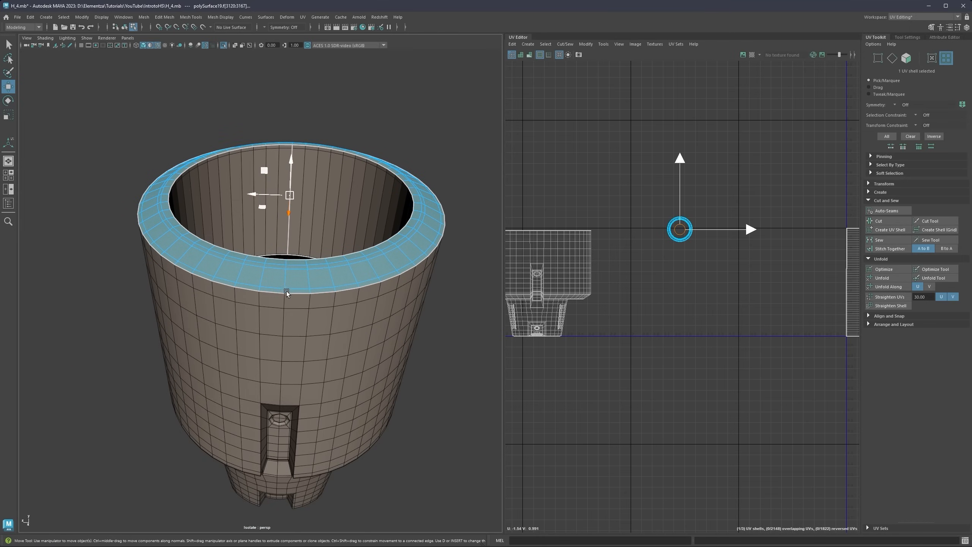
pyautogui.keyDown('alt'); pyautogui.moveTo(323, 190); pyautogui.dragTo(321, 248); pyautogui.keyUp('alt')
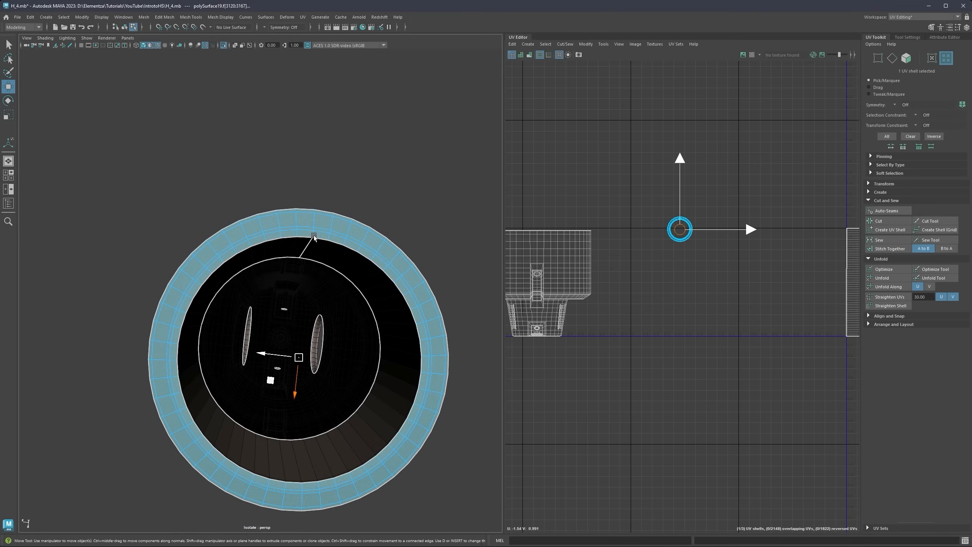
pyautogui.scroll(4, 323, 195)
pyautogui.keyDown('alt'); pyautogui.moveTo(325, 191); pyautogui.dragTo(305, 211, button='middle'); pyautogui.keyUp('alt')
pyautogui.scroll(2, 310, 222)
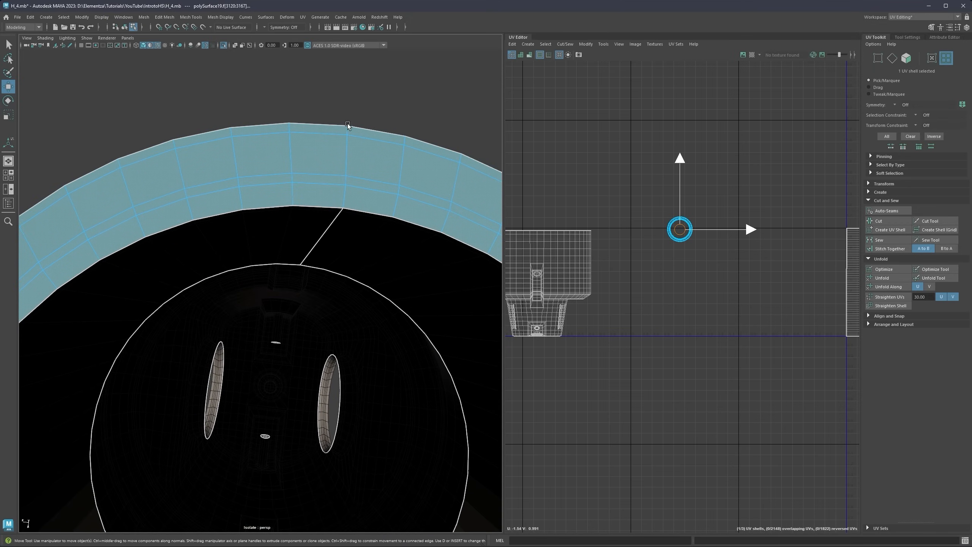
# Step: Move the rim's shell into the 0–1 UV tile beside the bore wall's shell, to about U 0.37, V 0.16
pyautogui.scroll(-2, 676, 222)
pyautogui.keyDown('alt'); pyautogui.moveTo(684, 231); pyautogui.dragTo(533, 231, button='middle'); pyautogui.keyUp('alt')
pyautogui.scroll(6, 587, 234)
pyautogui.scroll(-2, 594, 233)
pyautogui.moveTo(556, 226); pyautogui.dragTo(763, 226)
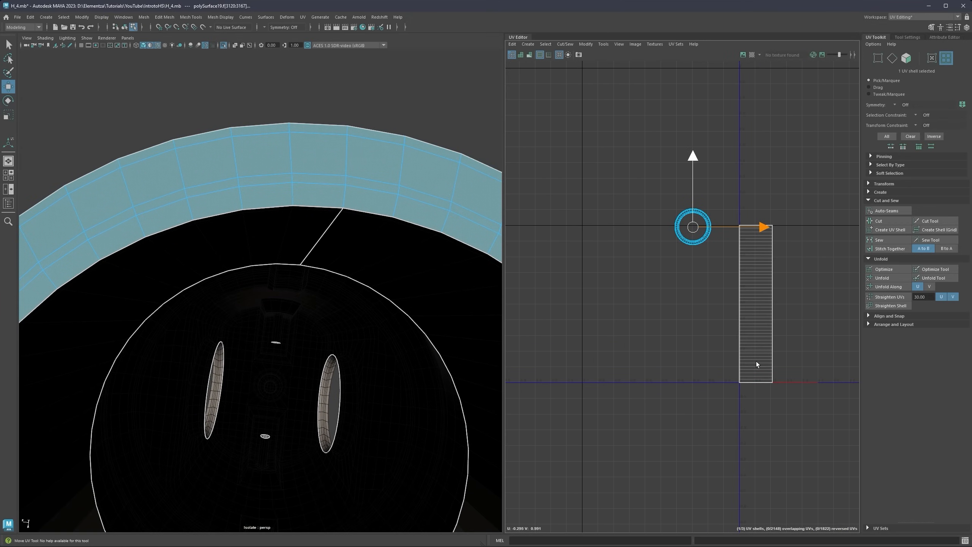
pyautogui.keyDown('alt'); pyautogui.moveTo(713, 271); pyautogui.dragTo(589, 245, button='middle'); pyautogui.keyUp('alt')
pyautogui.scroll(1, 589, 243)
pyautogui.moveTo(585, 196); pyautogui.dragTo(686, 311)
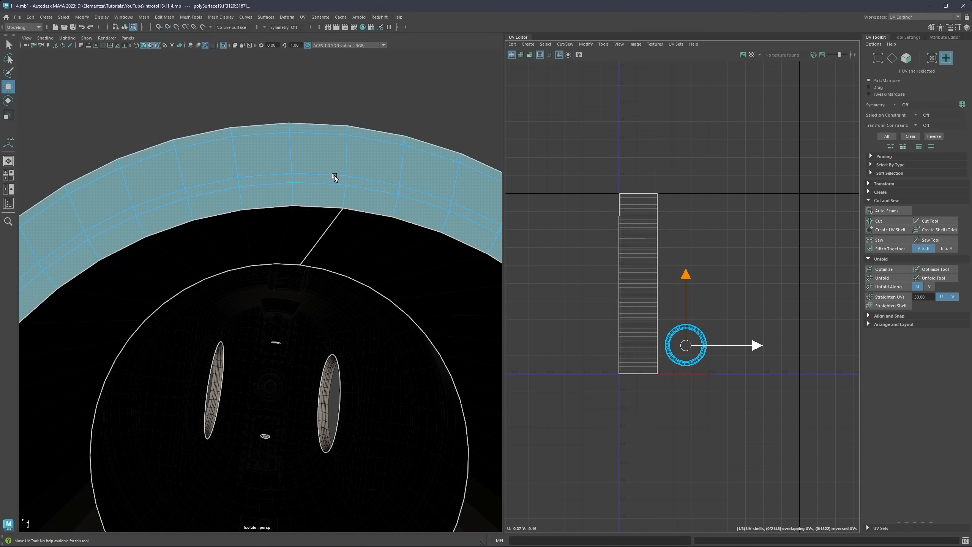
# Step: Optimize the rim's UV shell and lay it out on its own within the 0–1 tile
pyautogui.scroll(-8, 334, 175)
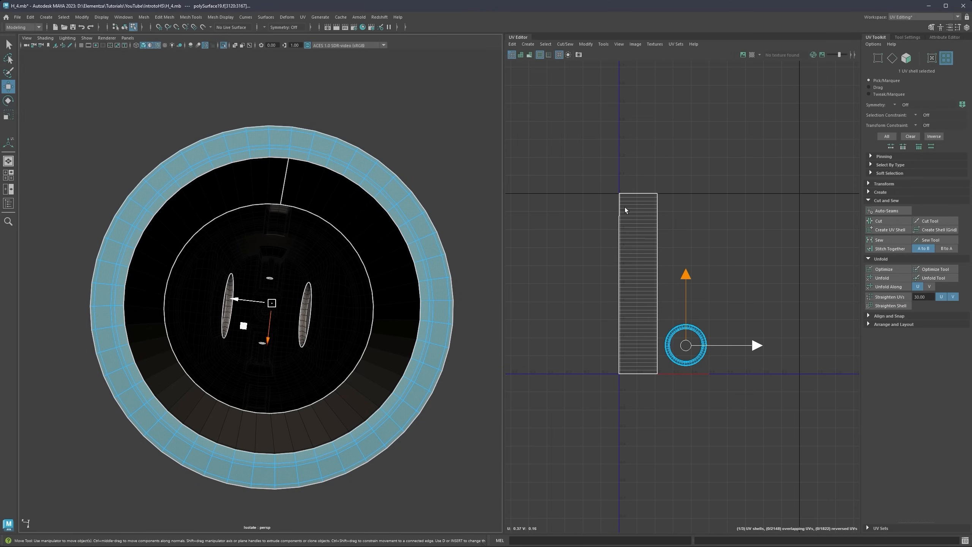
pyautogui.click(885, 270)
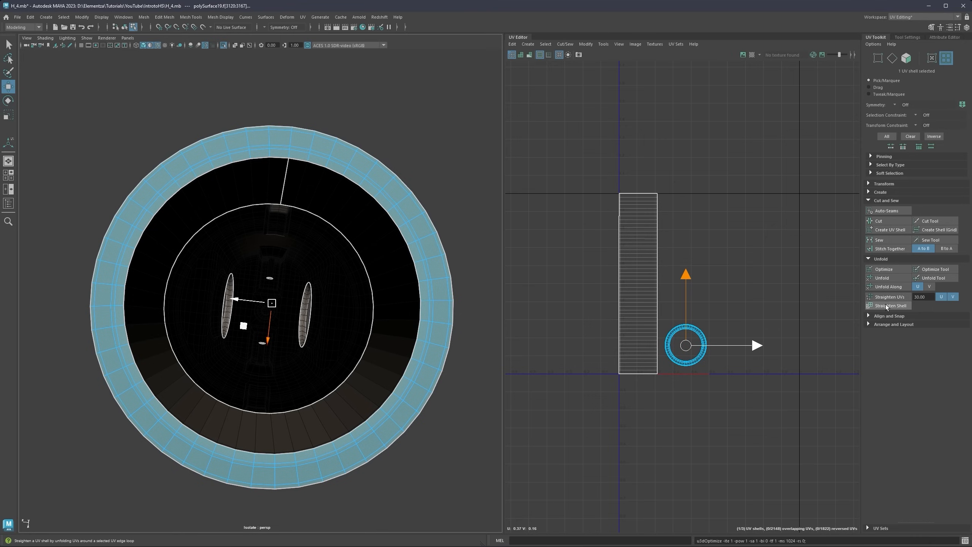
pyautogui.click(868, 201)
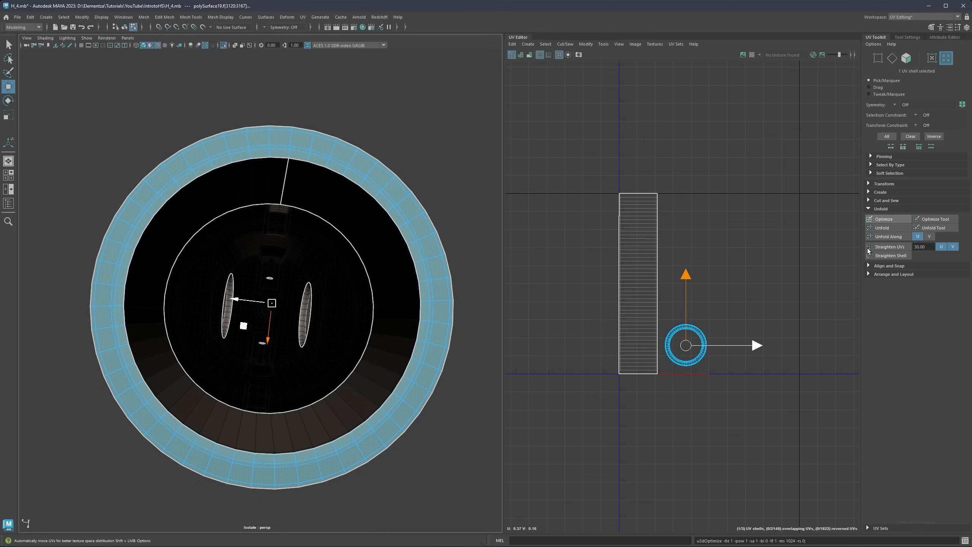
pyautogui.click(875, 209)
pyautogui.click(871, 226)
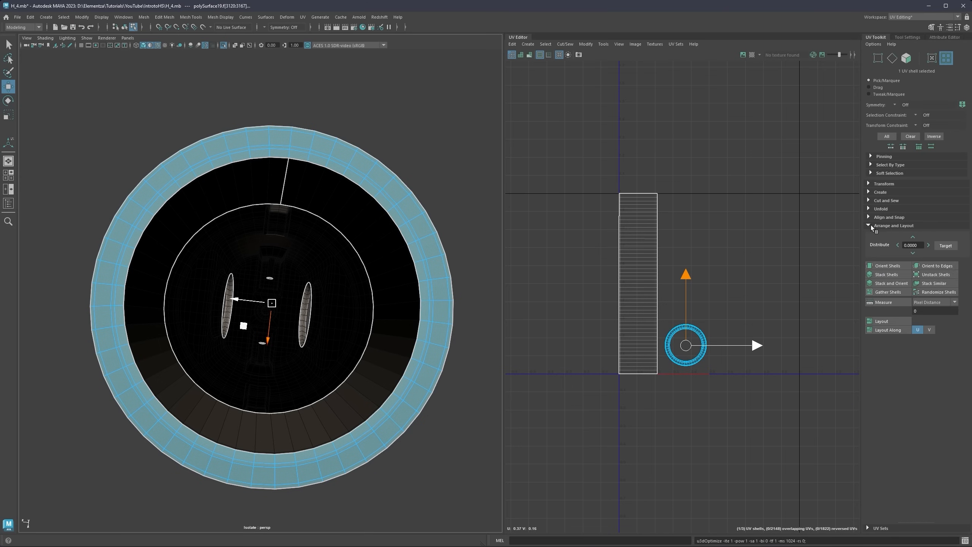
pyautogui.click(882, 321)
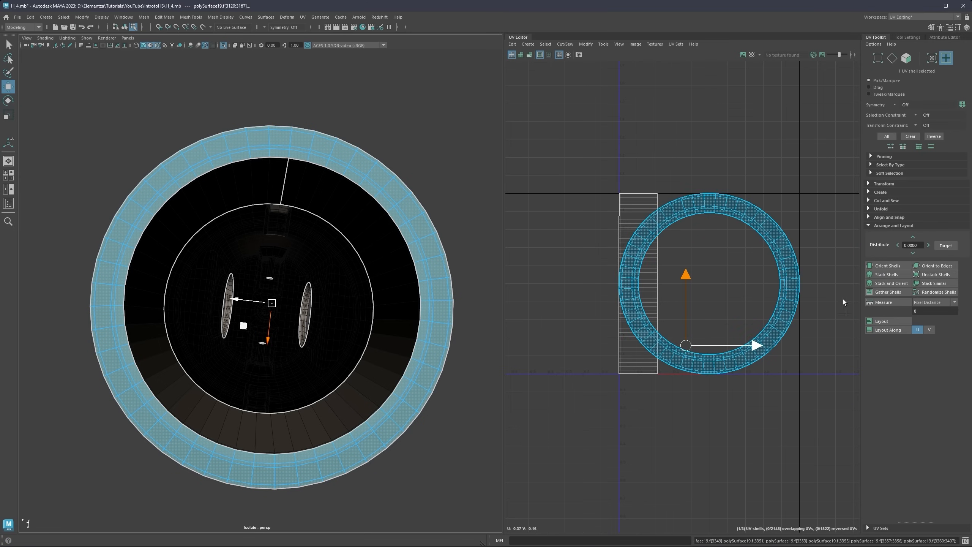
# Step: Select the rim and bore wall shells and lay them out together within the 0–1 tile, then clear the selection
pyautogui.moveTo(817, 164); pyautogui.dragTo(598, 374)
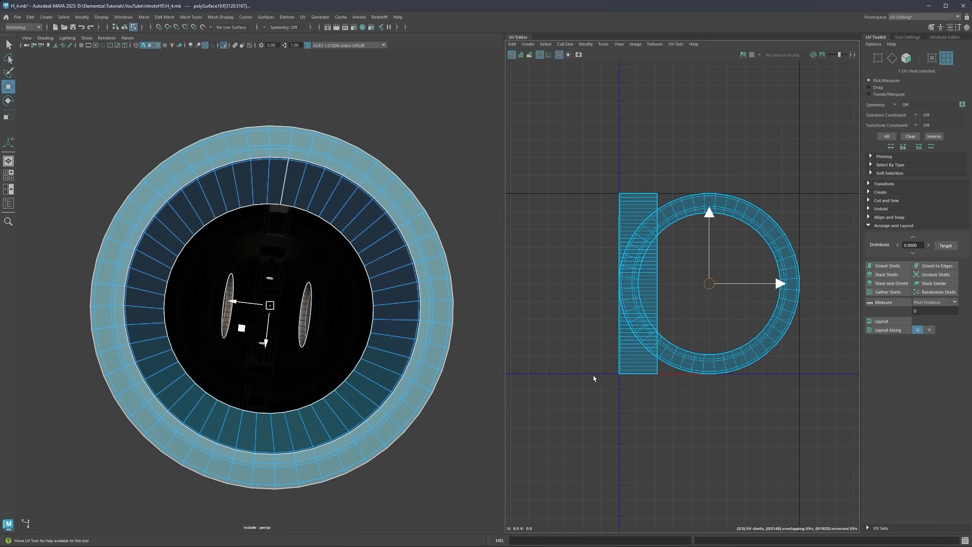
pyautogui.click(887, 321)
pyautogui.click(757, 367)
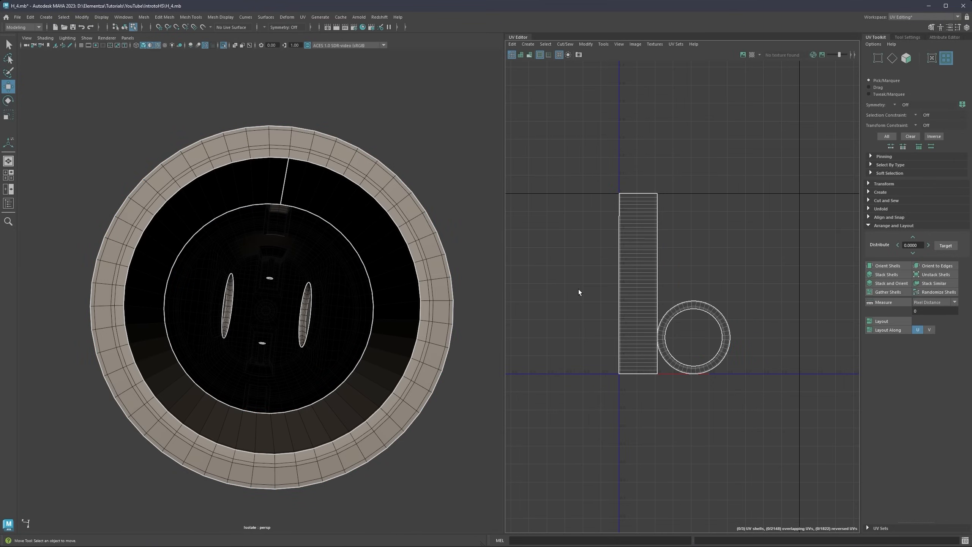
# Step: Select the edge loop around the border of the recessed slot on the body's side
pyautogui.keyDown('alt'); pyautogui.moveTo(360, 223); pyautogui.dragTo(312, 206); pyautogui.keyUp('alt')
pyautogui.rightClick(320, 208)
pyautogui.click(319, 187)
pyautogui.scroll(3, 323, 256)
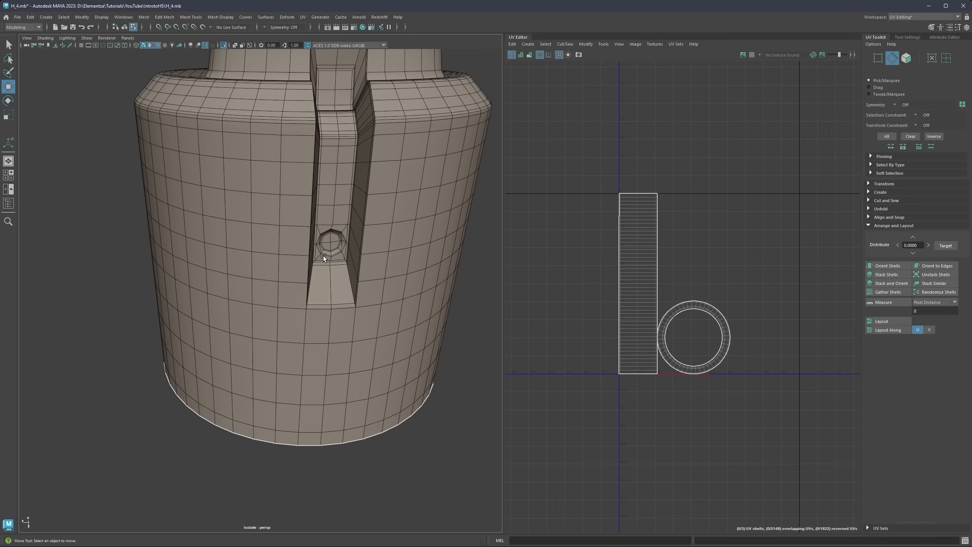
pyautogui.press('q')
pyautogui.doubleClick(346, 304)
pyautogui.keyDown('alt'); pyautogui.moveTo(364, 127); pyautogui.dragTo(356, 262, button='middle'); pyautogui.keyUp('alt')
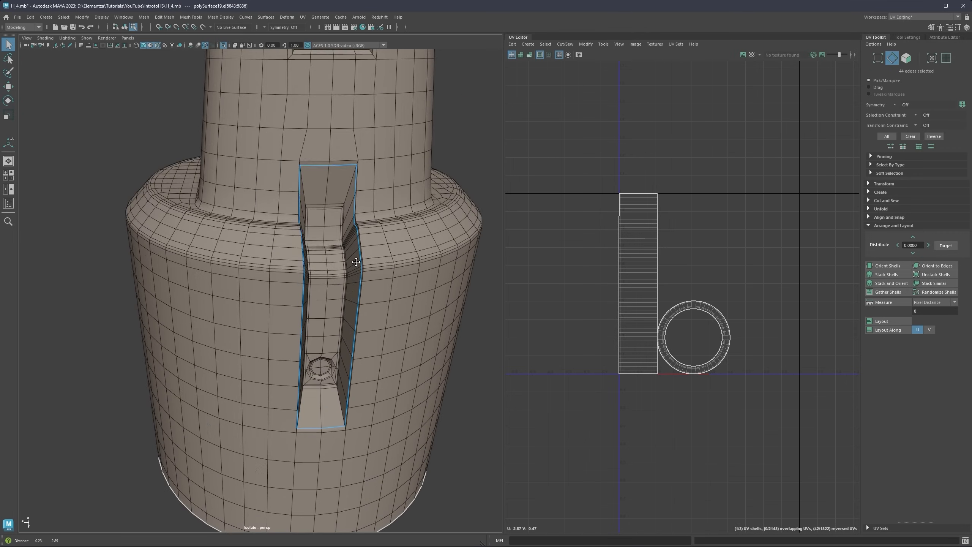
pyautogui.scroll(3, 363, 163)
pyautogui.click(334, 99)
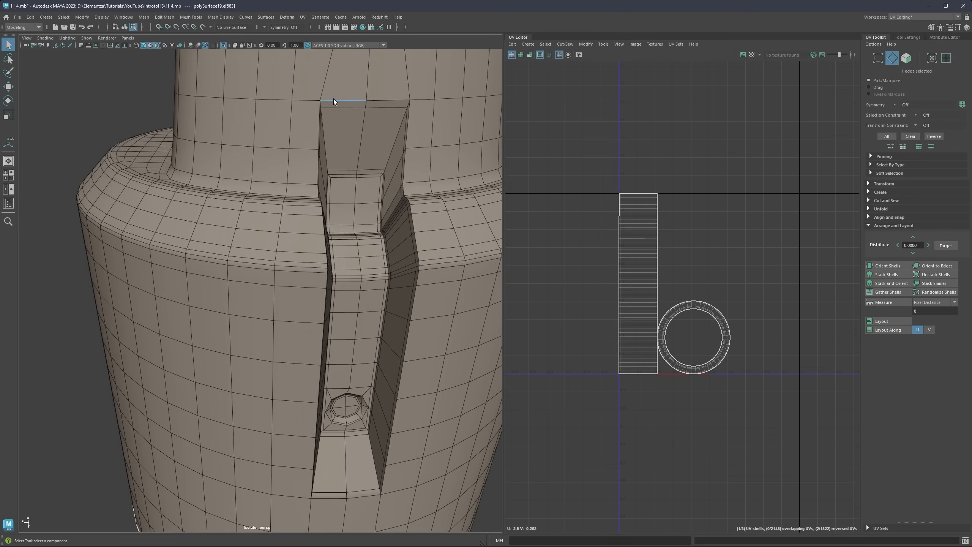
pyautogui.keyDown('alt'); pyautogui.moveTo(324, 98); pyautogui.dragTo(378, 98); pyautogui.keyUp('alt')
pyautogui.keyDown('shift'); pyautogui.click(382, 100); pyautogui.keyUp('shift')
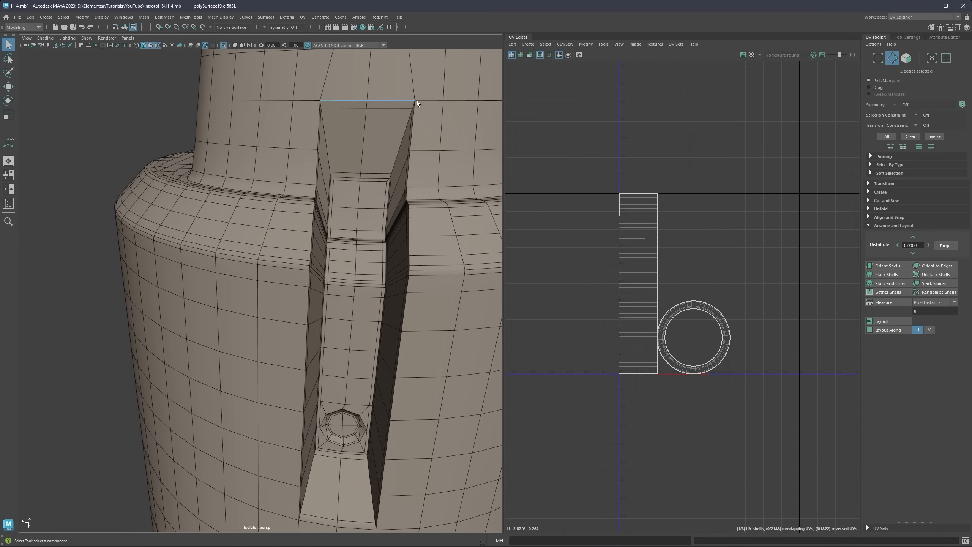
pyautogui.keyDown('alt'); pyautogui.moveTo(417, 100); pyautogui.dragTo(343, 131, button='middle'); pyautogui.keyUp('alt')
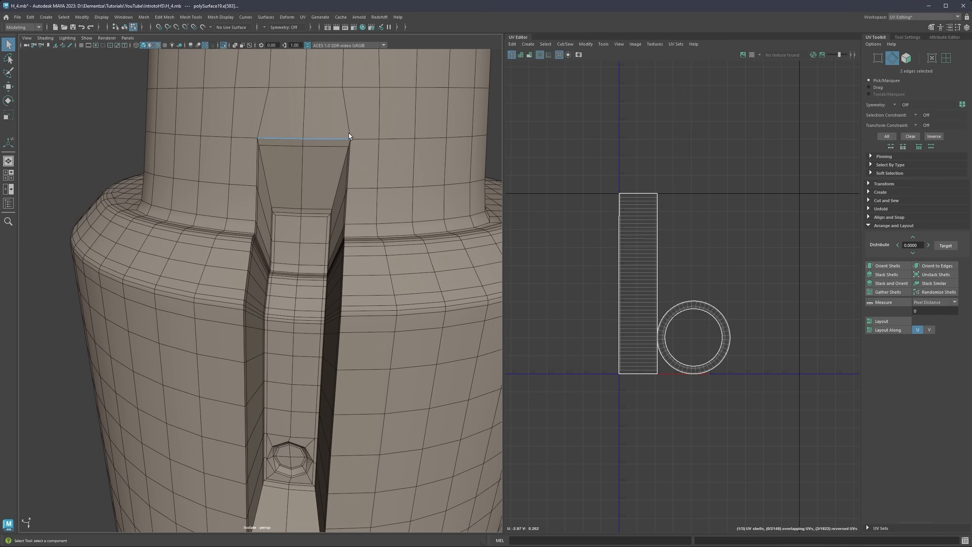
# Step: Reselect the slot's full border edge loop and cut a UV seam along it
pyautogui.keyDown('alt'); pyautogui.moveTo(358, 201); pyautogui.dragTo(335, 124, button='middle'); pyautogui.keyUp('alt')
pyautogui.doubleClick(325, 123)
pyautogui.keyDown('alt'); pyautogui.moveTo(325, 124); pyautogui.dragTo(323, 189); pyautogui.keyUp('alt')
pyautogui.scroll(-2, 322, 189)
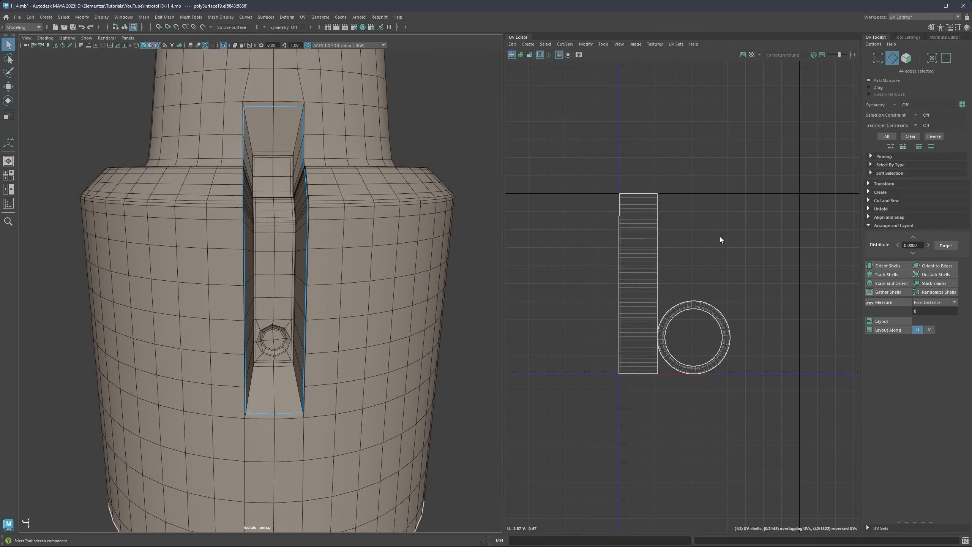
pyautogui.click(873, 226)
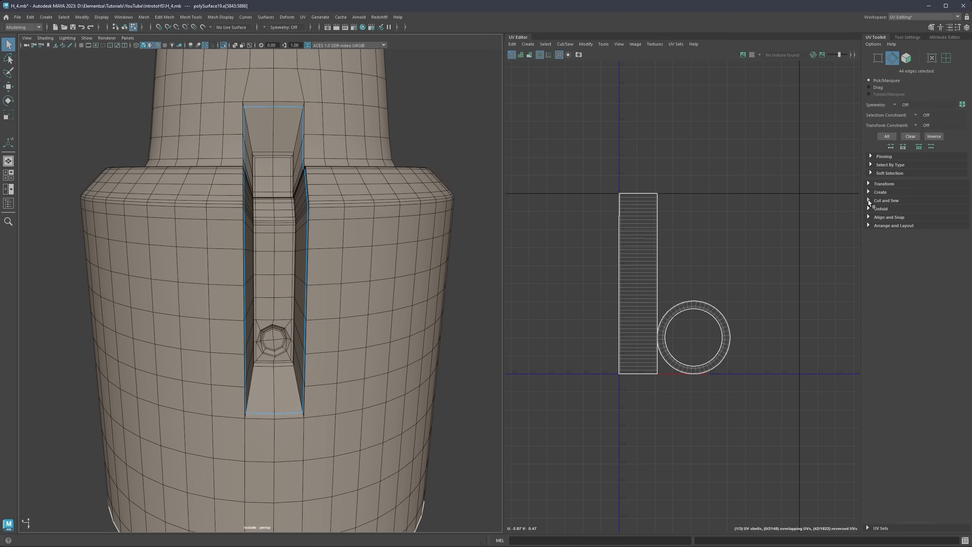
pyautogui.click(869, 200)
pyautogui.click(878, 222)
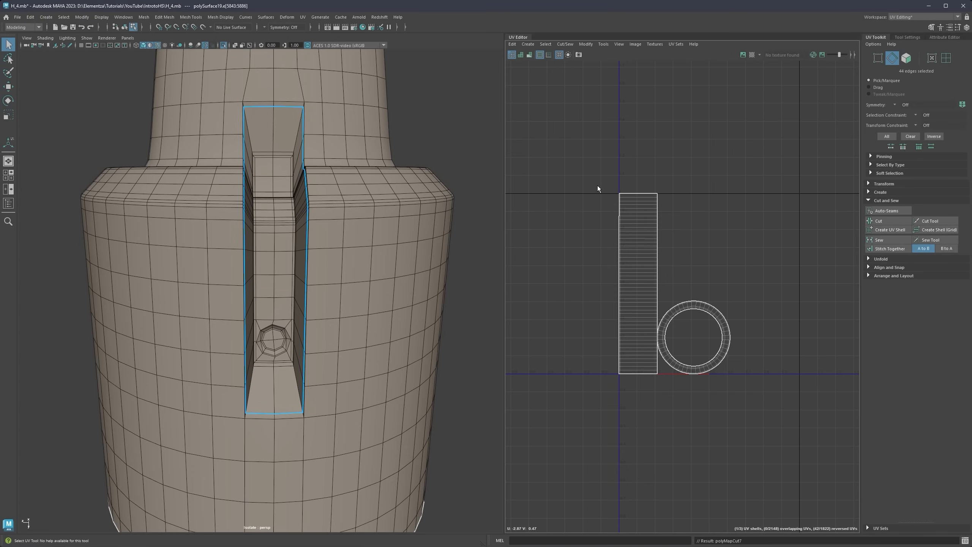
# Step: Select the outer body's UV shell and move it away from the slot's shell, to about U -1.51
pyautogui.moveTo(597, 185); pyautogui.dragTo(565, 175, button='right')
pyautogui.scroll(-5, 617, 228)
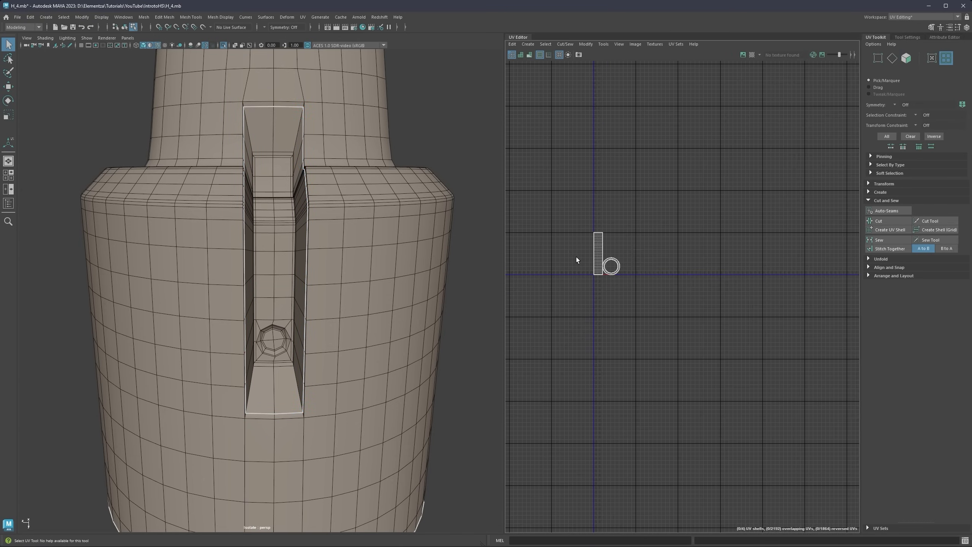
pyautogui.keyDown('alt'); pyautogui.moveTo(576, 258); pyautogui.dragTo(677, 261, button='middle'); pyautogui.keyUp('alt')
pyautogui.click(629, 247)
pyautogui.press('w')
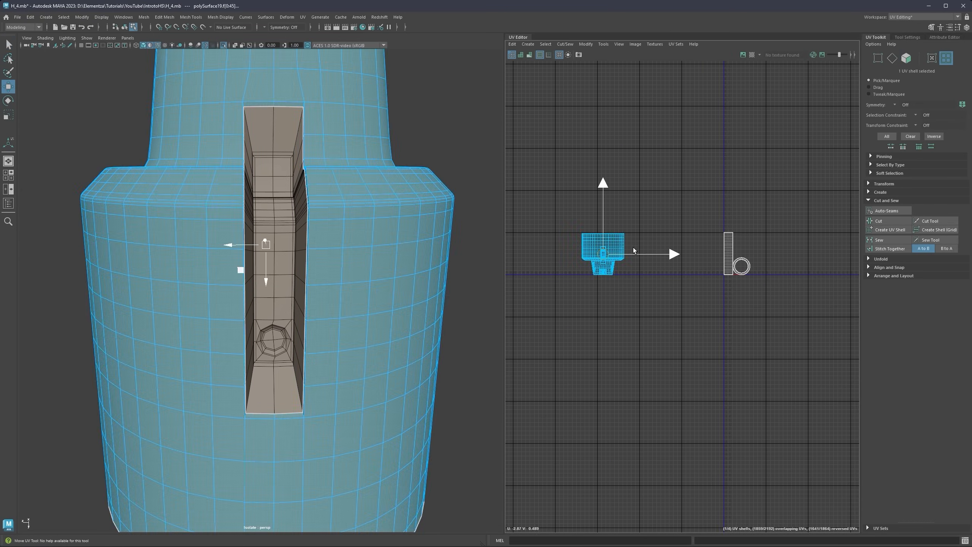
pyautogui.moveTo(633, 248); pyautogui.dragTo(692, 255)
# Step: Select the recessed slot's UV shell and move it between the outer body and bore wall shells, to about U -0.5
pyautogui.scroll(4, 644, 260)
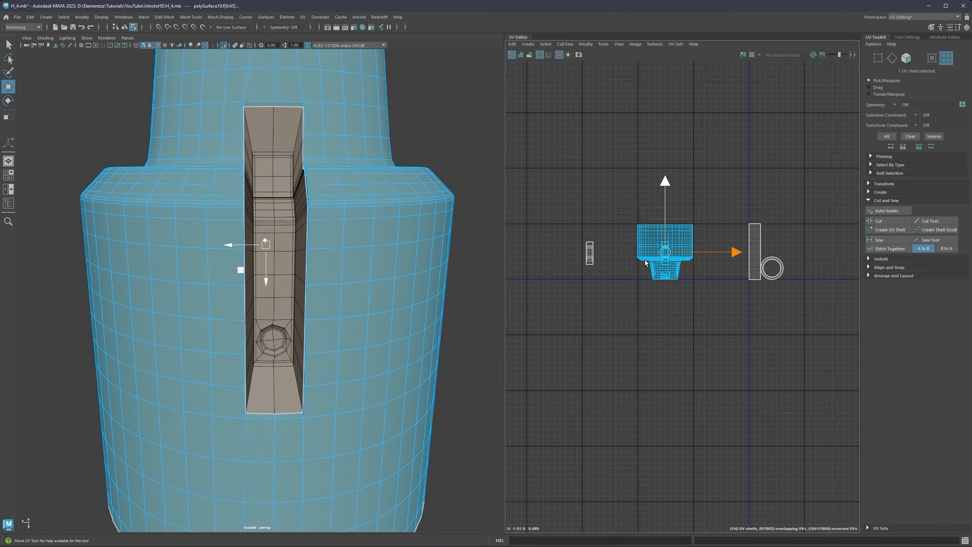
pyautogui.click(544, 246)
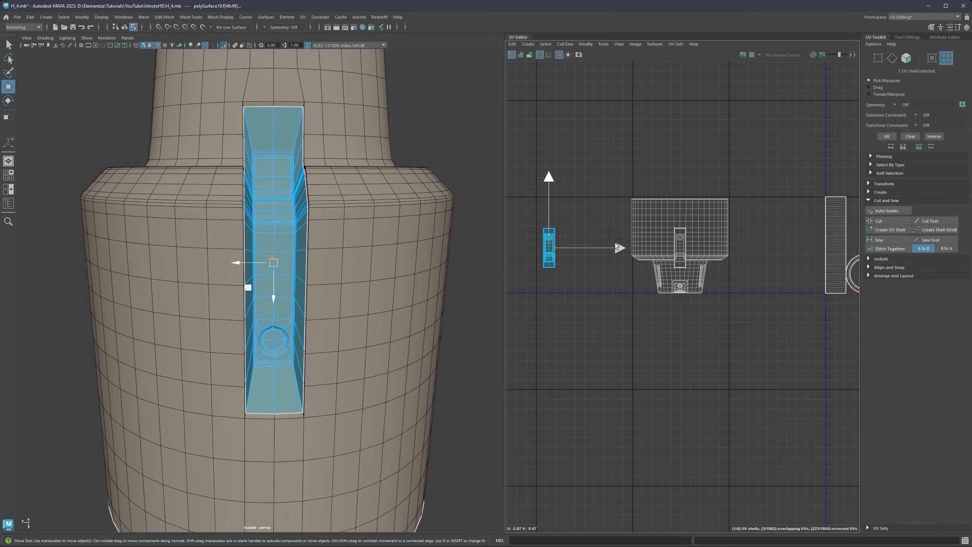
pyautogui.keyDown('alt'); pyautogui.moveTo(614, 247); pyautogui.dragTo(586, 250, button='middle'); pyautogui.keyUp('alt')
pyautogui.moveTo(581, 253); pyautogui.dragTo(810, 252)
pyautogui.scroll(2, 362, 256)
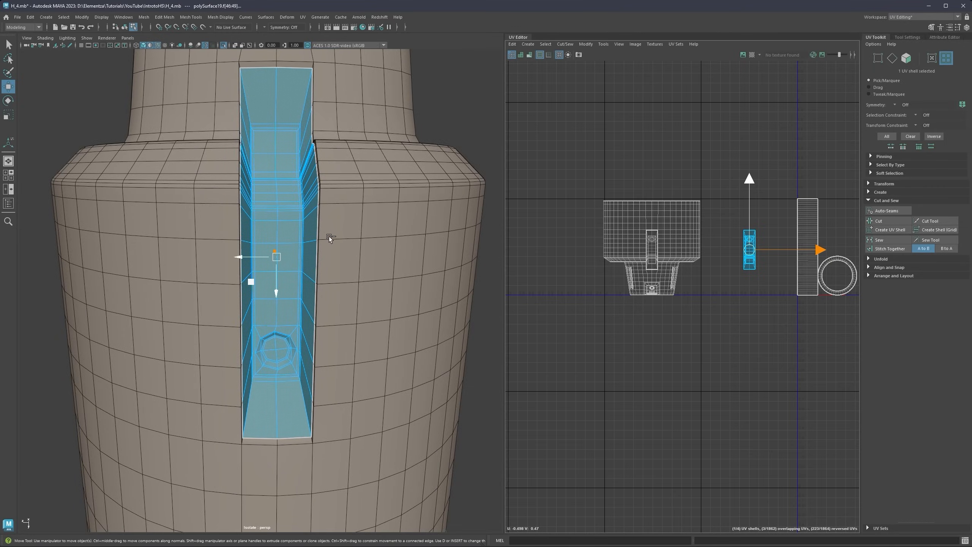
# Step: Isolate the slot's shell in the 3D view, switch to edge selection and clear the selection
pyautogui.hotkey('ctrl', '1')
pyautogui.keyDown('alt'); pyautogui.moveTo(319, 233); pyautogui.dragTo(333, 195); pyautogui.keyUp('alt')
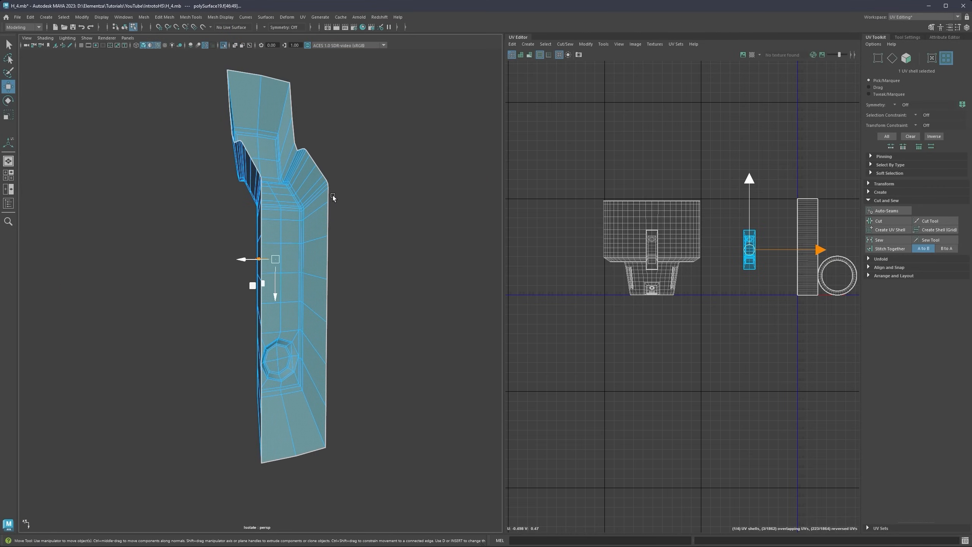
pyautogui.moveTo(331, 196); pyautogui.dragTo(323, 171, button='right')
pyautogui.keyDown('alt'); pyautogui.moveTo(314, 248); pyautogui.dragTo(336, 228, button='middle'); pyautogui.keyUp('alt')
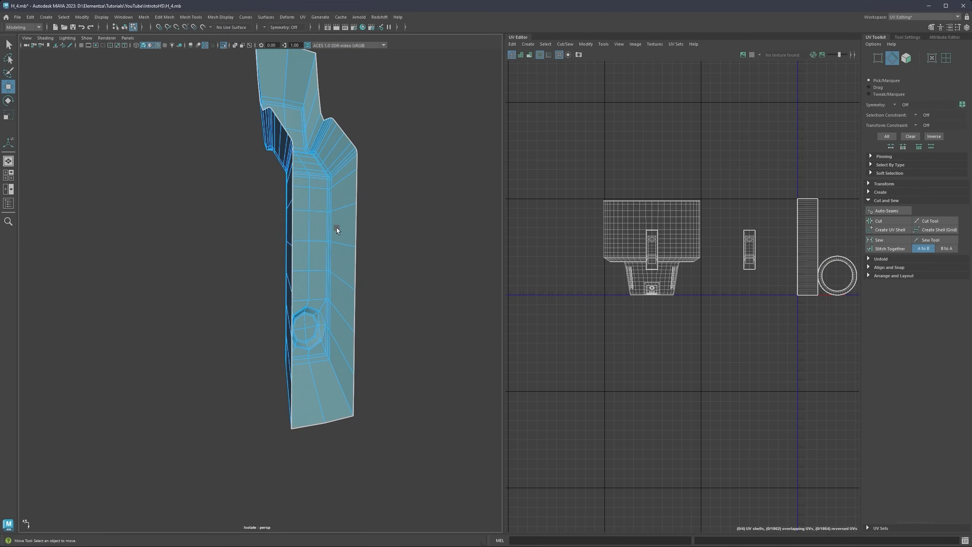
pyautogui.click(337, 228)
# Step: Select the edge loops around the slot's floor and the round recess's outer border, and end the isolated view
pyautogui.keyDown('alt'); pyautogui.moveTo(337, 228); pyautogui.dragTo(323, 227); pyautogui.keyUp('alt')
pyautogui.scroll(3, 323, 239)
pyautogui.moveTo(349, 261)
pyautogui.keyDown('alt'); pyautogui.mouseDown()
pyautogui.moveTo(315, 244)
pyautogui.moveTo(346, 283)
pyautogui.moveTo(348, 258)
pyautogui.mouseUp(); pyautogui.keyUp('alt')
pyautogui.scroll(3, 363, 349)
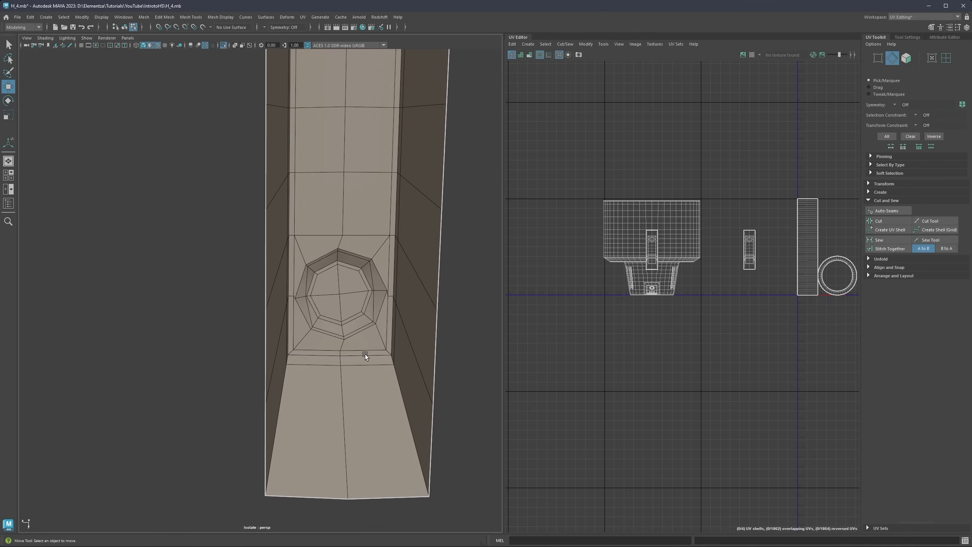
pyautogui.press('q')
pyautogui.doubleClick(377, 353)
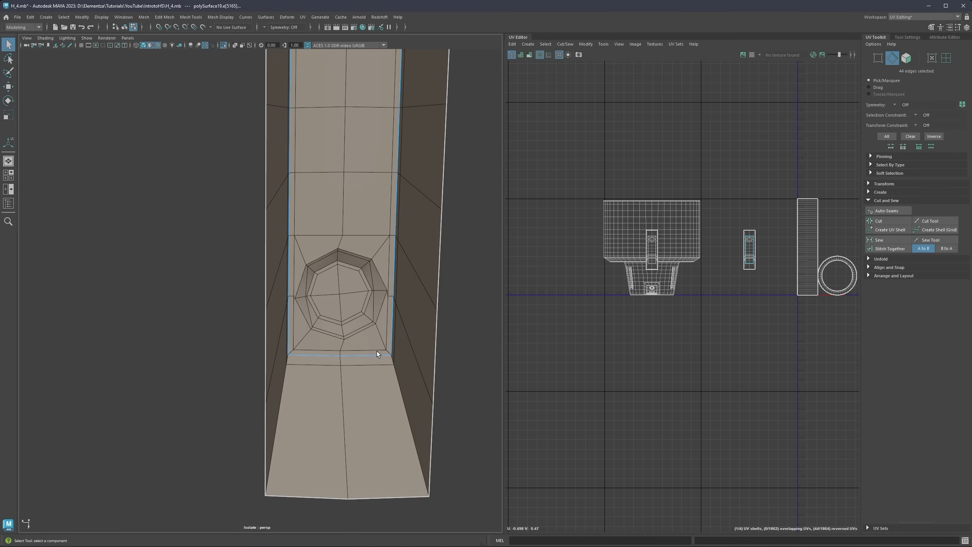
pyautogui.keyDown('shift'); pyautogui.doubleClick(381, 309); pyautogui.keyUp('shift')
pyautogui.hotkey('ctrl', '1')
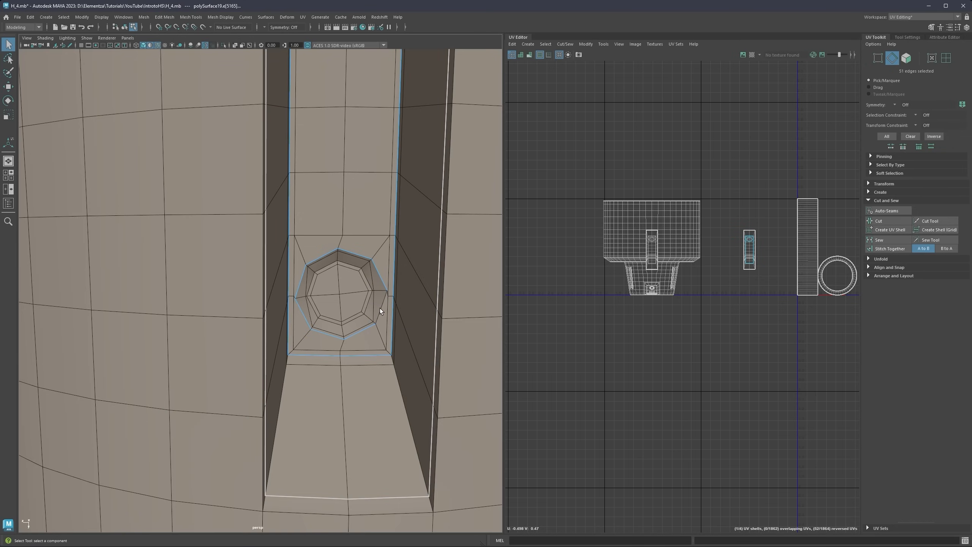
pyautogui.keyDown('shift'); pyautogui.click(382, 308); pyautogui.keyUp('shift')
# Step: Cut UV seams along the selected floor and round recess edges, and switch to UV shell selection
pyautogui.scroll(-4, 395, 299)
pyautogui.keyDown('alt'); pyautogui.moveTo(350, 235); pyautogui.dragTo(371, 327, button='middle'); pyautogui.keyUp('alt')
pyautogui.keyDown('alt'); pyautogui.moveTo(371, 326); pyautogui.dragTo(327, 155); pyautogui.keyUp('alt')
pyautogui.keyDown('alt'); pyautogui.moveTo(349, 291); pyautogui.dragTo(332, 234, button='middle'); pyautogui.keyUp('alt')
pyautogui.click(882, 221)
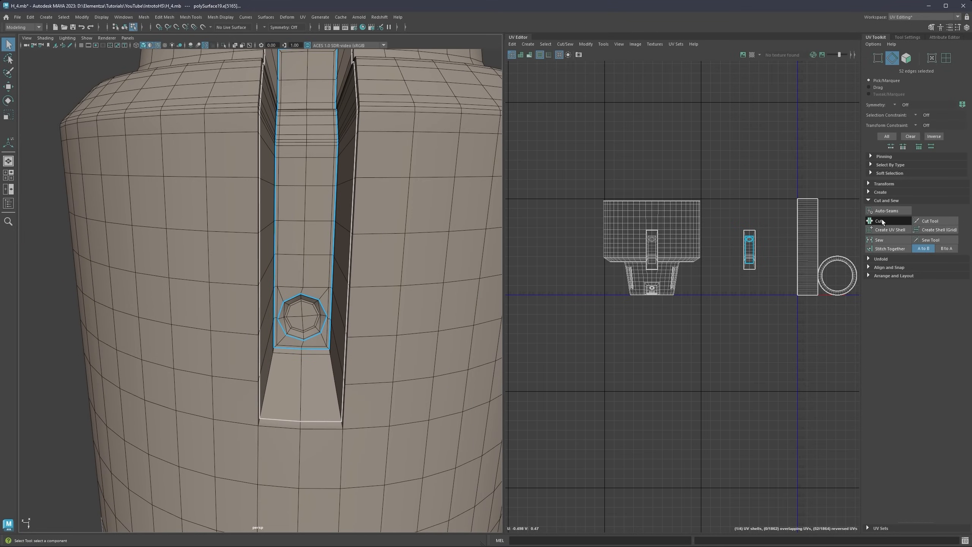
pyautogui.moveTo(740, 185); pyautogui.dragTo(715, 174, button='right')
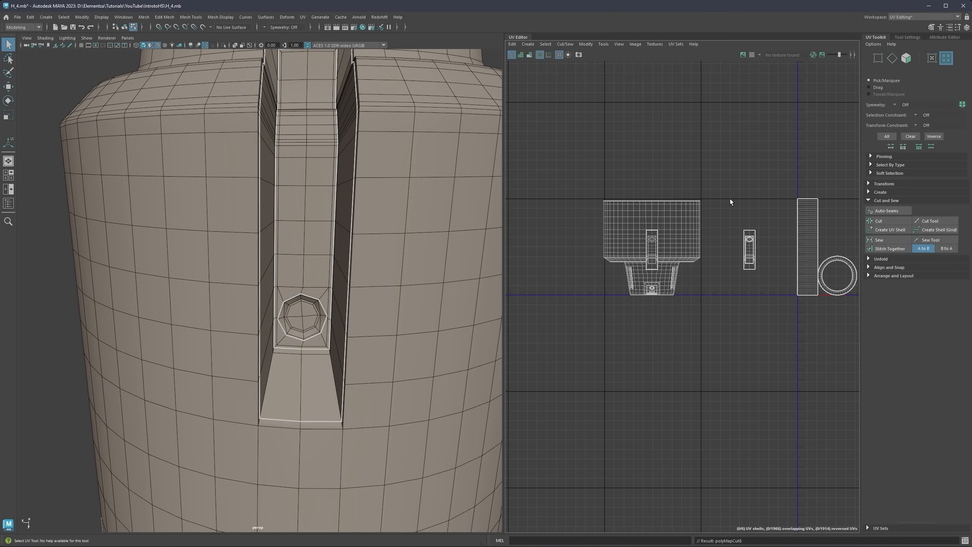
# Step: Separate the long slot's floor strip and round hole UV shells from the surrounding frame shell
pyautogui.click(751, 234)
pyautogui.press('w')
pyautogui.moveTo(768, 247)
pyautogui.mouseDown()
pyautogui.moveTo(787, 249)
pyautogui.moveTo(752, 250)
pyautogui.mouseUp()
pyautogui.click(753, 251)
pyautogui.keyDown('alt'); pyautogui.moveTo(772, 239); pyautogui.dragTo(659, 229, button='middle'); pyautogui.keyUp('alt')
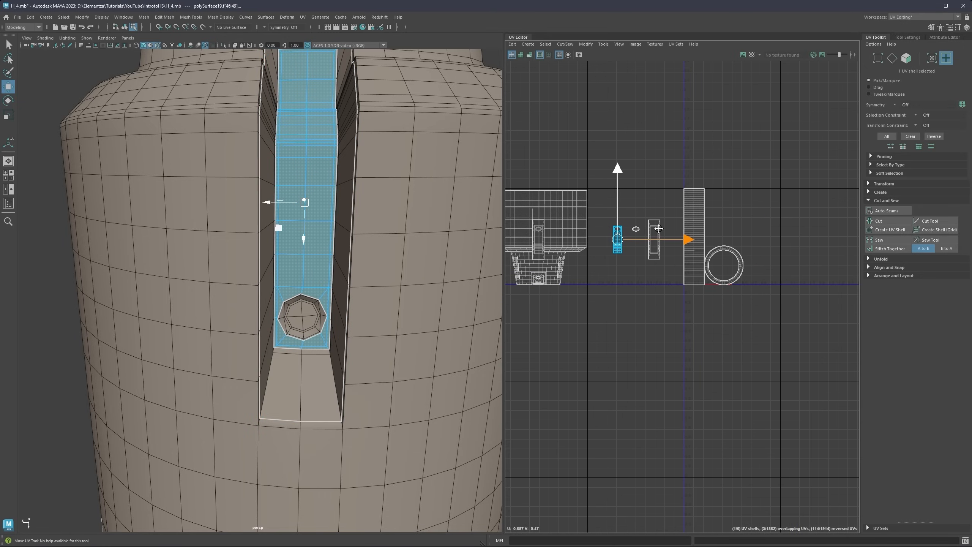
# Step: Unfold the long slot's three UV shells together
pyautogui.moveTo(664, 197); pyautogui.dragTo(608, 270)
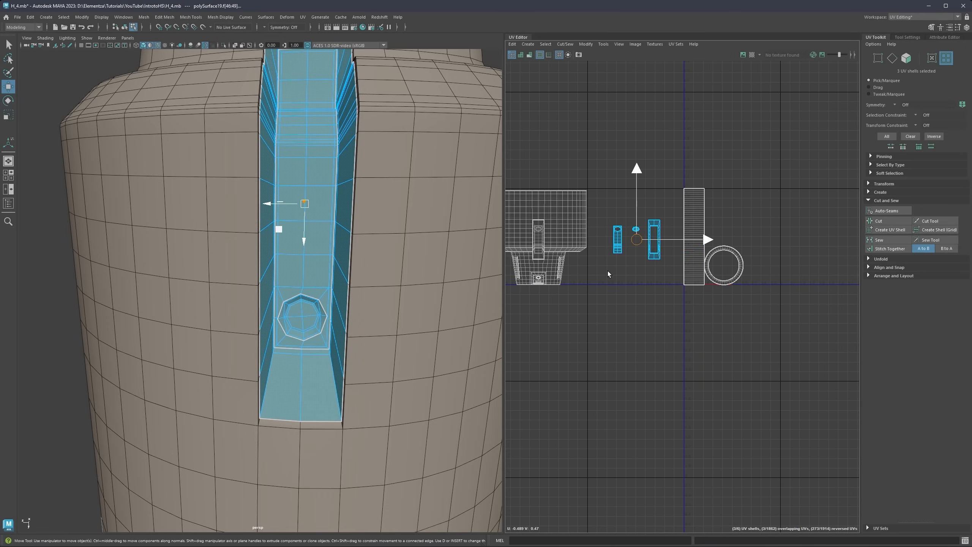
pyautogui.click(870, 200)
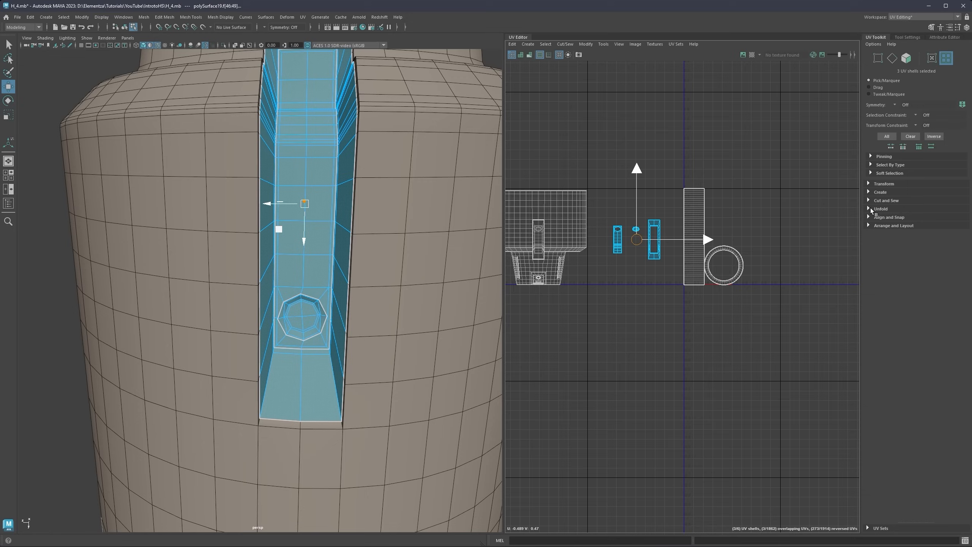
pyautogui.click(871, 210)
pyautogui.click(882, 227)
pyautogui.scroll(3, 674, 234)
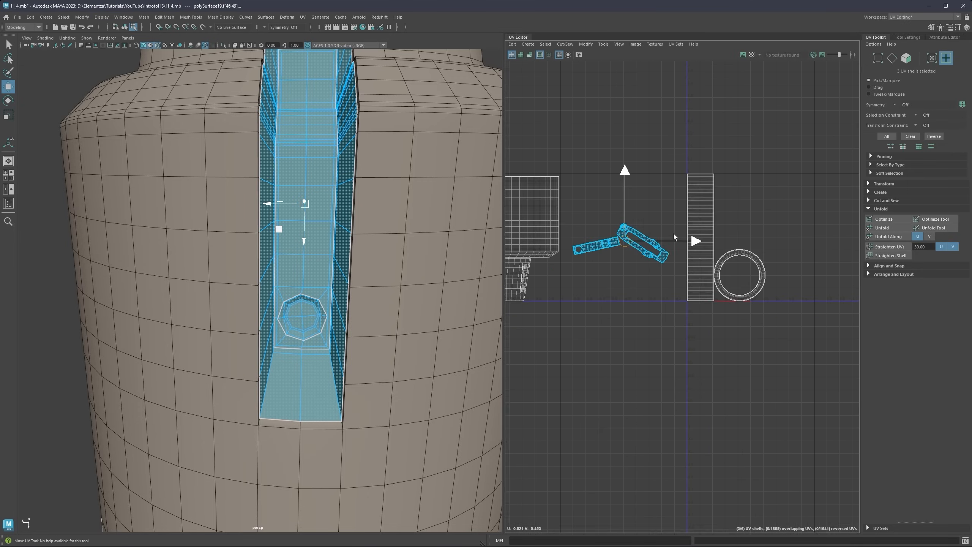
# Step: Move the three unfolded shells beyond the ring shell and rotate the floor strip shell upright
pyautogui.moveTo(667, 243); pyautogui.dragTo(837, 243)
pyautogui.keyDown('alt'); pyautogui.moveTo(838, 242); pyautogui.dragTo(648, 239, button='middle'); pyautogui.keyUp('alt')
pyautogui.moveTo(648, 240); pyautogui.dragTo(698, 174)
pyautogui.click(705, 255)
pyautogui.click(708, 247)
pyautogui.press('e')
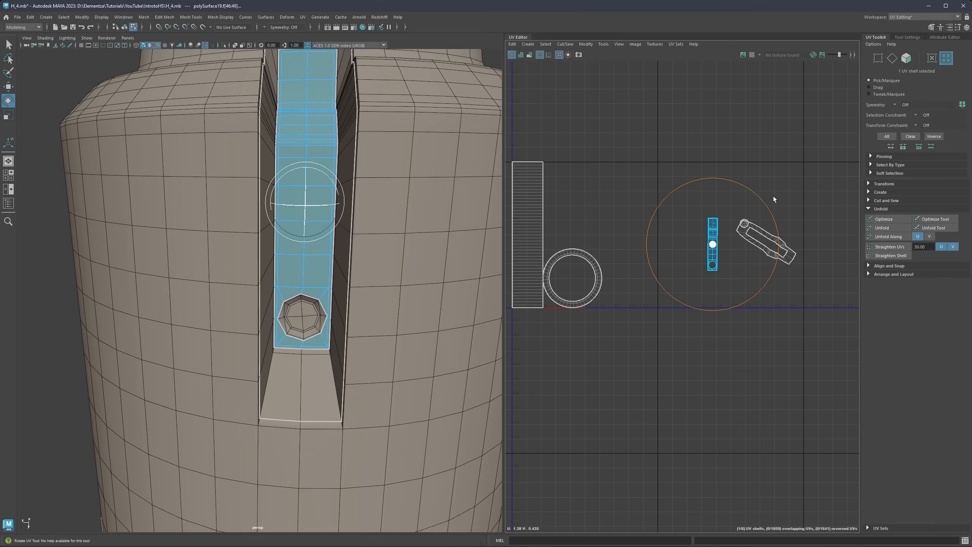
# Step: Rotate the long slot's frame UV shell until it stands upright
pyautogui.click(756, 240)
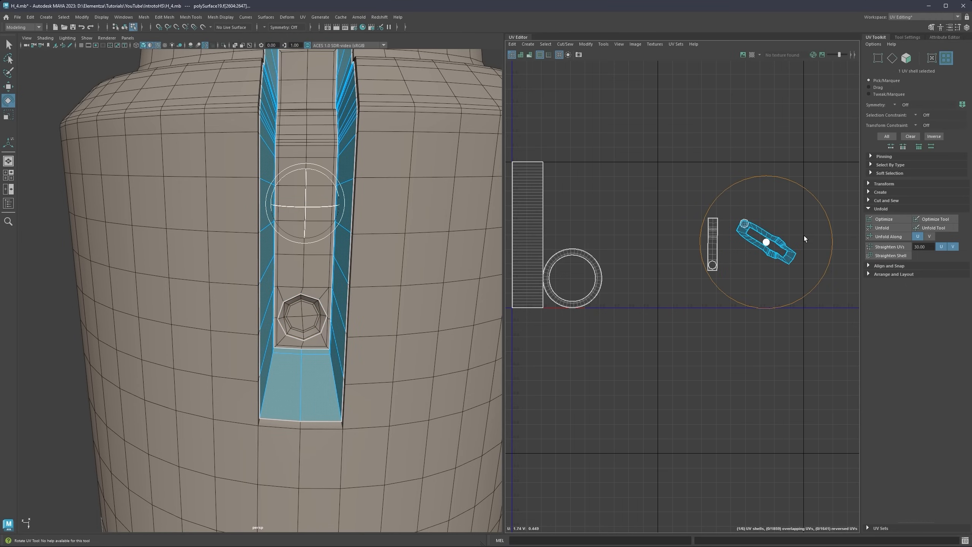
pyautogui.moveTo(828, 229); pyautogui.dragTo(792, 269)
pyautogui.keyDown('alt'); pyautogui.moveTo(765, 252); pyautogui.dragTo(676, 246, button='middle'); pyautogui.keyUp('alt')
pyautogui.scroll(3, 676, 245)
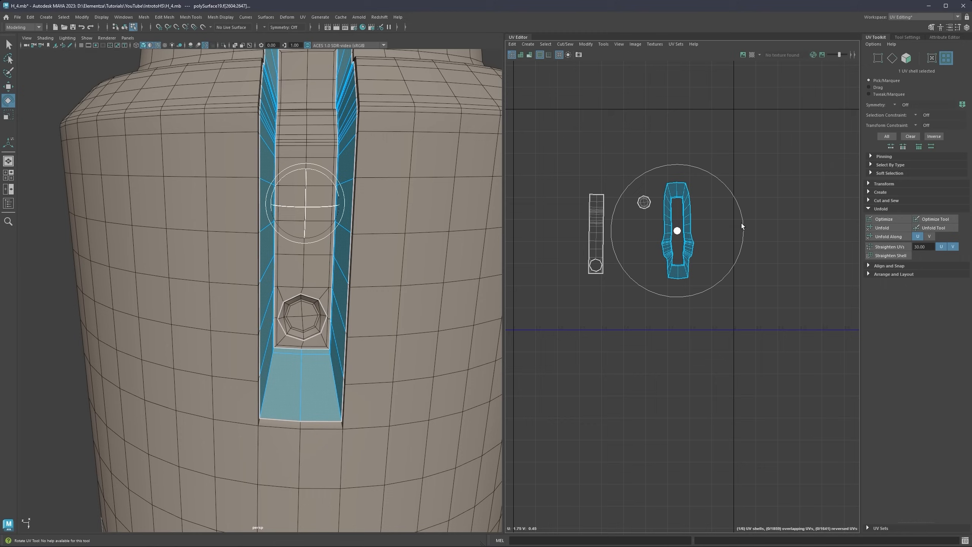
pyautogui.moveTo(742, 226); pyautogui.dragTo(742, 227)
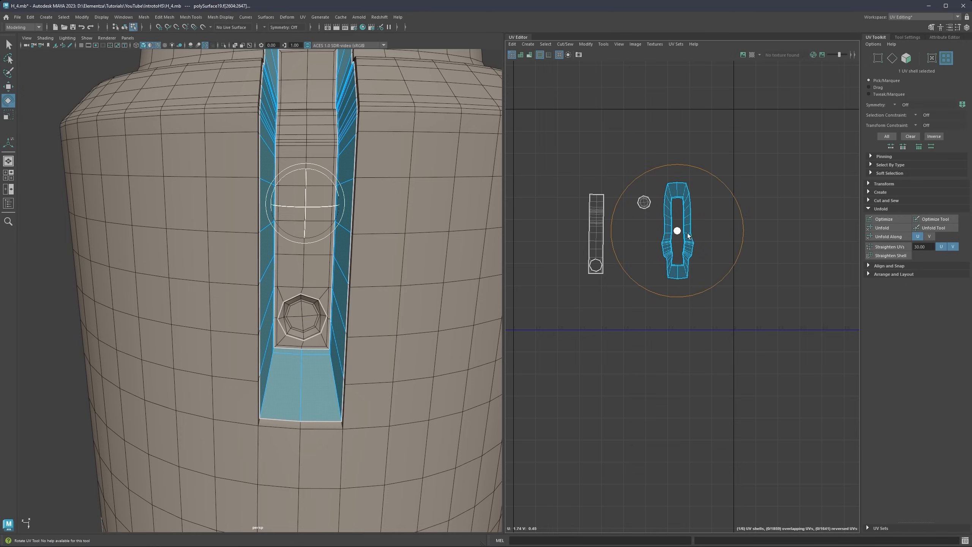
# Step: Try tilting the floor strip and frame UV shells diagonally, and turn both back upright
pyautogui.click(599, 215)
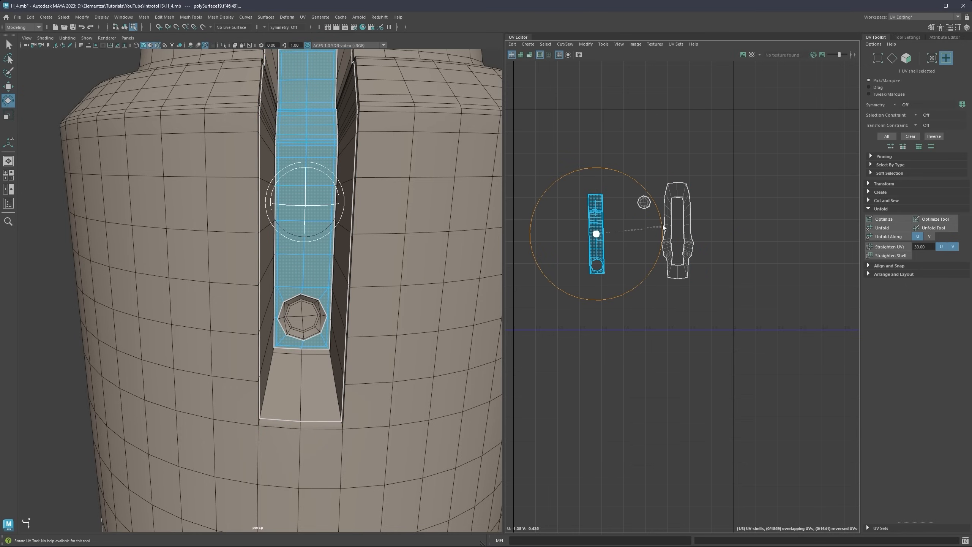
pyautogui.moveTo(664, 228); pyautogui.dragTo(648, 254)
pyautogui.click(683, 280)
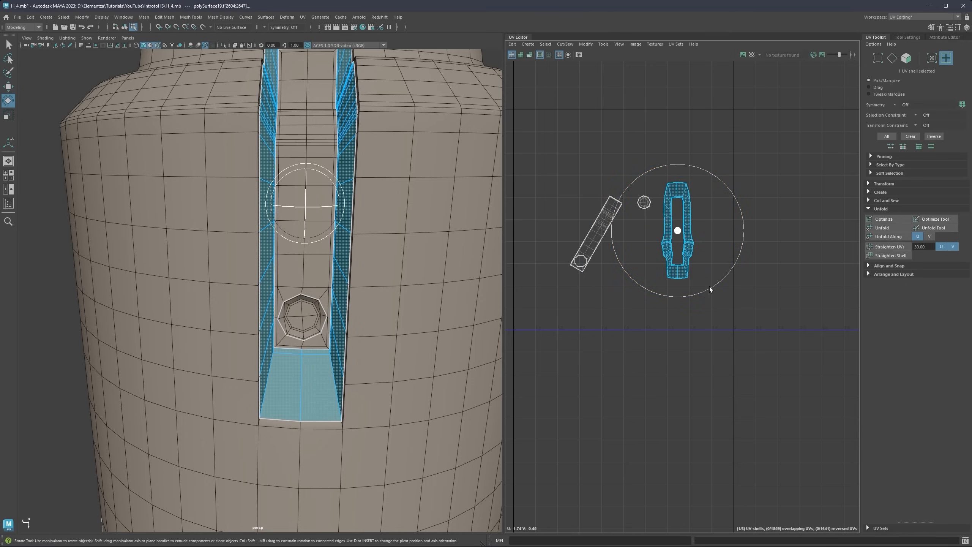
pyautogui.moveTo(709, 290); pyautogui.dragTo(760, 245)
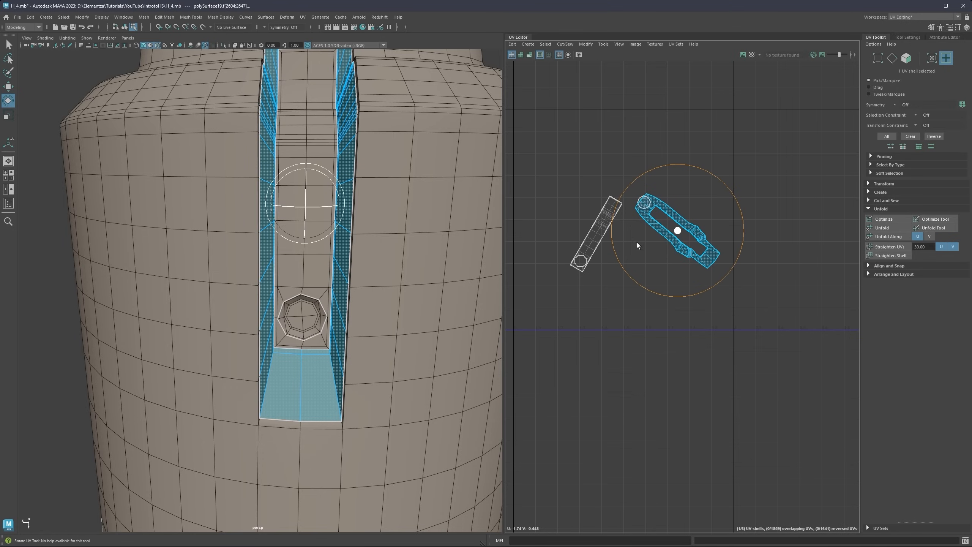
pyautogui.moveTo(666, 297); pyautogui.dragTo(630, 295)
pyautogui.click(581, 273)
# Step: Pack the rectangular, ring, floor strip, hole and frame UV shells together with Layout
pyautogui.scroll(-3, 692, 261)
pyautogui.scroll(-2, 691, 261)
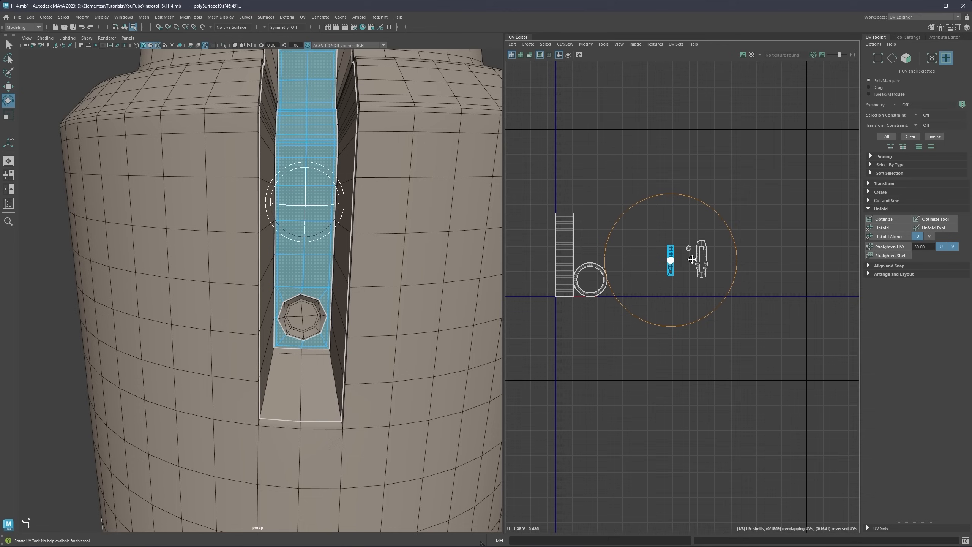
pyautogui.moveTo(766, 176); pyautogui.dragTo(549, 317)
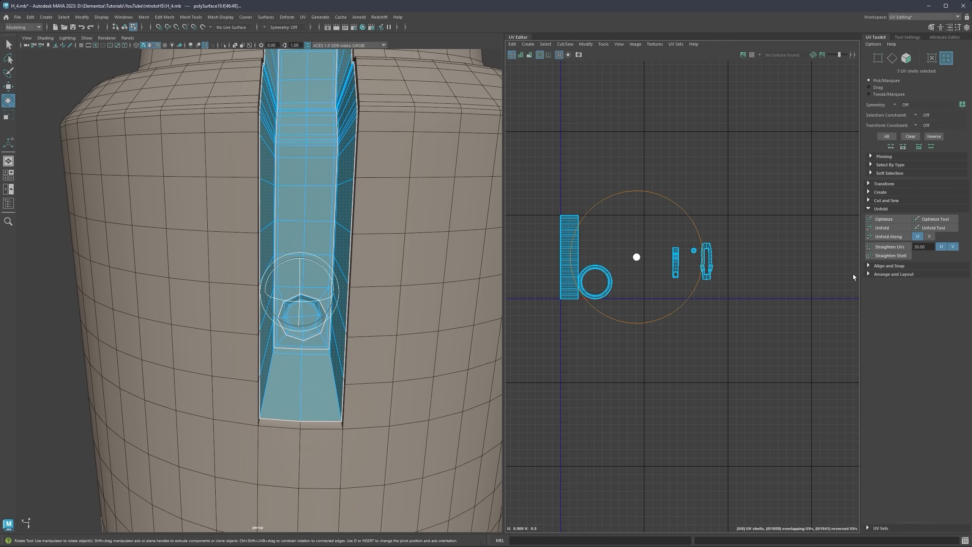
pyautogui.click(868, 274)
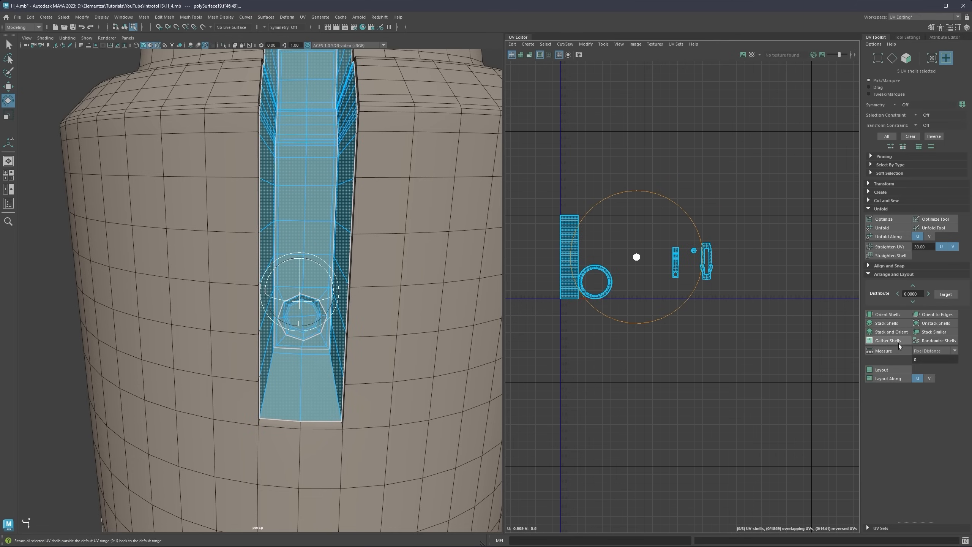
pyautogui.click(887, 369)
pyautogui.scroll(3, 646, 304)
pyautogui.keyDown('alt'); pyautogui.moveTo(609, 277); pyautogui.dragTo(774, 291, button='middle'); pyautogui.keyUp('alt')
pyautogui.click(742, 315)
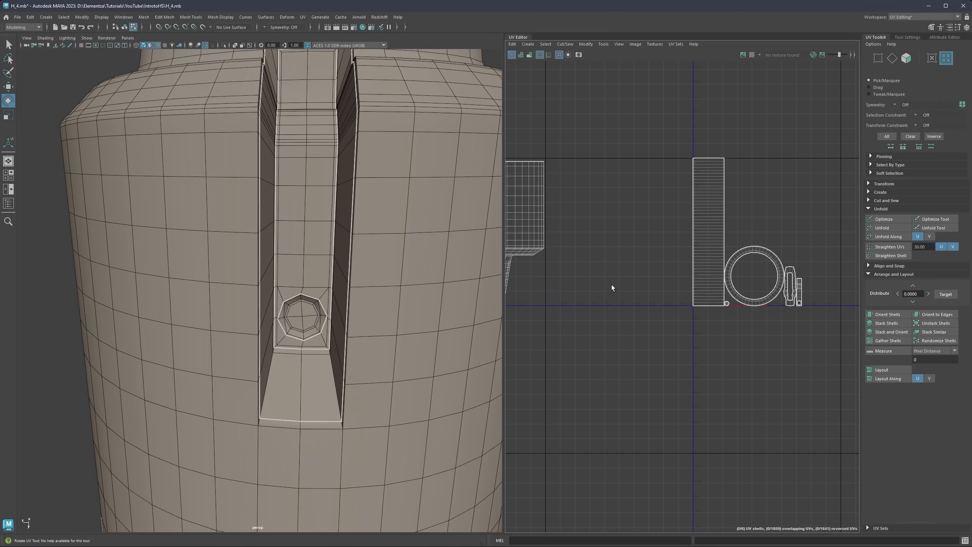
# Step: Isolate the main body's UV shell faces in the 3D view
pyautogui.keyDown('alt'); pyautogui.moveTo(612, 285); pyautogui.dragTo(703, 250, button='middle'); pyautogui.keyUp('alt')
pyautogui.click(659, 243)
pyautogui.scroll(-3, 358, 199)
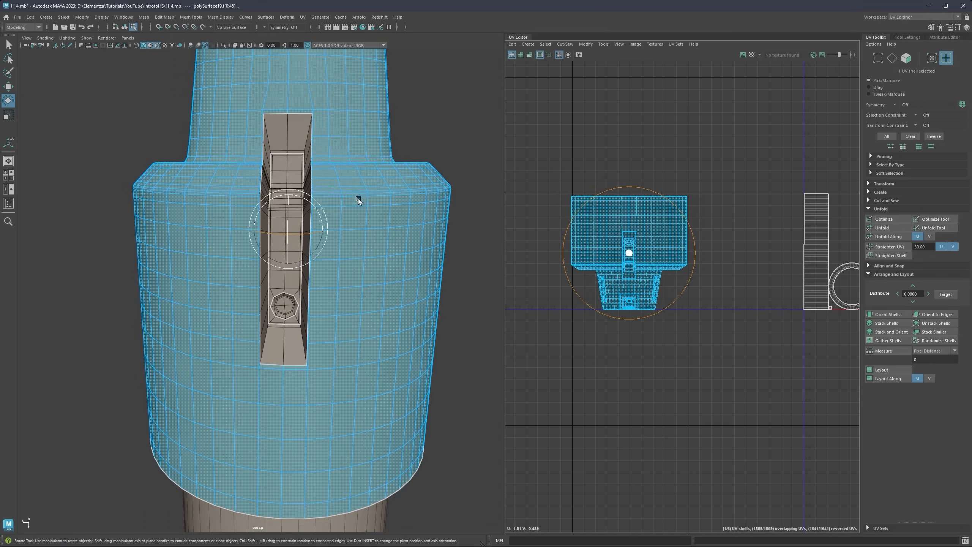
pyautogui.keyDown('alt'); pyautogui.moveTo(358, 199); pyautogui.dragTo(351, 220); pyautogui.keyUp('alt')
pyautogui.hotkey('ctrl', '1')
pyautogui.keyDown('alt'); pyautogui.moveTo(344, 176); pyautogui.dragTo(408, 215); pyautogui.keyUp('alt')
pyautogui.click(408, 215)
# Step: Select the edge loop around the outer rim of the upper recess with the round hole
pyautogui.scroll(3, 335, 230)
pyautogui.moveTo(333, 247); pyautogui.dragTo(349, 251, button='right')
pyautogui.press('q')
pyautogui.doubleClick(354, 267)
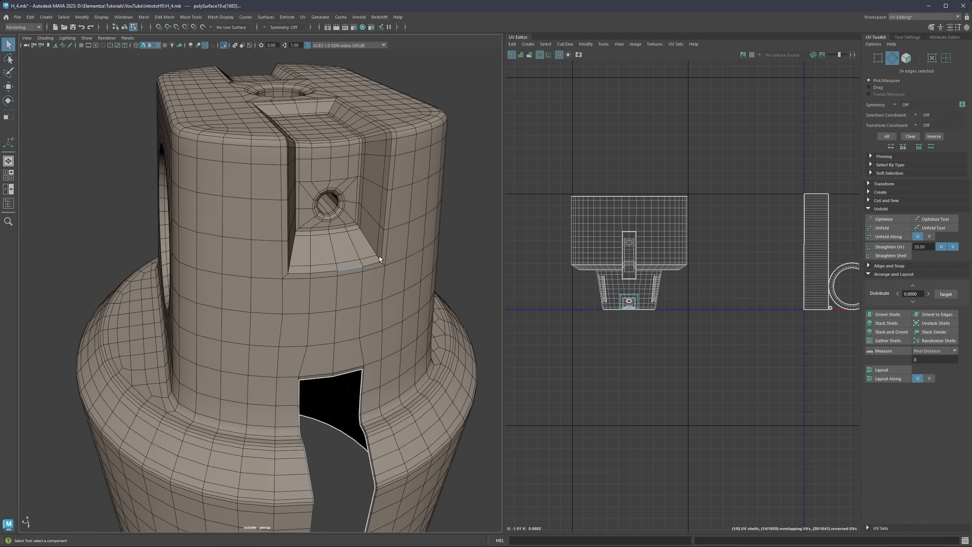
# Step: End the isolation and add the recess floor's boundary loop and the round hole's rim loop to the edge selection
pyautogui.click(379, 253)
pyautogui.keyDown('alt'); pyautogui.moveTo(379, 235); pyautogui.dragTo(364, 284, button='middle'); pyautogui.keyUp('alt')
pyautogui.keyDown('alt'); pyautogui.moveTo(364, 284); pyautogui.dragTo(375, 259, button='right'); pyautogui.keyUp('alt')
pyautogui.keyDown('shift'); pyautogui.doubleClick(414, 280); pyautogui.keyUp('shift')
pyautogui.hotkey('ctrl', '1')
pyautogui.keyDown('alt'); pyautogui.moveTo(330, 286); pyautogui.dragTo(362, 271, button='right'); pyautogui.keyUp('alt')
pyautogui.press('F10')
pyautogui.click(431, 284)
pyautogui.keyDown('shift'); pyautogui.doubleClick(388, 273); pyautogui.keyUp('shift')
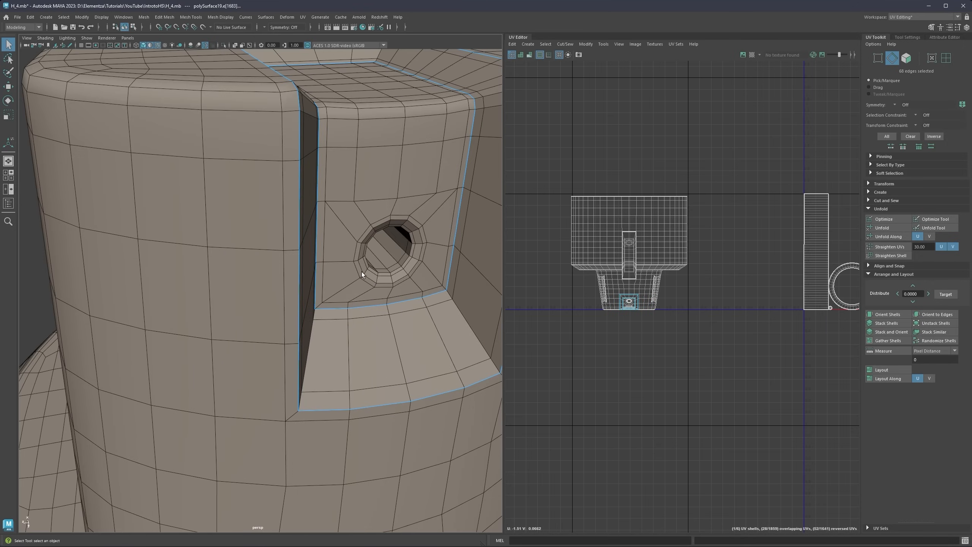
pyautogui.keyDown('shift'); pyautogui.doubleClick(397, 268); pyautogui.keyUp('shift')
pyautogui.scroll(-5, 406, 257)
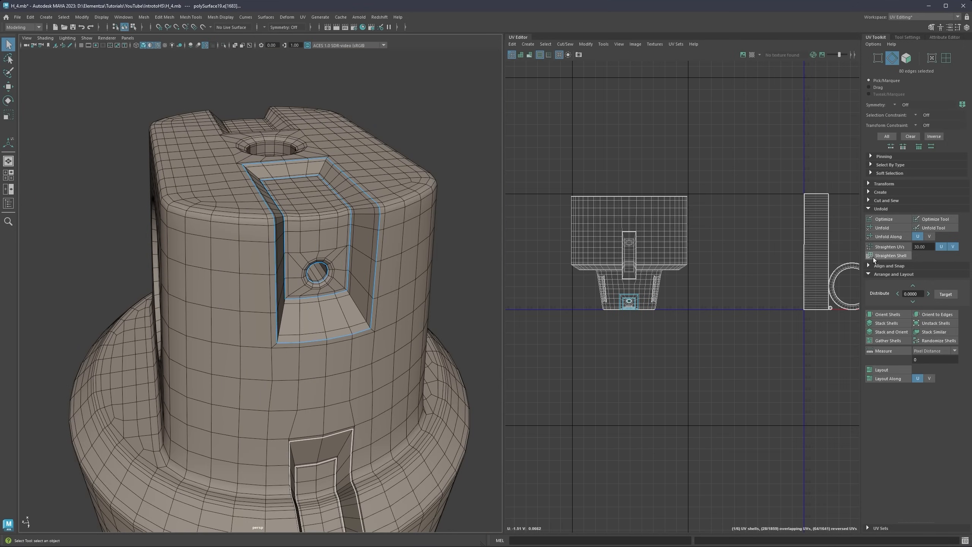
# Step: Cut the UVs along the selected edge loops of the upper recess
pyautogui.keyDown('alt'); pyautogui.moveTo(795, 290); pyautogui.dragTo(759, 280, button='middle'); pyautogui.keyUp('alt')
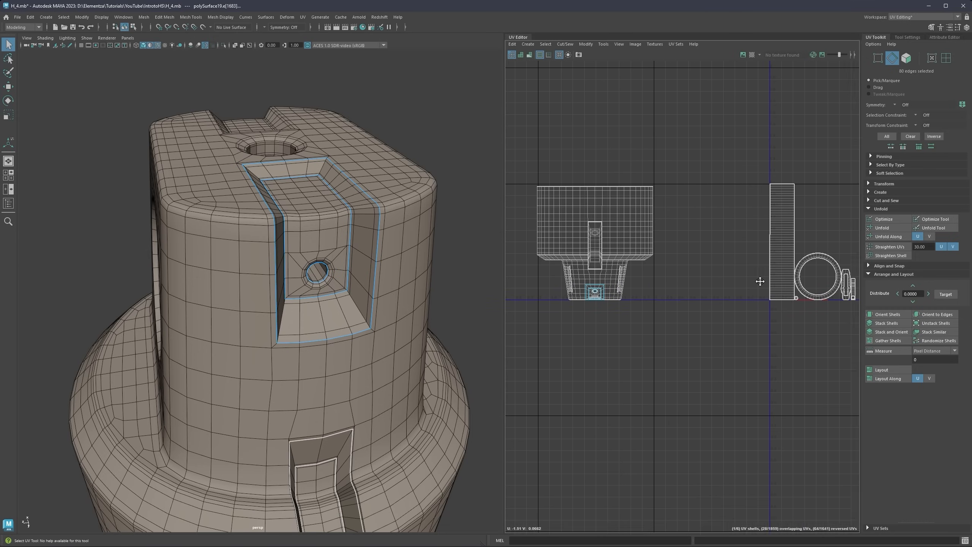
pyautogui.click(868, 209)
pyautogui.click(868, 209)
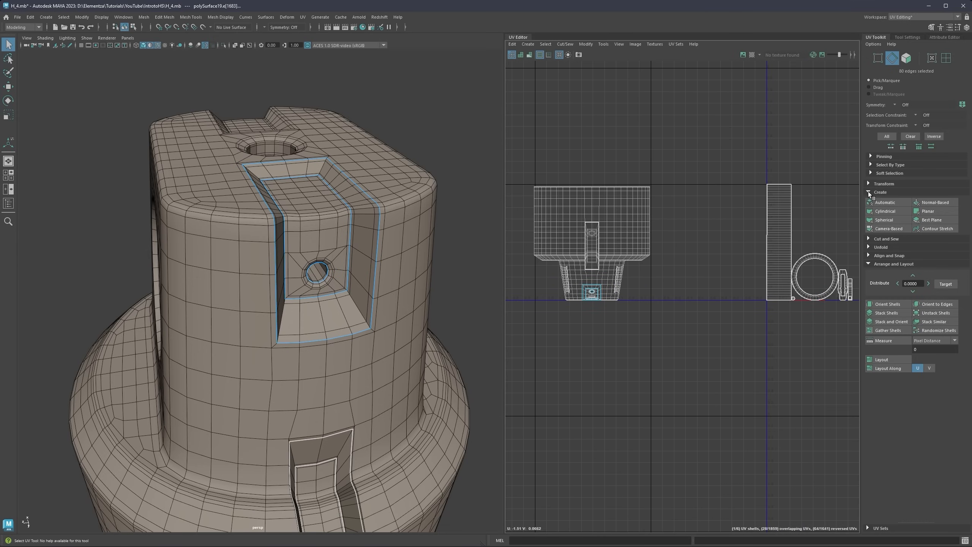
pyautogui.click(868, 209)
pyautogui.click(868, 225)
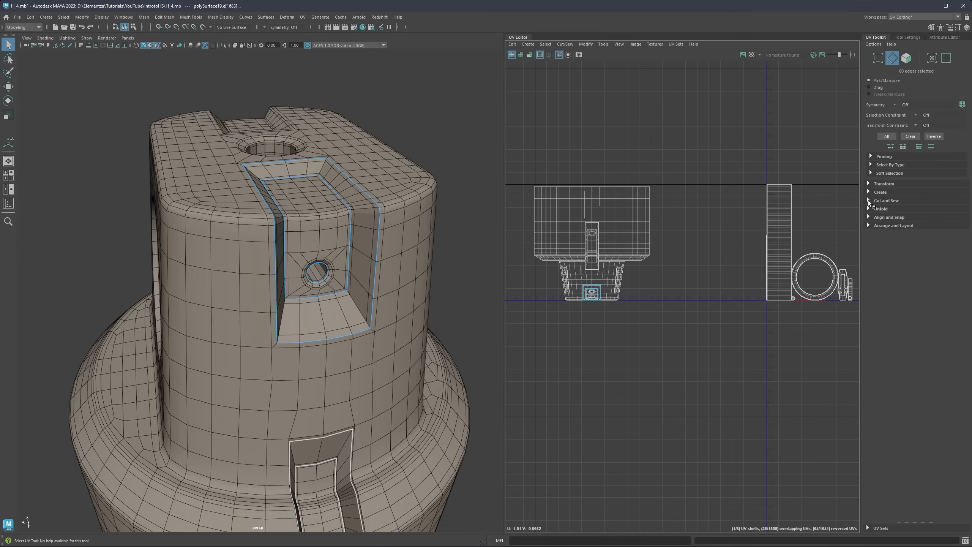
pyautogui.click(868, 200)
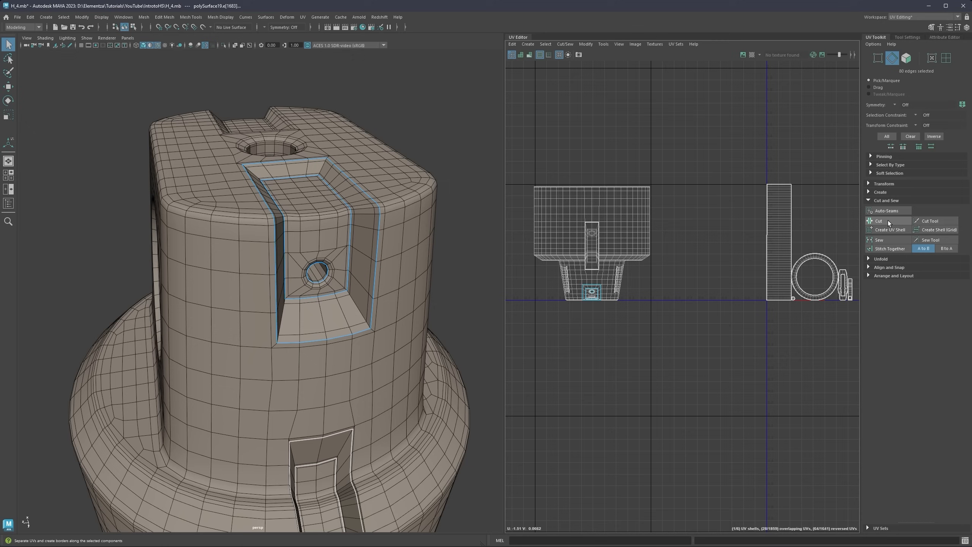
pyautogui.click(888, 221)
pyautogui.click(869, 200)
# Step: Switch to UV shell selection and move the main body shell away from the newly cut recess shells
pyautogui.click(868, 207)
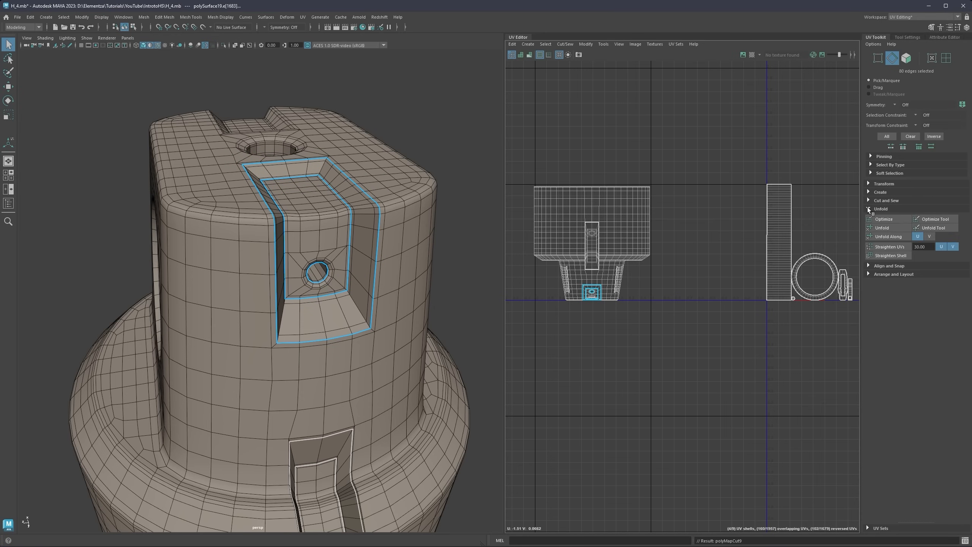
pyautogui.moveTo(750, 191); pyautogui.dragTo(722, 184, button='right')
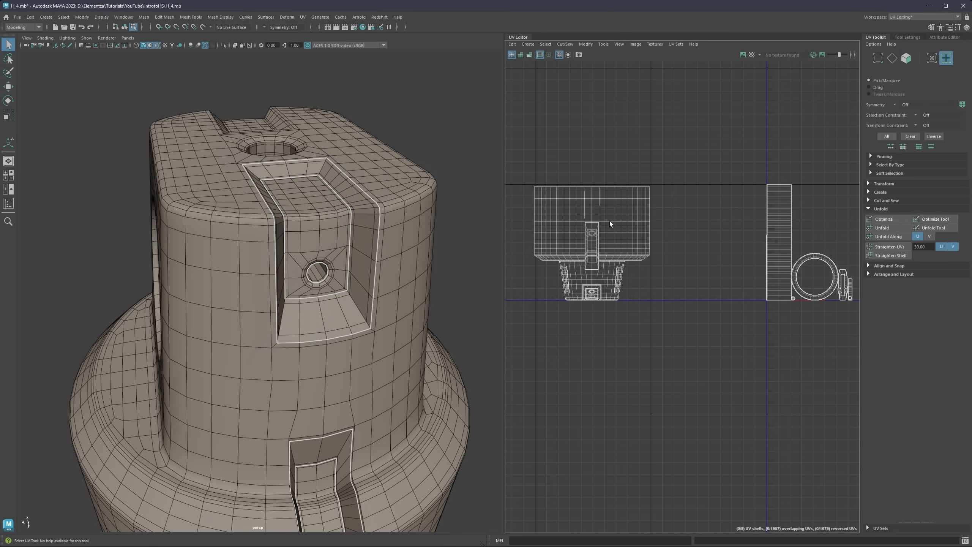
pyautogui.click(609, 221)
pyautogui.scroll(-3, 664, 227)
pyautogui.press('w')
pyautogui.moveTo(685, 238); pyautogui.dragTo(617, 235)
pyautogui.scroll(5, 647, 269)
pyautogui.scroll(2, 585, 277)
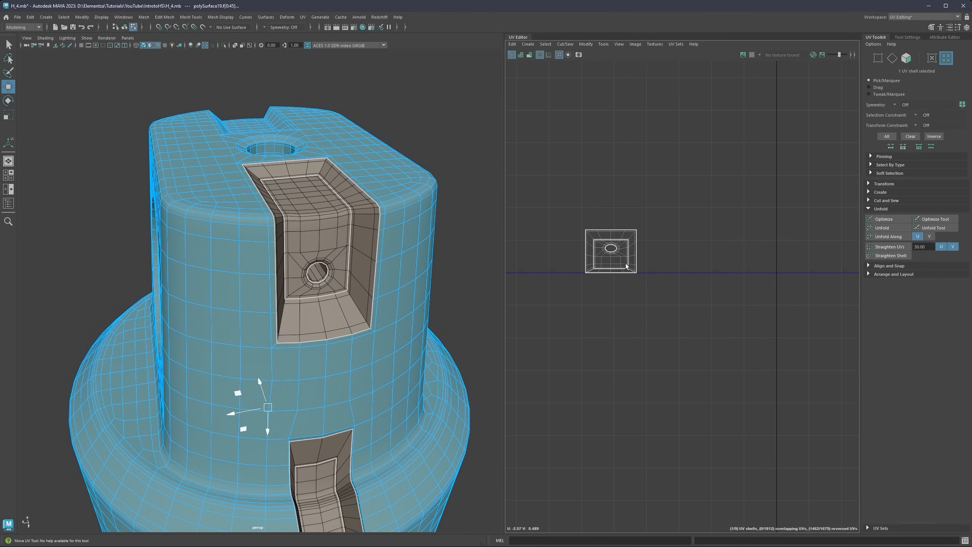
# Step: Spread the upper recess's frame and floor shells apart from the hole shell and unfold all three
pyautogui.click(627, 265)
pyautogui.moveTo(655, 252); pyautogui.dragTo(762, 251)
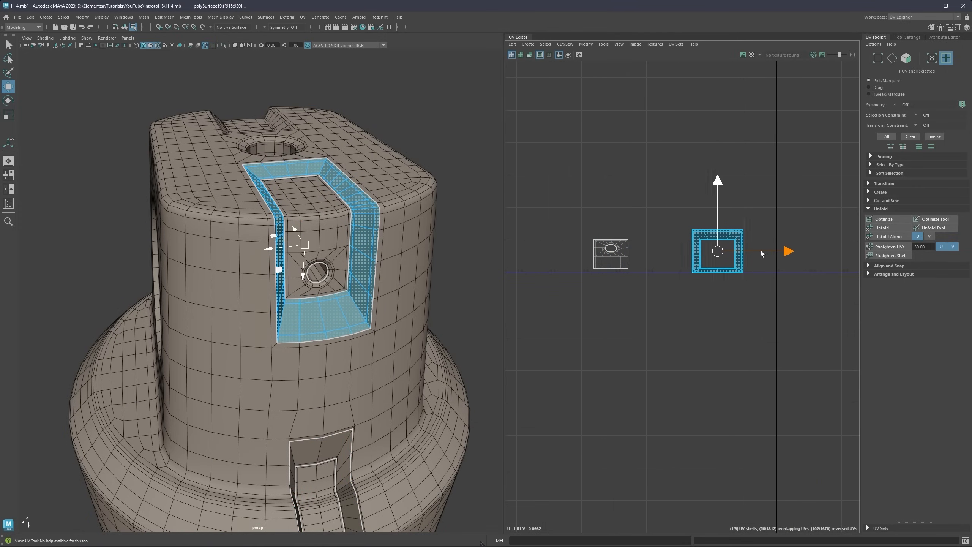
pyautogui.click(624, 265)
pyautogui.moveTo(660, 256); pyautogui.dragTo(704, 256)
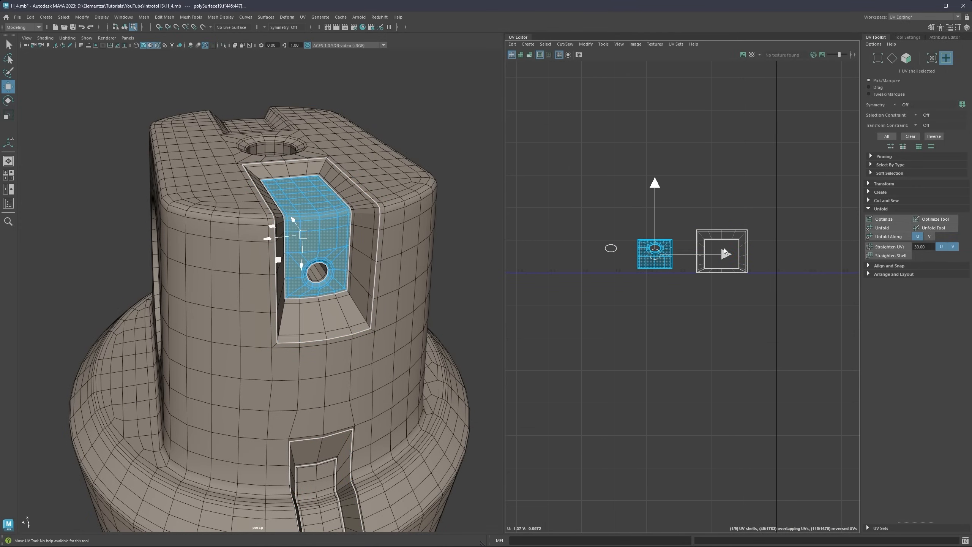
pyautogui.moveTo(795, 193); pyautogui.dragTo(585, 286)
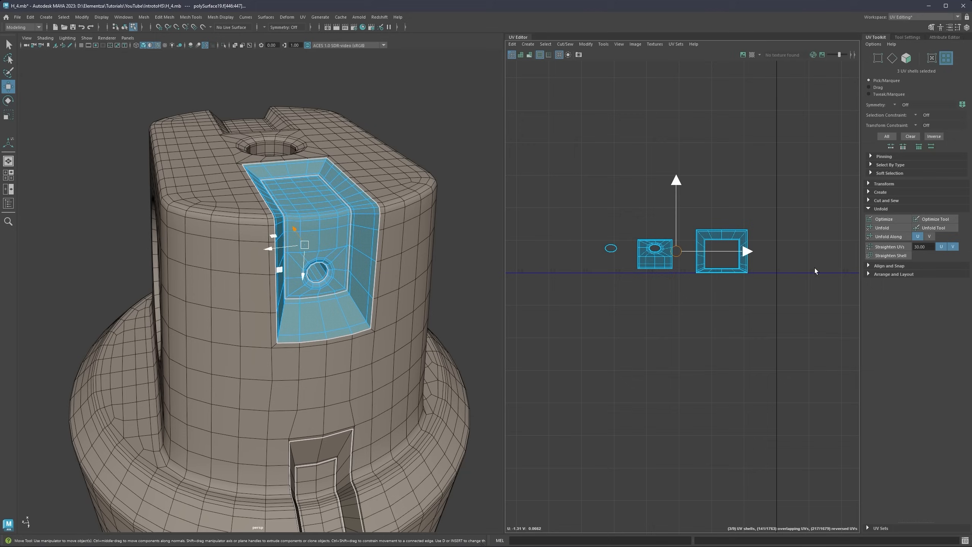
pyautogui.click(882, 228)
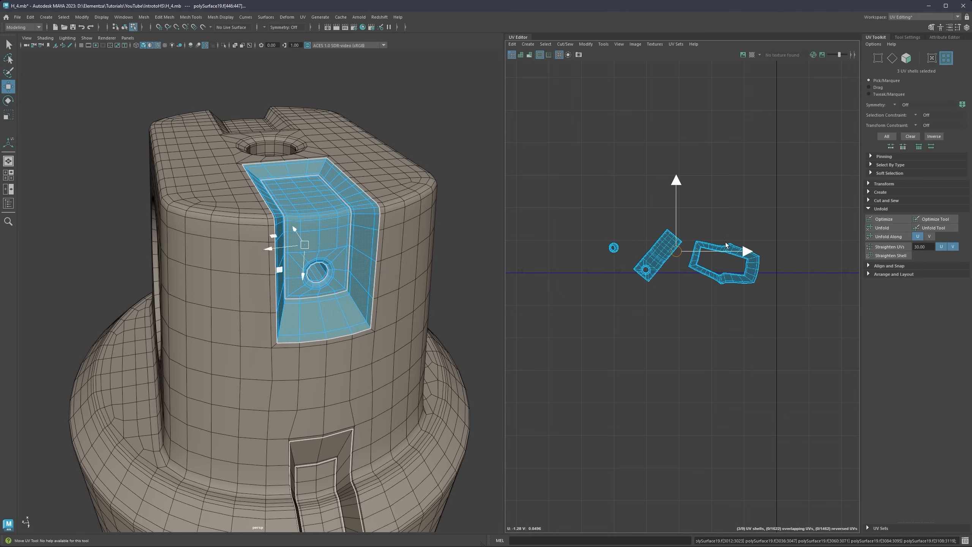
# Step: Move the three unfolded recess shells beyond the packed shells and raise them above the U axis
pyautogui.scroll(-7, 716, 260)
pyautogui.keyDown('alt'); pyautogui.moveTo(715, 260); pyautogui.dragTo(556, 256, button='middle'); pyautogui.keyUp('alt')
pyautogui.moveTo(594, 252); pyautogui.dragTo(835, 240)
pyautogui.keyDown('alt'); pyautogui.moveTo(835, 240); pyautogui.dragTo(687, 256, button='middle'); pyautogui.keyUp('alt')
pyautogui.scroll(3, 671, 265)
pyautogui.moveTo(633, 267); pyautogui.dragTo(653, 216)
pyautogui.scroll(2, 676, 265)
pyautogui.scroll(2, 676, 267)
# Step: Align the recess's frame UV shell with Orient Shells and rotate it upright
pyautogui.click(692, 260)
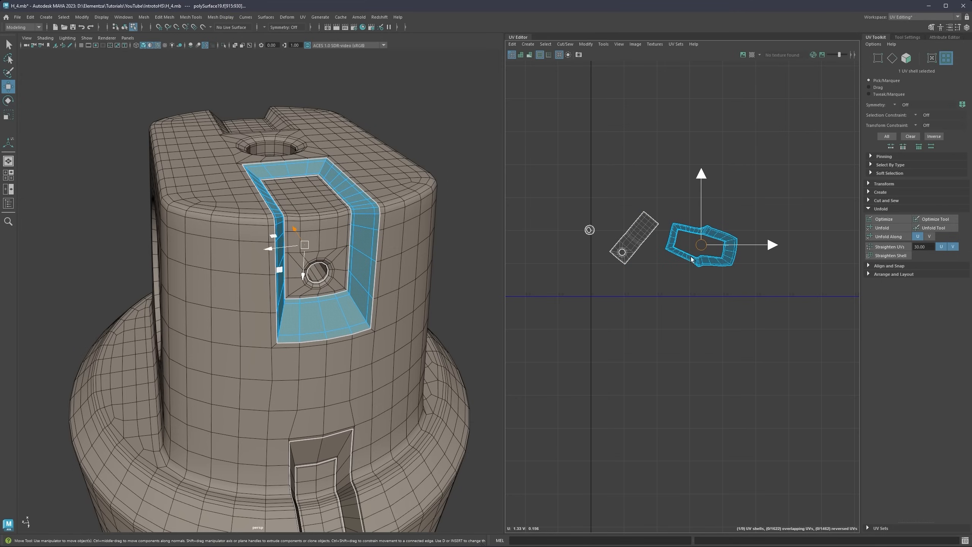
pyautogui.click(869, 274)
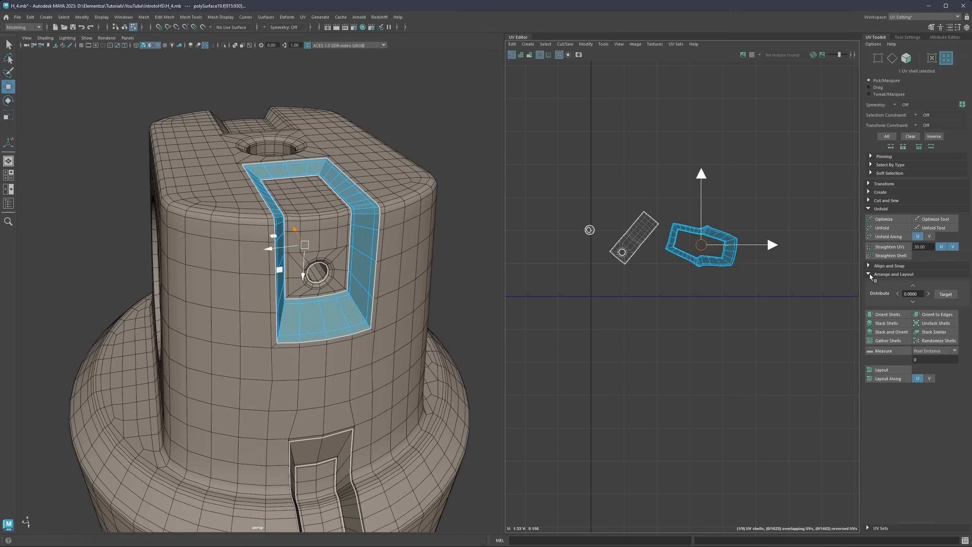
pyautogui.click(876, 312)
pyautogui.press('e')
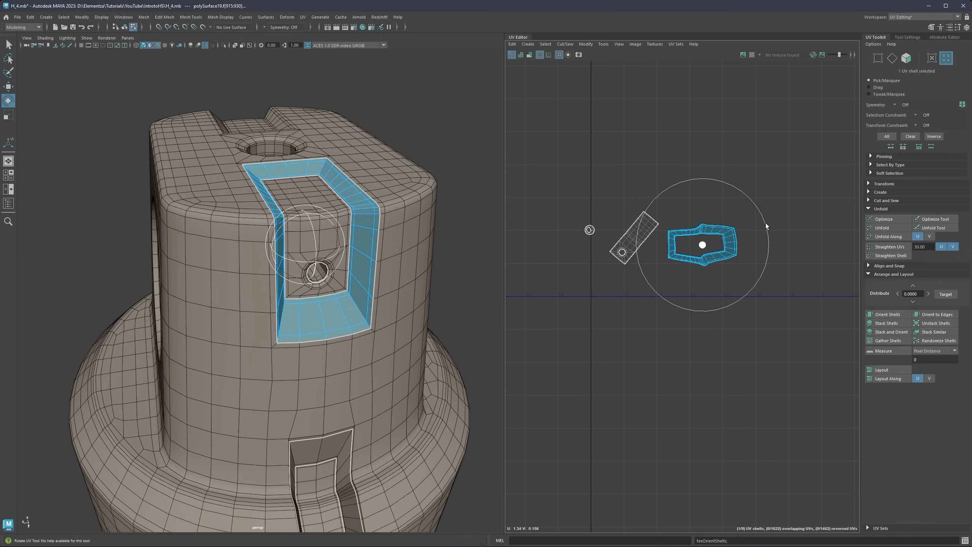
pyautogui.moveTo(767, 226); pyautogui.dragTo(716, 280)
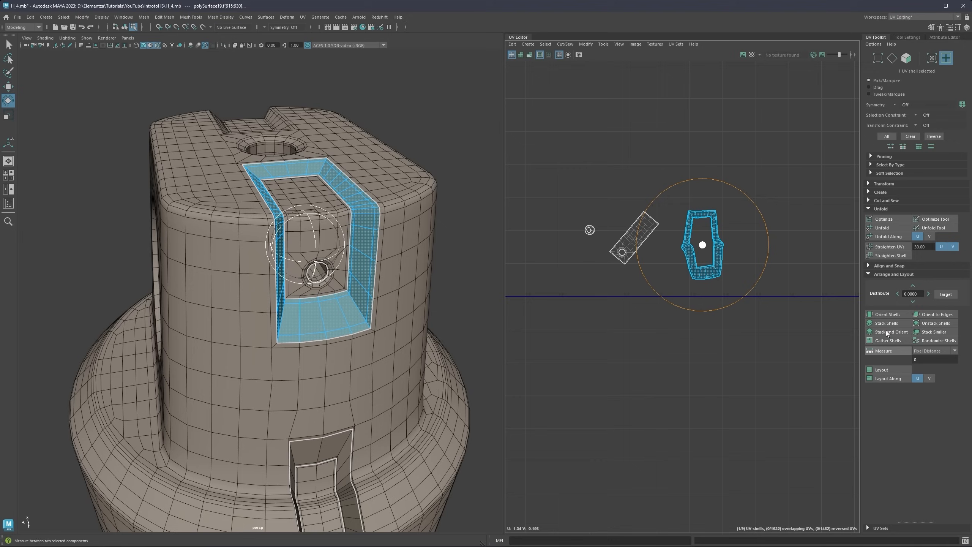
pyautogui.click(885, 316)
# Step: Turn the recess's floor UV shell upright and square it up with Orient Shells
pyautogui.click(633, 242)
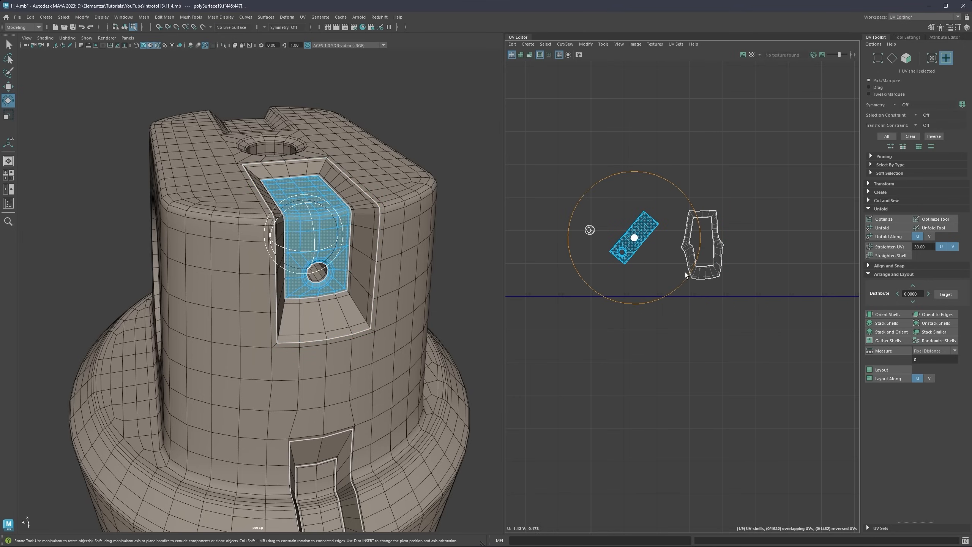
pyautogui.click(886, 315)
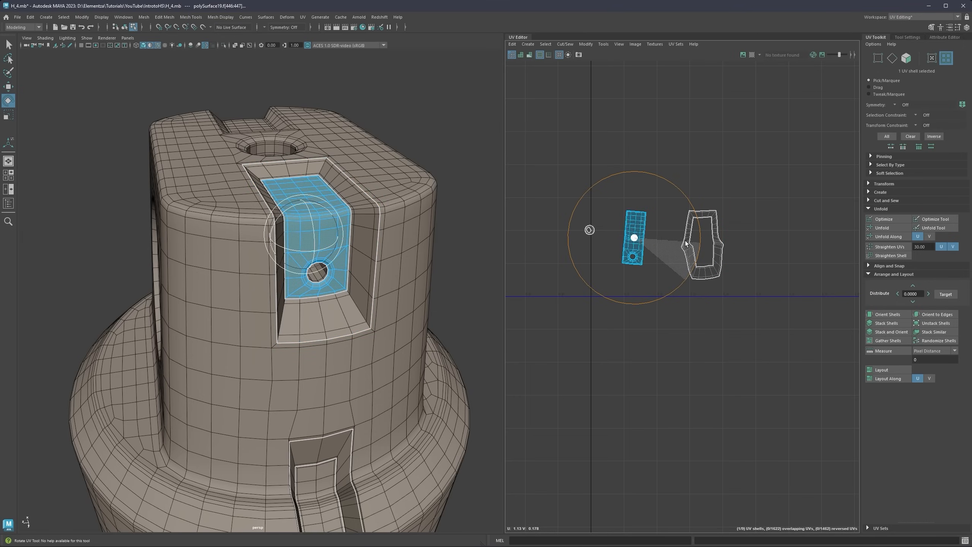
pyautogui.click(887, 316)
pyautogui.click(591, 232)
# Step: Select all finished detail shells, including the three recess shells, and pack them with Layout
pyautogui.moveTo(751, 171); pyautogui.dragTo(543, 290)
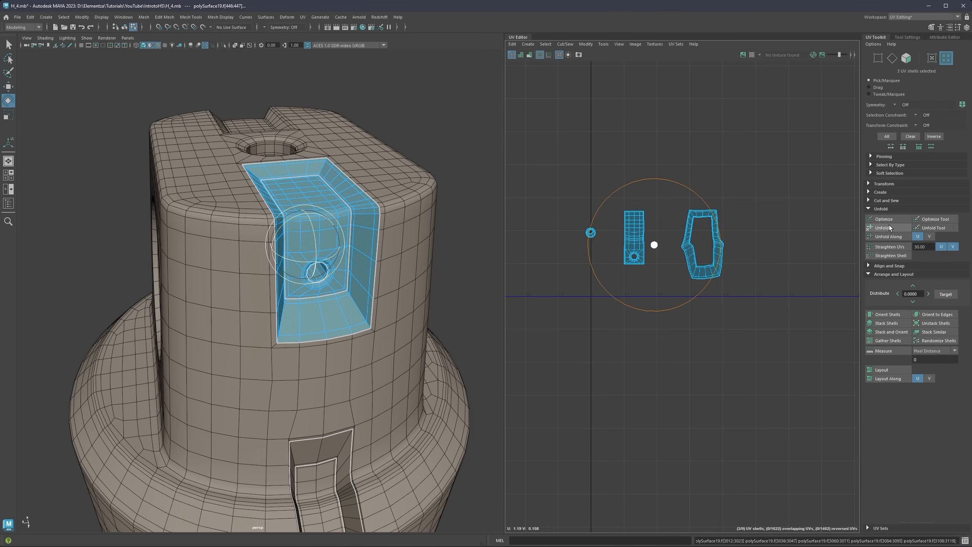
pyautogui.scroll(-5, 681, 235)
pyautogui.moveTo(765, 135); pyautogui.dragTo(551, 270)
pyautogui.click(879, 369)
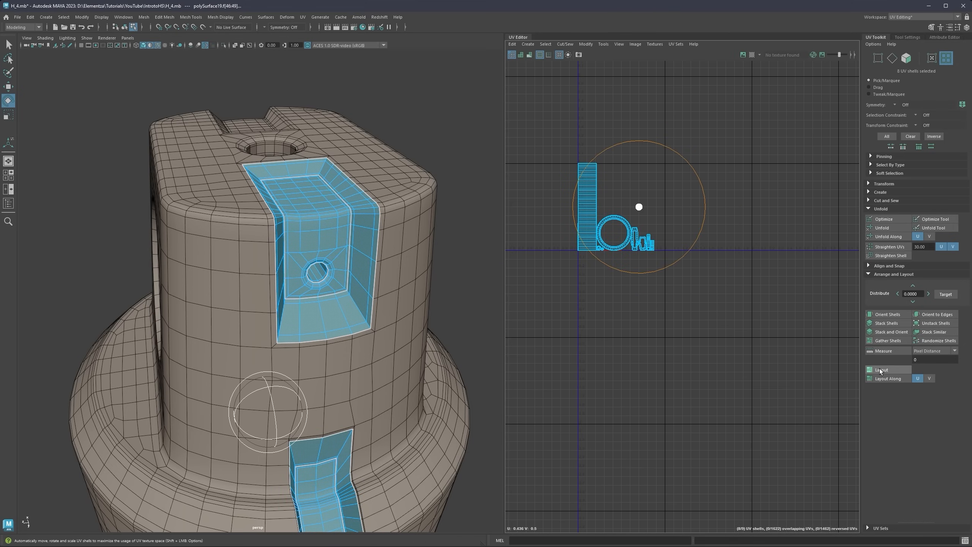
pyautogui.scroll(3, 632, 223)
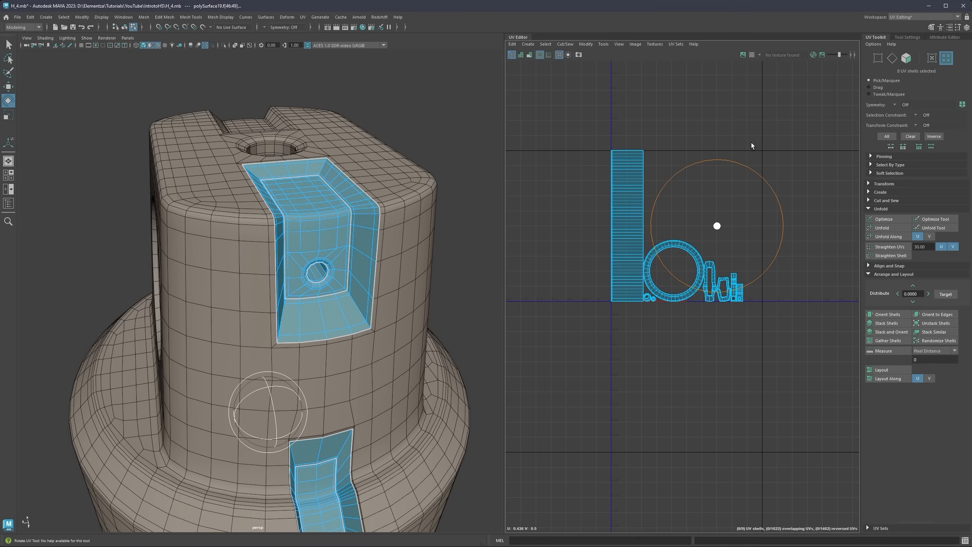
pyautogui.click(698, 332)
# Step: Move the main body UV shell along U until it sits just beside the packed shells
pyautogui.scroll(-1, 658, 316)
pyautogui.keyDown('alt'); pyautogui.moveTo(606, 283); pyautogui.dragTo(697, 270, button='middle'); pyautogui.keyUp('alt')
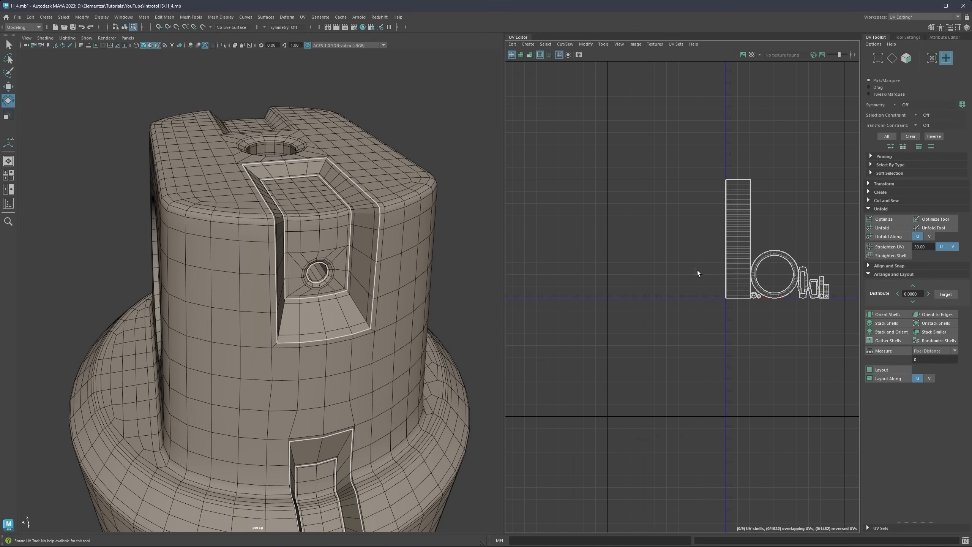
pyautogui.scroll(-2, 665, 264)
pyautogui.scroll(-1, 628, 251)
pyautogui.keyDown('alt'); pyautogui.moveTo(578, 249); pyautogui.dragTo(636, 243, button='middle'); pyautogui.keyUp('alt')
pyautogui.click(604, 252)
pyautogui.press('w')
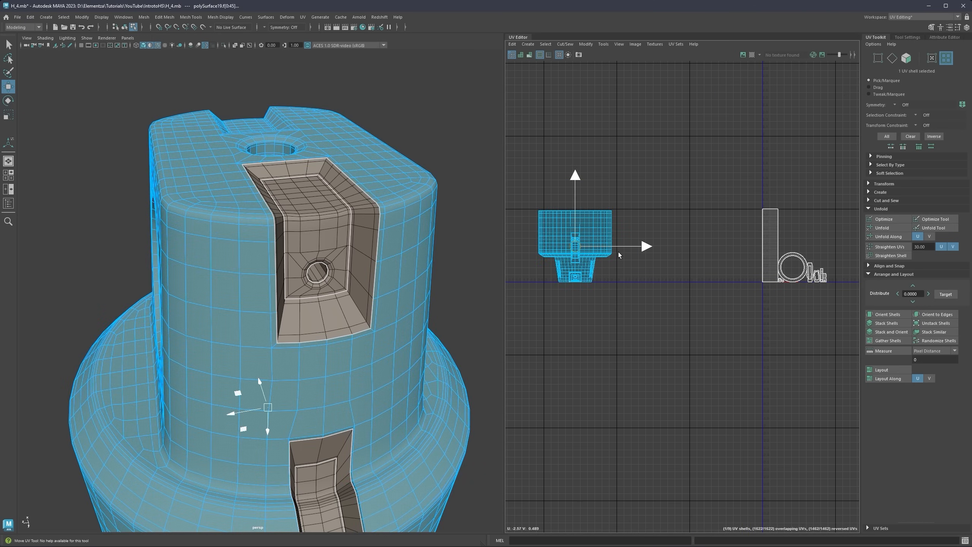
pyautogui.moveTo(618, 249); pyautogui.dragTo(756, 246)
# Step: Switch to edge selection and select the rim edge loop of the stepped hole on the model's top face
pyautogui.keyDown('alt'); pyautogui.moveTo(399, 185); pyautogui.dragTo(415, 260); pyautogui.keyUp('alt')
pyautogui.keyDown('alt'); pyautogui.moveTo(351, 219); pyautogui.dragTo(384, 283); pyautogui.keyUp('alt')
pyautogui.rightClick(328, 221)
pyautogui.moveTo(327, 221); pyautogui.dragTo(352, 218, button='right')
pyautogui.keyDown('alt'); pyautogui.moveTo(400, 220); pyautogui.dragTo(353, 267, button='middle'); pyautogui.keyUp('alt')
pyautogui.press('q')
pyautogui.scroll(2, 369, 241)
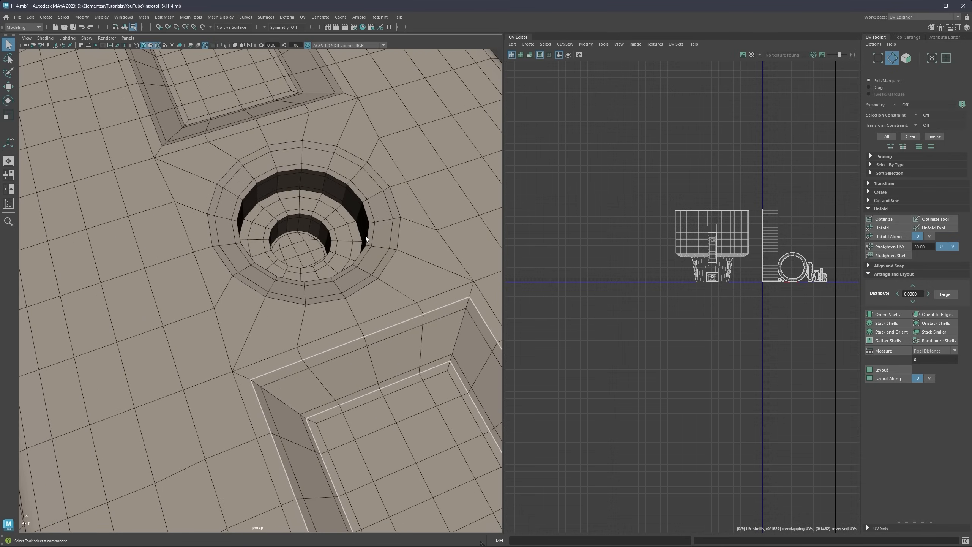
pyautogui.scroll(2, 369, 232)
pyautogui.doubleClick(369, 232)
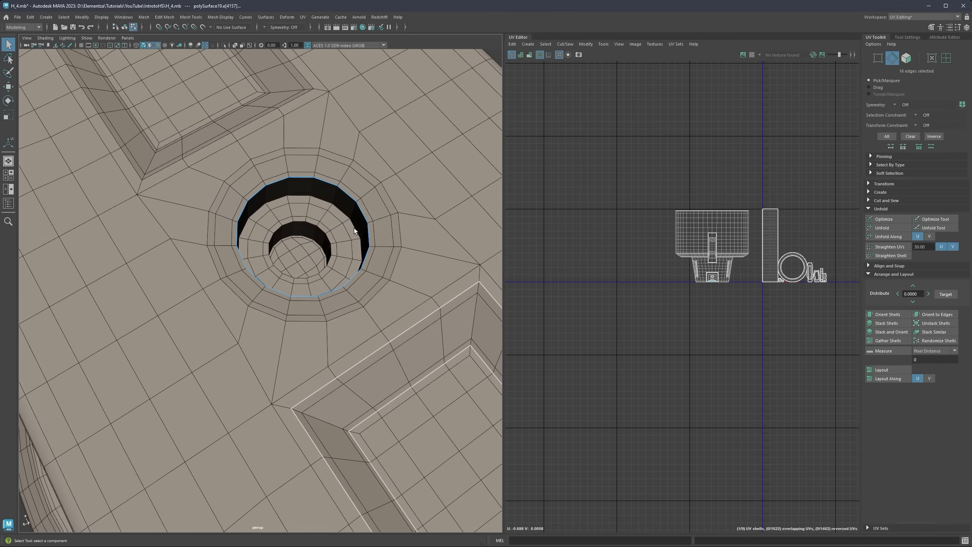
# Step: Add the stepped hole's remaining step and floor edge loops to the selection
pyautogui.moveTo(369, 232)
pyautogui.keyDown('alt'); pyautogui.mouseDown()
pyautogui.moveTo(379, 223)
pyautogui.moveTo(367, 234)
pyautogui.mouseUp(); pyautogui.keyUp('alt')
pyautogui.scroll(3, 367, 234)
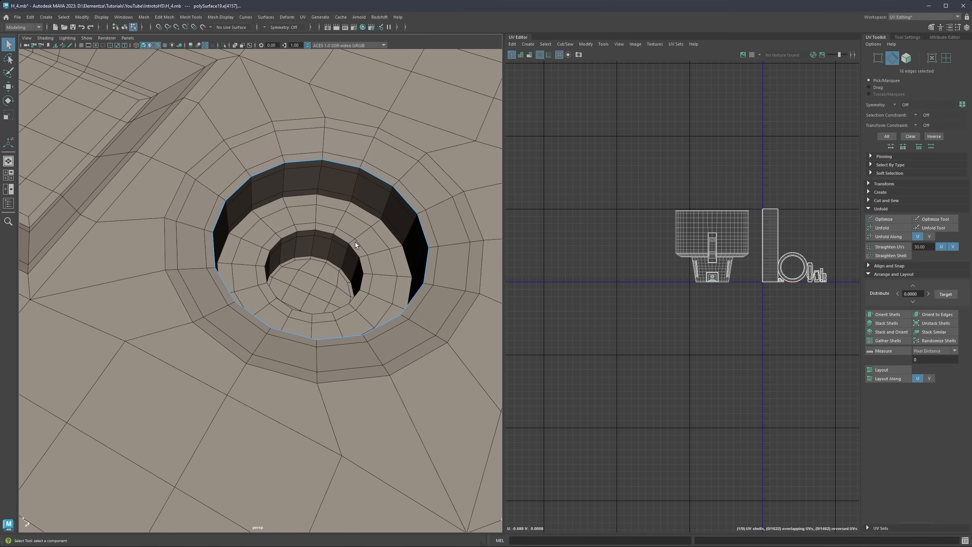
pyautogui.keyDown('shift'); pyautogui.doubleClick(356, 252); pyautogui.keyUp('shift')
pyautogui.scroll(-2, 369, 239)
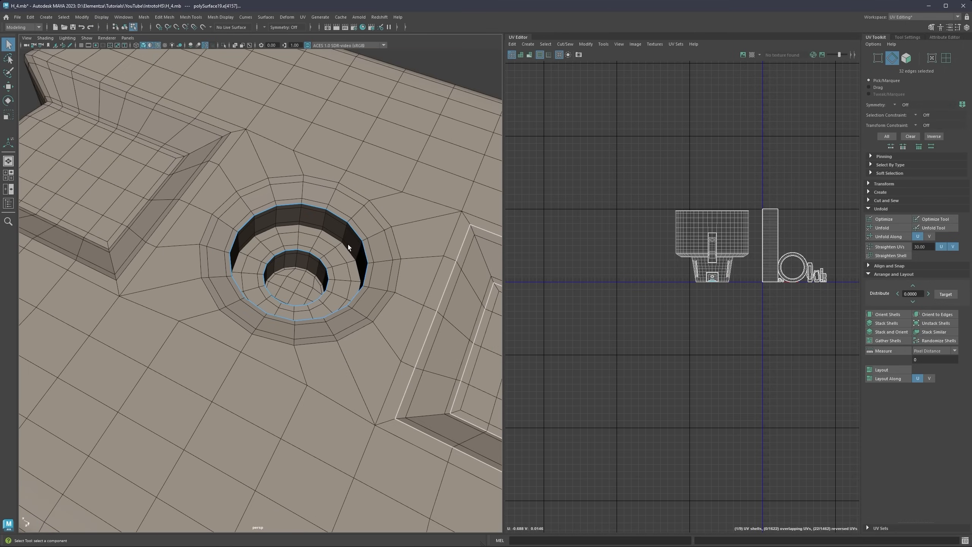
pyautogui.keyDown('shift'); pyautogui.doubleClick(350, 254); pyautogui.keyUp('shift')
pyautogui.keyDown('alt'); pyautogui.moveTo(349, 253); pyautogui.dragTo(315, 232); pyautogui.keyUp('alt')
pyautogui.scroll(2, 325, 243)
pyautogui.keyDown('shift'); pyautogui.doubleClick(331, 242); pyautogui.keyUp('shift')
pyautogui.scroll(-4, 333, 239)
pyautogui.scroll(3, 316, 234)
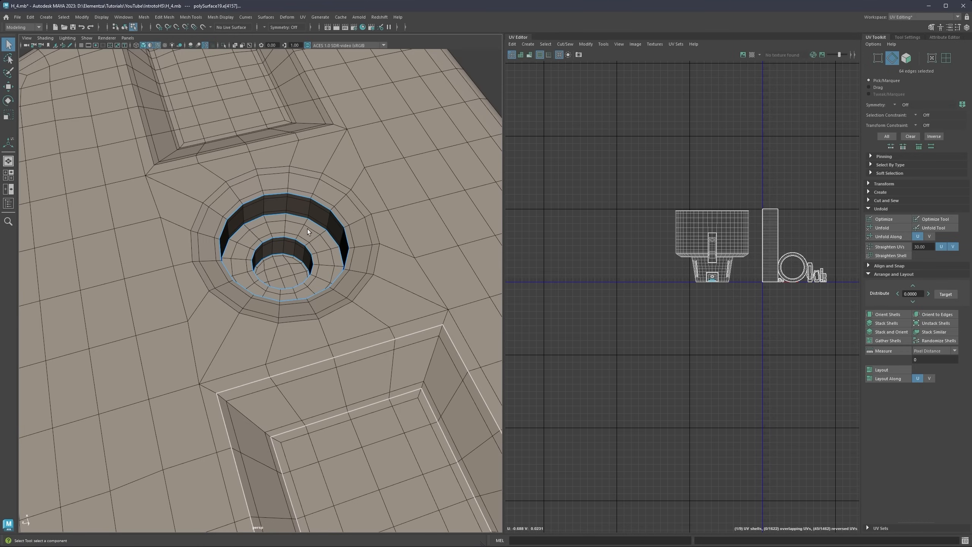
pyautogui.scroll(-3, 307, 228)
pyautogui.keyDown('alt'); pyautogui.moveTo(307, 229); pyautogui.dragTo(293, 235); pyautogui.keyUp('alt')
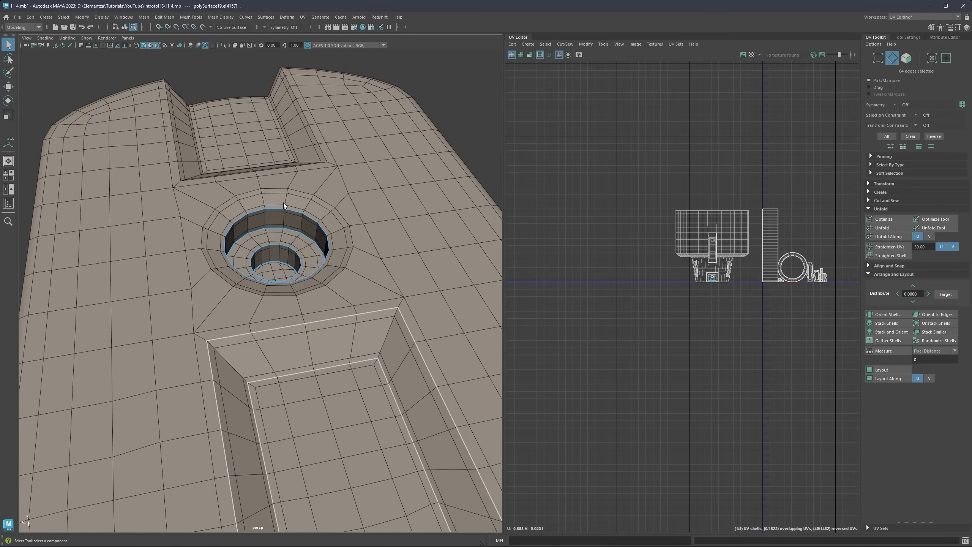
pyautogui.scroll(2, 302, 191)
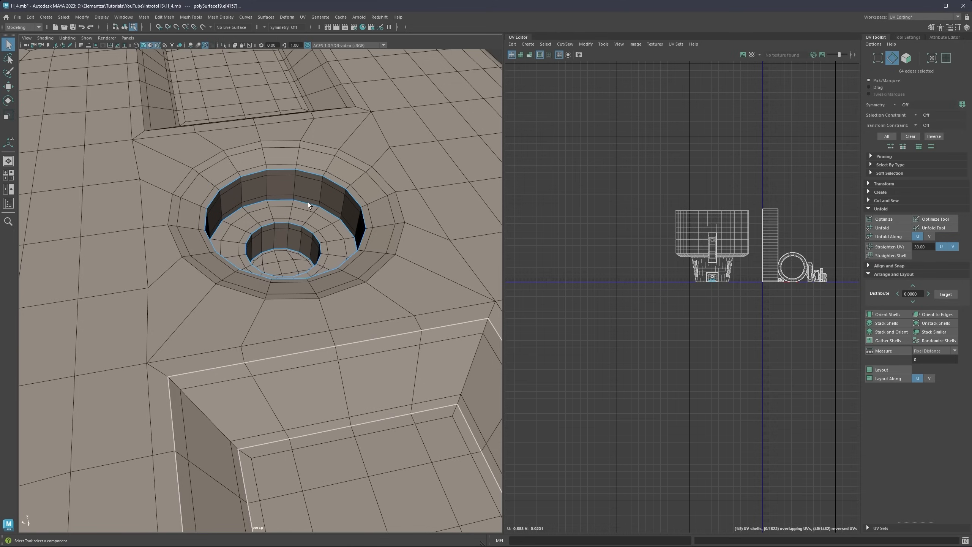
# Step: Cut the UVs along the selected edge loops of the stepped hole
pyautogui.scroll(-4, 312, 210)
pyautogui.keyDown('alt'); pyautogui.moveTo(656, 213); pyautogui.dragTo(577, 230, button='middle'); pyautogui.keyUp('alt')
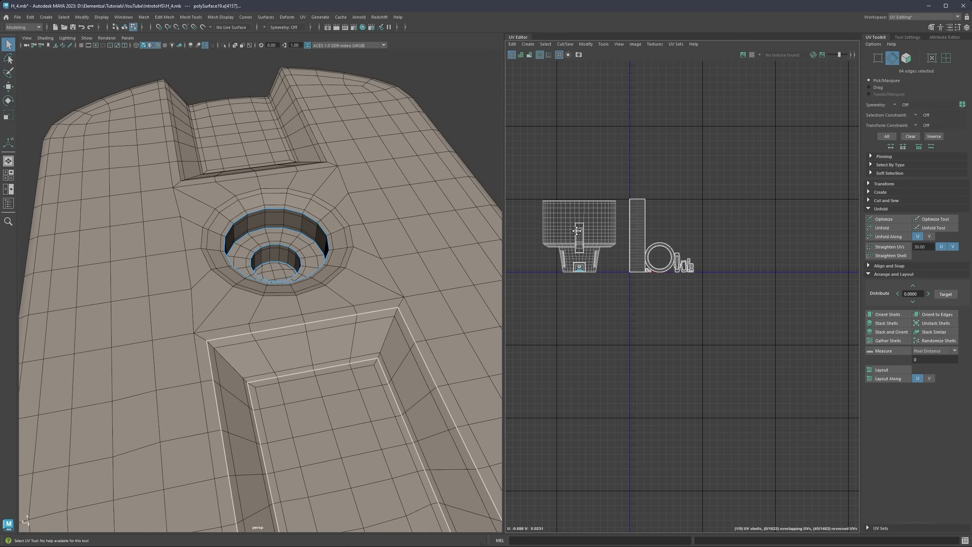
pyautogui.scroll(3, 578, 230)
pyautogui.keyDown('alt'); pyautogui.moveTo(276, 214); pyautogui.dragTo(160, 190); pyautogui.keyUp('alt')
pyautogui.keyDown('alt'); pyautogui.moveTo(202, 161); pyautogui.dragTo(175, 149); pyautogui.keyUp('alt')
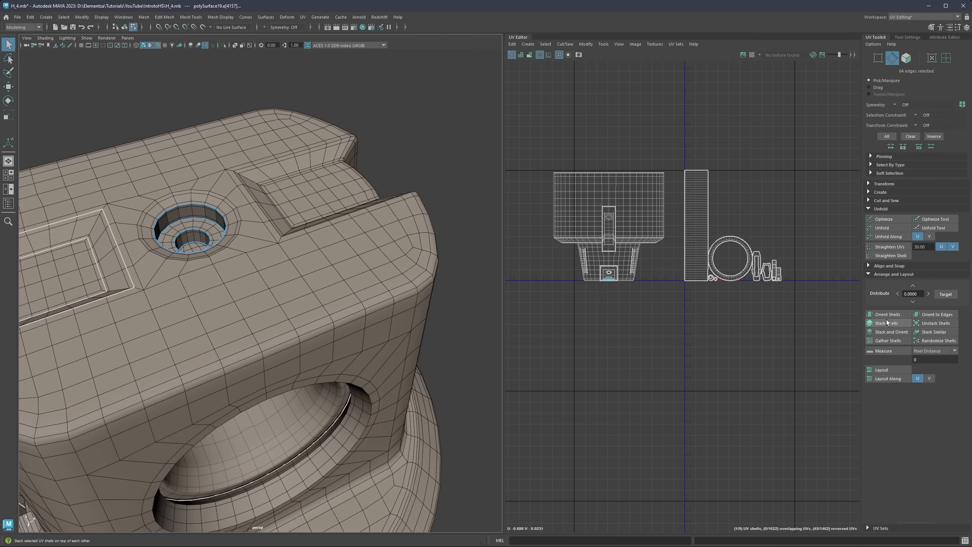
pyautogui.click(878, 208)
pyautogui.click(869, 225)
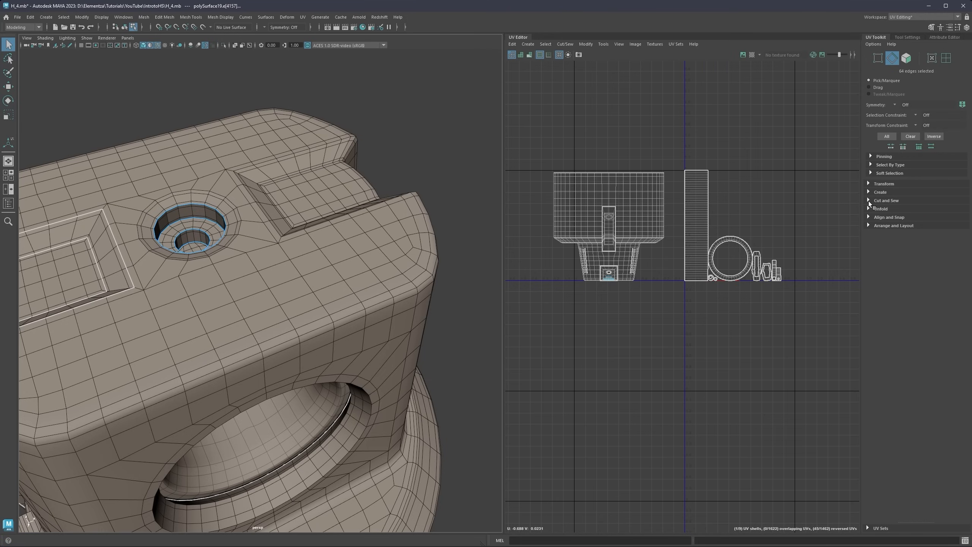
pyautogui.click(869, 200)
pyautogui.click(885, 220)
# Step: Switch to UV shell selection and move the main body shell away from the newly cut hole shells
pyautogui.moveTo(600, 178)
pyautogui.mouseDown(button='right')
pyautogui.moveTo(592, 175)
pyautogui.moveTo(601, 184)
pyautogui.mouseUp(button='right')
pyautogui.click(602, 186)
pyautogui.scroll(-2, 643, 210)
pyautogui.press('w')
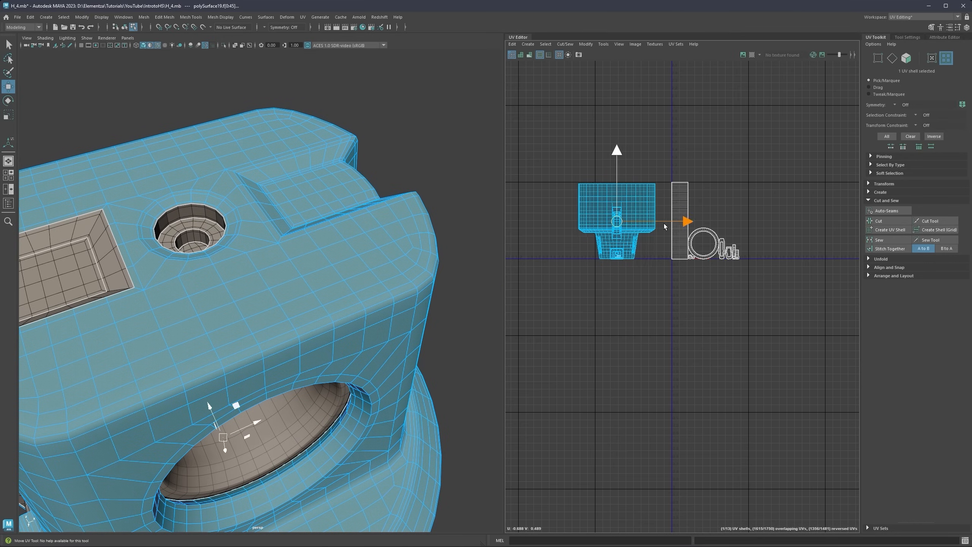
pyautogui.moveTo(668, 226); pyautogui.dragTo(602, 226)
# Step: Raise the hole shells above the U axis, separate the inner ones from the outer ones and unfold them all
pyautogui.scroll(5, 635, 237)
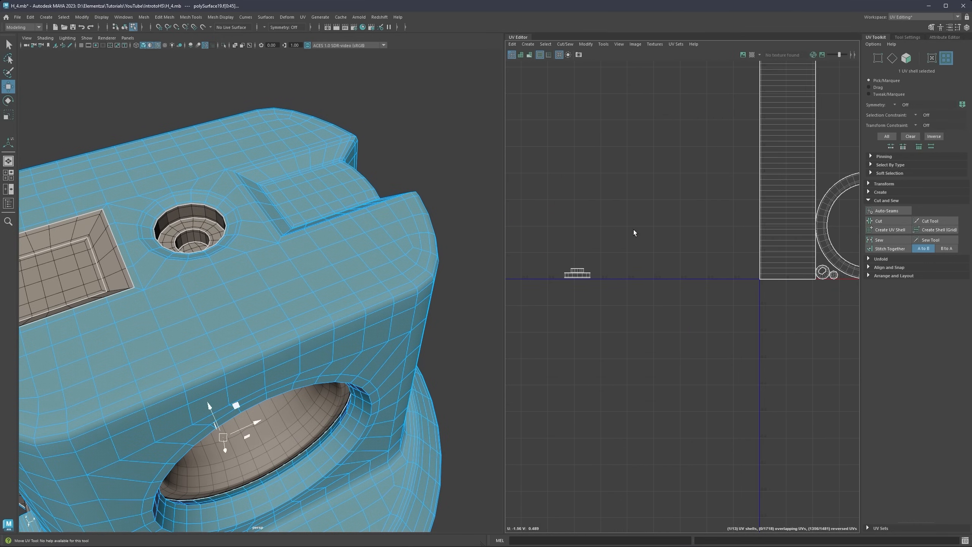
pyautogui.keyDown('alt'); pyautogui.moveTo(590, 255); pyautogui.dragTo(635, 242, button='middle'); pyautogui.keyUp('alt')
pyautogui.moveTo(670, 215); pyautogui.dragTo(593, 278)
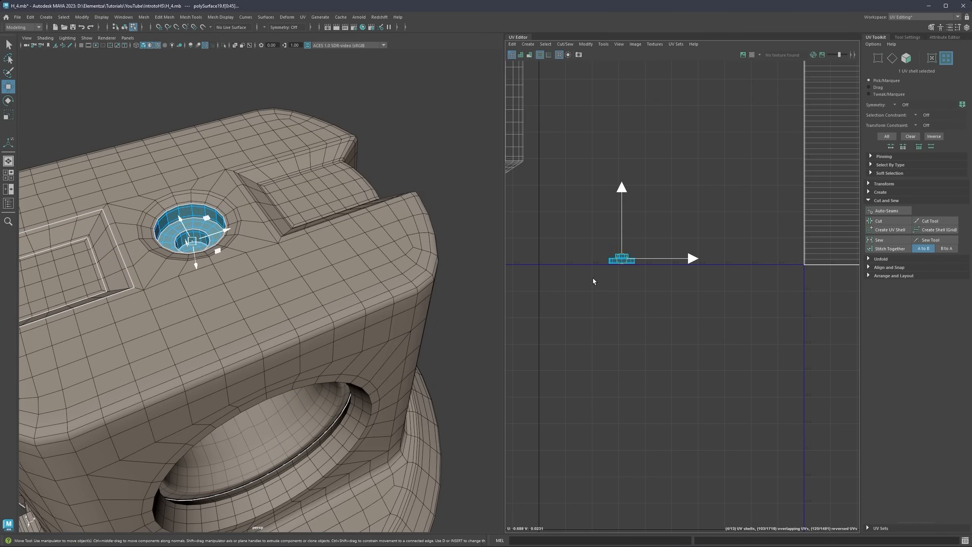
pyautogui.scroll(3, 624, 264)
pyautogui.keyDown('alt'); pyautogui.moveTo(624, 267); pyautogui.dragTo(687, 259, button='middle'); pyautogui.keyUp('alt')
pyautogui.scroll(3, 687, 259)
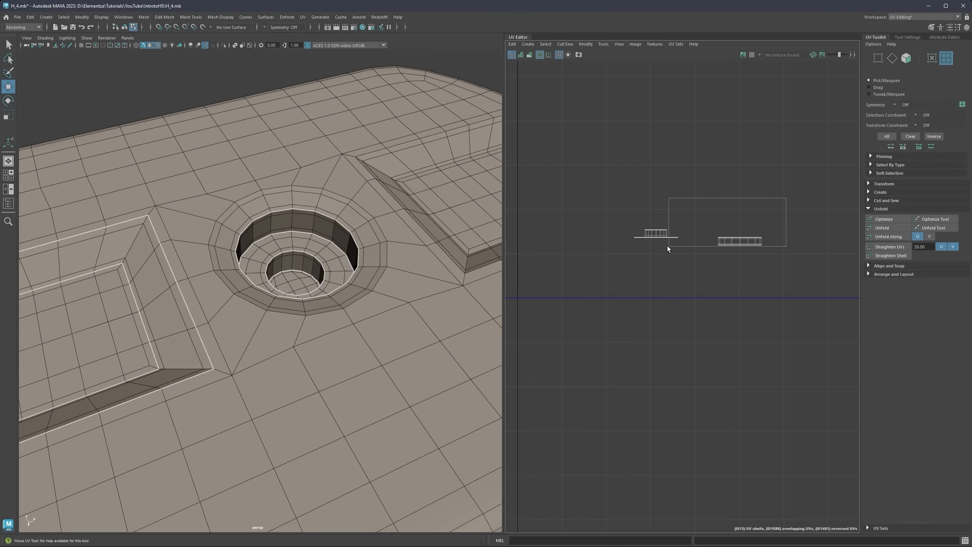
pyautogui.moveTo(667, 248); pyautogui.dragTo(613, 268)
pyautogui.click(894, 228)
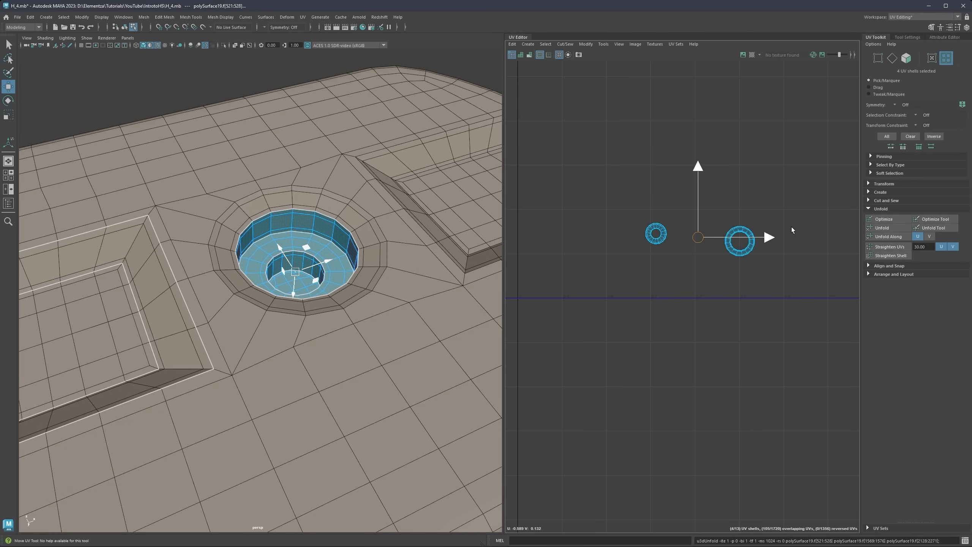
# Step: Lower the hole's inner wall shell toward the U axis and bring the outer wall shell closer to it
pyautogui.click(661, 234)
pyautogui.scroll(3, 661, 234)
pyautogui.scroll(-4, 703, 239)
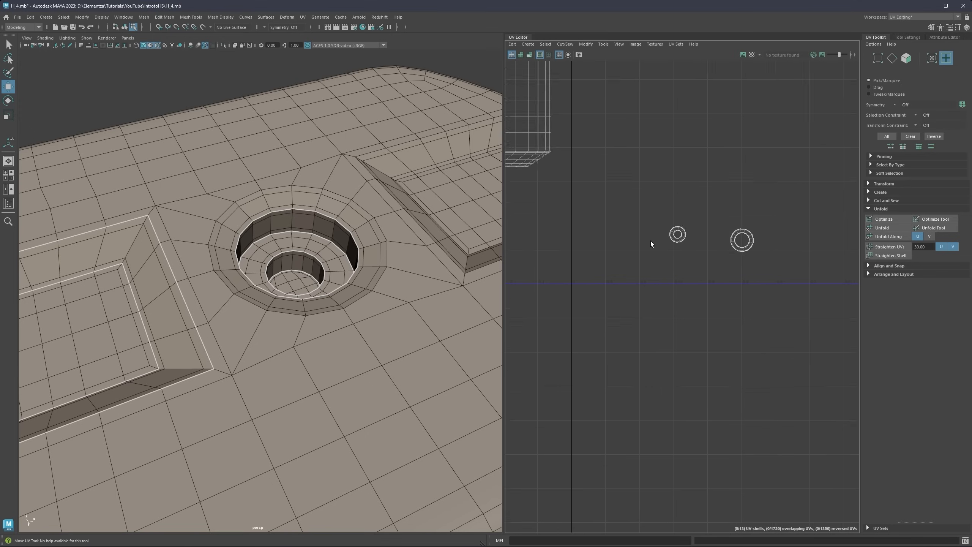
pyautogui.scroll(3, 651, 244)
pyautogui.click(700, 241)
pyautogui.moveTo(699, 200); pyautogui.dragTo(698, 234)
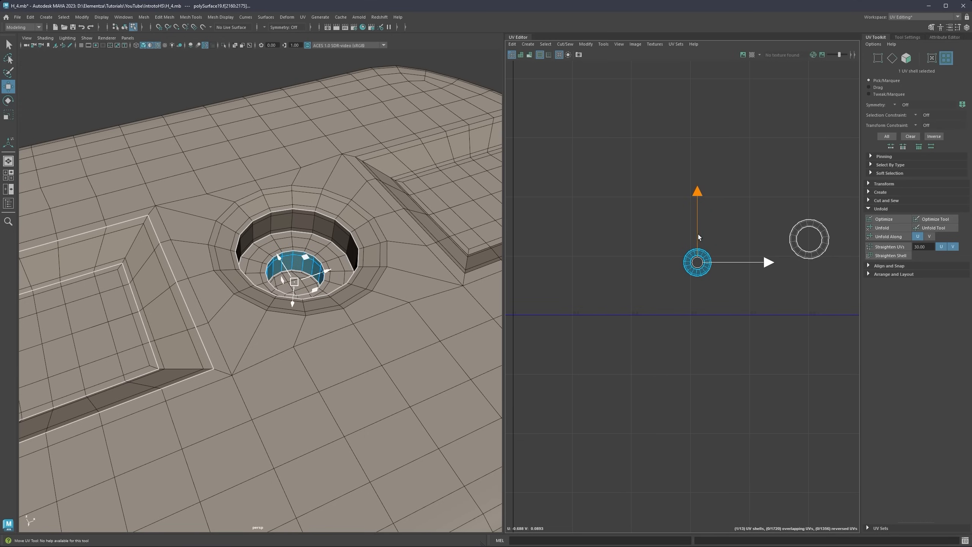
pyautogui.click(819, 239)
pyautogui.moveTo(841, 241); pyautogui.dragTo(801, 239)
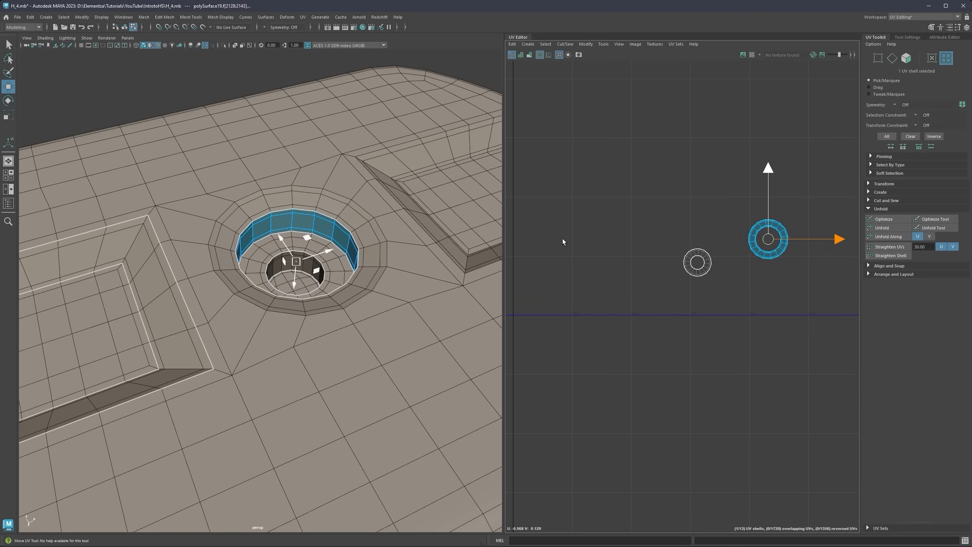
# Step: Shift the main body shell slightly farther from the two ring-shaped hole shells
pyautogui.scroll(-5, 654, 260)
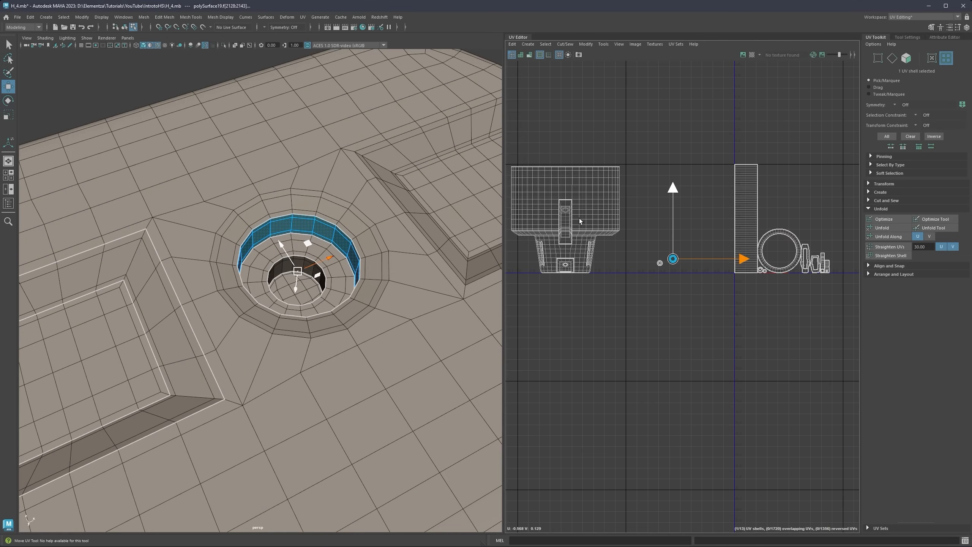
pyautogui.click(580, 221)
pyautogui.moveTo(636, 217); pyautogui.dragTo(621, 219)
# Step: Examine which faces of the stepped hole the two ring-shaped UV shells cover
pyautogui.scroll(3, 685, 253)
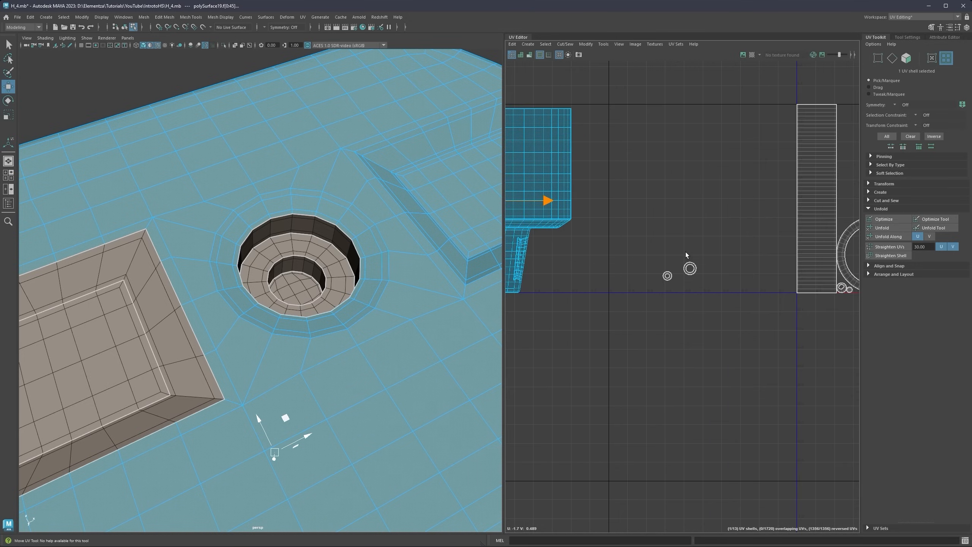
pyautogui.scroll(4, 685, 261)
pyautogui.click(671, 283)
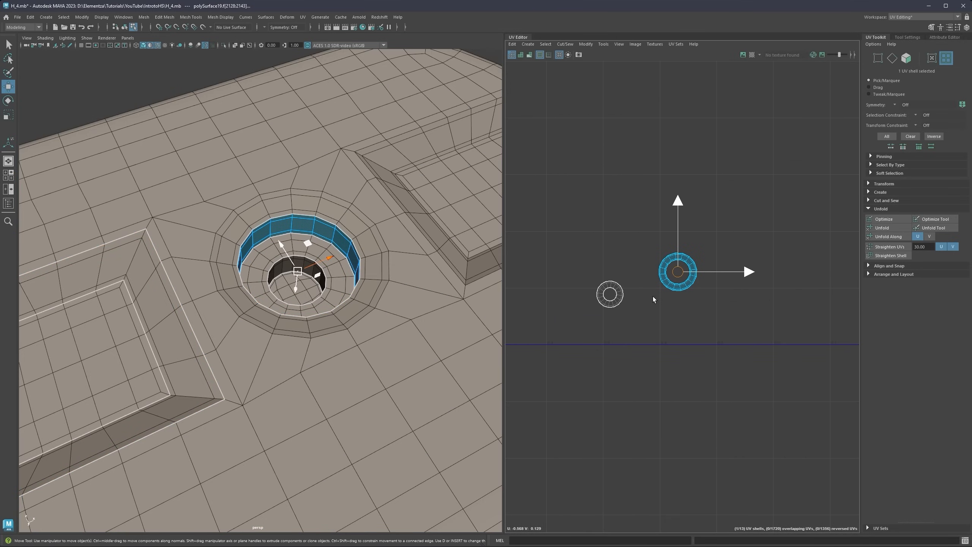
pyautogui.click(616, 306)
pyautogui.keyDown('alt'); pyautogui.moveTo(391, 267); pyautogui.dragTo(466, 243, button='middle'); pyautogui.keyUp('alt')
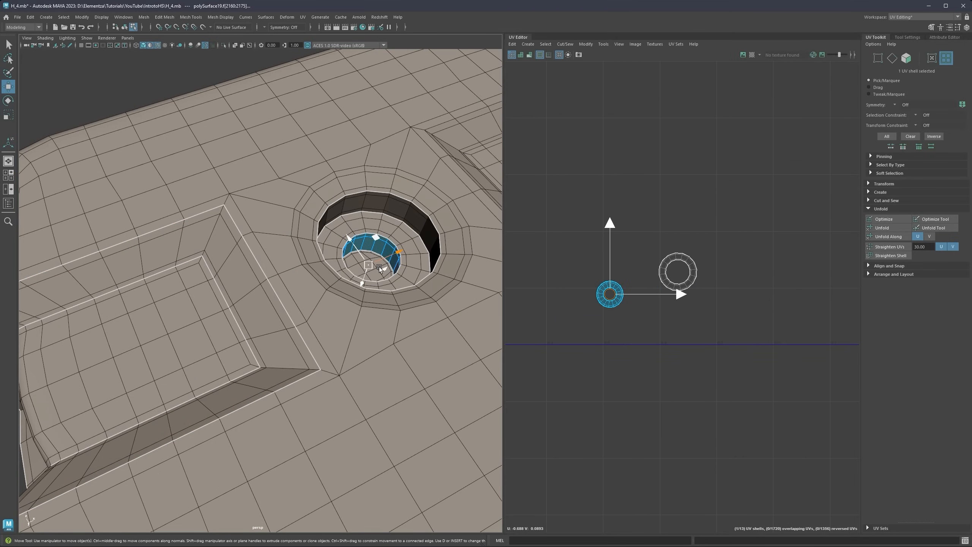
pyautogui.press('q')
pyautogui.scroll(-4, 591, 268)
pyautogui.scroll(4, 456, 256)
pyautogui.scroll(-6, 457, 256)
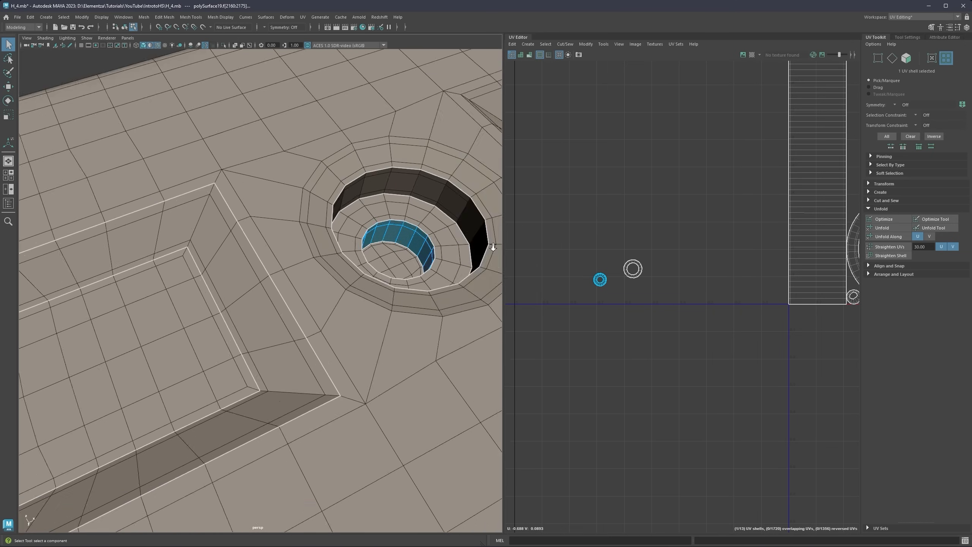
# Step: Select every UV shell except the main body, unfold them and pack them together with Layout
pyautogui.scroll(-7, 634, 268)
pyautogui.moveTo(756, 204); pyautogui.dragTo(611, 299)
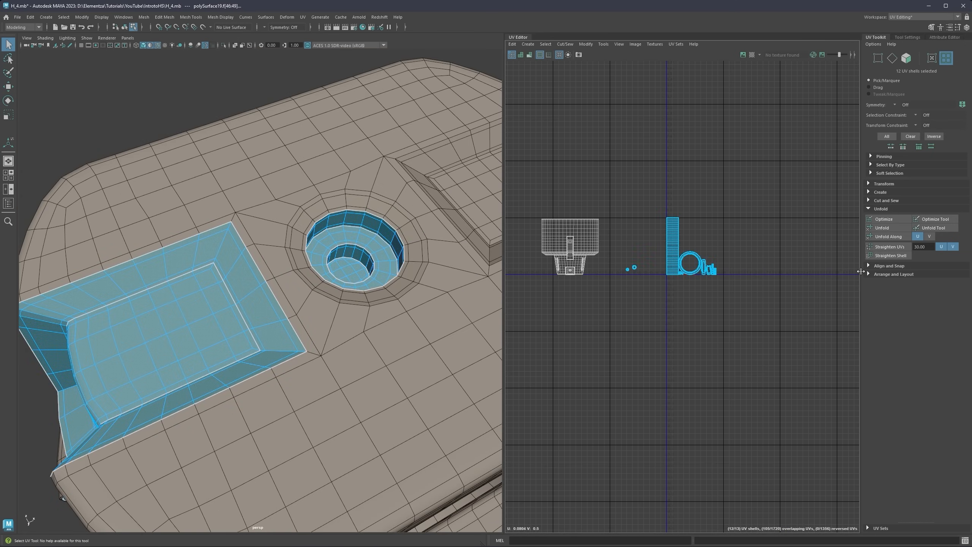
pyautogui.click(886, 227)
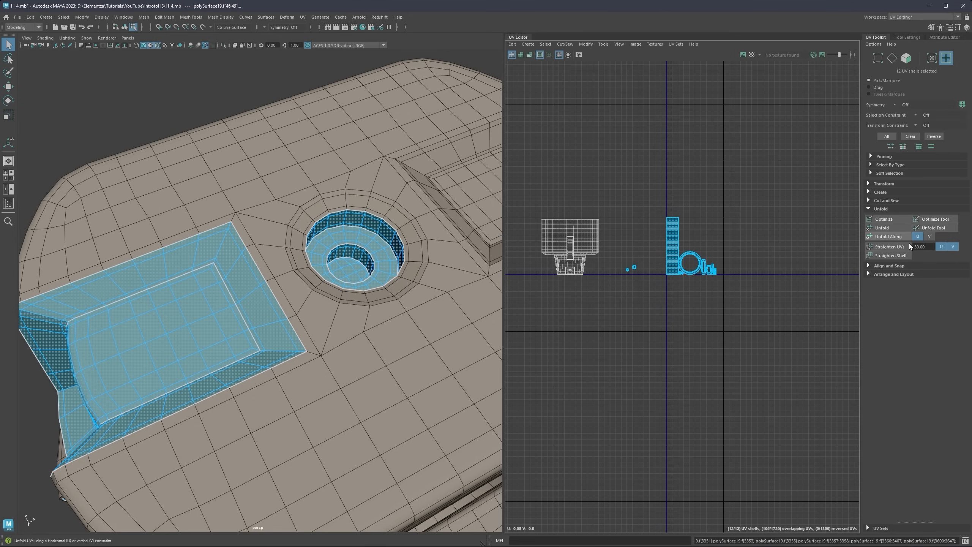
pyautogui.click(869, 273)
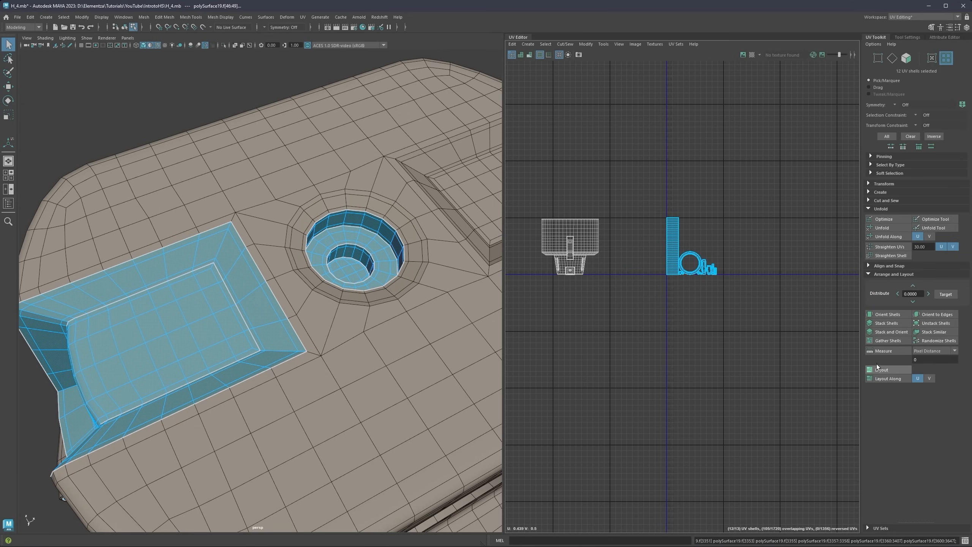
# Step: Select the main body shell and return the model to object selection with the Move tool active
pyautogui.scroll(10, 723, 272)
pyautogui.press('F8')
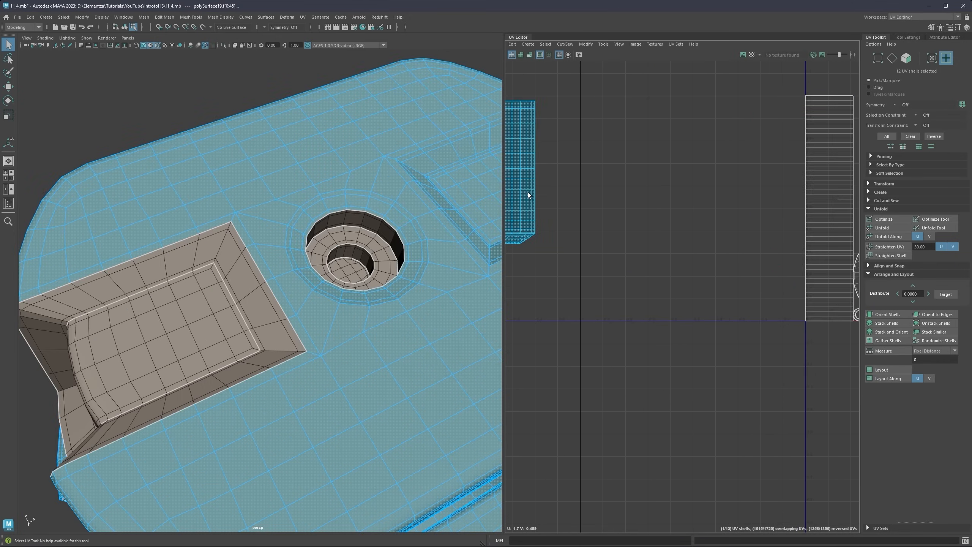
pyautogui.scroll(-8, 528, 192)
pyautogui.press('w')
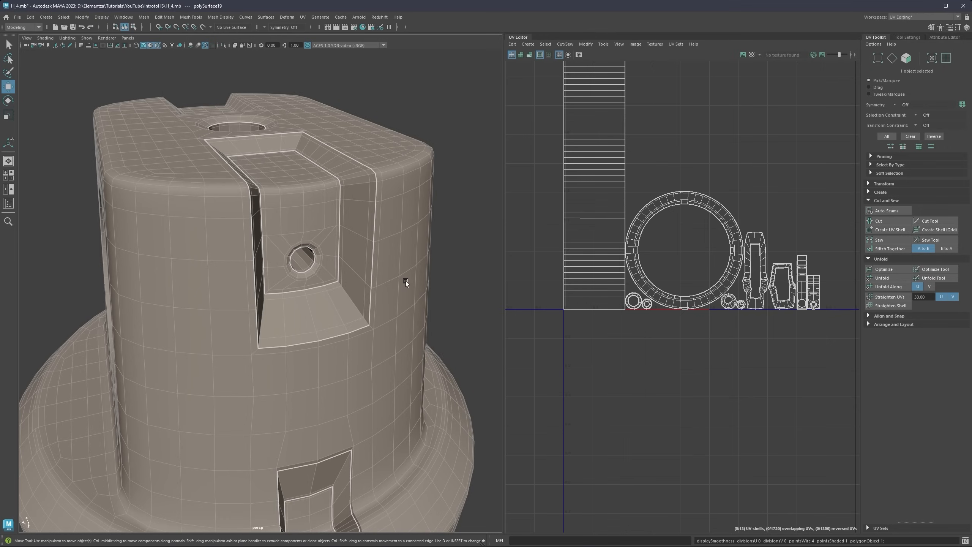
# Step: Select the UV shell of the small round hole's inner wall in the upper recess and isolate its faces in the viewport
pyautogui.keyDown('alt'); pyautogui.moveTo(405, 281); pyautogui.dragTo(330, 286, button='middle'); pyautogui.keyUp('alt')
pyautogui.scroll(-1, 734, 300)
pyautogui.scroll(1, 699, 307)
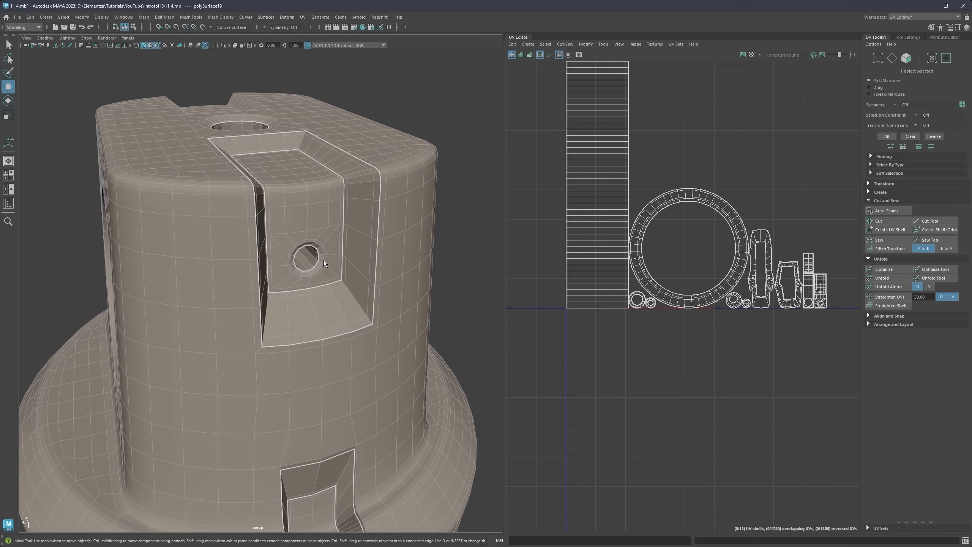
pyautogui.rightClick(323, 260)
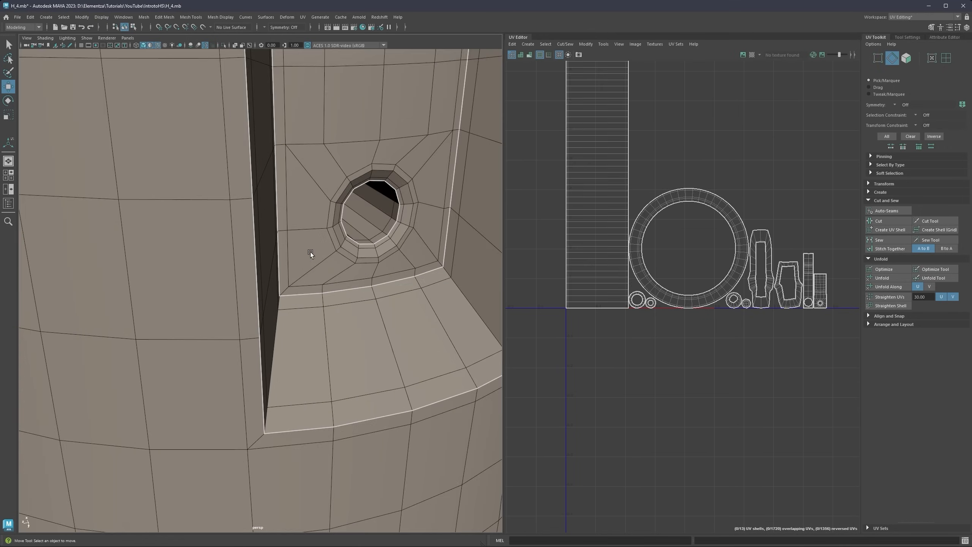
pyautogui.rightClick(364, 222)
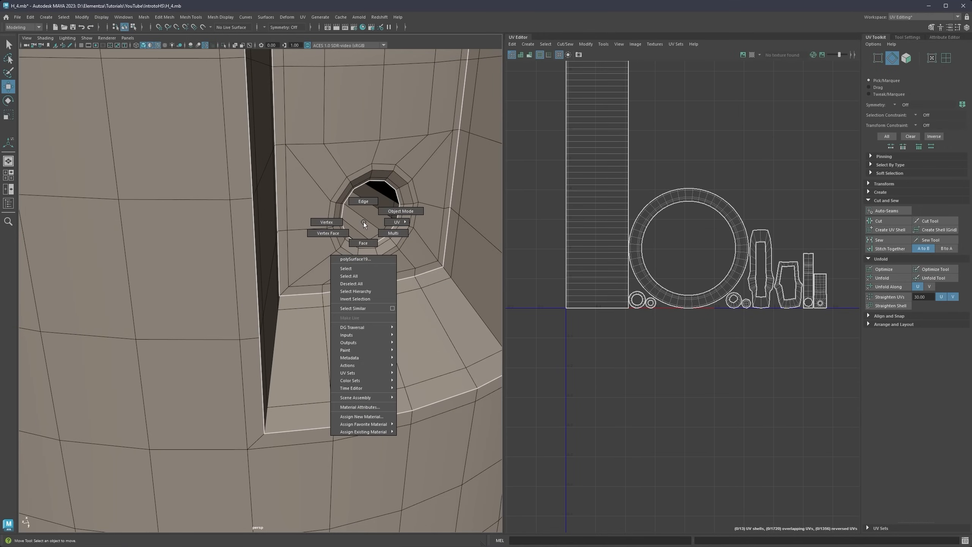
pyautogui.moveTo(363, 222); pyautogui.dragTo(363, 243, button='right')
pyautogui.doubleClick(360, 222)
pyautogui.click(359, 223)
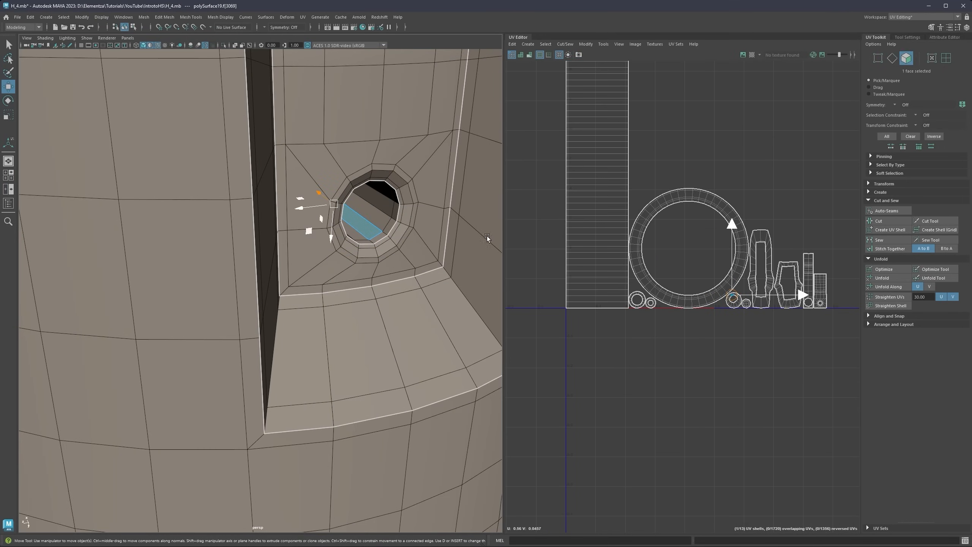
pyautogui.doubleClick(738, 302)
pyautogui.hotkey('ctrl', '1')
# Step: Move the hole wall's ring-shaped UV shell horizontally past the packed shells into empty space
pyautogui.moveTo(390, 197)
pyautogui.keyDown('alt'); pyautogui.mouseDown()
pyautogui.moveTo(370, 180)
pyautogui.moveTo(379, 184)
pyautogui.mouseUp(); pyautogui.keyUp('alt')
pyautogui.scroll(3, 691, 289)
pyautogui.keyDown('alt'); pyautogui.moveTo(740, 300); pyautogui.dragTo(566, 291, button='middle'); pyautogui.keyUp('alt')
pyautogui.scroll(8, 570, 294)
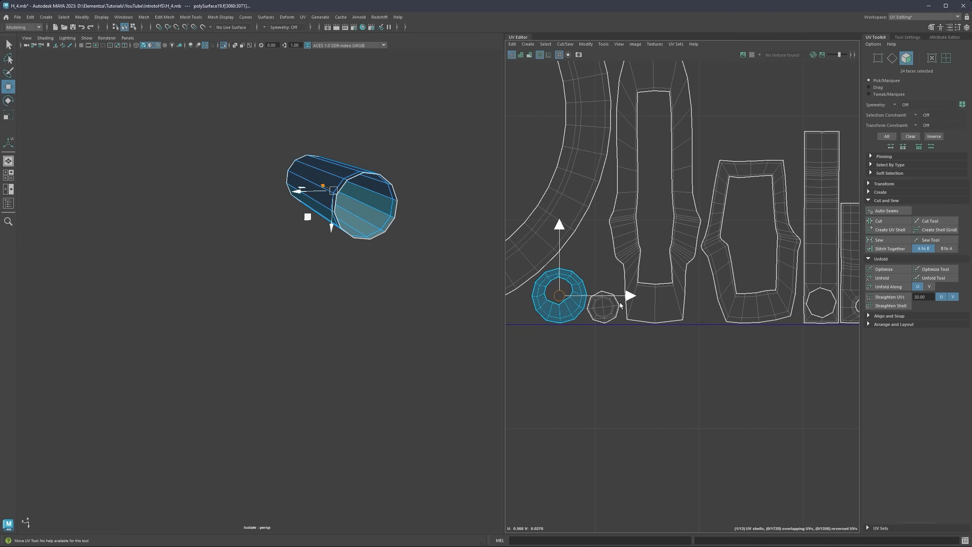
pyautogui.scroll(-4, 621, 305)
pyautogui.moveTo(621, 300); pyautogui.dragTo(831, 300)
pyautogui.keyDown('alt'); pyautogui.moveTo(831, 299); pyautogui.dragTo(605, 300, button='middle'); pyautogui.keyUp('alt')
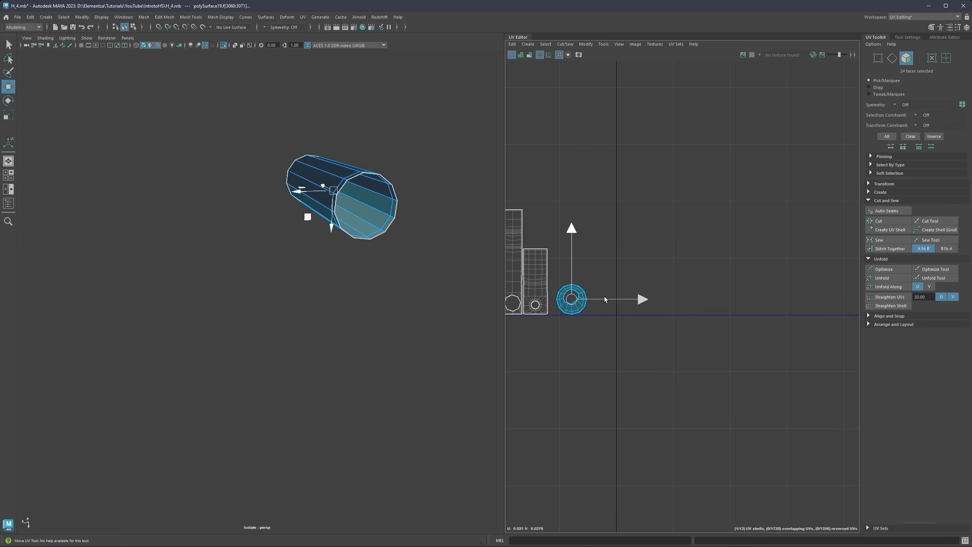
pyautogui.moveTo(625, 299); pyautogui.dragTo(723, 292)
# Step: Inspect the isolated hole wall in edge selection and bring the rest of the model back into view
pyautogui.moveTo(352, 248)
pyautogui.keyDown('alt'); pyautogui.mouseDown()
pyautogui.moveTo(311, 234)
pyautogui.moveTo(343, 234)
pyautogui.mouseUp(); pyautogui.keyUp('alt')
pyautogui.moveTo(342, 232); pyautogui.dragTo(339, 211, button='right')
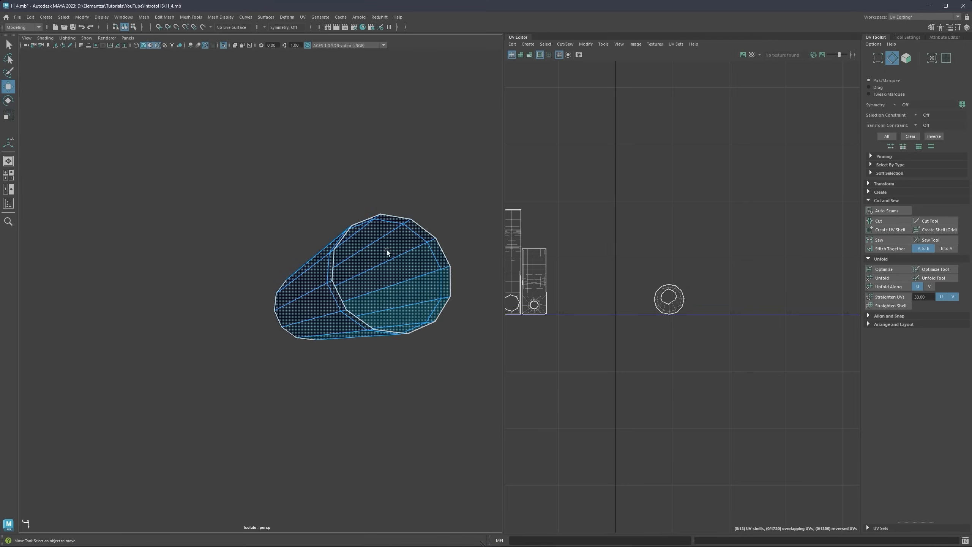
pyautogui.keyDown('alt'); pyautogui.moveTo(387, 251); pyautogui.dragTo(298, 223); pyautogui.keyUp('alt')
pyautogui.scroll(3, 639, 293)
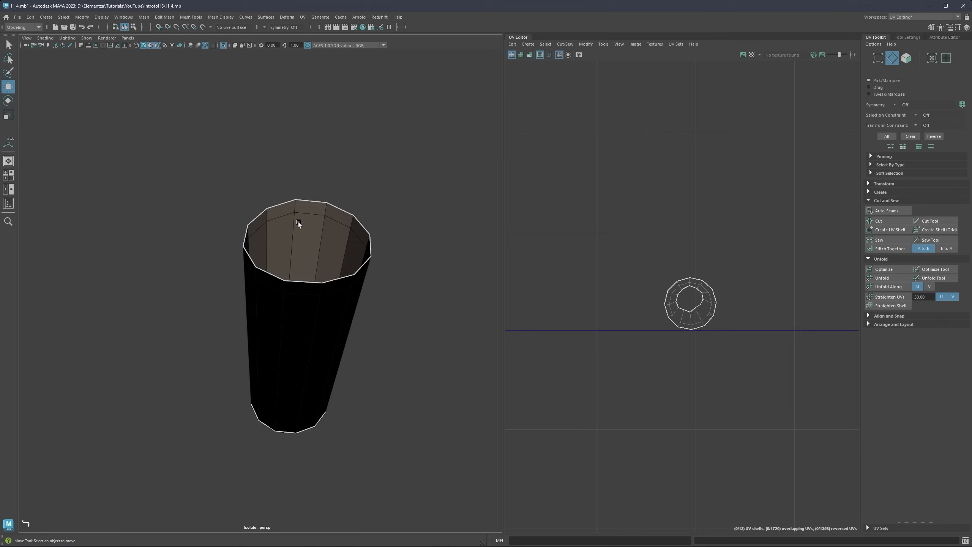
pyautogui.hotkey('ctrl', '1')
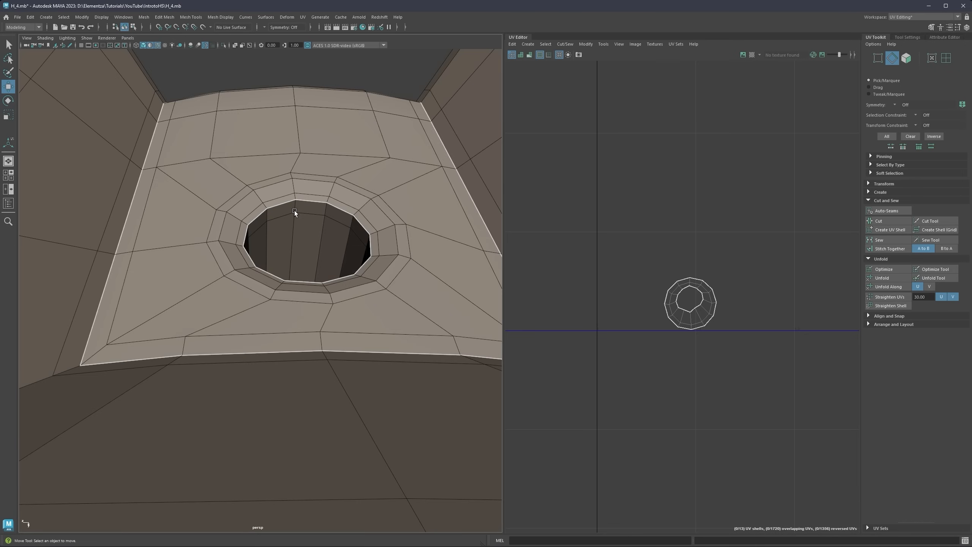
pyautogui.doubleClick(294, 208)
# Step: Reselect all faces of the hole's inner wall and project their UVs with Camera-based mapping
pyautogui.scroll(-2, 340, 235)
pyautogui.scroll(-4, 340, 234)
pyautogui.keyDown('alt'); pyautogui.moveTo(283, 228); pyautogui.dragTo(289, 261); pyautogui.keyUp('alt')
pyautogui.rightClick(289, 261)
pyautogui.click(289, 282)
pyautogui.click(694, 320)
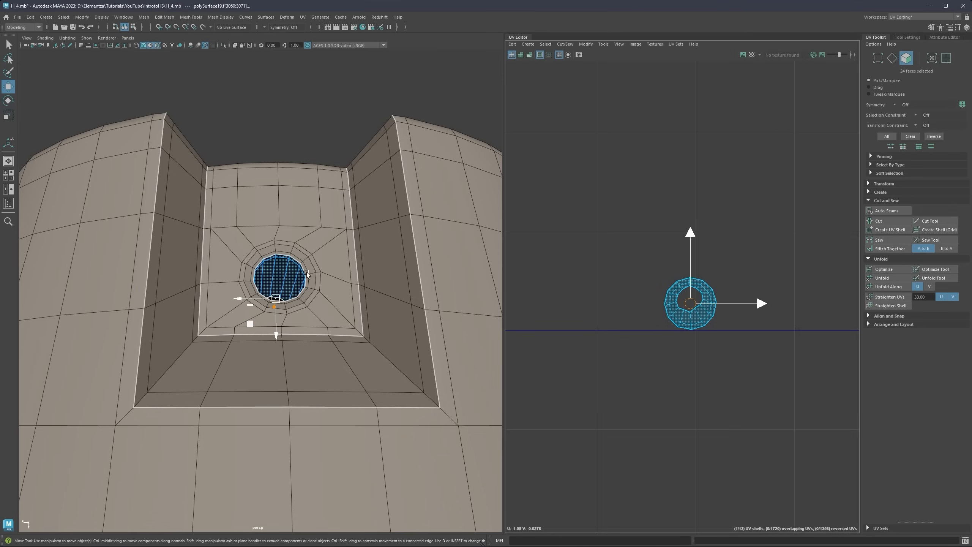
pyautogui.scroll(2, 306, 274)
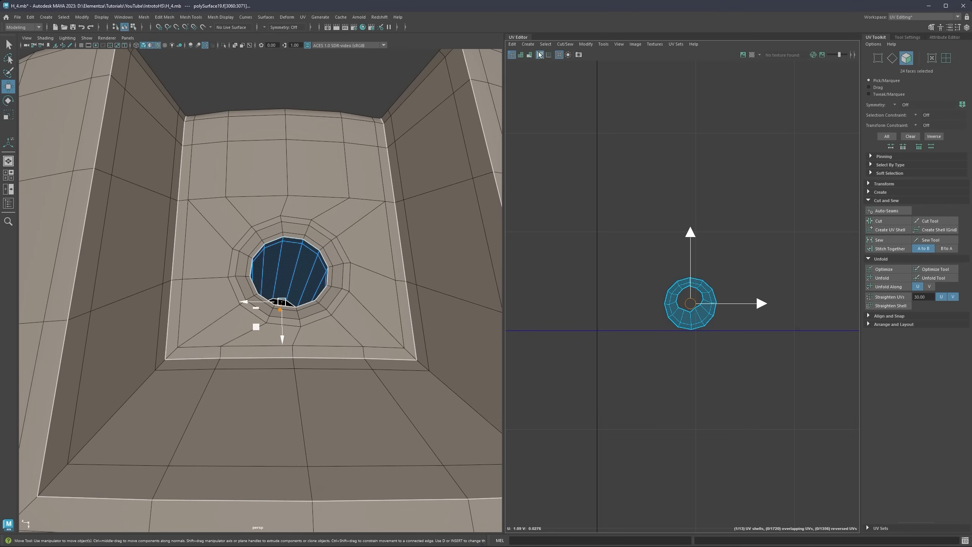
pyautogui.click(529, 45)
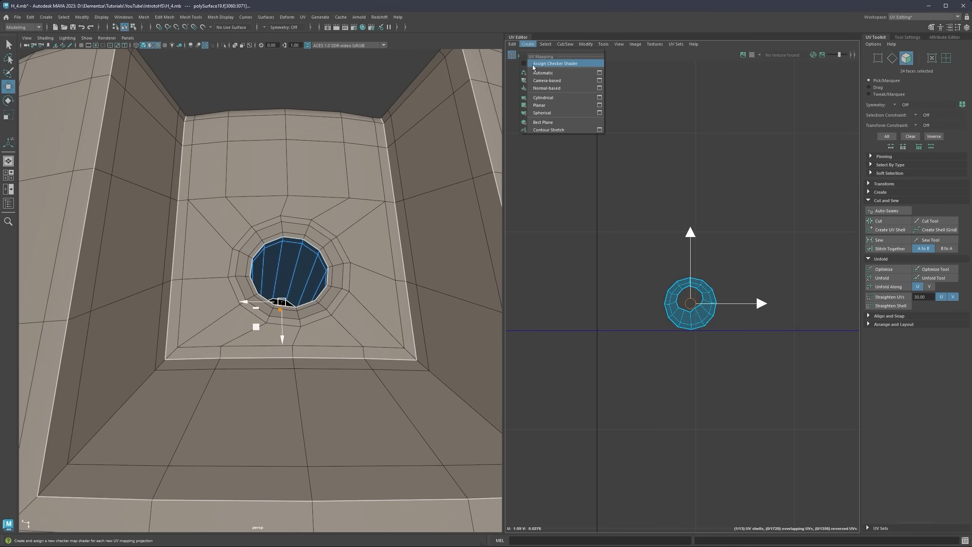
pyautogui.click(539, 81)
# Step: Isolate the newly projected hole wall shell in the UV Editor and switch to edge selection
pyautogui.scroll(-3, 649, 315)
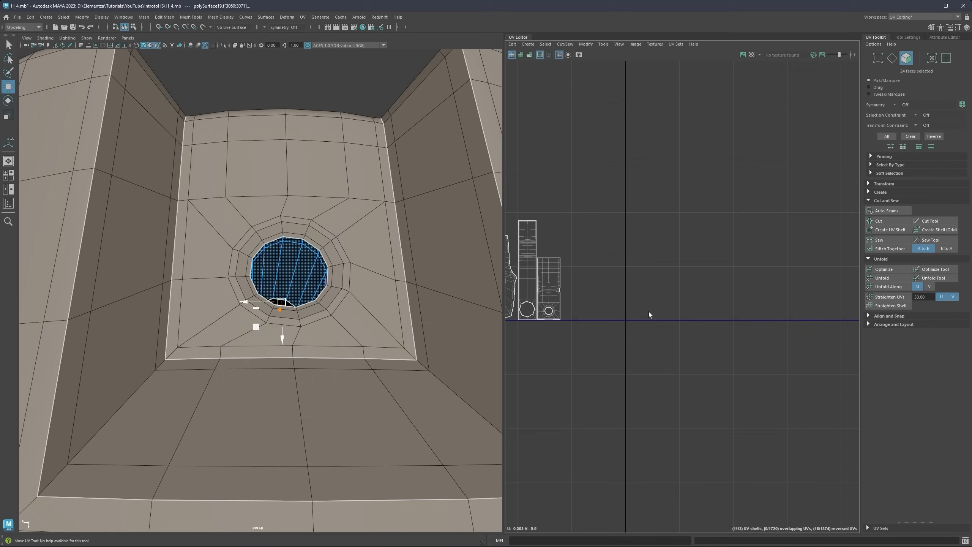
pyautogui.scroll(6, 639, 268)
pyautogui.keyDown('alt'); pyautogui.moveTo(628, 223); pyautogui.dragTo(720, 266, button='middle'); pyautogui.keyUp('alt')
pyautogui.hotkey('ctrl', '1')
pyautogui.keyDown('alt'); pyautogui.moveTo(682, 169); pyautogui.dragTo(699, 213, button='middle'); pyautogui.keyUp('alt')
pyautogui.moveTo(673, 192); pyautogui.dragTo(684, 170, button='right')
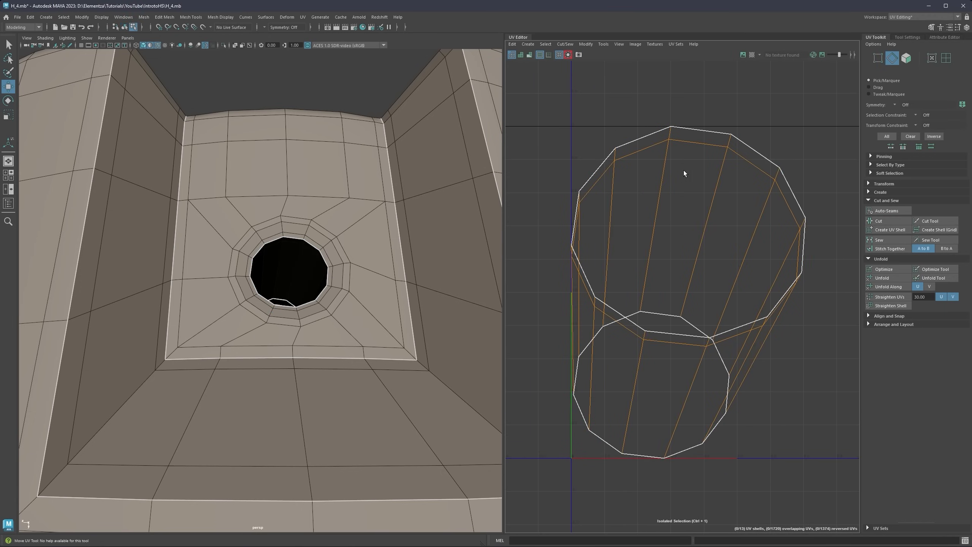
# Step: Cut the hole wall shell along one lengthwise edge running down the inside of the hole
pyautogui.keyDown('alt'); pyautogui.moveTo(289, 256); pyautogui.dragTo(294, 223); pyautogui.keyUp('alt')
pyautogui.doubleClick(281, 249)
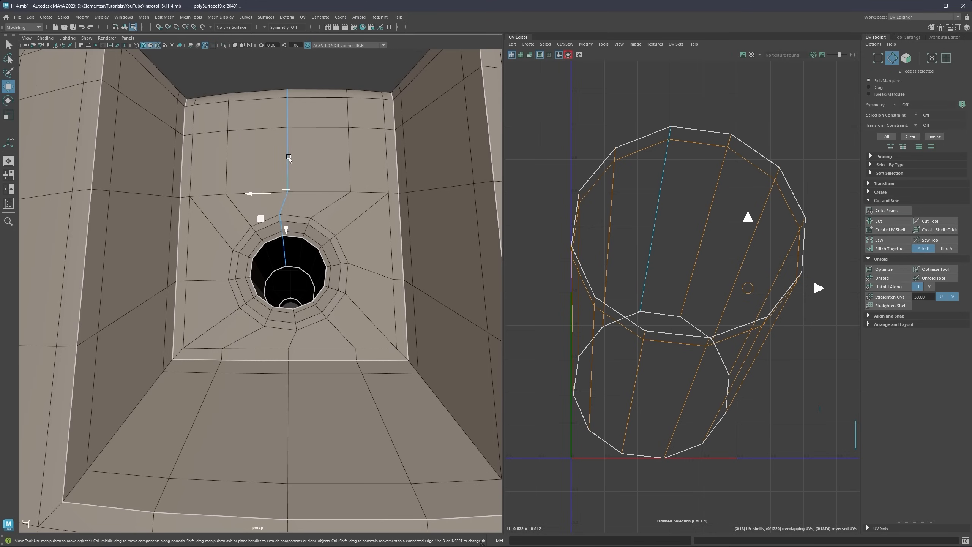
pyautogui.scroll(-6, 288, 159)
pyautogui.keyDown('alt'); pyautogui.moveTo(294, 109); pyautogui.dragTo(308, 147); pyautogui.keyUp('alt')
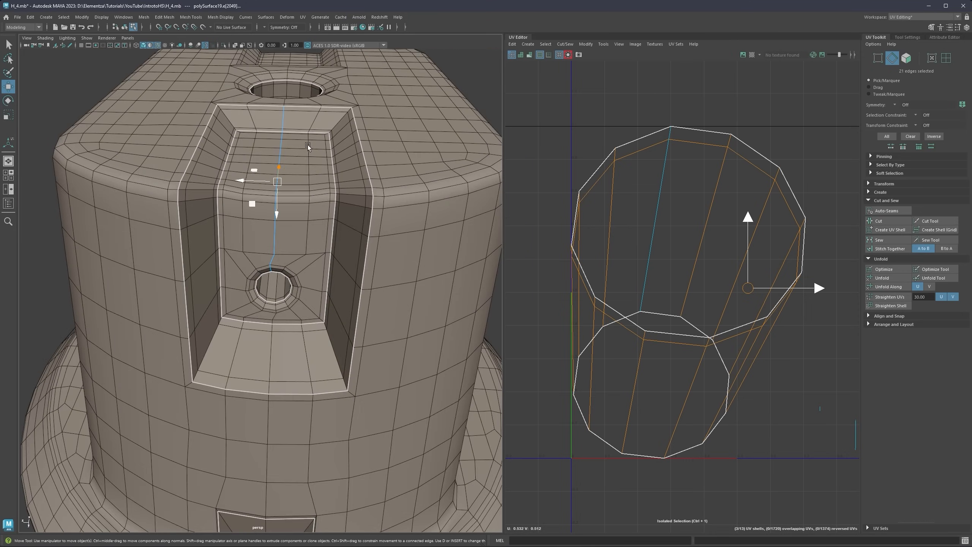
pyautogui.click(657, 216)
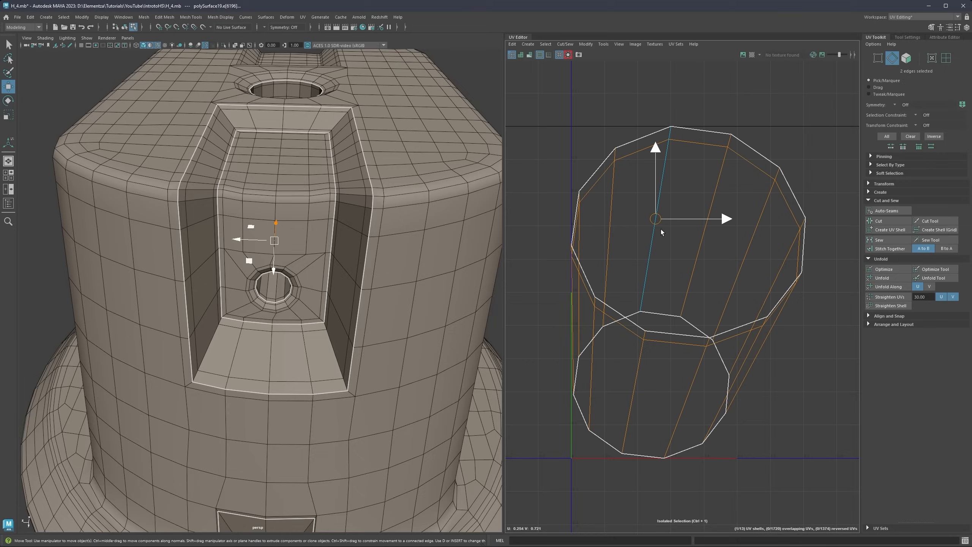
pyautogui.scroll(6, 269, 269)
pyautogui.keyDown('alt'); pyautogui.moveTo(309, 257); pyautogui.dragTo(323, 215); pyautogui.keyUp('alt')
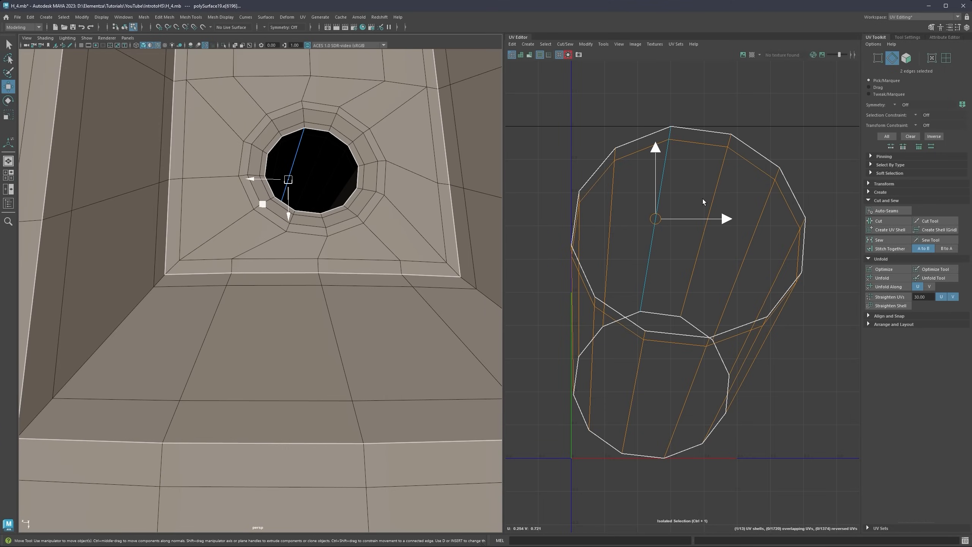
pyautogui.keyDown('shift'); pyautogui.rightClick(704, 168); pyautogui.keyUp('shift')
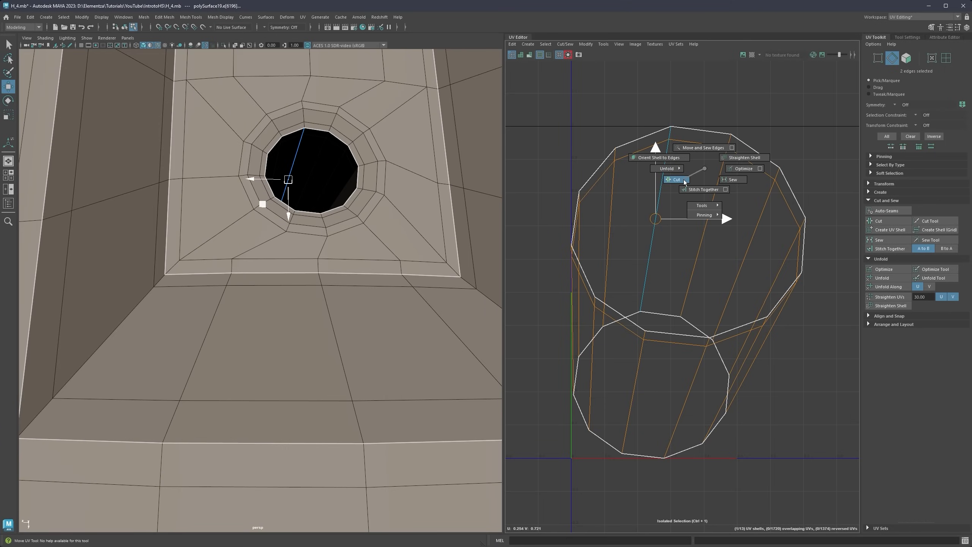
pyautogui.moveTo(684, 179)
pyautogui.keyDown('shift'); pyautogui.mouseDown(button='right')
pyautogui.moveTo(695, 183)
pyautogui.moveTo(672, 172)
pyautogui.mouseUp(button='right'); pyautogui.keyUp('shift')
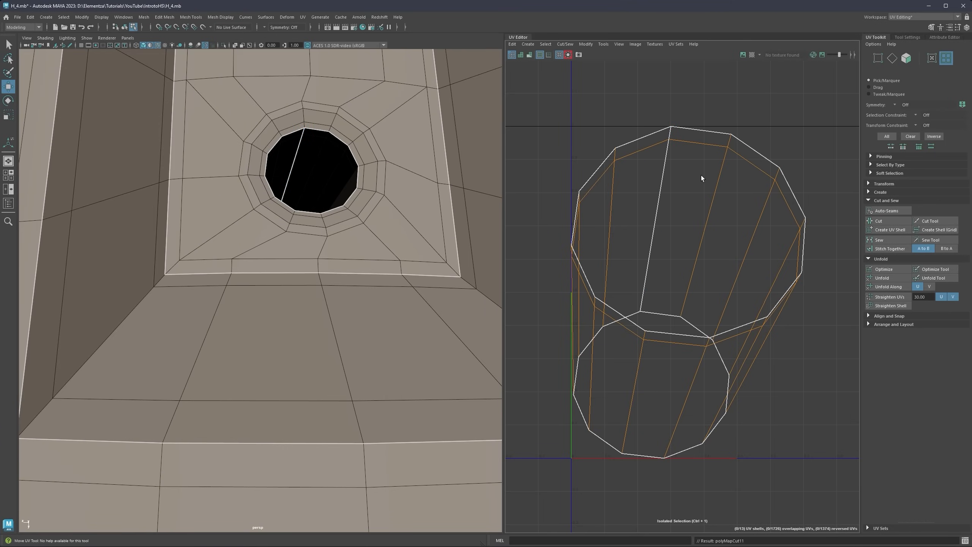
# Step: Select the cut hole wall shell and unfold it
pyautogui.click(701, 178)
pyautogui.scroll(-1, 743, 215)
pyautogui.click(883, 278)
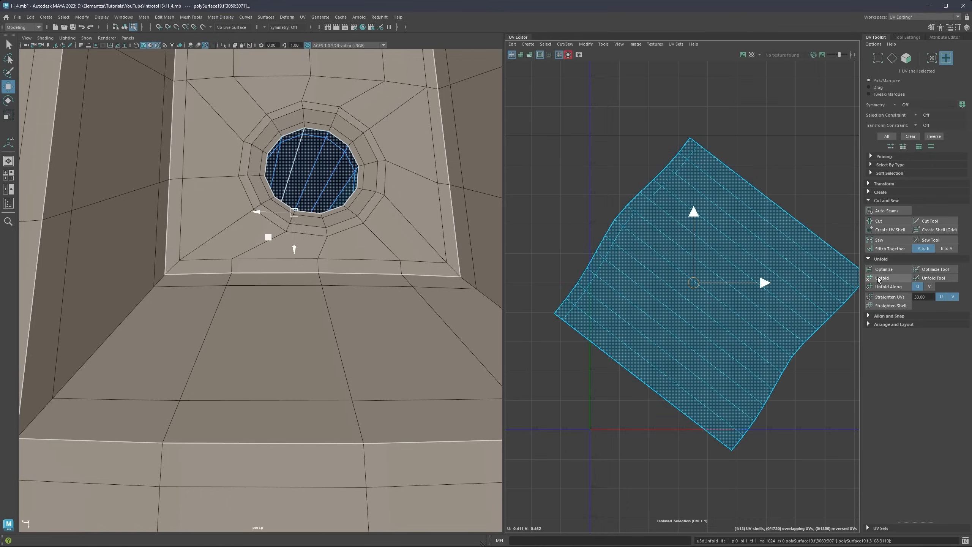
# Step: Move the unfolded hole wall shell beside the packed shells and show all UV shells again
pyautogui.scroll(-5, 716, 295)
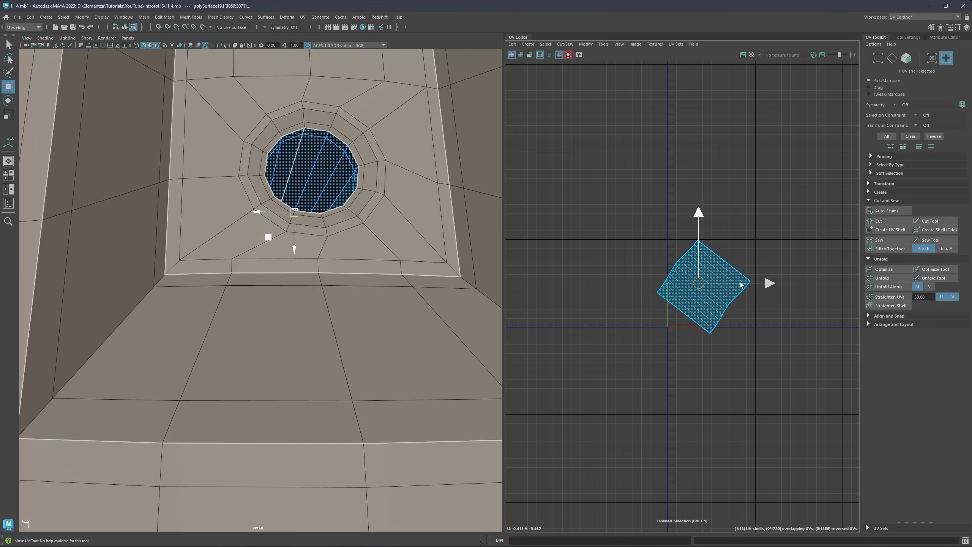
pyautogui.moveTo(742, 284); pyautogui.dragTo(848, 275)
pyautogui.hotkey('ctrl', '1')
pyautogui.keyDown('alt'); pyautogui.moveTo(809, 280); pyautogui.dragTo(733, 297, button='middle'); pyautogui.keyUp('alt')
pyautogui.scroll(2, 732, 297)
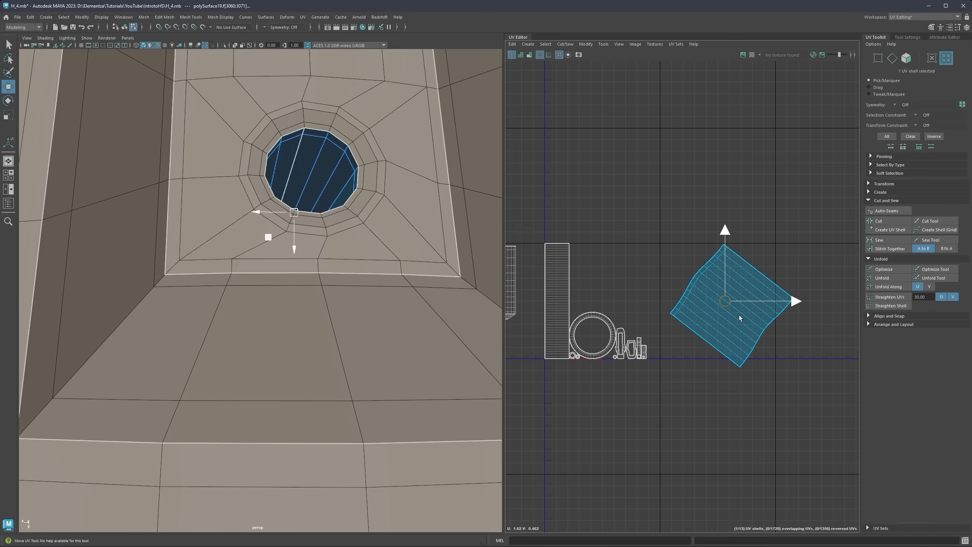
# Step: Rotate the hole wall shell roughly upright and align it exactly with Orient Shells
pyautogui.press('e')
pyautogui.moveTo(793, 286); pyautogui.dragTo(767, 342)
pyautogui.click(868, 324)
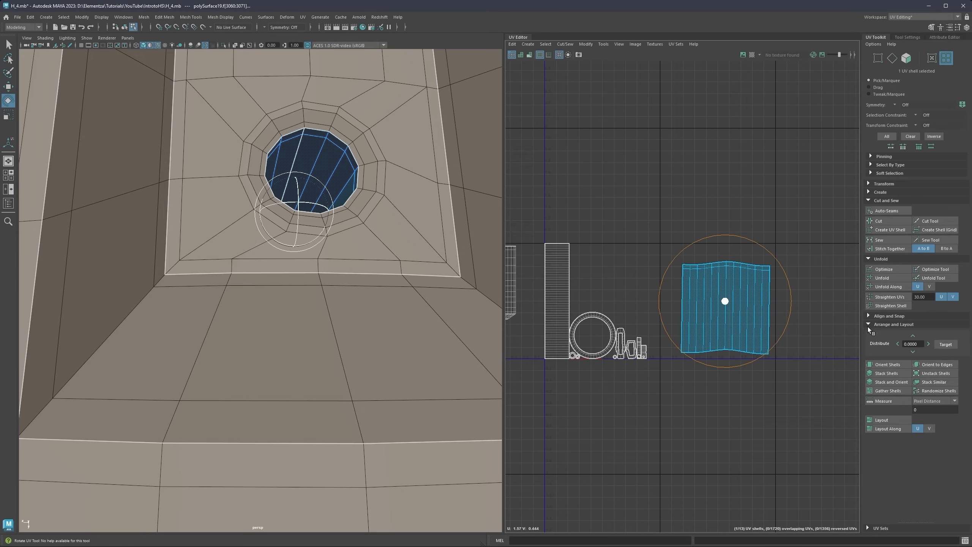
pyautogui.click(884, 365)
pyautogui.keyDown('alt'); pyautogui.moveTo(731, 305); pyautogui.dragTo(768, 309, button='right'); pyautogui.keyUp('alt')
pyautogui.keyDown('alt'); pyautogui.moveTo(767, 310); pyautogui.dragTo(705, 294, button='middle'); pyautogui.keyUp('alt')
pyautogui.scroll(2, 666, 268)
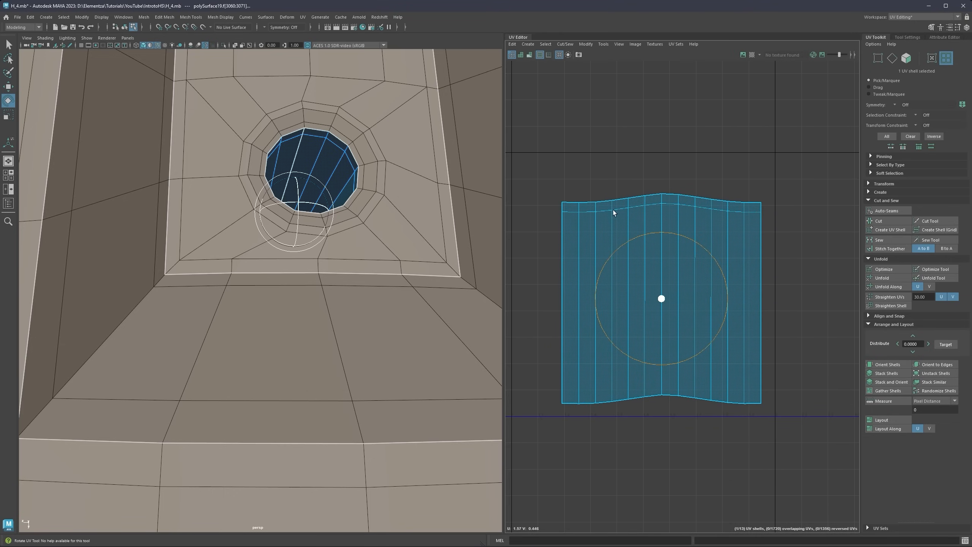
# Step: Select the inner edge loop near the hole wall shell's wavy upper border and apply Straighten Shell
pyautogui.moveTo(664, 212); pyautogui.dragTo(670, 202, button='right')
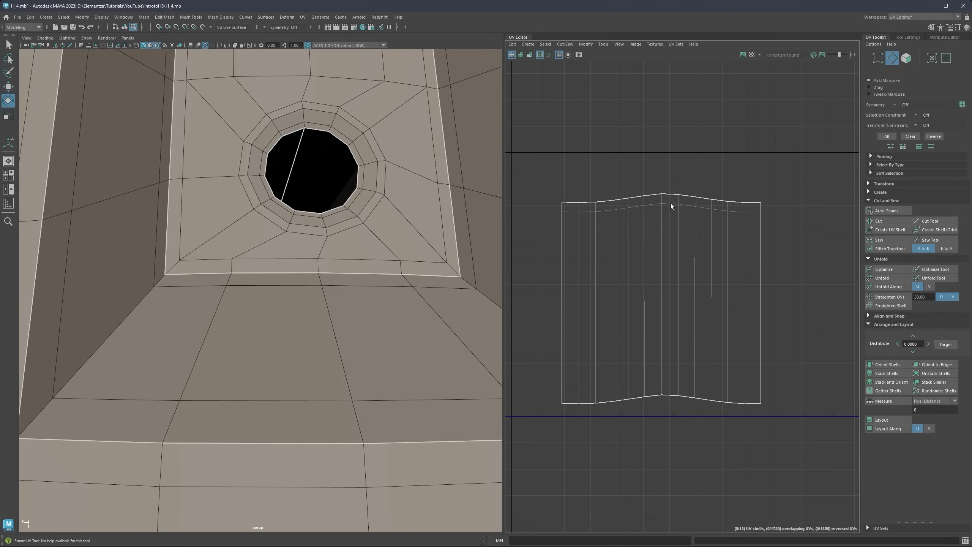
pyautogui.doubleClick(671, 205)
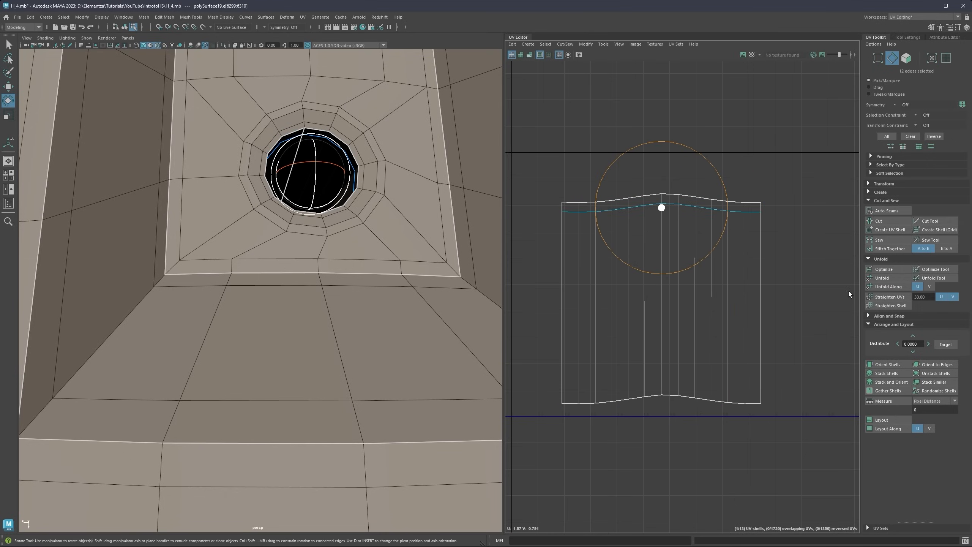
pyautogui.click(869, 324)
pyautogui.click(868, 200)
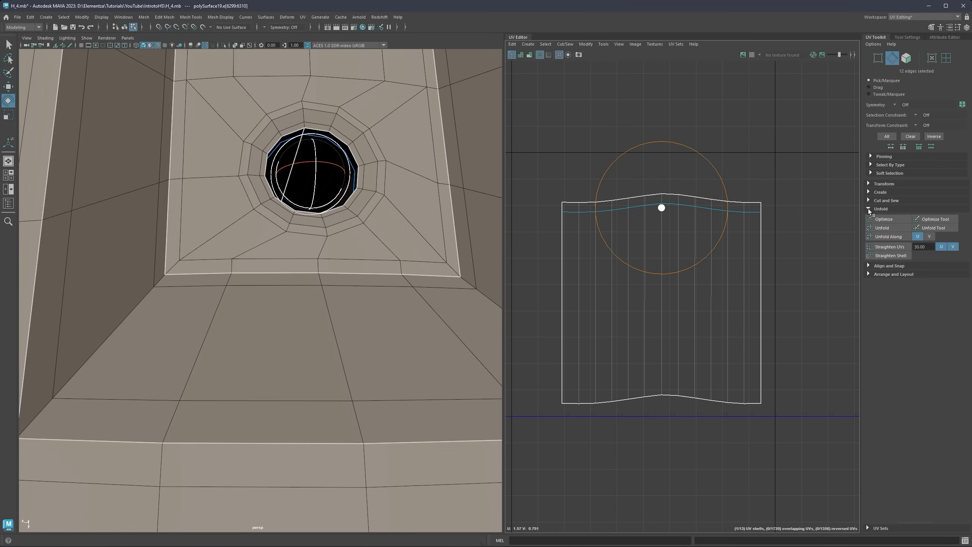
pyautogui.click(885, 255)
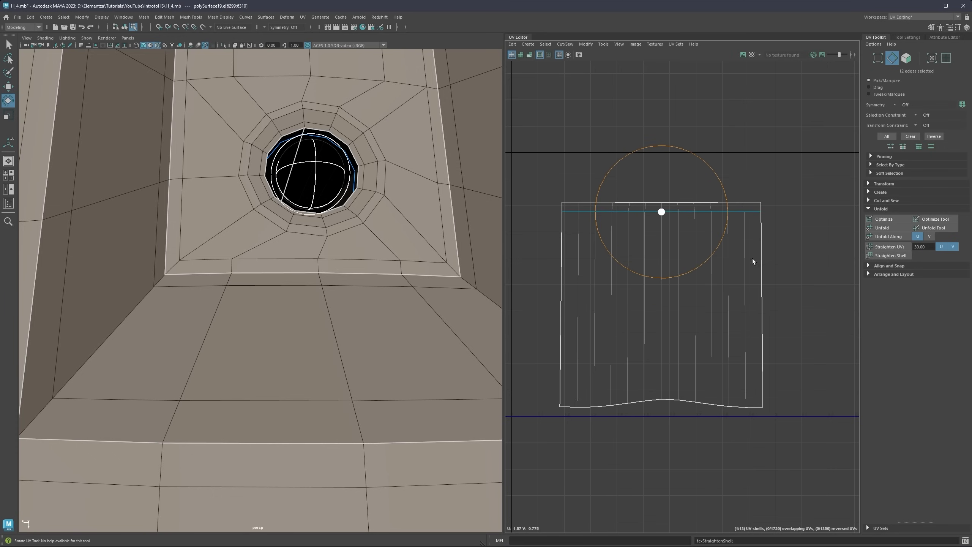
# Step: Select the whole hole wall shell and apply Straighten UVs in both U and V
pyautogui.moveTo(745, 260); pyautogui.dragTo(711, 253, button='right')
pyautogui.click(735, 263)
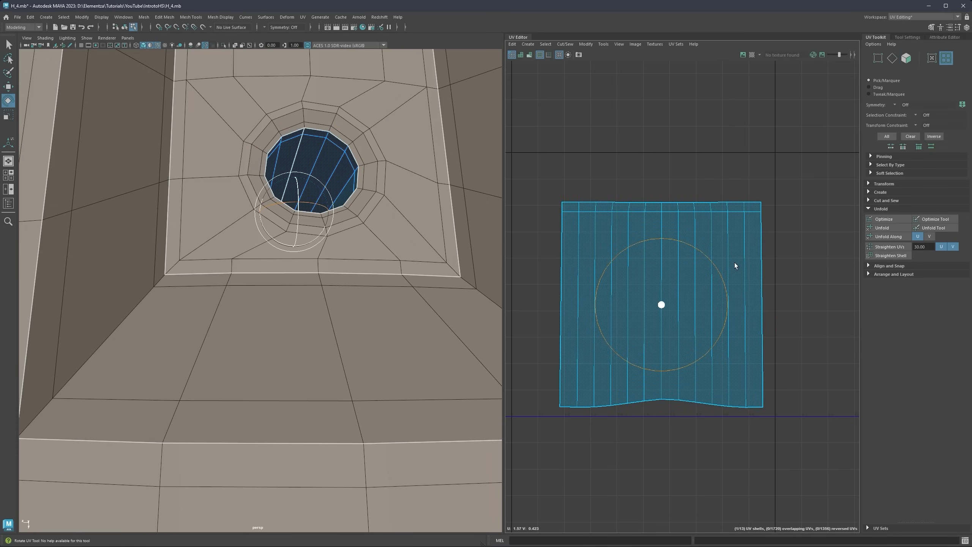
pyautogui.click(889, 247)
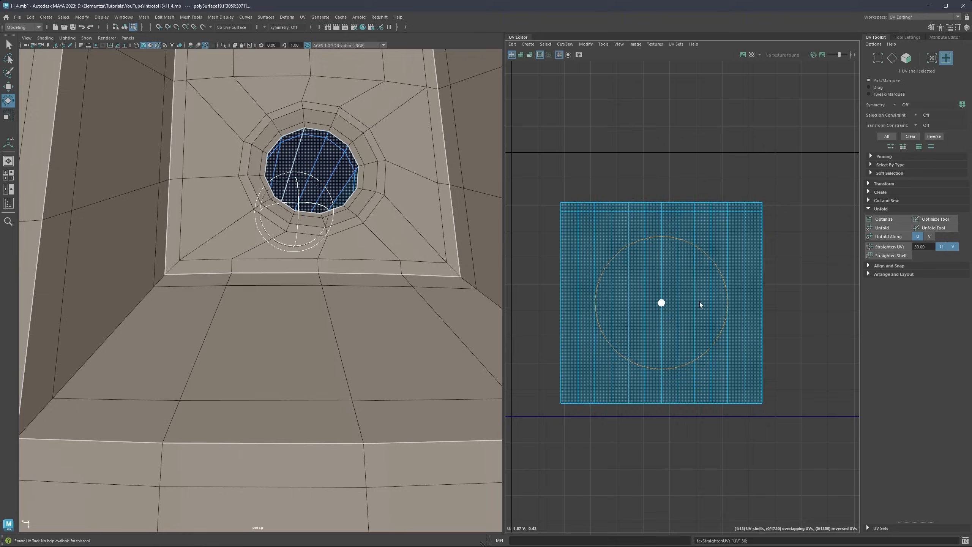
# Step: Select every UV shell except the main body, including the straightened hole wall shell
pyautogui.scroll(-3, 700, 304)
pyautogui.keyDown('alt'); pyautogui.moveTo(620, 275); pyautogui.dragTo(682, 280, button='middle'); pyautogui.keyUp('alt')
pyautogui.moveTo(682, 217); pyautogui.dragTo(656, 215, button='right')
pyautogui.click(656, 219)
pyautogui.scroll(4, 654, 336)
pyautogui.scroll(5, 653, 350)
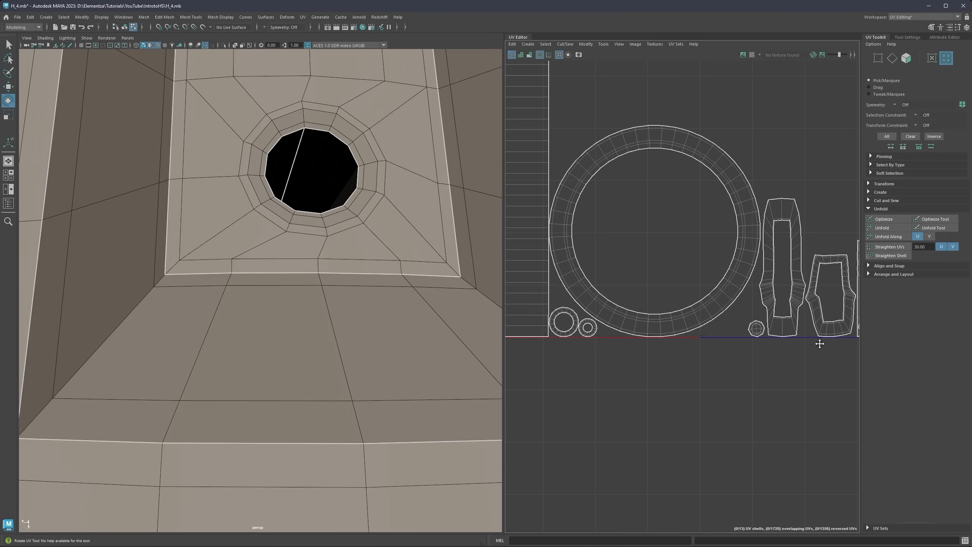
pyautogui.scroll(-8, 721, 311)
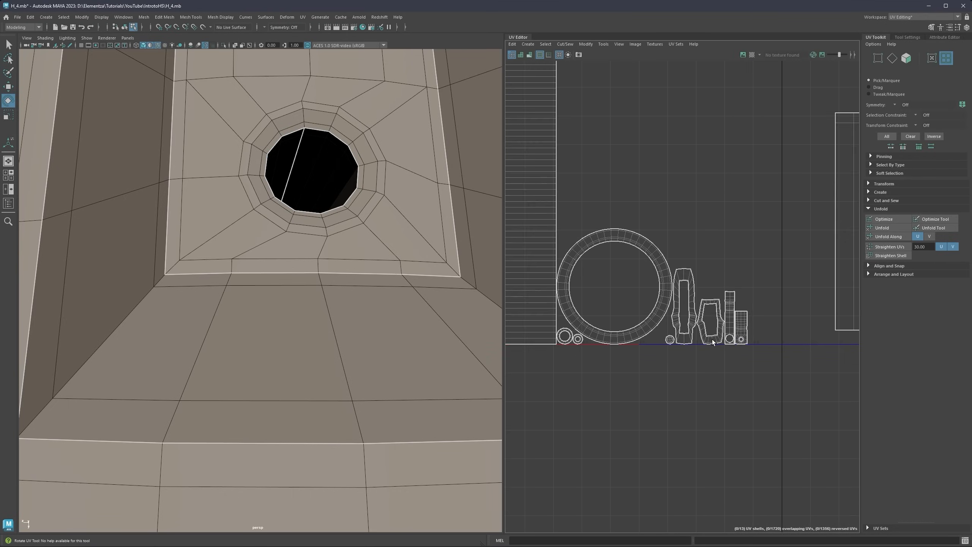
pyautogui.scroll(-2, 722, 305)
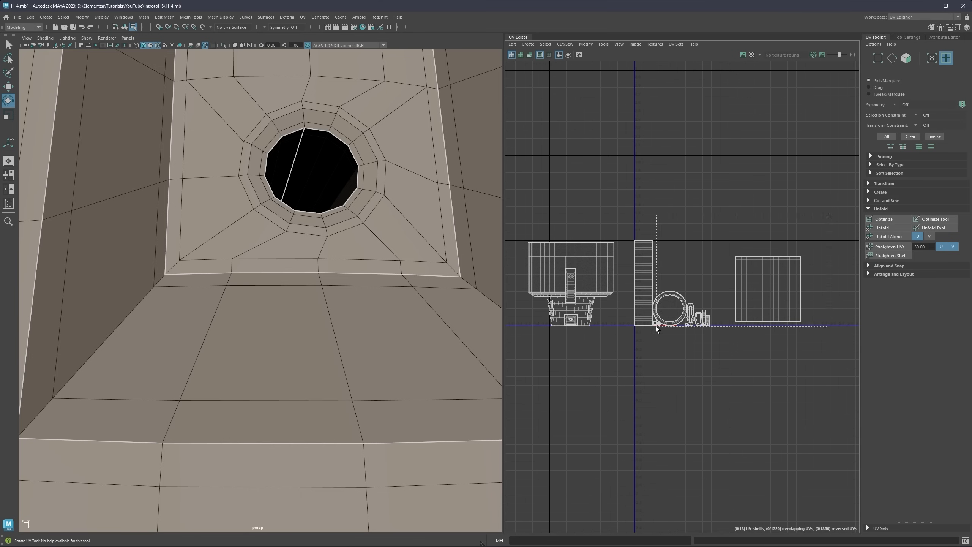
pyautogui.moveTo(655, 326); pyautogui.dragTo(629, 346)
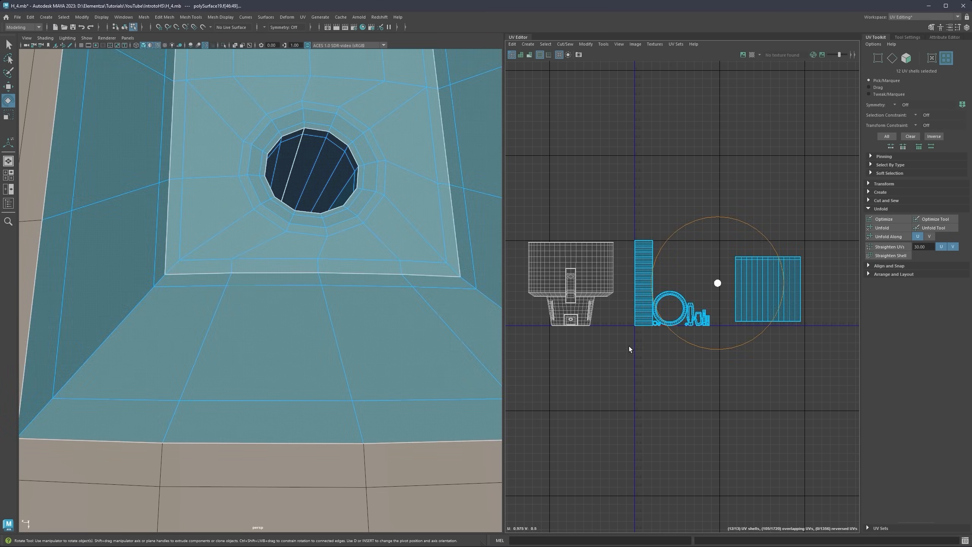
# Step: Pack the 12 selected UV shells with Layout so that they no longer overlap and sit in the UV tile
pyautogui.click(869, 209)
pyautogui.click(869, 225)
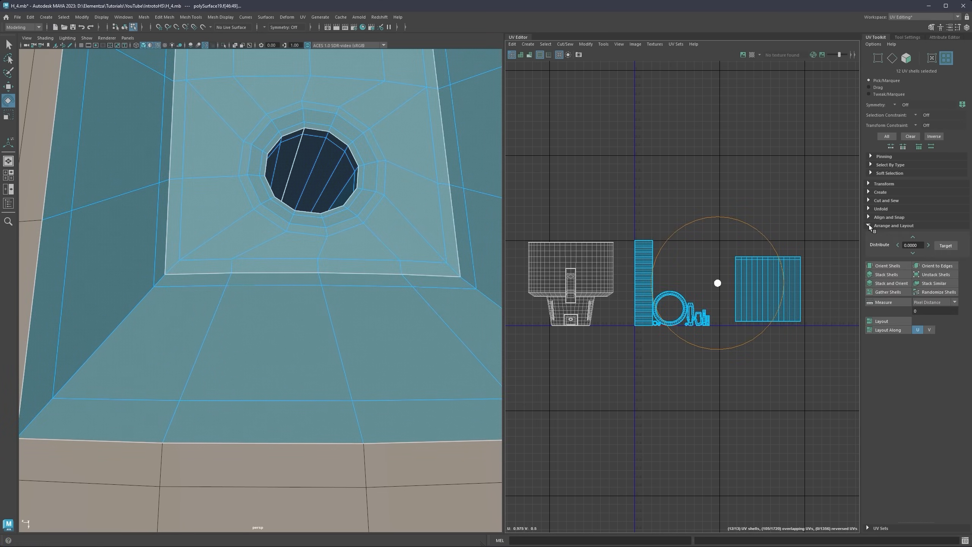
pyautogui.click(885, 320)
pyautogui.scroll(8, 703, 328)
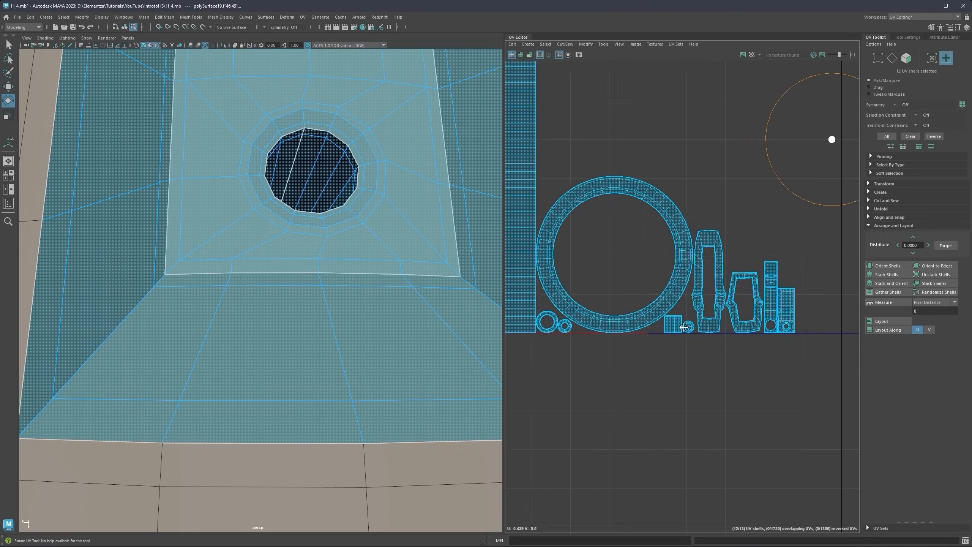
pyautogui.scroll(-10, 703, 340)
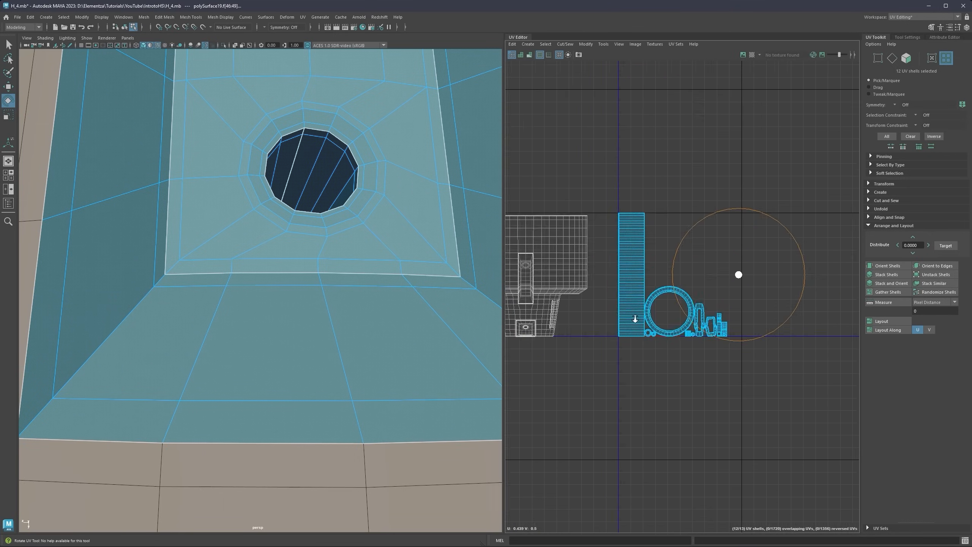
pyautogui.keyDown('alt'); pyautogui.moveTo(585, 237); pyautogui.dragTo(632, 257, button='middle'); pyautogui.keyUp('alt')
pyautogui.scroll(-10, 381, 241)
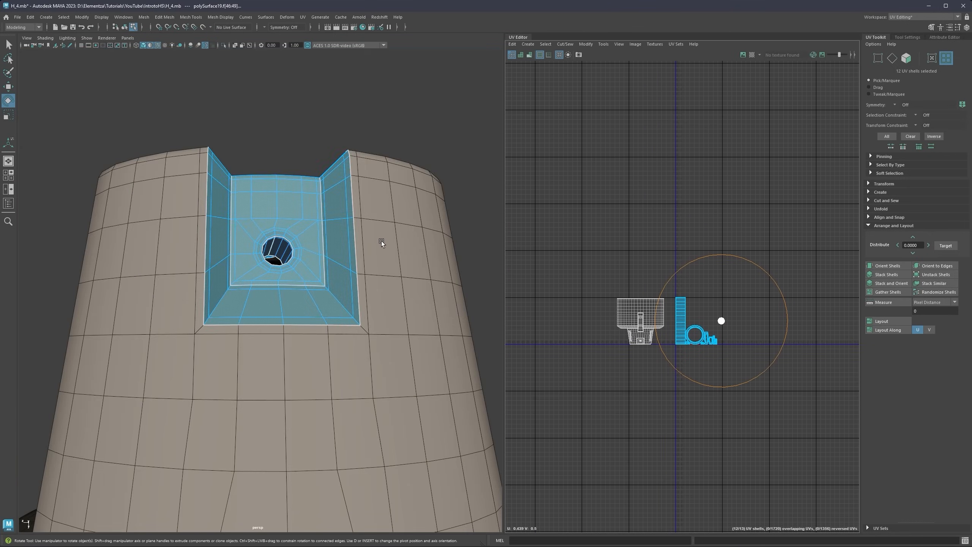
# Step: Return to object mode and examine the model from several sides, including the slot, the upper pocket and the large hole
pyautogui.keyDown('alt'); pyautogui.moveTo(351, 229); pyautogui.dragTo(371, 230); pyautogui.keyUp('alt')
pyautogui.moveTo(371, 229); pyautogui.dragTo(393, 217, button='right')
pyautogui.keyDown('alt'); pyautogui.moveTo(393, 217); pyautogui.dragTo(282, 204); pyautogui.keyUp('alt')
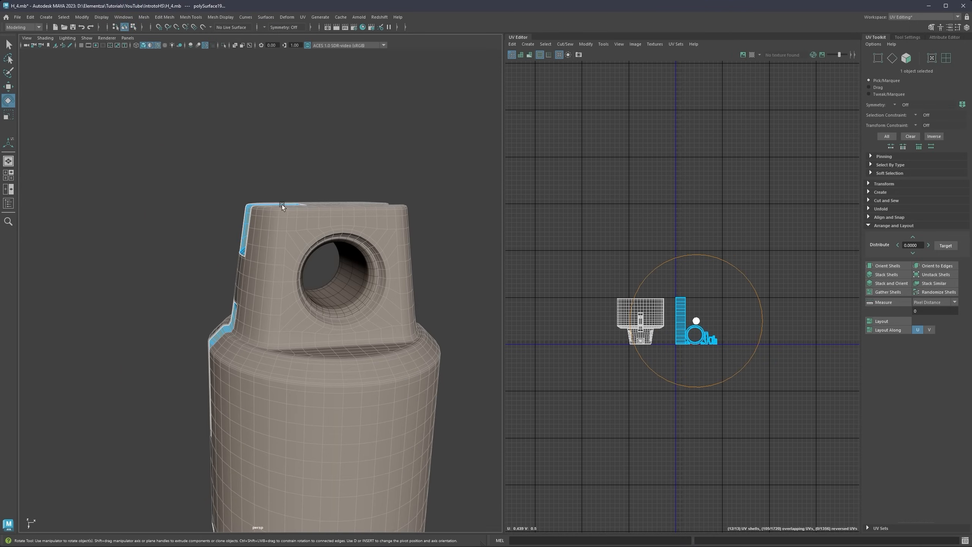
pyautogui.keyDown('alt'); pyautogui.moveTo(282, 205); pyautogui.dragTo(370, 227, button='right'); pyautogui.keyUp('alt')
pyautogui.keyDown('alt'); pyautogui.moveTo(370, 227); pyautogui.dragTo(219, 207); pyautogui.keyUp('alt')
pyautogui.keyDown('alt'); pyautogui.moveTo(303, 194); pyautogui.dragTo(391, 267); pyautogui.keyUp('alt')
pyautogui.keyDown('alt'); pyautogui.moveTo(320, 226); pyautogui.dragTo(332, 207); pyautogui.keyUp('alt')
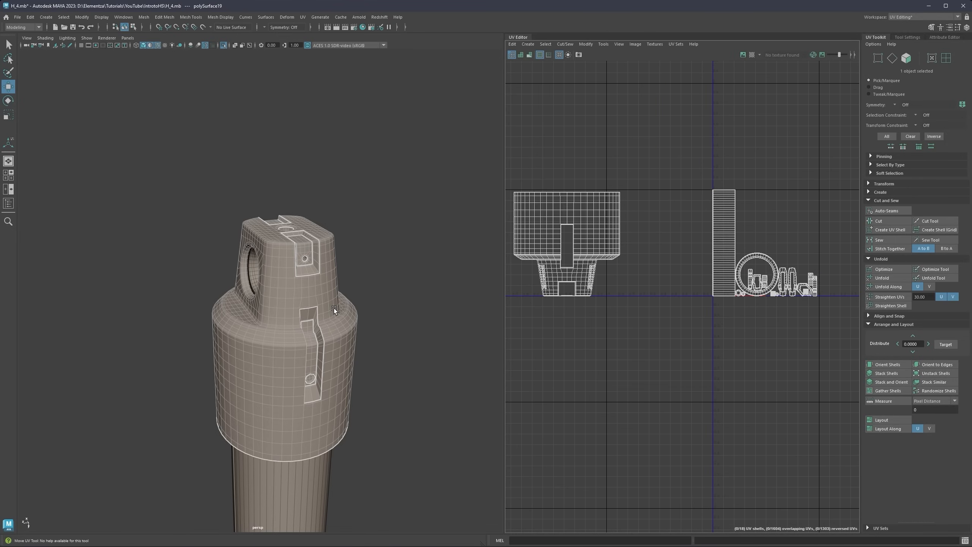
pyautogui.keyDown('alt'); pyautogui.moveTo(334, 309); pyautogui.dragTo(340, 182); pyautogui.keyUp('alt')
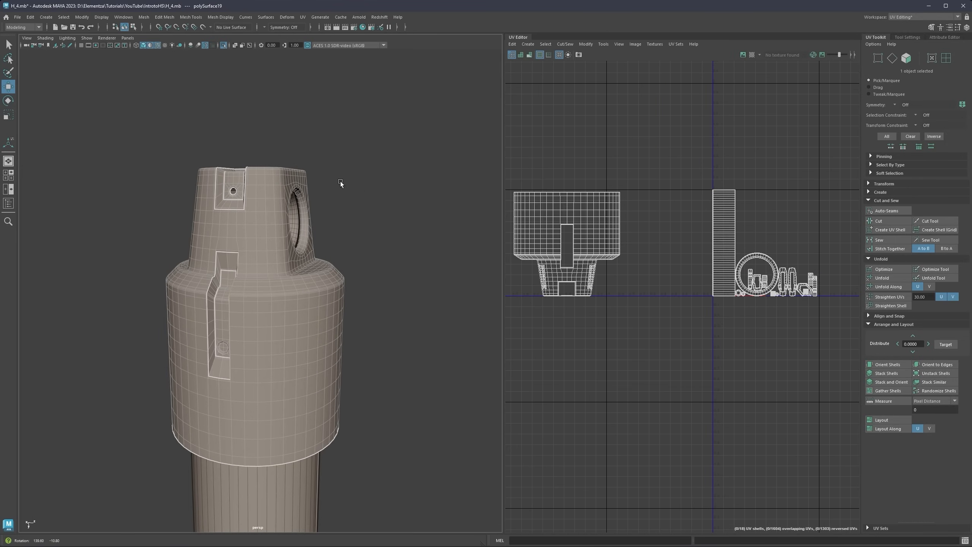
pyautogui.keyDown('alt'); pyautogui.moveTo(332, 254); pyautogui.dragTo(395, 211); pyautogui.keyUp('alt')
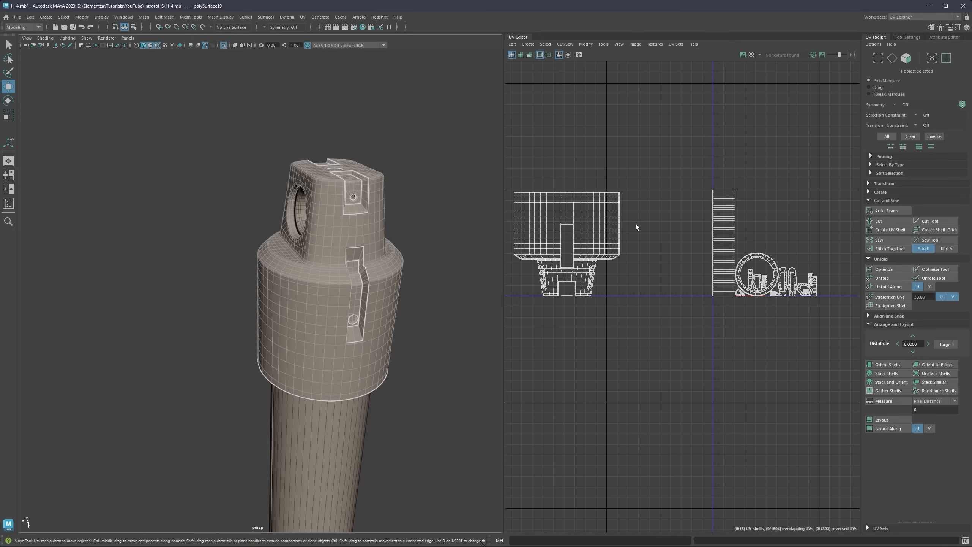
pyautogui.keyDown('alt'); pyautogui.moveTo(351, 243); pyautogui.dragTo(342, 207); pyautogui.keyUp('alt')
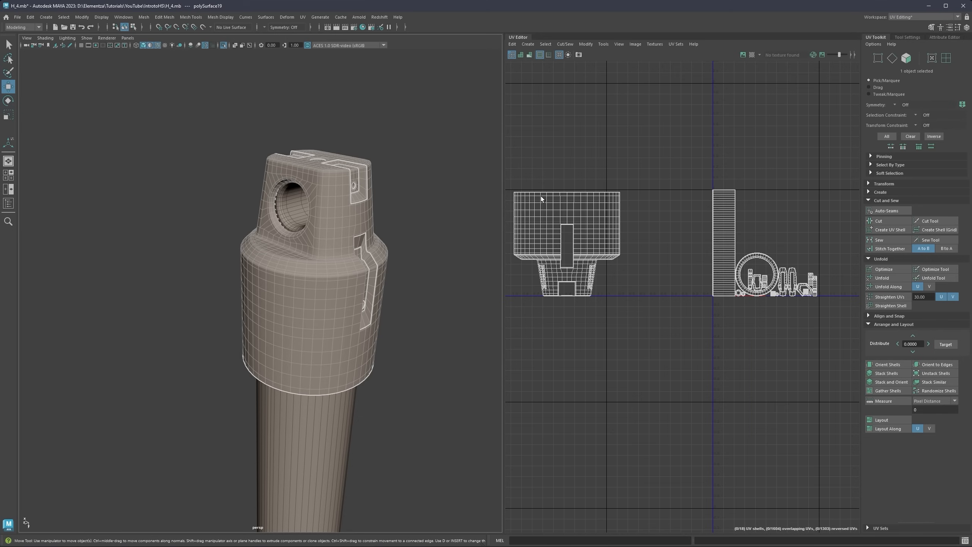
# Step: Select the main body's UV shell and isolate its faces in the viewport
pyautogui.moveTo(541, 199); pyautogui.dragTo(513, 189, button='right')
pyautogui.click(547, 204)
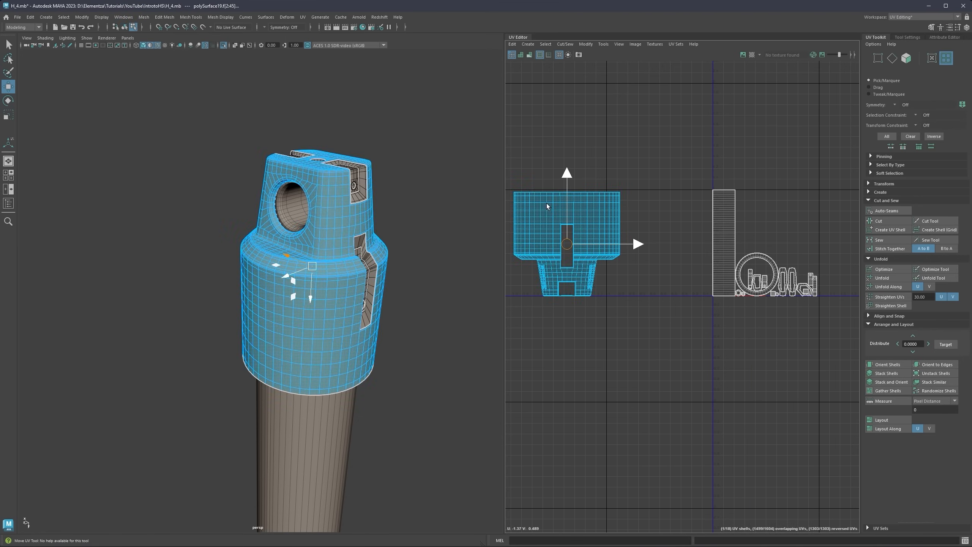
pyautogui.moveTo(335, 214)
pyautogui.keyDown('alt'); pyautogui.mouseDown()
pyautogui.moveTo(311, 208)
pyautogui.moveTo(338, 200)
pyautogui.mouseUp(); pyautogui.keyUp('alt')
pyautogui.keyDown('alt'); pyautogui.moveTo(339, 209); pyautogui.dragTo(306, 234, button='right'); pyautogui.keyUp('alt')
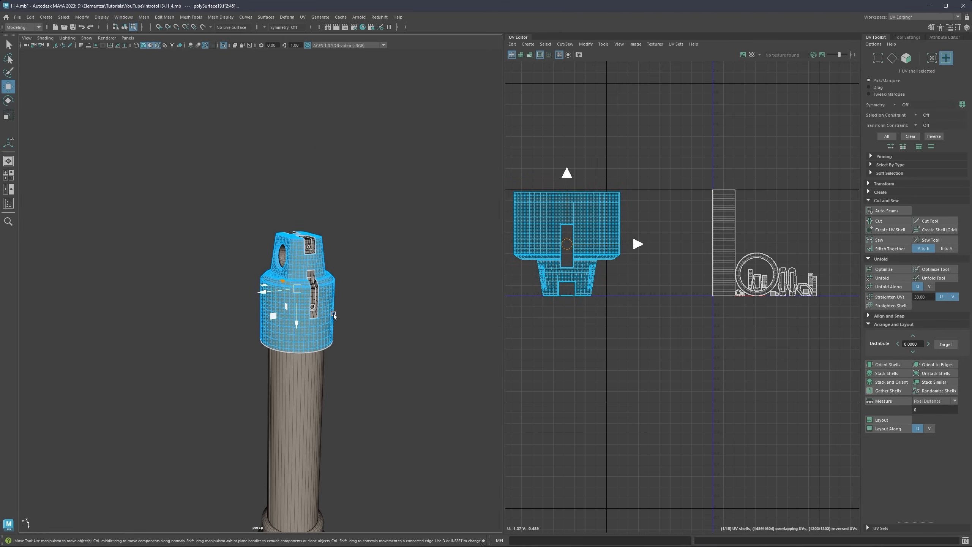
pyautogui.keyDown('alt'); pyautogui.moveTo(334, 289); pyautogui.dragTo(350, 132, button='middle'); pyautogui.keyUp('alt')
pyautogui.scroll(-4, 334, 187)
pyautogui.keyDown('alt'); pyautogui.moveTo(330, 368); pyautogui.dragTo(340, 440, button='middle'); pyautogui.keyUp('alt')
pyautogui.keyDown('alt'); pyautogui.moveTo(340, 441); pyautogui.dragTo(440, 265, button='right'); pyautogui.keyUp('alt')
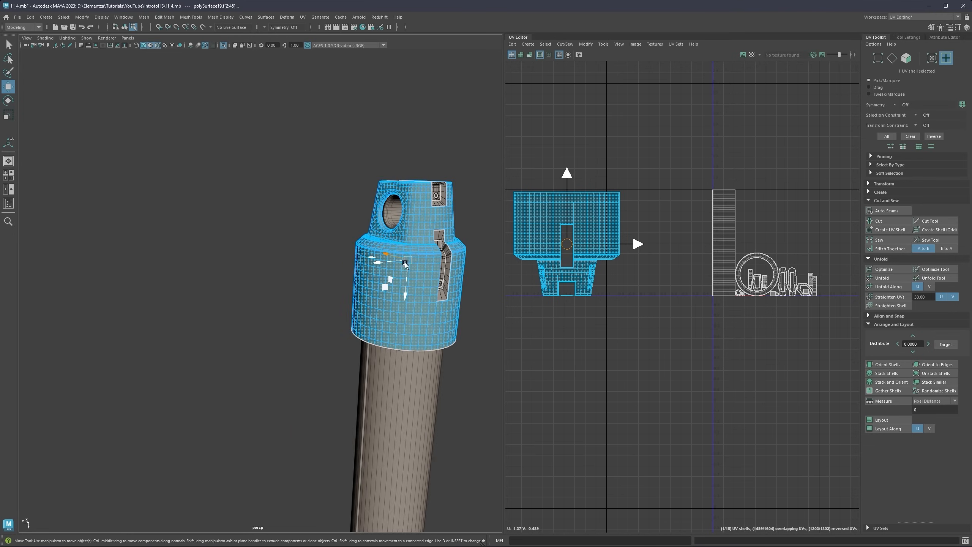
pyautogui.keyDown('alt'); pyautogui.moveTo(440, 249); pyautogui.dragTo(375, 287, button='middle'); pyautogui.keyUp('alt')
pyautogui.keyDown('alt'); pyautogui.moveTo(375, 287); pyautogui.dragTo(402, 261, button='right'); pyautogui.keyUp('alt')
pyautogui.keyDown('alt'); pyautogui.moveTo(402, 261); pyautogui.dragTo(343, 265, button='middle'); pyautogui.keyUp('alt')
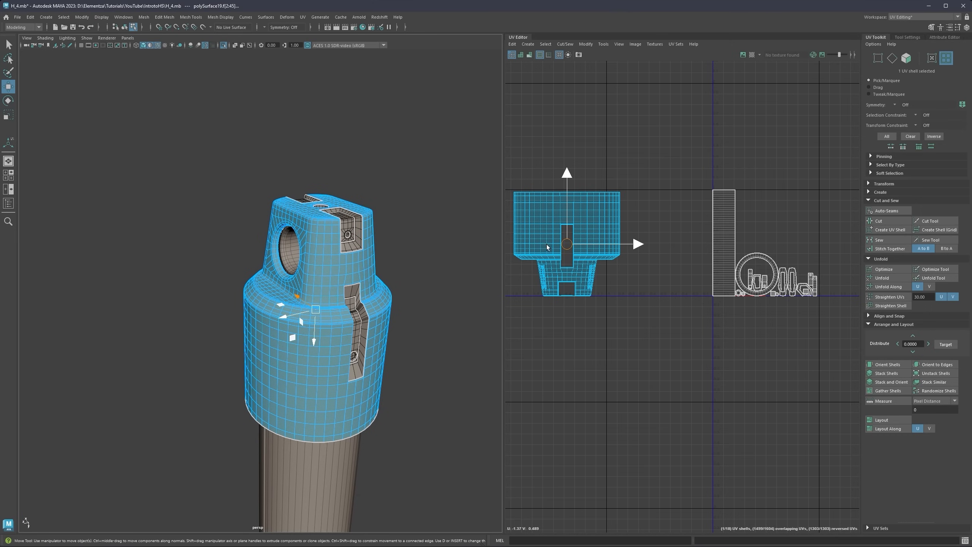
pyautogui.keyDown('alt'); pyautogui.moveTo(547, 247); pyautogui.dragTo(574, 254, button='middle'); pyautogui.keyUp('alt')
pyautogui.hotkey('ctrl', '1')
pyautogui.keyDown('alt'); pyautogui.moveTo(408, 249); pyautogui.dragTo(390, 228); pyautogui.keyUp('alt')
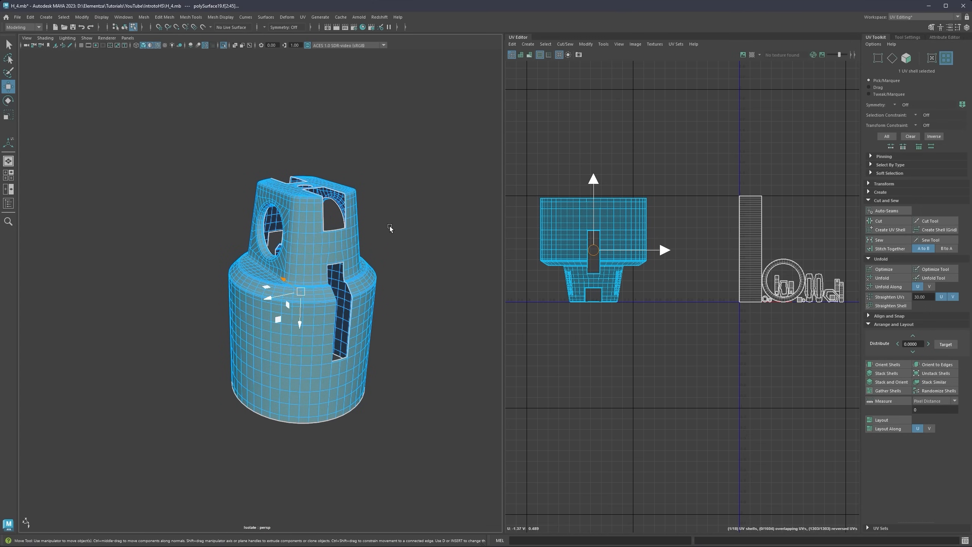
# Step: Select the edge loop along the shoulder's outer lower bevel on the isolated main body
pyautogui.moveTo(390, 228); pyautogui.dragTo(387, 206, button='right')
pyautogui.scroll(5, 361, 262)
pyautogui.moveTo(393, 305)
pyautogui.keyDown('alt'); pyautogui.mouseDown()
pyautogui.moveTo(363, 282)
pyautogui.moveTo(313, 279)
pyautogui.moveTo(380, 272)
pyautogui.moveTo(386, 287)
pyautogui.mouseUp(); pyautogui.keyUp('alt')
pyautogui.keyDown('alt'); pyautogui.moveTo(285, 288); pyautogui.dragTo(342, 318, button='middle'); pyautogui.keyUp('alt')
pyautogui.scroll(4, 332, 283)
pyautogui.keyDown('alt'); pyautogui.moveTo(343, 319); pyautogui.dragTo(312, 231); pyautogui.keyUp('alt')
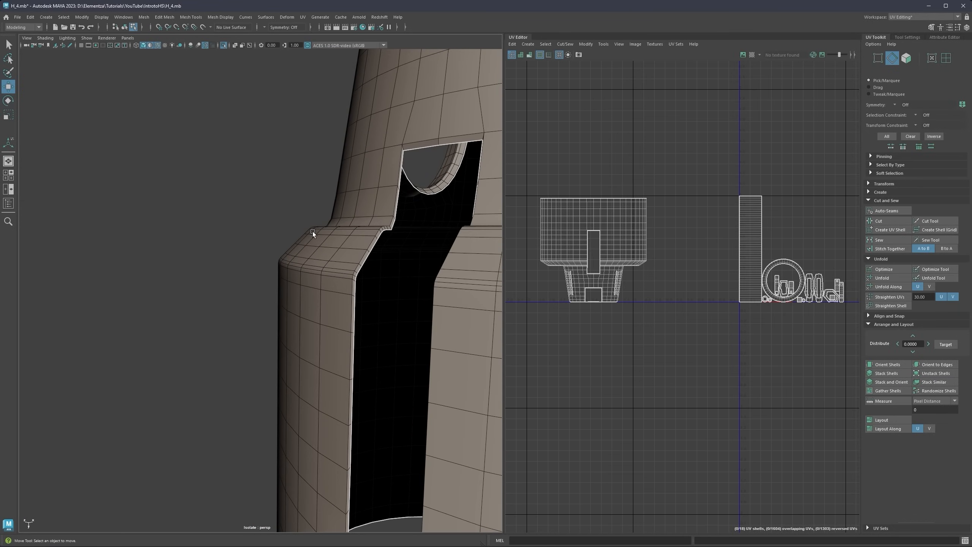
pyautogui.keyDown('alt'); pyautogui.moveTo(360, 218); pyautogui.dragTo(269, 289, button='middle'); pyautogui.keyUp('alt')
pyautogui.keyDown('alt'); pyautogui.moveTo(269, 289); pyautogui.dragTo(310, 300); pyautogui.keyUp('alt')
pyautogui.scroll(4, 313, 310)
pyautogui.press('q')
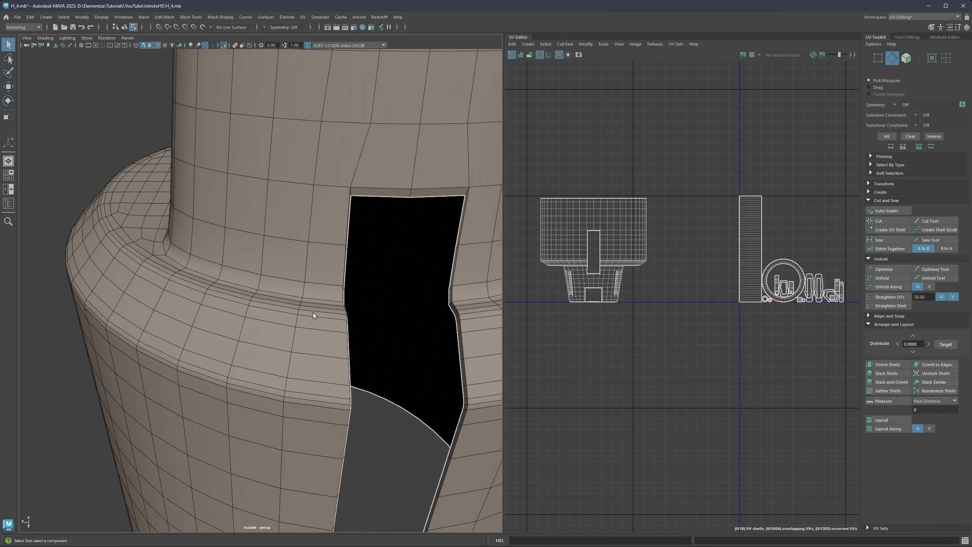
pyautogui.moveTo(313, 313); pyautogui.dragTo(311, 292, button='right')
pyautogui.keyDown('alt'); pyautogui.moveTo(314, 395); pyautogui.dragTo(305, 352, button='middle'); pyautogui.keyUp('alt')
pyautogui.doubleClick(305, 357)
pyautogui.keyDown('alt'); pyautogui.moveTo(305, 337); pyautogui.dragTo(257, 304); pyautogui.keyUp('alt')
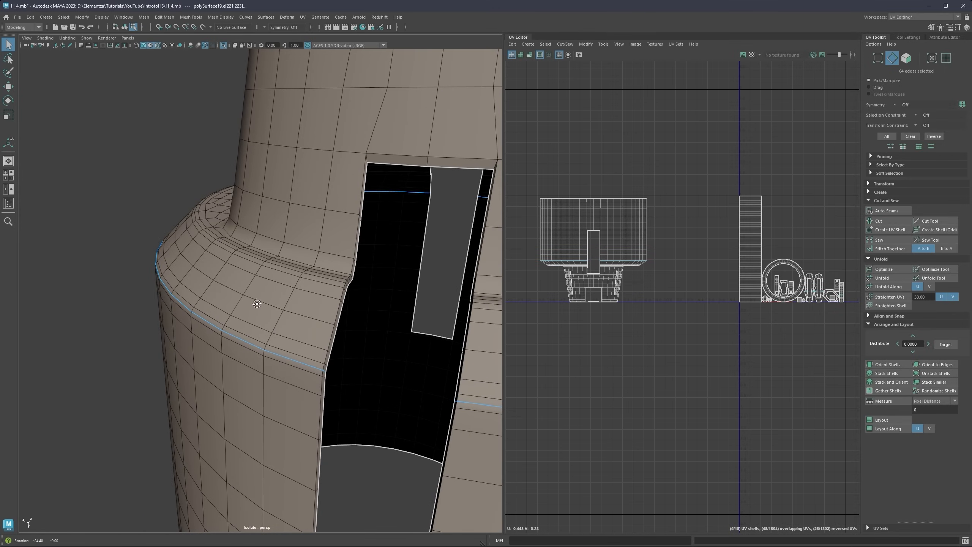
# Step: Exit isolation and select the edge loop around the shoulder's upper rim, dropping edges where it enters the slot
pyautogui.hotkey('ctrl', '1')
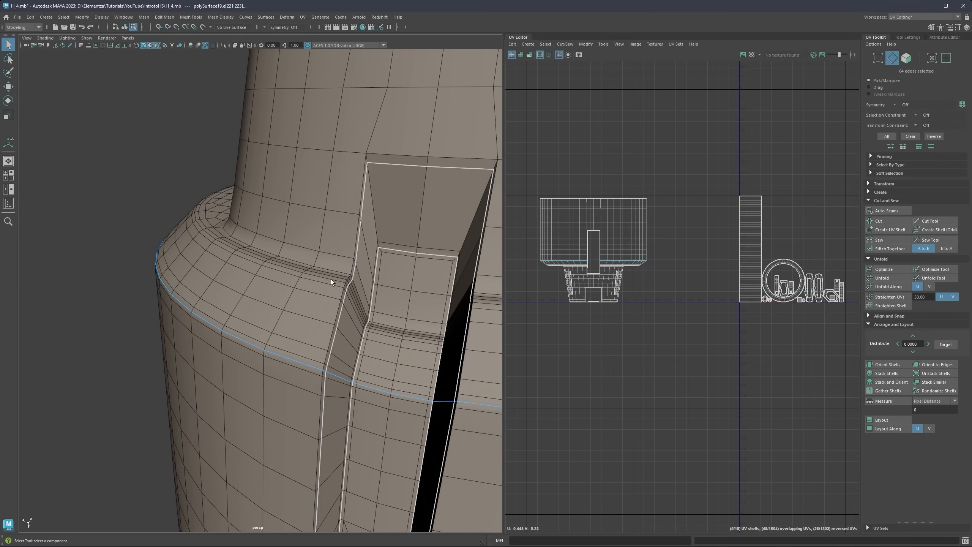
pyautogui.doubleClick(331, 280)
pyautogui.keyDown('alt'); pyautogui.moveTo(330, 278); pyautogui.dragTo(287, 301); pyautogui.keyUp('alt')
pyautogui.scroll(4, 320, 293)
pyautogui.keyDown('ctrl'); pyautogui.click(436, 290); pyautogui.keyUp('ctrl')
pyautogui.keyDown('shift'); pyautogui.click(74, 321); pyautogui.keyUp('shift')
pyautogui.keyDown('ctrl'); pyautogui.click(173, 266); pyautogui.keyUp('ctrl')
pyautogui.keyDown('ctrl'); pyautogui.doubleClick(338, 290); pyautogui.keyUp('ctrl')
pyautogui.scroll(-10, 308, 302)
pyautogui.scroll(6, 285, 300)
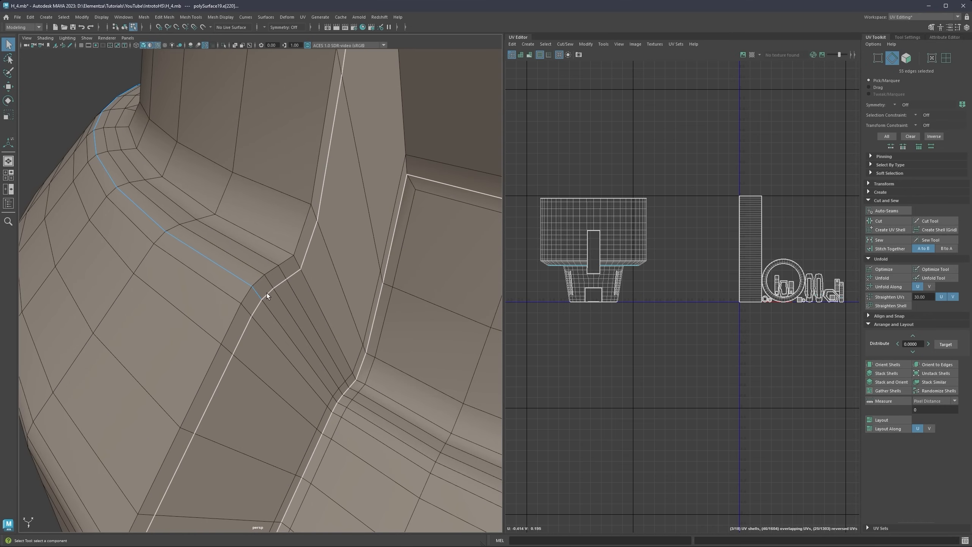
# Step: Deselect the rim loop's remaining edges that run across the slot's side walls and floor
pyautogui.scroll(-10, 256, 310)
pyautogui.keyDown('alt'); pyautogui.moveTo(269, 303); pyautogui.dragTo(373, 291); pyautogui.keyUp('alt')
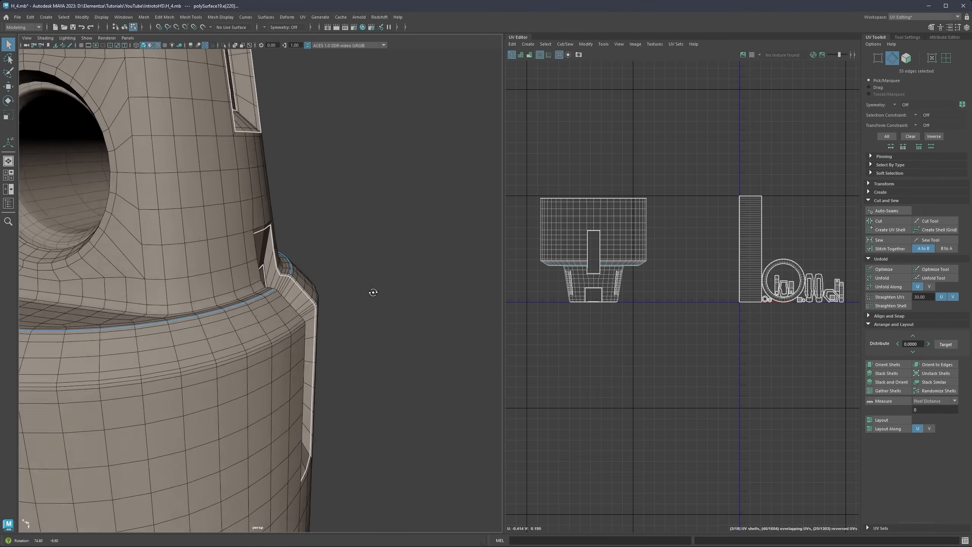
pyautogui.keyDown('alt'); pyautogui.moveTo(203, 293); pyautogui.dragTo(475, 301, button='middle'); pyautogui.keyUp('alt')
pyautogui.keyDown('alt'); pyautogui.moveTo(184, 285); pyautogui.dragTo(300, 301); pyautogui.keyUp('alt')
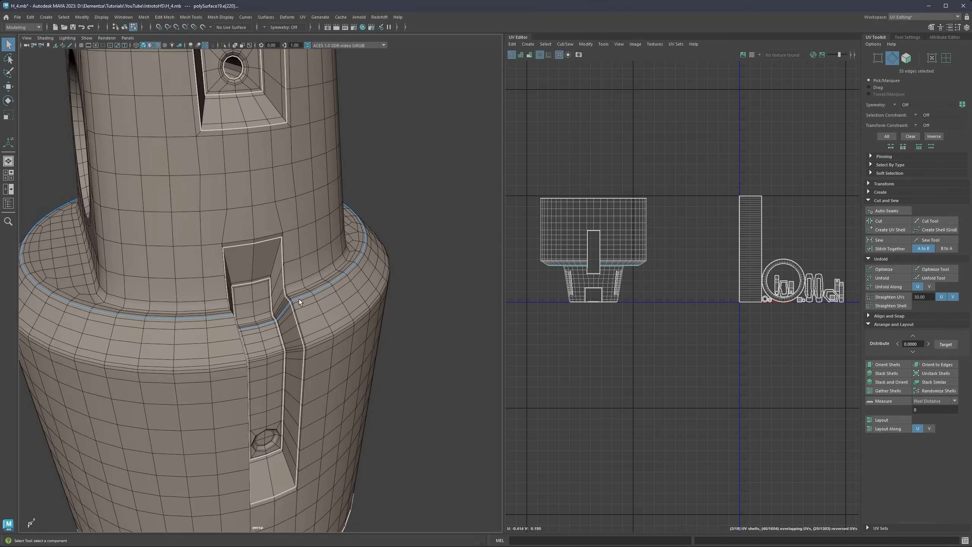
pyautogui.scroll(6, 299, 301)
pyautogui.scroll(4, 324, 315)
pyautogui.keyDown('ctrl'); pyautogui.click(395, 351); pyautogui.keyUp('ctrl')
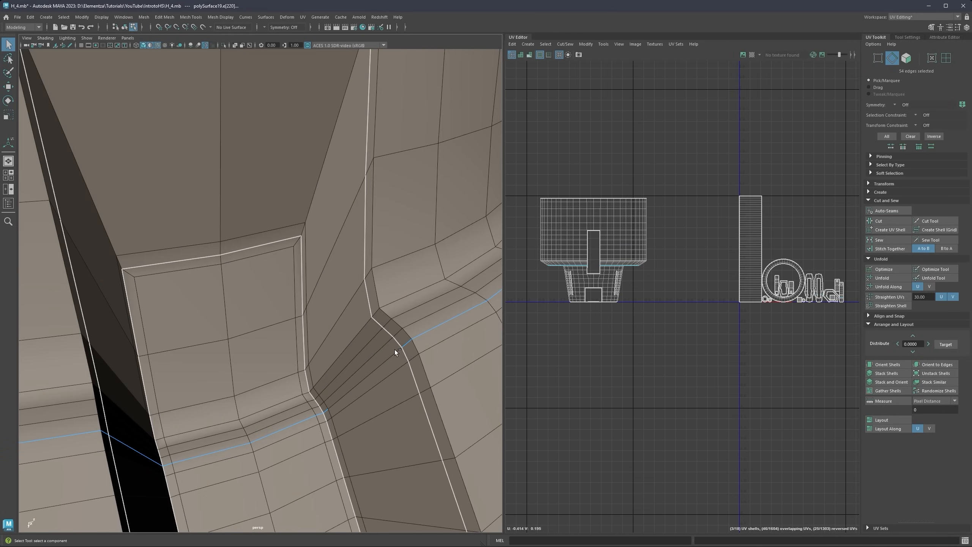
pyautogui.scroll(-5, 395, 351)
pyautogui.keyDown('alt'); pyautogui.moveTo(335, 360); pyautogui.dragTo(374, 322, button='middle'); pyautogui.keyUp('alt')
pyautogui.keyDown('alt'); pyautogui.moveTo(374, 321); pyautogui.dragTo(229, 276); pyautogui.keyUp('alt')
pyautogui.scroll(4, 214, 265)
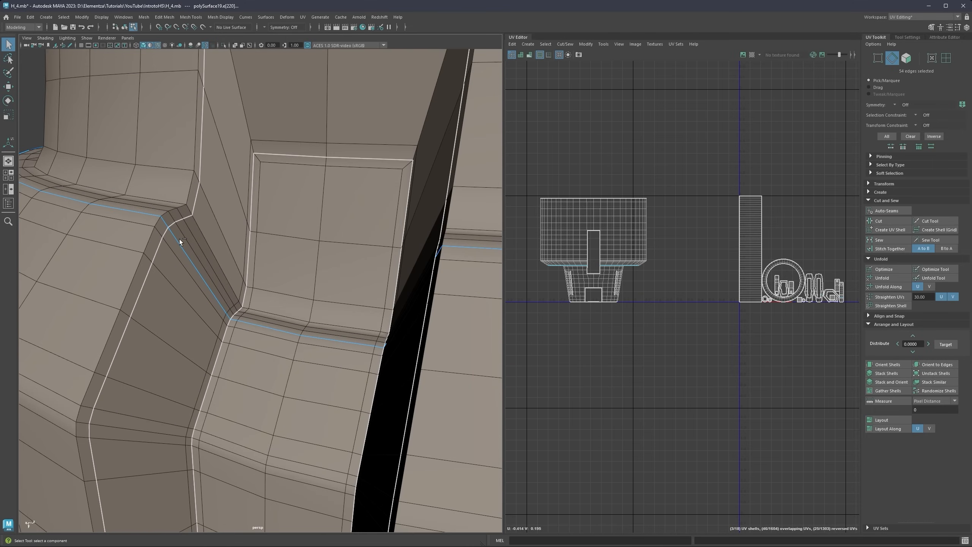
pyautogui.keyDown('ctrl'); pyautogui.doubleClick(173, 235); pyautogui.keyUp('ctrl')
pyautogui.scroll(-5, 257, 266)
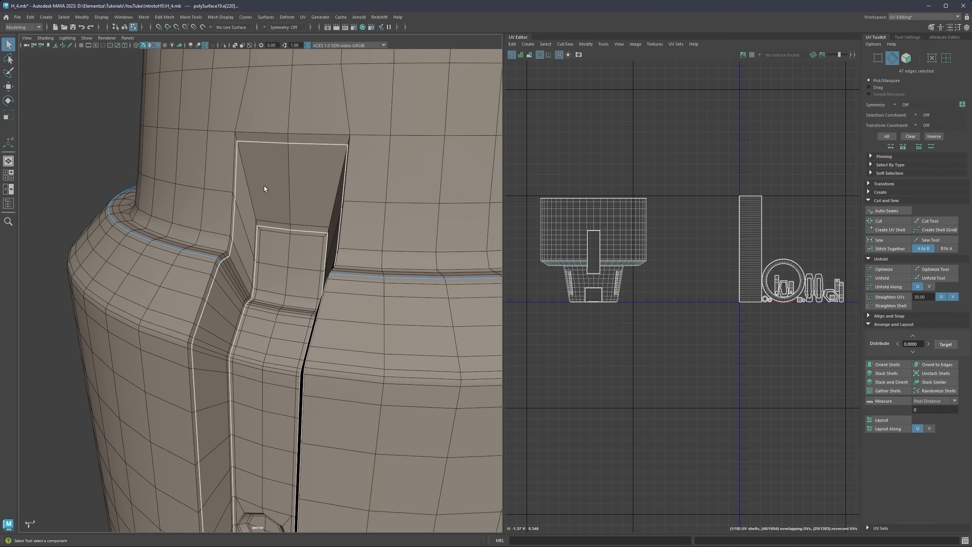
pyautogui.scroll(-5, 244, 287)
pyautogui.keyDown('alt'); pyautogui.moveTo(245, 287); pyautogui.dragTo(292, 272); pyautogui.keyUp('alt')
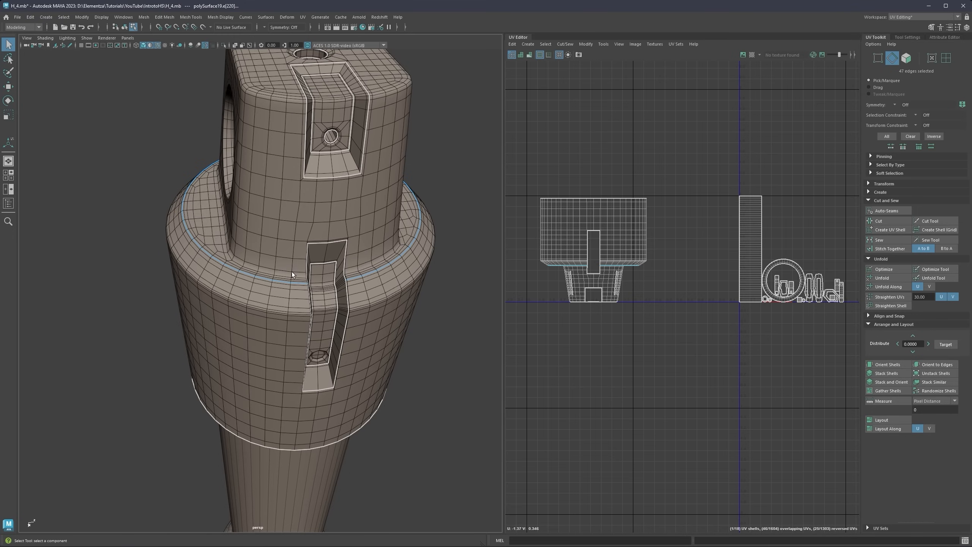
# Step: Try to add the whole edge loop at the neck's inner base to the selection, and undo it
pyautogui.scroll(5, 330, 272)
pyautogui.scroll(-4, 388, 245)
pyautogui.keyDown('alt'); pyautogui.moveTo(388, 245); pyautogui.dragTo(206, 251); pyautogui.keyUp('alt')
pyautogui.scroll(-4, 269, 253)
pyautogui.keyDown('alt'); pyautogui.moveTo(269, 253); pyautogui.dragTo(252, 281); pyautogui.keyUp('alt')
pyautogui.scroll(-2, 252, 281)
pyautogui.keyDown('alt'); pyautogui.moveTo(208, 240); pyautogui.dragTo(243, 265); pyautogui.keyUp('alt')
pyautogui.keyDown('shift'); pyautogui.doubleClick(231, 255); pyautogui.keyUp('shift')
pyautogui.keyDown('alt'); pyautogui.moveTo(424, 270); pyautogui.dragTo(273, 284); pyautogui.keyUp('alt')
pyautogui.scroll(7, 274, 285)
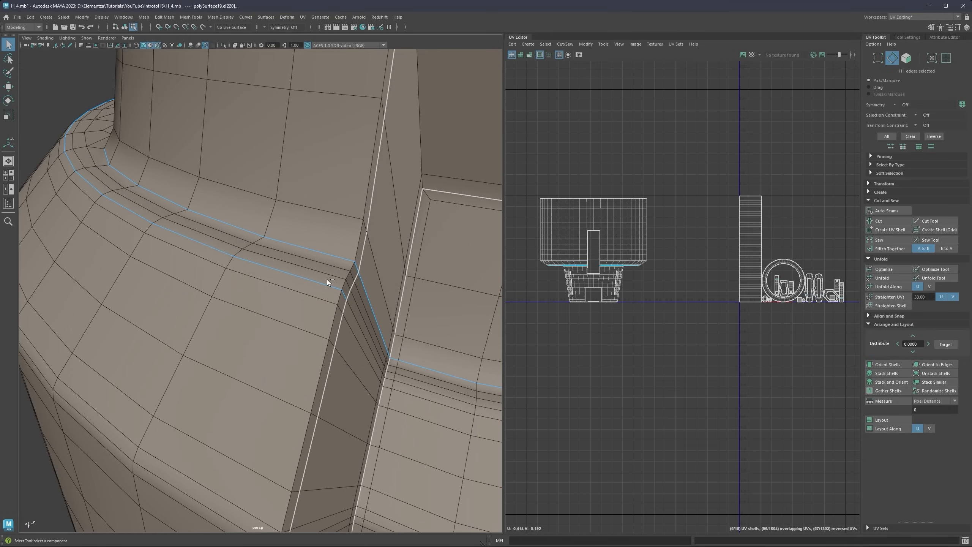
pyautogui.hotkey('ctrl', 'z')
# Step: Add individual edges at the neck's inner base, near the ends of the flat faces, to the edge selection
pyautogui.keyDown('shift'); pyautogui.click(341, 258); pyautogui.keyUp('shift')
pyautogui.keyDown('alt'); pyautogui.moveTo(340, 258); pyautogui.dragTo(225, 246, button='right'); pyautogui.keyUp('alt')
pyautogui.keyDown('shift'); pyautogui.click(363, 256); pyautogui.keyUp('shift')
pyautogui.keyDown('alt'); pyautogui.moveTo(225, 246); pyautogui.dragTo(288, 326); pyautogui.keyUp('alt')
pyautogui.keyDown('shift'); pyautogui.click(350, 307); pyautogui.keyUp('shift')
pyautogui.keyDown('shift'); pyautogui.click(289, 330); pyautogui.keyUp('shift')
pyautogui.scroll(-5, 289, 330)
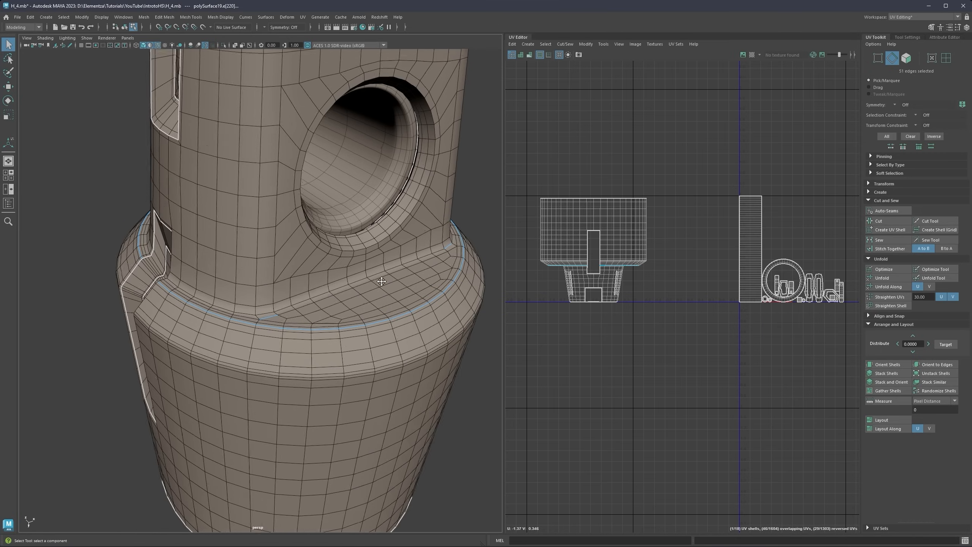
# Step: Extend the edge selection along the base of the flat face below the large hole and around the neck to the slot
pyautogui.keyDown('alt'); pyautogui.moveTo(347, 286); pyautogui.dragTo(266, 321); pyautogui.keyUp('alt')
pyautogui.scroll(5, 358, 282)
pyautogui.keyDown('shift'); pyautogui.click(435, 267); pyautogui.keyUp('shift')
pyautogui.keyDown('shift'); pyautogui.doubleClick(195, 344); pyautogui.keyUp('shift')
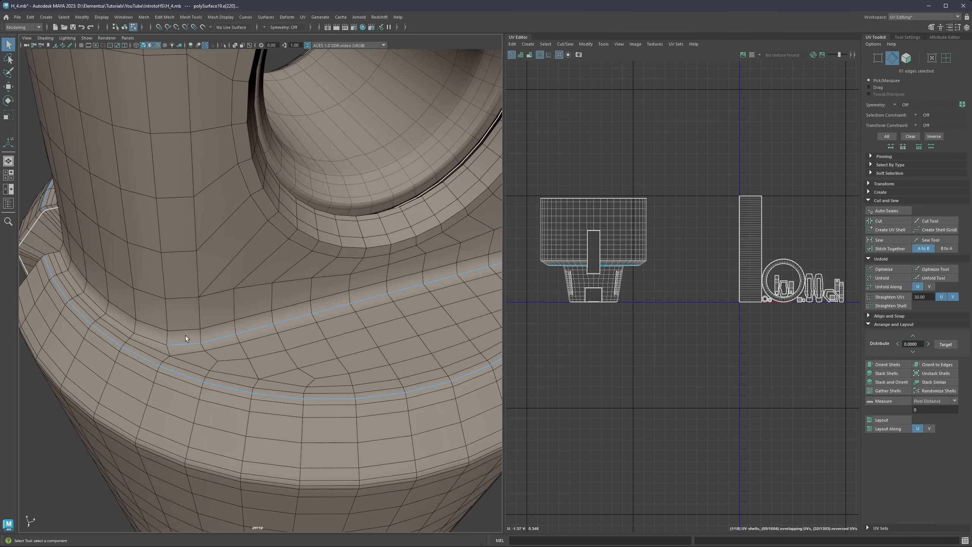
pyautogui.keyDown('alt'); pyautogui.moveTo(185, 336); pyautogui.dragTo(347, 288); pyautogui.keyUp('alt')
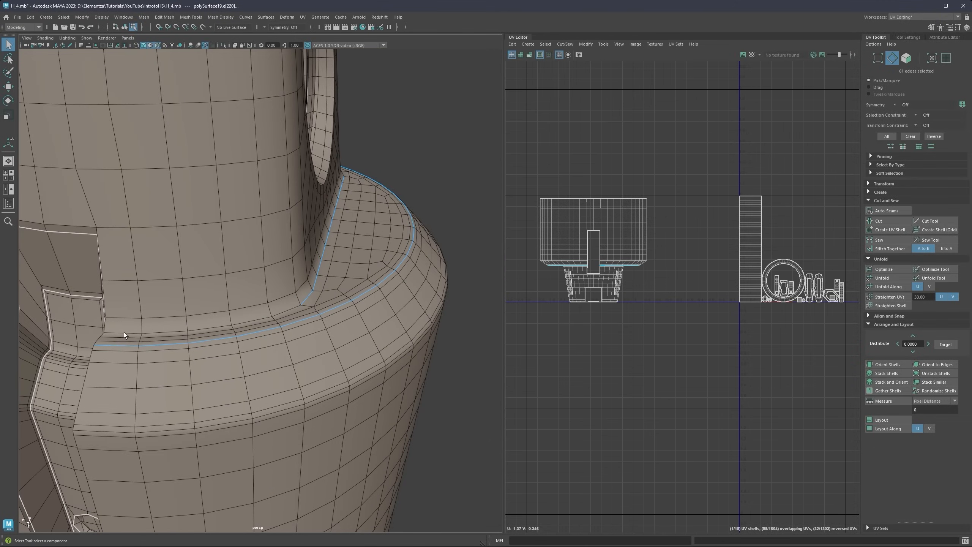
pyautogui.keyDown('shift'); pyautogui.doubleClick(124, 332); pyautogui.keyUp('shift')
pyautogui.keyDown('alt'); pyautogui.moveTo(164, 327); pyautogui.dragTo(221, 298); pyautogui.keyUp('alt')
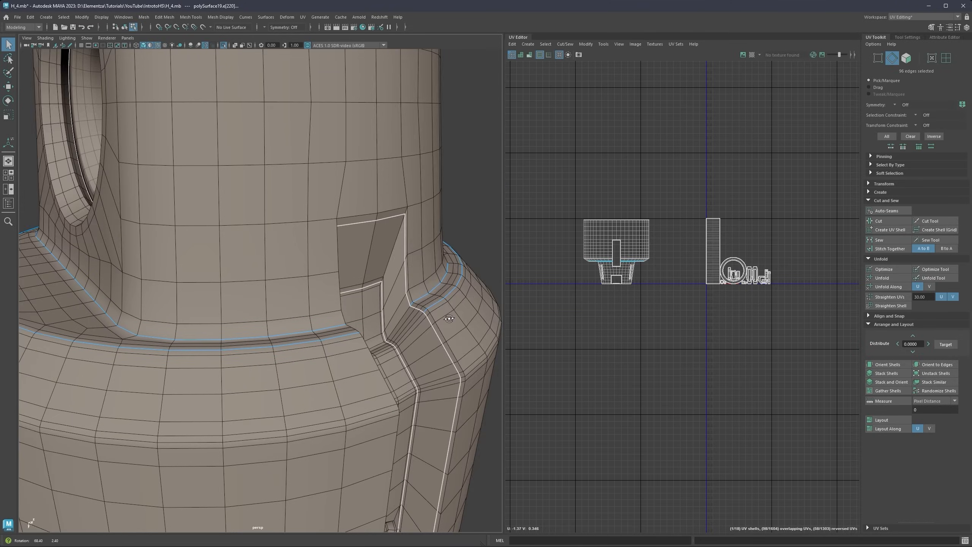
# Step: Check the selected edges around the shoulder and slot, and cut the UVs along them
pyautogui.scroll(-5, 382, 309)
pyautogui.keyDown('alt'); pyautogui.moveTo(382, 309); pyautogui.dragTo(457, 301); pyautogui.keyUp('alt')
pyautogui.scroll(-5, 455, 302)
pyautogui.keyDown('alt'); pyautogui.moveTo(312, 329); pyautogui.dragTo(417, 283, button='middle'); pyautogui.keyUp('alt')
pyautogui.keyDown('alt'); pyautogui.moveTo(360, 288); pyautogui.dragTo(209, 277); pyautogui.keyUp('alt')
pyautogui.scroll(5, 293, 297)
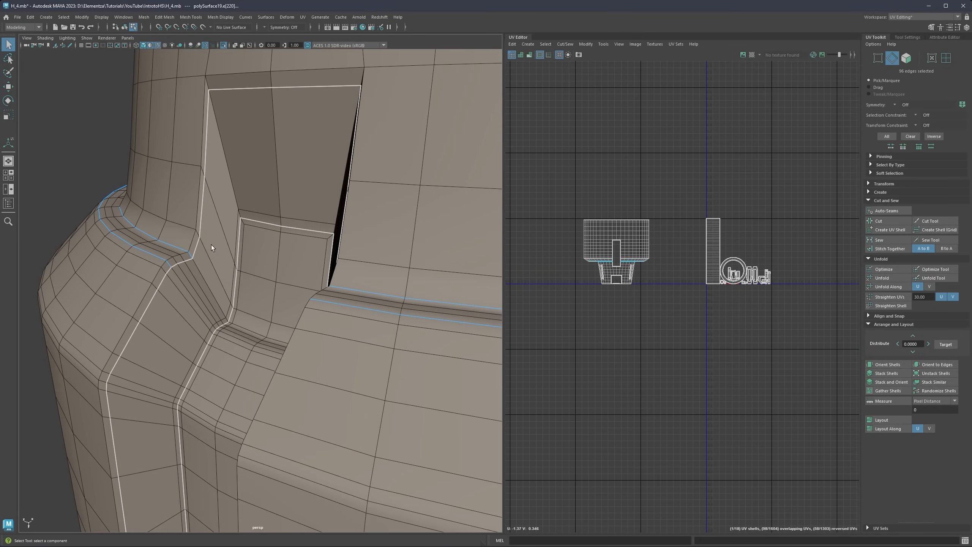
pyautogui.scroll(-5, 293, 289)
pyautogui.keyDown('alt'); pyautogui.moveTo(294, 289); pyautogui.dragTo(242, 244); pyautogui.keyUp('alt')
pyautogui.scroll(-4, 275, 260)
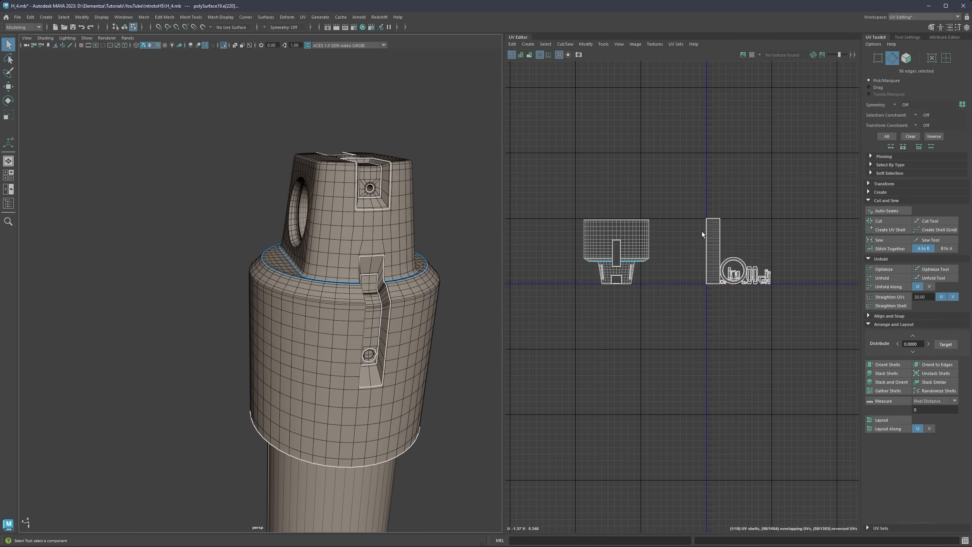
pyautogui.click(880, 222)
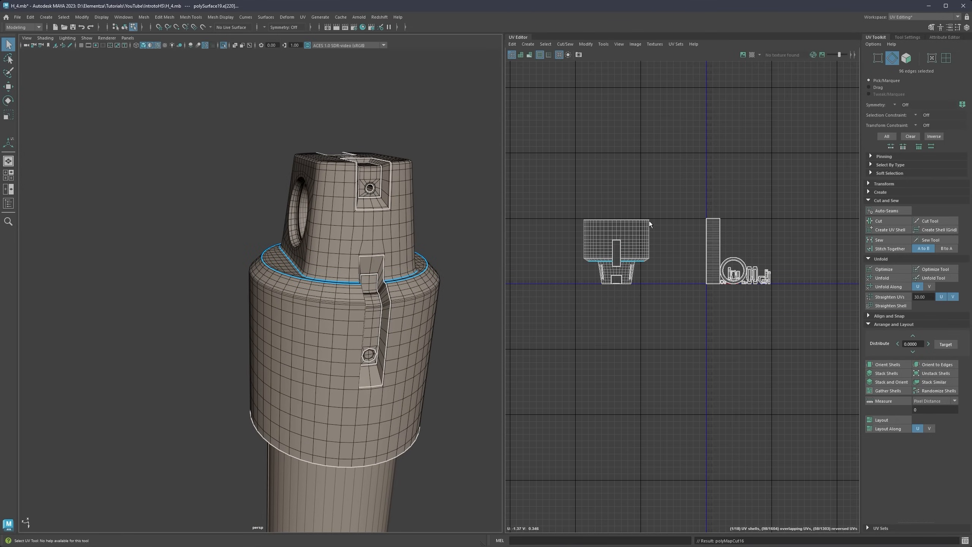
# Step: Select the lower cylinder's UV shell and move it sideways, clear of the neck shell
pyautogui.moveTo(649, 221); pyautogui.dragTo(627, 211, button='right')
pyautogui.click(645, 227)
pyautogui.press('w')
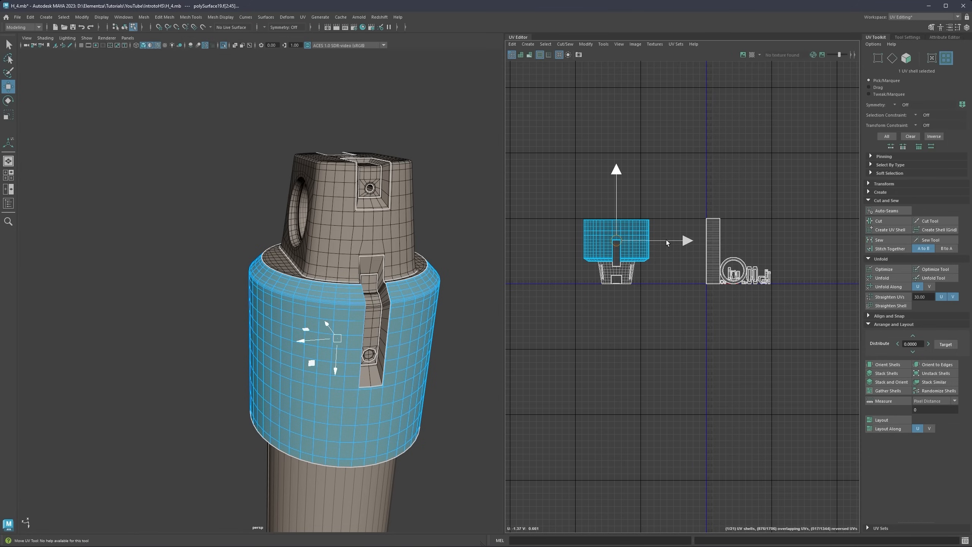
pyautogui.moveTo(666, 240); pyautogui.dragTo(580, 241)
pyautogui.scroll(2, 578, 253)
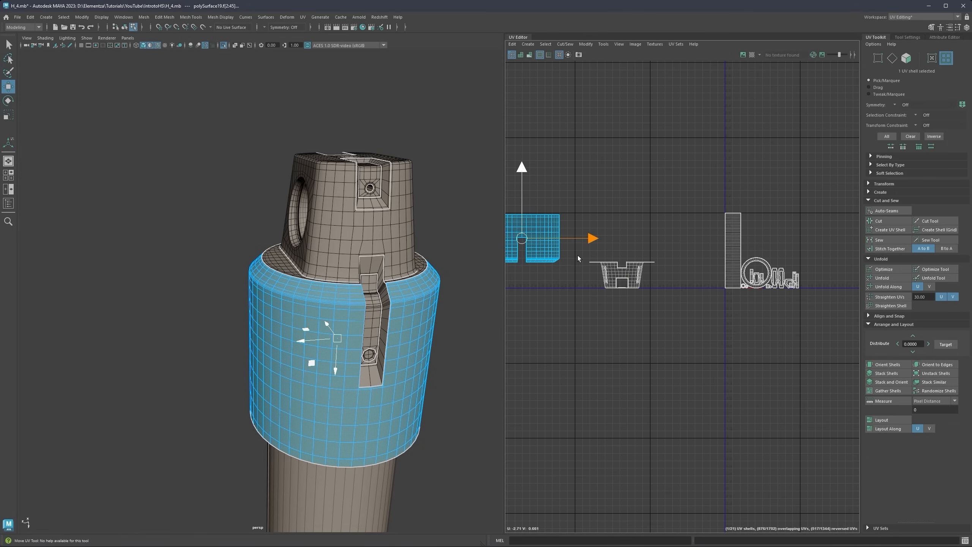
# Step: Isolate the lower cylinder's shell in the viewport, inspect it from all sides, and show the whole model again
pyautogui.hotkey('ctrl', '1')
pyautogui.keyDown('alt'); pyautogui.moveTo(379, 306); pyautogui.dragTo(412, 243); pyautogui.keyUp('alt')
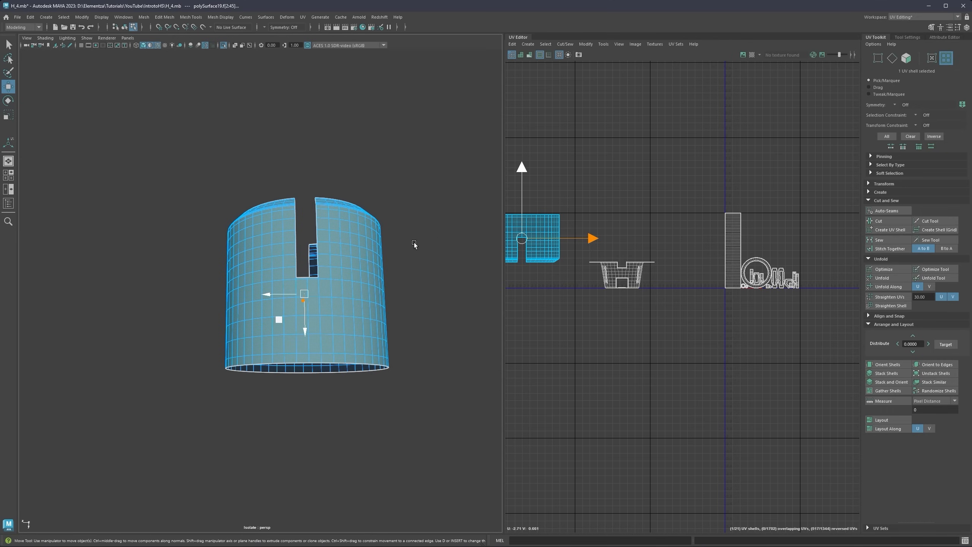
pyautogui.keyDown('alt'); pyautogui.moveTo(312, 262); pyautogui.dragTo(467, 252); pyautogui.keyUp('alt')
pyautogui.scroll(-2, 293, 294)
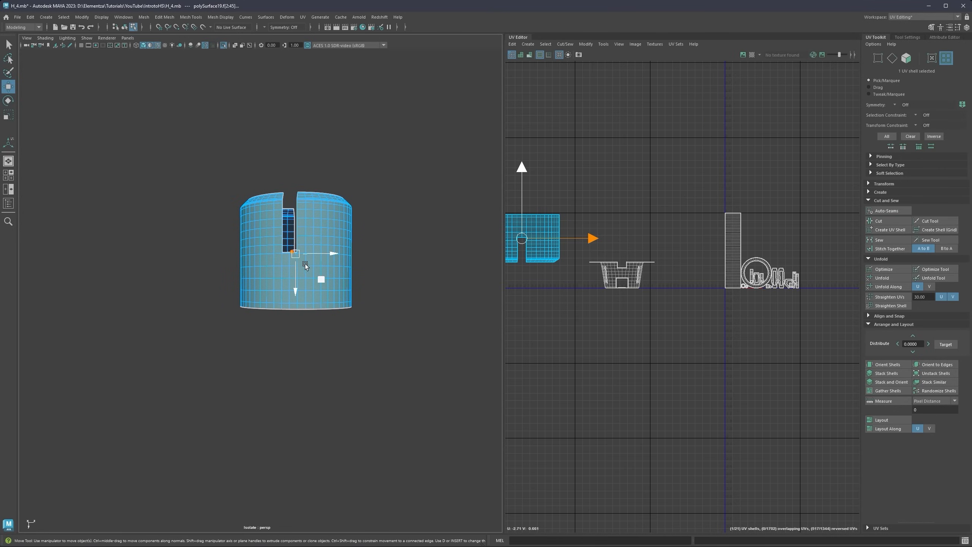
pyautogui.keyDown('alt'); pyautogui.moveTo(305, 264); pyautogui.dragTo(268, 242); pyautogui.keyUp('alt')
pyautogui.keyDown('alt'); pyautogui.moveTo(385, 260); pyautogui.dragTo(345, 249, button='middle'); pyautogui.keyUp('alt')
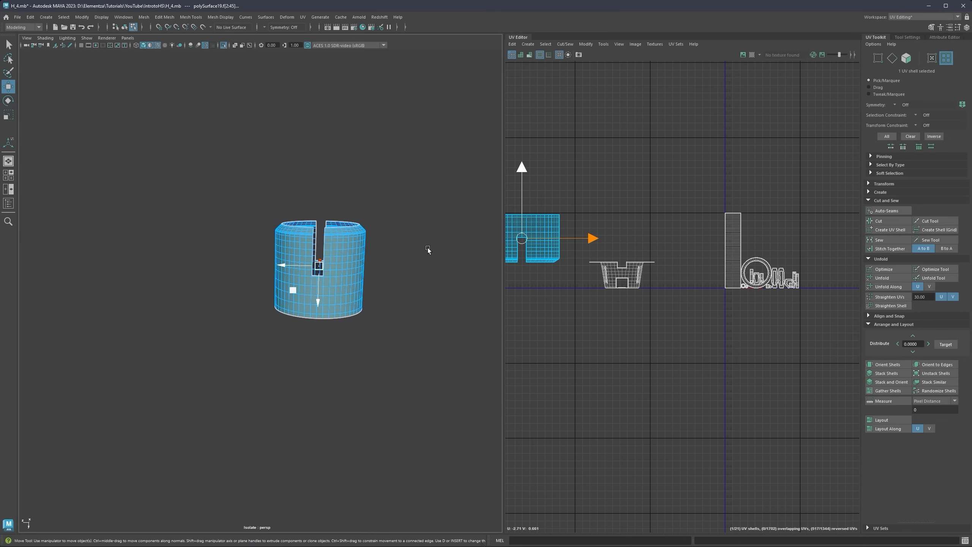
pyautogui.keyDown('alt'); pyautogui.moveTo(329, 282); pyautogui.dragTo(352, 255, button='right'); pyautogui.keyUp('alt')
pyautogui.moveTo(352, 255)
pyautogui.keyDown('alt'); pyautogui.mouseDown()
pyautogui.moveTo(366, 230)
pyautogui.moveTo(349, 235)
pyautogui.moveTo(342, 251)
pyautogui.moveTo(363, 242)
pyautogui.mouseUp(); pyautogui.keyUp('alt')
pyautogui.hotkey('ctrl', '1')
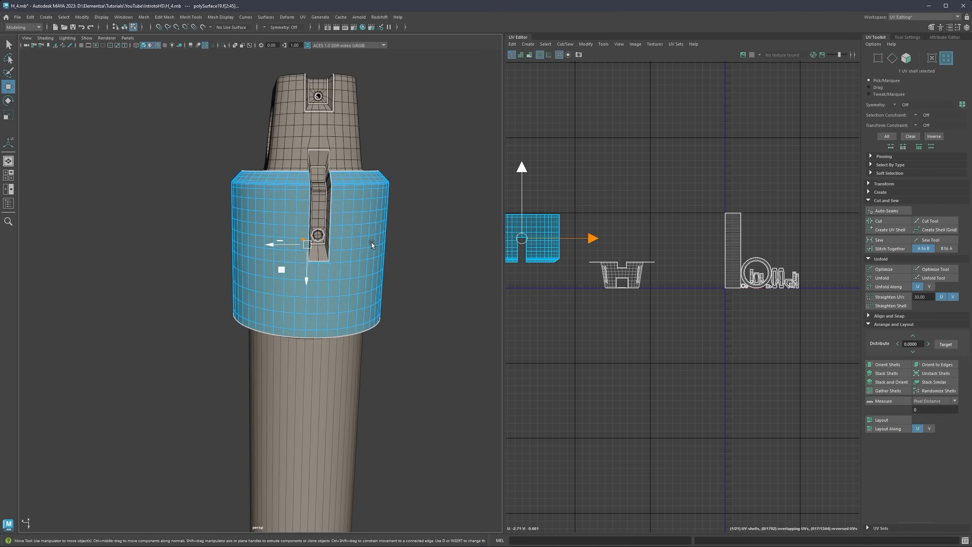
# Step: Select the neck's UV shell, isolate it in the viewport, and examine its sides, top face and cut-outs
pyautogui.scroll(-2, 372, 244)
pyautogui.click(610, 281)
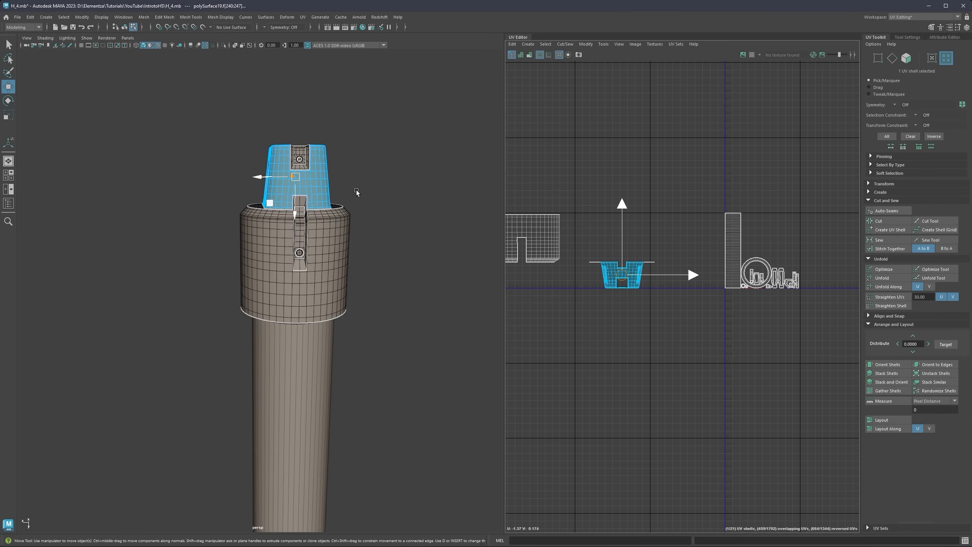
pyautogui.hotkey('ctrl', '1')
pyautogui.scroll(4, 306, 187)
pyautogui.keyDown('alt'); pyautogui.moveTo(301, 184); pyautogui.dragTo(308, 294, button='middle'); pyautogui.keyUp('alt')
pyautogui.scroll(4, 360, 239)
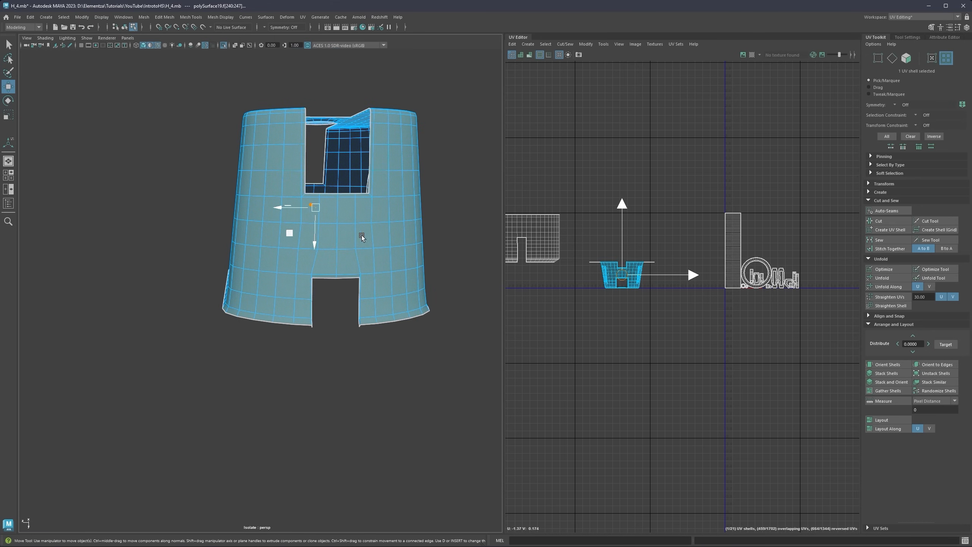
pyautogui.keyDown('alt'); pyautogui.moveTo(348, 200); pyautogui.dragTo(305, 248, button='middle'); pyautogui.keyUp('alt')
pyautogui.scroll(-3, 315, 283)
pyautogui.keyDown('alt'); pyautogui.moveTo(279, 245); pyautogui.dragTo(301, 293); pyautogui.keyUp('alt')
pyautogui.scroll(4, 303, 294)
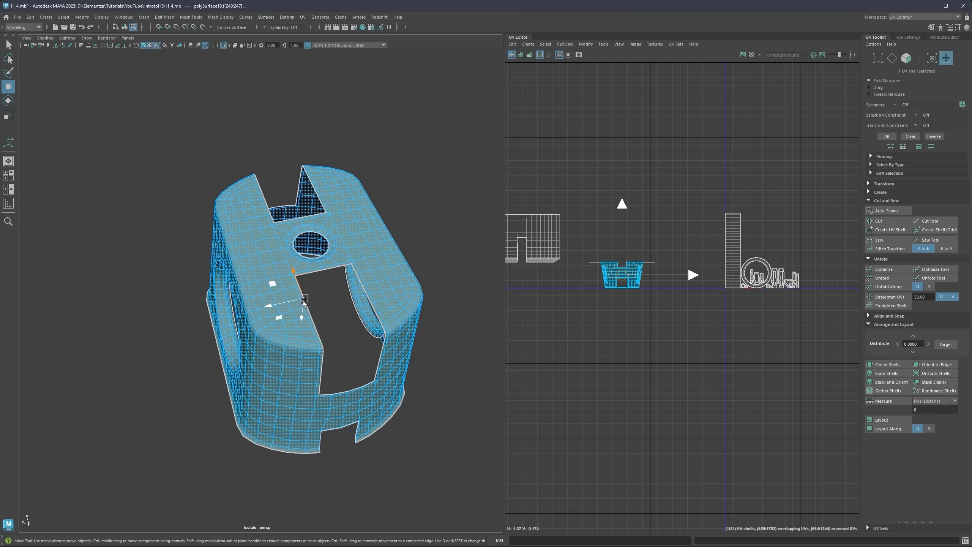
pyautogui.keyDown('alt'); pyautogui.moveTo(303, 303); pyautogui.dragTo(288, 255, button='middle'); pyautogui.keyUp('alt')
pyautogui.keyDown('alt'); pyautogui.moveTo(289, 255); pyautogui.dragTo(267, 255); pyautogui.keyUp('alt')
pyautogui.scroll(-3, 313, 295)
pyautogui.keyDown('alt'); pyautogui.moveTo(313, 294); pyautogui.dragTo(315, 275, button='middle'); pyautogui.keyUp('alt')
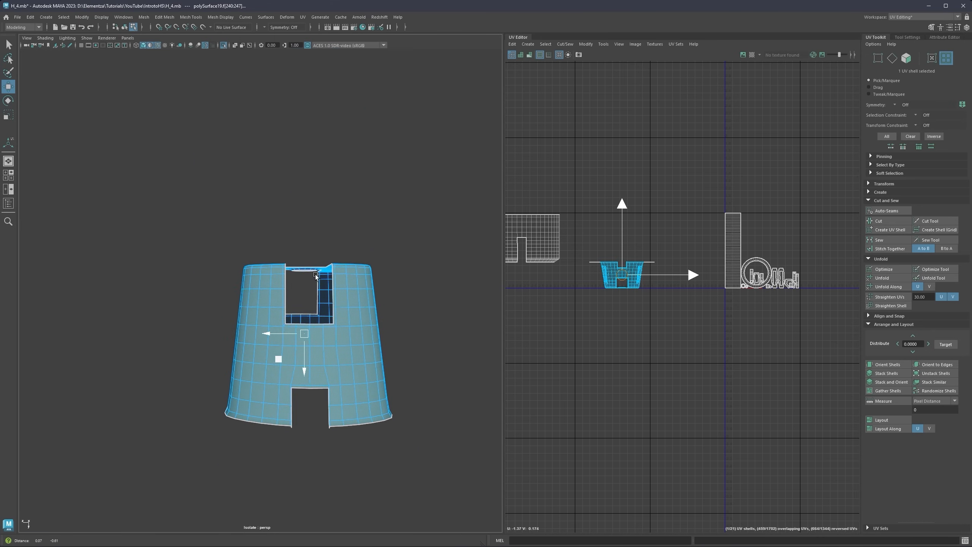
pyautogui.keyDown('alt'); pyautogui.moveTo(315, 275); pyautogui.dragTo(297, 298); pyautogui.keyUp('alt')
pyautogui.scroll(4, 271, 289)
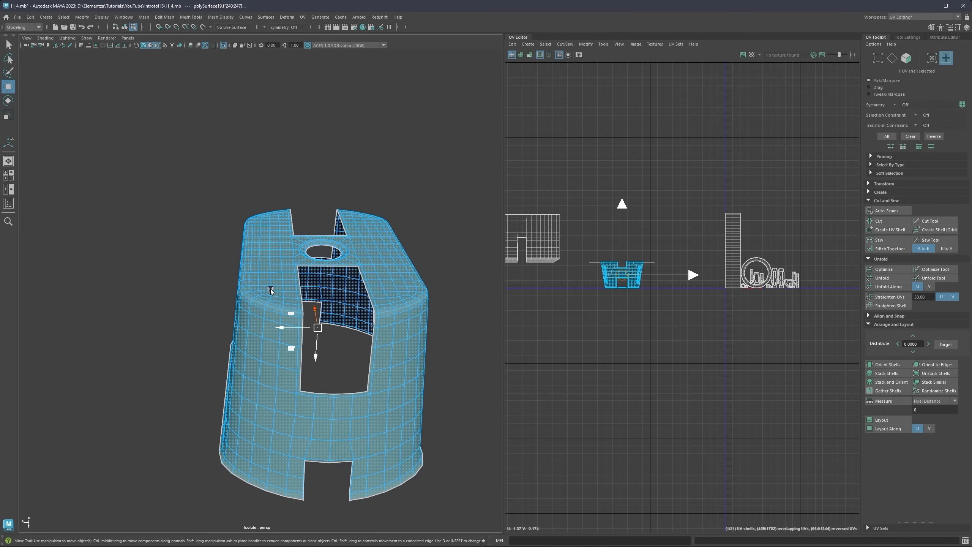
# Step: Move the neck's UV shell sideways past the cylinder's shell, clear of the two thin shoulder shells
pyautogui.hotkey('ctrl', '1')
pyautogui.keyDown('alt'); pyautogui.moveTo(316, 309); pyautogui.dragTo(299, 305, button='middle'); pyautogui.keyUp('alt')
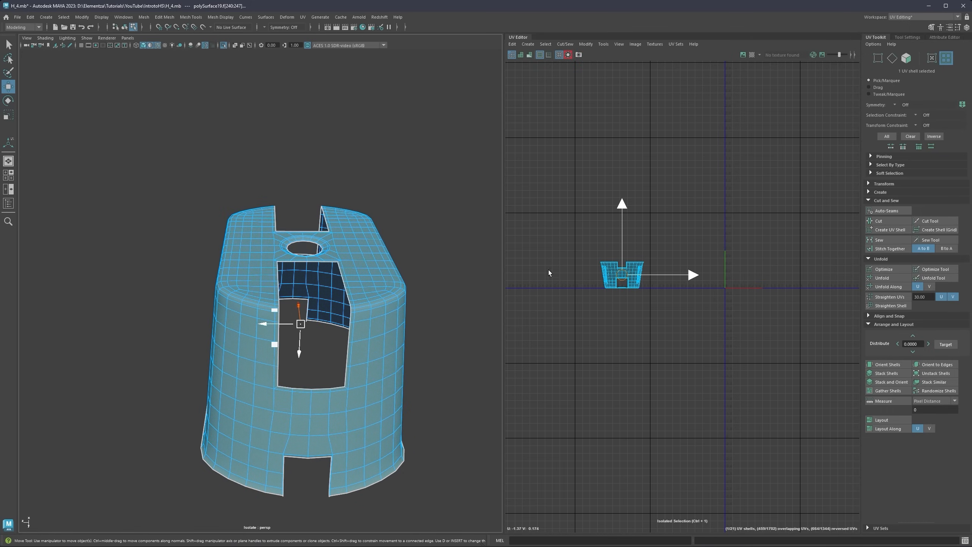
pyautogui.hotkey('ctrl', '1')
pyautogui.scroll(-3, 658, 275)
pyautogui.moveTo(672, 275); pyautogui.dragTo(570, 274)
pyautogui.click(658, 272)
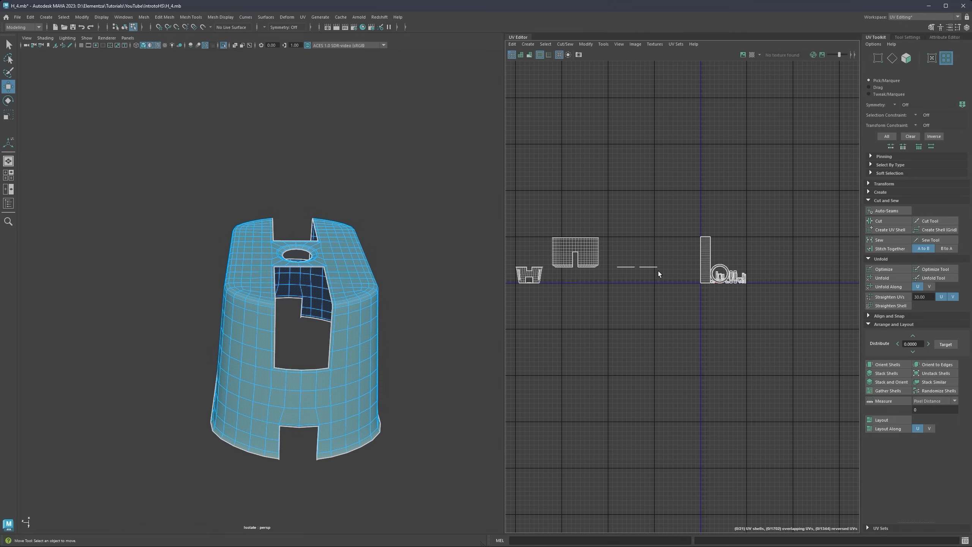
# Step: Show the whole model again, select one crescent-shaped shoulder shell beside the neck, and isolate it in the viewport
pyautogui.click(395, 308)
pyautogui.hotkey('ctrl', '1')
pyautogui.scroll(-2, 395, 308)
pyautogui.keyDown('alt'); pyautogui.moveTo(395, 346); pyautogui.dragTo(376, 283, button='middle'); pyautogui.keyUp('alt')
pyautogui.scroll(3, 545, 274)
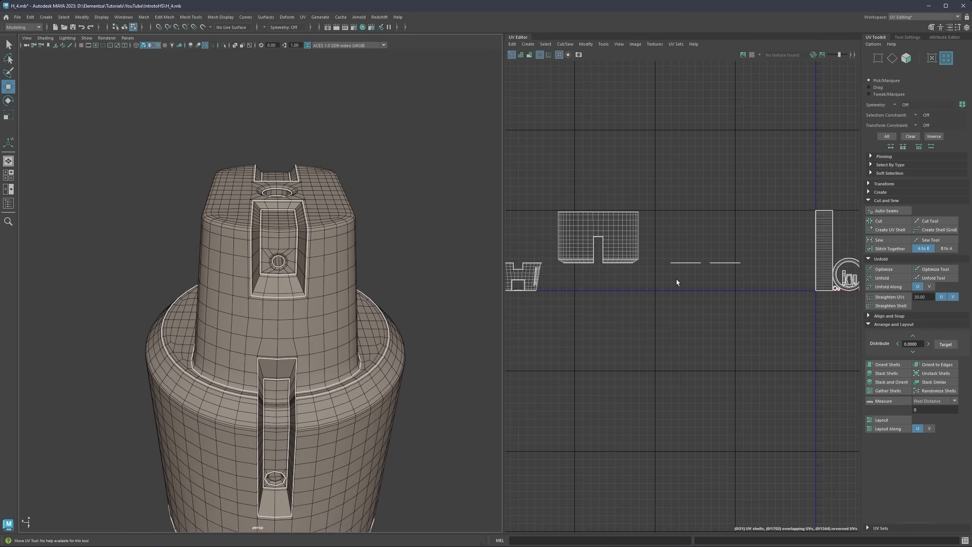
pyautogui.click(725, 263)
pyautogui.scroll(5, 450, 300)
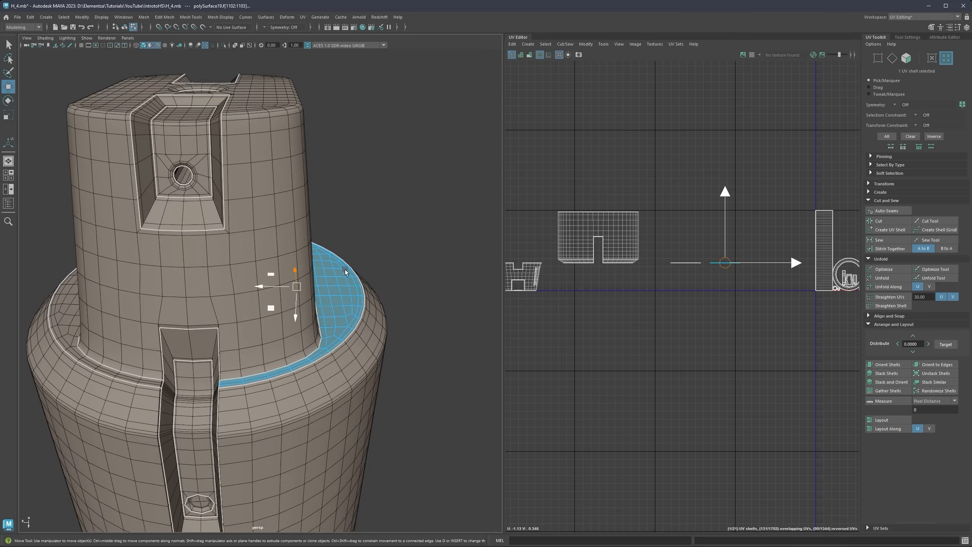
pyautogui.keyDown('alt'); pyautogui.moveTo(346, 272); pyautogui.dragTo(353, 239); pyautogui.keyUp('alt')
pyautogui.hotkey('ctrl', '1')
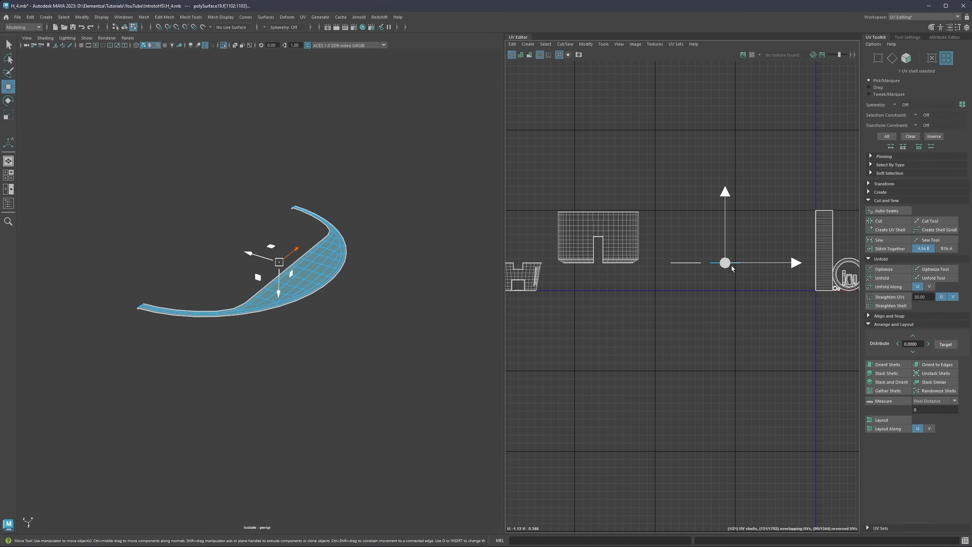
# Step: Unfold both crescent-shaped shoulder UV shells, one after the other
pyautogui.keyDown('alt'); pyautogui.moveTo(732, 266); pyautogui.dragTo(690, 266, button='middle'); pyautogui.keyUp('alt')
pyautogui.click(884, 278)
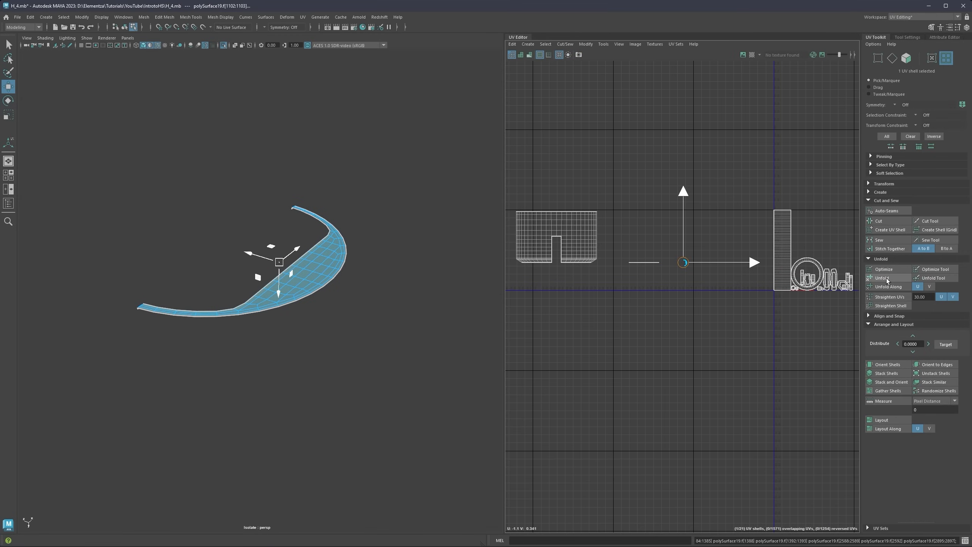
pyautogui.click(652, 263)
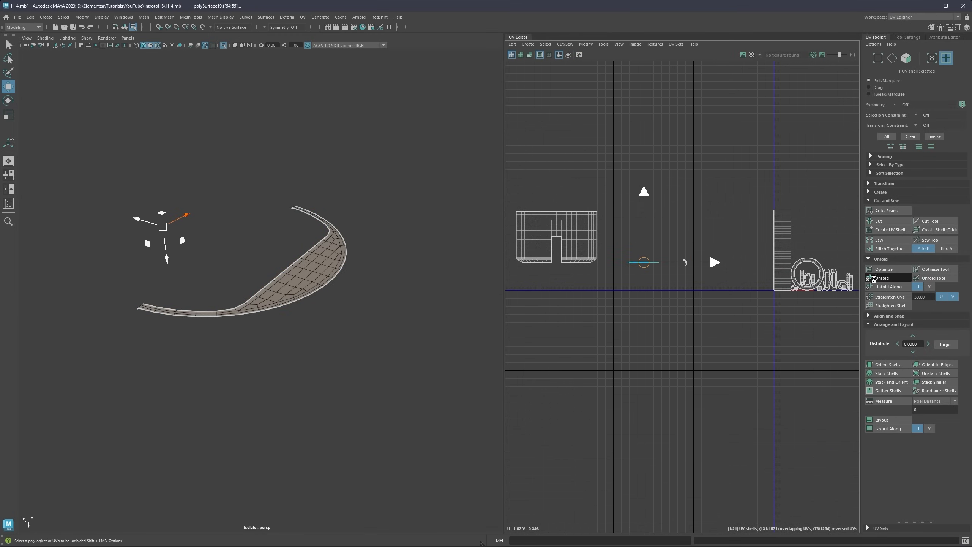
pyautogui.hotkey('ctrl', '1')
pyautogui.hotkey('ctrl', '1')
pyautogui.scroll(6, 683, 271)
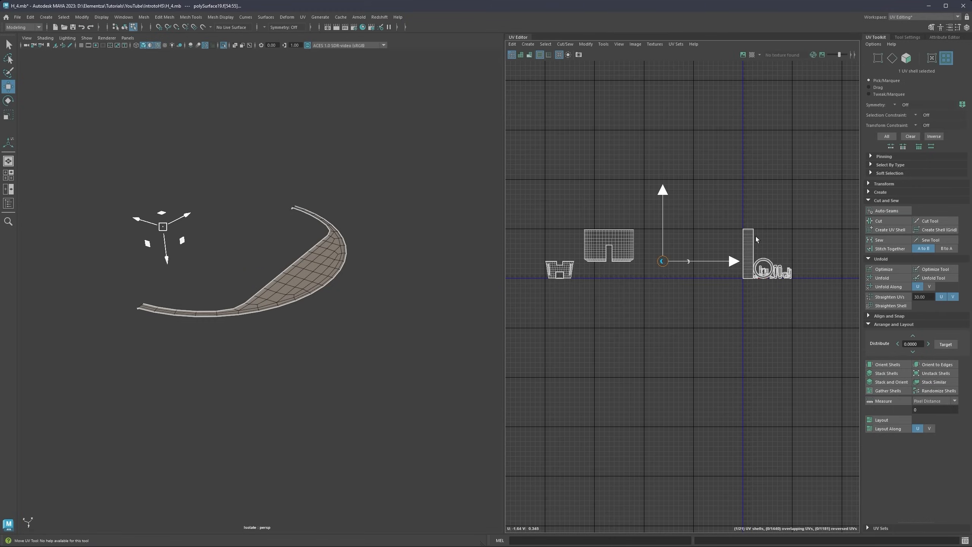
# Step: Apply Orient Shells to each of the two unfolded crescent shells
pyautogui.click(676, 276)
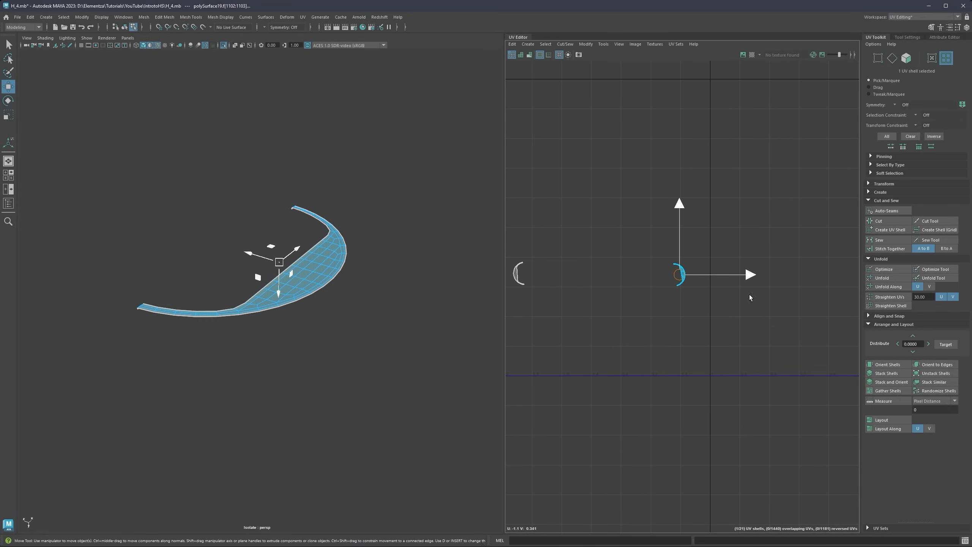
pyautogui.click(893, 367)
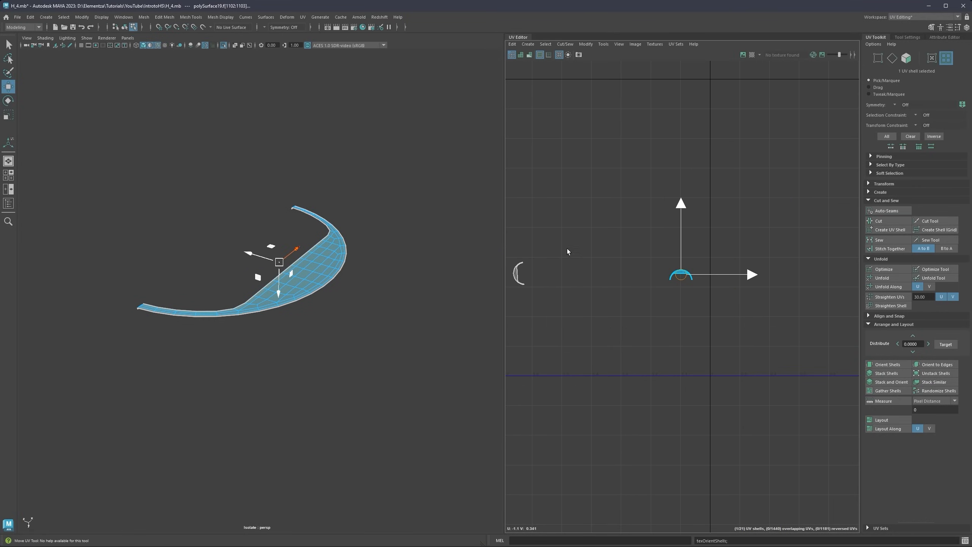
pyautogui.click(519, 273)
pyautogui.click(888, 364)
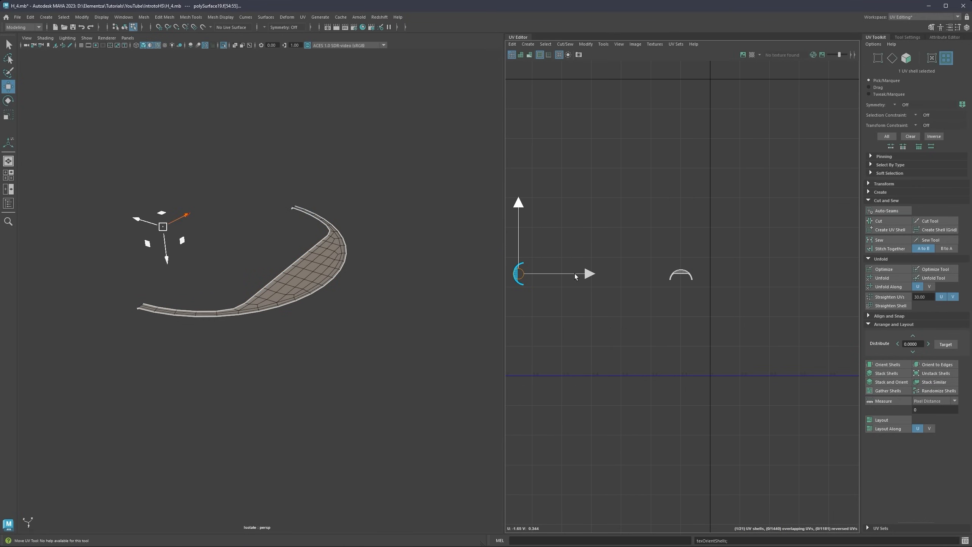
pyautogui.scroll(1, 705, 278)
# Step: Rotate the horizontal crescent shell about 90 degrees clockwise so it stands upright, and align it with Orient Shells
pyautogui.click(674, 275)
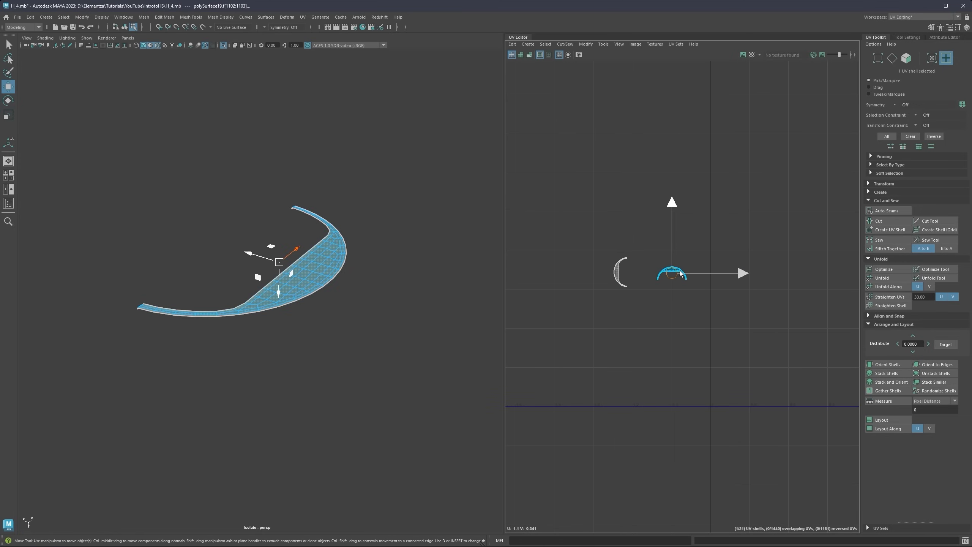
pyautogui.scroll(3, 704, 268)
pyautogui.press('e')
pyautogui.moveTo(728, 265); pyautogui.dragTo(723, 292)
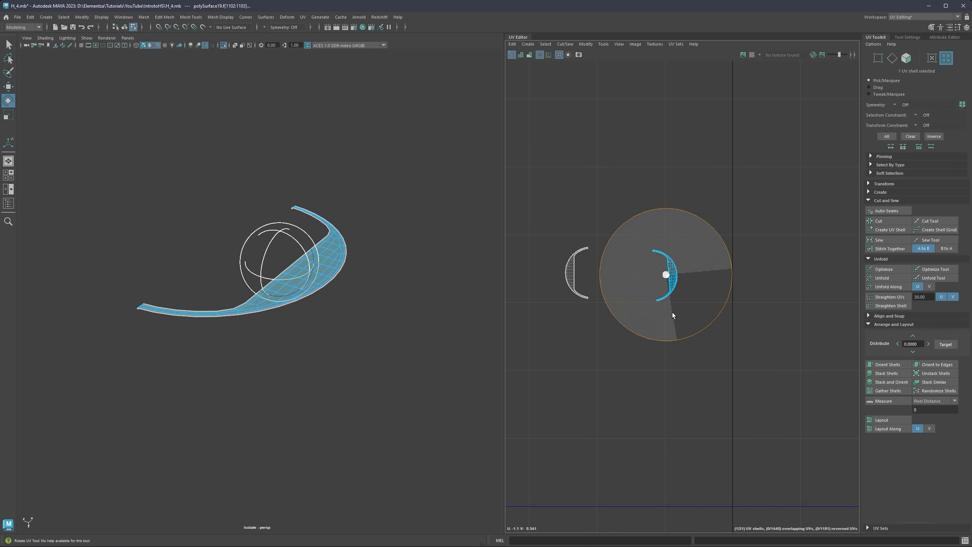
pyautogui.moveTo(672, 312); pyautogui.dragTo(671, 312)
pyautogui.click(896, 364)
pyautogui.scroll(-9, 694, 309)
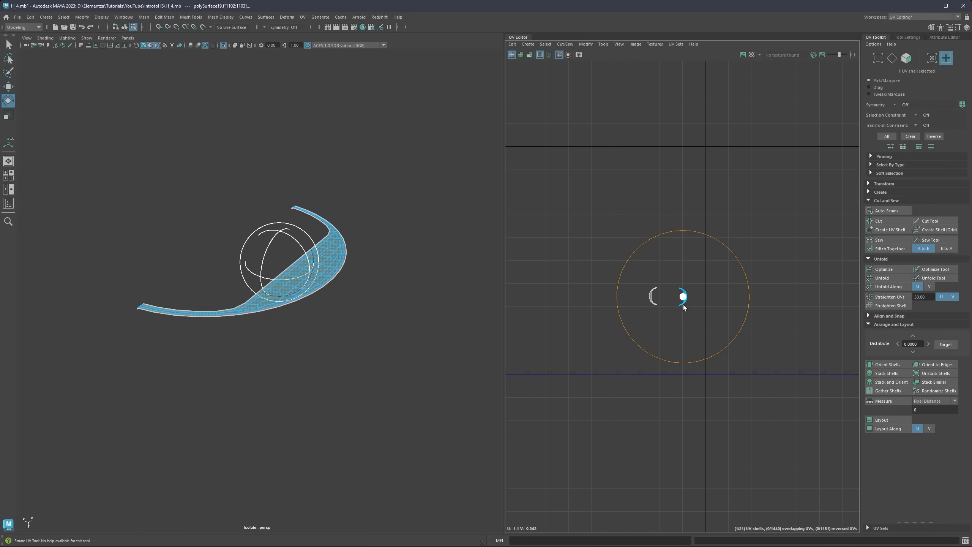
# Step: Select both crescent shells together with the previously packed shells and pack them all with Layout
pyautogui.keyDown('alt'); pyautogui.moveTo(819, 271); pyautogui.dragTo(733, 260, button='middle'); pyautogui.keyUp('alt')
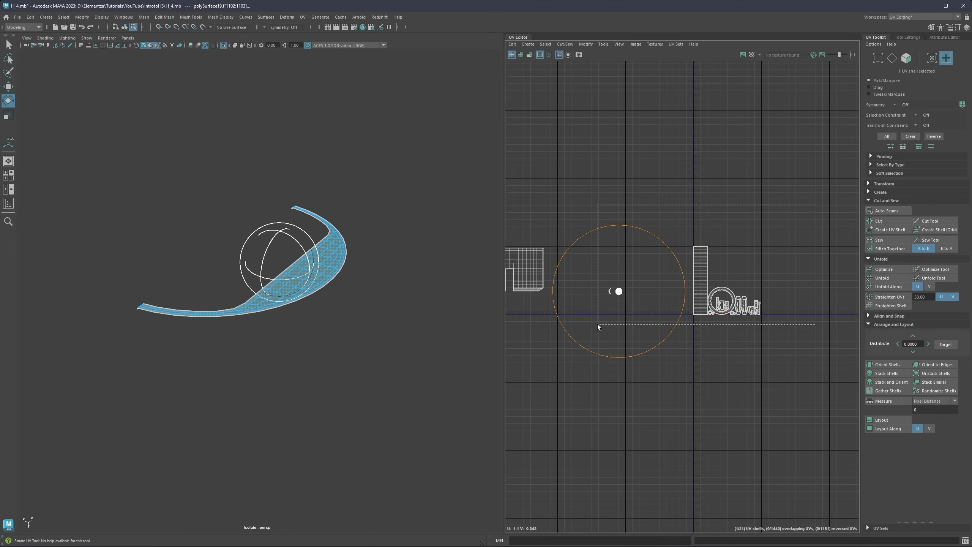
pyautogui.moveTo(599, 324); pyautogui.dragTo(599, 325)
pyautogui.click(887, 420)
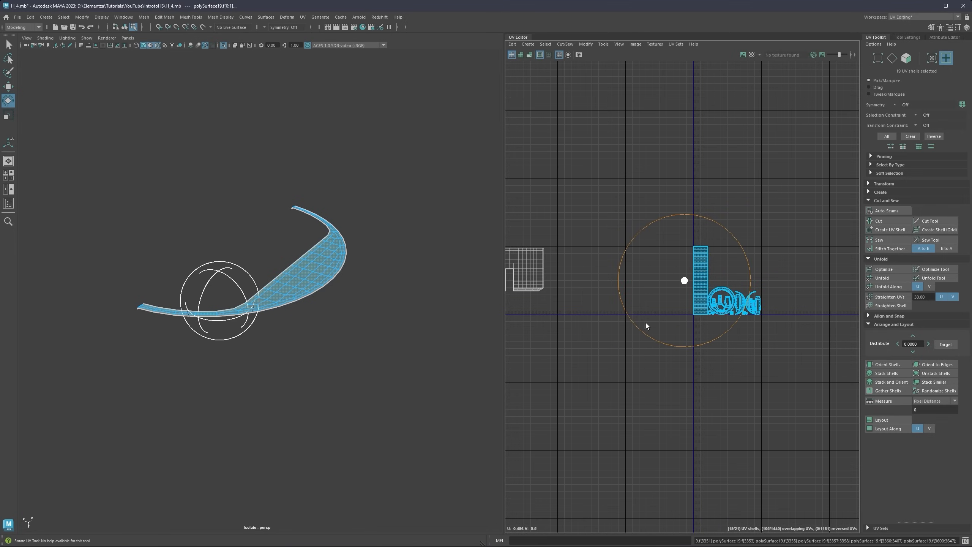
# Step: Check the remaining cylinder and neck UV shells and bring the whole model back into view
pyautogui.keyDown('alt'); pyautogui.moveTo(574, 297); pyautogui.dragTo(729, 279, button='middle'); pyautogui.keyUp('alt')
pyautogui.click(643, 247)
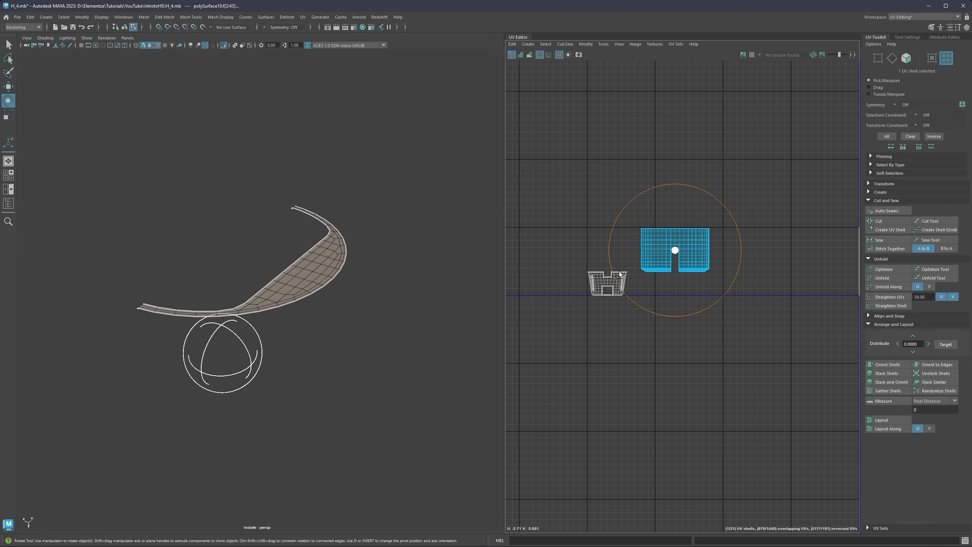
pyautogui.click(609, 286)
pyautogui.click(357, 281)
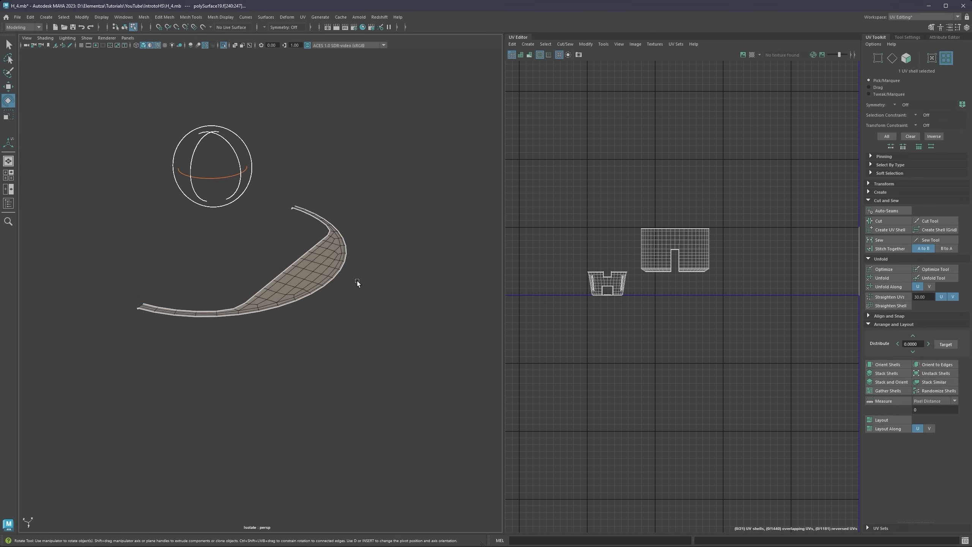
pyautogui.hotkey('ctrl', '1')
pyautogui.keyDown('alt'); pyautogui.moveTo(392, 262); pyautogui.dragTo(440, 271, button='middle'); pyautogui.keyUp('alt')
pyautogui.scroll(2, 617, 277)
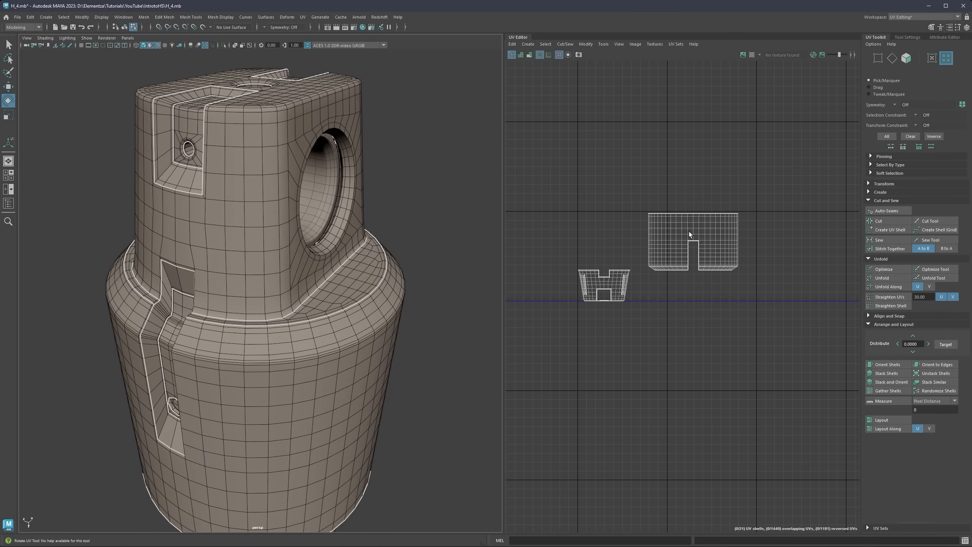
# Step: Select the lower cylinder's UV shell and isolate it in the viewport, checking the area around the slots
pyautogui.click(687, 233)
pyautogui.hotkey('ctrl', '1')
pyautogui.keyDown('alt'); pyautogui.moveTo(350, 360); pyautogui.dragTo(381, 201, button='middle'); pyautogui.keyUp('alt')
pyautogui.scroll(-4, 326, 260)
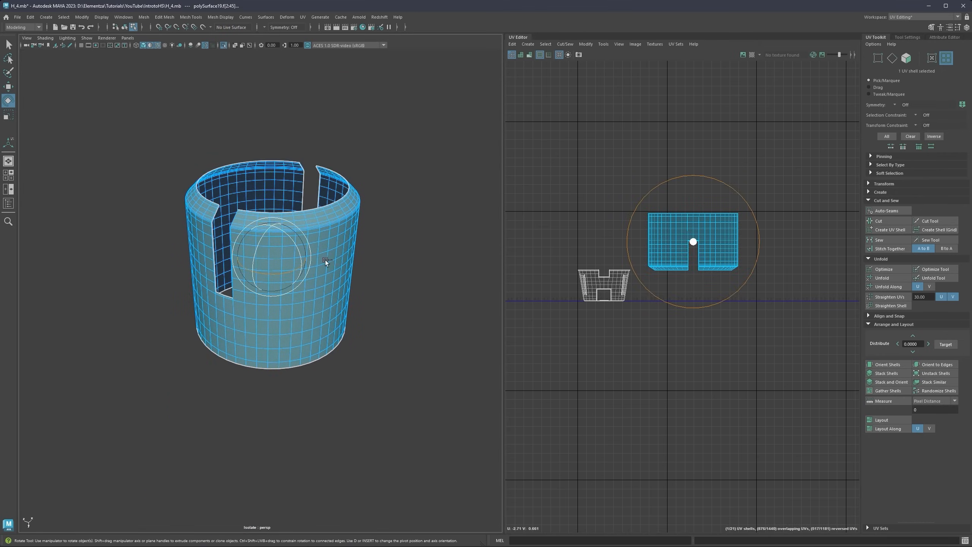
pyautogui.hotkey('ctrl', '1')
pyautogui.scroll(-4, 302, 272)
pyautogui.keyDown('alt'); pyautogui.moveTo(302, 272); pyautogui.dragTo(345, 235); pyautogui.keyUp('alt')
pyautogui.scroll(3, 337, 259)
pyautogui.press('q')
pyautogui.hotkey('ctrl', '1')
# Step: Try selecting the vertical line of edges between the slot's closed end and the cylinder's bottom rim
pyautogui.moveTo(342, 240); pyautogui.dragTo(346, 222, button='right')
pyautogui.scroll(3, 346, 222)
pyautogui.doubleClick(385, 197)
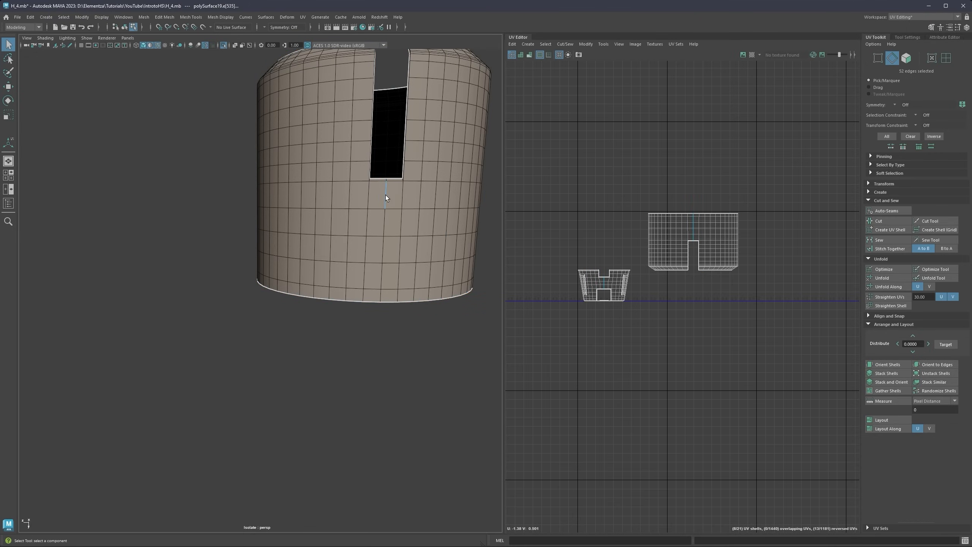
pyautogui.doubleClick(694, 225)
pyautogui.doubleClick(693, 224)
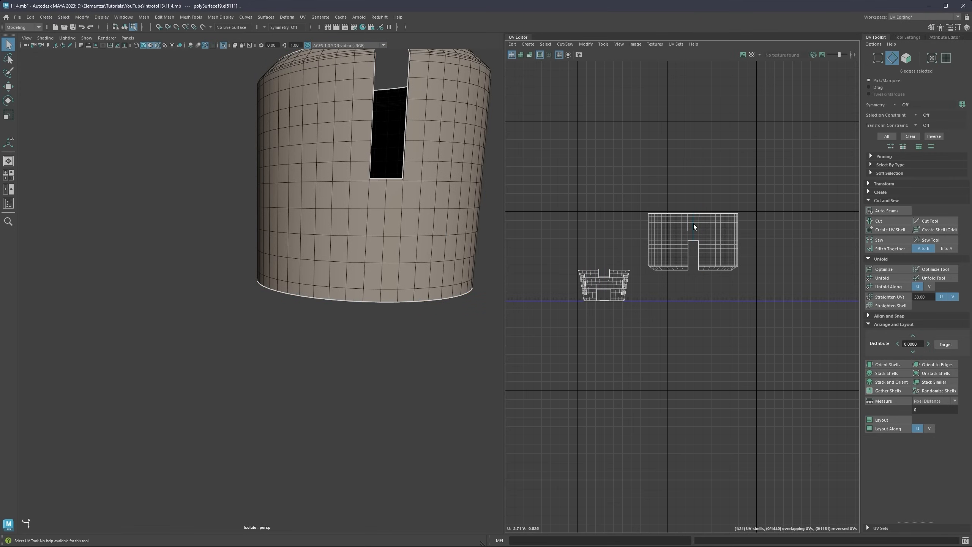
pyautogui.keyDown('alt'); pyautogui.moveTo(508, 199); pyautogui.dragTo(439, 220, button='middle'); pyautogui.keyUp('alt')
pyautogui.keyDown('alt'); pyautogui.moveTo(433, 177); pyautogui.dragTo(377, 239, button='middle'); pyautogui.keyUp('alt')
pyautogui.keyDown('alt'); pyautogui.moveTo(377, 239); pyautogui.dragTo(340, 251); pyautogui.keyUp('alt')
# Step: Select the cylinder's whole UV shell and remap it with a camera-based projection
pyautogui.moveTo(642, 251); pyautogui.dragTo(624, 248, button='right')
pyautogui.scroll(3, 630, 249)
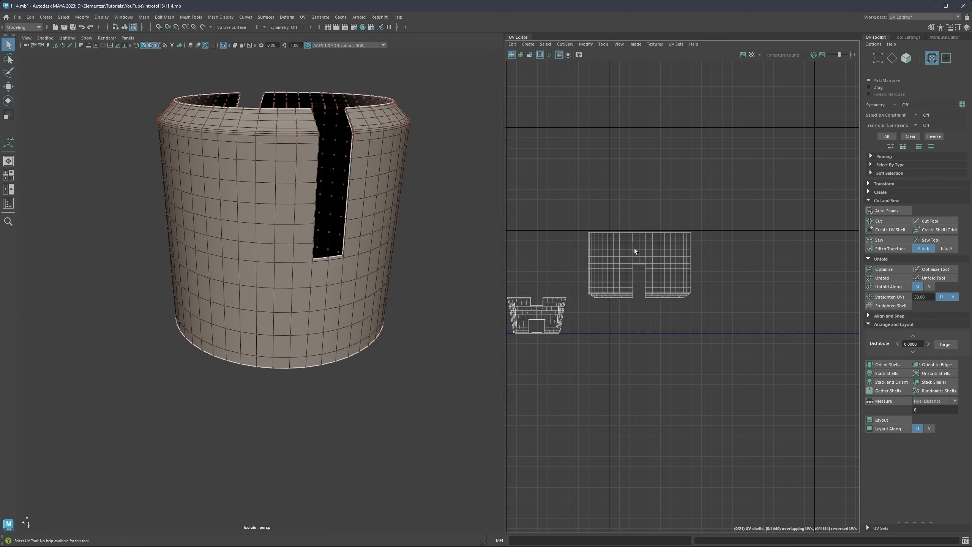
pyautogui.rightClick(638, 252)
pyautogui.click(620, 241)
pyautogui.click(682, 240)
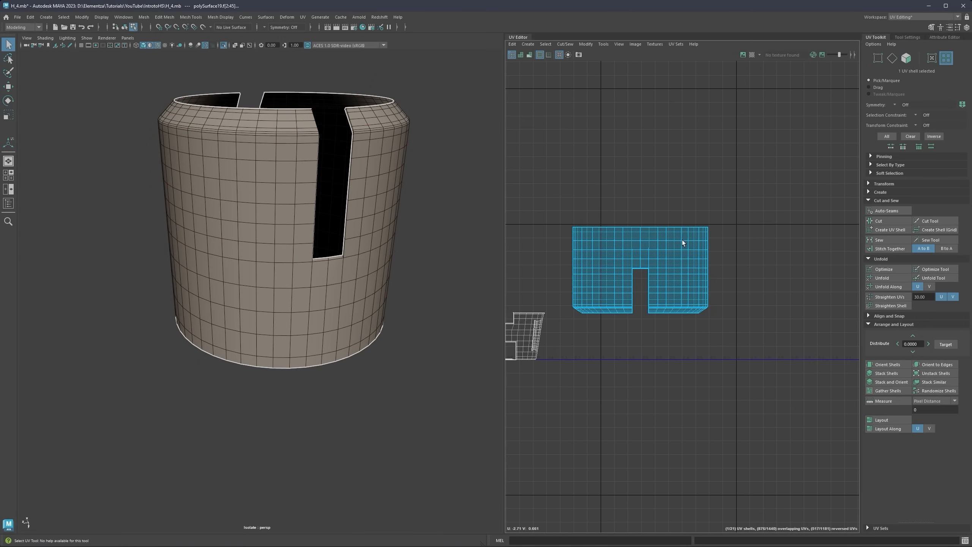
pyautogui.click(530, 45)
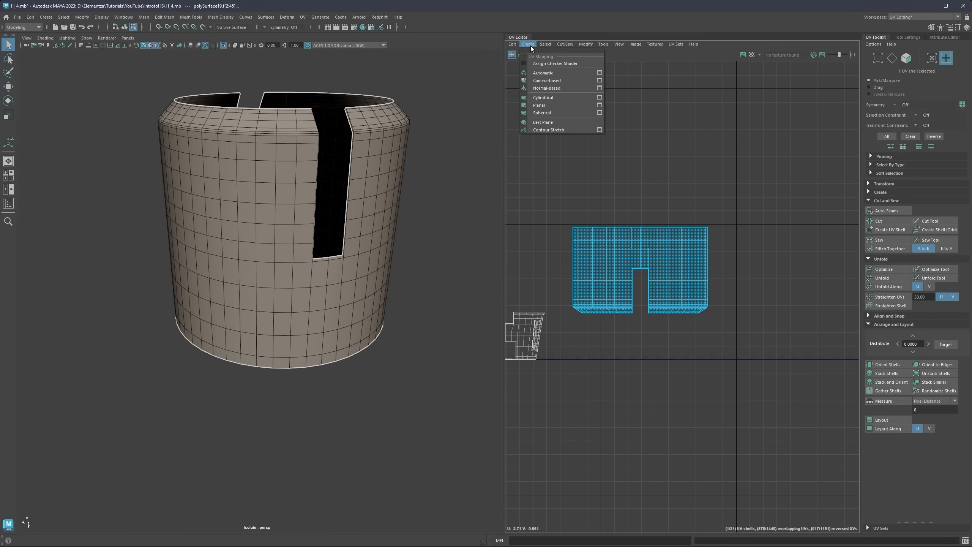
pyautogui.click(547, 81)
pyautogui.scroll(-5, 643, 239)
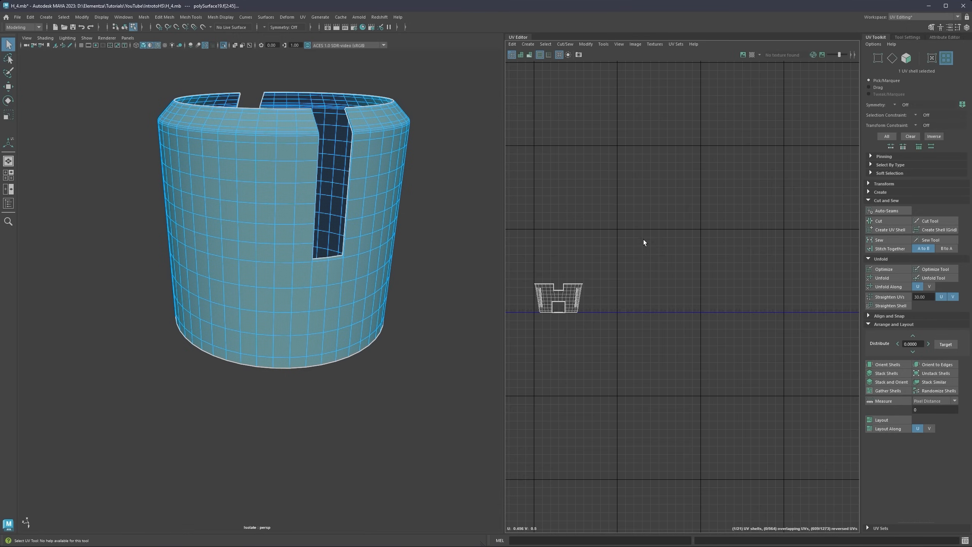
# Step: Move the cylinder's newly projected UV shell sideways into empty space, clear of the packed shells
pyautogui.press('w')
pyautogui.moveTo(758, 266); pyautogui.dragTo(686, 265)
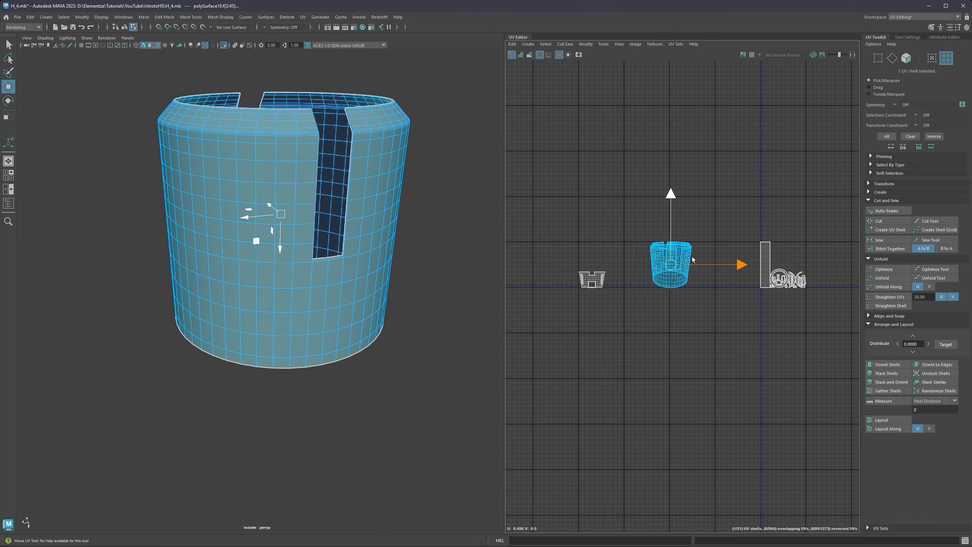
pyautogui.scroll(4, 703, 267)
# Step: Bring the whole model back into view and cut the cylinder shell along the vertical edges from the slot's closed end to the bottom rim
pyautogui.rightClick(614, 269)
pyautogui.click(613, 248)
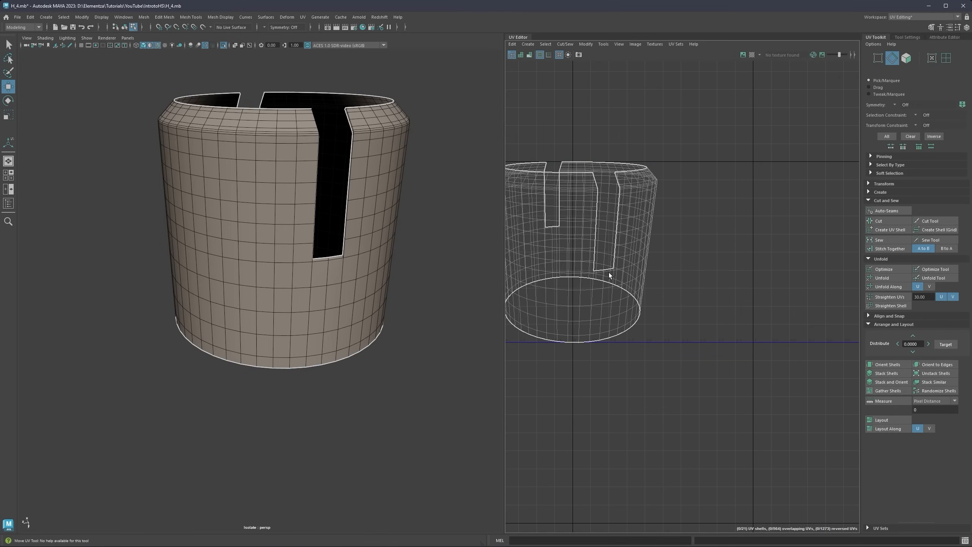
pyautogui.doubleClick(601, 309)
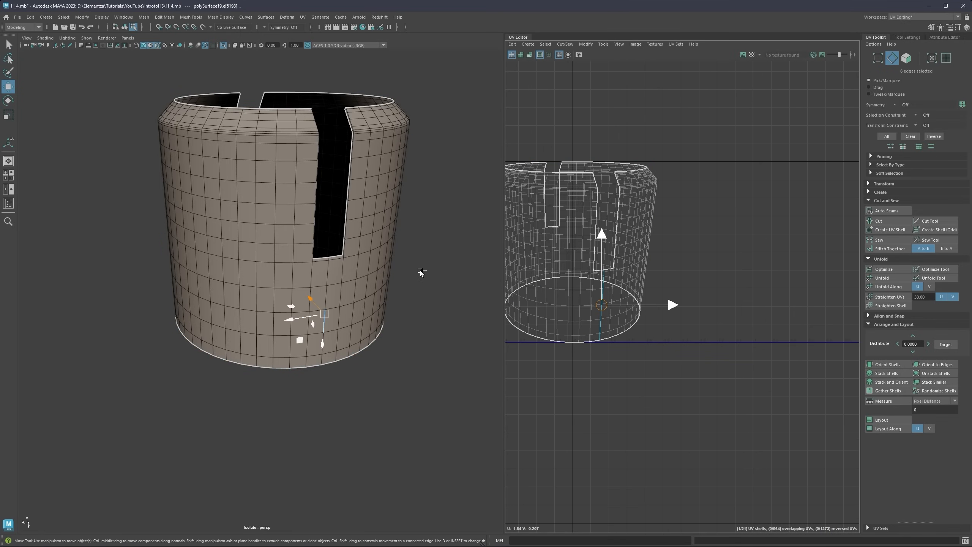
pyautogui.hotkey('ctrl', '1')
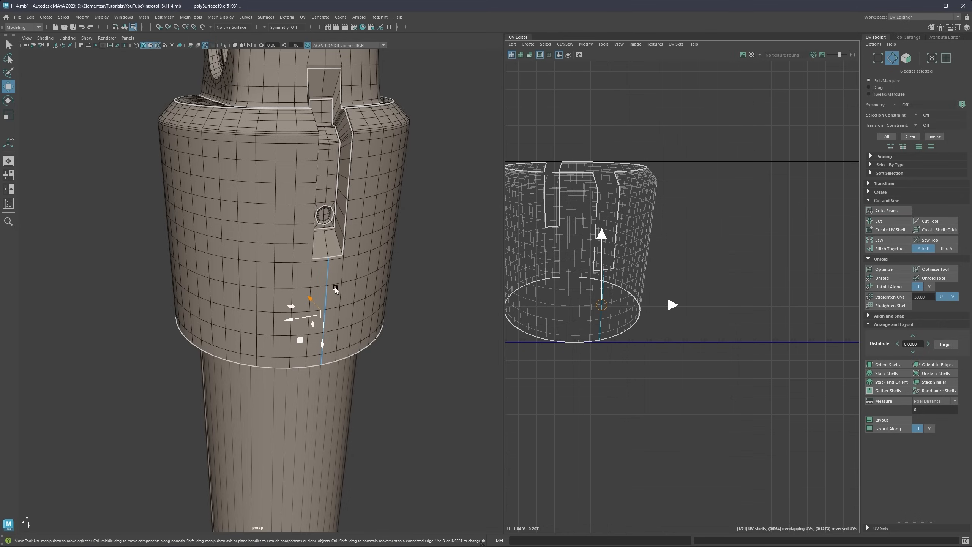
pyautogui.press('q')
pyautogui.click(325, 299)
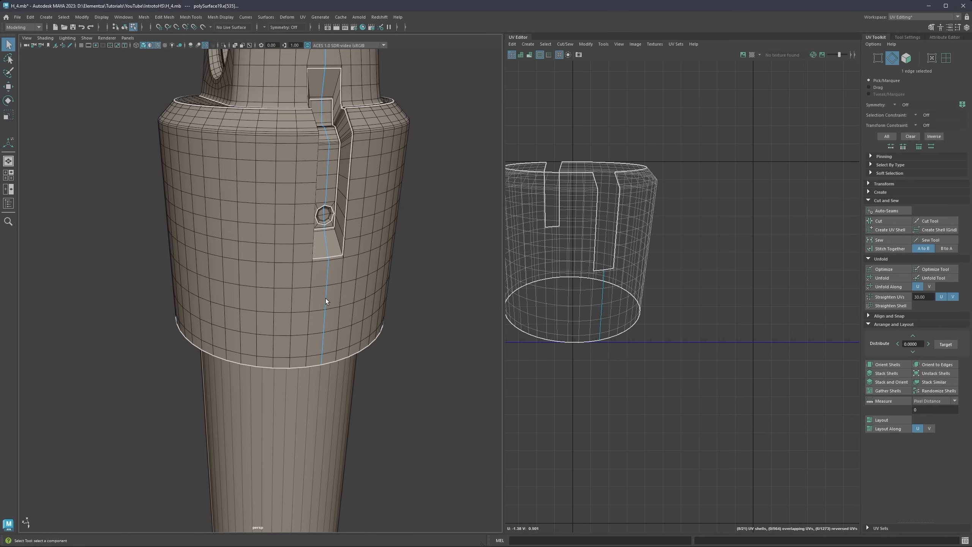
pyautogui.doubleClick(603, 297)
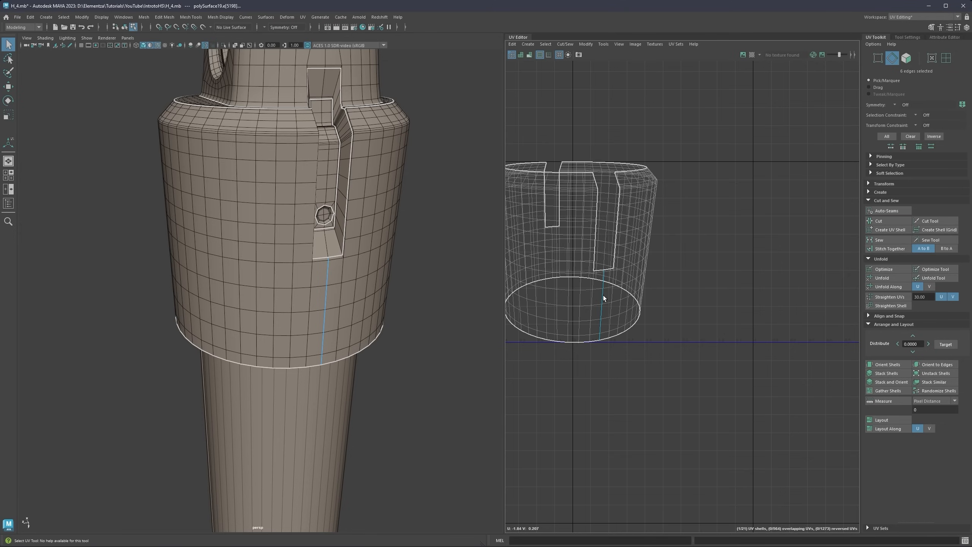
pyautogui.scroll(6, 681, 265)
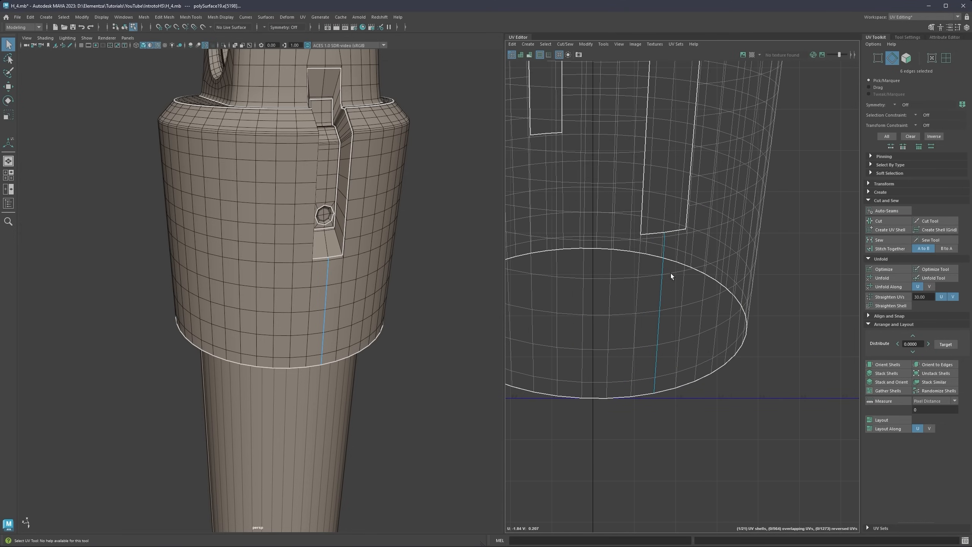
pyautogui.scroll(-5, 664, 260)
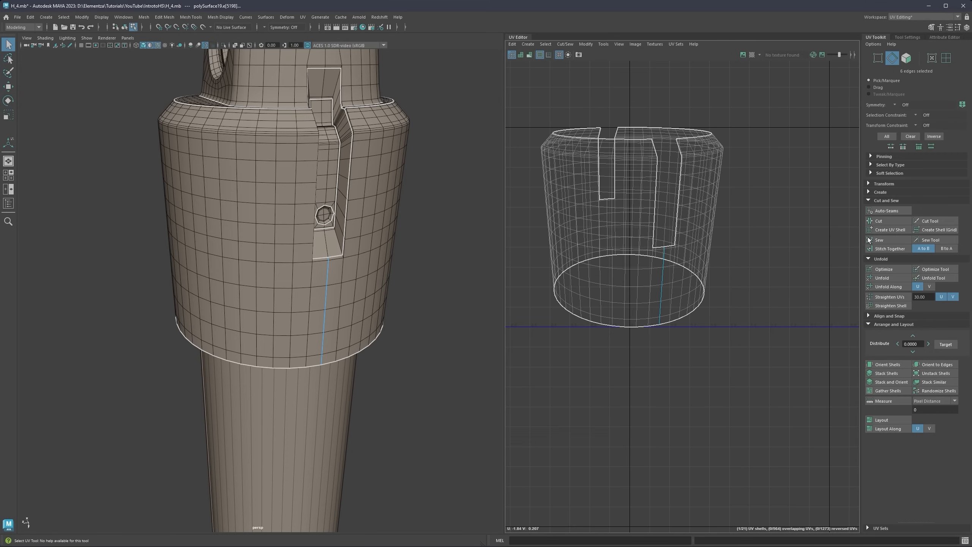
# Step: Unfold the cut cylinder shell, rotate it until it lies roughly horizontal, and orient it with Orient Shells
pyautogui.moveTo(699, 189); pyautogui.dragTo(652, 179, button='right')
pyautogui.click(873, 282)
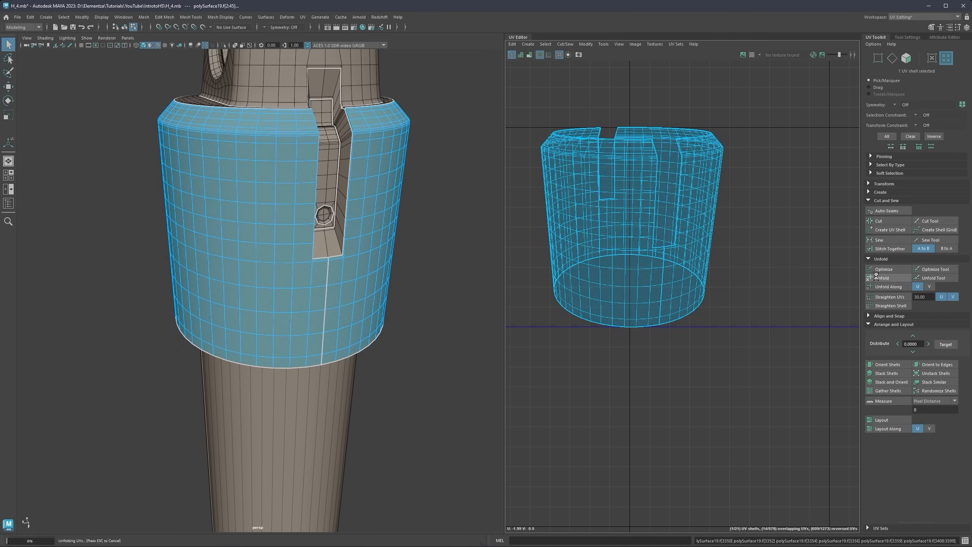
pyautogui.scroll(-4, 728, 256)
pyautogui.keyDown('alt'); pyautogui.moveTo(713, 254); pyautogui.dragTo(649, 266, button='middle'); pyautogui.keyUp('alt')
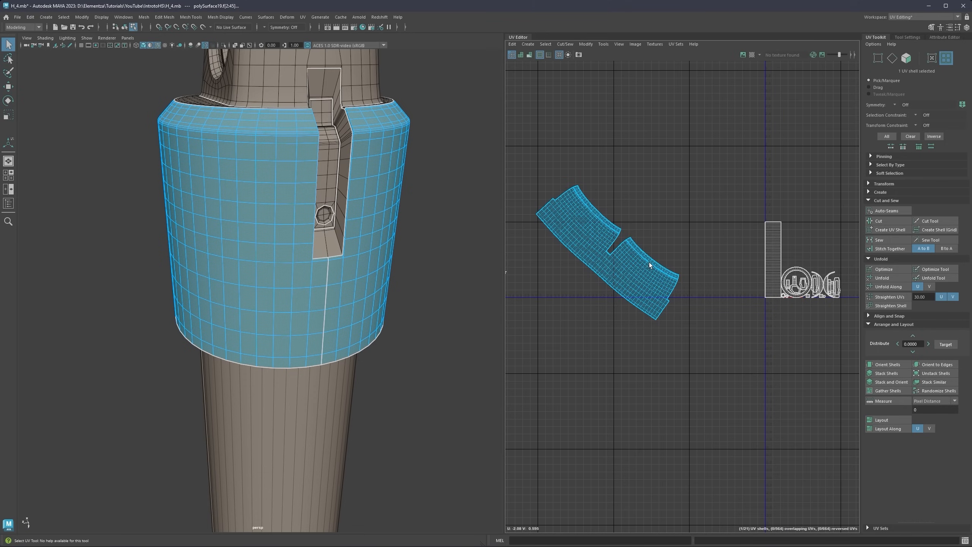
pyautogui.press('e')
pyautogui.moveTo(674, 253); pyautogui.dragTo(663, 202)
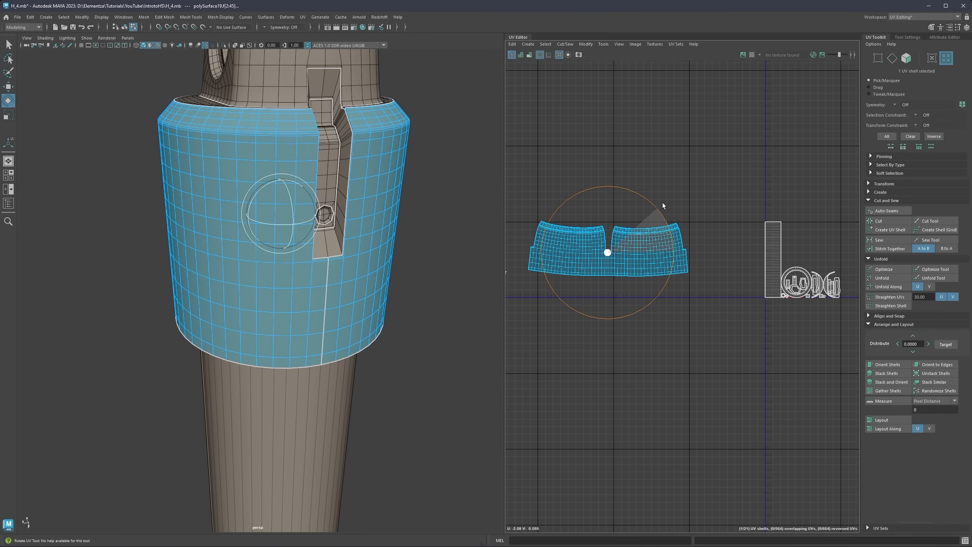
pyautogui.click(879, 364)
# Step: Lay out the unfolded cylinder shell together with the ring, strip and small-part shells, leaving out the separate far shell
pyautogui.scroll(-2, 776, 229)
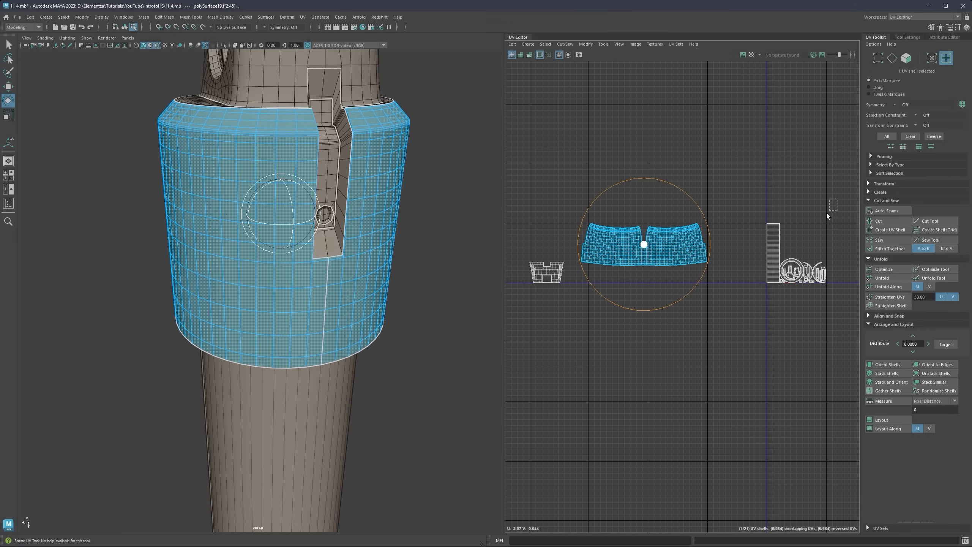
pyautogui.moveTo(569, 296); pyautogui.dragTo(569, 296)
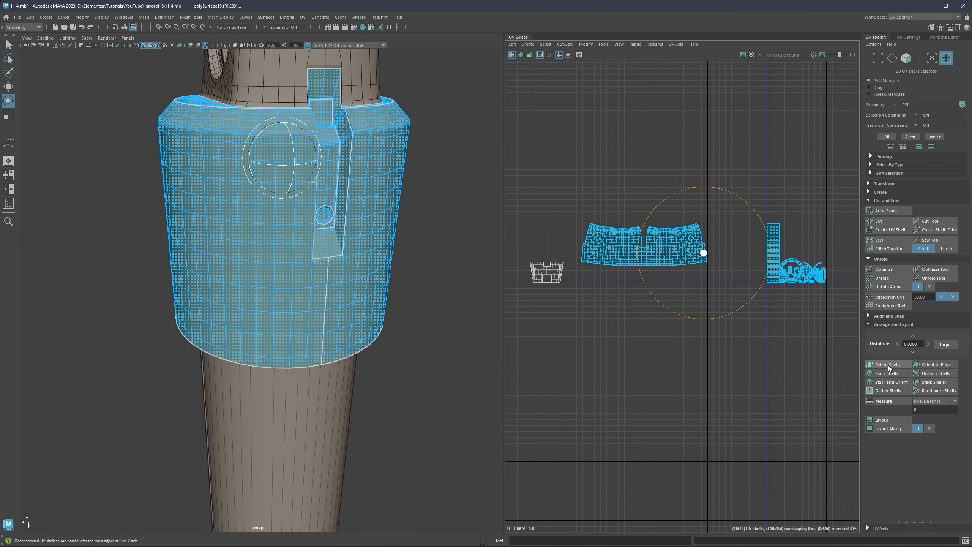
pyautogui.click(884, 421)
pyautogui.keyDown('alt'); pyautogui.moveTo(790, 290); pyautogui.dragTo(673, 303, button='middle'); pyautogui.keyUp('alt')
pyautogui.scroll(4, 673, 303)
pyautogui.scroll(3, 673, 303)
pyautogui.keyDown('alt'); pyautogui.moveTo(688, 249); pyautogui.dragTo(680, 266, button='middle'); pyautogui.keyUp('alt')
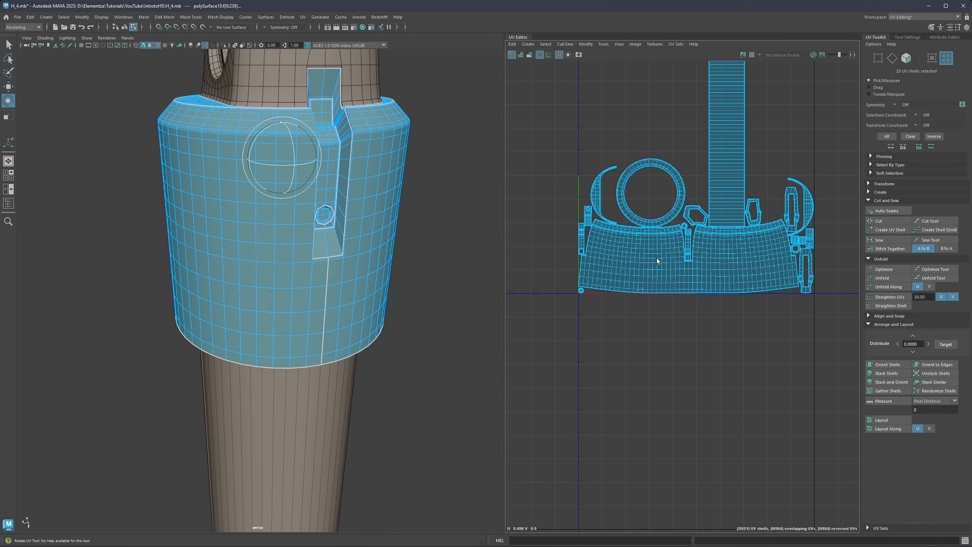
# Step: Select the vertical line of edges joining the cylinder shell's two halves below the central slot
pyautogui.scroll(5, 688, 251)
pyautogui.moveTo(693, 273); pyautogui.dragTo(684, 263, button='right')
pyautogui.doubleClick(689, 263)
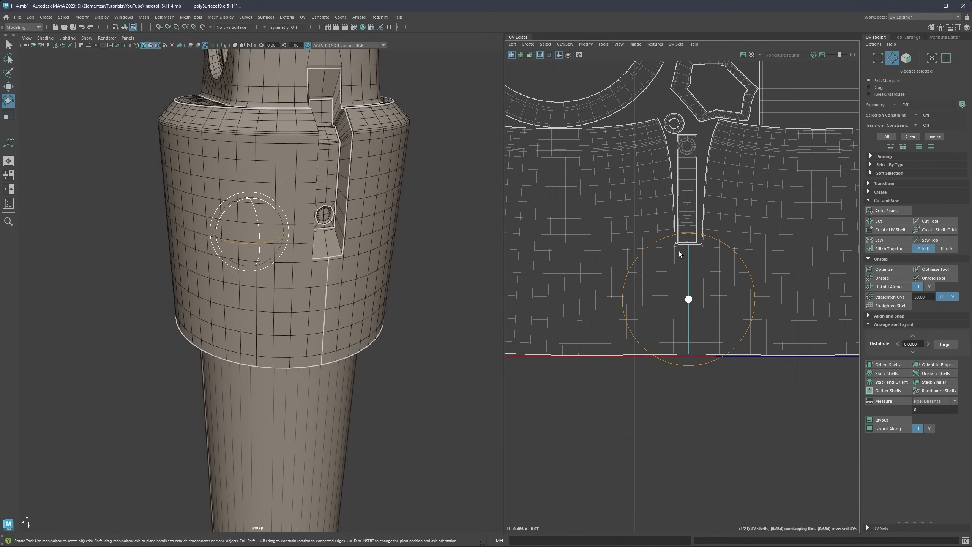
pyautogui.scroll(-3, 680, 251)
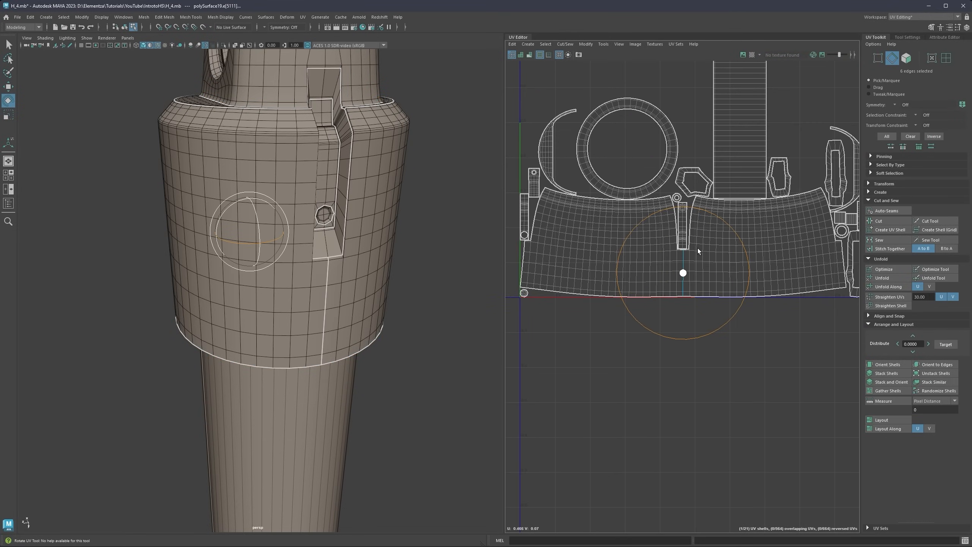
pyautogui.scroll(2, 689, 247)
# Step: Move the whole cylinder shell out of the packed layout into the empty neighbouring UV tile
pyautogui.rightClick(737, 223)
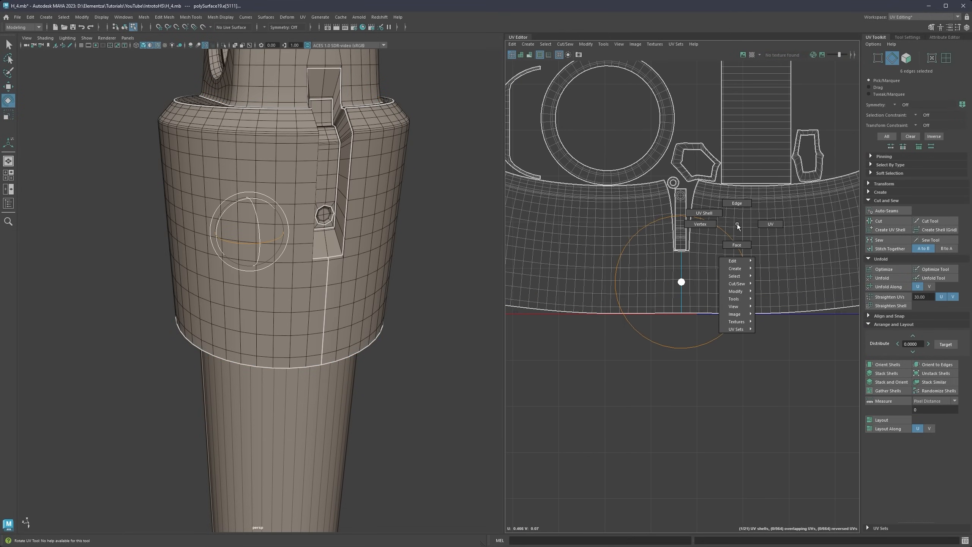
pyautogui.moveTo(746, 237); pyautogui.dragTo(733, 230, button='right')
pyautogui.scroll(-3, 734, 240)
pyautogui.scroll(-2, 732, 241)
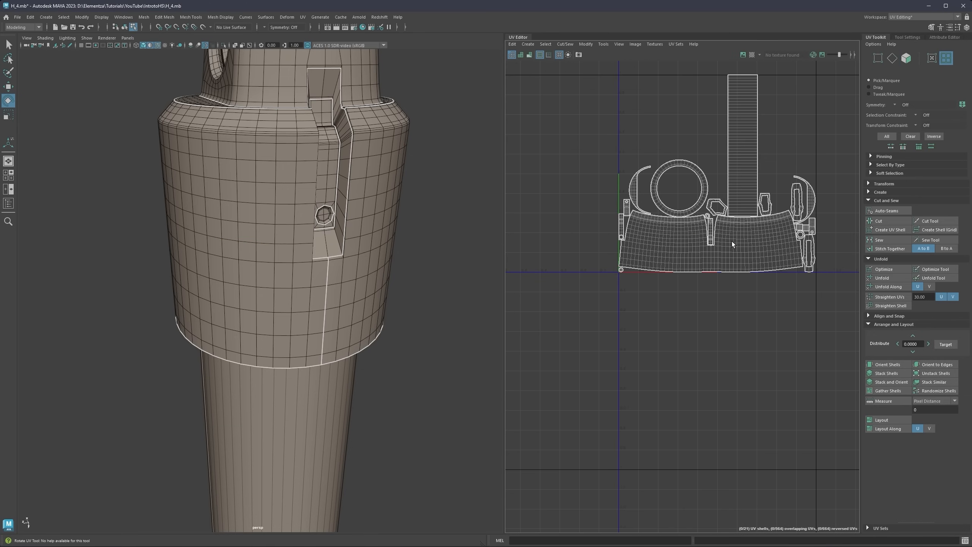
pyautogui.click(732, 242)
pyautogui.press('w')
pyautogui.moveTo(757, 240); pyautogui.dragTo(554, 239)
pyautogui.keyDown('alt'); pyautogui.moveTo(549, 245); pyautogui.dragTo(669, 242, button='middle'); pyautogui.keyUp('alt')
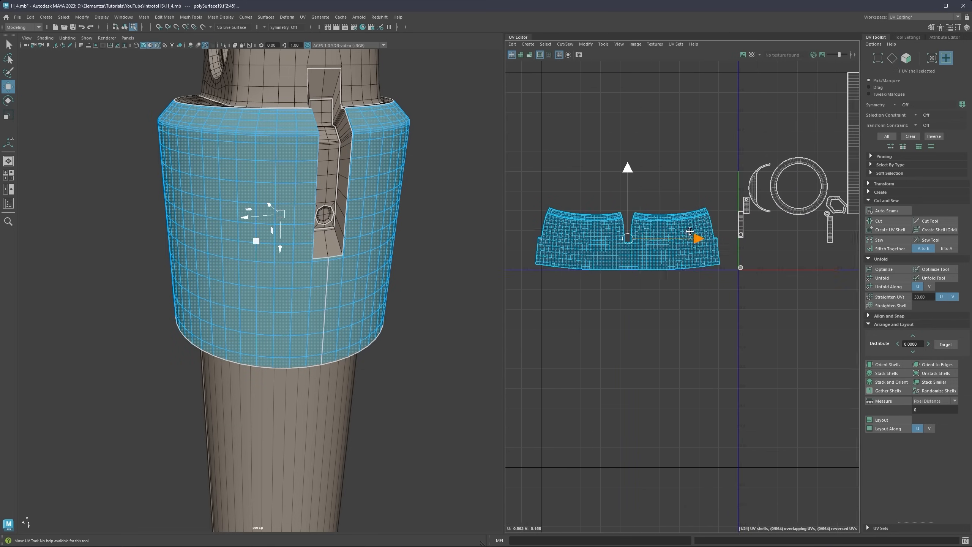
# Step: Cut the cylinder shell in two along the edges below the central slot and unfold the resulting halves
pyautogui.scroll(3, 651, 258)
pyautogui.moveTo(618, 252); pyautogui.dragTo(617, 253, button='right')
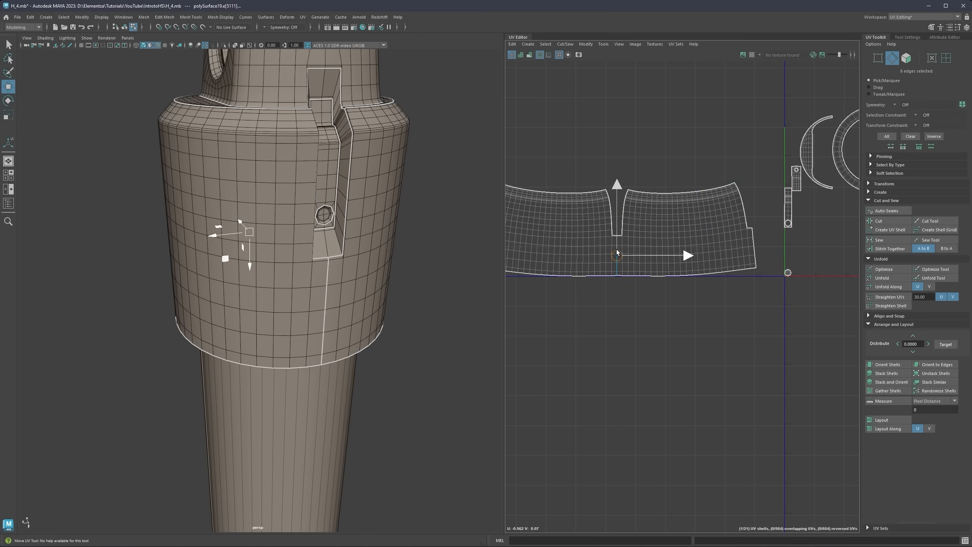
pyautogui.click(885, 223)
pyautogui.moveTo(706, 209); pyautogui.dragTo(705, 205, button='right')
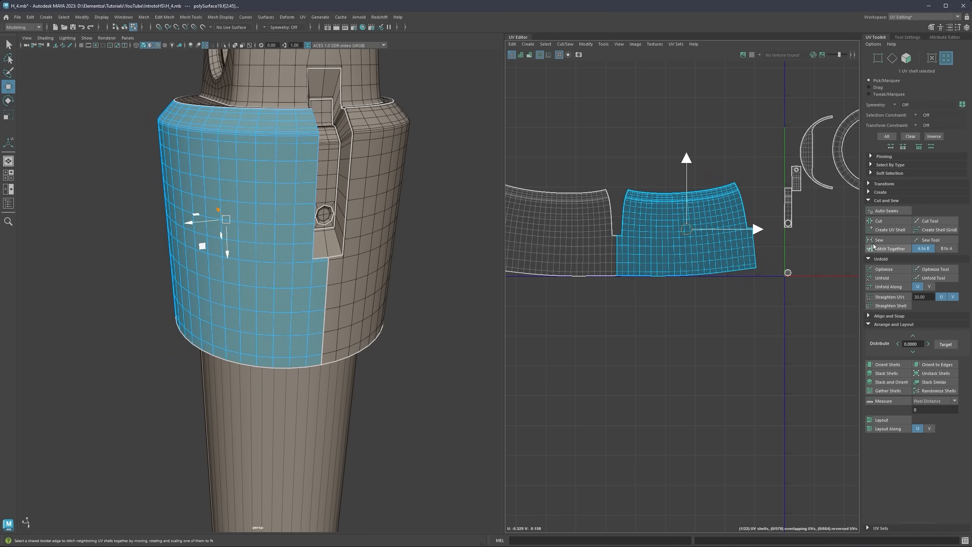
pyautogui.click(874, 278)
pyautogui.click(601, 255)
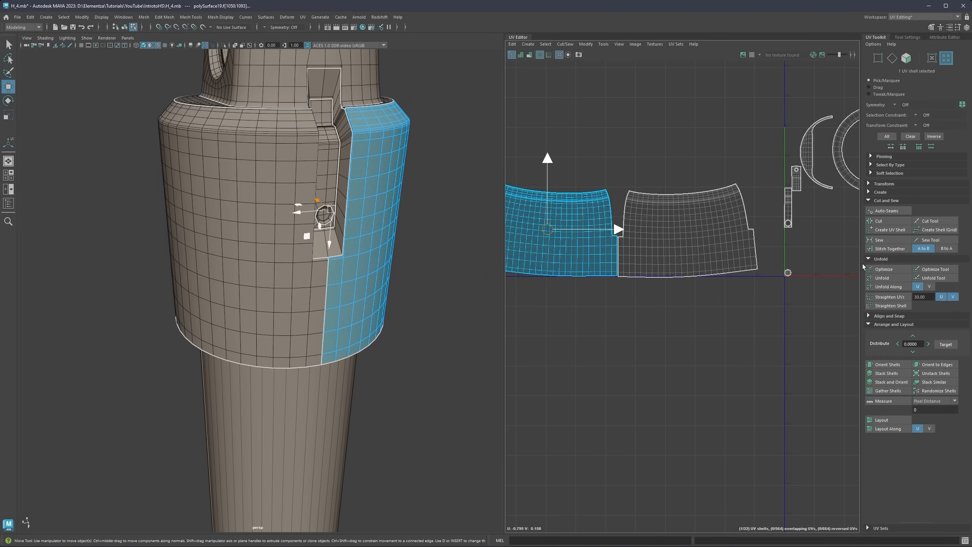
# Step: Select both cylinder halves with the ring, strip and small-part shells and pack them with Layout
pyautogui.scroll(-2, 662, 242)
pyautogui.scroll(-5, 666, 260)
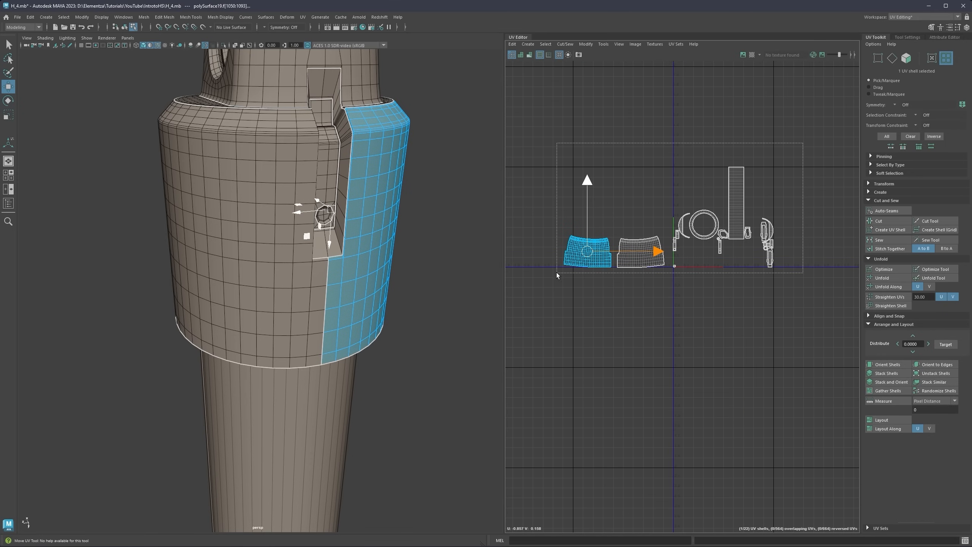
pyautogui.moveTo(556, 272); pyautogui.dragTo(557, 273)
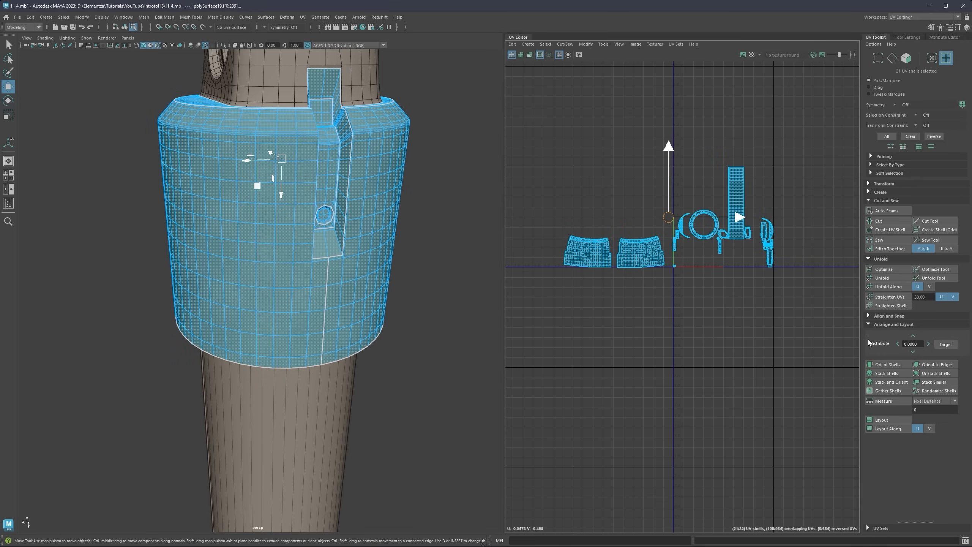
pyautogui.click(883, 421)
pyautogui.scroll(3, 703, 217)
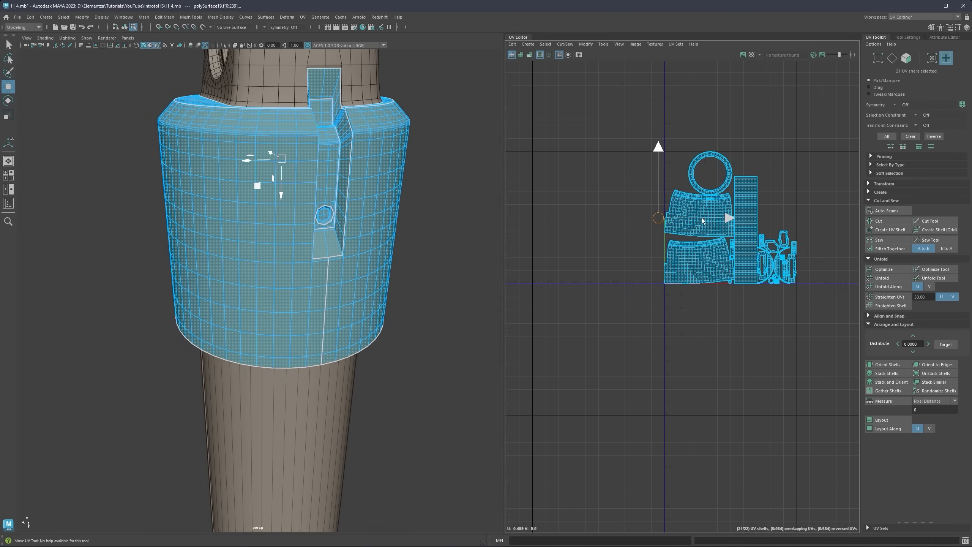
pyautogui.keyDown('alt'); pyautogui.moveTo(729, 178); pyautogui.dragTo(648, 257, button='middle'); pyautogui.keyUp('alt')
pyautogui.scroll(5, 648, 258)
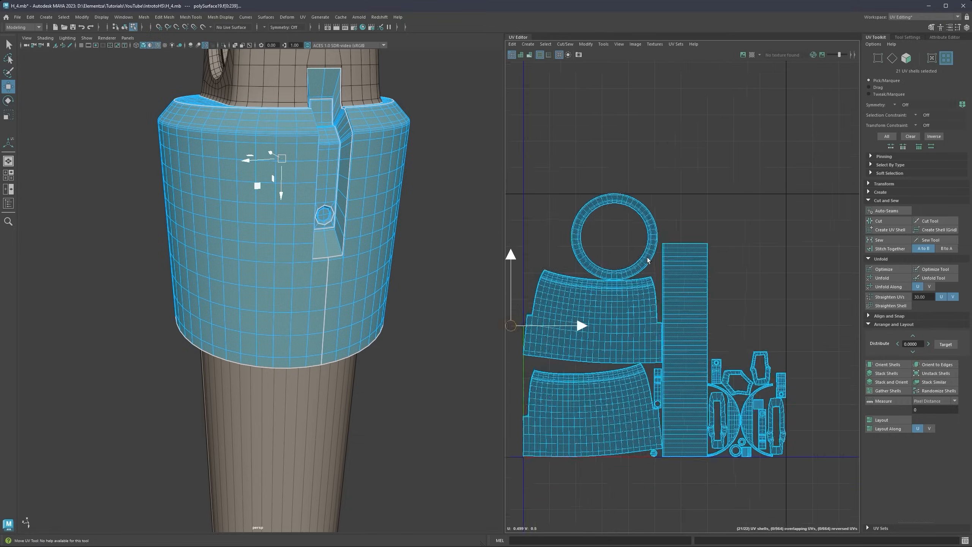
# Step: Move the ring shell up out of the packed layout and select a radial line of edges across its lower side
pyautogui.click(601, 196)
pyautogui.moveTo(613, 190); pyautogui.dragTo(619, 91)
pyautogui.moveTo(593, 161); pyautogui.dragTo(594, 161, button='right')
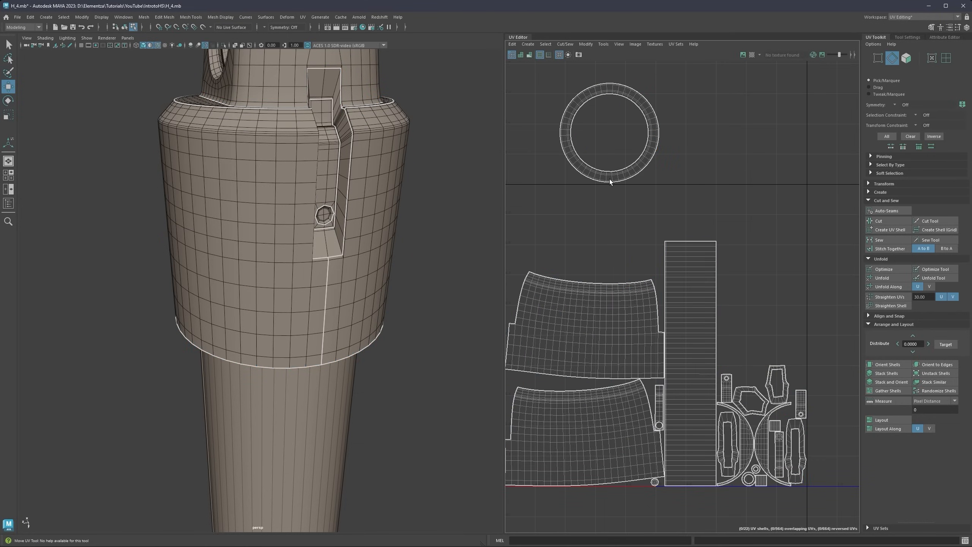
pyautogui.scroll(2, 609, 178)
pyautogui.click(612, 178)
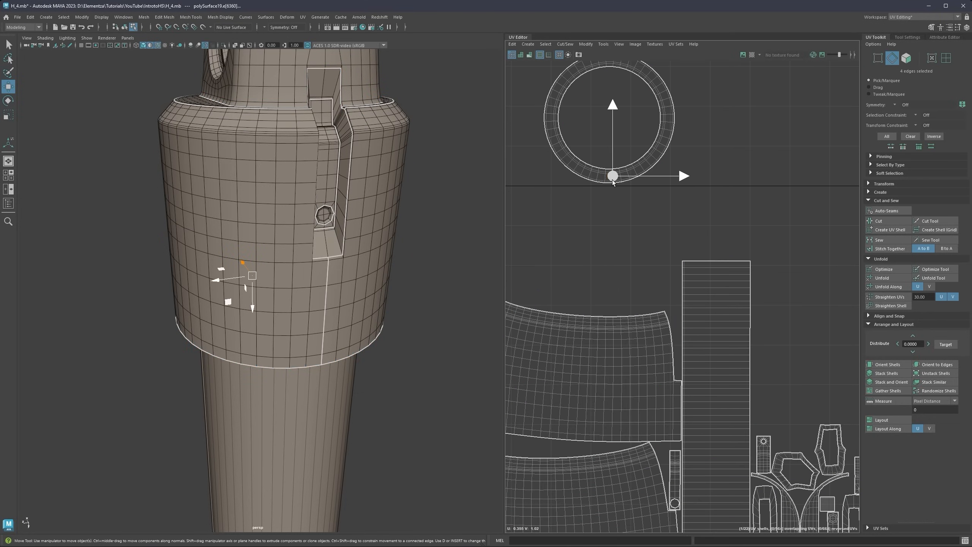
pyautogui.scroll(-3, 331, 172)
# Step: Check the selected edges on the cylinder's underside against its vertical seam and cut the ring shell along them
pyautogui.keyDown('alt'); pyautogui.moveTo(330, 171); pyautogui.dragTo(447, 180); pyautogui.keyUp('alt')
pyautogui.scroll(6, 356, 294)
pyautogui.scroll(-3, 356, 293)
pyautogui.keyDown('alt'); pyautogui.moveTo(354, 299); pyautogui.dragTo(343, 232, button='middle'); pyautogui.keyUp('alt')
pyautogui.keyDown('alt'); pyautogui.moveTo(343, 233); pyautogui.dragTo(364, 210); pyautogui.keyUp('alt')
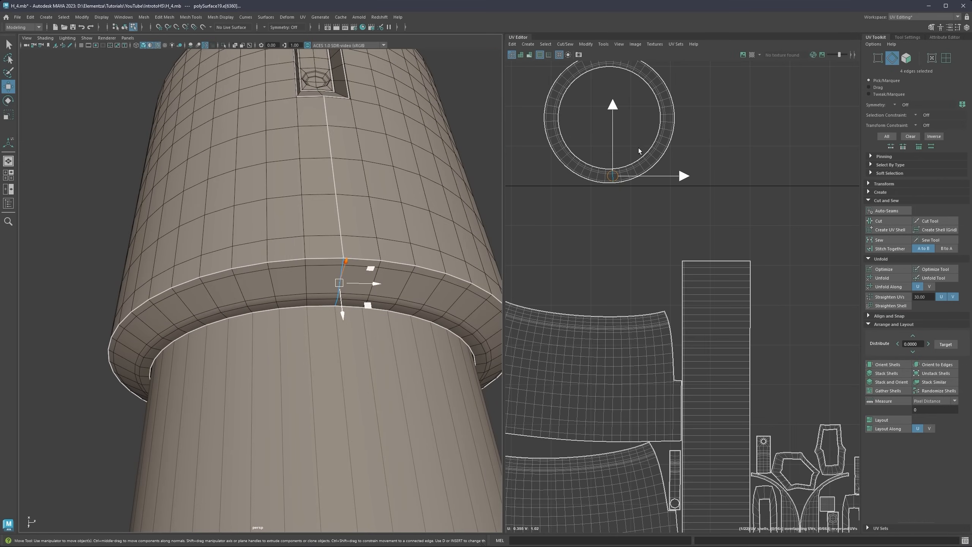
pyautogui.scroll(3, 616, 159)
pyautogui.keyDown('alt'); pyautogui.moveTo(616, 158); pyautogui.dragTo(649, 218, button='middle'); pyautogui.keyUp('alt')
# Step: Select the cut ring's UV shell and unfold it
pyautogui.moveTo(715, 199); pyautogui.dragTo(680, 187, button='right')
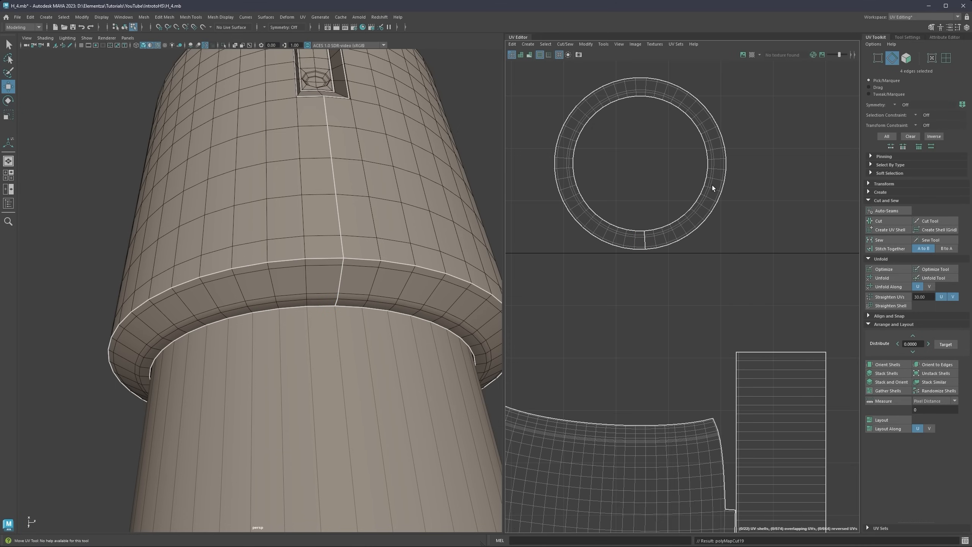
pyautogui.click(712, 187)
pyautogui.click(882, 278)
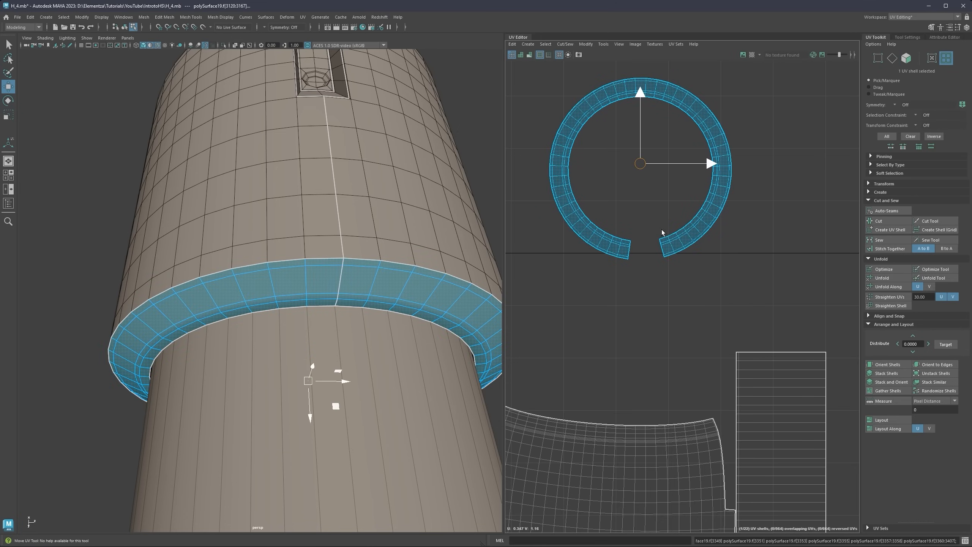
# Step: Straighten the opened ring shell into a narrow strip using its outer edge loop, and select the resulting shell
pyautogui.moveTo(652, 169); pyautogui.dragTo(651, 153, button='right')
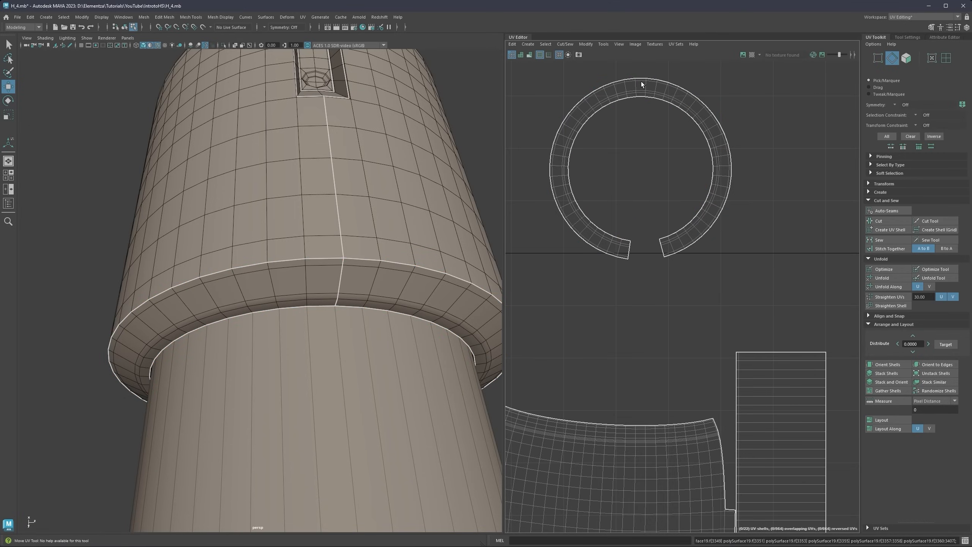
pyautogui.doubleClick(641, 82)
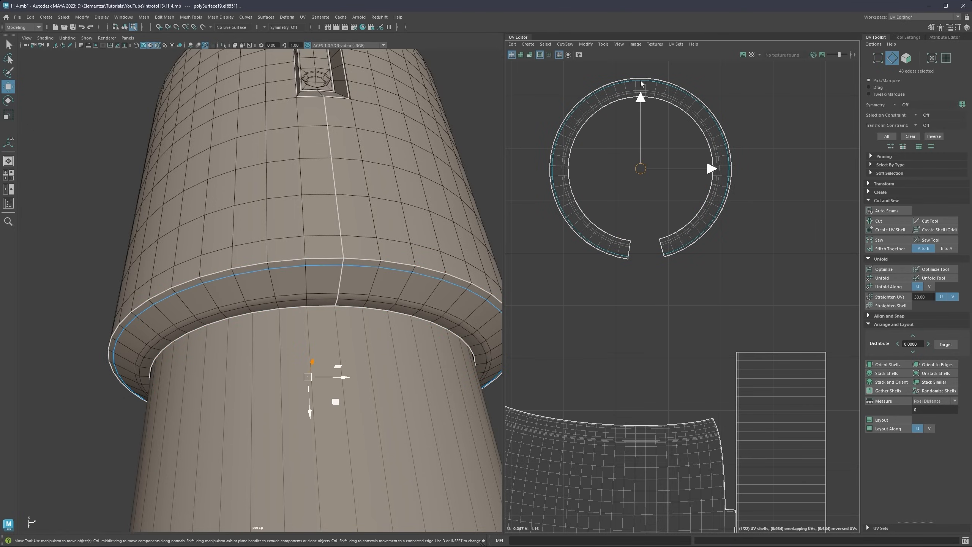
pyautogui.click(887, 306)
pyautogui.scroll(5, 670, 277)
pyautogui.moveTo(655, 251); pyautogui.dragTo(630, 240, button='right')
pyautogui.click(635, 227)
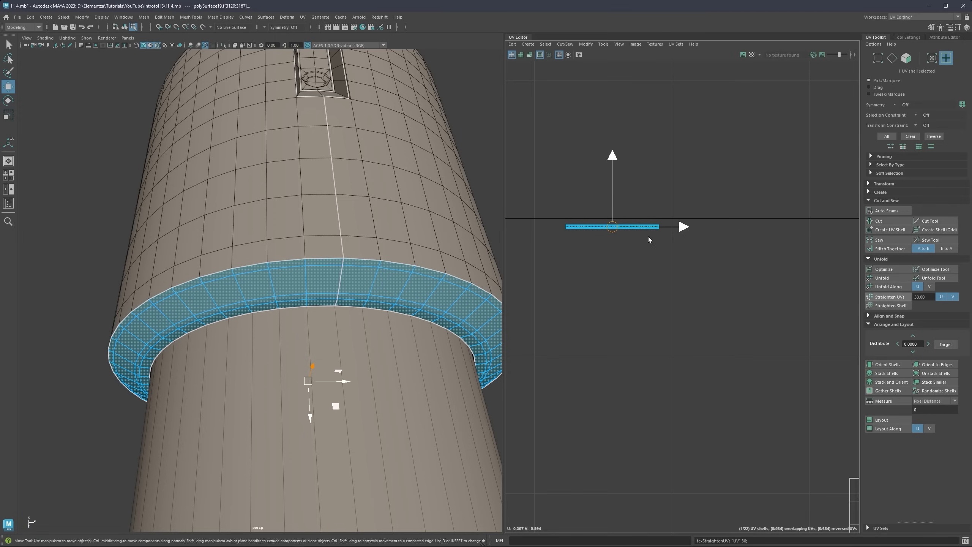
pyautogui.scroll(-5, 686, 246)
pyautogui.scroll(-3, 686, 247)
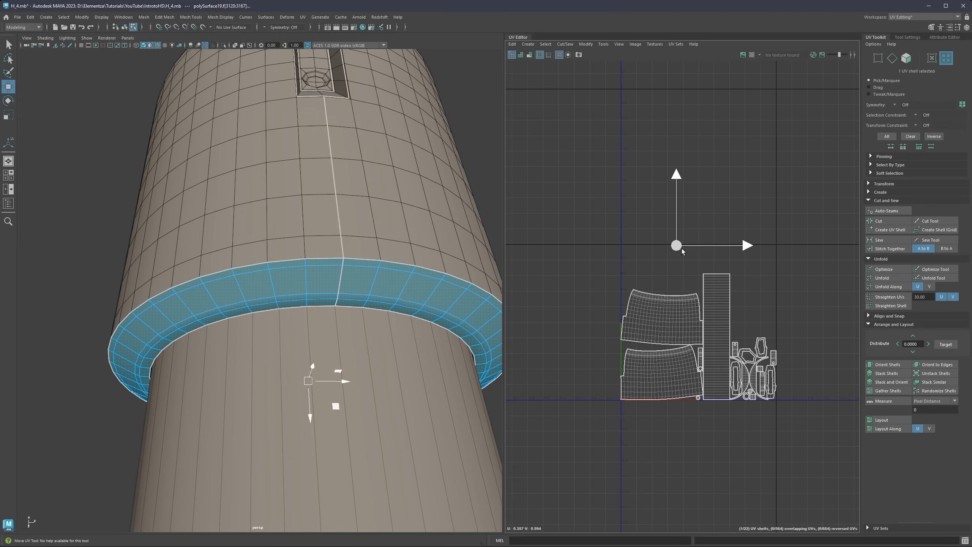
# Step: Select the straightened ring strip together with the packed shells and pack them all with Layout
pyautogui.moveTo(590, 381); pyautogui.dragTo(590, 382)
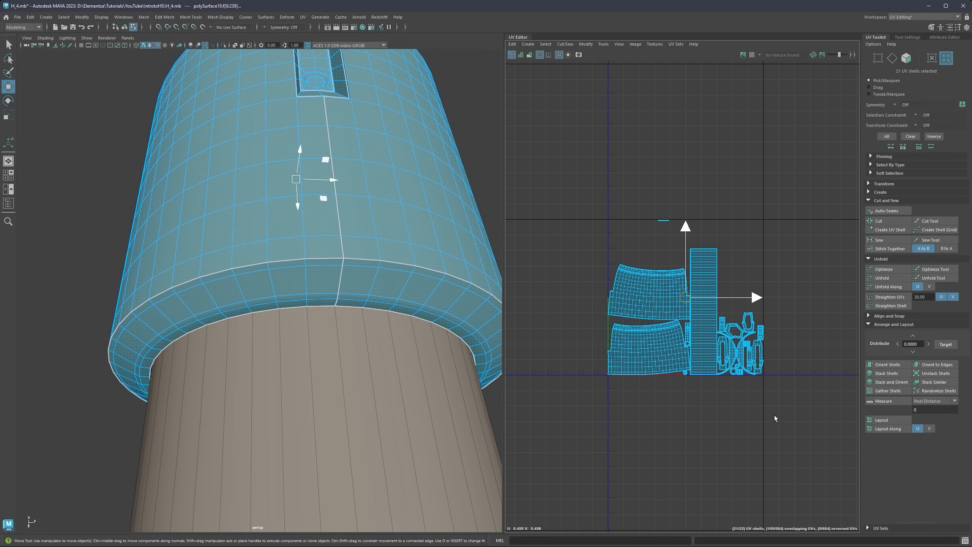
pyautogui.click(882, 419)
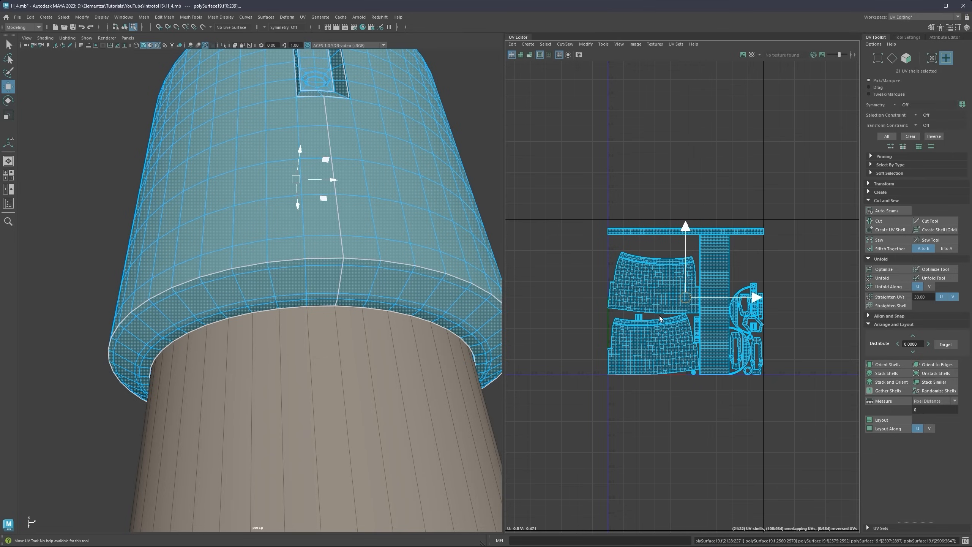
# Step: Move the ring strip up out of the packed layout and rotate it upright
pyautogui.click(710, 231)
pyautogui.moveTo(684, 209); pyautogui.dragTo(683, 127)
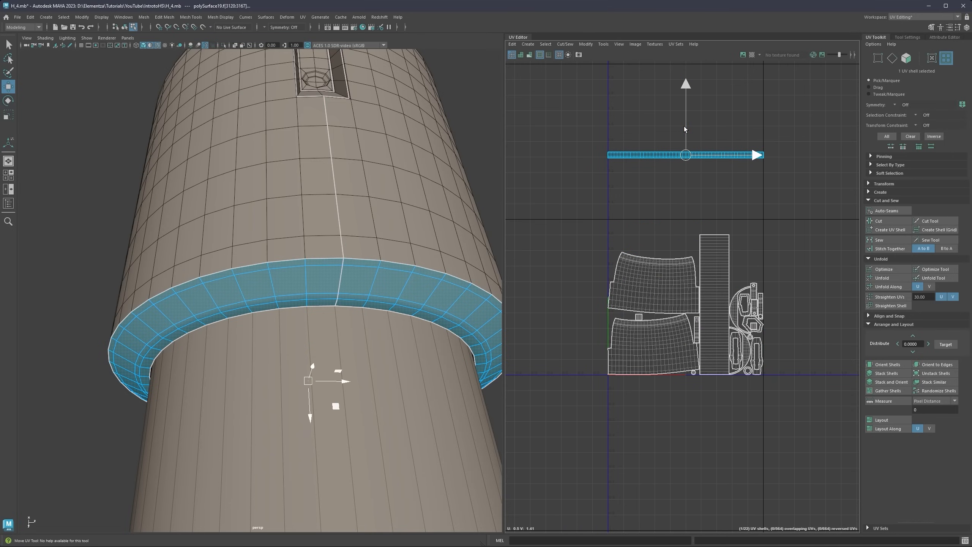
pyautogui.press('e')
pyautogui.moveTo(749, 142); pyautogui.dragTo(693, 230)
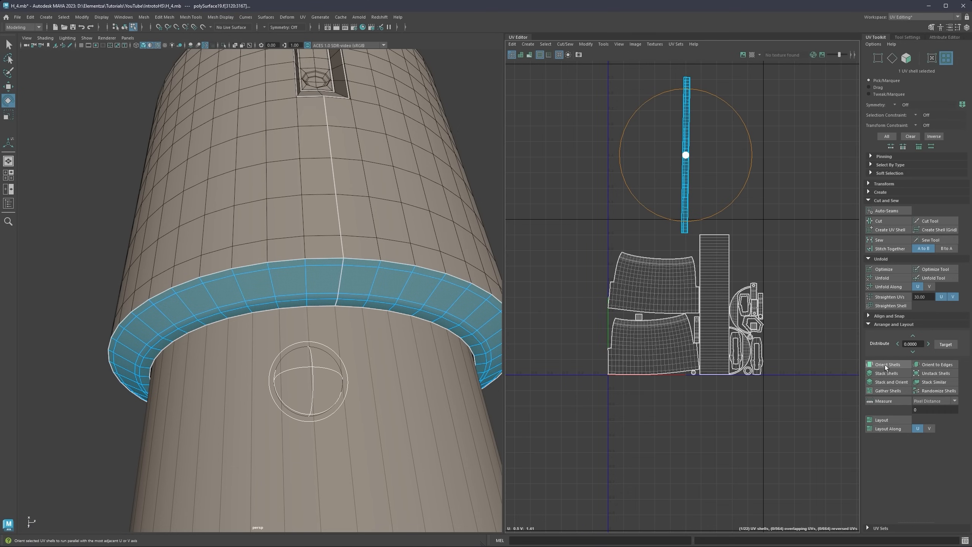
# Step: Select the ring strip and all the packed shells and try Layout Along in the U and V directions
pyautogui.moveTo(792, 72); pyautogui.dragTo(564, 391)
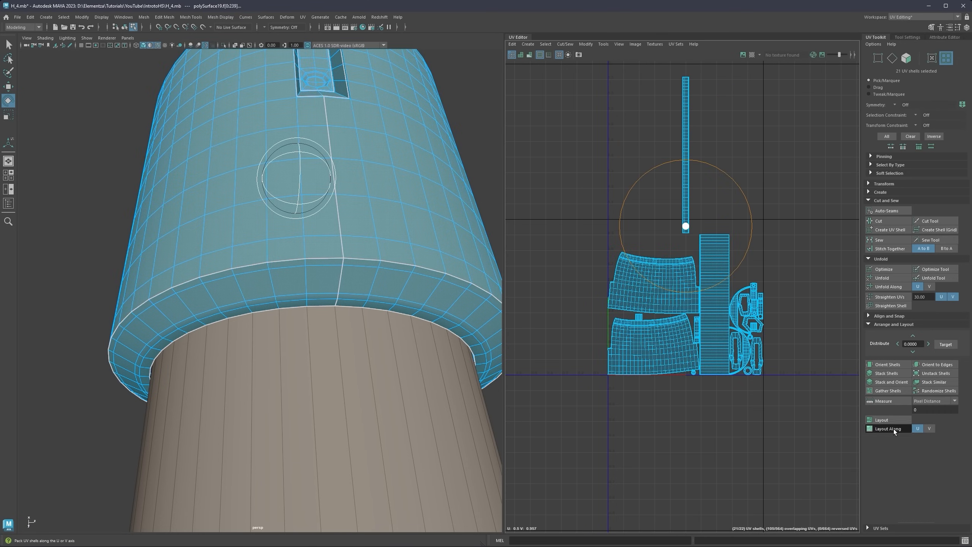
pyautogui.click(893, 428)
pyautogui.click(927, 429)
pyautogui.click(896, 429)
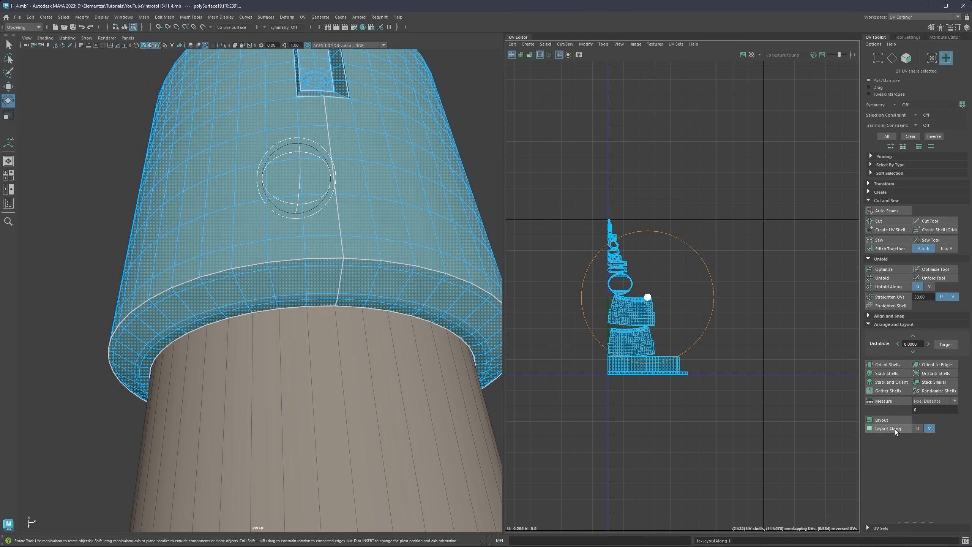
# Step: Pack the selected shells with Layout, set the Layout Along direction back to U, and pack them again
pyautogui.click(894, 419)
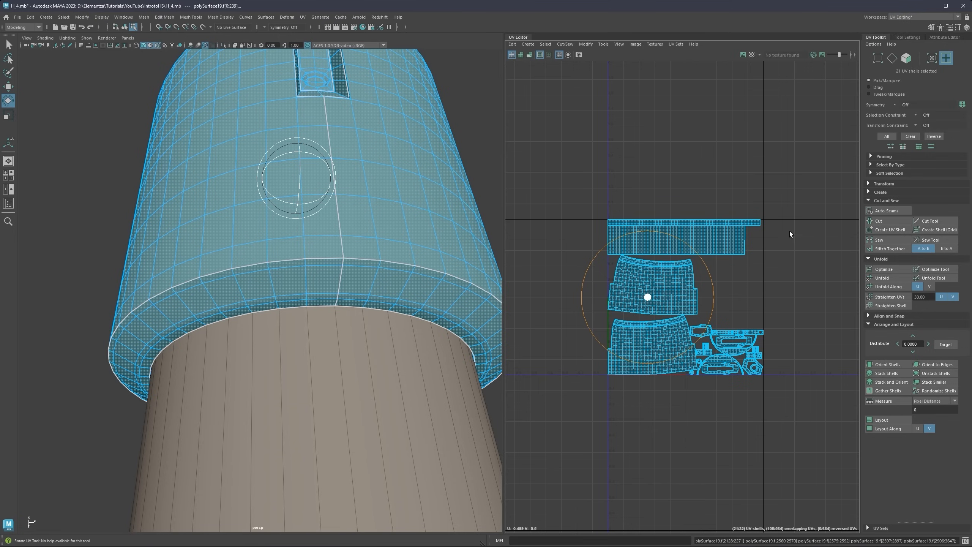
pyautogui.click(918, 429)
pyautogui.click(891, 420)
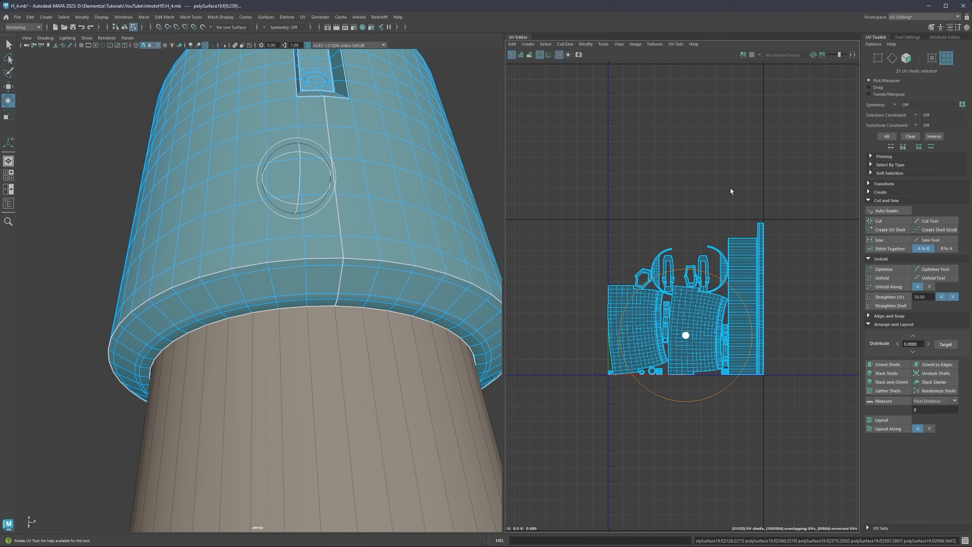
# Step: Select the tapered upper block's UV shell lying outside the packed layout
pyautogui.scroll(-2, 635, 330)
pyautogui.keyDown('alt'); pyautogui.moveTo(586, 301); pyautogui.dragTo(687, 286, button='middle'); pyautogui.keyUp('alt')
pyautogui.scroll(-2, 684, 286)
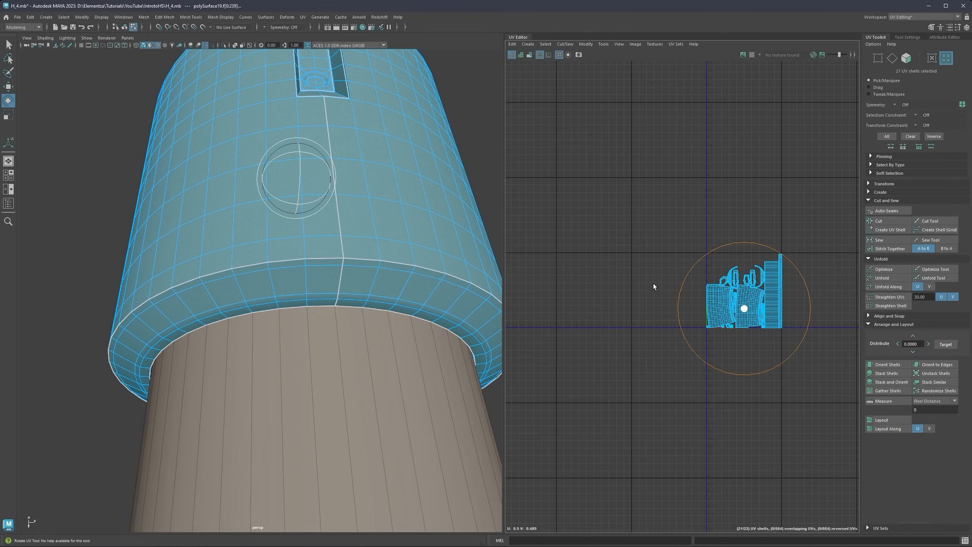
pyautogui.click(617, 270)
pyautogui.keyDown('alt'); pyautogui.moveTo(578, 261); pyautogui.dragTo(650, 269, button='middle'); pyautogui.keyUp('alt')
pyautogui.scroll(-3, 651, 269)
pyautogui.keyDown('alt'); pyautogui.moveTo(582, 279); pyautogui.dragTo(638, 264, button='middle'); pyautogui.keyUp('alt')
pyautogui.scroll(4, 609, 284)
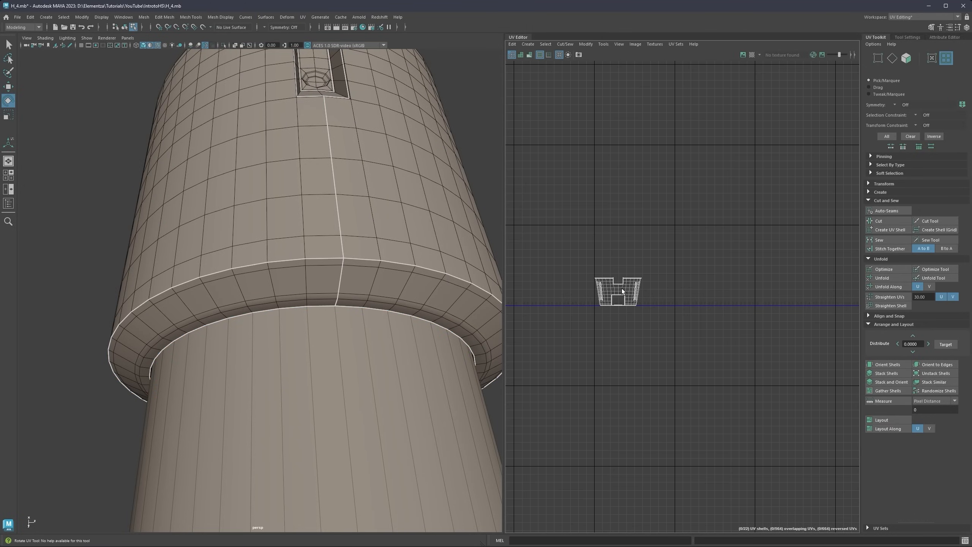
pyautogui.click(613, 287)
# Step: Frame the tapered upper block in the 3D view and isolate its selected shell
pyautogui.scroll(-5, 353, 154)
pyautogui.keyDown('alt'); pyautogui.moveTo(342, 165); pyautogui.dragTo(333, 215); pyautogui.keyUp('alt')
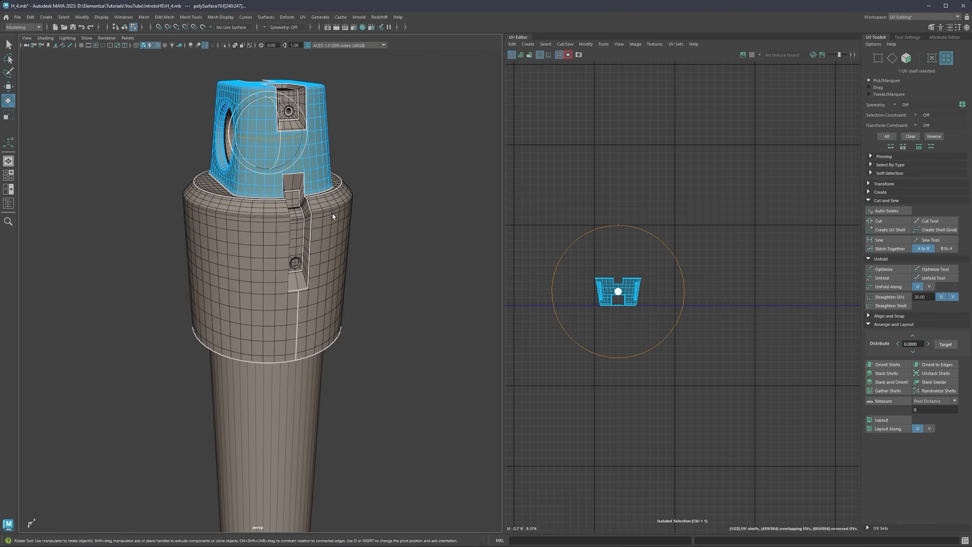
pyautogui.keyDown('alt'); pyautogui.moveTo(297, 167); pyautogui.dragTo(334, 253, button='middle'); pyautogui.keyUp('alt')
pyautogui.scroll(5, 360, 202)
pyautogui.keyDown('alt'); pyautogui.moveTo(422, 185); pyautogui.dragTo(371, 228, button='middle'); pyautogui.keyUp('alt')
pyautogui.hotkey('ctrl', '1')
# Step: Switch to edge selection, select the full edge loop around the block's top rim, and show the whole model again
pyautogui.keyDown('alt'); pyautogui.moveTo(413, 210); pyautogui.dragTo(348, 230); pyautogui.keyUp('alt')
pyautogui.moveTo(360, 231); pyautogui.dragTo(359, 206, button='right')
pyautogui.keyDown('alt'); pyautogui.moveTo(349, 217); pyautogui.dragTo(373, 238); pyautogui.keyUp('alt')
pyautogui.keyDown('alt'); pyautogui.moveTo(302, 213); pyautogui.dragTo(318, 232); pyautogui.keyUp('alt')
pyautogui.keyDown('alt'); pyautogui.moveTo(319, 233); pyautogui.dragTo(310, 236); pyautogui.keyUp('alt')
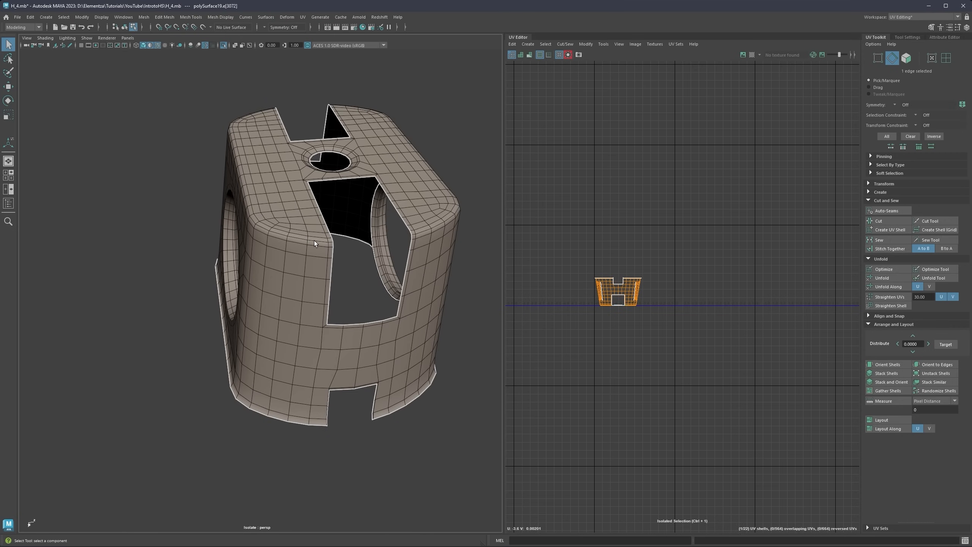
pyautogui.doubleClick(315, 240)
pyautogui.hotkey('ctrl', '1')
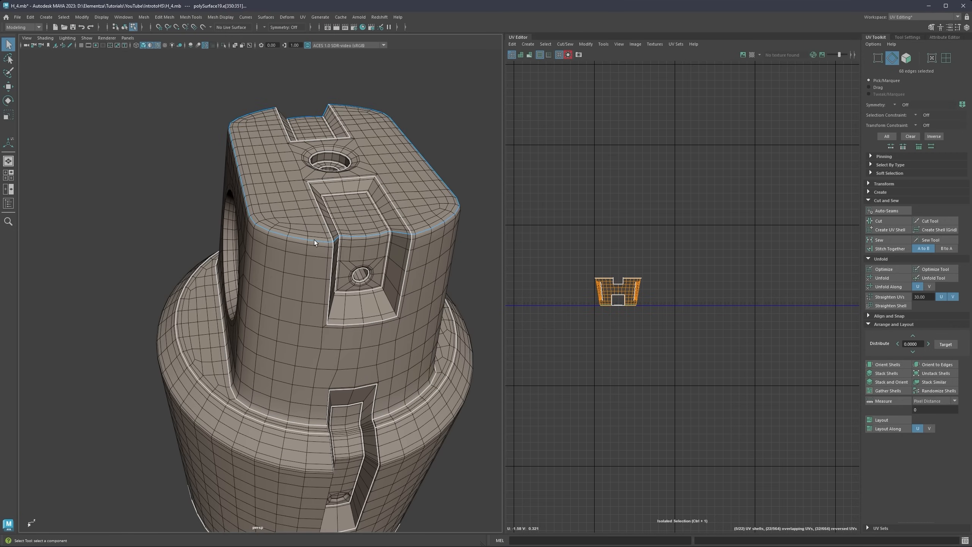
# Step: Select the top rim edge run along one side of the block, ending at the slot corners
pyautogui.keyDown('alt'); pyautogui.moveTo(314, 240); pyautogui.dragTo(363, 223, button='right'); pyautogui.keyUp('alt')
pyautogui.click(384, 207)
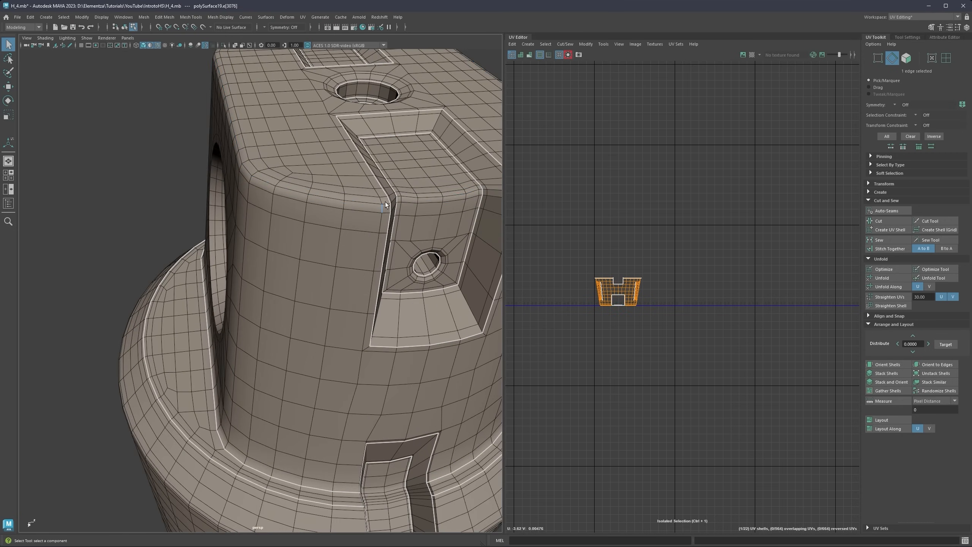
pyautogui.click(380, 205)
pyautogui.keyDown('alt'); pyautogui.moveTo(380, 205); pyautogui.dragTo(305, 234); pyautogui.keyUp('alt')
pyautogui.scroll(4, 306, 235)
pyautogui.doubleClick(314, 196)
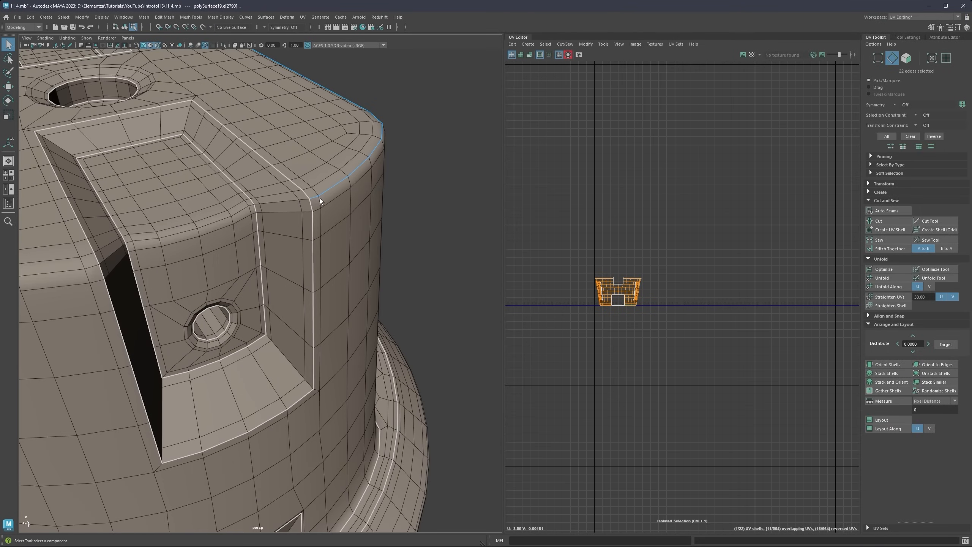
# Step: Add the matching top rim edge run on the opposite side of the slot to the selection
pyautogui.scroll(-4, 320, 198)
pyautogui.keyDown('alt'); pyautogui.moveTo(320, 198); pyautogui.dragTo(452, 237); pyautogui.keyUp('alt')
pyautogui.scroll(3, 327, 244)
pyautogui.scroll(-4, 326, 234)
pyautogui.scroll(2, 178, 221)
pyautogui.keyDown('alt'); pyautogui.moveTo(177, 220); pyautogui.dragTo(368, 252); pyautogui.keyUp('alt')
pyautogui.scroll(2, 368, 253)
pyautogui.scroll(2, 348, 210)
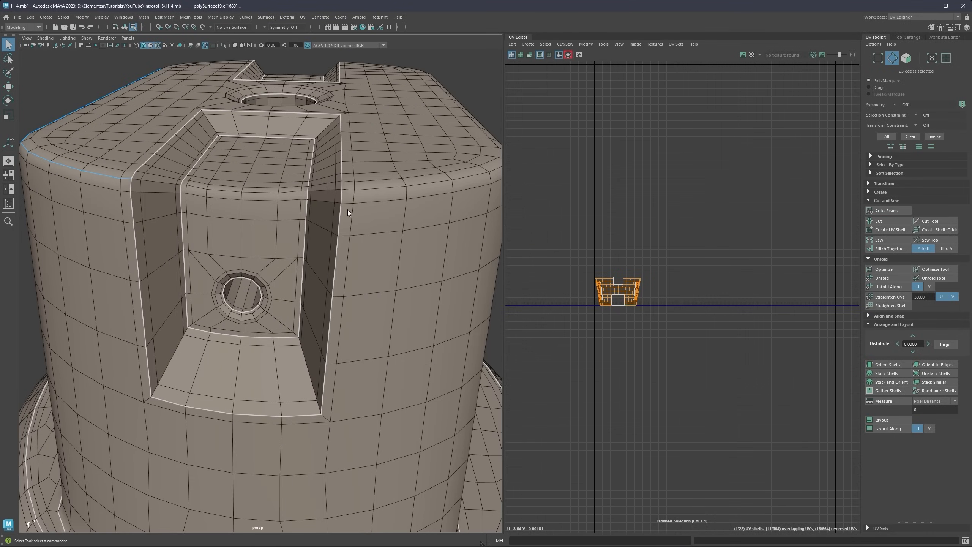
pyautogui.keyDown('shift'); pyautogui.doubleClick(349, 189); pyautogui.keyUp('shift')
# Step: Check both rim edge runs around the block, turn off isolation, and cut the shell along them
pyautogui.scroll(-4, 348, 189)
pyautogui.keyDown('alt'); pyautogui.moveTo(349, 189); pyautogui.dragTo(199, 209); pyautogui.keyUp('alt')
pyautogui.keyDown('alt'); pyautogui.moveTo(414, 211); pyautogui.dragTo(325, 209, button='middle'); pyautogui.keyUp('alt')
pyautogui.keyDown('alt'); pyautogui.moveTo(325, 209); pyautogui.dragTo(278, 204); pyautogui.keyUp('alt')
pyautogui.scroll(5, 640, 281)
pyautogui.hotkey('ctrl', '1')
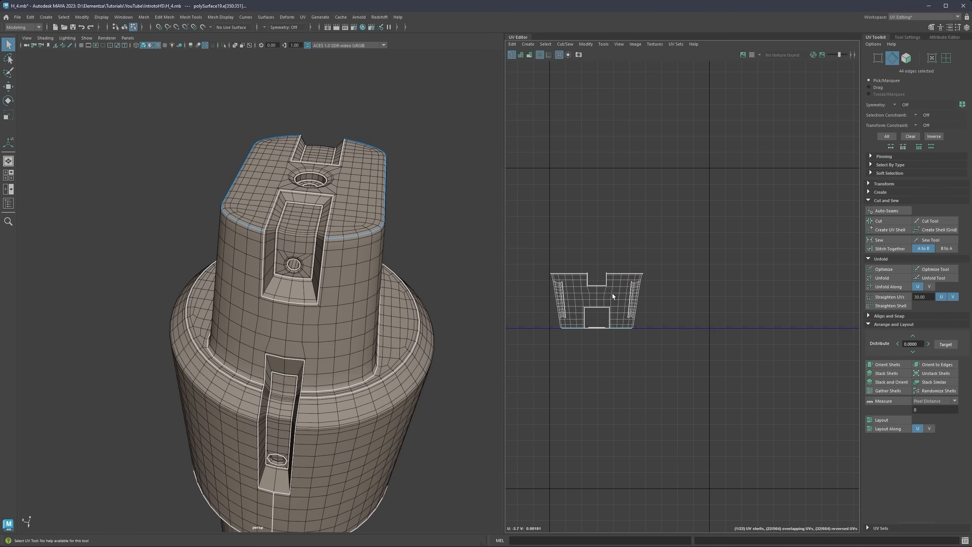
pyautogui.keyDown('alt'); pyautogui.moveTo(616, 292); pyautogui.dragTo(668, 248, button='middle'); pyautogui.keyUp('alt')
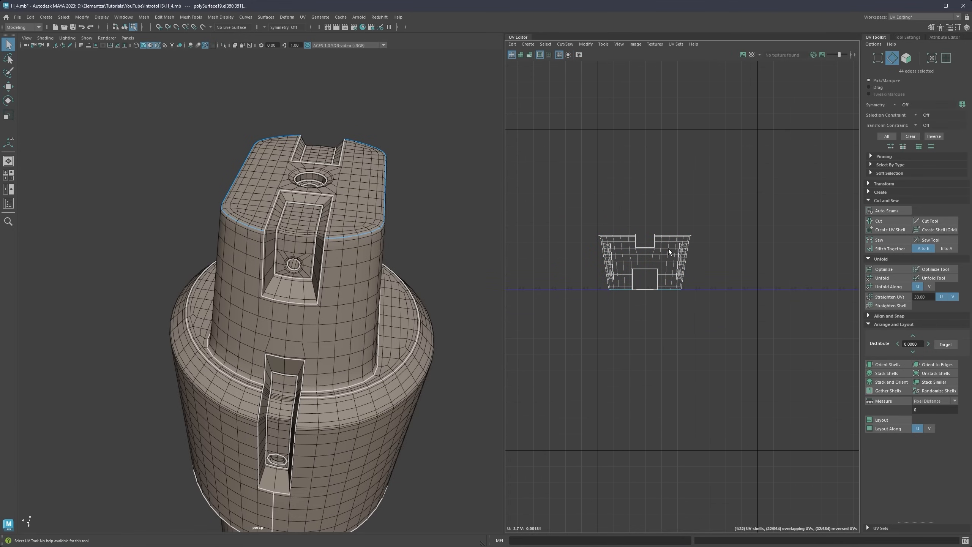
pyautogui.click(882, 222)
# Step: Select the block's side wall UV shell and move it sideways, clear of the top face shell
pyautogui.moveTo(719, 180); pyautogui.dragTo(693, 170, button='right')
pyautogui.click(659, 267)
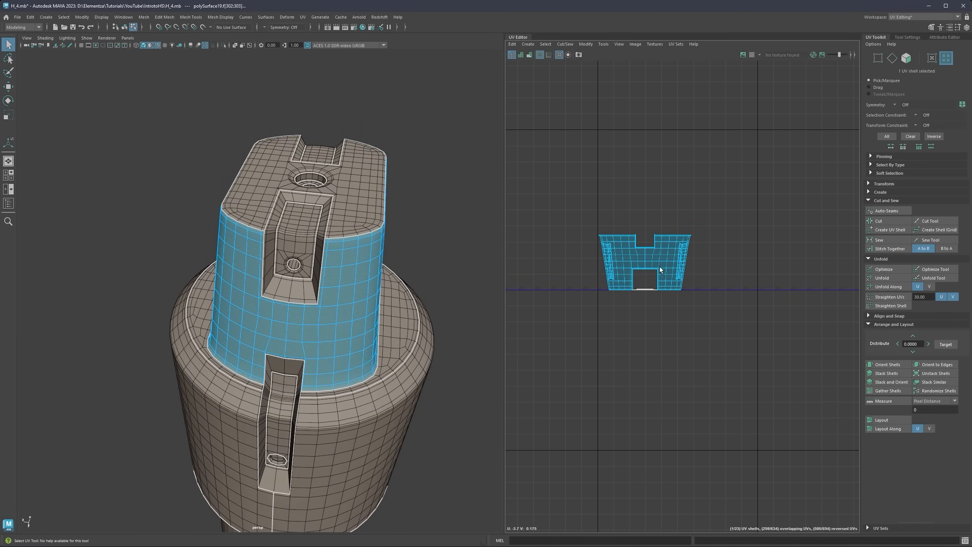
pyautogui.press('w')
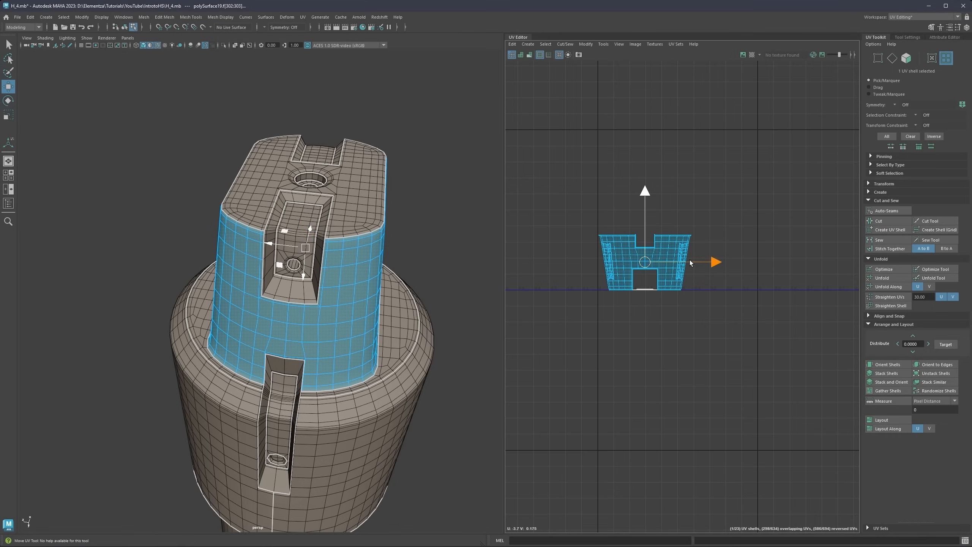
pyautogui.moveTo(658, 262); pyautogui.dragTo(559, 256)
# Step: Unfold the block's top face shell and align it upright with Orient Shells
pyautogui.click(645, 289)
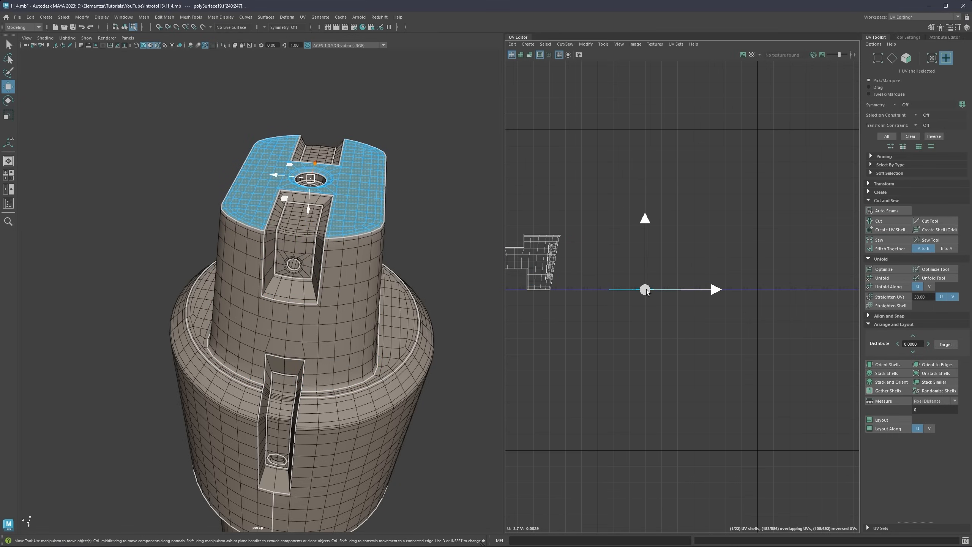
pyautogui.click(885, 278)
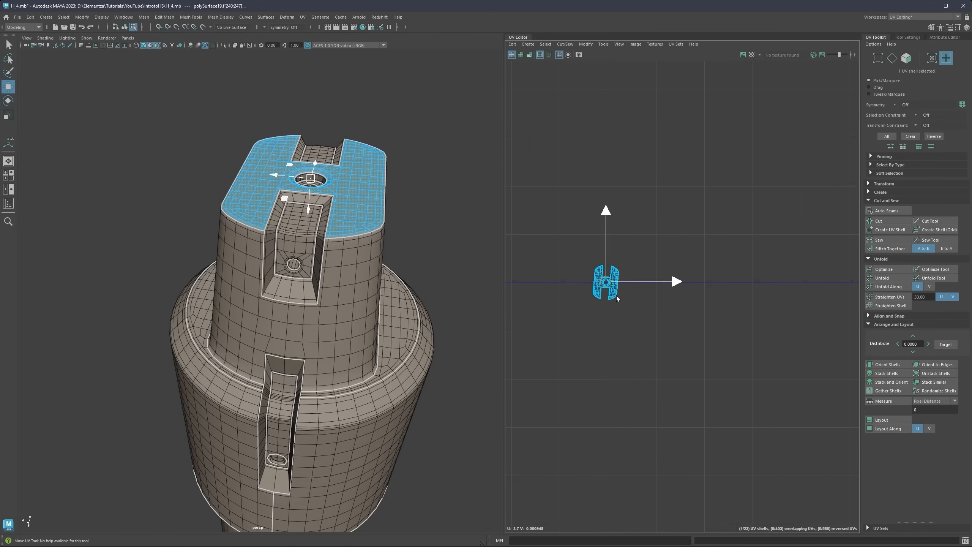
pyautogui.scroll(-1, 588, 290)
pyautogui.press('e')
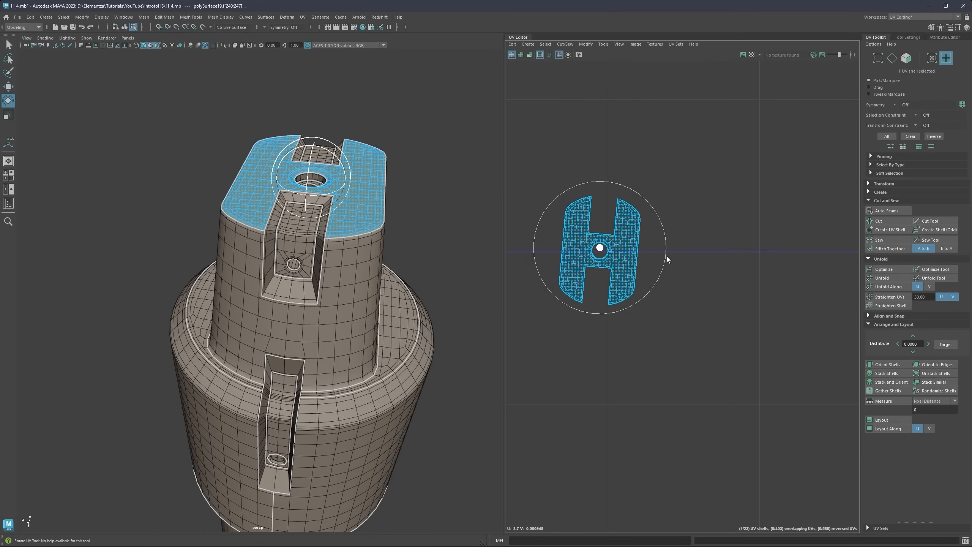
pyautogui.moveTo(667, 257); pyautogui.dragTo(667, 253)
pyautogui.click(882, 365)
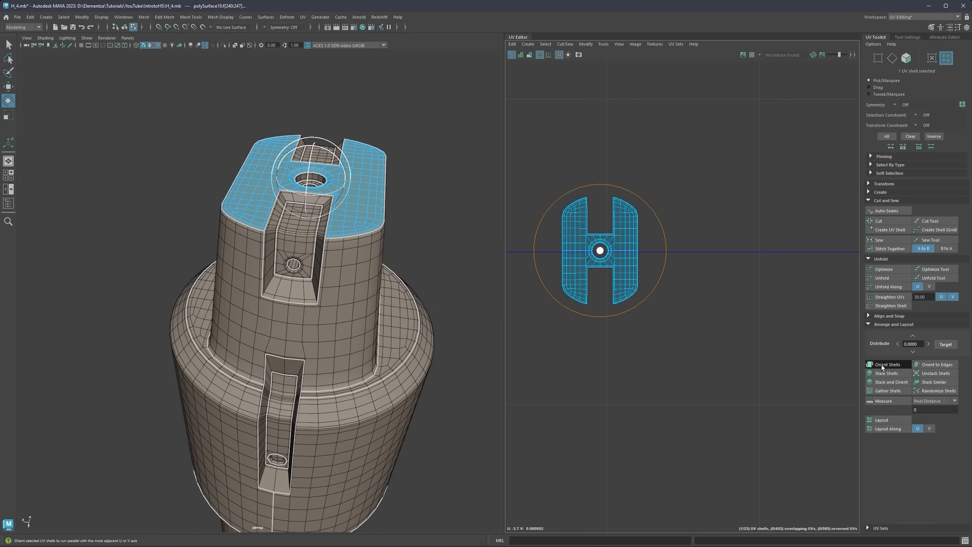
# Step: Rotate the top face shell off axis and realign it with Orient Shells
pyautogui.scroll(-6, 638, 292)
pyautogui.scroll(-2, 623, 347)
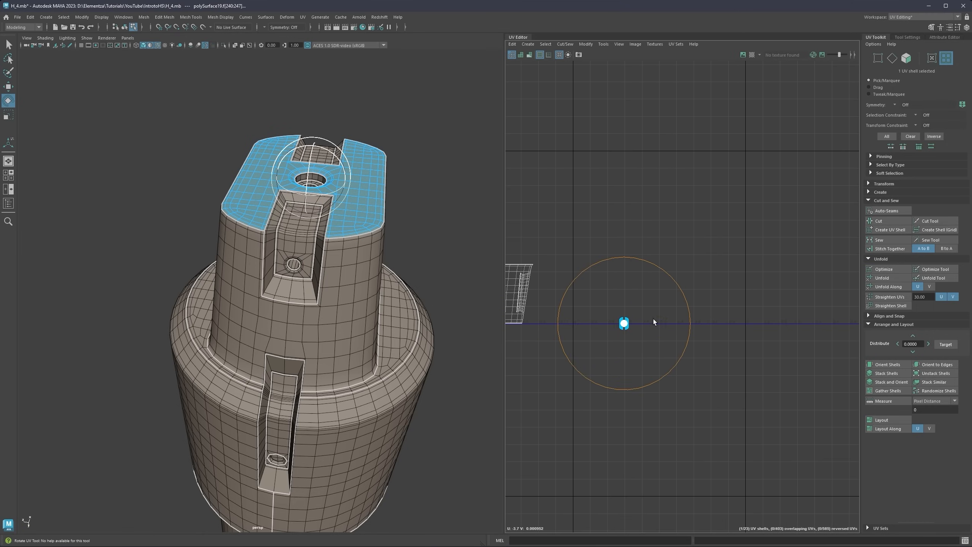
pyautogui.scroll(6, 646, 328)
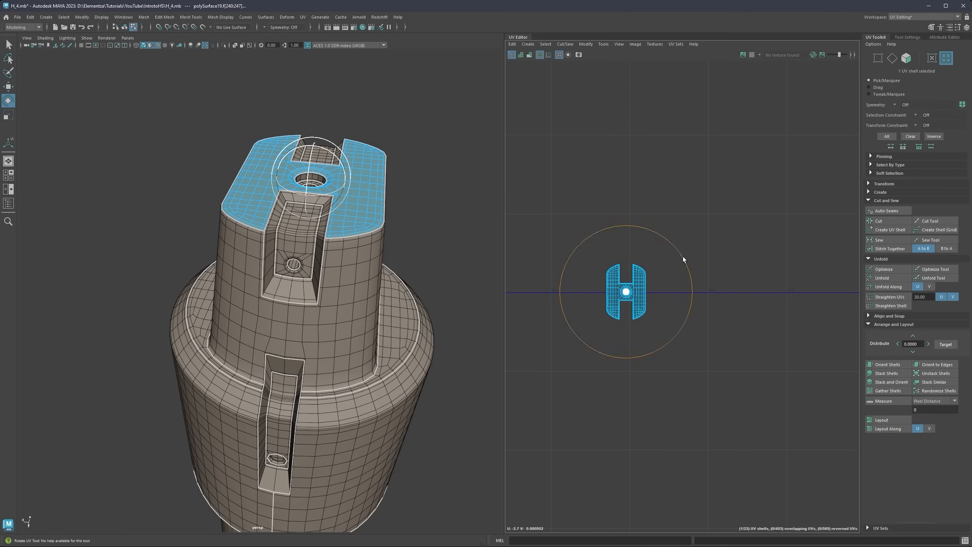
pyautogui.moveTo(683, 257); pyautogui.dragTo(671, 306)
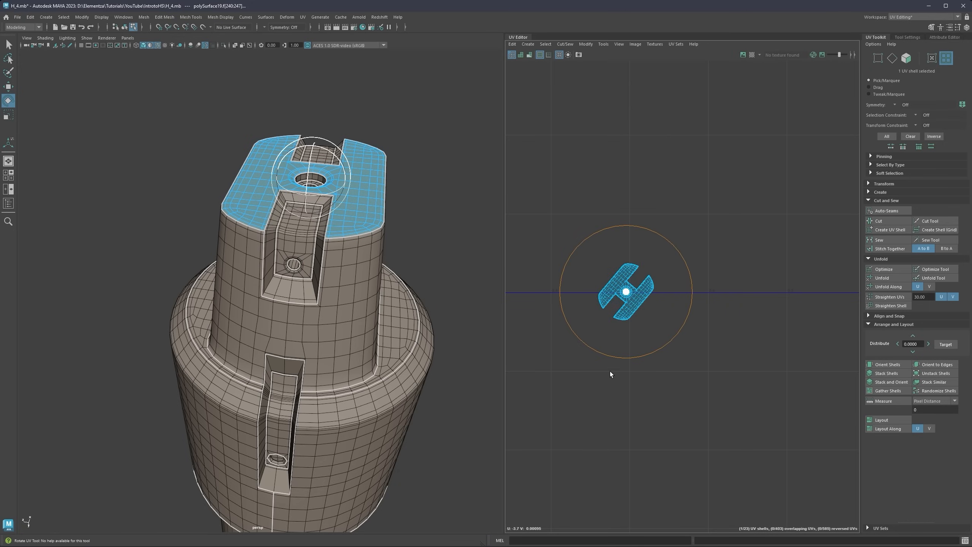
pyautogui.click(890, 365)
pyautogui.scroll(-8, 662, 335)
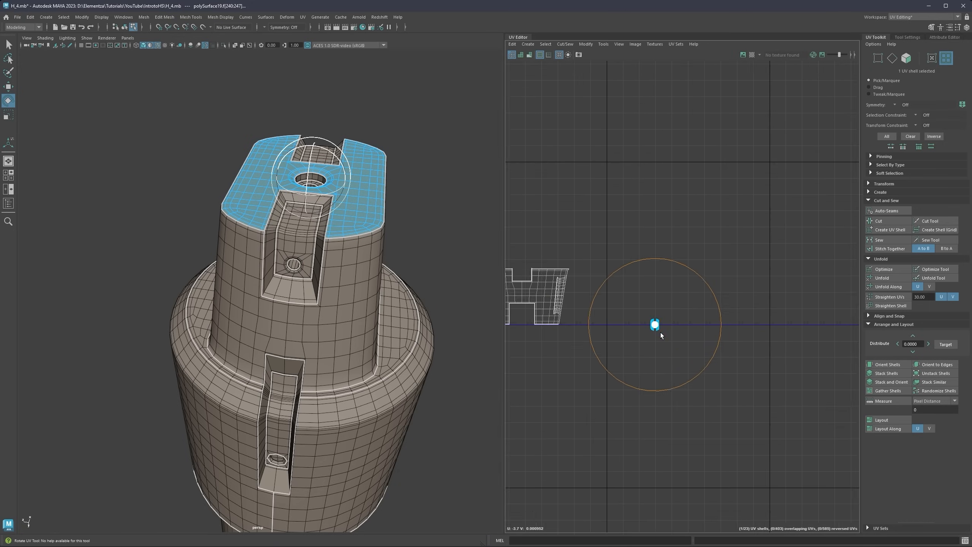
# Step: Move the top face shell towards the packed layout and select it together with the packed shells
pyautogui.keyDown('alt'); pyautogui.moveTo(758, 336); pyautogui.dragTo(622, 327, button='middle'); pyautogui.keyUp('alt')
pyautogui.scroll(-2, 614, 327)
pyautogui.press('w')
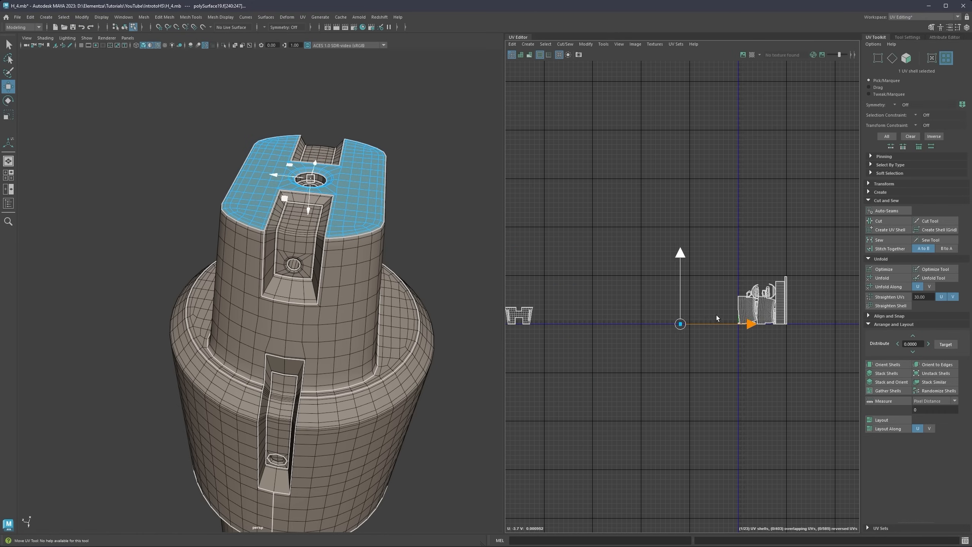
pyautogui.moveTo(663, 357); pyautogui.dragTo(663, 357)
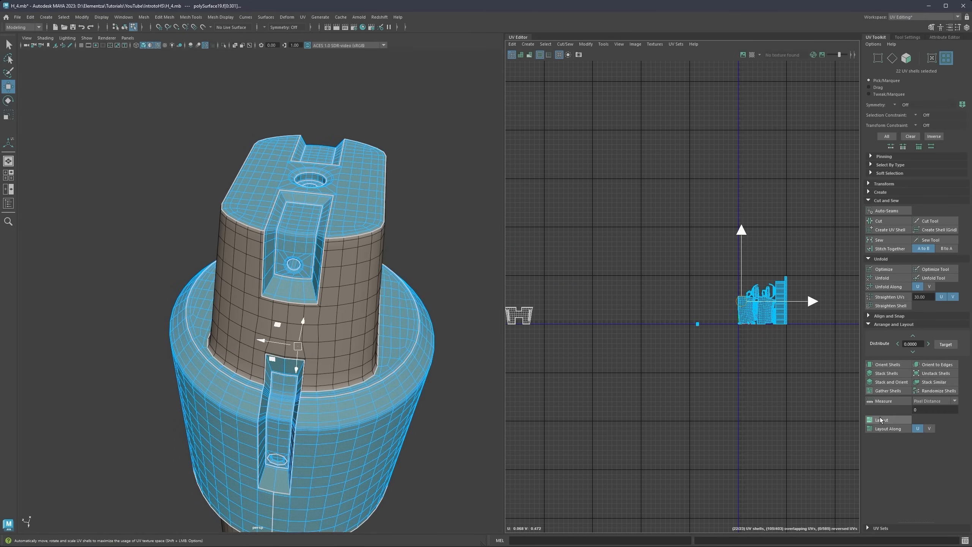
# Step: Select the block's side wall UV shell and isolate it in the 3D view
pyautogui.keyDown('alt'); pyautogui.moveTo(545, 316); pyautogui.dragTo(649, 289, button='middle'); pyautogui.keyUp('alt')
pyautogui.scroll(2, 649, 289)
pyautogui.click(621, 292)
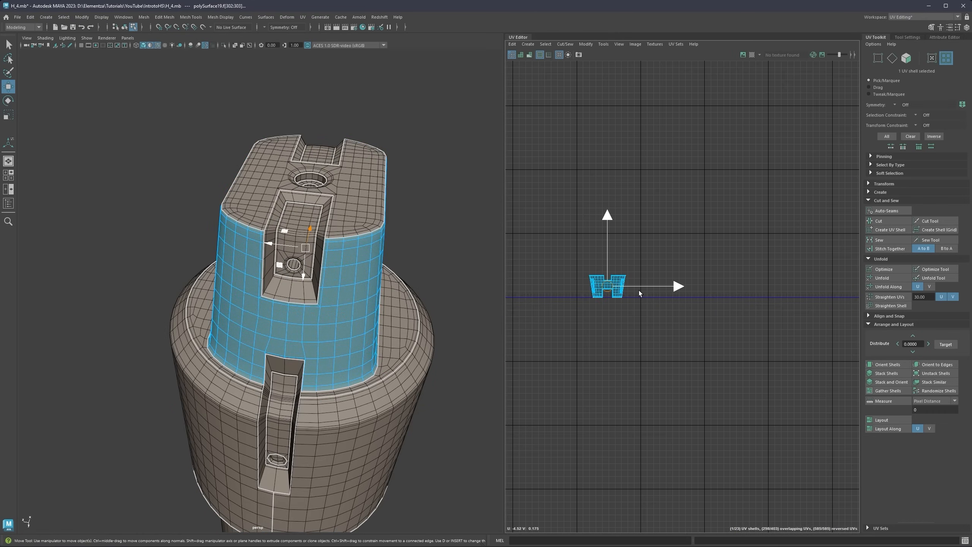
pyautogui.hotkey('ctrl', '1')
# Step: Switch to edge selection and select the outer edge loop around the large round side hole
pyautogui.keyDown('alt'); pyautogui.moveTo(313, 275); pyautogui.dragTo(310, 226); pyautogui.keyUp('alt')
pyautogui.rightClick(308, 230)
pyautogui.click(308, 207)
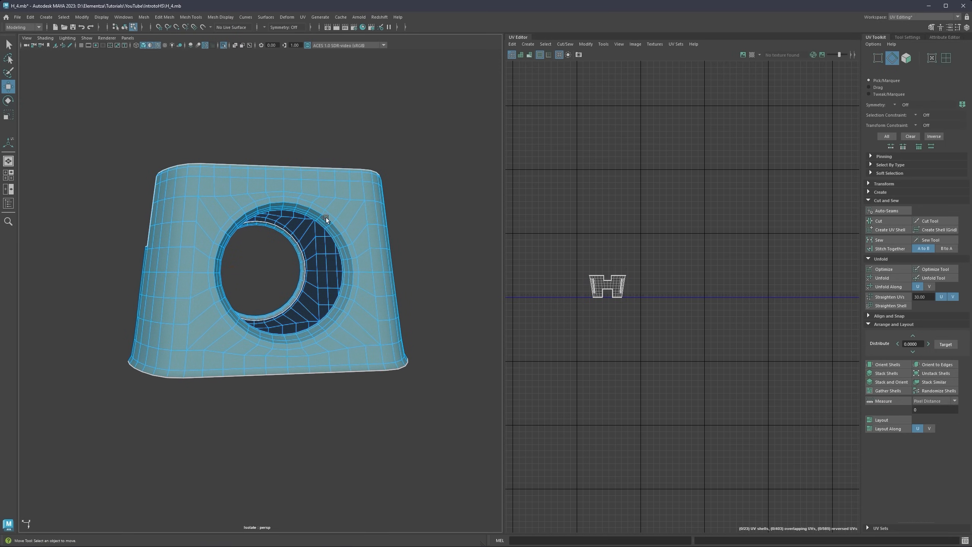
pyautogui.scroll(3, 385, 230)
pyautogui.doubleClick(399, 228)
pyautogui.scroll(-3, 399, 229)
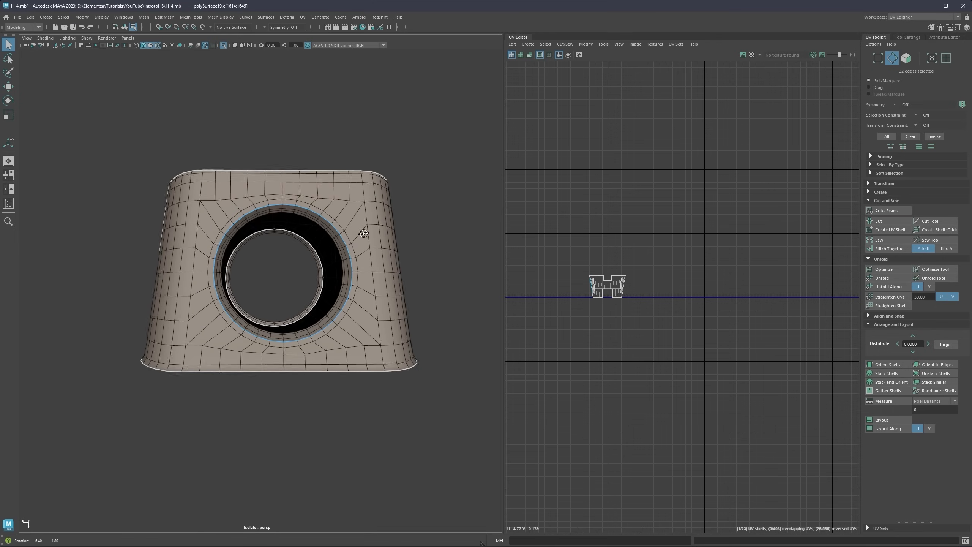
# Step: Select the edge loop deeper inside the round side hole's bevel and show the whole model again
pyautogui.keyDown('alt'); pyautogui.moveTo(400, 228); pyautogui.dragTo(420, 232); pyautogui.keyUp('alt')
pyautogui.scroll(5, 382, 288)
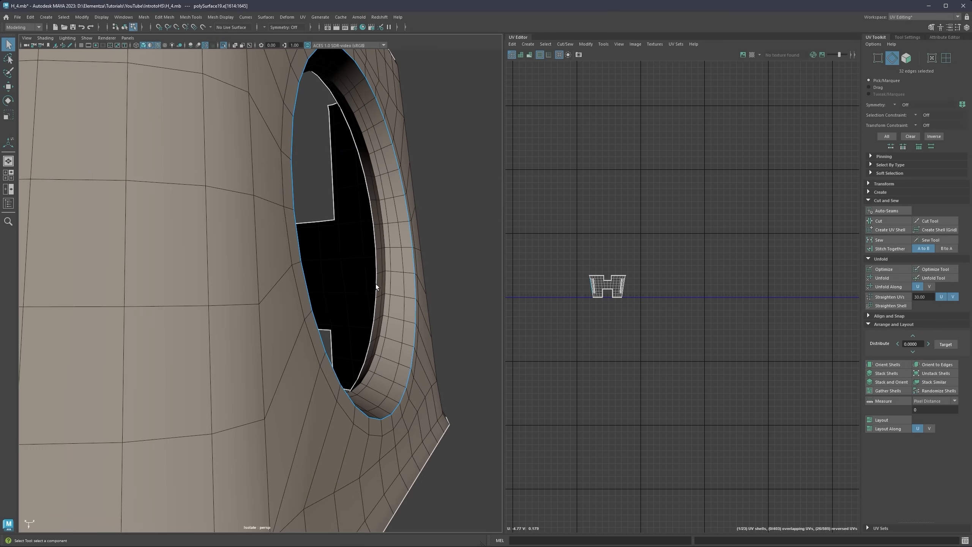
pyautogui.doubleClick(384, 285)
pyautogui.hotkey('ctrl', '1')
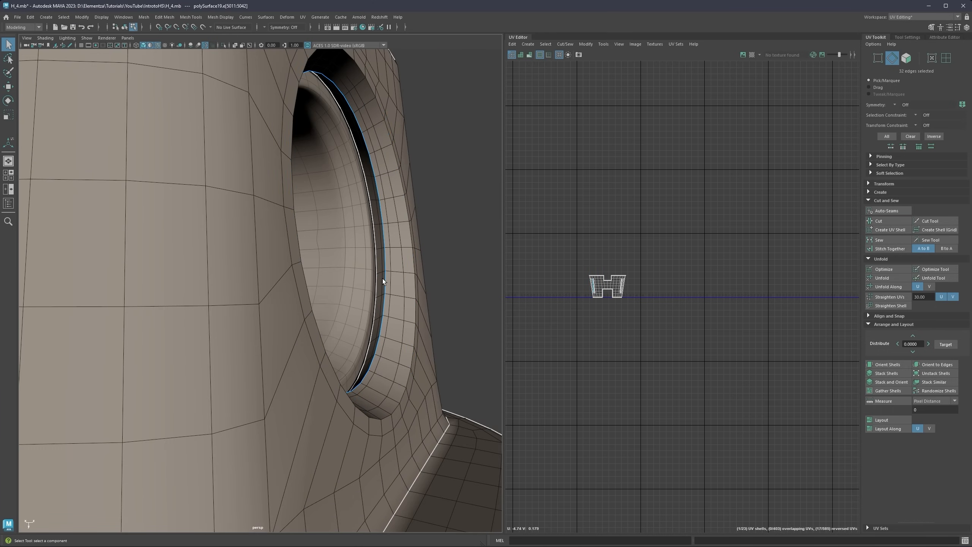
# Step: Add the matching bevel edge loop in the opposite round side hole to the selection and cut the UVs along both loops
pyautogui.scroll(-6, 381, 279)
pyautogui.keyDown('alt'); pyautogui.moveTo(363, 280); pyautogui.dragTo(431, 277); pyautogui.keyUp('alt')
pyautogui.scroll(3, 285, 291)
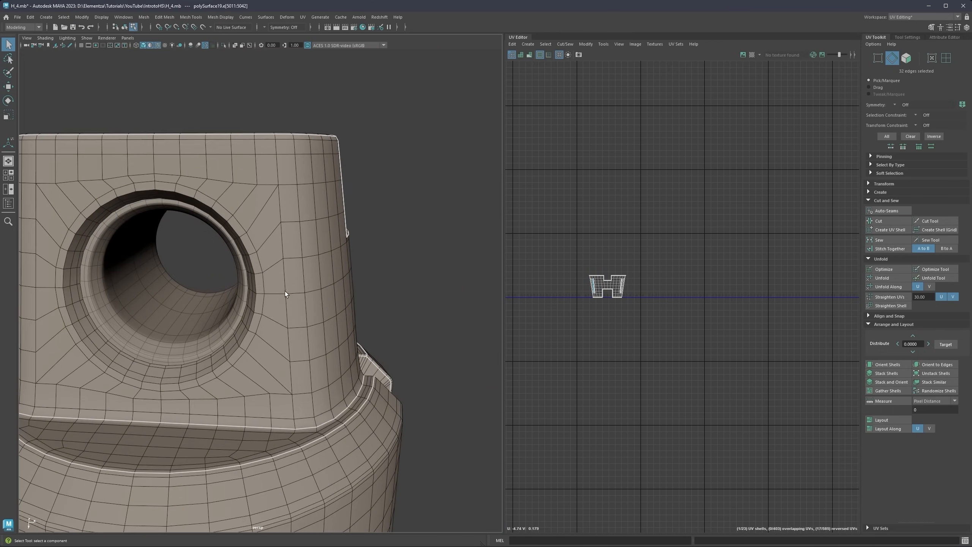
pyautogui.keyDown('alt'); pyautogui.moveTo(285, 291); pyautogui.dragTo(319, 283, button='middle'); pyautogui.keyUp('alt')
pyautogui.keyDown('alt'); pyautogui.moveTo(318, 283); pyautogui.dragTo(360, 285); pyautogui.keyUp('alt')
pyautogui.scroll(3, 332, 295)
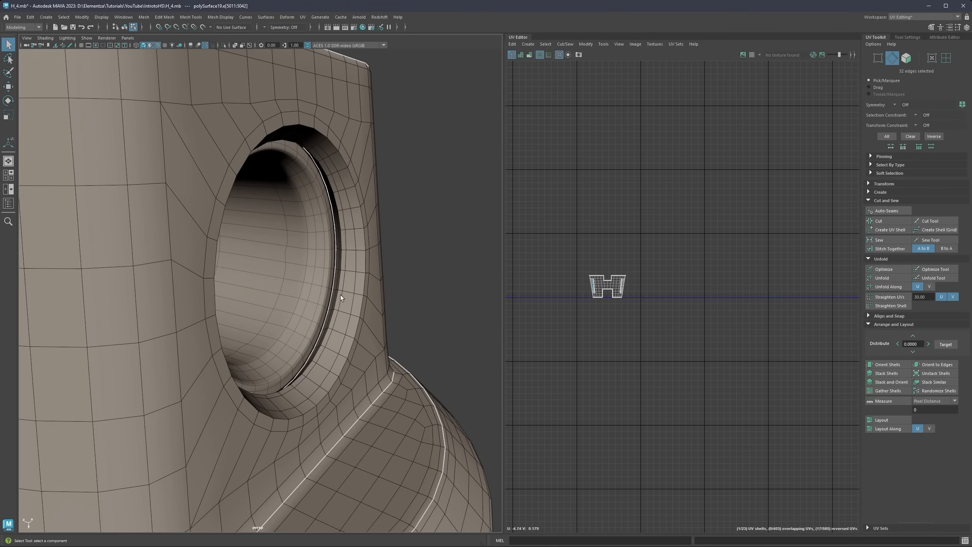
pyautogui.keyDown('shift'); pyautogui.doubleClick(337, 294); pyautogui.keyUp('shift')
pyautogui.scroll(5, 612, 276)
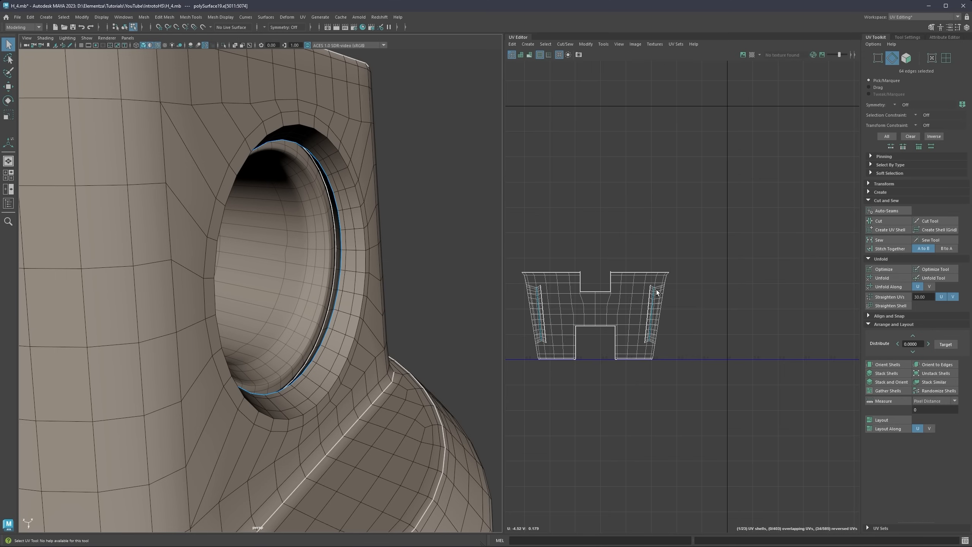
pyautogui.keyDown('alt'); pyautogui.moveTo(699, 295); pyautogui.dragTo(751, 267, button='middle'); pyautogui.keyUp('alt')
pyautogui.click(885, 222)
# Step: Separate the two narrow hole ring shells from the side wall shell and unfold each ring
pyautogui.moveTo(737, 194); pyautogui.dragTo(706, 184, button='right')
pyautogui.click(684, 270)
pyautogui.scroll(-4, 684, 271)
pyautogui.moveTo(711, 281); pyautogui.dragTo(621, 281)
pyautogui.scroll(2, 688, 277)
pyautogui.click(688, 278)
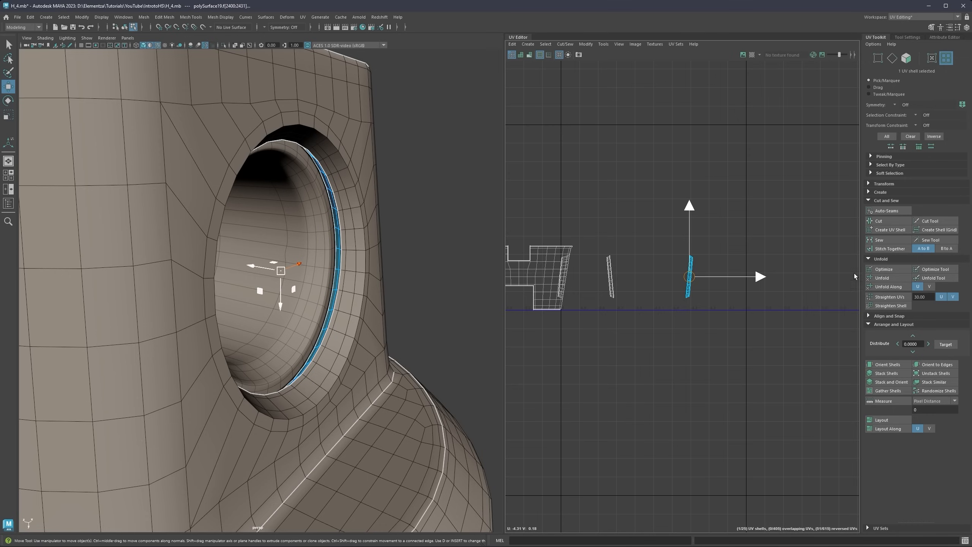
pyautogui.click(611, 282)
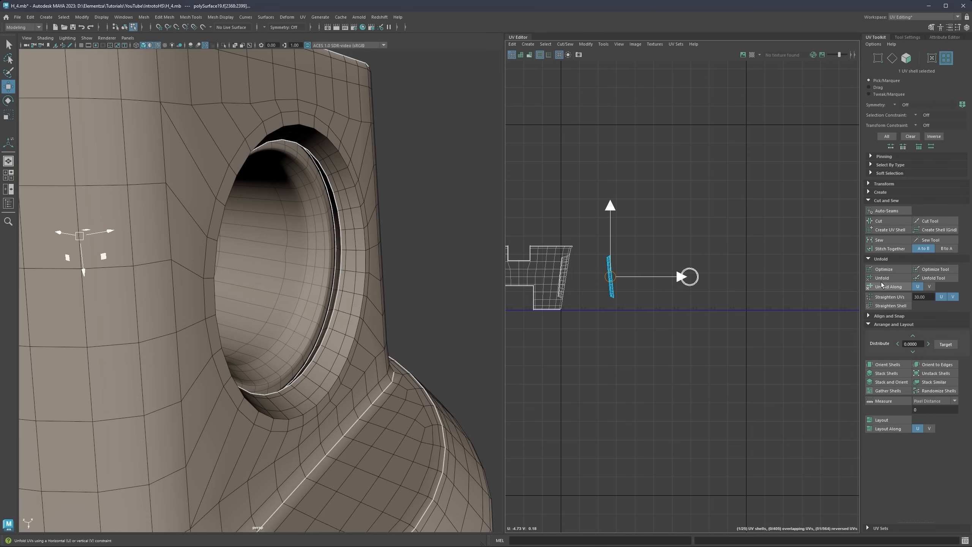
pyautogui.scroll(-3, 616, 293)
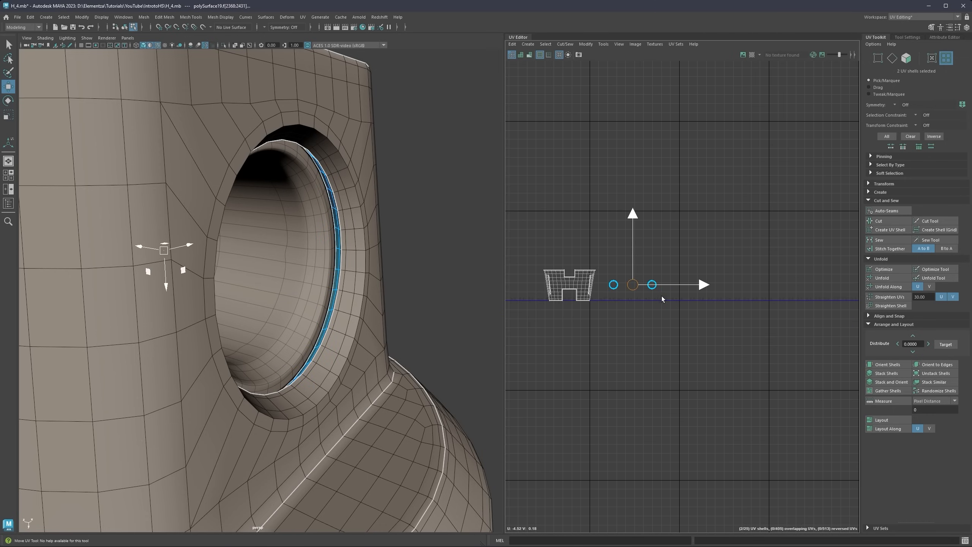
pyautogui.click(566, 279)
pyautogui.scroll(-1, 539, 284)
pyautogui.scroll(-5, 376, 248)
pyautogui.hotkey('ctrl', '1')
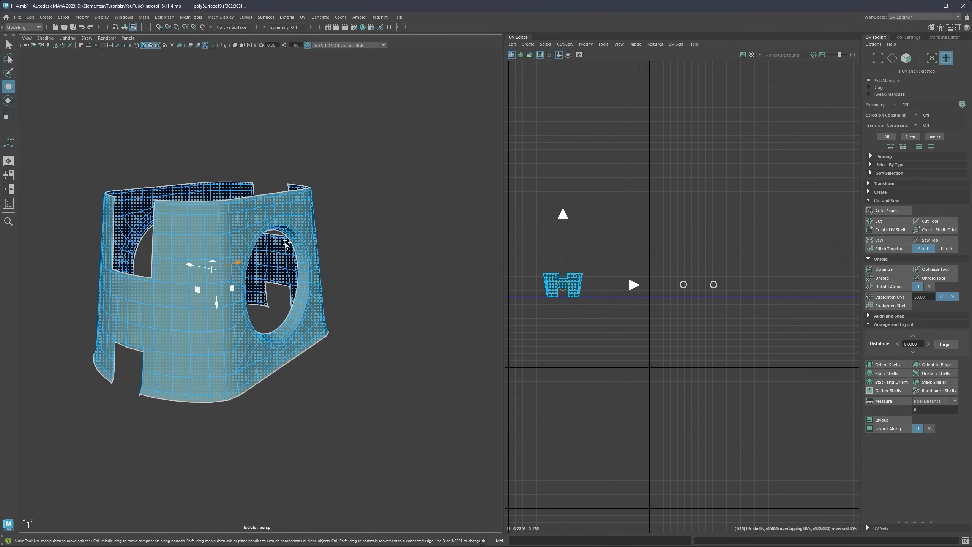
pyautogui.keyDown('alt'); pyautogui.moveTo(228, 253); pyautogui.dragTo(343, 251); pyautogui.keyUp('alt')
pyautogui.moveTo(343, 251); pyautogui.dragTo(344, 229, button='right')
pyautogui.hotkey('ctrl', '1')
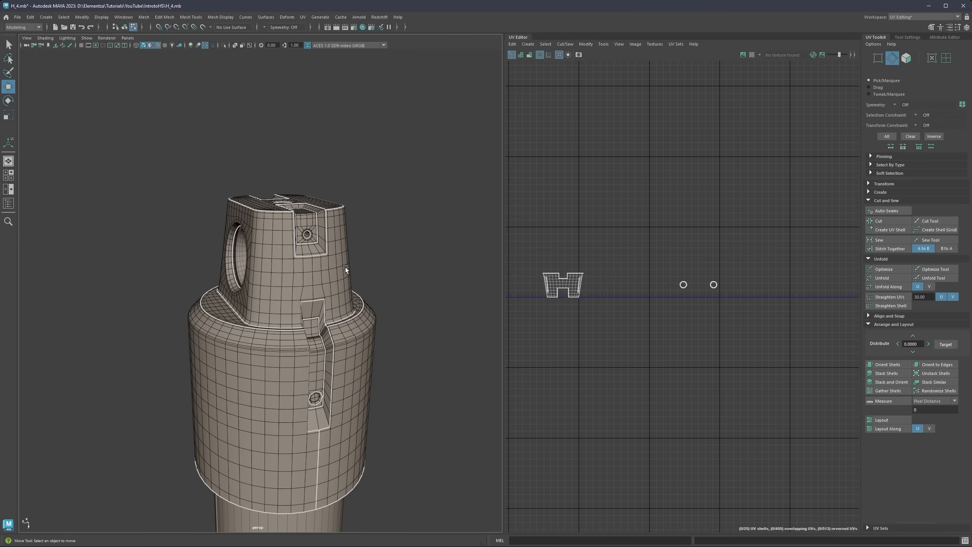
# Step: Isolate the side wall UV shell in the 3D view and select an edge between its upper and lower notches
pyautogui.keyDown('alt'); pyautogui.moveTo(345, 267); pyautogui.dragTo(385, 265); pyautogui.keyUp('alt')
pyautogui.click(385, 264)
pyautogui.press('F11')
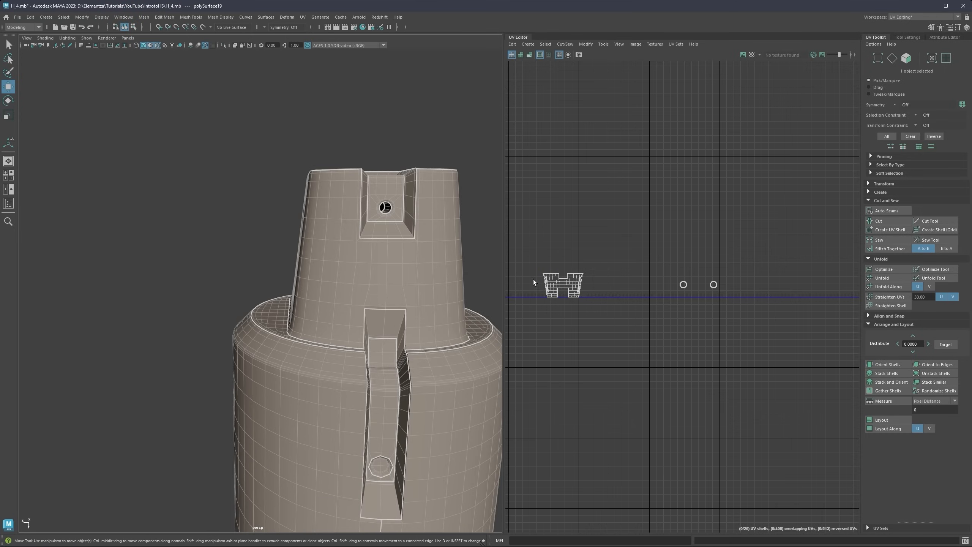
pyautogui.doubleClick(570, 289)
pyautogui.hotkey('ctrl', '1')
pyautogui.moveTo(387, 269); pyautogui.dragTo(386, 251, button='right')
pyautogui.press('q')
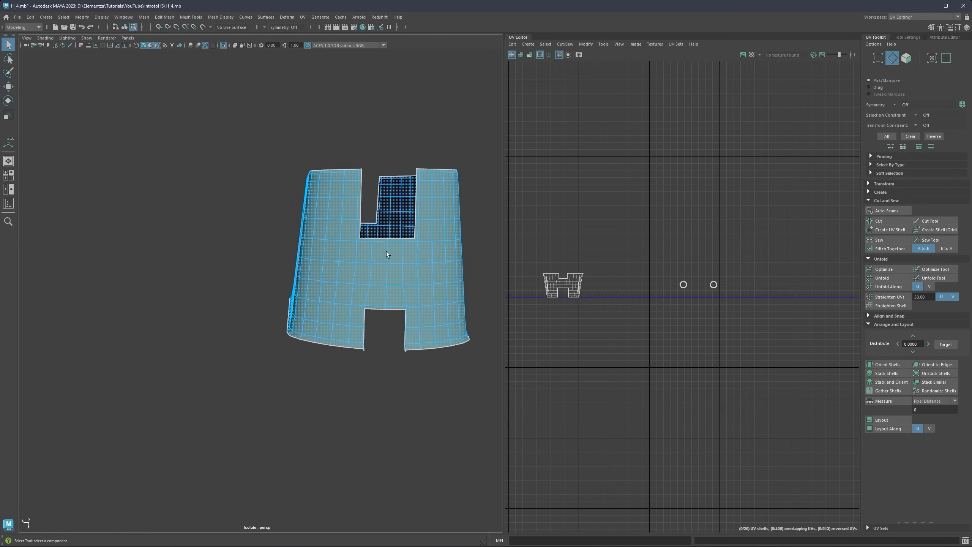
pyautogui.click(386, 251)
pyautogui.keyDown('alt'); pyautogui.moveTo(453, 273); pyautogui.dragTo(556, 284, button='right'); pyautogui.keyUp('alt')
pyautogui.keyDown('alt'); pyautogui.moveTo(446, 257); pyautogui.dragTo(358, 254, button='right'); pyautogui.keyUp('alt')
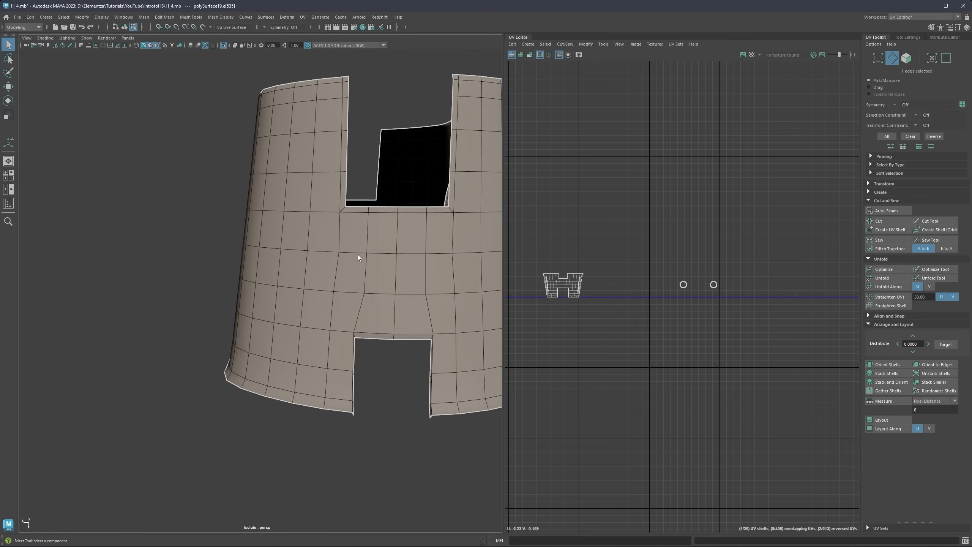
# Step: Select the side wall shell and apply a Camera-based UV projection from a view tilted above the notched face
pyautogui.moveTo(357, 255)
pyautogui.keyDown('alt'); pyautogui.mouseDown()
pyautogui.moveTo(382, 264)
pyautogui.moveTo(366, 256)
pyautogui.moveTo(305, 267)
pyautogui.moveTo(349, 266)
pyautogui.mouseUp(); pyautogui.keyUp('alt')
pyautogui.moveTo(562, 281); pyautogui.dragTo(560, 261, button='right')
pyautogui.keyDown('alt'); pyautogui.moveTo(576, 288); pyautogui.dragTo(608, 283, button='middle'); pyautogui.keyUp('alt')
pyautogui.scroll(3, 609, 283)
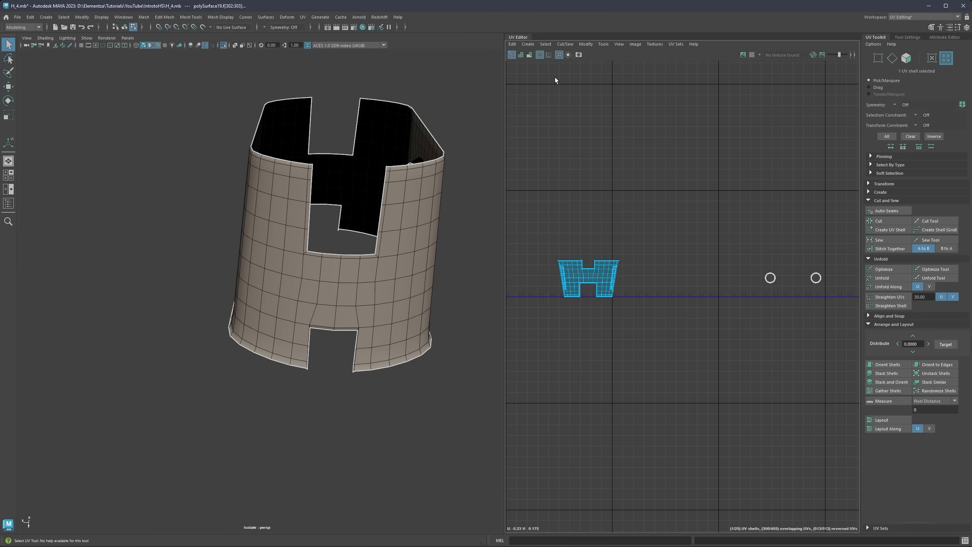
pyautogui.click(528, 44)
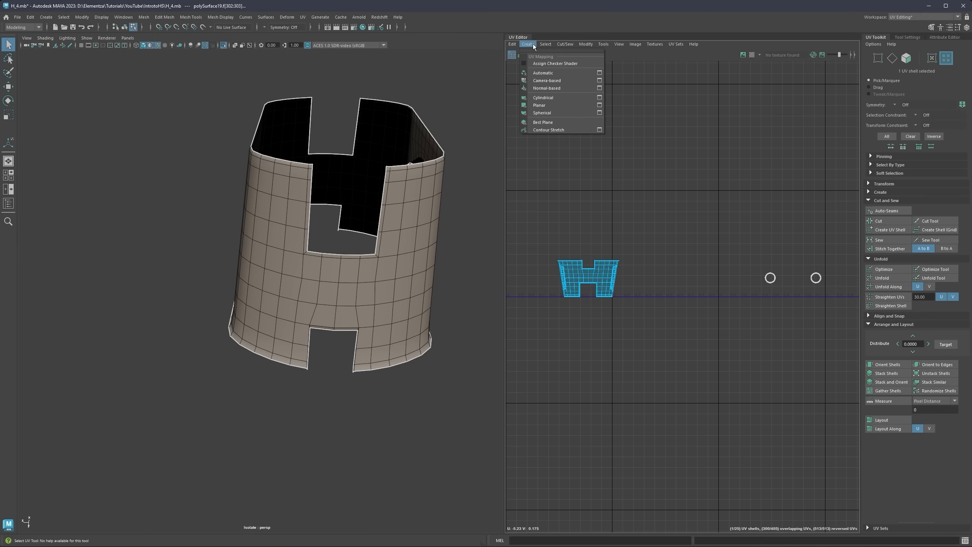
pyautogui.click(547, 84)
pyautogui.scroll(-10, 613, 239)
pyautogui.keyDown('alt'); pyautogui.moveTo(777, 272); pyautogui.dragTo(688, 275, button='middle'); pyautogui.keyUp('alt')
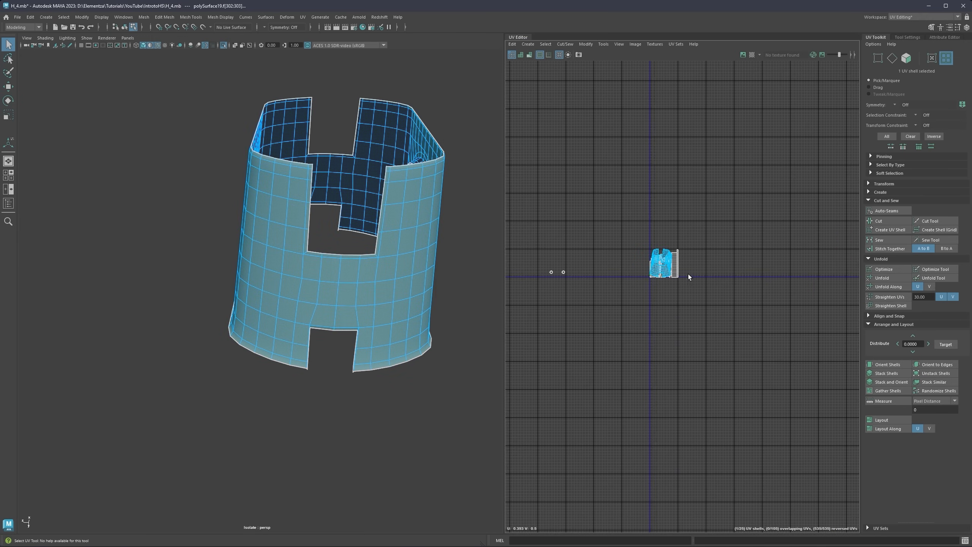
# Step: Move the projected side wall shell out of the packed layout into the empty UV space beside it
pyautogui.press('w')
pyautogui.moveTo(686, 258); pyautogui.dragTo(606, 259)
pyautogui.scroll(3, 556, 273)
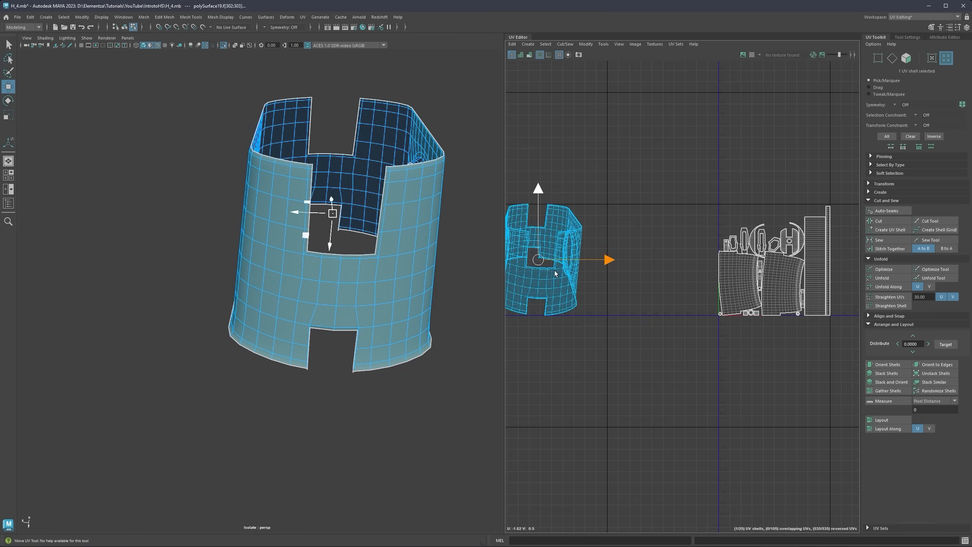
pyautogui.scroll(5, 555, 273)
pyautogui.keyDown('alt'); pyautogui.moveTo(555, 273); pyautogui.dragTo(691, 264, button='middle'); pyautogui.keyUp('alt')
pyautogui.scroll(2, 690, 264)
# Step: Cut the wall shell in two along the central vertical edges between the notches on both faces, and show the whole model
pyautogui.moveTo(649, 273); pyautogui.dragTo(654, 257, button='right')
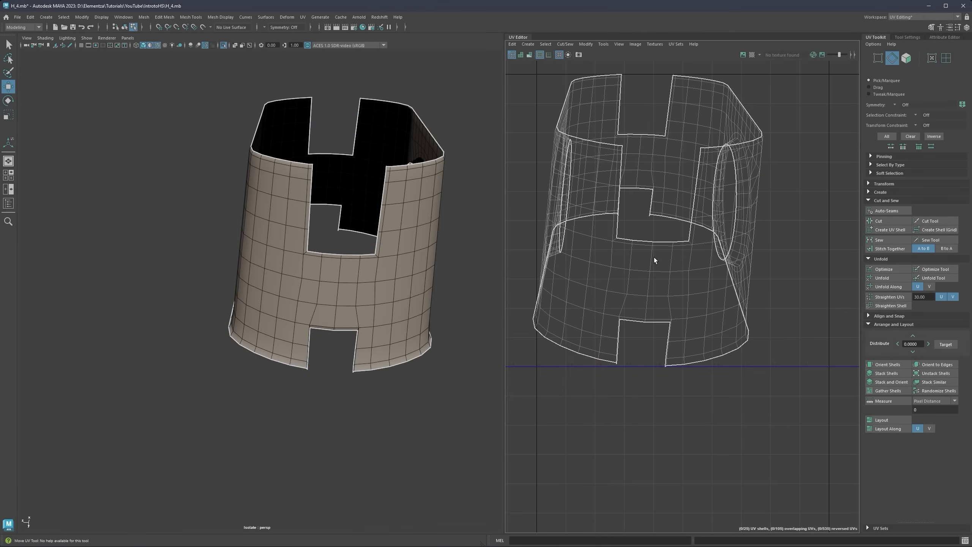
pyautogui.doubleClick(650, 257)
pyautogui.keyDown('shift'); pyautogui.doubleClick(641, 150); pyautogui.keyUp('shift')
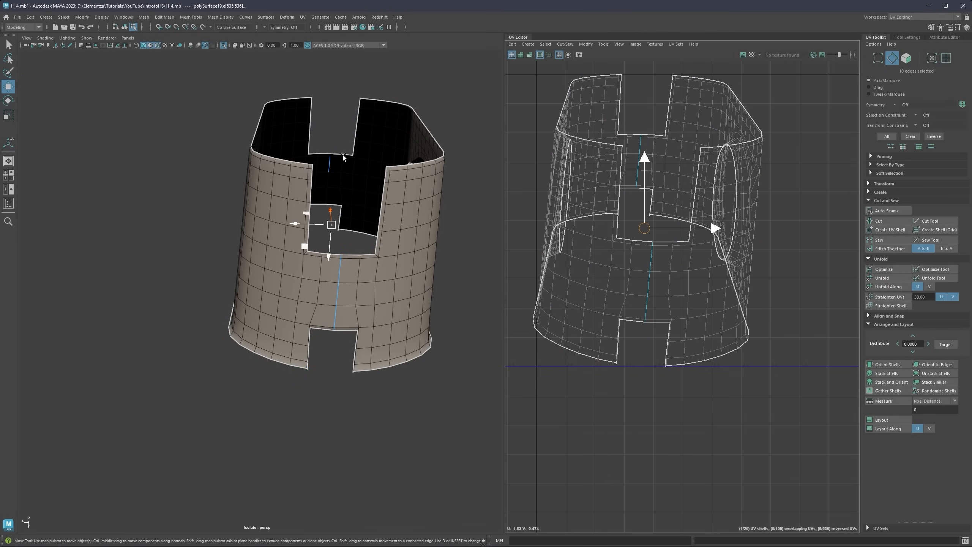
pyautogui.hotkey('ctrl', '1')
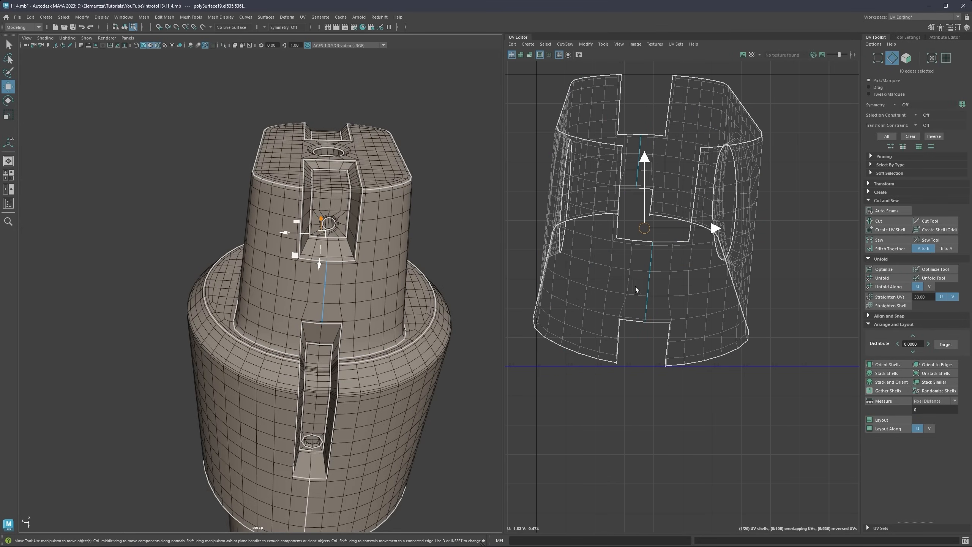
pyautogui.keyDown('alt'); pyautogui.moveTo(649, 266); pyautogui.dragTo(662, 265, button='middle'); pyautogui.keyUp('alt')
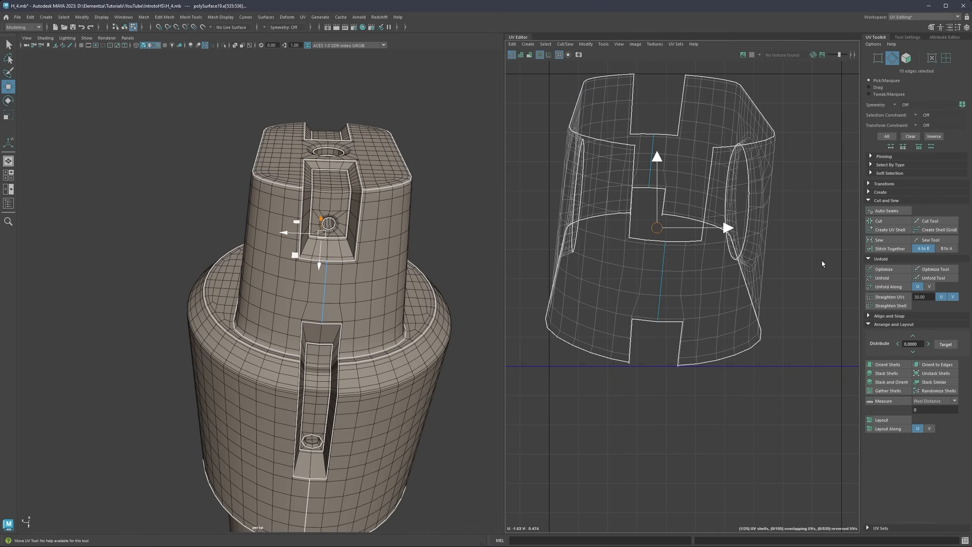
pyautogui.click(874, 224)
# Step: Unfold both halves of the side wall shell, one after the other
pyautogui.moveTo(748, 215); pyautogui.dragTo(730, 207, button='right')
pyautogui.click(728, 283)
pyautogui.scroll(-1, 728, 284)
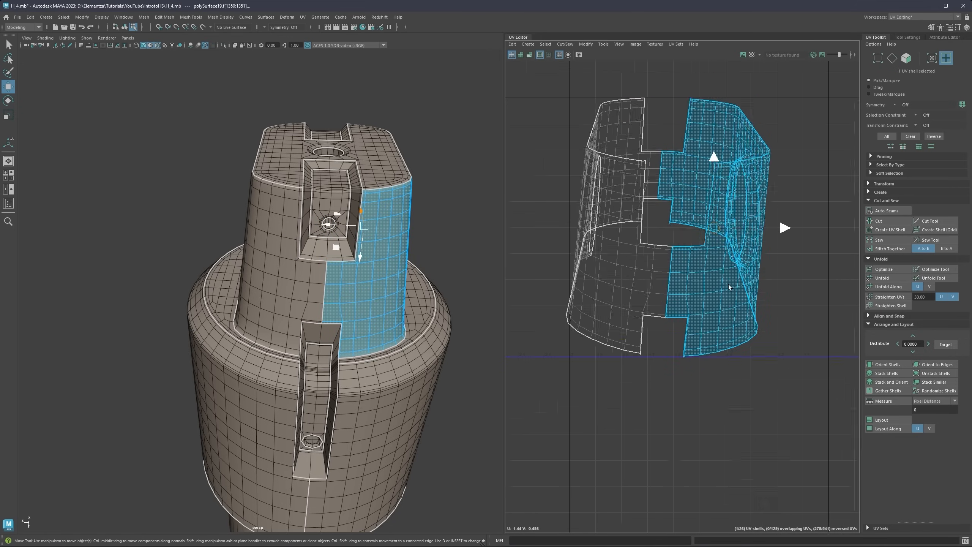
pyautogui.click(868, 280)
pyautogui.click(649, 275)
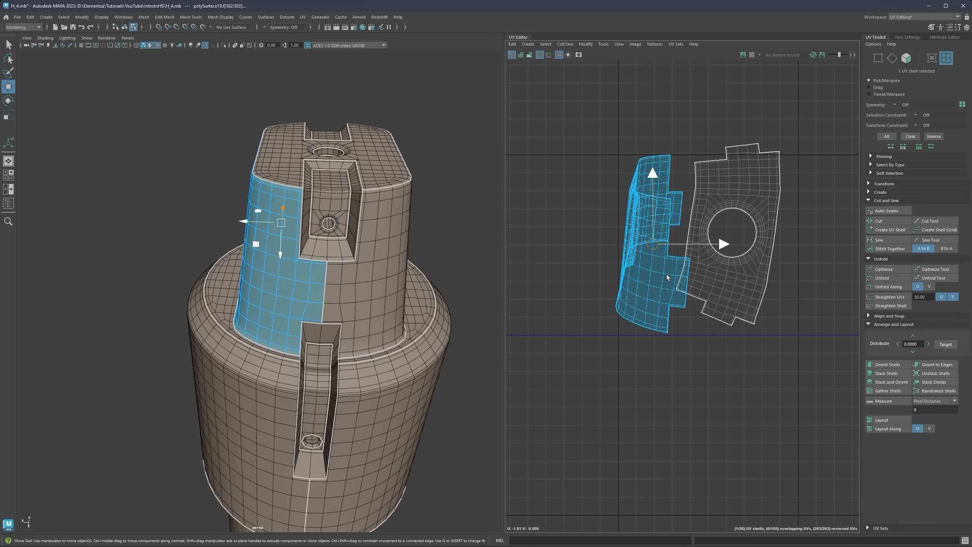
pyautogui.click(875, 278)
# Step: Move one unfolded wall half clear of the other and straighten both halves with Orient Shells
pyautogui.moveTo(718, 249); pyautogui.dragTo(628, 187)
pyautogui.press('e')
pyautogui.click(885, 364)
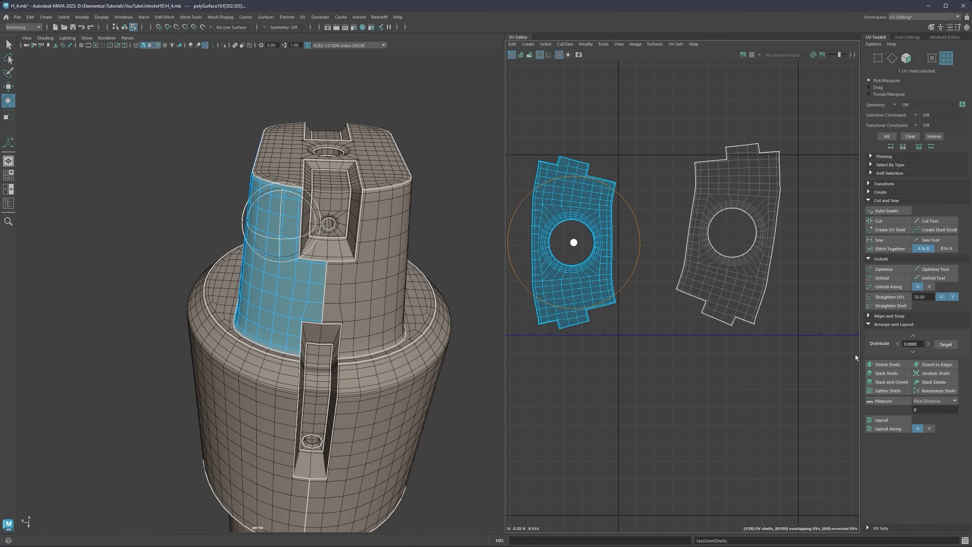
pyautogui.click(884, 365)
# Step: Select all UV shells except the two hole rings and pack them with Layout
pyautogui.scroll(-5, 670, 303)
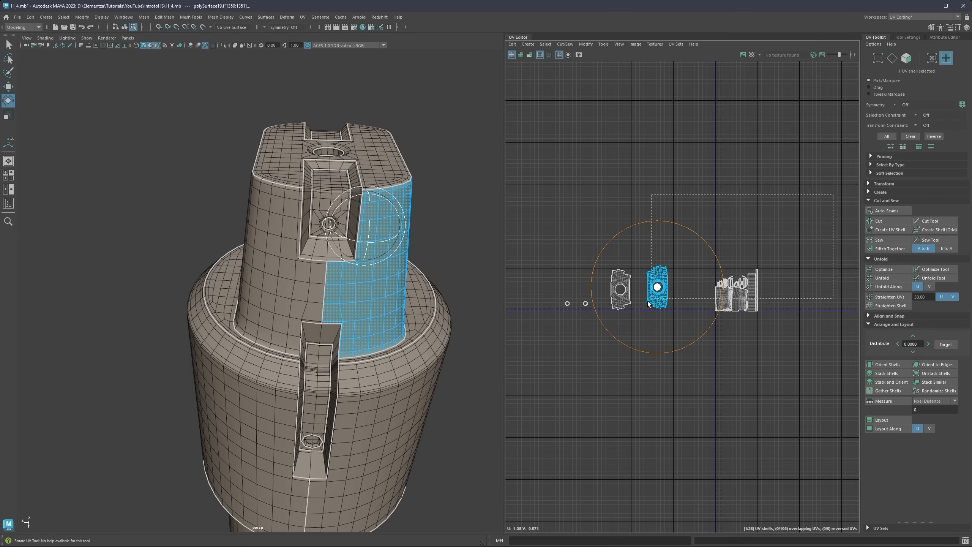
pyautogui.moveTo(608, 338); pyautogui.dragTo(609, 337)
pyautogui.click(895, 421)
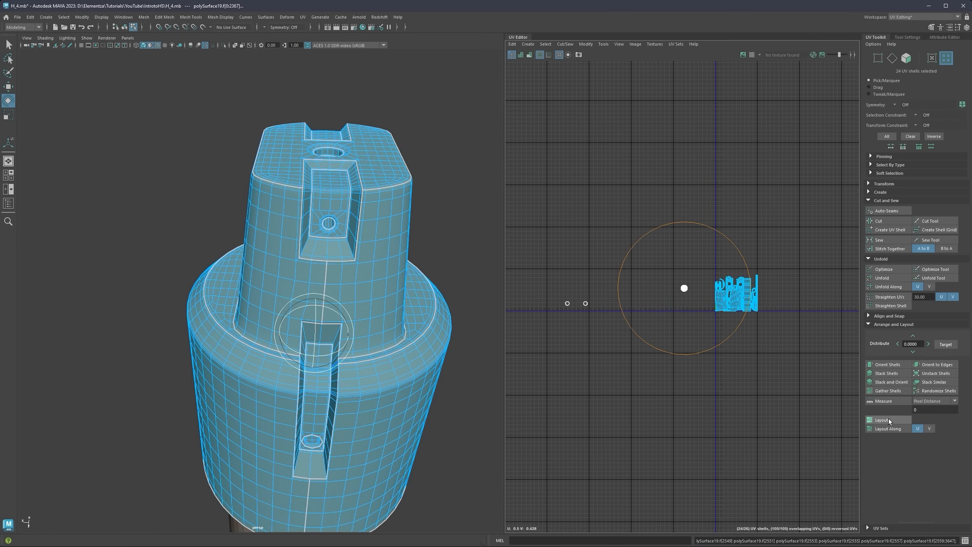
# Step: Select one of the leftover ring shells and examine where it sits in the round side hole
pyautogui.scroll(8, 598, 310)
pyautogui.keyDown('alt'); pyautogui.moveTo(555, 301); pyautogui.dragTo(641, 306, button='middle'); pyautogui.keyUp('alt')
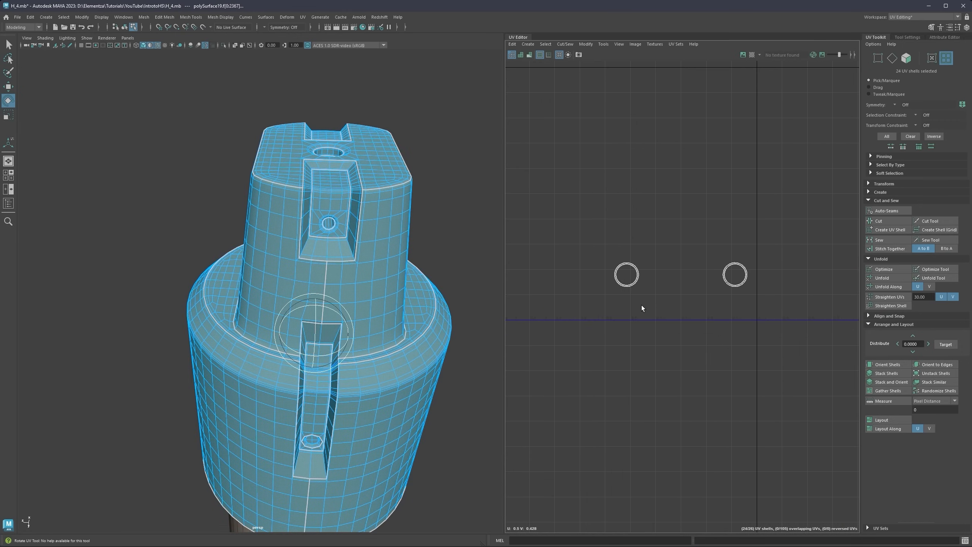
pyautogui.scroll(3, 641, 307)
pyautogui.click(626, 278)
pyautogui.keyDown('alt'); pyautogui.moveTo(312, 192); pyautogui.dragTo(310, 258, button='middle'); pyautogui.keyUp('alt')
pyautogui.scroll(3, 310, 259)
pyautogui.keyDown('alt'); pyautogui.moveTo(310, 258); pyautogui.dragTo(367, 248); pyautogui.keyUp('alt')
# Step: Select all UV shells together with the two hole rings and repack them with Layout
pyautogui.scroll(-7, 648, 293)
pyautogui.keyDown('alt'); pyautogui.moveTo(779, 303); pyautogui.dragTo(626, 293, button='middle'); pyautogui.keyUp('alt')
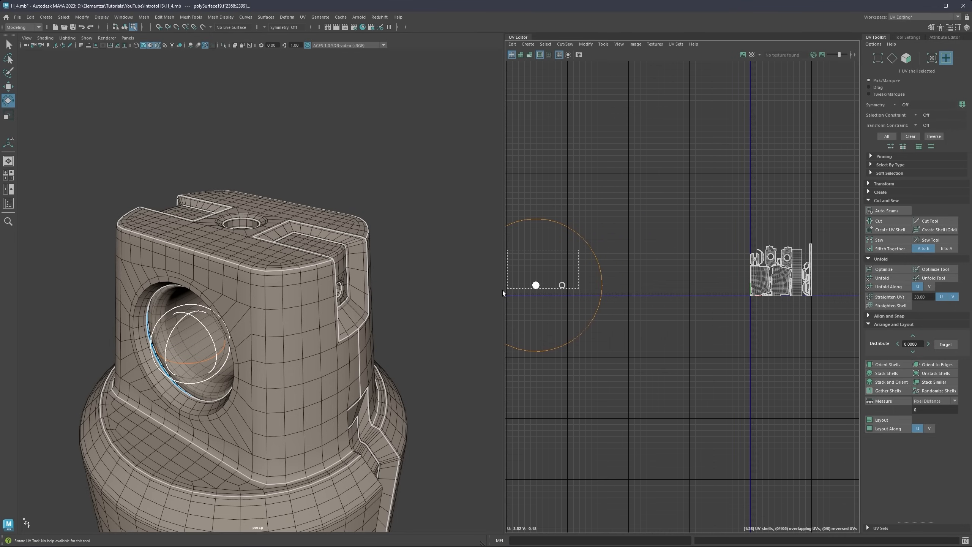
pyautogui.keyDown('shift'); pyautogui.click(752, 283); pyautogui.keyUp('shift')
pyautogui.scroll(-2, 850, 284)
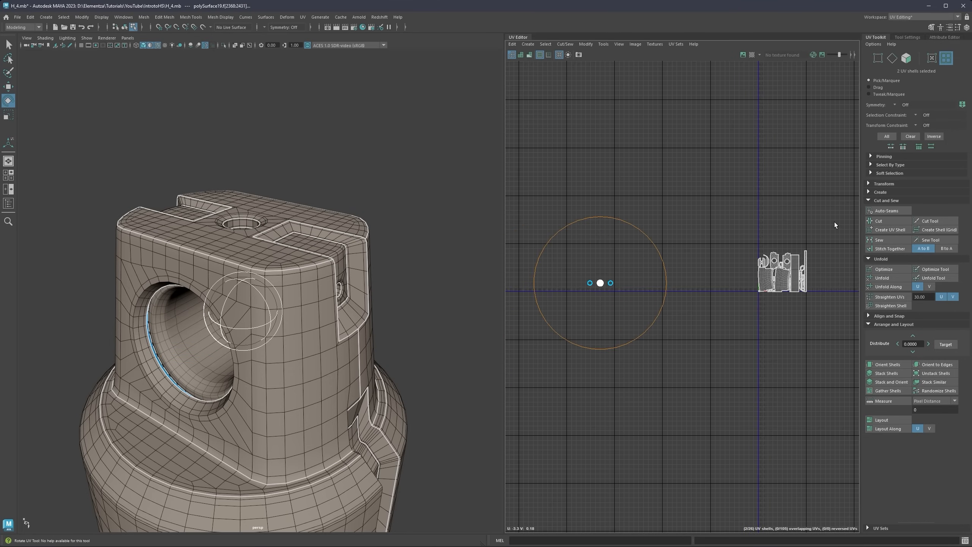
pyautogui.moveTo(834, 222); pyautogui.dragTo(508, 327)
pyautogui.click(881, 420)
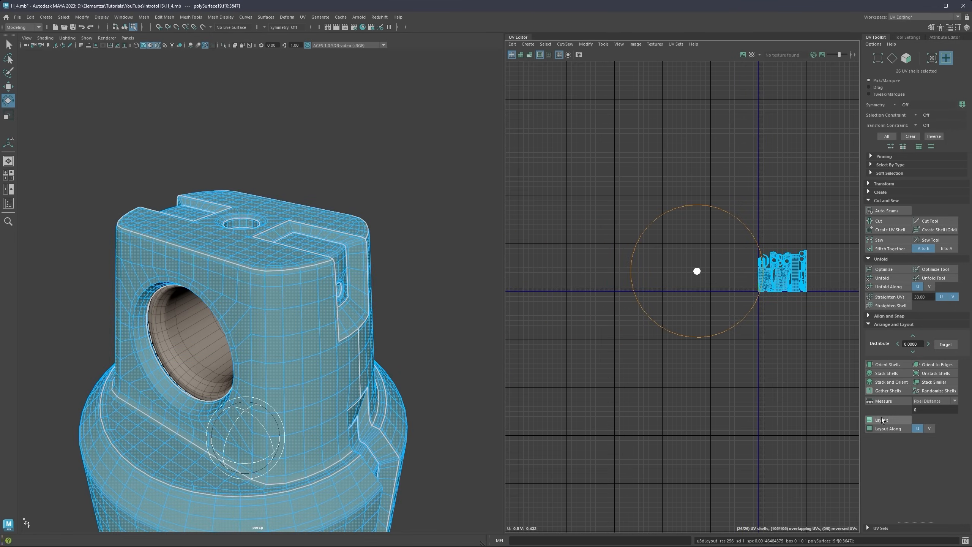
# Step: Clear the shell selection, switch to object selection and select the cylindrical piece inside the round side hole
pyautogui.click(603, 350)
pyautogui.keyDown('alt'); pyautogui.moveTo(361, 289); pyautogui.dragTo(393, 251, button='middle'); pyautogui.keyUp('alt')
pyautogui.scroll(-3, 402, 241)
pyautogui.moveTo(416, 224); pyautogui.dragTo(443, 210, button='right')
pyautogui.click(239, 297)
# Step: Examine the full length of the model, comparing the hole piece at the upper end with the lower end
pyautogui.scroll(-4, 241, 301)
pyautogui.scroll(-2, 242, 301)
pyautogui.keyDown('alt'); pyautogui.moveTo(295, 344); pyautogui.dragTo(332, 190, button='middle'); pyautogui.keyUp('alt')
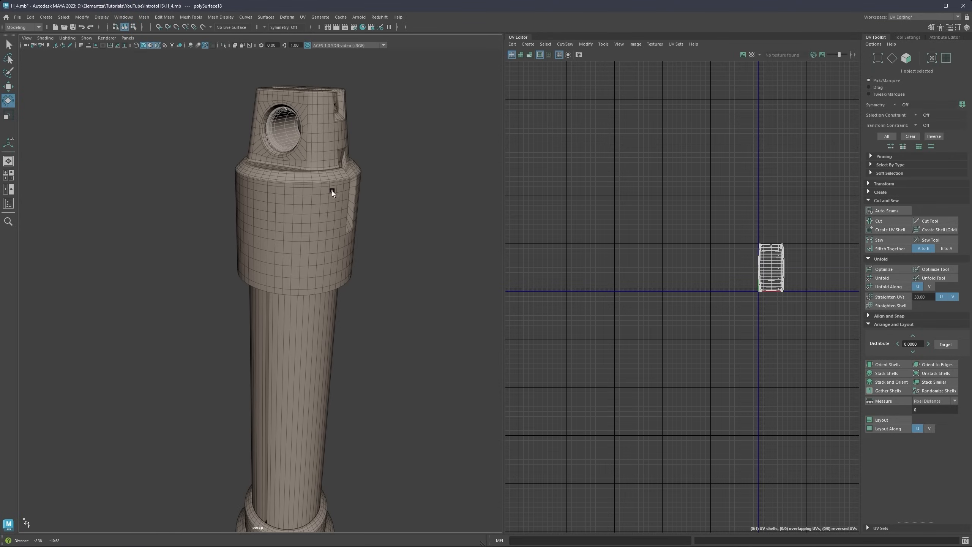
pyautogui.scroll(-5, 332, 190)
pyautogui.keyDown('alt'); pyautogui.moveTo(331, 291); pyautogui.dragTo(360, 167, button='middle'); pyautogui.keyUp('alt')
pyautogui.keyDown('alt'); pyautogui.moveTo(307, 442); pyautogui.dragTo(319, 384, button='middle'); pyautogui.keyUp('alt')
pyautogui.scroll(2, 319, 384)
pyautogui.press('q')
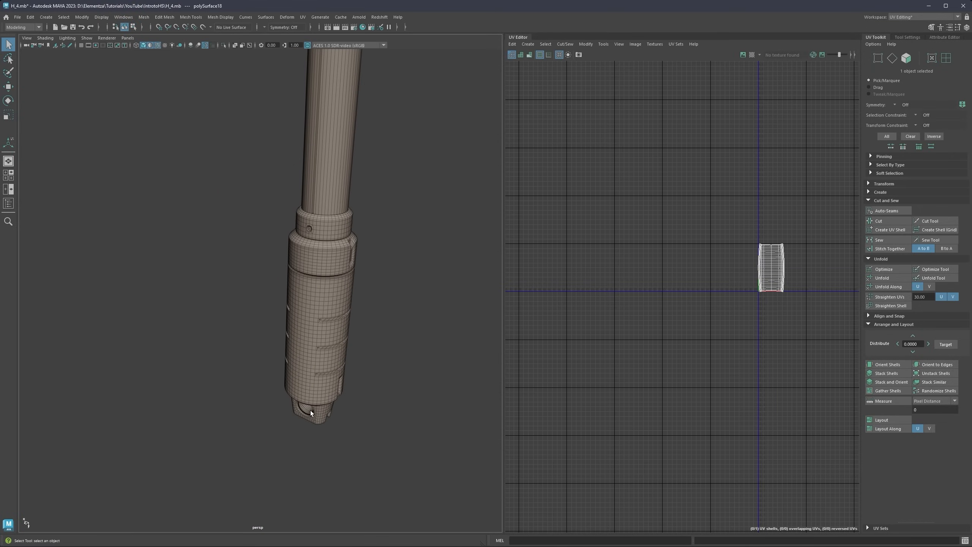
pyautogui.click(416, 388)
pyautogui.keyDown('alt'); pyautogui.moveTo(366, 378); pyautogui.dragTo(393, 360); pyautogui.keyUp('alt')
pyautogui.keyDown('alt'); pyautogui.moveTo(325, 424); pyautogui.dragTo(324, 295); pyautogui.keyUp('alt')
pyautogui.click(333, 240)
pyautogui.keyDown('alt'); pyautogui.moveTo(335, 238); pyautogui.dragTo(378, 240, button='right'); pyautogui.keyUp('alt')
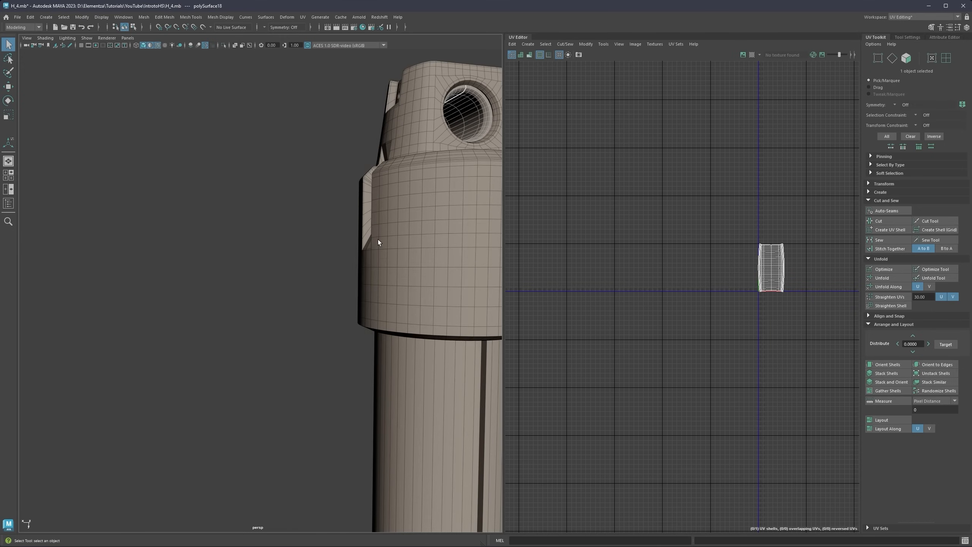
pyautogui.keyDown('alt'); pyautogui.moveTo(378, 240); pyautogui.dragTo(211, 336, button='middle'); pyautogui.keyUp('alt')
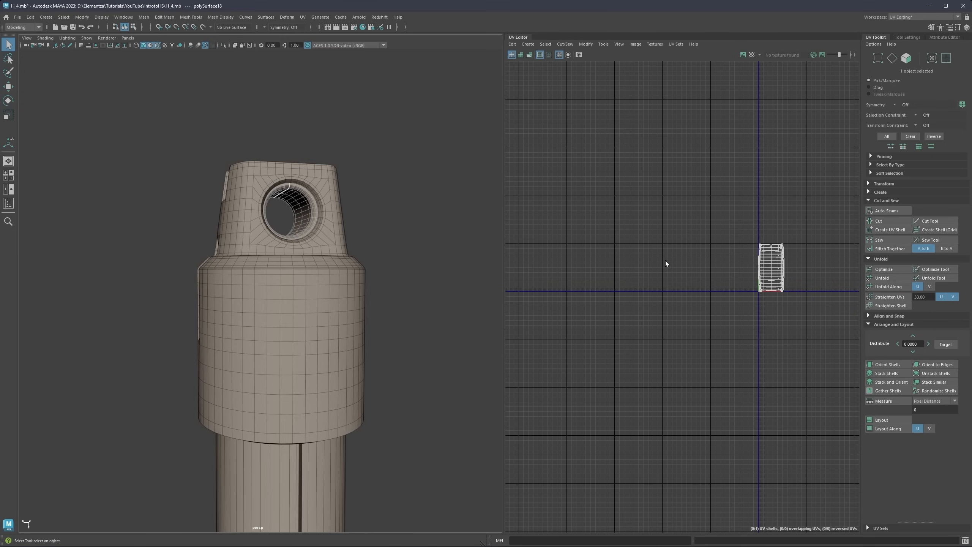
# Step: Select the piece inside the round hole of the block at the model's lower end
pyautogui.scroll(5, 314, 195)
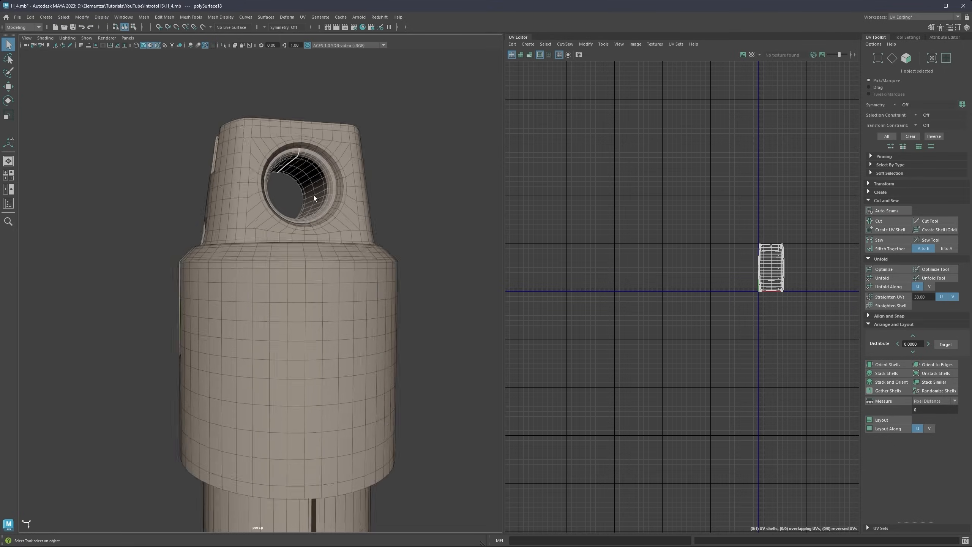
pyautogui.scroll(-5, 331, 191)
pyautogui.keyDown('alt'); pyautogui.moveTo(378, 429); pyautogui.dragTo(352, 425, button='right'); pyautogui.keyUp('alt')
pyautogui.keyDown('alt'); pyautogui.moveTo(352, 426); pyautogui.dragTo(352, 211, button='middle'); pyautogui.keyUp('alt')
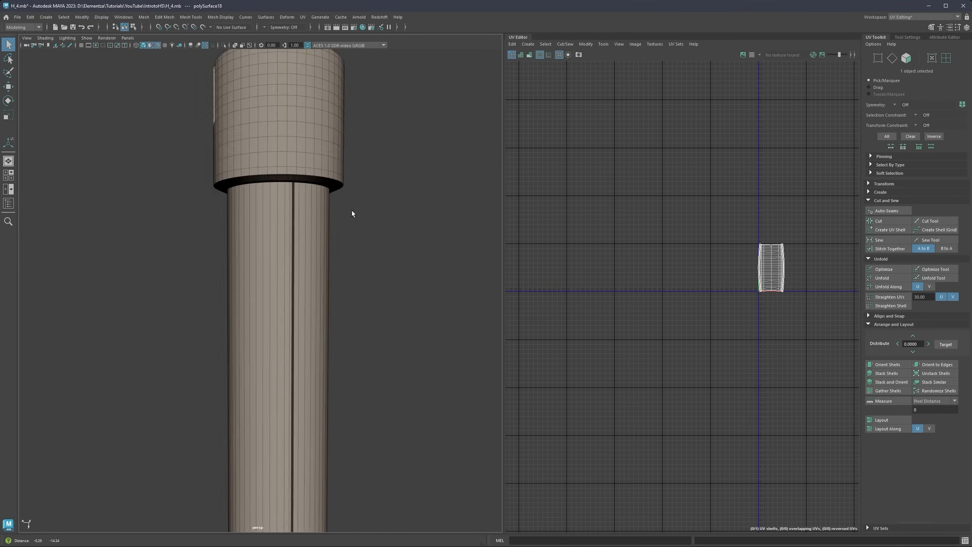
pyautogui.keyDown('alt'); pyautogui.moveTo(352, 211); pyautogui.dragTo(330, 214, button='right'); pyautogui.keyUp('alt')
pyautogui.keyDown('alt'); pyautogui.moveTo(330, 214); pyautogui.dragTo(360, 61, button='middle'); pyautogui.keyUp('alt')
pyautogui.keyDown('alt'); pyautogui.moveTo(252, 320); pyautogui.dragTo(302, 321, button='right'); pyautogui.keyUp('alt')
pyautogui.click(362, 353)
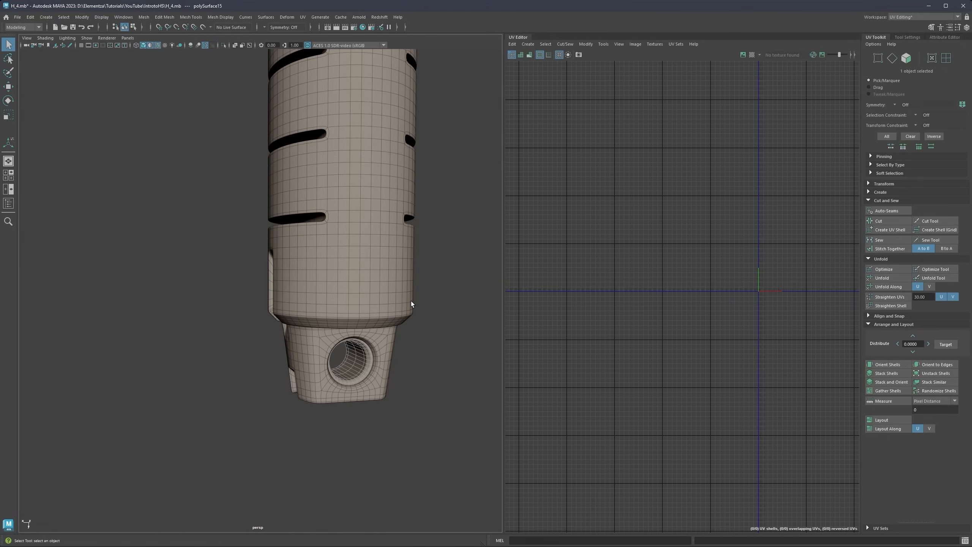
# Step: Select the cylindrical piece inside the round hole at the model's upper end and isolate it
pyautogui.keyDown('alt'); pyautogui.moveTo(375, 318); pyautogui.dragTo(334, 315, button='right'); pyautogui.keyUp('alt')
pyautogui.keyDown('alt'); pyautogui.moveTo(336, 142); pyautogui.dragTo(332, 414, button='middle'); pyautogui.keyUp('alt')
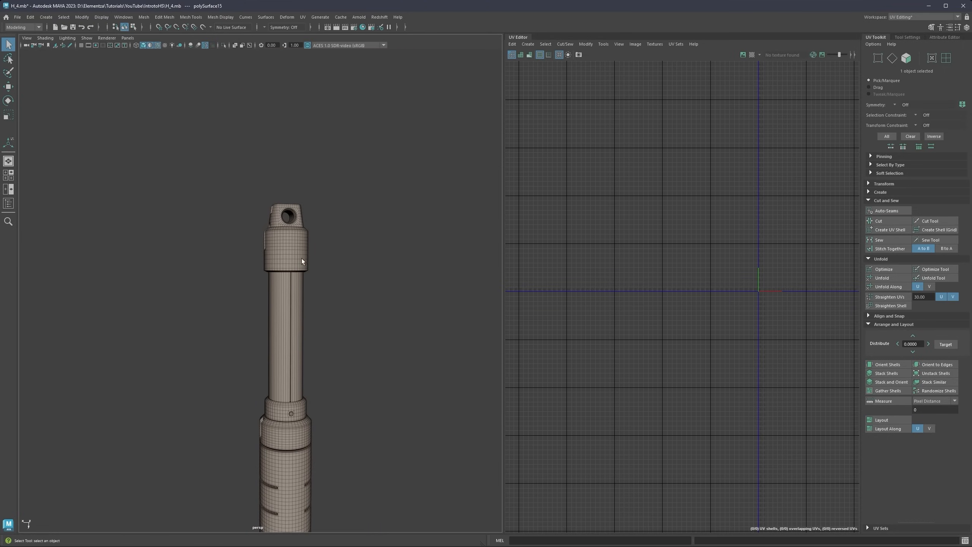
pyautogui.click(295, 218)
pyautogui.keyDown('alt'); pyautogui.moveTo(317, 215); pyautogui.dragTo(354, 213, button='right'); pyautogui.keyUp('alt')
pyautogui.click(343, 113)
pyautogui.hotkey('ctrl', '1')
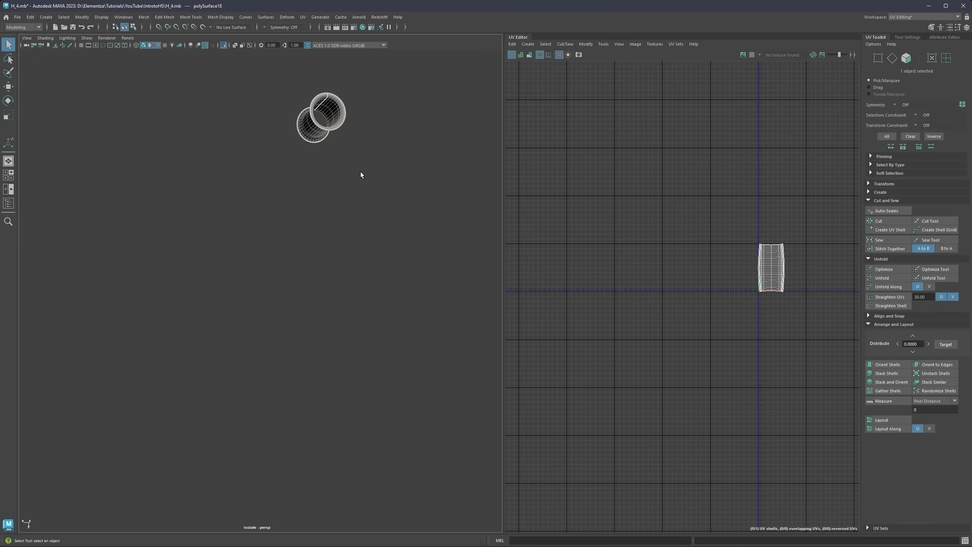
# Step: Leave isolation, add the lower end's hole piece to the selection, and isolate both hole pieces
pyautogui.keyDown('alt'); pyautogui.moveTo(344, 356); pyautogui.dragTo(333, 377, button='right'); pyautogui.keyUp('alt')
pyautogui.keyDown('alt'); pyautogui.moveTo(344, 385); pyautogui.dragTo(339, 204, button='middle'); pyautogui.keyUp('alt')
pyautogui.keyDown('alt'); pyautogui.moveTo(337, 391); pyautogui.dragTo(315, 392, button='right'); pyautogui.keyUp('alt')
pyautogui.keyDown('alt'); pyautogui.moveTo(314, 392); pyautogui.dragTo(323, 248, button='middle'); pyautogui.keyUp('alt')
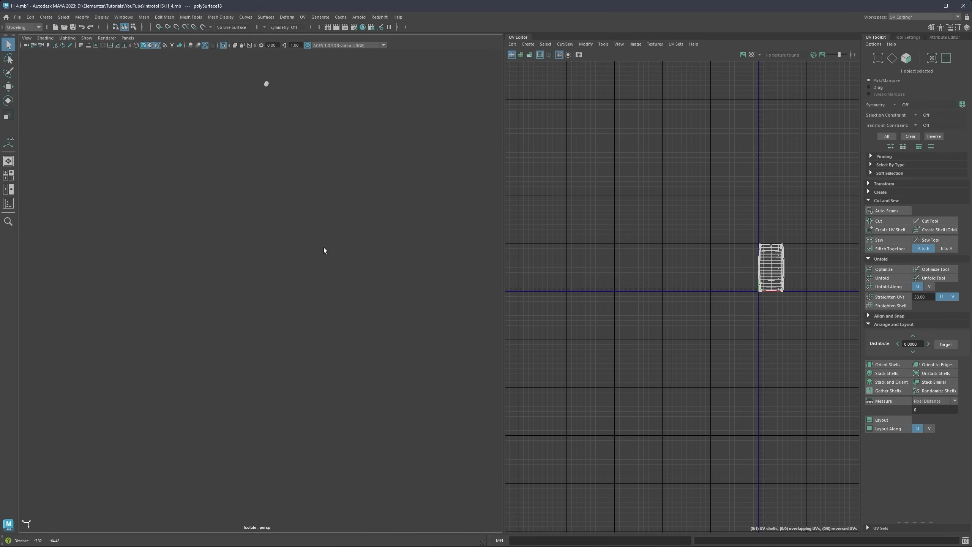
pyautogui.hotkey('ctrl', '1')
pyautogui.keyDown('alt'); pyautogui.moveTo(264, 130); pyautogui.dragTo(294, 284, button='middle'); pyautogui.keyUp('alt')
pyautogui.keyDown('alt'); pyautogui.moveTo(294, 284); pyautogui.dragTo(345, 325, button='right'); pyautogui.keyUp('alt')
pyautogui.keyDown('alt'); pyautogui.moveTo(469, 316); pyautogui.dragTo(197, 306, button='middle'); pyautogui.keyUp('alt')
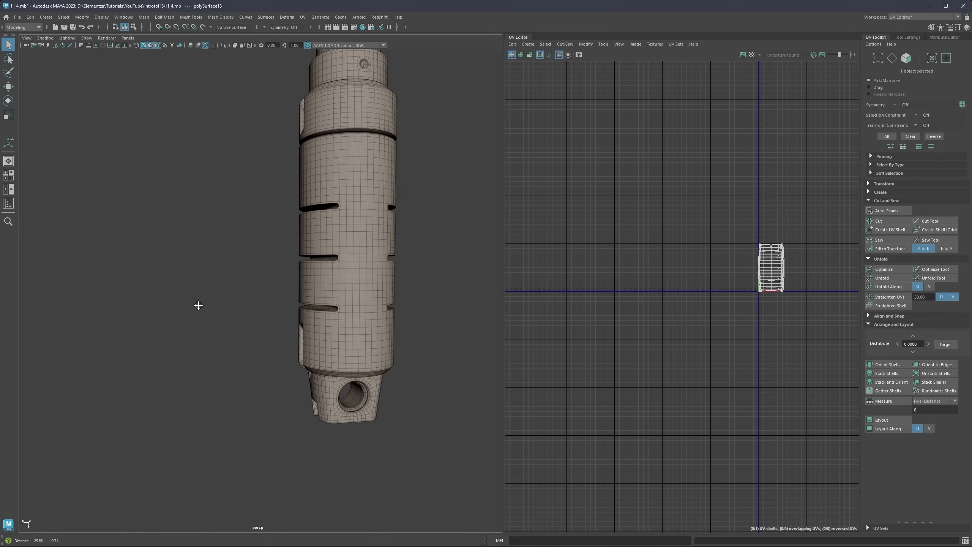
pyautogui.keyDown('alt'); pyautogui.moveTo(197, 307); pyautogui.dragTo(212, 307); pyautogui.keyUp('alt')
pyautogui.hotkey('ctrl', '1')
# Step: Select the upper and lower hole pieces in turn to compare their UVs
pyautogui.keyDown('alt'); pyautogui.moveTo(389, 367); pyautogui.dragTo(307, 207, button='right'); pyautogui.keyUp('alt')
pyautogui.keyDown('alt'); pyautogui.moveTo(307, 208); pyautogui.dragTo(308, 282, button='middle'); pyautogui.keyUp('alt')
pyautogui.click(319, 265)
pyautogui.click(297, 162)
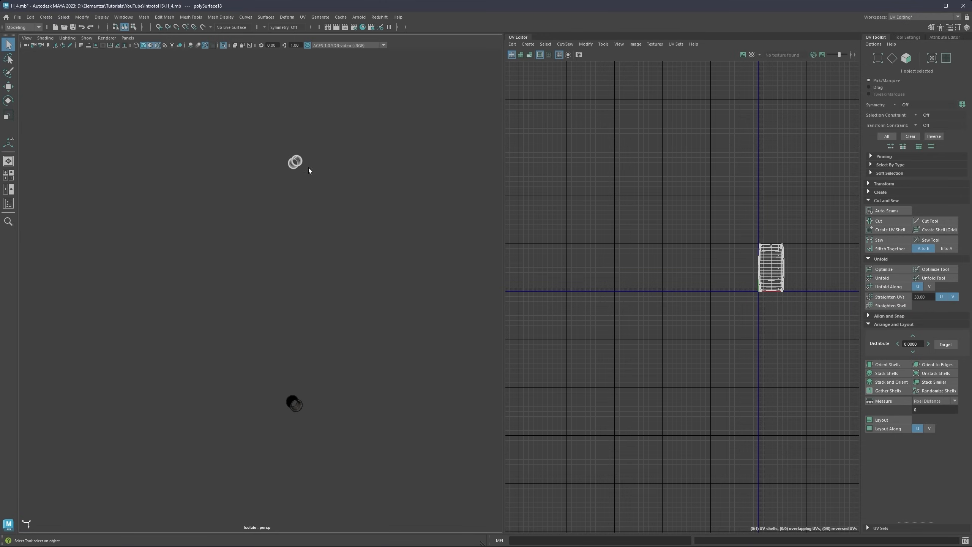
pyautogui.click(297, 397)
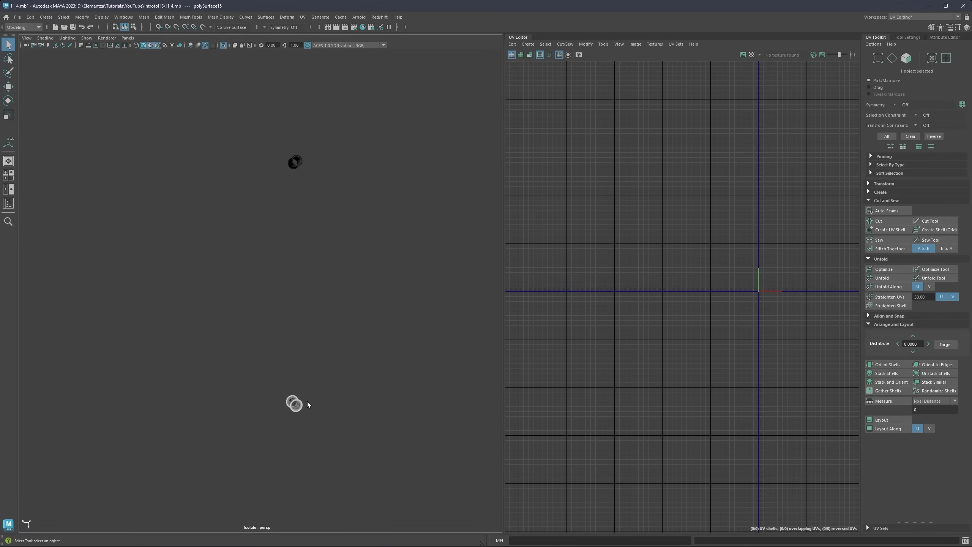
pyautogui.click(298, 162)
# Step: Try duplicating the upper hole piece down toward the lower one
pyautogui.press('w')
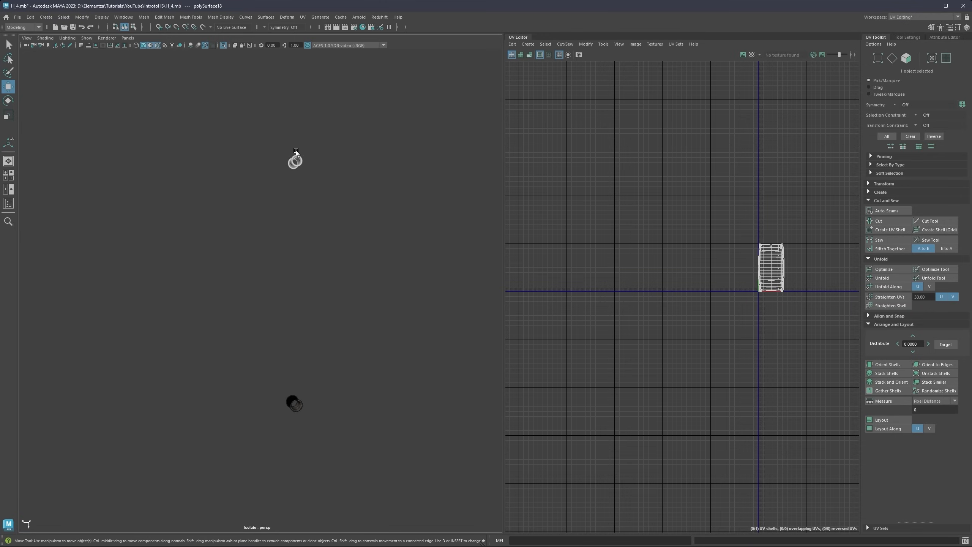
pyautogui.moveTo(295, 158); pyautogui.dragTo(313, 165, button='right')
pyautogui.keyDown('shift'); pyautogui.moveTo(298, 187); pyautogui.dragTo(315, 322); pyautogui.keyUp('shift')
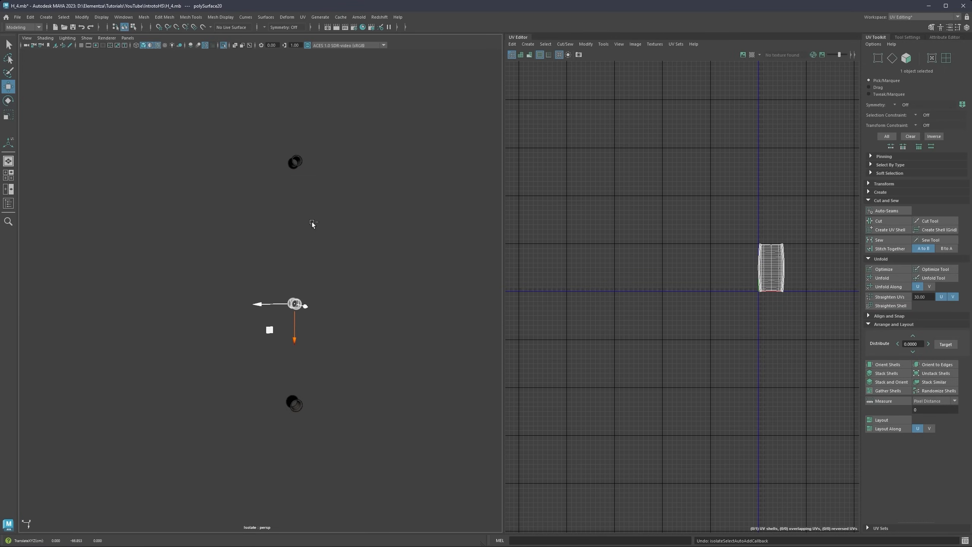
pyautogui.hotkey('ctrl', 'z')
pyautogui.press('q')
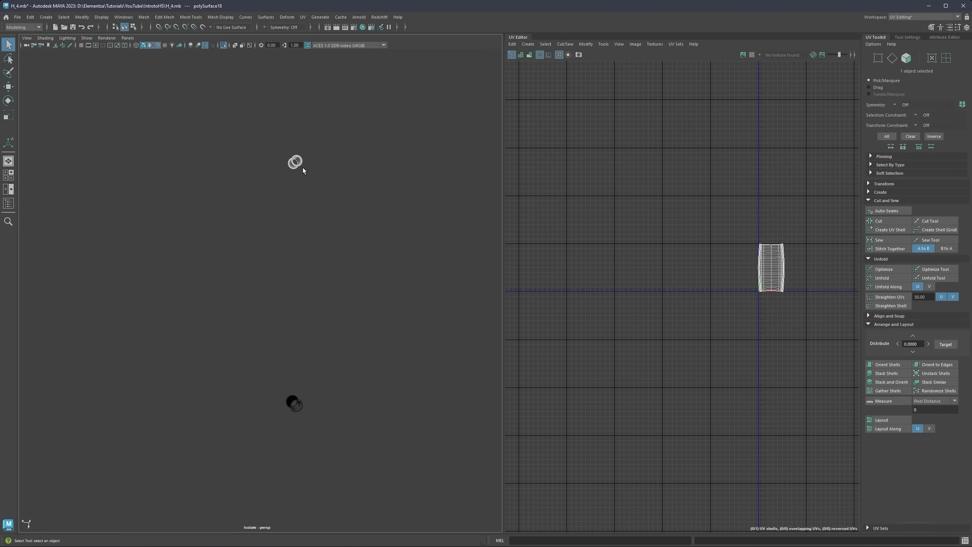
# Step: Transfer the current UV set from the upper hole piece to the lower one with Transfer Attributes, using Component sample space
pyautogui.keyDown('shift'); pyautogui.click(297, 400); pyautogui.keyUp('shift')
pyautogui.click(101, 18)
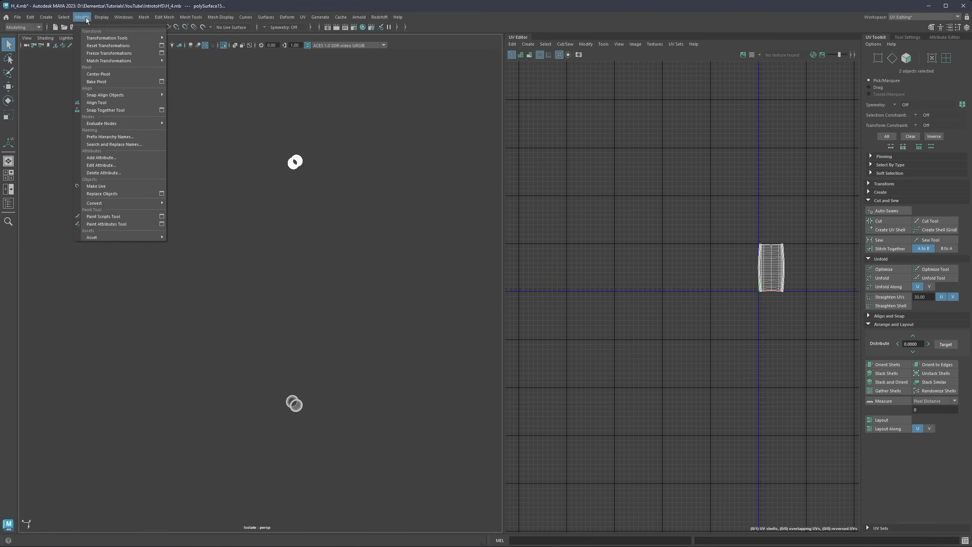
pyautogui.click(142, 17)
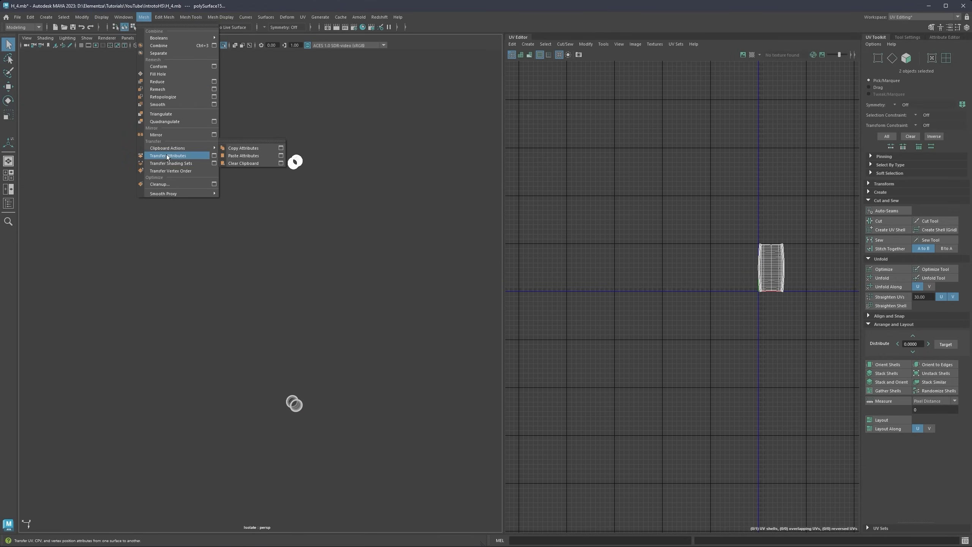
pyautogui.click(214, 156)
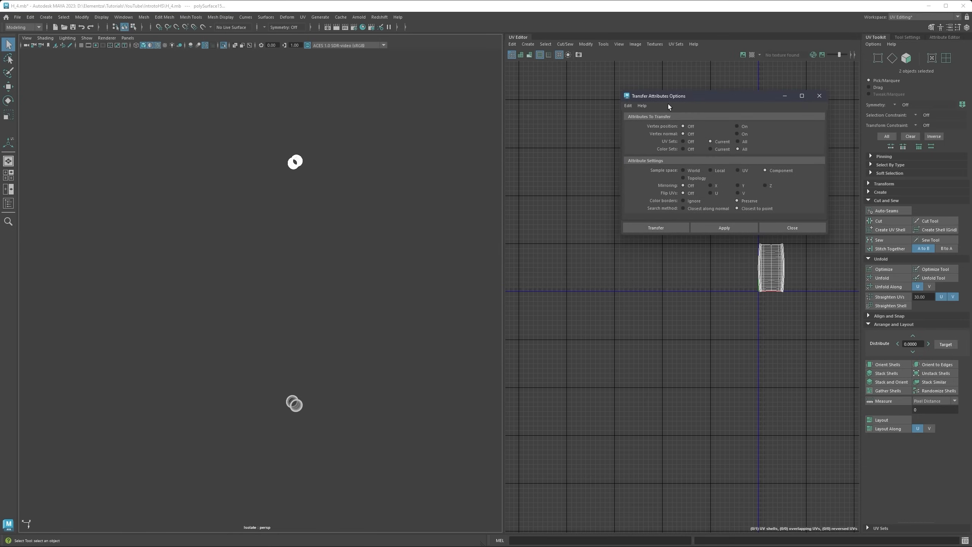
pyautogui.moveTo(669, 106); pyautogui.dragTo(542, 121)
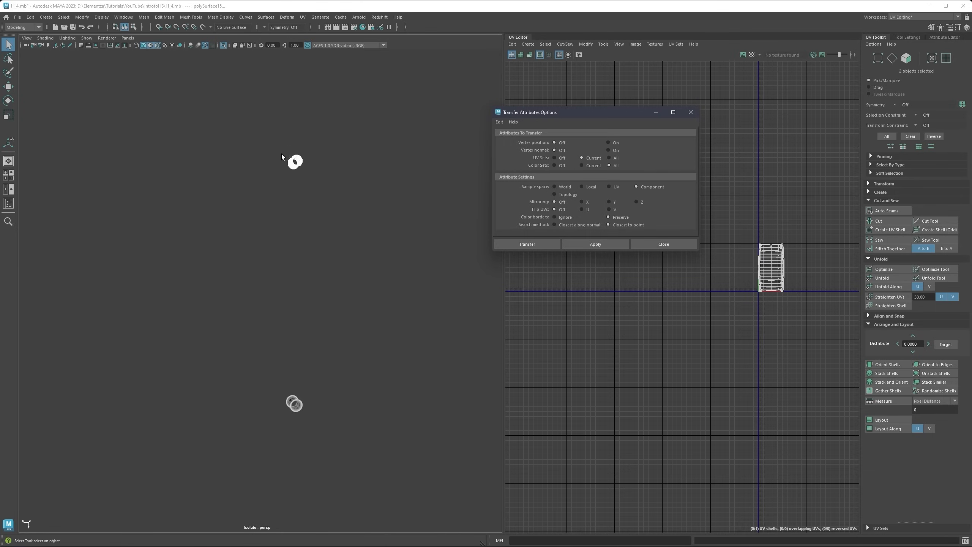
pyautogui.click(539, 243)
# Step: Check the UVs of both hole pieces, leave isolation and clear the selection
pyautogui.click(296, 402)
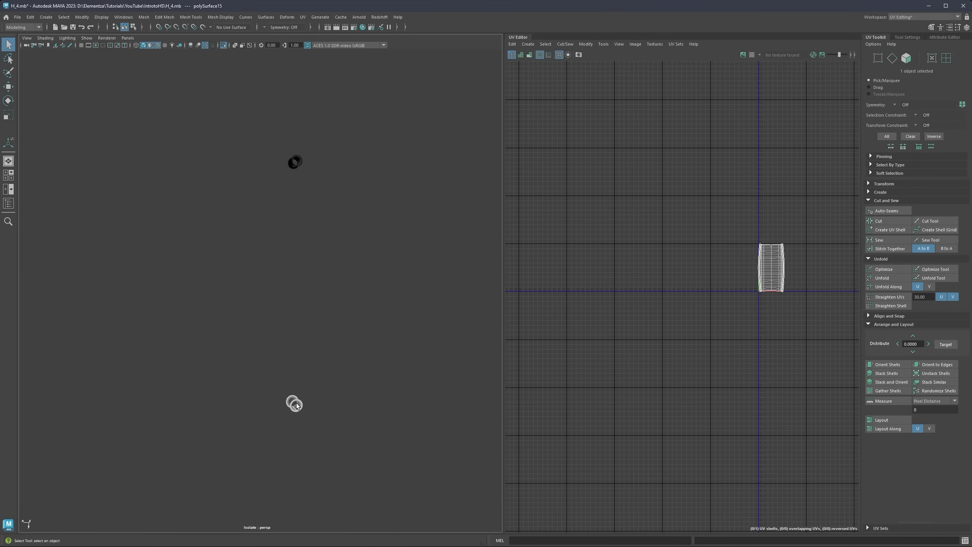
pyautogui.click(299, 163)
pyautogui.hotkey('ctrl', '1')
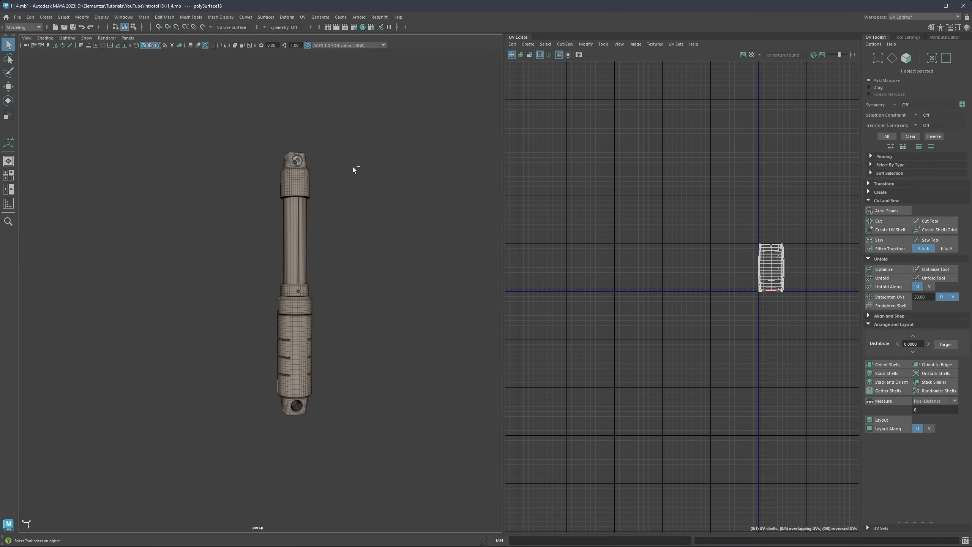
pyautogui.click(395, 184)
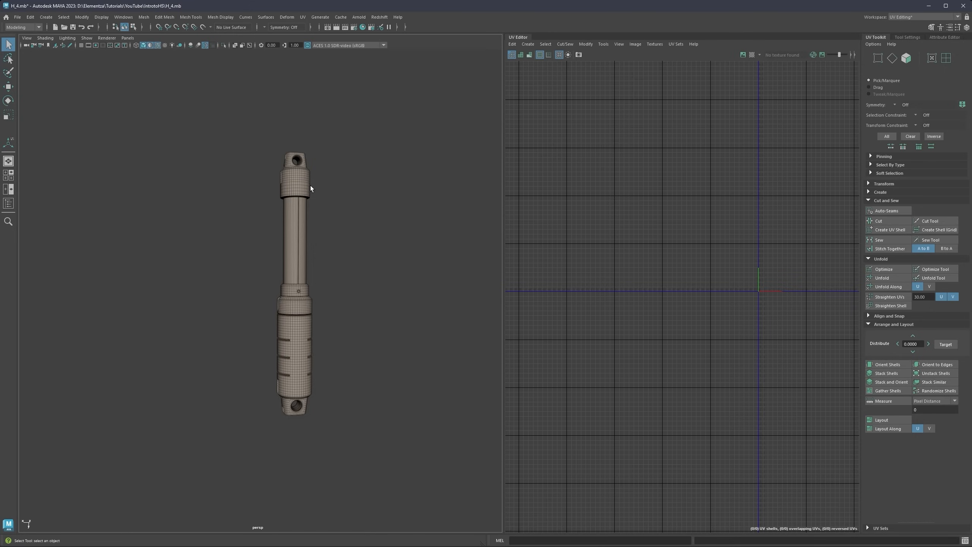
# Step: Select the upper block, its hole piece and the long shaft together in the viewport
pyautogui.keyDown('alt'); pyautogui.moveTo(309, 185); pyautogui.dragTo(317, 157, button='right'); pyautogui.keyUp('alt')
pyautogui.keyDown('alt'); pyautogui.moveTo(317, 157); pyautogui.dragTo(307, 306, button='middle'); pyautogui.keyUp('alt')
pyautogui.keyDown('alt'); pyautogui.moveTo(307, 305); pyautogui.dragTo(398, 226, button='right'); pyautogui.keyUp('alt')
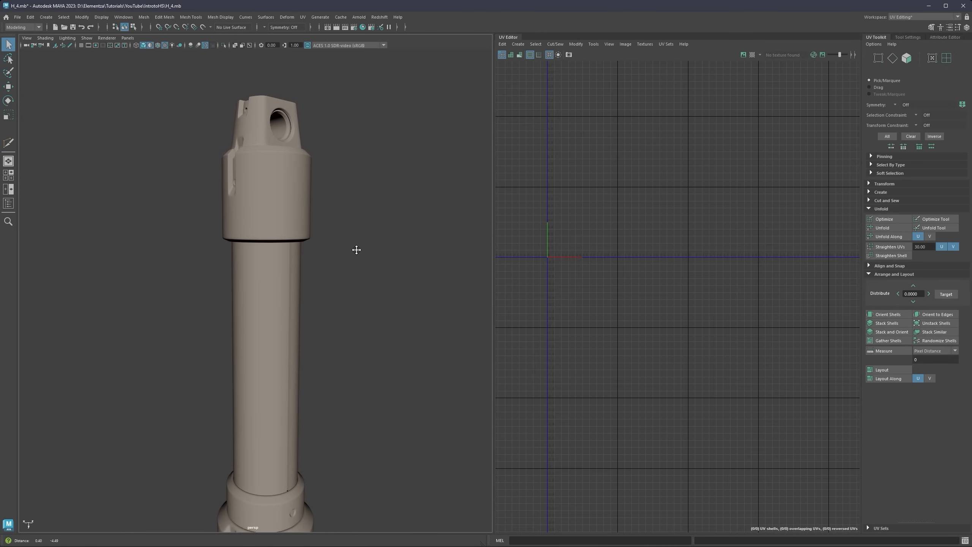
pyautogui.moveTo(345, 80); pyautogui.dragTo(163, 306)
pyautogui.keyDown('alt'); pyautogui.moveTo(164, 306); pyautogui.dragTo(126, 333, button='right'); pyautogui.keyUp('alt')
pyautogui.keyDown('alt'); pyautogui.moveTo(321, 312); pyautogui.dragTo(344, 283, button='middle'); pyautogui.keyUp('alt')
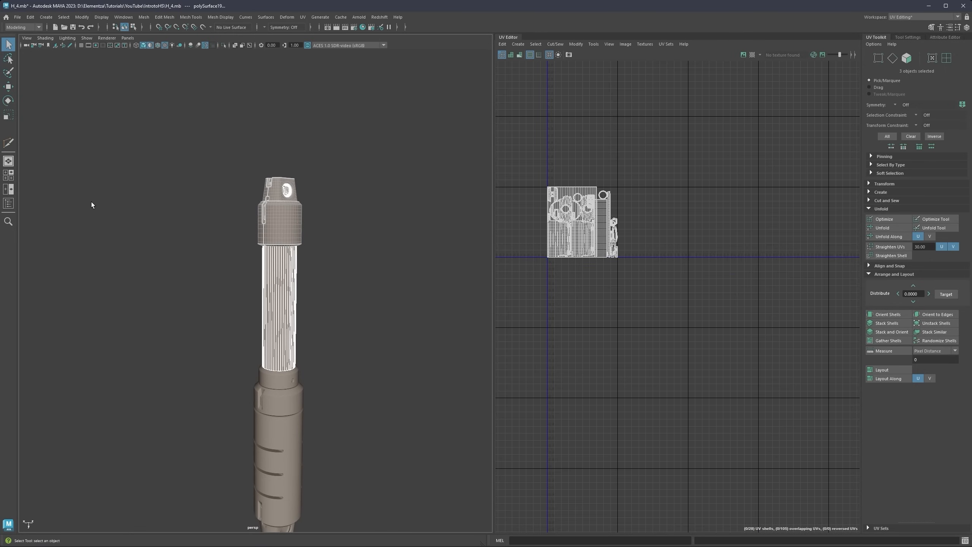
# Step: Inspect the model's pieces and the Main group in the Outliner, then hide the Outliner again
pyautogui.click(8, 203)
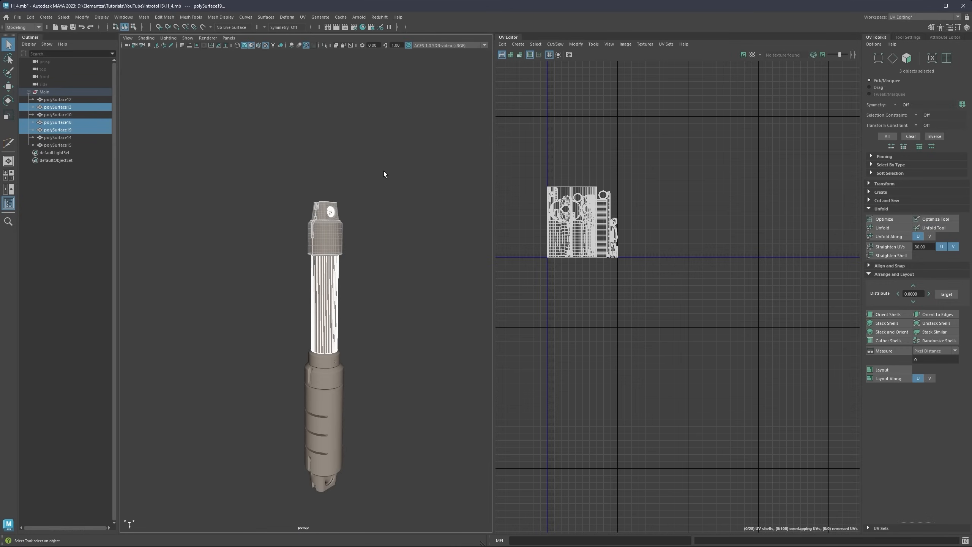
pyautogui.moveTo(399, 164); pyautogui.dragTo(241, 500)
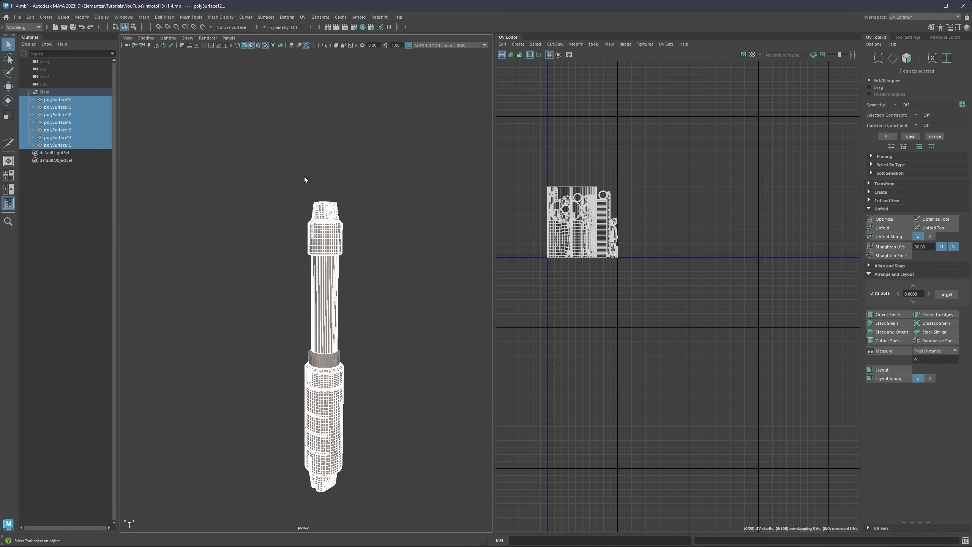
pyautogui.click(44, 92)
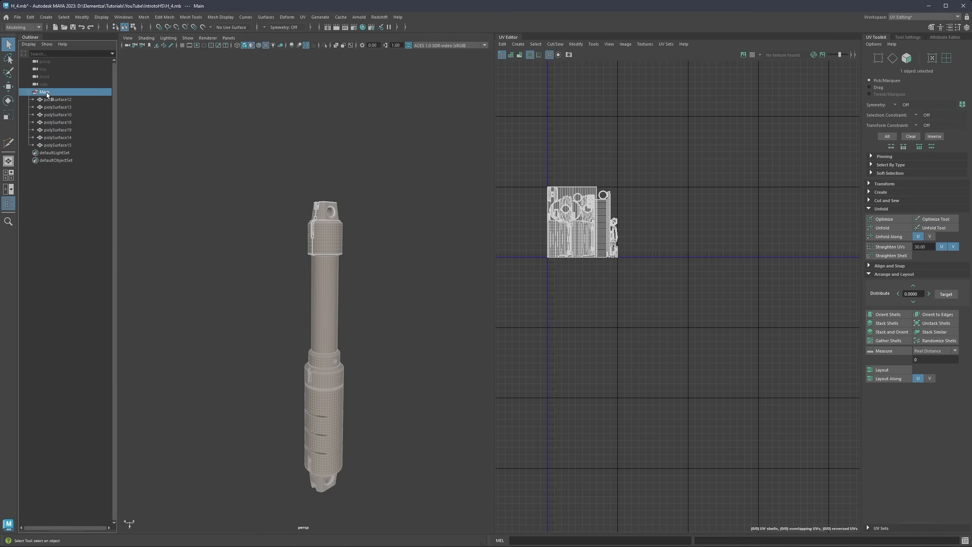
pyautogui.click(30, 92)
pyautogui.click(29, 92)
pyautogui.click(8, 203)
# Step: Select the upper block, its hole piece and the shaft, and pack their UV shells together with Layout
pyautogui.moveTo(344, 134); pyautogui.dragTo(204, 295)
pyautogui.scroll(5, 273, 290)
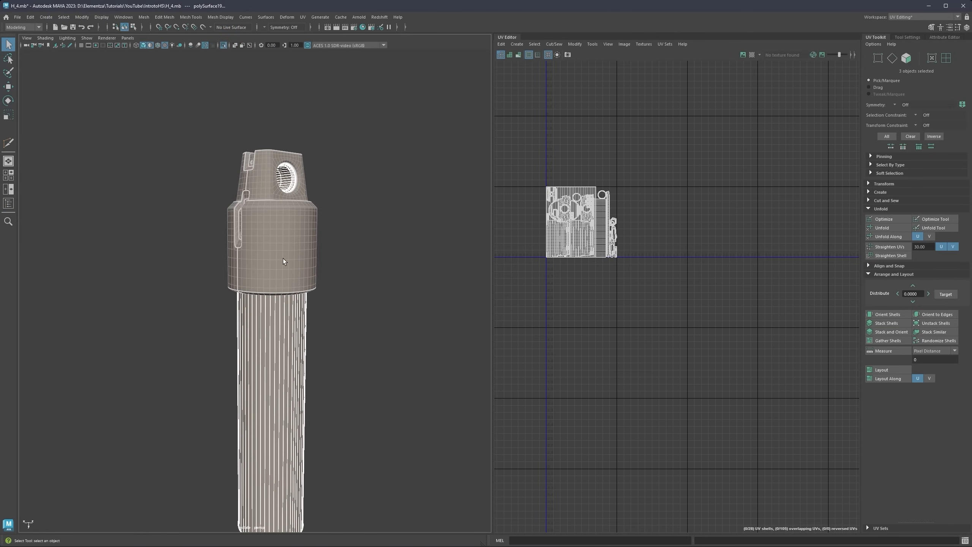
pyautogui.scroll(-4, 283, 259)
pyautogui.scroll(2, 286, 264)
pyautogui.keyDown('alt'); pyautogui.moveTo(313, 192); pyautogui.dragTo(305, 245, button='middle'); pyautogui.keyUp('alt')
pyautogui.scroll(3, 301, 258)
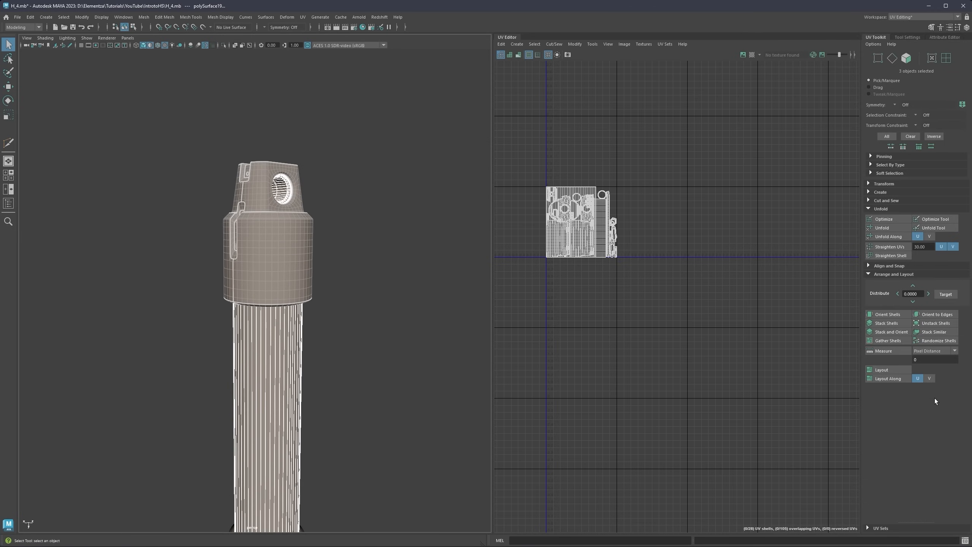
pyautogui.click(890, 371)
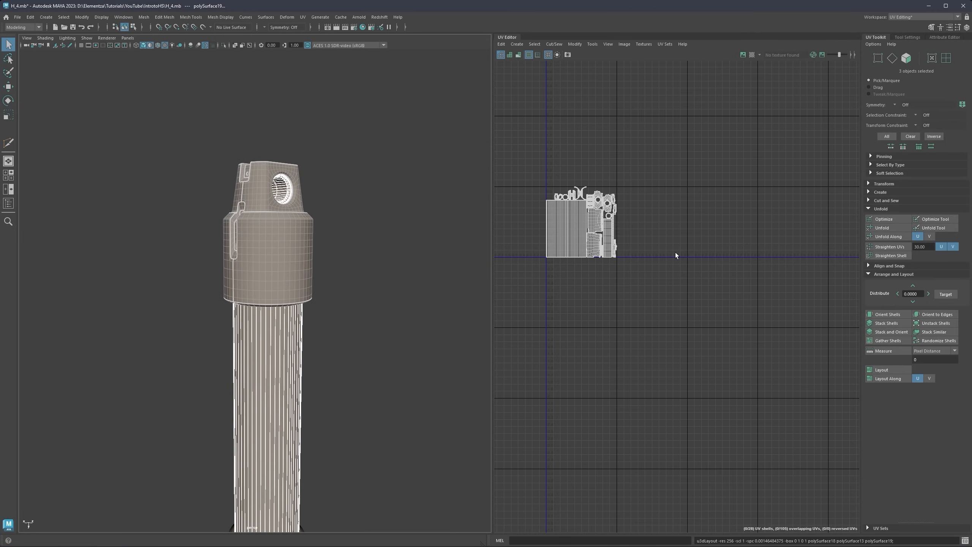
# Step: Try packing the shells with Layout Along in U and V, and return to the regular Layout packing
pyautogui.click(893, 378)
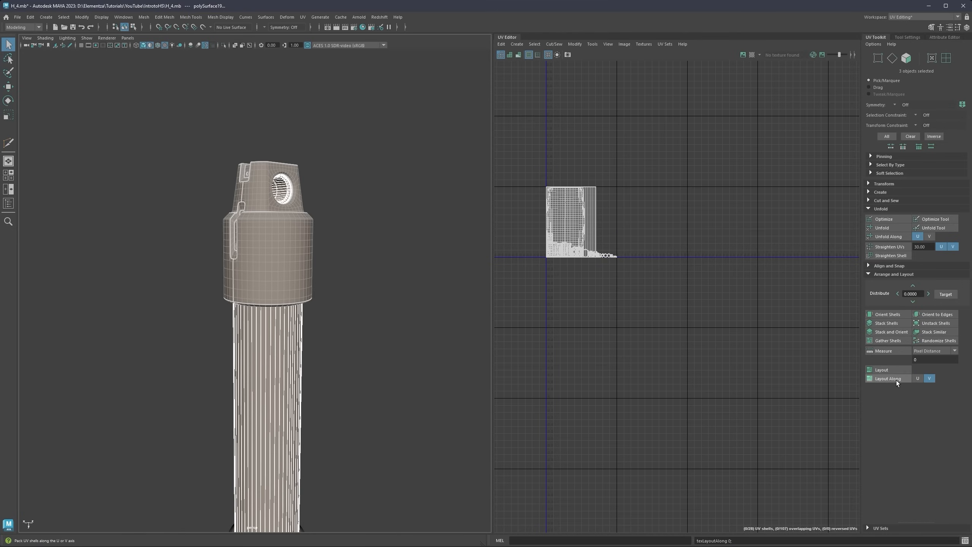
pyautogui.click(930, 378)
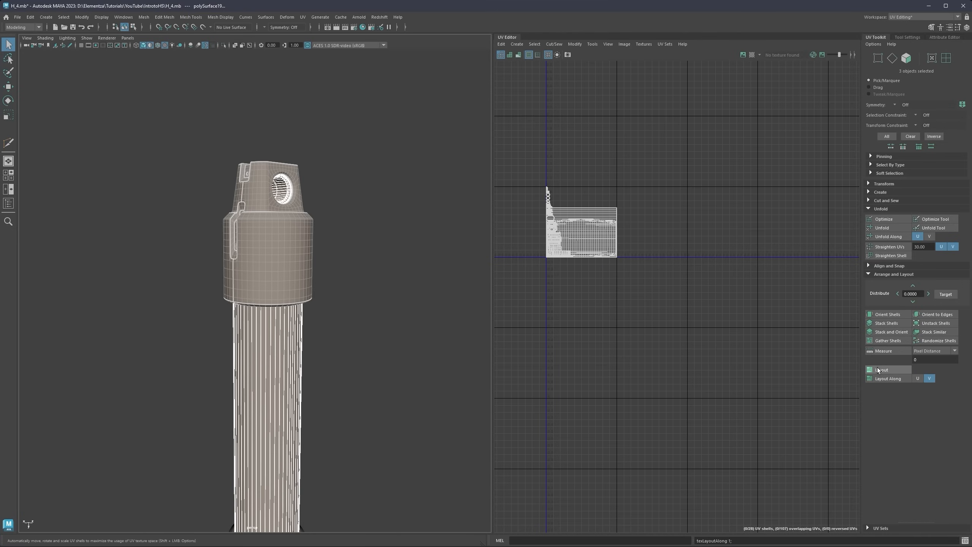
pyautogui.click(887, 379)
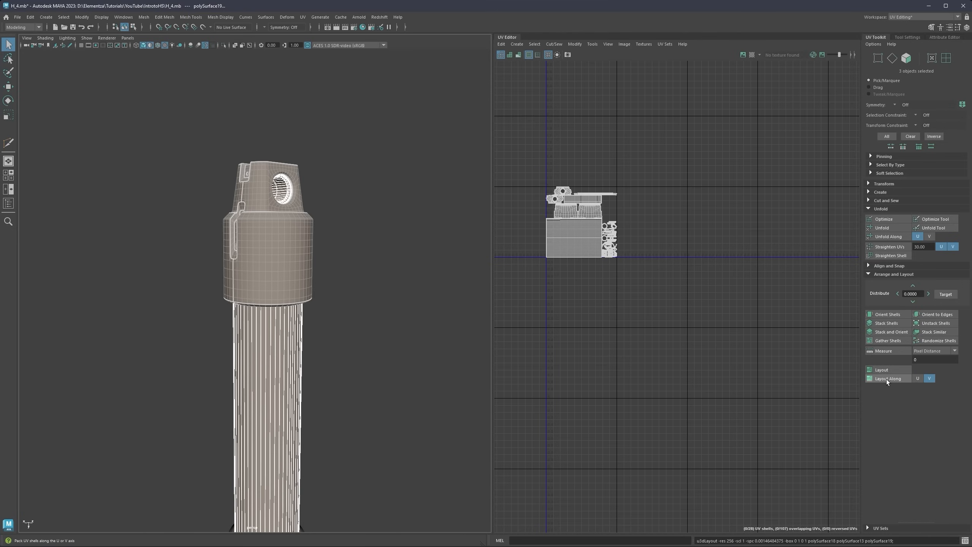
pyautogui.click(917, 378)
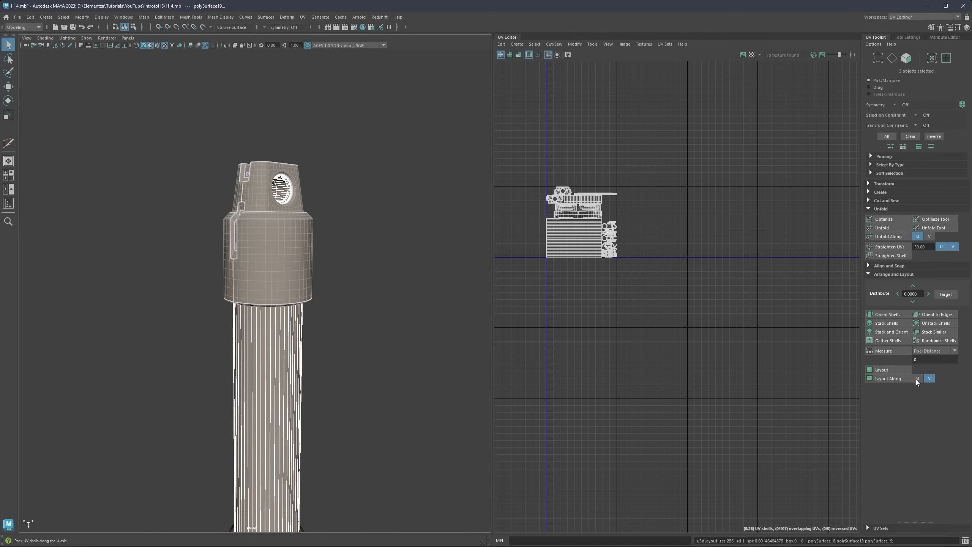
pyautogui.click(889, 371)
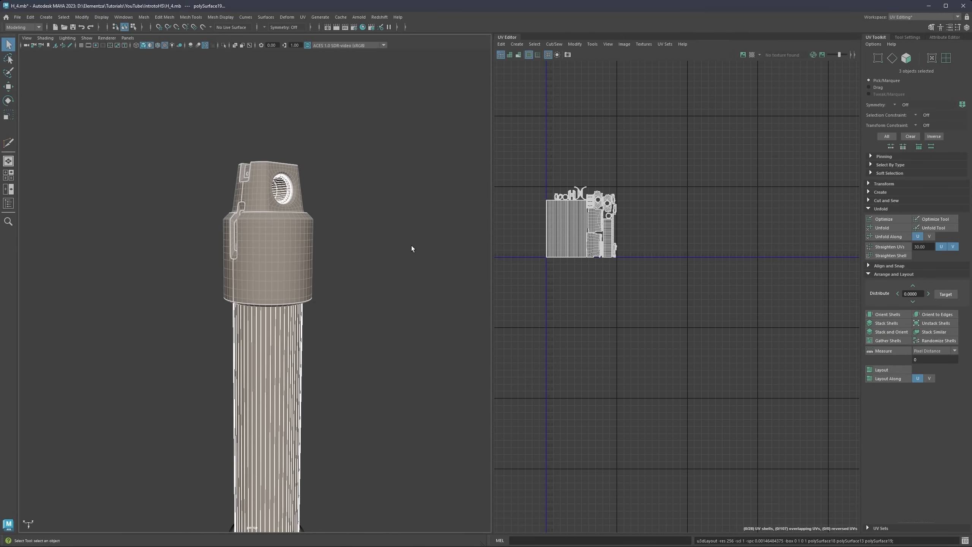
# Step: Display the checker map for the packed UV shells and clear the object selection
pyautogui.scroll(6, 629, 237)
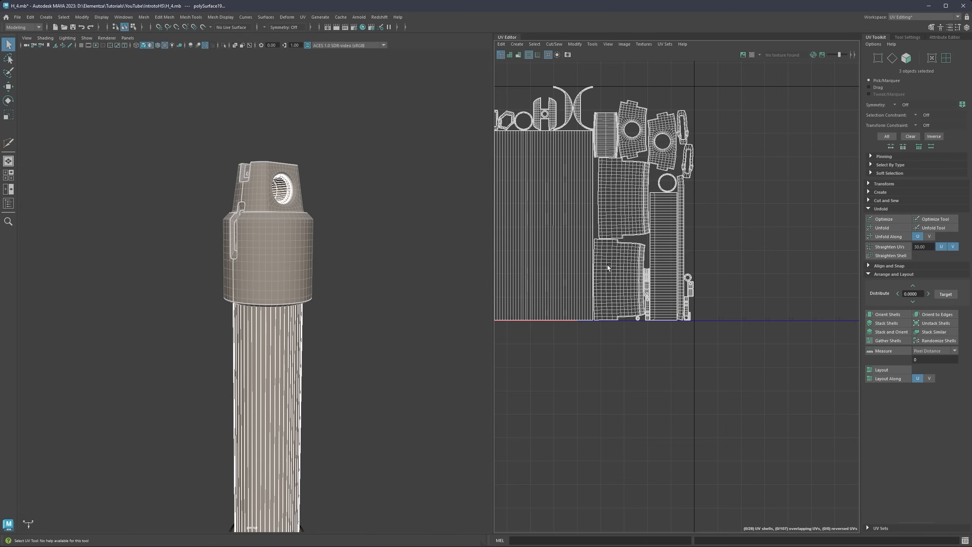
pyautogui.scroll(-2, 418, 229)
pyautogui.scroll(-1, 561, 234)
pyautogui.keyDown('alt'); pyautogui.moveTo(573, 237); pyautogui.dragTo(645, 237, button='middle'); pyautogui.keyUp('alt')
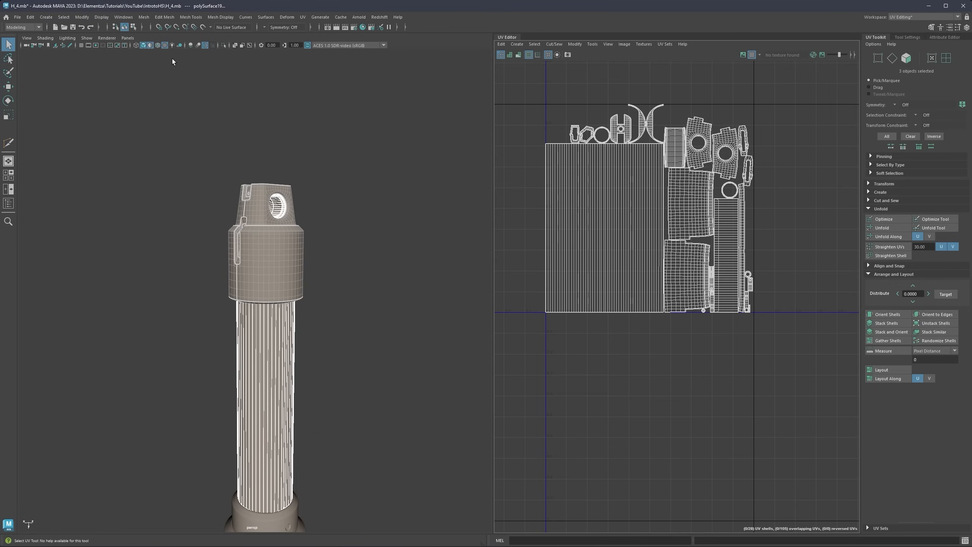
pyautogui.click(199, 96)
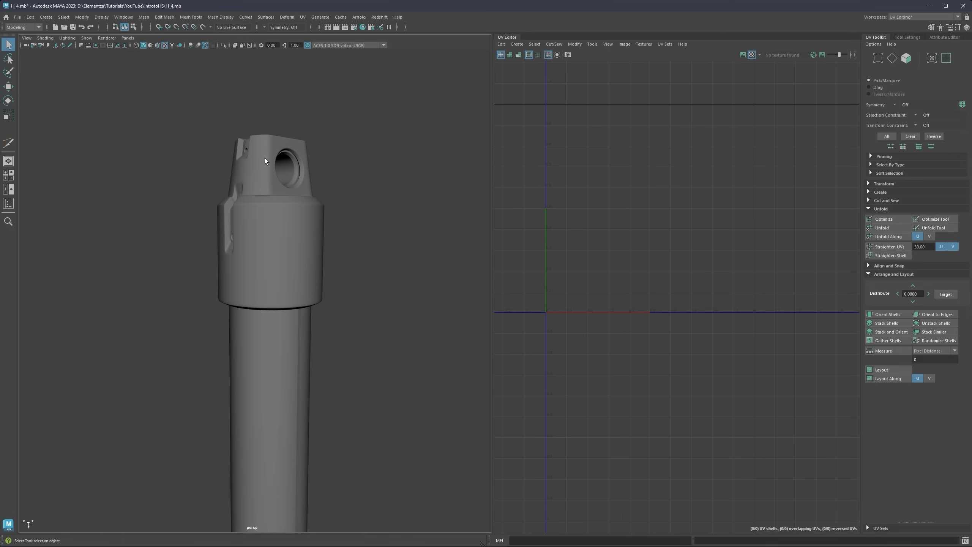
# Step: Select the upper block and examine its checker pattern from several sides for distortion and orientation
pyautogui.click(265, 159)
pyautogui.keyDown('alt'); pyautogui.moveTo(264, 165); pyautogui.dragTo(302, 199); pyautogui.keyUp('alt')
pyautogui.keyDown('alt'); pyautogui.moveTo(284, 207); pyautogui.dragTo(302, 237, button='right'); pyautogui.keyUp('alt')
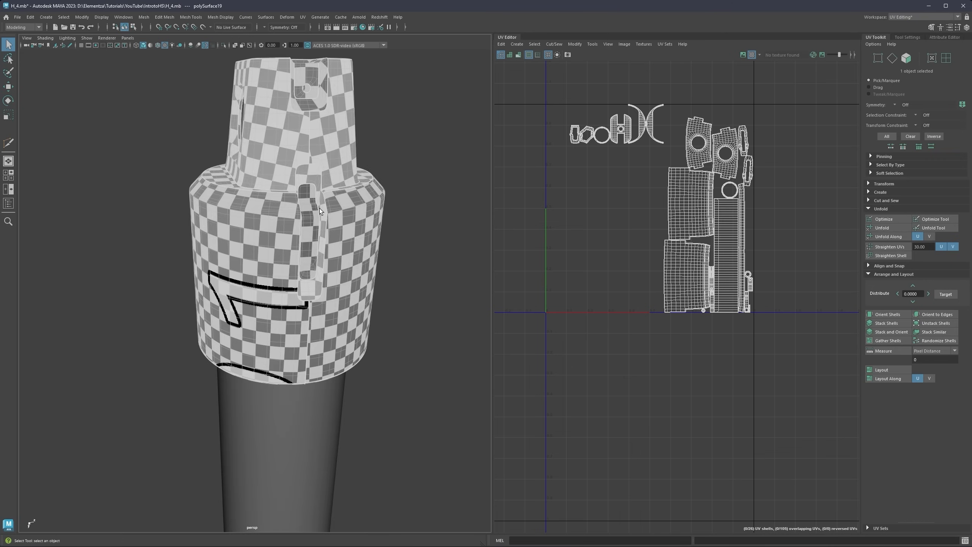
pyautogui.keyDown('alt'); pyautogui.moveTo(320, 210); pyautogui.dragTo(364, 218); pyautogui.keyUp('alt')
pyautogui.click(196, 211)
pyautogui.click(241, 208)
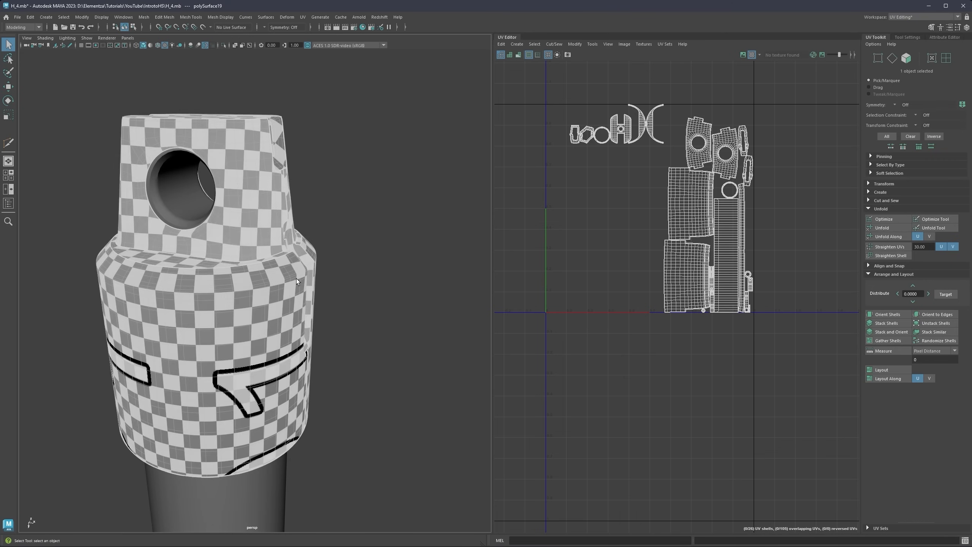
pyautogui.keyDown('alt'); pyautogui.moveTo(296, 278); pyautogui.dragTo(301, 238, button='middle'); pyautogui.keyUp('alt')
pyautogui.scroll(-4, 300, 241)
pyautogui.keyDown('alt'); pyautogui.moveTo(300, 241); pyautogui.dragTo(183, 232); pyautogui.keyUp('alt')
pyautogui.keyDown('alt'); pyautogui.moveTo(389, 193); pyautogui.dragTo(335, 186, button='middle'); pyautogui.keyUp('alt')
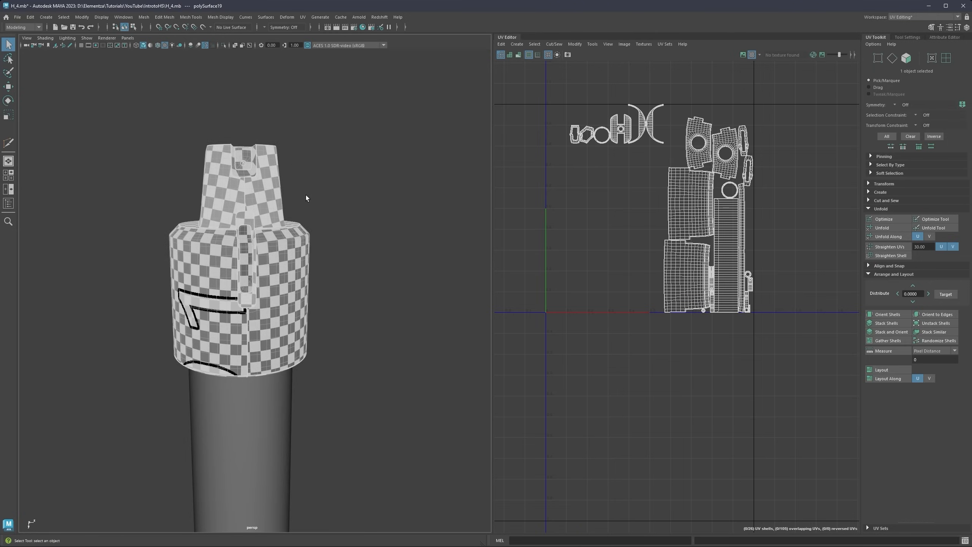
# Step: Connect a file texture to the MainMat material's colour and load the image UV2K_img.png
pyautogui.keyDown('alt'); pyautogui.moveTo(306, 194); pyautogui.dragTo(291, 193); pyautogui.keyUp('alt')
pyautogui.scroll(-5, 291, 193)
pyautogui.moveTo(326, 210); pyautogui.dragTo(342, 198, button='right')
pyautogui.click(345, 205)
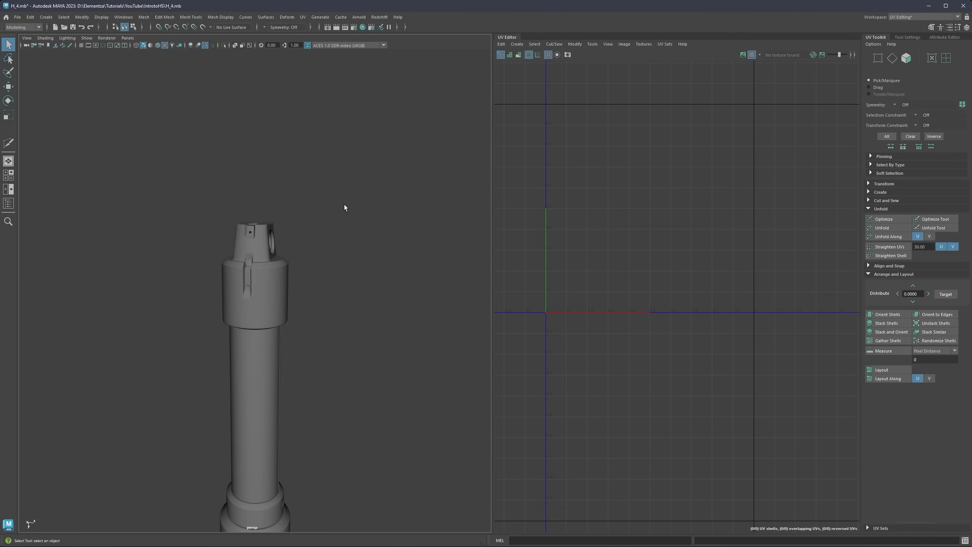
pyautogui.keyDown('alt'); pyautogui.moveTo(328, 277); pyautogui.dragTo(341, 166, button='middle'); pyautogui.keyUp('alt')
pyautogui.scroll(-3, 329, 176)
pyautogui.click(286, 188)
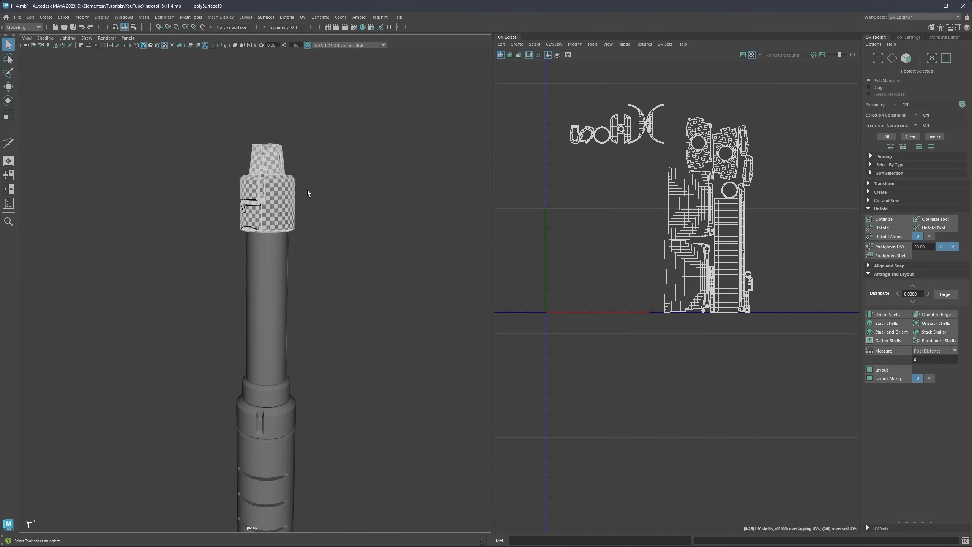
pyautogui.moveTo(287, 194); pyautogui.dragTo(370, 404, button='right')
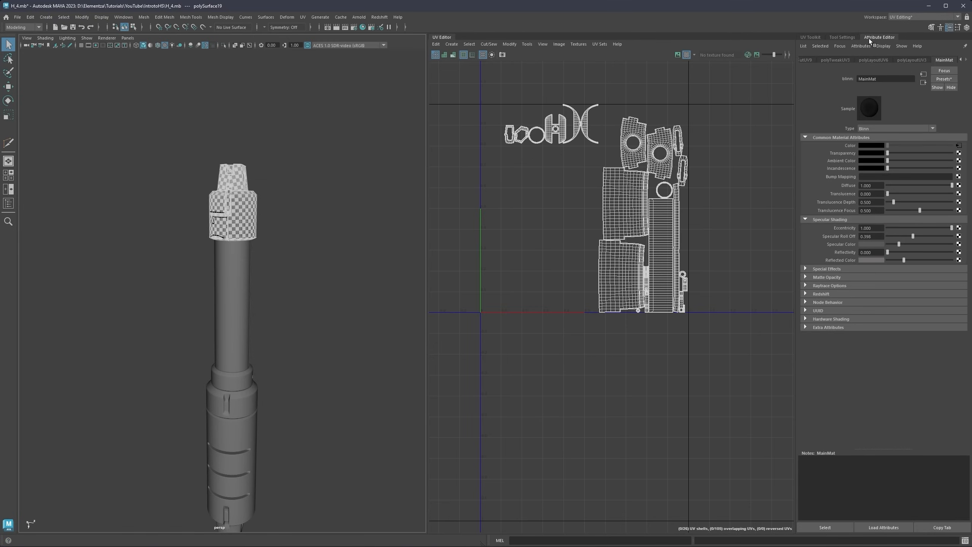
pyautogui.click(959, 145)
pyautogui.click(806, 60)
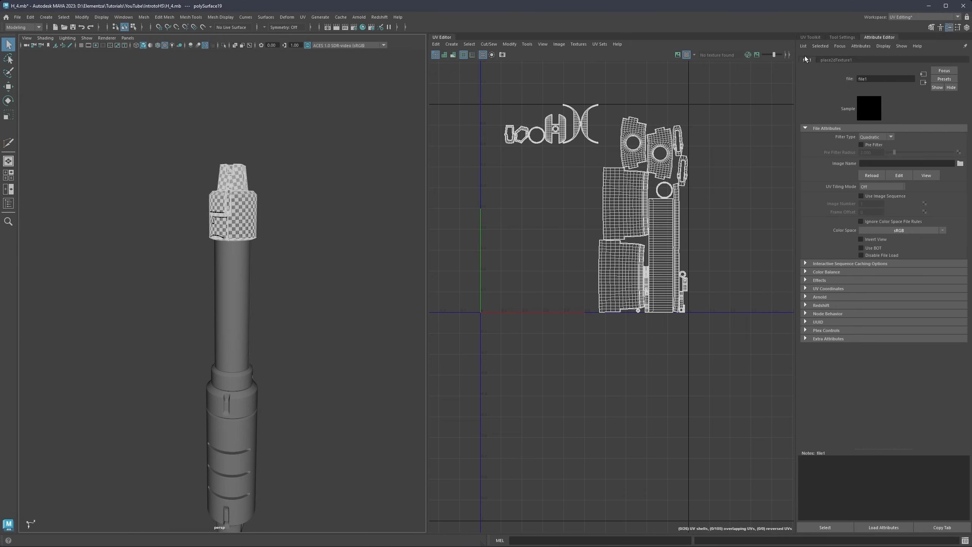
pyautogui.click(960, 163)
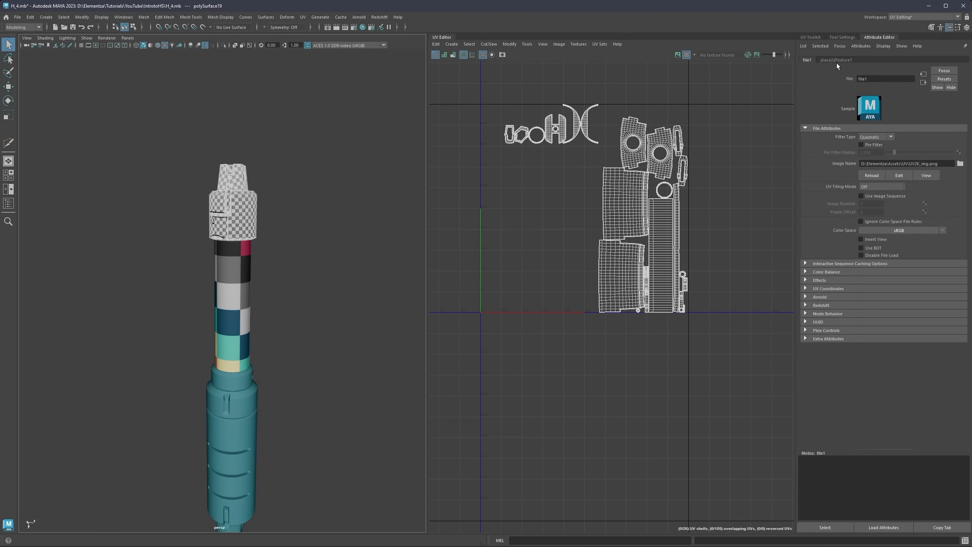
# Step: Set the texture placement's Repeat UV to 5 in both U and V
pyautogui.click(836, 60)
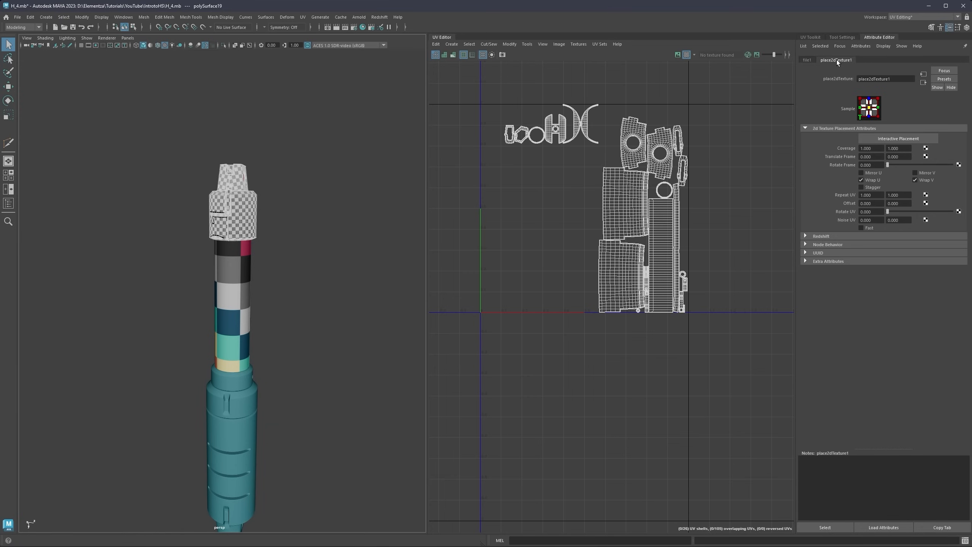
pyautogui.click(879, 195)
pyautogui.write('5')
pyautogui.press('Tab')
pyautogui.write('5')
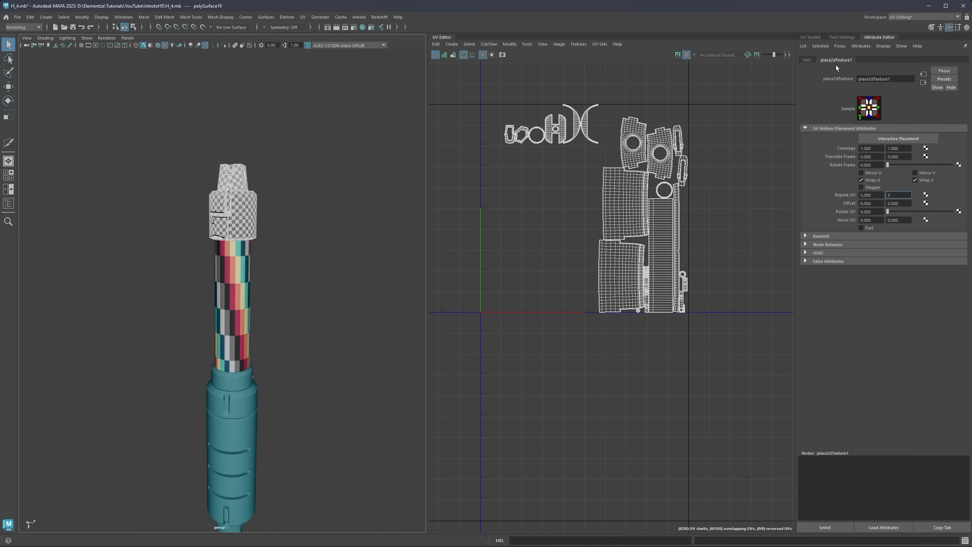
pyautogui.click(809, 60)
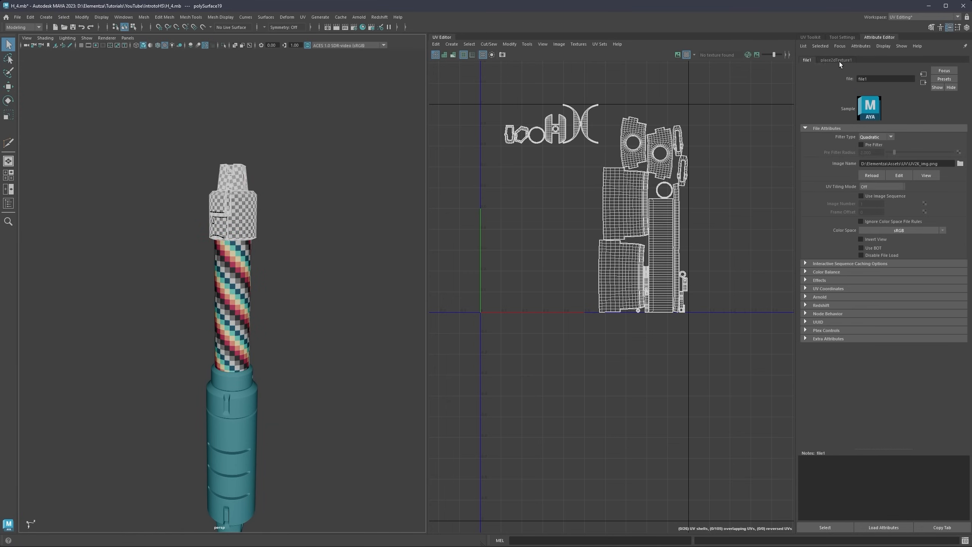
# Step: Set the texture placement's Repeat UV to 10 in both U and V
pyautogui.click(833, 60)
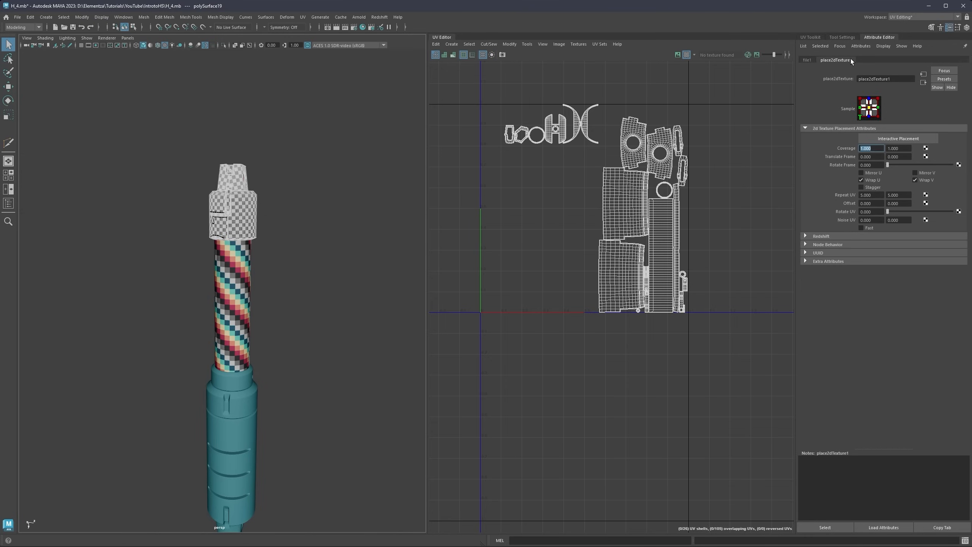
pyautogui.click(880, 196)
pyautogui.write('10')
pyautogui.press('Tab')
pyautogui.write('10')
pyautogui.press('Return')
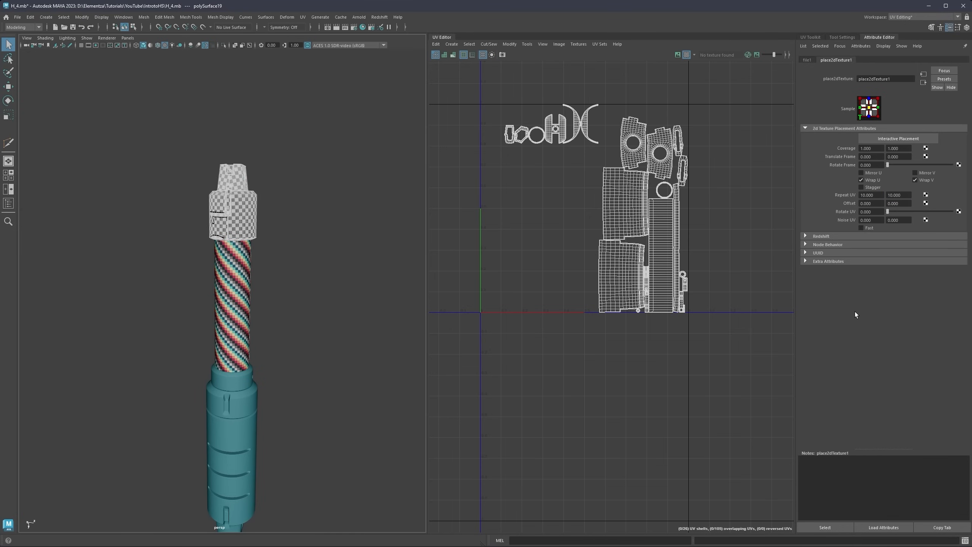
# Step: Clear the selection and examine the coloured checker texture on the upper block and shaft from close up
pyautogui.click(876, 38)
pyautogui.click(499, 170)
pyautogui.scroll(5, 337, 189)
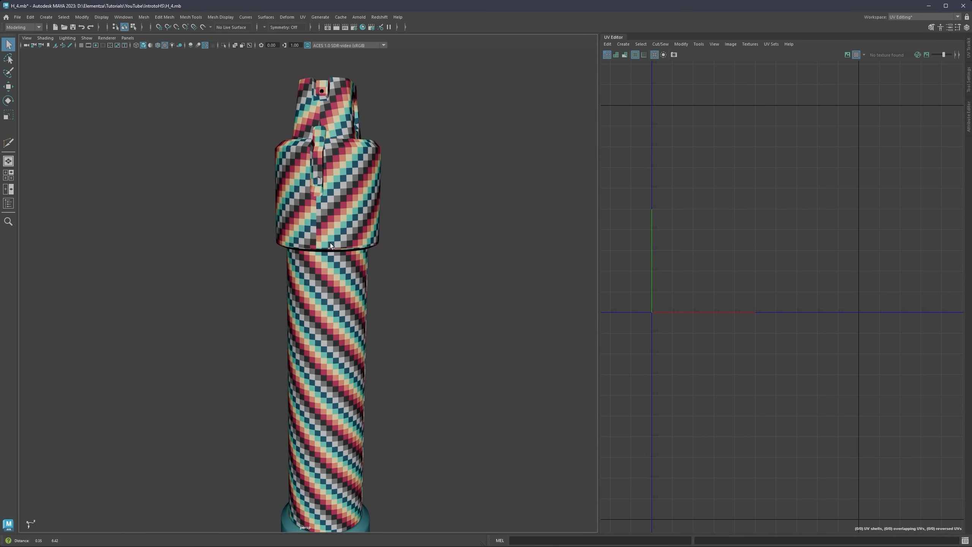
pyautogui.keyDown('alt'); pyautogui.moveTo(329, 243); pyautogui.dragTo(319, 213); pyautogui.keyUp('alt')
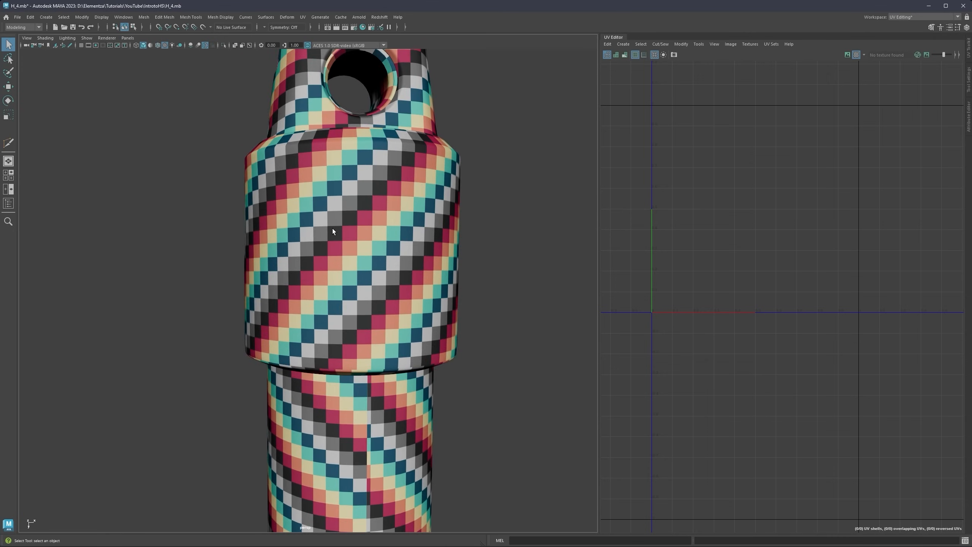
# Step: Select the upper block and its long narrow UV shell, and turn off the checker map display so the coloured texture shows
pyautogui.click(371, 222)
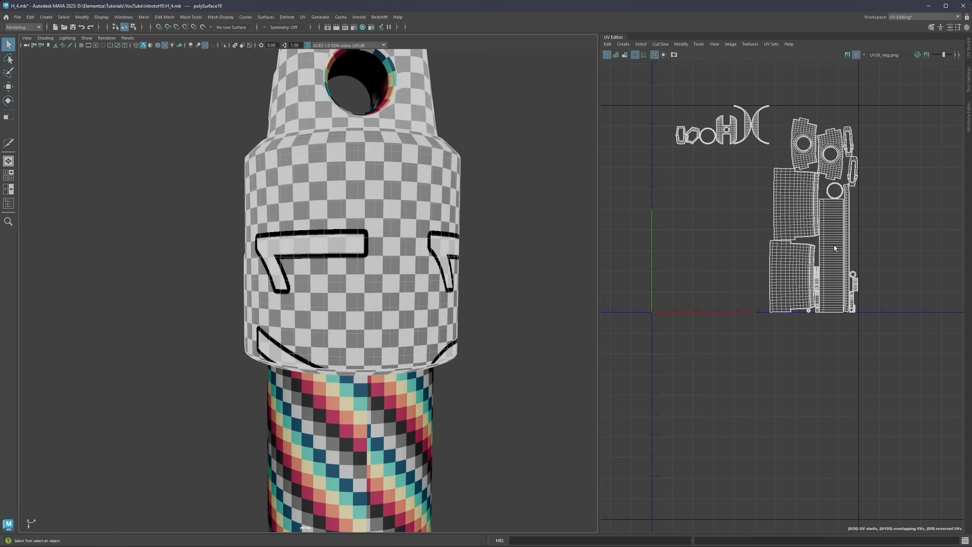
pyautogui.moveTo(834, 240); pyautogui.dragTo(828, 229, button='right')
pyautogui.click(824, 241)
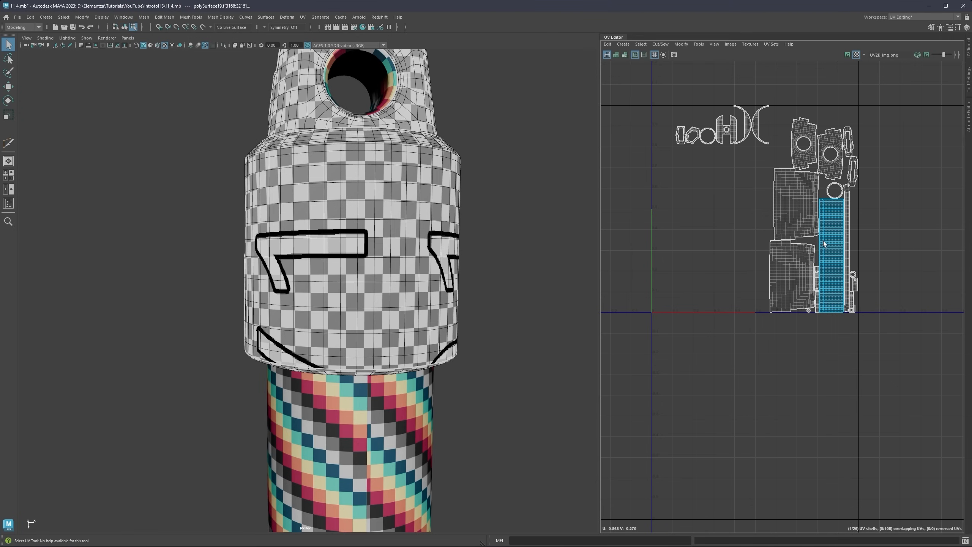
pyautogui.scroll(-5, 399, 244)
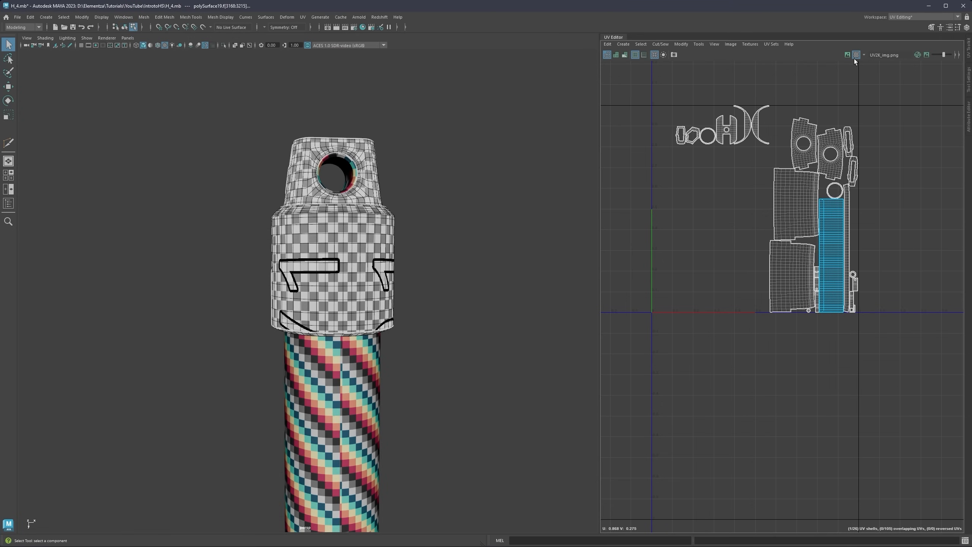
pyautogui.click(856, 55)
# Step: Try enlarging the lower large body shell and stretching it along V, examining the distortion on the upper block's texture
pyautogui.keyDown('alt'); pyautogui.moveTo(425, 165); pyautogui.dragTo(535, 212); pyautogui.keyUp('alt')
pyautogui.press('r')
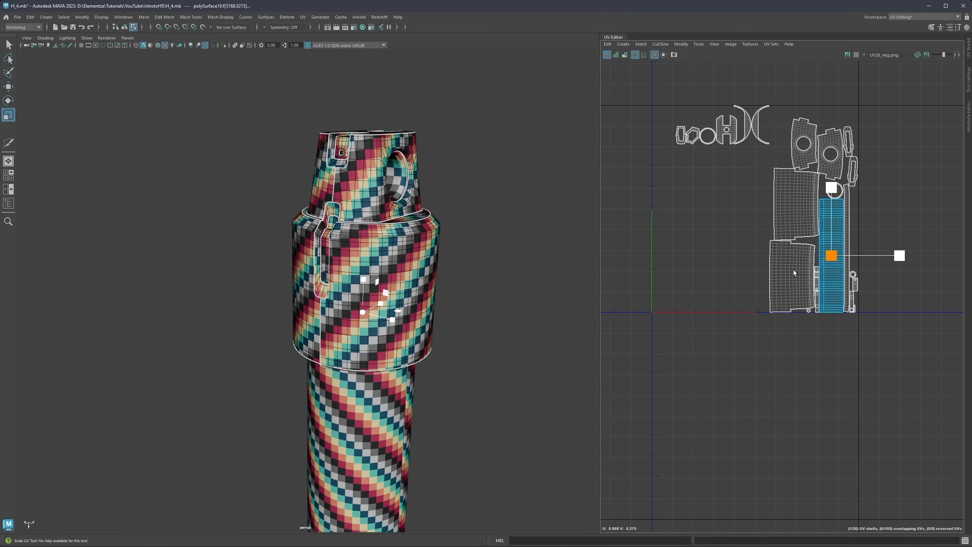
pyautogui.click(795, 272)
pyautogui.moveTo(798, 275)
pyautogui.mouseDown()
pyautogui.moveTo(812, 271)
pyautogui.moveTo(787, 272)
pyautogui.mouseUp()
pyautogui.moveTo(791, 233); pyautogui.dragTo(809, 112)
pyautogui.keyDown('alt'); pyautogui.moveTo(354, 286); pyautogui.dragTo(404, 295, button='right'); pyautogui.keyUp('alt')
pyautogui.click(232, 301)
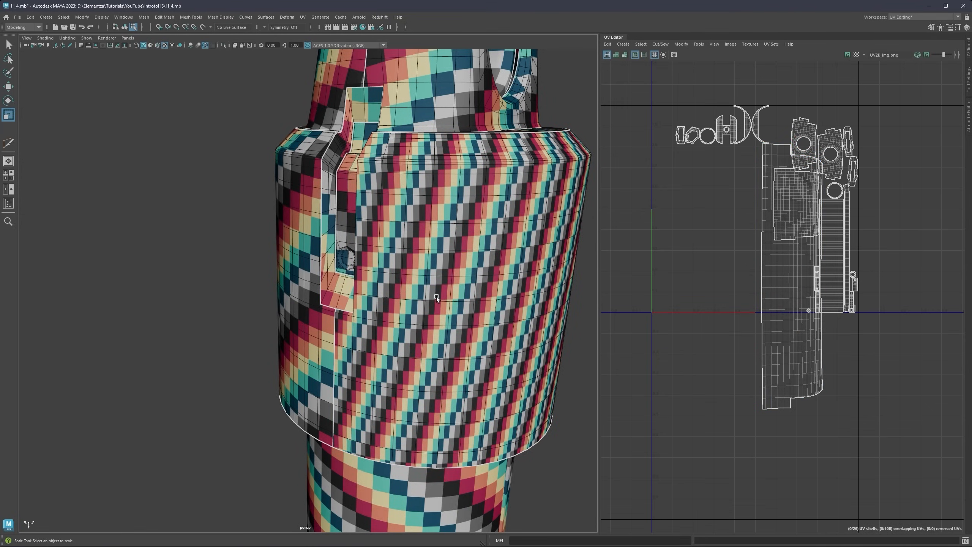
pyautogui.keyDown('alt'); pyautogui.moveTo(436, 296); pyautogui.dragTo(383, 269); pyautogui.keyUp('alt')
pyautogui.keyDown('alt'); pyautogui.moveTo(257, 314); pyautogui.dragTo(394, 274); pyautogui.keyUp('alt')
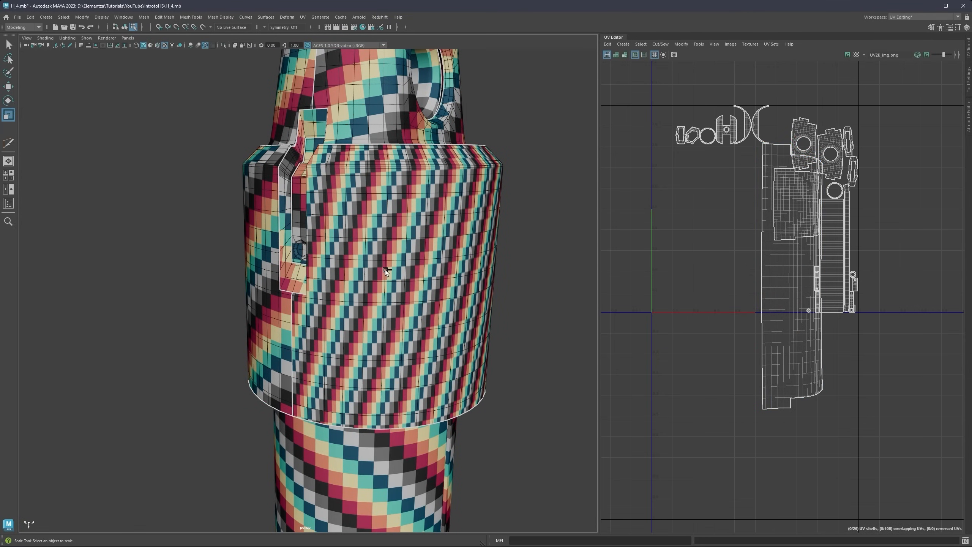
# Step: Undo the scaling of the lower large body shell and clear the shell selection
pyautogui.hotkey('ctrl', 'z')
pyautogui.hotkey('ctrl', 'z')
pyautogui.hotkey('ctrl', 'z')
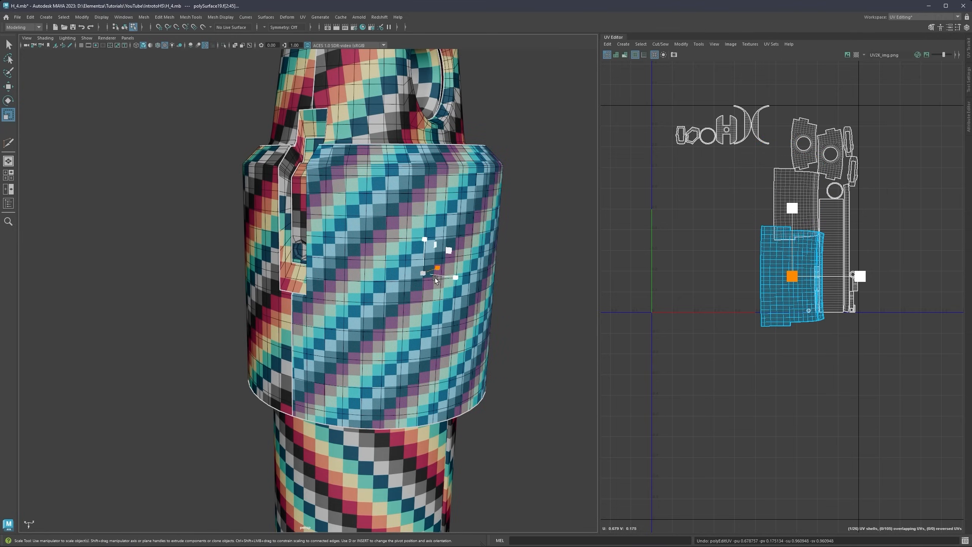
pyautogui.hotkey('ctrl', 'z')
pyautogui.click(517, 290)
# Step: Examine the checker pattern on the upper block around the slot and vertical seam for alignment and distortion
pyautogui.keyDown('alt'); pyautogui.moveTo(518, 290); pyautogui.dragTo(416, 292, button='right'); pyautogui.keyUp('alt')
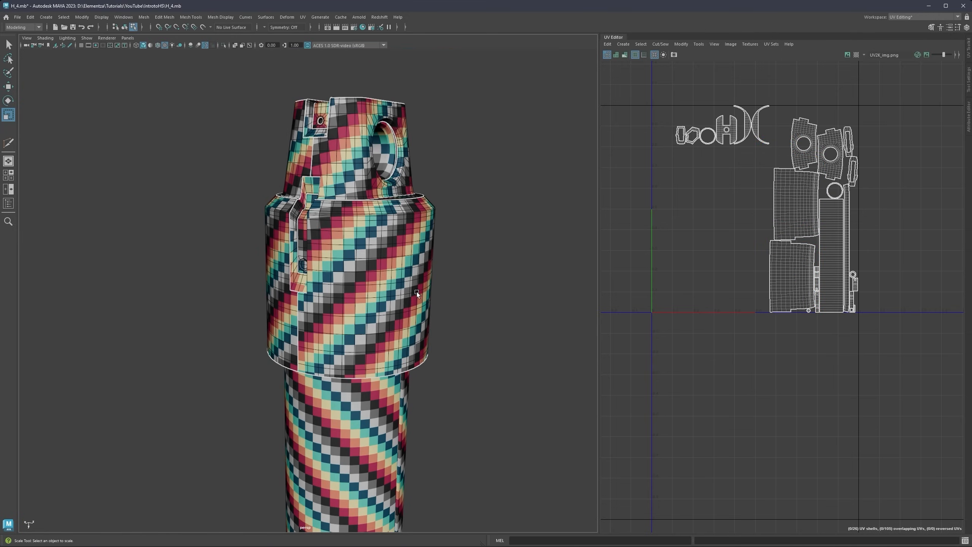
pyautogui.keyDown('alt'); pyautogui.moveTo(348, 269); pyautogui.dragTo(372, 262); pyautogui.keyUp('alt')
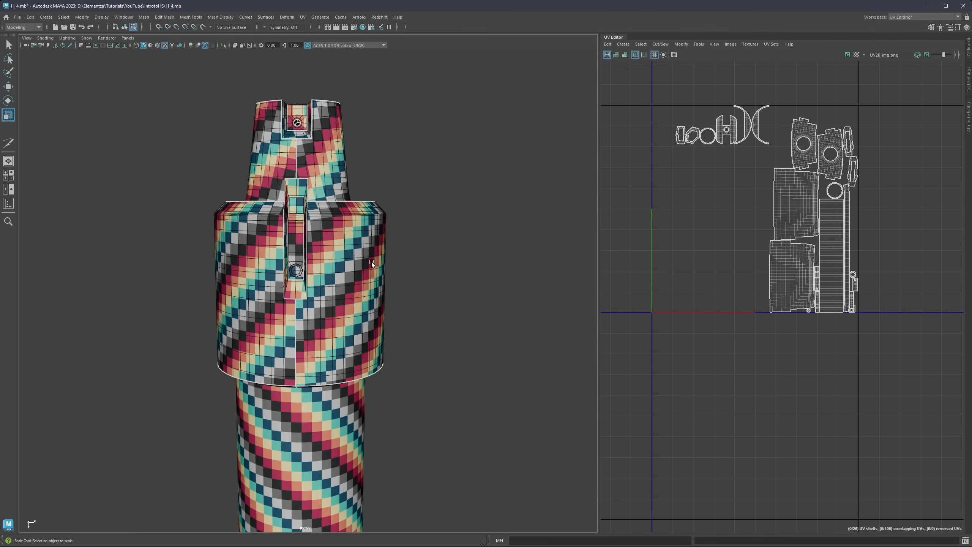
pyautogui.keyDown('alt'); pyautogui.moveTo(372, 261); pyautogui.dragTo(330, 333, button='right'); pyautogui.keyUp('alt')
pyautogui.keyDown('alt'); pyautogui.moveTo(329, 333); pyautogui.dragTo(362, 253, button='middle'); pyautogui.keyUp('alt')
pyautogui.keyDown('alt'); pyautogui.moveTo(361, 253); pyautogui.dragTo(337, 300, button='right'); pyautogui.keyUp('alt')
pyautogui.keyDown('alt'); pyautogui.moveTo(337, 301); pyautogui.dragTo(343, 328); pyautogui.keyUp('alt')
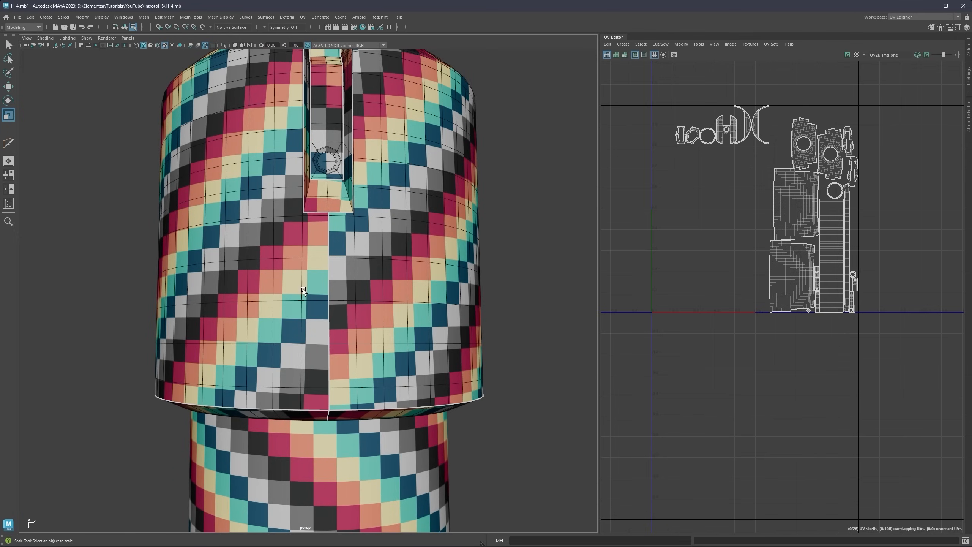
pyautogui.keyDown('alt'); pyautogui.moveTo(303, 288); pyautogui.dragTo(318, 235); pyautogui.keyUp('alt')
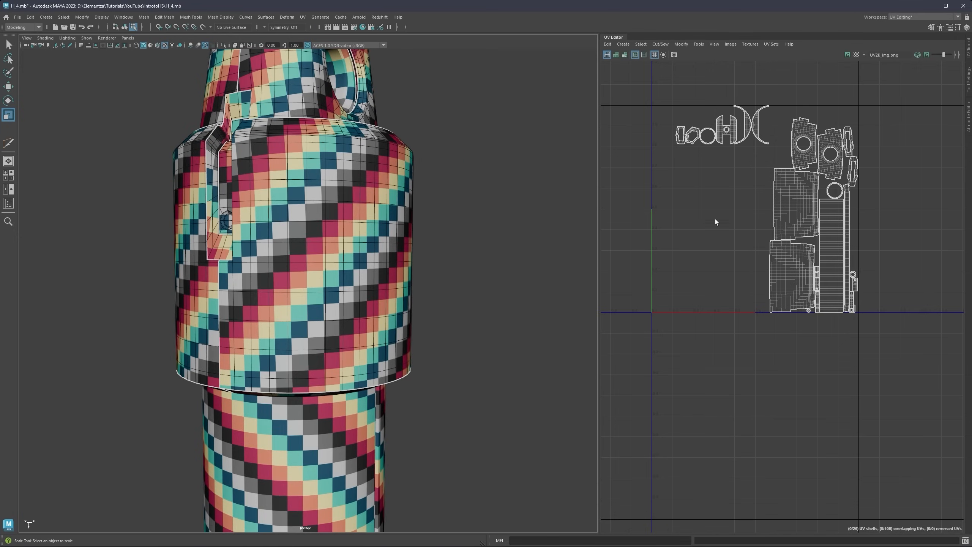
# Step: Enlarge the UV Editor, show the UV Toolkit, and move the upper large body shell outside the UV tile along positive U
pyautogui.keyDown('alt'); pyautogui.moveTo(729, 216); pyautogui.dragTo(662, 250, button='middle'); pyautogui.keyUp('alt')
pyautogui.keyDown('alt'); pyautogui.moveTo(662, 250); pyautogui.dragTo(717, 251, button='right'); pyautogui.keyUp('alt')
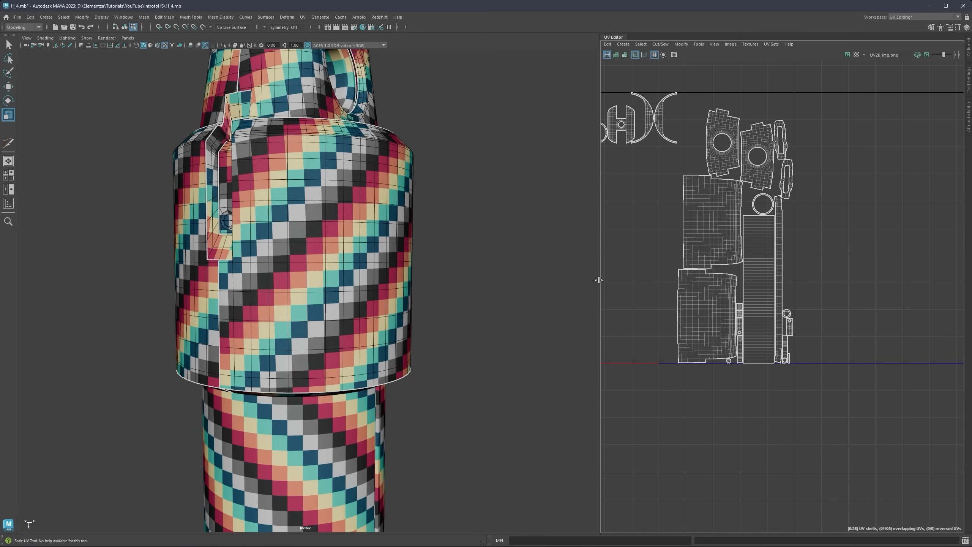
pyautogui.moveTo(599, 279); pyautogui.dragTo(475, 280)
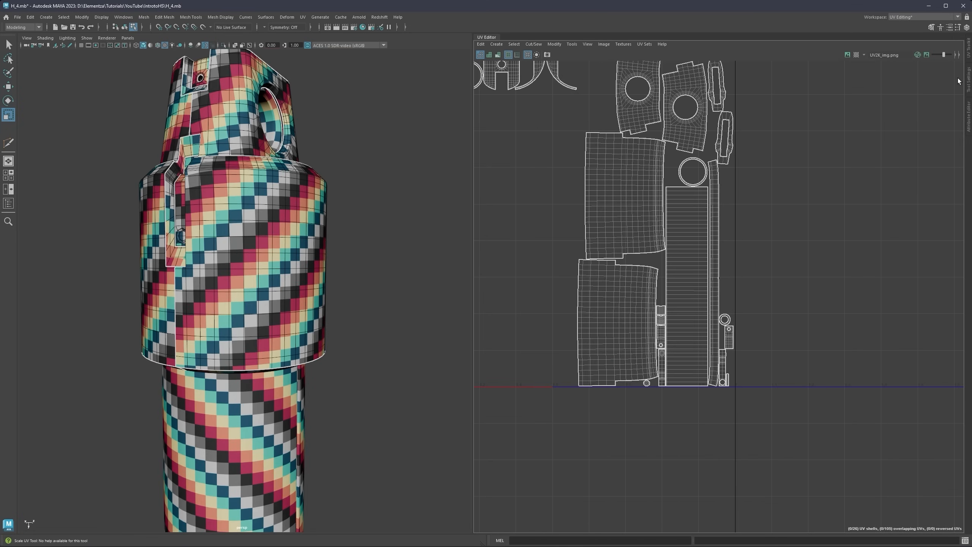
pyautogui.click(970, 53)
pyautogui.keyDown('alt'); pyautogui.moveTo(539, 209); pyautogui.dragTo(580, 212, button='middle'); pyautogui.keyUp('alt')
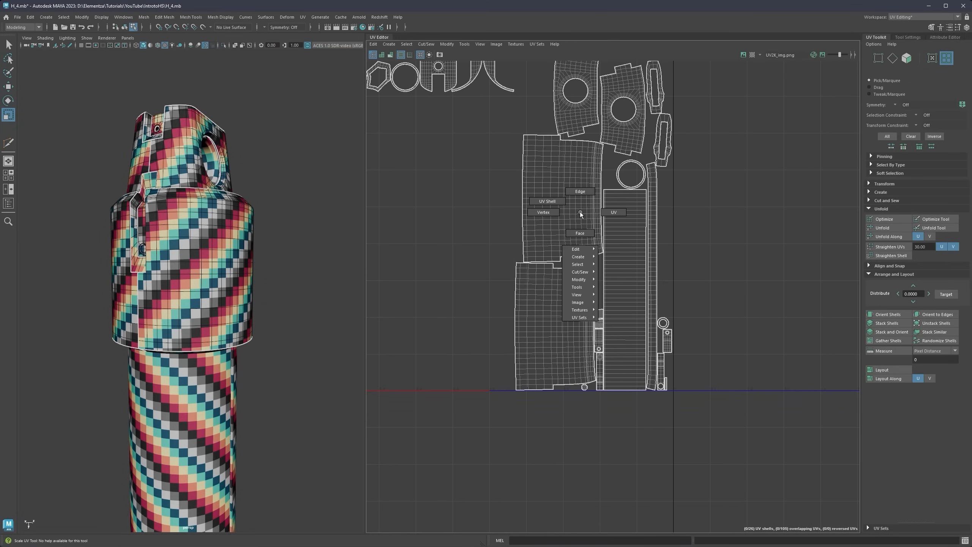
pyautogui.click(548, 206)
pyautogui.press('w')
pyautogui.moveTo(615, 196); pyautogui.dragTo(793, 191)
pyautogui.keyDown('alt'); pyautogui.moveTo(779, 200); pyautogui.dragTo(621, 263, button='middle'); pyautogui.keyUp('alt')
pyautogui.scroll(4, 618, 266)
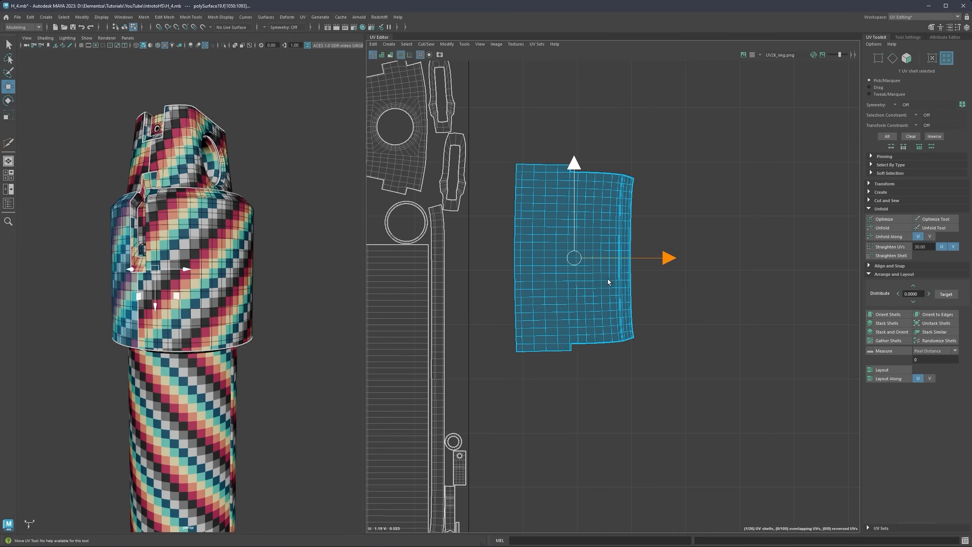
# Step: Straighten the separated body shell with Straighten Shell, using one vertical edge loop right of its middle and another near its left side
pyautogui.moveTo(606, 280); pyautogui.dragTo(540, 188, button='right')
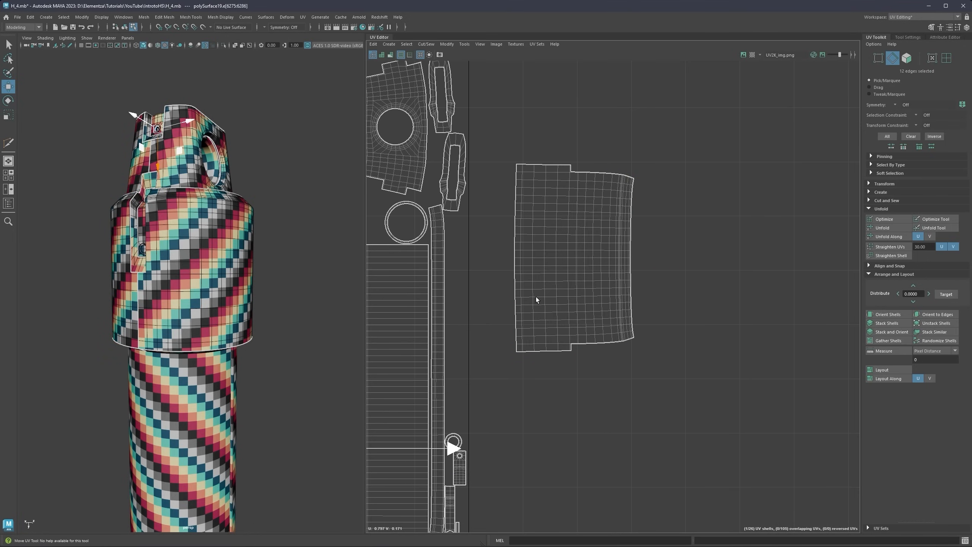
pyautogui.doubleClick(601, 282)
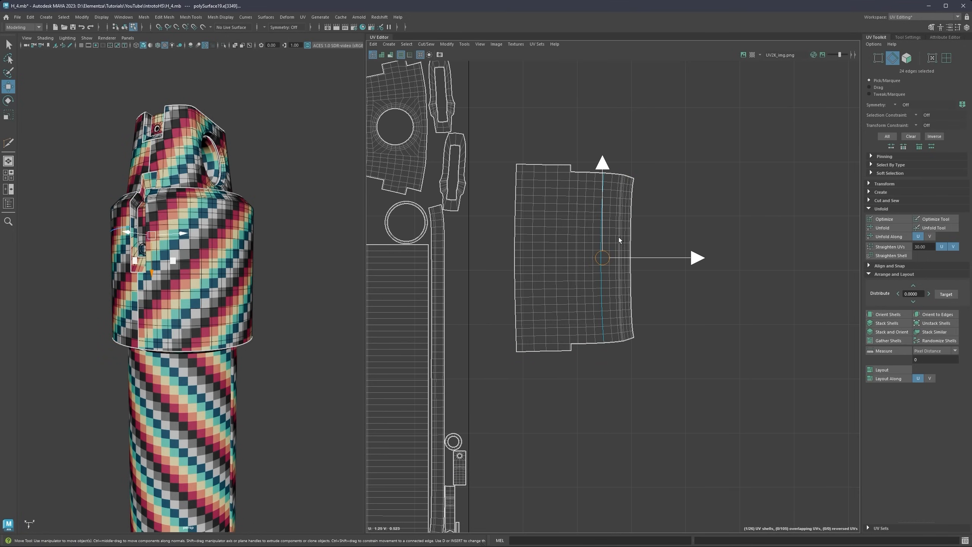
pyautogui.click(877, 256)
pyautogui.press('w')
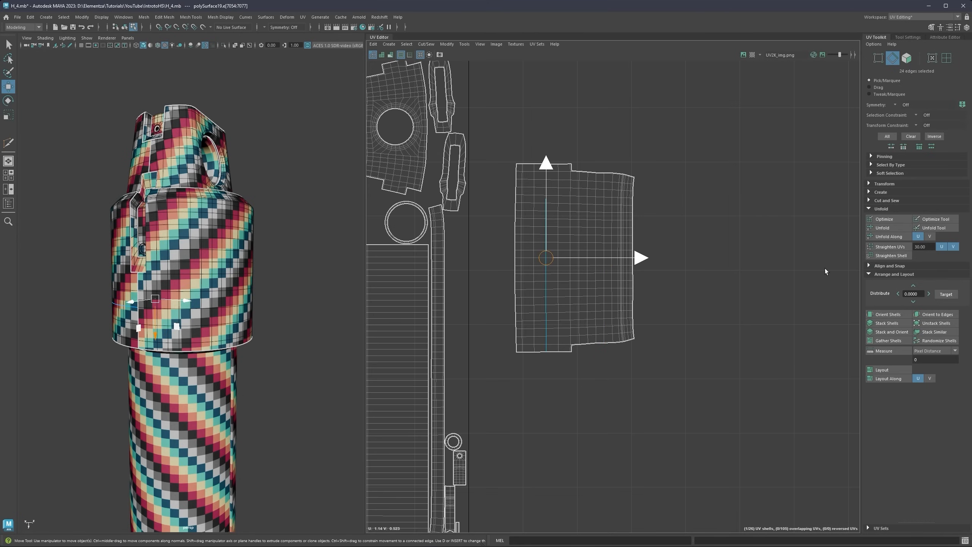
pyautogui.click(888, 255)
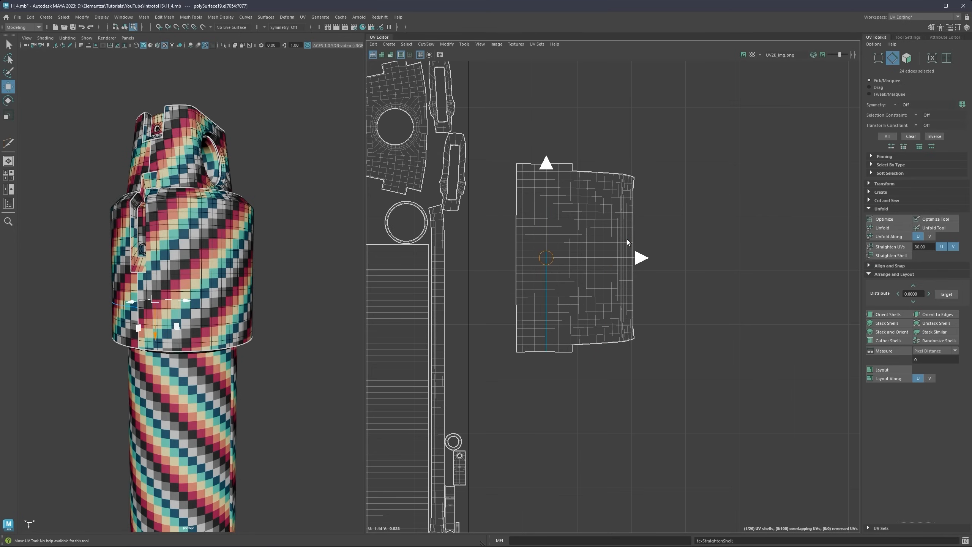
# Step: Straighten the separated body shell again from the vertical edge loops near its right edge and middle, and optimize its UVs
pyautogui.doubleClick(628, 239)
pyautogui.click(888, 255)
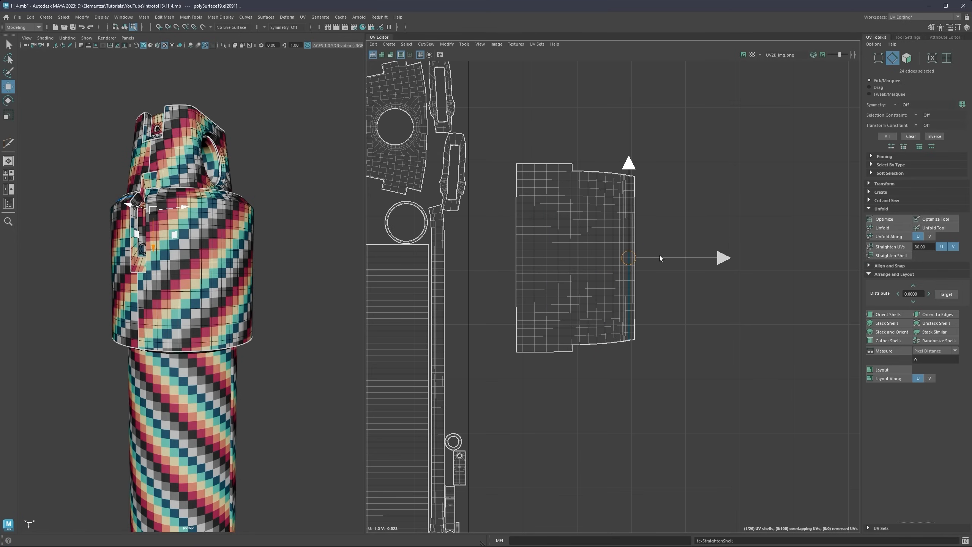
pyautogui.click(605, 245)
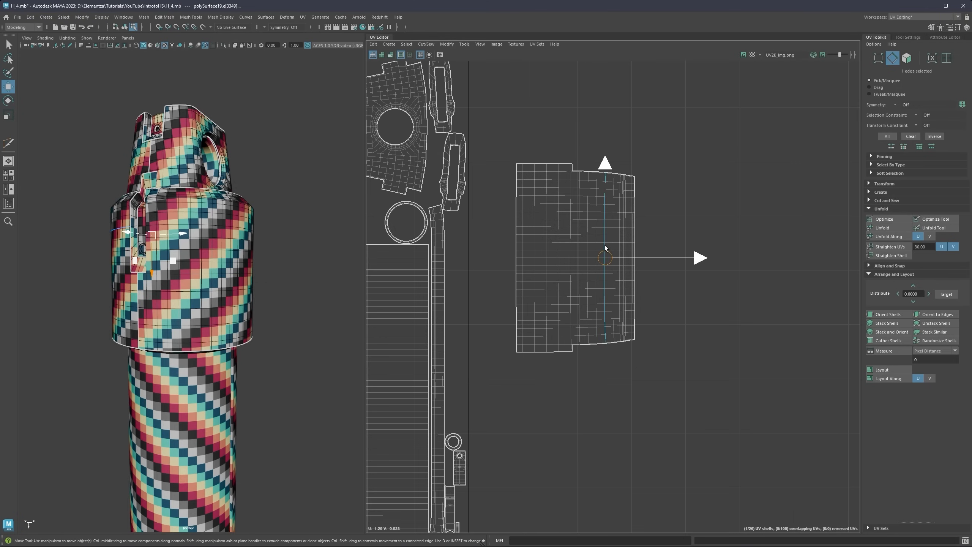
pyautogui.click(885, 256)
pyautogui.moveTo(571, 225); pyautogui.dragTo(530, 215, button='right')
pyautogui.click(883, 219)
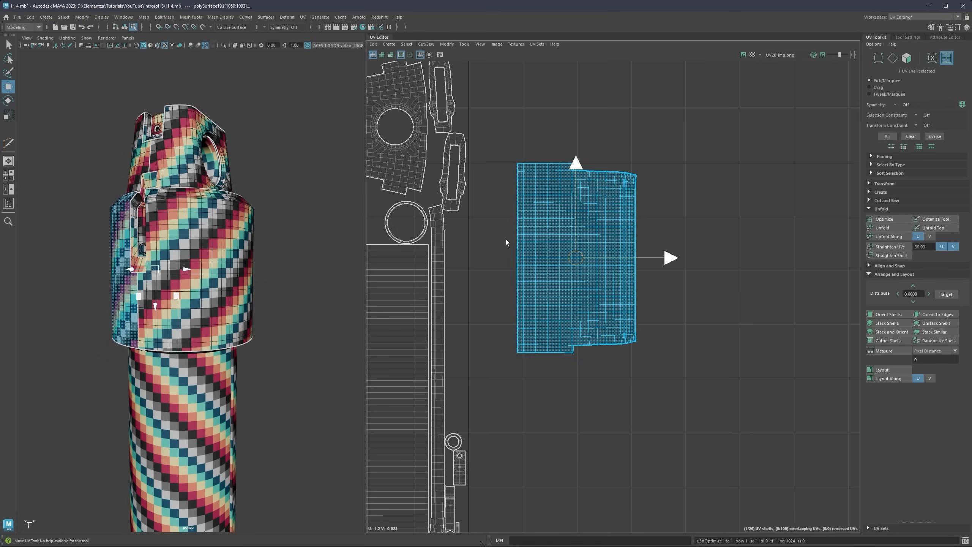
# Step: Move the lower large body shell outside the UV tile along positive U, below the straightened body shell
pyautogui.keyDown('alt'); pyautogui.moveTo(499, 242); pyautogui.dragTo(635, 221, button='middle'); pyautogui.keyUp('alt')
pyautogui.scroll(-3, 588, 270)
pyautogui.click(482, 339)
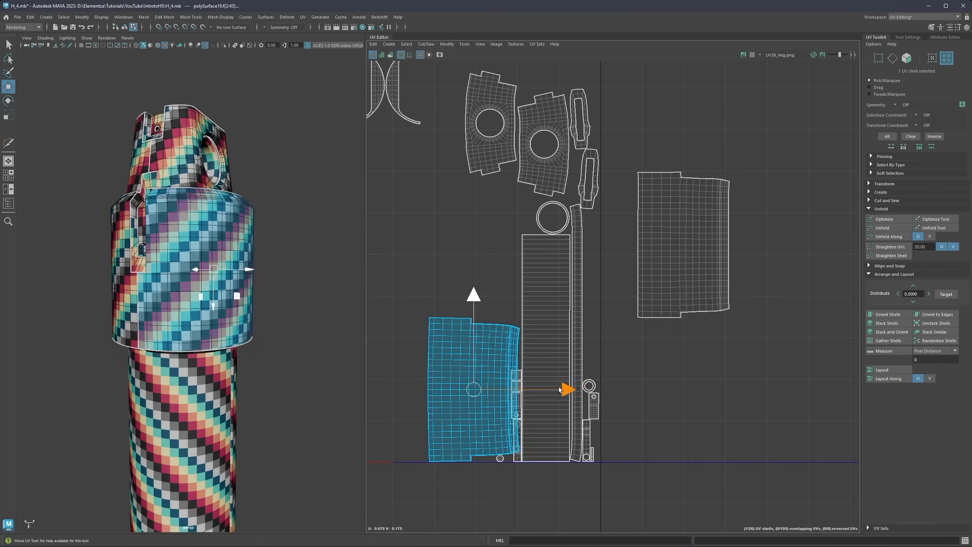
pyautogui.moveTo(512, 391); pyautogui.dragTo(796, 390)
# Step: Straighten the lower body shell with Straighten Shell from a vertical edge loop near its middle, and optimize its UVs
pyautogui.press('F10')
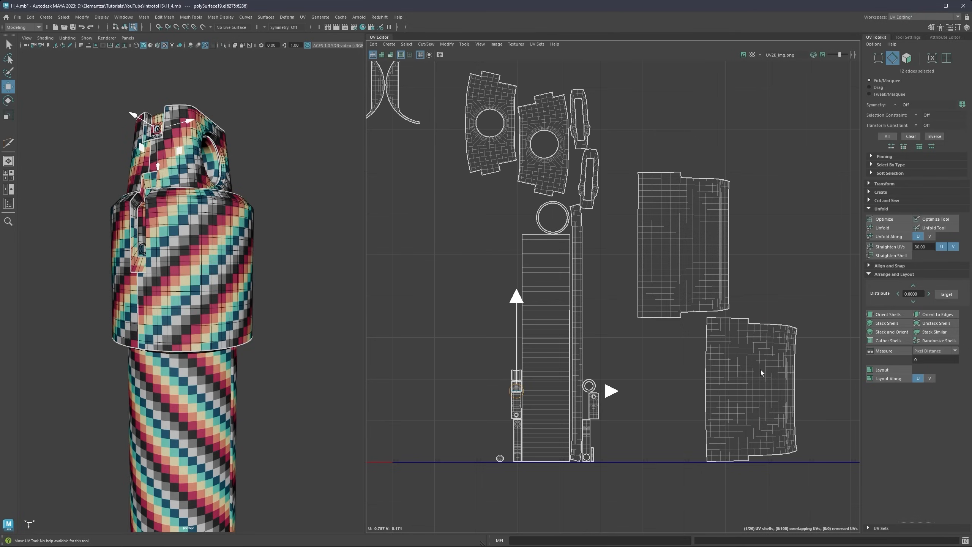
pyautogui.doubleClick(759, 369)
pyautogui.click(880, 255)
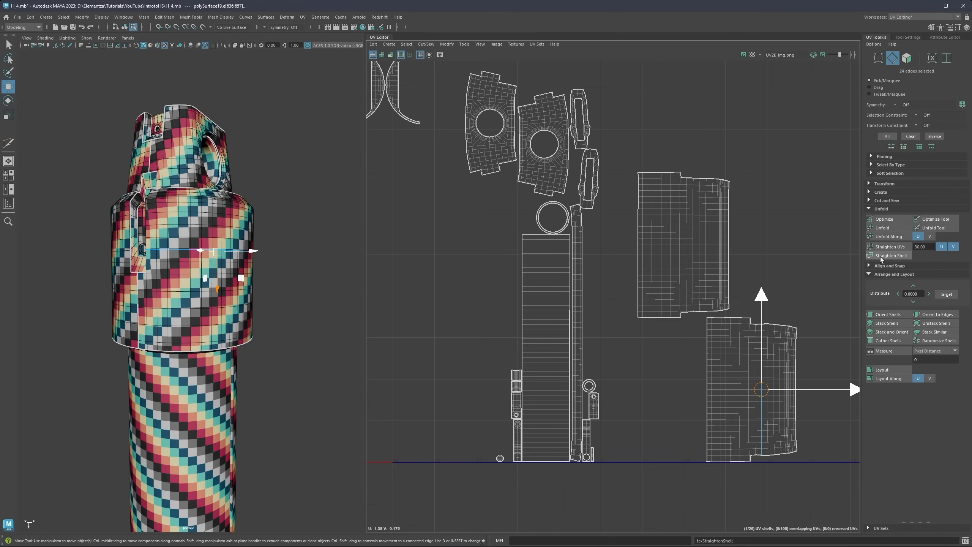
pyautogui.moveTo(764, 378); pyautogui.dragTo(730, 337, button='right')
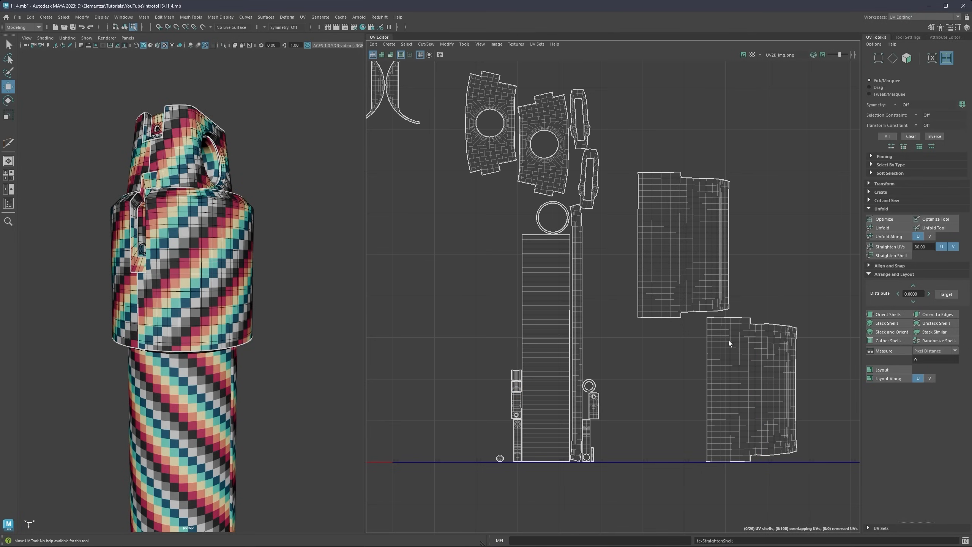
pyautogui.click(729, 337)
pyautogui.click(886, 220)
# Step: Examine the checker pattern on the large body around the slot and its vertical seam for alignment
pyautogui.click(310, 278)
pyautogui.keyDown('alt'); pyautogui.moveTo(178, 276); pyautogui.dragTo(259, 294); pyautogui.keyUp('alt')
pyautogui.scroll(5, 200, 307)
pyautogui.keyDown('alt'); pyautogui.moveTo(199, 307); pyautogui.dragTo(223, 308); pyautogui.keyUp('alt')
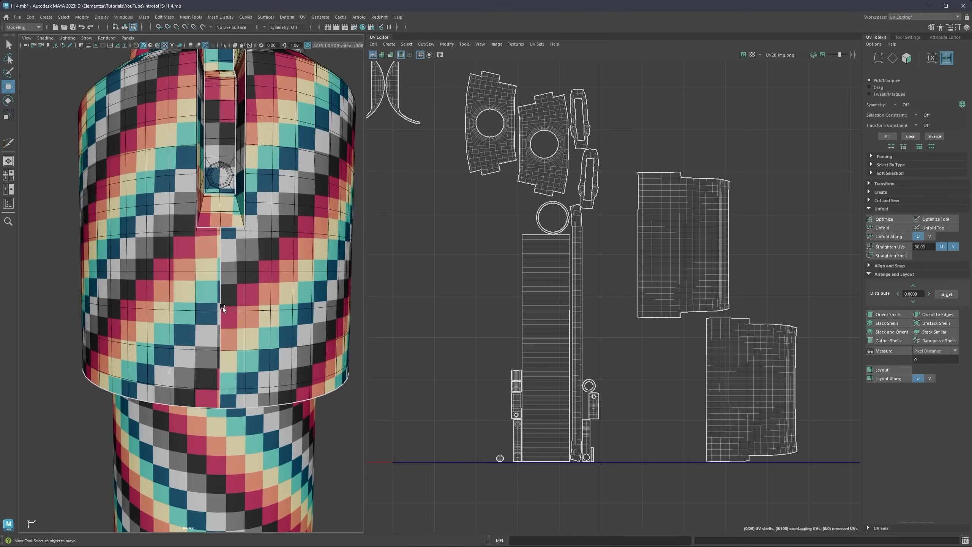
pyautogui.scroll(-8, 212, 270)
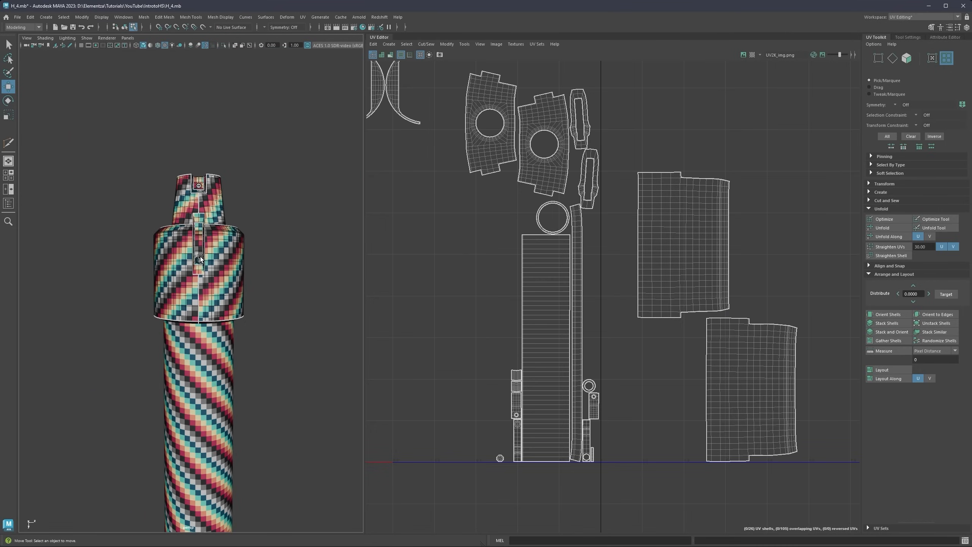
pyautogui.keyDown('alt'); pyautogui.moveTo(200, 258); pyautogui.dragTo(228, 260); pyautogui.keyUp('alt')
pyautogui.scroll(-3, 514, 289)
pyautogui.scroll(1, 538, 317)
pyautogui.scroll(5, 549, 324)
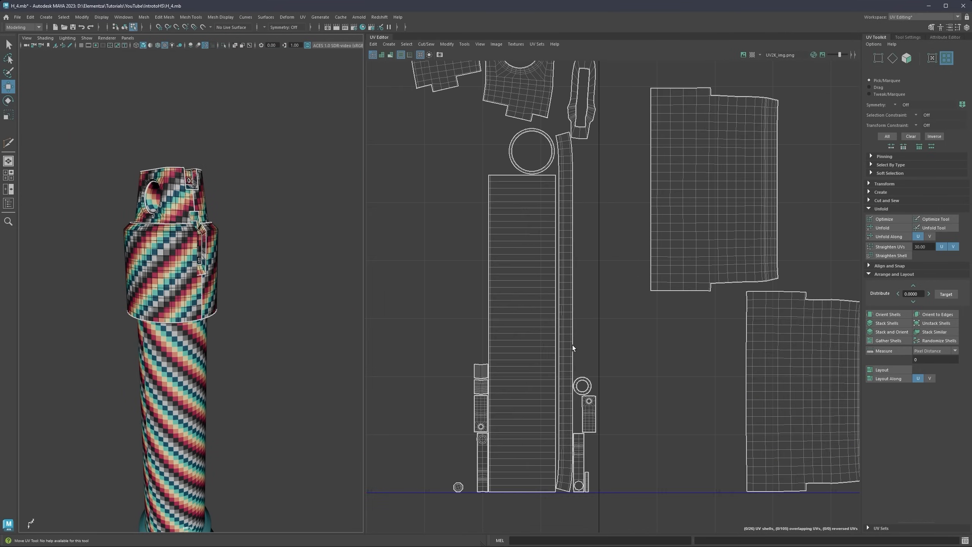
# Step: Straighten the long narrow strip shell with Straighten Shell, using its lengthwise edge loop
pyautogui.moveTo(568, 362); pyautogui.dragTo(563, 346, button='right')
pyautogui.doubleClick(562, 338)
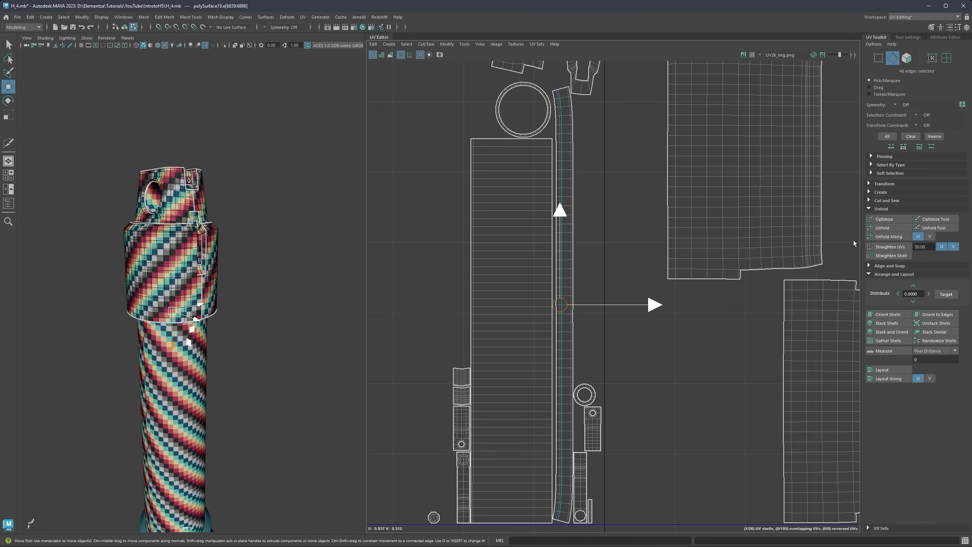
pyautogui.click(888, 255)
pyautogui.moveTo(612, 262); pyautogui.dragTo(577, 257, button='right')
pyautogui.scroll(-5, 569, 296)
# Step: Select all three objects and pack all of their UV shells into the tile with Layout
pyautogui.moveTo(231, 136); pyautogui.dragTo(252, 122, button='right')
pyautogui.moveTo(224, 187); pyautogui.dragTo(184, 352)
pyautogui.scroll(-4, 583, 251)
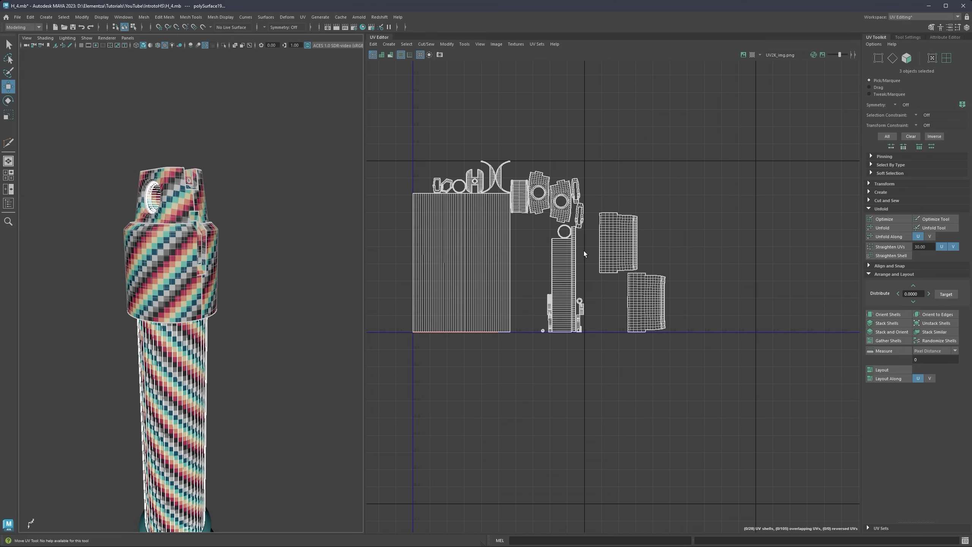
pyautogui.moveTo(619, 226); pyautogui.dragTo(587, 212, button='right')
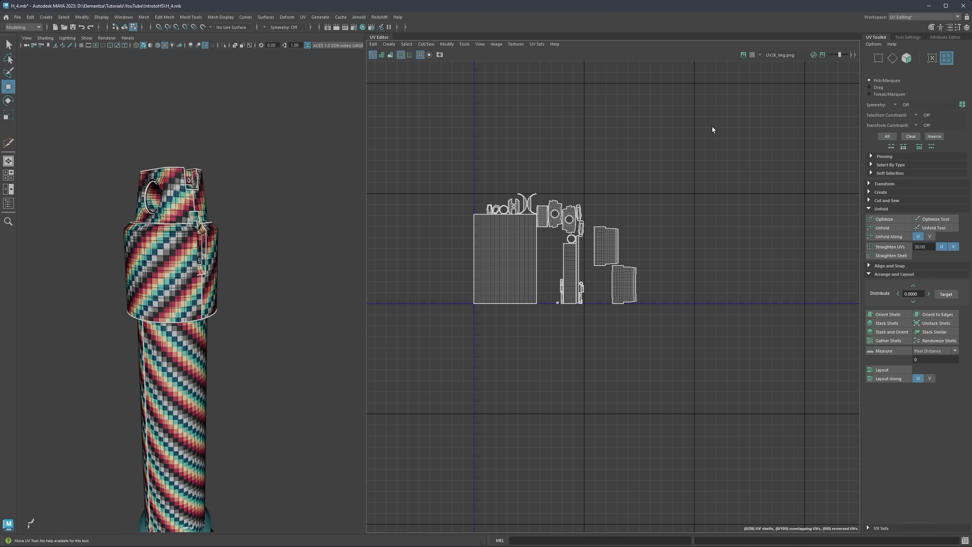
pyautogui.moveTo(712, 127); pyautogui.dragTo(436, 340)
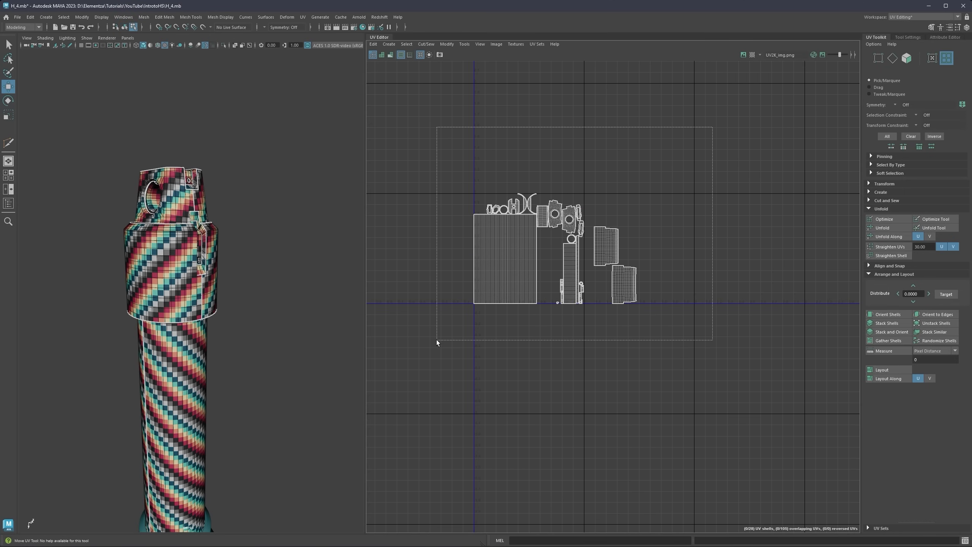
pyautogui.click(895, 370)
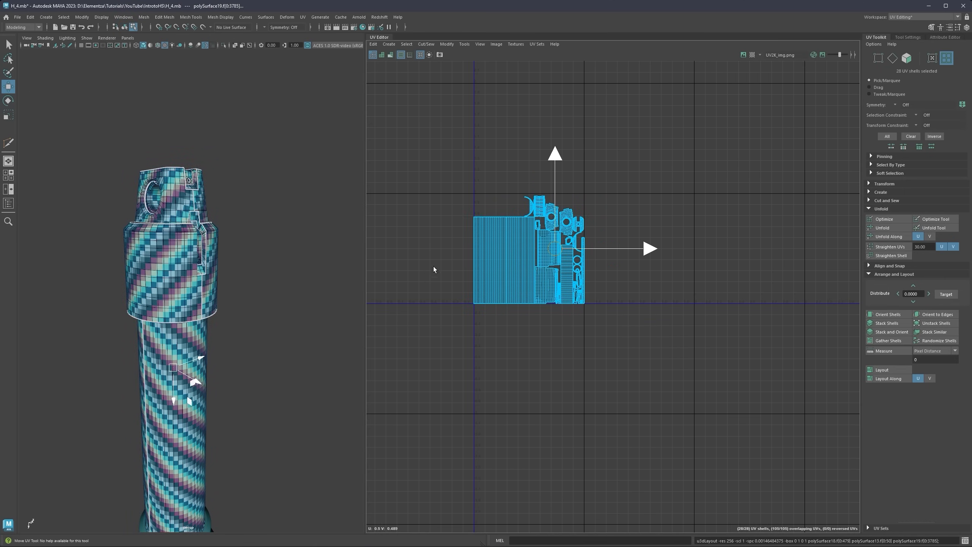
# Step: Widen the 3D viewport, deselect the shells, and collapse the Arrange and Layout and Unfold sections
pyautogui.moveTo(363, 258); pyautogui.dragTo(486, 274)
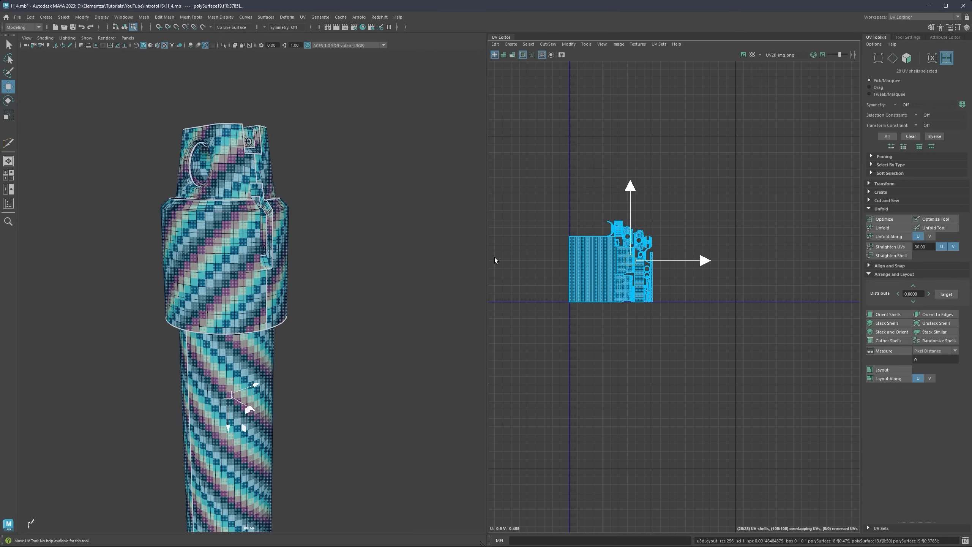
pyautogui.click(338, 245)
pyautogui.keyDown('alt'); pyautogui.moveTo(250, 240); pyautogui.dragTo(302, 210); pyautogui.keyUp('alt')
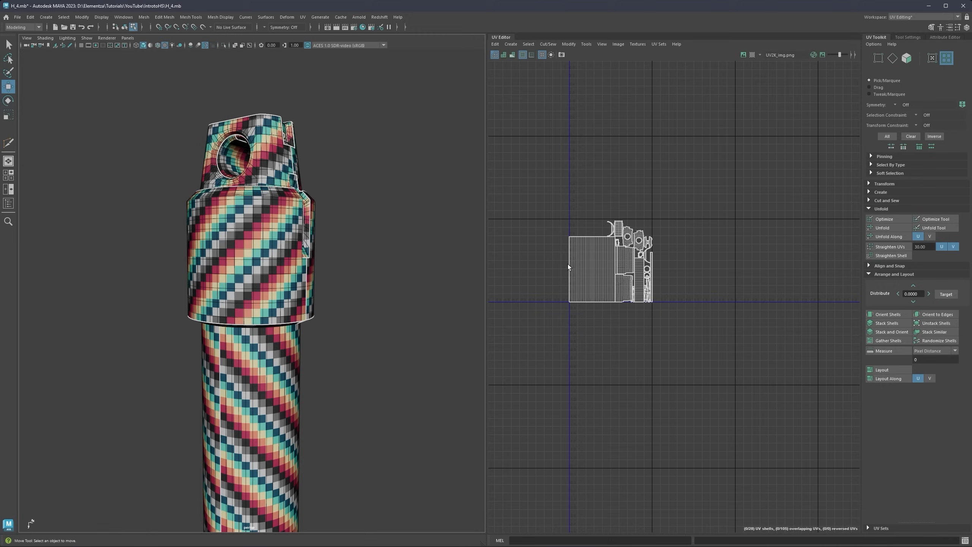
pyautogui.click(869, 275)
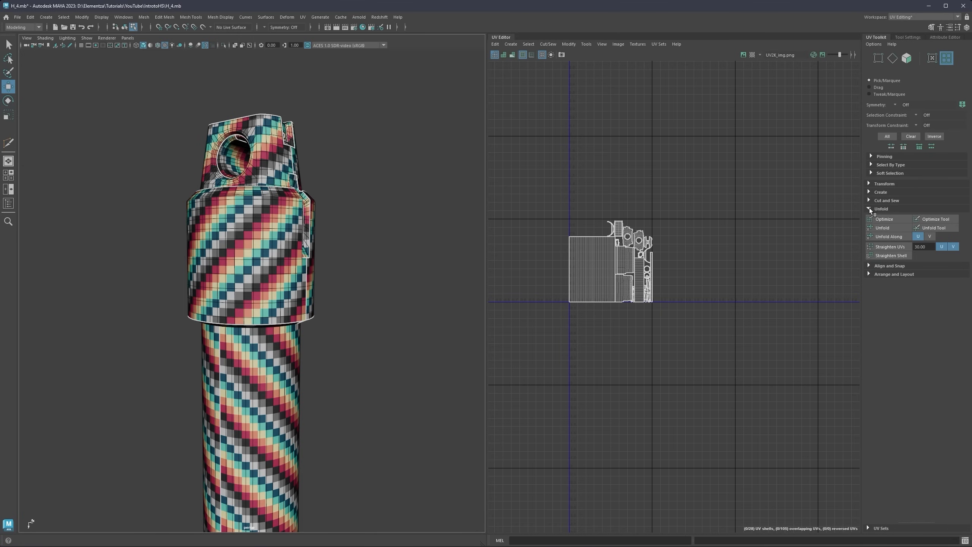
pyautogui.click(869, 209)
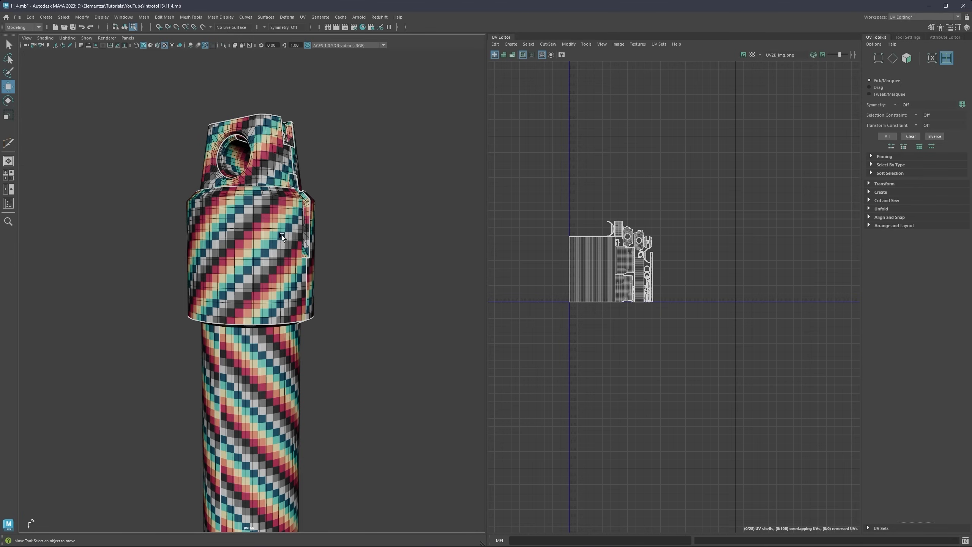
pyautogui.keyDown('alt'); pyautogui.moveTo(249, 238); pyautogui.dragTo(287, 187); pyautogui.keyUp('alt')
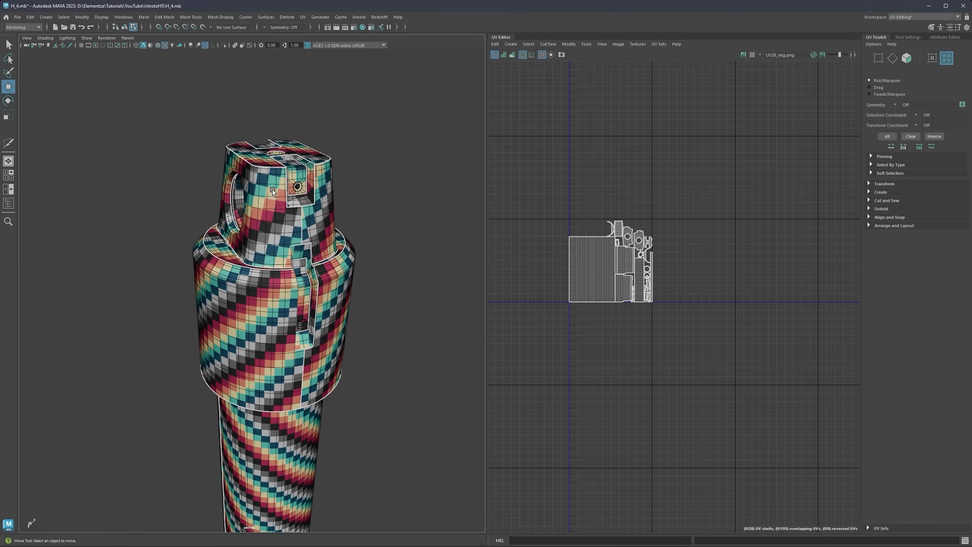
# Step: Select the upper body as an object, hide its checker texture in the viewport, and turn on UV Distortion display
pyautogui.click(272, 190)
pyautogui.moveTo(361, 181); pyautogui.dragTo(393, 169, button='right')
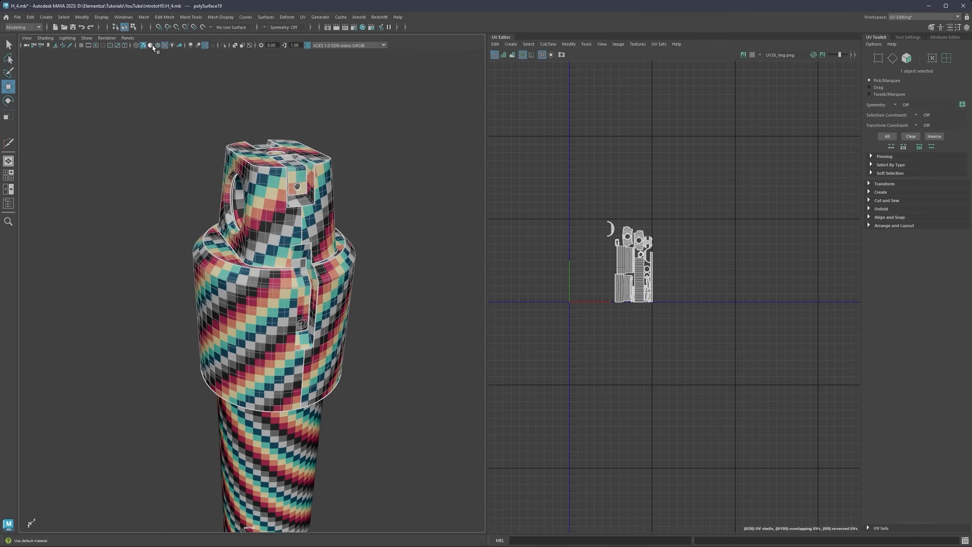
pyautogui.click(165, 45)
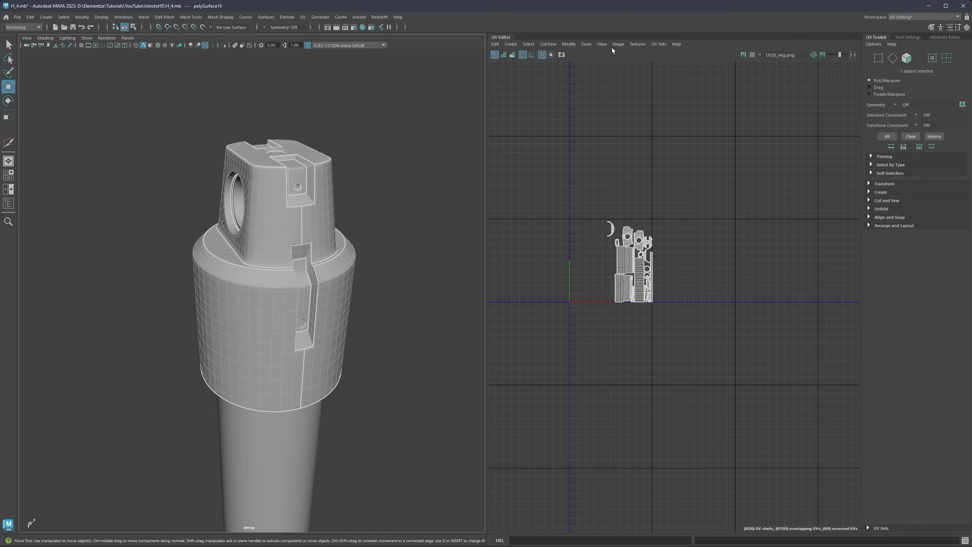
pyautogui.click(601, 44)
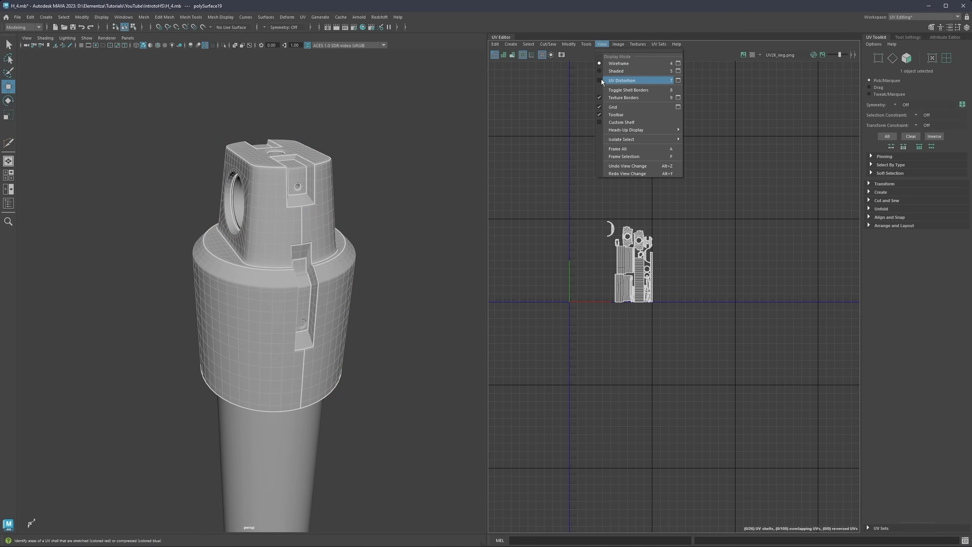
pyautogui.click(622, 80)
# Step: Examine the UV distortion colours on the upper block, around its front recess, top hole and edges
pyautogui.keyDown('alt'); pyautogui.moveTo(402, 172); pyautogui.dragTo(307, 225); pyautogui.keyUp('alt')
pyautogui.scroll(5, 307, 225)
pyautogui.keyDown('alt'); pyautogui.moveTo(373, 169); pyautogui.dragTo(332, 211, button='middle'); pyautogui.keyUp('alt')
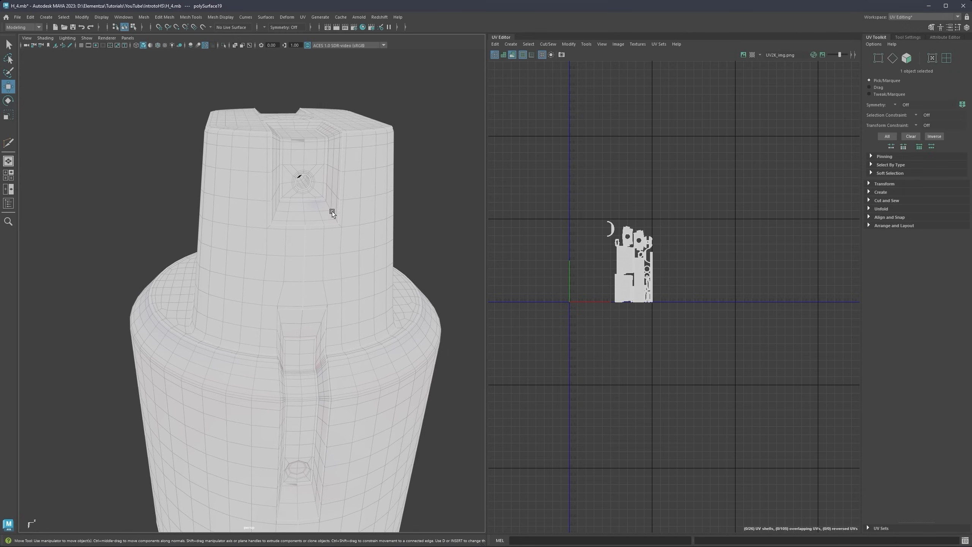
pyautogui.keyDown('alt'); pyautogui.moveTo(332, 211); pyautogui.dragTo(358, 194); pyautogui.keyUp('alt')
pyautogui.keyDown('alt'); pyautogui.moveTo(323, 194); pyautogui.dragTo(328, 288, button='middle'); pyautogui.keyUp('alt')
pyautogui.scroll(2, 267, 220)
pyautogui.keyDown('alt'); pyautogui.moveTo(273, 215); pyautogui.dragTo(299, 279, button='middle'); pyautogui.keyUp('alt')
pyautogui.scroll(4, 298, 256)
pyautogui.scroll(2, 316, 230)
pyautogui.keyDown('alt'); pyautogui.moveTo(318, 229); pyautogui.dragTo(355, 232); pyautogui.keyUp('alt')
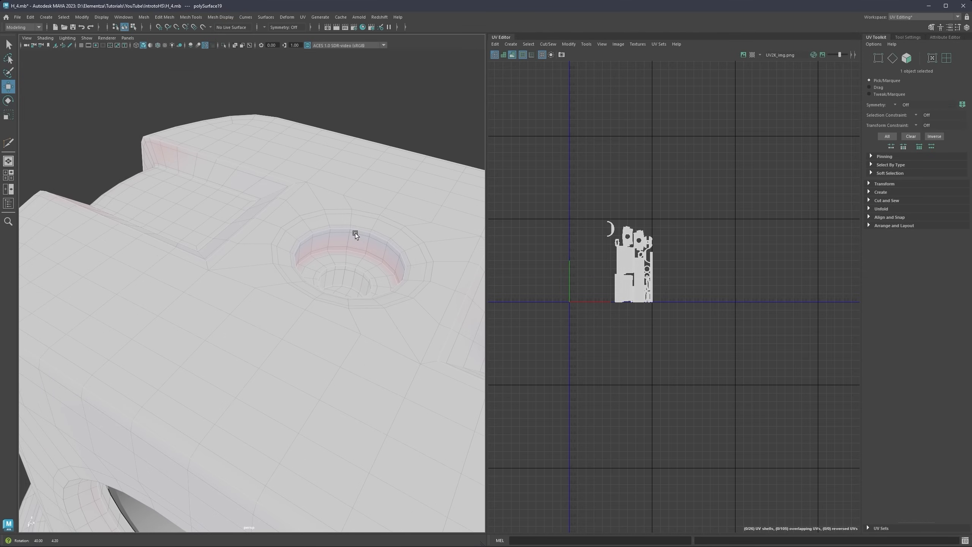
pyautogui.scroll(4, 357, 231)
pyautogui.keyDown('alt'); pyautogui.moveTo(380, 215); pyautogui.dragTo(252, 274, button='middle'); pyautogui.keyUp('alt')
pyautogui.keyDown('alt'); pyautogui.moveTo(252, 274); pyautogui.dragTo(306, 215); pyautogui.keyUp('alt')
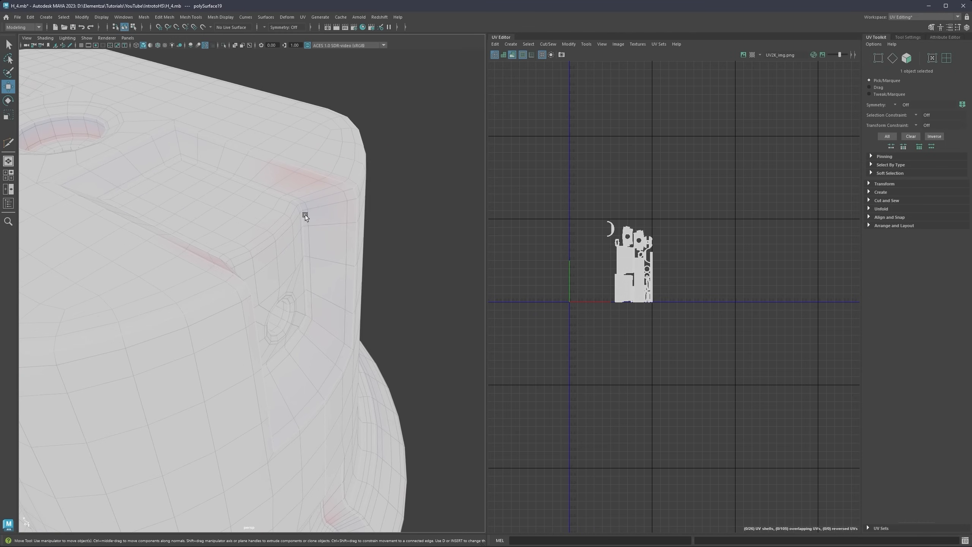
pyautogui.keyDown('alt'); pyautogui.moveTo(302, 166); pyautogui.dragTo(326, 271); pyautogui.keyUp('alt')
pyautogui.moveTo(343, 234); pyautogui.dragTo(335, 257, button='right')
# Step: Turn on the smooth mesh preview and examine the UV distortion around the front recess and lower slot
pyautogui.press('3')
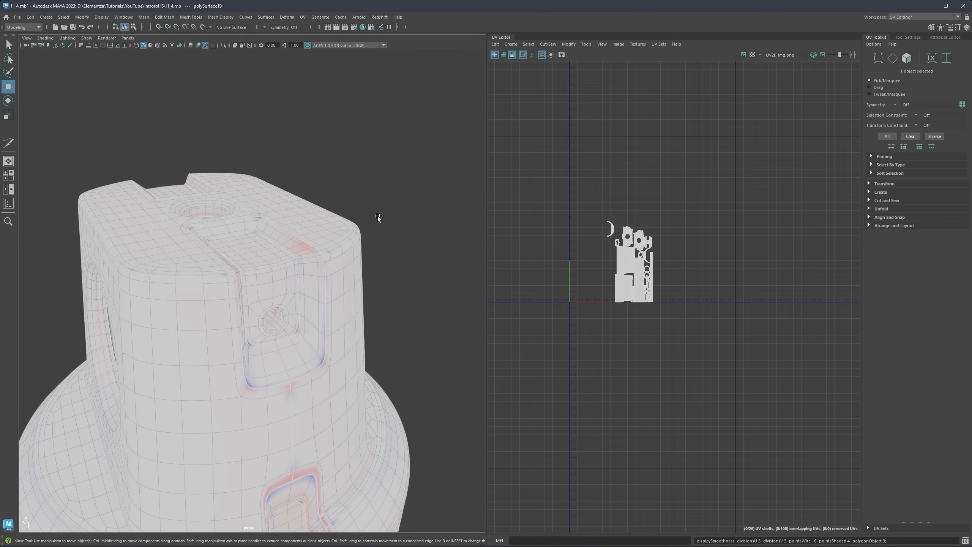
pyautogui.keyDown('alt'); pyautogui.moveTo(310, 356); pyautogui.dragTo(314, 327); pyautogui.keyUp('alt')
pyautogui.keyDown('alt'); pyautogui.moveTo(314, 327); pyautogui.dragTo(305, 307, button='middle'); pyautogui.keyUp('alt')
pyautogui.scroll(3, 305, 308)
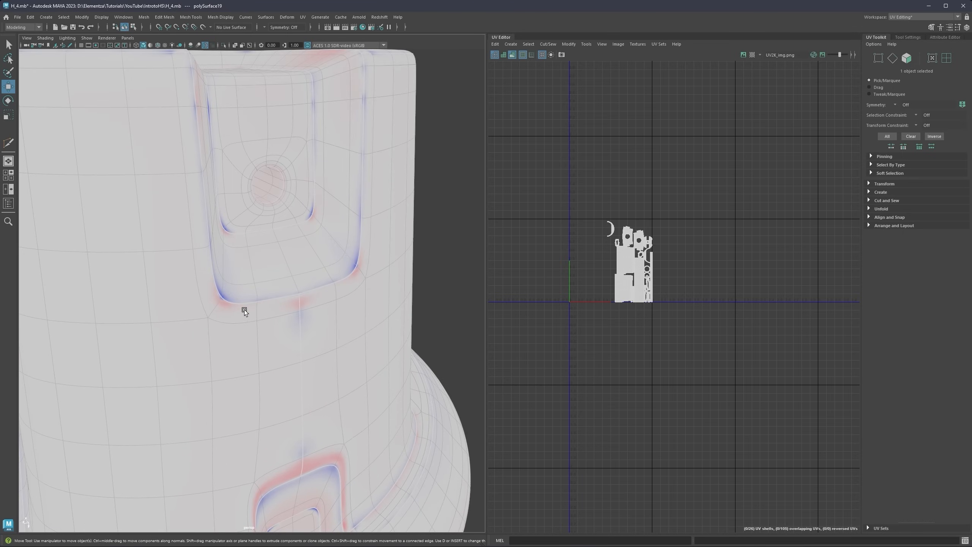
pyautogui.keyDown('alt'); pyautogui.moveTo(234, 298); pyautogui.dragTo(307, 276); pyautogui.keyUp('alt')
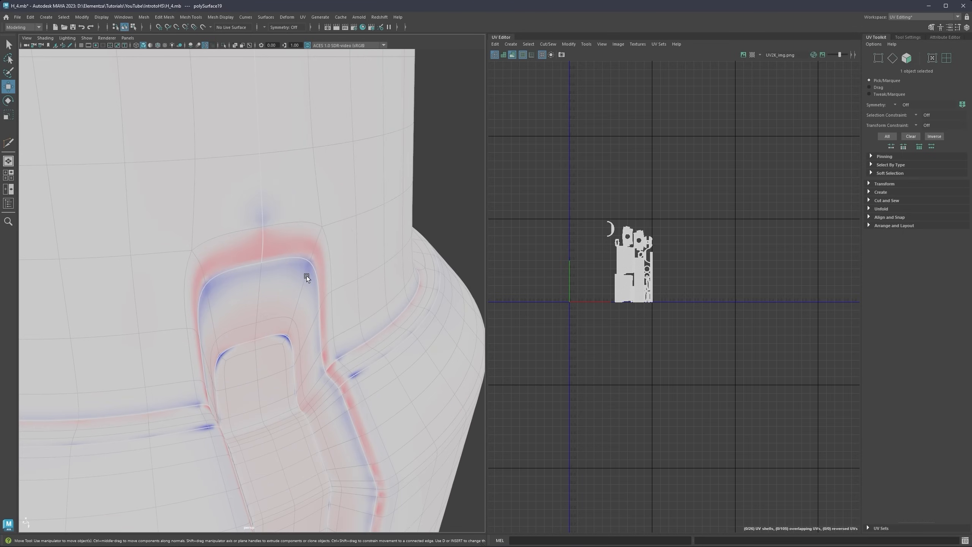
pyautogui.keyDown('alt'); pyautogui.moveTo(194, 384); pyautogui.dragTo(320, 261); pyautogui.keyUp('alt')
pyautogui.keyDown('alt'); pyautogui.moveTo(319, 261); pyautogui.dragTo(265, 297, button='middle'); pyautogui.keyUp('alt')
# Step: Compare the distortion around the recess and slot in the unsmoothed and smoothed previews, and return to object selection
pyautogui.press('1')
pyautogui.scroll(3, 371, 298)
pyautogui.scroll(-4, 377, 301)
pyautogui.keyDown('alt'); pyautogui.moveTo(391, 306); pyautogui.dragTo(369, 274, button='middle'); pyautogui.keyUp('alt')
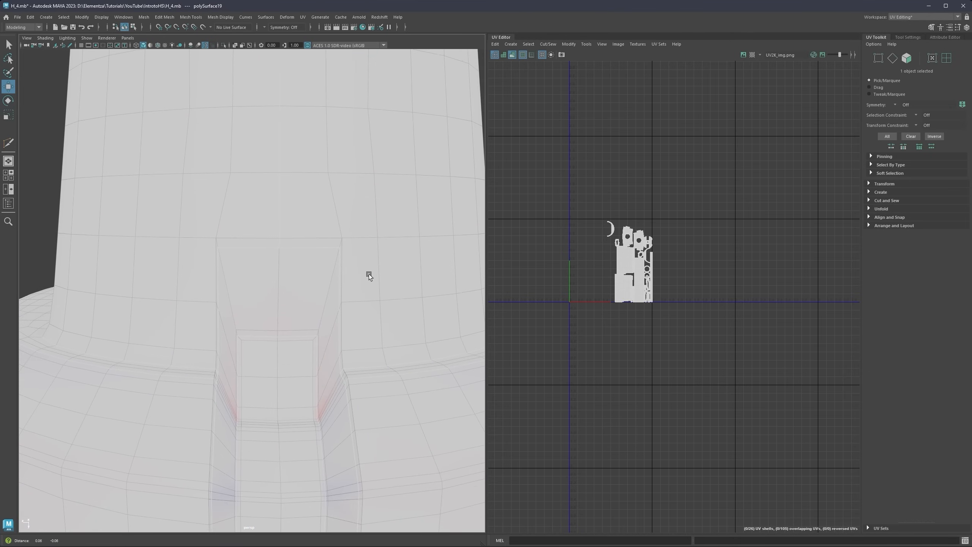
pyautogui.keyDown('alt'); pyautogui.moveTo(369, 274); pyautogui.dragTo(332, 229); pyautogui.keyUp('alt')
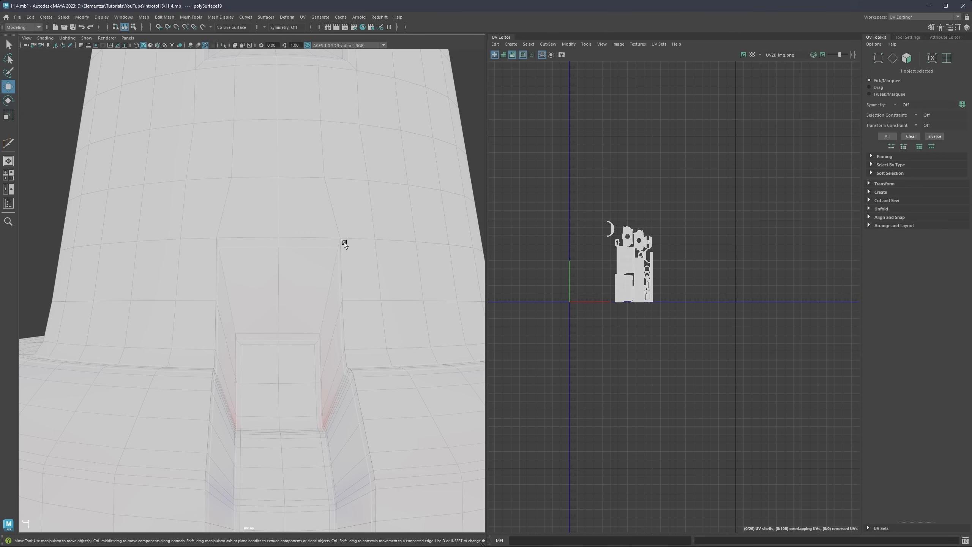
pyautogui.keyDown('alt'); pyautogui.moveTo(321, 213); pyautogui.dragTo(321, 370, button='middle'); pyautogui.keyUp('alt')
pyautogui.moveTo(345, 210); pyautogui.dragTo(345, 184, button='right')
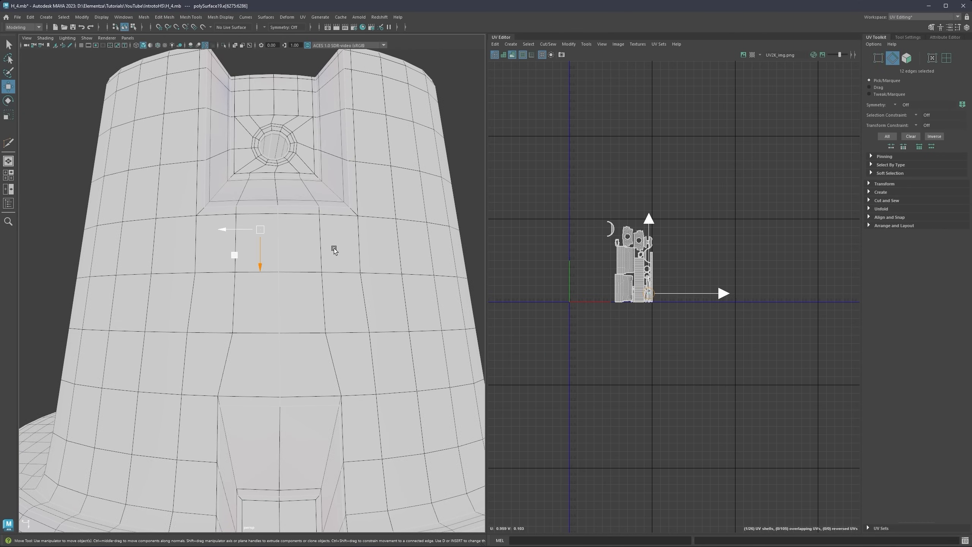
pyautogui.press('3')
pyautogui.moveTo(337, 290); pyautogui.dragTo(318, 338, button='right')
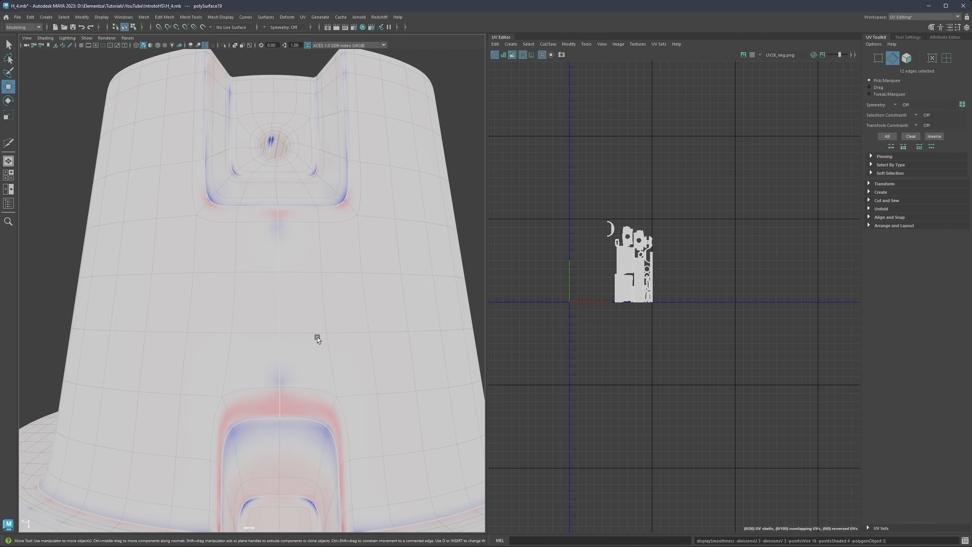
# Step: Turn off UV Distortion display and show the checker texture on the smoothed model again, with the object deselected
pyautogui.click(589, 45)
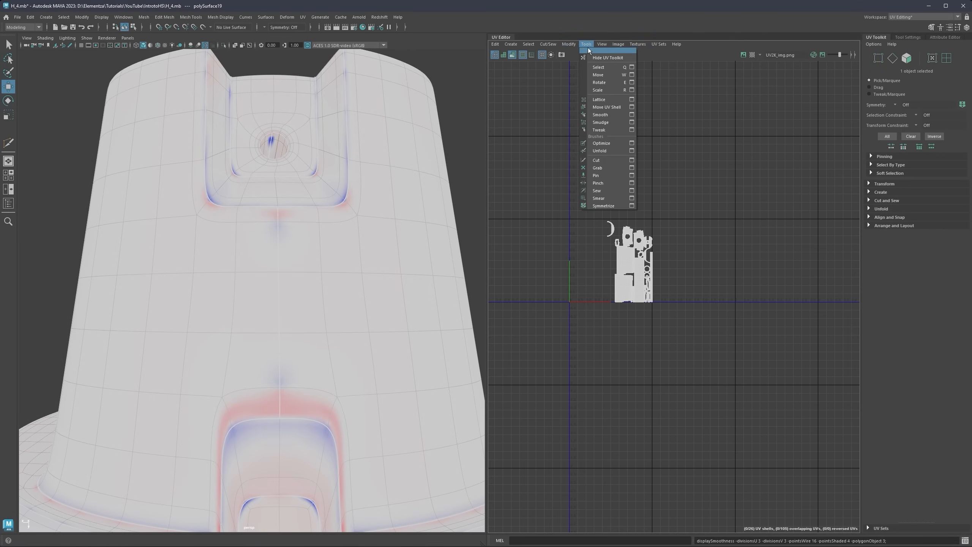
pyautogui.moveTo(597, 45)
pyautogui.click(600, 80)
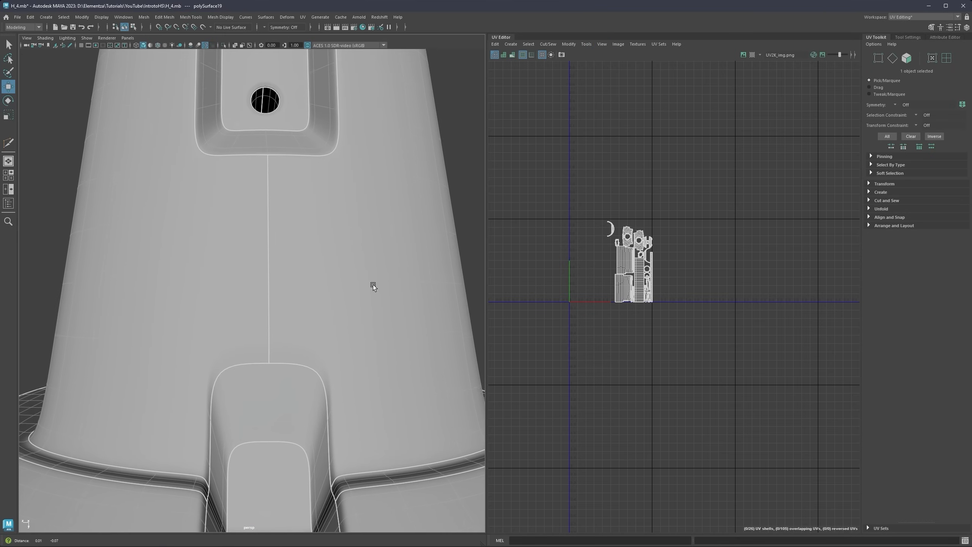
pyautogui.click(150, 46)
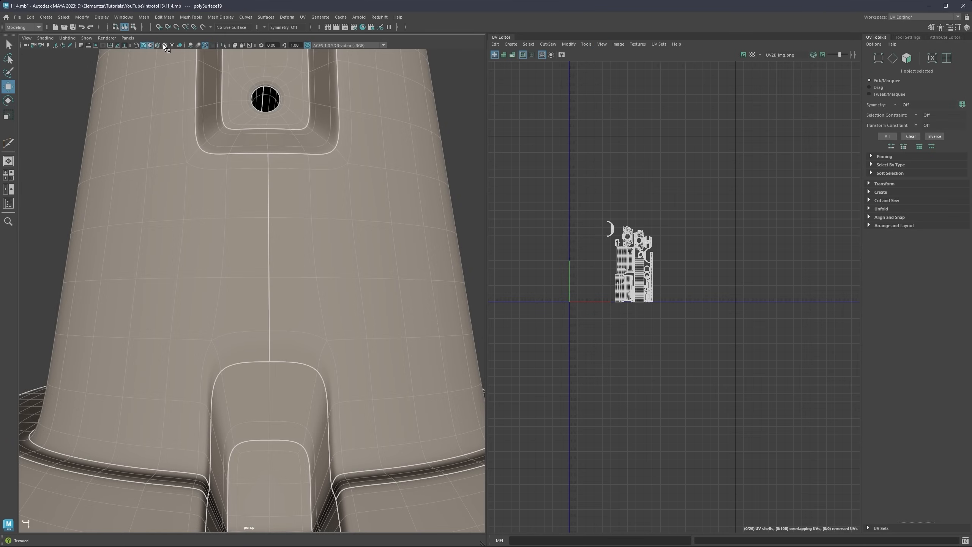
pyautogui.click(151, 45)
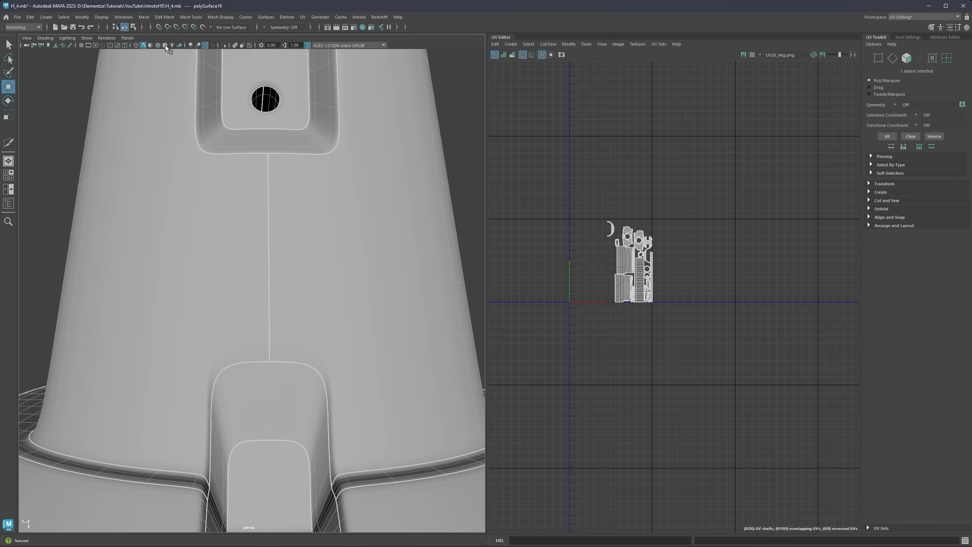
pyautogui.click(165, 46)
pyautogui.keyDown('alt'); pyautogui.moveTo(420, 271); pyautogui.dragTo(377, 226, button='middle'); pyautogui.keyUp('alt')
pyautogui.click(449, 195)
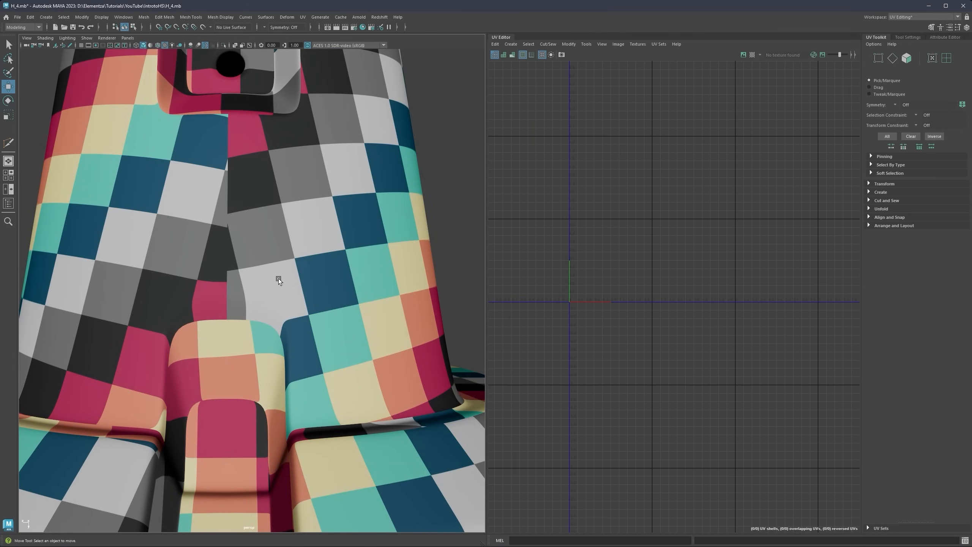
# Step: Examine the checker texture on the smoothed upper block, from the front recess down along the slot to the wider body
pyautogui.keyDown('alt'); pyautogui.moveTo(278, 278); pyautogui.dragTo(276, 283); pyautogui.keyUp('alt')
pyautogui.keyDown('alt'); pyautogui.moveTo(306, 319); pyautogui.dragTo(278, 320, button='right'); pyautogui.keyUp('alt')
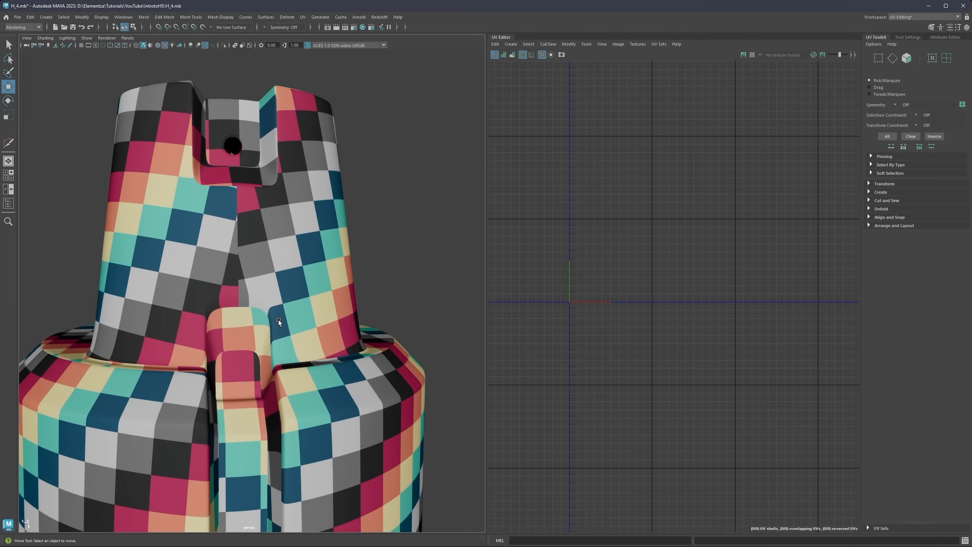
pyautogui.keyDown('alt'); pyautogui.moveTo(304, 339); pyautogui.dragTo(361, 196, button='middle'); pyautogui.keyUp('alt')
pyautogui.keyDown('alt'); pyautogui.moveTo(363, 211); pyautogui.dragTo(342, 219, button='right'); pyautogui.keyUp('alt')
pyautogui.keyDown('alt'); pyautogui.moveTo(294, 227); pyautogui.dragTo(312, 213); pyautogui.keyUp('alt')
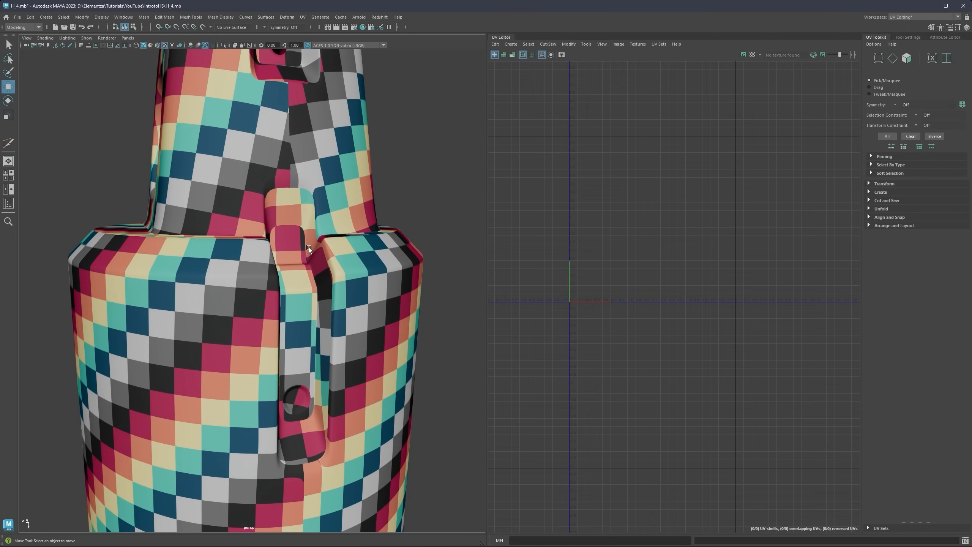
# Step: Select the upper block, turn off its smooth mesh preview and deselect it
pyautogui.click(343, 208)
pyautogui.click(382, 175)
pyautogui.keyDown('alt'); pyautogui.moveTo(368, 217); pyautogui.dragTo(388, 242); pyautogui.keyUp('alt')
pyautogui.click(388, 242)
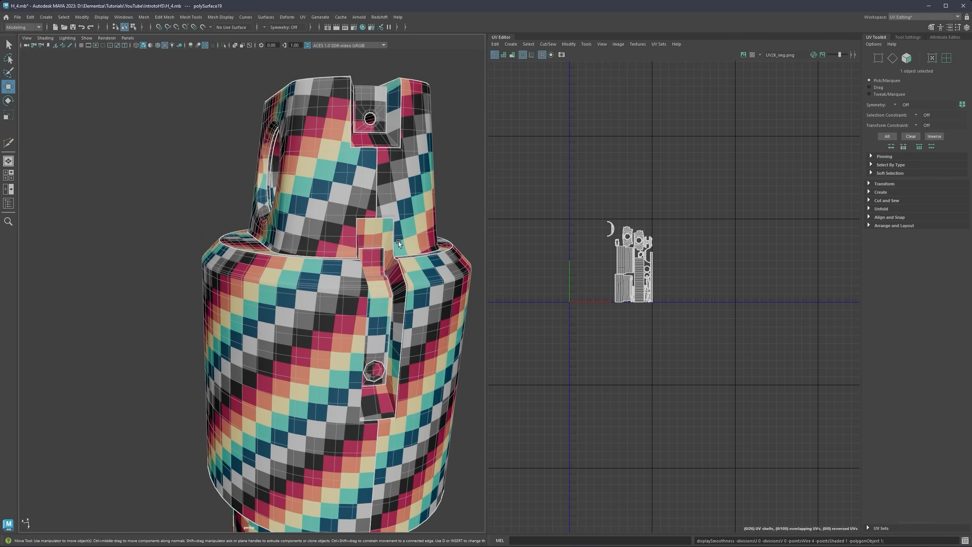
pyautogui.click(199, 199)
# Step: Examine the checker pattern across the whole upper block and the long cylindrical shaft below it
pyautogui.keyDown('alt'); pyautogui.moveTo(199, 199); pyautogui.dragTo(285, 235); pyautogui.keyUp('alt')
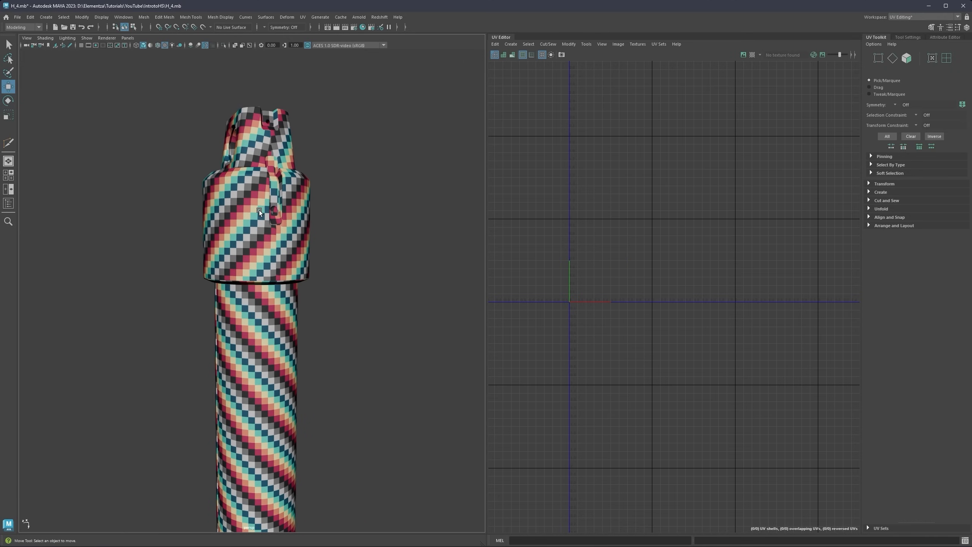
pyautogui.keyDown('alt'); pyautogui.moveTo(259, 210); pyautogui.dragTo(275, 184, button='middle'); pyautogui.keyUp('alt')
pyautogui.keyDown('alt'); pyautogui.moveTo(289, 222); pyautogui.dragTo(286, 212, button='right'); pyautogui.keyUp('alt')
pyautogui.keyDown('alt'); pyautogui.moveTo(287, 212); pyautogui.dragTo(281, 196, button='middle'); pyautogui.keyUp('alt')
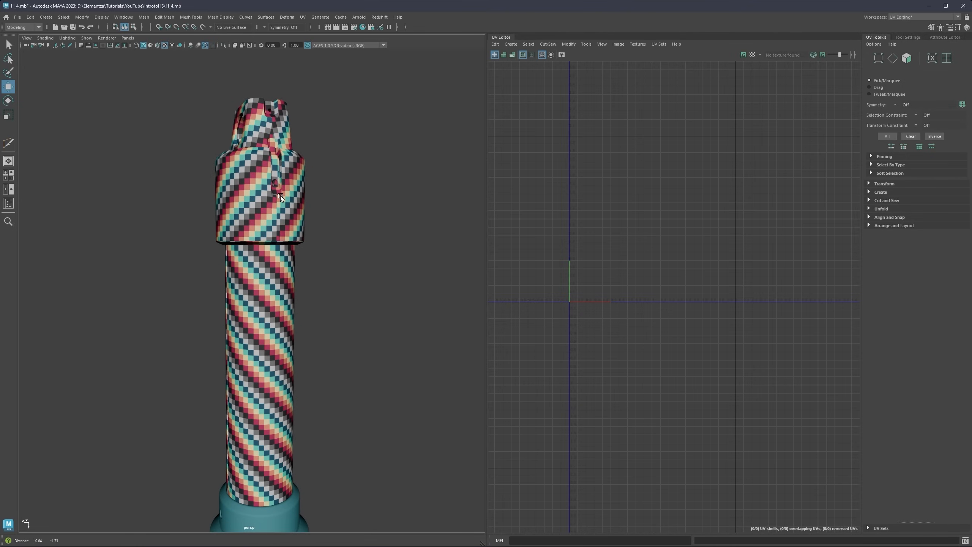
pyautogui.keyDown('alt'); pyautogui.moveTo(281, 196); pyautogui.dragTo(283, 169); pyautogui.keyUp('alt')
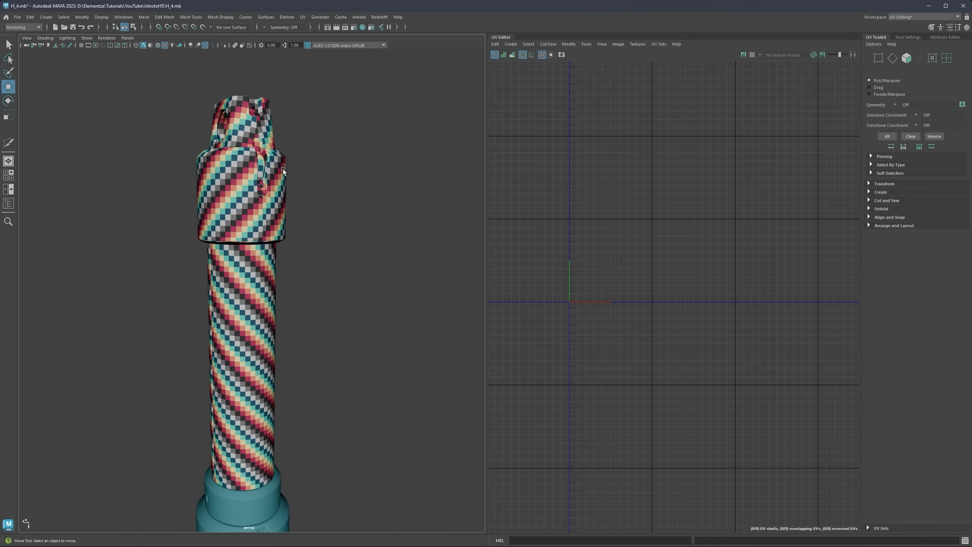